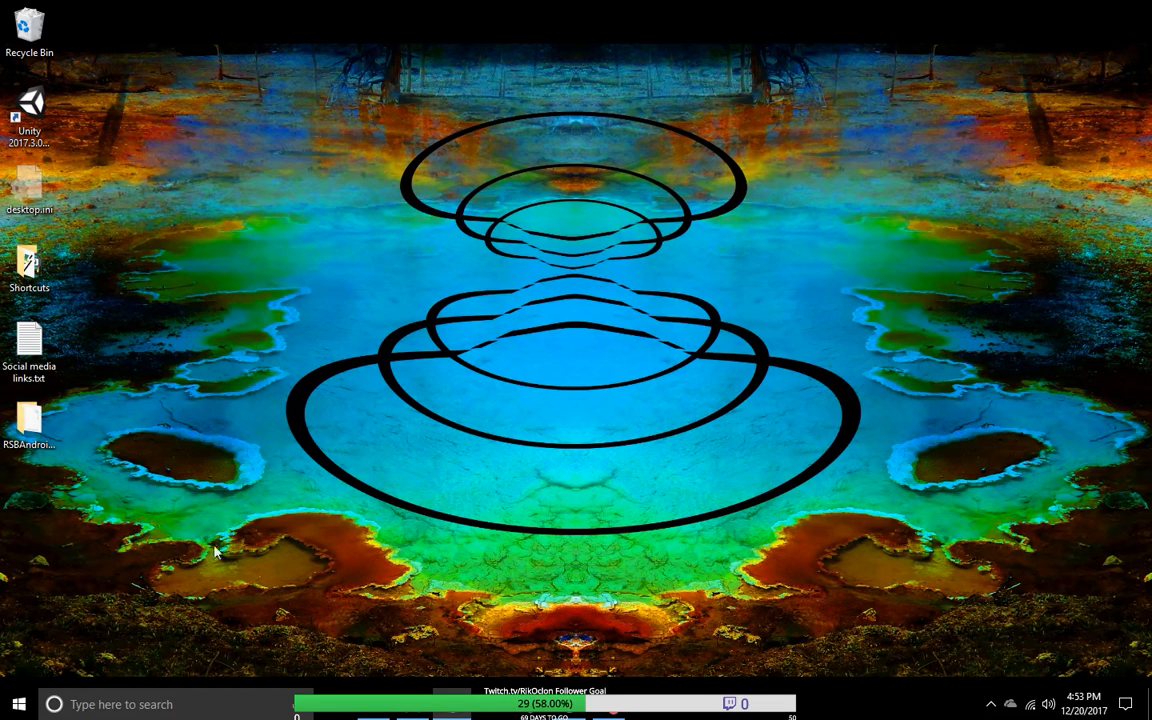
Step: Switch to LMMS, show the instrument plugins and open the recent project RSB Music1.mmpz
click(428, 713)
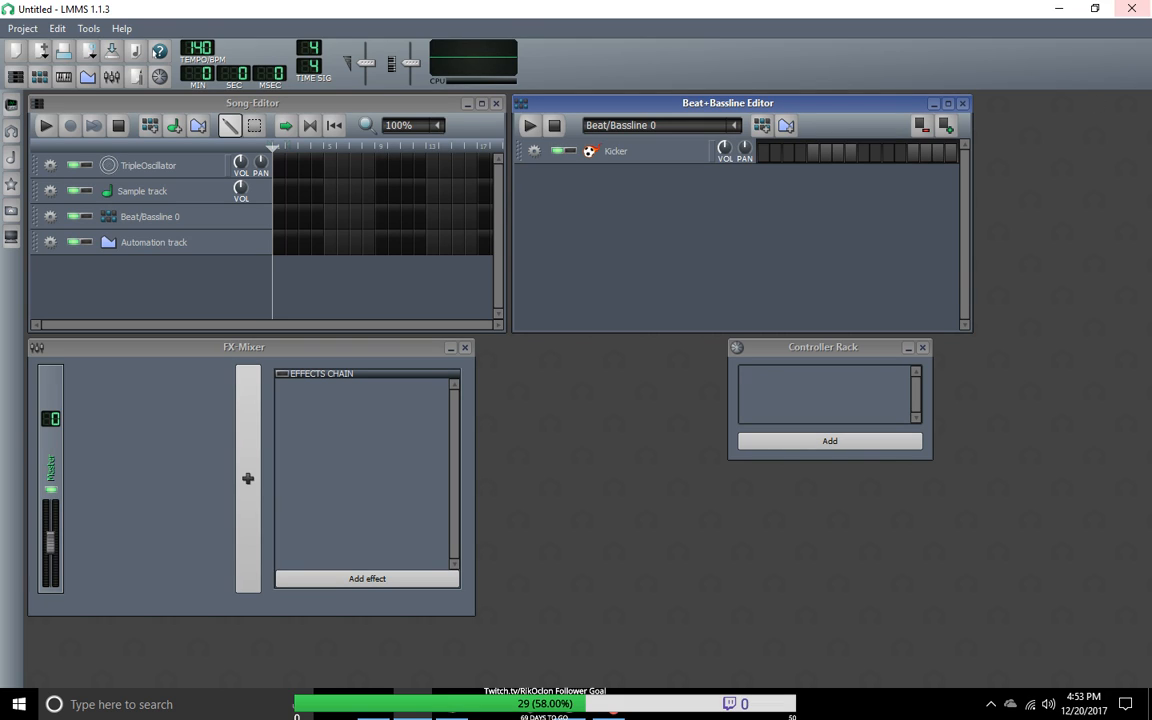
key(alt+Tab)
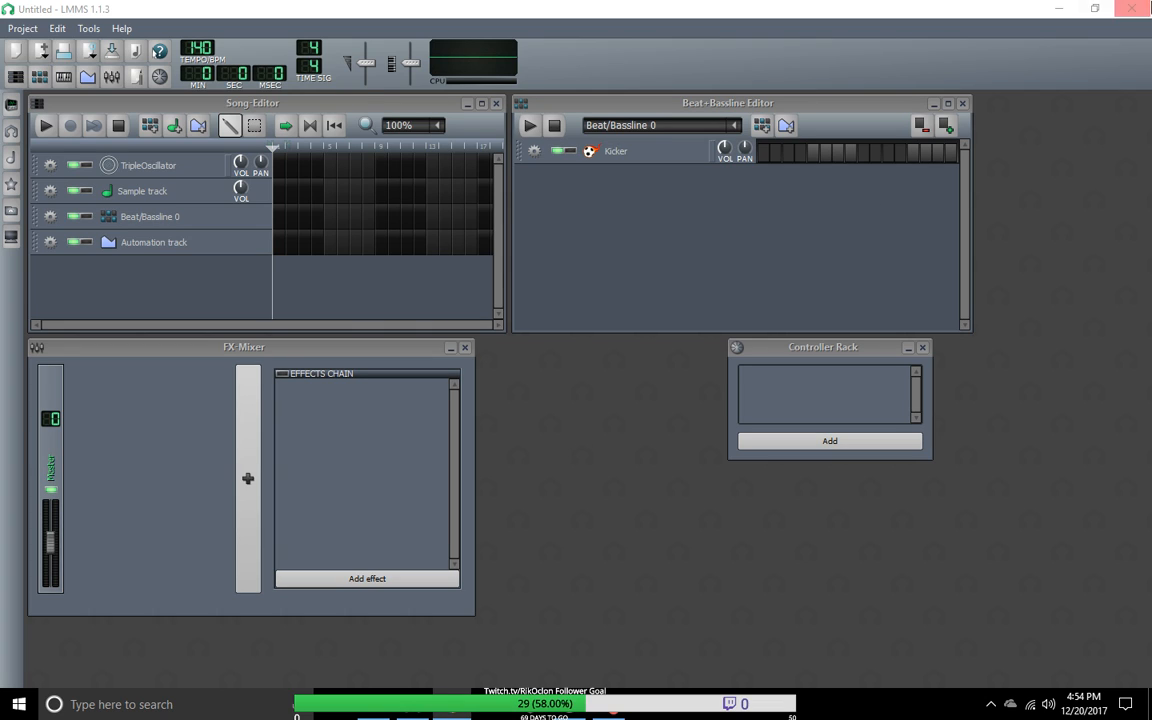
click(13, 112)
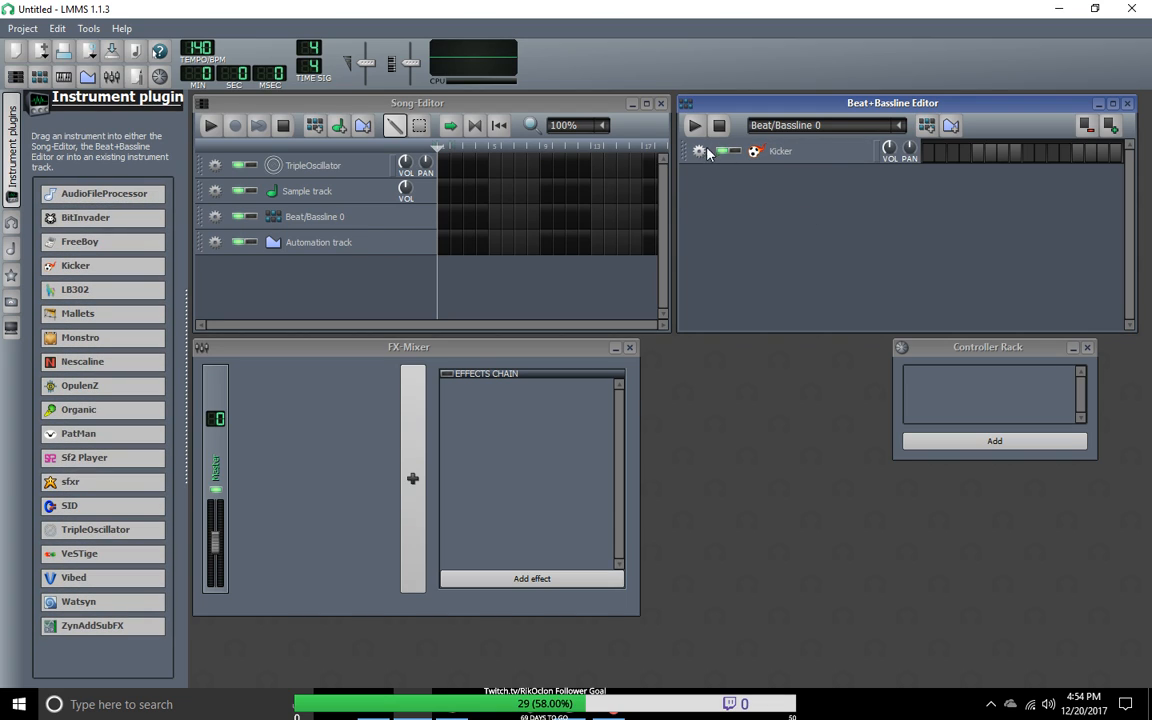
click(22, 28)
mouse_move(74, 88)
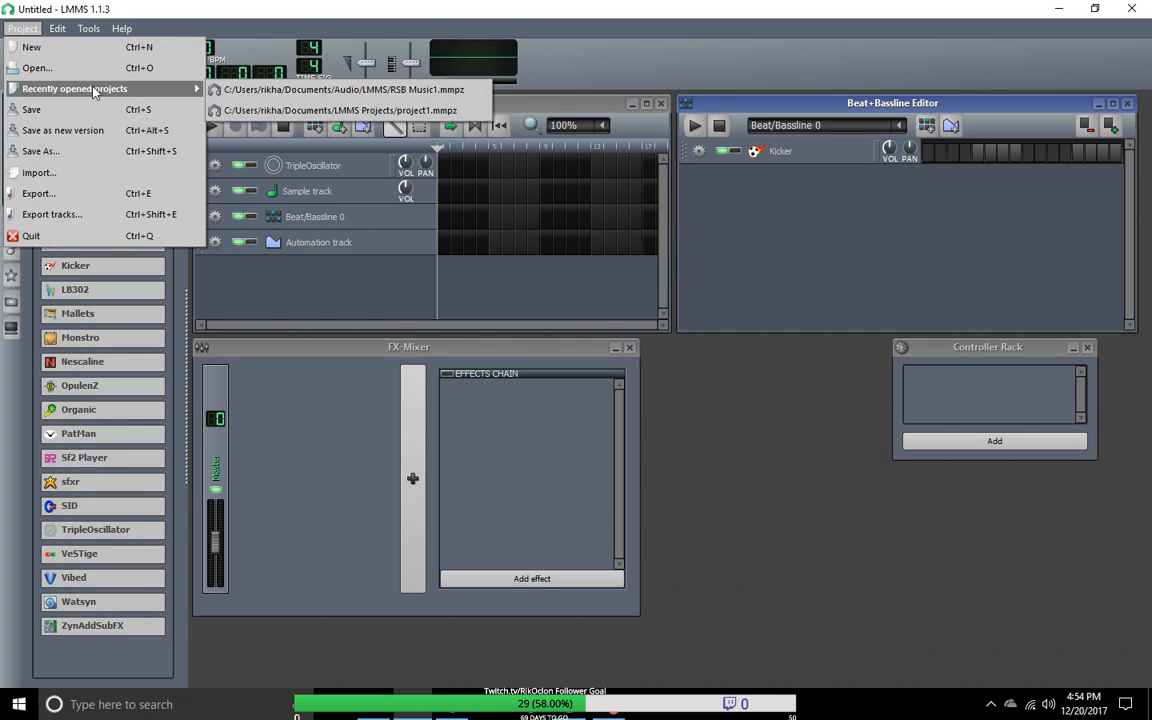
click(268, 84)
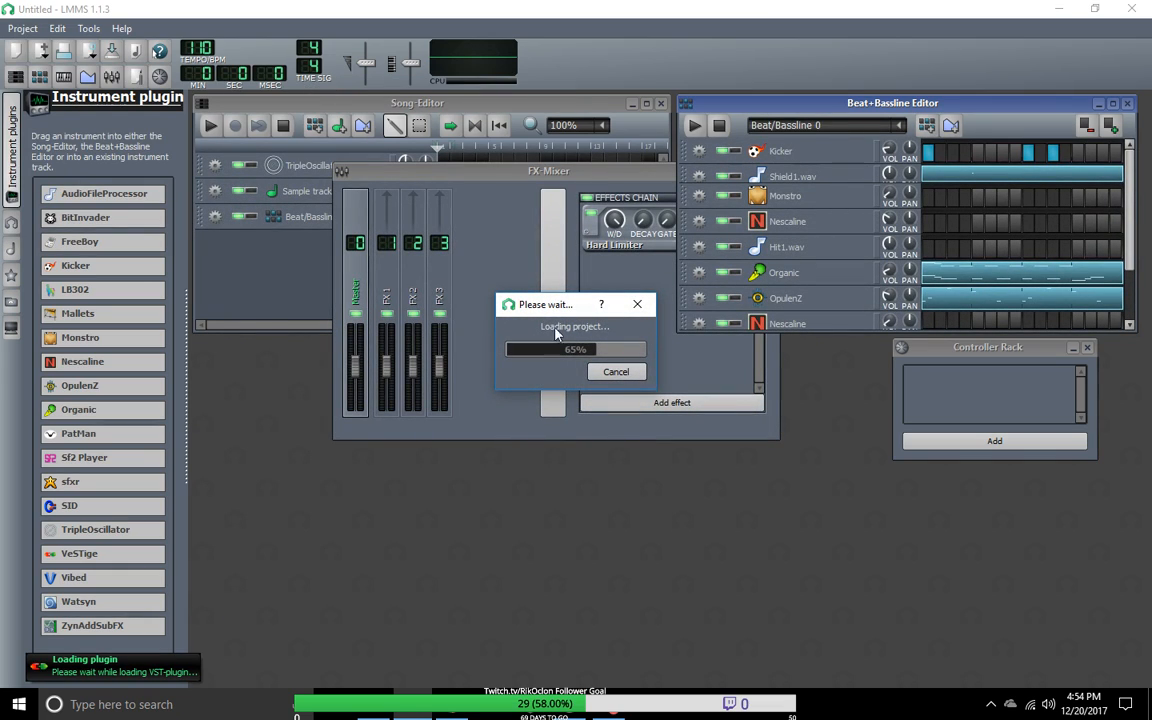
drag(558, 309, 488, 425)
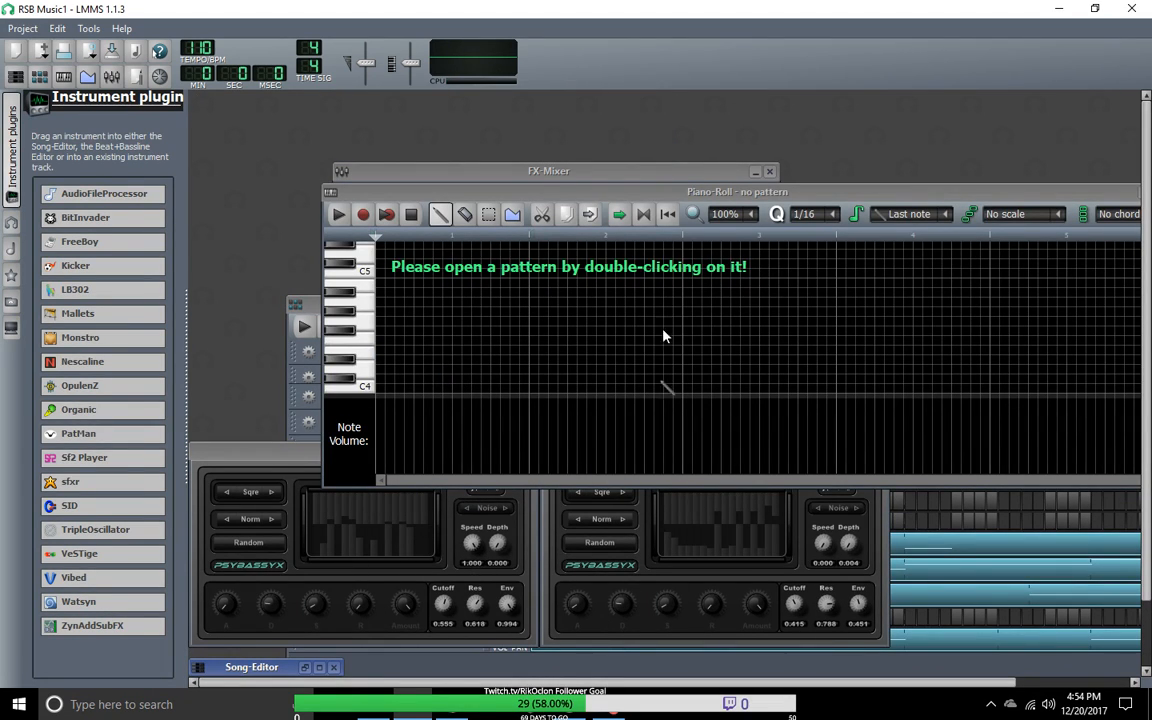
Step: Move the Piano-Roll aside, bring the Beat+Bassline Editor into view and play Beat/Bassline 2
click(725, 199)
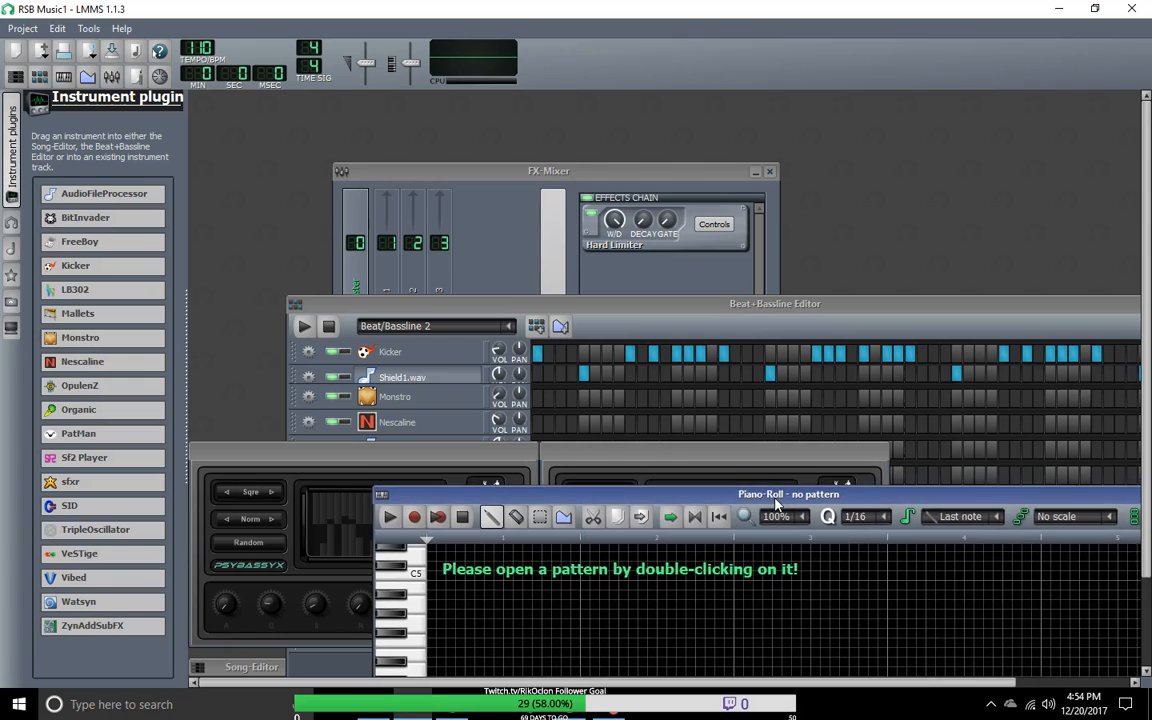
drag(699, 304, 616, 111)
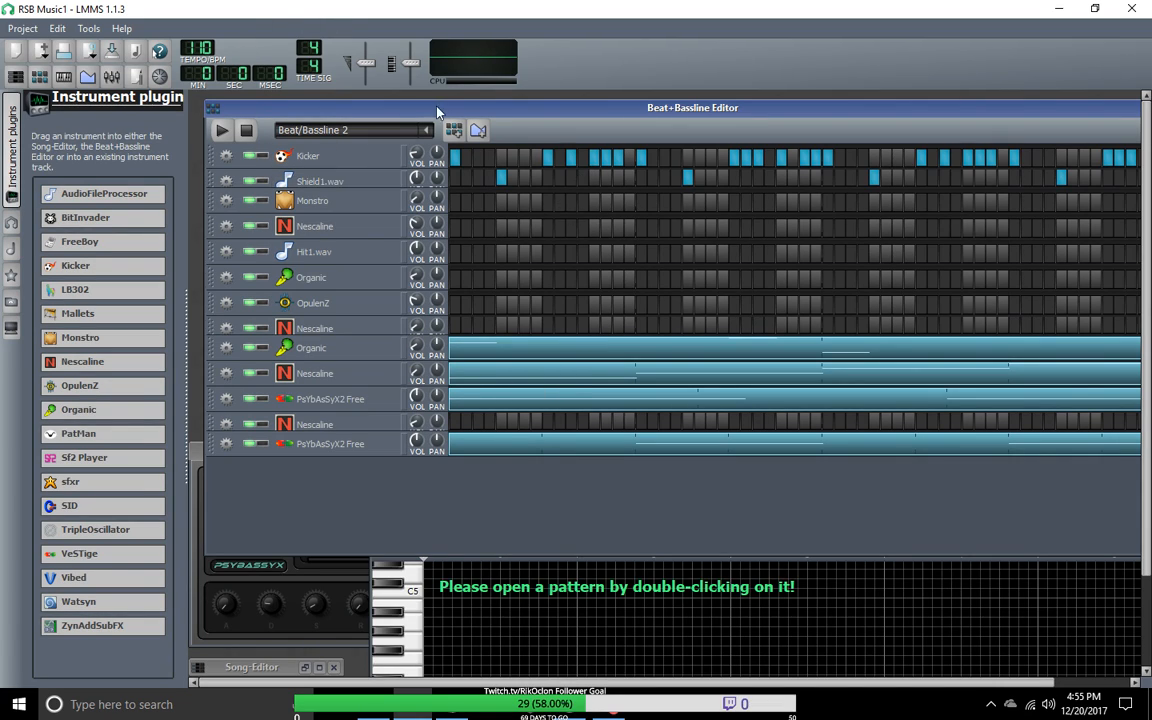
click(222, 130)
mouse_move(449, 117)
mouse_down()
mouse_move(425, 121)
mouse_move(429, 90)
mouse_move(307, 684)
mouse_move(474, 145)
mouse_move(439, 117)
mouse_move(452, 119)
mouse_move(425, 119)
mouse_move(458, 121)
mouse_up()
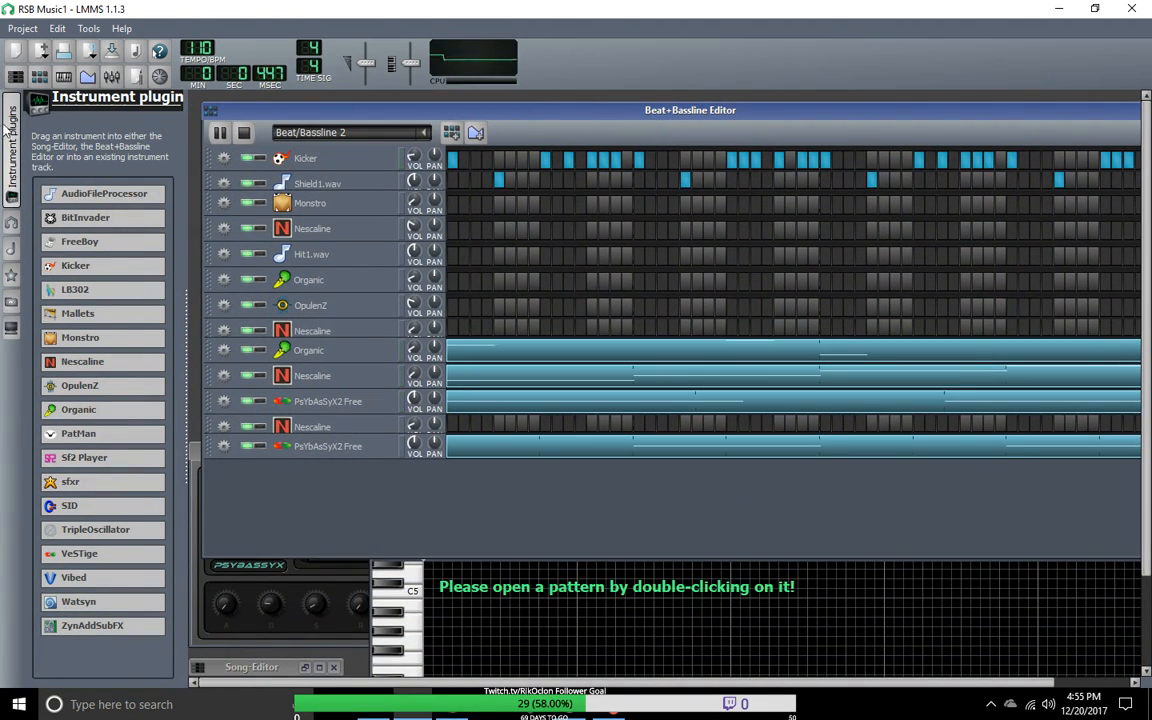
Step: Hide the instrument plugins and rearrange the Beat+Bassline Editor and Piano-Roll windows
click(12, 118)
drag(324, 115, 308, 108)
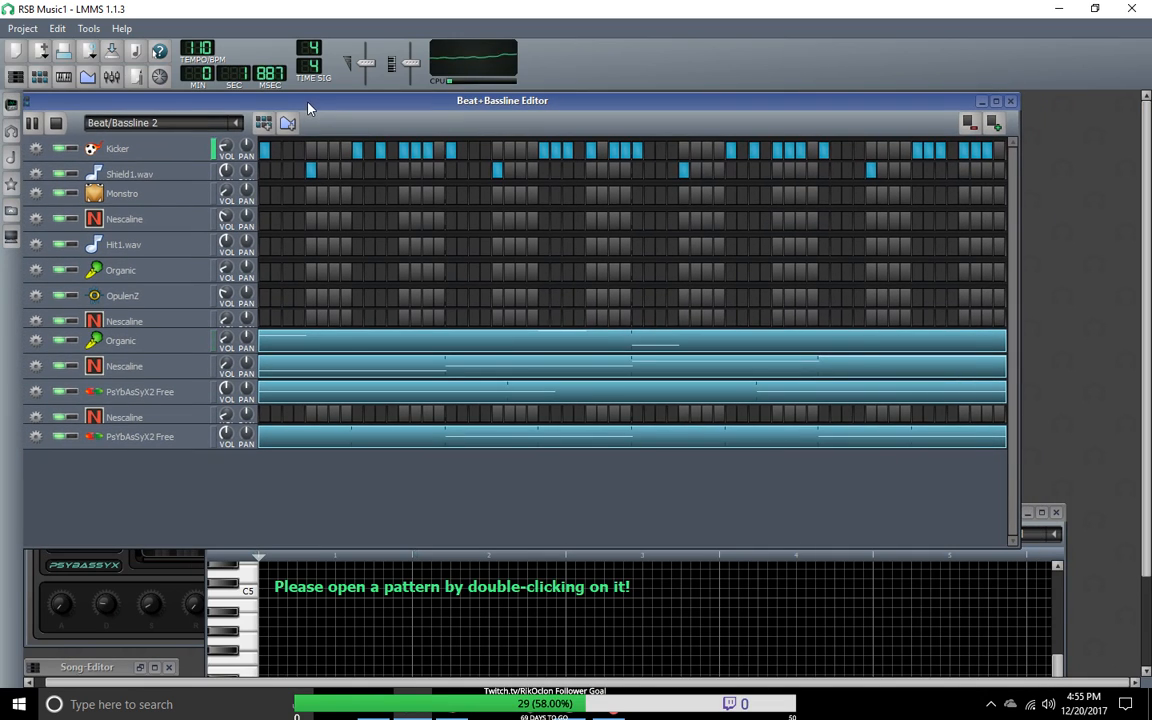
click(1053, 590)
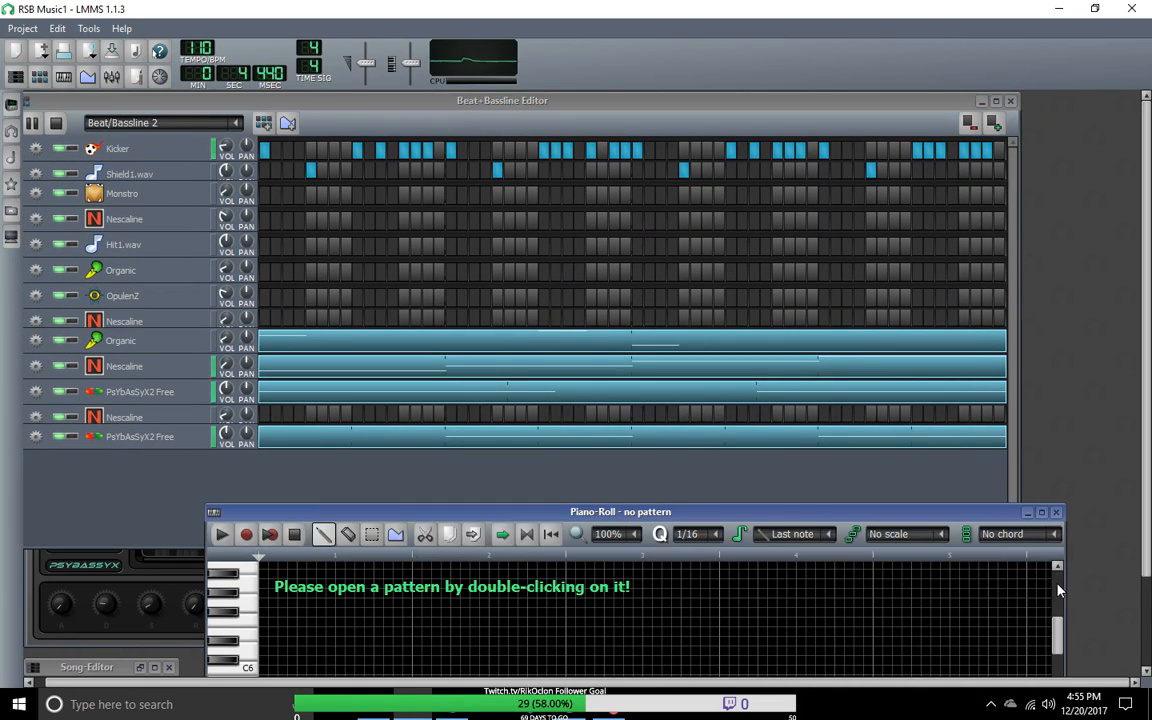
drag(925, 514, 832, 512)
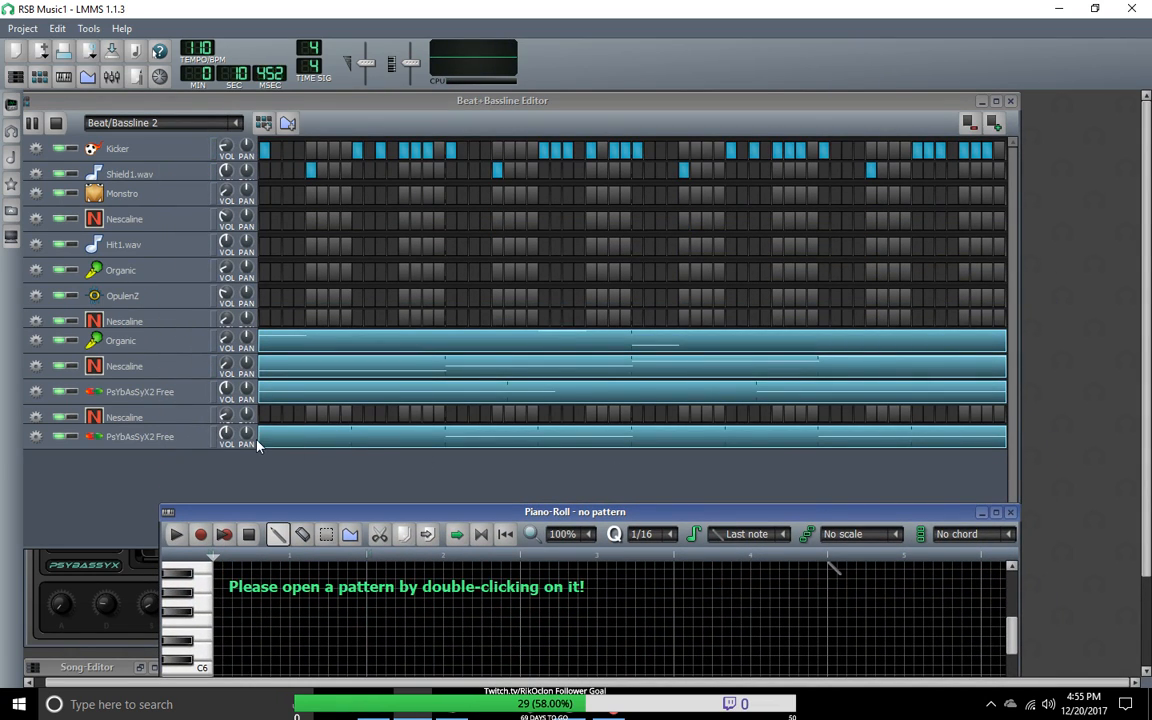
Step: Open the pattern of the last PsYbAsSyX2 Free track in the piano roll and place its window over the Beat+Bassline Editor
click(36, 440)
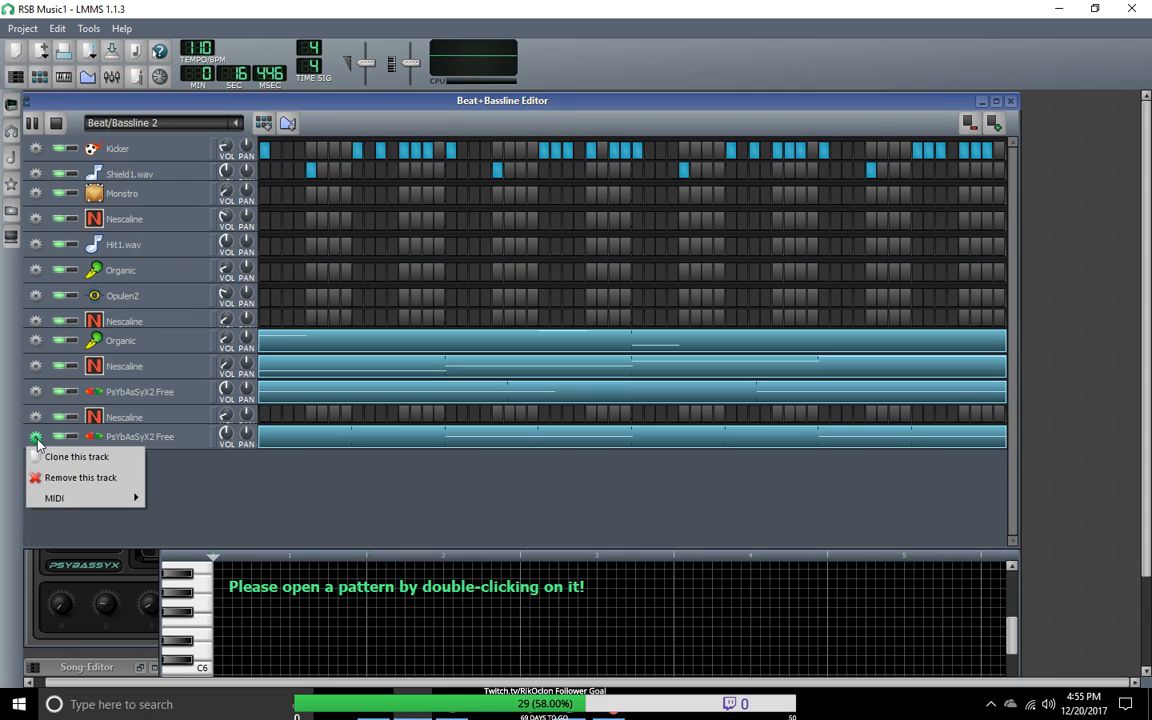
right_click(277, 441)
click(297, 446)
drag(354, 453, 356, 92)
drag(475, 424, 360, 429)
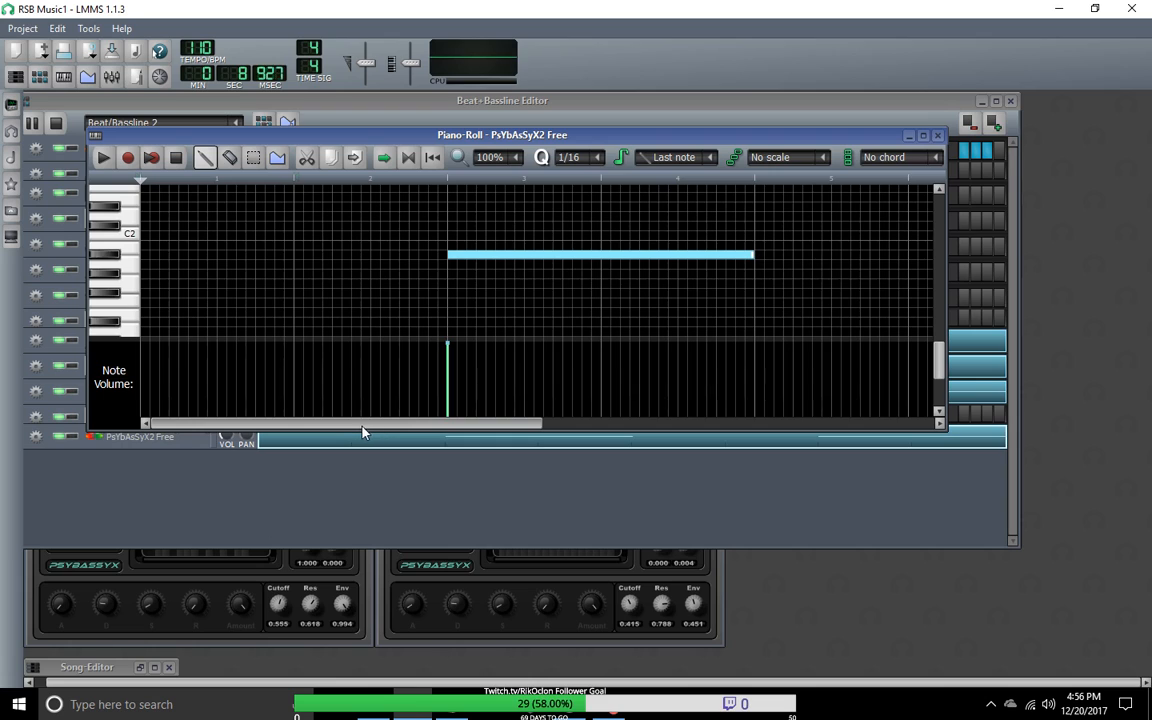
drag(465, 424, 386, 419)
Step: Enable the loop points in the piano roll and extend the loop end to the end of bar 8
click(408, 158)
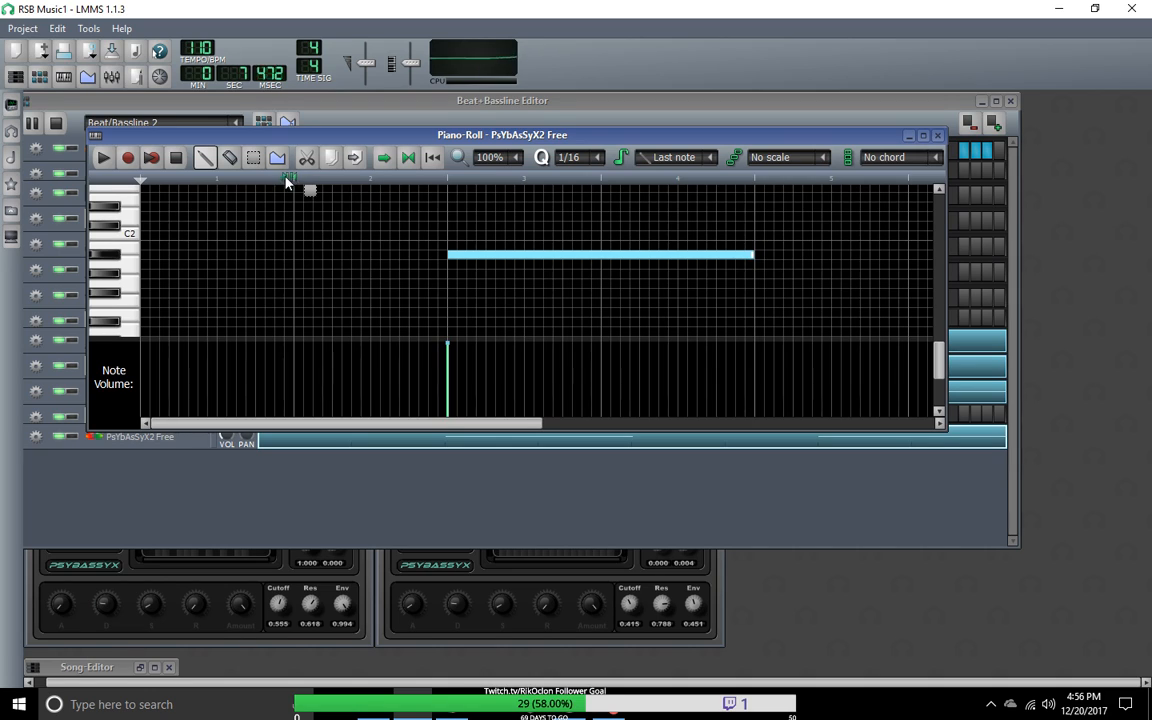
drag(213, 181, 145, 182)
drag(298, 179, 400, 178)
drag(524, 183, 797, 178)
drag(507, 424, 648, 436)
drag(306, 178, 915, 206)
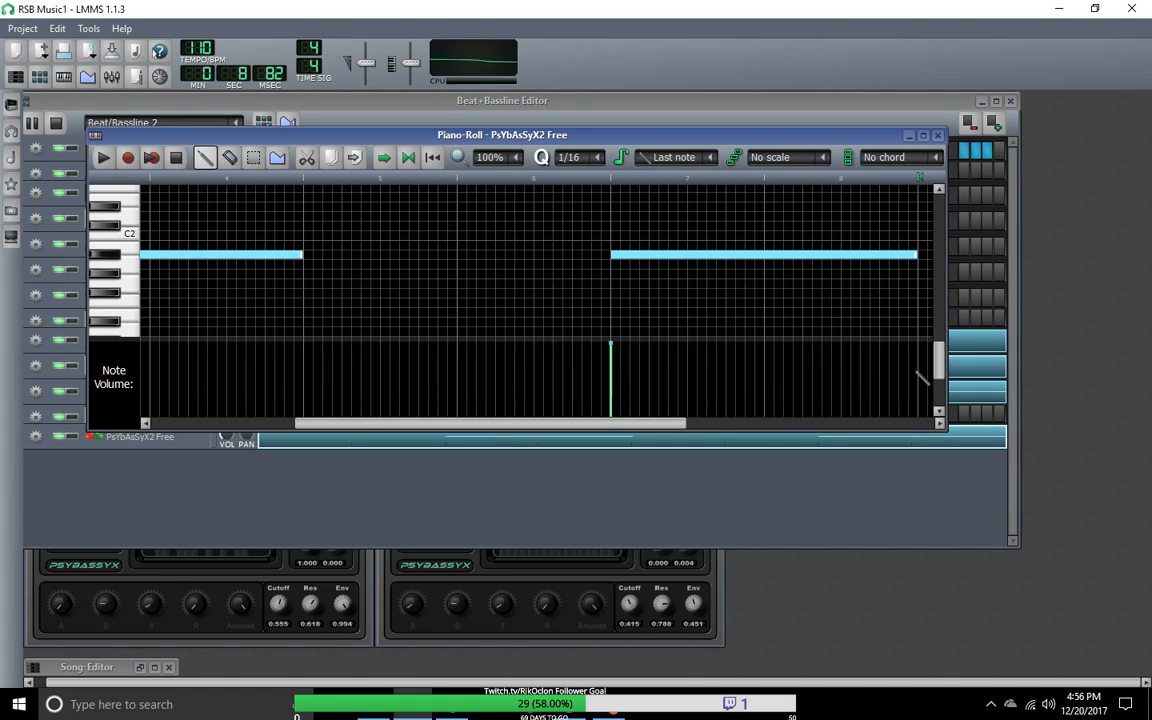
Step: Narrow the piano roll's loop region to bar 8 of the pattern
click(452, 704)
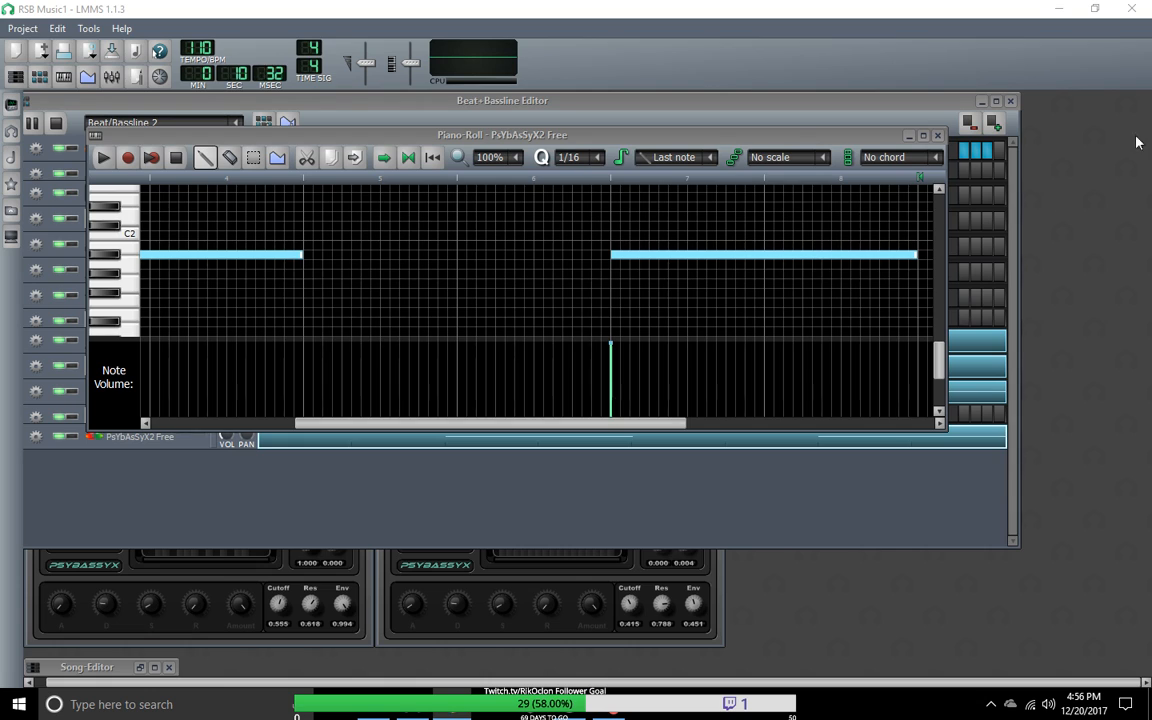
drag(540, 423, 725, 435)
mouse_move(942, 361)
mouse_down()
mouse_move(943, 396)
mouse_move(946, 338)
mouse_move(941, 352)
mouse_up()
drag(808, 424, 600, 432)
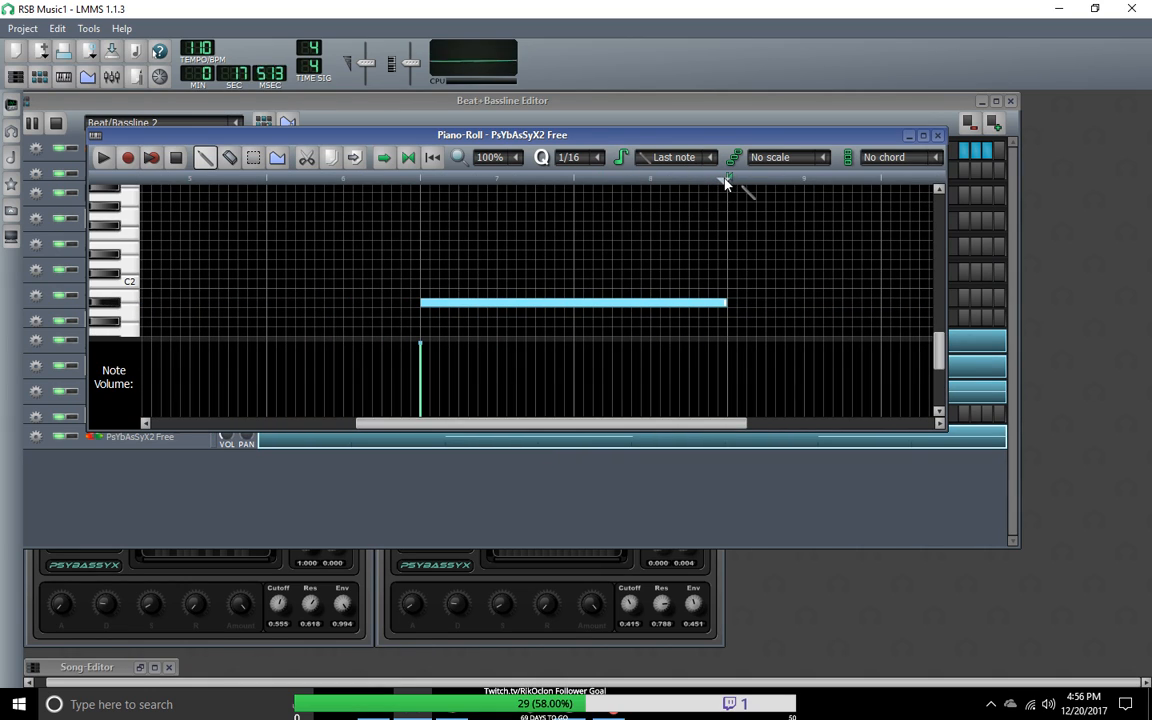
drag(730, 180, 602, 180)
shift+right_click(573, 183)
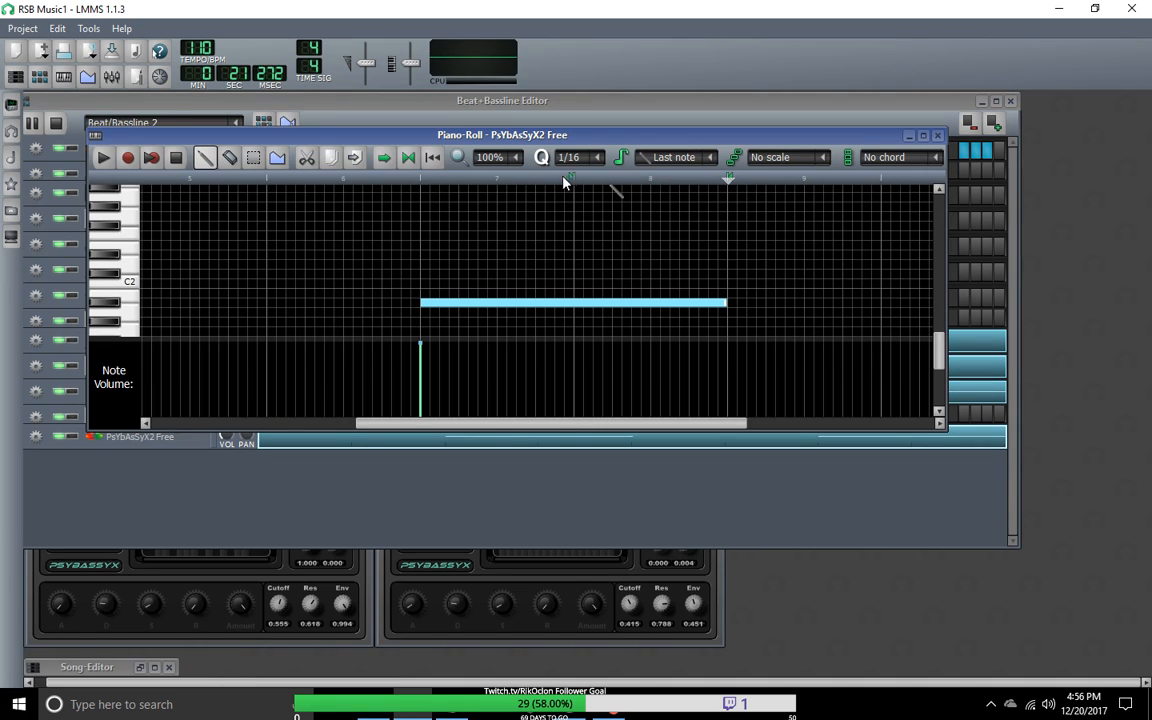
shift+right_click(570, 183)
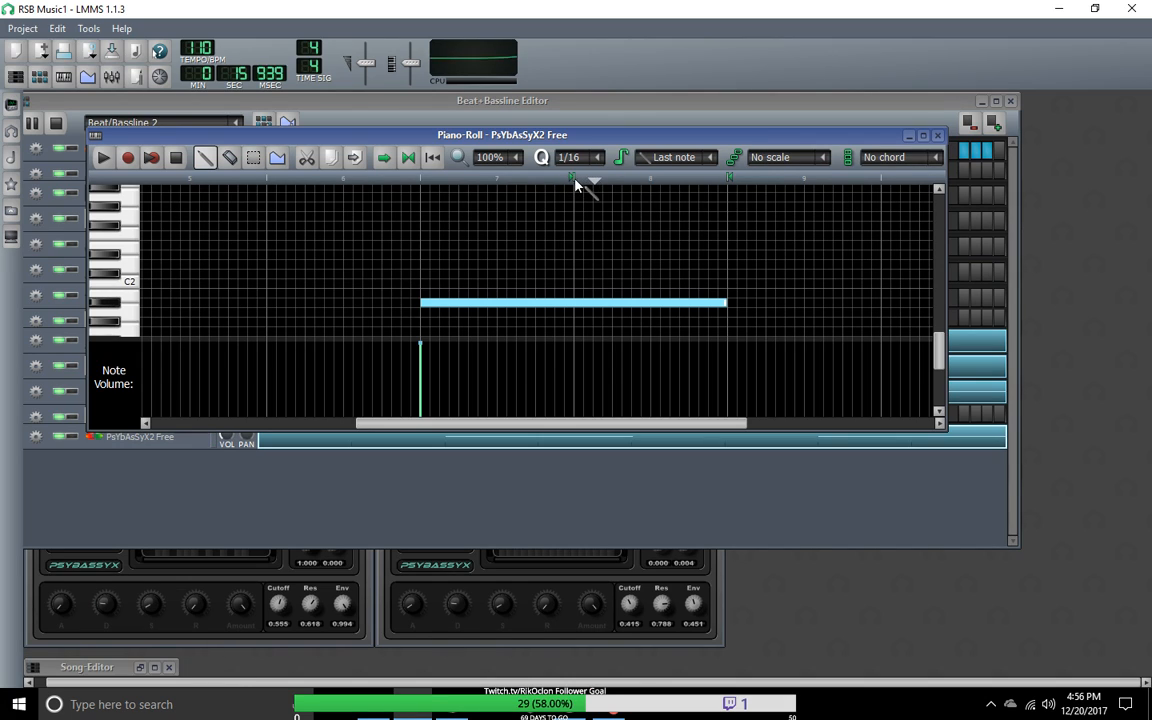
Step: Set the loop region to the first four bars, ending at the first long note's end, and play the pattern
right_click(573, 181)
drag(574, 180, 45, 185)
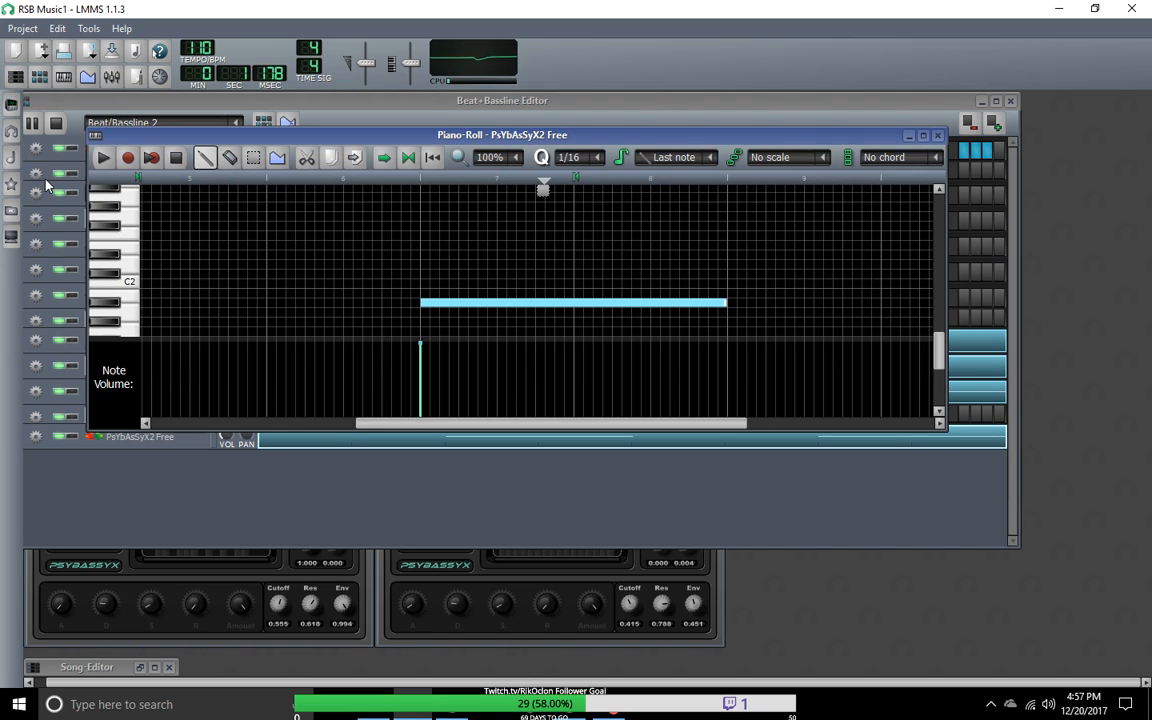
drag(396, 424, 123, 432)
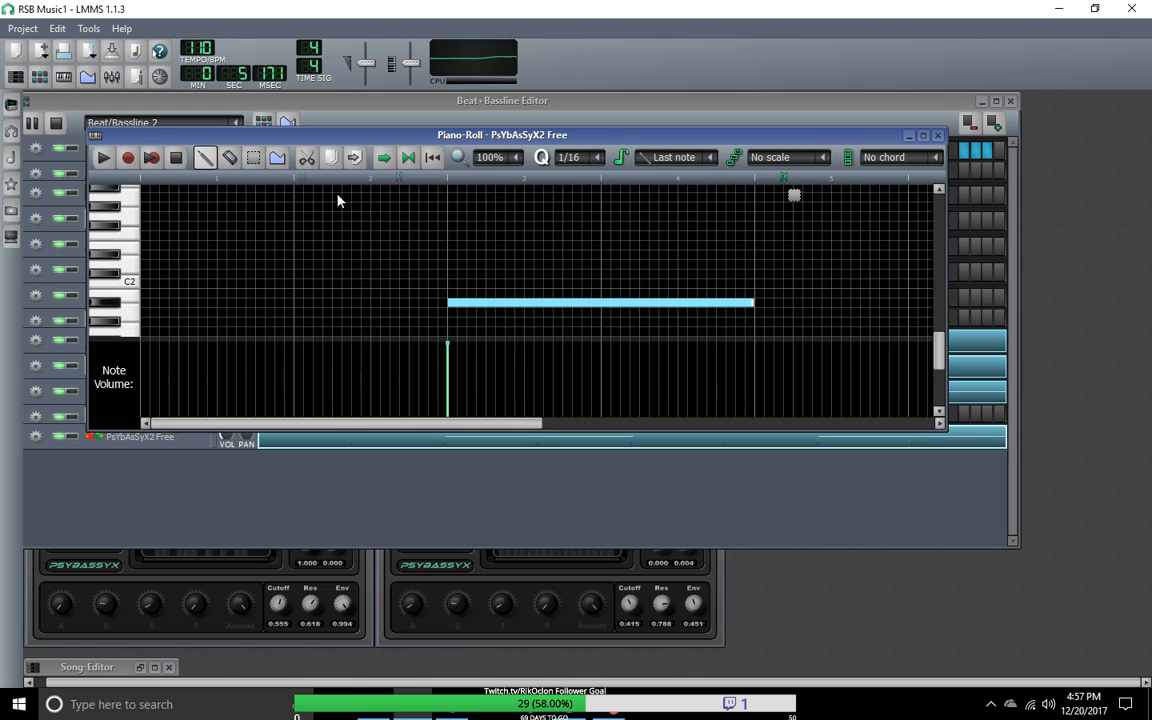
right_click(787, 185)
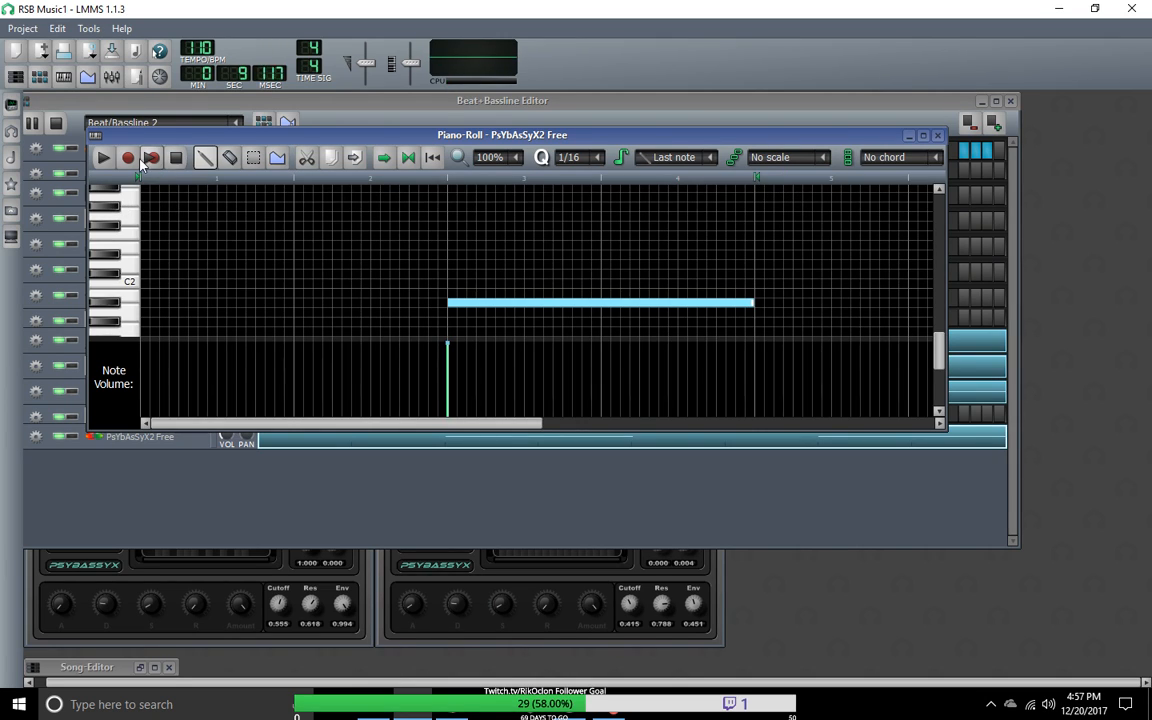
click(103, 160)
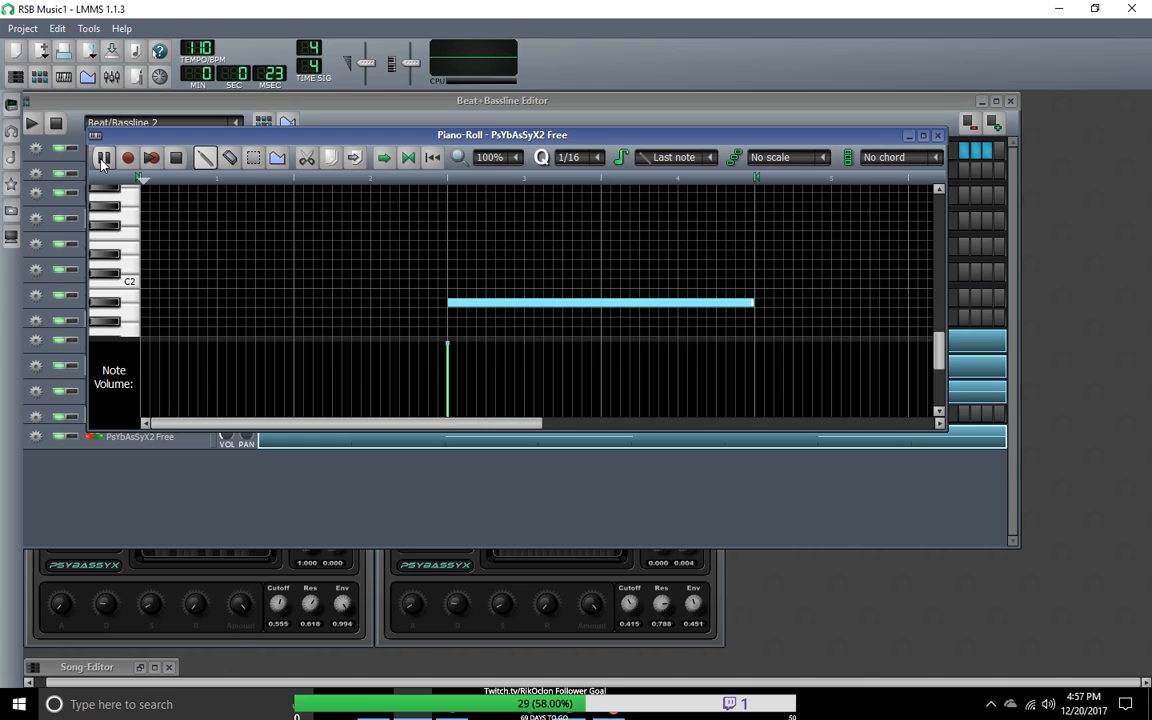
Step: Stop the pattern playback, play Beat/Bassline 2 instead and widen the Beat+Bassline Editor window
click(44, 126)
click(32, 122)
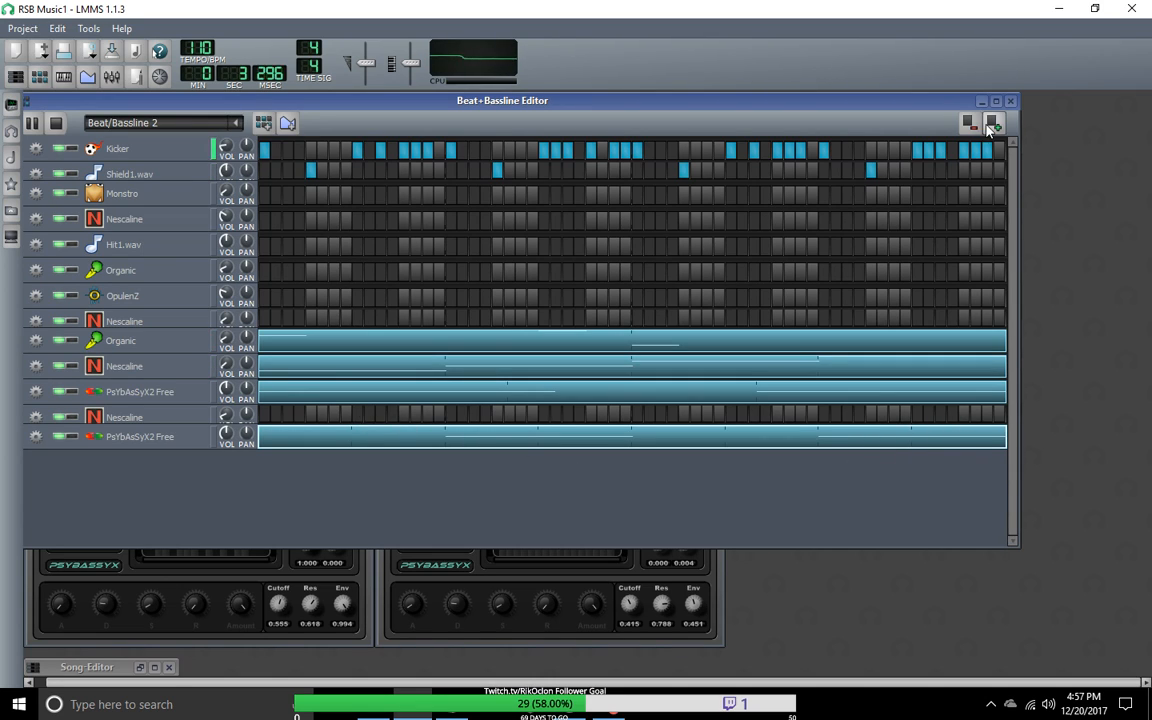
drag(1019, 184, 1102, 184)
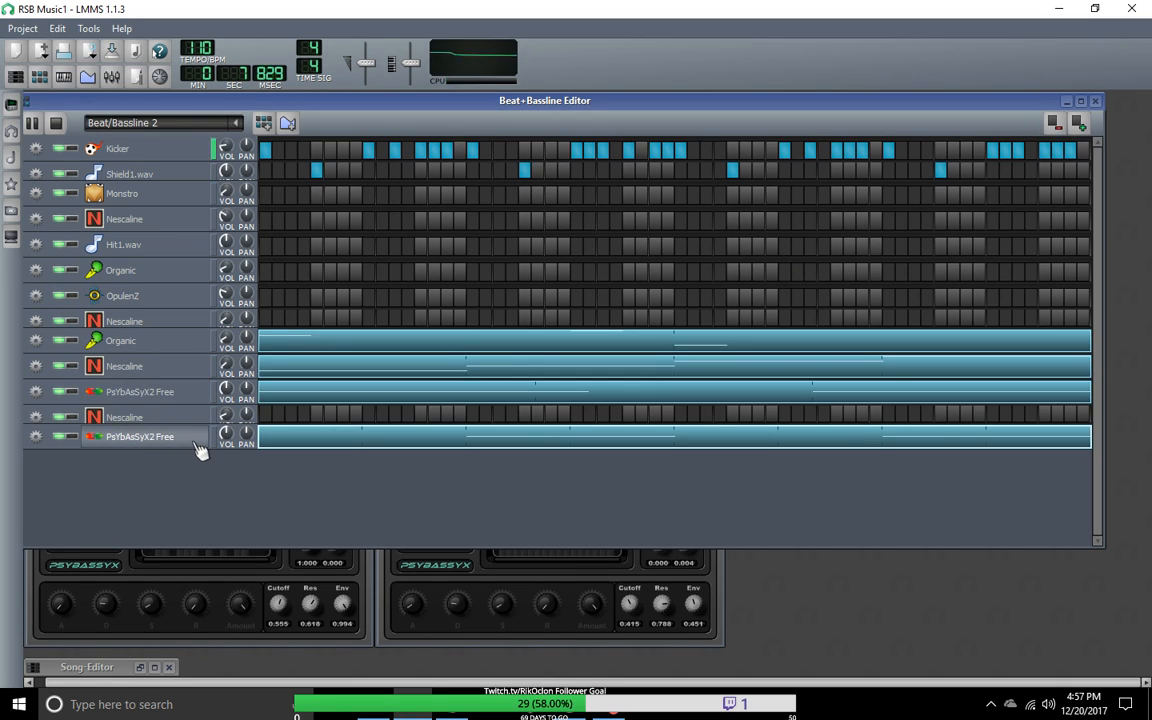
Step: View the last PsYbAsSyX2 Free pattern in the piano roll, close it and show the pattern's available commands
double_click(688, 444)
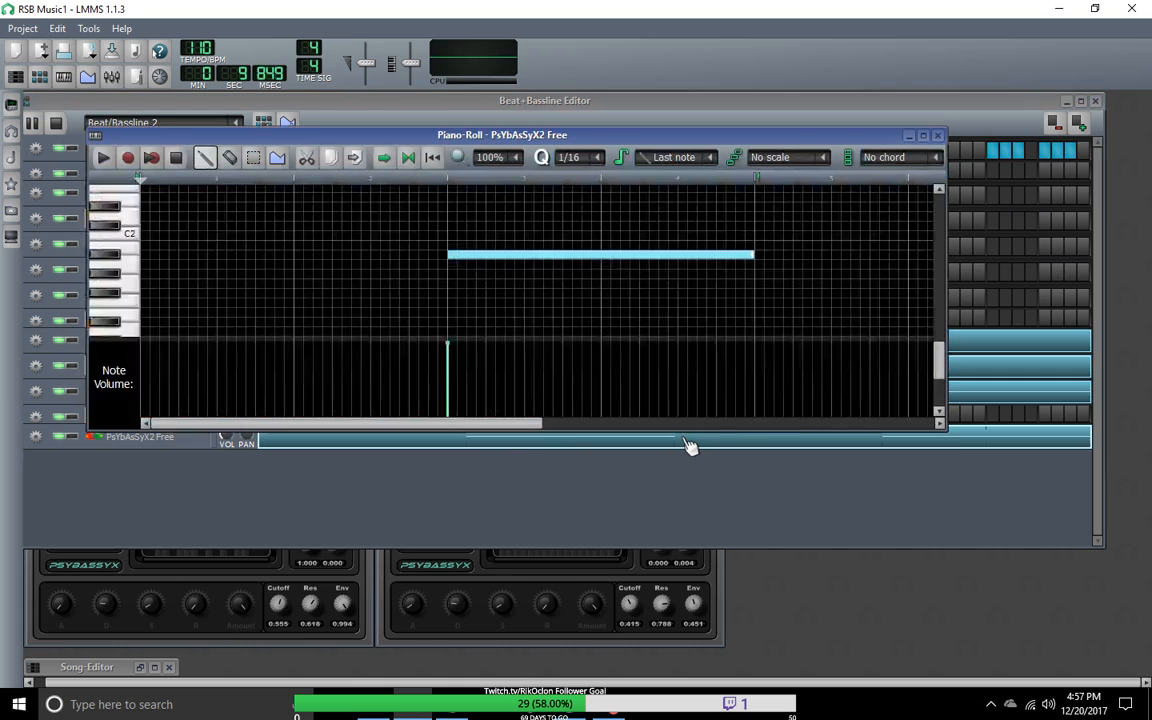
click(937, 135)
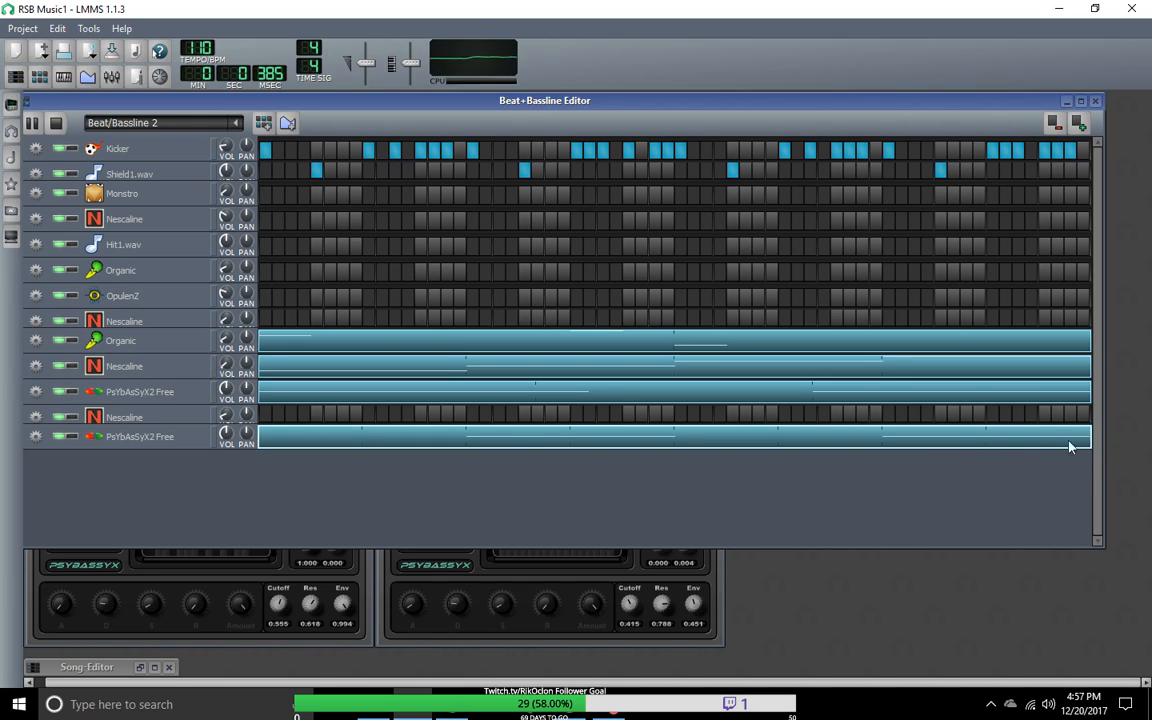
right_click(1056, 436)
click(1083, 431)
right_click(1046, 440)
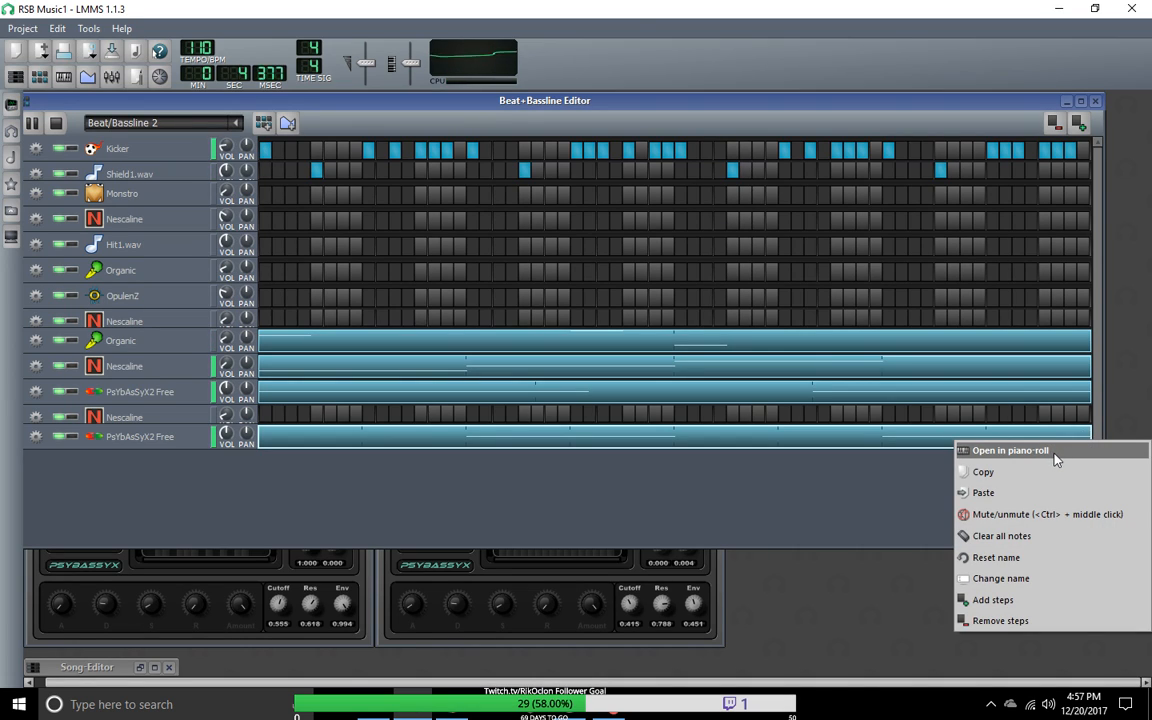
Step: Open the upper PsYbAsSyX2 Free track's pattern in the piano roll and look through its notes
click(535, 398)
right_click(569, 399)
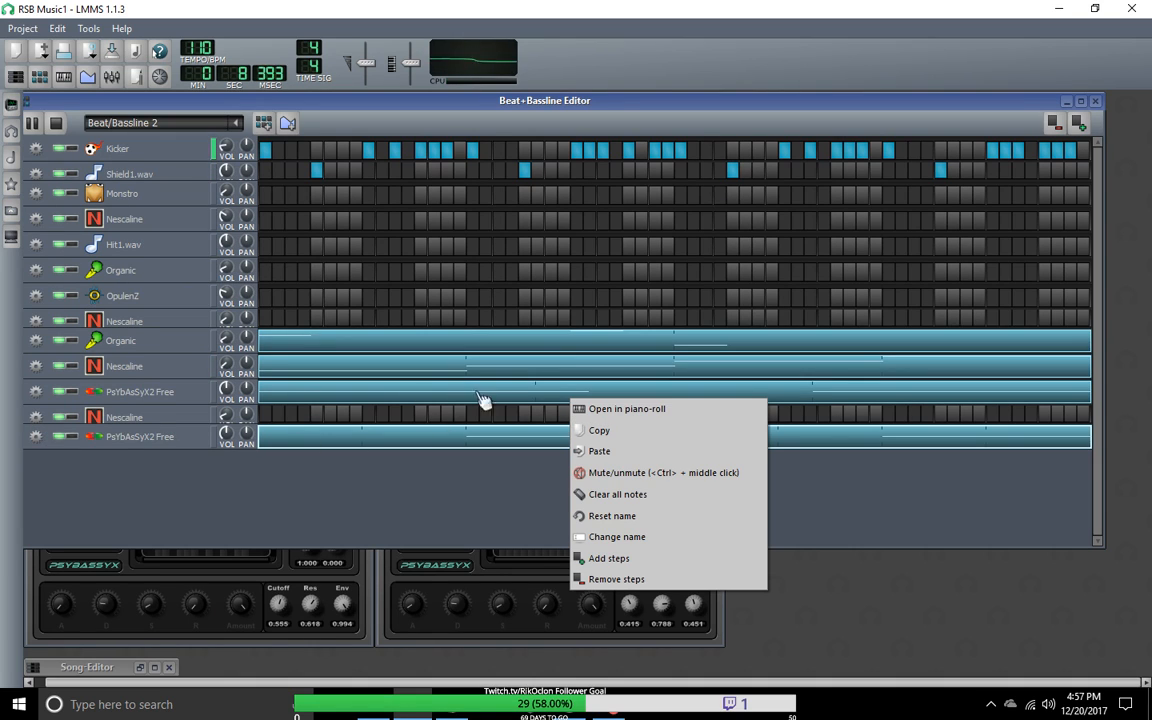
click(580, 407)
drag(841, 432, 470, 432)
drag(944, 336, 919, 342)
drag(530, 424, 360, 440)
Step: Minimize the piano roll, then remove the last 16 steps of Beat/Bassline 2 and add 16 steps back
click(908, 135)
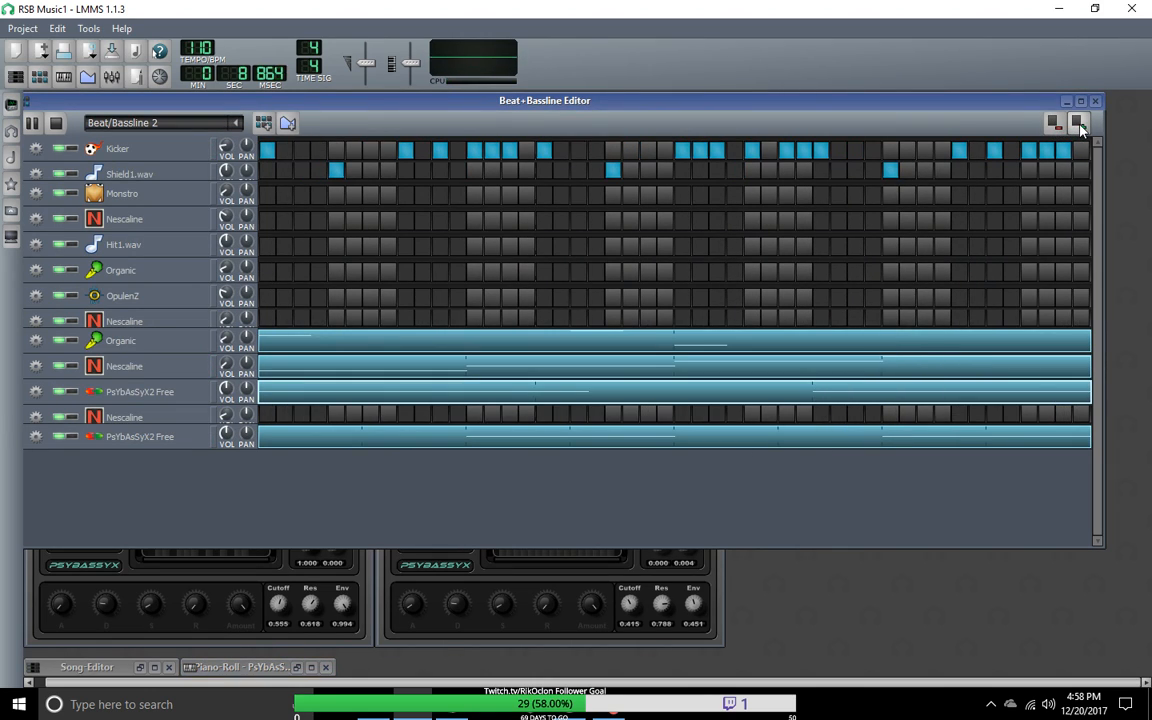
click(1079, 124)
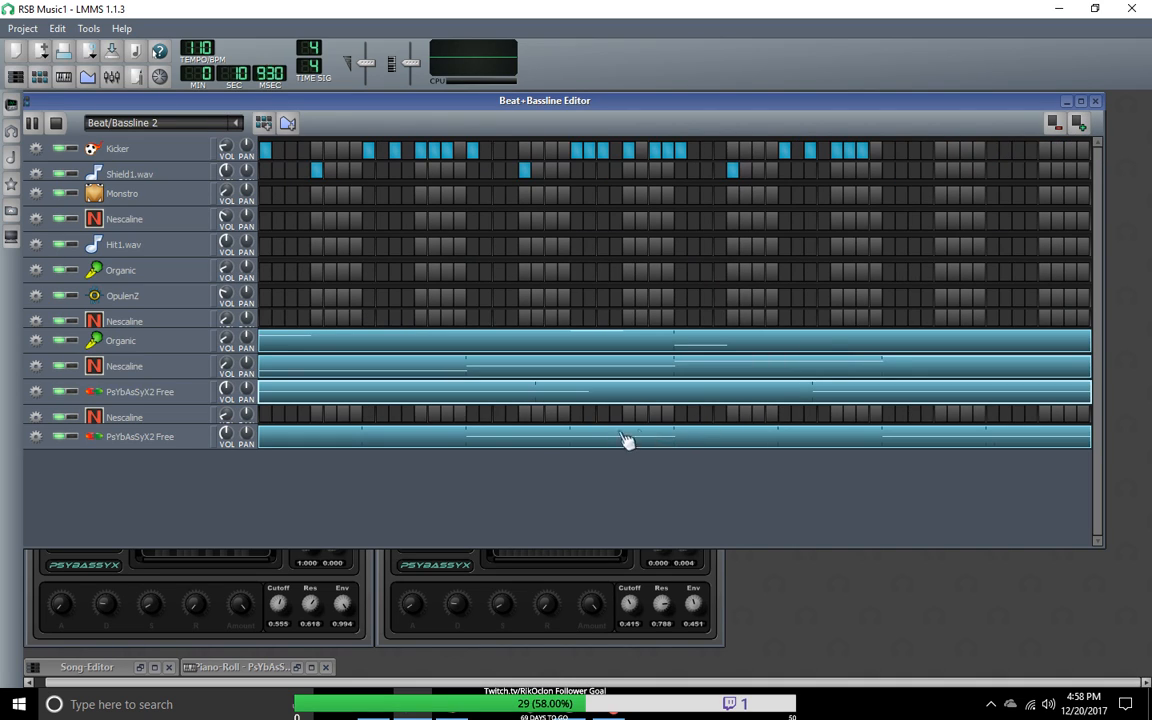
Step: Open the instrument windows of the bottom five tracks: Organic, both lower Nescaline and both PsYbAsSyX2 Free tracks
click(150, 420)
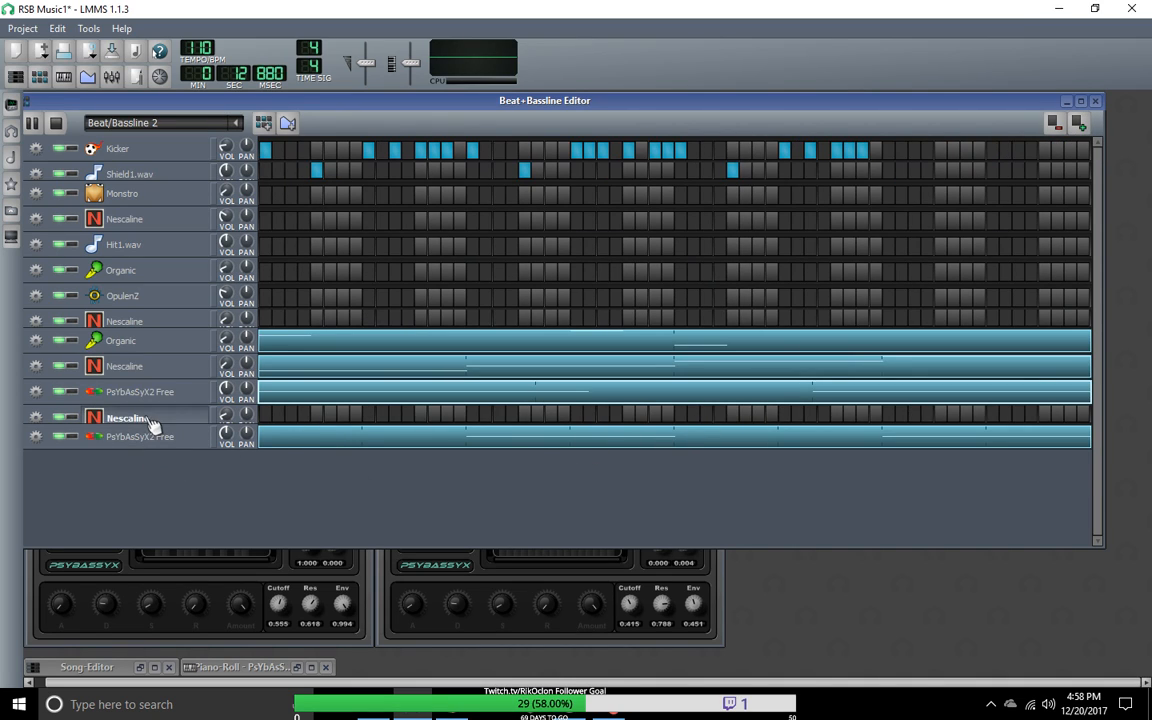
click(165, 393)
click(165, 368)
click(168, 345)
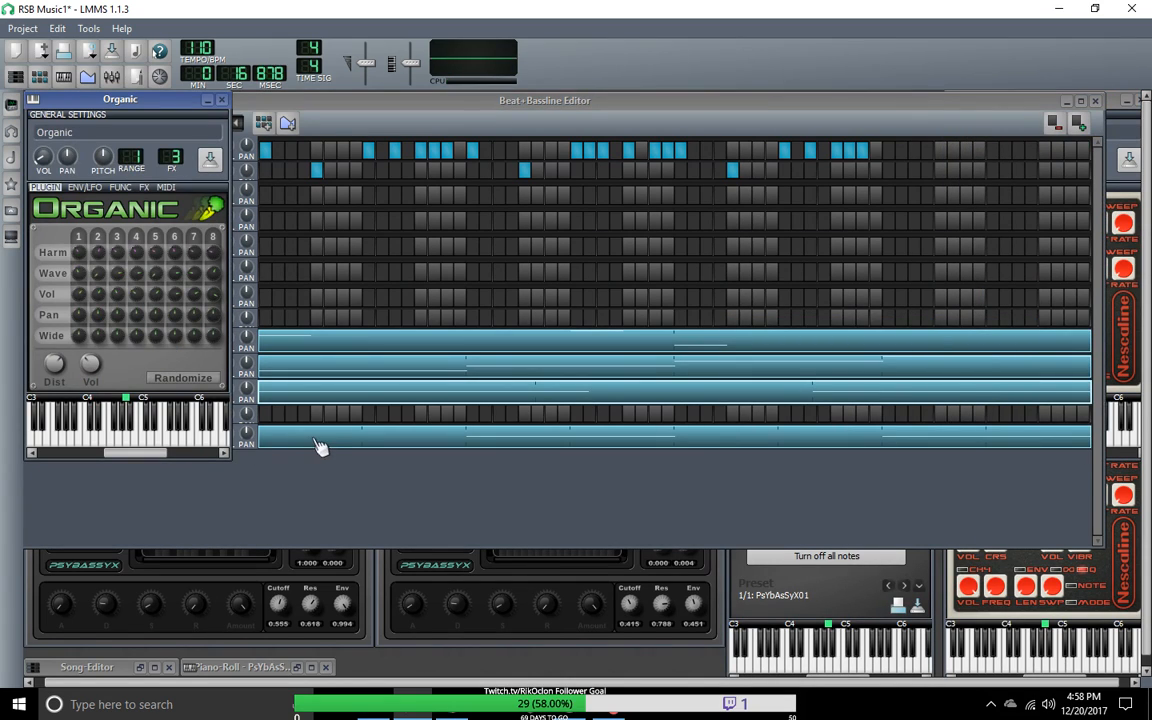
click(315, 443)
click(176, 440)
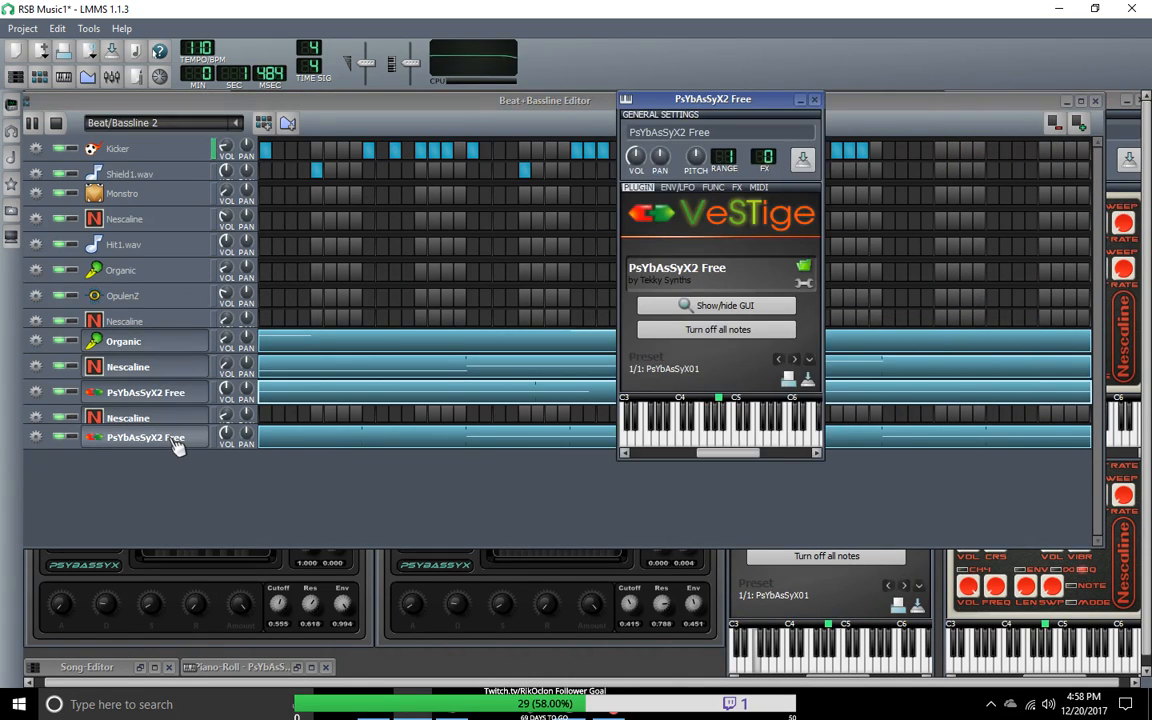
Step: Restore the minimized piano roll and song editor, extend the piano roll window downward, then close the piano roll
click(425, 474)
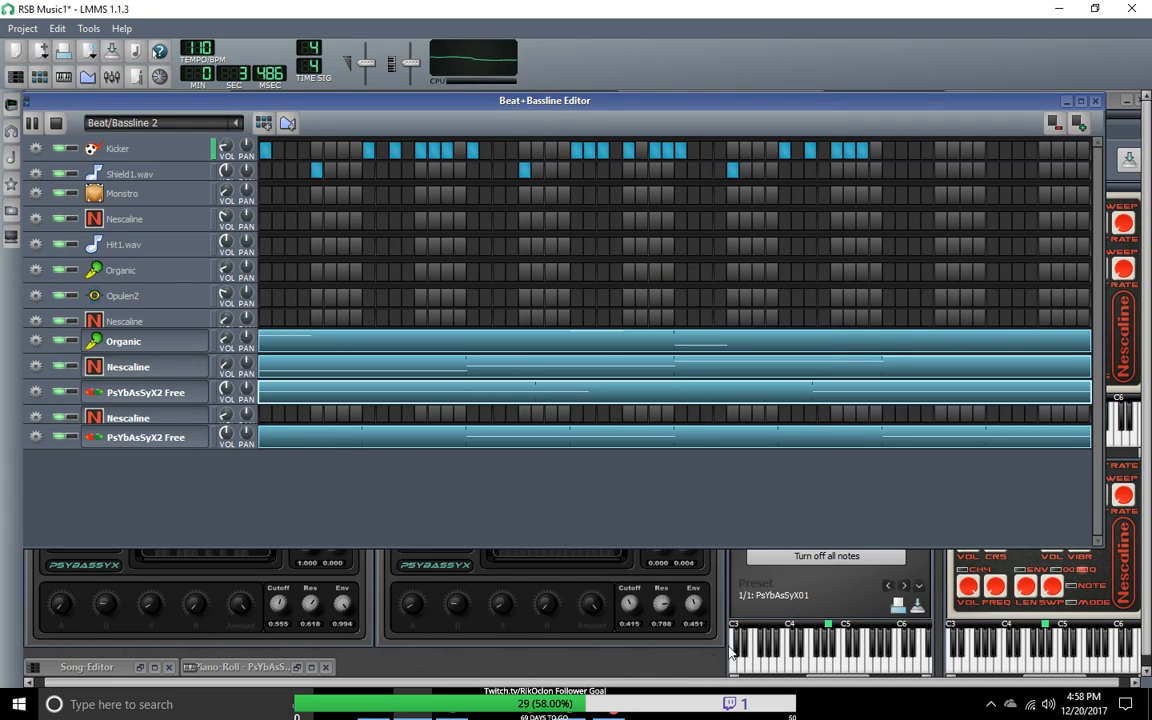
click(256, 666)
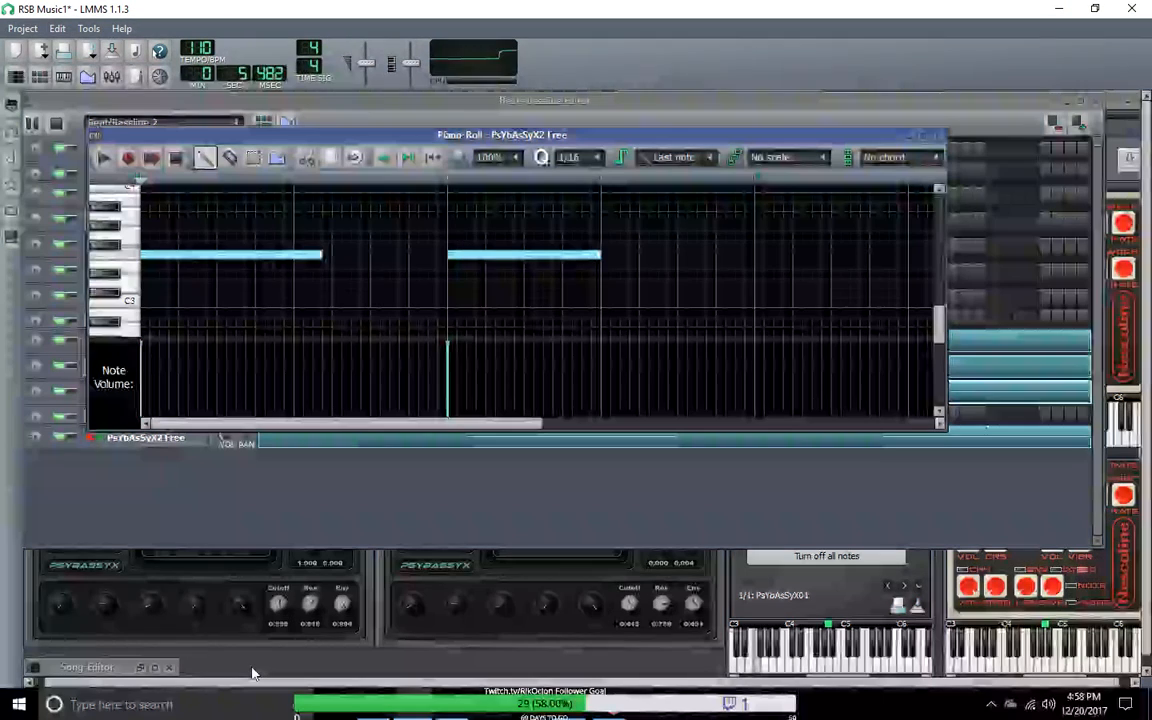
click(105, 668)
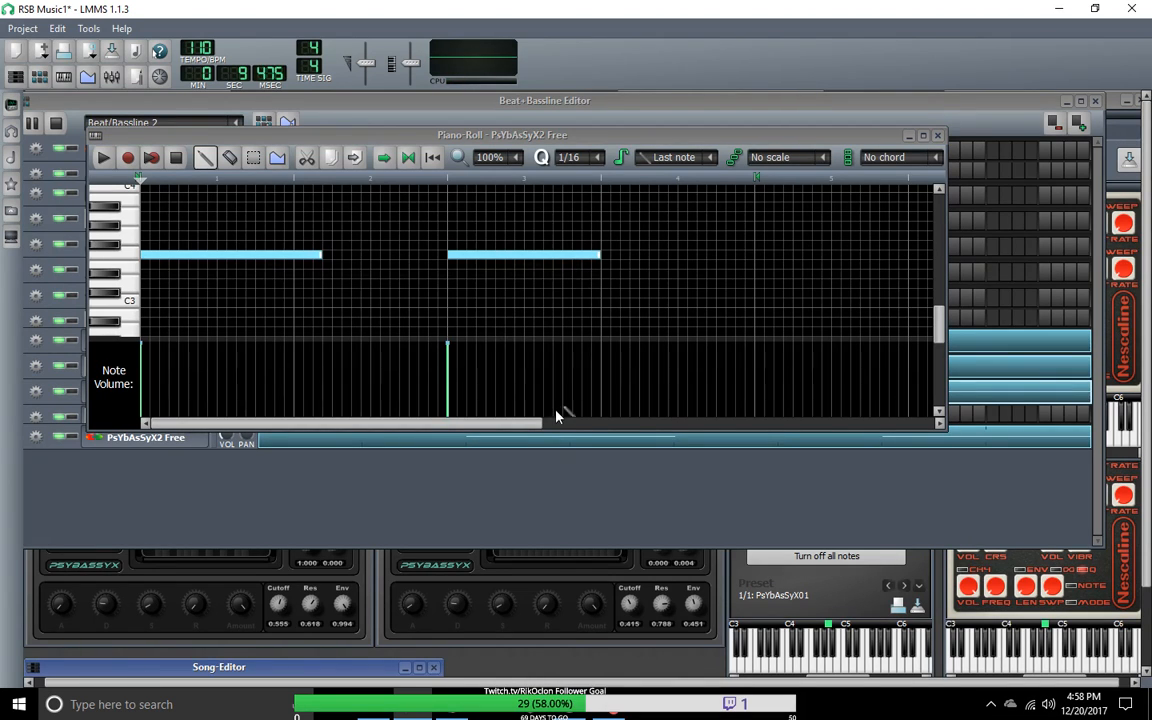
drag(560, 430, 560, 597)
drag(471, 593, 328, 583)
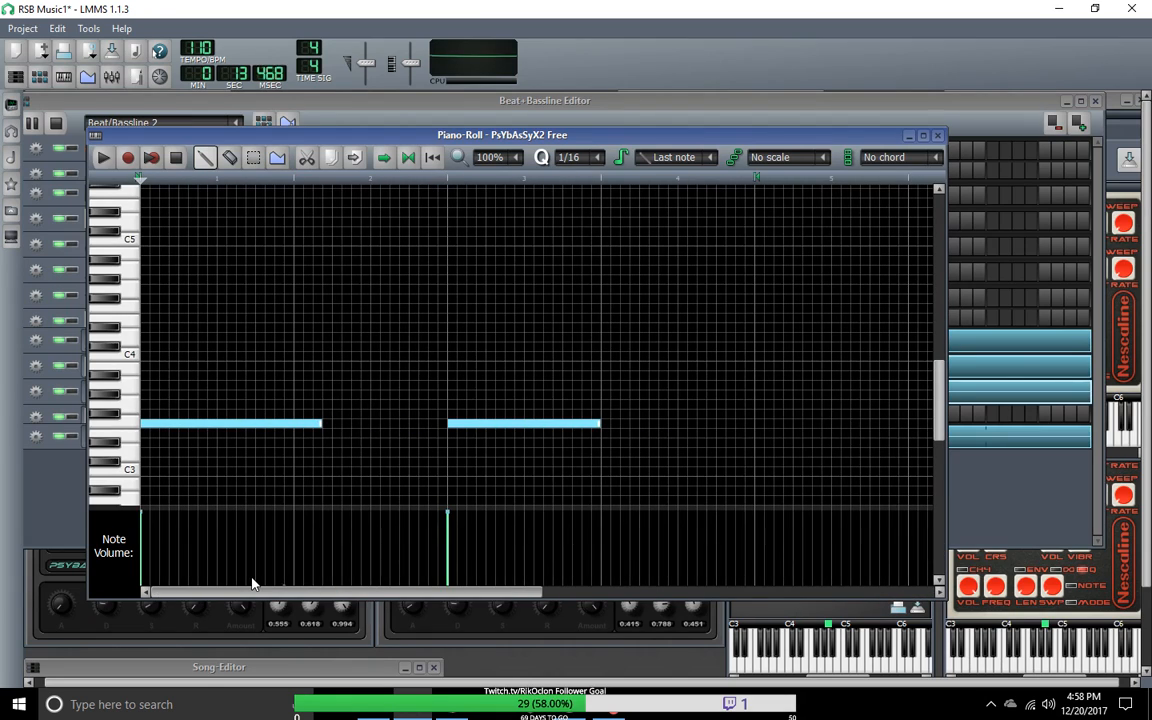
click(938, 137)
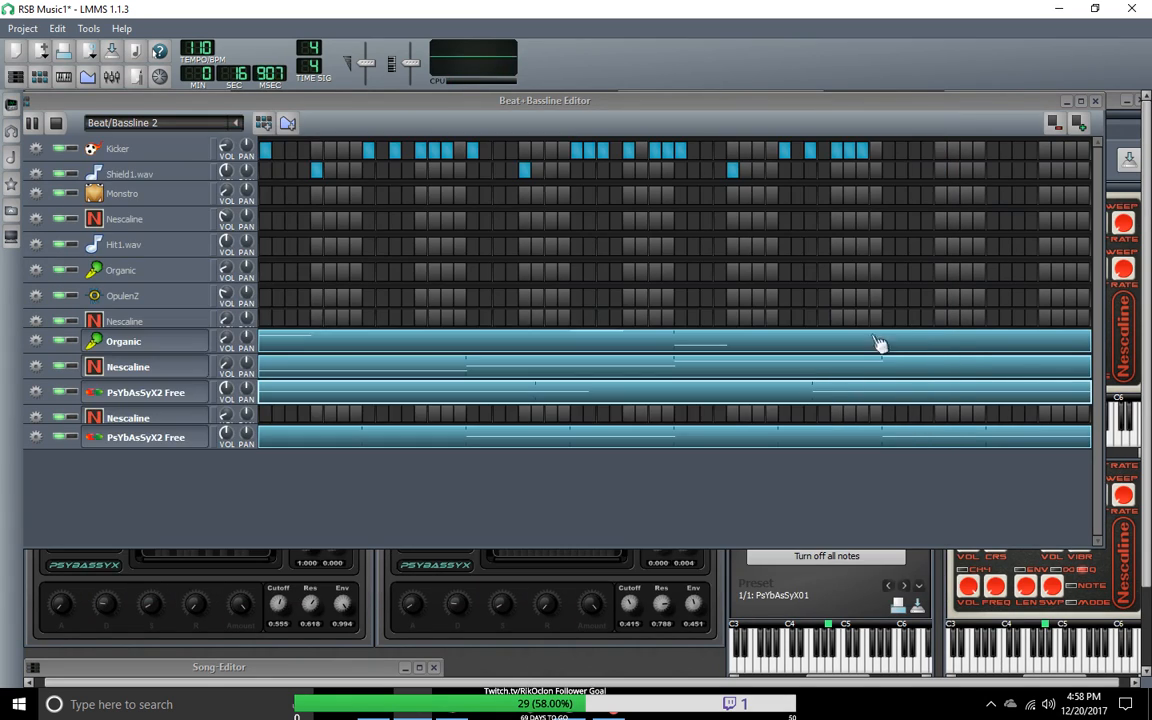
Step: Open the bottom PsYbAsSyX2 Free track's pattern in the piano roll and delete its second long note, past bar 6
double_click(689, 445)
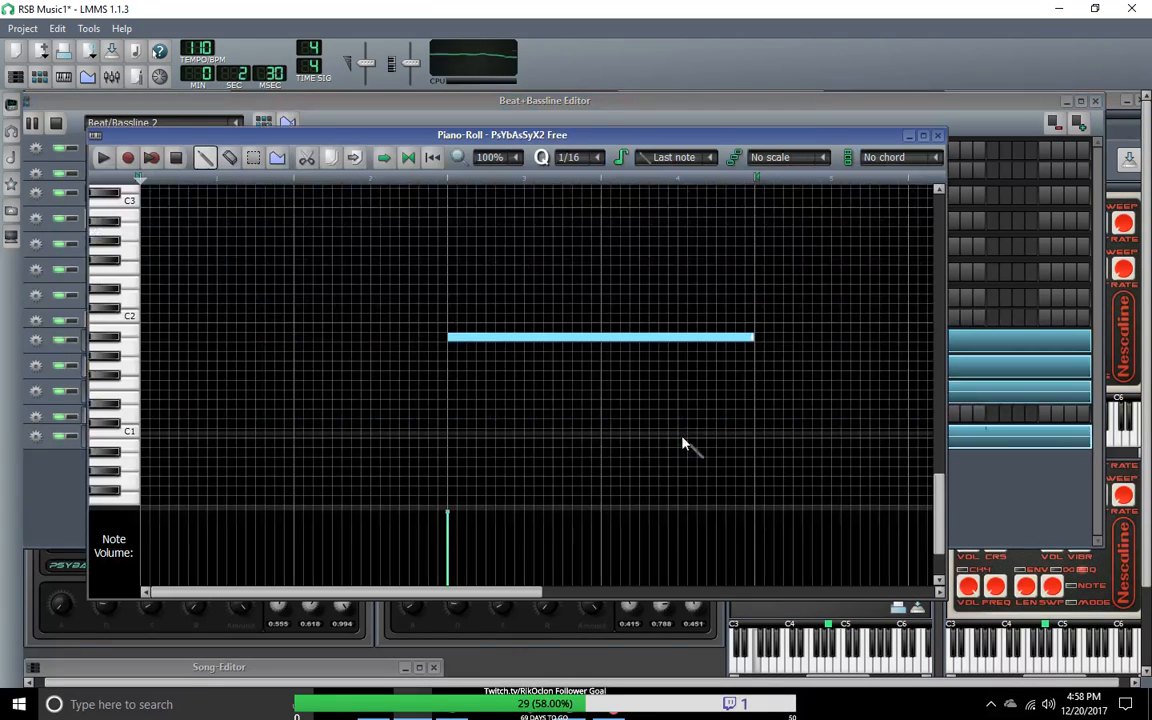
drag(504, 591, 689, 573)
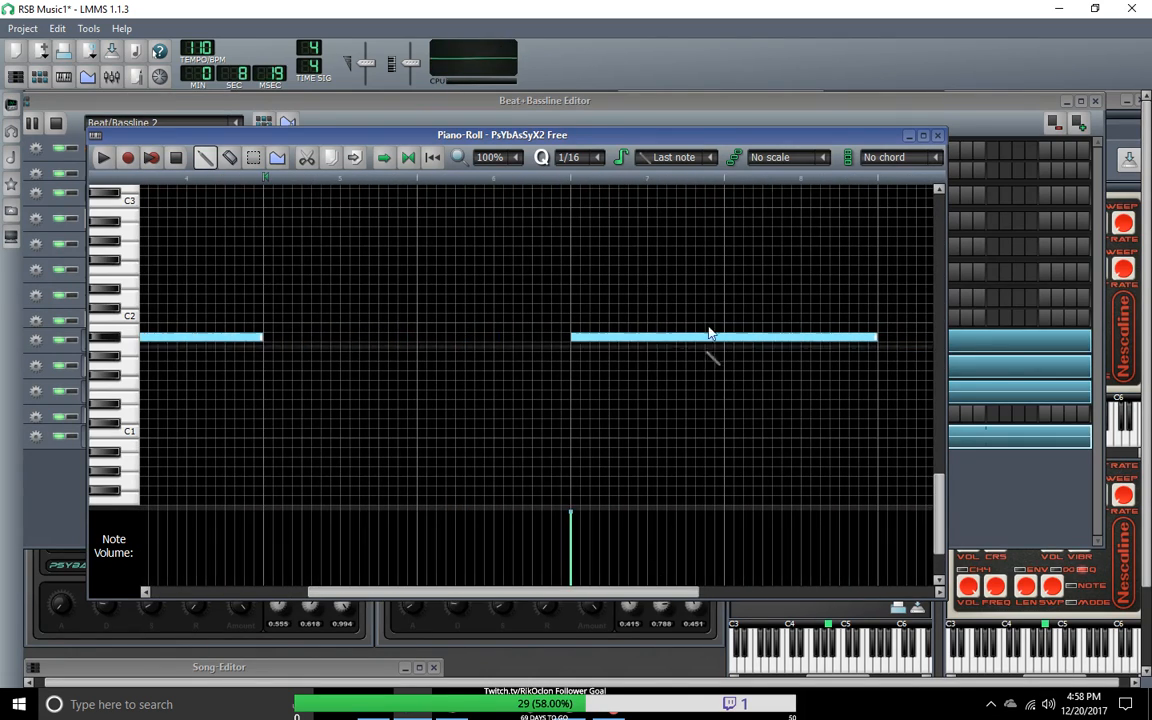
right_click(717, 335)
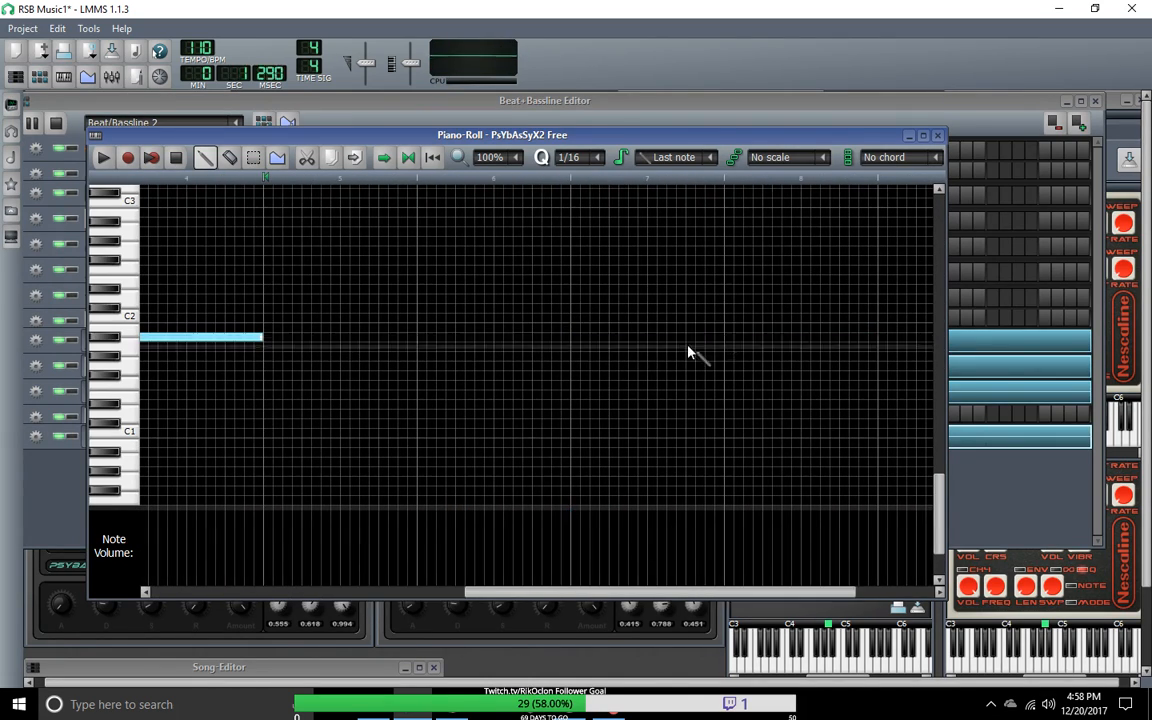
drag(660, 597, 310, 583)
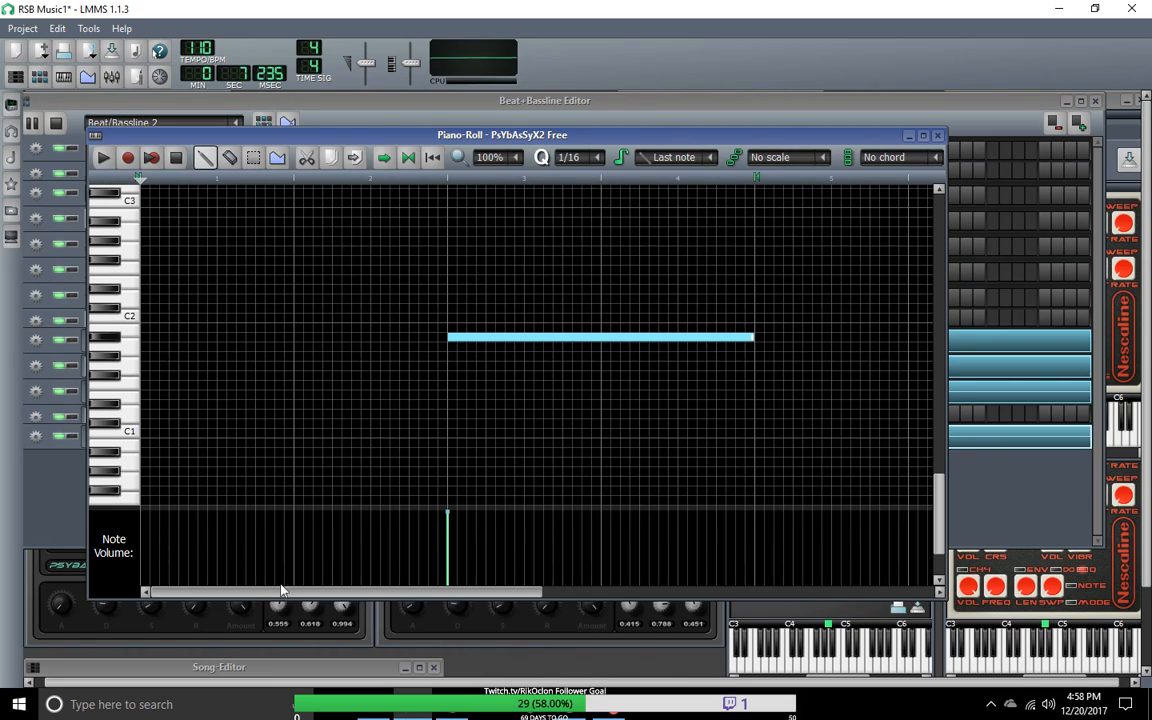
Step: Check the bottom track in the beat/bassline editor behind the piano roll, then play and stop its pattern alone
drag(372, 143, 477, 517)
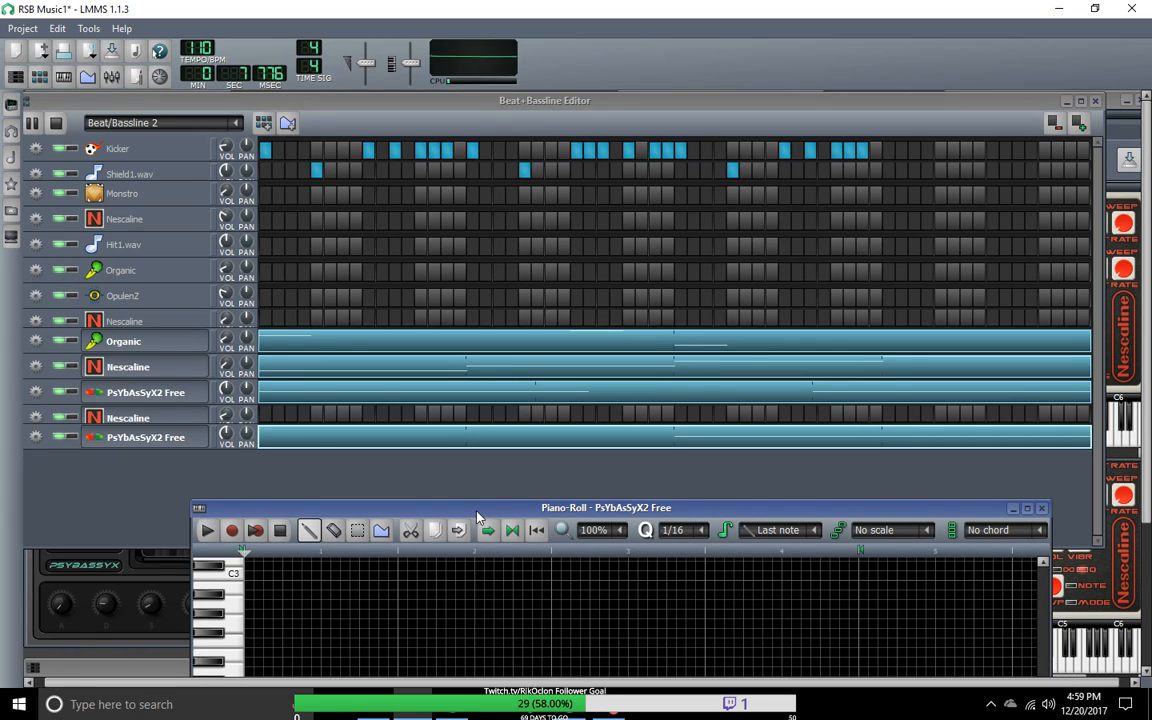
drag(477, 513, 377, 131)
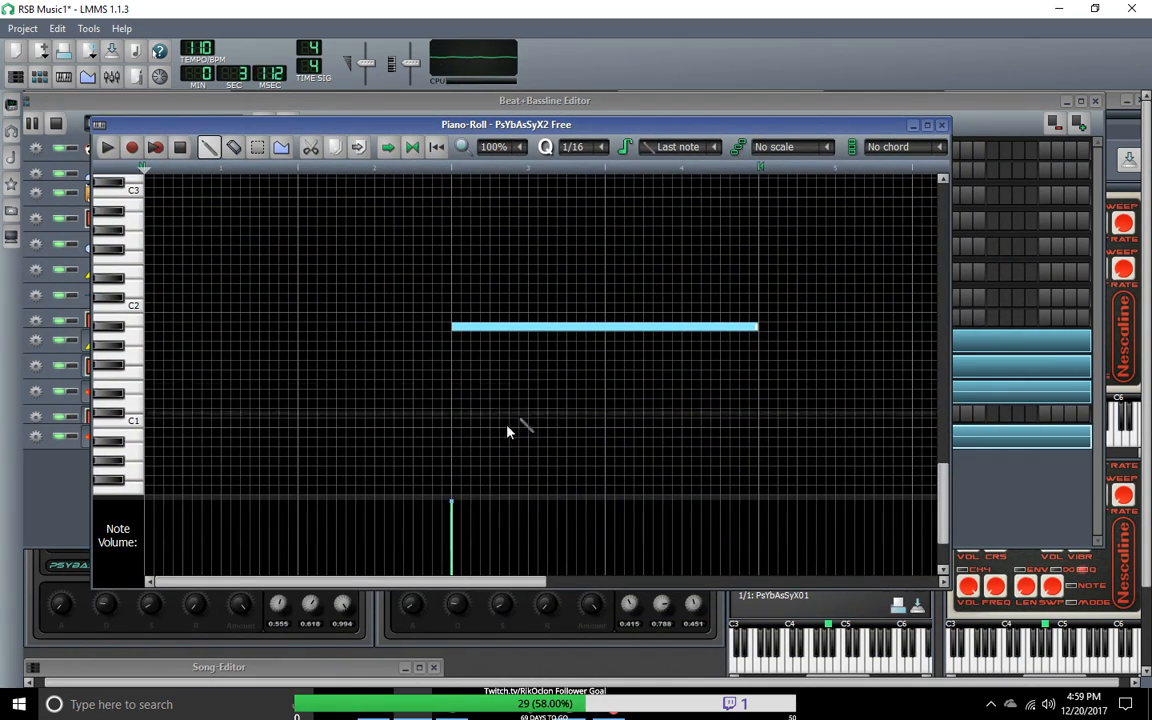
drag(475, 582, 450, 580)
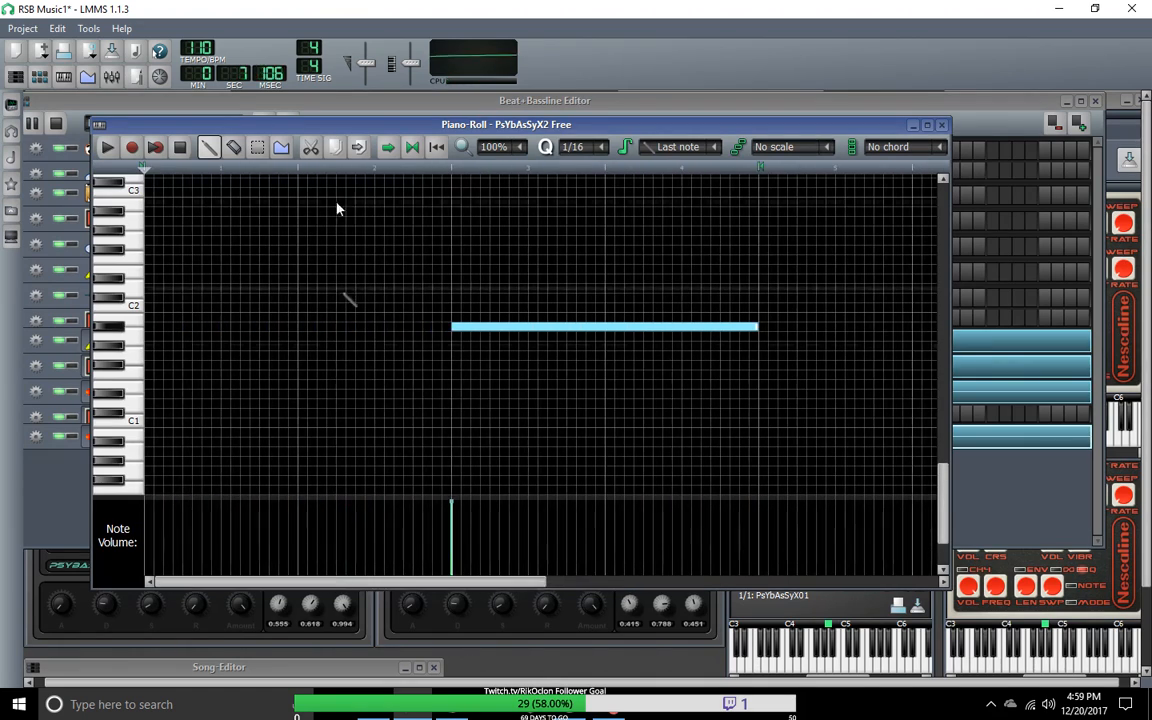
click(107, 147)
click(181, 148)
Step: Move the piano roll clear of the beat/bassline playback controls, then play and stop Beat/Bassline 2
drag(184, 130, 314, 194)
click(36, 128)
click(33, 123)
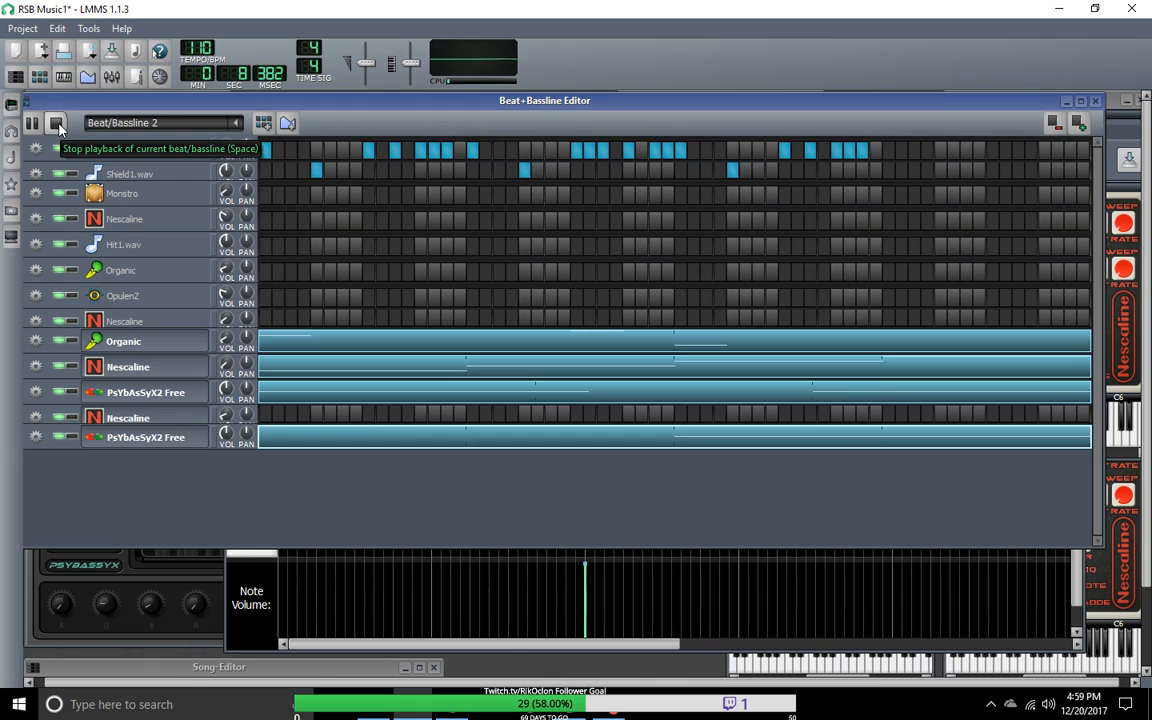
click(57, 123)
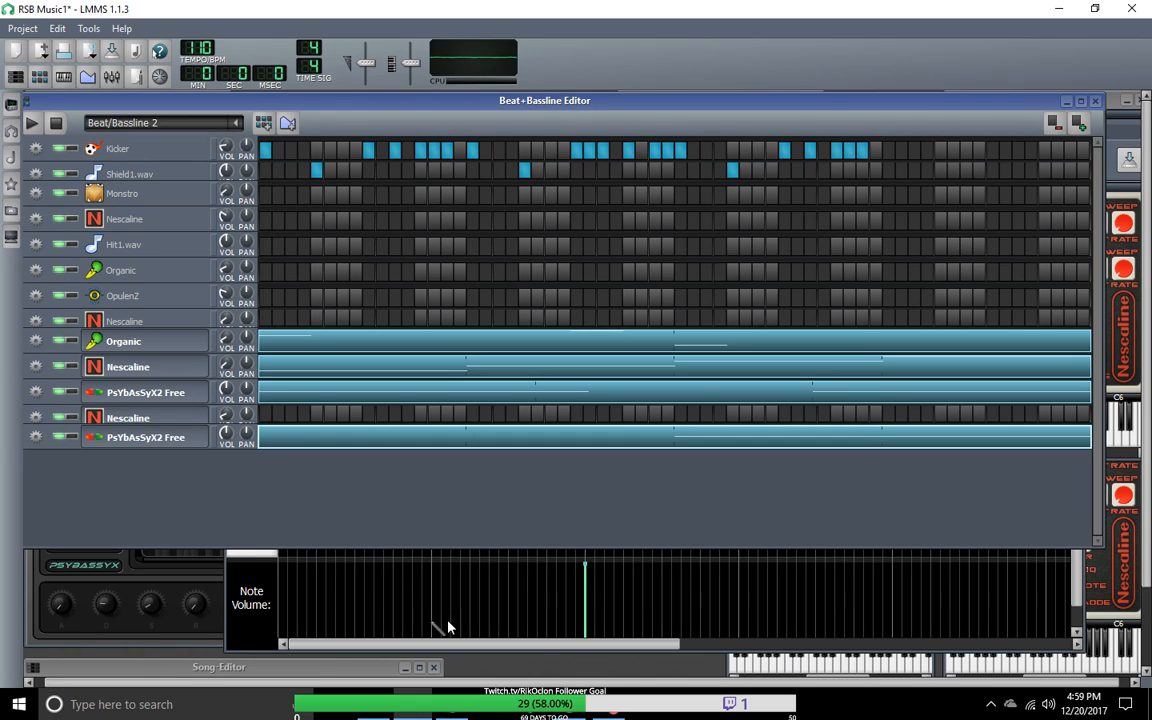
Step: Turn off the piano roll's auto-scrolling, switch its after-stopping behaviour away from going back to the beginning, and play Beat/Bassline 2
click(640, 624)
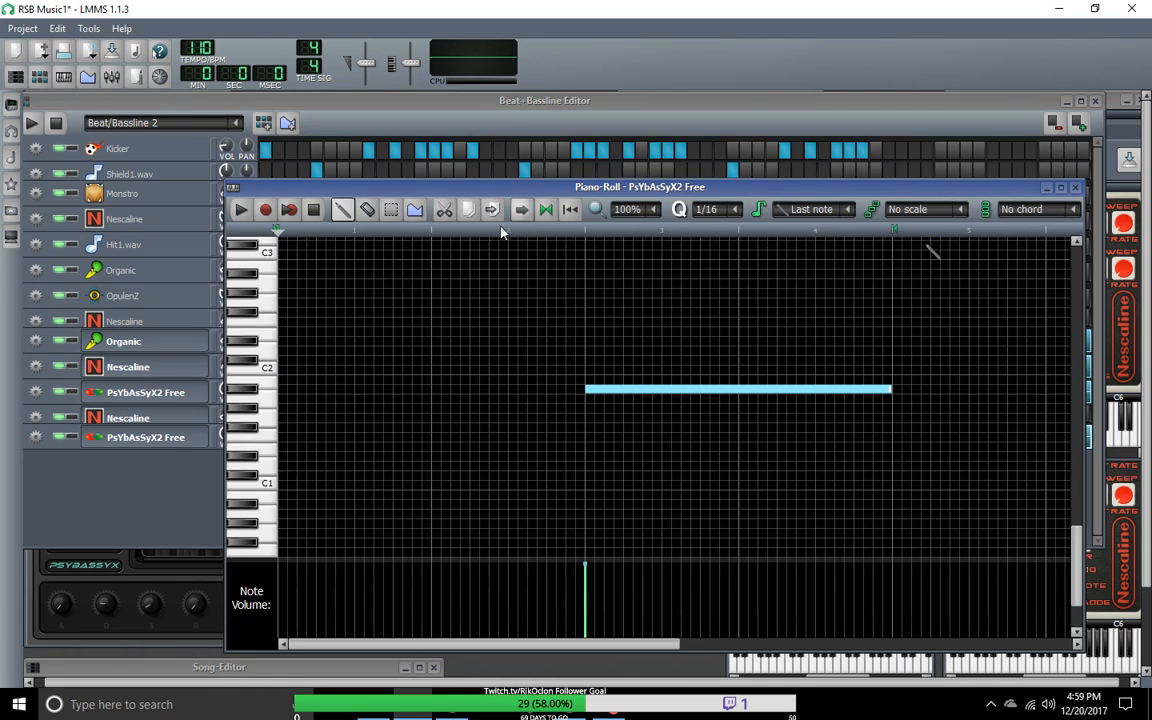
click(571, 211)
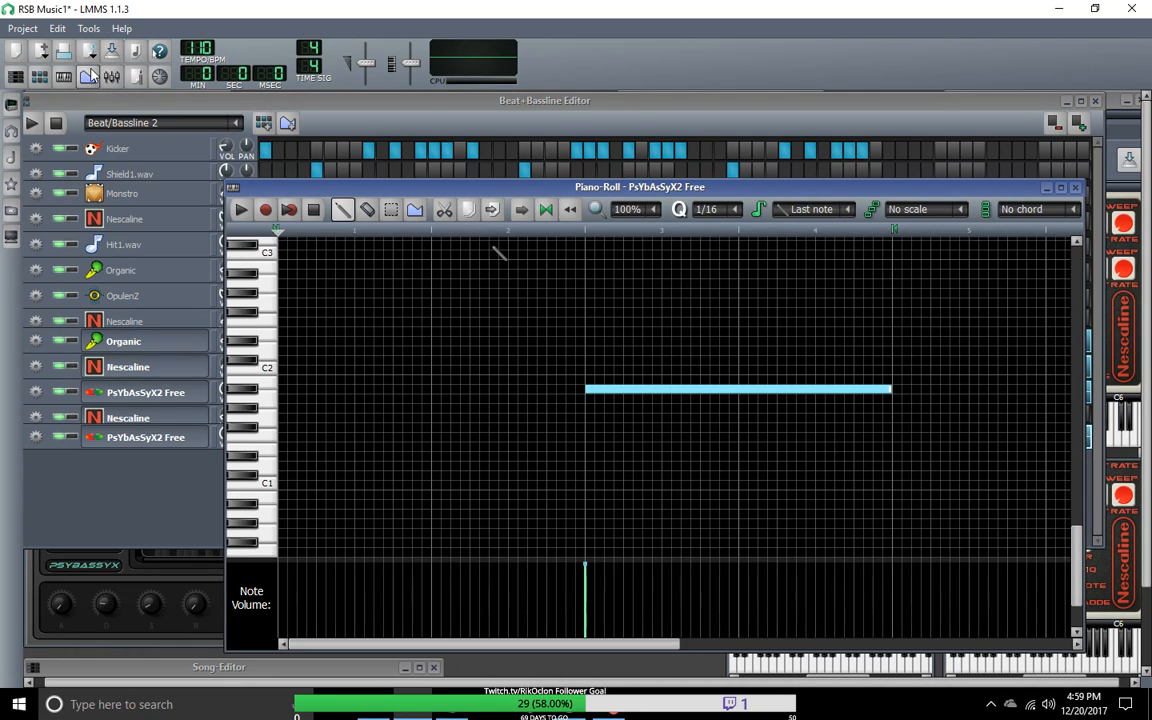
click(33, 123)
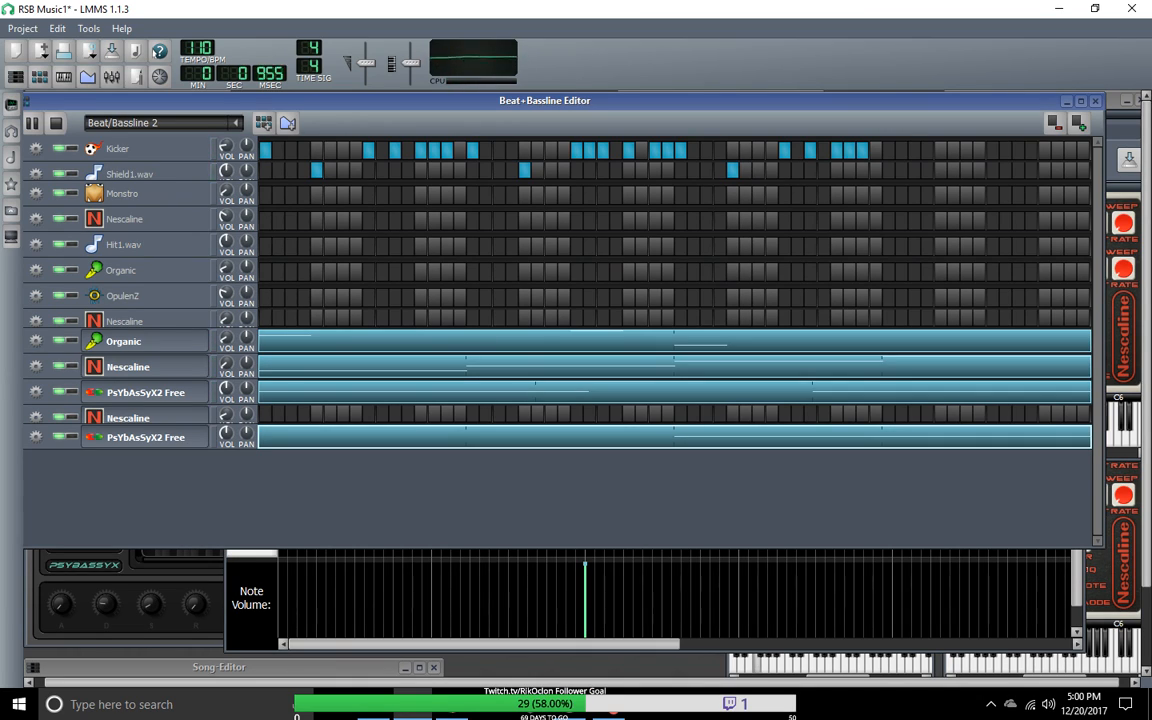
Step: Mute the bottom PsYbAsSyX2 Free track during playback to compare the sound, and unmute it
key(alt+Tab)
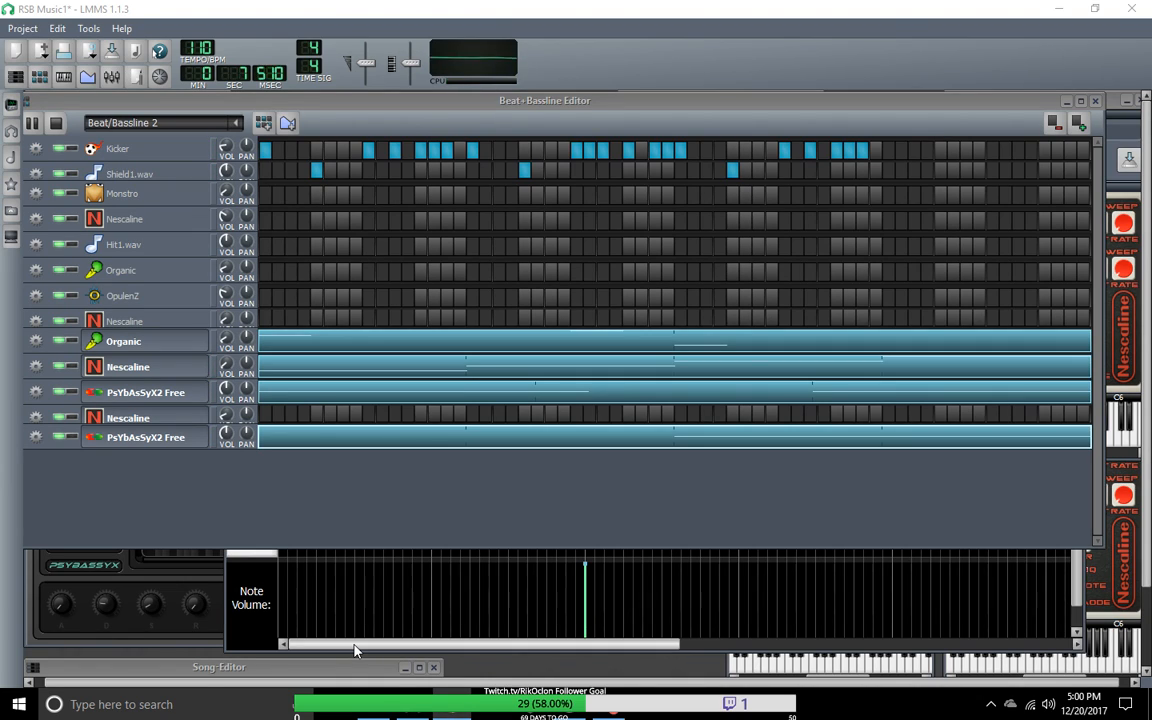
click(59, 437)
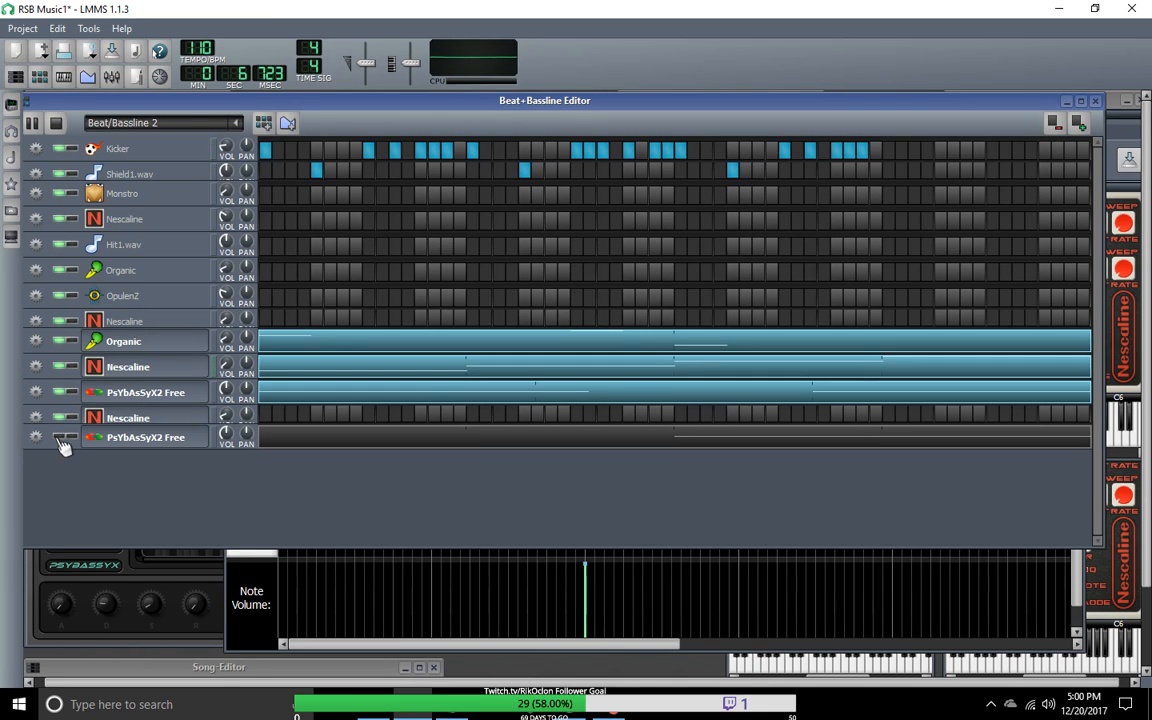
click(60, 438)
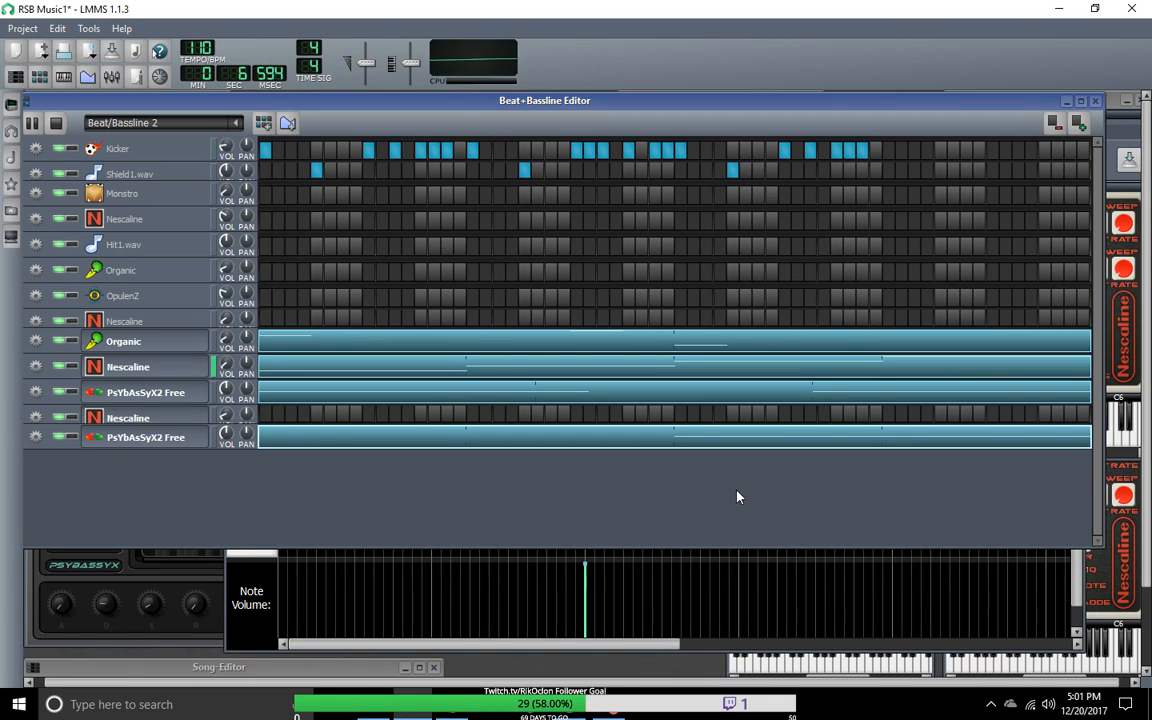
Step: Bring up the piano roll and minimize it, then check the bottom PsYbAsSyX2 Free track's instrument
drag(605, 648, 580, 649)
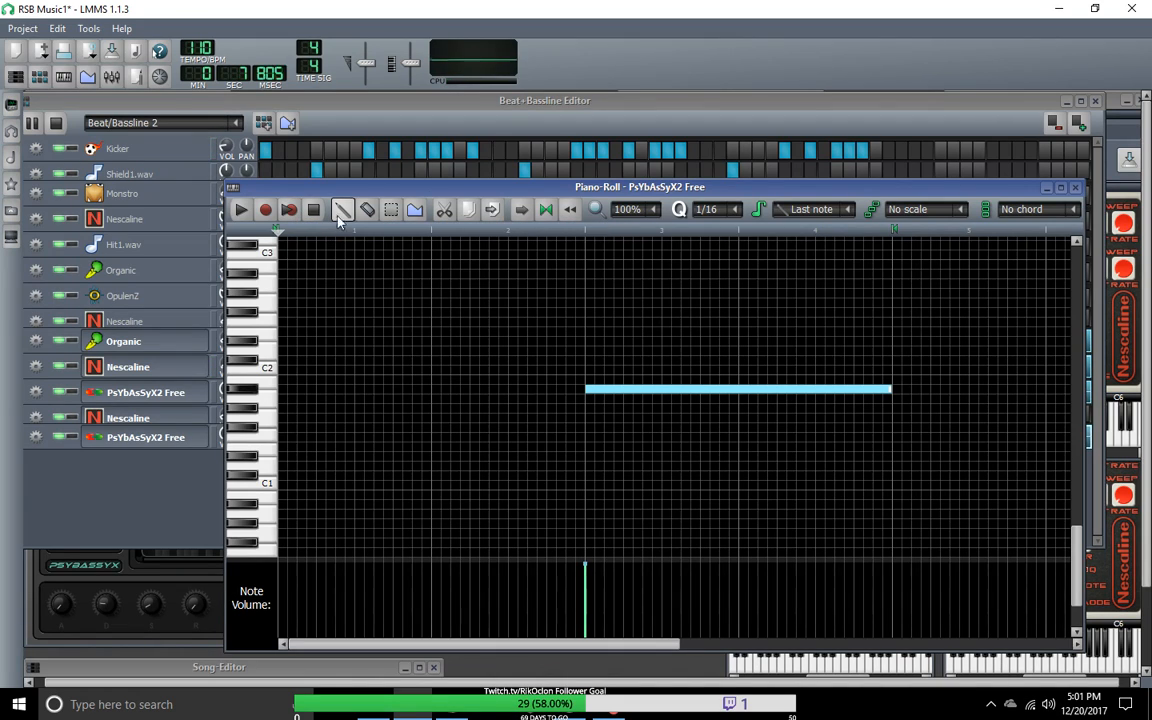
click(1047, 189)
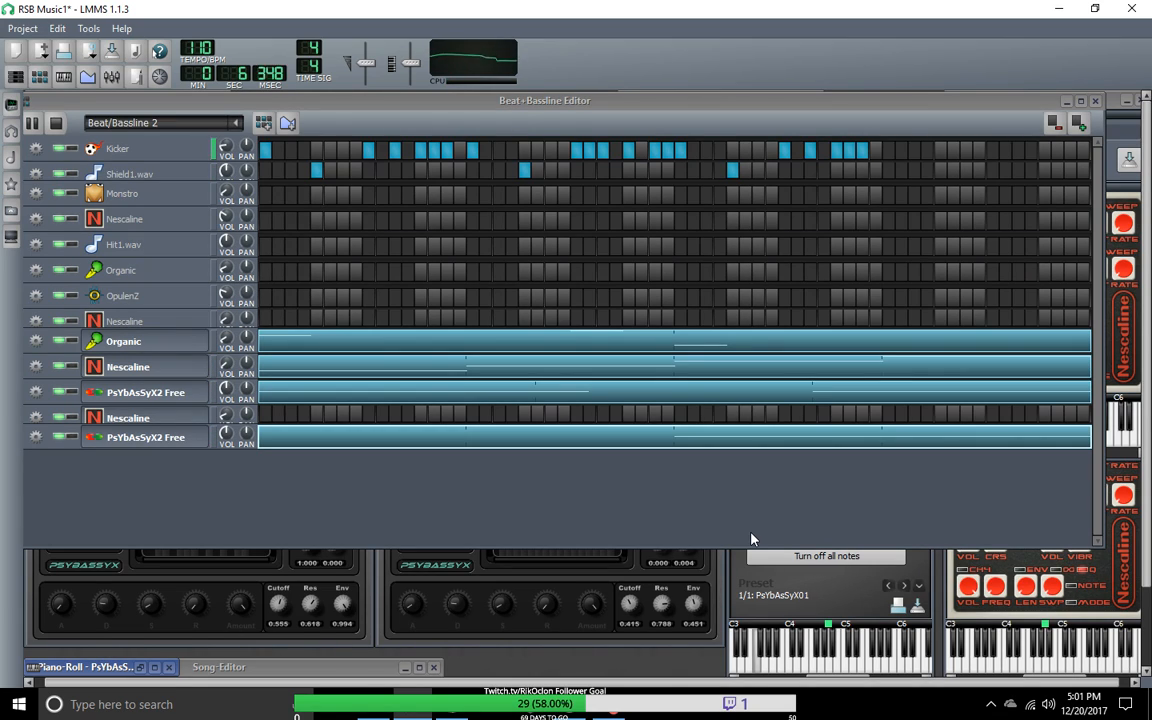
double_click(143, 441)
click(655, 320)
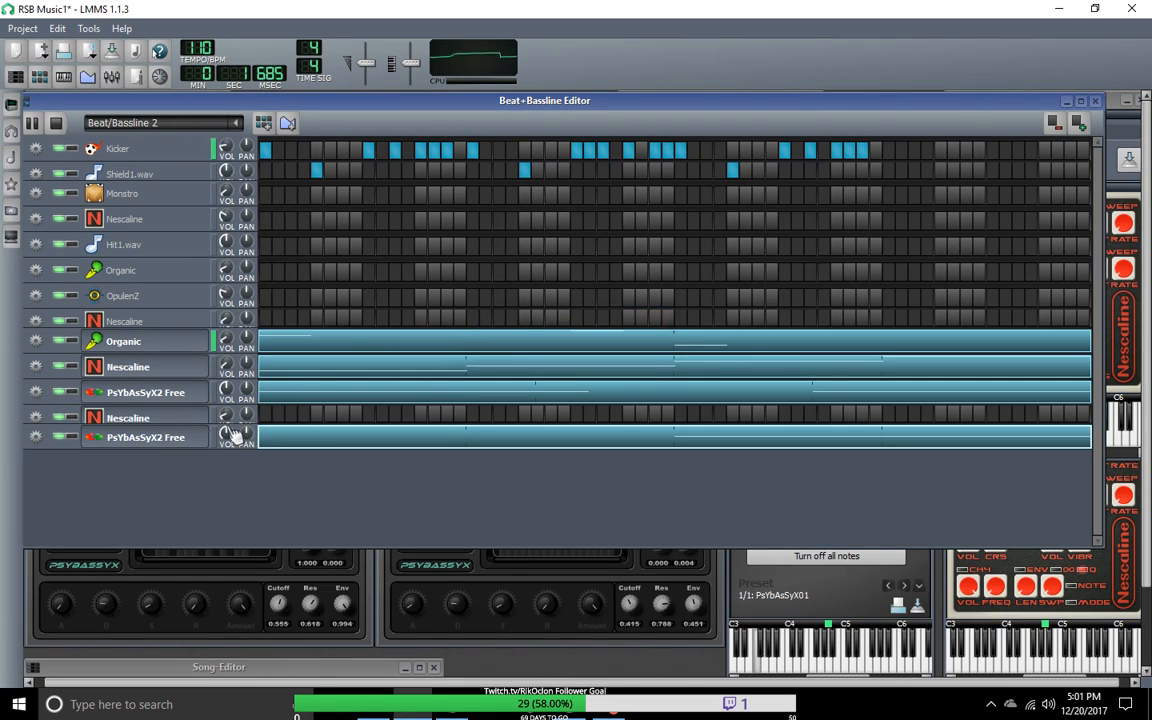
Step: Clone the bottom PsYbAsSyX2 Free track and select the pattern of the copy
click(40, 444)
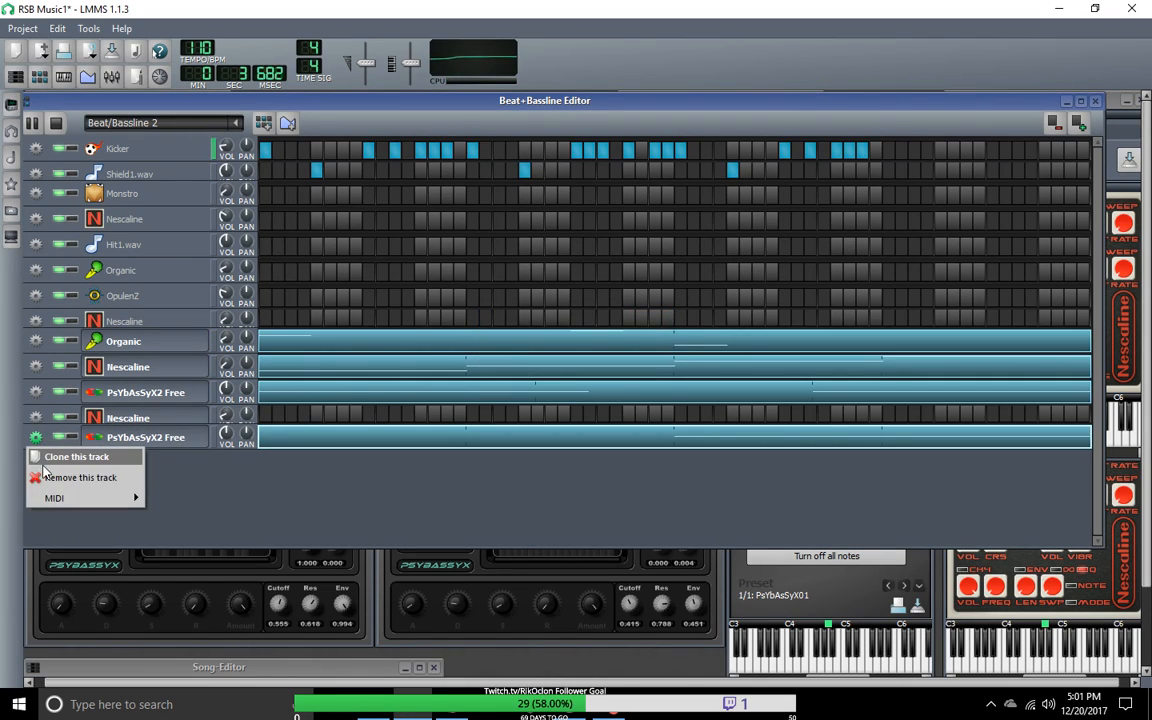
click(66, 454)
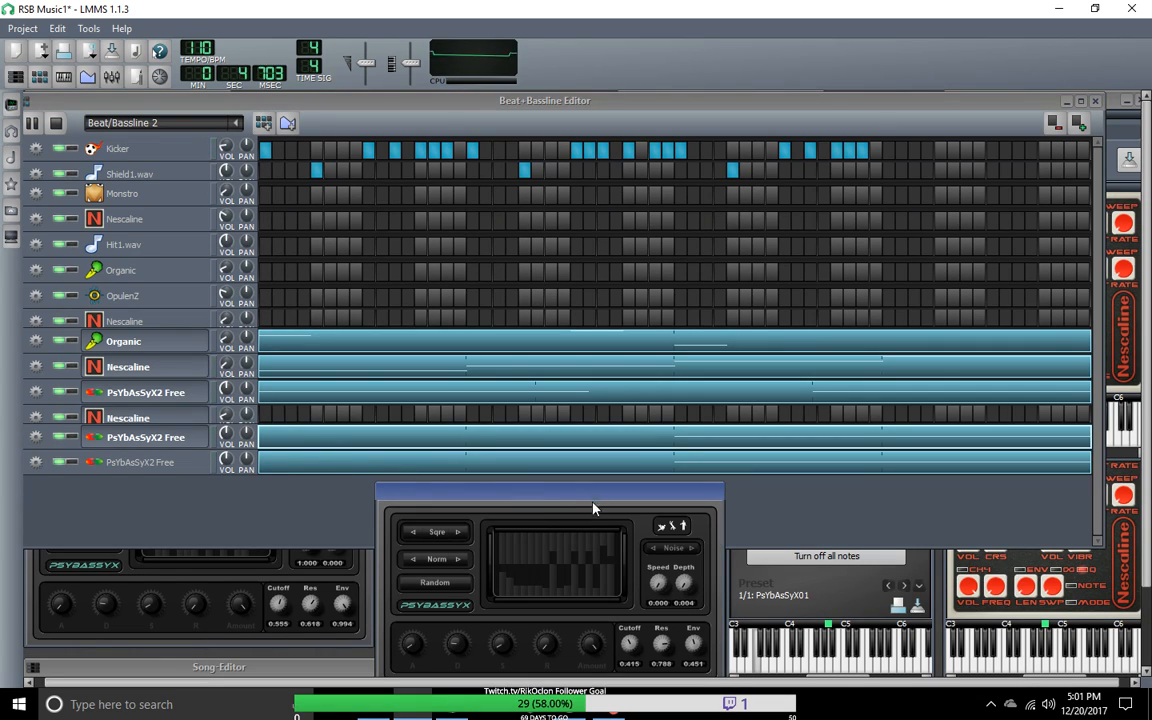
click(684, 473)
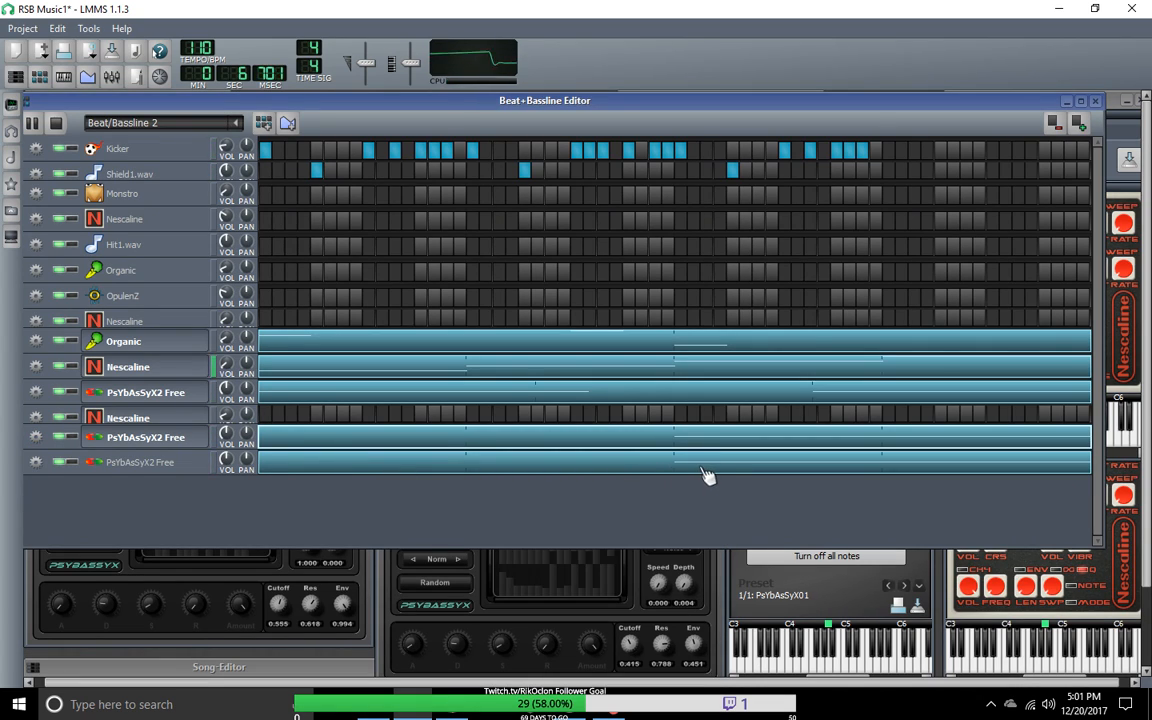
right_click(684, 472)
click(732, 480)
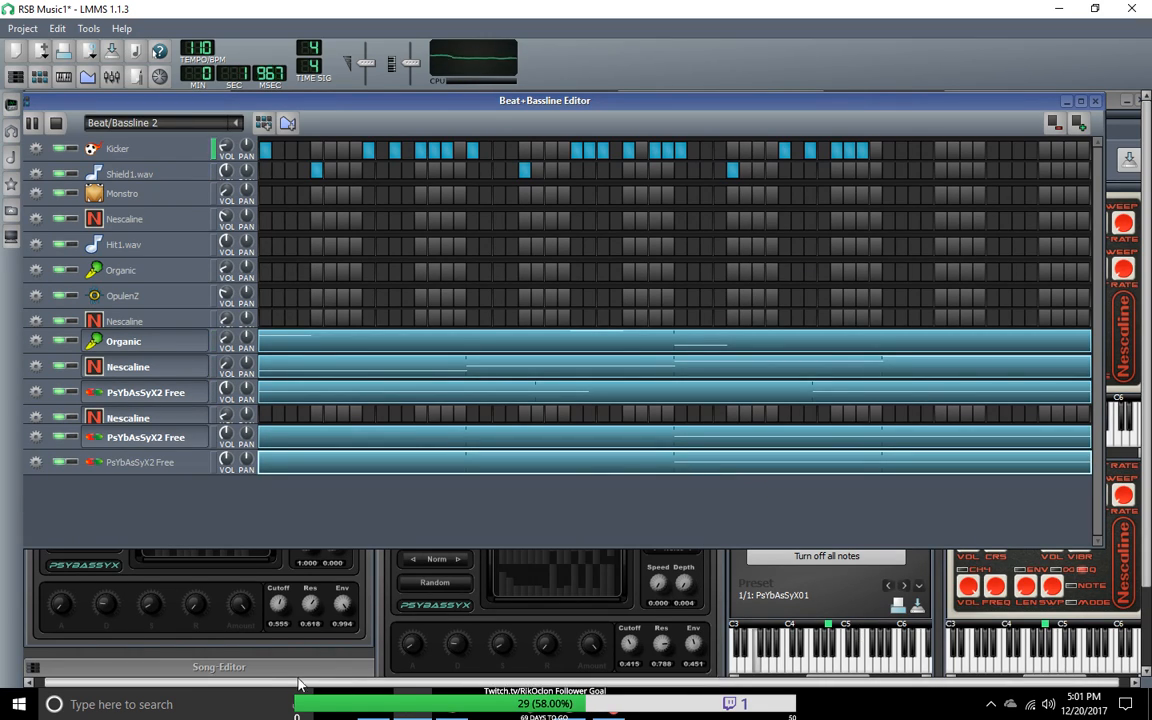
Step: Move the beat/bassline editor aside and gather the PSYBASSYX plugin windows below the Organic instrument window
drag(442, 101, 587, 60)
drag(288, 456, 362, 236)
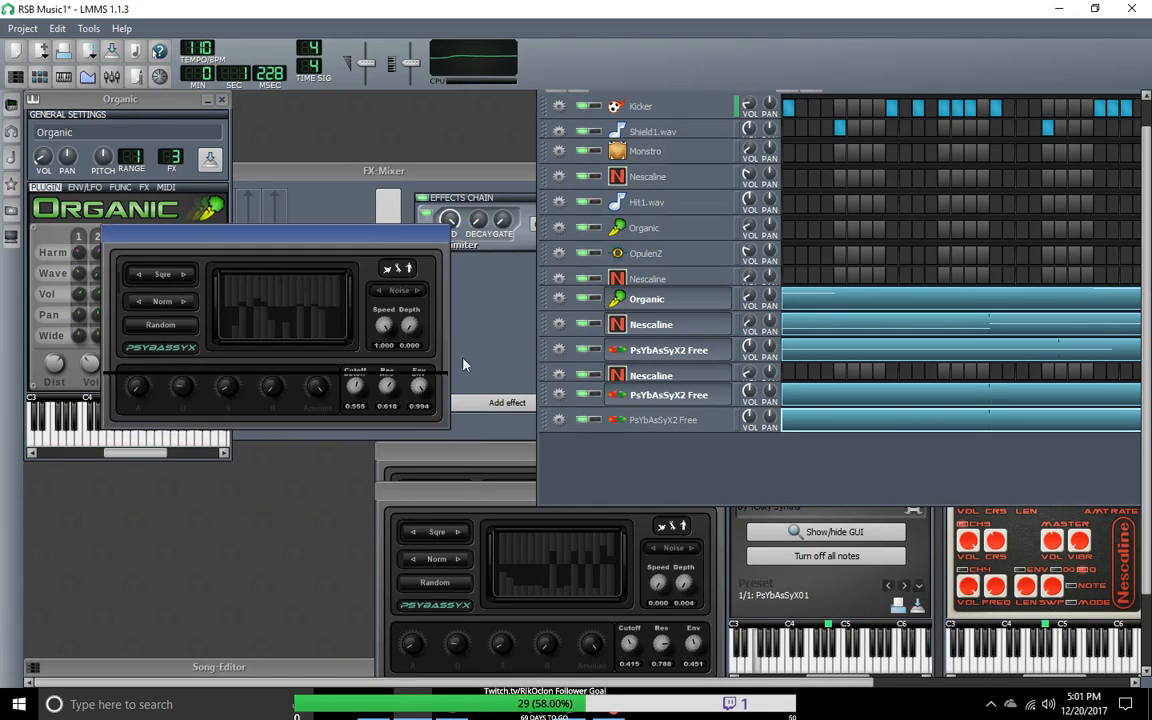
drag(431, 450, 147, 453)
drag(364, 238, 290, 468)
drag(460, 455, 140, 482)
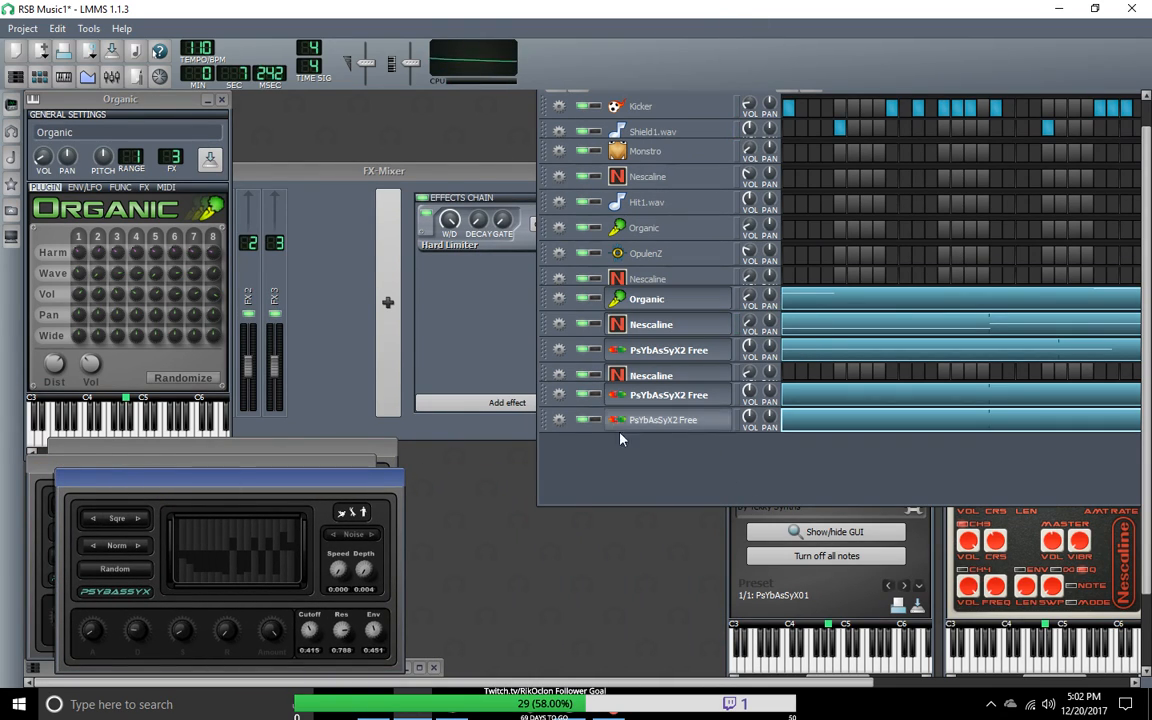
Step: Bring the FX mixer forward to view its channel levels during playback, and return to the beat/bassline editor
click(708, 458)
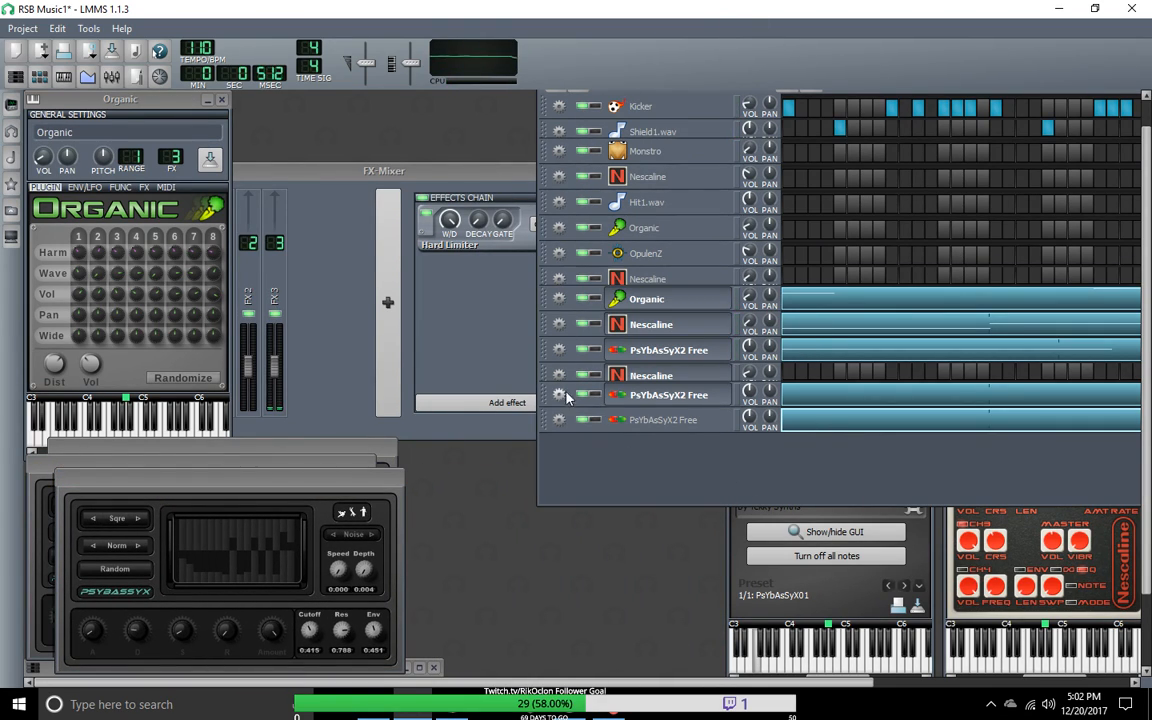
click(510, 425)
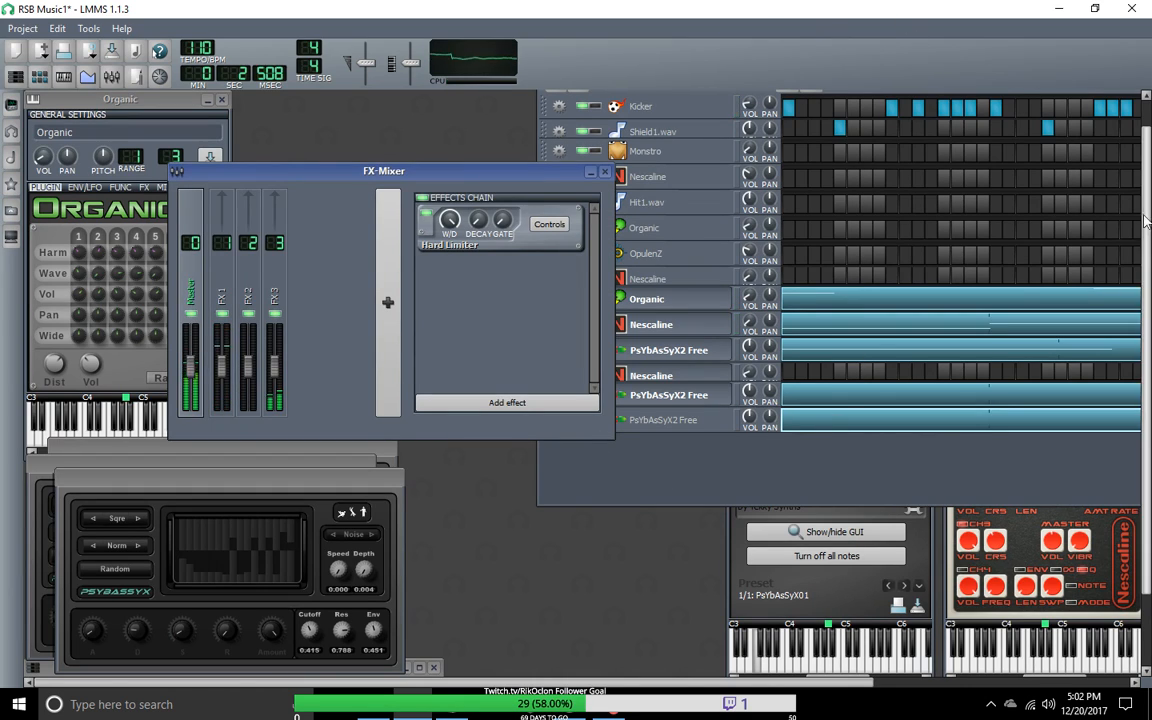
click(640, 485)
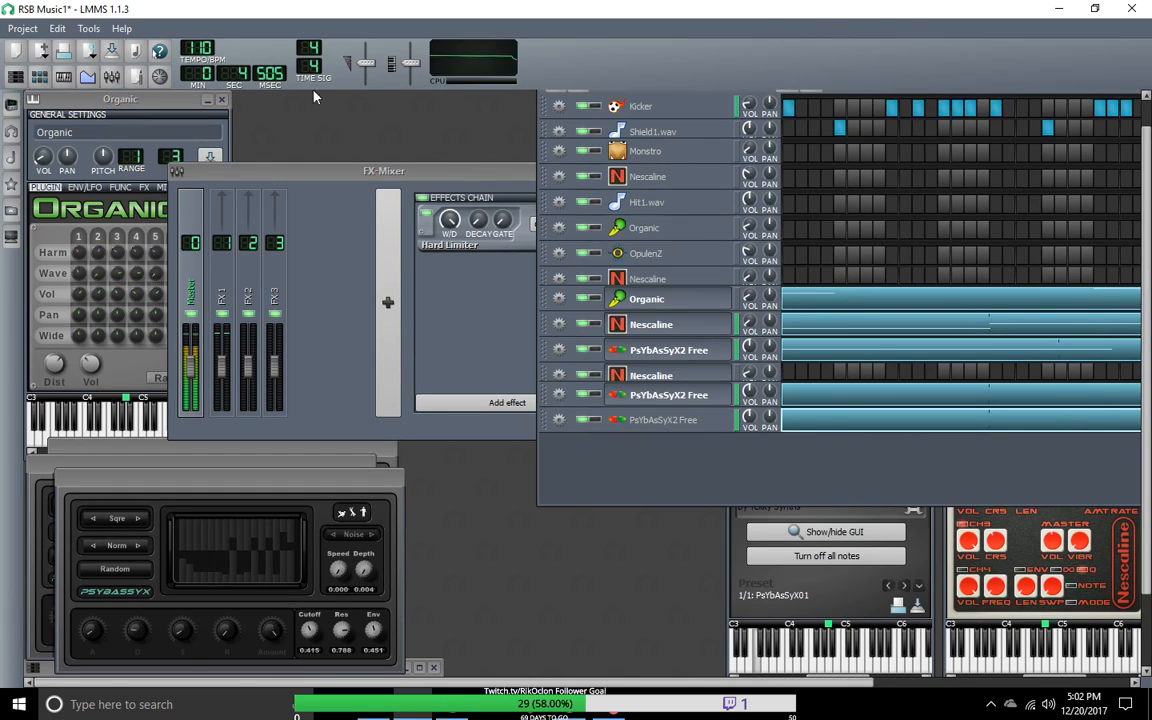
Step: Save the project and reload it from the recently opened projects
click(22, 28)
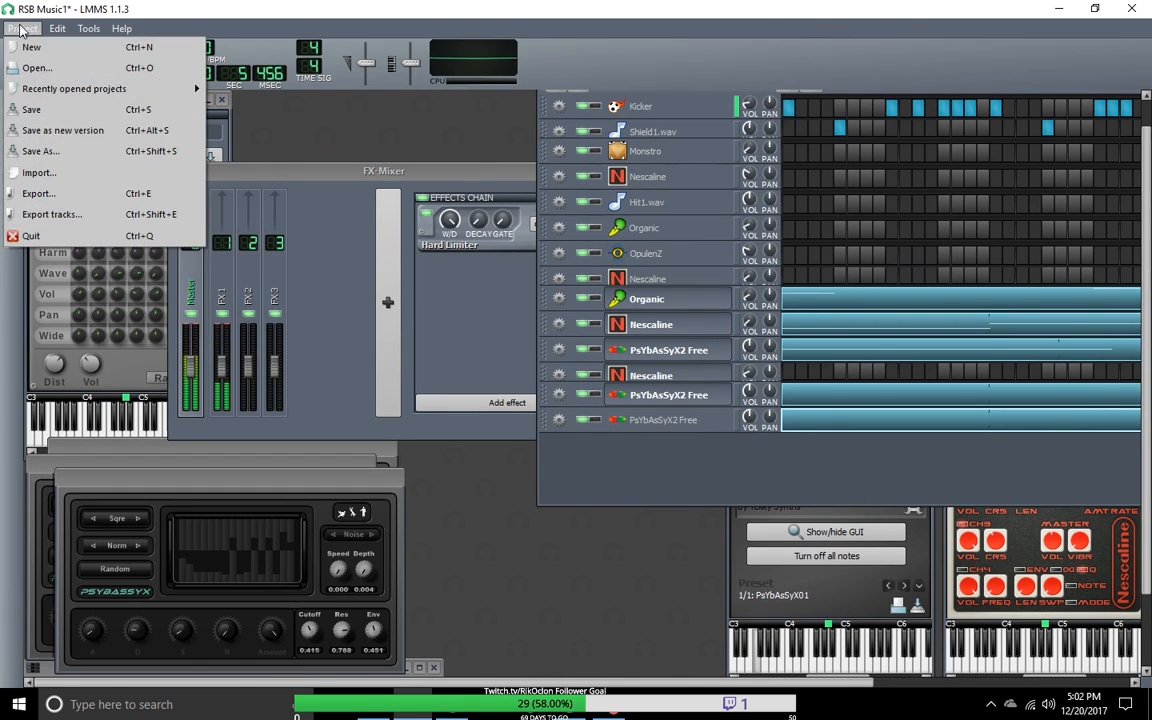
click(40, 109)
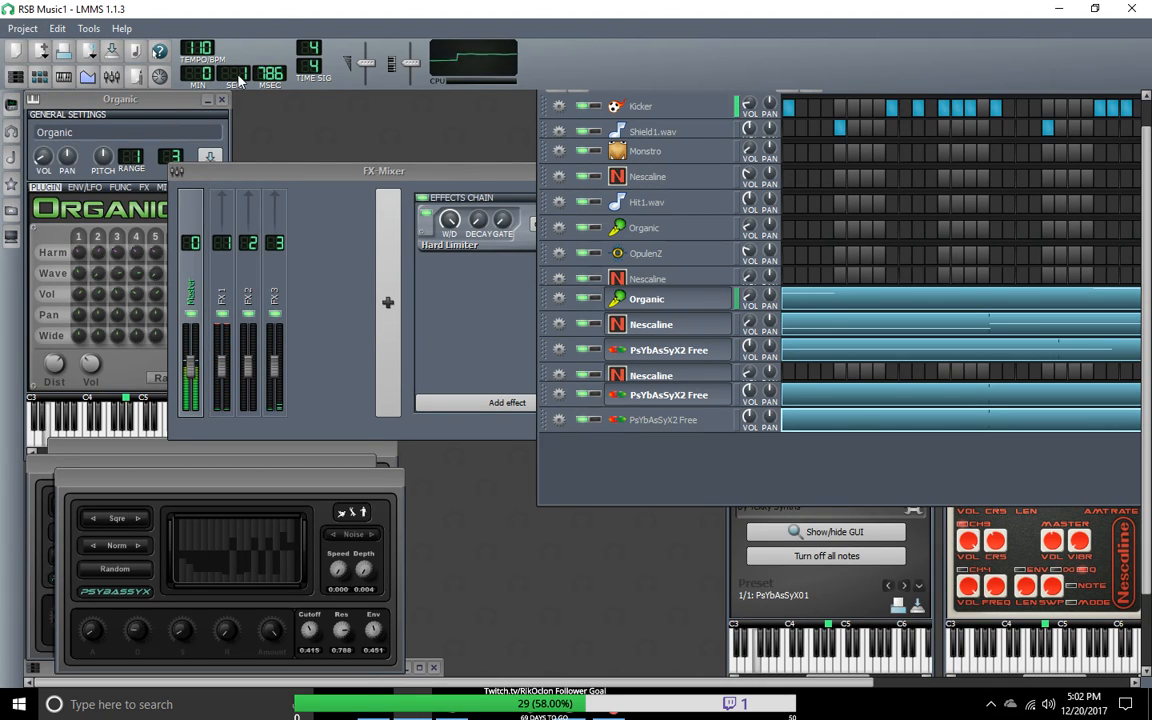
click(24, 28)
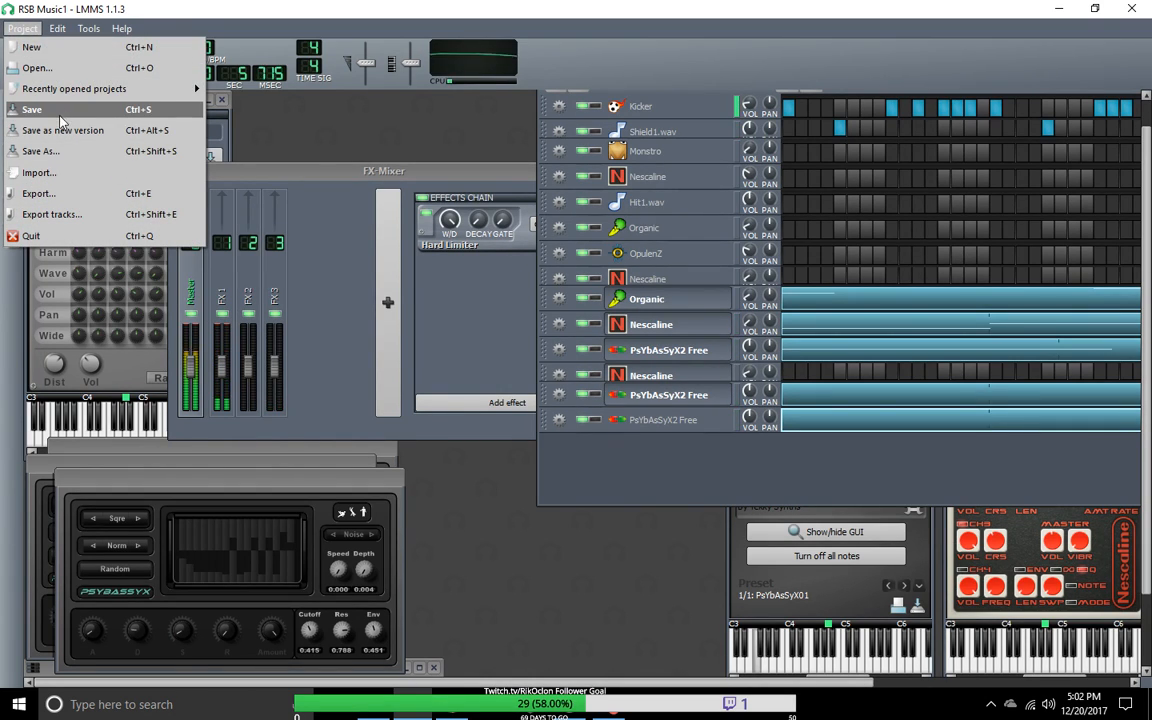
click(45, 66)
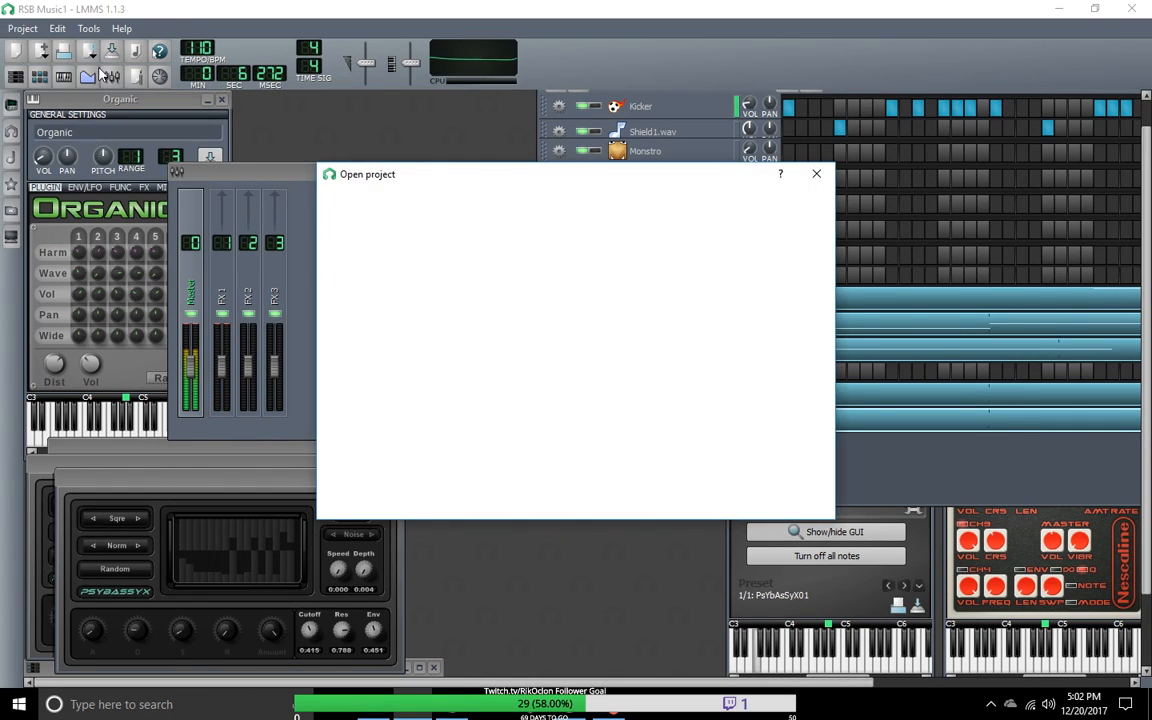
click(817, 175)
click(23, 28)
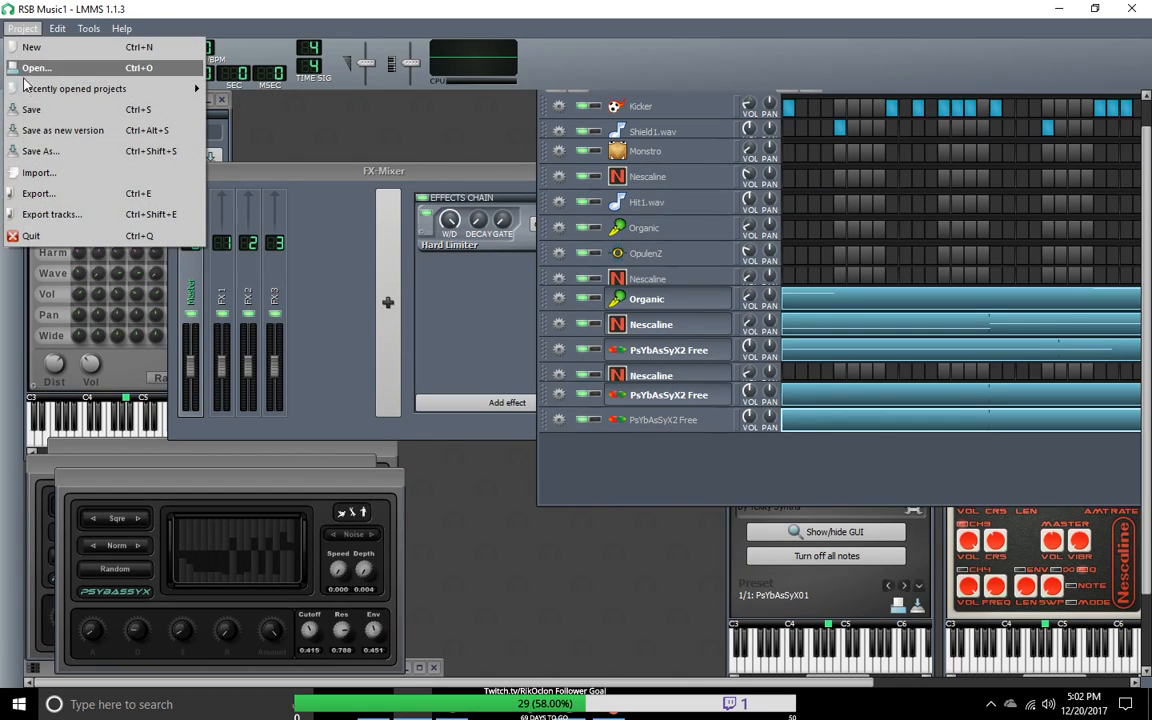
mouse_move(70, 88)
click(270, 97)
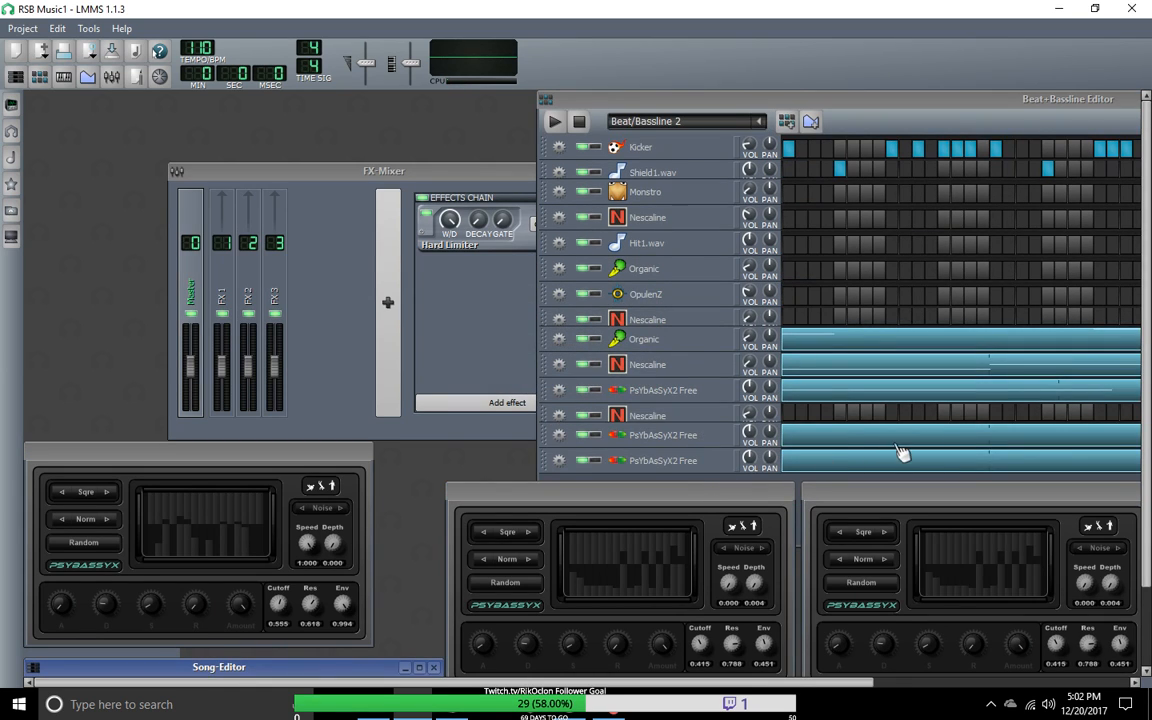
Step: Move a PSYBASSYX plugin window over the FX mixer, and reposition and narrow the Beat+Bassline Editor
double_click(897, 461)
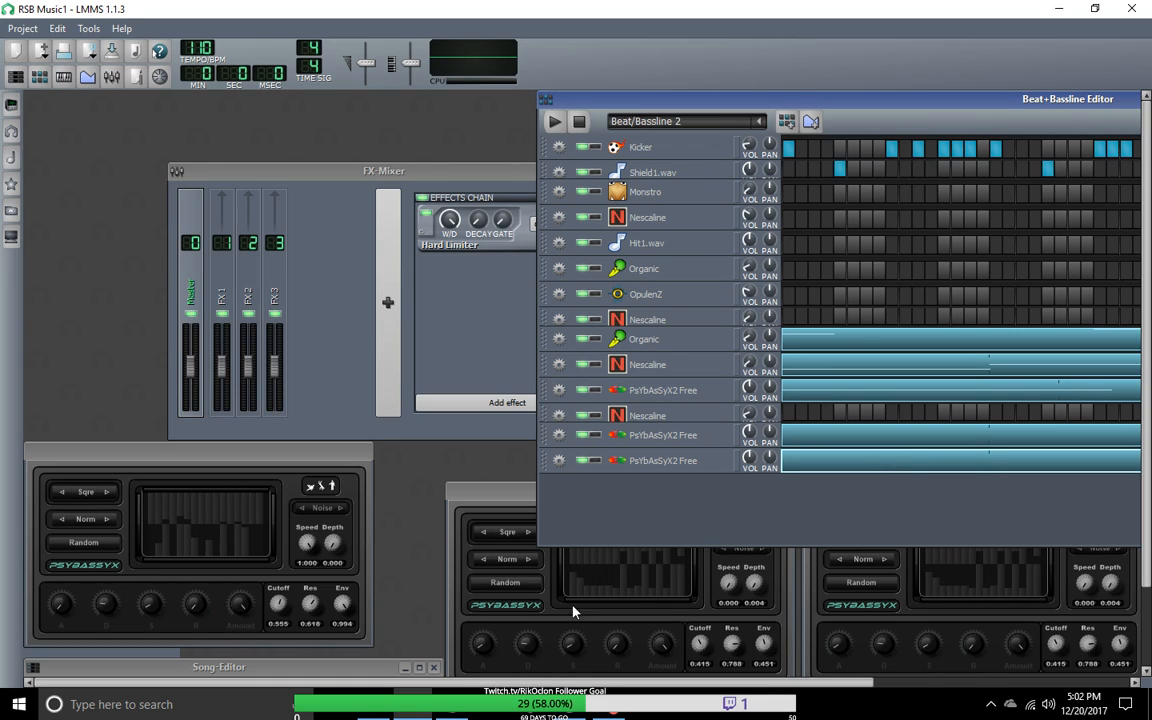
drag(487, 503, 193, 325)
right_click(815, 463)
click(834, 479)
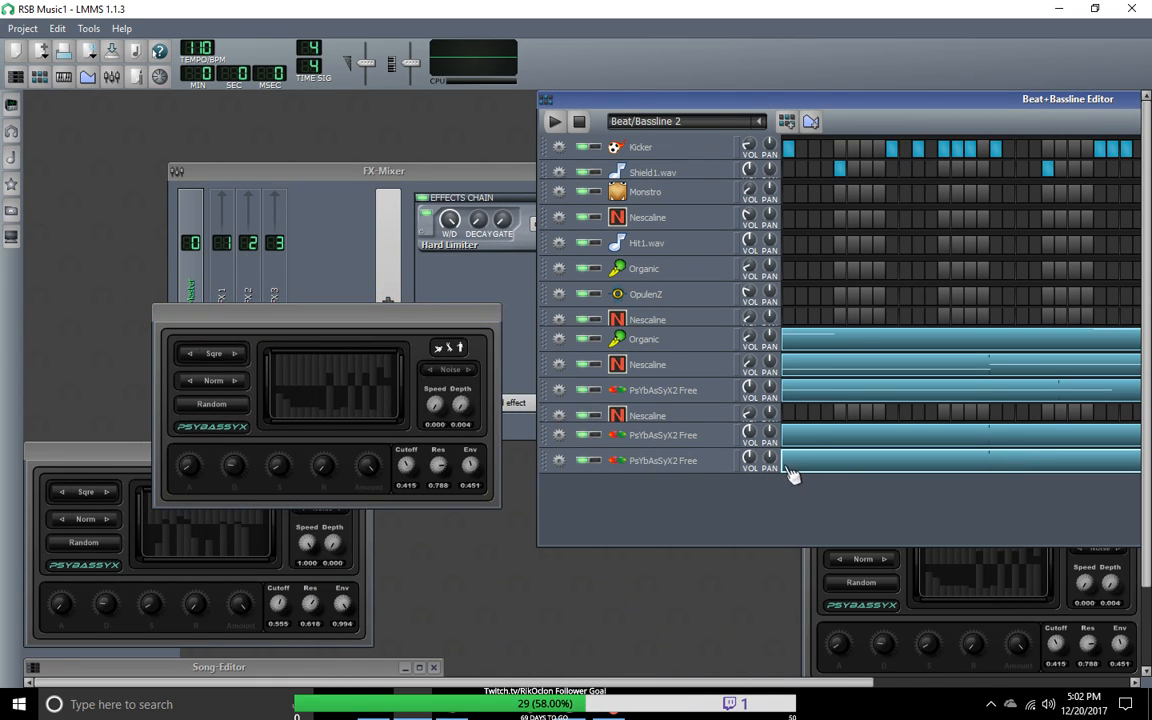
drag(621, 91, 116, 121)
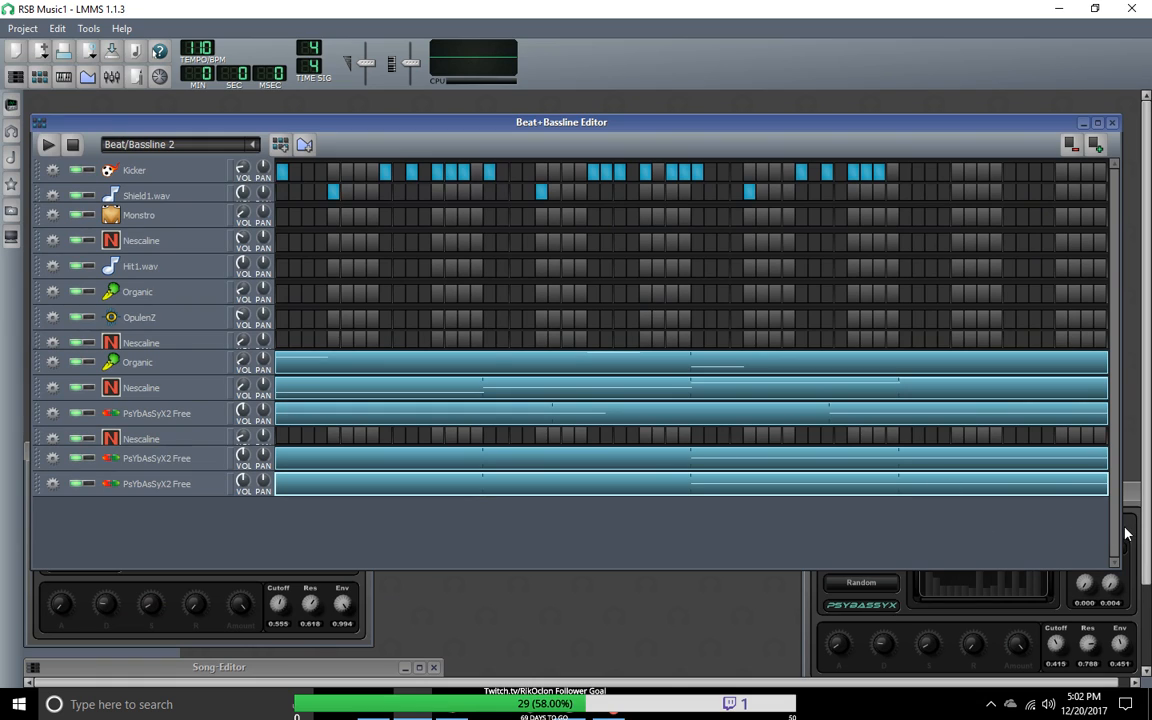
drag(1120, 529, 724, 530)
drag(429, 120, 837, 150)
Step: Open the bottom PsYbAsSyX2 Free track's pattern in the piano roll and restore the minimized piano roll window
right_click(800, 511)
click(834, 522)
click(89, 30)
click(264, 16)
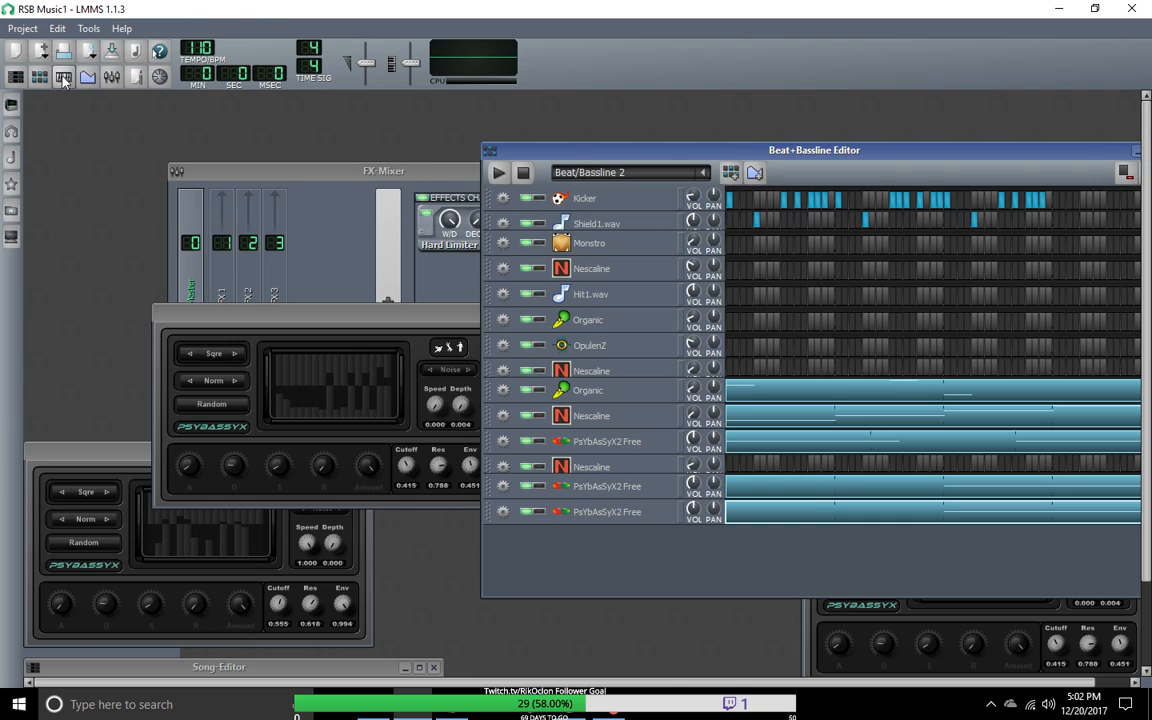
click(63, 77)
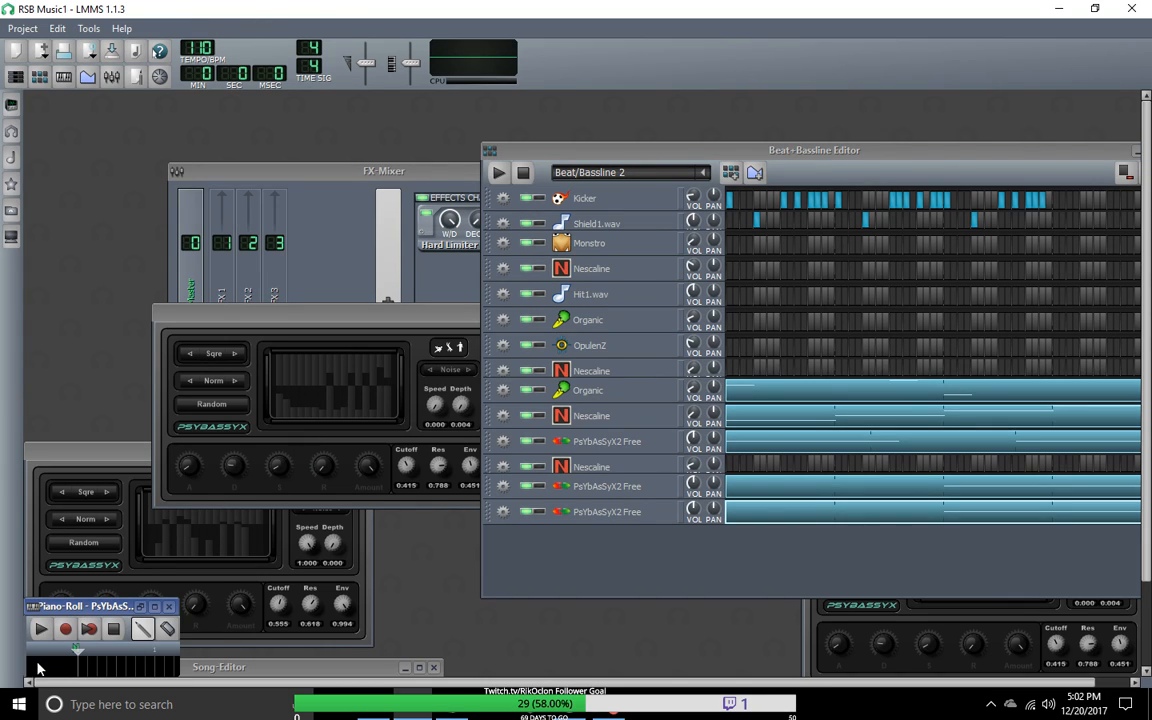
double_click(97, 607)
Step: Move the two-bar note of the bottom PsYbAsSyX2 Free pattern to the start of bar 1, and reposition the Beat+Bassline Editor
drag(721, 191, 601, 175)
drag(658, 326, 345, 326)
click(1027, 160)
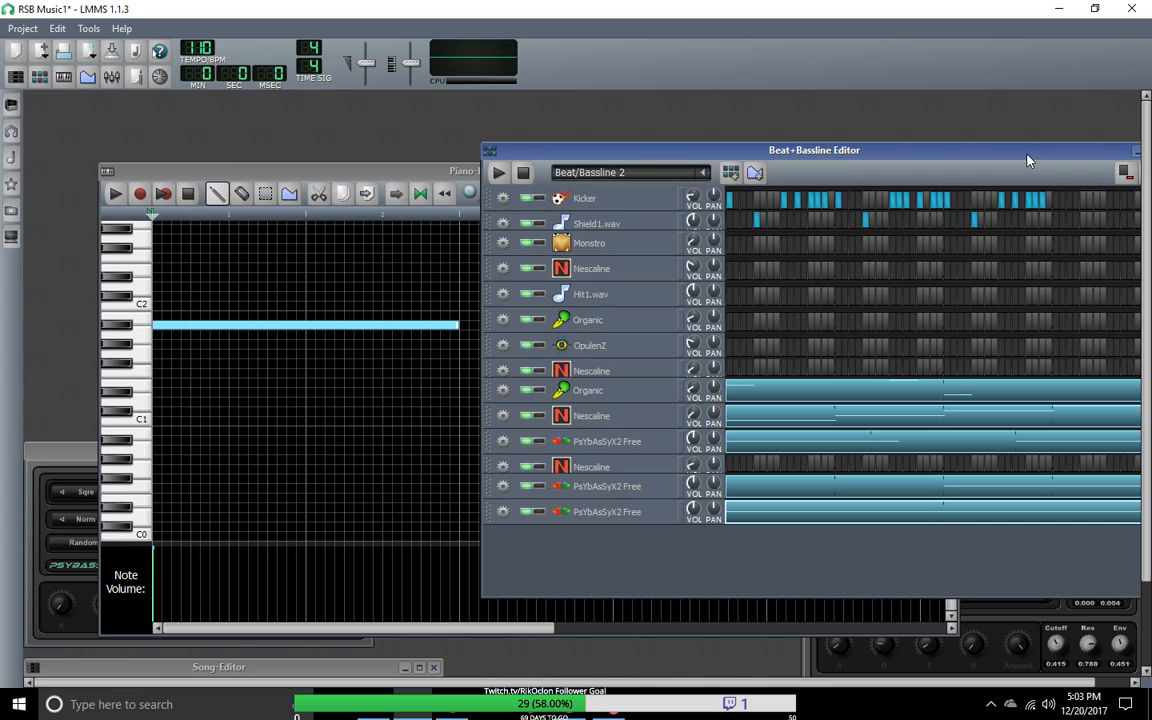
drag(1027, 160, 796, 91)
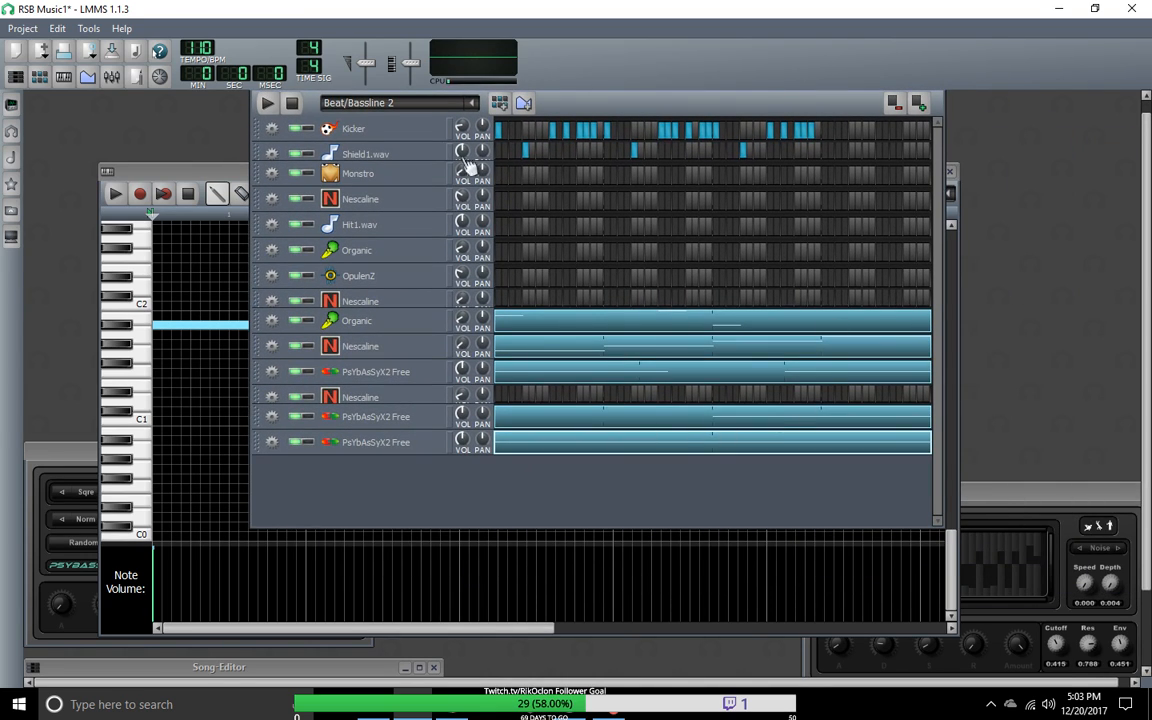
Step: Play and stop the beat/bassline, and mute the bottom PsYbAsSyX2 Free track
click(268, 106)
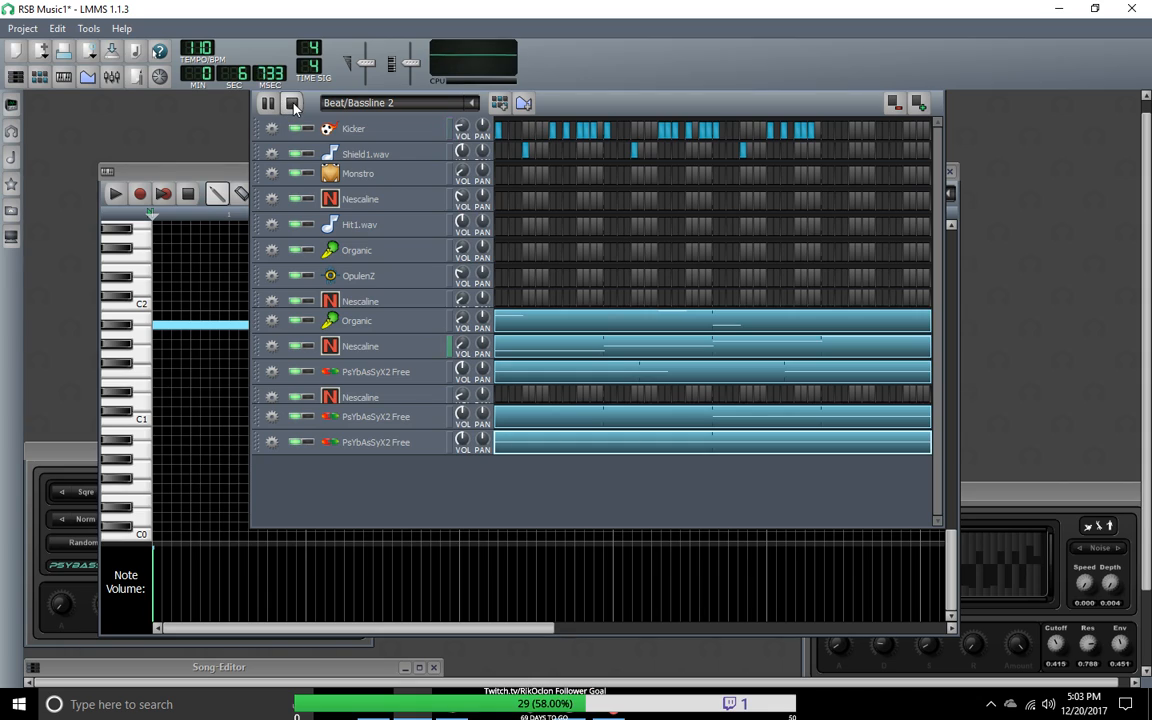
click(296, 106)
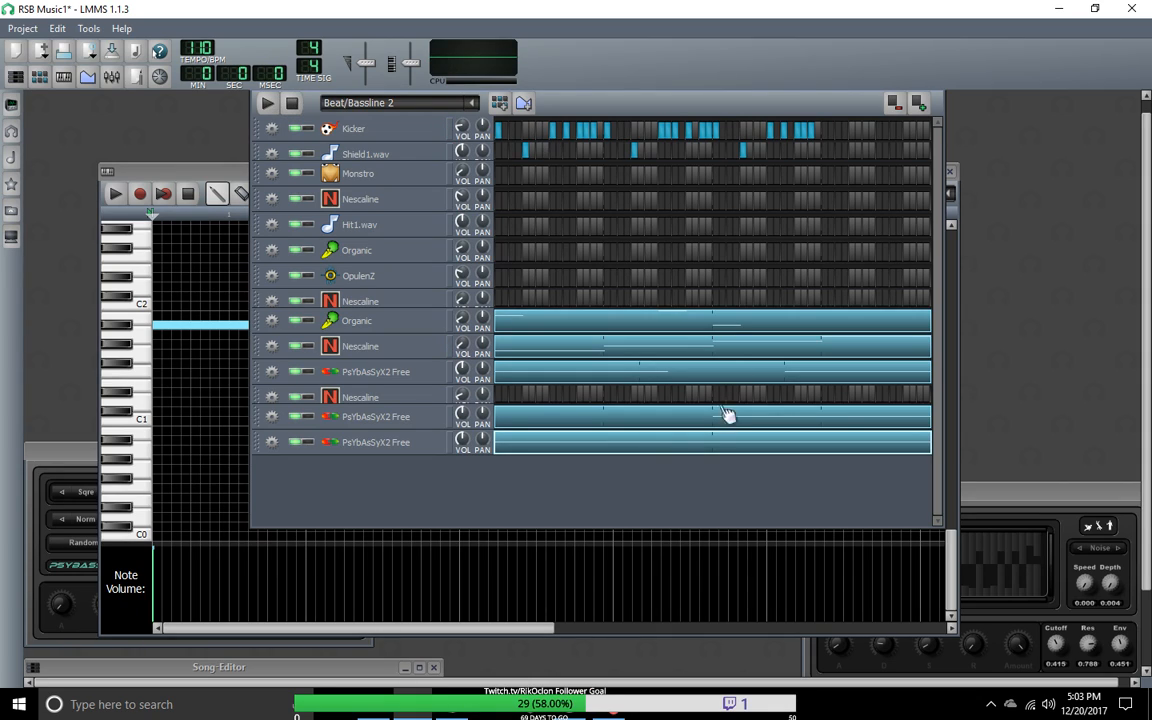
click(299, 442)
Step: Open the pattern of the PsYbAsSyX2 Free track above the muted one in the piano roll and make its note one bar long in bar 2
right_click(648, 420)
click(694, 360)
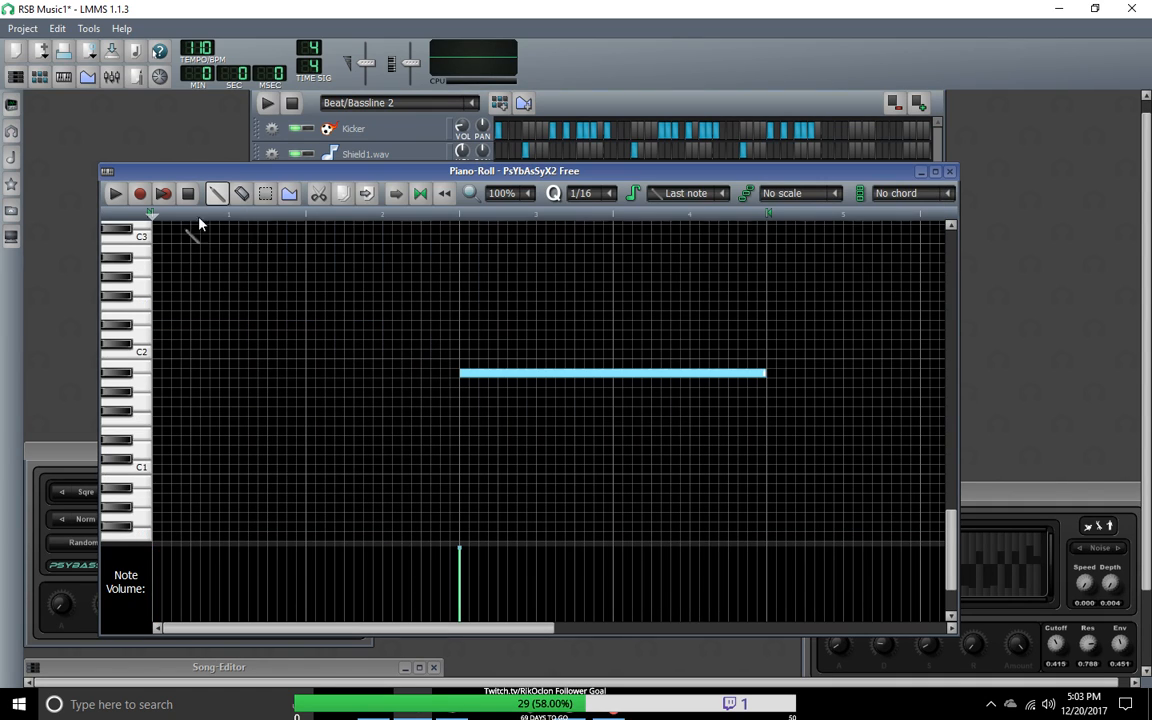
drag(527, 375, 215, 374)
click(459, 374)
drag(172, 375, 327, 374)
drag(612, 375, 458, 375)
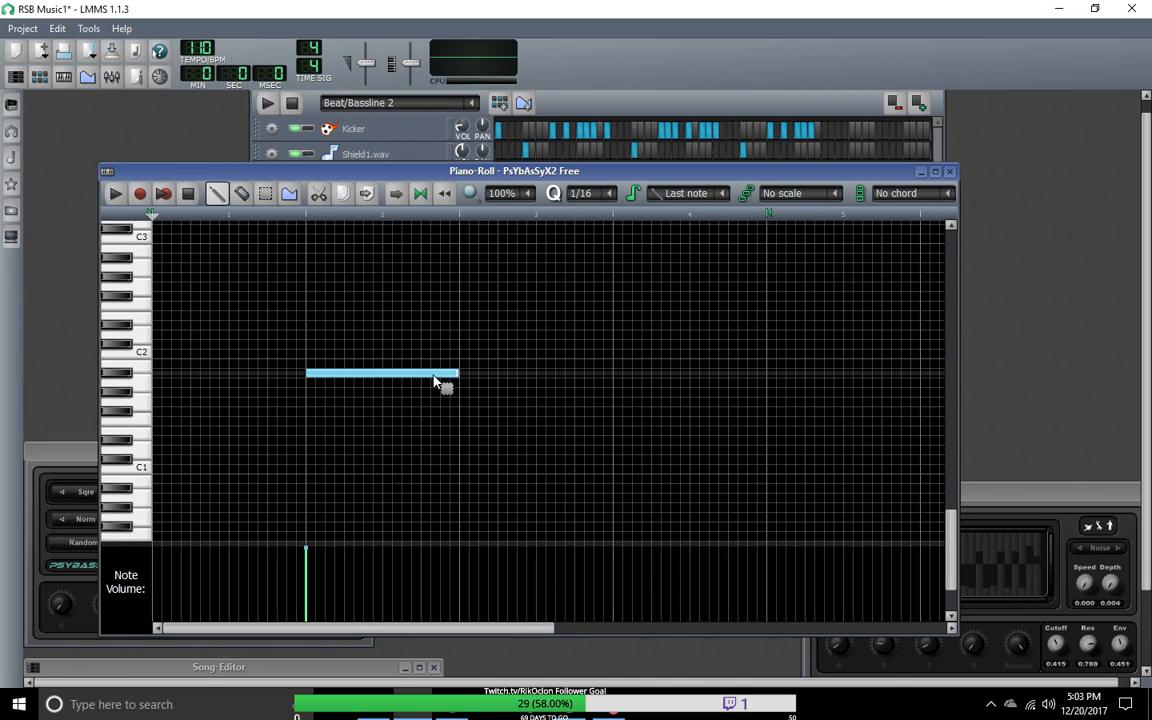
Step: Add a matching one-bar note in bar 4 and play the beat/bassline
click(618, 379)
right_click(617, 380)
click(618, 379)
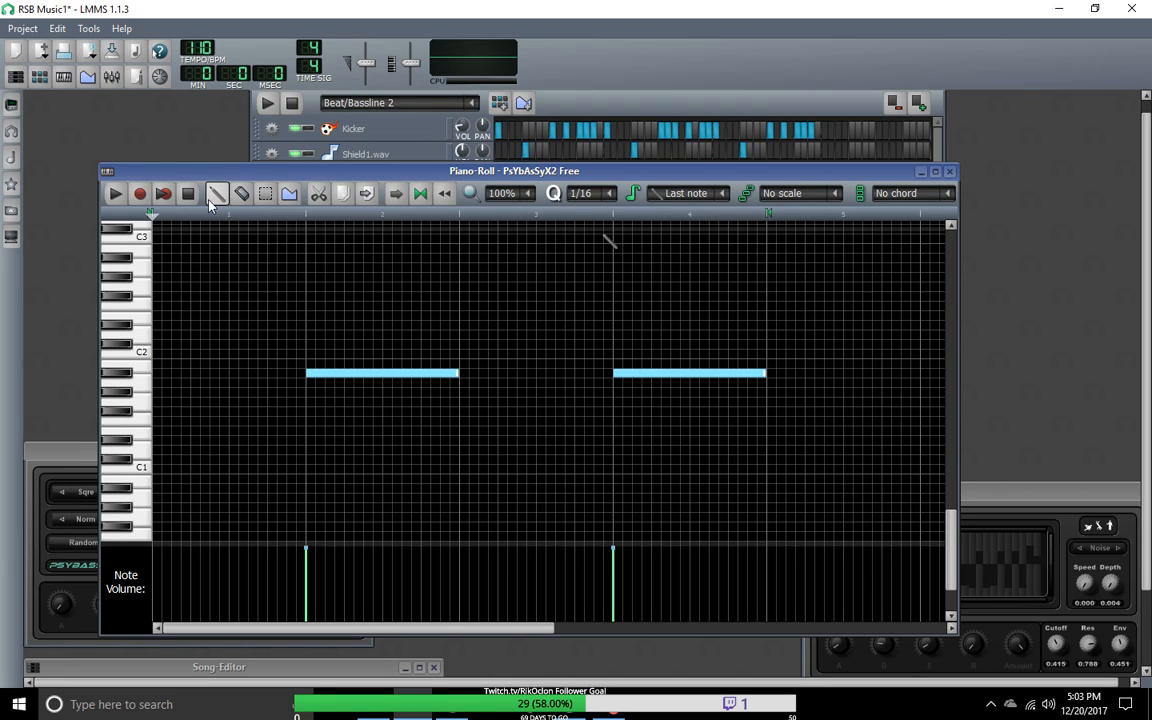
click(577, 105)
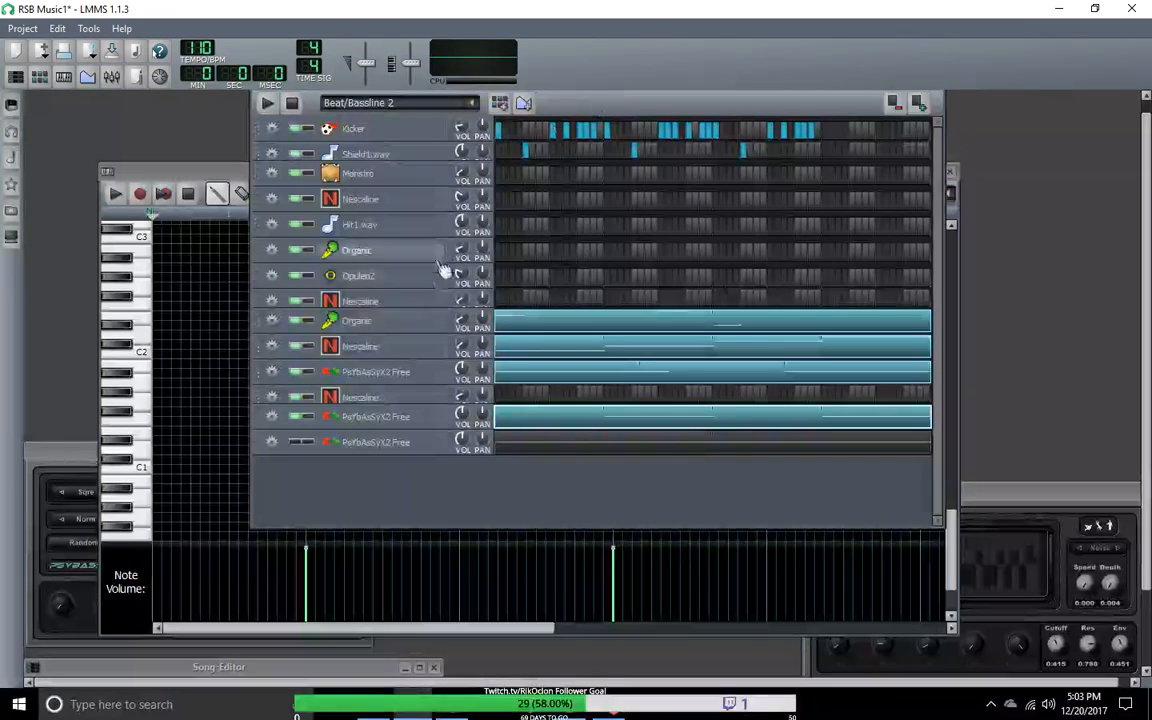
click(267, 104)
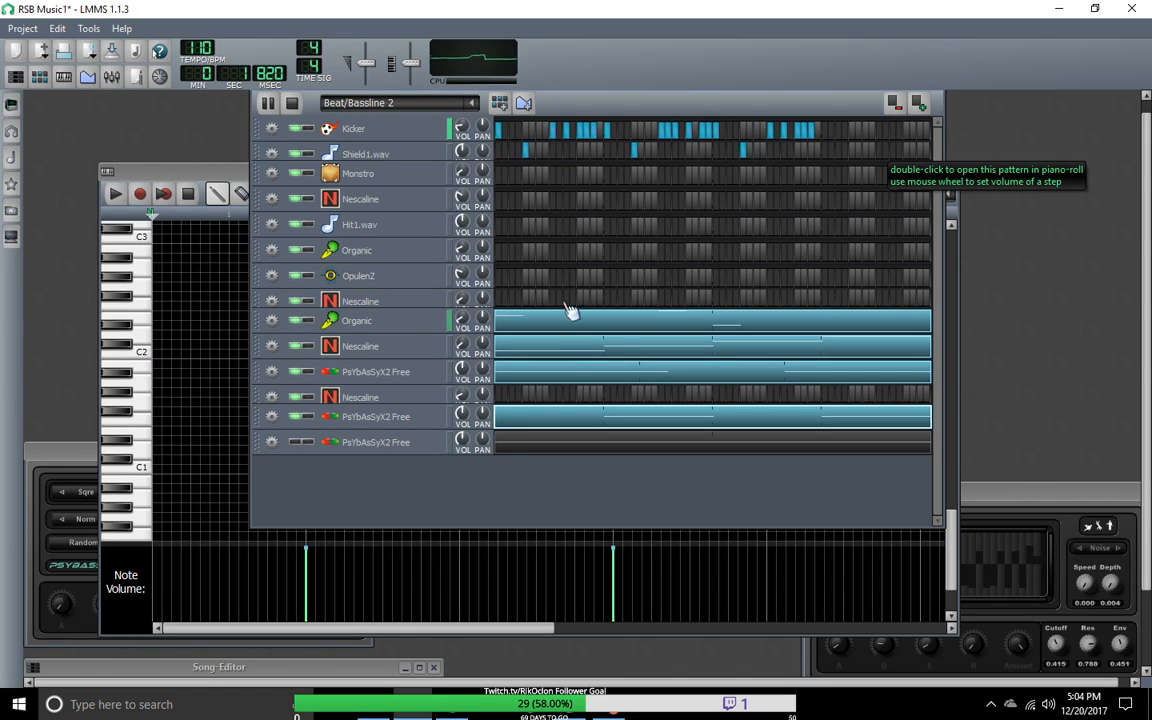
Step: Widen the Beat+Bassline Editor and add Kicker and Shield1.wav steps to complete the last part of Beat/Bassline 2
drag(943, 313, 1141, 312)
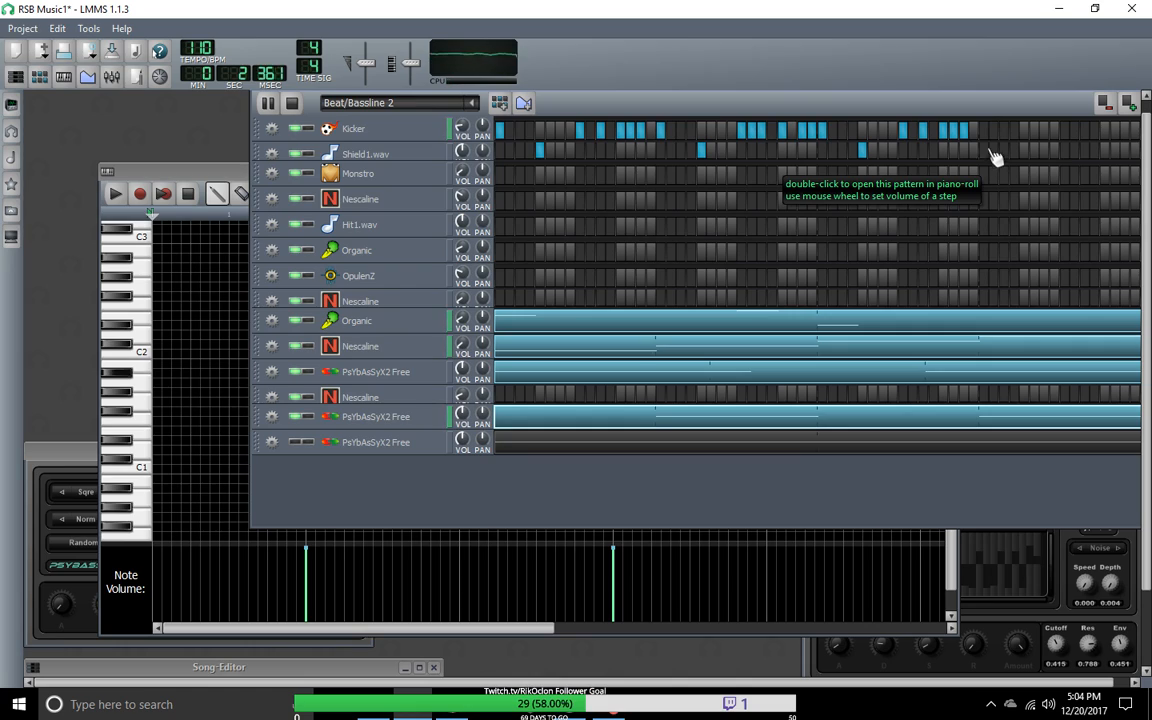
click(1025, 150)
click(1085, 130)
click(1105, 130)
click(1115, 130)
click(1125, 131)
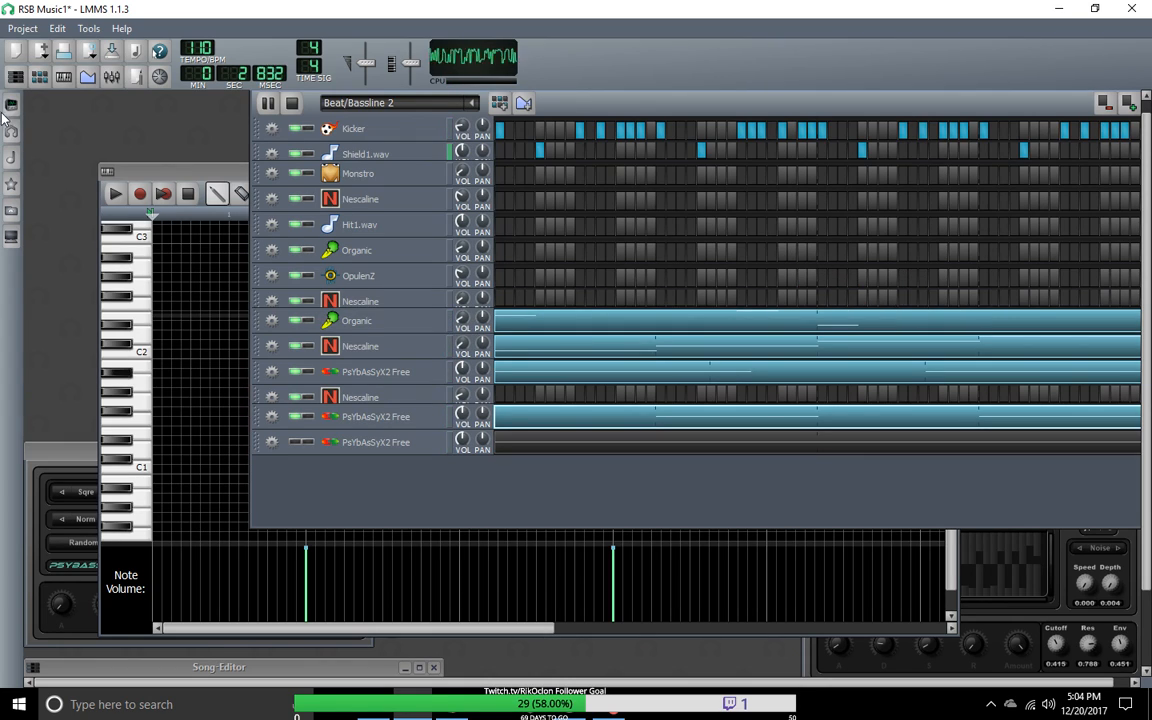
Step: Restart the beat/bassline playback and adjust the volume of the Organic track that has the note pattern
click(292, 104)
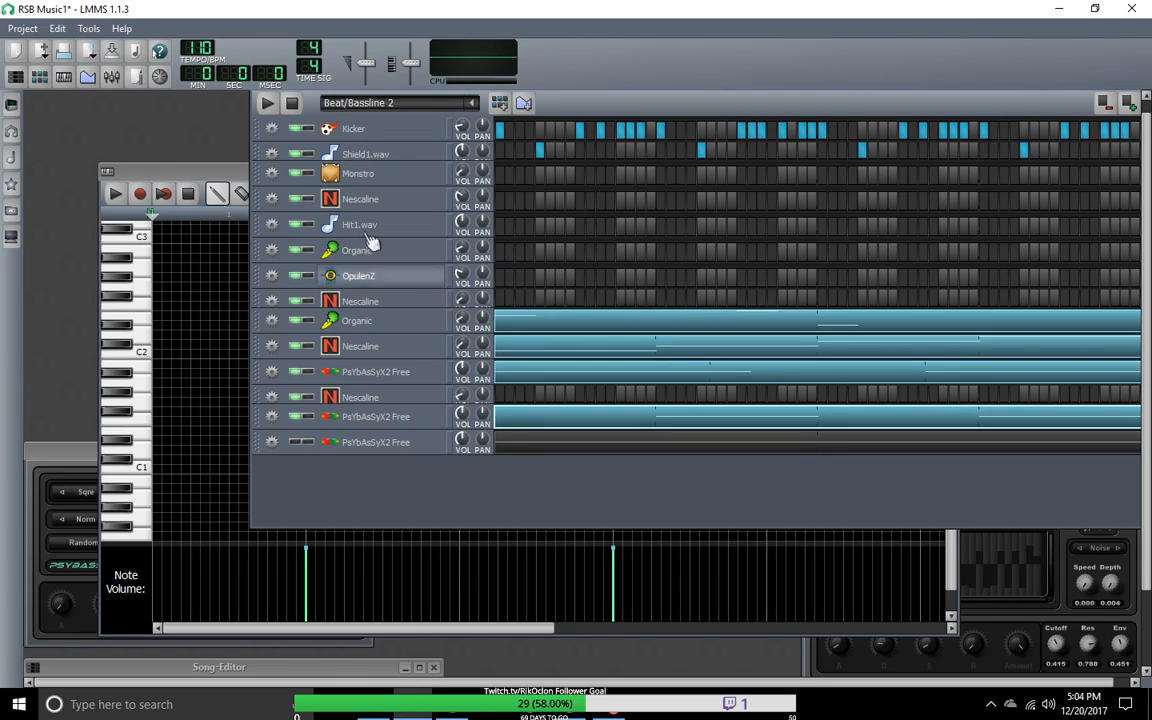
click(268, 104)
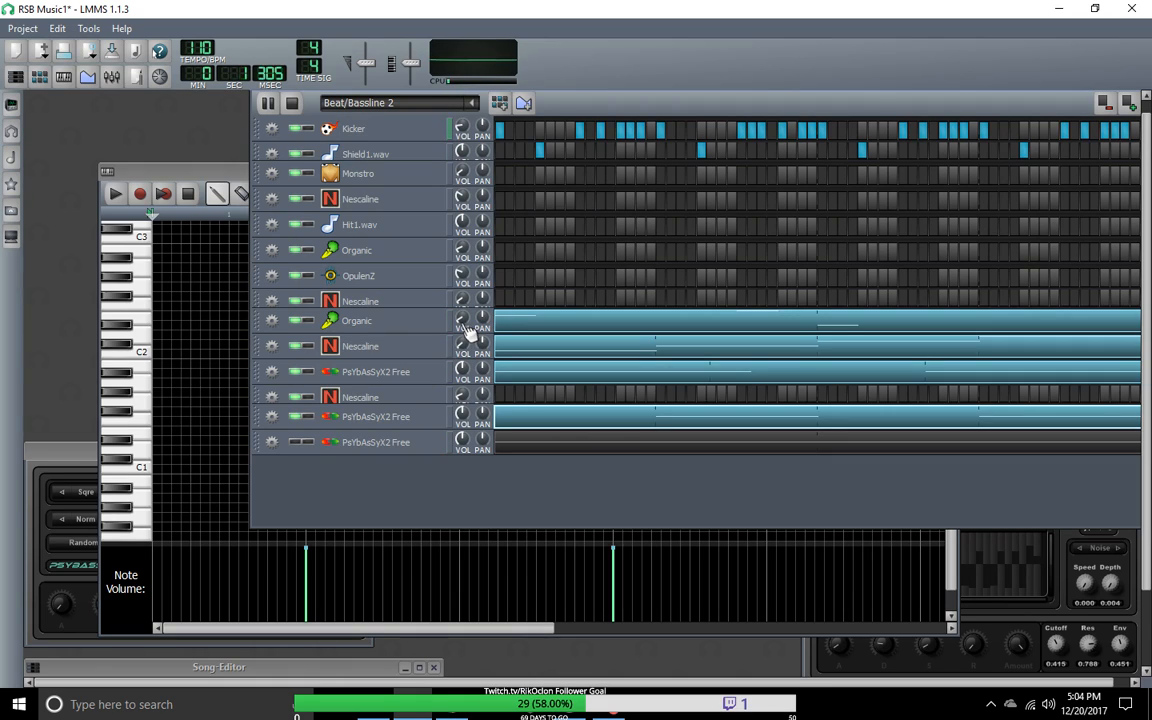
mouse_move(465, 327)
mouse_down()
mouse_move(462, 317)
mouse_move(465, 330)
mouse_up()
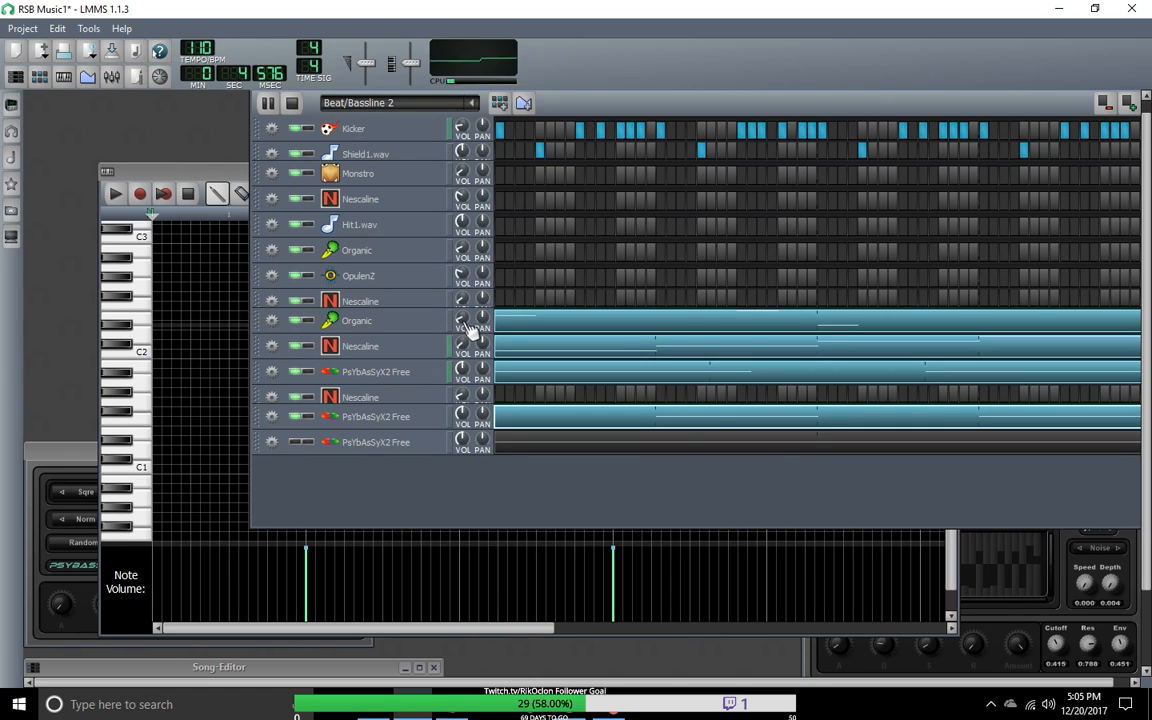
Step: Open that Organic track's instrument, adjust the volumes of oscillators 8 and 6, and stop playback
click(391, 323)
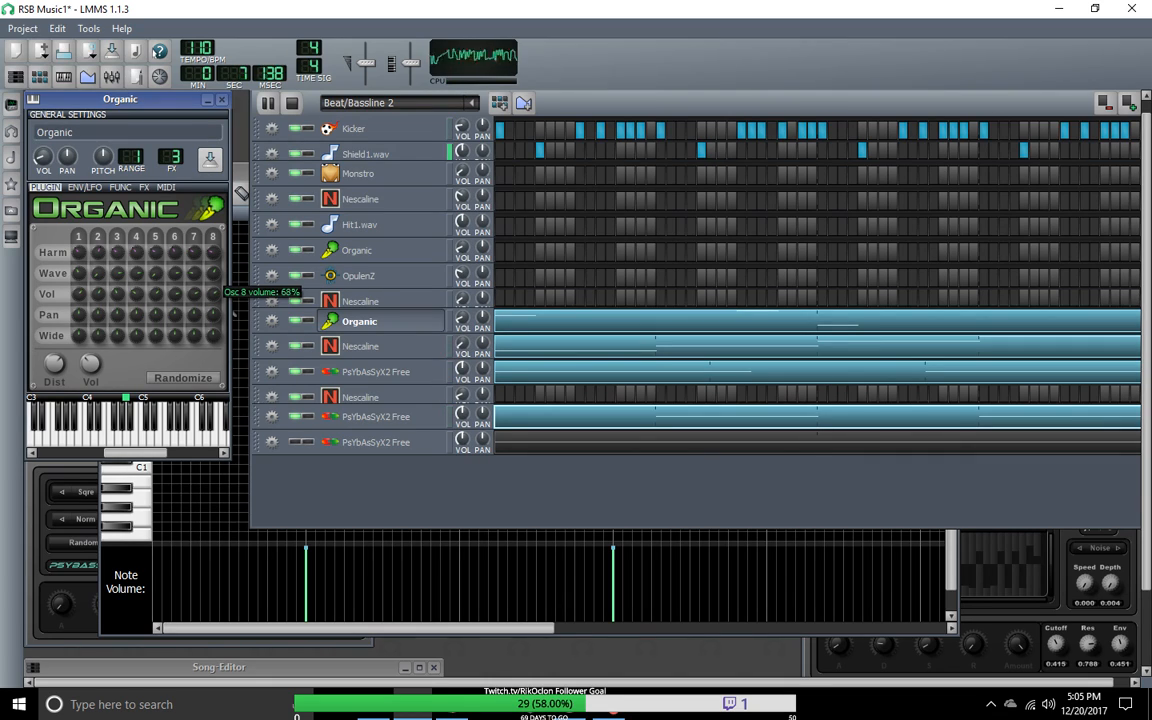
drag(213, 293, 213, 295)
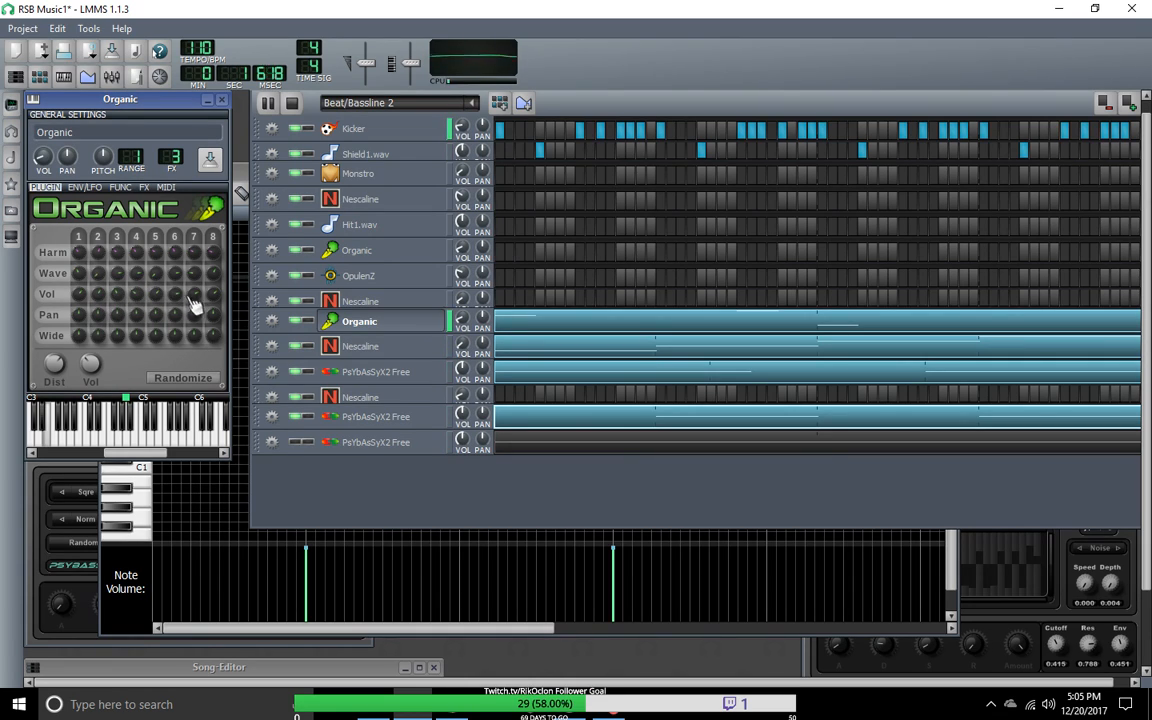
mouse_move(177, 290)
mouse_down()
mouse_move(177, 305)
mouse_move(193, 308)
mouse_up()
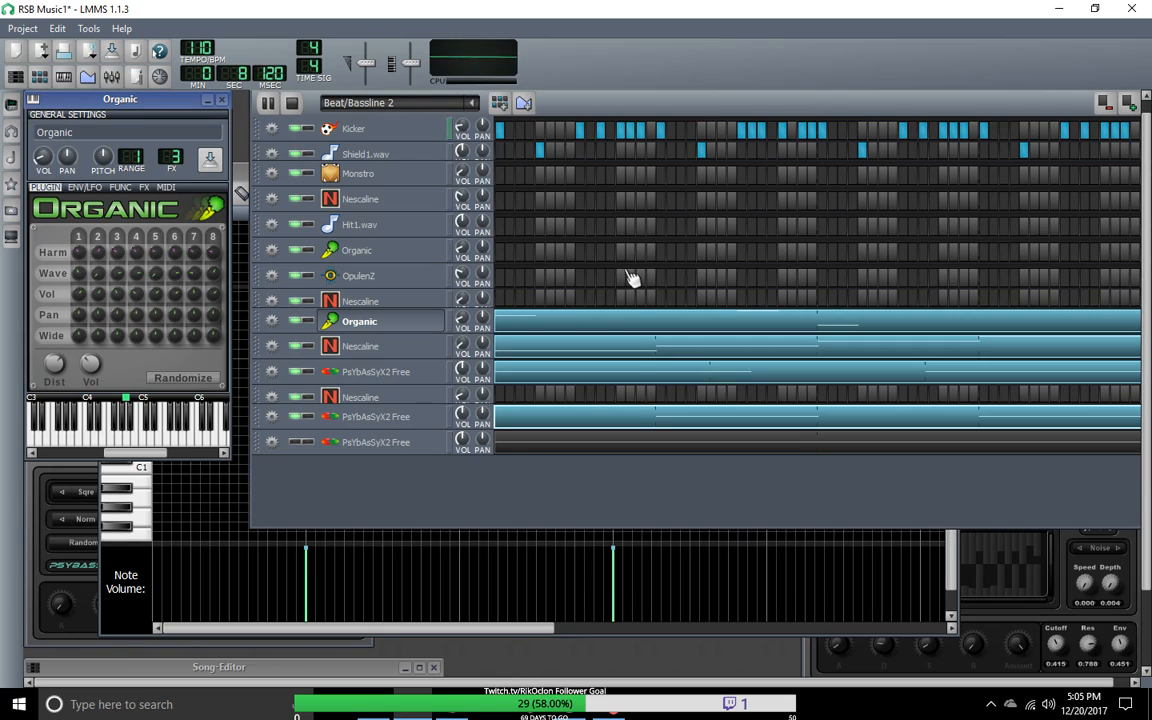
click(297, 107)
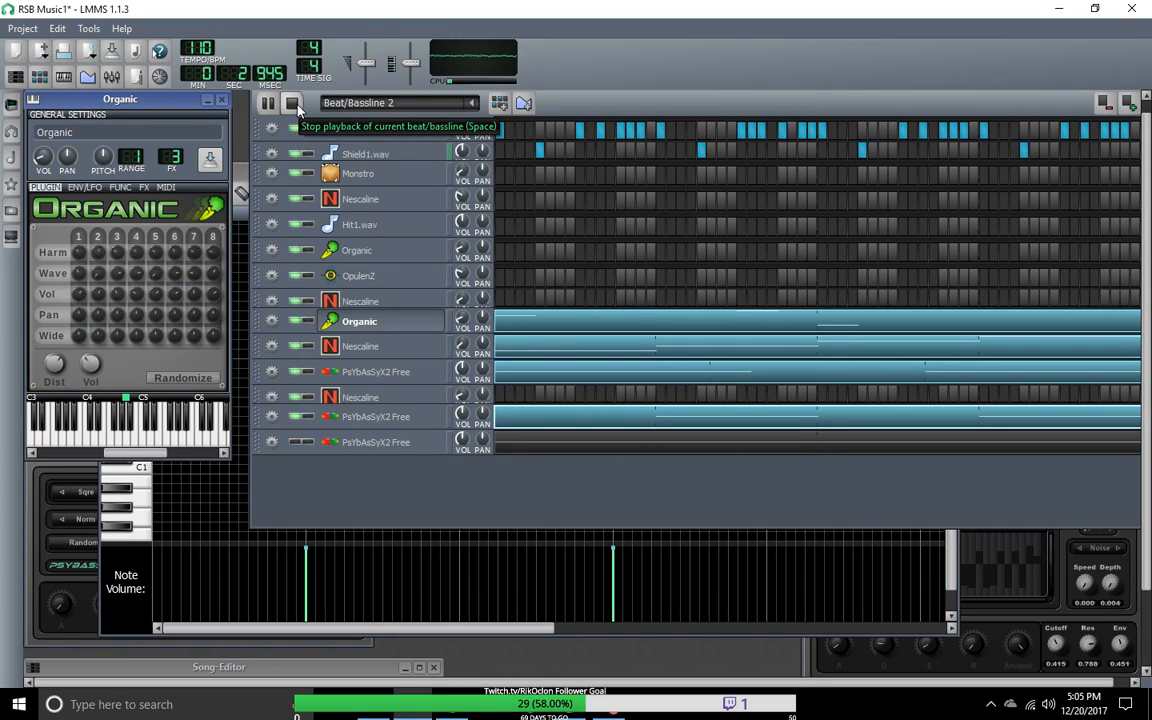
click(297, 107)
Step: Restore and enlarge the Song-Editor to show all its tracks, and play the song arrangement before stopping it
click(27, 30)
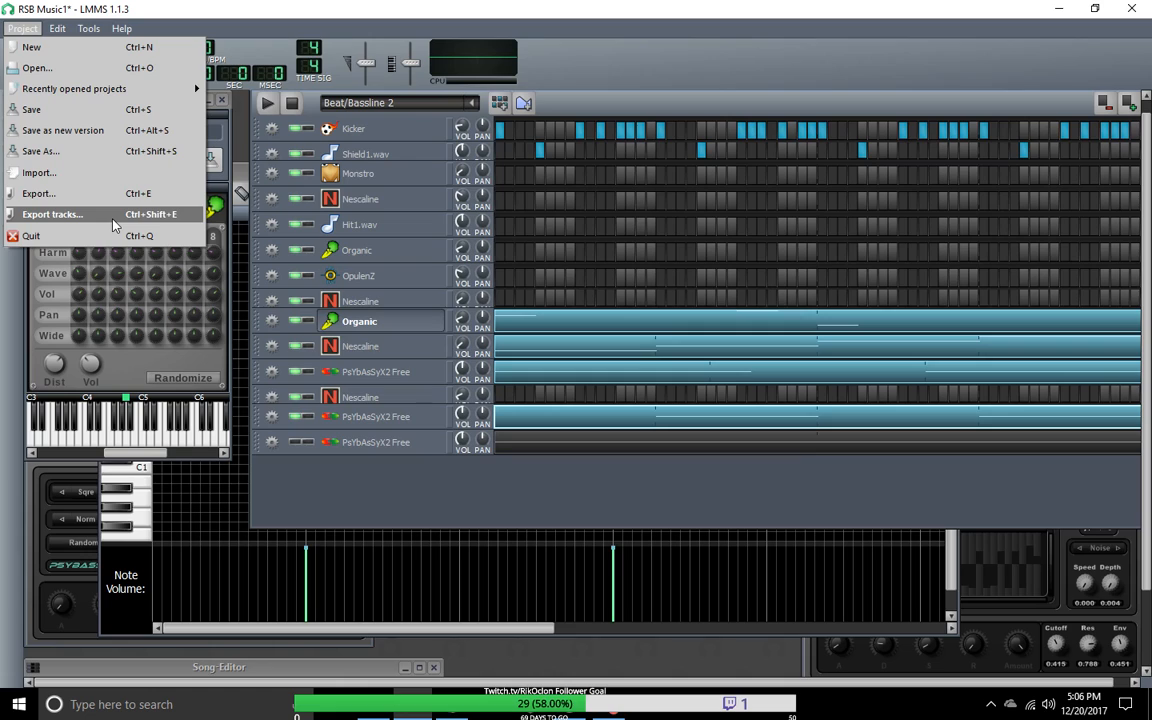
click(450, 518)
double_click(76, 670)
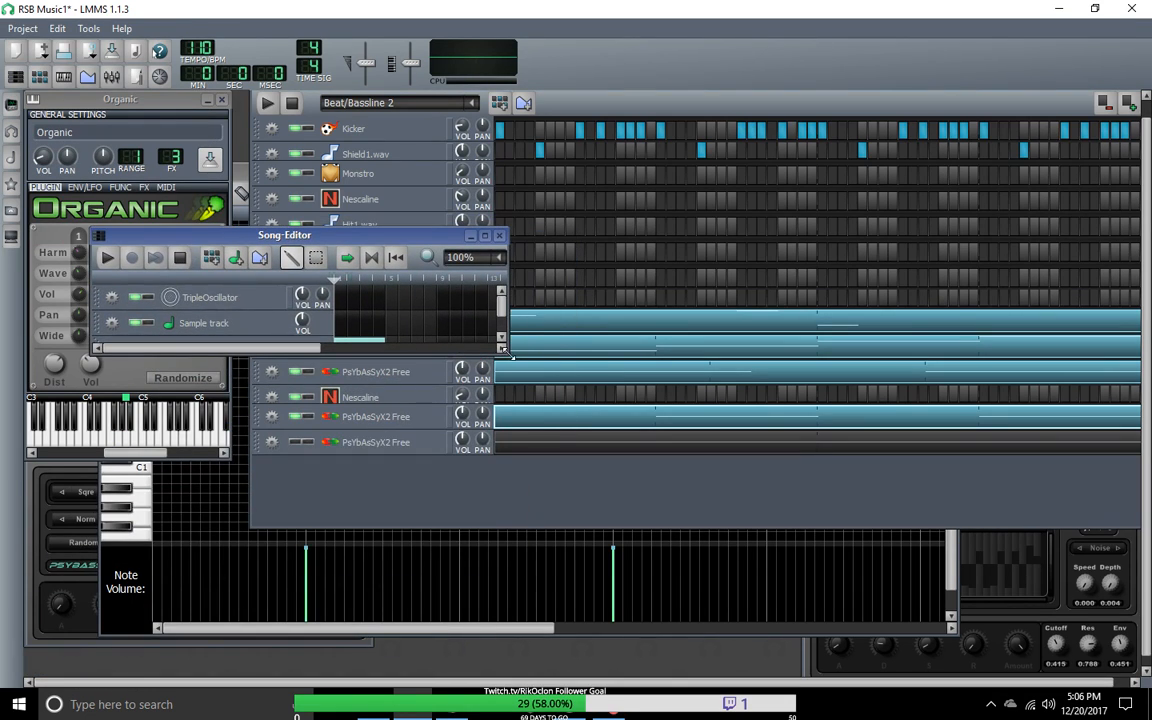
drag(509, 354, 738, 568)
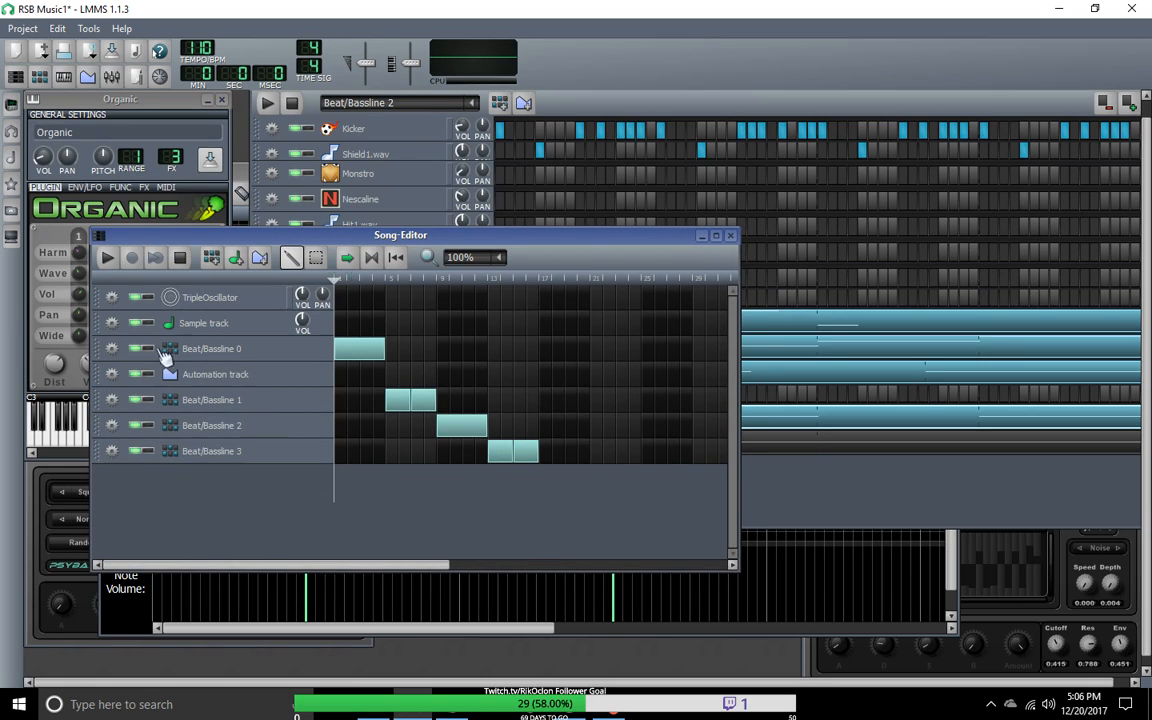
click(107, 260)
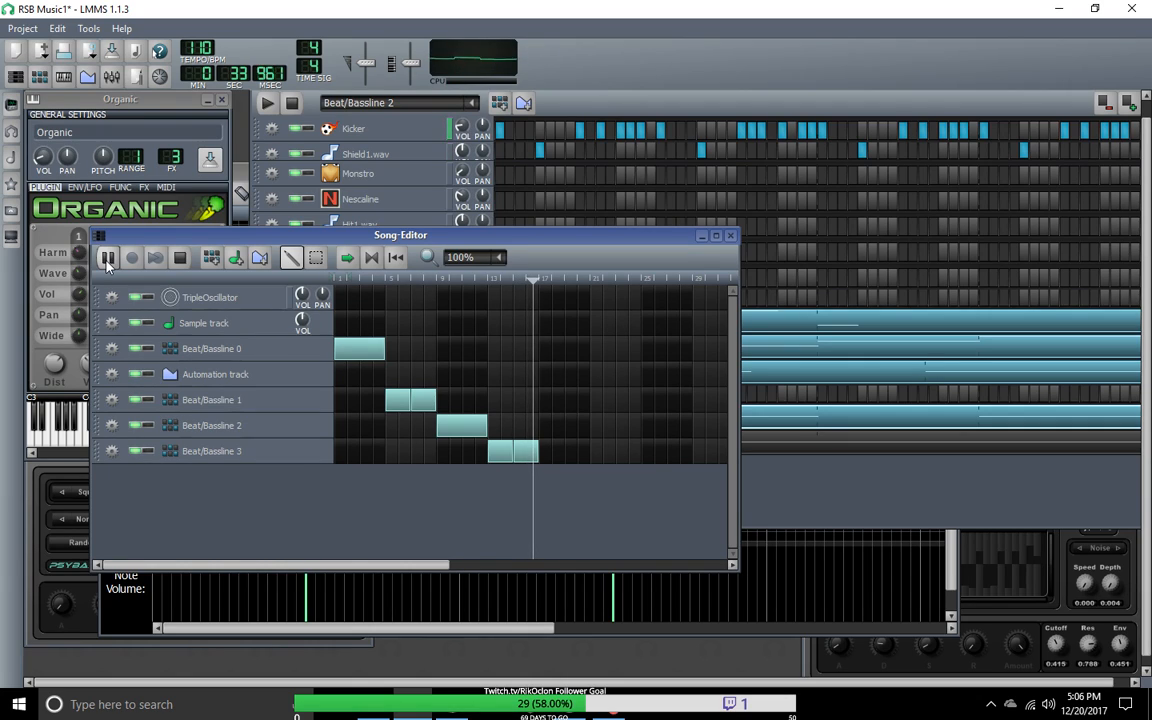
click(180, 258)
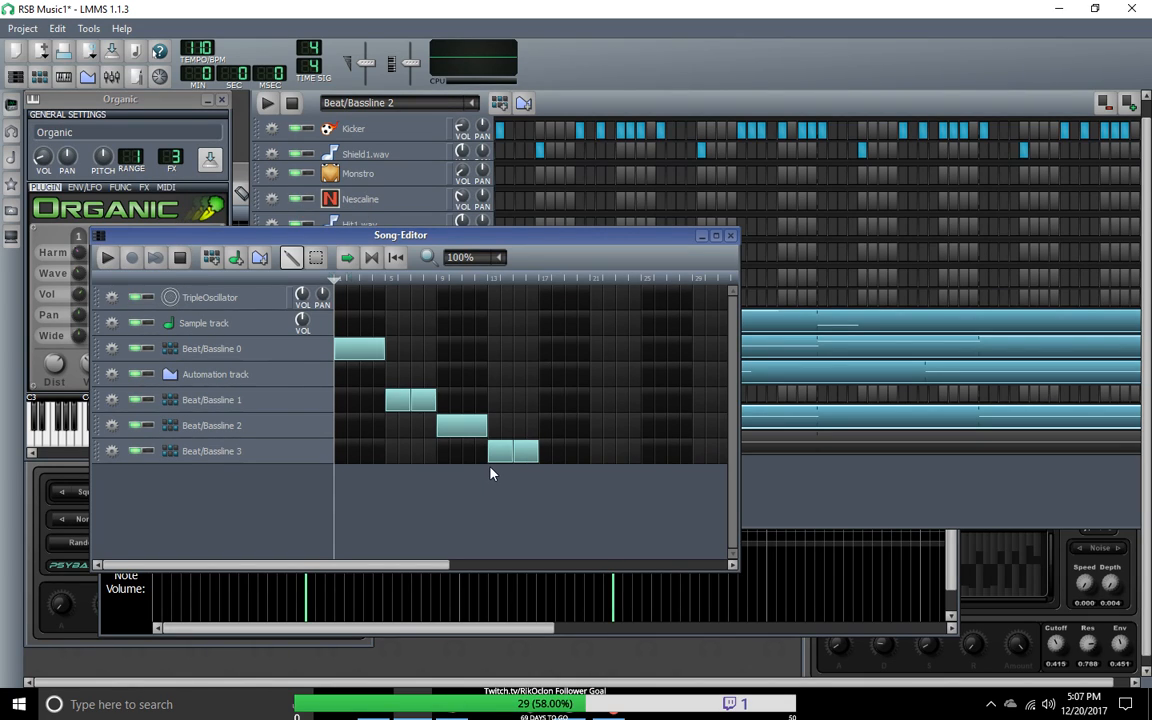
Step: Save the project, start a project export, and browse to the Documents\Audio folder as its destination
click(22, 28)
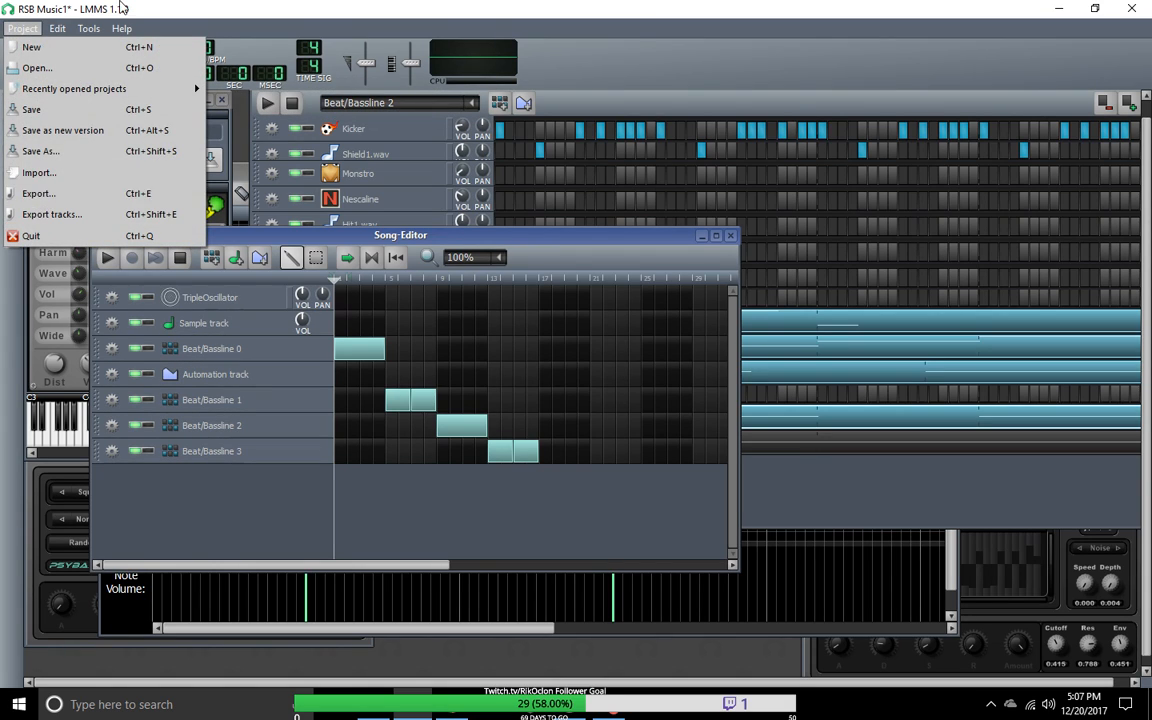
click(31, 109)
click(22, 28)
click(36, 193)
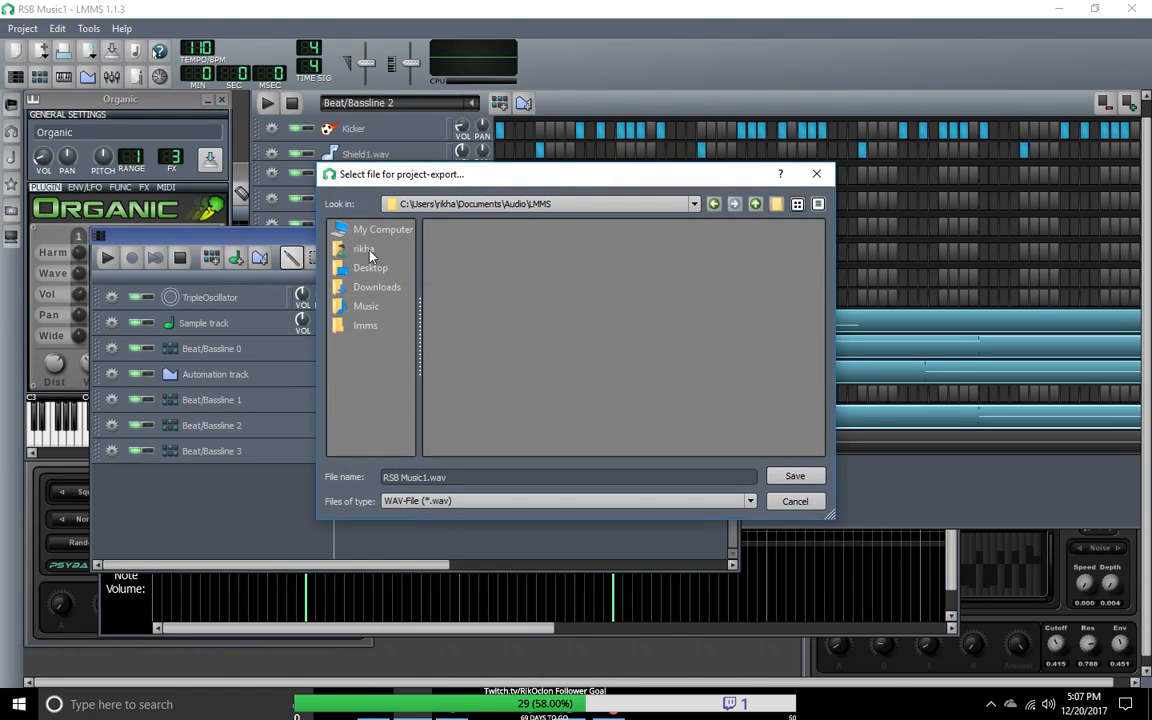
click(365, 230)
click(362, 249)
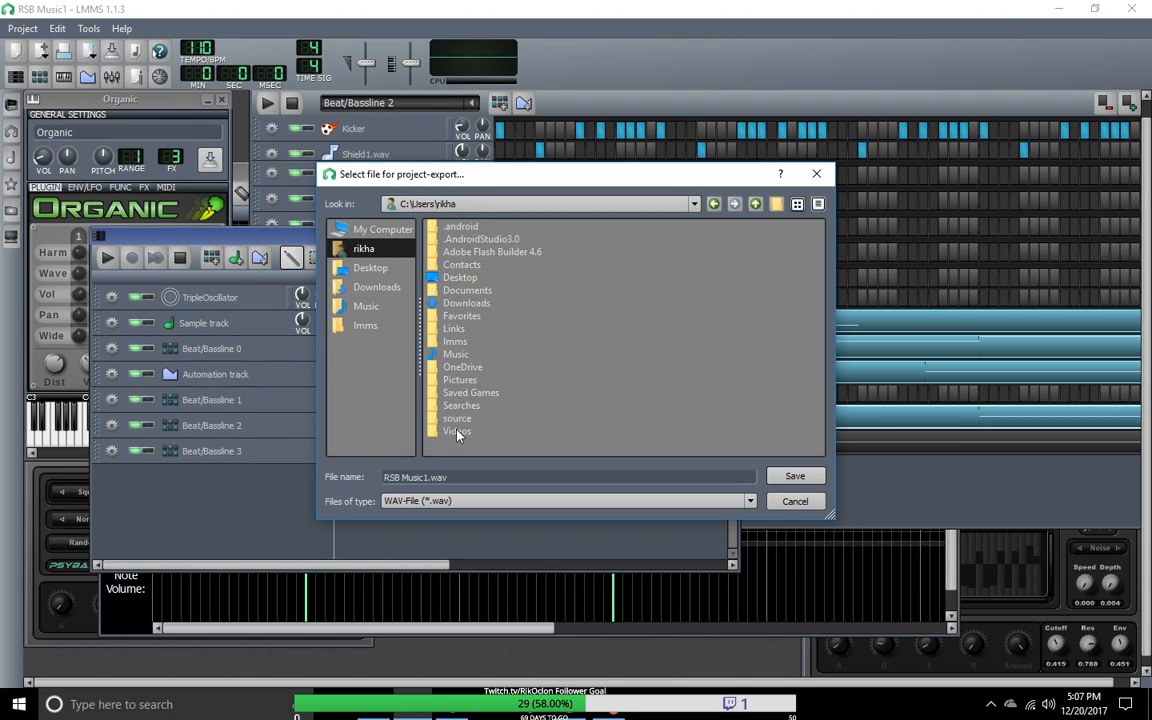
double_click(466, 290)
double_click(456, 227)
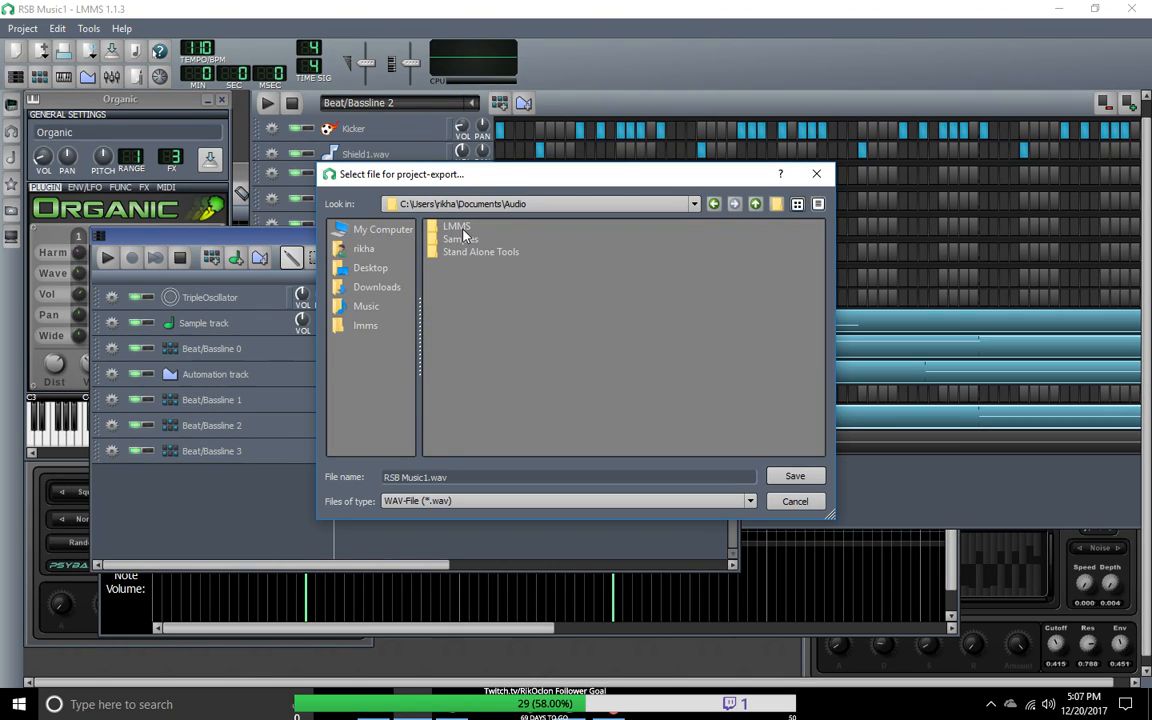
Step: Create a new folder named Lmms Export inside the Audio folder
right_click(476, 273)
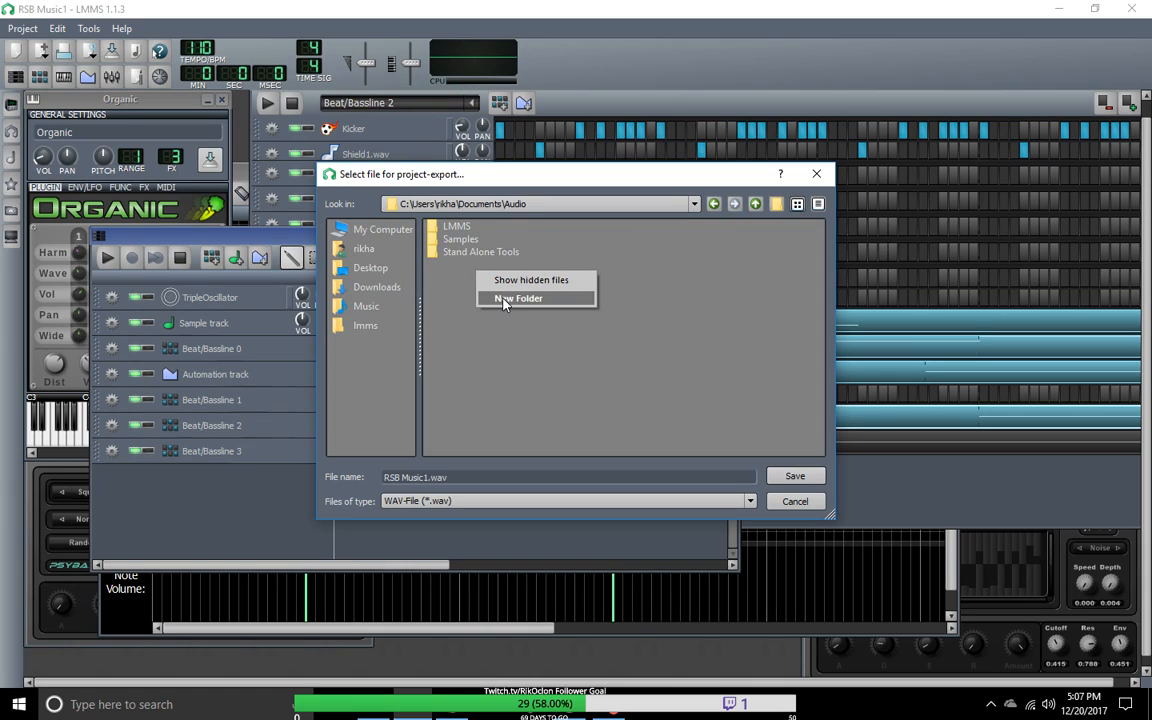
click(517, 298)
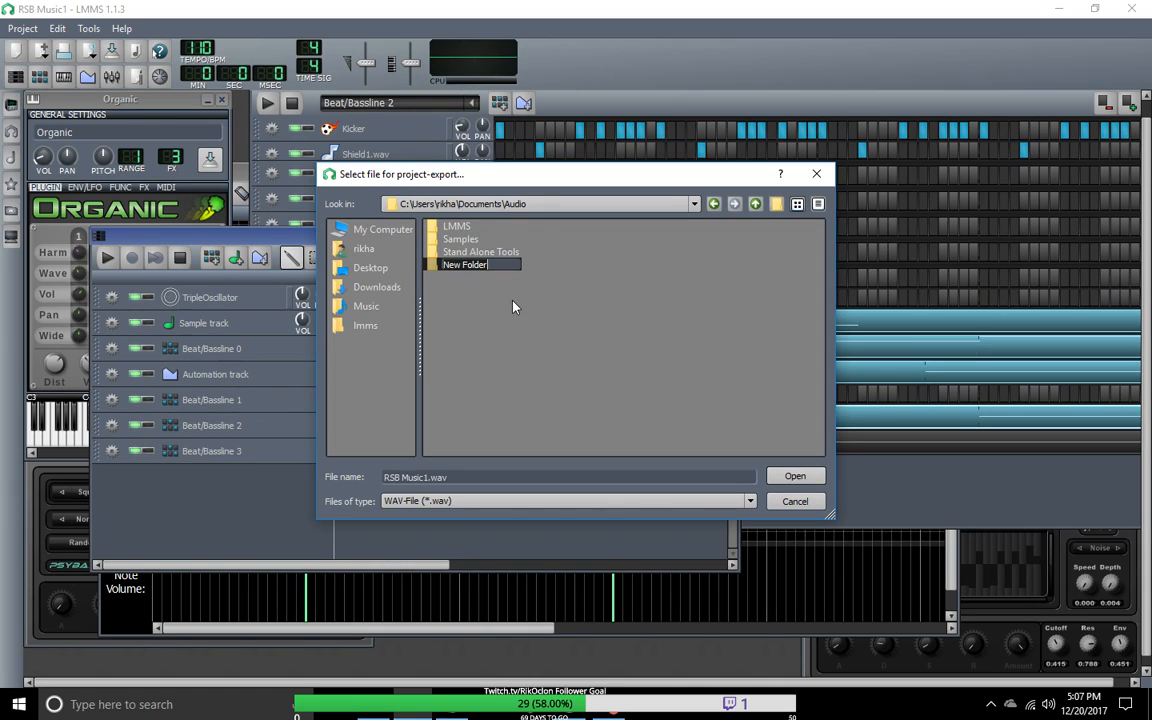
text(Lmms)
key(Return)
text(Export)
key(Return)
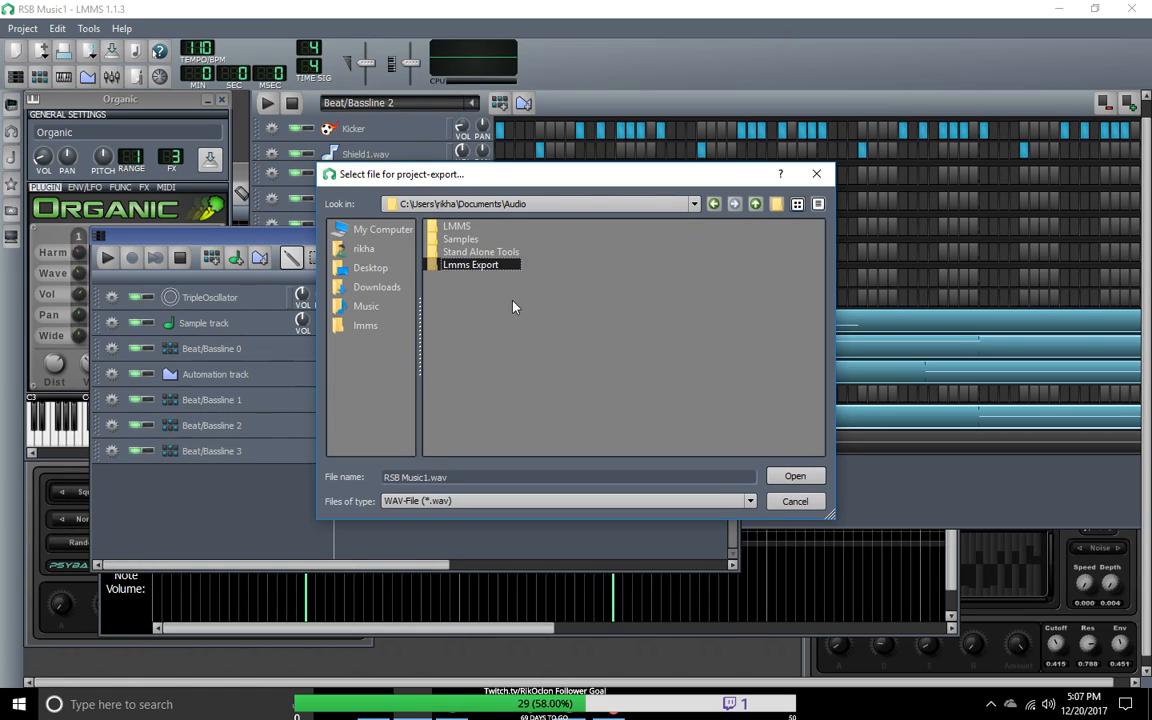
Step: Open the Lmms Export folder and set the export file to RSB Music1.wav with the WAV-File type
double_click(468, 264)
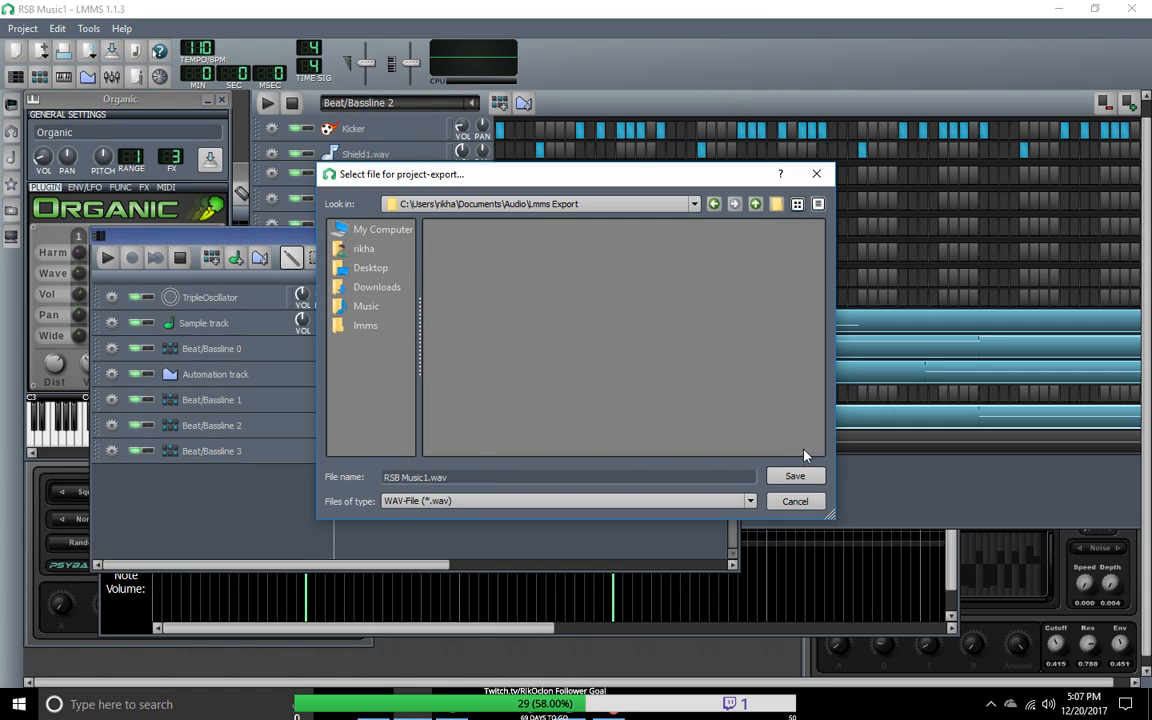
click(751, 501)
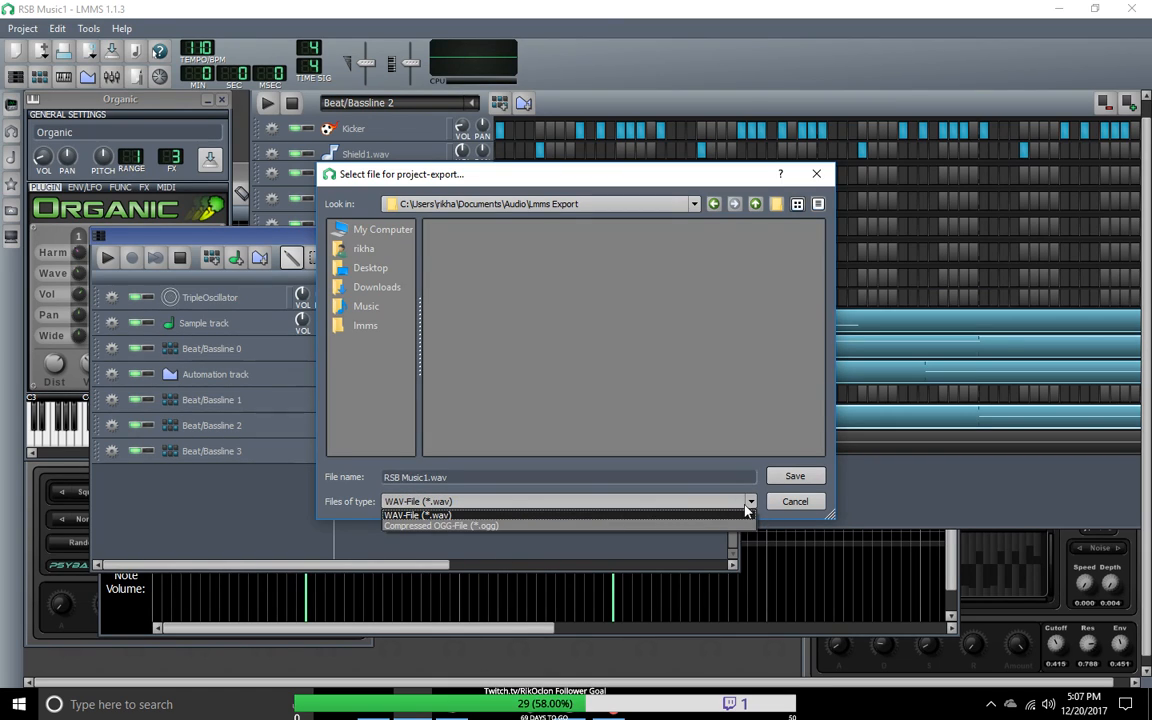
click(746, 507)
click(792, 478)
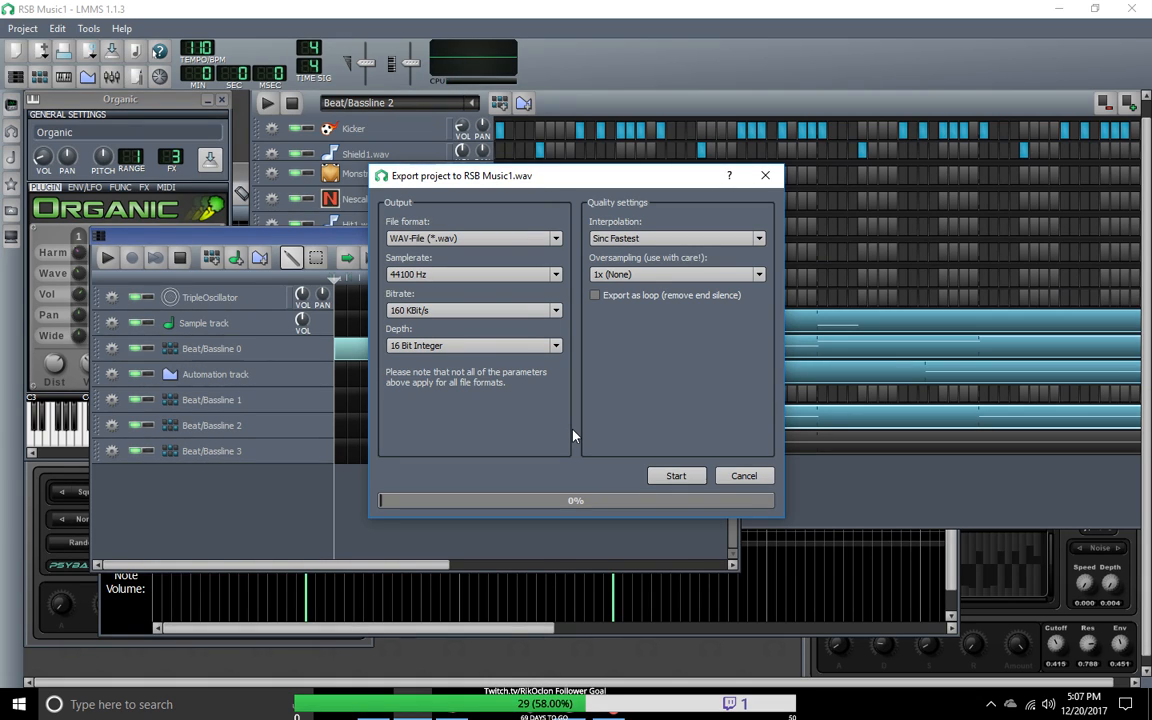
Step: Set the export bitrate to 320 KBit/s and the depth to 32 Bit Float
click(557, 347)
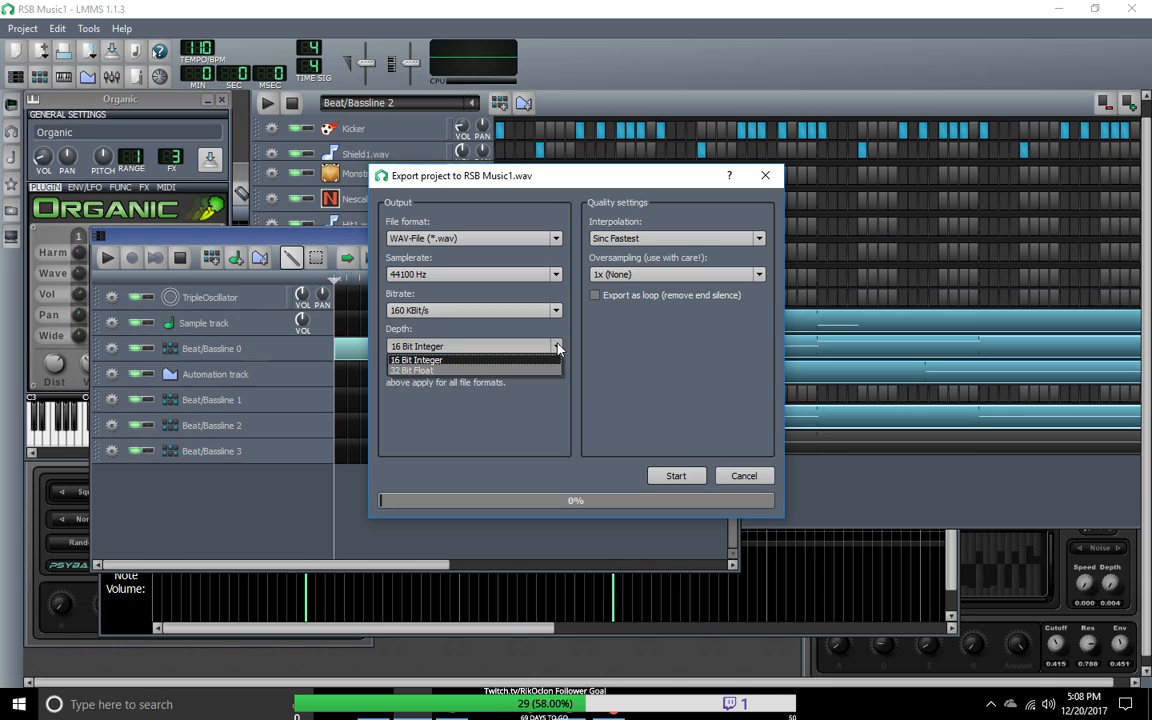
click(557, 347)
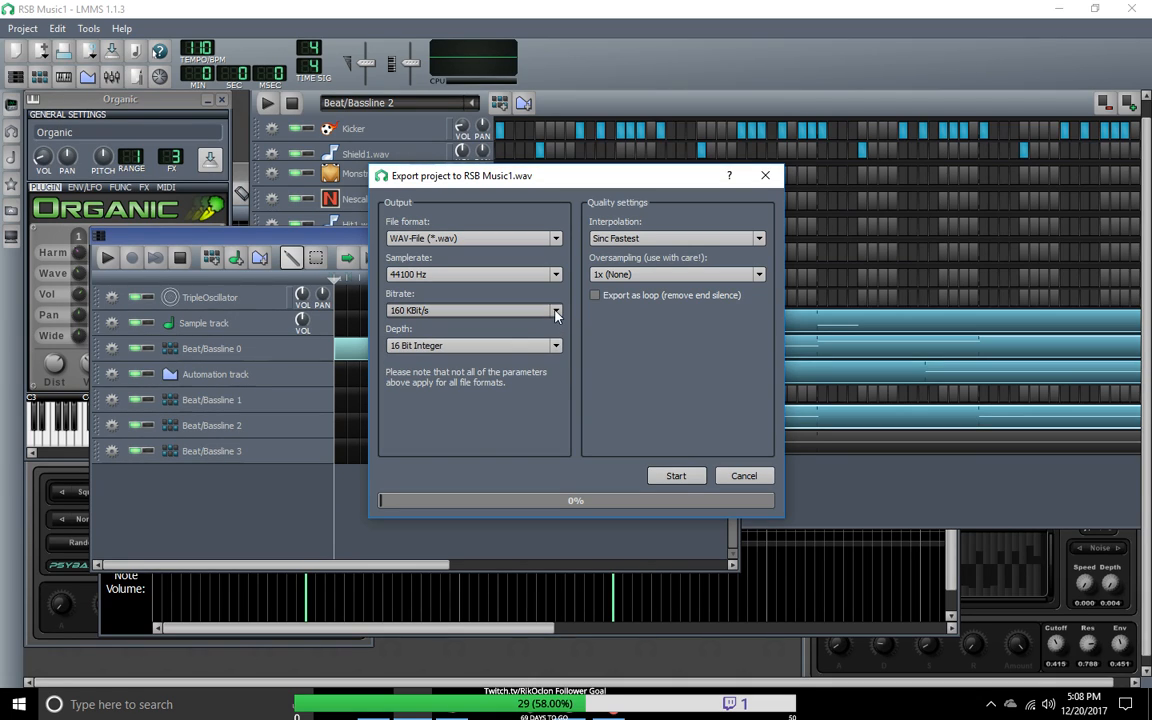
click(557, 312)
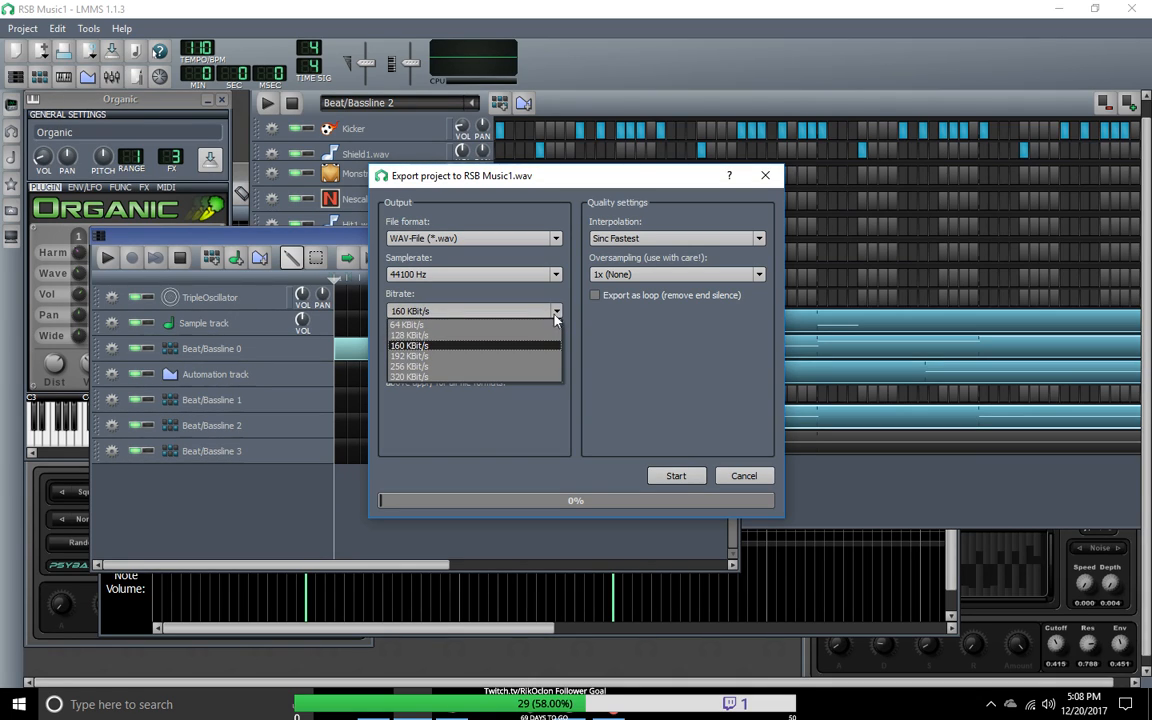
click(520, 376)
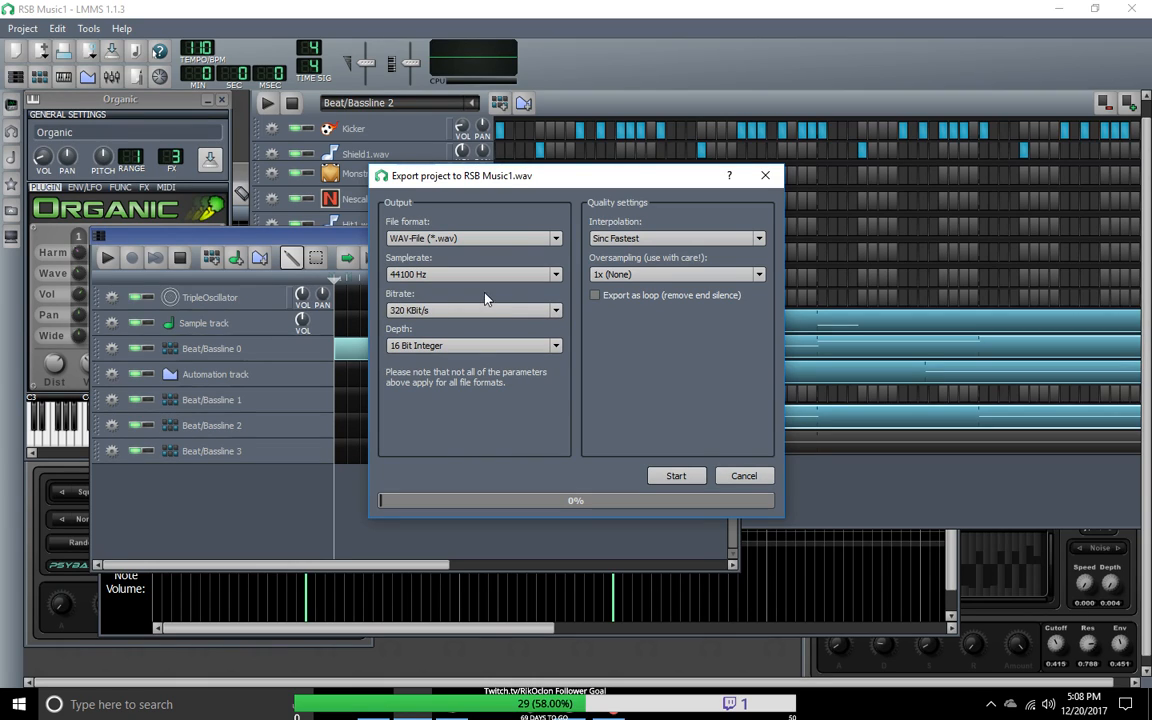
click(555, 346)
click(543, 371)
Step: Set the interpolation to Sinc Best (very slow!), keep oversampling at 1x, and start the export with Export as loop enabled
click(759, 238)
click(761, 239)
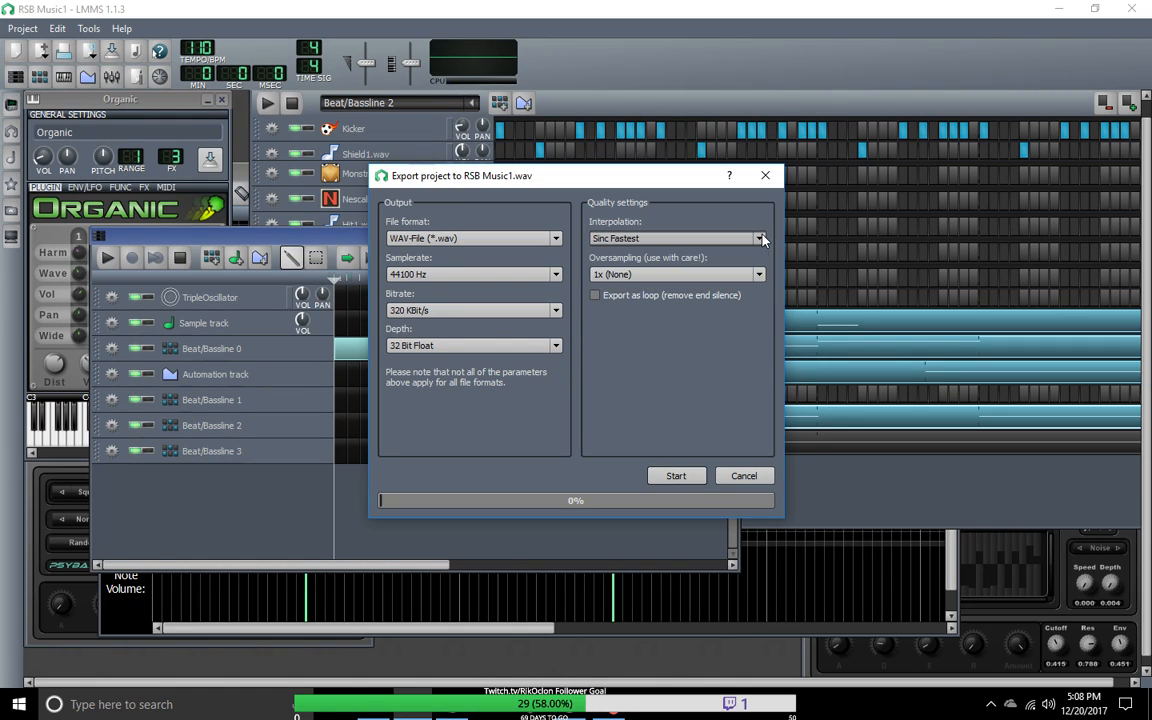
click(760, 239)
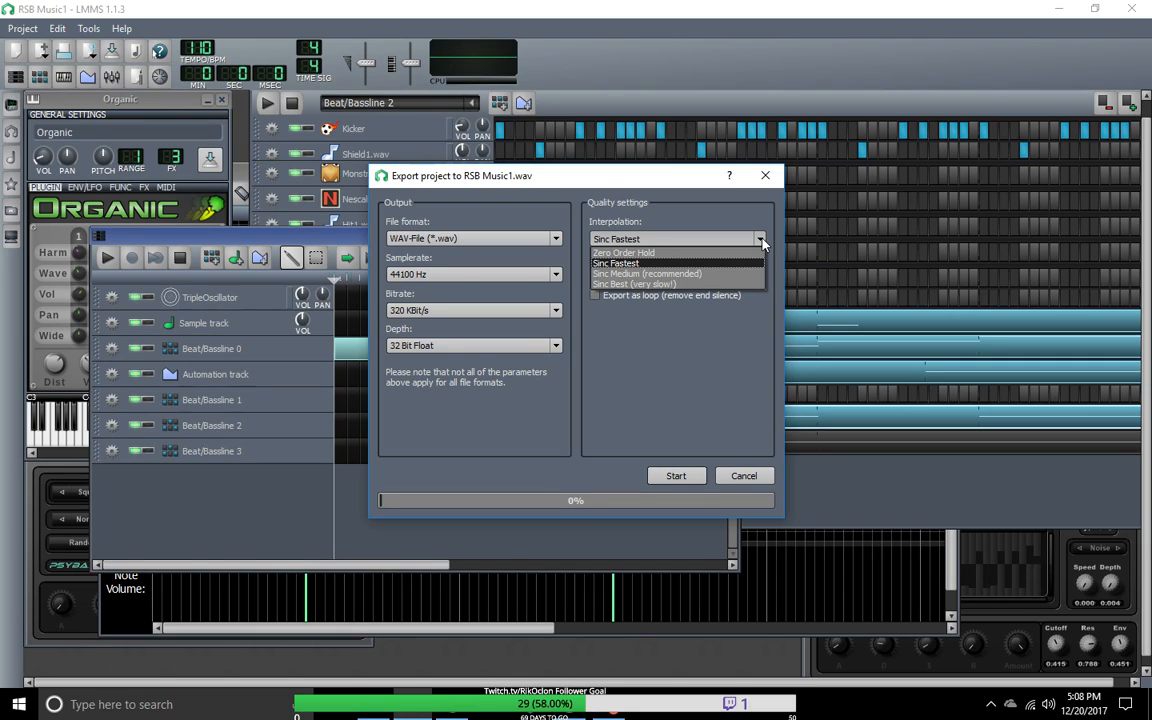
click(718, 285)
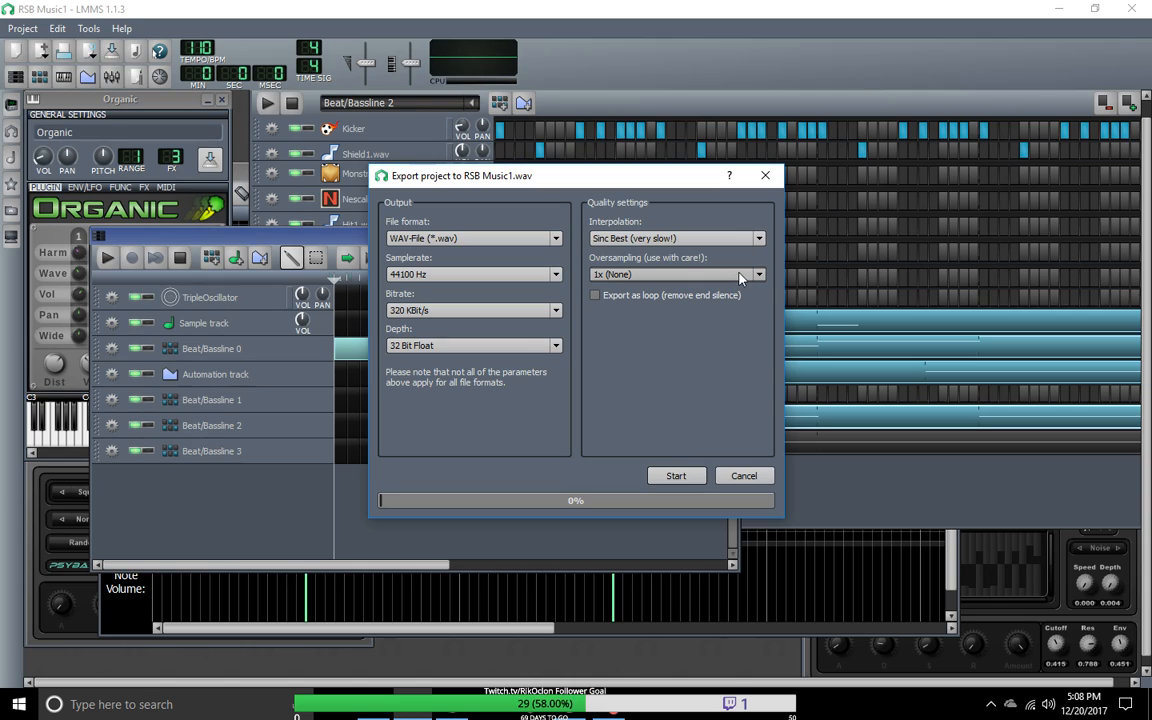
click(759, 275)
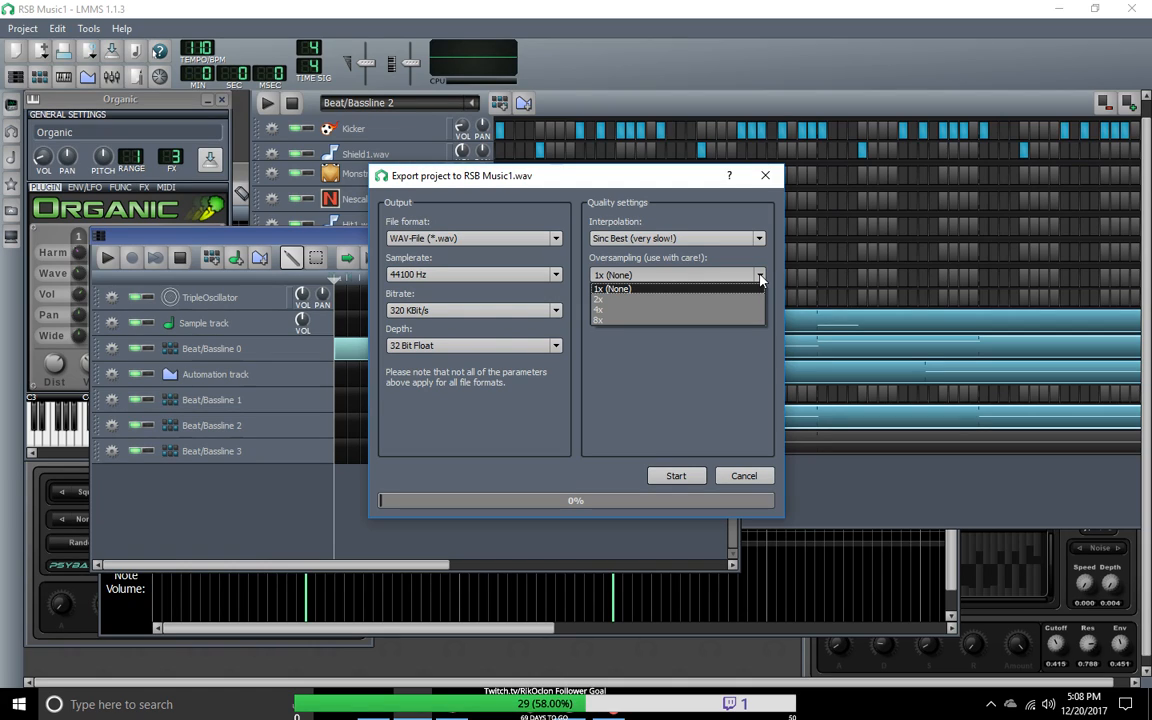
click(760, 276)
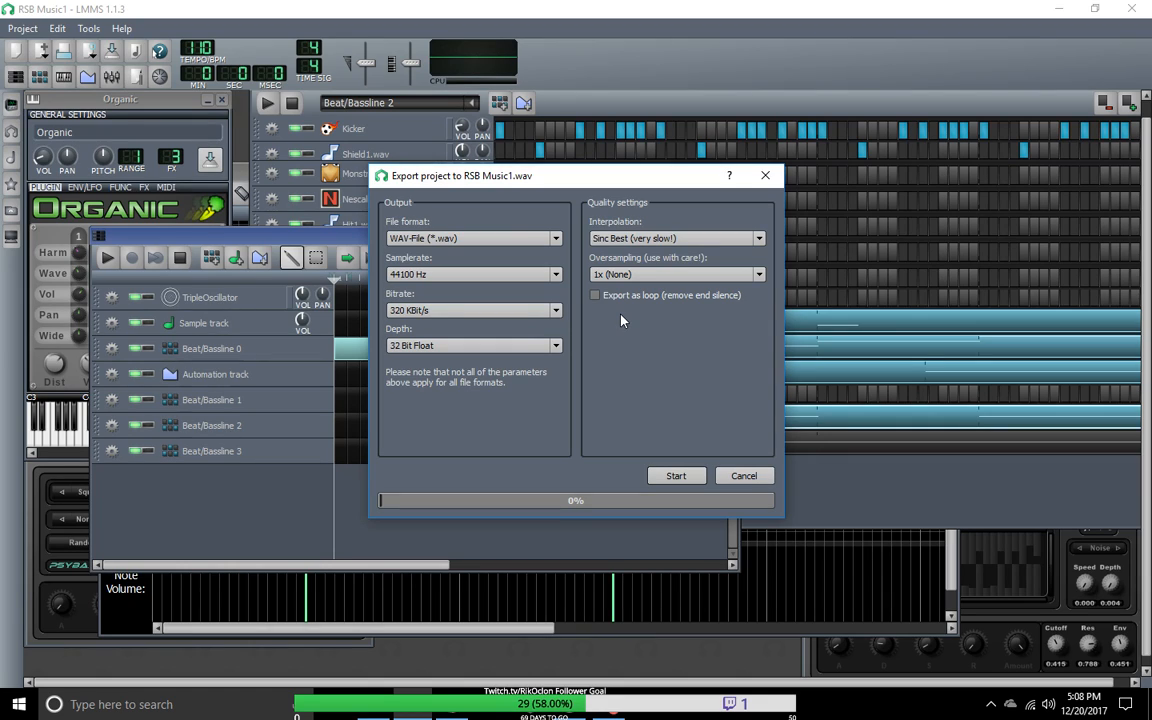
click(596, 297)
click(675, 478)
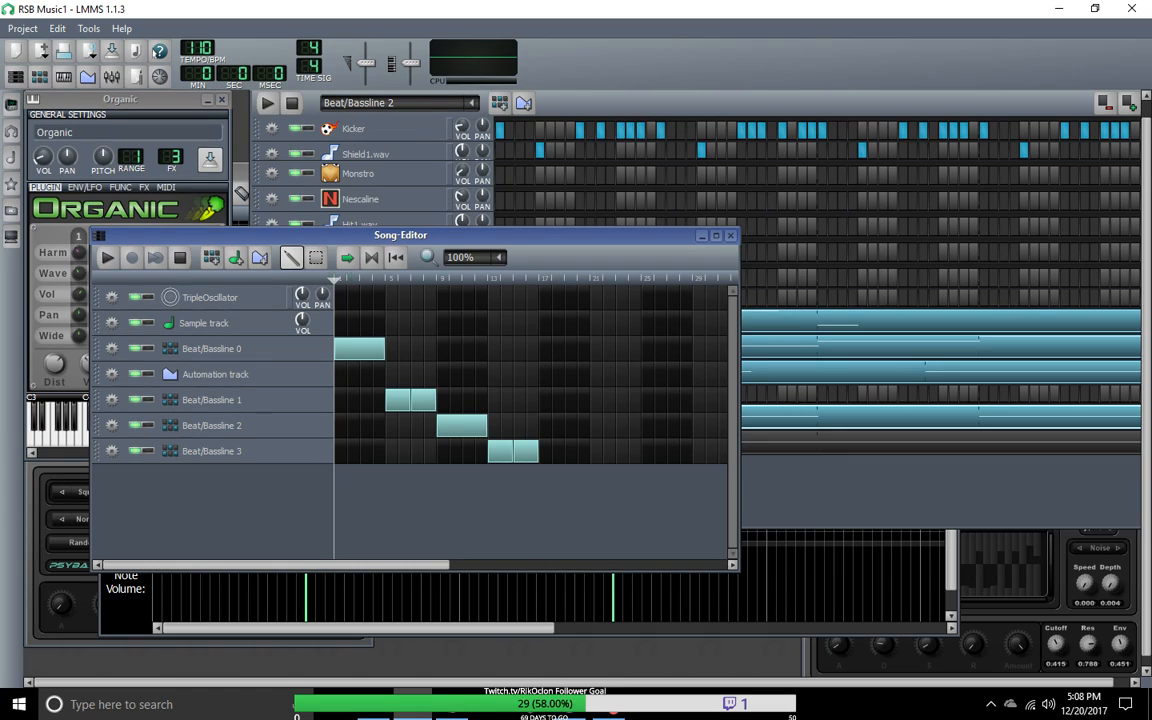
Step: Switch to File Explorer and browse from Documents through Audio to the Lmms Export folder
click(380, 711)
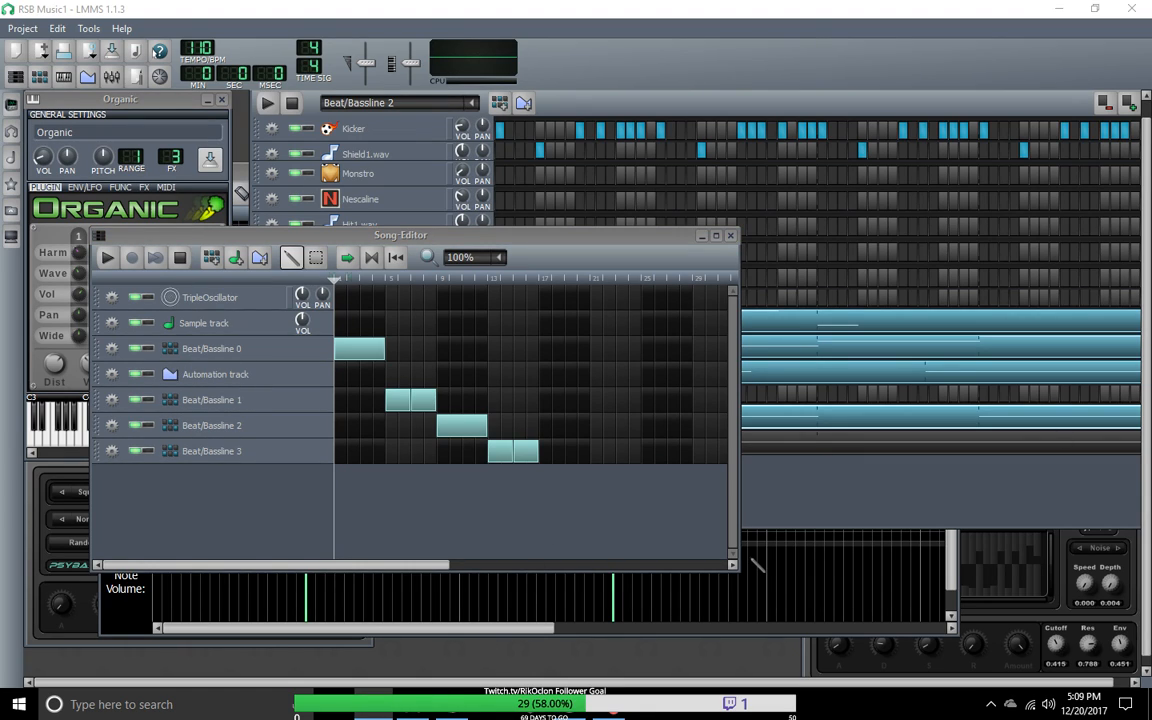
right_click(378, 708)
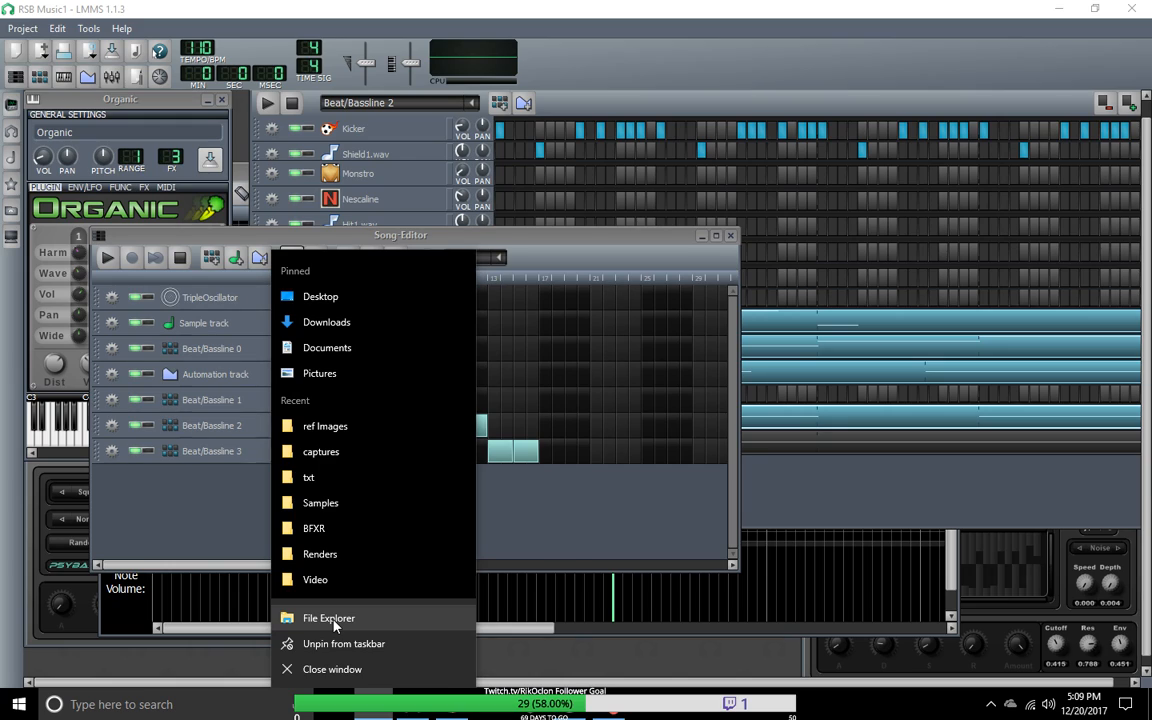
click(344, 353)
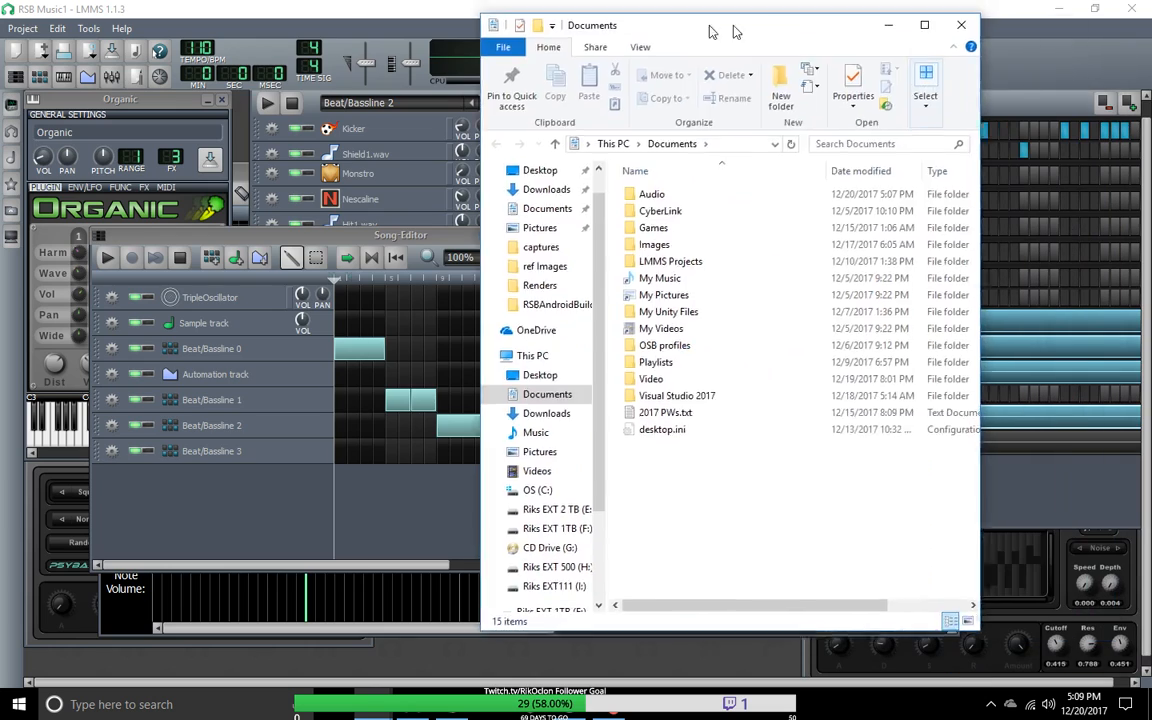
drag(738, 31, 463, 90)
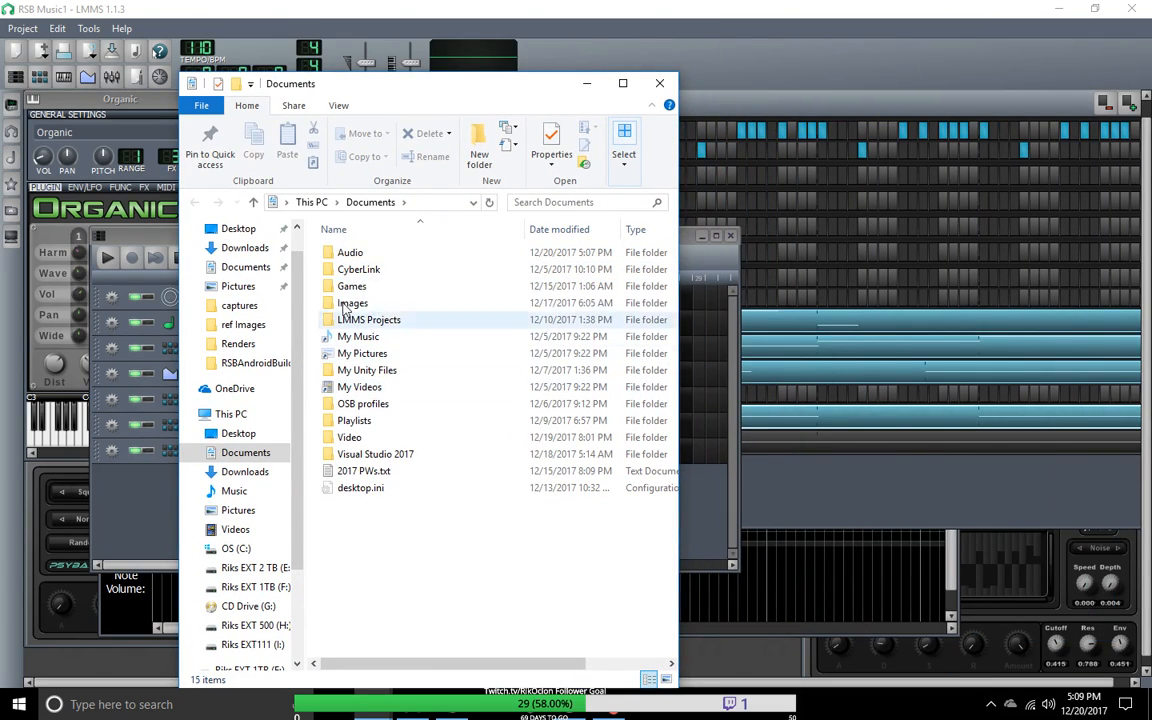
double_click(340, 252)
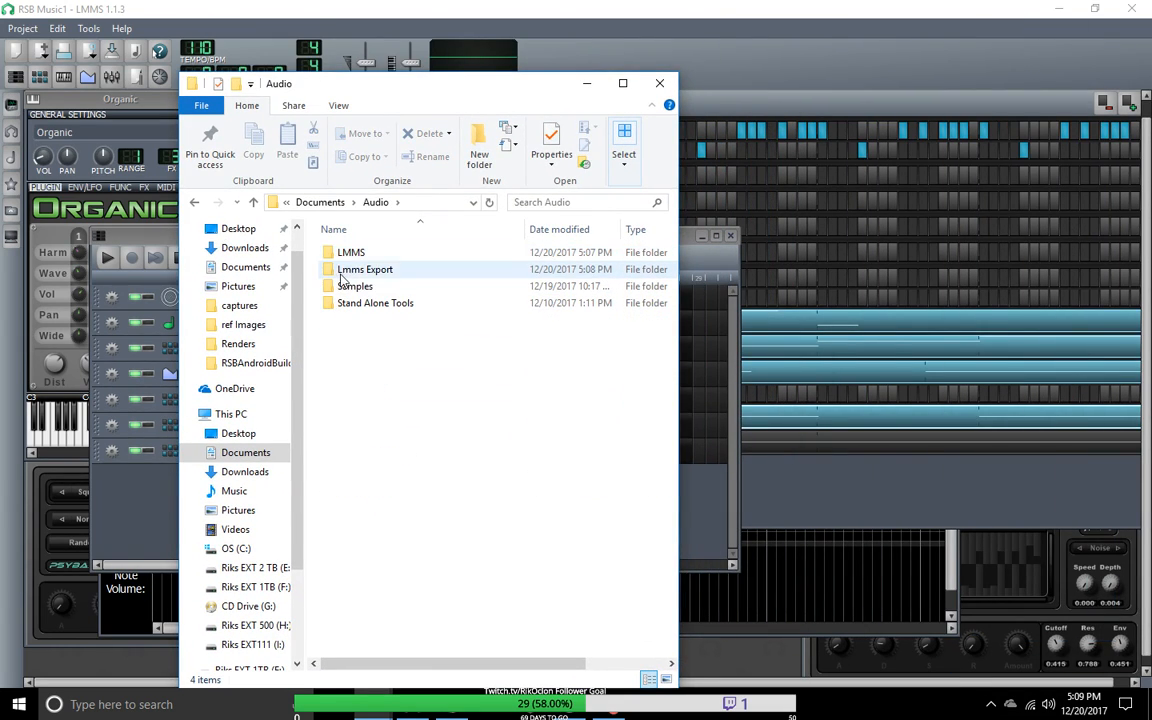
double_click(343, 270)
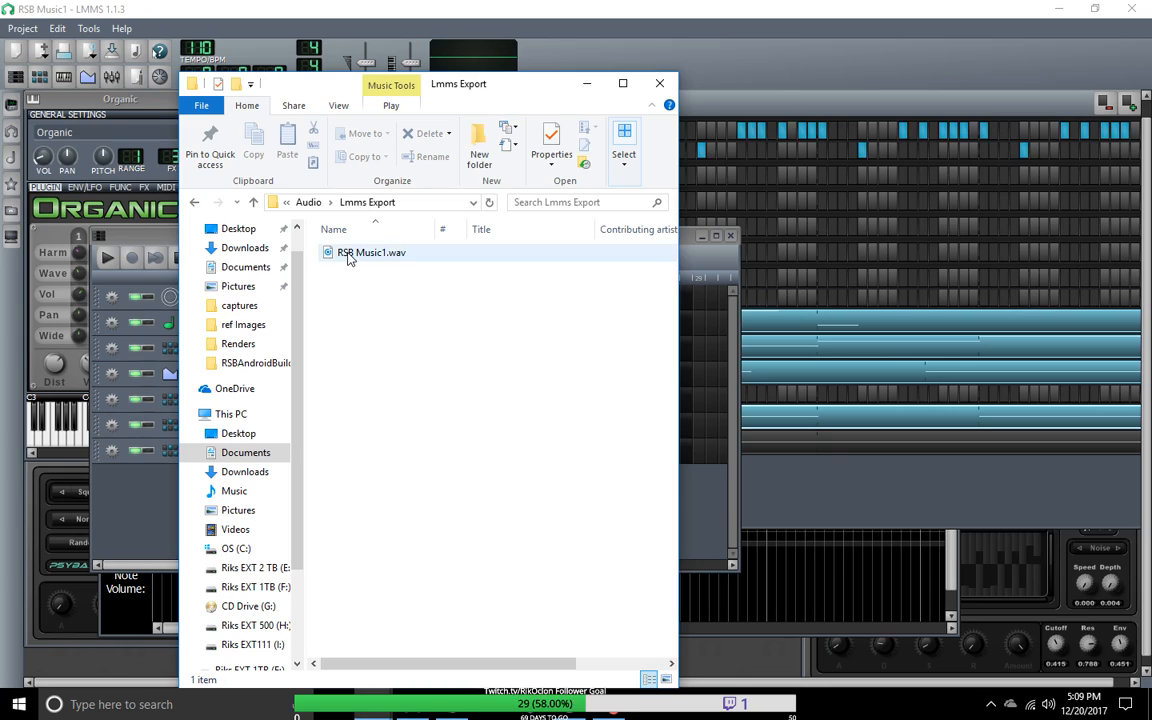
Step: Play the exported RSB Music1.wav in VLC media player and return to LMMS
double_click(348, 255)
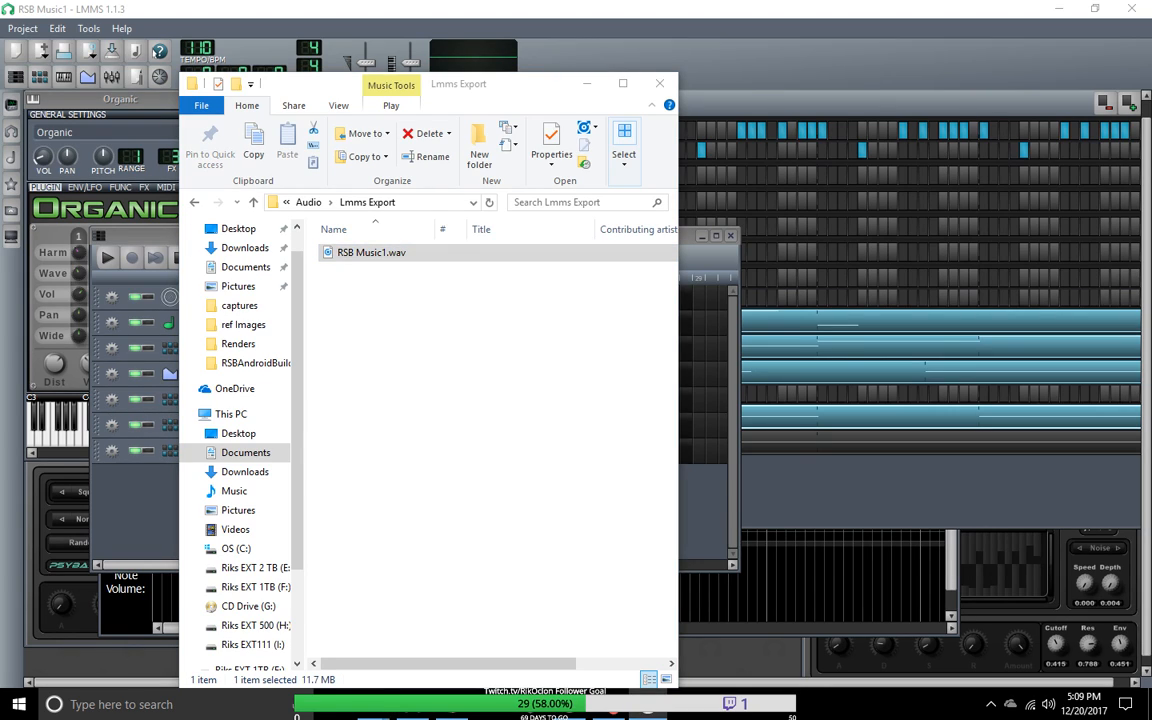
right_click(336, 257)
mouse_move(463, 425)
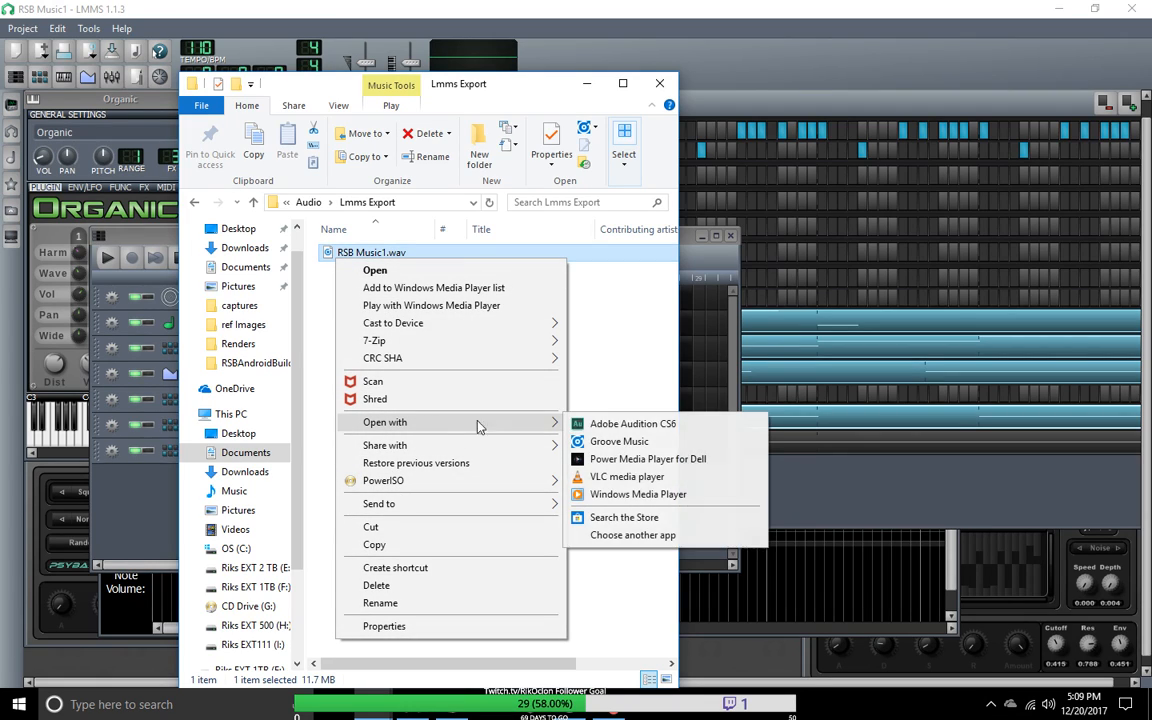
click(636, 479)
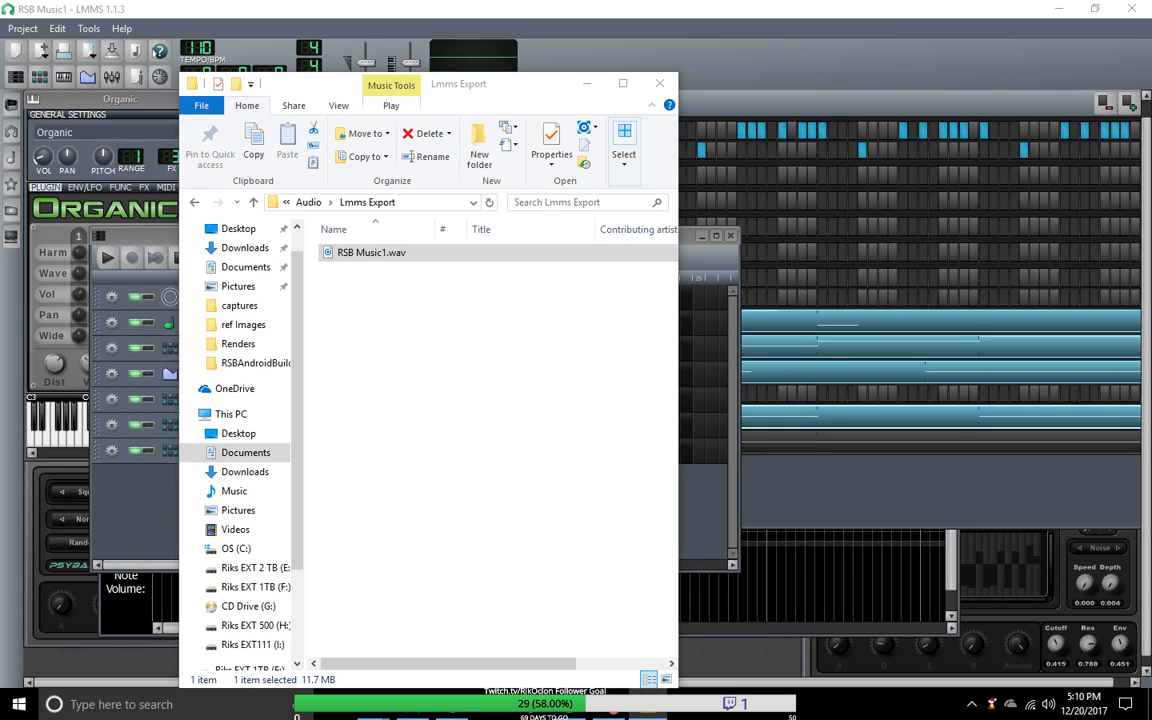
click(797, 7)
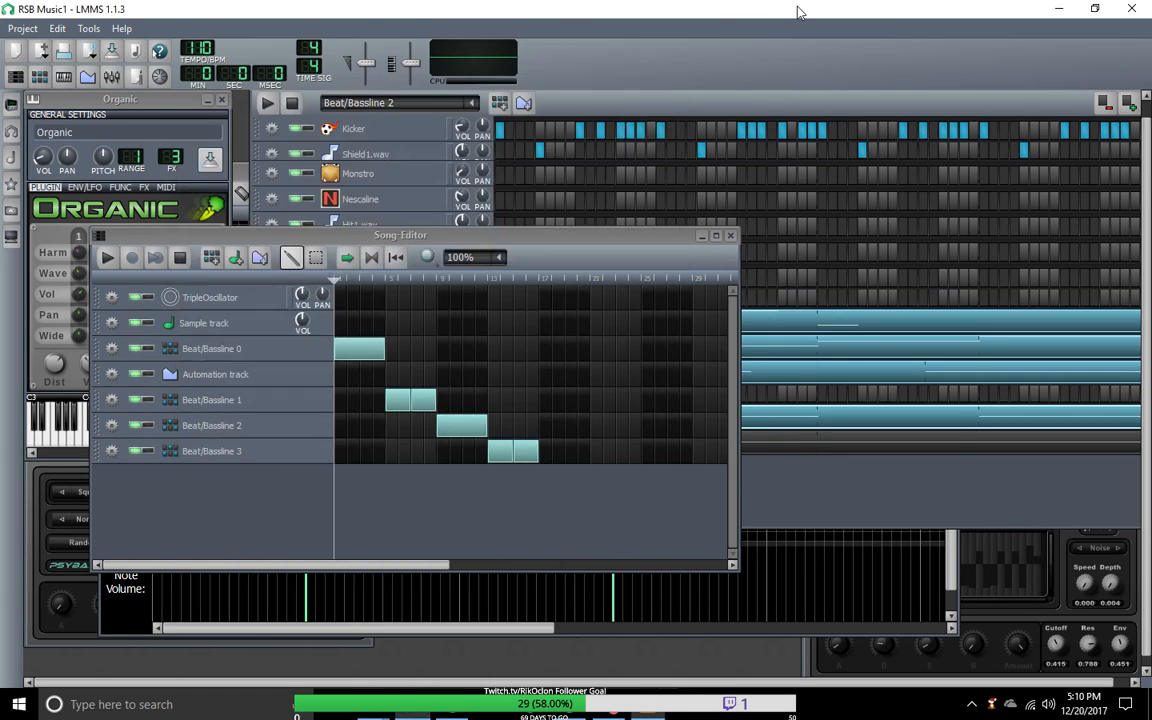
Step: Minimize the Song-Editor, start exporting the project as separate tracks, and browse to the Audio\Lmms Export folder
click(702, 237)
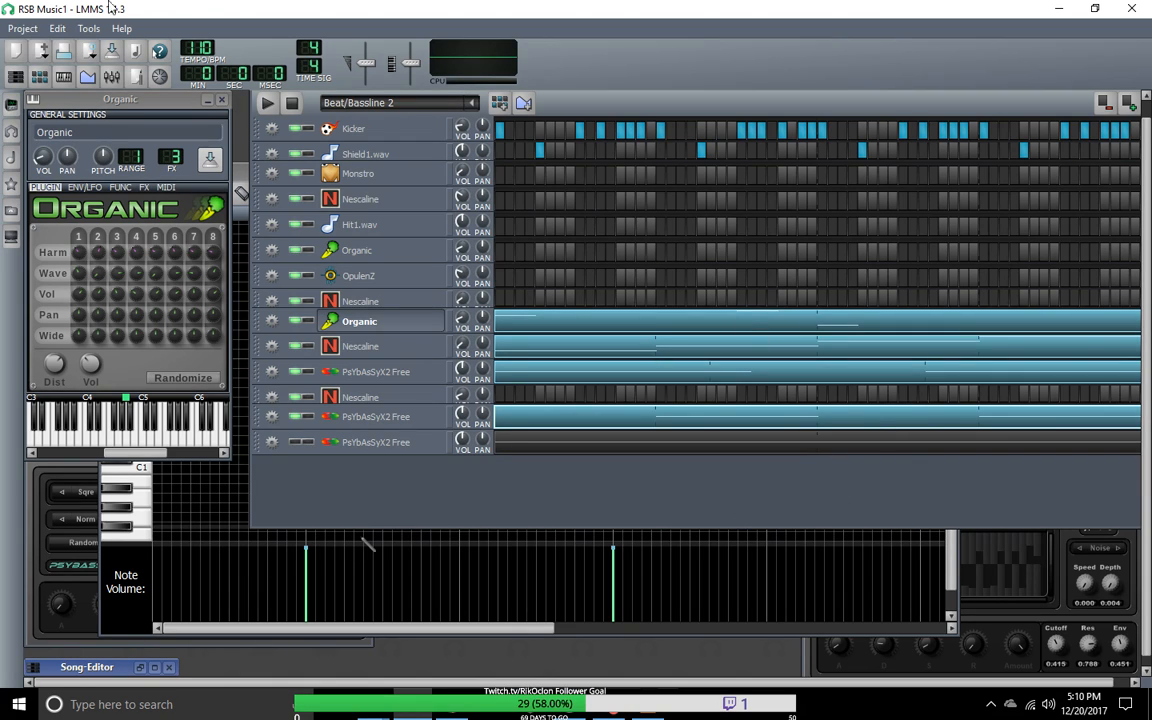
click(22, 28)
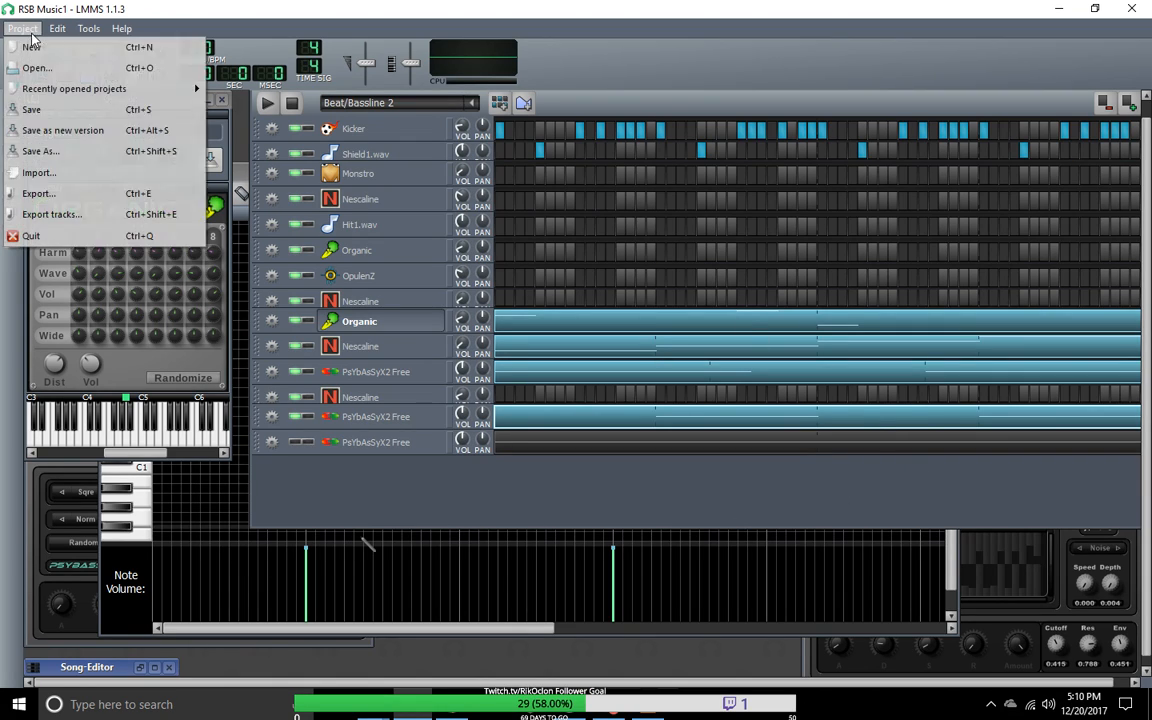
click(34, 199)
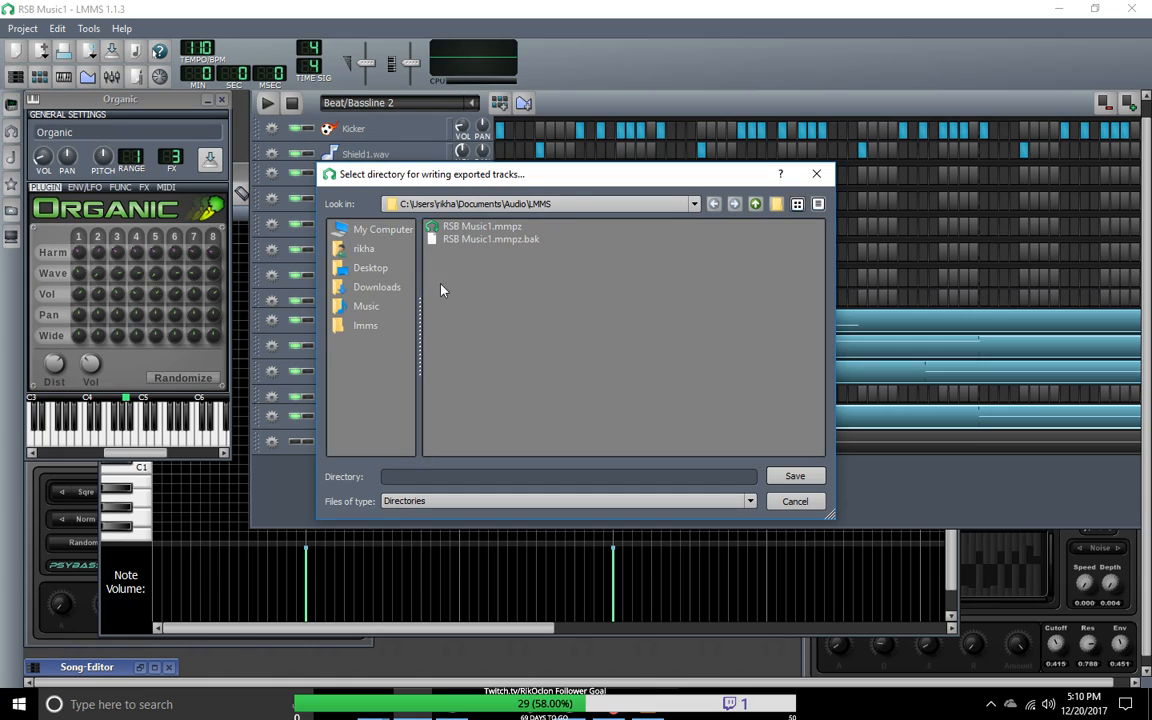
click(755, 203)
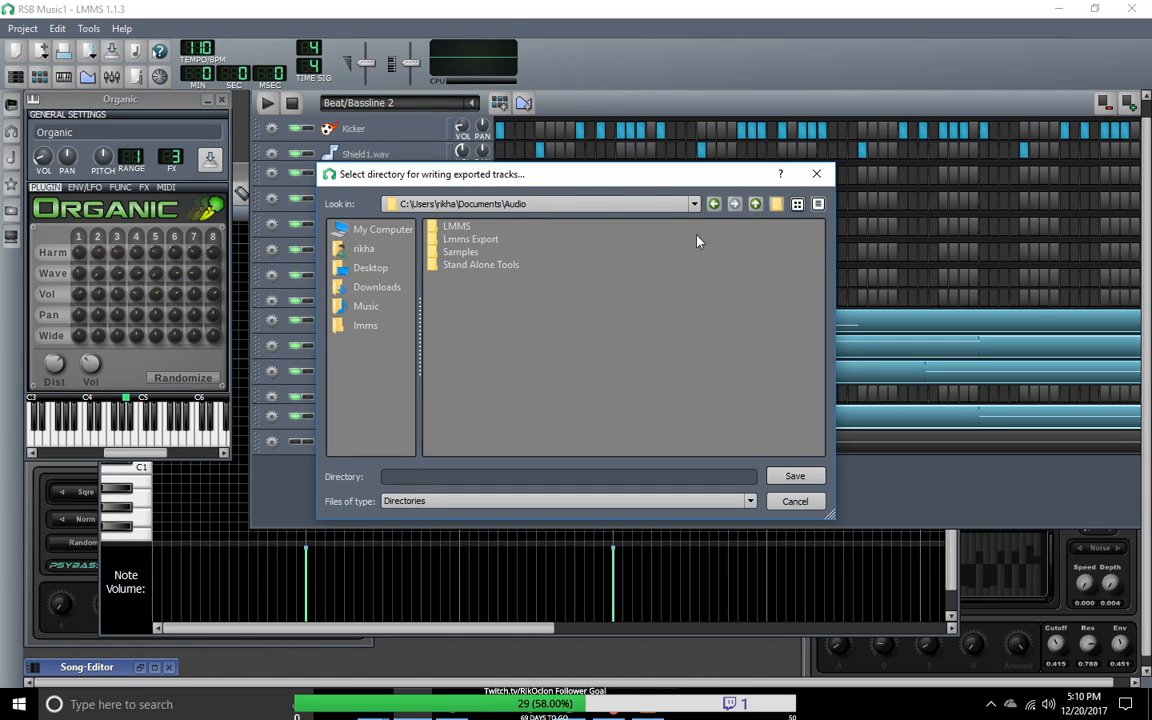
double_click(464, 239)
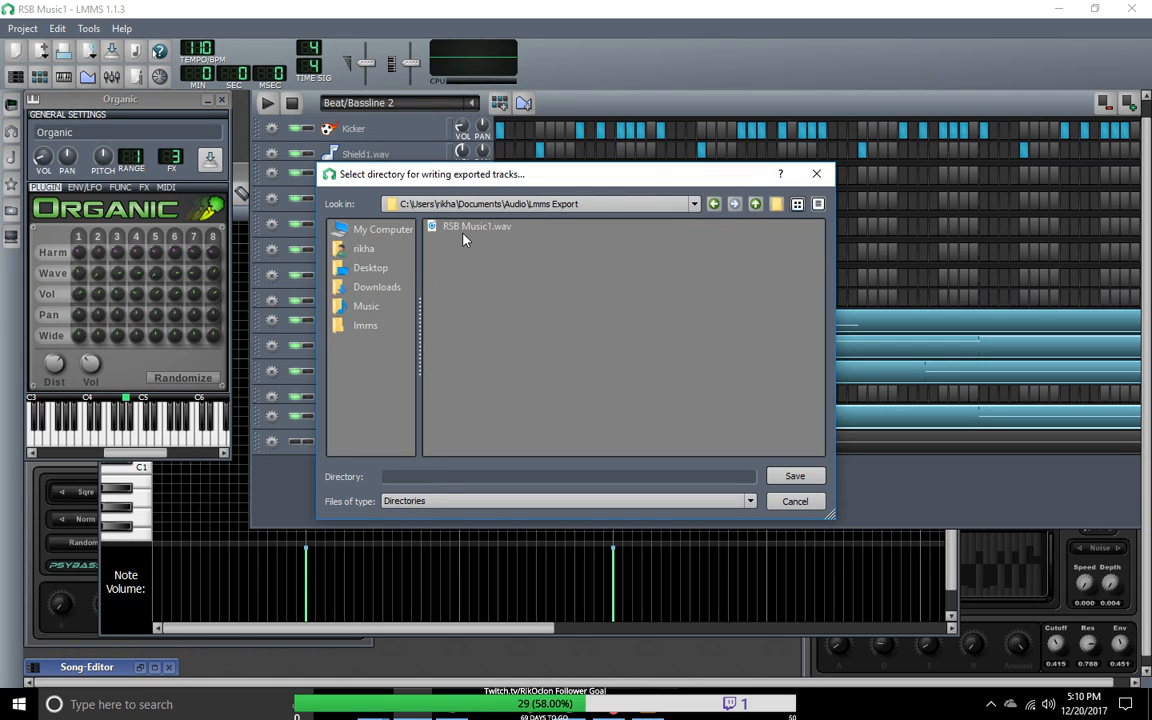
click(756, 204)
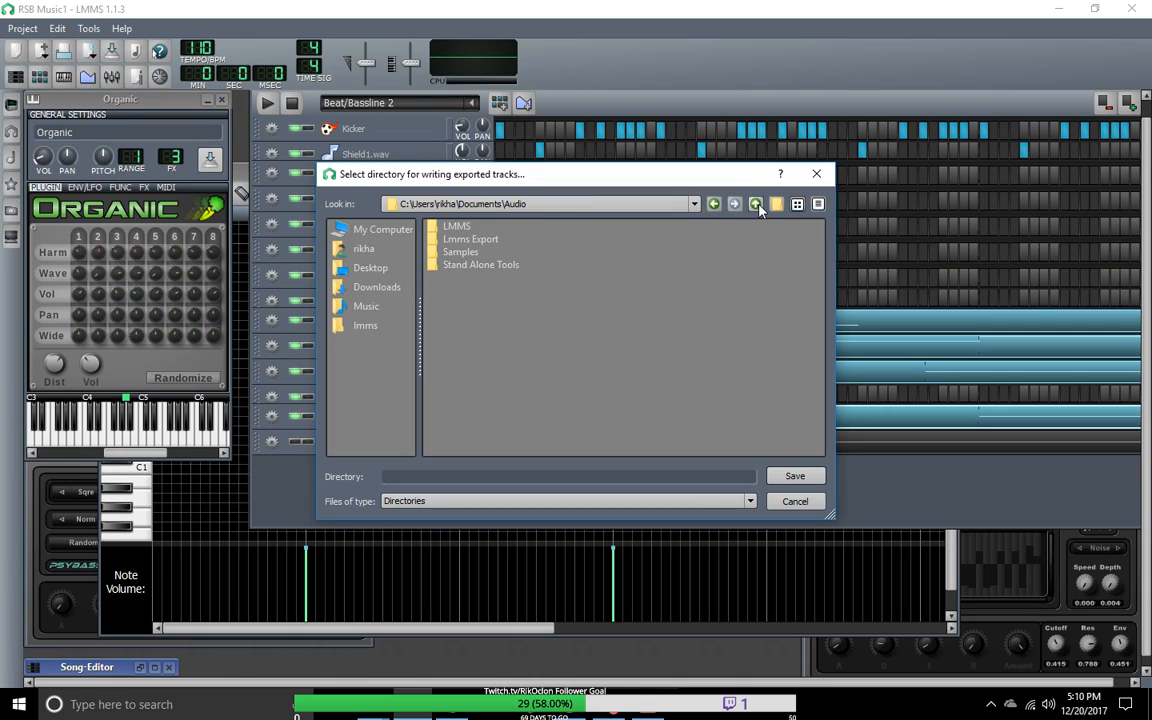
double_click(478, 240)
Step: Create a TrackEports folder inside Lmms Export and choose it as the directory for the exported tracks
click(777, 204)
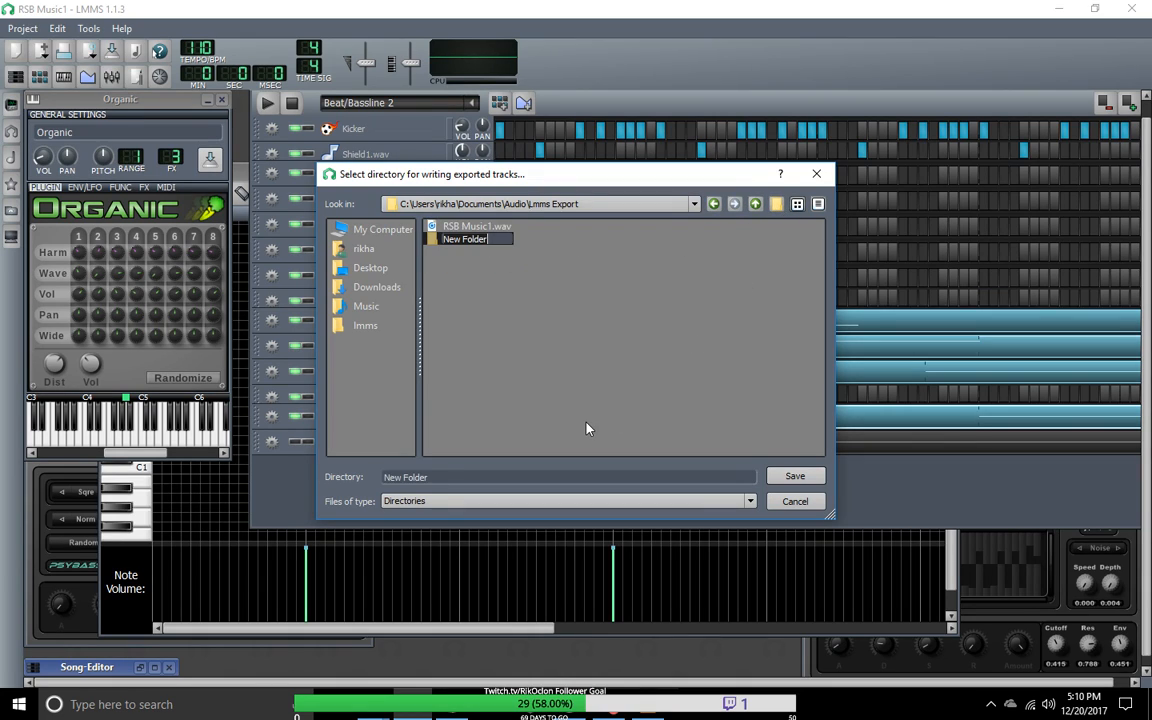
text(Track)
text(Renders)
key(BackSpace)
key(BackSpace)
key(BackSpace)
key(BackSpace)
key(BackSpace)
key(BackSpace)
text(Eports)
key(Return)
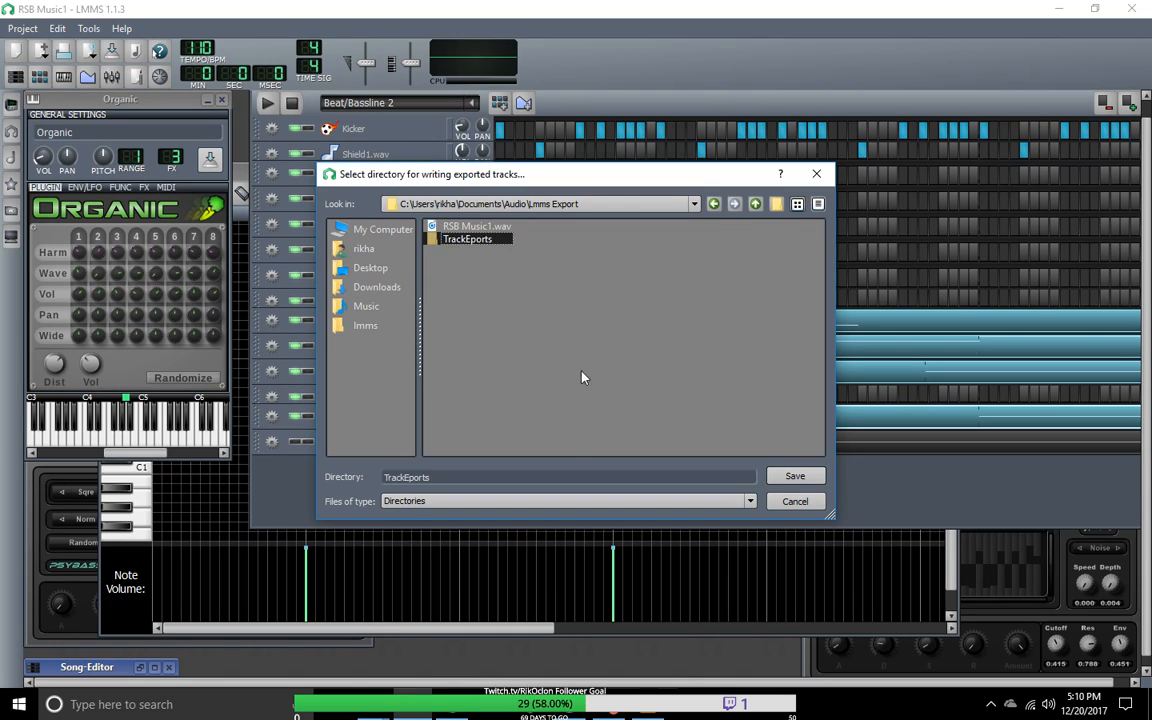
click(794, 476)
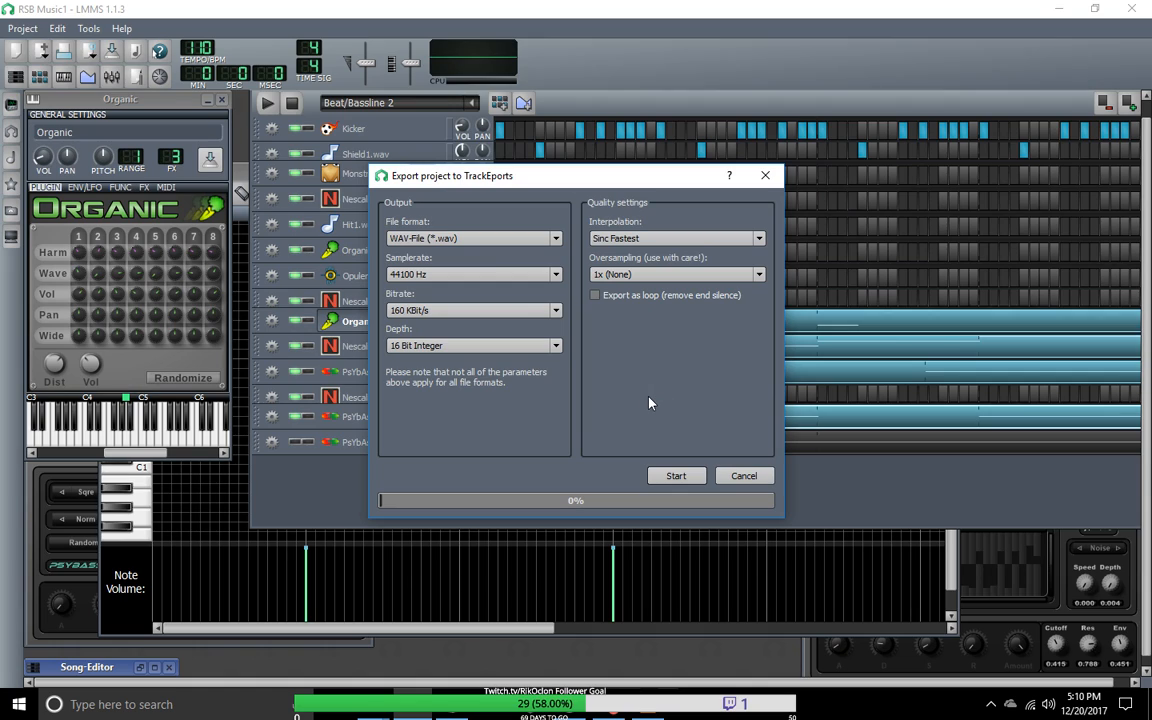
Step: Set the track export to Sinc Best (very slow!) interpolation, 32 Bit Float depth and 320 KBit/s bitrate
click(759, 238)
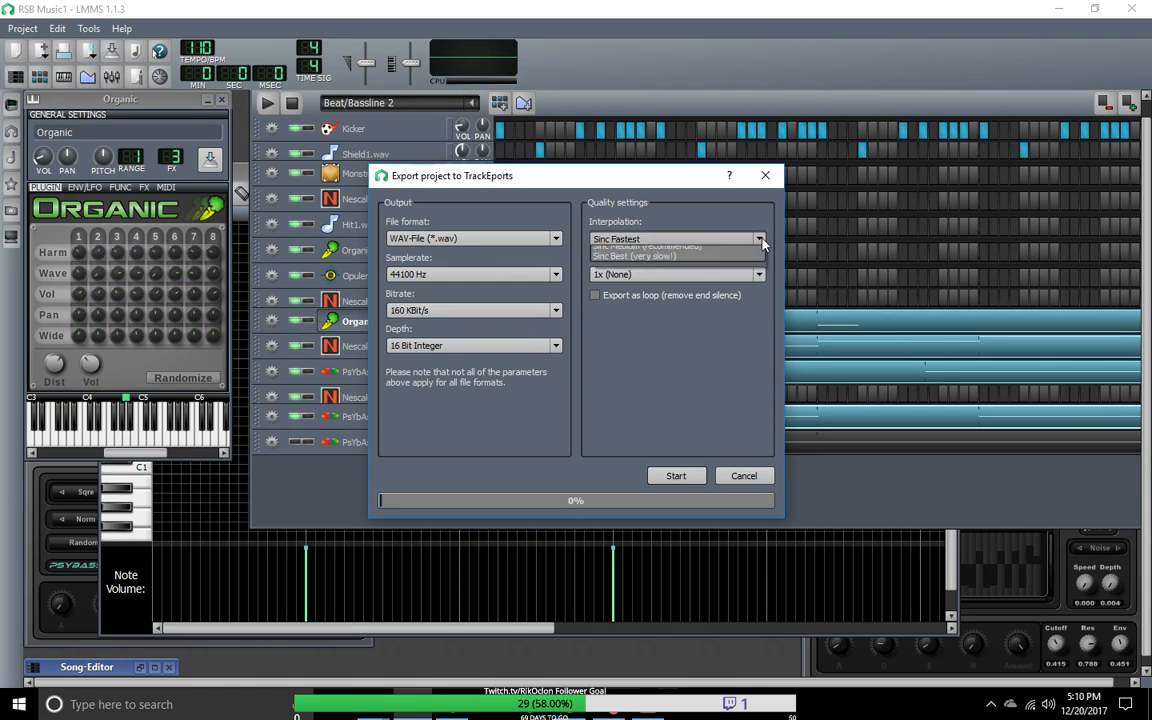
click(698, 285)
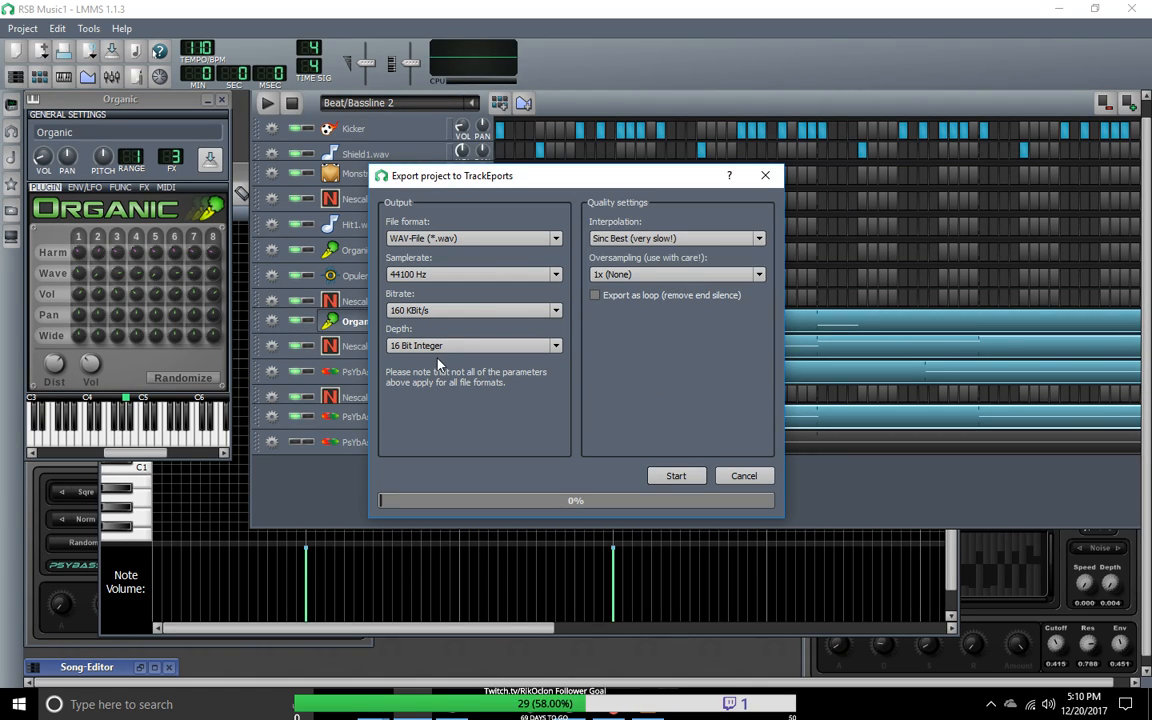
click(556, 345)
click(500, 362)
click(540, 310)
click(504, 378)
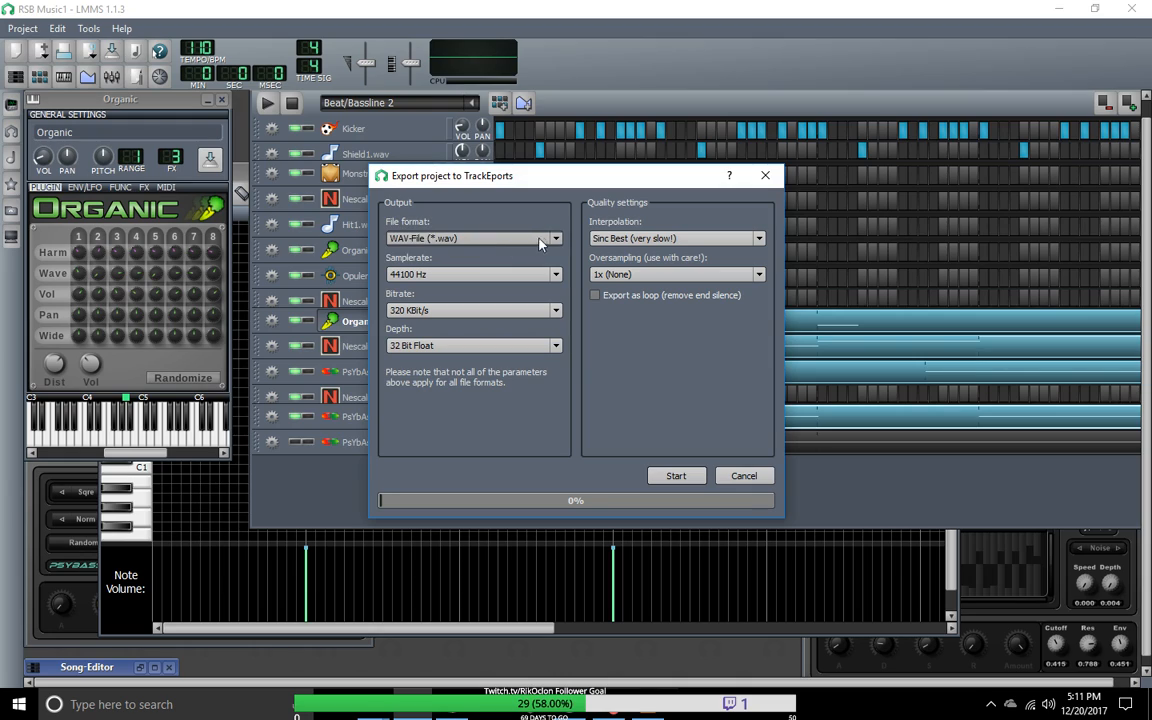
Step: Keep the WAV file format, enable Export as loop, and start the track export
click(500, 238)
click(558, 201)
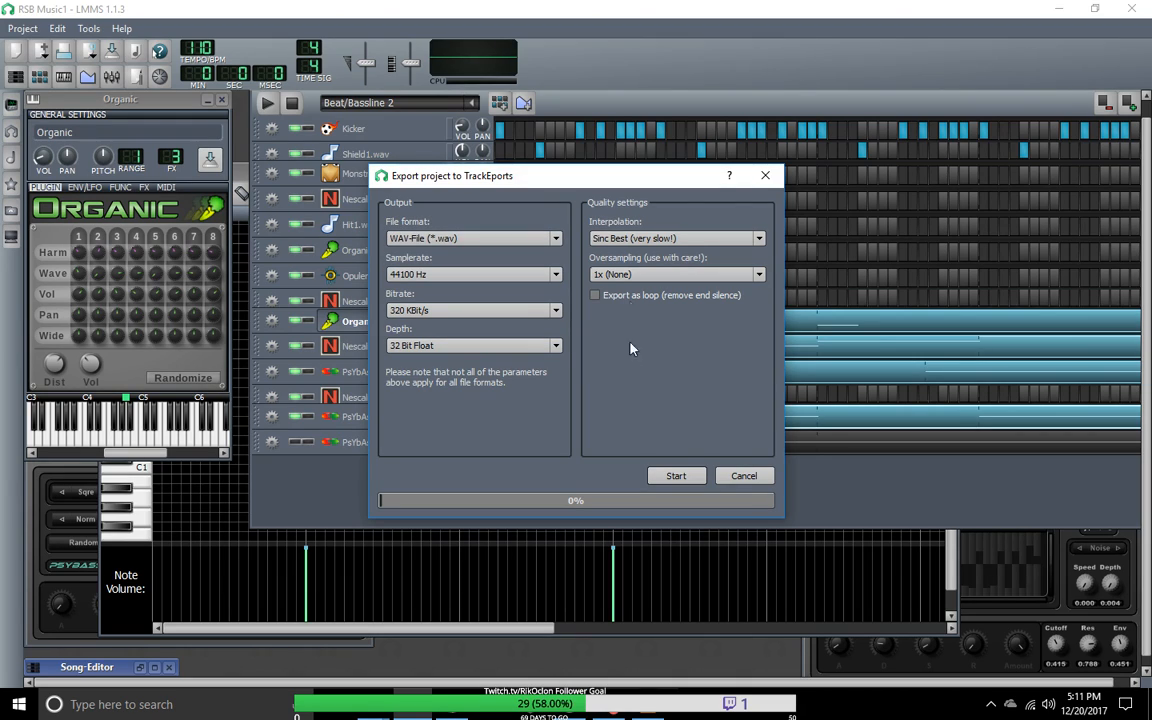
click(595, 295)
click(678, 477)
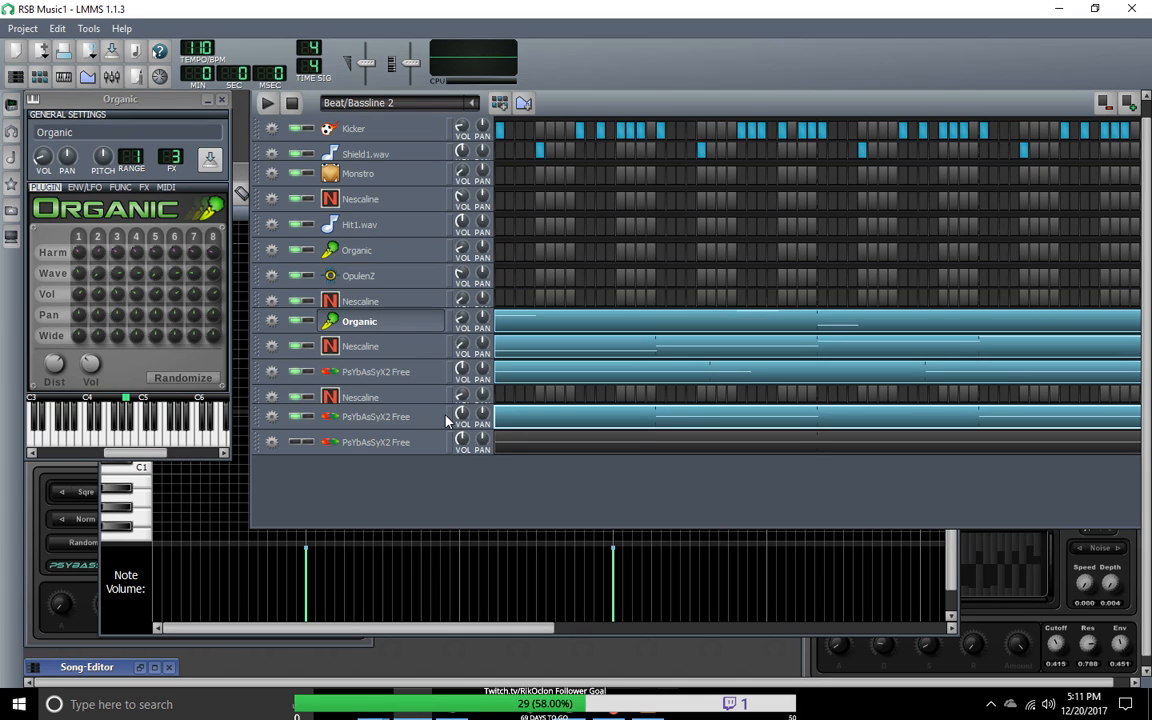
Step: Switch to the Lmms Export window in File Explorer and open the TrackEports folder
mouse_move(372, 704)
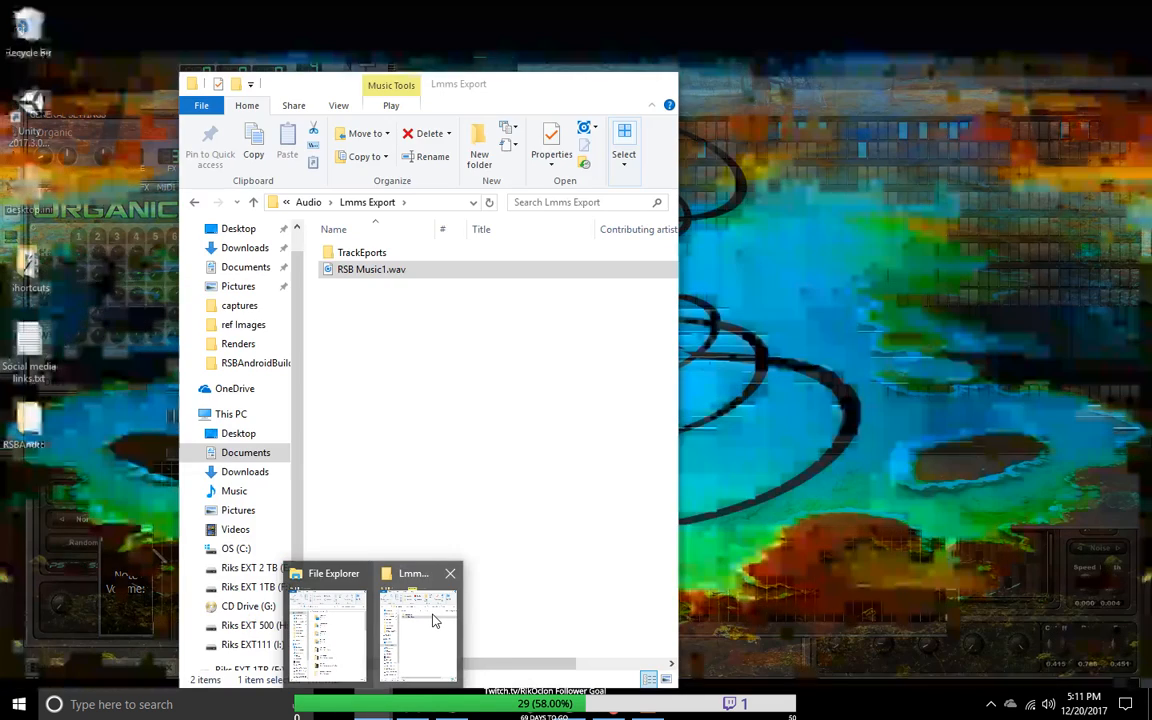
click(436, 622)
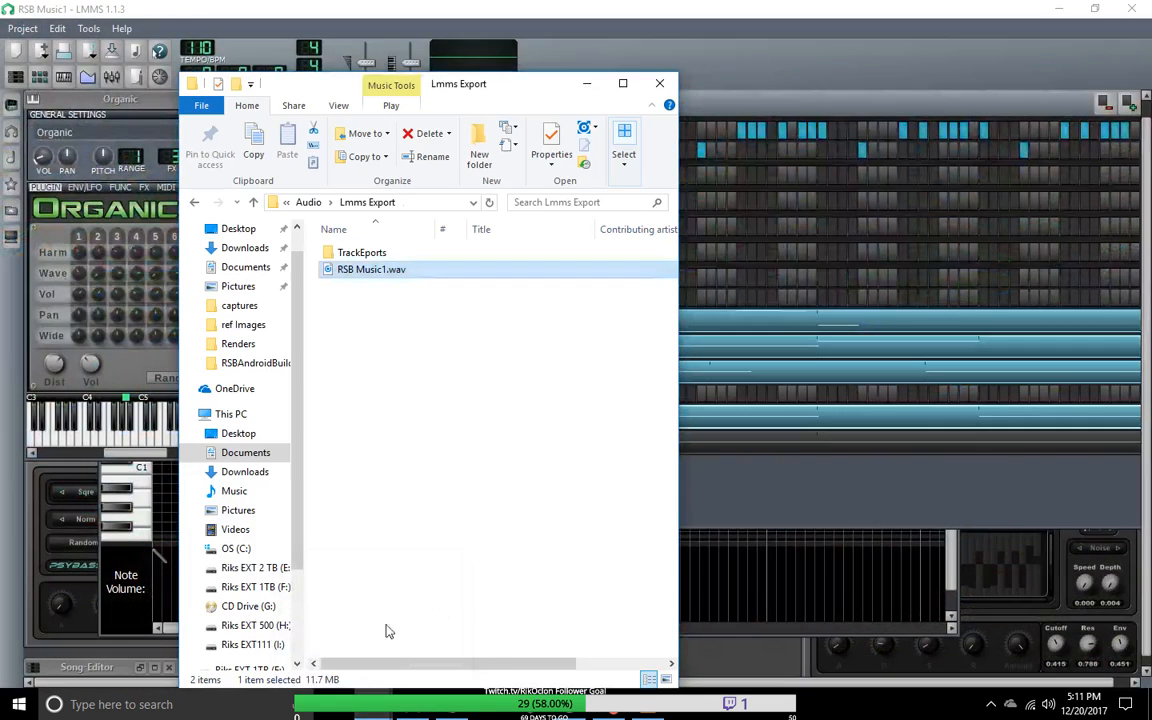
double_click(362, 256)
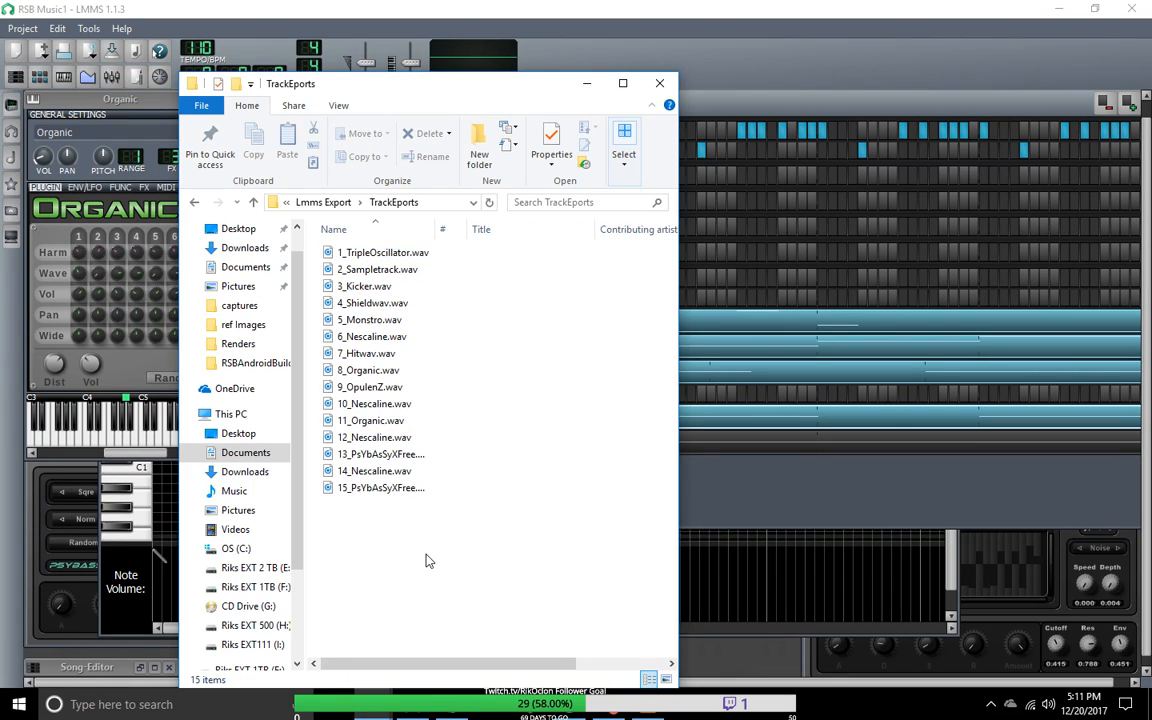
Step: Replace RSB Music1.wav in the VLC media player playlist with all the exported track files from TrackEports
drag(393, 540, 368, 238)
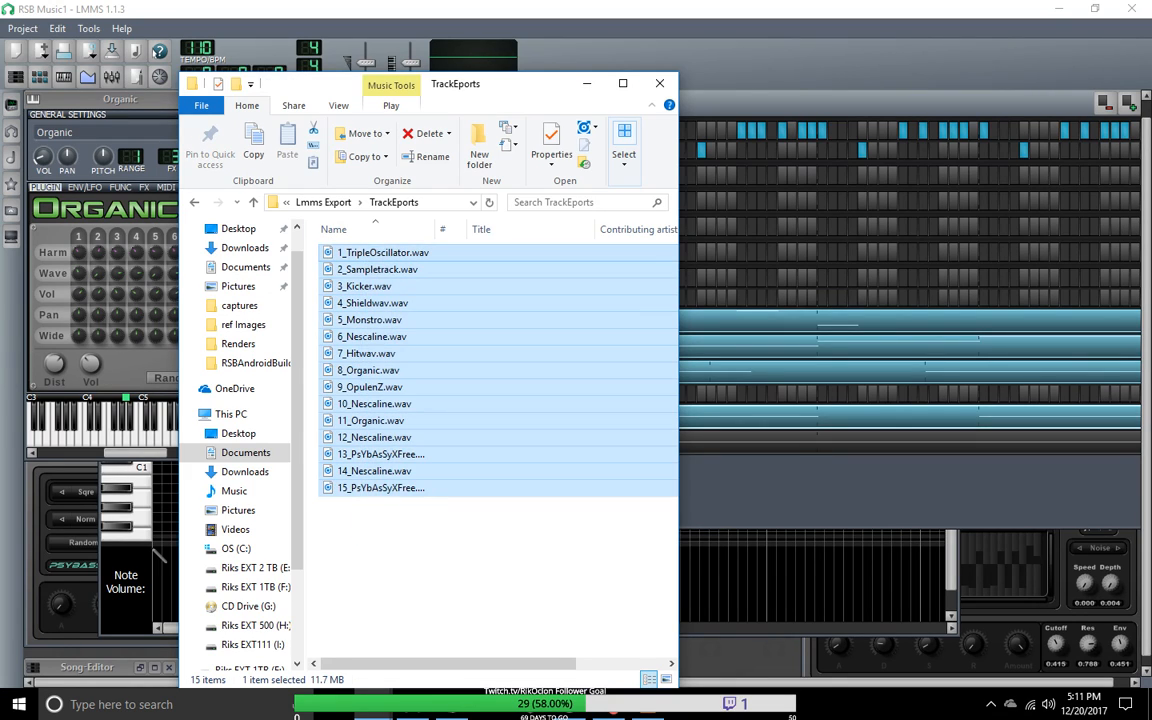
click(648, 708)
drag(936, 156, 862, 153)
click(886, 228)
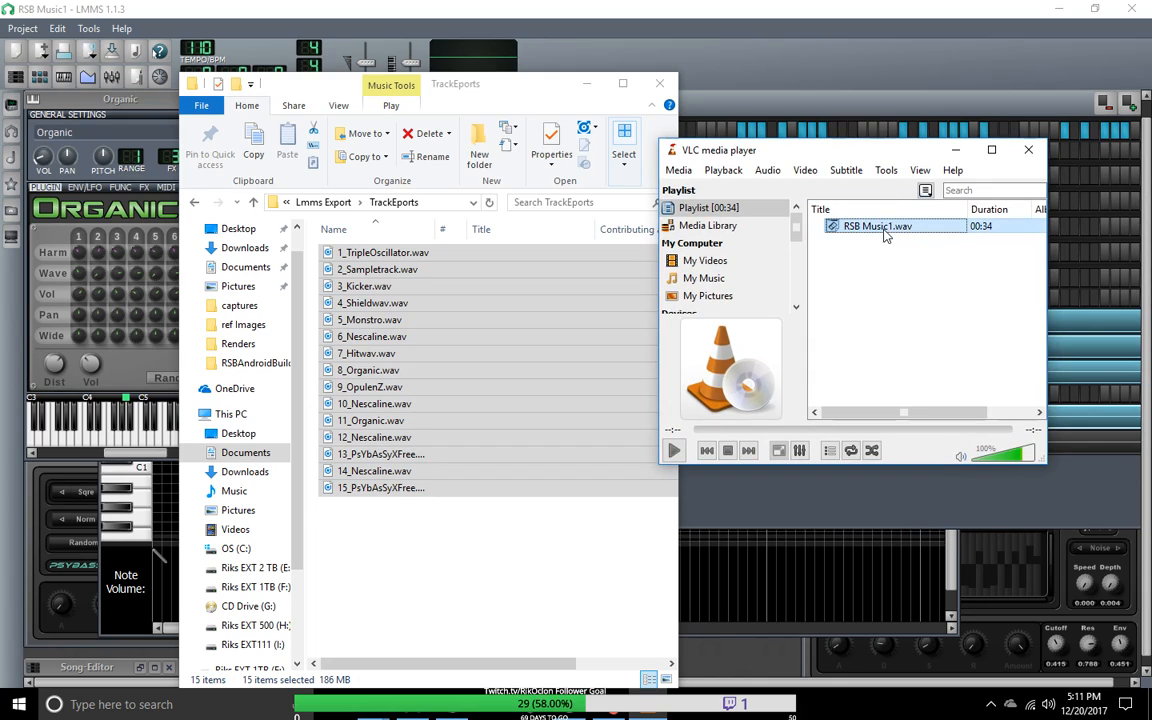
key(Delete)
drag(376, 272, 883, 295)
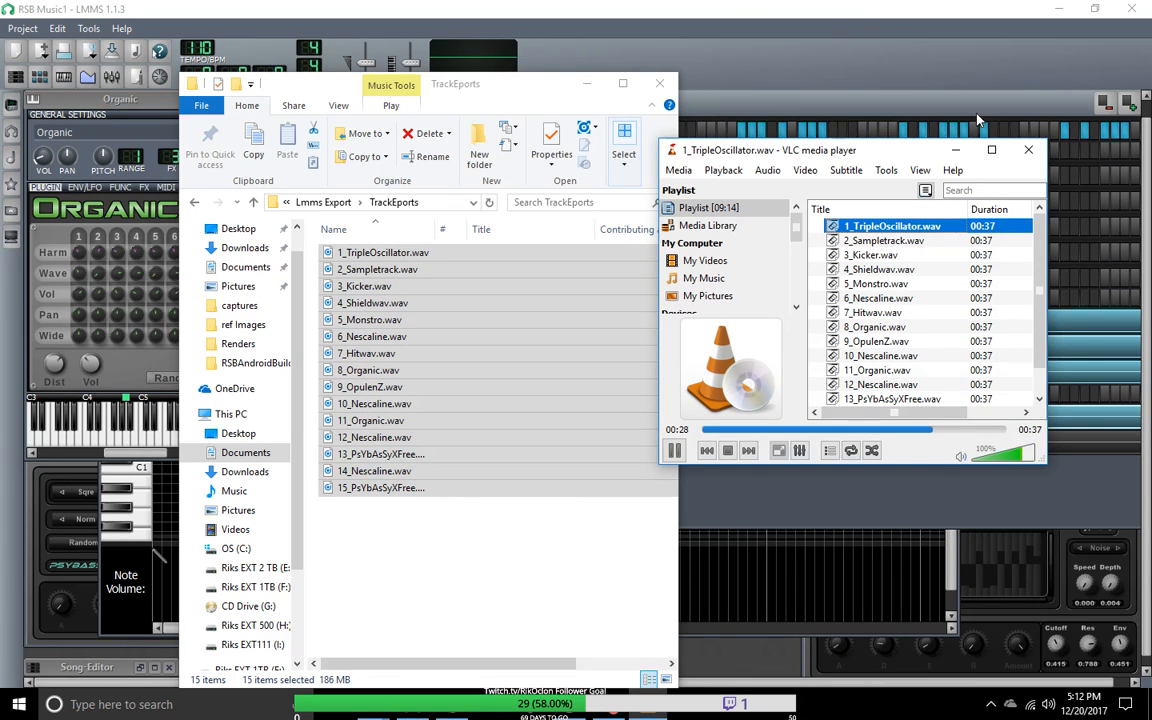
Step: Move the File Explorer and VLC windows off the patterns, skip ahead in 2_Sampletrack.wav, and play 3_Kicker.wav
drag(555, 93, 446, 485)
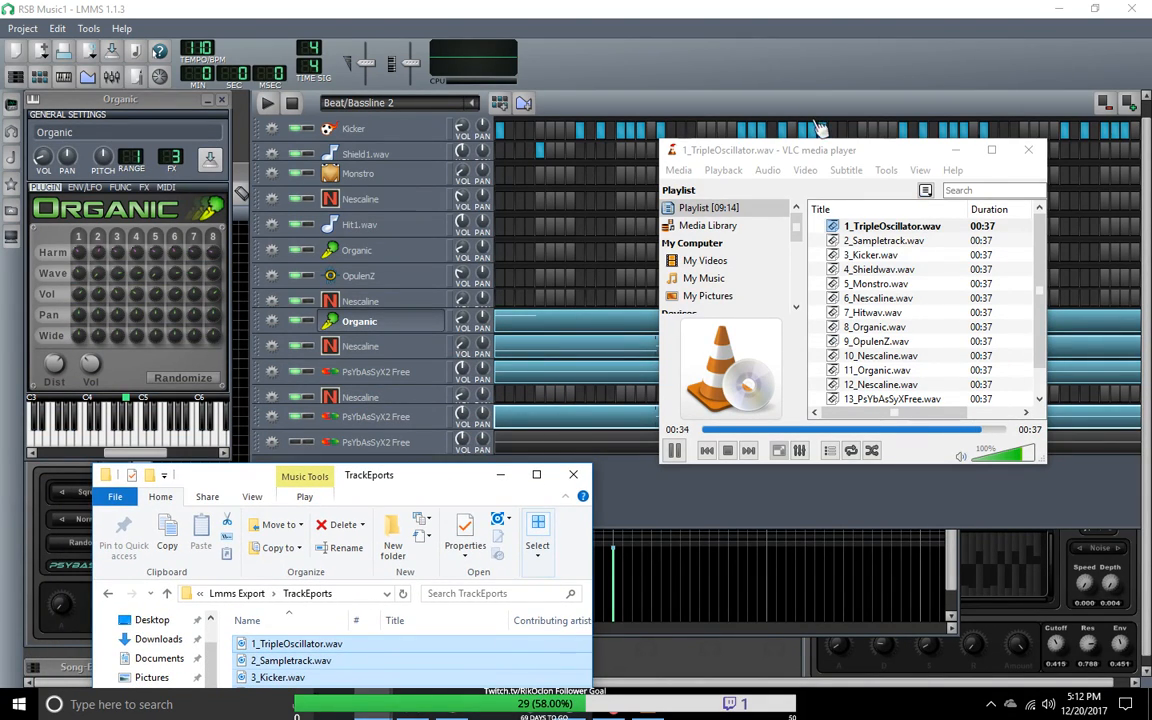
drag(821, 155, 803, 195)
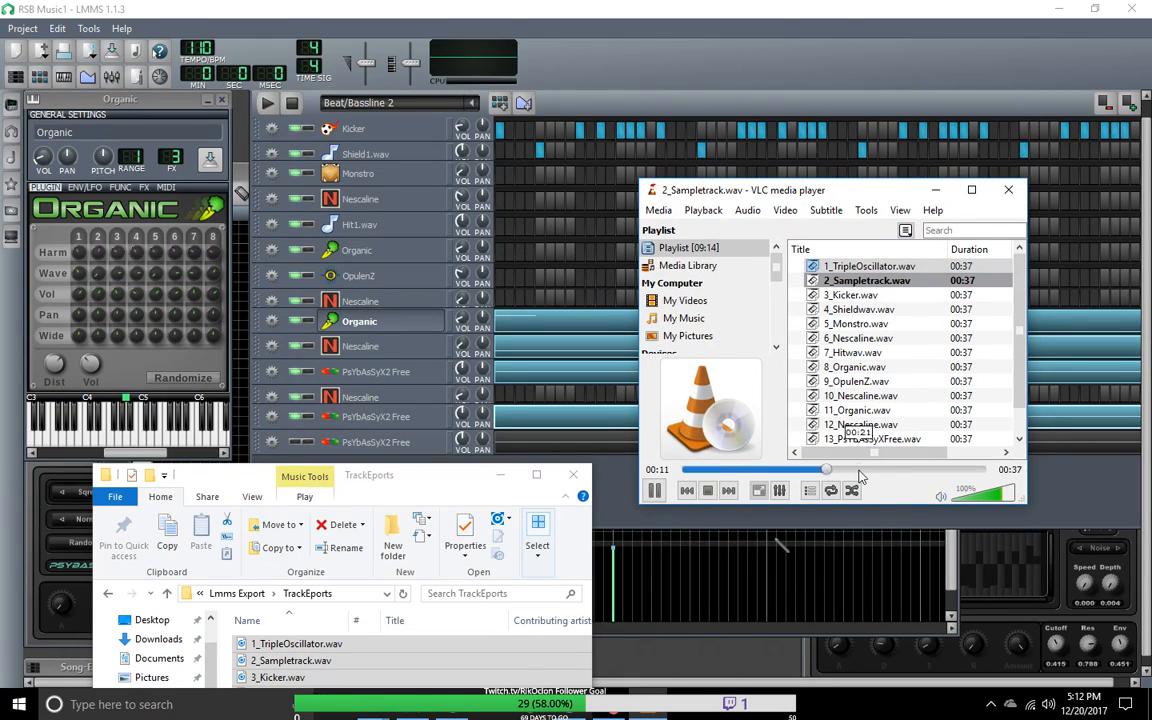
click(950, 469)
double_click(852, 295)
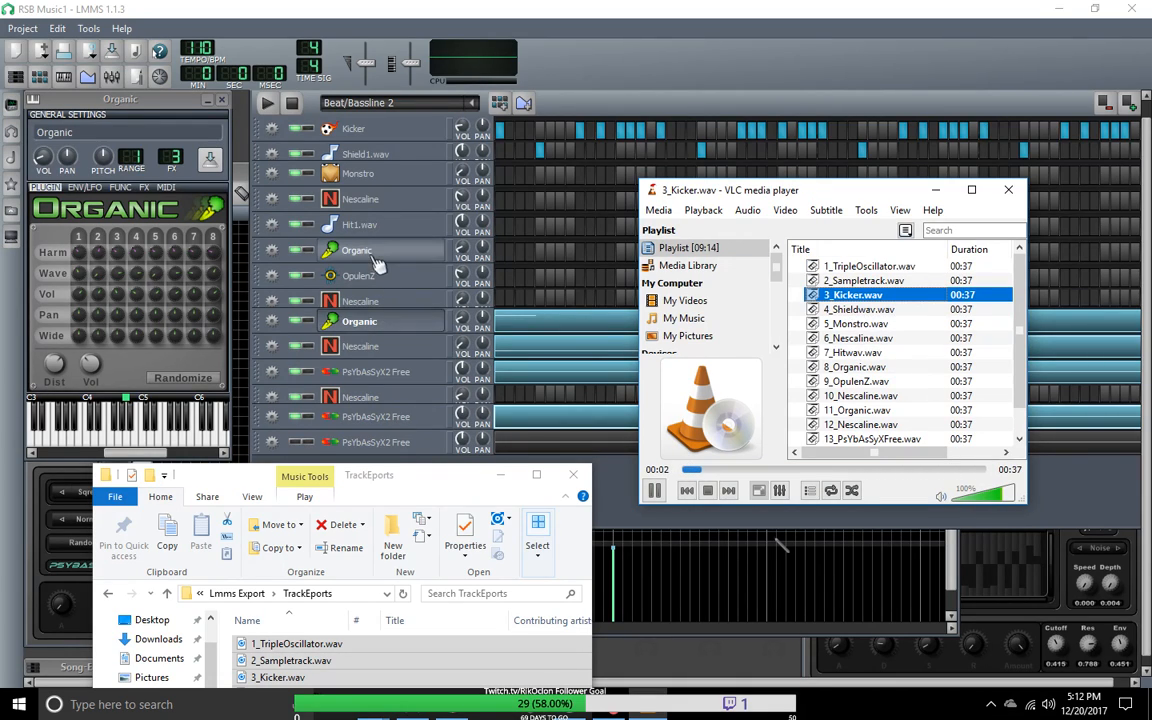
Step: Return to LMMS and examine the Beat/Bassline 0 and Beat/Bassline 1 patterns in the Beat+Bassline Editor
click(1147, 150)
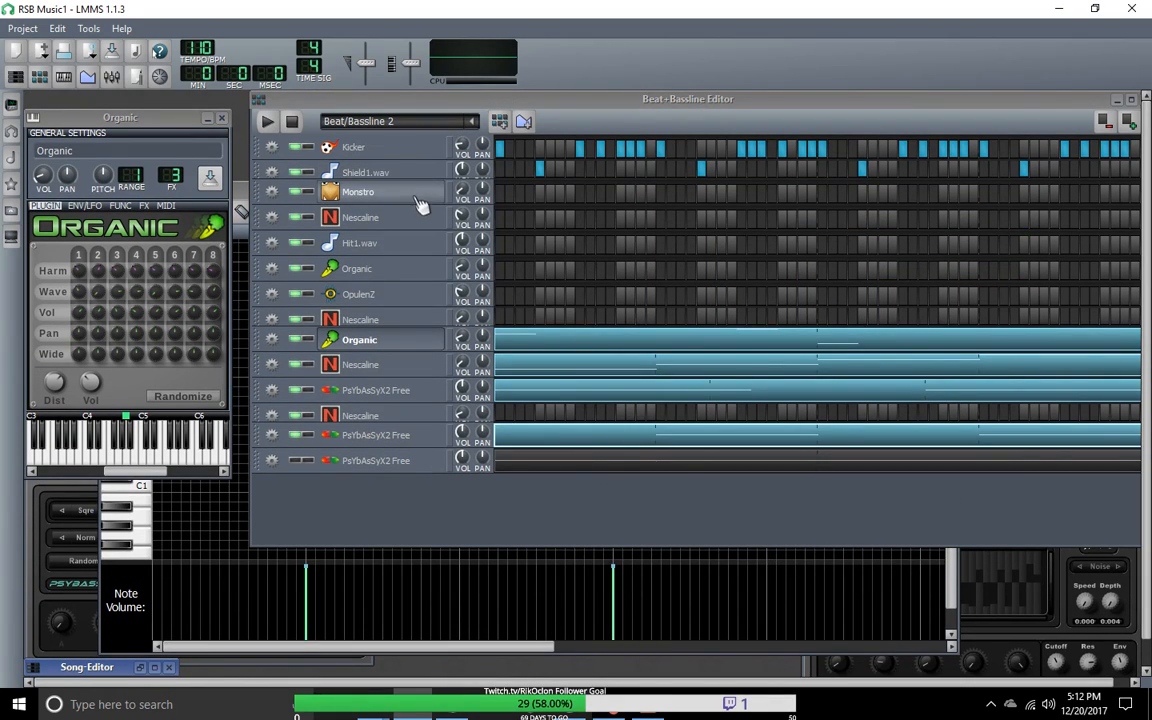
scroll(410, 224, down, 1)
scroll(405, 237, up, 1)
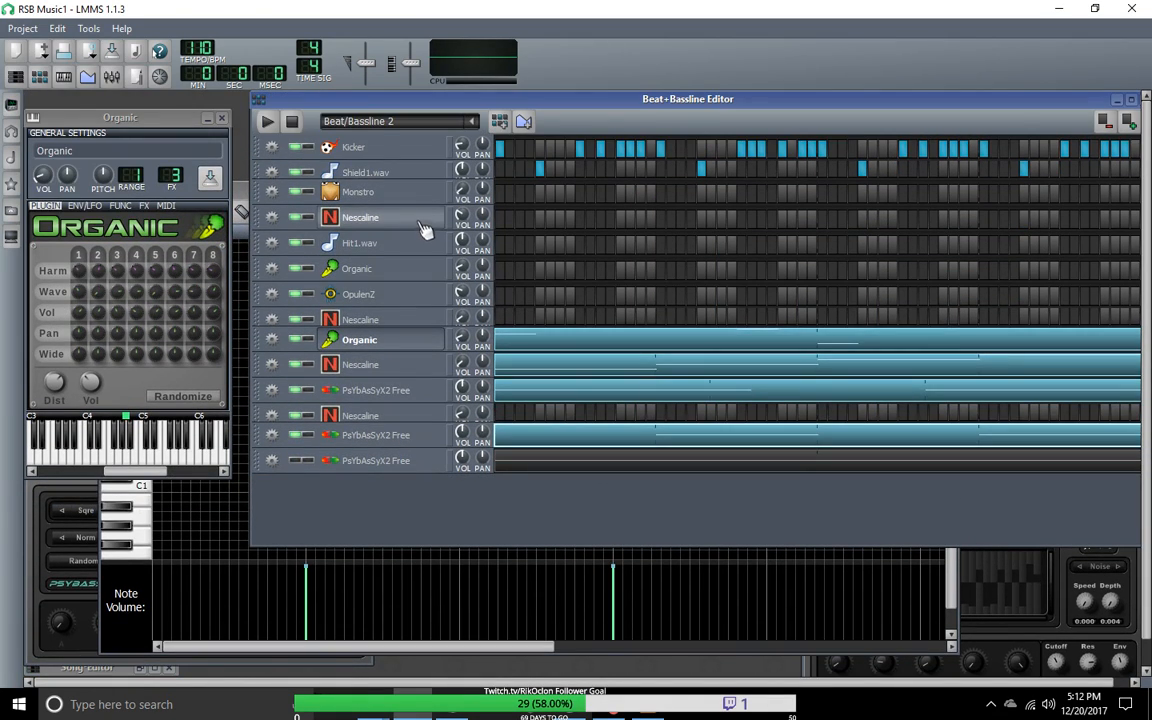
click(471, 122)
click(372, 140)
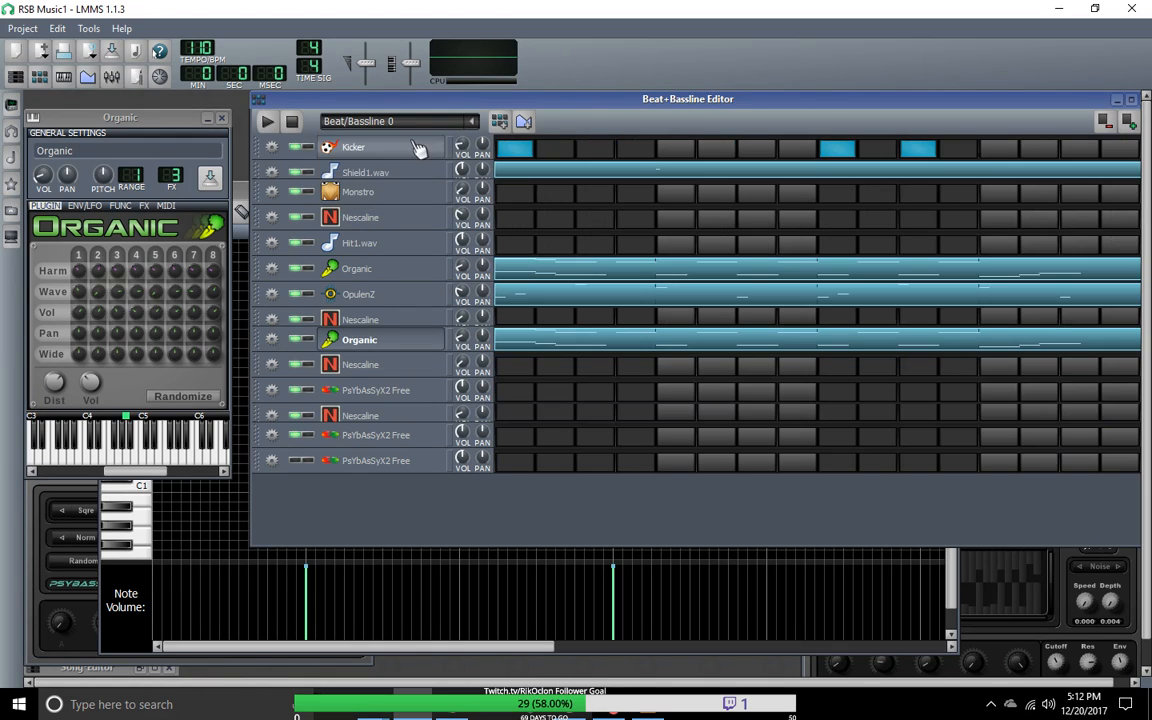
click(471, 122)
click(362, 159)
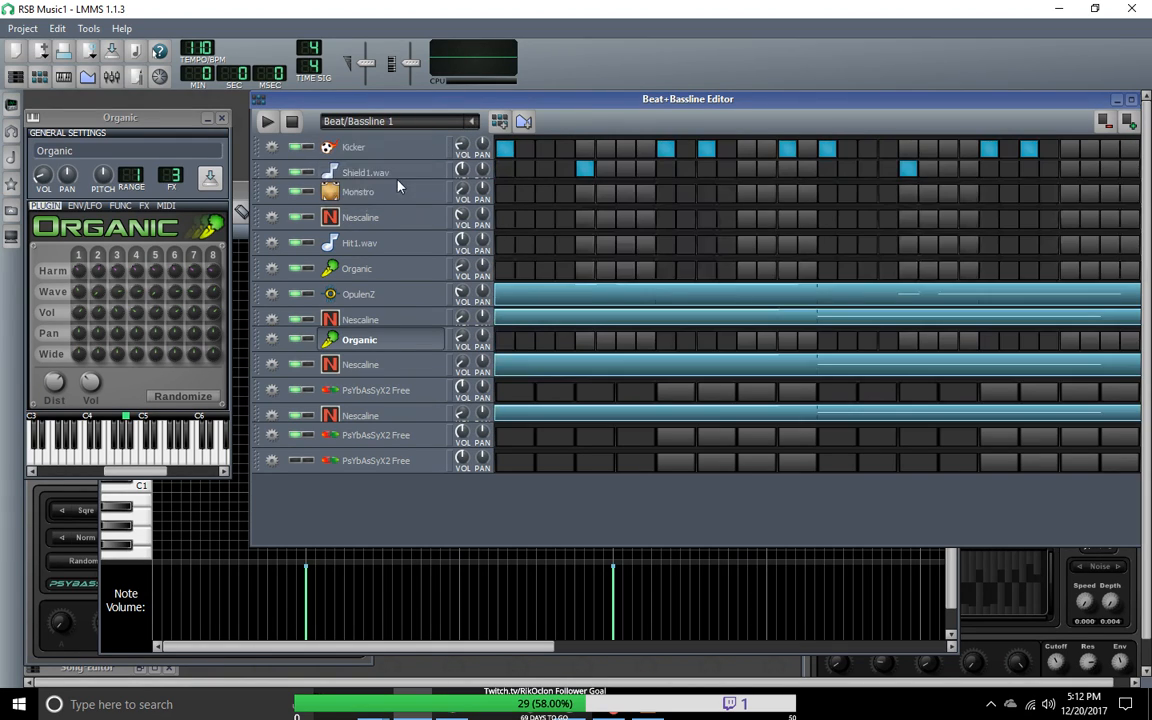
click(471, 122)
click(355, 159)
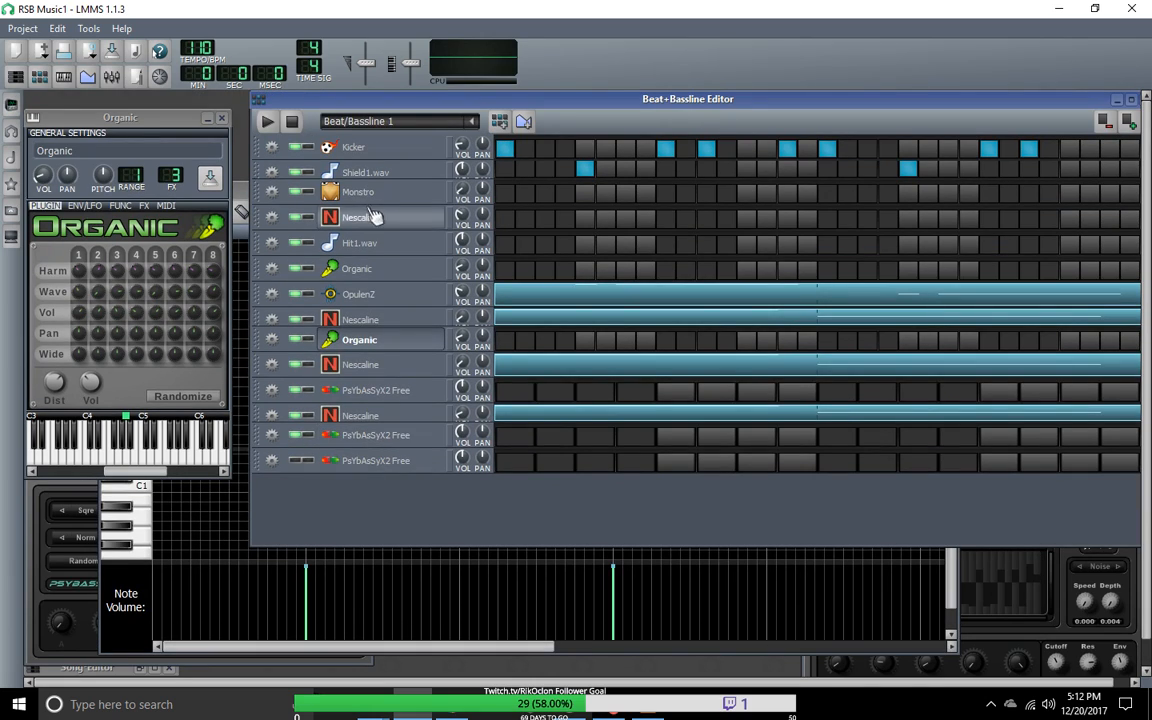
Step: Switch back to VLC media player, play 5_Monstro.wav, and skip to about the middle of the track
click(613, 716)
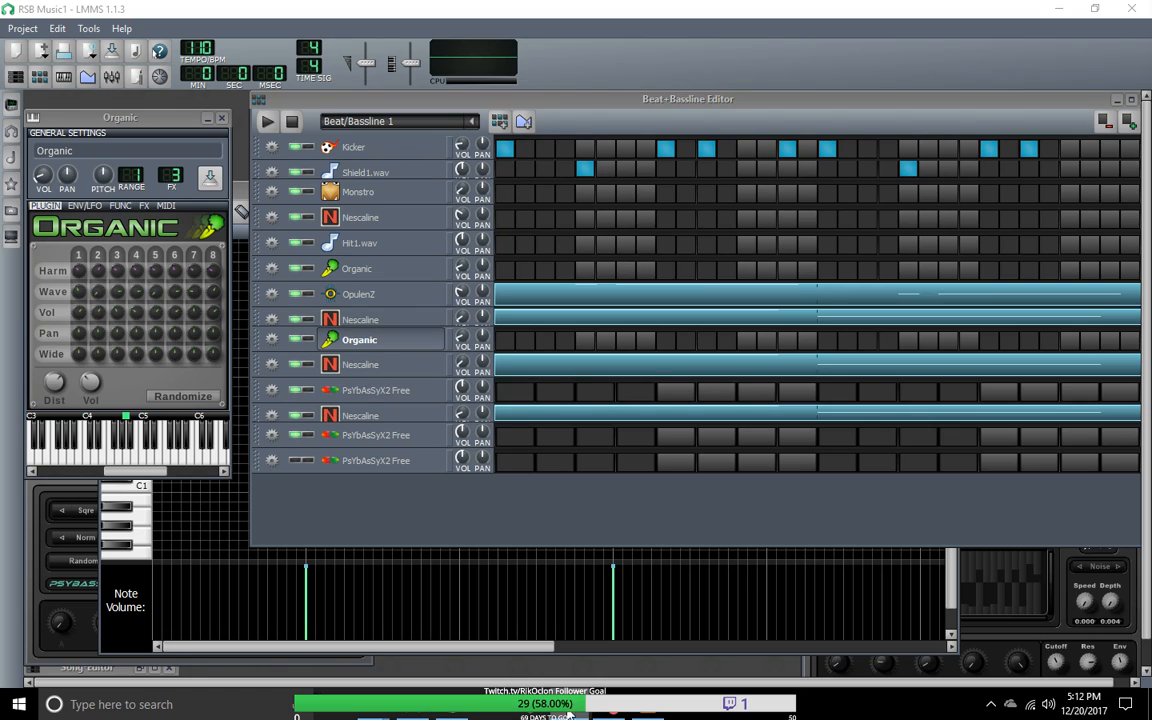
click(652, 713)
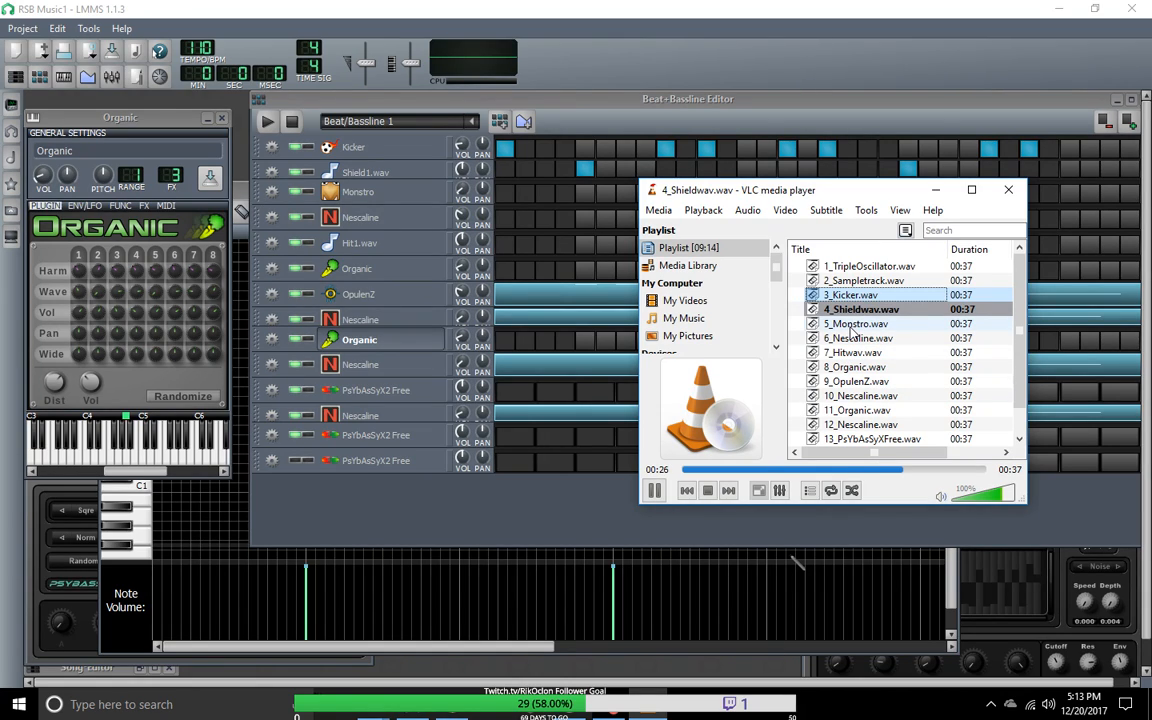
double_click(852, 324)
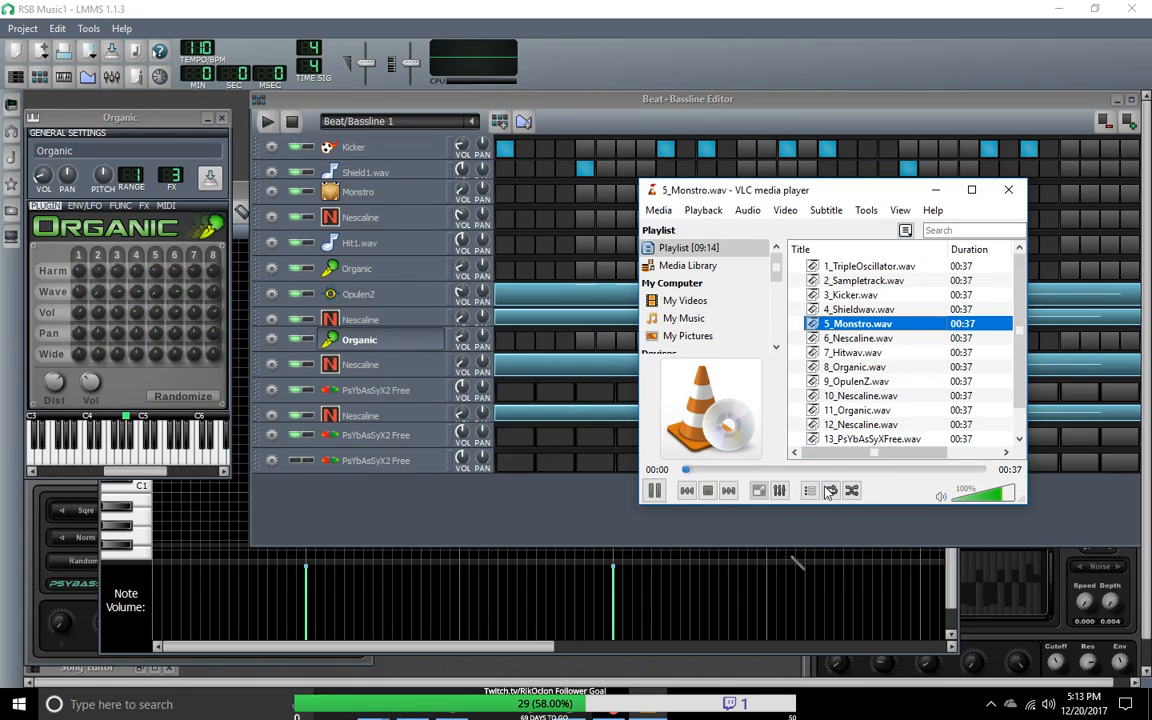
click(845, 469)
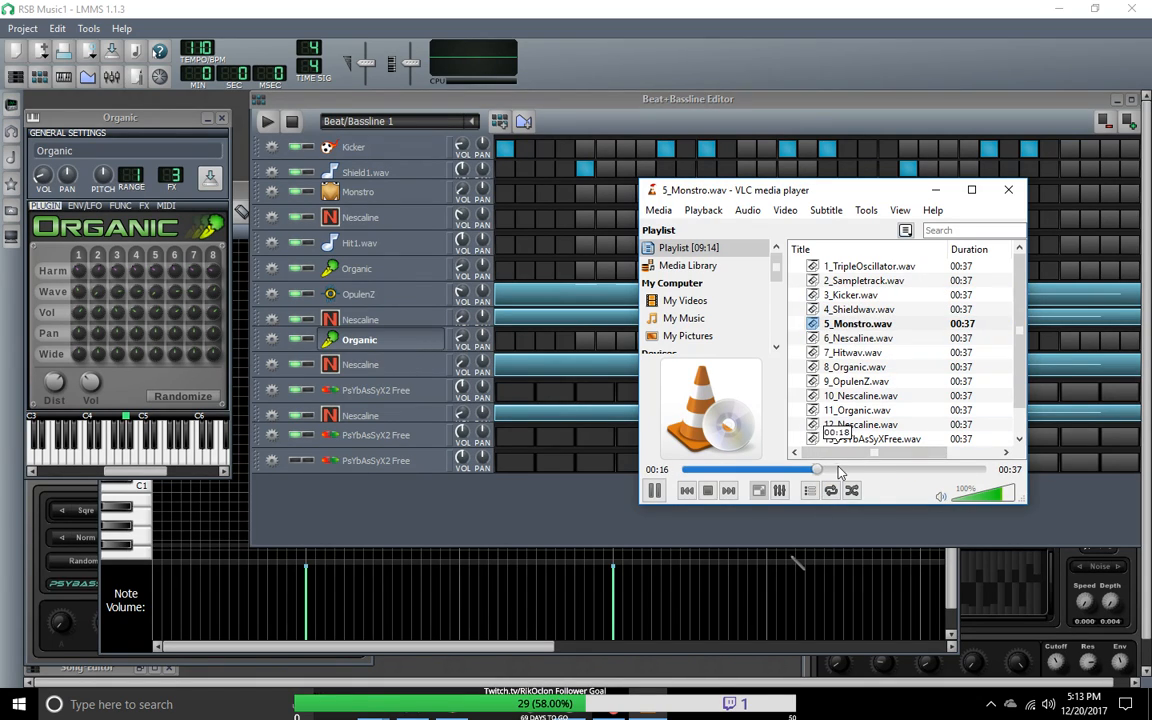
Step: Play 6_Nescaline.wav and 7_Hitwav.wav in turn, skipping from the middle towards the end of each
double_click(858, 338)
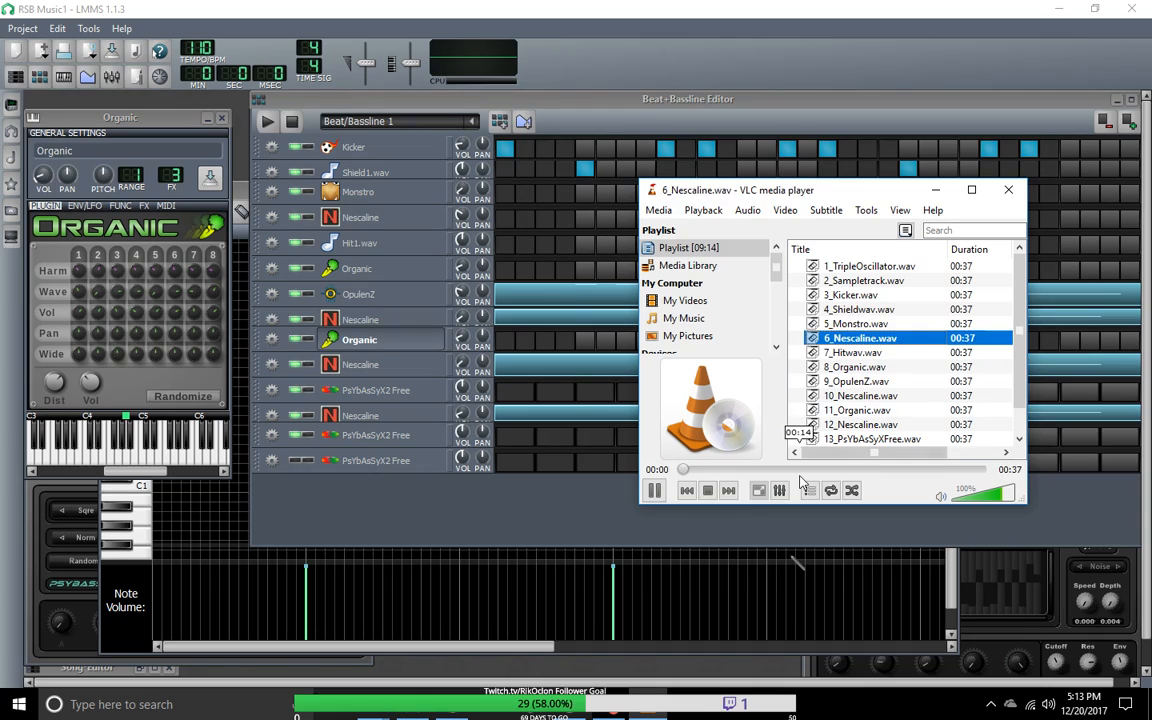
click(800, 470)
drag(800, 470, 980, 470)
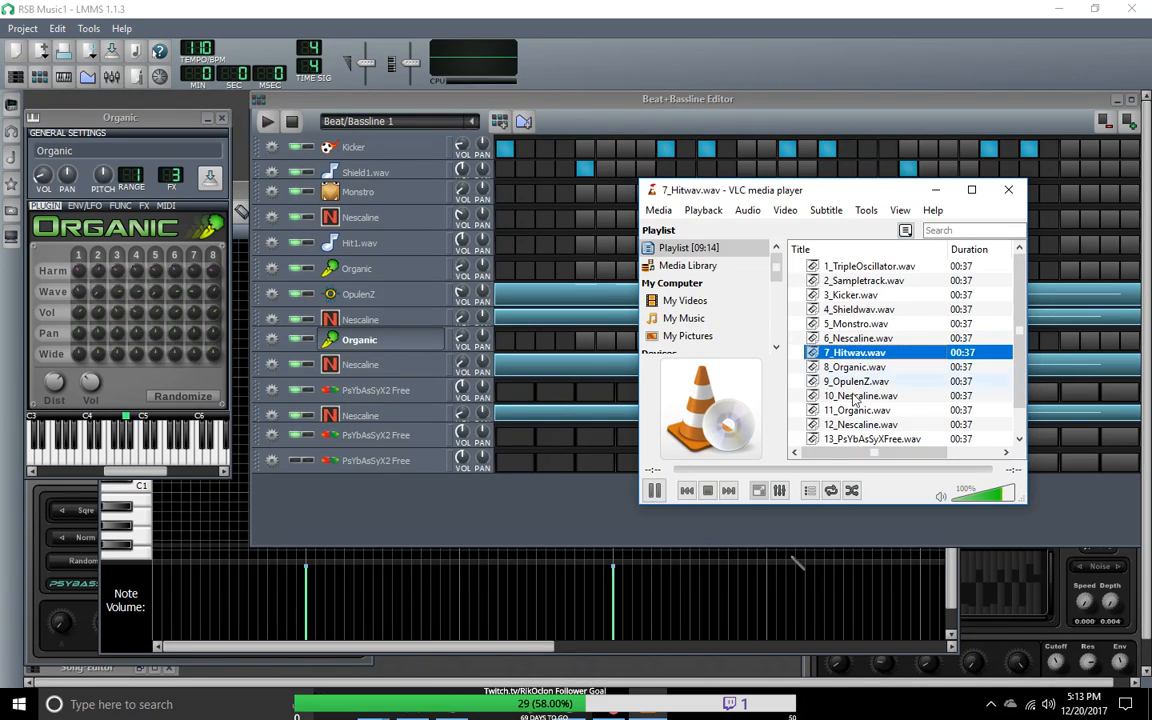
click(826, 470)
drag(827, 472, 969, 473)
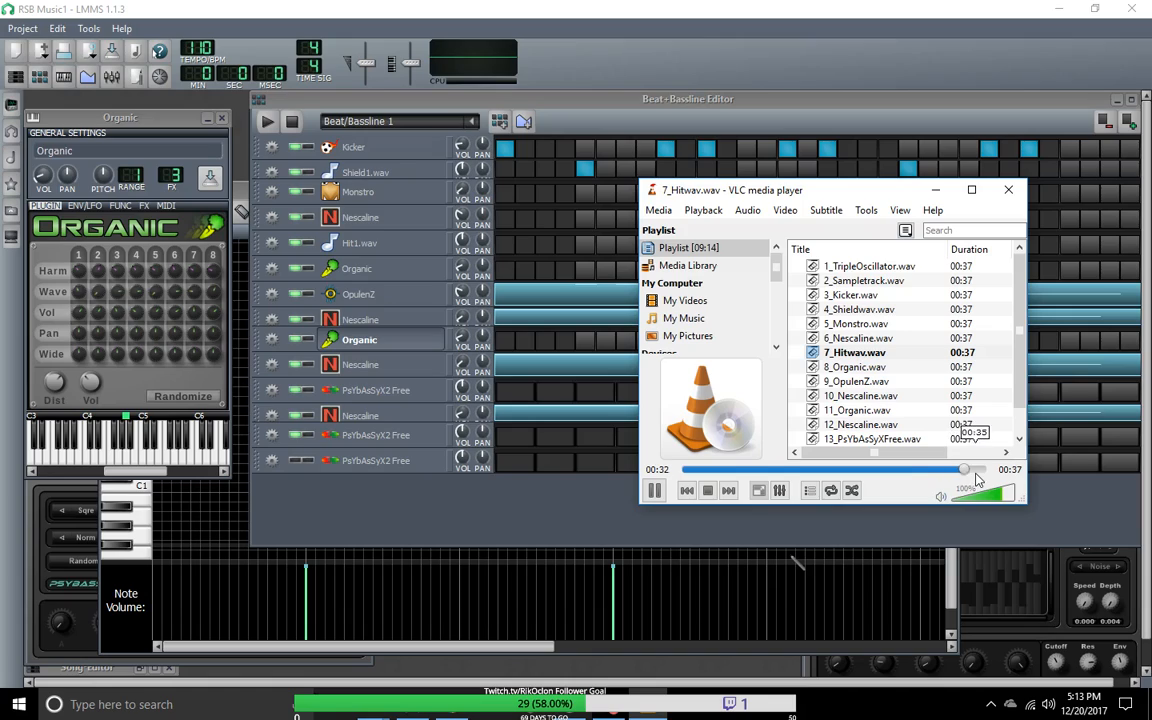
Step: Play 8_Organic.wav, 9_OpulenZ.wav and 10_Nescaline.wav in turn, skipping towards the middle of 10_Nescaline.wav and replaying that section
double_click(860, 367)
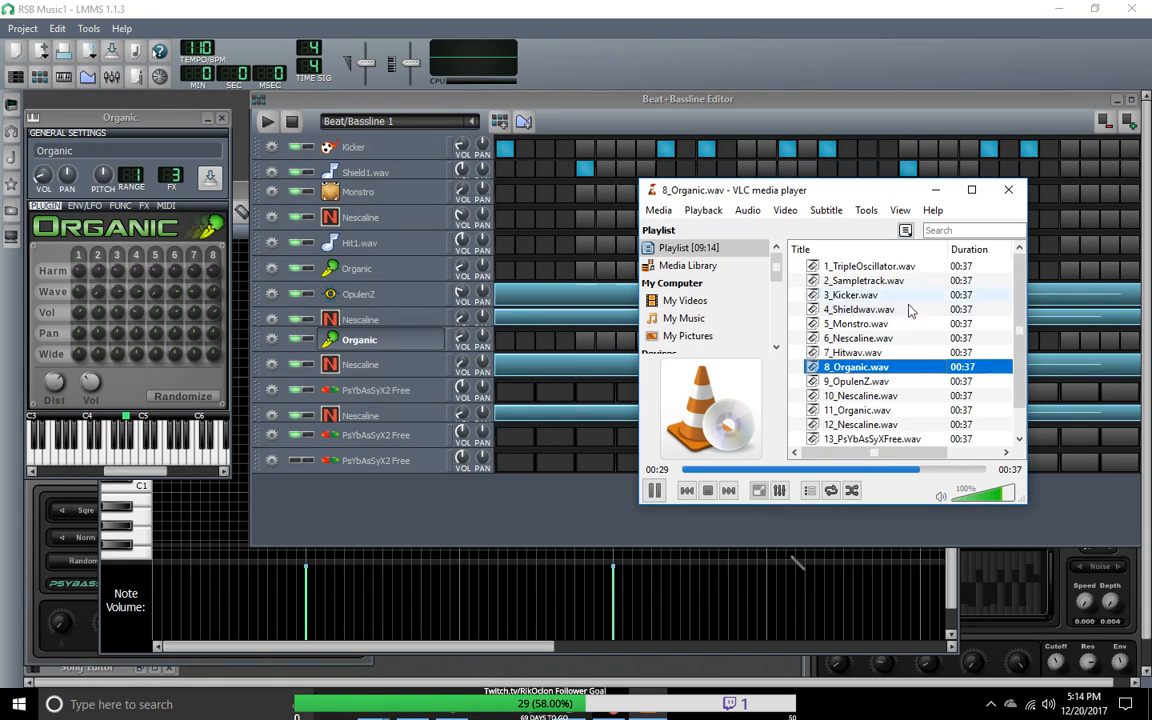
double_click(855, 382)
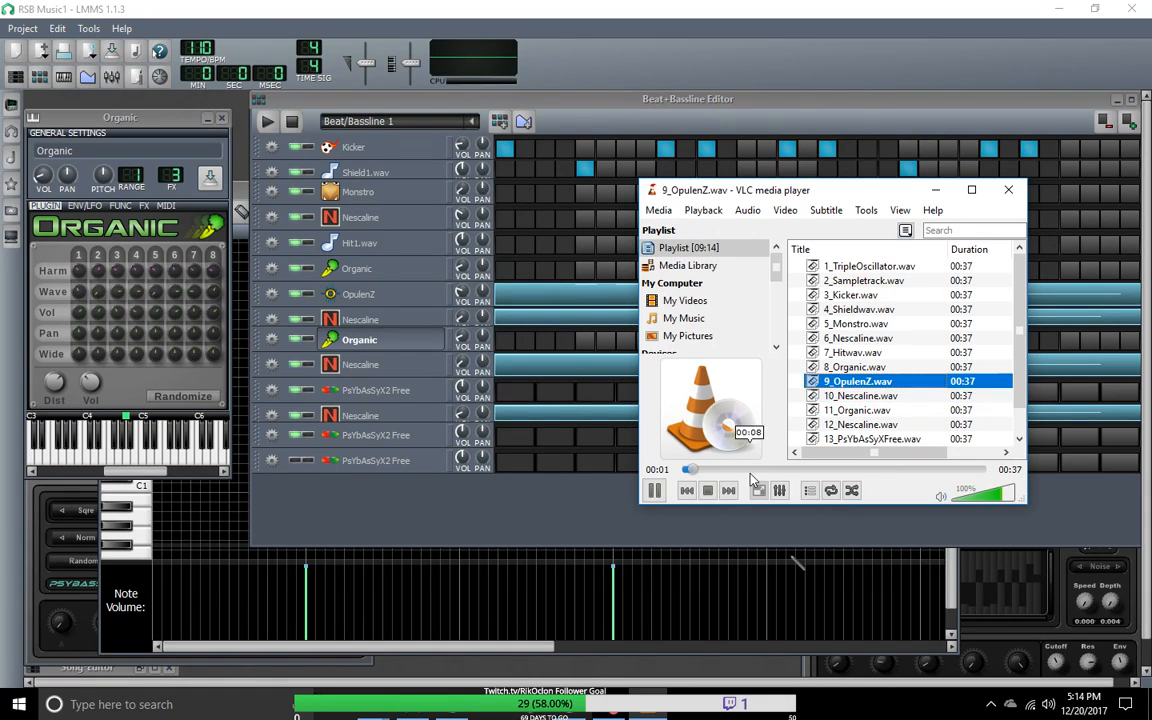
scroll(872, 398, down, 1)
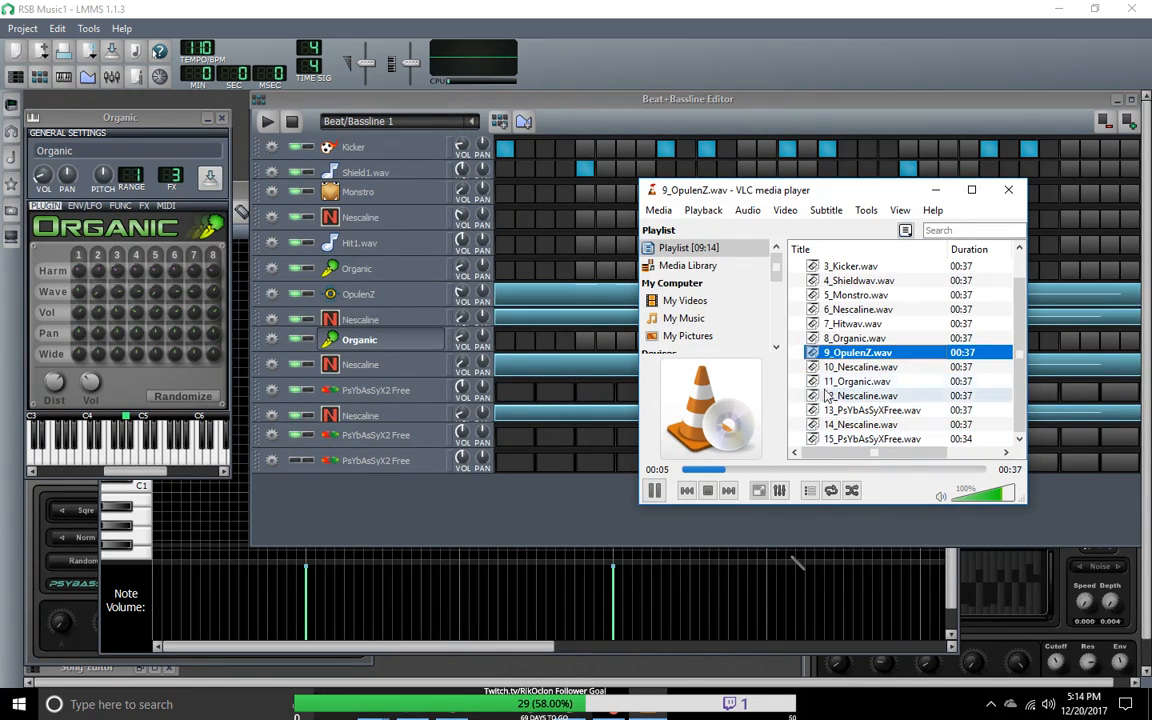
double_click(874, 368)
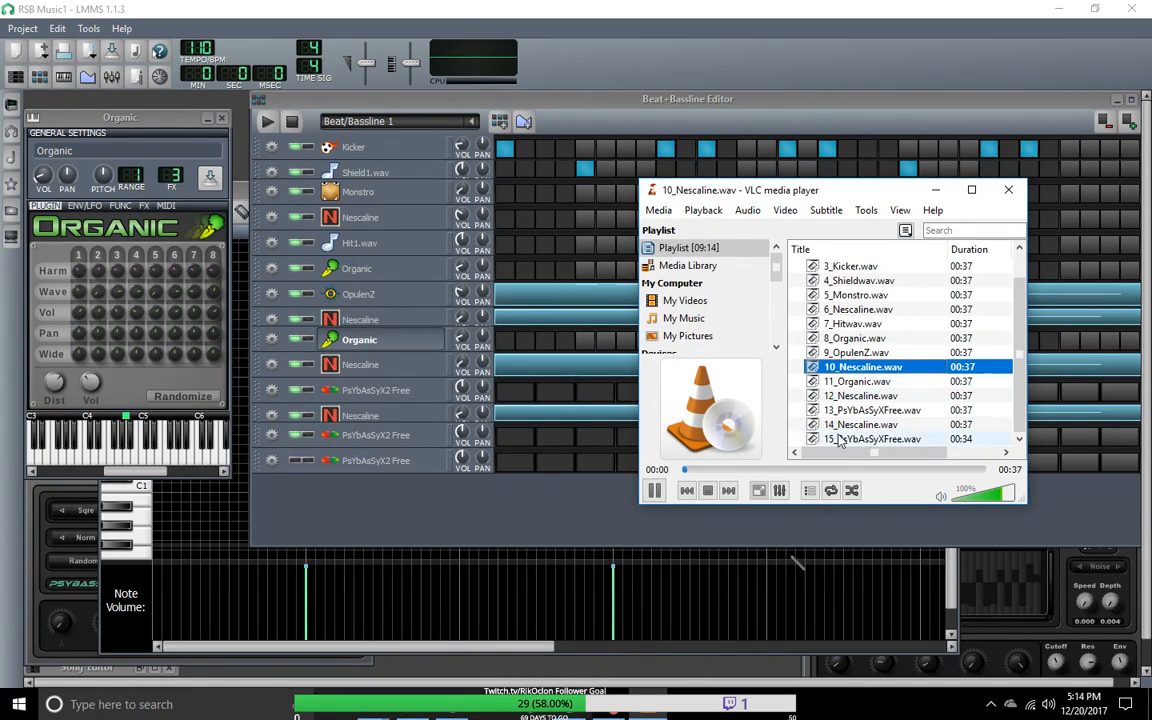
click(806, 470)
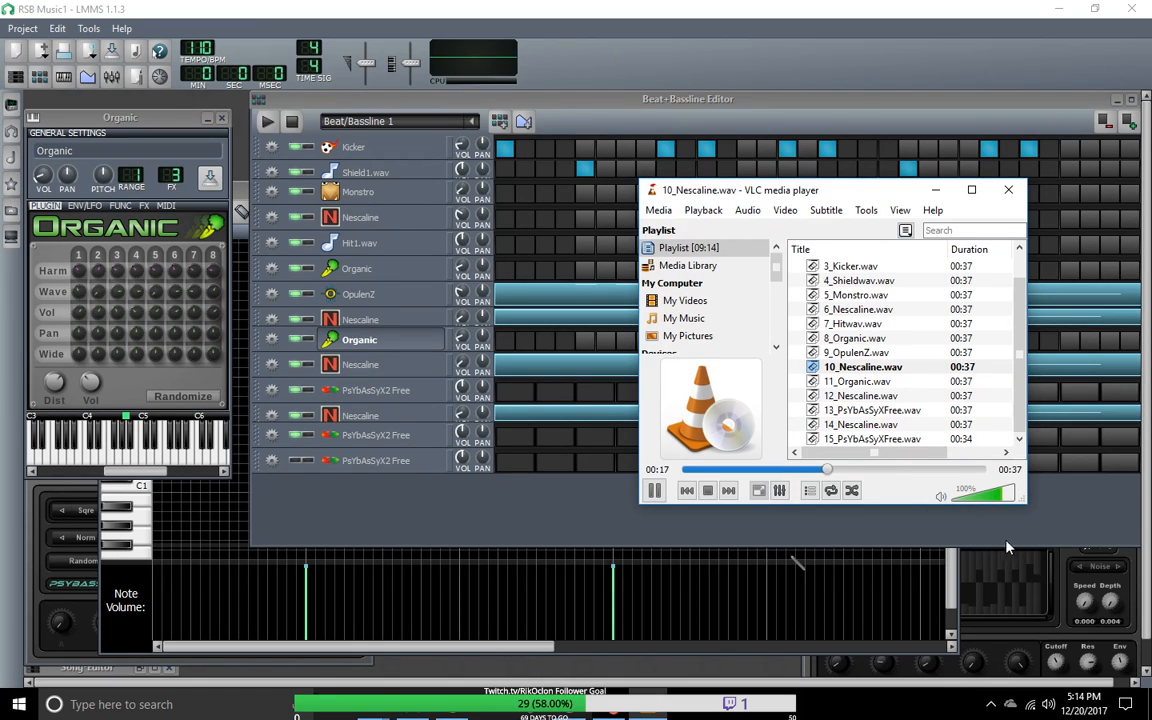
click(787, 471)
click(786, 471)
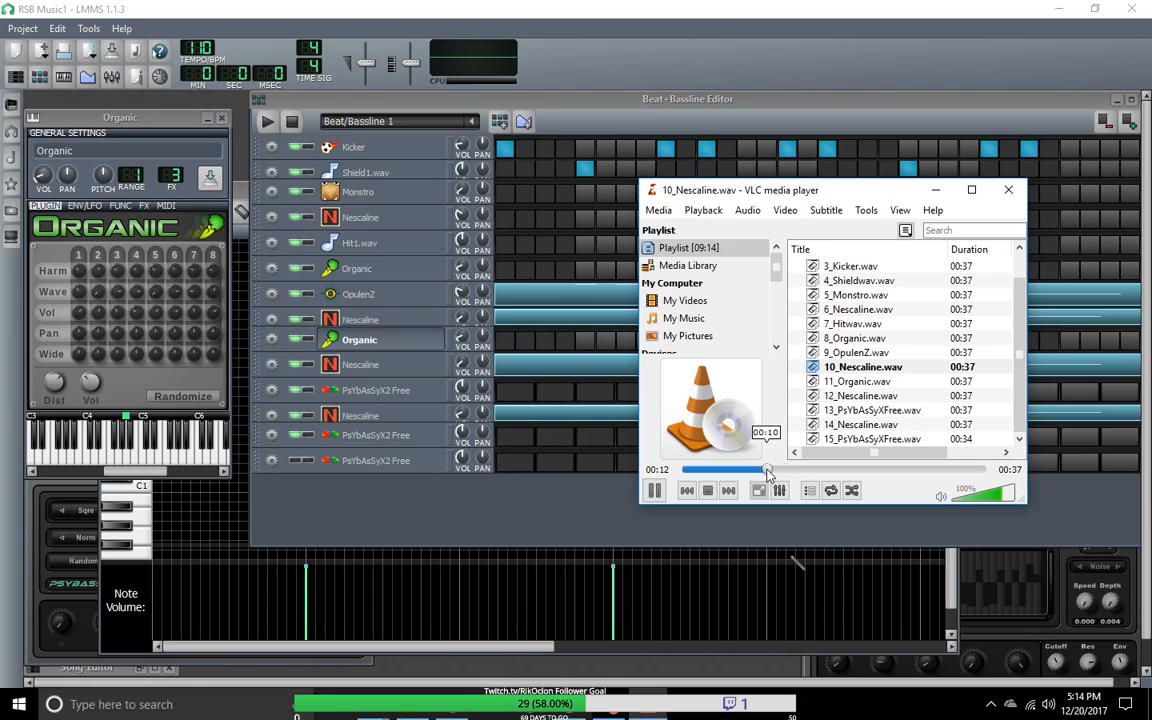
Step: Play 11_Organic.wav, compare the exported files with the LMMS track list, and play 15_PsYbAsSyXFree.wav
double_click(876, 382)
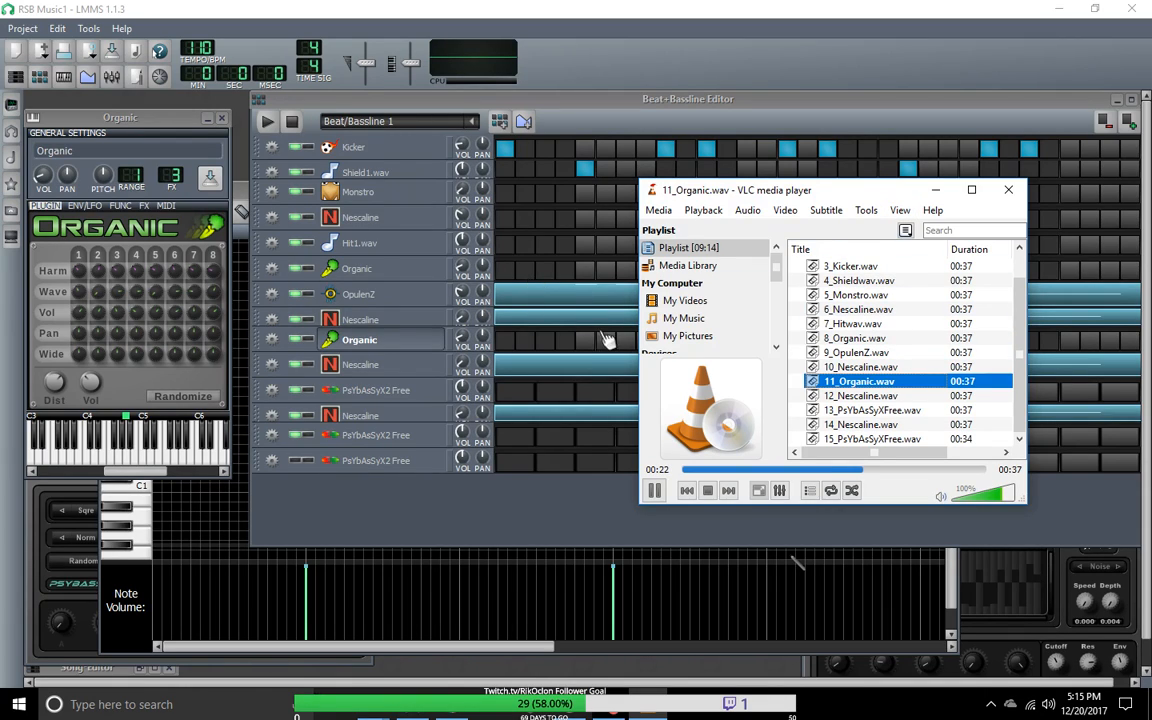
click(872, 439)
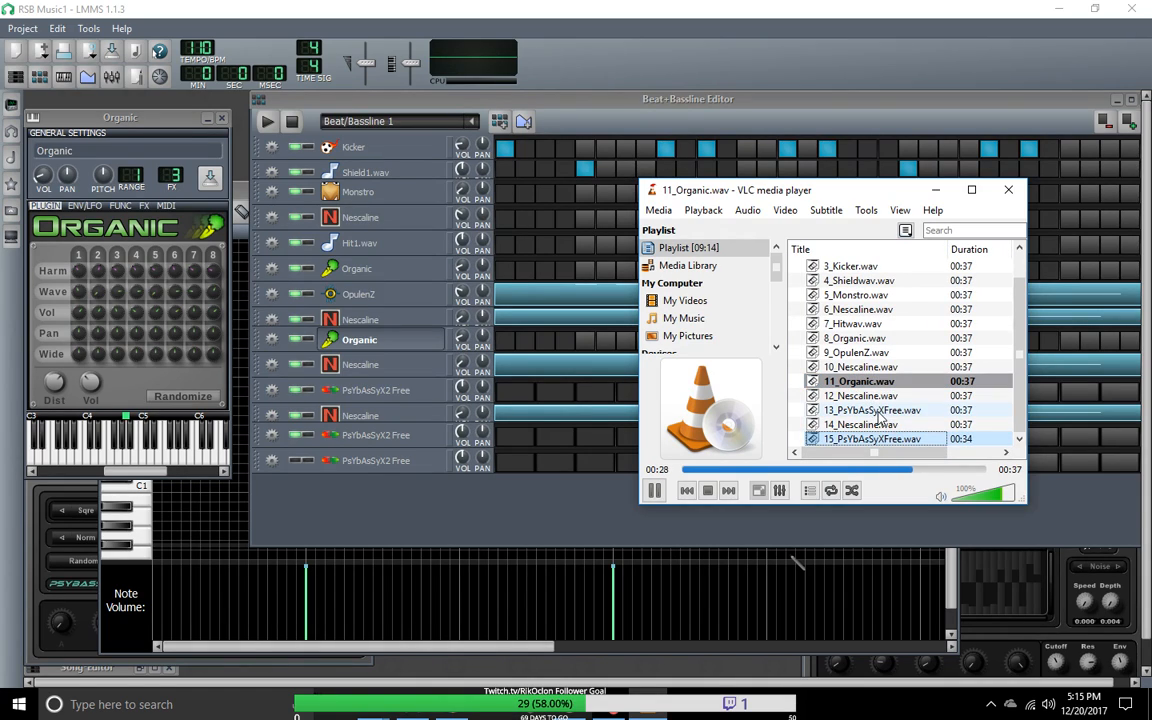
click(876, 411)
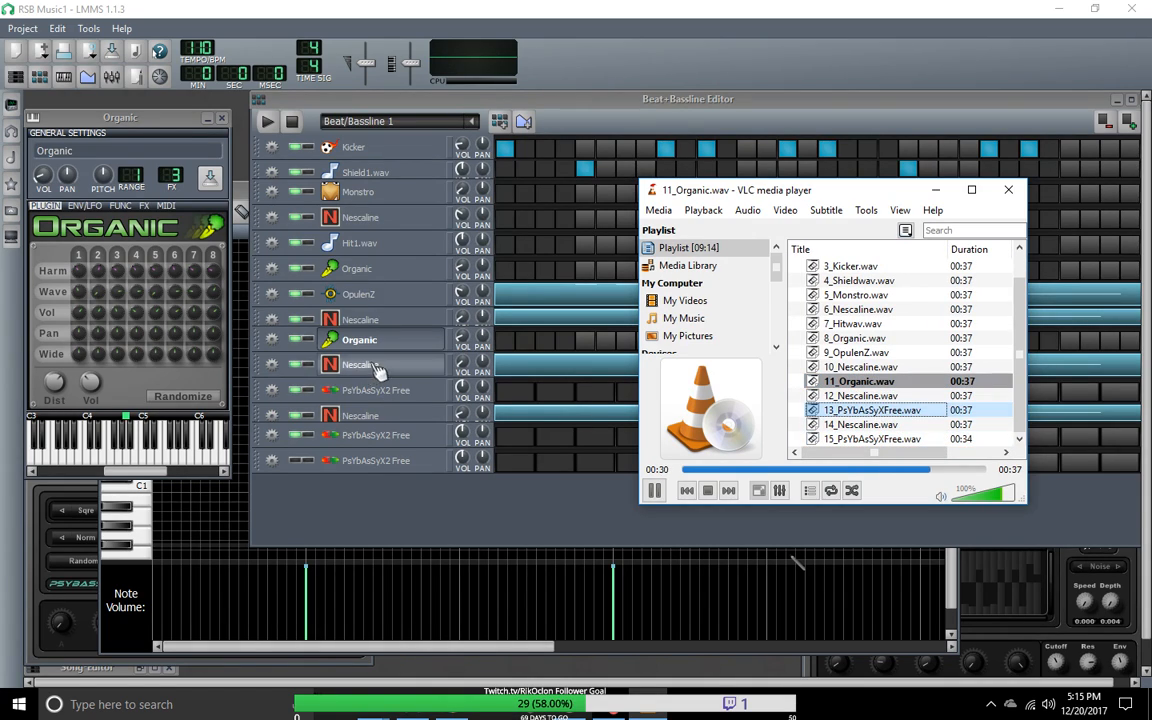
scroll(378, 373, down, 1)
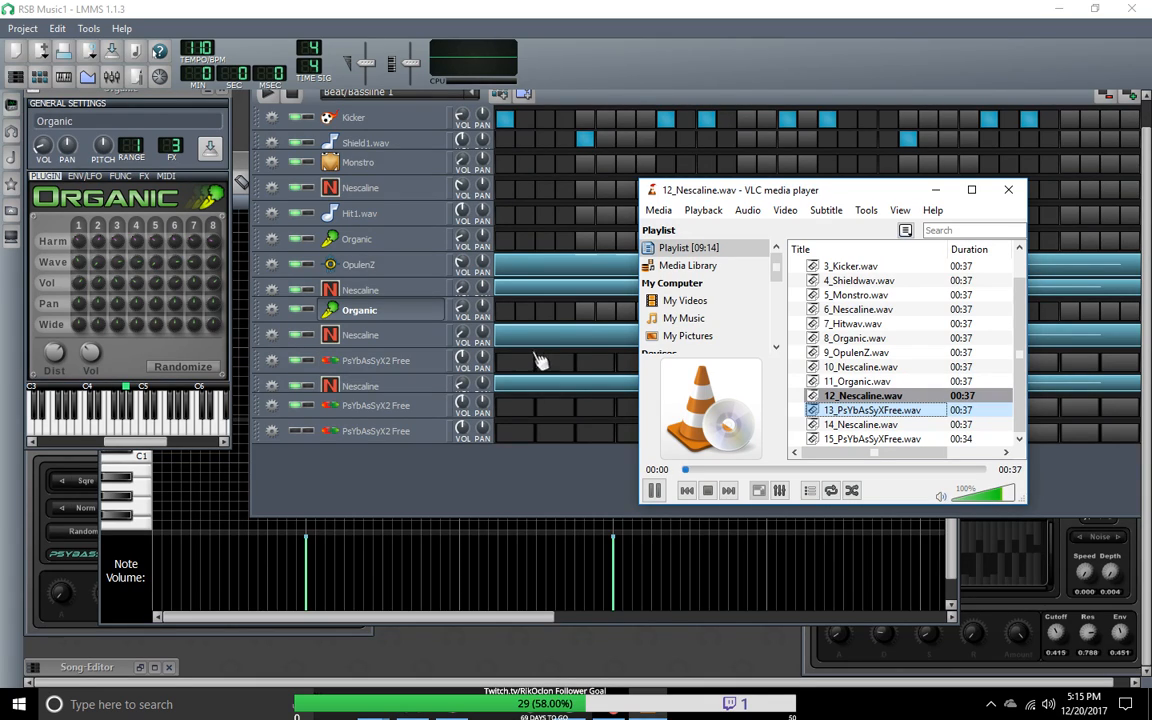
double_click(875, 439)
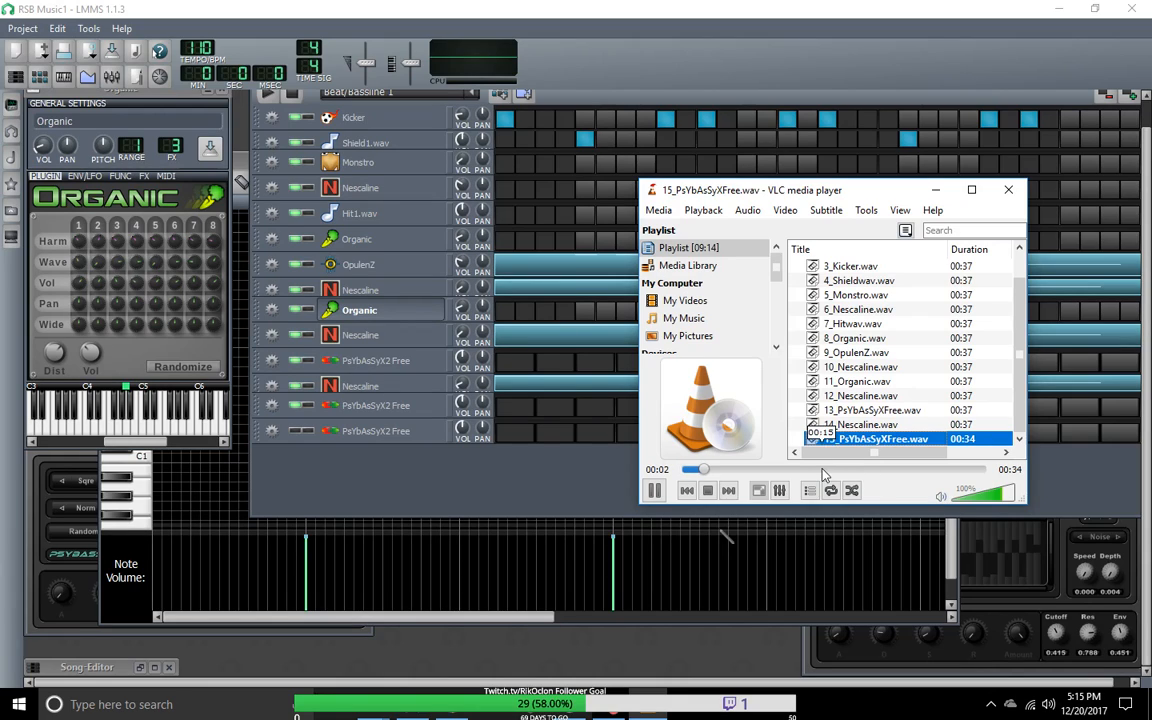
Step: Return to LMMS, open the instrument windows of the last two PsYbAsSyX2 Free tracks, and dismiss the rename dialog
click(398, 430)
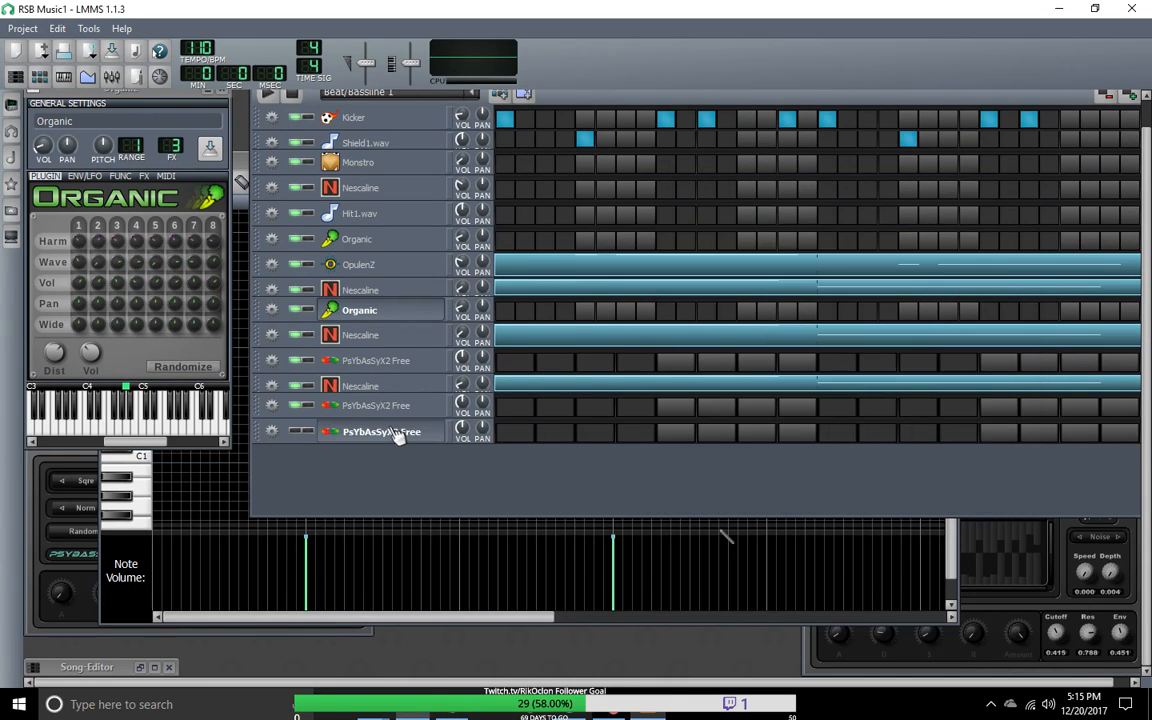
click(395, 407)
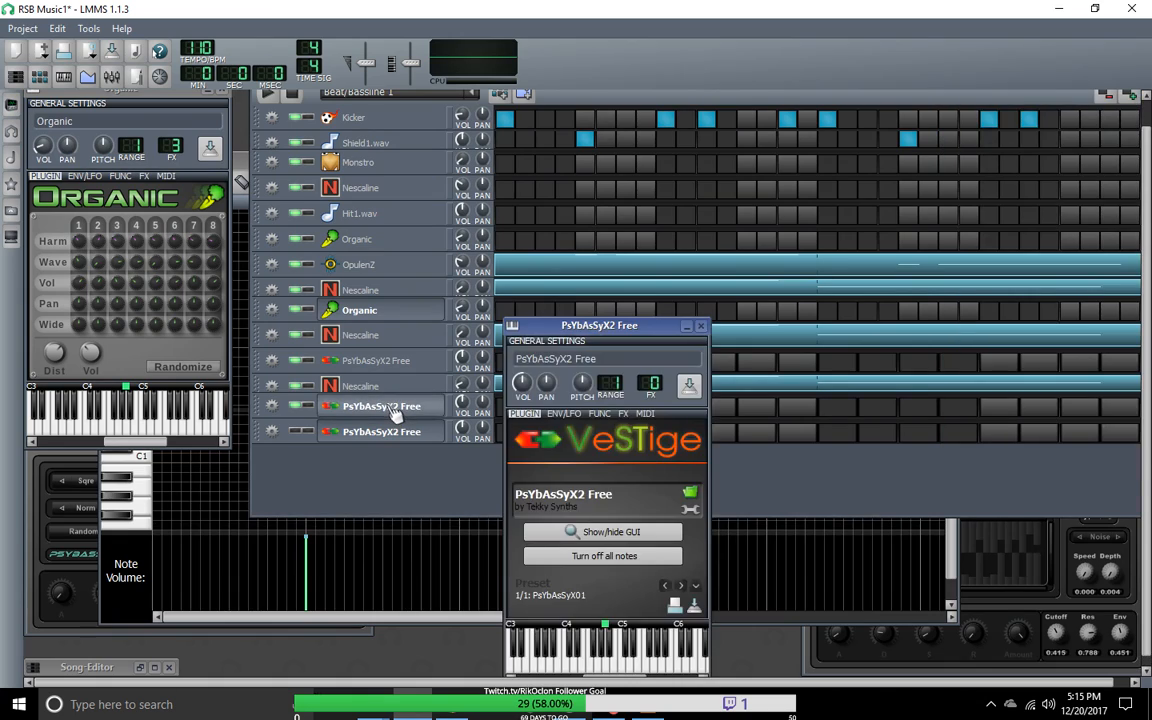
double_click(393, 410)
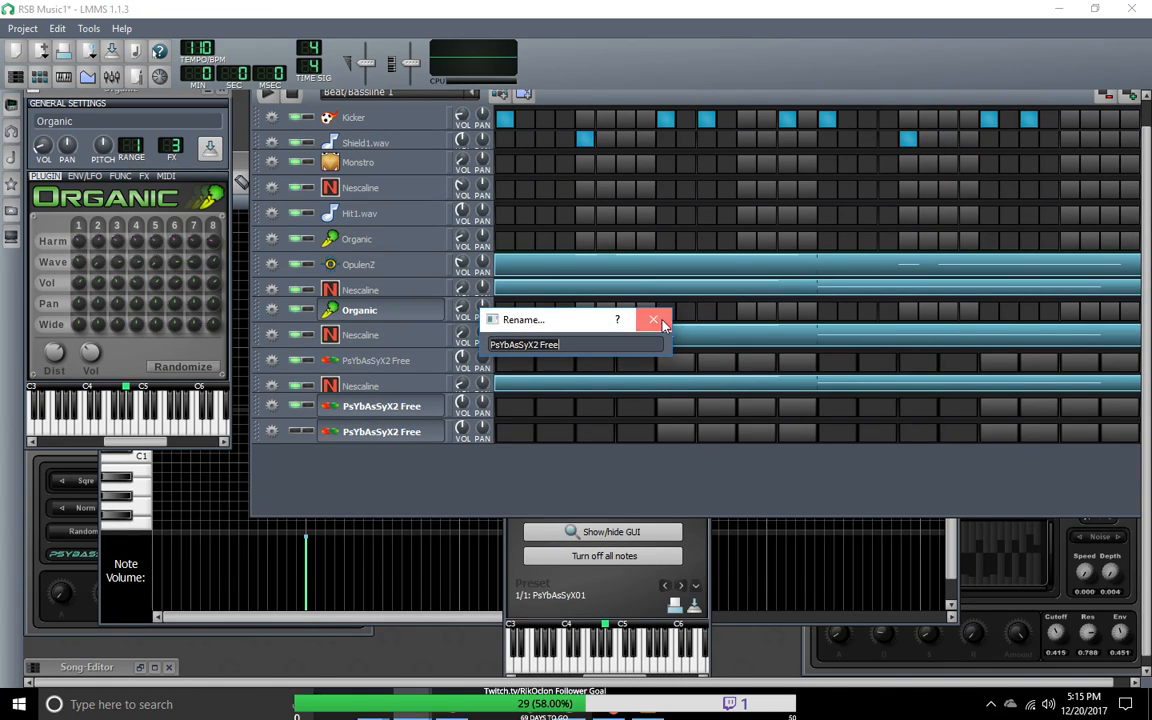
click(601, 288)
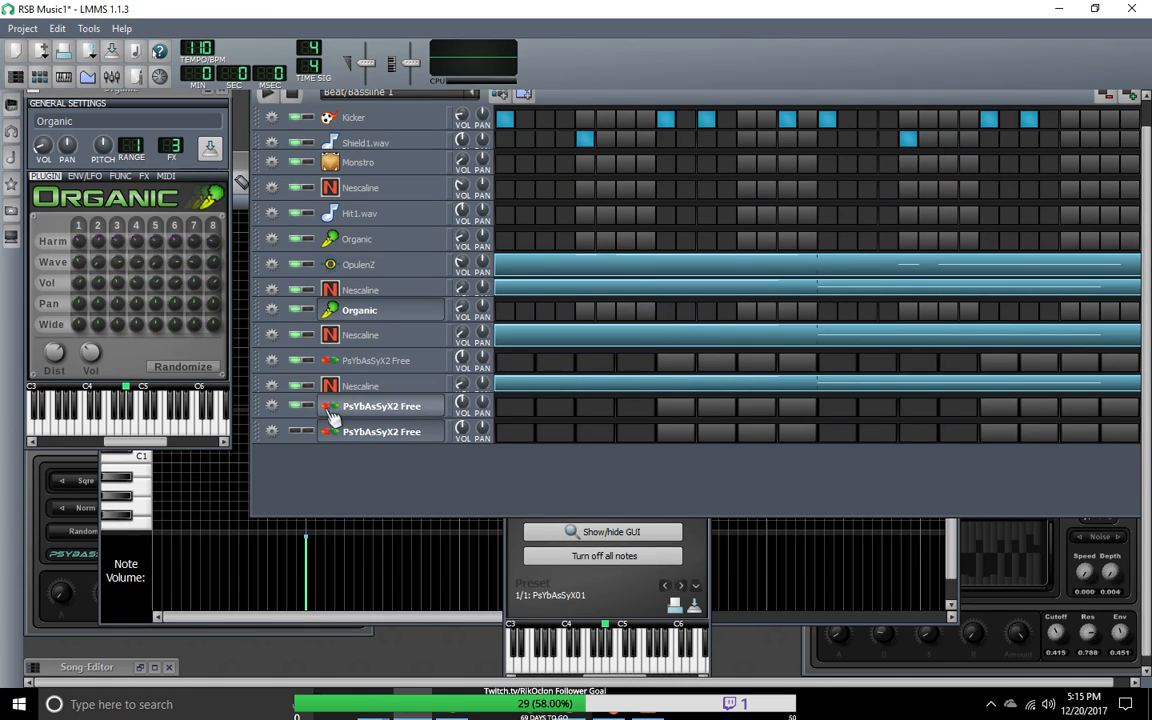
Step: Remove the last PsYbAsSyX2 Free track from the Beat+Bassline Editor and mute the remaining PsYbAsSyX2 Free tracks
click(271, 431)
click(290, 472)
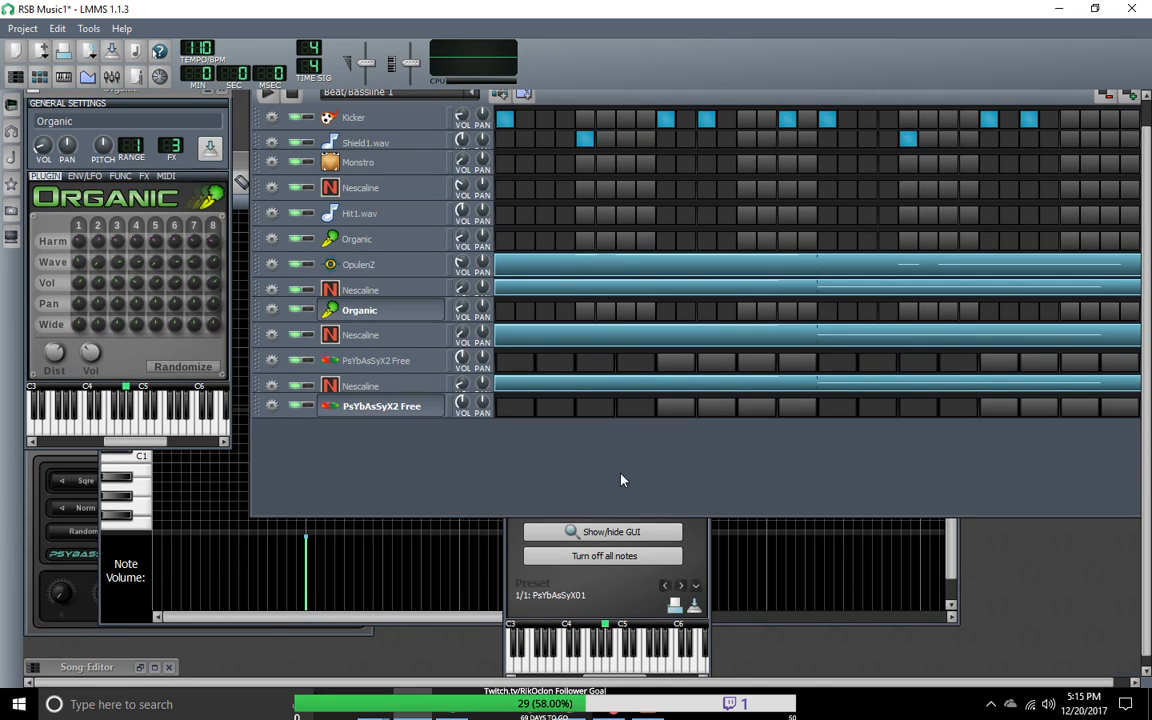
click(298, 360)
Step: Bring up the TrackEports folder window, reposition it over LMMS, and clear its file selection
mouse_move(385, 711)
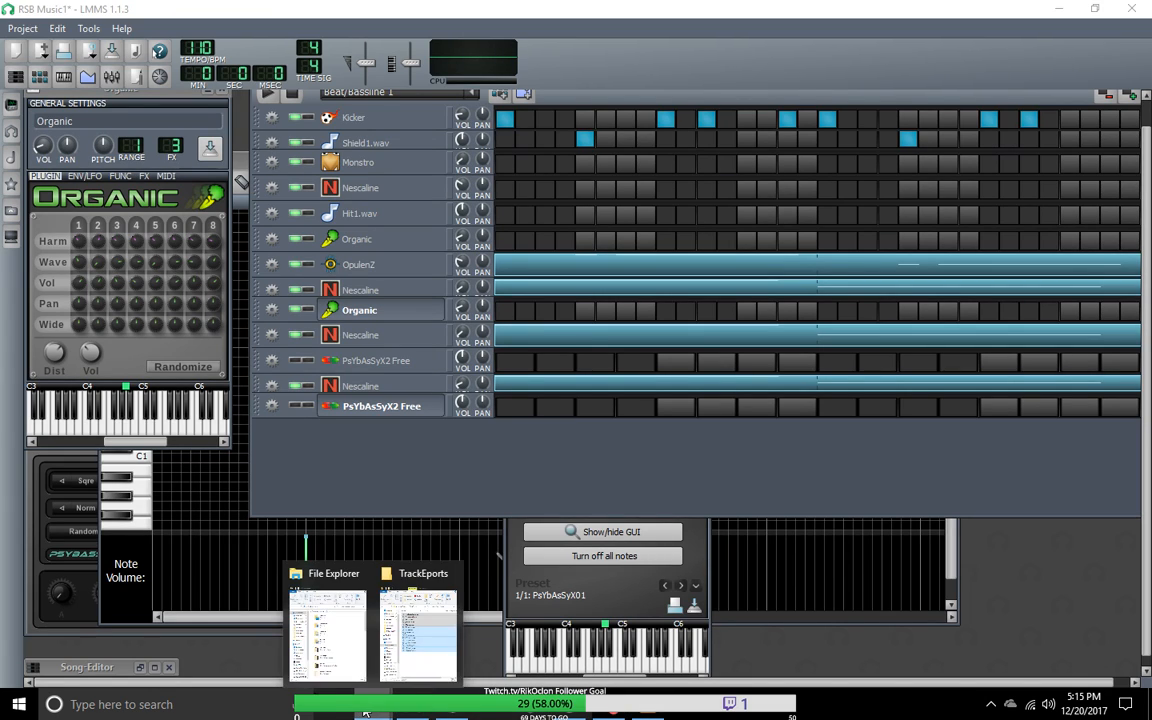
click(395, 580)
drag(465, 486, 819, 107)
click(670, 546)
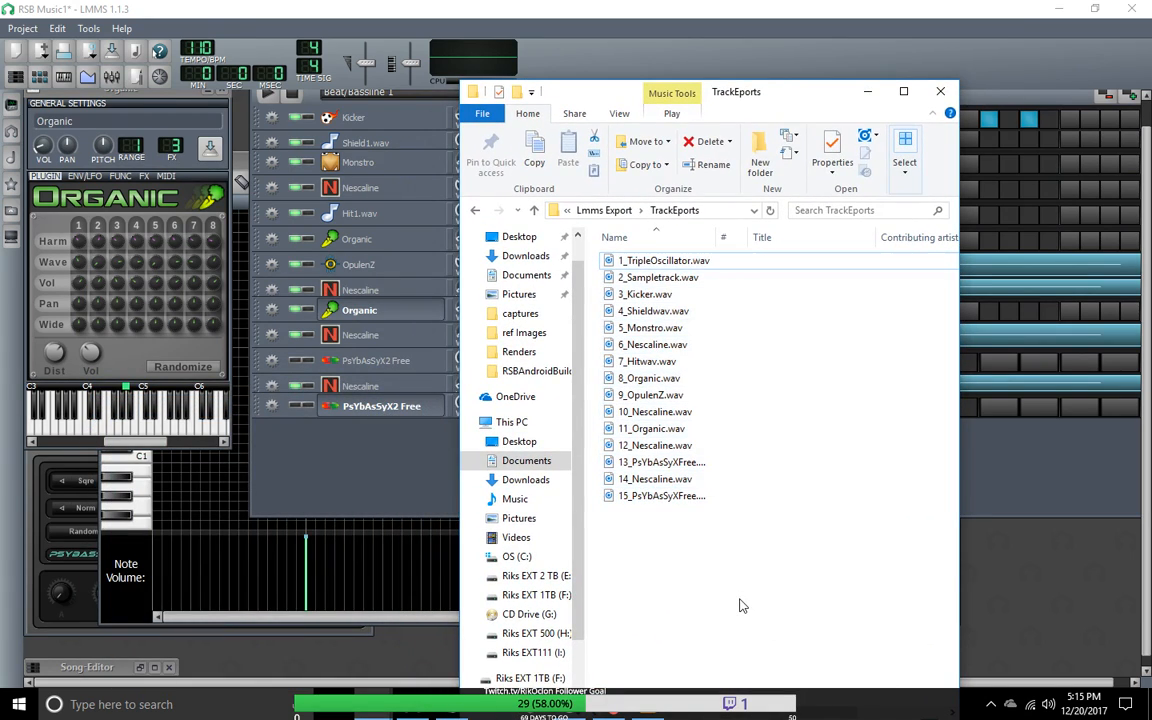
Step: Switch to VLC media player, pause 15_PsYbAsSyXFree.wav, and minimise the player
click(654, 711)
click(656, 490)
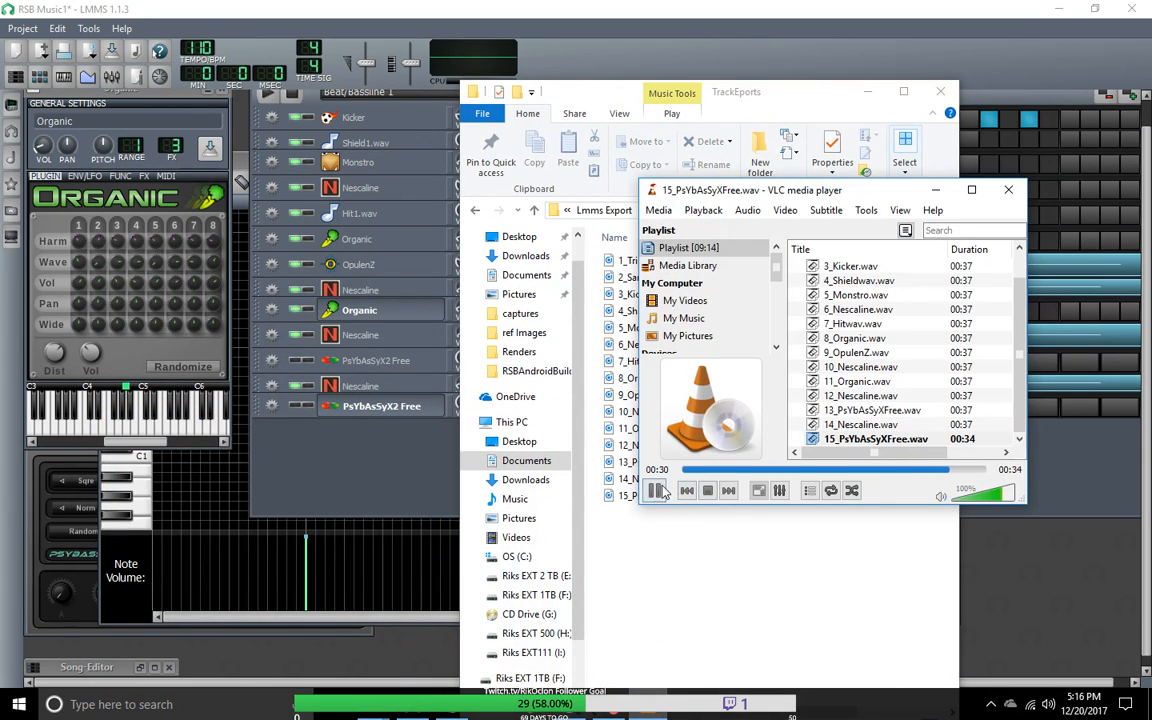
click(937, 193)
Step: Move the TrackEports window aside, select 15_PsYbAsSyXFree.wav, and return to LMMS
drag(787, 88, 1126, 7)
drag(1000, 413, 1007, 478)
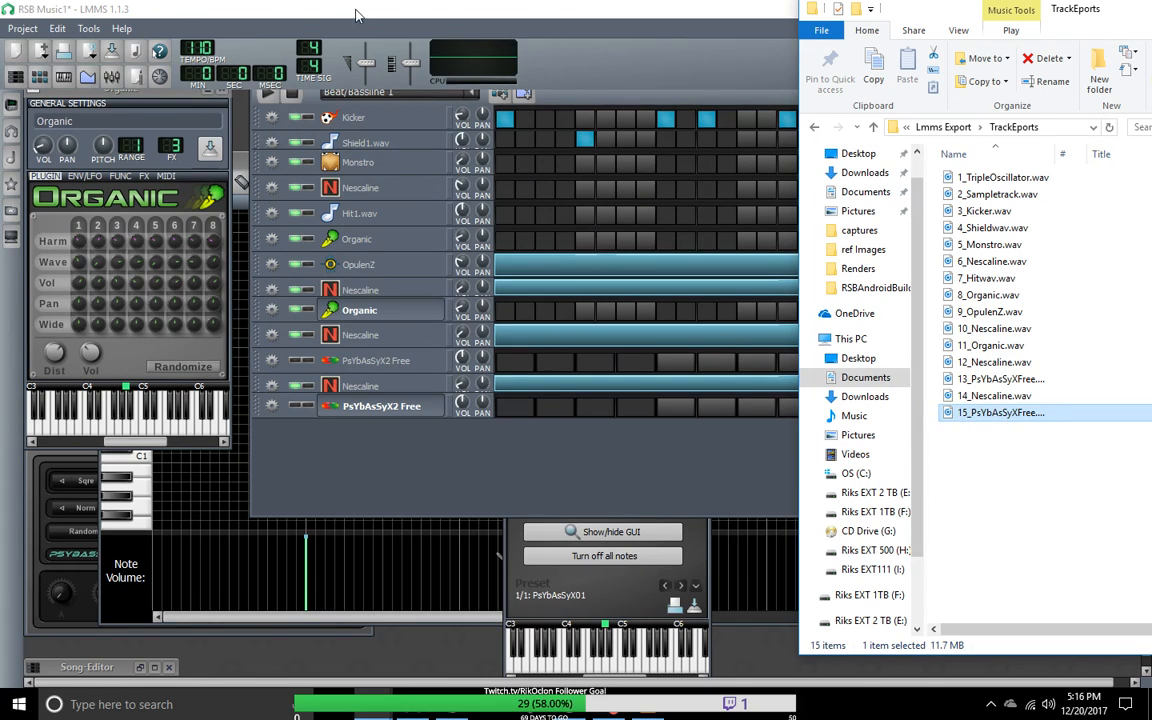
click(545, 100)
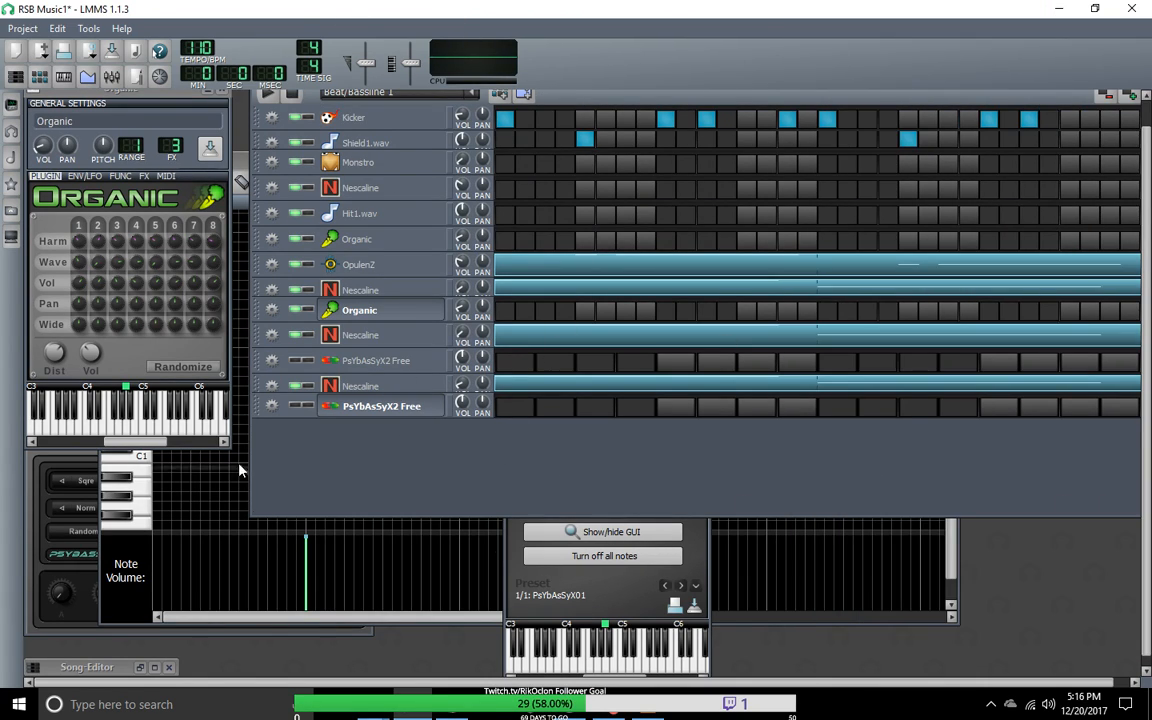
click(63, 31)
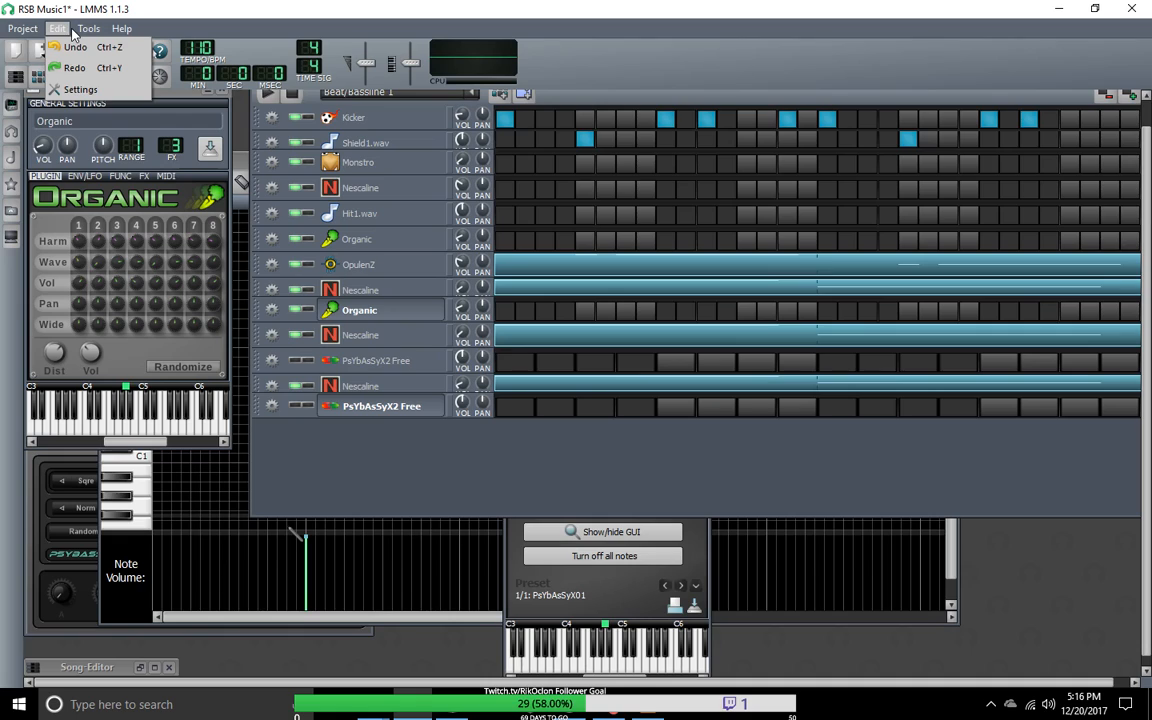
click(197, 5)
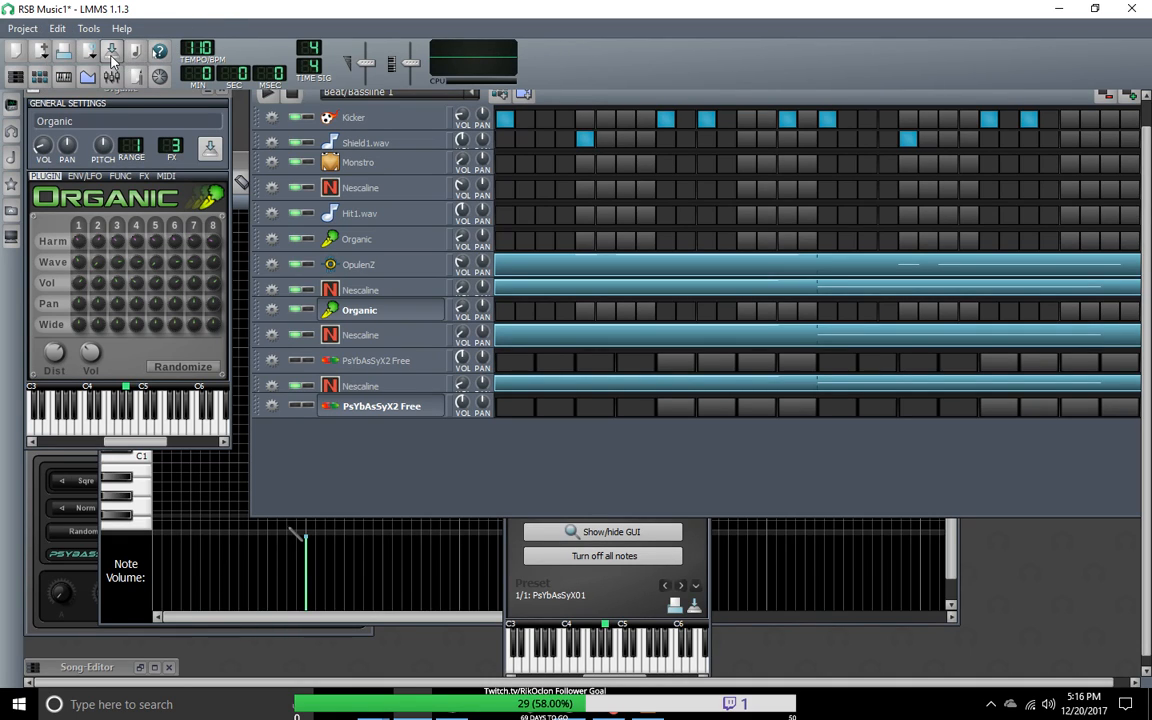
Step: Toggle the Beat+Bassline Editor and Piano-Roll windows to bring the Piano-Roll to the front
click(40, 79)
click(40, 79)
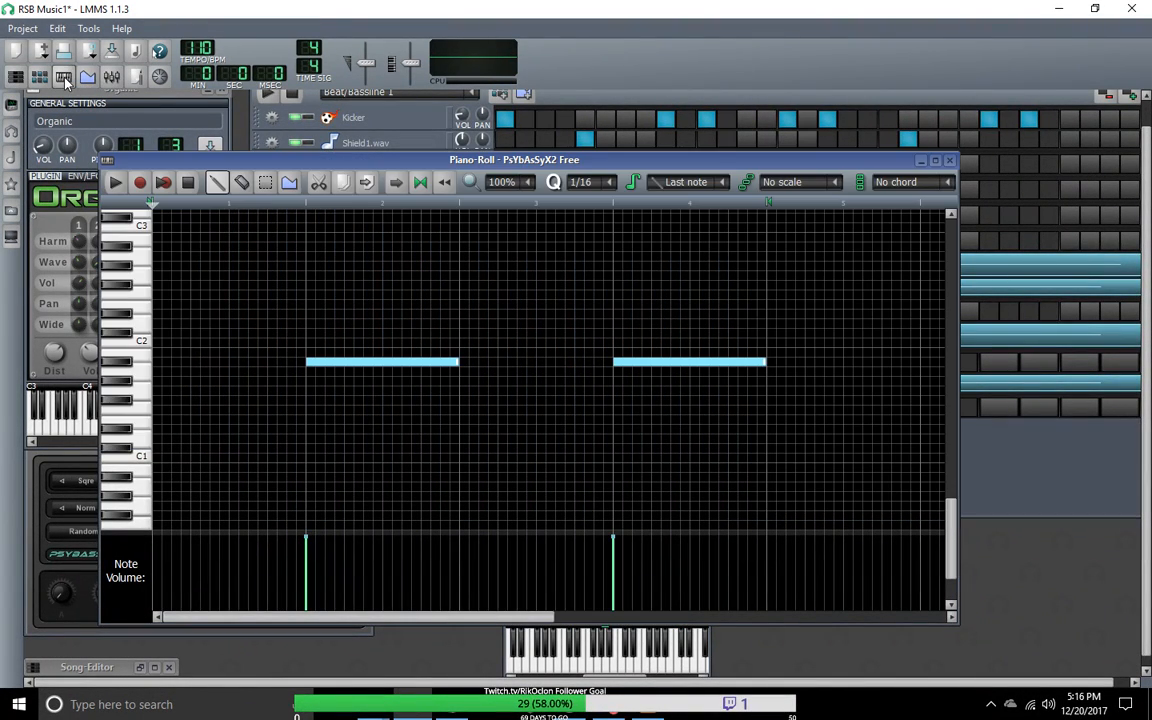
click(64, 78)
click(64, 78)
click(64, 78)
Step: Rearrange the Organic, Piano-Roll and FX-Mixer windows so that the FX-Mixer is fully uncovered
drag(112, 92, 115, 212)
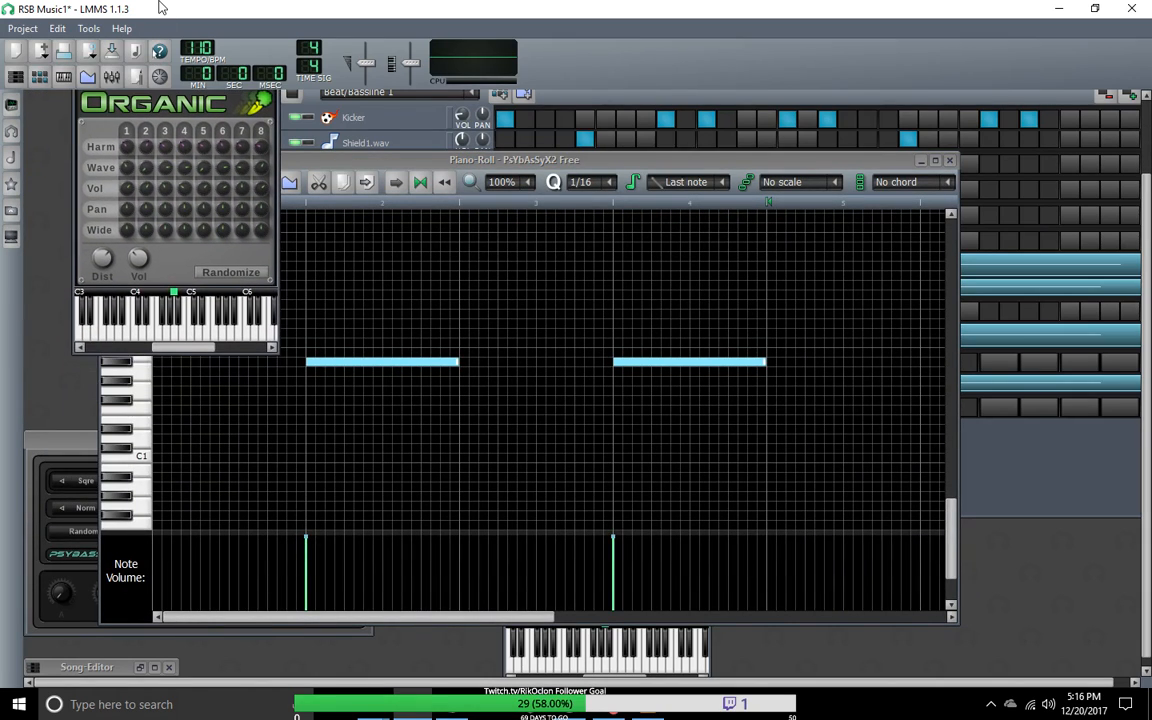
drag(155, 57, 130, 173)
drag(233, 162, 411, 232)
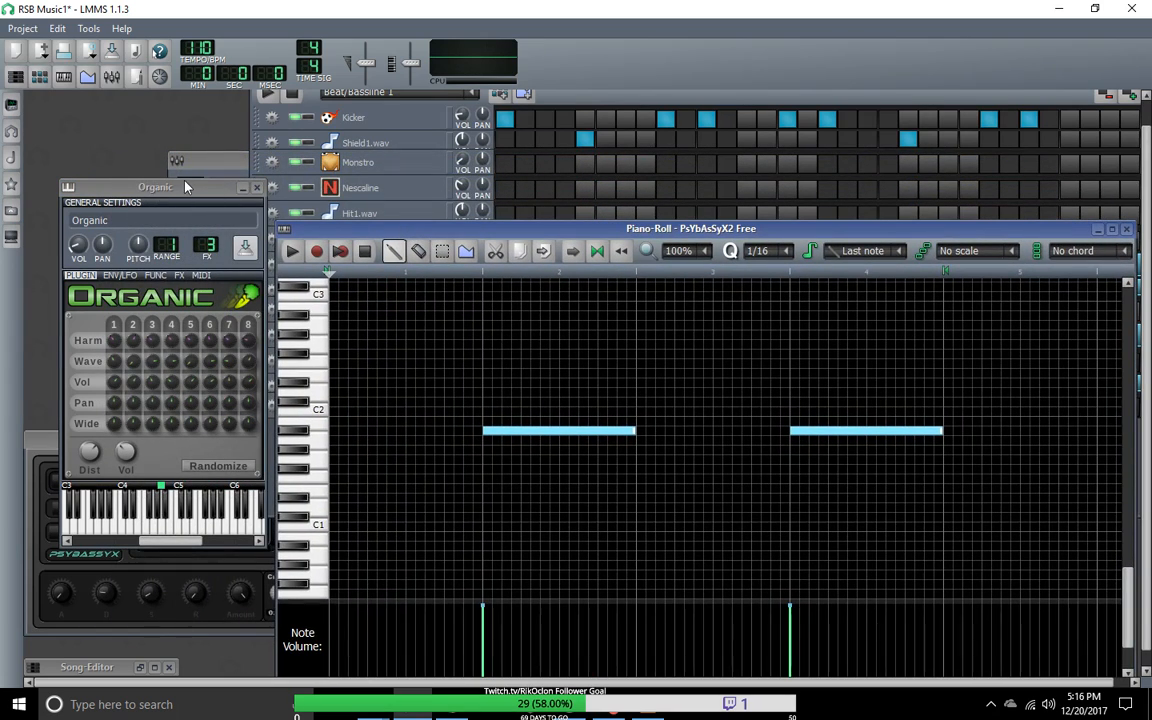
drag(182, 184, 178, 204)
drag(193, 161, 67, 129)
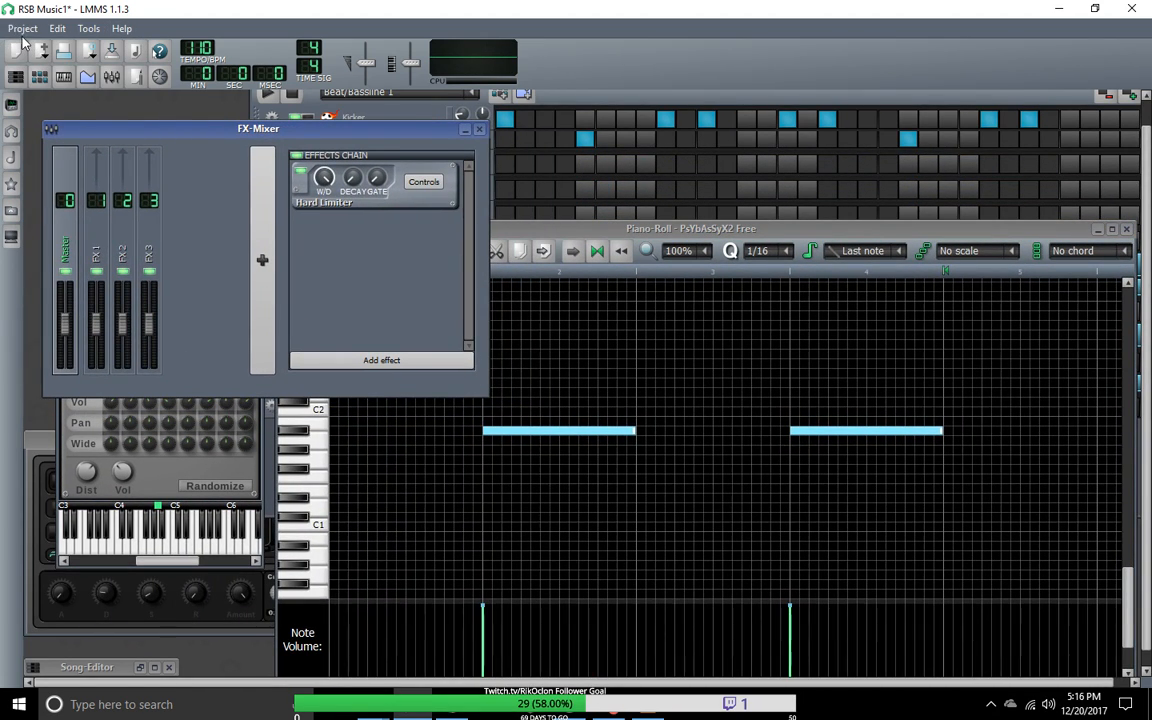
Step: Save the project and reload RSB Music1.mmpz from the recently opened projects
click(24, 28)
click(33, 110)
click(22, 28)
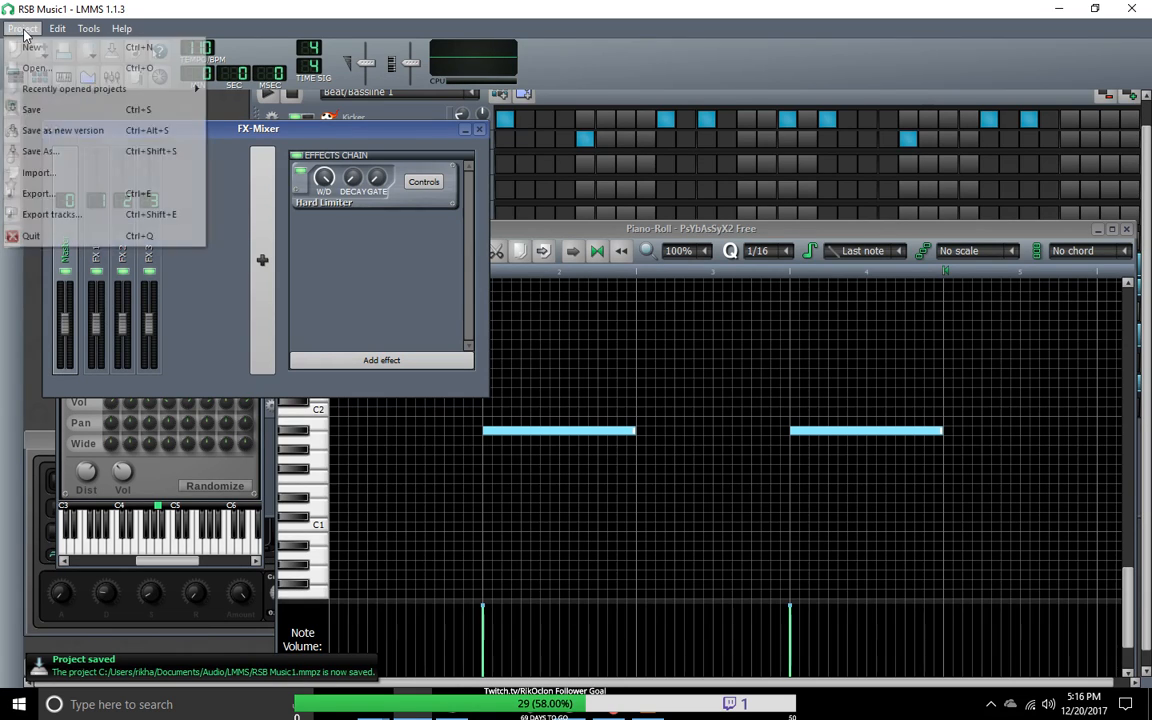
mouse_move(47, 95)
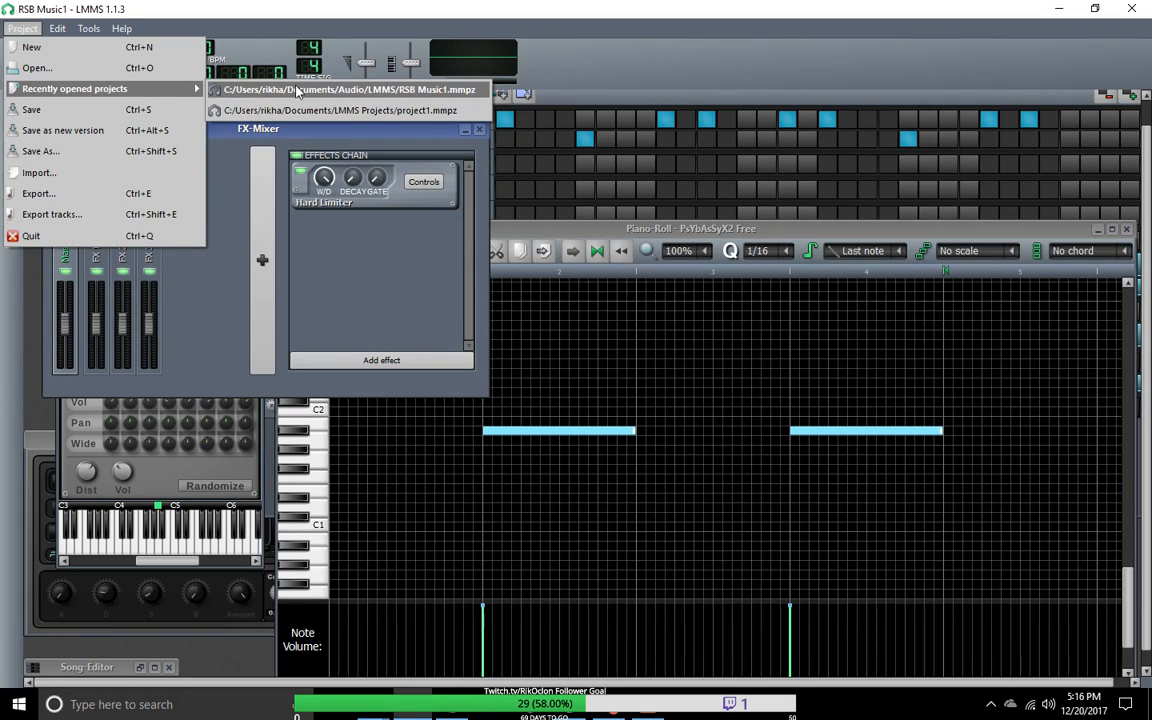
click(330, 89)
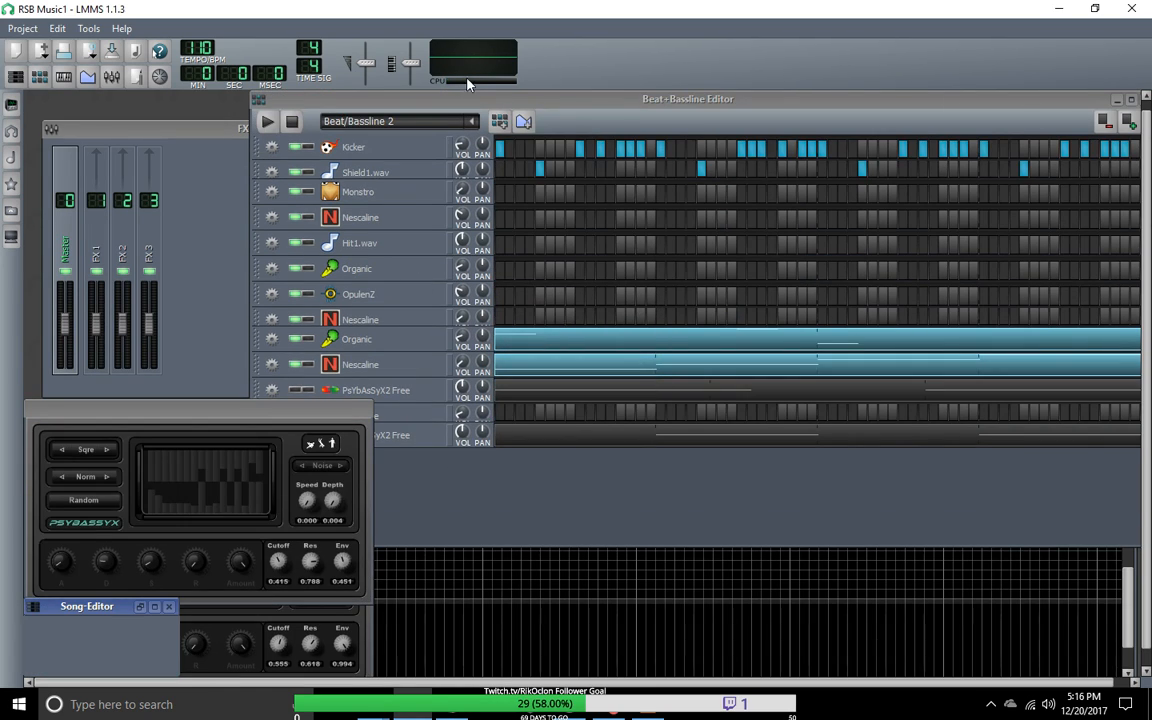
Step: Reposition the Beat+Bassline Editor, show the instrument plugins, and add an AudioFileProcessor track to Beat/Bassline 2
drag(497, 97, 458, 146)
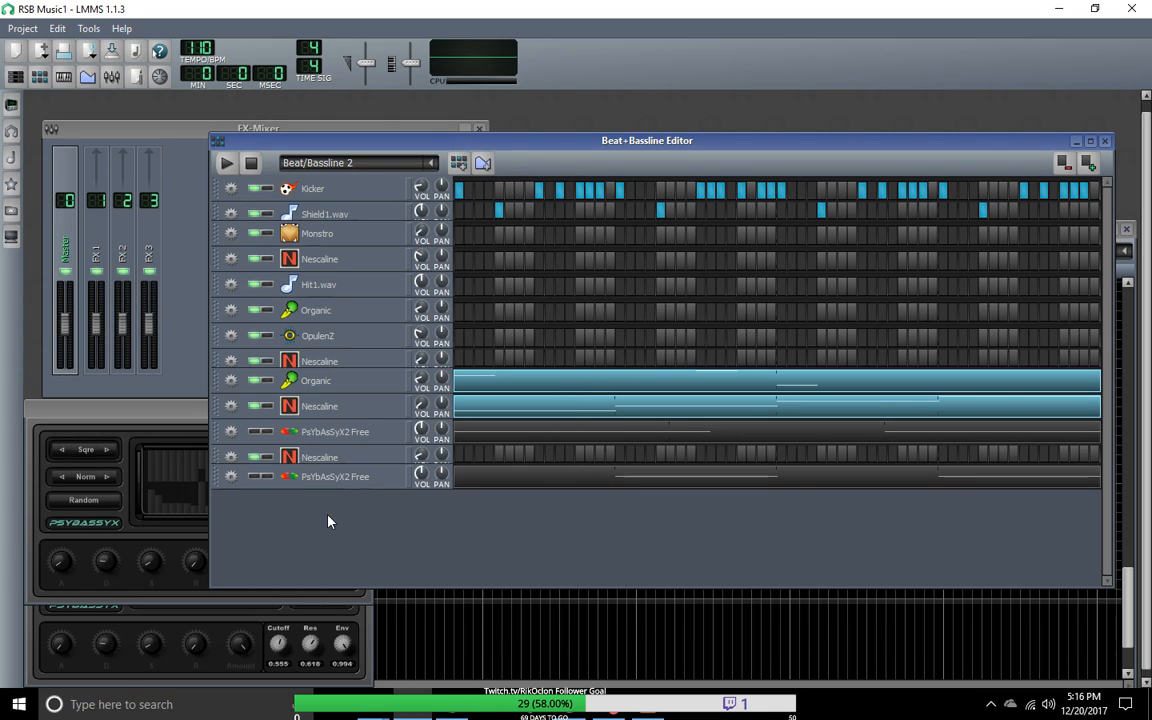
click(11, 104)
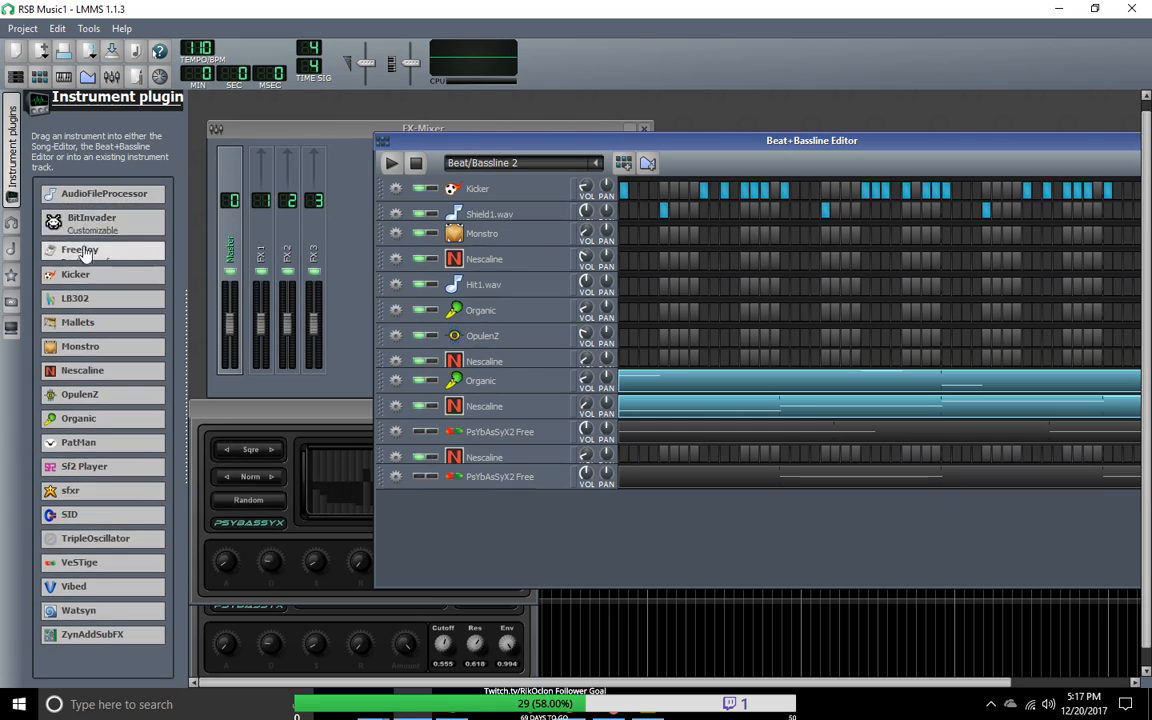
mouse_move(93, 213)
drag(93, 215, 503, 315)
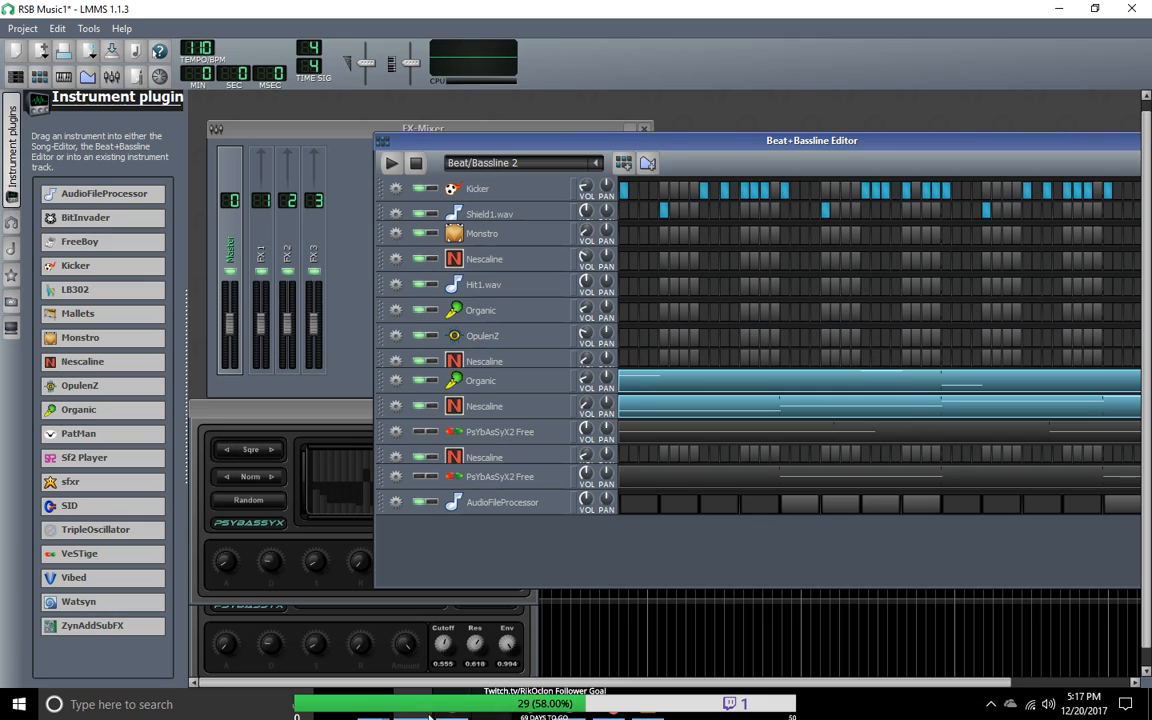
Step: Check the exported WAV files in the TrackEports folder and open the AudioFileProcessor track's instrument window
key(alt+Tab)
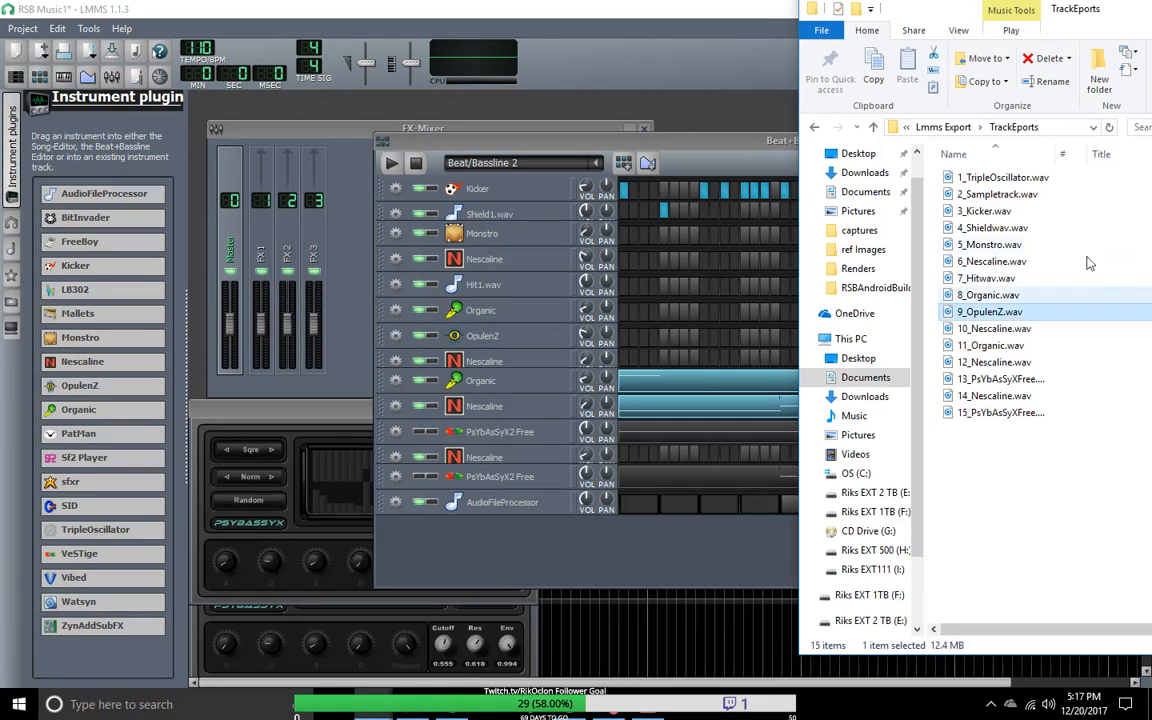
drag(1000, 379, 1020, 491)
click(487, 509)
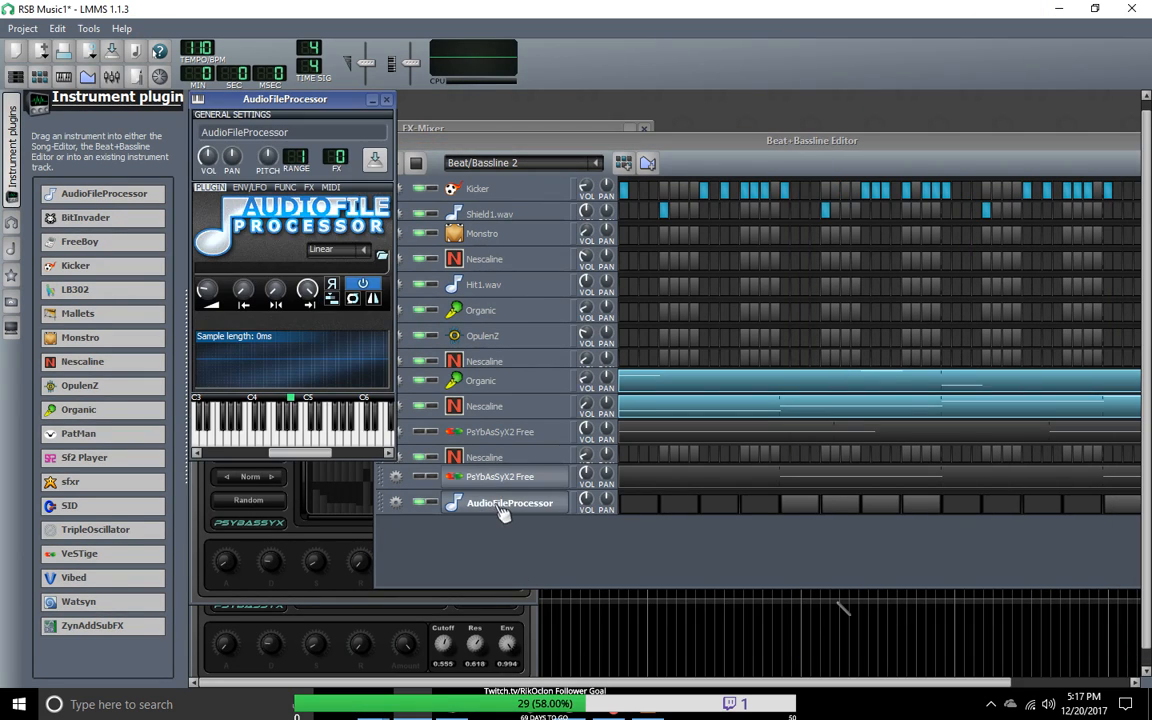
Step: Try to load 15_PsYbAsSyXFree.wav from the TrackEports folder window straight into the AudioFileProcessor instrument
click(383, 258)
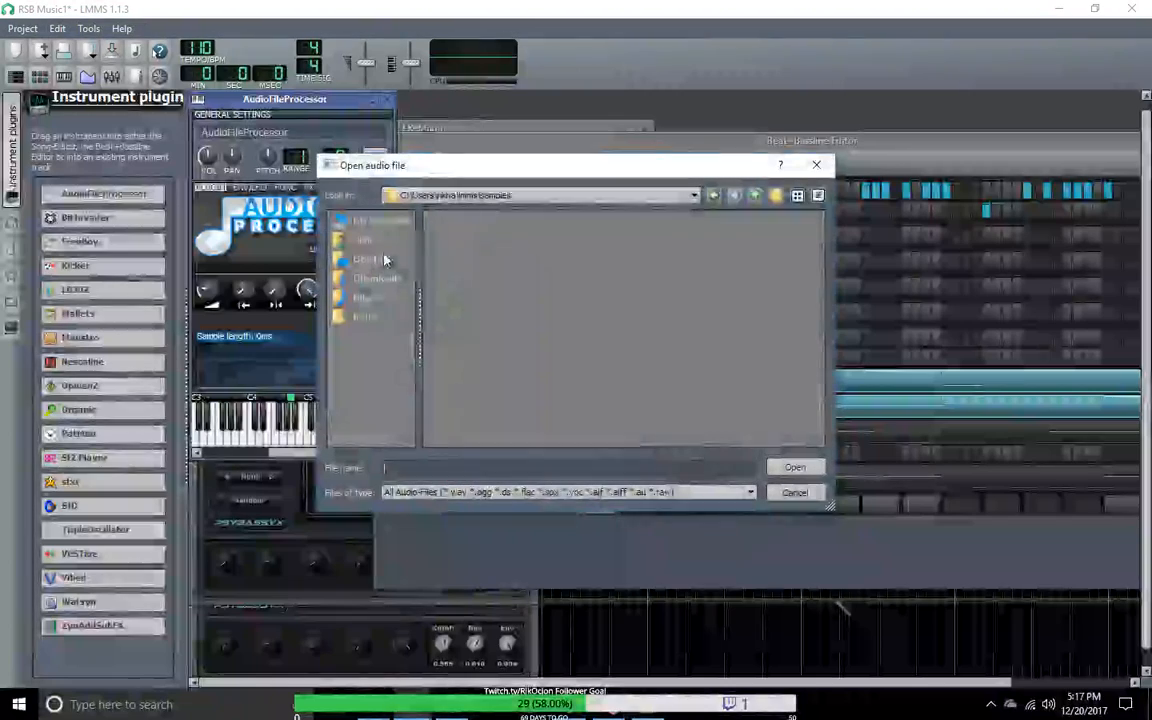
click(795, 492)
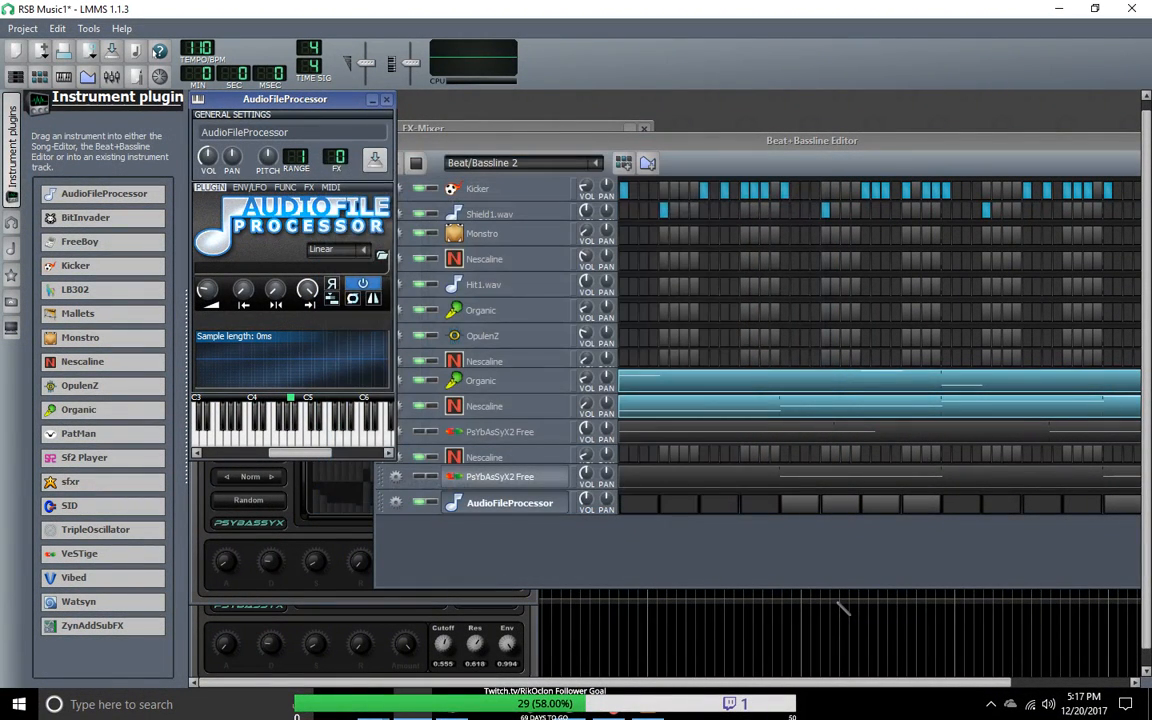
key(alt+Tab)
drag(975, 413, 377, 328)
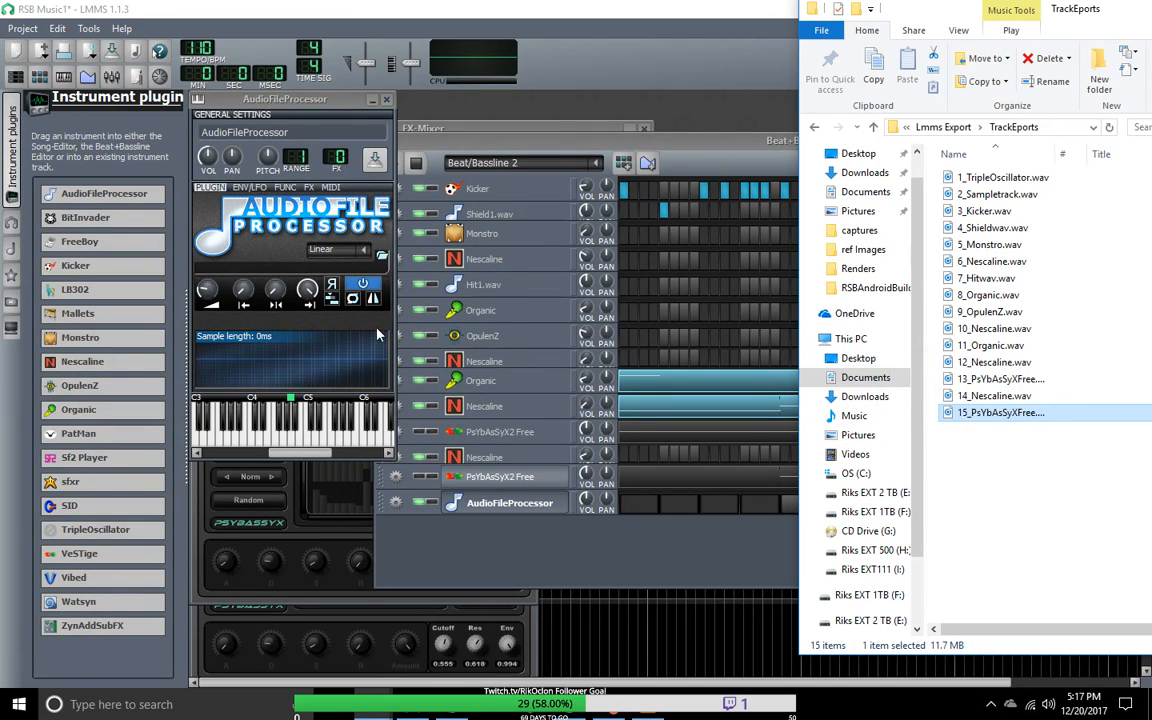
Step: Load 13_PsYbAsSyXFree.wav from Documents/Audio/Lmms Export/TrackEports into the AudioFileProcessor track
click(381, 259)
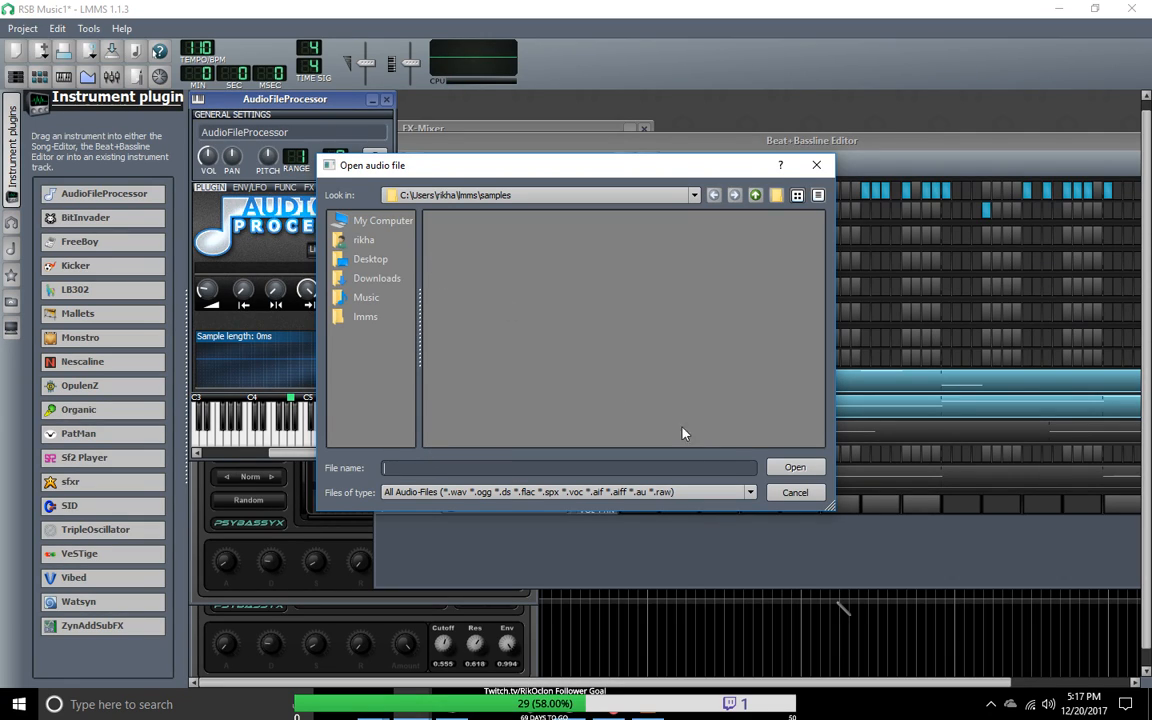
click(751, 493)
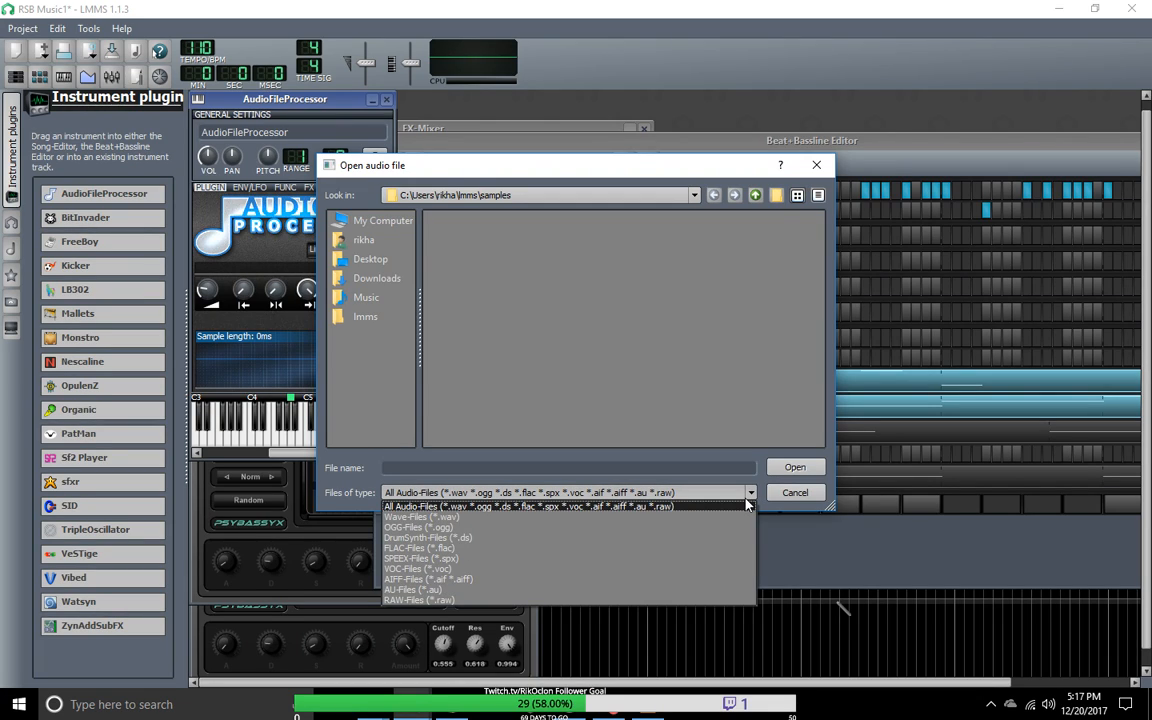
click(819, 500)
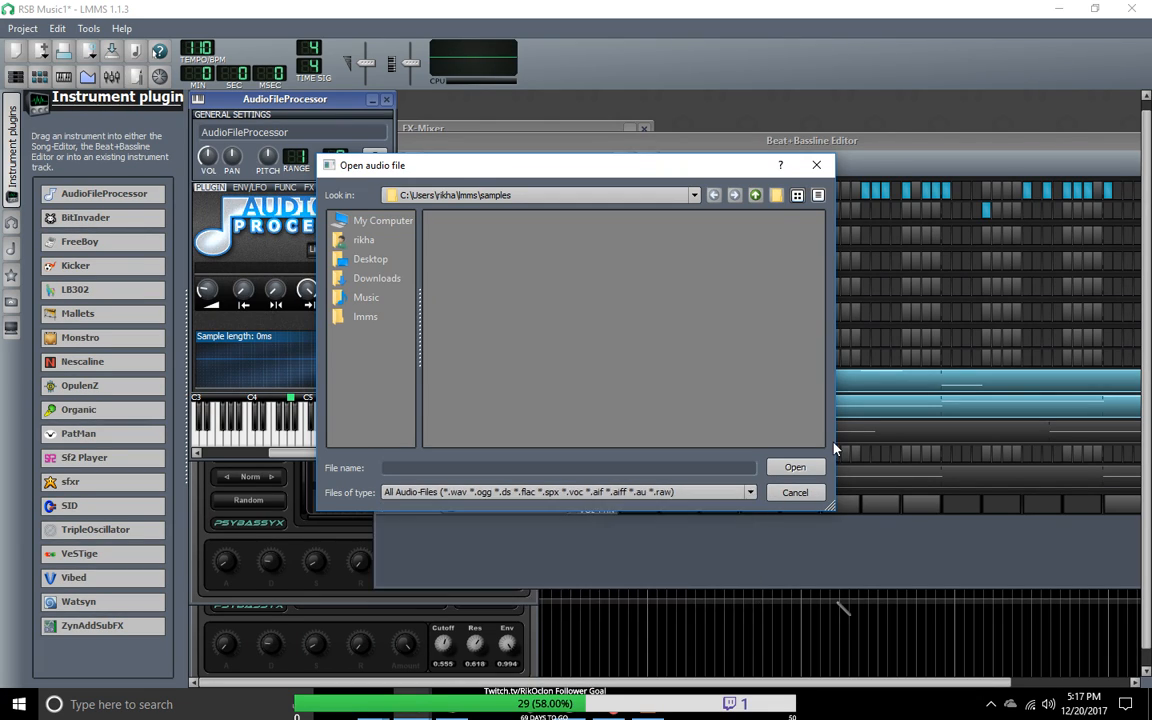
click(370, 222)
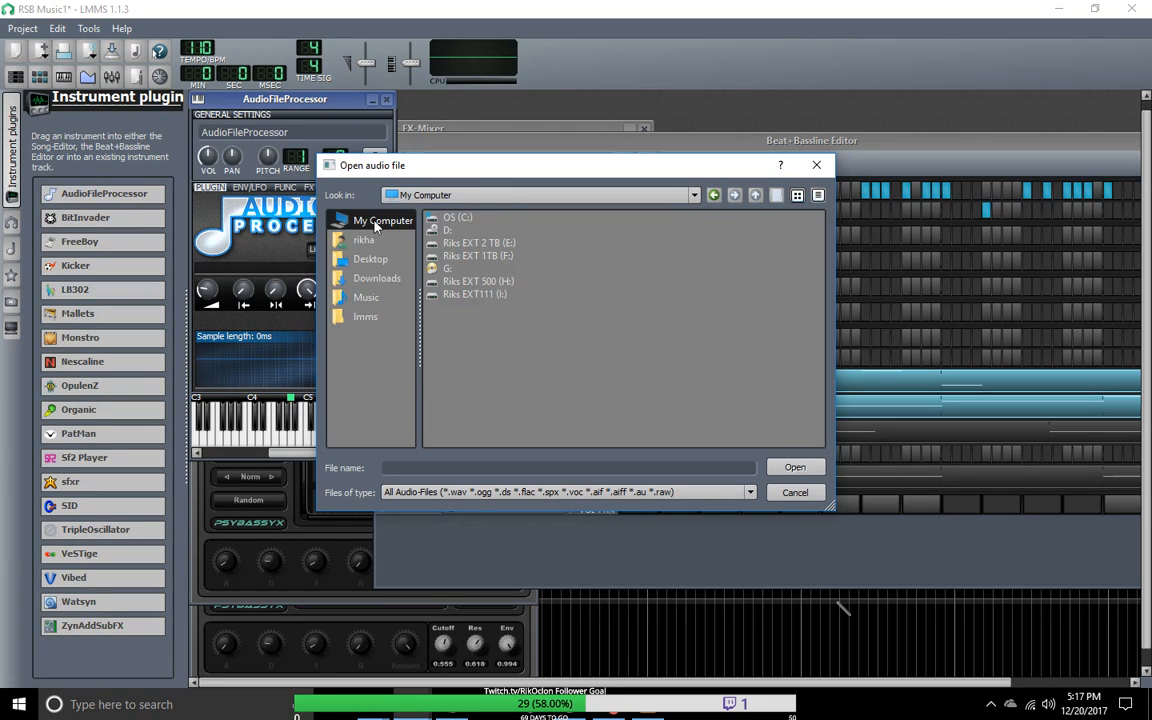
click(358, 241)
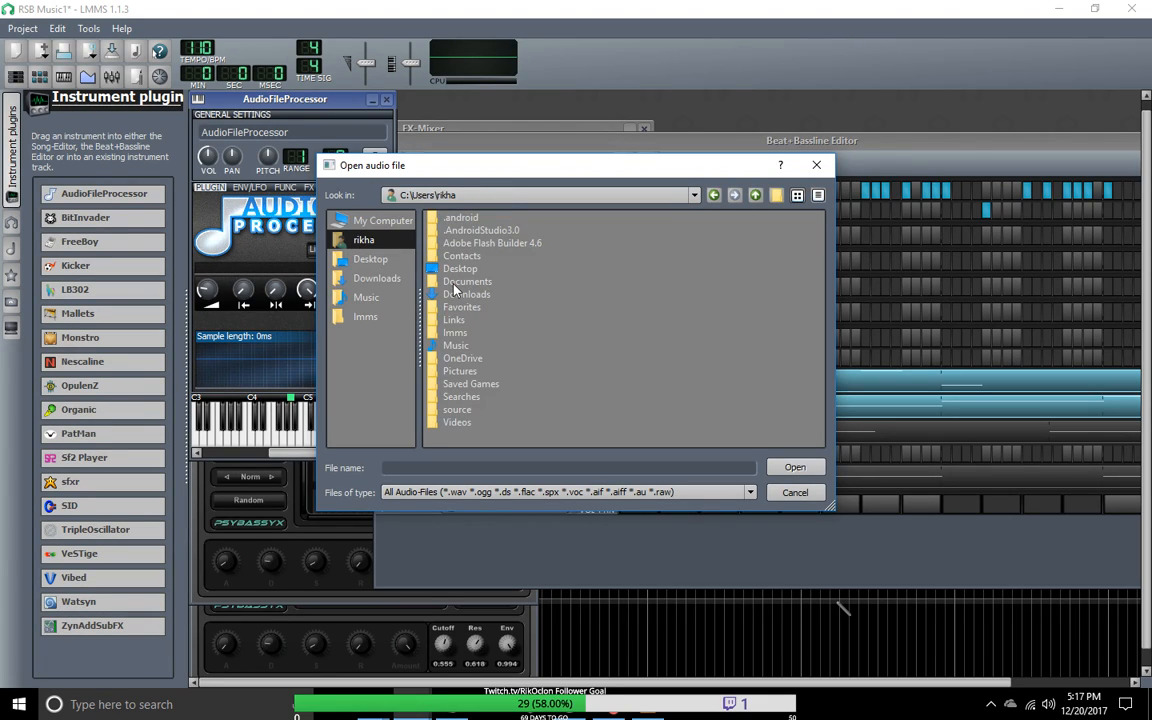
double_click(455, 281)
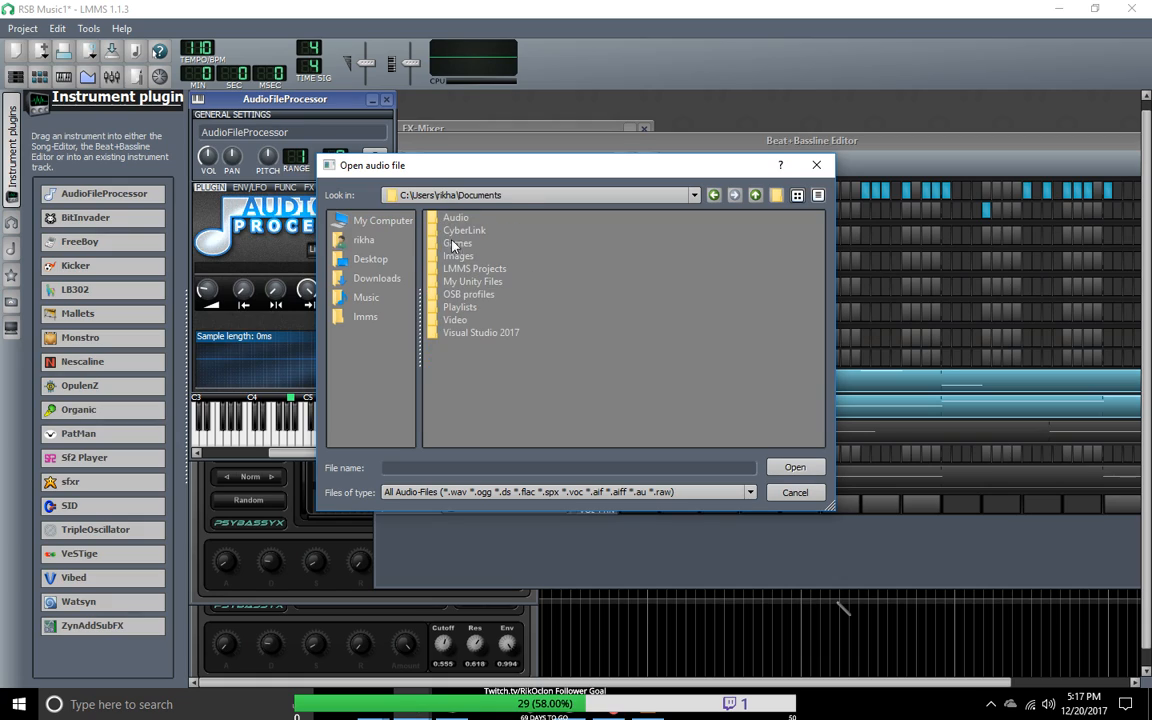
double_click(455, 228)
double_click(458, 244)
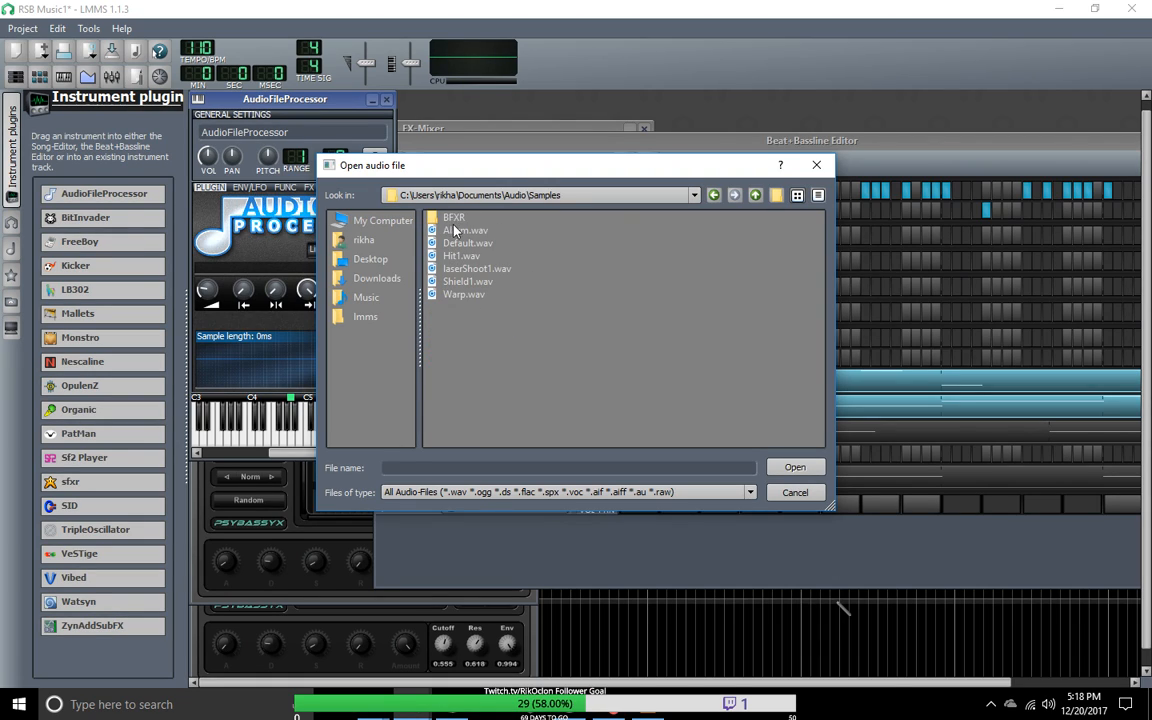
click(757, 196)
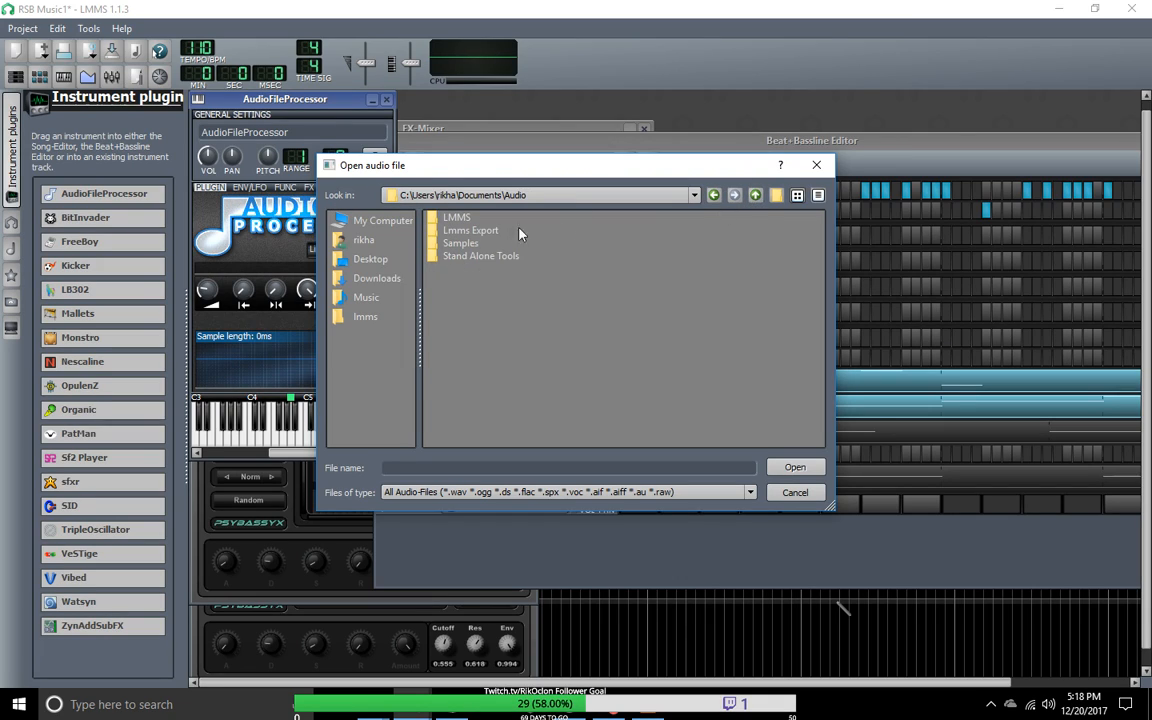
double_click(481, 232)
double_click(472, 218)
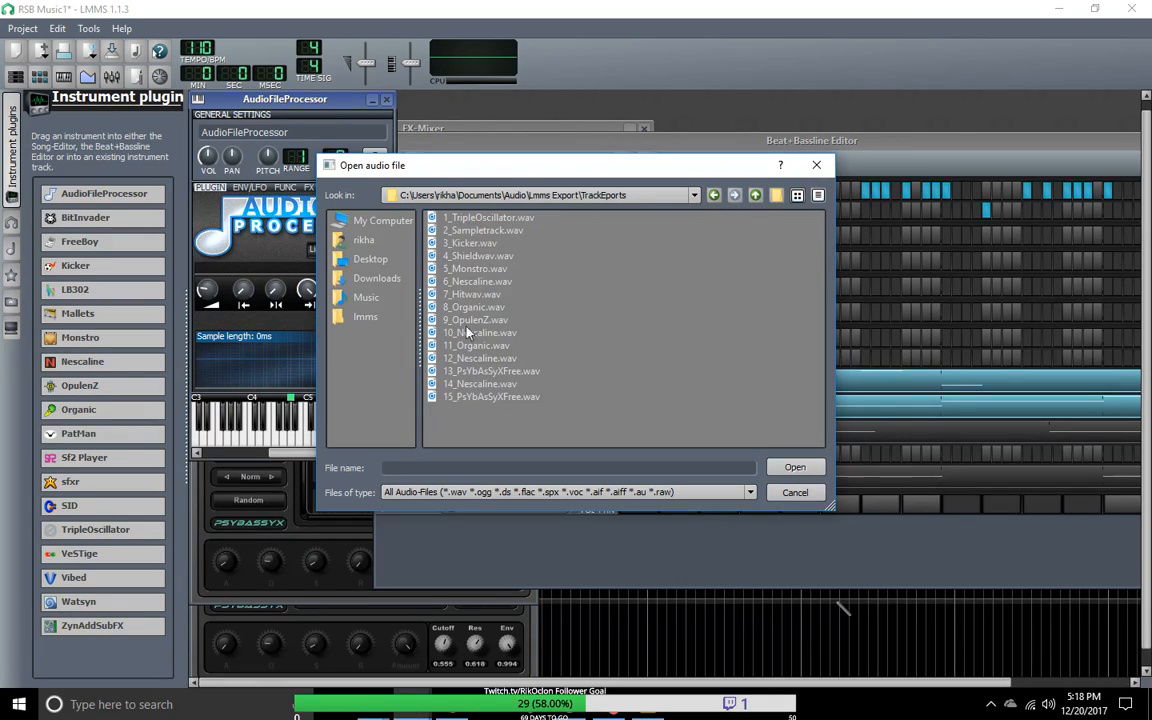
double_click(469, 372)
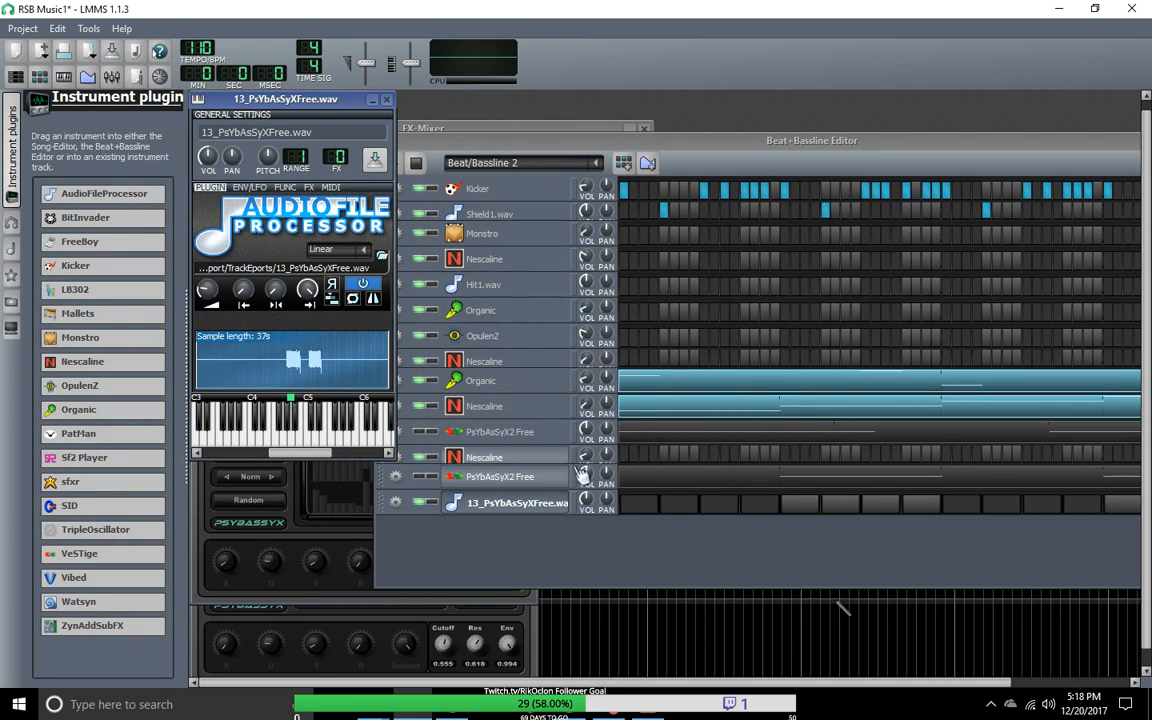
Step: Enable the first beat step of the 13_PsYbAsSyXFree.wav track in Beat/Bassline 2 and close its instrument window
click(634, 508)
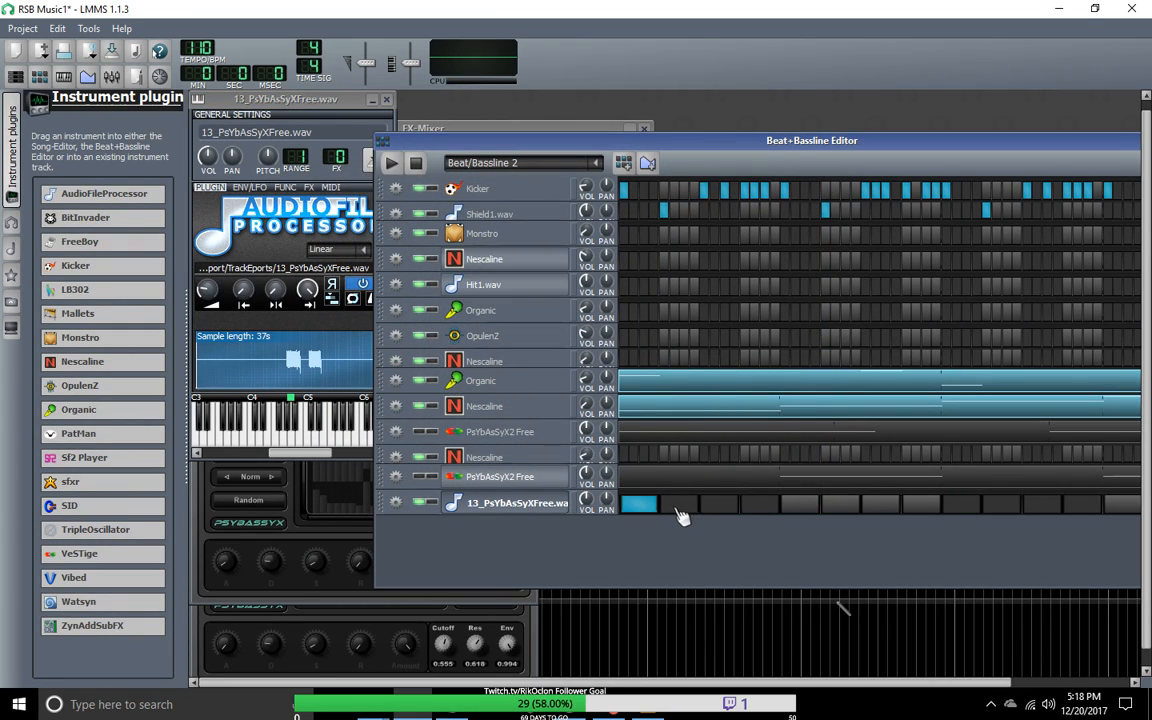
click(642, 512)
click(641, 506)
click(519, 507)
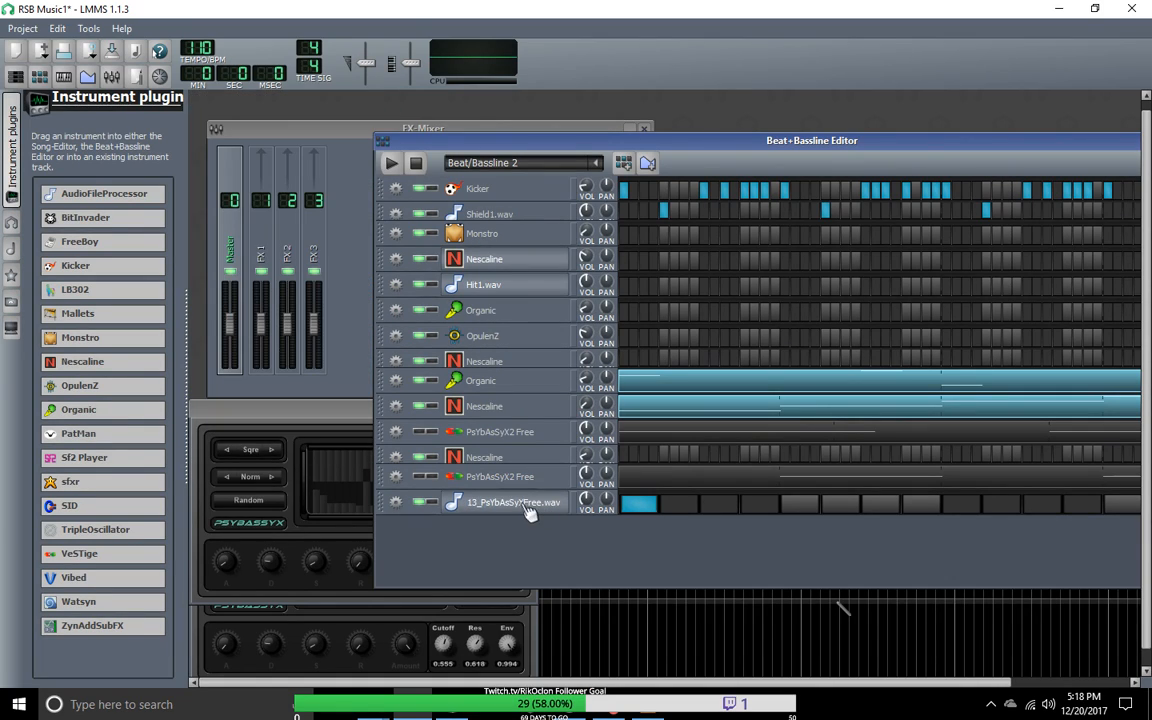
click(522, 508)
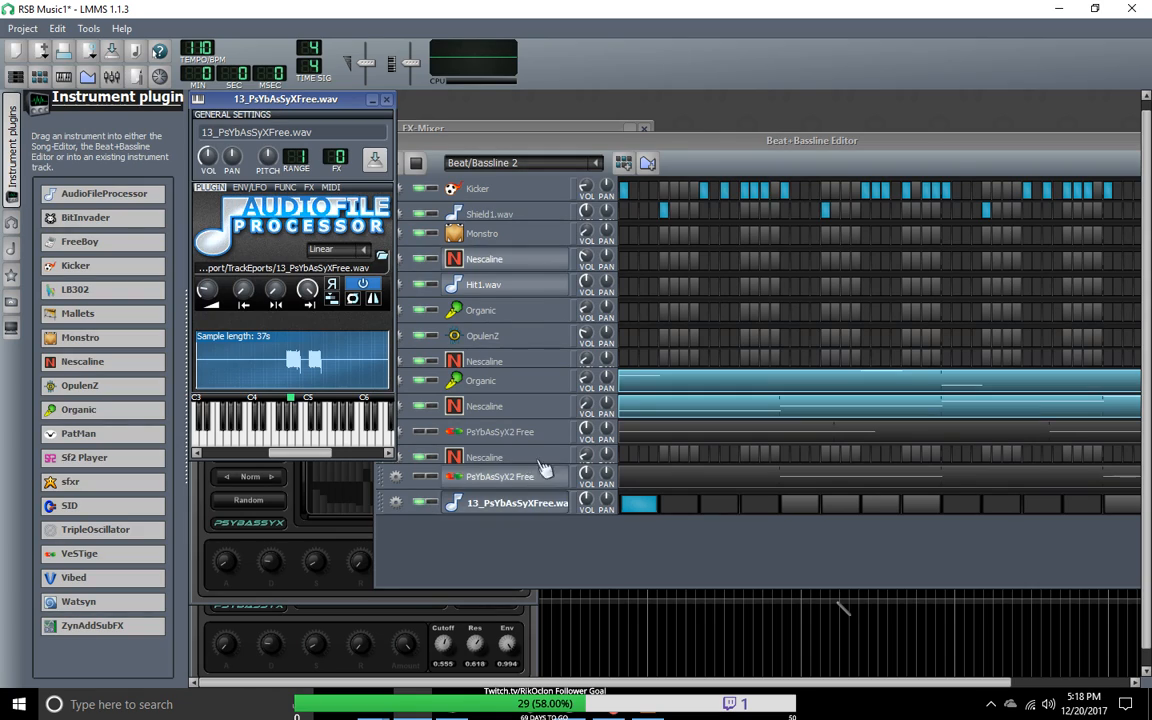
click(490, 512)
click(493, 513)
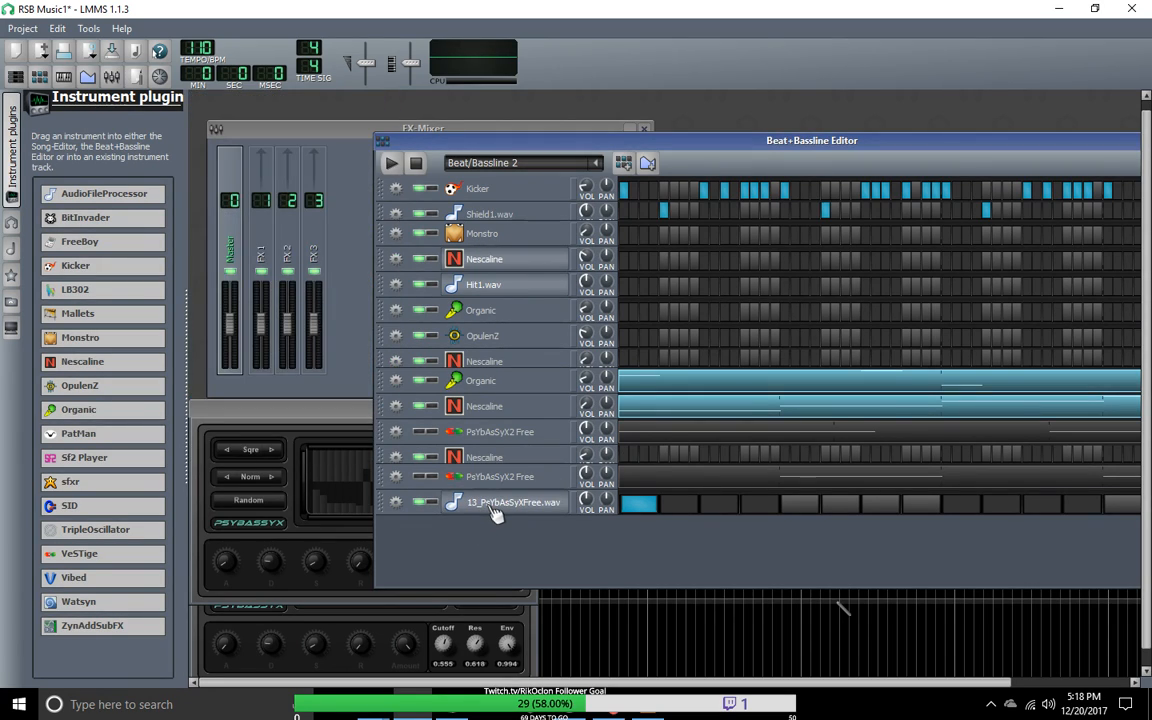
Step: Clone the 13_PsYbAsSyXFree.wav track and load 15_PsYbAsSyXFree.wav into the copy, keeping its first beat step enabled
click(396, 502)
click(412, 522)
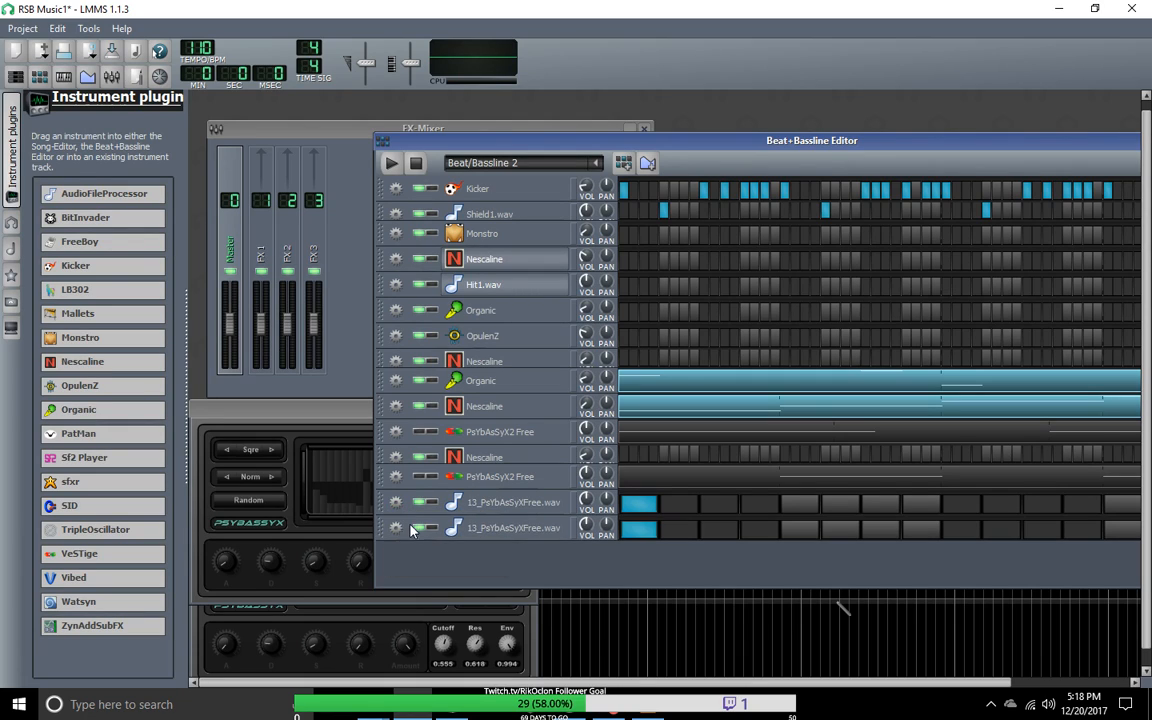
click(505, 528)
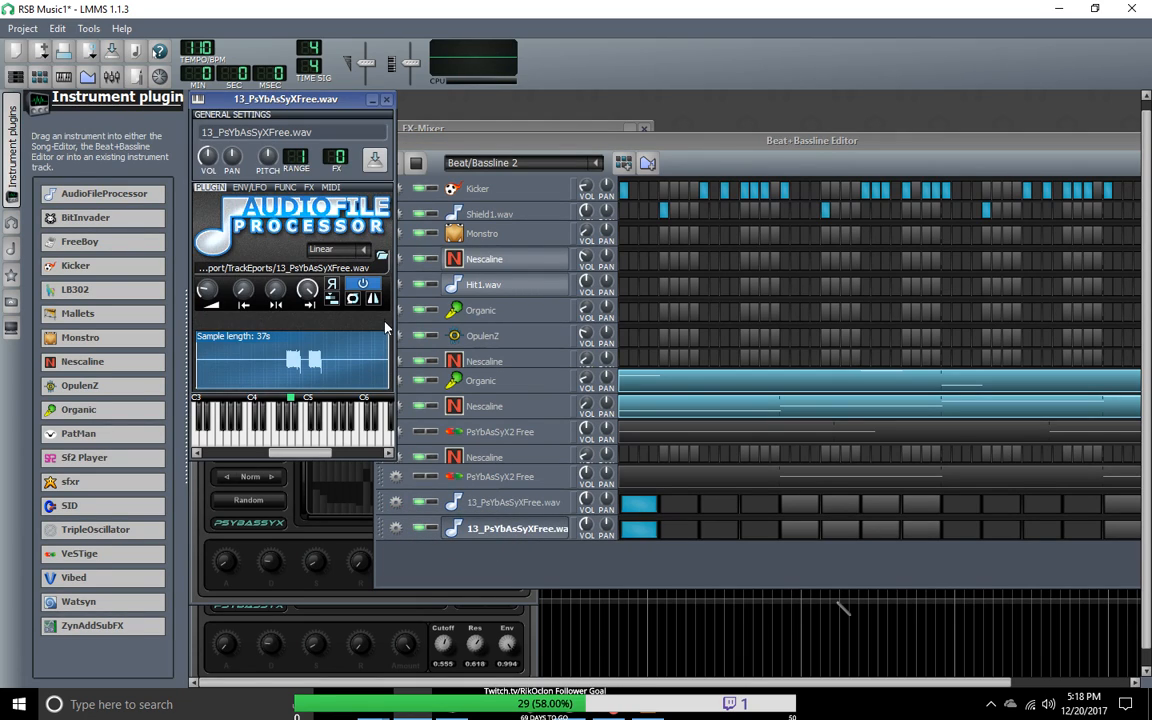
click(381, 257)
double_click(481, 396)
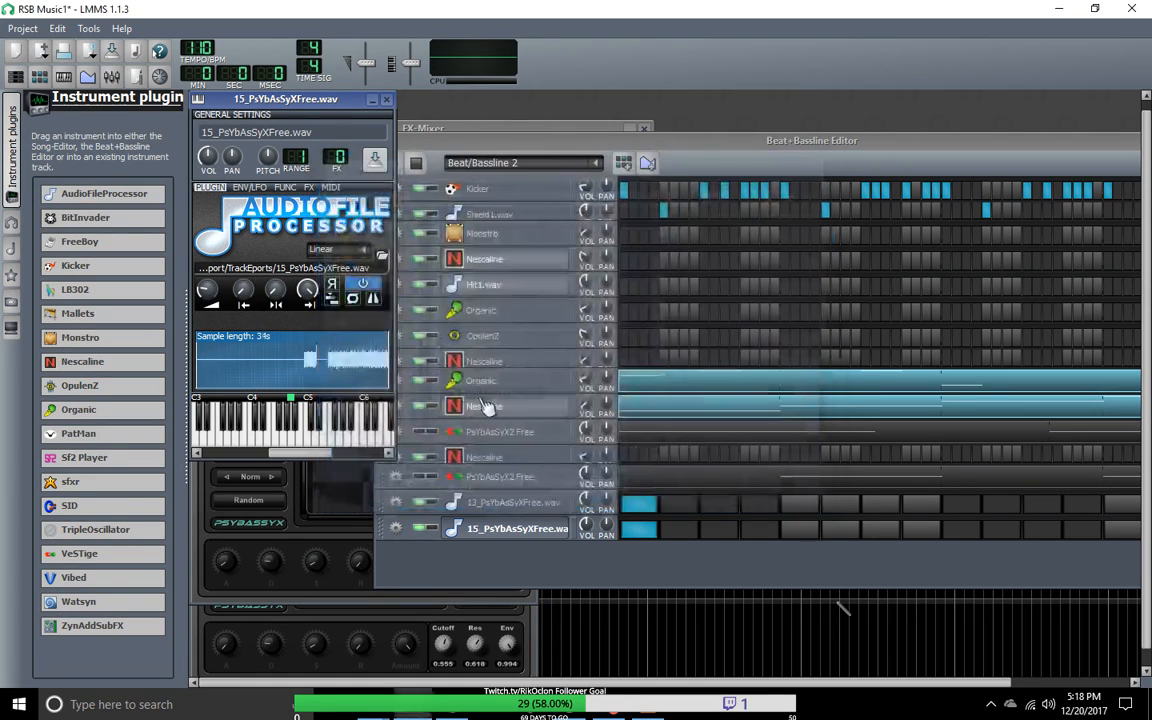
click(640, 534)
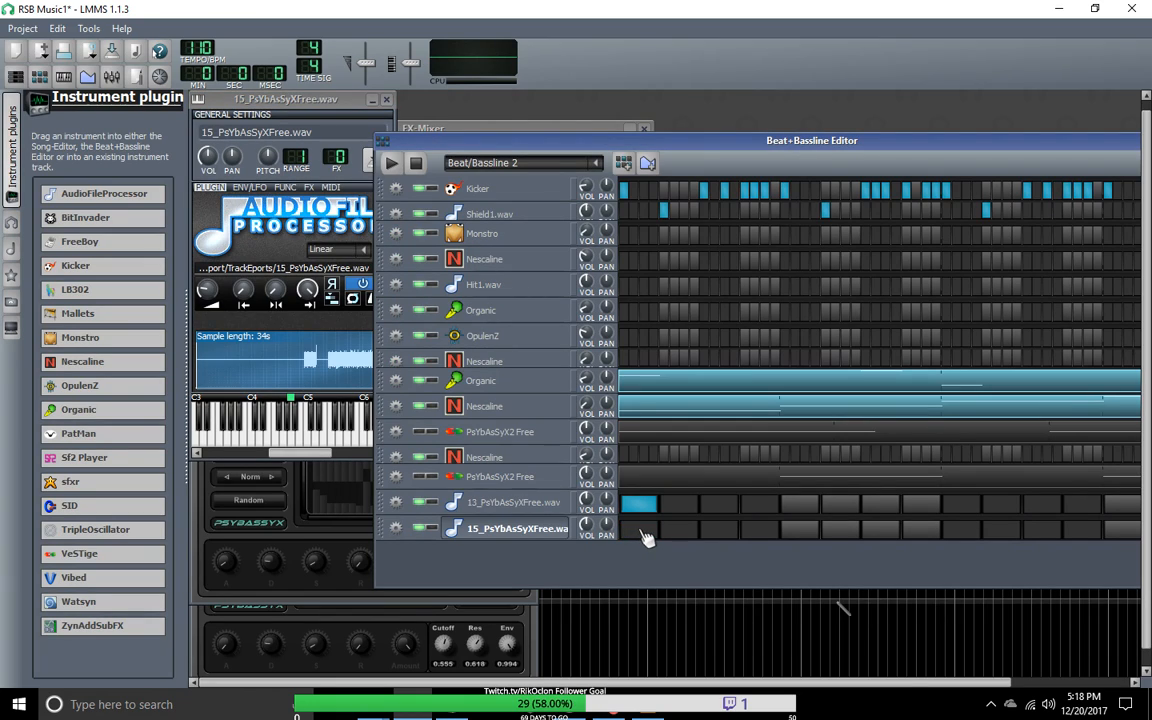
click(640, 531)
Step: Switch to Beat/Bassline 3 and enable the first beat step of the 13_PsYbAsSyXFree.wav track
click(598, 164)
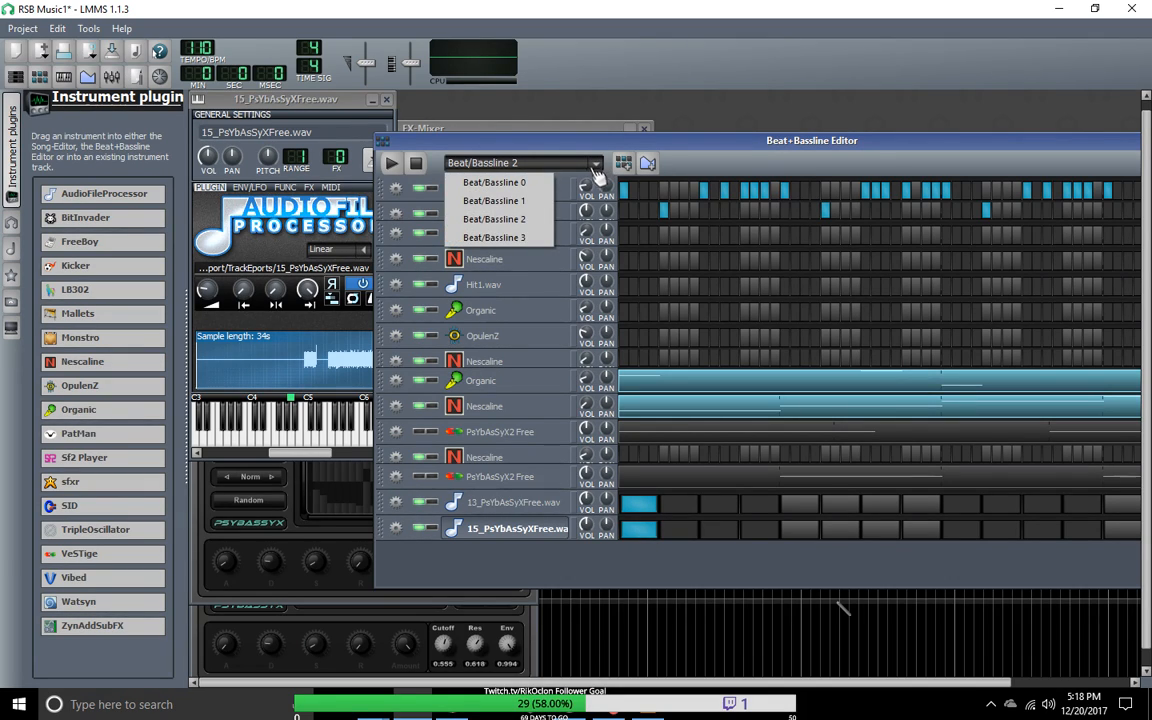
click(502, 238)
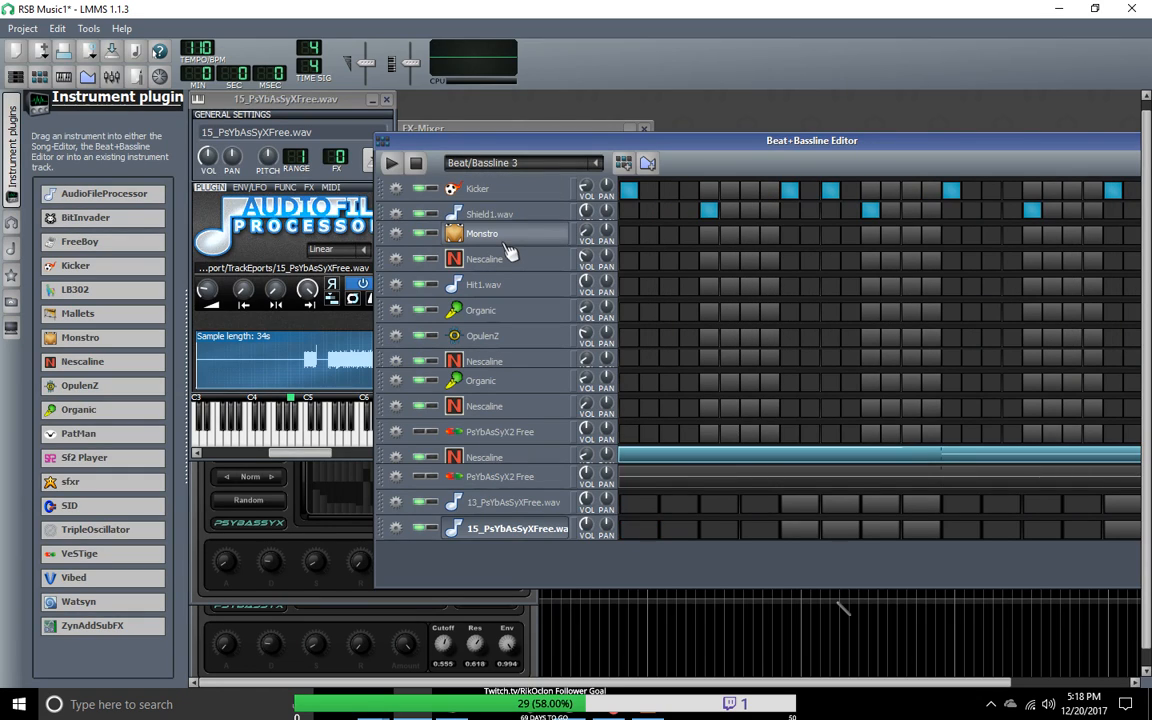
click(636, 506)
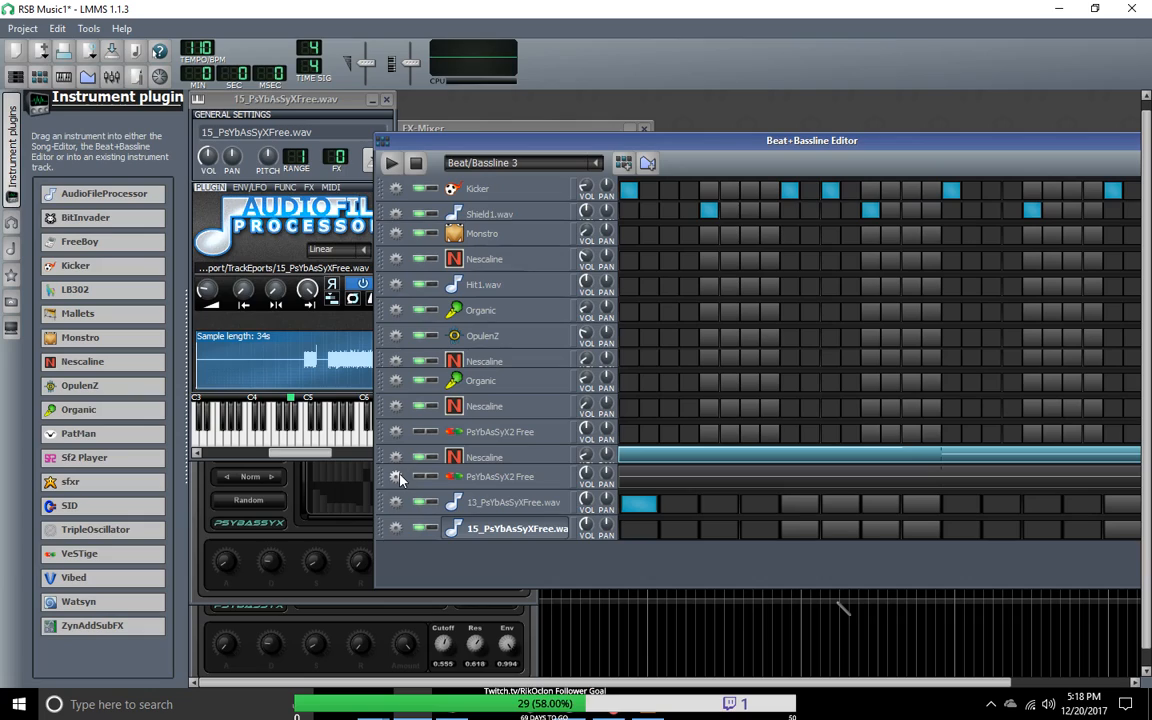
Step: Play Beat/Bassline 3 with the 13_PsYbAsSyXFree.wav track soloed and move the editor clear of the instrument window
click(391, 163)
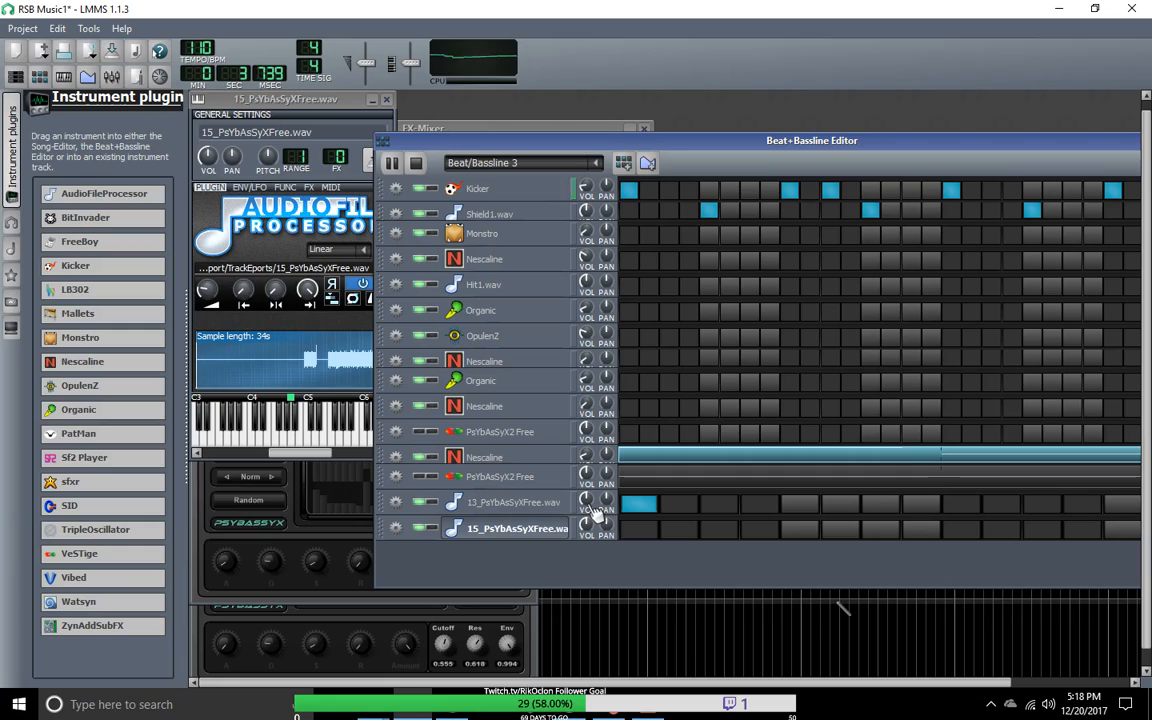
click(428, 502)
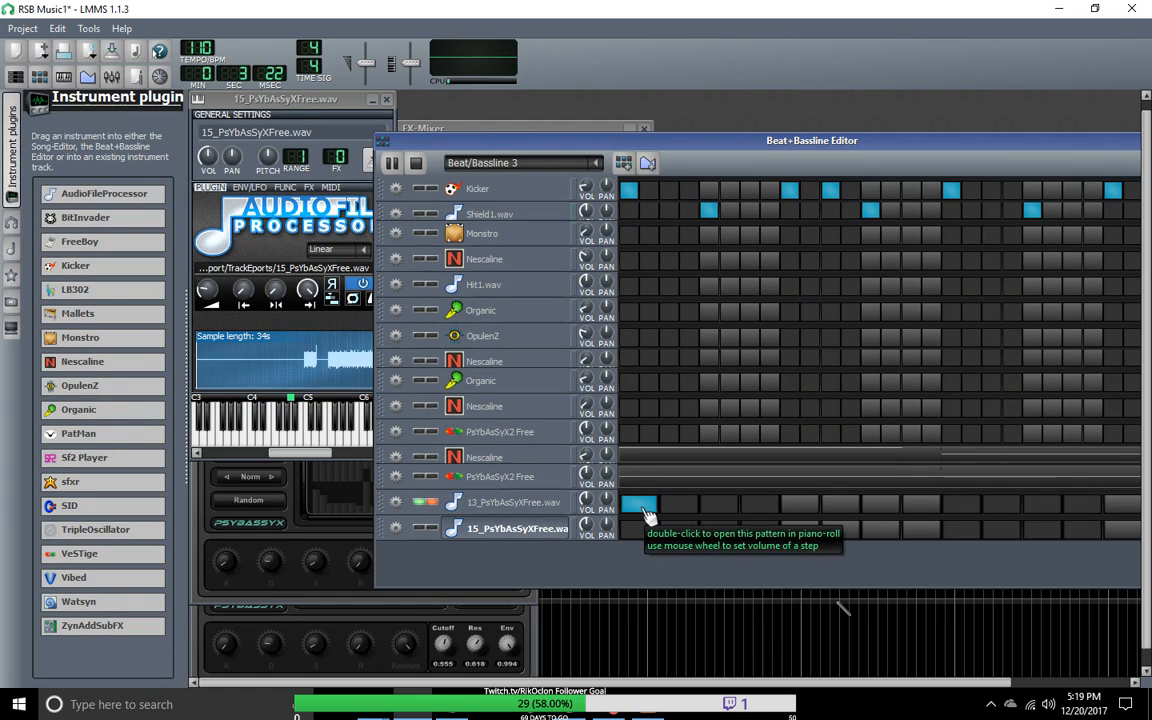
drag(447, 146, 510, 108)
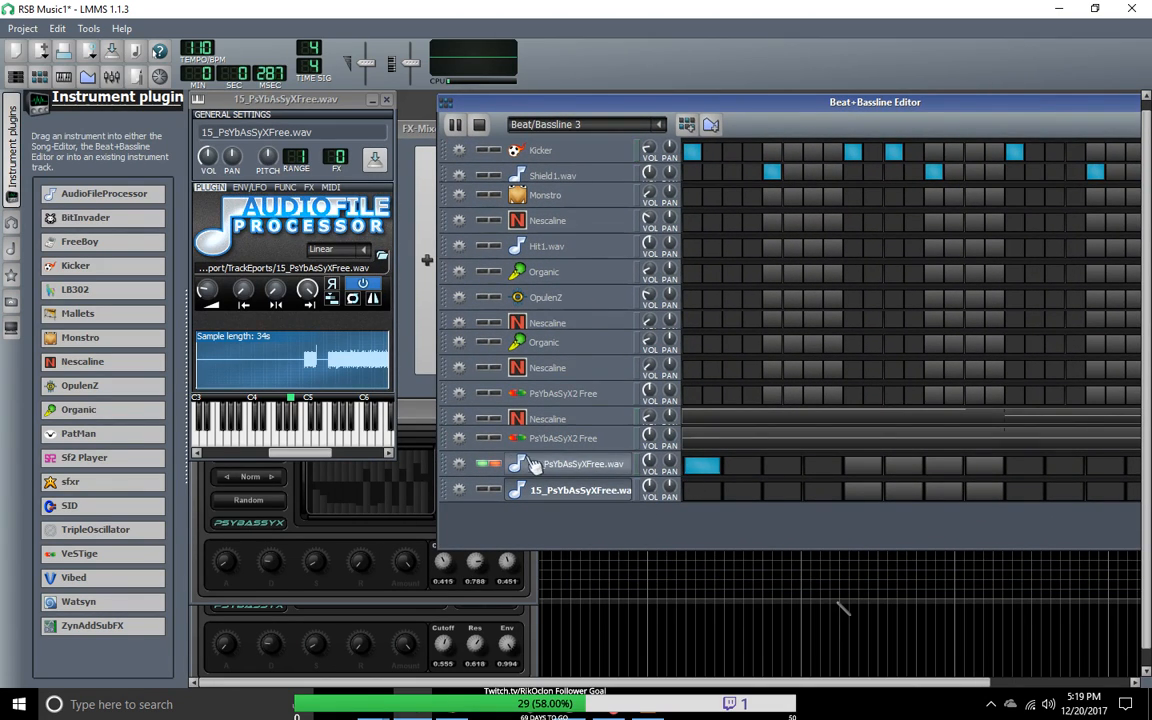
Step: Toggle the MIDI input device for the 13_PsYbAsSyXFree.wav track and for the PsYbAsSyX2 Free track directly above it
click(458, 463)
mouse_move(505, 524)
mouse_move(597, 527)
click(670, 530)
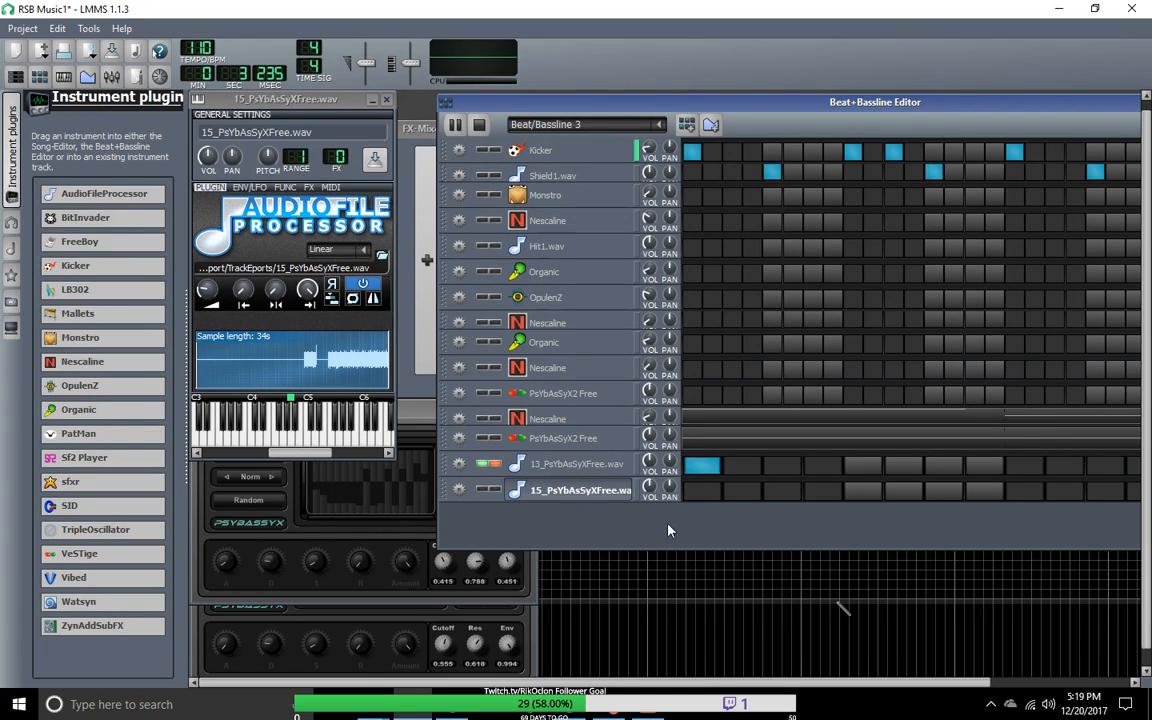
click(459, 440)
mouse_move(515, 500)
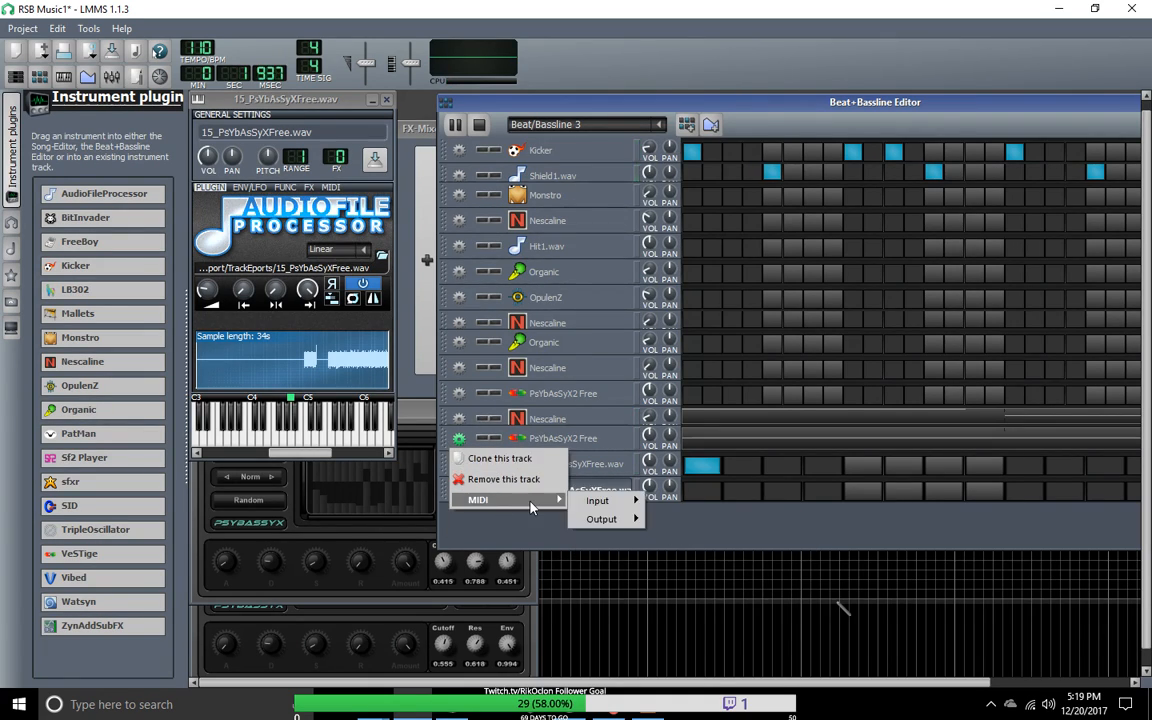
mouse_move(597, 500)
click(670, 527)
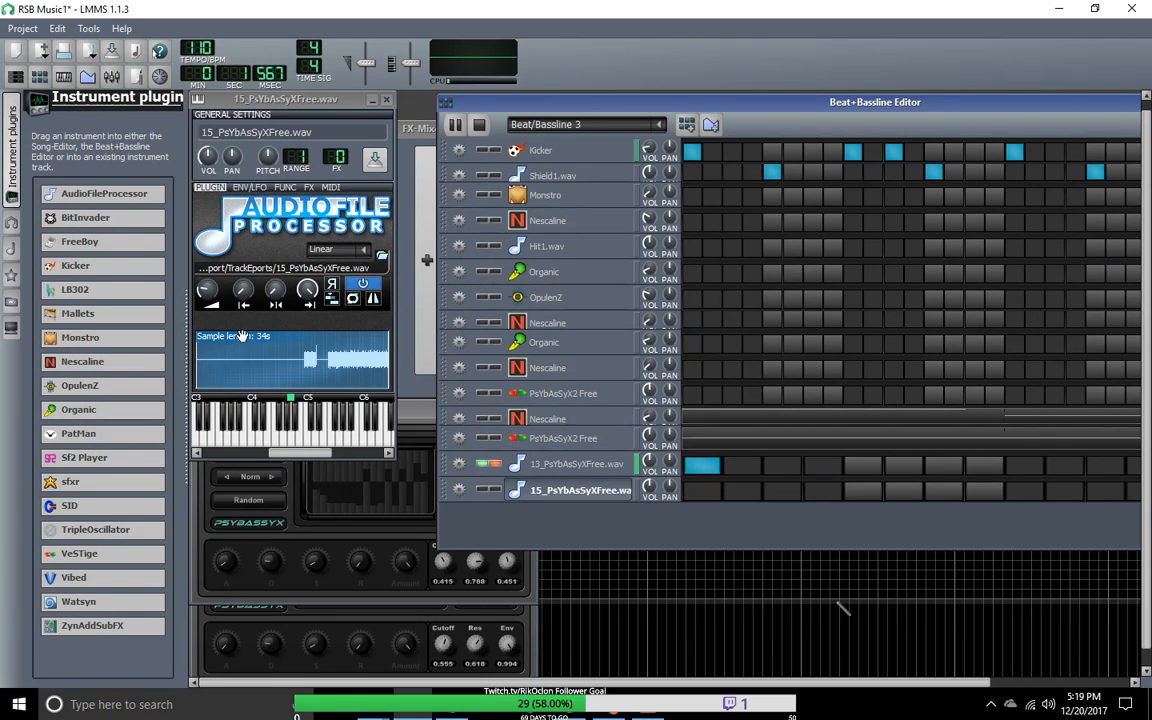
Step: Audition the 15_PsYbAsSyXFree.wav sample at several pitches on its instrument keyboard
click(322, 438)
click(347, 429)
click(272, 427)
click(220, 424)
click(270, 424)
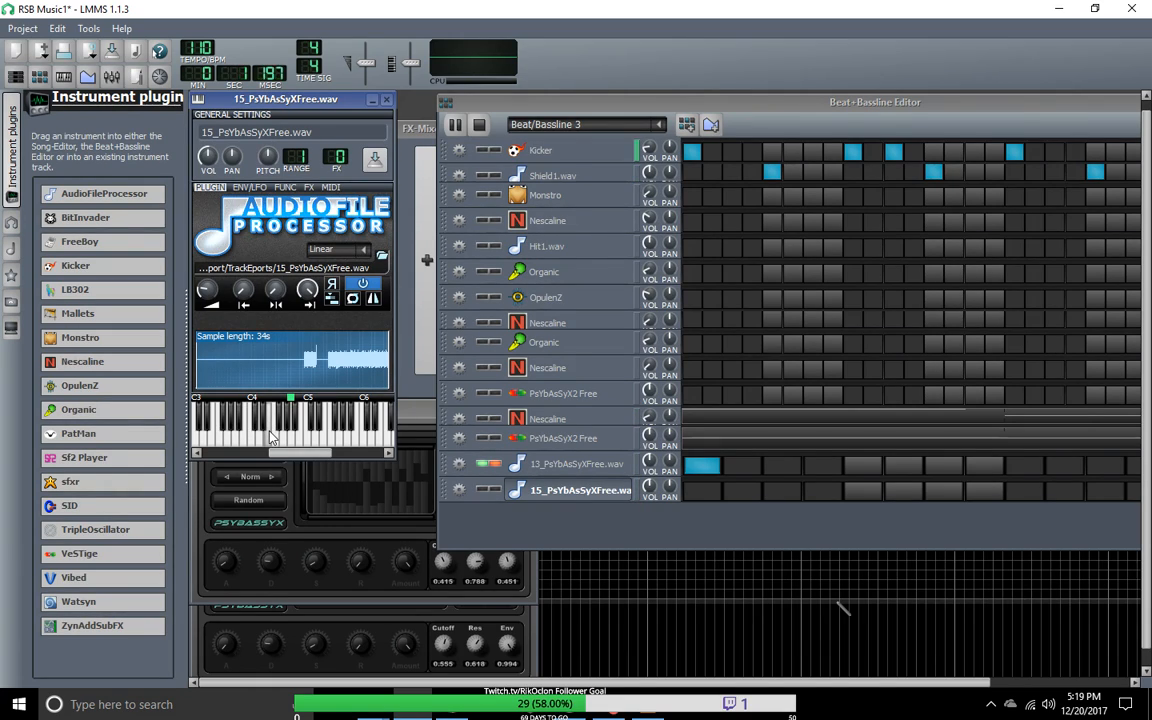
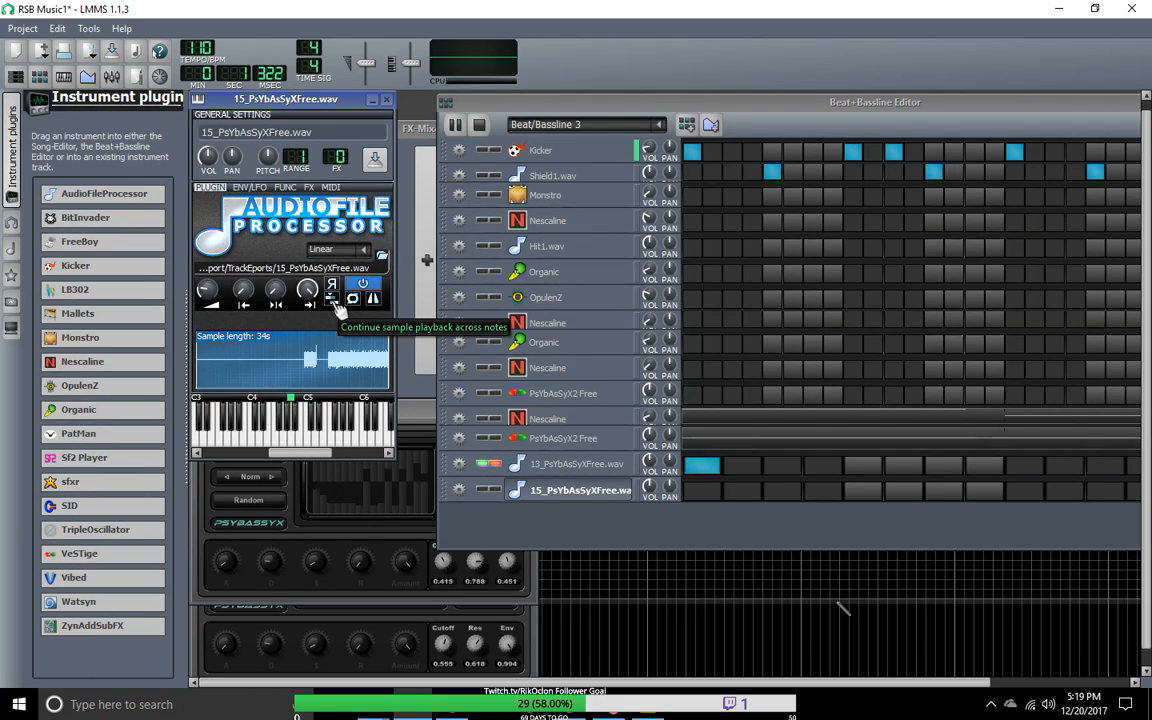
Step: Check the playback-continuation and interpolation options of the 15_PsYbAsSyXFree.wav sample
click(334, 302)
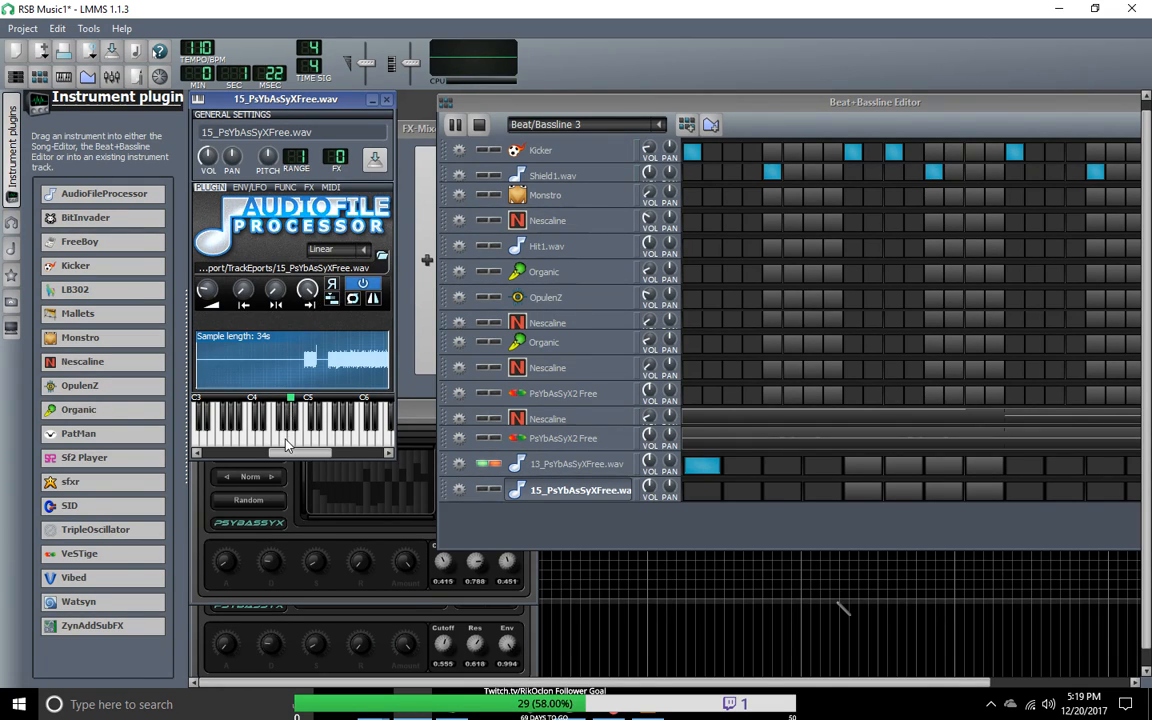
click(366, 251)
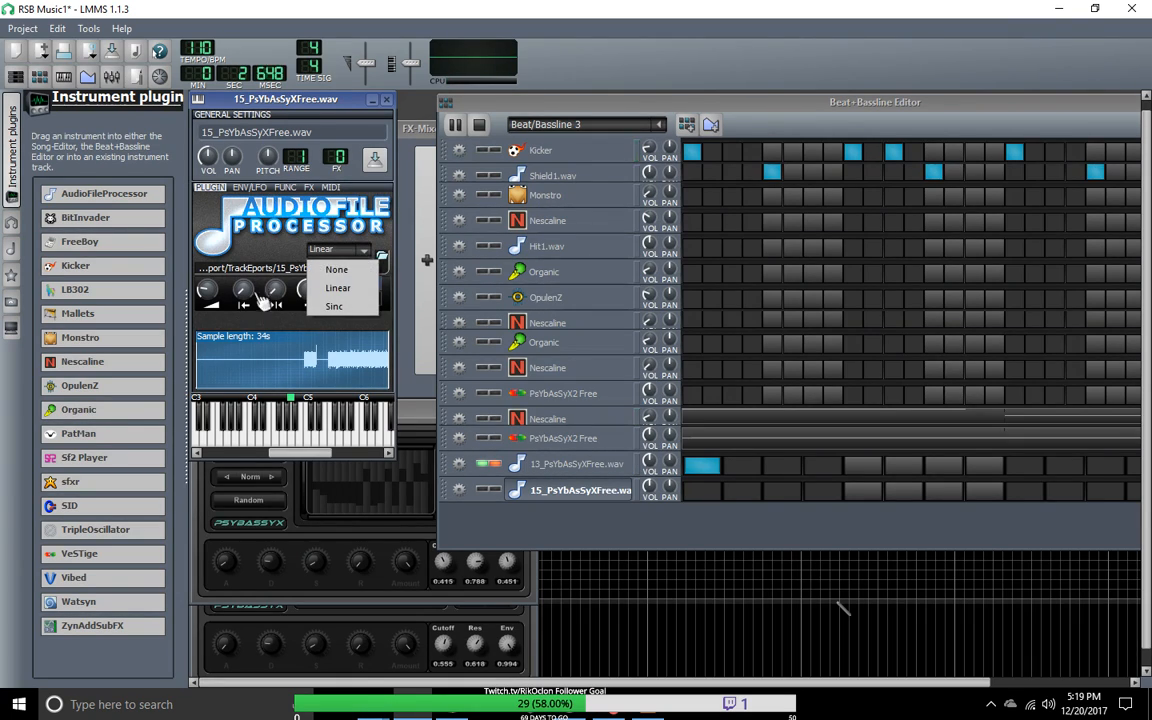
click(215, 440)
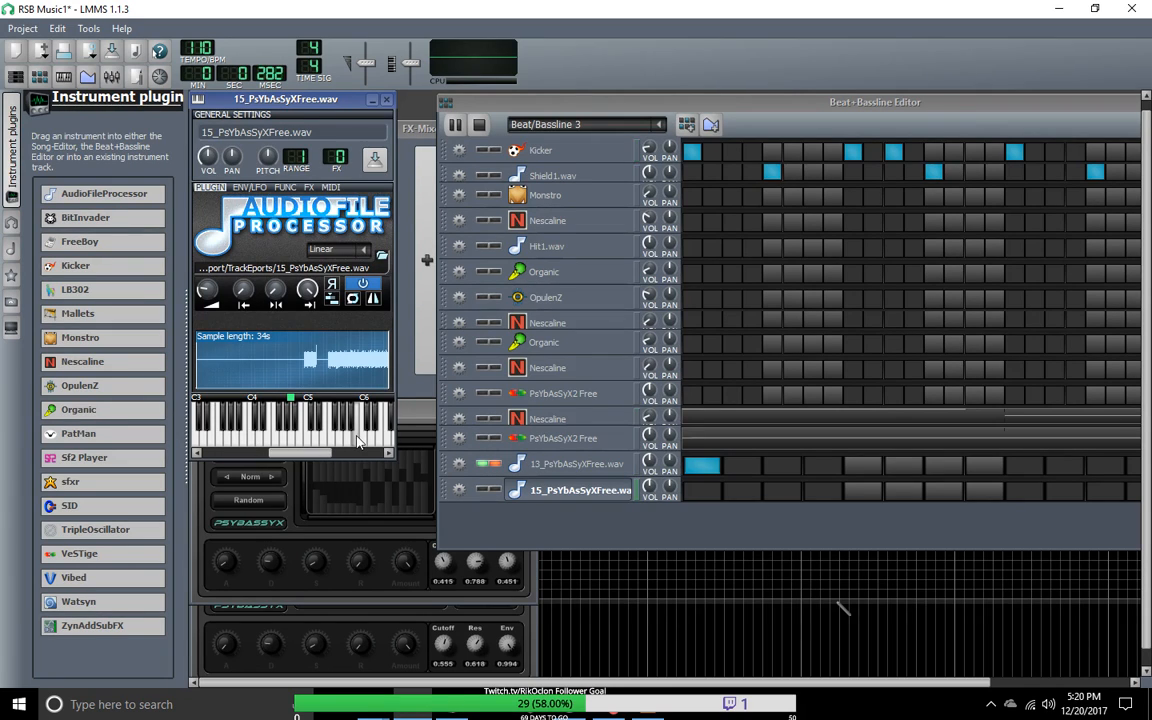
Step: Open the 13_PsYbAsSyXFree.wav instrument window and minimize both it and the 15_PsYbAsSyXFree.wav window
click(585, 466)
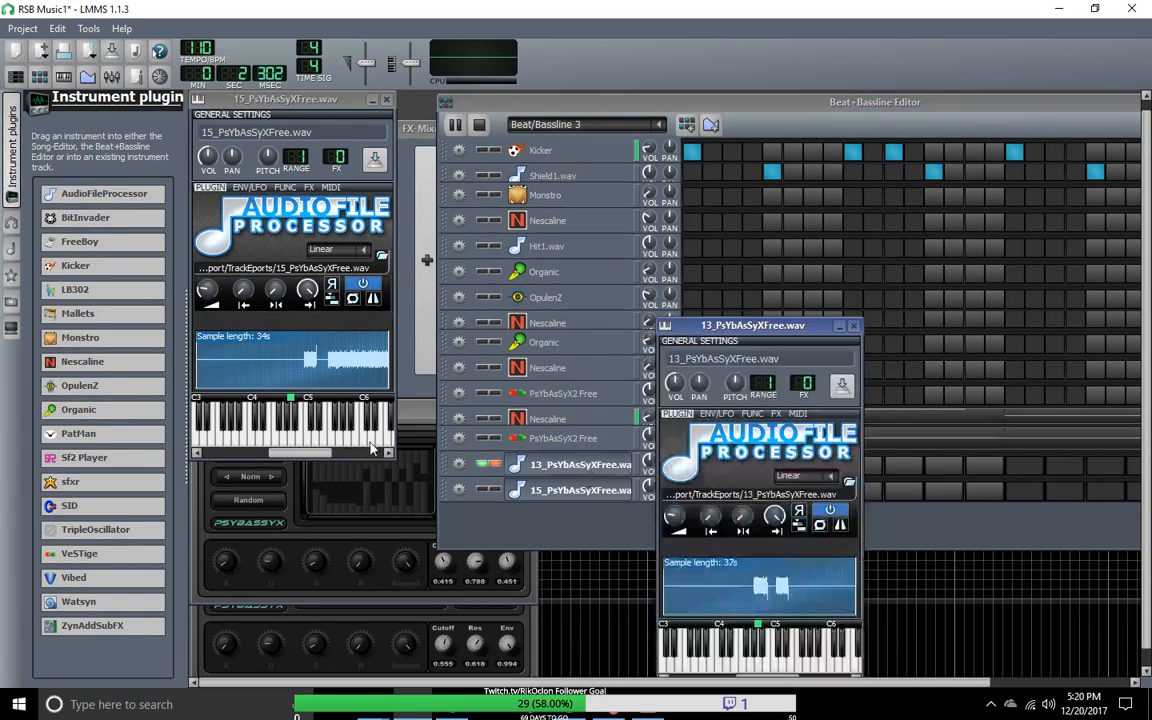
drag(738, 333, 560, 172)
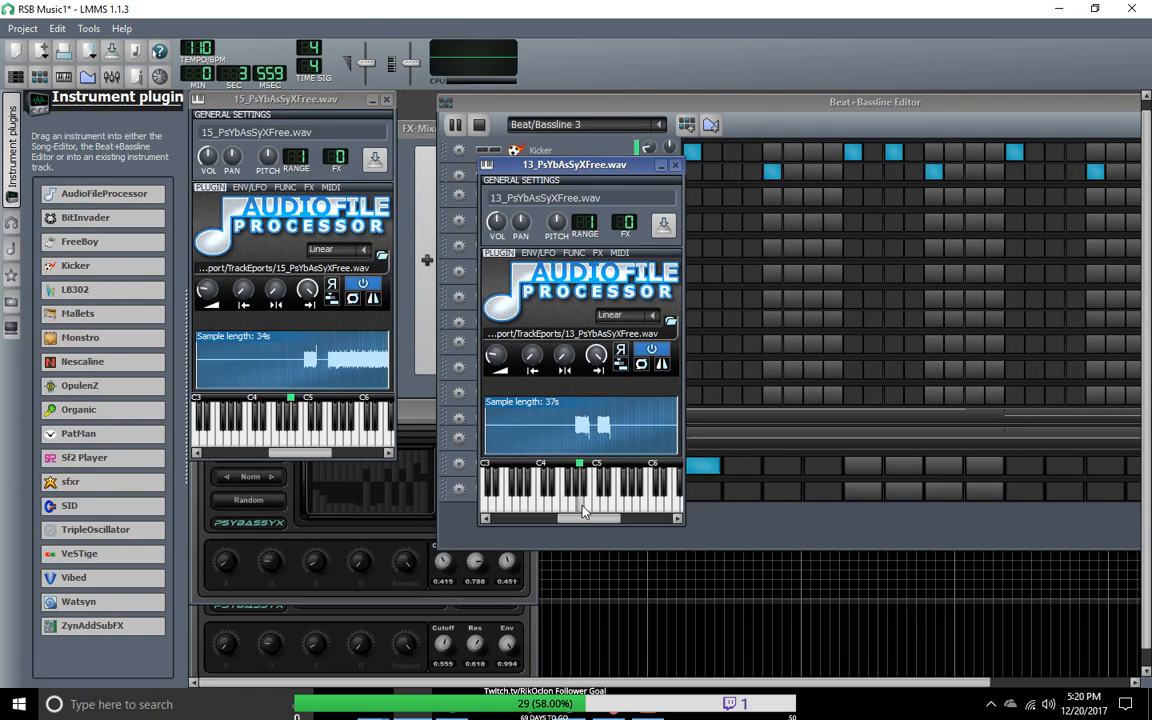
click(371, 100)
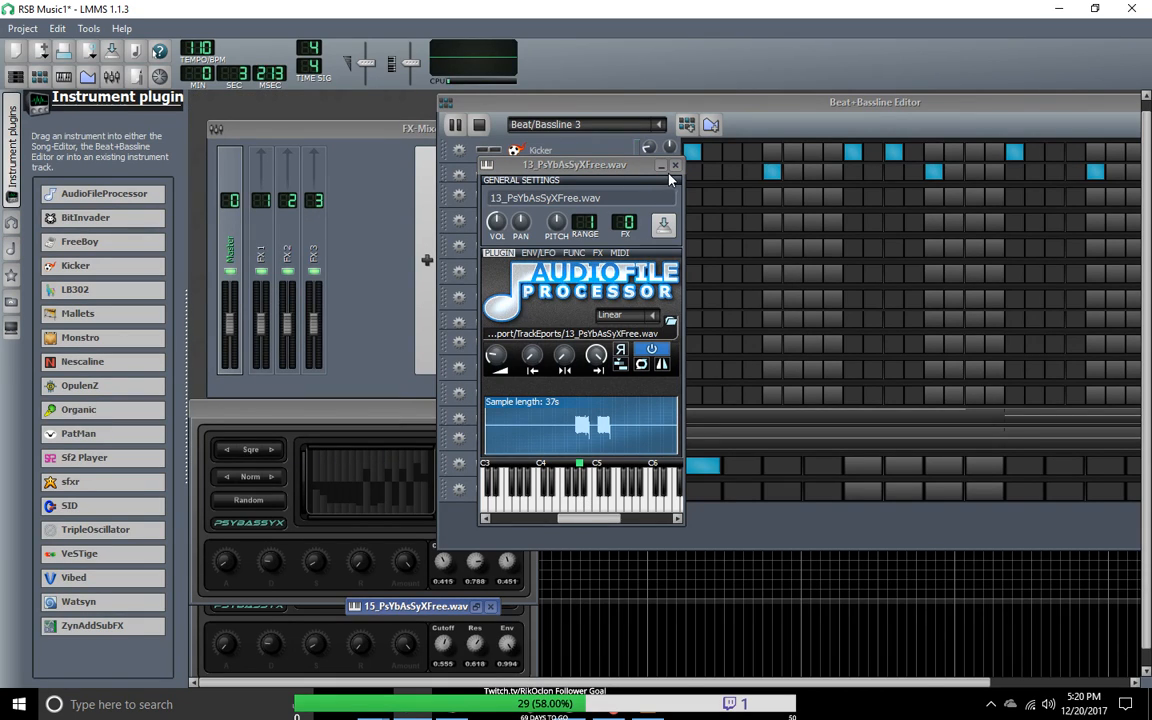
click(661, 166)
Step: Open the 13_PsYbAsSyXFree.wav pattern in the Piano-Roll and delete the step note at its start
right_click(705, 469)
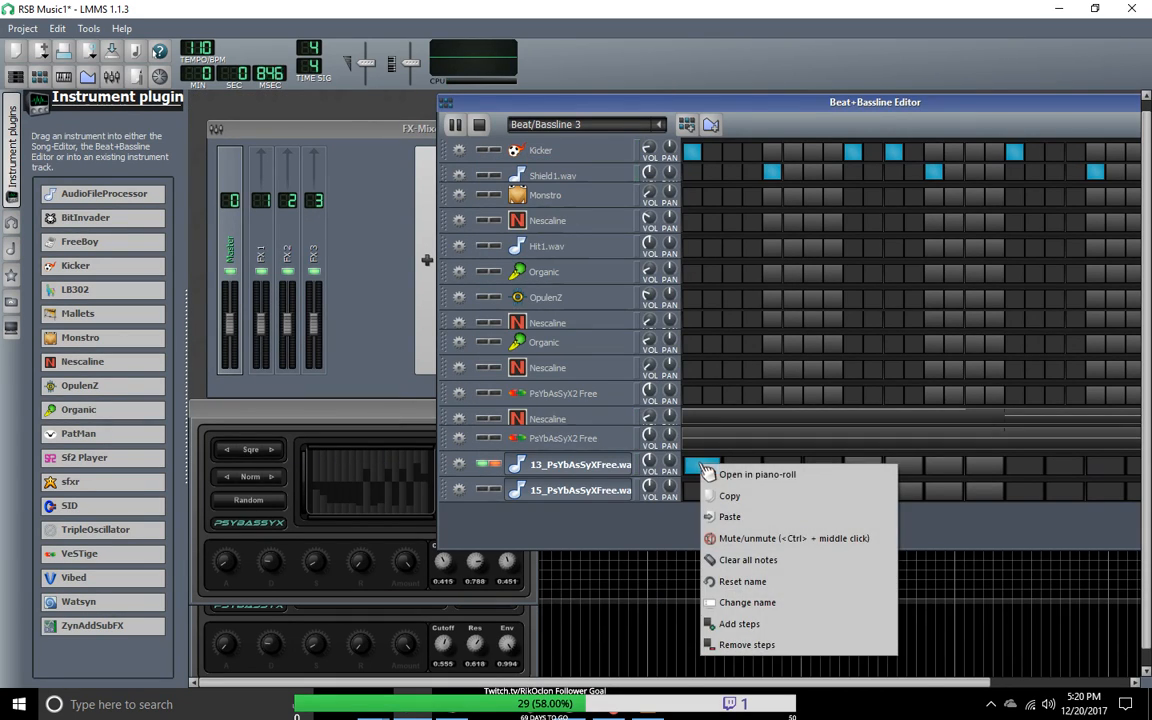
click(728, 474)
drag(585, 235, 293, 133)
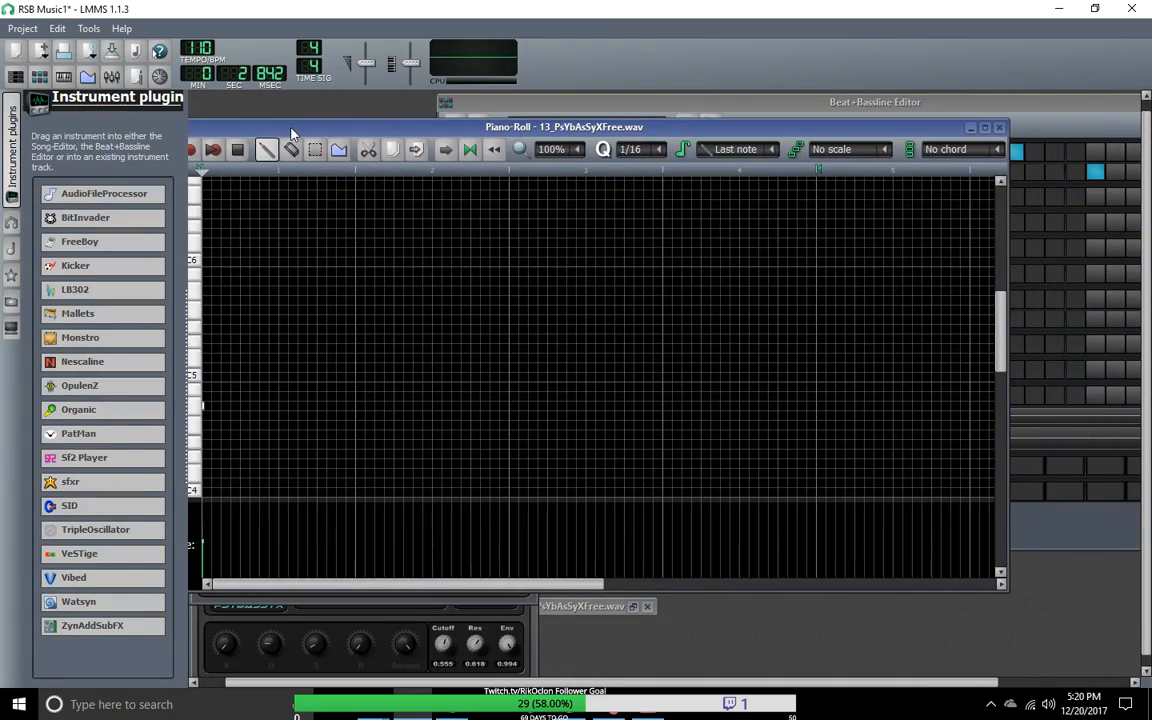
right_click(207, 407)
Step: Try to place and lengthen short notes around A4 within the first bar of the 13_PsYbAsSyXFree.wav pattern
click(212, 413)
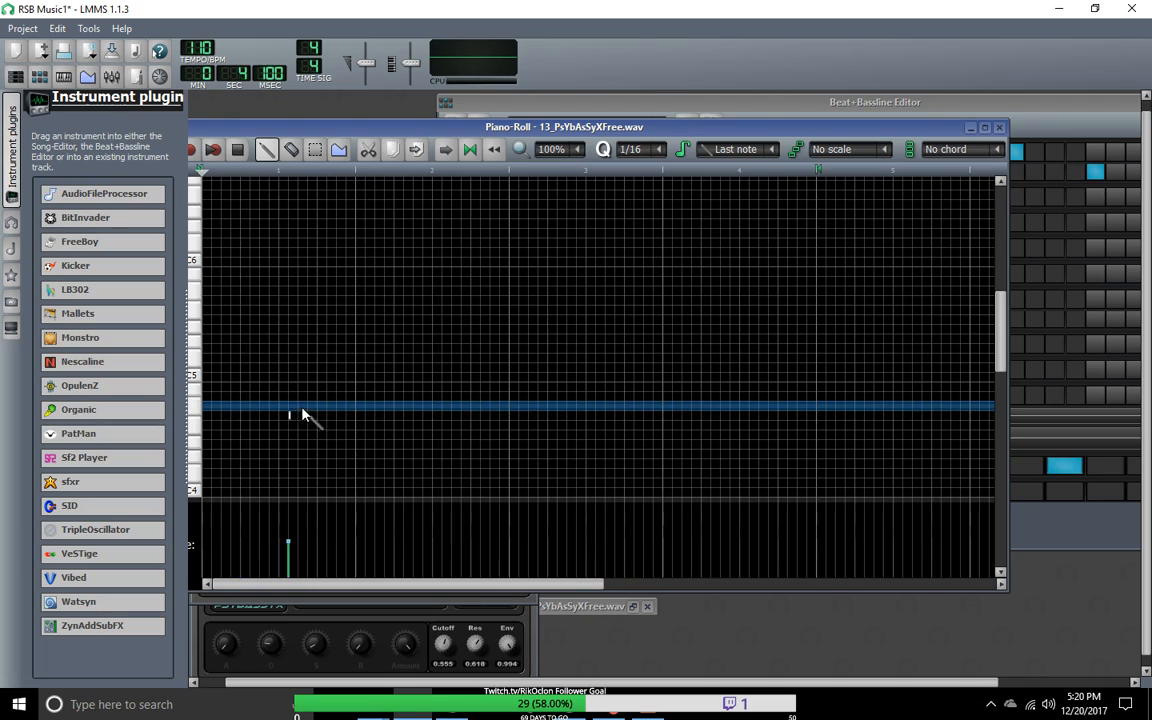
click(315, 149)
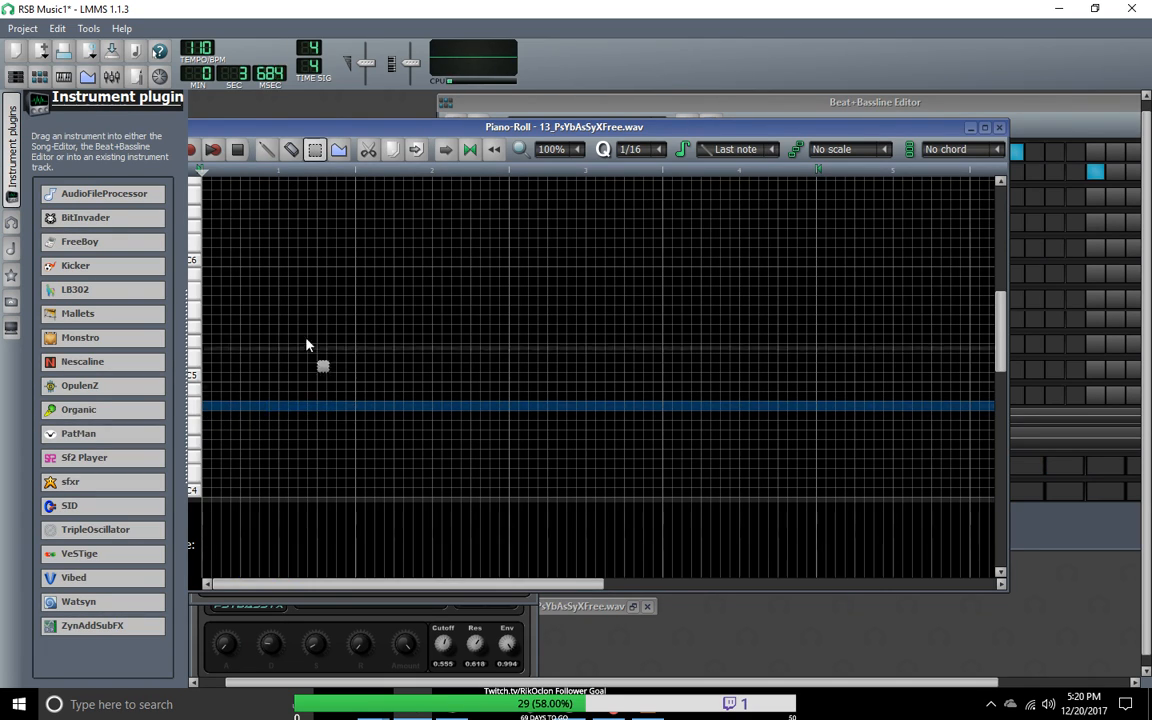
click(266, 149)
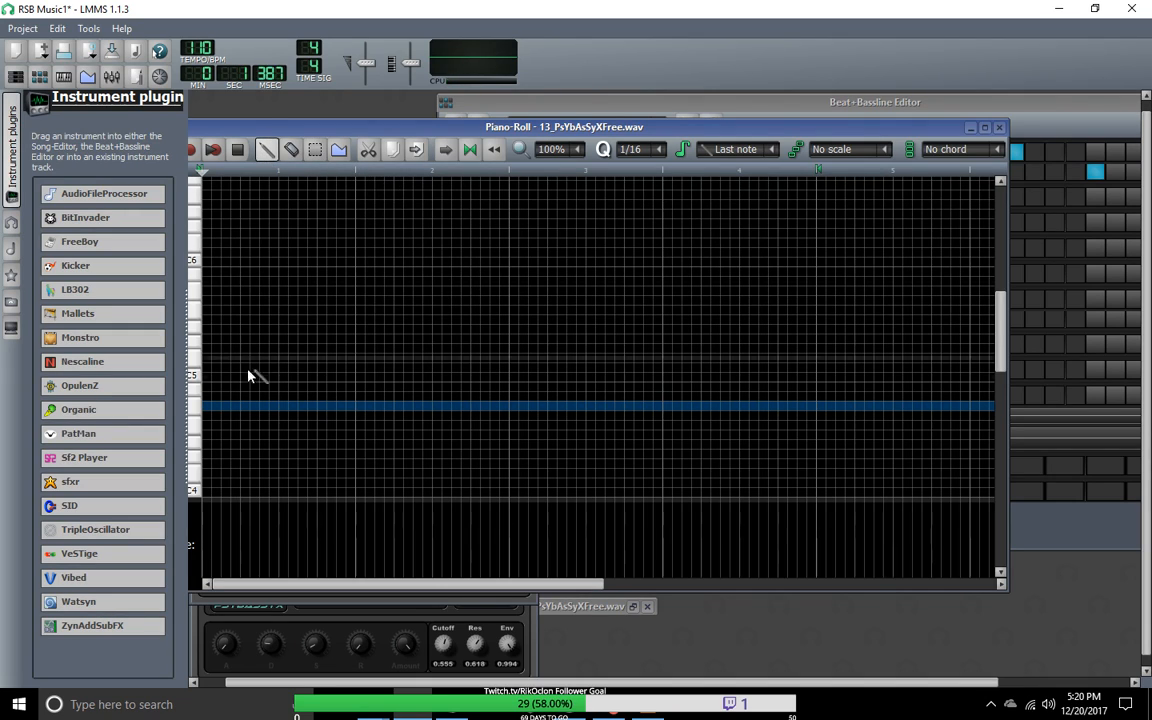
drag(224, 405, 257, 404)
click(262, 405)
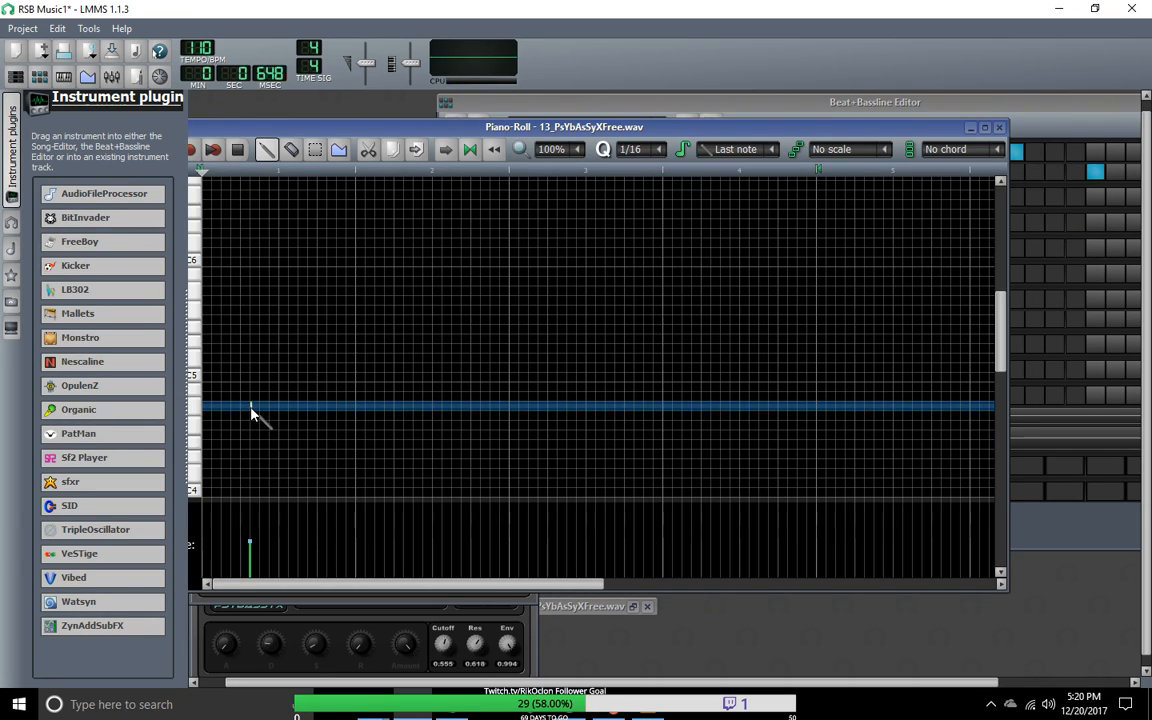
scroll(258, 420, up, 3)
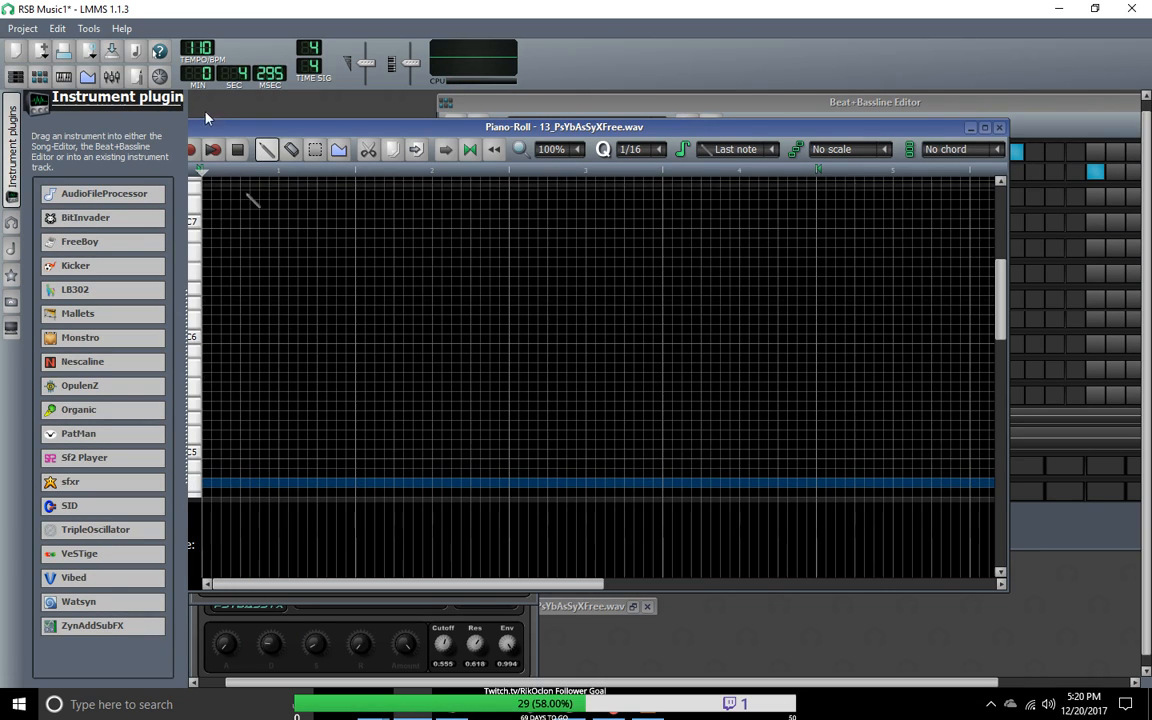
Step: Draw a C5 note spanning the first four bars of the 13_PsYbAsSyXFree.wav pattern
click(215, 151)
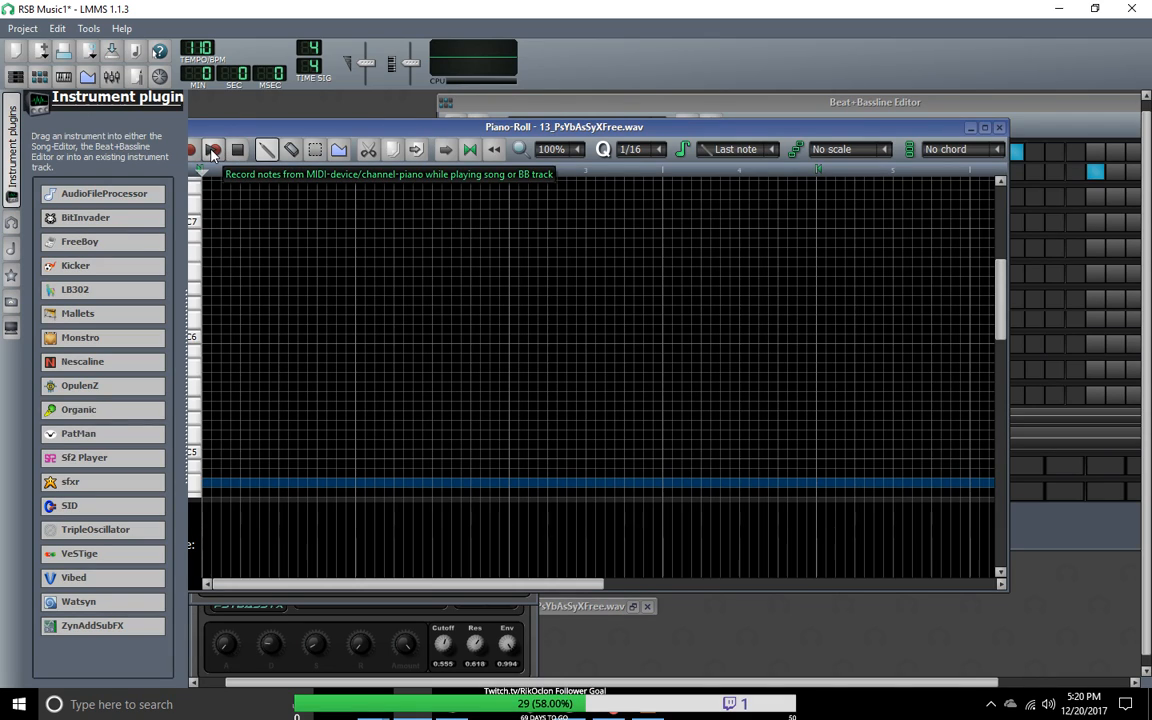
click(212, 151)
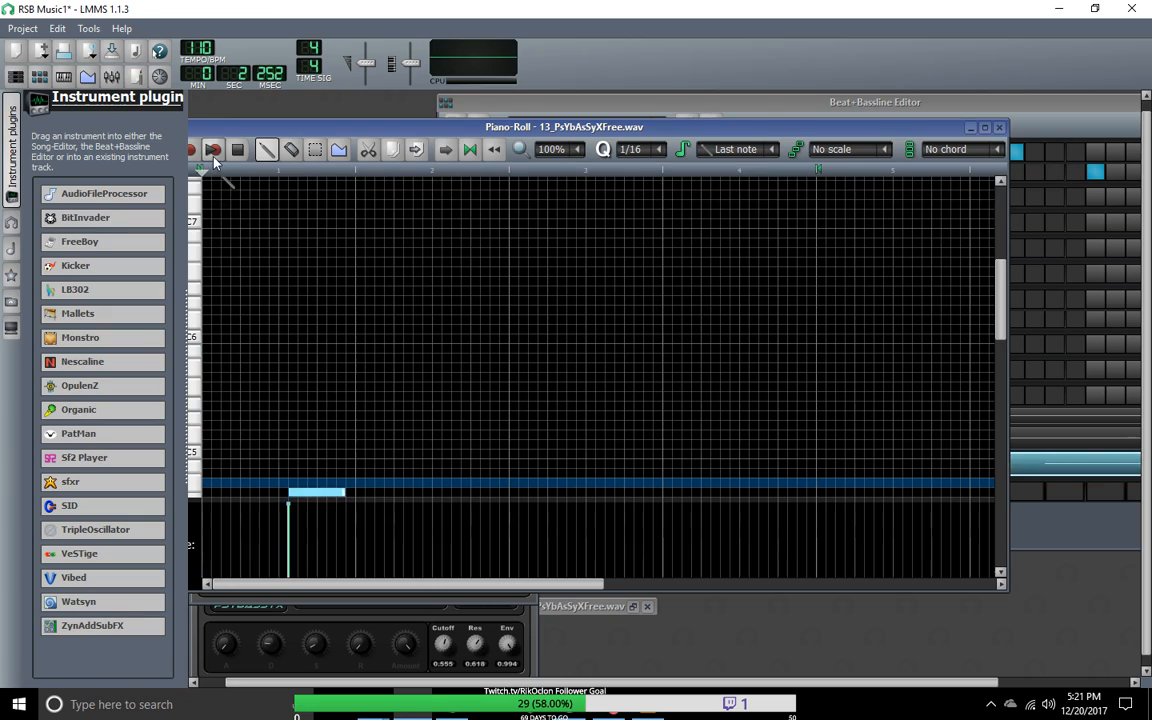
drag(310, 490, 816, 455)
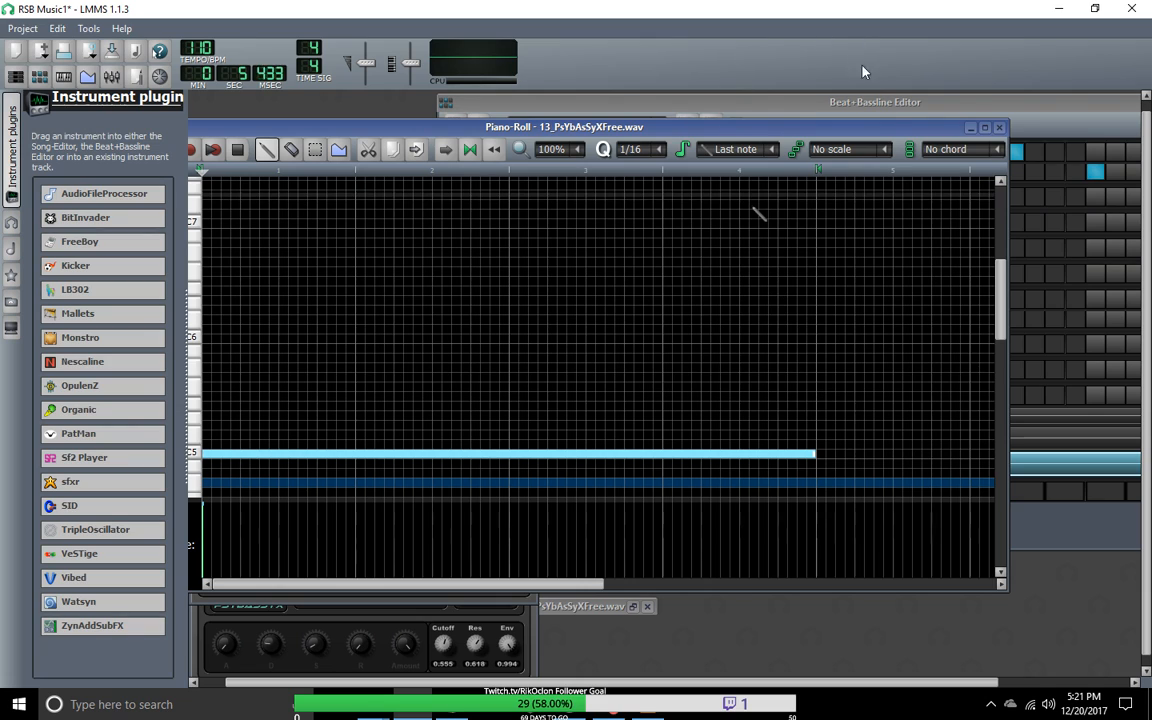
Step: Play the 13_PsYbAsSyXFree.wav pattern in the Piano-Roll and then Beat/Bassline 3, moving both editors into clear view
drag(579, 128, 706, 100)
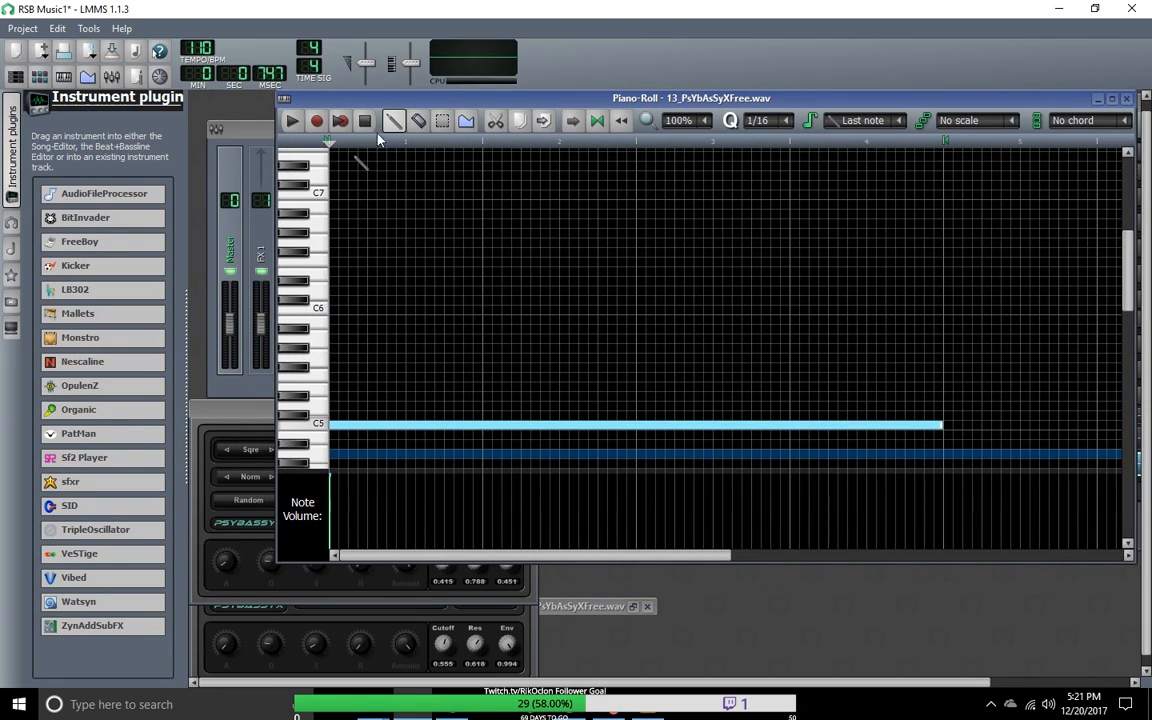
click(298, 121)
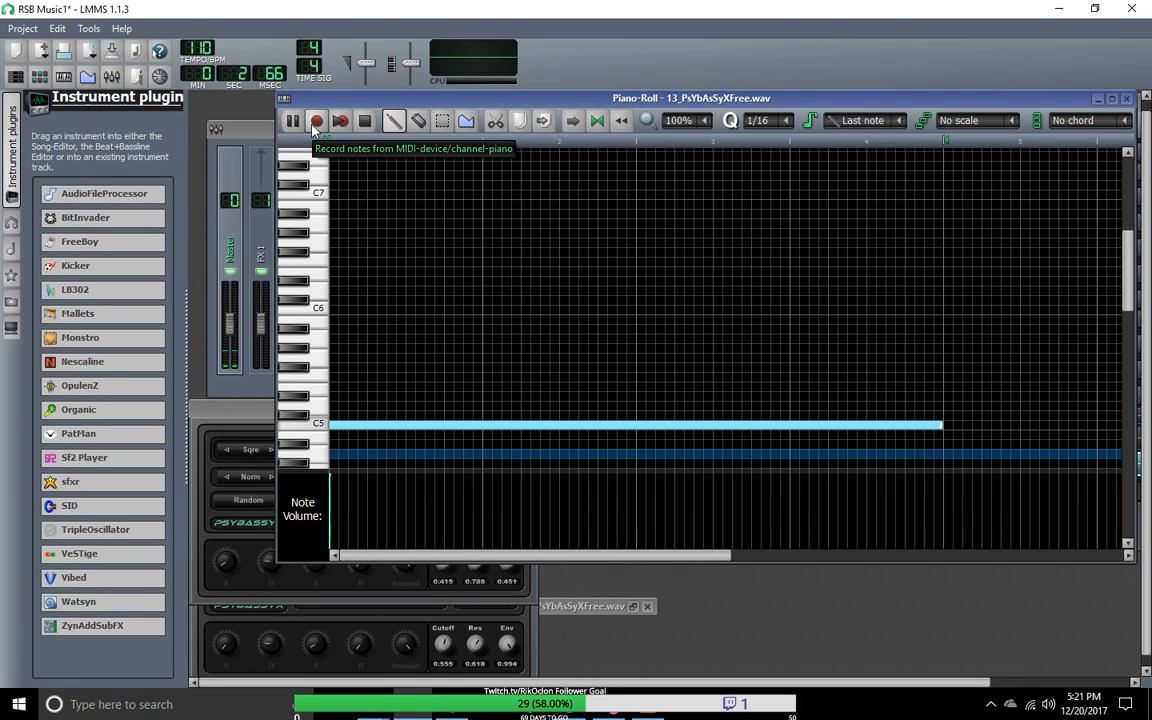
drag(401, 98, 380, 213)
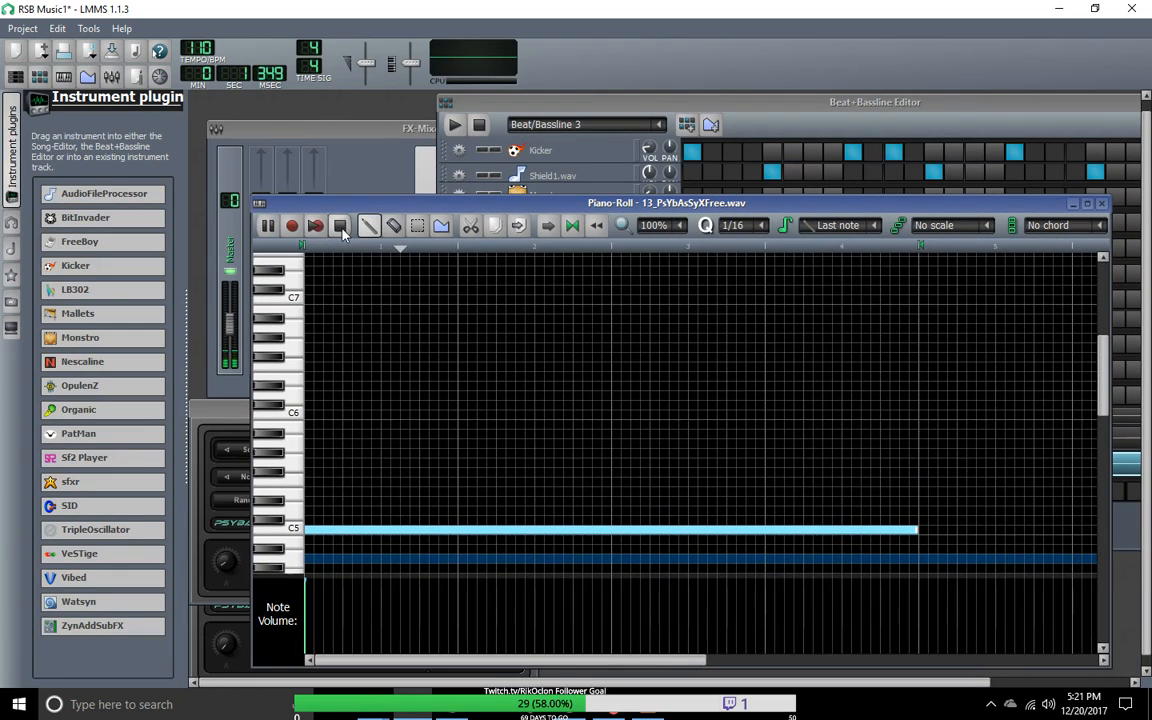
click(455, 124)
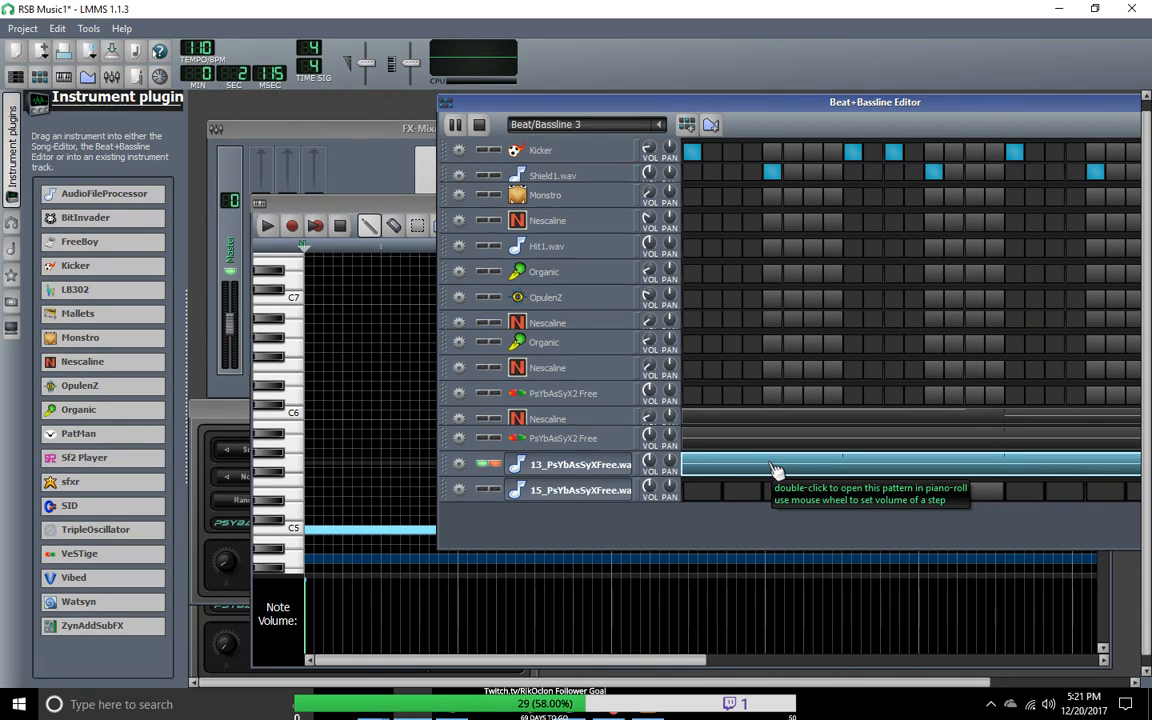
drag(671, 97, 492, 106)
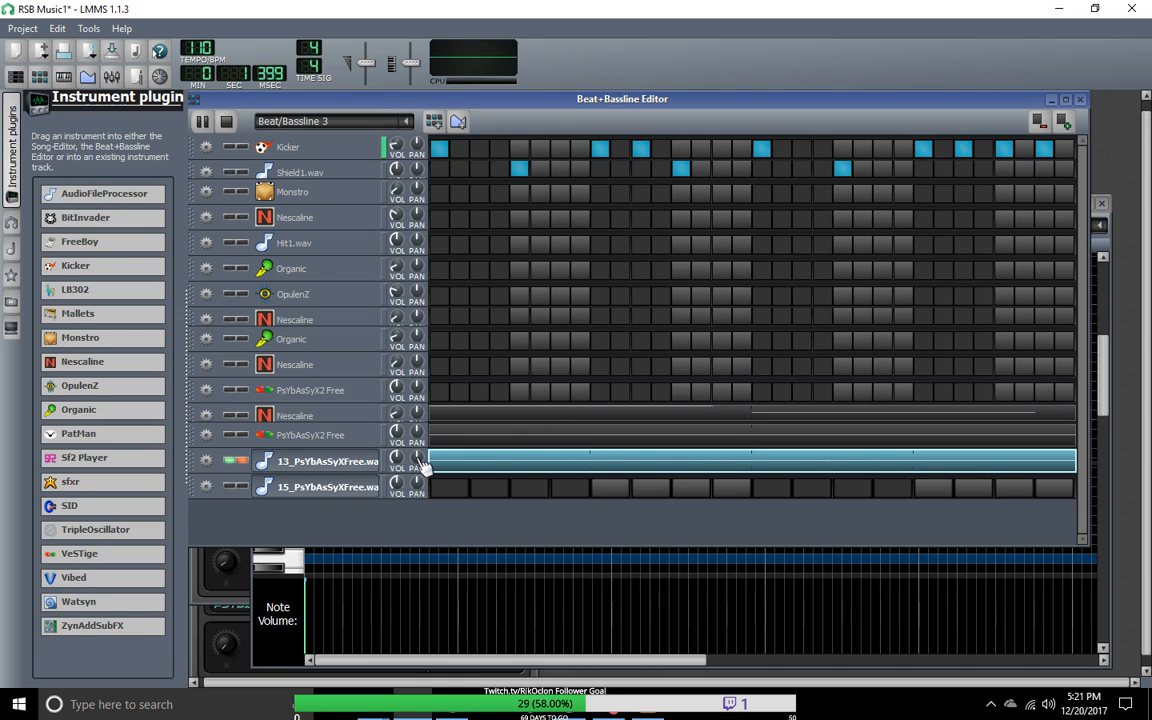
Step: Reopen the 13_PsYbAsSyXFree.wav pattern in the Piano-Roll, delete the long C5 note and close the editor
double_click(476, 469)
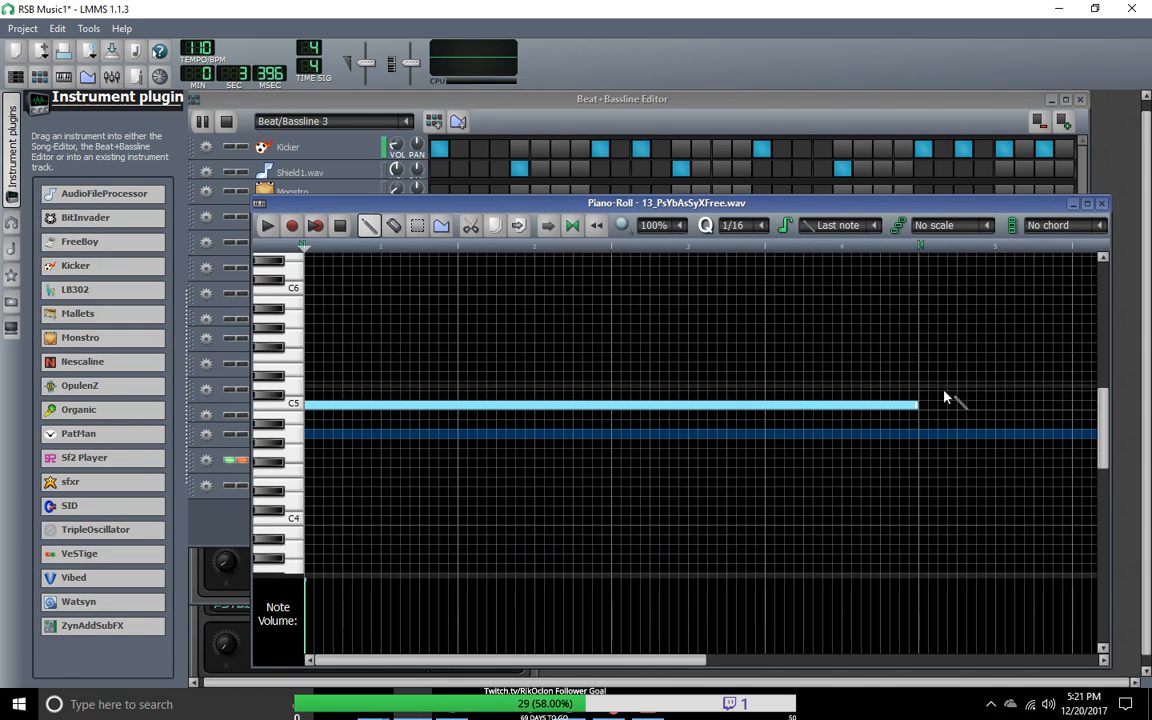
mouse_move(336, 406)
mouse_down()
mouse_move(398, 411)
mouse_move(337, 407)
mouse_up()
right_click(337, 407)
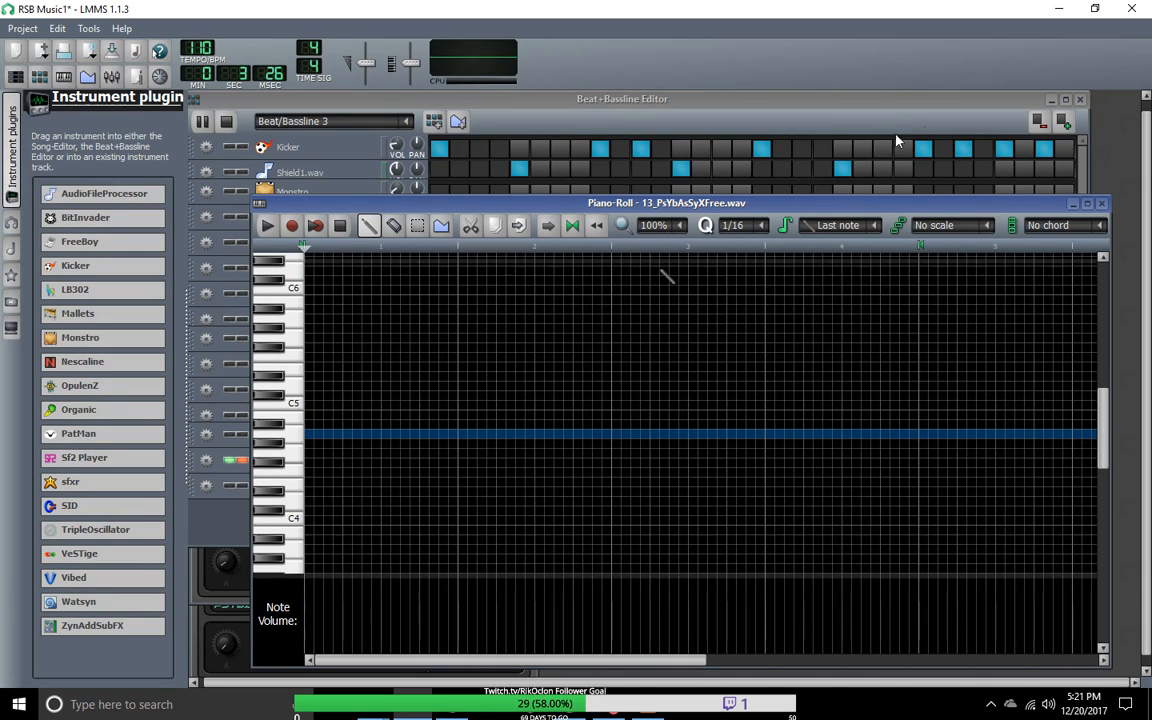
click(1101, 203)
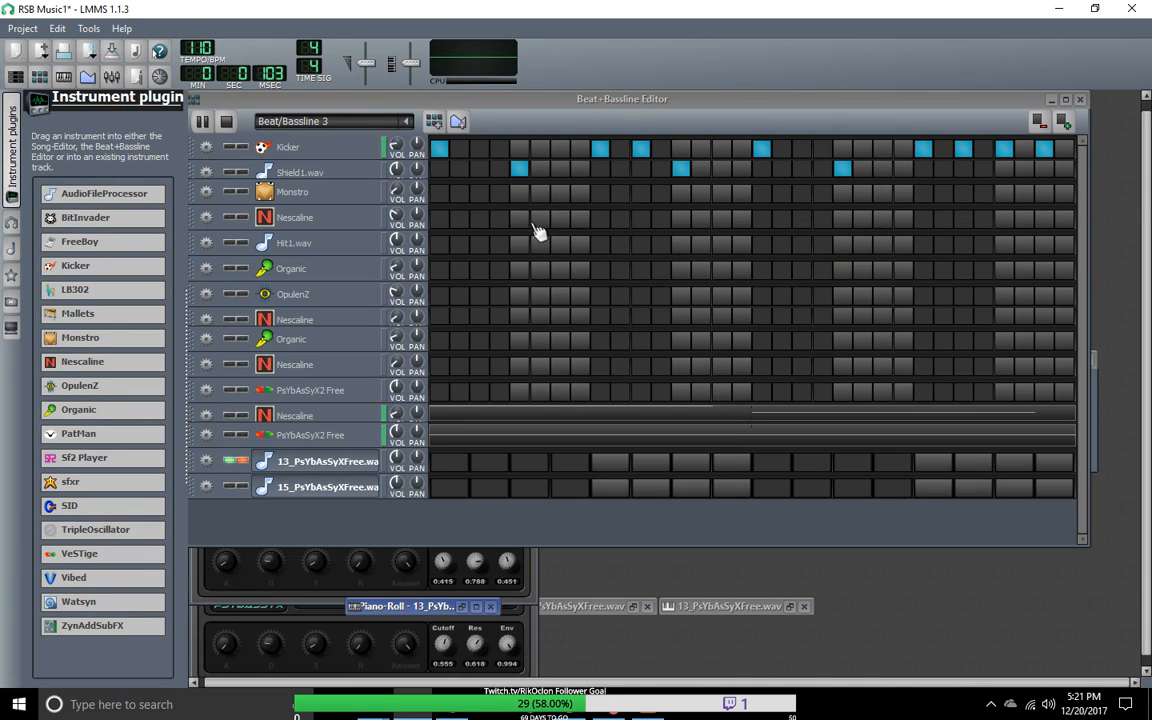
Step: Open the Shield1.wav instrument window, then restore the 13_PsYbAsSyXFree.wav instrument window
click(352, 174)
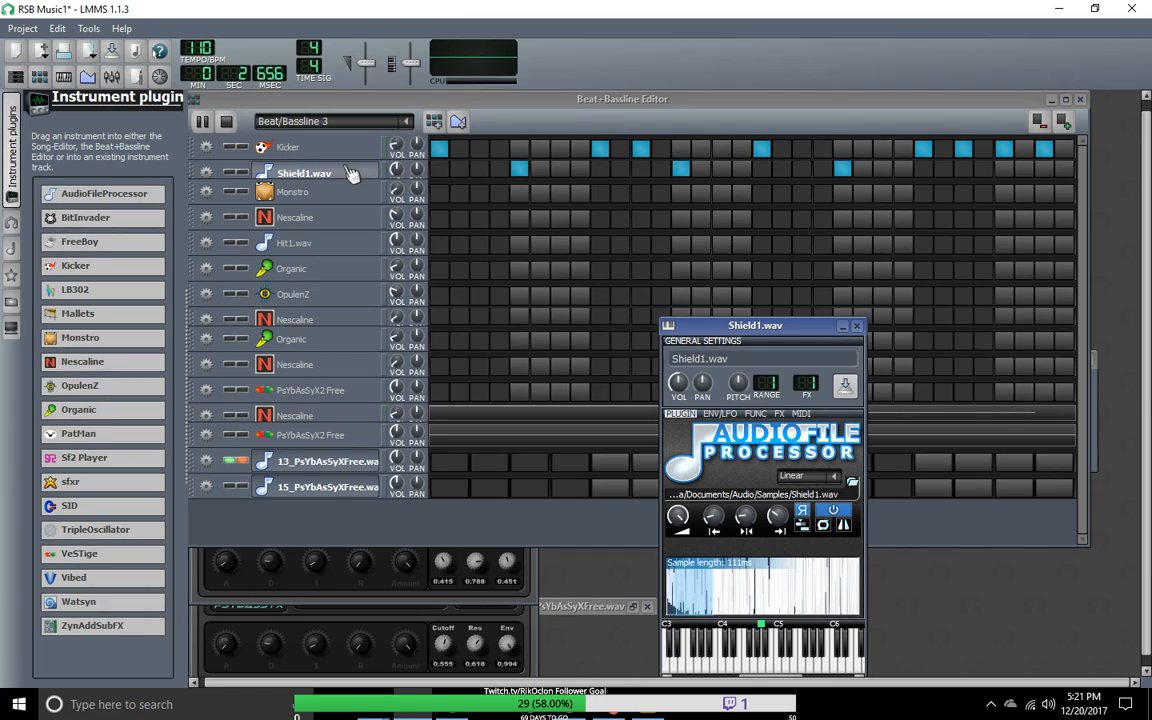
click(333, 478)
click(333, 471)
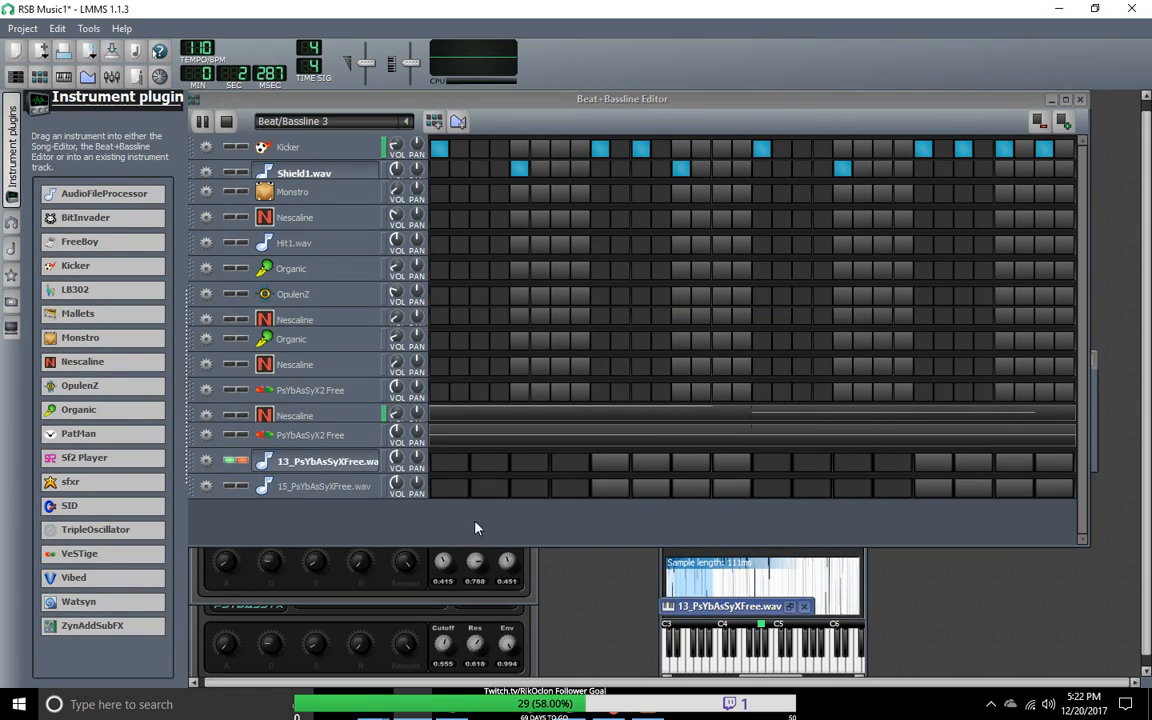
click(350, 489)
click(350, 464)
click(350, 487)
click(335, 462)
double_click(741, 610)
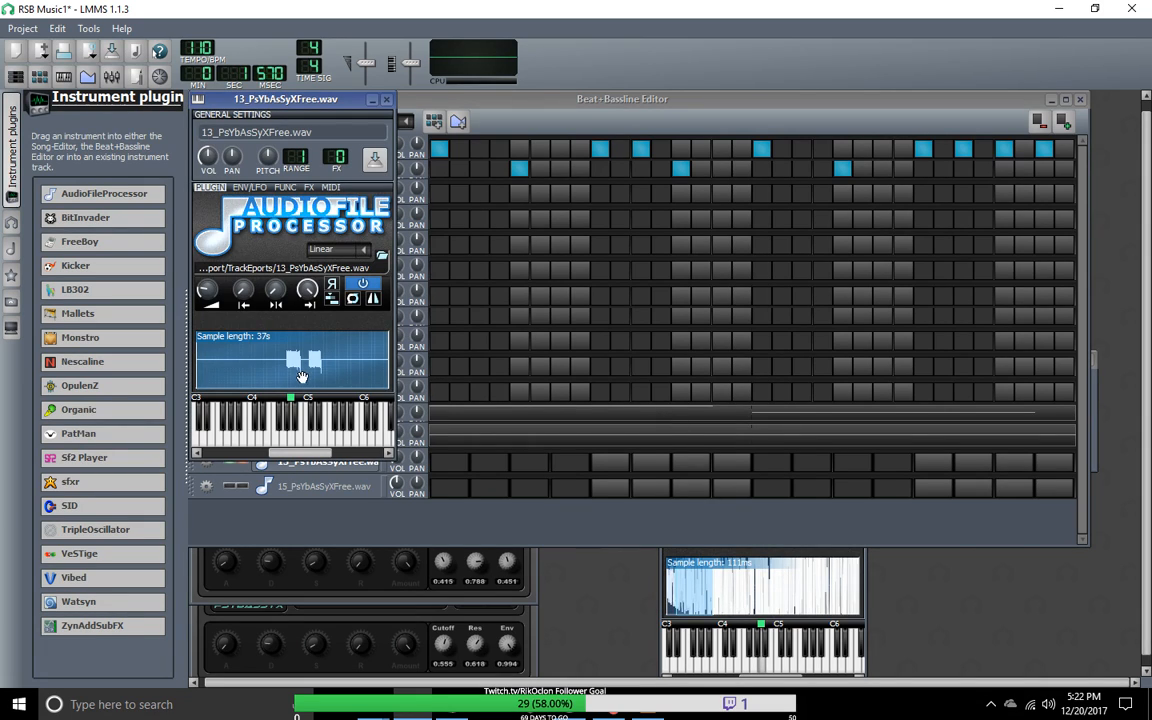
Step: Move the 13_PsYbAsSyXFree.wav start point to the first waveform burst, for a sample length of 19.6 s, and audition it
drag(243, 290, 243, 256)
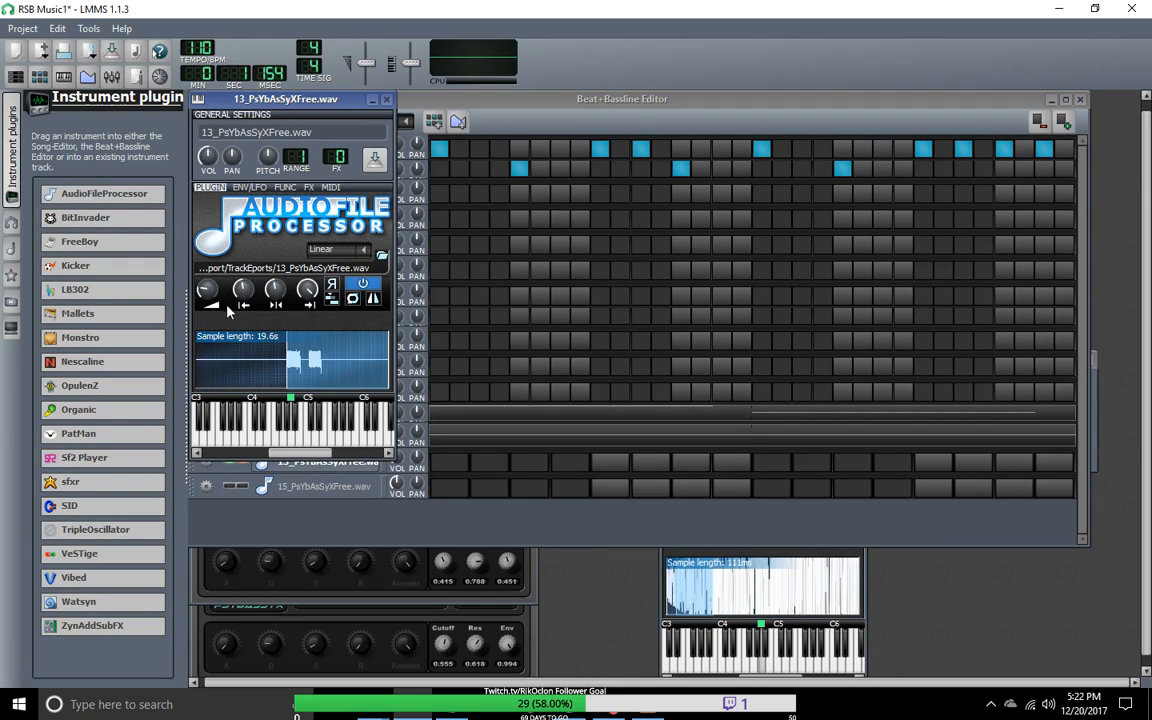
click(301, 443)
click(260, 440)
click(245, 436)
click(443, 105)
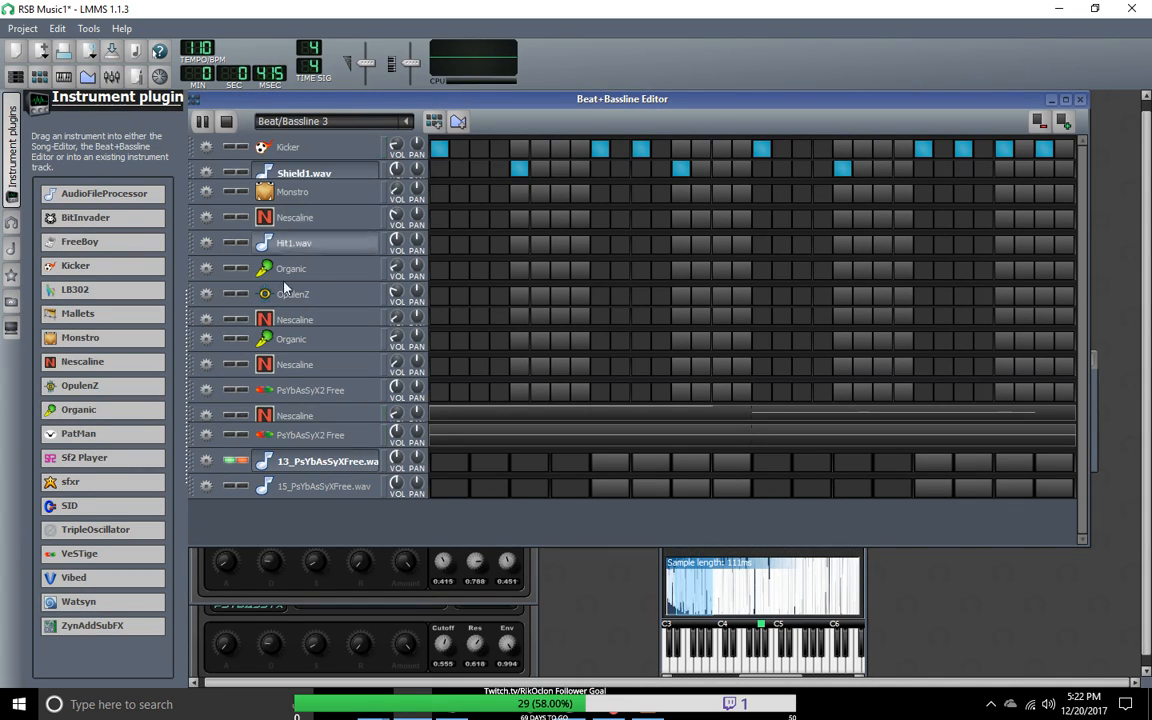
Step: Try the first beat step of the 13_PsYbAsSyXFree.wav track, then stop playback, clear the step and restart Beat/Bassline 3
click(452, 462)
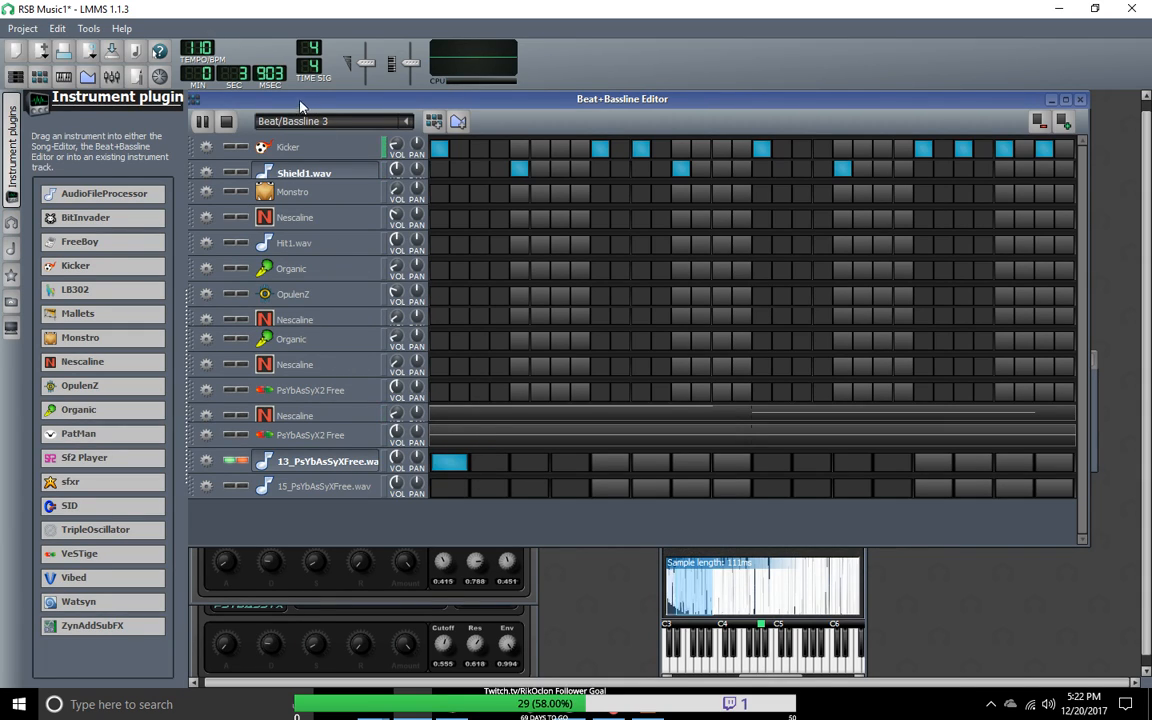
click(227, 122)
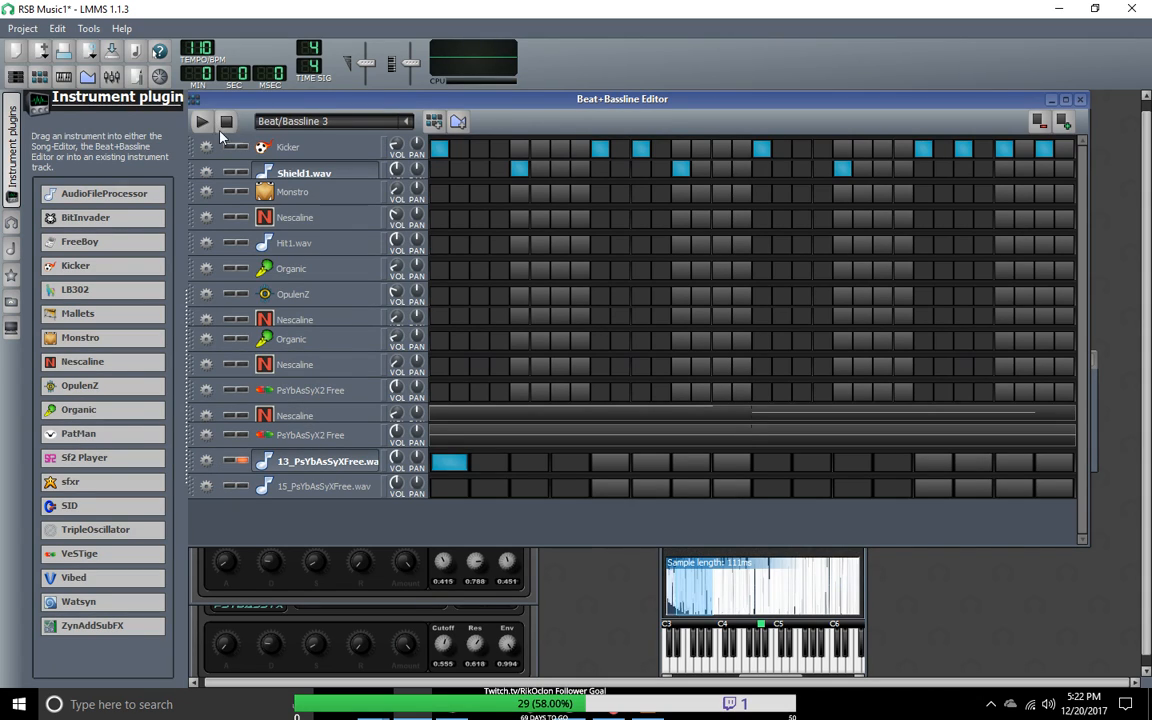
click(458, 466)
click(202, 121)
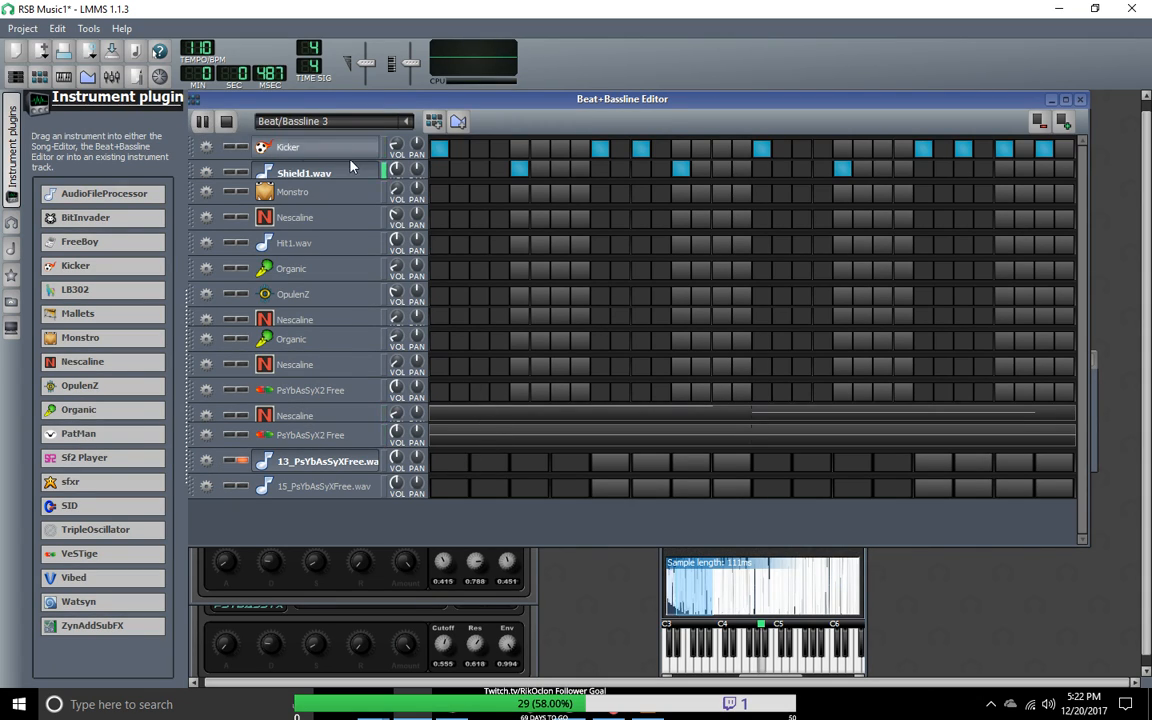
Step: Turn off solo on the 13_PsYbAsSyXFree.wav track, try its fifth beat step and enable its first step instead
click(242, 461)
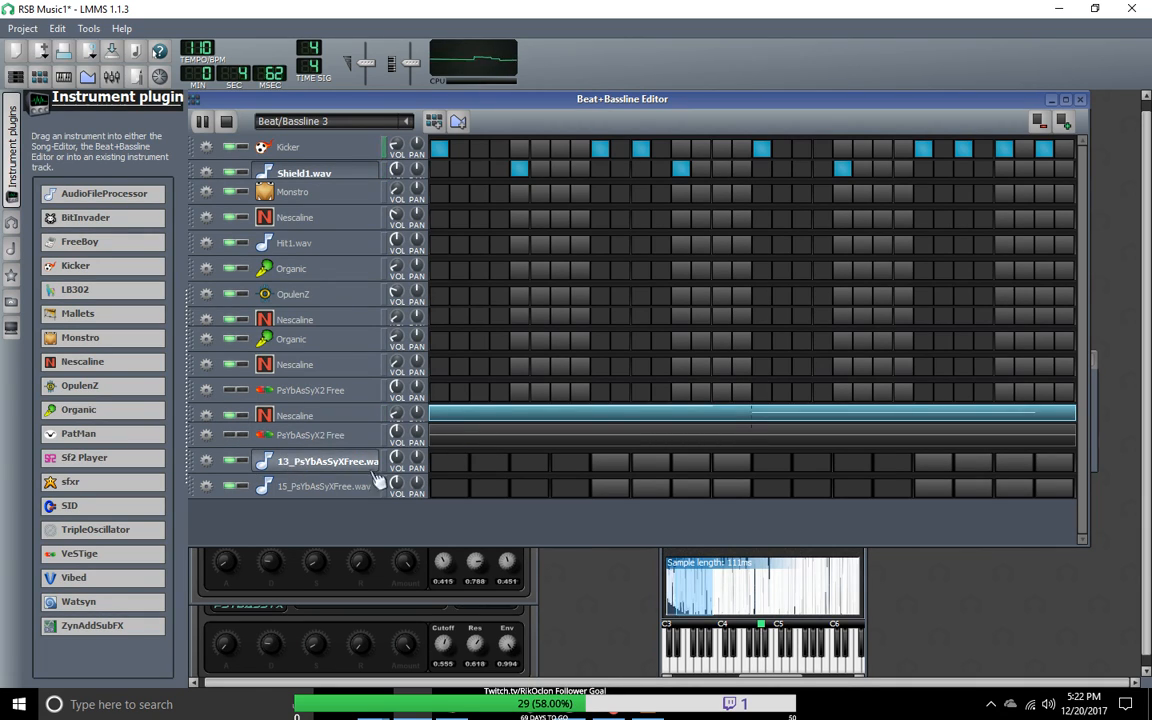
click(606, 464)
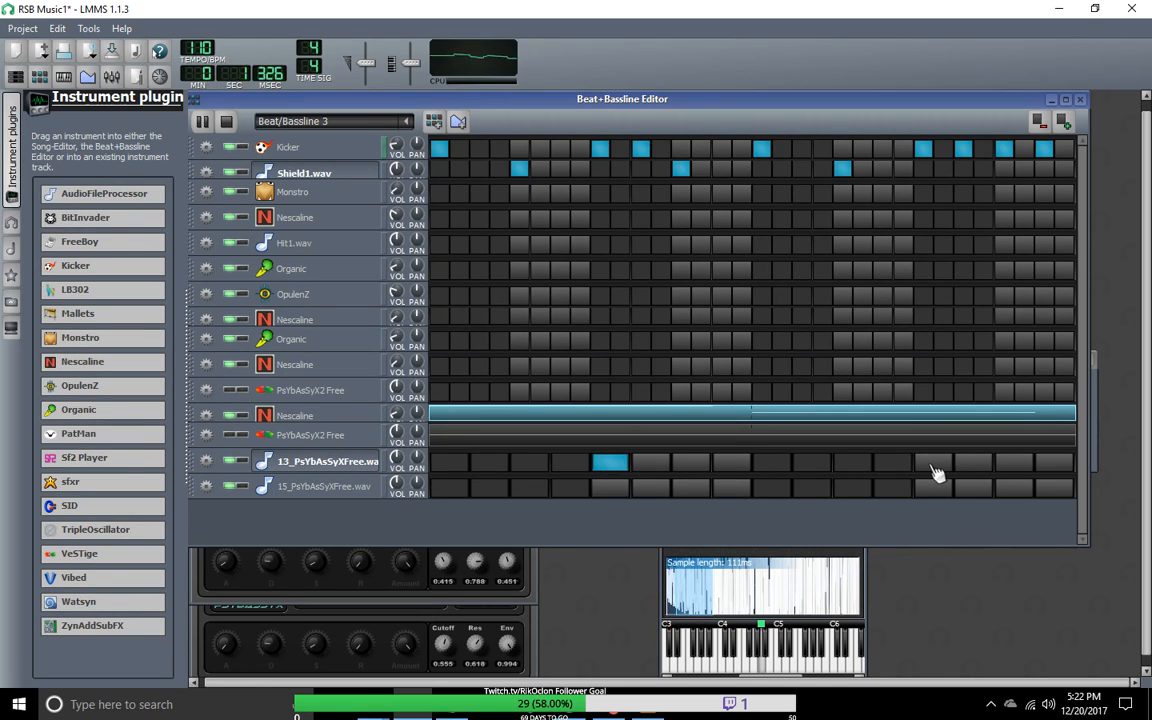
click(606, 464)
click(466, 467)
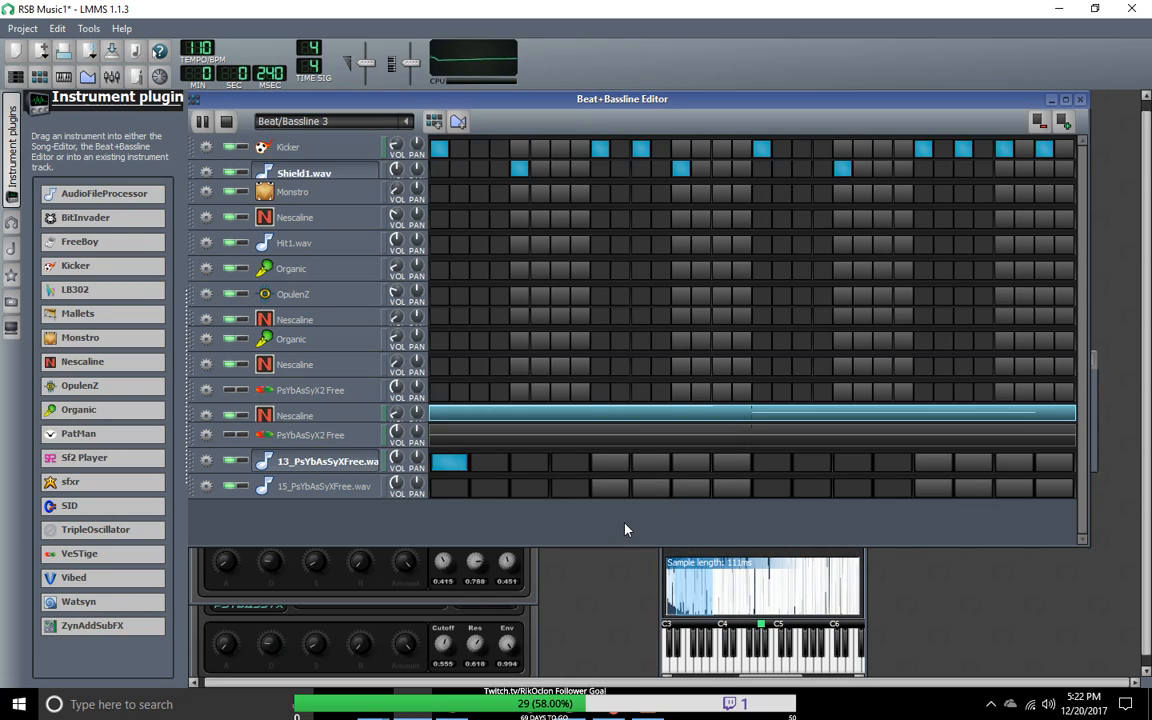
Step: Enable the fifth beat step of the 15_PsYbAsSyXFree.wav track and set its sample start point to about 0.562 at the first waveform burst
click(611, 487)
click(328, 487)
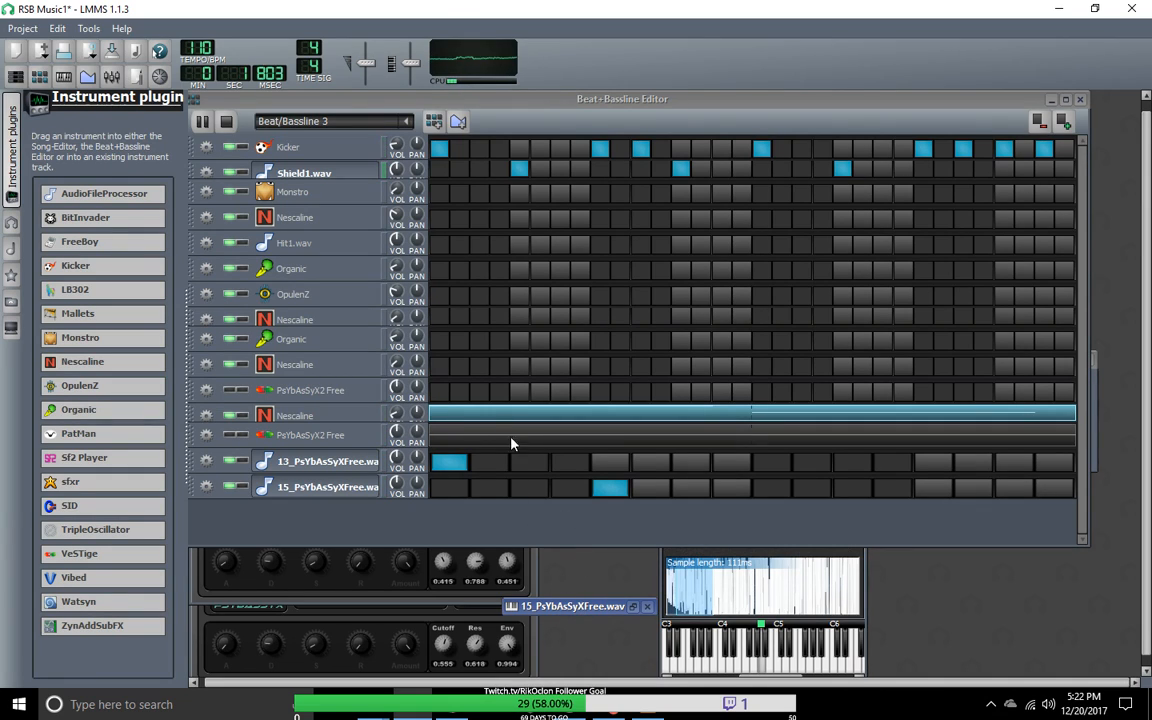
double_click(578, 607)
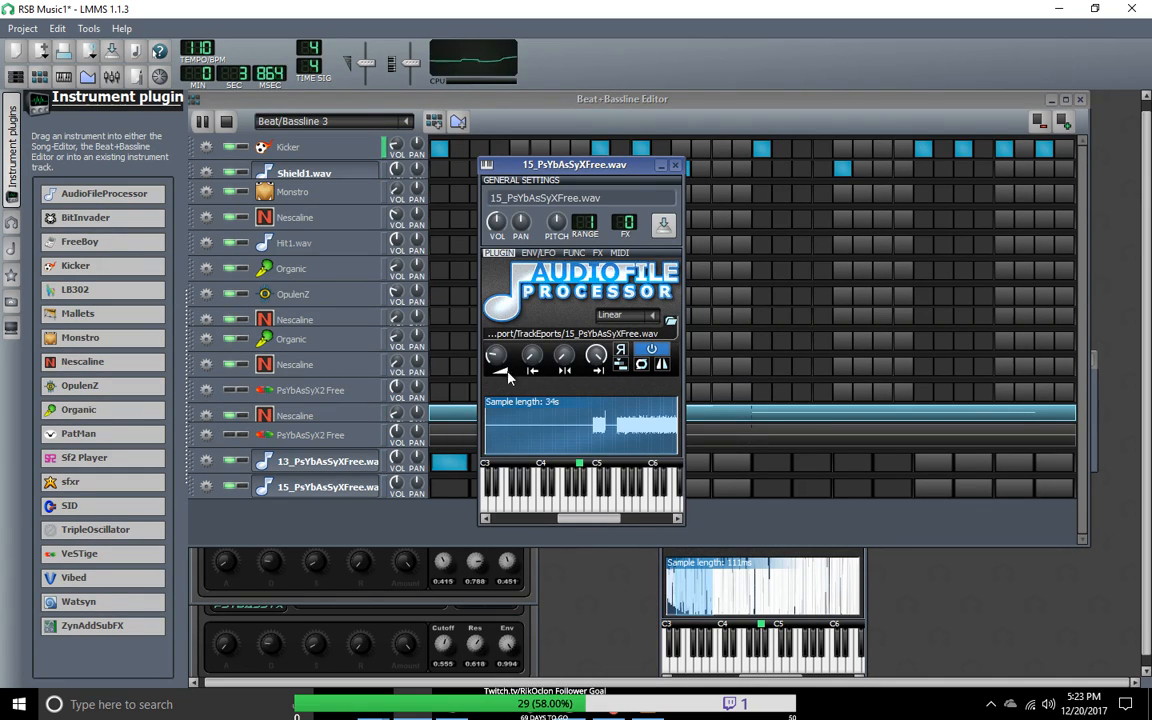
drag(535, 362, 535, 318)
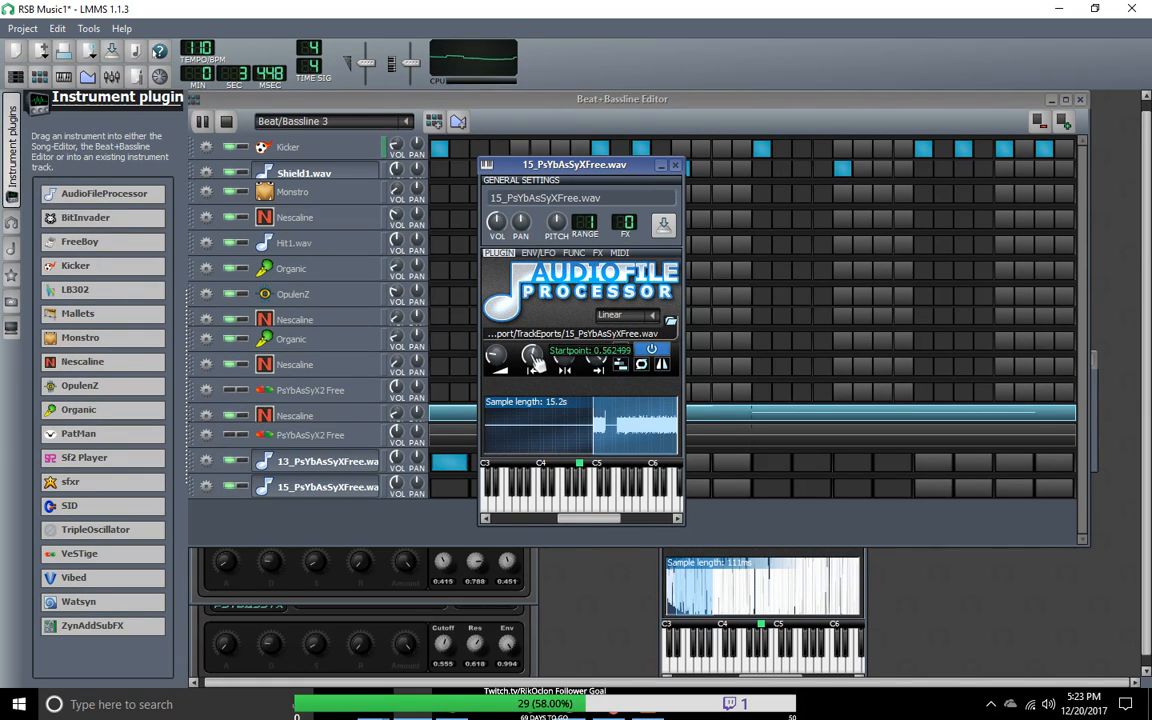
drag(595, 170, 906, 160)
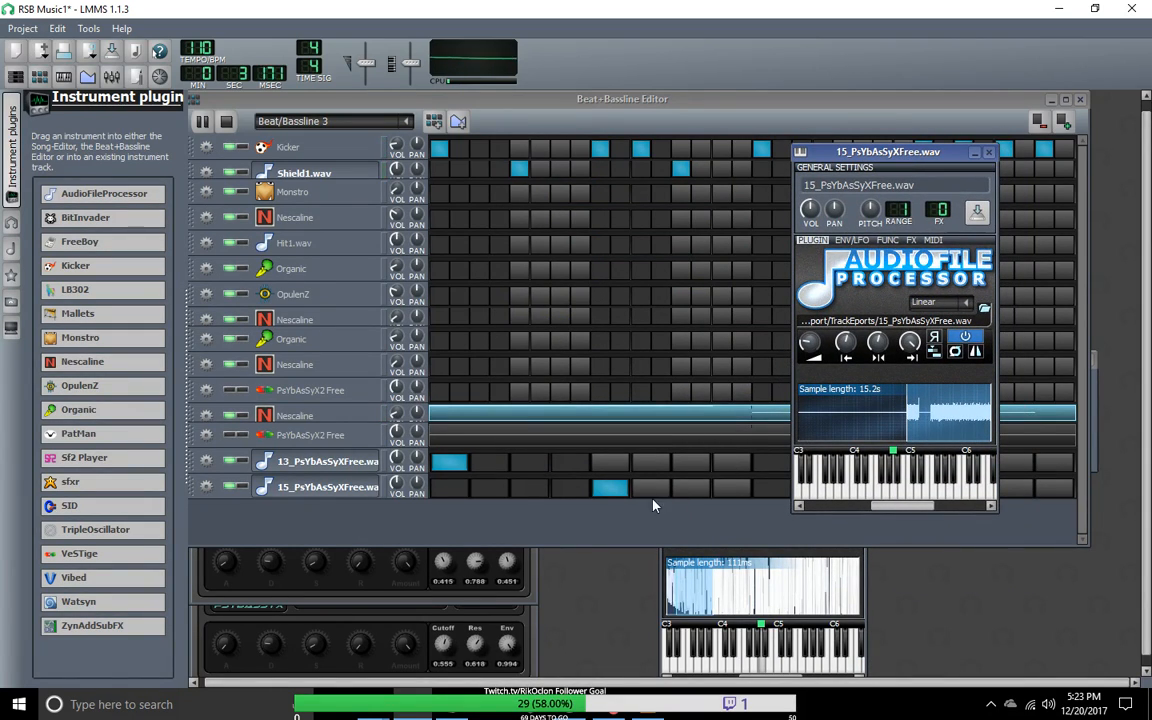
Step: Open the 15_PsYbAsSyXFree.wav pattern in the piano roll
click(612, 490)
click(613, 491)
click(613, 491)
click(612, 490)
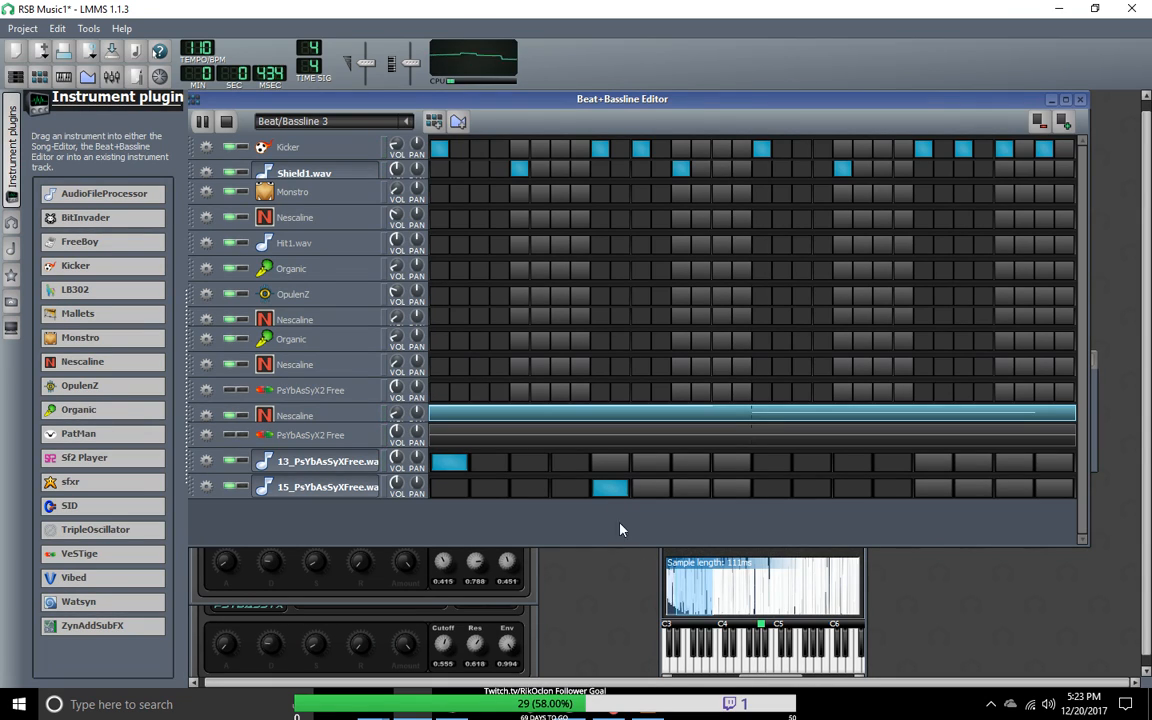
right_click(621, 494)
click(648, 458)
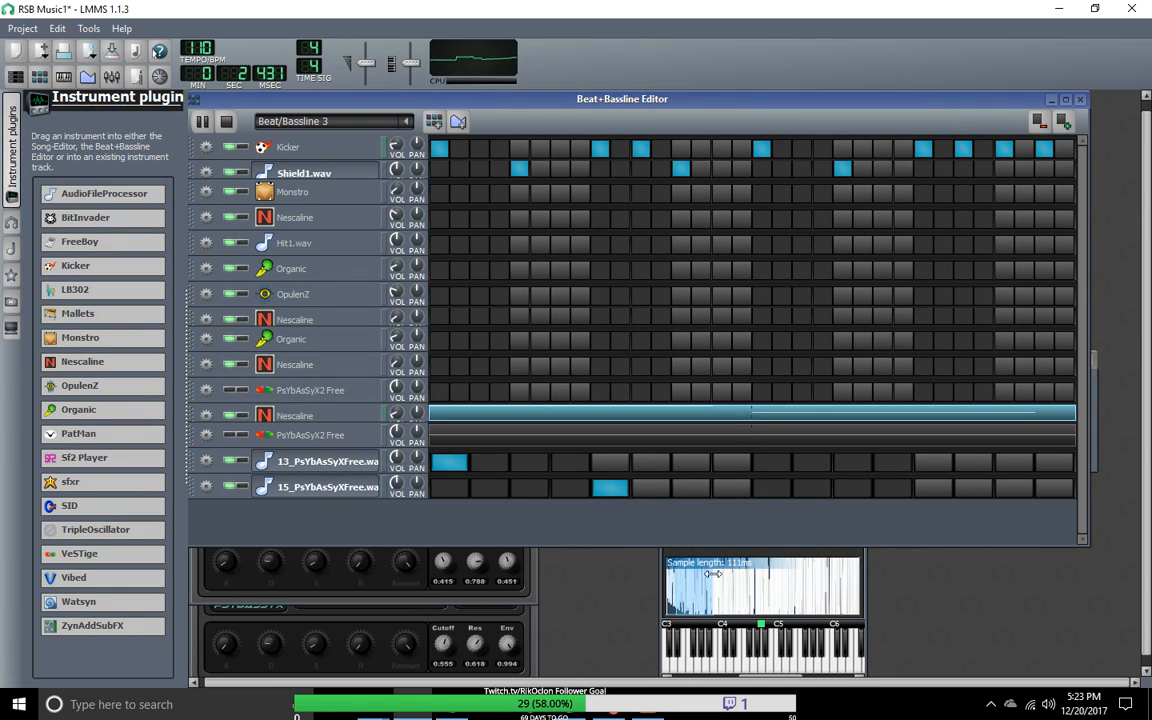
Step: Move the Beat+Bassline Editor aside and close the two PsyBassyX plugin windows behind it
drag(635, 98, 806, 181)
click(386, 99)
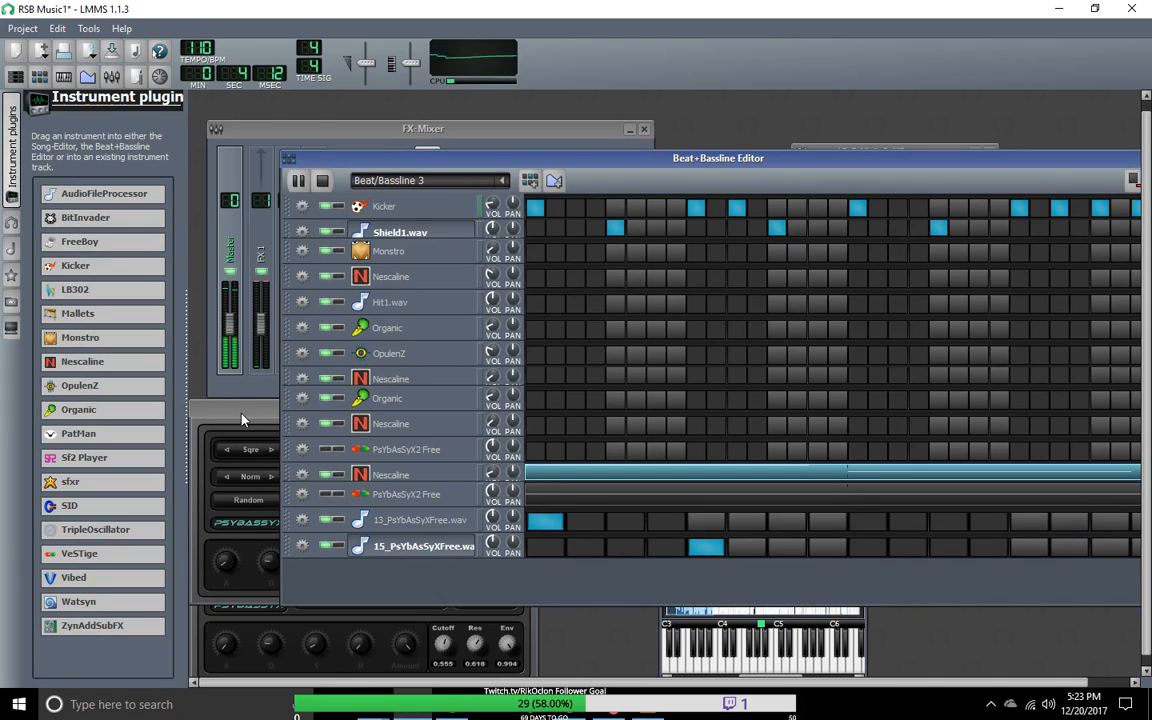
click(225, 410)
drag(527, 404, 581, 300)
right_click(582, 298)
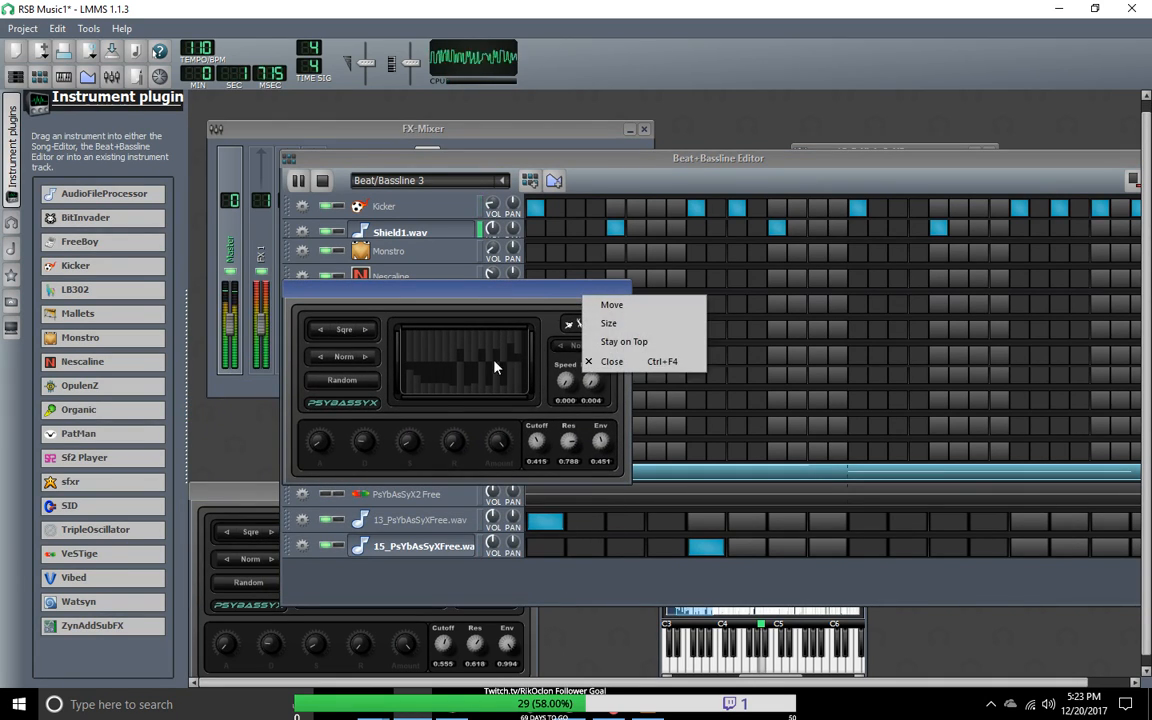
click(621, 362)
drag(257, 497, 400, 345)
right_click(441, 344)
click(471, 410)
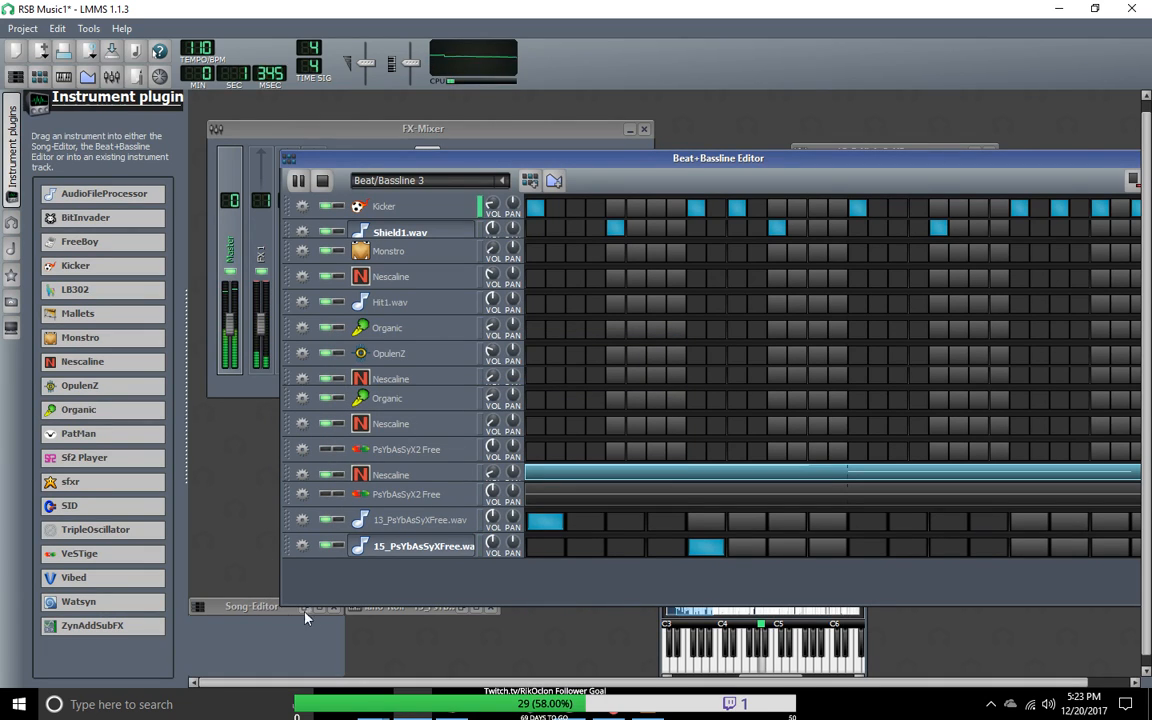
Step: Restore the piano roll, delete the single note of the 15_PsYbAsSyXFree.wav pattern and stop playback
double_click(385, 611)
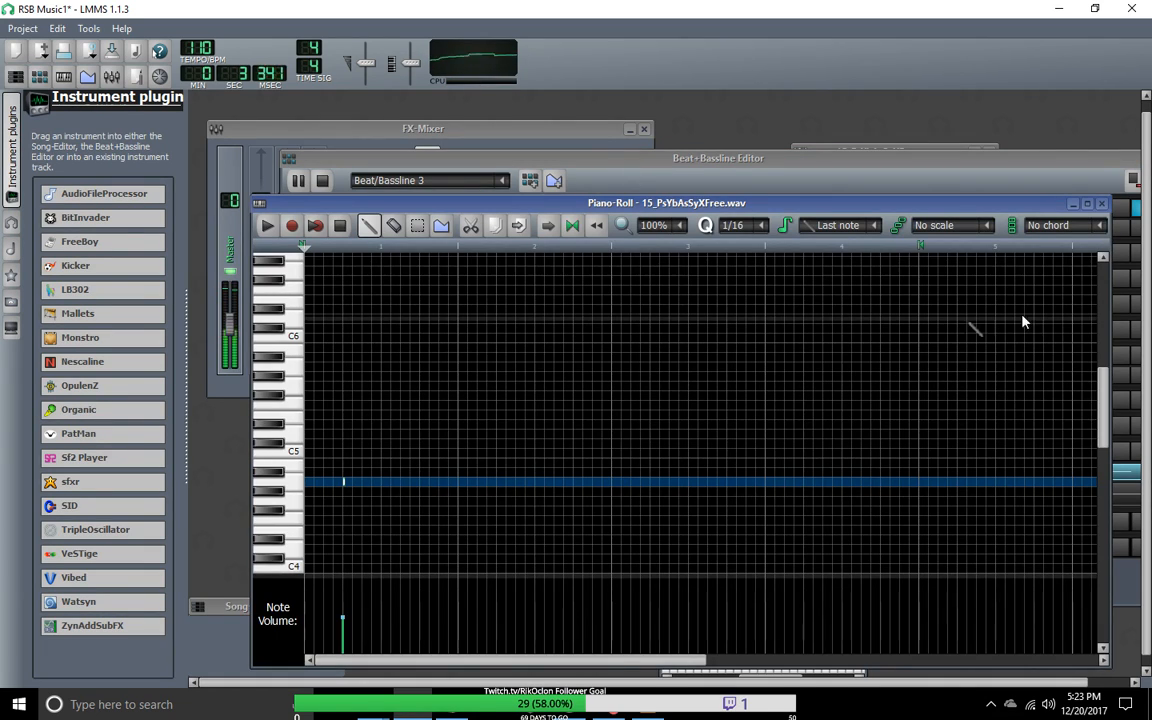
drag(1105, 405, 1099, 434)
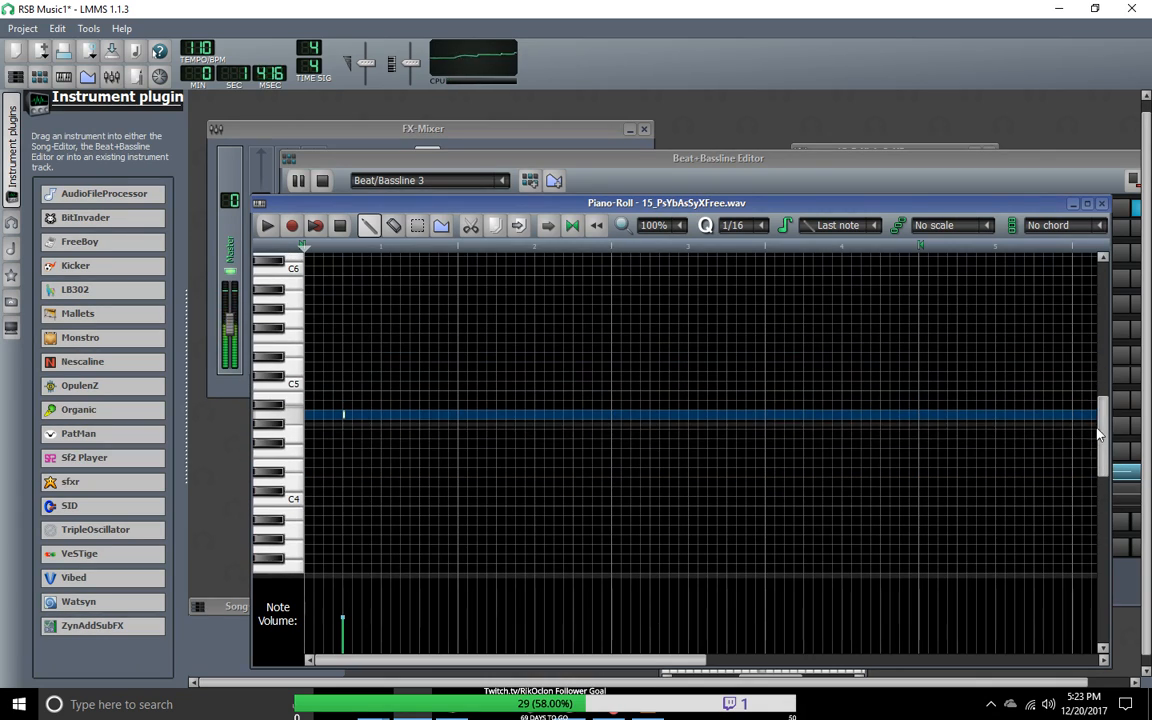
right_click(345, 416)
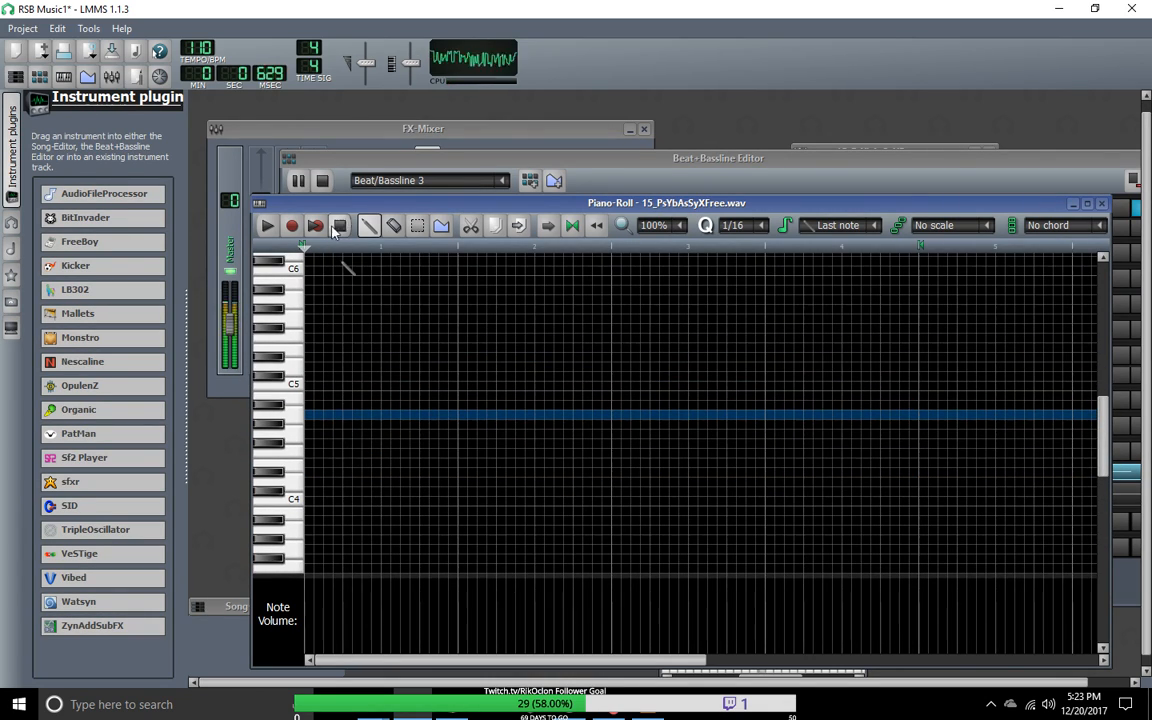
key(space)
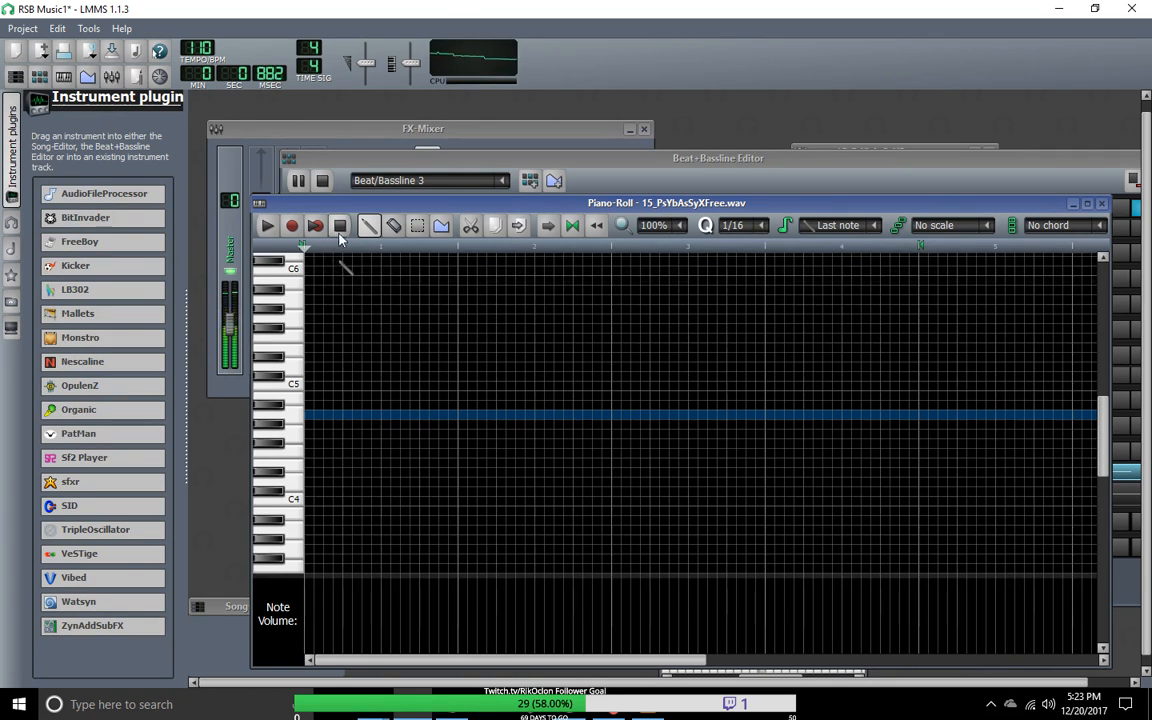
drag(1040, 209, 1023, 605)
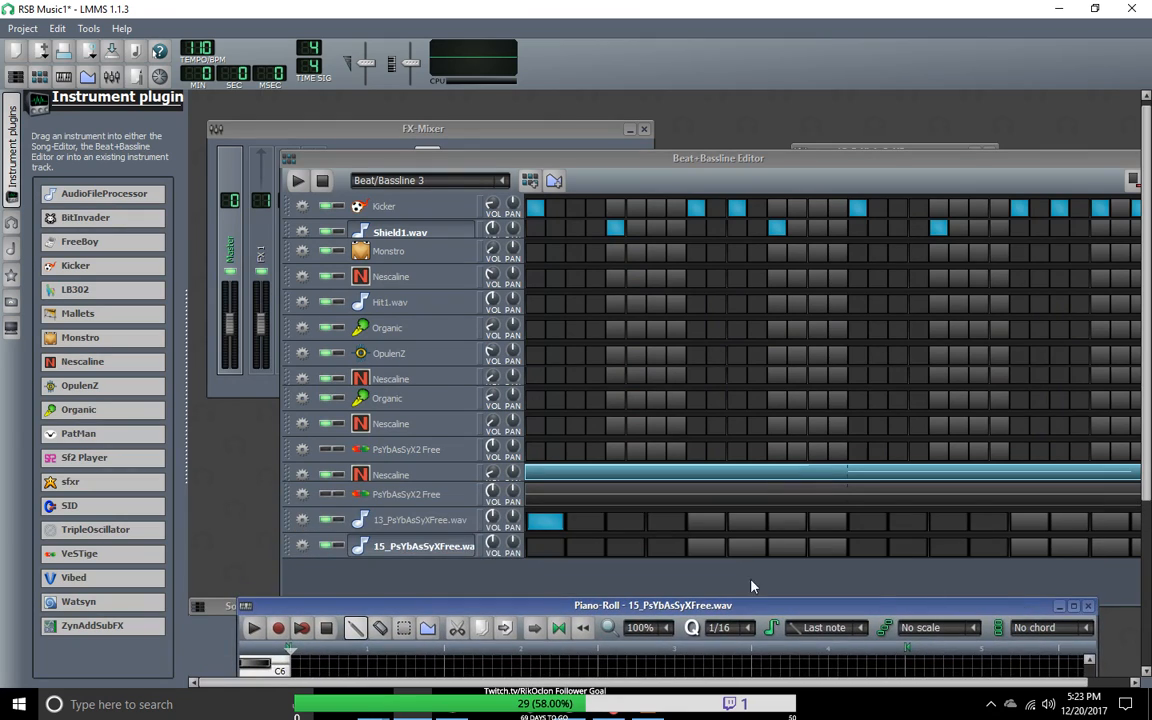
Step: Open the 13_PsYbAsSyXFree.wav instrument window and leave the track name unchanged
double_click(432, 524)
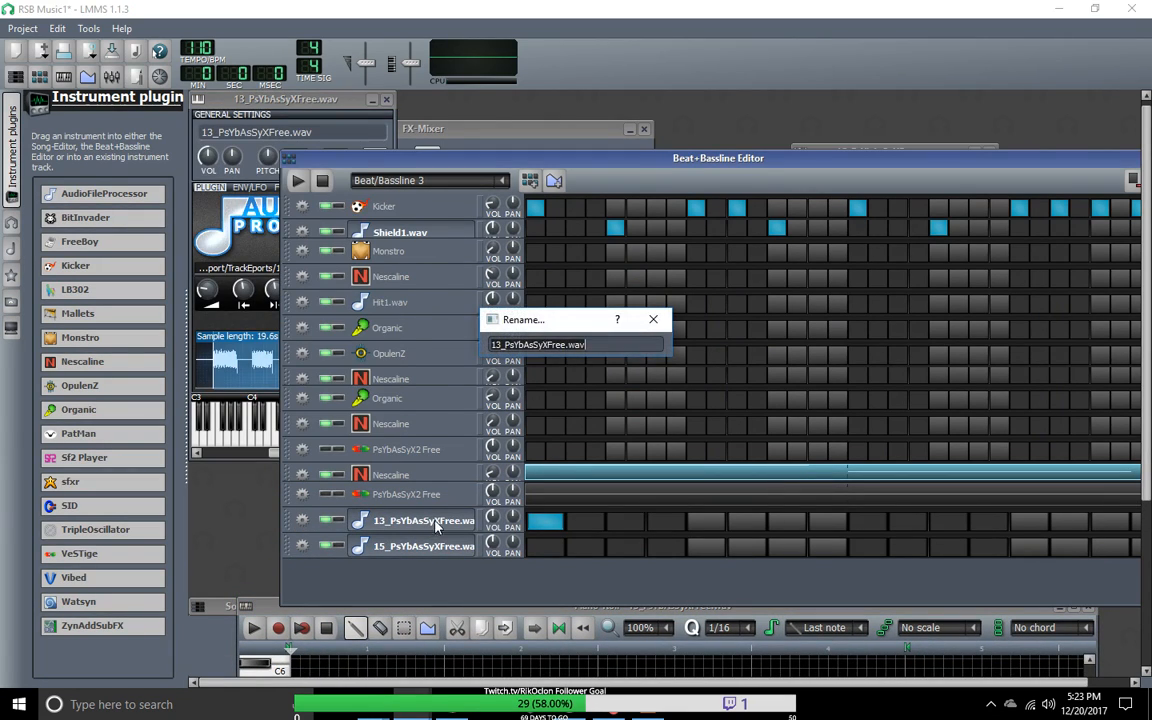
click(653, 319)
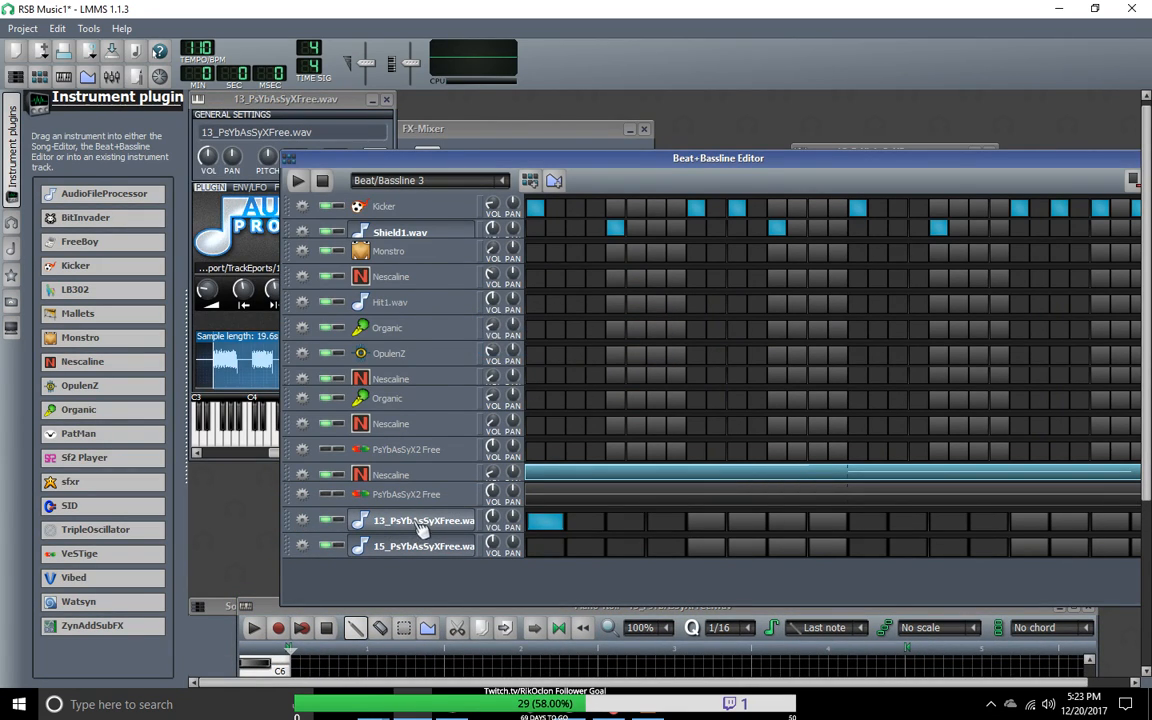
double_click(418, 526)
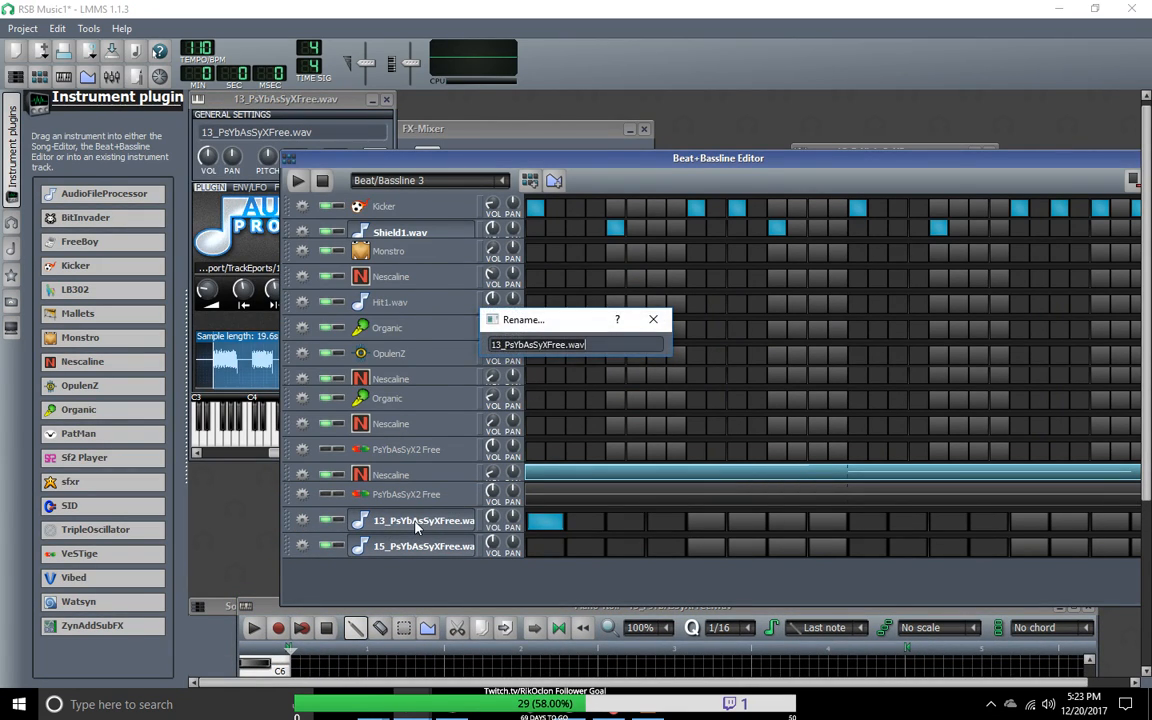
click(653, 319)
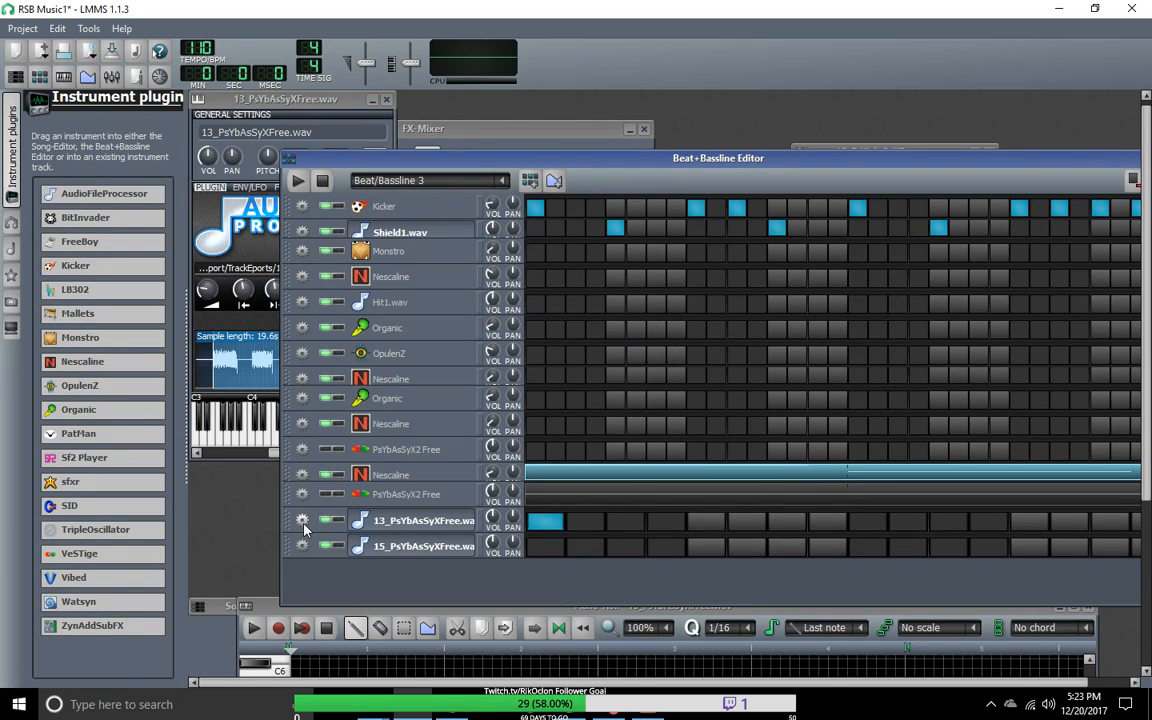
Step: Open the 13_PsYbAsSyXFree.wav pattern in the piano roll to inspect it, then close the piano roll
right_click(570, 534)
click(572, 537)
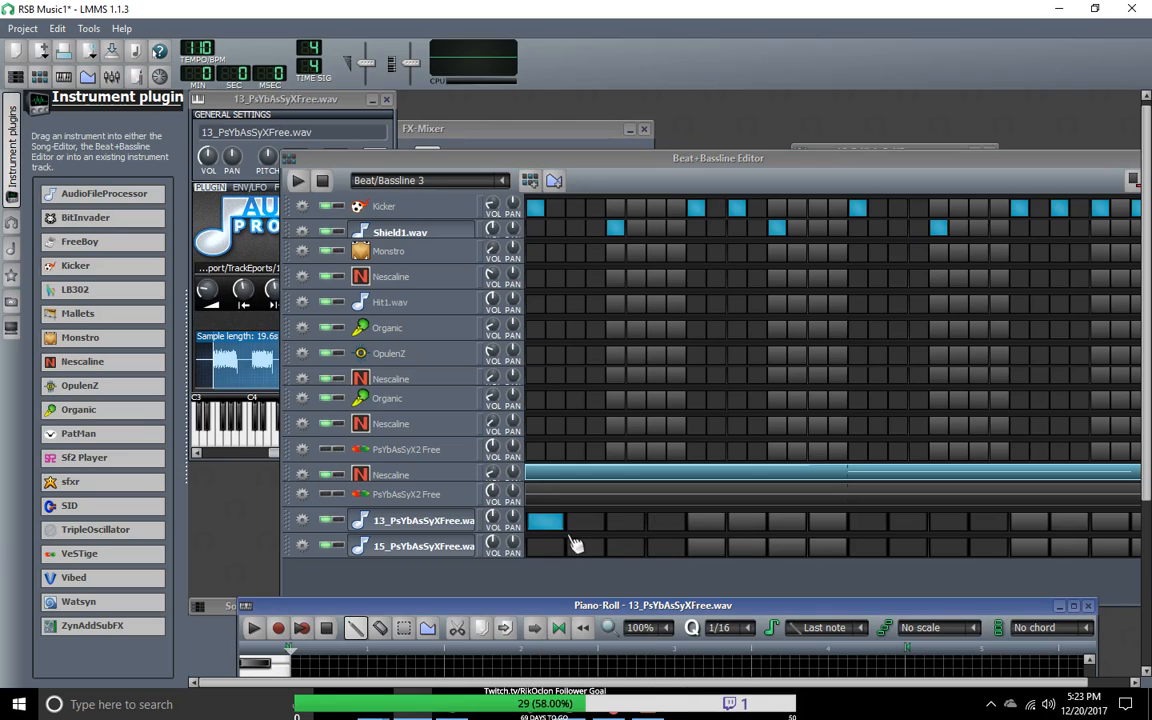
drag(447, 606, 441, 112)
drag(520, 568, 244, 600)
click(1083, 112)
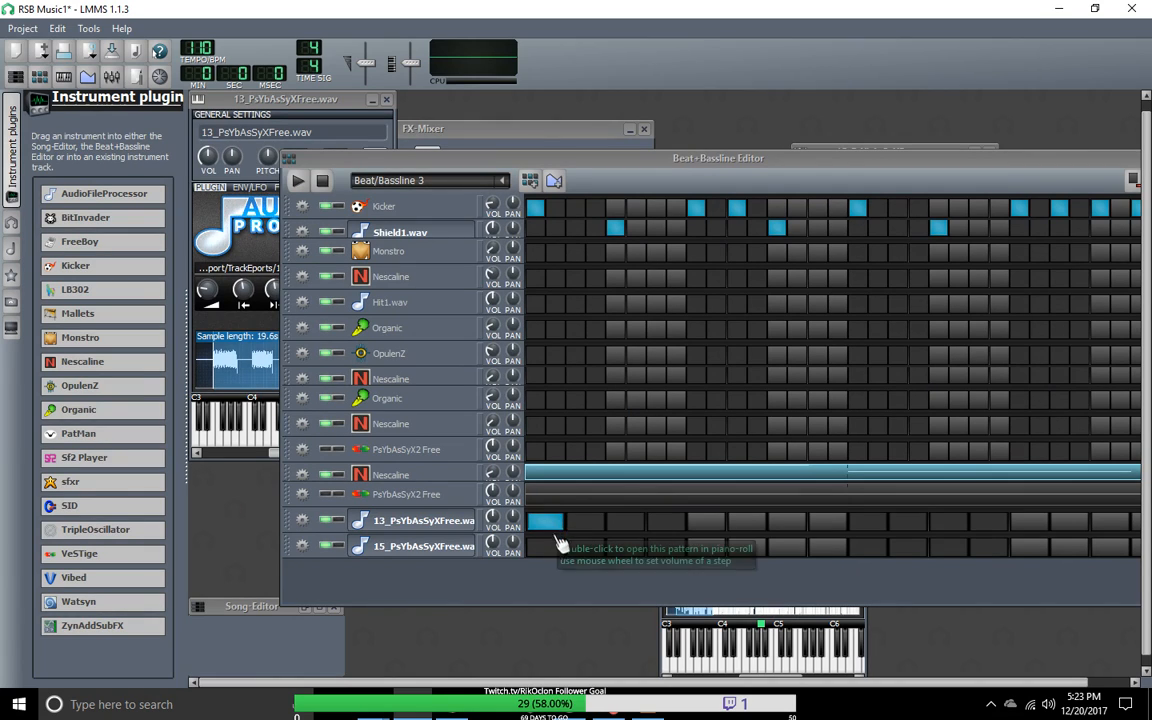
Step: Re-enable the fifth beat step of the 15_PsYbAsSyXFree.wav track, then audition the 13_PsYbAsSyXFree.wav sample on its keyboard
click(705, 549)
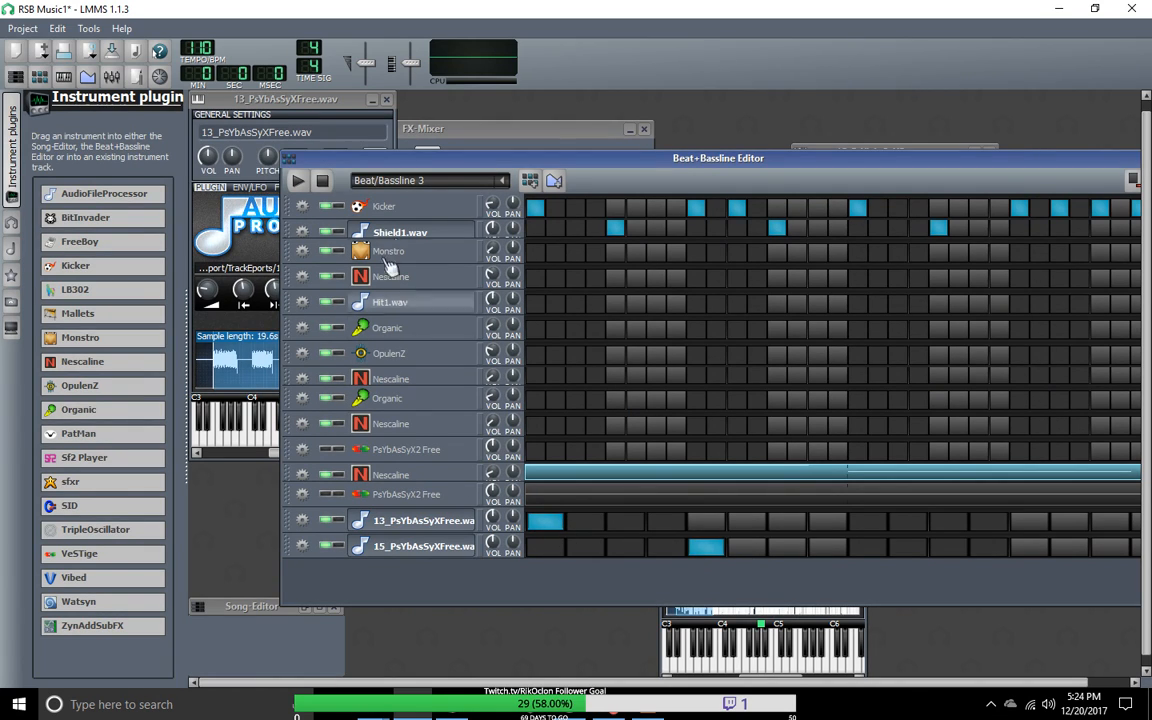
drag(420, 161, 637, 122)
click(262, 438)
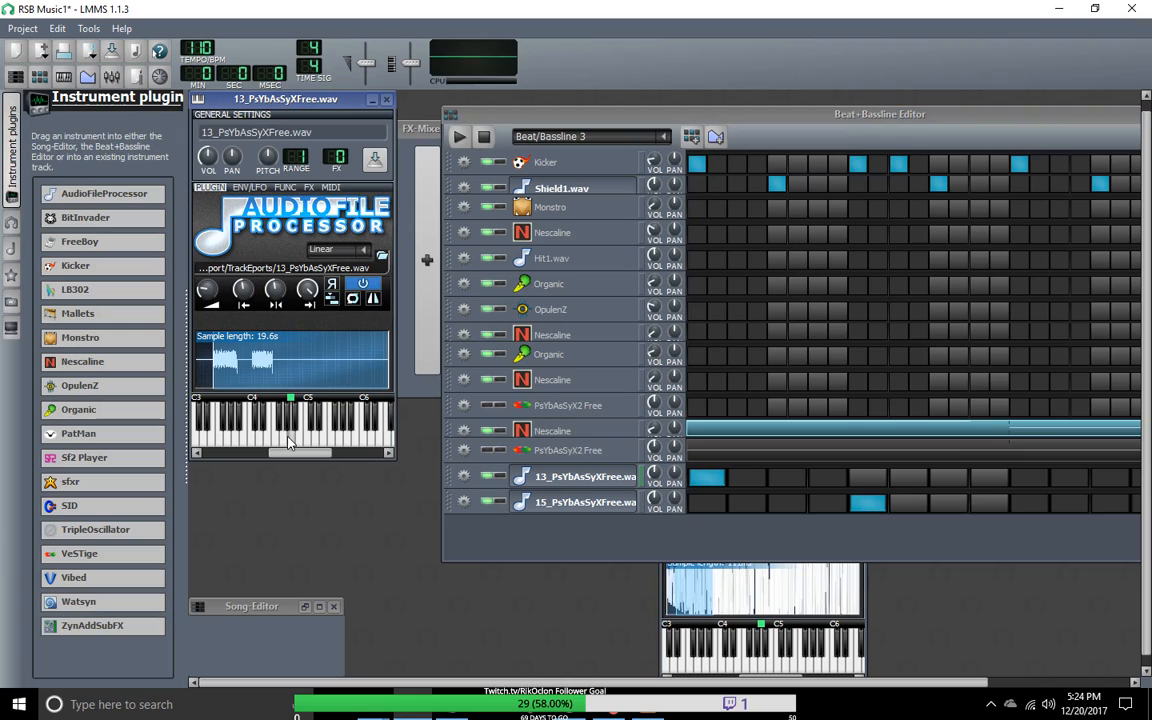
Step: Audition the 15_PsYbAsSyXFree.wav sample across its instrument keyboard, then return to the 13_PsYbAsSyXFree.wav instrument window
click(570, 507)
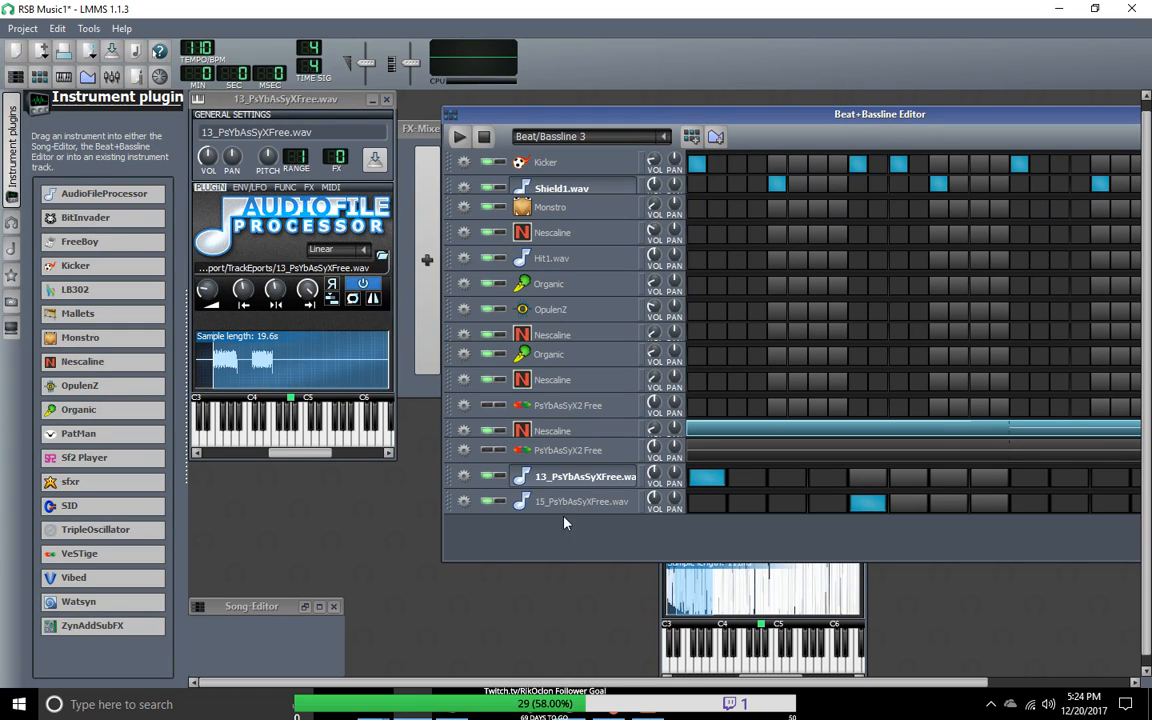
click(570, 502)
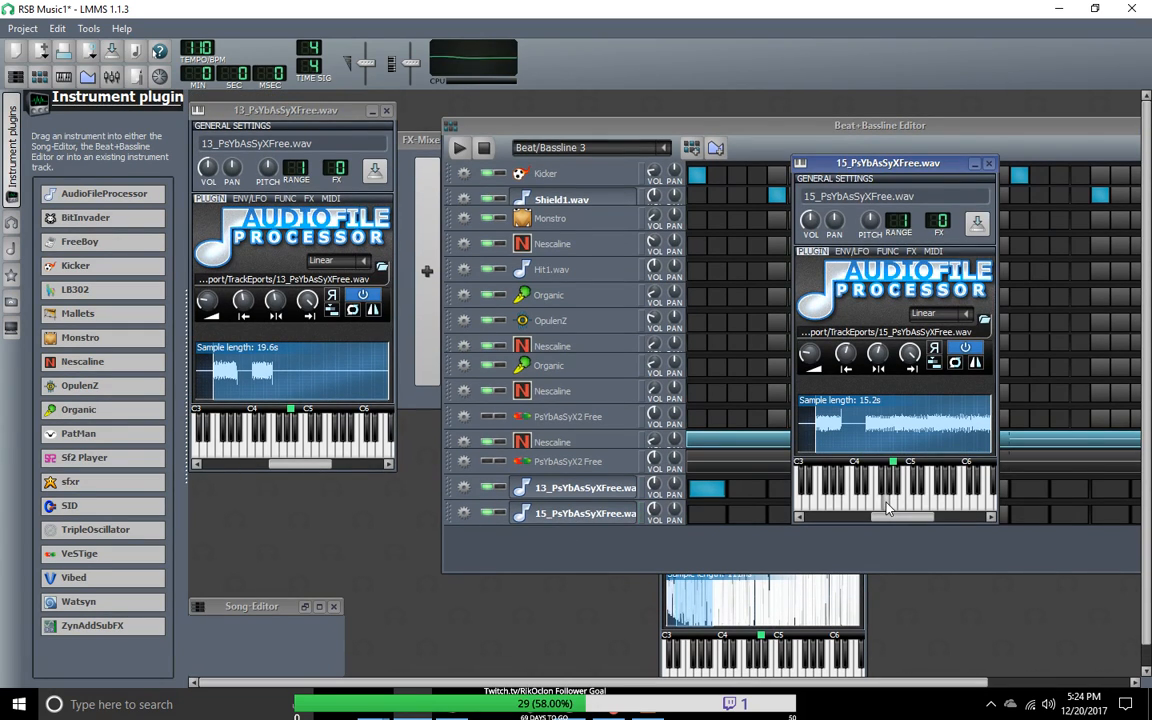
mouse_move(845, 504)
mouse_down()
mouse_move(823, 505)
mouse_move(957, 509)
mouse_up()
click(932, 511)
drag(913, 510, 795, 508)
click(546, 512)
click(580, 490)
click(584, 492)
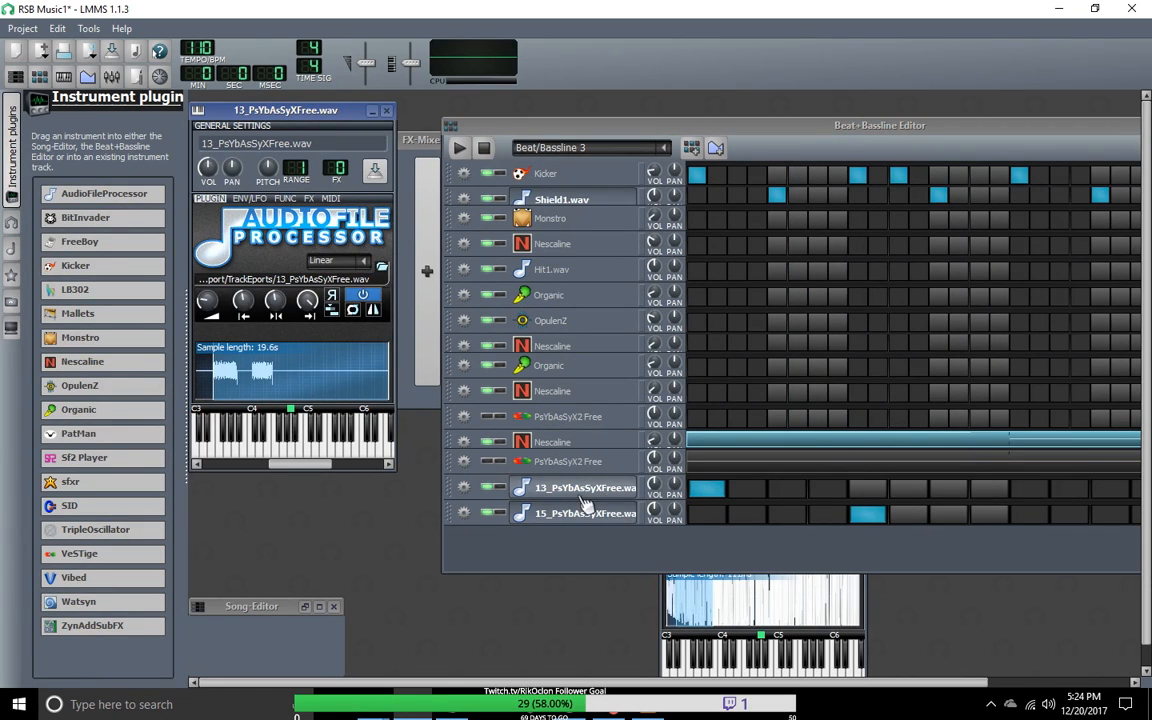
Step: Play Beat/Bassline 3, move the 15_PsYbAsSyXFree.wav hit from the fifth to the ninth step and reposition the editor
click(460, 148)
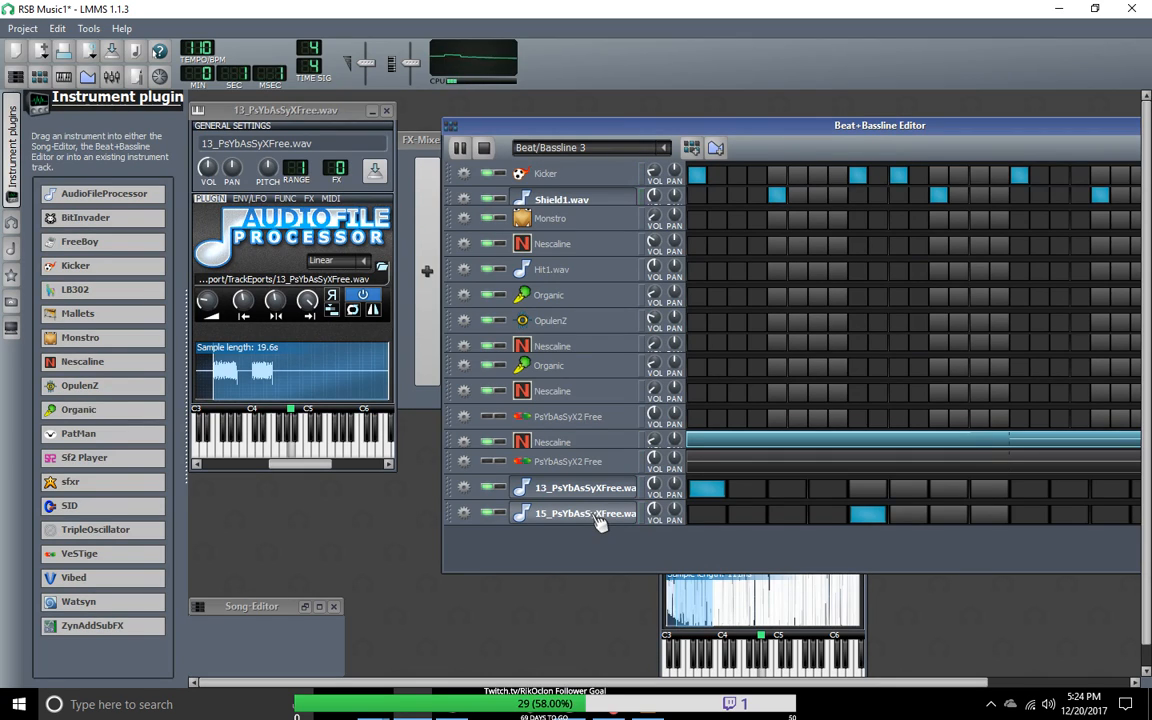
click(867, 513)
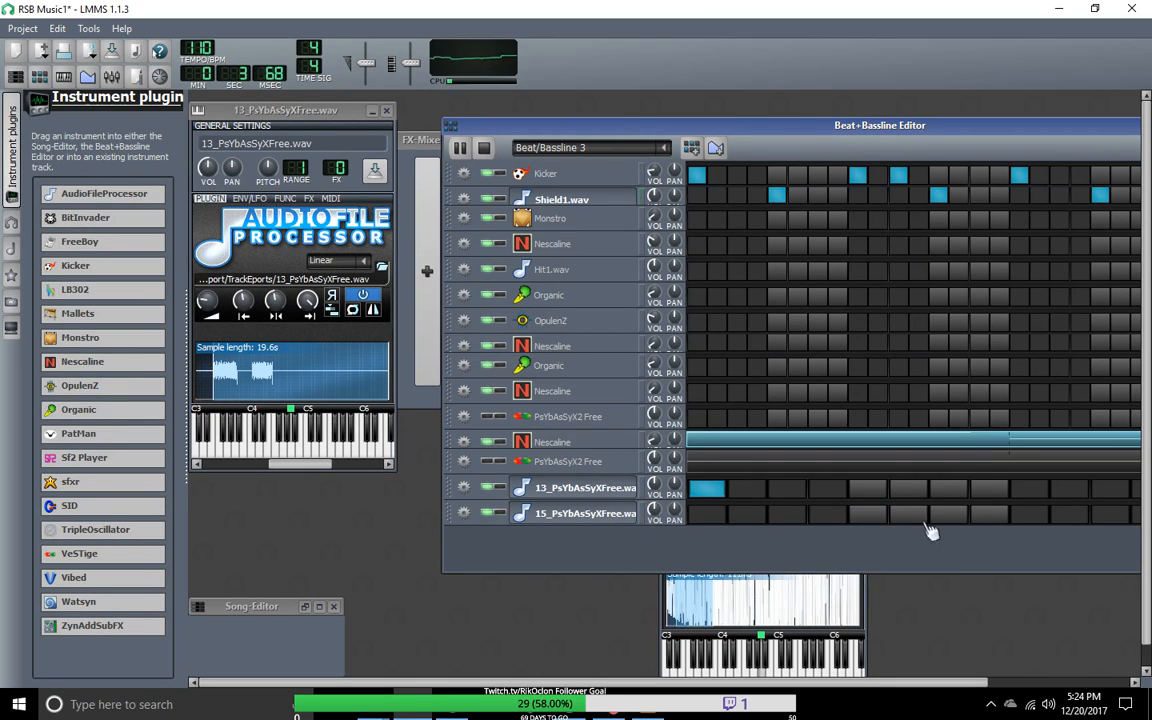
click(1029, 513)
drag(884, 128, 640, 79)
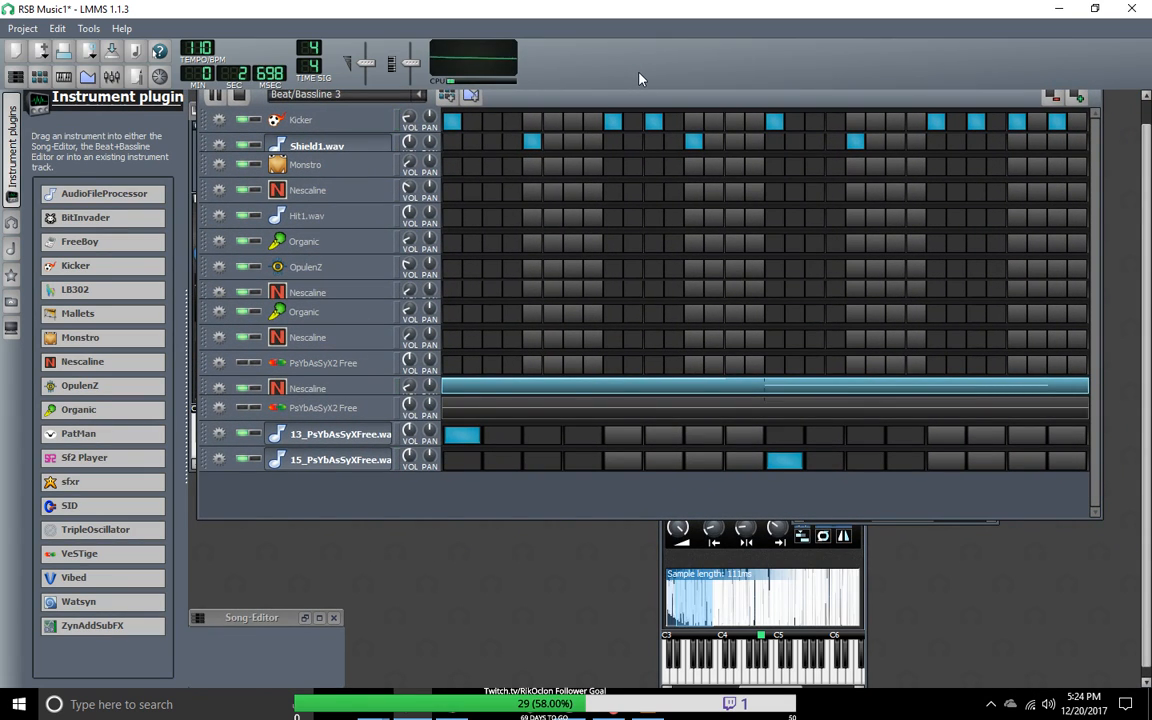
mouse_move(413, 460)
mouse_down()
mouse_move(413, 438)
mouse_move(413, 472)
mouse_move(419, 460)
mouse_up()
Step: Clear the ninth step of the 15_PsYbAsSyXFree.wav track, try its third step and enable its fifth step instead
click(785, 461)
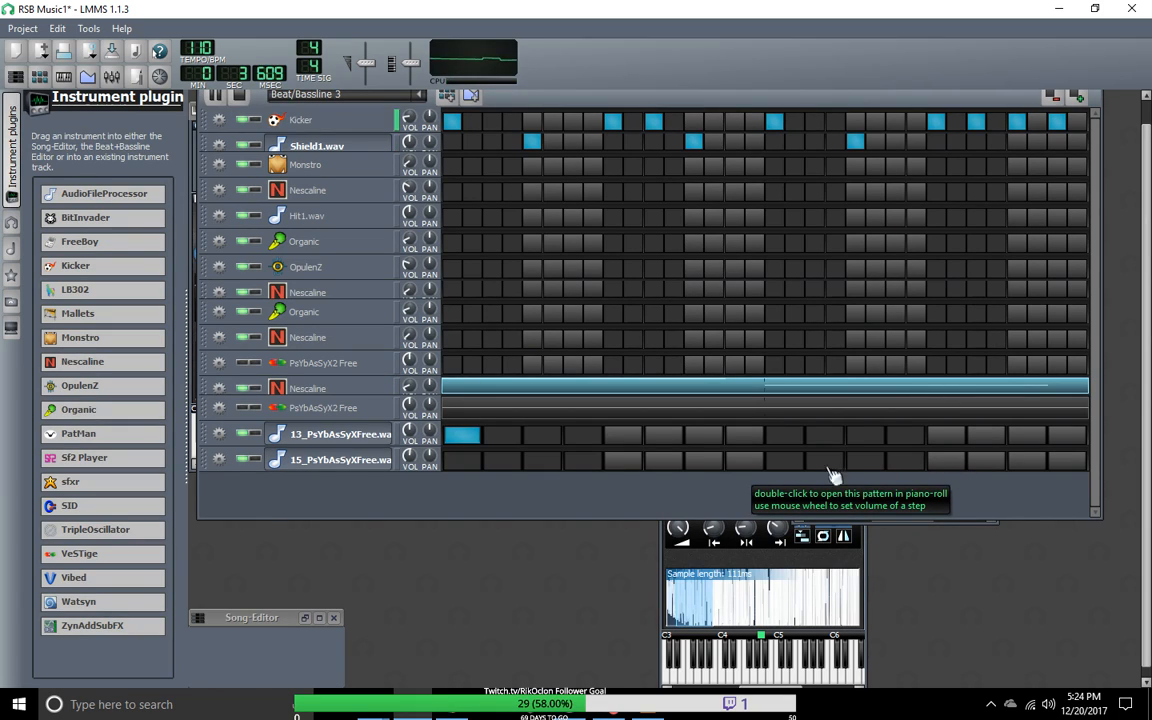
click(543, 462)
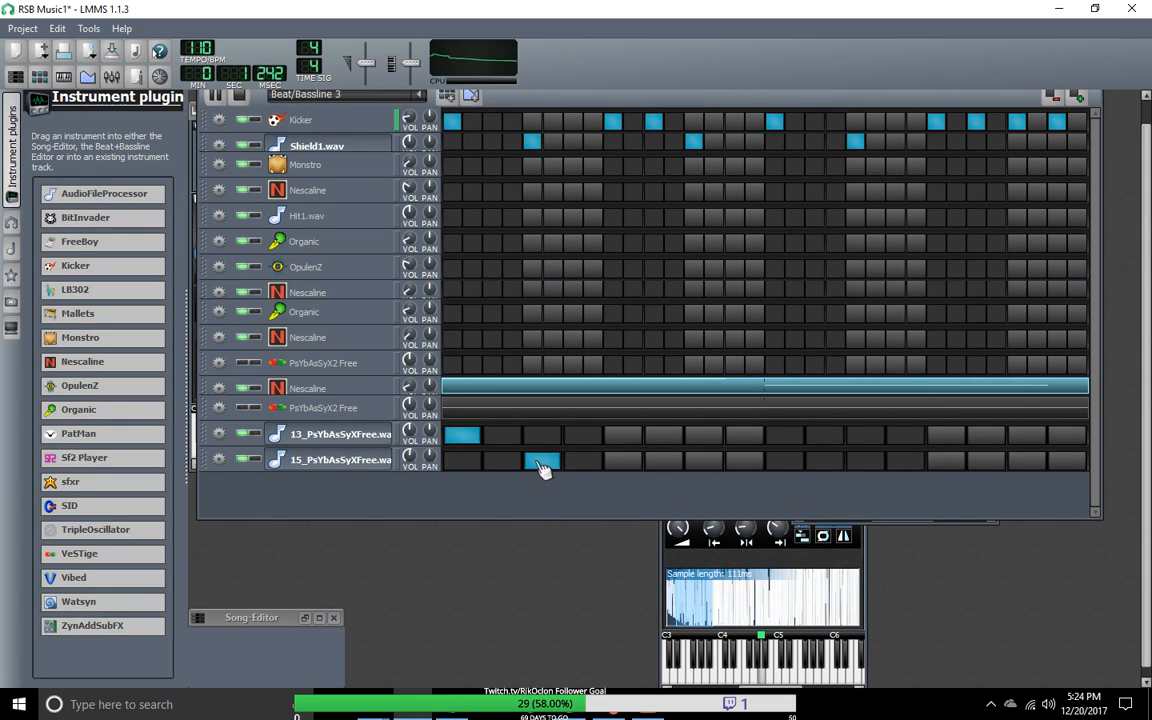
click(543, 462)
click(623, 462)
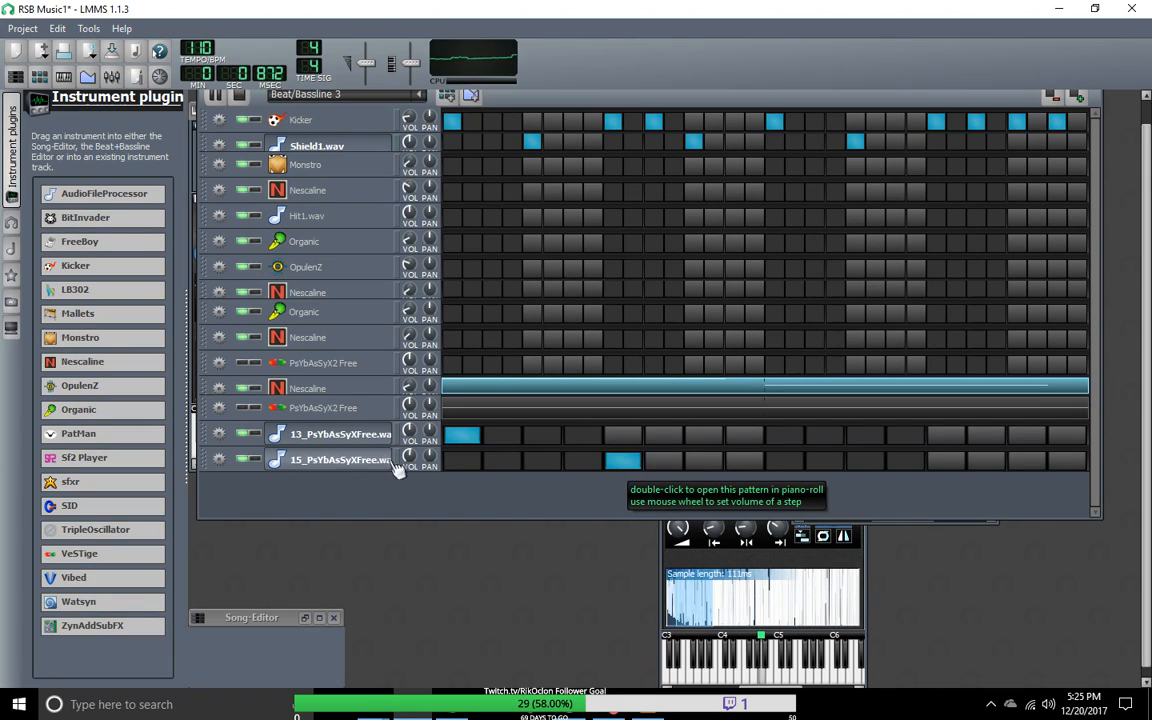
Step: Listen to the 15_PsYbAsSyXFree.wav and 13_PsYbAsSyXFree.wav tracks in solo, then turn solo off
click(255, 460)
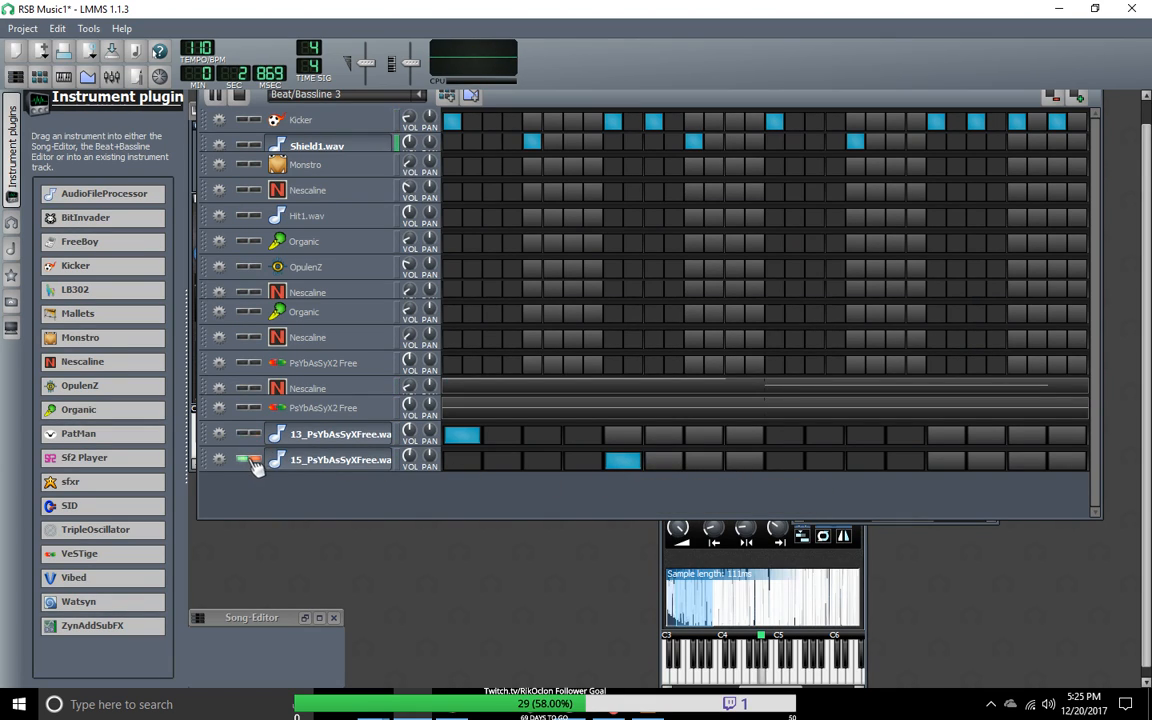
click(255, 435)
click(255, 435)
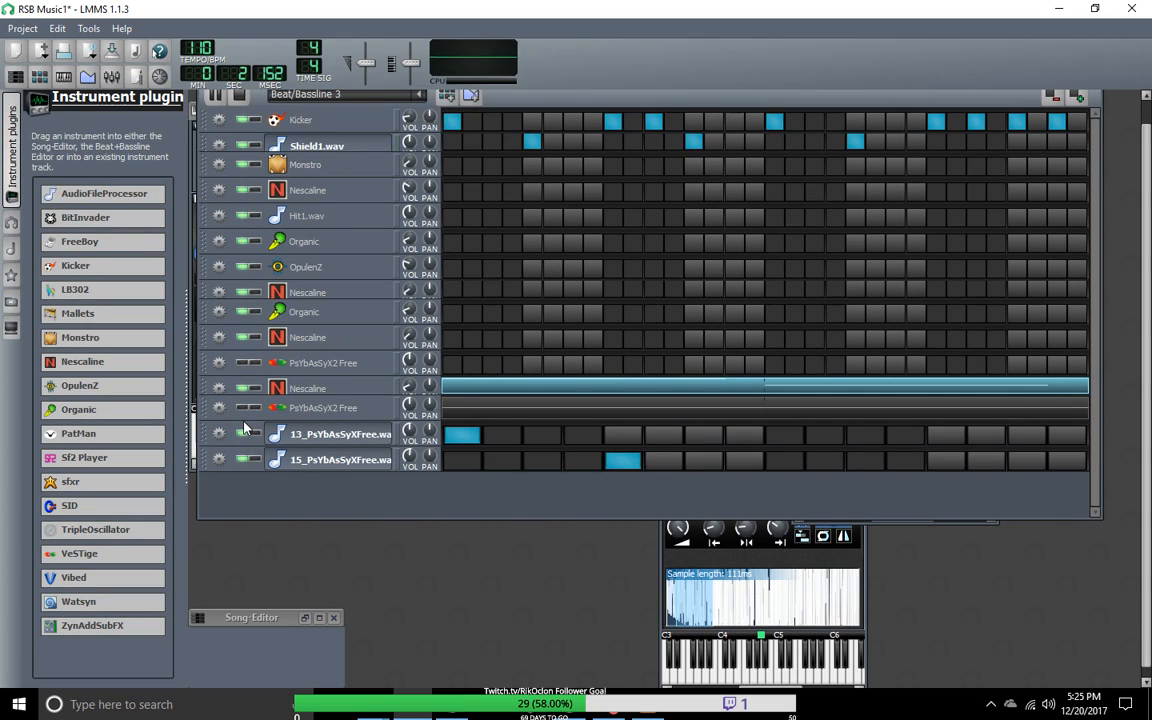
Step: Mute the Nescaline track between the two PsYbAsSyX2 Free tracks and hide the 15_PsYbAsSyXFree.wav instrument window
click(247, 395)
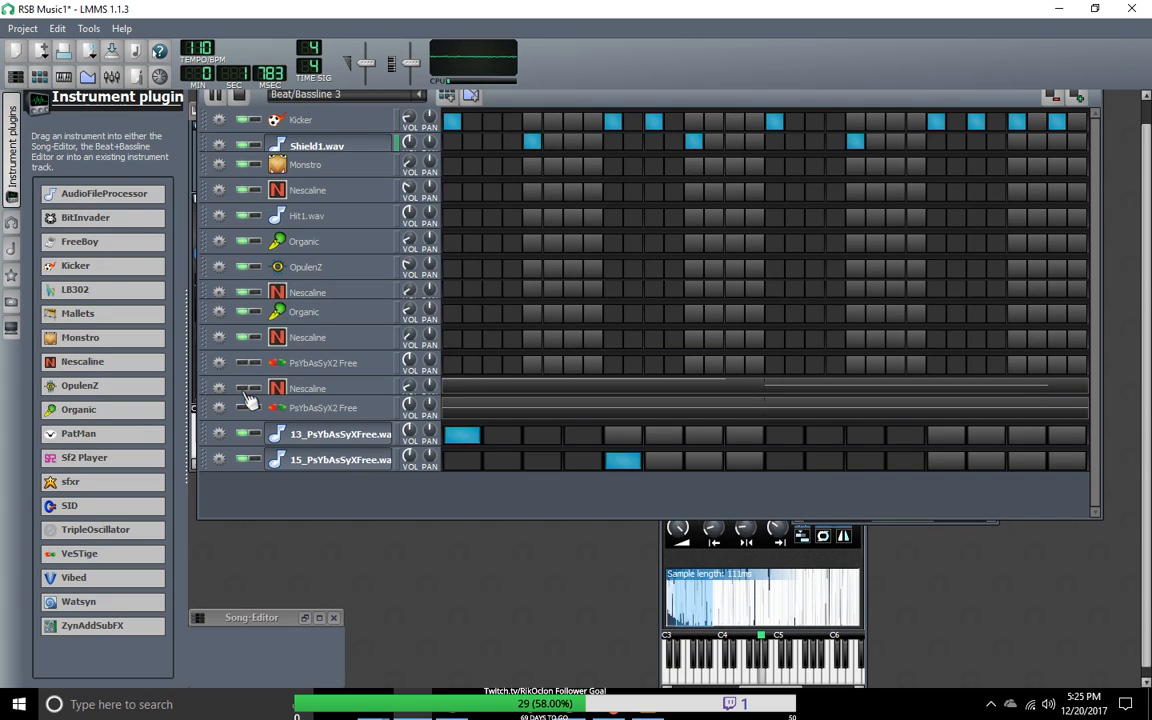
double_click(330, 460)
click(655, 320)
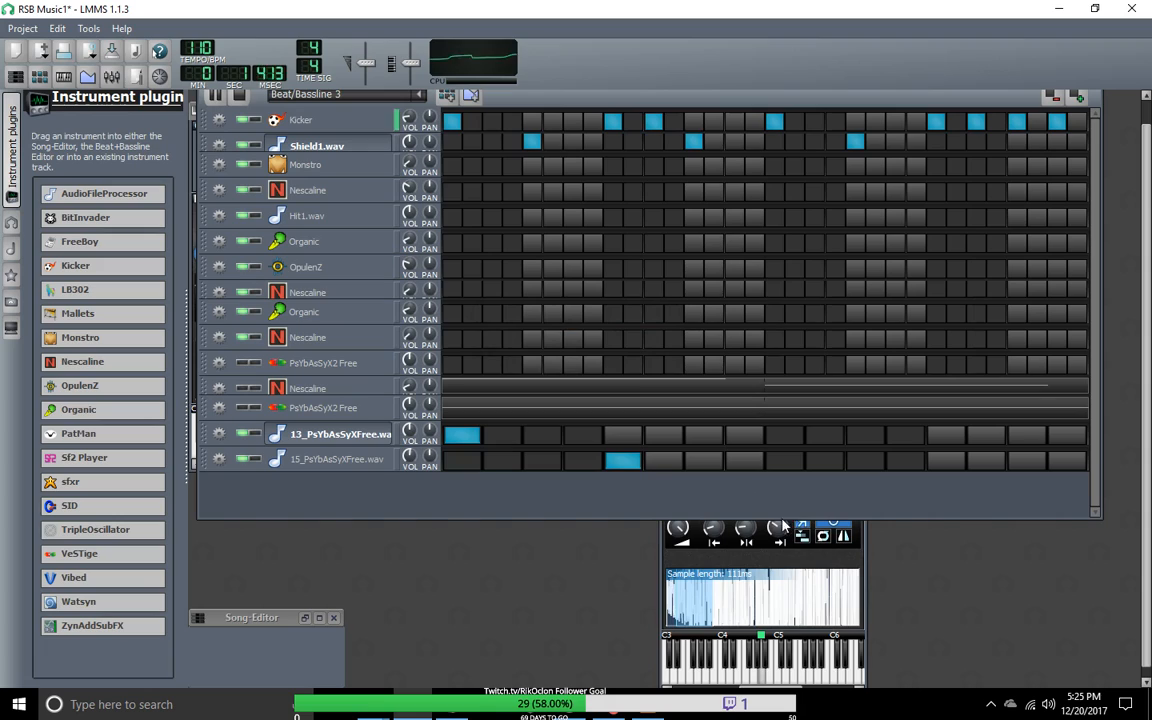
Step: Close the Shield1.wav instrument window and open the 15_PsYbAsSyXFree.wav instrument window
click(785, 675)
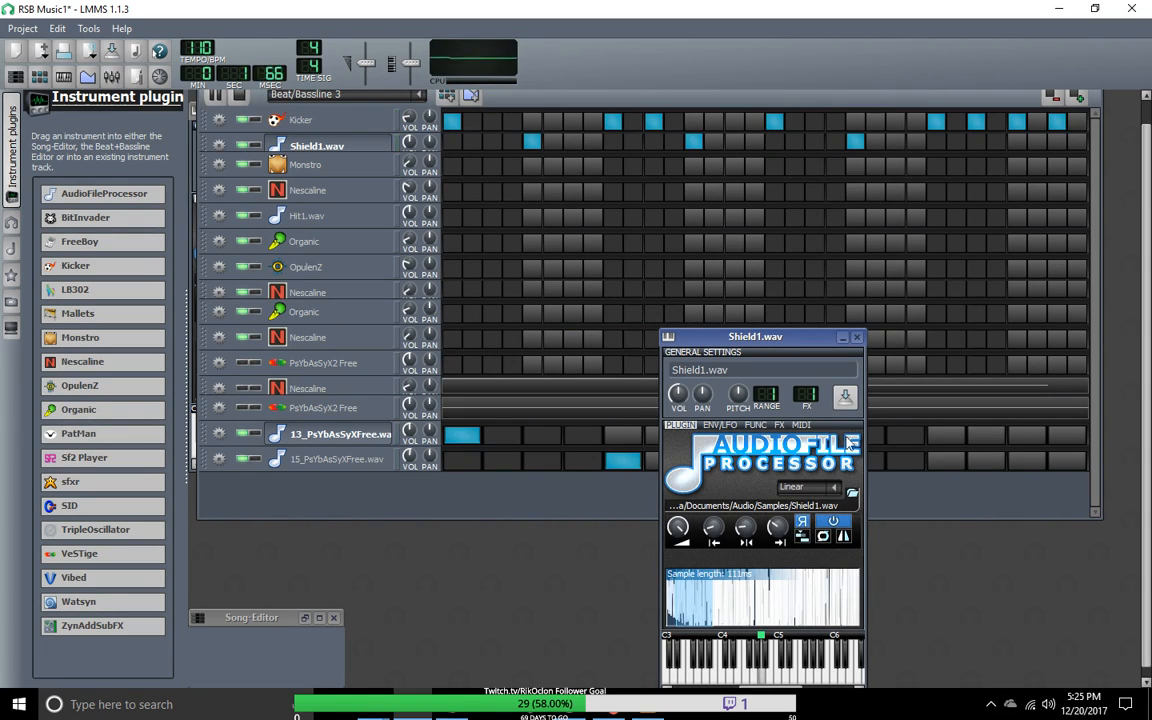
click(857, 338)
click(340, 459)
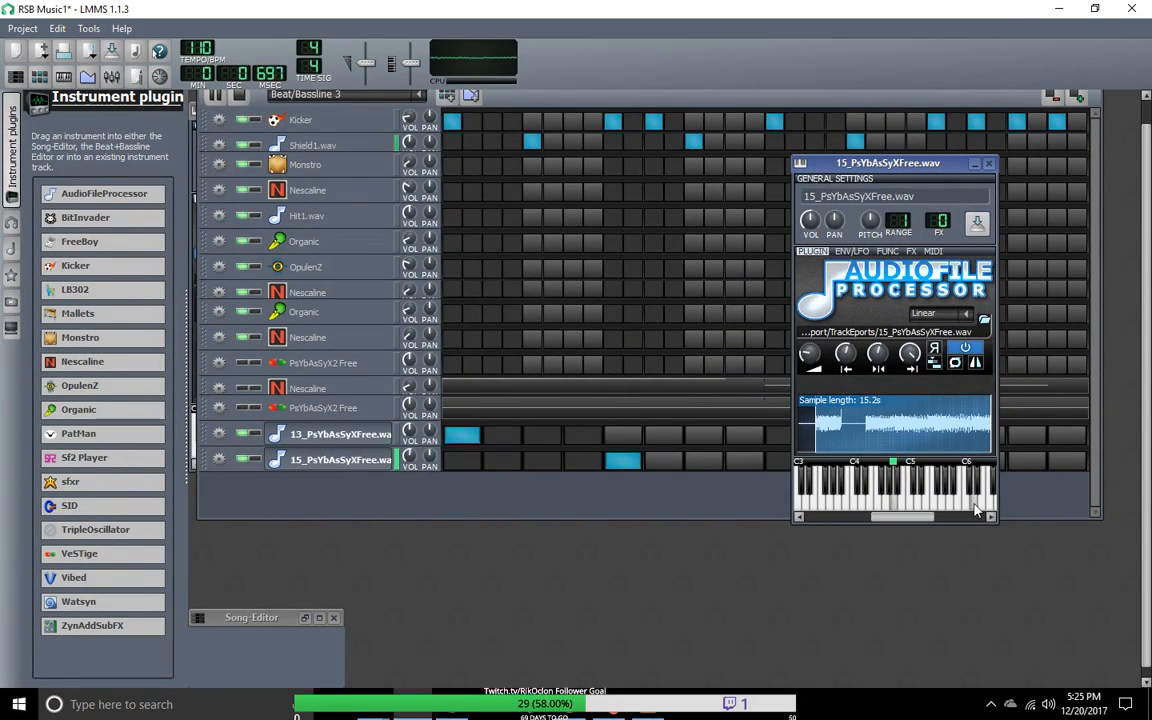
Step: Open the 15_PsYbAsSyXFree.wav pattern in the Piano-Roll, lower its note to C5 and minimize the Piano-Roll
right_click(630, 467)
click(655, 482)
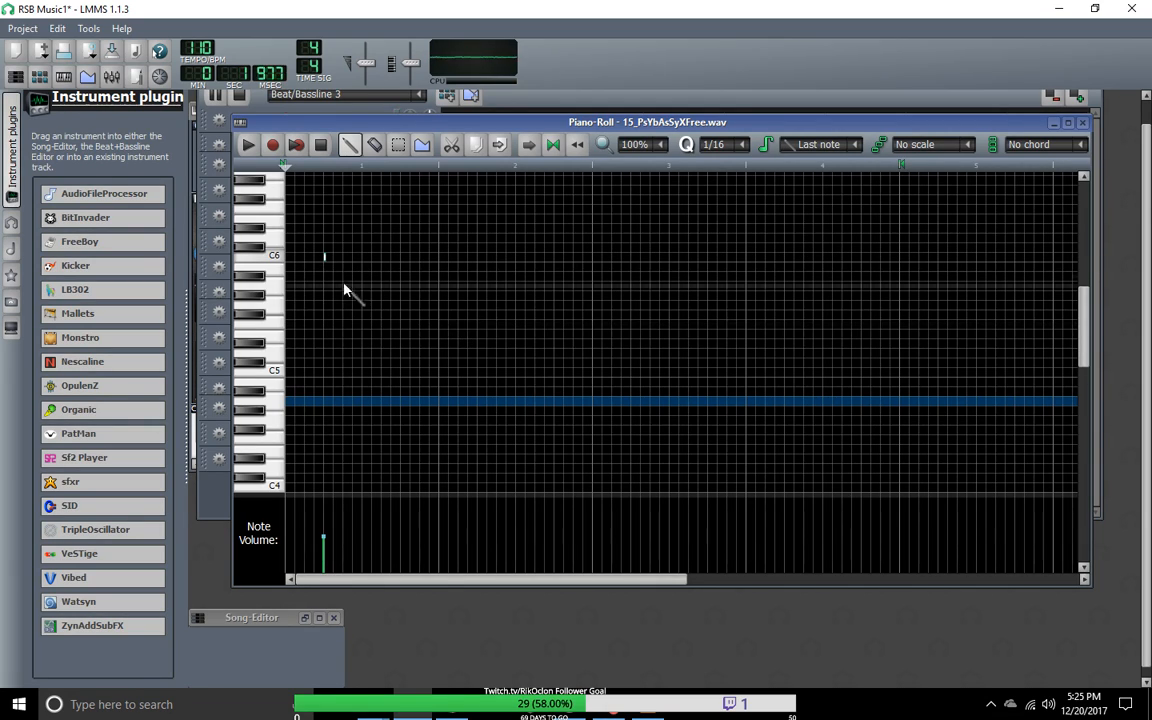
drag(324, 258, 324, 372)
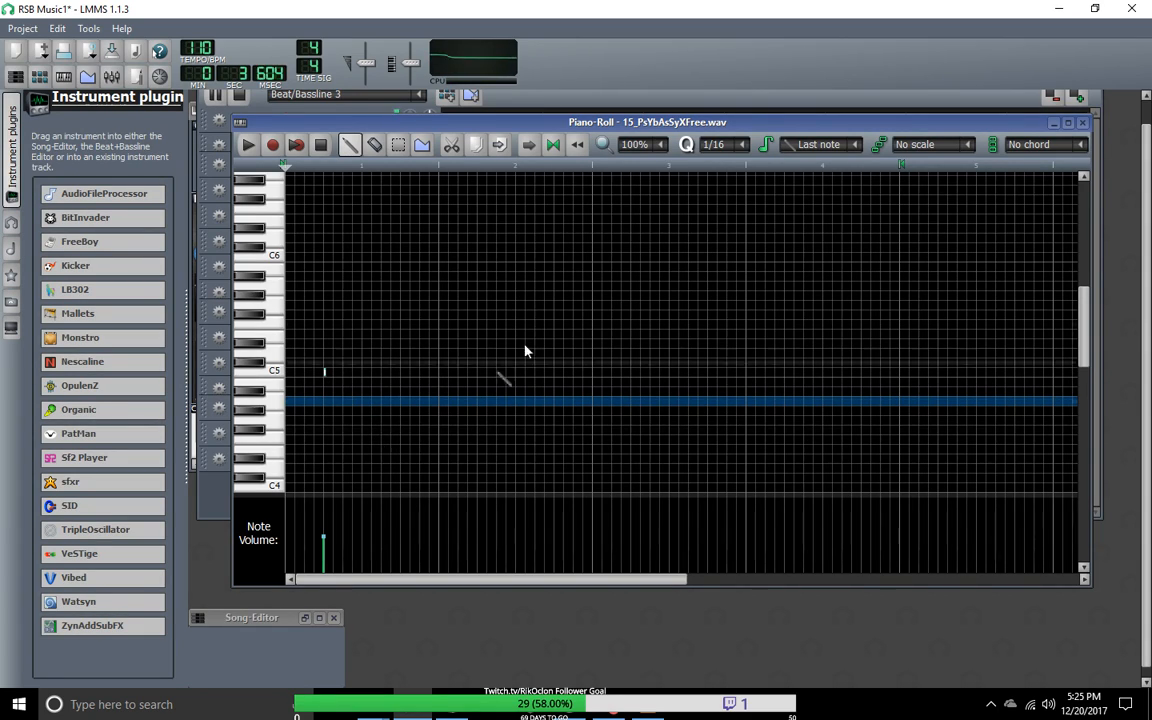
click(1053, 122)
click(1057, 121)
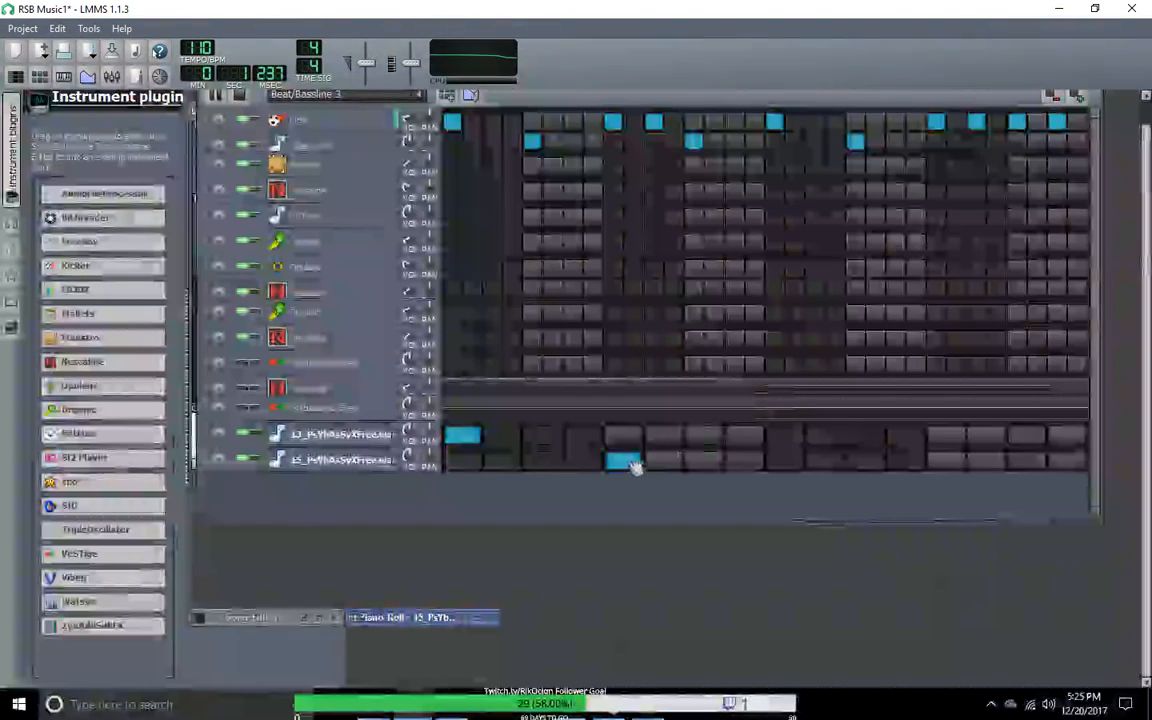
Step: Try the 15_PsYbAsSyXFree.wav hit on the ninth step, then place it on the thirteenth step instead
drag(626, 468, 786, 468)
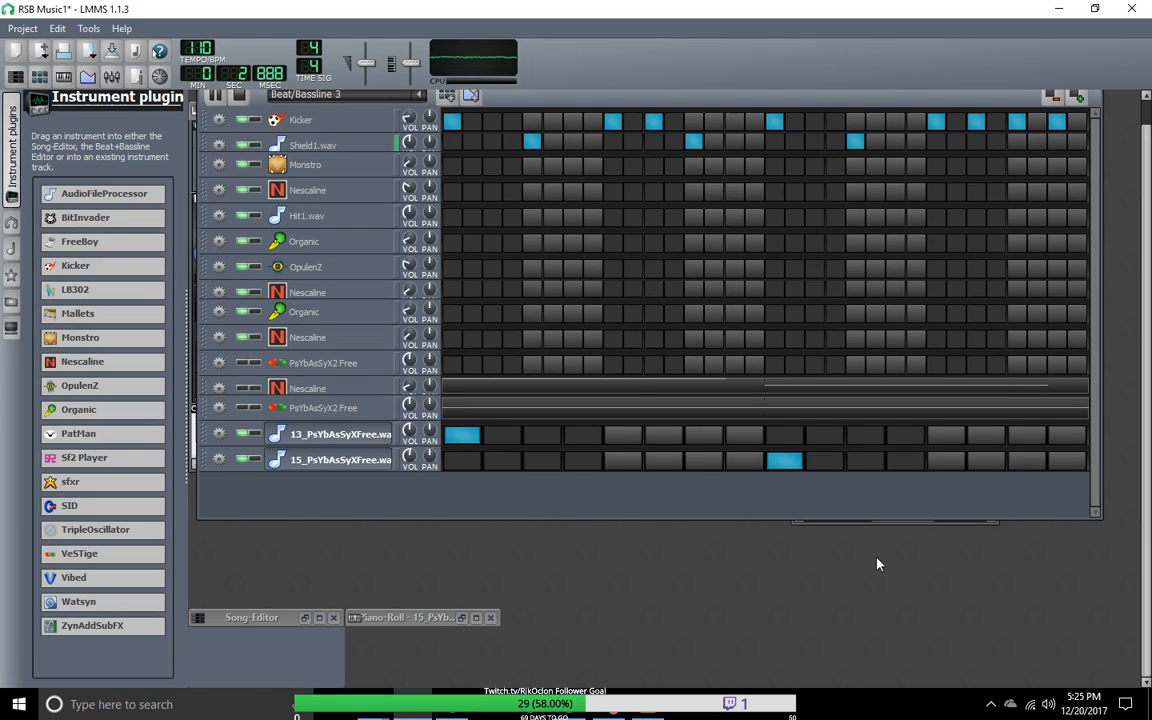
click(790, 464)
click(942, 465)
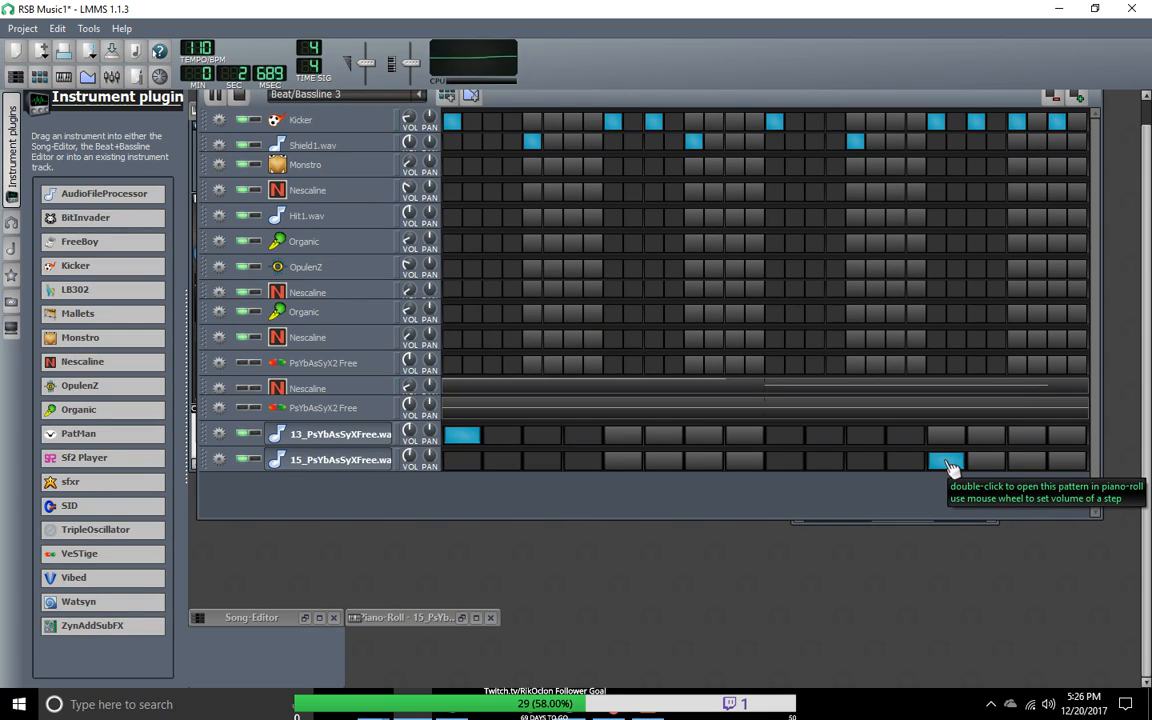
Step: Mute both exported sample tracks, unmute the lower PsYbAsSyX2 Free track and briefly switch on the Nescaline track above it
click(245, 461)
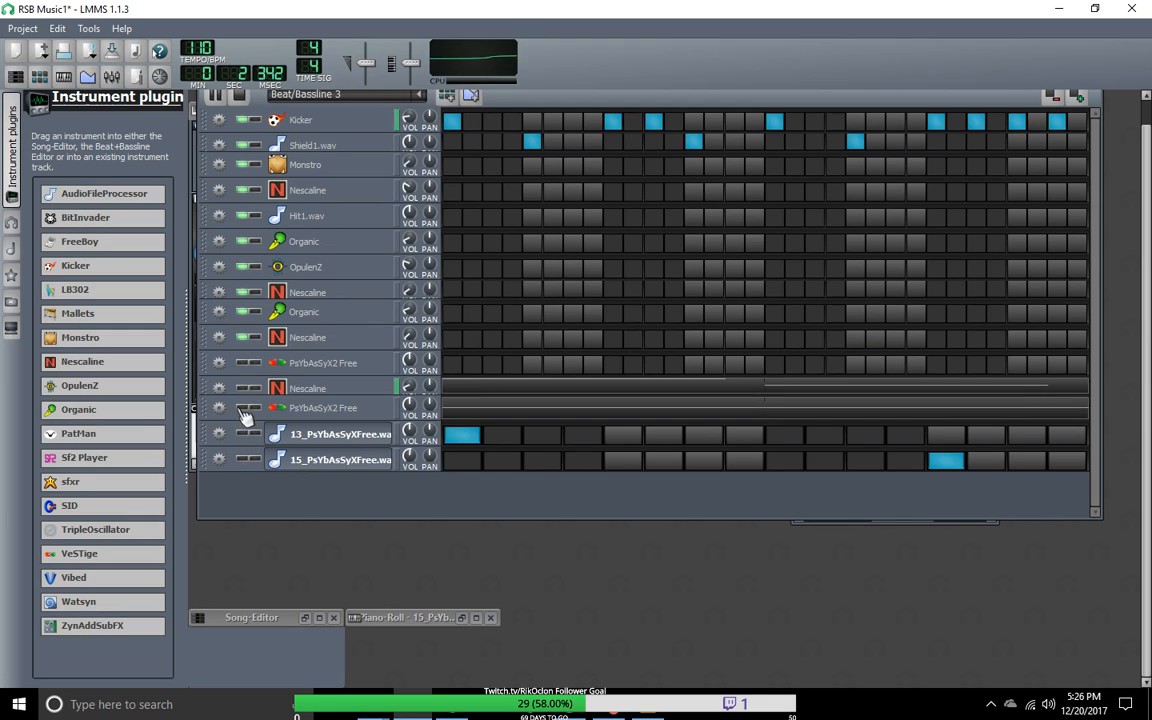
click(247, 408)
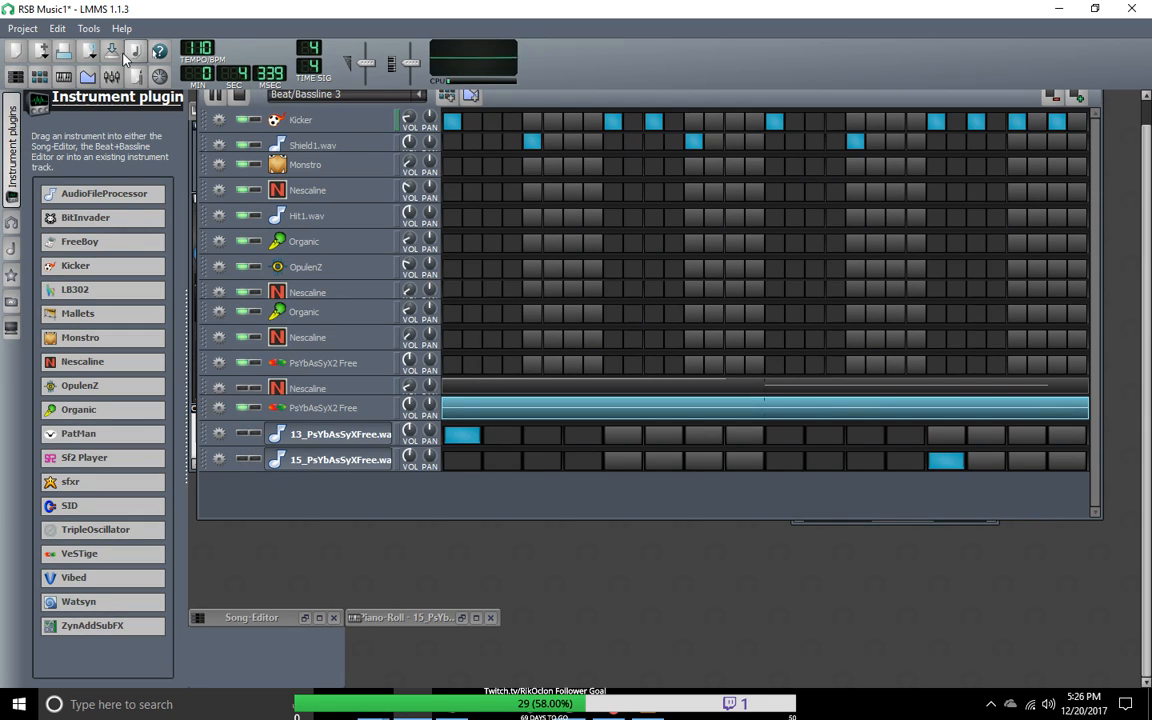
click(243, 389)
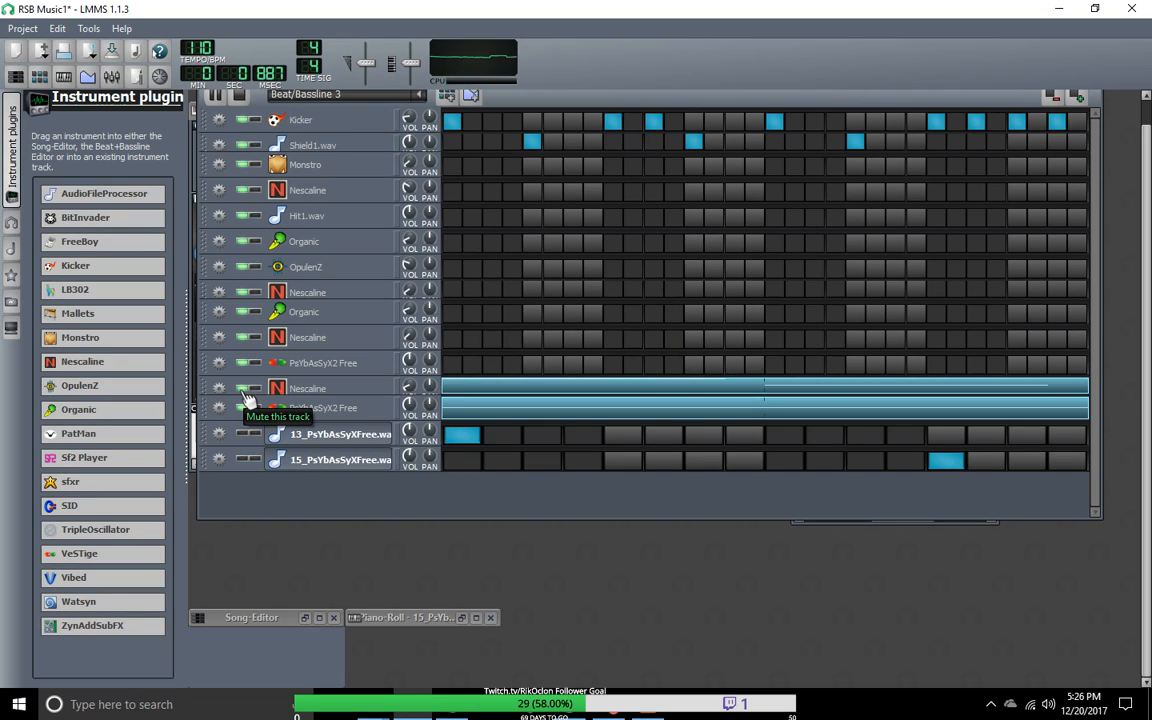
click(243, 390)
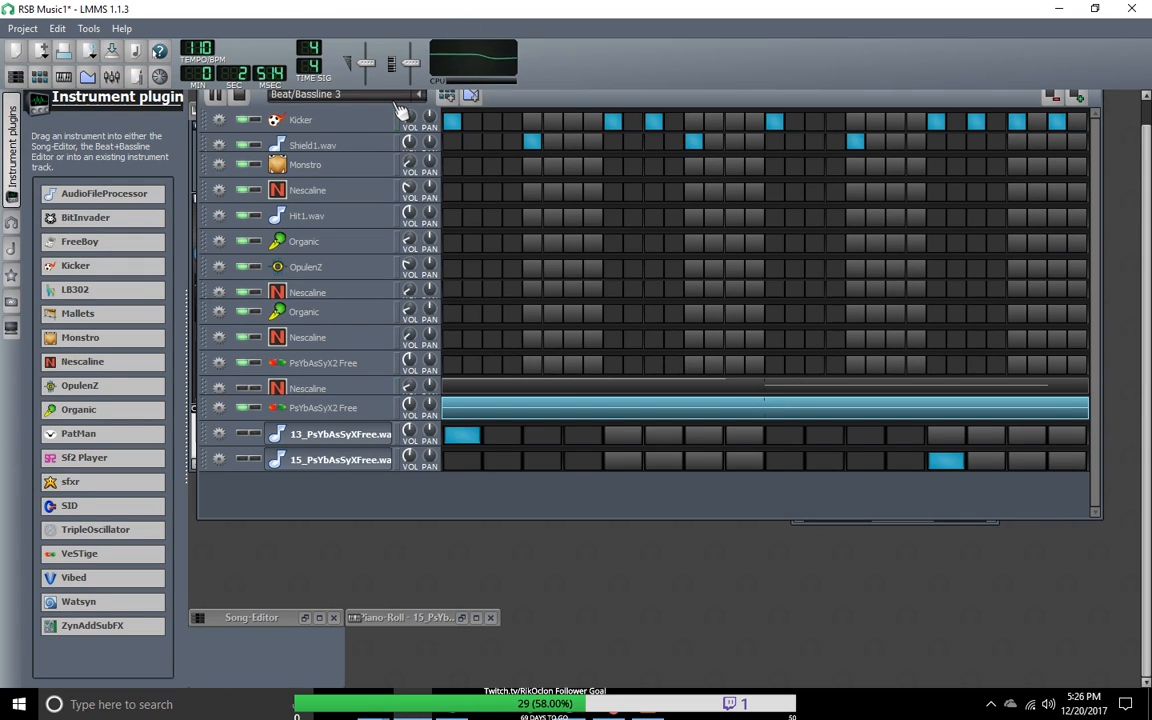
Step: Clear the thirteenth step of 15_PsYbAsSyXFree.wav and compare 13_PsYbAsSyXFree.wav with the lower PsYbAsSyX2 Free track by switching their mutes
click(947, 461)
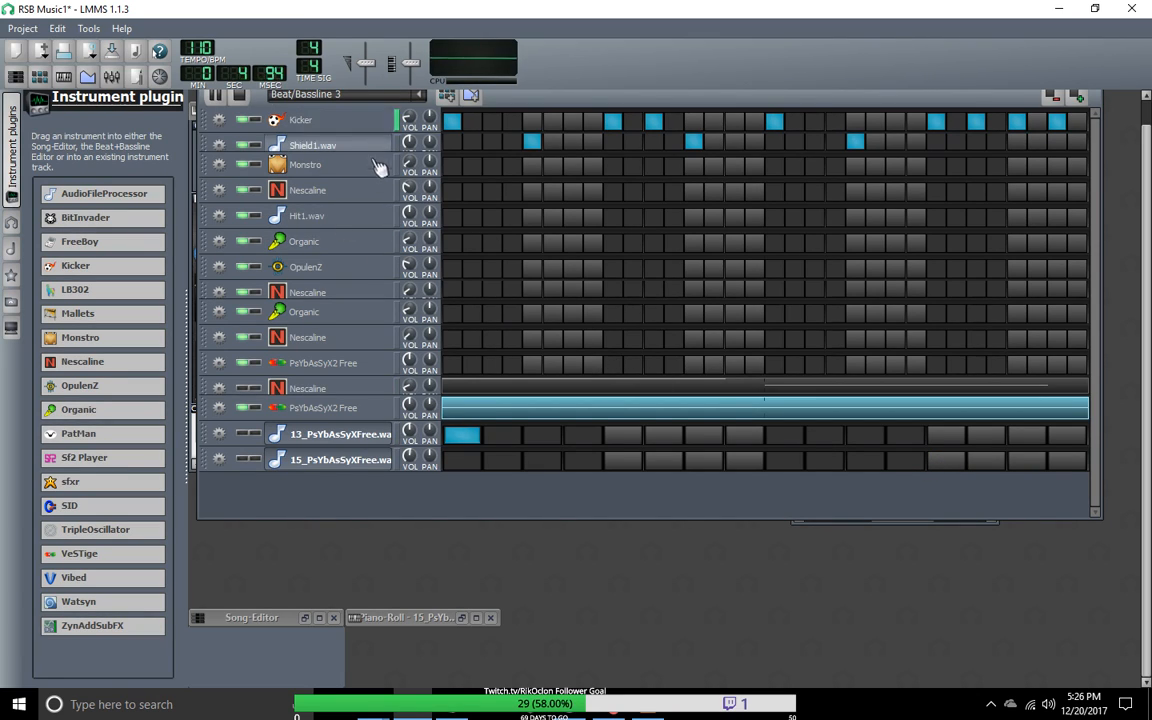
click(245, 435)
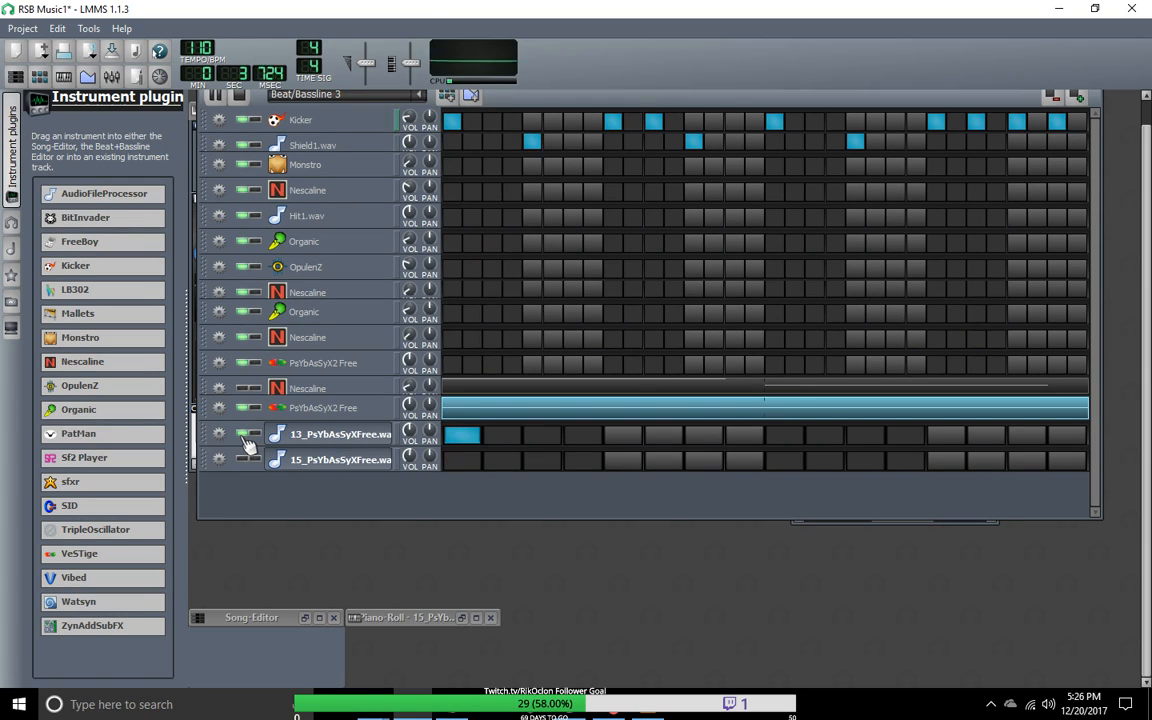
click(245, 409)
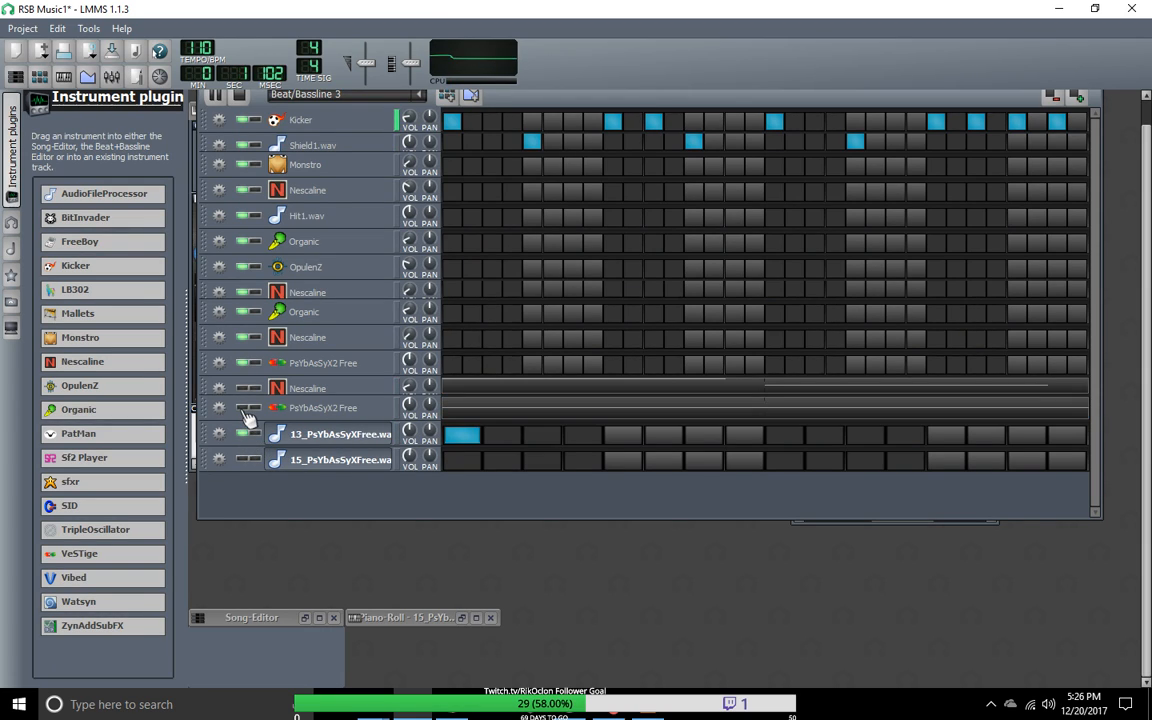
click(244, 410)
click(246, 435)
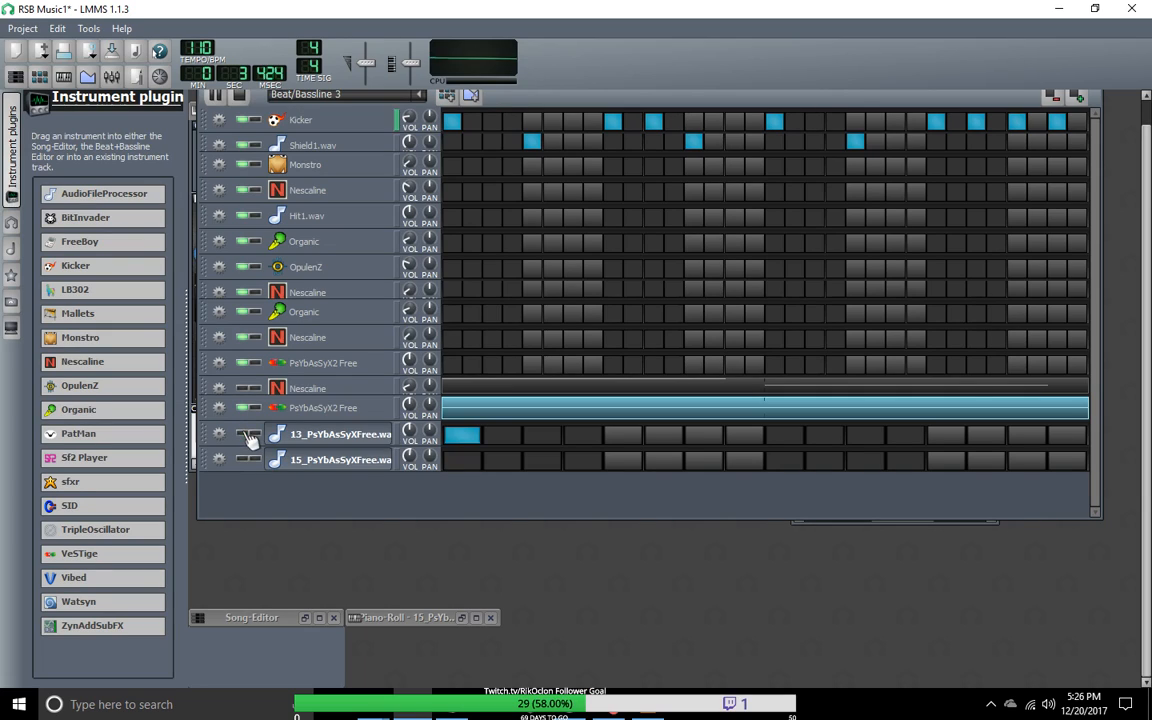
Step: Enable the first step of 15_PsYbAsSyXFree.wav, clear that of 13_PsYbAsSyXFree.wav and mute the lower PsYbAsSyX2 Free track
click(456, 461)
click(454, 437)
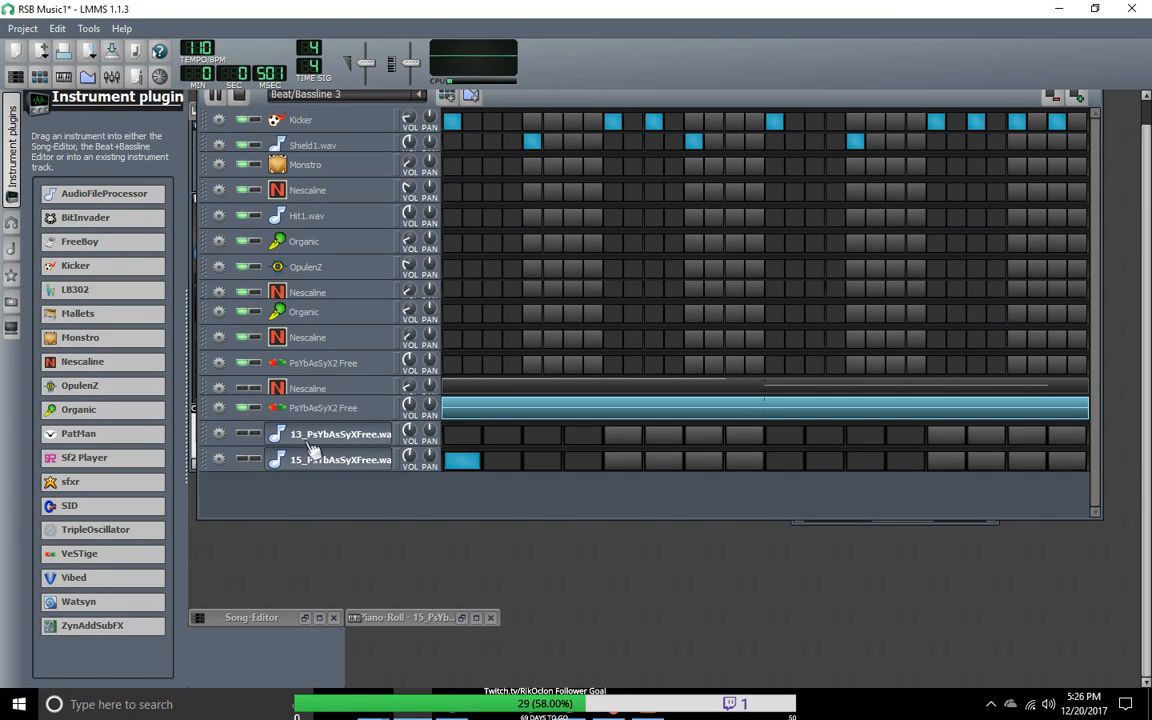
click(246, 410)
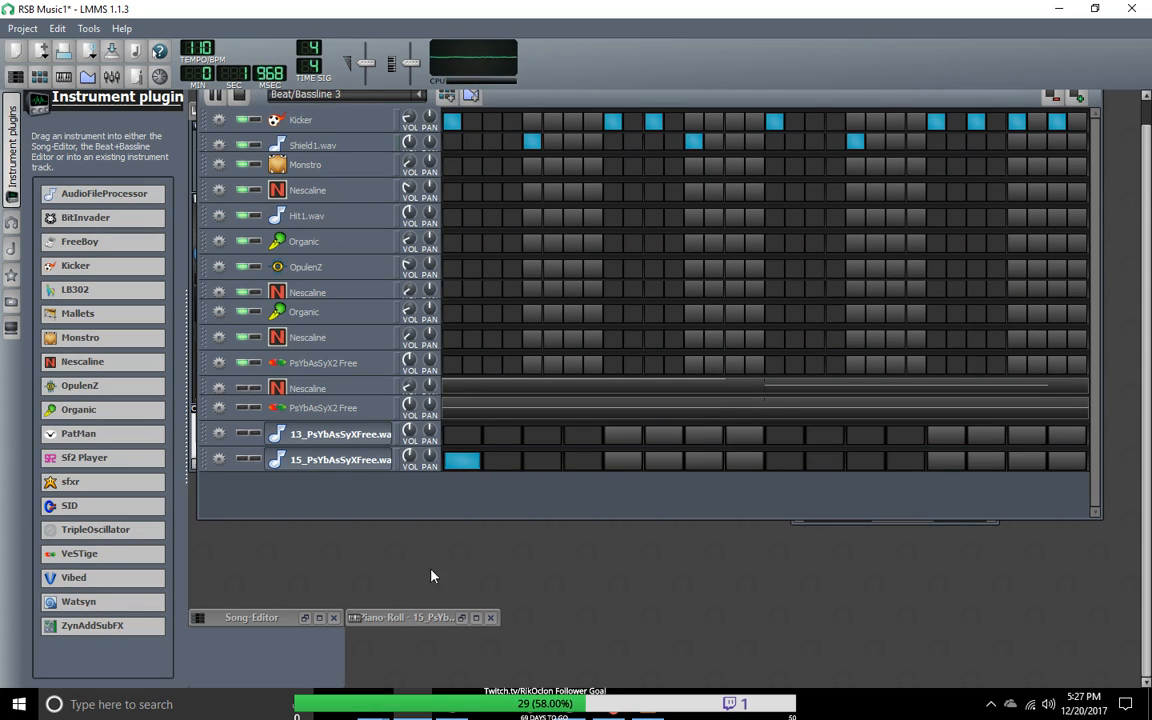
Step: Move the 15_PsYbAsSyXFree.wav sample's start point to the beginning of its second waveform section, about 0.685, and hide its instrument window
click(405, 618)
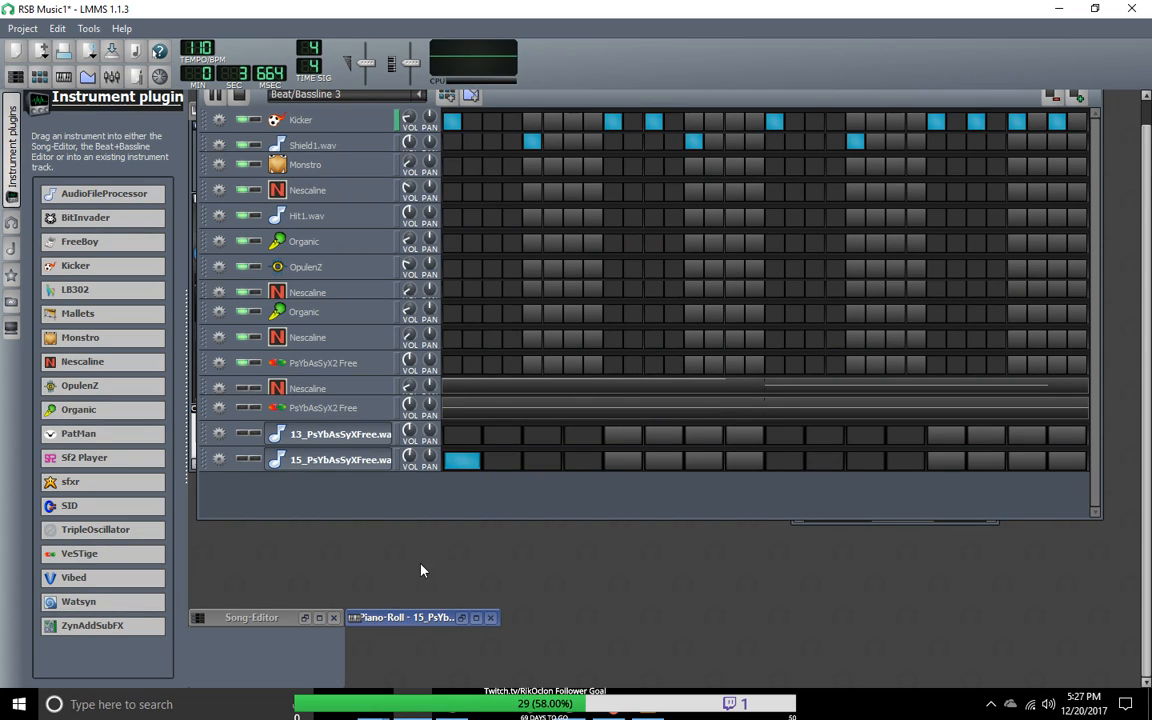
click(340, 460)
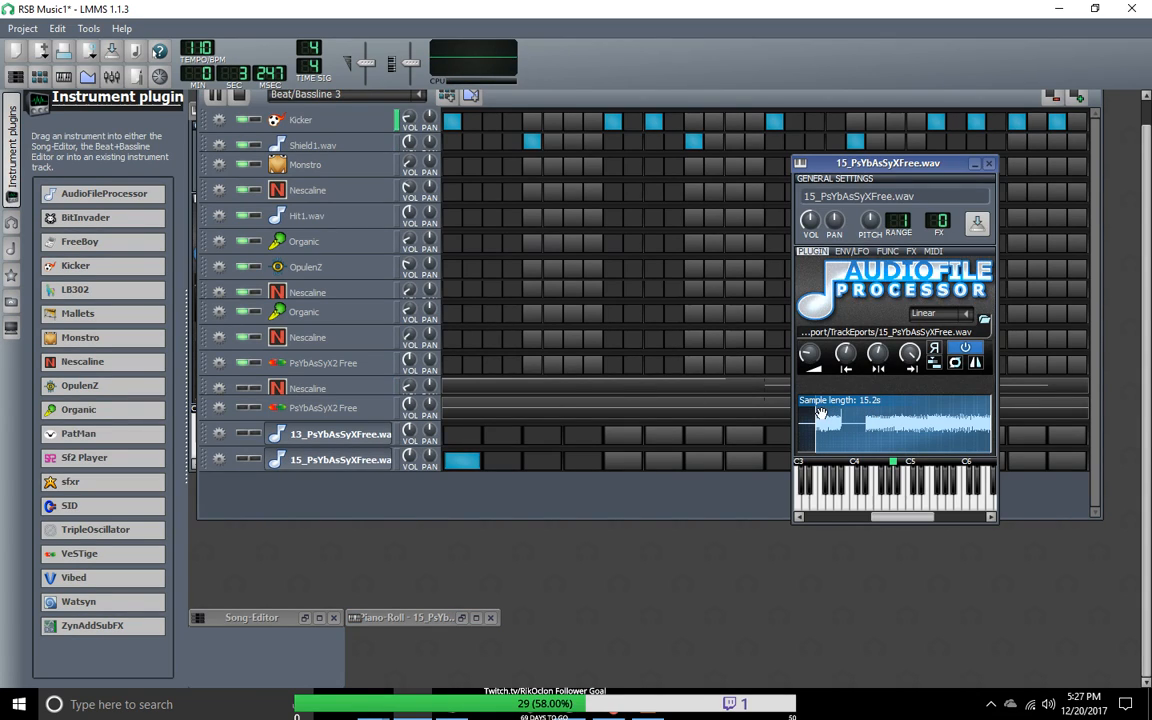
drag(820, 413, 828, 420)
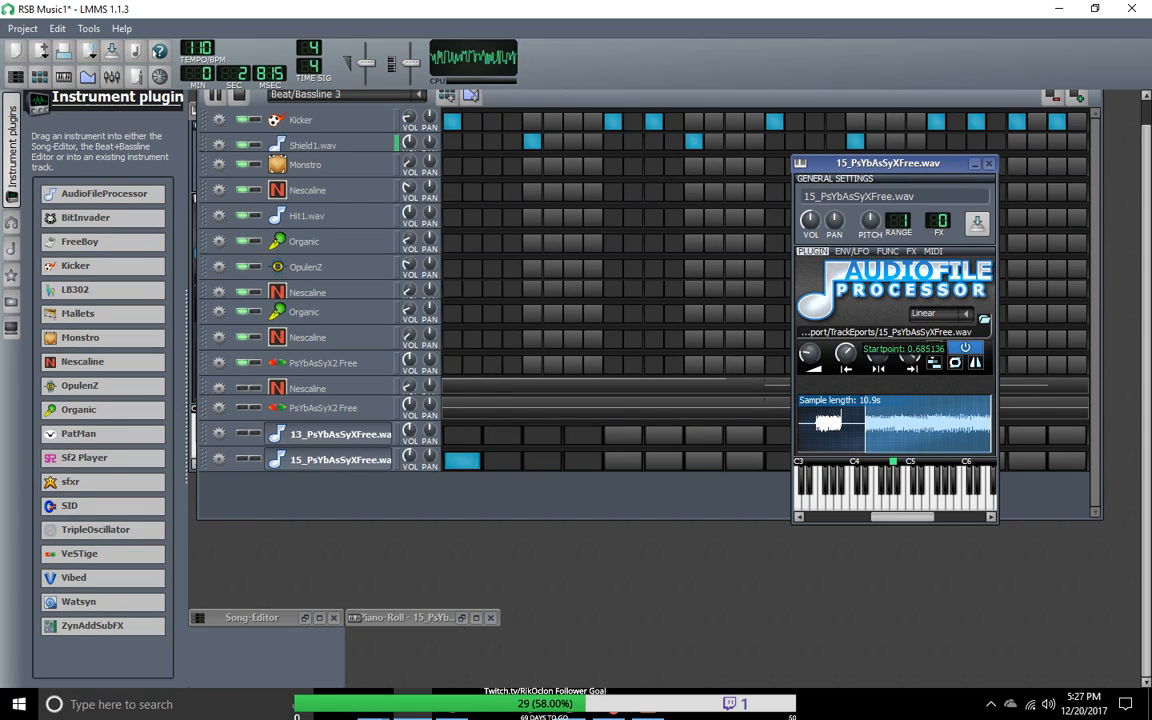
double_click(358, 461)
Step: Clone the 15_PsYbAsSyXFree.wav track and clear the first step of the clone
click(657, 322)
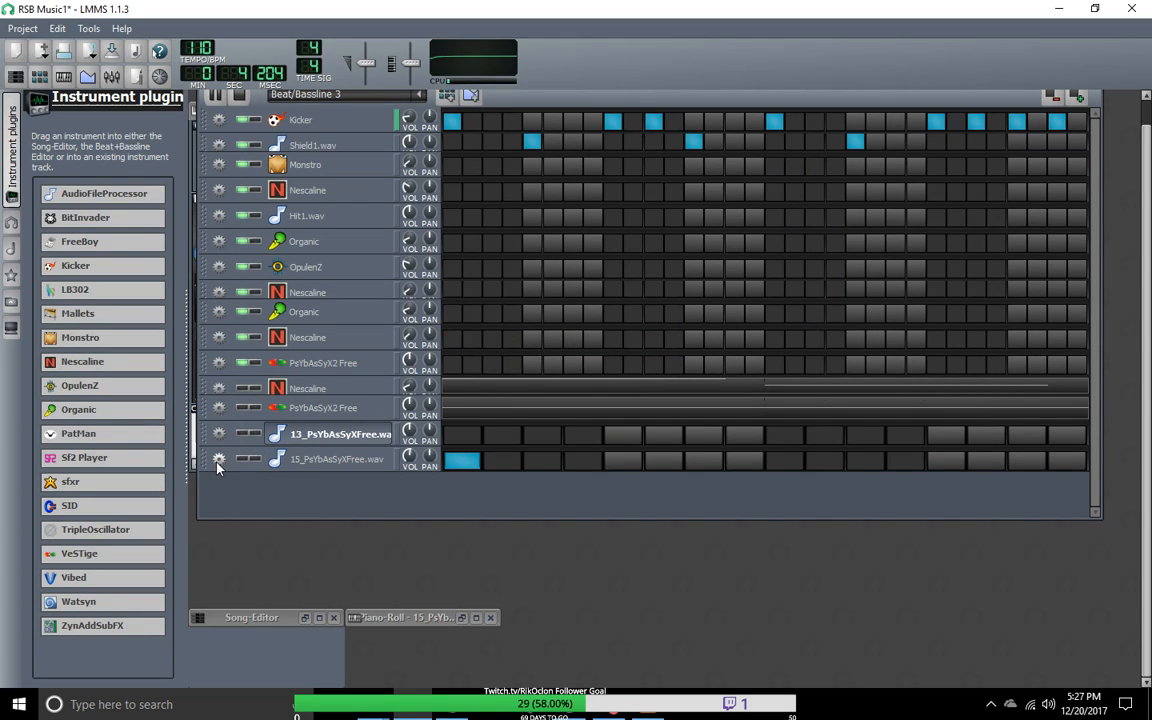
click(245, 477)
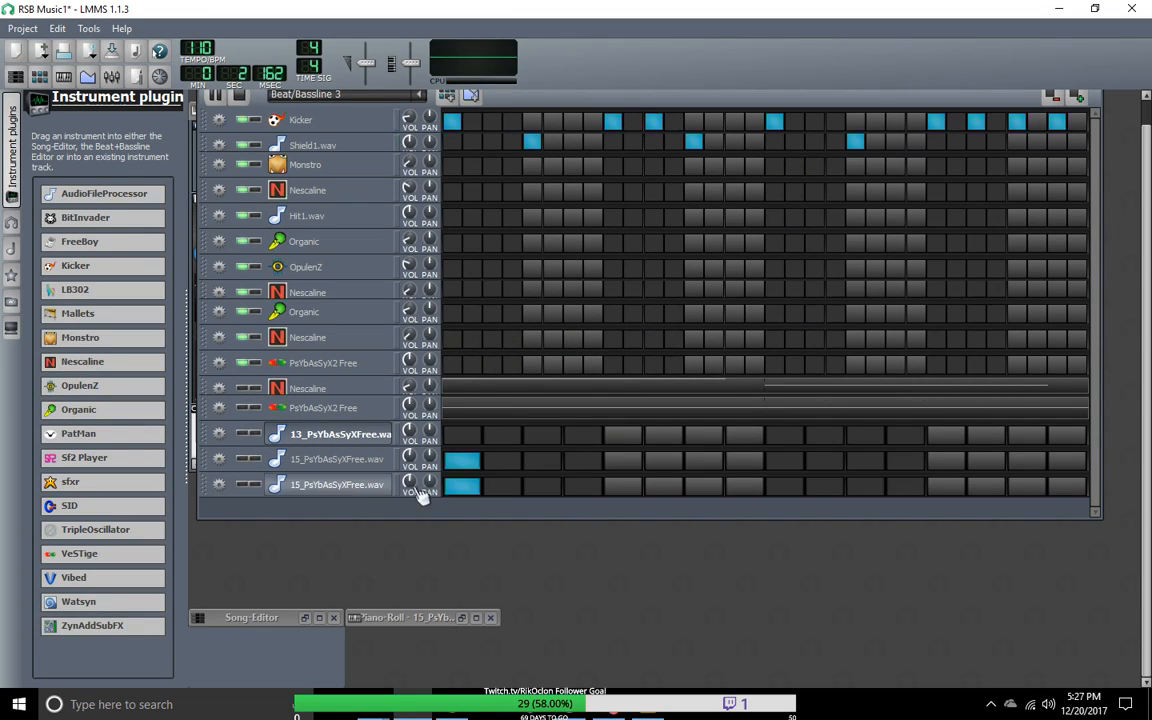
click(477, 492)
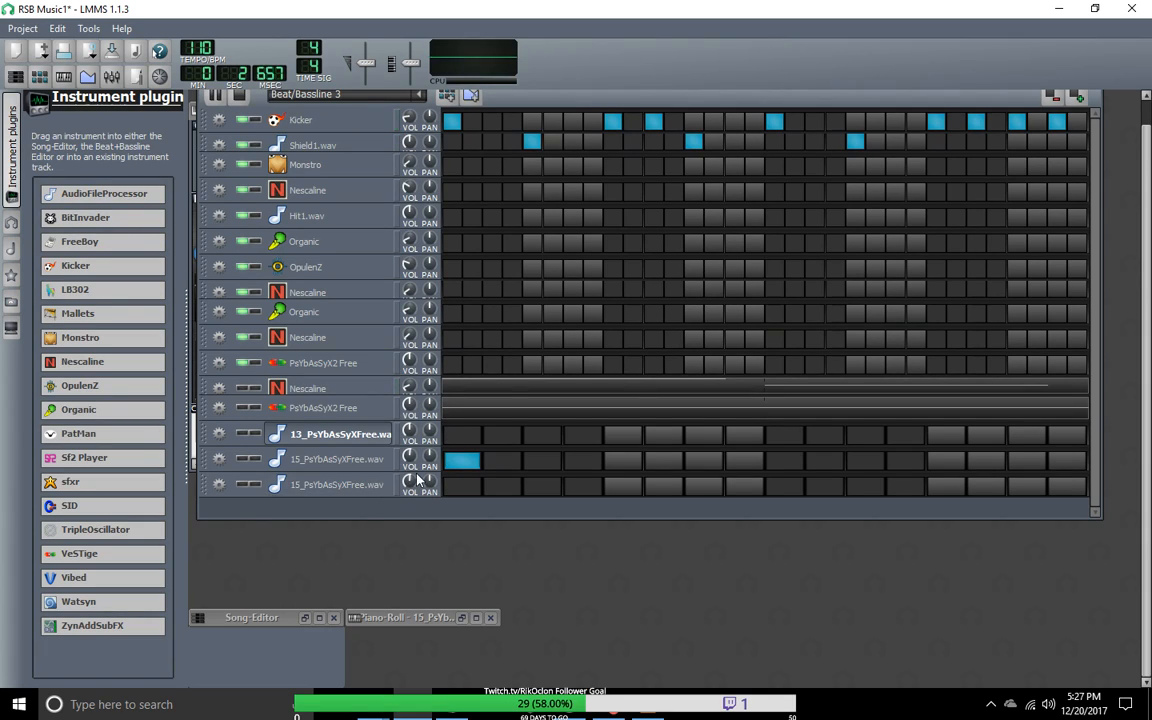
Step: Switch the first step of the original 15_PsYbAsSyXFree.wav track off and on again and unmute the track
click(469, 467)
click(469, 467)
click(244, 459)
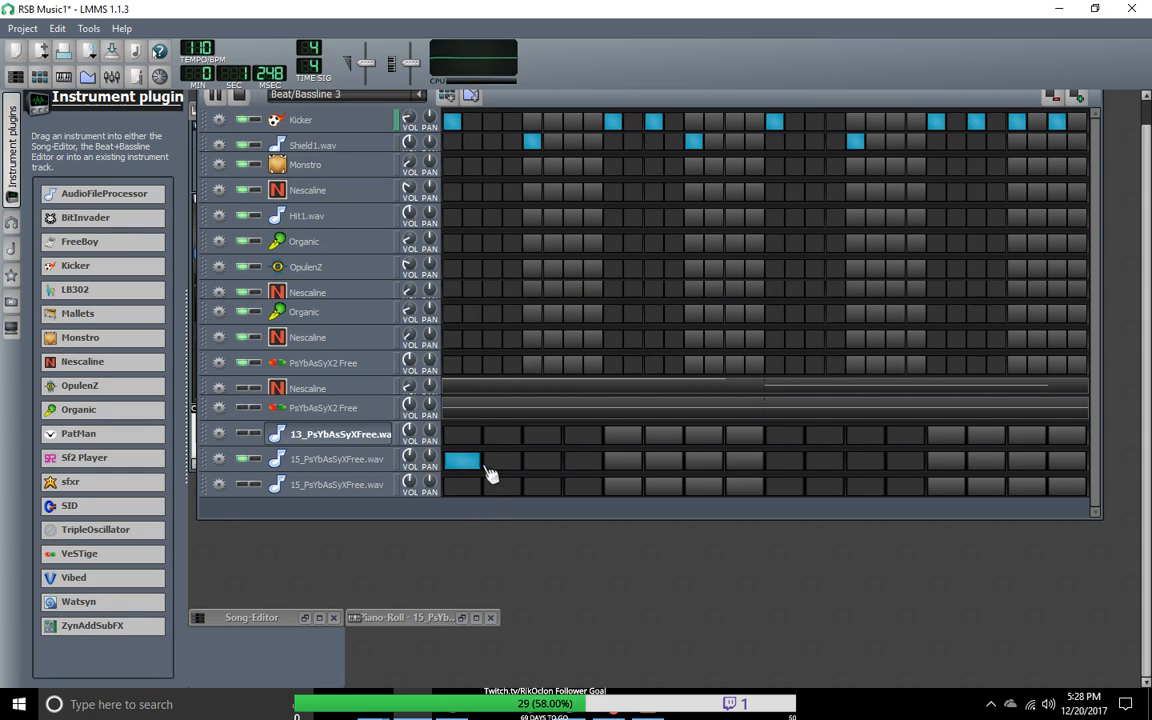
Step: Try extra hits on the ninth, fourth and fifth steps of the upper 15_PsYbAsSyXFree.wav track, clearing each one again
click(780, 462)
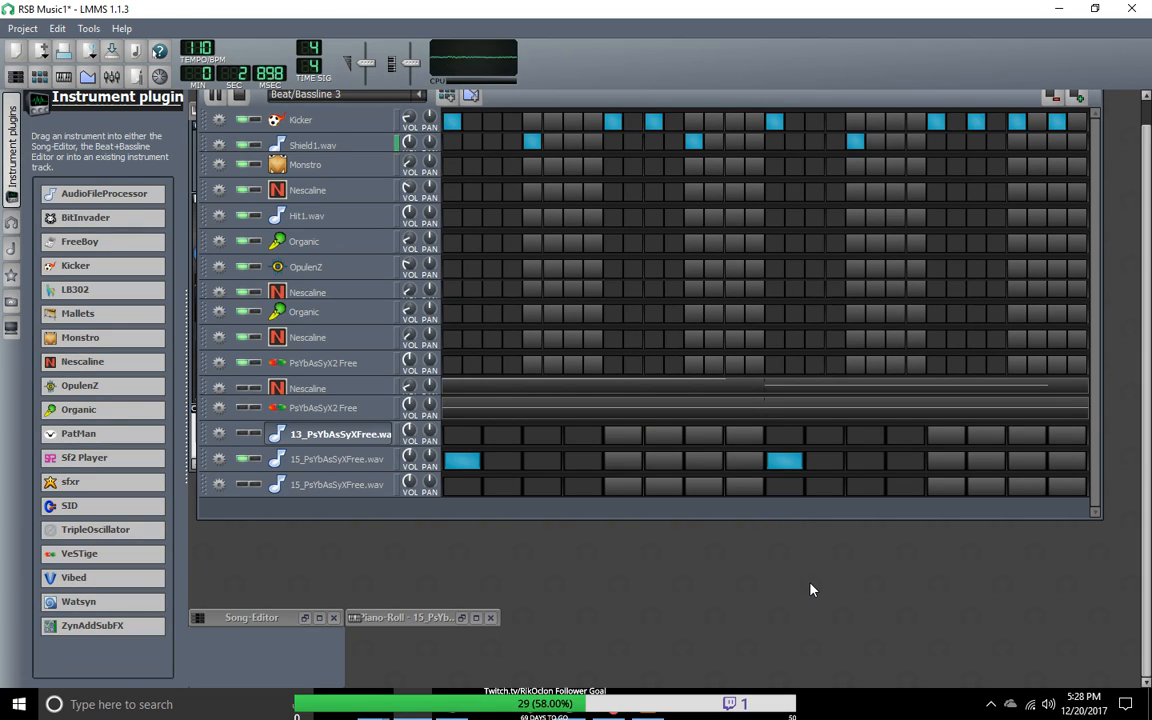
click(786, 461)
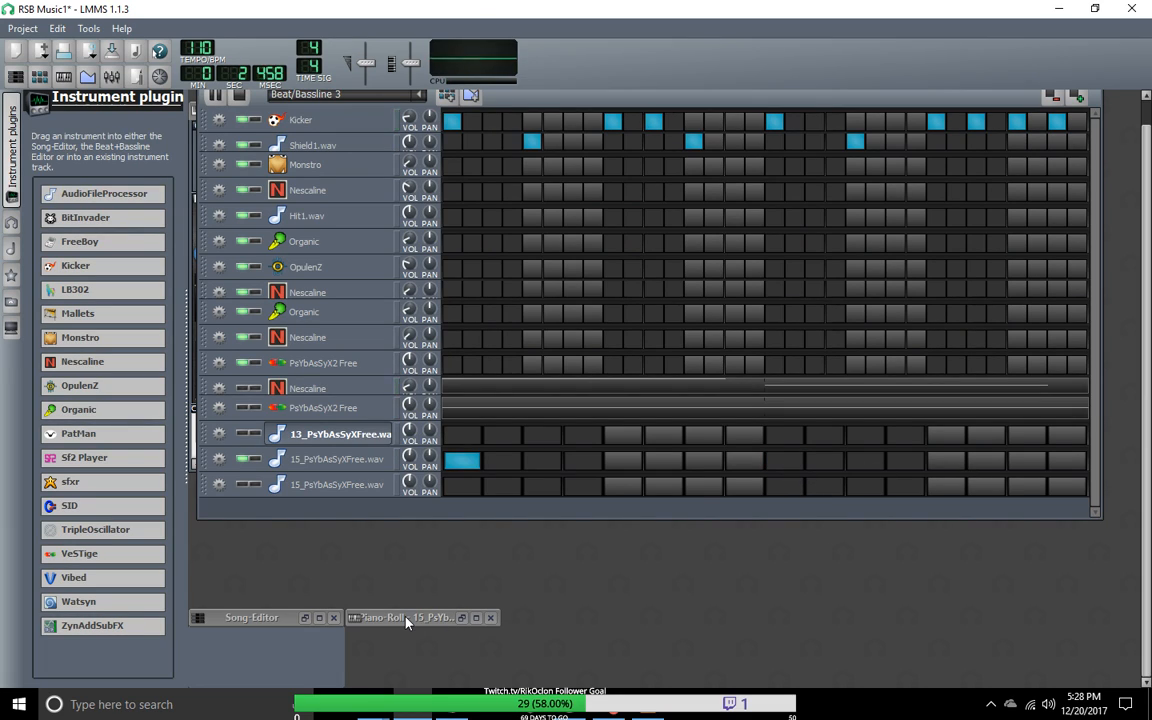
click(586, 466)
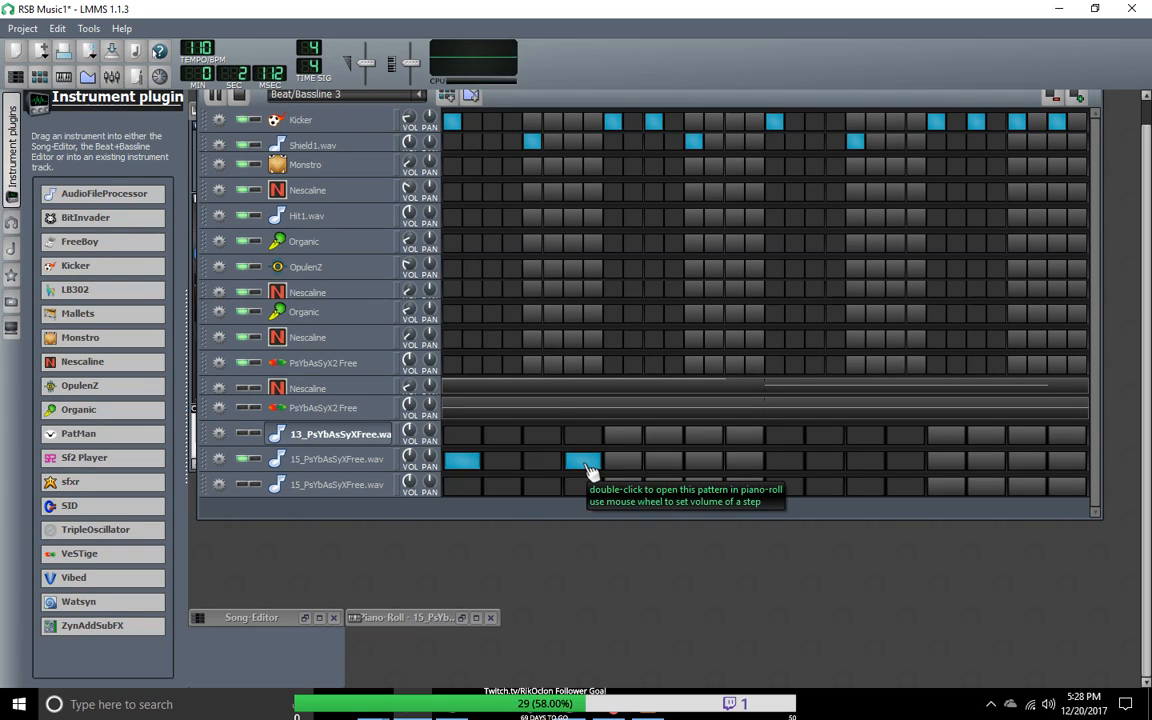
click(588, 467)
click(622, 468)
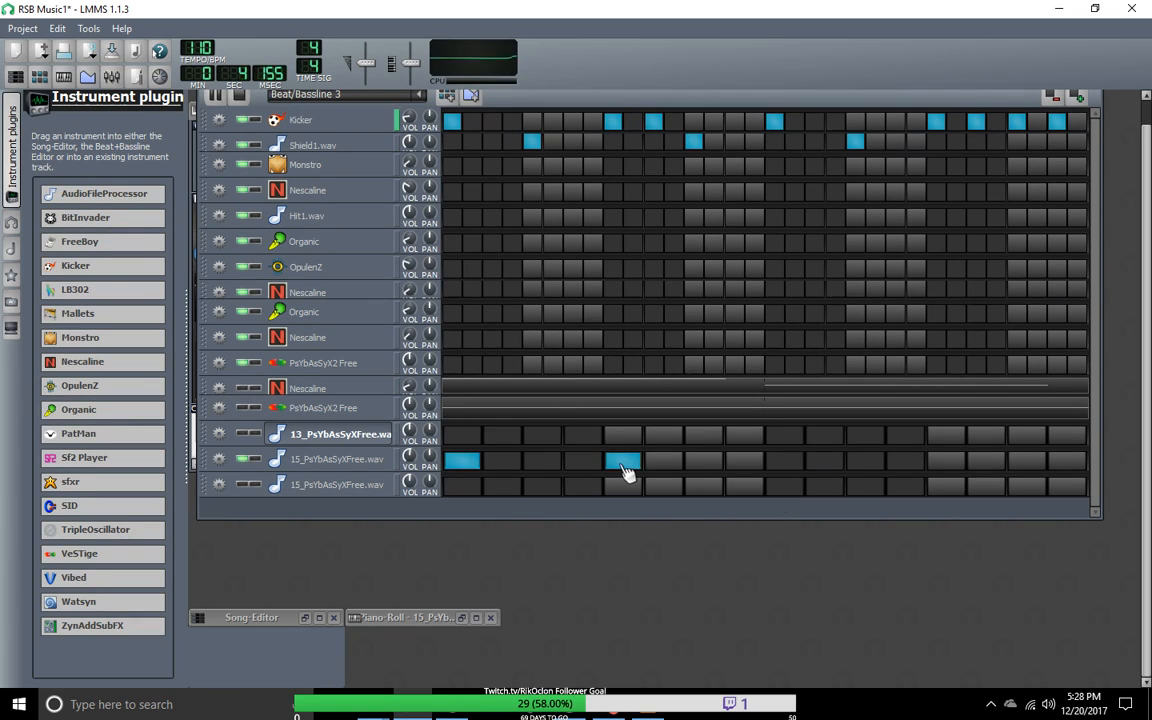
click(625, 466)
click(785, 465)
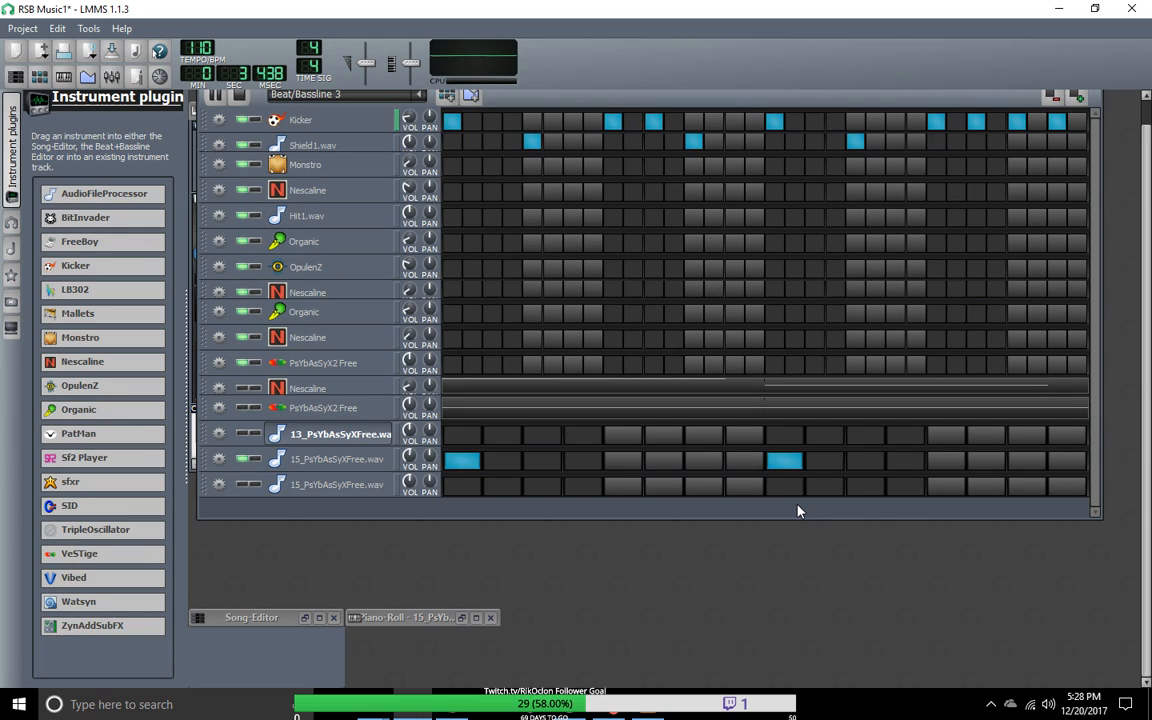
click(786, 466)
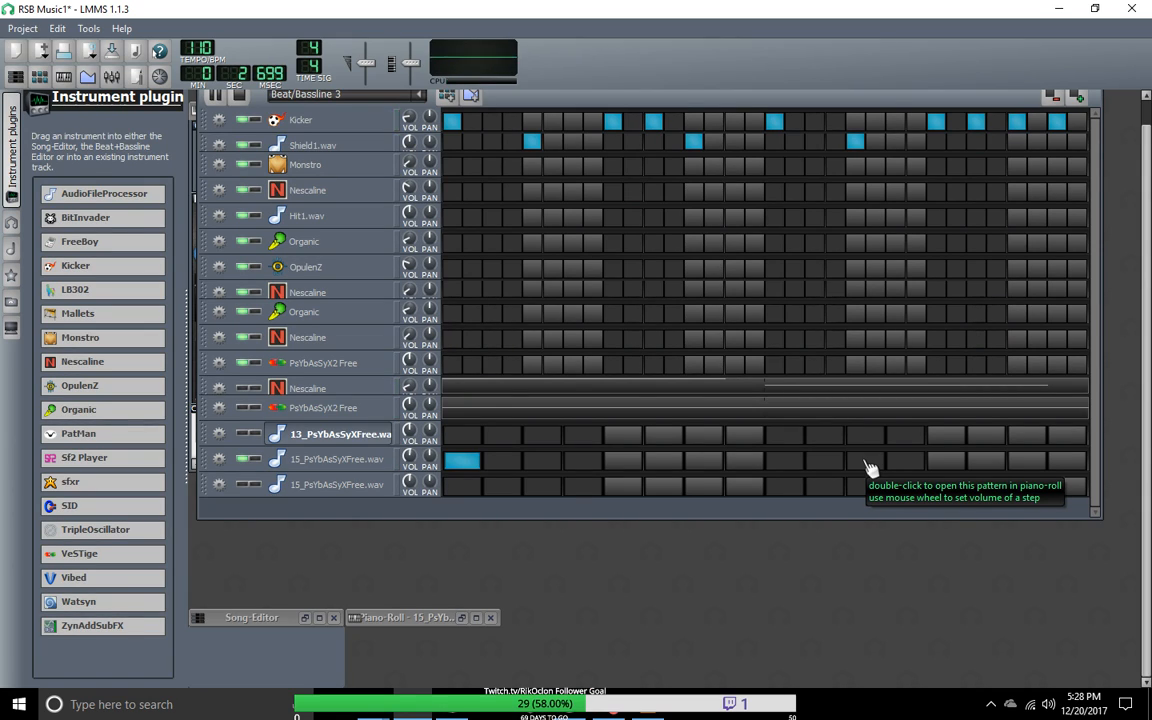
click(786, 463)
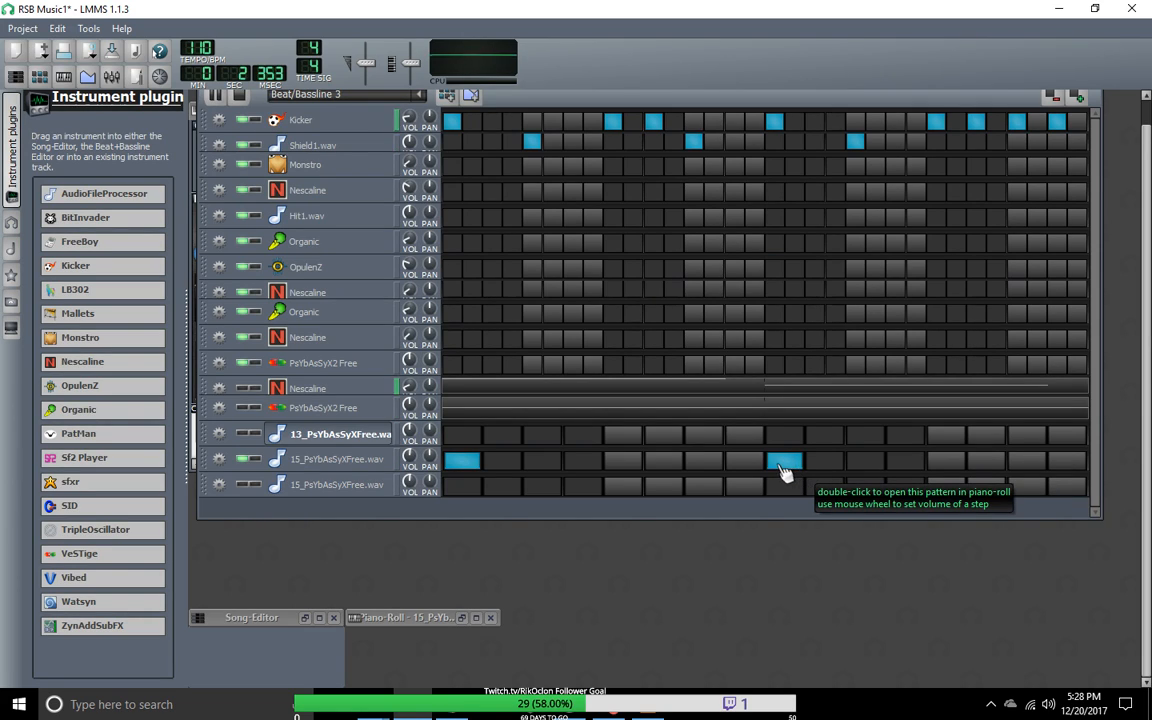
click(783, 462)
Step: Narrow the Beat+Bassline Editor and compare the lower PsYbAsSyX2 Free track with the upper 15_PsYbAsSyXFree.wav track by switching their mutes
drag(1102, 160, 877, 340)
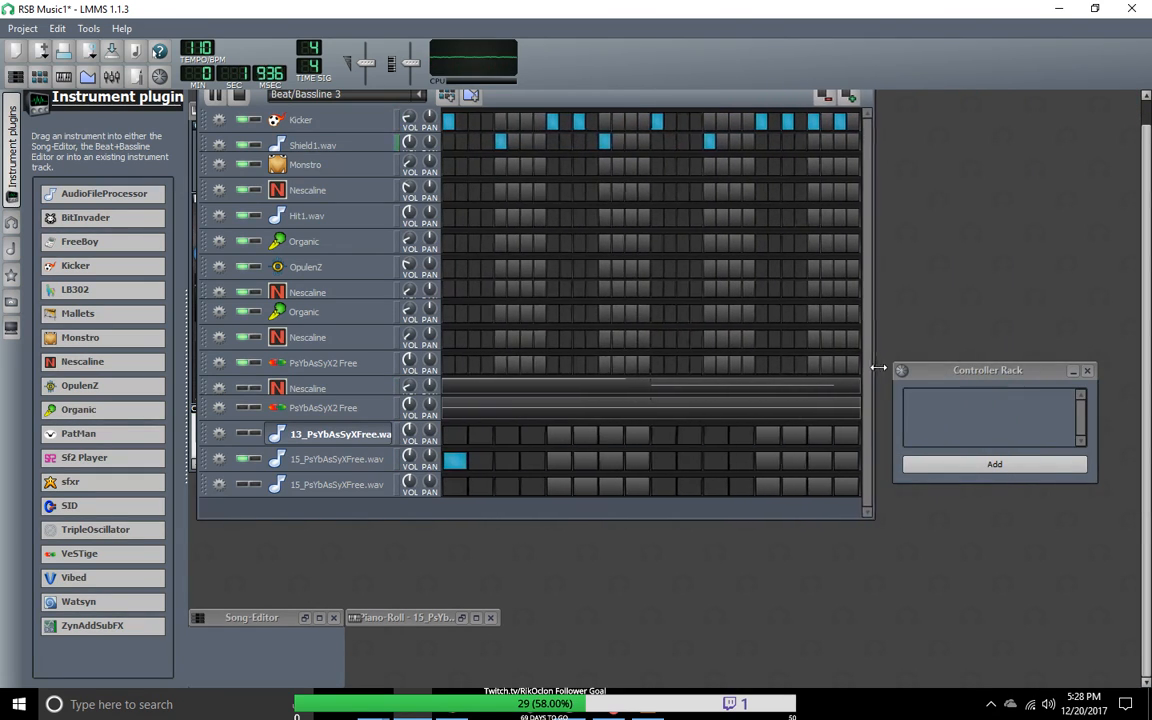
click(392, 95)
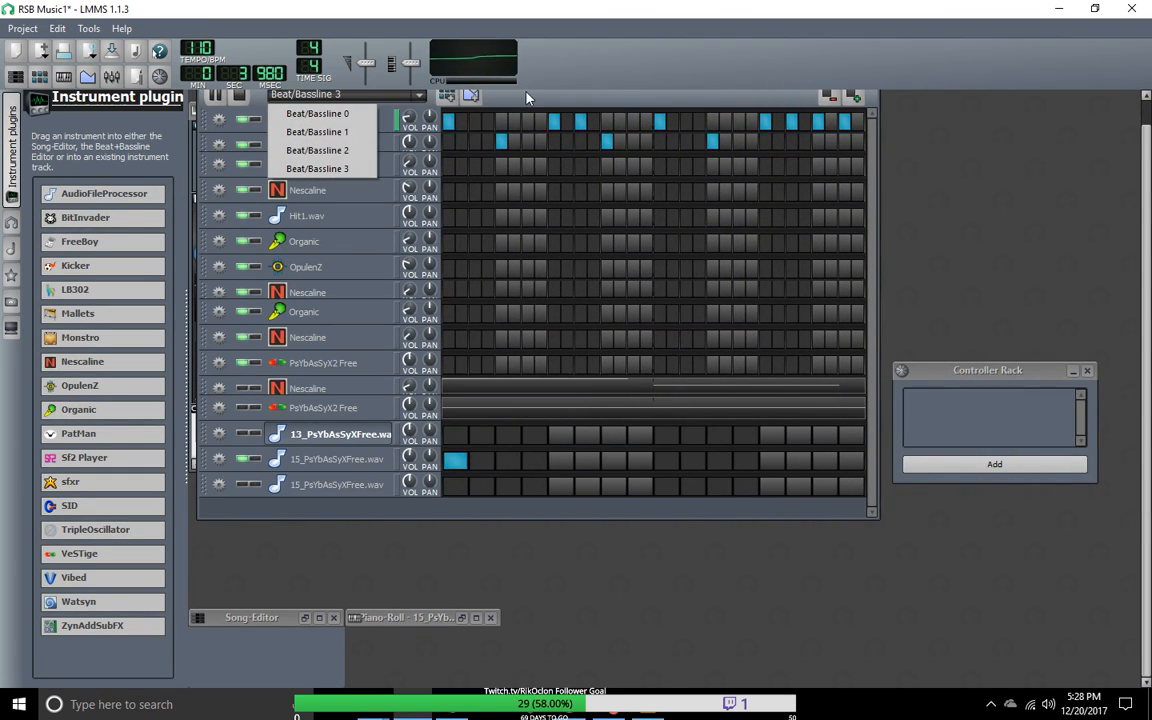
click(476, 89)
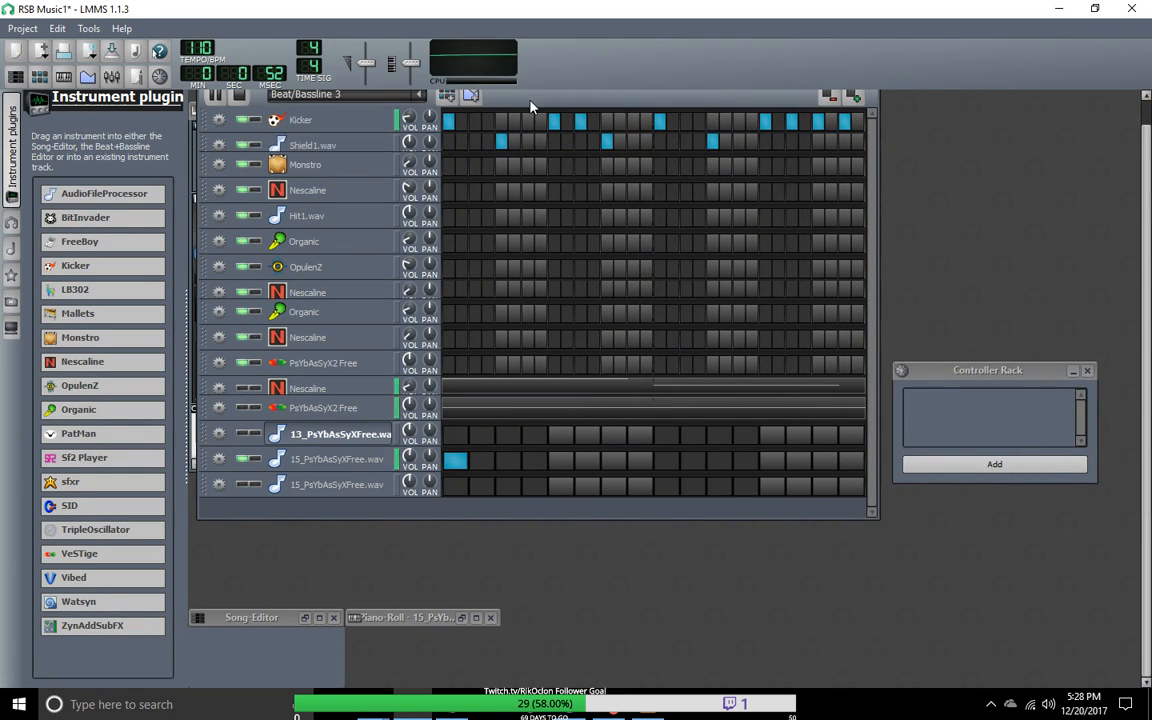
click(243, 408)
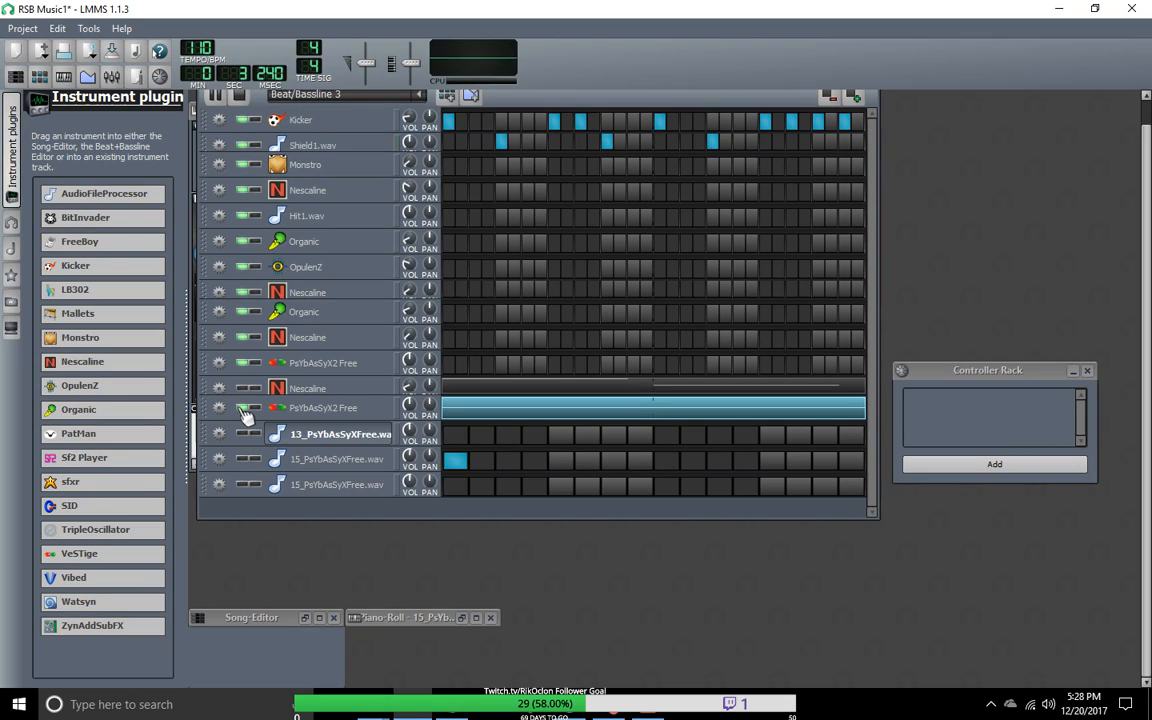
click(244, 408)
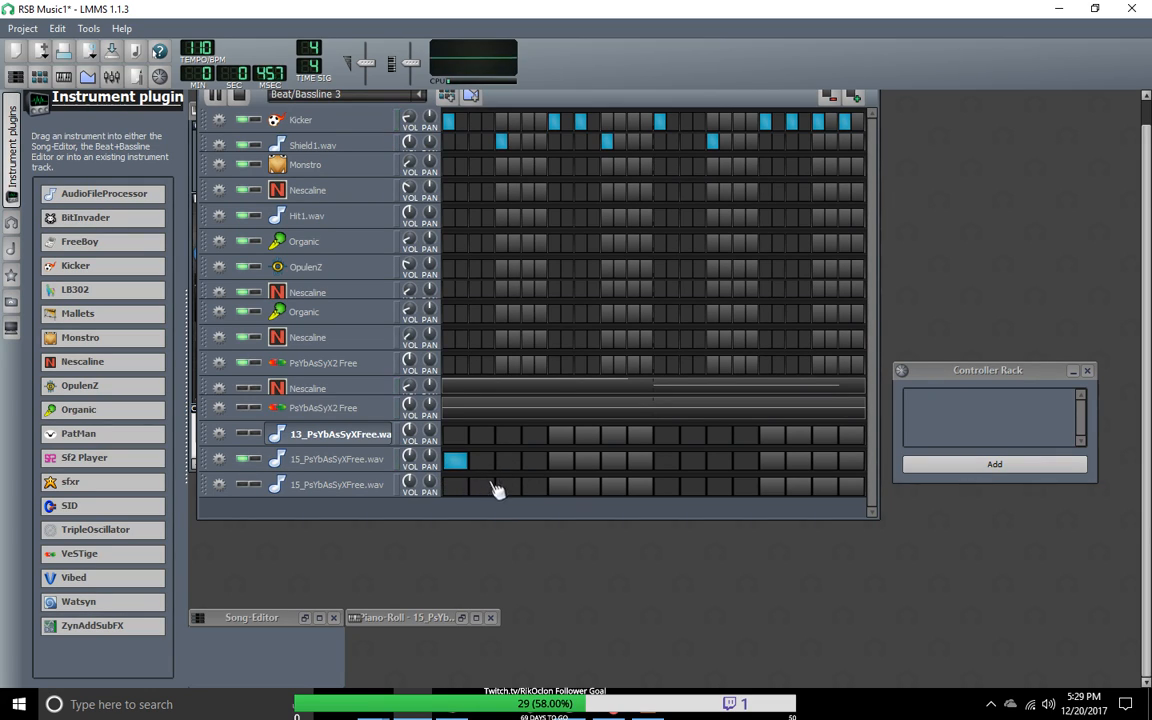
Step: Try hits on the fifth, ninth and thirteenth steps of the upper 15_PsYbAsSyXFree.wav track, clearing the fifth and thirteenth again
click(560, 460)
click(666, 460)
click(771, 460)
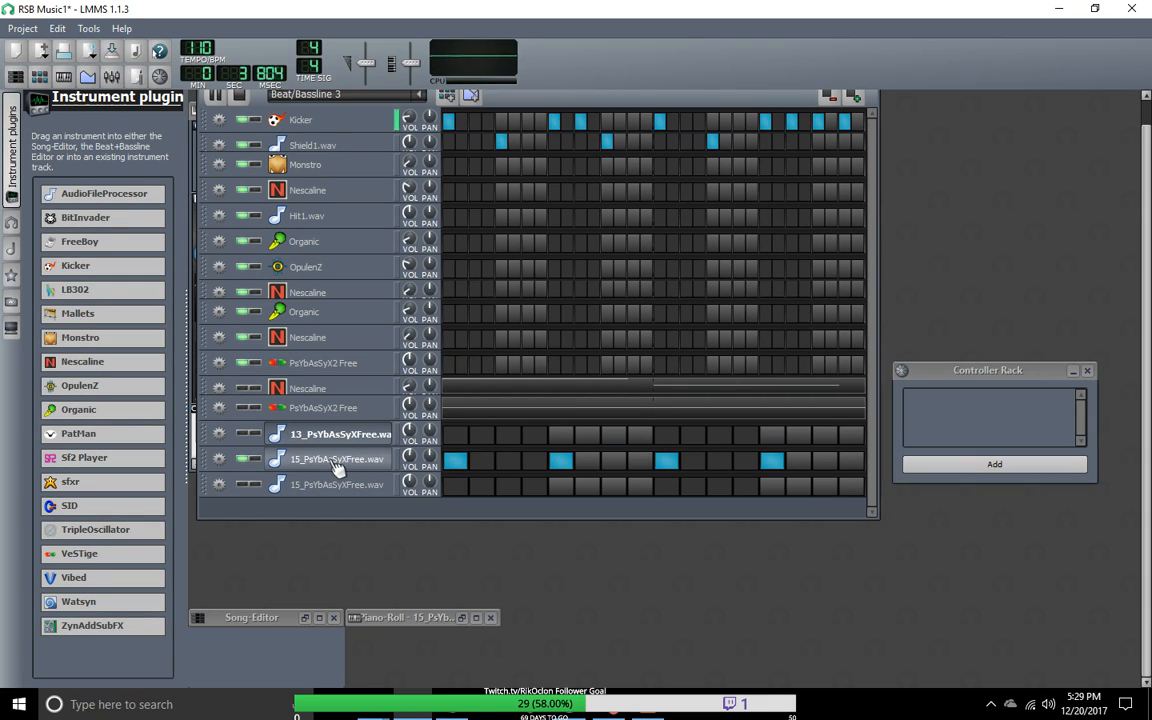
click(563, 463)
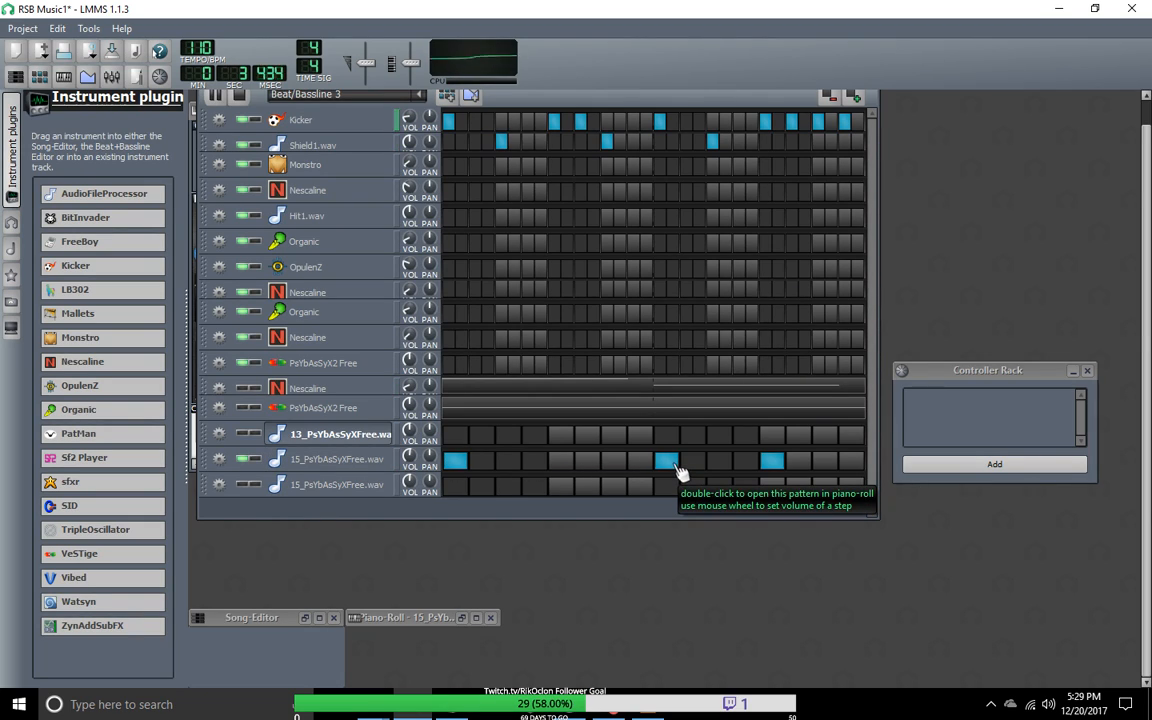
click(772, 462)
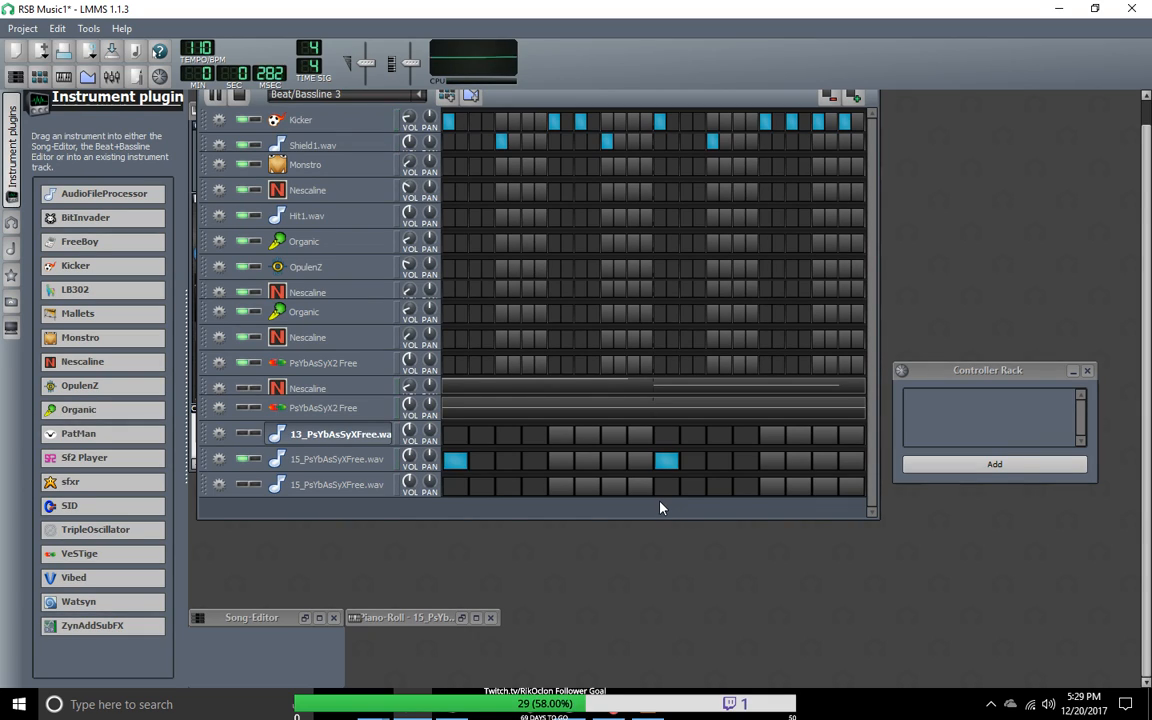
Step: Open the upper 15_PsYbAsSyXFree.wav track's instrument window, and bring its pattern up in the restored Piano-Roll
click(300, 459)
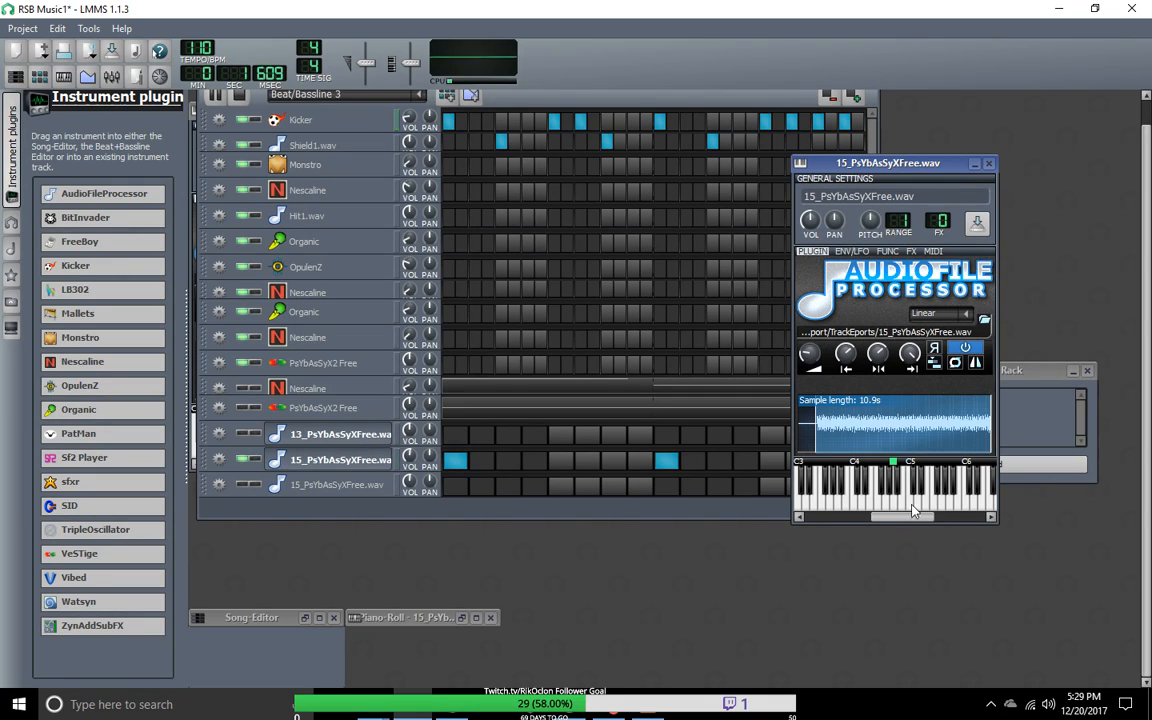
right_click(454, 466)
click(491, 479)
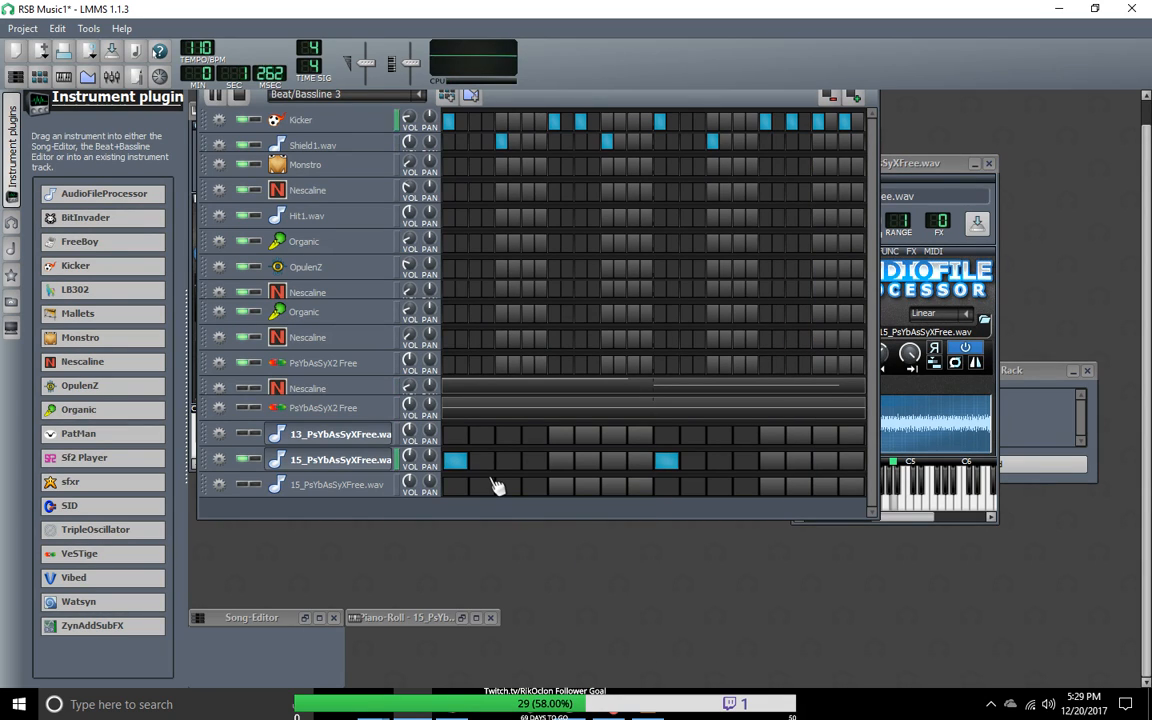
double_click(412, 618)
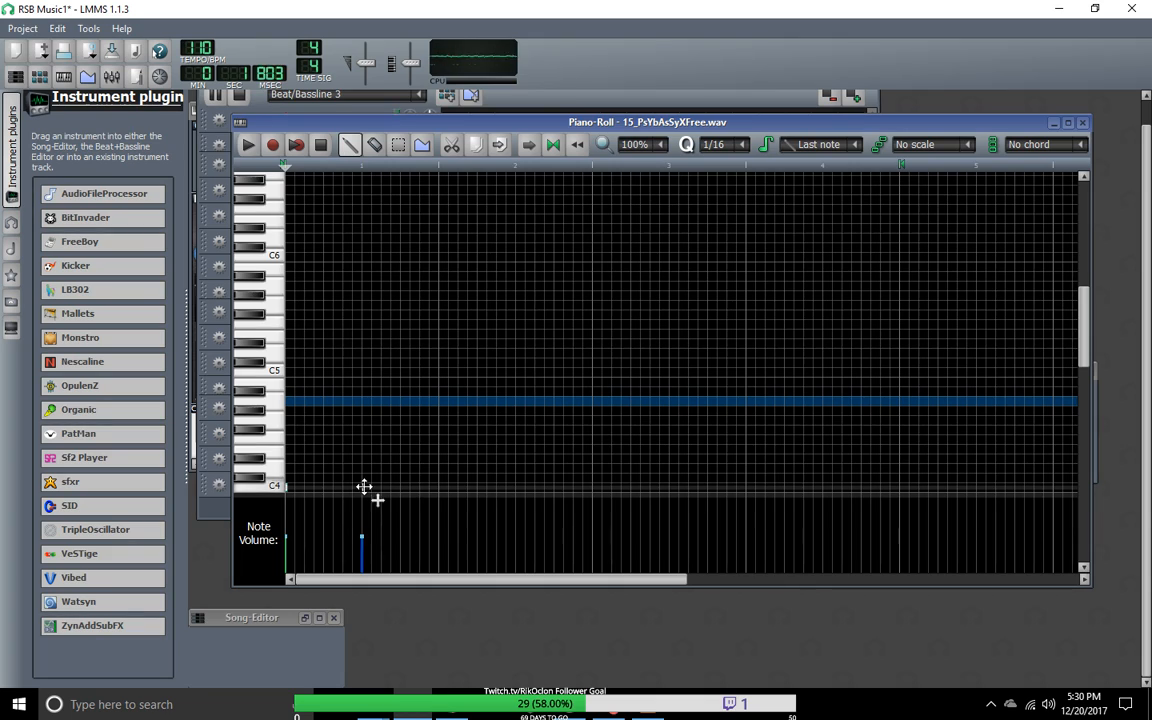
Step: Raise the pattern's two notes from C4 in several stages up to G4, keeping both at the same pitch
drag(366, 475, 367, 452)
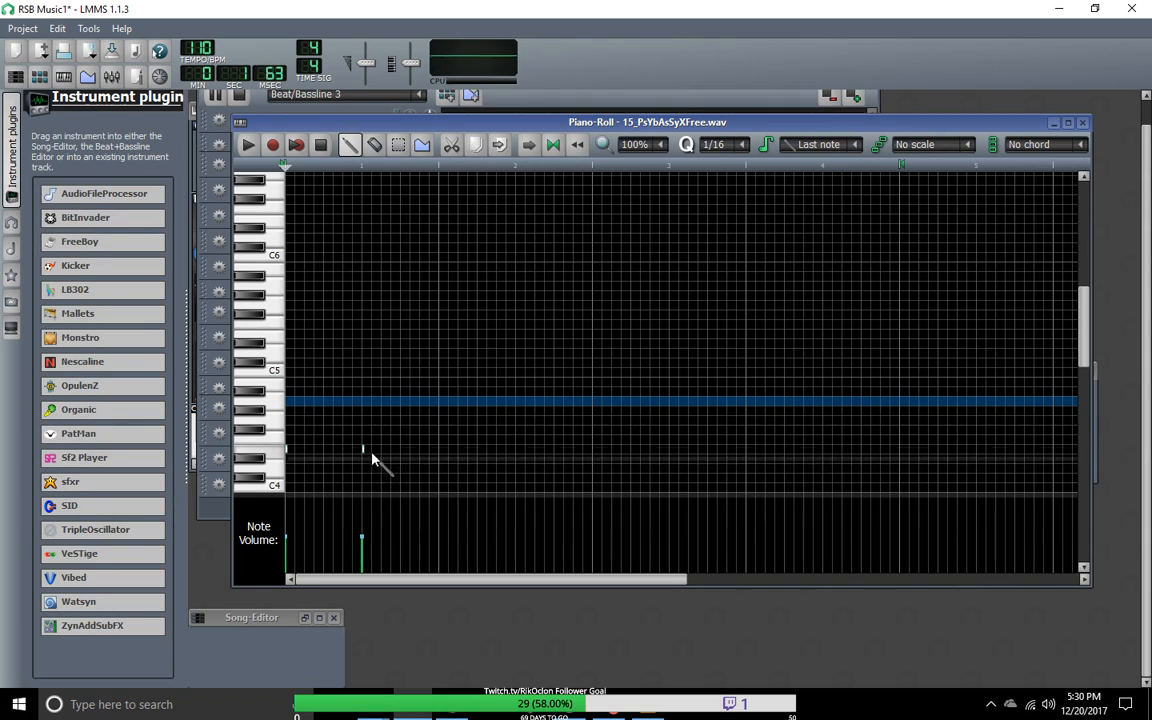
drag(363, 450, 362, 442)
drag(288, 450, 289, 440)
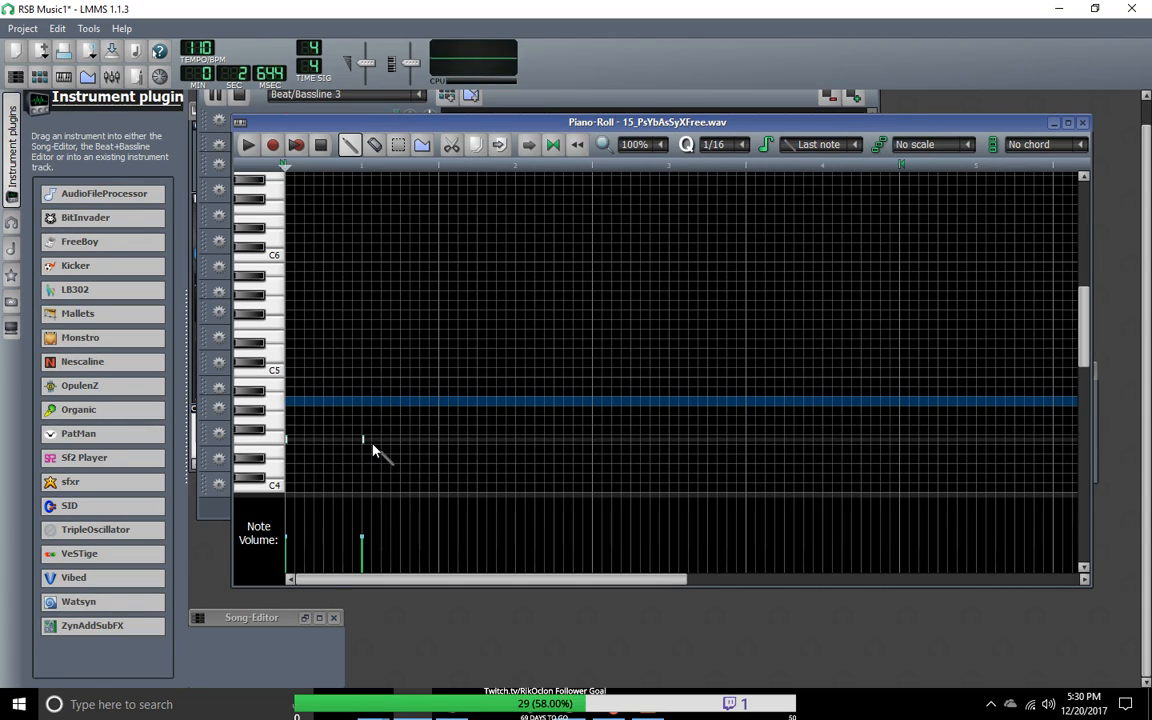
drag(366, 445, 365, 436)
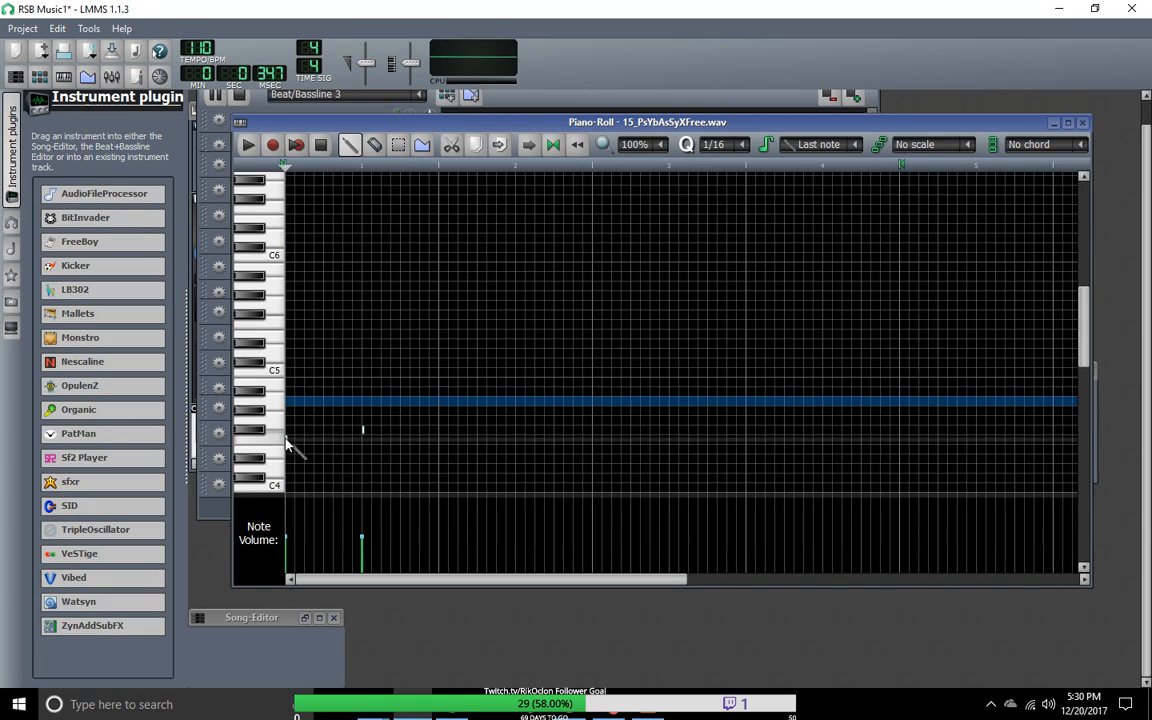
drag(287, 439, 288, 421)
drag(363, 429, 363, 420)
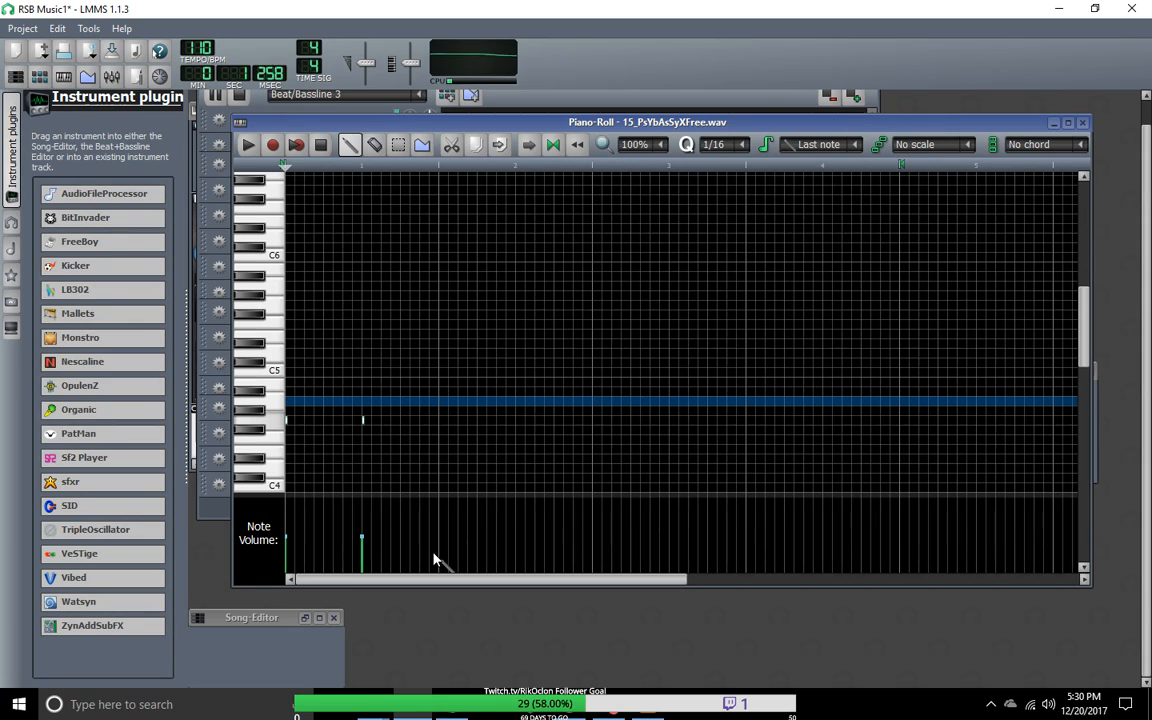
Step: Delete both notes from the 15_PsYbAsSyXFree.wav pattern and move the Piano-Roll aside to uncover the track list
right_click(364, 420)
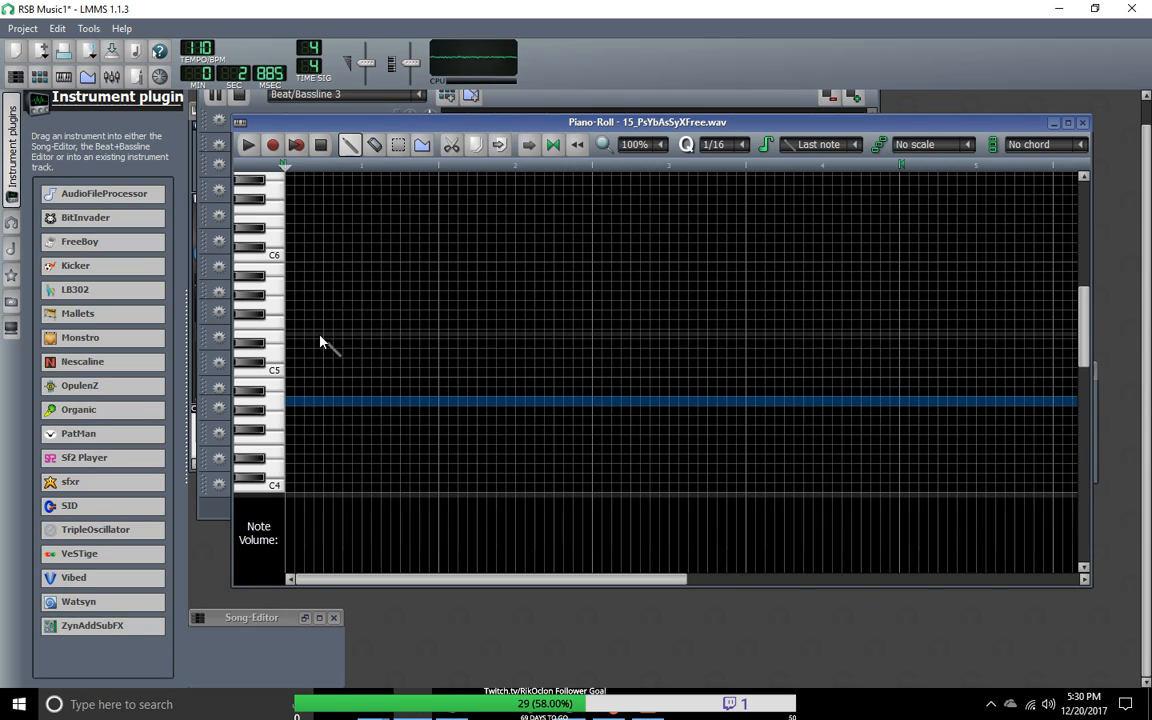
drag(405, 127, 655, 110)
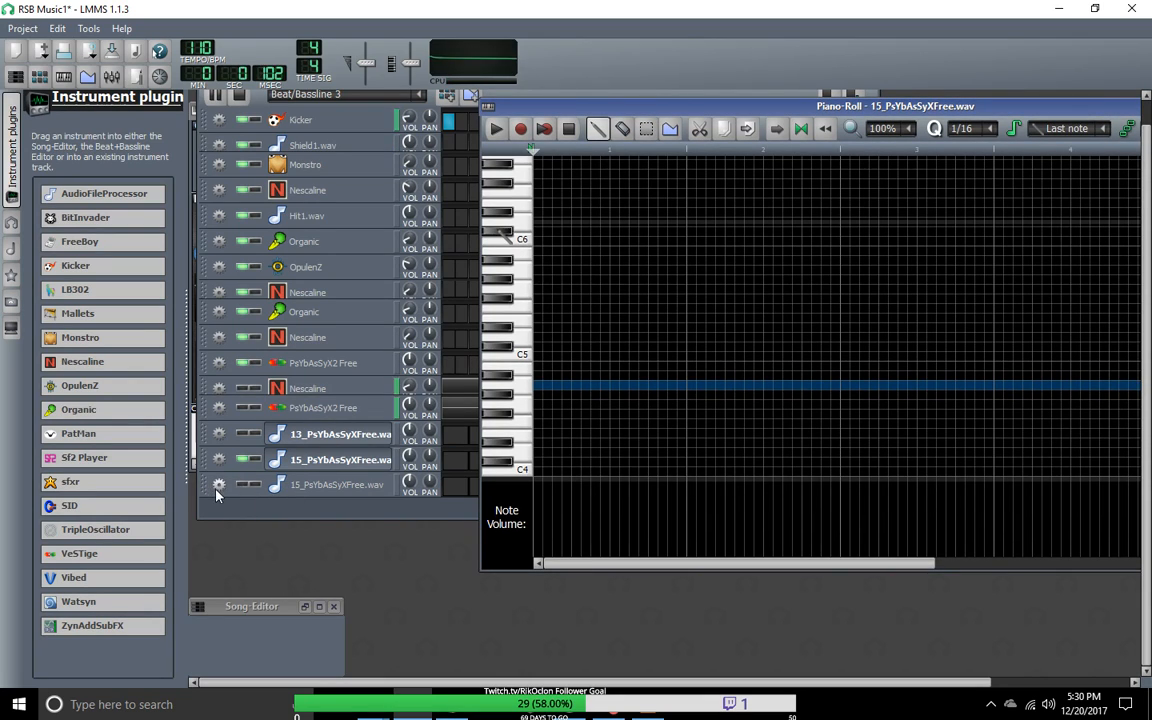
Step: Toggle 2- Launchpad as the MIDI input of the upper 15_PsYbAsSyXFree.wav track
click(219, 459)
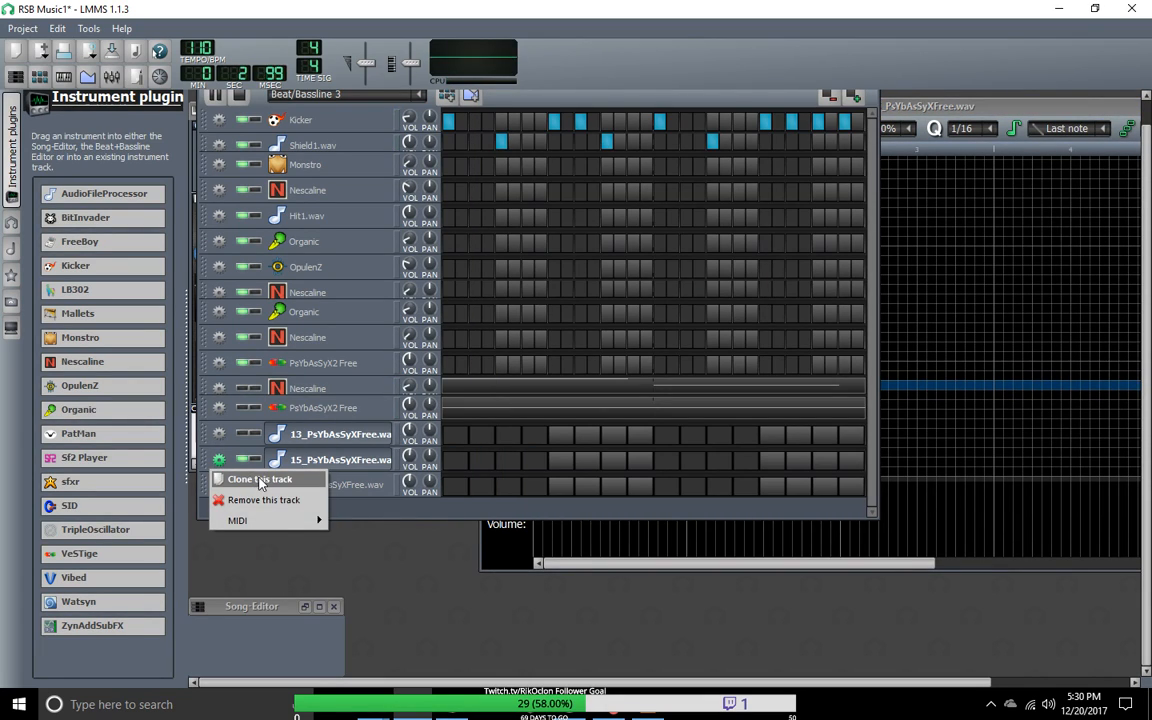
mouse_move(248, 521)
mouse_move(360, 522)
click(451, 522)
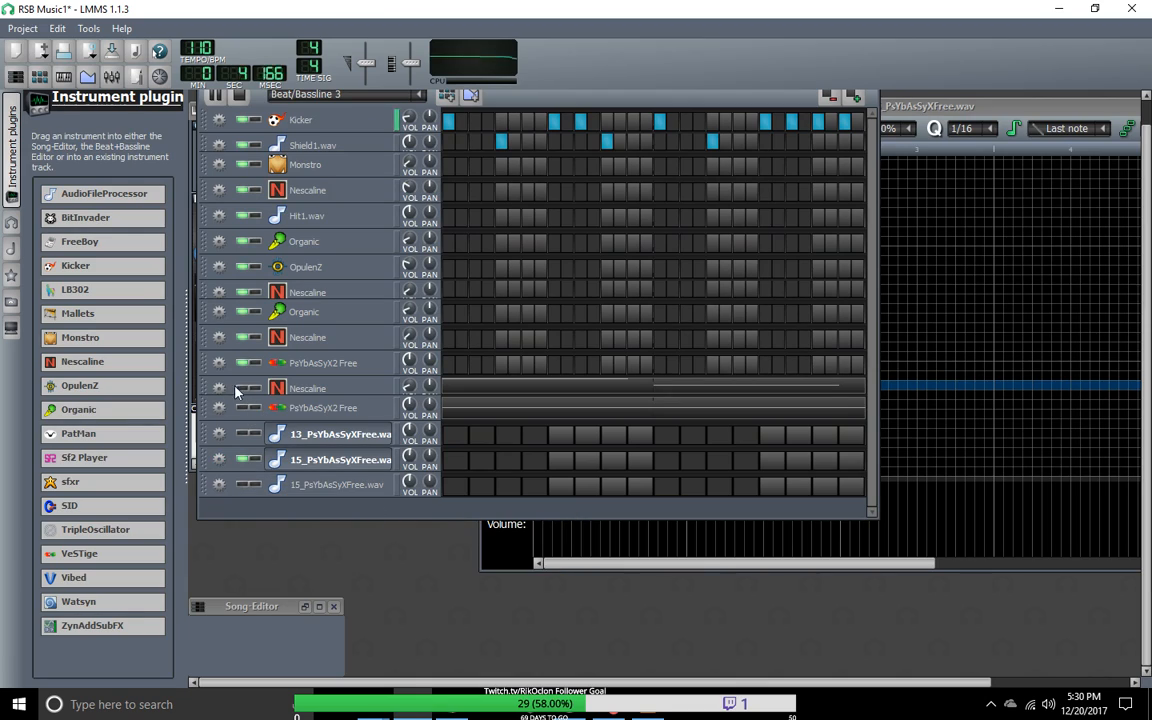
Step: Check the lower PsYbAsSyX2 Free track's MIDI inputs, and toggle the 2- Launchpad input of the 13_PsYbAsSyXFree.wav track
click(219, 408)
mouse_move(284, 472)
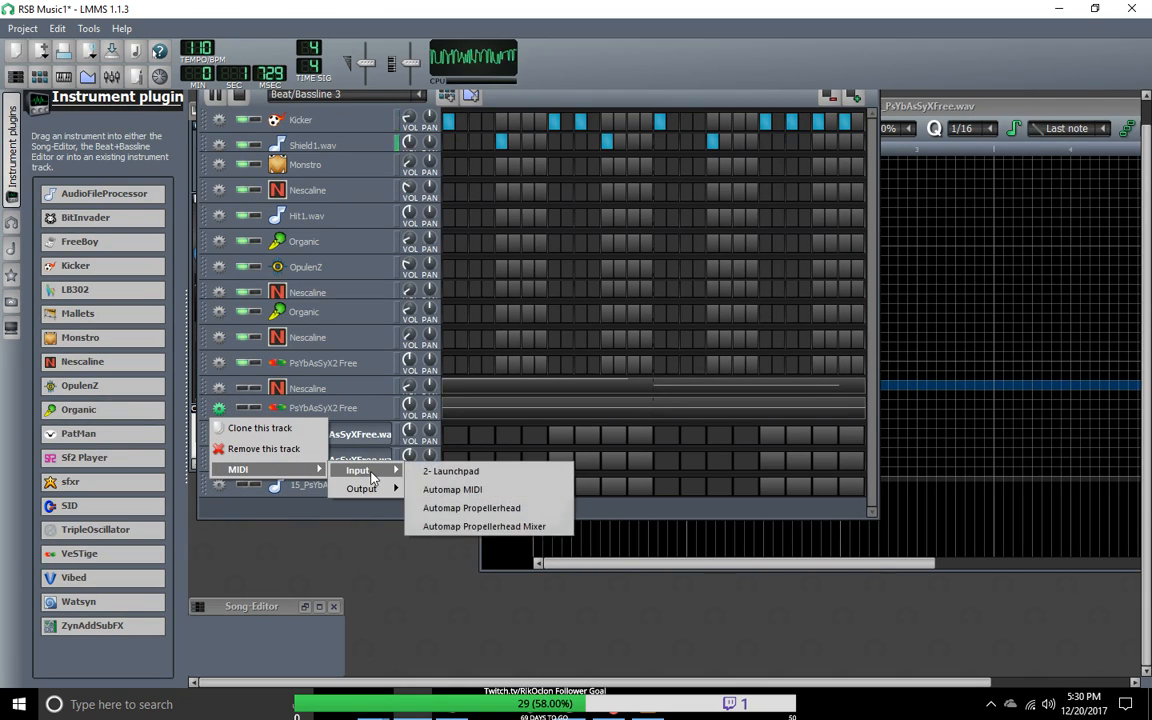
click(239, 517)
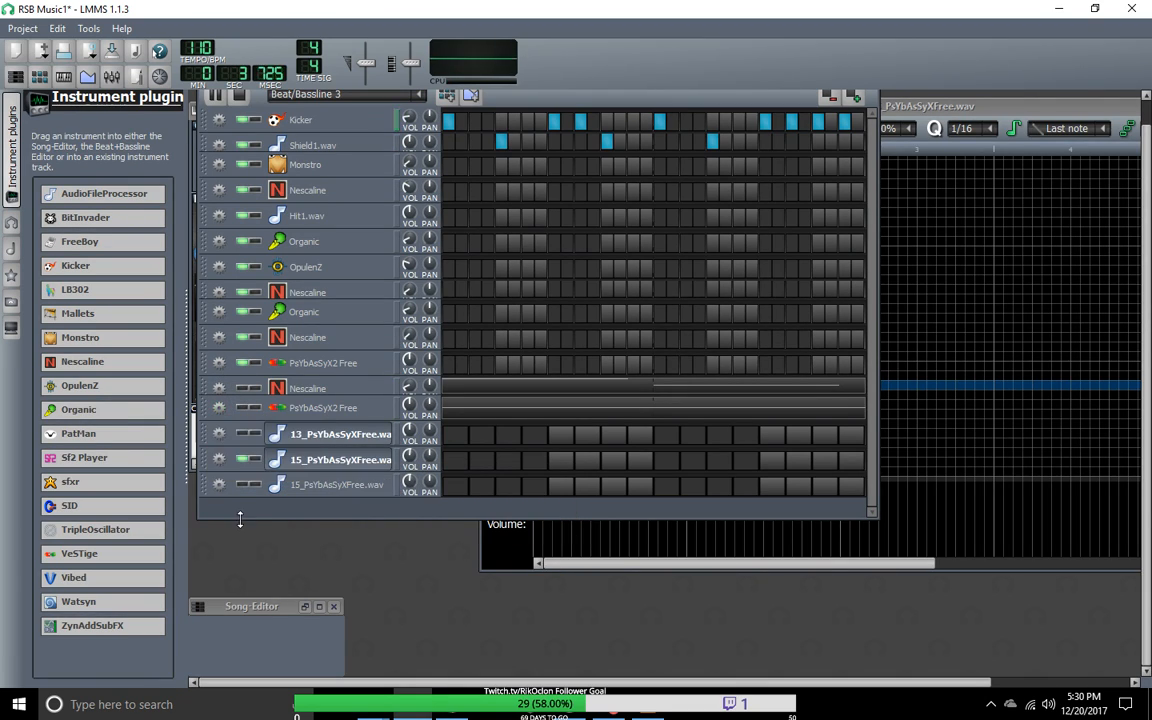
click(221, 444)
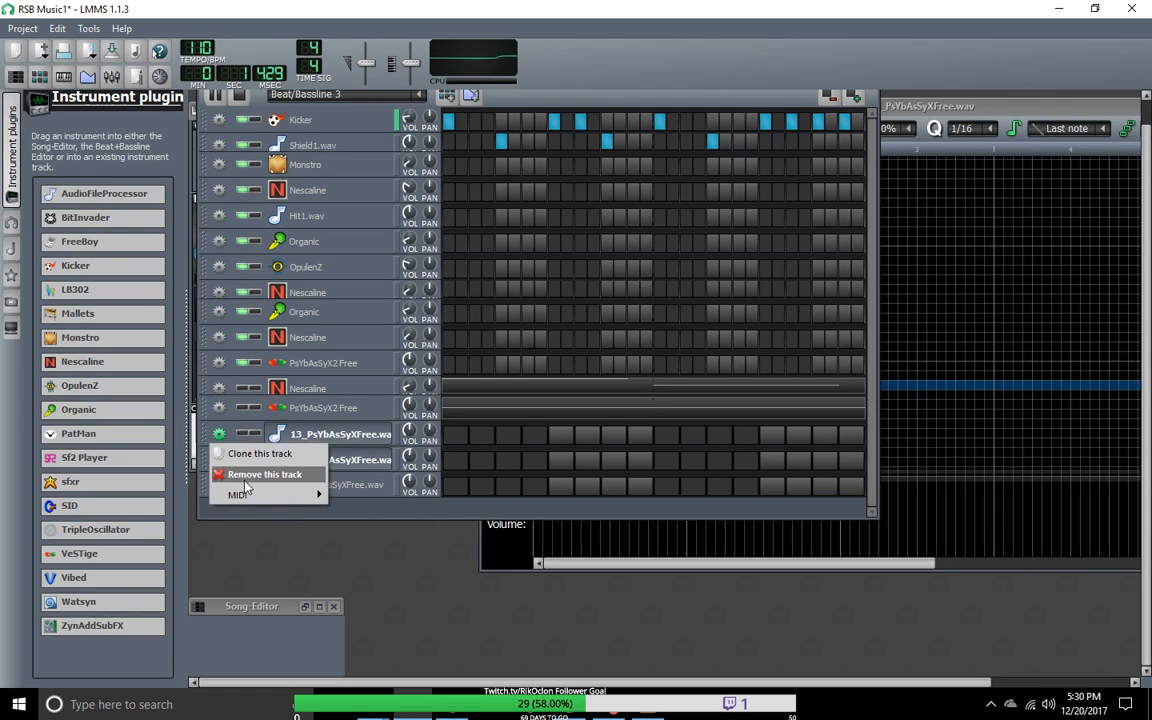
mouse_move(236, 493)
mouse_move(357, 493)
click(455, 500)
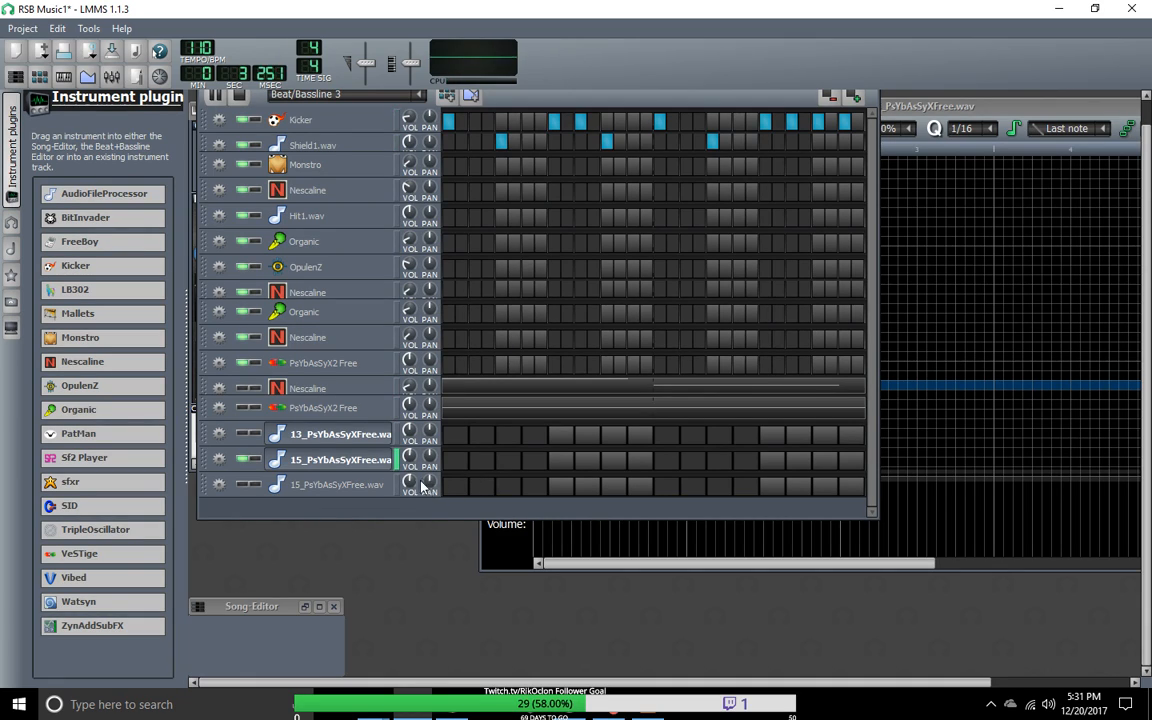
Step: Cancel renaming the upper 15_PsYbAsSyXFree.wav track, reopen its pattern in the Piano-Roll and place an A#4 note at the start
click(950, 117)
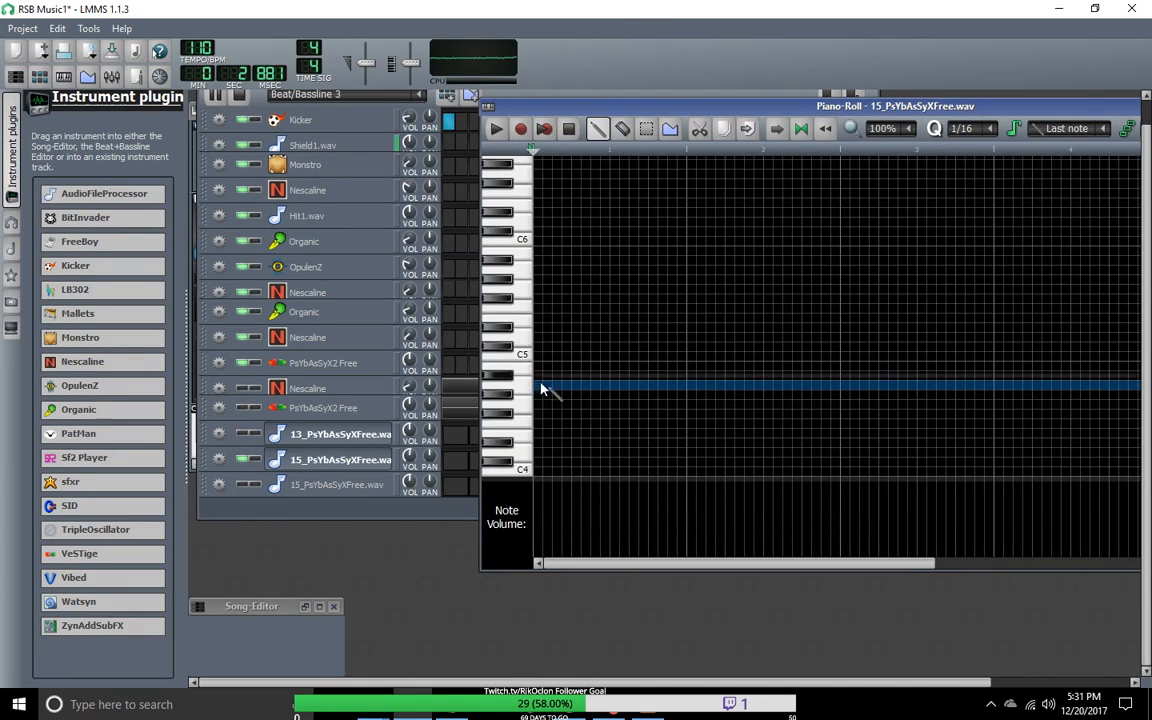
click(346, 464)
double_click(346, 462)
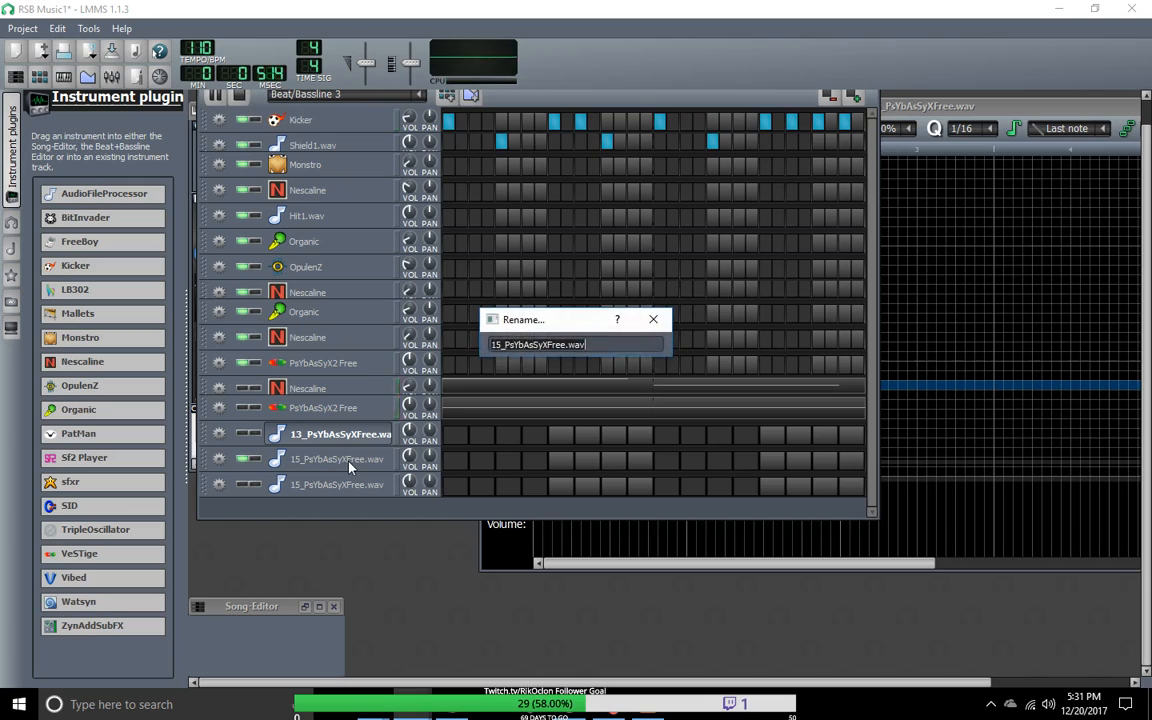
click(653, 319)
right_click(454, 463)
click(487, 478)
key(space)
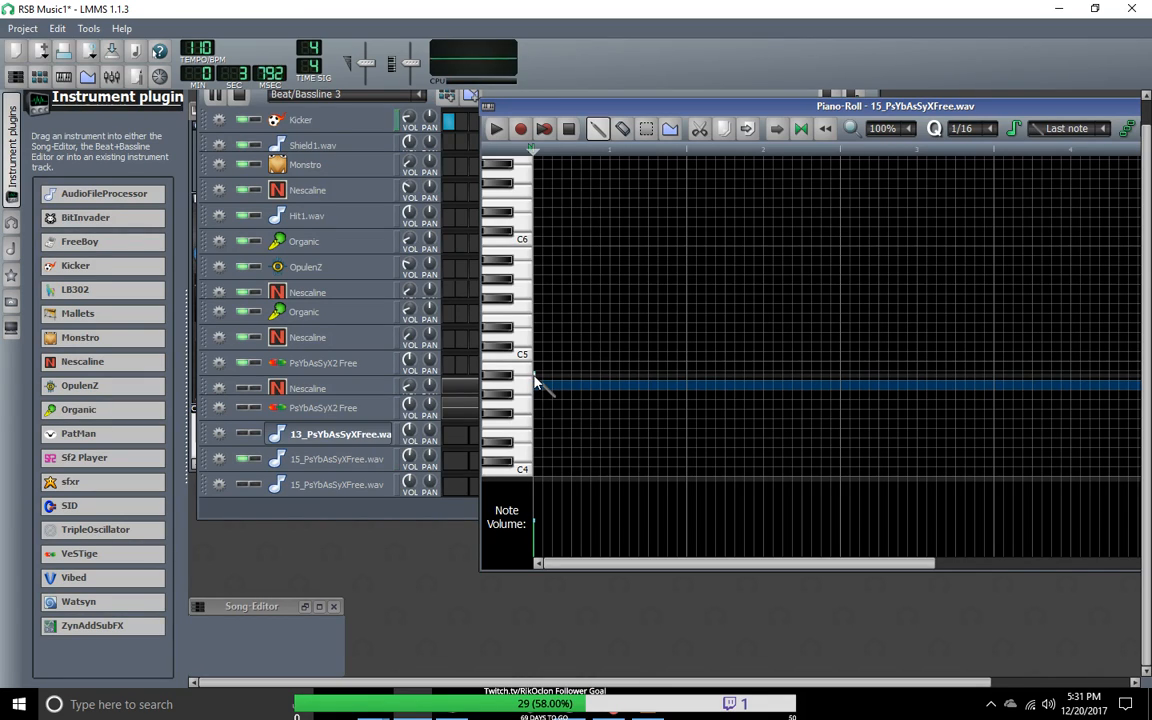
Step: Place A#4 notes at the starts of bars two, three and four, and delete those in bars four and three again
click(630, 383)
drag(632, 381, 694, 378)
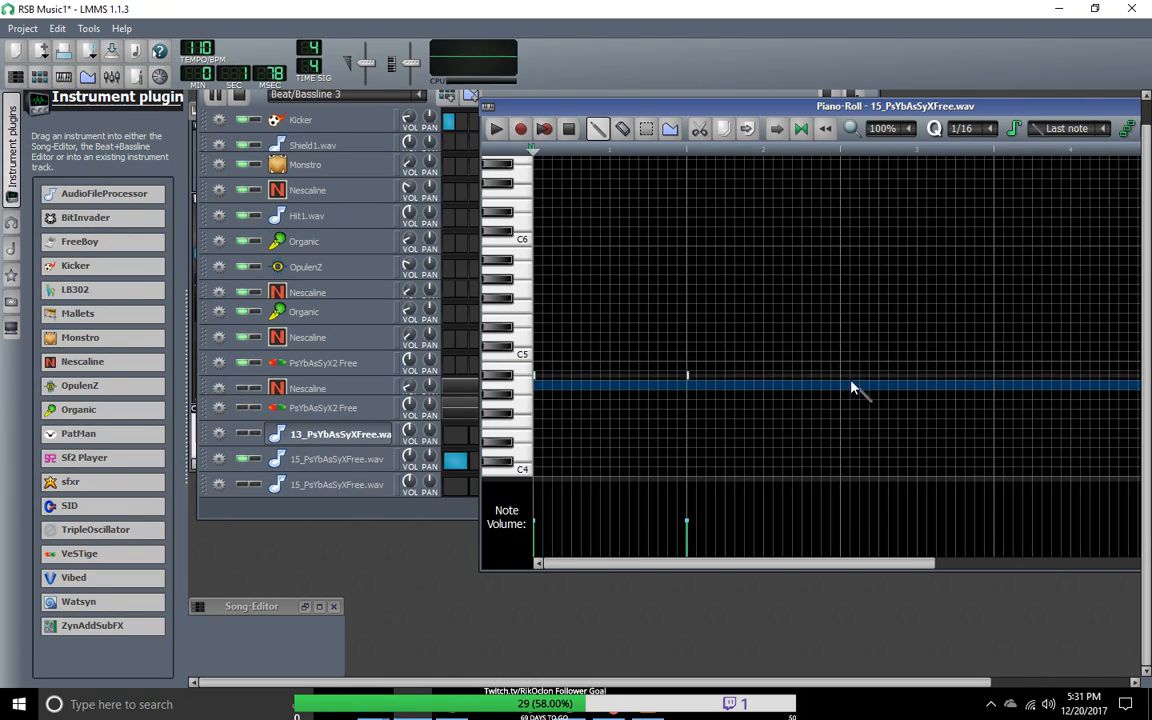
click(848, 385)
click(998, 385)
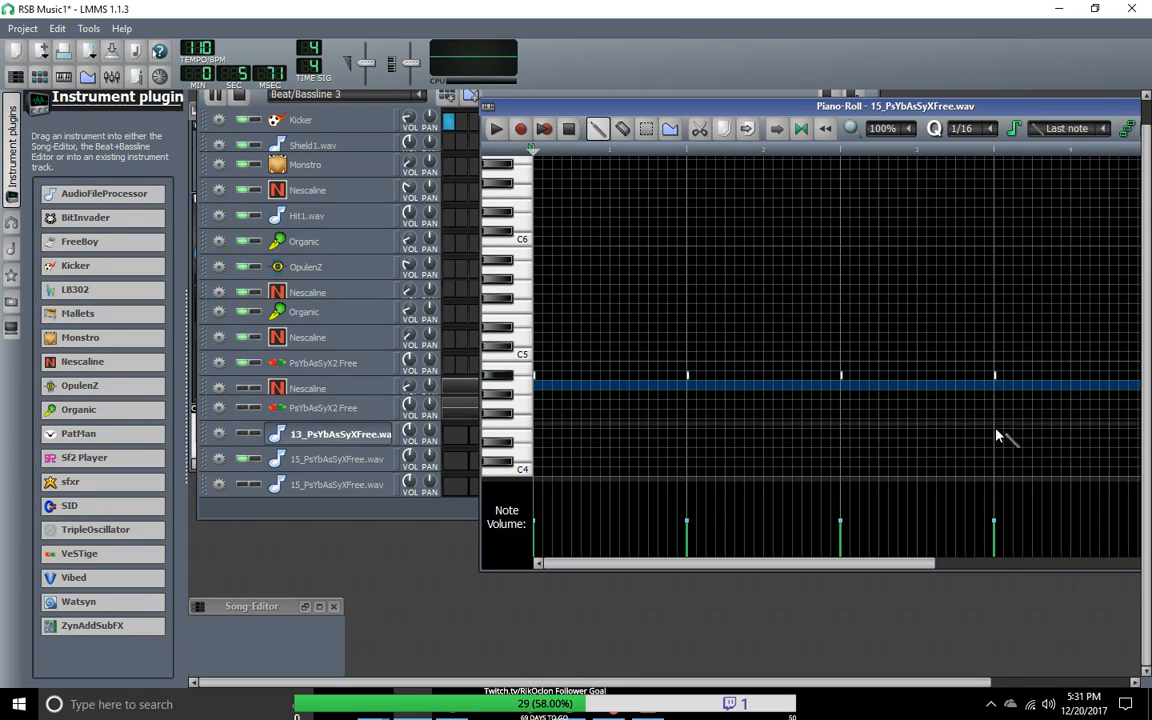
right_click(997, 380)
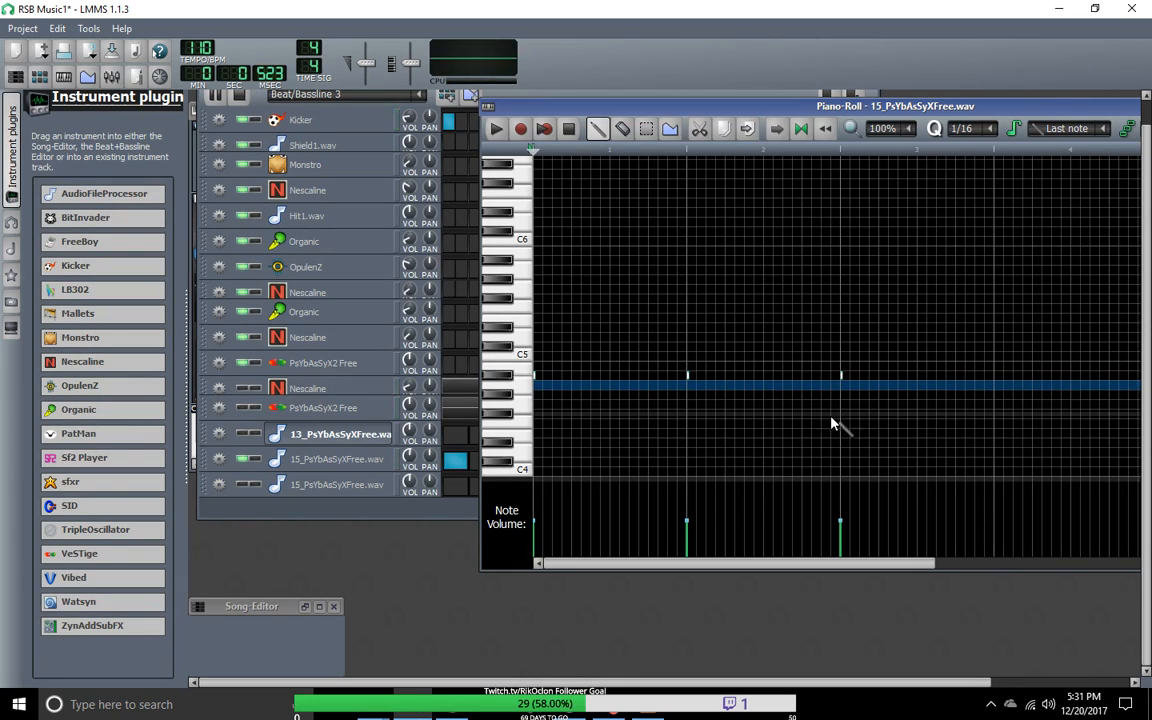
right_click(841, 378)
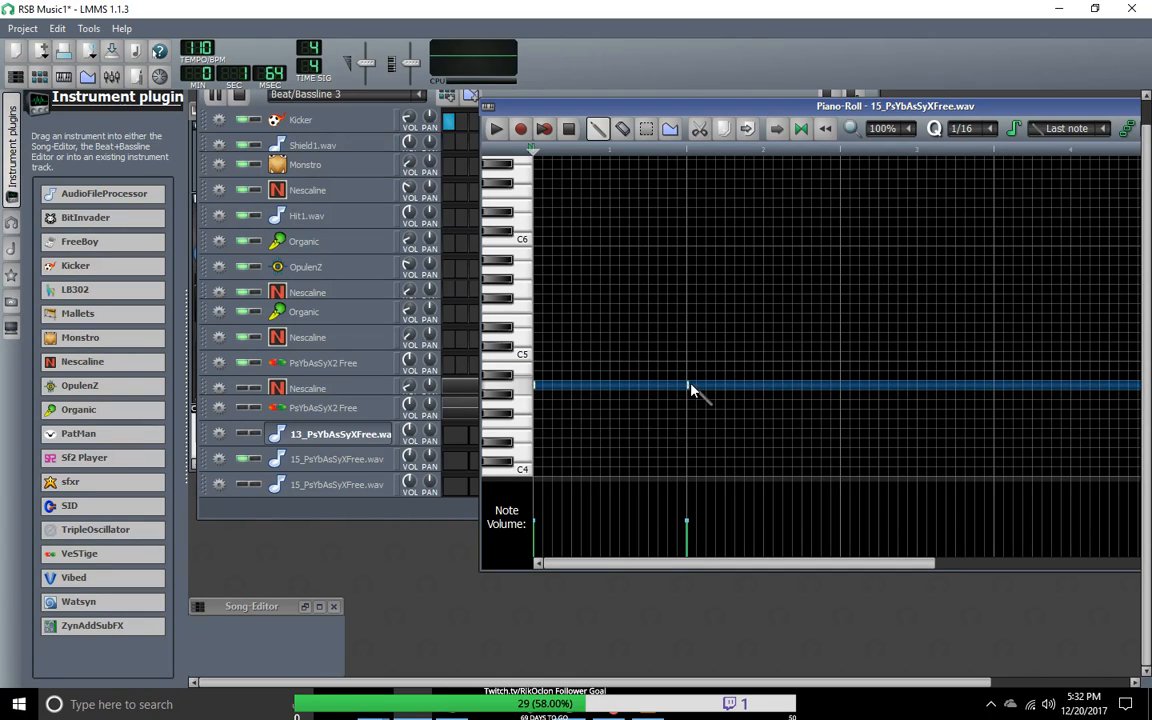
Step: Lower the pattern's two notes to G4 and raise the volume of the upper 15_PsYbAsSyXFree.wav track
drag(688, 386, 687, 395)
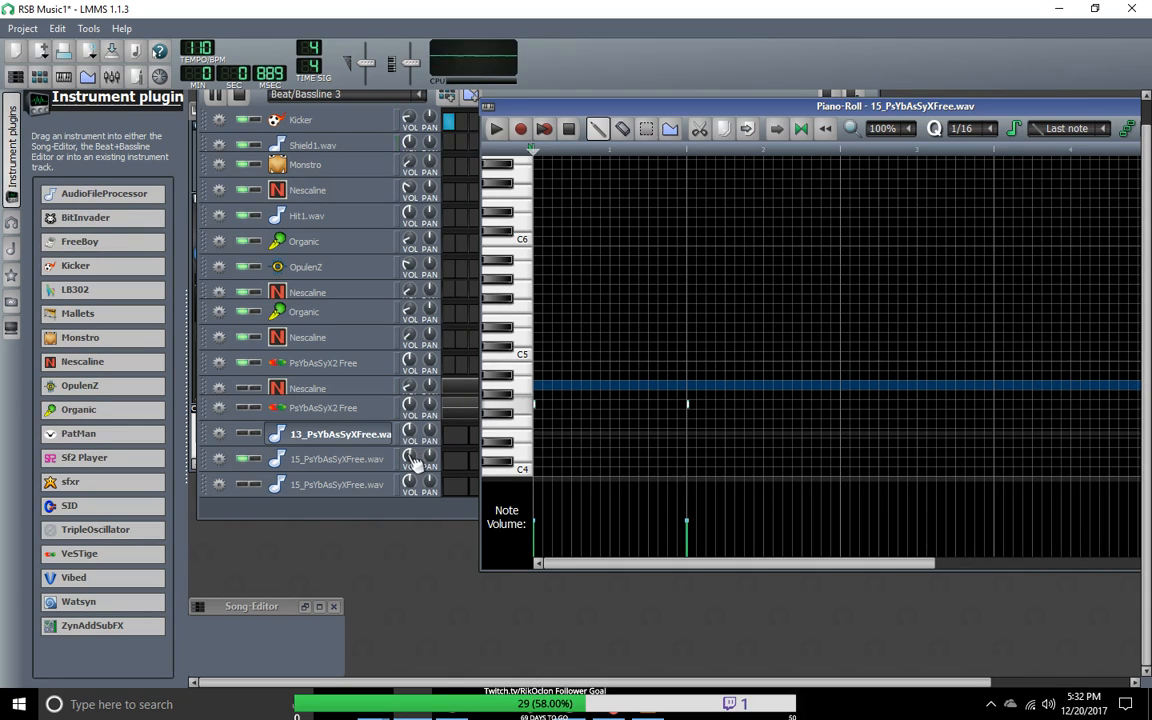
mouse_move(413, 462)
mouse_down()
mouse_move(413, 442)
mouse_move(416, 463)
mouse_up()
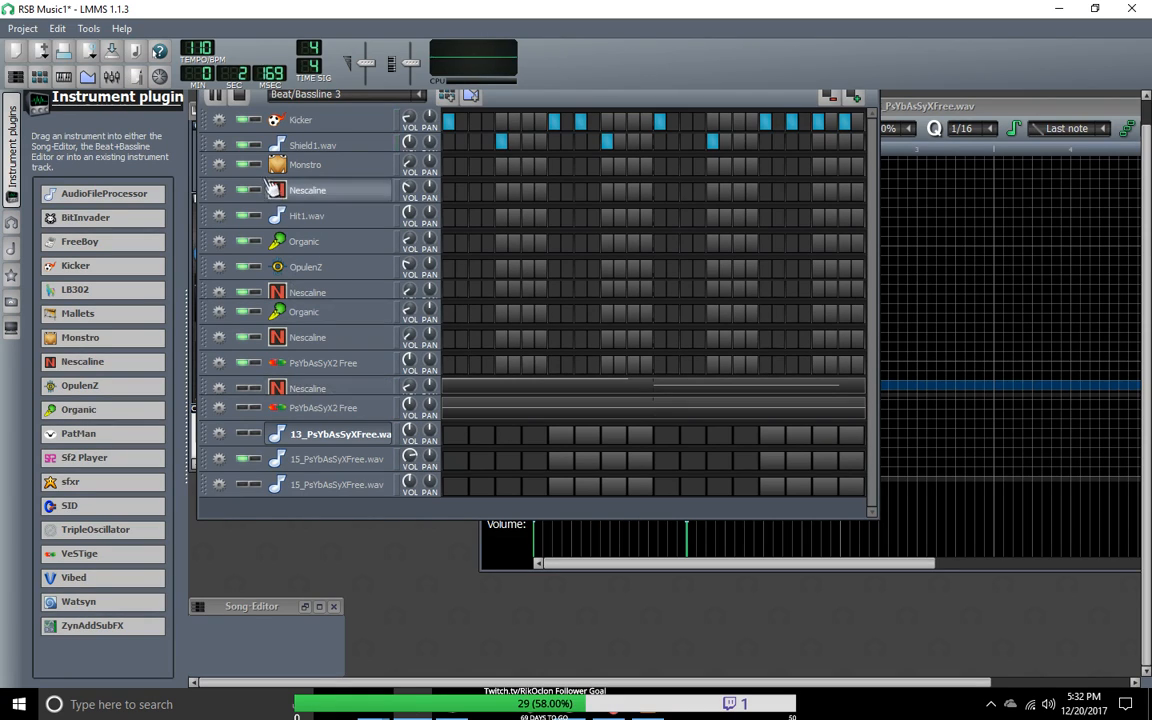
Step: Compare the louder upper 15_PsYbAsSyXFree.wav track with the lower PsYbAsSyX2 Free track by muting and unmuting each in turn
click(238, 460)
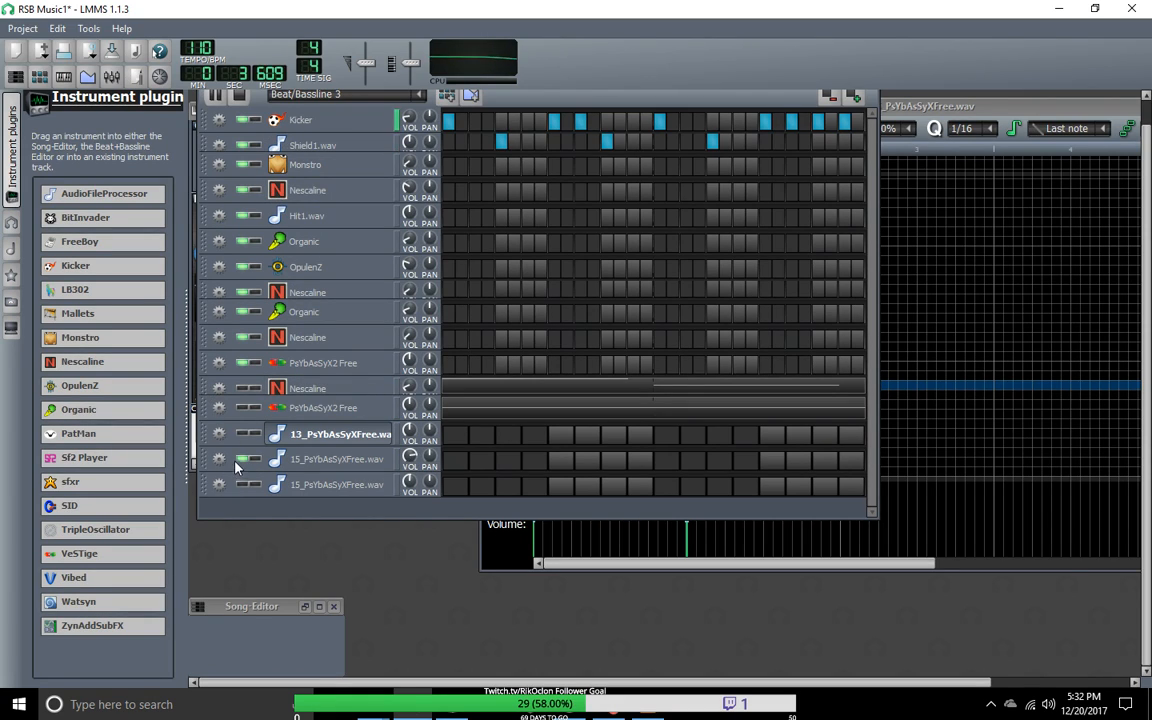
click(244, 409)
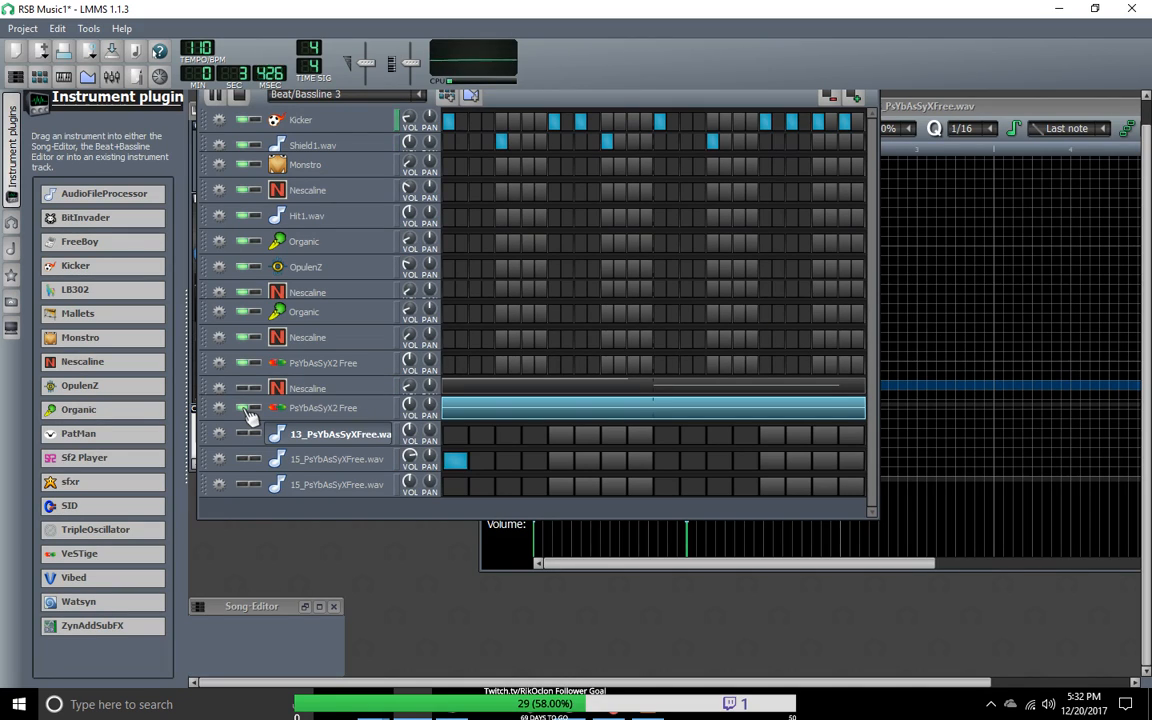
click(246, 410)
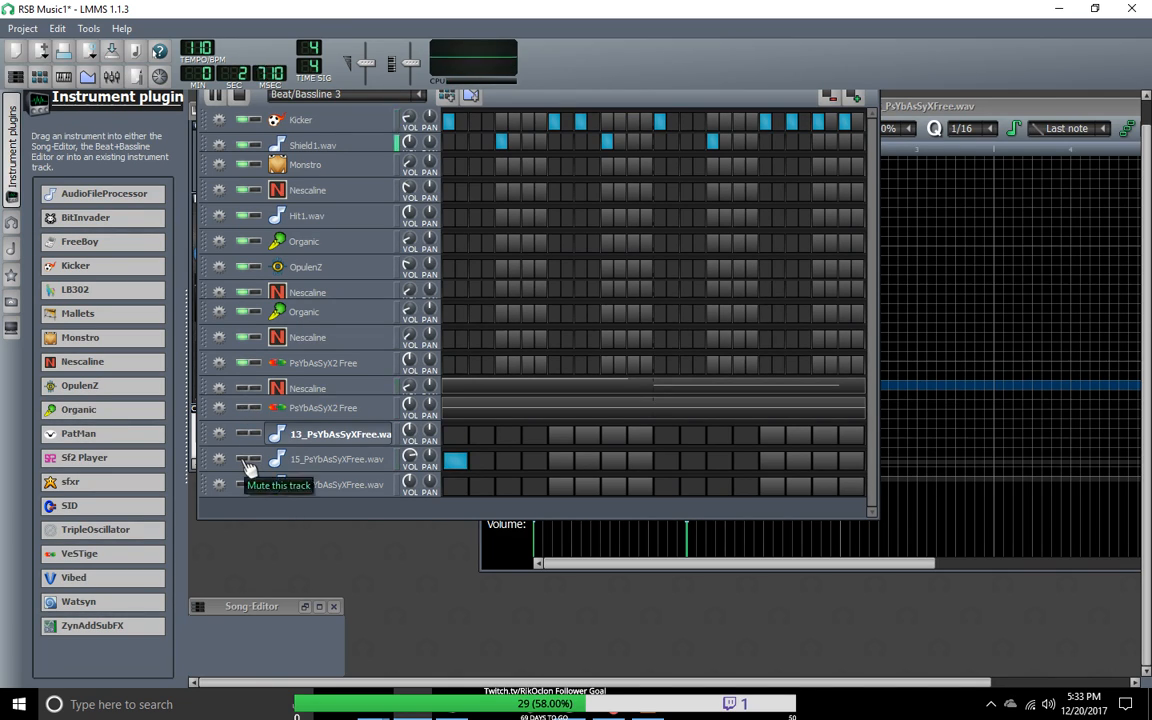
click(246, 460)
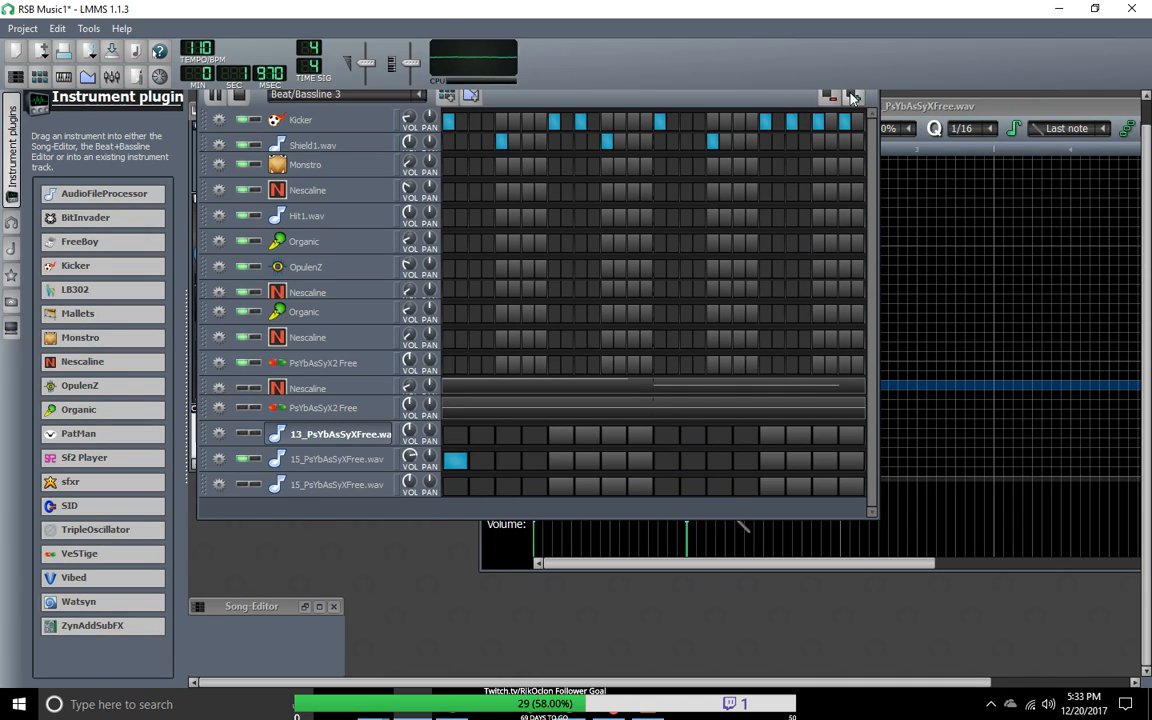
Step: Add G4 notes halfway through bars one and two of the 15_PsYbAsSyXFree.wav pattern, and raise the last one a semitone
click(895, 106)
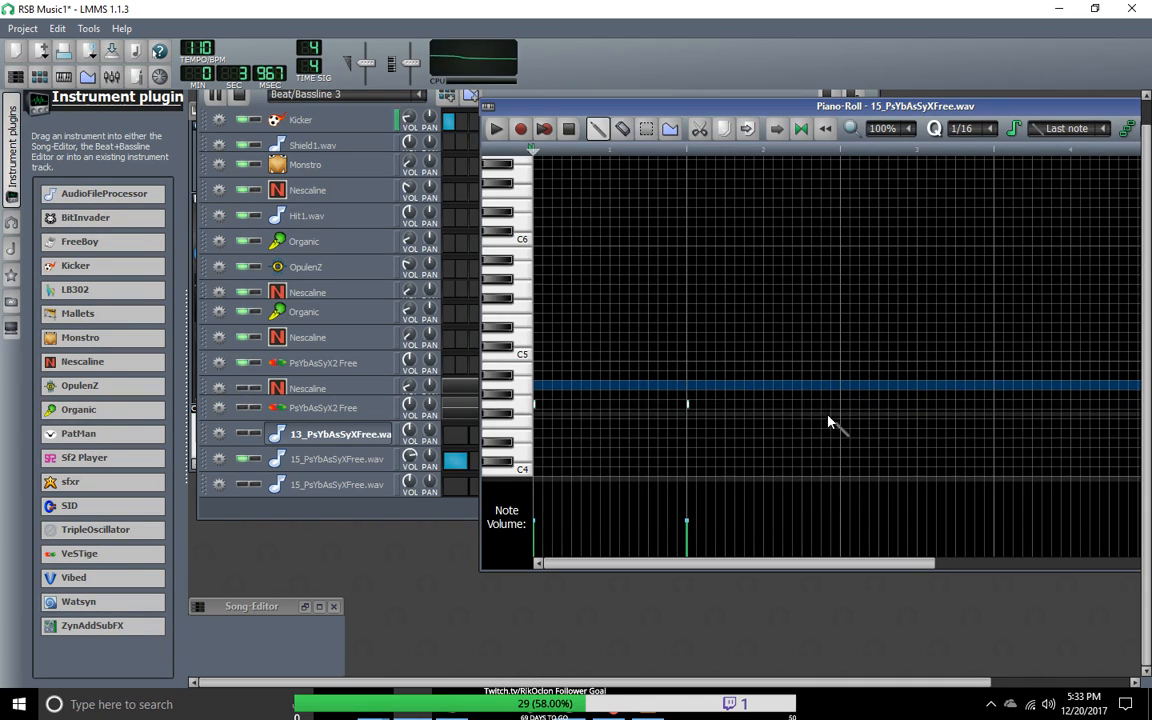
click(610, 404)
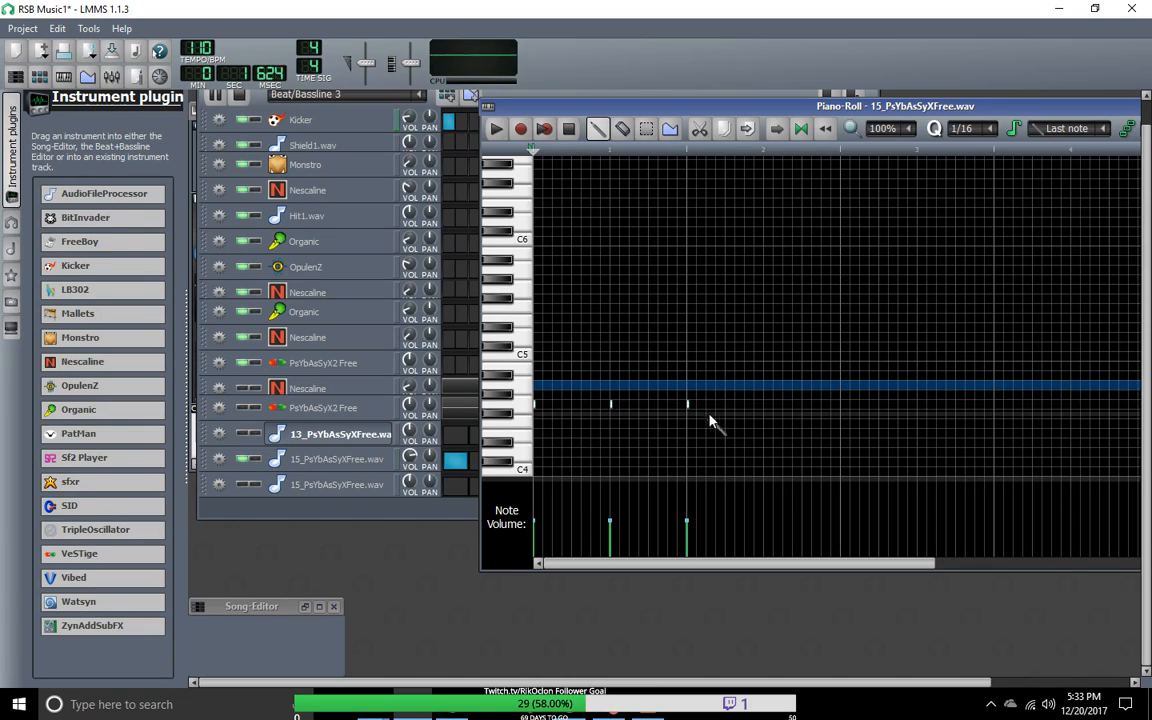
click(764, 406)
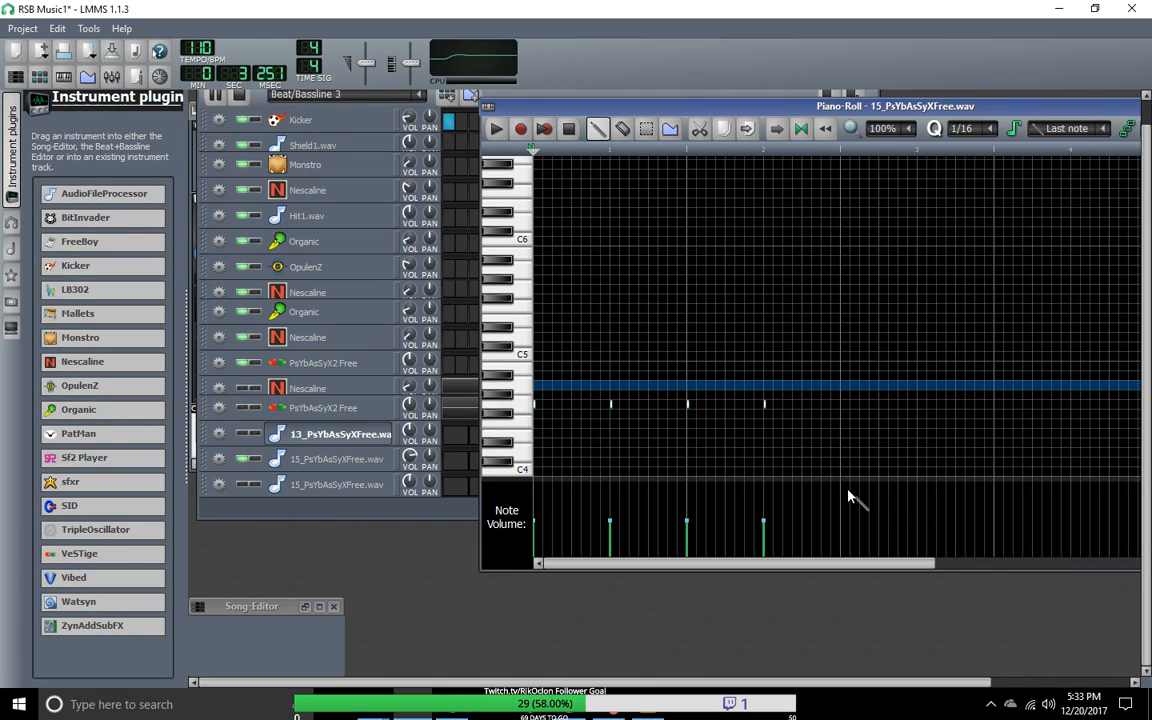
click(765, 404)
drag(765, 404, 765, 396)
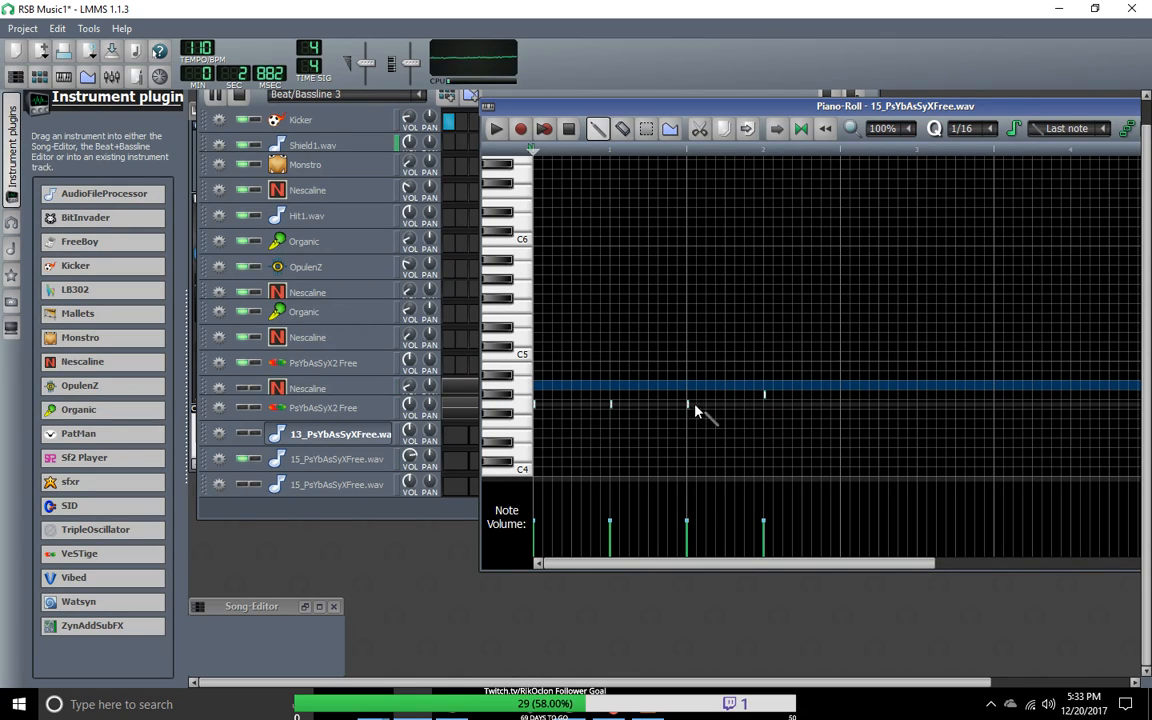
Step: Try all four notes of the 15_PsYbAsSyXFree.wav pattern at G#4, and put them all at G4 again
drag(688, 405, 688, 396)
drag(612, 404, 612, 396)
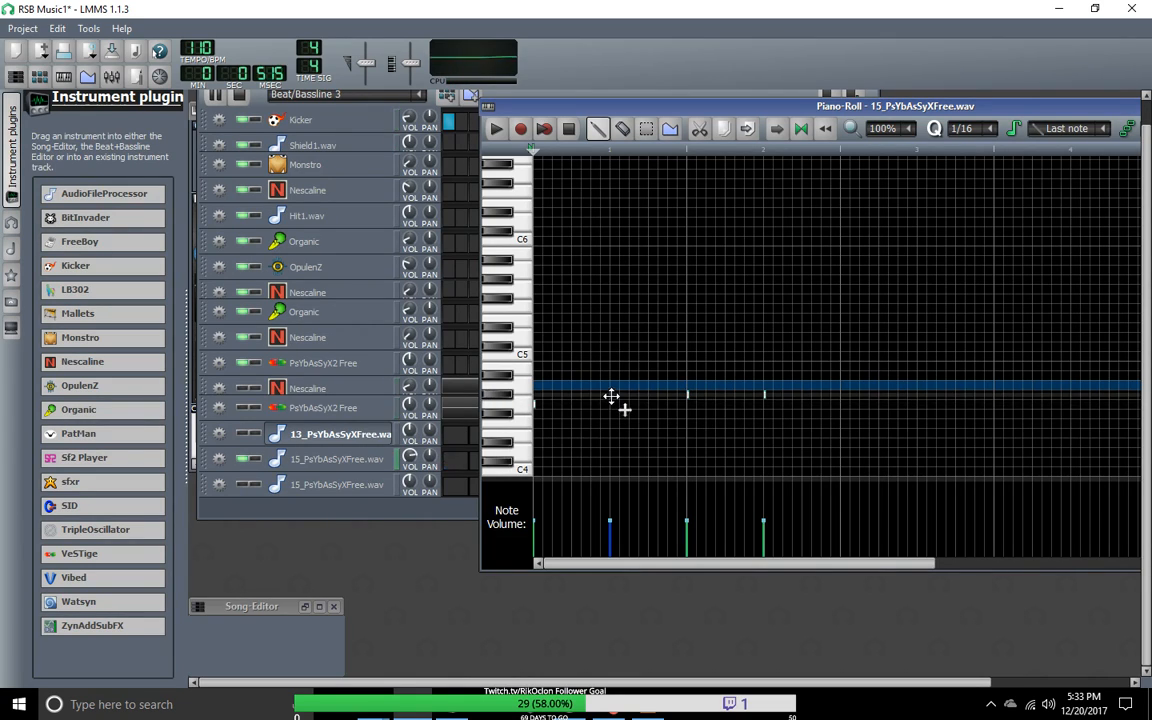
drag(536, 406, 536, 397)
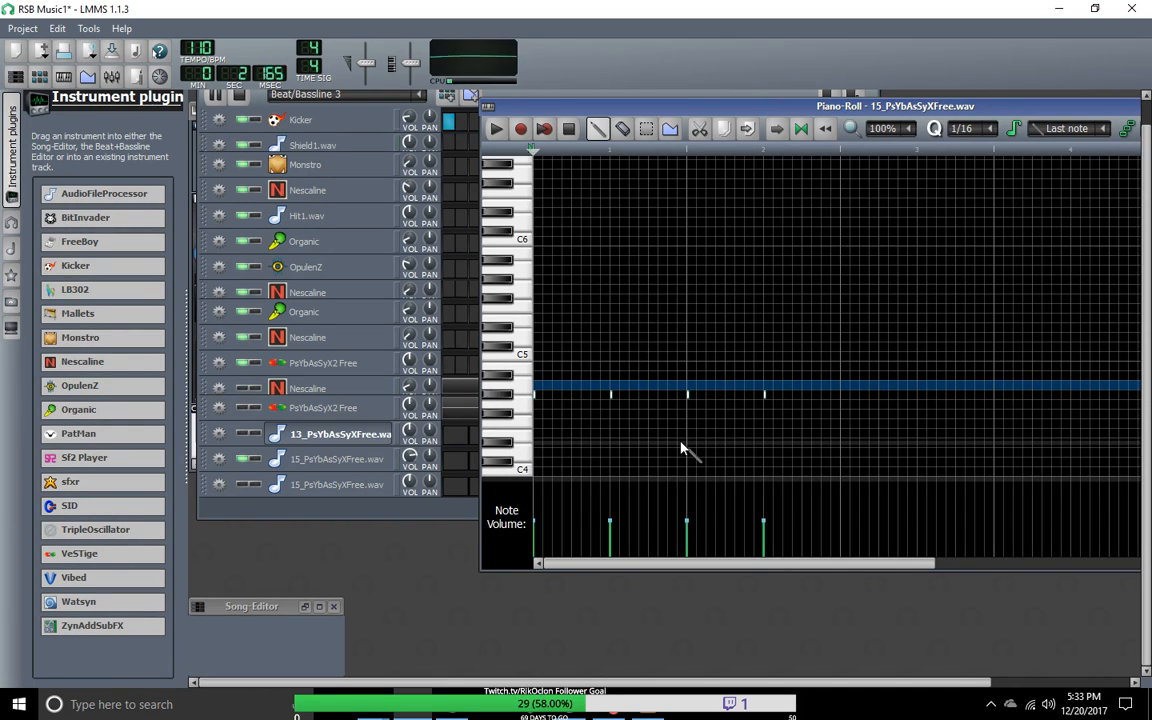
click(536, 398)
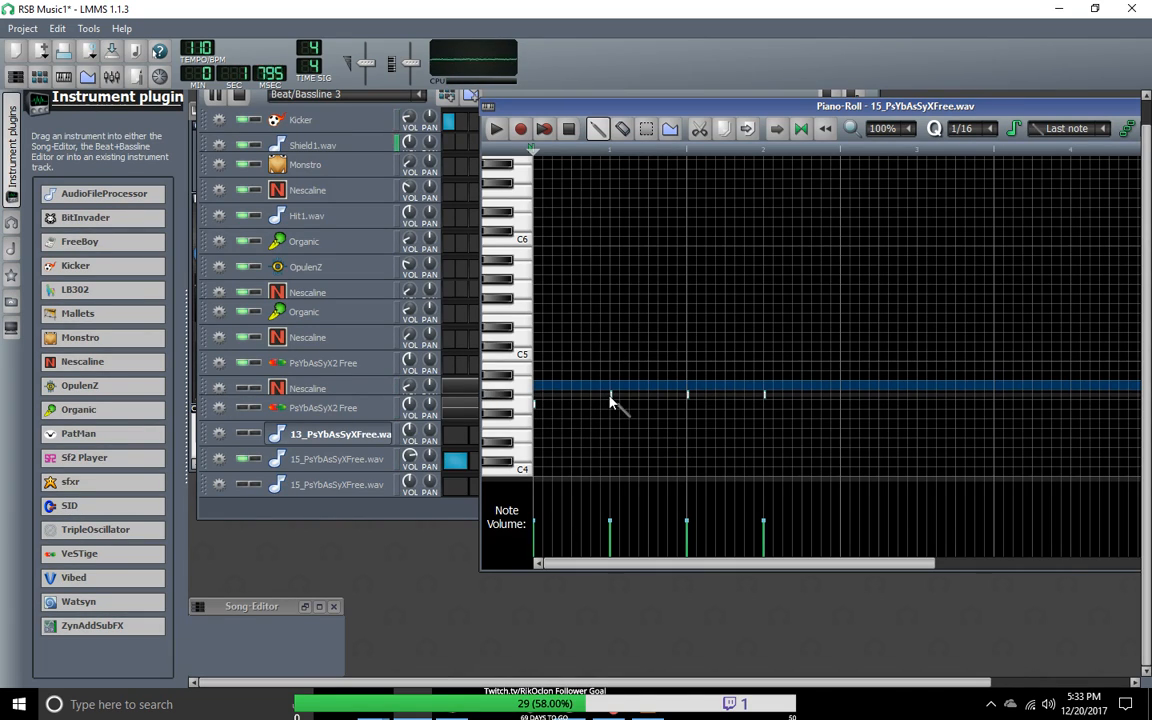
drag(610, 395, 611, 403)
drag(688, 395, 688, 403)
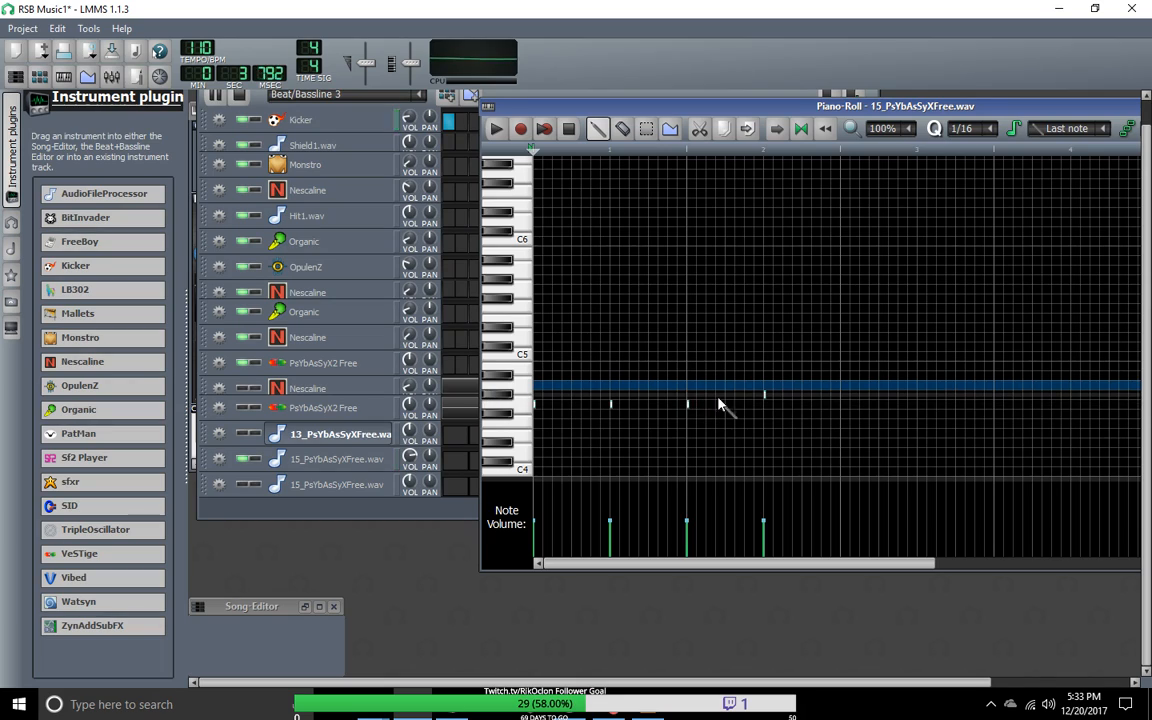
drag(766, 398, 766, 405)
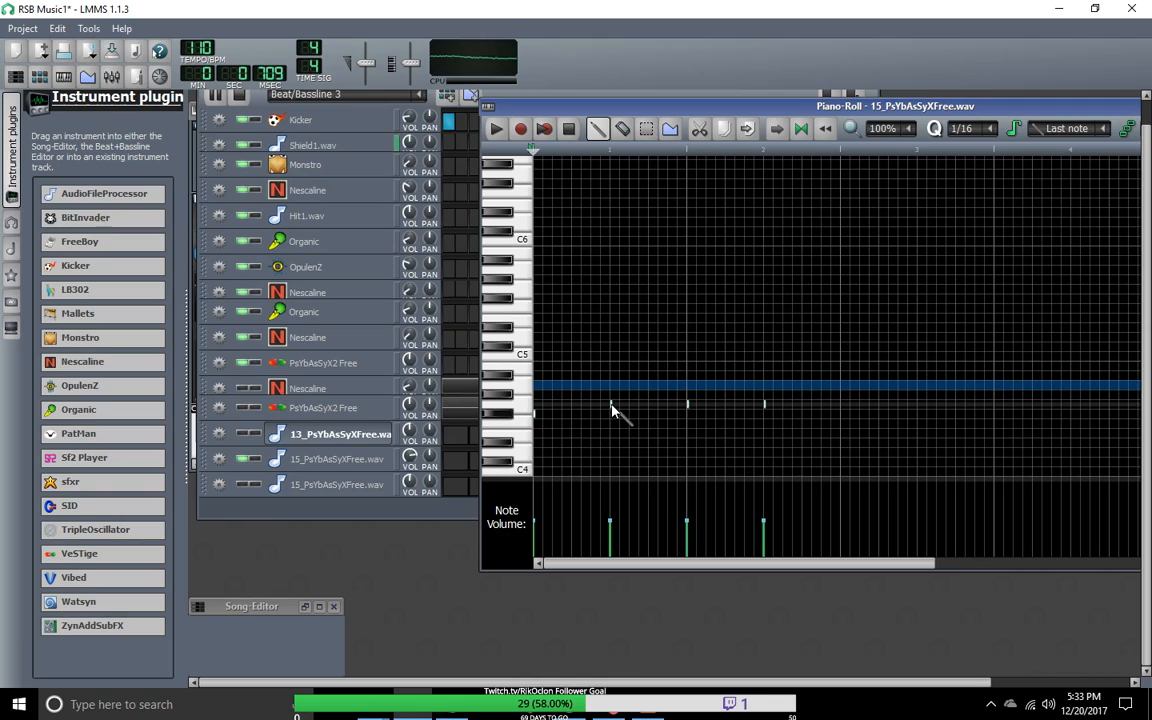
Step: Try the pattern's four notes a semitone lower at F#4, and return them to G4
drag(611, 405, 612, 414)
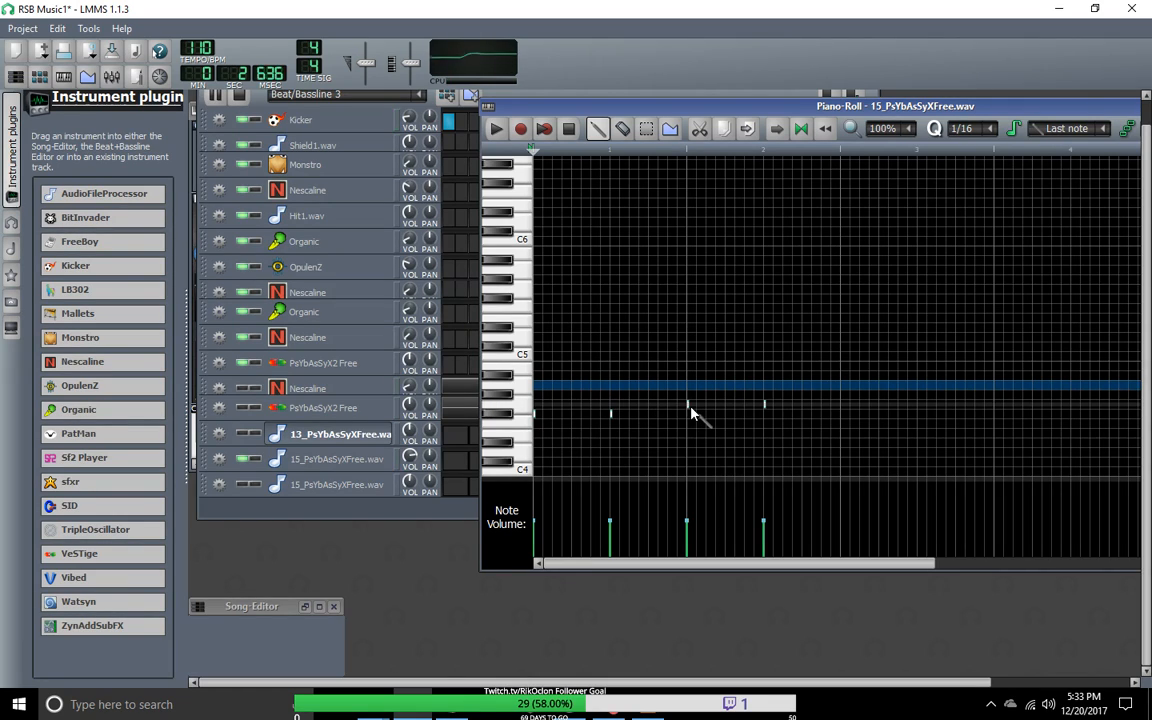
drag(689, 405, 693, 413)
drag(766, 405, 768, 415)
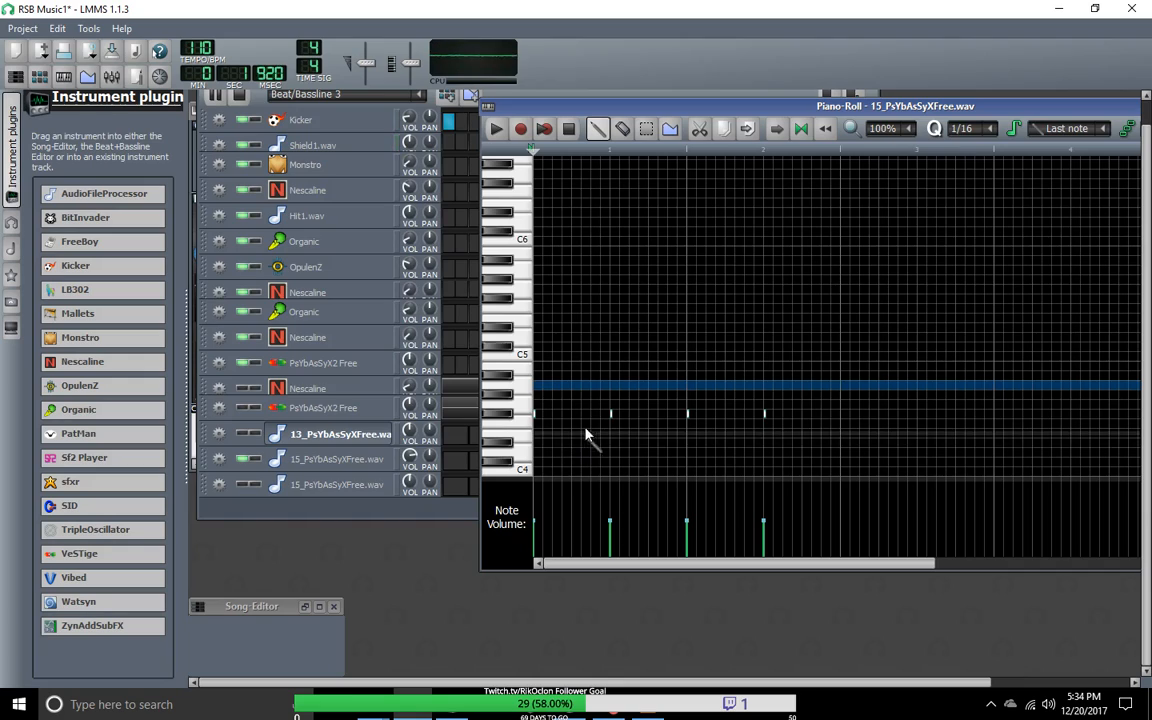
drag(611, 414, 612, 405)
drag(688, 416, 688, 406)
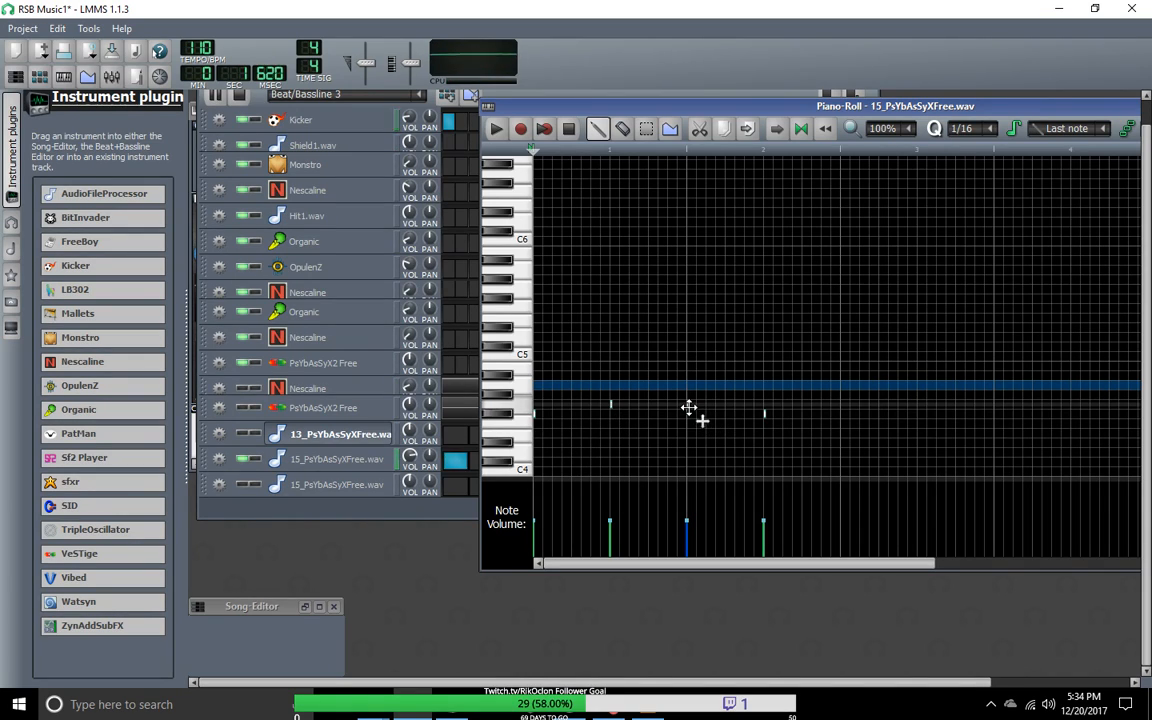
drag(766, 413, 765, 403)
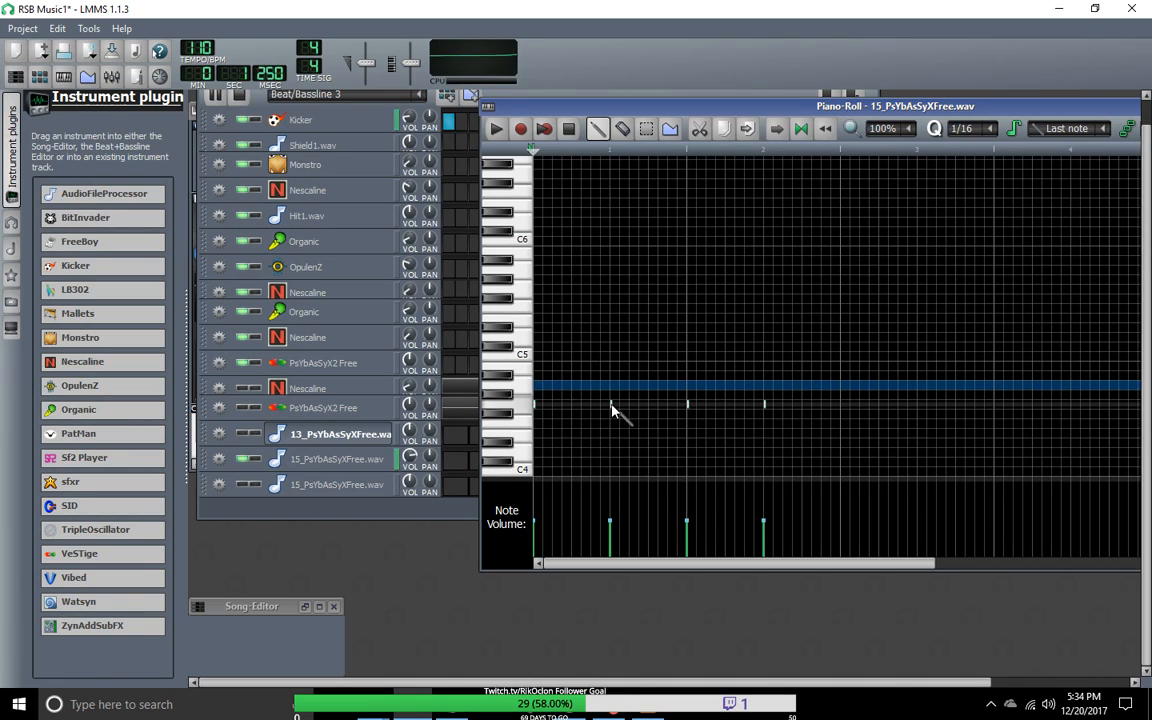
Step: Try the second and fourth notes of the pattern at G#4, and return both to G4
drag(611, 405, 611, 395)
drag(764, 410, 765, 401)
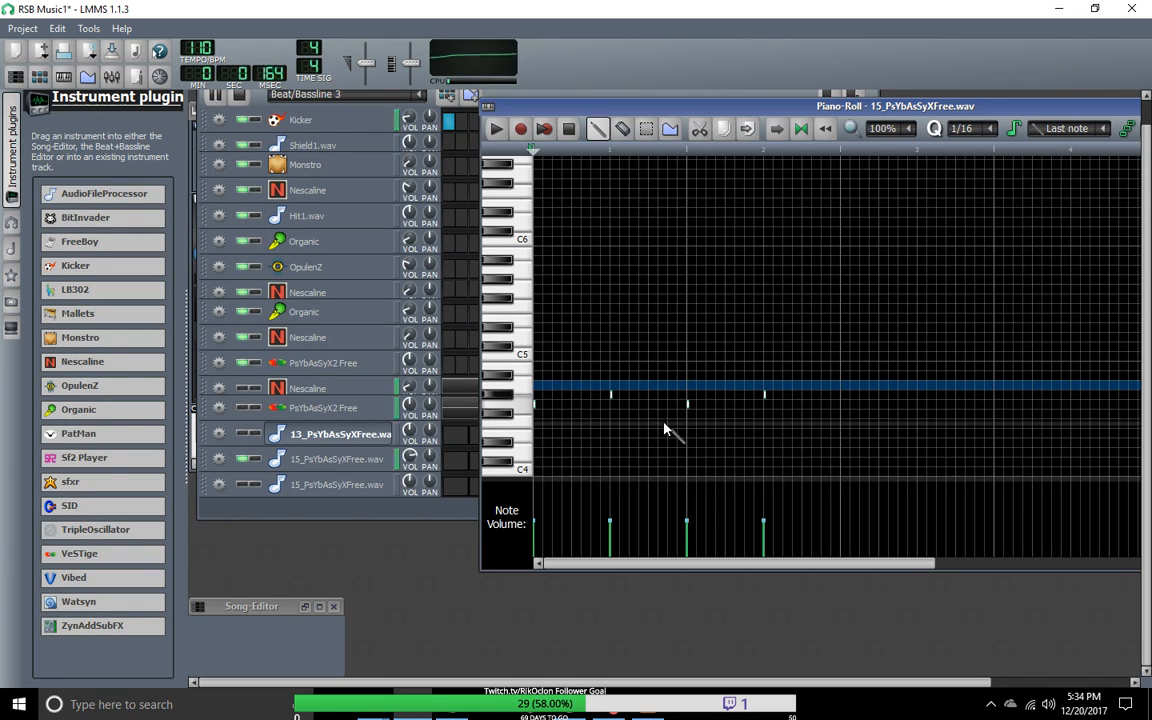
drag(611, 395, 612, 404)
drag(764, 395, 764, 405)
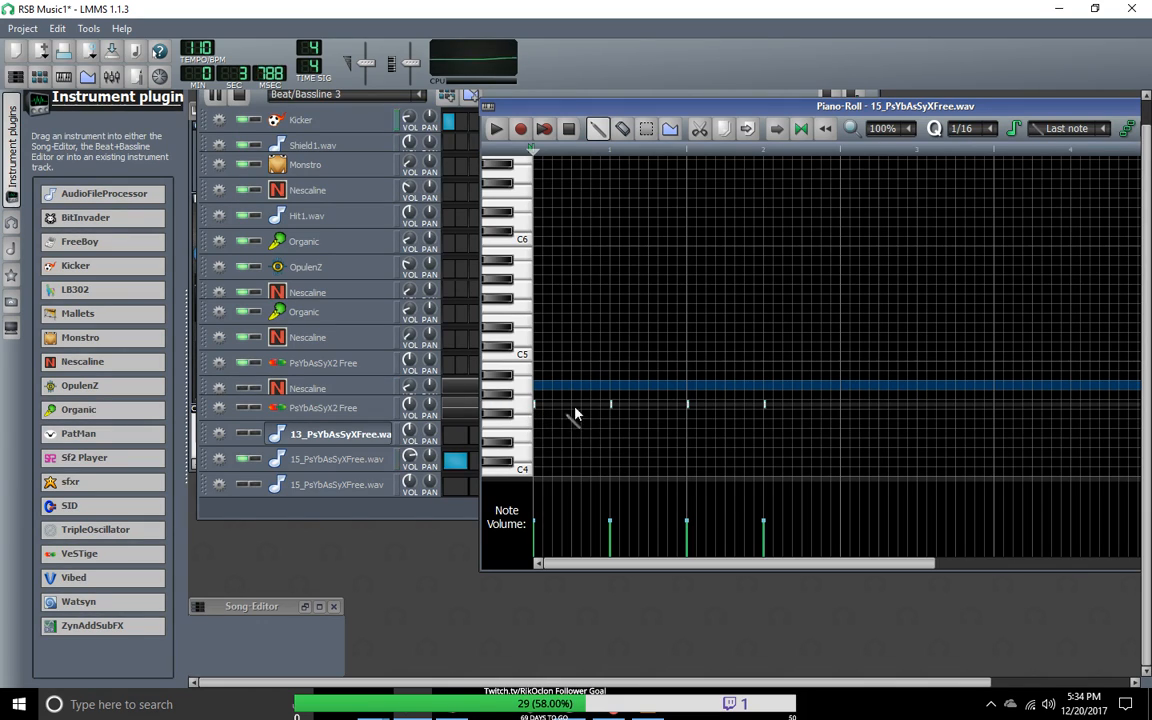
Step: Delete the second and fourth G4 notes from the 15_PsYbAsSyXFree.wav pattern
right_click(612, 406)
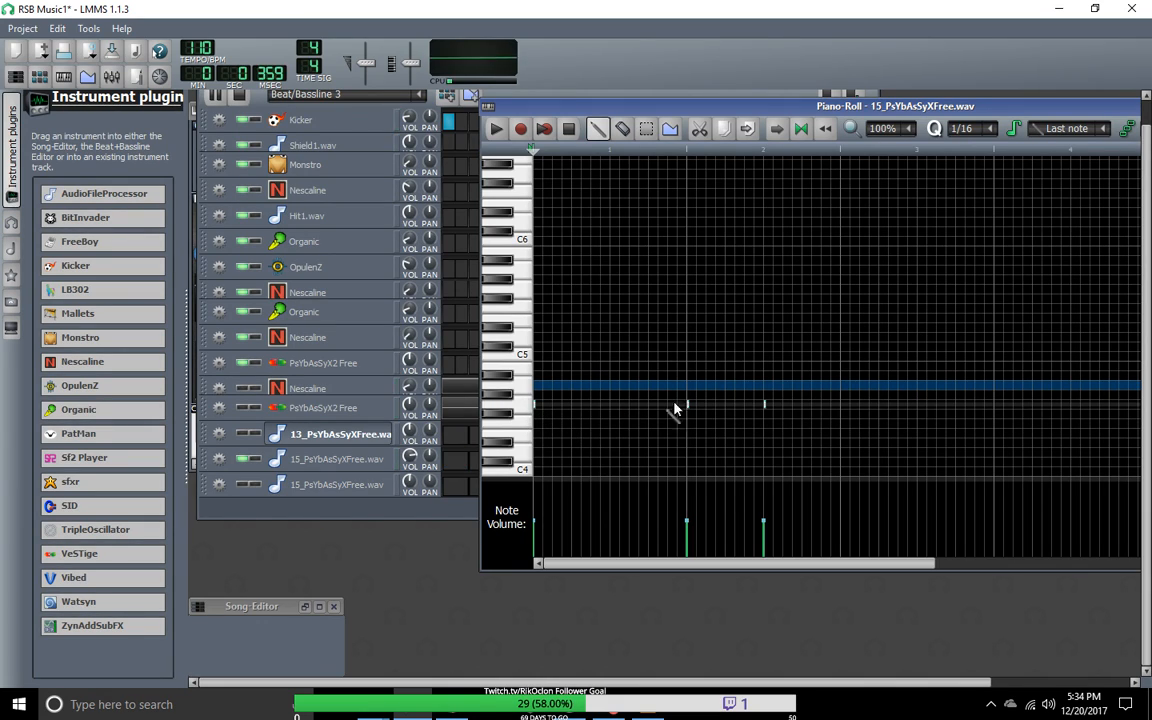
right_click(765, 405)
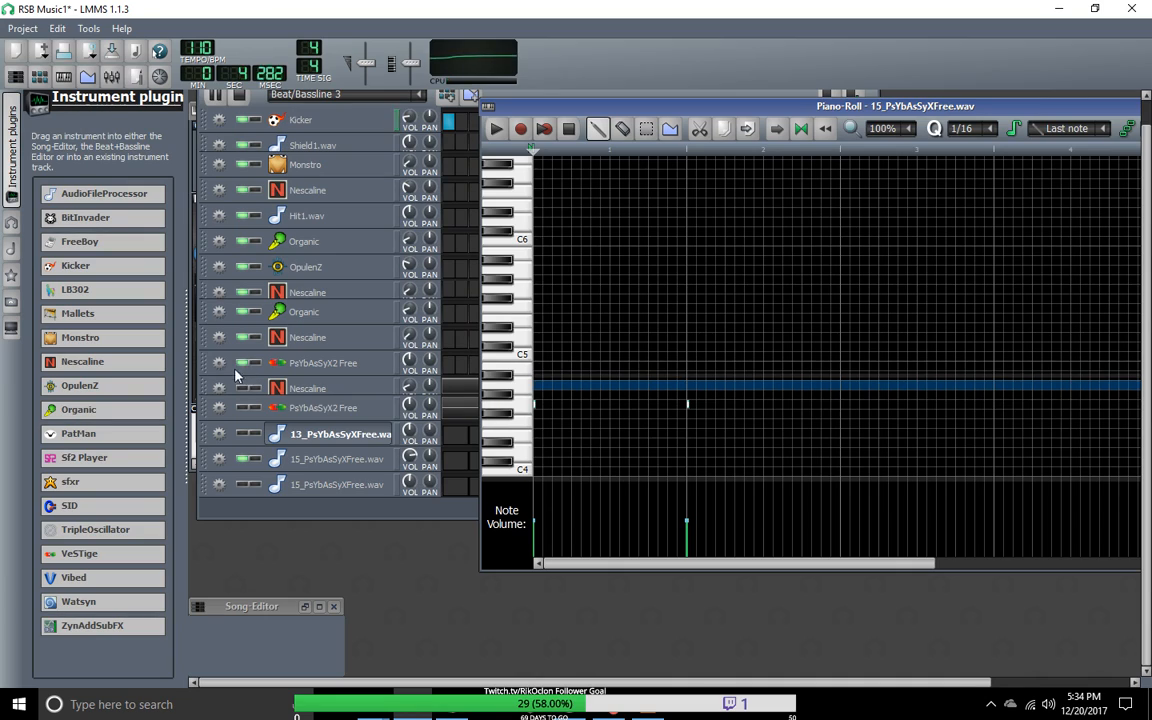
Step: Mute the upper 15_PsYbAsSyXFree.wav track and unmute the lower PsYbAsSyX2 Free track to hear the original bass
click(246, 443)
click(243, 364)
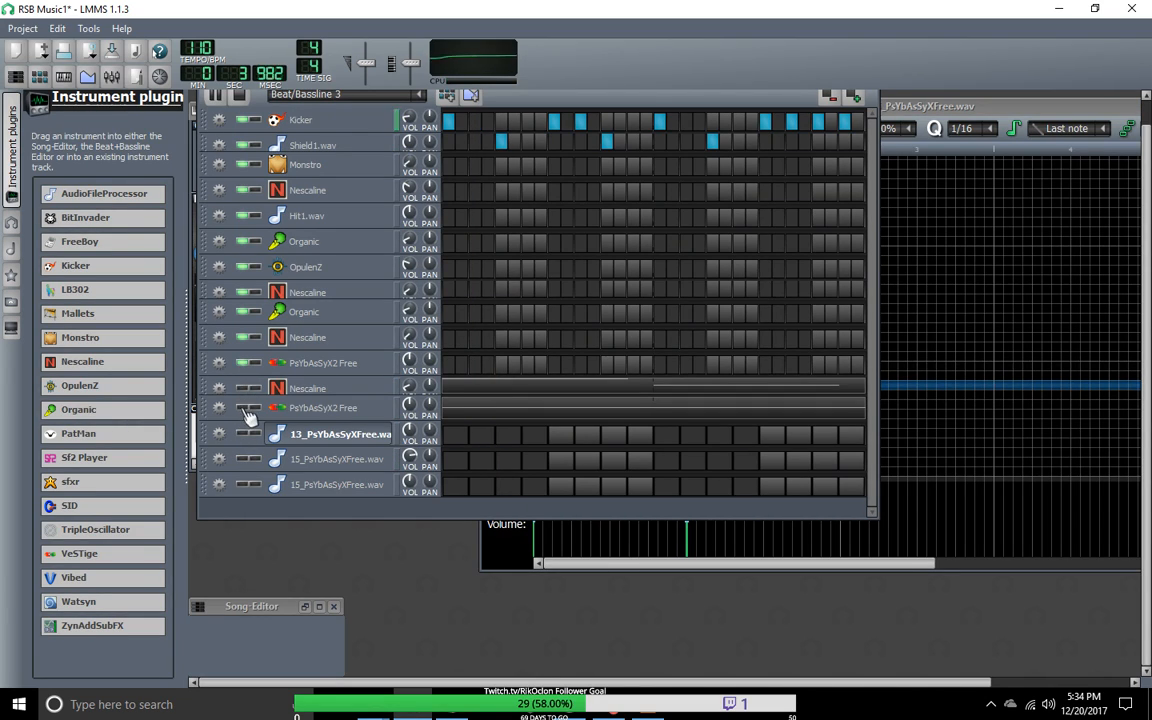
click(243, 408)
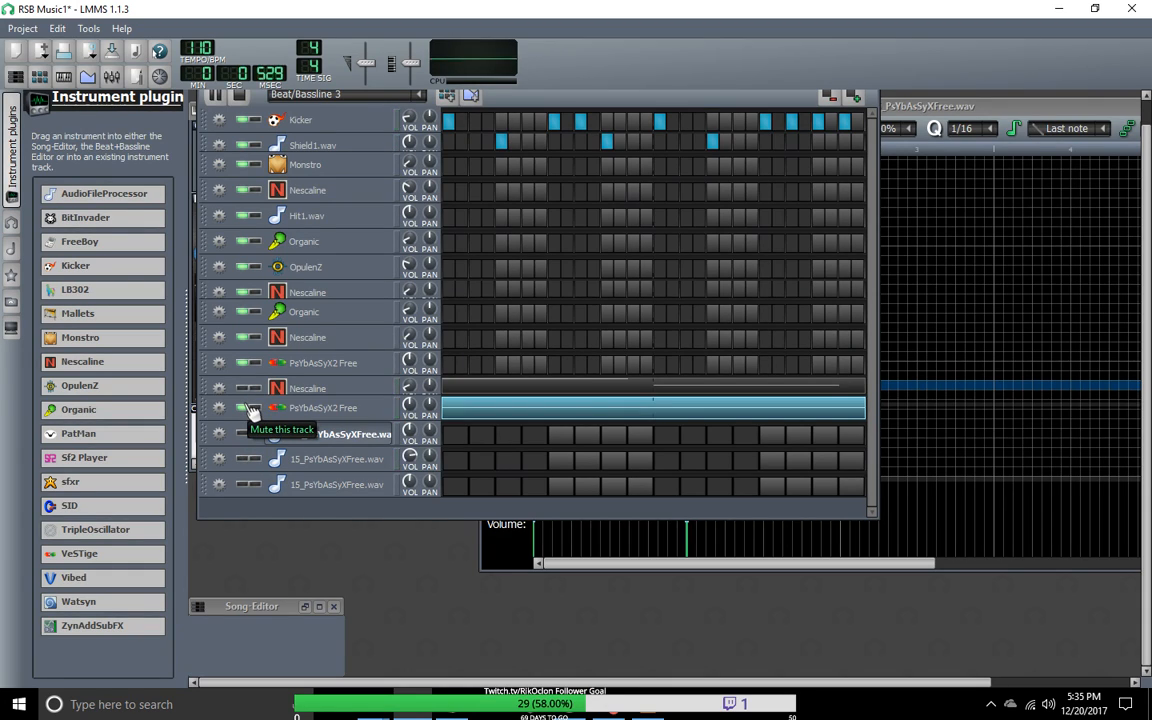
Step: Examine the lower PsYbAsSyX2 Free pattern in the Piano-Roll, and close the Piano-Roll window
right_click(500, 417)
click(540, 423)
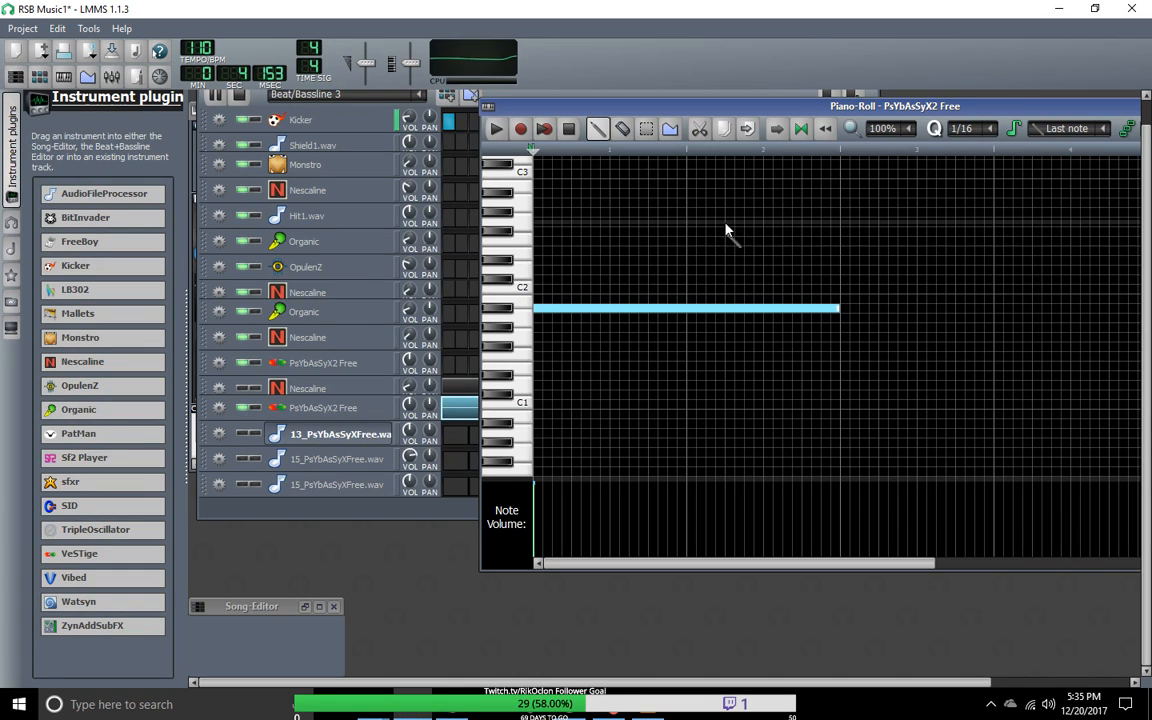
drag(978, 110, 983, 532)
drag(603, 531, 323, 133)
click(1054, 132)
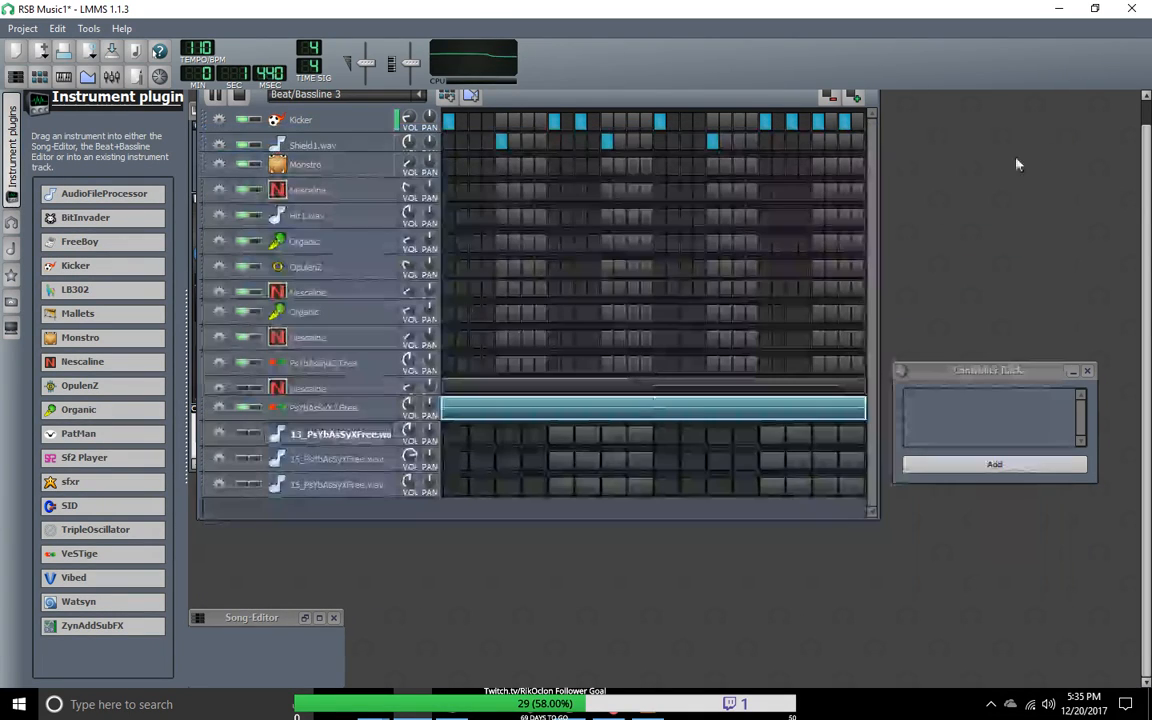
Step: Close the Song-Editor, 13_PsYbAsSyXFree.wav and Controller Rack windows, reposition the FX-Mixer, and show the Beat+Bassline Editor again
click(334, 617)
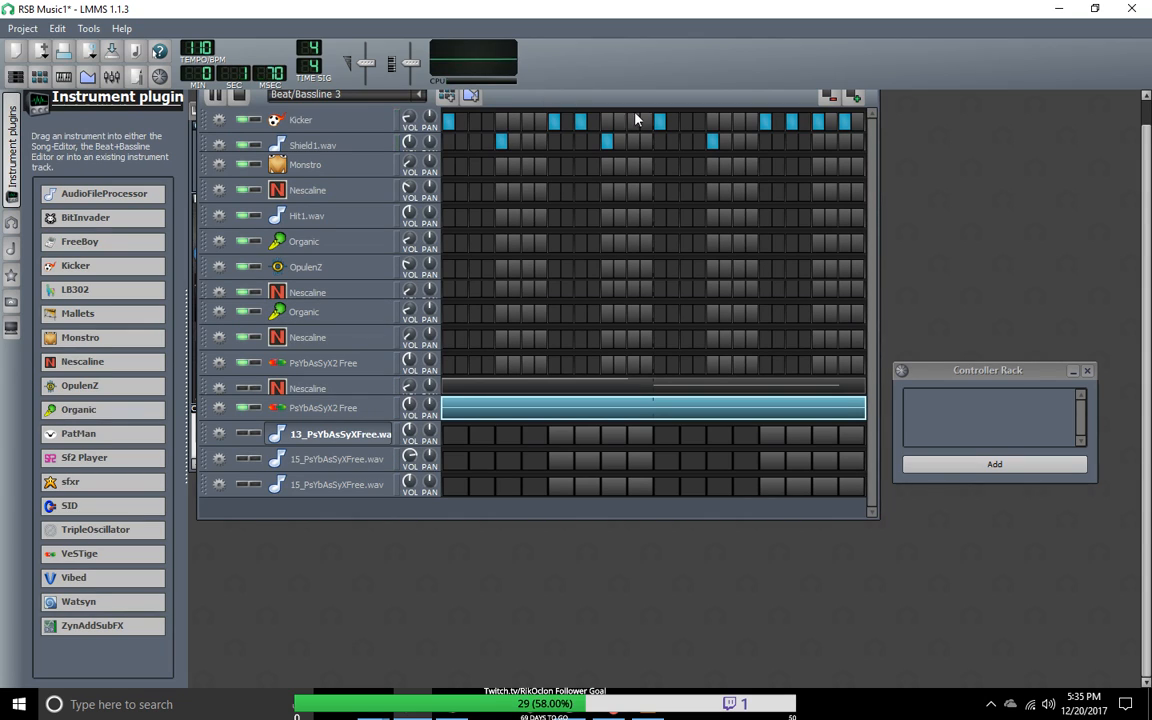
click(39, 76)
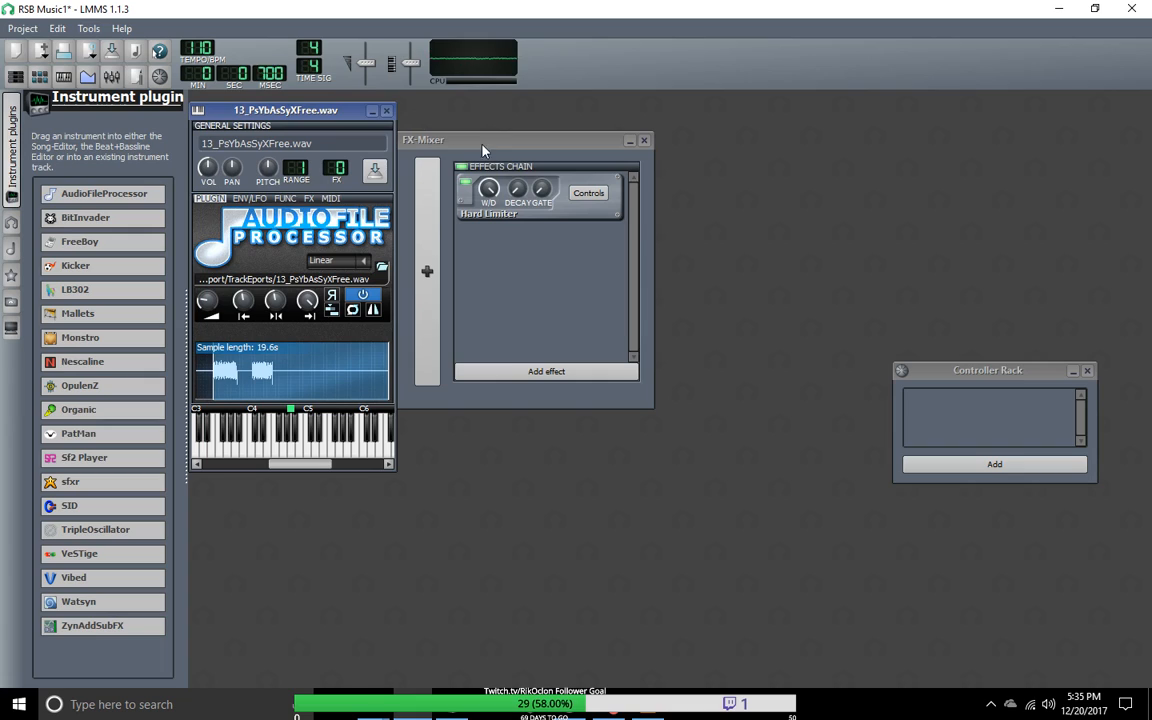
click(386, 111)
drag(413, 140, 398, 414)
click(1088, 371)
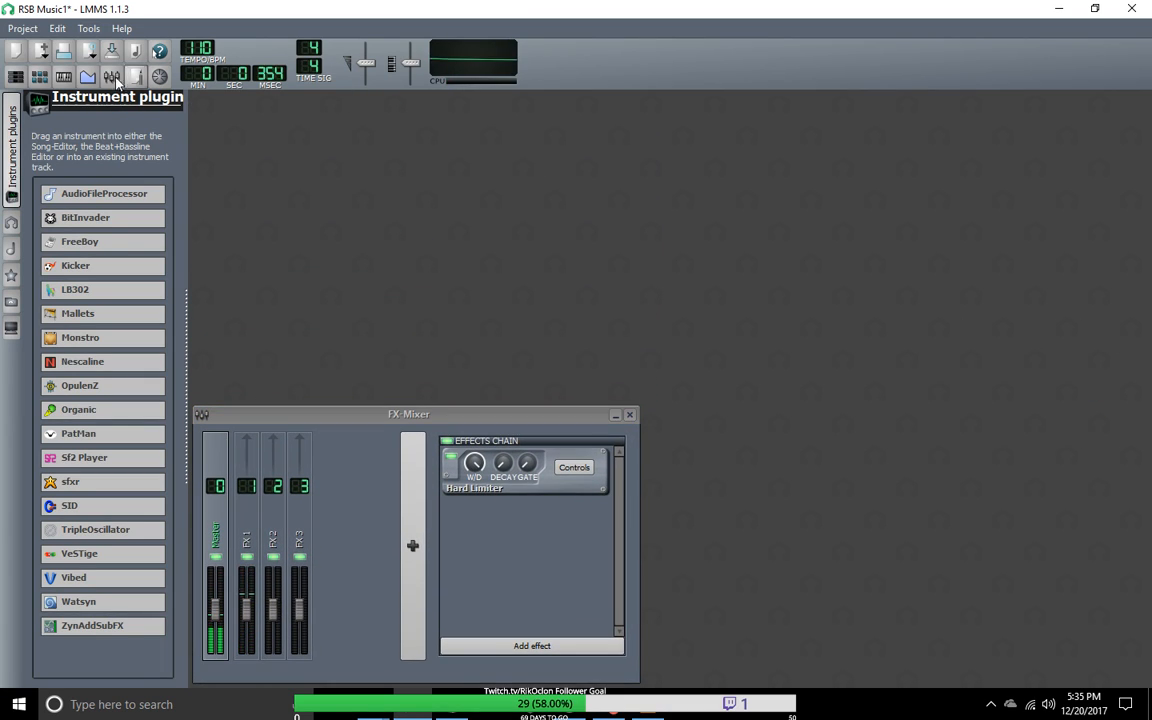
click(17, 78)
click(39, 79)
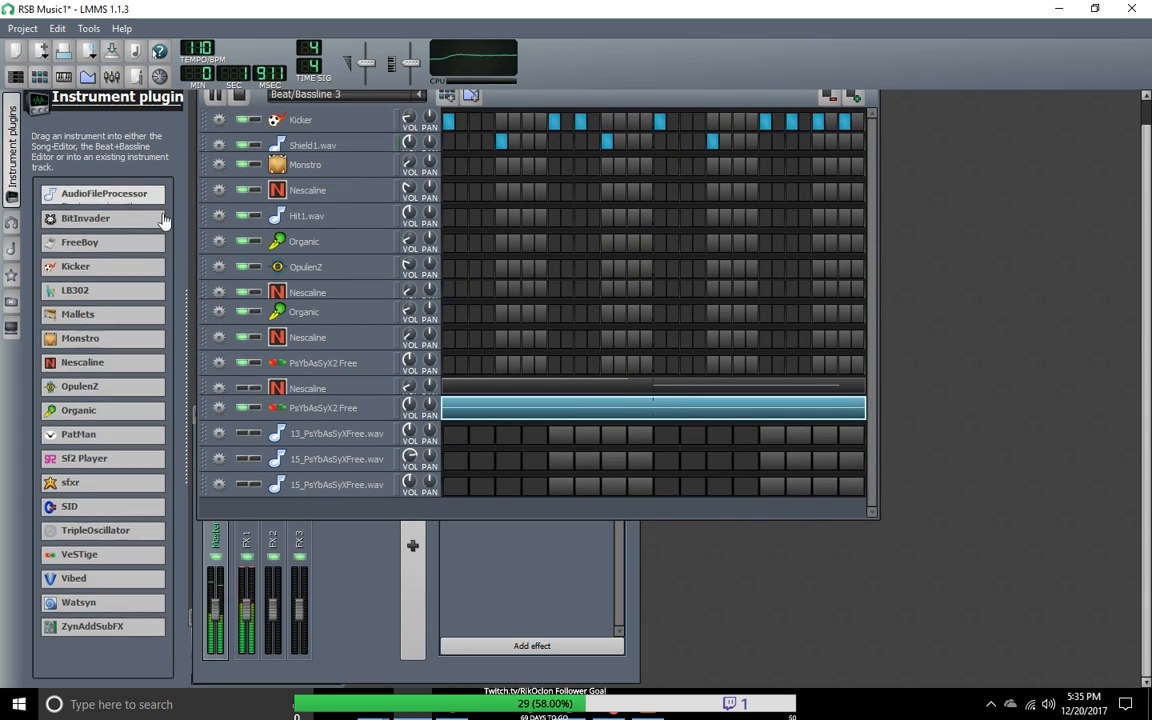
Step: Mute the lower PsYbAsSyX2 Free track and unmute the upper 15_PsYbAsSyXFree.wav track
click(243, 409)
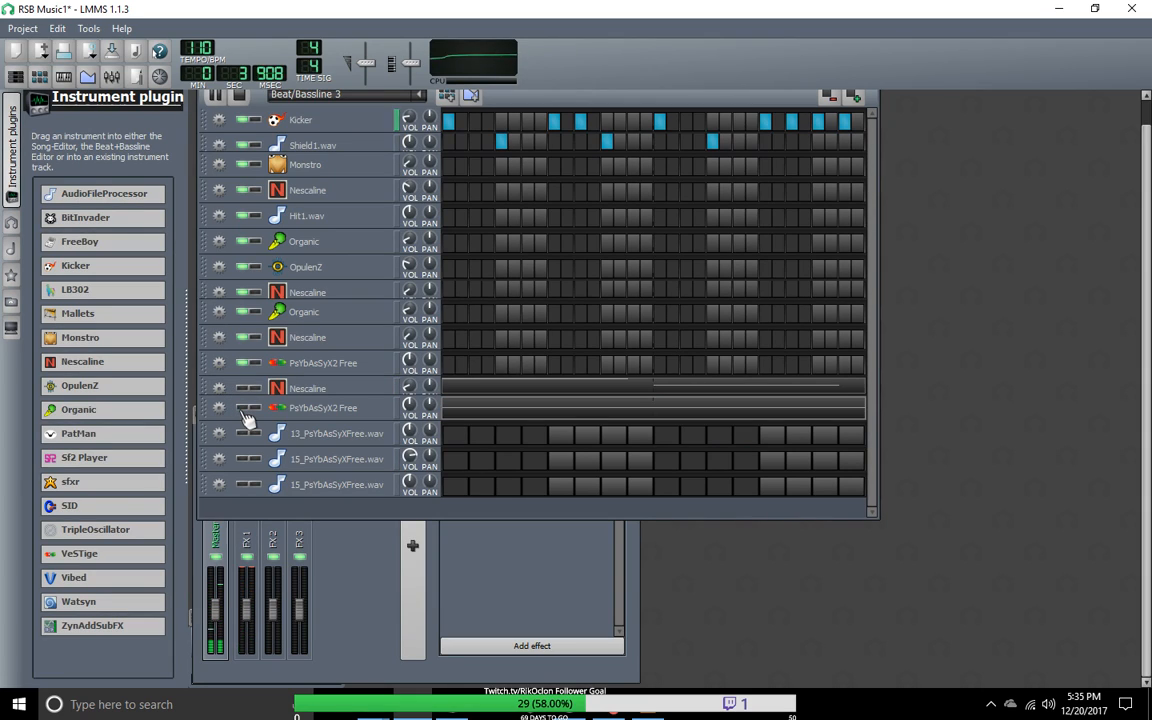
click(243, 460)
click(244, 461)
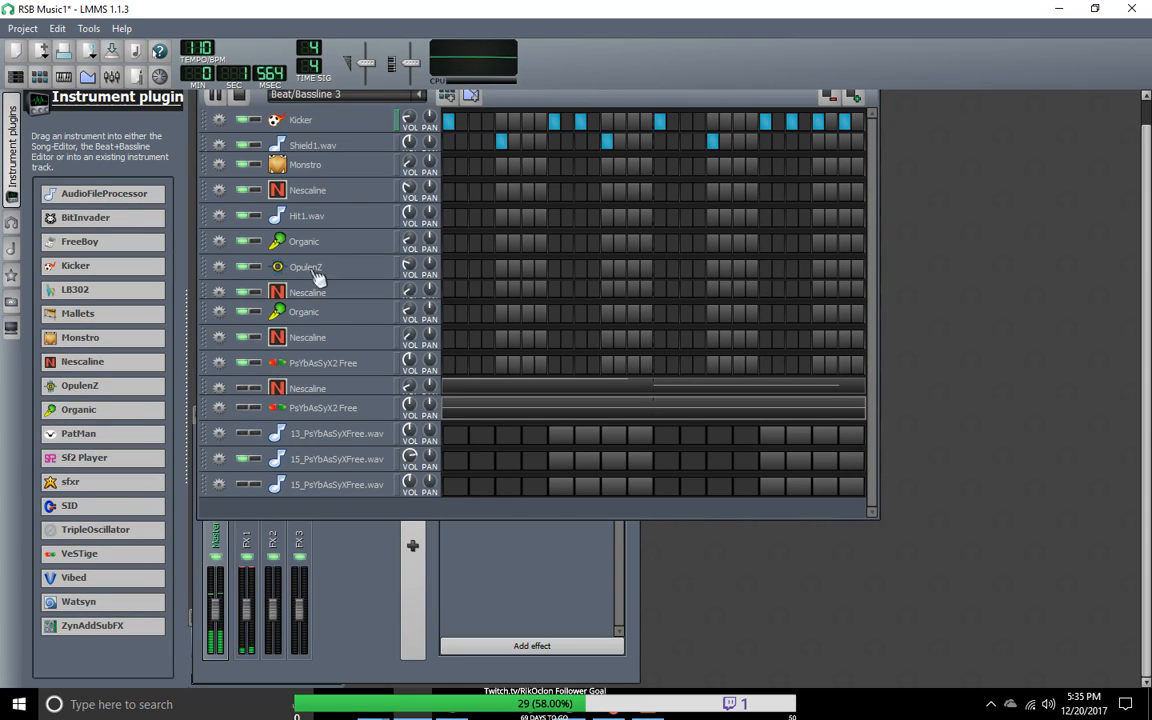
Step: Switch to Beat/Bassline 2 and clear the first step of the upper 15_PsYbAsSyXFree.wav track
click(421, 96)
click(318, 150)
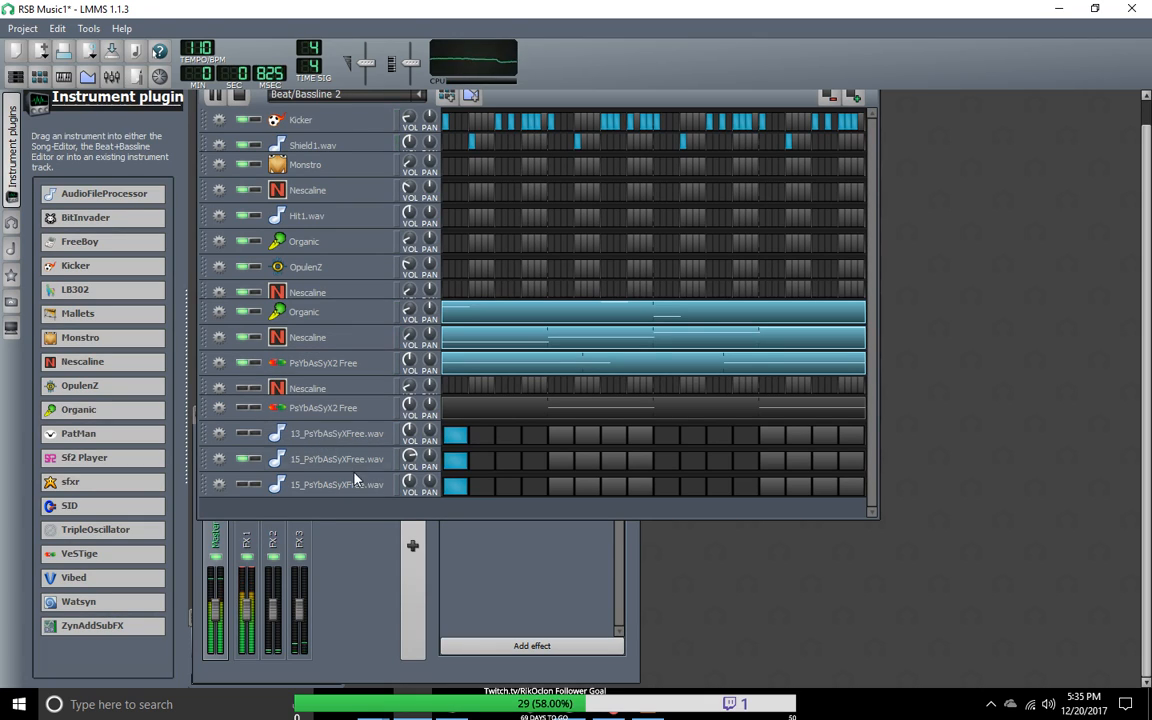
click(458, 462)
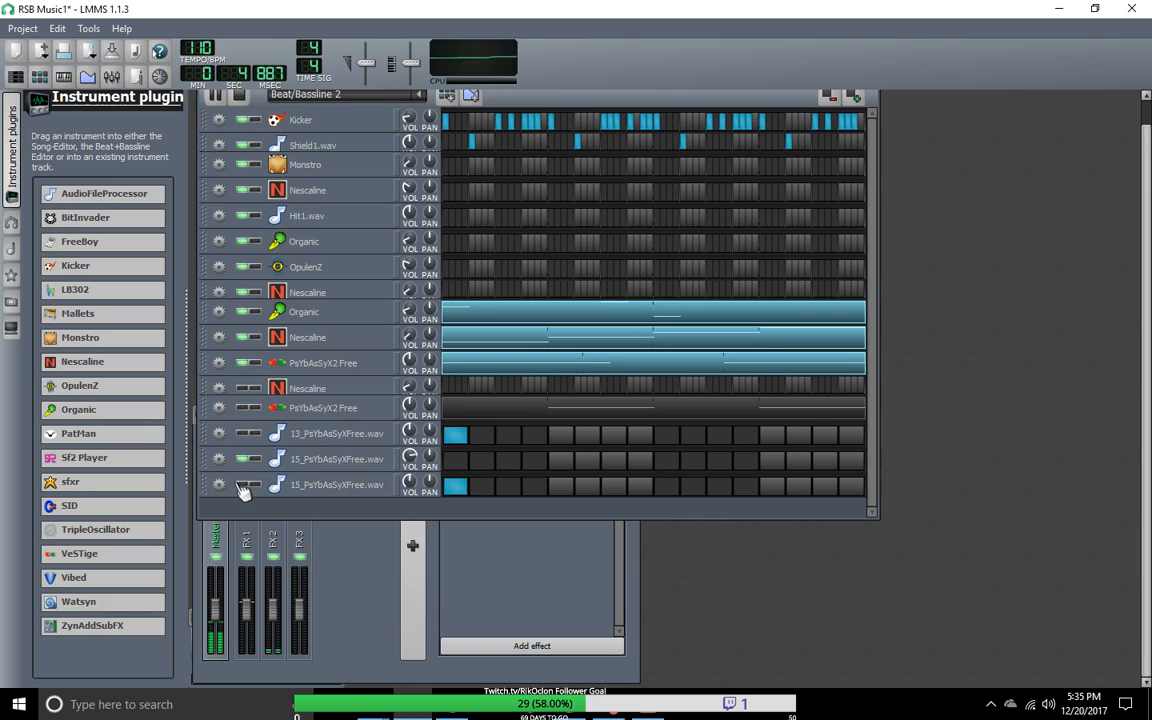
Step: Unmute the lower 15_PsYbAsSyXFree.wav, 13_PsYbAsSyXFree.wav, lower Nescaline and lower PsYbAsSyX2 Free tracks
click(244, 459)
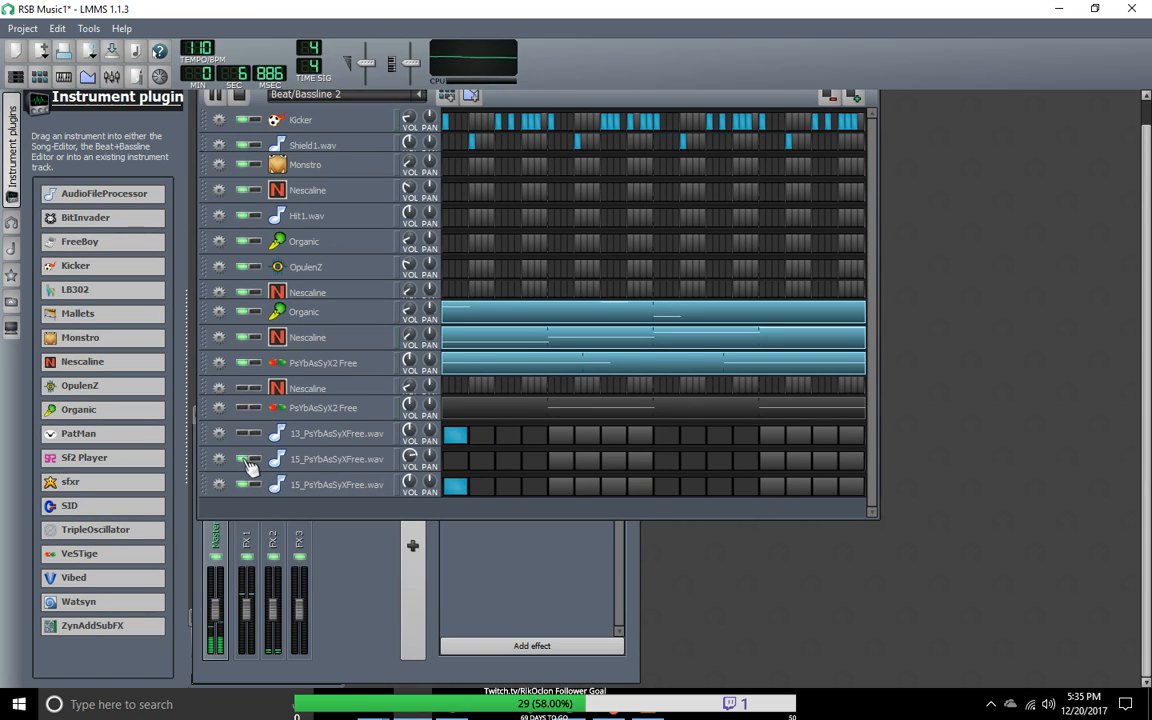
click(244, 434)
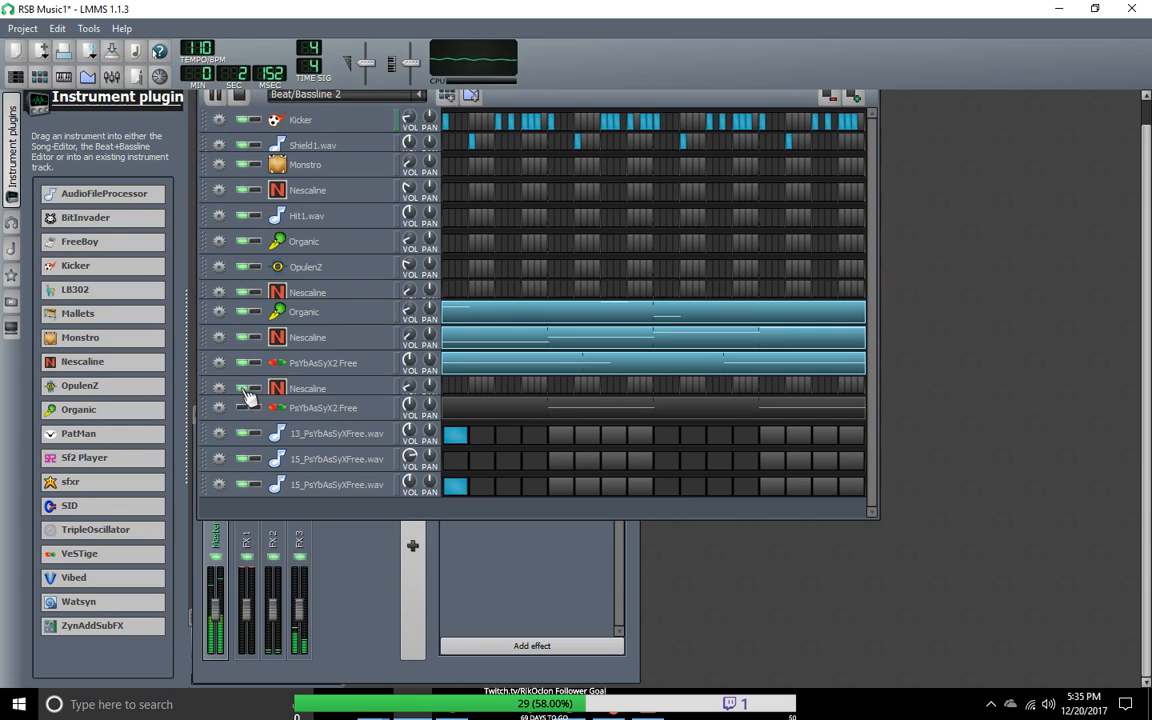
click(246, 409)
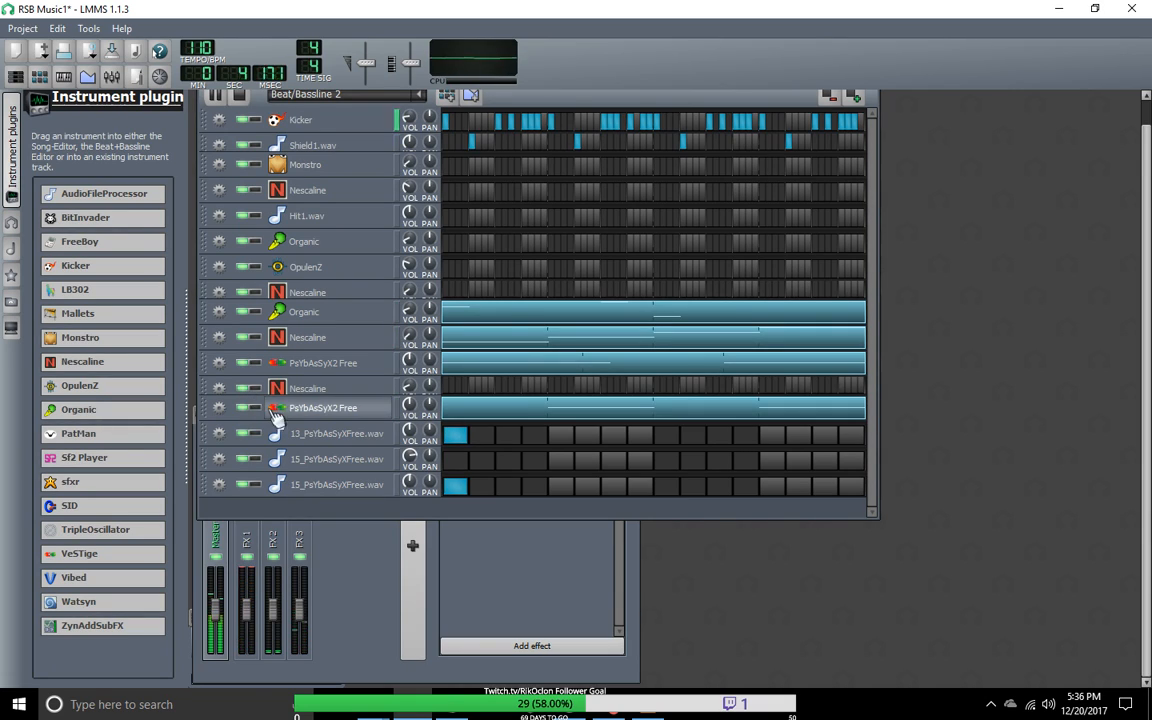
Step: Replace the lower 15_PsYbAsSyXFree.wav track's first step with steps 5 and 13, and add step 9 on the 13_PsYbAsSyXFree.wav track
click(455, 485)
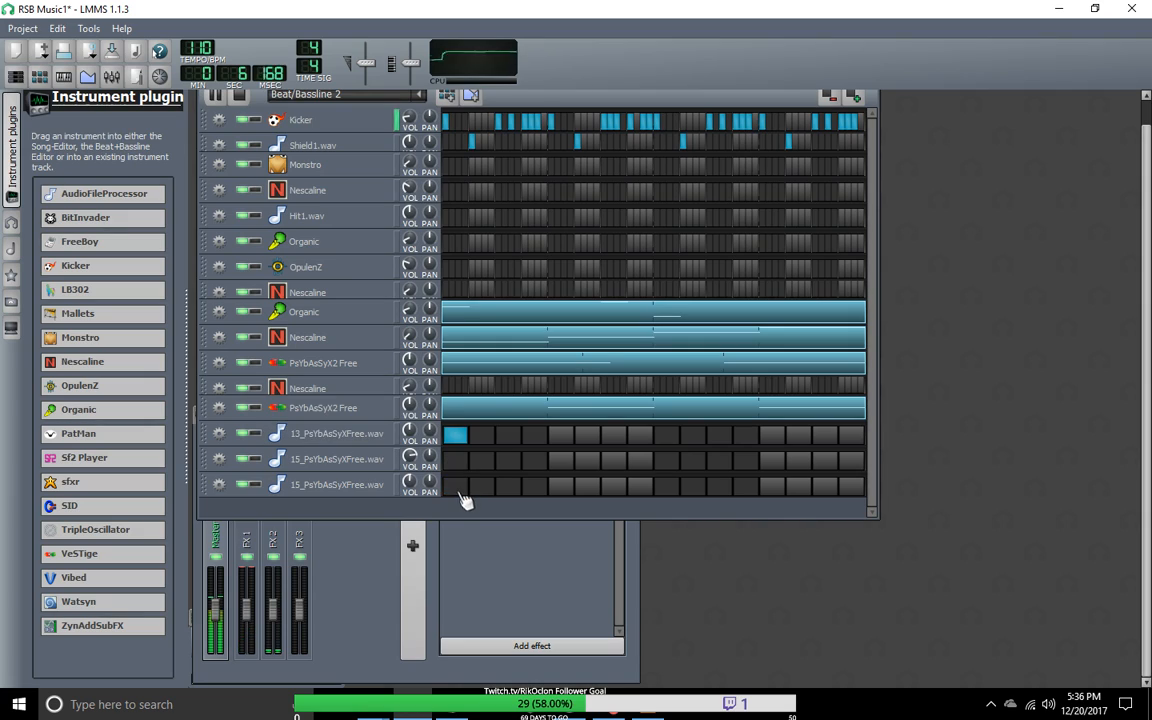
click(666, 488)
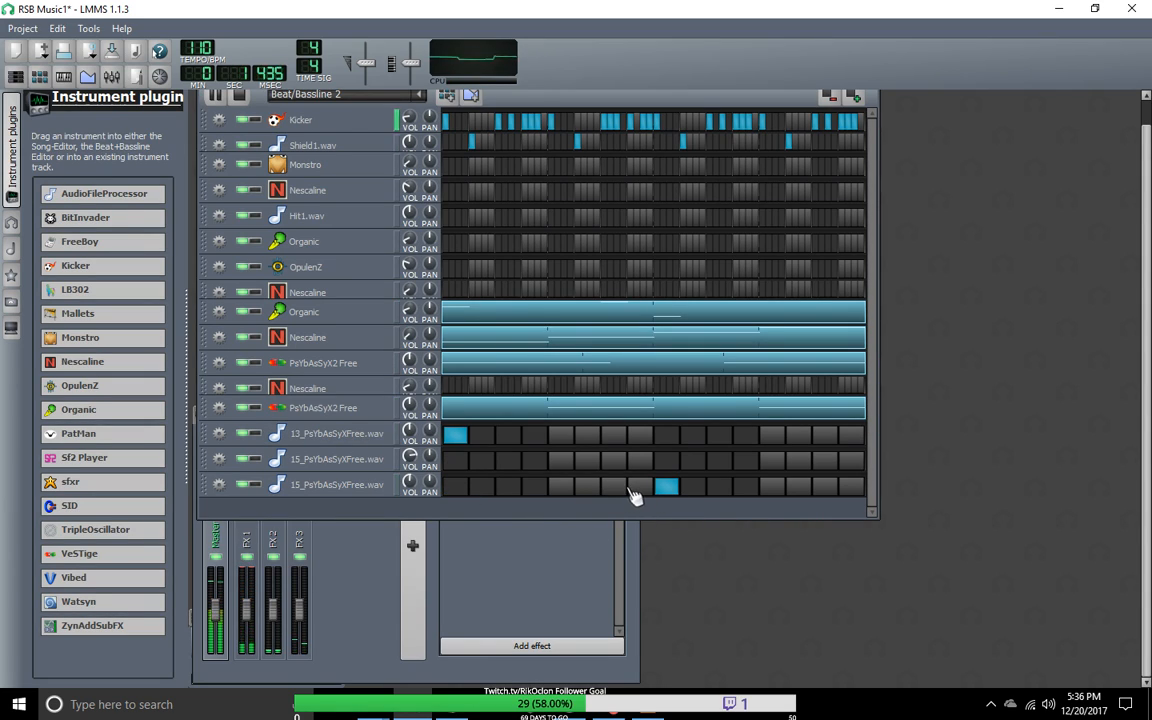
click(561, 487)
click(666, 488)
click(666, 434)
click(772, 487)
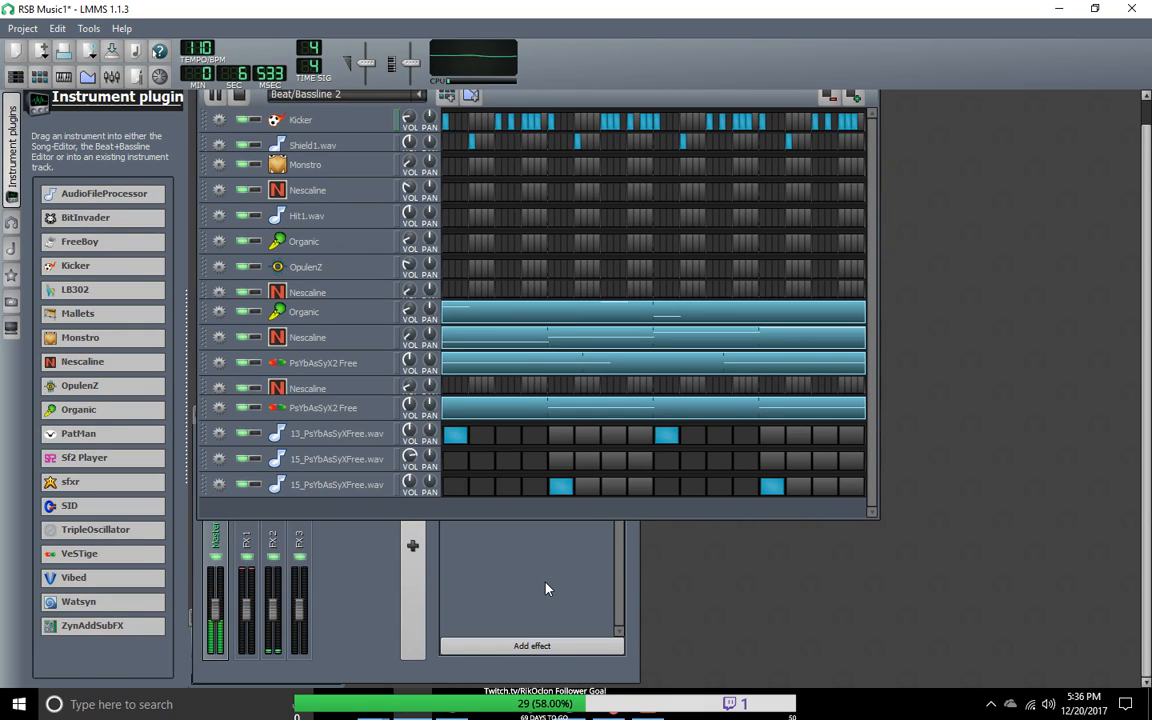
Step: Check the 13_PsYbAsSyXFree.wav sample's settings and clear step 9 on its track
click(333, 437)
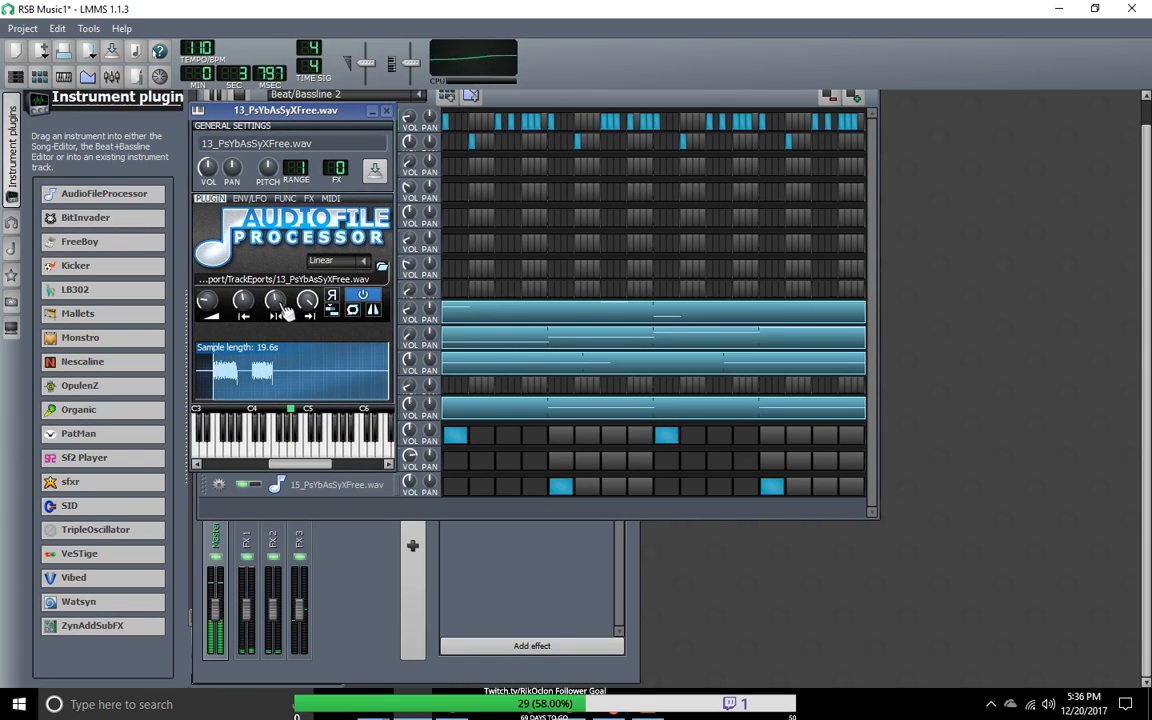
click(673, 440)
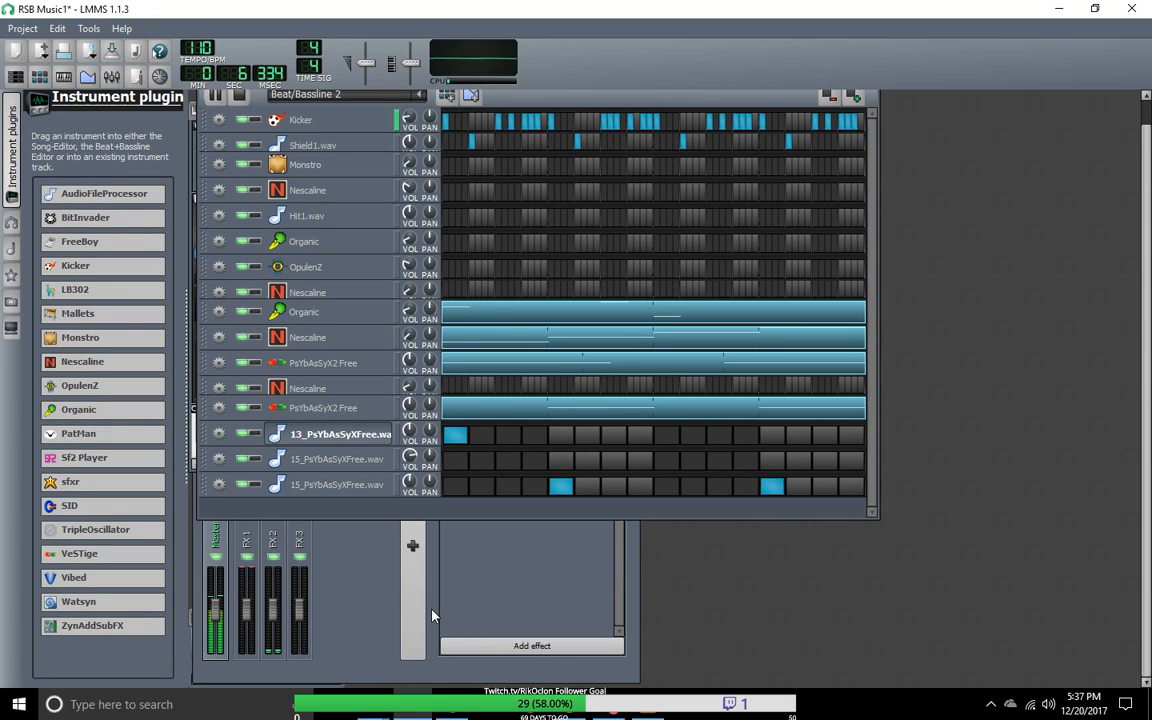
Step: Switch to Beat/Bassline 1 and restart playback to listen to it
click(385, 94)
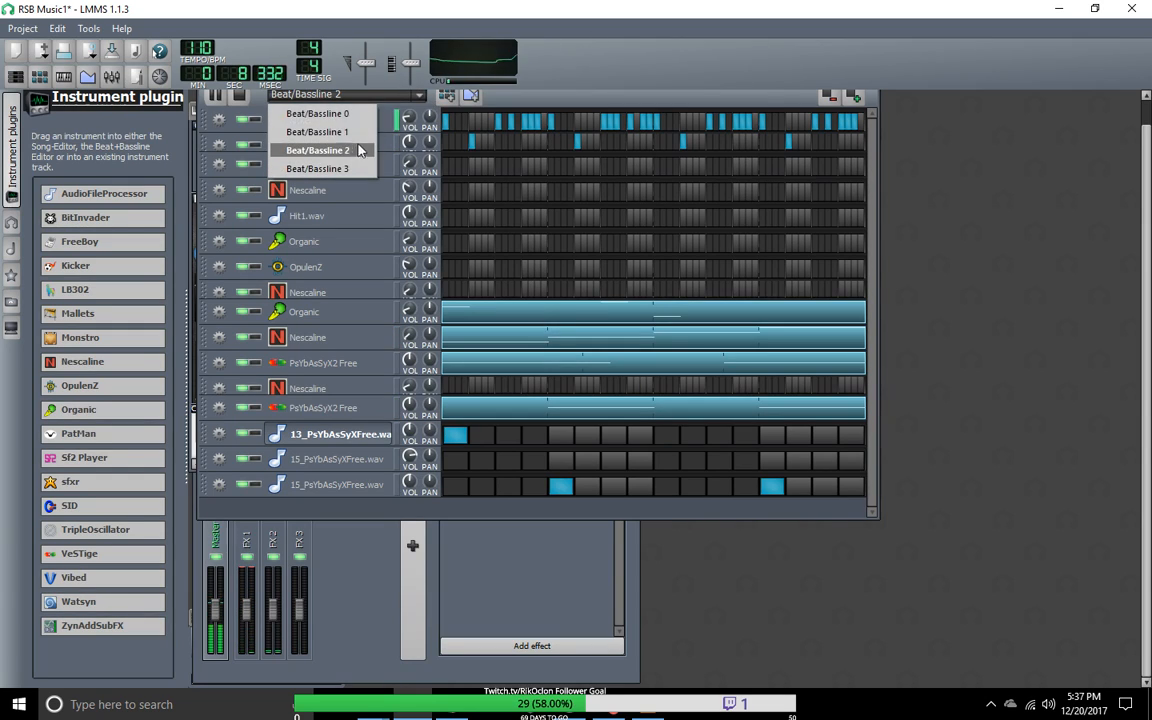
click(343, 134)
click(215, 99)
click(216, 101)
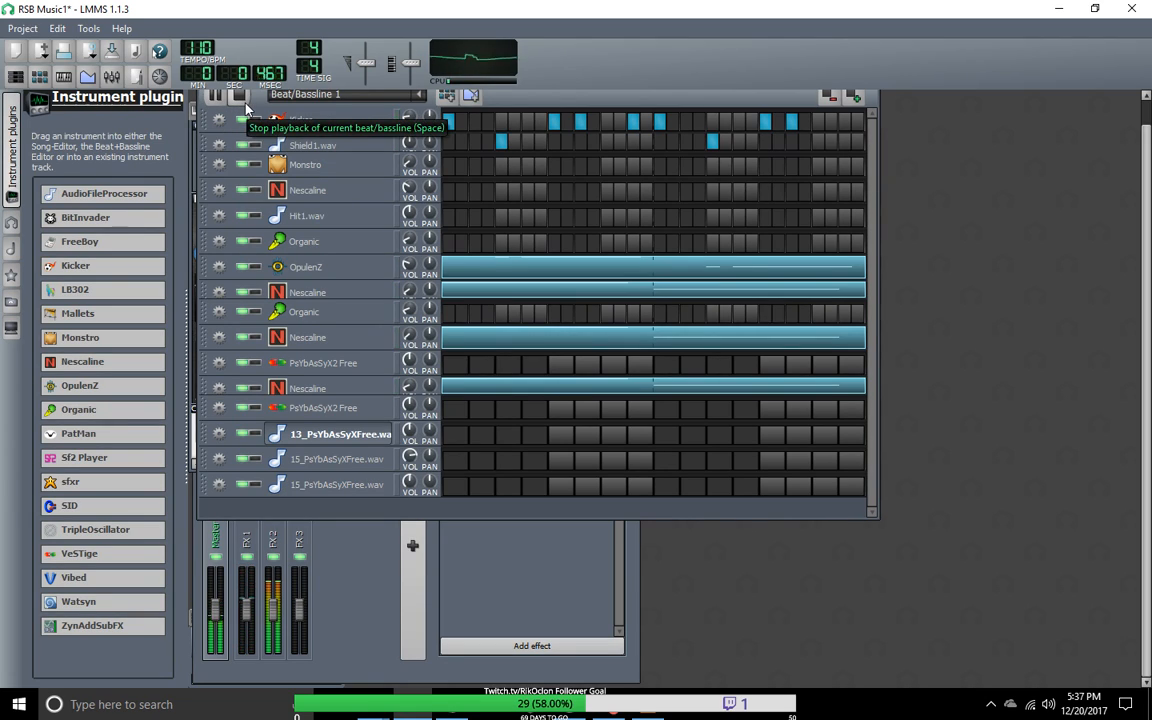
Step: Stop playback and remove both PsYbAsSyX2 Free tracks from the Beat+Bassline Editor
click(244, 101)
double_click(320, 408)
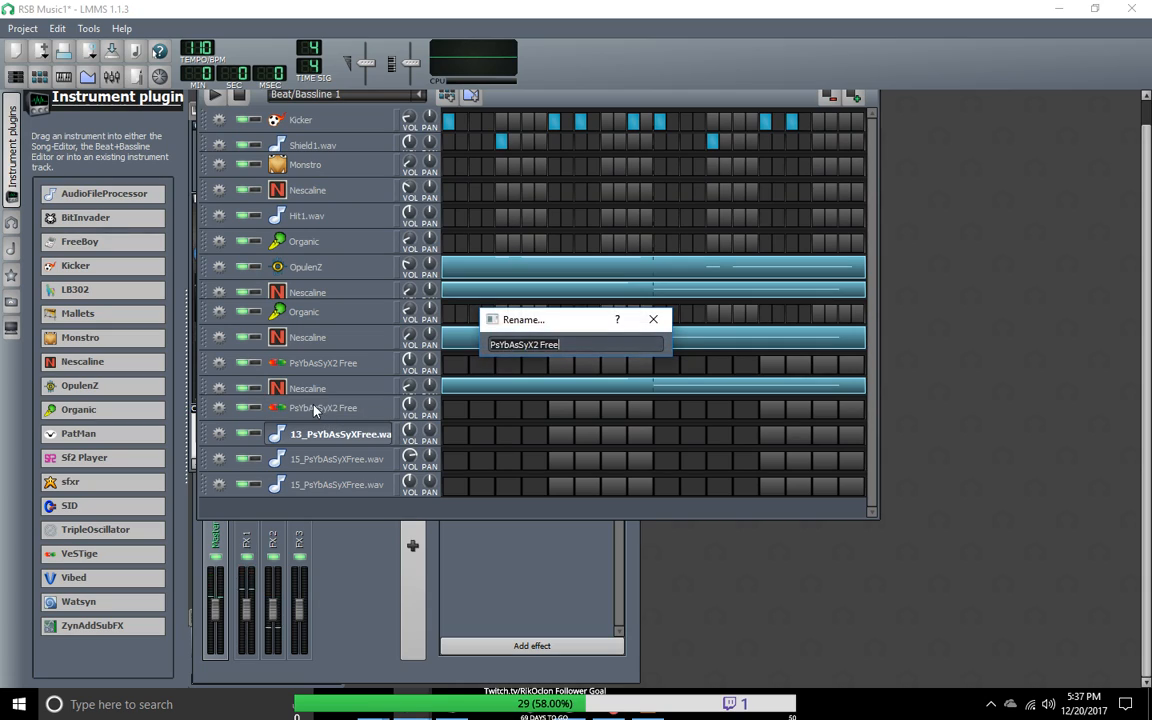
click(653, 319)
click(218, 410)
click(256, 447)
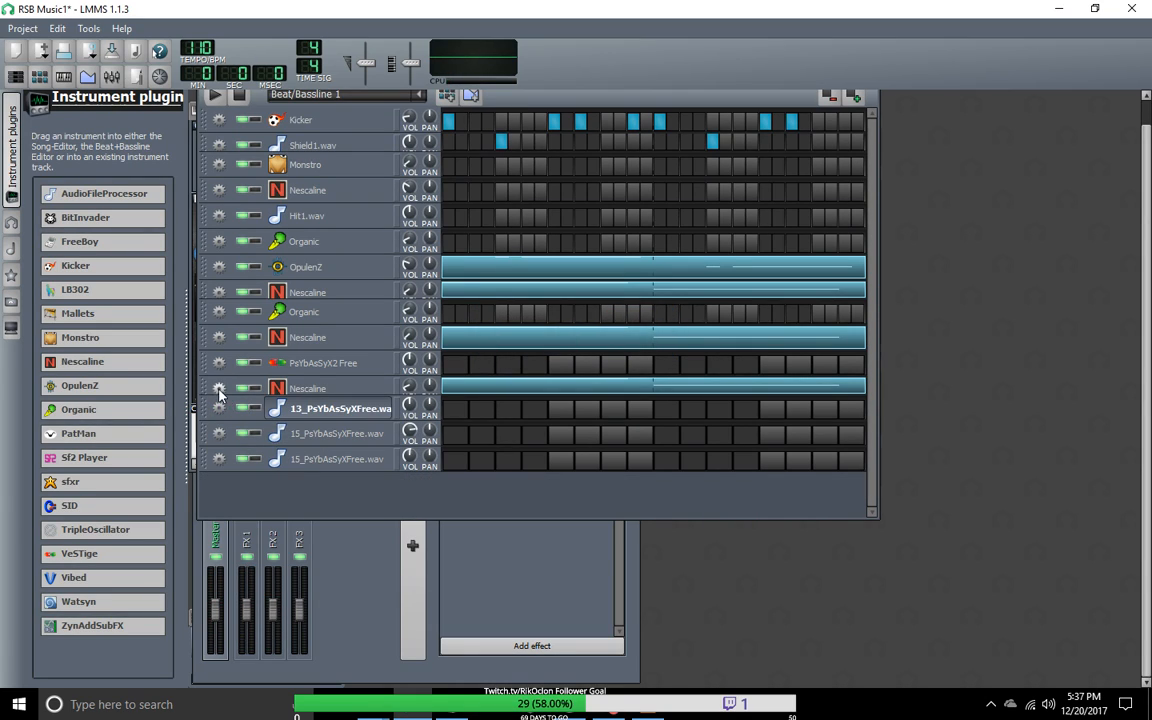
click(218, 363)
click(255, 404)
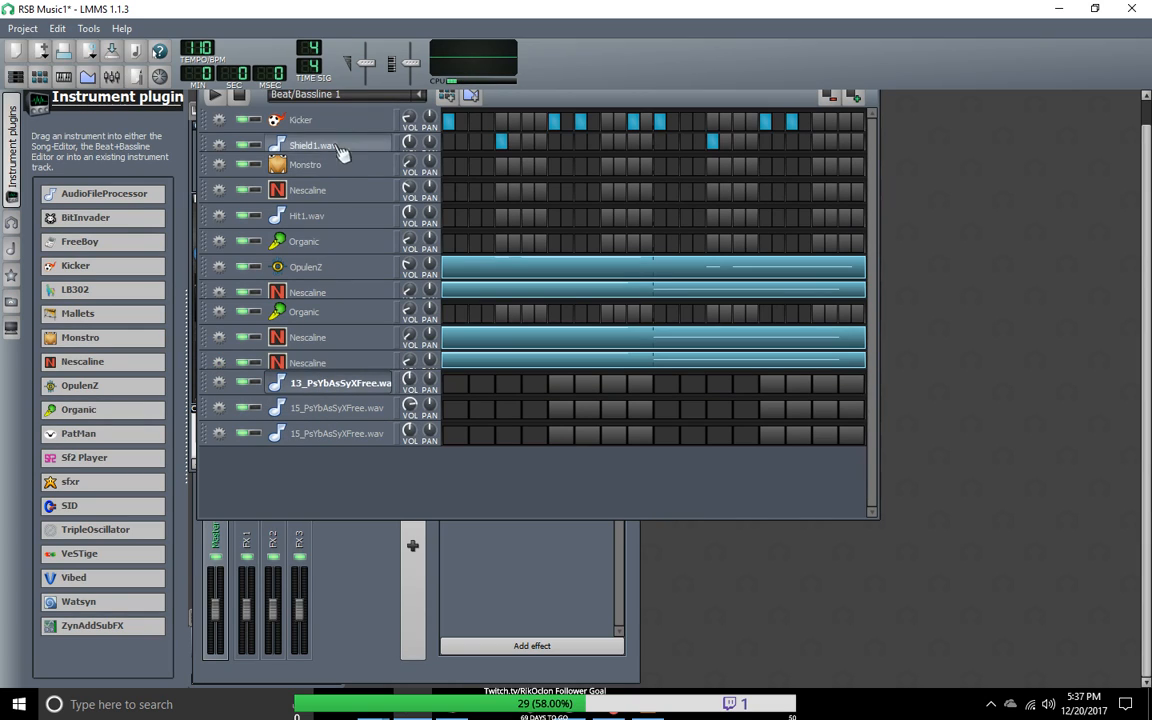
Step: Switch to Beat/Bassline 3 and start playback to listen to it
click(340, 94)
click(295, 157)
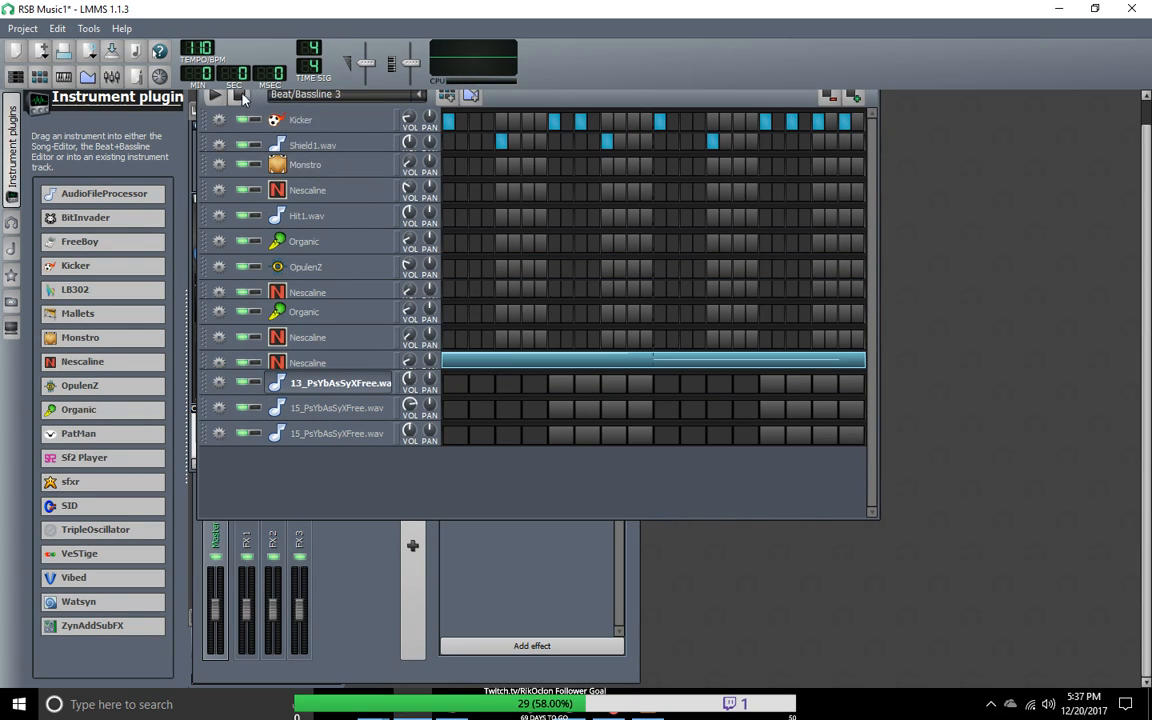
click(215, 96)
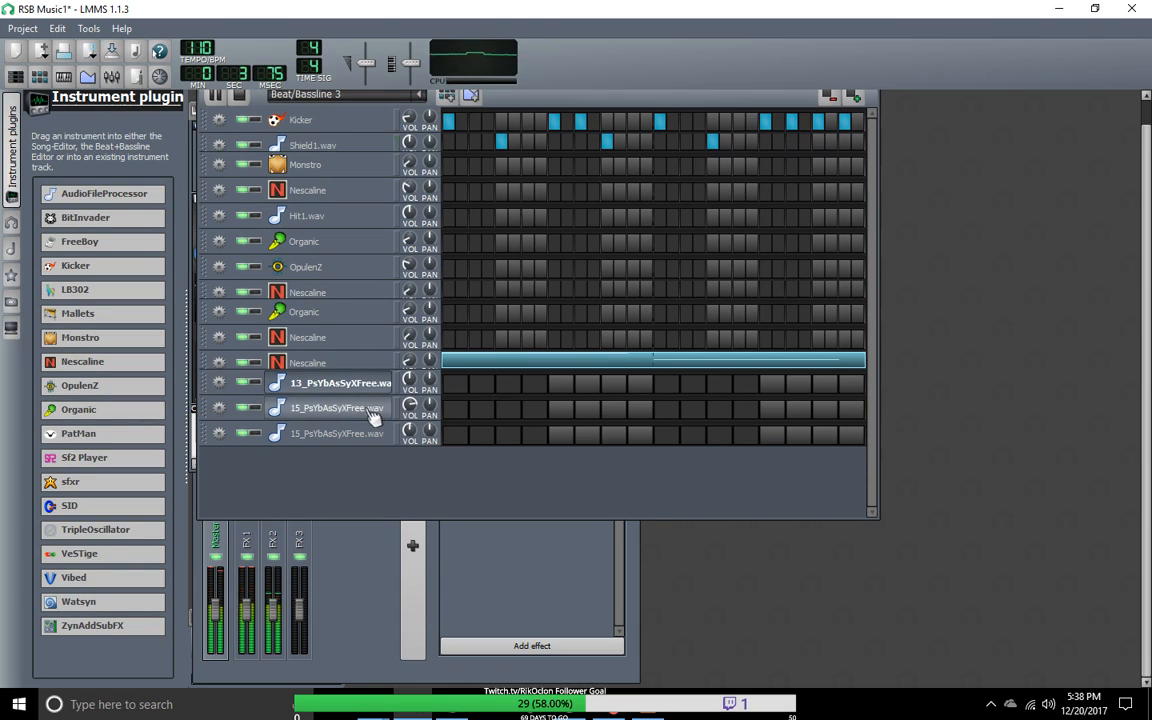
Step: Assign the upper 15_PsYbAsSyXFree.wav track to FX channel 2 and close its settings
click(340, 596)
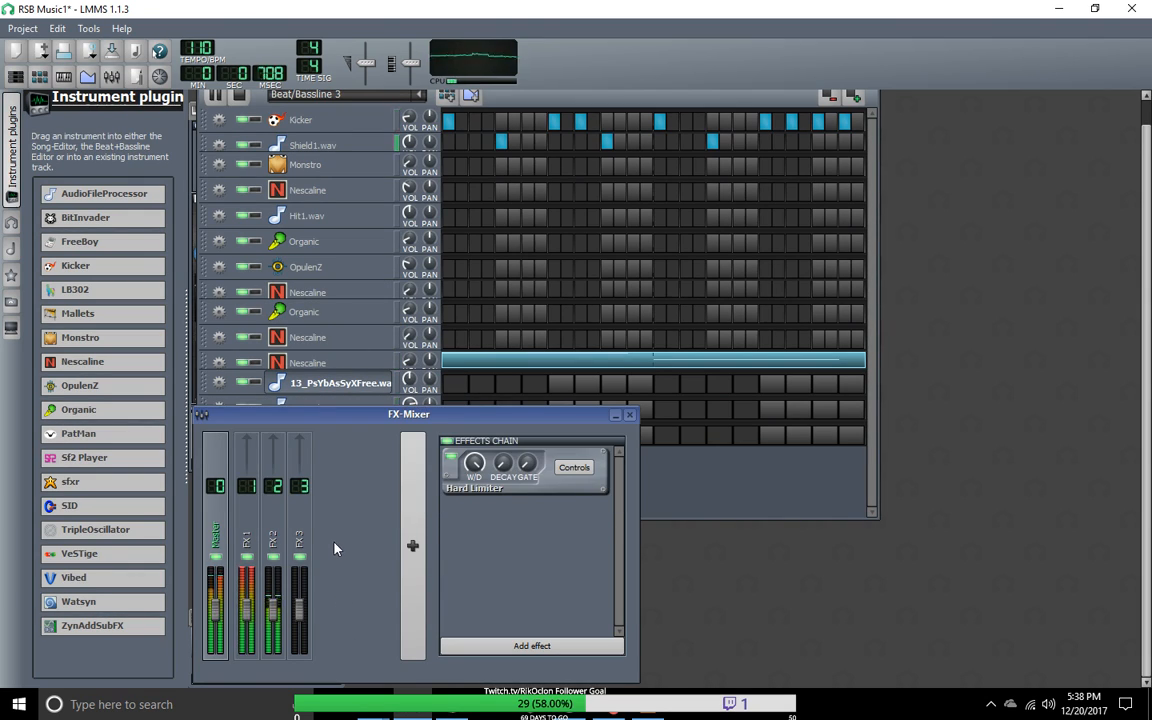
click(365, 393)
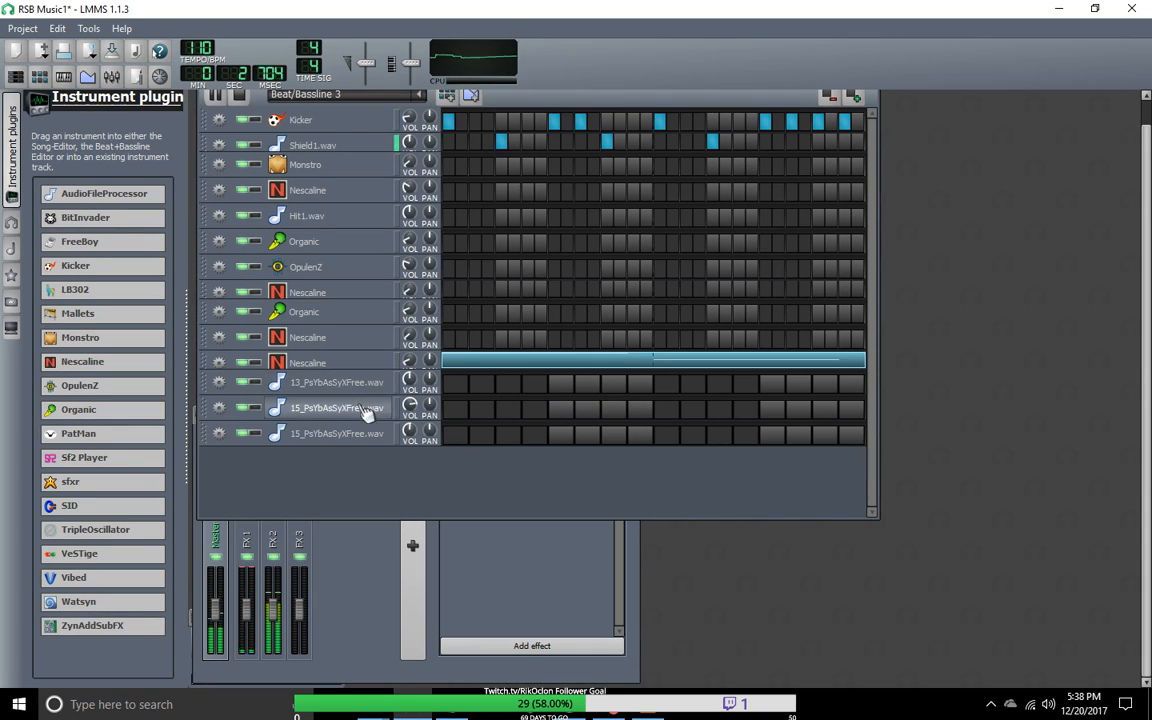
click(368, 408)
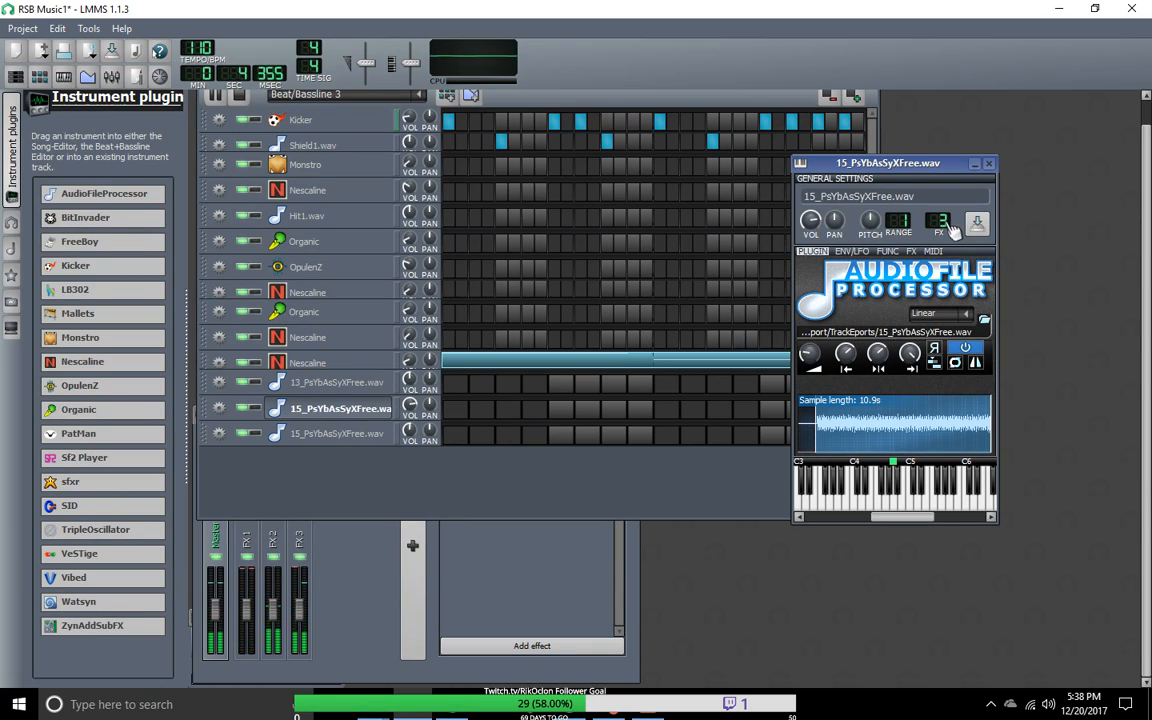
drag(937, 221, 937, 225)
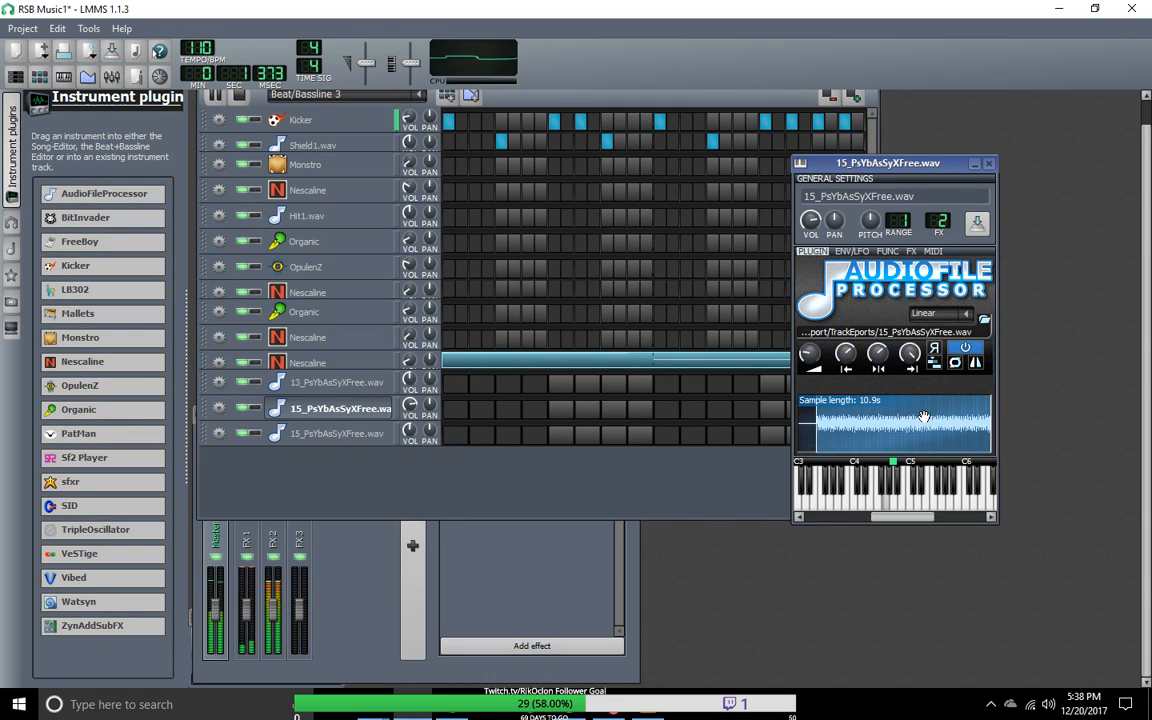
click(988, 163)
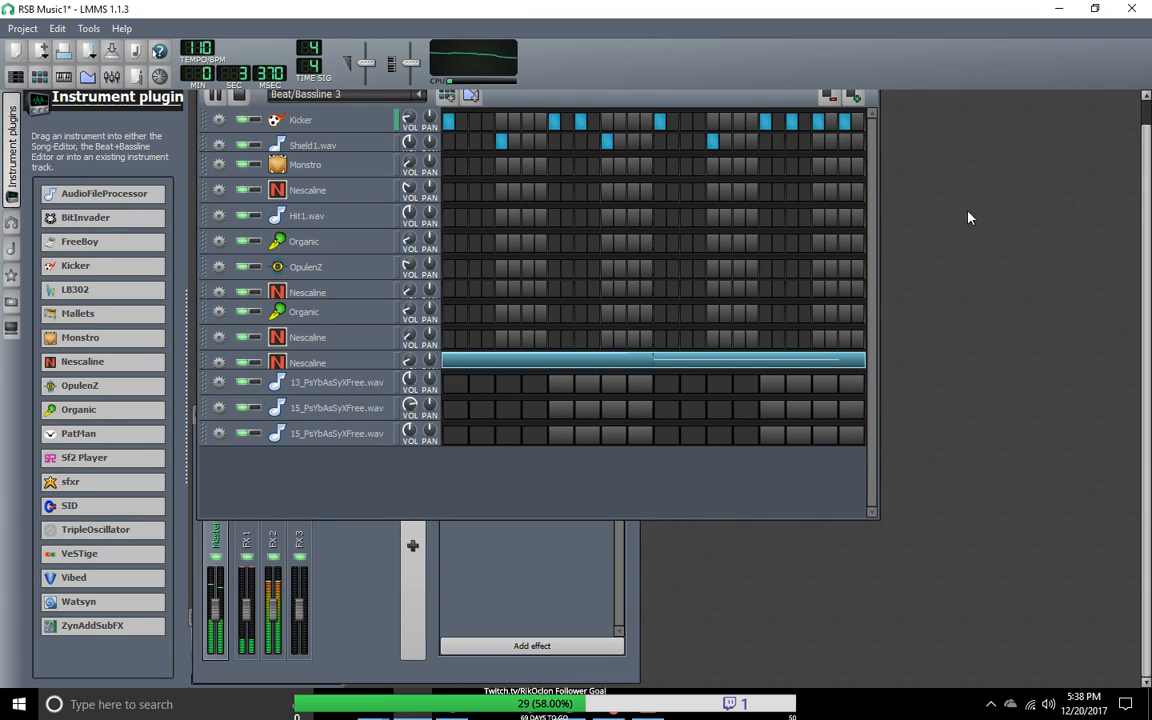
Step: Switch to Beat/Bassline 2 and restart playback to listen to it, stopping it at the end
click(419, 95)
click(330, 150)
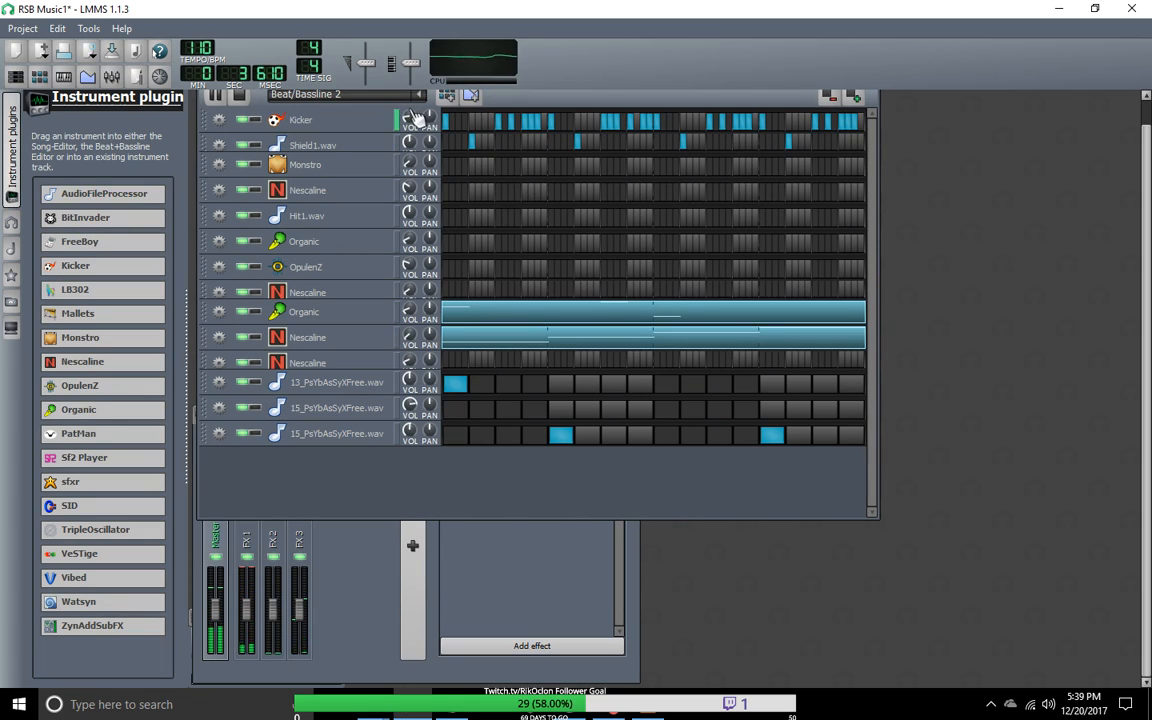
click(239, 97)
click(218, 102)
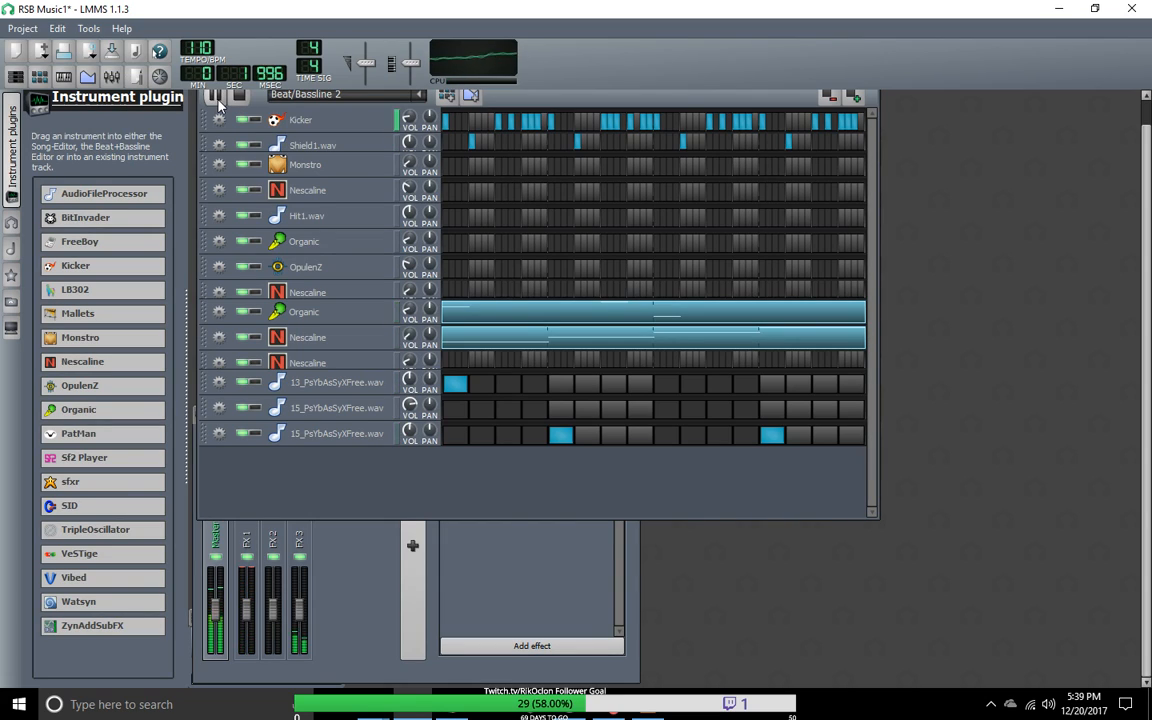
click(229, 100)
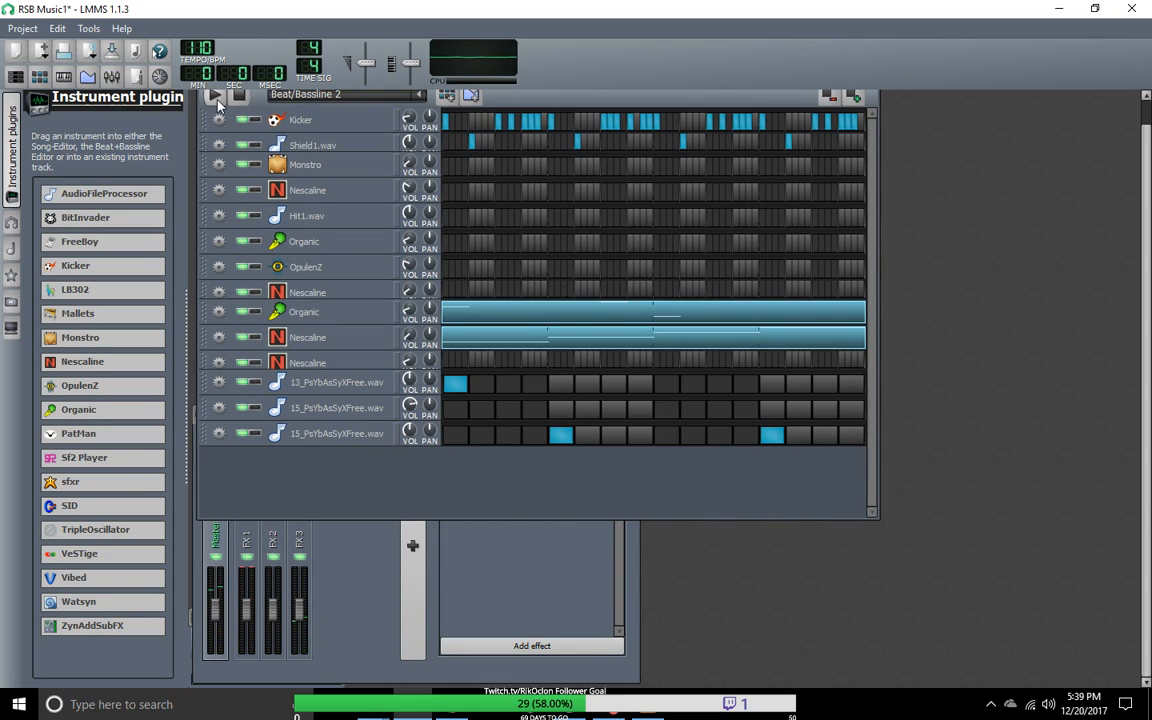
Step: Play Beat/Bassline 2 with the lower 15_PsYbAsSyXFree.wav track muted and with it unmuted to compare the sound
click(243, 435)
click(217, 99)
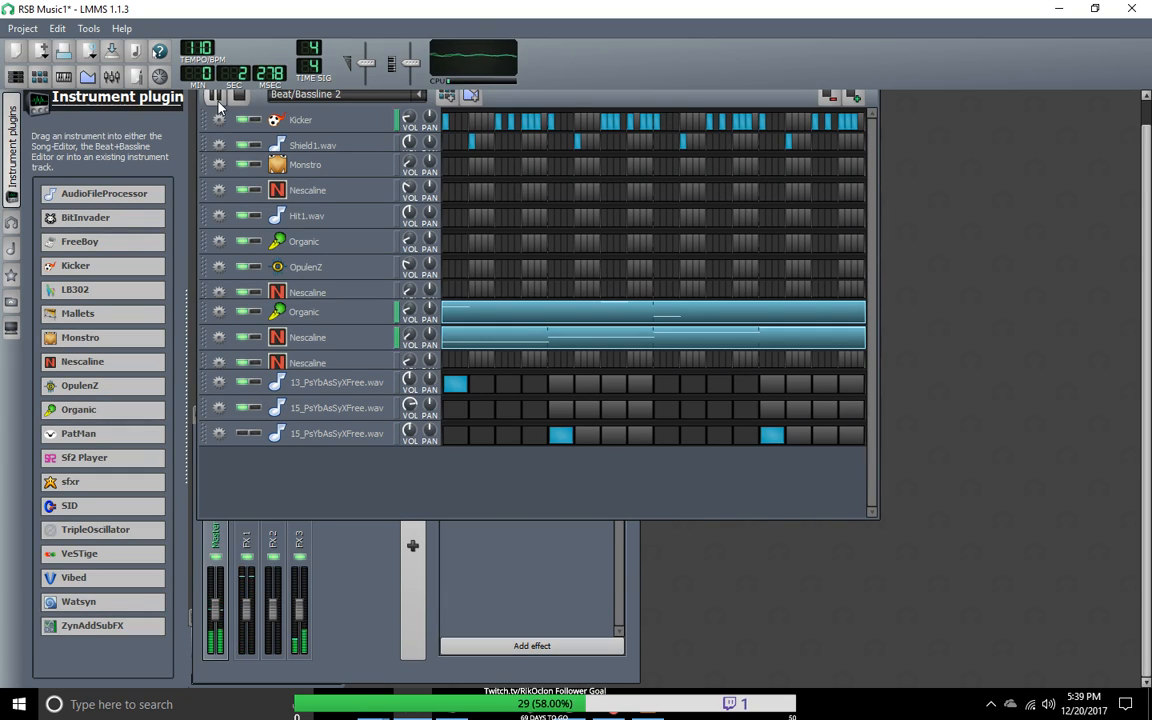
click(216, 97)
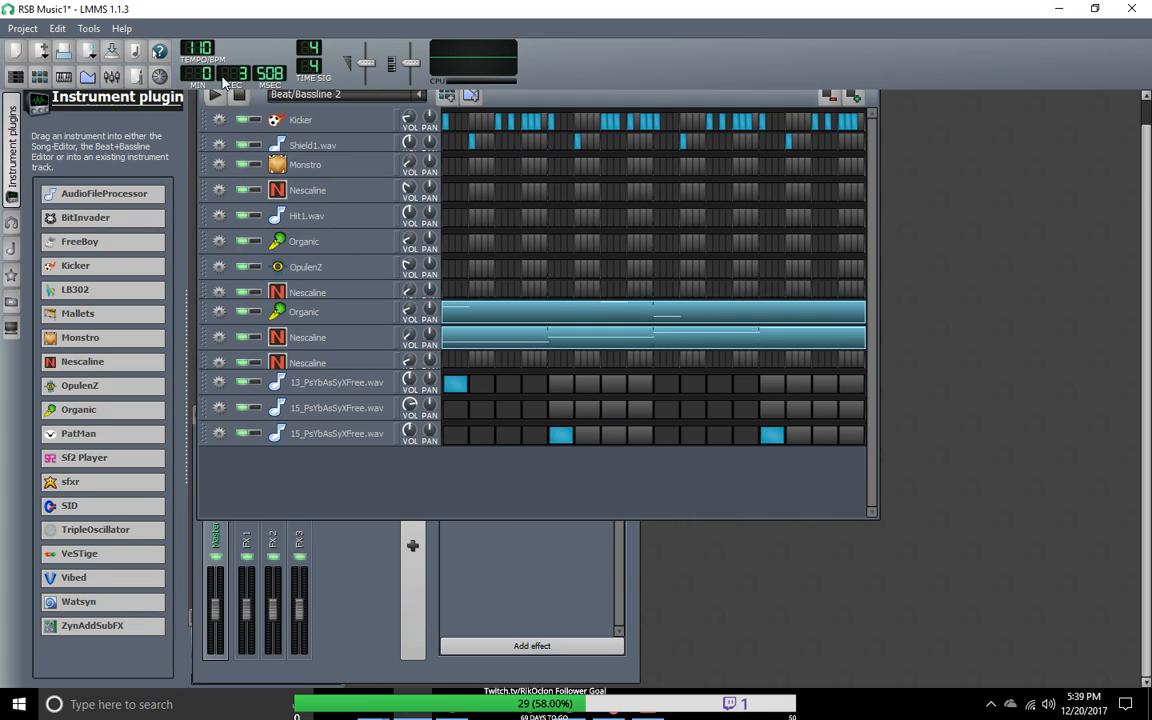
click(220, 118)
click(220, 96)
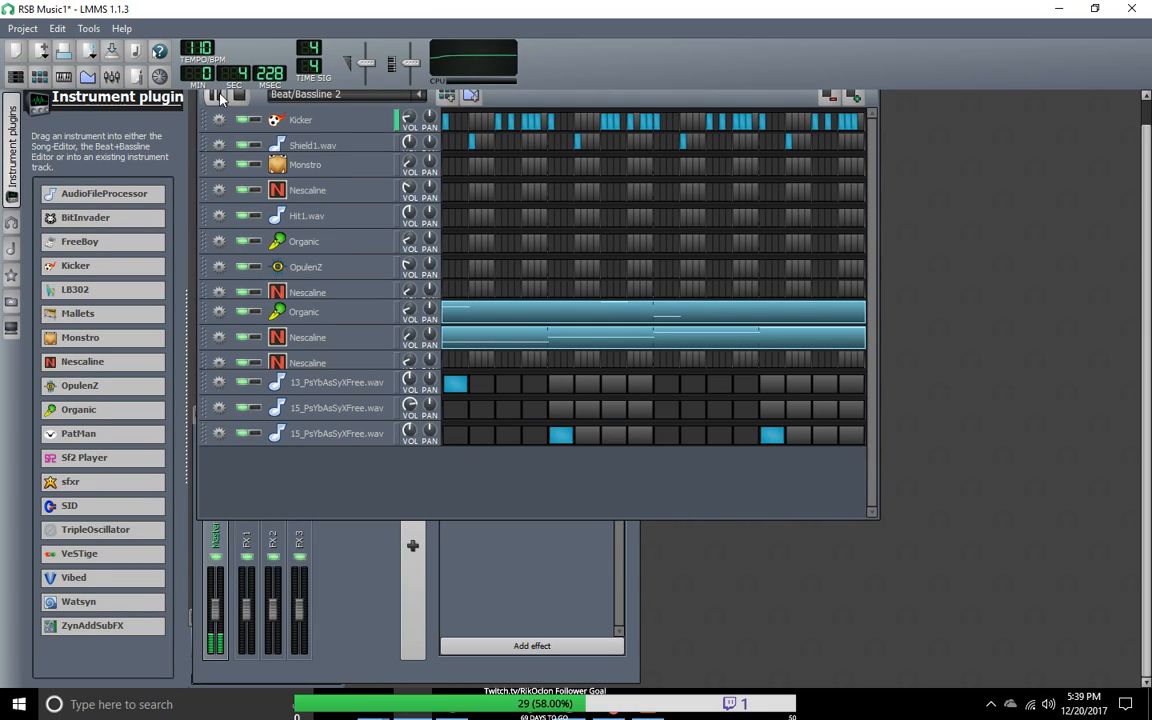
click(237, 97)
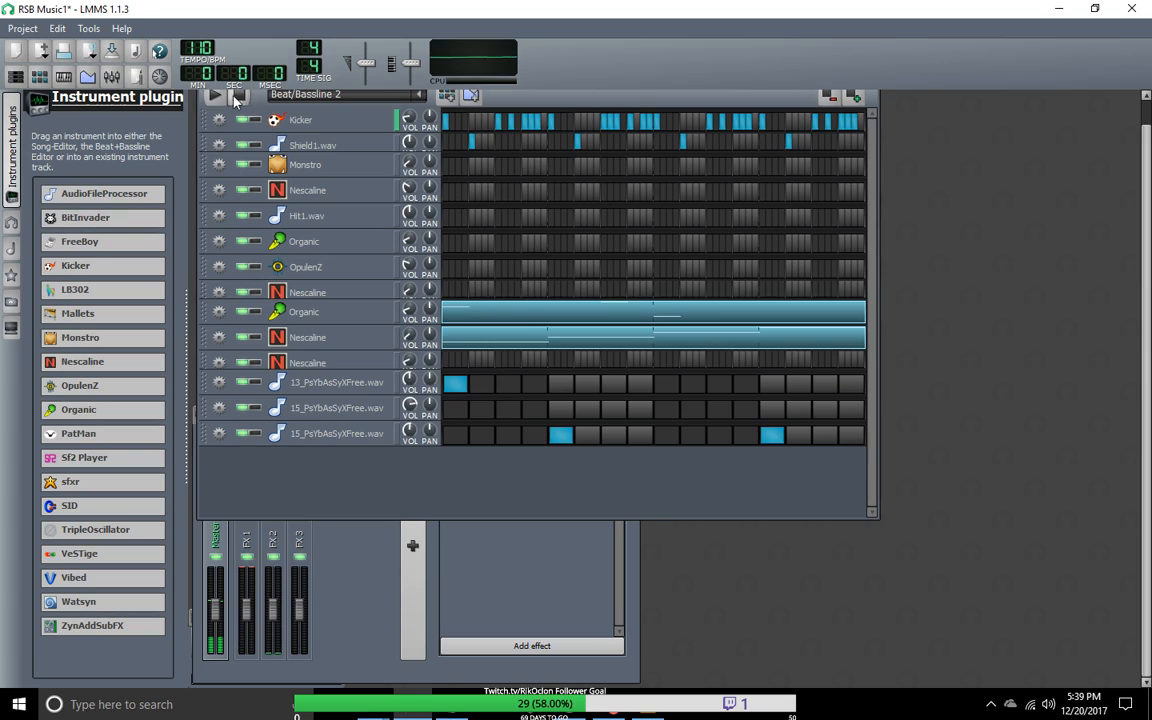
click(218, 97)
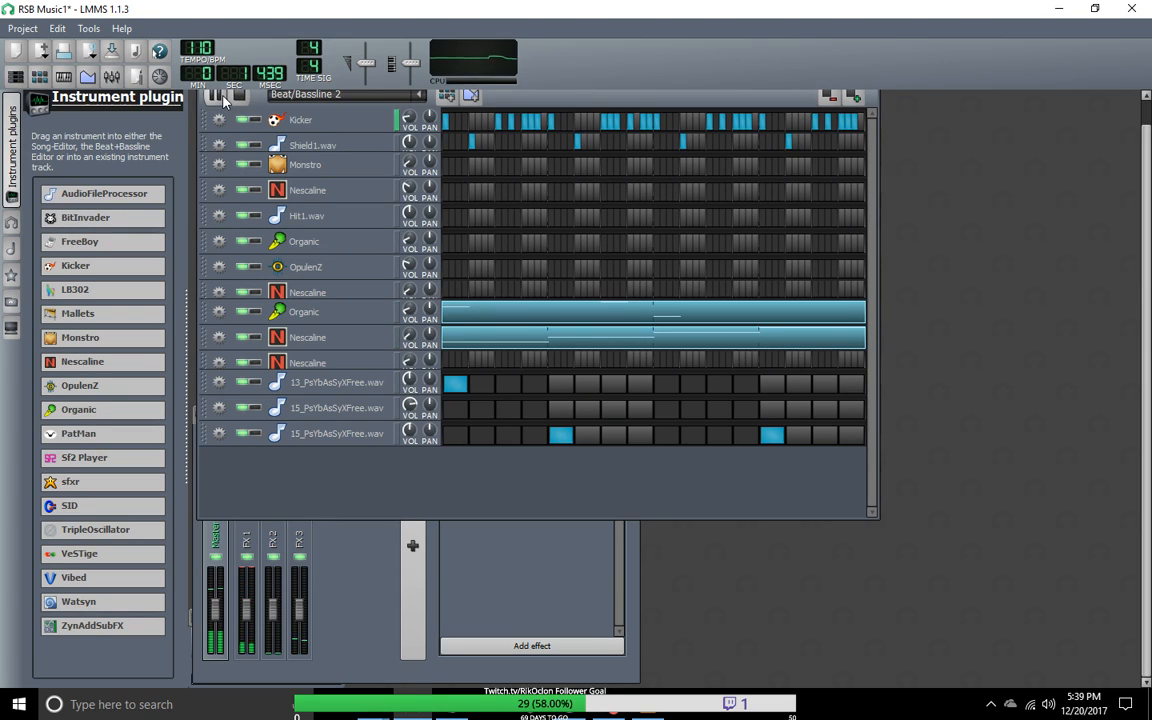
Step: Check the sample settings of the lower 15_PsYbAsSyXFree.wav track and the 13_PsYbAsSyXFree.wav track
click(330, 438)
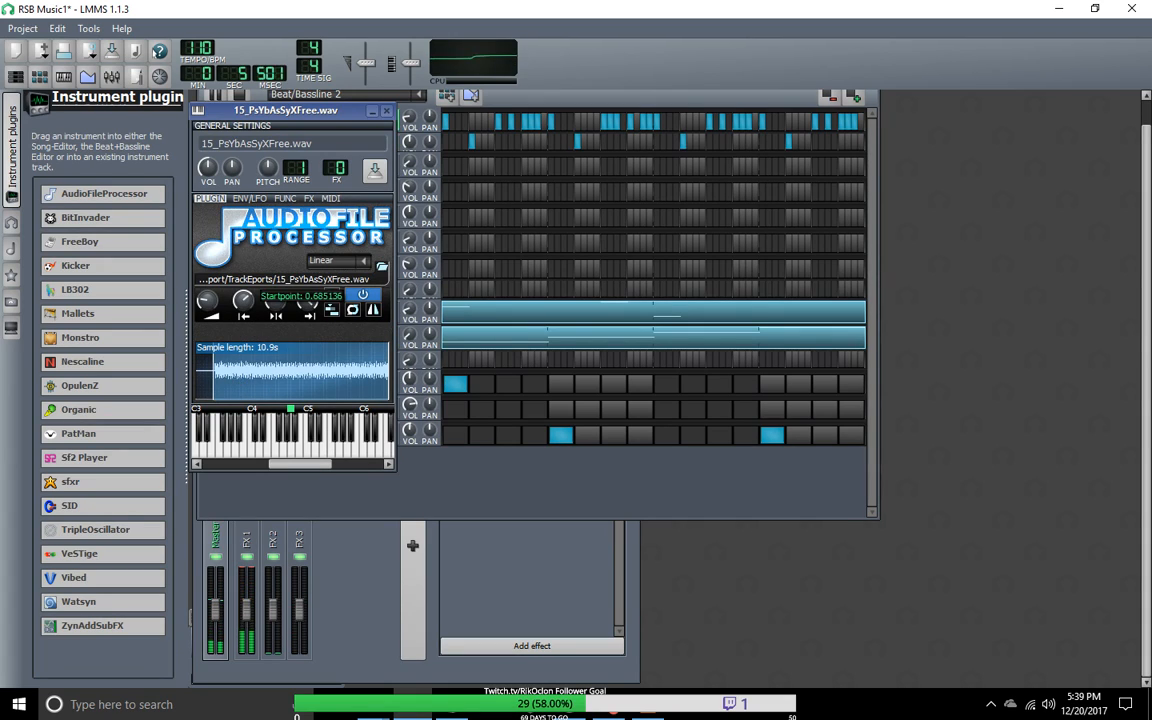
click(386, 111)
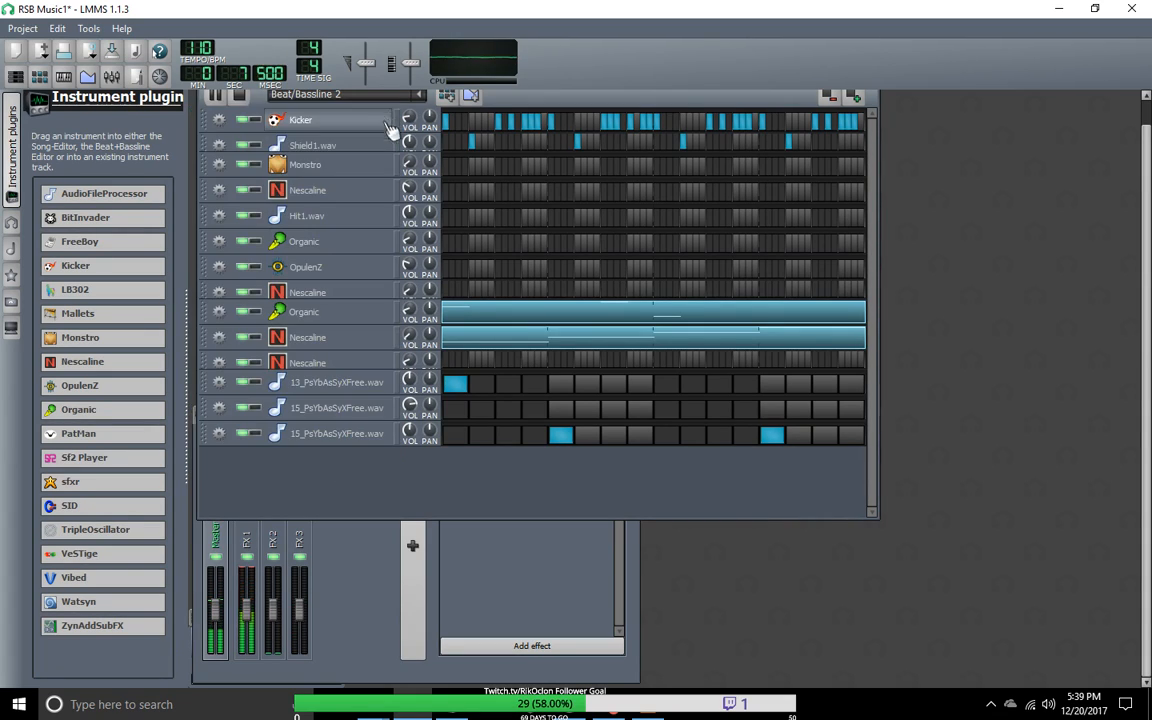
click(342, 385)
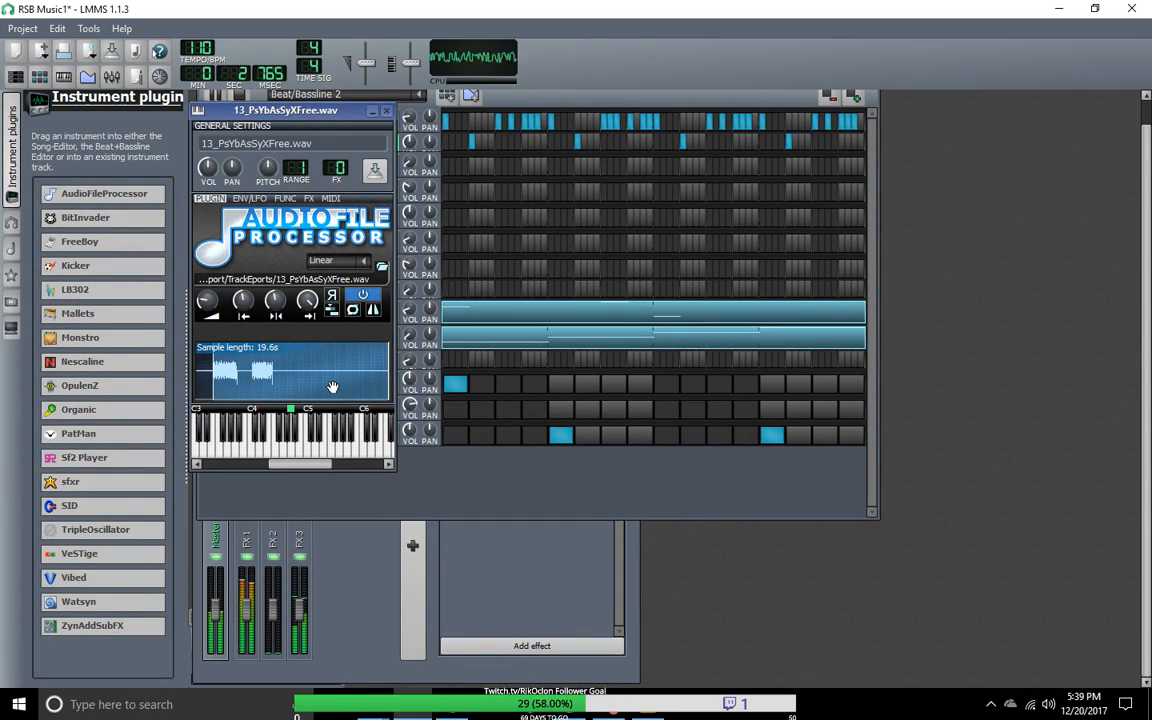
click(384, 111)
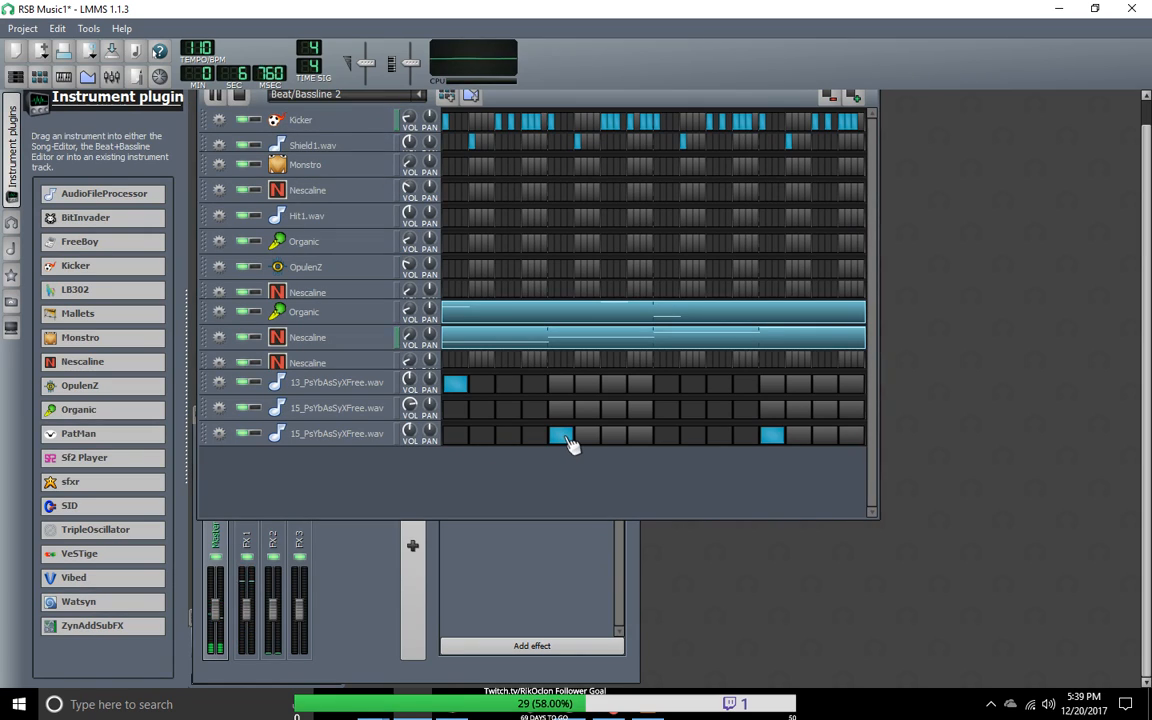
Step: Try shifting the lower 15_PsYbAsSyXFree.wav track's two hits to steps 6 and 14, and to steps 7 and 15
click(568, 438)
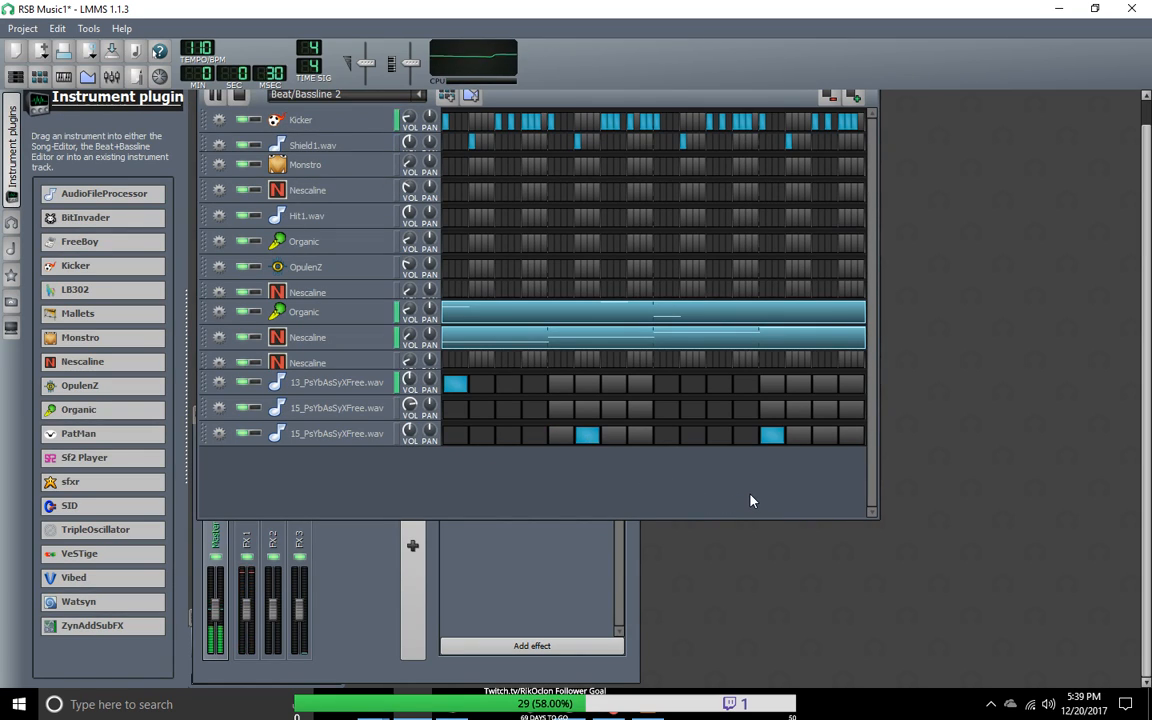
click(776, 437)
click(800, 437)
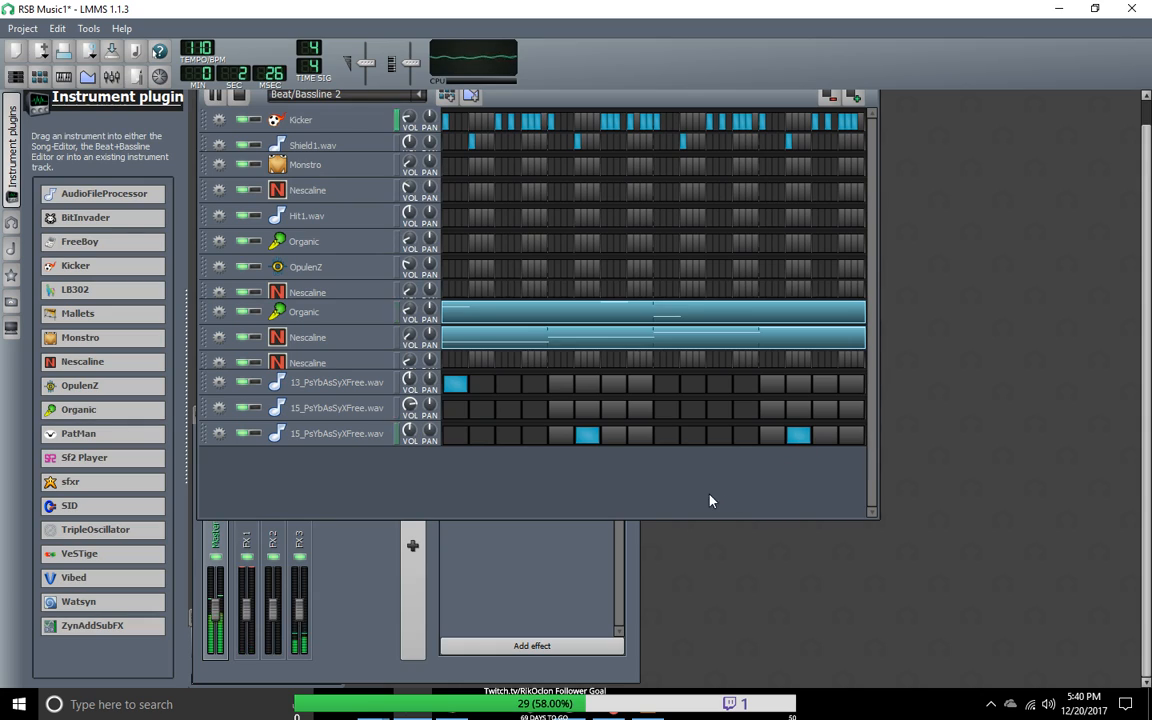
click(592, 442)
click(614, 440)
click(818, 440)
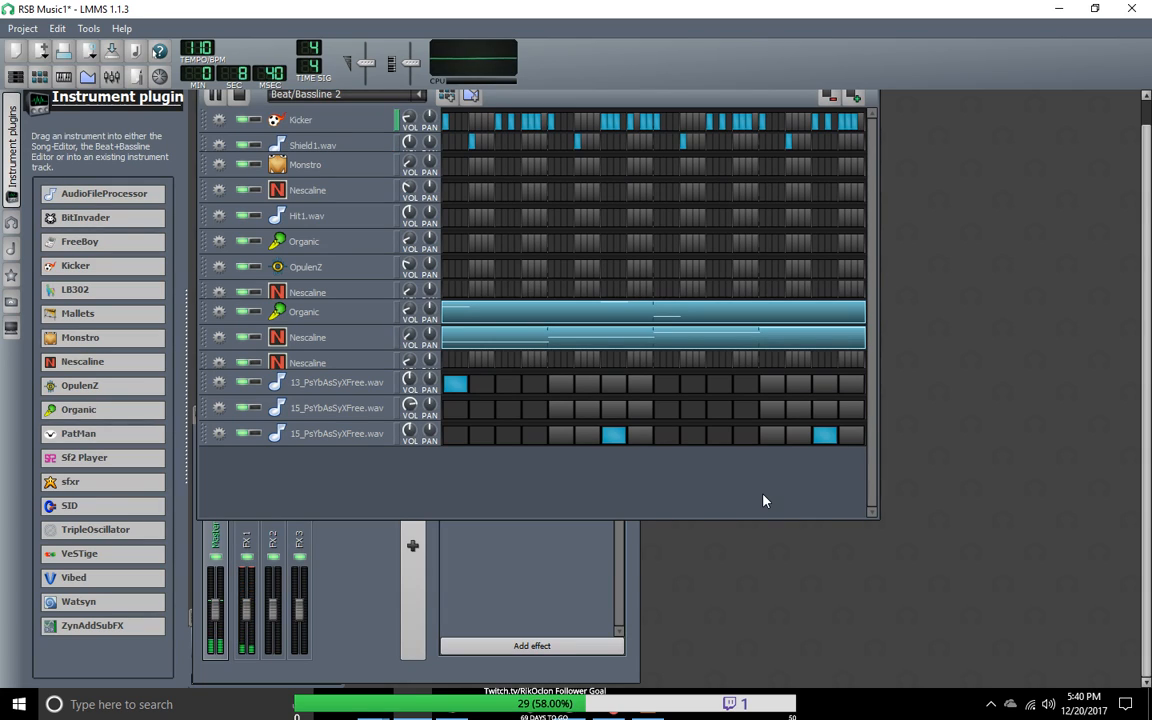
Step: Return the lower 15_PsYbAsSyXFree.wav track's hits to steps 5 and 13 after trying one on step 9
click(828, 440)
click(618, 438)
click(668, 436)
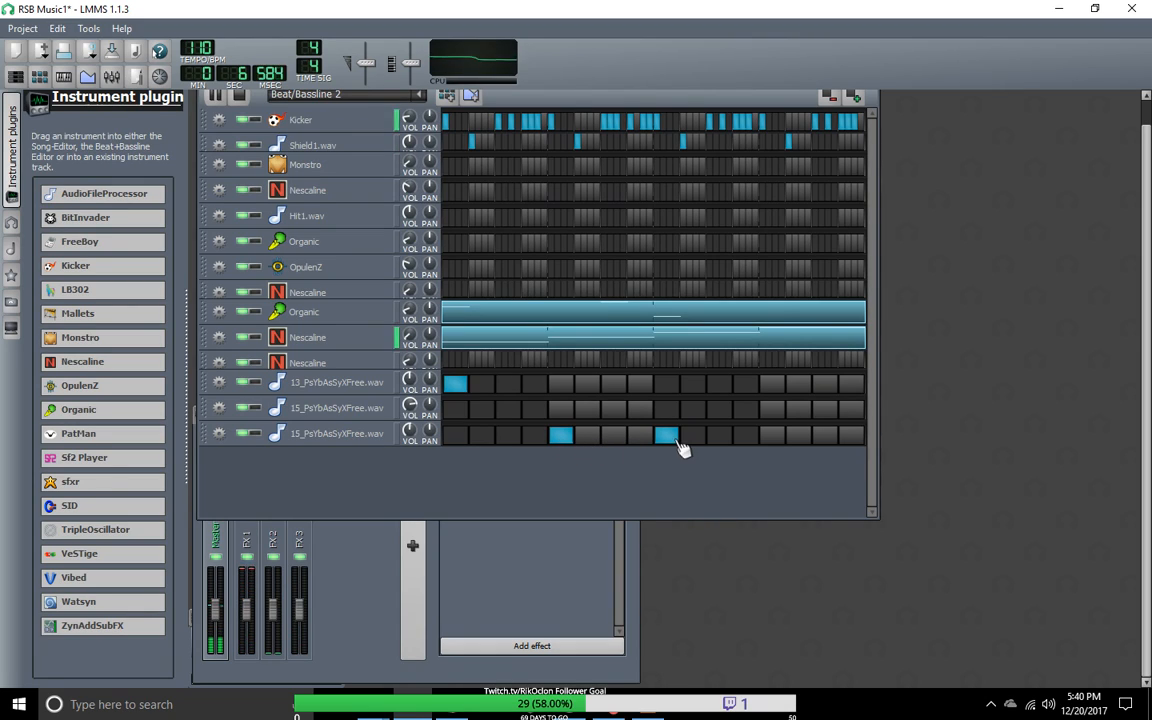
click(672, 438)
click(771, 436)
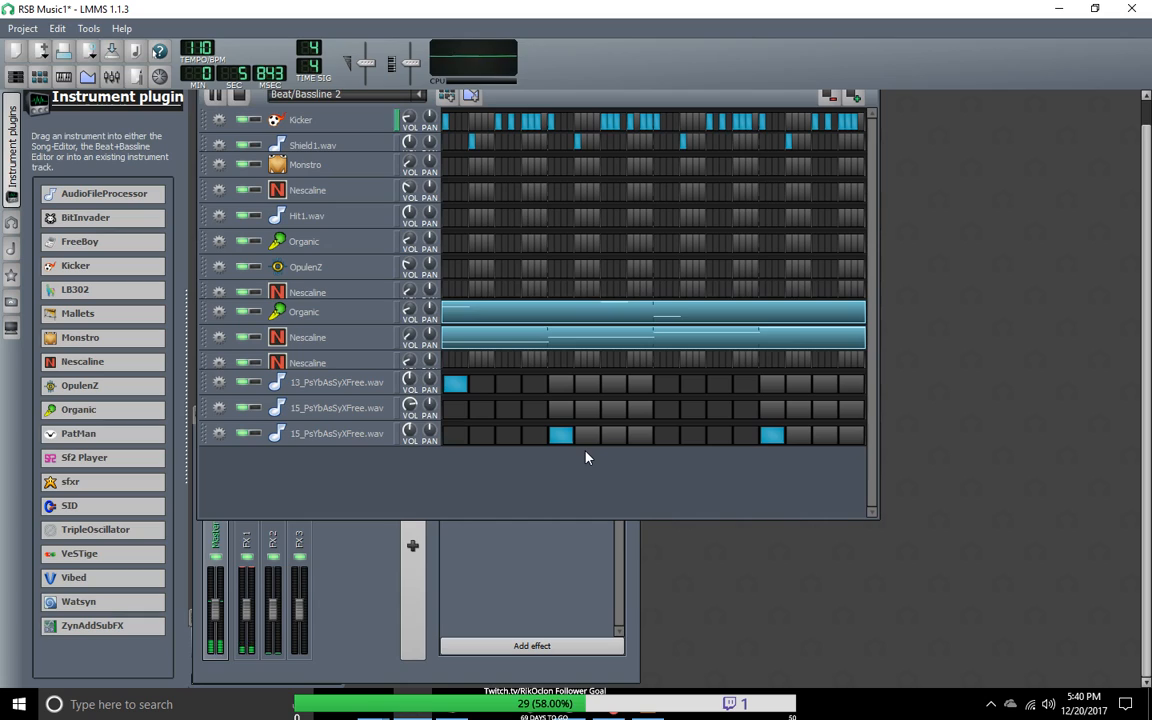
Step: Compare the instrument settings of the upper and lower 15_PsYbAsSyXFree.wav tracks
click(315, 409)
click(345, 433)
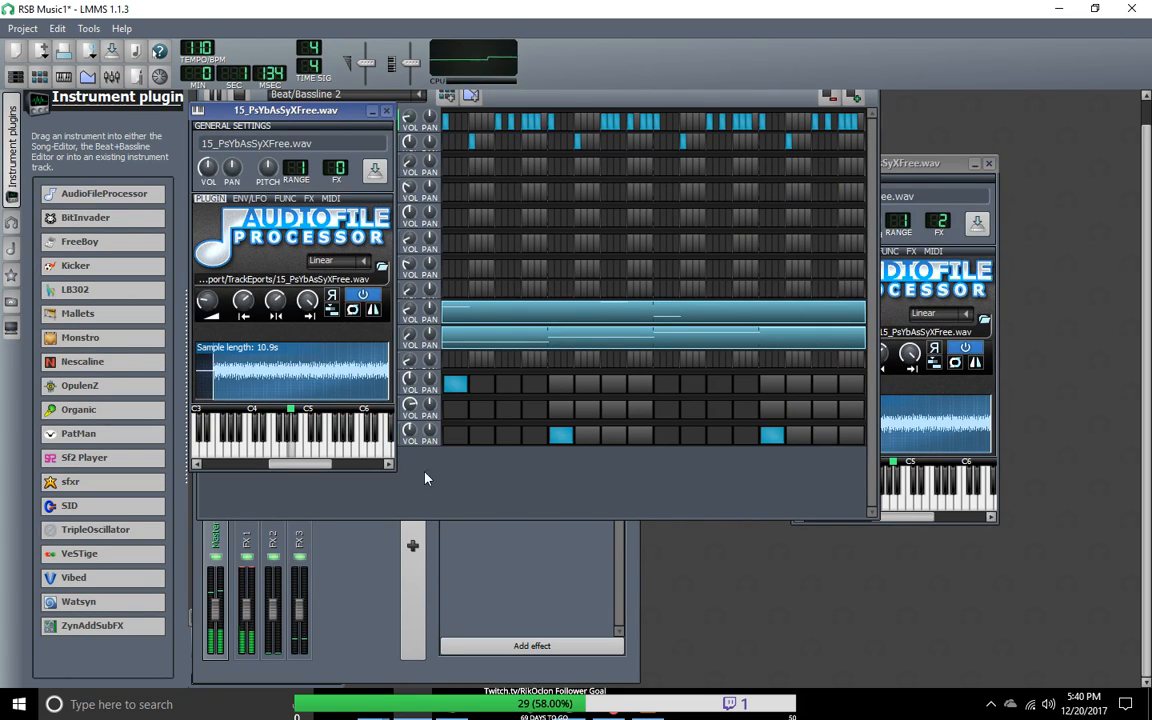
click(463, 490)
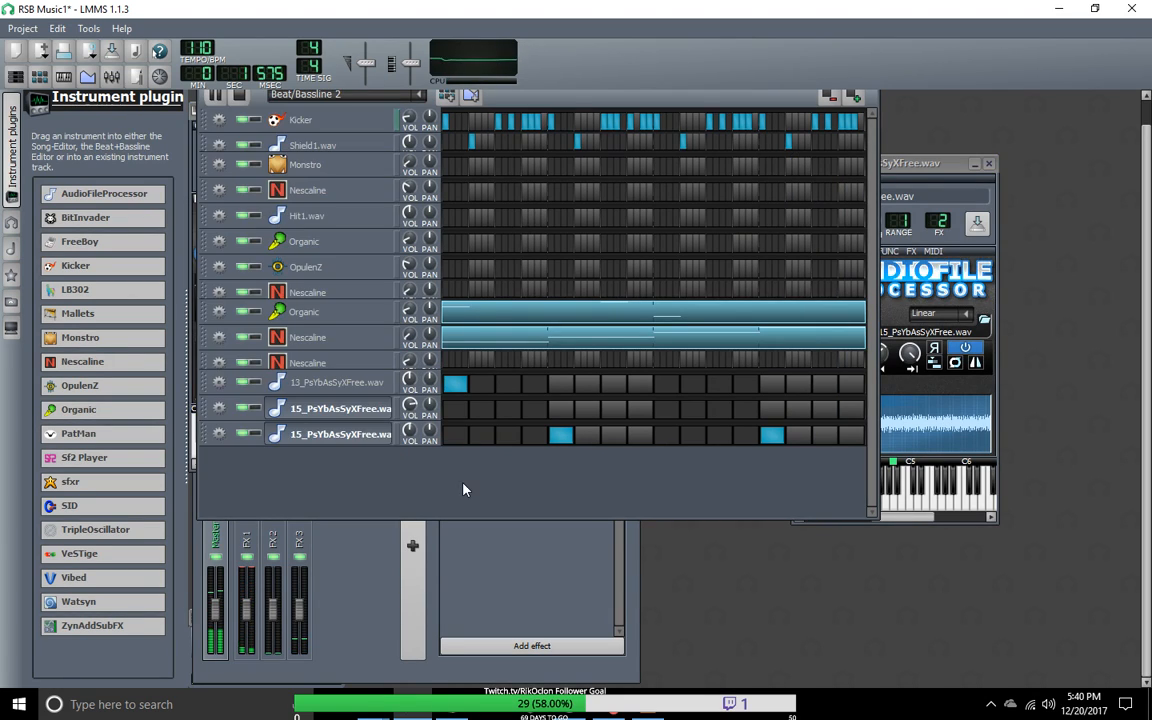
Step: Move the hits on steps 5 and 13 from the lower 15_PsYbAsSyXFree.wav track to the upper one
click(560, 408)
click(560, 433)
click(772, 408)
click(772, 433)
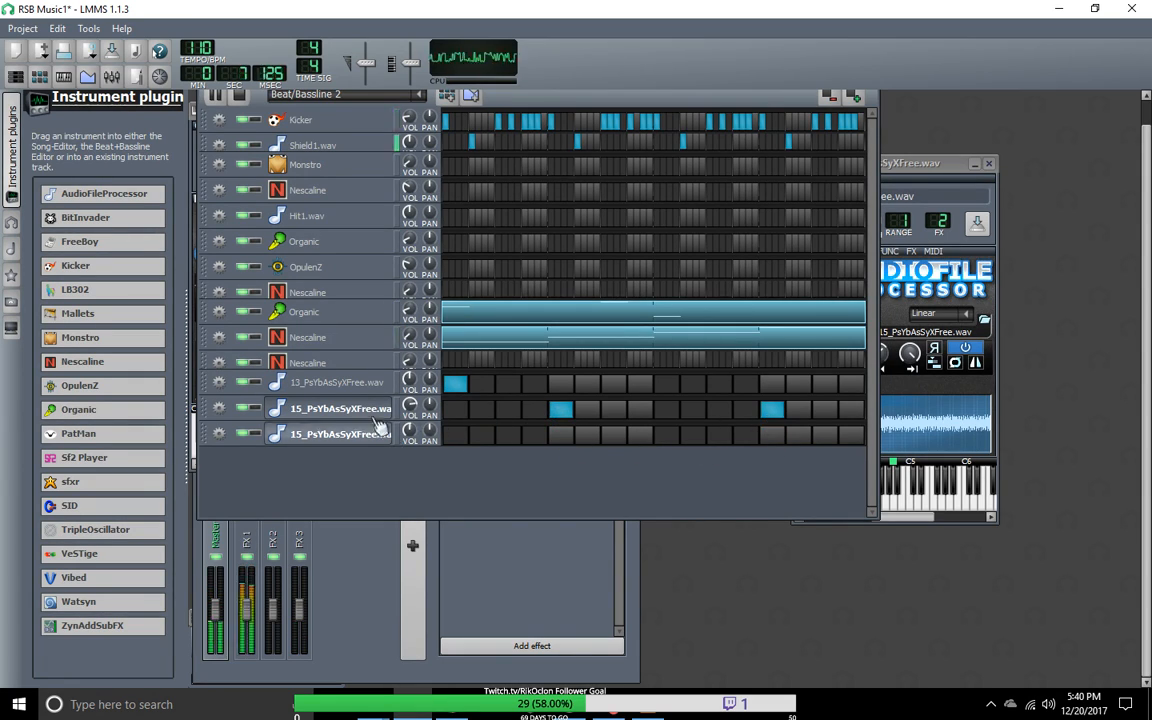
Step: Switch playback to Beat/Bassline 3 and widen the Beat+Bassline Editor window slightly
click(410, 98)
click(321, 150)
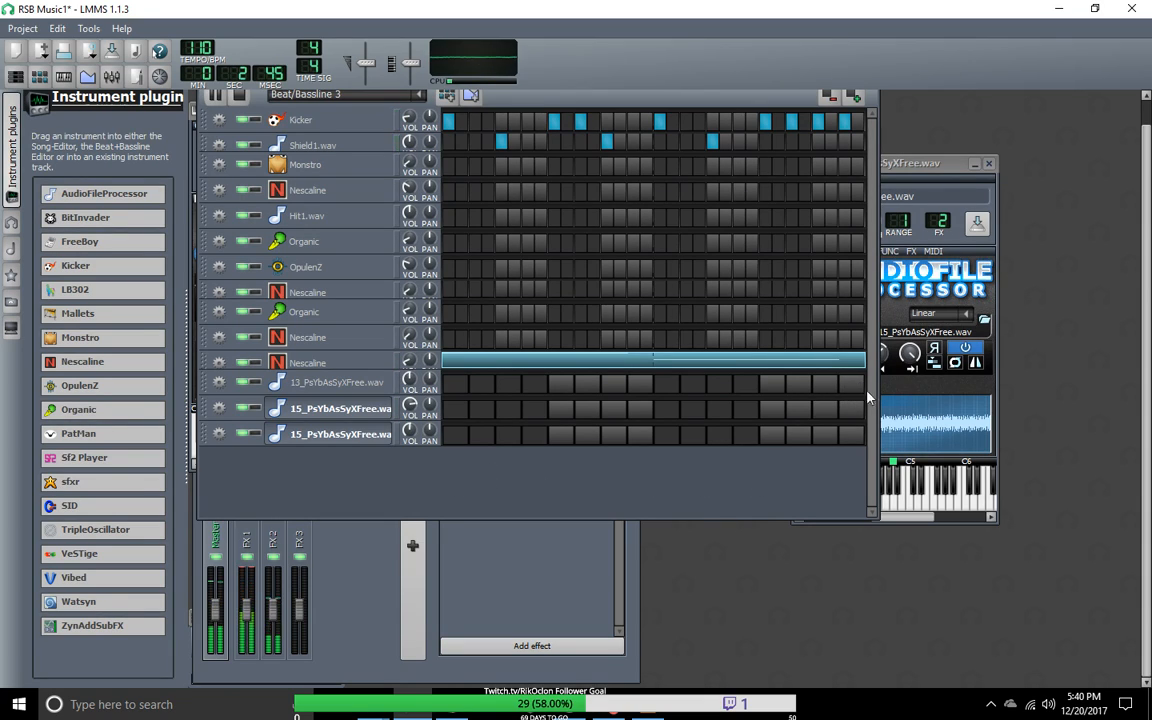
drag(879, 405, 926, 404)
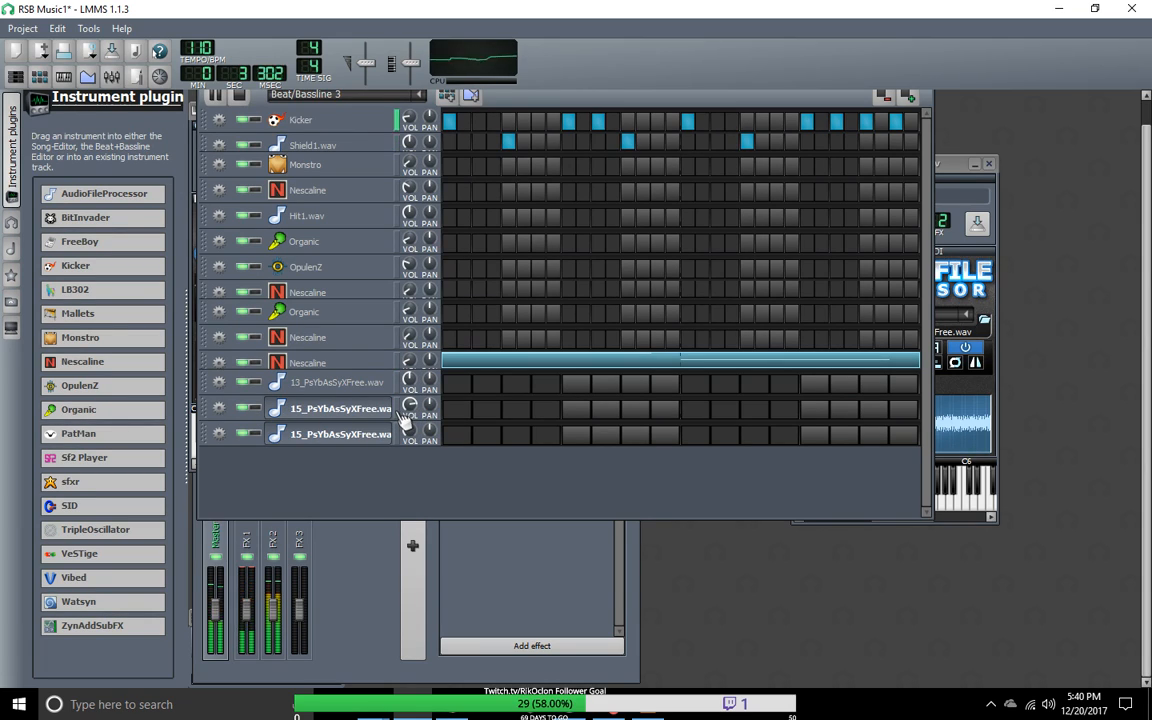
Step: Listen to Beat/Bassline 3 again and switch playback to Beat/Bassline 2
click(408, 95)
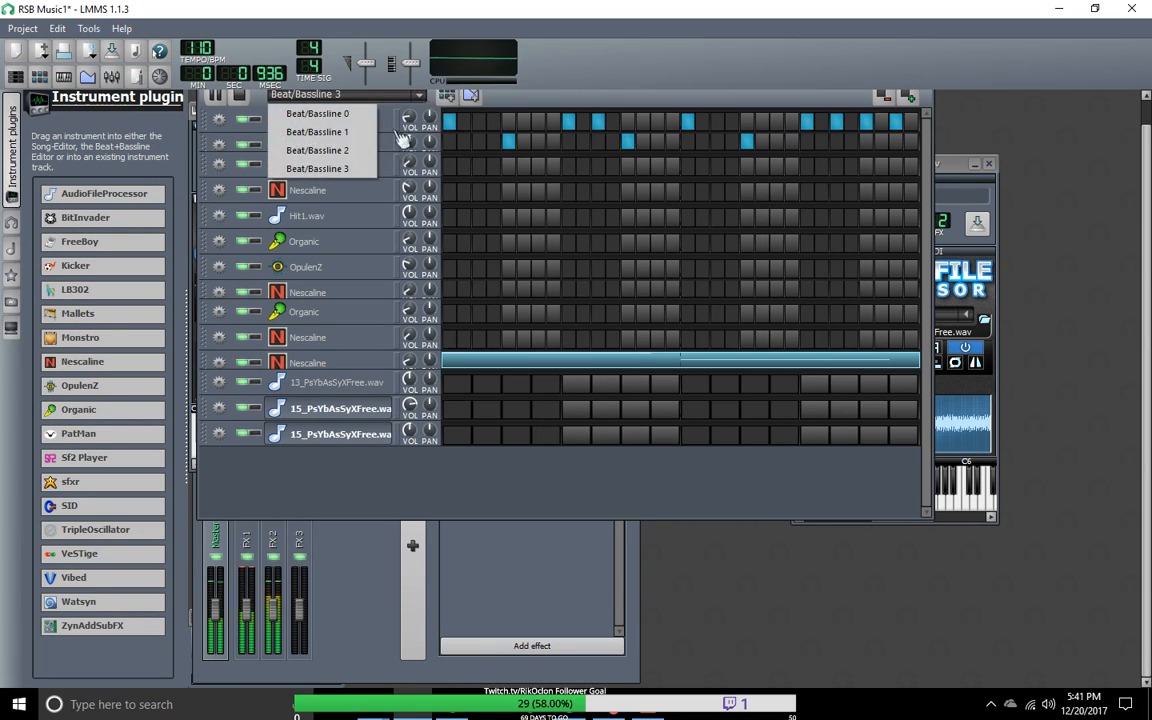
click(340, 168)
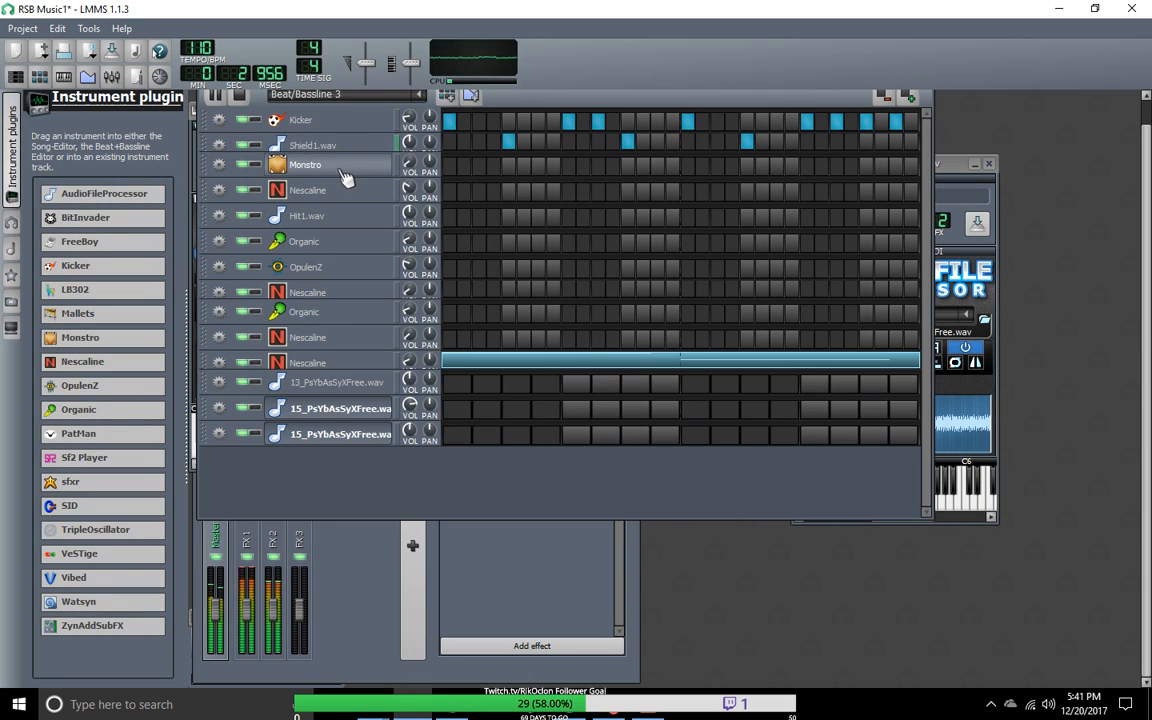
click(358, 95)
click(343, 150)
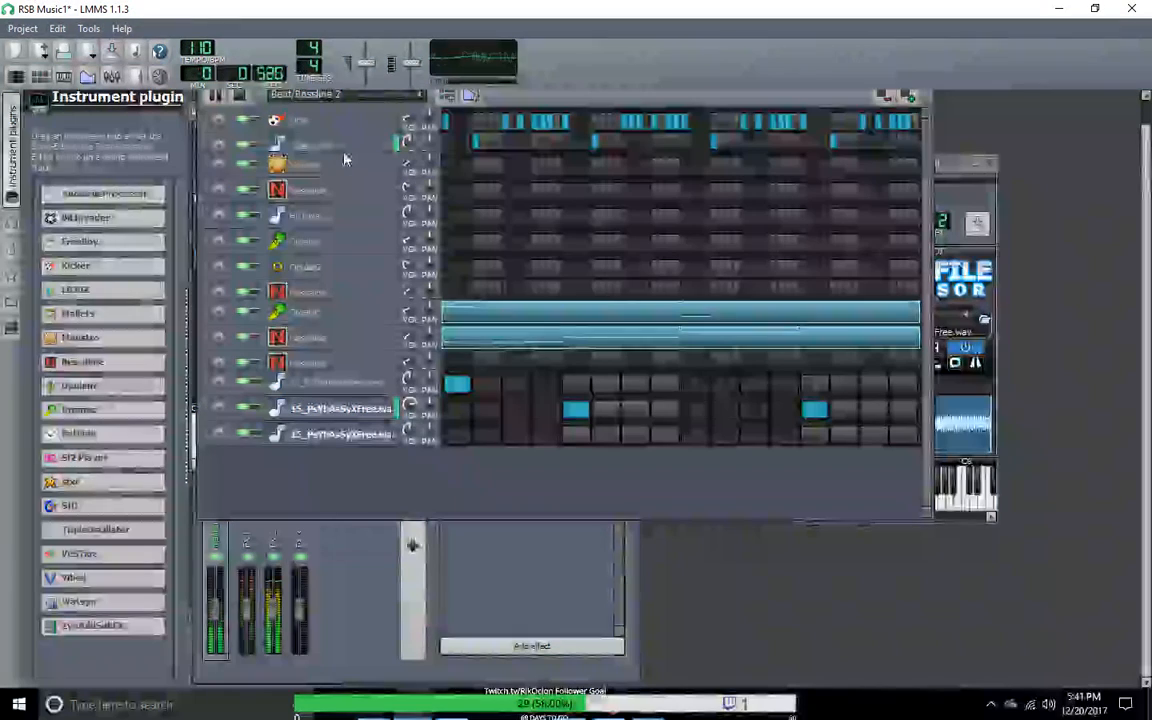
Step: Clear steps 5 and 13 of the upper 15_PsYbAsSyXFree.wav track and adjust the volumes of the melodic Nescaline and Organic tracks in Beat/Bassline 2
click(576, 408)
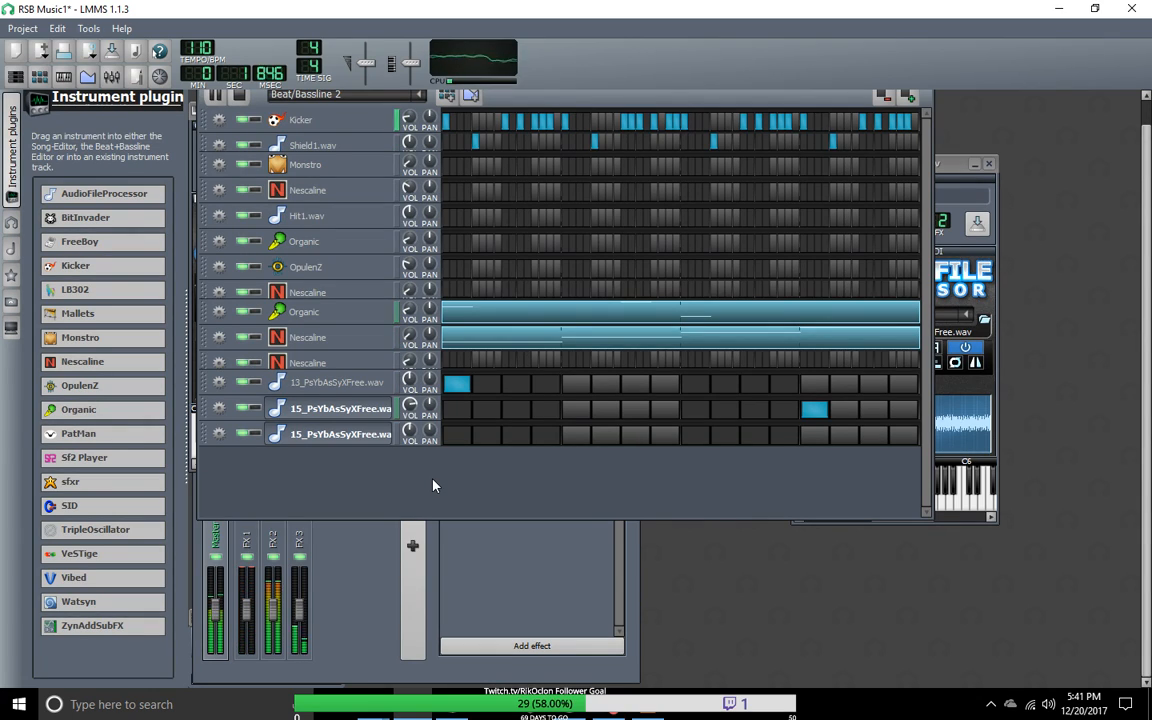
click(818, 412)
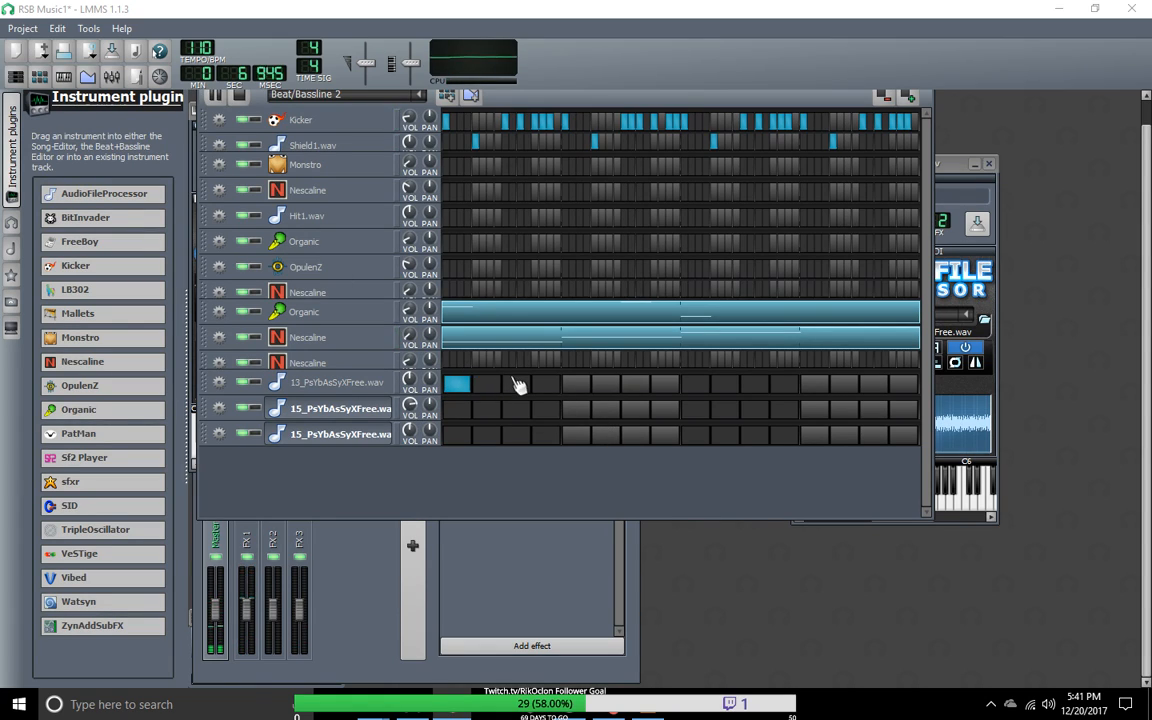
drag(413, 340, 413, 339)
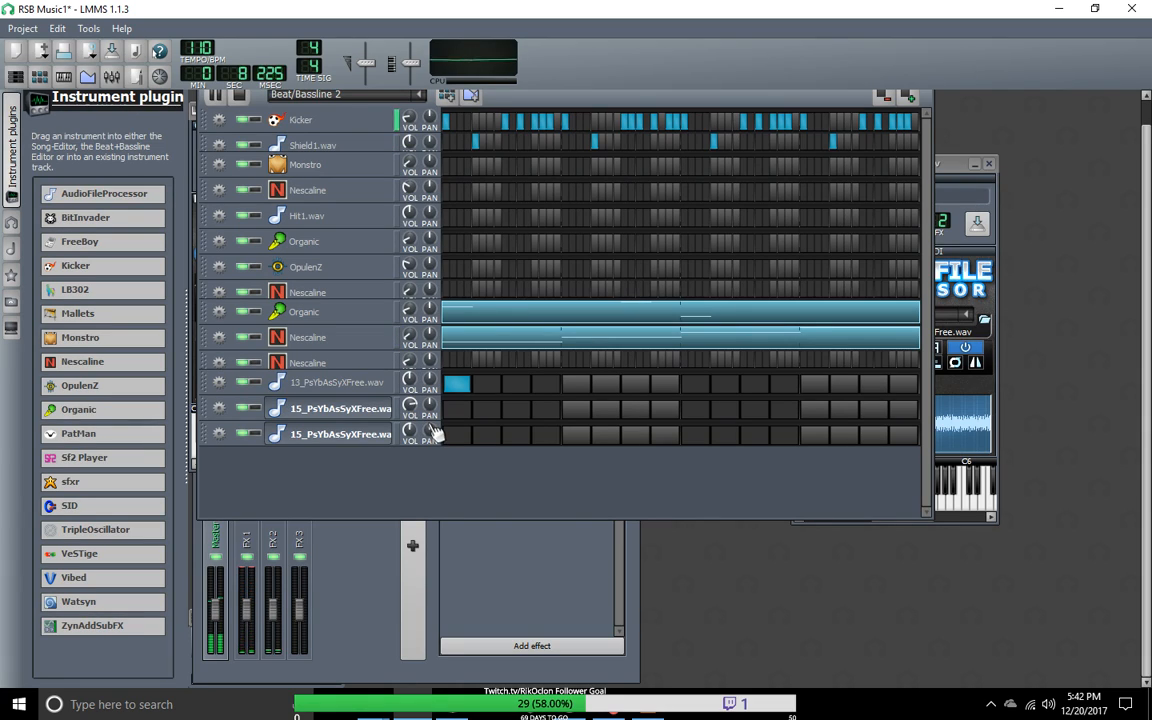
drag(418, 317, 418, 317)
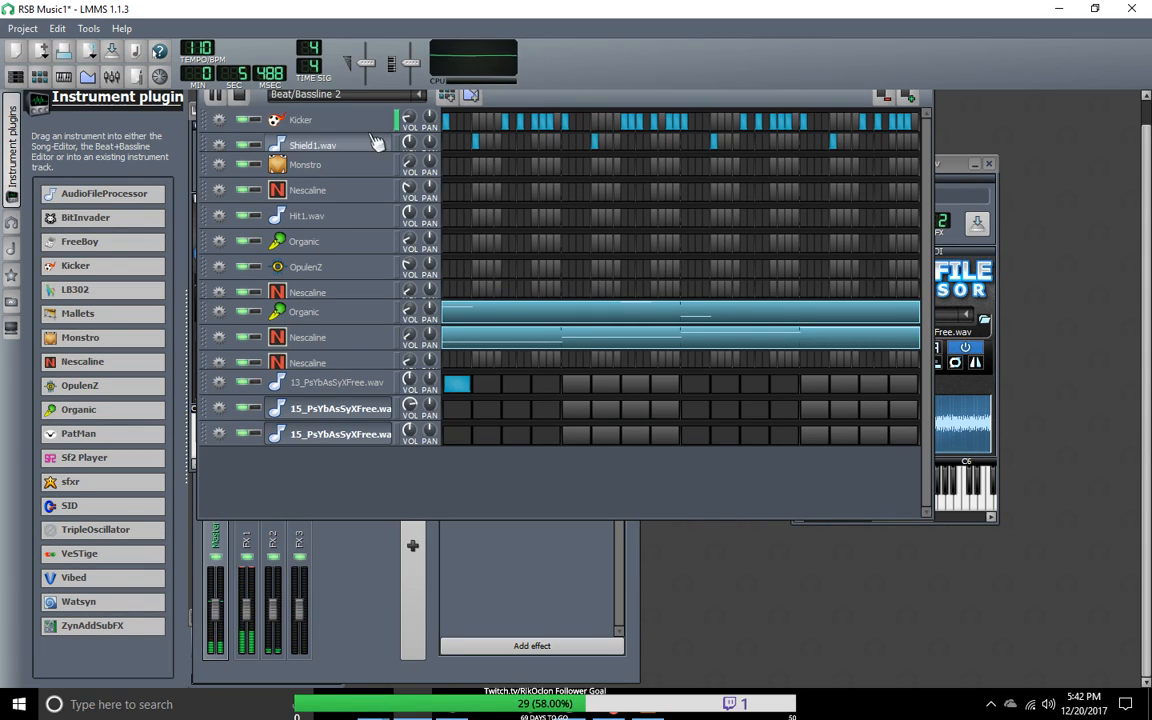
Step: Listen to Beat/Bassline 1 and Beat/Bassline 0, and stop playback
click(418, 95)
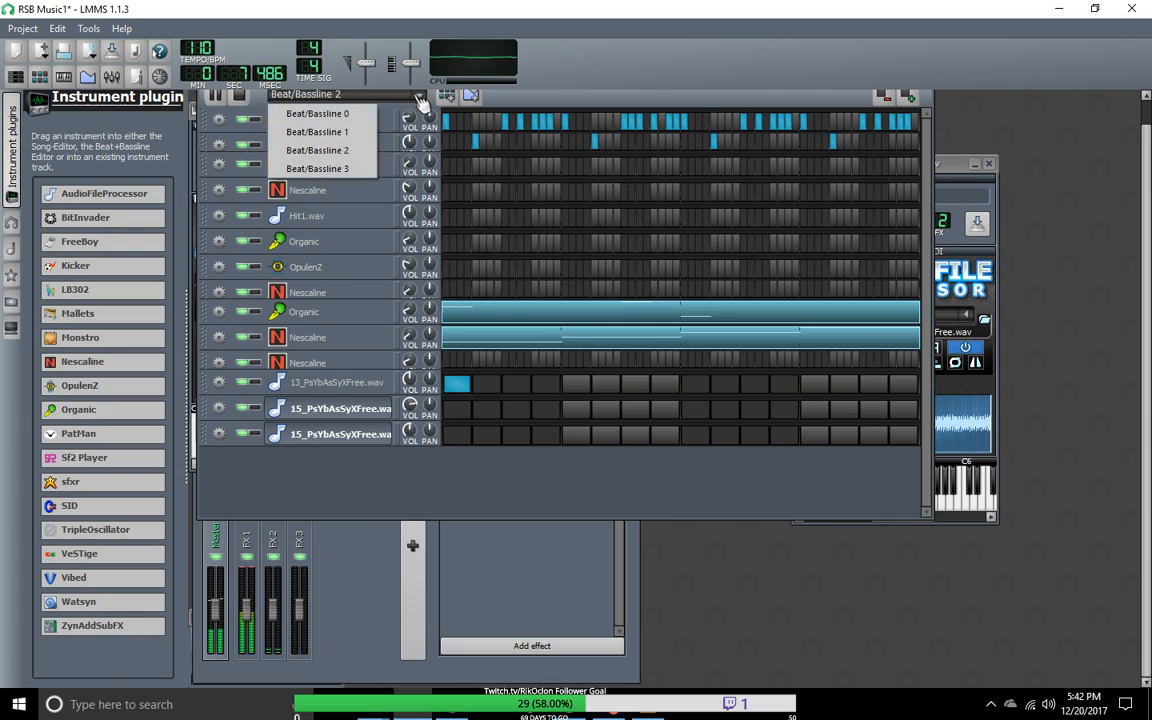
click(342, 150)
click(418, 95)
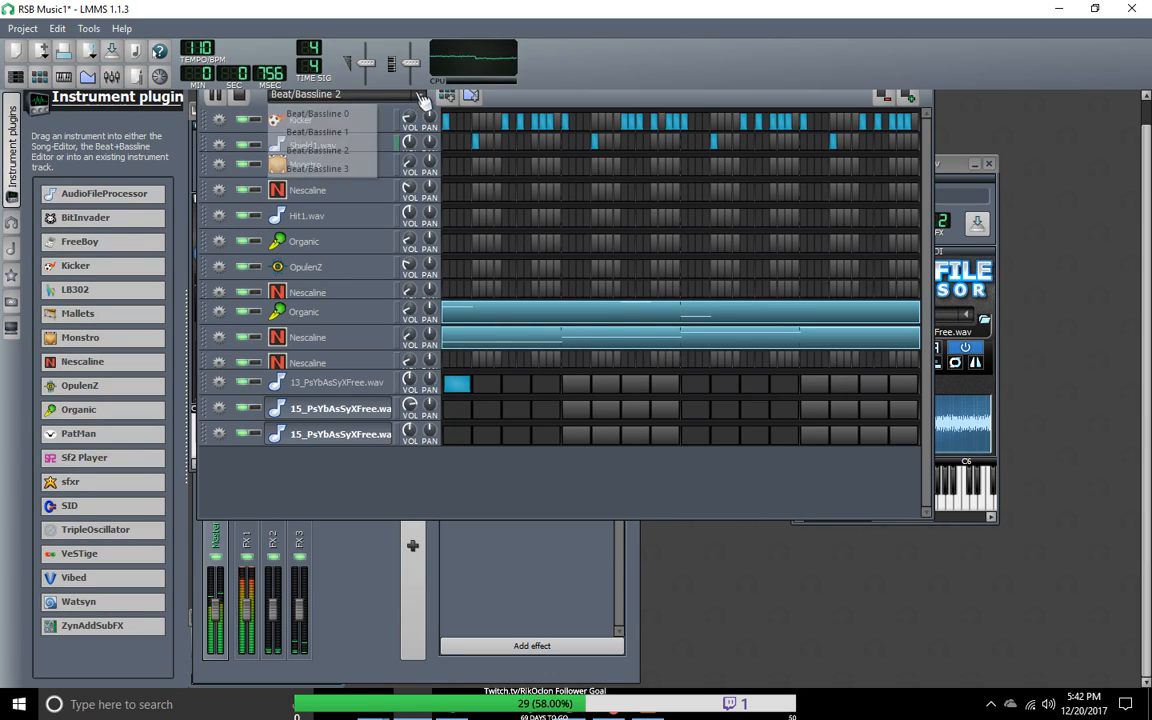
click(310, 128)
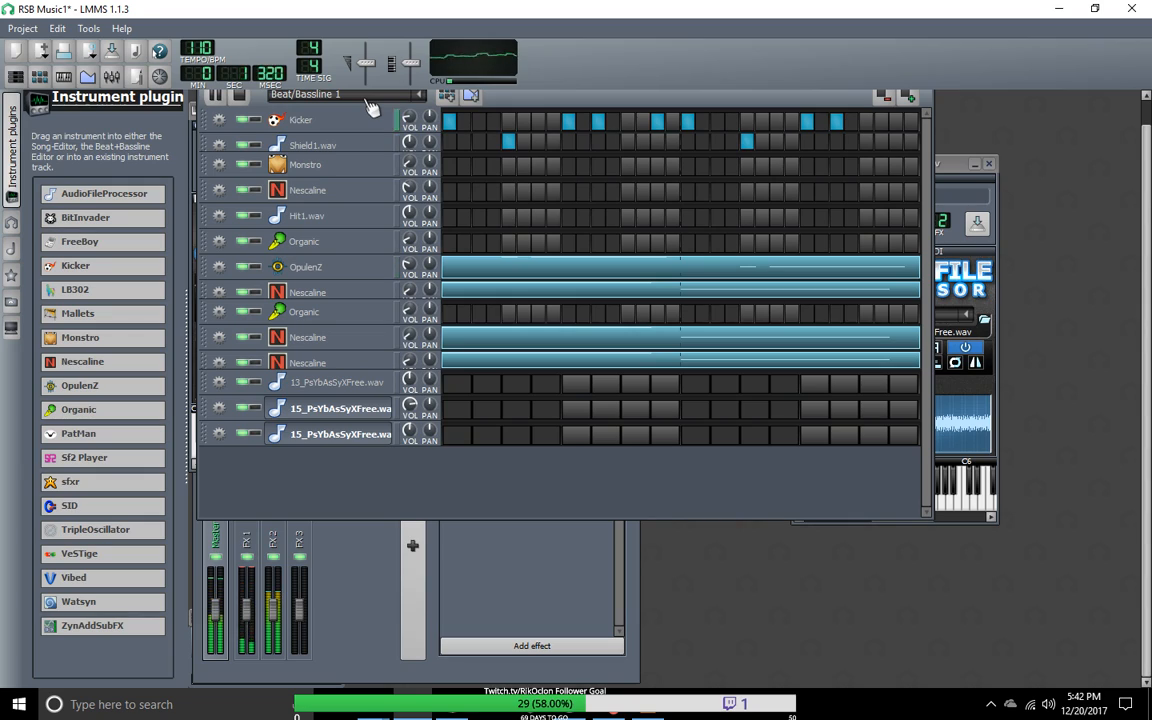
scroll(367, 100, up, 1)
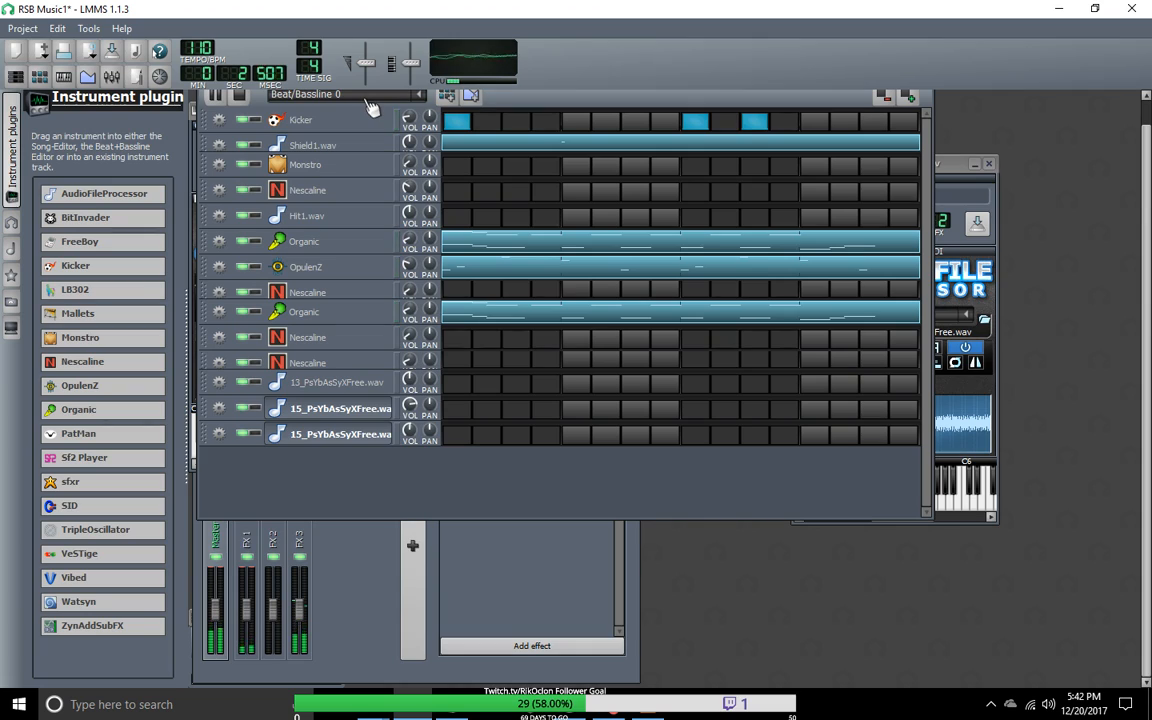
click(238, 94)
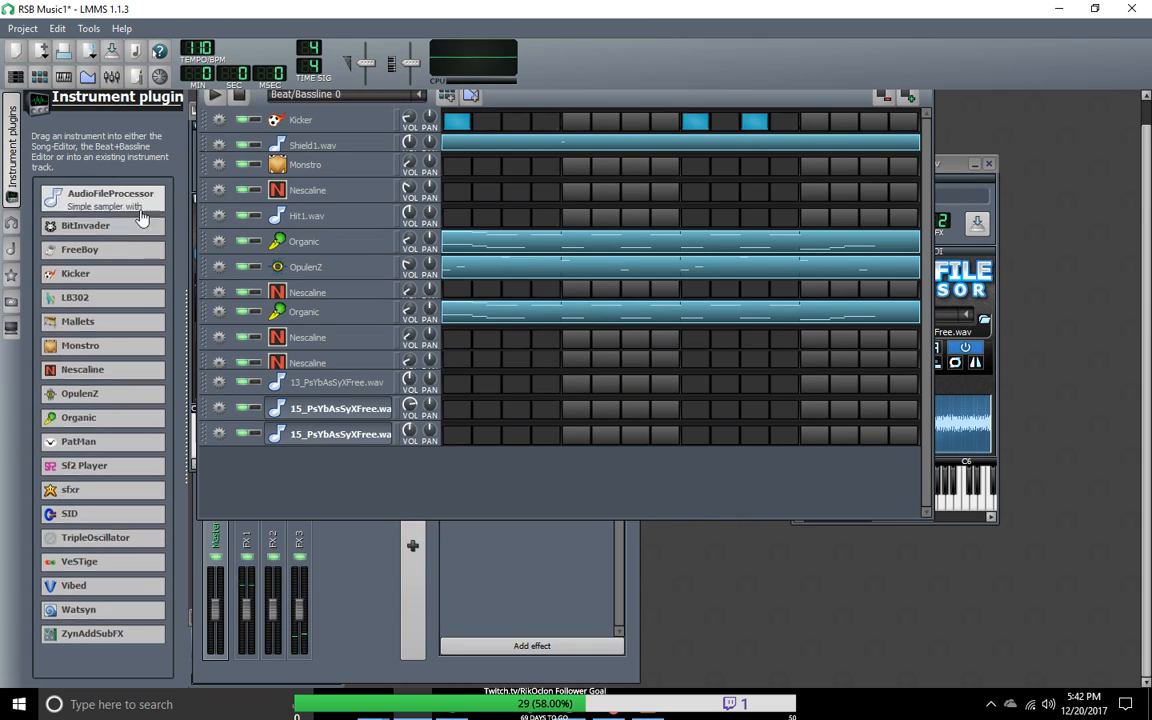
Step: Collapse the instrument plugins sidebar and rearrange the editor windows to bring an enlarged Song-Editor to the front
click(11, 128)
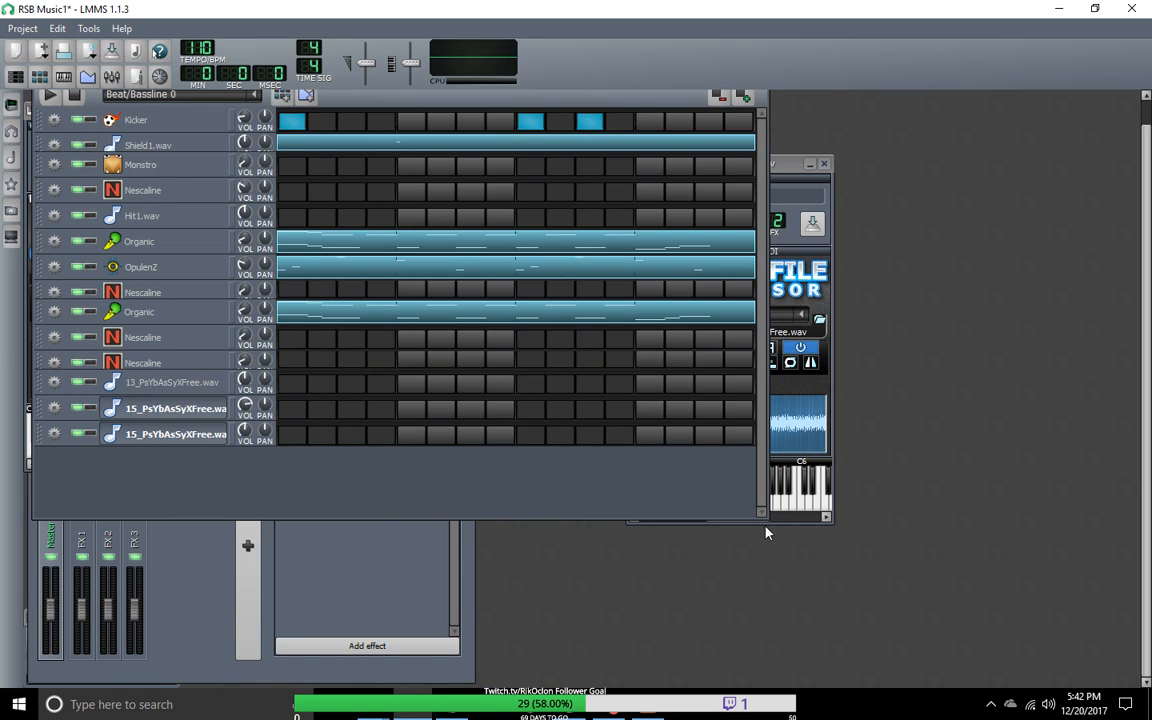
drag(767, 522, 760, 450)
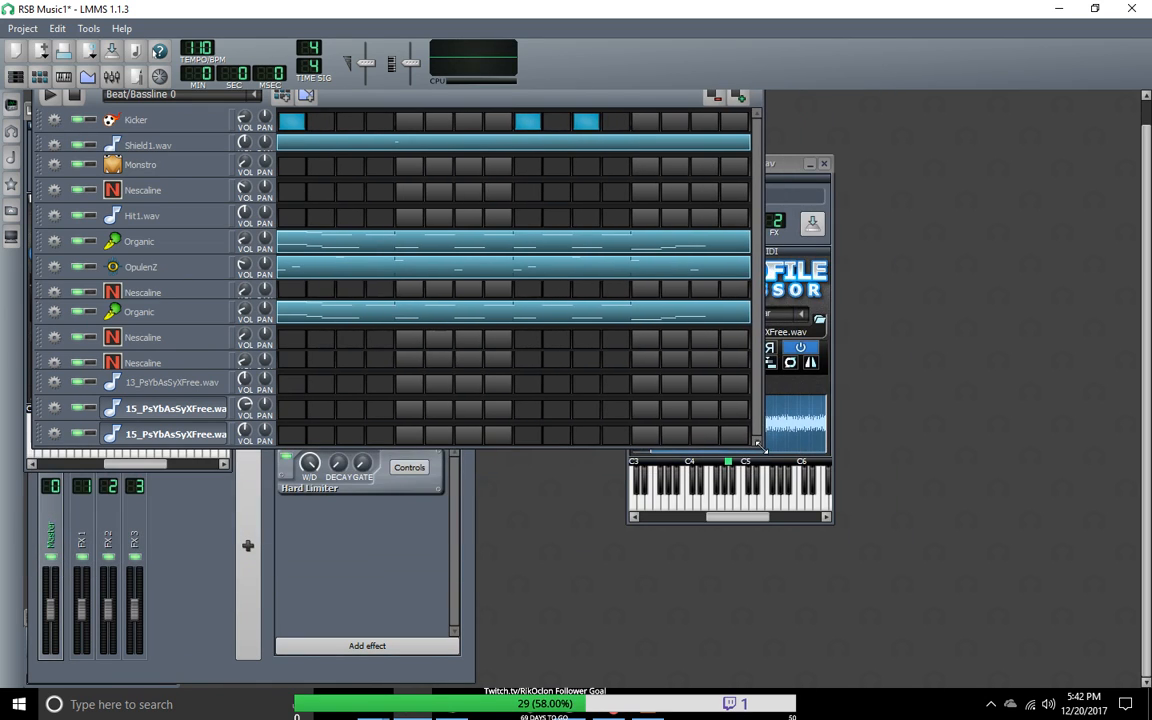
click(193, 558)
drag(226, 418, 347, 323)
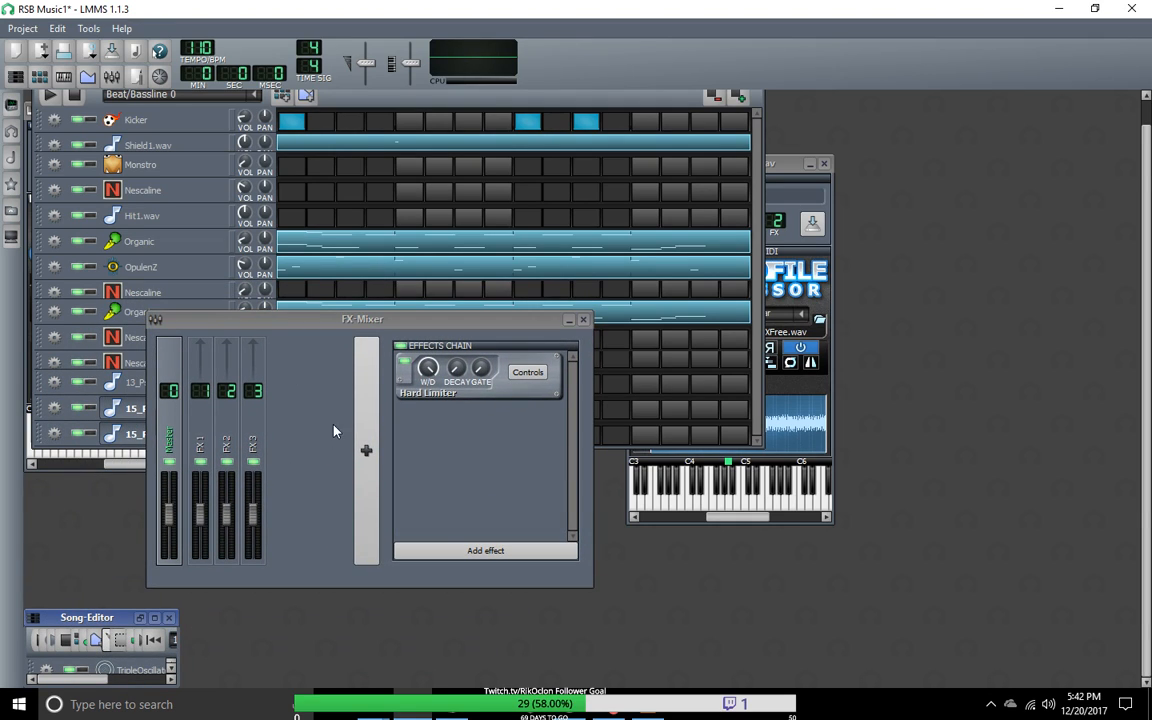
double_click(118, 620)
drag(419, 567, 296, 602)
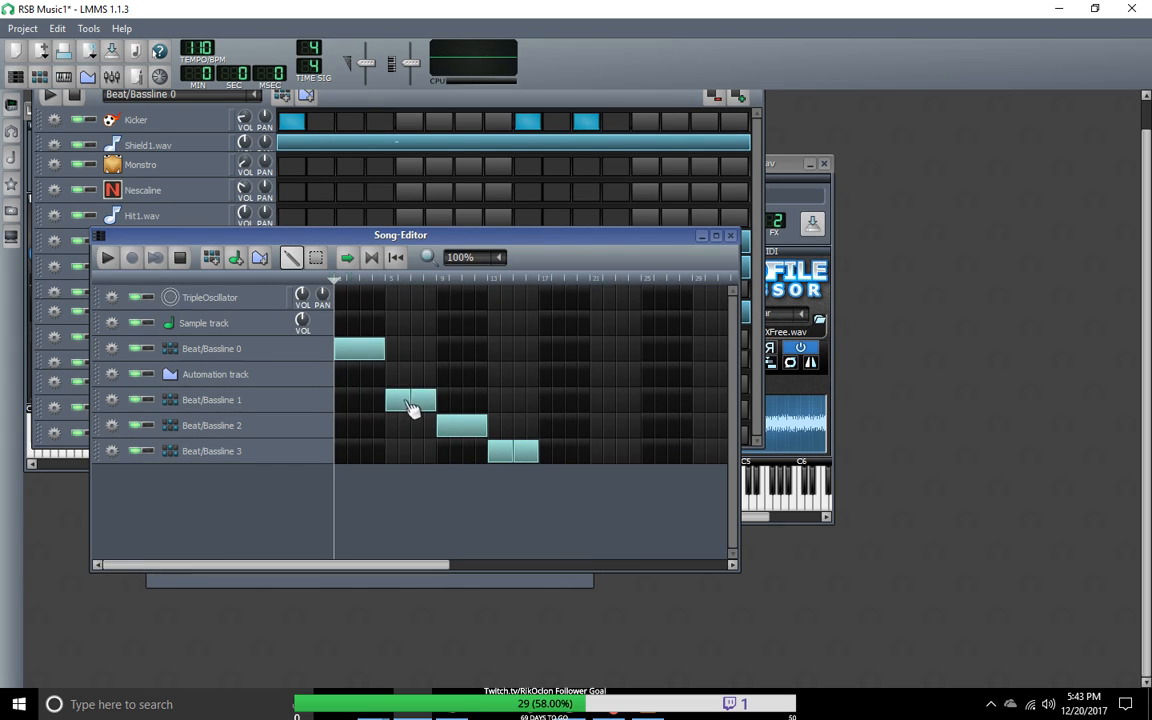
Step: Extend Beat/Bassline 0 to eight bars, move the Beat/Bassline 1 blocks to bars 9 and 11, and add another block after them
drag(386, 350, 436, 352)
drag(430, 406, 481, 404)
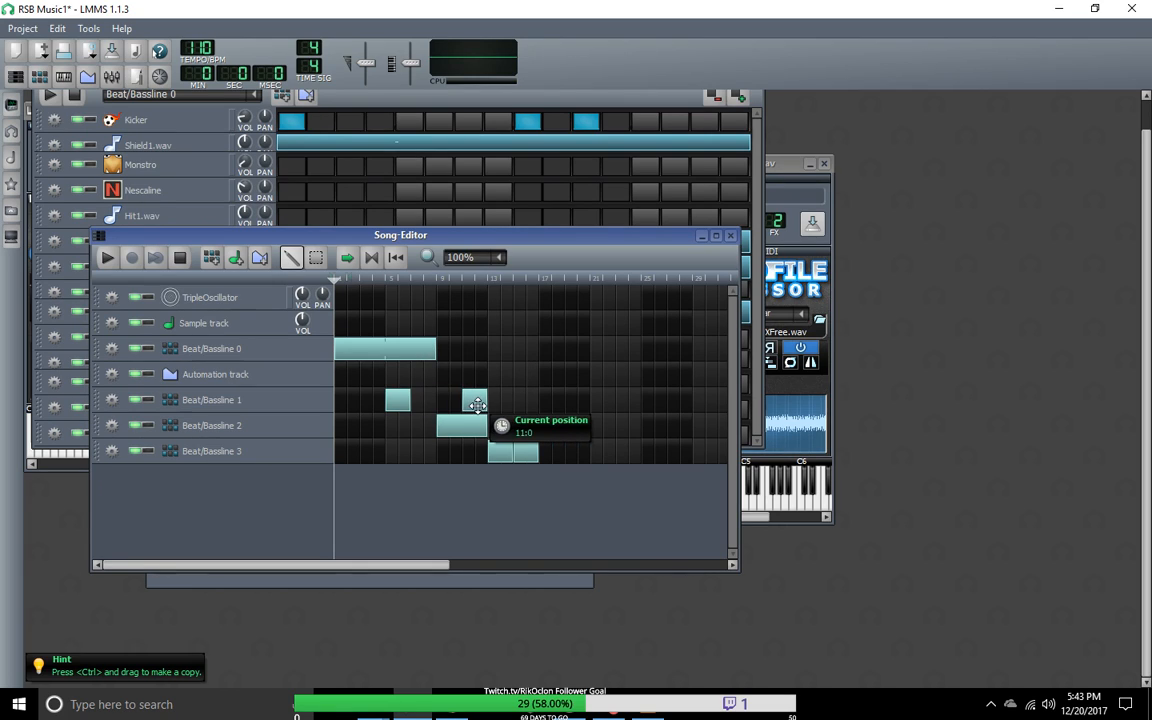
drag(404, 402, 455, 405)
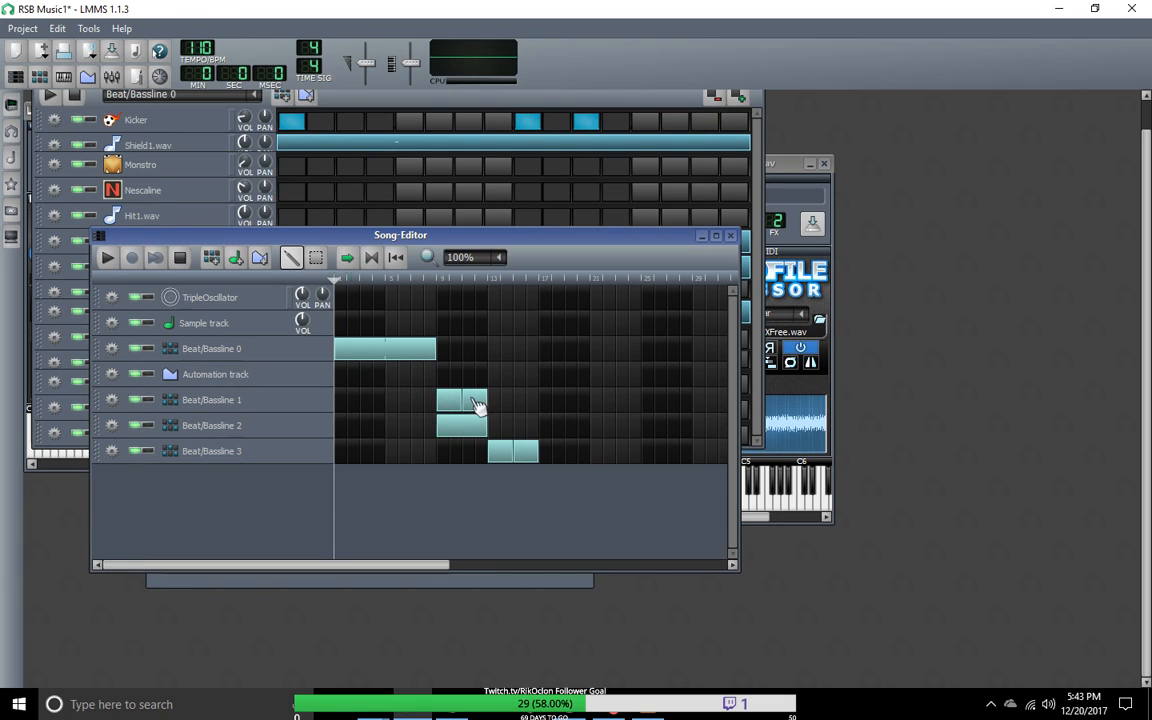
click(500, 401)
Step: Move Beat/Bassline 2 to start at bar 17 and Beat/Bassline 3 at bar 25, and add repeat blocks to both
drag(476, 430, 527, 400)
drag(527, 460, 681, 455)
drag(600, 461, 652, 462)
right_click(575, 430)
click(608, 424)
drag(609, 428, 595, 426)
click(706, 456)
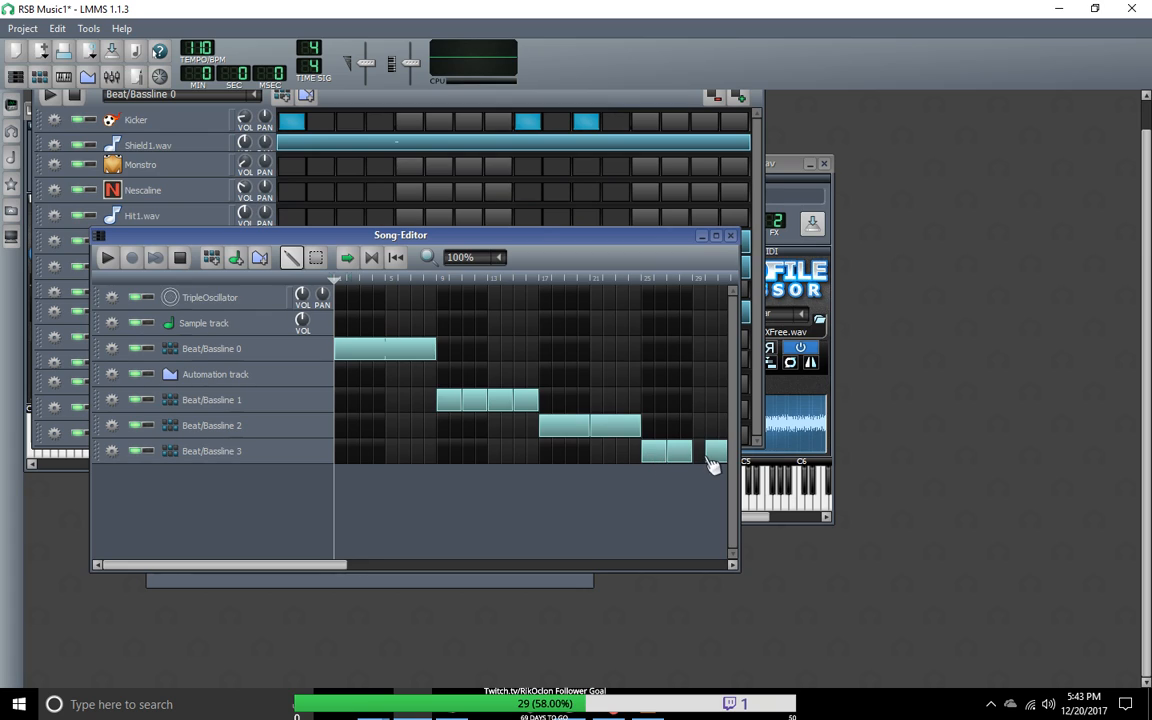
drag(345, 568, 260, 568)
Step: Set up the project export to overwrite RSB Music1.wav in the Documents\Audio\Lmms Export folder
click(22, 28)
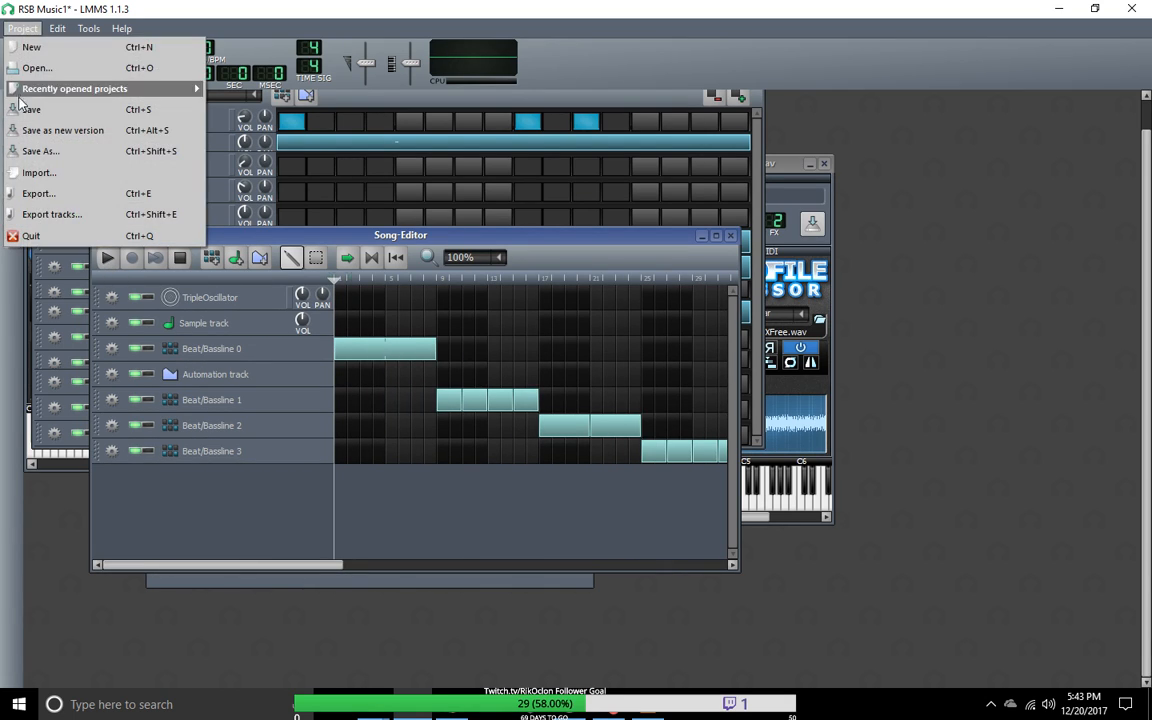
click(40, 193)
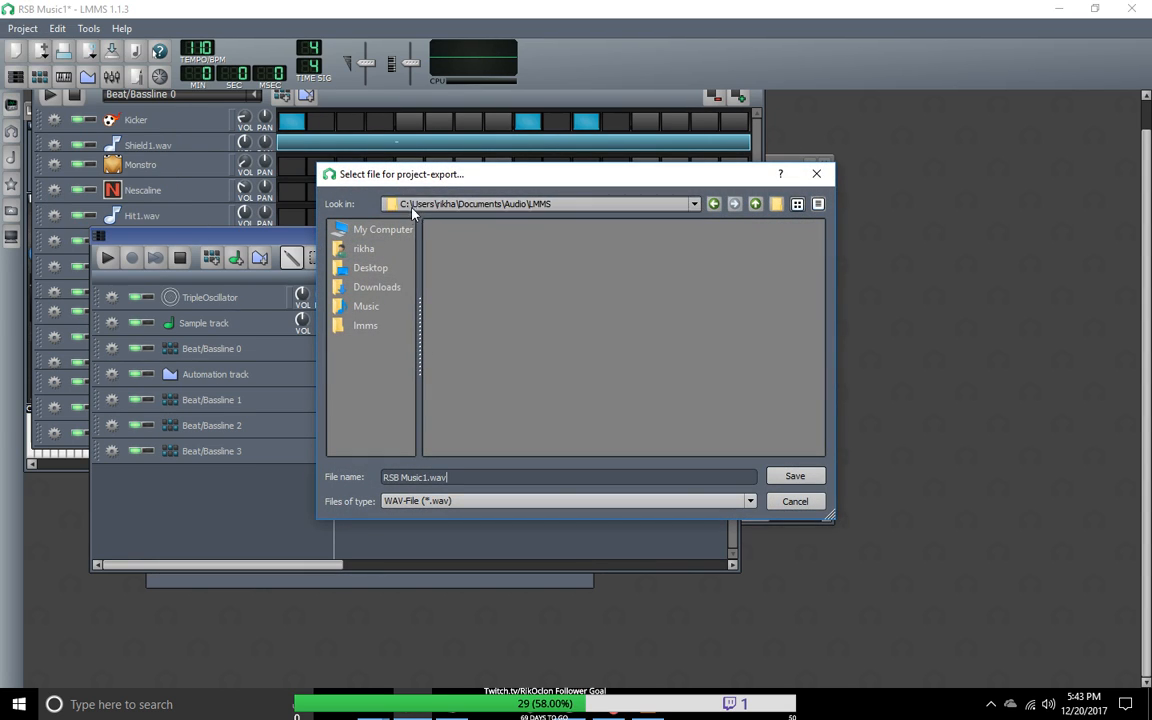
click(365, 250)
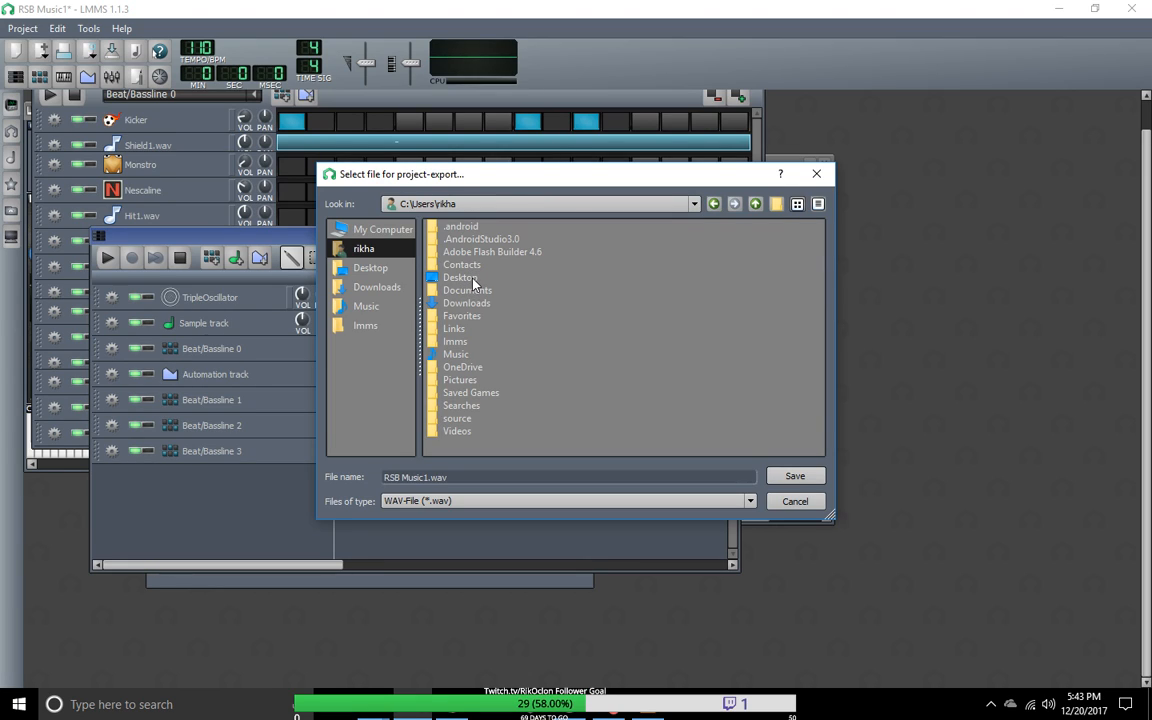
double_click(455, 289)
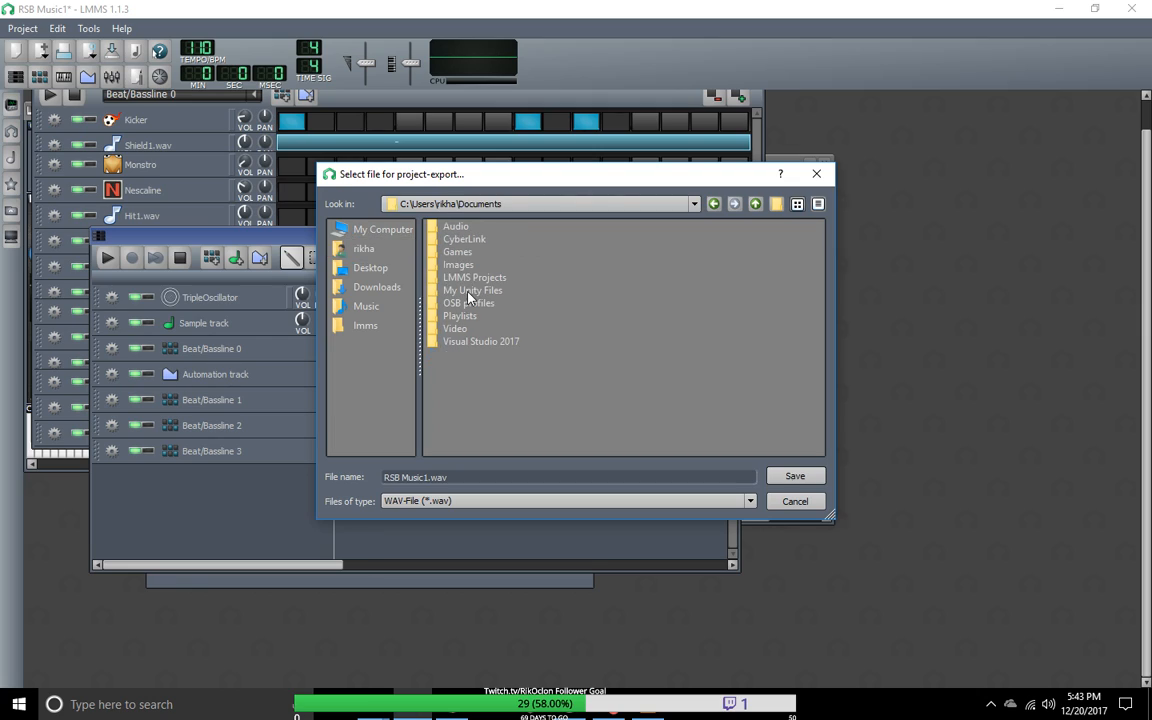
double_click(462, 228)
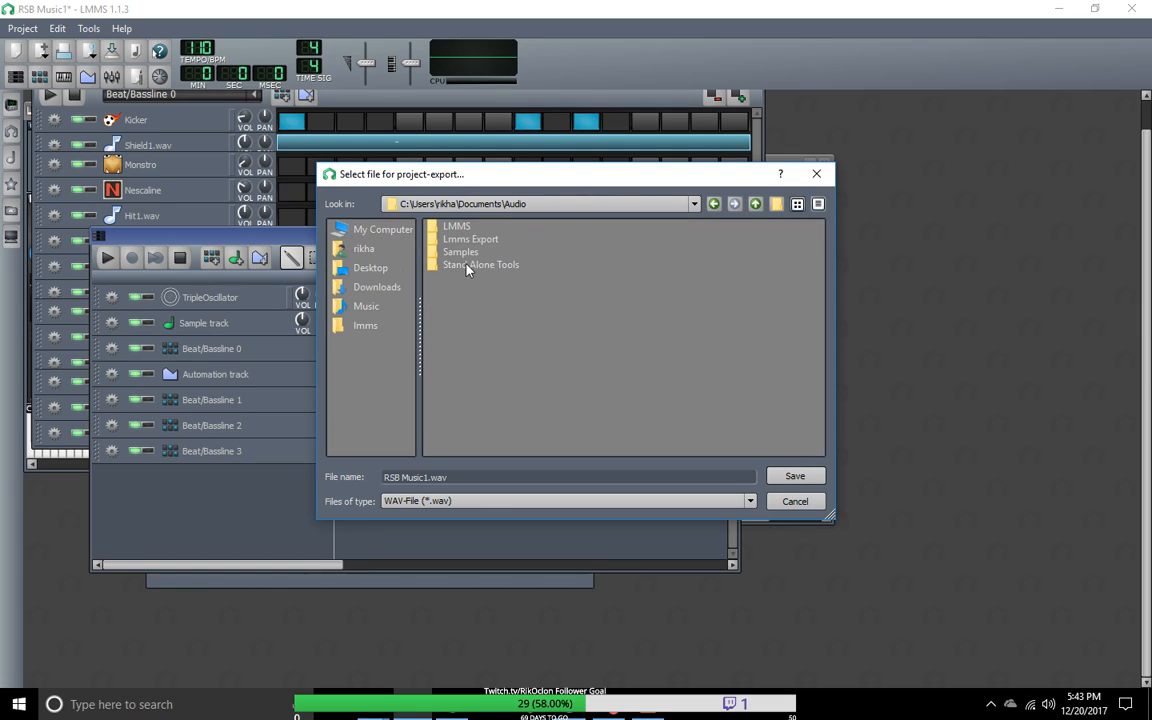
double_click(470, 240)
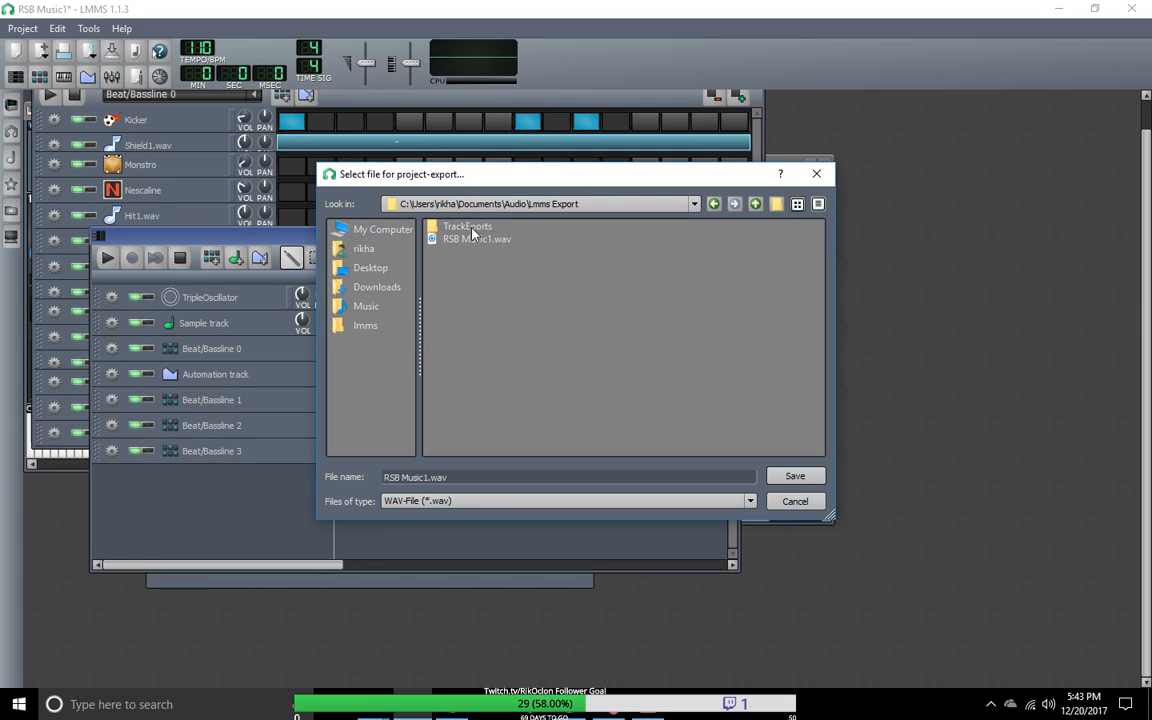
click(481, 239)
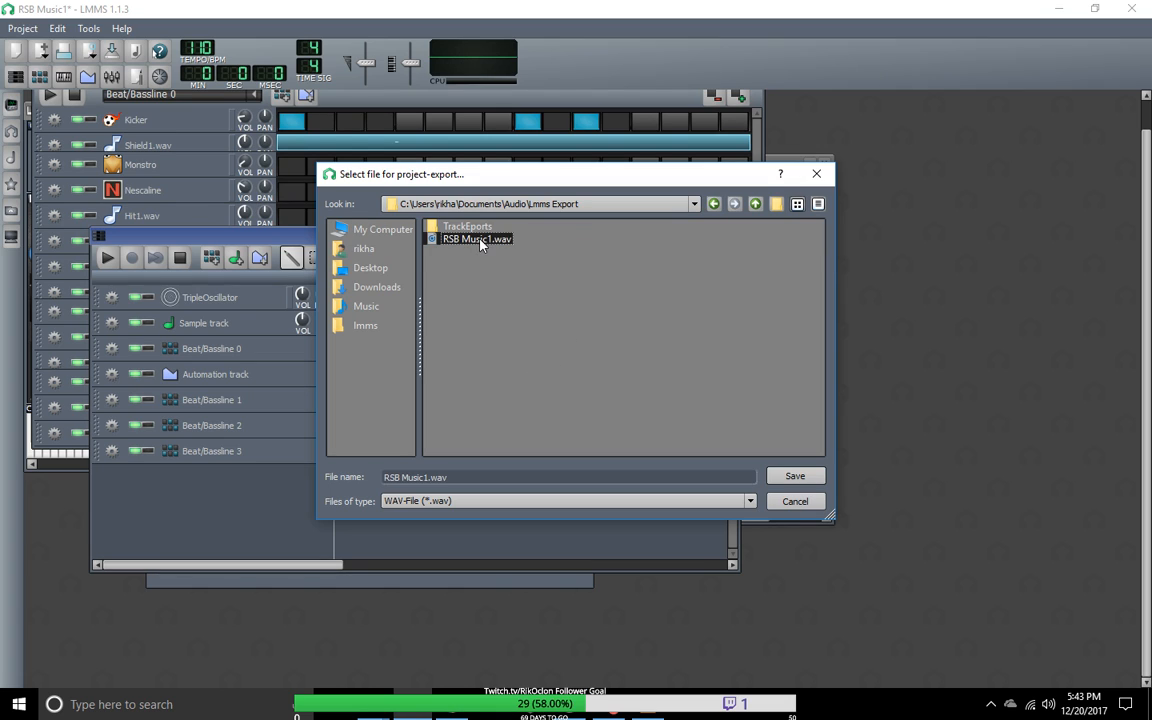
click(794, 476)
click(541, 372)
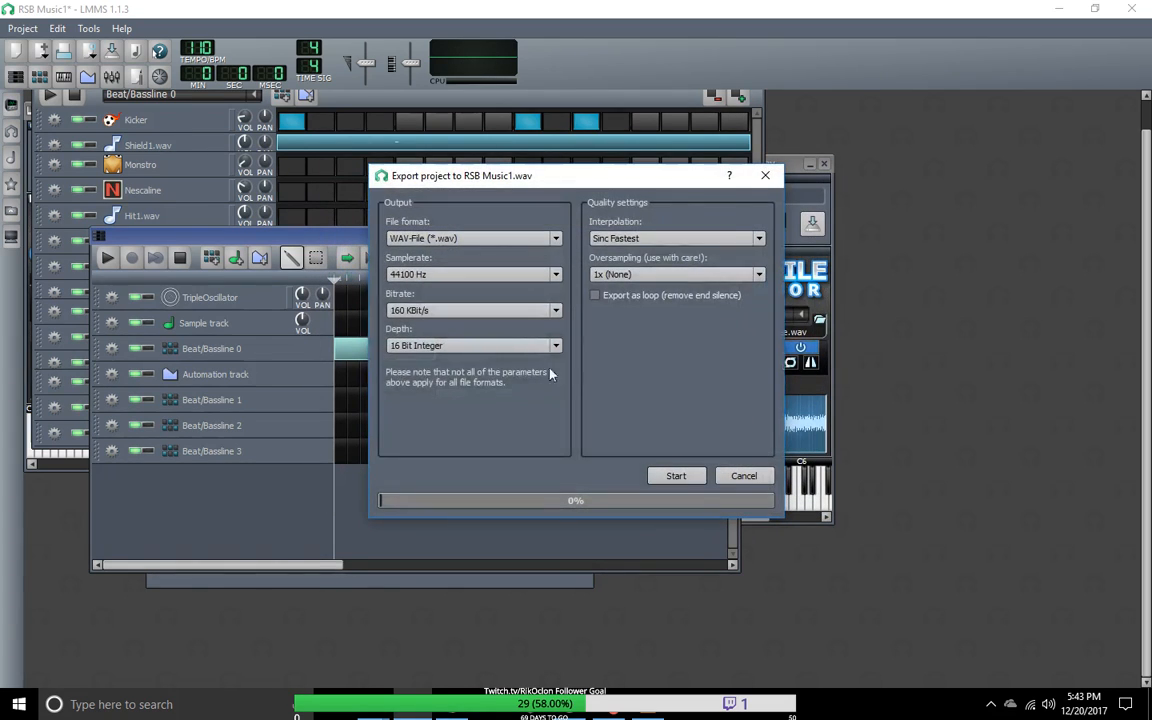
Step: Export the WAV with 32 Bit Float depth, 320 KBit/s bitrate and Sinc Best (very slow!) interpolation
click(545, 347)
click(500, 364)
click(510, 310)
click(503, 376)
click(733, 239)
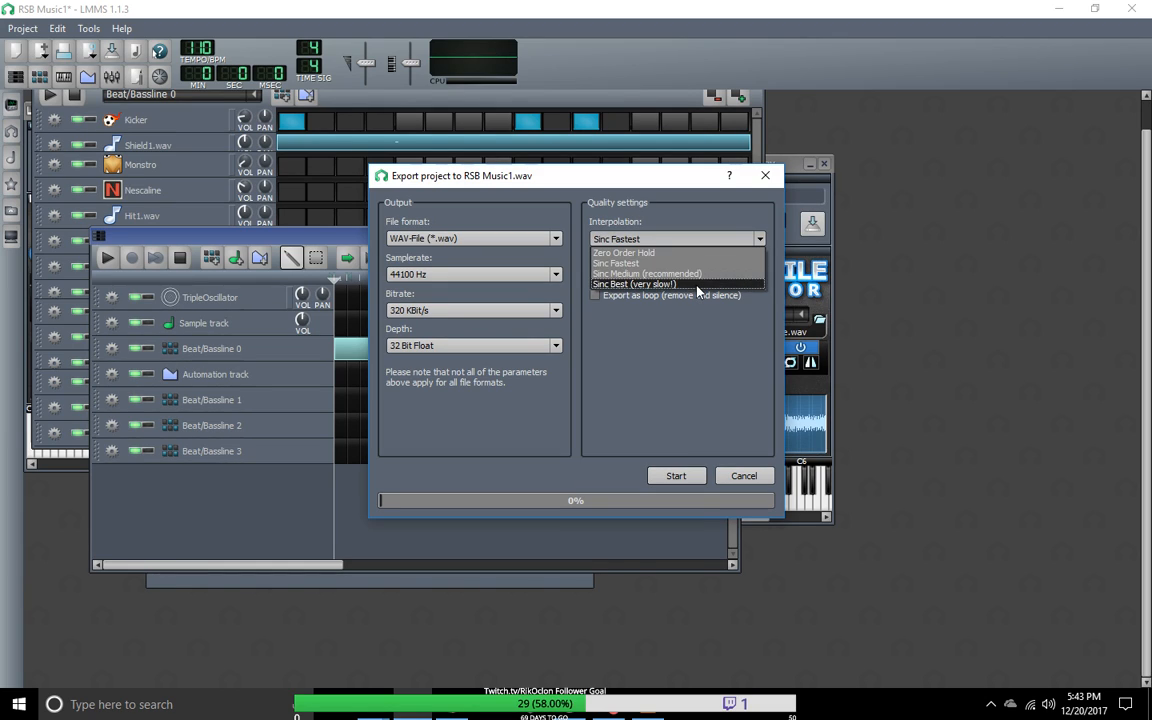
click(697, 285)
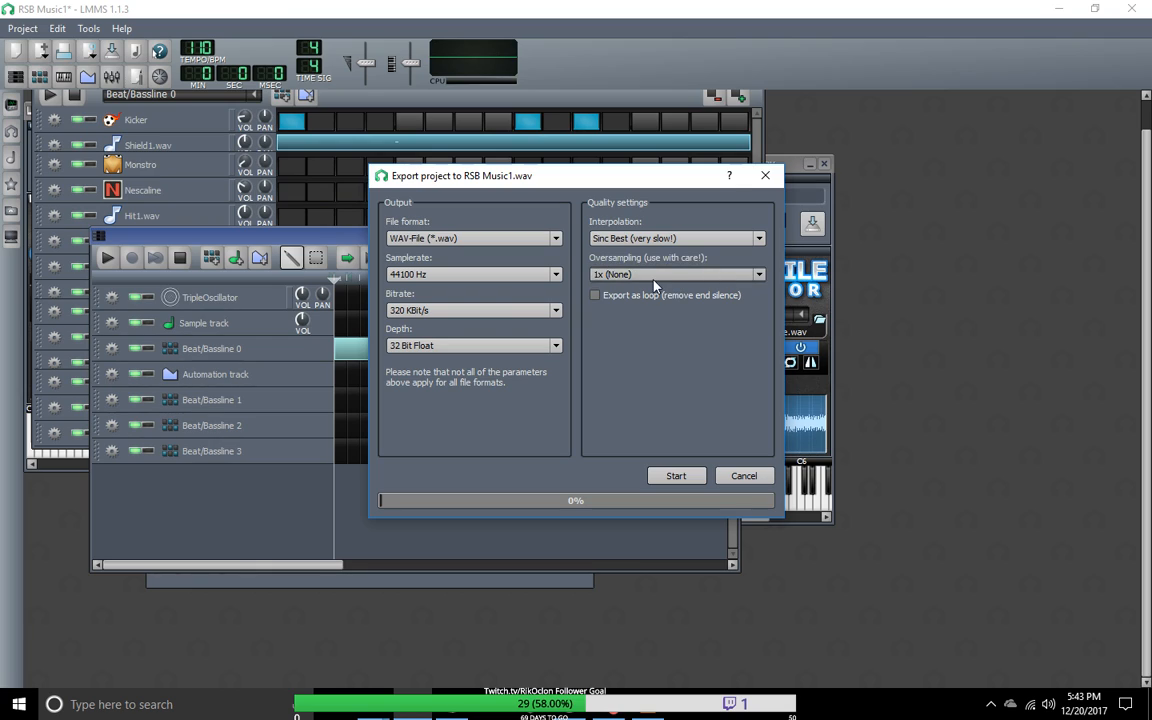
click(677, 478)
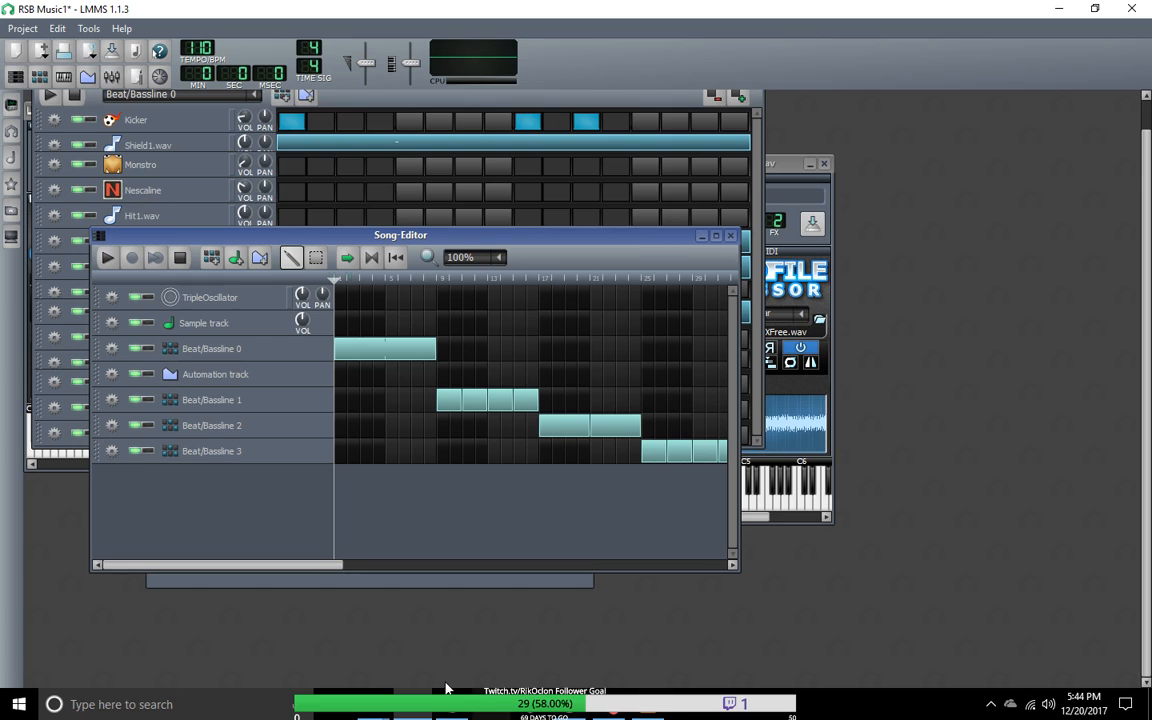
Step: Switch to File Explorer, locate RSB Music1.wav in the Lmms Export folder and select it
right_click(375, 712)
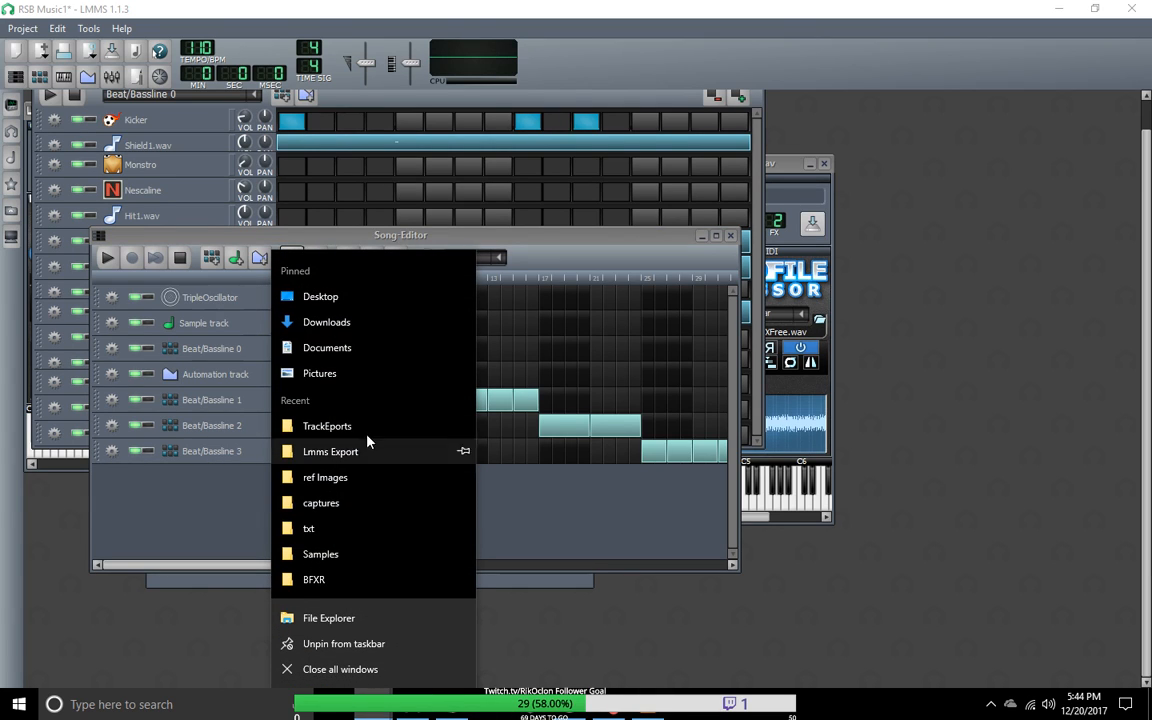
click(368, 435)
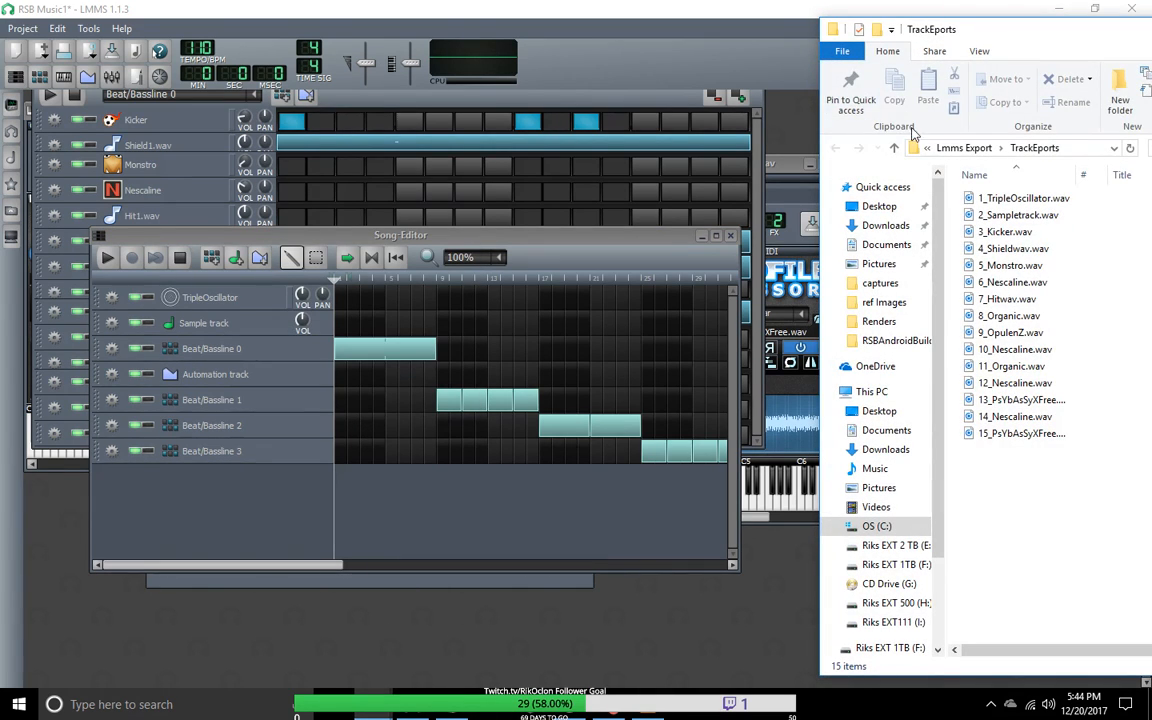
click(895, 148)
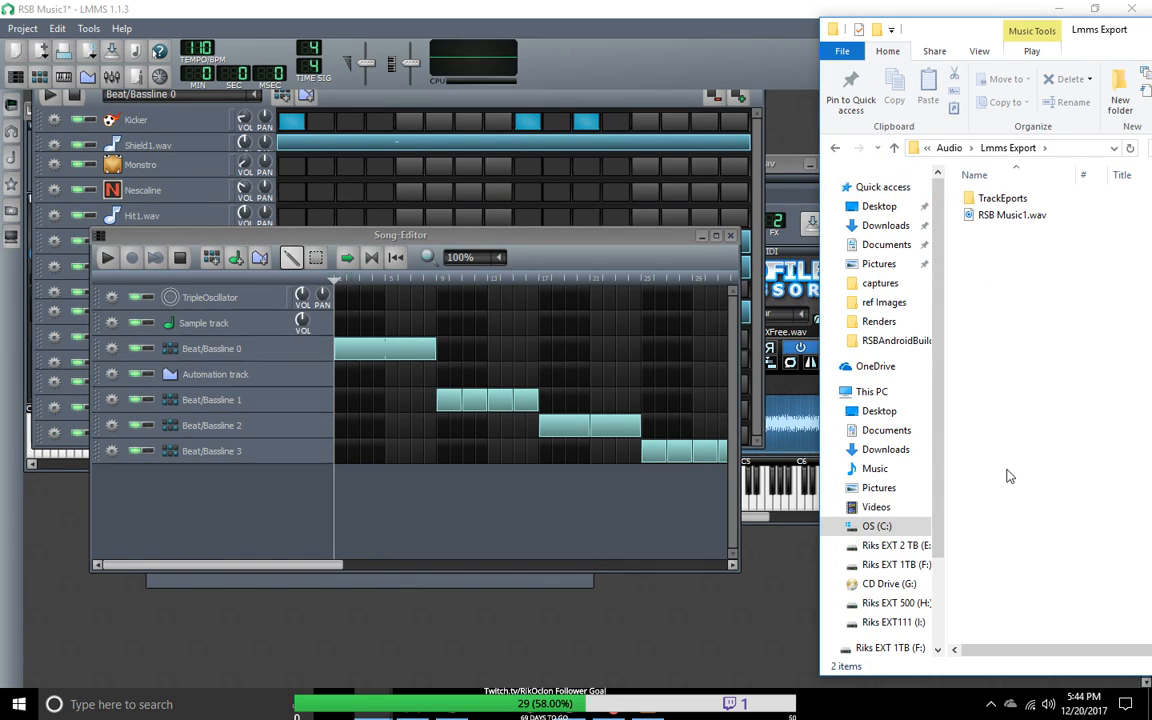
drag(876, 36, 423, 34)
click(476, 220)
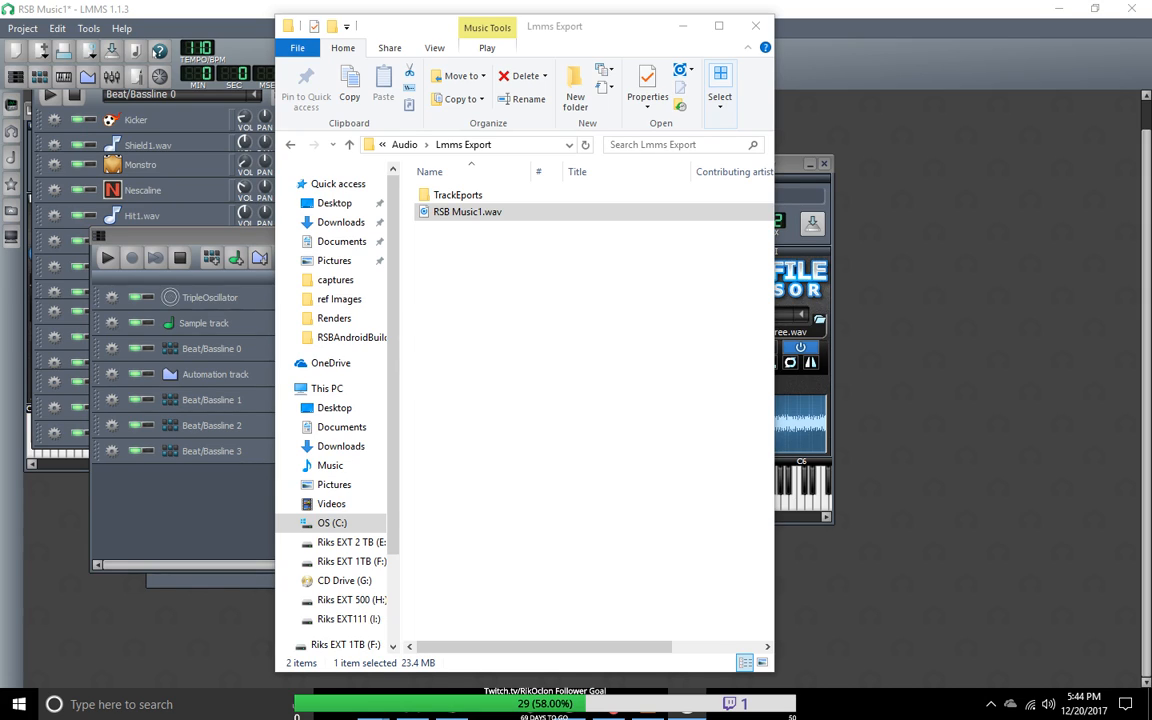
Step: Open RSB Music1.wav with VLC media player, move the folder window aside and play the newest export from the playlist
right_click(470, 218)
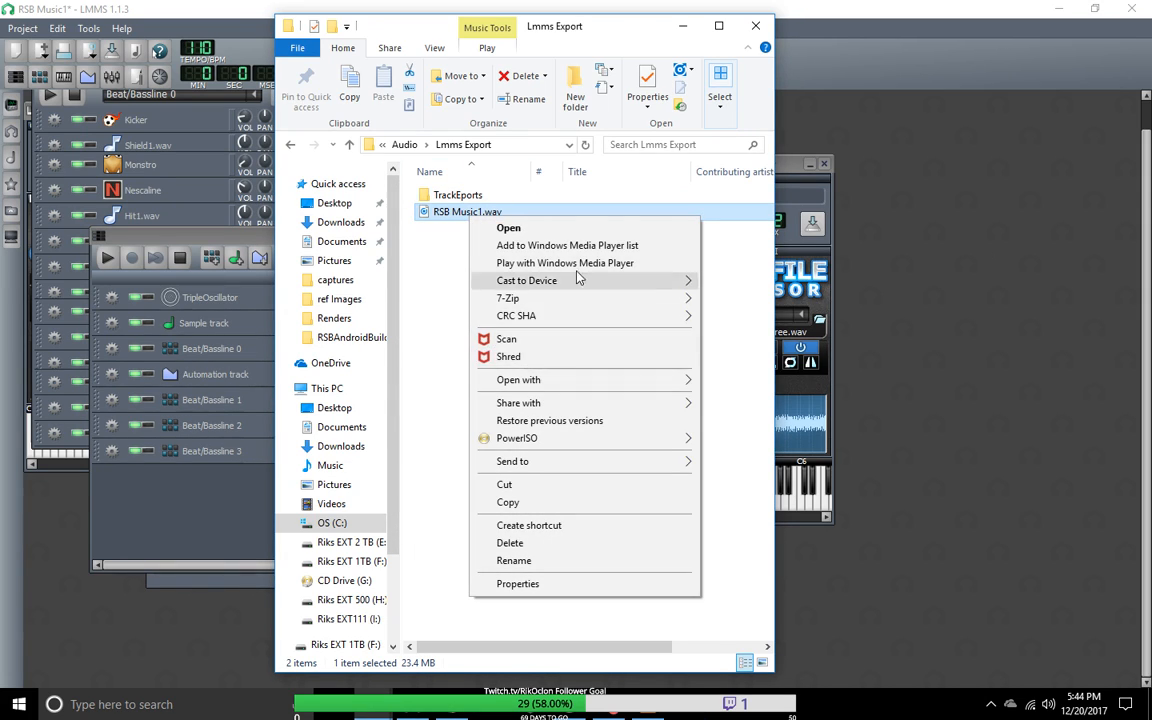
mouse_move(565, 381)
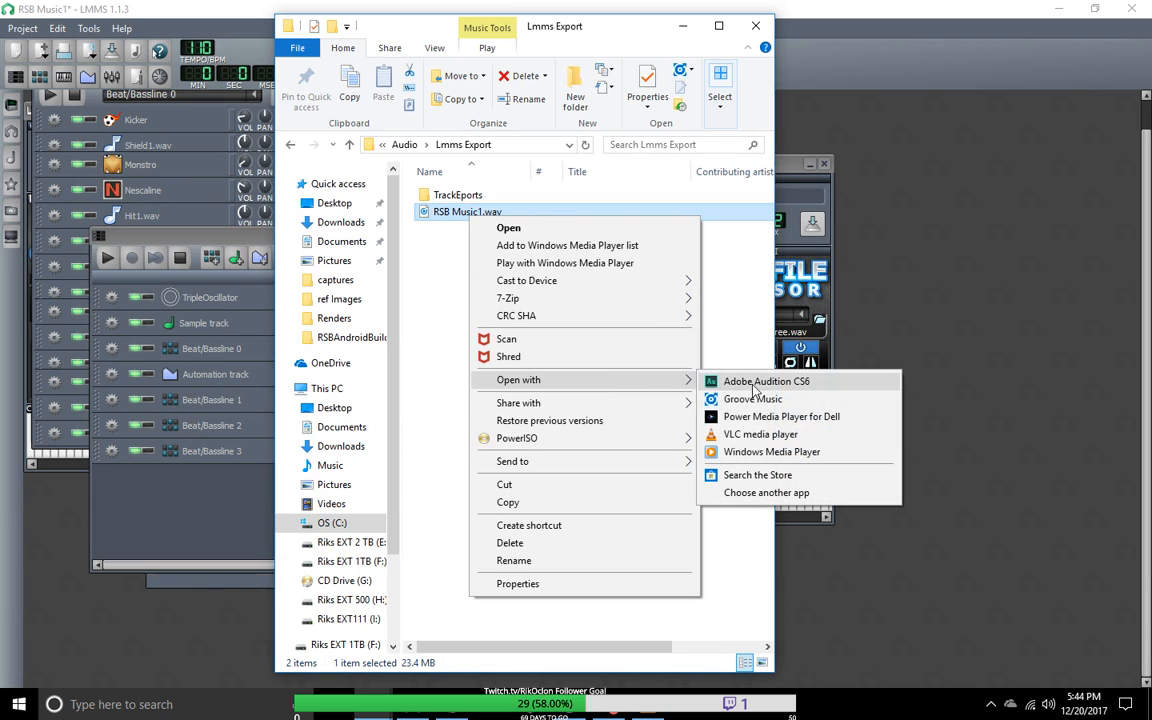
click(775, 436)
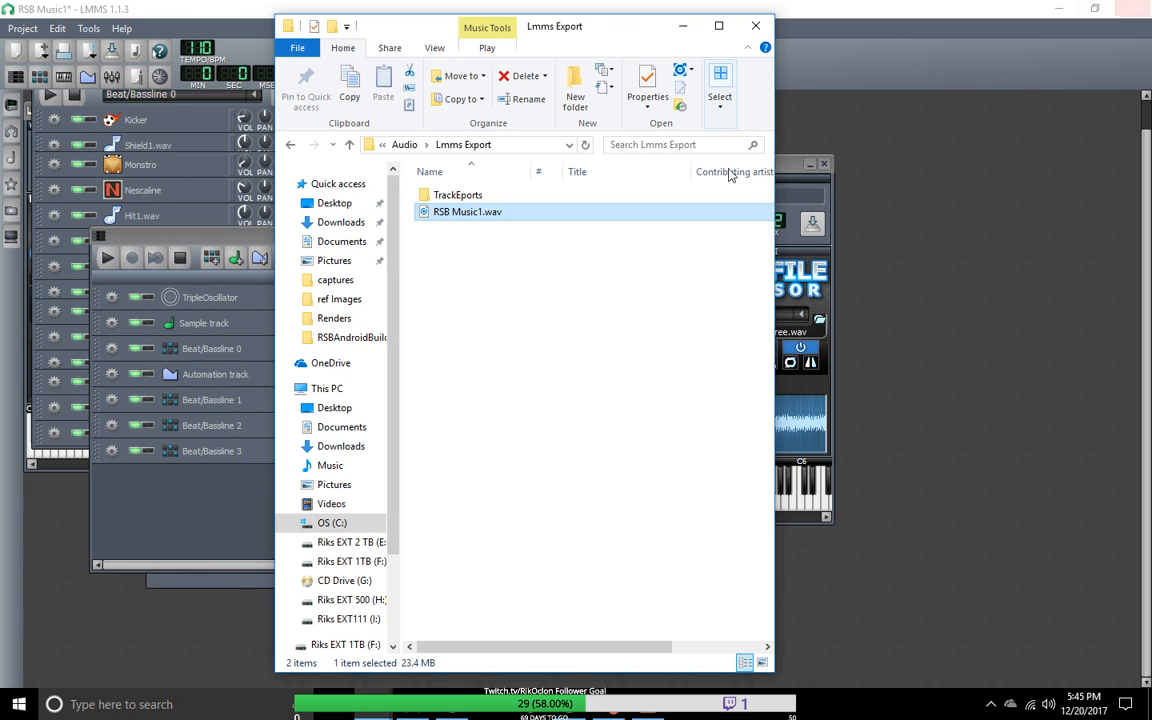
drag(412, 32, 1151, 70)
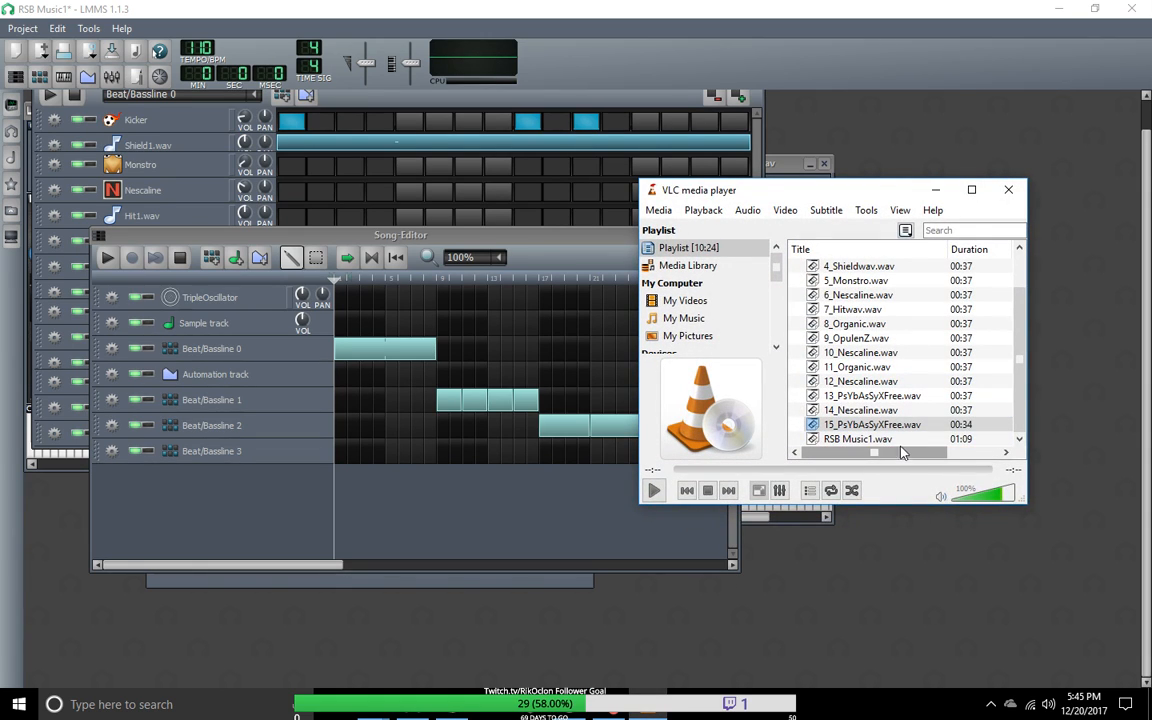
double_click(858, 439)
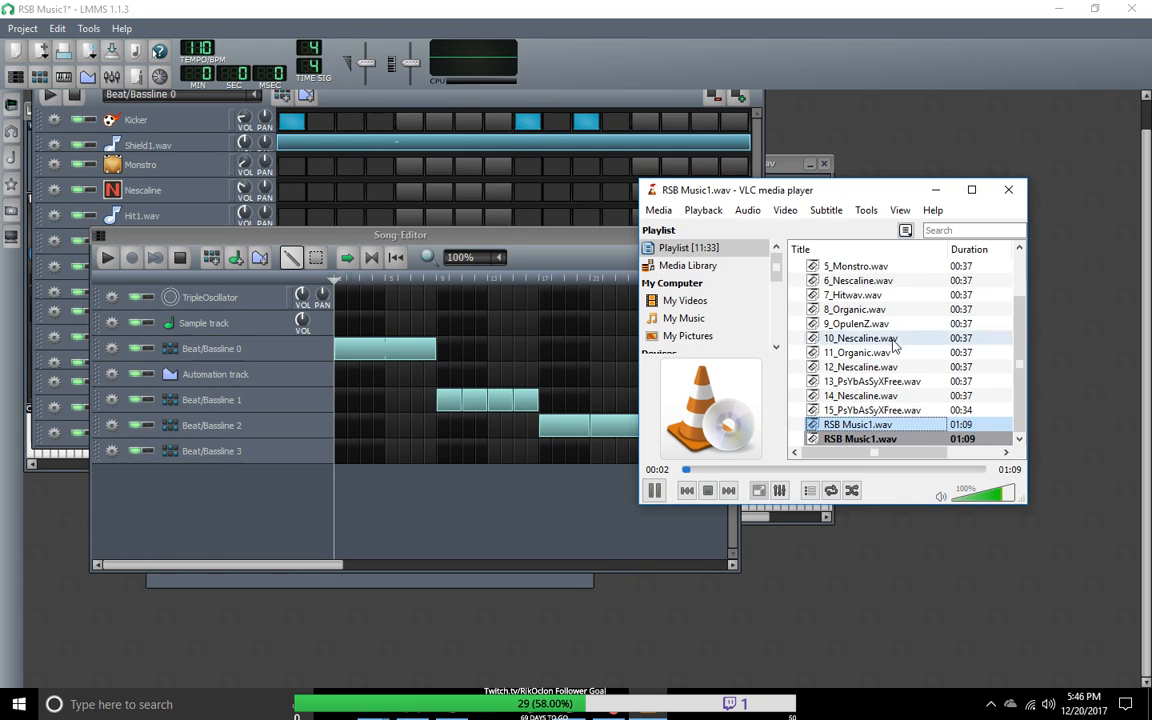
double_click(880, 440)
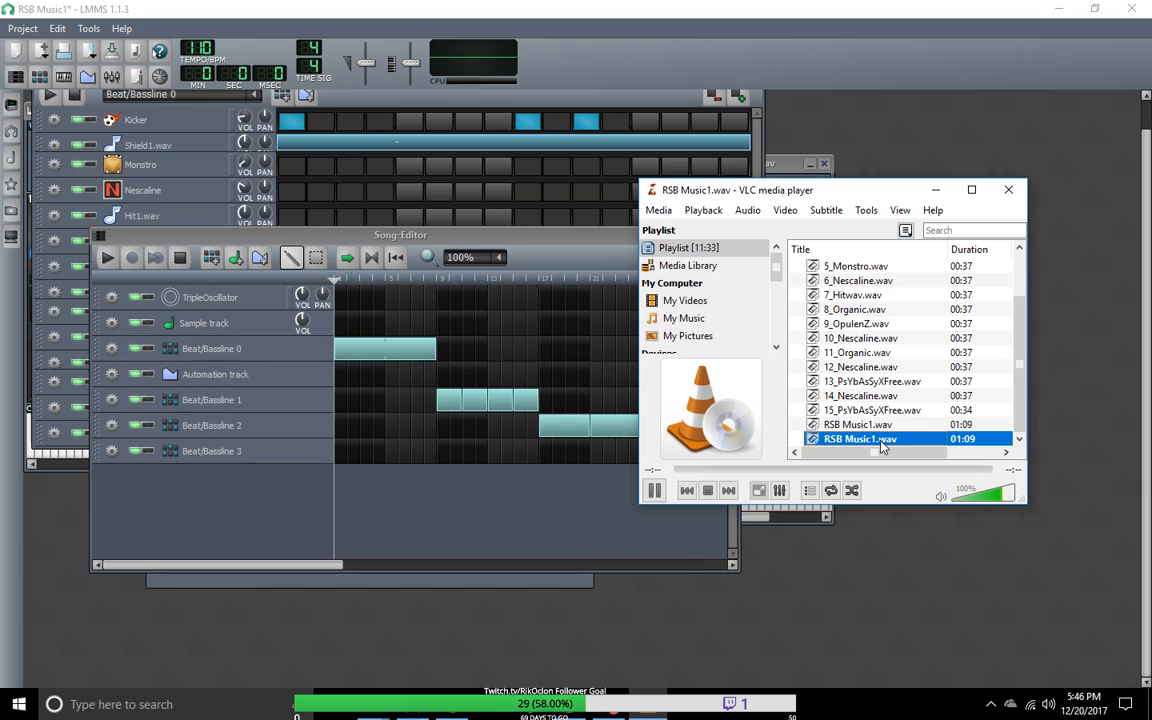
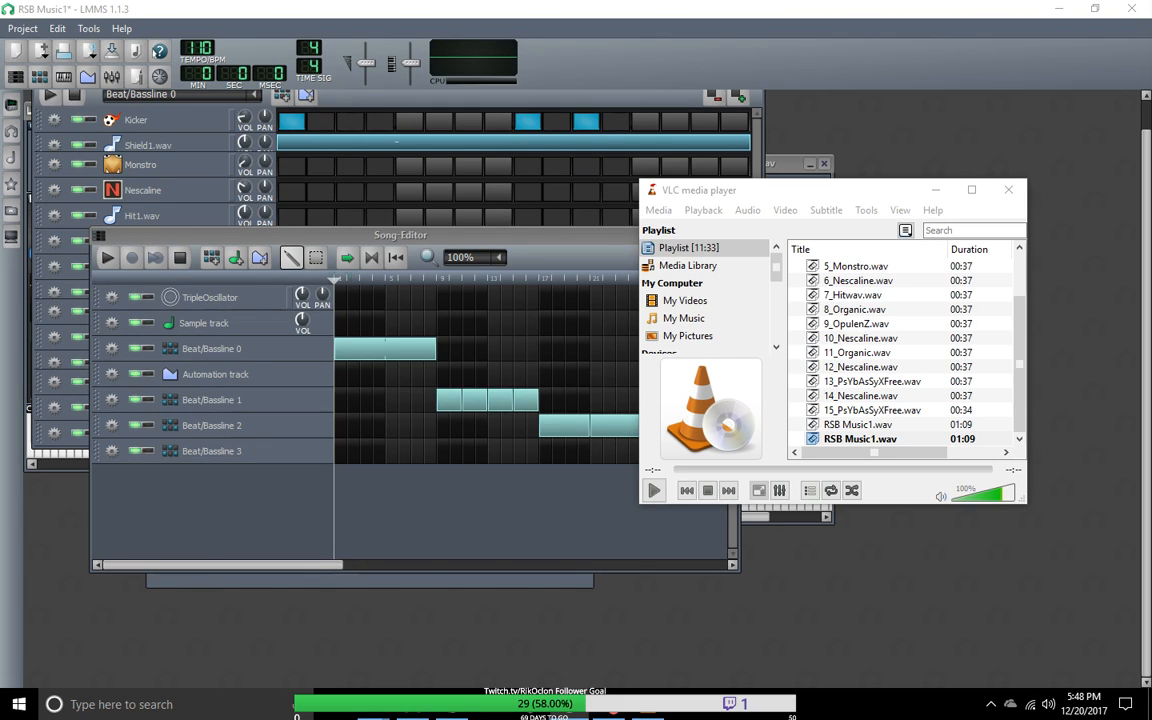
Step: Move the VLC and Song-Editor windows out of the way and play Beat/Bassline 1
drag(718, 184, 1151, 217)
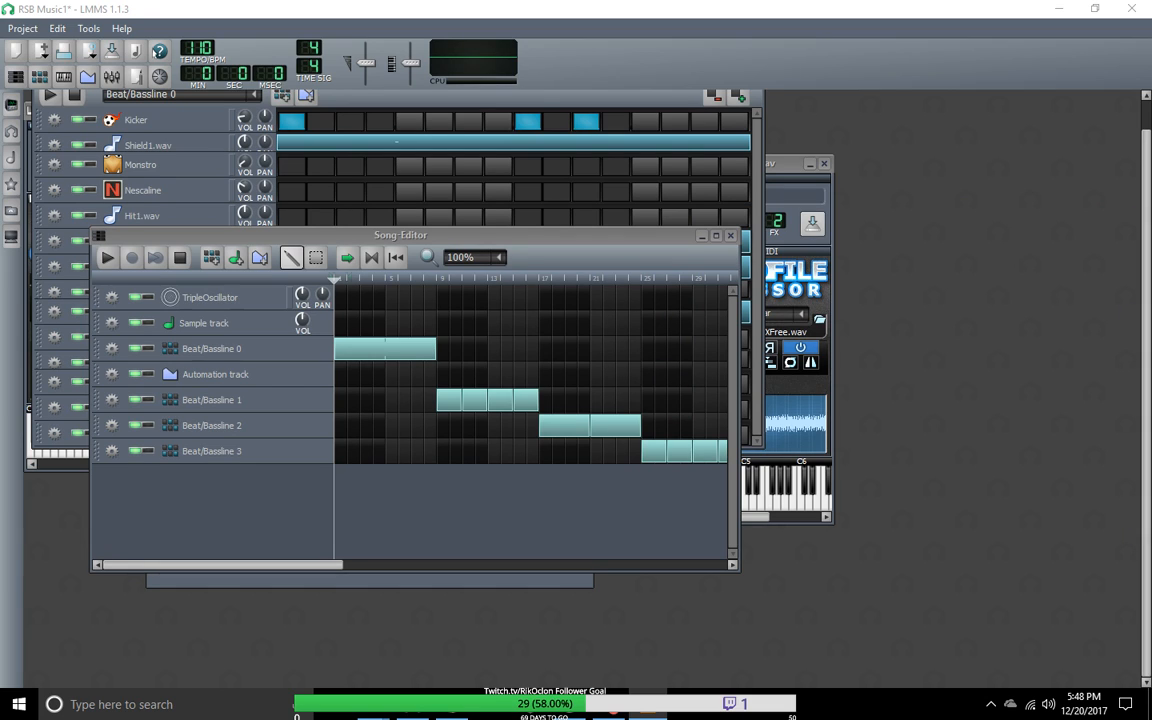
drag(224, 238, 338, 275)
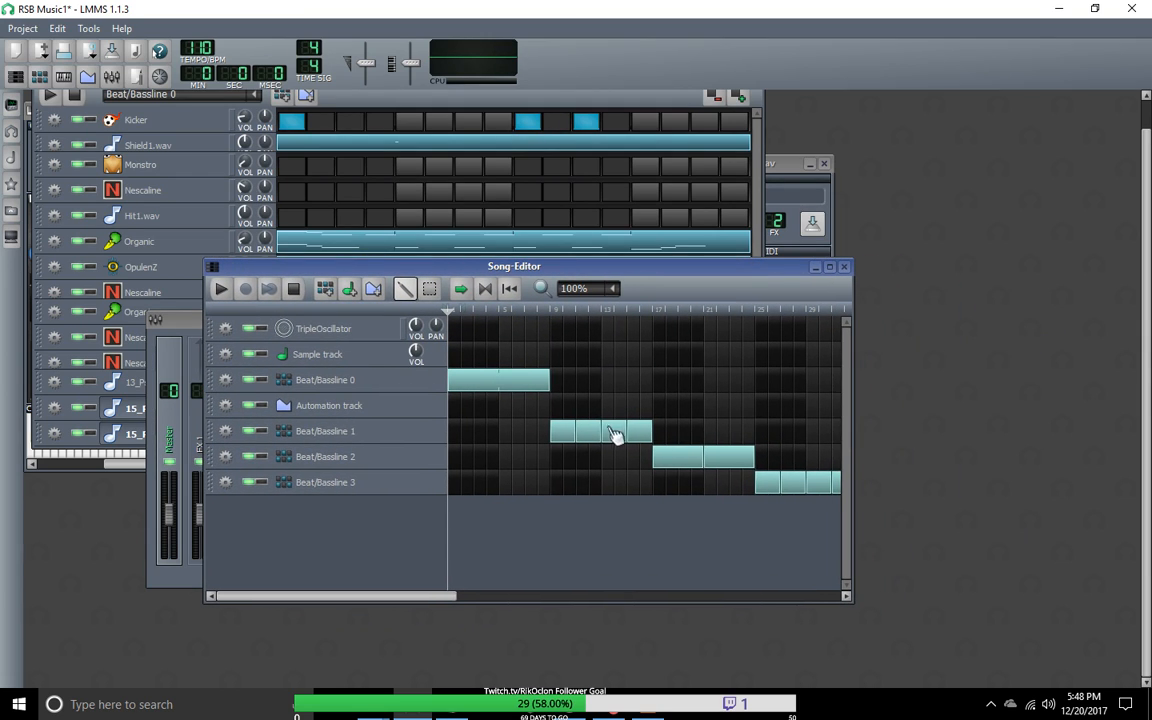
drag(296, 269, 424, 318)
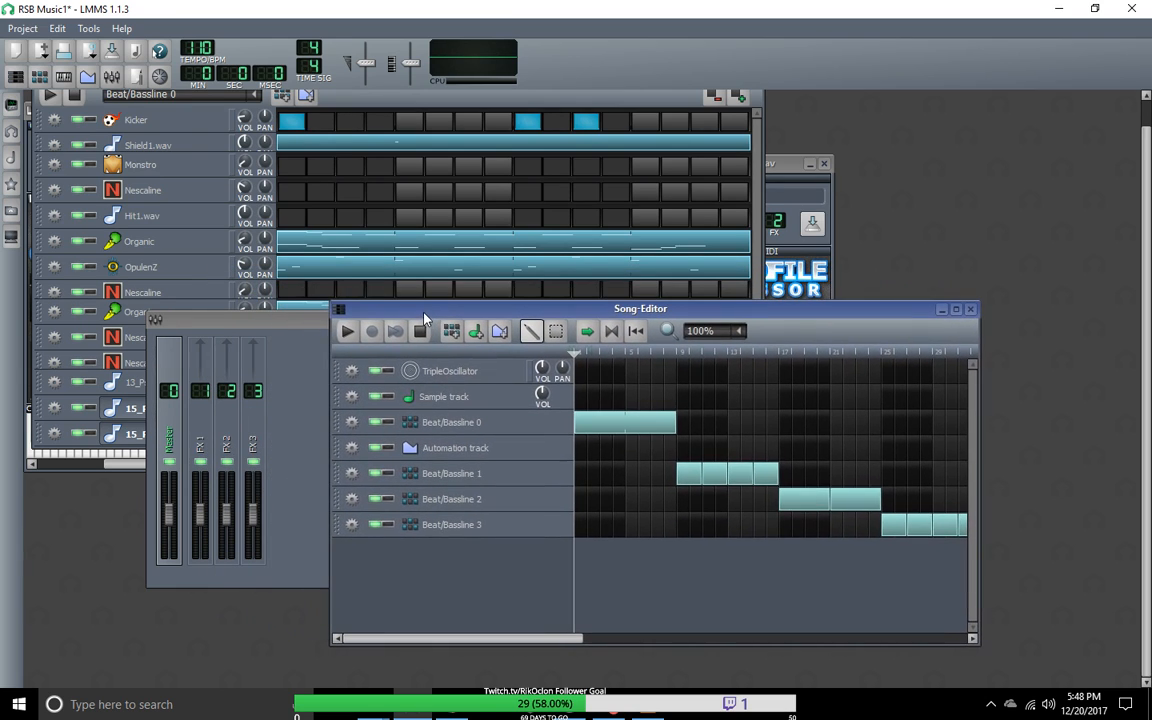
click(236, 94)
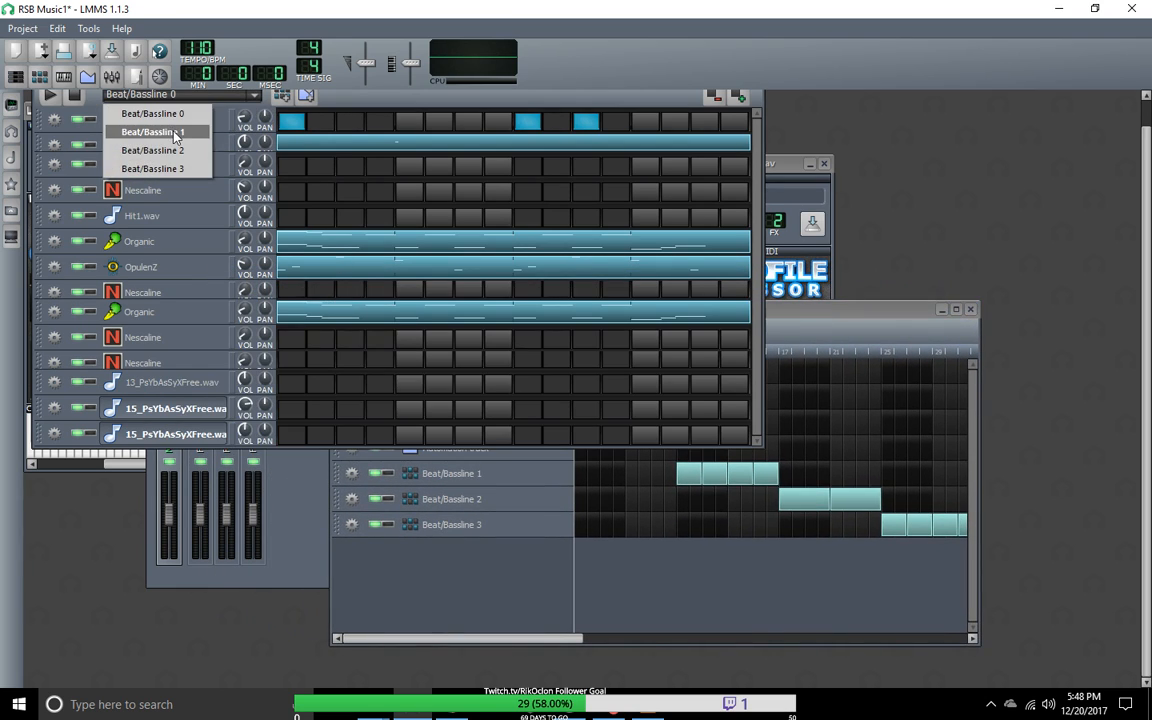
click(176, 134)
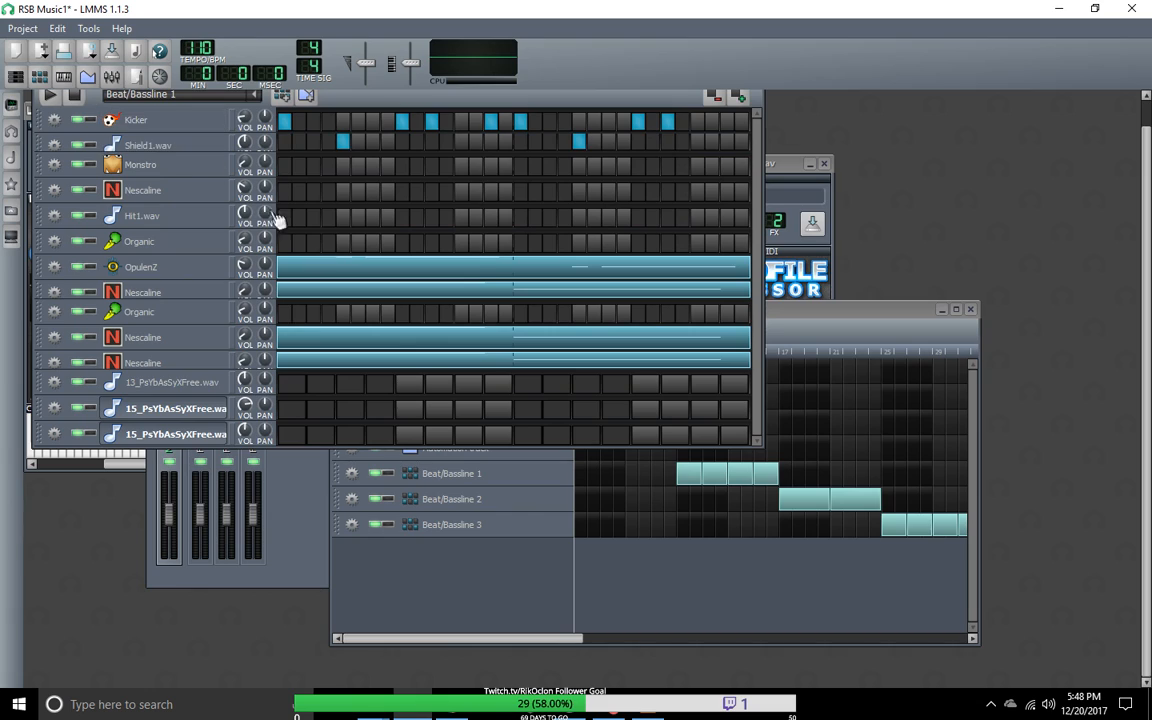
click(48, 93)
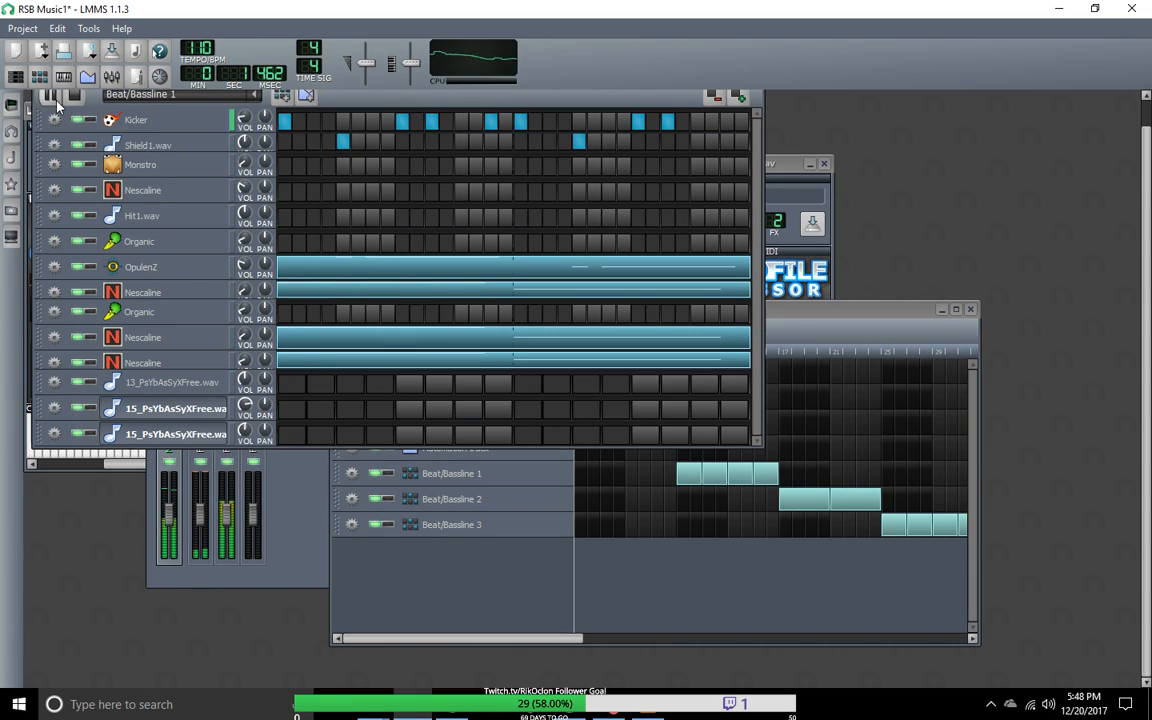
Step: Mute and unmute the upper two Nescaline tracks, the lower Organic track and the OpulenZ track in turn to hear their parts
click(78, 292)
click(80, 292)
click(80, 337)
click(80, 337)
click(80, 311)
click(80, 311)
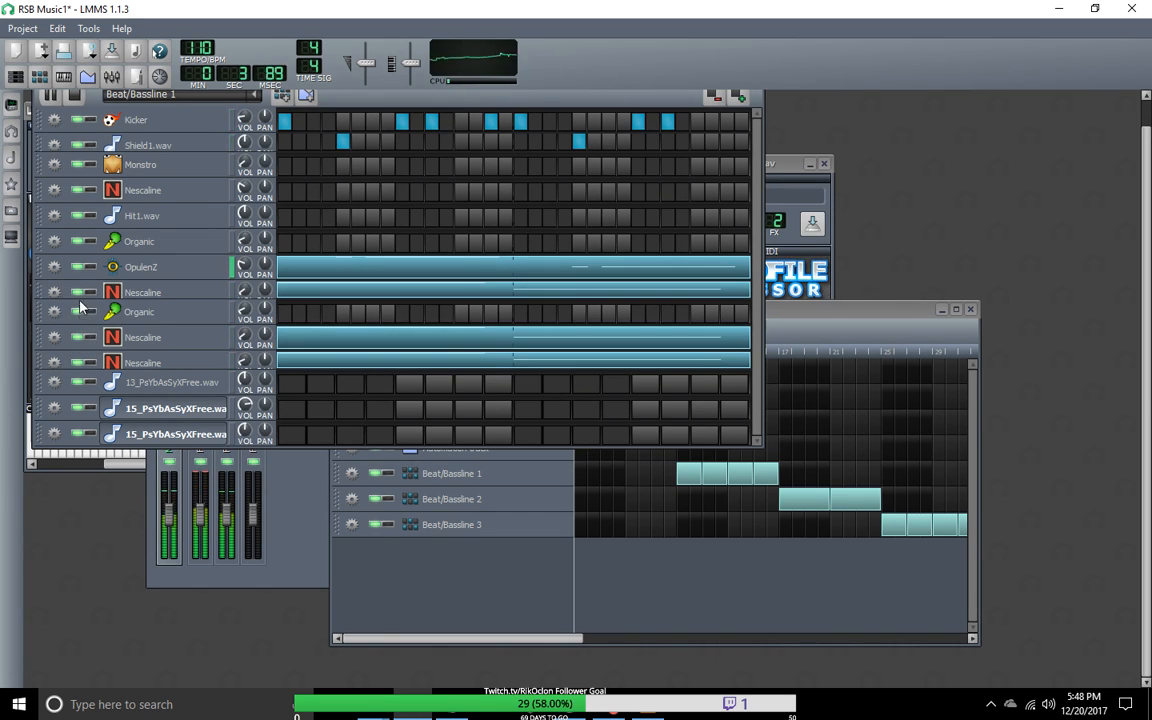
click(80, 266)
click(80, 266)
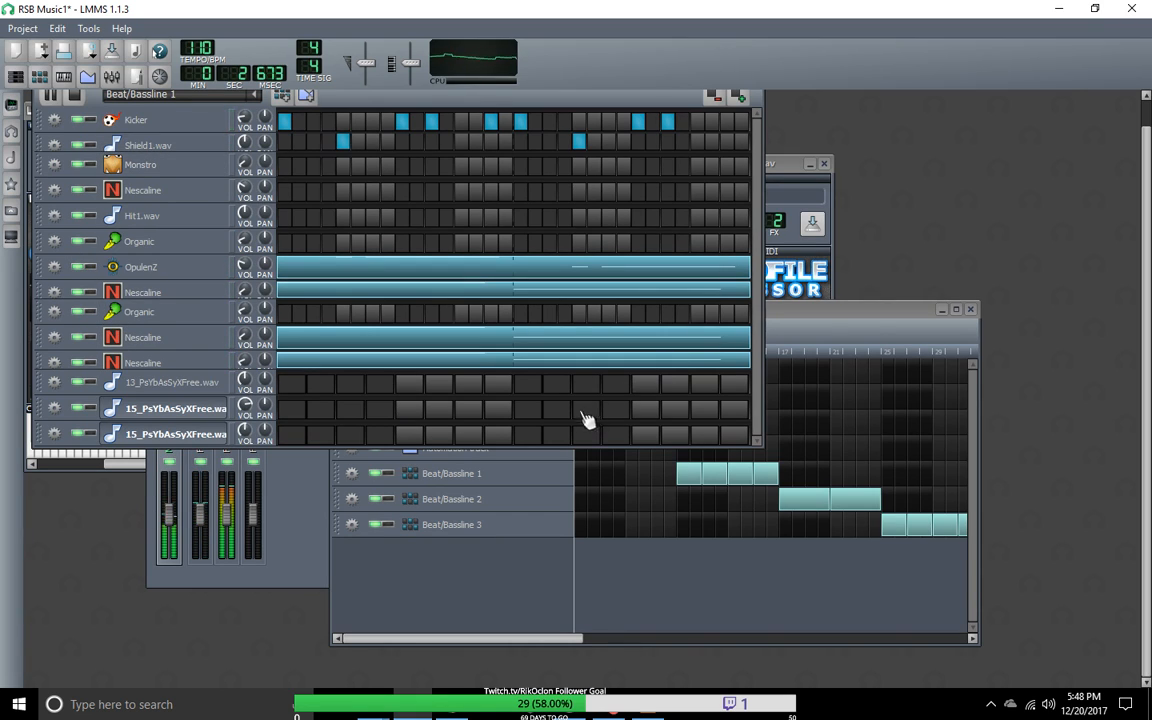
Step: Mute and unmute the last Nescaline track during playback, and lower its volume slightly
click(82, 361)
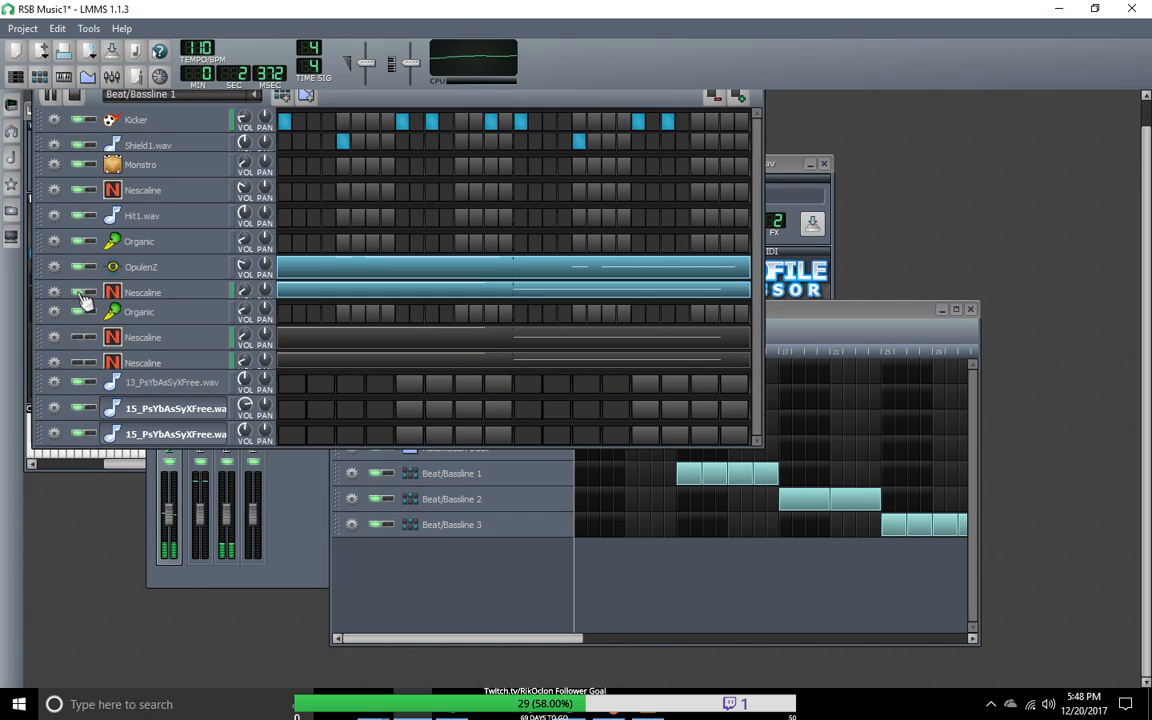
click(81, 364)
click(80, 364)
click(80, 364)
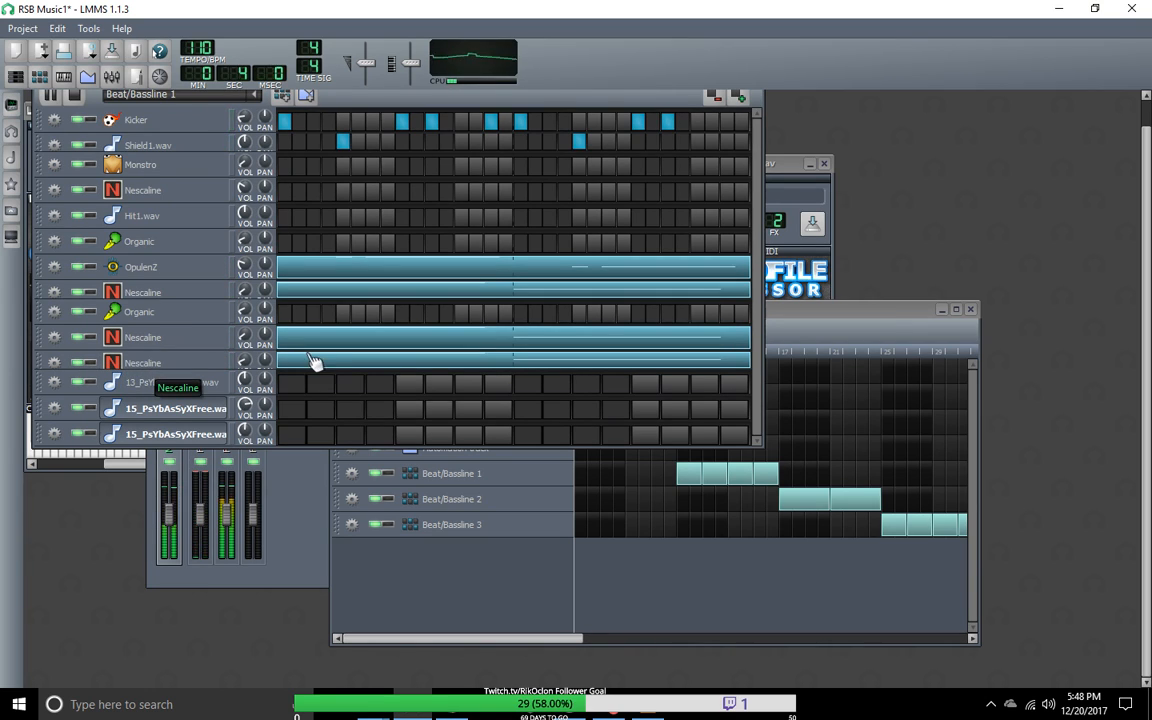
drag(246, 364, 246, 379)
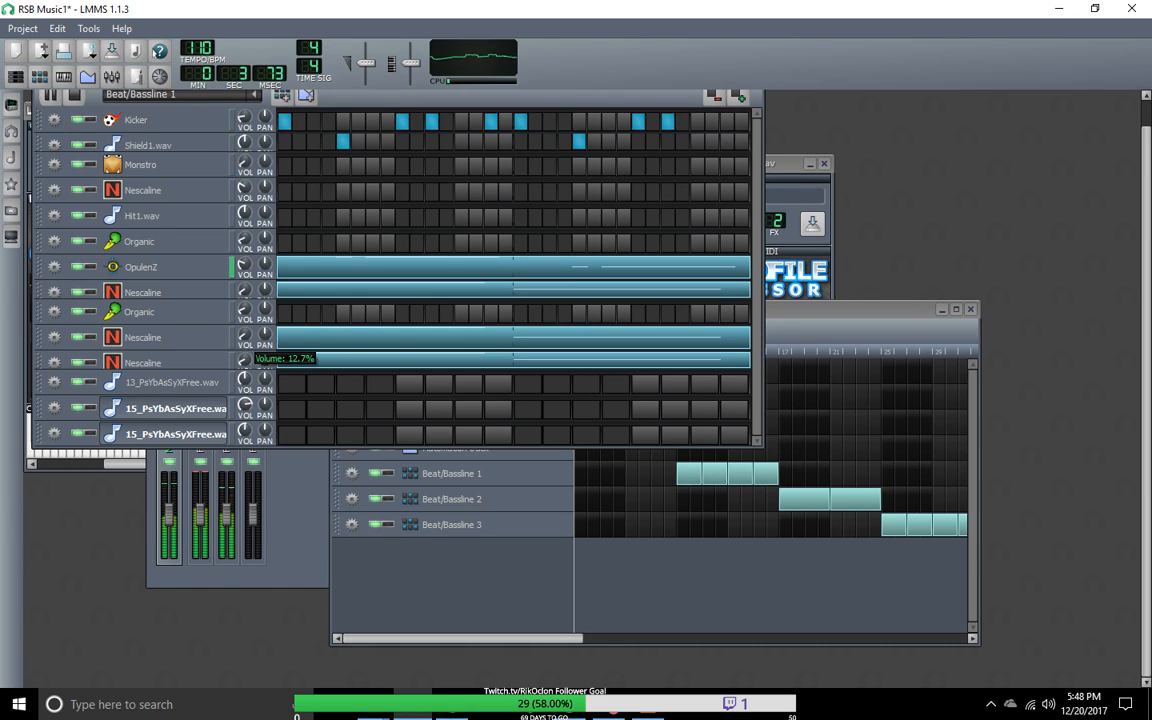
Step: Compare Beat/Bassline 3 and 2 during playback, return to Beat/Bassline 1 and lower the last Nescaline track's volume slightly
click(252, 95)
click(177, 184)
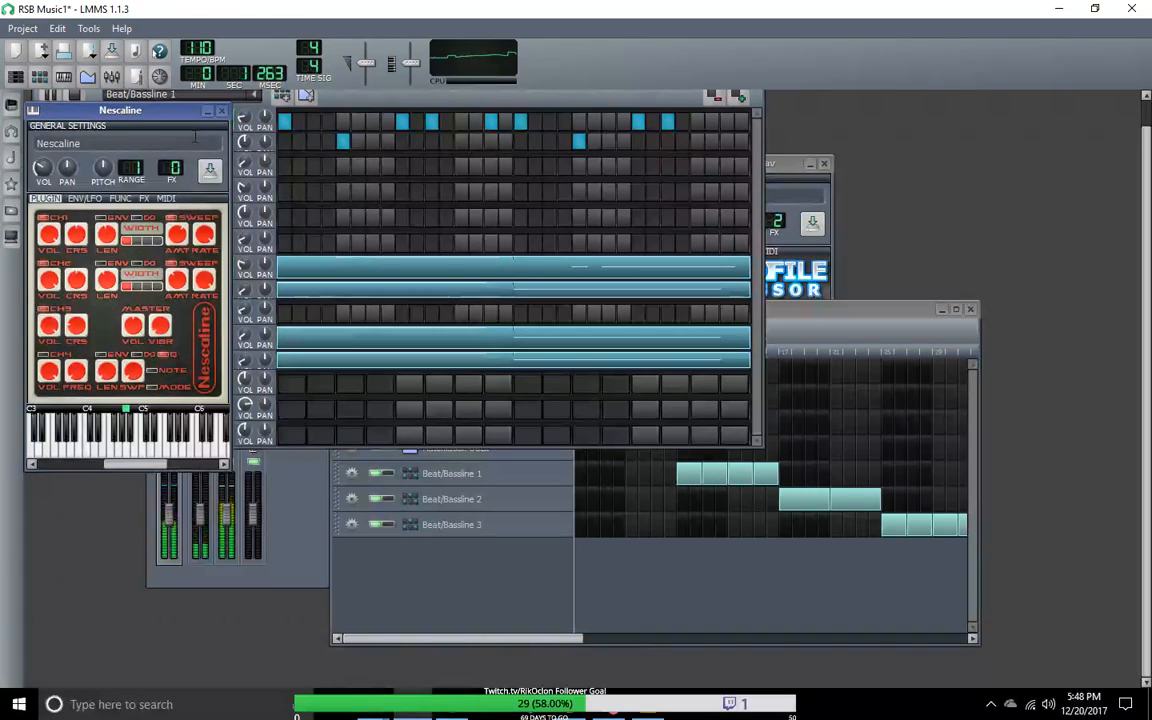
click(190, 98)
click(257, 96)
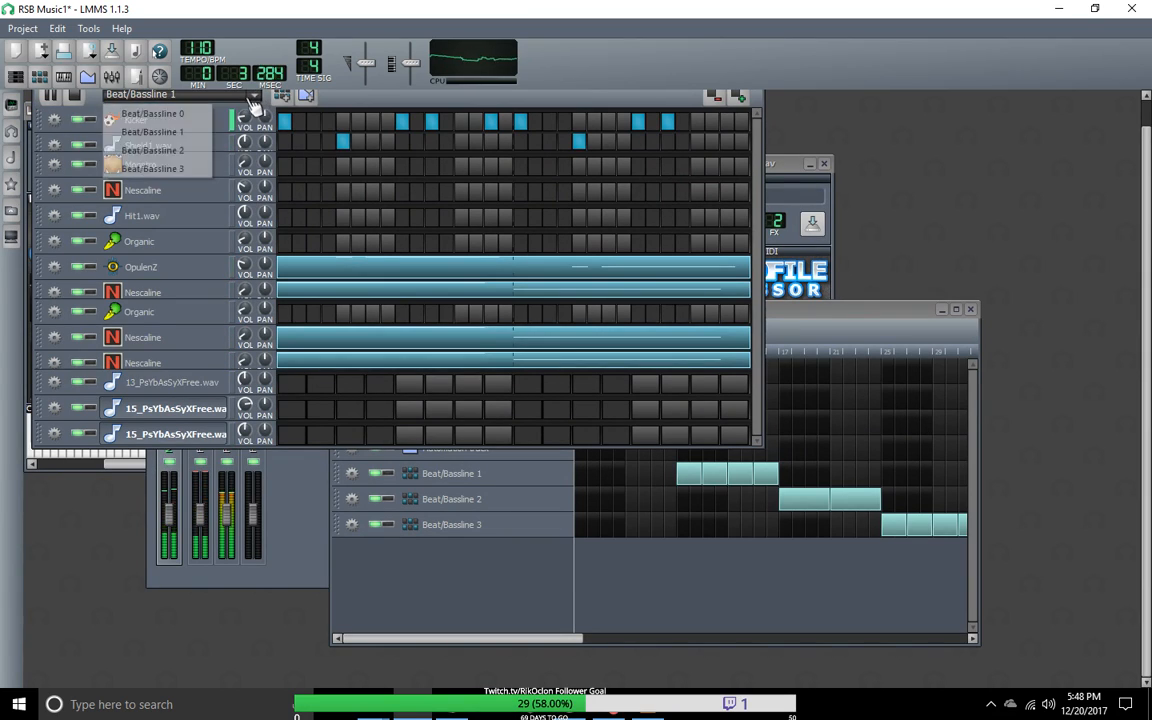
click(236, 110)
scroll(236, 100, down, 3)
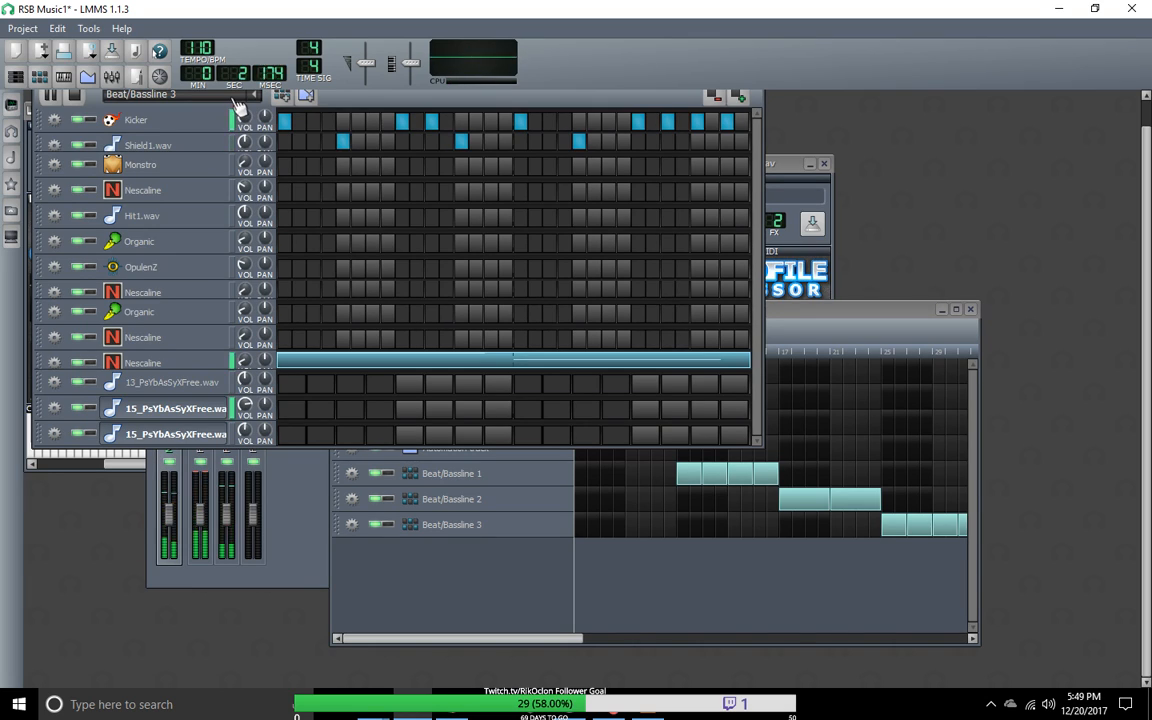
scroll(236, 101, up, 1)
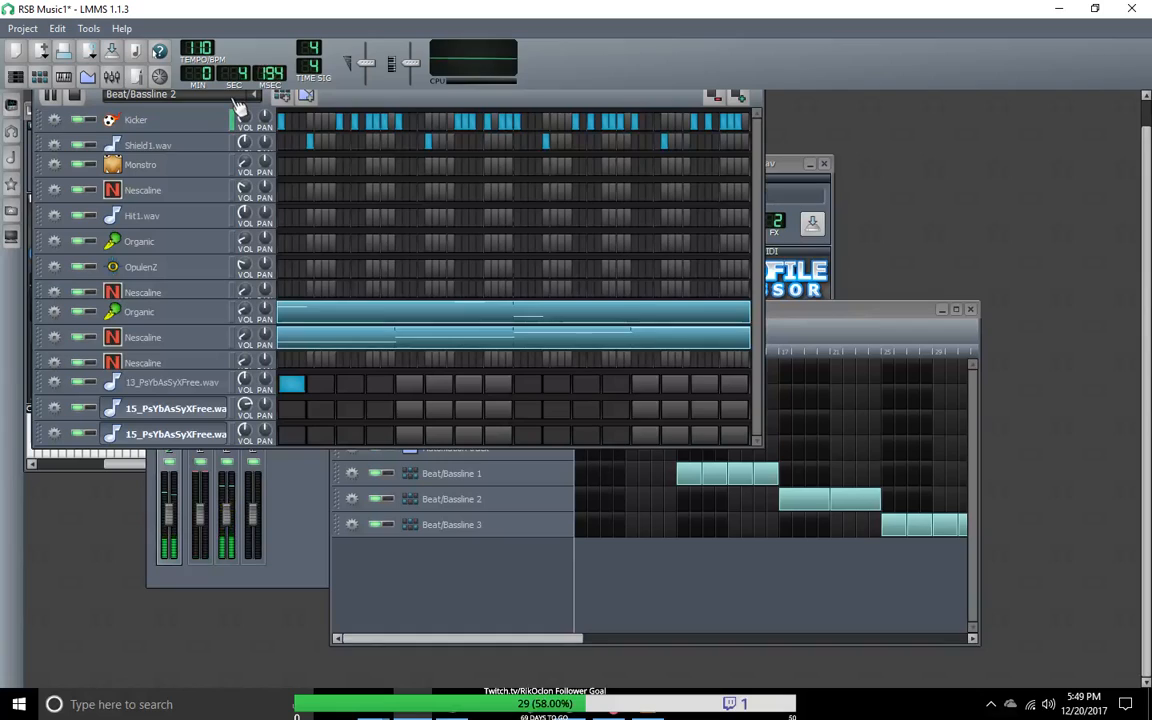
scroll(238, 104, up, 1)
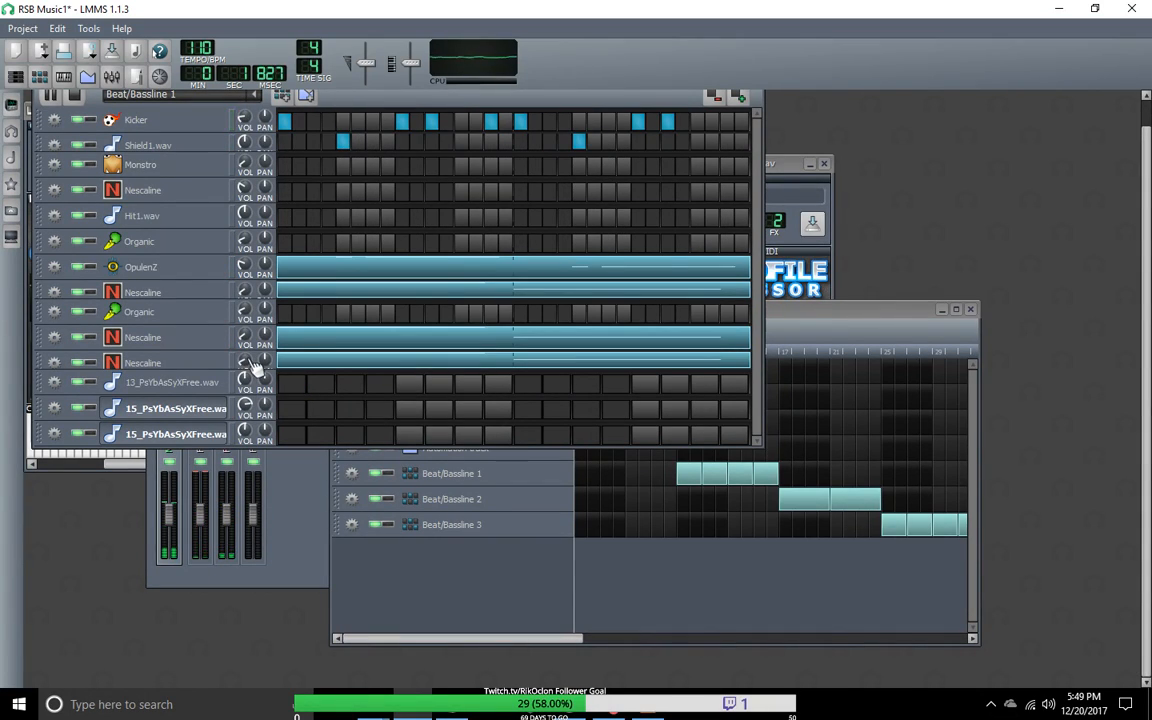
drag(245, 360, 249, 373)
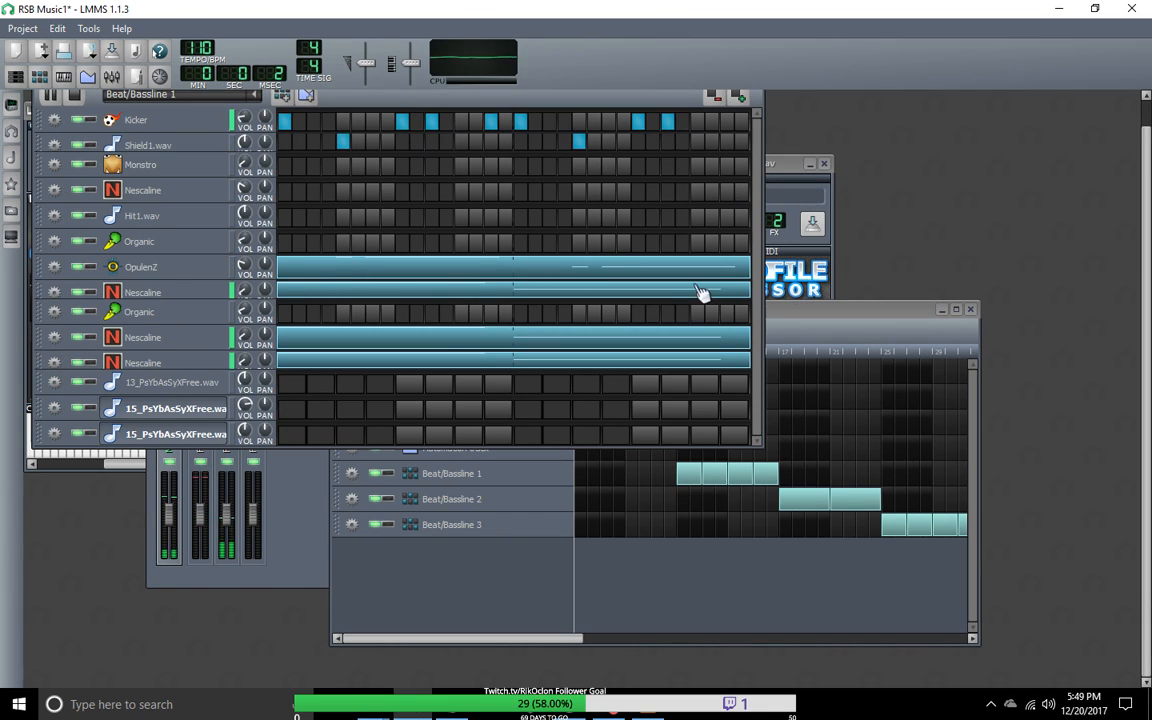
Step: Open Beat/Bassline 1's OpulenZ pattern in the Piano-Roll and shorten its long notes to six and five sixteenths
right_click(656, 279)
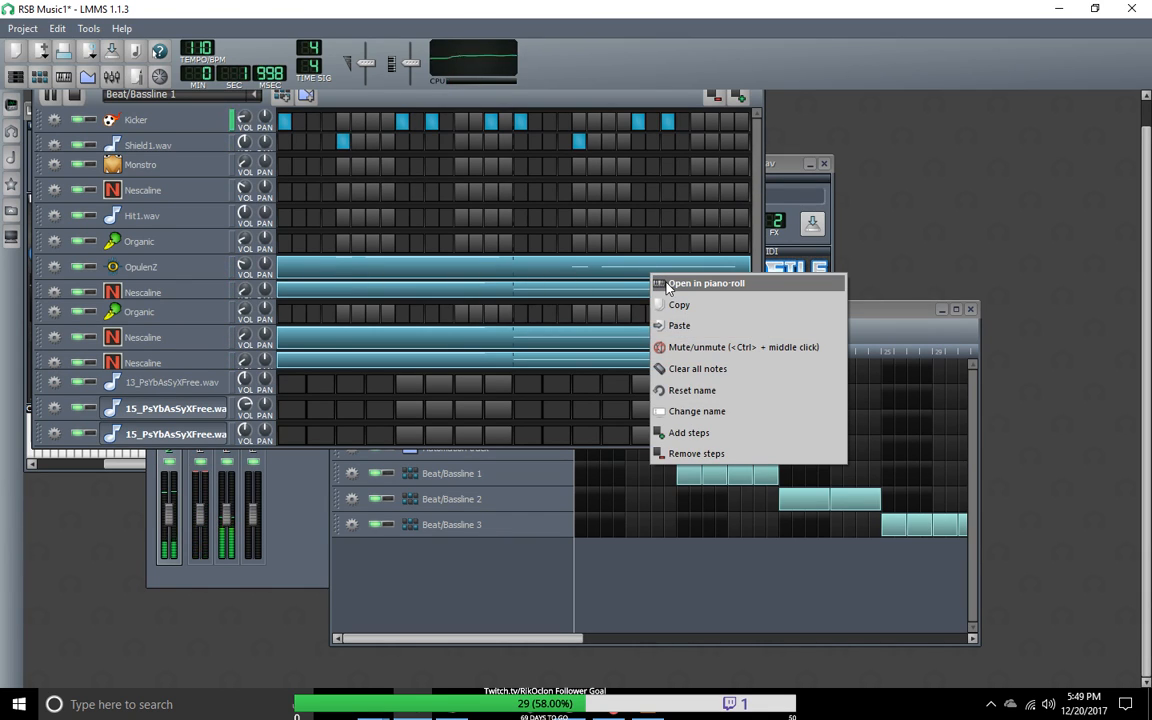
click(668, 283)
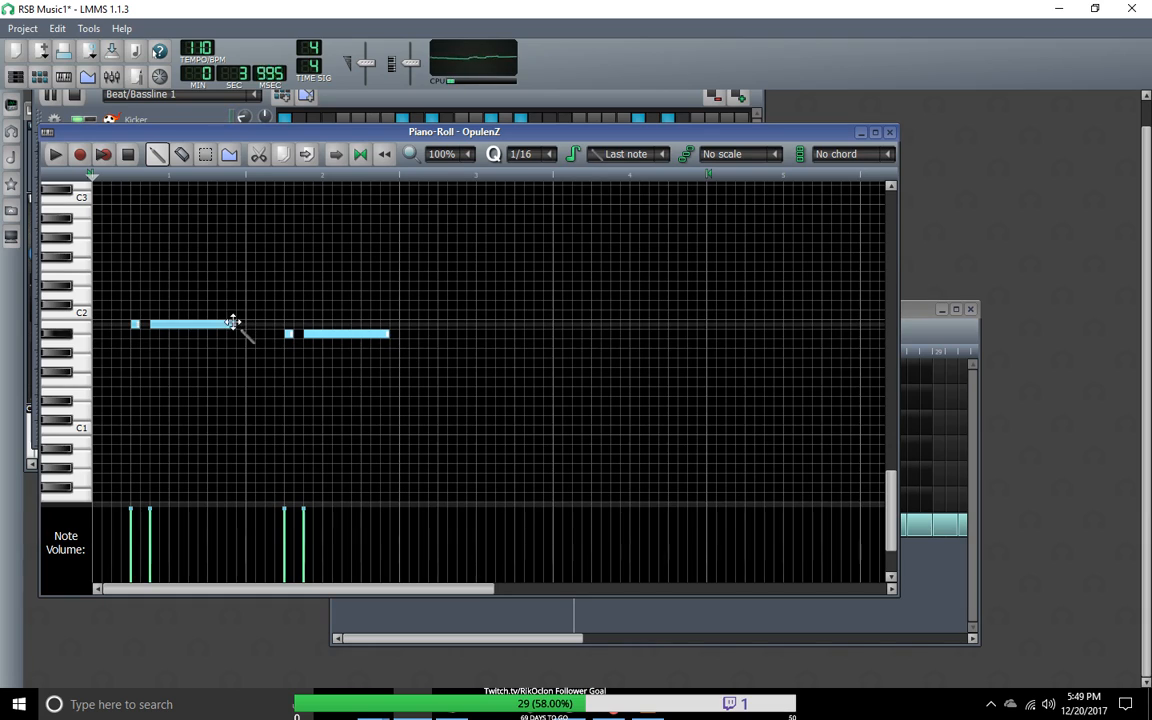
drag(233, 325, 205, 333)
drag(386, 335, 357, 346)
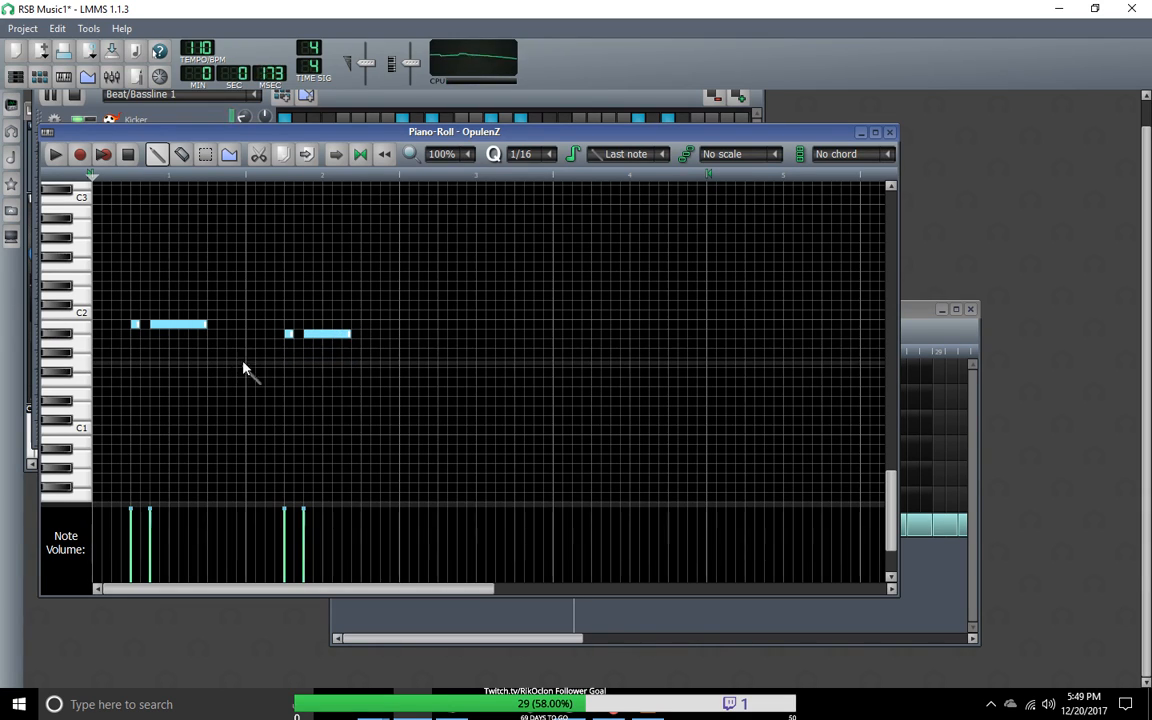
Step: Adjust the second long OpulenZ note to a length of three sixteenths and stop playback
click(348, 334)
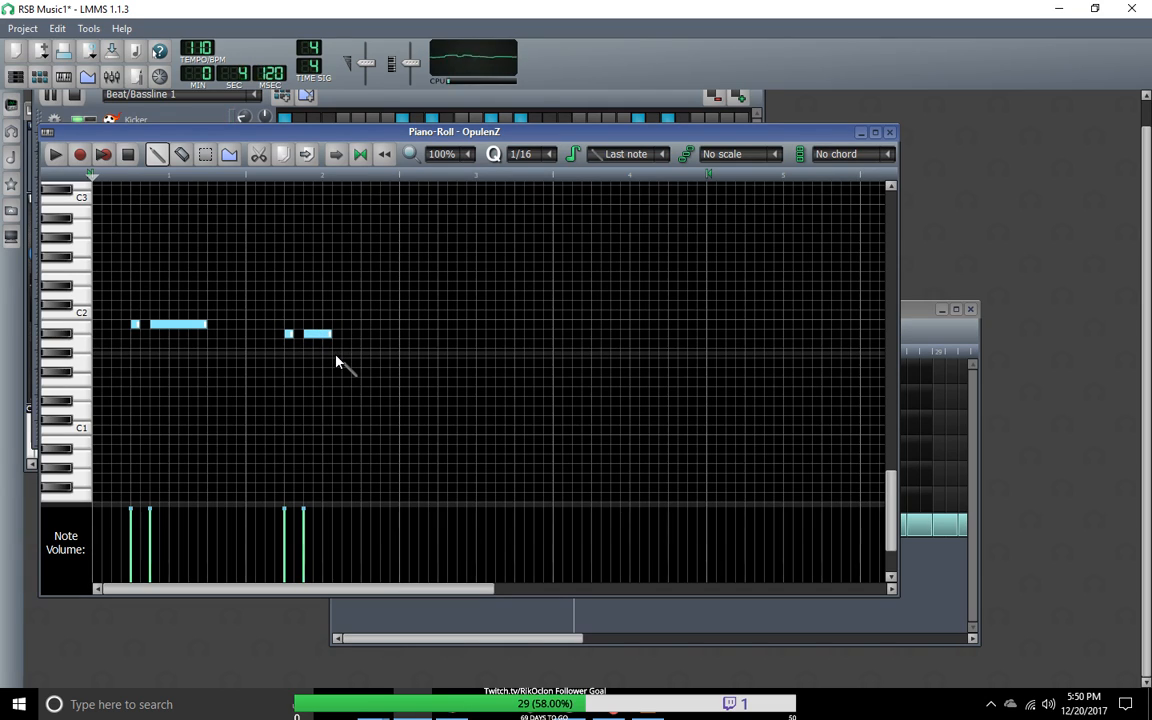
click(288, 333)
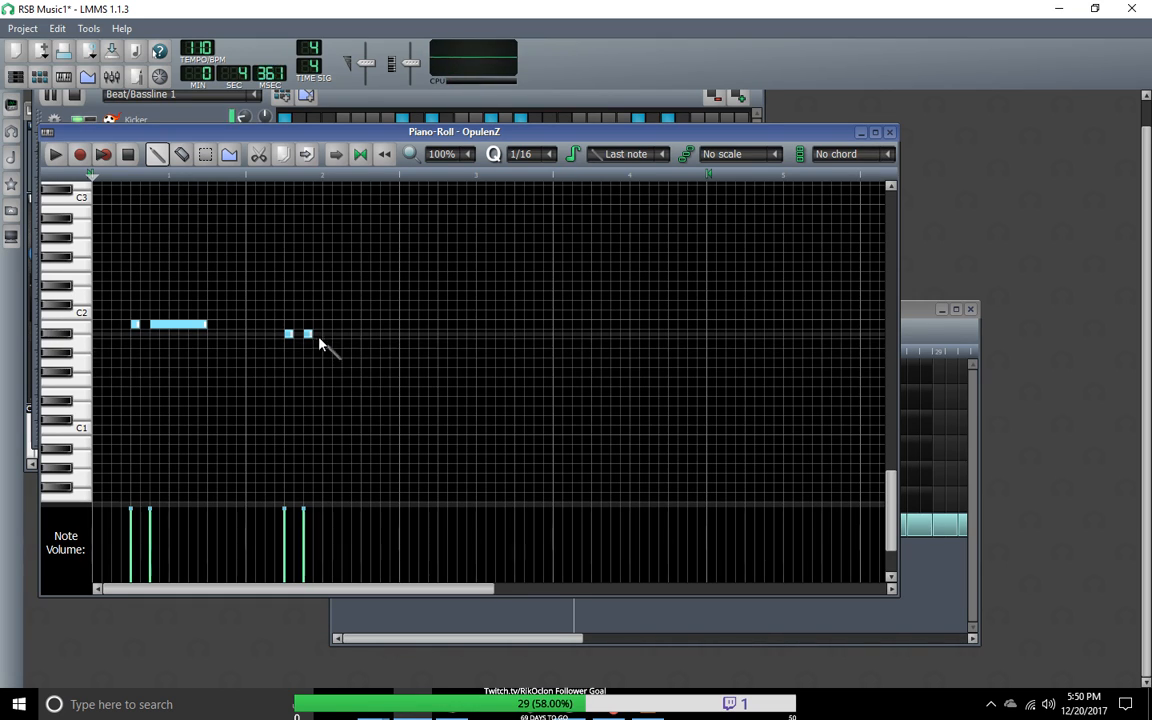
drag(313, 335, 335, 336)
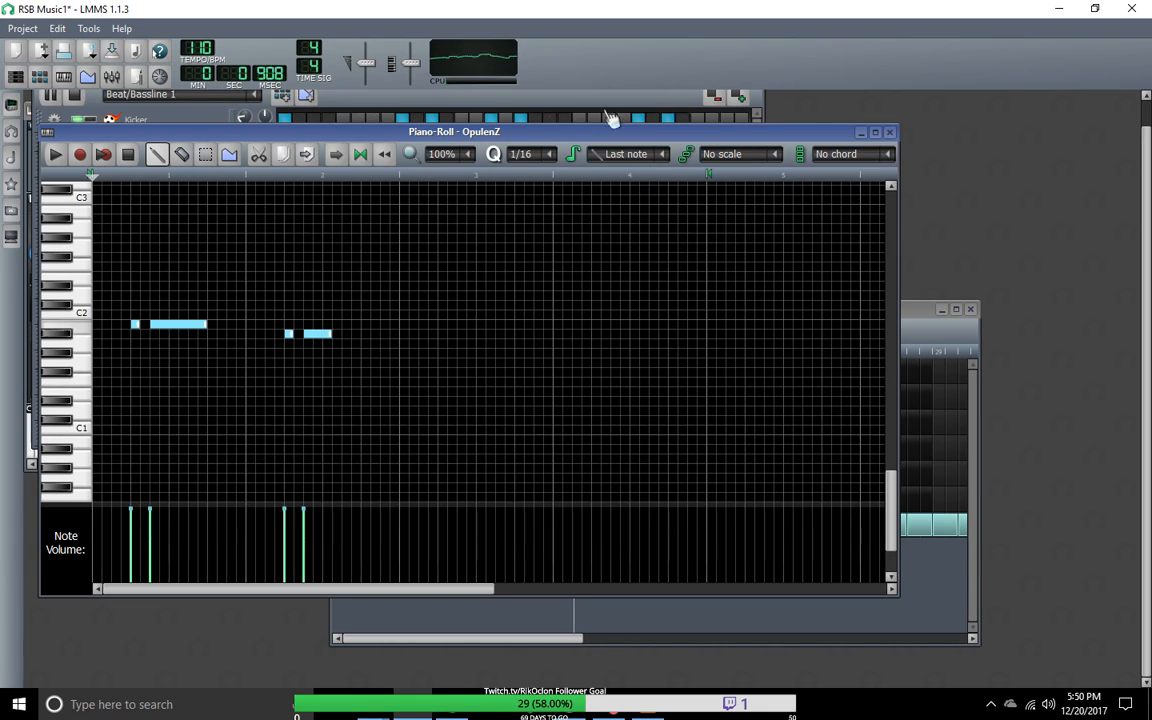
click(129, 156)
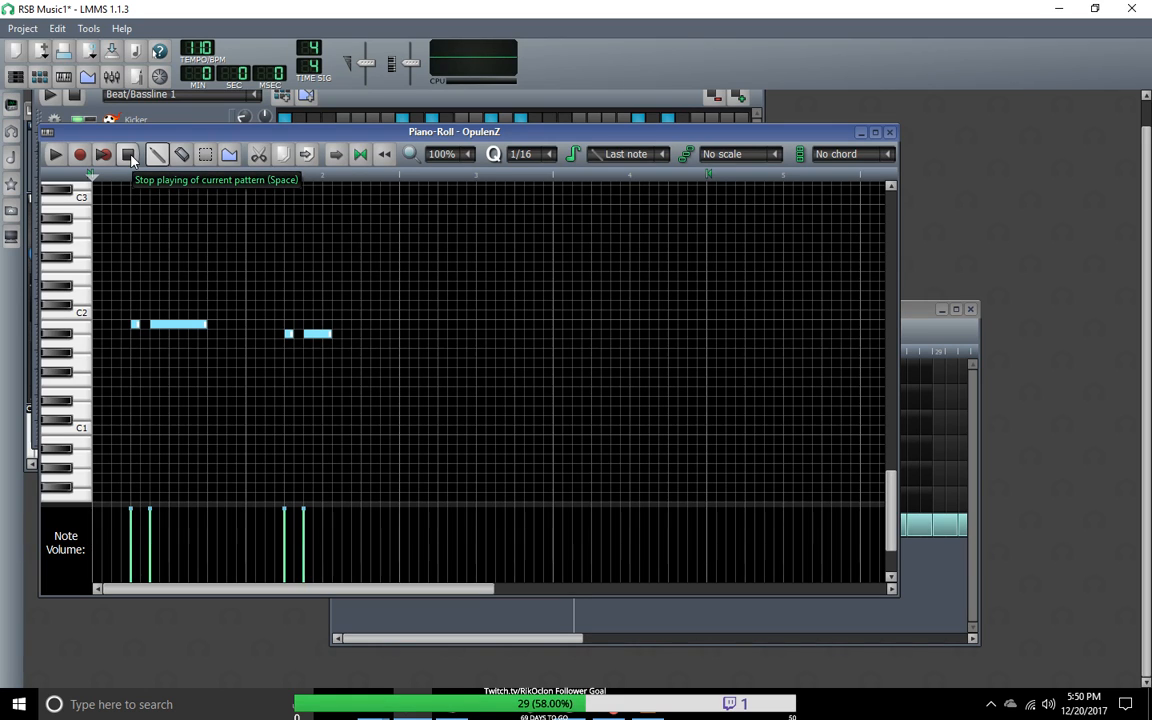
Step: Move the Piano-Roll clear of the beat editor and play Beat/Bassline 0
drag(151, 134, 210, 476)
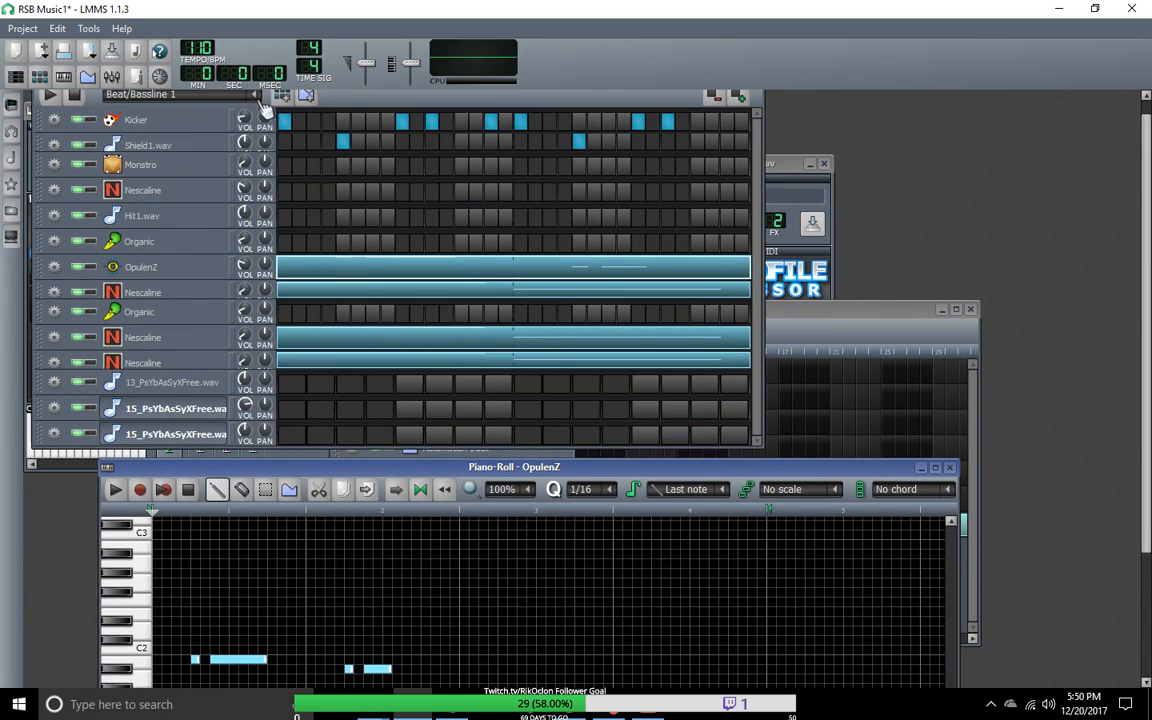
click(258, 98)
click(258, 100)
click(258, 100)
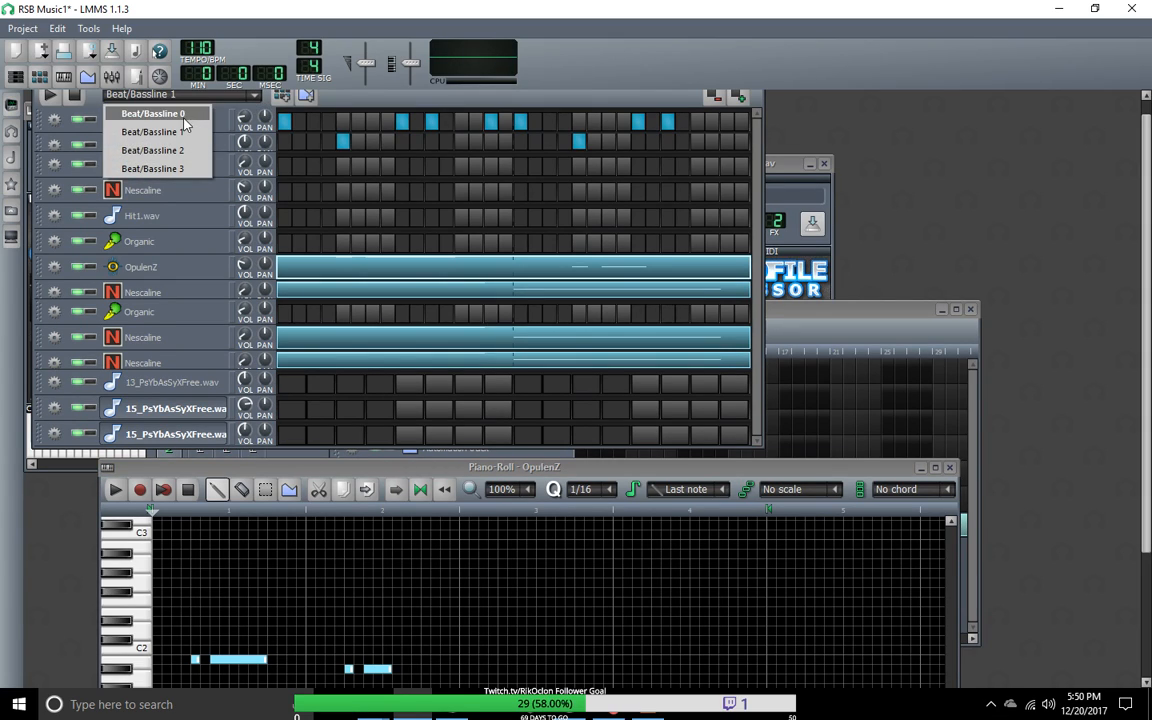
click(183, 123)
click(49, 95)
Step: Switch to Beat/Bassline 2, listen to it and stop playback
click(258, 100)
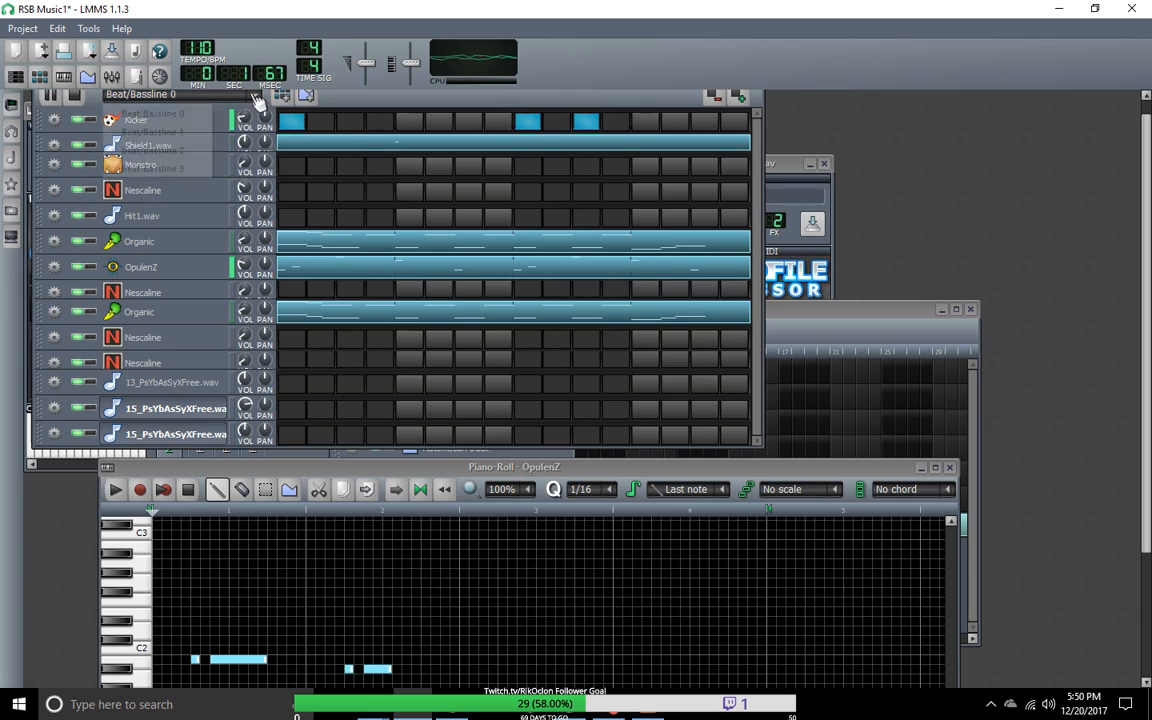
click(150, 149)
click(48, 95)
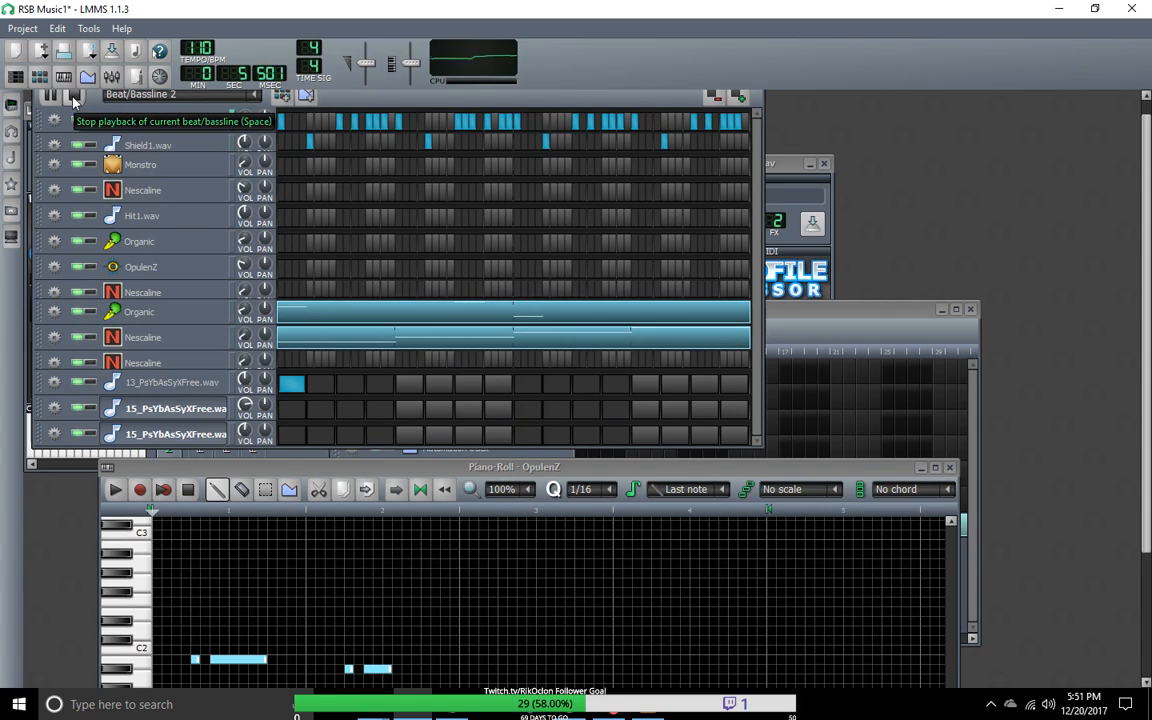
click(73, 96)
Step: Return to Beat/Bassline 1, play the edited pattern and stop it
scroll(165, 97, down, 1)
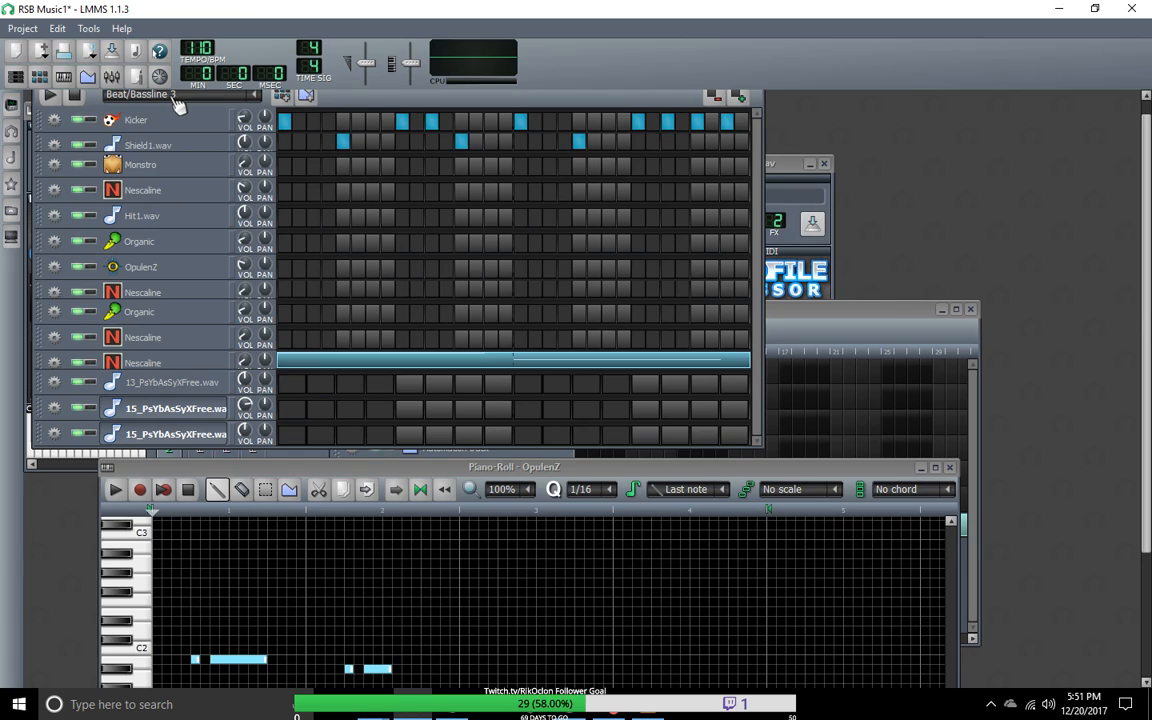
scroll(175, 100, down, 1)
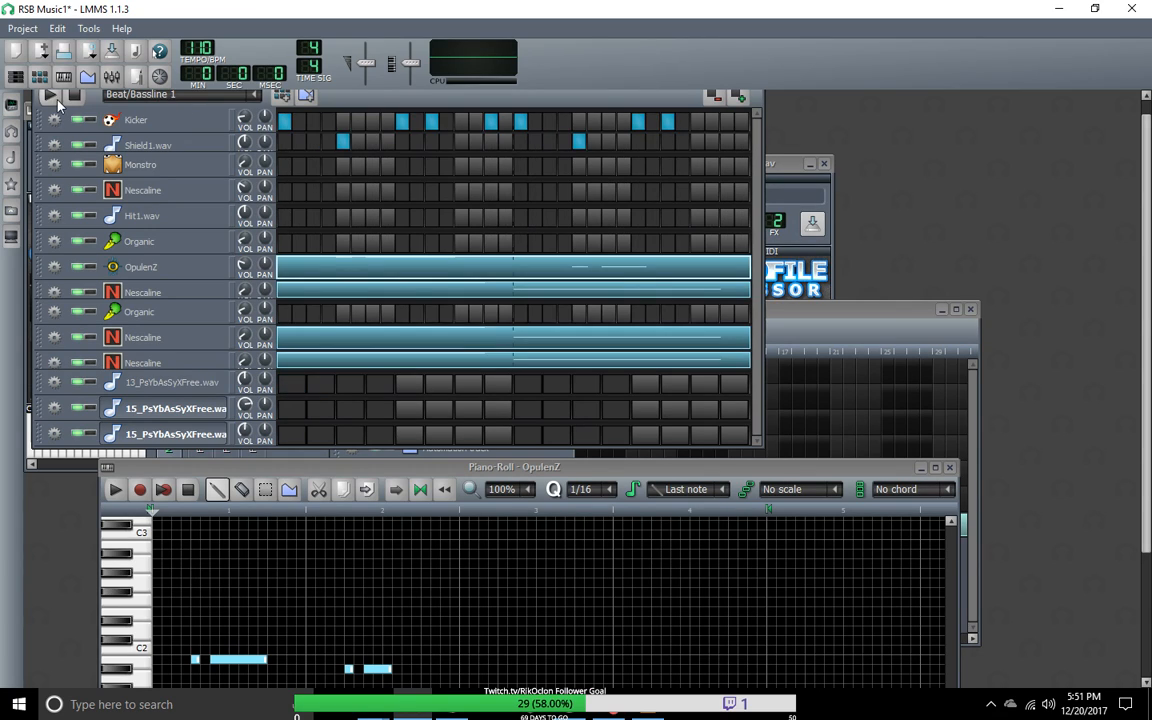
click(50, 97)
click(74, 94)
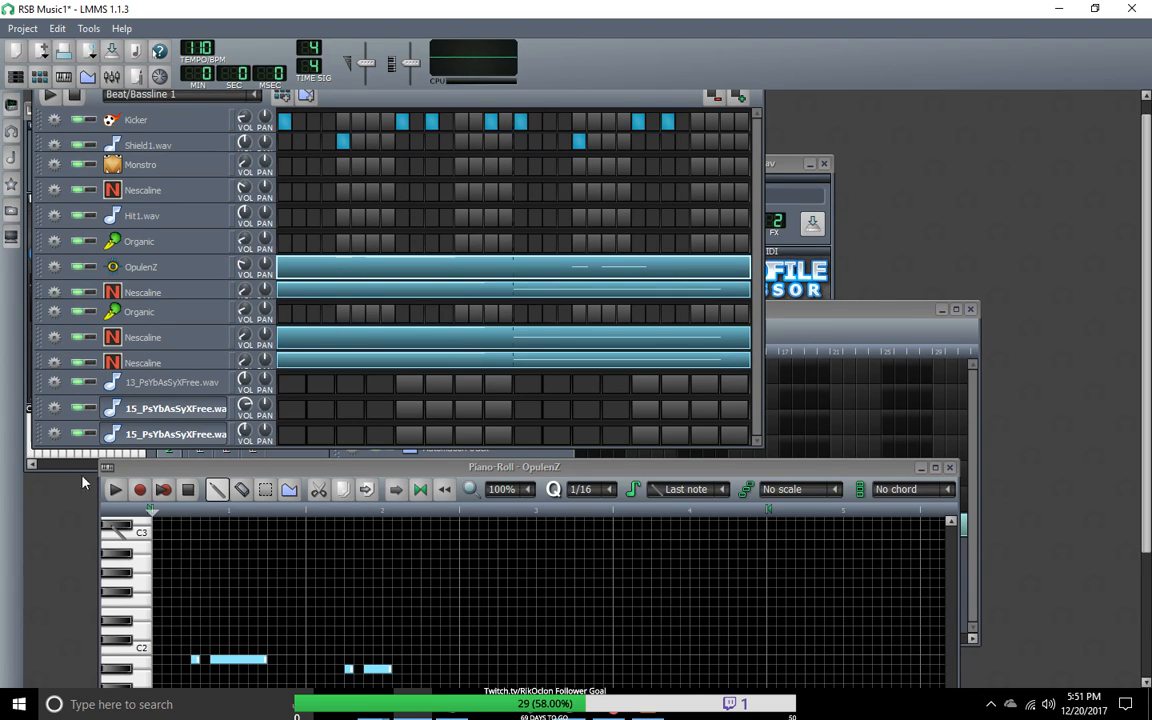
Step: Bring up the Song-Editor, set the playhead to the start of the Beat/Bassline 1 blocks and play the song
click(17, 78)
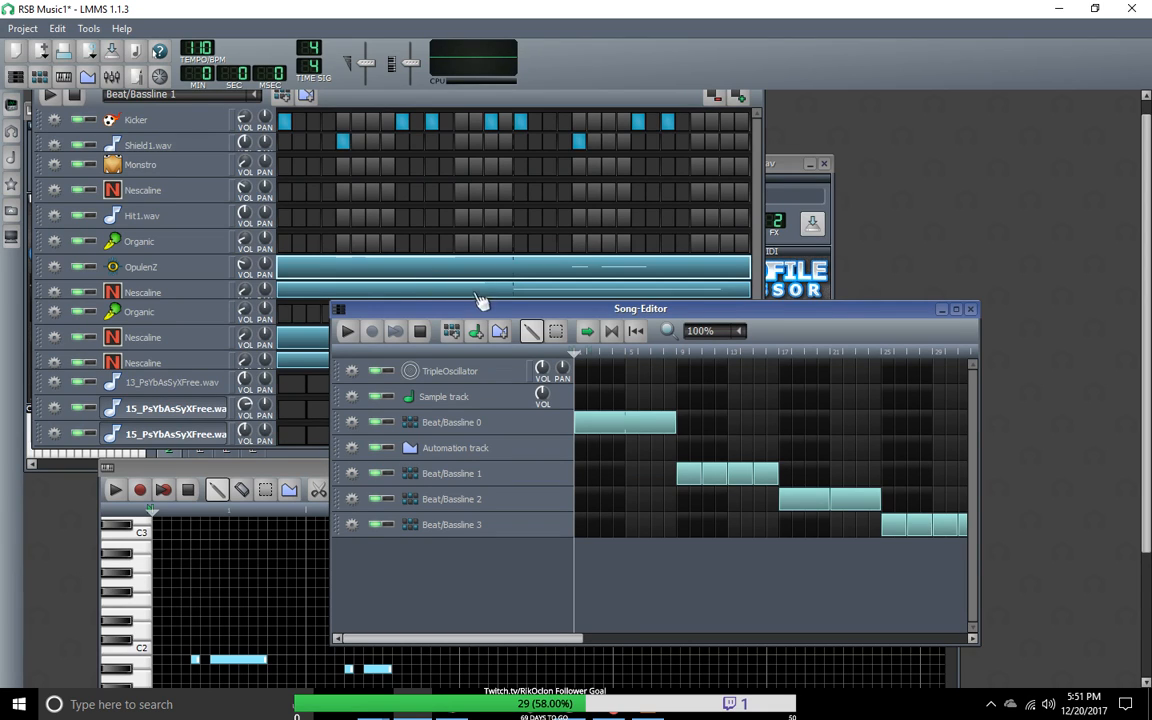
drag(476, 309, 253, 165)
click(458, 211)
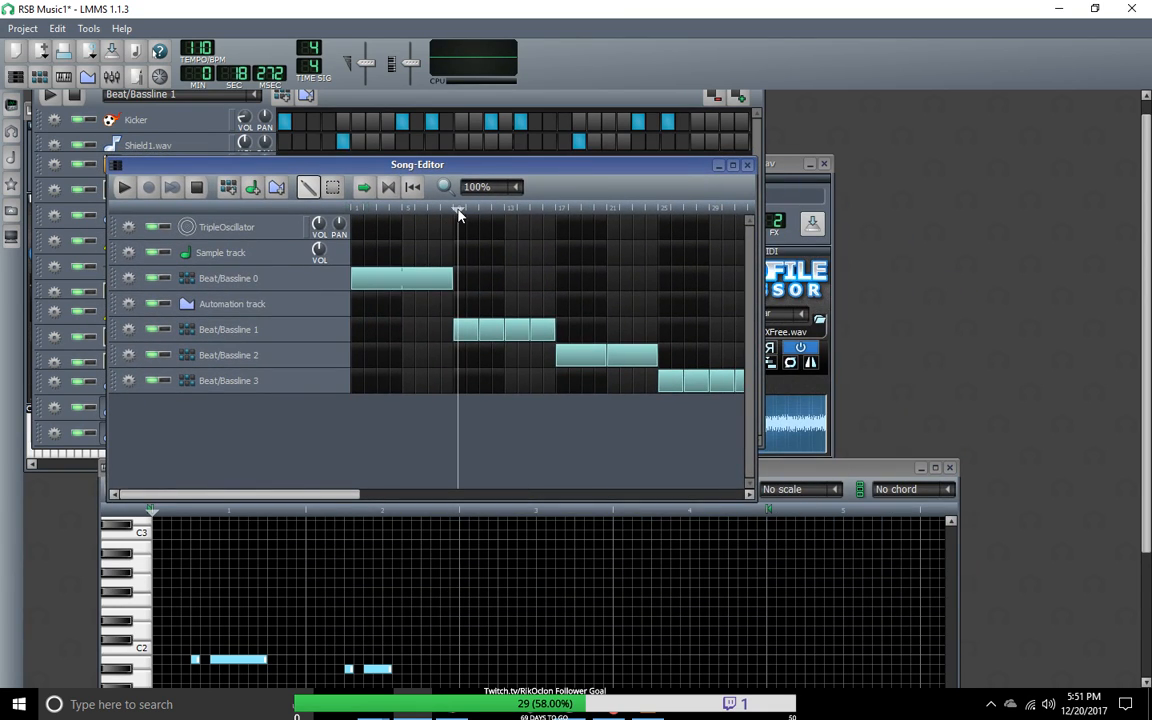
drag(458, 213, 453, 213)
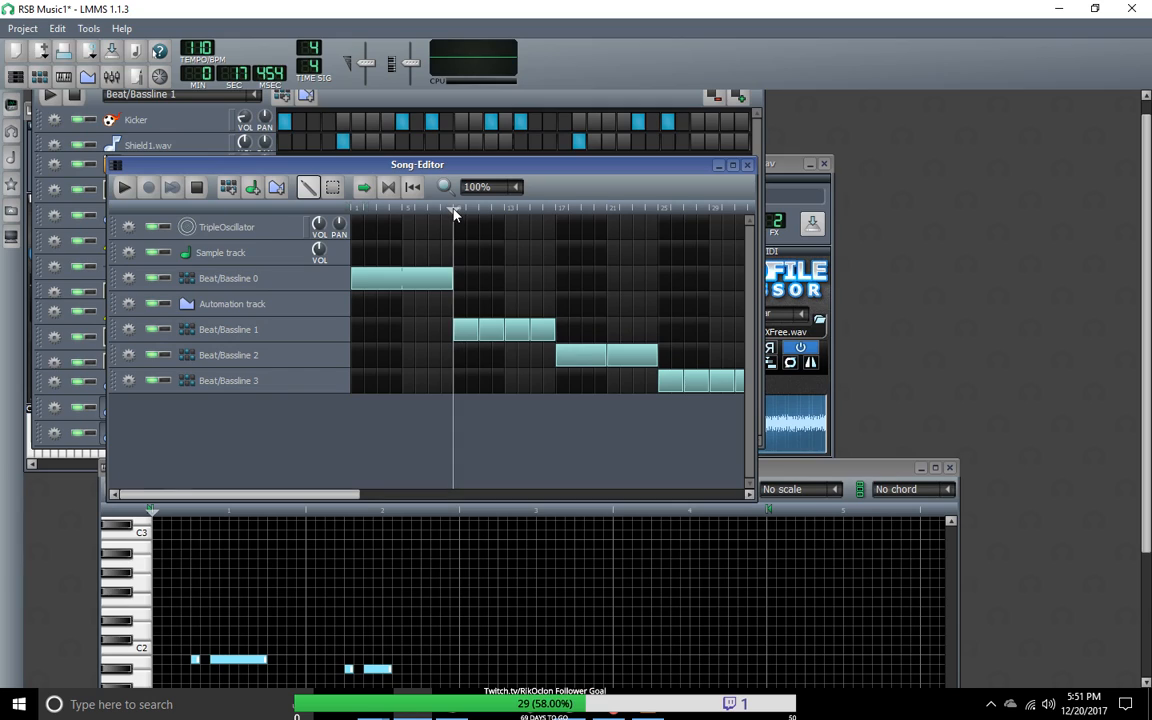
click(124, 188)
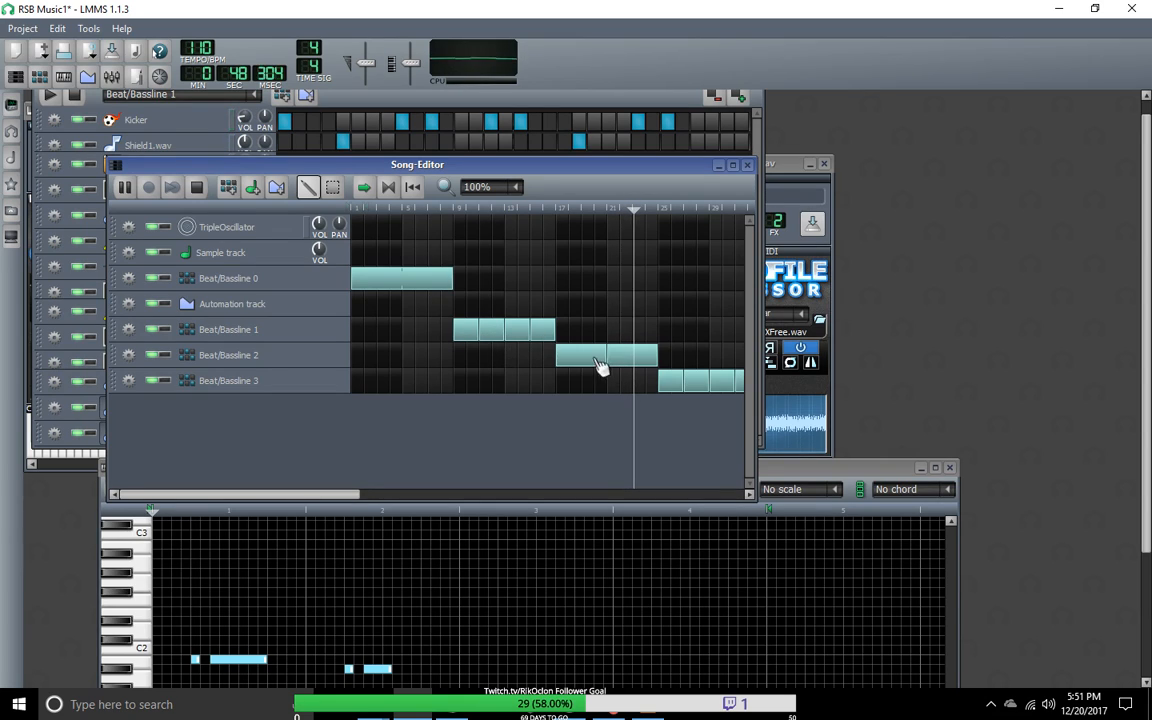
Step: Replay the song from the start of the Beat/Bassline 1 blocks and lower the volume of the Nescaline track directly below OpulenZ
drag(643, 213, 455, 219)
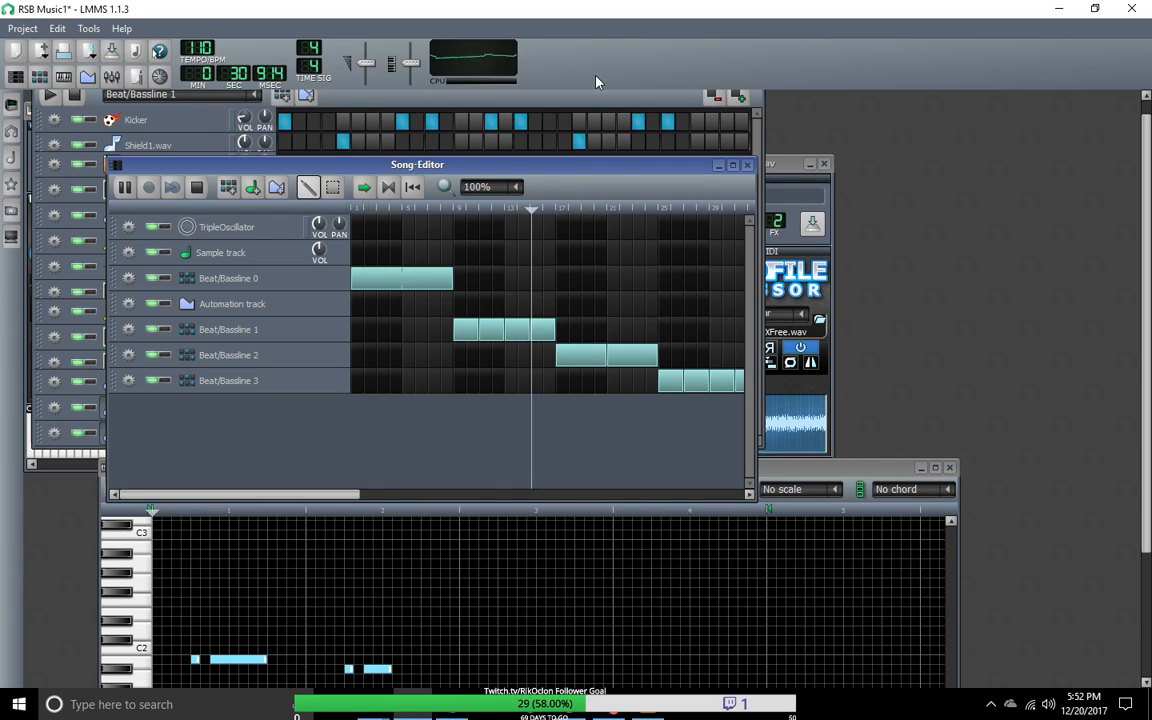
drag(490, 172, 634, 398)
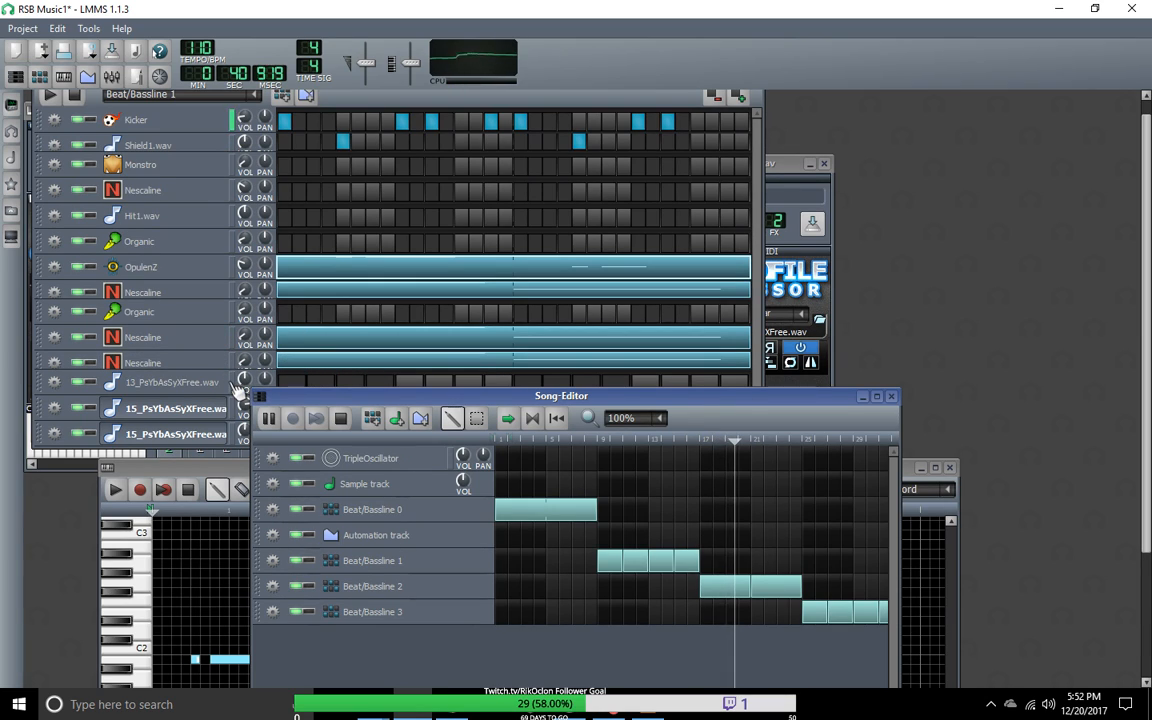
drag(248, 292, 254, 337)
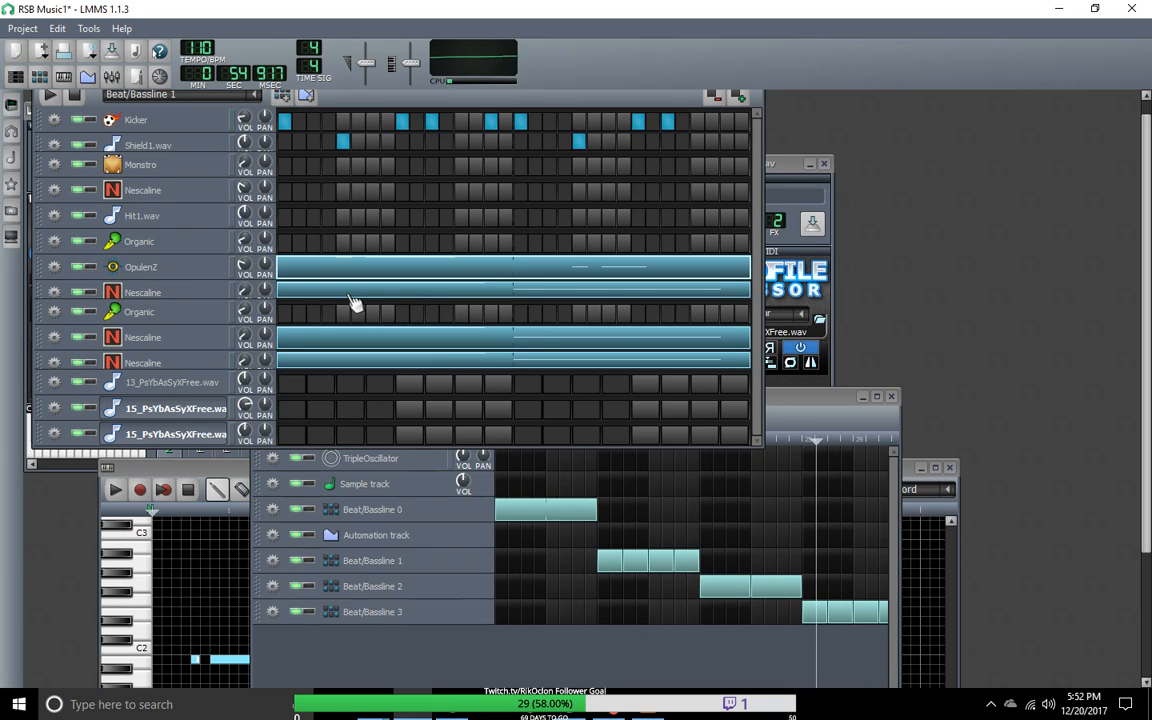
Step: In Beat/Bassline 2, copy the pattern of the Nescaline track below Organic and paste it into the Nescaline track below OpulenZ
click(255, 94)
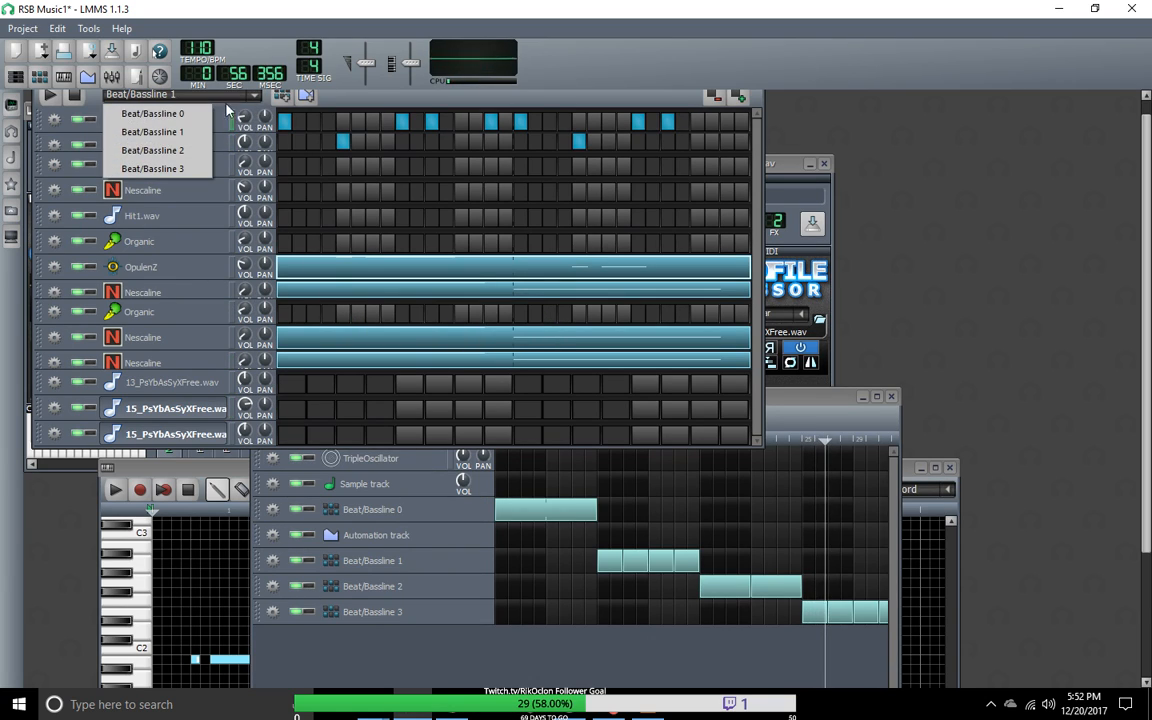
click(184, 155)
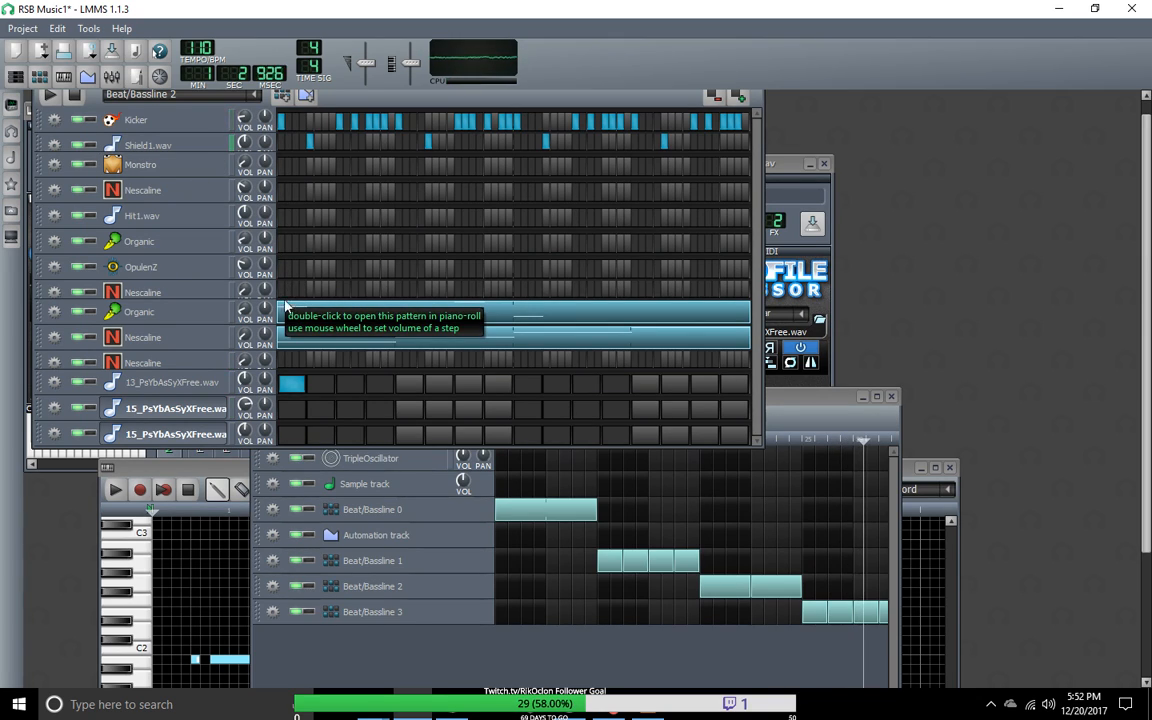
right_click(292, 344)
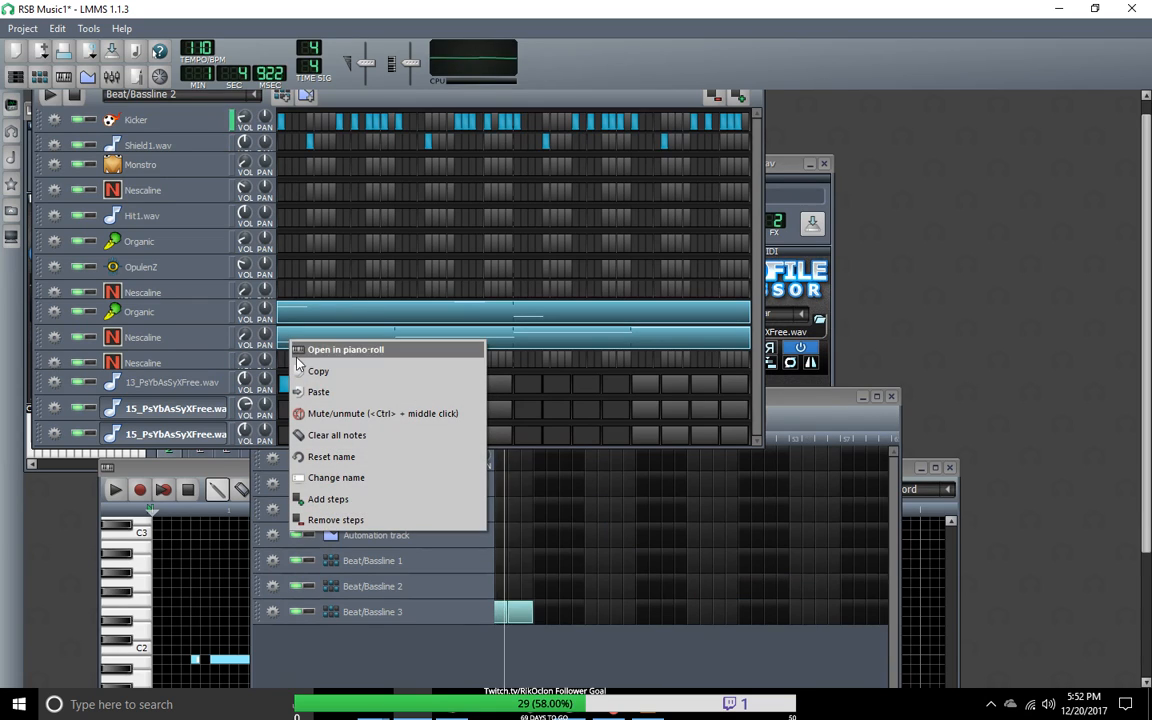
click(303, 370)
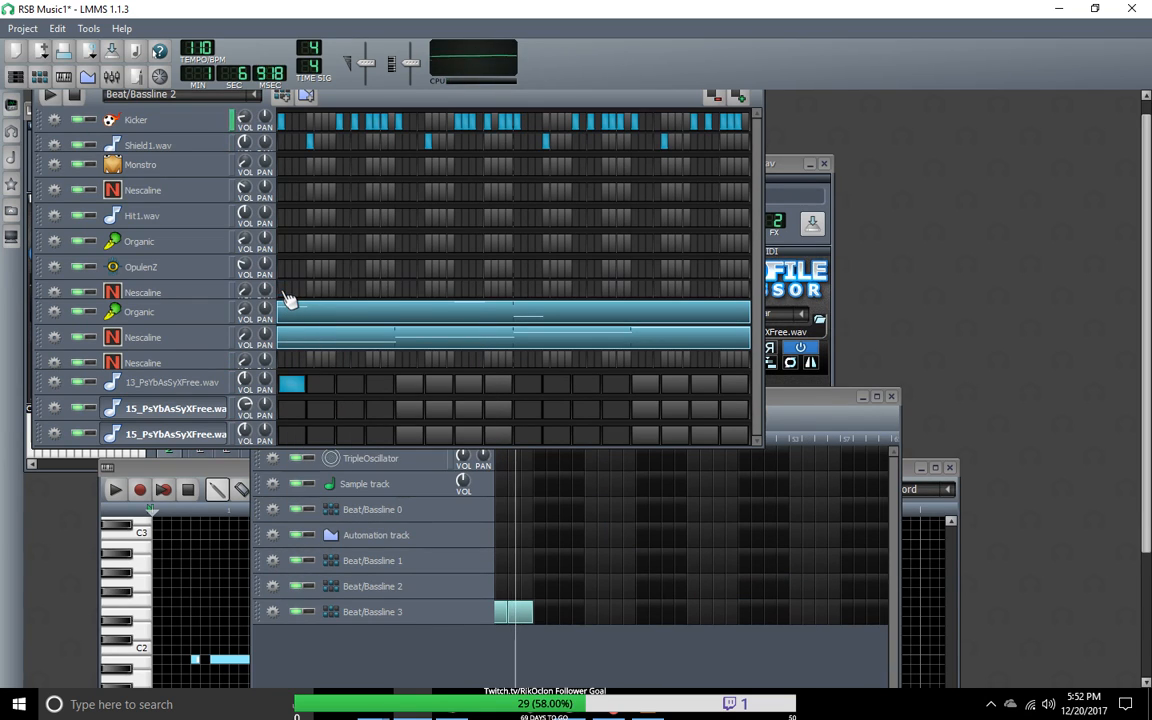
right_click(286, 298)
click(306, 342)
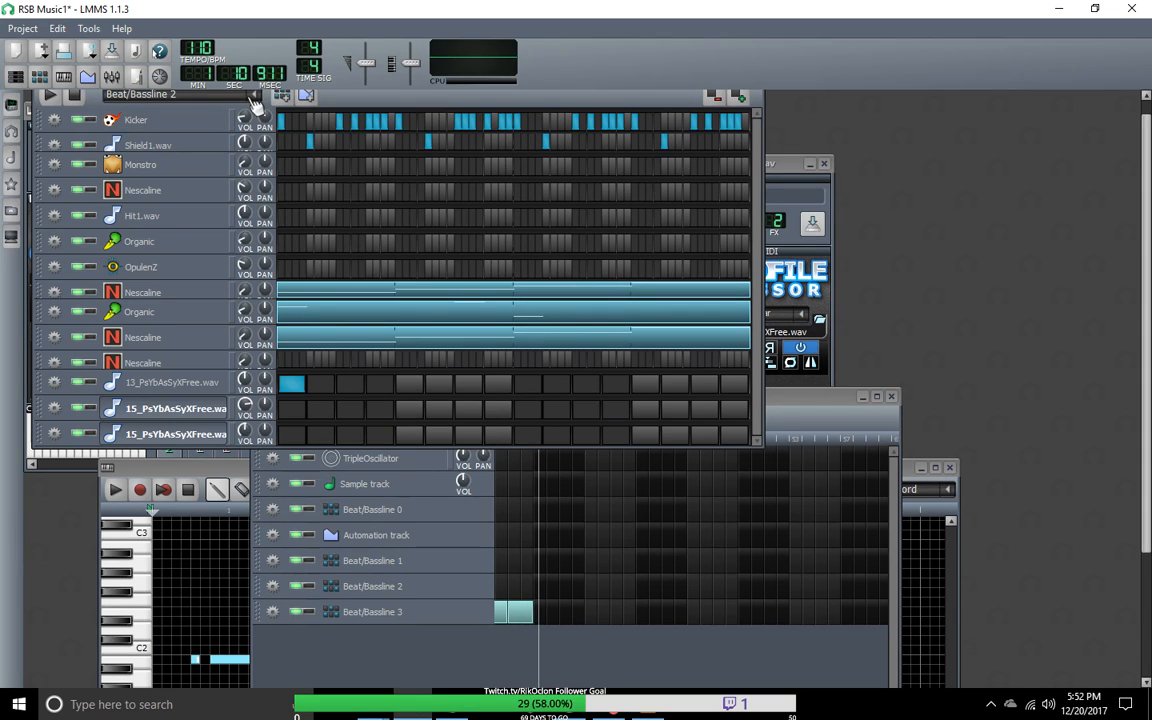
Step: Bring the Song-Editor forward, play the song from the start of the Beat/Bassline 1 blocks and stop it
drag(800, 413, 818, 257)
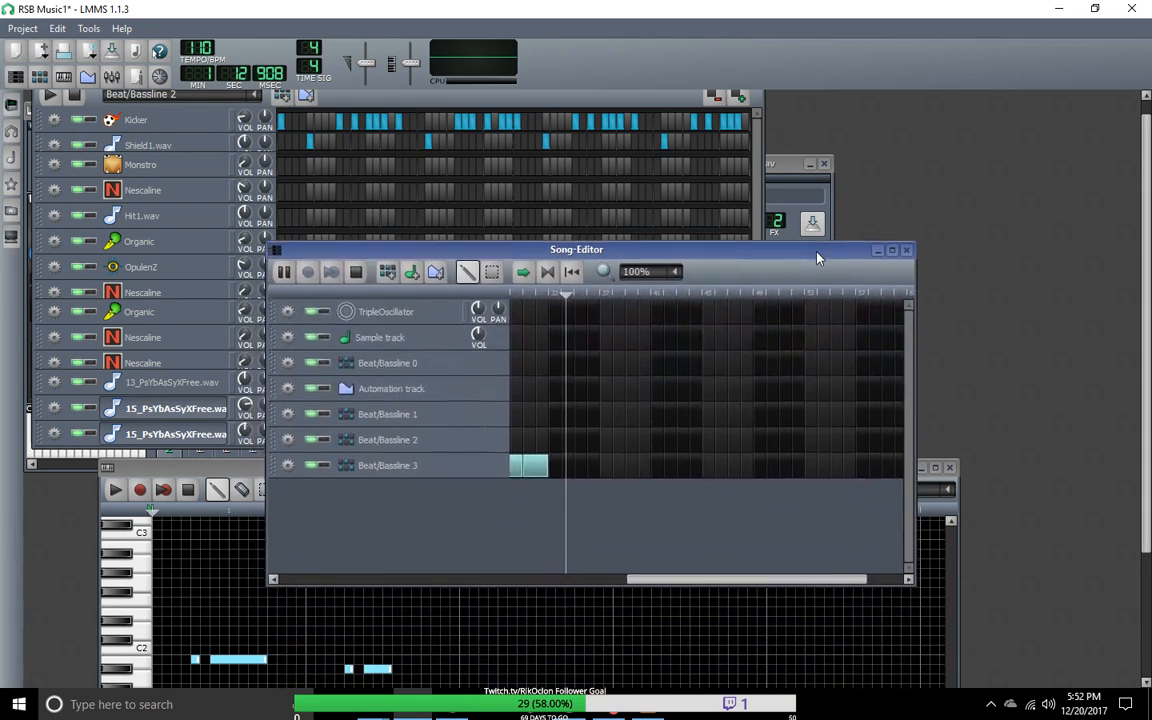
drag(725, 577, 419, 597)
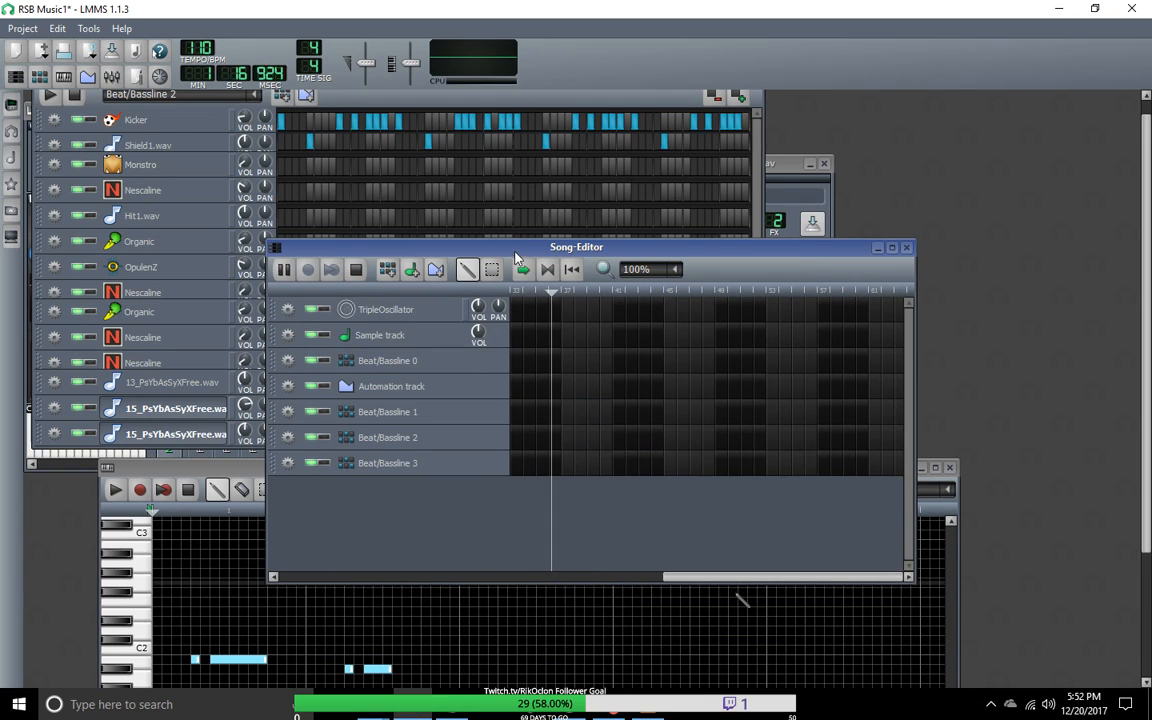
drag(720, 575, 332, 586)
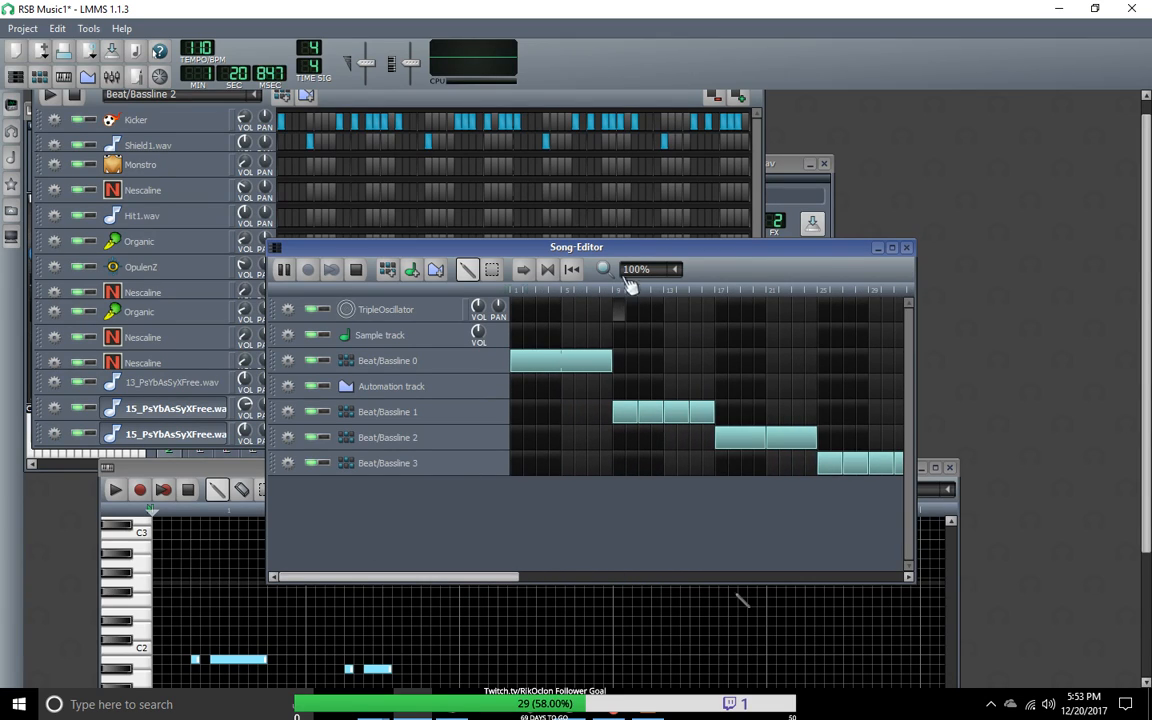
click(617, 293)
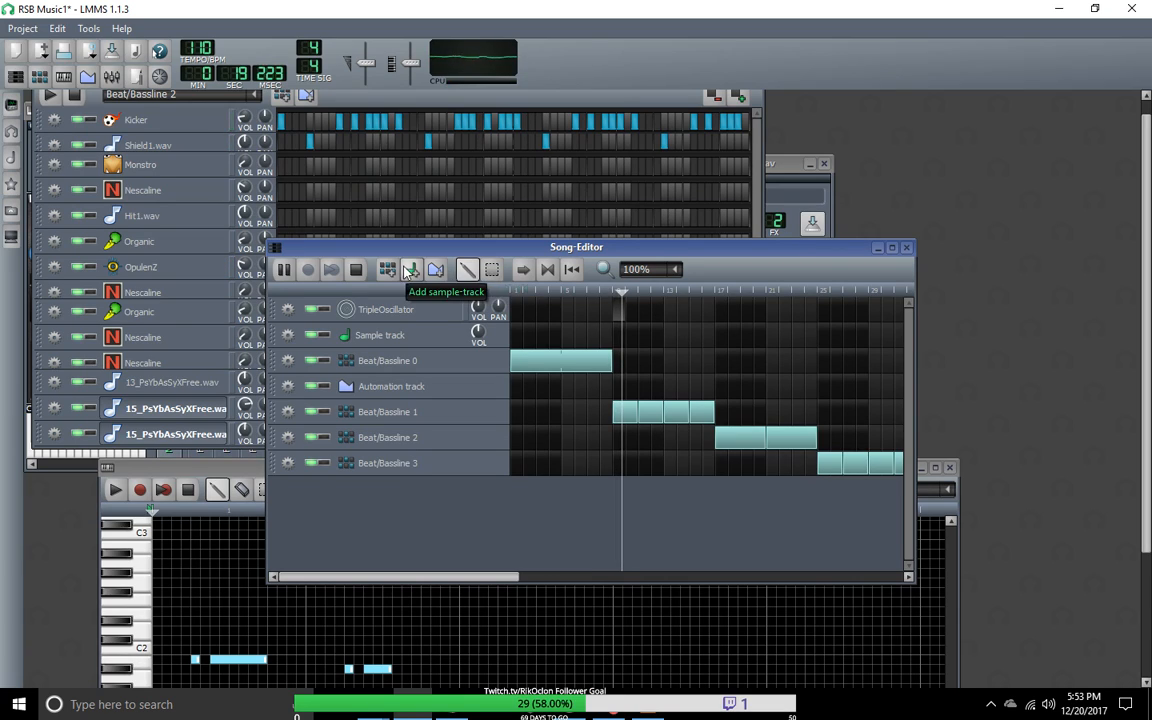
click(357, 271)
click(614, 290)
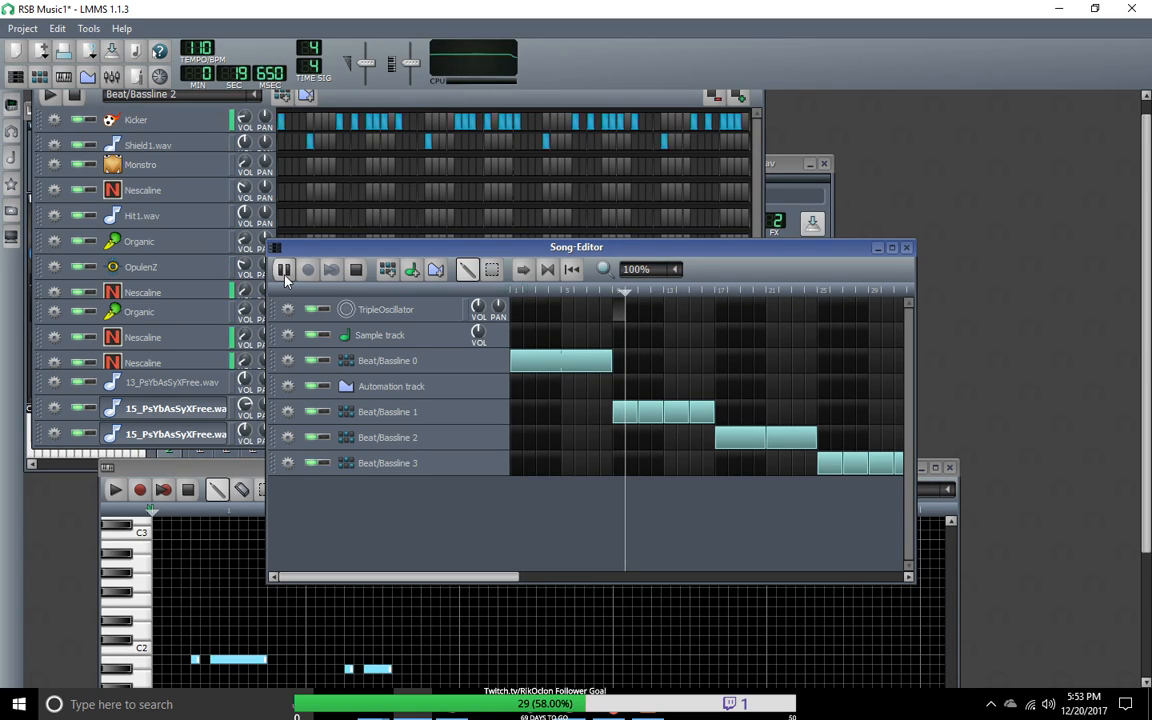
key(space)
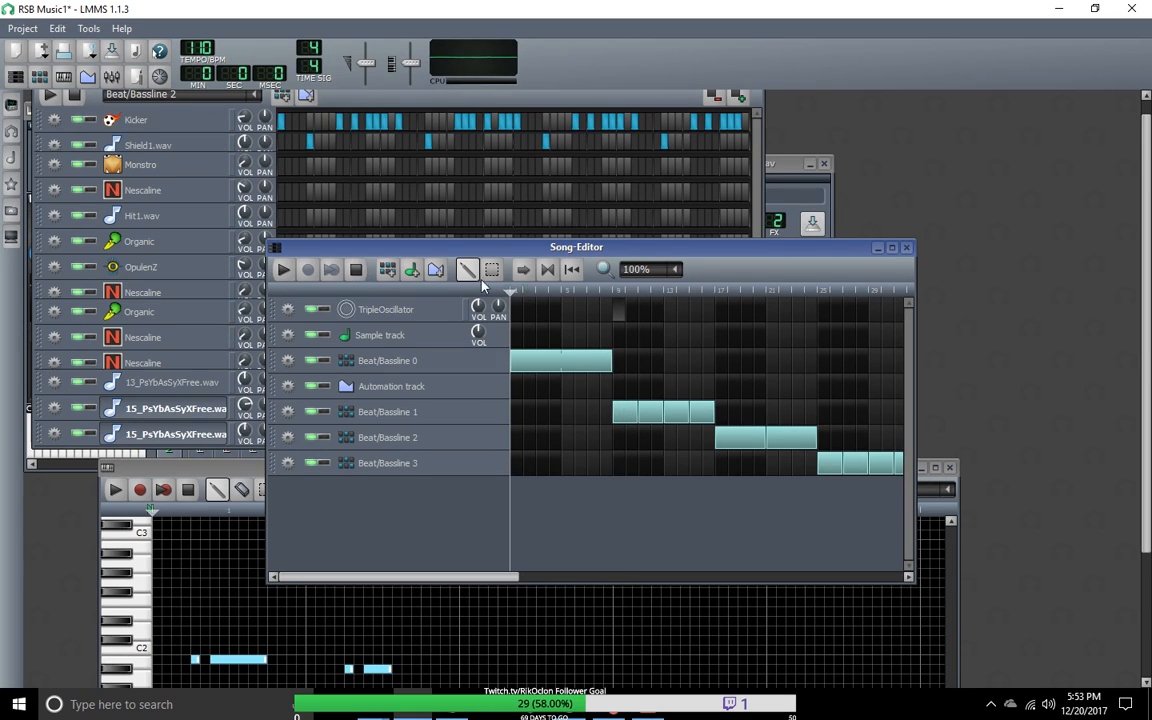
Step: Set the playhead to bar 5, listen to the song through the Beat/Bassline 3 section and stop playback
drag(620, 292, 561, 292)
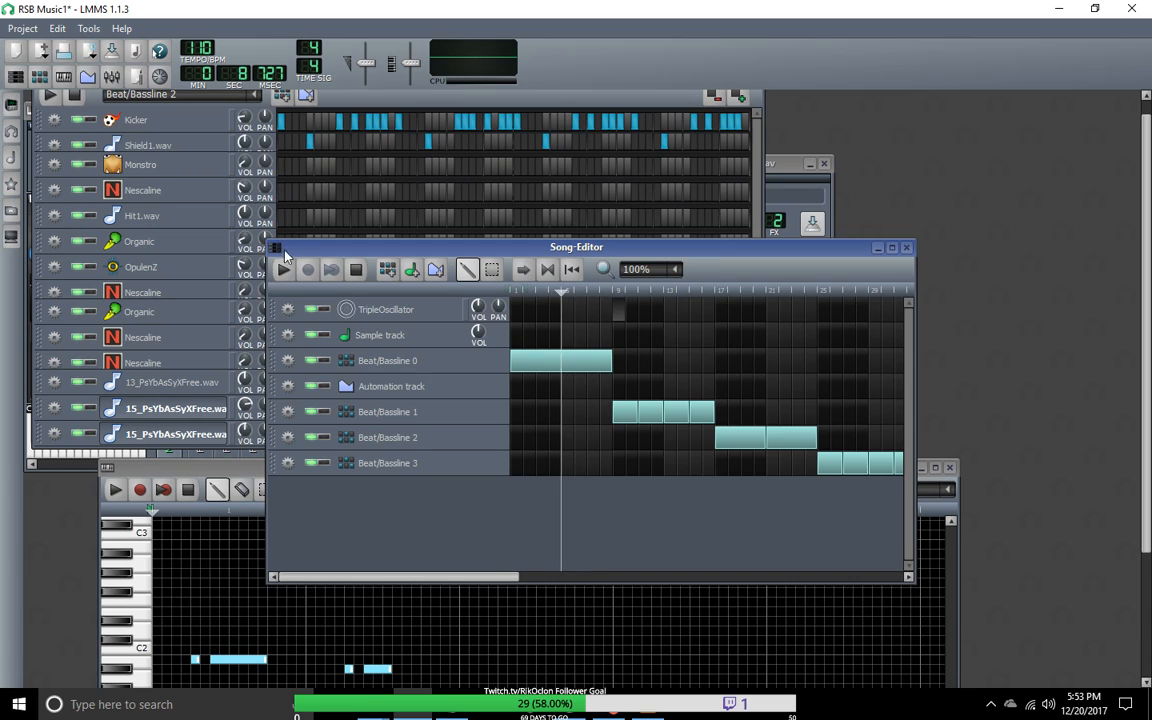
click(285, 270)
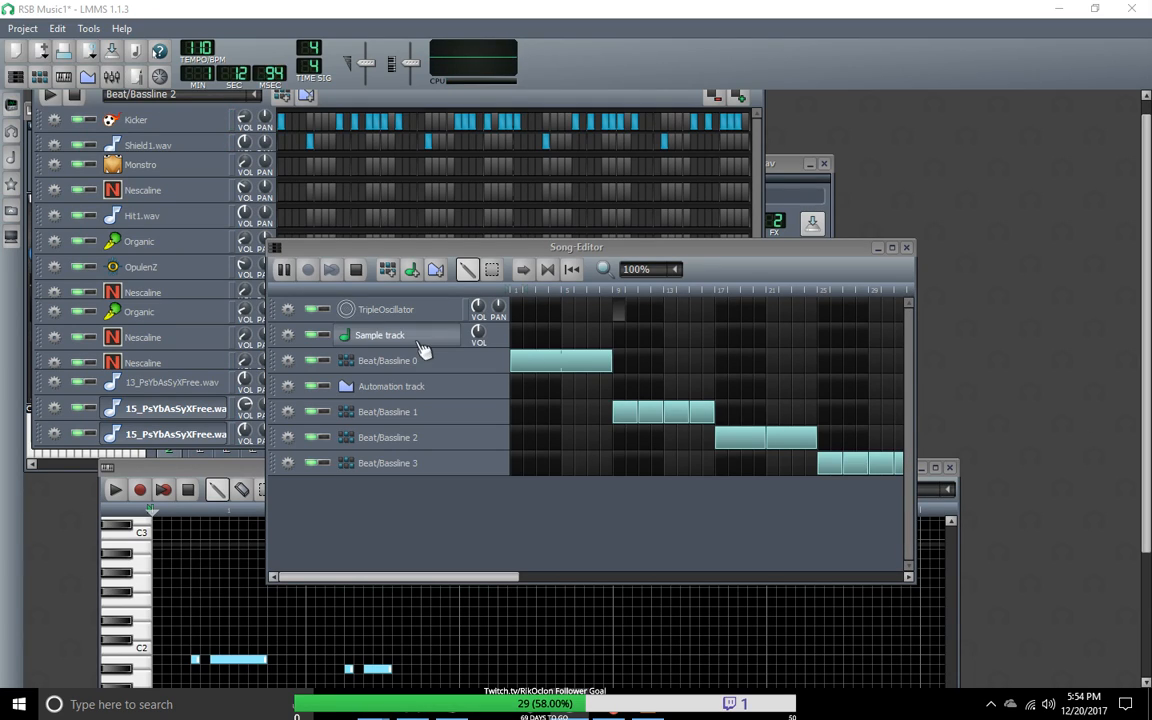
drag(437, 584, 405, 588)
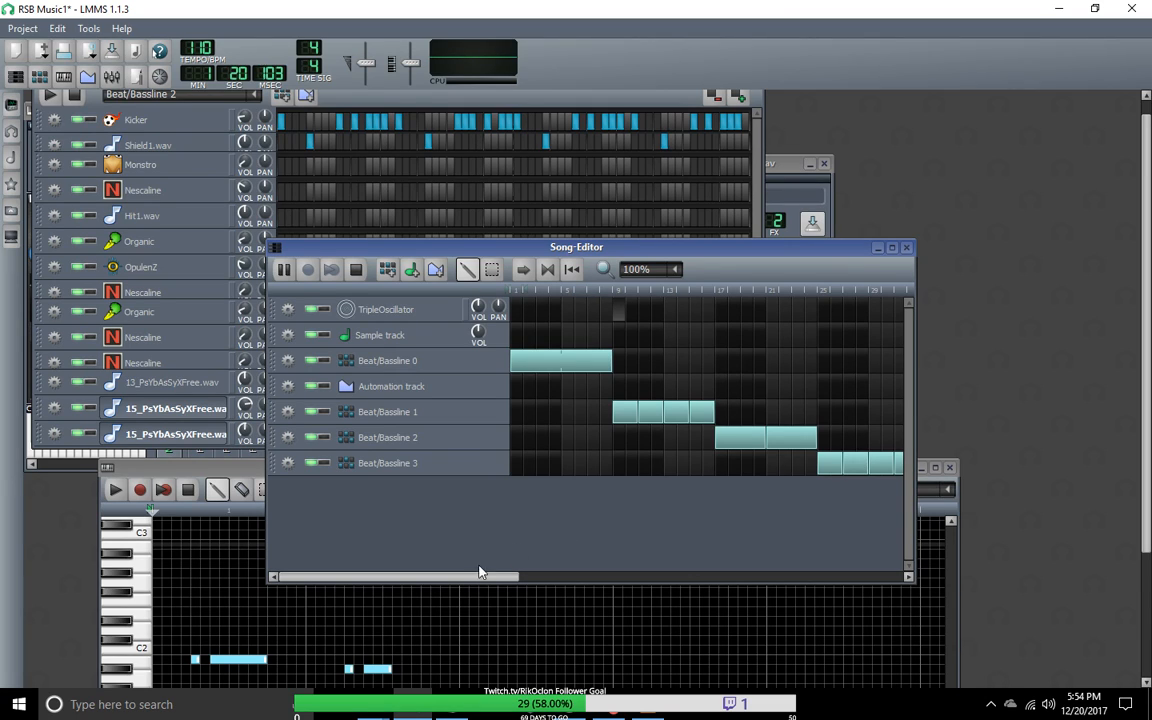
drag(468, 578, 515, 580)
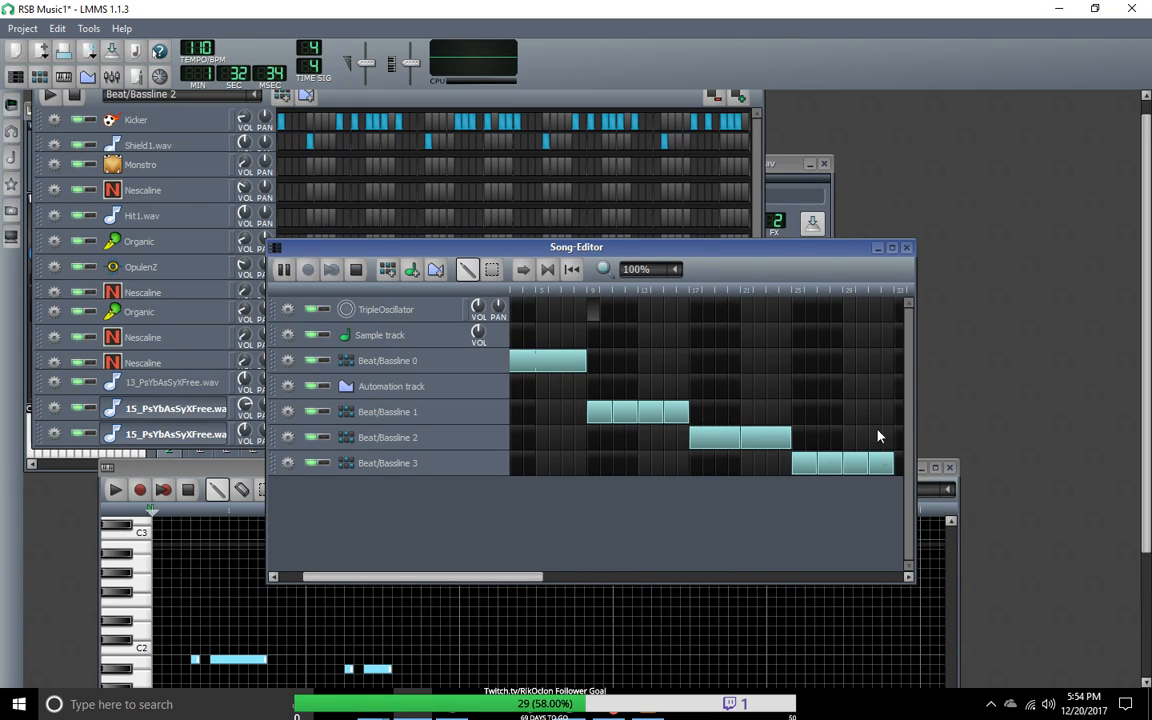
drag(467, 585, 537, 586)
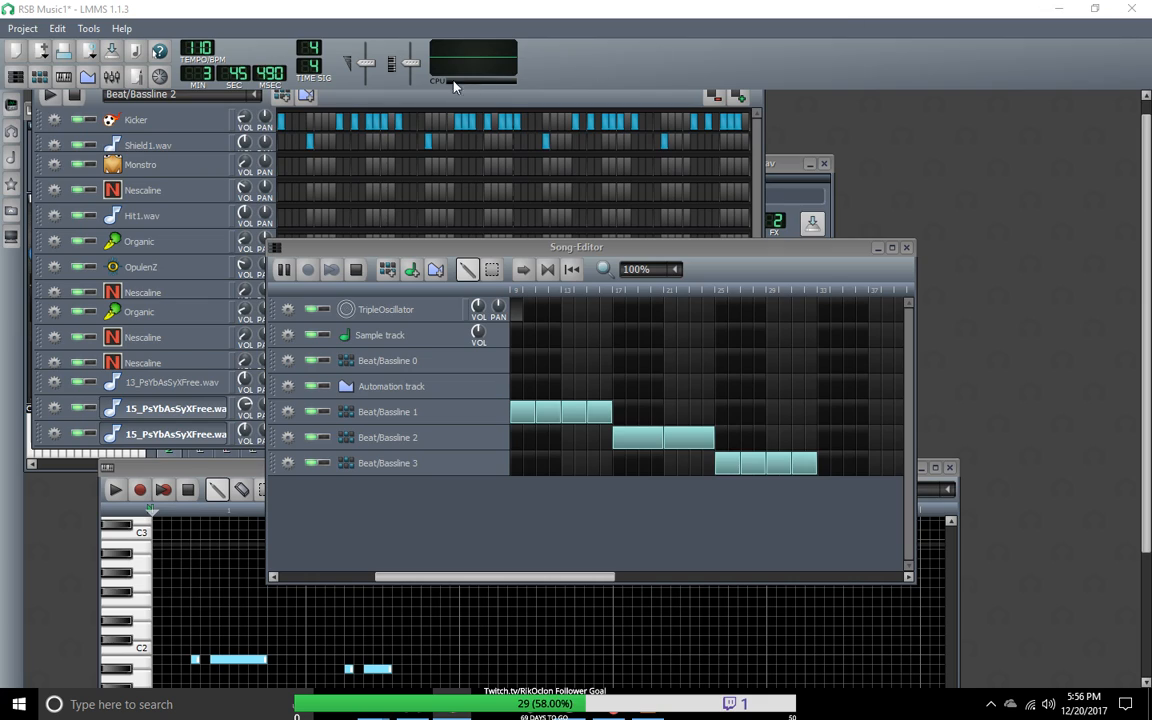
click(75, 95)
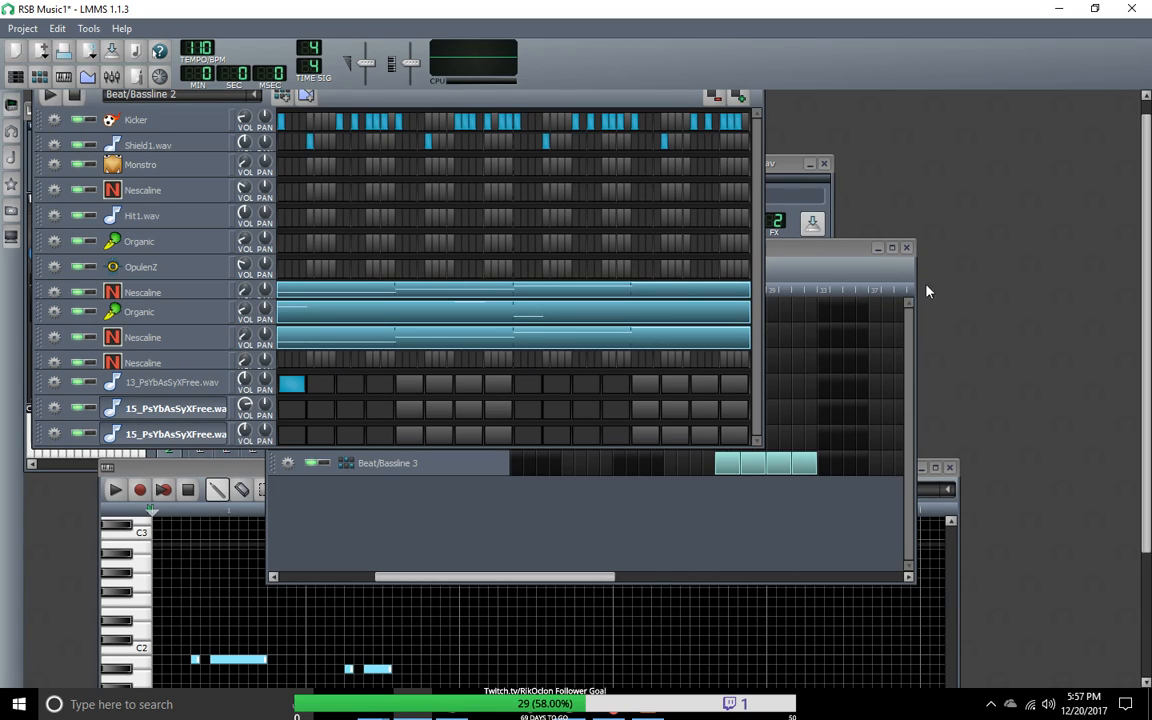
Step: Resize the beat editor to uncover the windows behind it and place the FX-Mixer beneath the 15_PsYbAsSyXFree.wav instrument window
drag(765, 101, 775, 101)
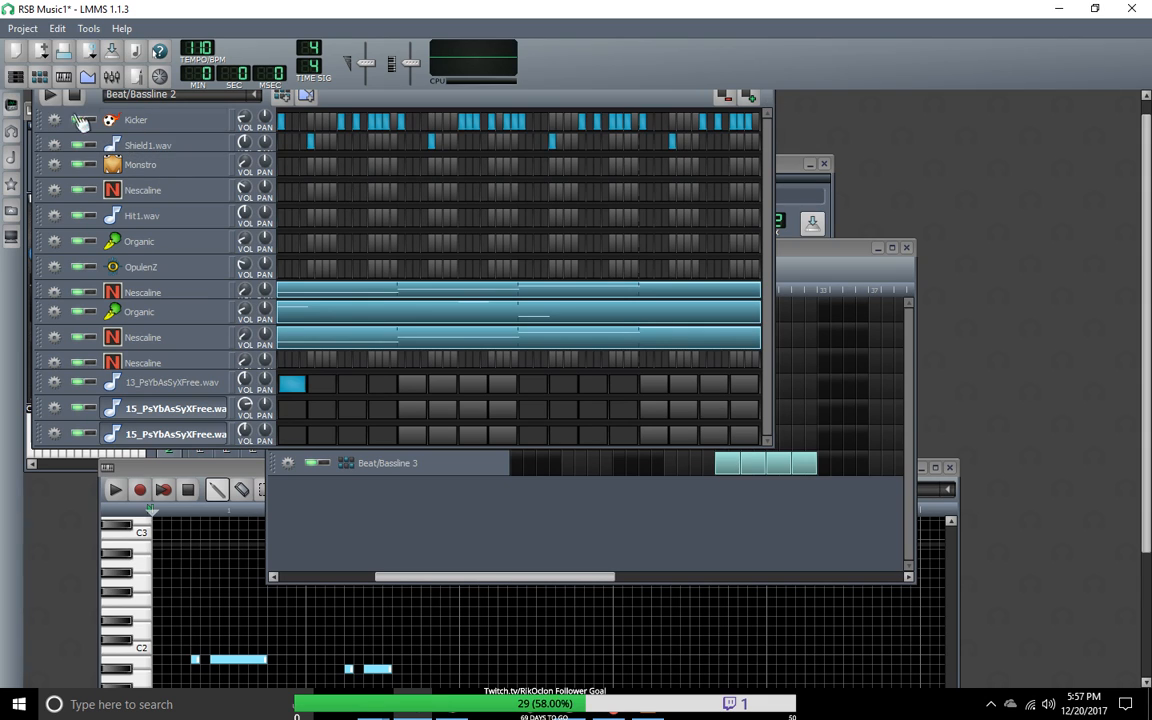
drag(34, 112, 239, 119)
drag(181, 323, 105, 421)
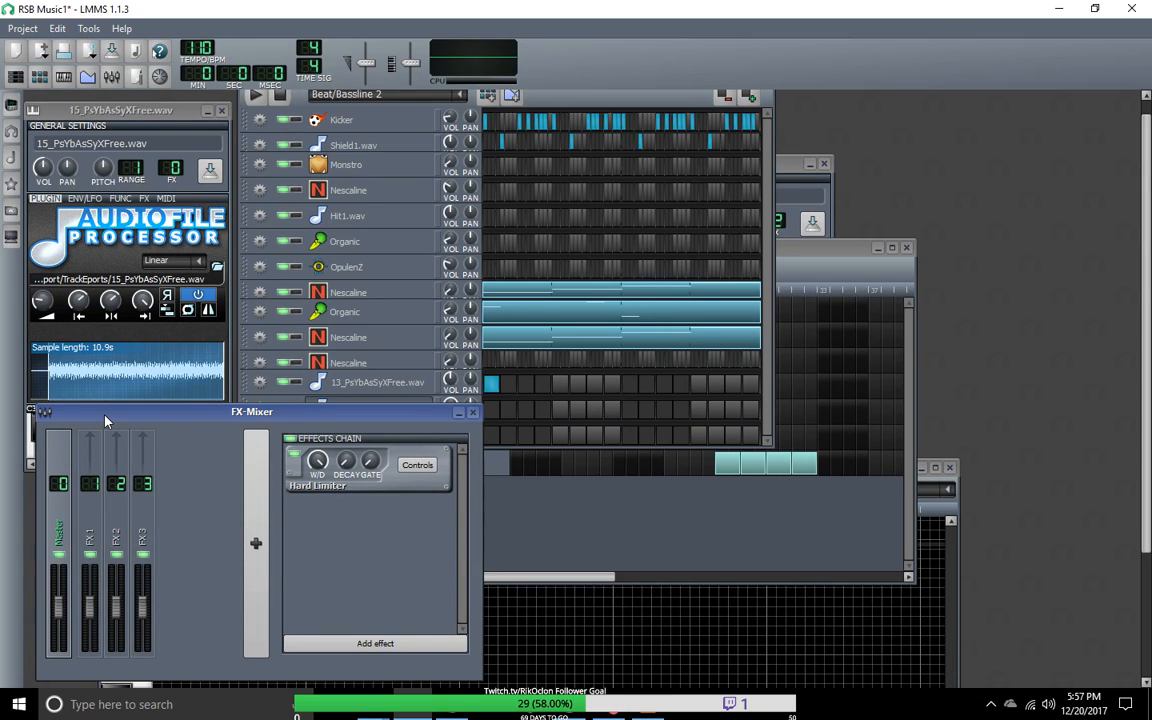
mouse_move(105, 421)
mouse_down()
mouse_move(123, 413)
mouse_move(107, 420)
mouse_move(118, 404)
mouse_up()
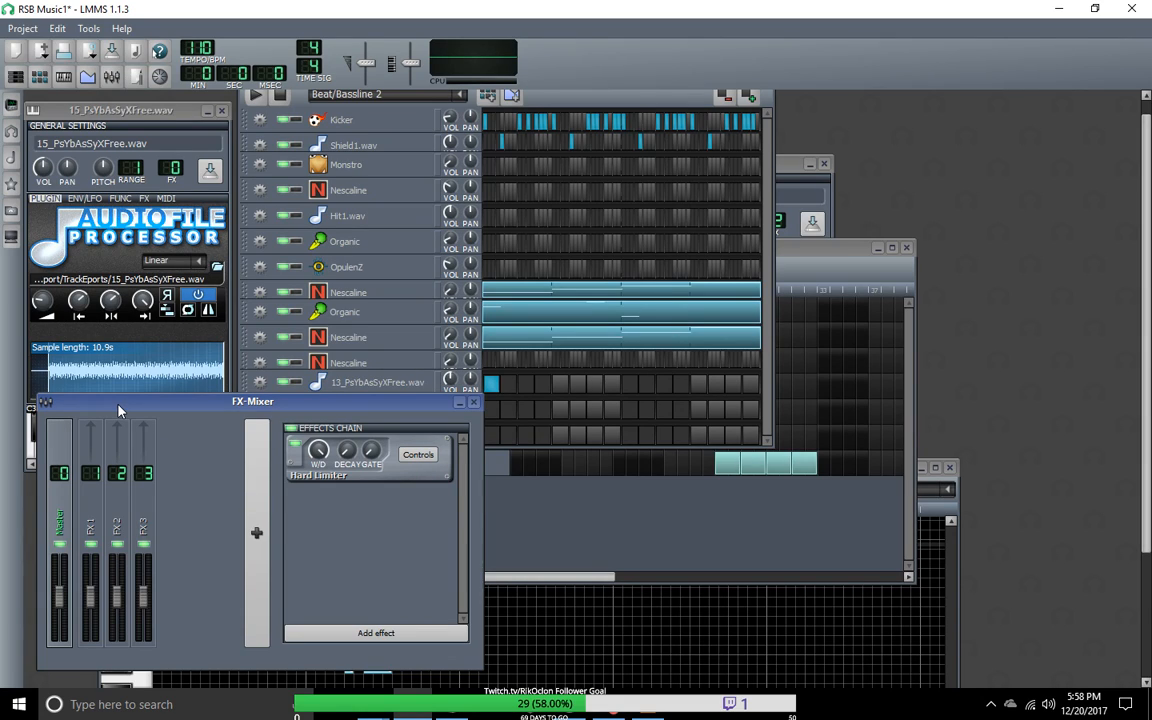
drag(187, 411, 189, 425)
drag(166, 114, 170, 106)
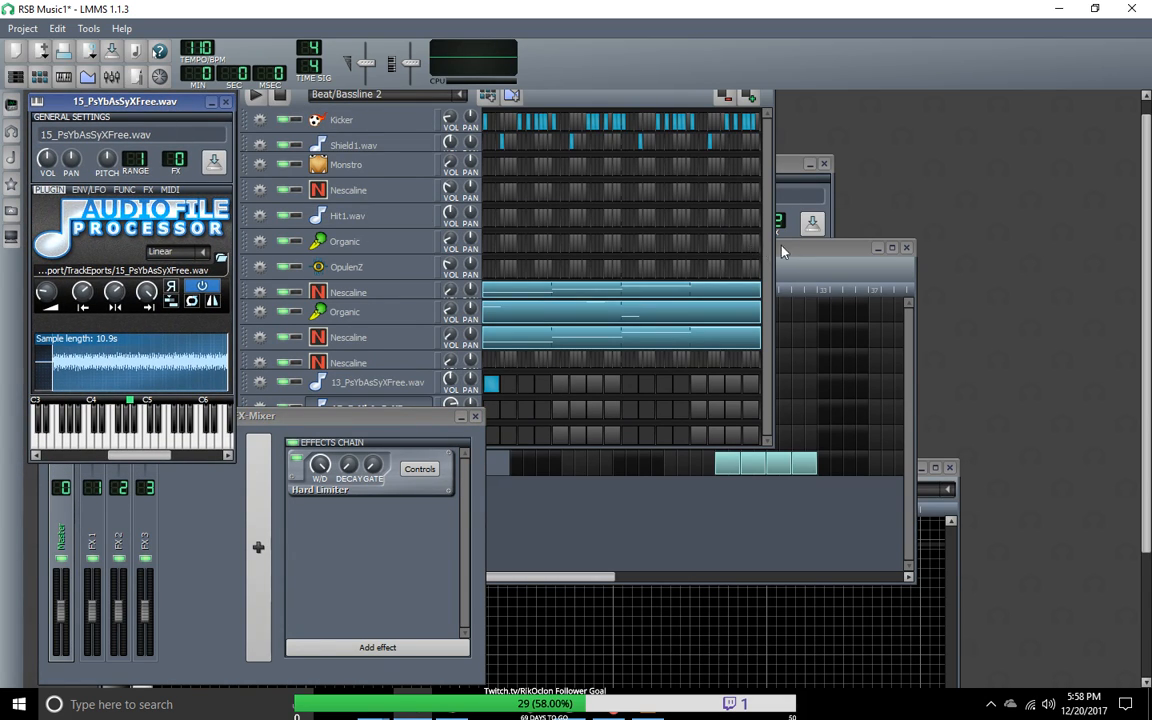
Step: Widen the Song-Editor slightly and place it over the beat editor beside the instrument window, showing the song from its first bar
drag(779, 252, 783, 289)
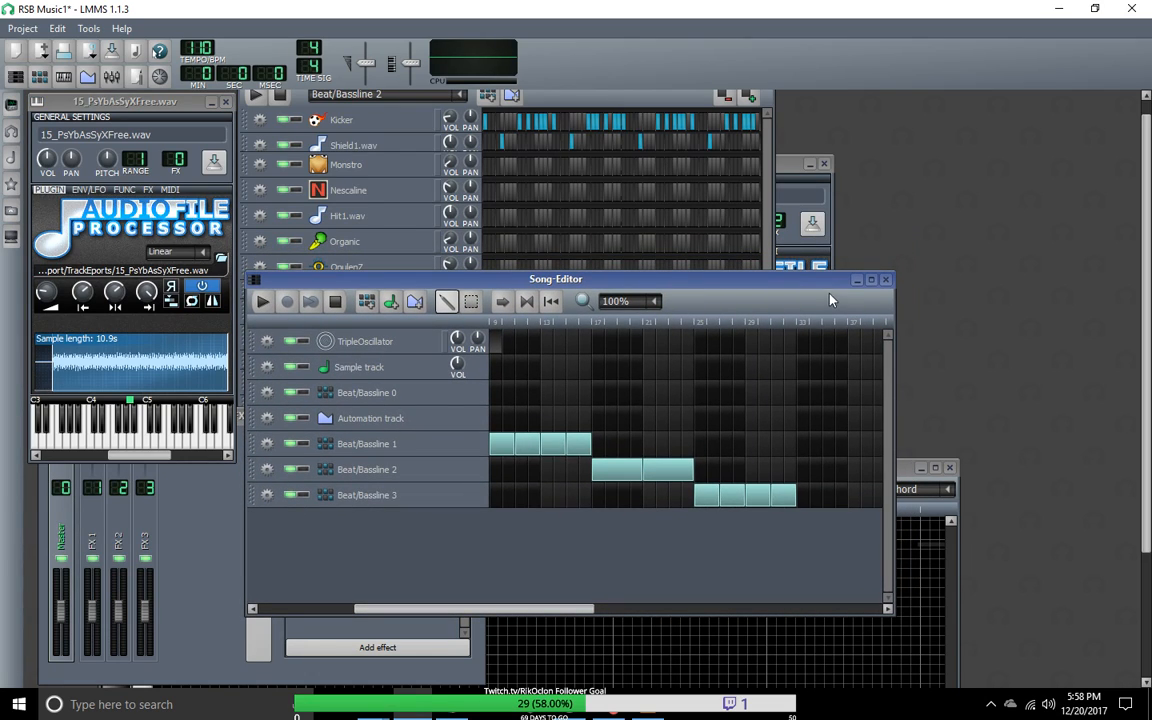
drag(893, 370, 899, 373)
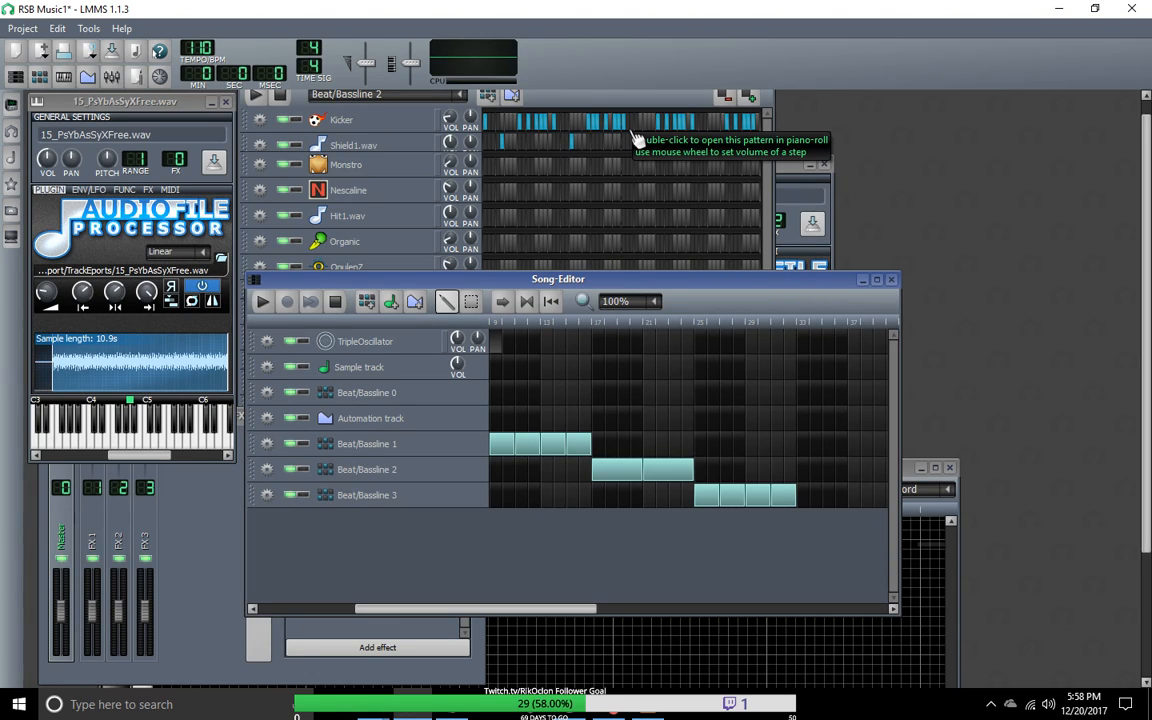
drag(671, 286, 670, 335)
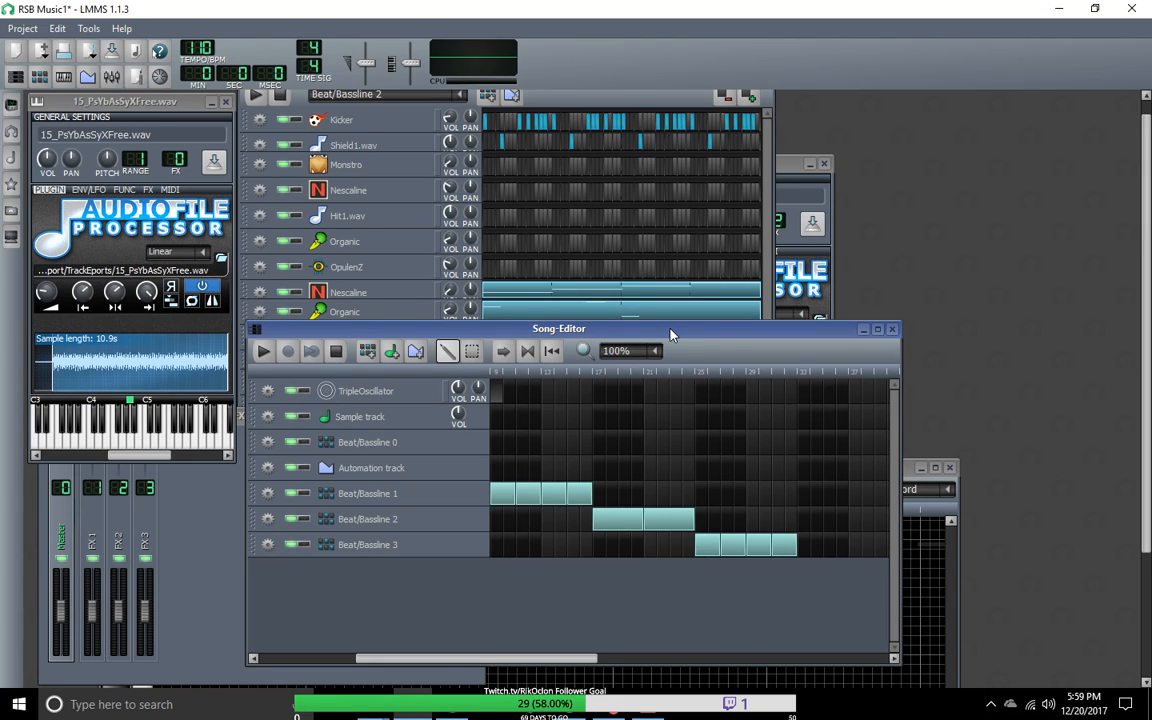
drag(671, 334, 707, 333)
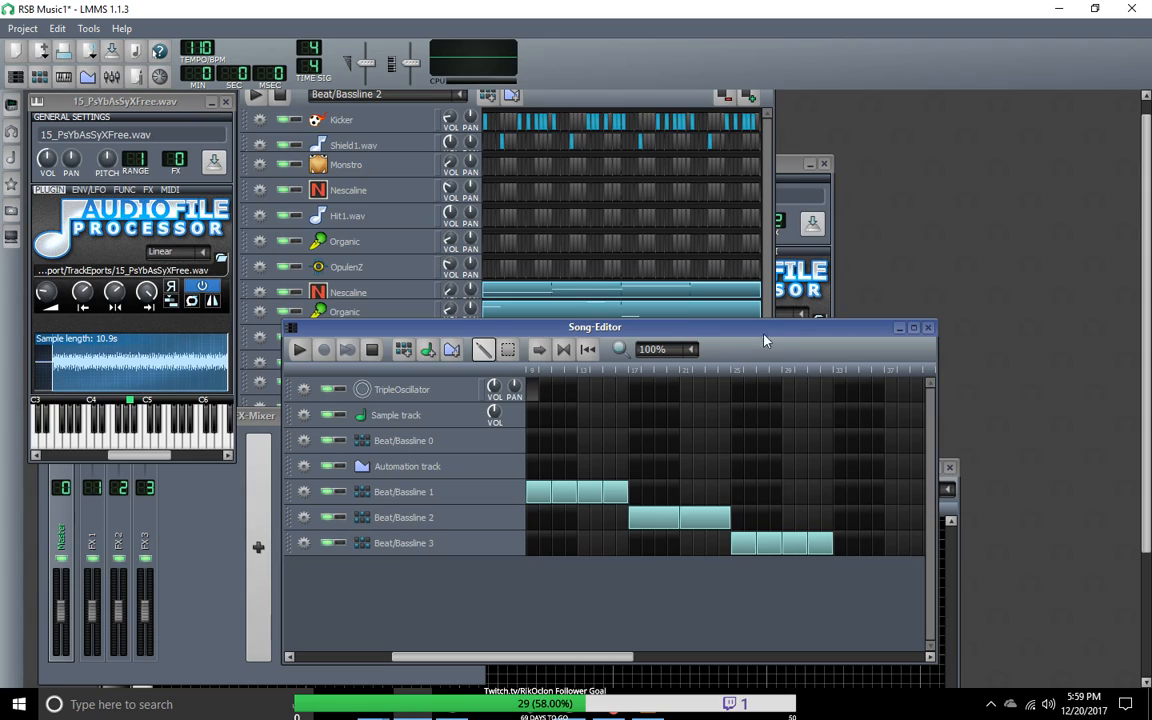
drag(602, 657, 500, 660)
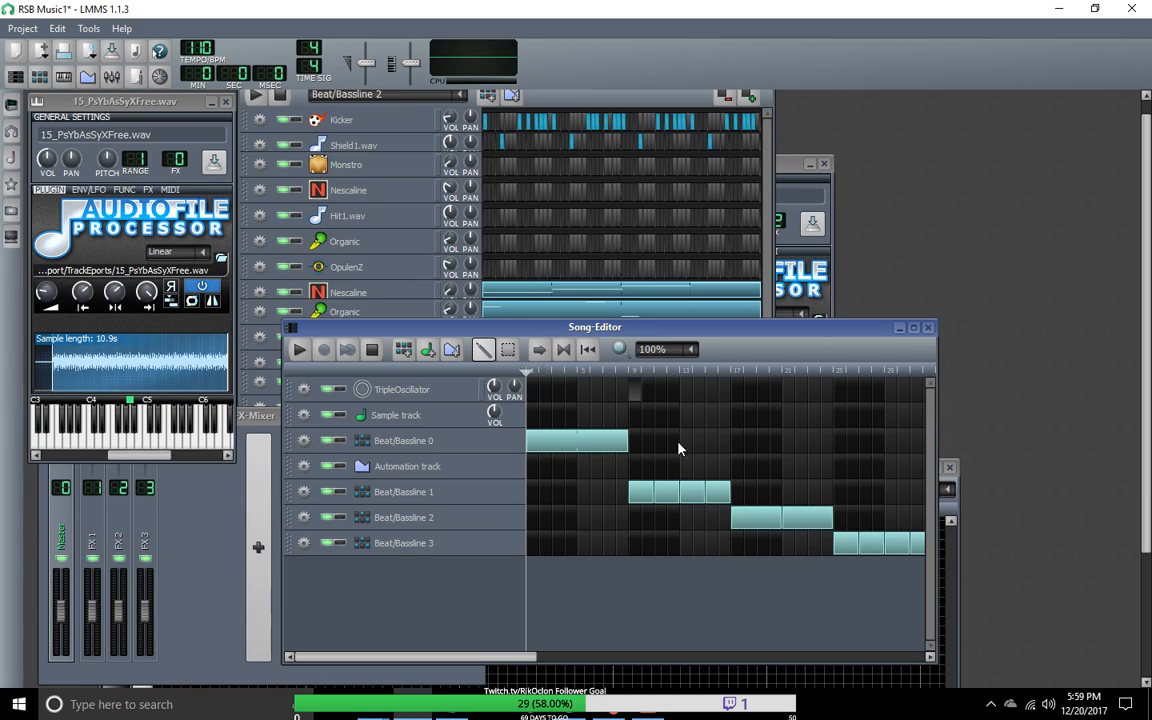
drag(529, 660, 463, 676)
drag(605, 334, 741, 197)
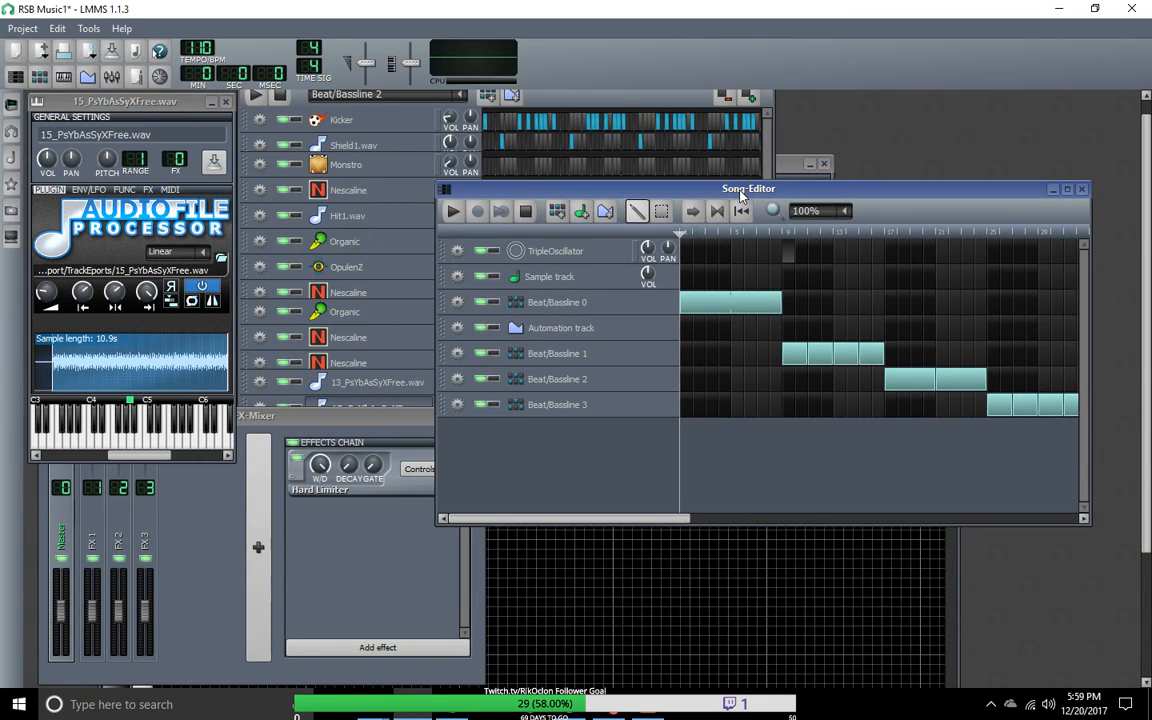
drag(741, 194, 544, 176)
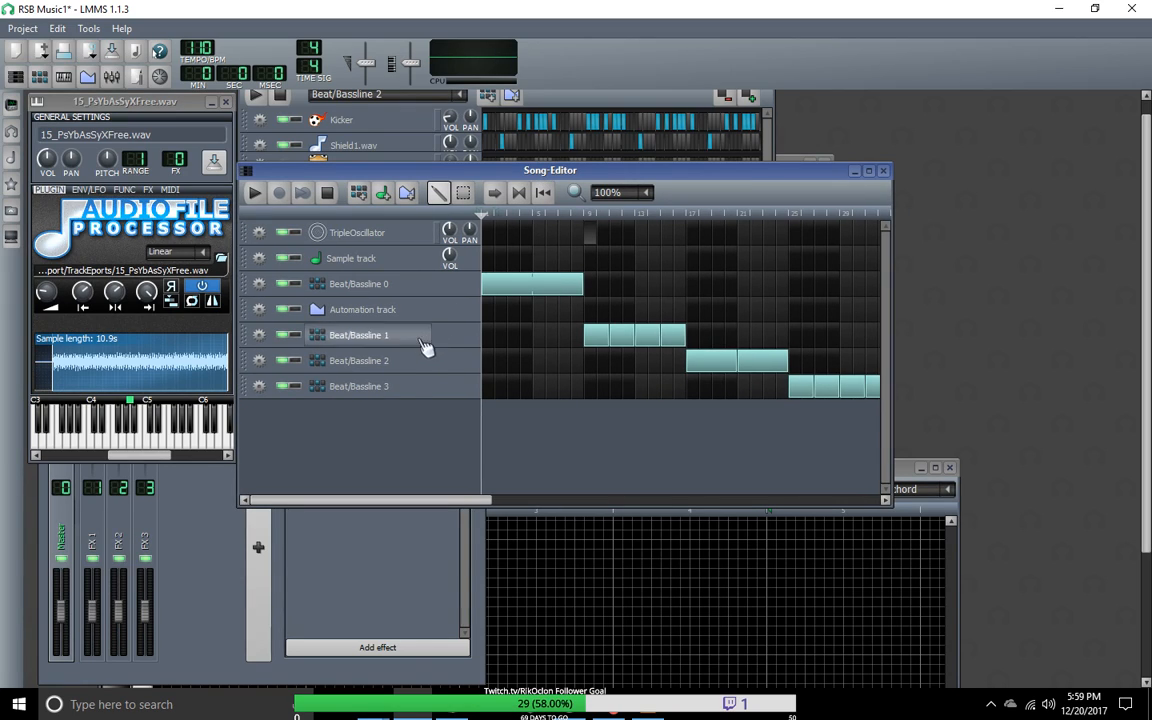
Step: Move the Beat/Bassline 1 and Beat/Bassline 2 tracks to the top of the song's track list
drag(405, 342, 436, 229)
drag(463, 372, 460, 265)
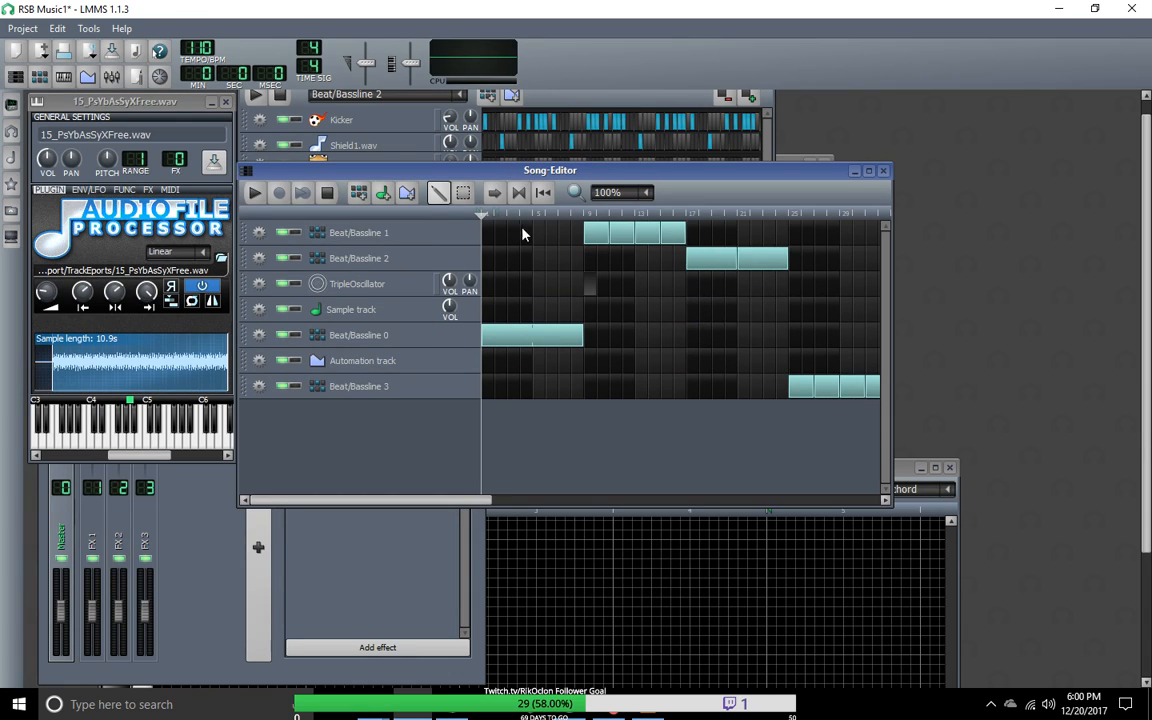
drag(590, 236, 524, 236)
mouse_move(642, 236)
mouse_down()
mouse_move(540, 236)
mouse_move(674, 249)
mouse_move(660, 247)
mouse_up()
drag(531, 246, 597, 237)
Step: Move the Beat/Bassline 0 block to bar 25 and the four Beat/Bassline 3 blocks together to bar 33
drag(528, 348, 829, 350)
drag(473, 497, 638, 500)
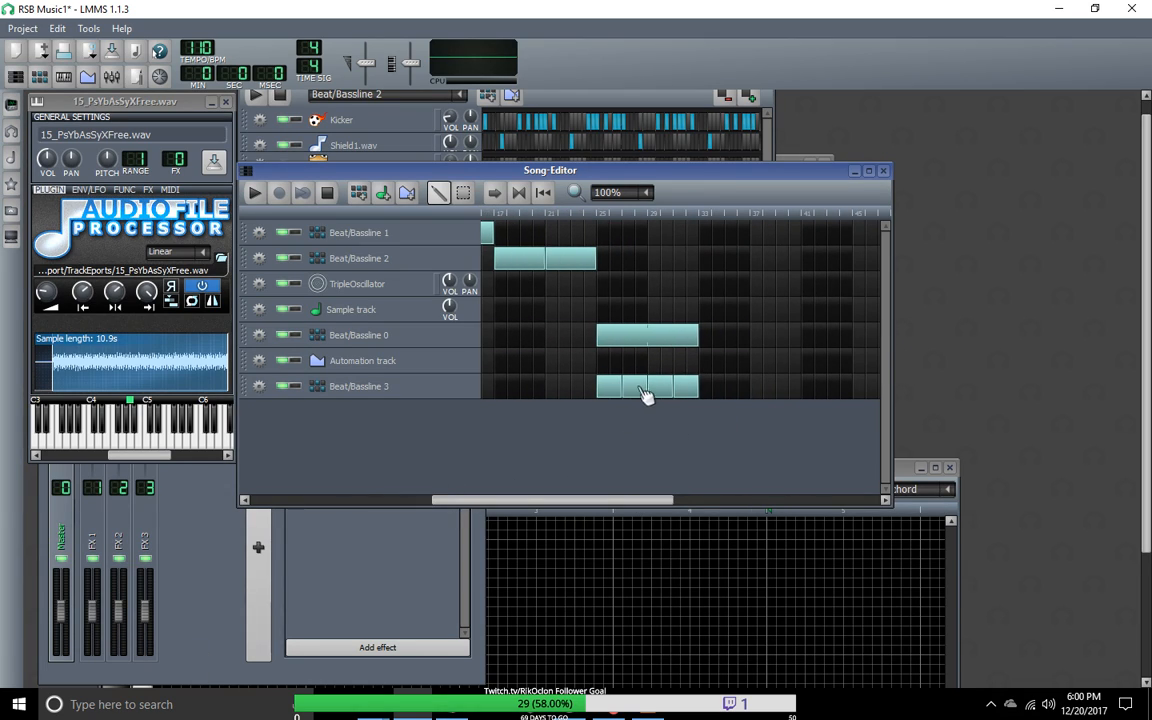
drag(609, 393, 684, 395)
click(462, 192)
mouse_move(575, 378)
mouse_down()
mouse_move(684, 408)
mouse_move(706, 392)
mouse_move(812, 392)
mouse_move(790, 386)
mouse_up()
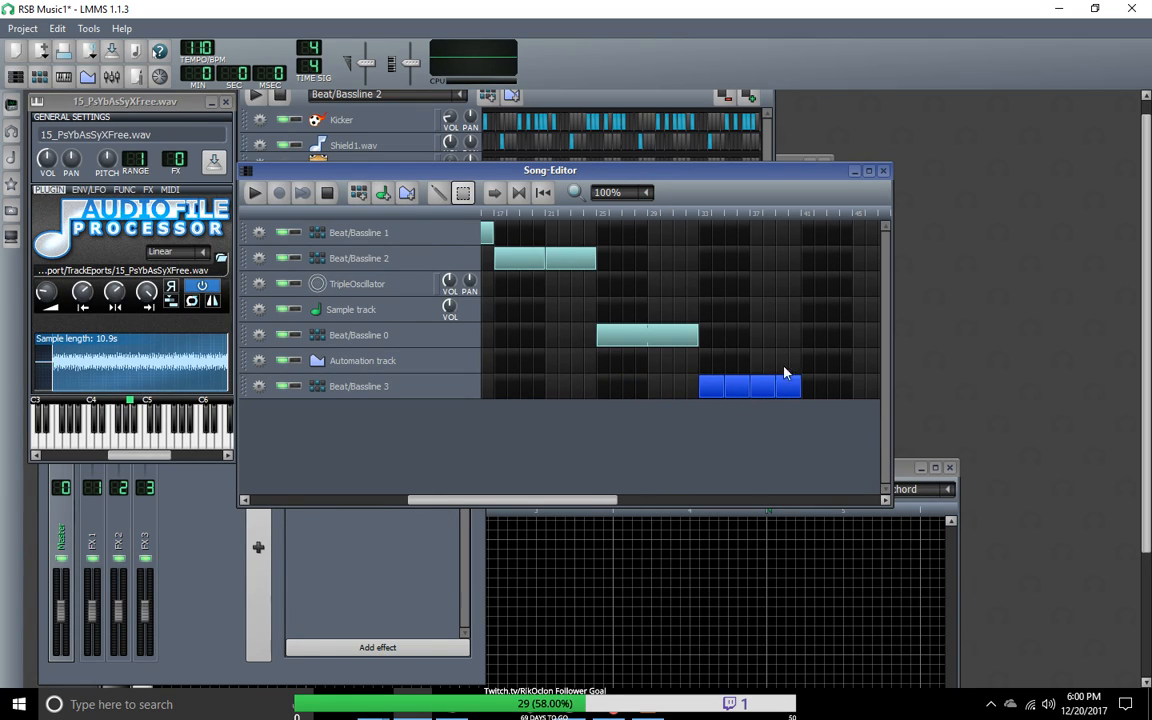
drag(596, 501, 422, 508)
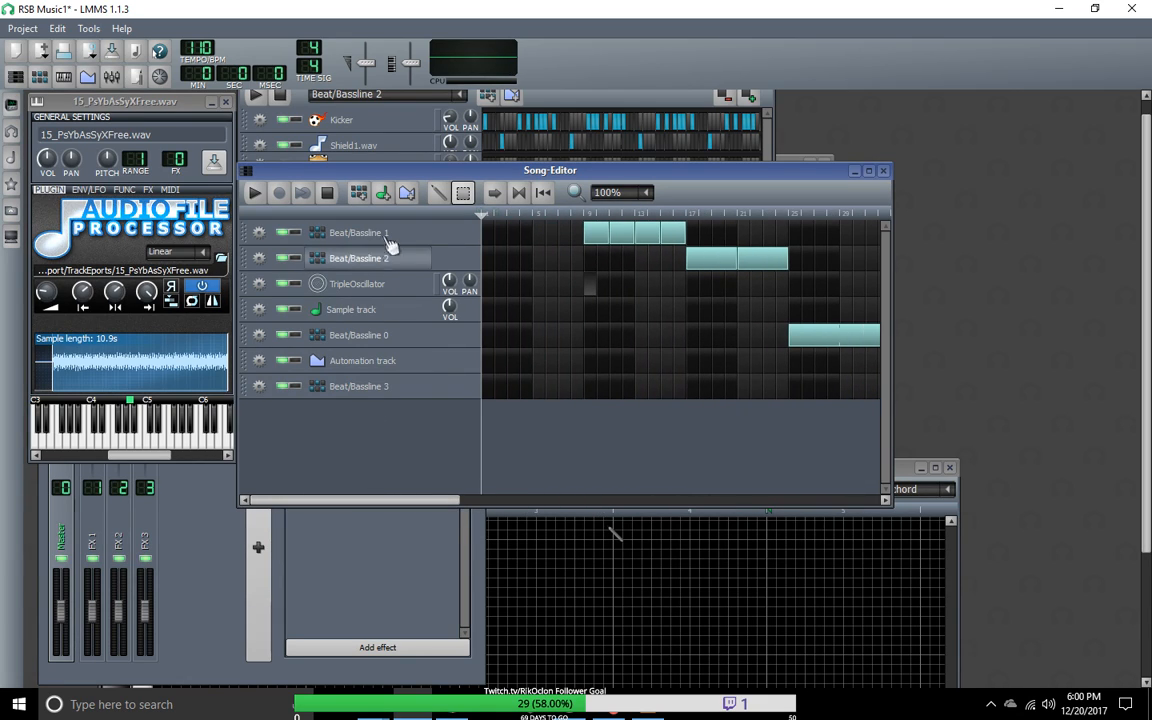
Step: Review the existing Beat/Bassline 3 pattern and add a new empty beat/bassline to the song
click(462, 97)
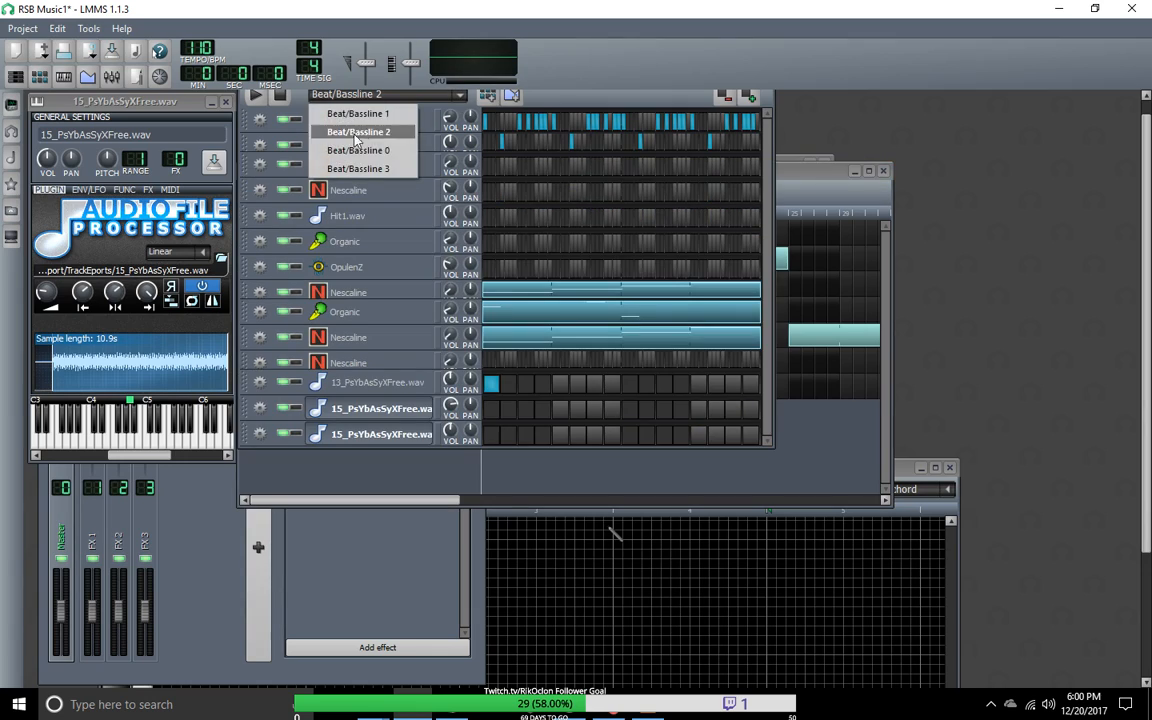
click(390, 171)
click(410, 96)
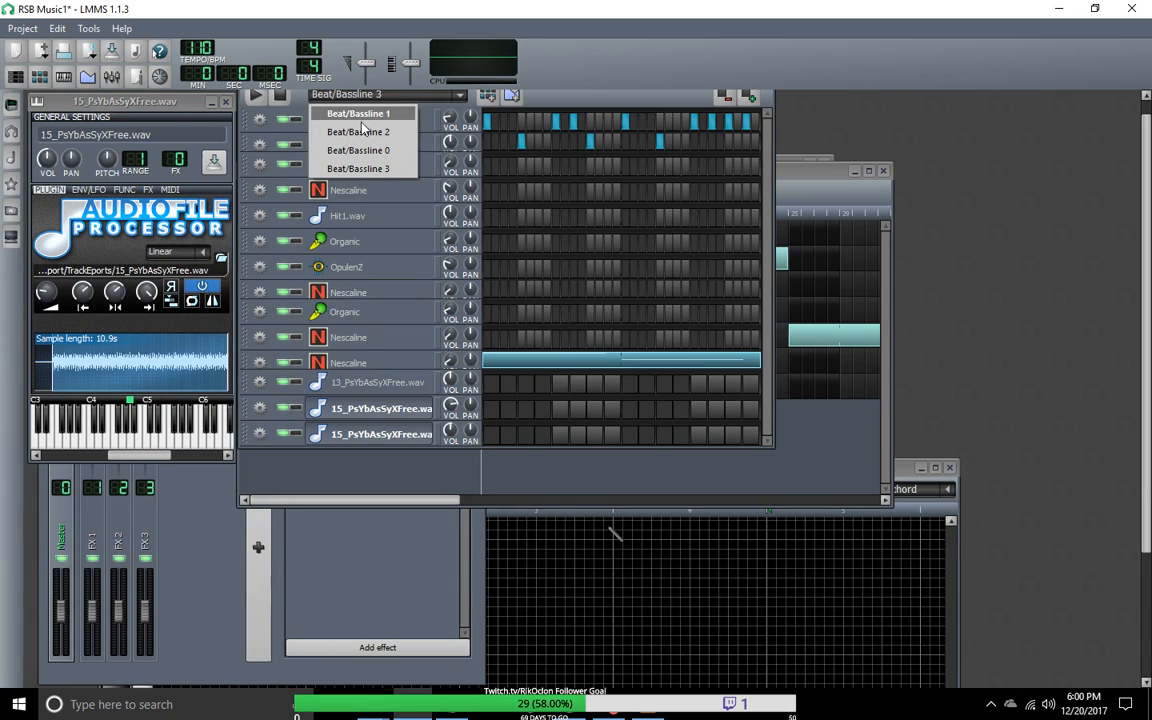
click(463, 101)
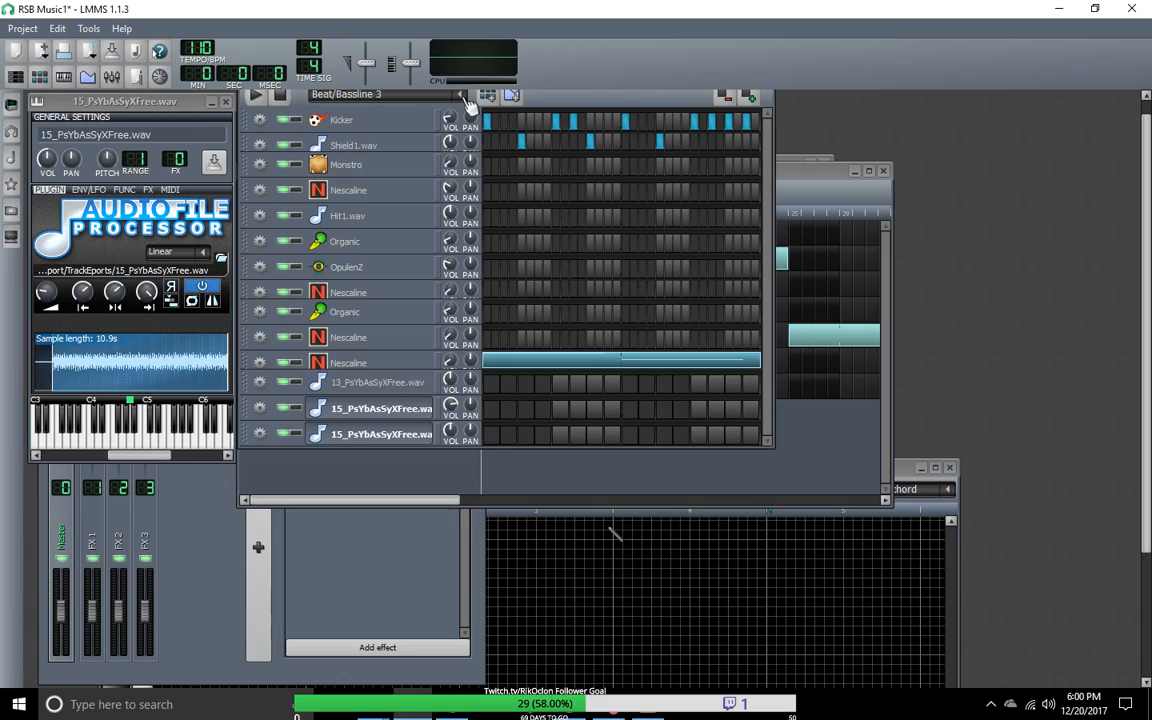
click(465, 100)
click(488, 100)
click(488, 97)
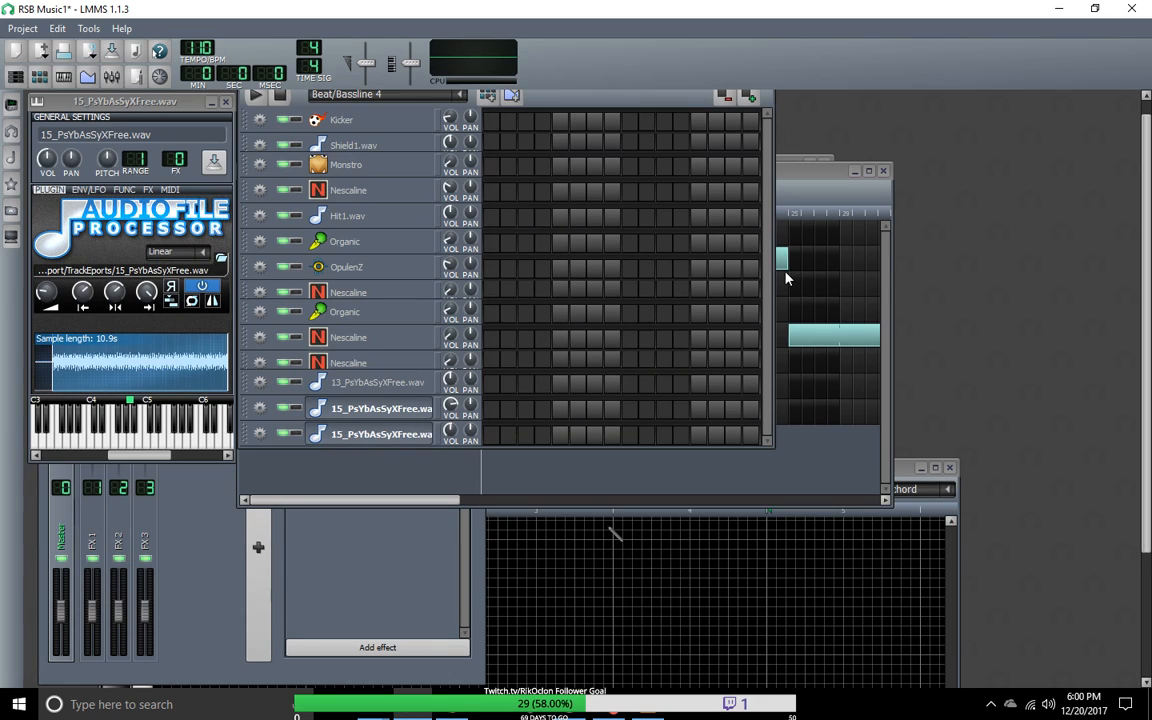
Step: Widen the beat editor and place Kicker hits on steps 1, 5, 9 and 13 of Beat/Bassline 4
drag(773, 272, 1005, 345)
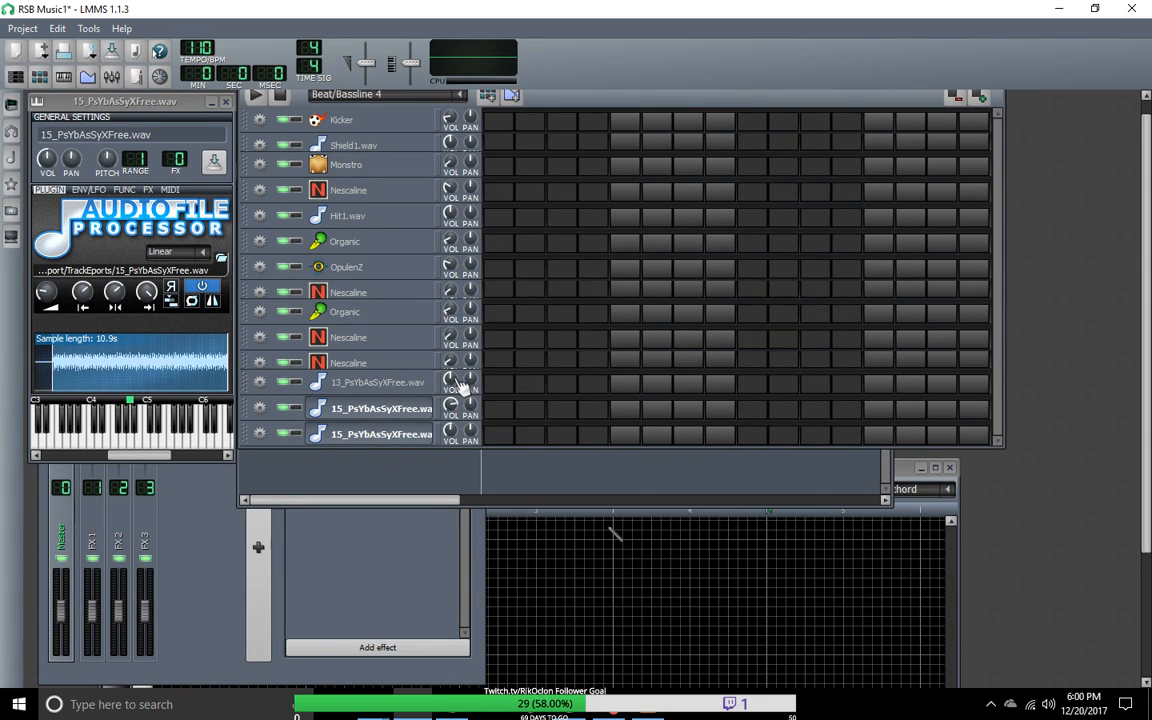
click(630, 125)
click(750, 126)
click(878, 124)
Step: Examine the step and note patterns of Beat/Bassline 0 and Beat/Bassline 1
click(425, 95)
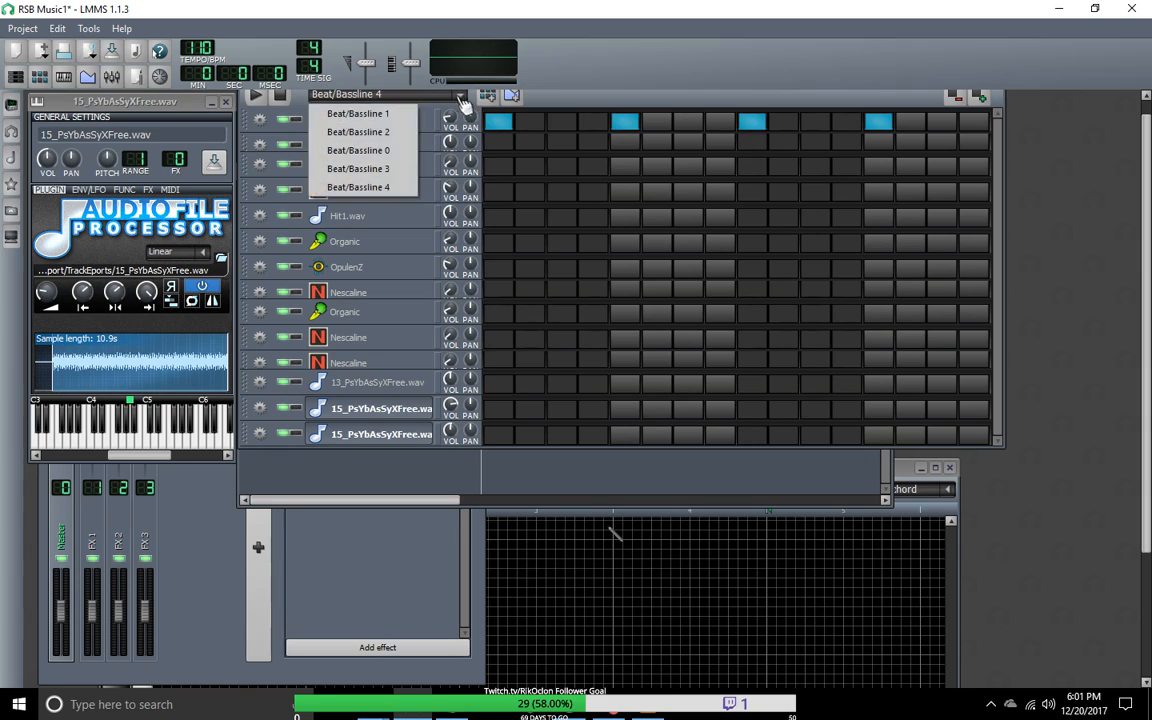
click(388, 152)
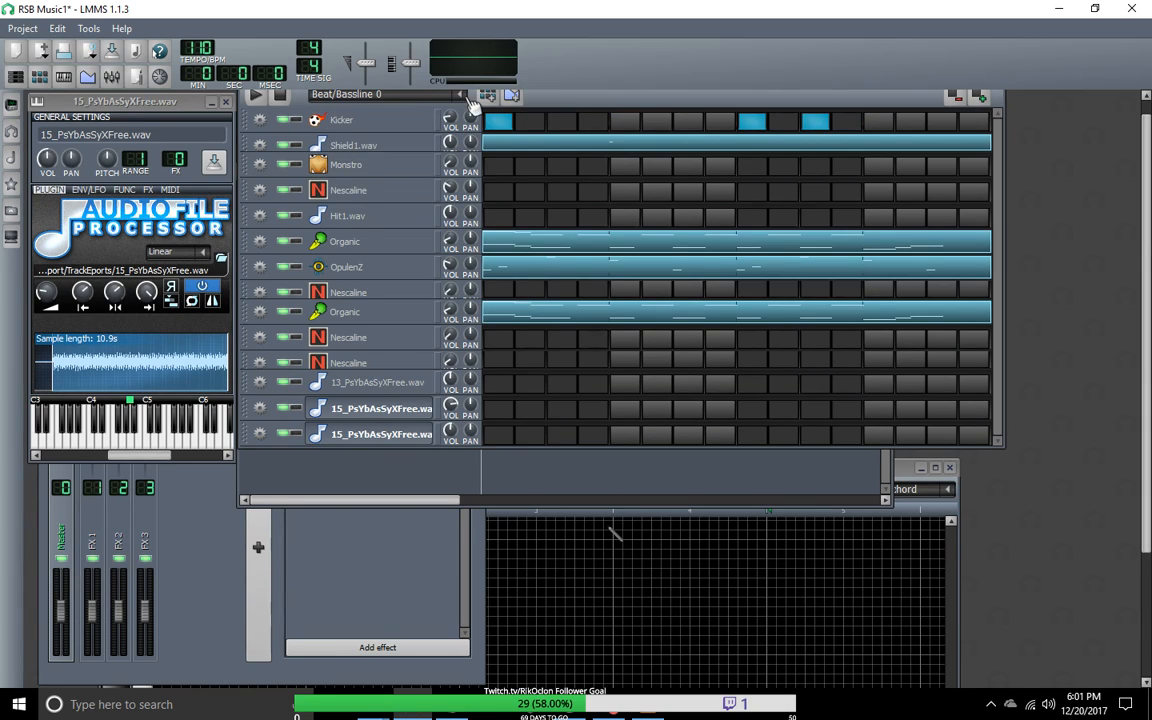
click(425, 95)
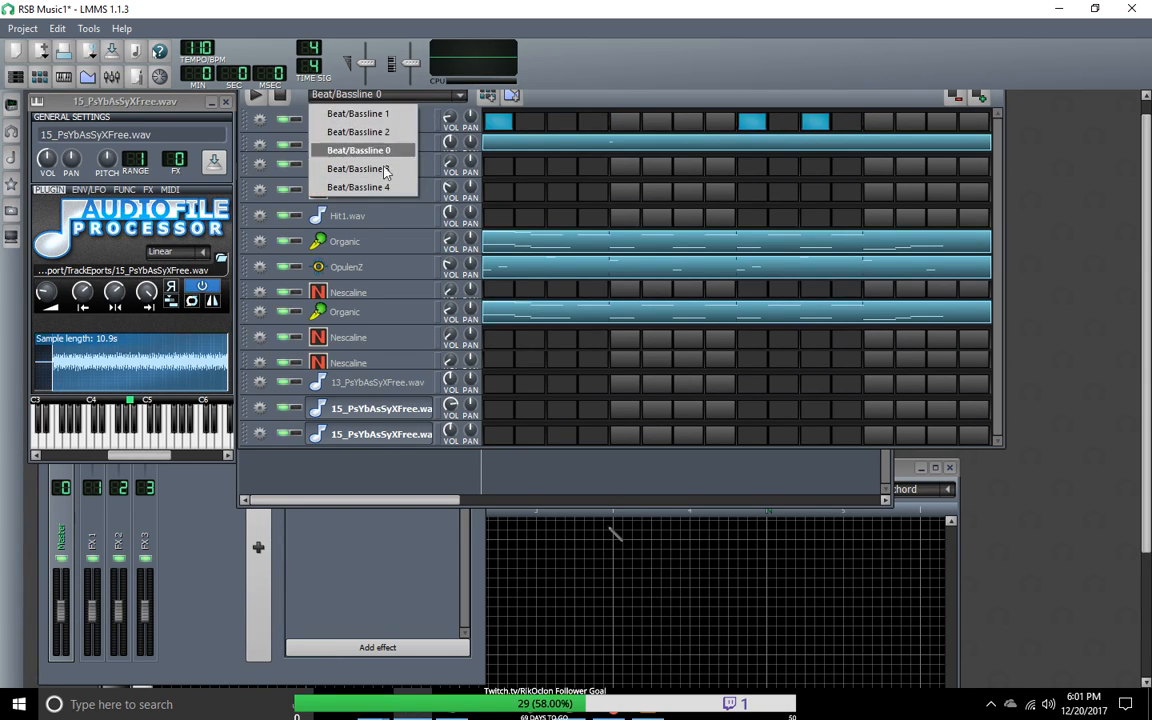
click(375, 114)
click(463, 96)
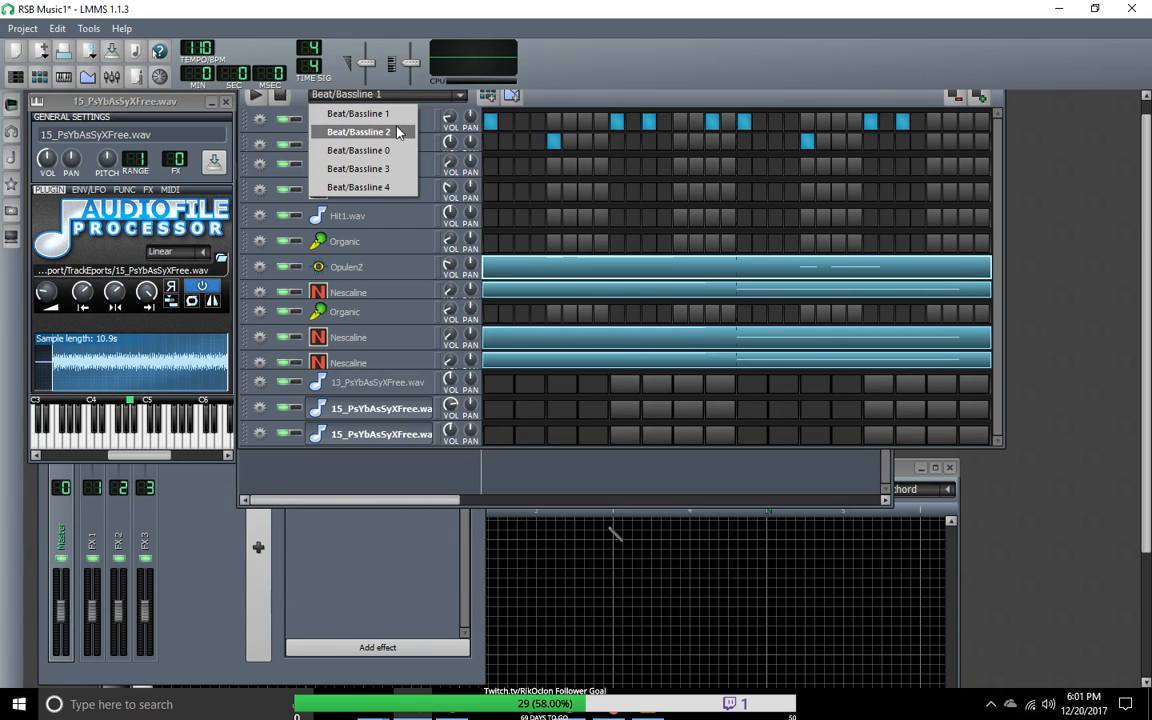
click(356, 112)
click(463, 96)
click(356, 114)
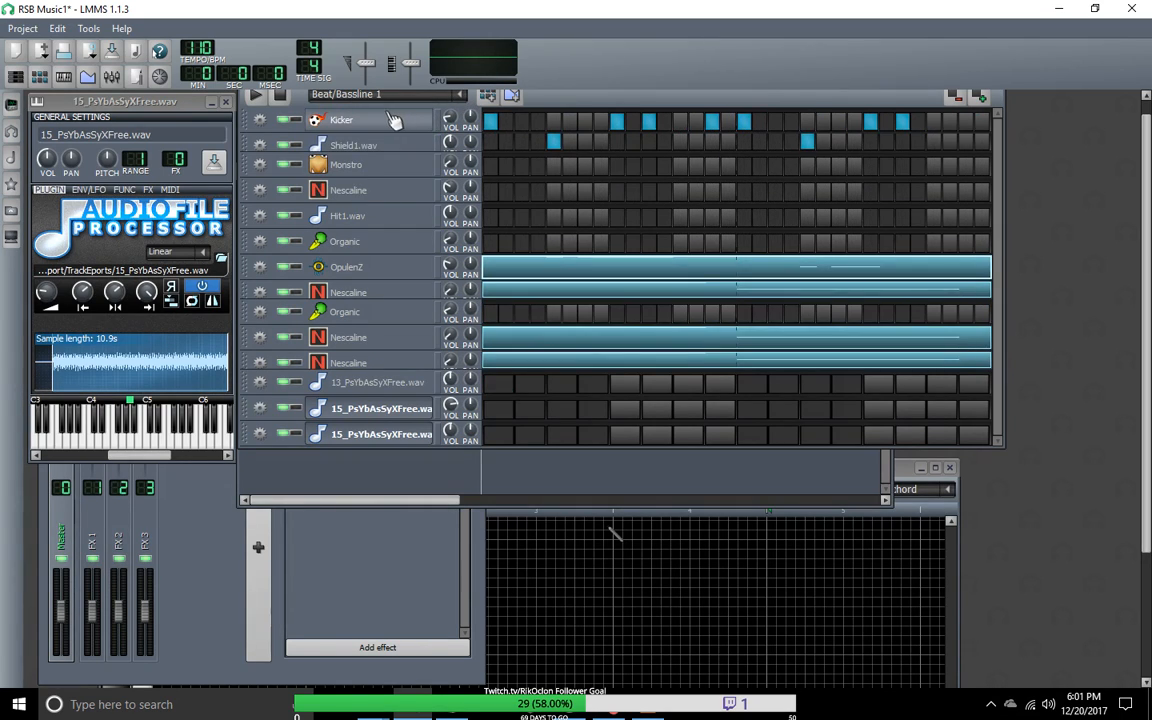
Step: Compare the Kicker and Shield1.wav rhythms of Beat/Bassline 1 and Beat/Bassline 2, ending on Beat/Bassline 4
click(463, 96)
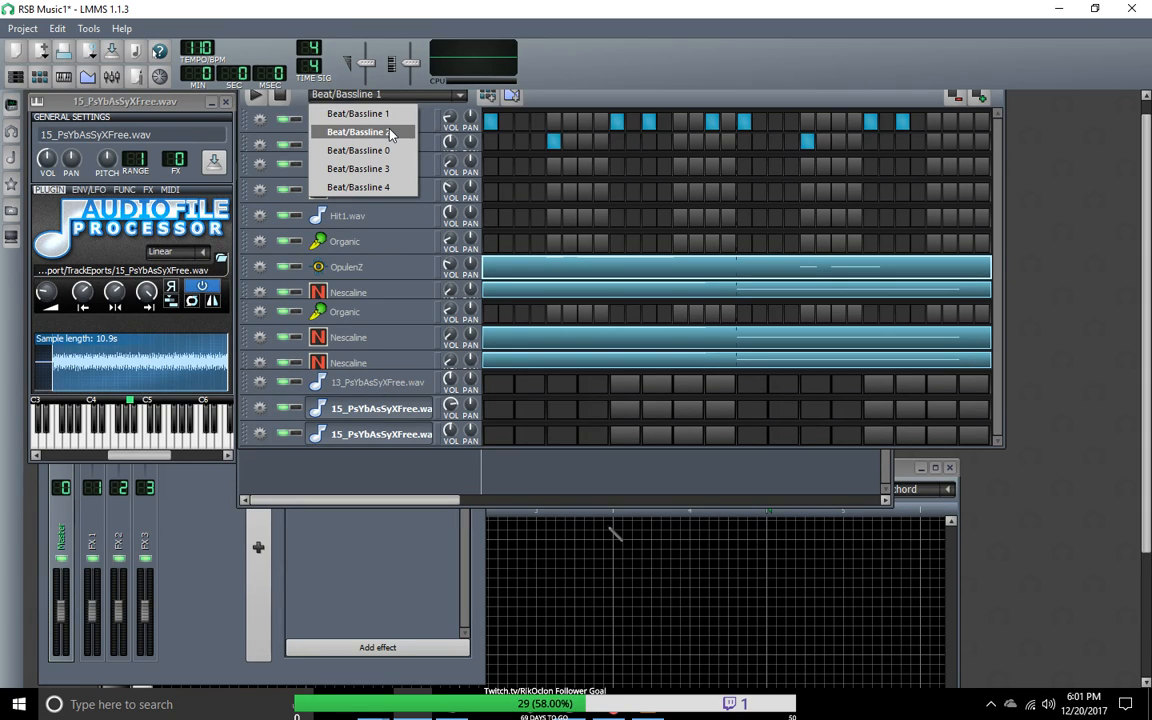
click(390, 134)
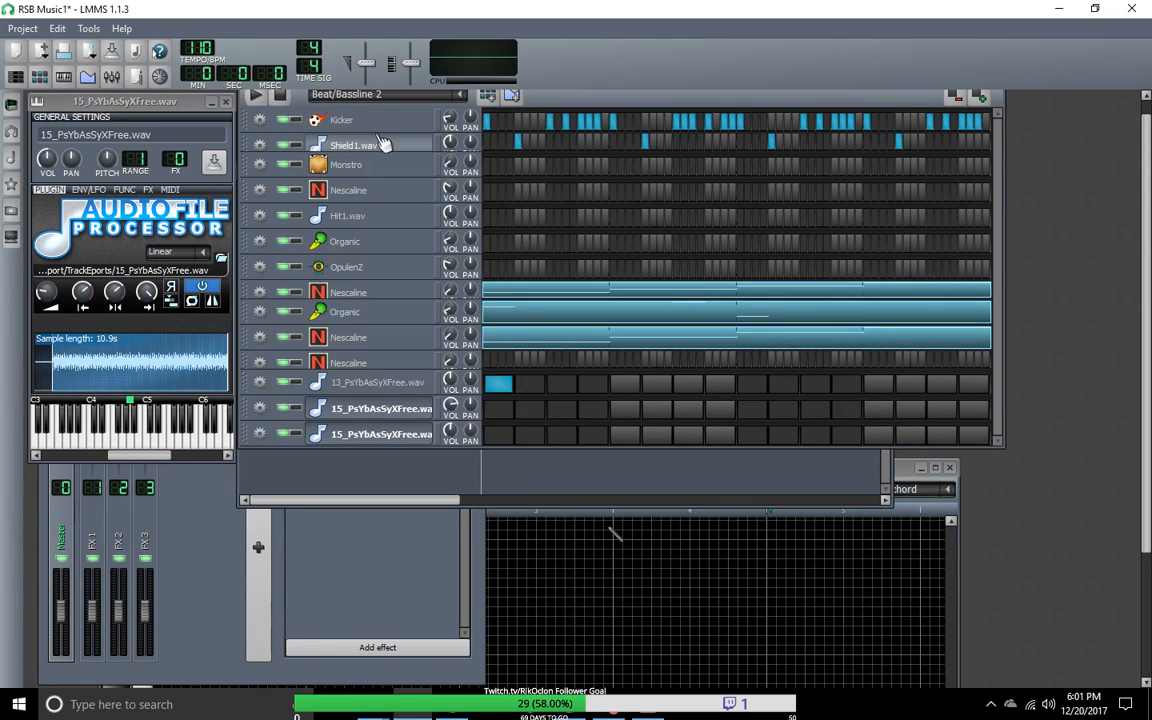
click(461, 96)
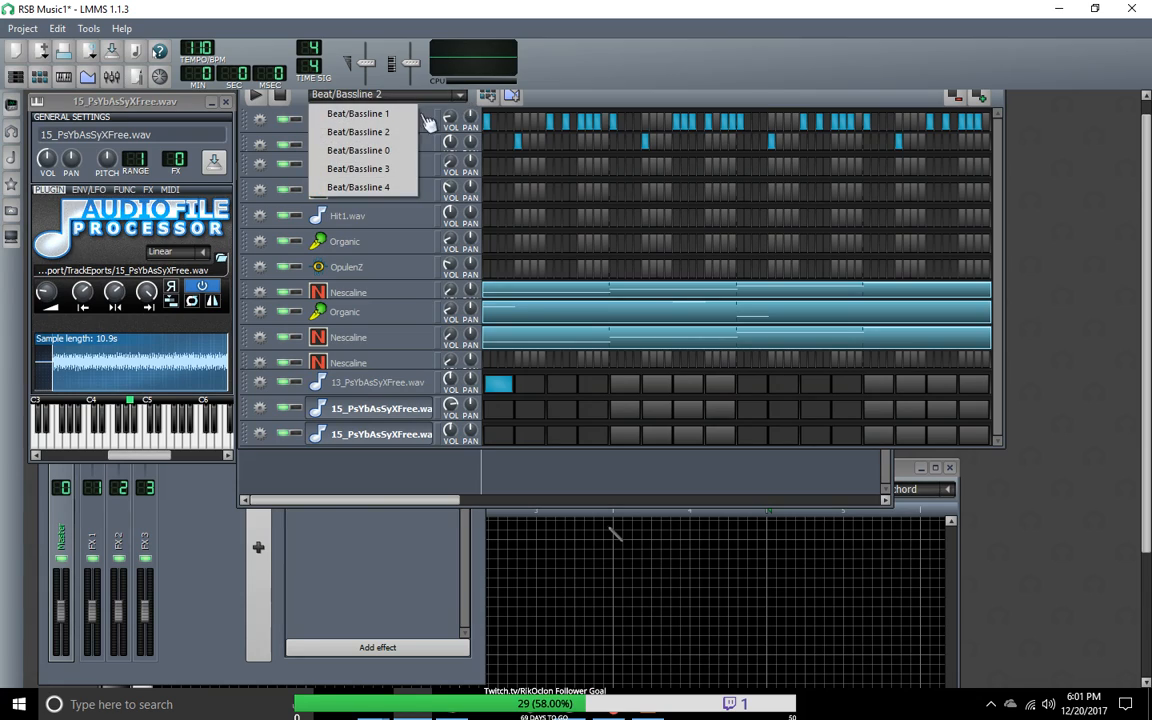
click(393, 140)
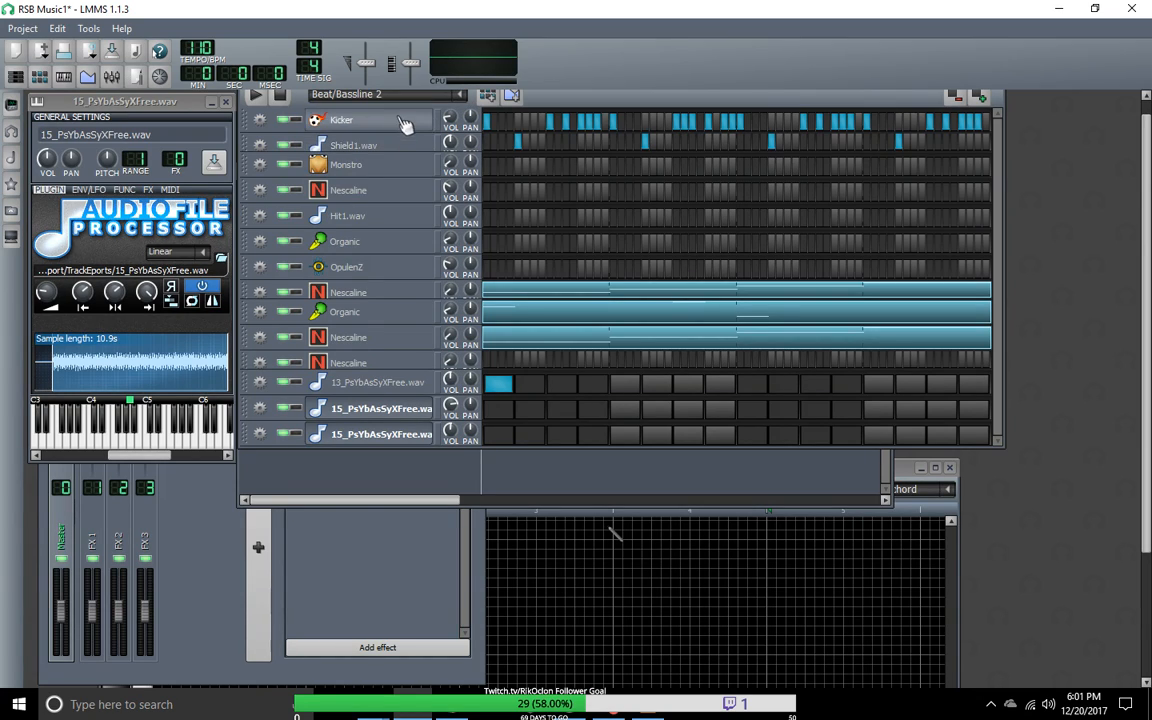
click(418, 95)
click(405, 118)
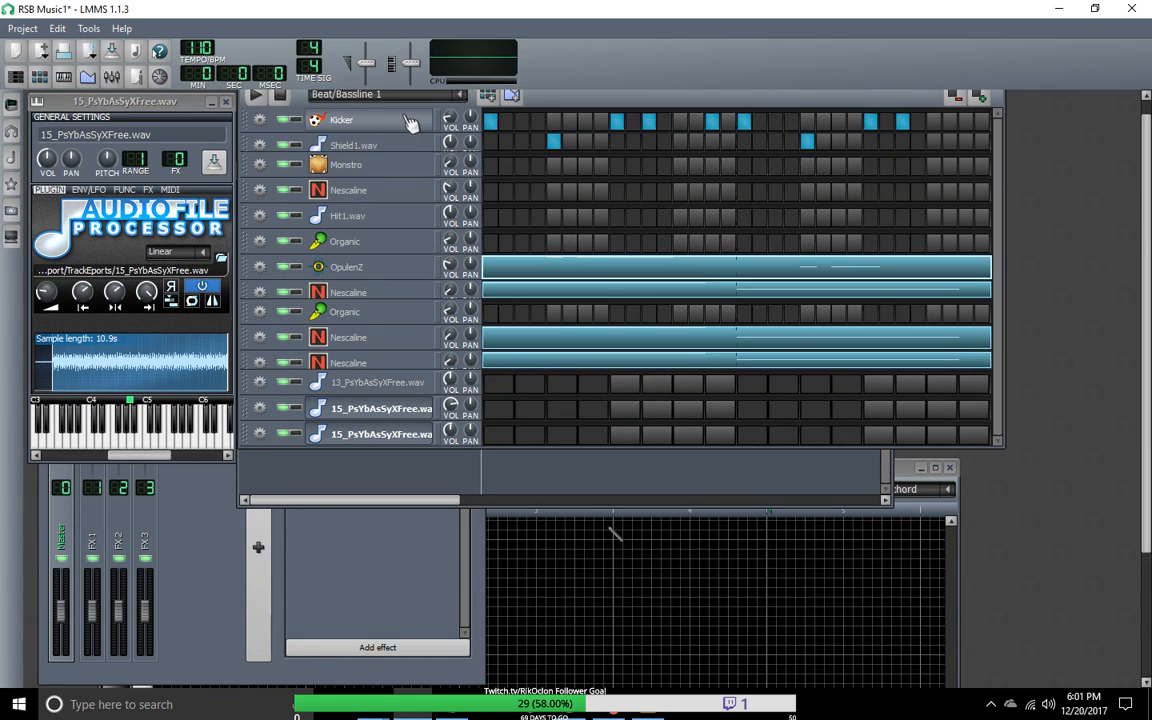
click(462, 96)
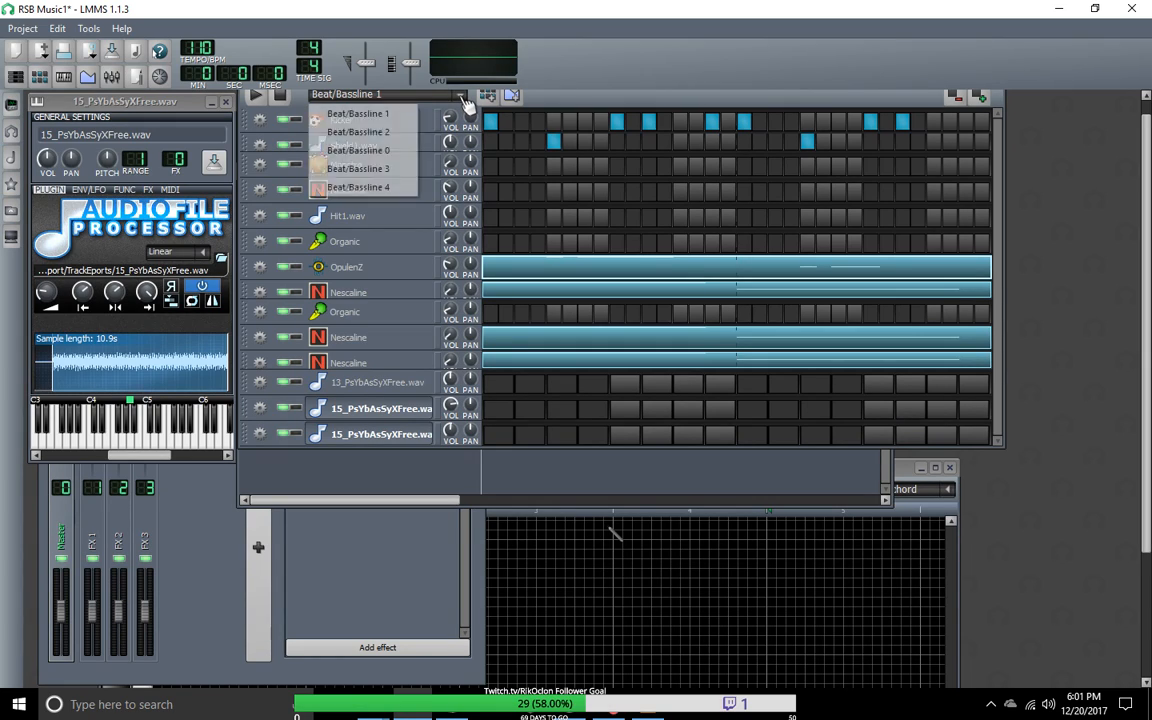
click(380, 189)
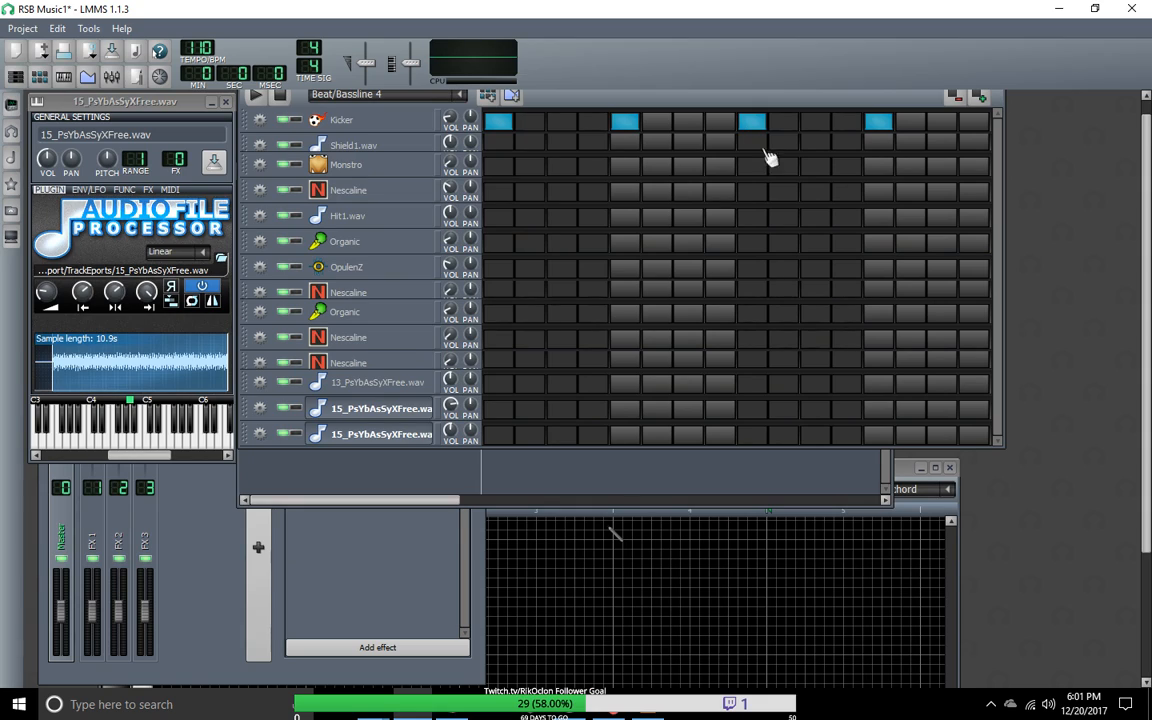
Step: Examine the Beat/Bassline 3 rhythm against that of Beat/Bassline 1
scroll(422, 96, up, 1)
right_click(460, 98)
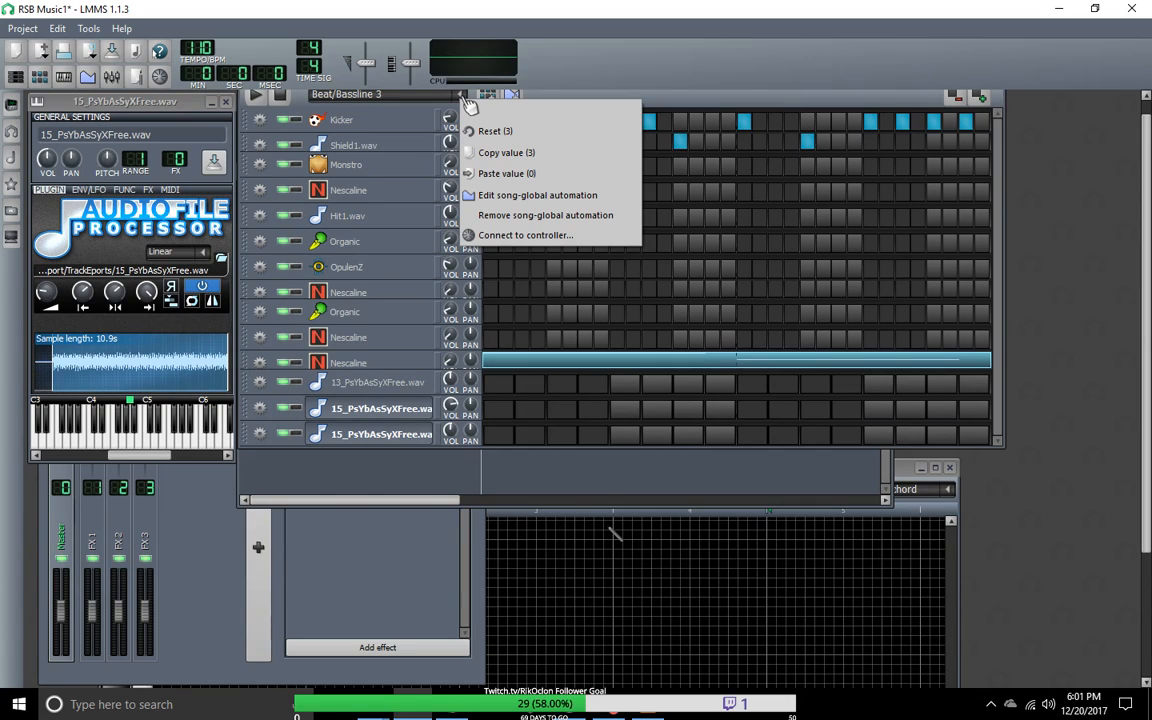
click(464, 97)
click(465, 96)
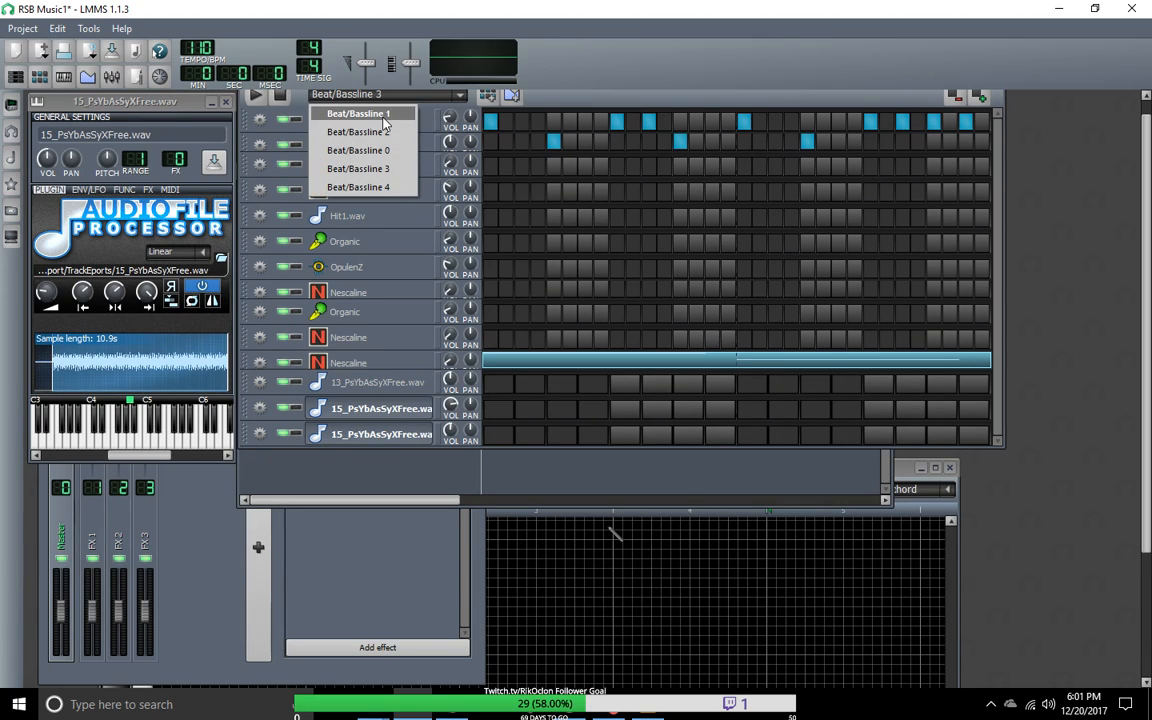
click(365, 113)
click(418, 94)
click(397, 117)
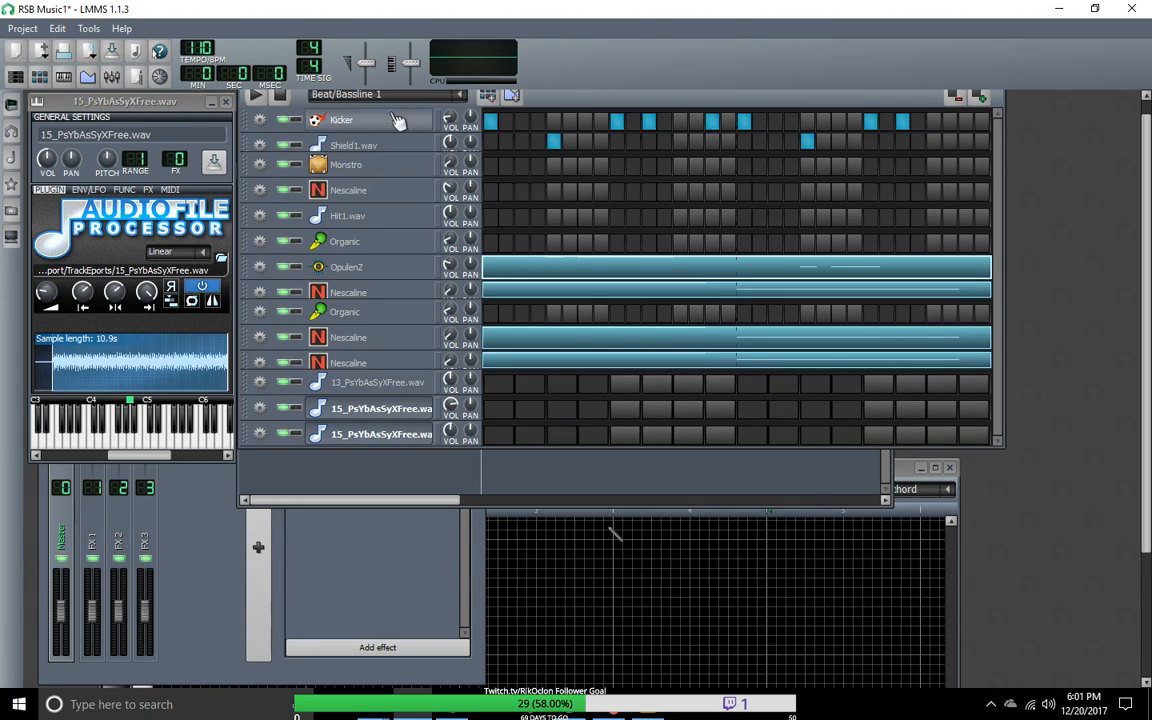
Step: Try to copy Beat/Bassline 1 using the pattern selector's copy value option
right_click(463, 100)
click(484, 152)
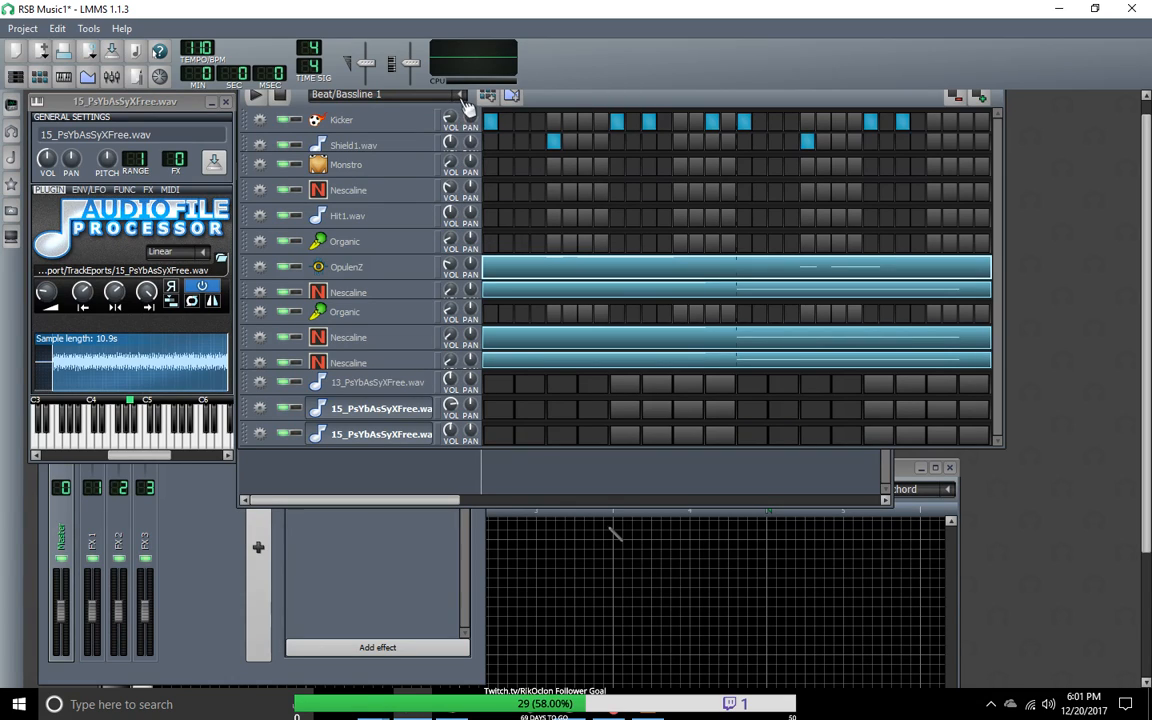
right_click(465, 103)
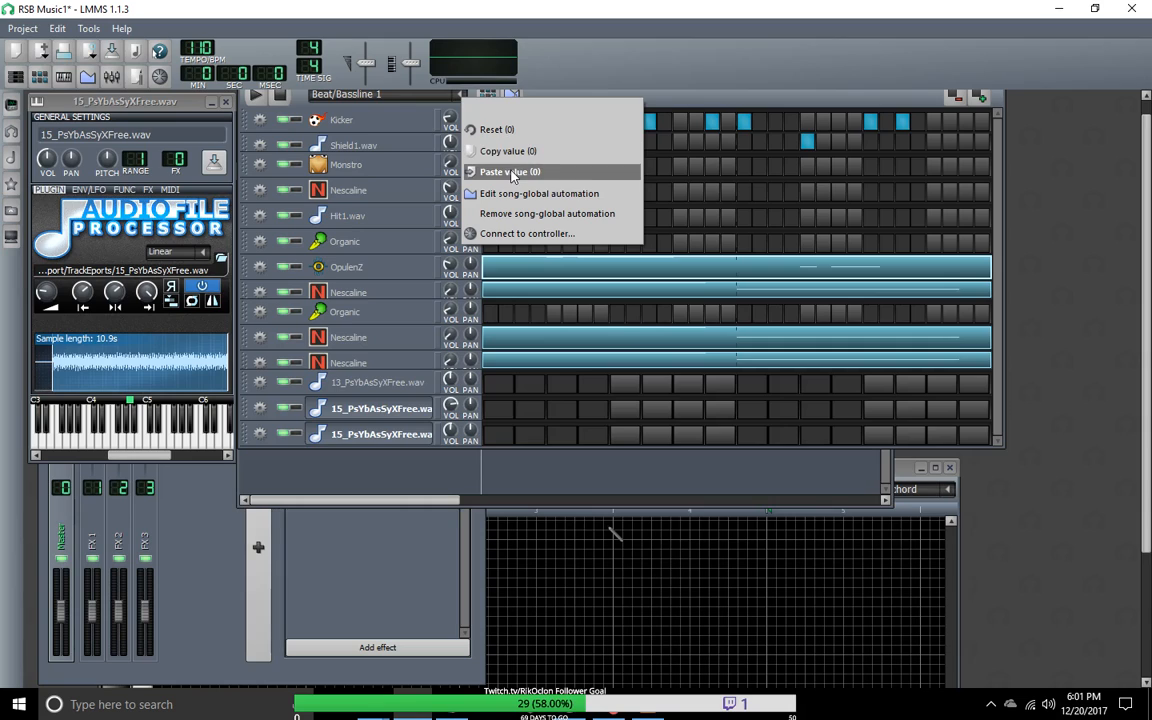
click(441, 99)
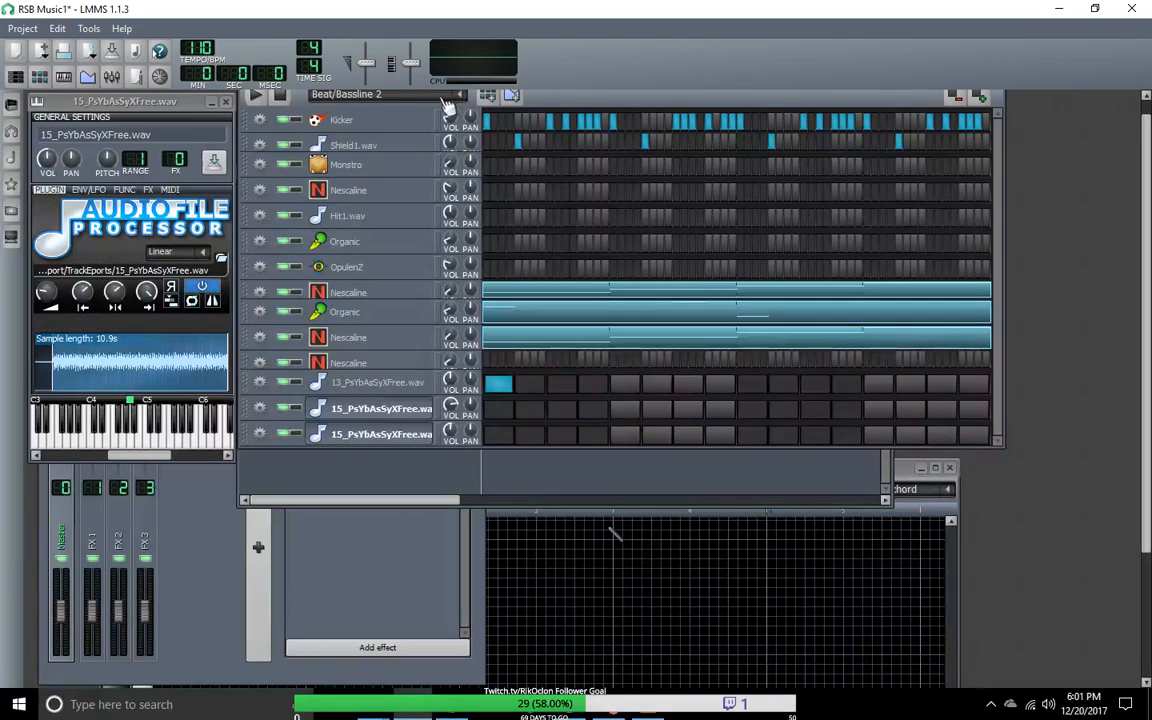
Step: Check Beat/Bassline 2 and Beat/Bassline 1 for reference and extend Beat/Bassline 4 to 32 steps
scroll(438, 99, up, 2)
scroll(435, 100, down, 4)
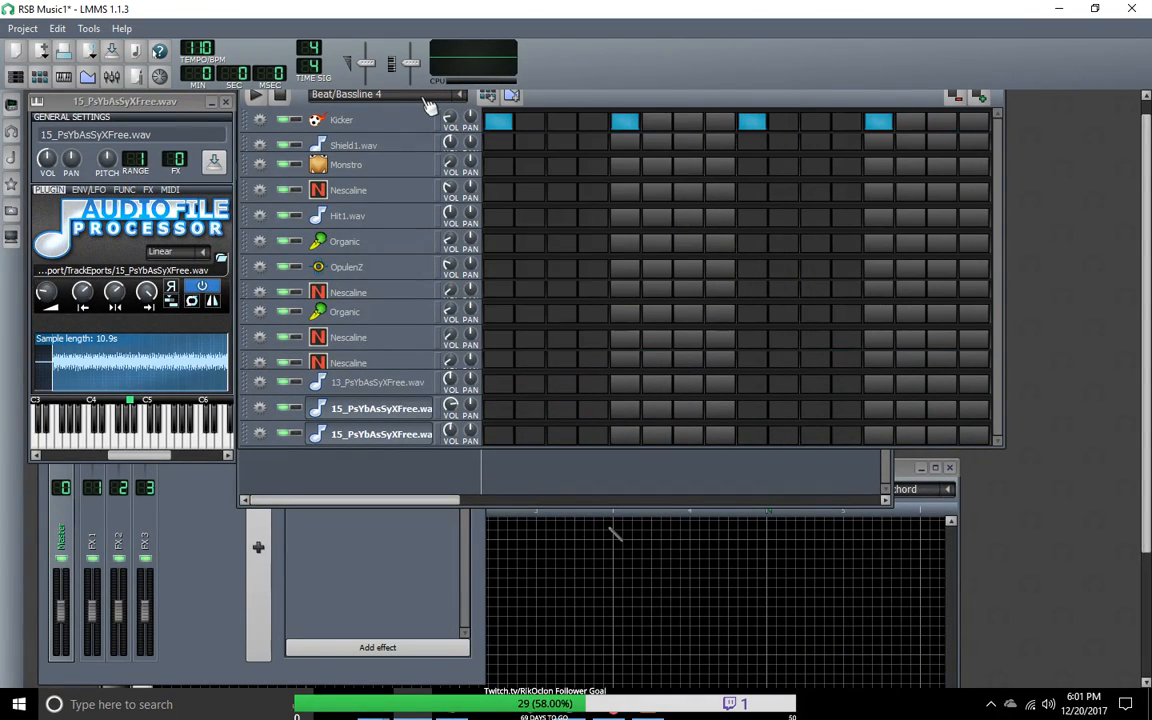
click(461, 97)
click(376, 136)
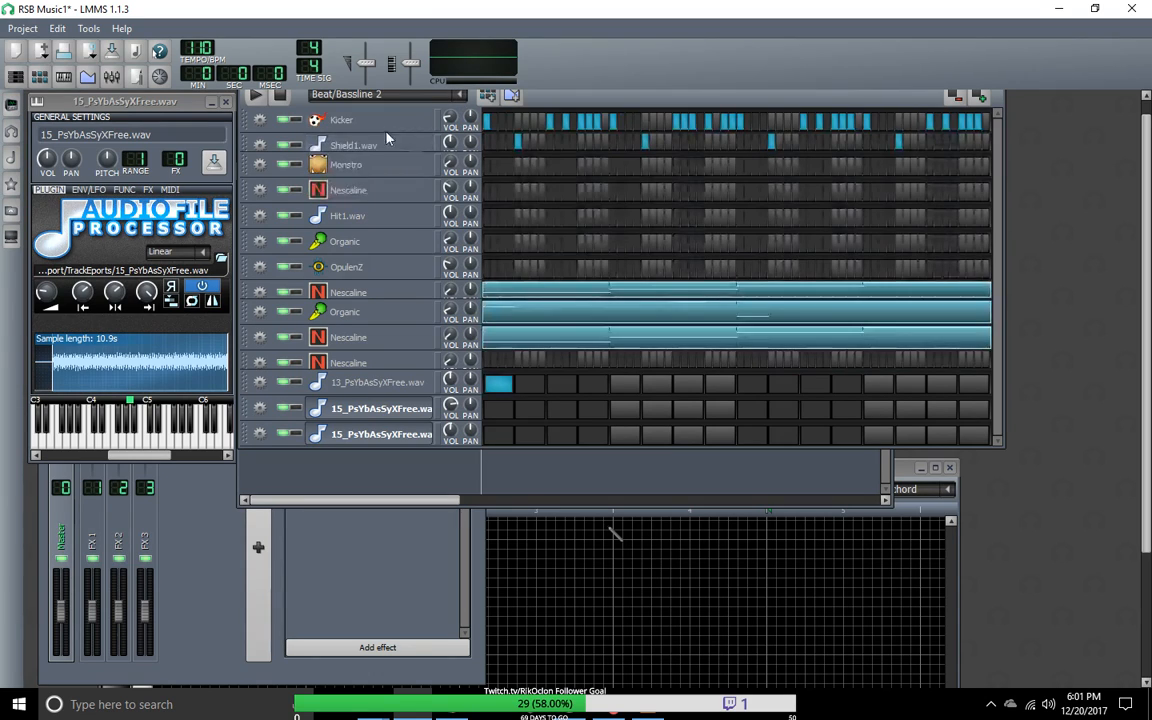
click(461, 96)
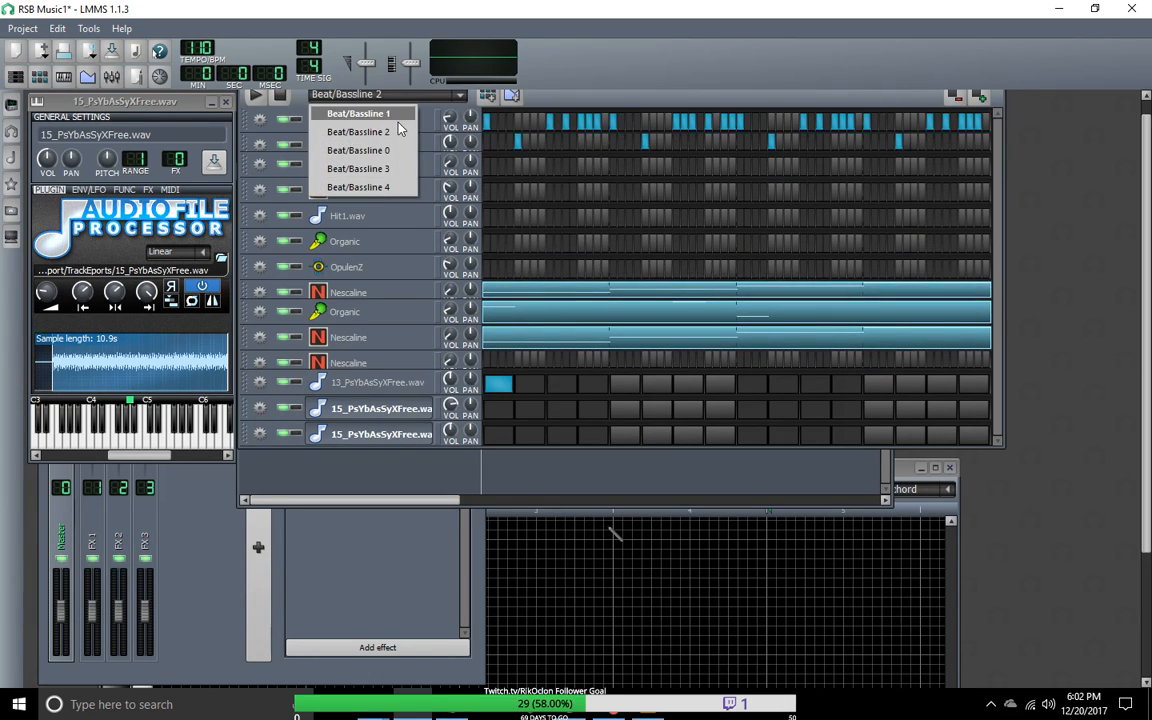
click(358, 113)
click(461, 96)
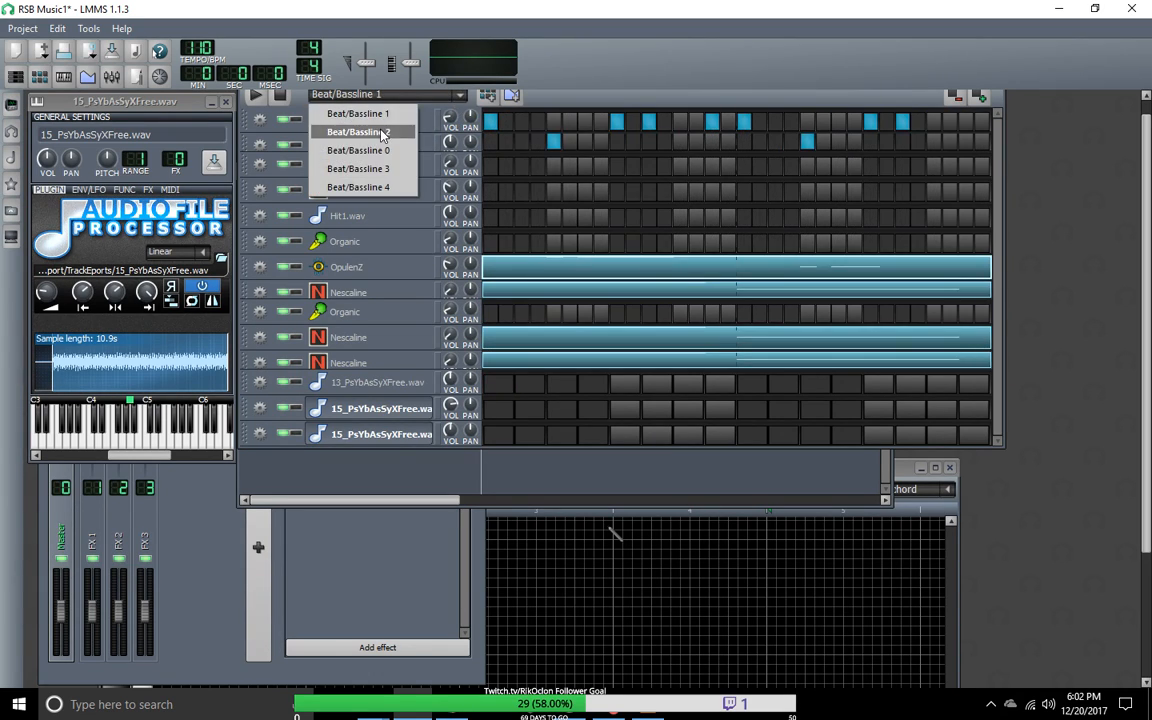
click(358, 187)
click(982, 98)
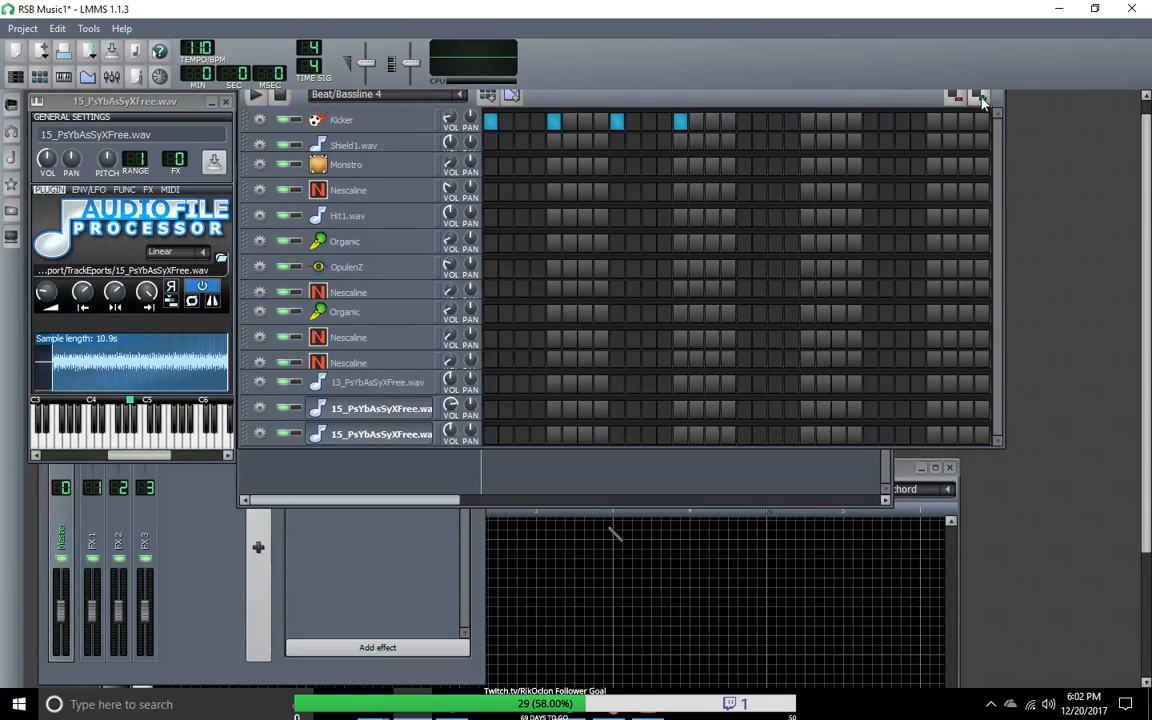
Step: In Beat/Bassline 4, place Shield1.wav hits on steps 5, 13, 21 and 29 and clear the Kicker hits on steps 5, 9 and 13
click(461, 96)
click(395, 113)
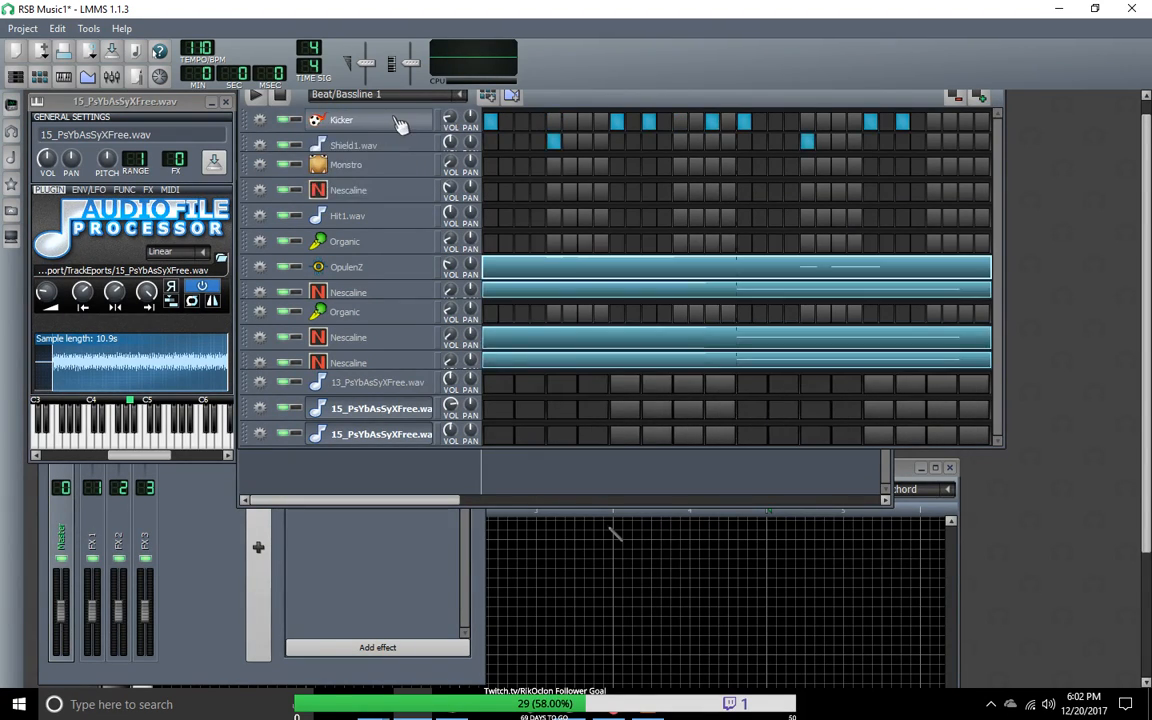
click(461, 98)
click(335, 166)
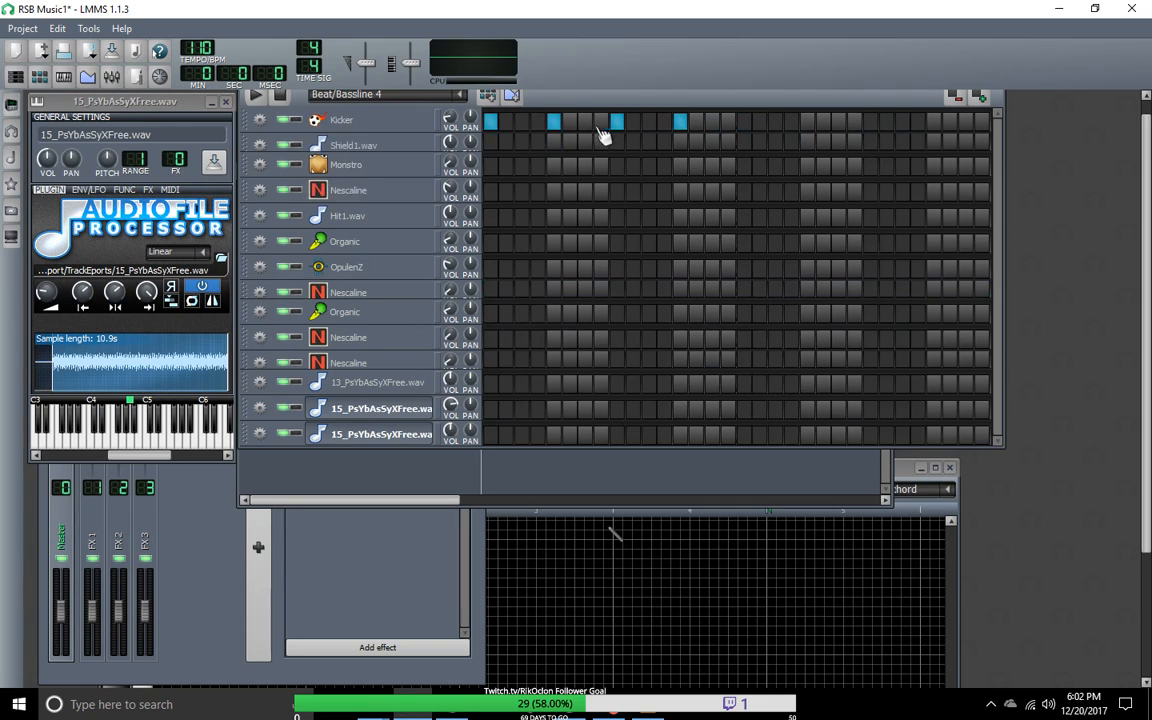
click(554, 142)
right_click(676, 121)
click(605, 121)
click(617, 121)
click(601, 121)
click(554, 121)
right_click(811, 145)
click(809, 142)
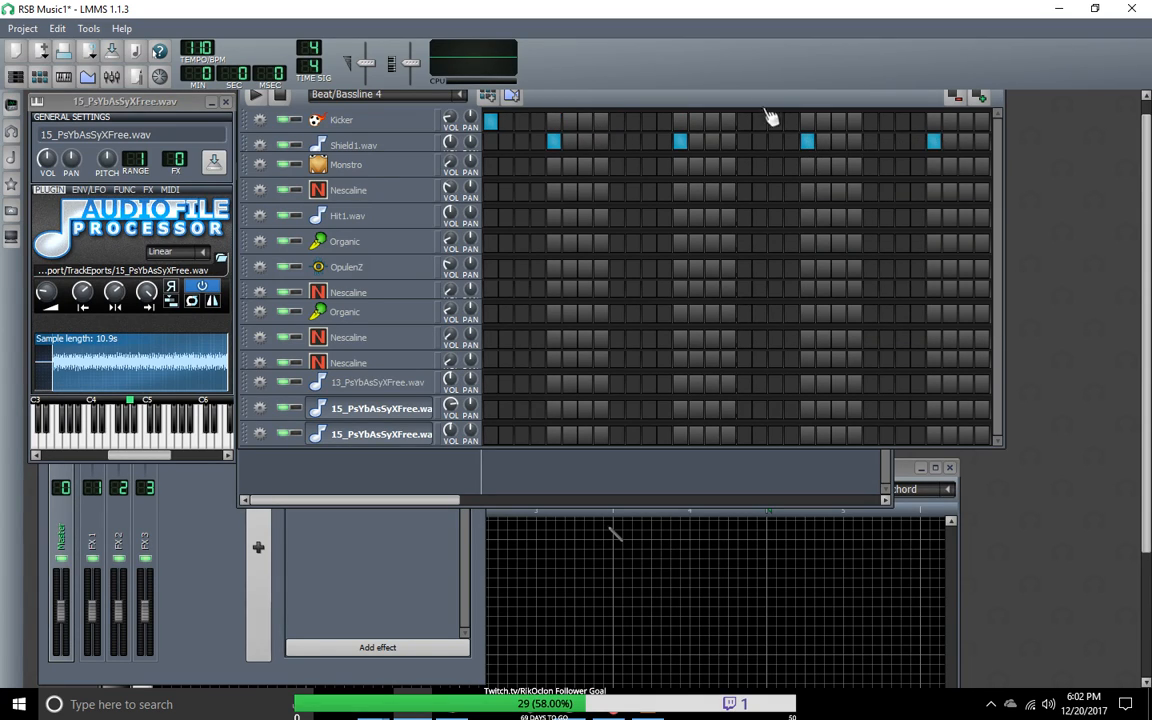
Step: Using Beat/Bassline 1 as reference, add Kicker hits to Beat/Bassline 4 on steps 9, 11, 15, 17, 25, 27 and 31, and play it
click(460, 94)
click(352, 114)
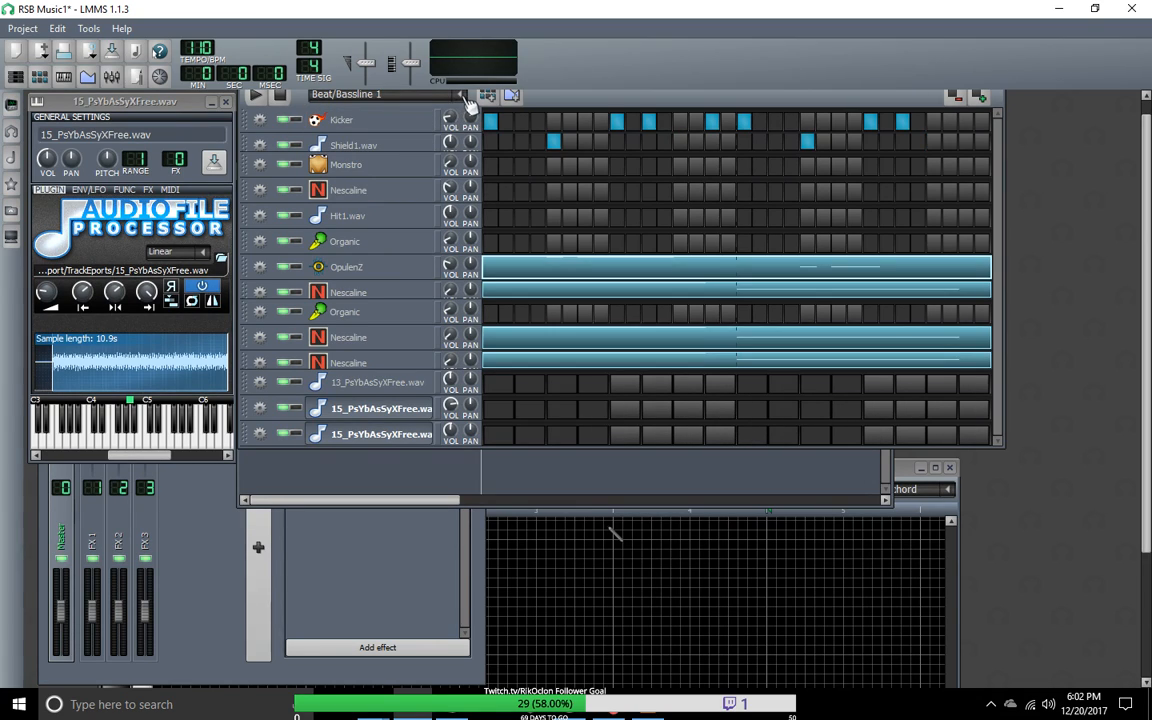
click(460, 94)
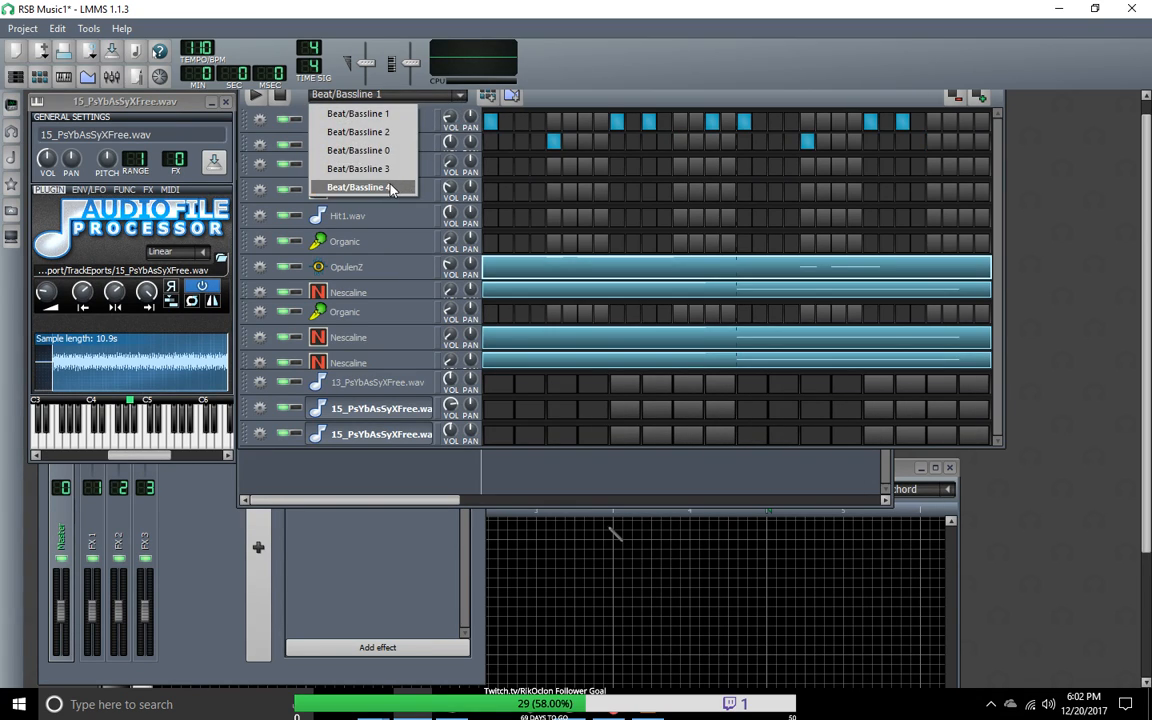
click(351, 168)
click(649, 122)
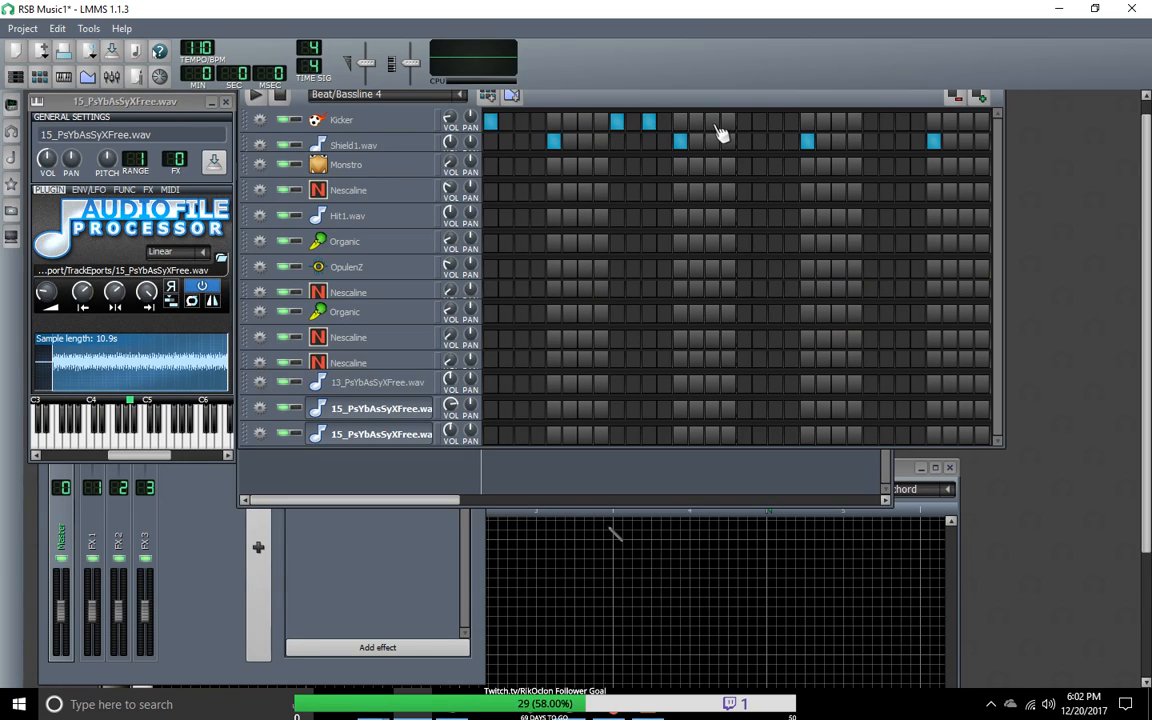
click(712, 122)
click(744, 122)
click(870, 122)
click(902, 122)
click(965, 122)
click(256, 96)
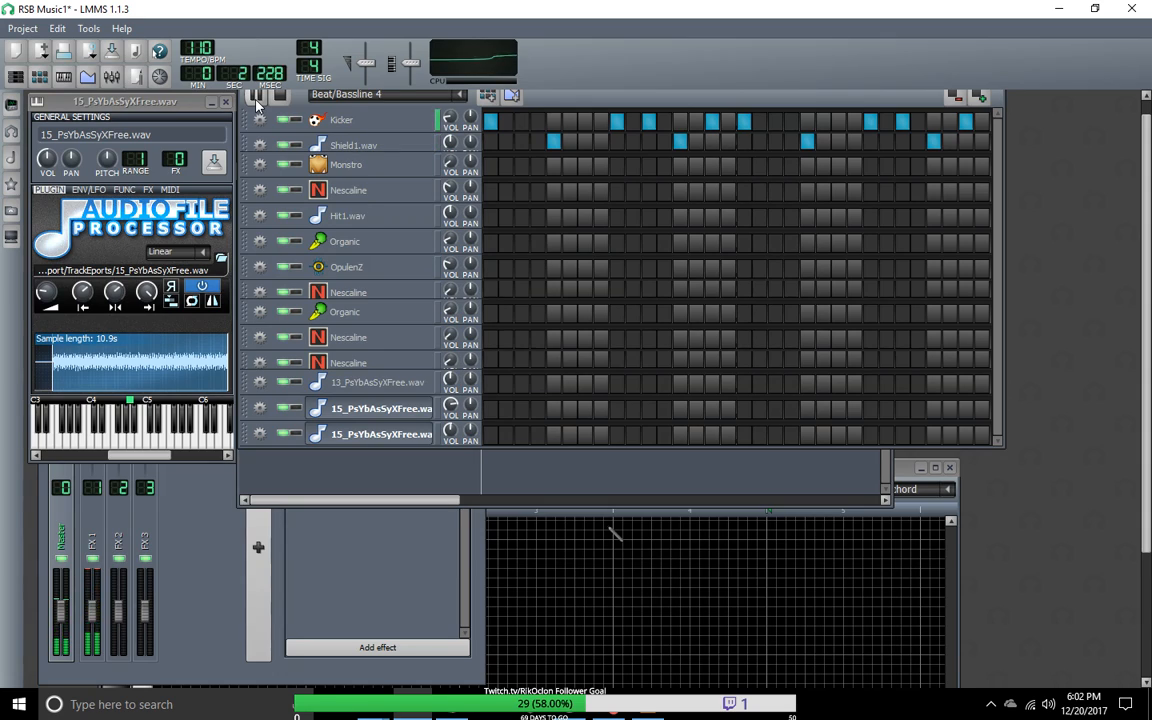
Step: Compare Beat/Bassline 1 with Beat/Bassline 4 by switching between the two patterns during playback
click(460, 96)
click(350, 112)
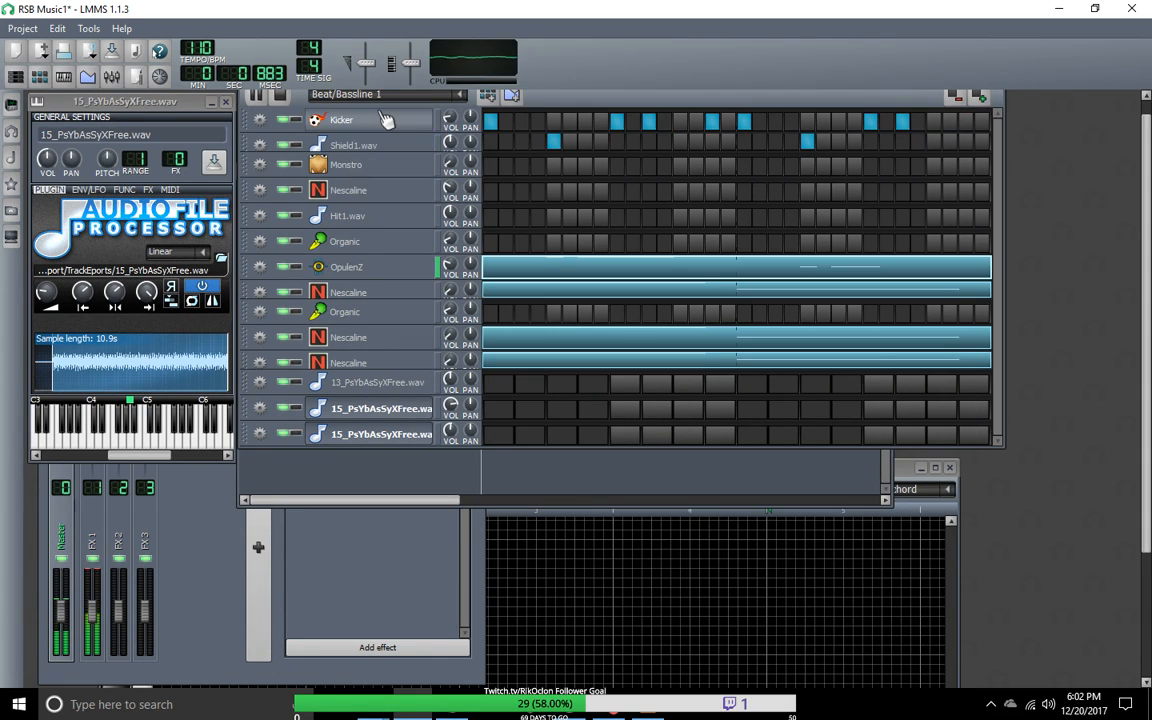
click(463, 99)
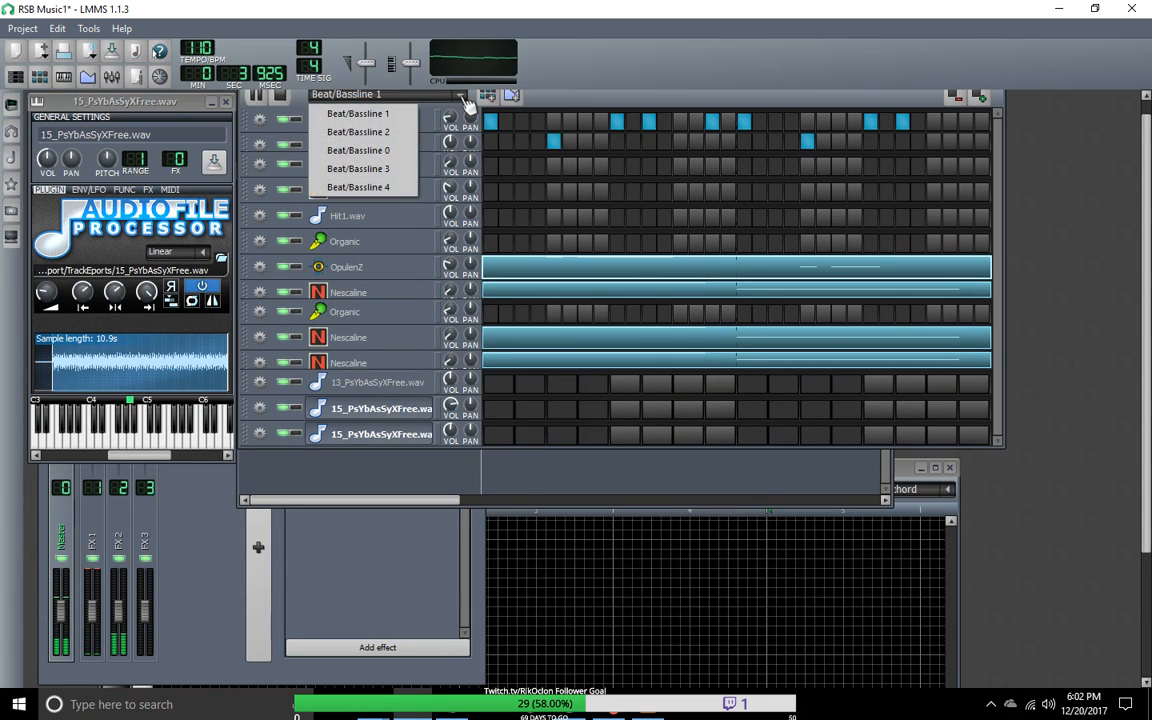
click(352, 186)
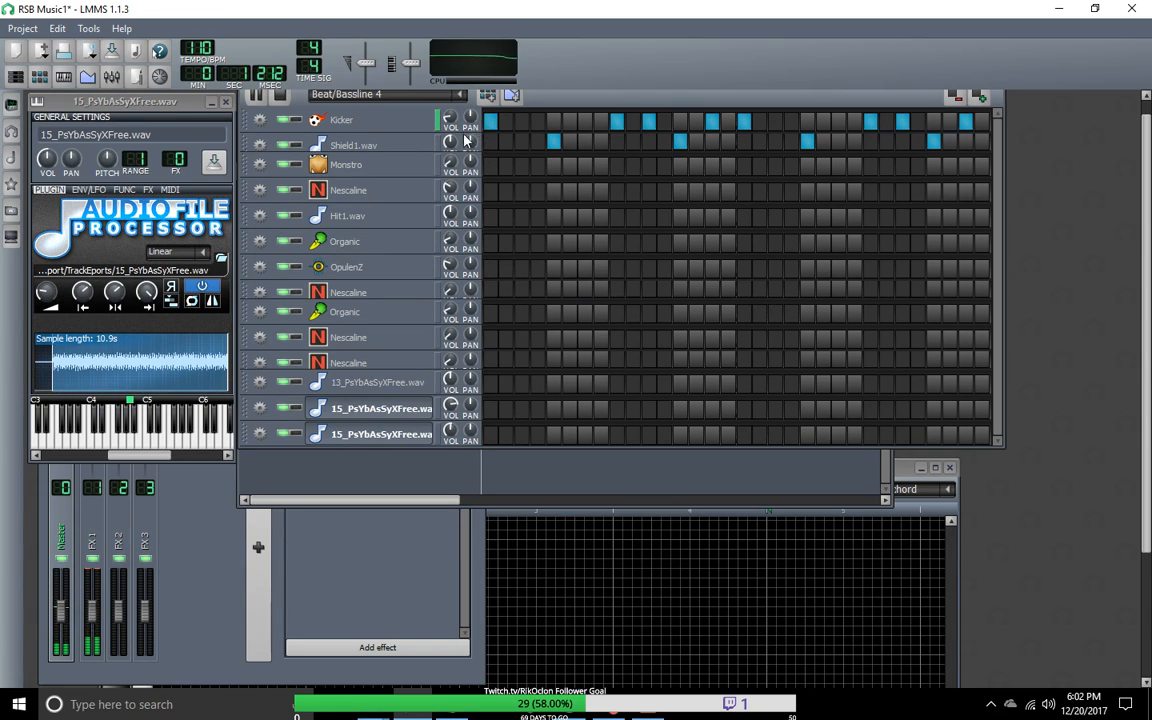
click(395, 96)
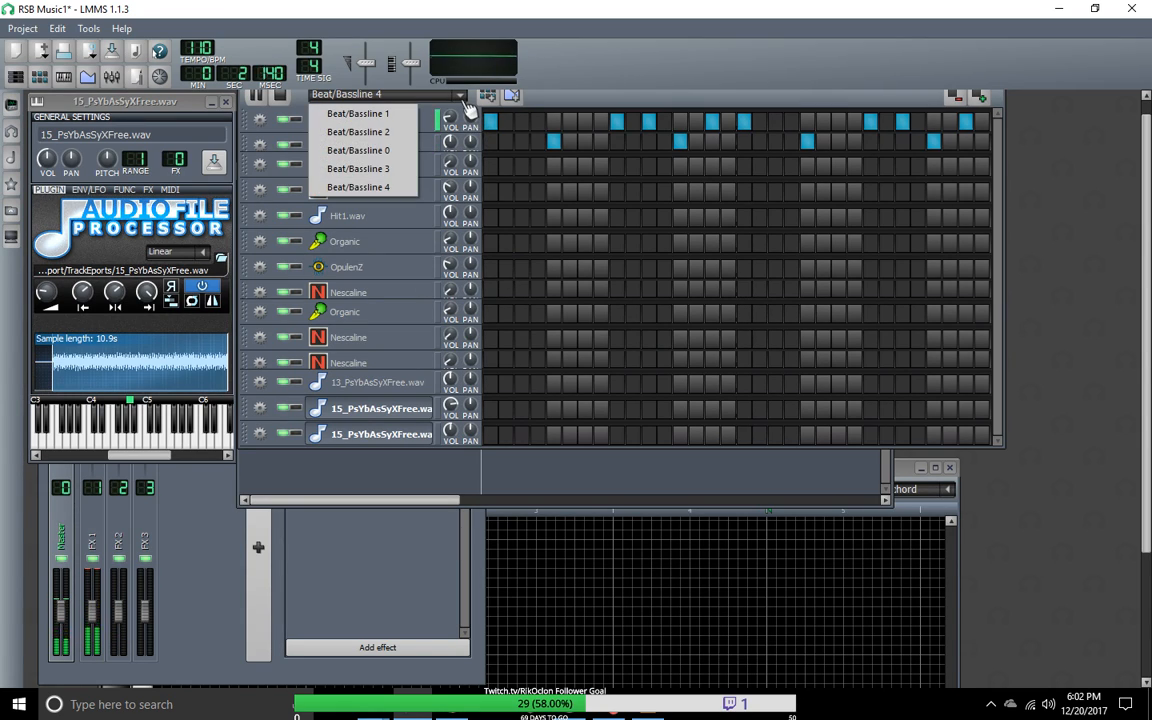
click(395, 117)
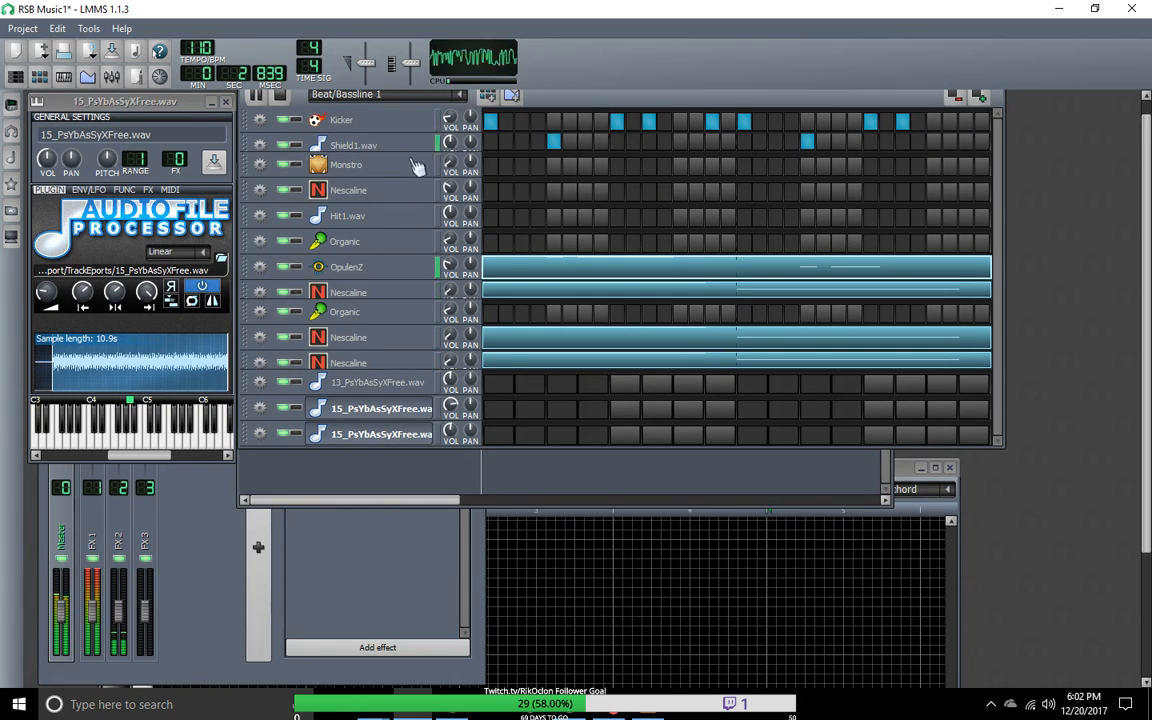
Step: Disconnect the 2- Launchpad MIDI input from the upper 15_PsYbAsSyXFree.wav track and assign it to the OpulenZ track
scroll(278, 405, down, 4)
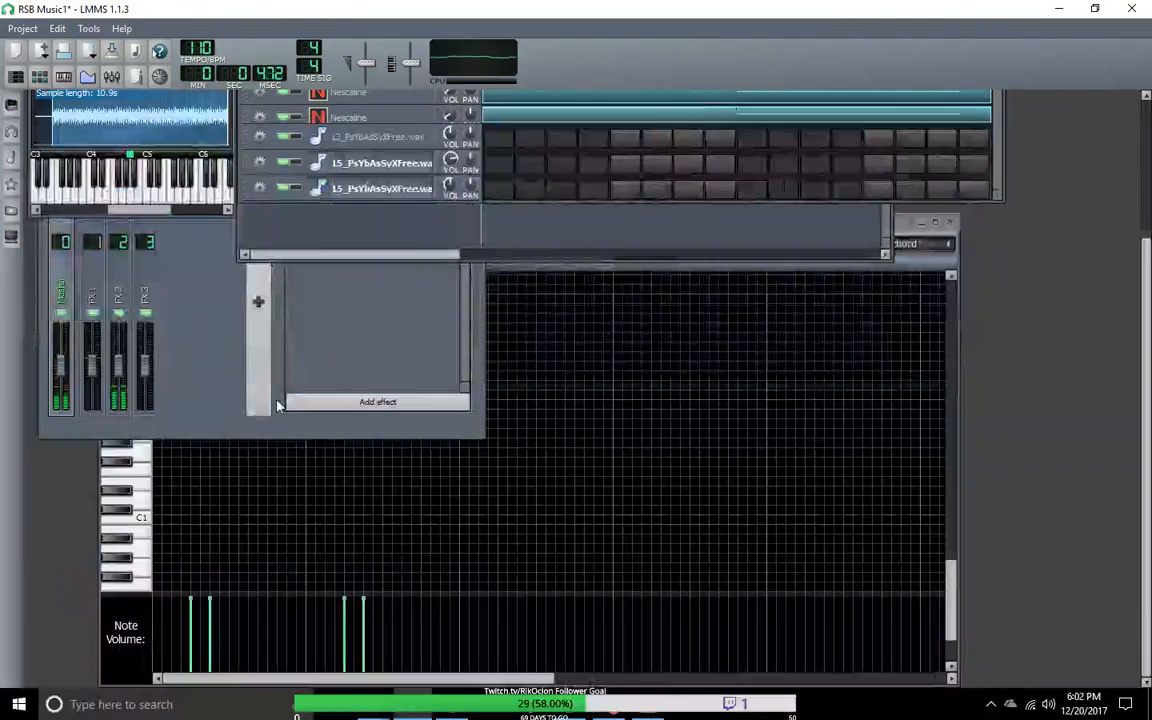
scroll(278, 405, up, 4)
click(259, 447)
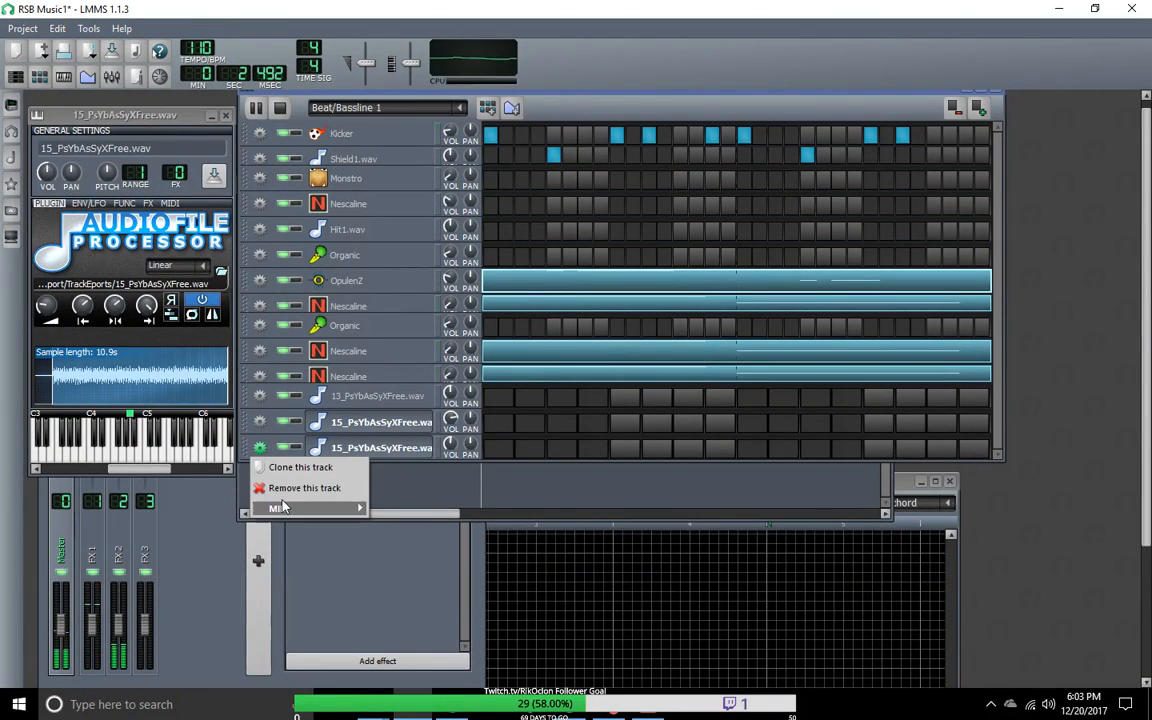
click(259, 422)
mouse_move(330, 483)
mouse_move(437, 486)
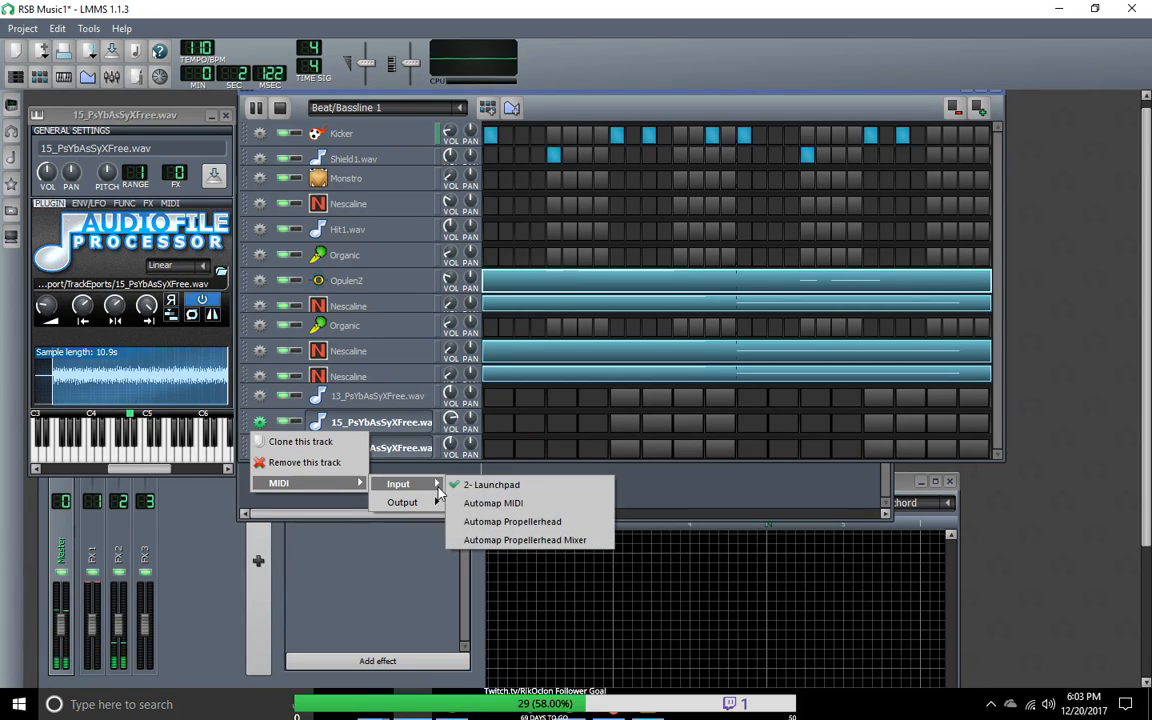
click(475, 484)
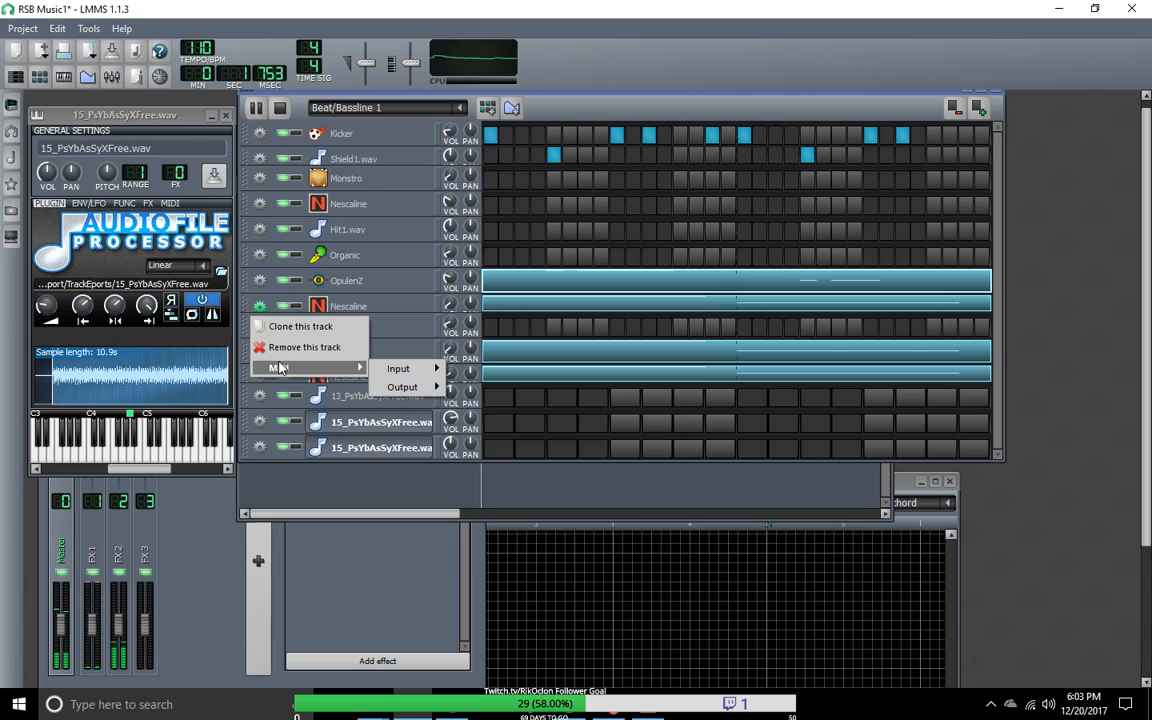
click(259, 280)
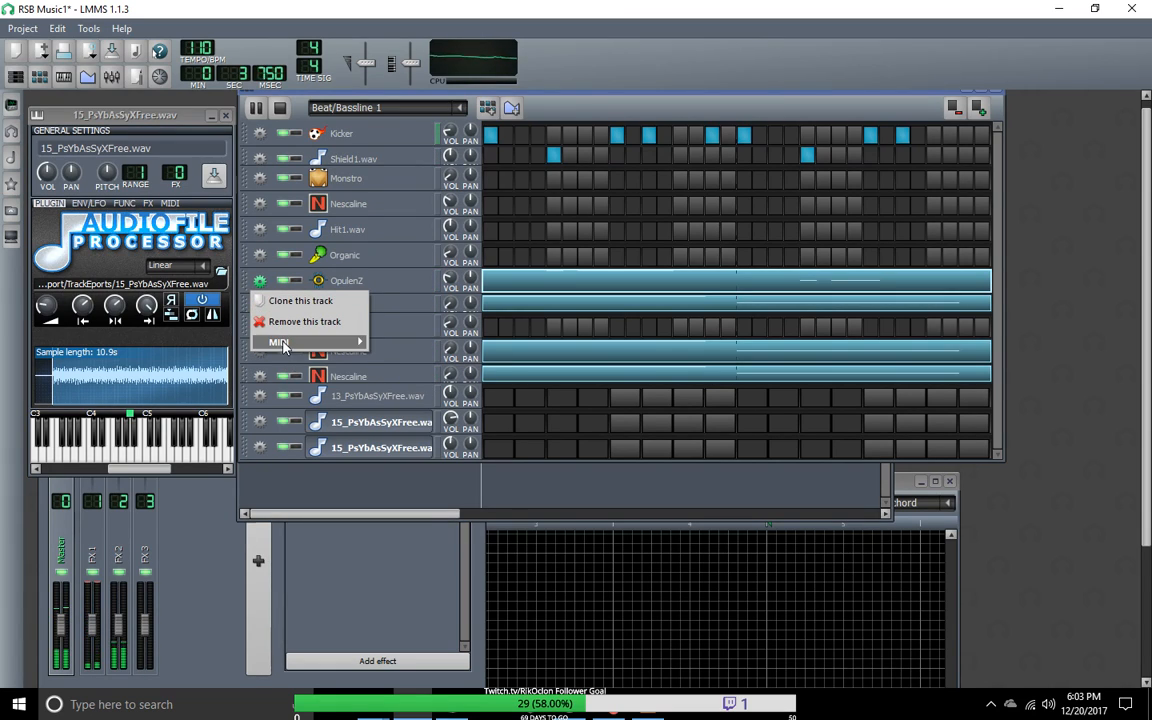
mouse_move(300, 342)
mouse_move(400, 343)
click(487, 344)
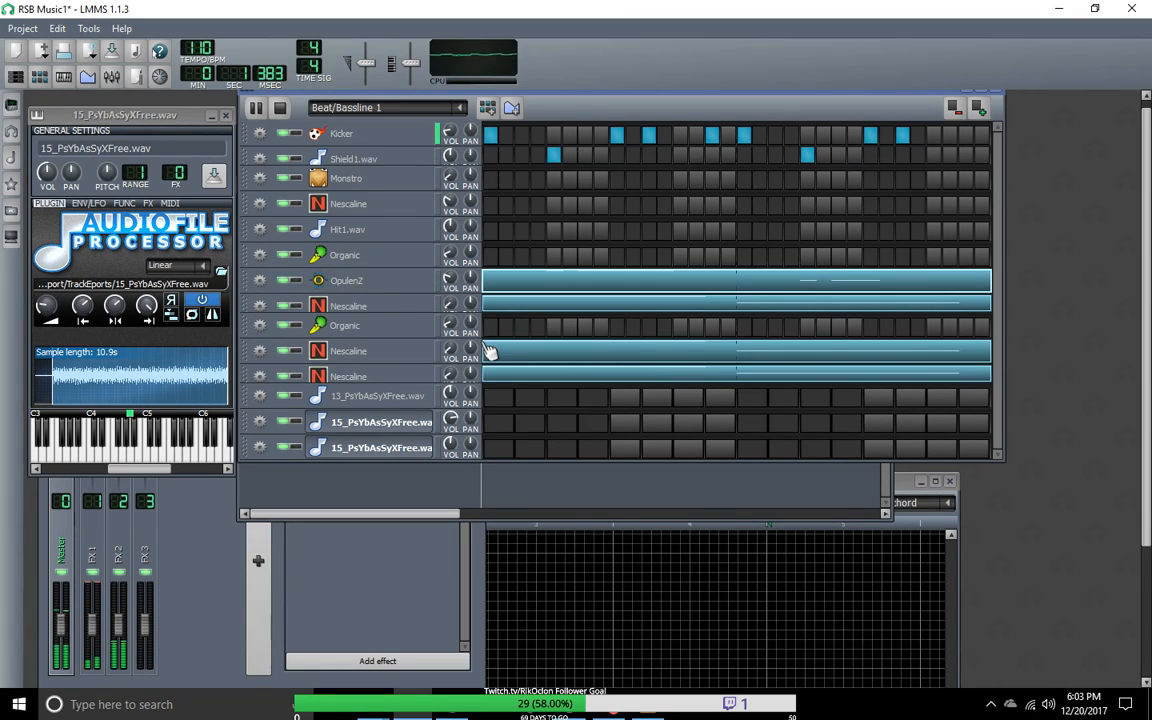
Step: Switch to Beat/Bassline 4, open the lower Organic track's pattern in the Piano-Roll and stop playback
click(462, 107)
click(365, 199)
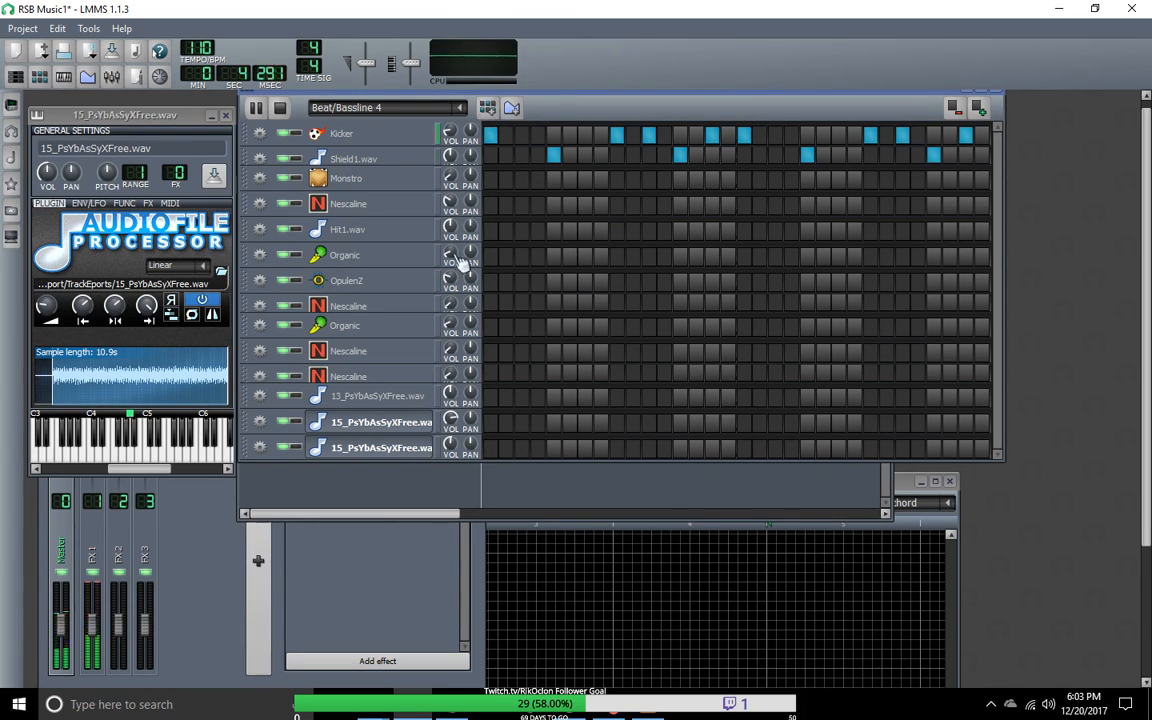
right_click(499, 333)
click(540, 334)
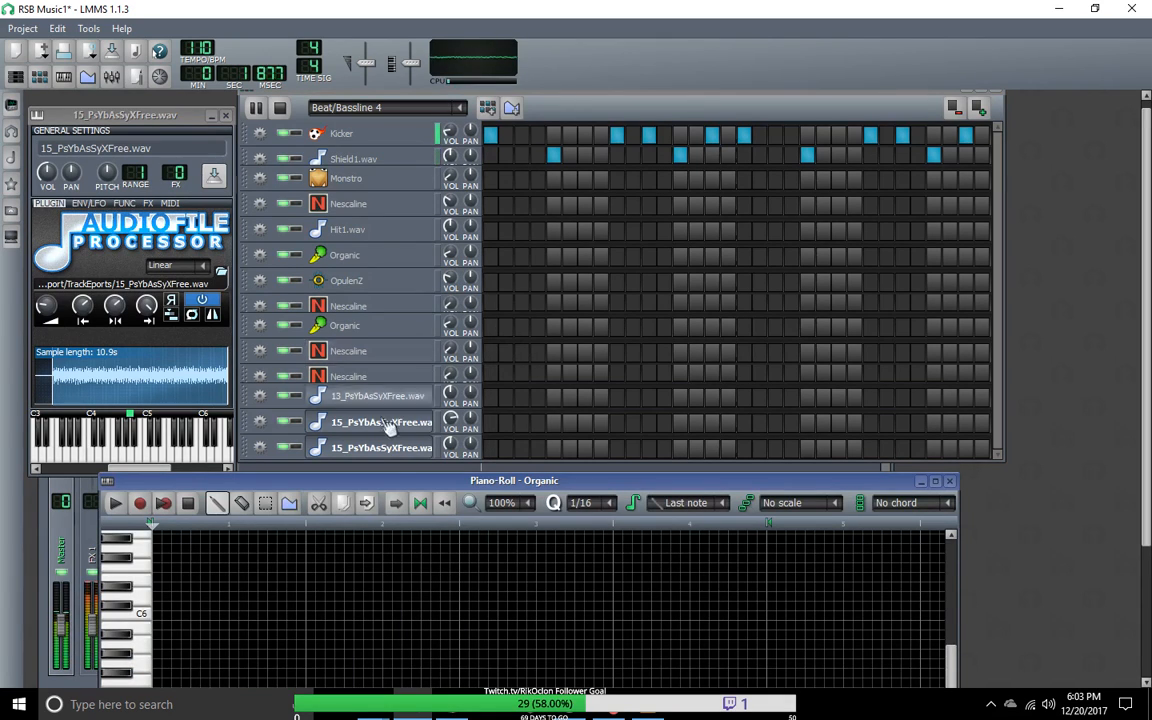
drag(404, 488, 453, 140)
click(249, 153)
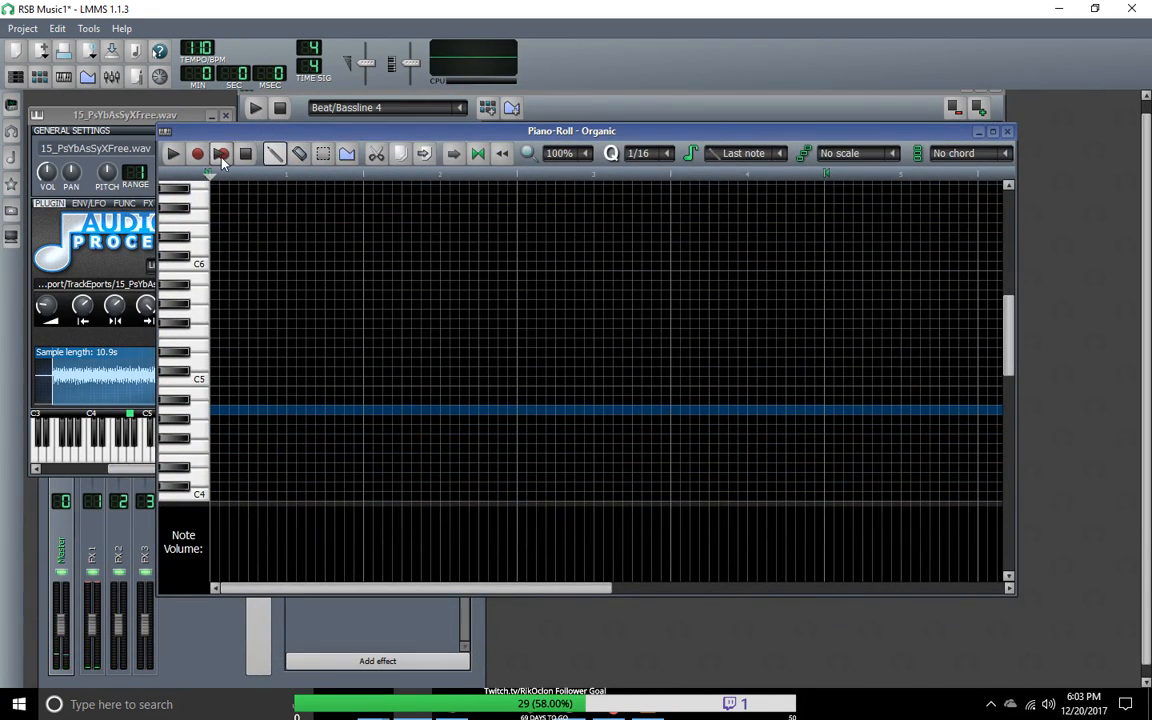
Step: Try to record notes into the Organic pattern while Beat/Bassline 4 plays
click(221, 157)
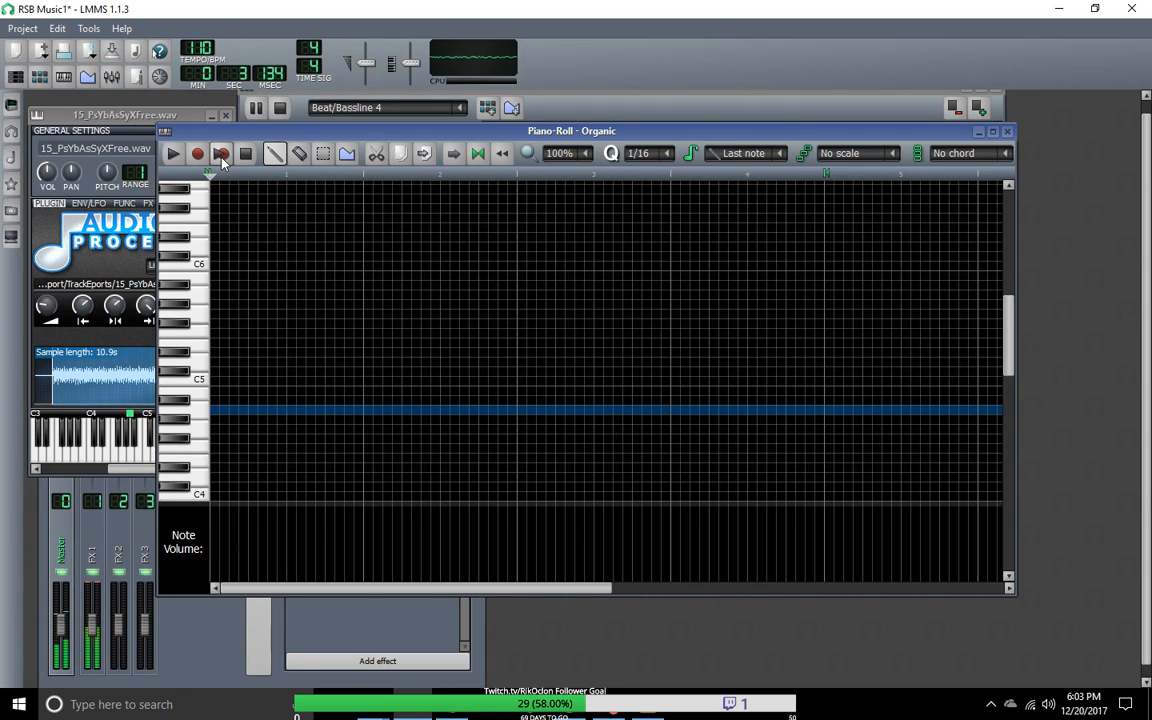
click(246, 158)
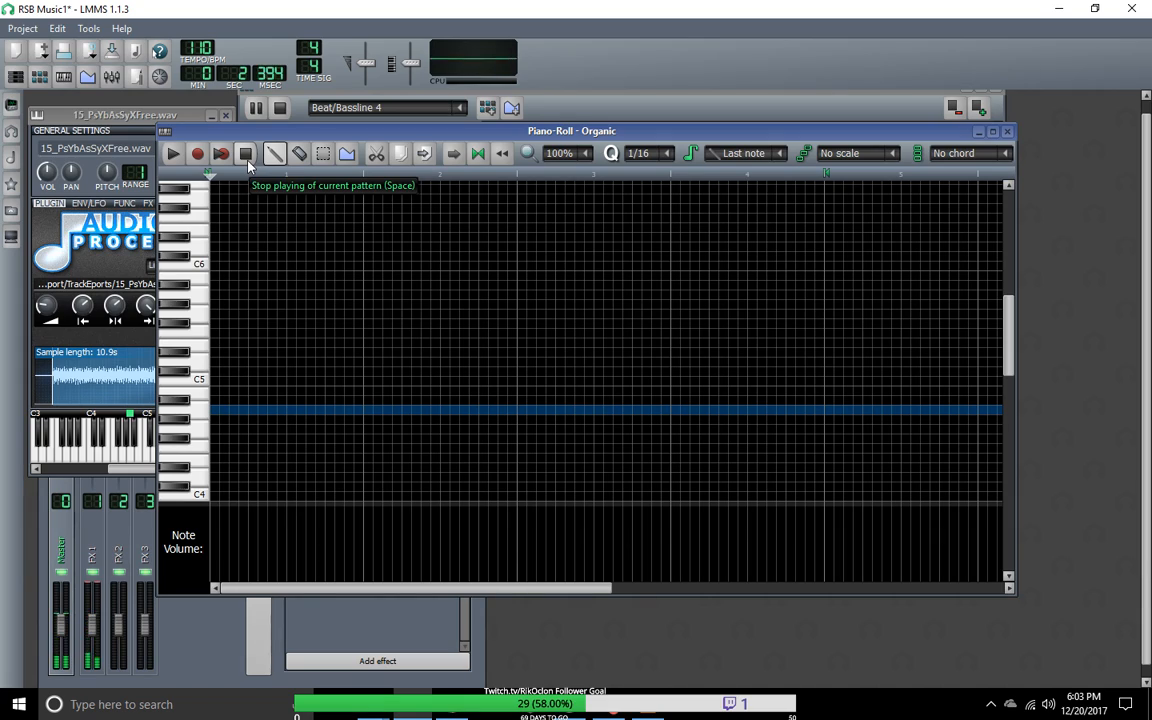
click(248, 164)
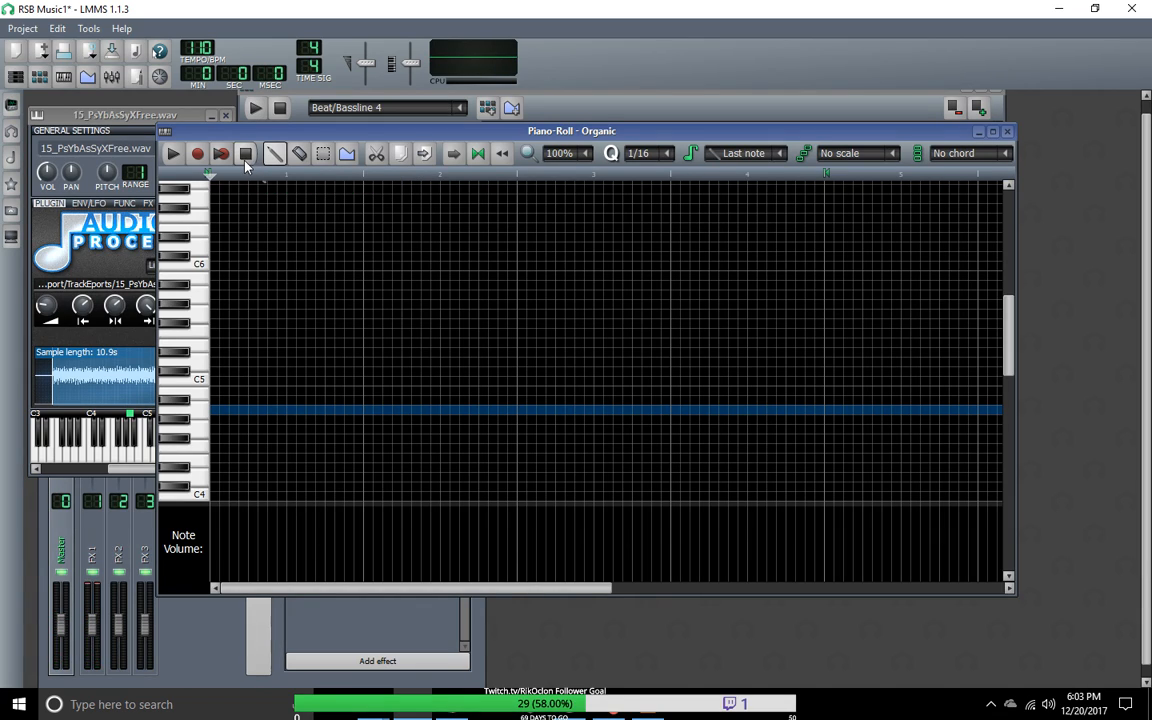
click(222, 155)
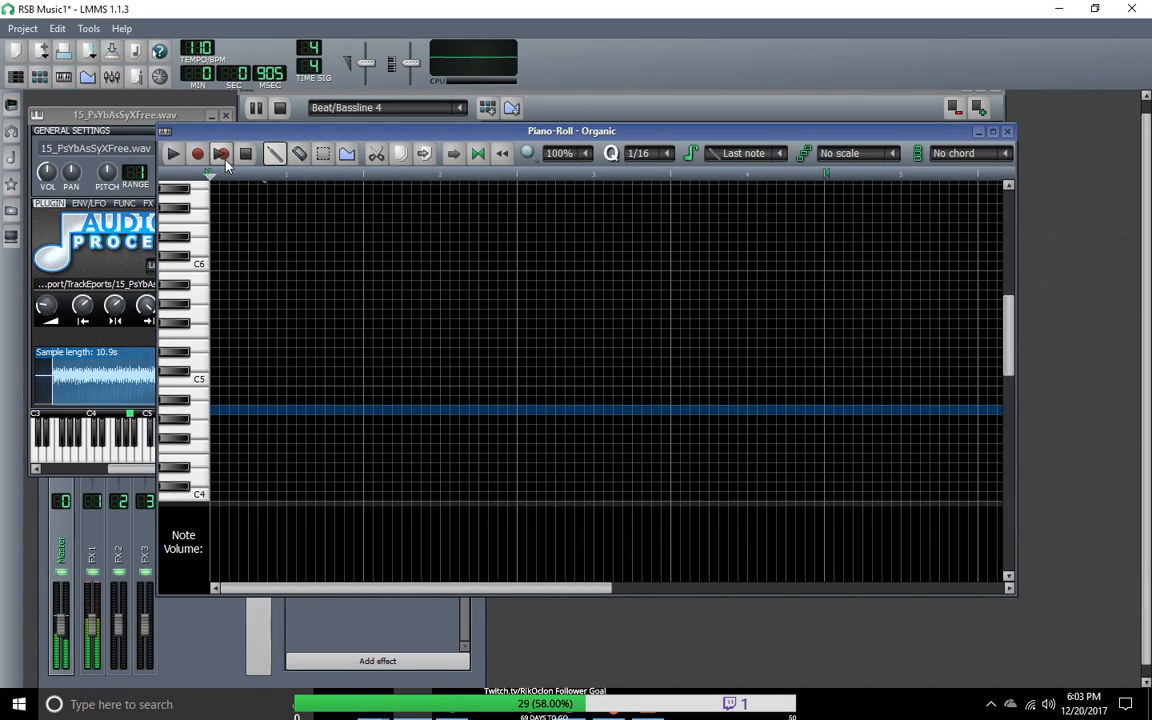
click(245, 156)
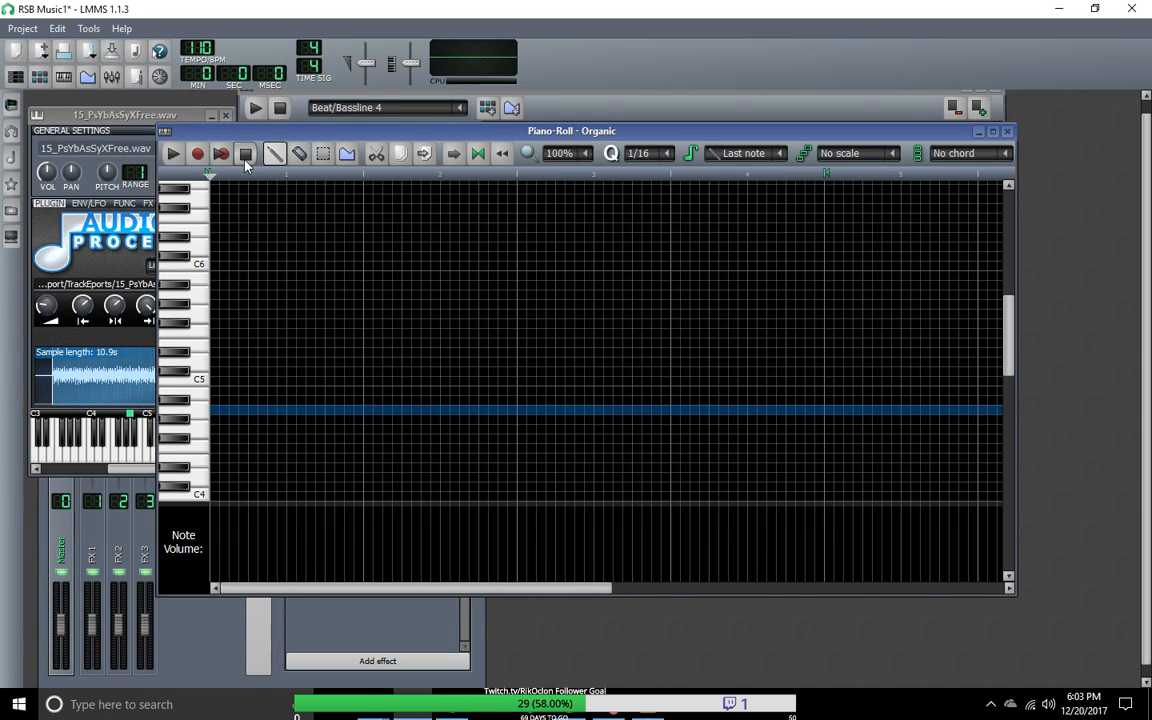
click(222, 156)
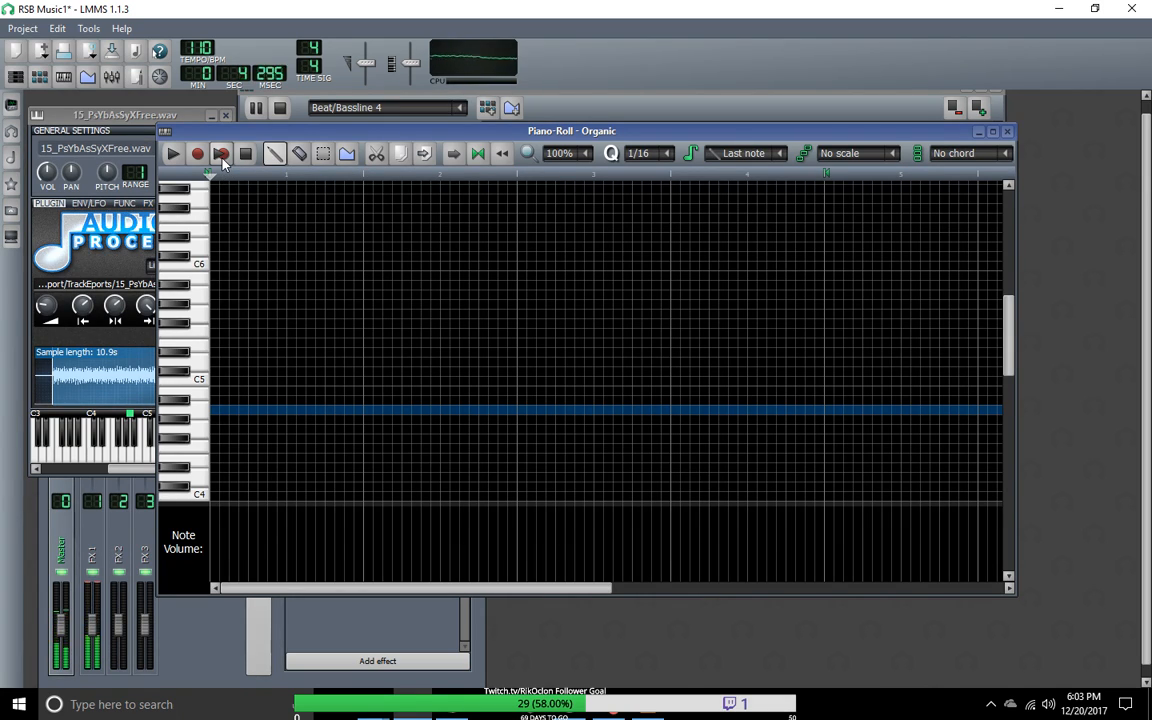
click(245, 153)
Step: Return to the Beat+Bassline Editor and open the OpulenZ track's Beat/Bassline 4 pattern in the Piano-Roll
mouse_move(310, 132)
mouse_down()
mouse_move(713, 393)
mouse_move(595, 252)
mouse_move(310, 142)
mouse_up()
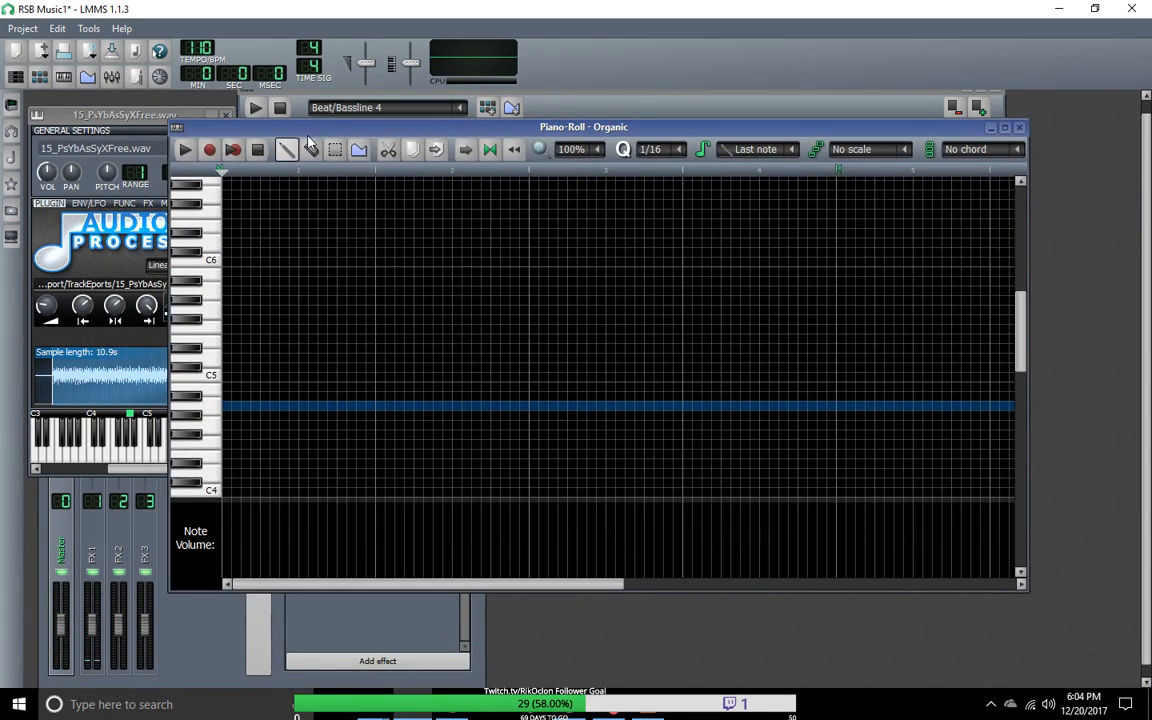
drag(417, 133, 510, 497)
click(394, 238)
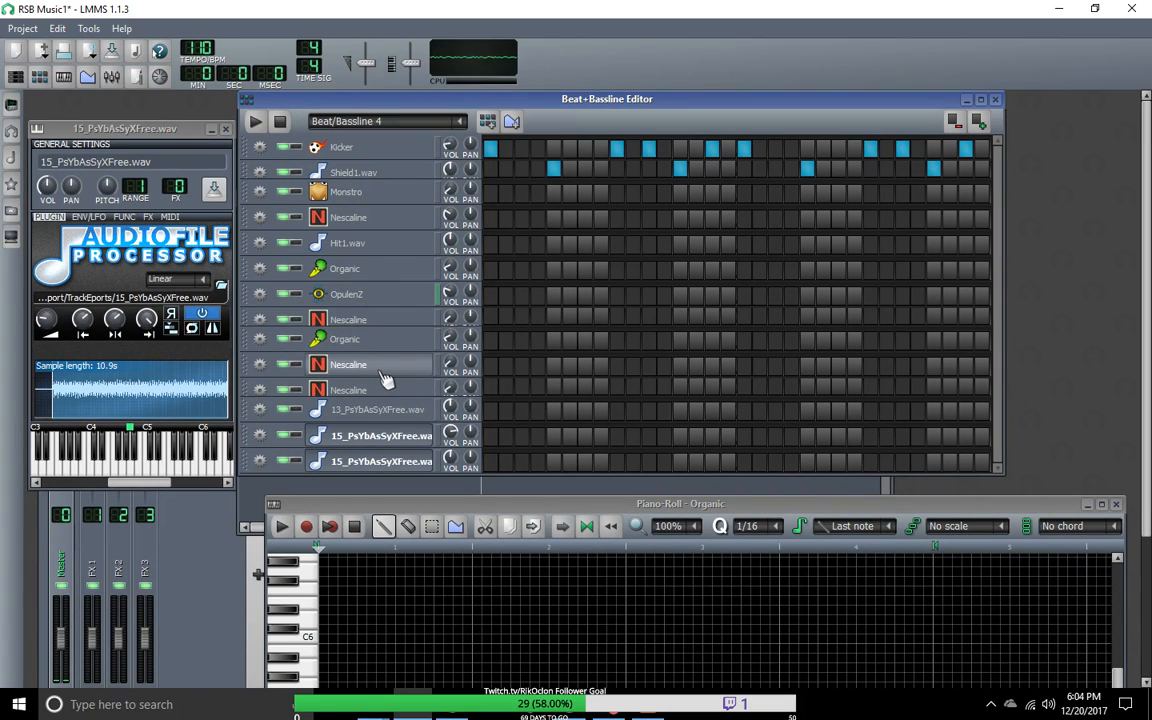
double_click(346, 294)
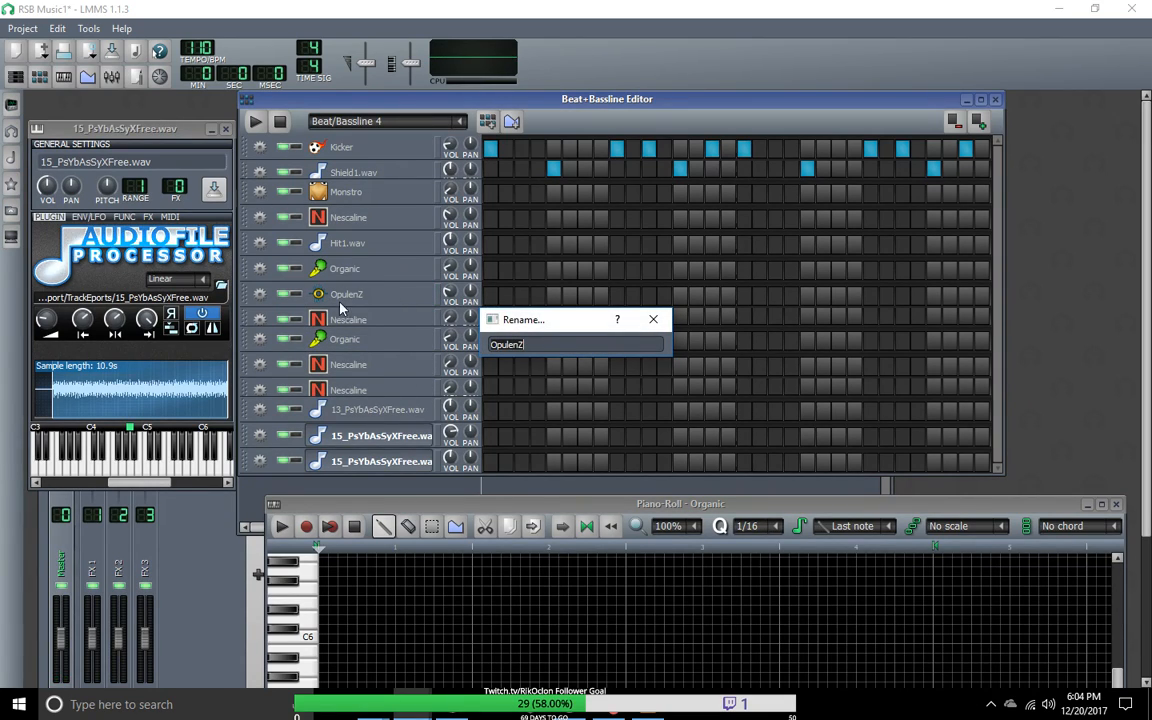
click(652, 321)
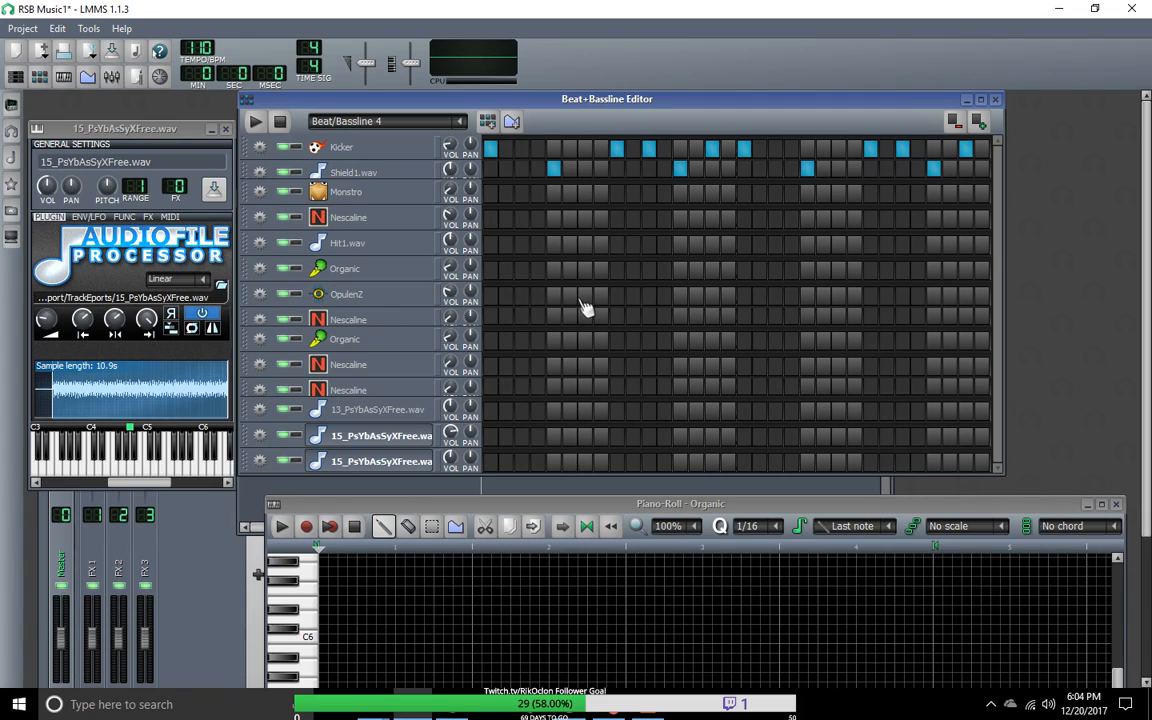
right_click(510, 308)
click(530, 306)
drag(470, 496, 370, 120)
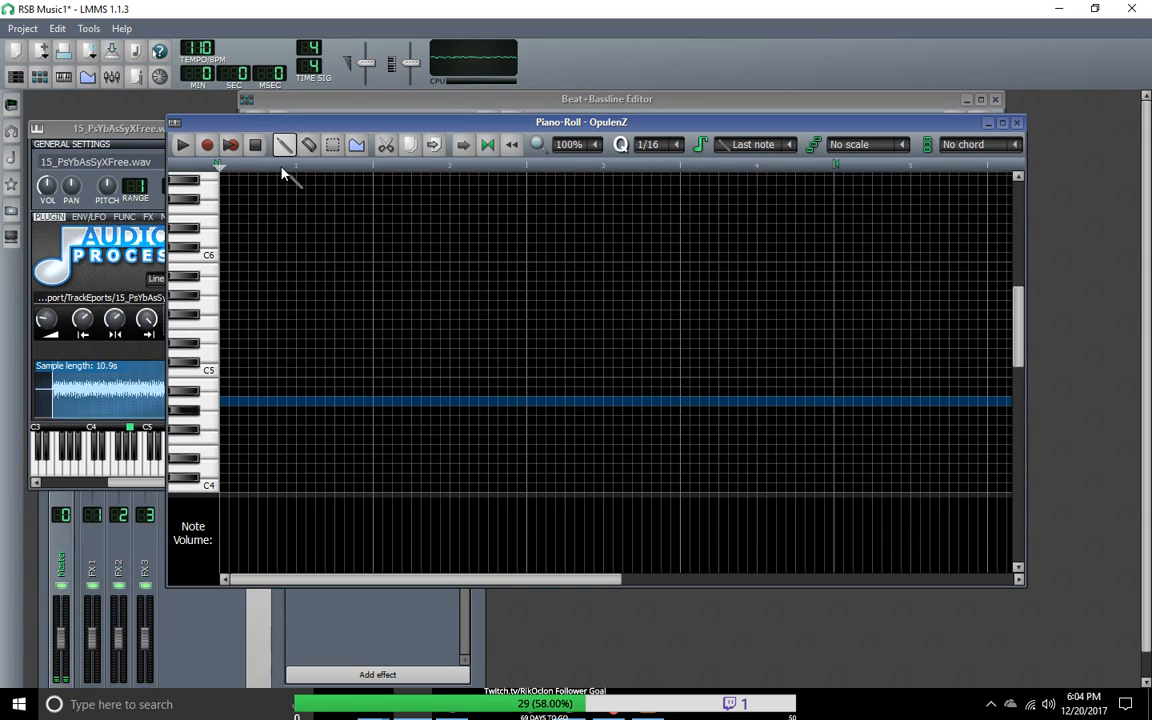
Step: Record a descending four-note phrase of G#4, G4, F#4 and F4 into the OpulenZ pattern while the beat plays
click(236, 148)
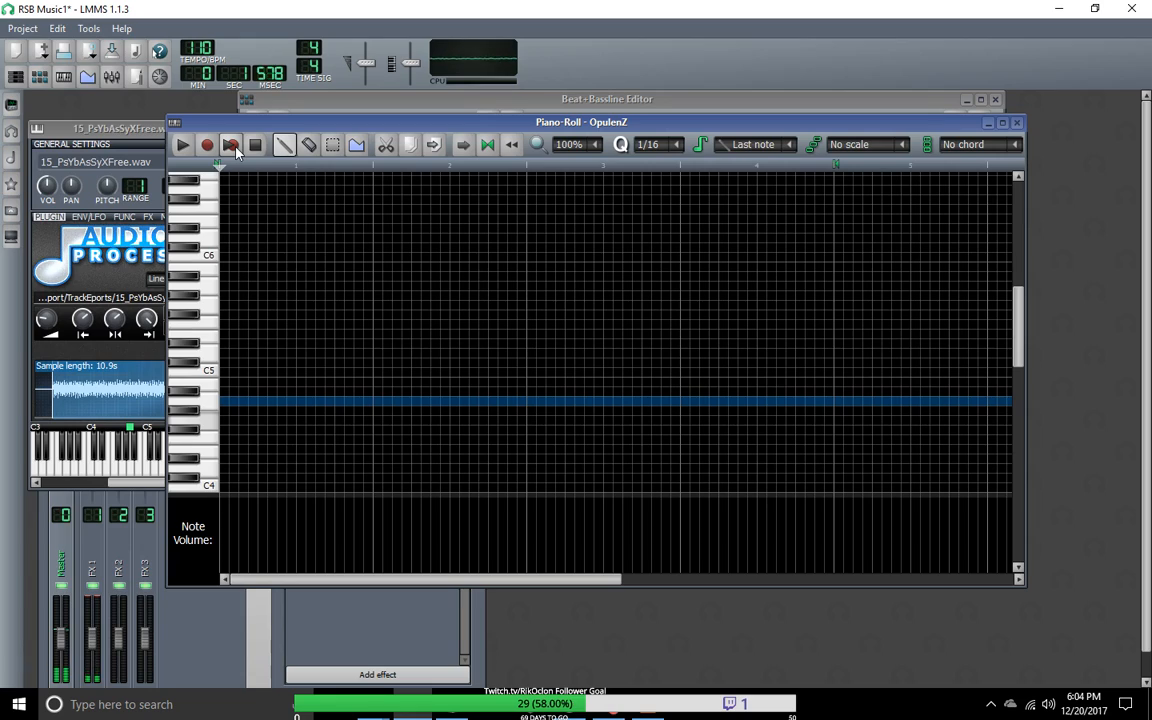
key(t)
key(r)
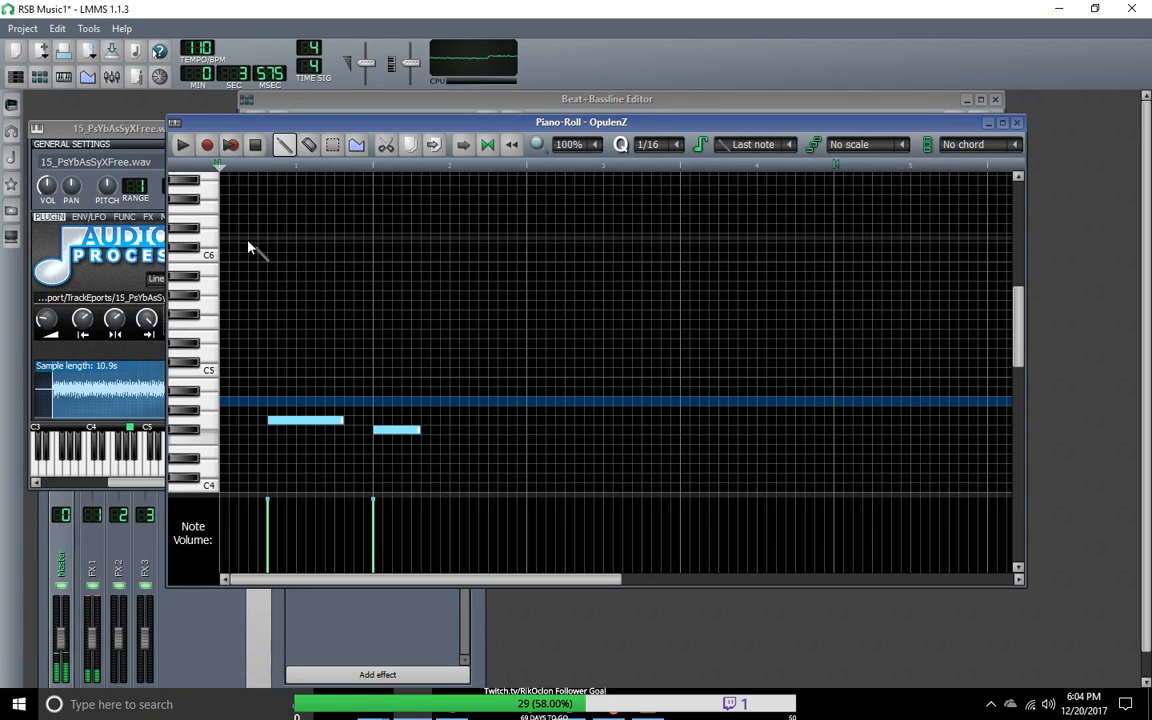
key(e)
key(y)
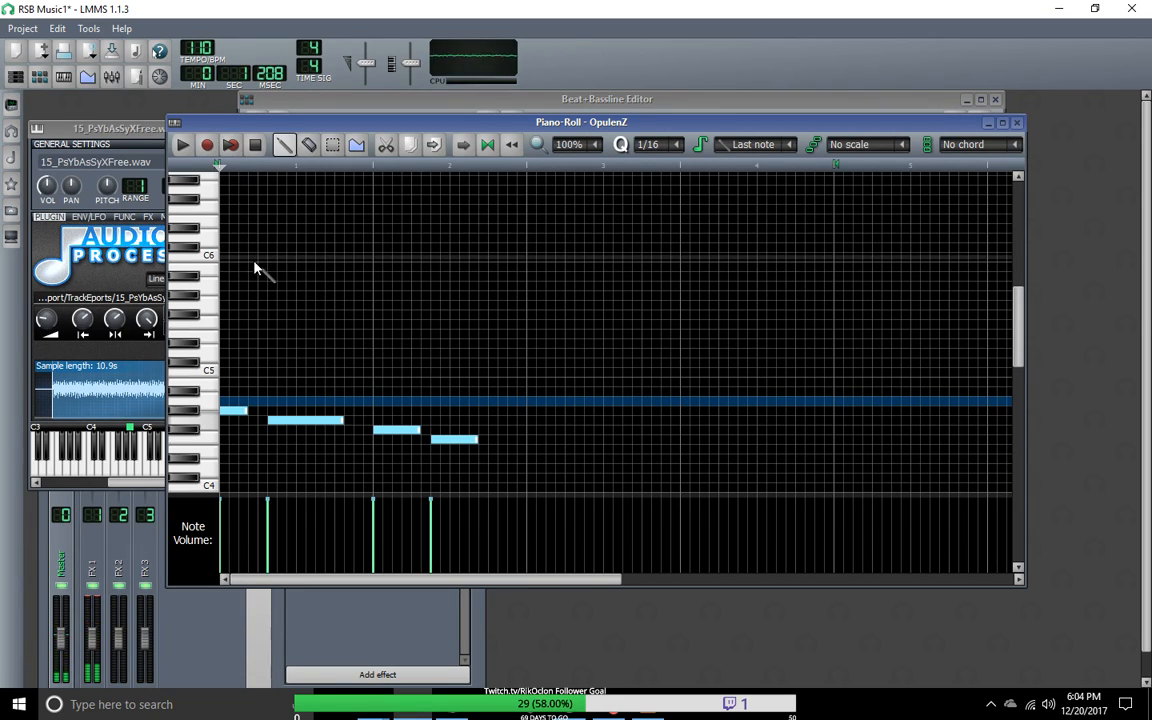
Step: Make the G#4 note four sixteenths long, place the G4 note on the seventh sixteenth with a five-sixteenth length, and stop playback
drag(238, 410, 262, 411)
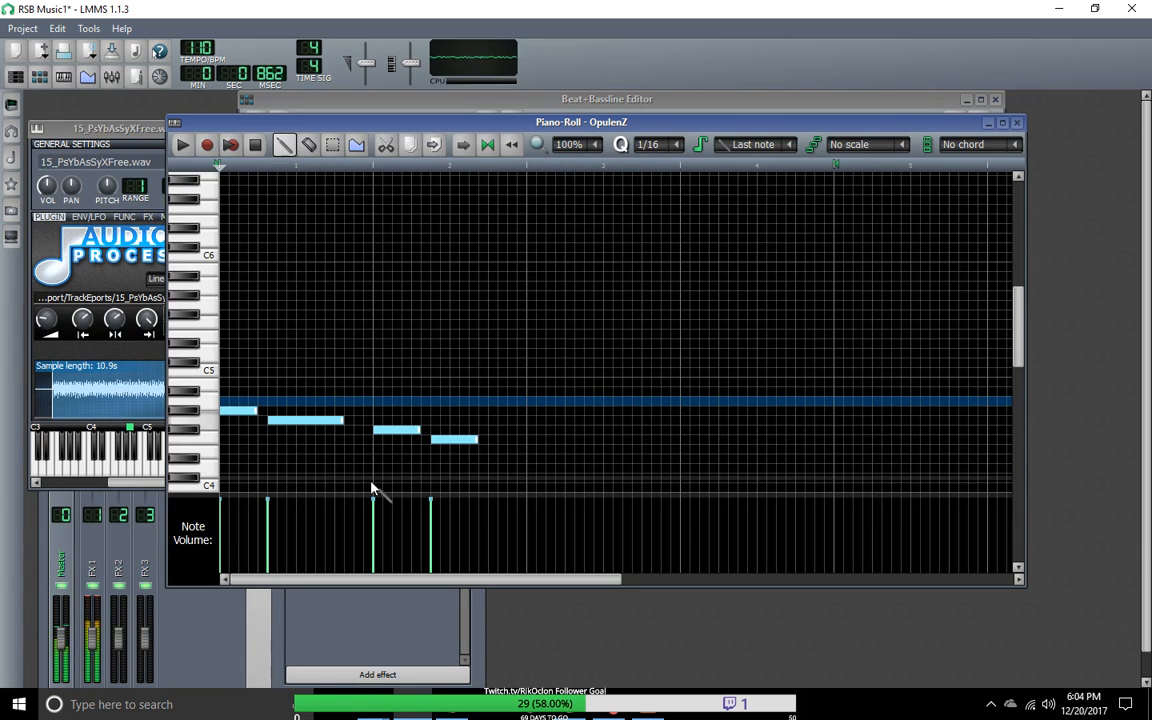
click(293, 420)
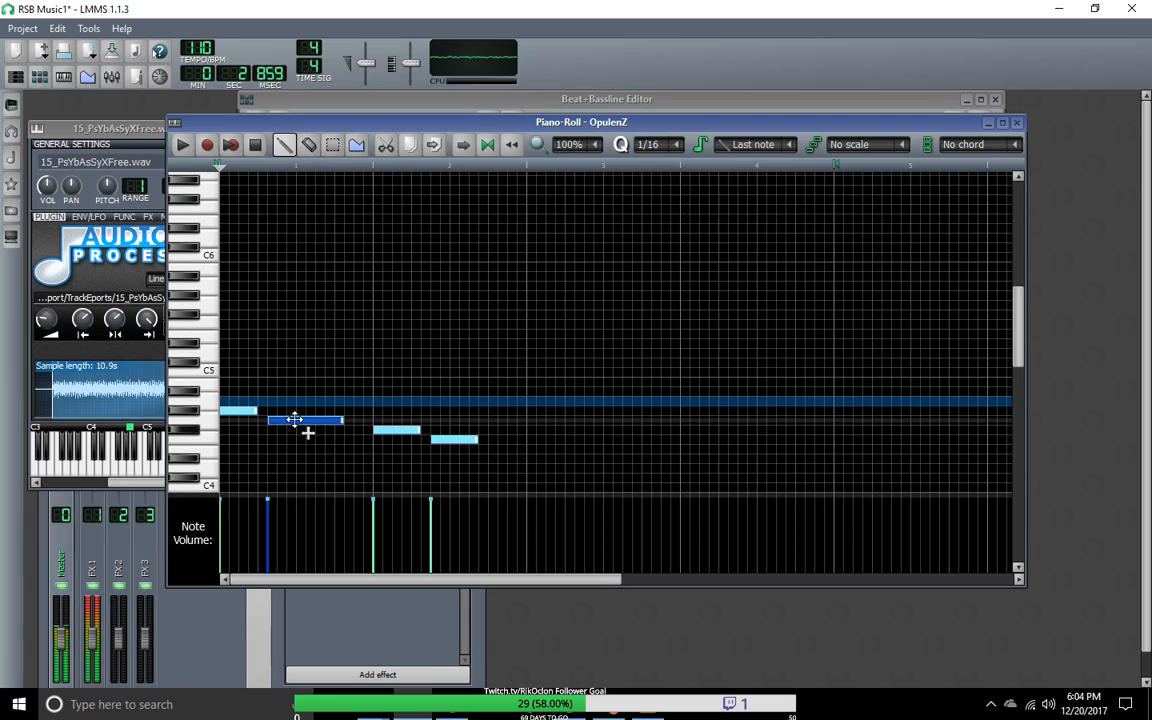
drag(299, 419, 308, 418)
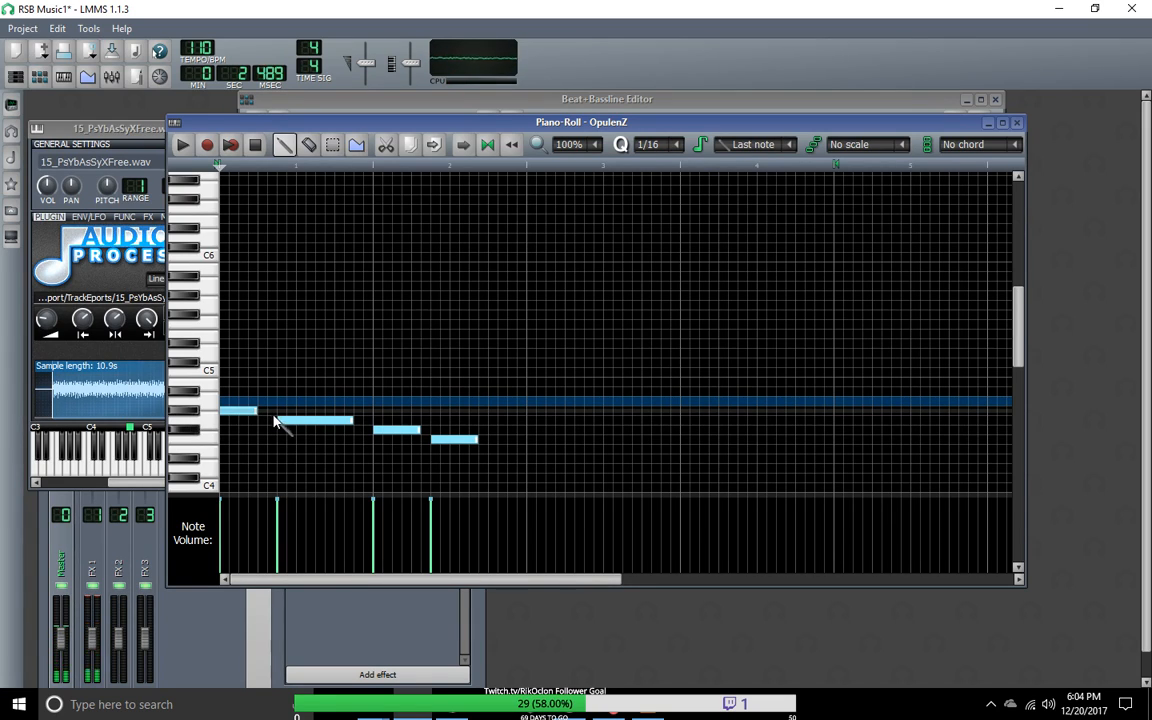
drag(301, 422, 324, 424)
drag(257, 411, 283, 411)
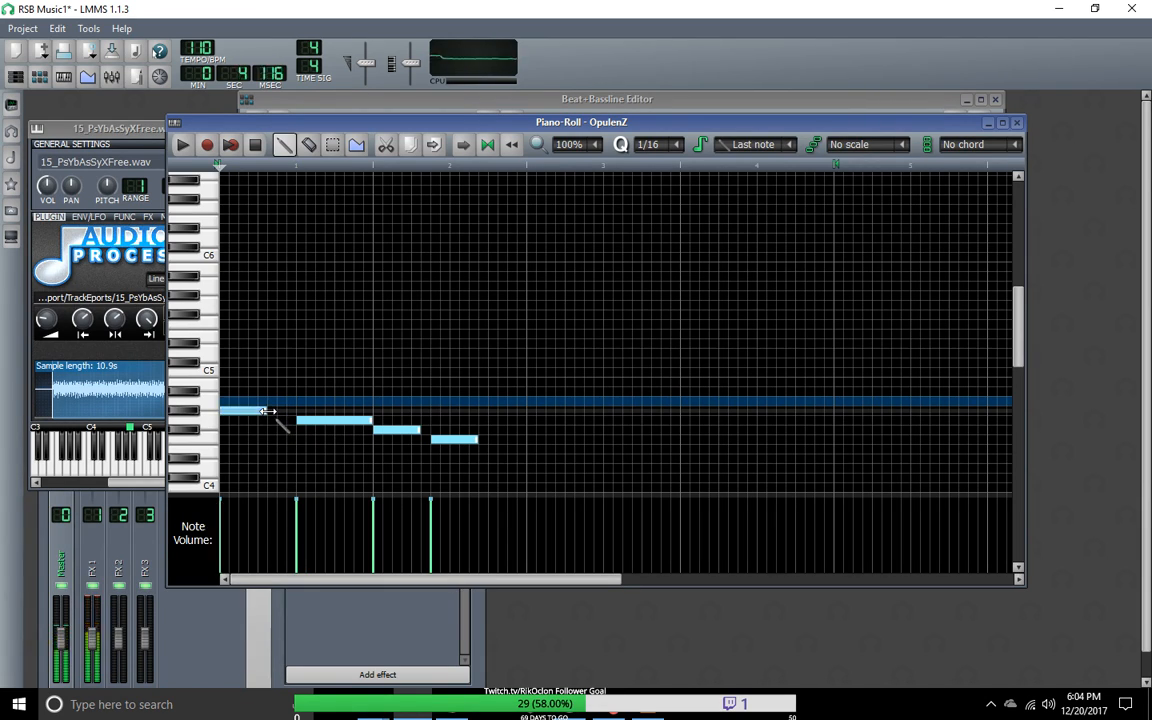
drag(371, 421, 257, 411)
click(250, 411)
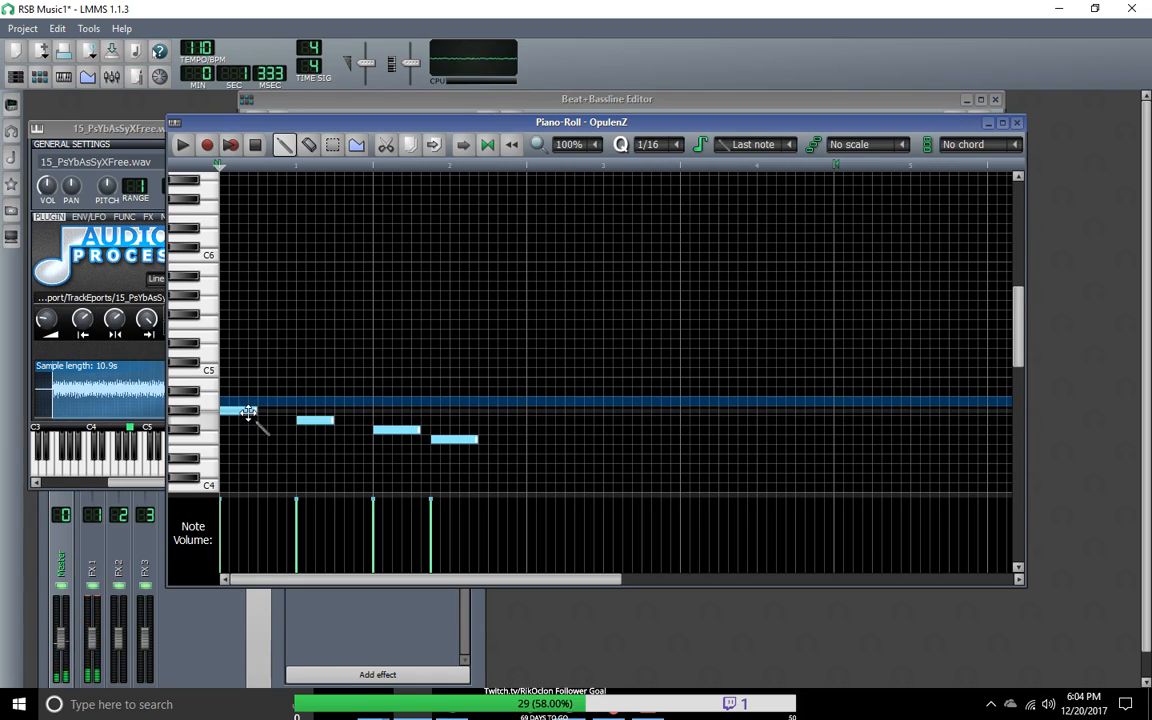
click(313, 421)
mouse_move(313, 421)
mouse_down()
mouse_move(261, 424)
mouse_move(323, 421)
mouse_up()
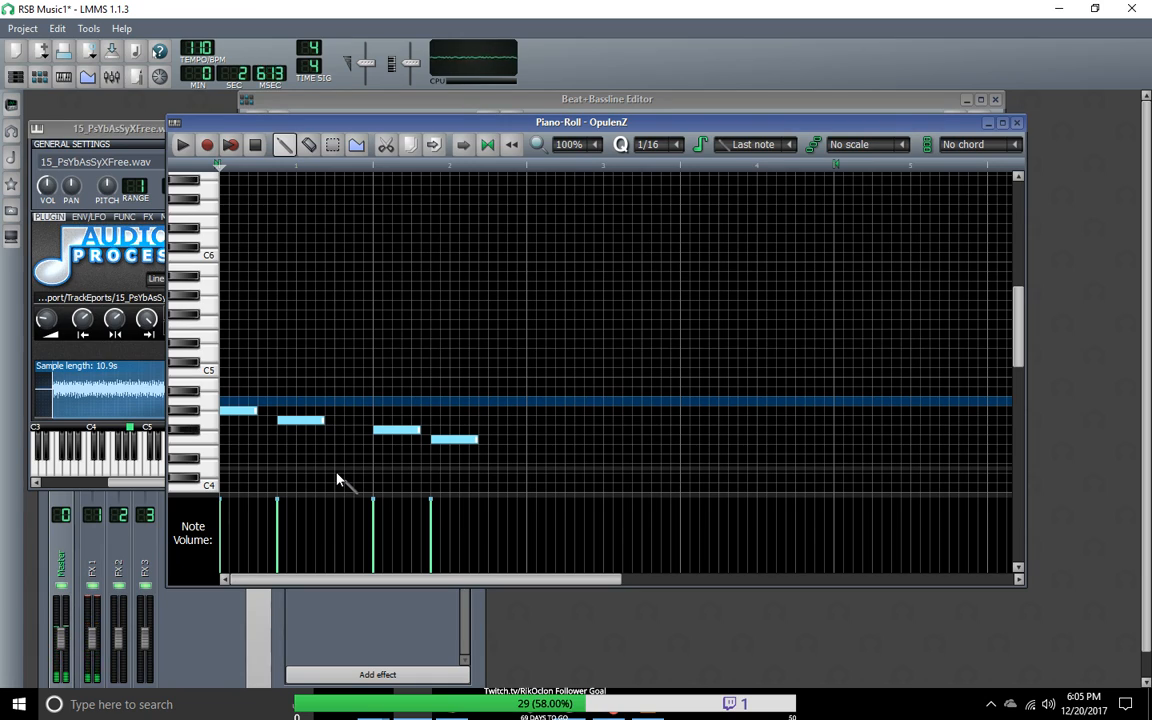
click(257, 147)
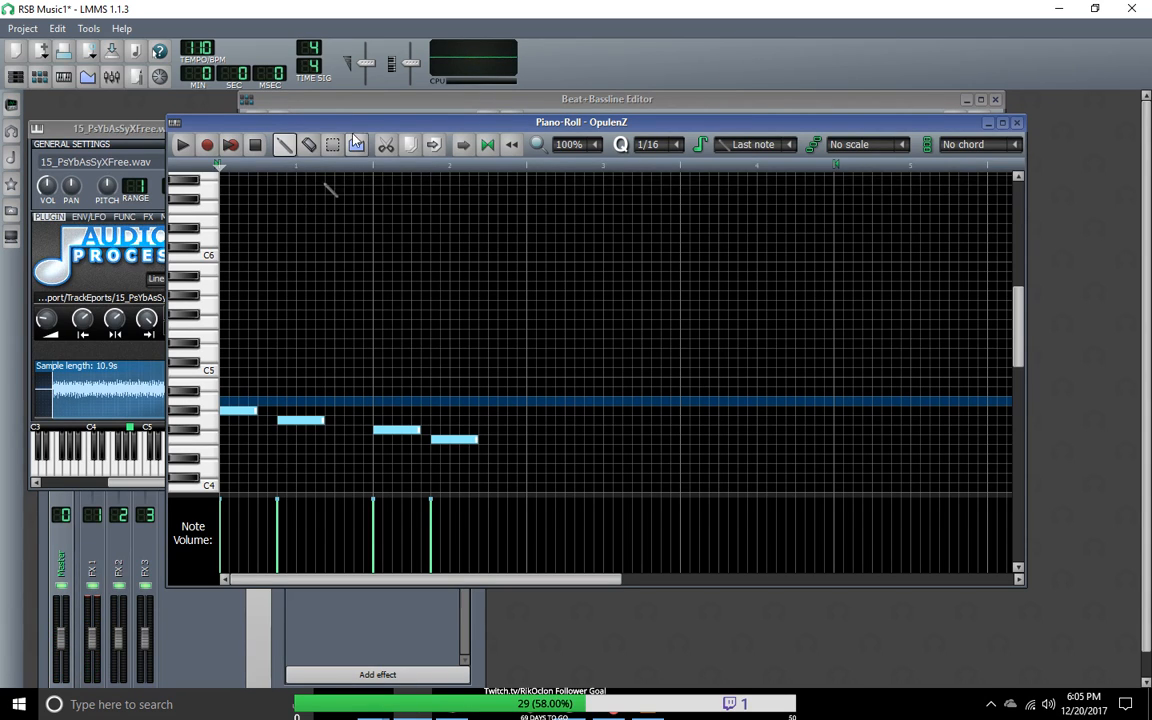
Step: Bring up the Song-Editor and spread out the Piano-Roll, sample instrument and Song-Editor windows so the song tracks are accessible
drag(386, 135, 499, 164)
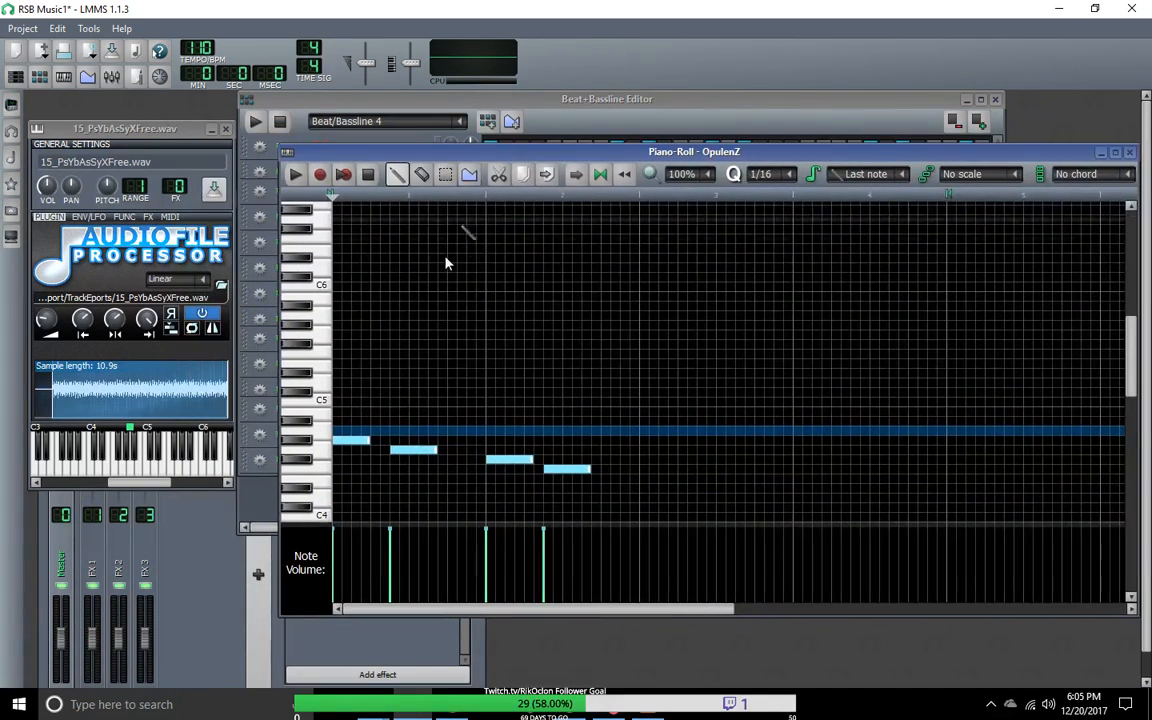
drag(147, 129, 165, 107)
drag(647, 162, 646, 176)
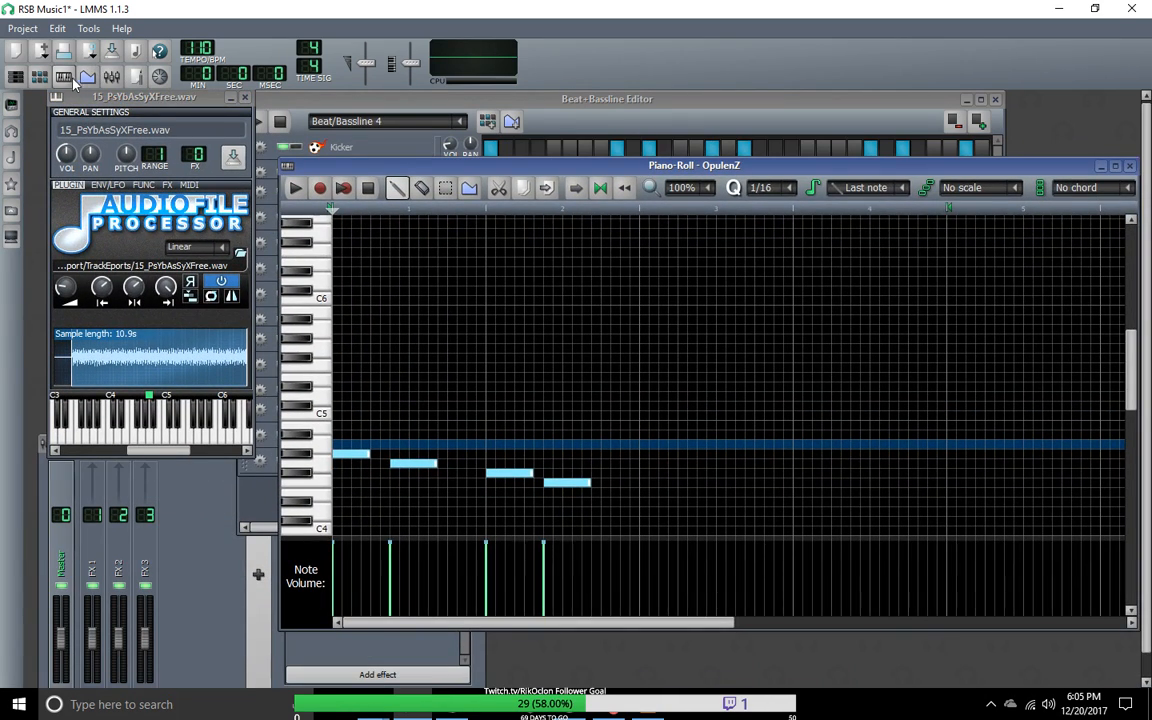
click(14, 78)
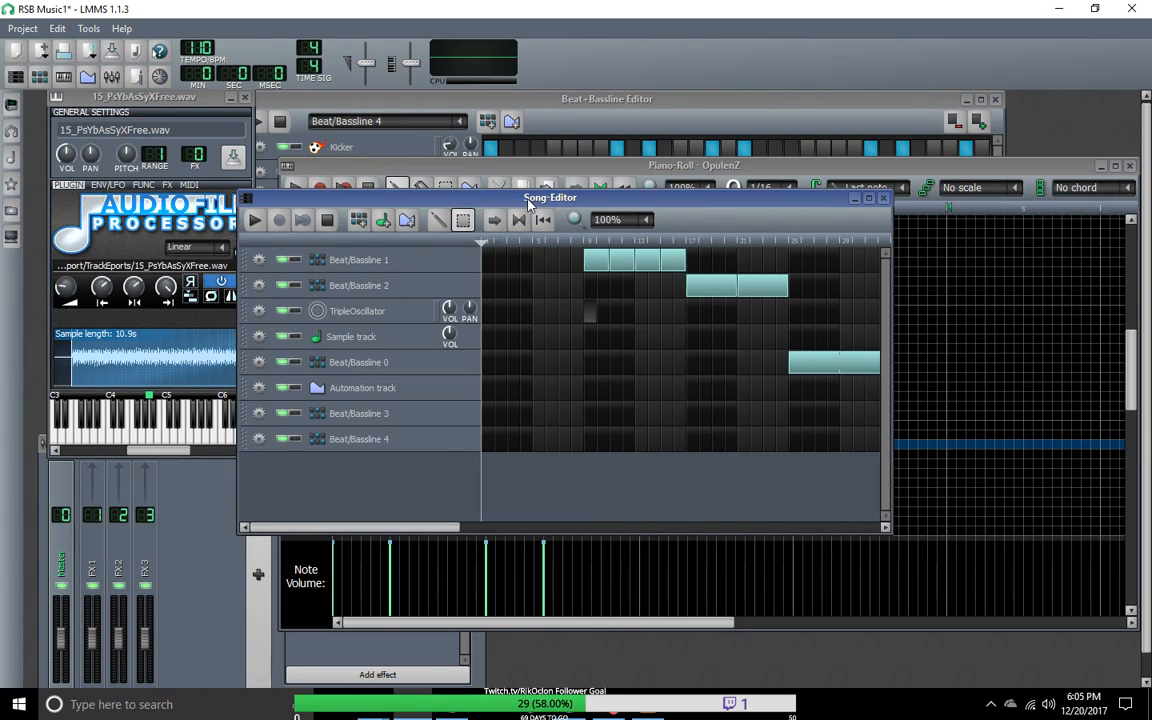
drag(530, 204, 422, 196)
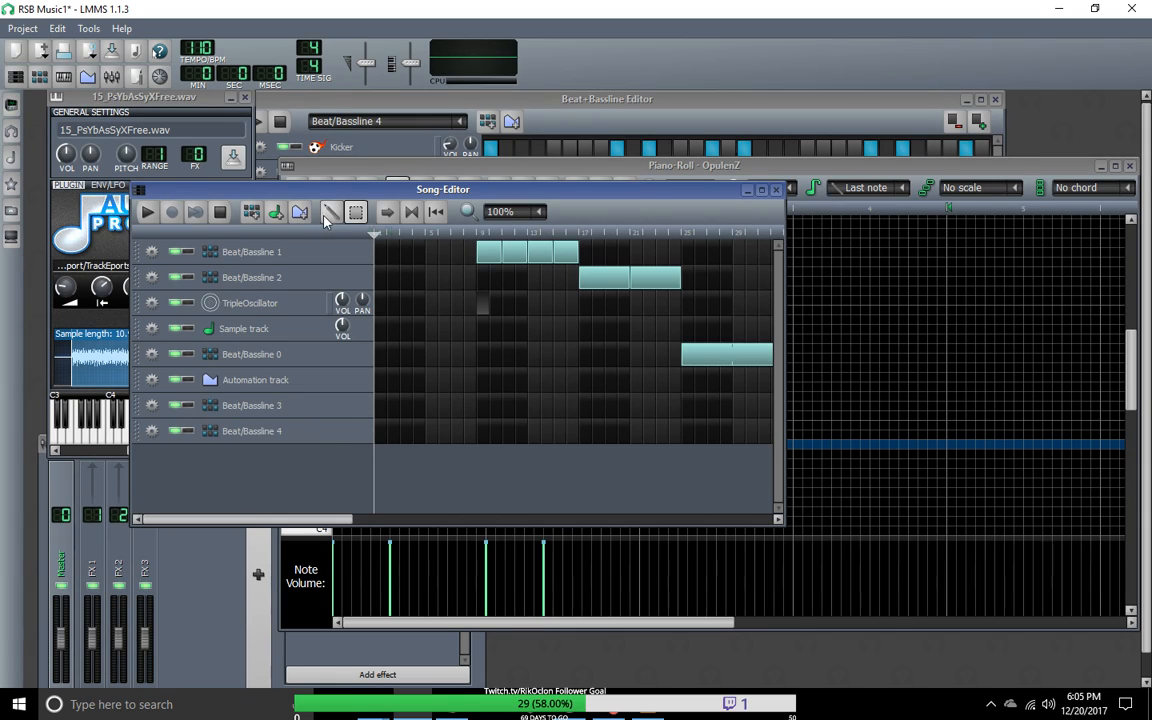
Step: Move the Beat/Bassline 4 track above Beat/Bassline 1 and fill bars 1 to 8 with four of its blocks while playing the song
drag(349, 379, 345, 245)
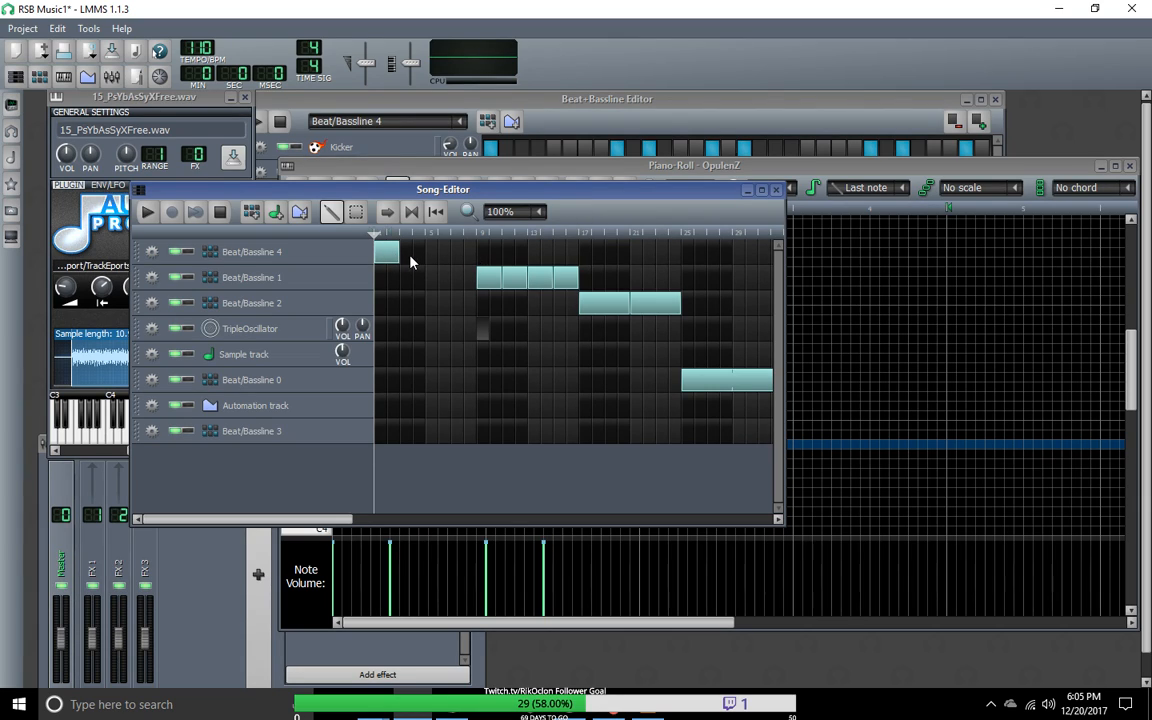
drag(398, 262, 440, 258)
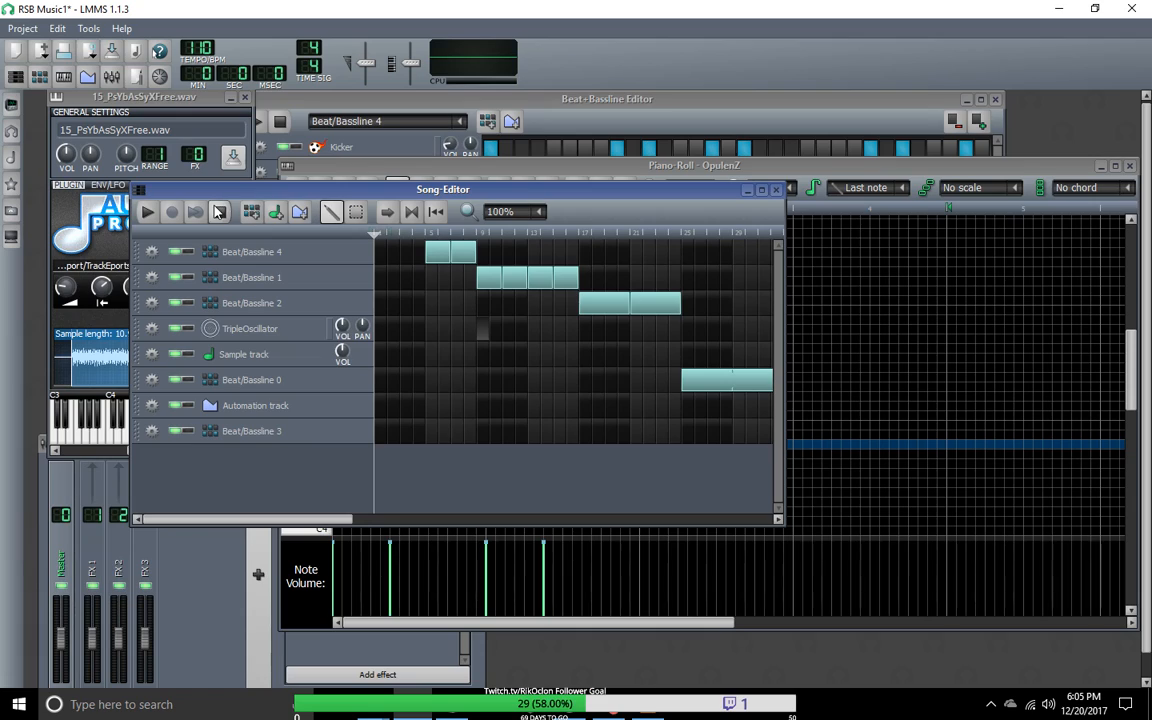
click(148, 215)
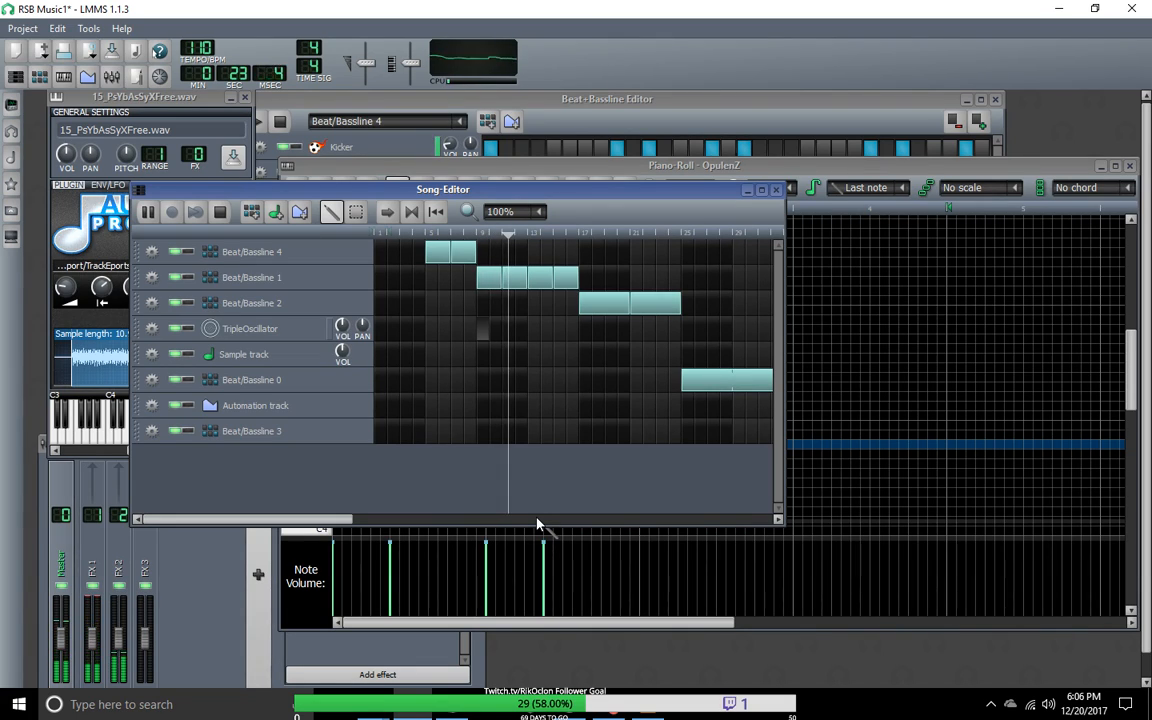
click(405, 260)
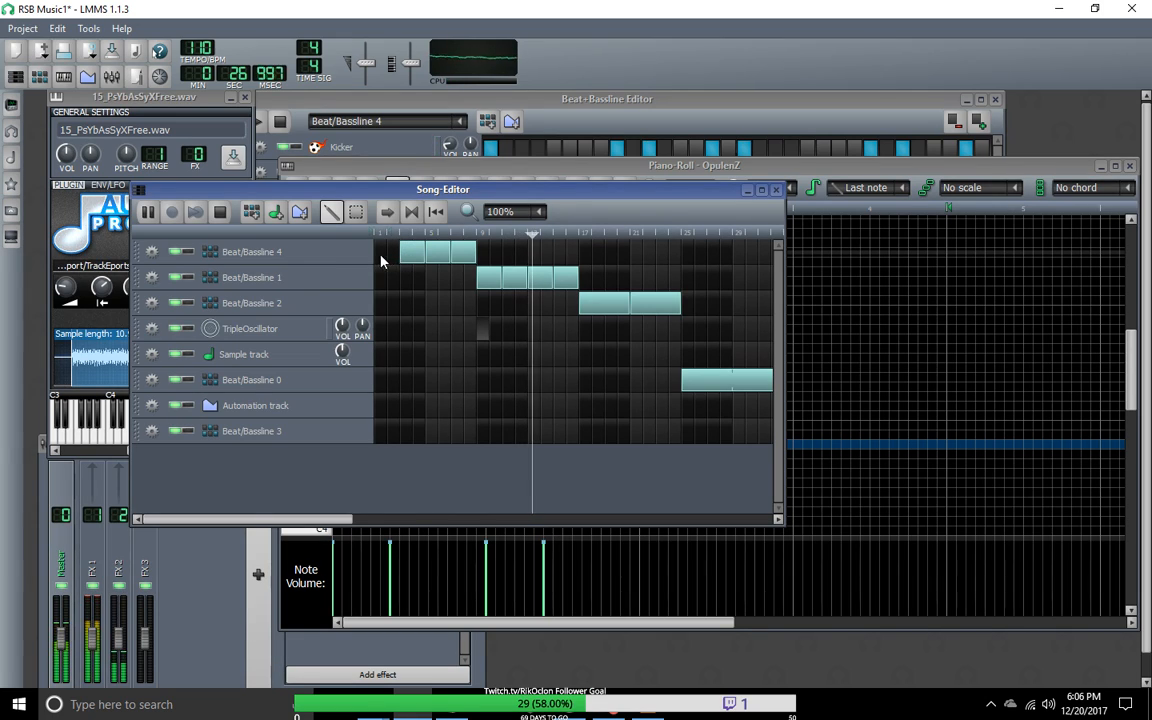
click(387, 252)
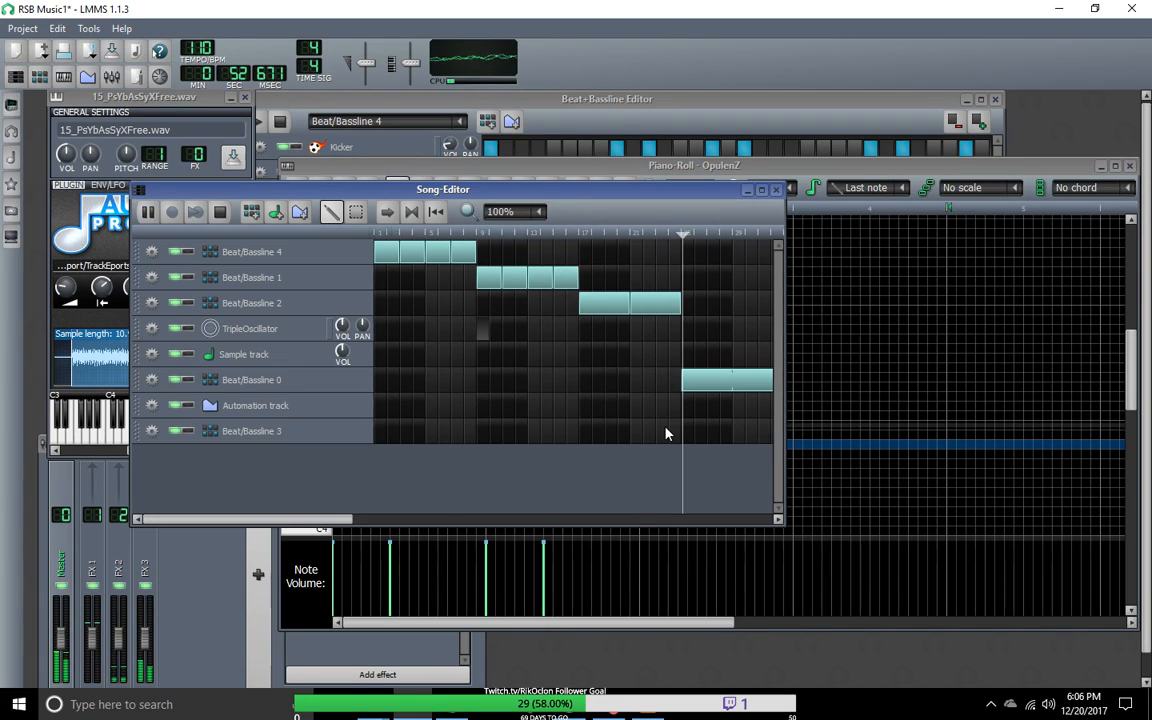
Step: Shift the Beat/Bassline 0 blocks to start at bar 33 and the Beat/Bassline 3 blocks to start at bar 41
drag(321, 521, 487, 542)
drag(548, 385, 684, 386)
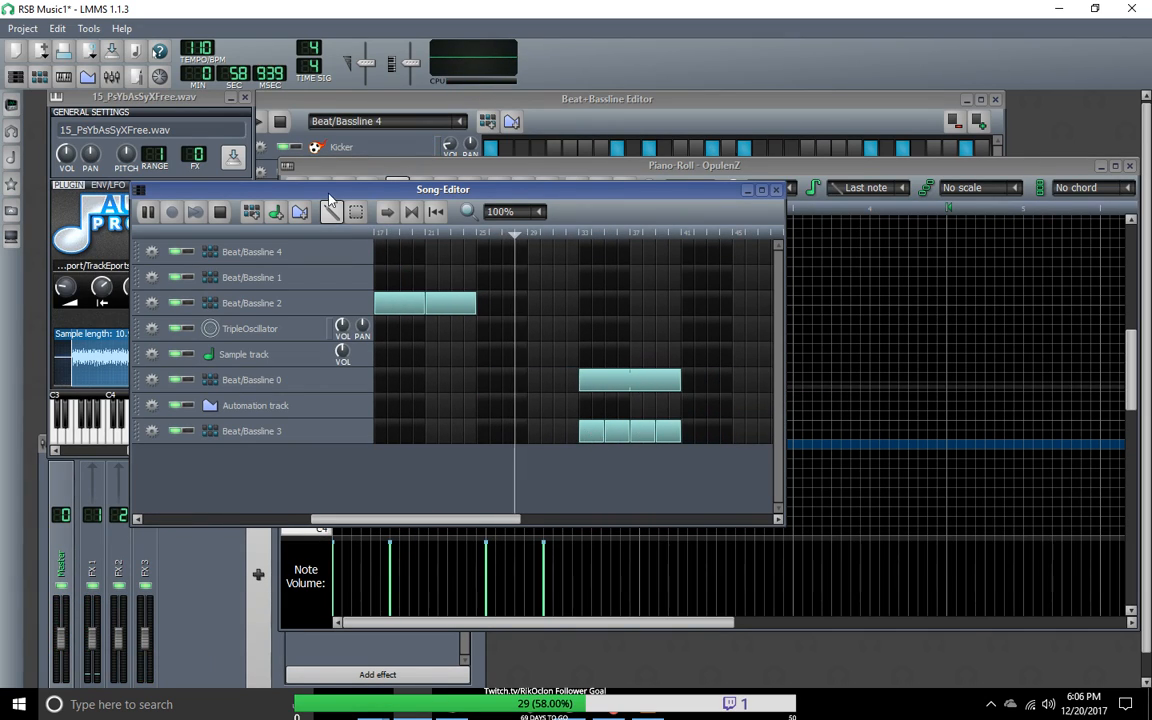
click(358, 217)
drag(561, 411, 712, 442)
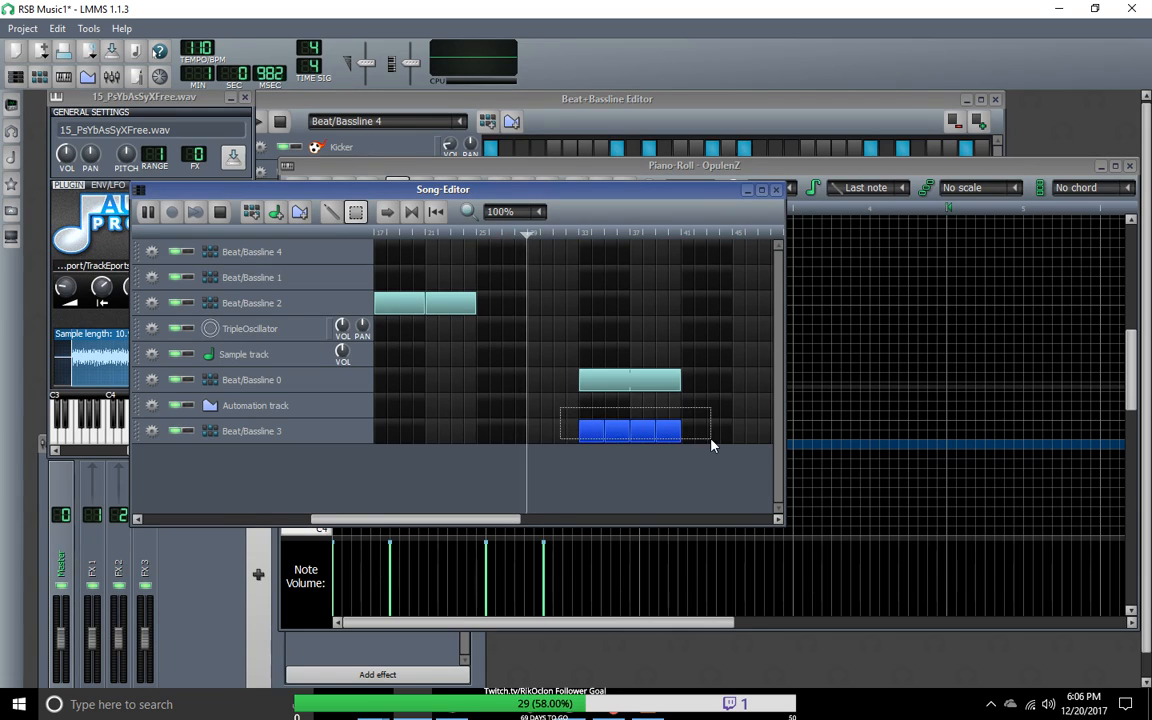
drag(586, 445, 702, 445)
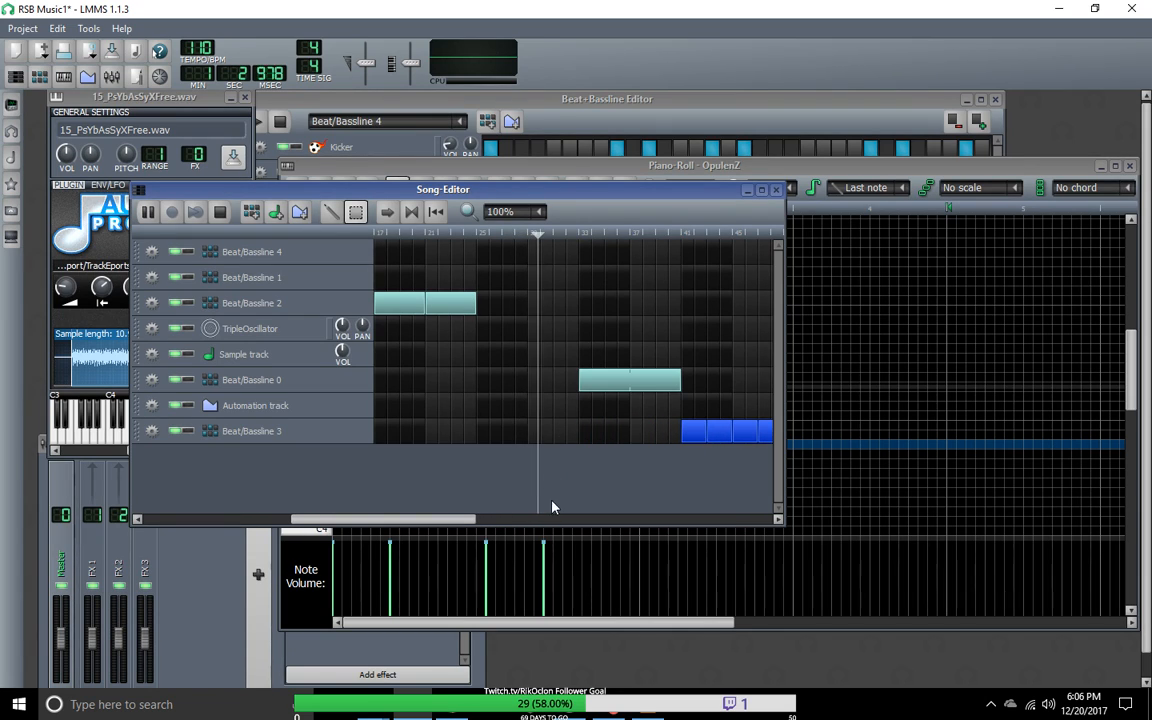
scroll(489, 524, right, 1)
drag(489, 524, 307, 522)
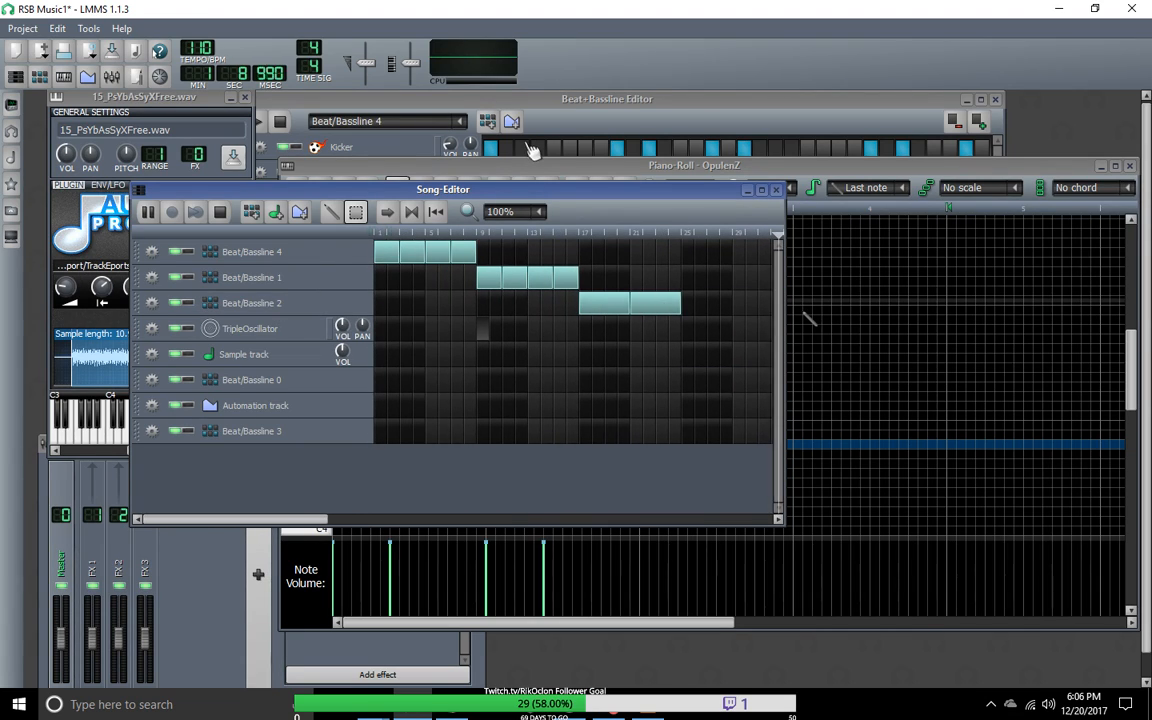
Step: Stop playback and compare the Beat/Bassline 1 and Beat/Bassline 2 patterns in the Beat+Bassline Editor
click(537, 101)
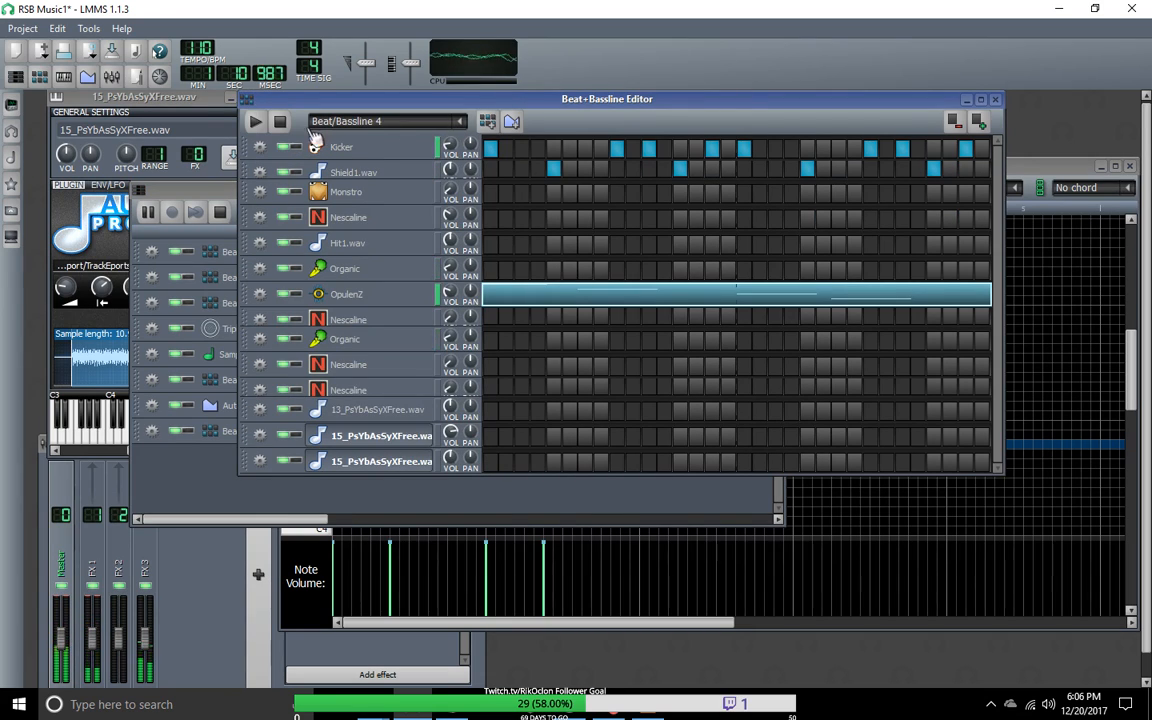
click(280, 121)
click(460, 122)
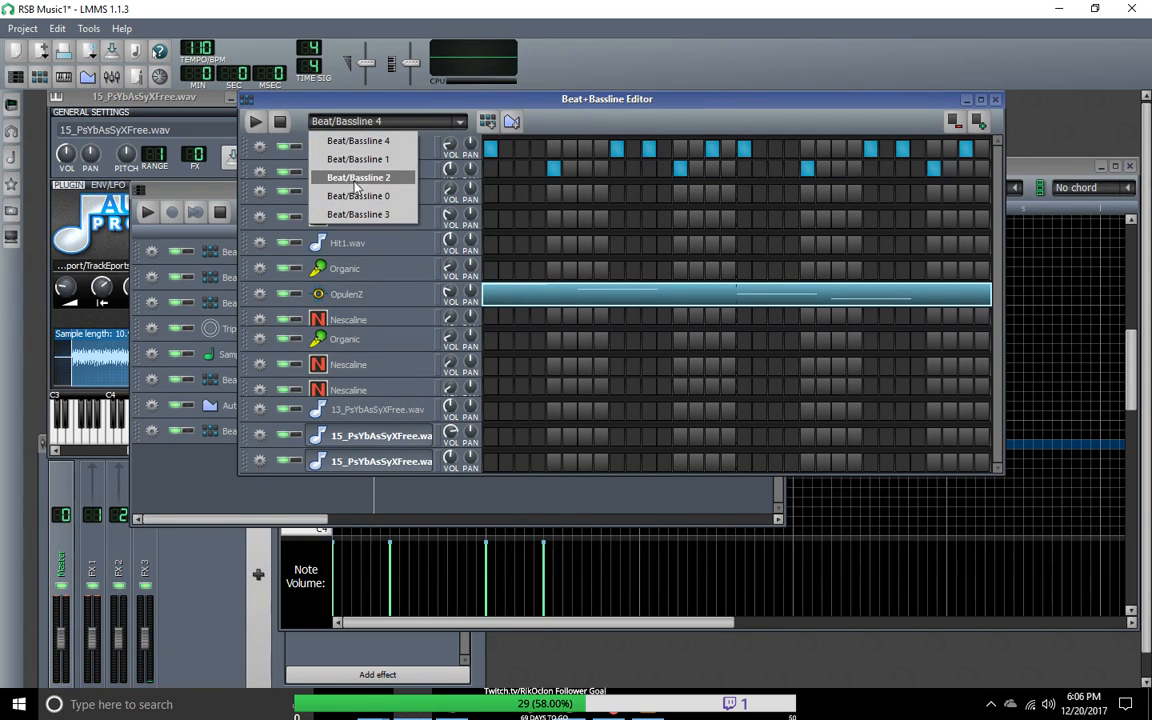
click(320, 160)
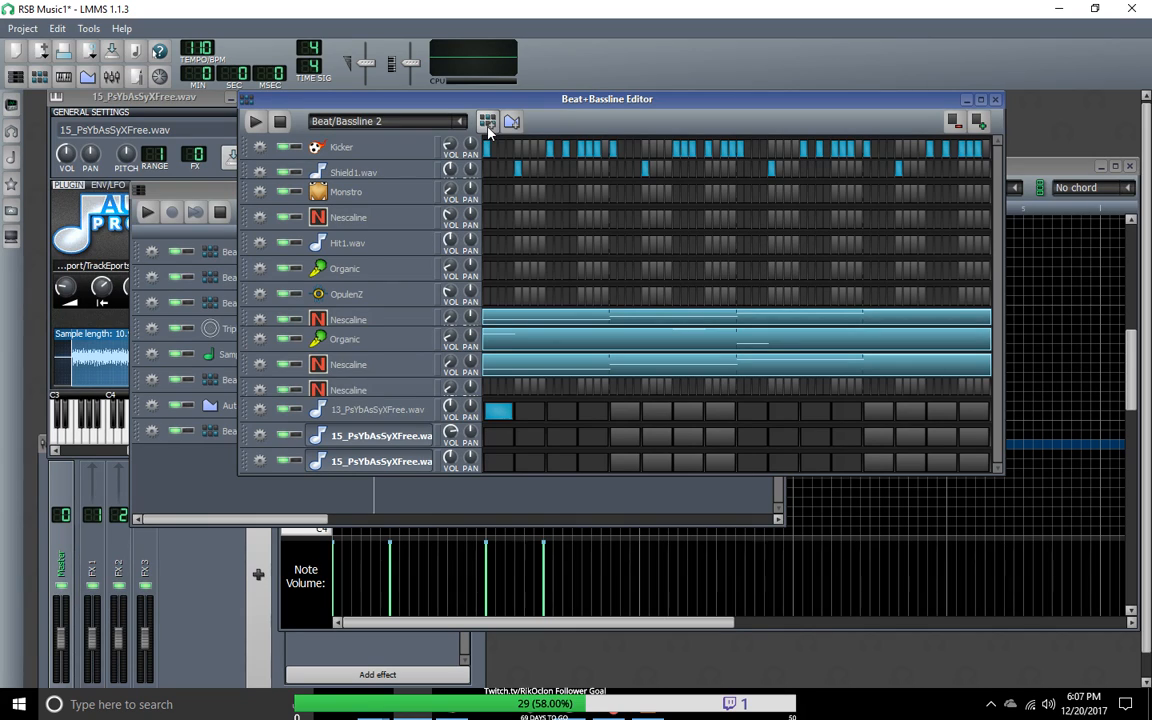
scroll(408, 128, up, 1)
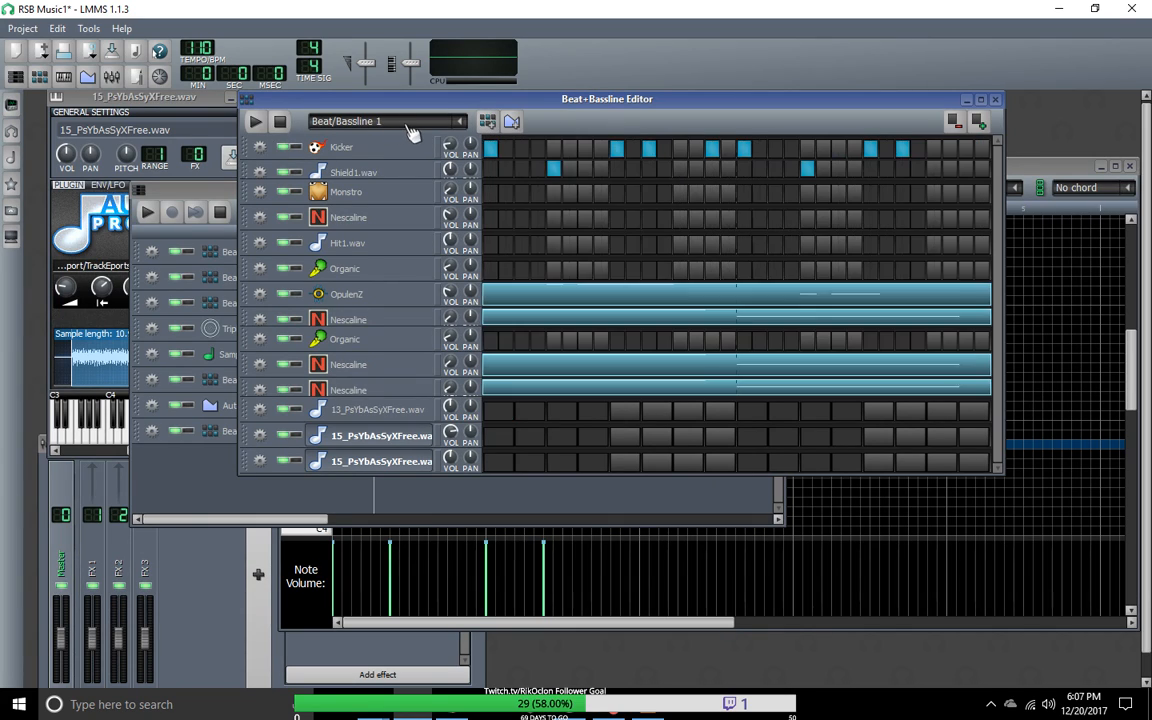
scroll(391, 120, down, 1)
scroll(428, 122, up, 1)
Step: Examine the options offered by the pattern selector and by the Beat+Bassline Editor window
right_click(447, 128)
click(428, 124)
right_click(464, 122)
click(433, 123)
click(461, 123)
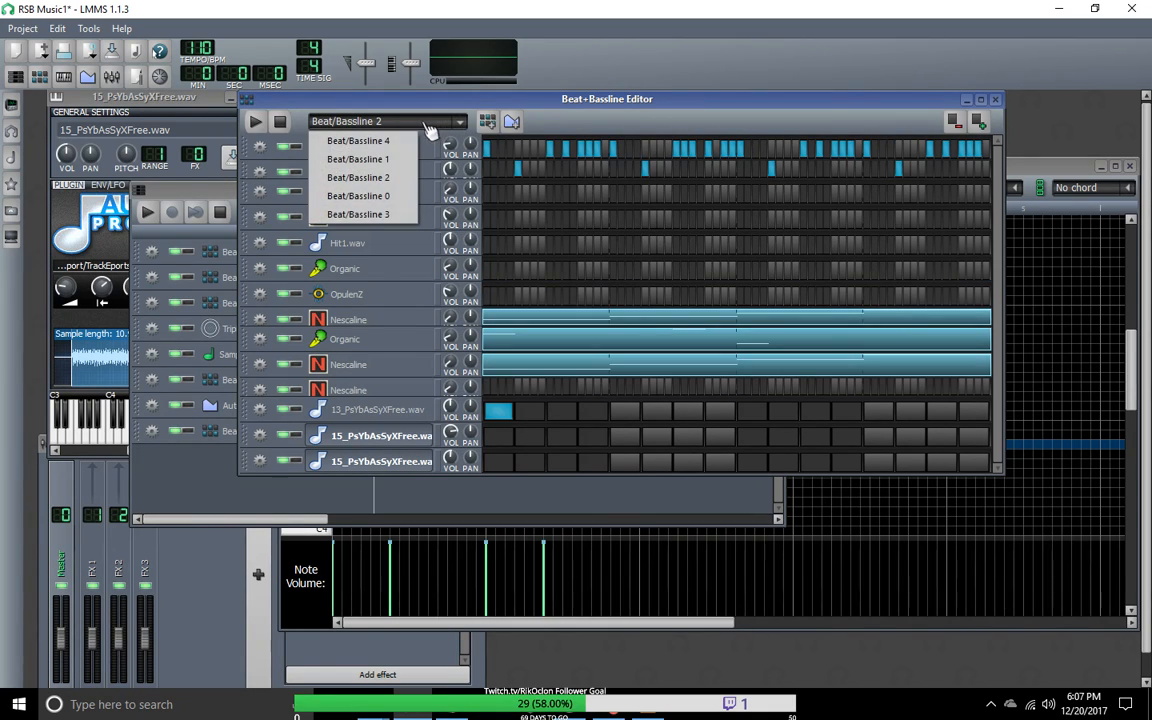
right_click(368, 125)
scroll(370, 127, down, 1)
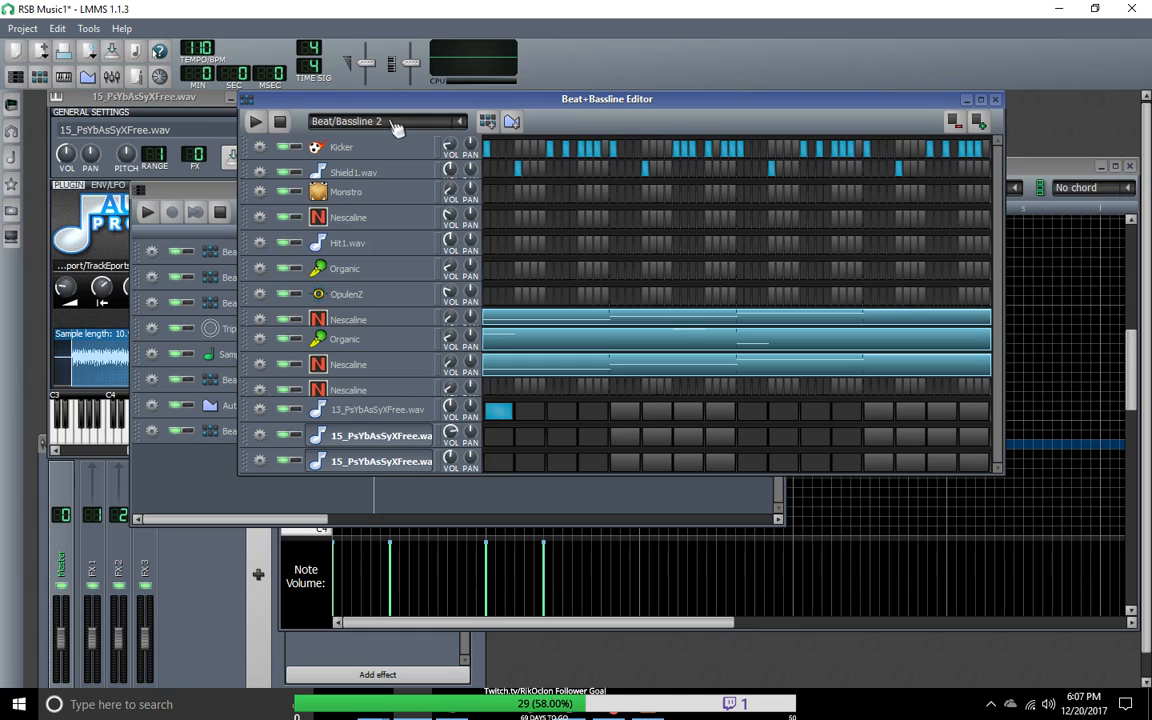
scroll(430, 122, up, 1)
right_click(462, 122)
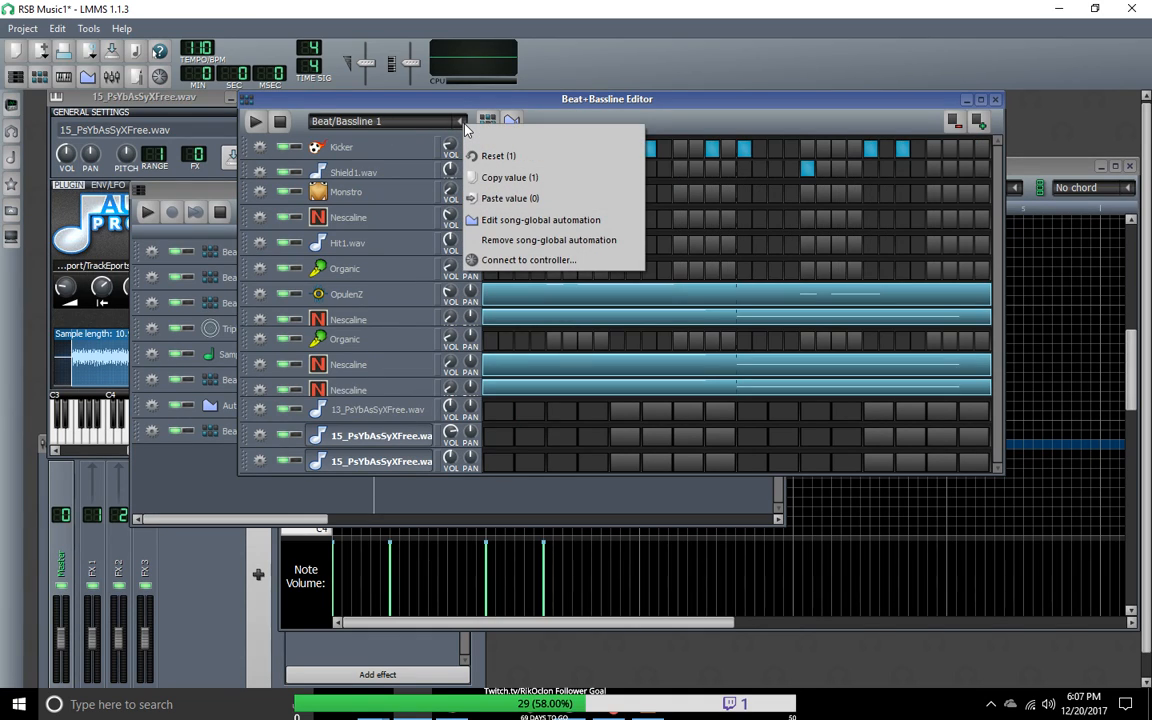
click(428, 124)
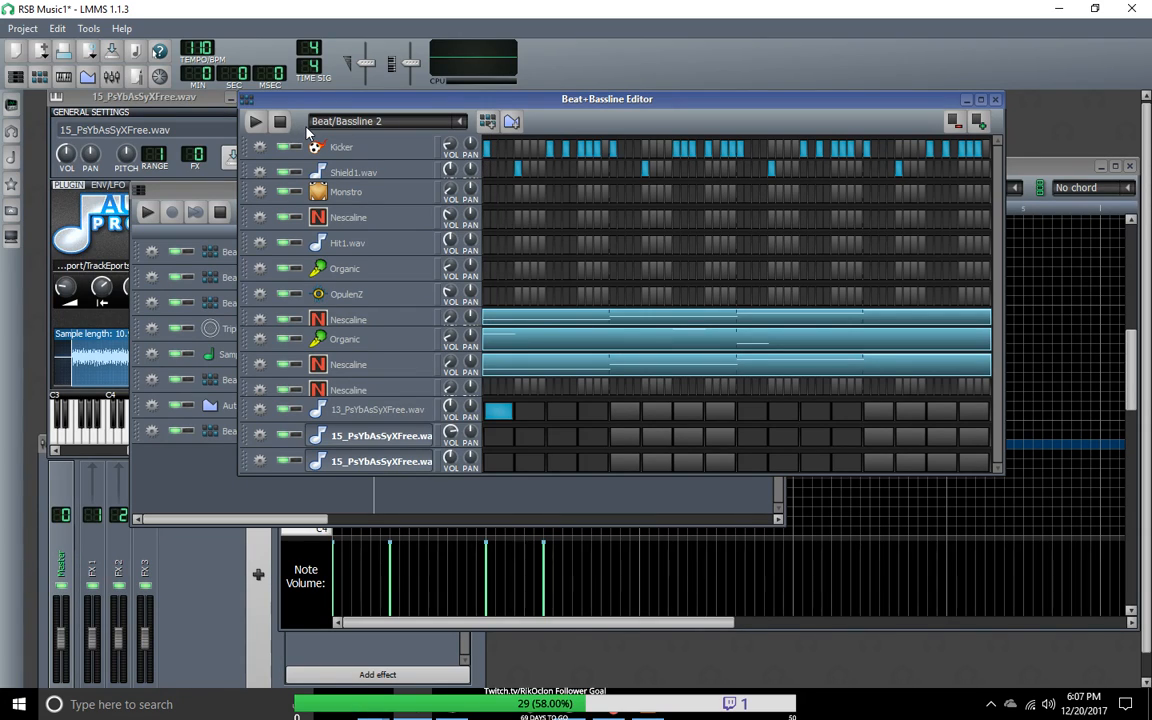
click(245, 99)
click(399, 106)
right_click(399, 104)
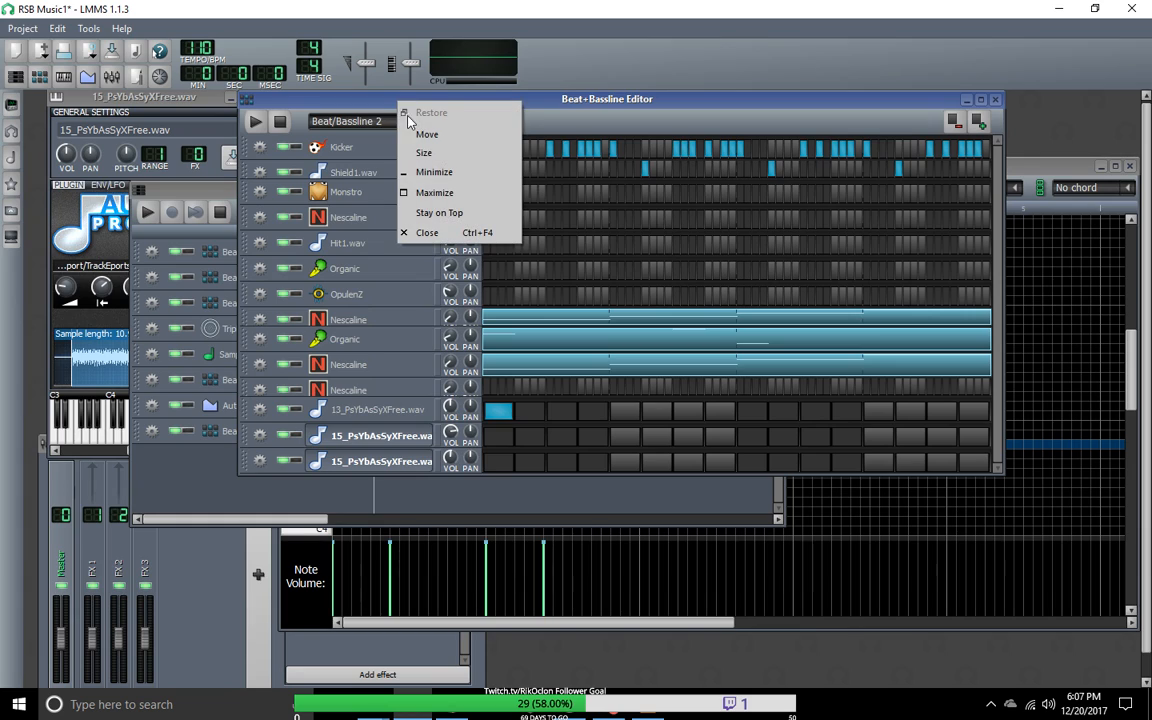
click(273, 114)
Step: Check the pattern selector's options on Beat/Bassline 4 and Beat/Bassline 0, and display the Beat/Bassline 3 pattern
scroll(432, 125, down, 2)
right_click(456, 128)
click(460, 125)
right_click(465, 128)
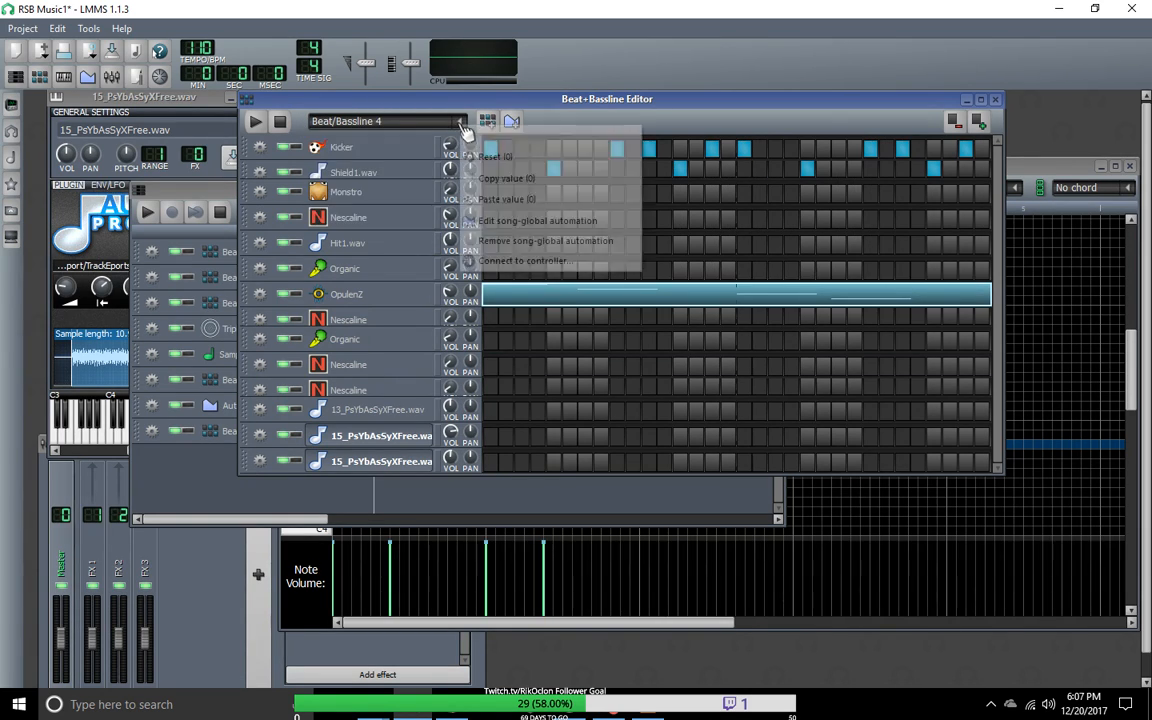
click(465, 125)
right_click(464, 124)
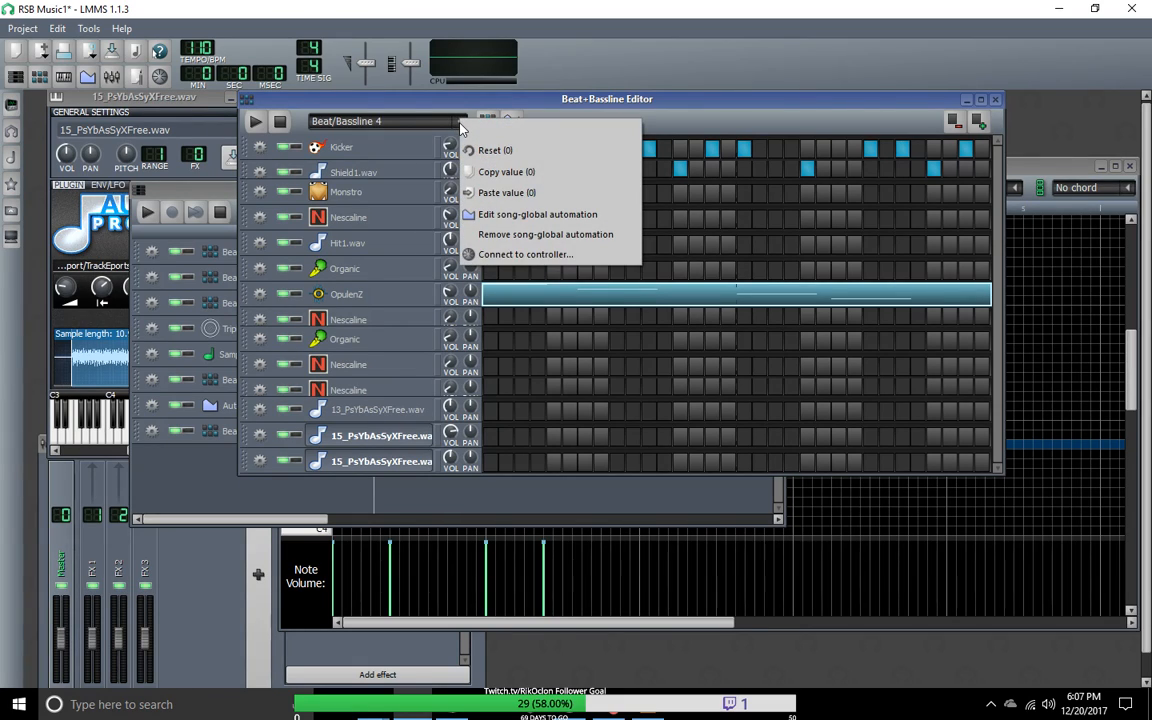
click(418, 128)
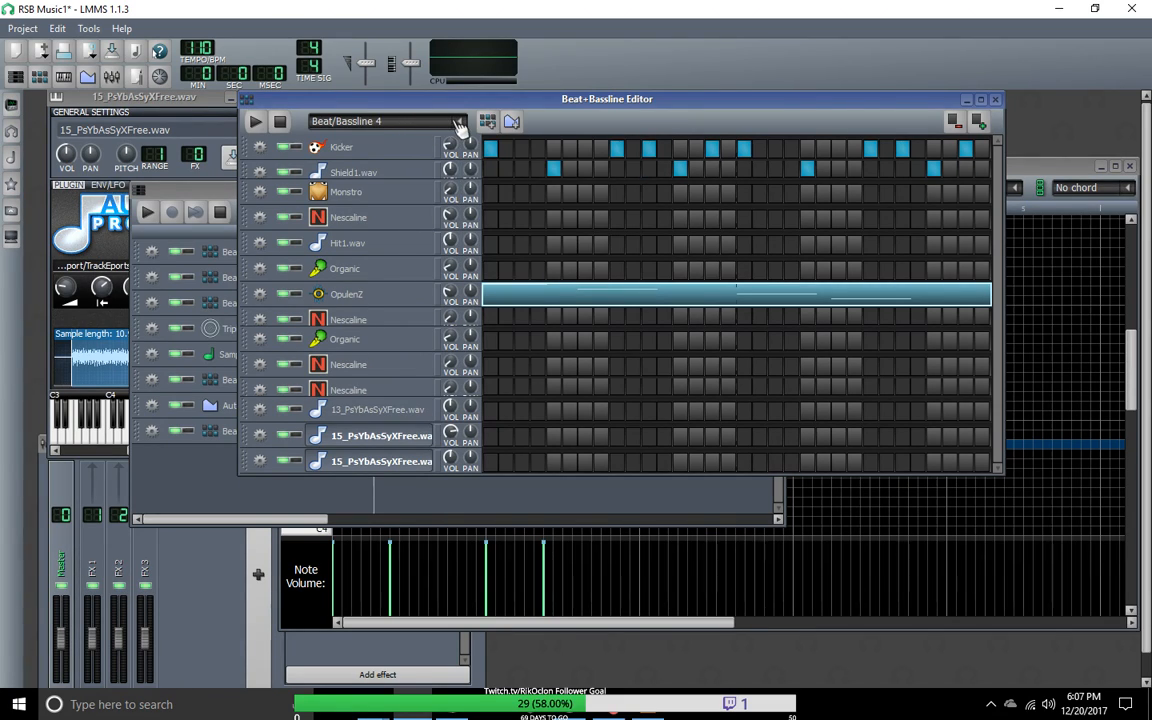
right_click(460, 125)
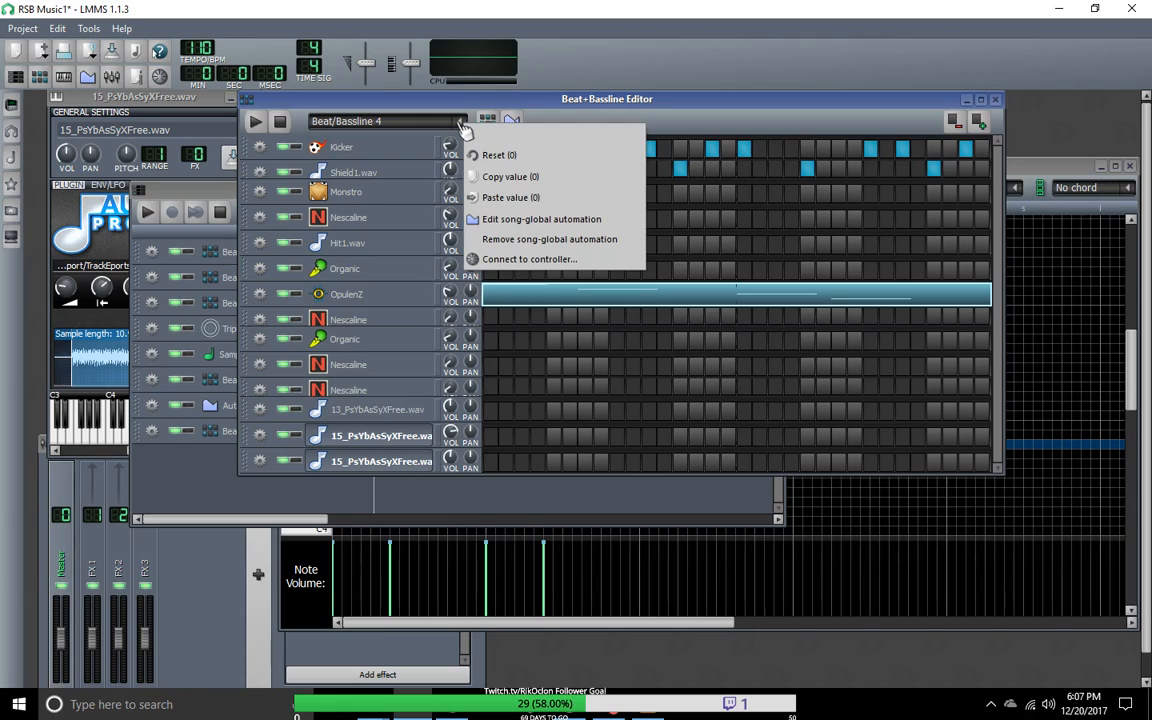
click(440, 125)
scroll(443, 128, down, 4)
scroll(443, 128, up, 3)
right_click(466, 129)
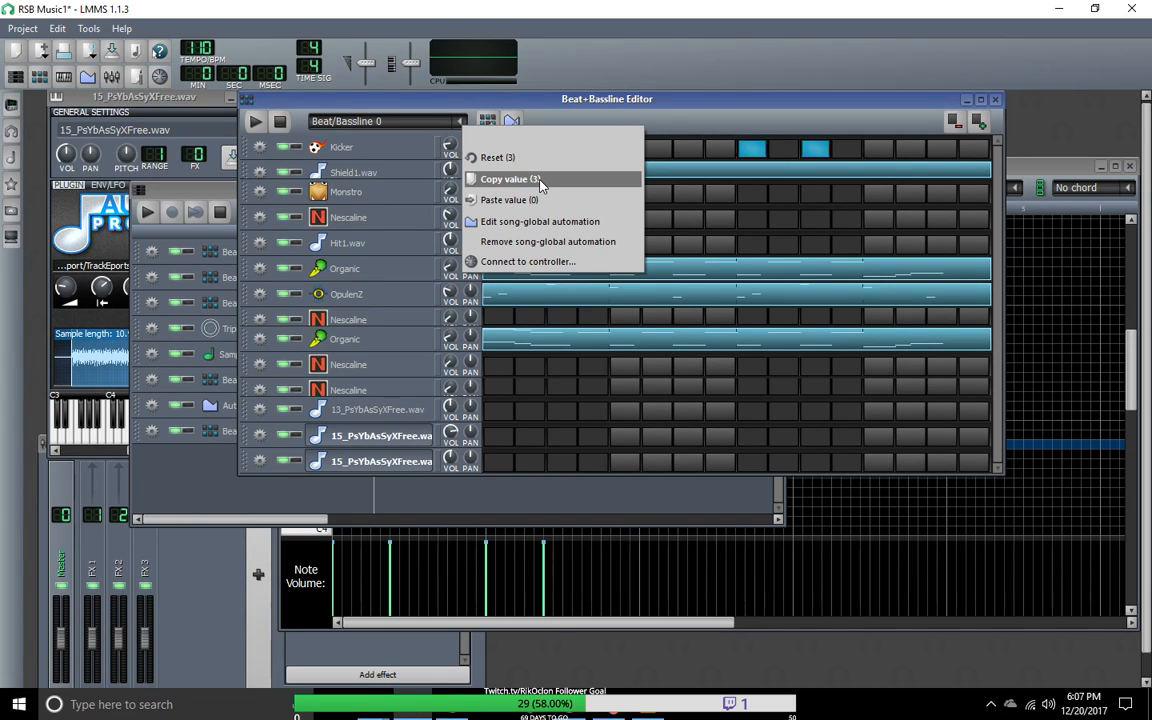
scroll(452, 125, down, 3)
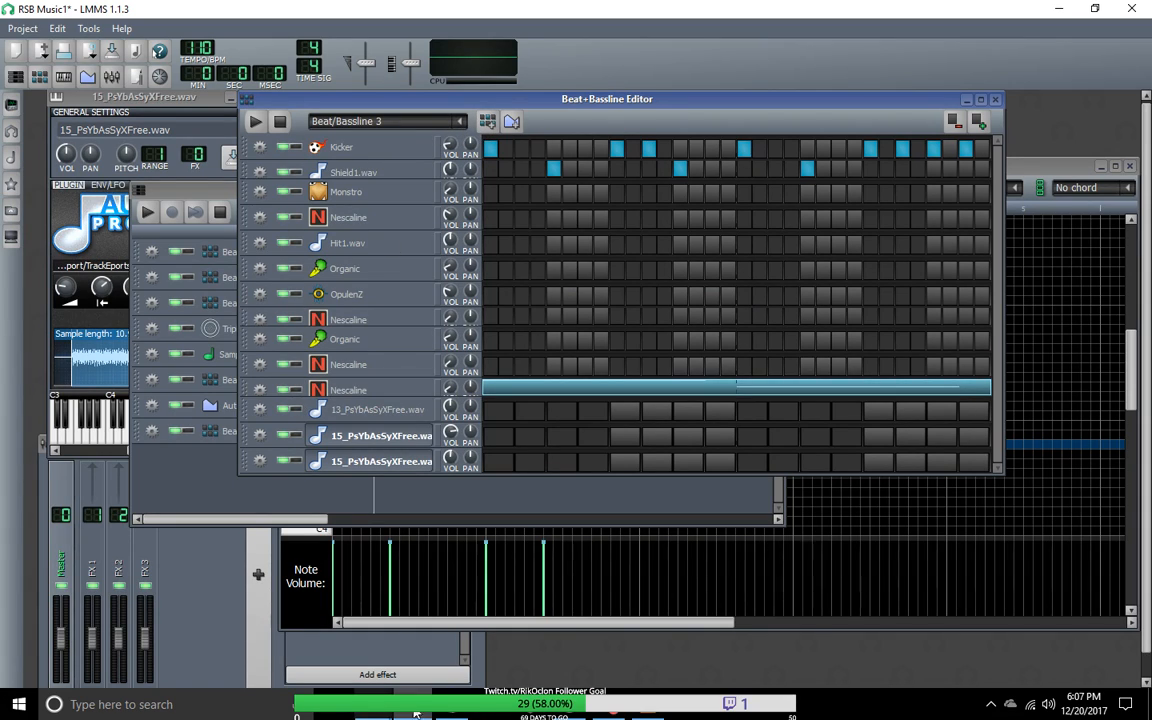
Step: Switch between the Beat/Bassline 2 and Beat/Bassline 1 patterns and recheck the pattern selector's options, ending on Beat/Bassline 2
click(460, 122)
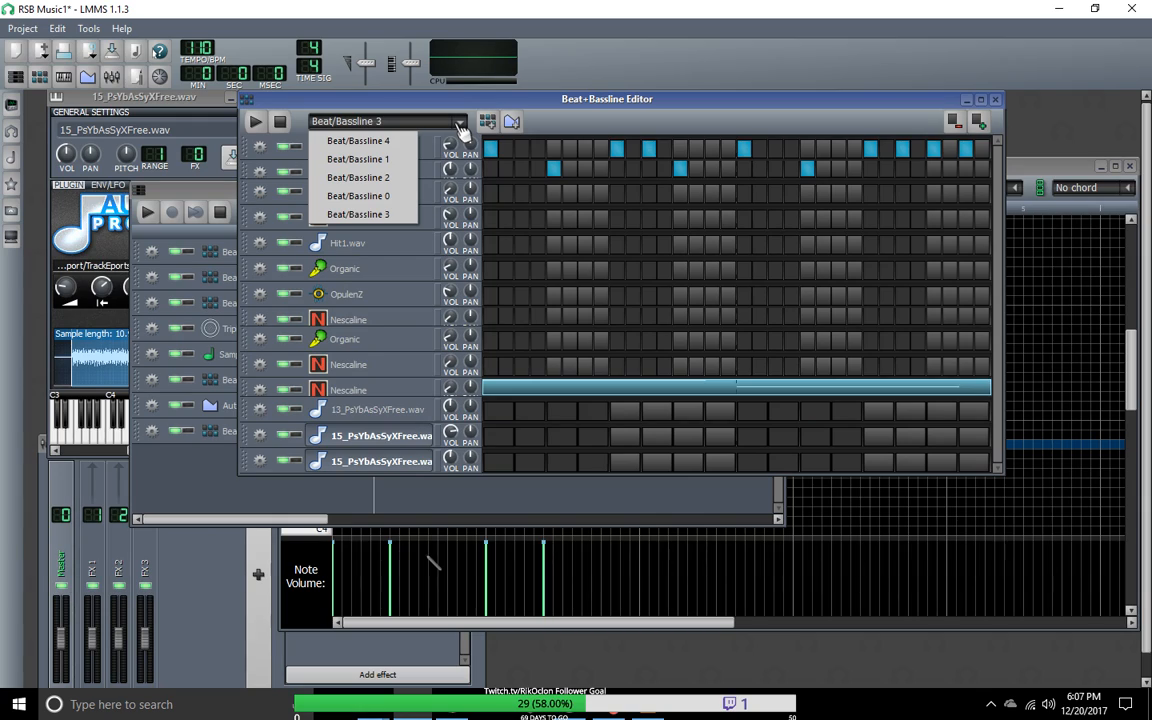
click(381, 178)
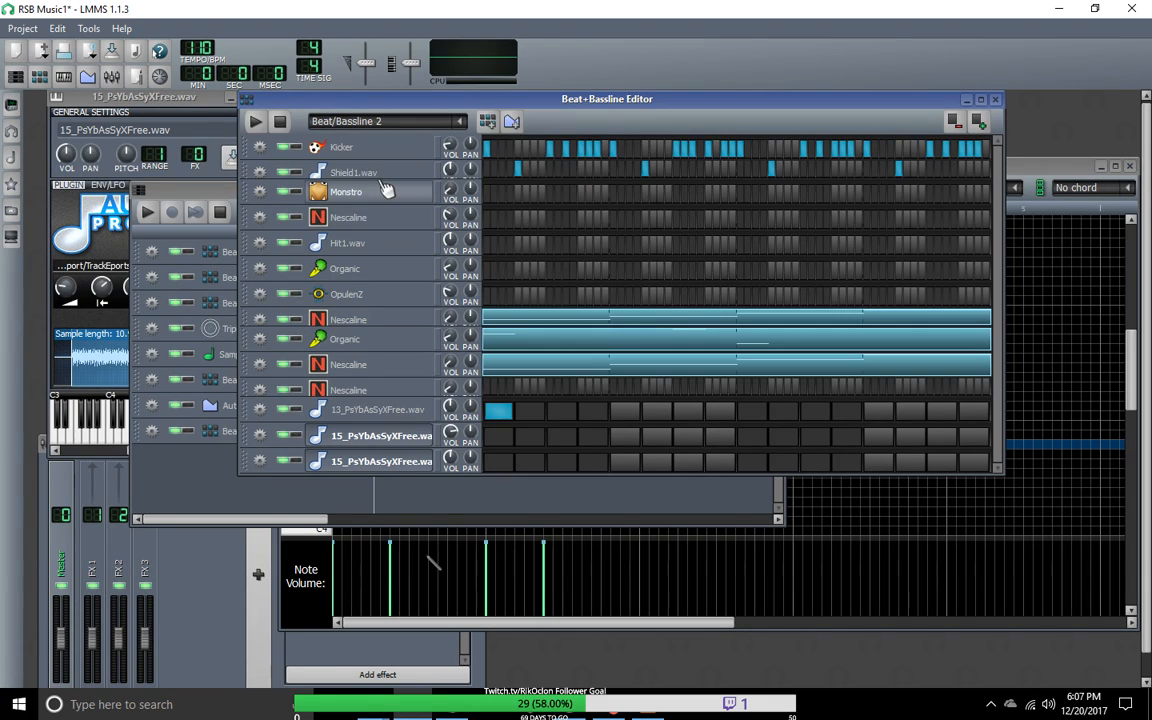
scroll(466, 128, up, 1)
right_click(466, 128)
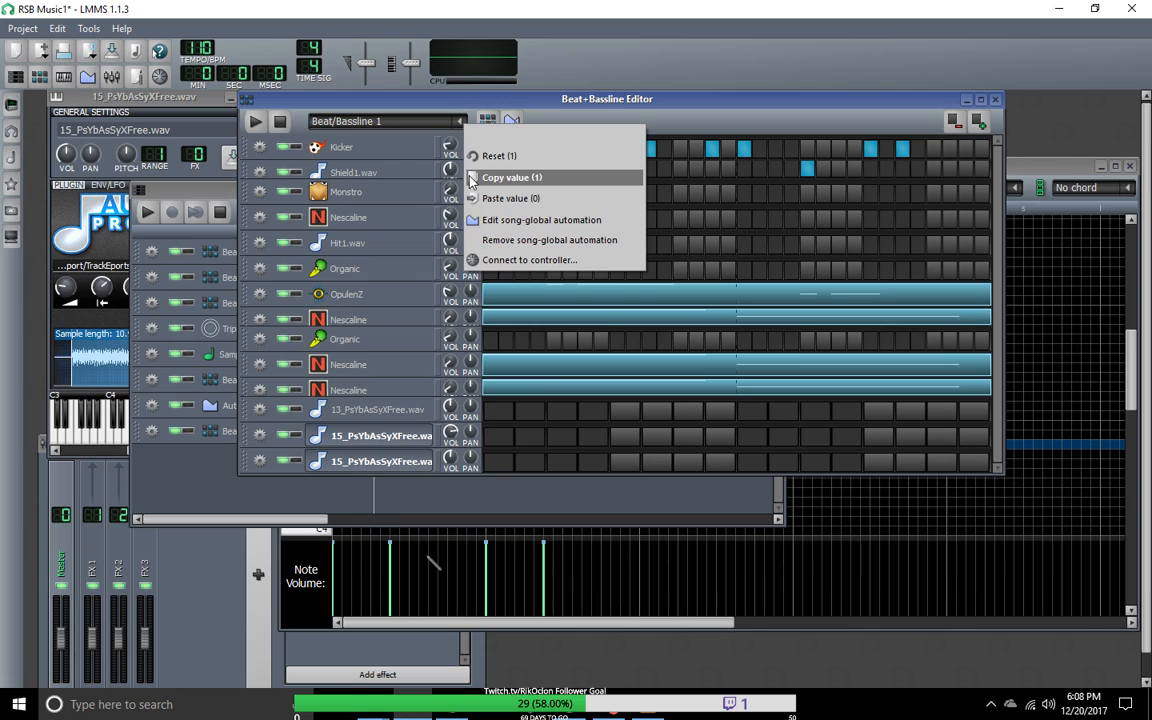
click(444, 128)
scroll(446, 128, down, 3)
scroll(446, 128, up, 1)
scroll(448, 128, down, 1)
scroll(450, 128, up, 2)
right_click(466, 123)
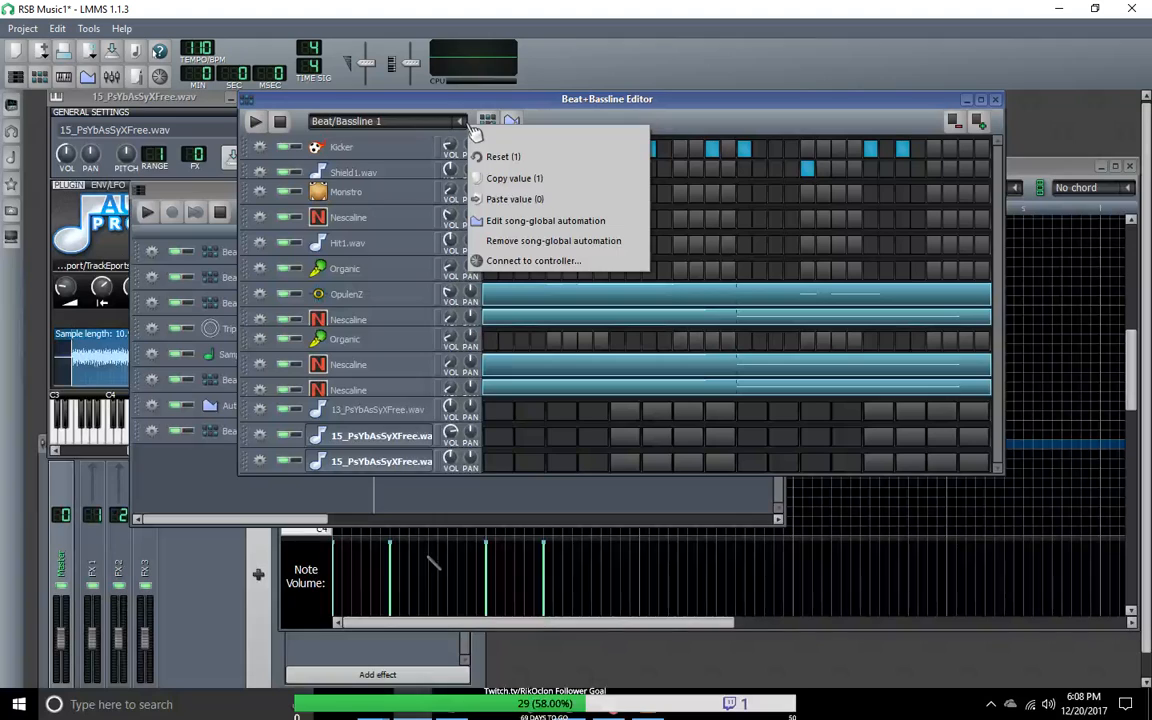
click(433, 125)
scroll(448, 128, up, 1)
right_click(466, 128)
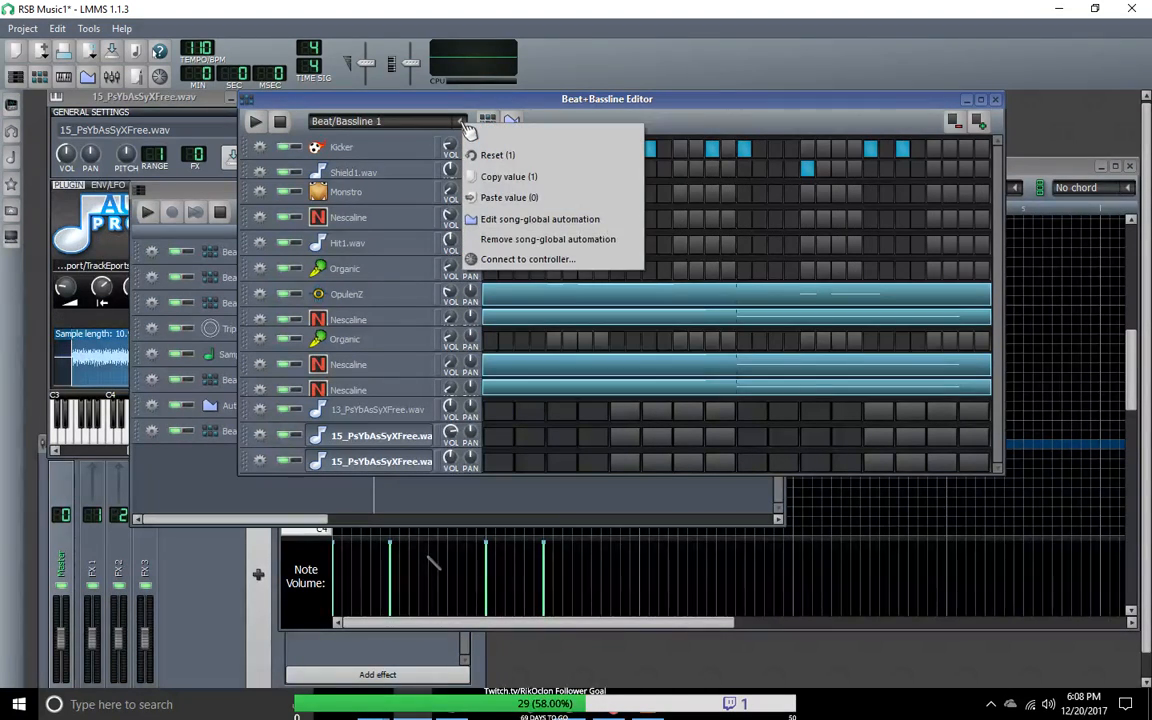
click(455, 125)
scroll(465, 127, up, 1)
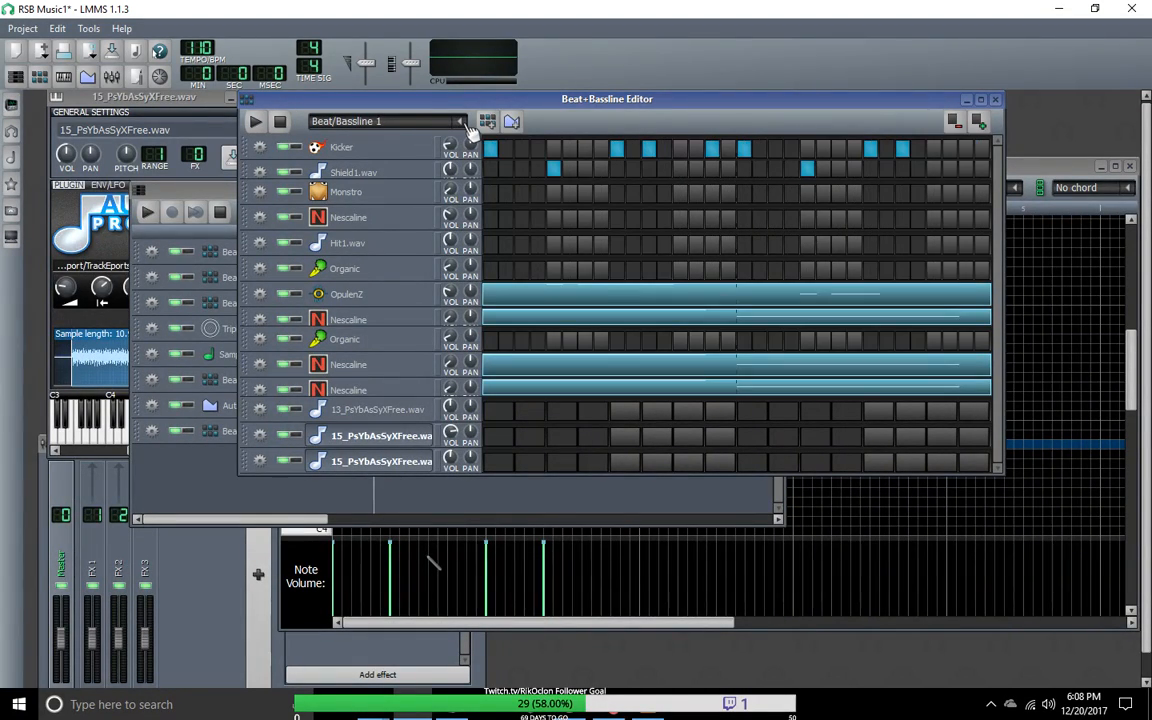
scroll(466, 128, down, 1)
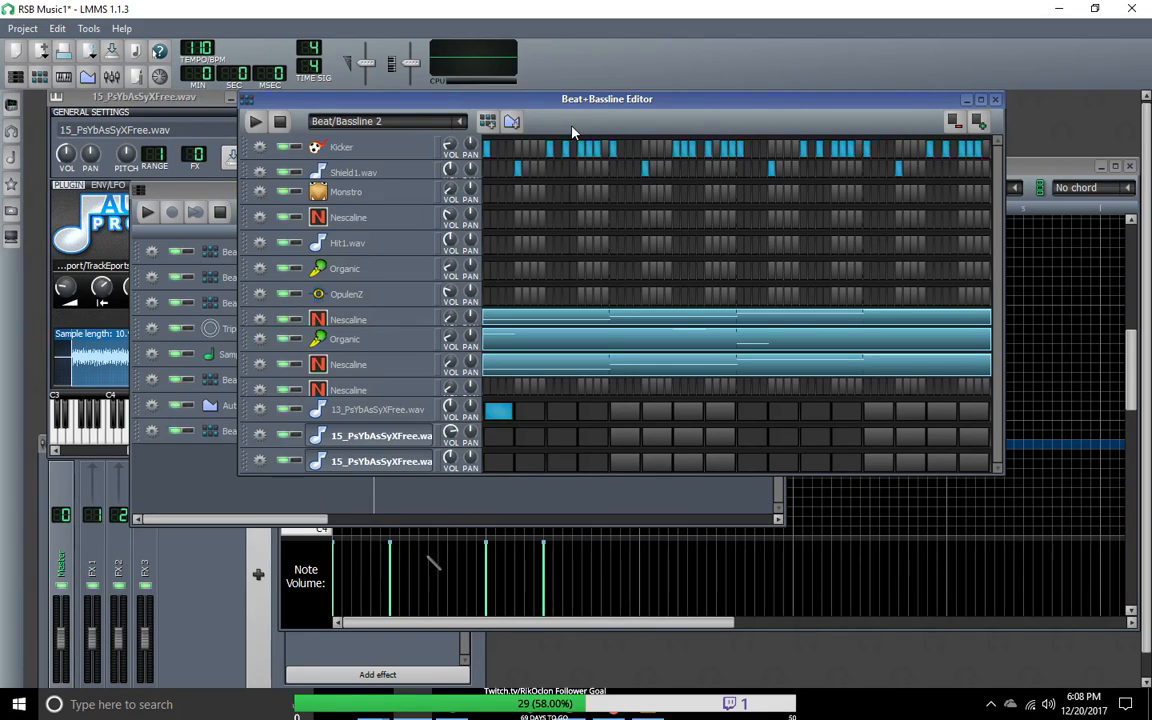
Step: Compare the Beat/Bassline 3, 0, 4 and 1 patterns in the Beat+Bassline Editor
click(418, 120)
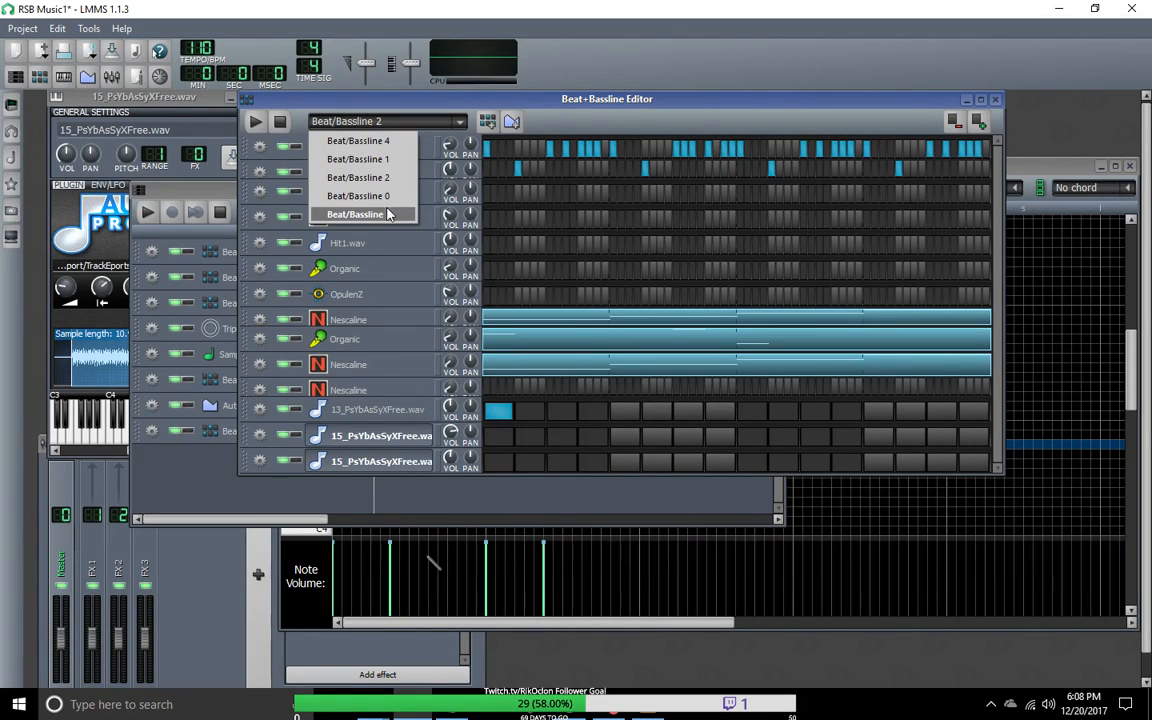
click(392, 214)
click(466, 124)
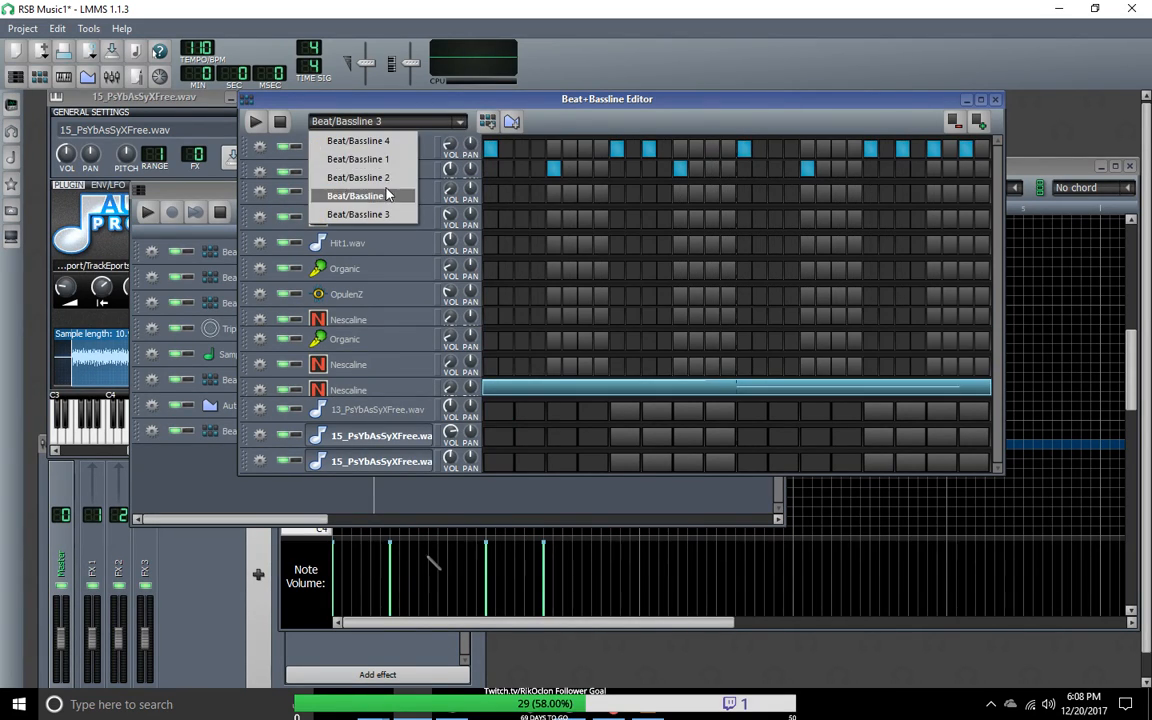
click(358, 196)
click(415, 120)
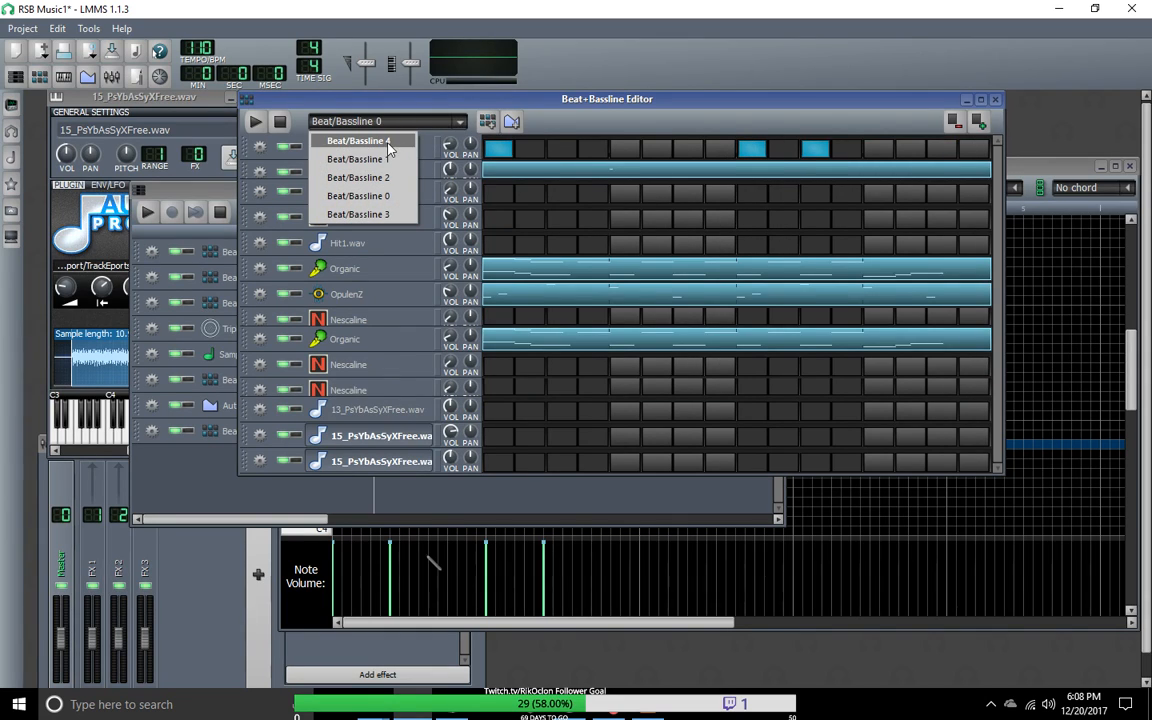
click(393, 141)
scroll(463, 121, down, 1)
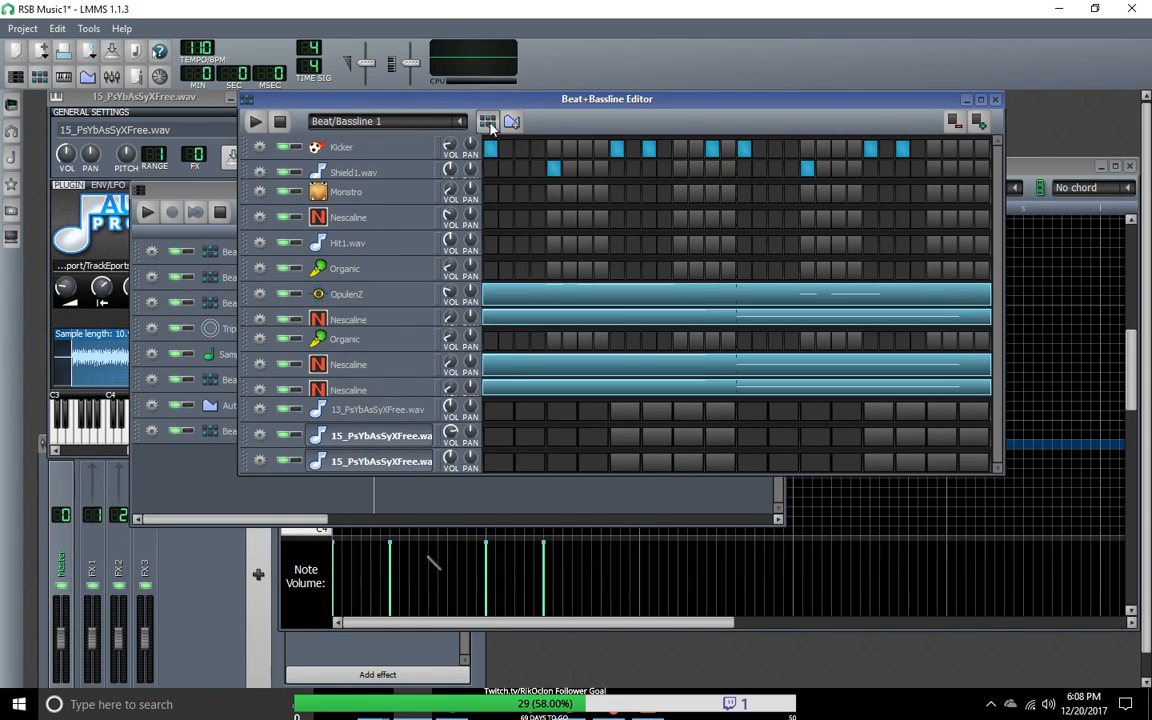
scroll(460, 124, down, 4)
Step: Create a new 32-step beat/bassline pattern with a Kicker hit on step 1
click(500, 151)
click(981, 123)
click(554, 148)
right_click(555, 152)
click(556, 152)
right_click(560, 174)
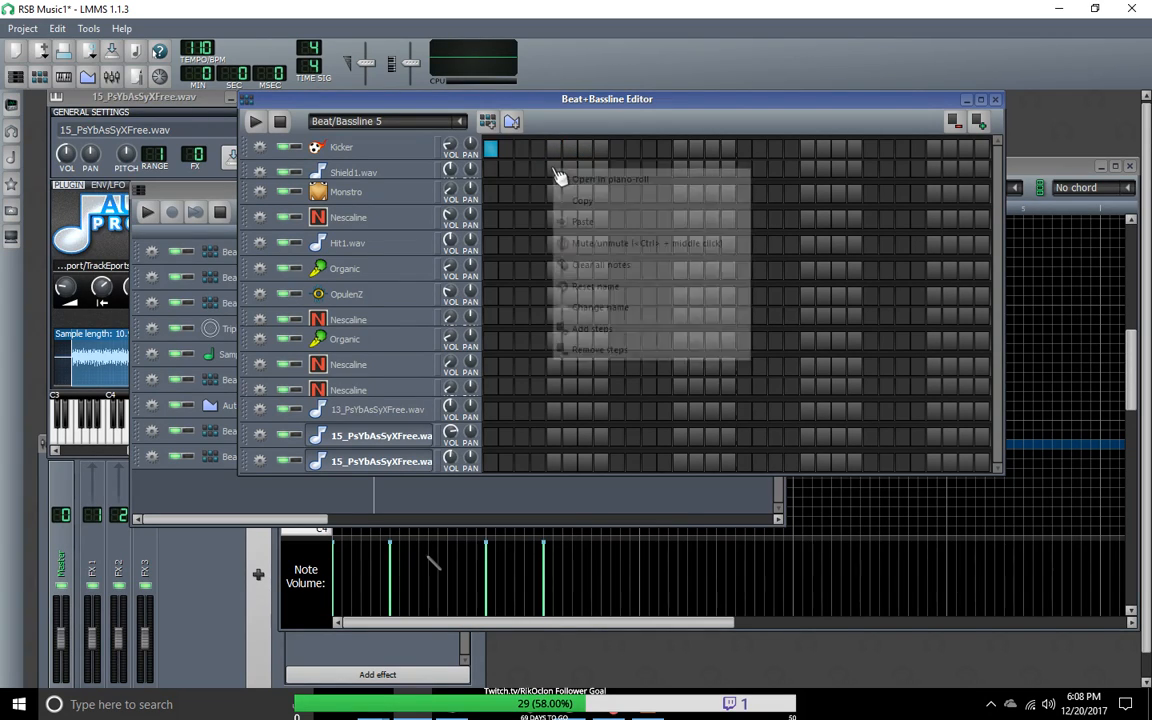
click(553, 176)
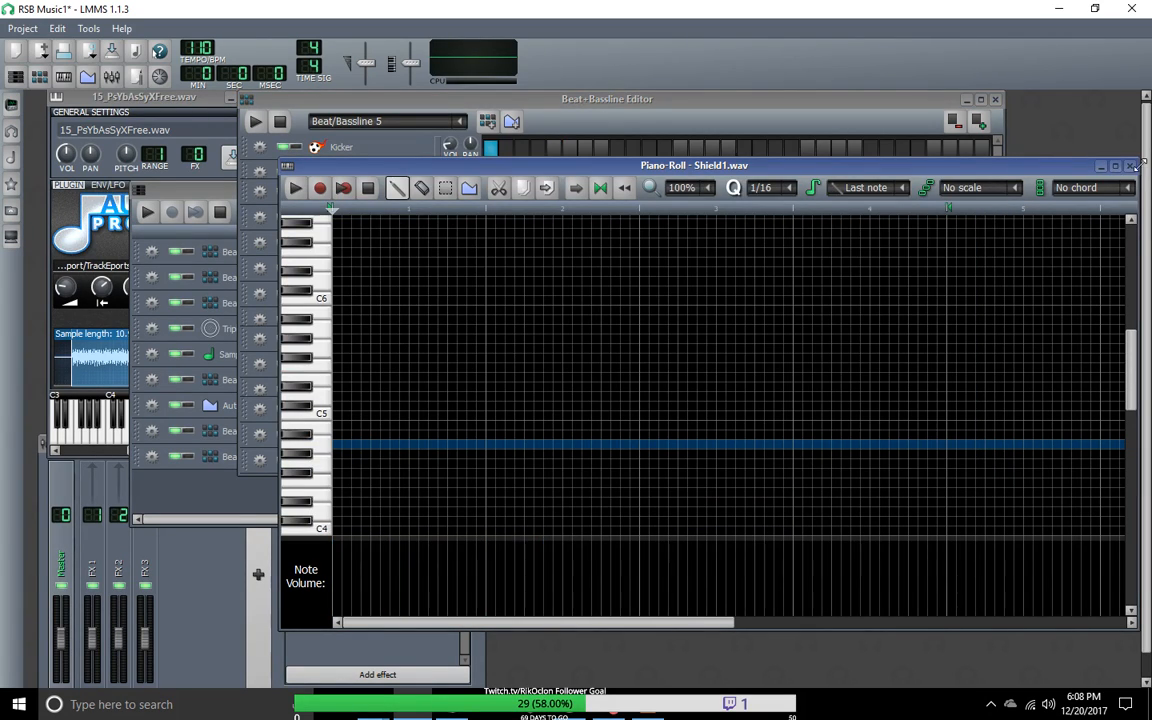
click(1130, 166)
Step: Place Shield1.wav hits on steps 5, 13, 21 and 29 of the Beat/Bassline 5 pattern
click(554, 168)
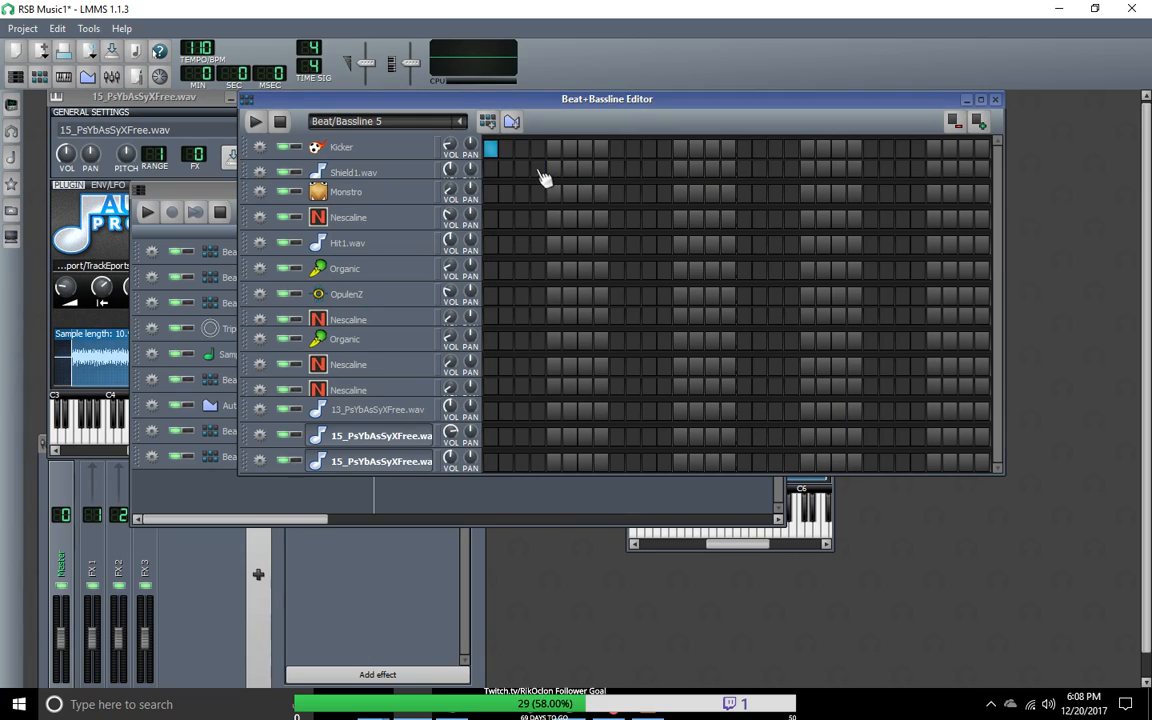
click(680, 168)
click(807, 168)
click(586, 151)
click(617, 150)
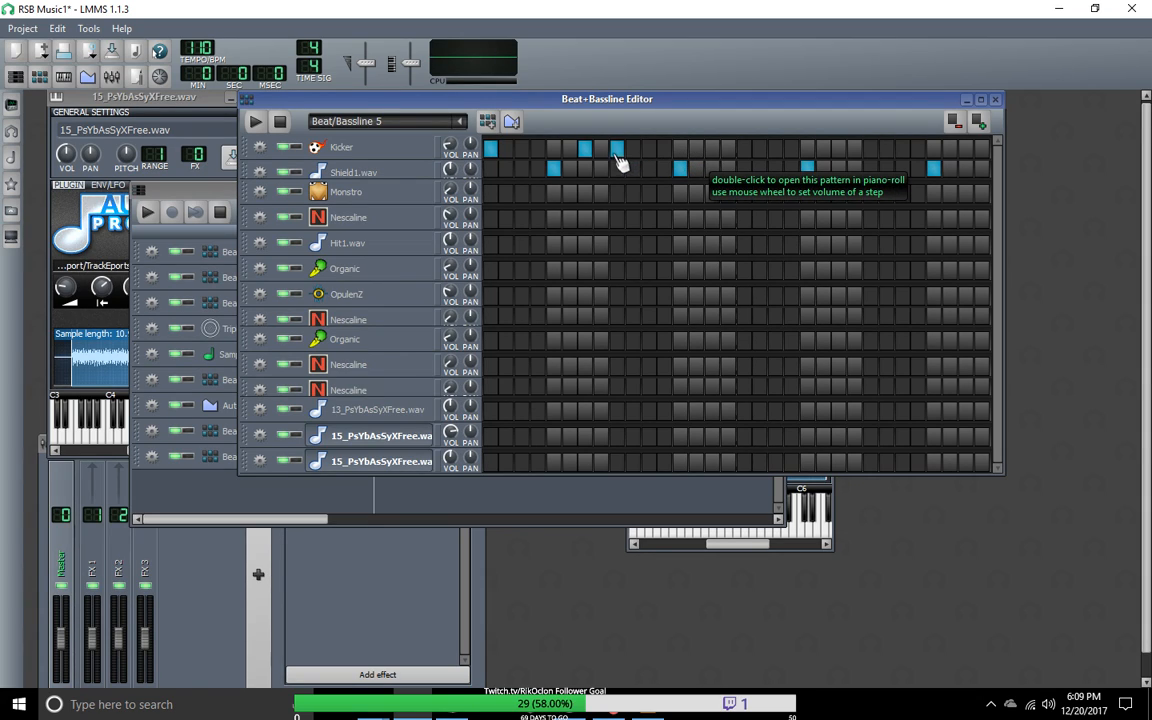
click(617, 149)
click(585, 149)
click(696, 149)
click(696, 149)
Step: Place Kicker hits on steps 15 and 17 of the Beat/Bassline 5 pattern
click(712, 149)
click(744, 149)
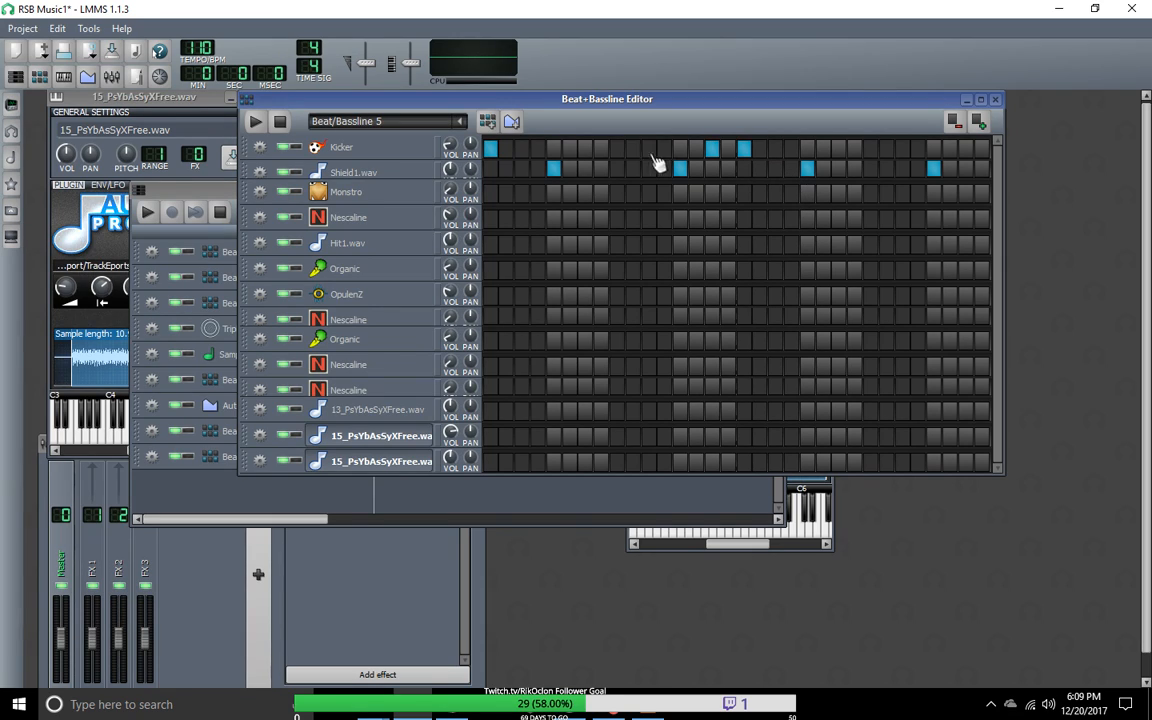
Step: Try extra Kicker hits on steps 8, 10 and 12 and audition the pattern
click(633, 149)
click(664, 149)
click(256, 122)
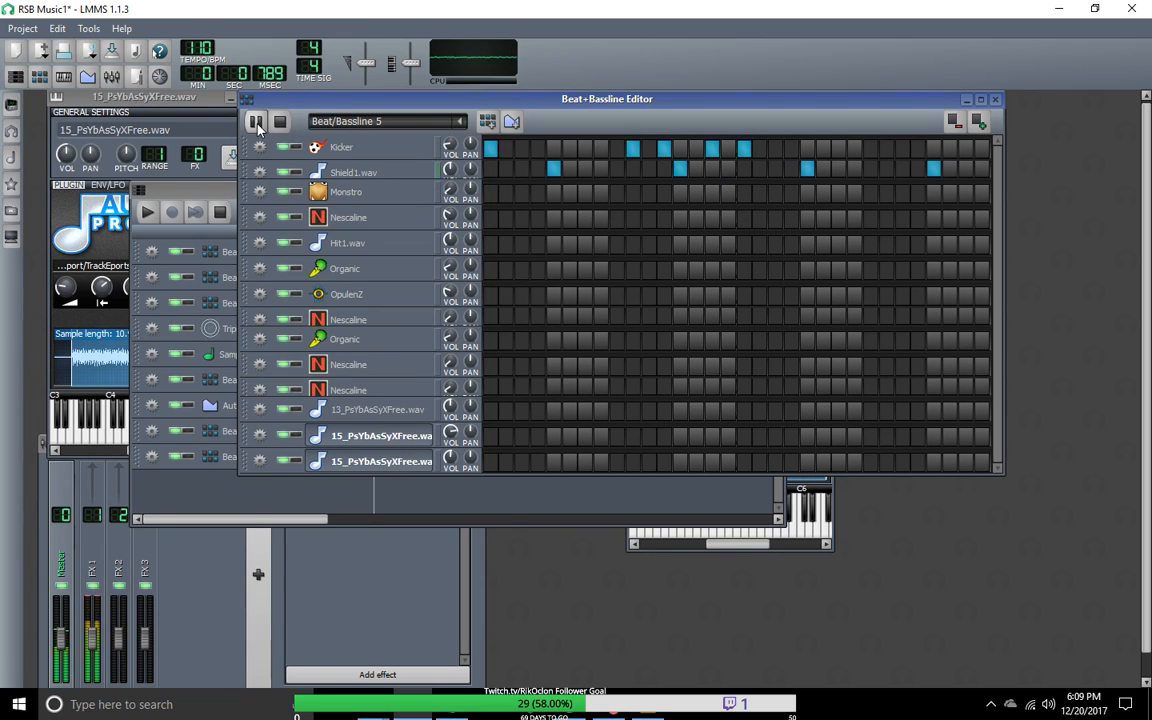
click(600, 149)
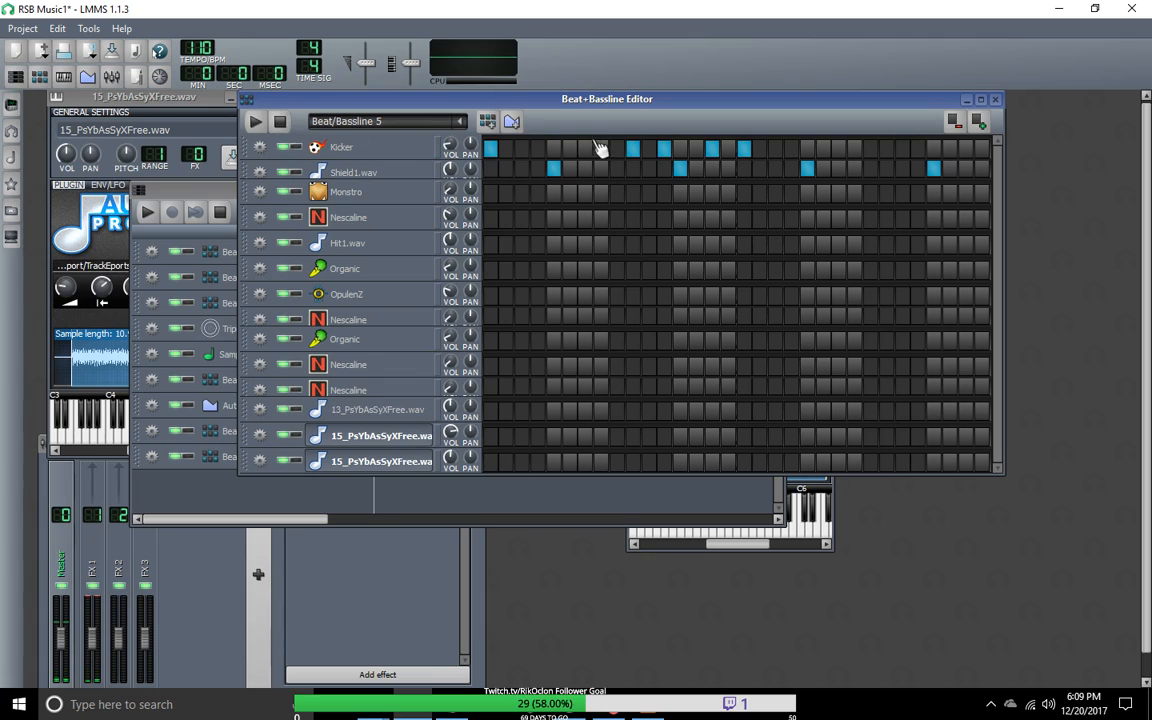
click(277, 121)
click(257, 122)
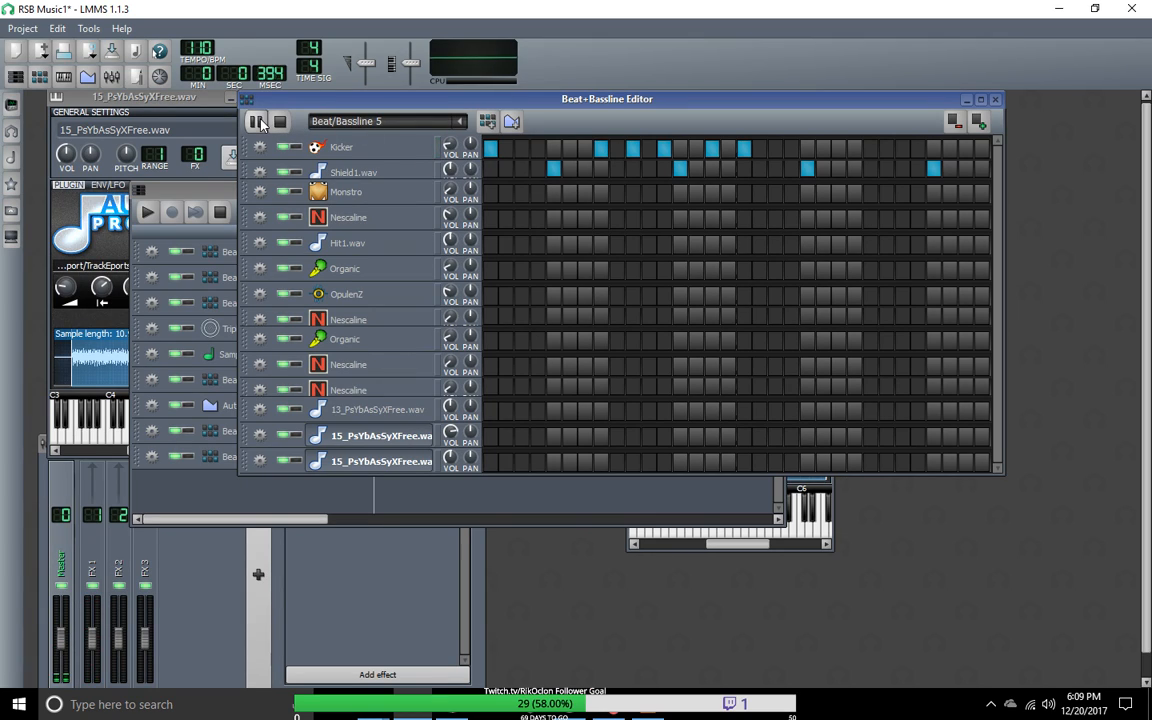
click(280, 122)
Step: Remove the Kicker hits from steps 8, 10 and 12 of Beat/Bassline 5
click(679, 169)
click(664, 149)
click(600, 149)
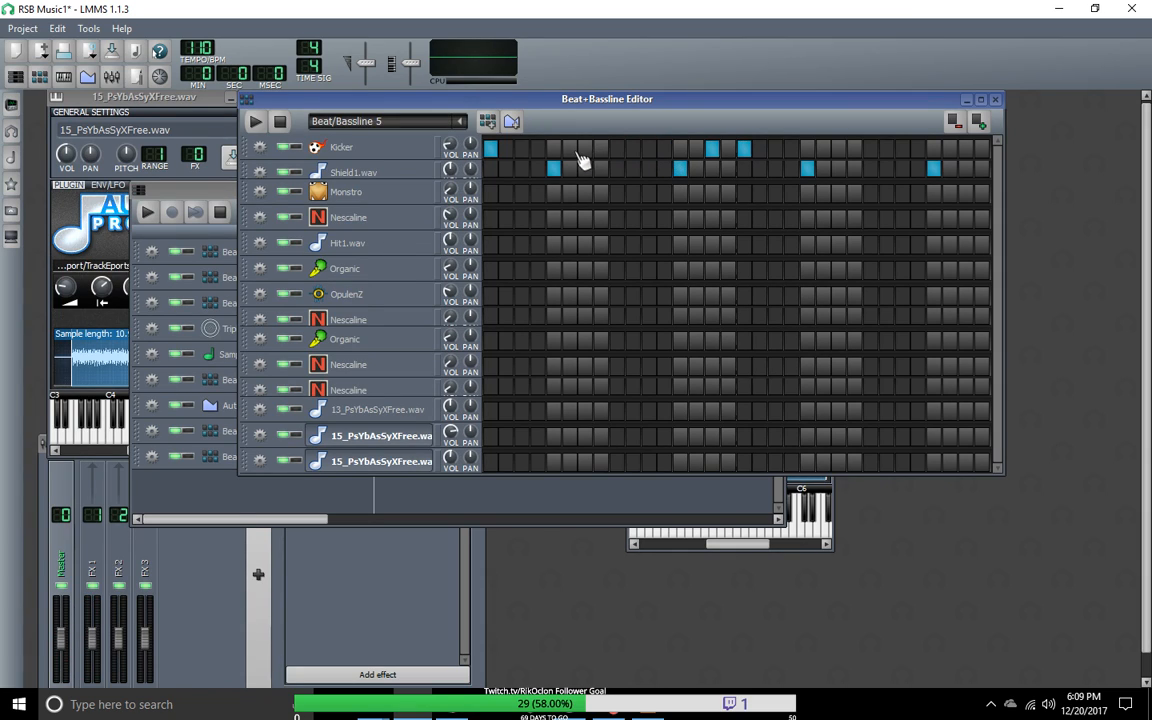
Step: Using Beat/Bassline 4 as reference, add Kicker hits on steps 9, 11 and 19 of Beat/Bassline 5 and remove the one on step 15
click(412, 121)
click(330, 209)
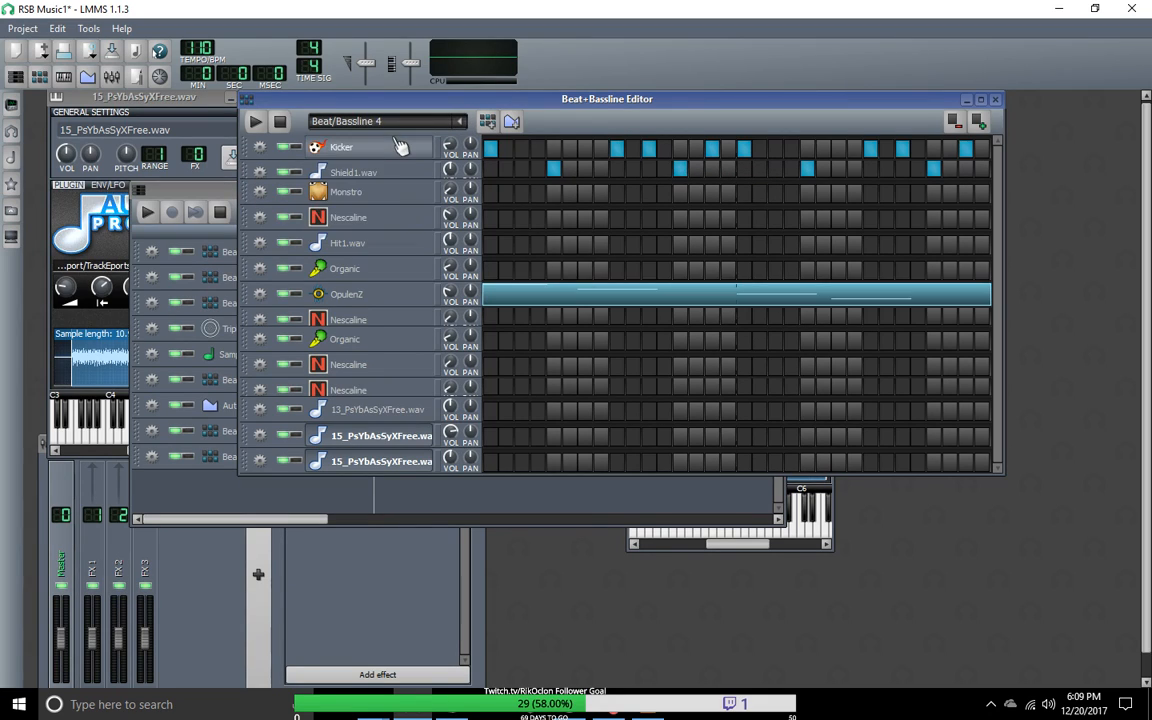
click(460, 124)
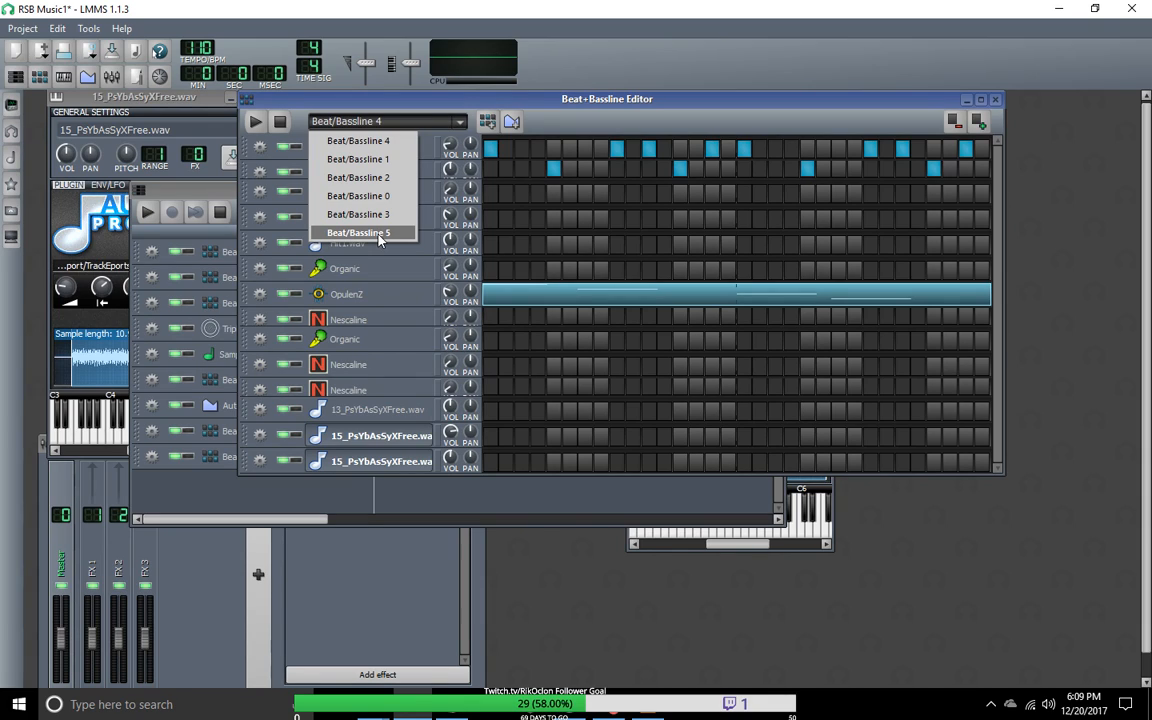
click(378, 233)
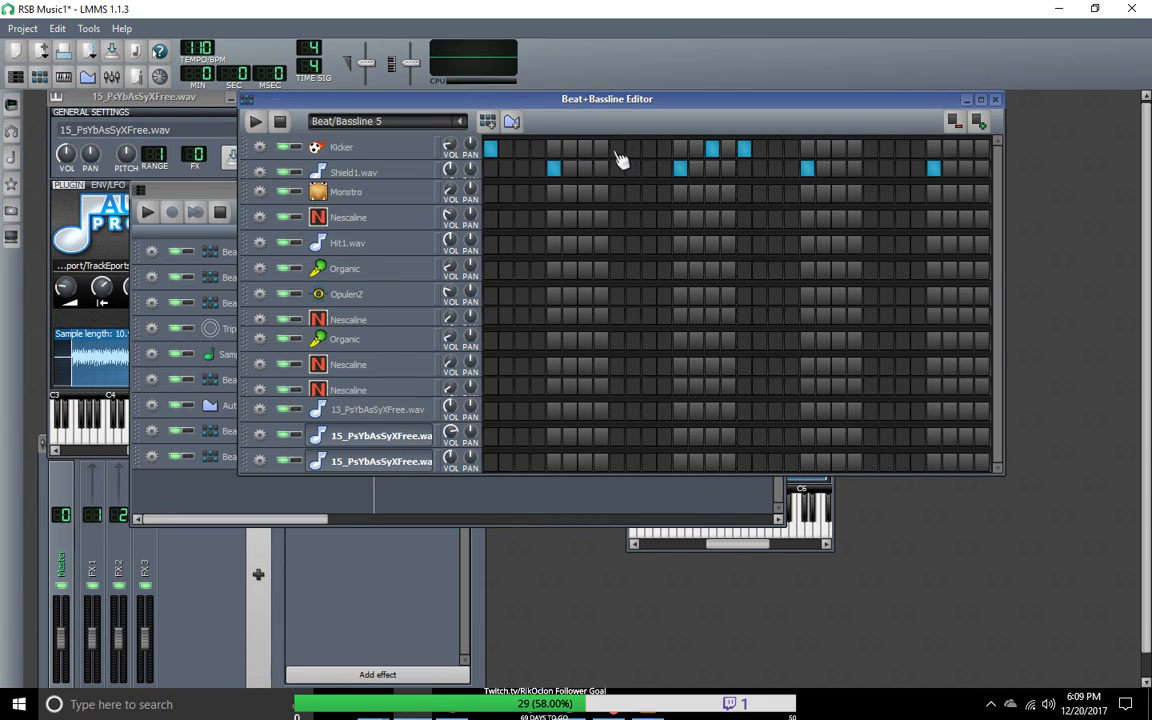
click(712, 149)
click(775, 149)
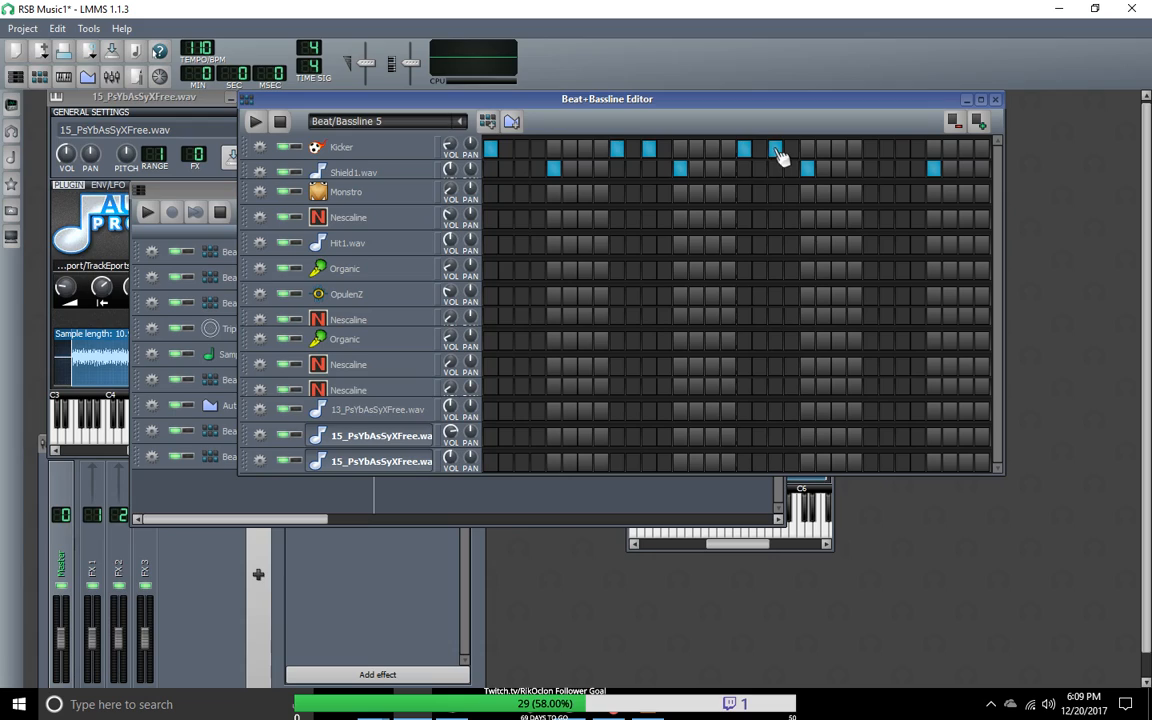
Step: Recheck Beat/Bassline 4, and in Beat/Bassline 5 remove the Kicker hit on step 19 and restore the one on step 15
click(460, 121)
click(345, 230)
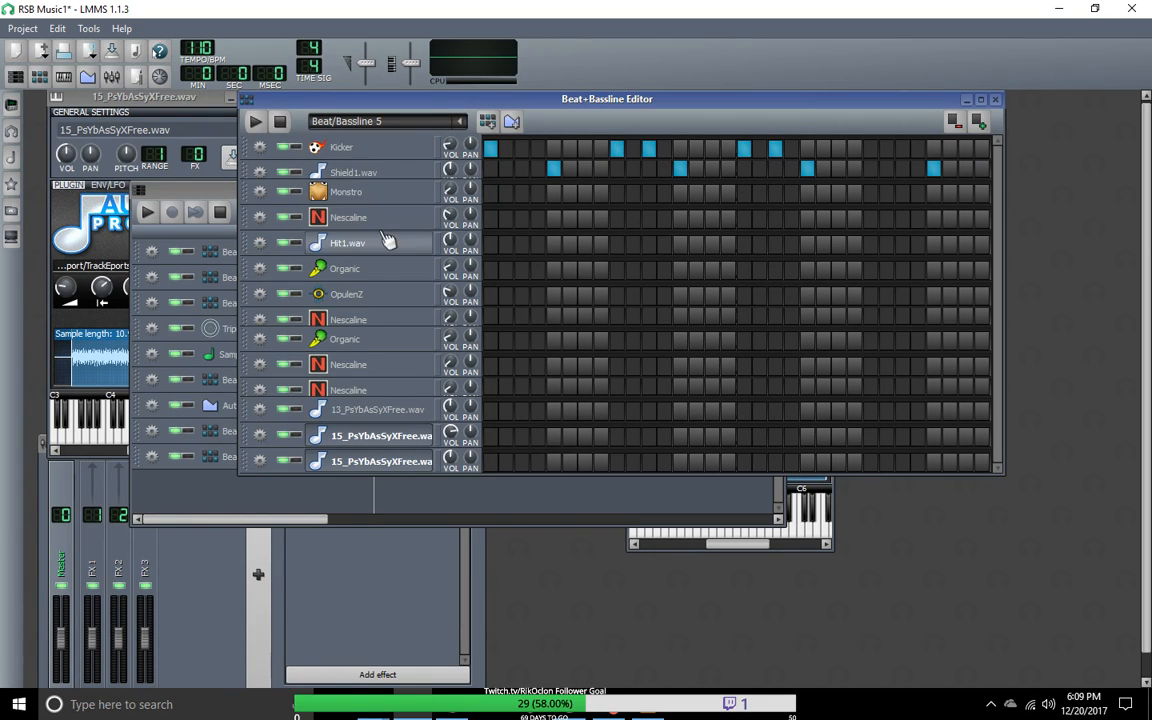
click(460, 121)
click(364, 125)
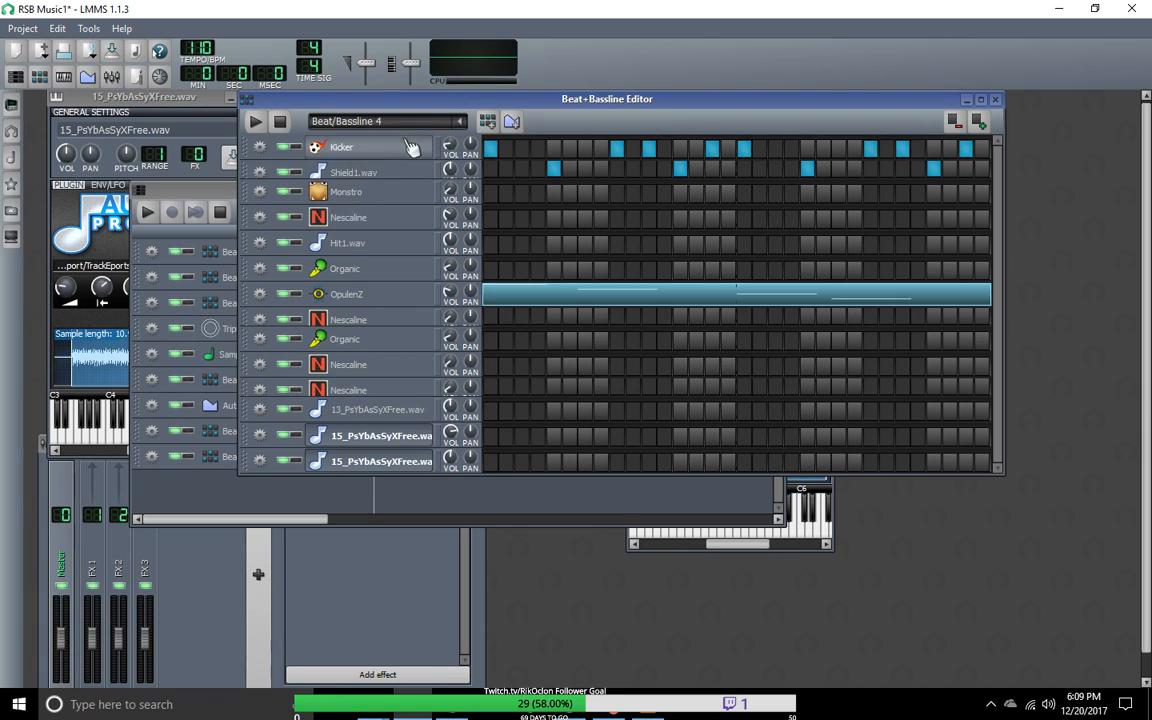
click(460, 121)
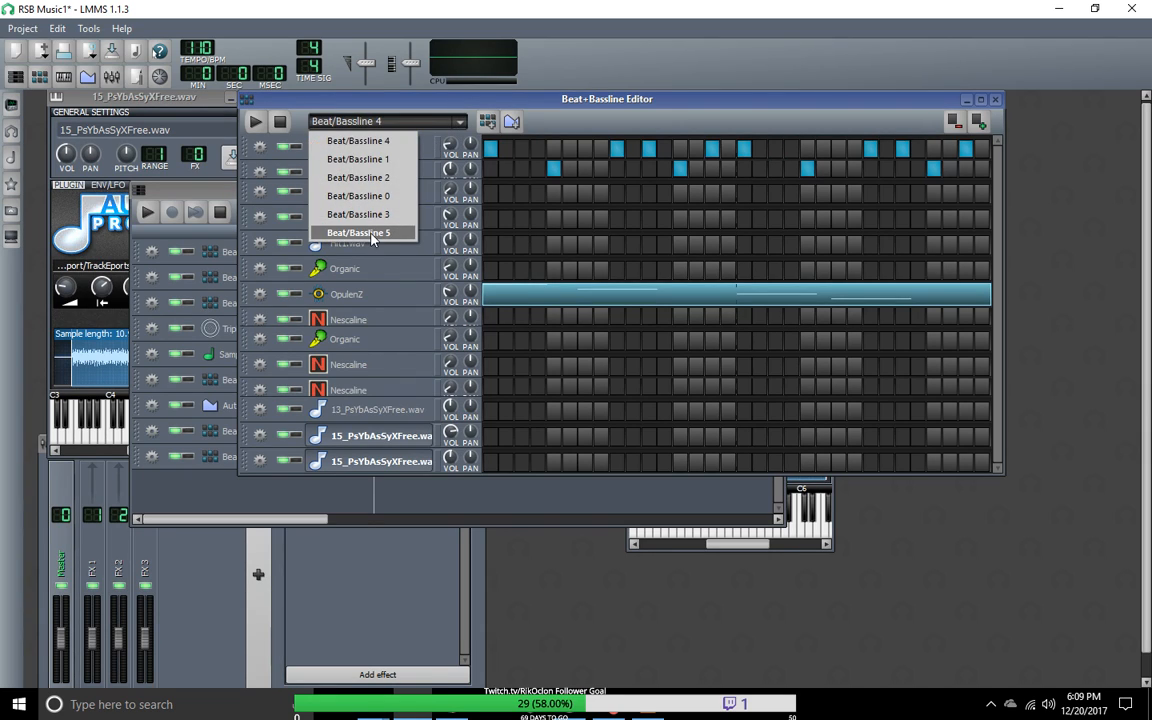
click(376, 230)
right_click(774, 150)
click(775, 148)
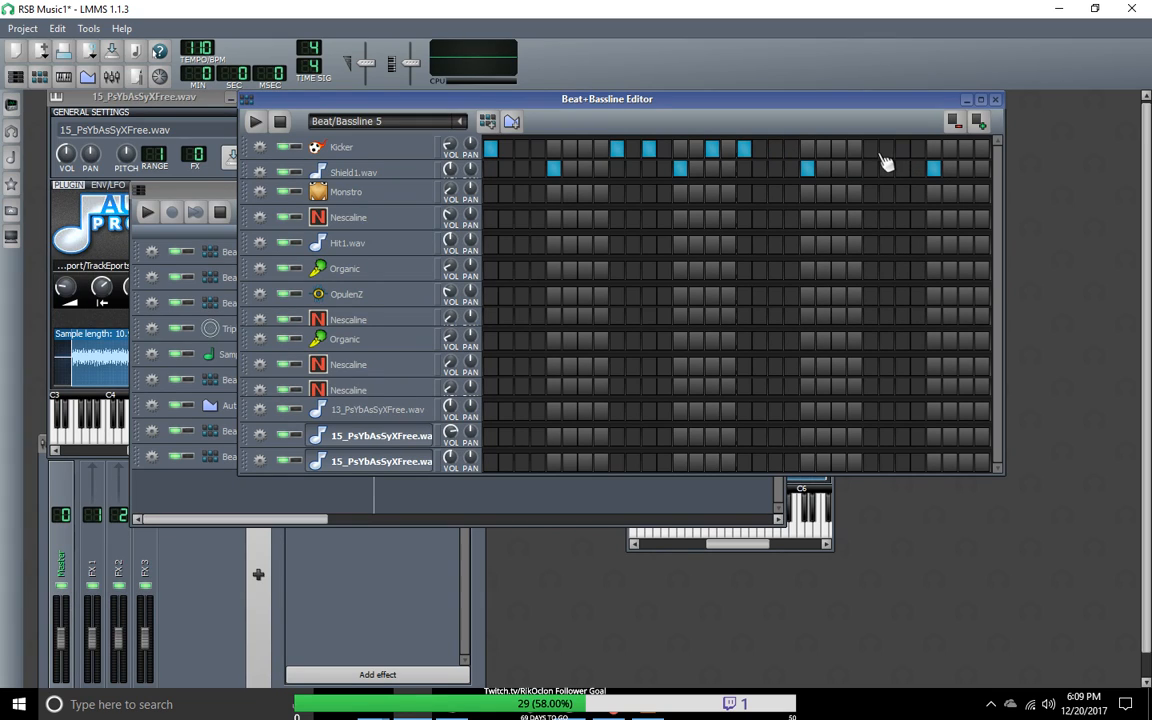
Step: Add Kicker hits on steps 25, 27 and 32 of Beat/Bassline 5
click(870, 148)
click(902, 148)
click(981, 148)
Step: Check Beat/Bassline 4 again and move the last Kicker hit of Beat/Bassline 5 from step 32 to step 31
click(412, 121)
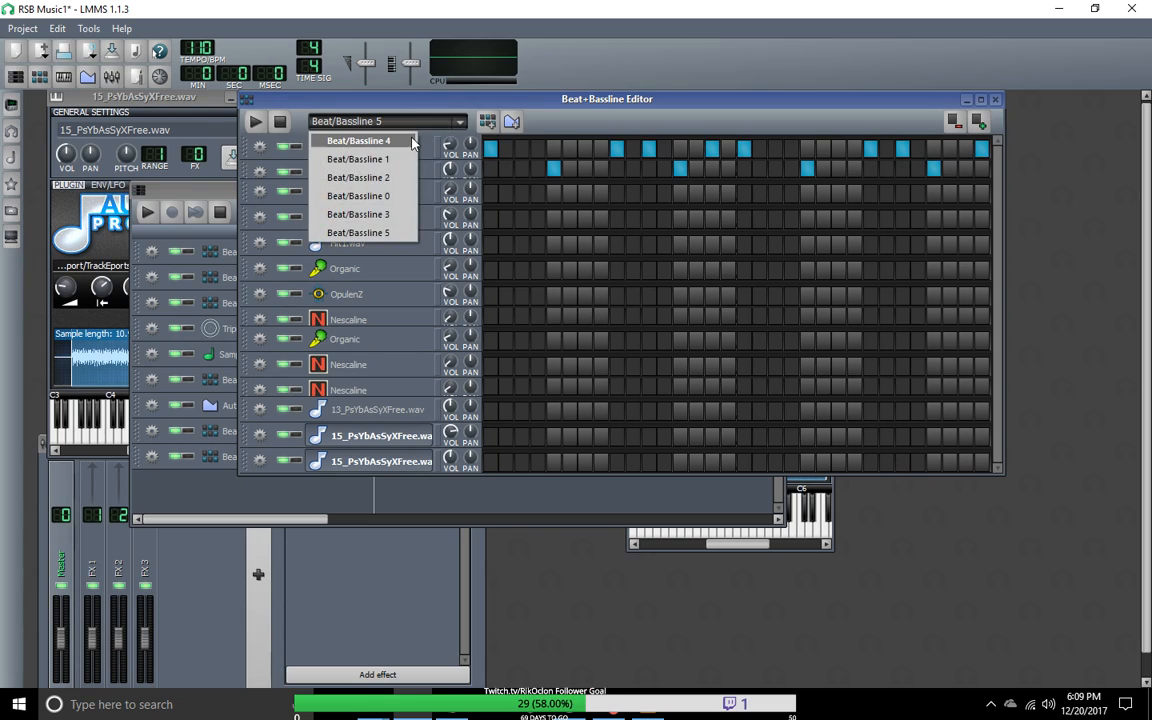
click(358, 141)
click(415, 121)
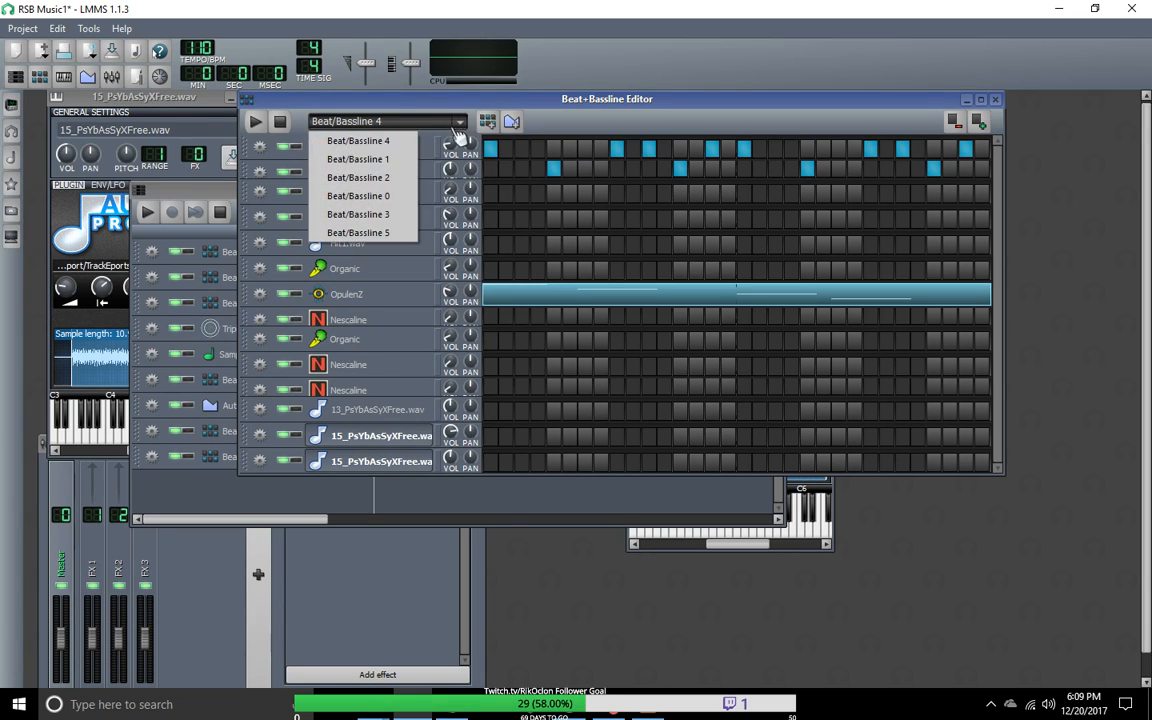
click(376, 231)
click(981, 150)
Step: Play back the Beat/Bassline 5 and Beat/Bassline 1 patterns for comparison, ending with Beat/Bassline 5 displayed and playback stopped
click(255, 121)
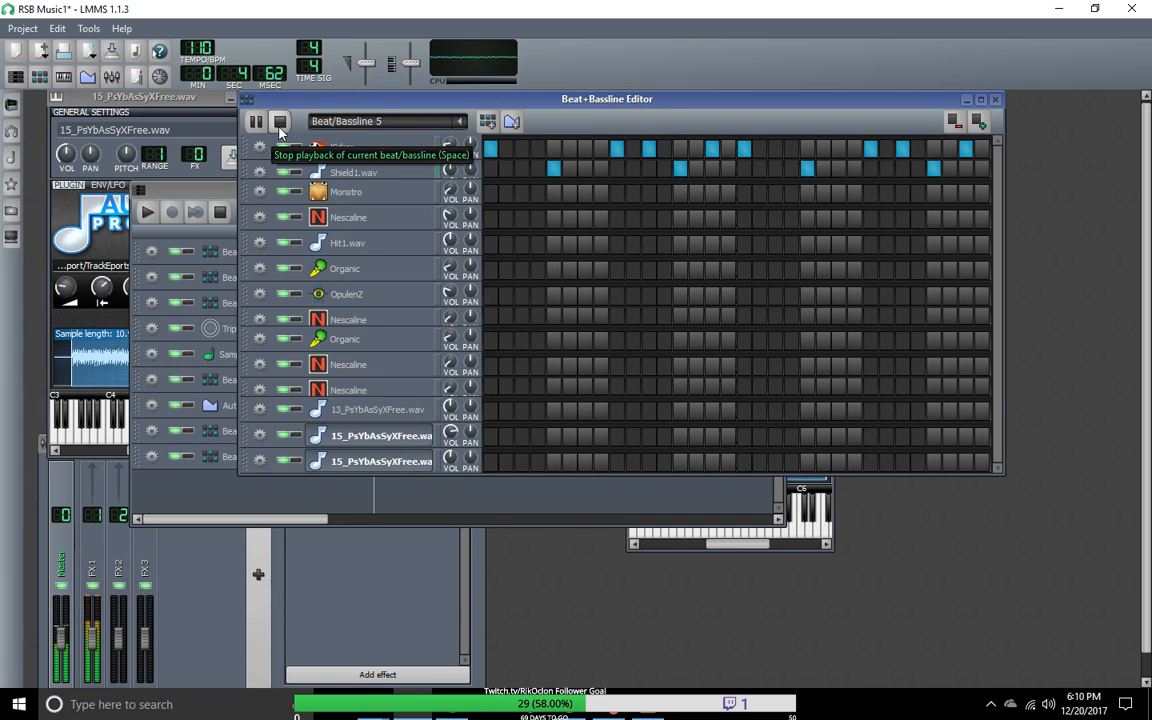
click(280, 125)
click(464, 126)
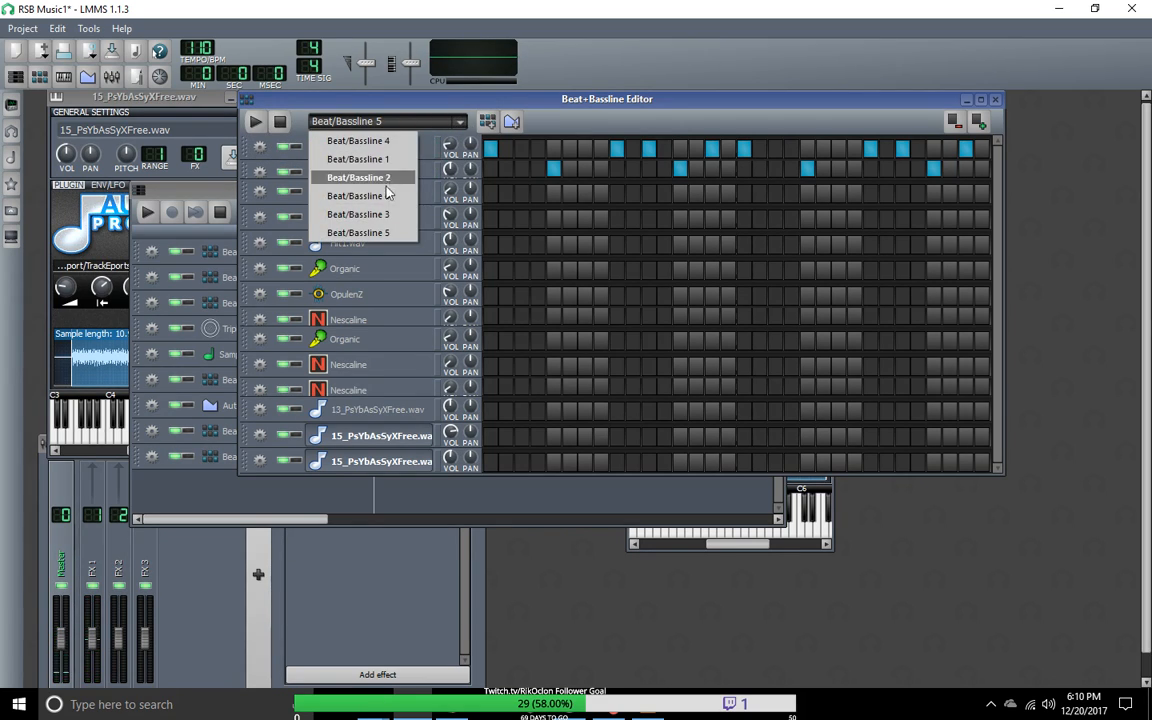
click(346, 146)
click(256, 129)
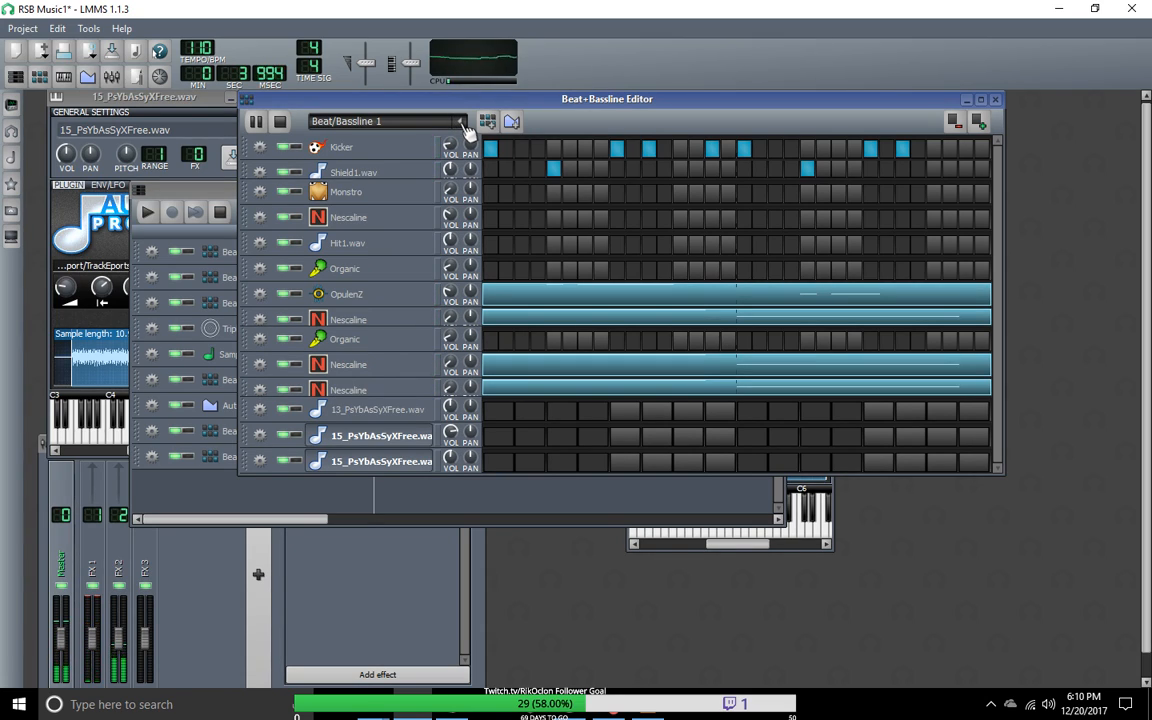
click(252, 117)
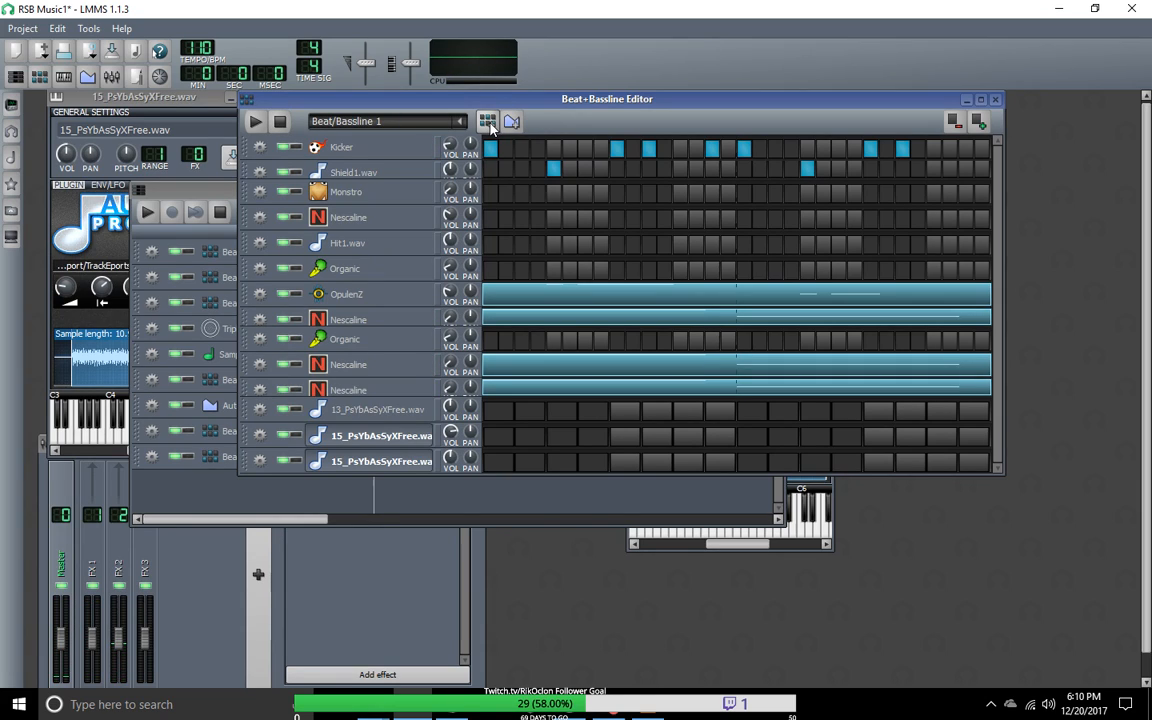
click(487, 121)
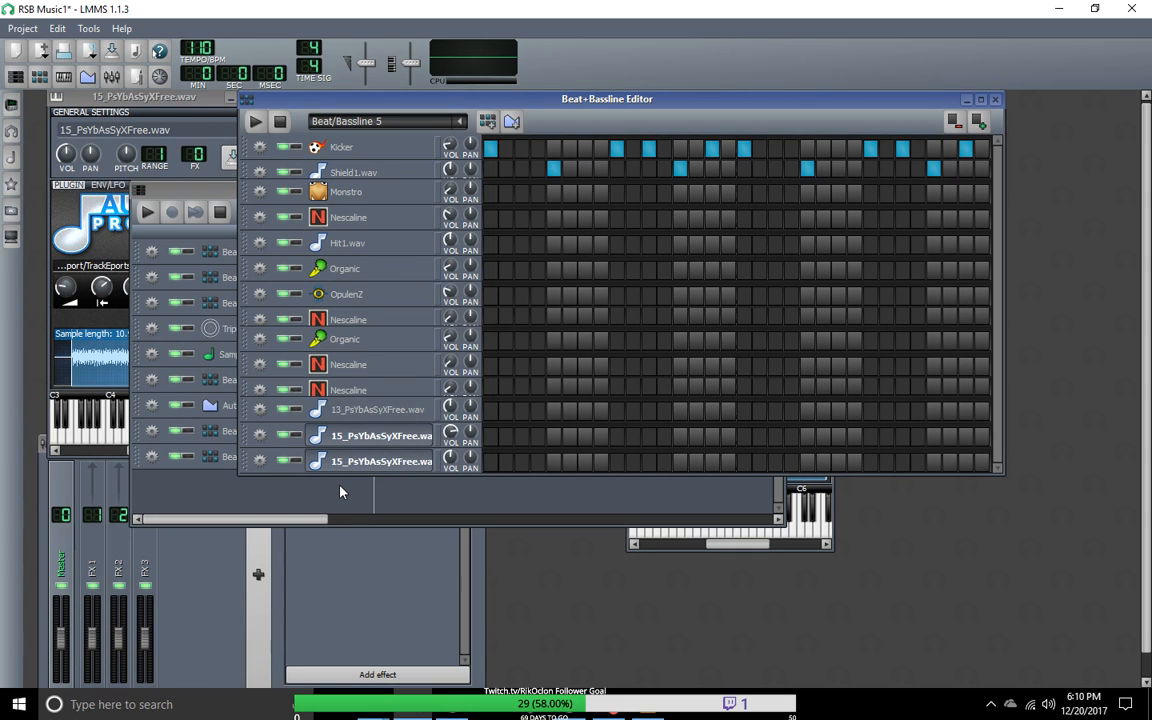
Step: Load the AudioFileProcessor instrument onto the first 15_PsYbAsSyXFree.wav track and open its instrument window
click(11, 104)
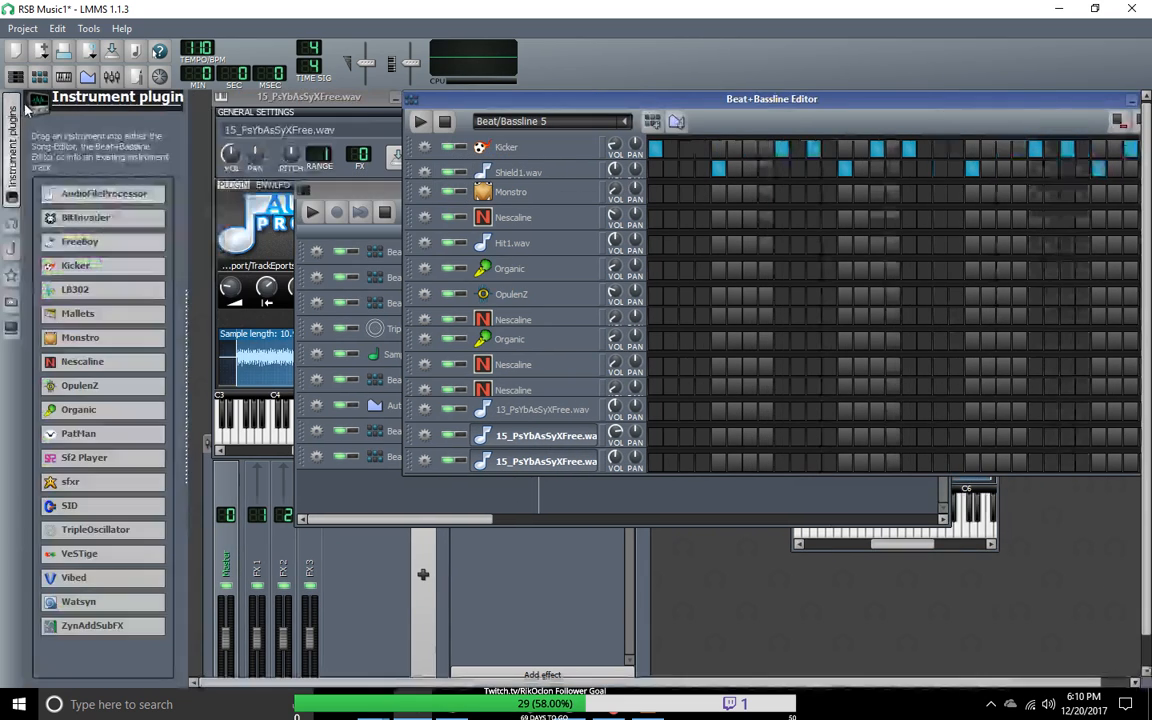
mouse_move(115, 222)
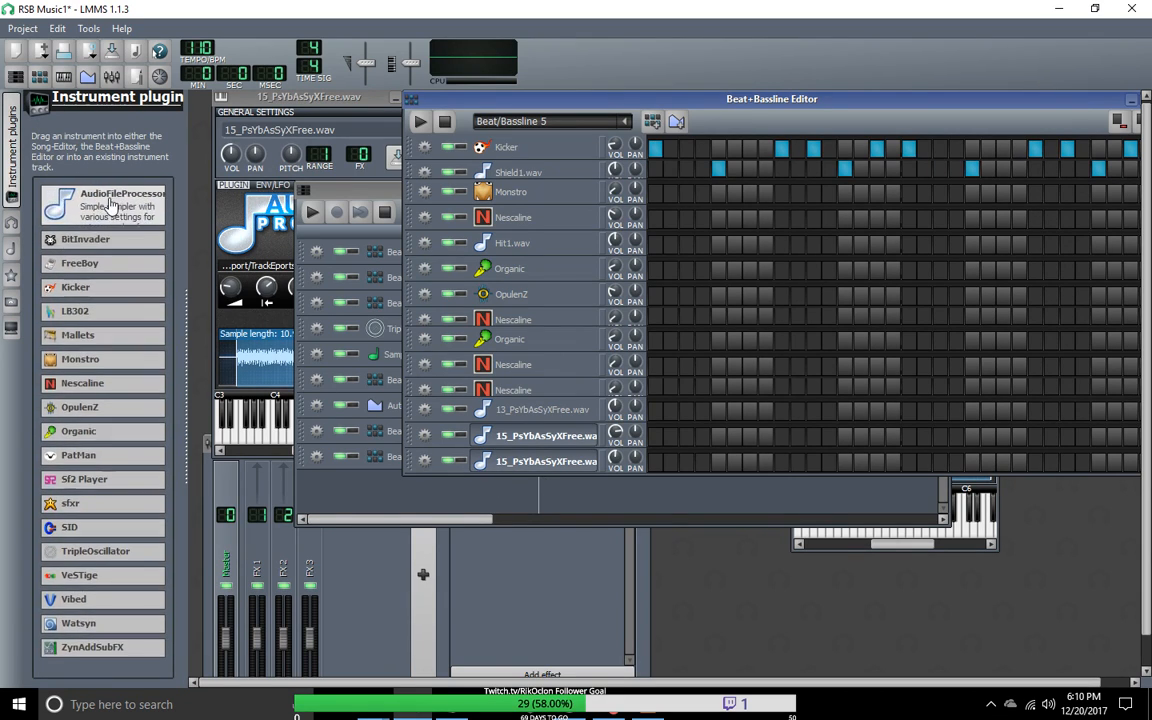
drag(110, 197, 495, 437)
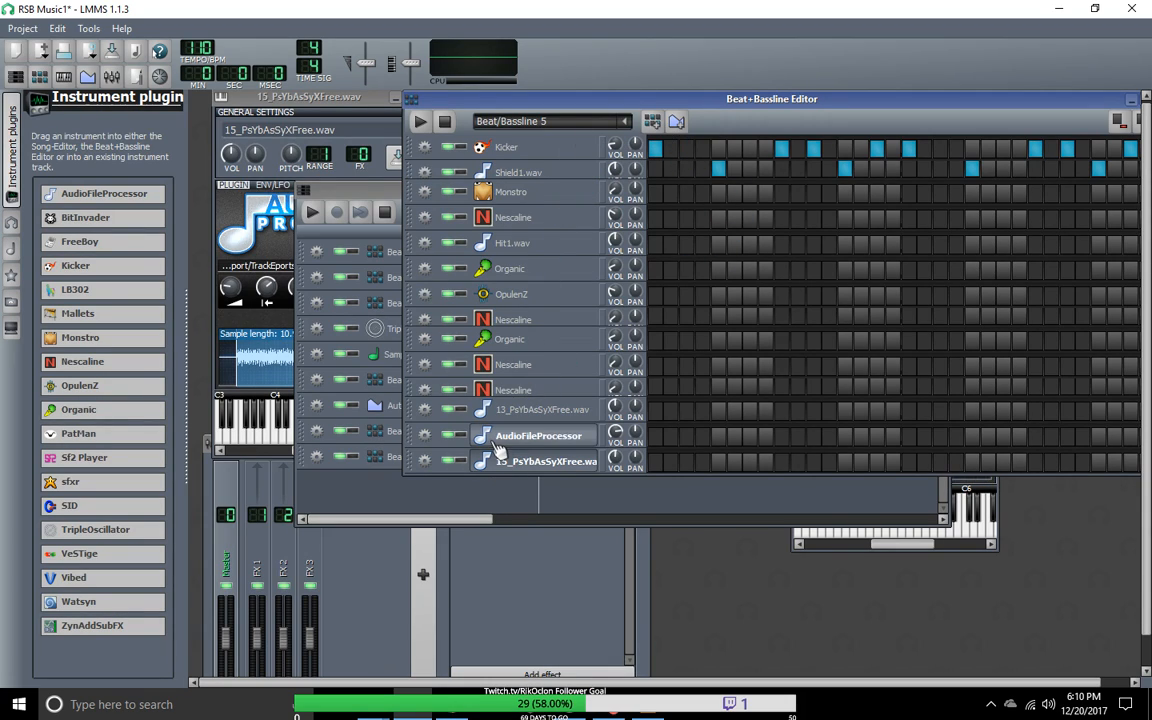
scroll(545, 430, down, 1)
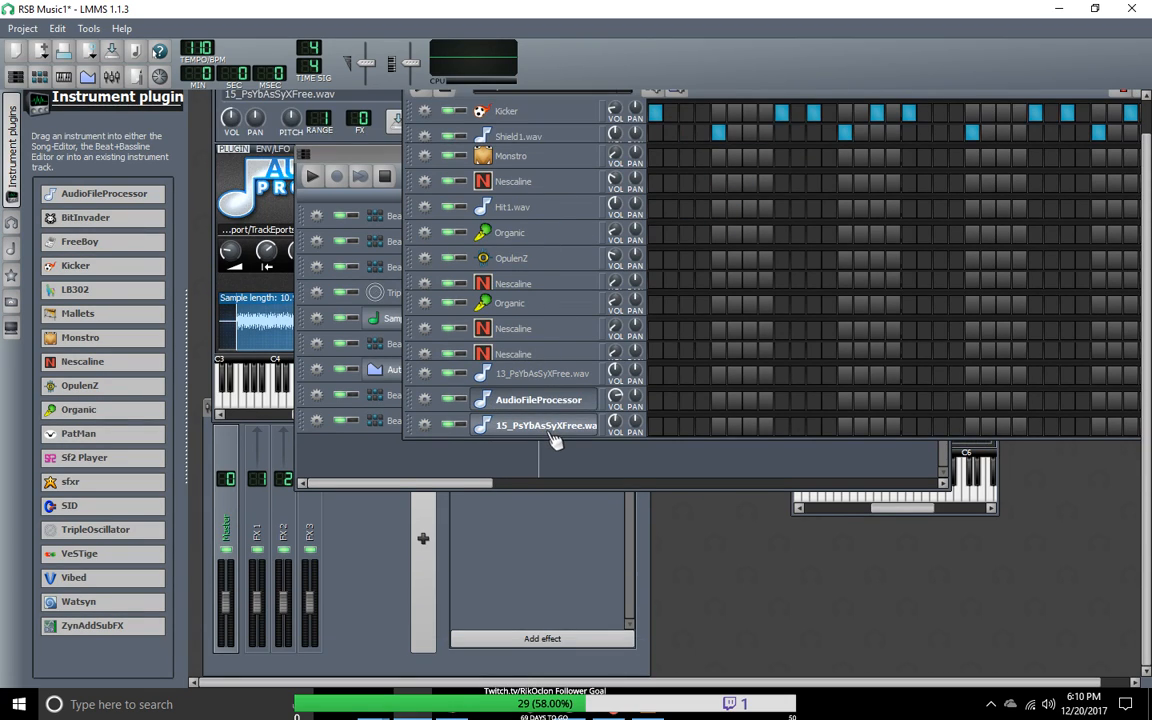
click(553, 402)
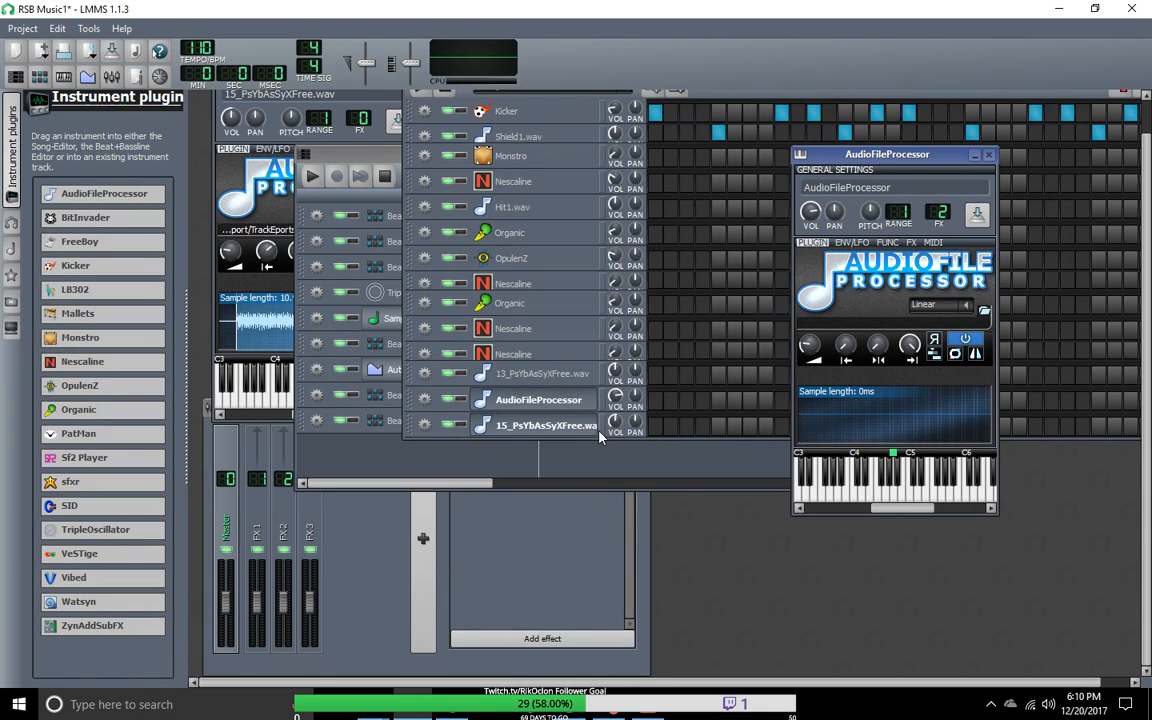
Step: Load 15_PsYbAsSyXFree.wav from the Documents/Audio/Lmms Export/TrackEports folder into the open AudioFileProcessor
click(25, 29)
click(38, 30)
click(985, 312)
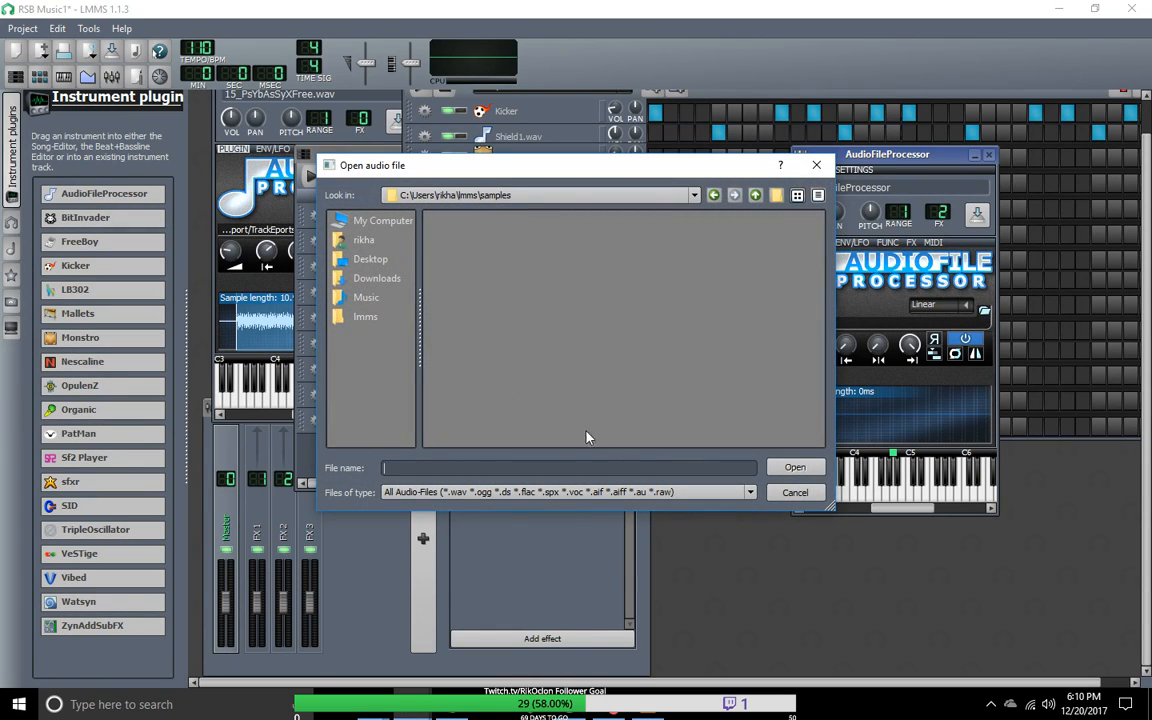
click(363, 241)
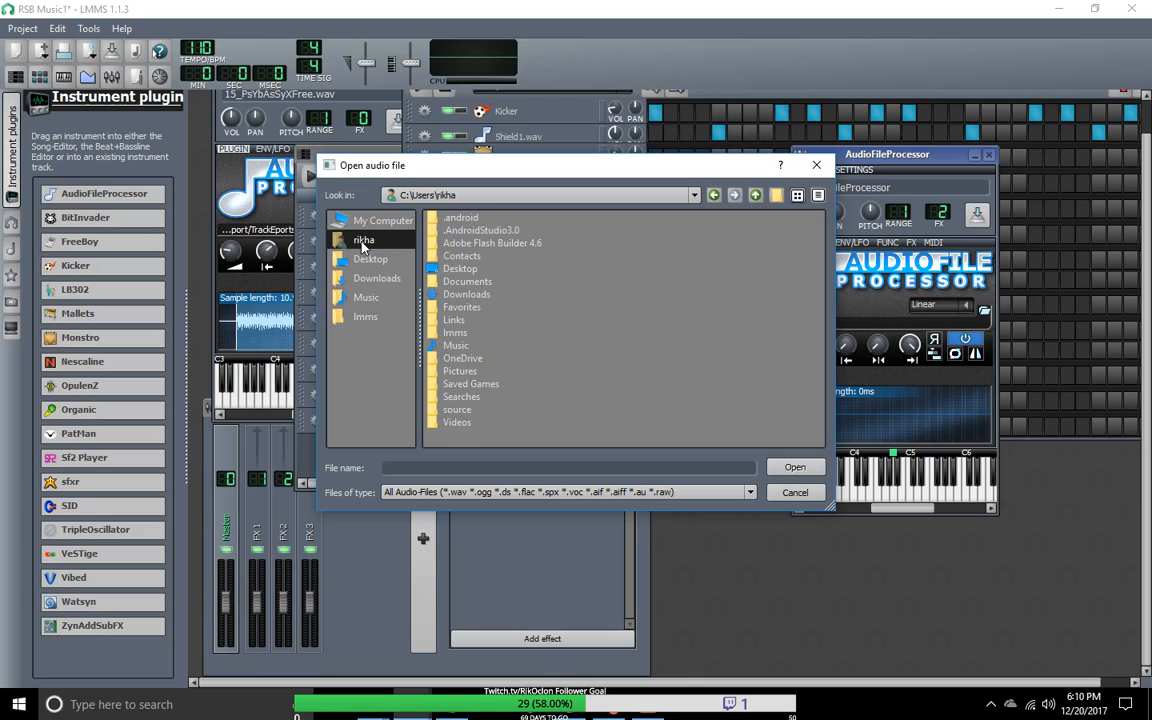
click(467, 221)
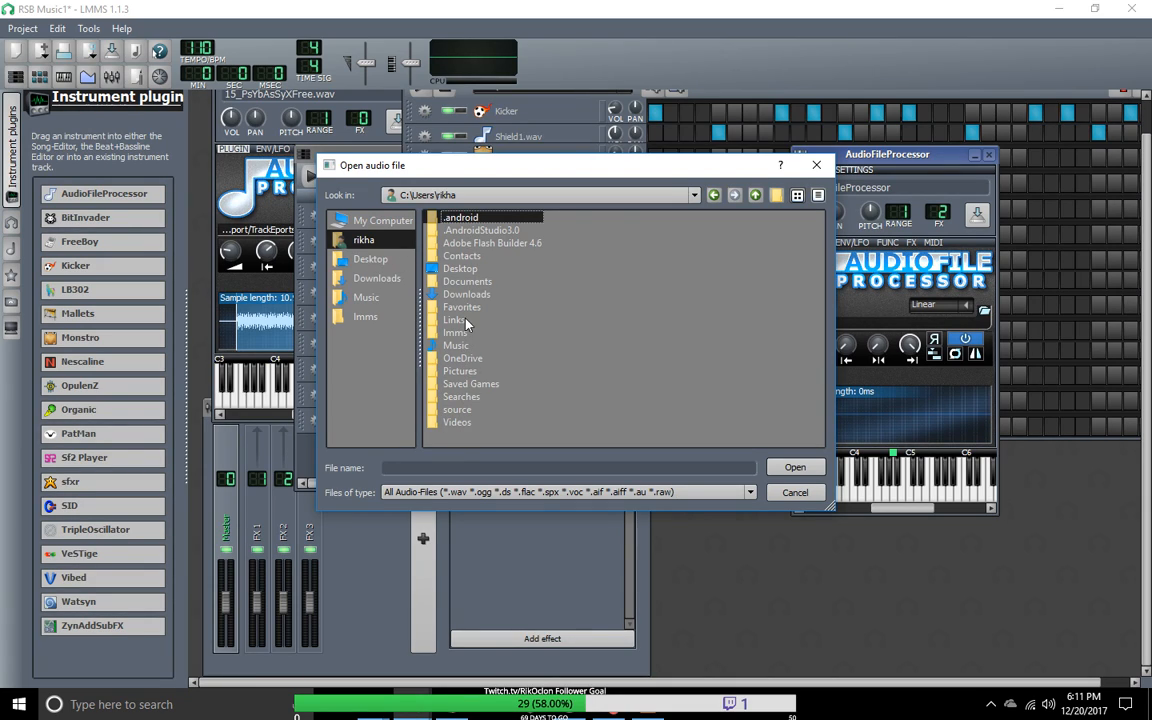
double_click(467, 283)
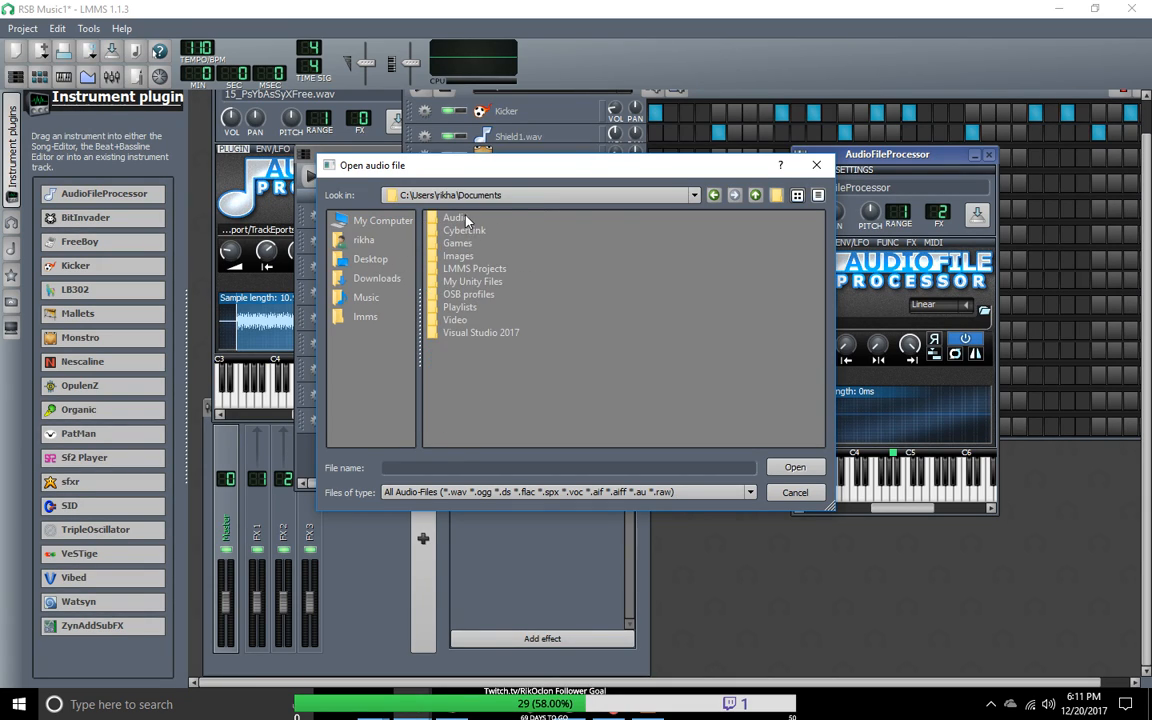
double_click(466, 221)
double_click(463, 232)
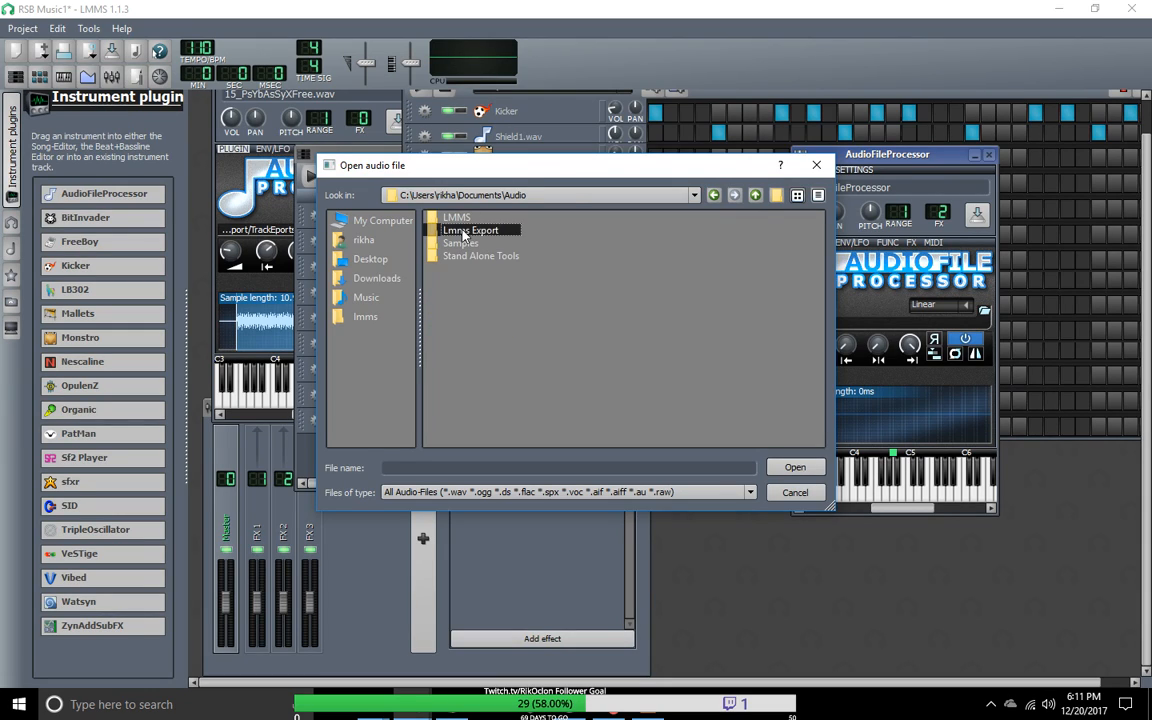
double_click(466, 219)
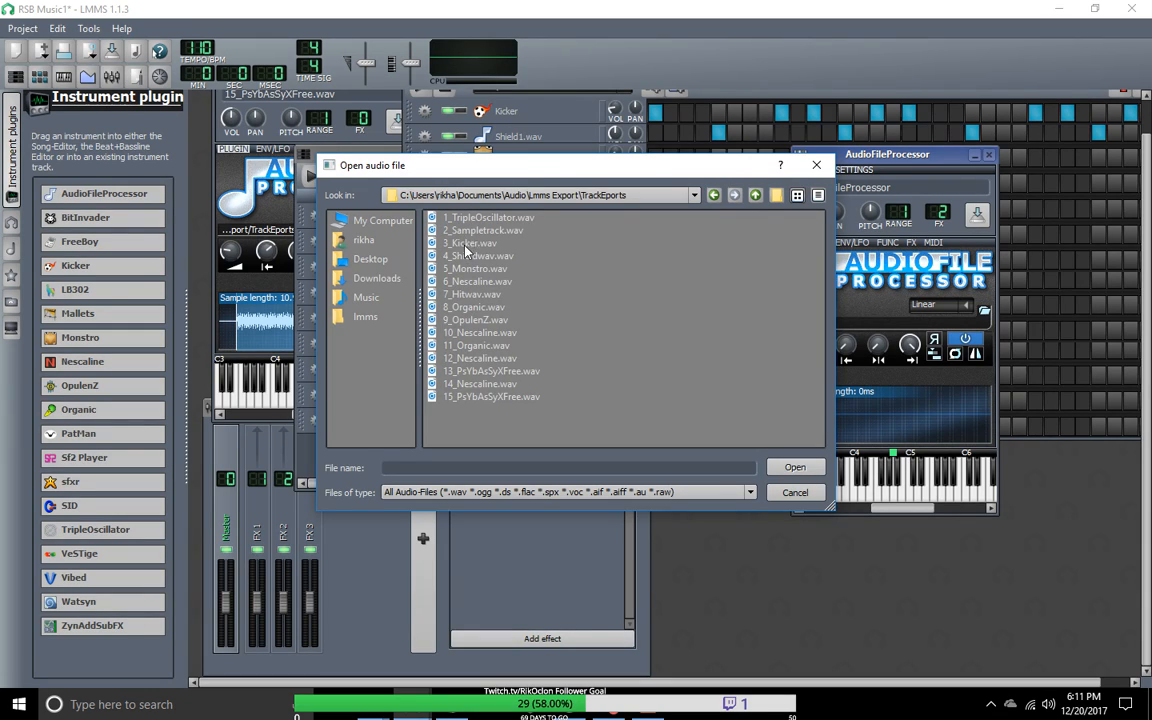
drag(650, 177, 658, 204)
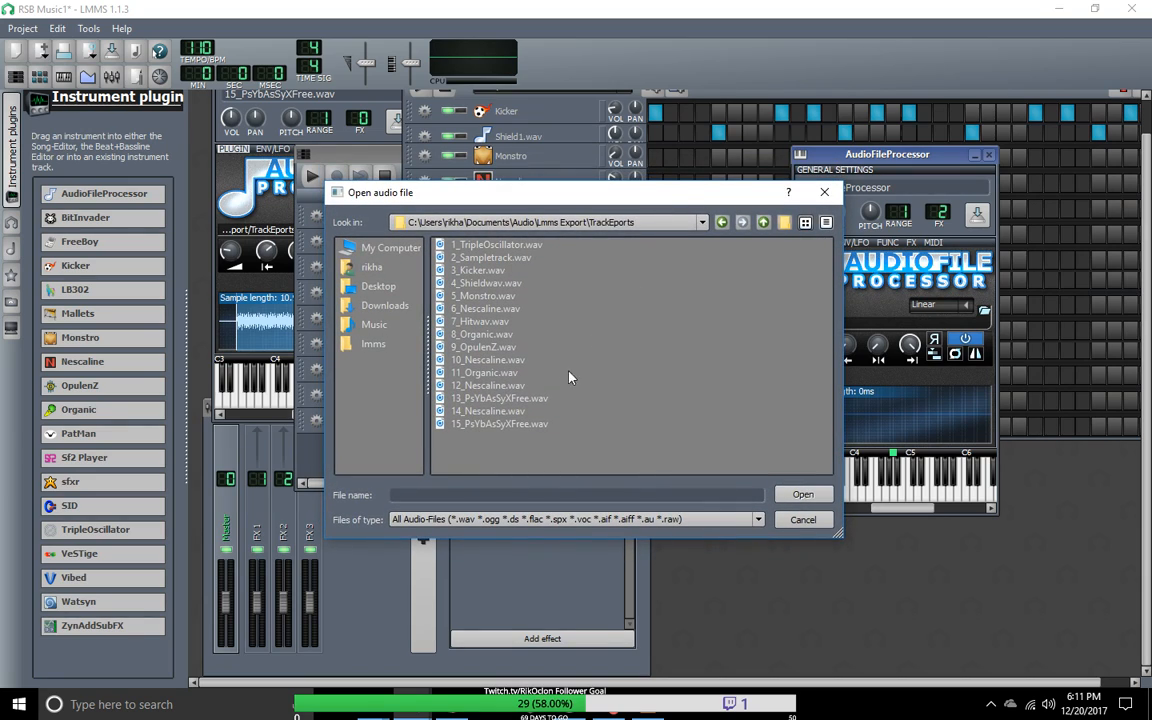
double_click(495, 424)
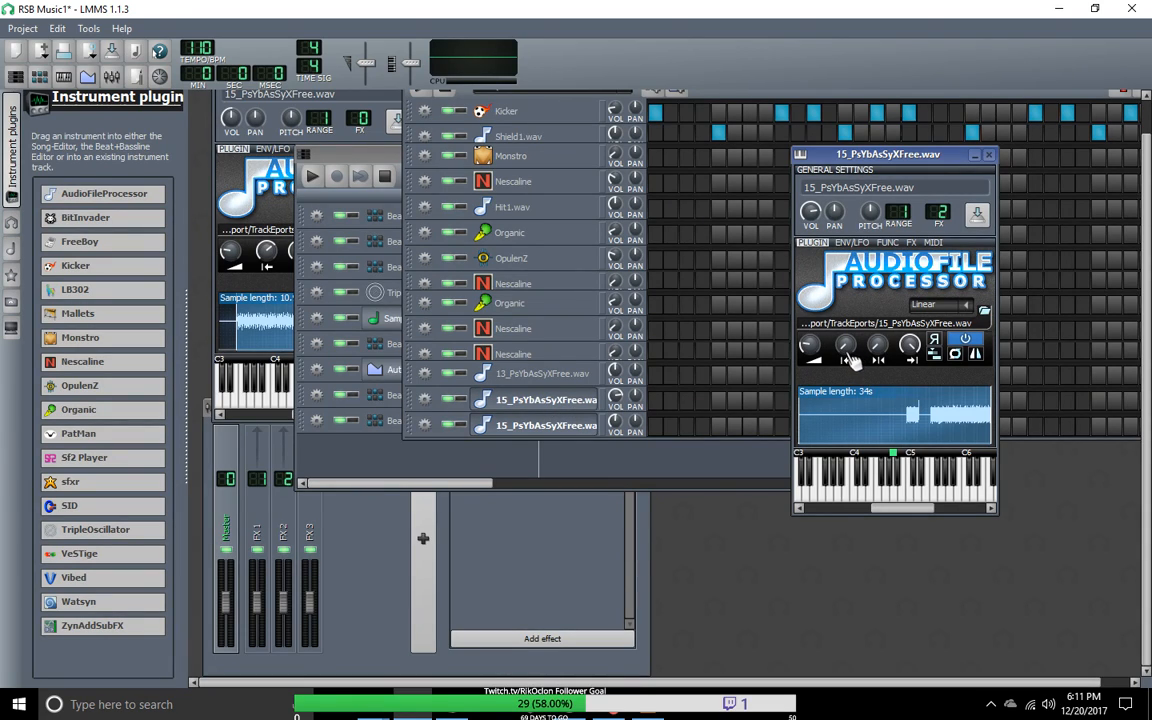
Step: Trim the loaded sample to about 4.3 s by adjusting its start and end points, and save the project
mouse_move(848, 357)
mouse_down()
mouse_move(848, 314)
mouse_move(852, 362)
mouse_up()
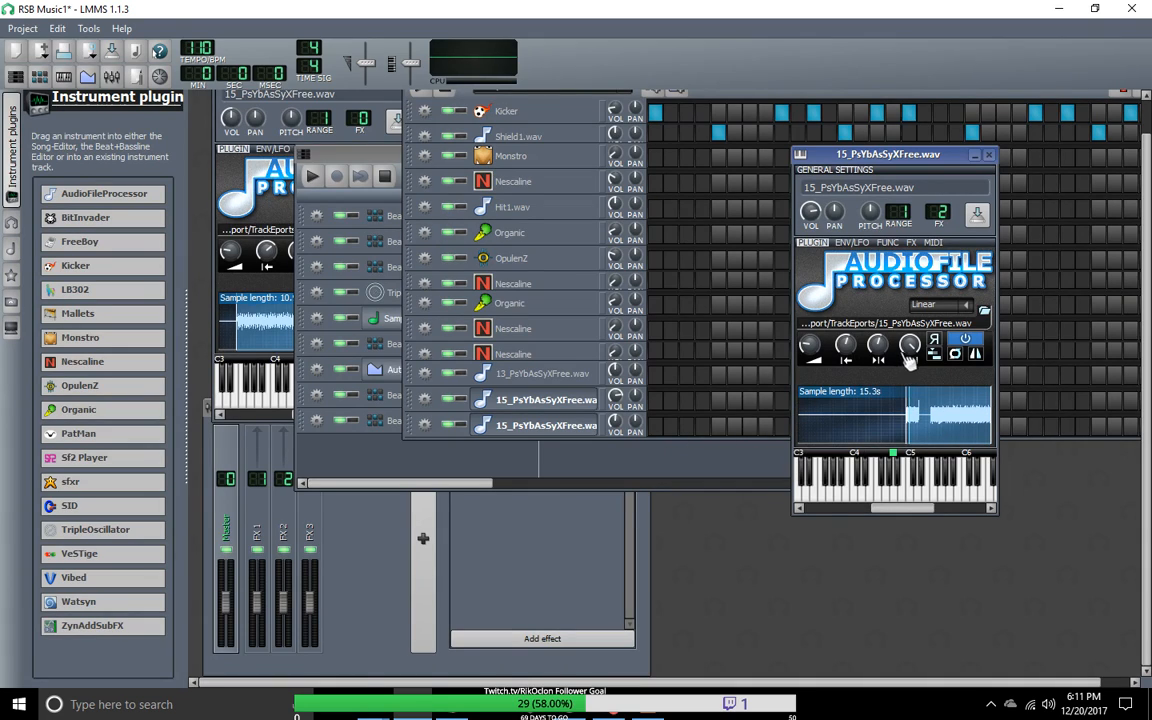
drag(913, 355, 913, 392)
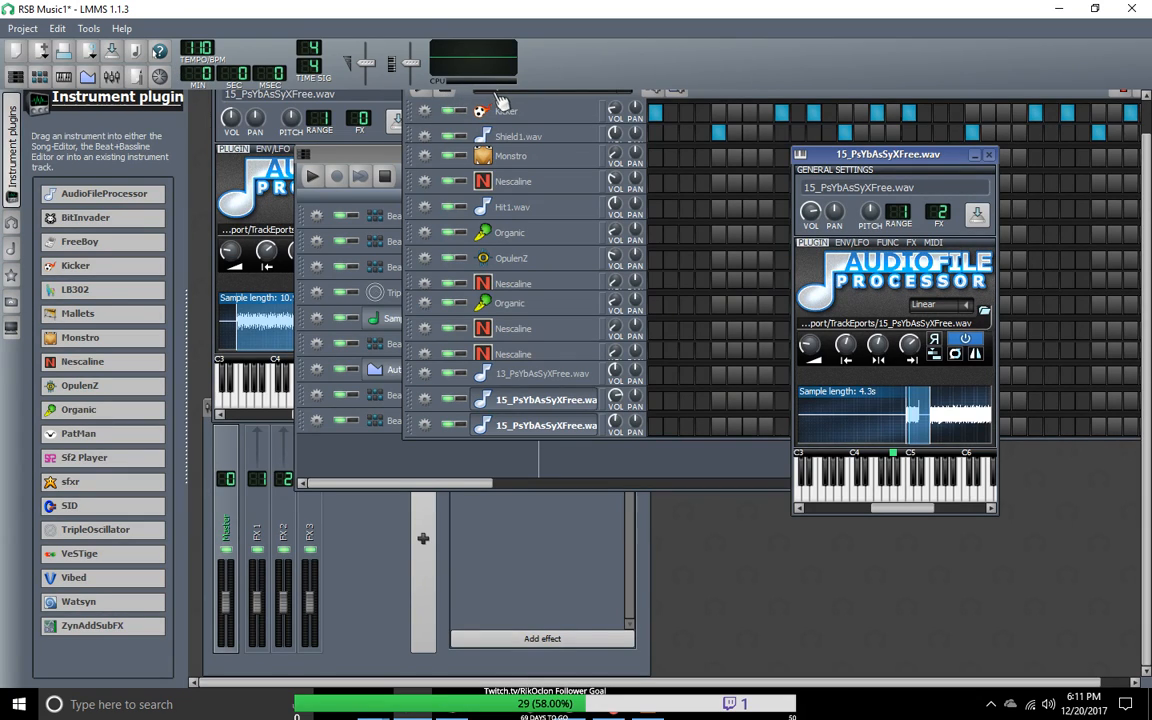
click(14, 31)
click(23, 108)
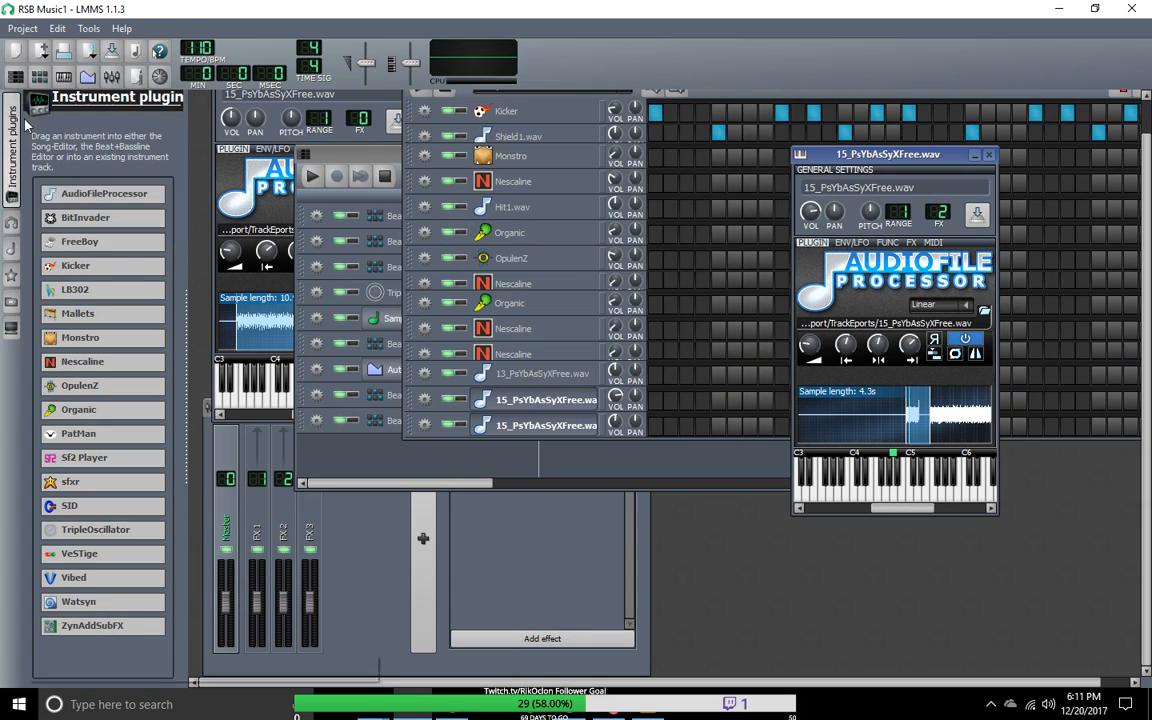
Step: Quit and restart LMMS, and reopen the recent project RSB Music1.mmpz
click(22, 28)
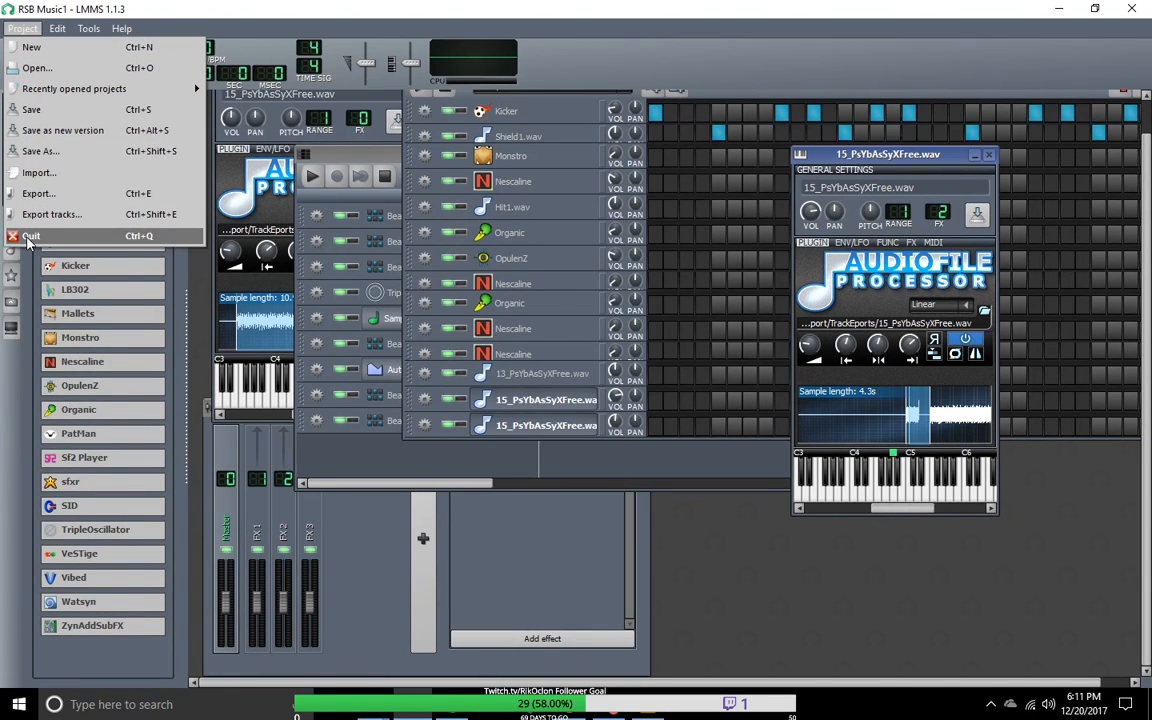
click(28, 237)
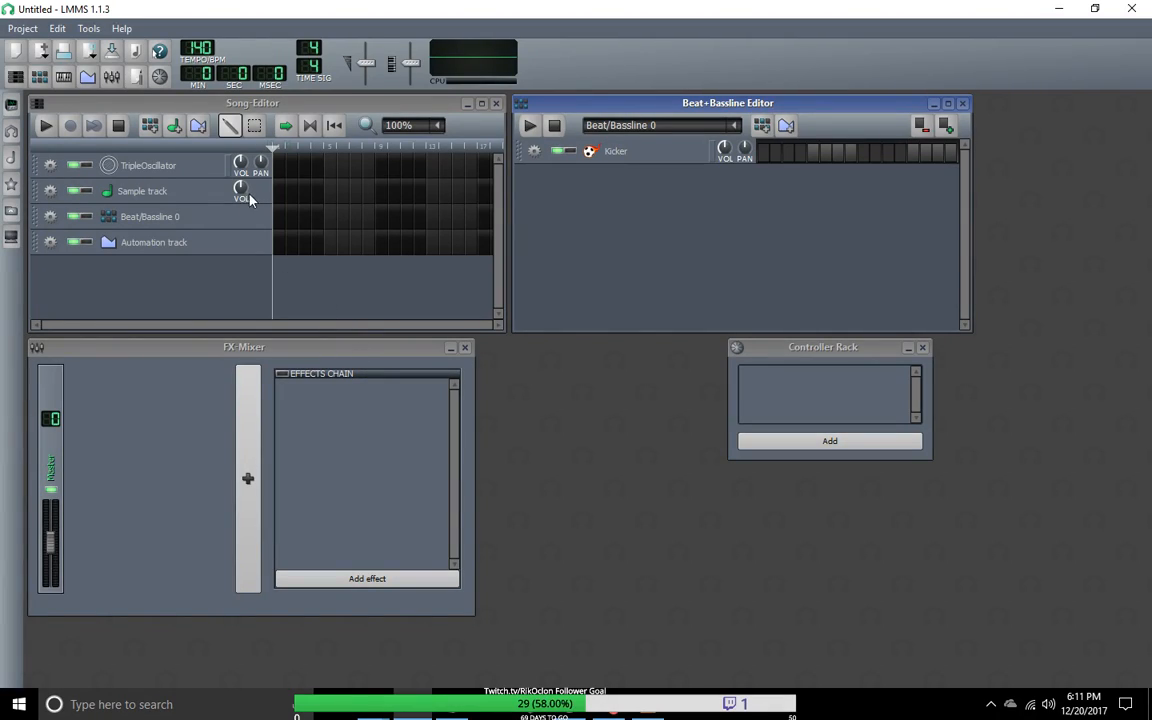
click(22, 28)
mouse_move(38, 90)
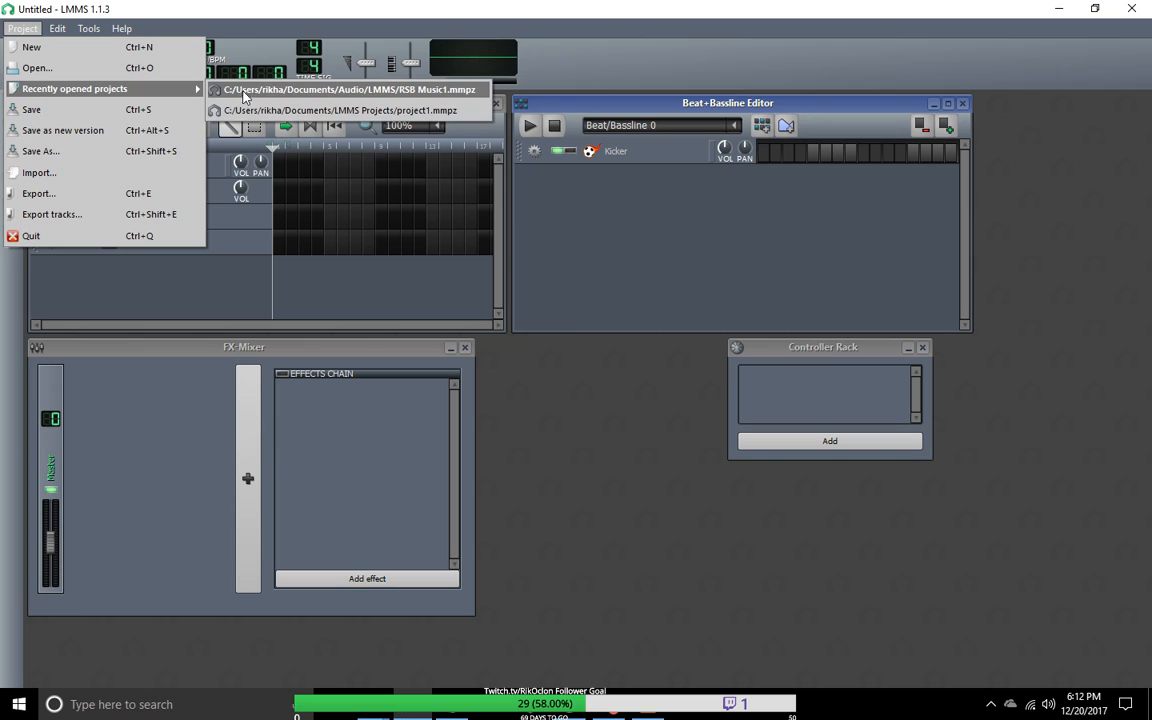
click(233, 91)
Step: Bring the Beat+Bassline Editor forward and look through the Beat/Bassline 5, 4 and 1 patterns
drag(517, 106, 581, 113)
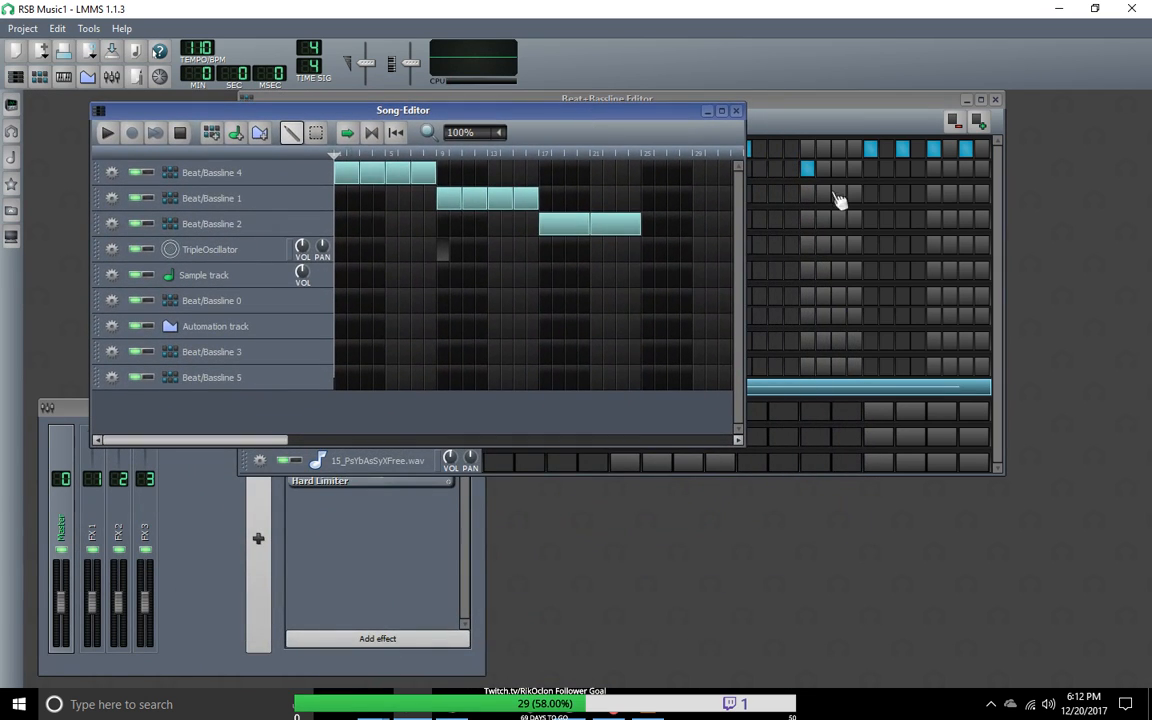
drag(822, 114, 855, 172)
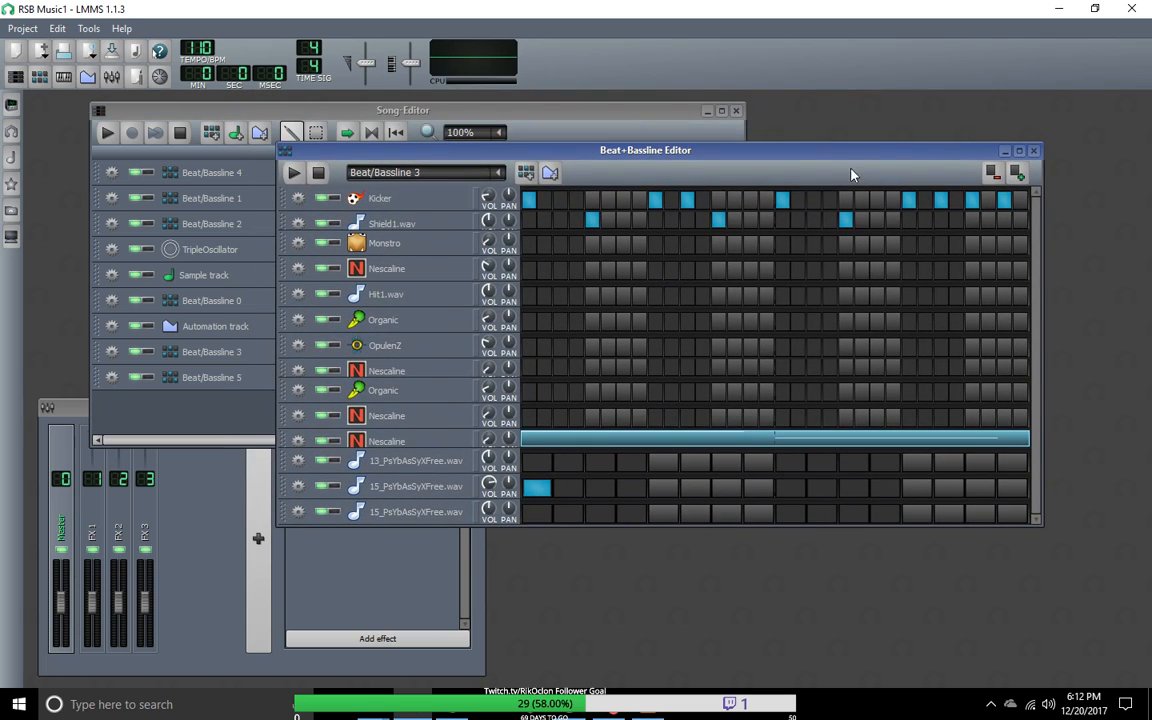
click(498, 172)
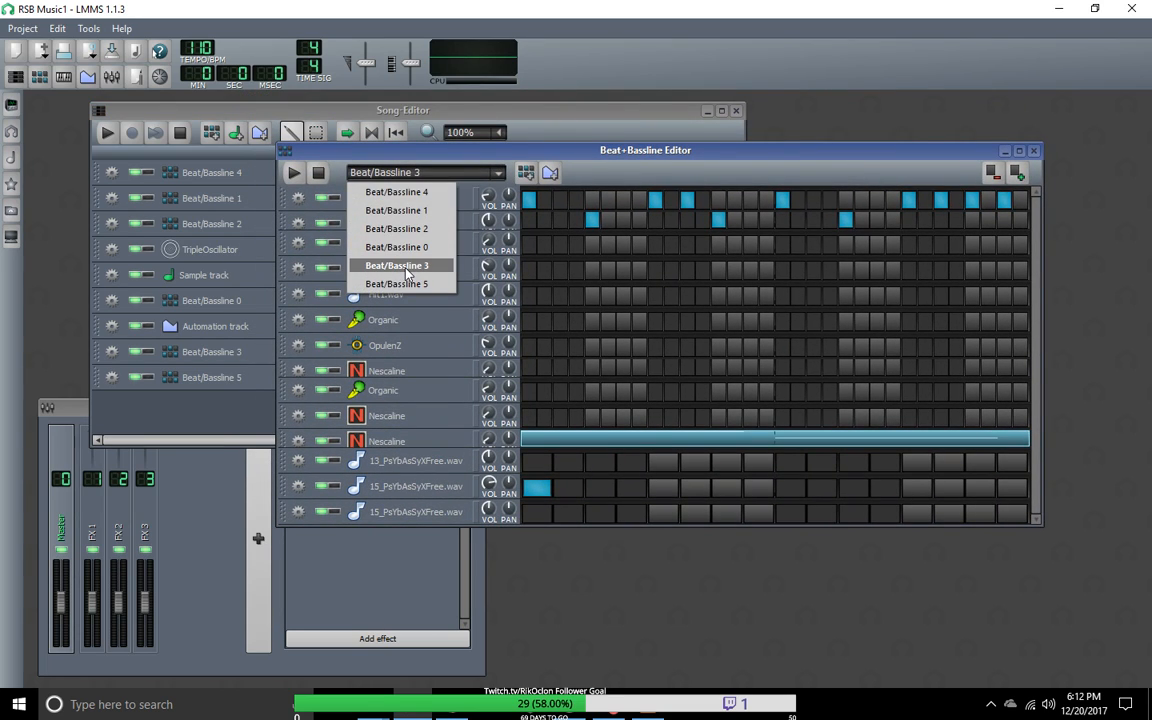
click(364, 240)
scroll(490, 174, down, 2)
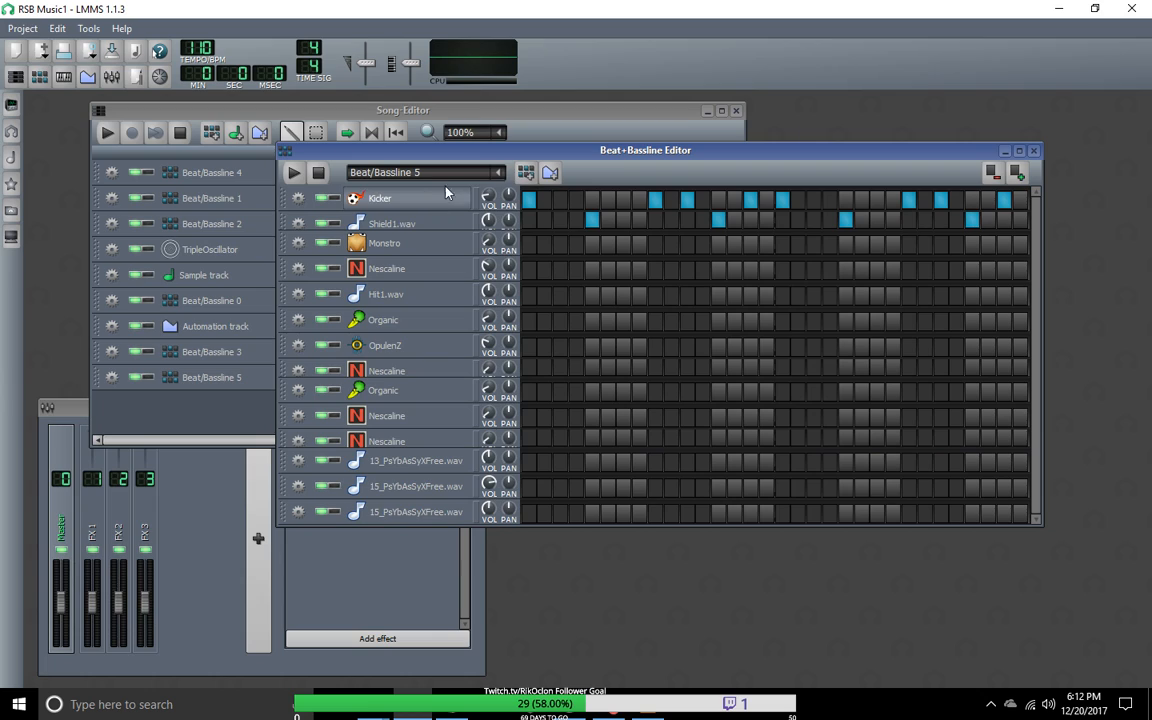
click(498, 172)
click(420, 191)
click(455, 172)
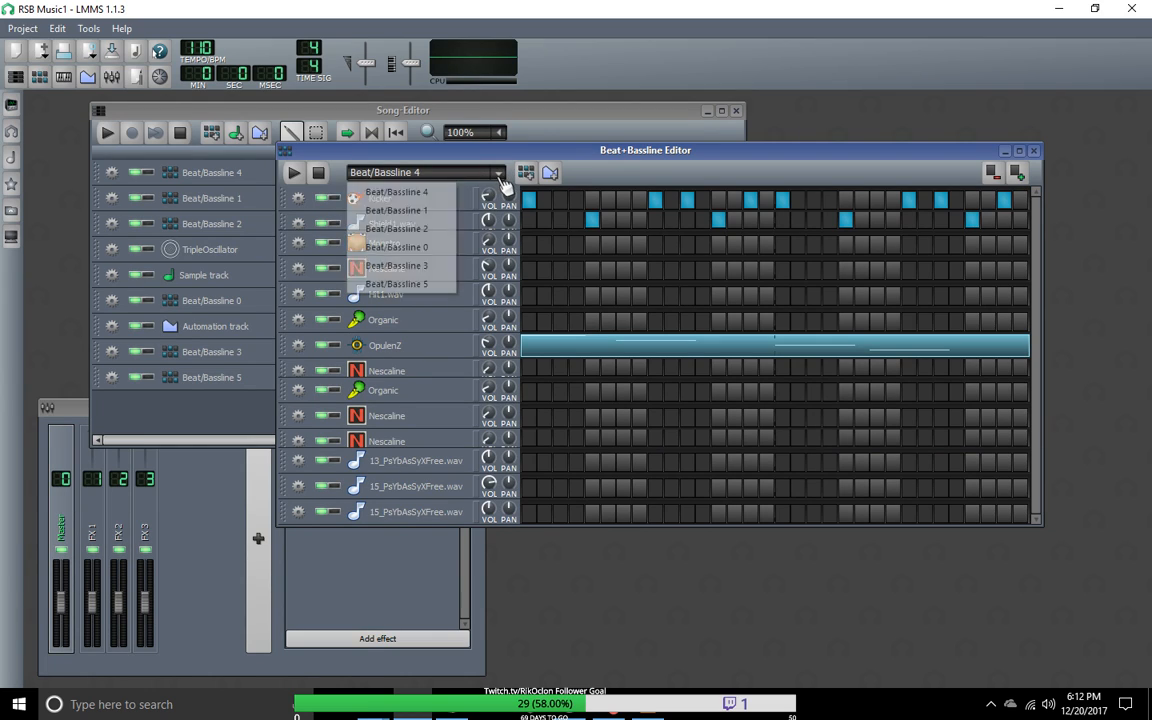
click(432, 211)
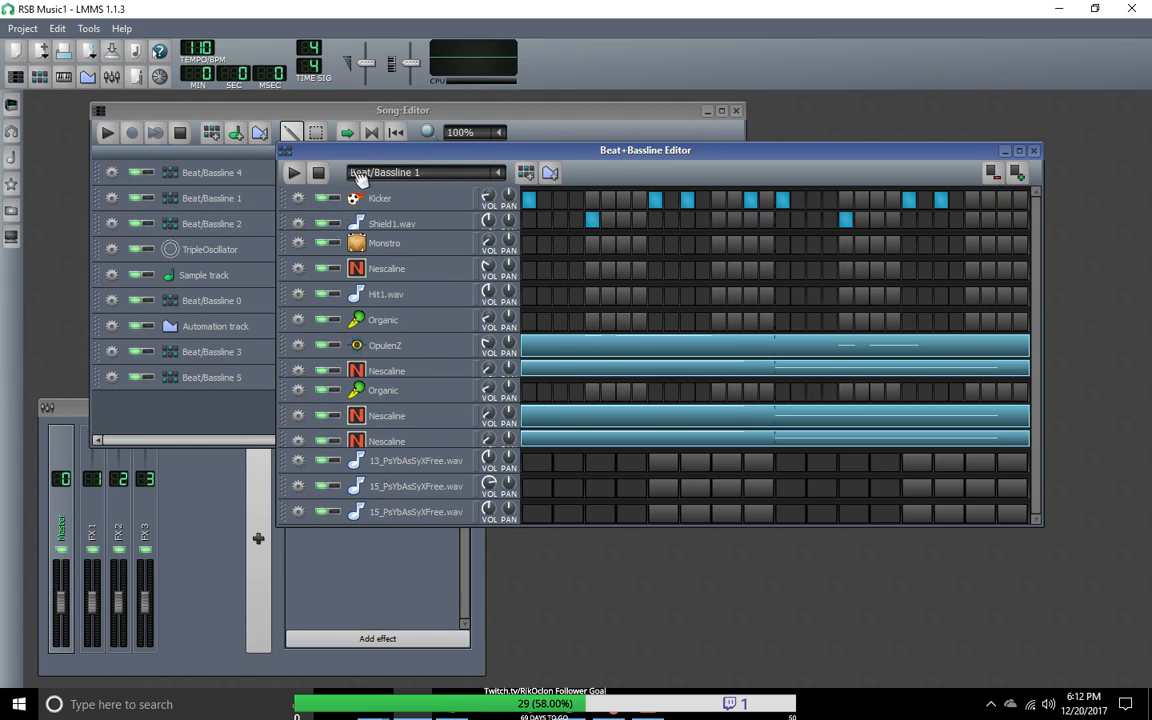
Step: Play back Beat/Bassline 1 and switch to Beat/Bassline 2 during playback
click(295, 173)
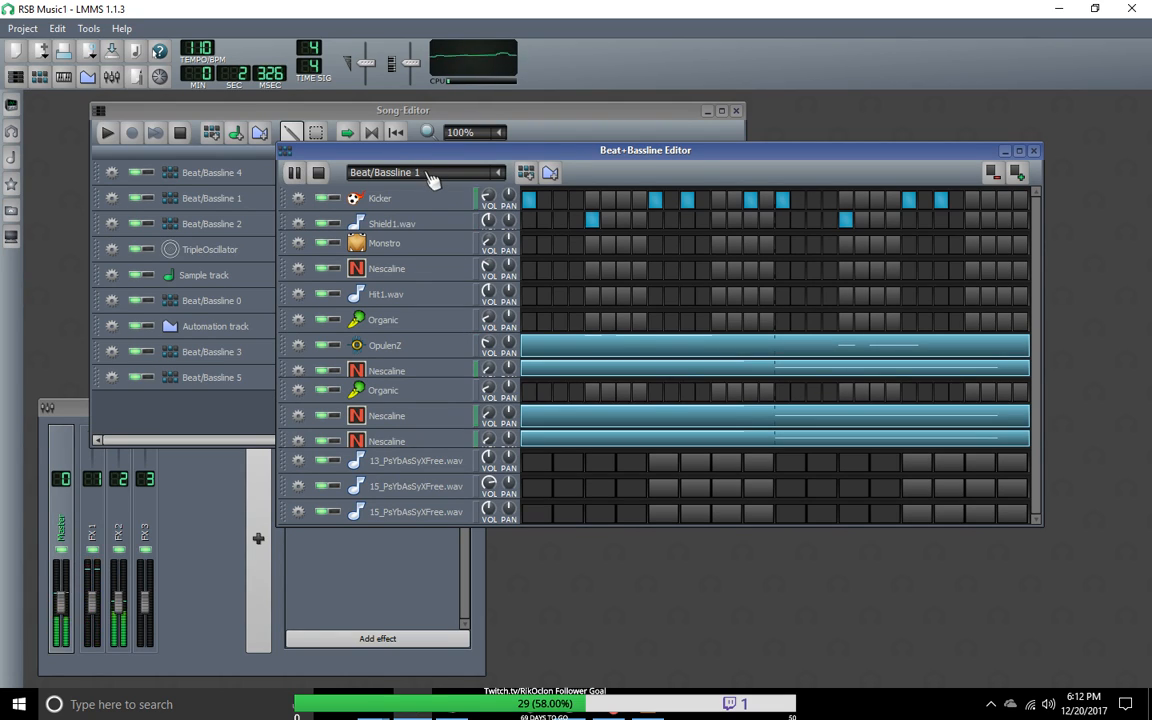
scroll(432, 178, down, 1)
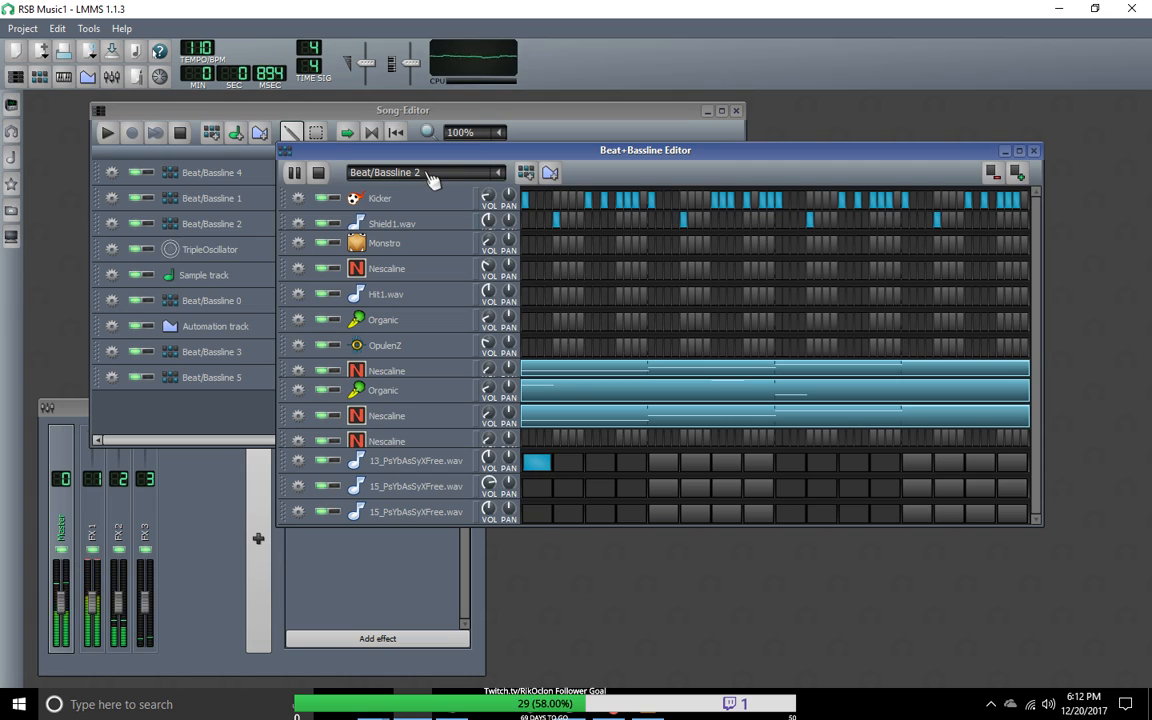
click(460, 172)
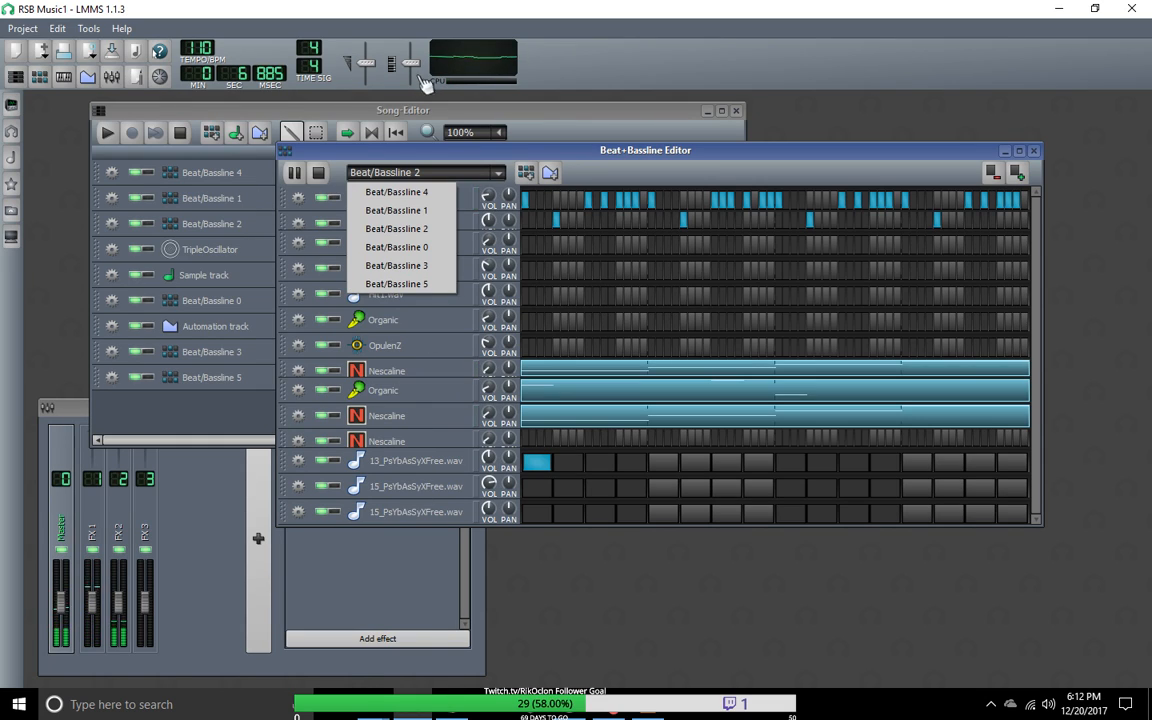
click(695, 112)
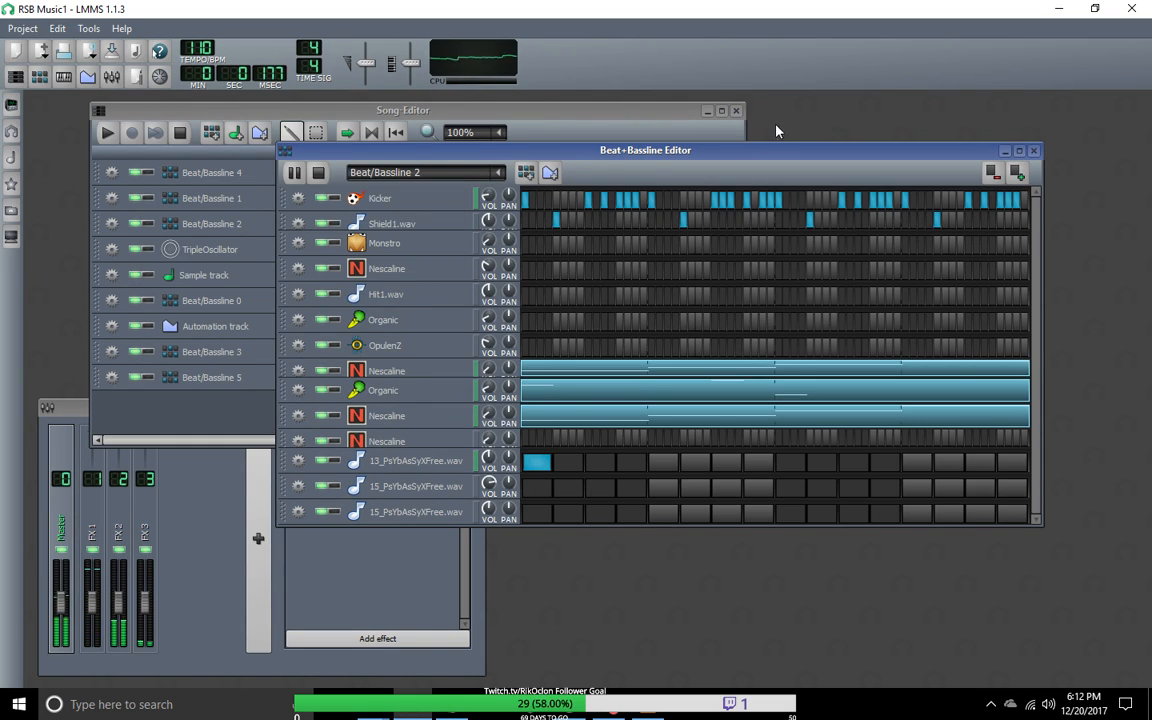
Step: Move the Beat/Bassline 5 track directly below Beat/Bassline 2 in the Song-Editor
click(16, 77)
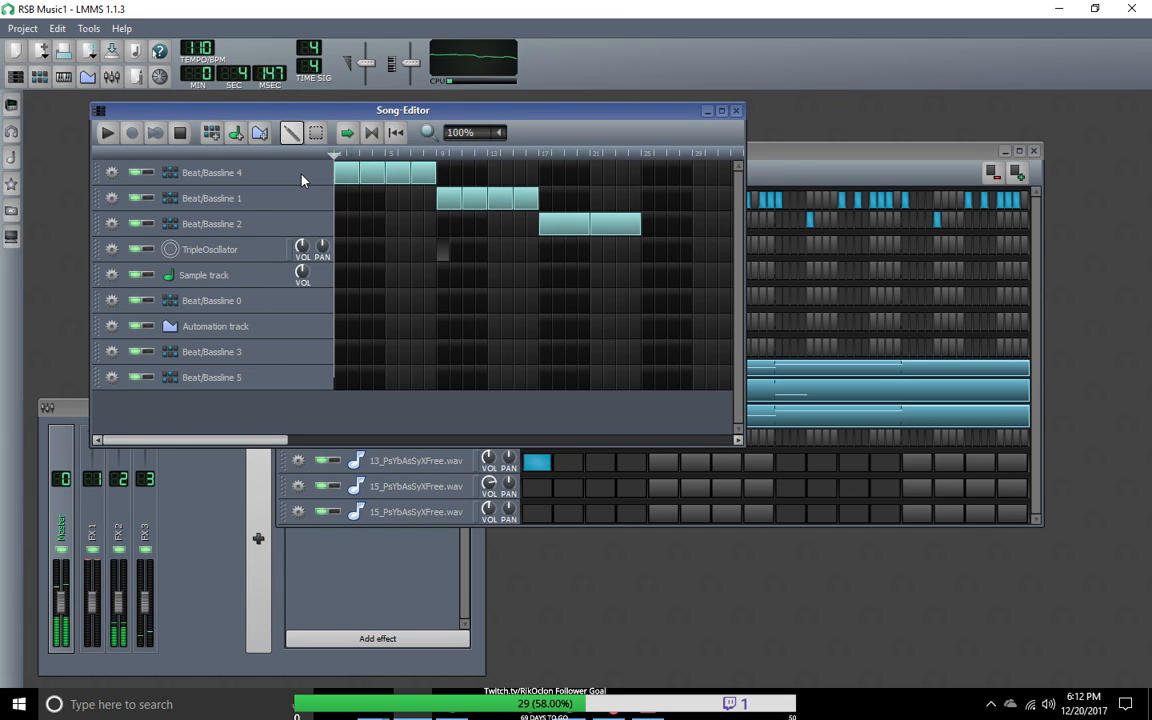
drag(306, 386, 314, 248)
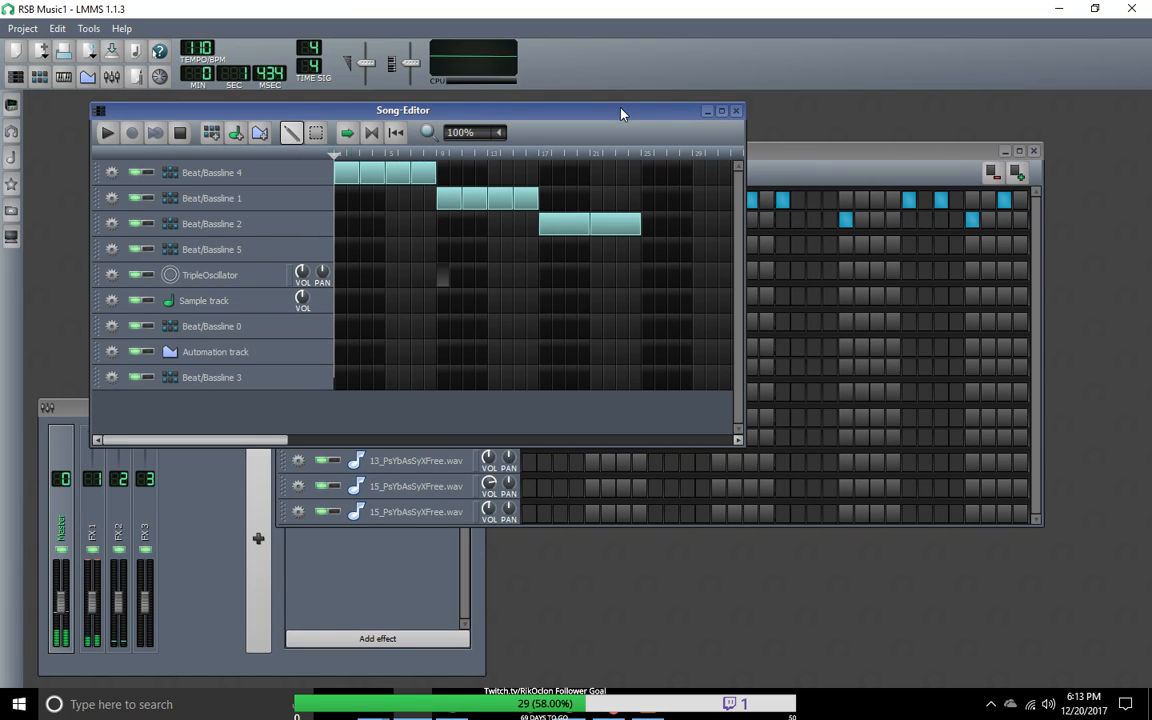
click(833, 150)
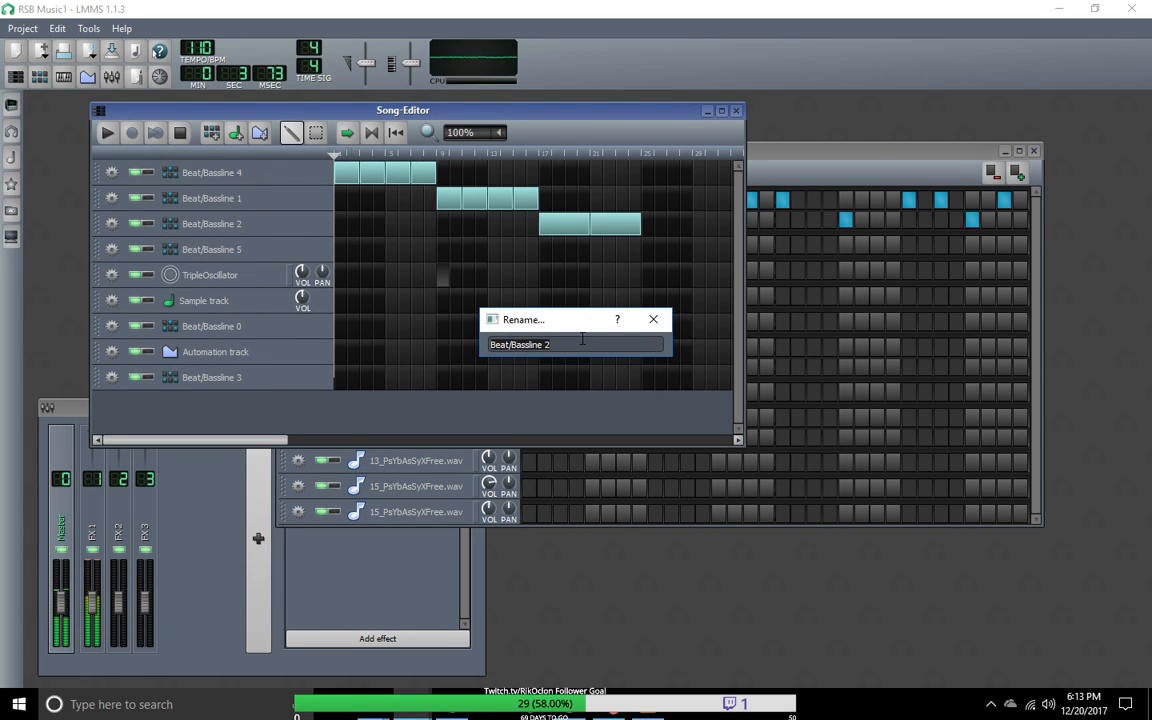
click(653, 319)
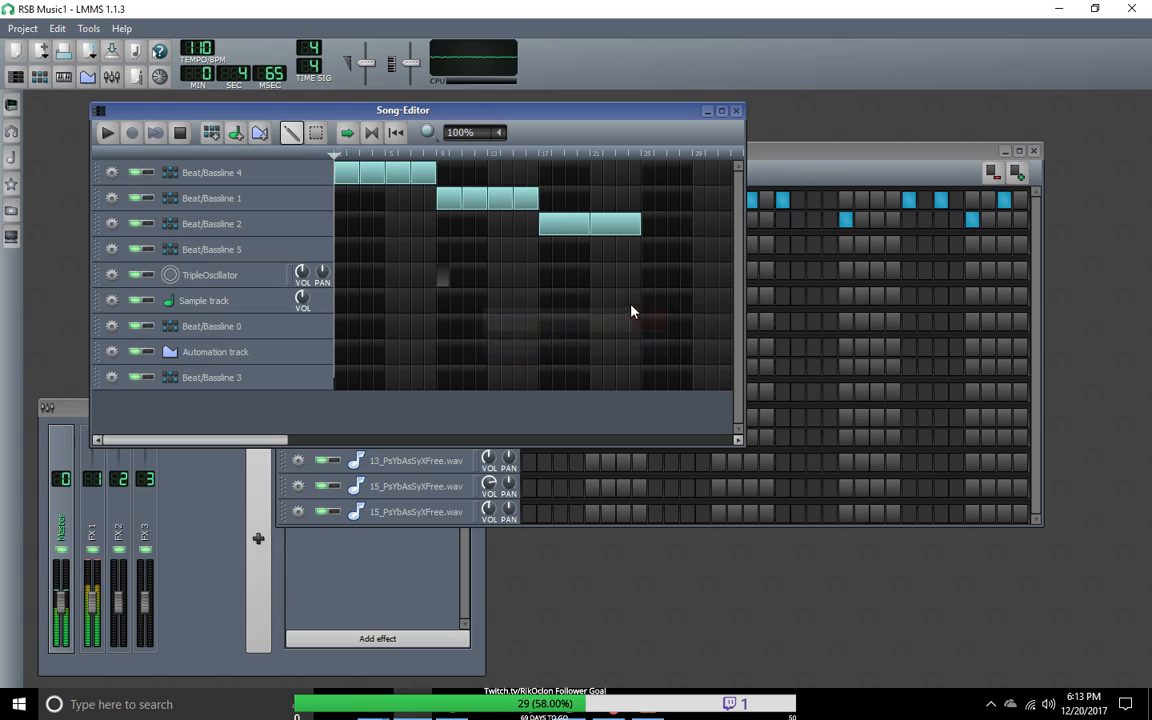
double_click(234, 179)
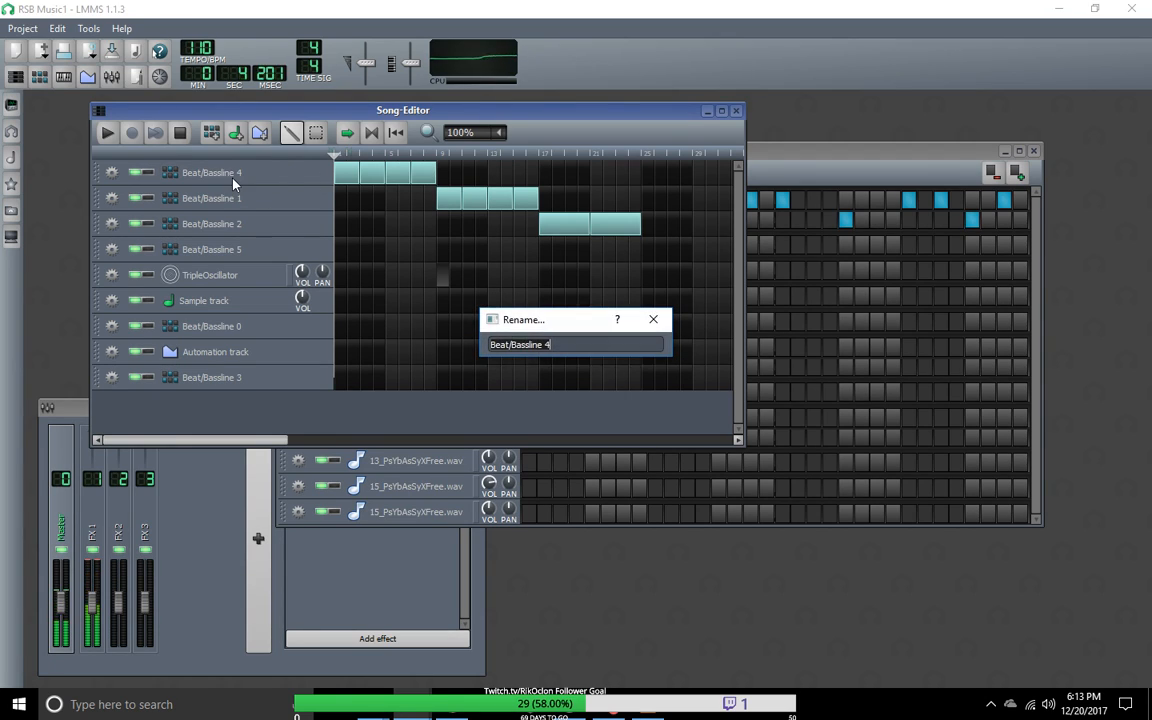
click(653, 319)
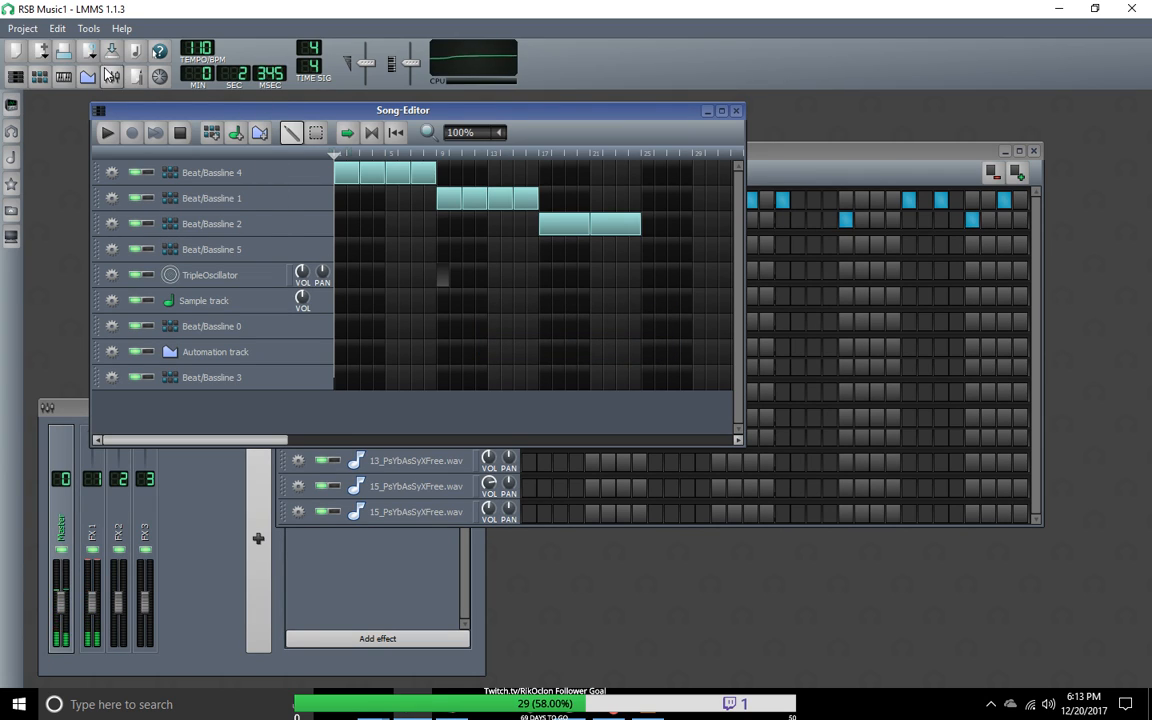
Step: Stop the playback and rename the Beat/Bassline 4 track as Groove1Intro
click(180, 134)
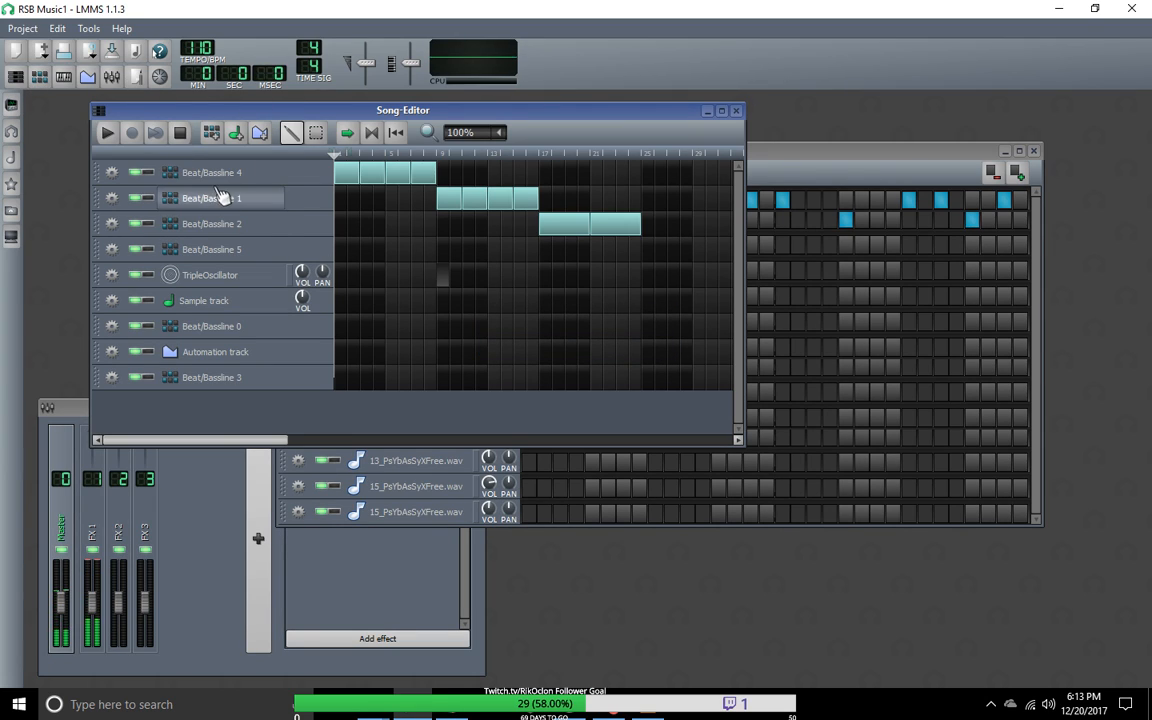
double_click(237, 178)
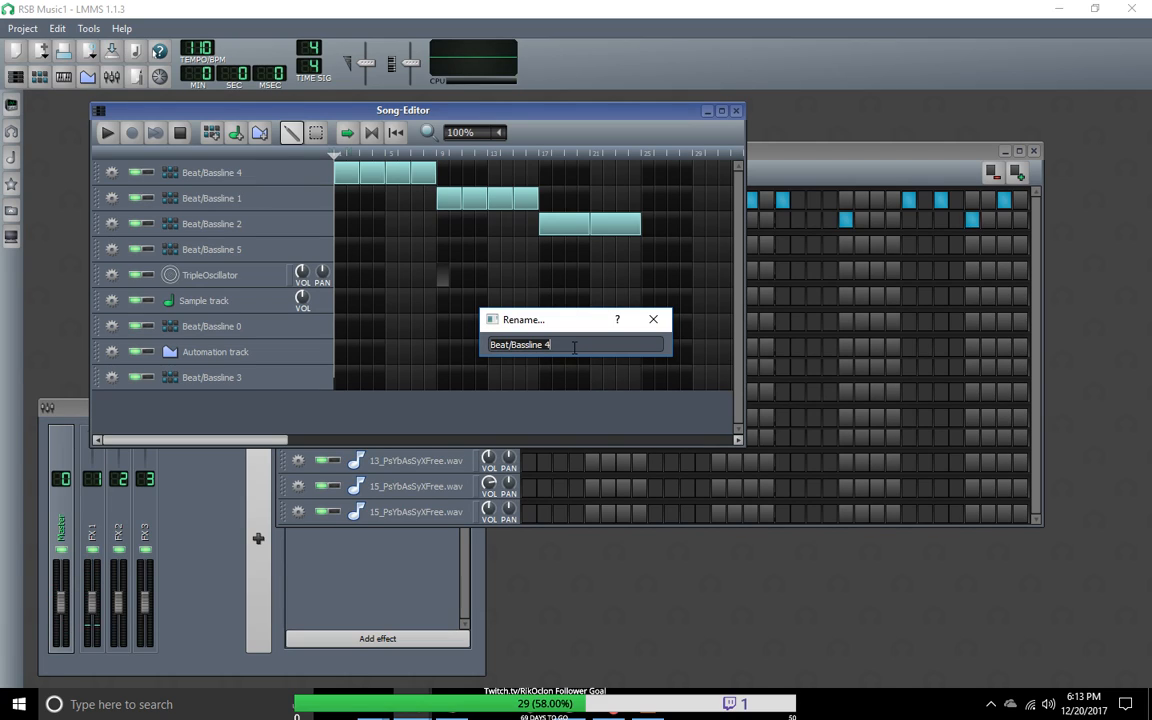
drag(575, 348, 388, 347)
text(Groove)
text(1Inrt)
key(BackSpace)
key(BackSpace)
text(tro)
click(653, 319)
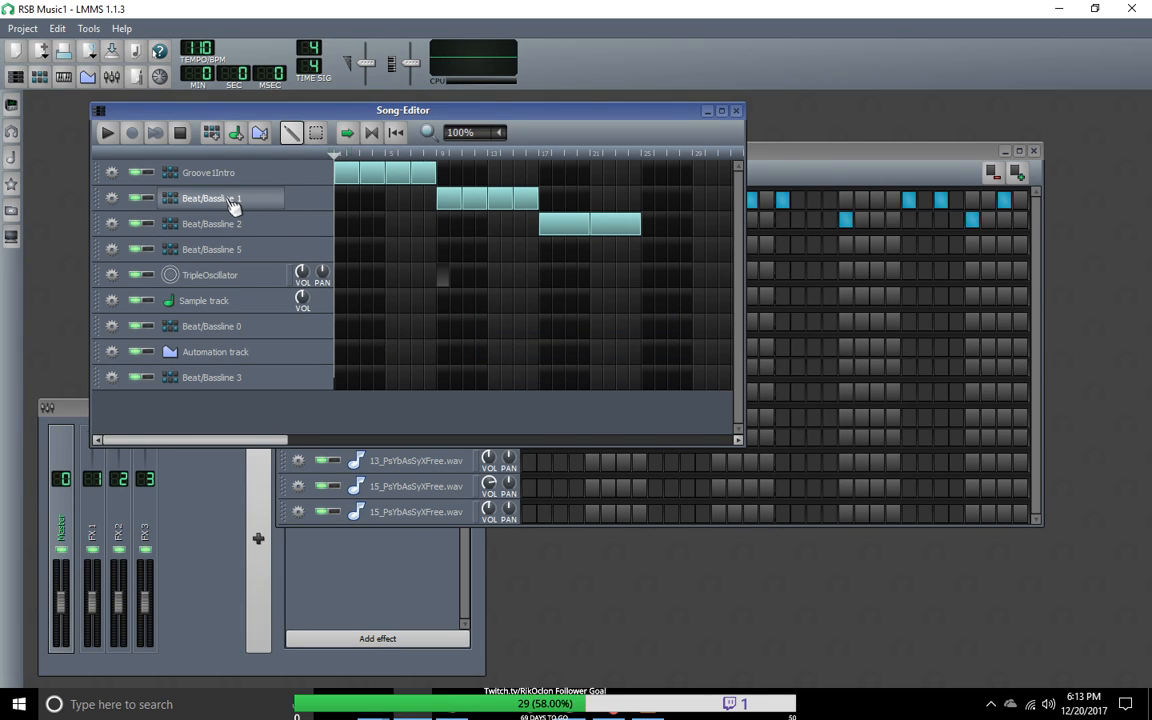
Step: Rename the Beat/Bassline 1 track in the Song-Editor as Groove1pt1
double_click(230, 199)
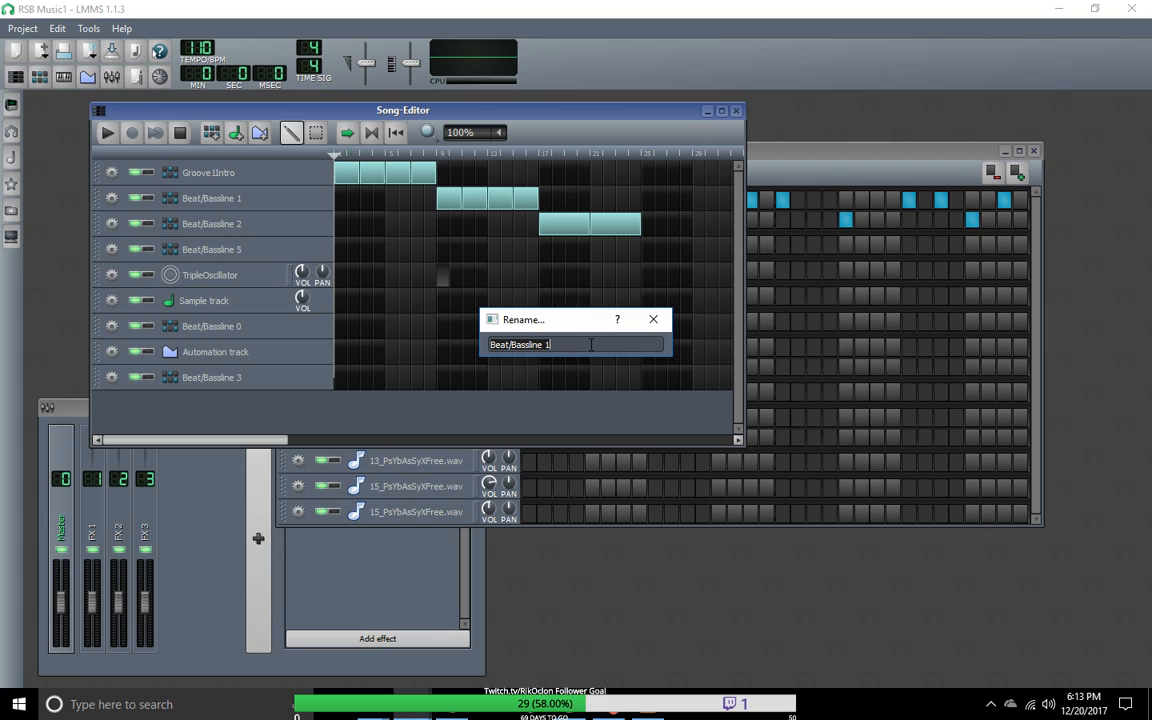
key(ctrl+a)
text(Groove1pt1)
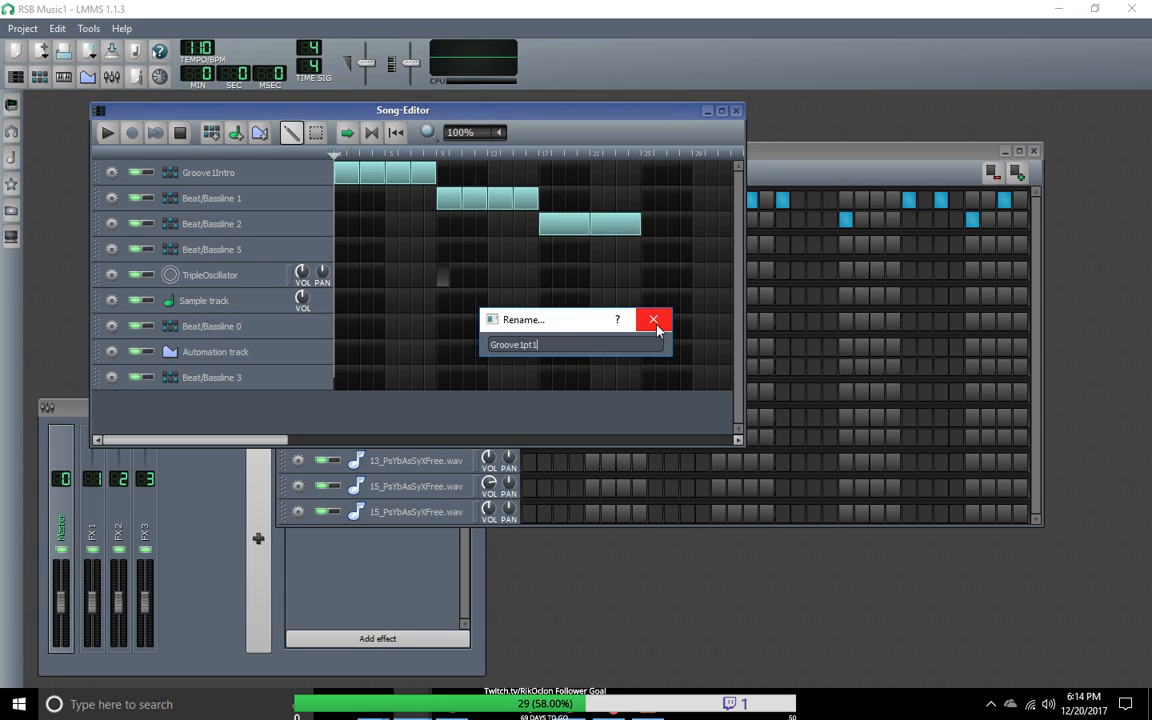
click(656, 328)
Step: Rename the Beat/Bassline 2 track in the Song-Editor as Groove1pt2
click(238, 229)
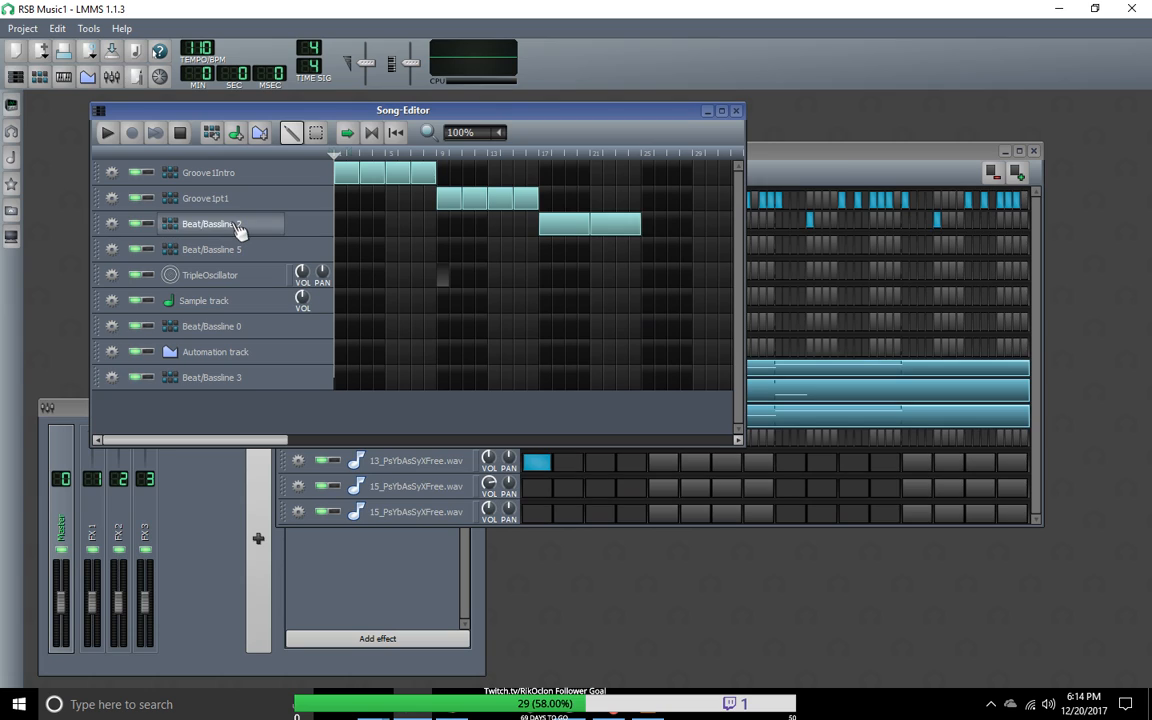
double_click(238, 229)
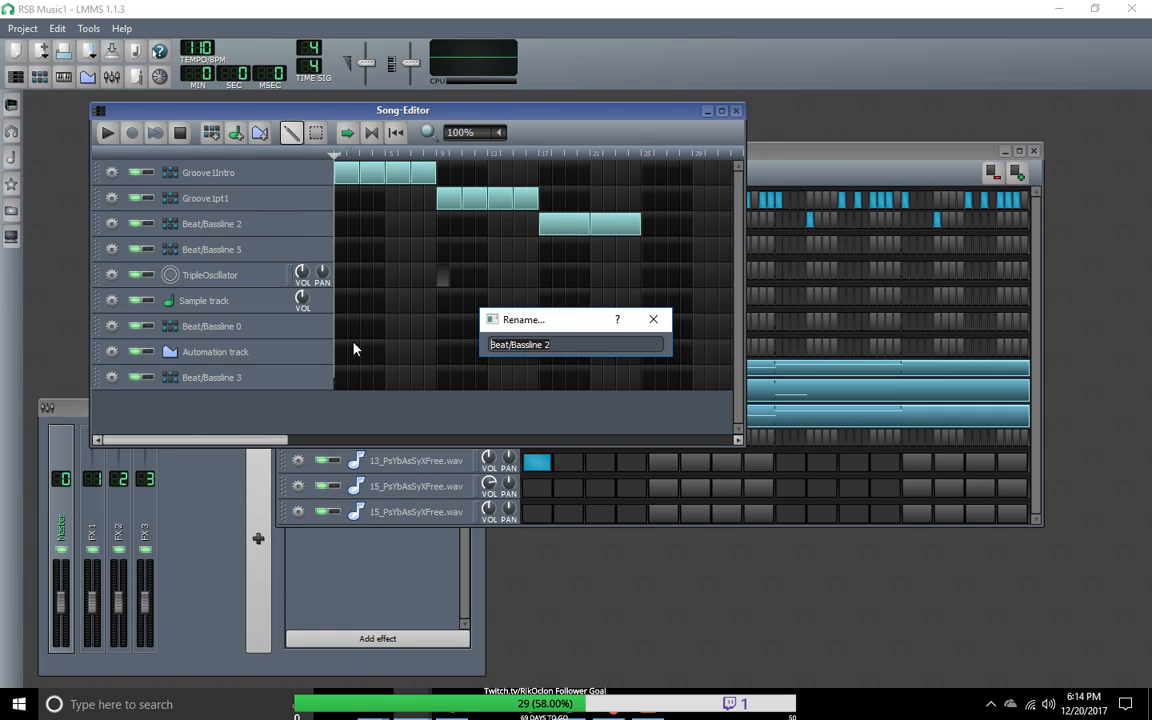
text(Groove1pt2)
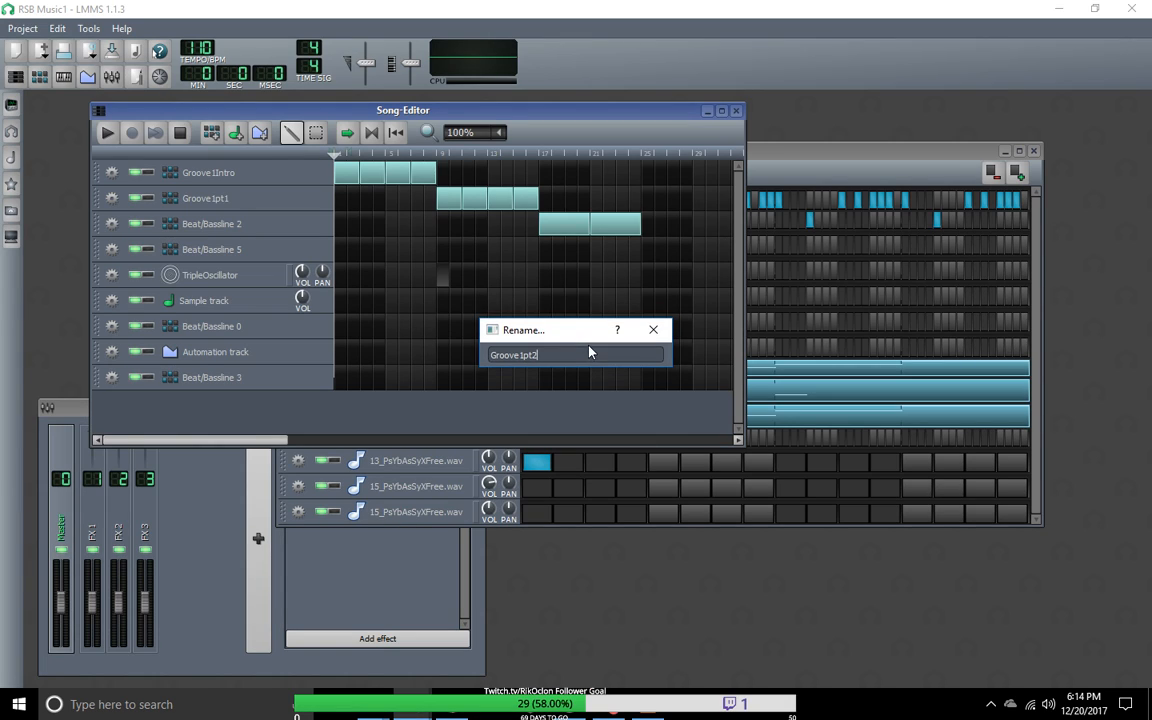
click(653, 330)
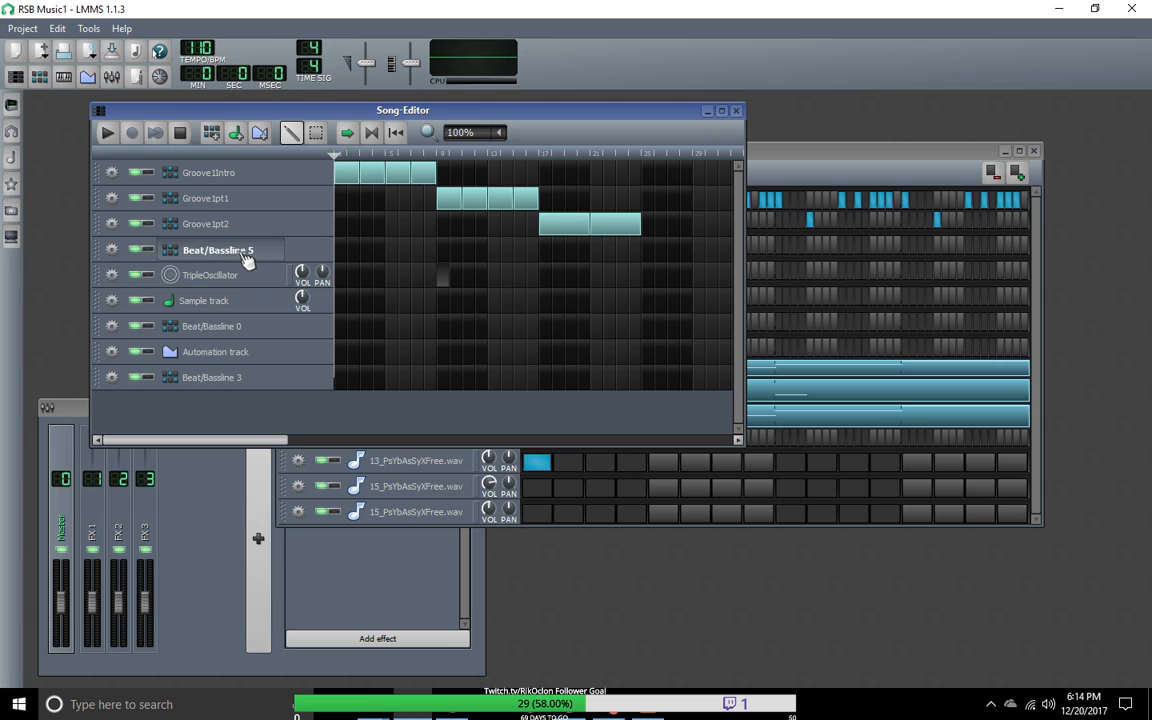
Step: Rename the Beat/Bassline 5 track in the Song-Editor as Groove1part3
double_click(243, 253)
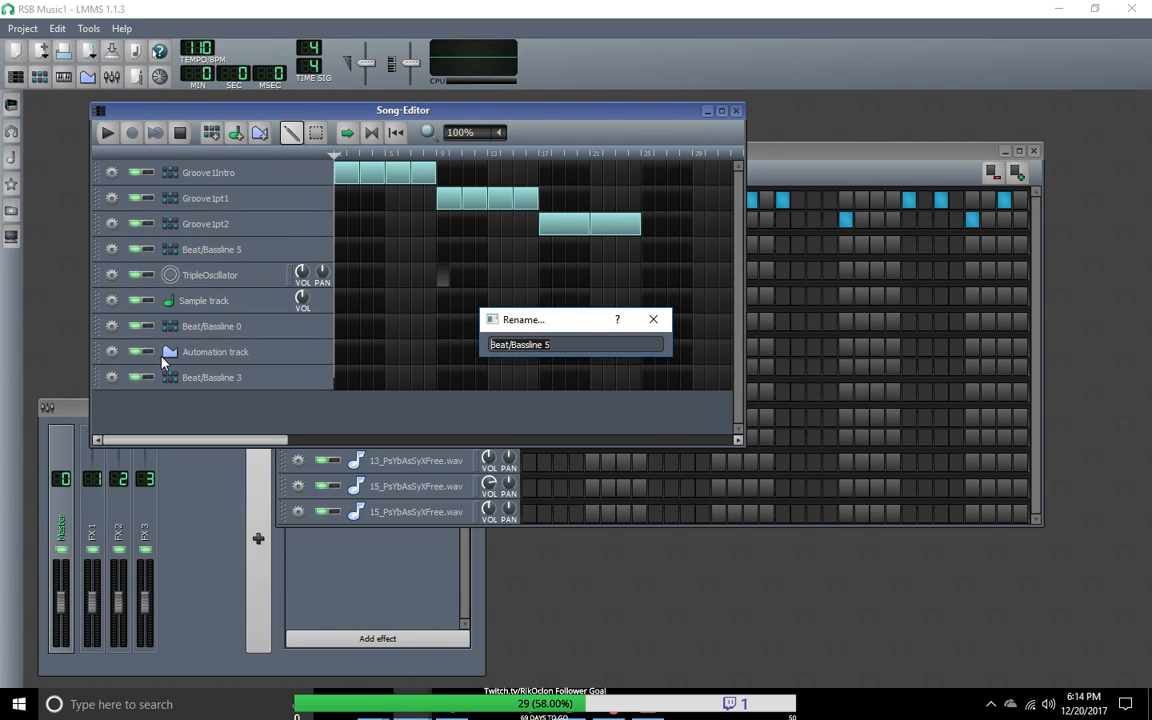
text(Groove1part2)
key(BackSpace)
text(3)
click(653, 319)
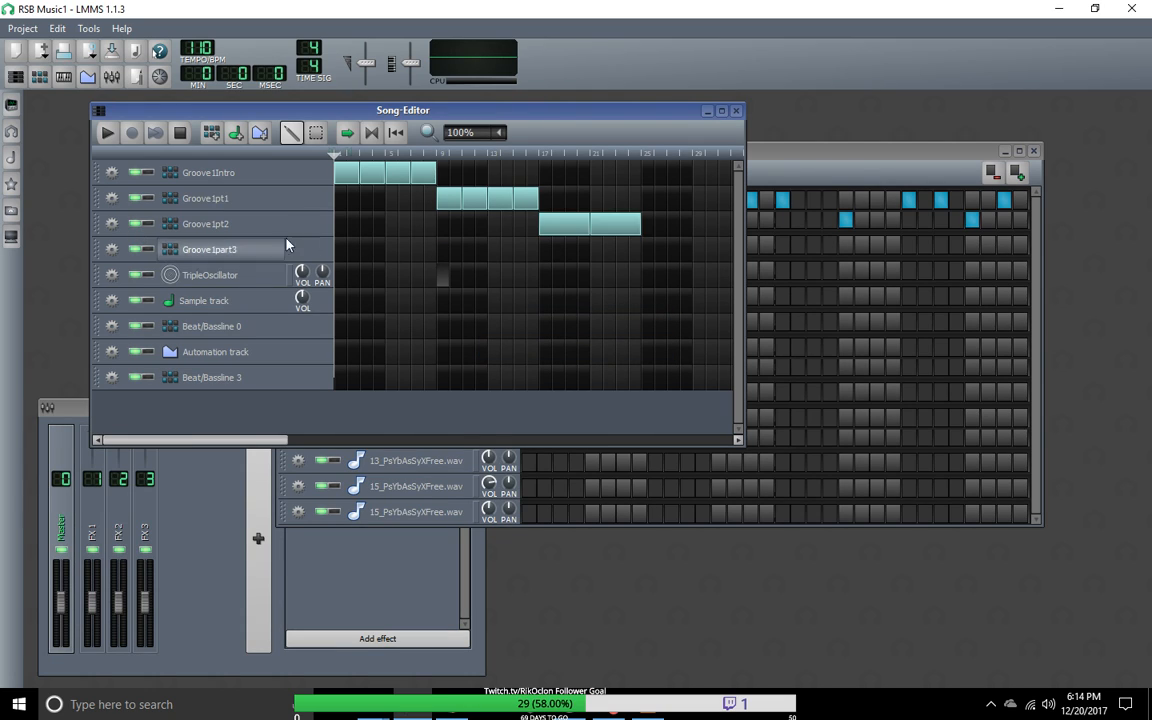
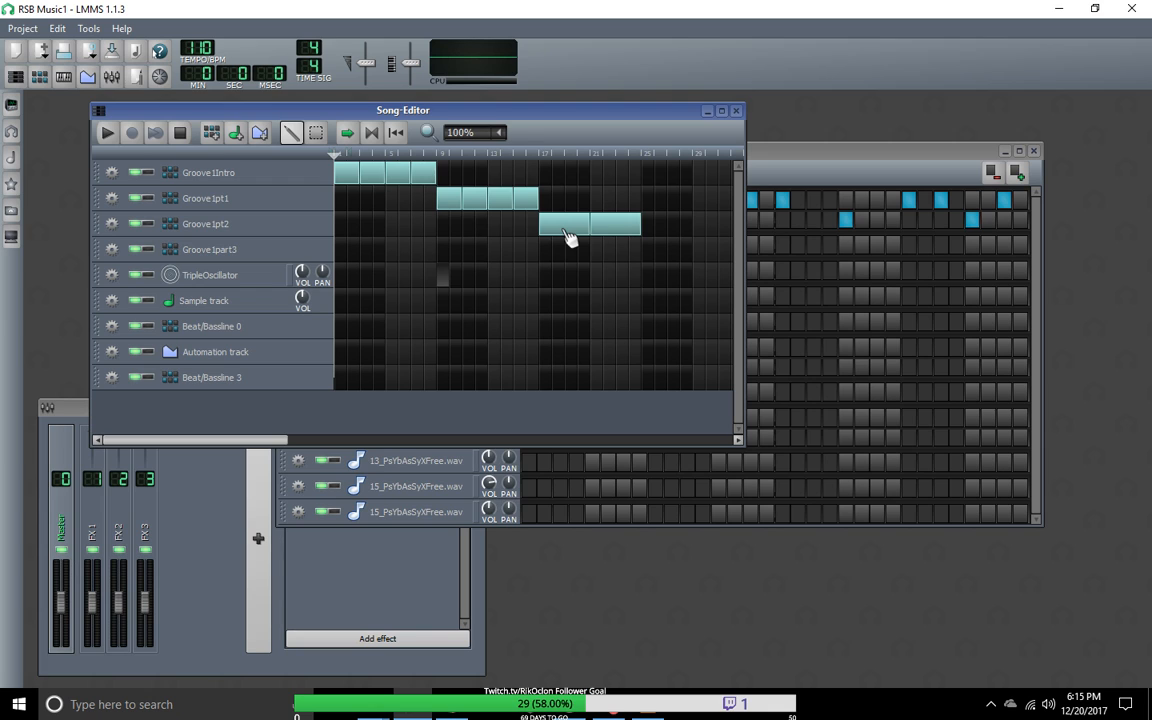
Step: Move the Song-Editor below the Beat+Bassline Editor and display the Groove1pt2 pattern
drag(560, 116, 630, 263)
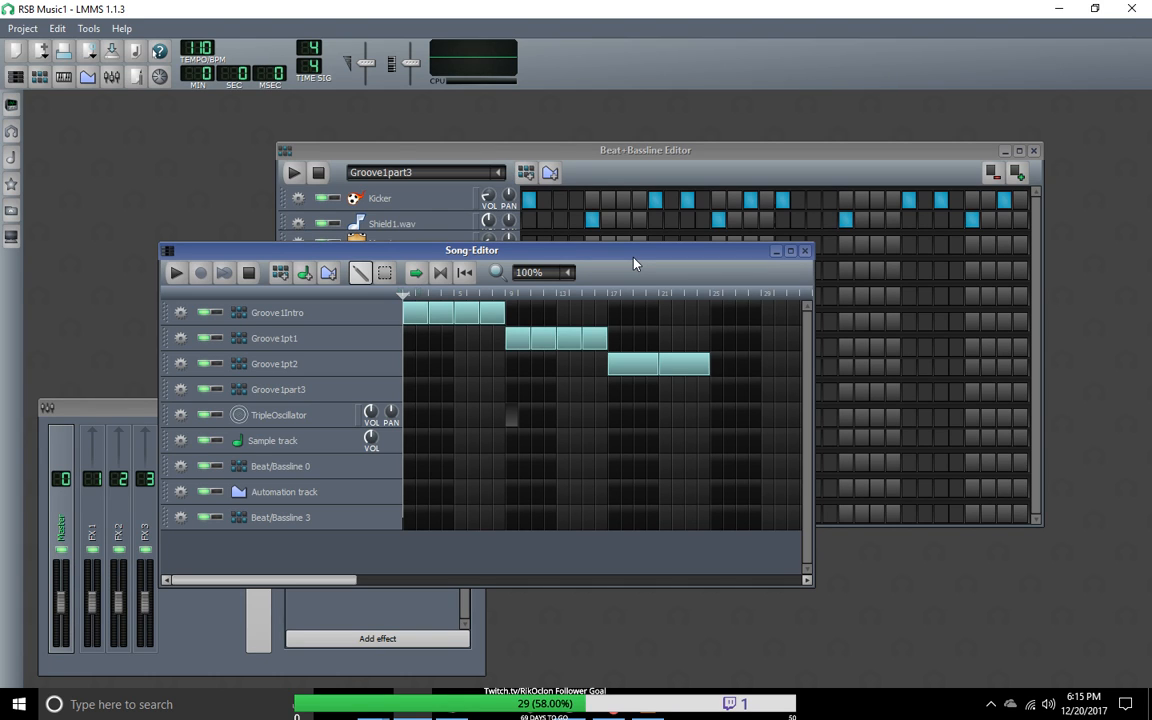
drag(633, 263, 752, 566)
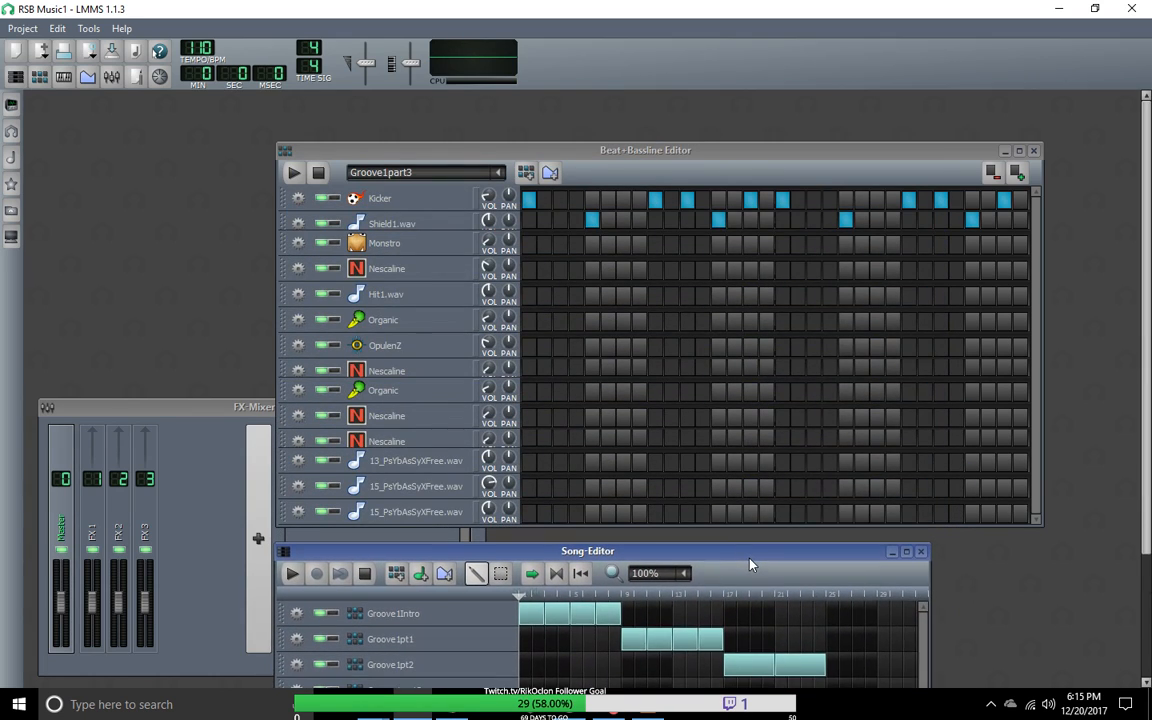
click(450, 172)
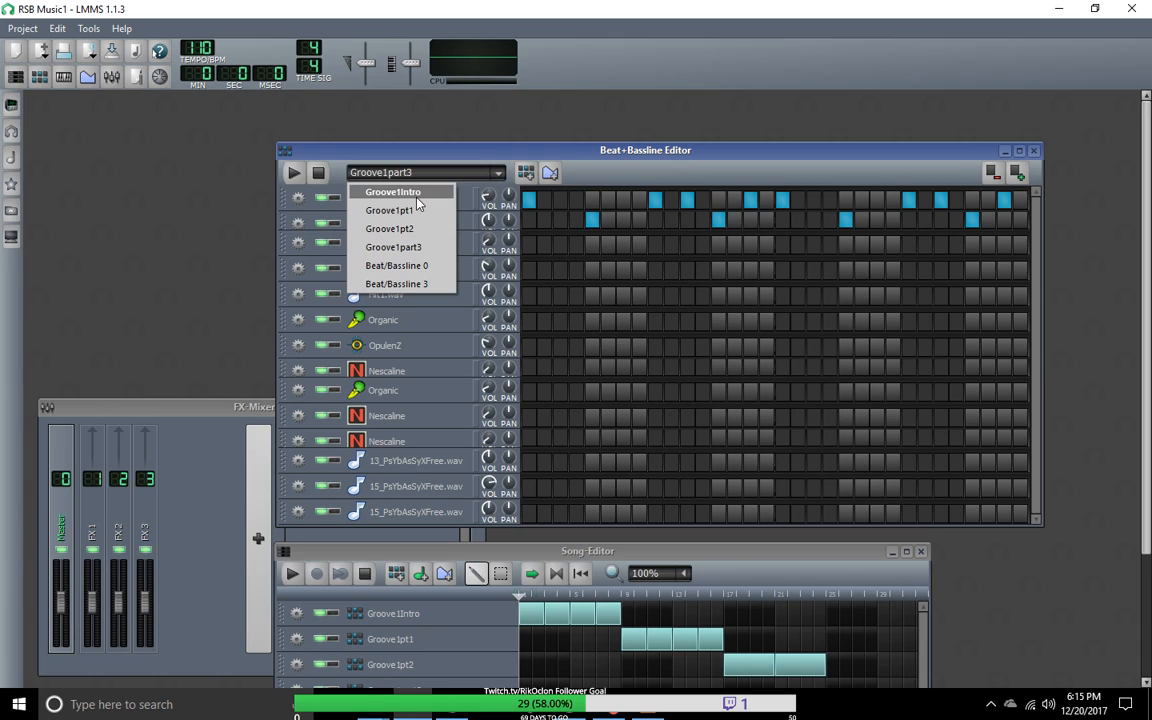
click(419, 229)
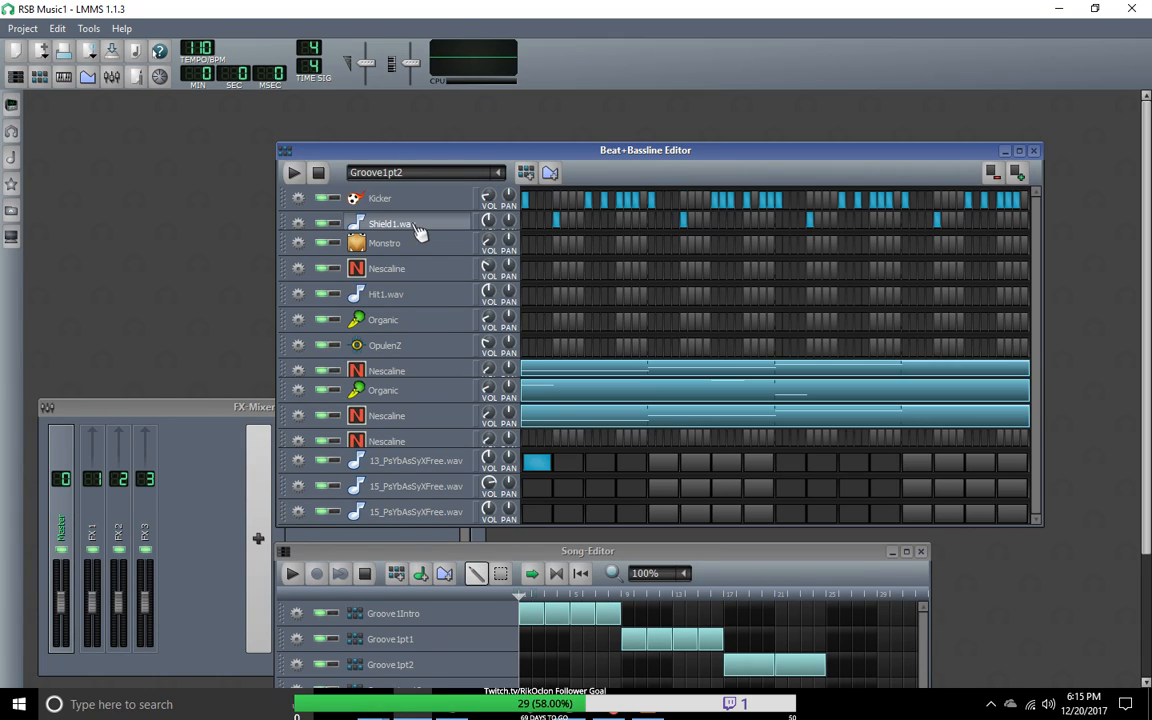
Step: Switch back to Groove1part3, activate the first step of the 13_PsYbAsSyXFree.wav track and play the pattern
click(502, 175)
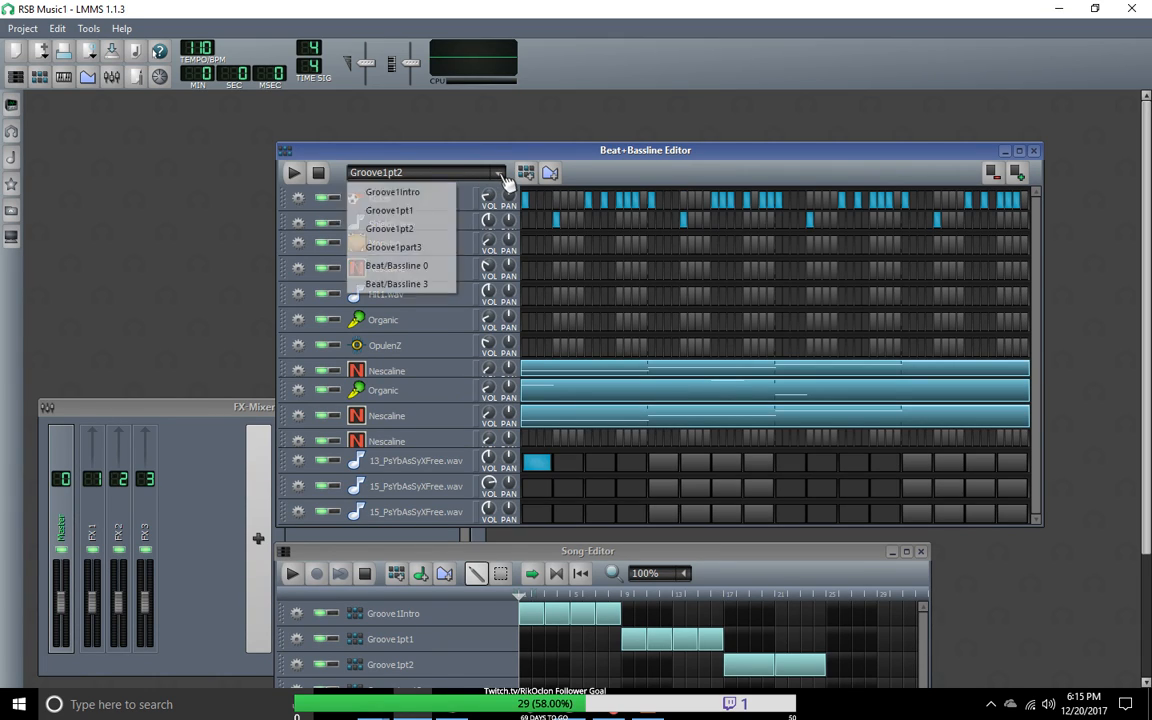
click(437, 247)
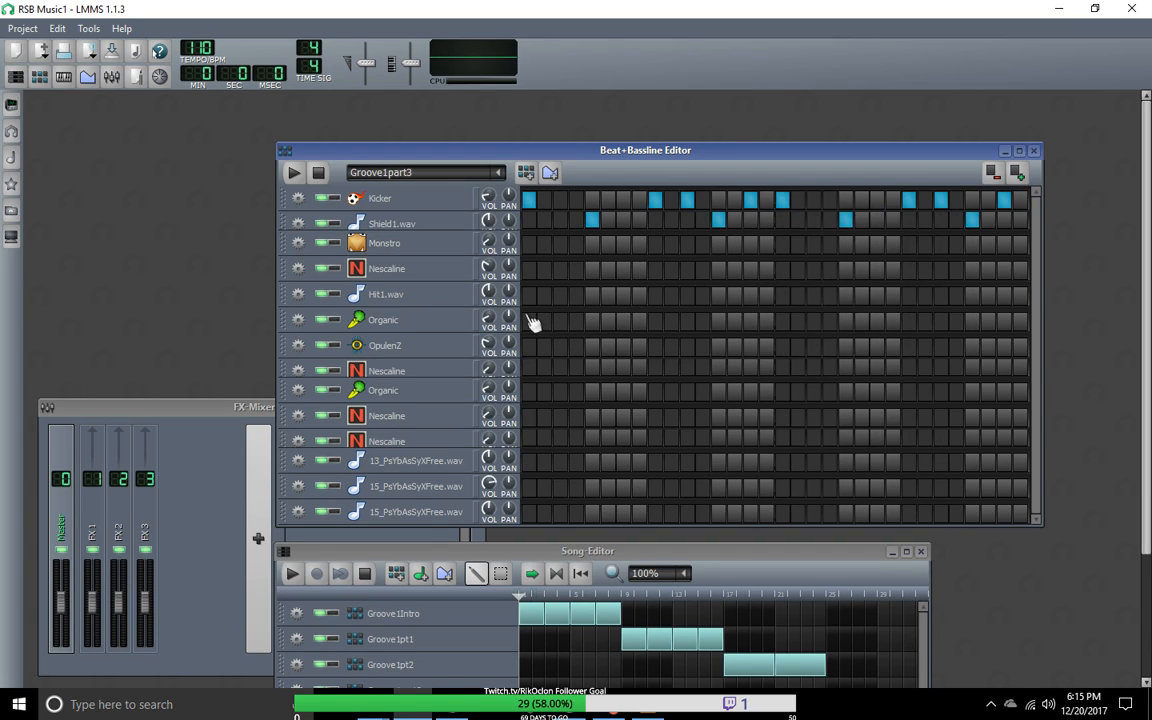
click(530, 464)
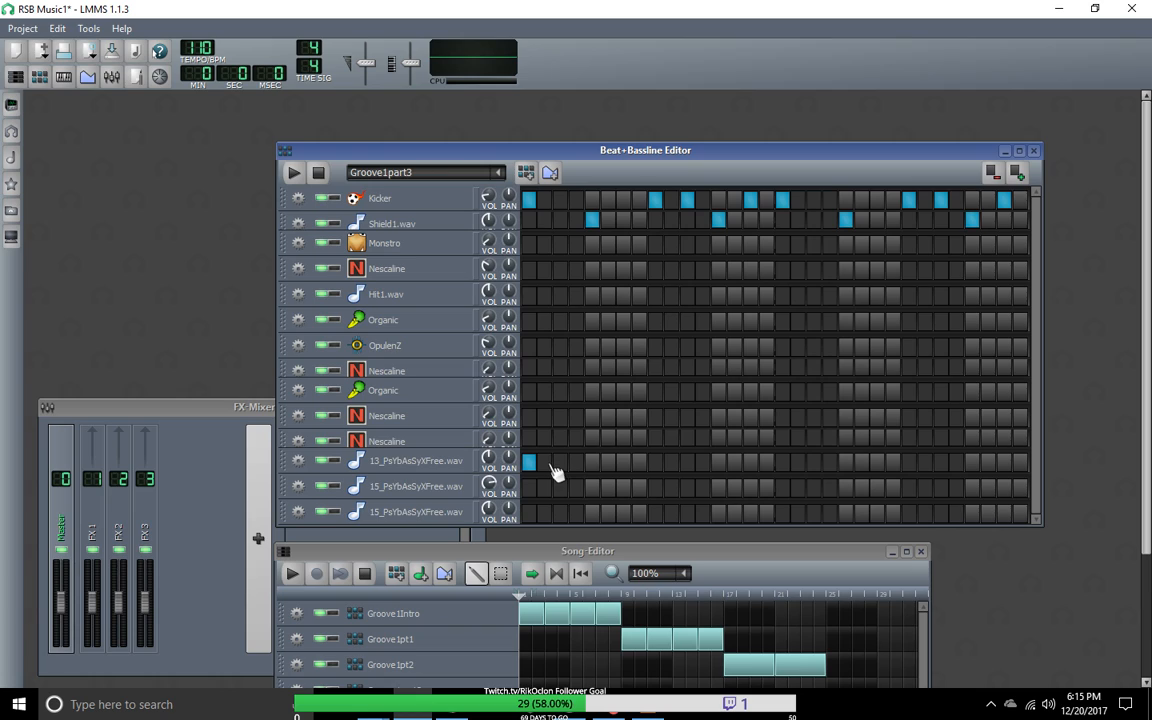
key(space)
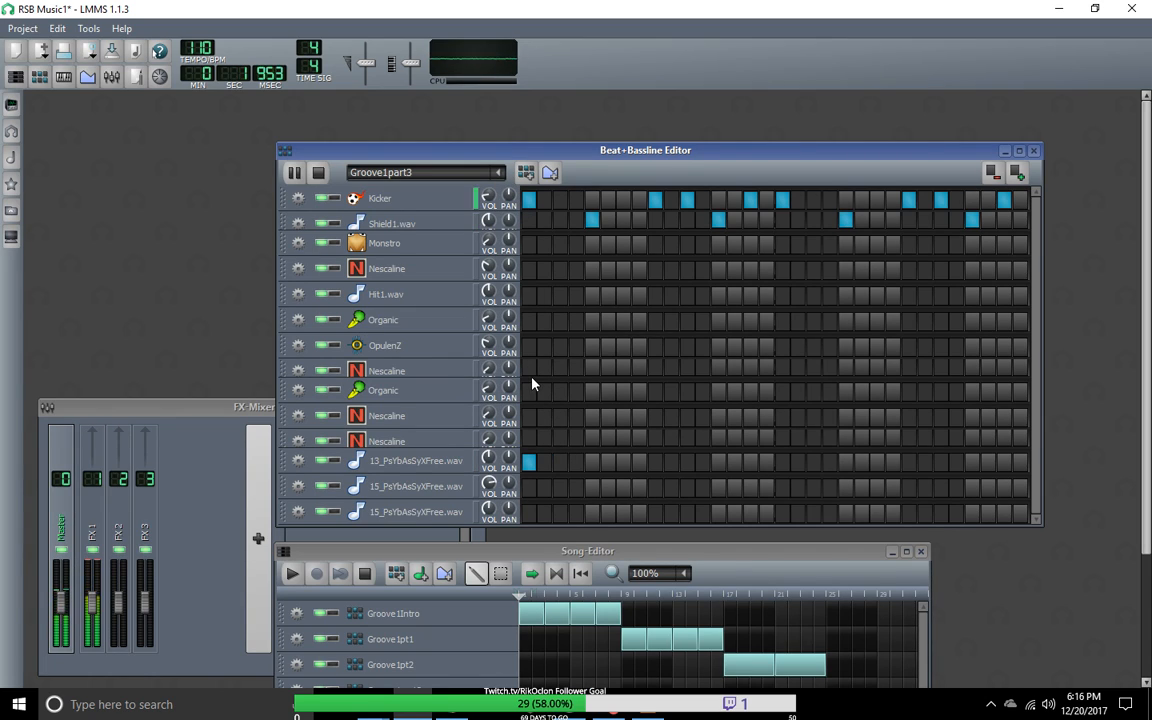
Step: Switch to the Groove1pt2 pattern, listen to it twice and stop the playback
scroll(483, 177, up, 1)
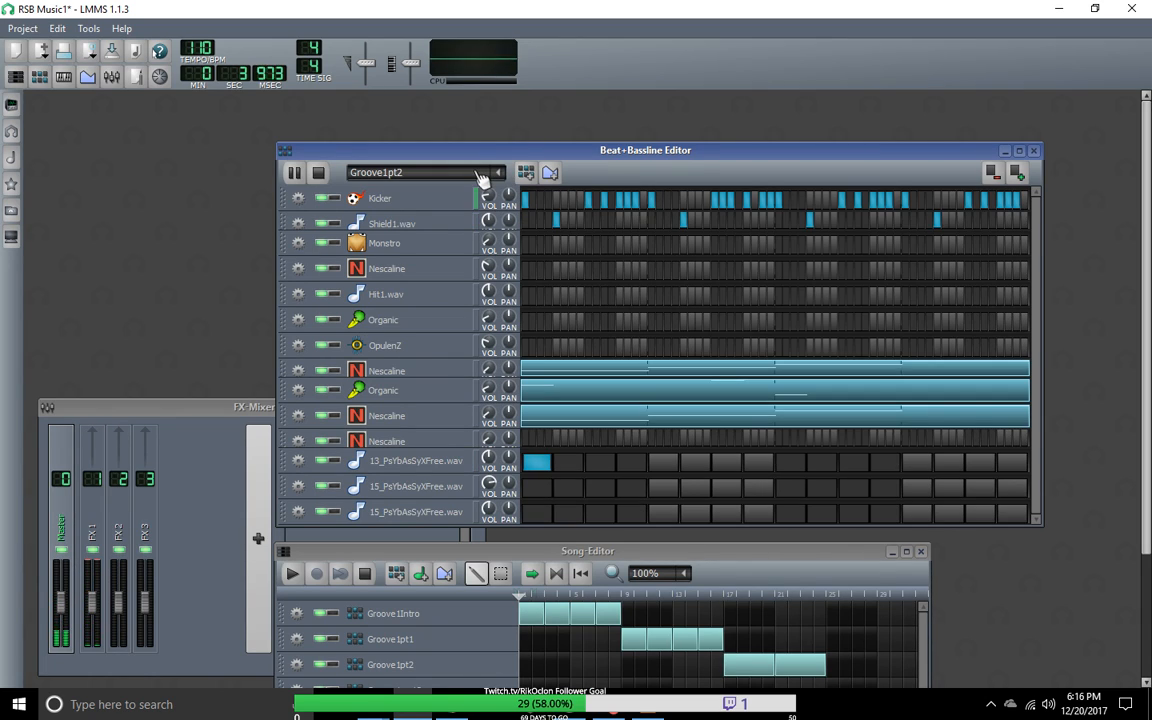
click(300, 415)
click(301, 415)
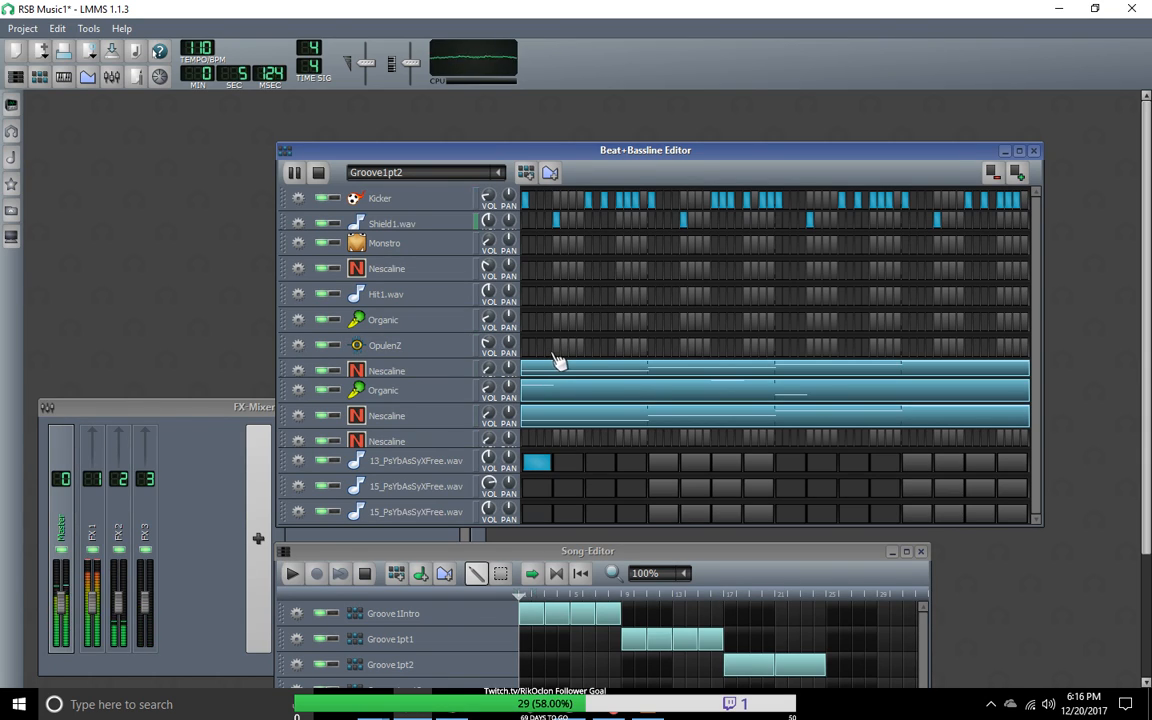
key(space)
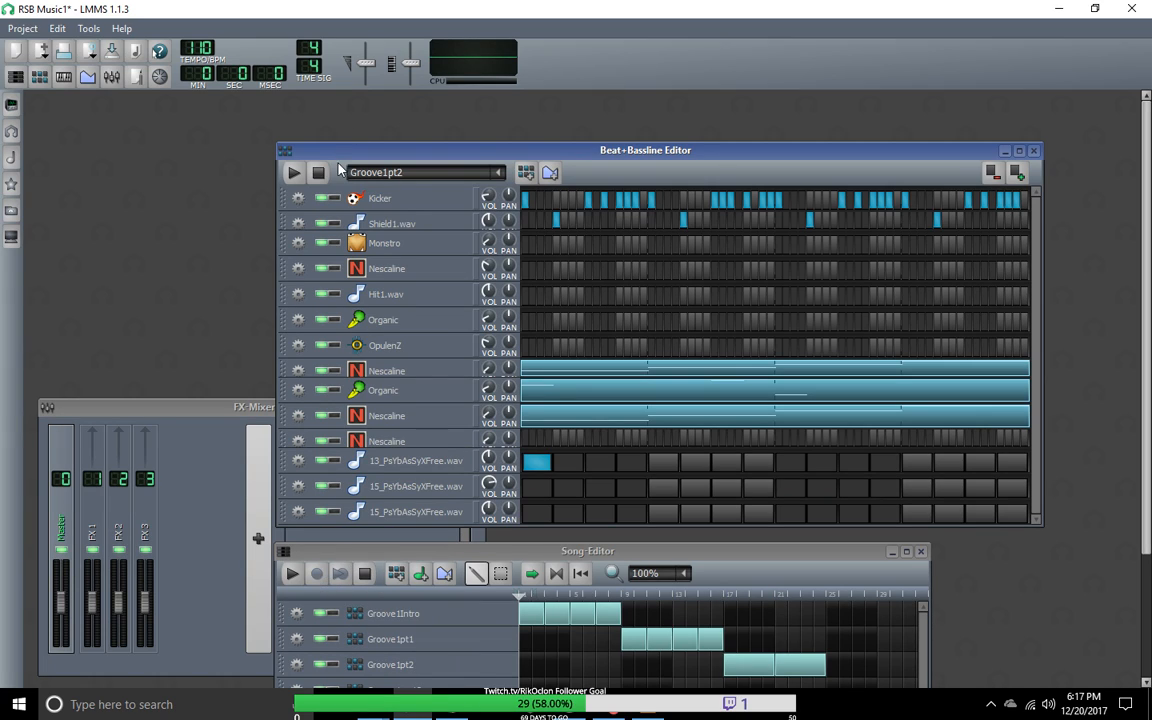
click(294, 173)
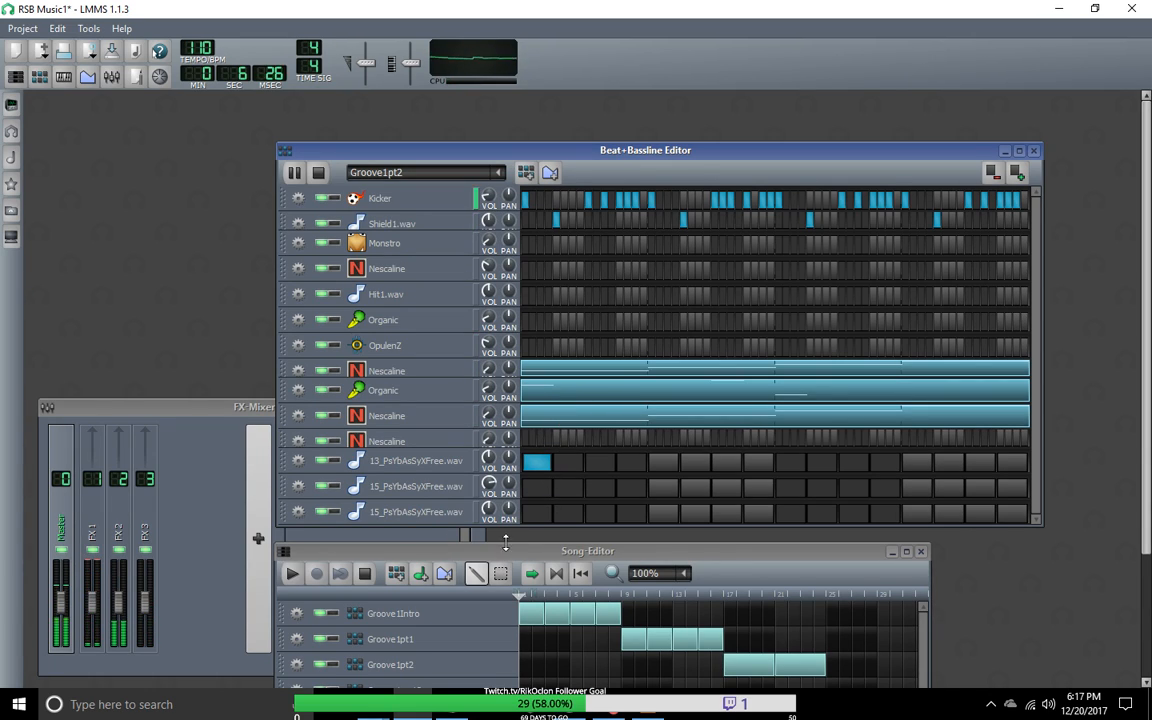
click(294, 172)
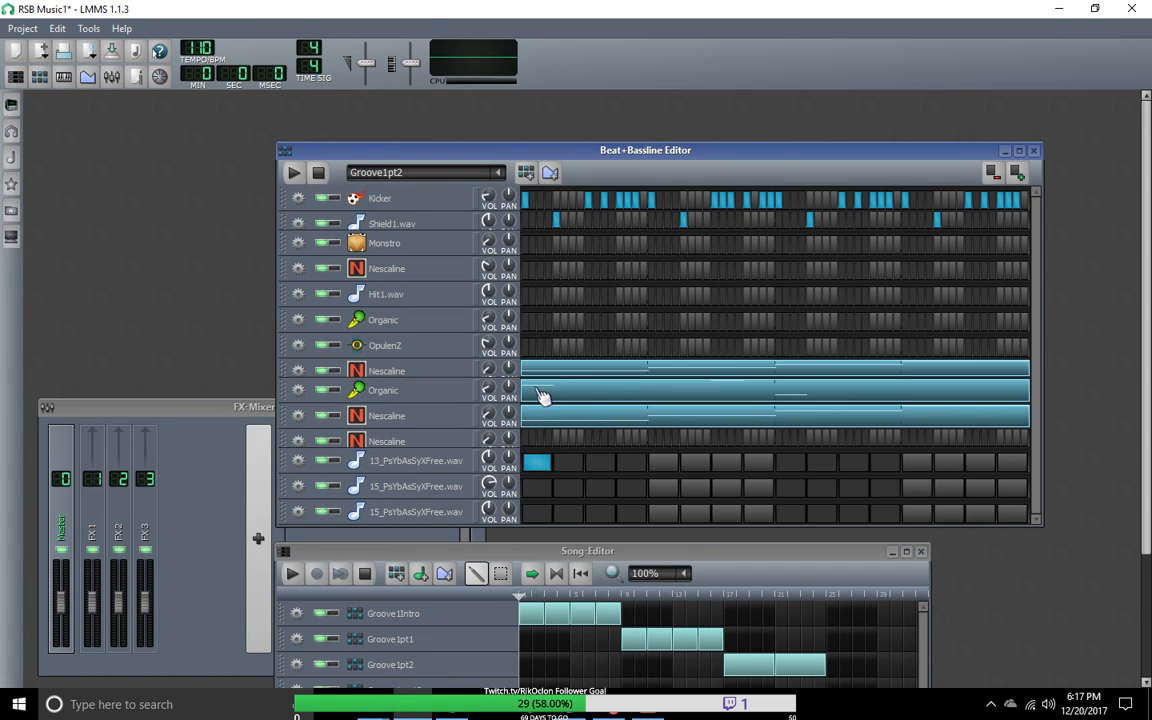
Step: Open the empty OpulenZ pattern of Groove1pt2 in the piano roll
double_click(424, 354)
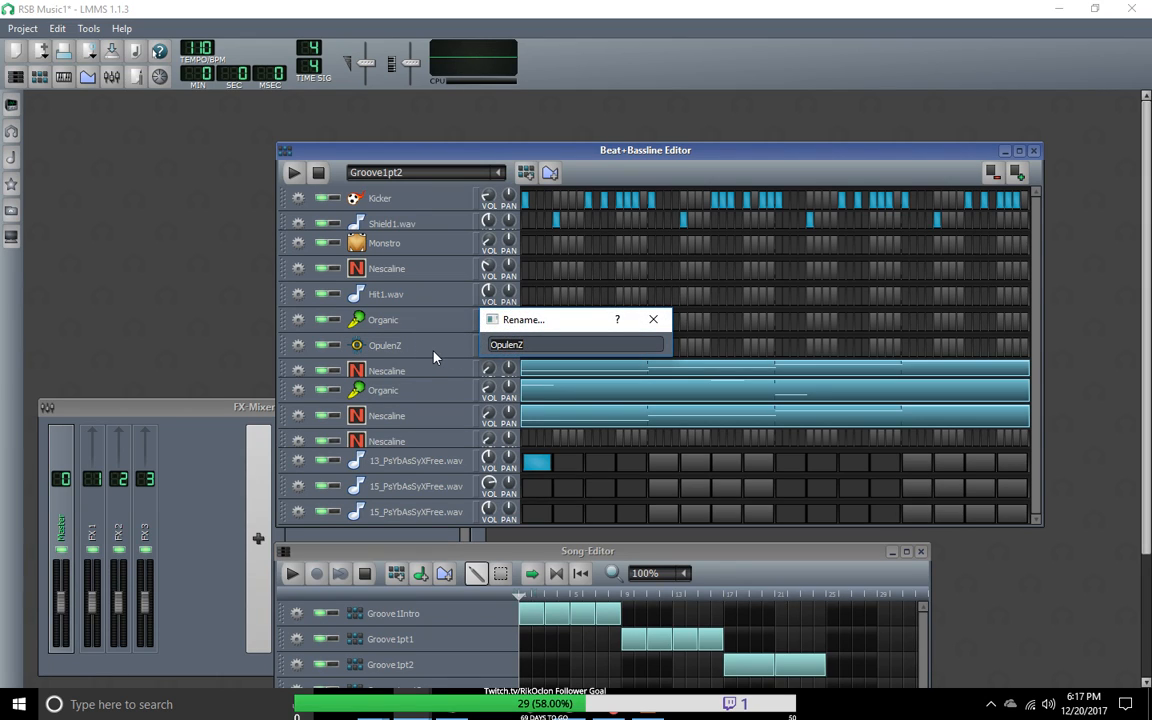
click(653, 319)
right_click(545, 352)
click(566, 364)
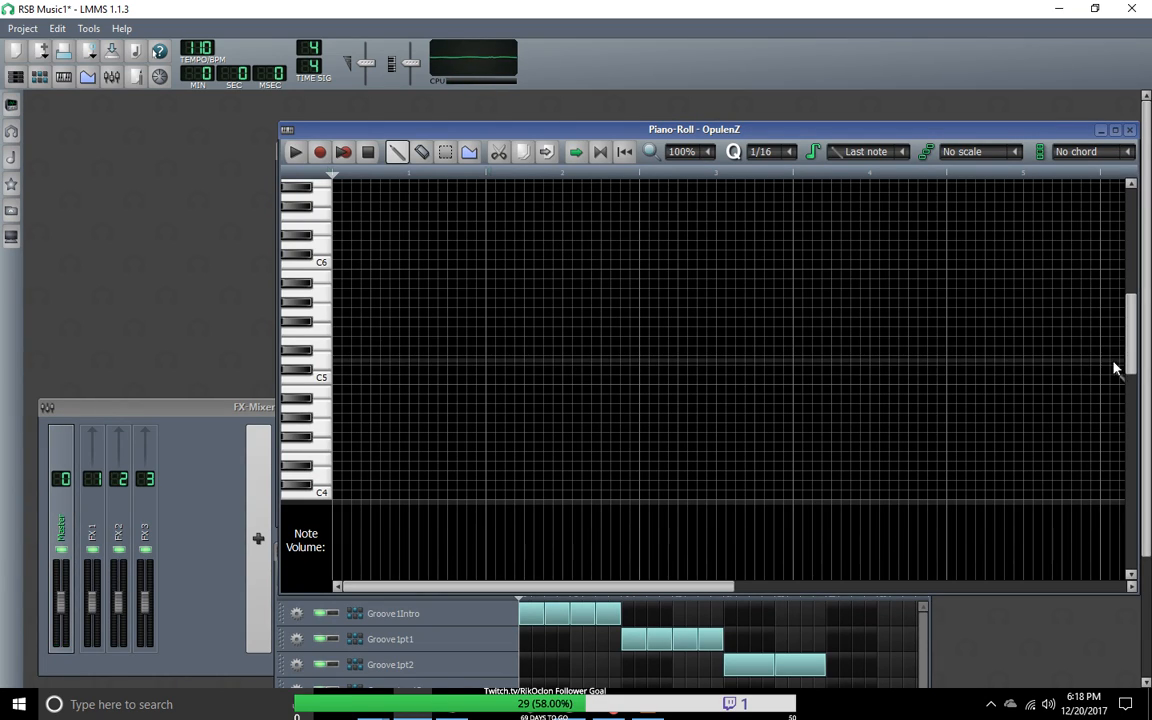
Step: Record four descending notes, D#2, D2, C#2 and C2, into the OpulenZ pattern while the beat plays
drag(1134, 365, 1136, 510)
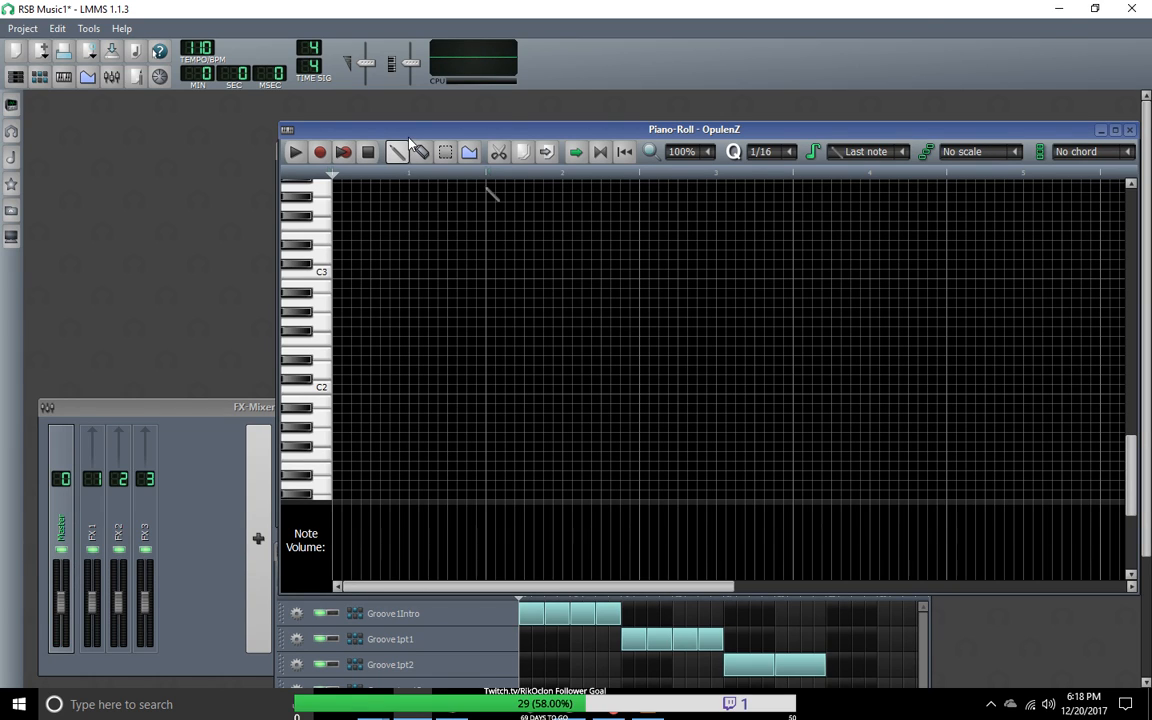
drag(416, 137, 467, 281)
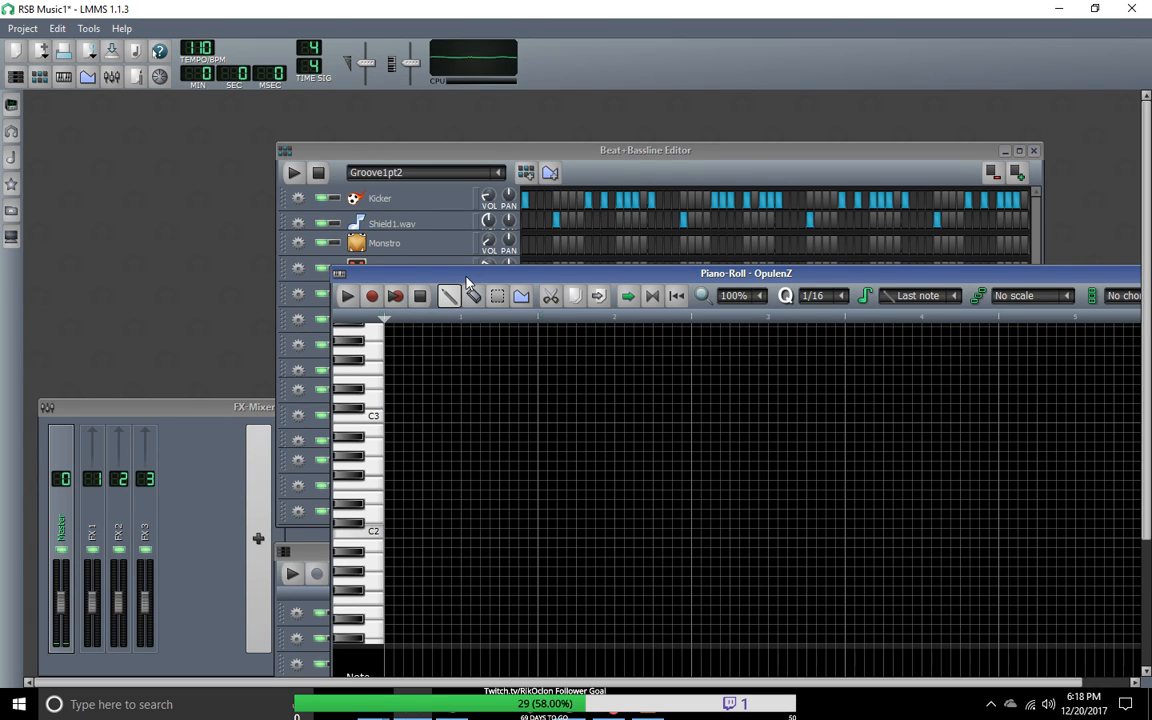
drag(468, 284, 396, 120)
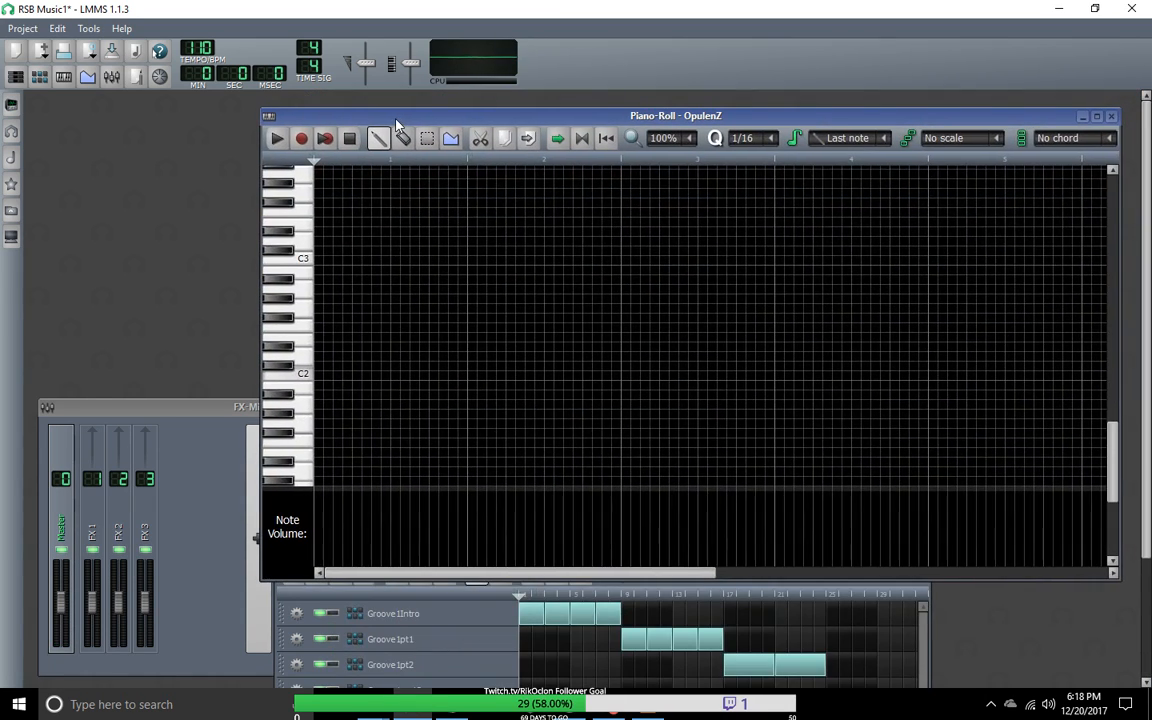
click(332, 146)
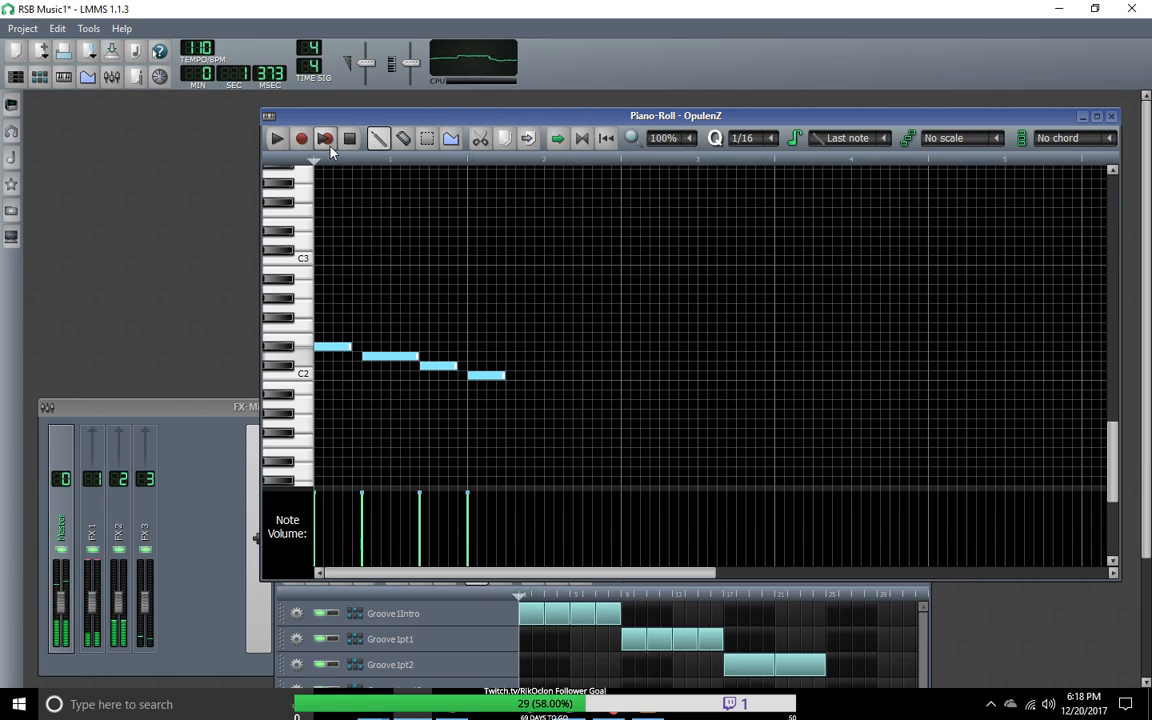
Step: Shorten the second OpulenZ note to a quarter note and shift the third note one sixteenth earlier
click(359, 347)
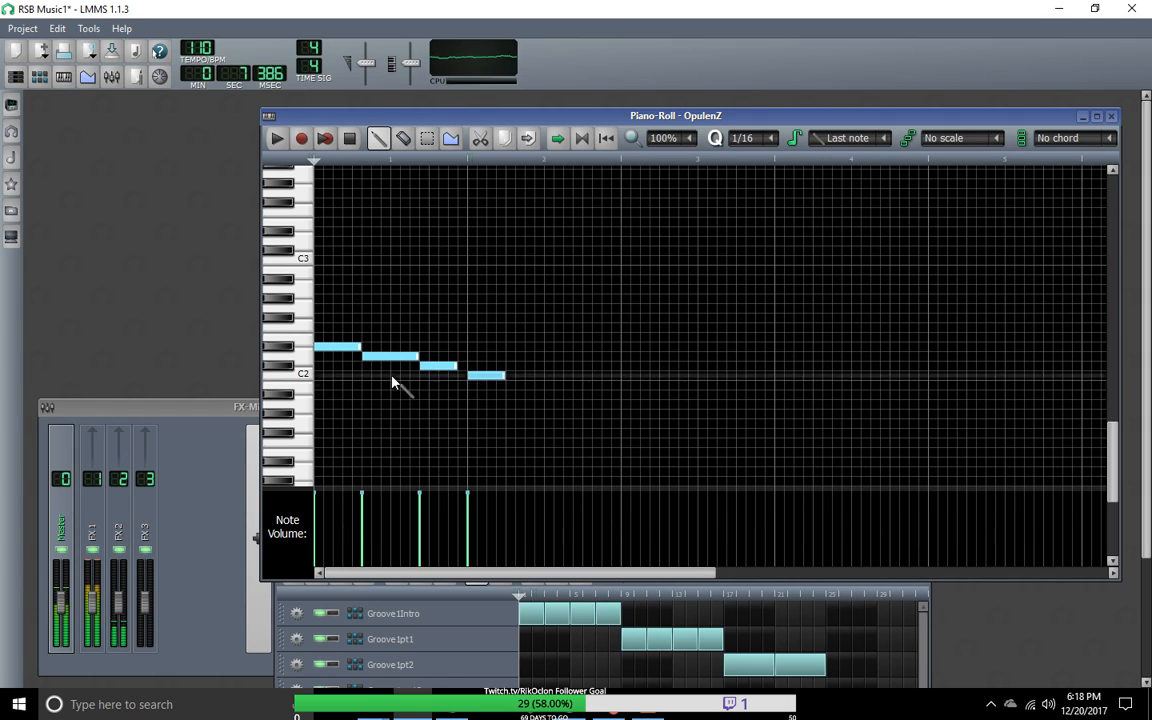
drag(360, 348, 418, 367)
click(427, 367)
click(452, 368)
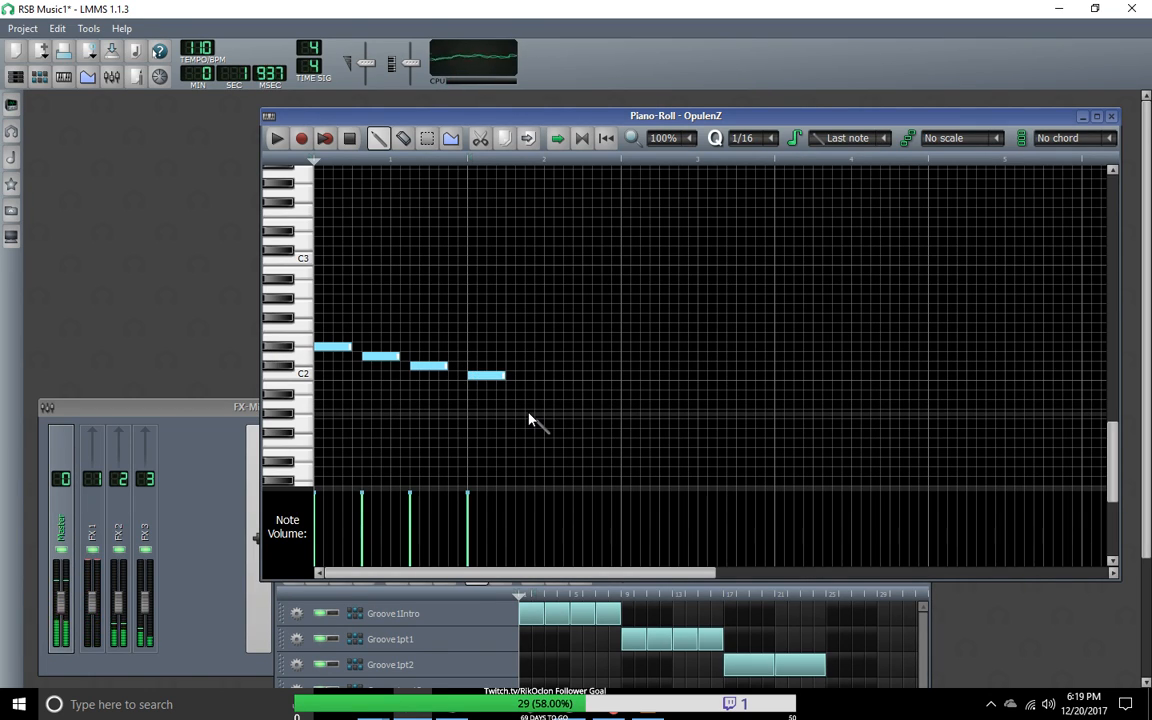
Step: Move the last three OpulenZ notes so all four quarter notes follow each other without gaps in the first bar
click(432, 367)
drag(432, 367, 442, 367)
click(388, 356)
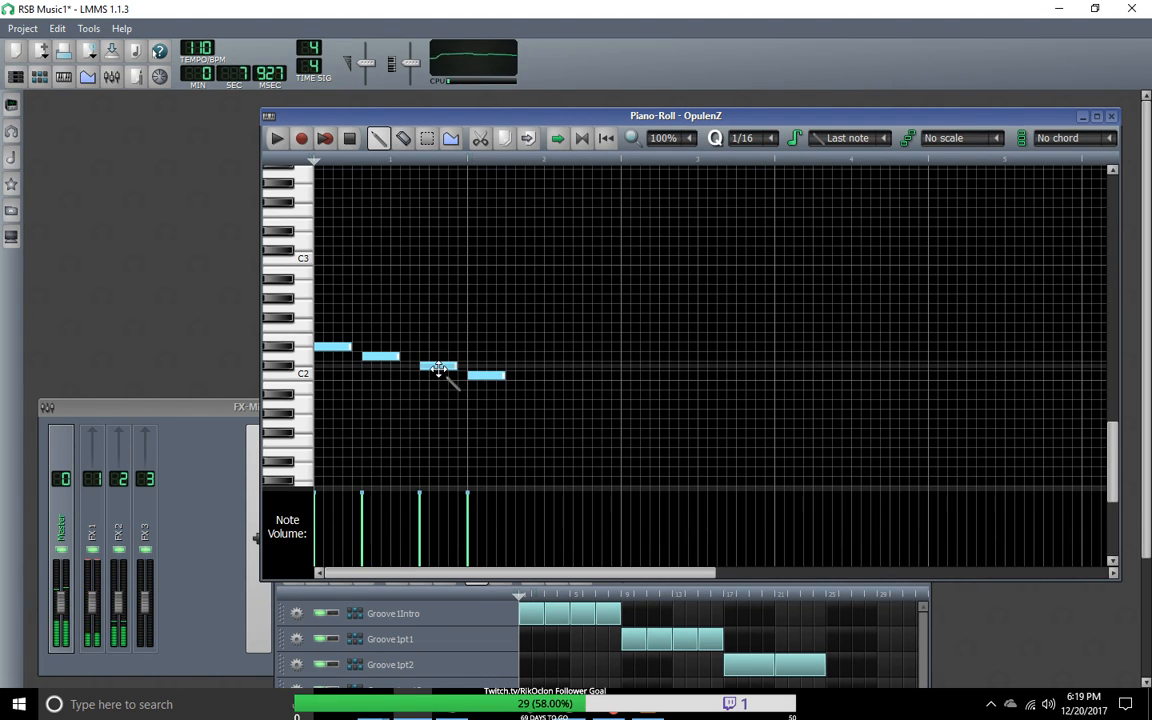
drag(444, 368, 470, 377)
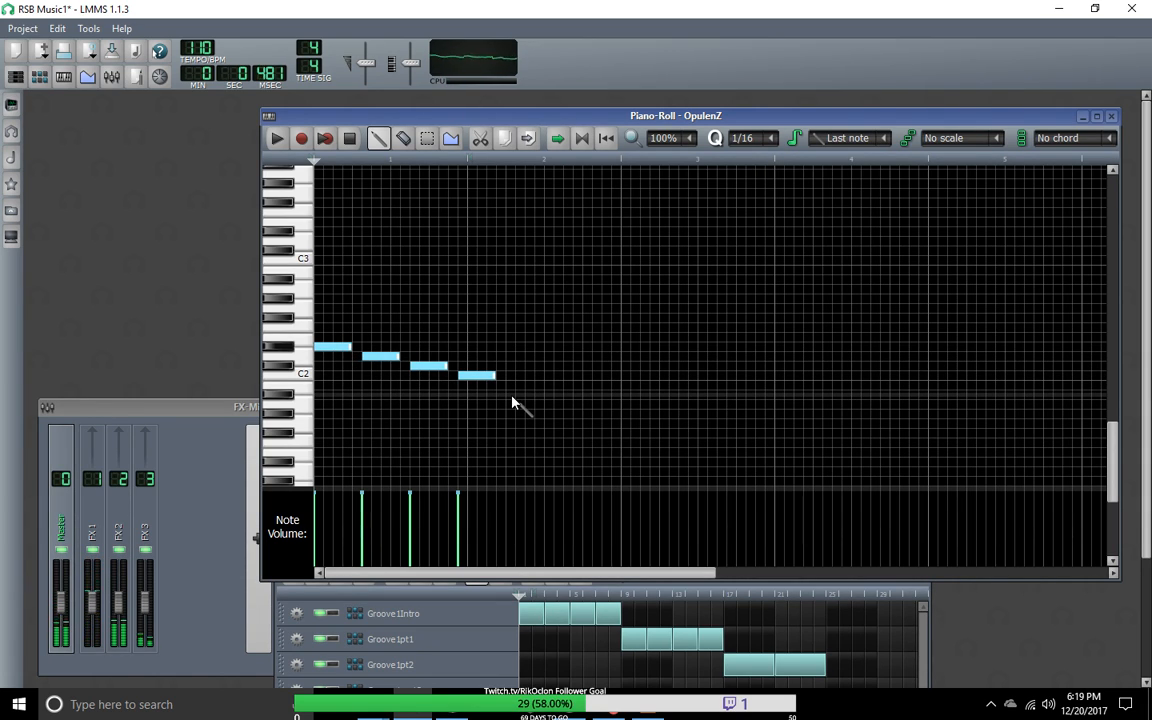
drag(384, 360, 411, 366)
drag(490, 376, 455, 386)
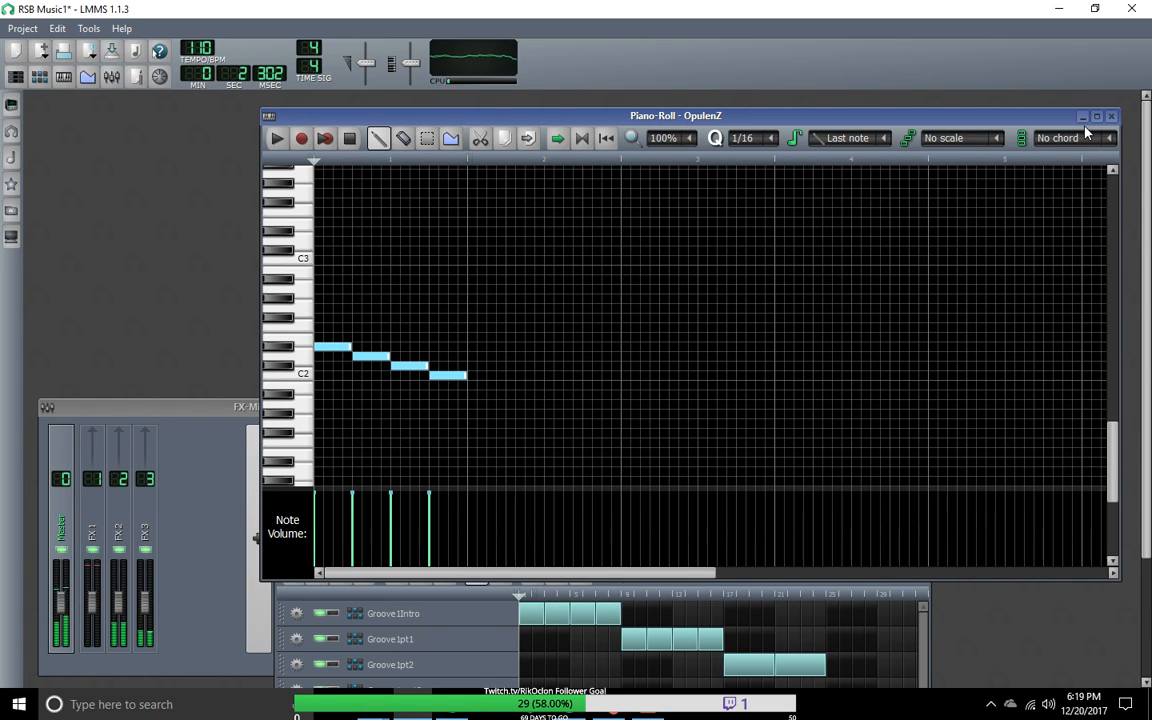
Step: Move the piano roll off the Beat+Bassline Editor and clone the OpulenZ track
drag(1030, 121, 1017, 483)
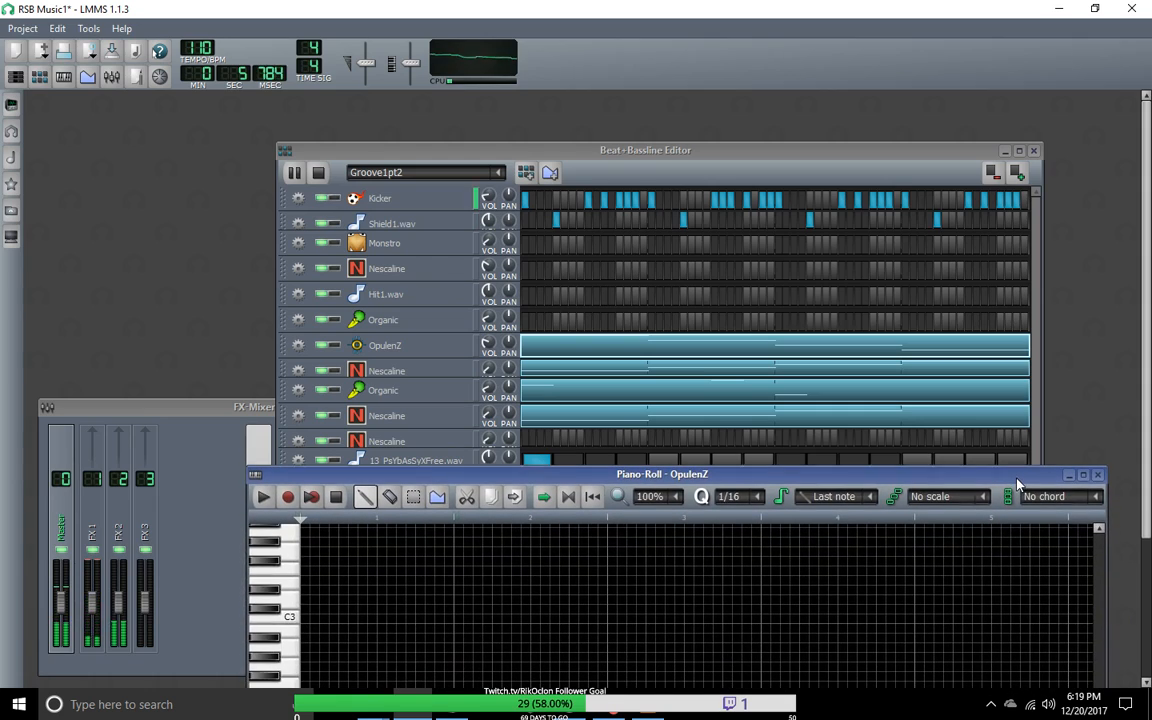
right_click(420, 352)
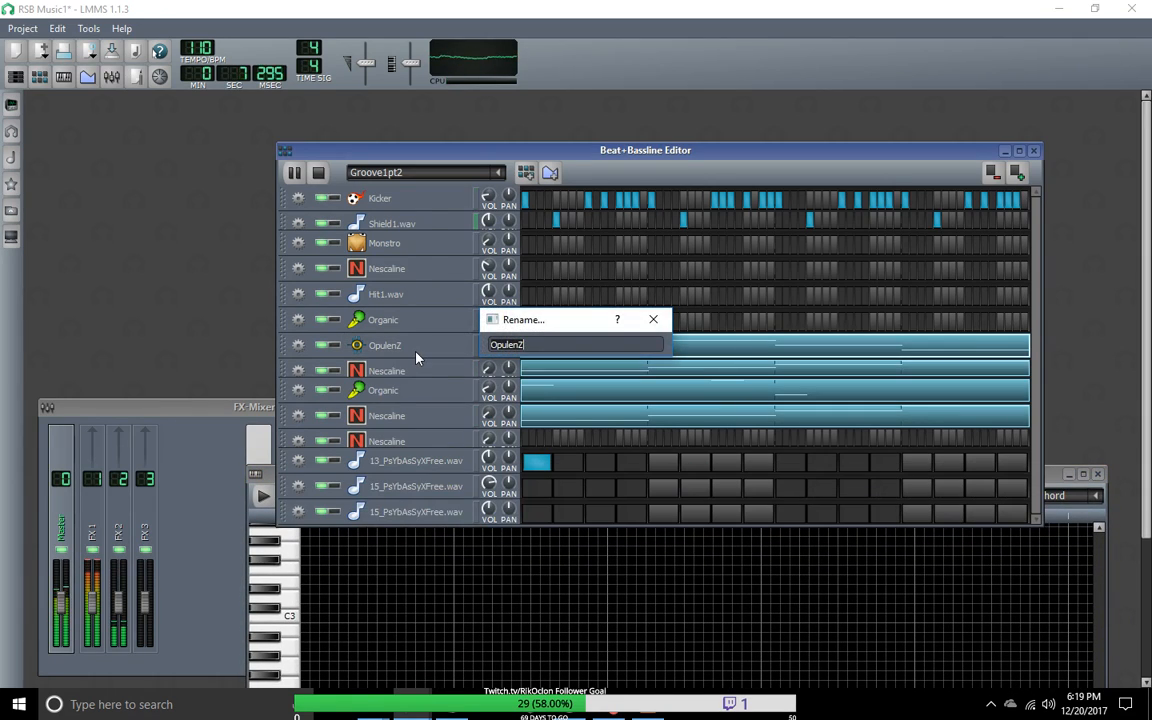
click(653, 319)
click(299, 347)
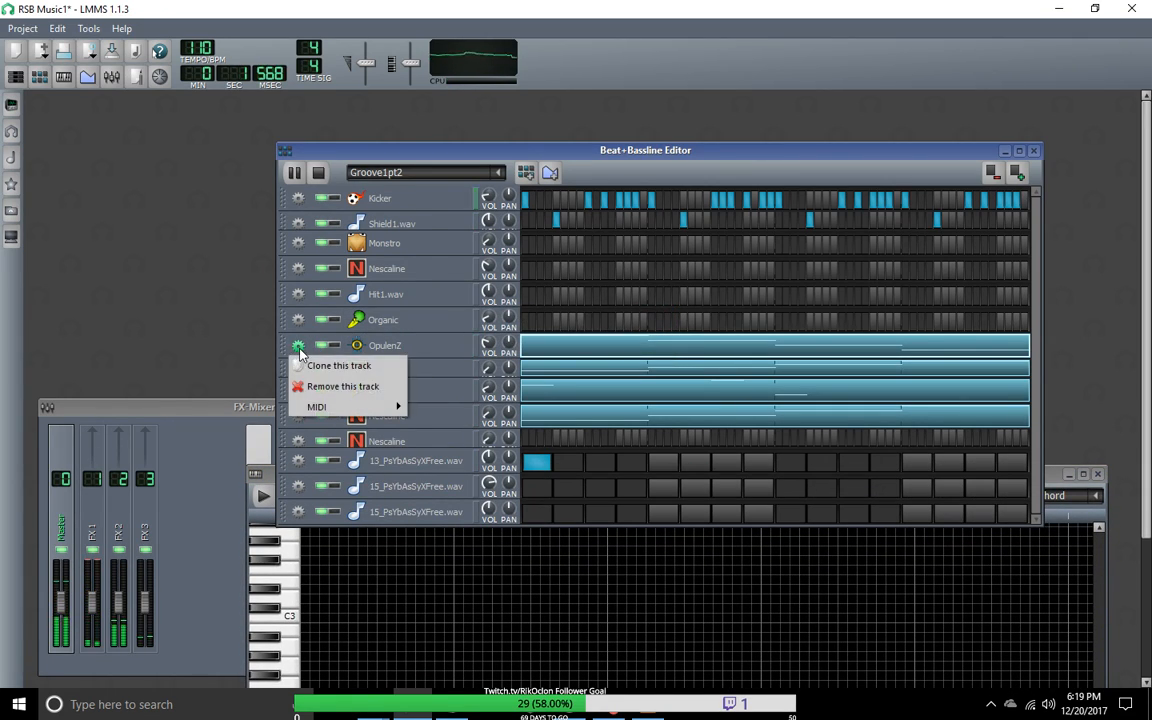
click(326, 370)
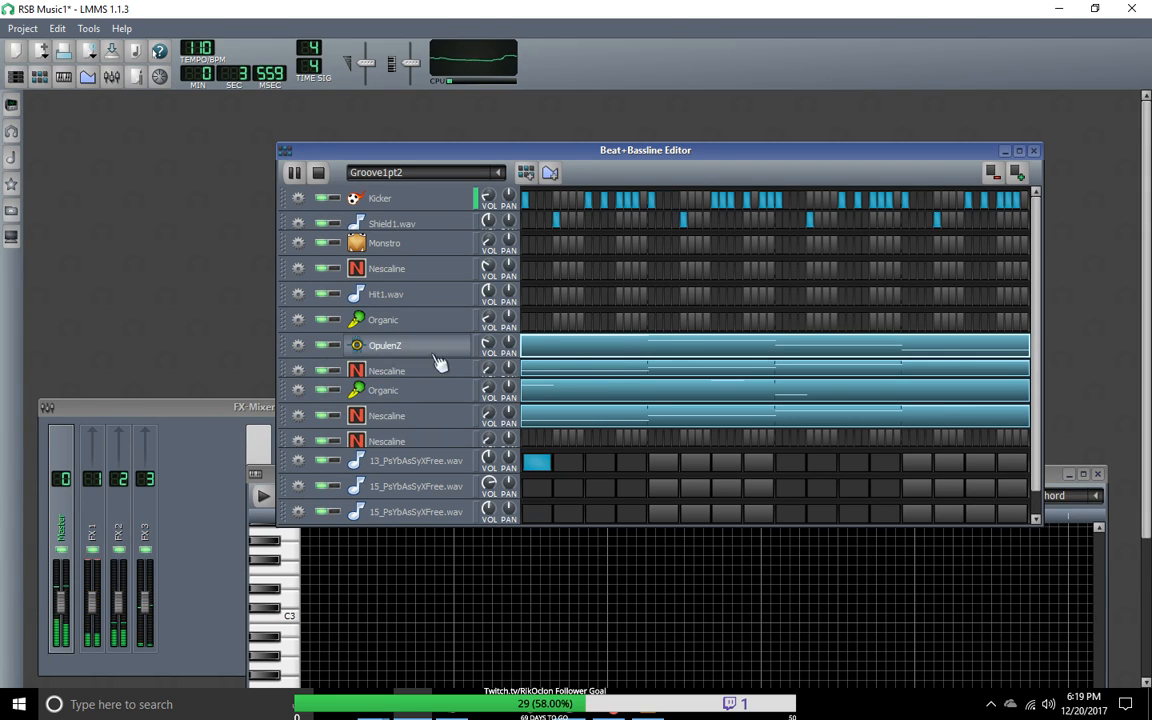
scroll(1035, 344, down, 1)
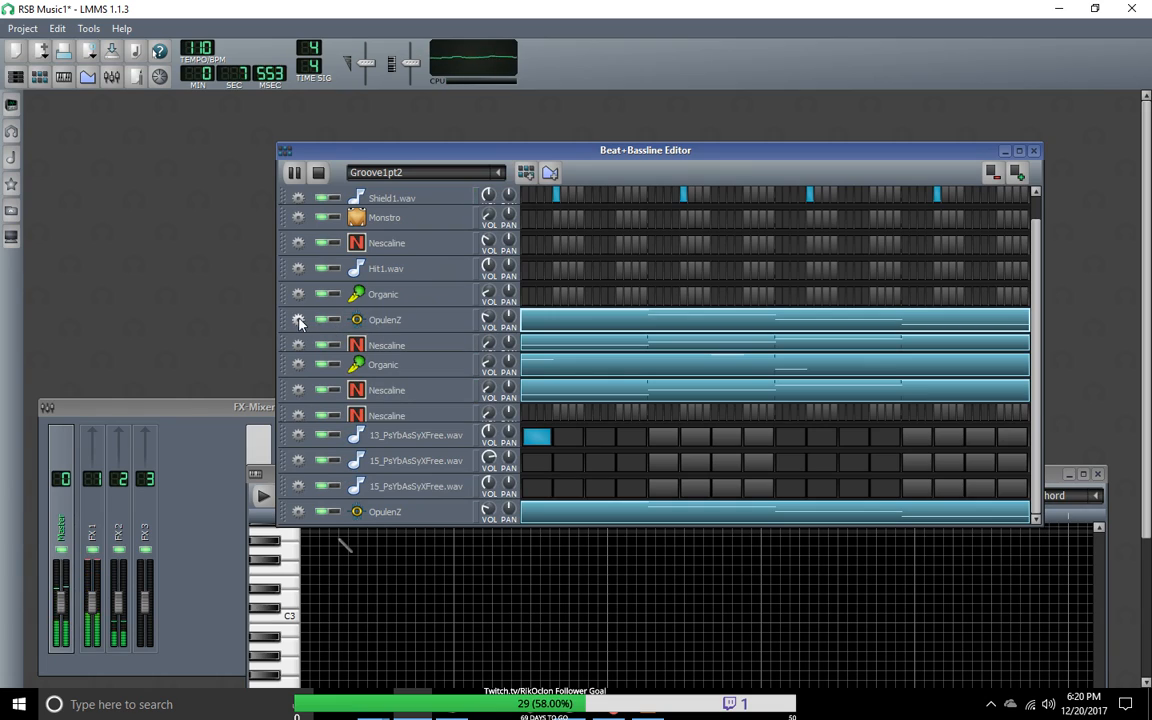
Step: Review the original OpulenZ track's pattern in the piano roll and clear all its notes
right_click(567, 328)
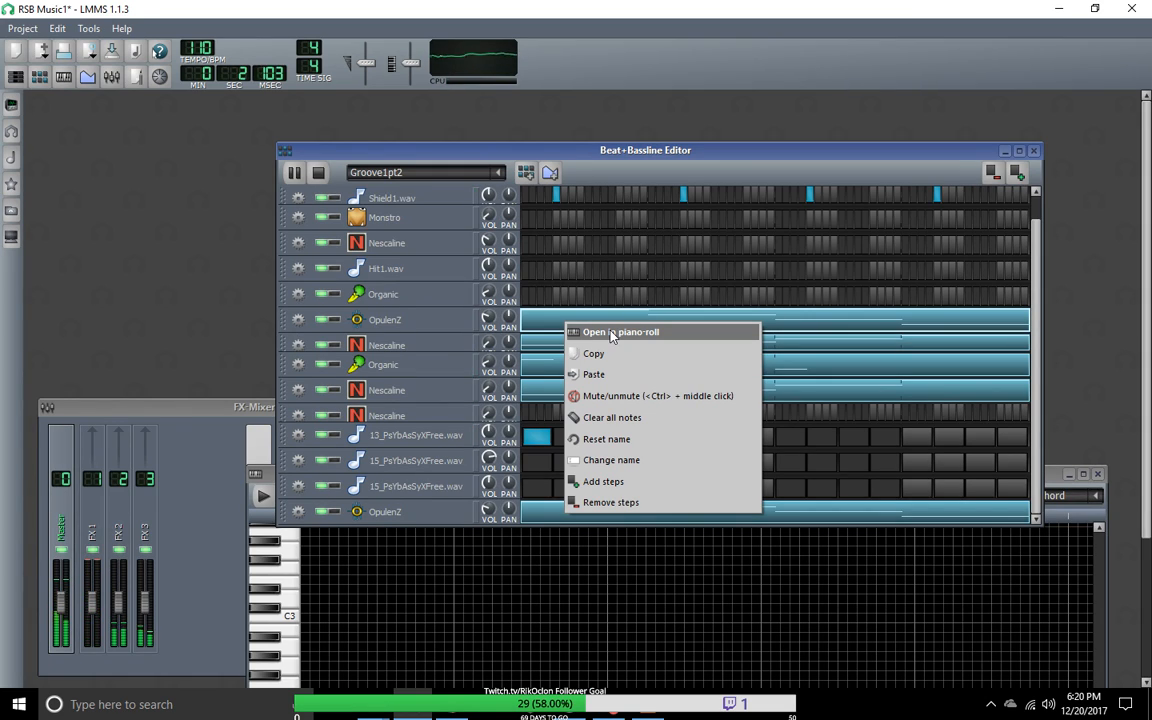
click(614, 335)
drag(618, 474, 592, 294)
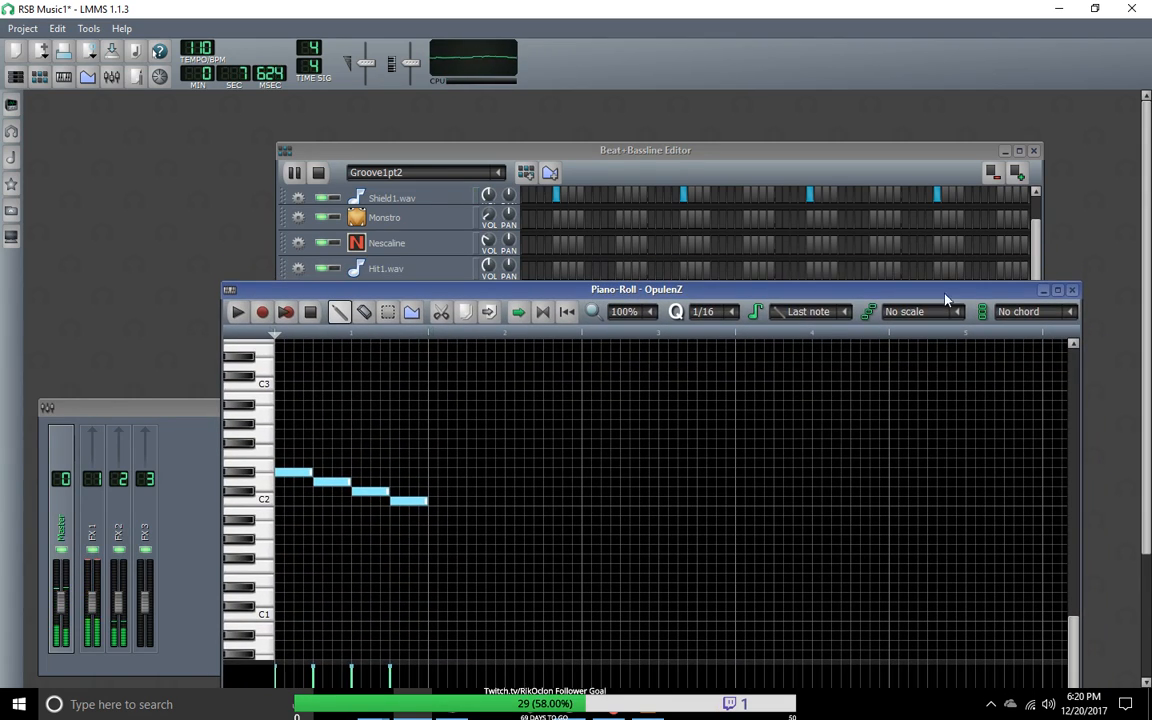
click(1072, 290)
right_click(628, 338)
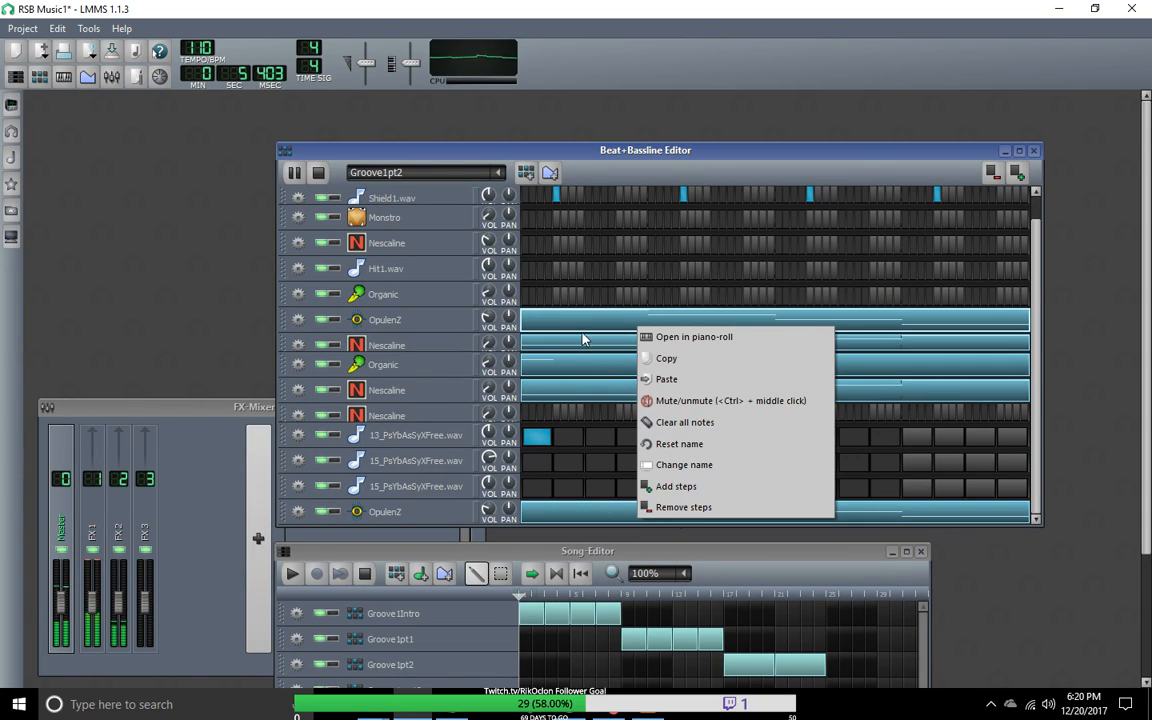
click(682, 422)
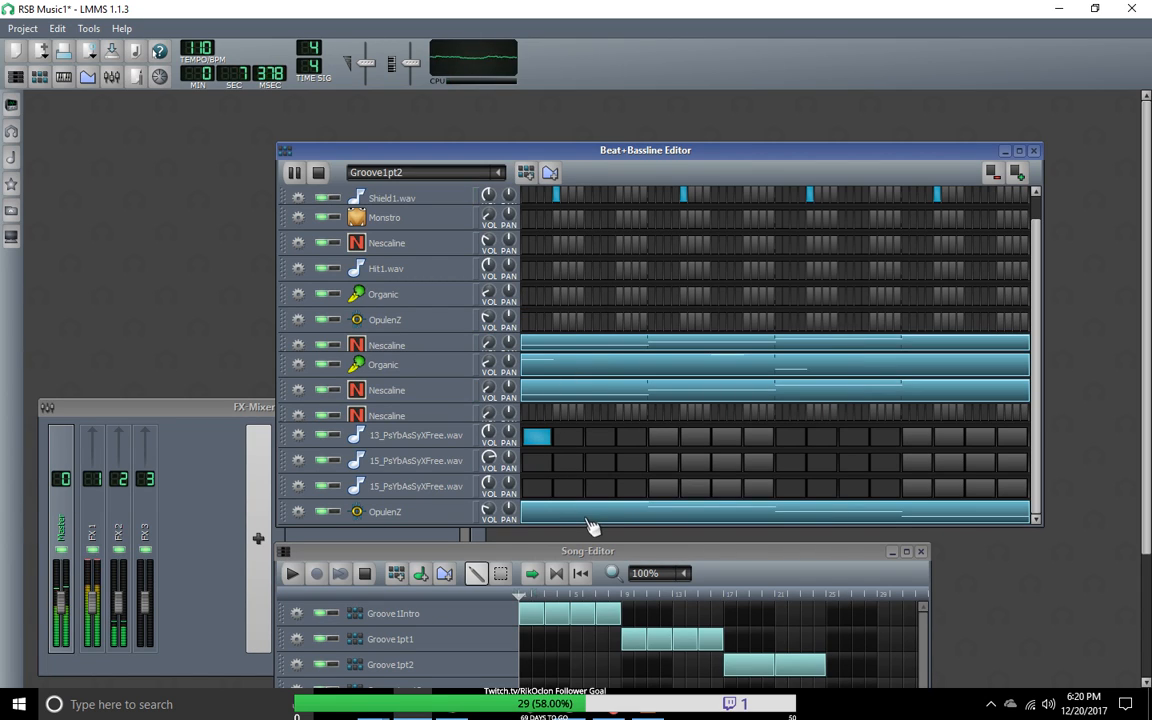
Step: Move the Song-Editor further down and open the cloned OpulenZ track's pattern in the piano roll
drag(595, 555, 629, 585)
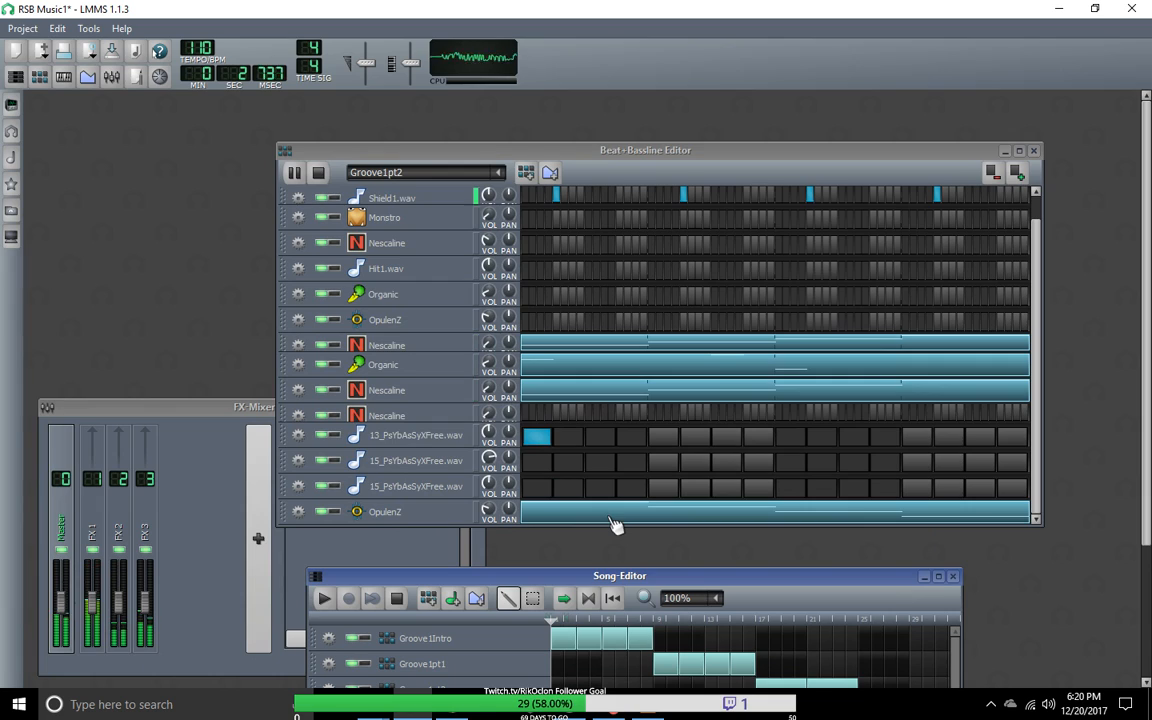
right_click(615, 521)
click(622, 530)
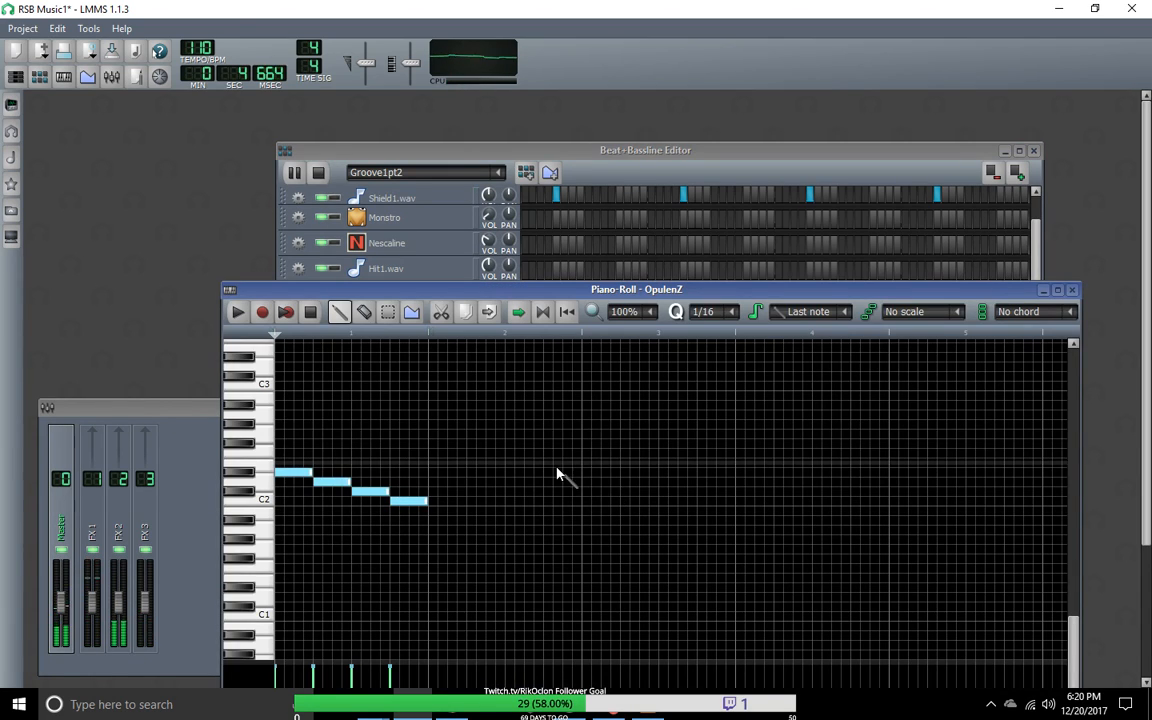
Step: Shorten the four OpulenZ notes to eighth notes, one on each quarter beat of the first bar
drag(330, 482, 530, 505)
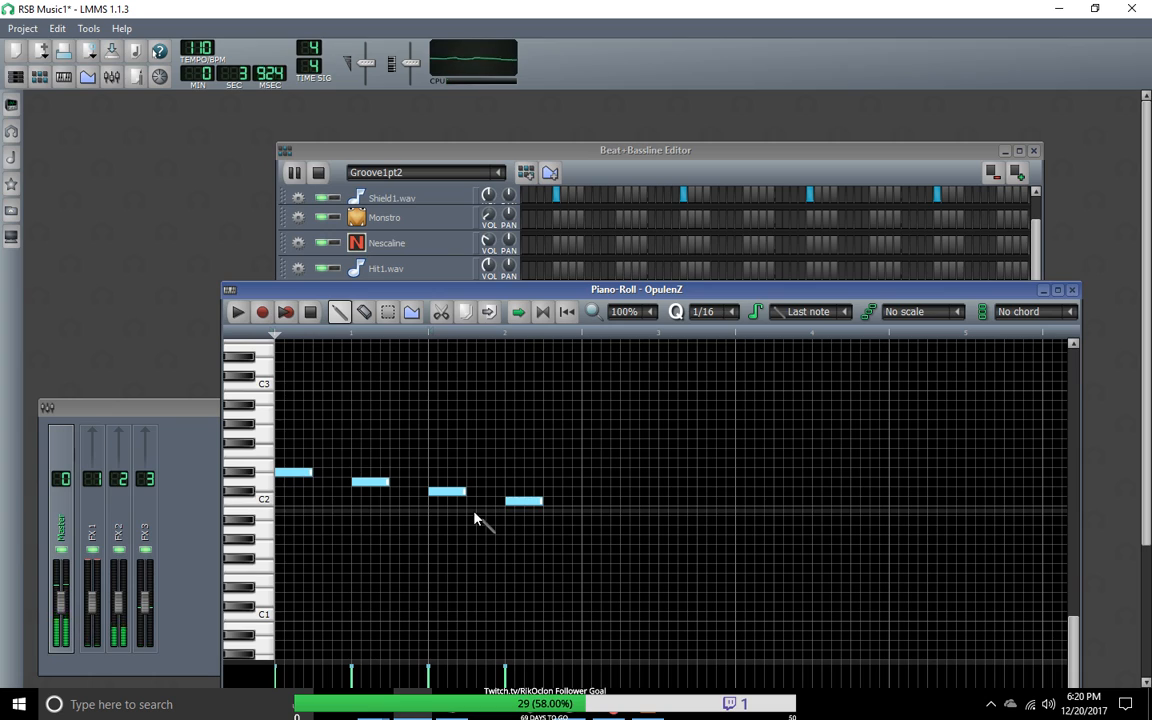
click(298, 474)
drag(298, 474, 293, 474)
drag(370, 482, 331, 483)
drag(450, 494, 370, 491)
drag(535, 509, 406, 501)
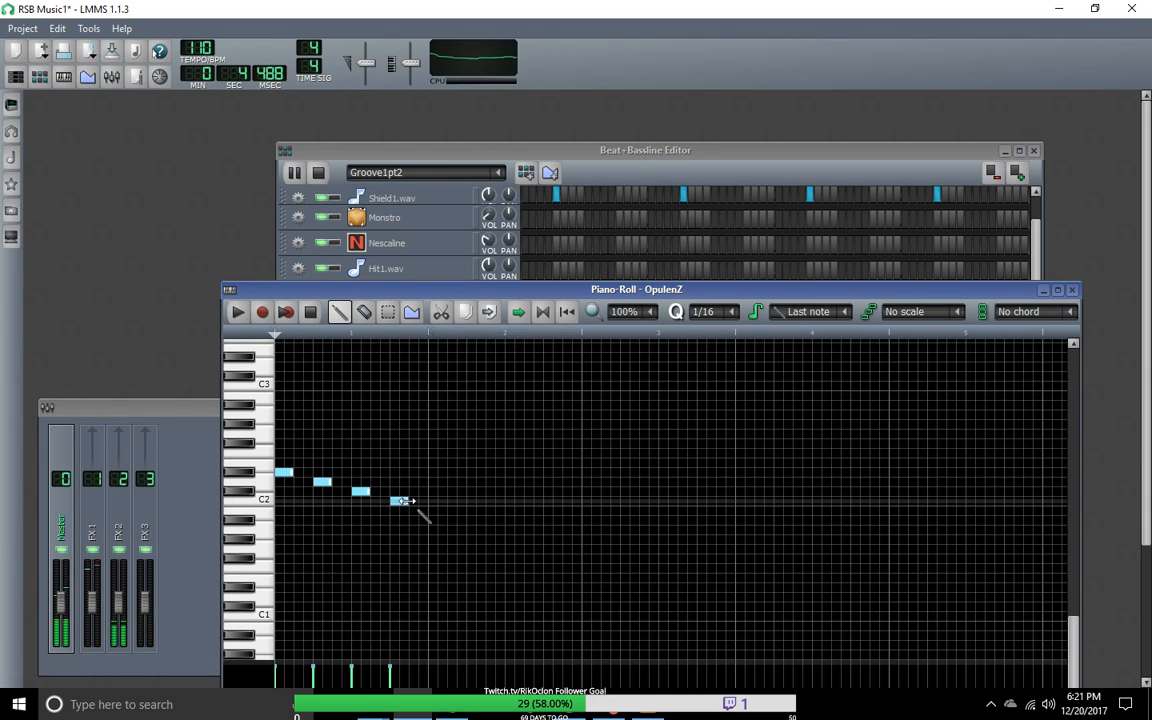
Step: Move the second note to beat 3, the third to beat 4 and the last note to the start of the second bar
drag(405, 501, 458, 514)
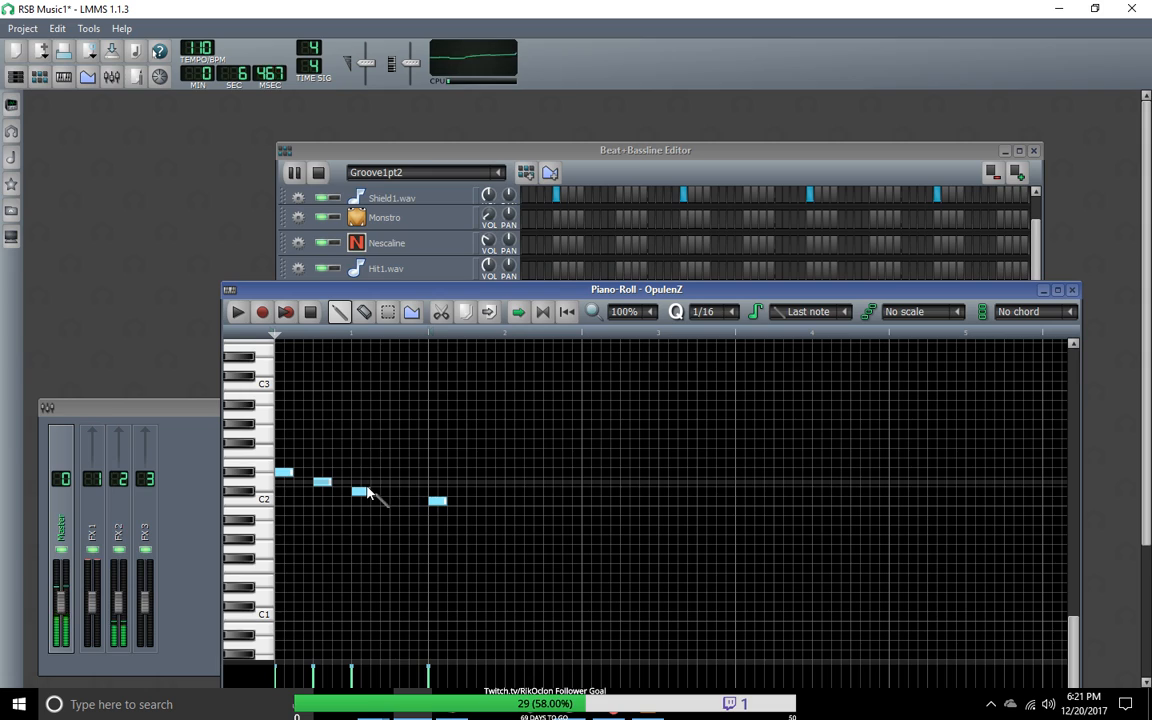
drag(361, 491, 390, 491)
drag(322, 481, 347, 481)
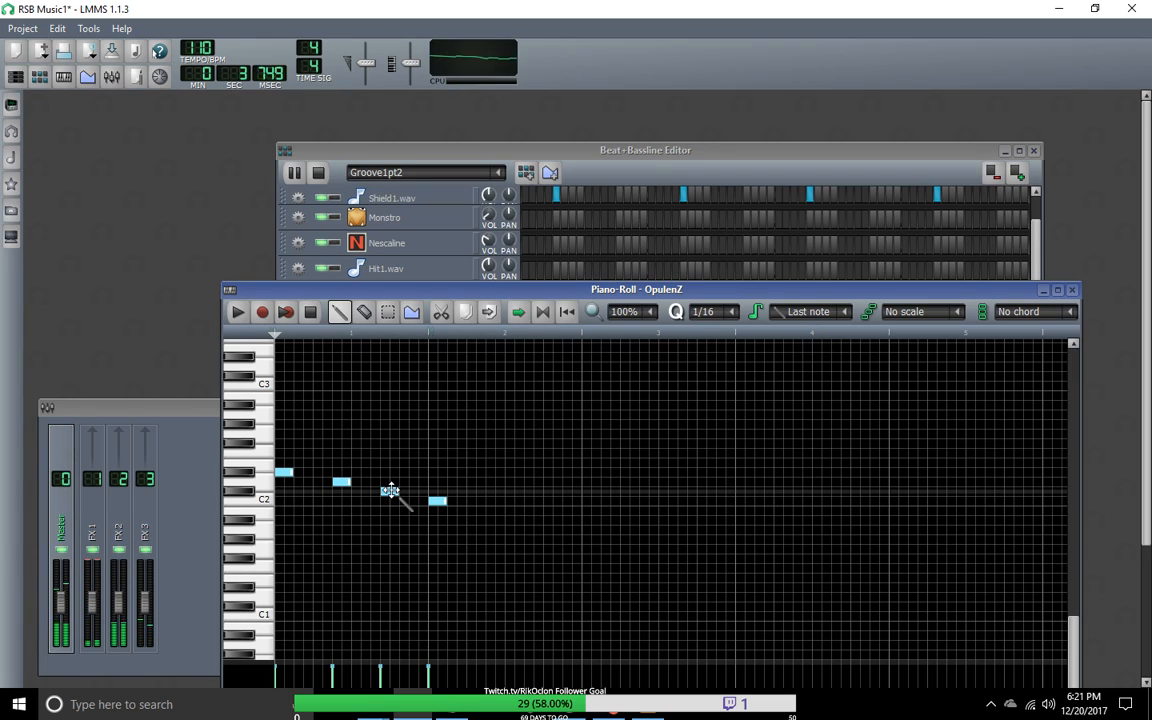
mouse_move(390, 490)
mouse_down()
mouse_move(400, 491)
mouse_move(360, 483)
mouse_up()
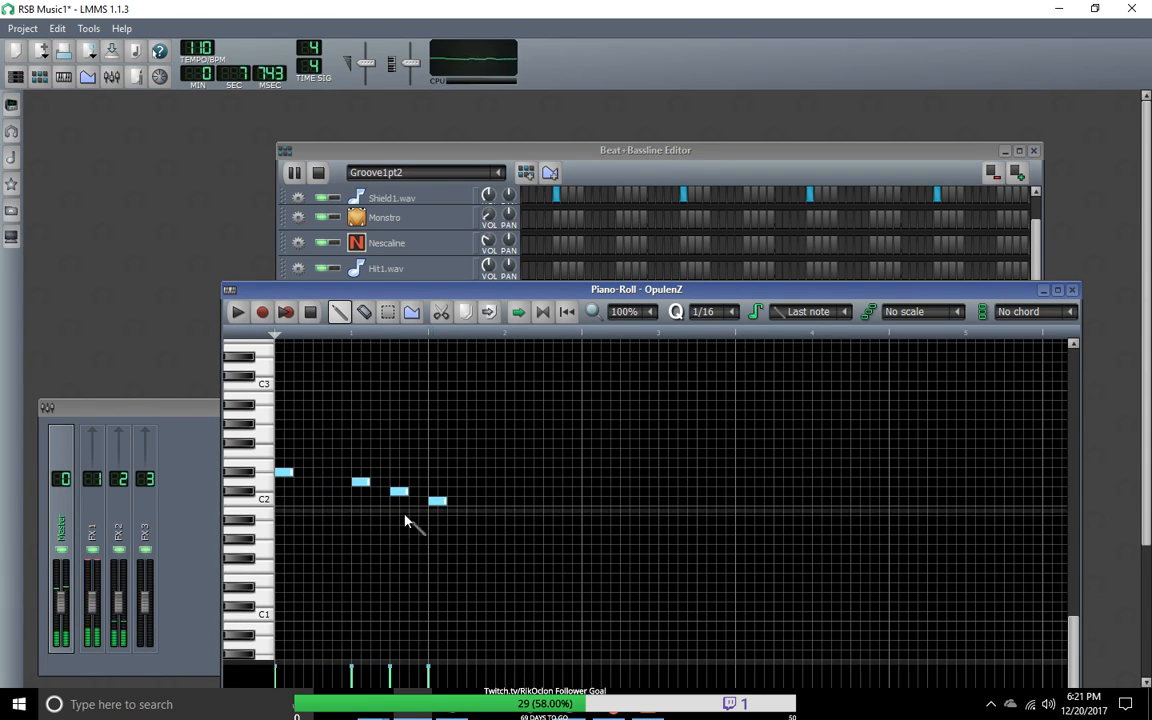
Step: Lengthen the first two notes to quarter notes, starting the second slightly earlier, stretch the last note across the whole second bar, and stop playback
click(361, 483)
mouse_move(359, 482)
mouse_down()
mouse_move(330, 481)
mouse_move(361, 482)
mouse_up()
drag(289, 473, 312, 474)
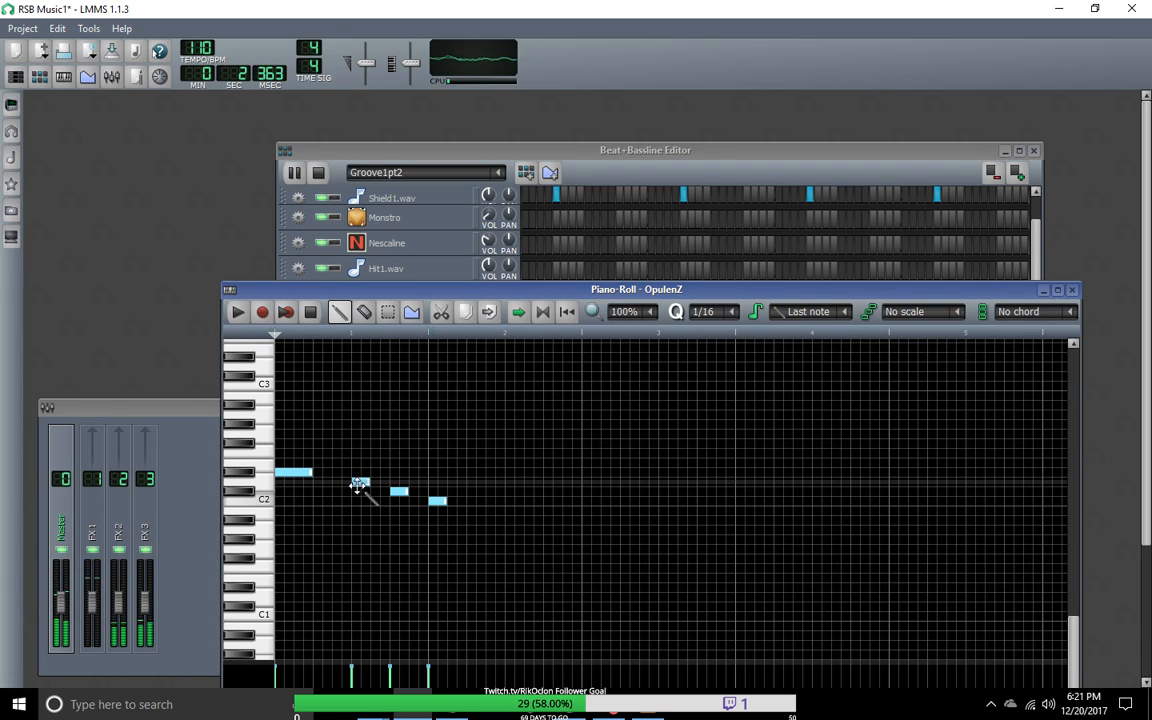
mouse_move(360, 483)
mouse_down()
mouse_move(342, 481)
mouse_move(371, 483)
mouse_up()
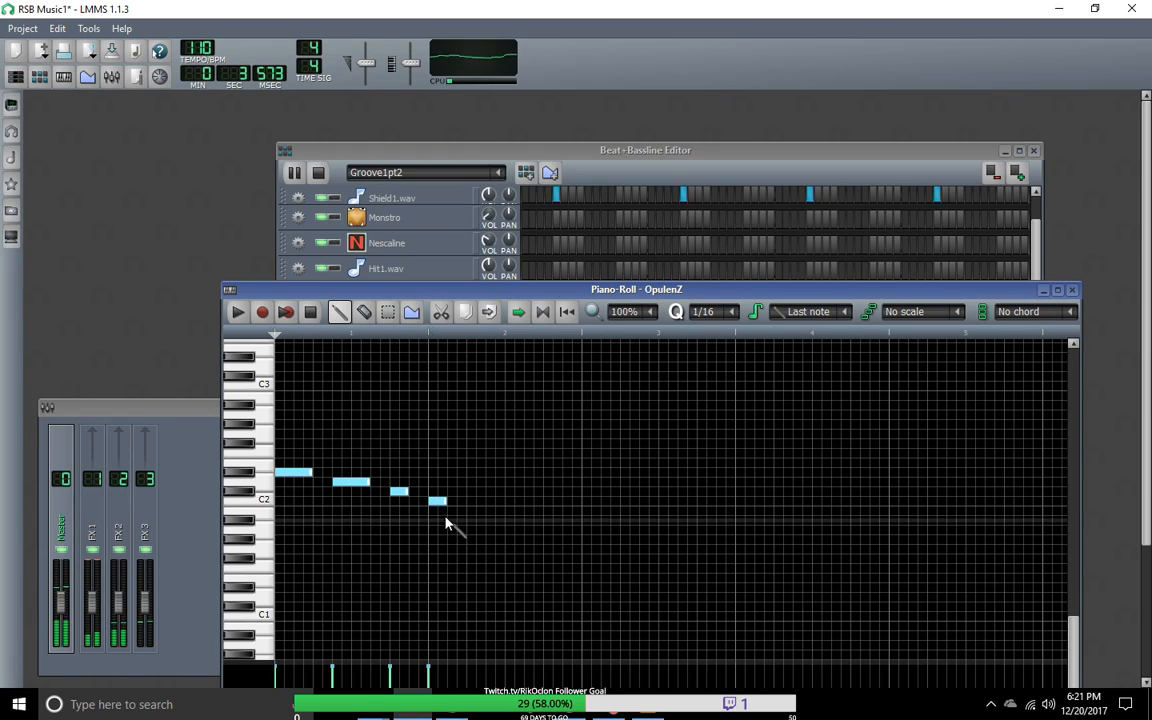
drag(446, 501, 470, 507)
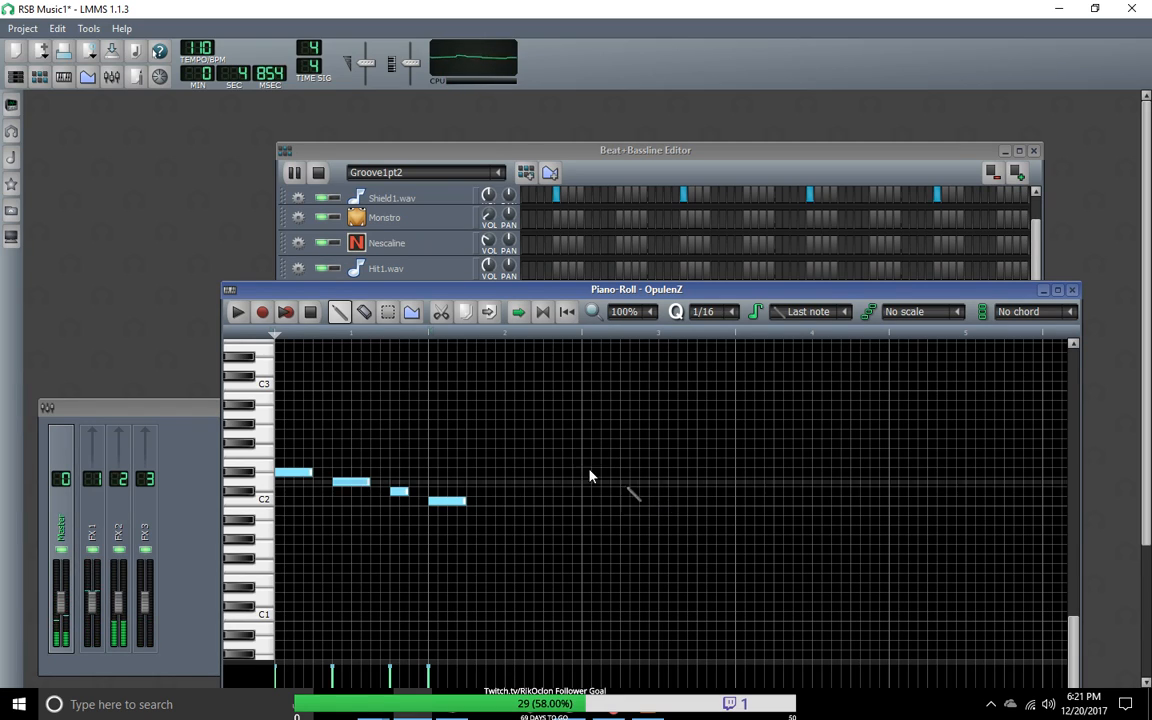
drag(465, 500, 583, 505)
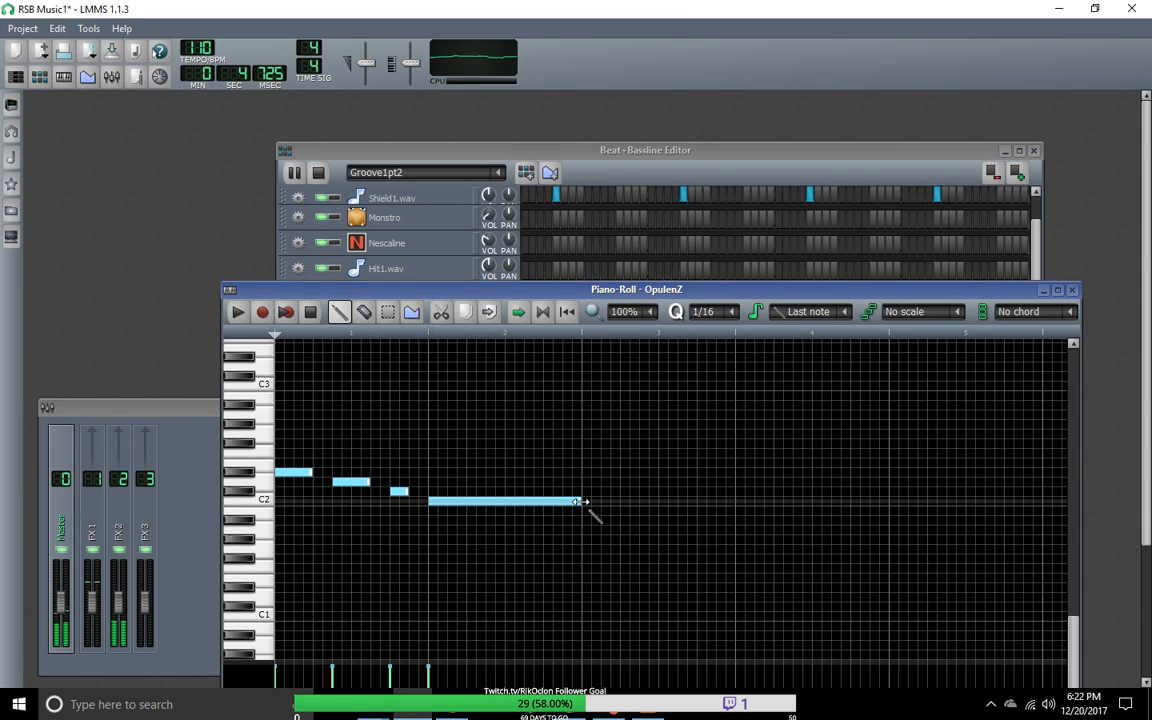
click(310, 311)
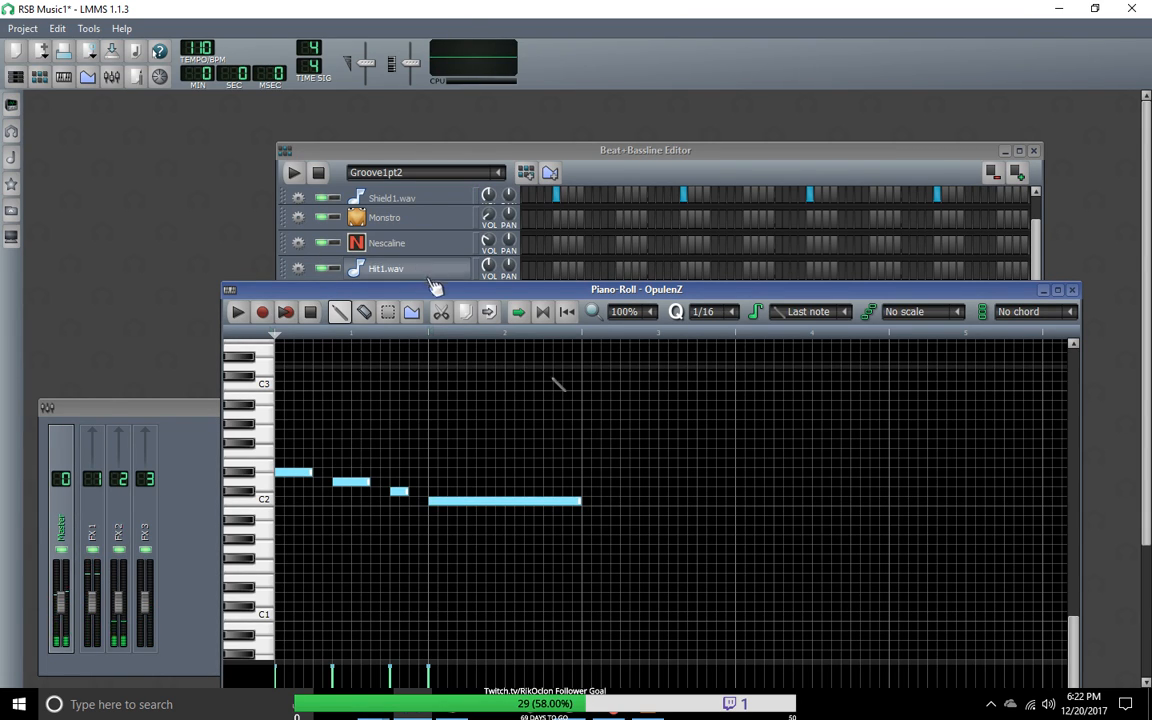
Step: Move the piano roll clear of the Beat+Bassline Editor, switch the editor to Groove1part3 and move it further up
drag(425, 292, 426, 131)
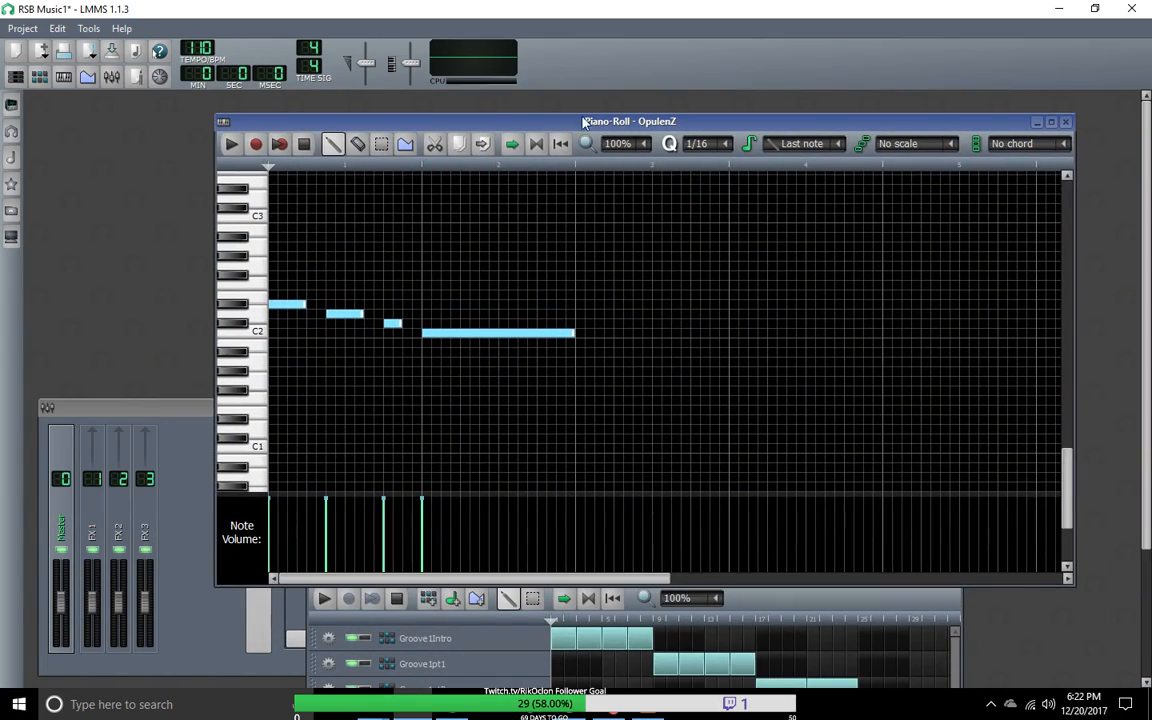
drag(575, 128, 627, 510)
click(497, 172)
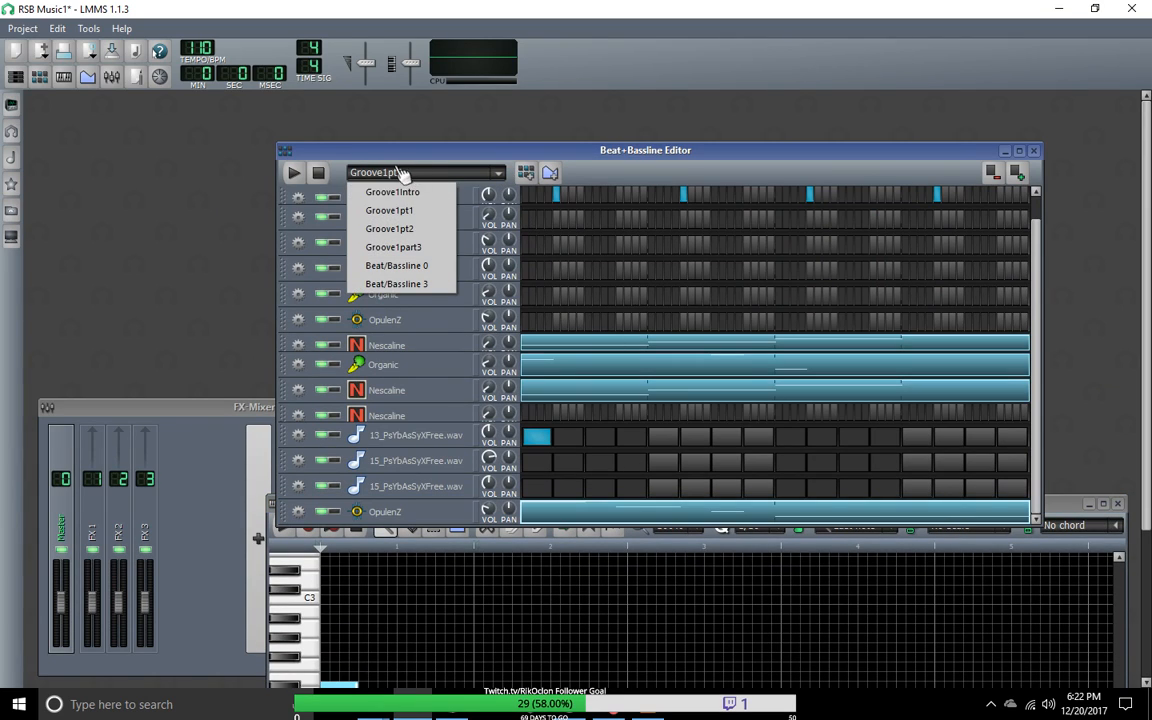
click(418, 247)
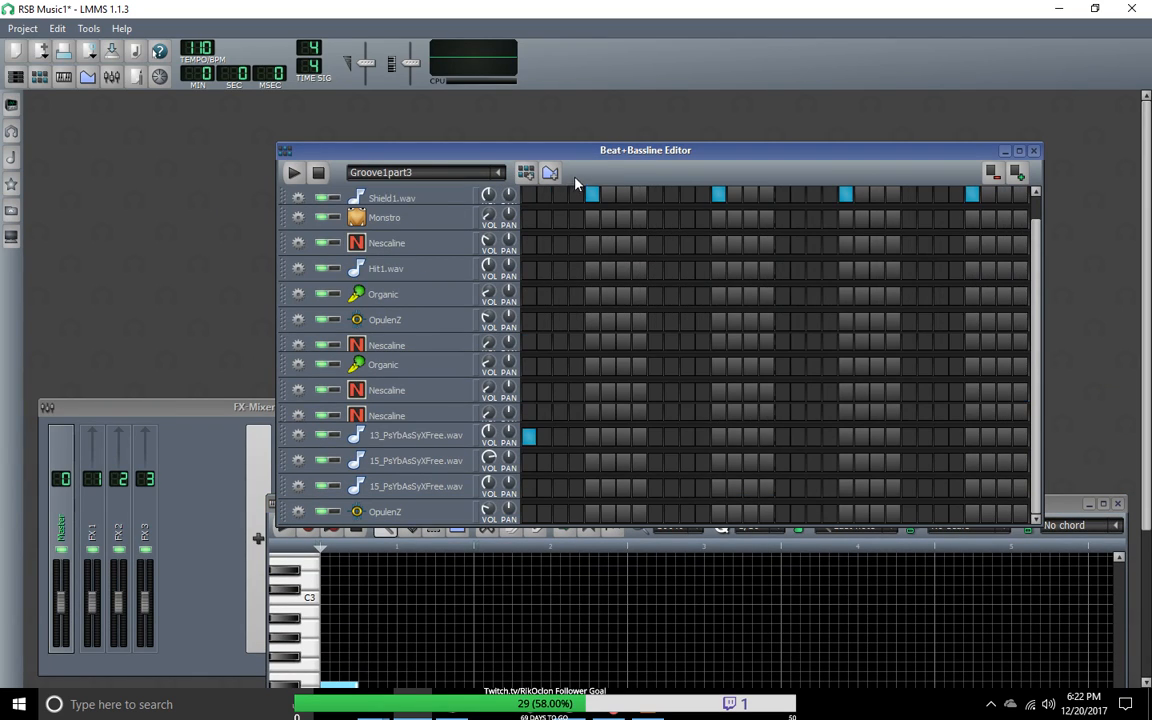
drag(612, 152, 560, 85)
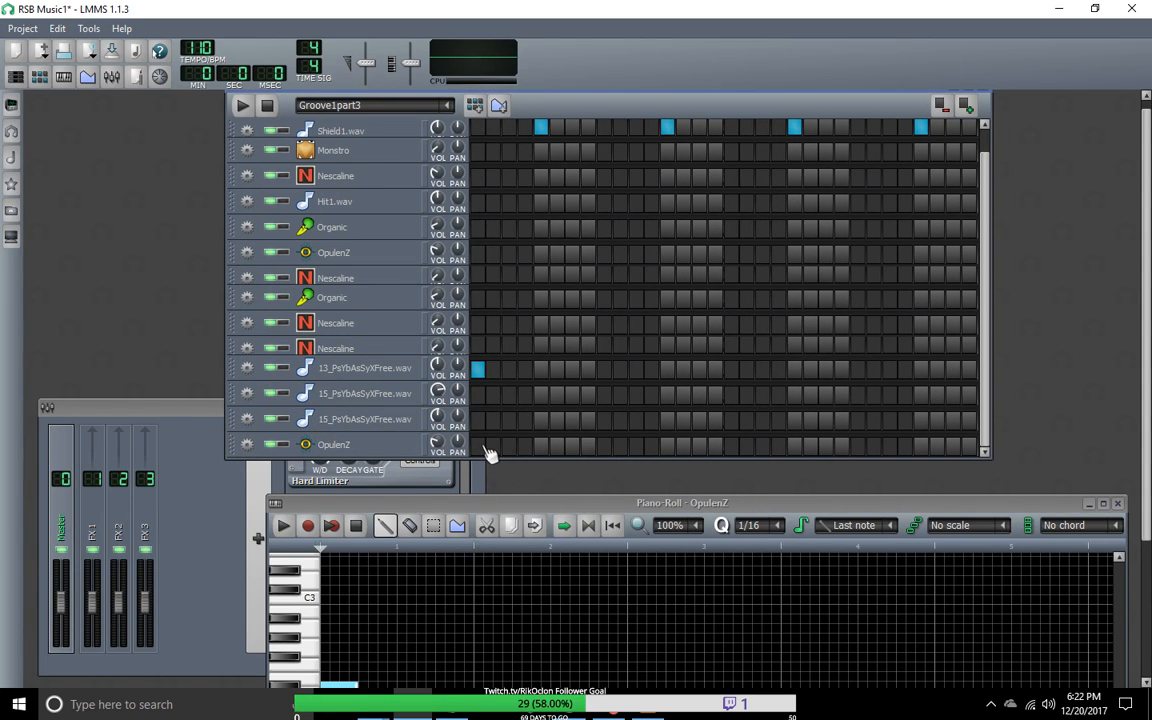
Step: Open the last OpulenZ track's Groove1part3 pattern in the piano roll and return the window to below the Beat+Bassline Editor
right_click(482, 453)
click(509, 461)
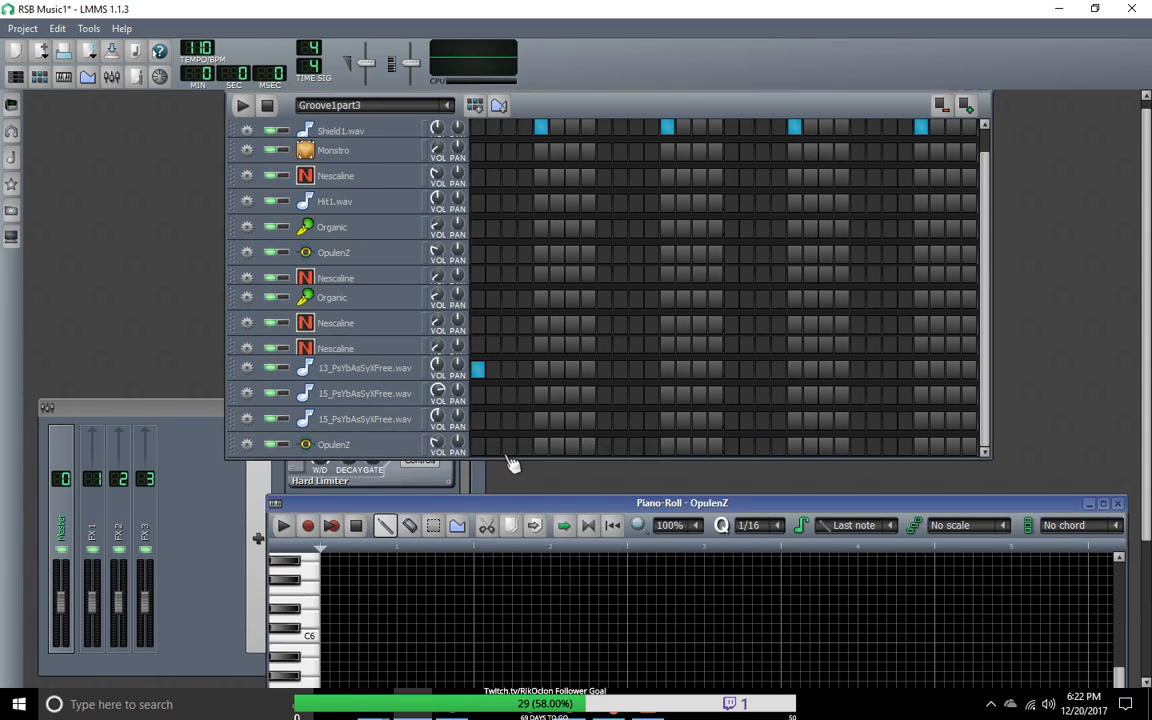
drag(507, 508, 483, 233)
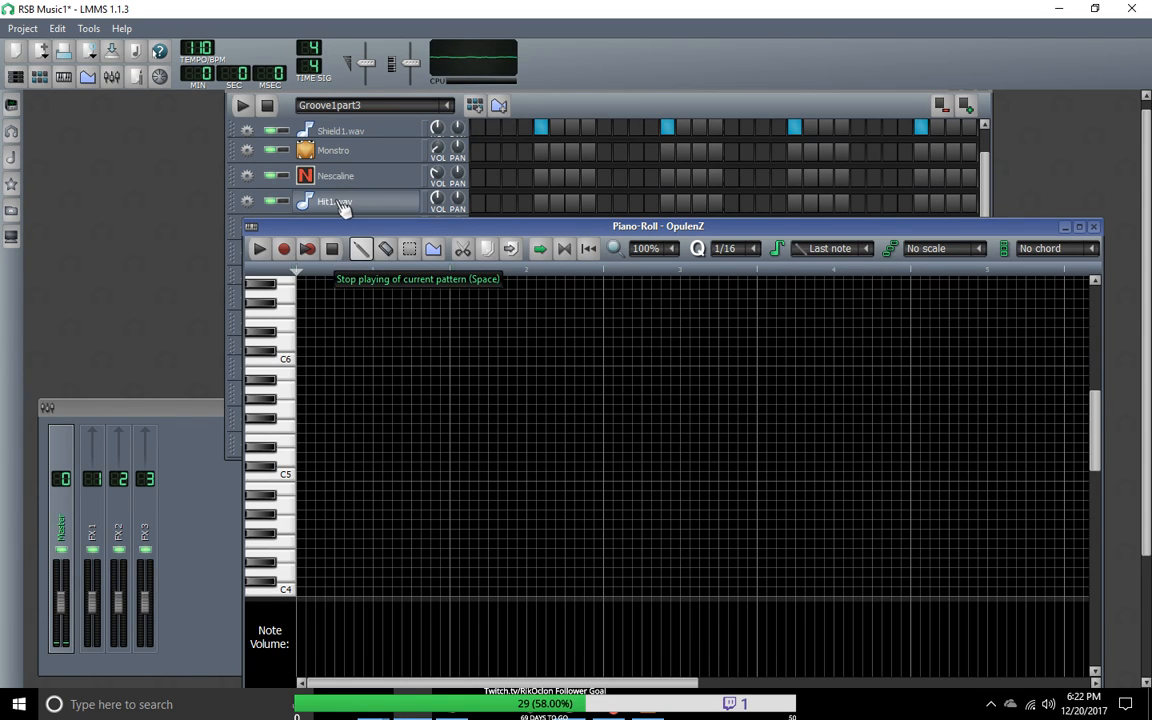
click(336, 251)
drag(338, 232, 359, 488)
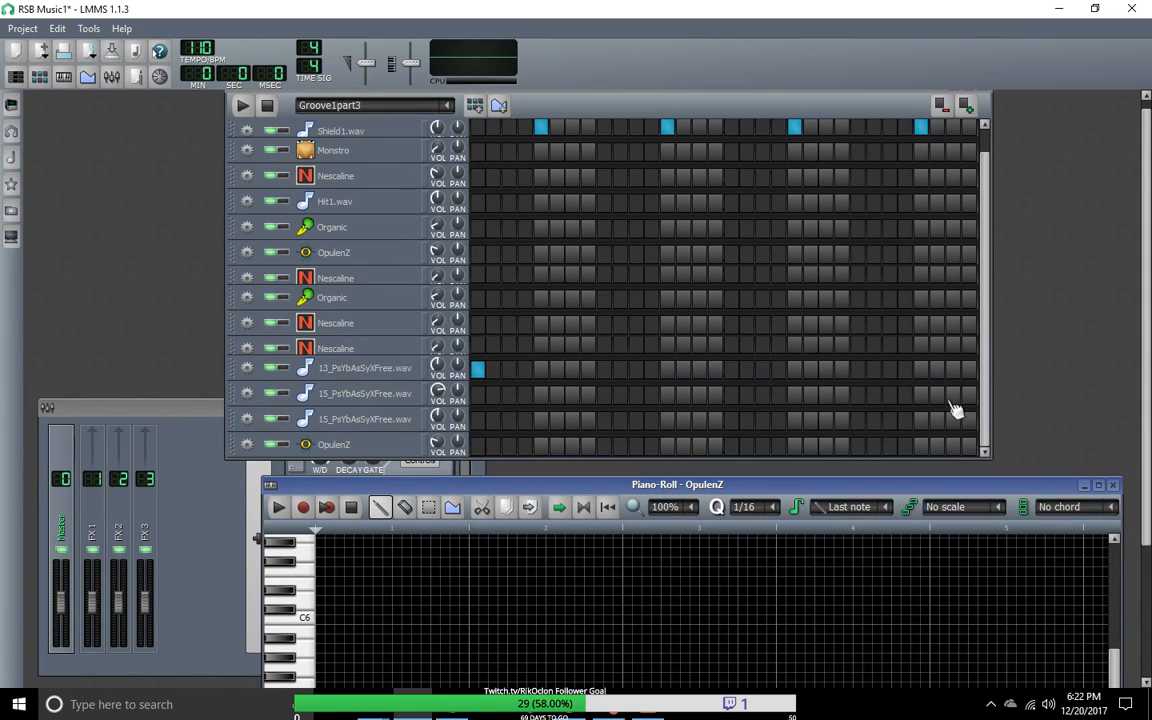
Step: Toggle the 2- Launchpad MIDI input on the original OpulenZ track between Organic and Nescaline
scroll(955, 400, up, 1)
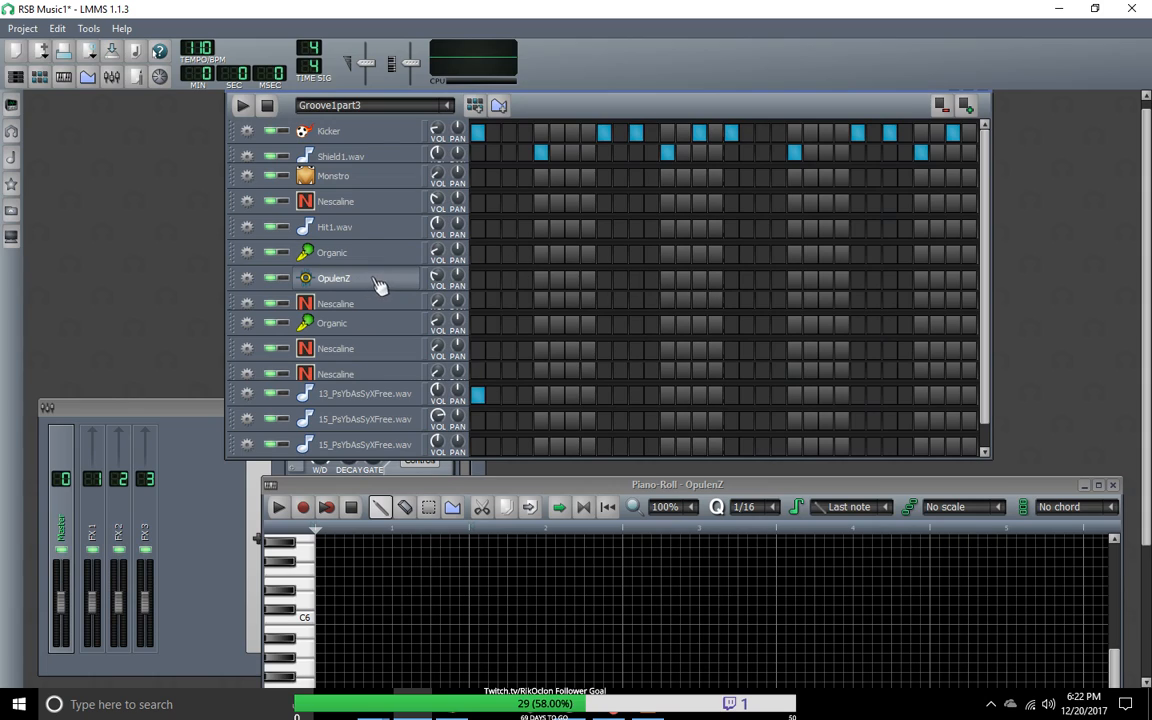
click(246, 277)
mouse_move(266, 340)
mouse_move(385, 341)
click(481, 342)
Step: Disconnect the 2- Launchpad MIDI input from the cloned OpulenZ track at the end of the track list
scroll(982, 380, down, 1)
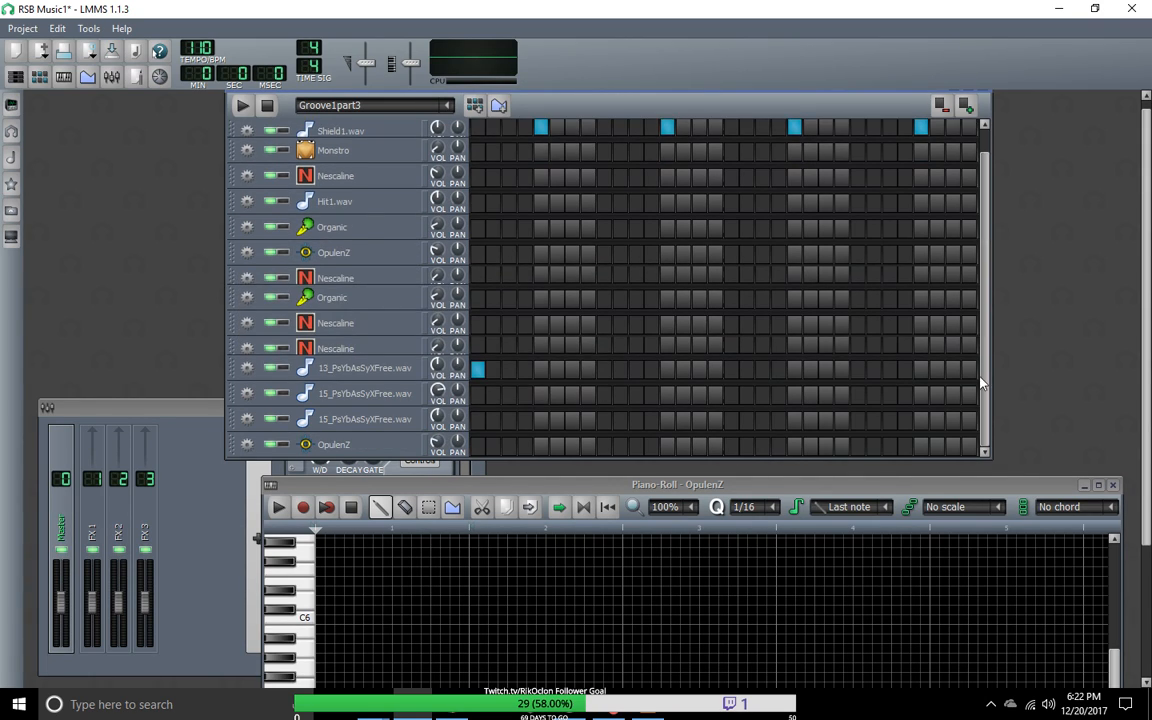
click(246, 444)
mouse_move(293, 508)
mouse_move(385, 507)
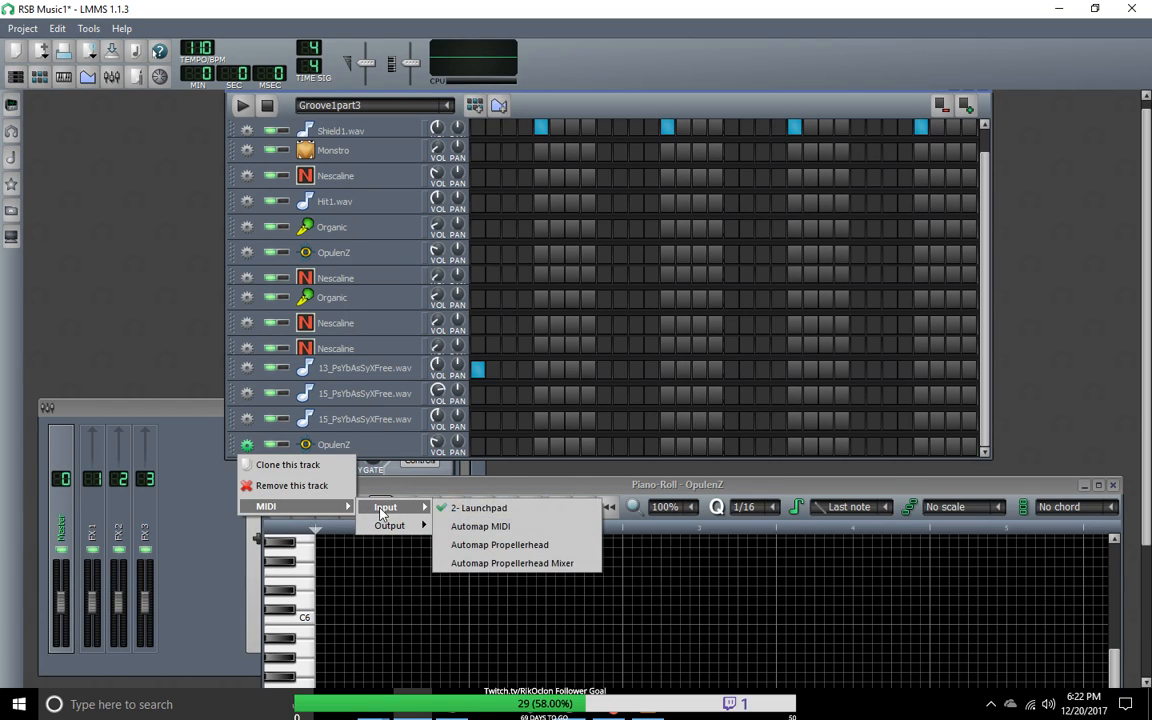
click(452, 506)
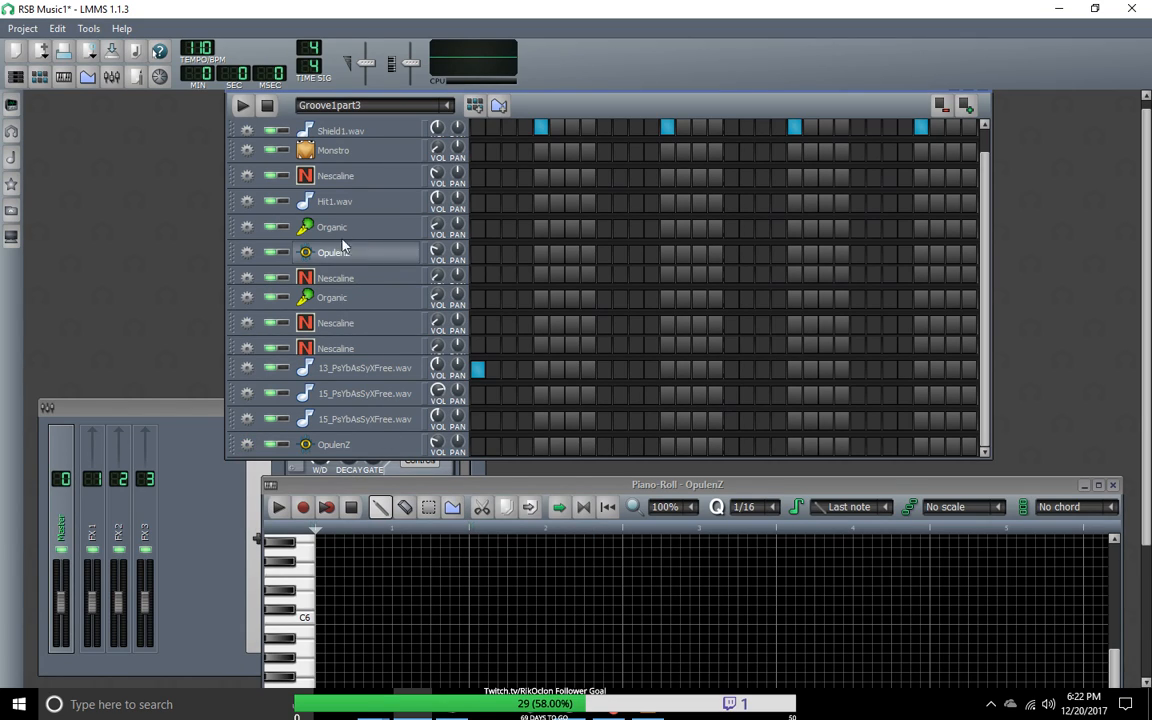
Step: Check the original OpulenZ track's instrument and switch its 2- Launchpad MIDI input again
scroll(886, 308, up, 1)
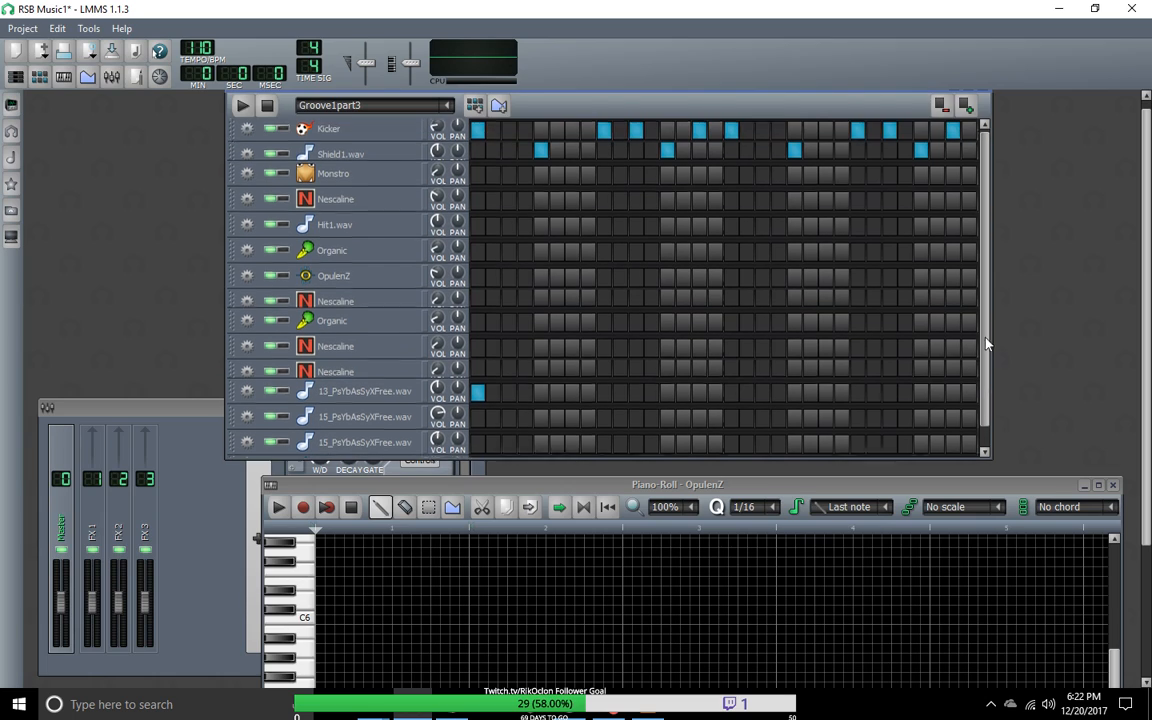
click(405, 285)
click(405, 285)
click(247, 278)
mouse_move(300, 339)
mouse_move(390, 339)
click(480, 348)
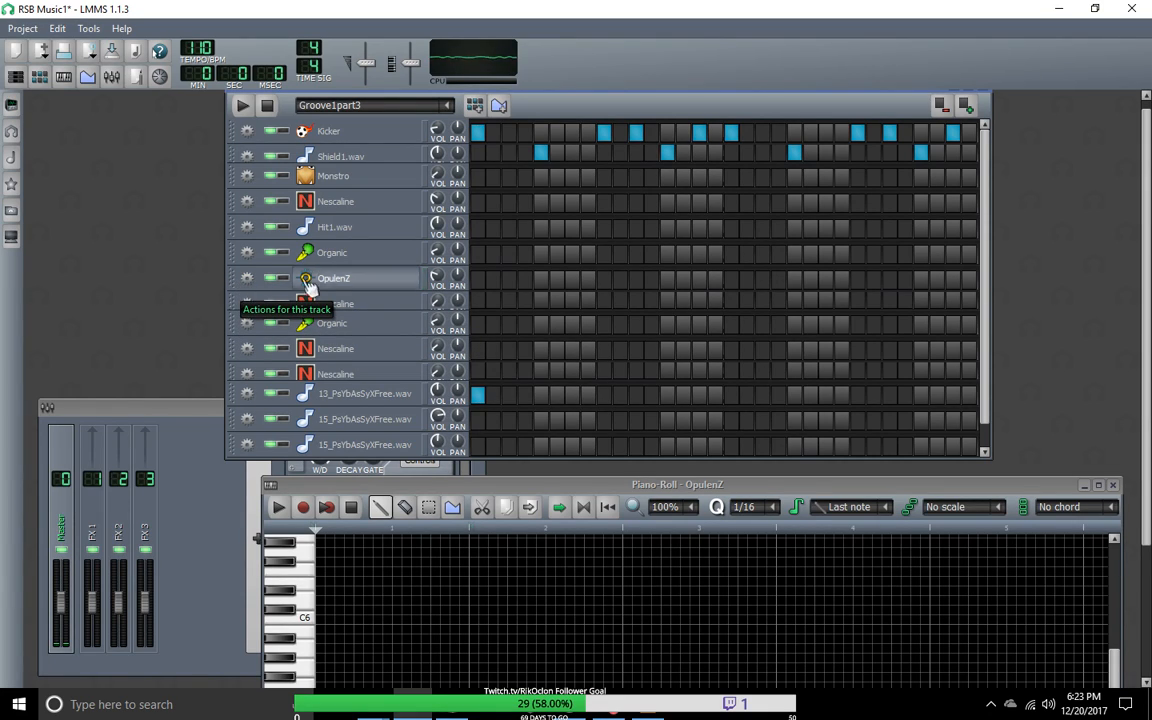
Step: Play Groove1part3, open the original OpulenZ track's pattern in the piano roll and move the window up over the editor
click(243, 106)
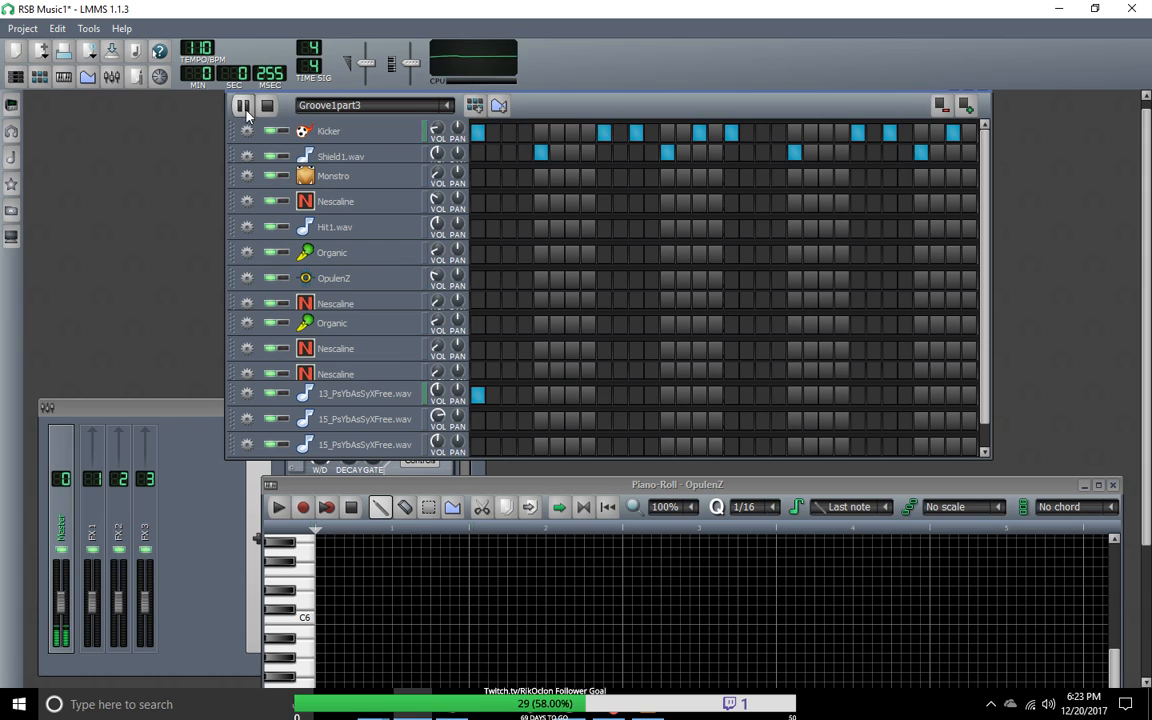
right_click(481, 283)
drag(373, 484, 311, 175)
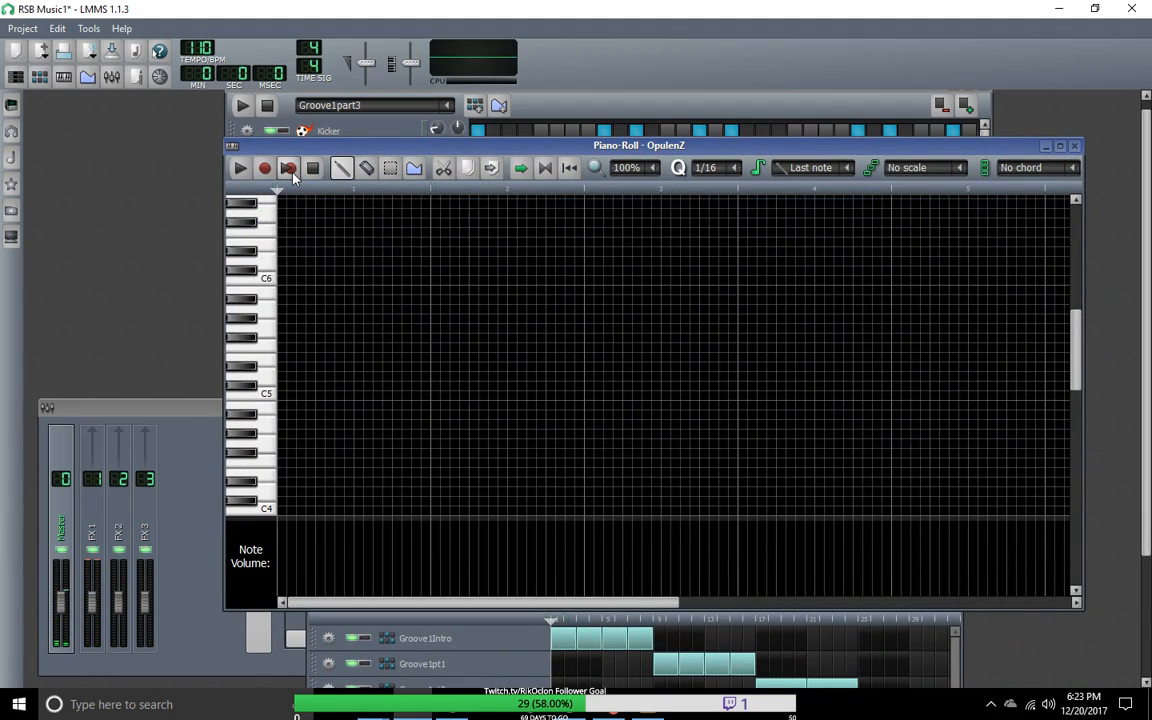
Step: Record three descending OpulenZ notes, D3, C#3 and C3, while the other Groove1part3 tracks play along
key(space)
key(z)
key(z)
key(z)
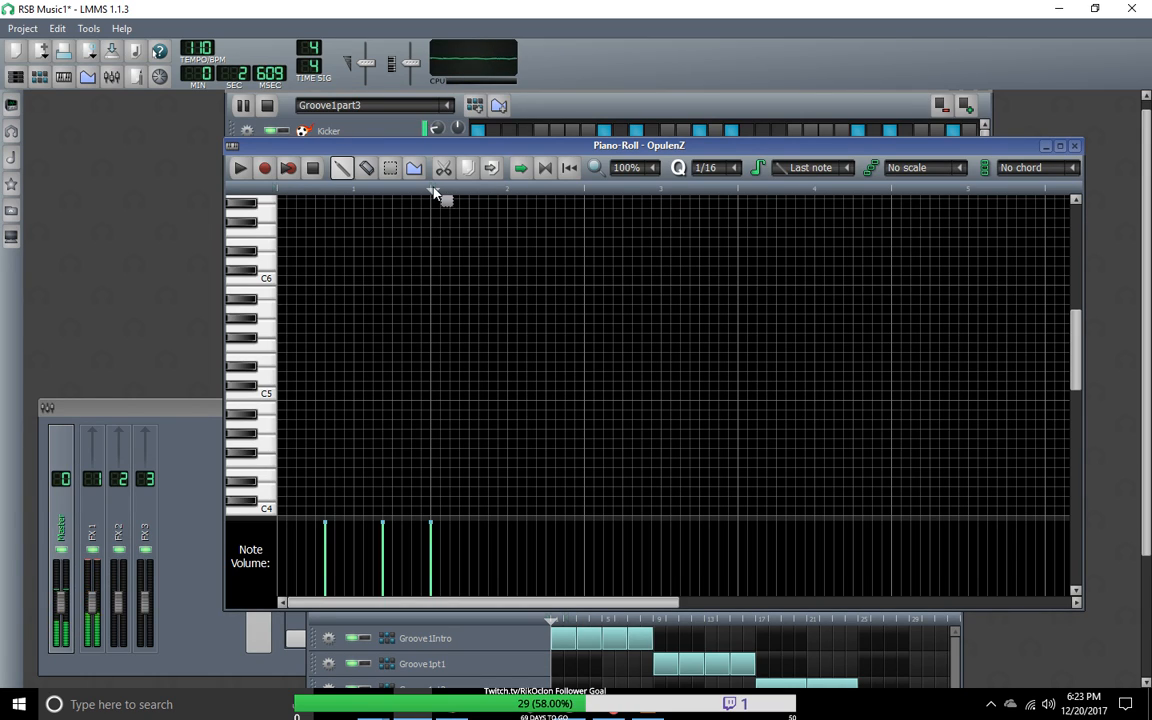
Step: Enable loop points in the piano roll and extend the loop end to the end of the fourth bar
click(543, 170)
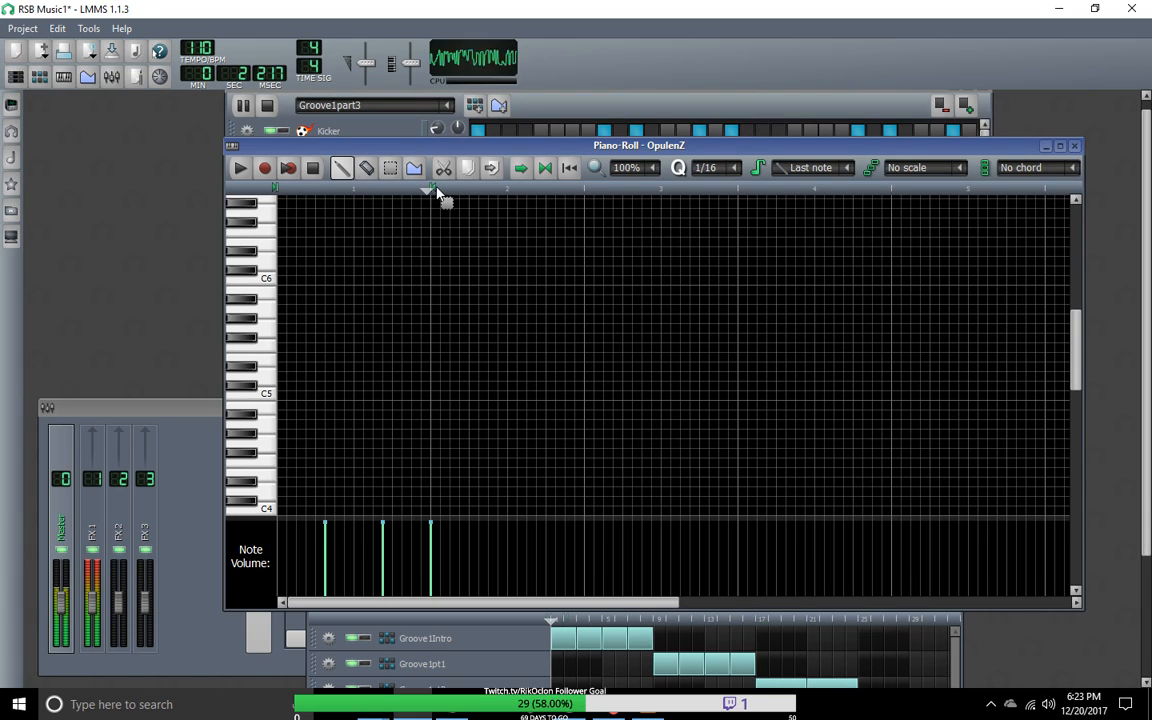
drag(435, 190, 537, 202)
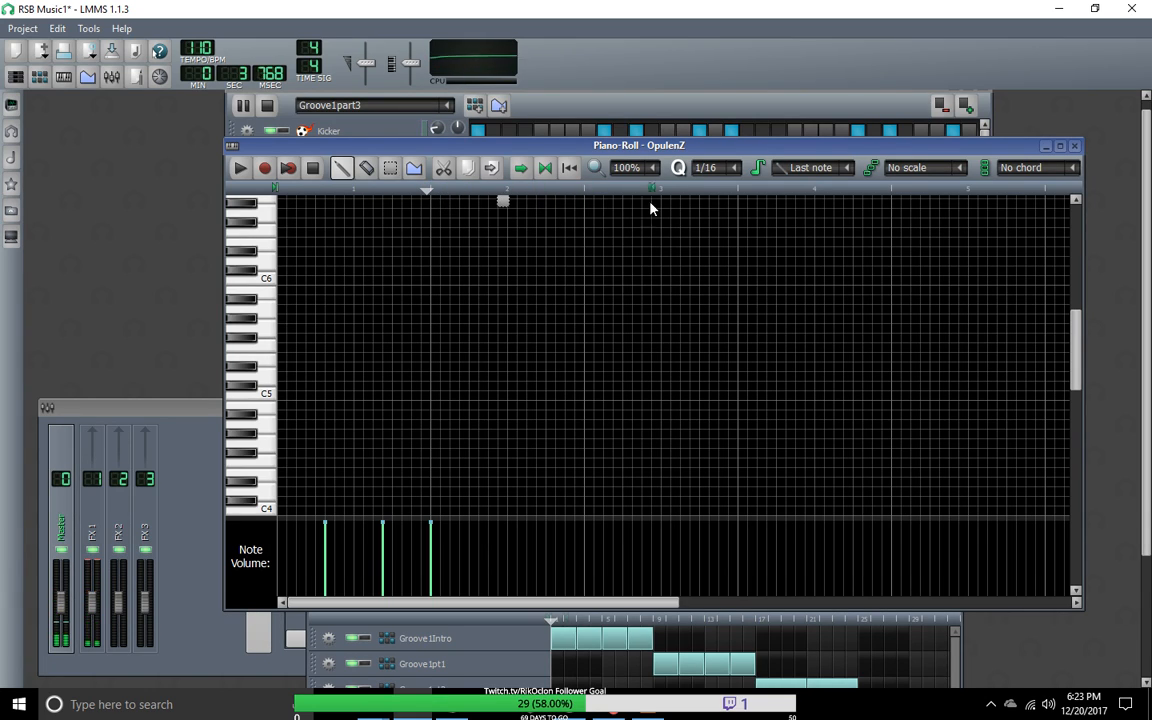
drag(741, 218, 875, 221)
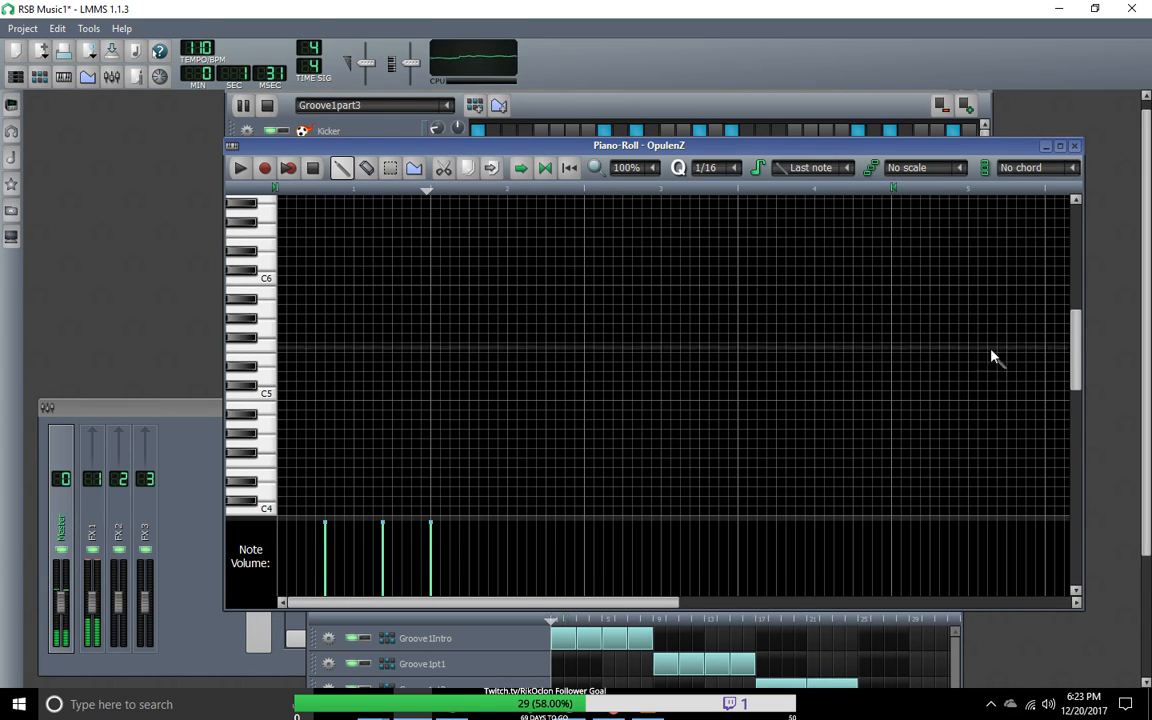
Step: Add a D#3 note at the start of the first bar and shorten it to end where the D3 note begins
drag(1075, 367, 1074, 506)
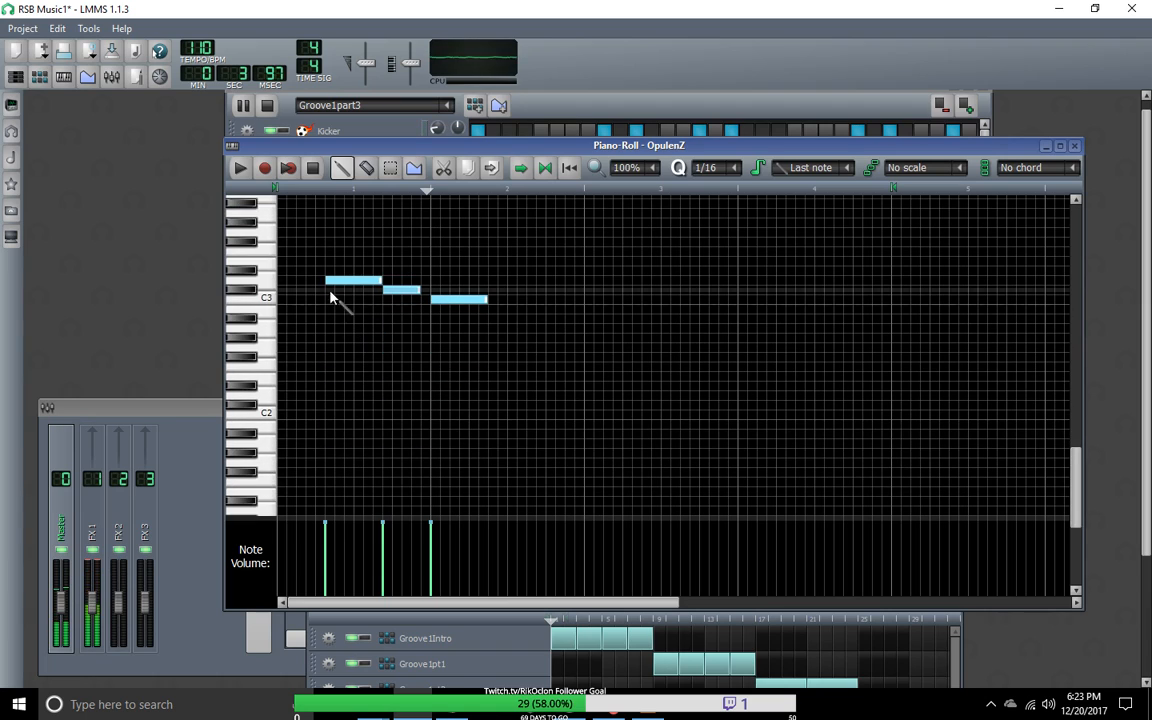
click(283, 271)
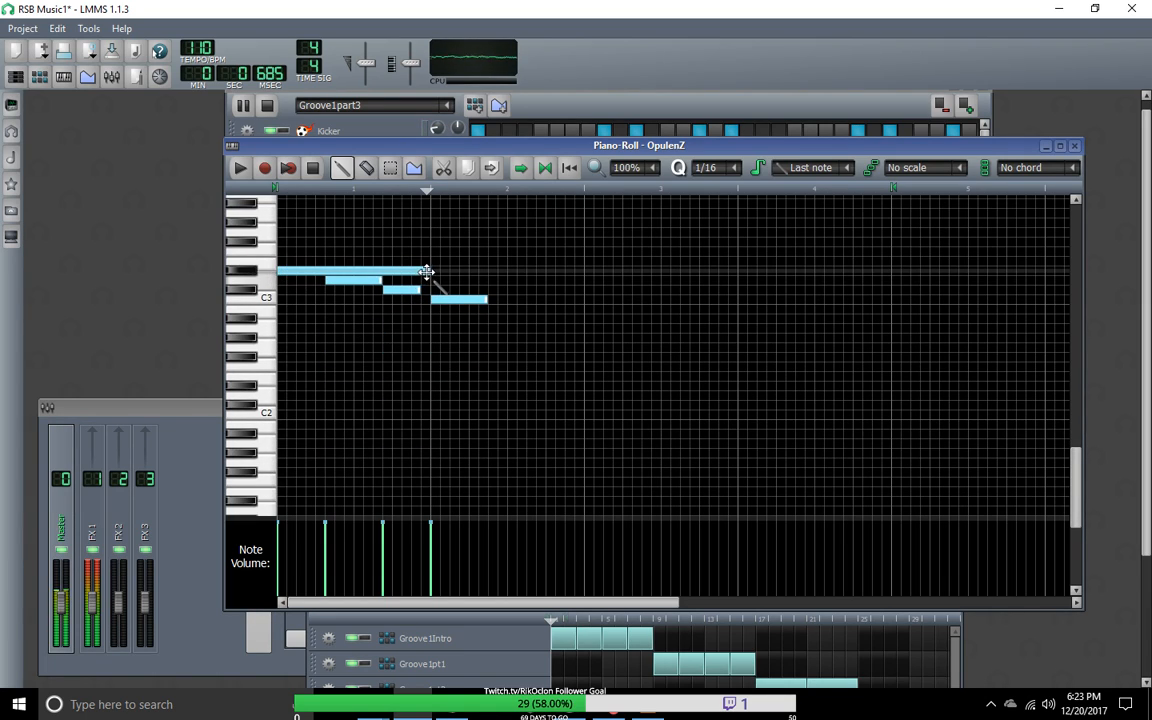
drag(430, 271, 339, 300)
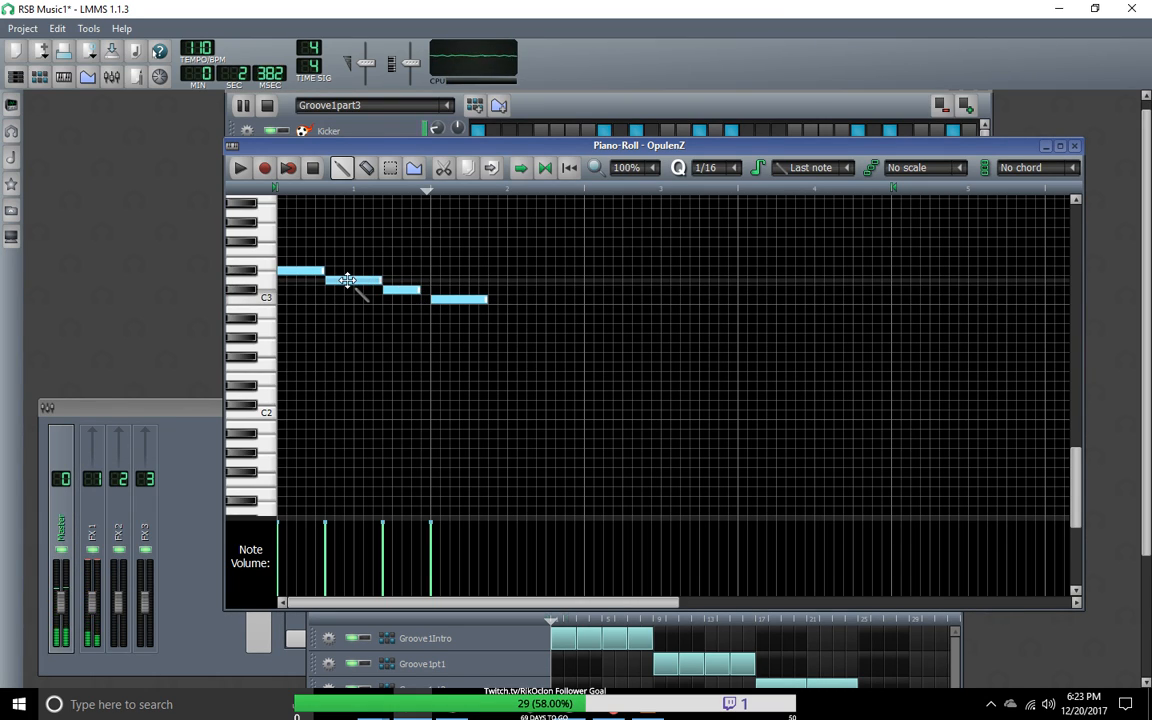
Step: Shift the D3 and C#3 notes one sixteenth later and lengthen the D#3 note so all four notes connect without gaps
drag(347, 280, 357, 281)
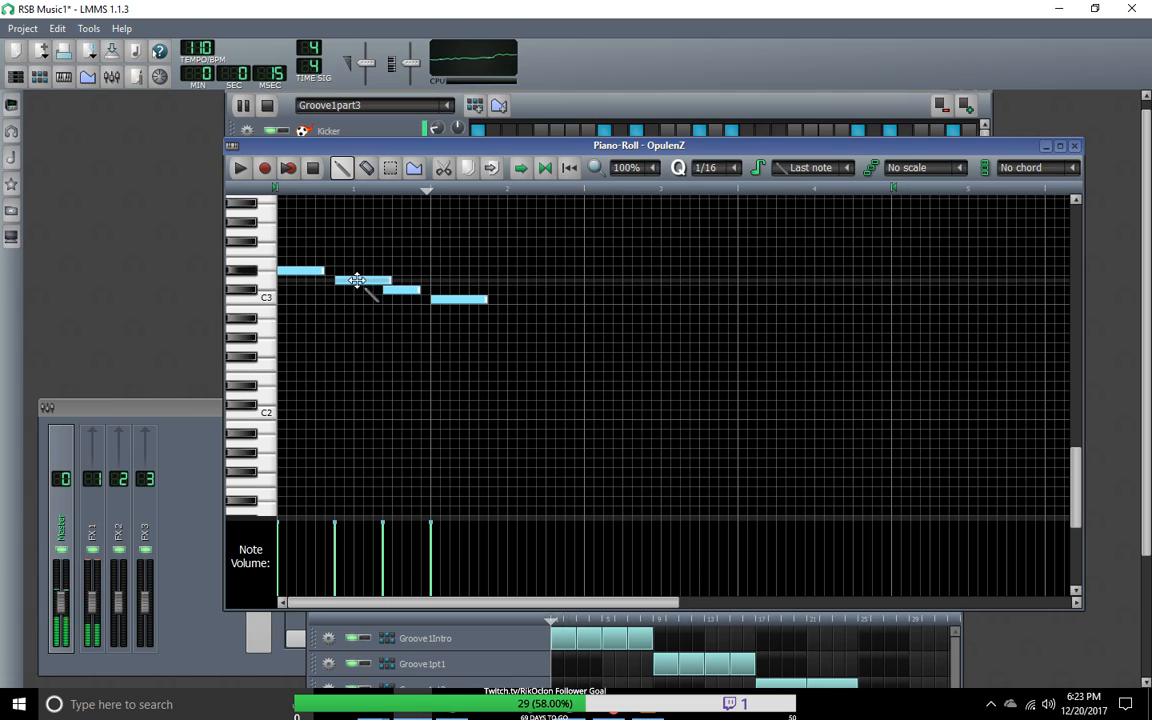
drag(411, 290, 427, 298)
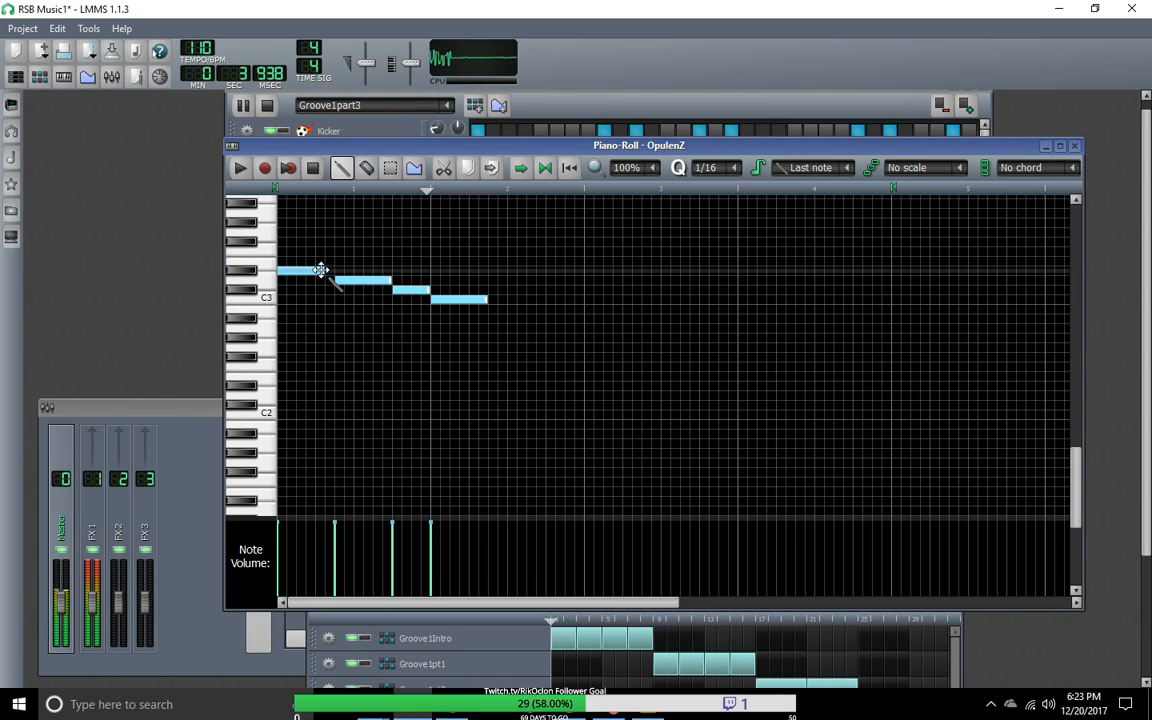
drag(322, 270, 335, 270)
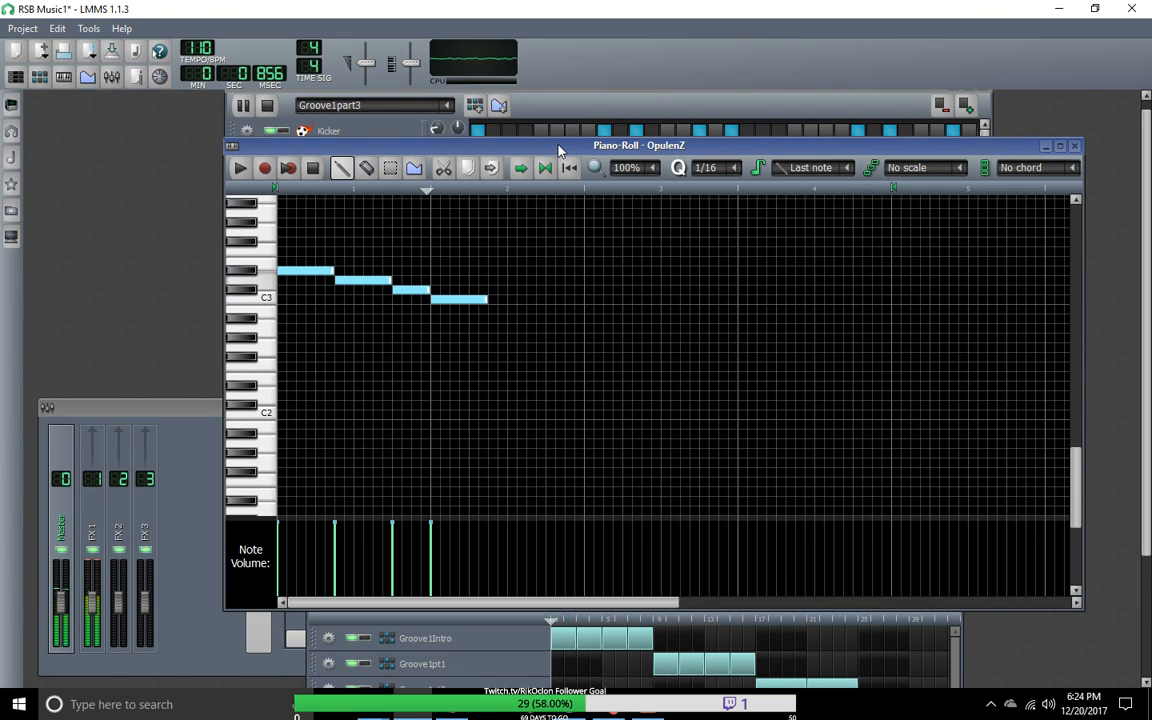
Step: Switch the MIDI keyboard input from the upper OpulenZ track to the Nescaline track directly below the second Organic track
drag(560, 150, 535, 470)
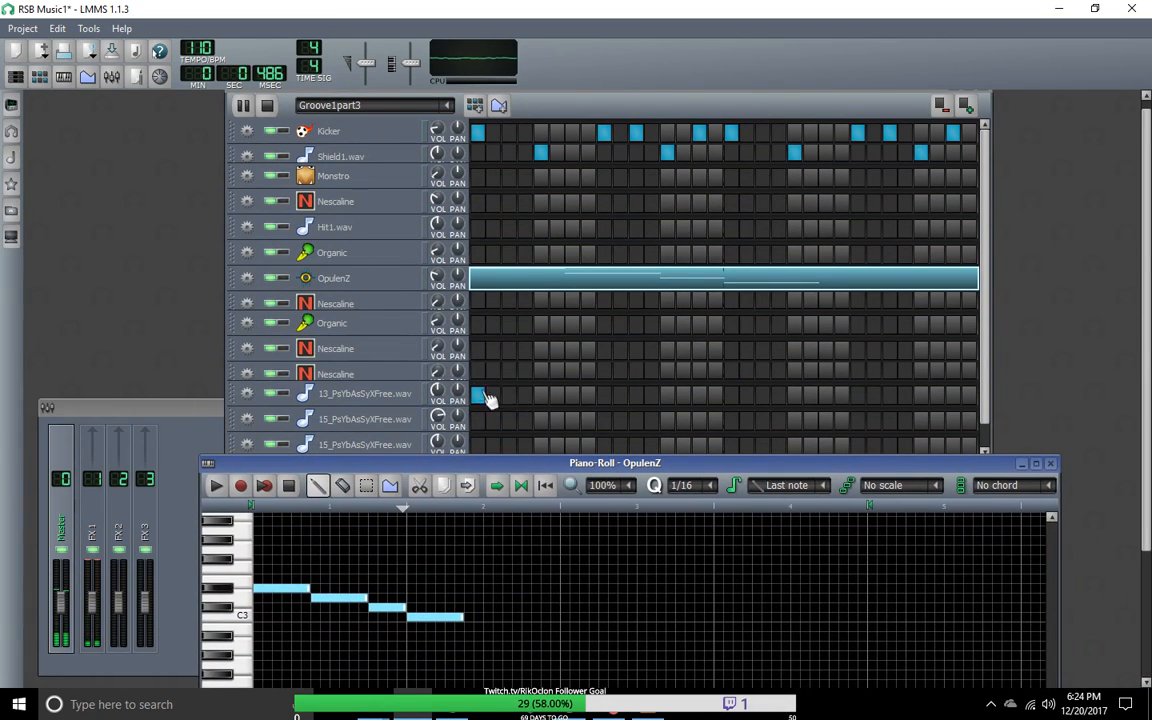
click(247, 279)
mouse_move(300, 340)
mouse_move(395, 341)
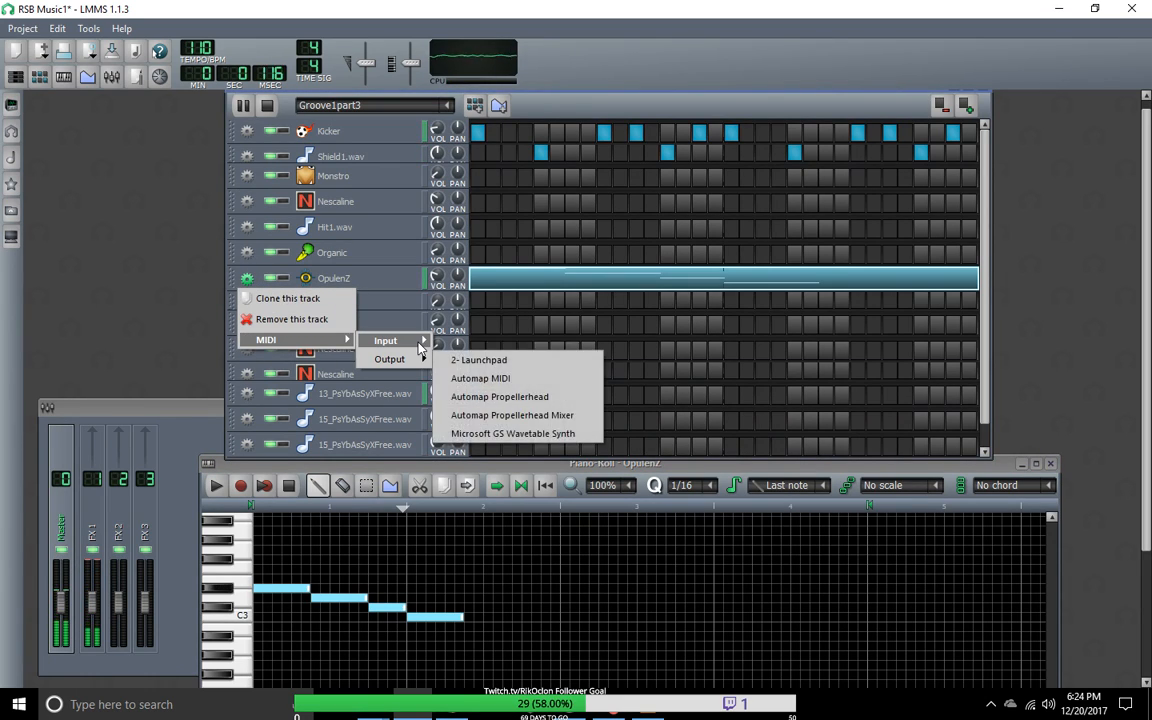
click(477, 342)
click(247, 348)
mouse_move(277, 411)
mouse_move(385, 411)
click(465, 410)
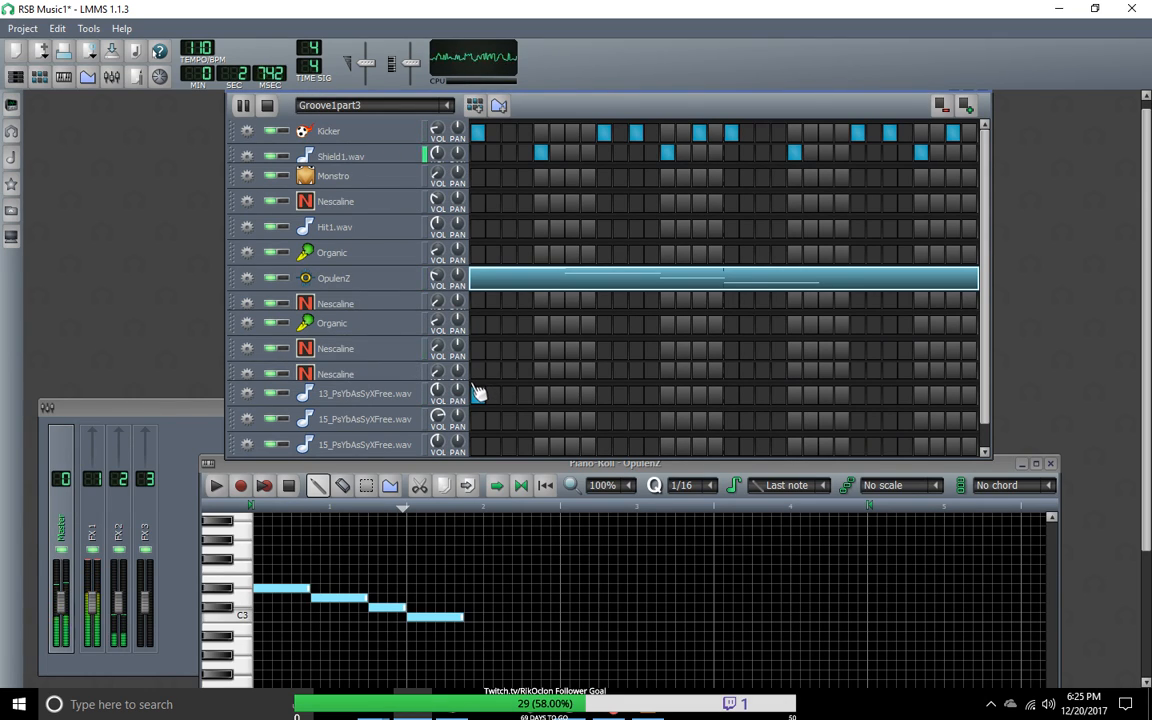
Step: Open that Nescaline track's Groove1part3 pattern in the piano roll and record a two-bar high melody over the playing groove
right_click(481, 354)
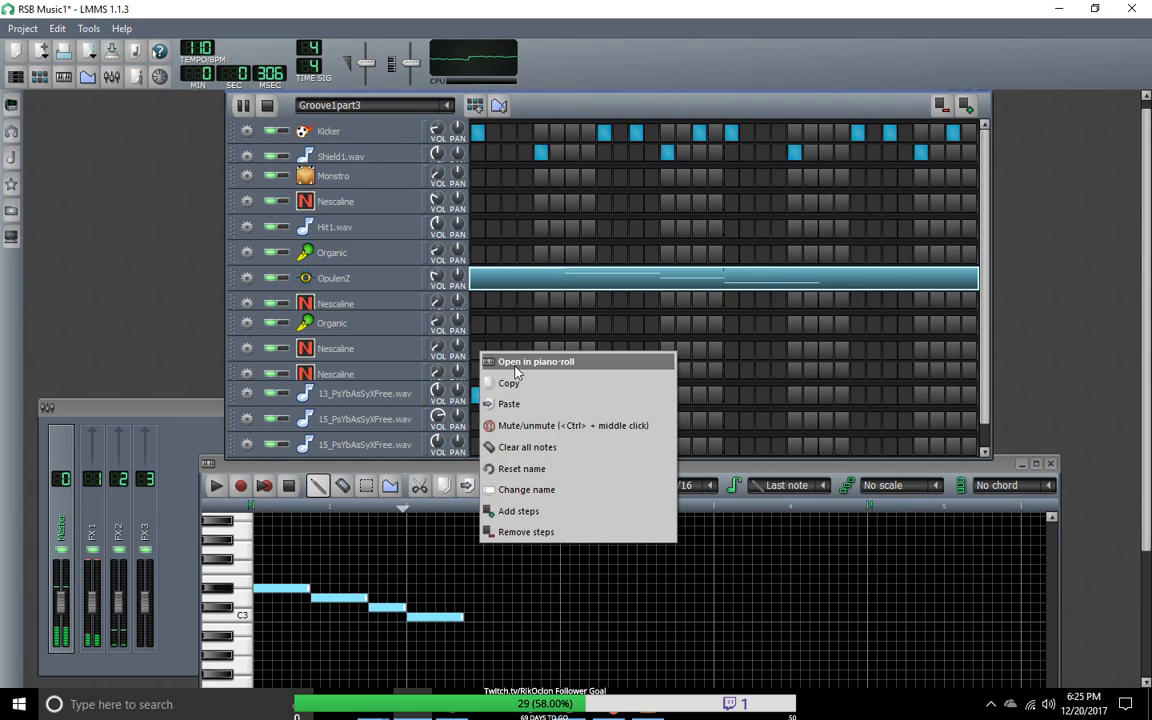
click(518, 371)
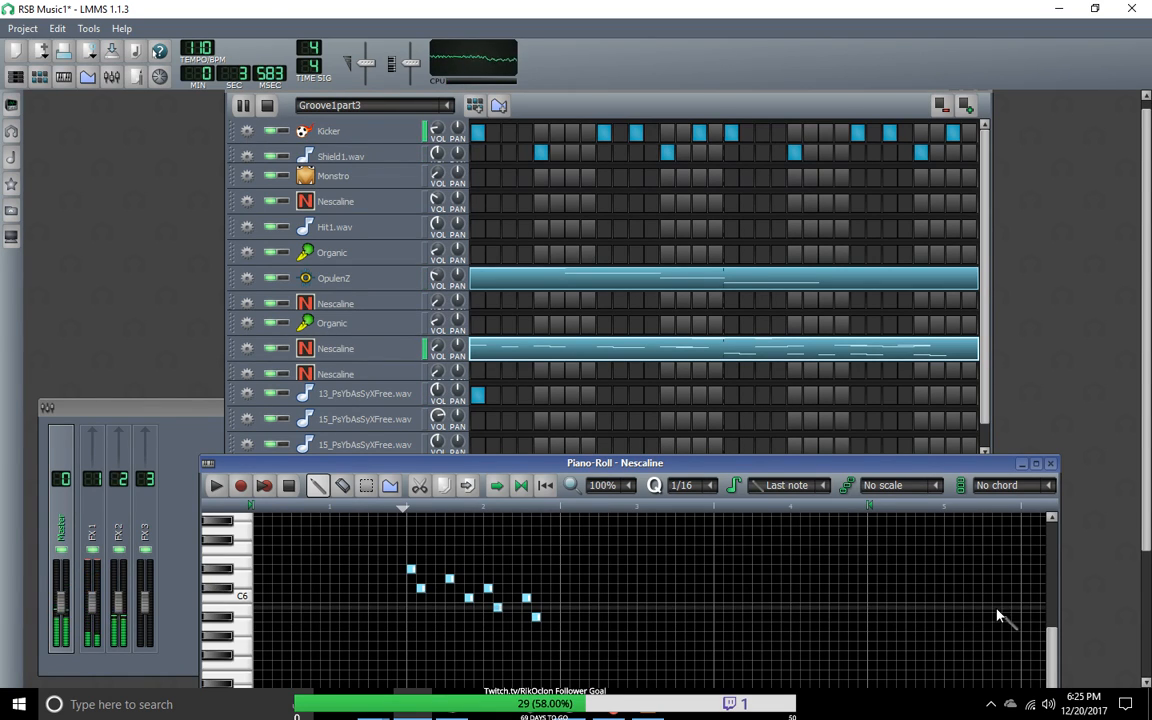
drag(881, 466, 818, 179)
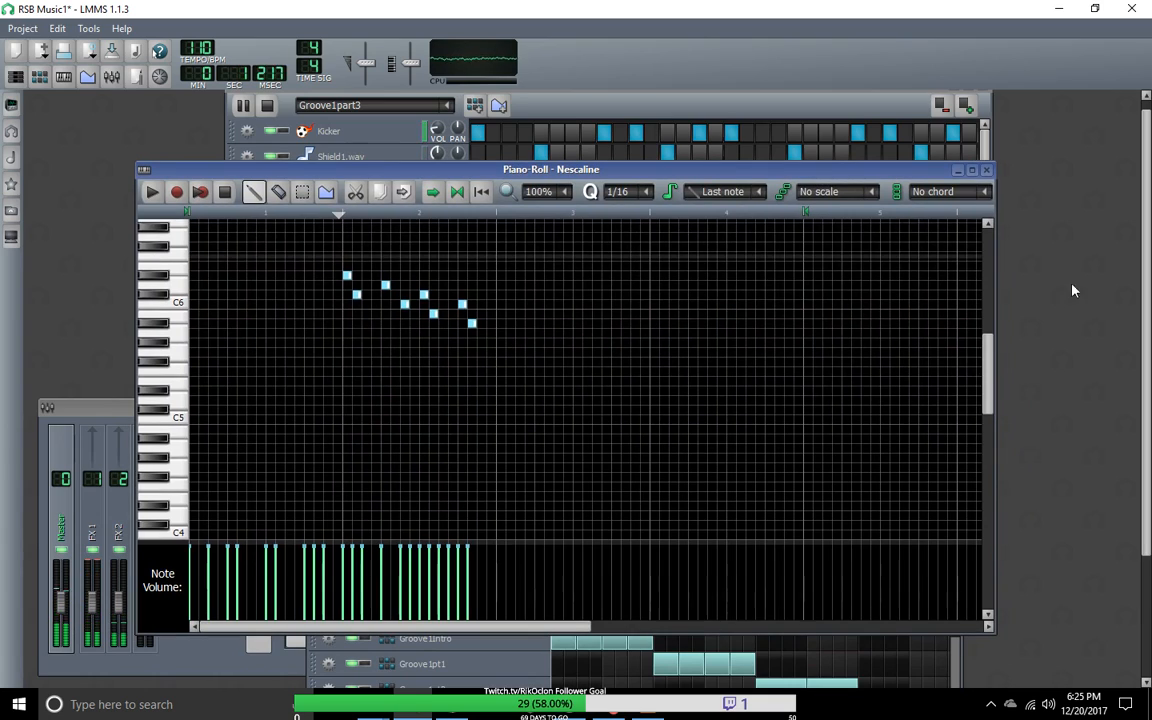
Step: Delete the eight stray recorded notes above C7 in the second bar of the Nescaline melody
drag(987, 385, 981, 322)
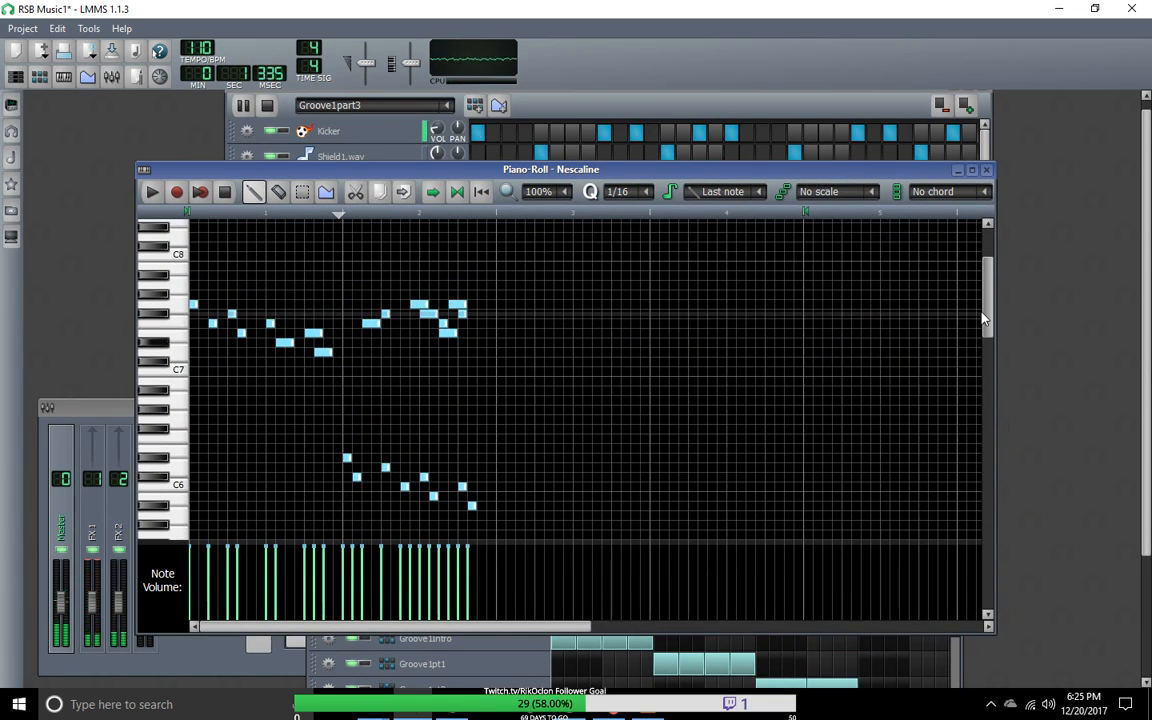
right_click(374, 322)
right_click(384, 313)
right_click(418, 304)
right_click(428, 314)
right_click(443, 323)
right_click(448, 333)
right_click(457, 304)
right_click(462, 314)
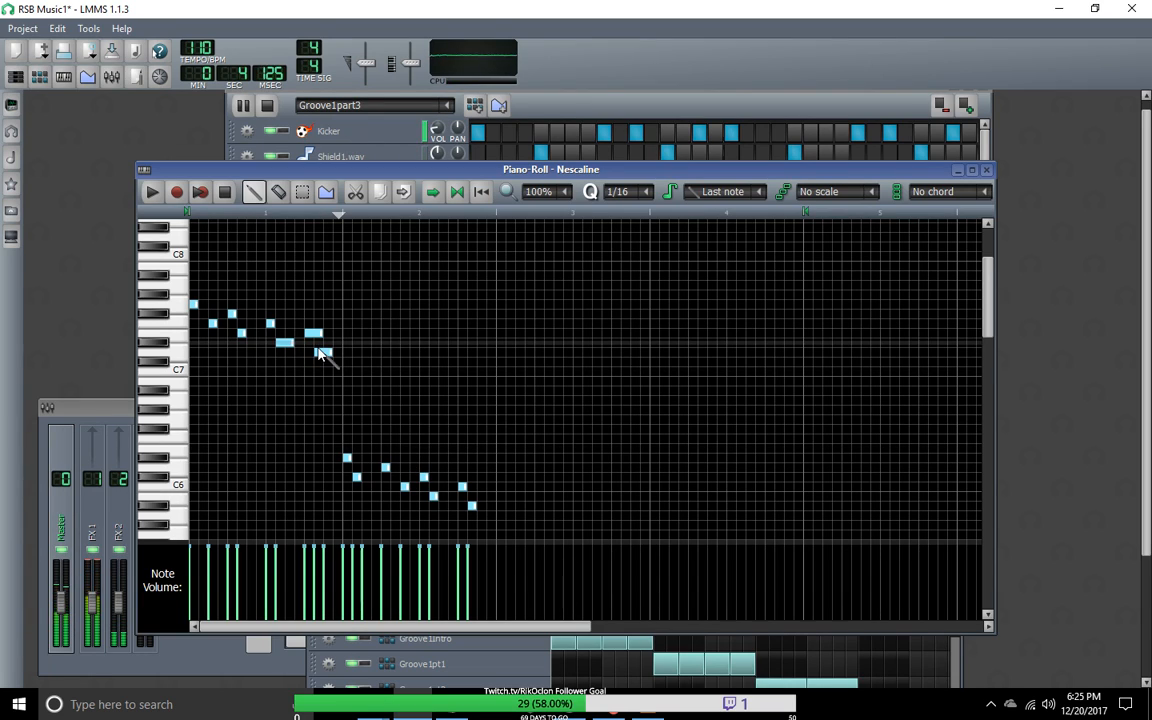
Step: Shorten the remaining long notes in the first bar, including the very high one at its end, to one sixteenth each
mouse_move(320, 333)
mouse_down()
mouse_move(309, 333)
mouse_move(322, 354)
mouse_up()
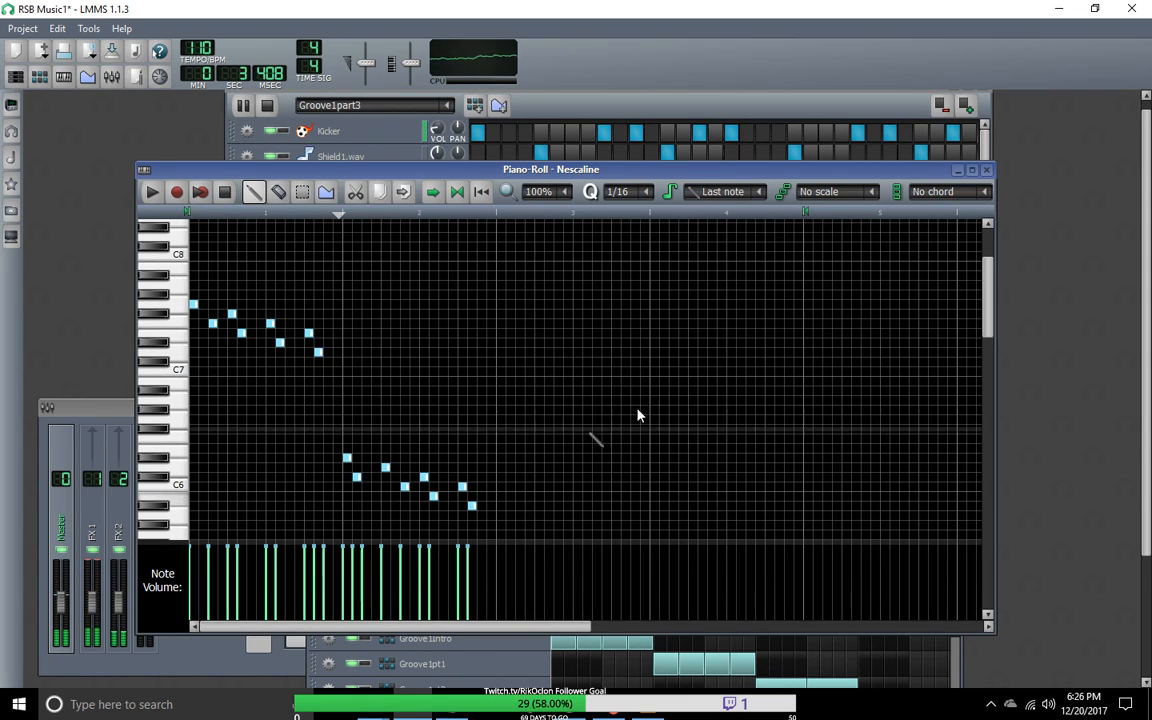
drag(989, 305, 992, 275)
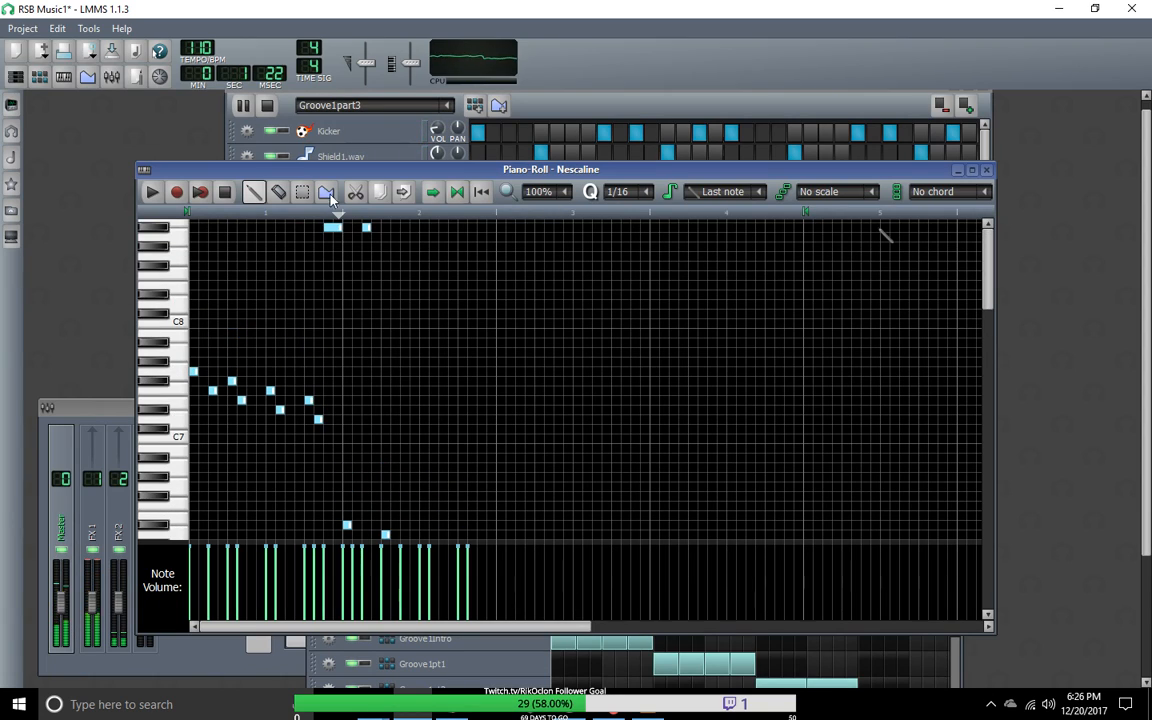
click(337, 228)
drag(334, 229, 330, 229)
Step: Lower the very high note in the second bar to C8 and the one ending the first bar to D#8
click(366, 228)
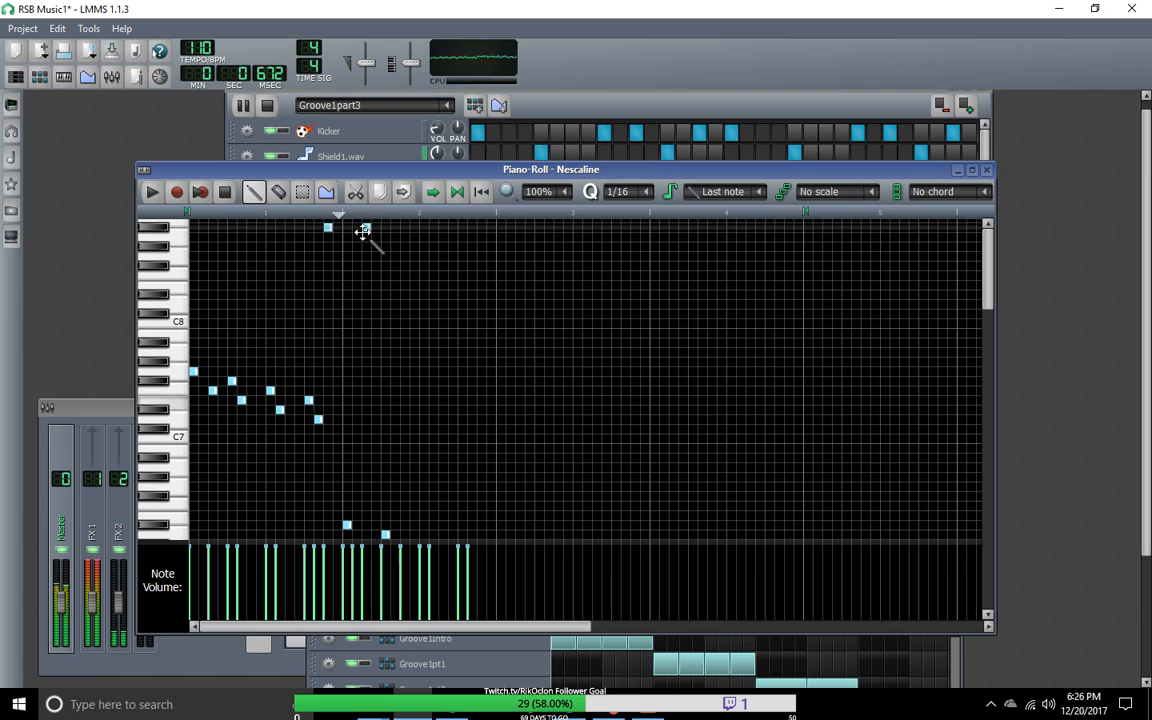
drag(366, 229, 366, 321)
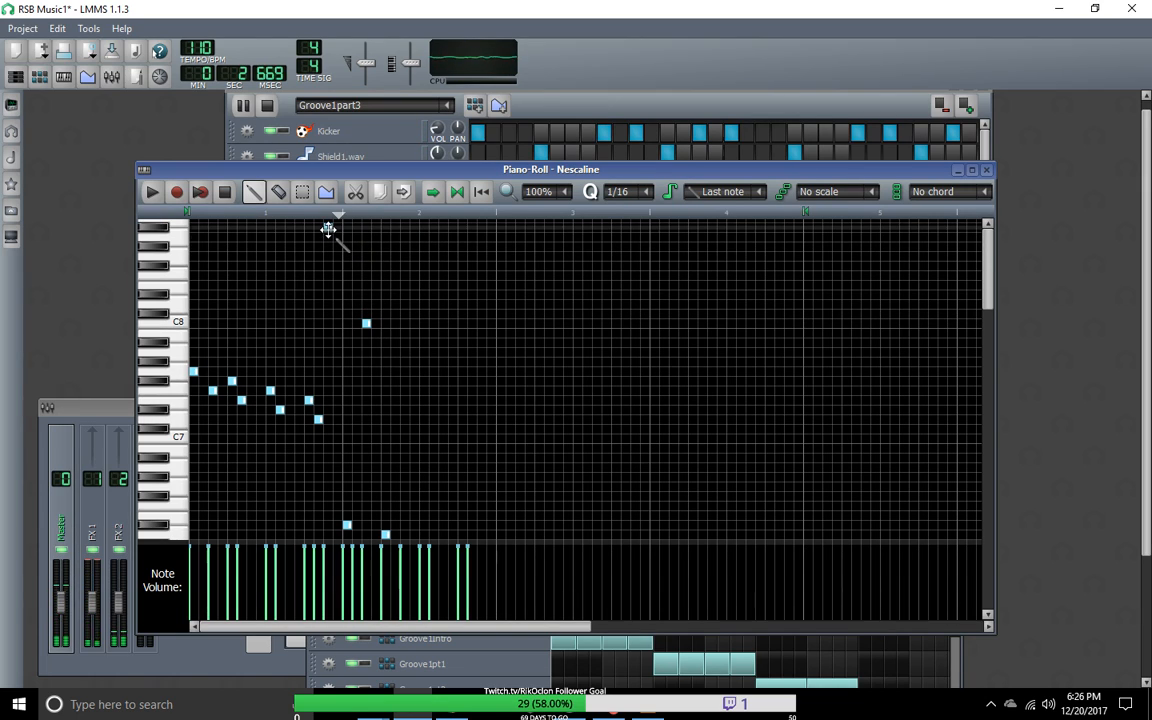
drag(329, 228, 327, 295)
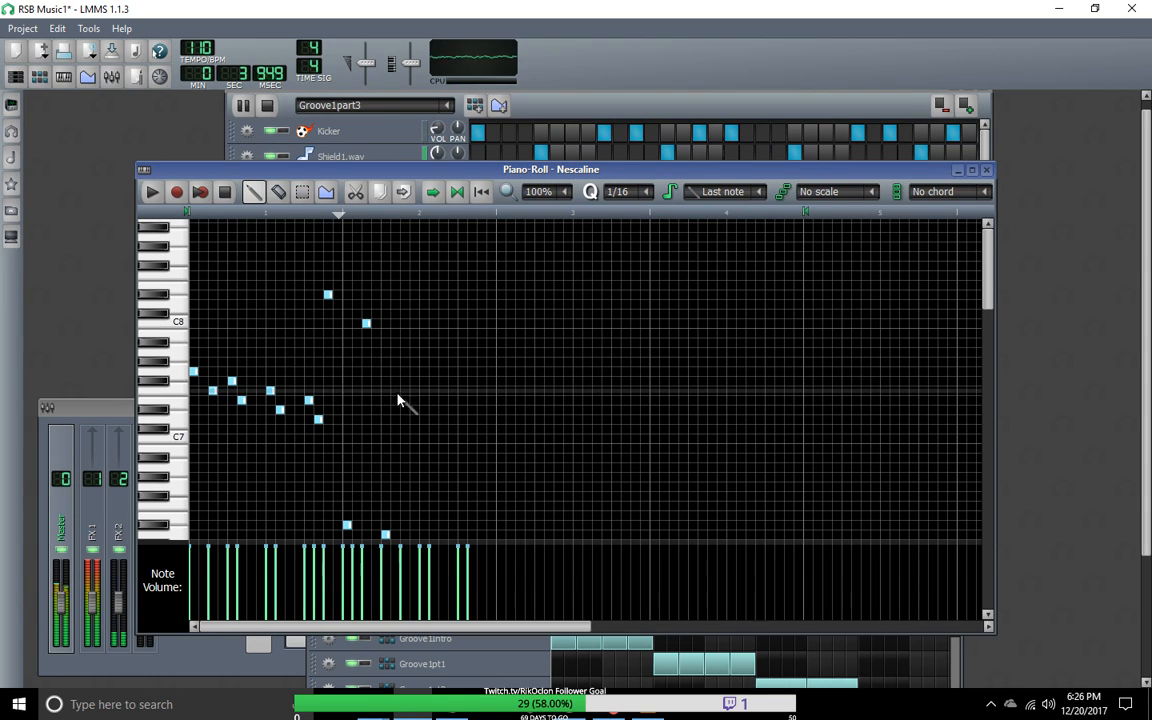
Step: Continue the descending line in the second bar with A7, F#7 and D#7 notes, shifting the last two one sixteenth later
scroll(986, 284, down, 2)
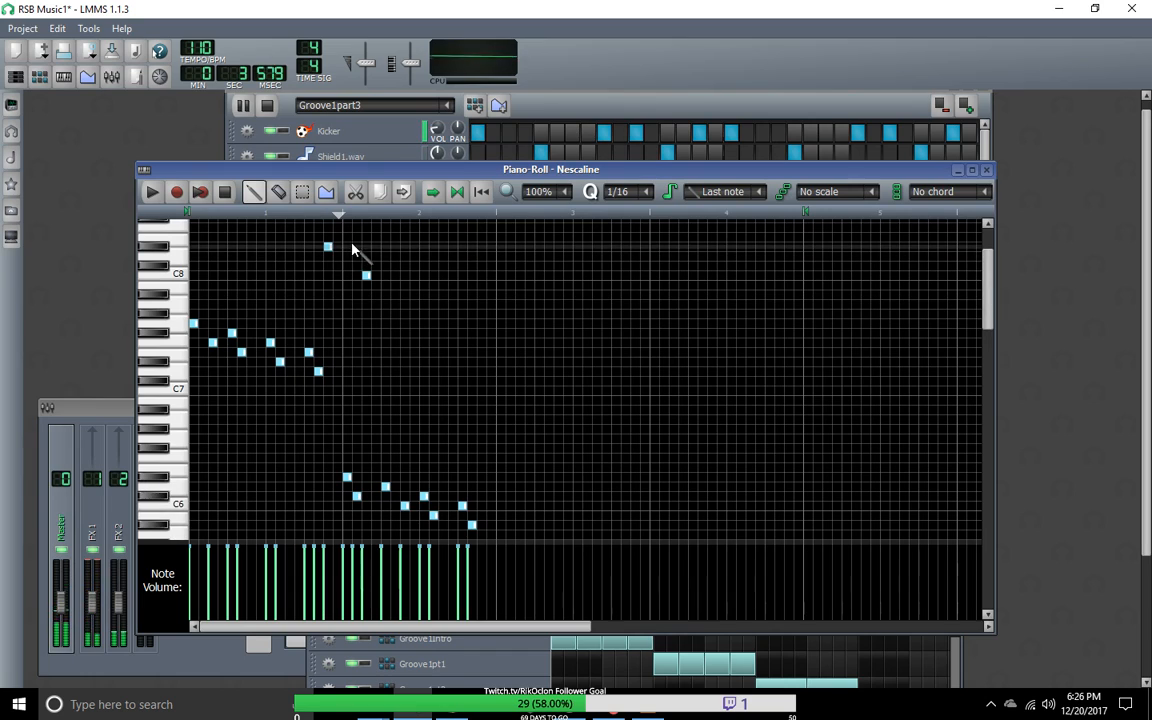
click(407, 306)
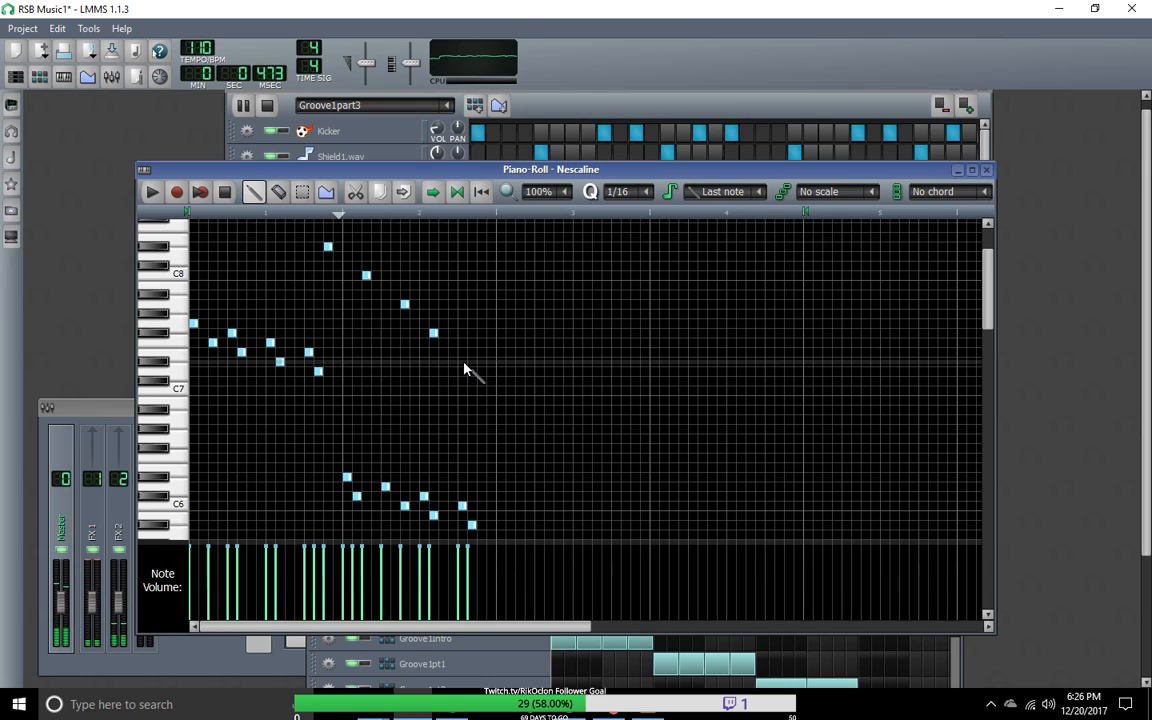
click(463, 362)
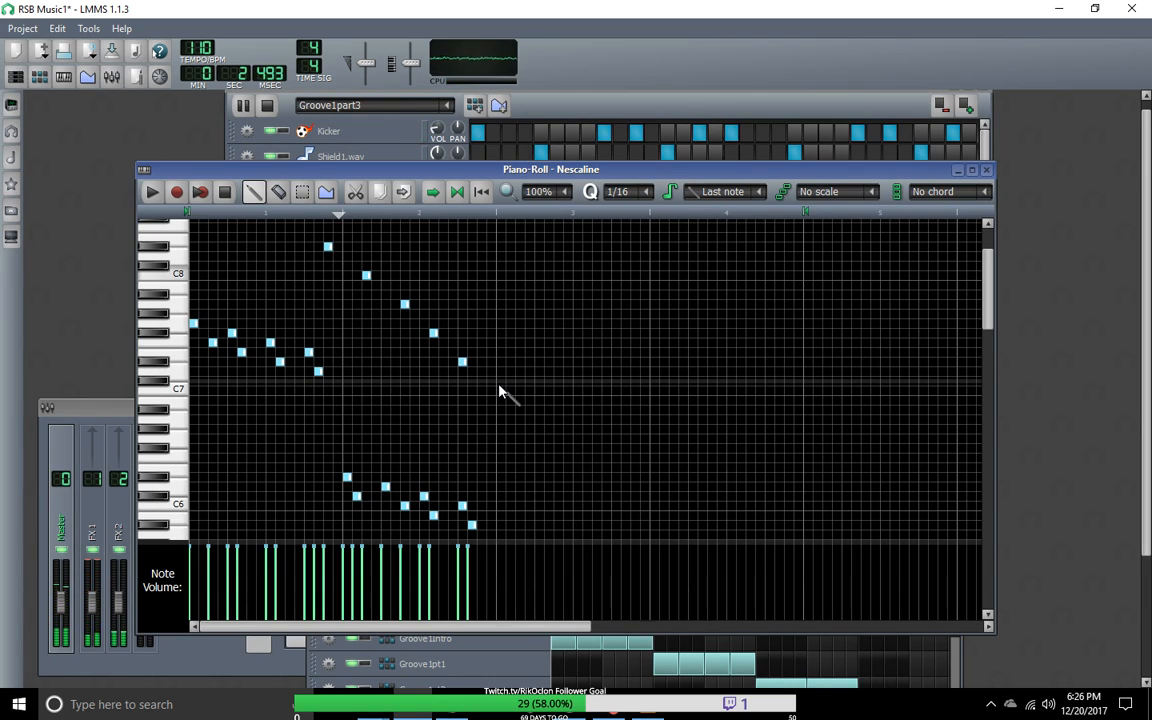
click(434, 333)
drag(441, 333, 475, 362)
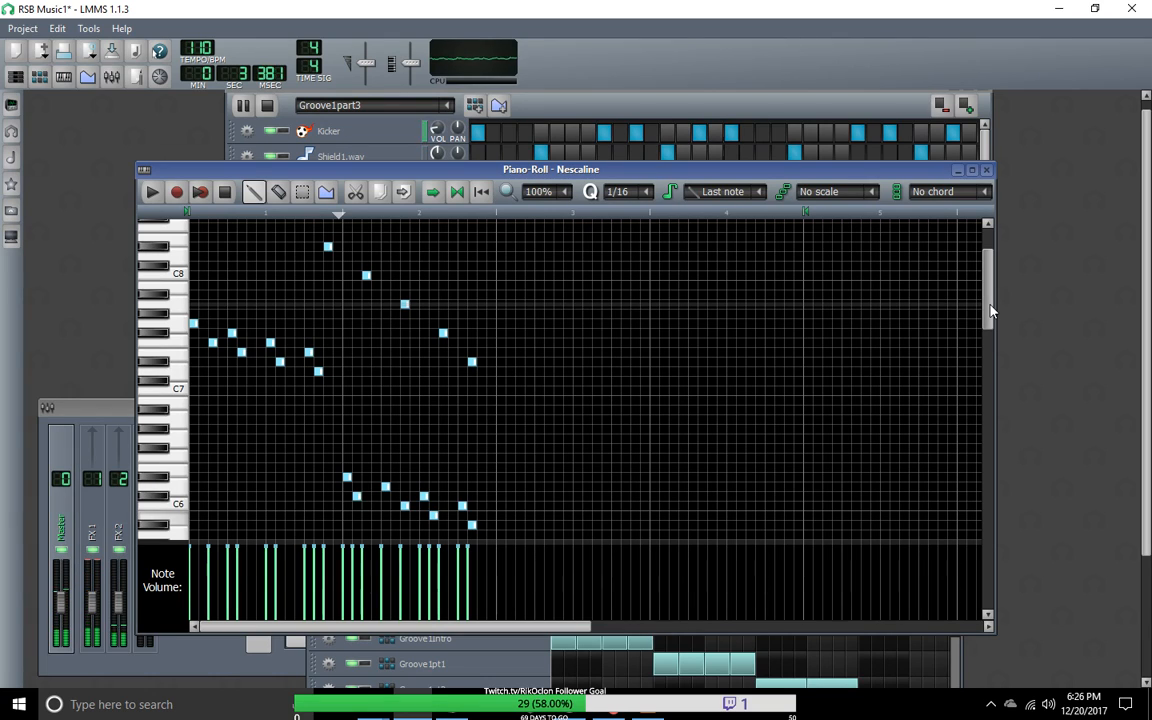
Step: Add a one-sixteenth note right after the D#7 near the end of the second bar and settle it on F7
mouse_move(991, 311)
mouse_down()
mouse_move(990, 355)
mouse_move(987, 316)
mouse_up()
click(481, 323)
click(491, 313)
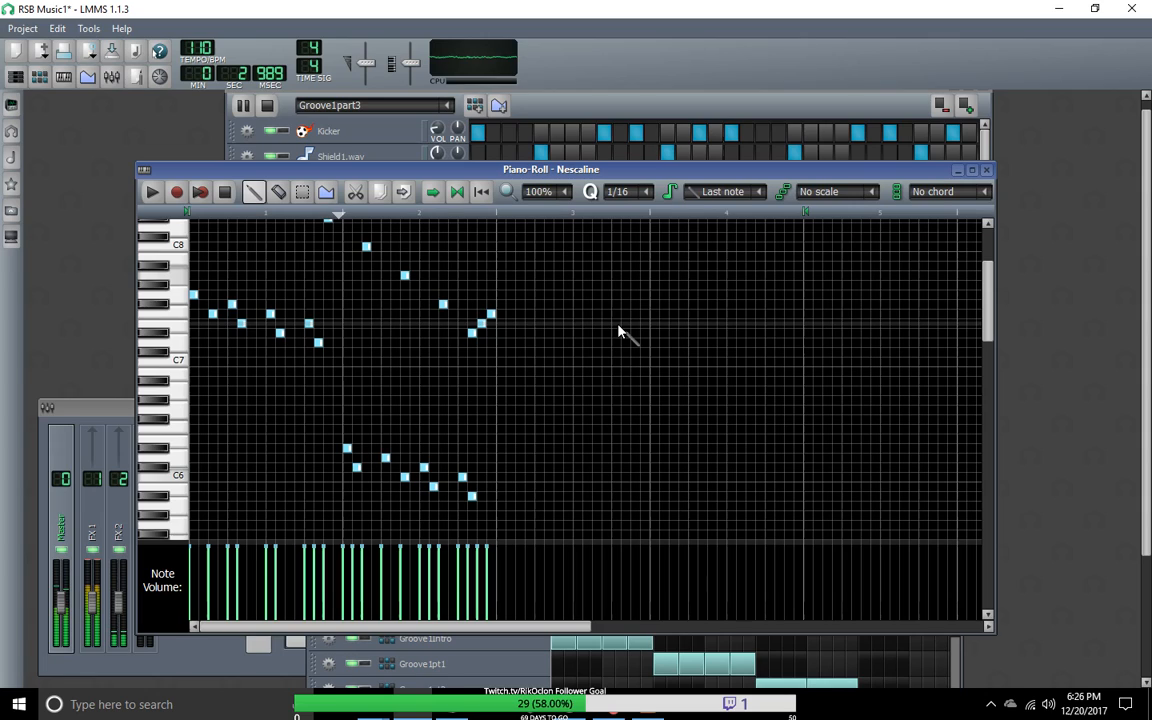
right_click(491, 313)
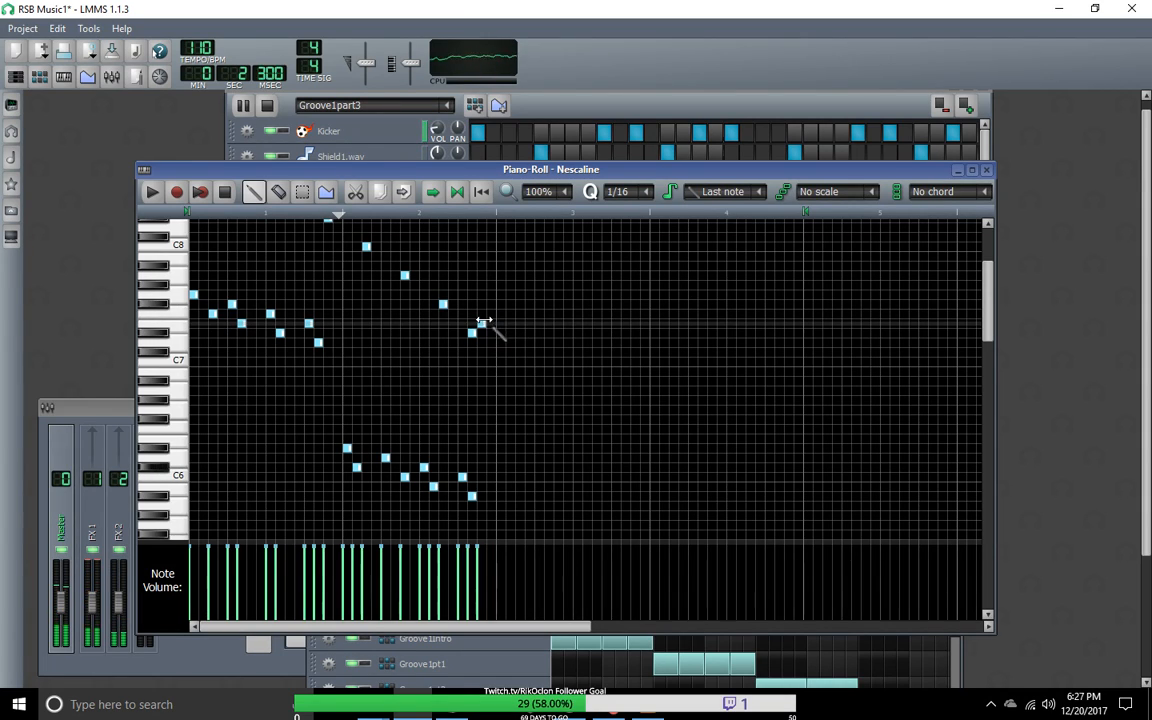
drag(481, 323, 482, 314)
Step: Add a note on the last sixteenth of the second bar and raise it stepwise to A7
click(491, 304)
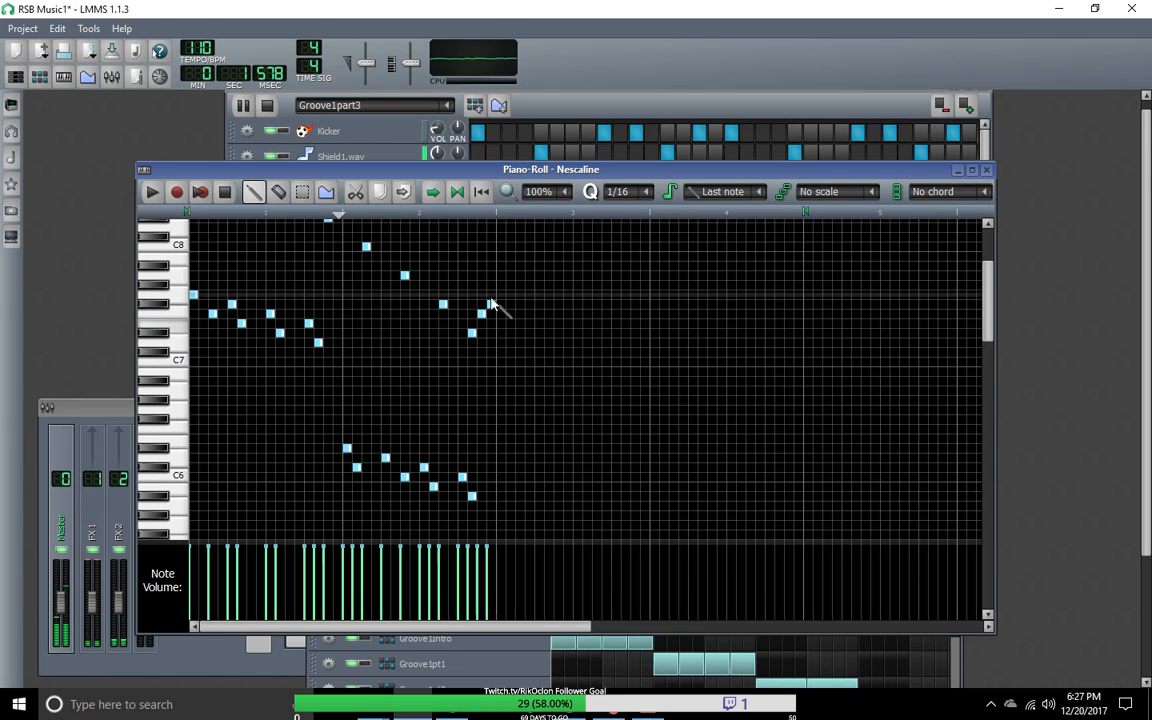
drag(491, 304, 491, 294)
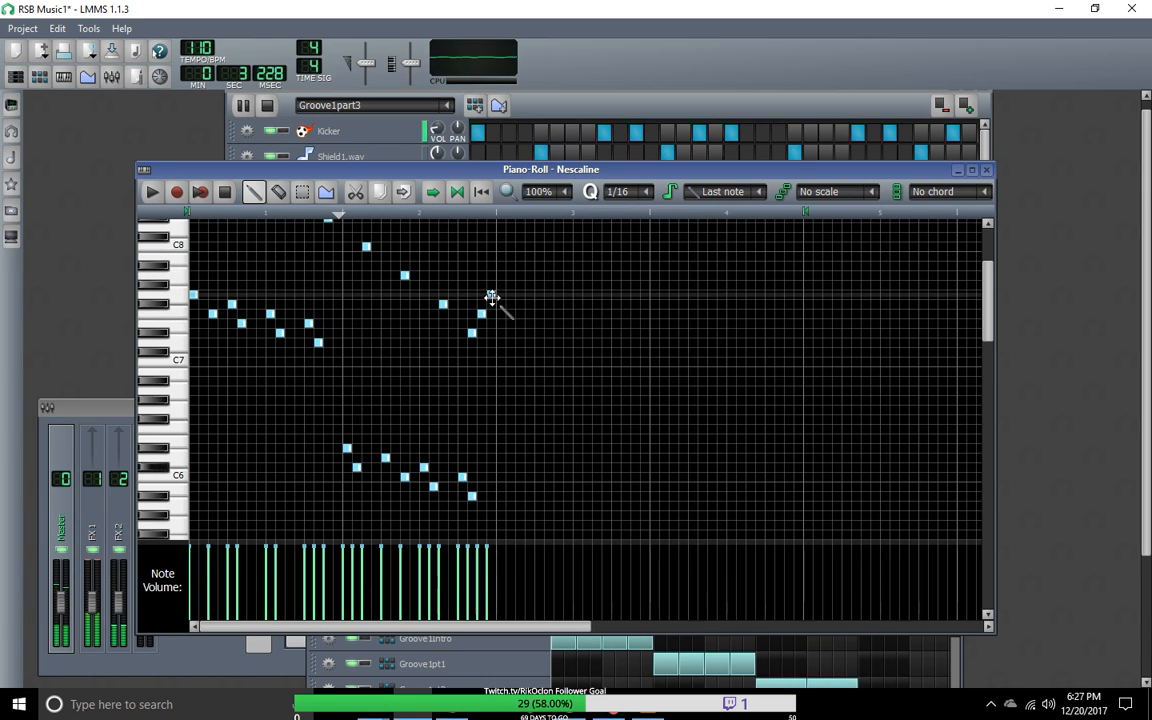
drag(493, 297, 495, 288)
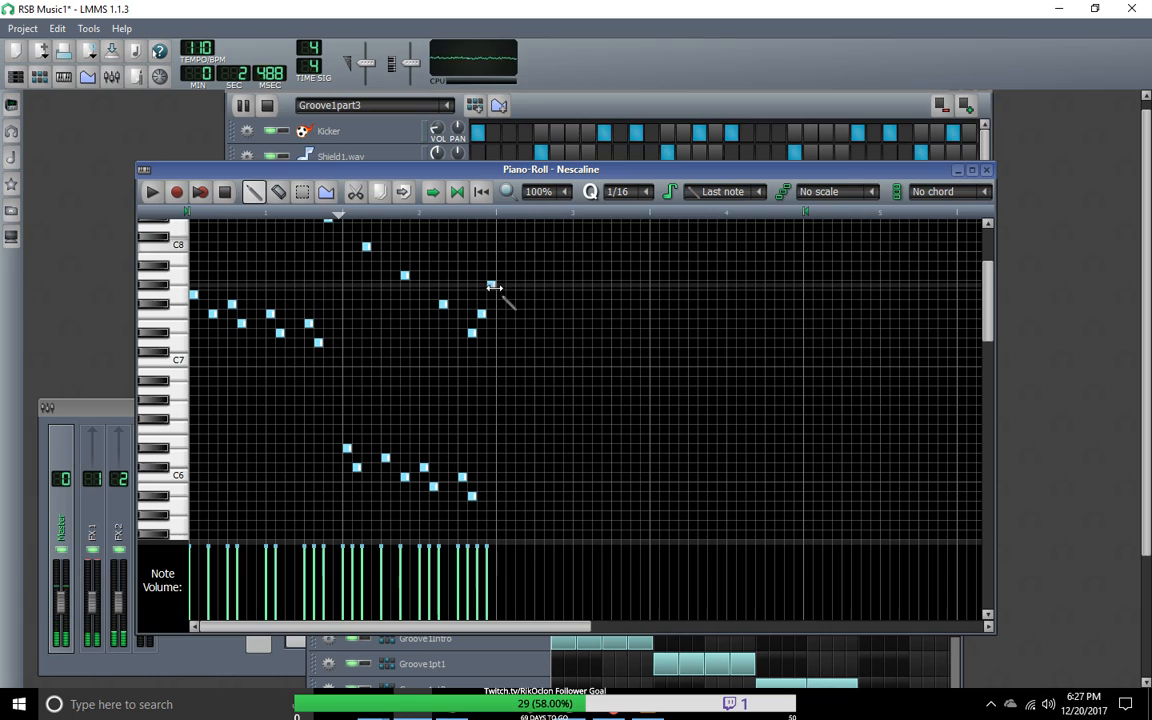
drag(491, 285, 491, 275)
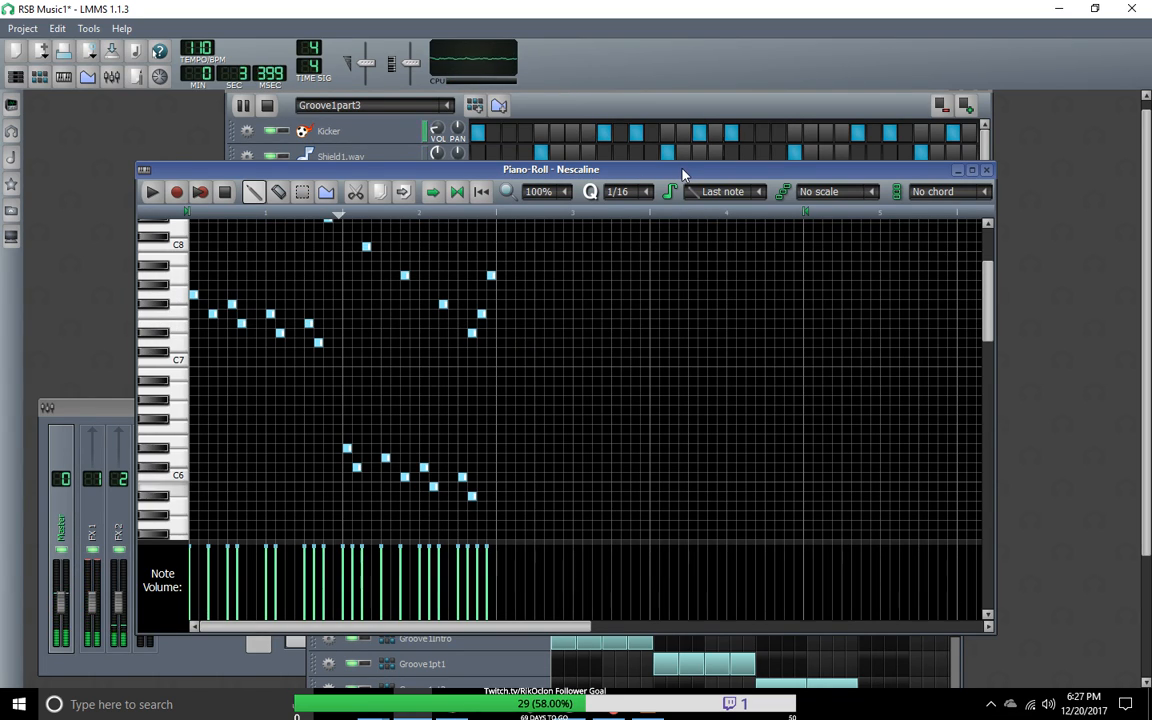
Step: Stop playback and clone the Nescaline track that holds the finished melody
drag(683, 175, 712, 185)
click(267, 105)
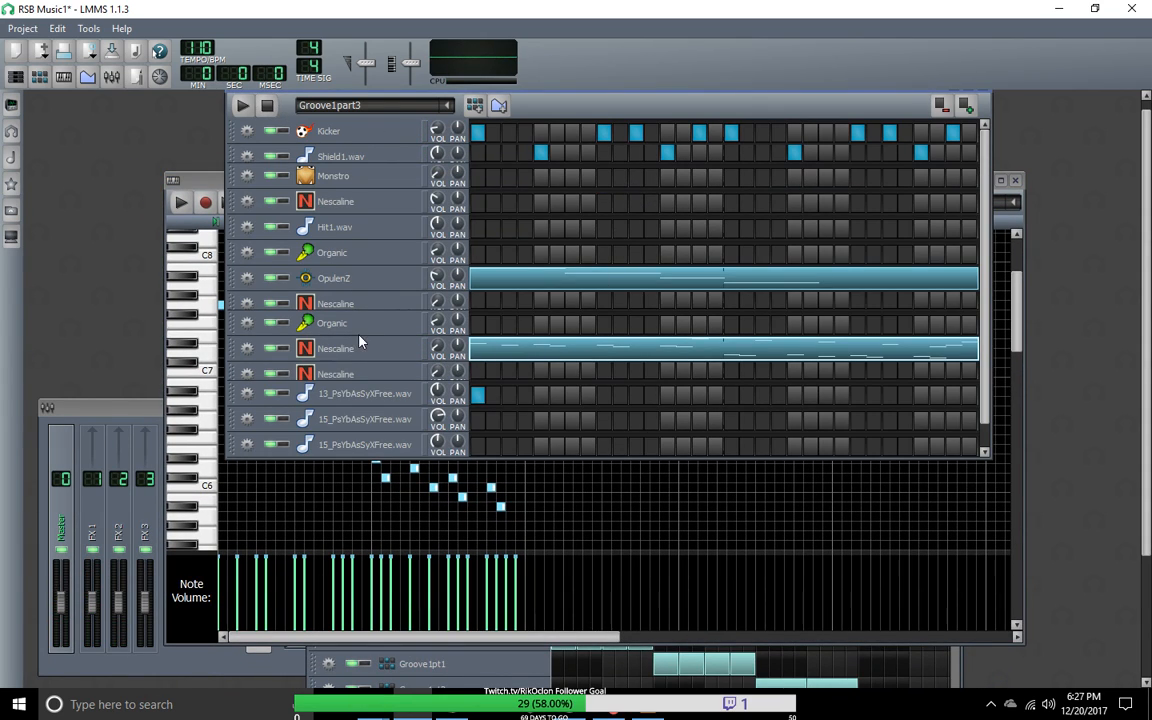
click(247, 349)
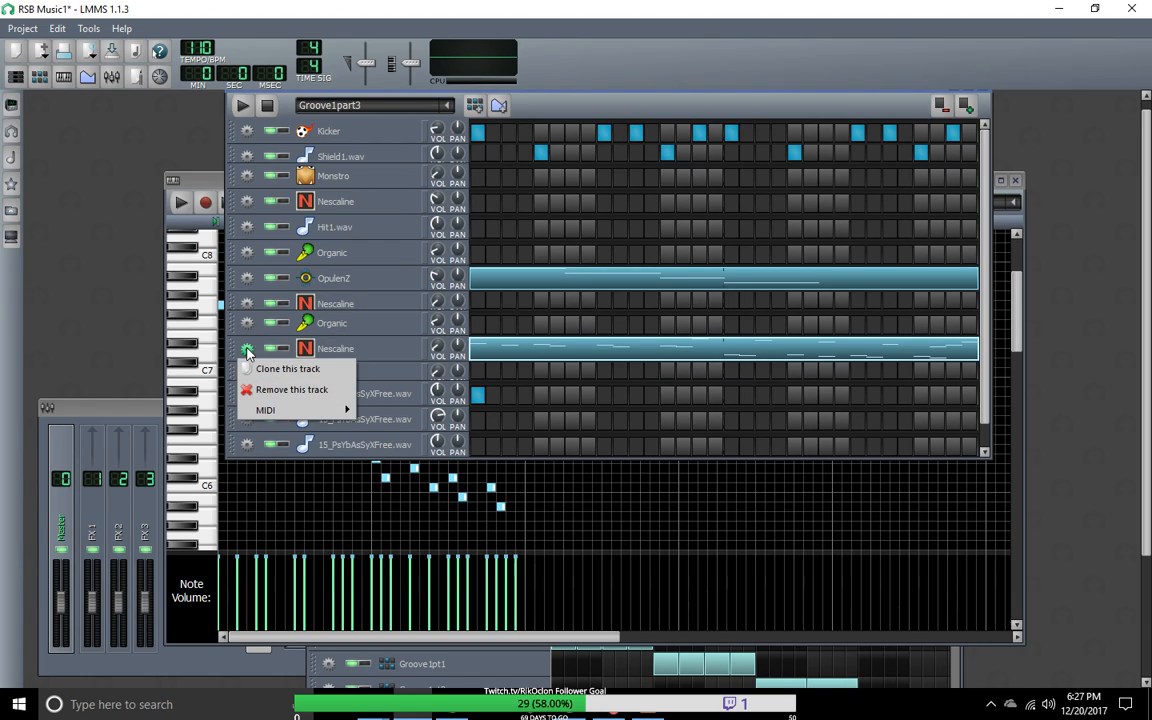
click(268, 372)
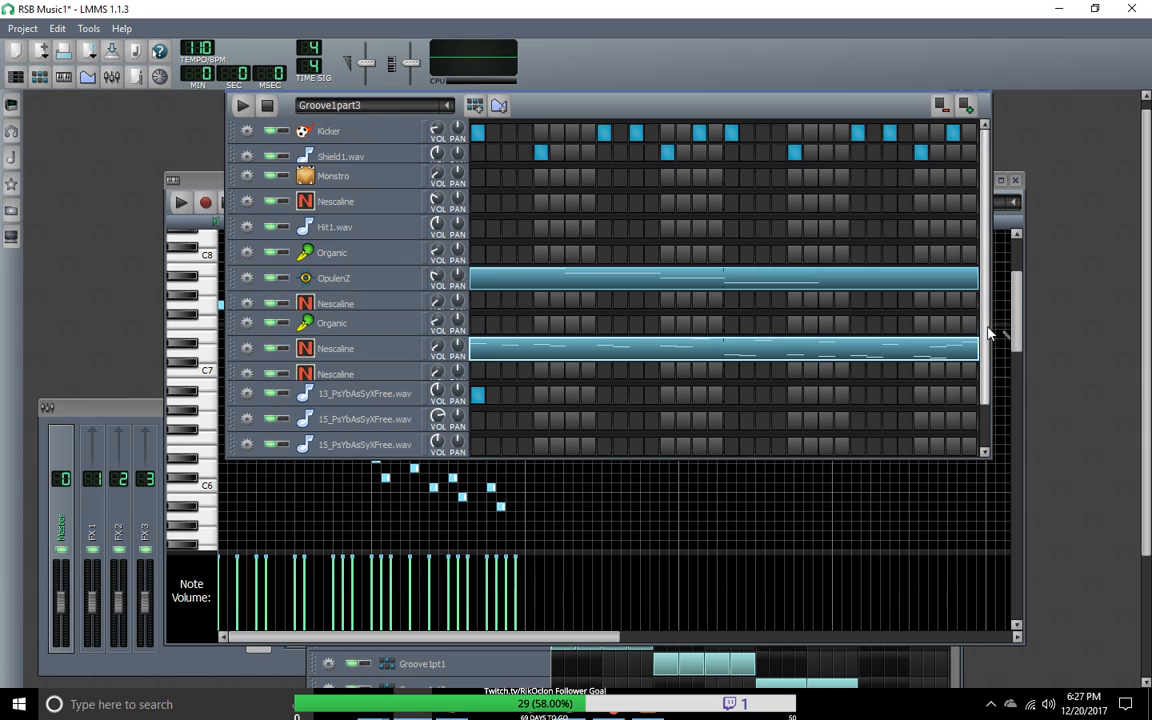
Step: Clear all notes from the original Nescaline track's pattern, keeping the melody only on the cloned track
scroll(990, 334, down, 2)
right_click(552, 305)
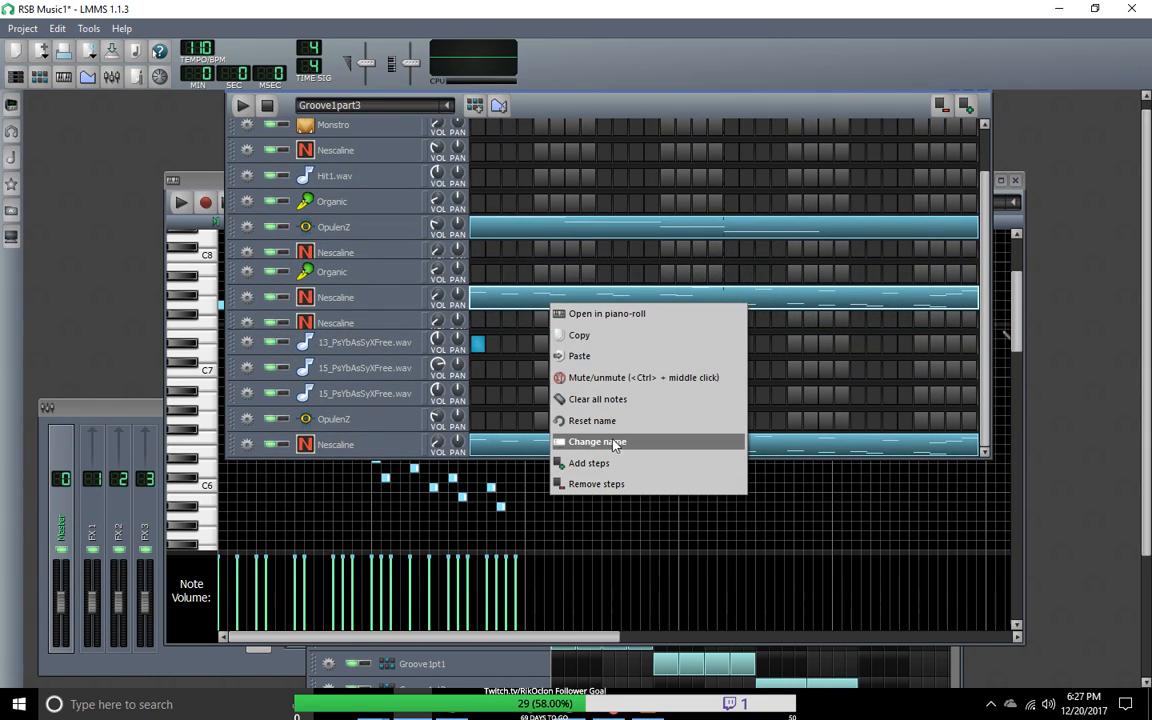
click(608, 399)
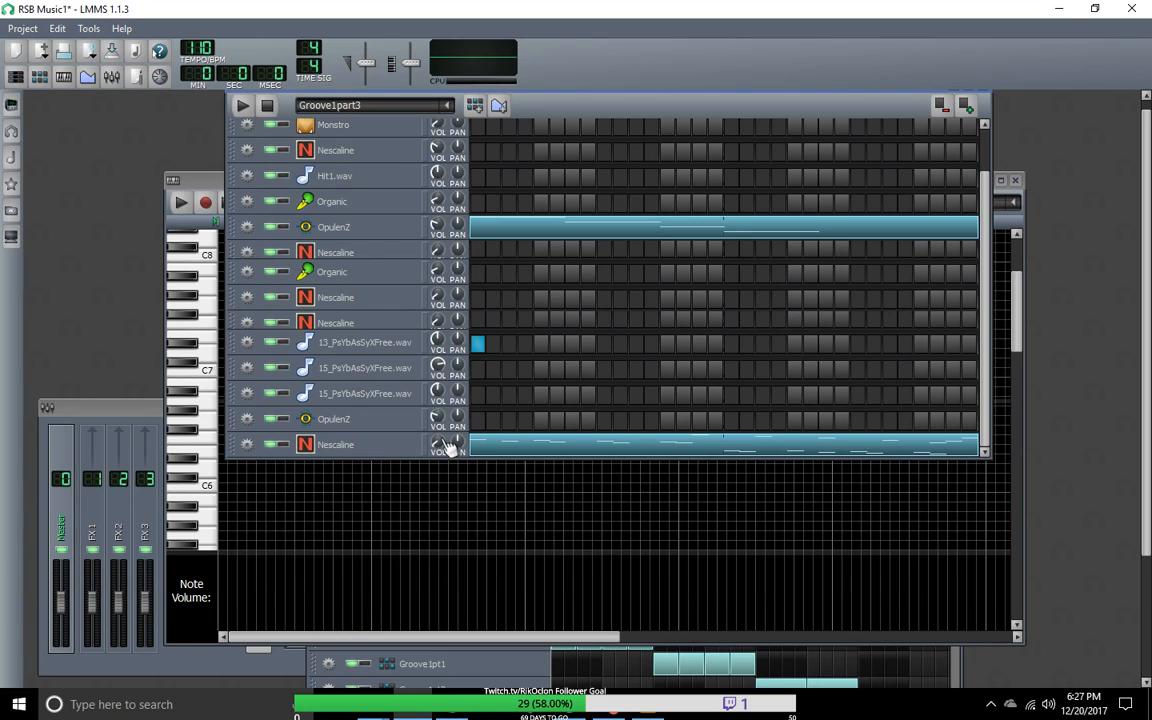
Step: Set the cloned Nescaline track's volume to about 3.8% while Groove1part3 plays
drag(445, 448, 445, 520)
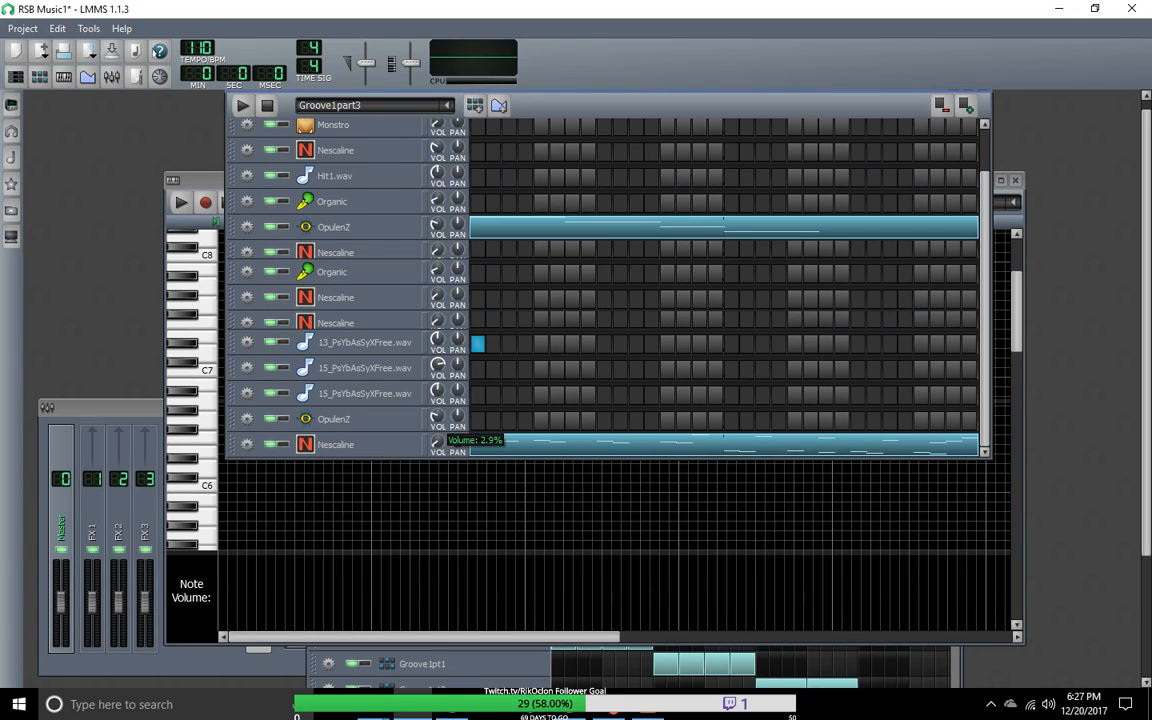
click(242, 105)
drag(437, 444, 437, 460)
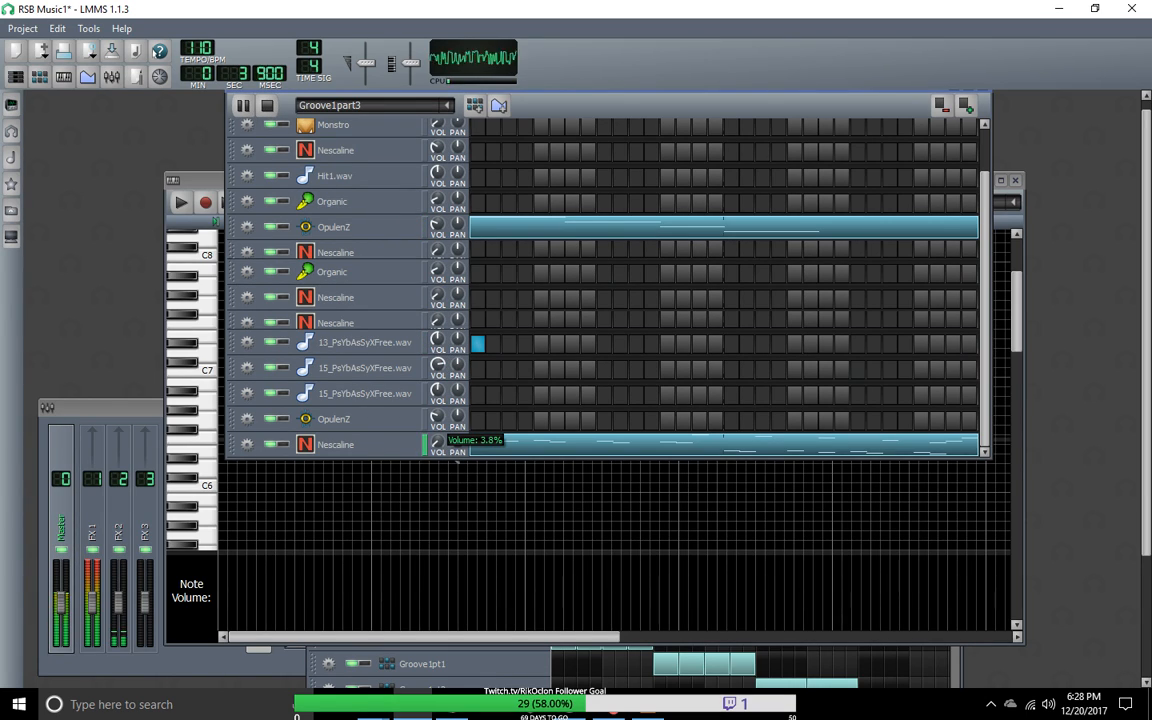
drag(437, 460, 437, 466)
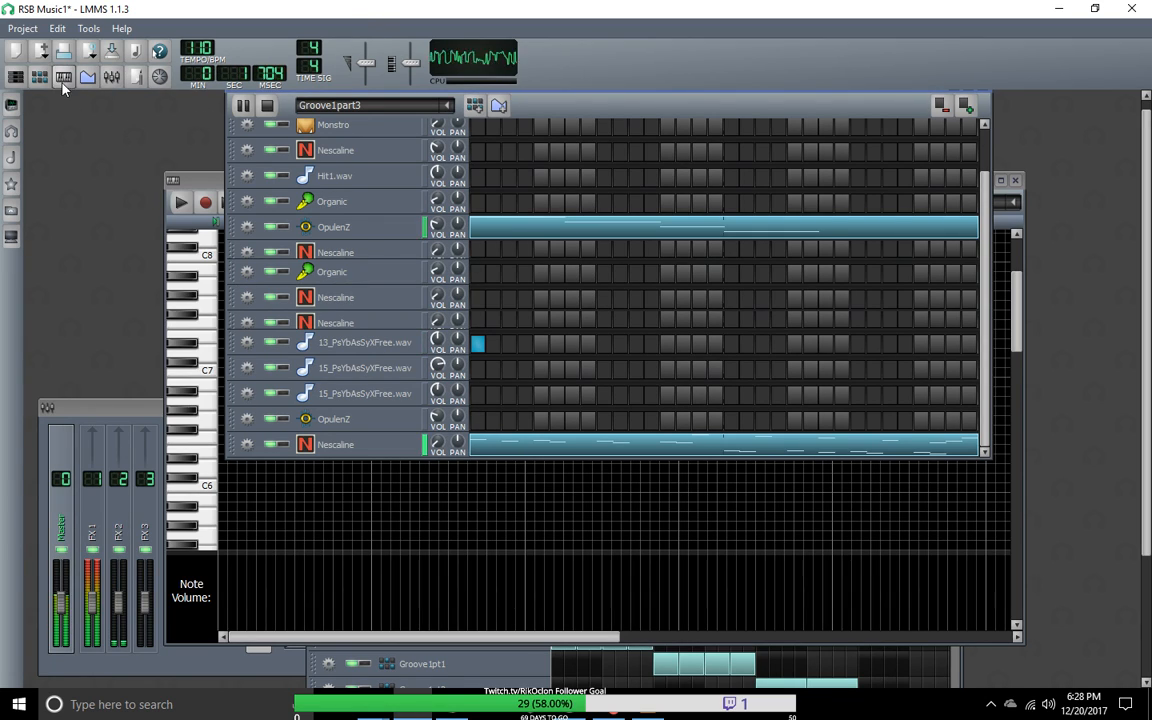
Step: Examine the instrument settings of the Nescaline tracks in Groove1part3, including the cloned melody track
click(372, 324)
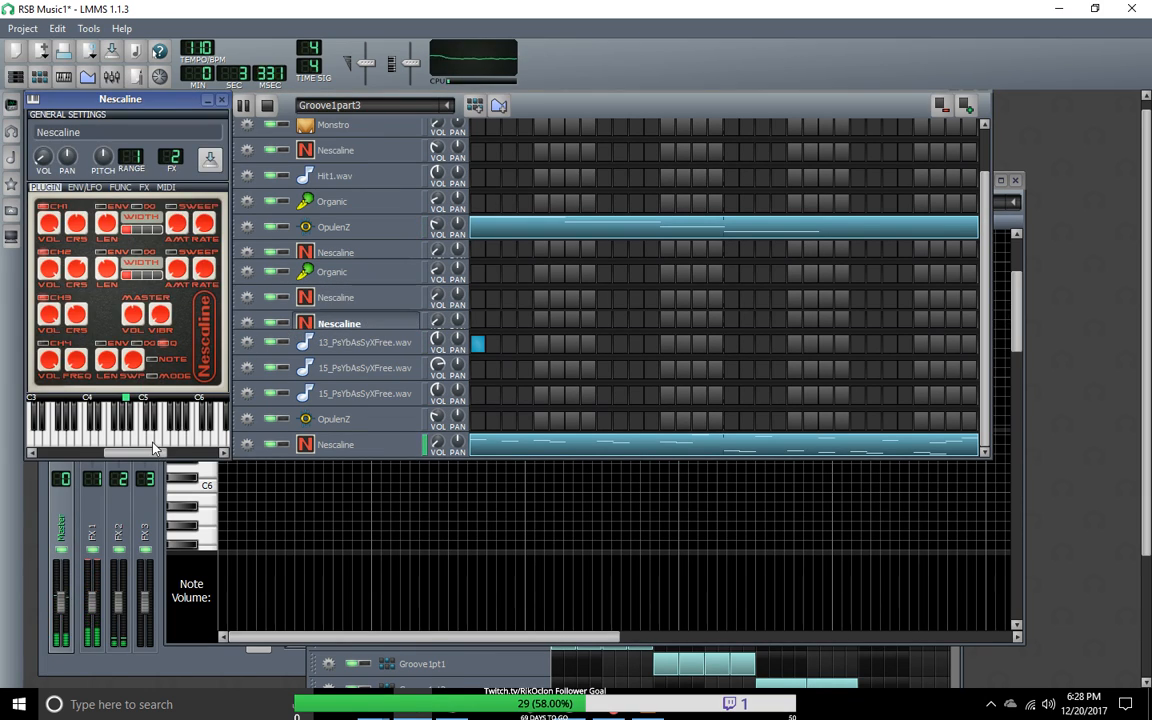
click(338, 151)
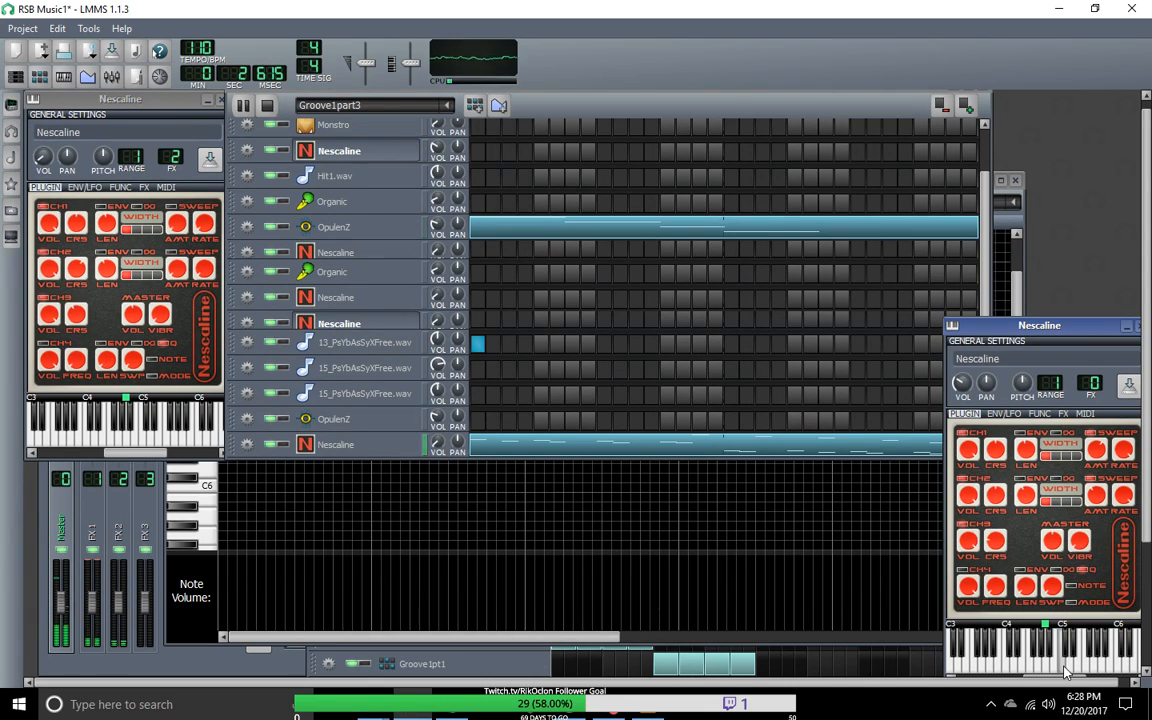
drag(1072, 336, 681, 157)
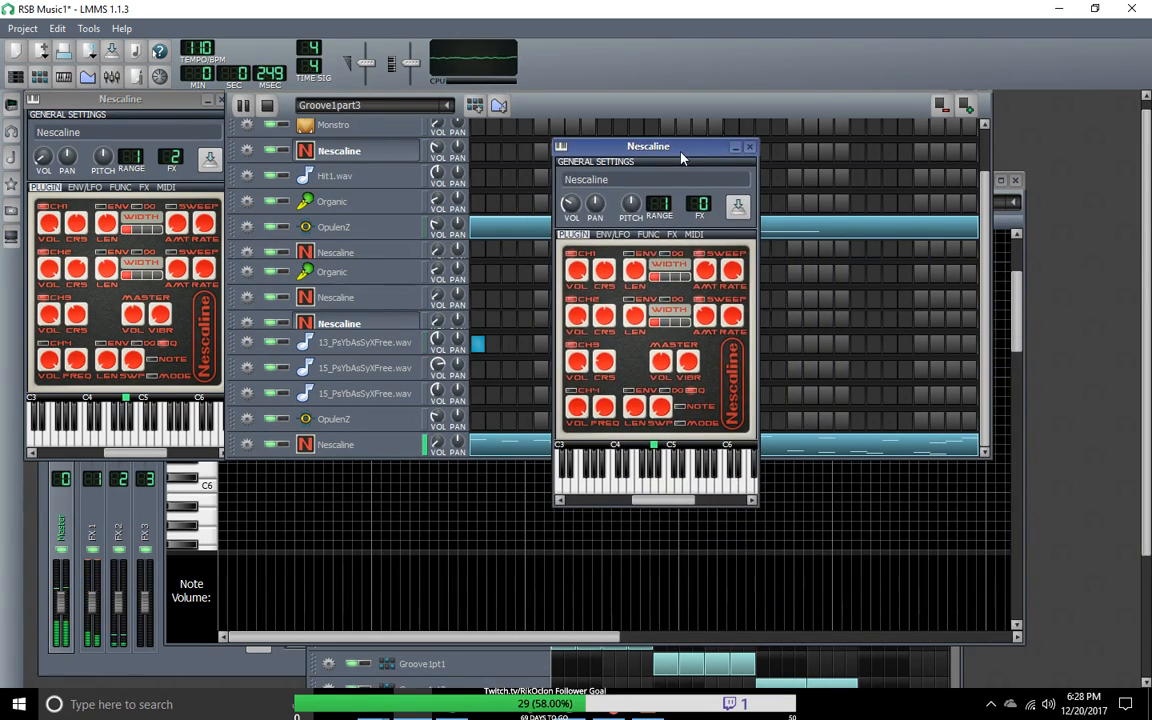
click(749, 150)
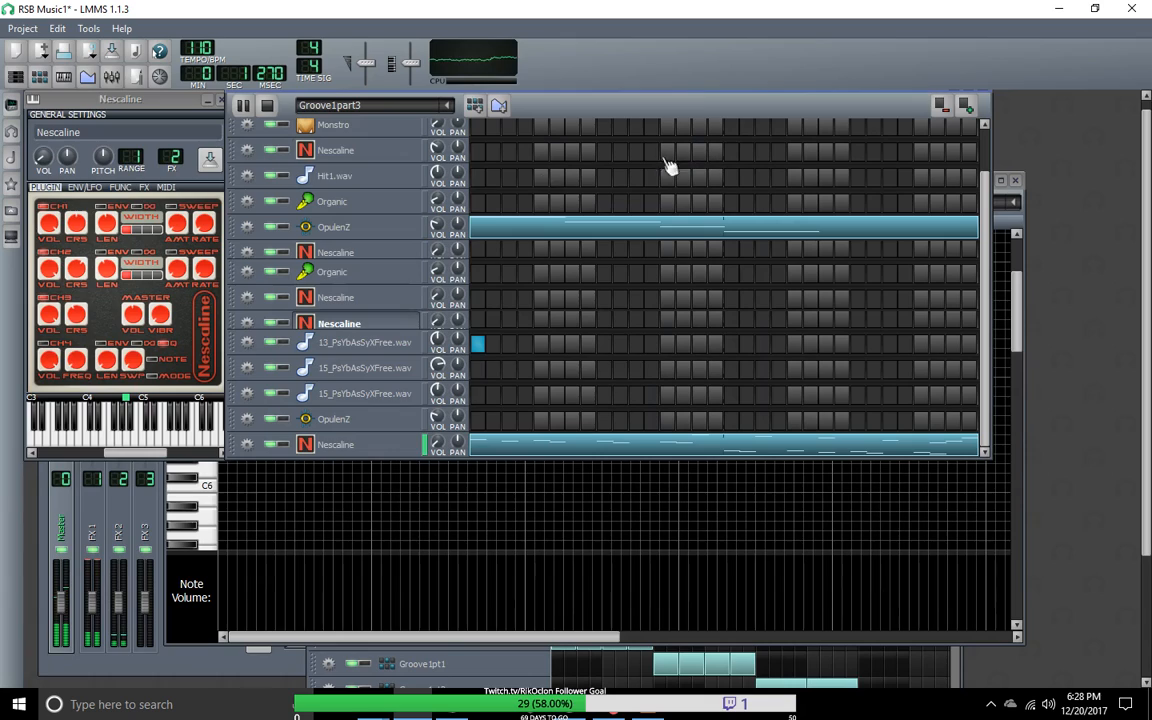
click(219, 100)
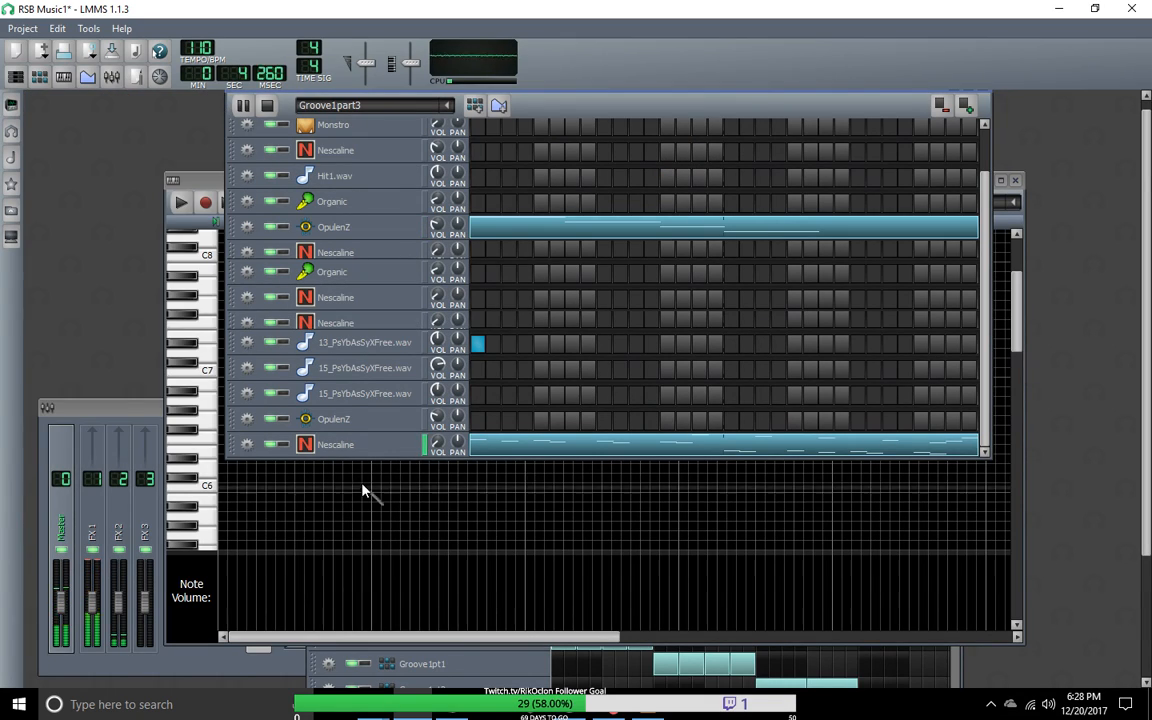
click(365, 452)
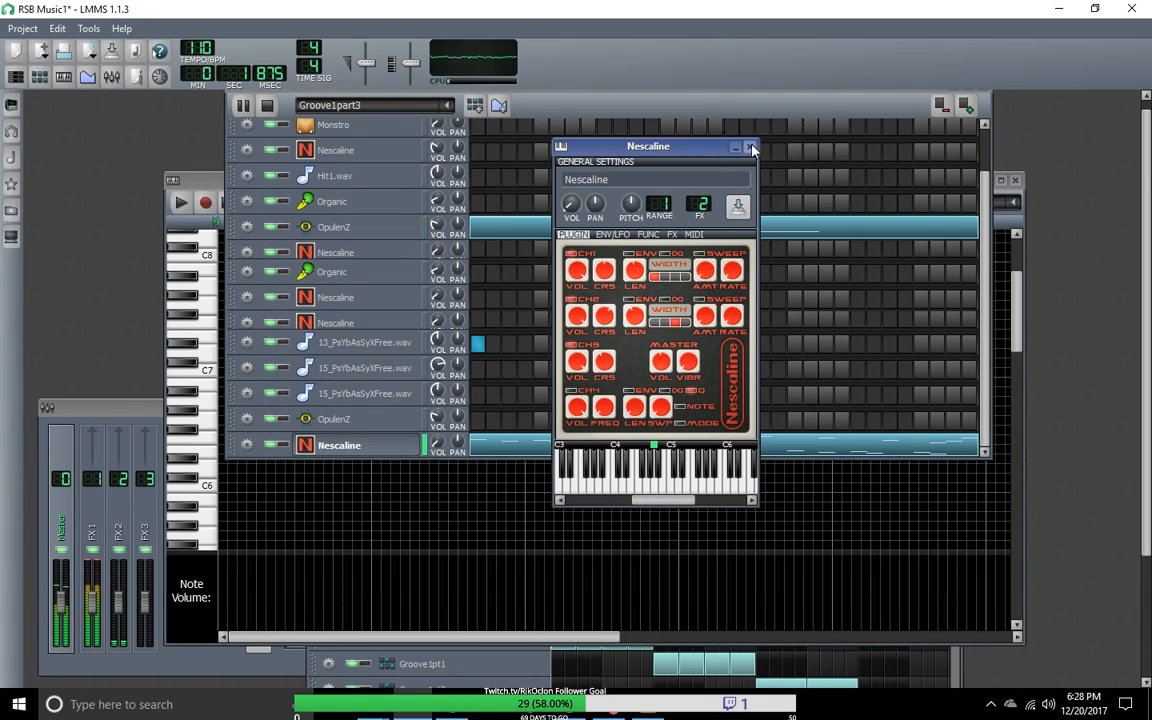
click(749, 147)
double_click(385, 447)
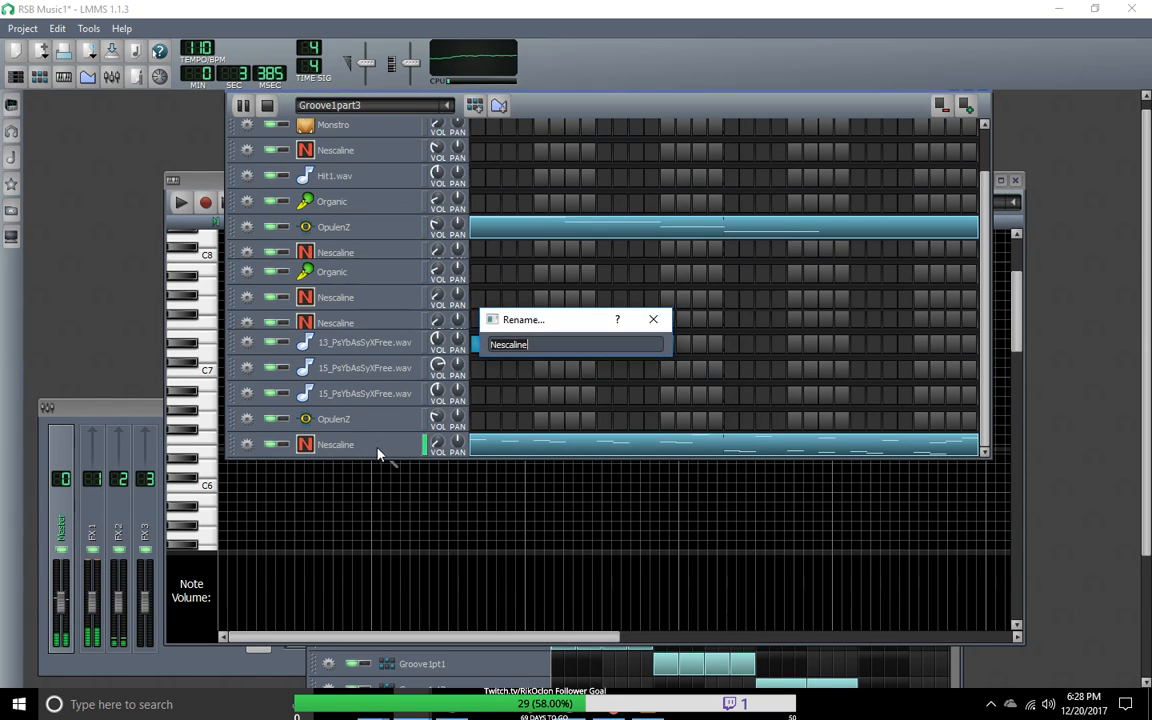
click(657, 322)
Step: Clone the bottom Nescaline melody track and clear all notes from the new clone's pattern
click(247, 444)
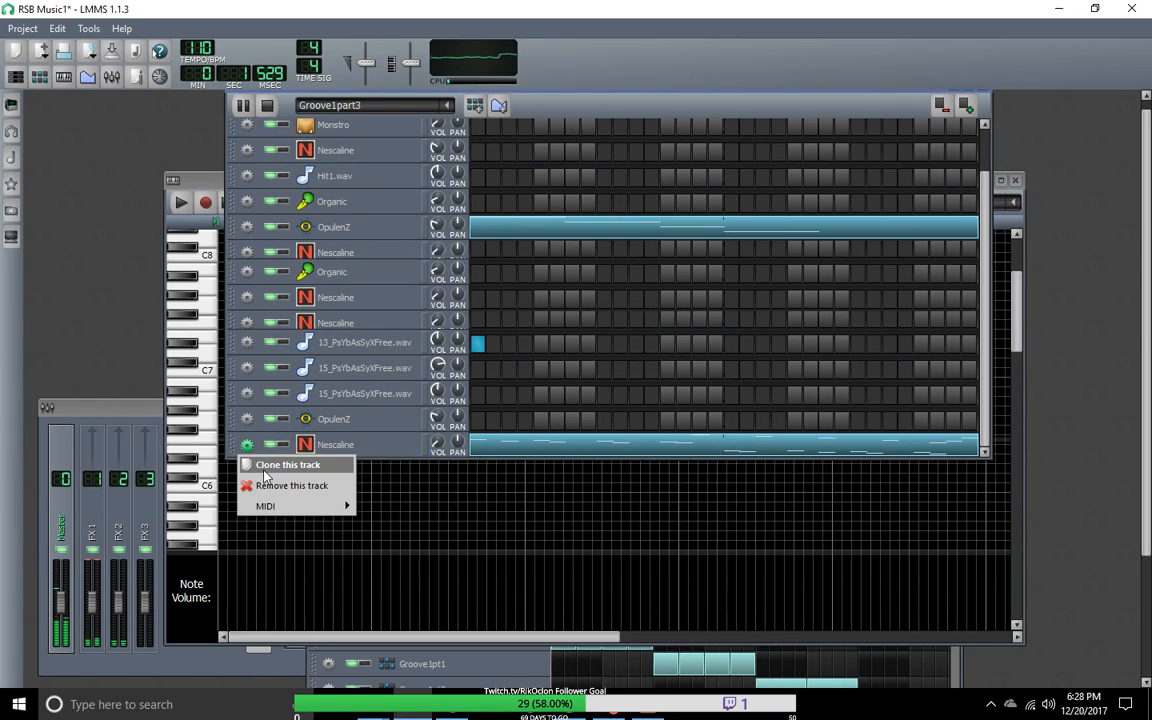
click(268, 466)
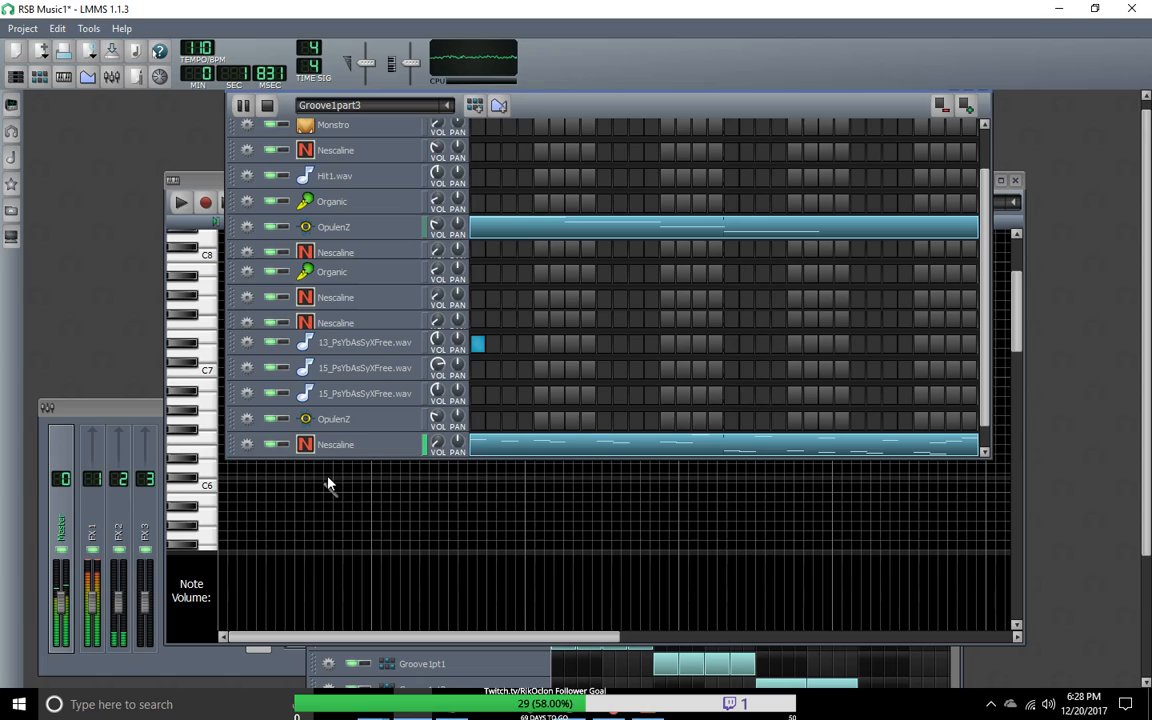
right_click(510, 452)
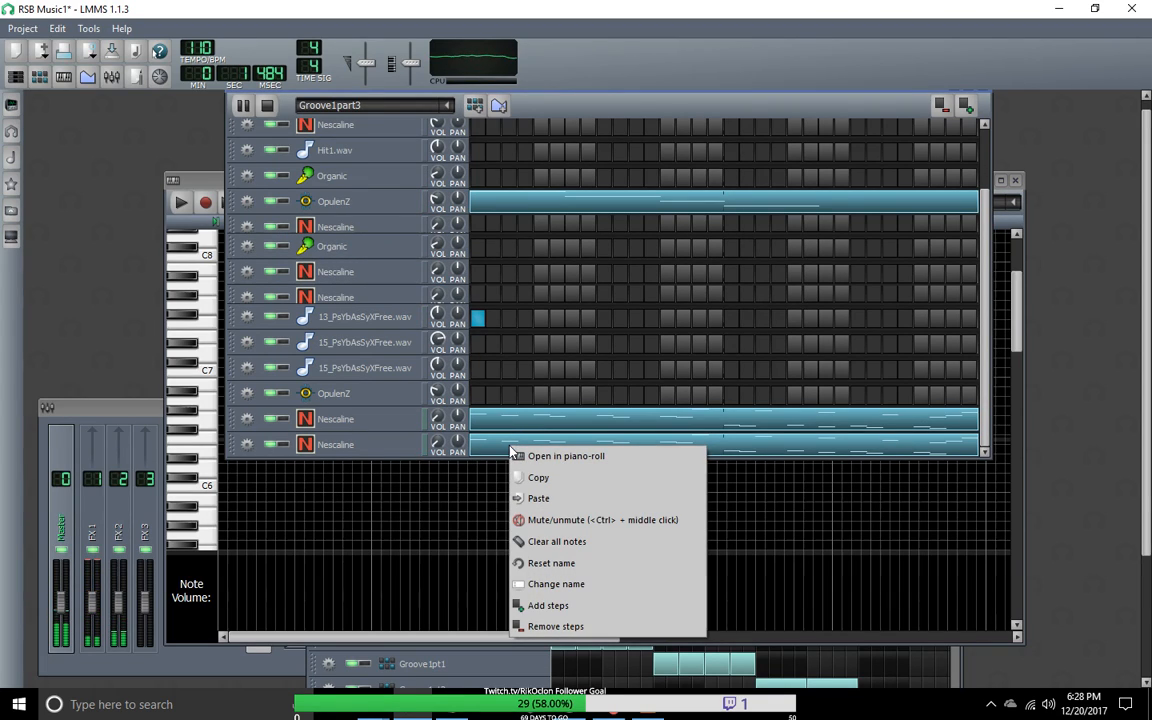
click(545, 541)
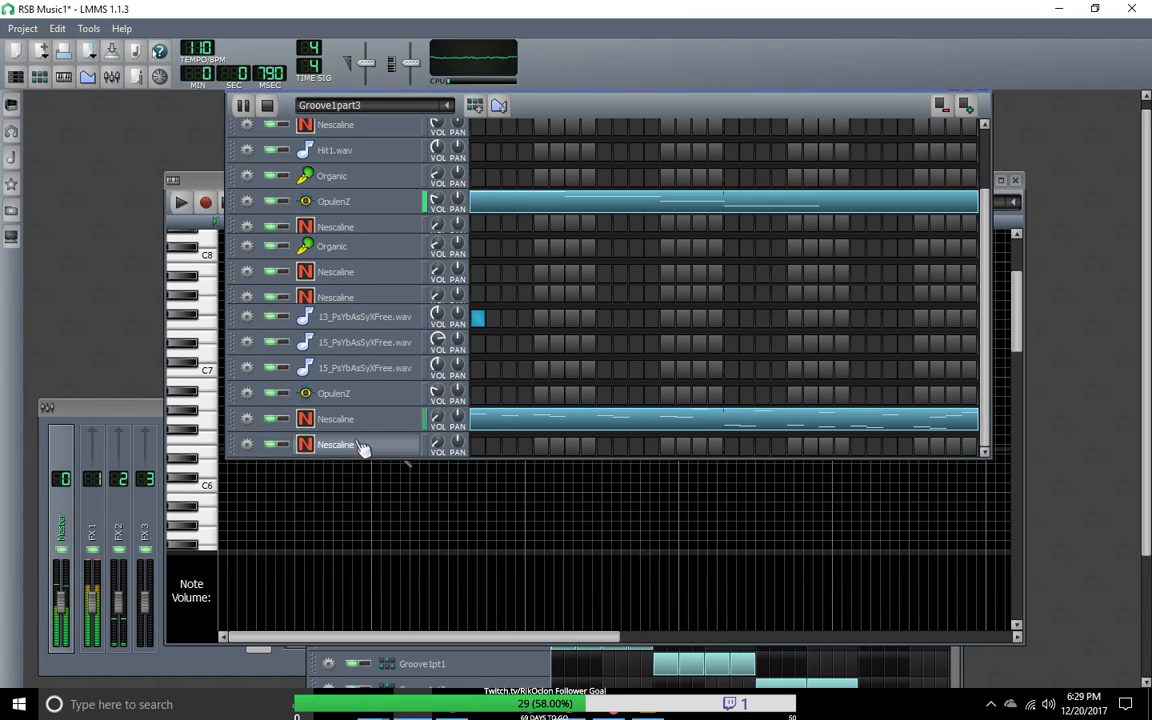
Step: Check which MIDI input device is assigned to each of the two bottom Nescaline tracks
click(247, 419)
mouse_move(268, 484)
mouse_move(396, 484)
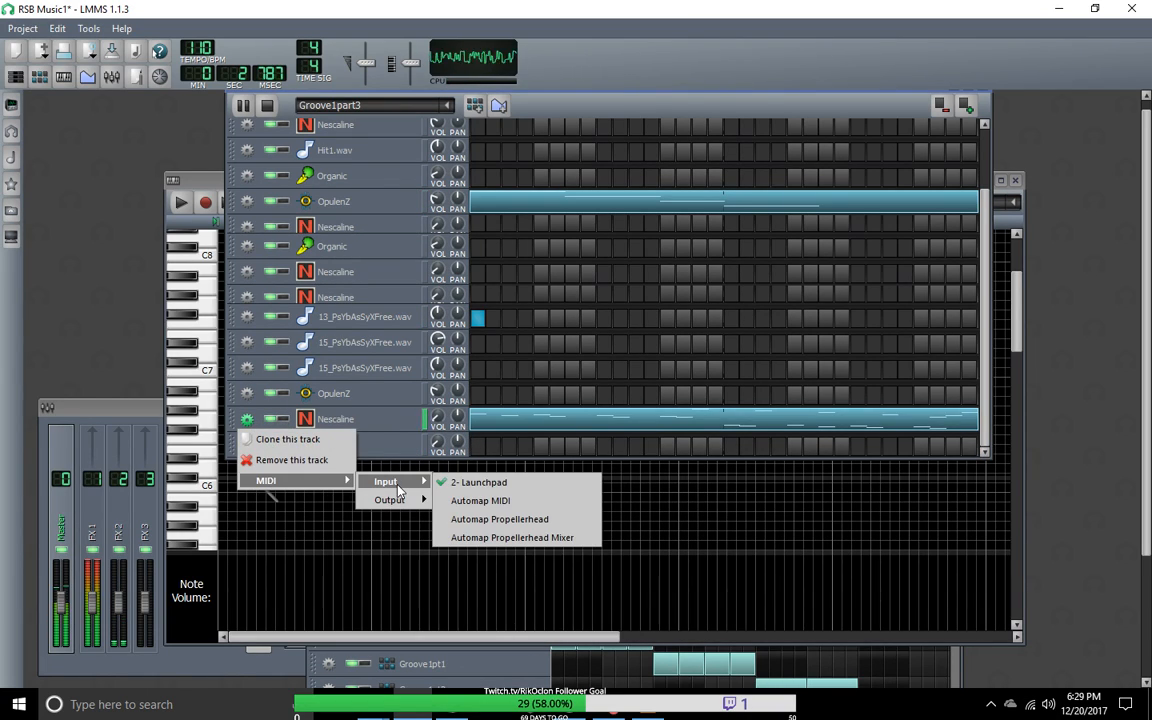
click(247, 444)
click(247, 444)
mouse_move(326, 510)
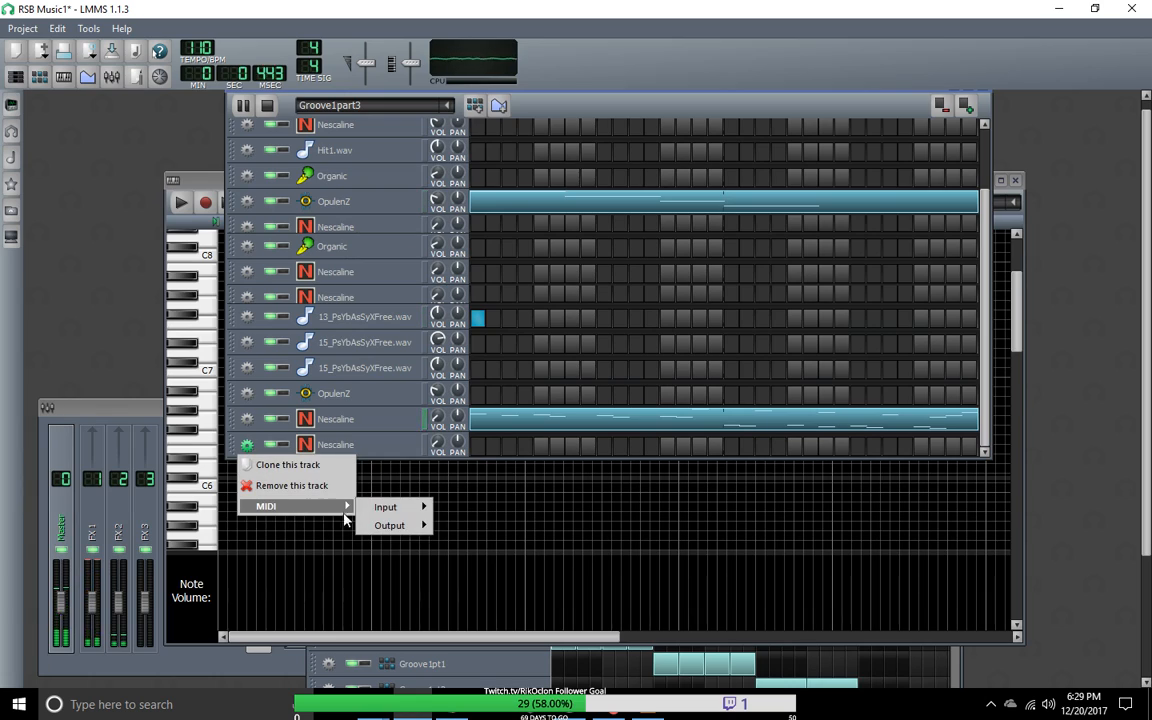
mouse_move(400, 507)
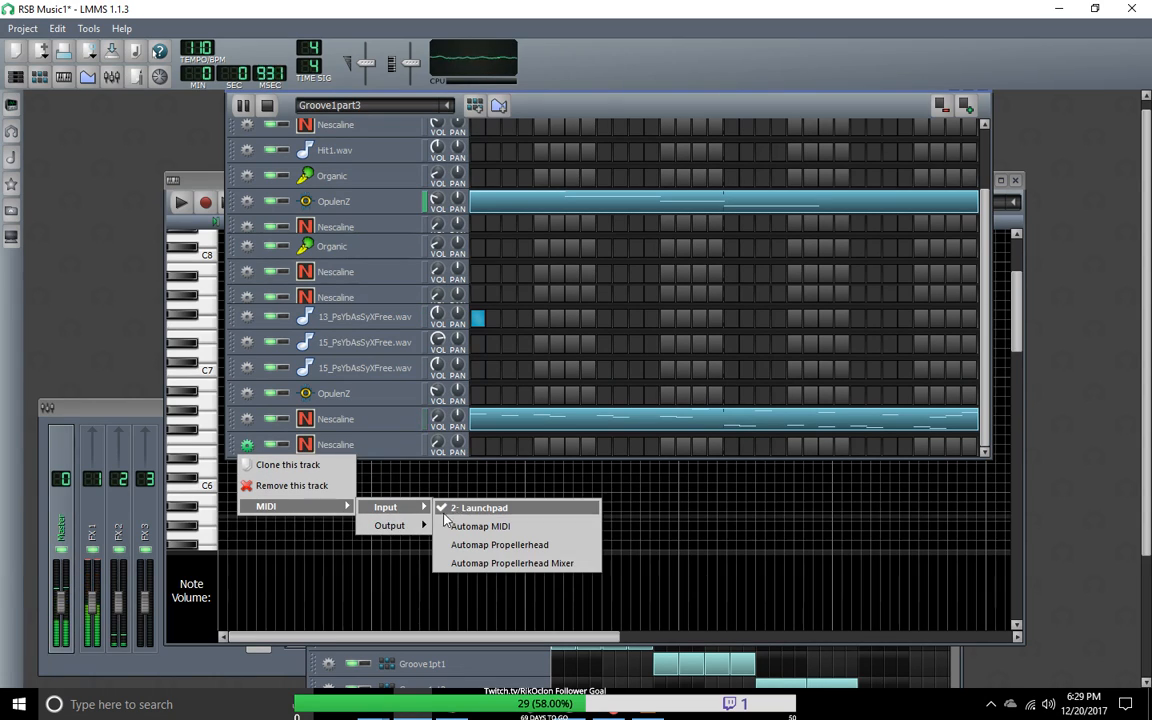
click(558, 462)
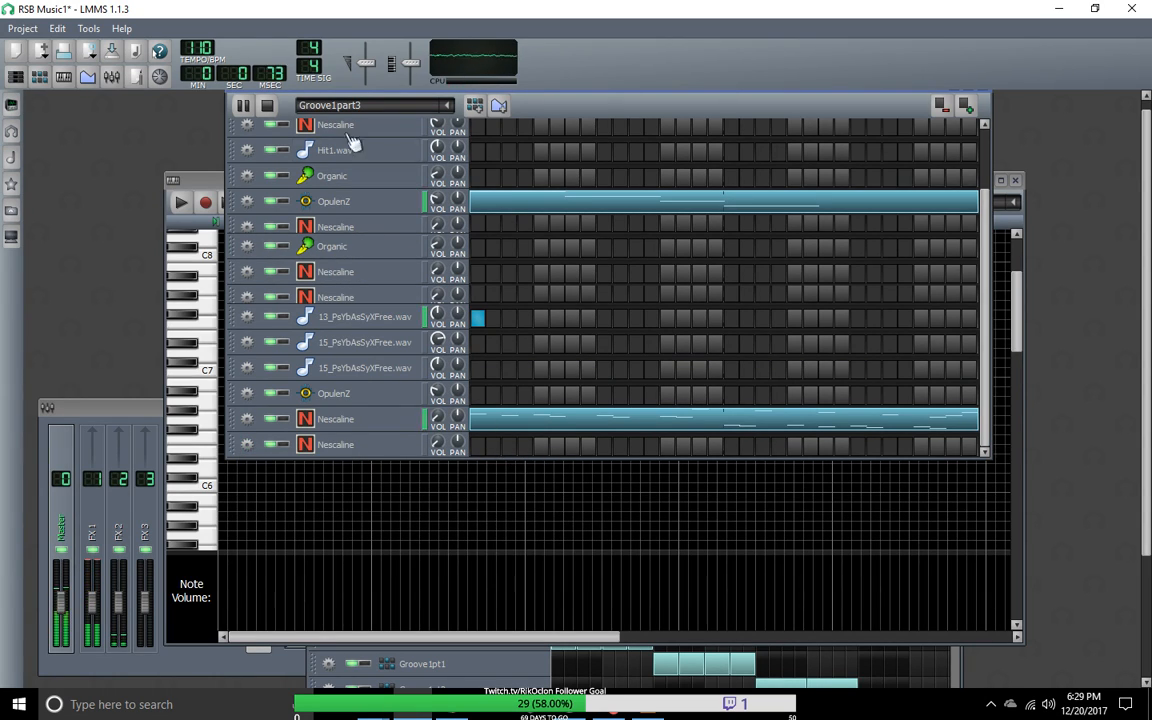
Step: Record a four-note part into the bottom Nescaline track's empty pattern while Groove1part3 plays, and stop playback
click(200, 185)
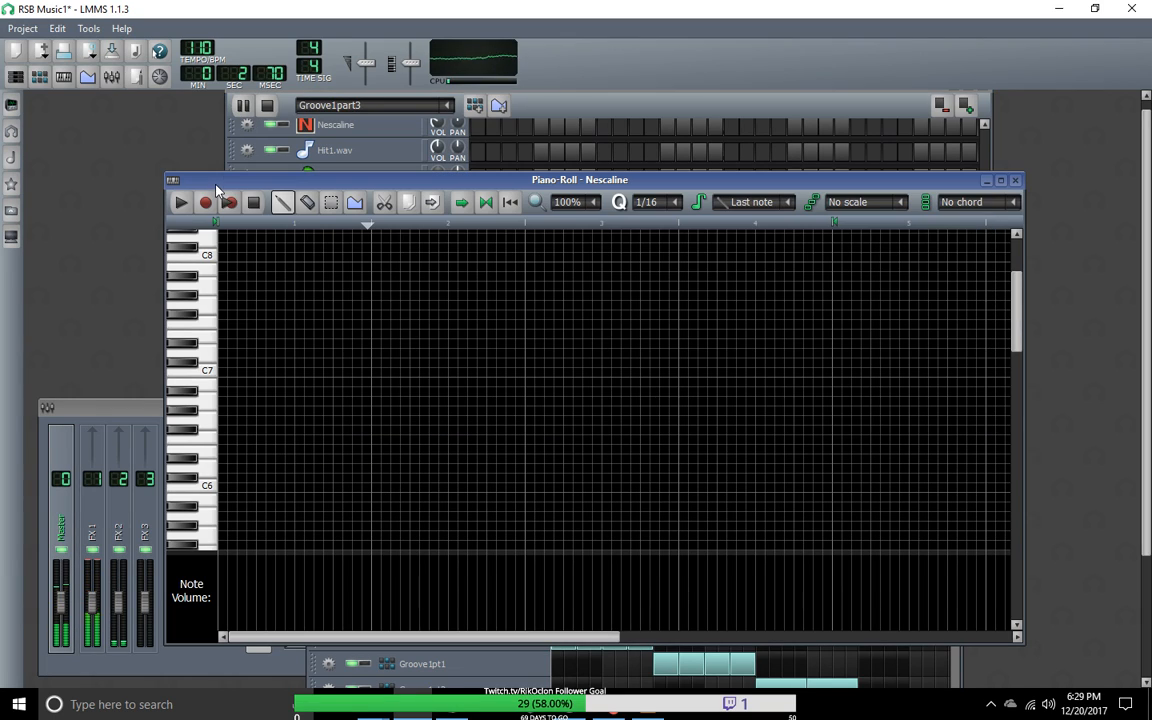
click(256, 203)
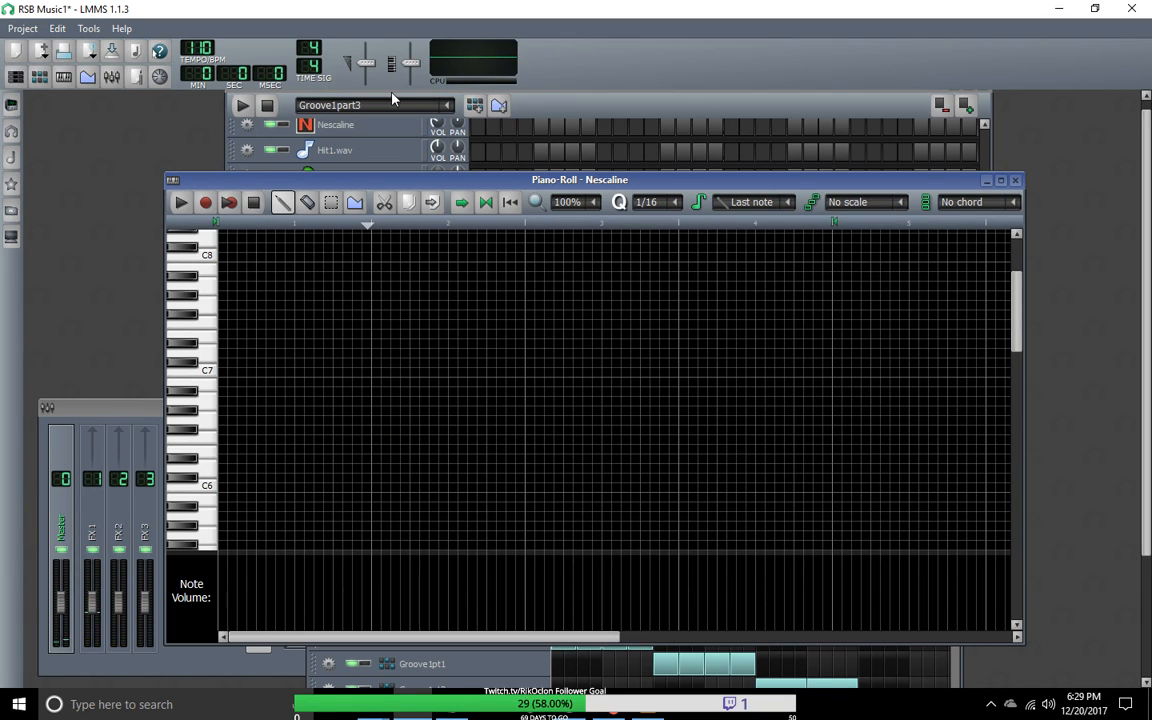
click(242, 106)
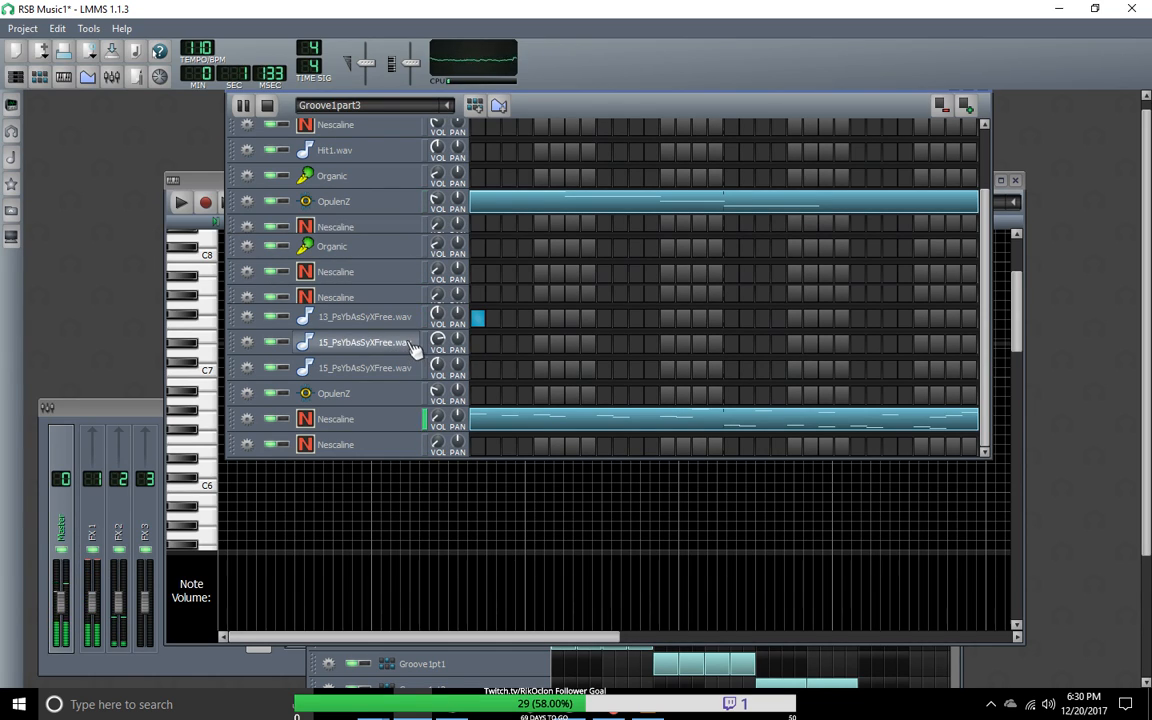
right_click(482, 455)
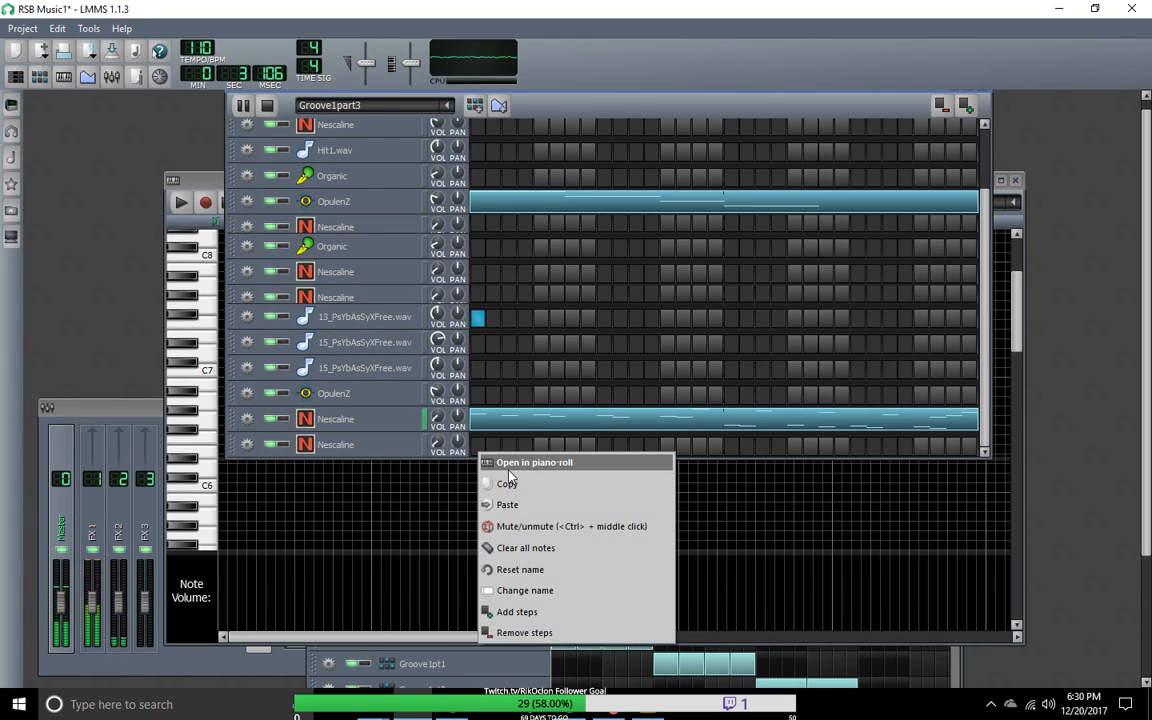
click(510, 466)
key(space)
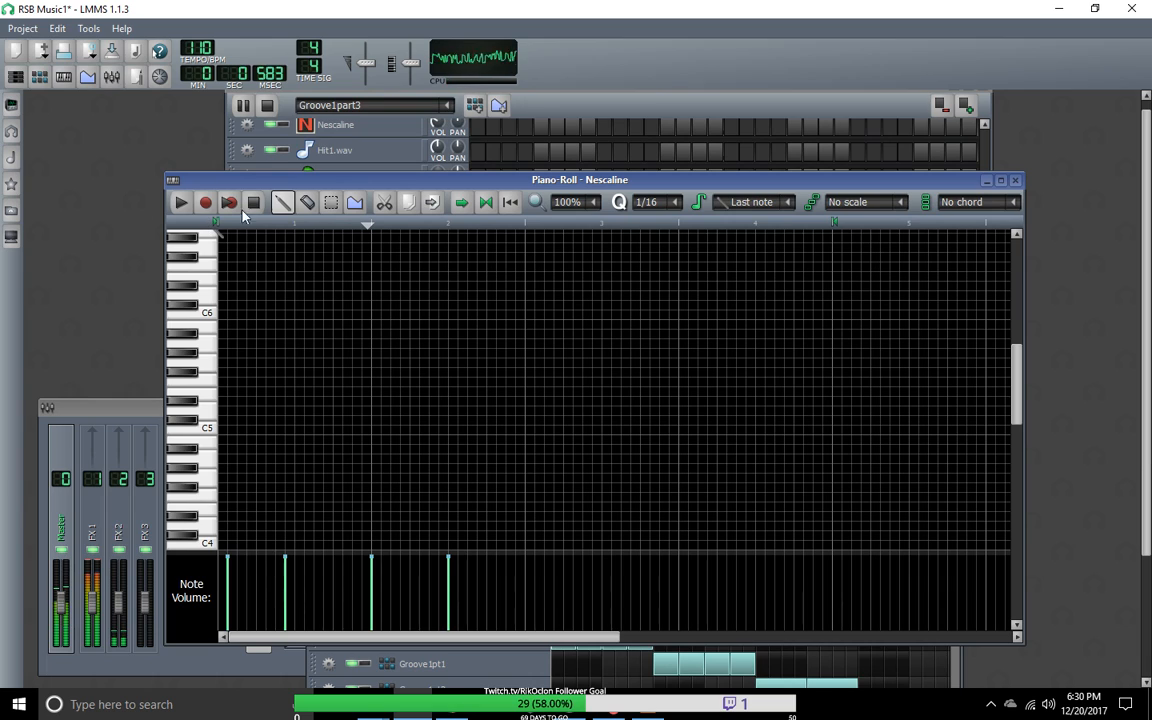
drag(312, 186, 623, 503)
mouse_move(984, 360)
mouse_down()
mouse_move(981, 273)
mouse_move(978, 381)
mouse_up()
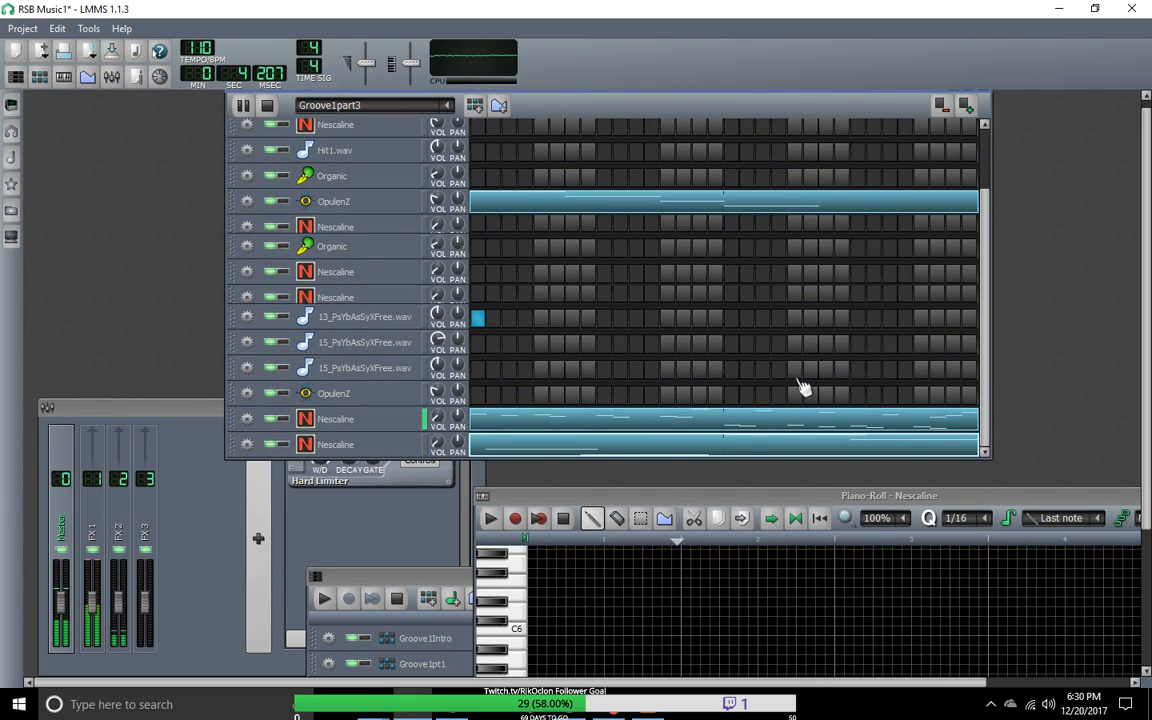
click(562, 520)
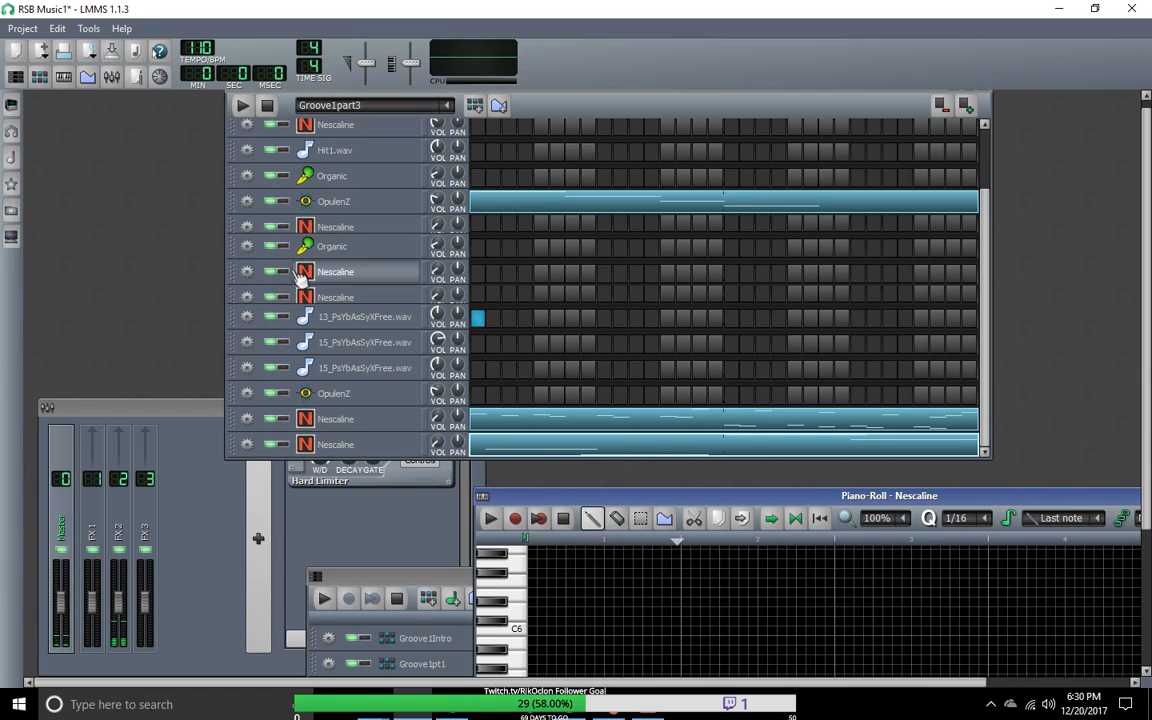
Step: Toggle the 2- Launchpad MIDI input for the Nescaline track directly below the second Organic track
click(337, 278)
double_click(337, 274)
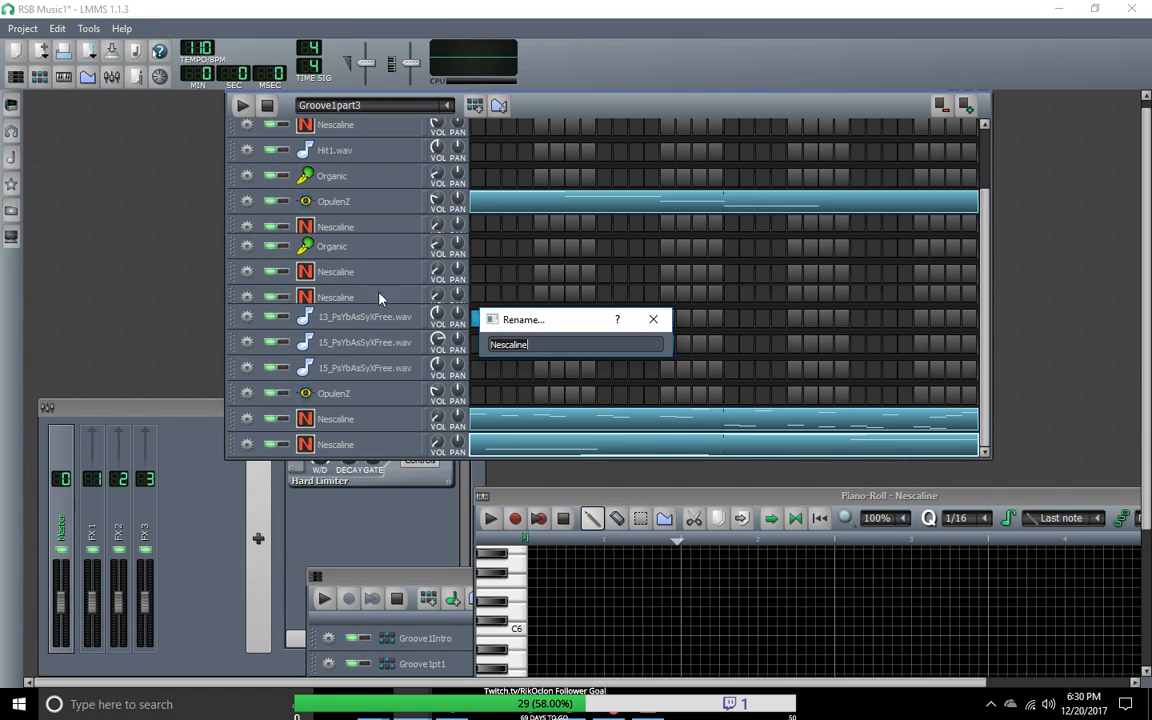
click(653, 319)
click(247, 271)
mouse_move(300, 333)
mouse_move(387, 339)
click(468, 336)
Step: Move the piano roll and the Song-Editor higher in the workspace, bringing the piano roll to the front
drag(519, 498, 194, 75)
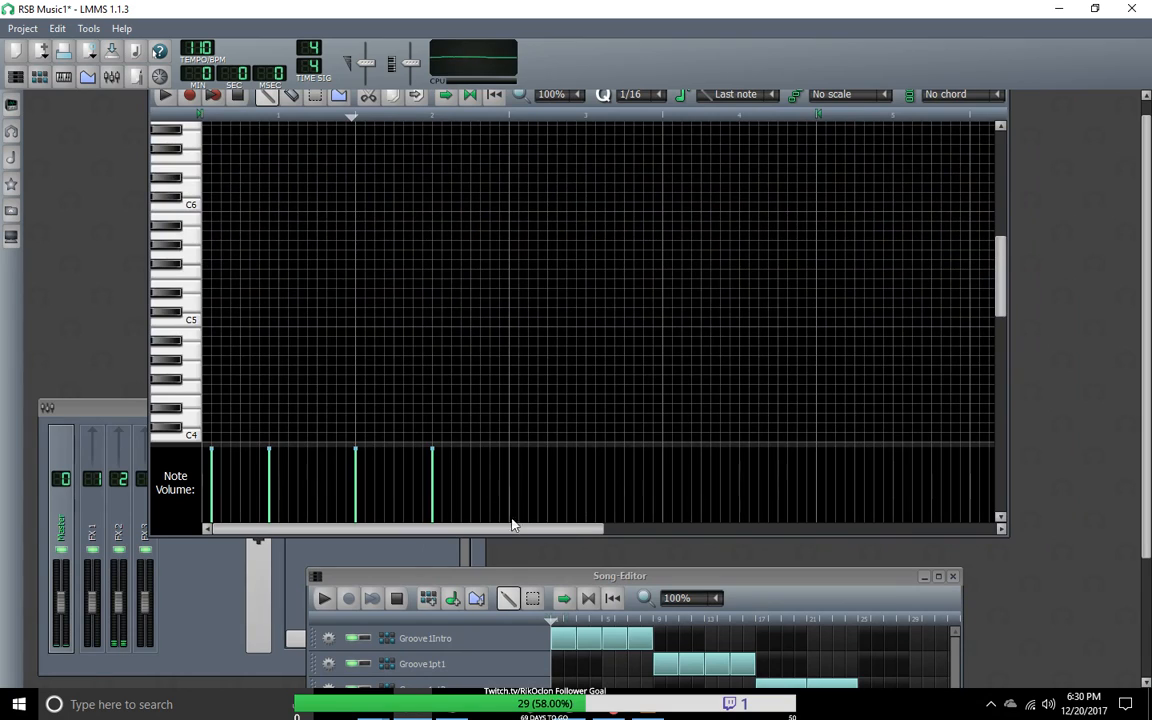
drag(519, 580, 478, 225)
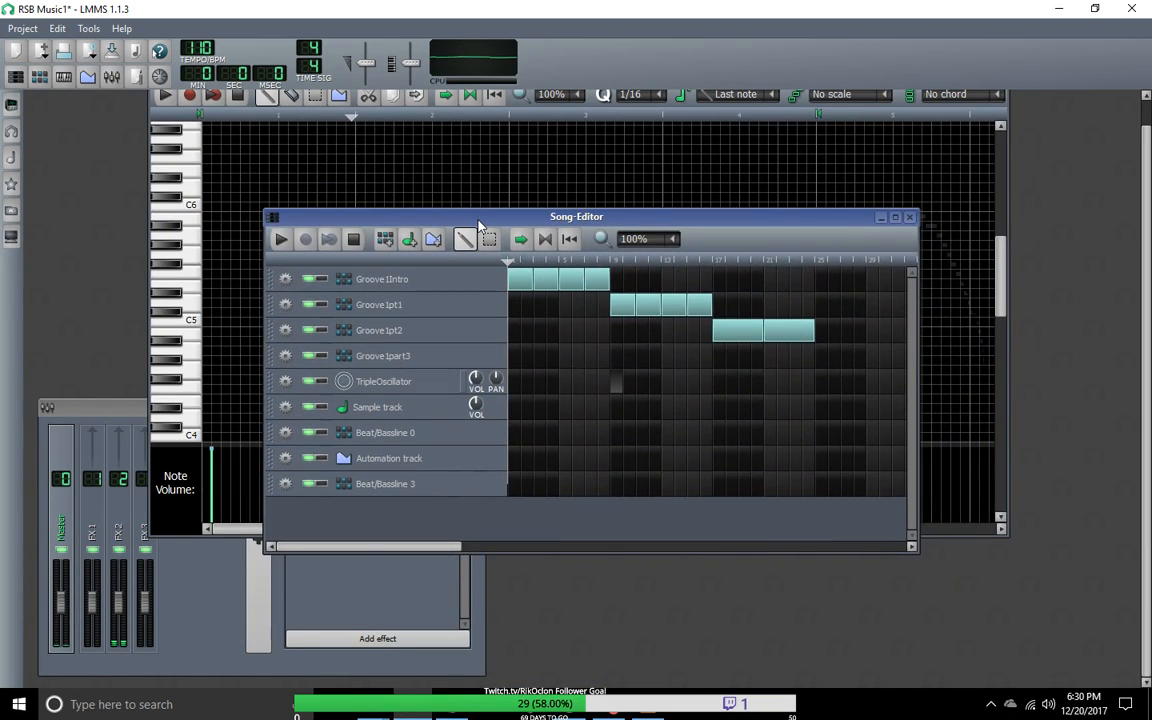
click(237, 105)
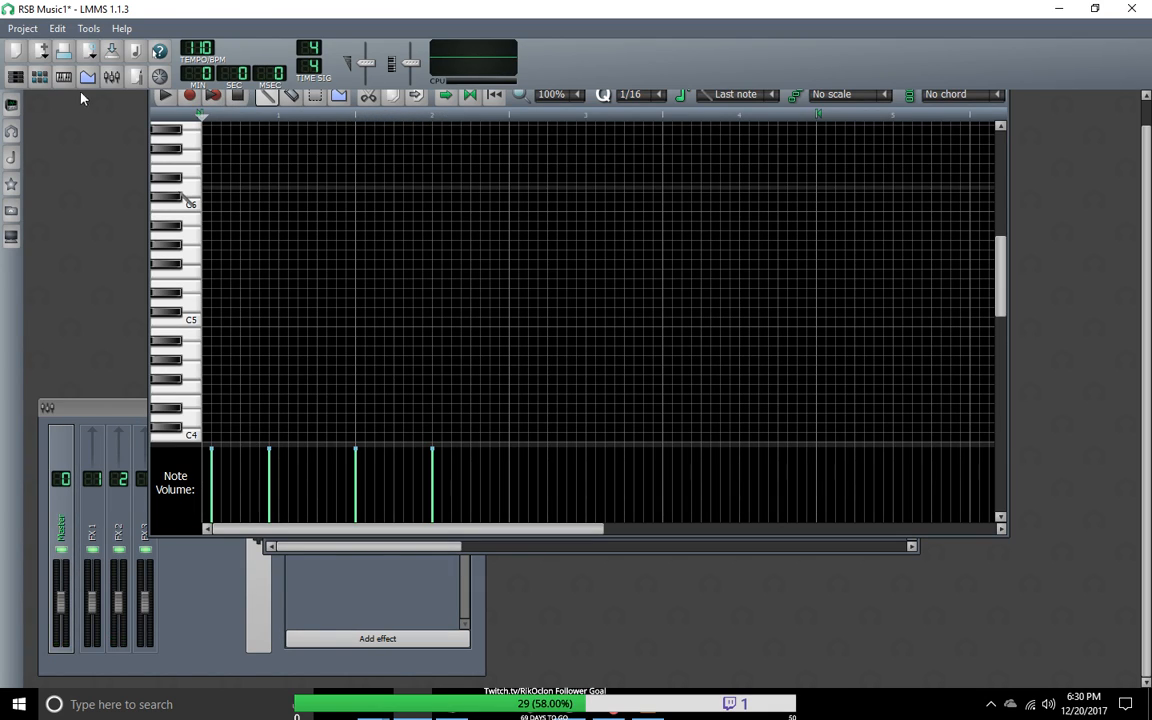
Step: Save the project and reload RSB Music1.mmpz from the recently opened projects
click(22, 28)
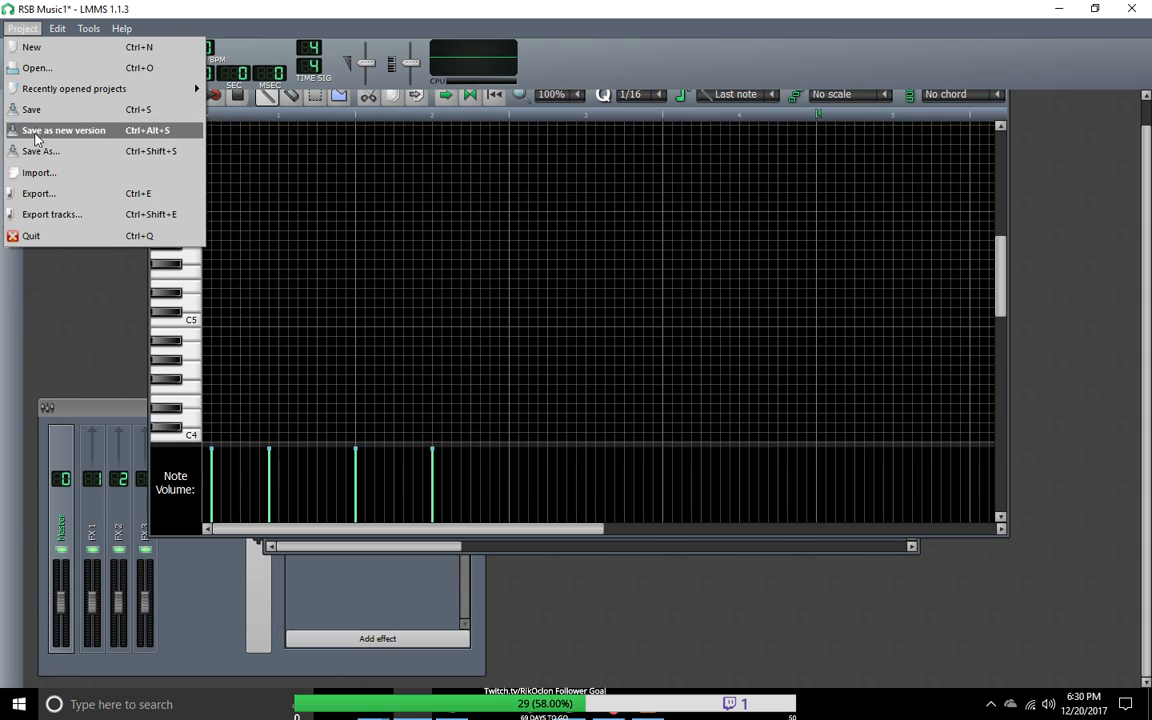
click(36, 110)
click(22, 28)
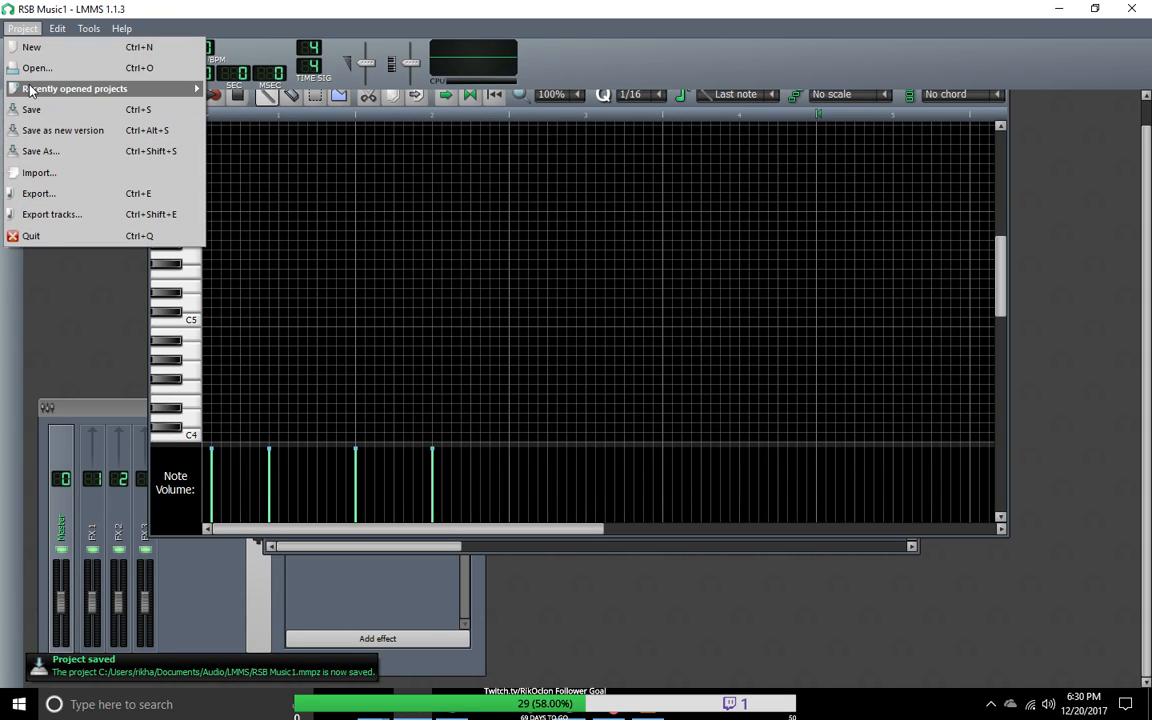
mouse_move(120, 88)
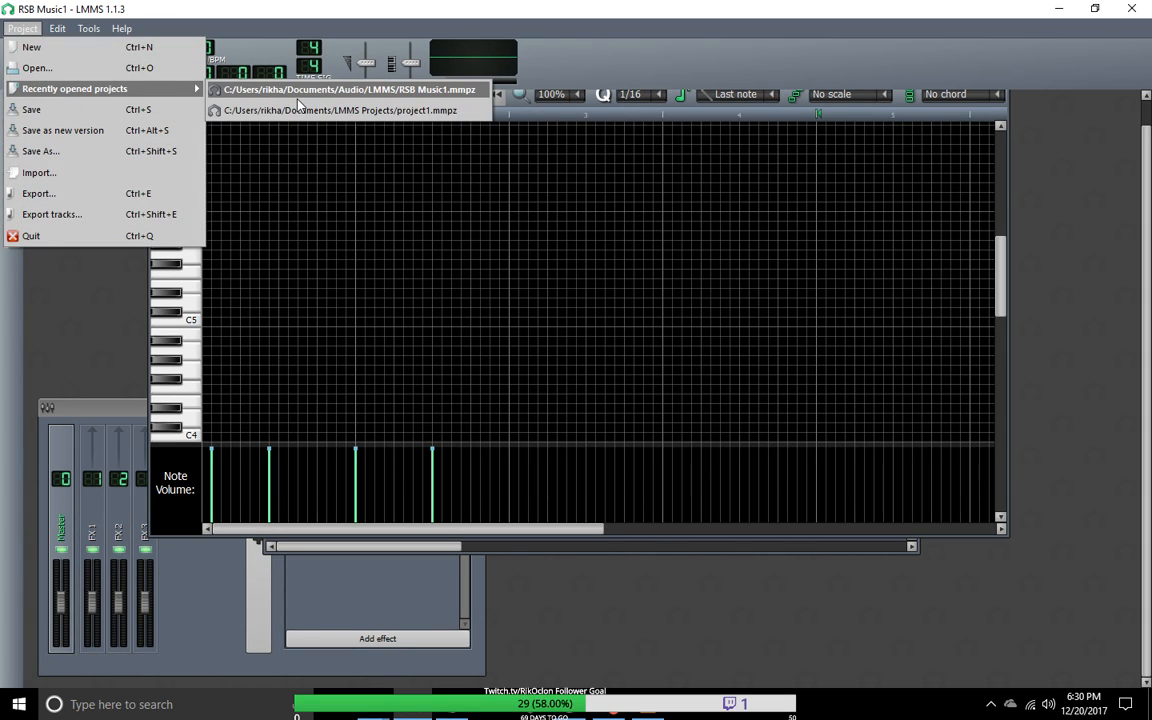
click(268, 88)
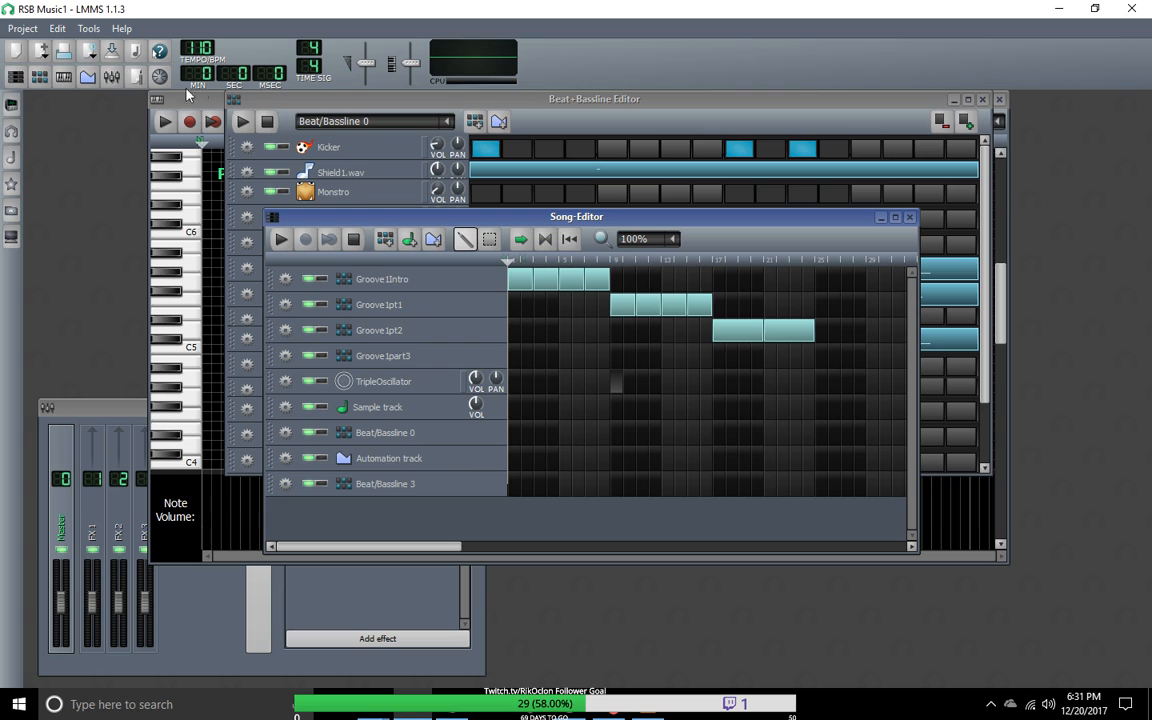
Step: Start playback in the Beat+Bassline Editor and switch from Beat/Bassline 0 to Groove1part3
click(246, 123)
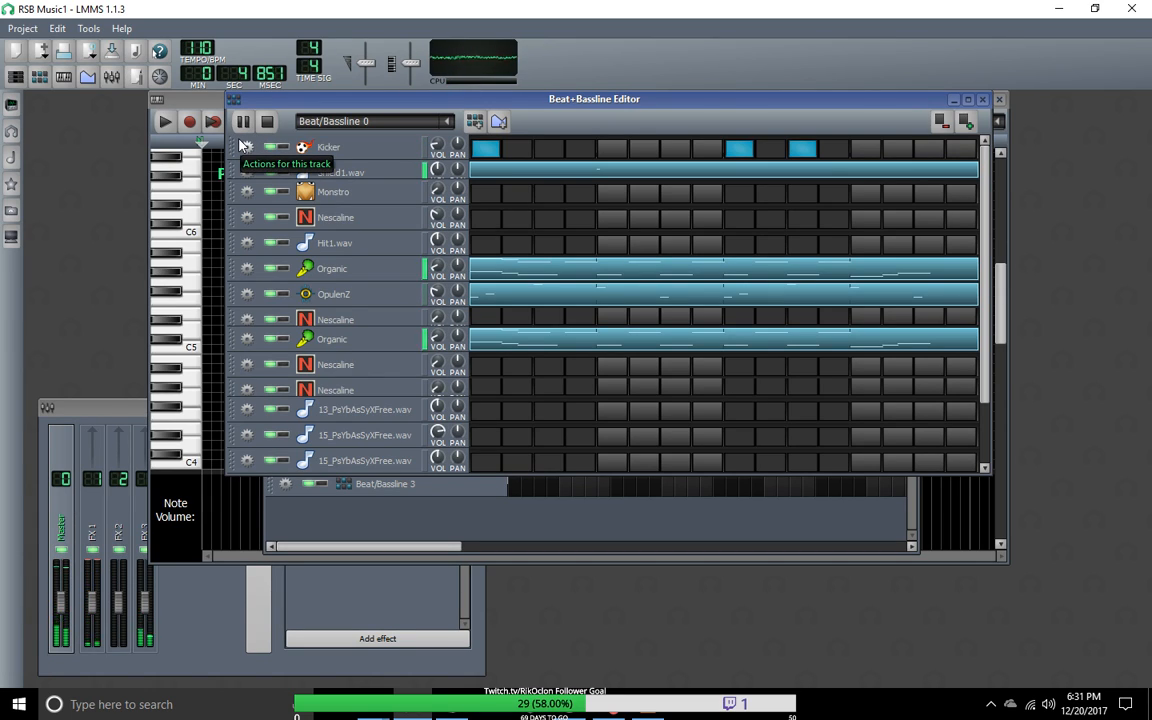
click(448, 122)
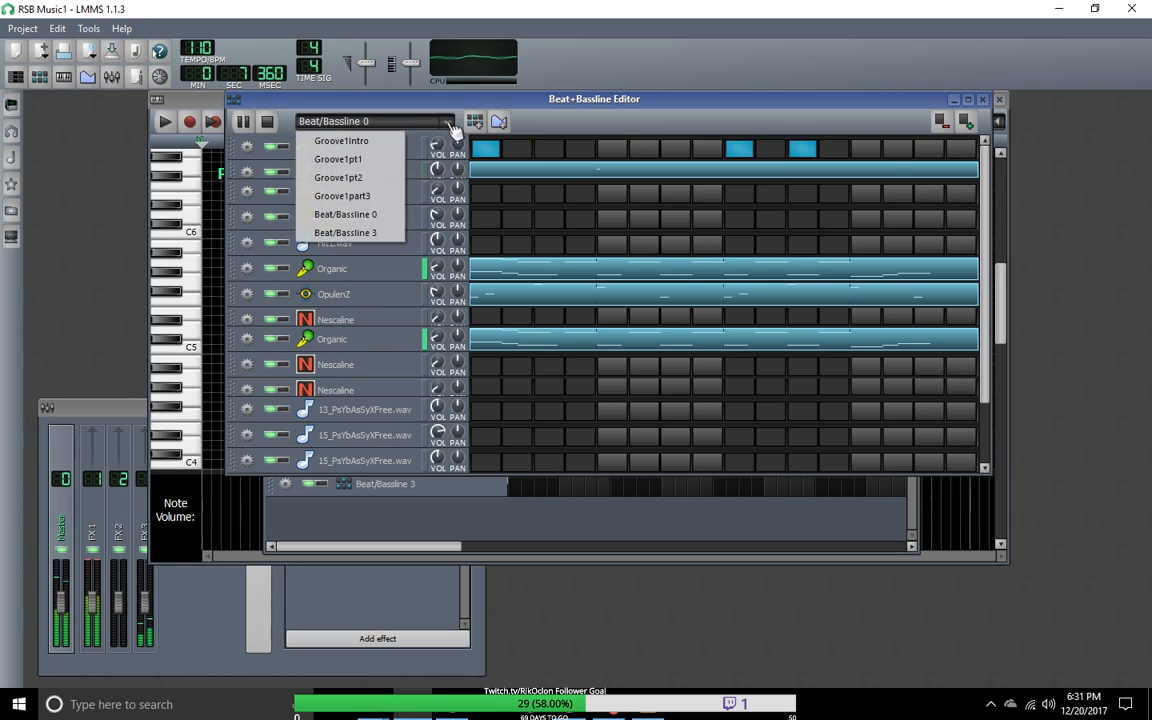
click(379, 198)
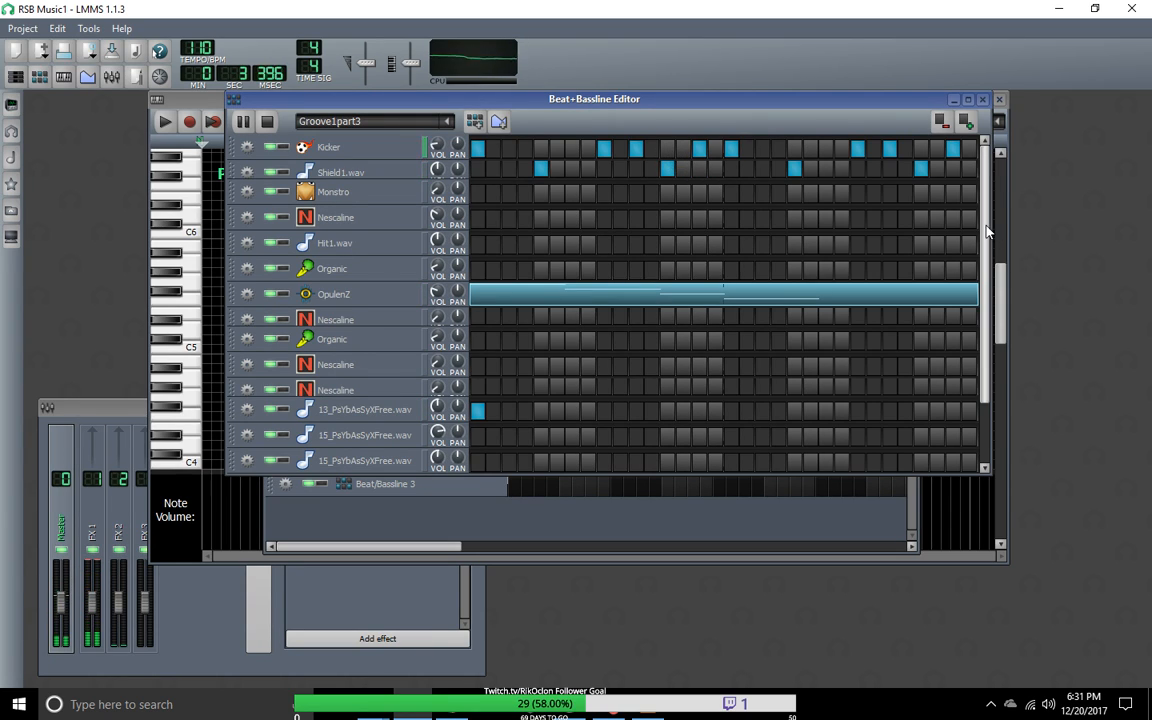
Step: Adjust the bottom Nescaline track's volume to about 14% while Groove1part3 plays
drag(985, 240, 985, 310)
drag(441, 468, 441, 500)
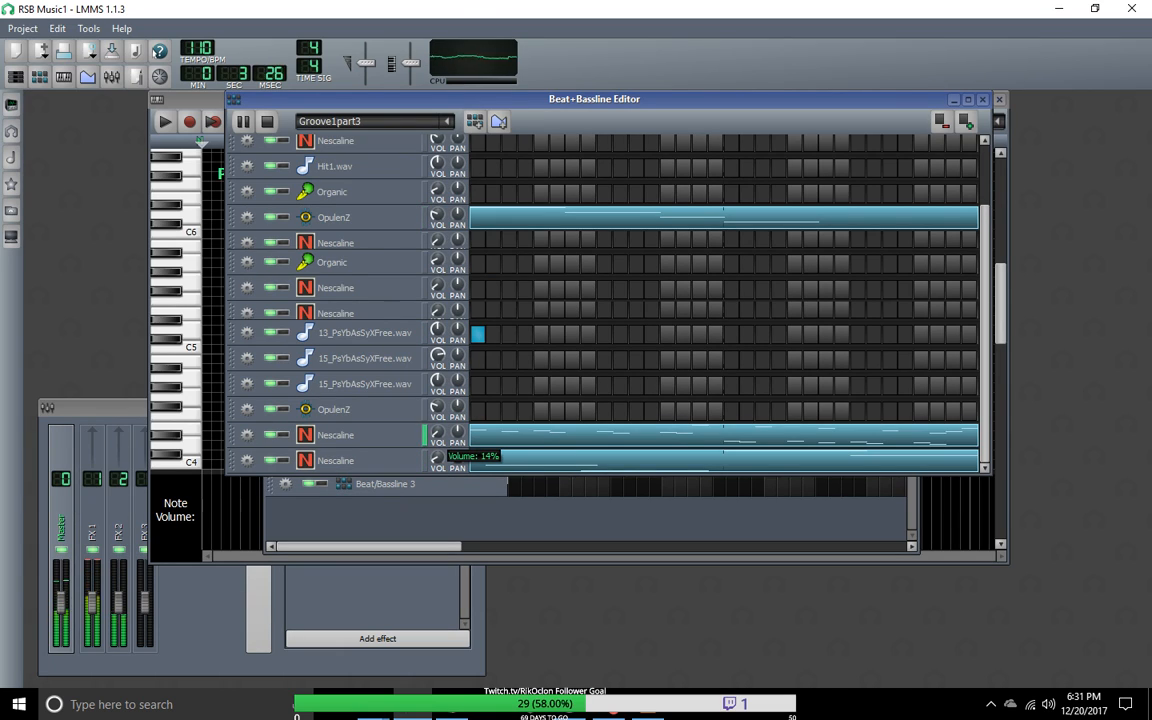
drag(436, 457, 436, 466)
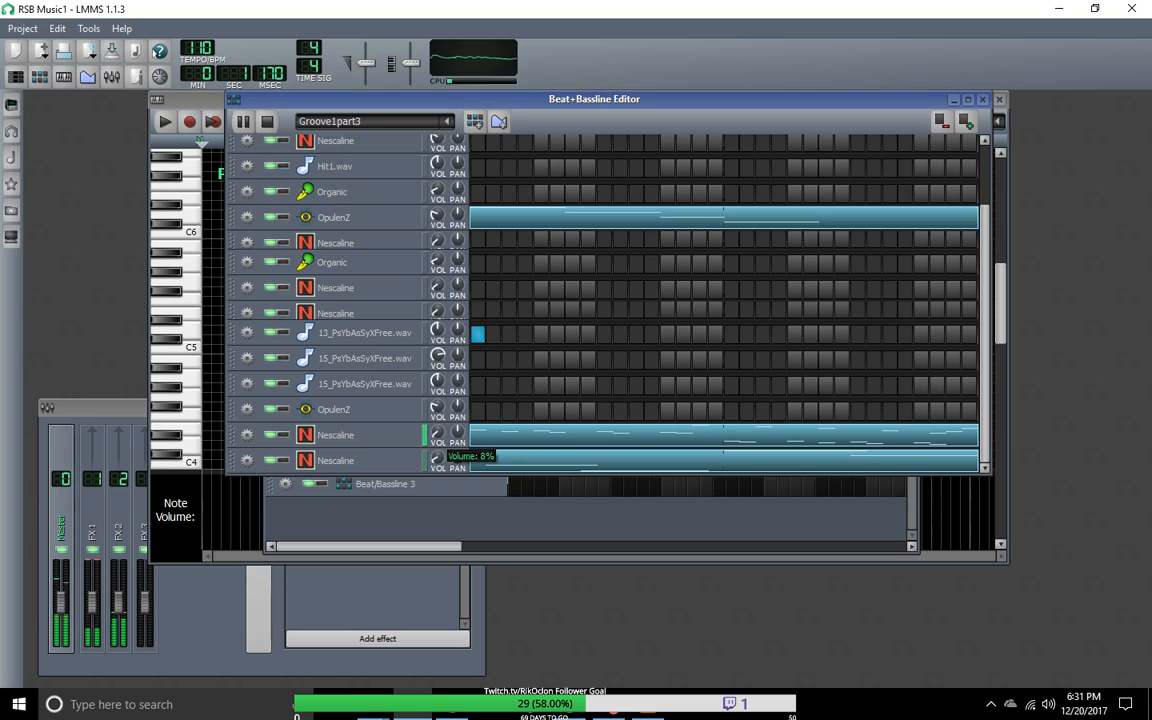
Step: Open the bottom Nescaline pattern in the piano roll and adjust its four notes to run end to end from the pattern's start
right_click(520, 470)
click(530, 474)
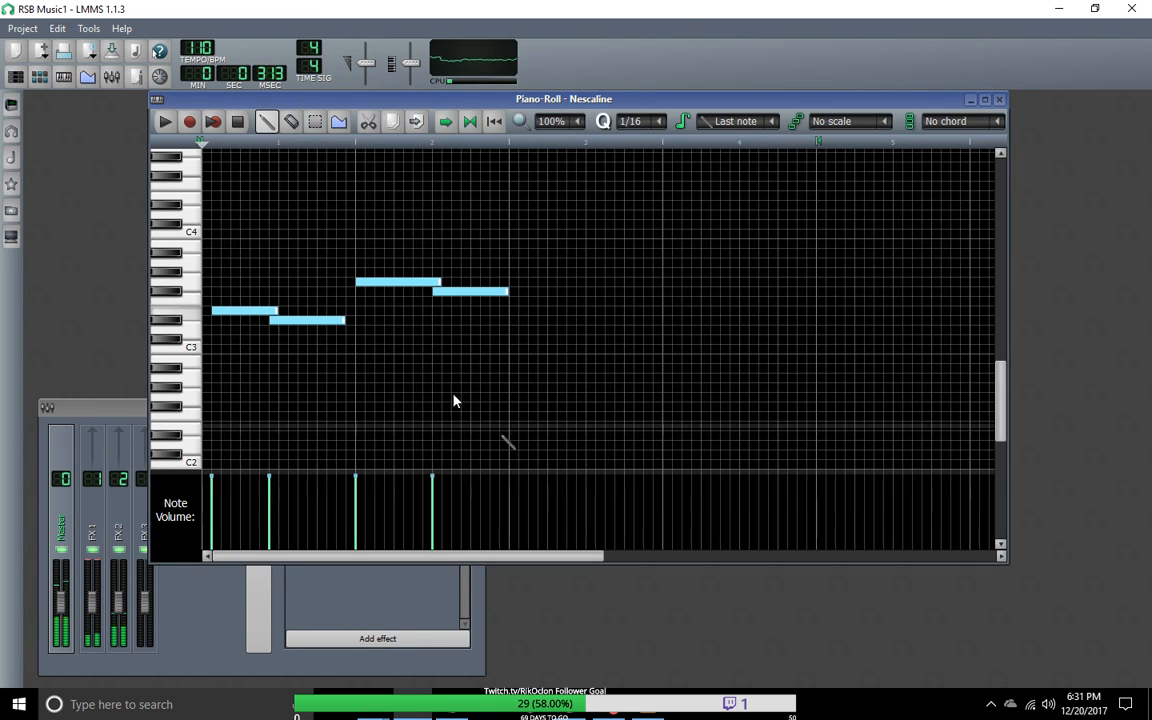
drag(265, 313, 249, 319)
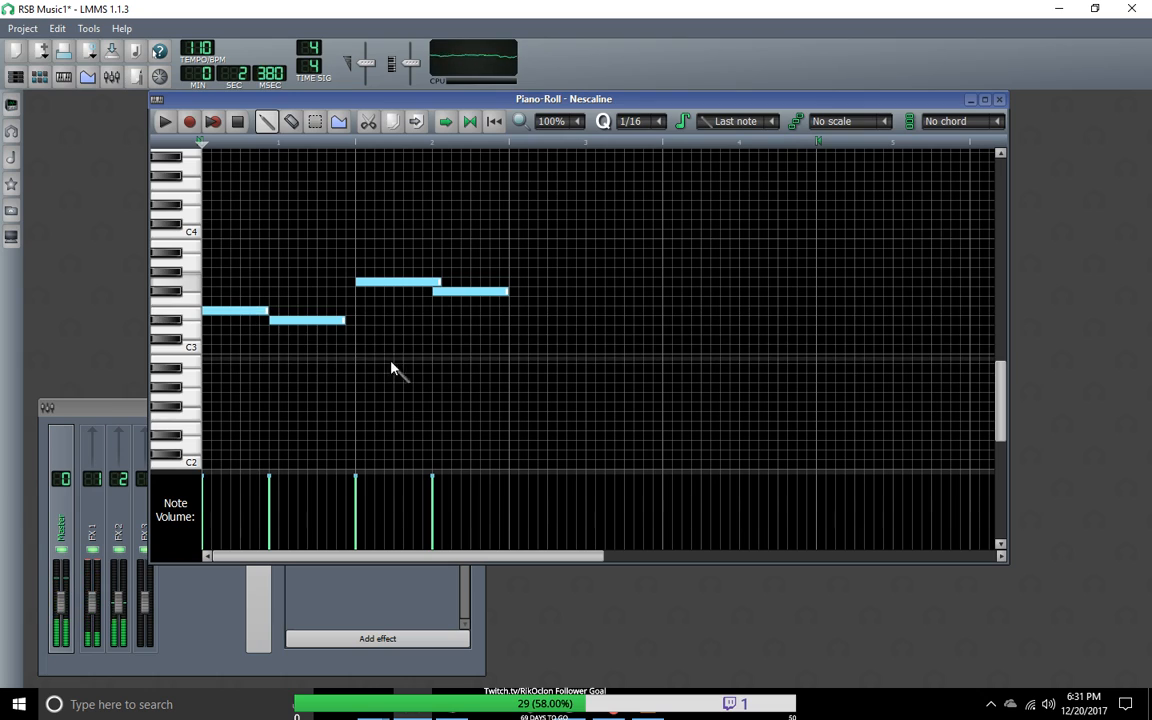
click(441, 282)
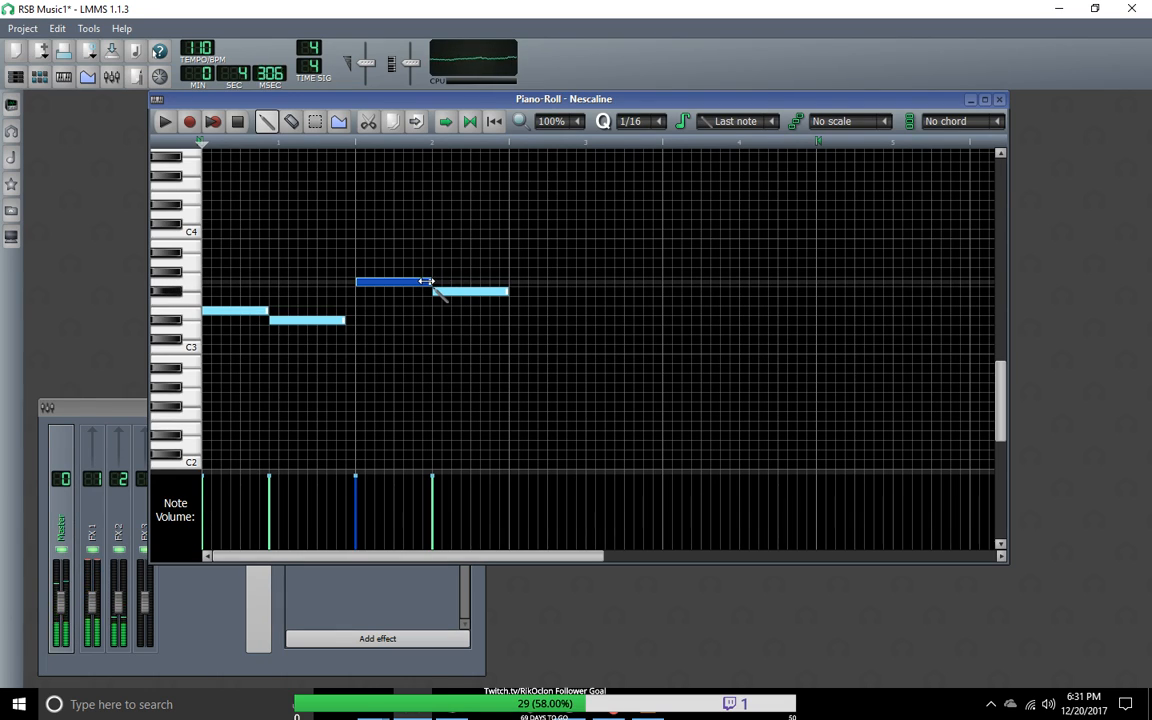
drag(426, 281, 427, 282)
drag(342, 320, 346, 321)
drag(507, 291, 497, 292)
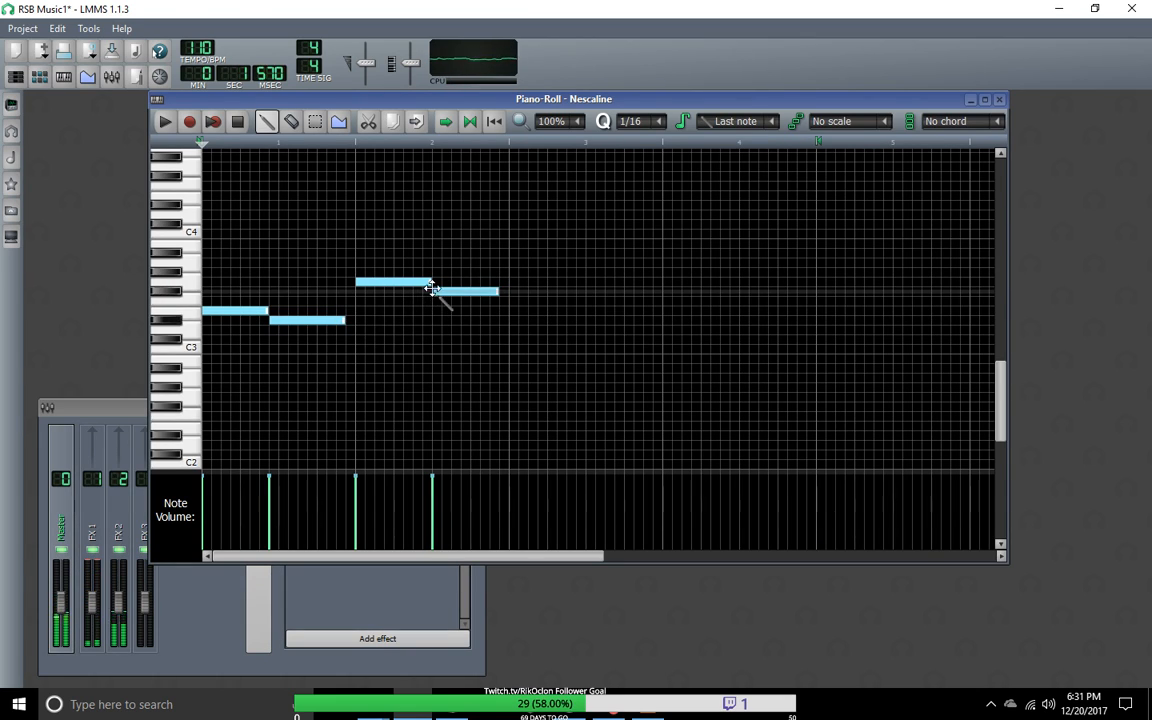
mouse_move(296, 322)
mouse_down()
mouse_move(319, 330)
mouse_move(278, 310)
mouse_up()
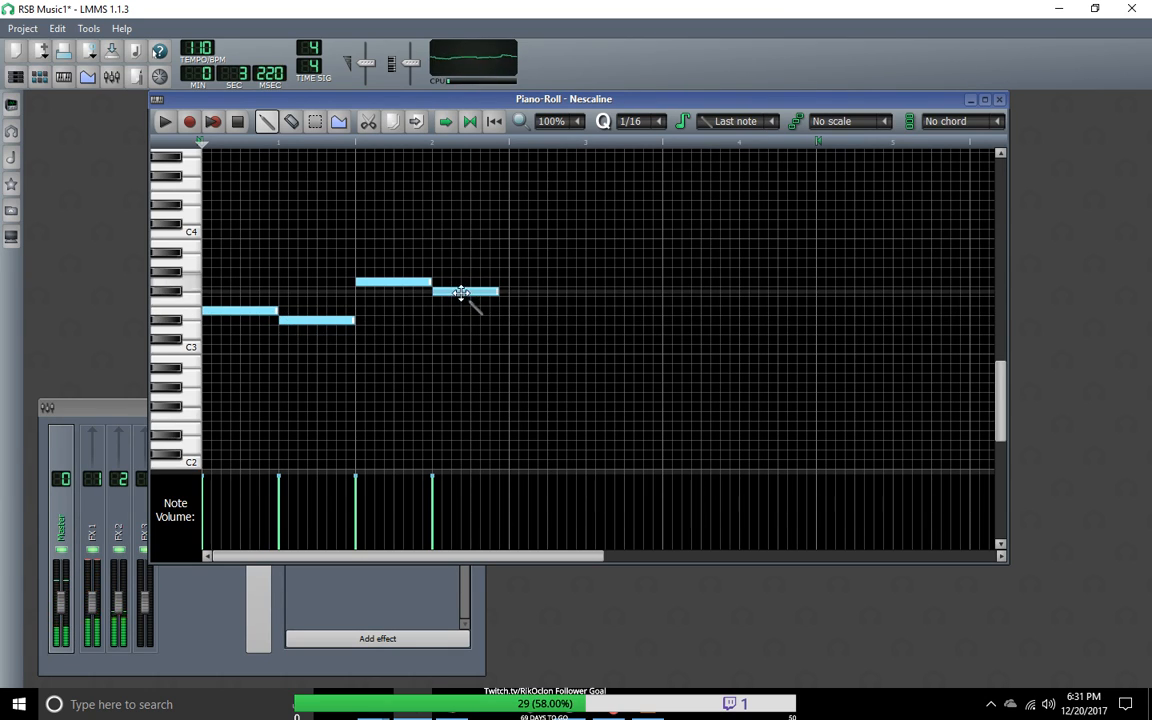
drag(500, 291, 508, 291)
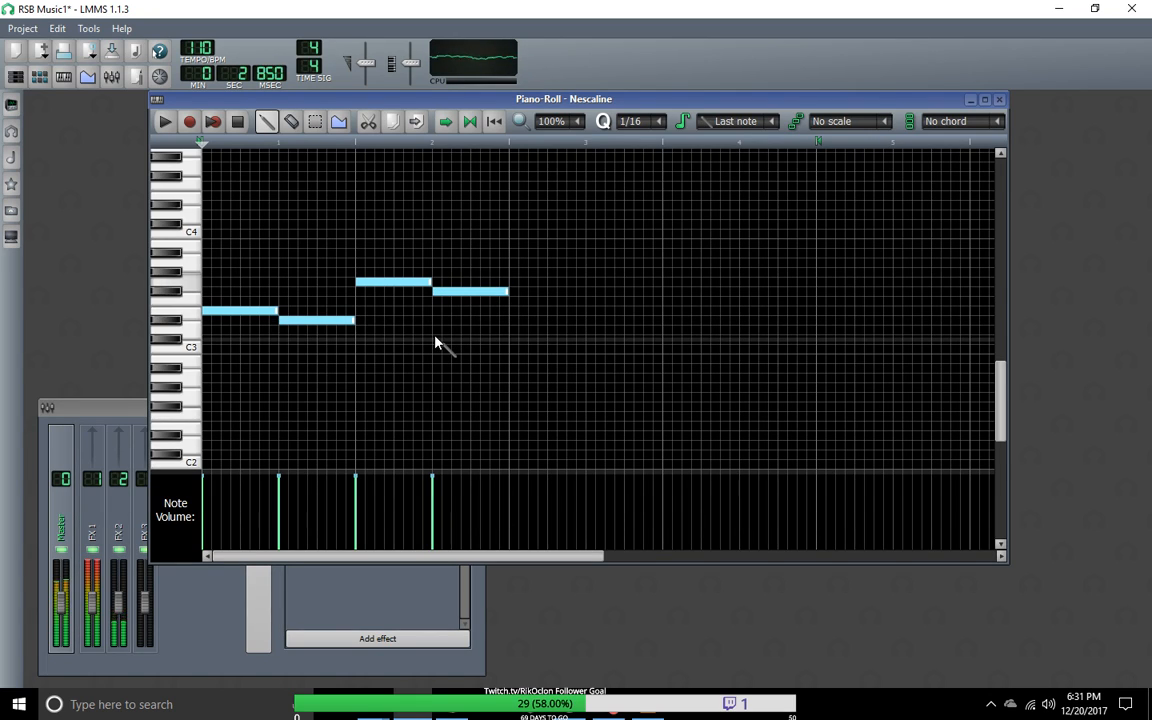
Step: Stop the groove playback and audition the edited Nescaline notes alone in the piano roll
click(238, 127)
click(166, 130)
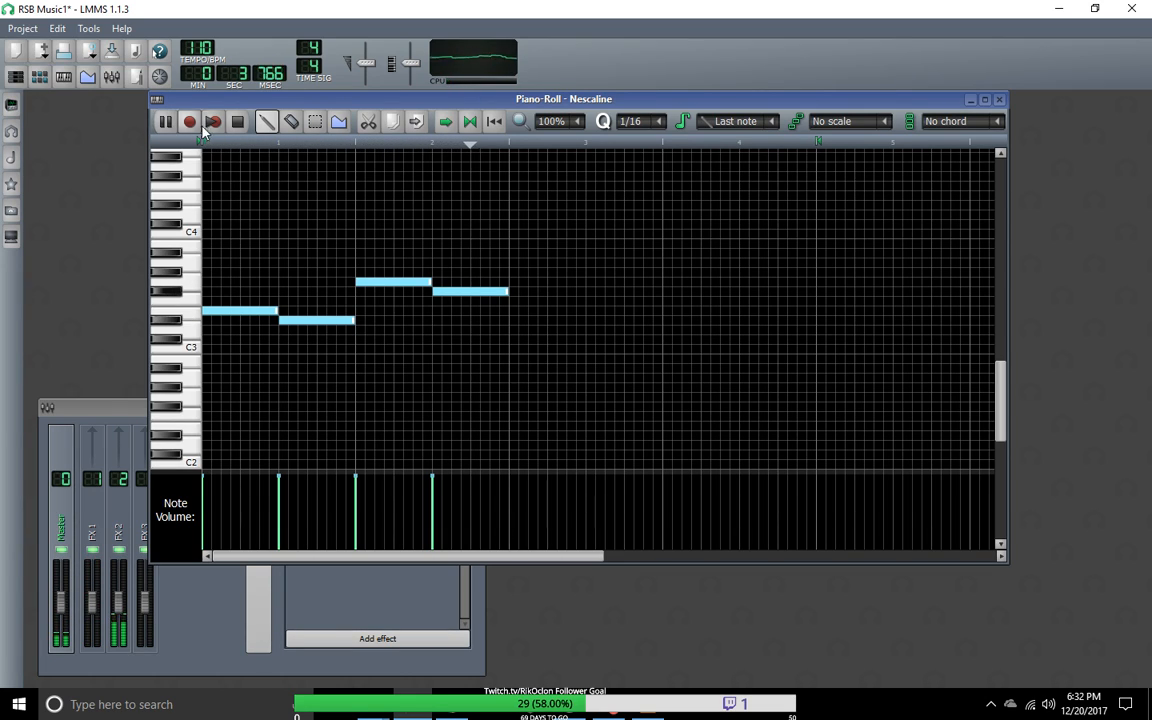
click(238, 121)
Step: Move the piano roll clear of the Beat+Bassline Editor and play Groove1part3 briefly
drag(357, 105, 567, 318)
click(243, 121)
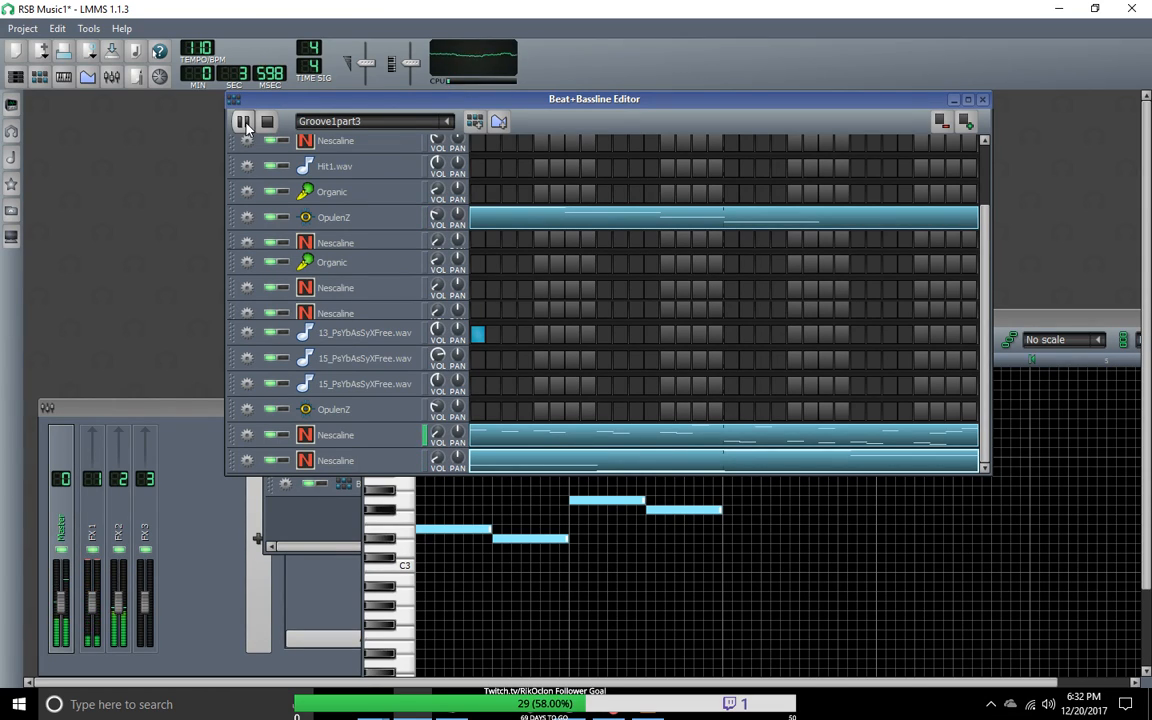
click(243, 121)
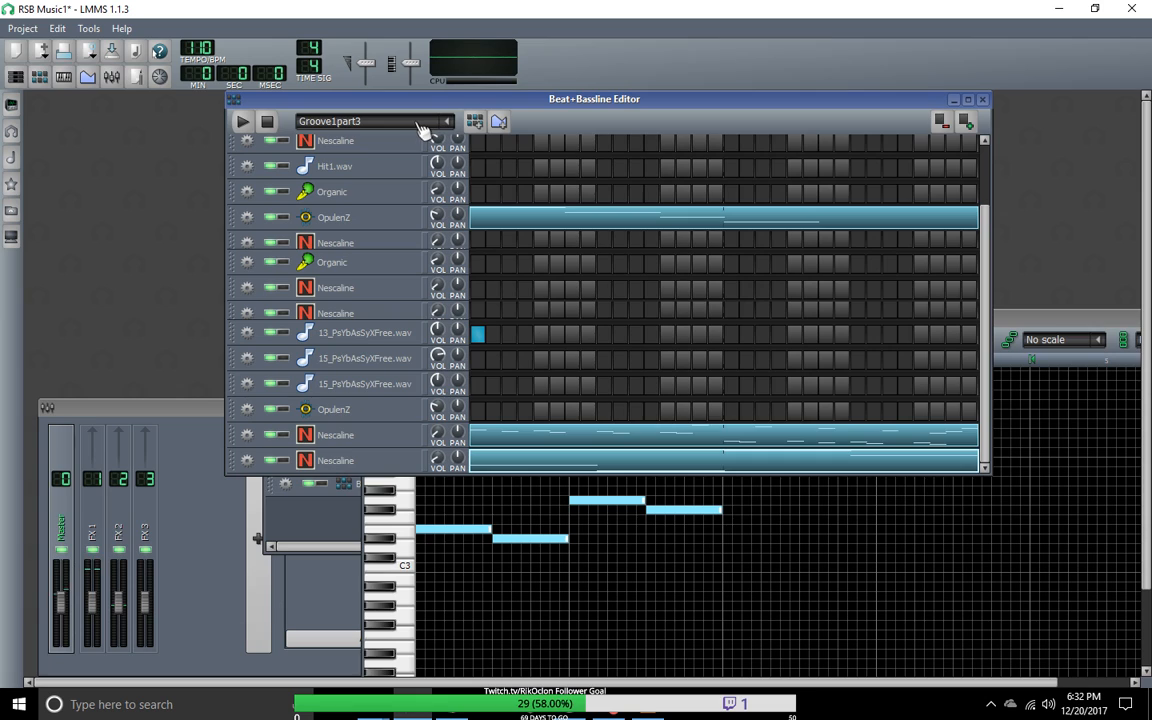
Step: Play Groove1pt2 in the Beat+Bassline Editor and switch to Groove1part3 during playback to check the transition
scroll(421, 130, up, 1)
scroll(422, 131, down, 2)
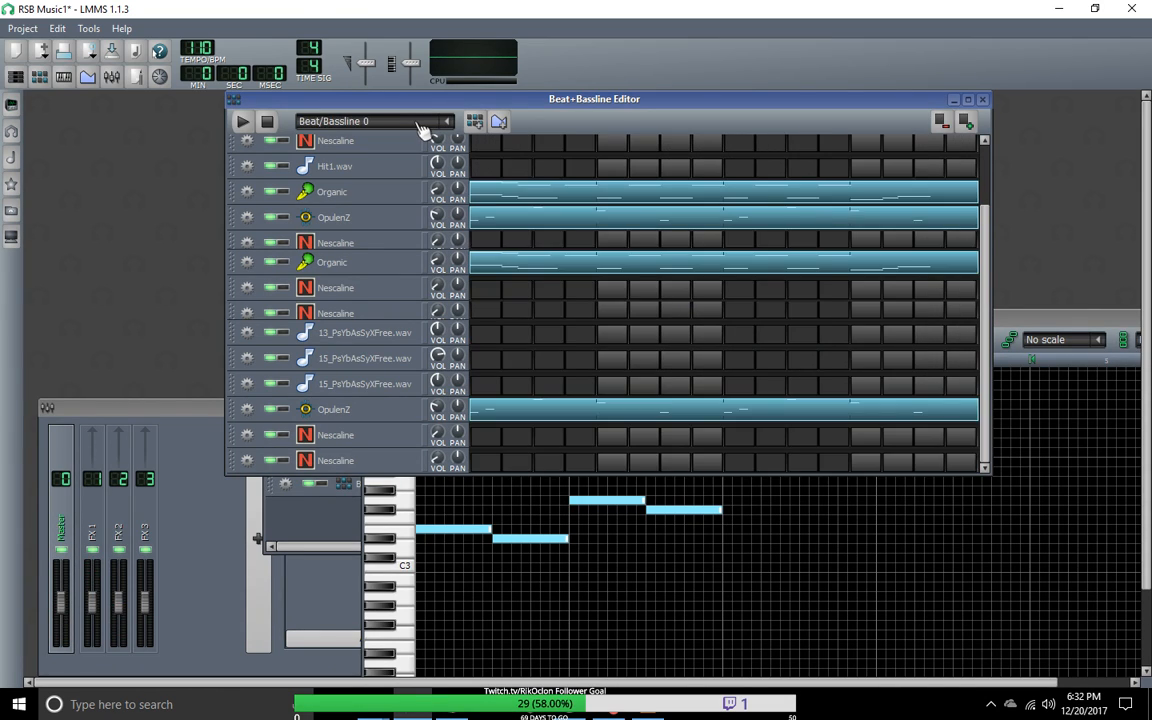
scroll(422, 131, up, 2)
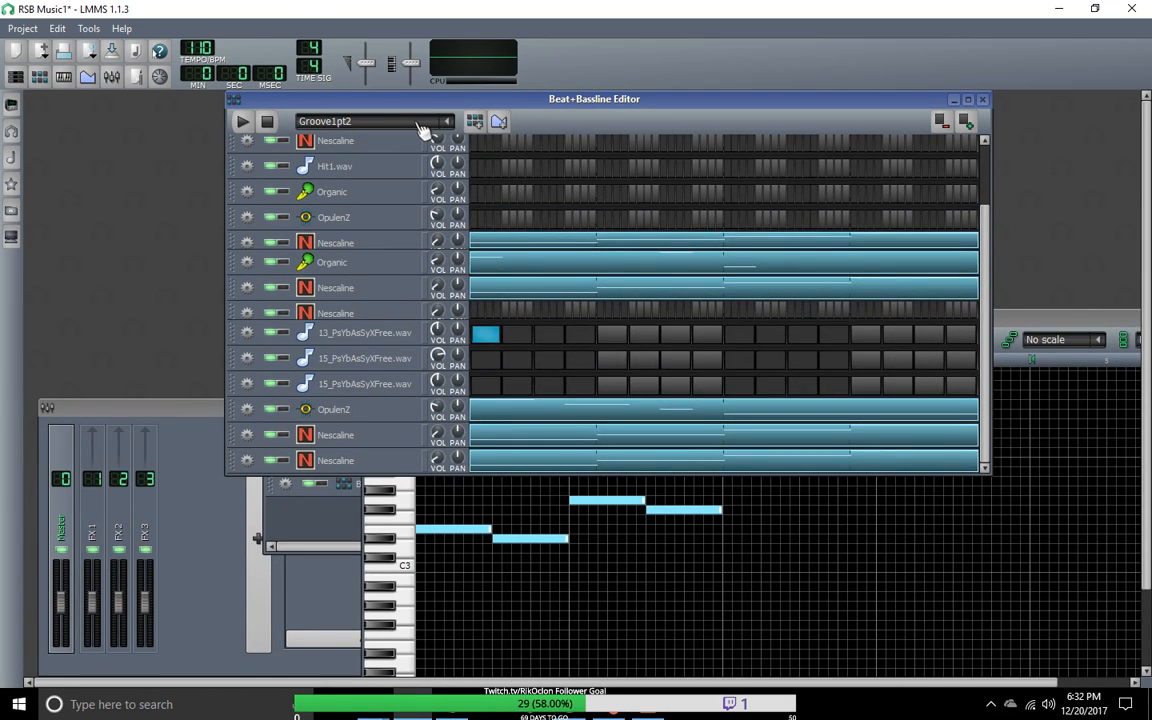
scroll(421, 130, down, 1)
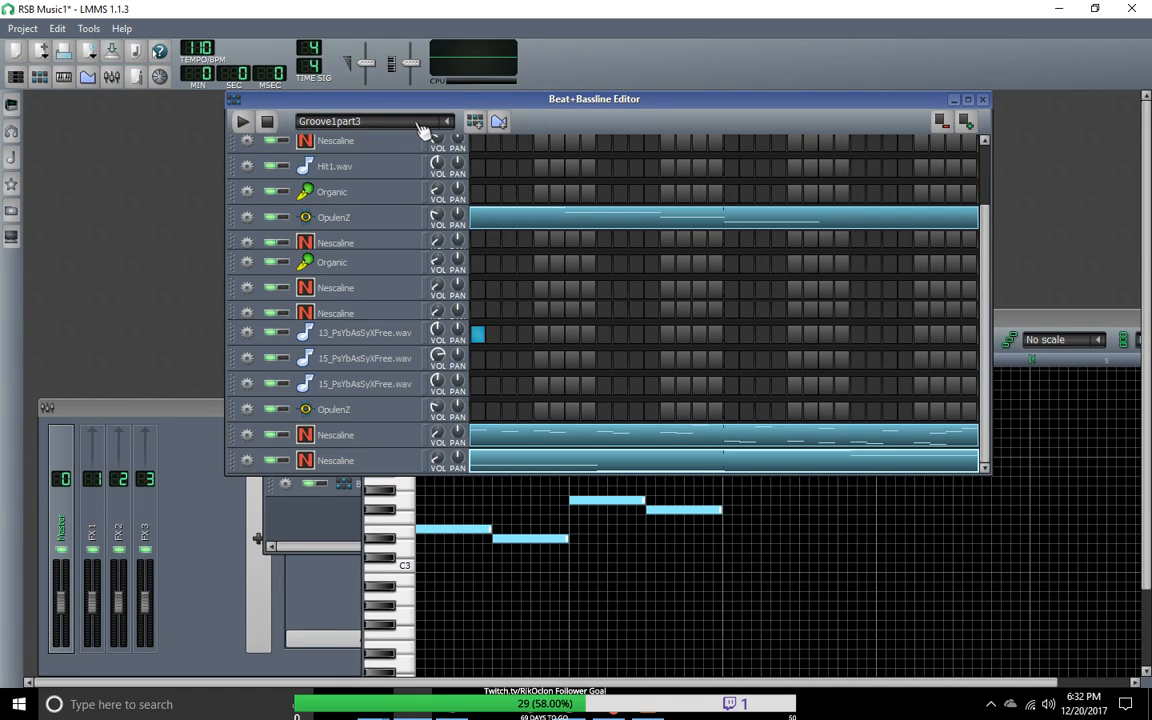
scroll(421, 130, up, 1)
click(242, 121)
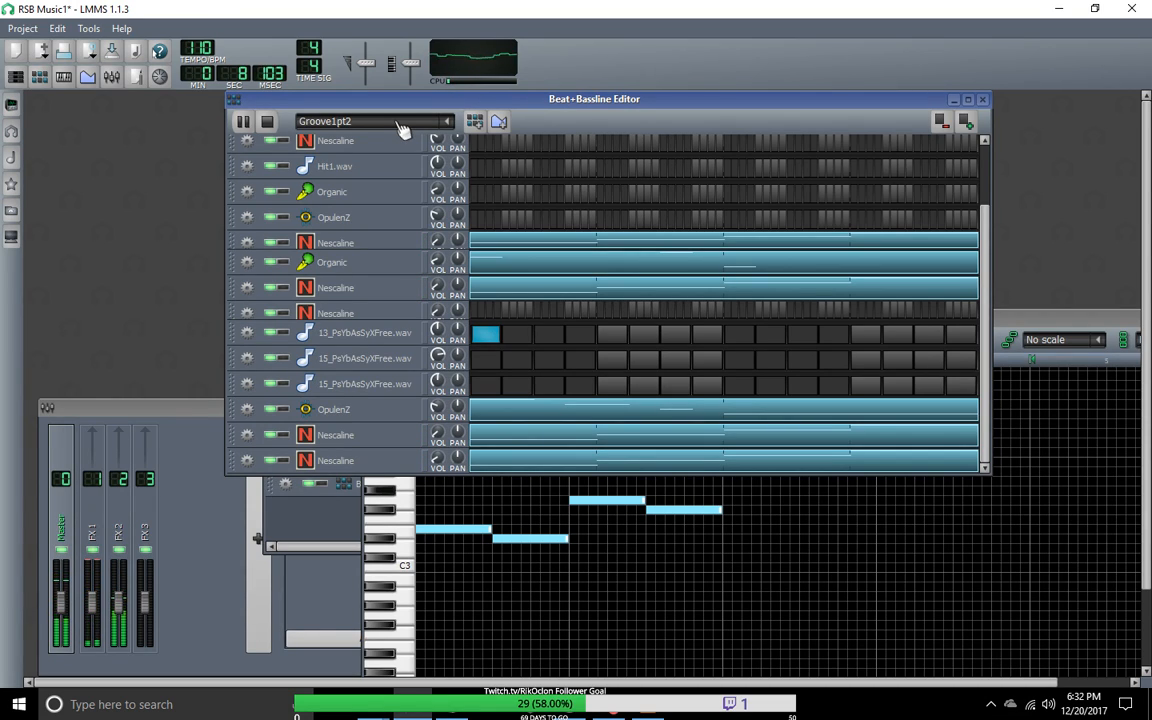
scroll(400, 130, down, 1)
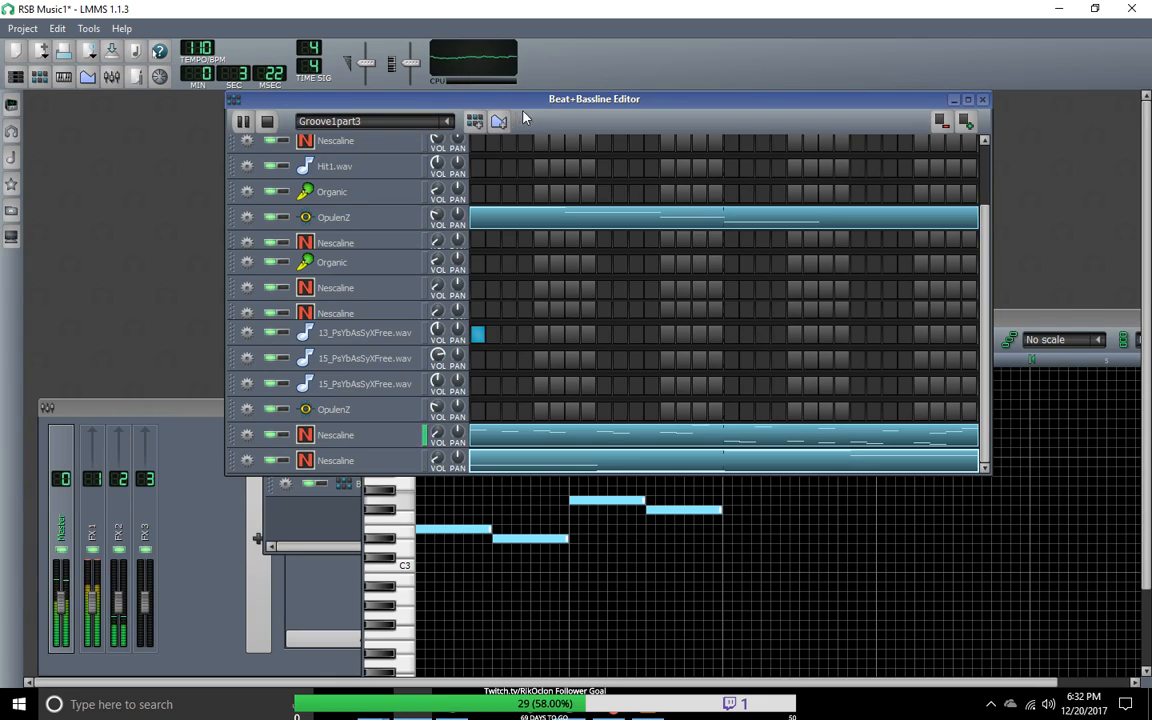
click(267, 121)
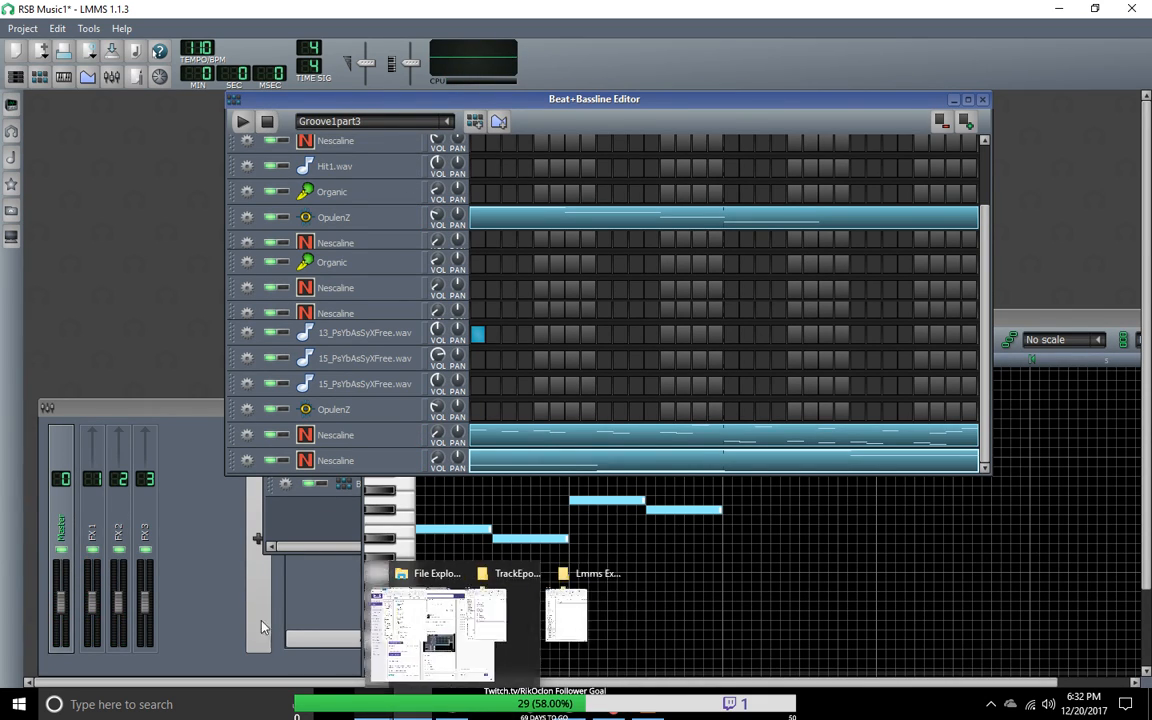
Step: Bring the Song-Editor into clear view, place Groove1part3 clips directly after the Groove1pt2 section, and play the song from the beginning
click(16, 76)
drag(342, 200, 170, 176)
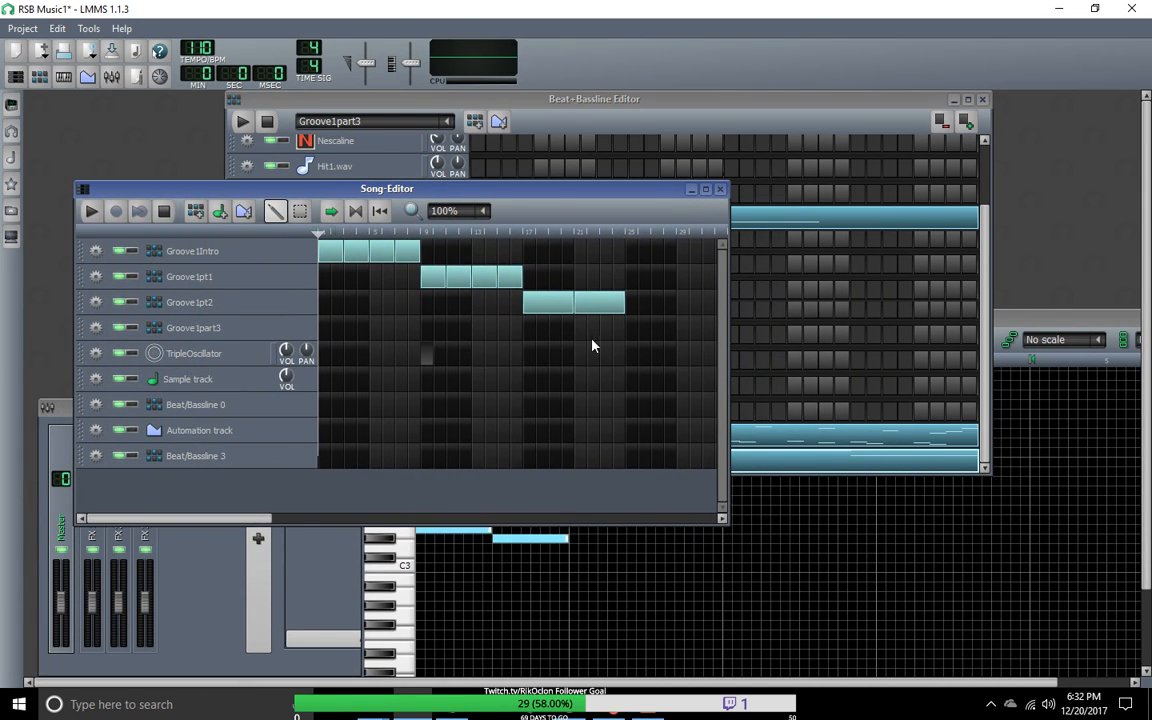
drag(630, 332, 653, 337)
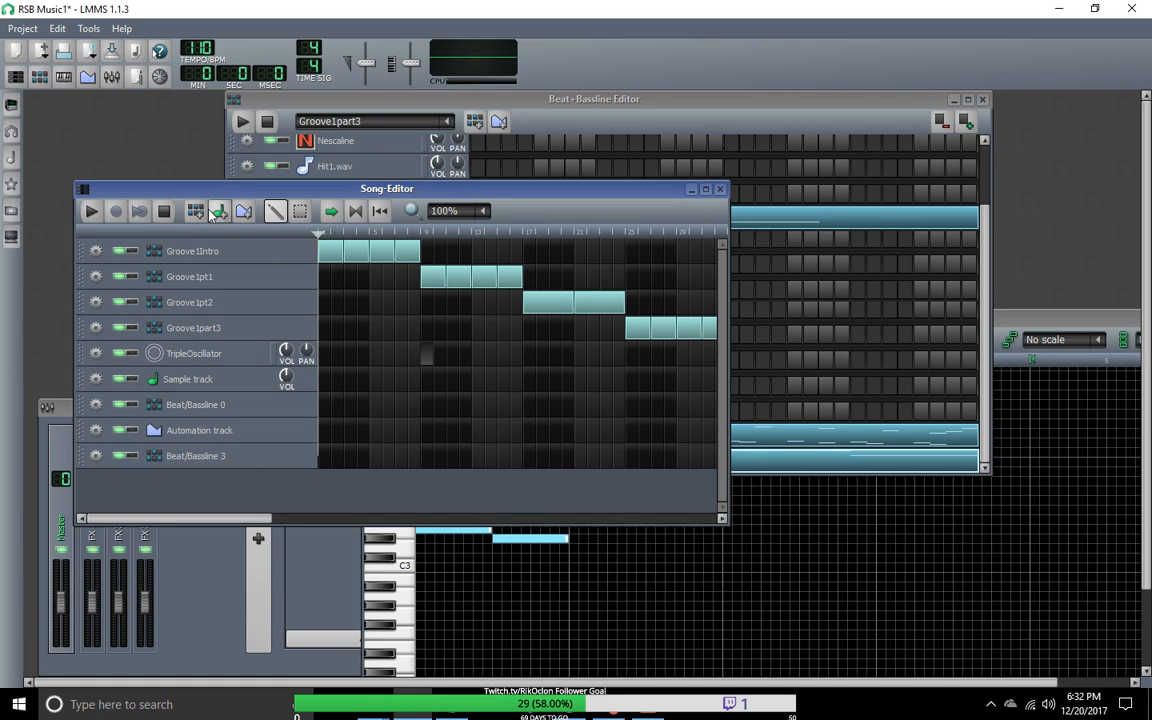
click(94, 211)
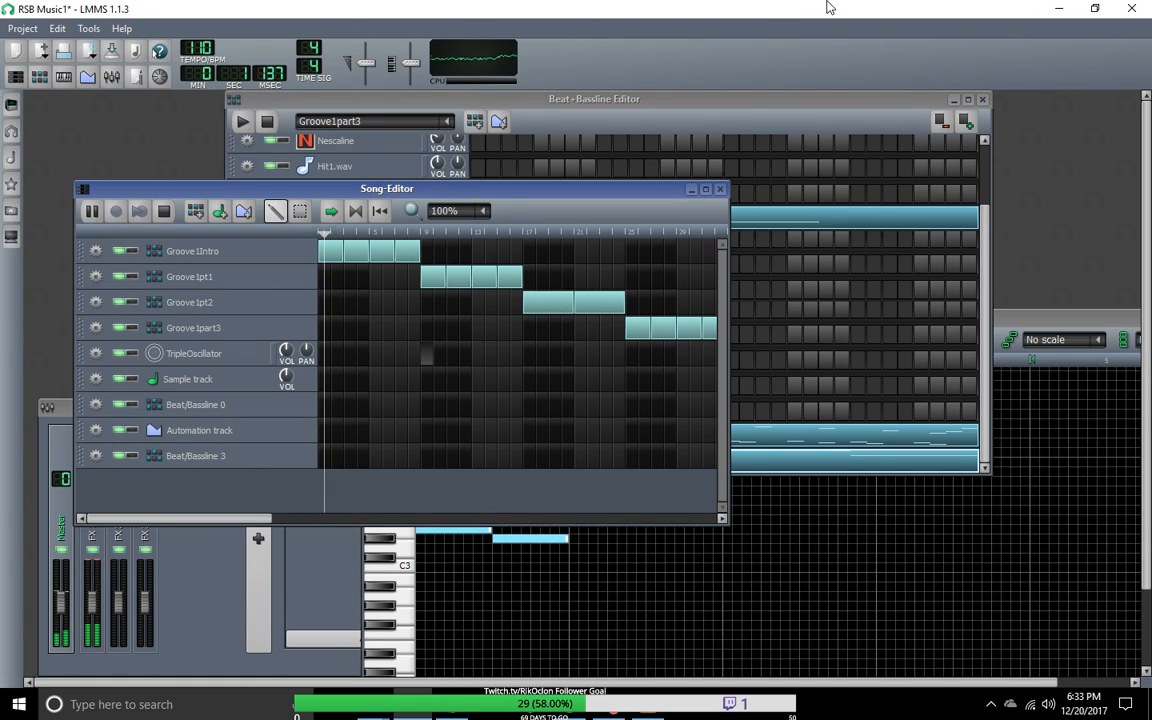
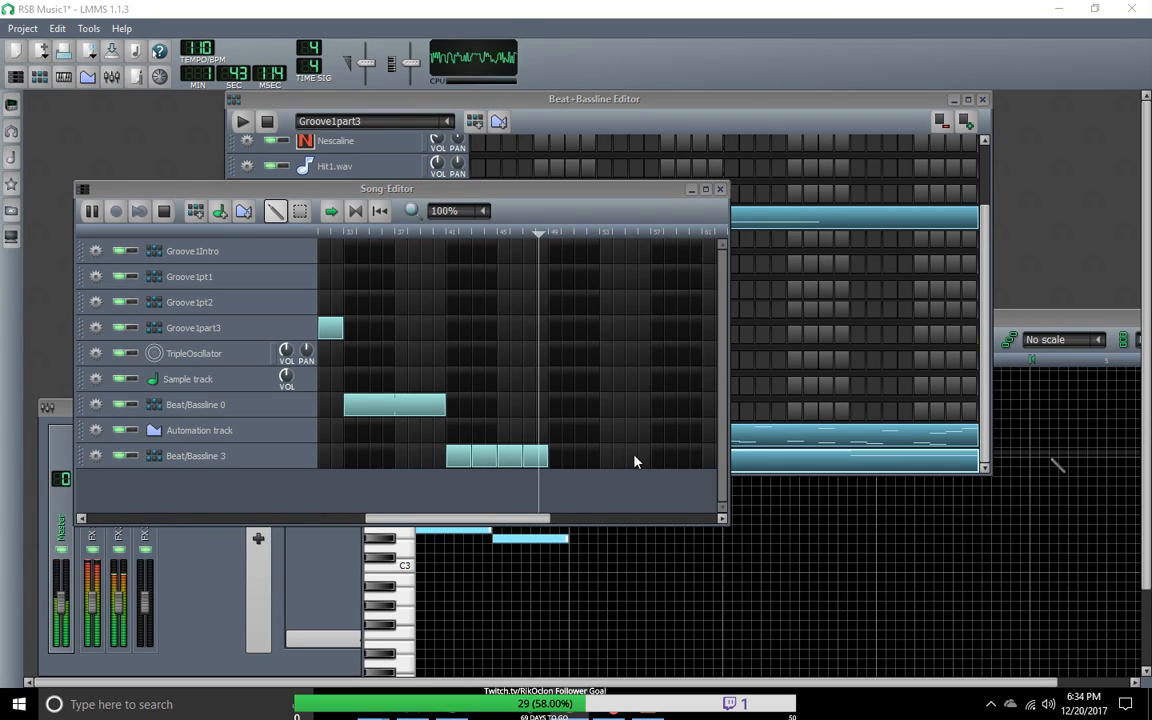
Step: Widen the Song-Editor window to show more of the arrangement and move the playback position back to the beginning of the song
click(737, 461)
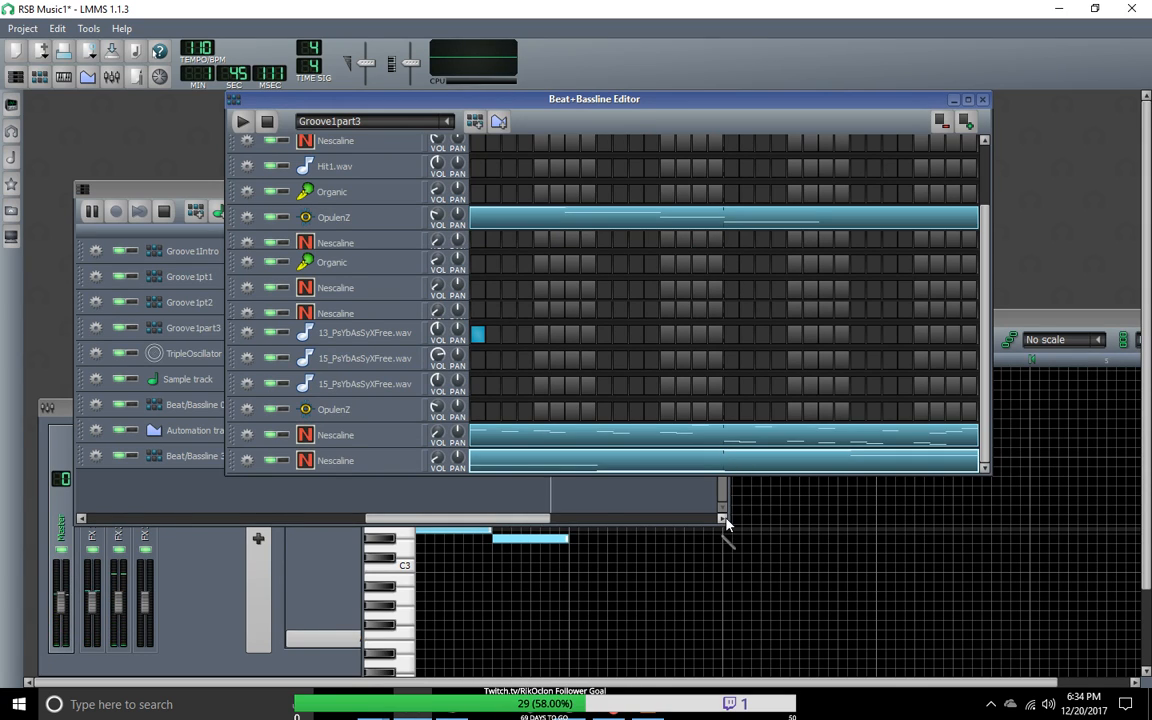
drag(728, 516, 951, 552)
drag(705, 548, 385, 548)
click(665, 234)
drag(647, 240, 262, 207)
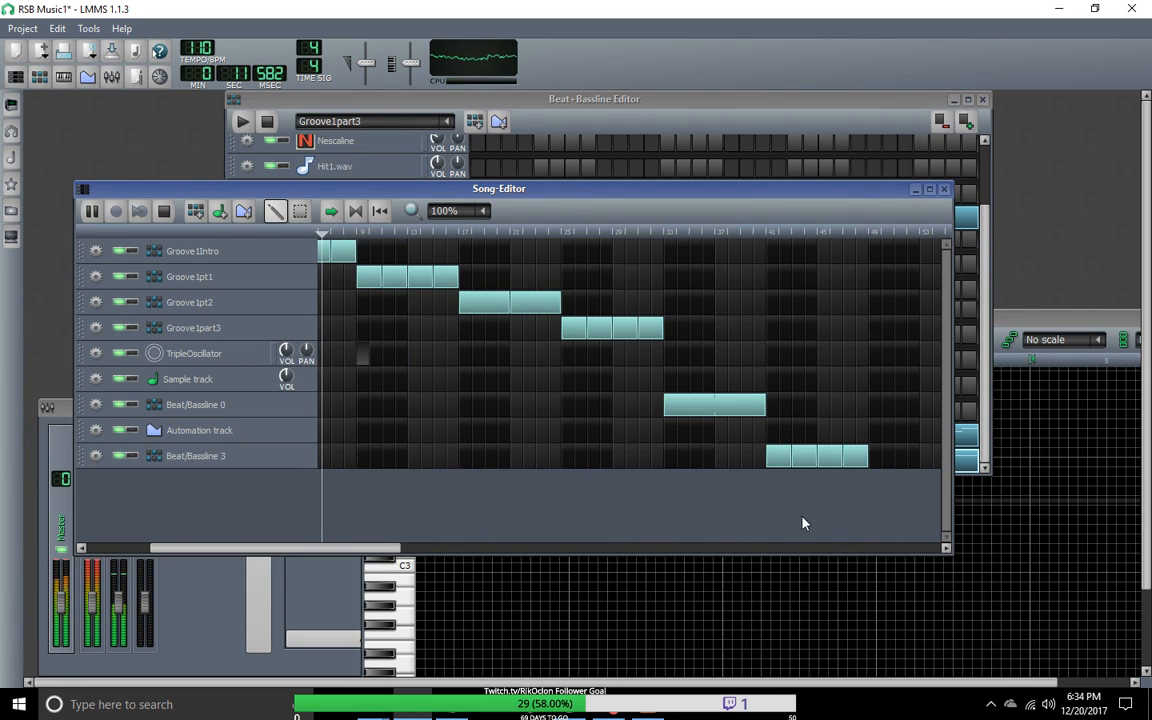
Step: Play the opening of the song from the beginning, then stop playback
click(379, 211)
click(162, 211)
click(91, 211)
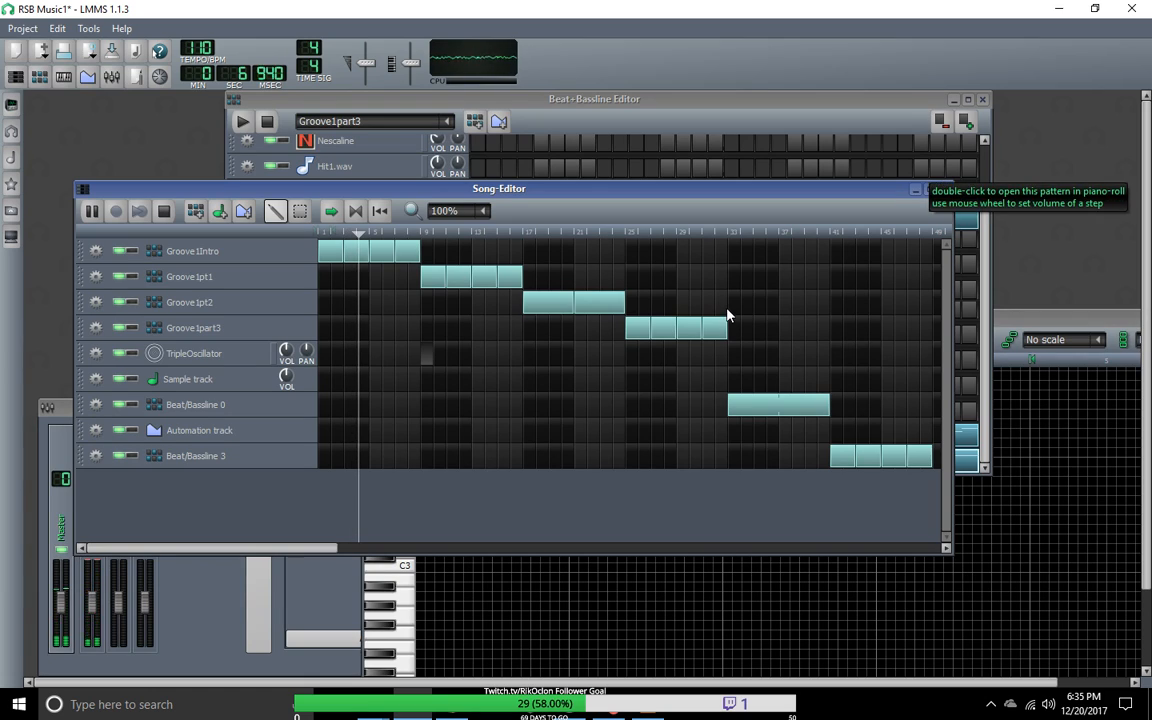
click(160, 209)
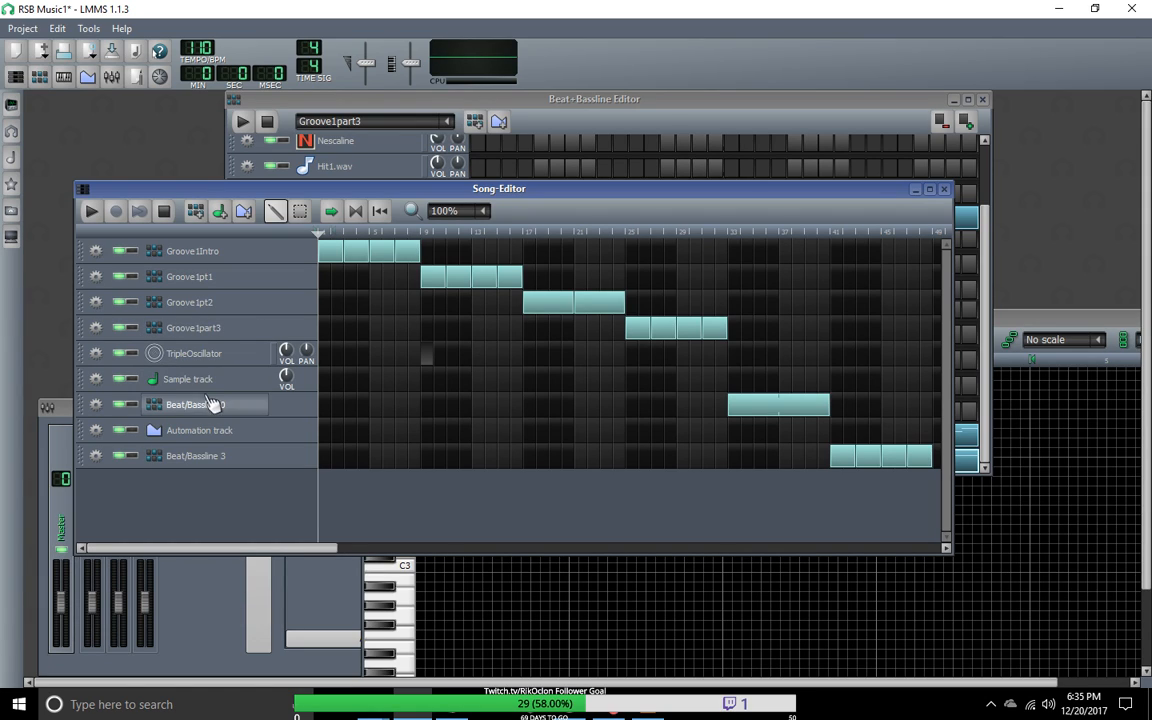
Step: Move the Beat/Bassline 0 track above Groove1part3 and swap their clips so Beat/Bassline 0 starts at bar 25 and Groove1part3 at bar 33
click(248, 408)
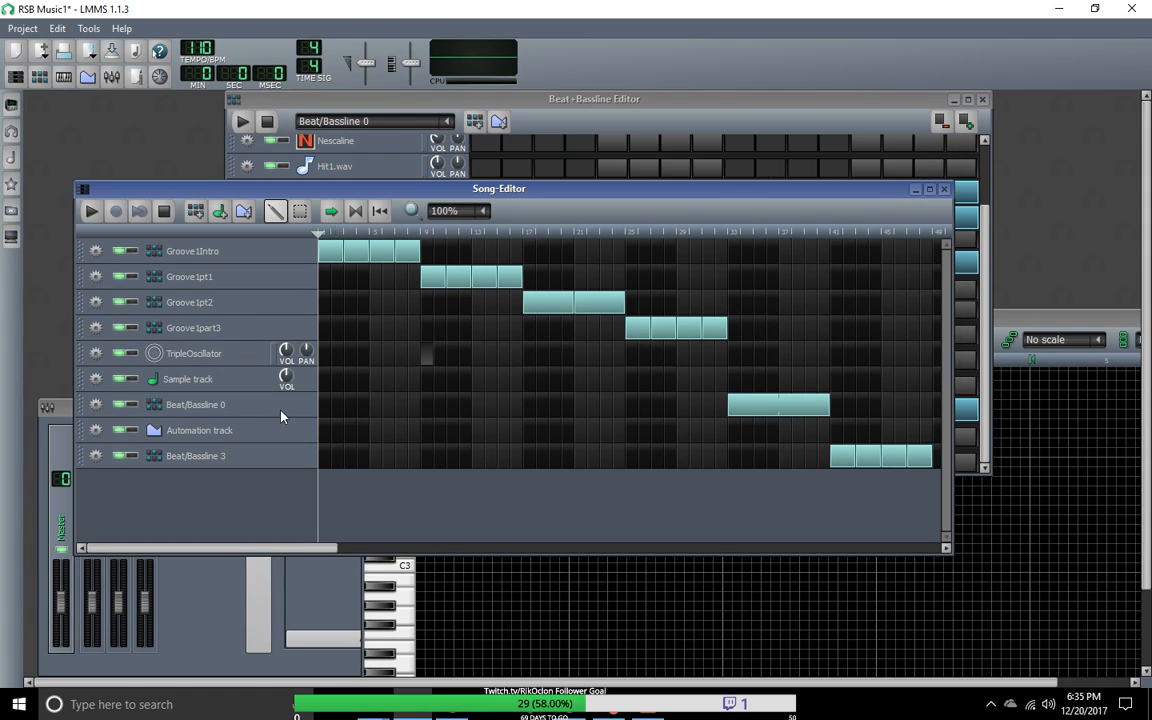
drag(285, 415, 285, 333)
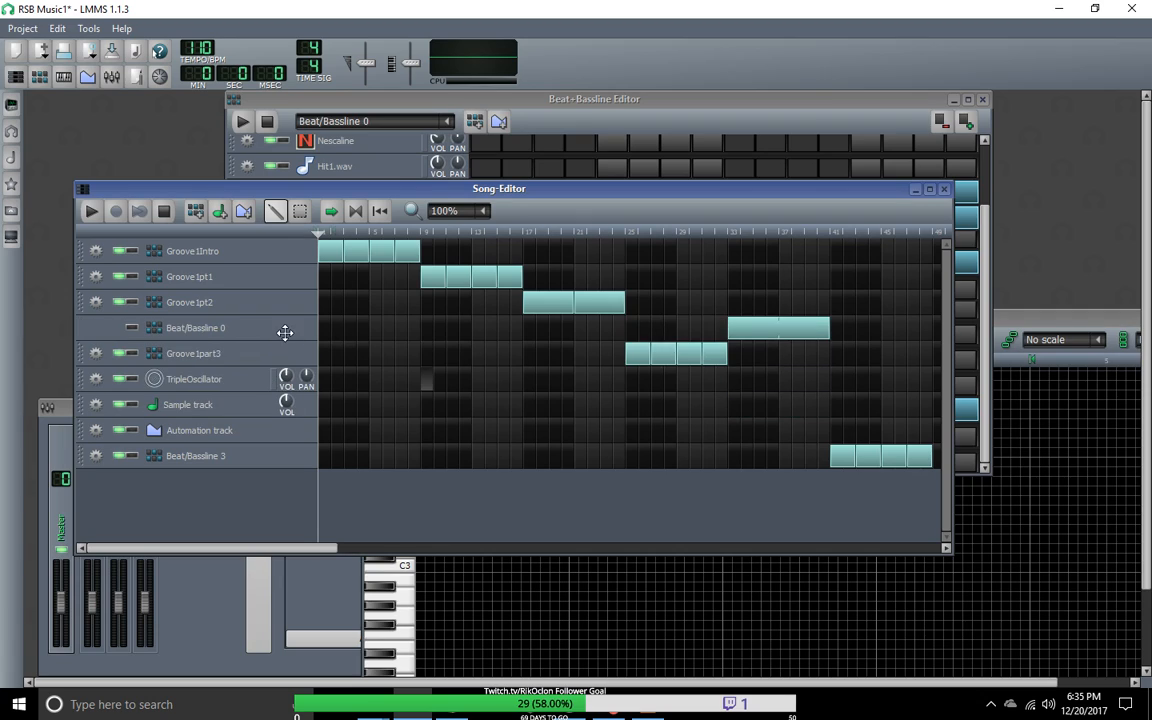
drag(773, 343, 821, 356)
drag(698, 354, 800, 368)
drag(662, 355, 745, 366)
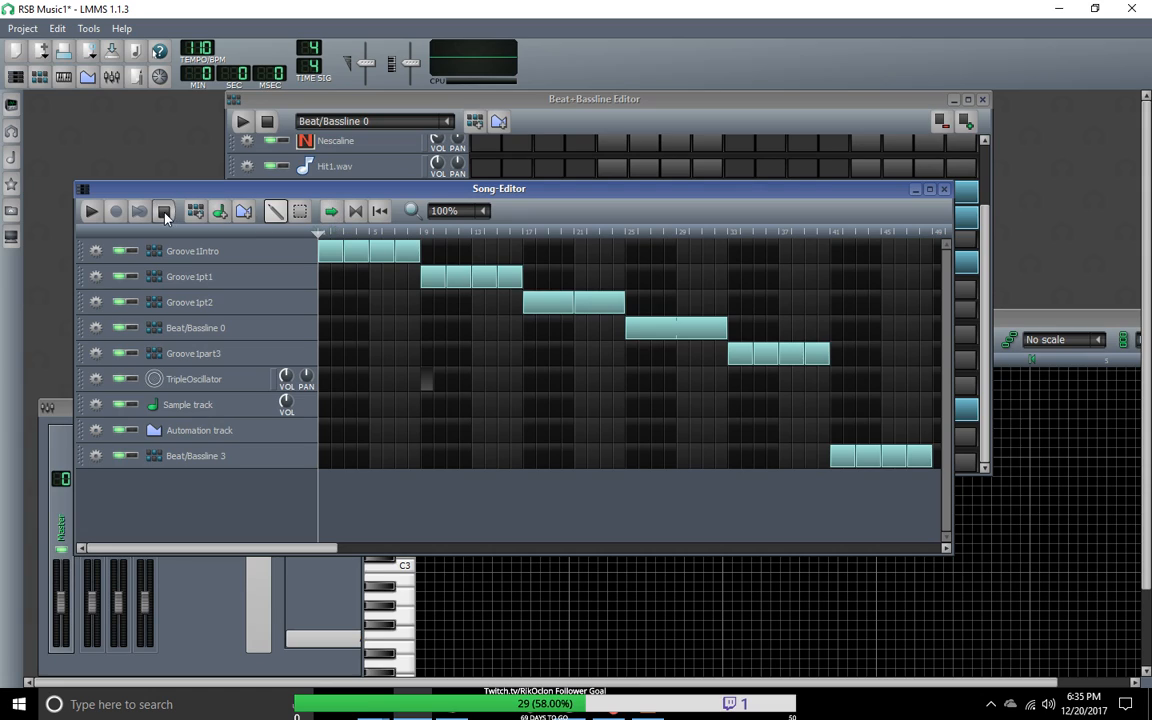
Step: Play the rearranged song through the Beat/Bassline 0 section, then stop playback
click(89, 213)
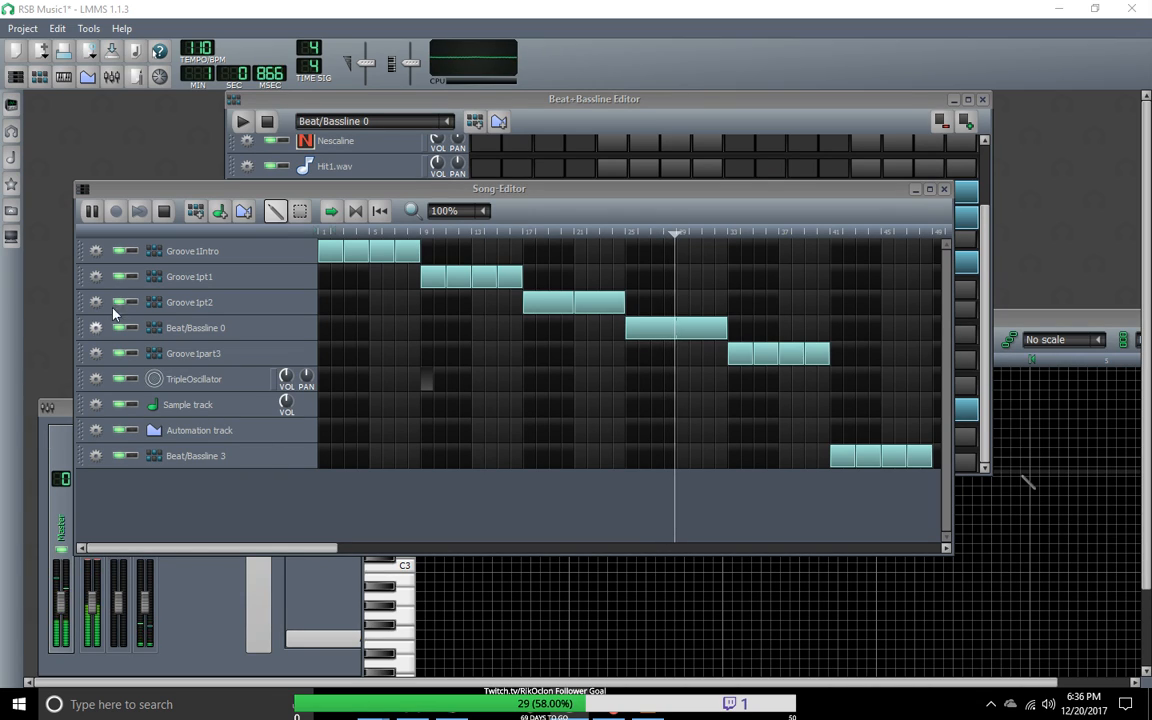
click(289, 376)
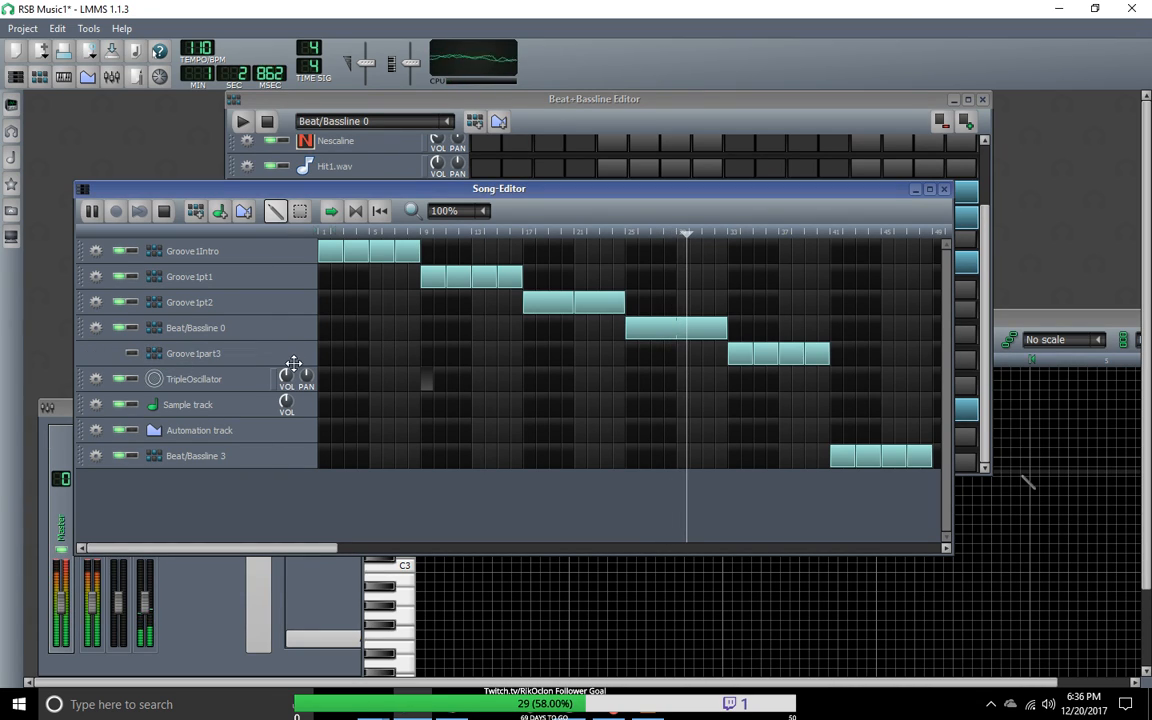
key(space)
drag(288, 358, 293, 427)
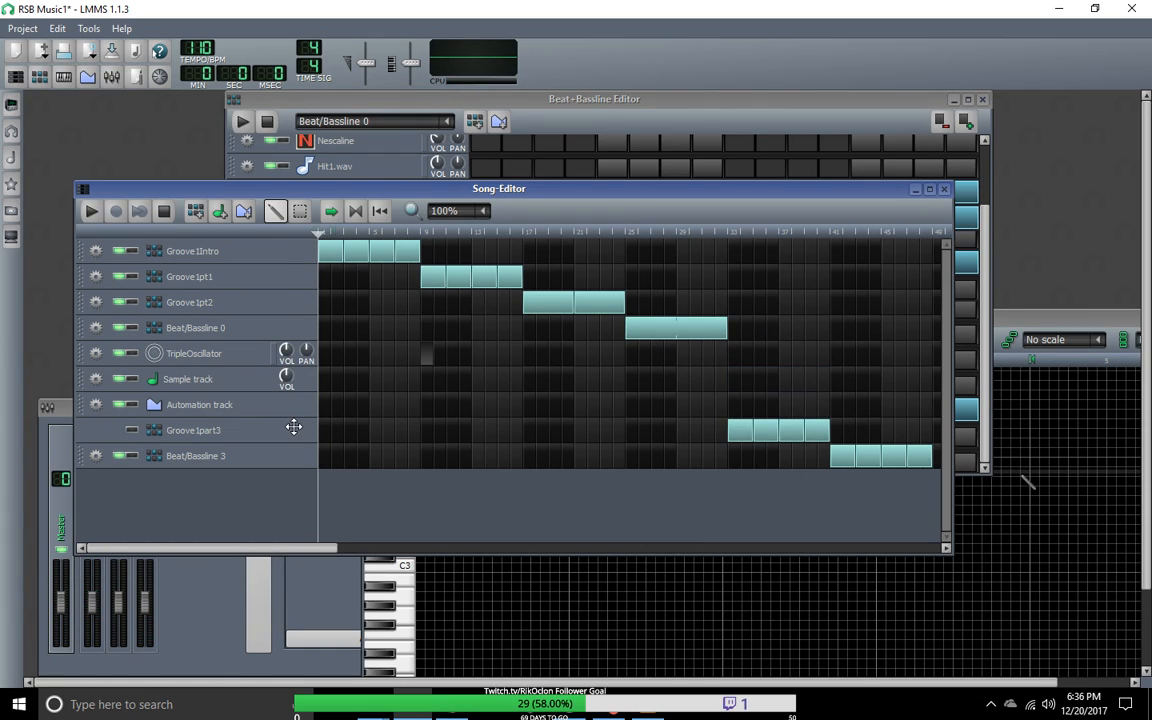
drag(293, 427, 301, 357)
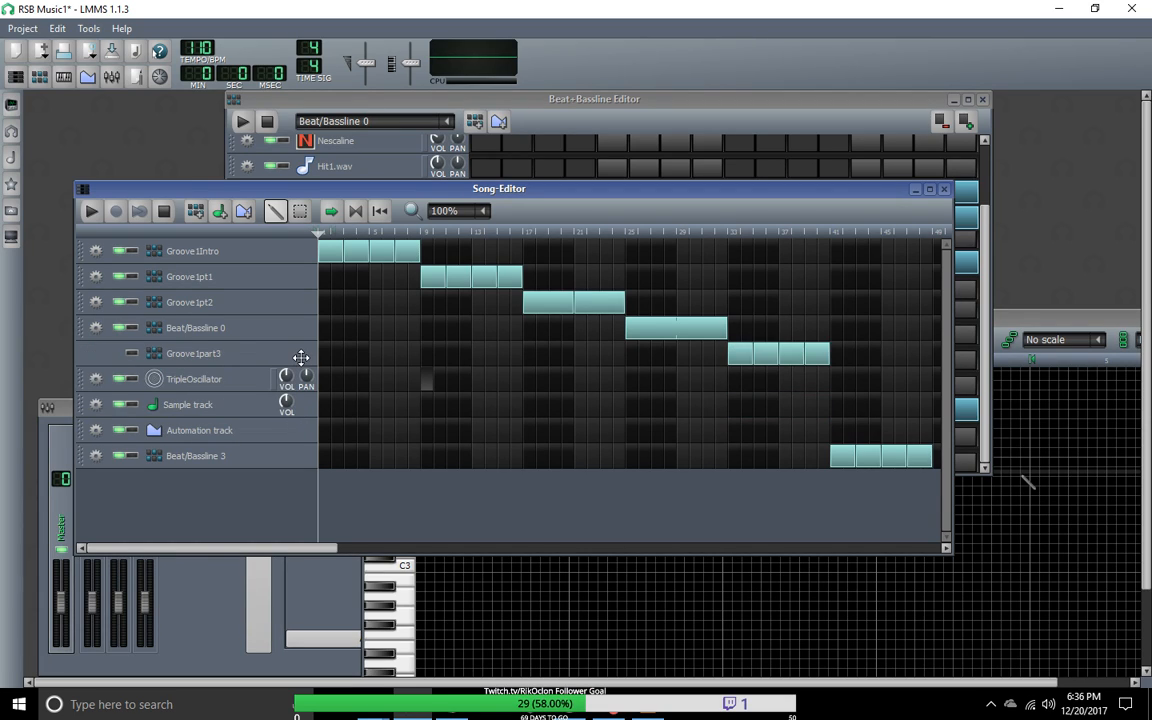
drag(301, 357, 301, 359)
Step: During playback, move the Beat/Bassline 3 track directly below Groove1part3 and remove the TripleOscillator, Sample and Automation tracks
click(92, 211)
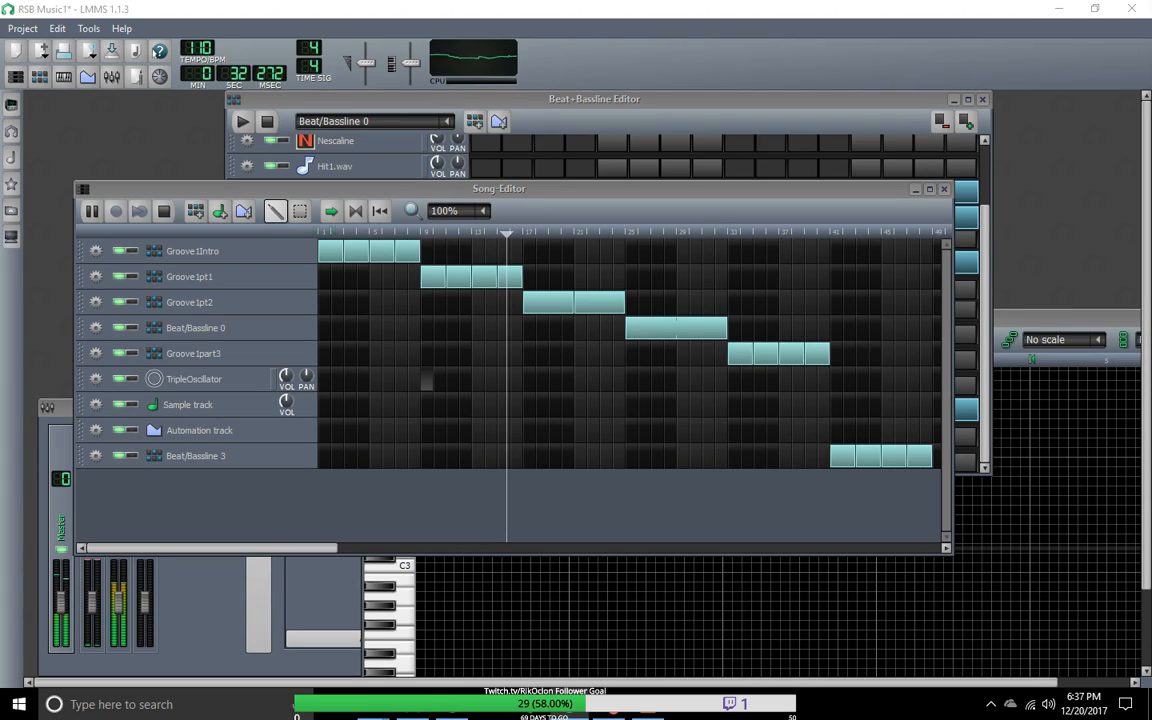
drag(322, 462, 311, 375)
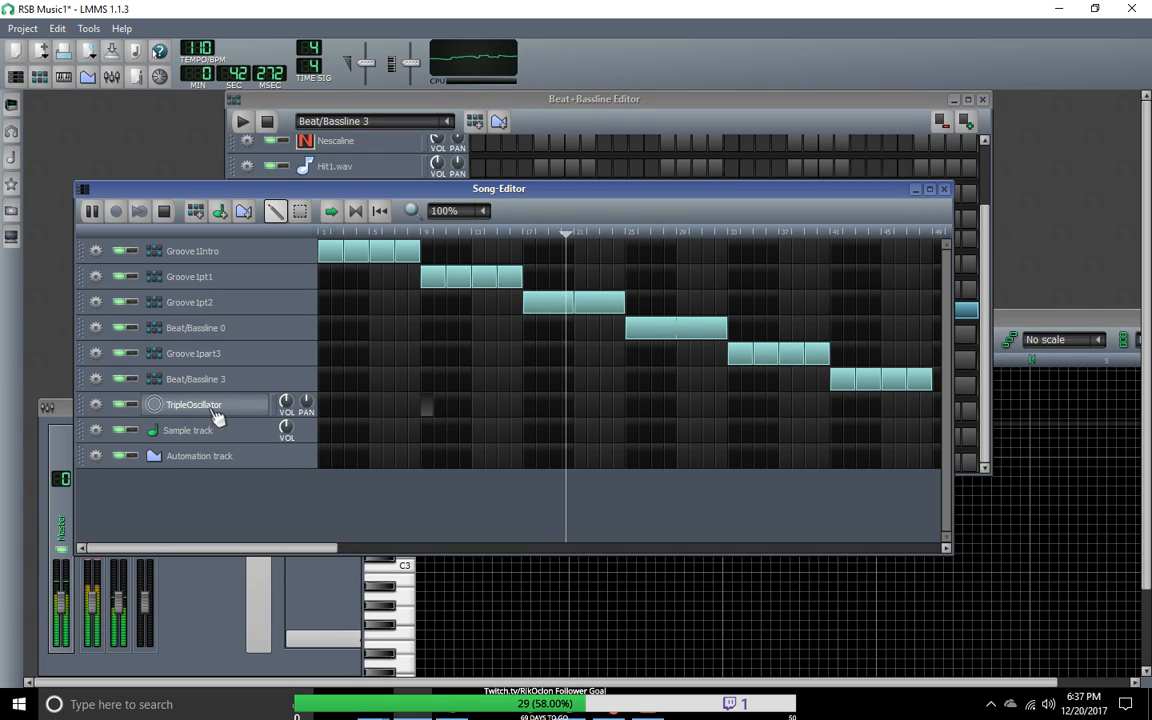
click(95, 405)
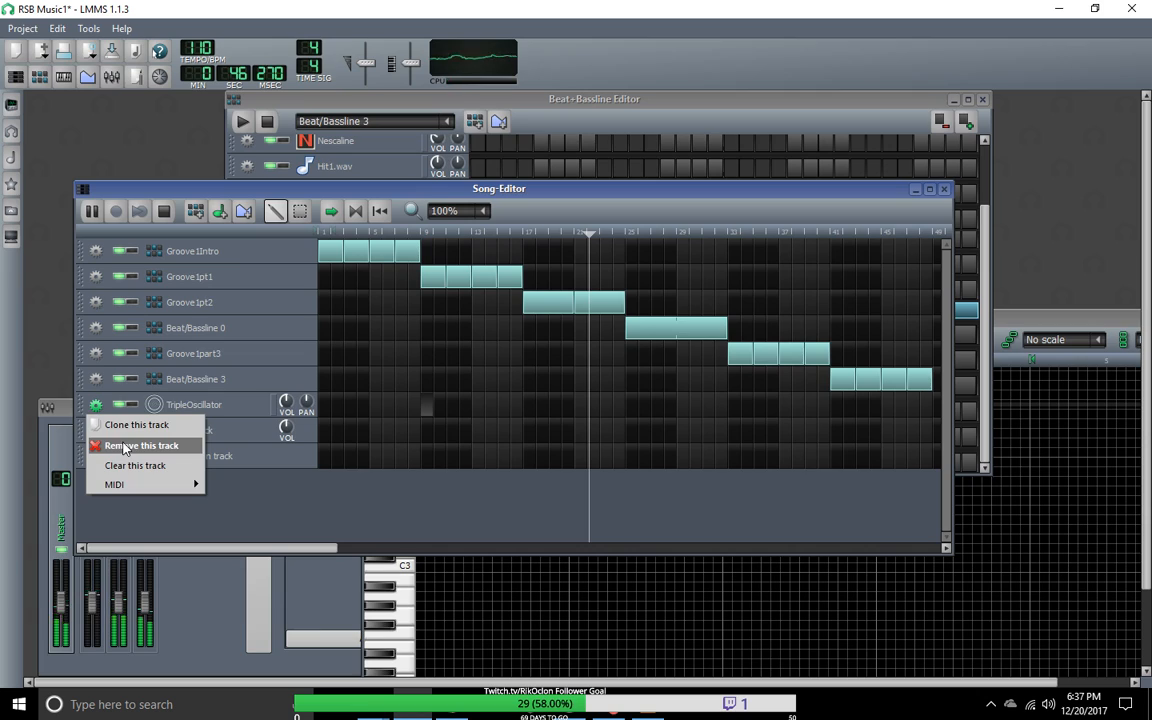
click(121, 445)
click(95, 405)
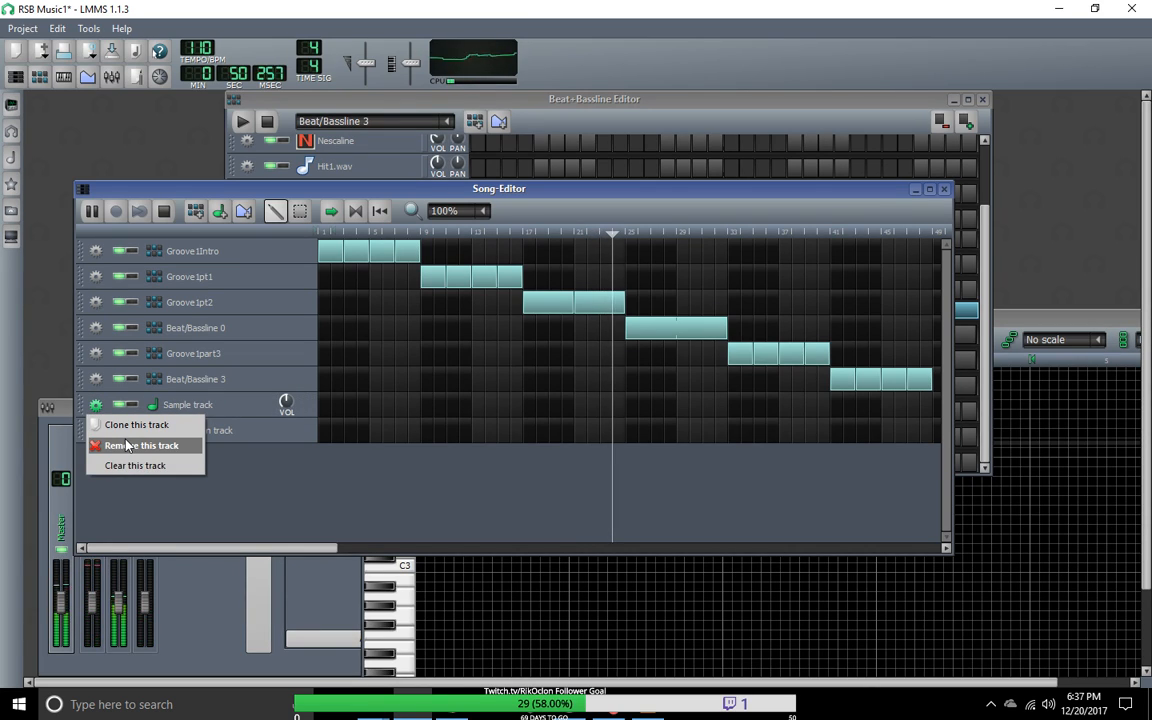
click(127, 446)
click(95, 405)
click(127, 446)
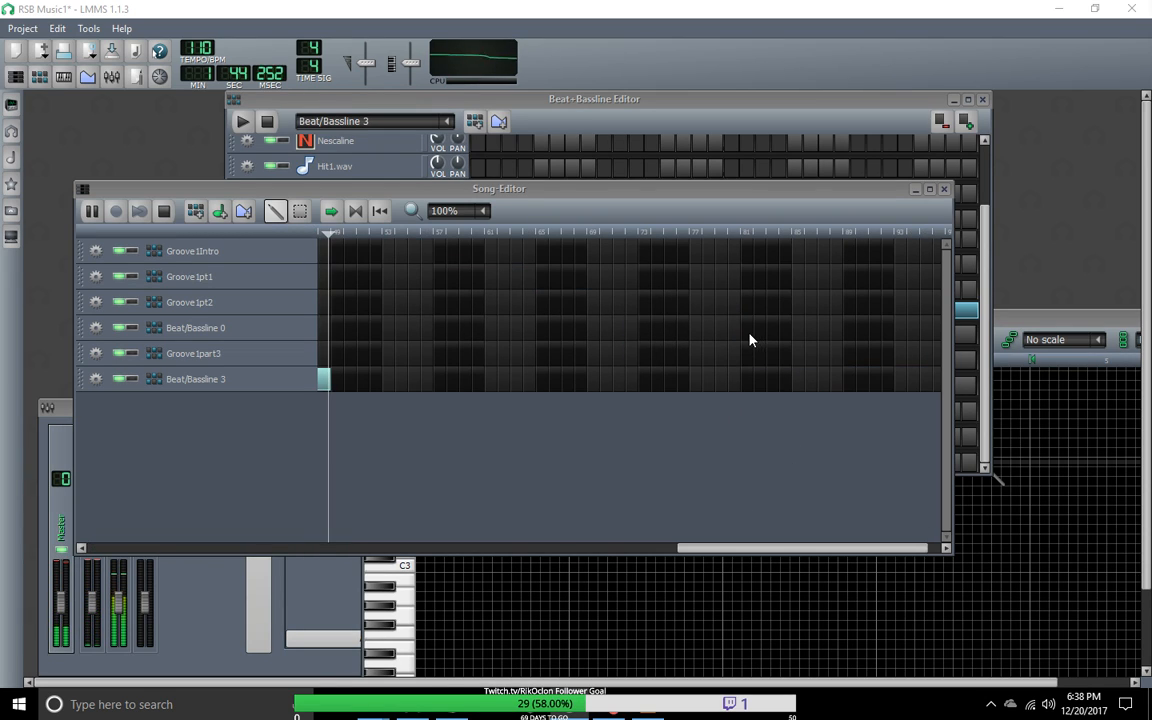
Step: Stop playback and play the song again from the beginning of the arrangement
click(165, 212)
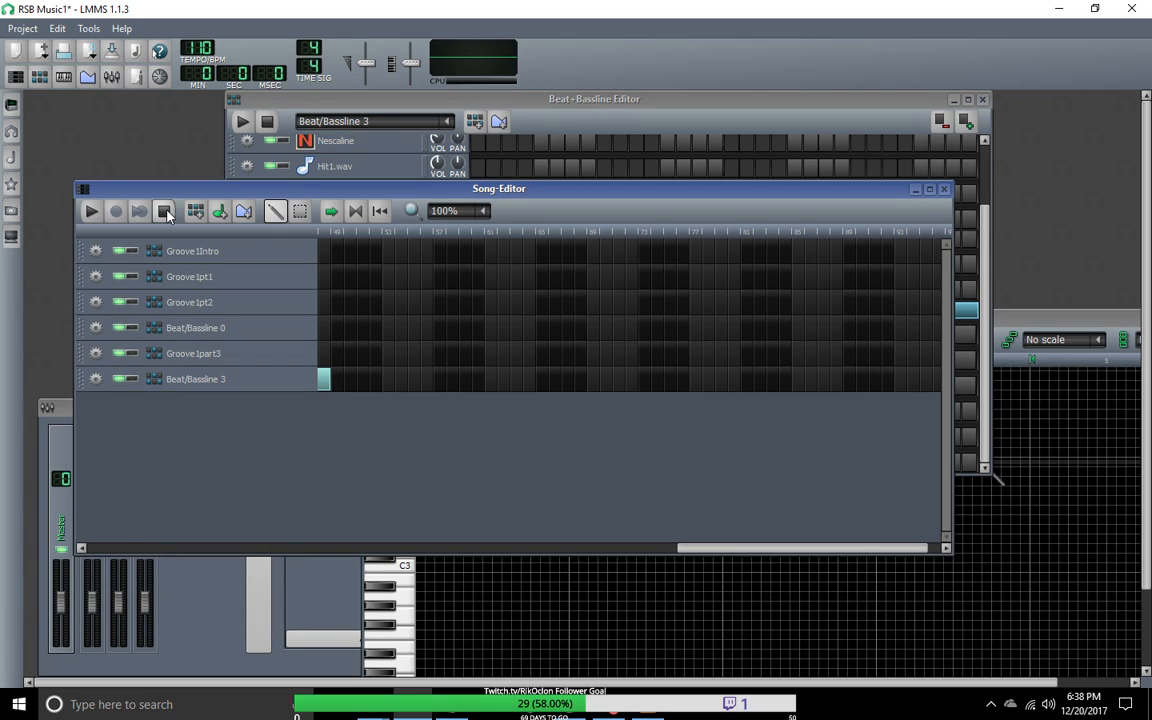
drag(733, 548, 131, 537)
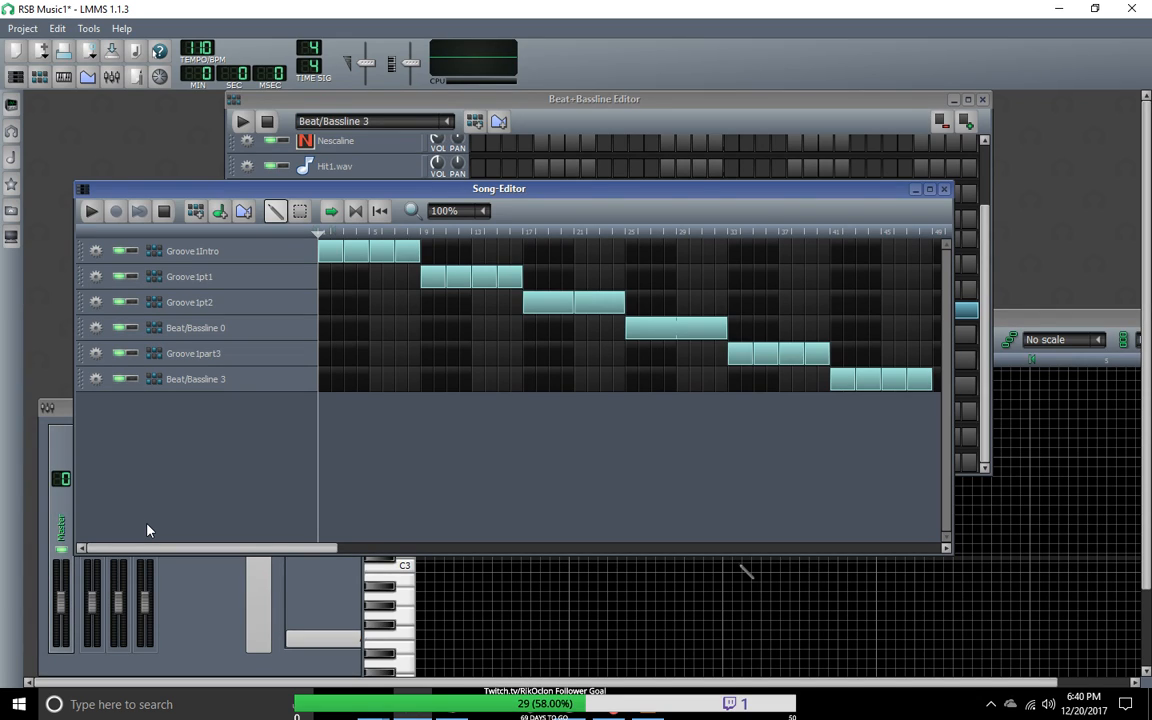
click(91, 211)
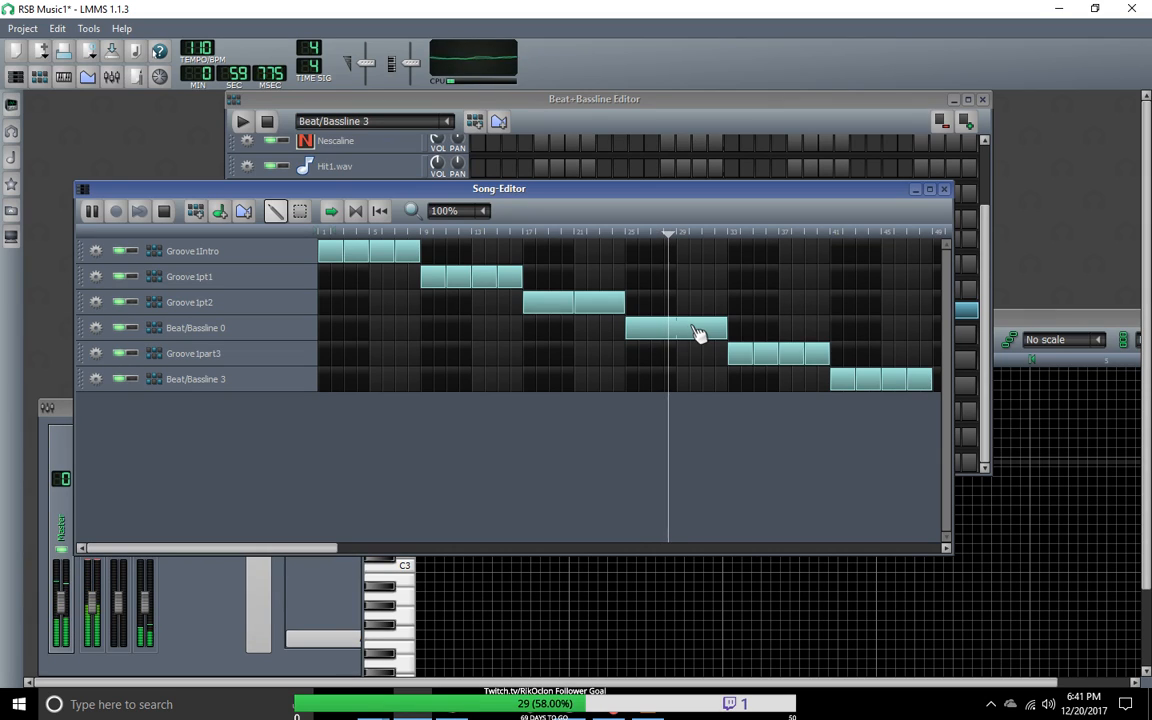
Step: Move the Groove1part3 track above Beat/Bassline 0 and swap their clips so Groove1part3 starts at bar 25 and Beat/Bassline 0 at bar 33
mouse_move(299, 337)
mouse_down()
mouse_move(298, 360)
mouse_move(306, 332)
mouse_up()
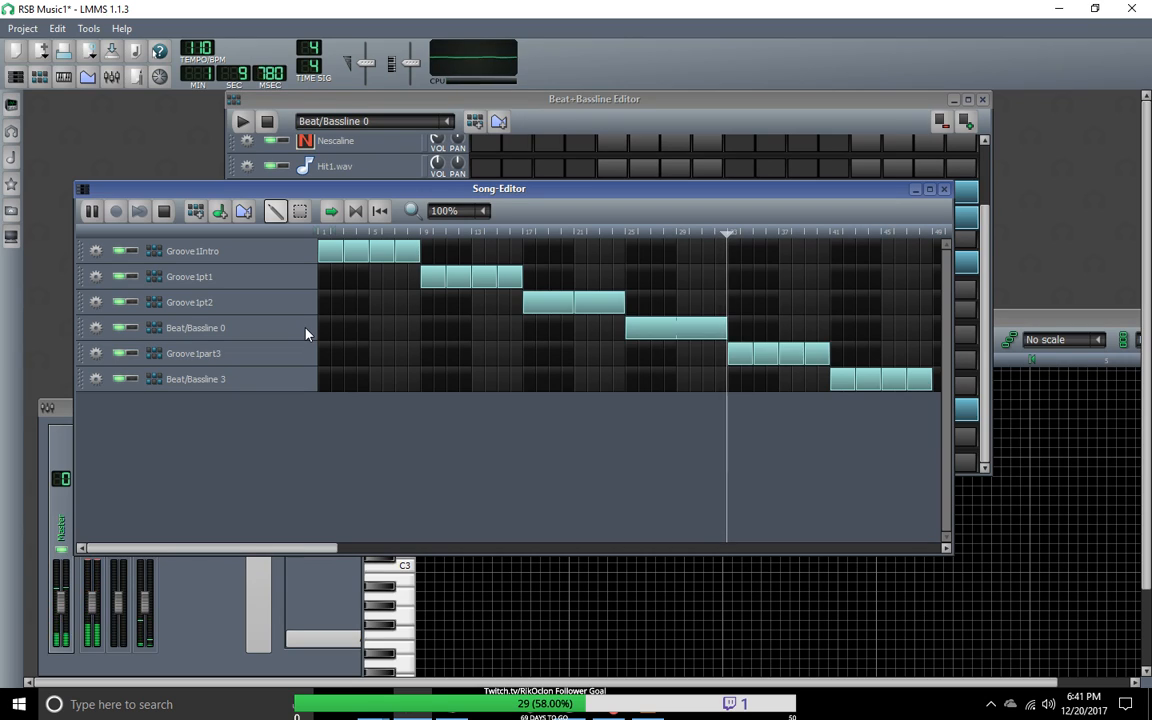
drag(300, 357, 282, 318)
drag(656, 362, 661, 330)
drag(793, 336, 718, 338)
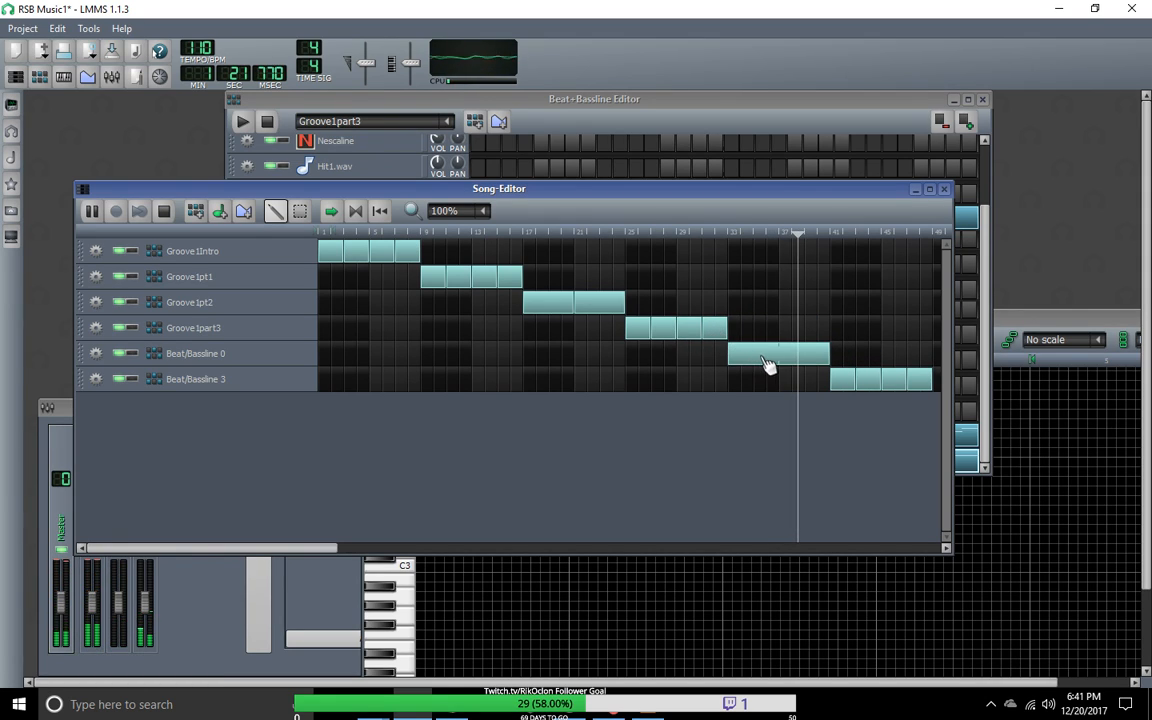
Step: Shorten the Beat/Bassline 0 clip at bar 33 to four bars and add a two-bar Groove1part3 clip at bar 35
drag(829, 366, 771, 363)
click(760, 330)
right_click(757, 358)
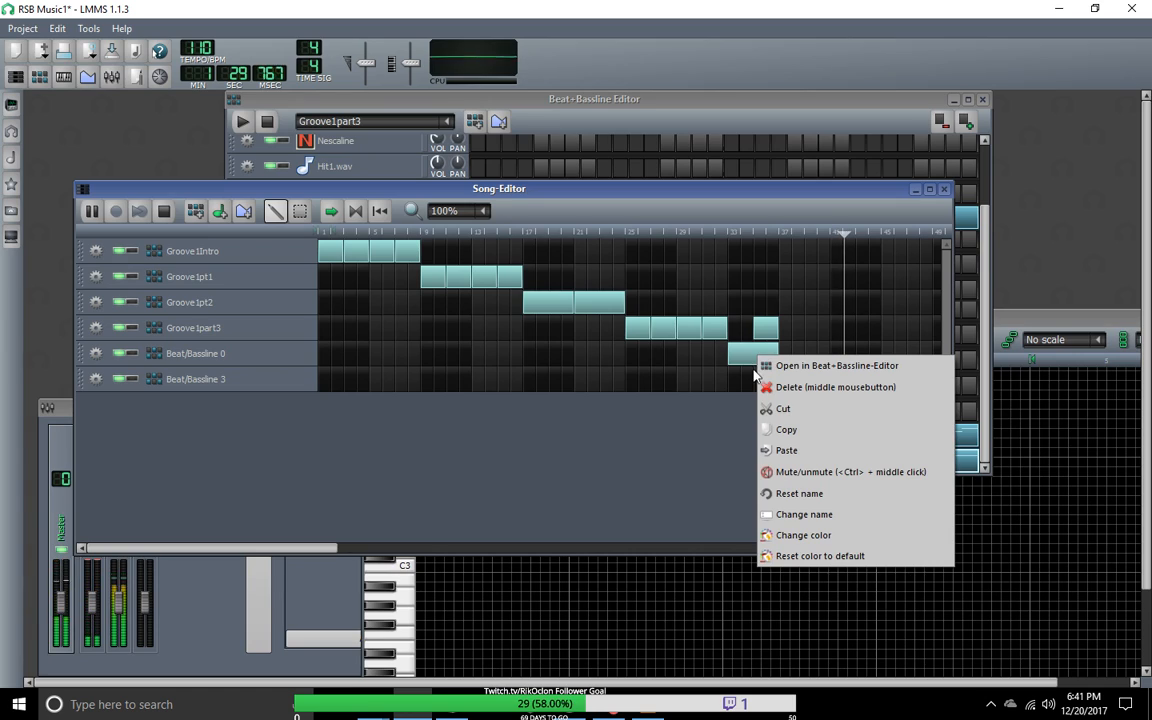
click(753, 362)
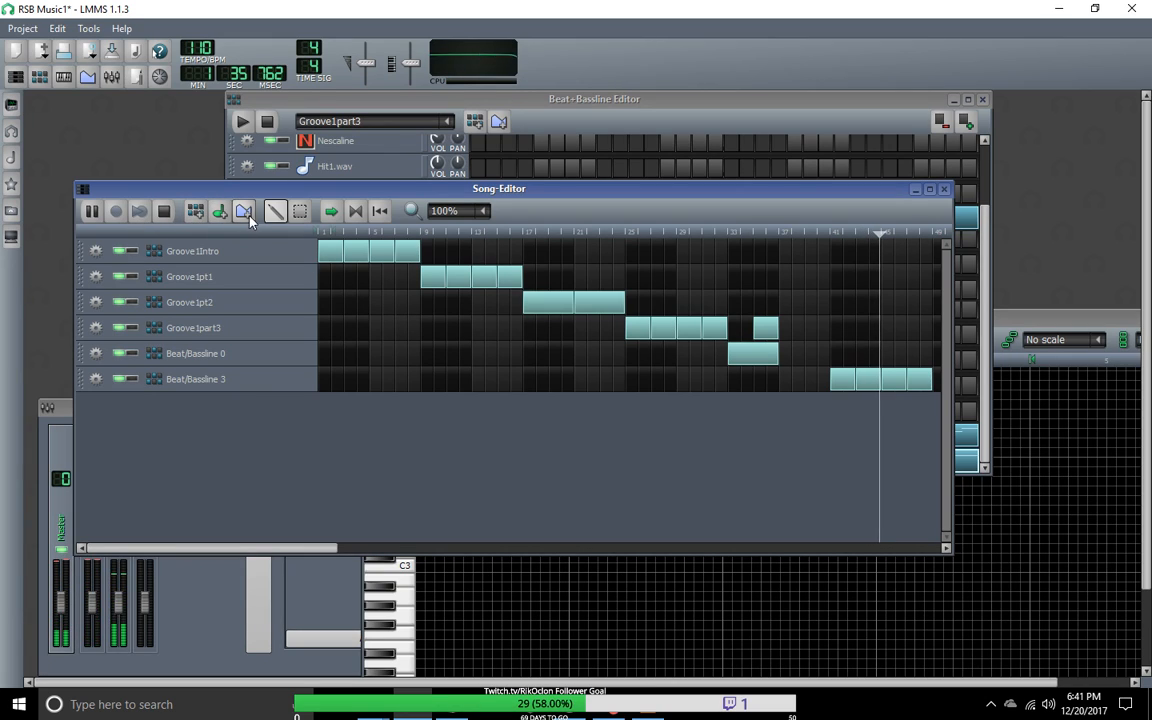
click(300, 211)
mouse_move(786, 377)
mouse_down()
mouse_move(760, 357)
mouse_move(778, 360)
mouse_up()
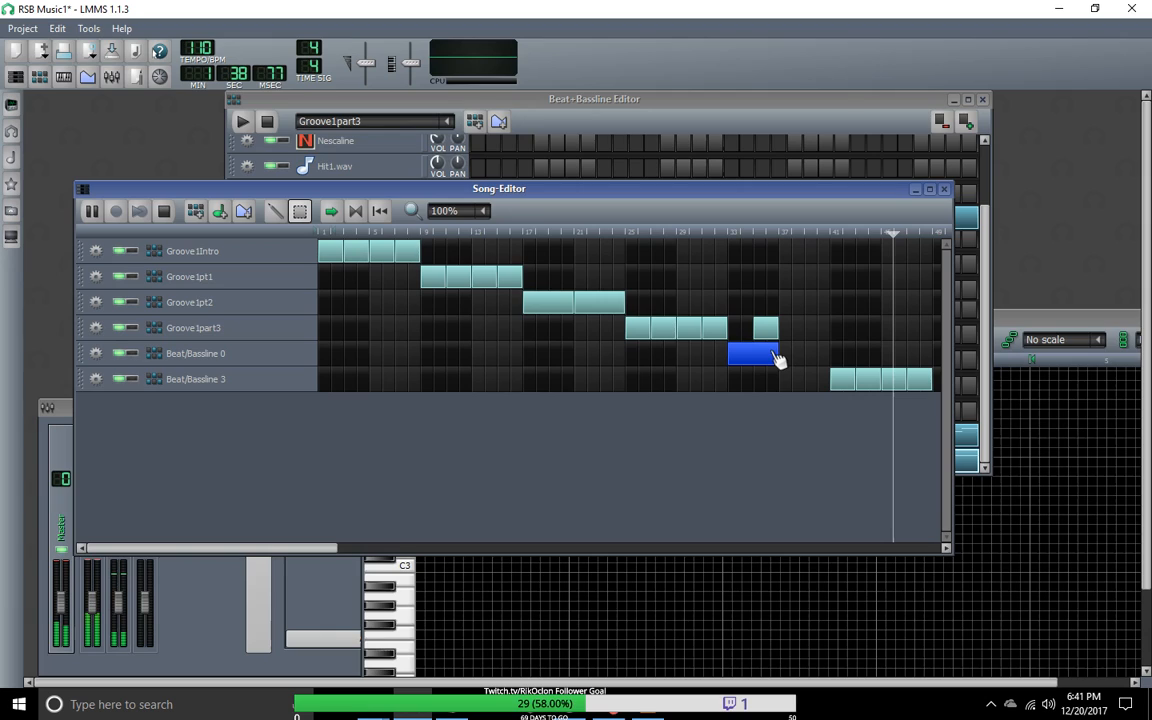
click(778, 358)
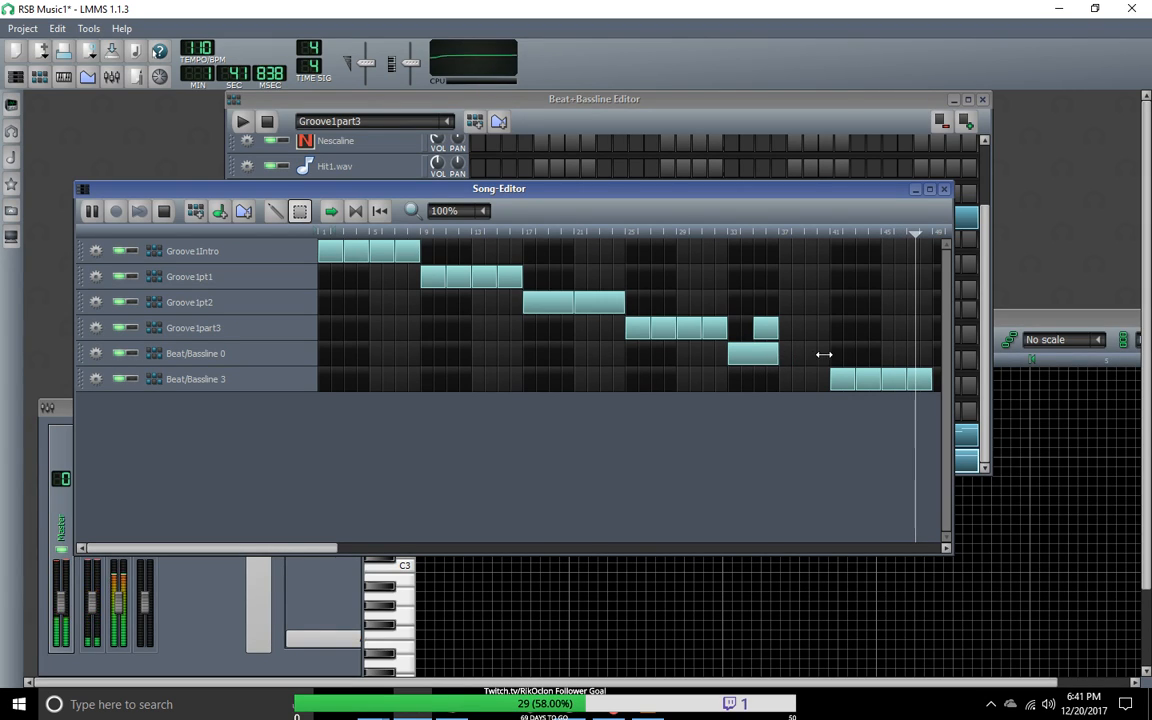
click(277, 215)
Step: Turn off auto-scrolling in the Song-Editor and switch the setting for where the playback position goes after stopping
click(336, 213)
click(380, 214)
drag(705, 551, 100, 550)
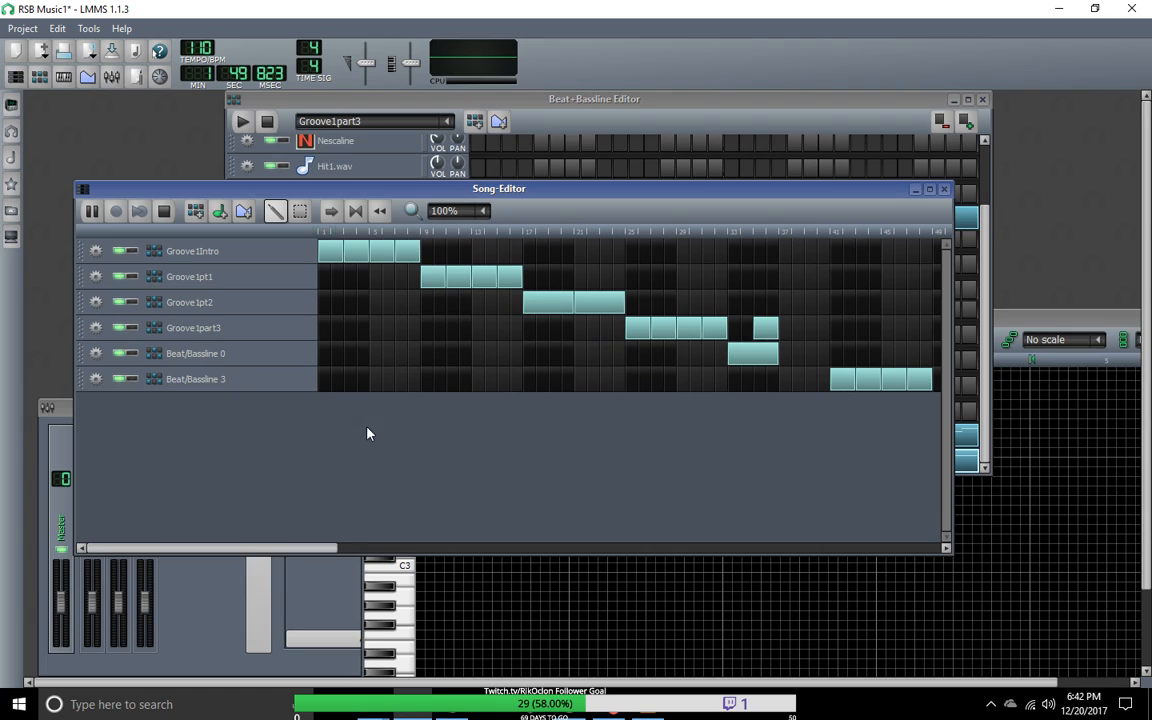
Step: Shorten the Beat/Bassline 0 clip at bar 33 to two bars and add another Beat/Bassline 0 clip at bar 37
click(759, 330)
drag(776, 355, 770, 360)
click(786, 358)
mouse_move(786, 365)
mouse_down()
mouse_move(801, 365)
mouse_move(786, 365)
mouse_up()
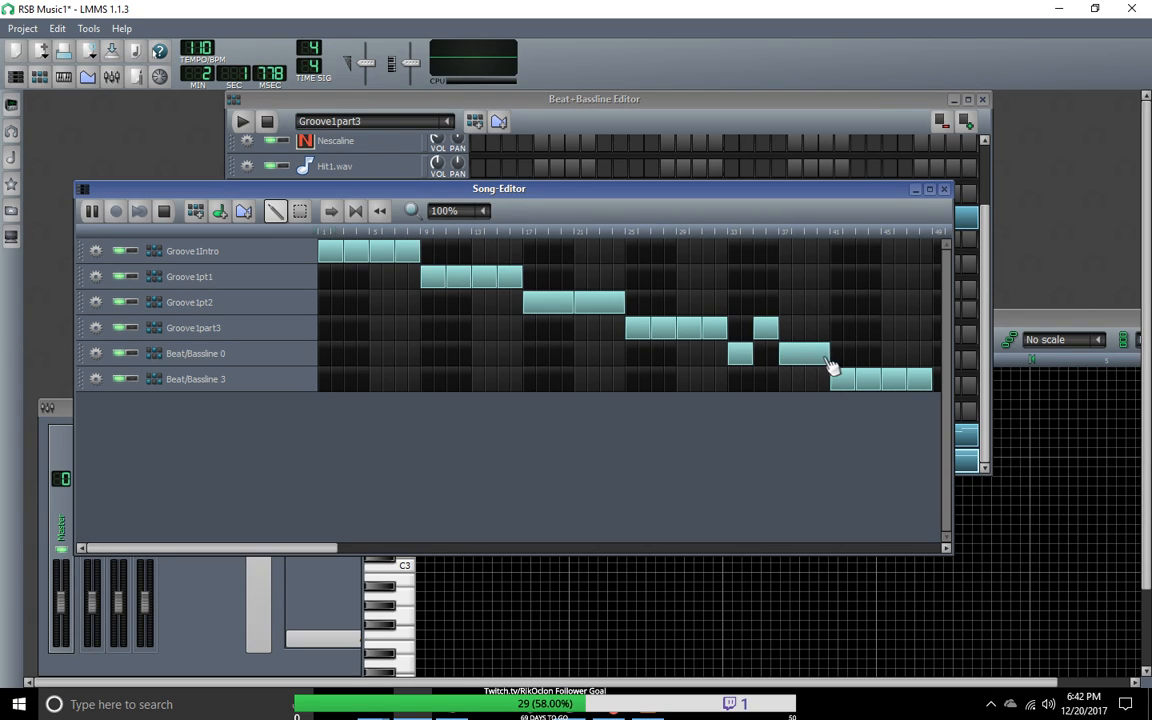
Step: Try extending Beat/Bassline 0 beyond bar 41 and delete the extra four-bar section again
drag(829, 358, 884, 362)
right_click(853, 358)
click(840, 358)
right_click(838, 357)
click(835, 348)
right_click(869, 359)
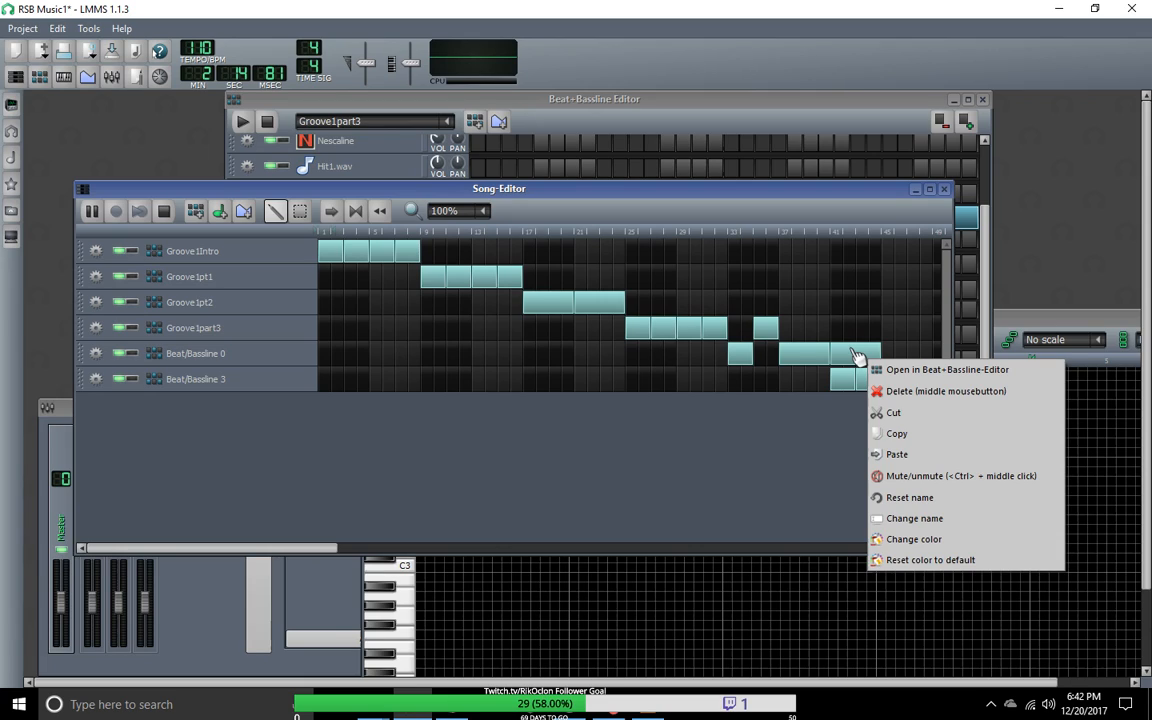
click(838, 359)
middle_click(859, 358)
Step: Shorten the Beat/Bassline 0 clip at bar 37 to two bars, with a two-bar Groove1part3 clip following at bar 39
drag(829, 367, 803, 362)
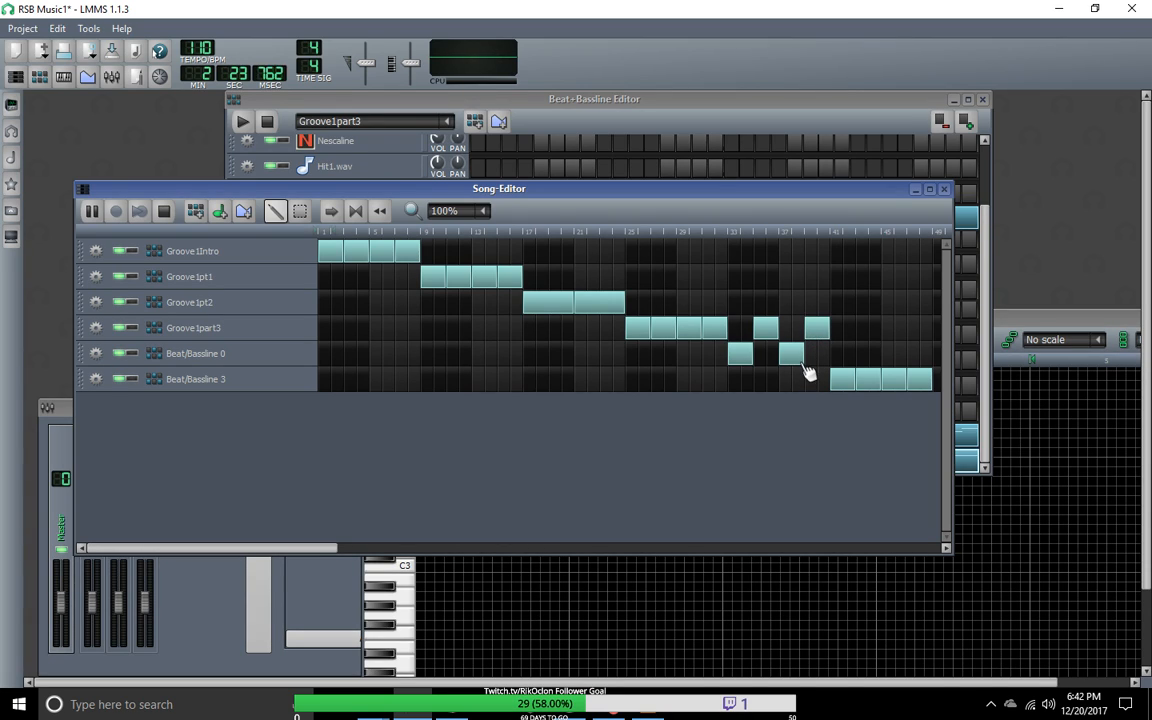
right_click(800, 348)
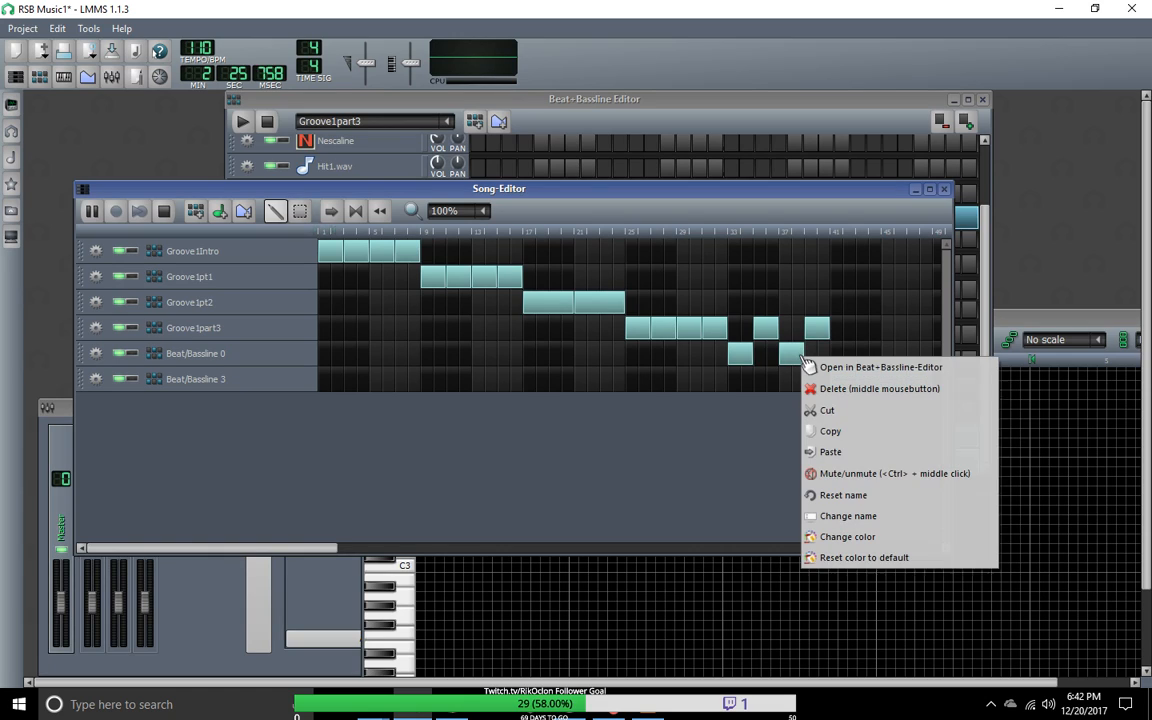
click(769, 387)
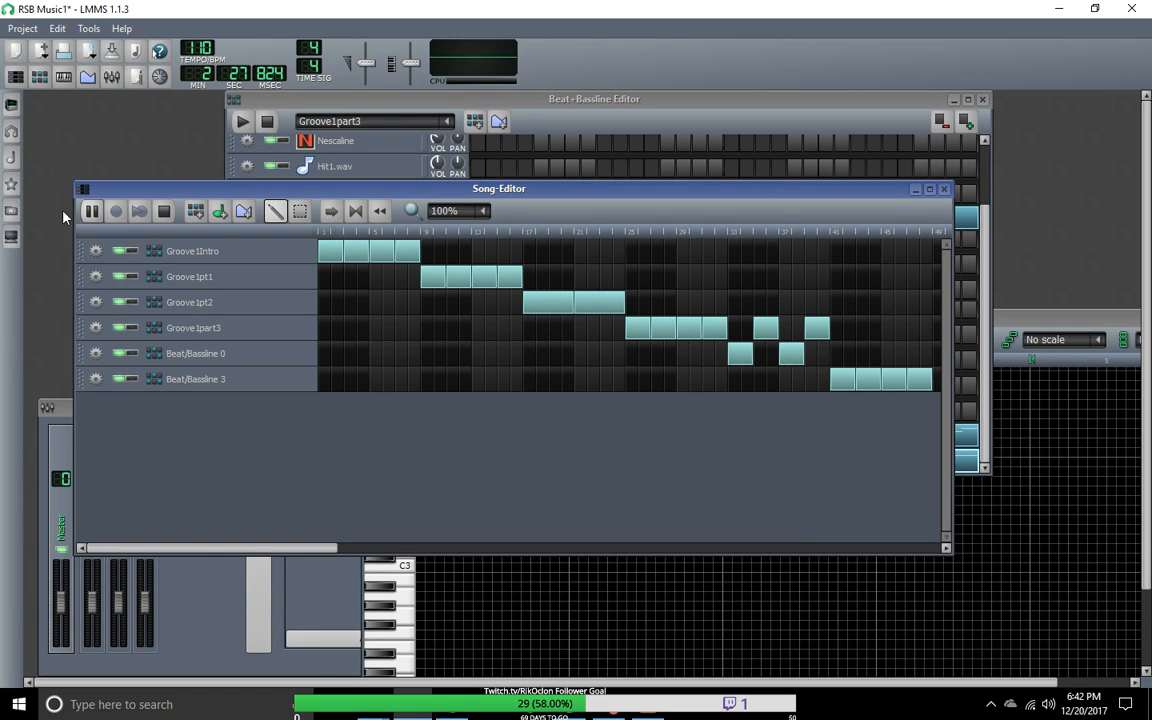
Step: Play the song from about bar 31 to hear the alternating Beat/Bassline 0 and Groove1part3 clips
click(164, 212)
click(91, 211)
click(166, 212)
drag(730, 233, 703, 237)
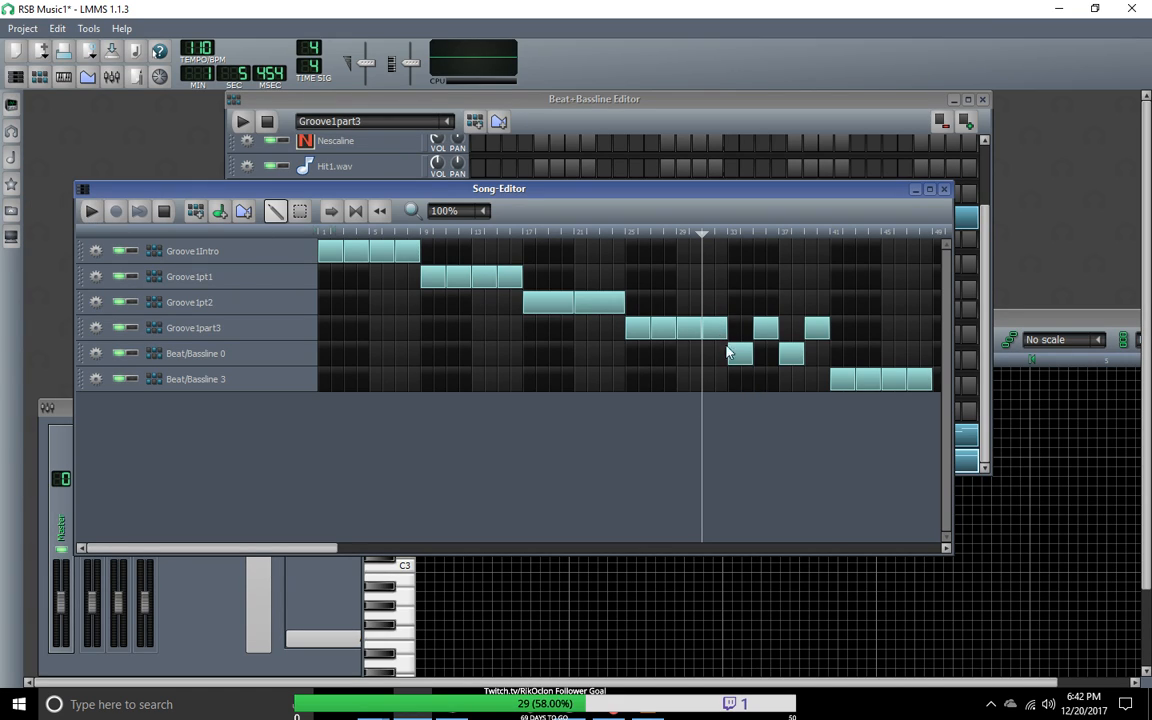
click(91, 211)
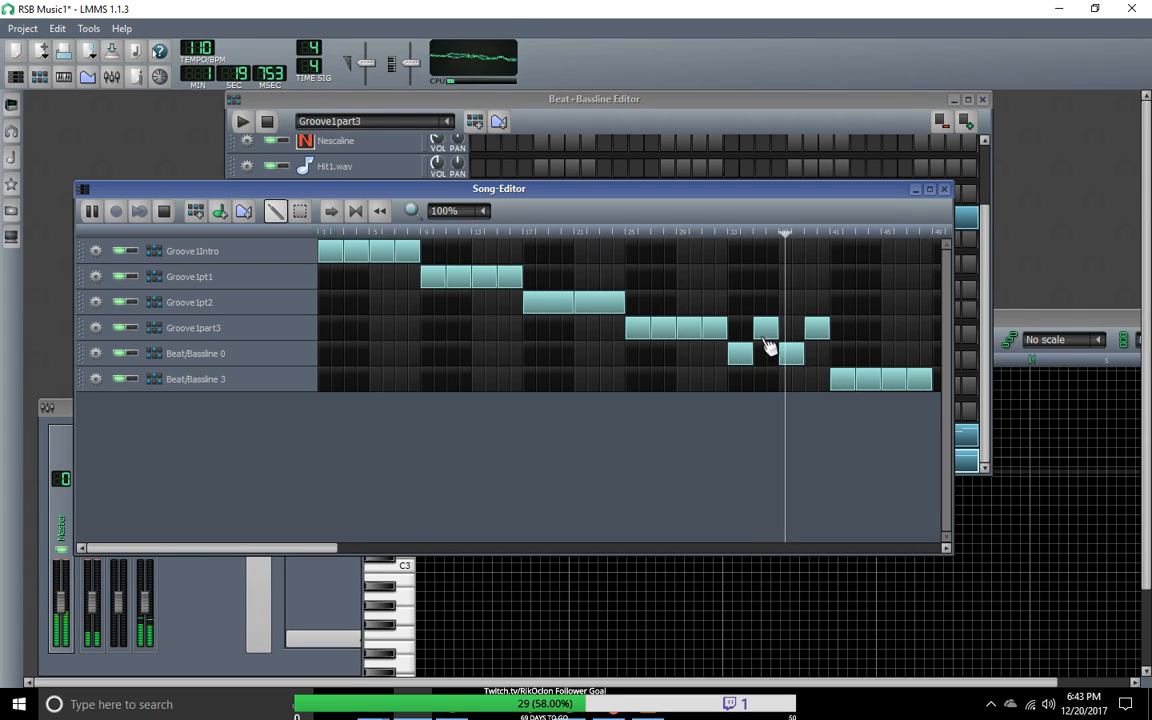
Step: Delete the Beat/Bassline 0 and Groove1part3 clips at bars 37 and 39, and move the short Groove1part3 clip to bar 34
right_click(800, 356)
click(860, 389)
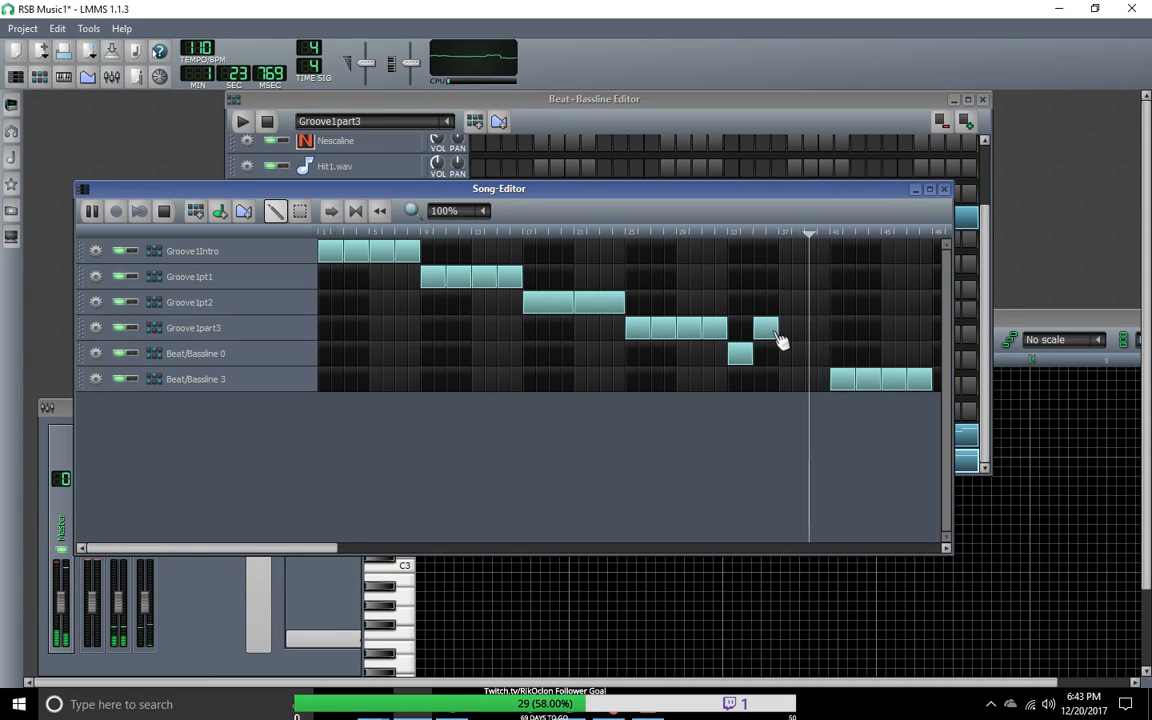
drag(777, 332, 767, 342)
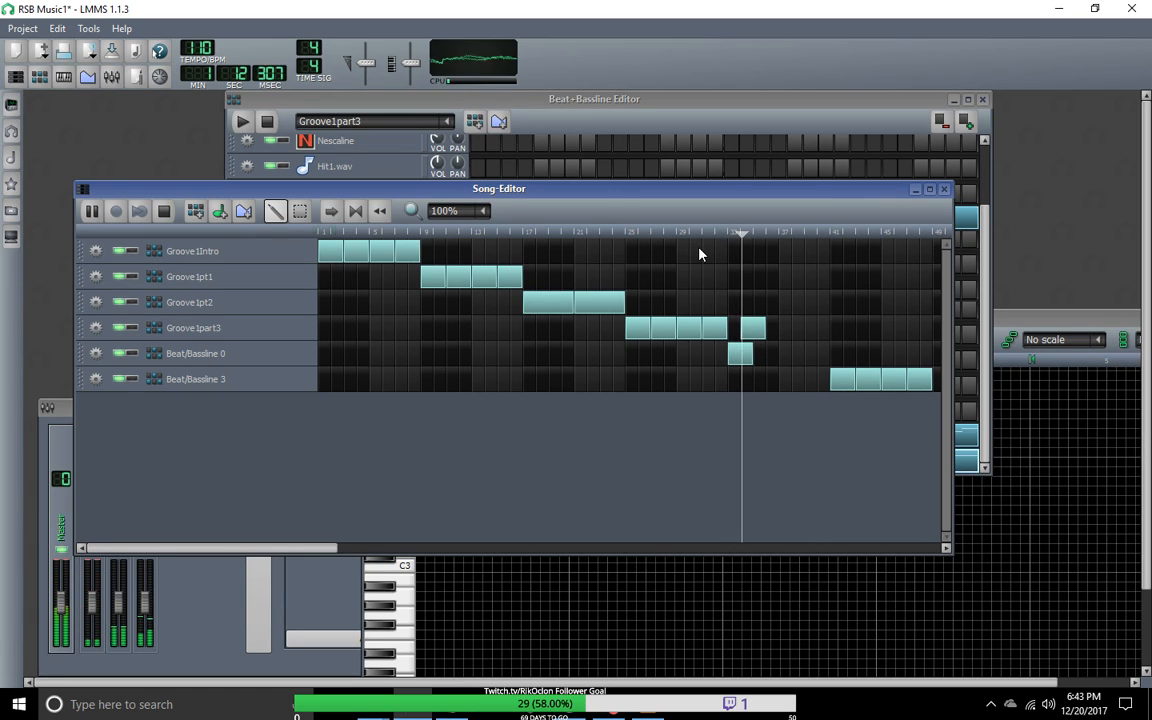
Step: Delete the short Groove1part3 clip at bar 34, keeping only the section before bar 33
mouse_move(765, 334)
mouse_down()
mouse_move(808, 334)
mouse_move(742, 333)
mouse_move(770, 333)
mouse_up()
right_click(770, 333)
click(764, 334)
middle_click(762, 335)
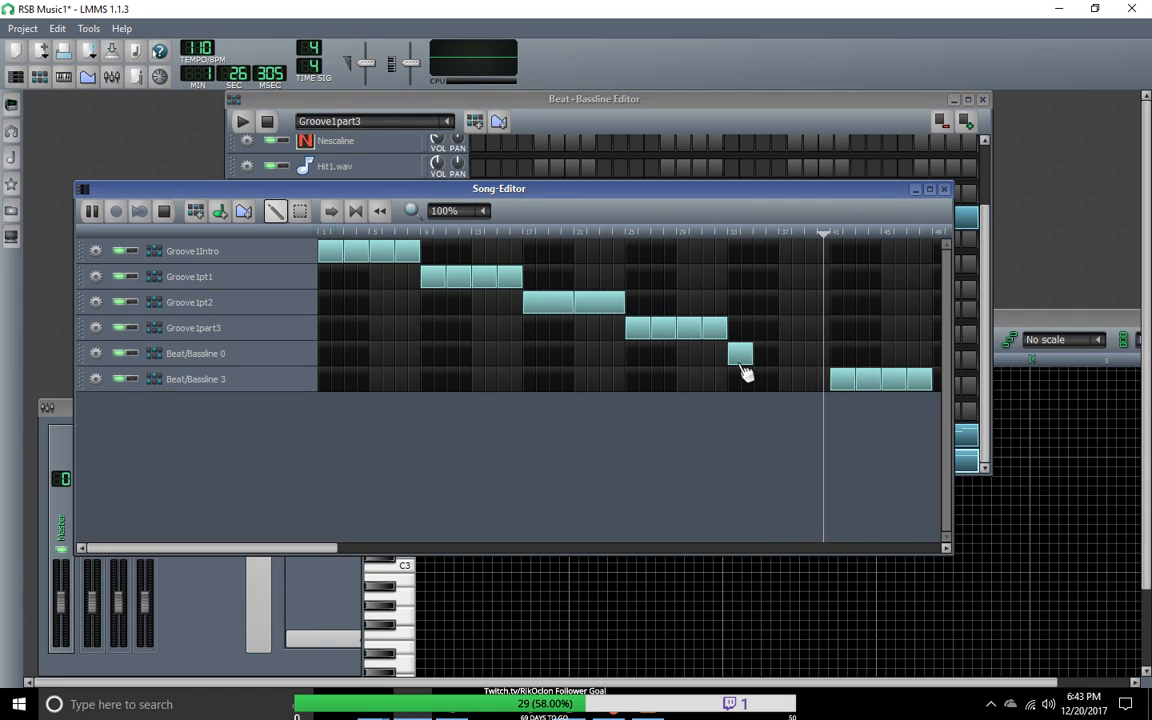
Step: Extend the Beat/Bassline 0 clip at bar 33 to eight bars, ending at bar 41
click(758, 362)
middle_click(777, 368)
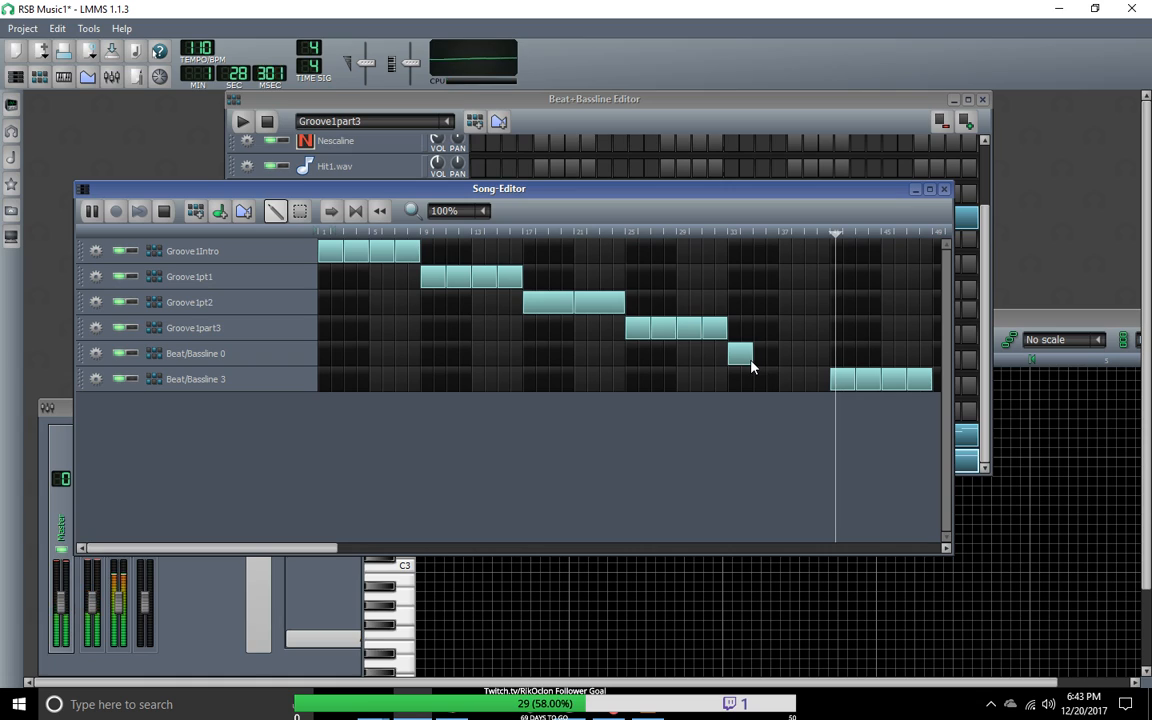
drag(753, 363, 829, 373)
click(829, 375)
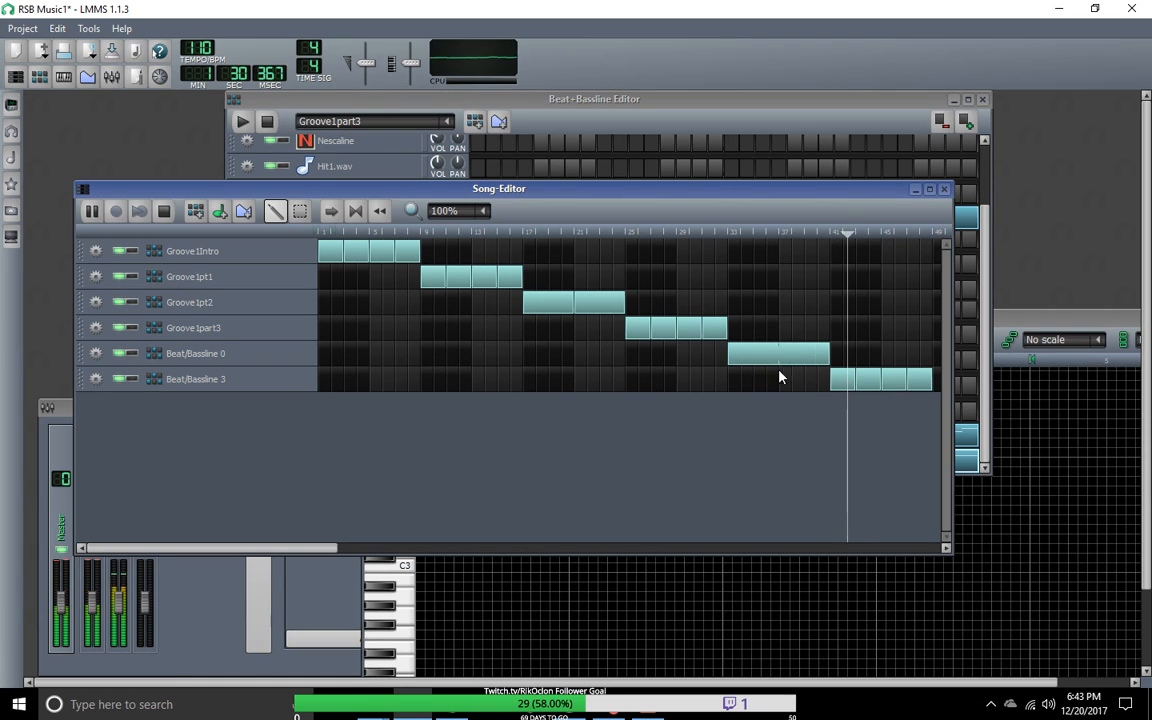
Step: Place the Beat/Bassline 0 track below Beat/Bassline 3 and swap their sections, with Beat/Bassline 3 from bar 33 and Beat/Bassline 0 from bar 41
drag(270, 360, 271, 399)
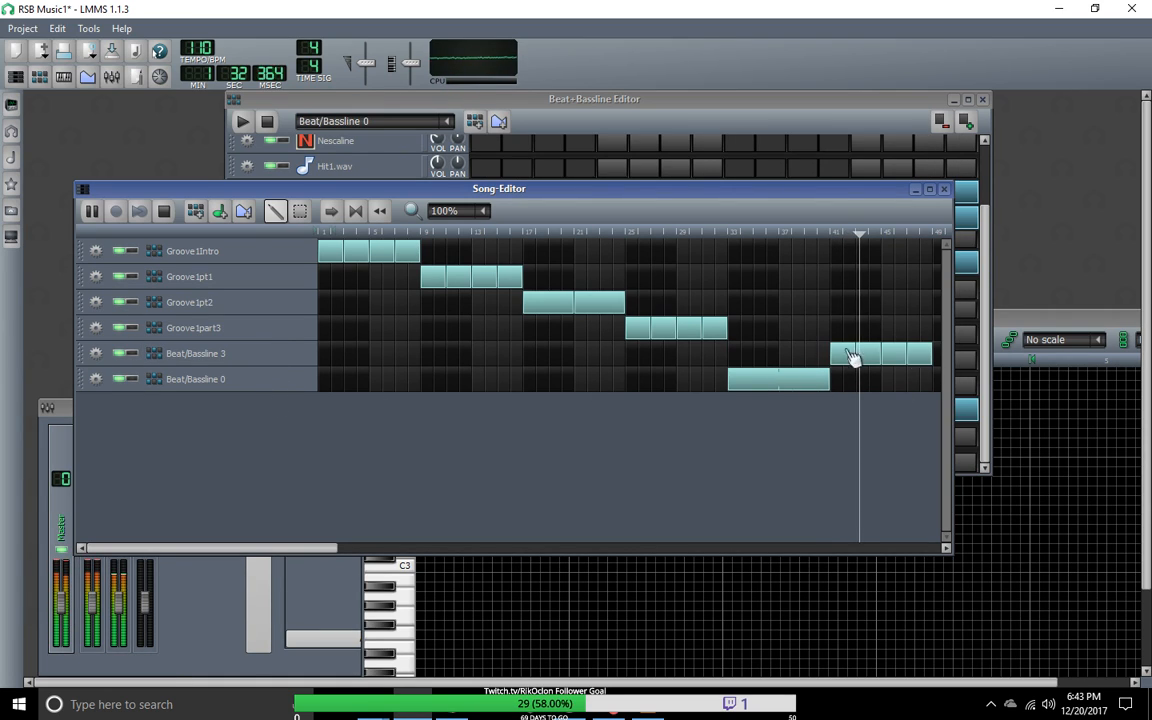
drag(851, 365, 736, 366)
drag(864, 363, 791, 360)
drag(915, 360, 811, 360)
drag(740, 381, 838, 383)
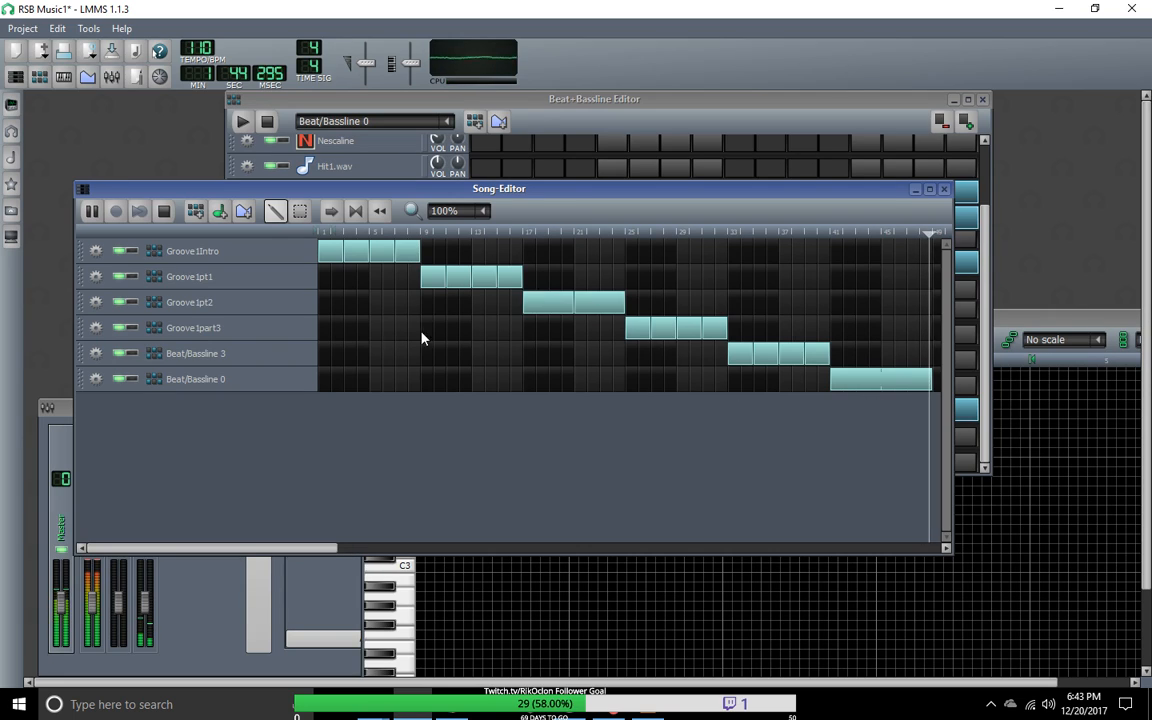
Step: Play the song from the start and jump through the sections up to about bar 43 to compare them
drag(334, 234, 305, 238)
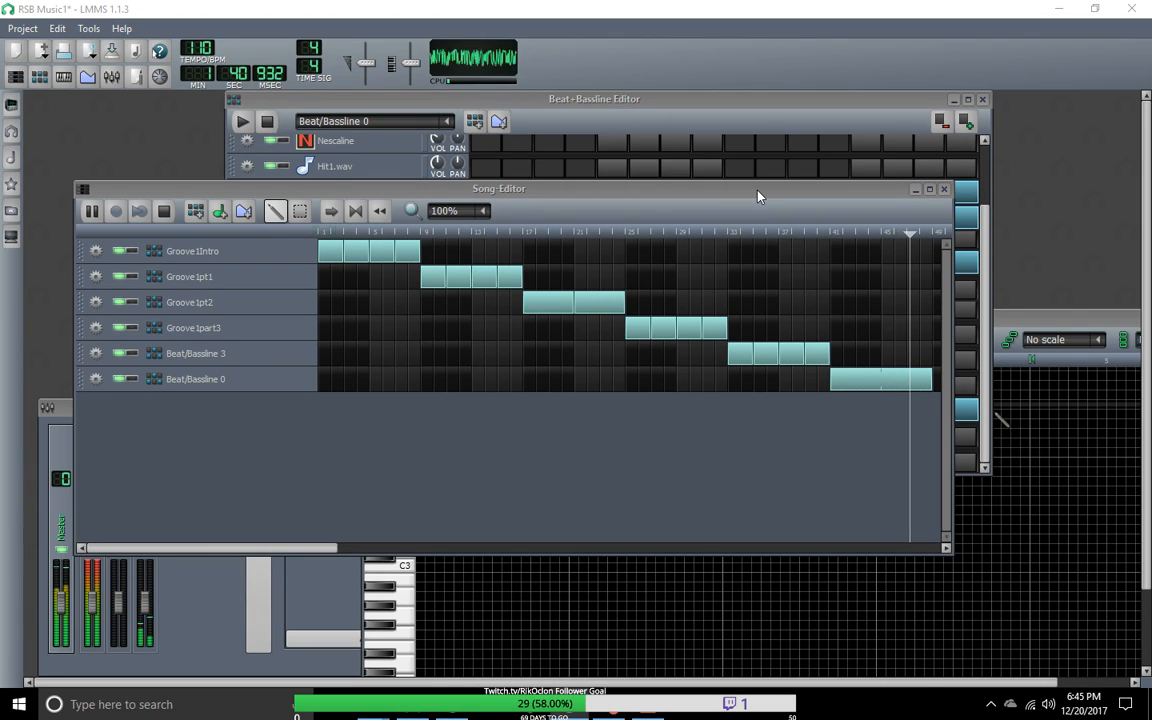
click(424, 233)
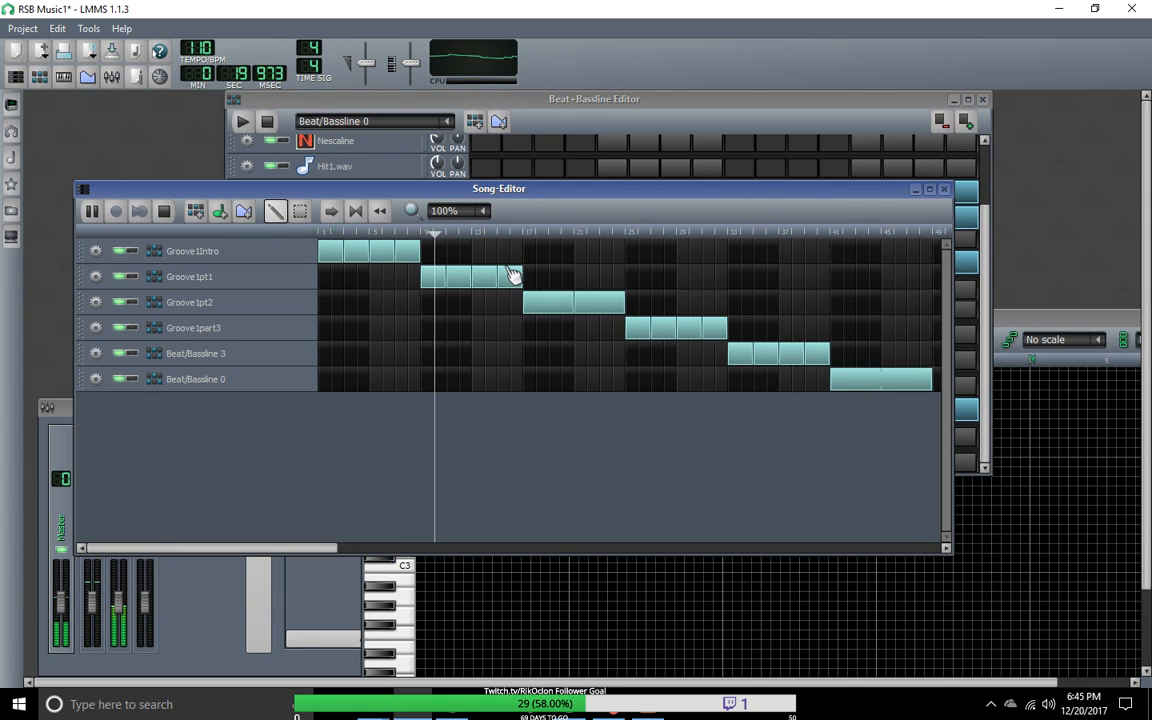
click(546, 233)
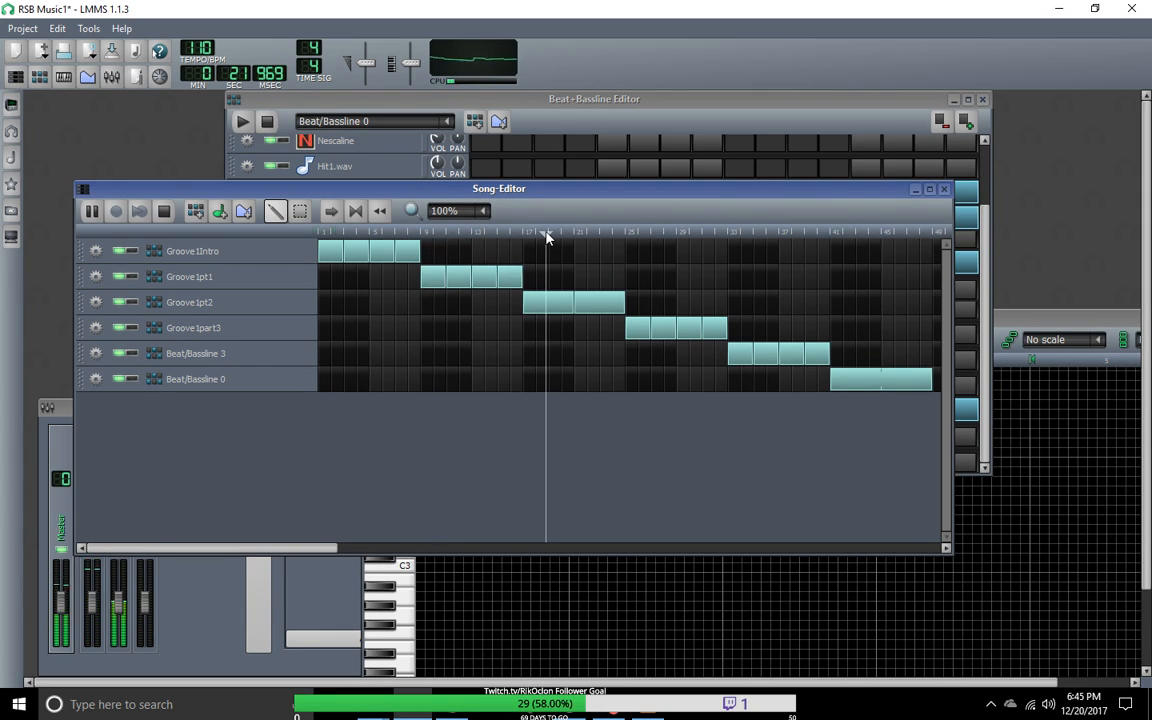
click(600, 236)
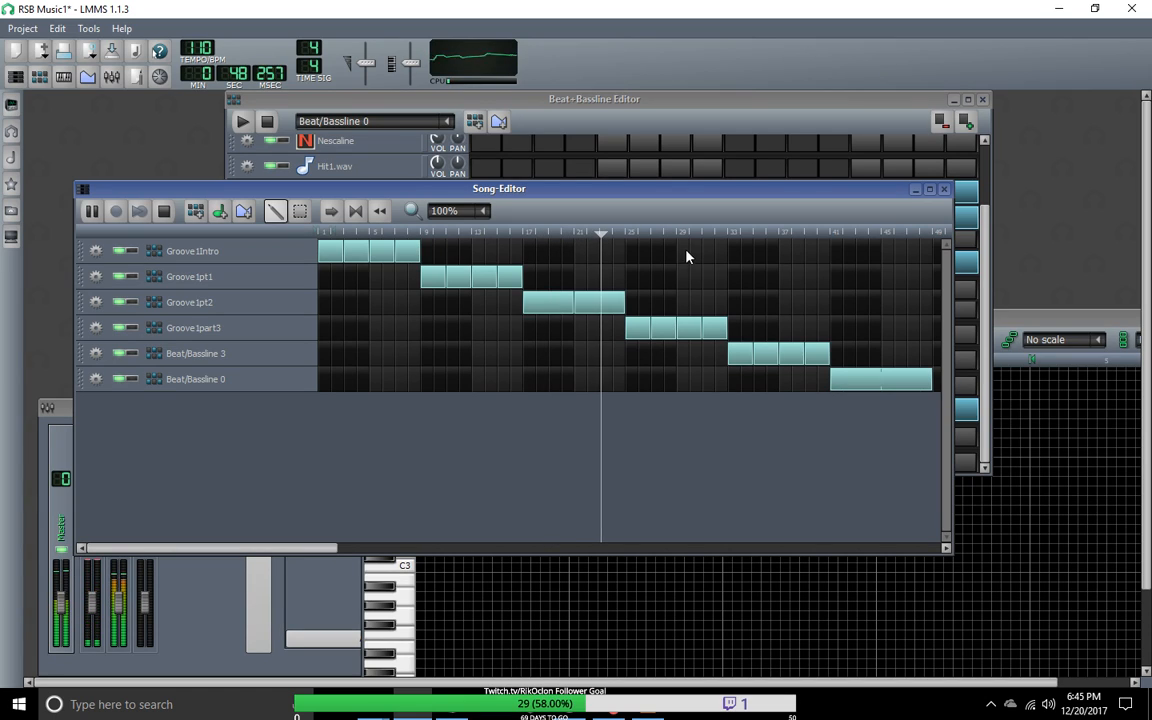
click(743, 237)
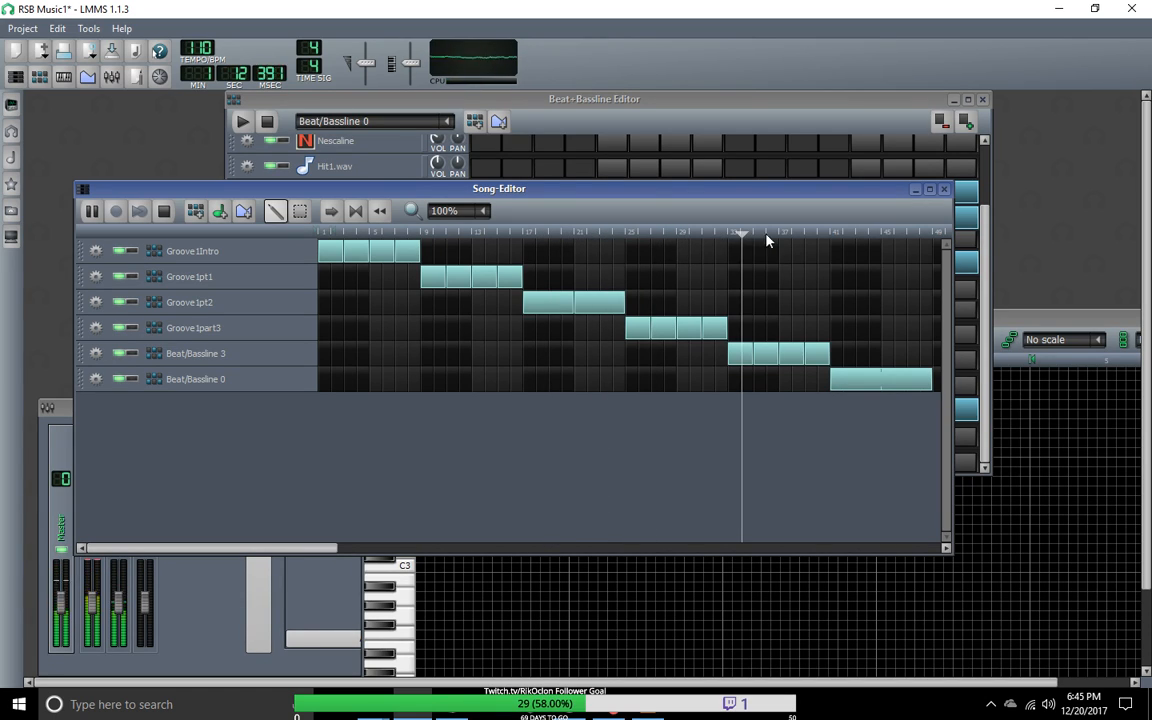
click(800, 237)
click(861, 237)
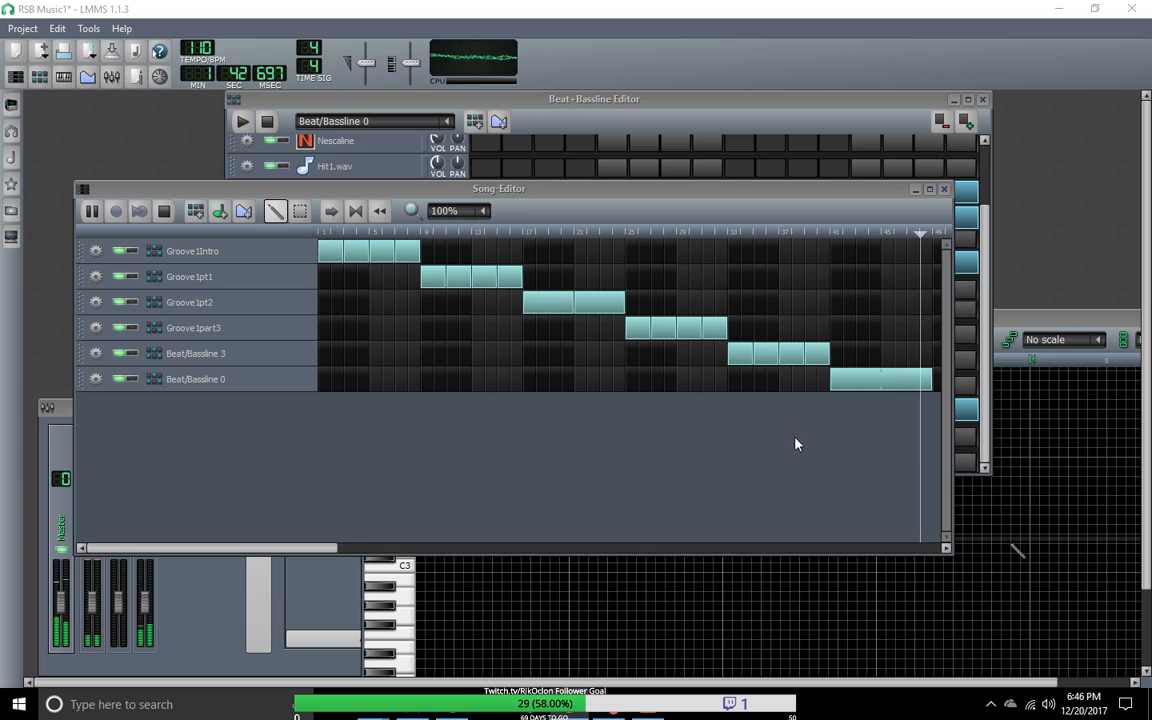
Step: Arrange the Song-Editor window below a slightly smaller Beat+Bassline Editor window so both are accessible
drag(656, 194, 715, 180)
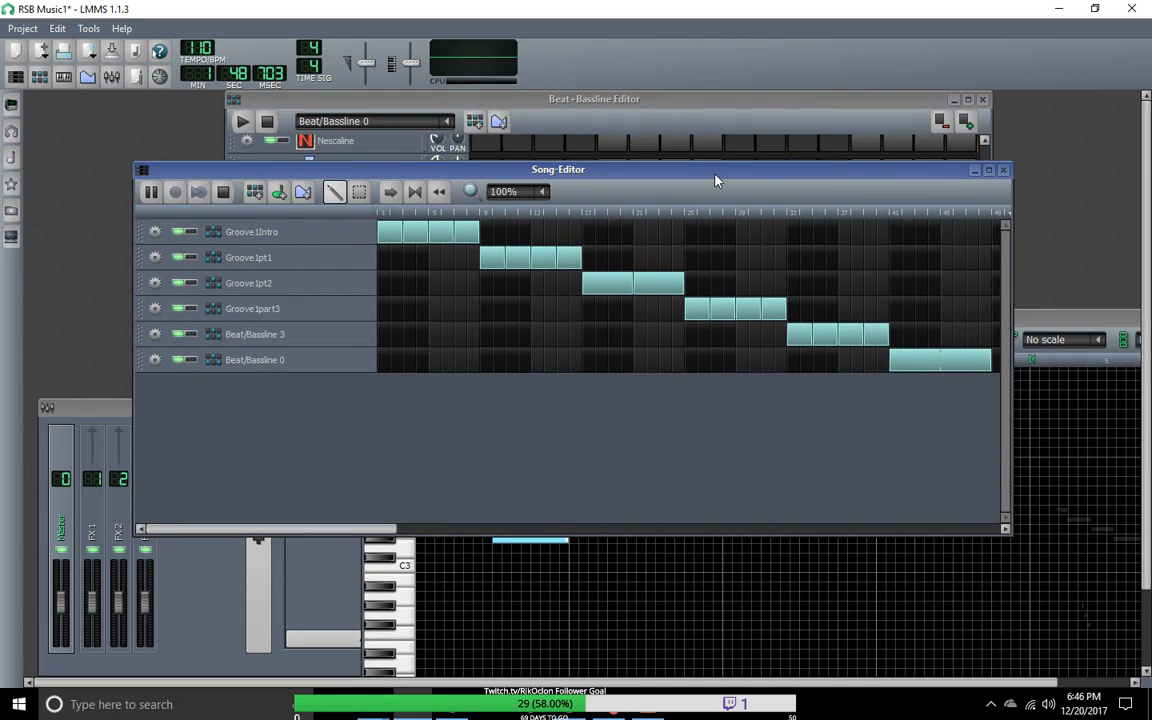
drag(715, 180, 801, 527)
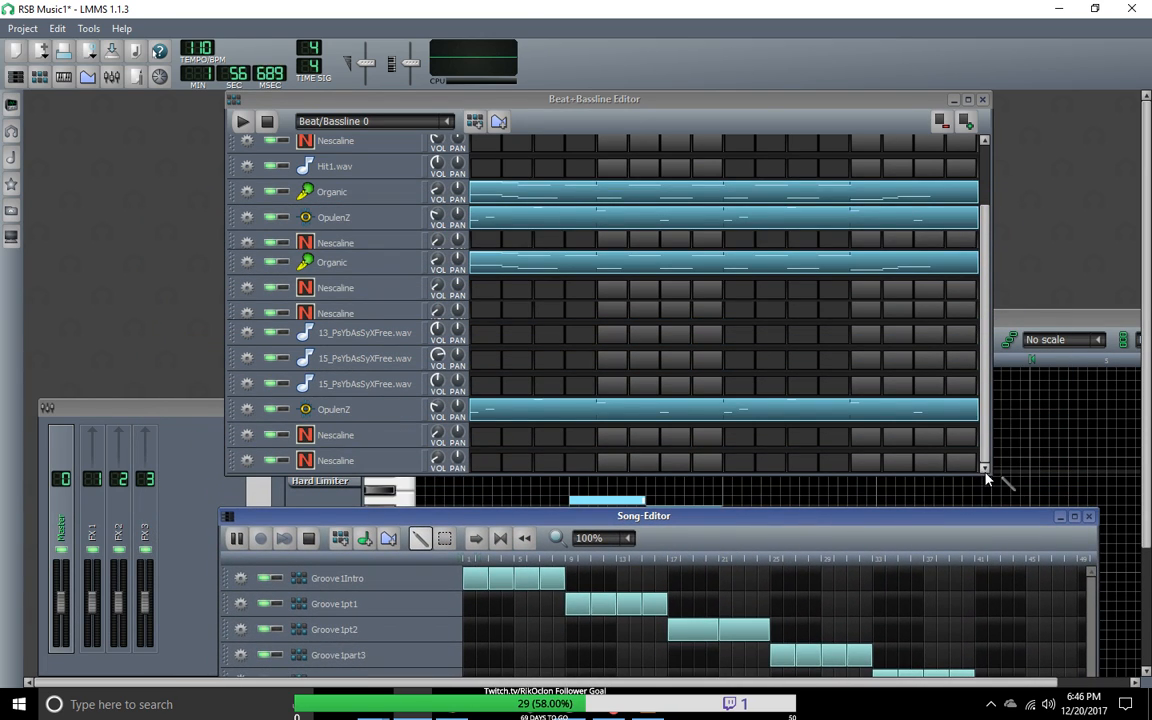
drag(997, 481, 972, 425)
mouse_move(568, 518)
mouse_down()
mouse_move(540, 244)
mouse_move(551, 507)
mouse_up()
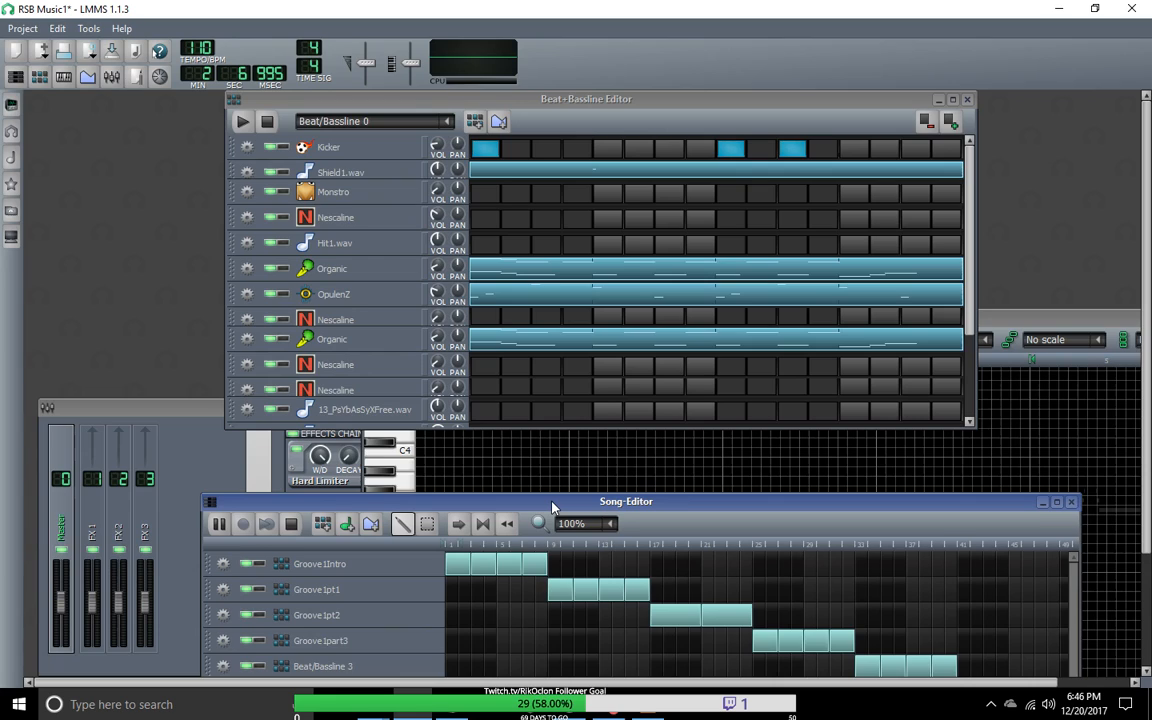
drag(551, 508, 545, 433)
Step: Play the Beat/Bassline 0 pattern on its own and look through its instrument tracks
click(242, 121)
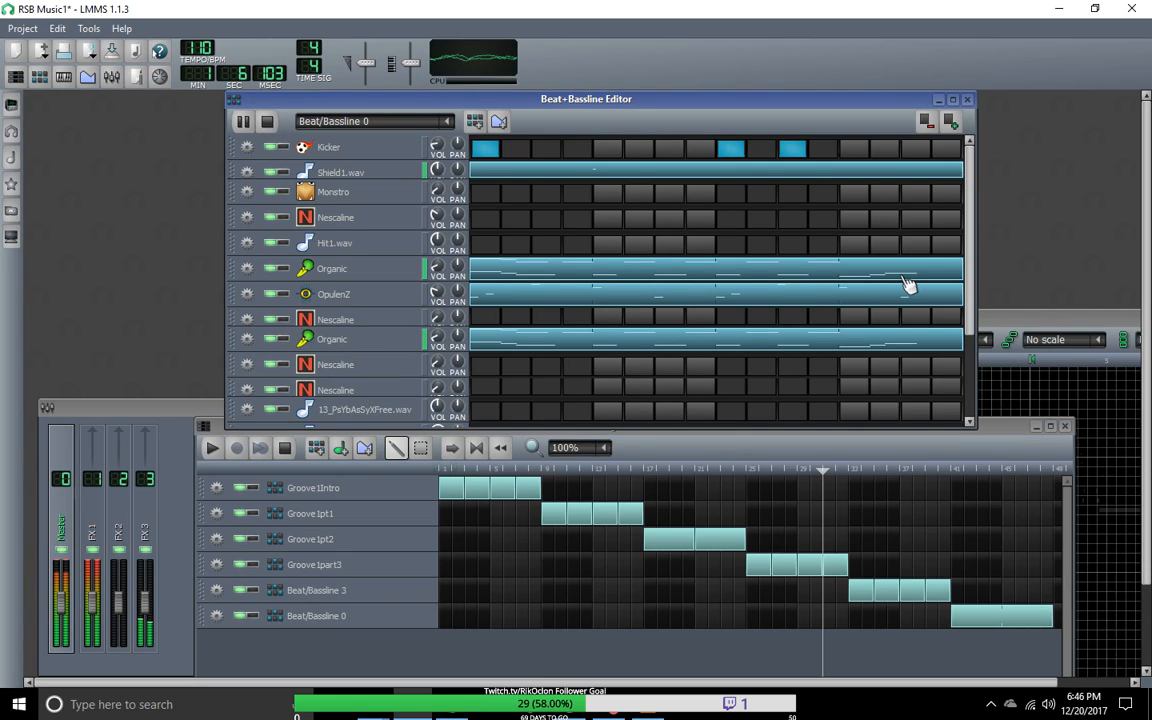
drag(969, 298, 969, 383)
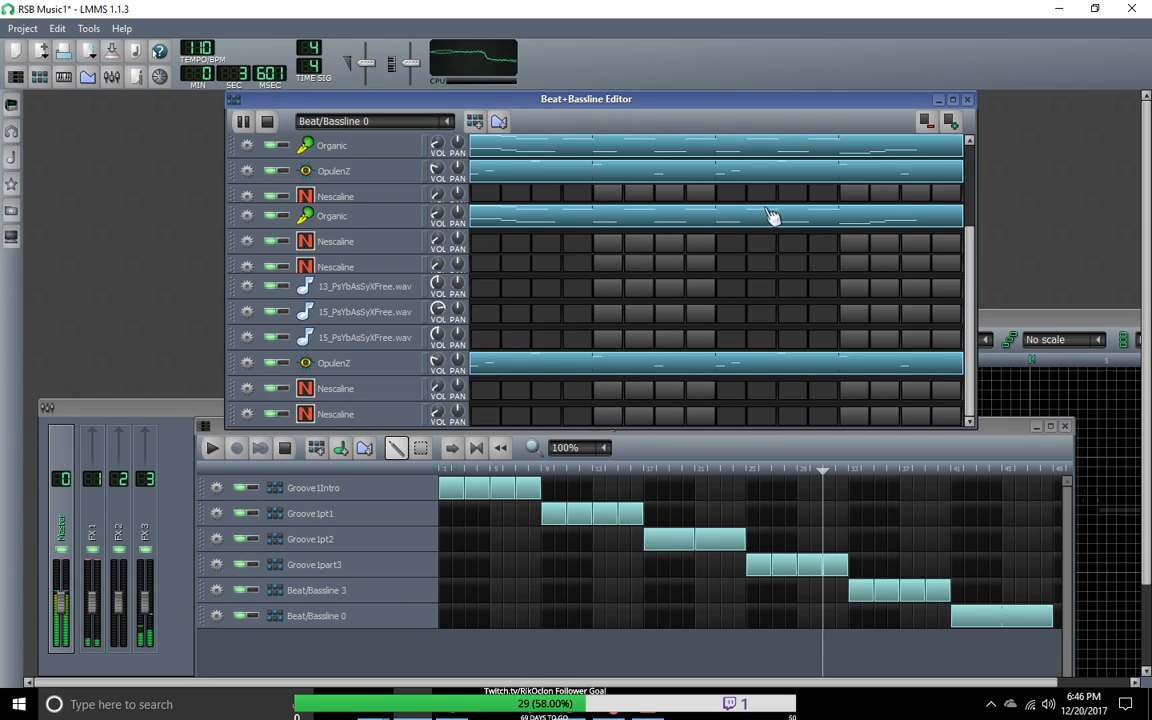
key(space)
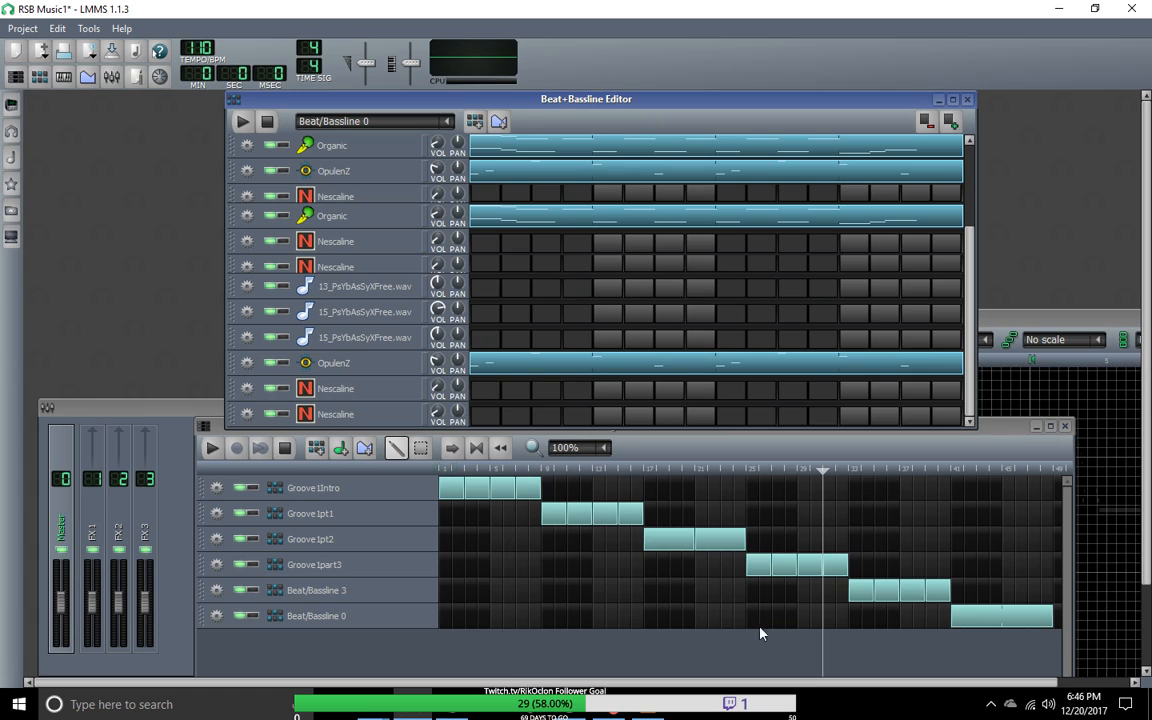
Step: Open the recent Lmms Export folder in File Explorer
right_click(388, 712)
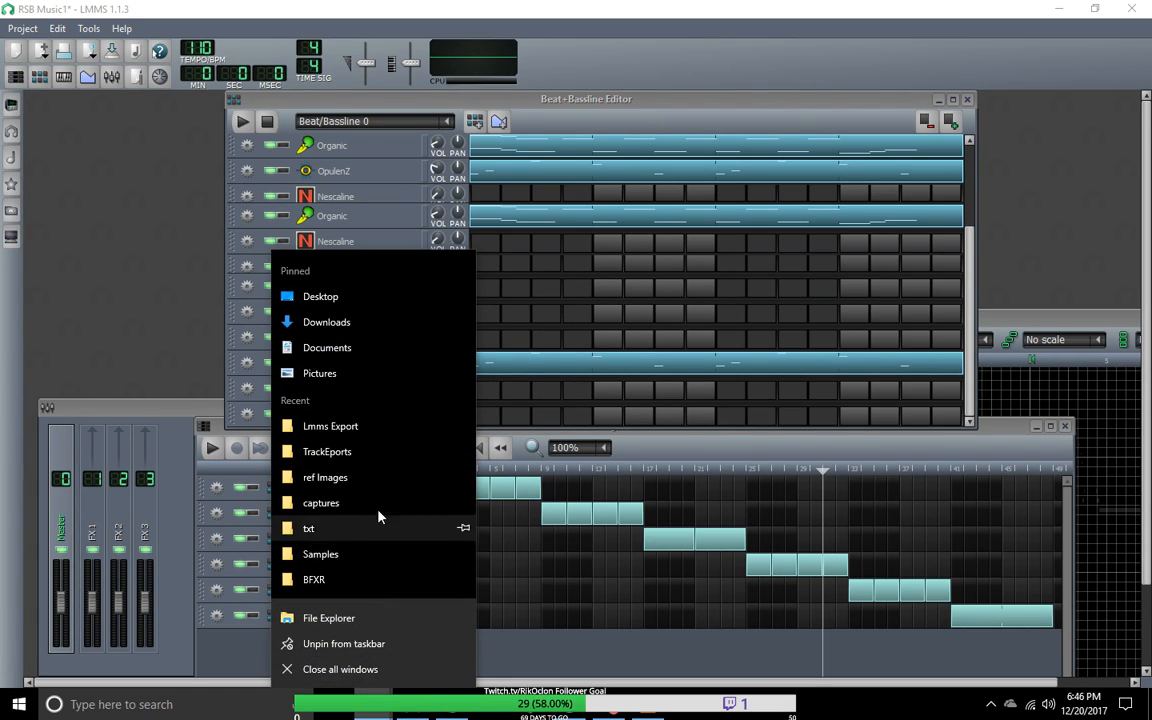
click(385, 429)
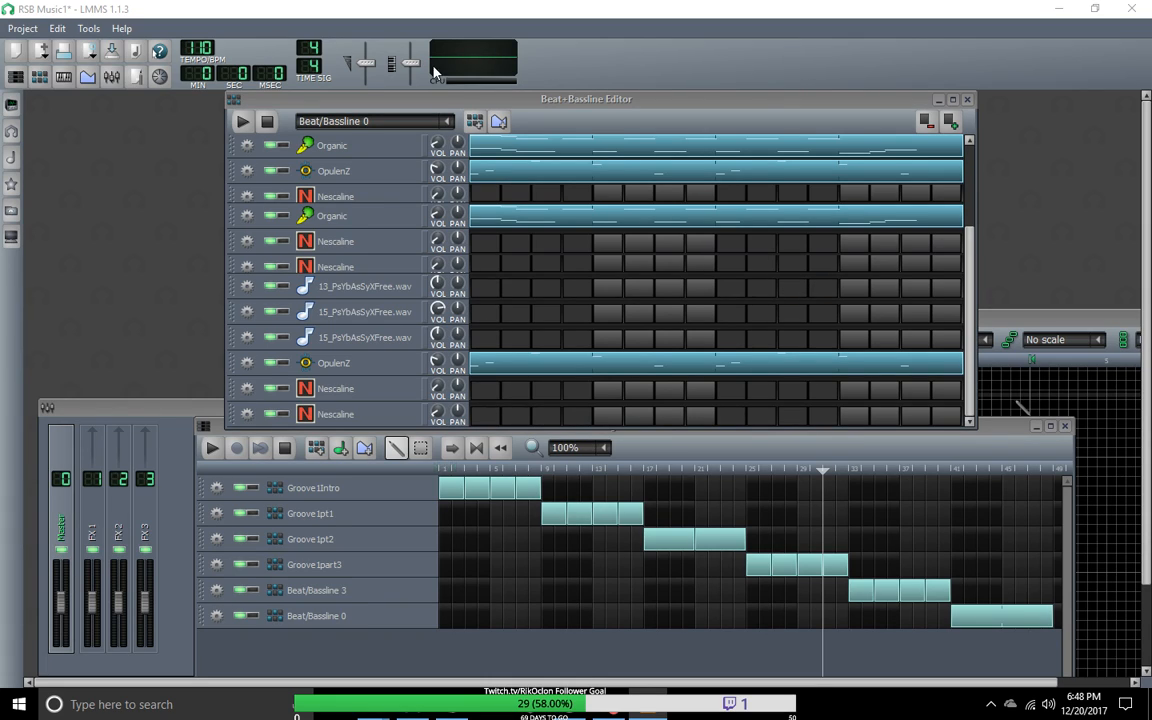
Step: Replay the Beat/Bassline 0 pattern briefly and check its tracks from Kicker down to the last Nescaline
click(242, 121)
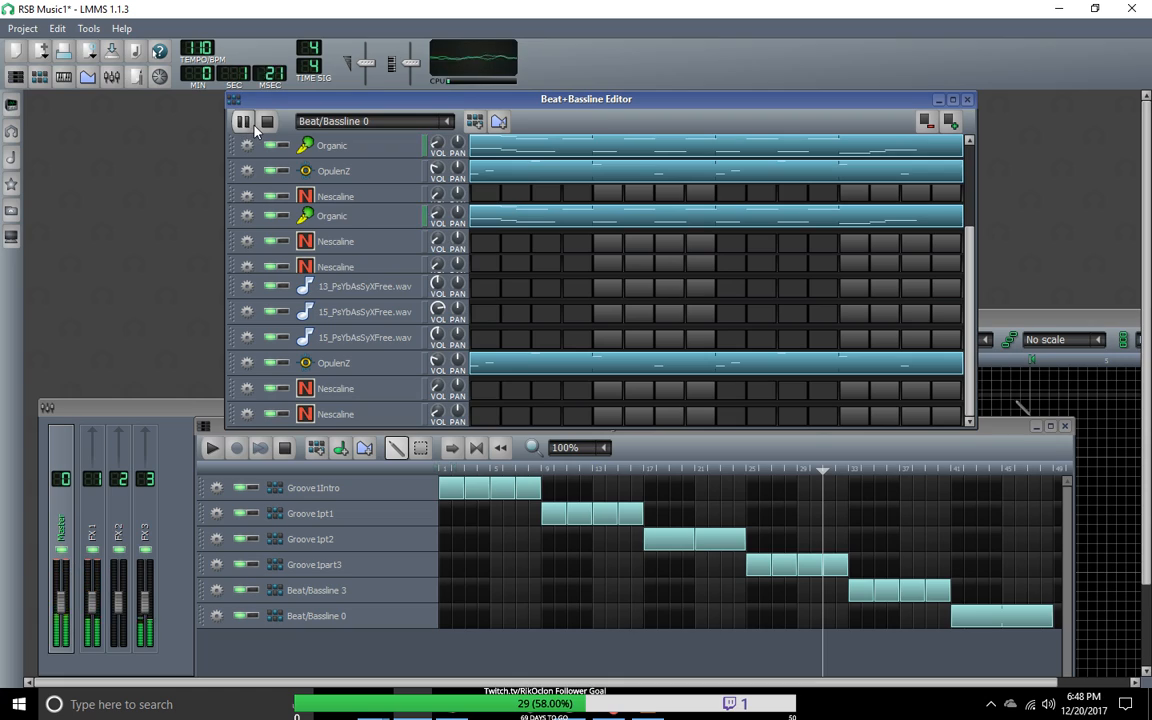
click(267, 121)
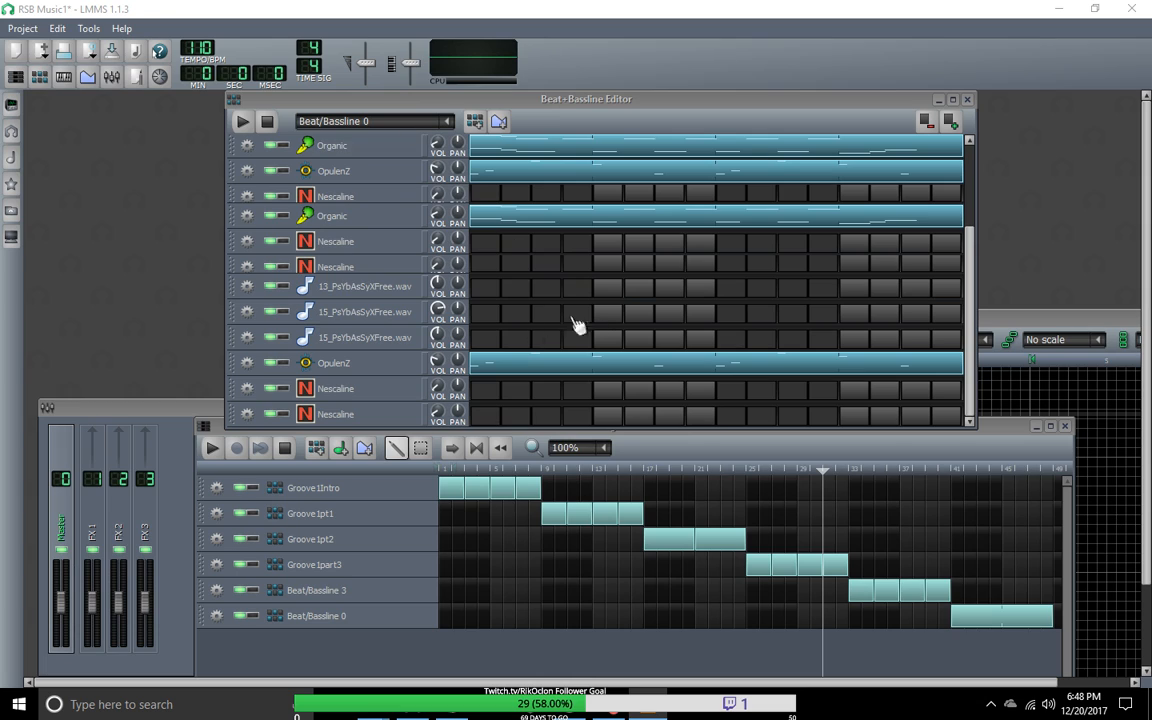
drag(970, 275, 962, 165)
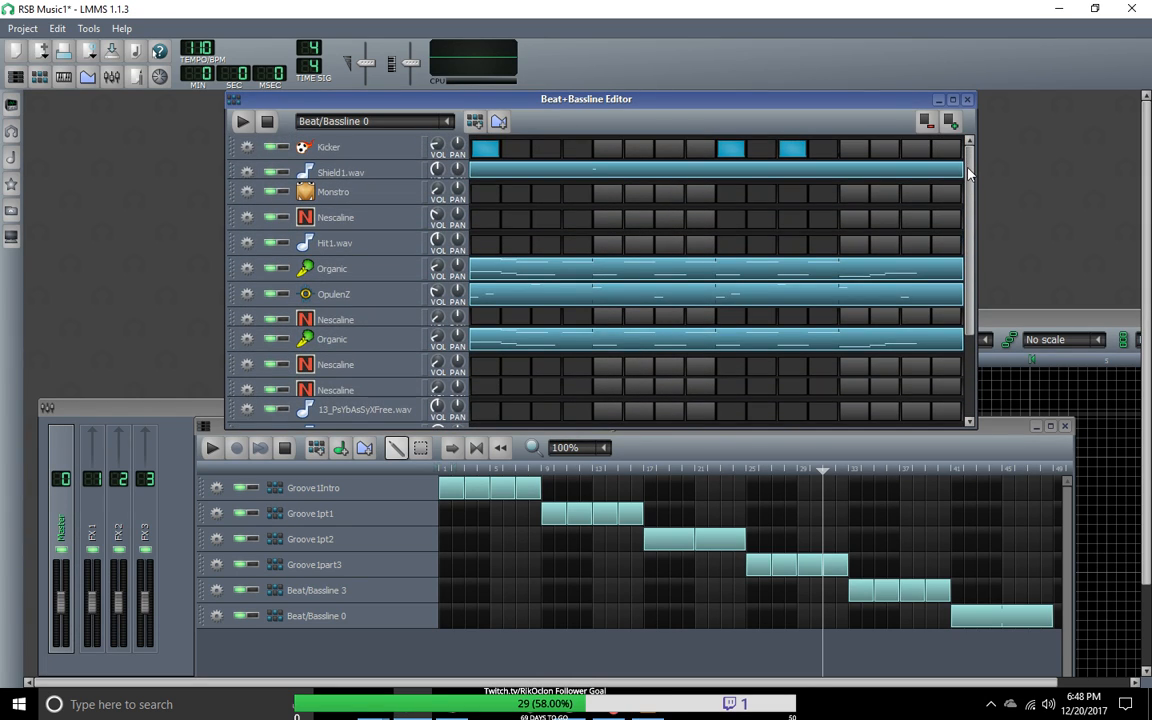
drag(962, 195, 879, 506)
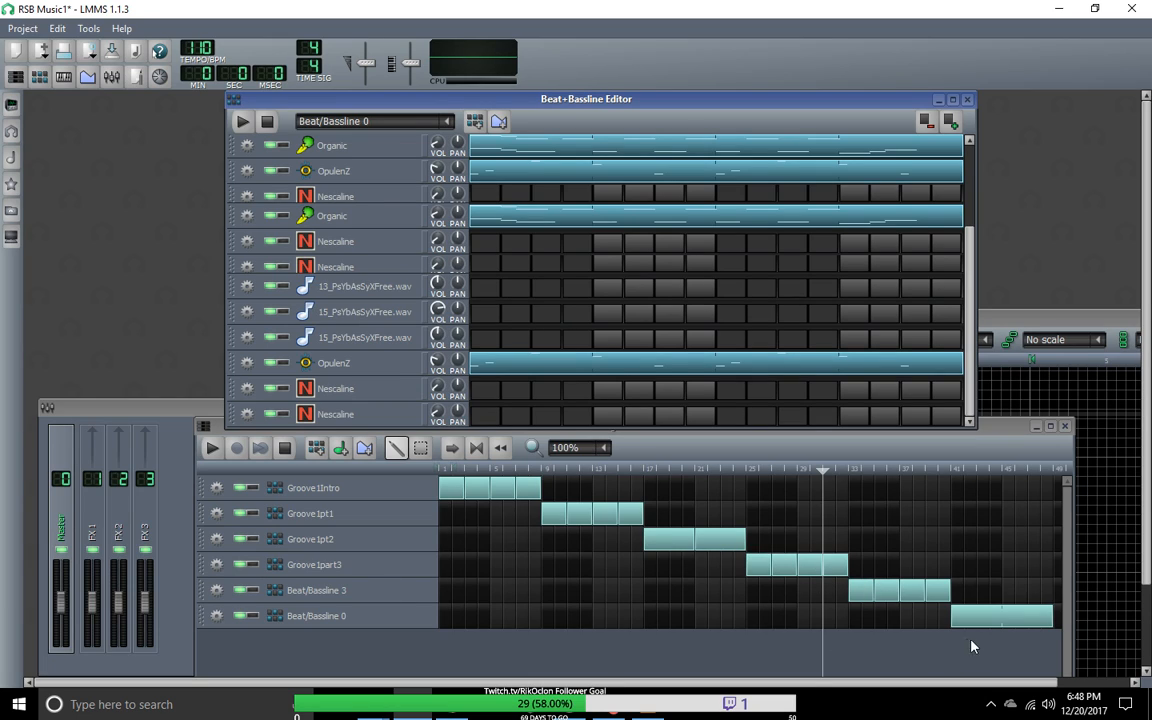
Step: Move the Beat/Bassline 0 clip to bar 49 and reposition the Song-Editor window so its whole track area shows
click(993, 620)
drag(993, 620, 1070, 618)
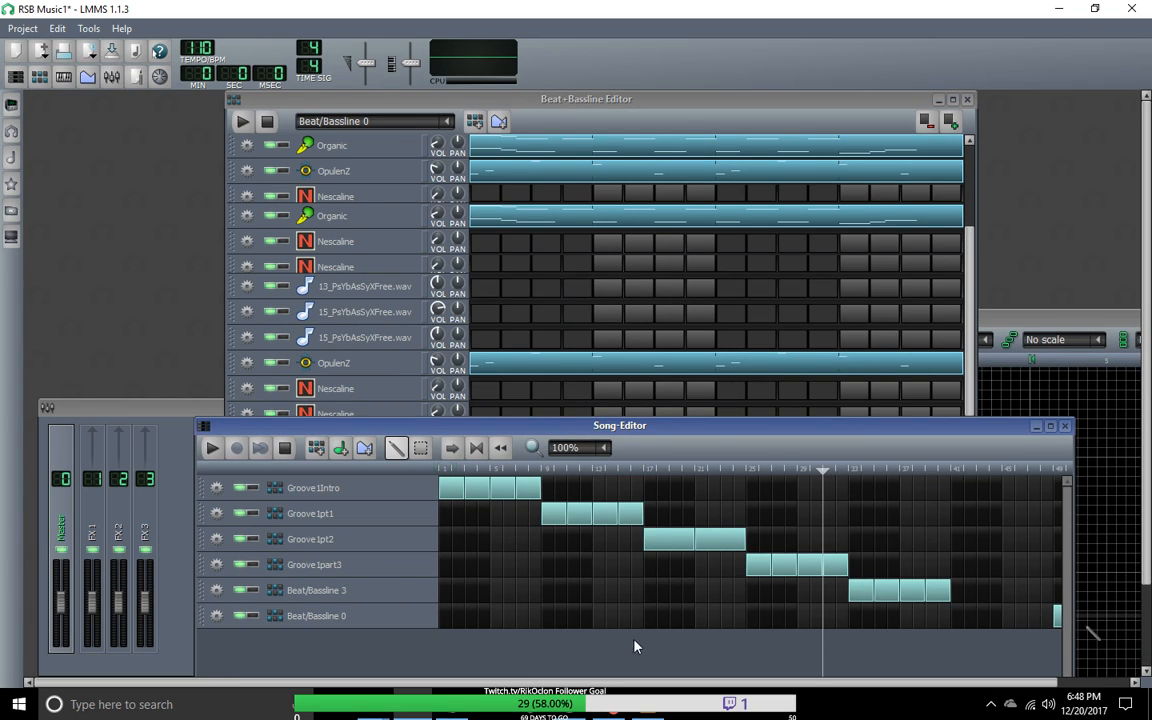
drag(985, 425, 963, 228)
drag(560, 214, 617, 277)
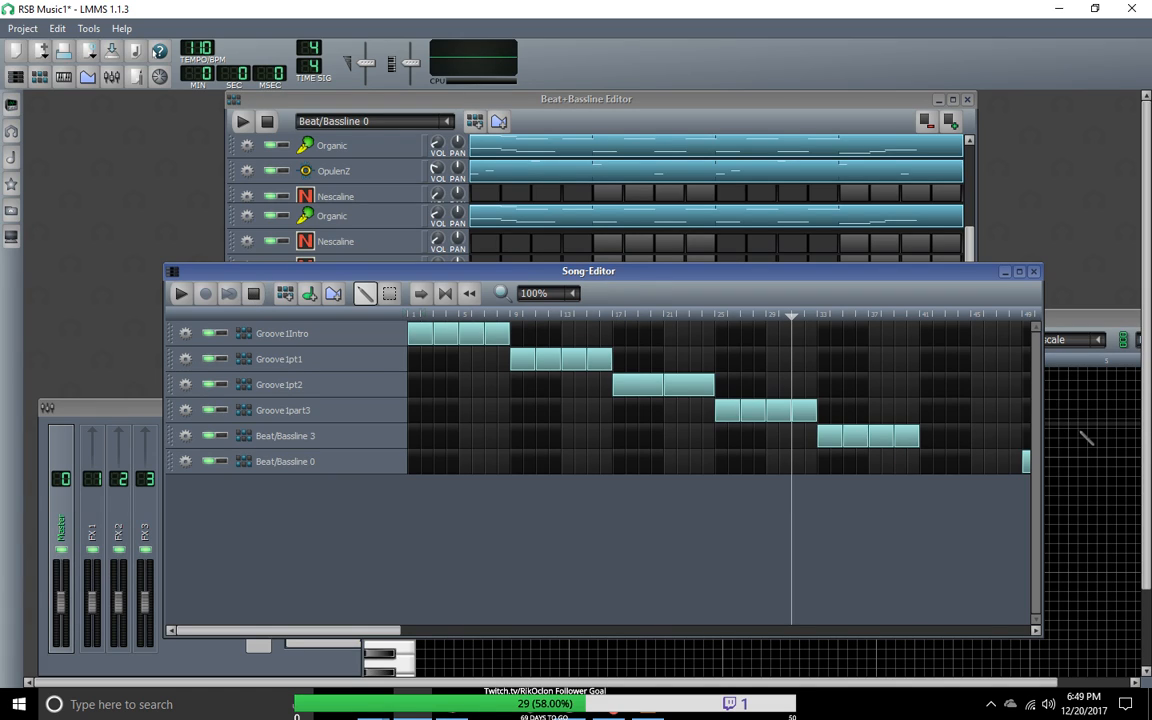
Step: Play the song briefly from about bar 31, and restart playback from the beginning
click(181, 293)
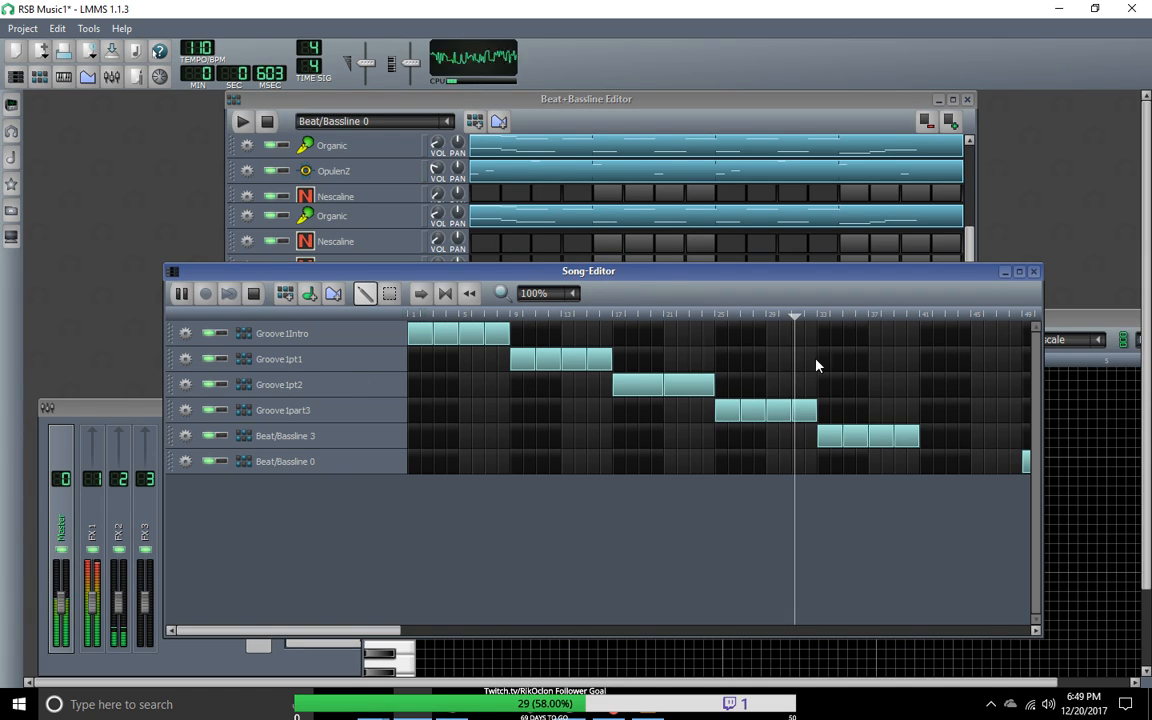
click(253, 294)
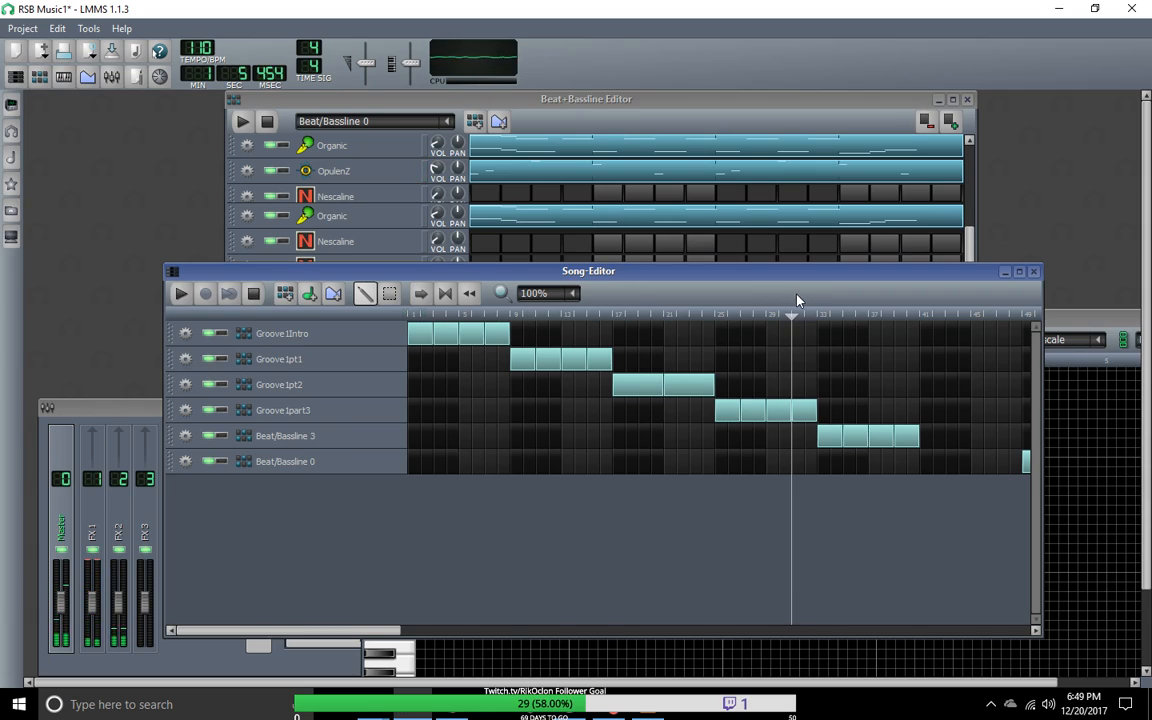
drag(793, 315, 400, 316)
click(181, 293)
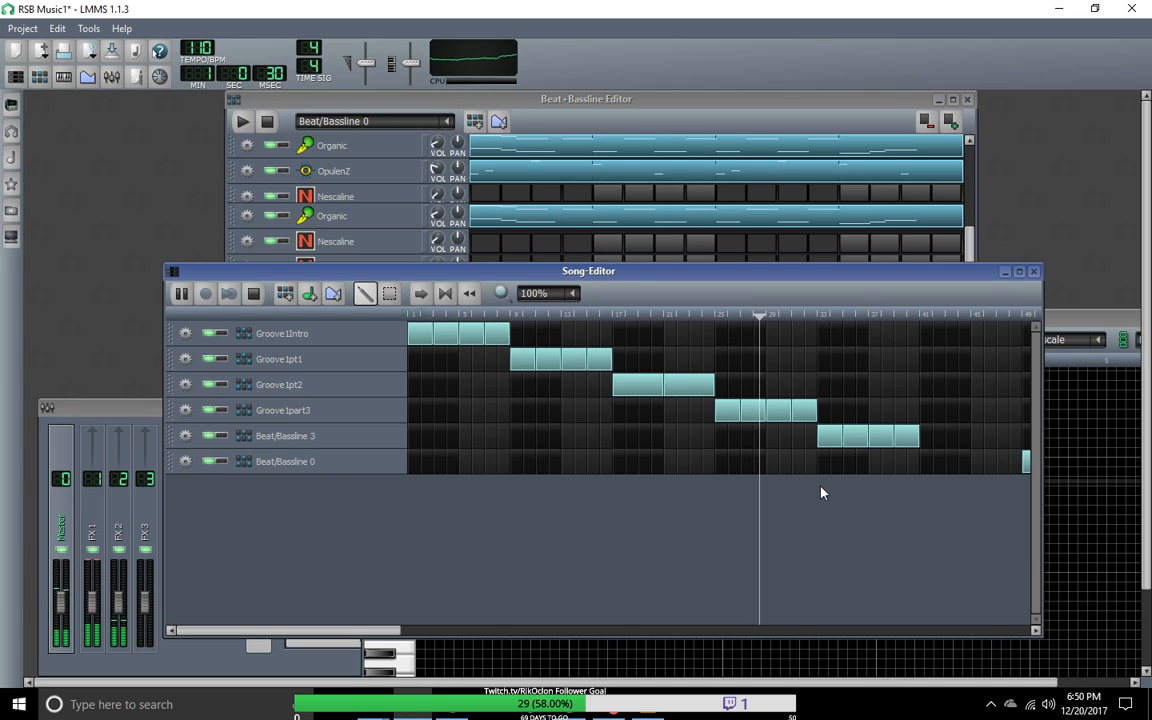
Step: Select the four Beat/Bassline 3 segments and move them to bar 41, directly before Beat/Bassline 0, listening through before stopping playback
click(390, 293)
drag(317, 635, 538, 634)
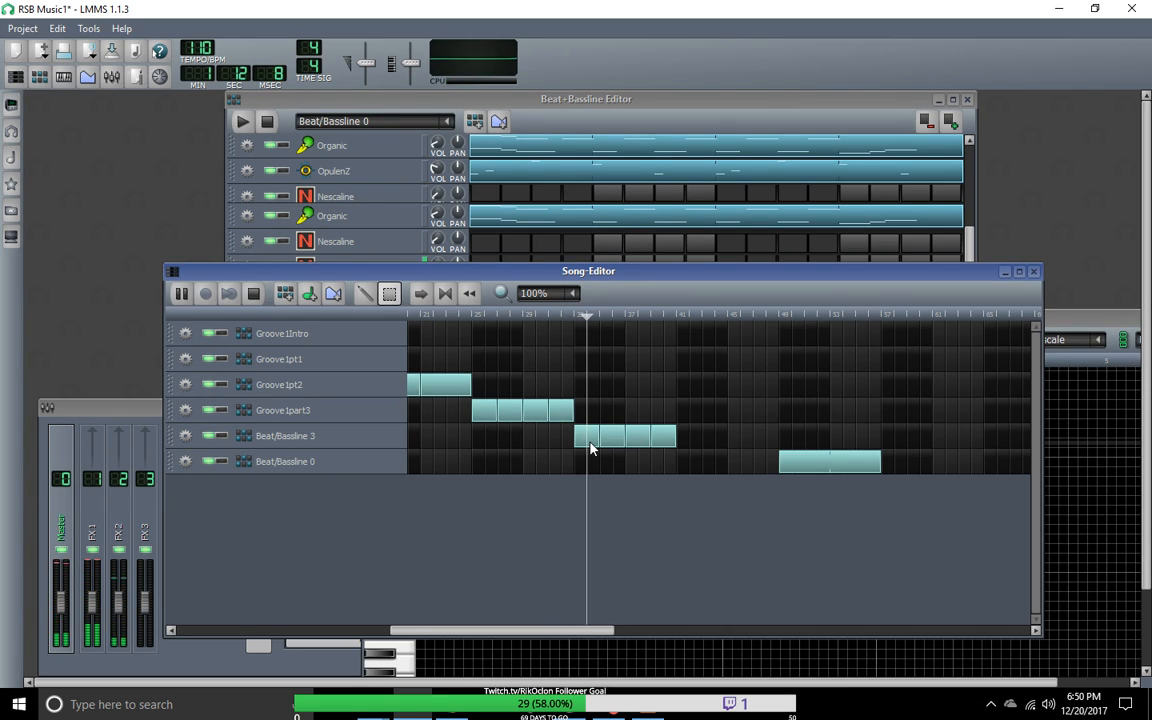
drag(694, 473, 588, 448)
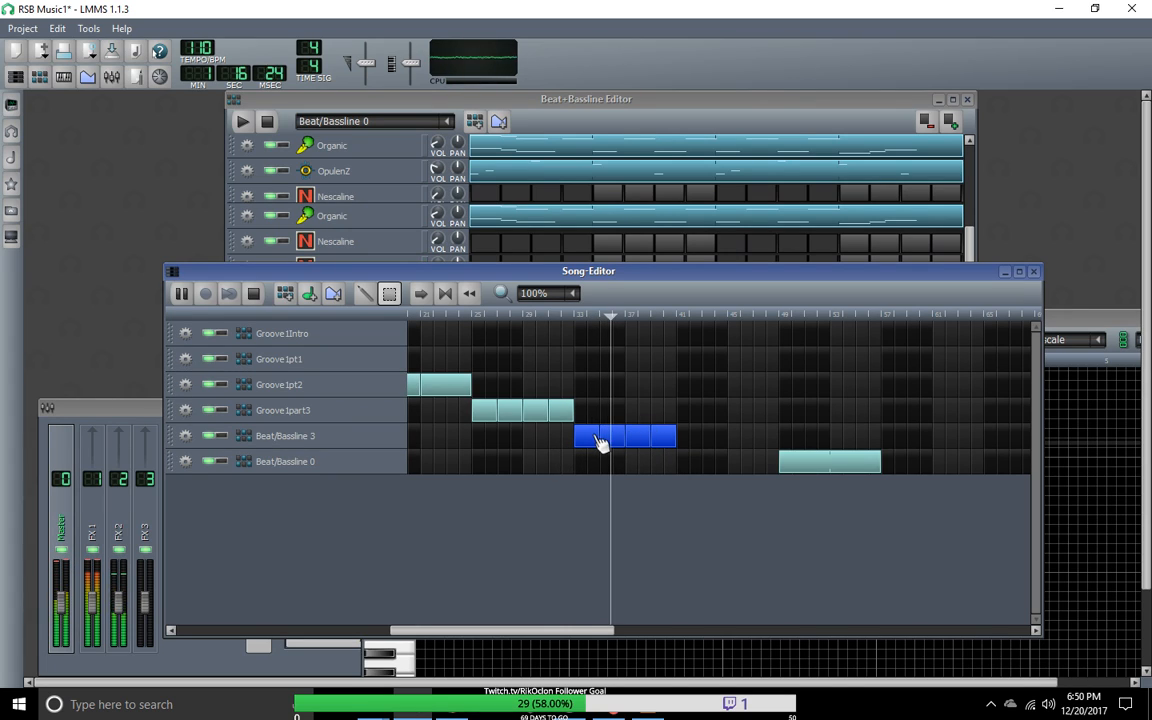
drag(600, 444, 689, 440)
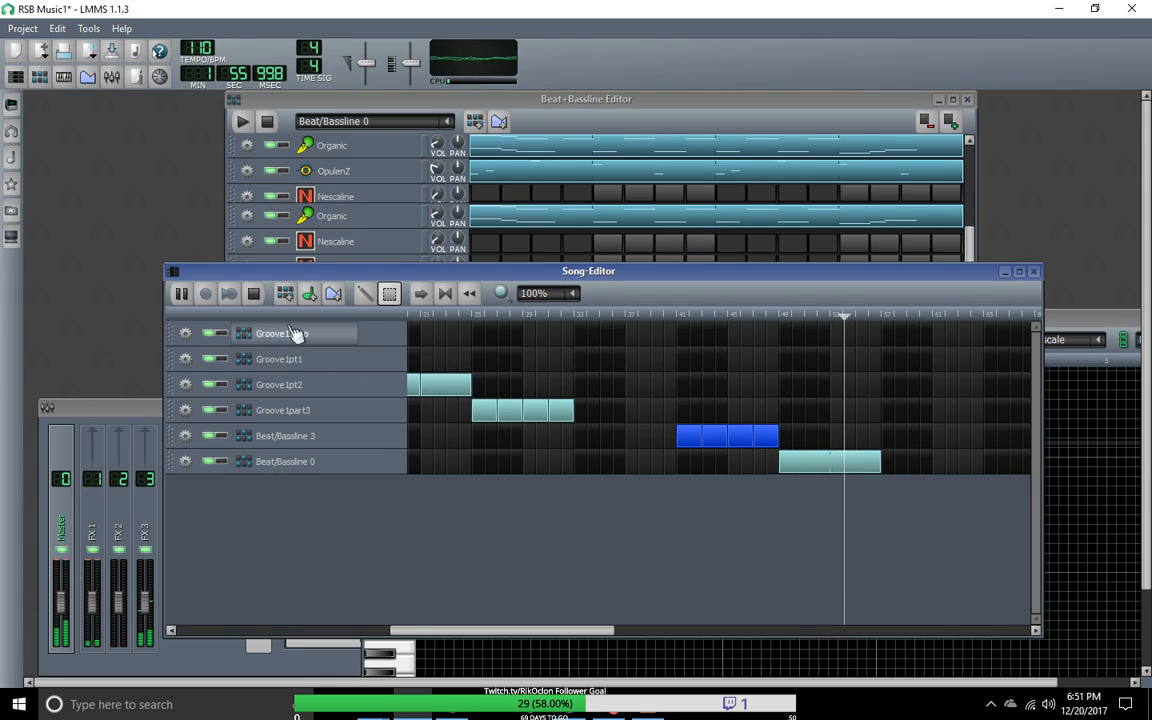
key(space)
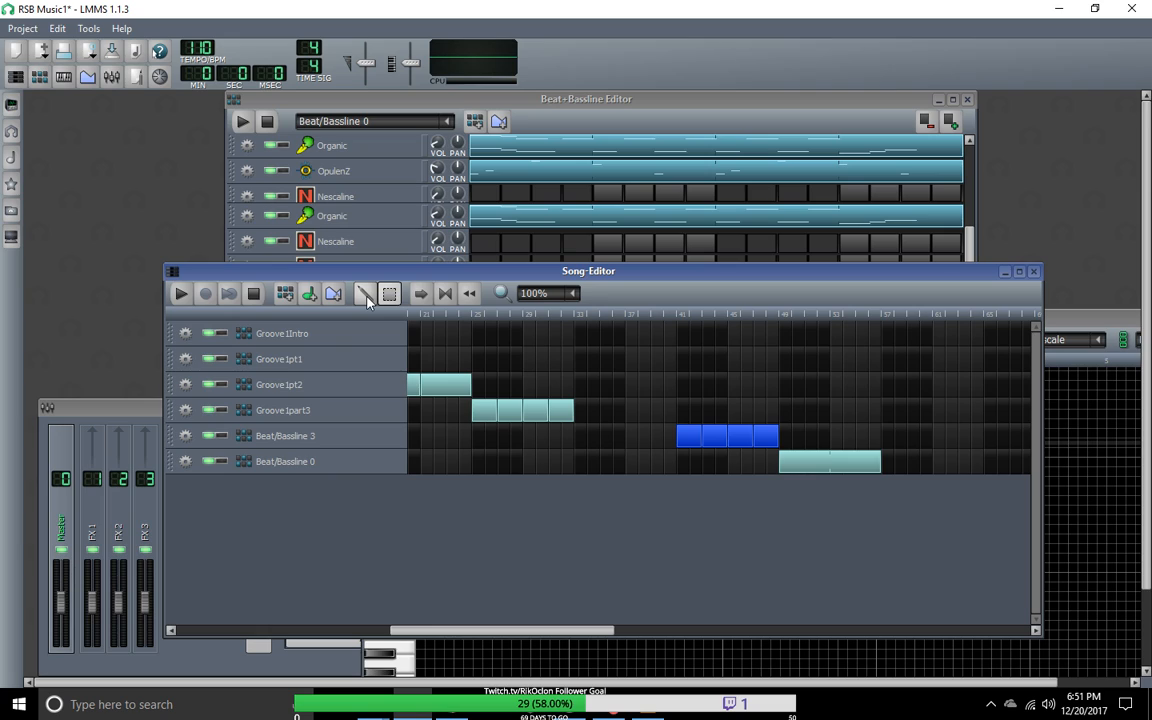
Step: Move the Beat/Bassline 0 clip to bar 65 and the selected Beat/Bassline 3 clips to bar 57
key(shift+d)
drag(836, 472, 1036, 469)
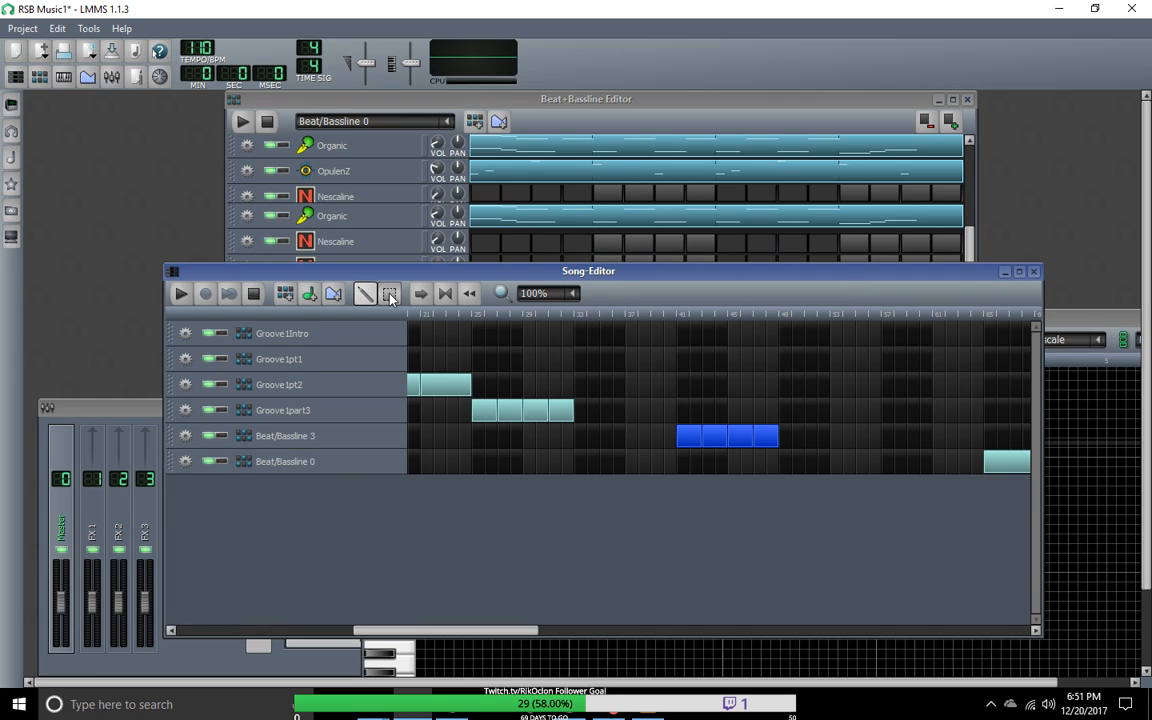
drag(700, 462, 900, 452)
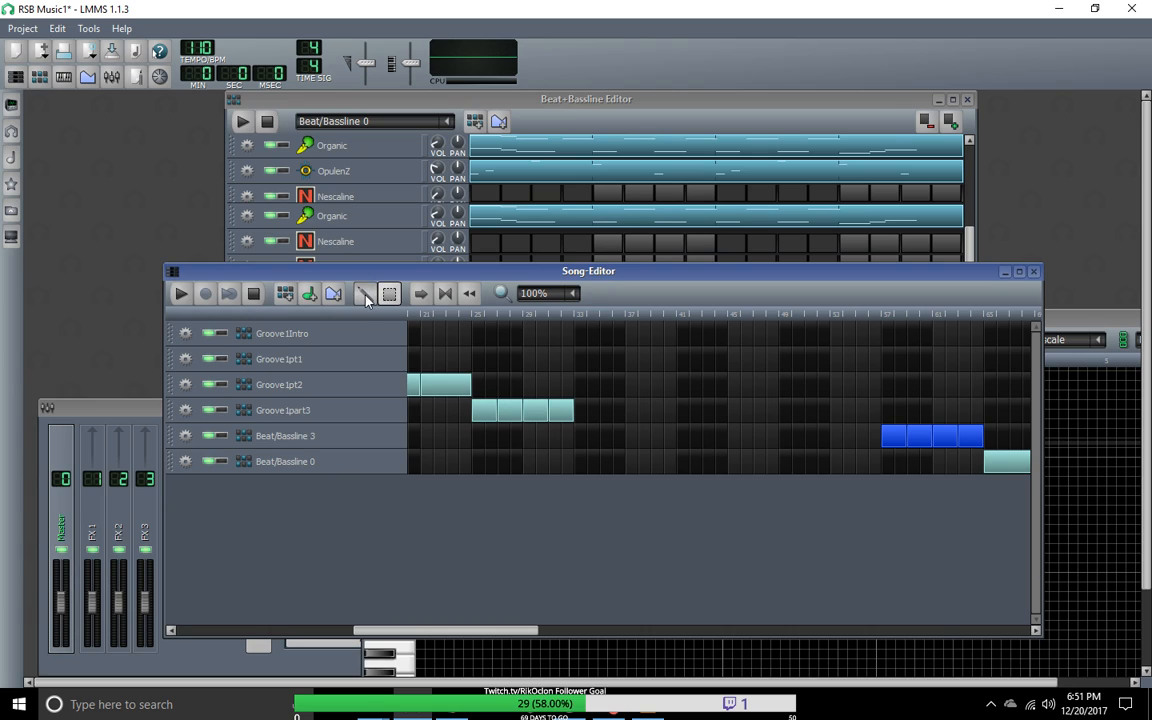
drag(393, 630, 350, 630)
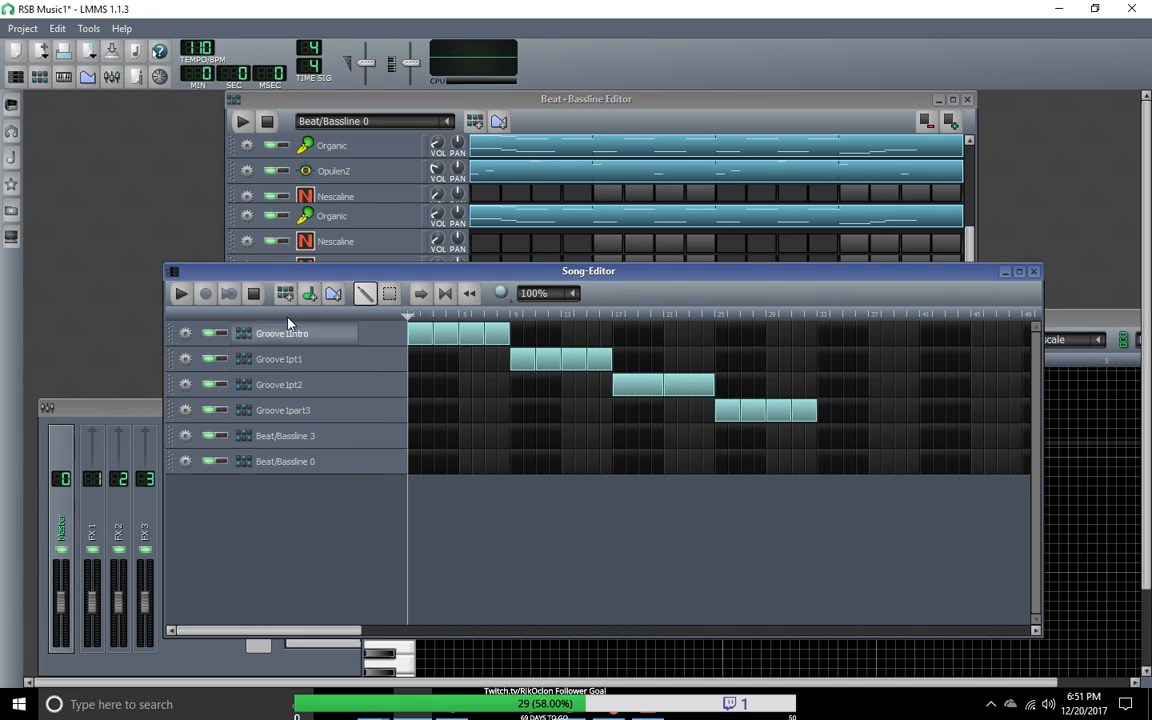
Step: Play the song from the start, jump to about bar 25 to hear Groove1part3, and stop playback
click(180, 296)
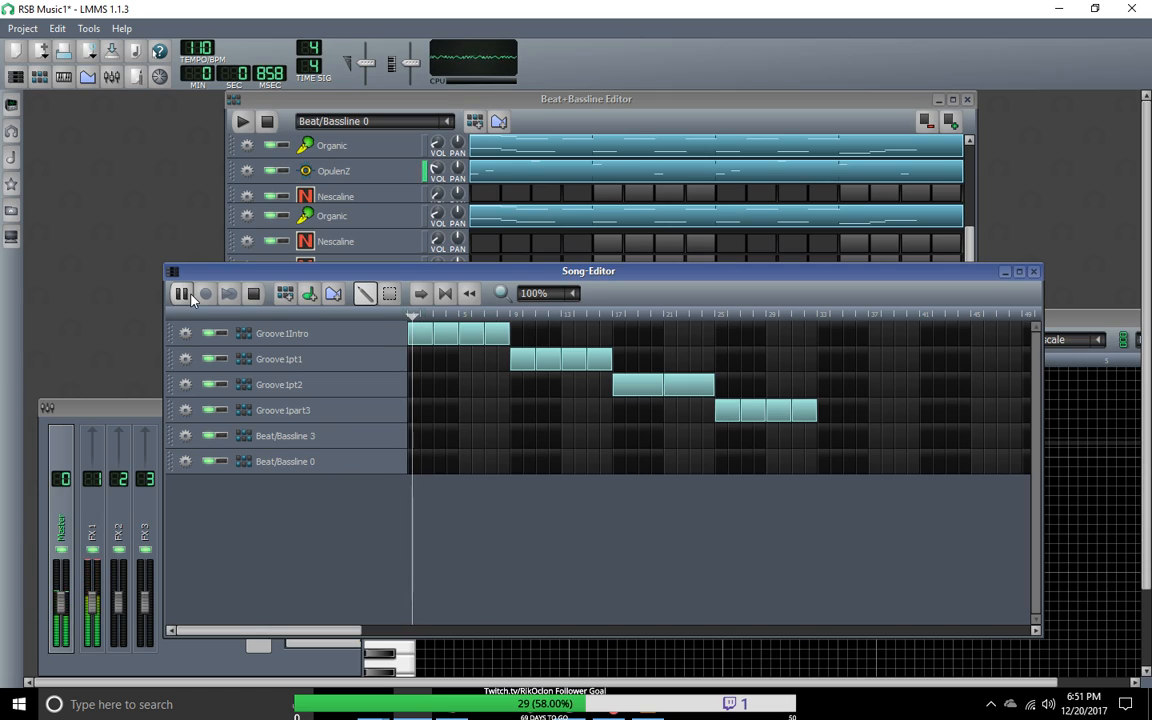
drag(429, 320, 724, 344)
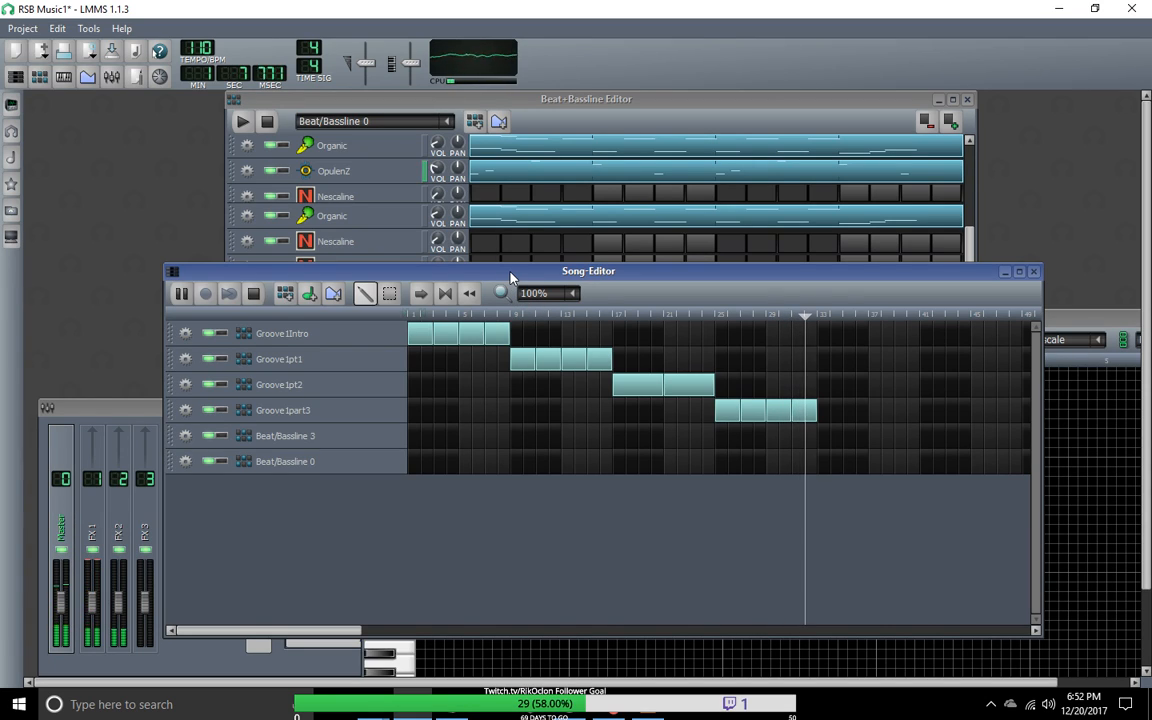
click(253, 293)
Step: Move the Song-Editor below the Beat+Bassline Editor and show the list of instrument plugins
drag(305, 280, 347, 532)
drag(969, 311, 946, 373)
click(13, 103)
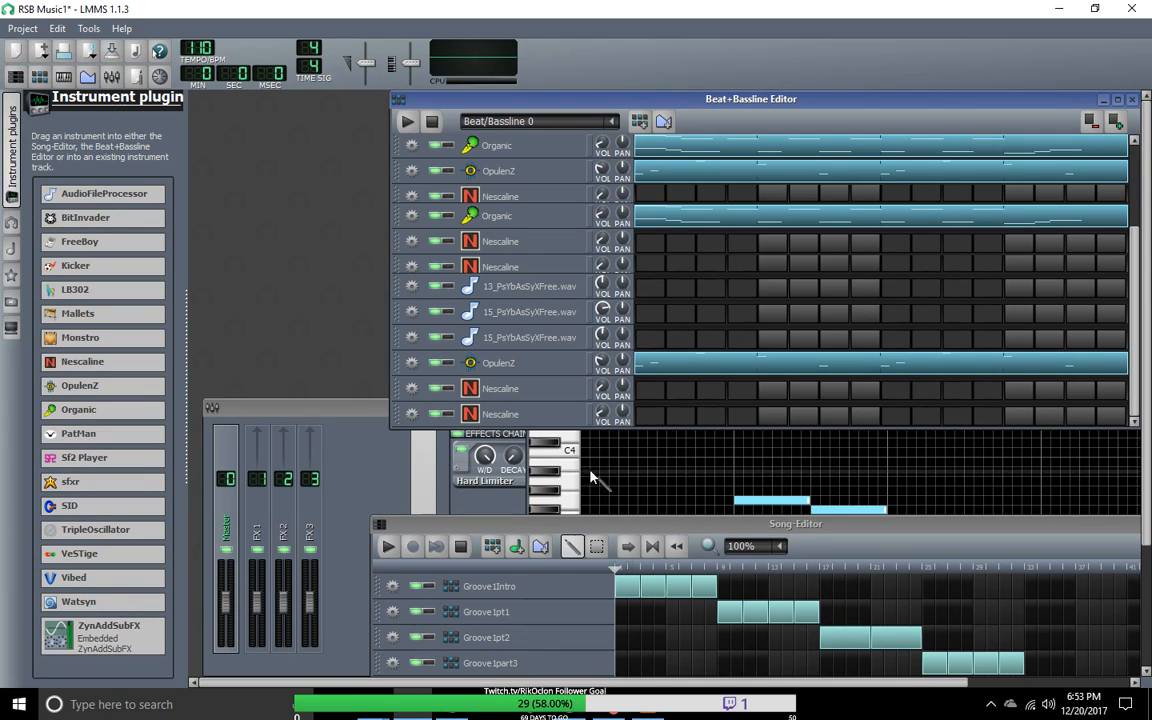
drag(593, 525, 490, 512)
Step: Load ZynAddSubFX into the last Nescaline track of the Beat+Bassline Editor and reposition the editor window
drag(92, 630, 603, 415)
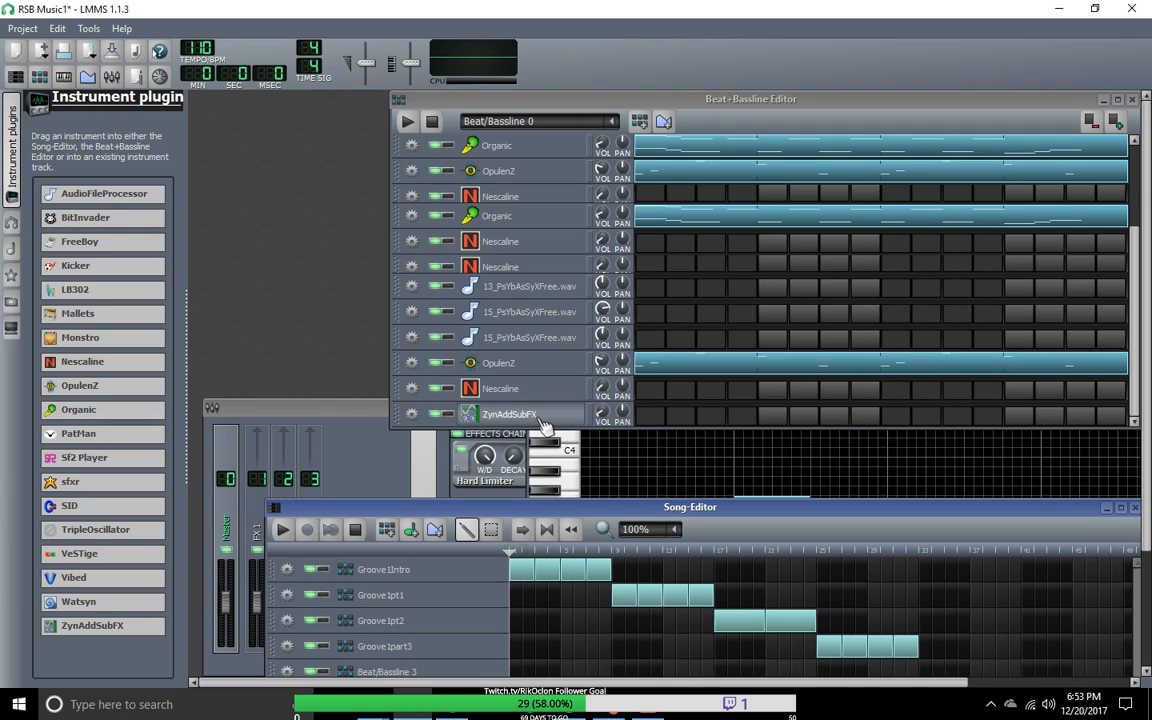
click(411, 388)
mouse_move(465, 455)
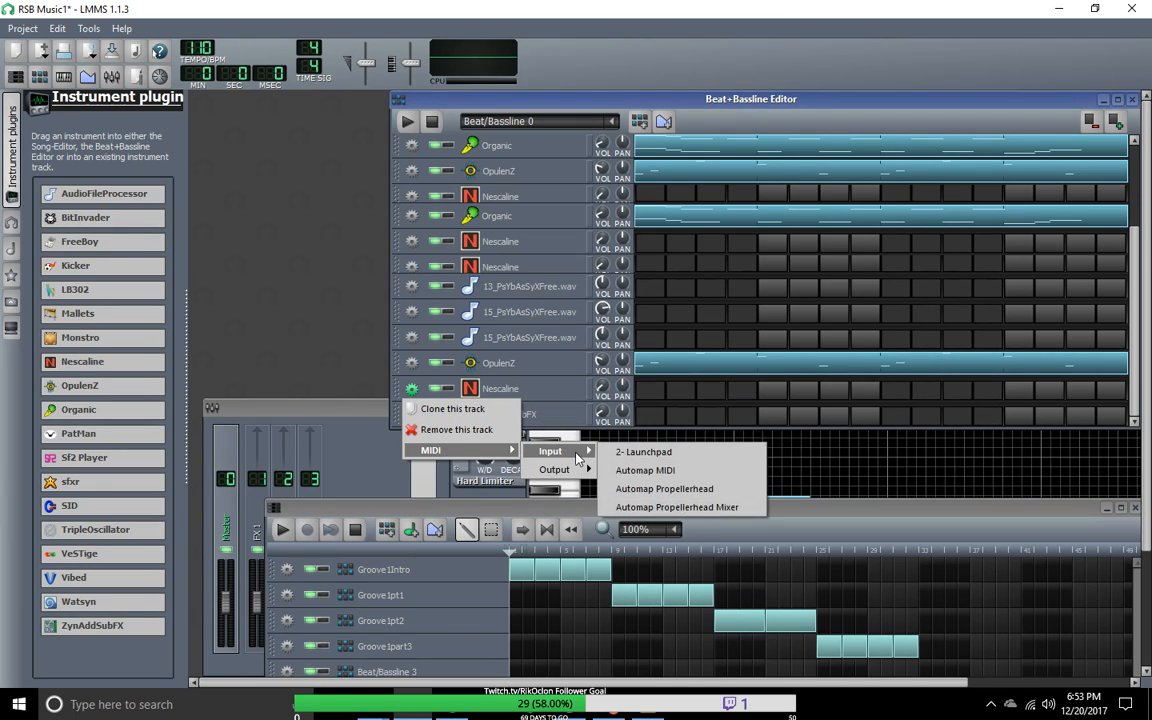
click(411, 388)
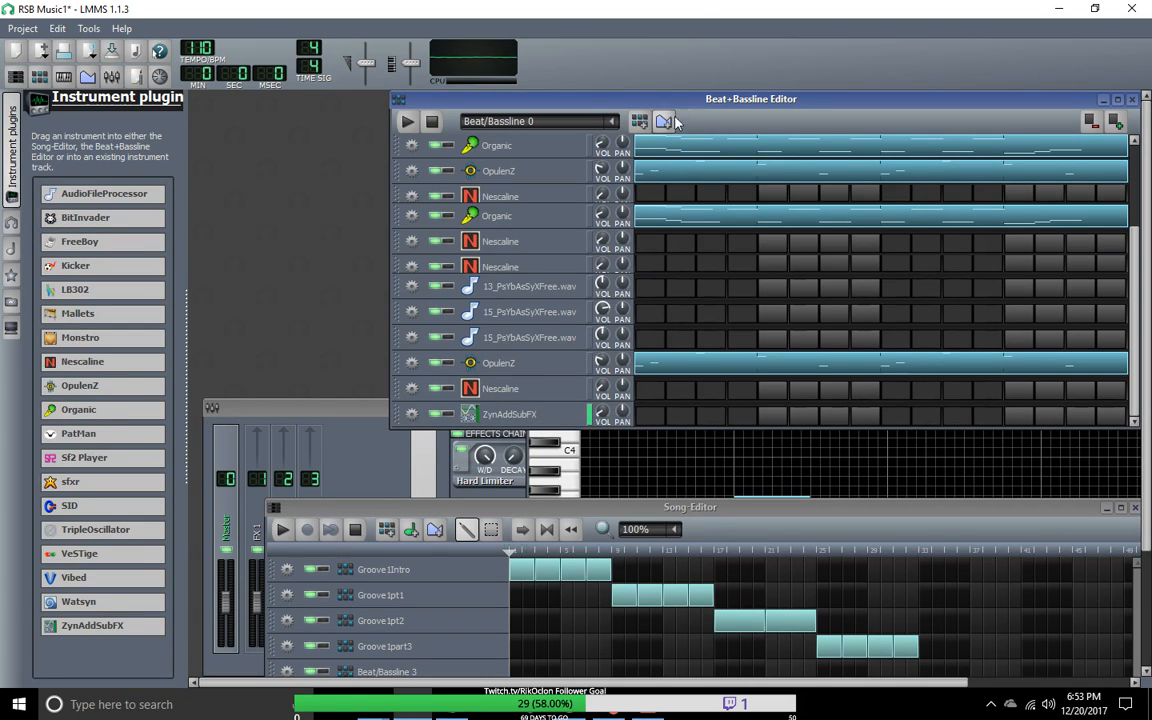
drag(735, 101, 552, 130)
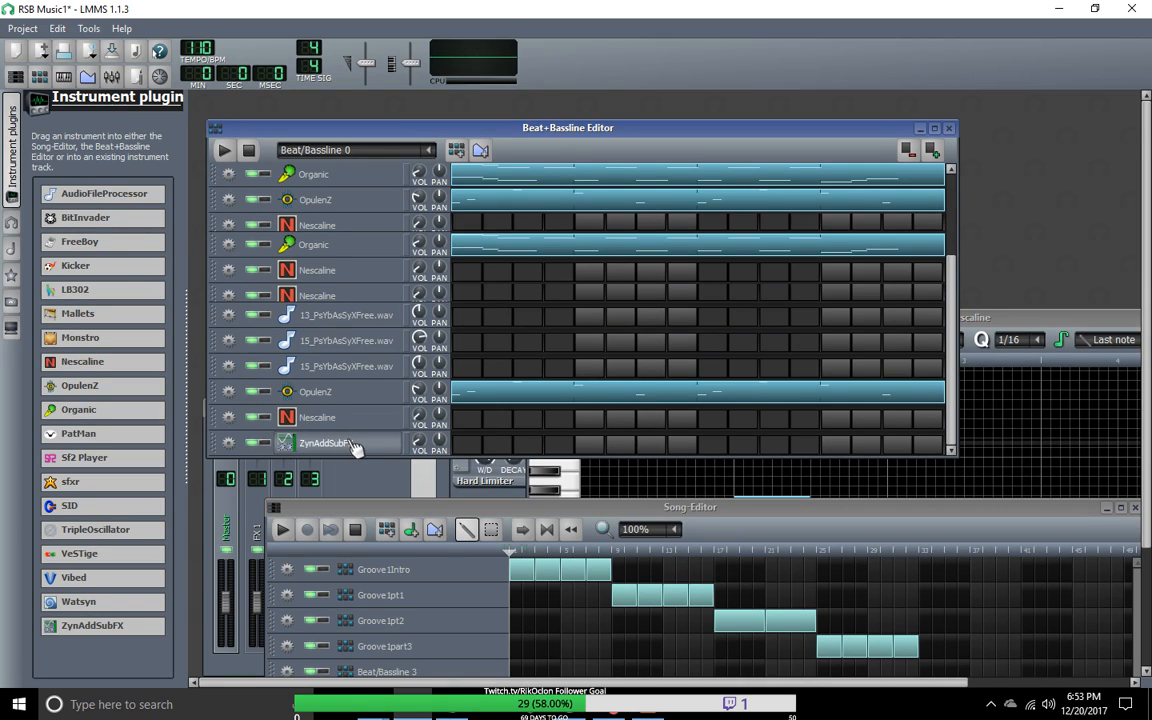
double_click(329, 419)
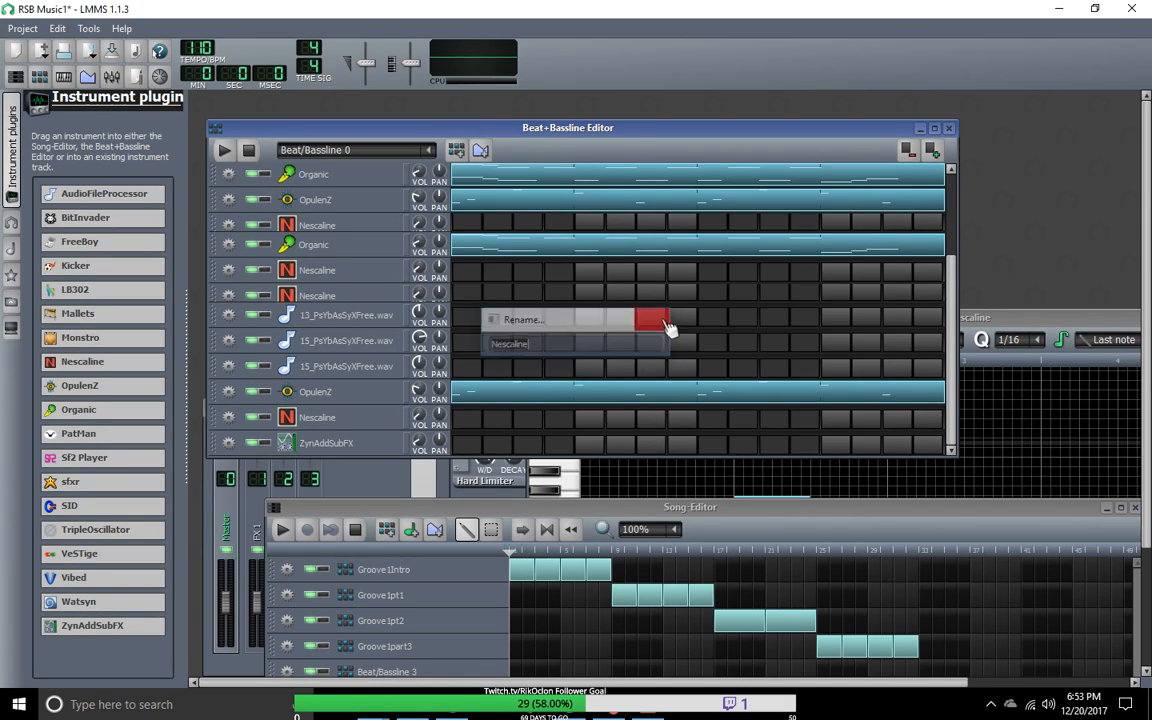
click(668, 325)
Step: Switch the Beat+Bassline Editor to the Groove1part3 pattern and play it briefly
click(388, 148)
click(356, 263)
click(429, 149)
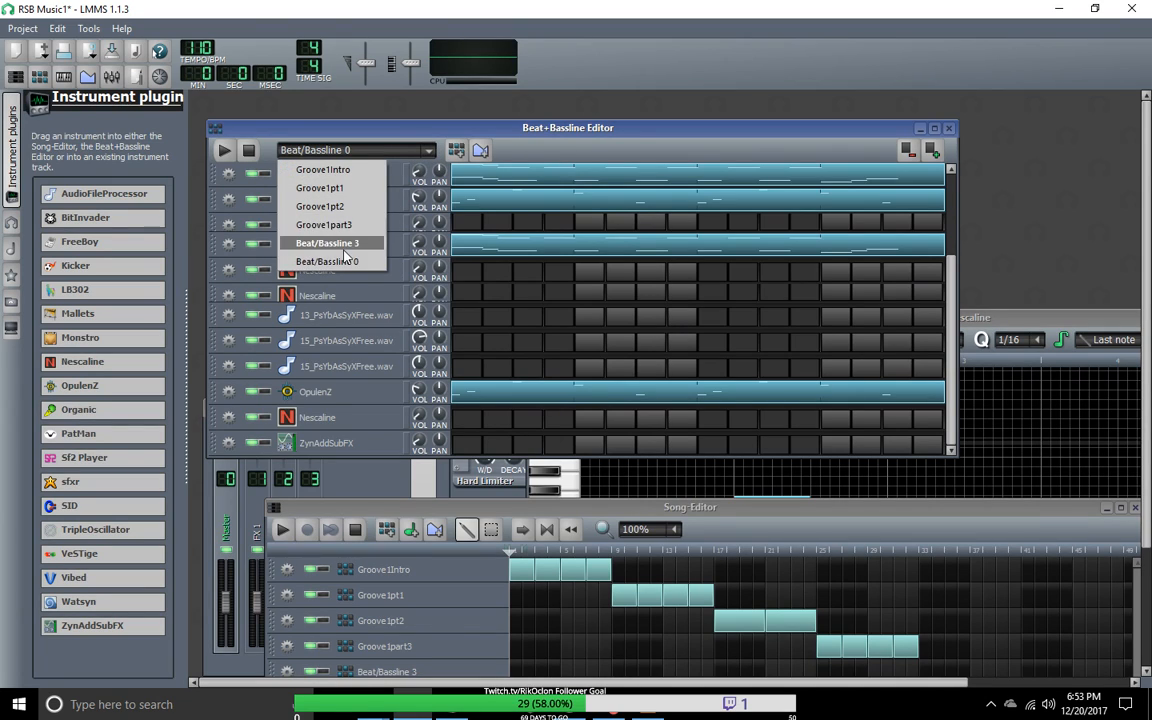
click(343, 245)
click(415, 150)
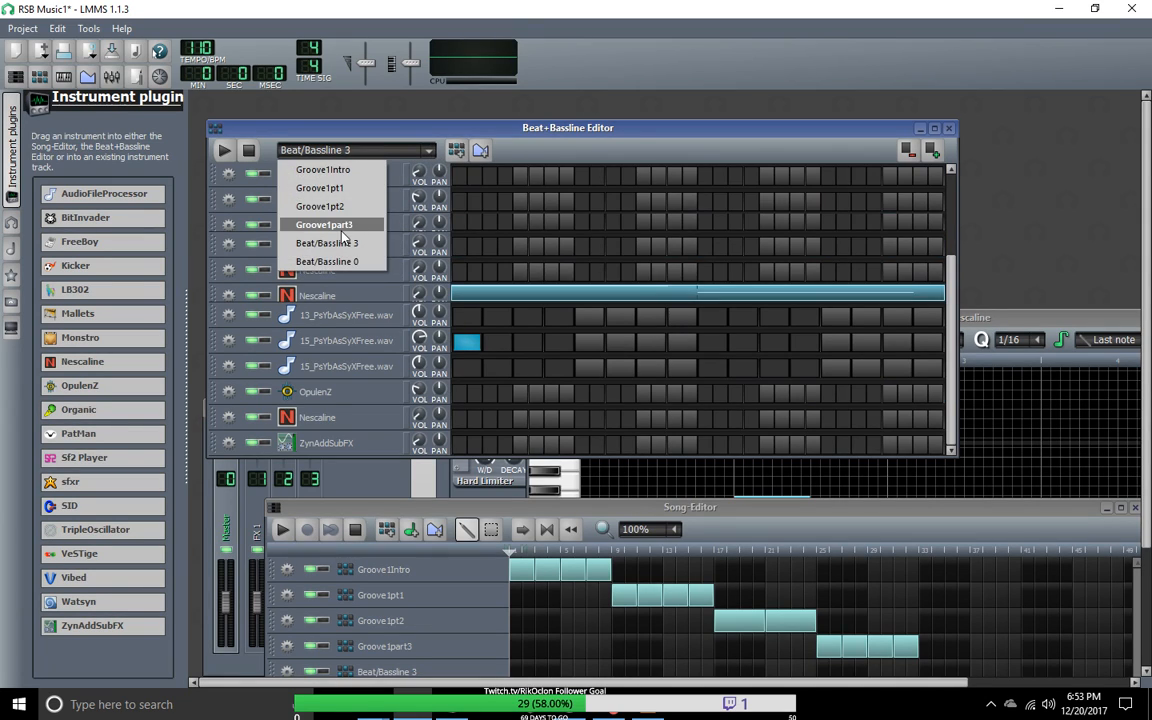
click(342, 226)
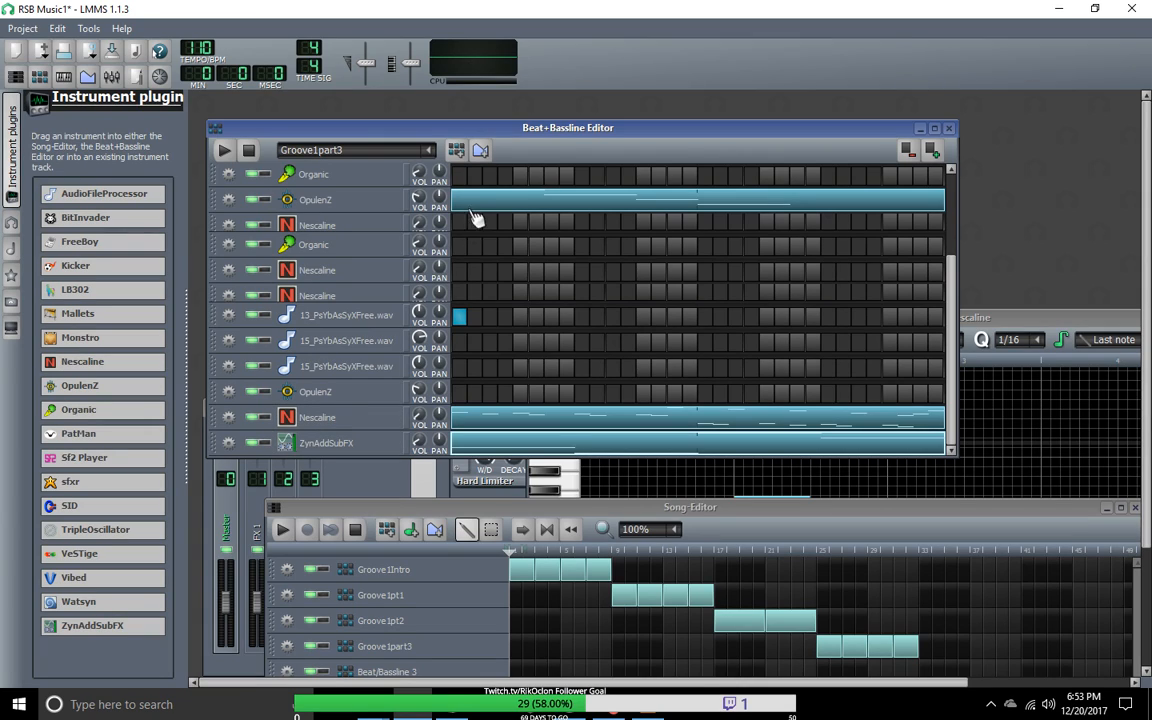
click(227, 153)
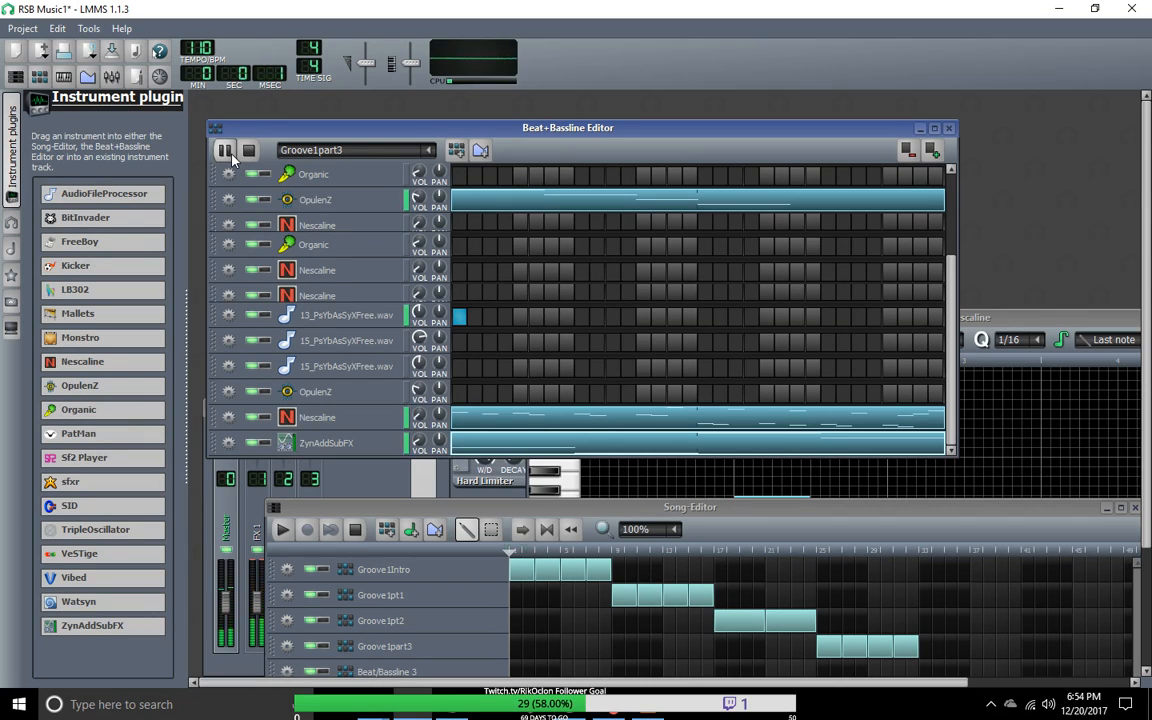
click(247, 150)
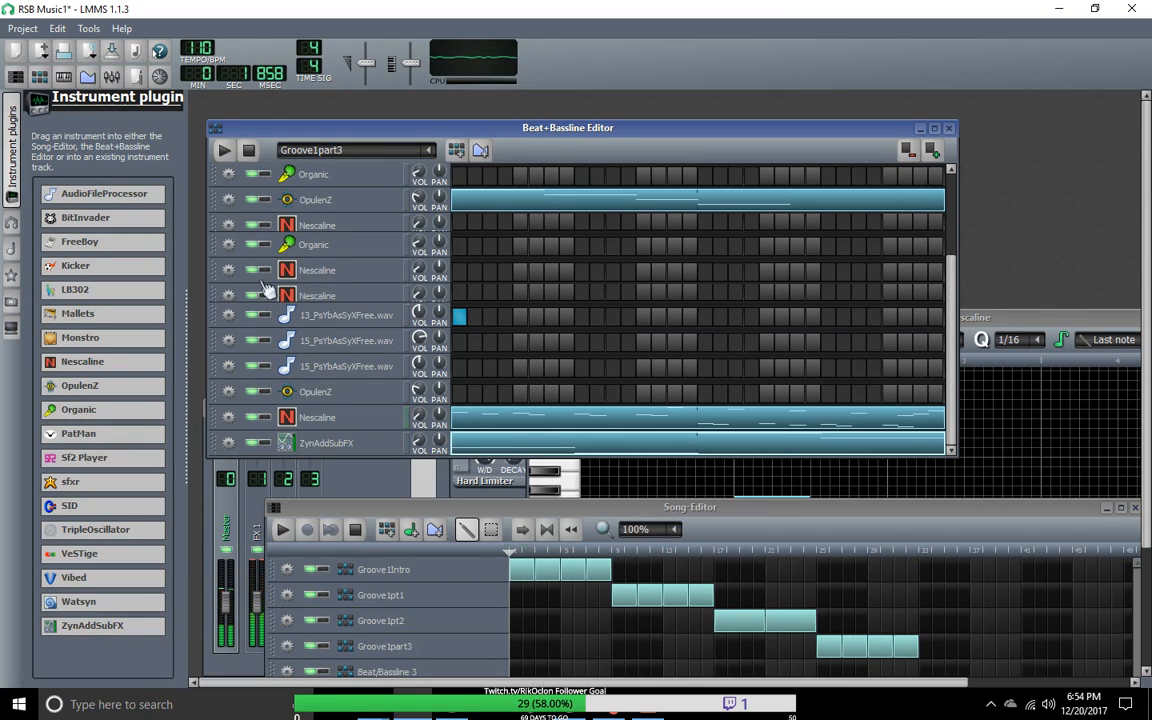
double_click(325, 418)
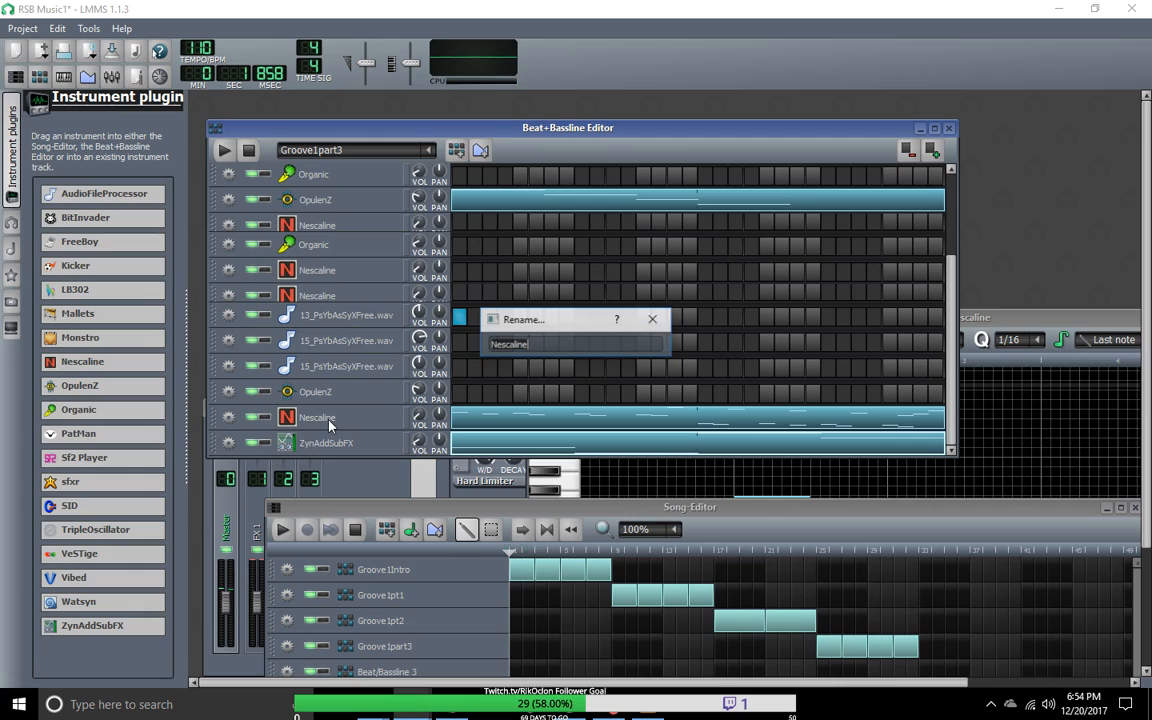
click(653, 319)
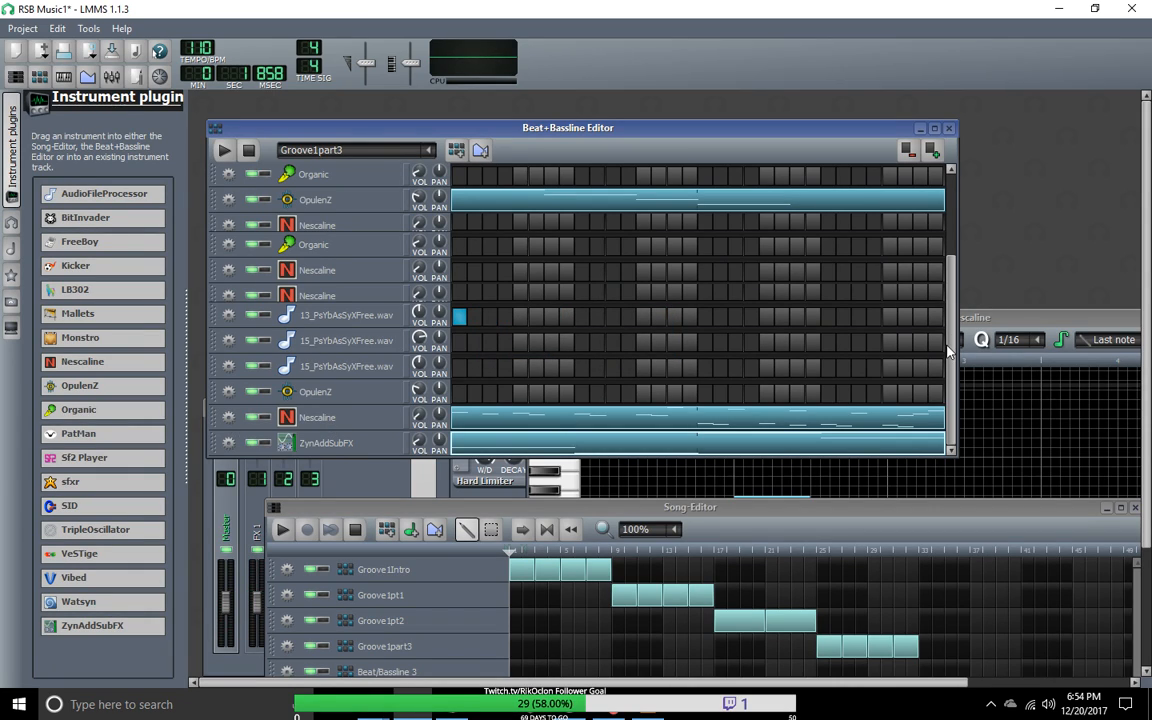
Step: Enlarge the Beat+Bassline Editor downward until all tracks show, and move the Song-Editor out of the way
scroll(948, 352, up, 2)
scroll(950, 348, down, 2)
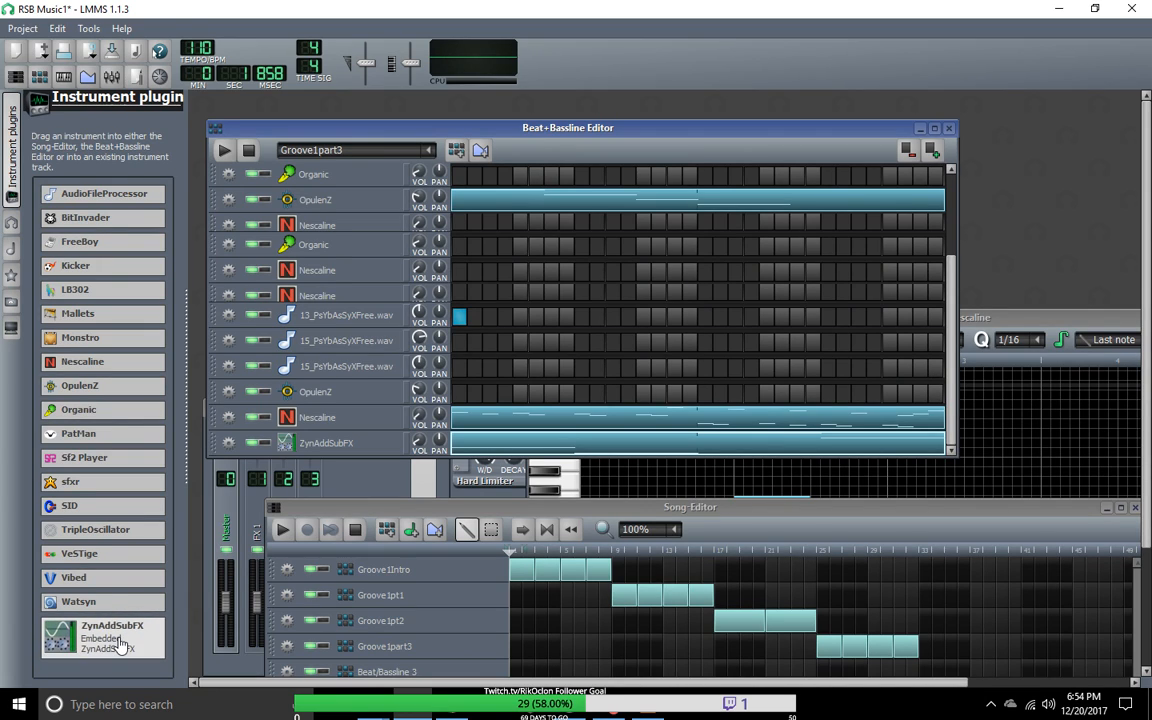
drag(360, 456, 350, 636)
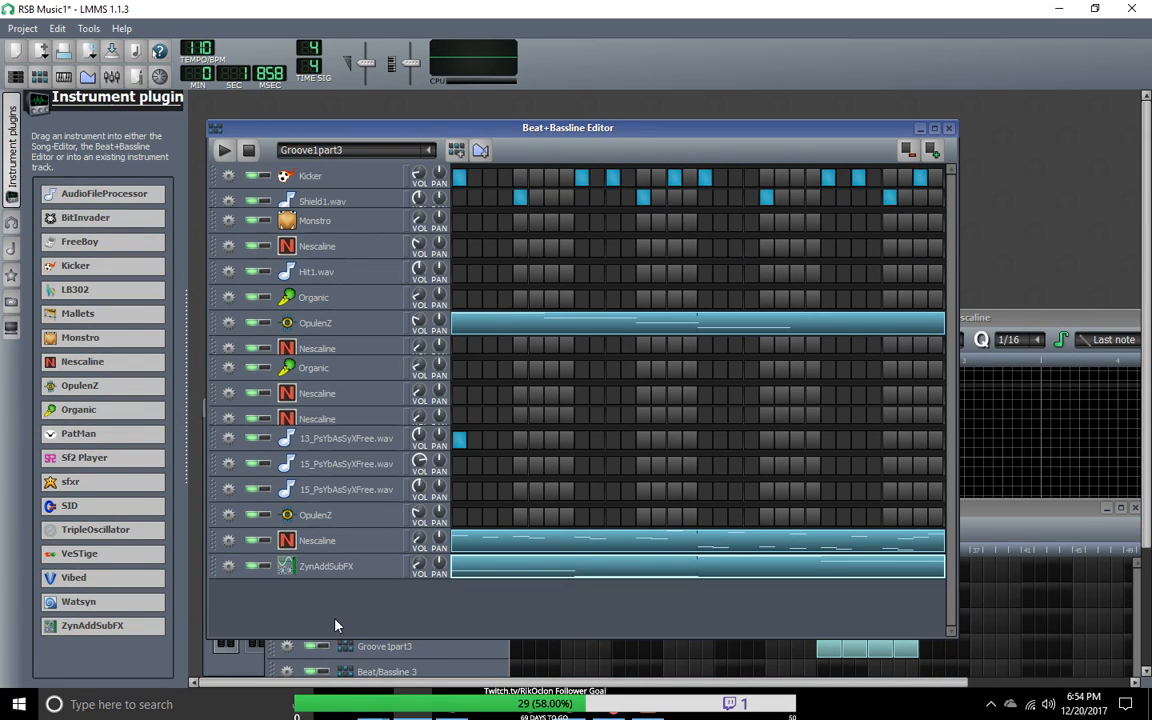
scroll(336, 616, down, 4)
click(336, 616)
scroll(336, 616, up, 4)
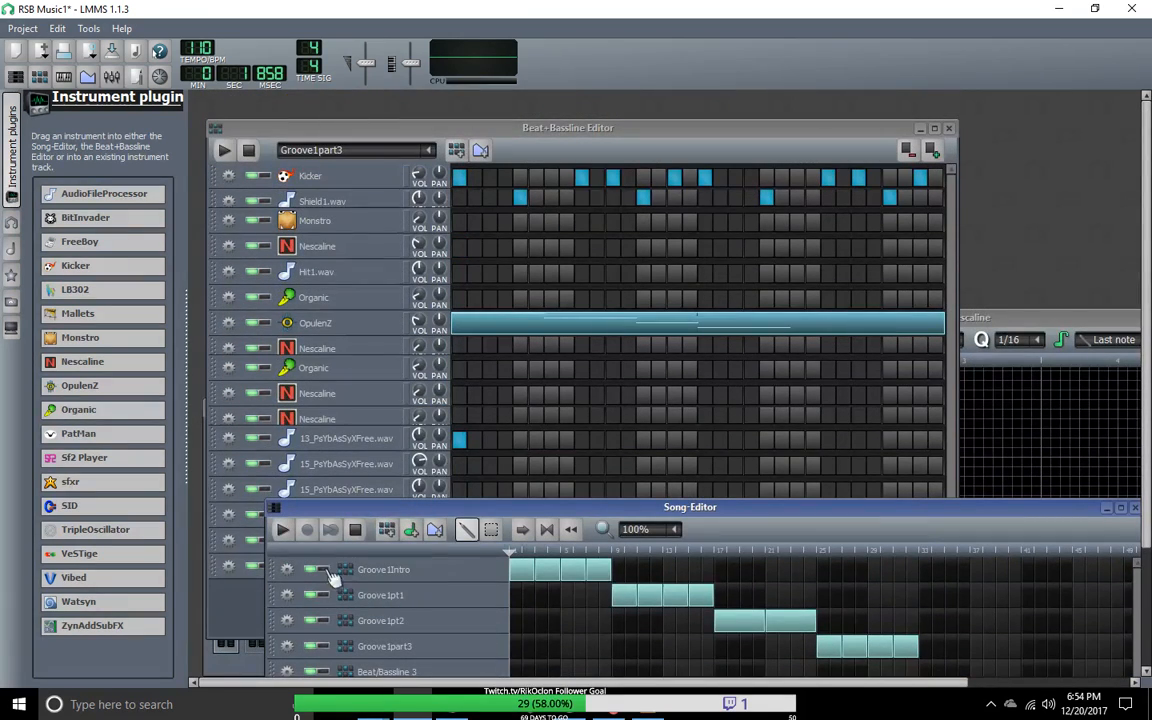
drag(465, 508, 690, 623)
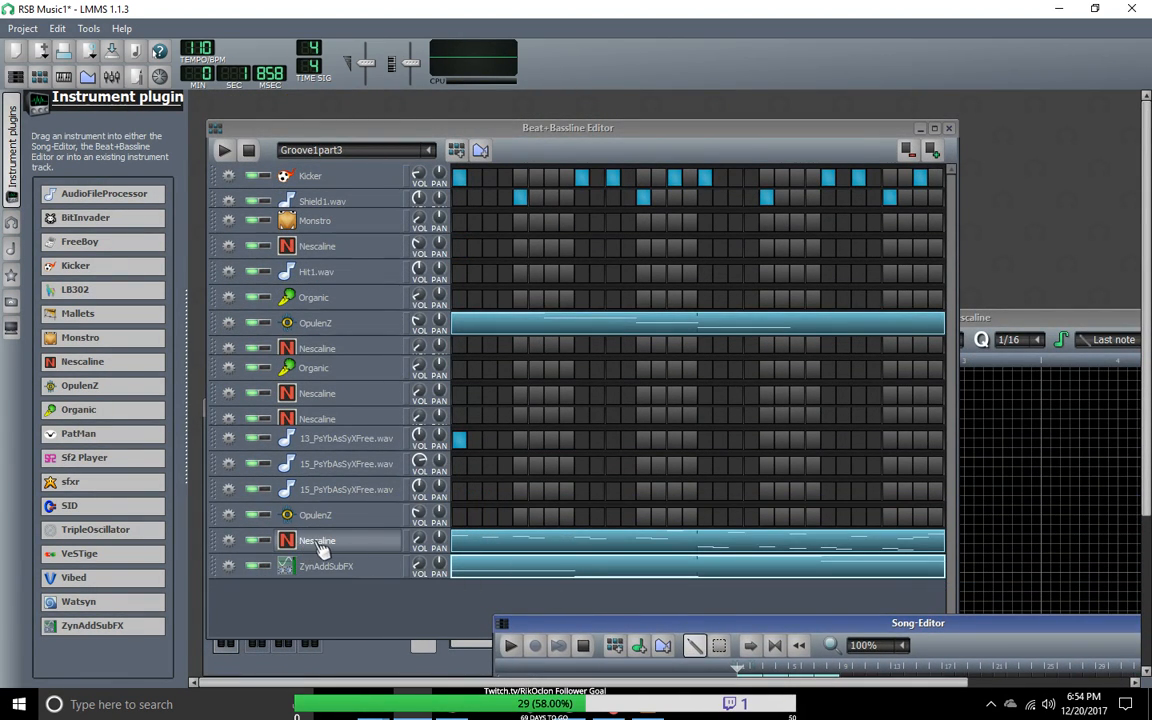
Step: Replace the last track's ZynAddSubFX instrument with Nescaline, try its sound, and close the instrument window
drag(112, 368, 320, 575)
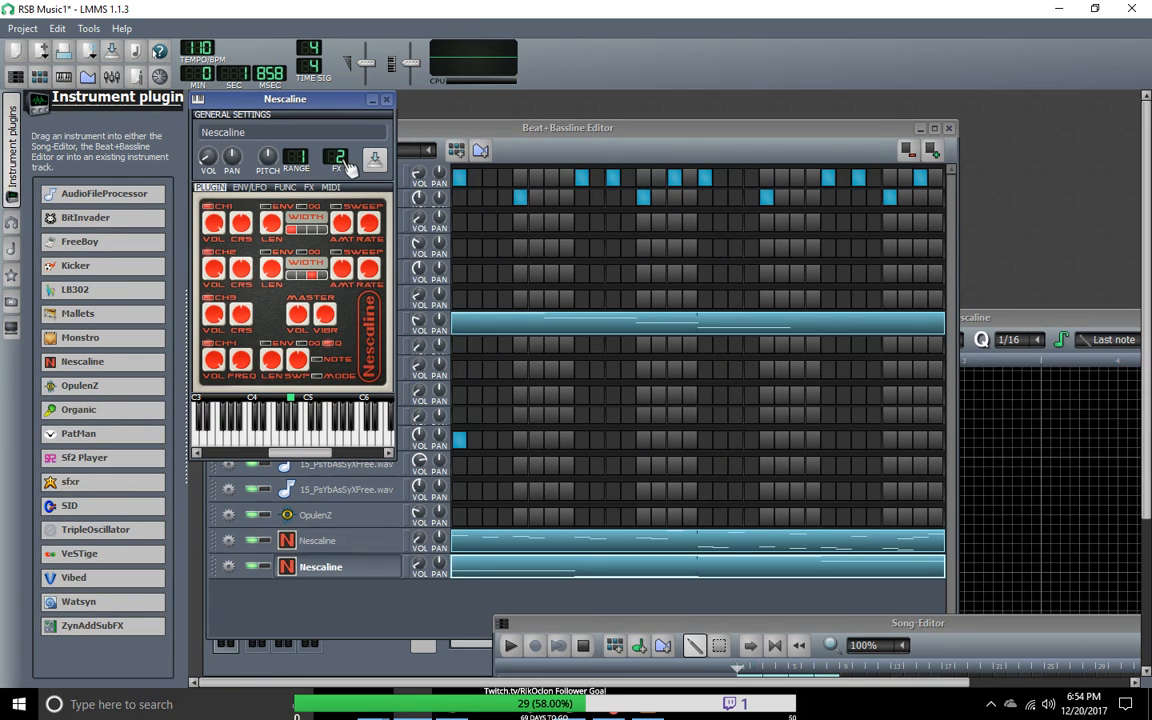
drag(294, 106, 340, 162)
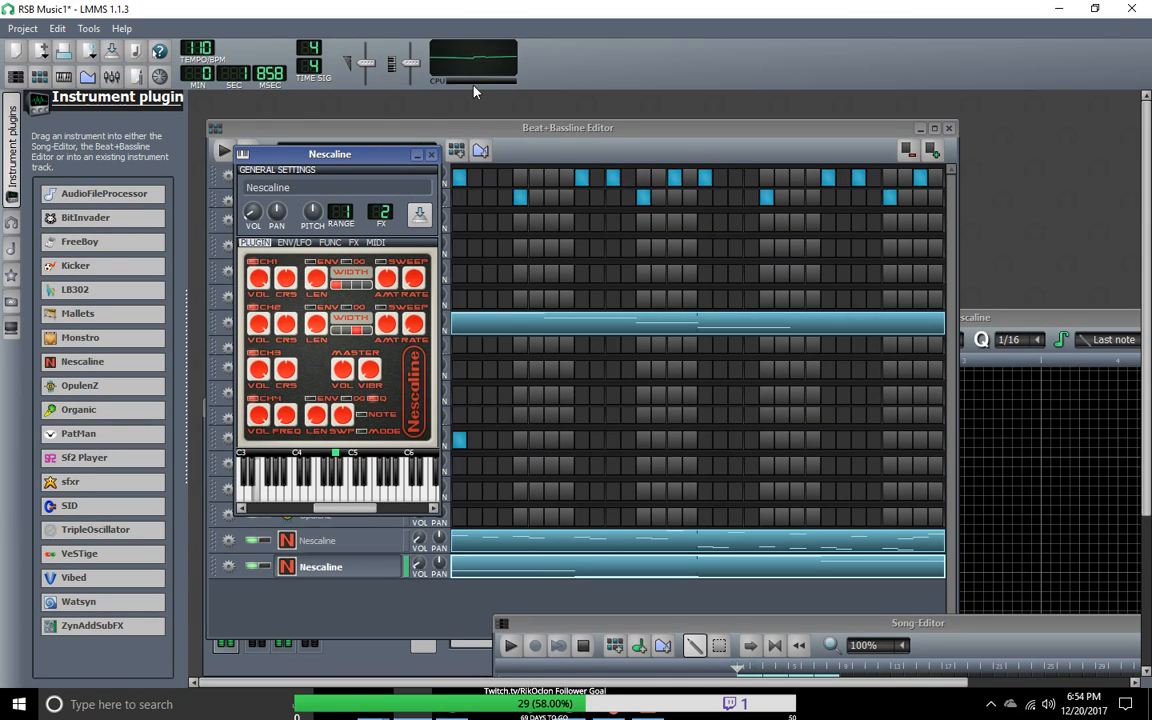
click(431, 154)
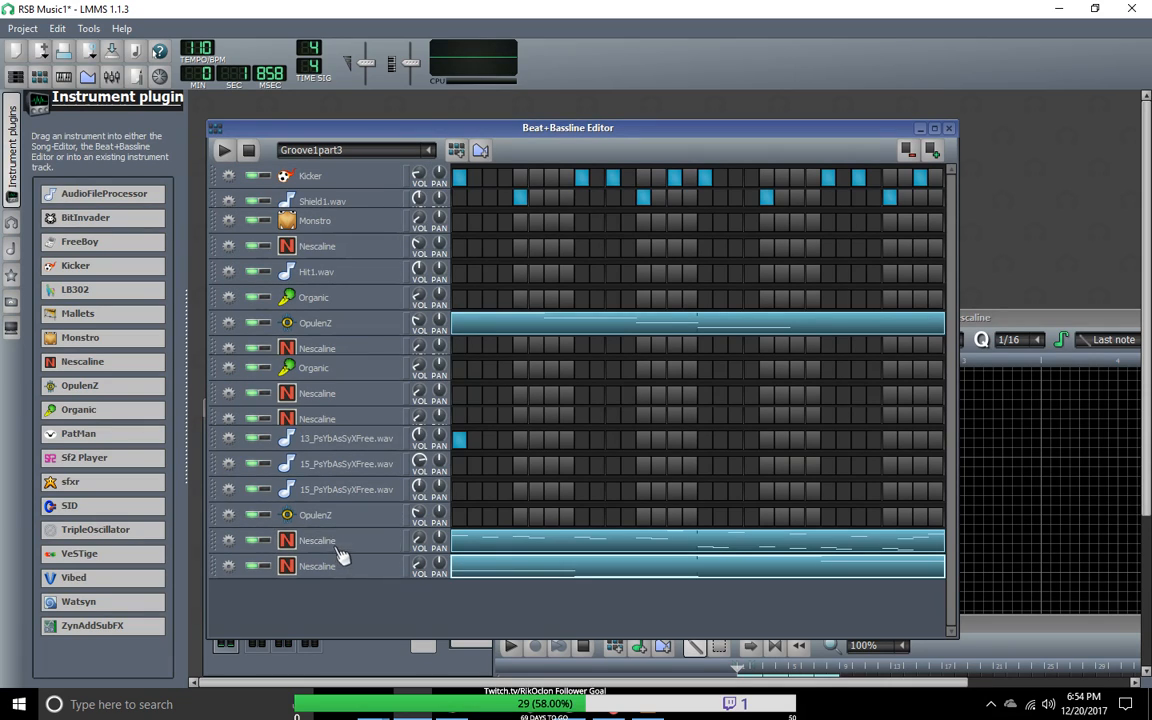
Step: Examine the instrument settings of the Nescaline track directly below the last OpulenZ track
double_click(348, 540)
click(661, 320)
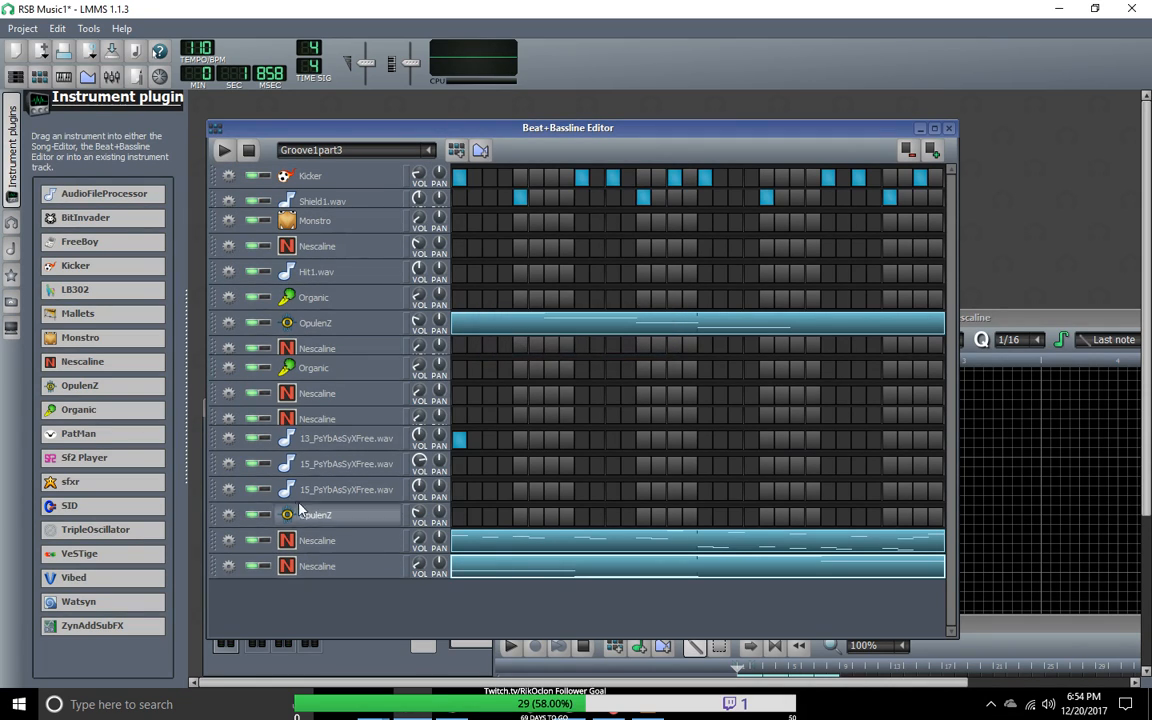
click(229, 541)
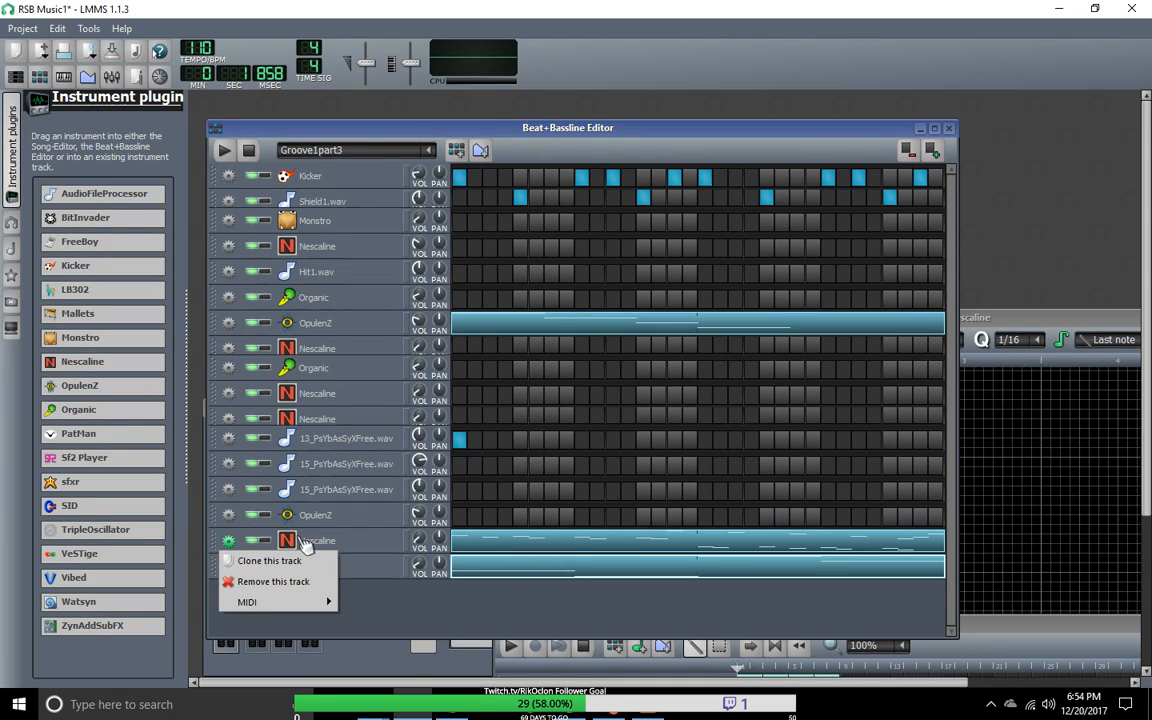
click(345, 545)
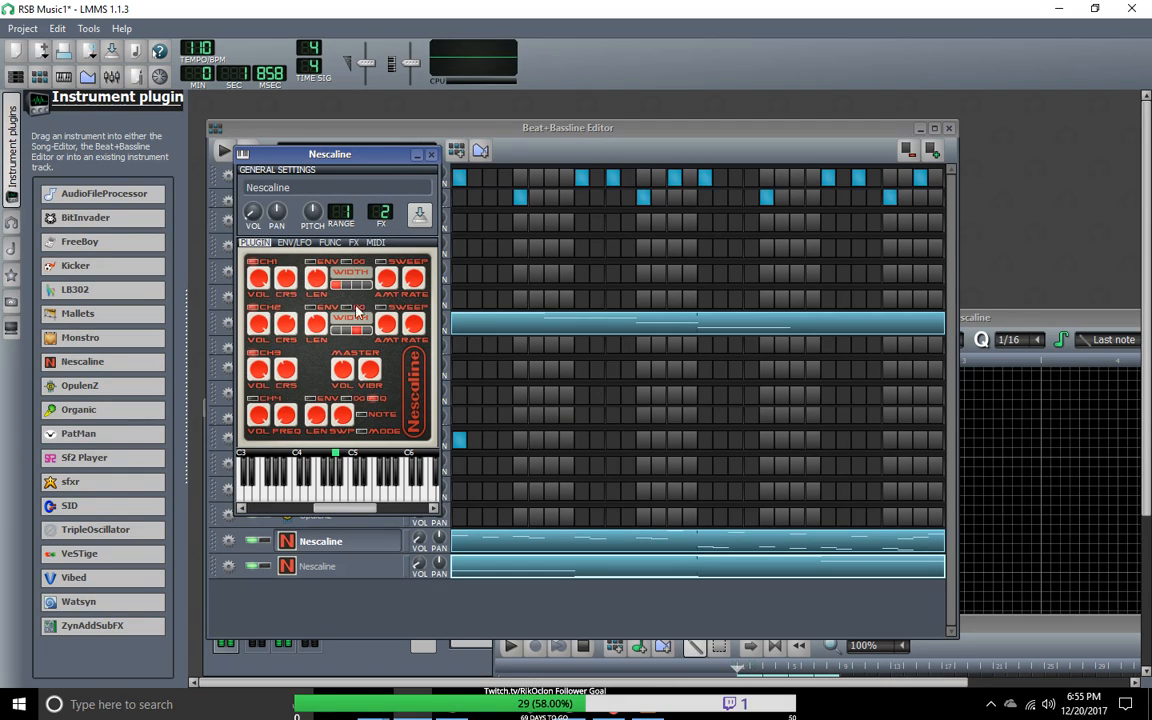
click(422, 157)
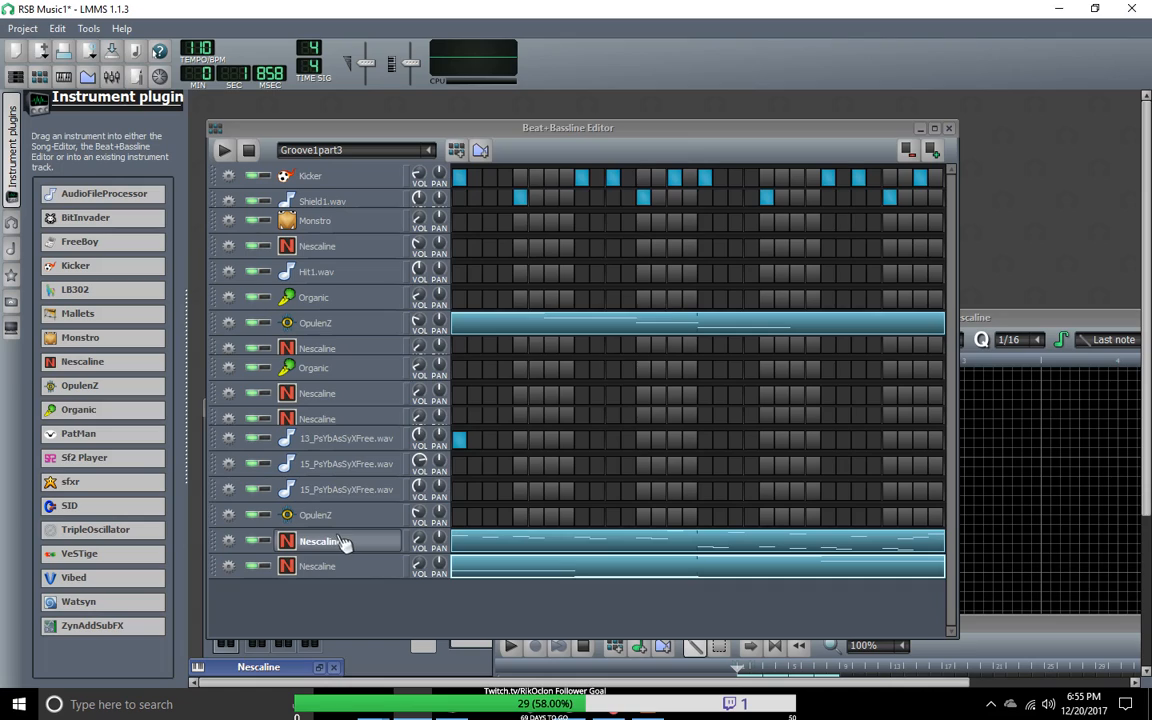
double_click(320, 541)
click(652, 323)
Step: Clone the Nescaline track below the last OpulenZ track and clear all notes from the clone's Groove1part3 pattern
click(228, 541)
click(260, 560)
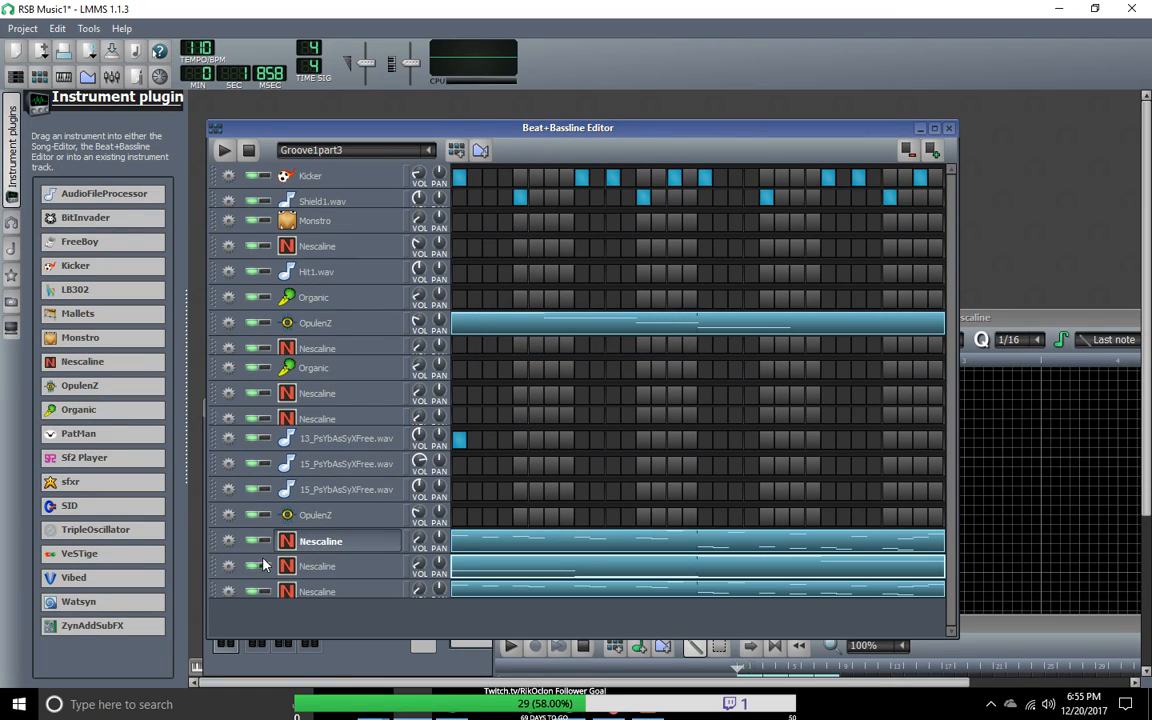
right_click(495, 592)
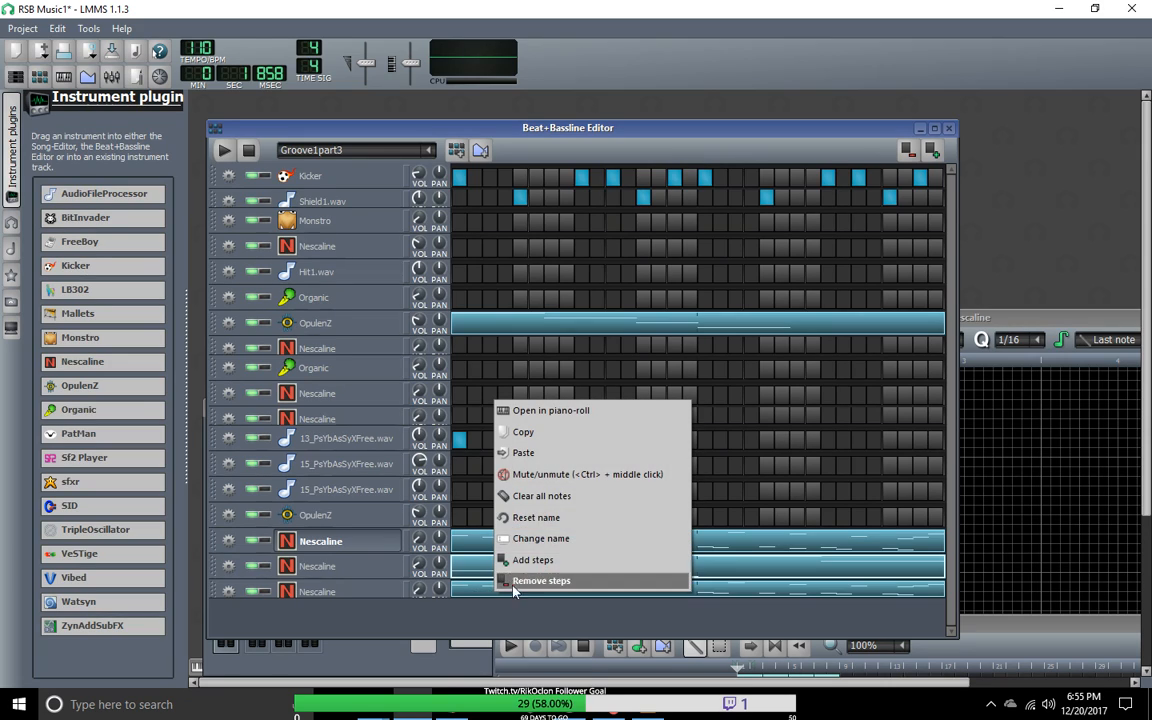
click(553, 499)
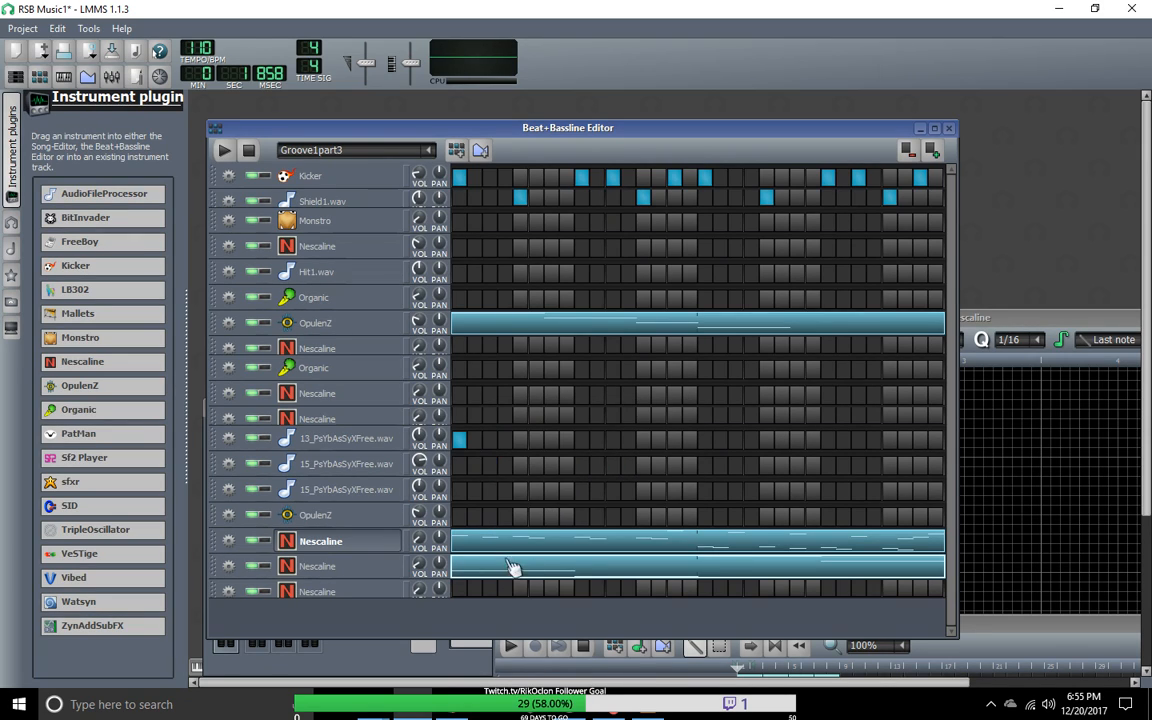
Step: Copy the Groove1part3 notes of the second-to-last Nescaline track into the cloned Nescaline track beneath it
right_click(495, 570)
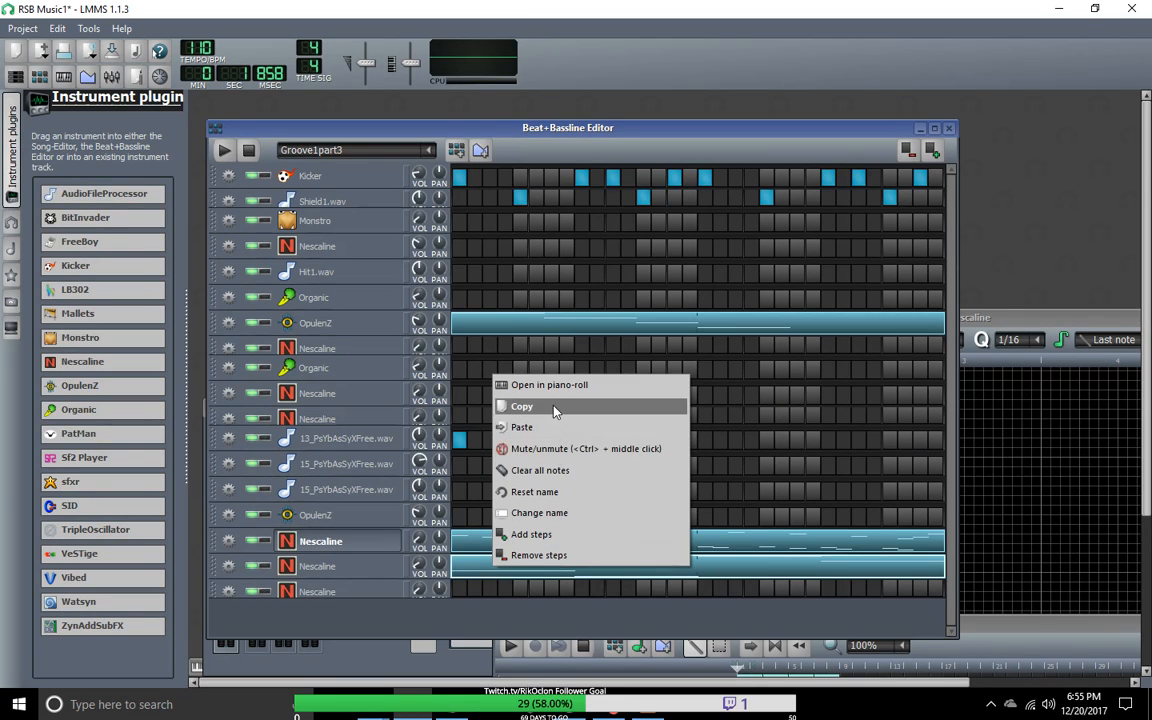
click(524, 406)
right_click(465, 598)
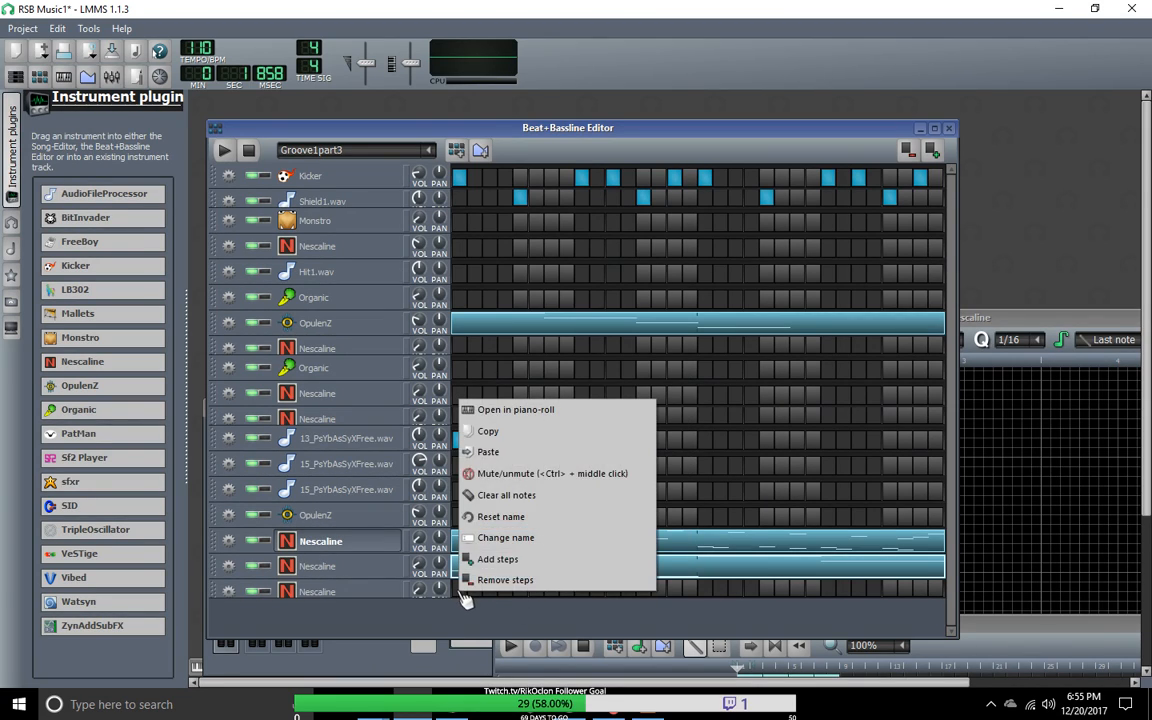
click(506, 454)
Step: Clear all Groove1part3 notes from the second-to-last Nescaline track and replace its instrument with ZynAddSubFX
right_click(512, 562)
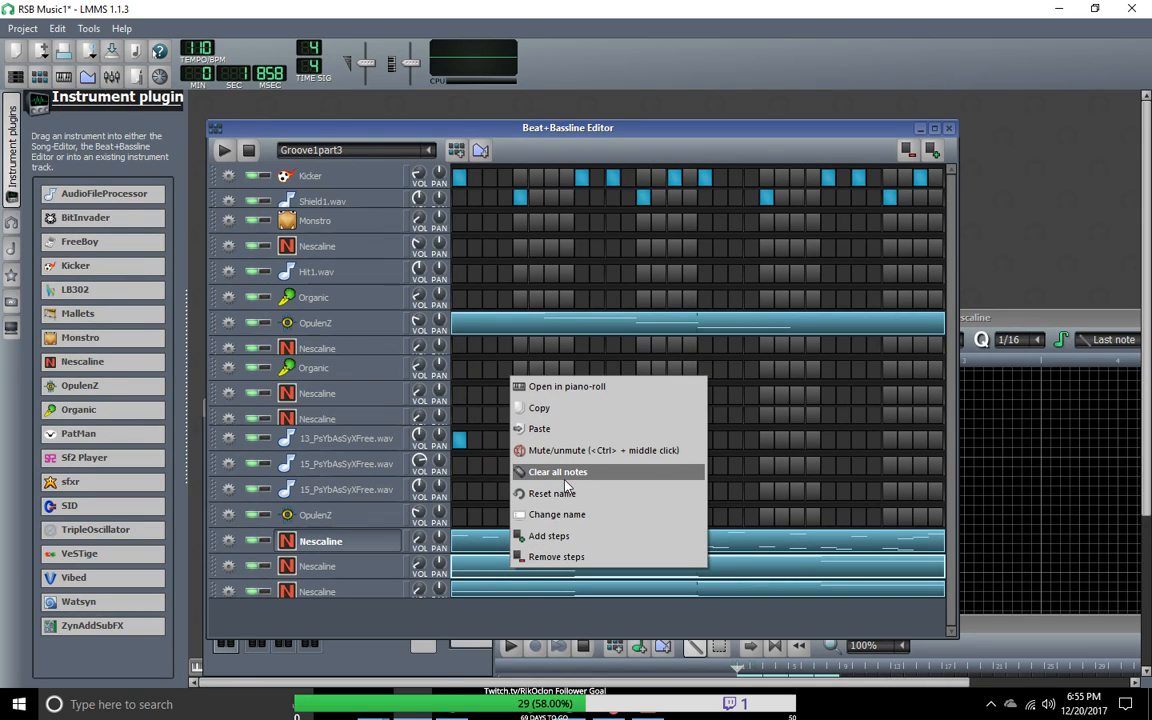
click(545, 471)
drag(92, 625, 324, 574)
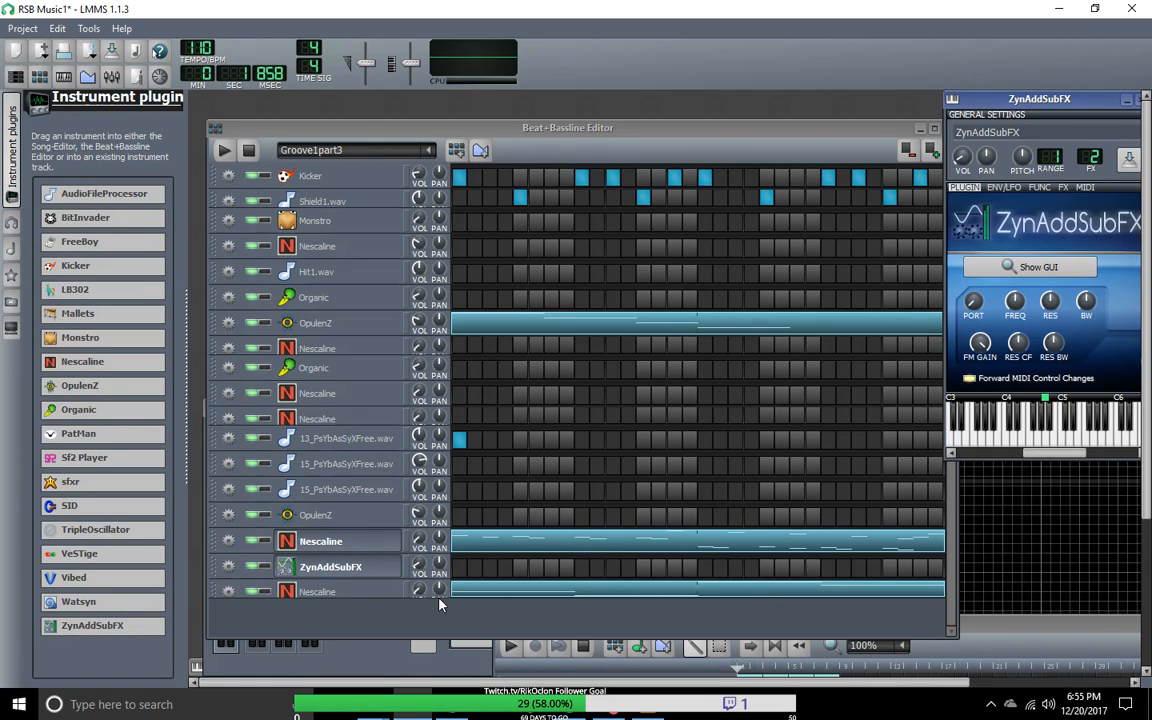
Step: Switch the Beat+Bassline Editor to the Groove1pt2 pattern
click(428, 152)
click(306, 234)
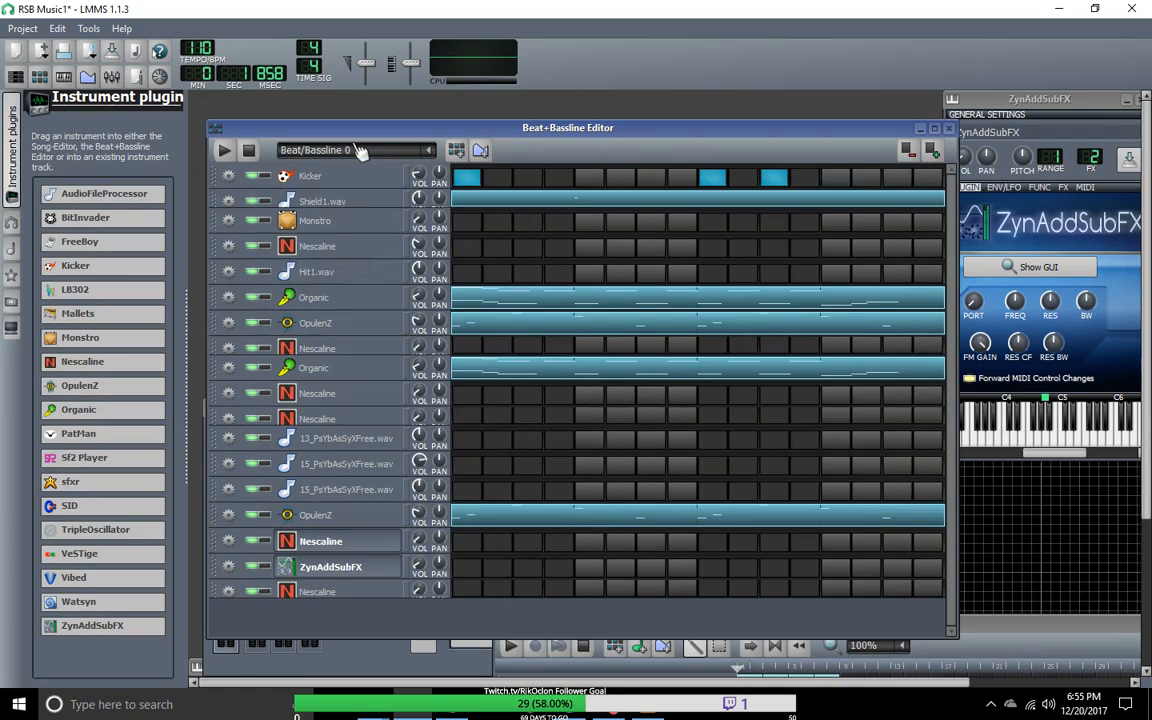
scroll(364, 152, down, 3)
scroll(364, 152, down, 2)
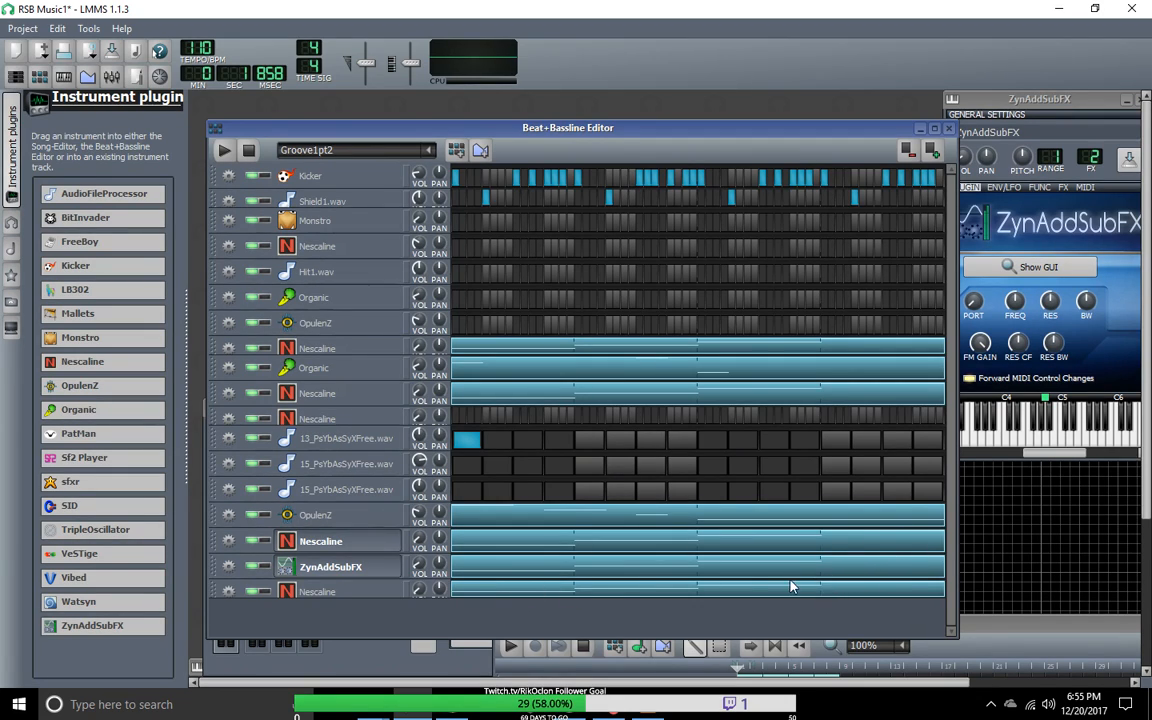
Step: Clear all notes from the ZynAddSubFX track in the Groove1pt2 and Groove1pt1 patterns
right_click(488, 573)
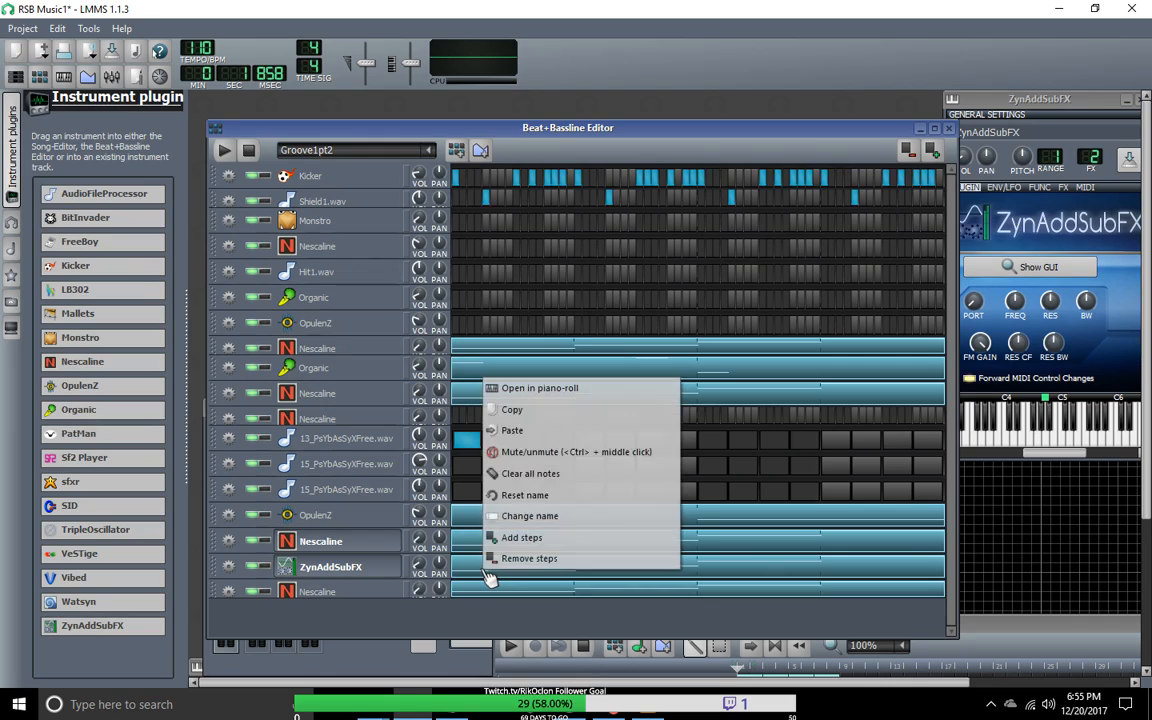
click(514, 494)
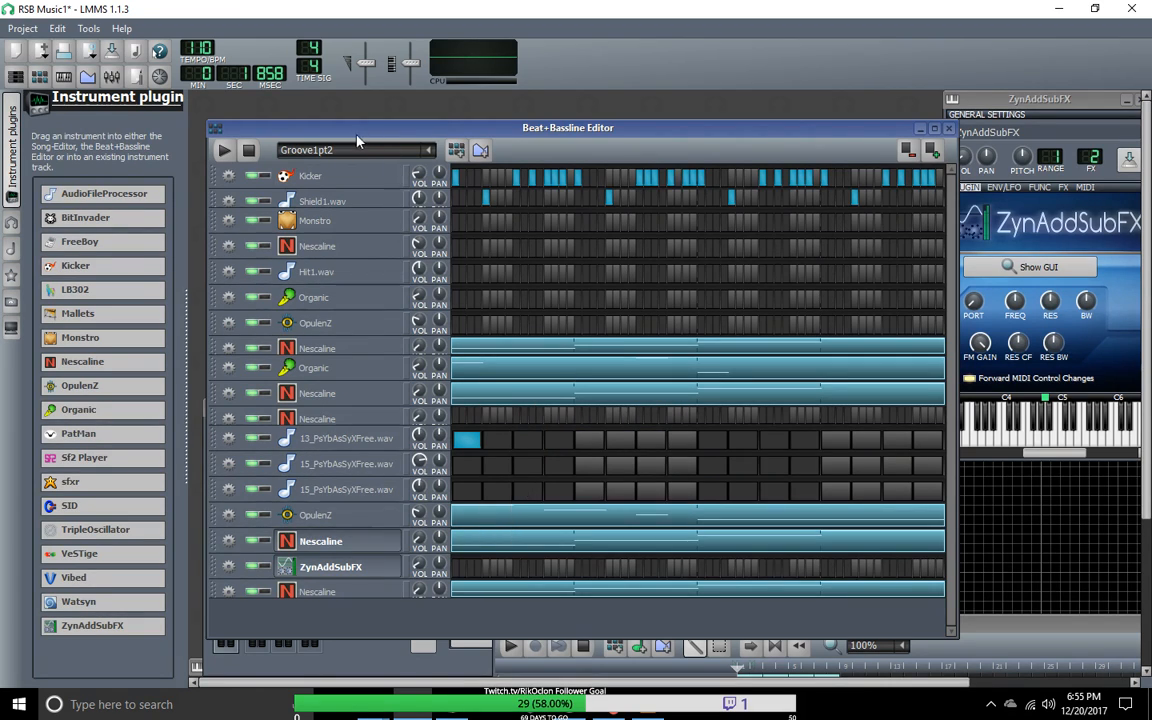
scroll(406, 157, up, 1)
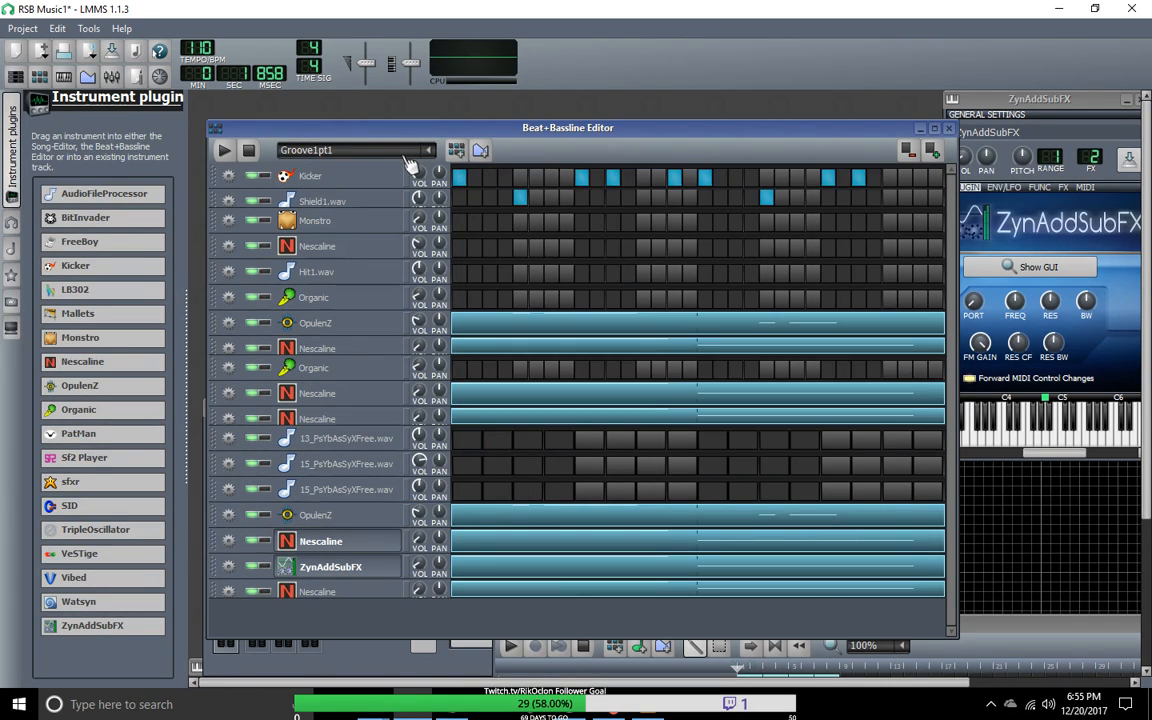
right_click(528, 566)
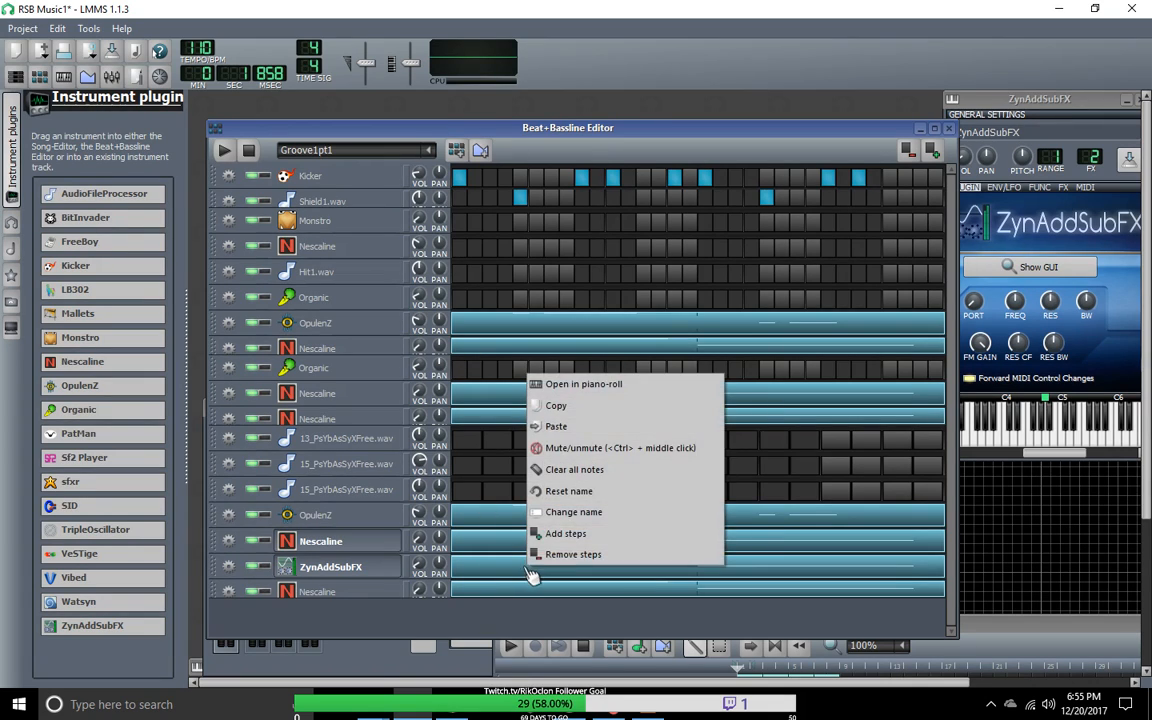
click(570, 491)
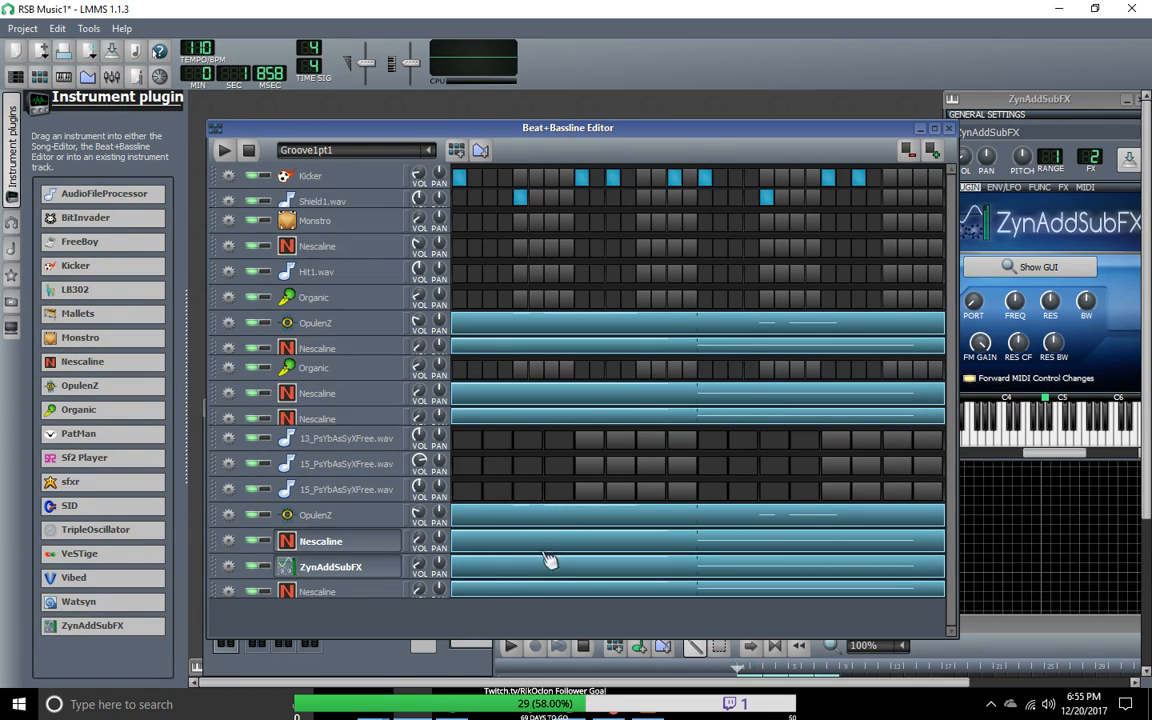
click(573, 470)
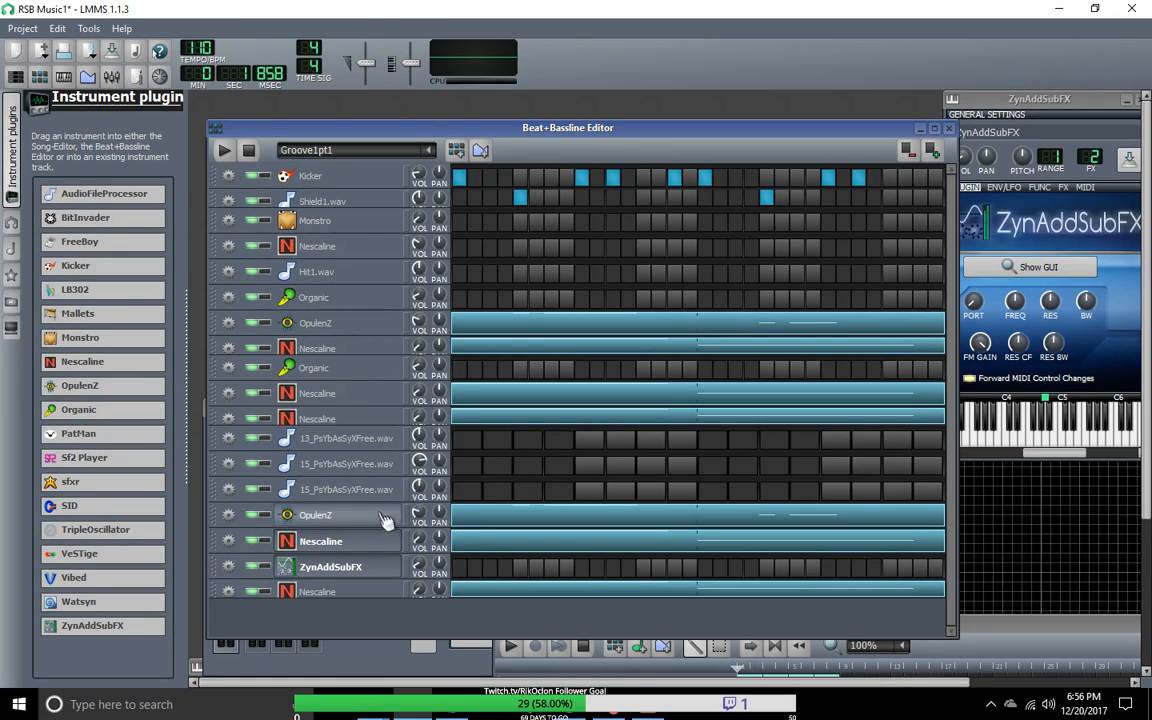
Step: Check the ZynAddSubFX track for leftover notes in the Groove1part3 and Groove1Intro patterns
click(415, 148)
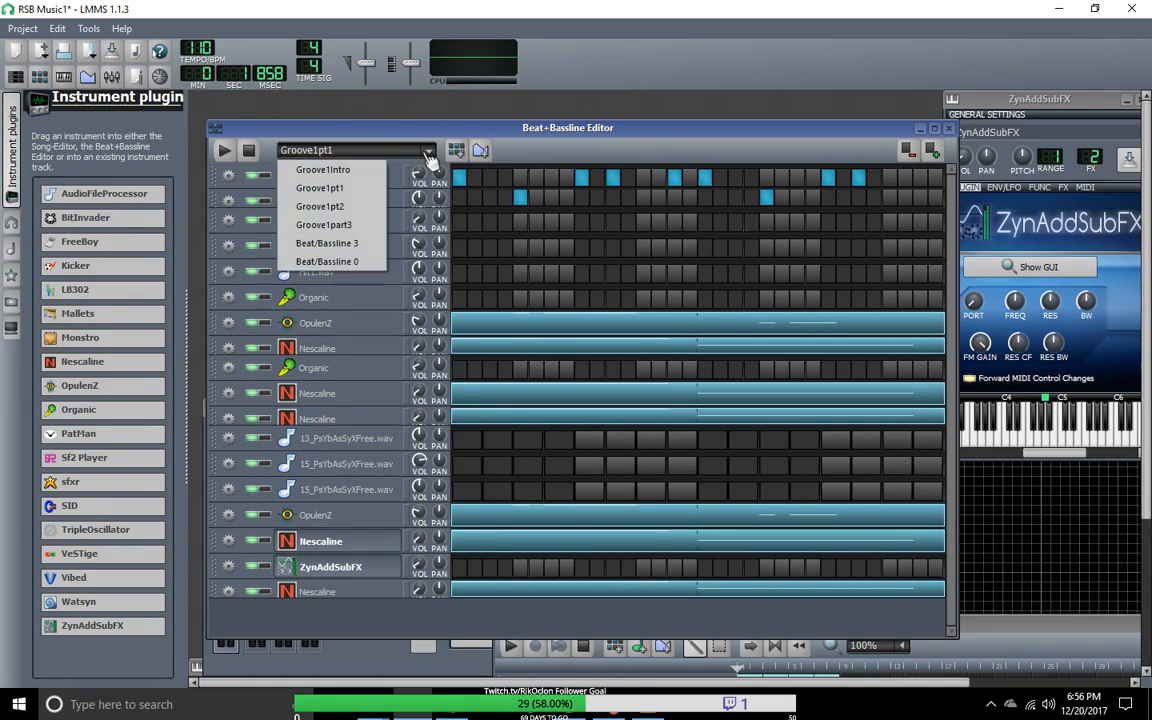
click(347, 226)
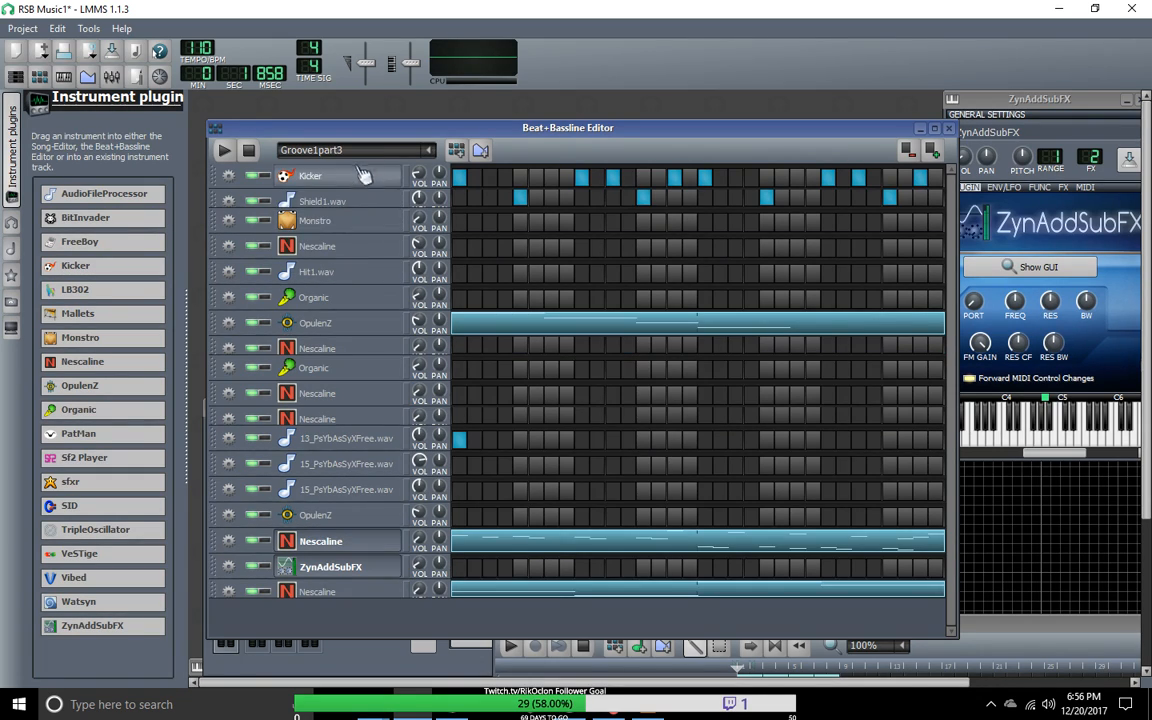
click(432, 151)
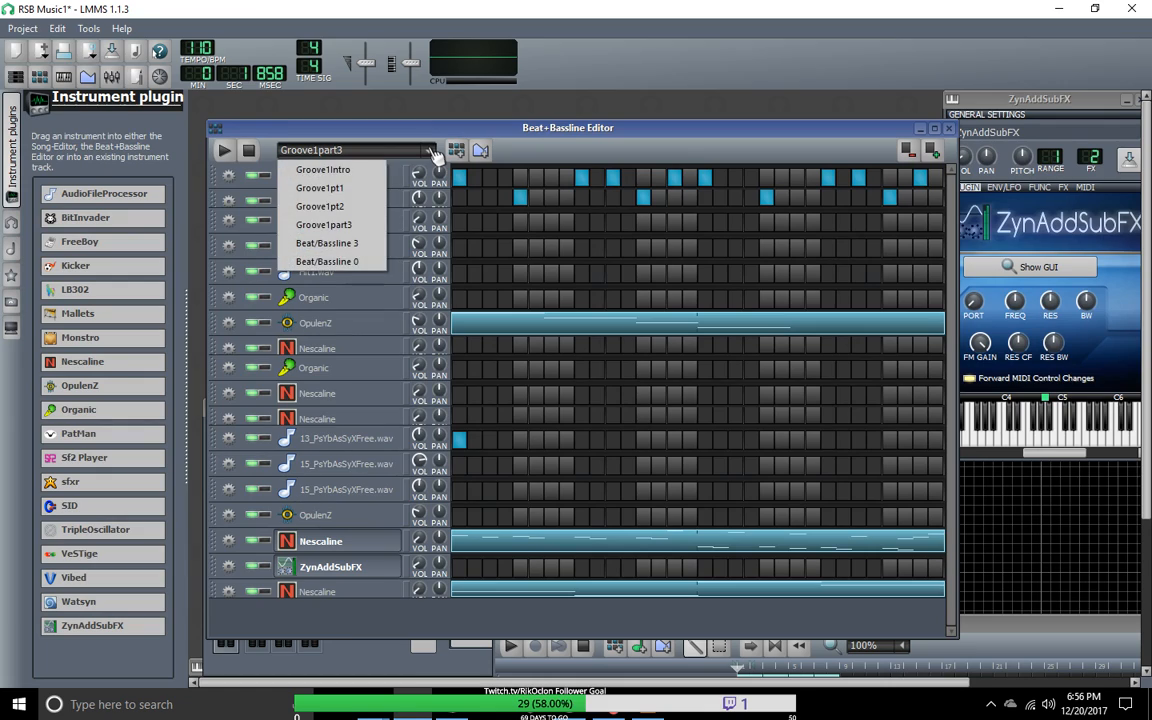
click(366, 167)
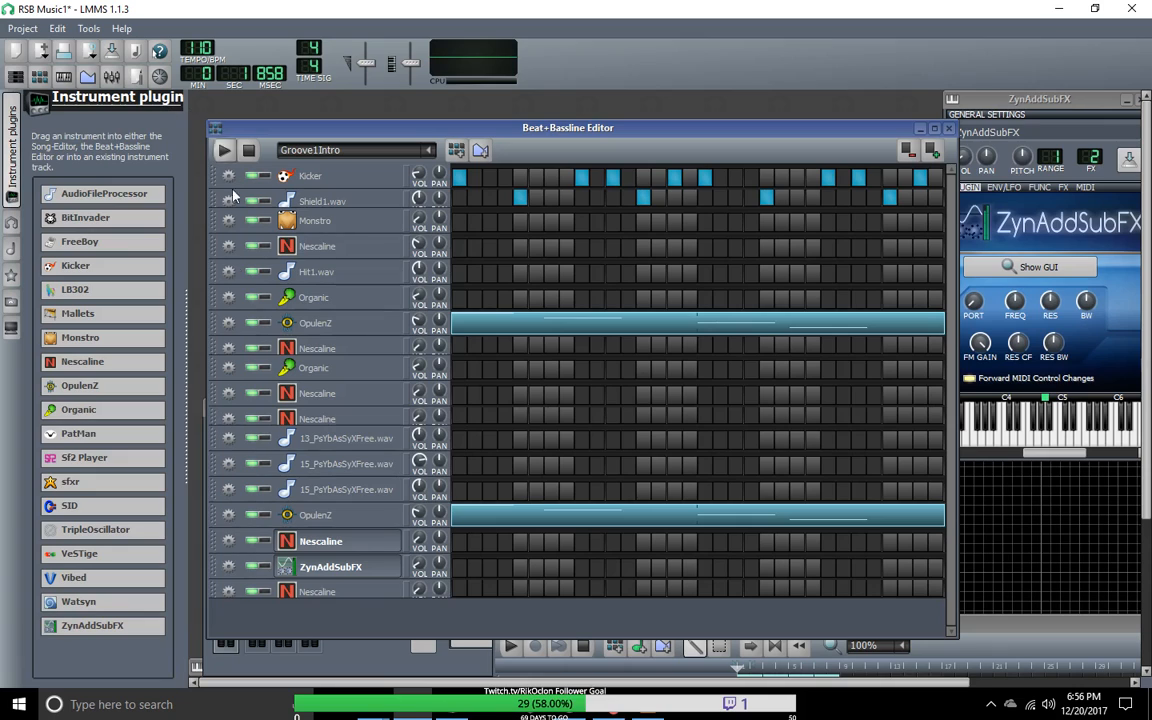
Step: Show the FX-Mixer and move the Beat+Bassline Editor and Piano-Roll windows to clear the workspace
key(F9)
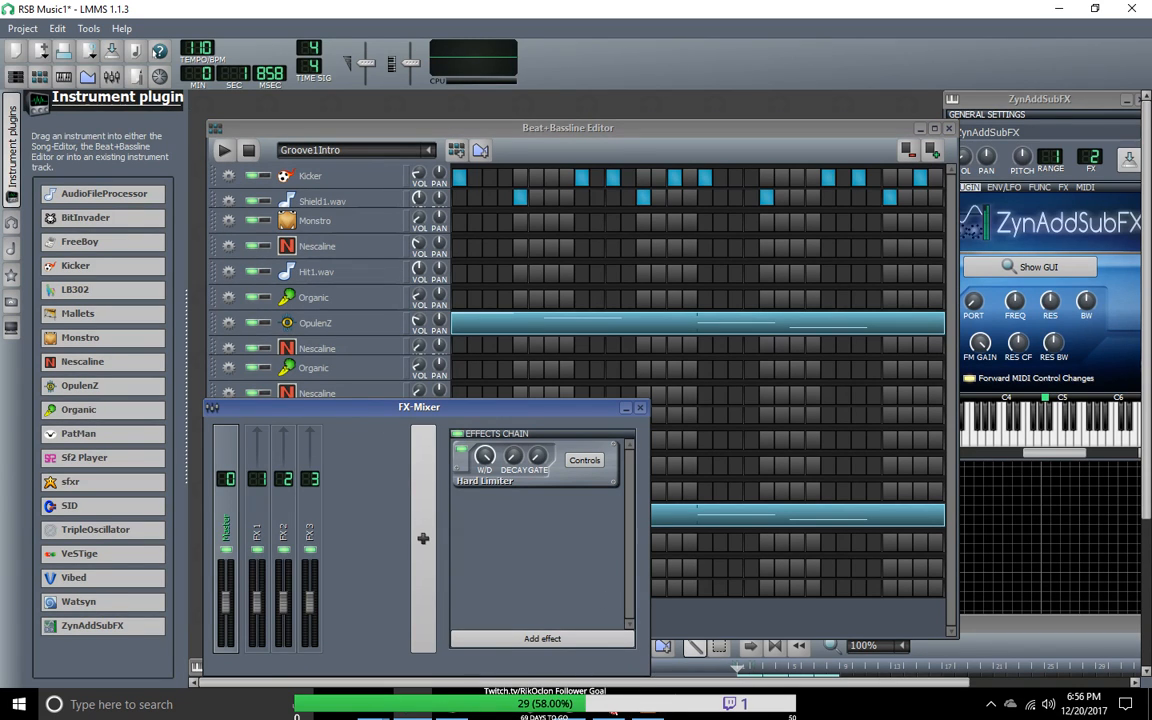
drag(583, 137, 699, 484)
drag(716, 318, 996, 514)
drag(996, 514, 462, 206)
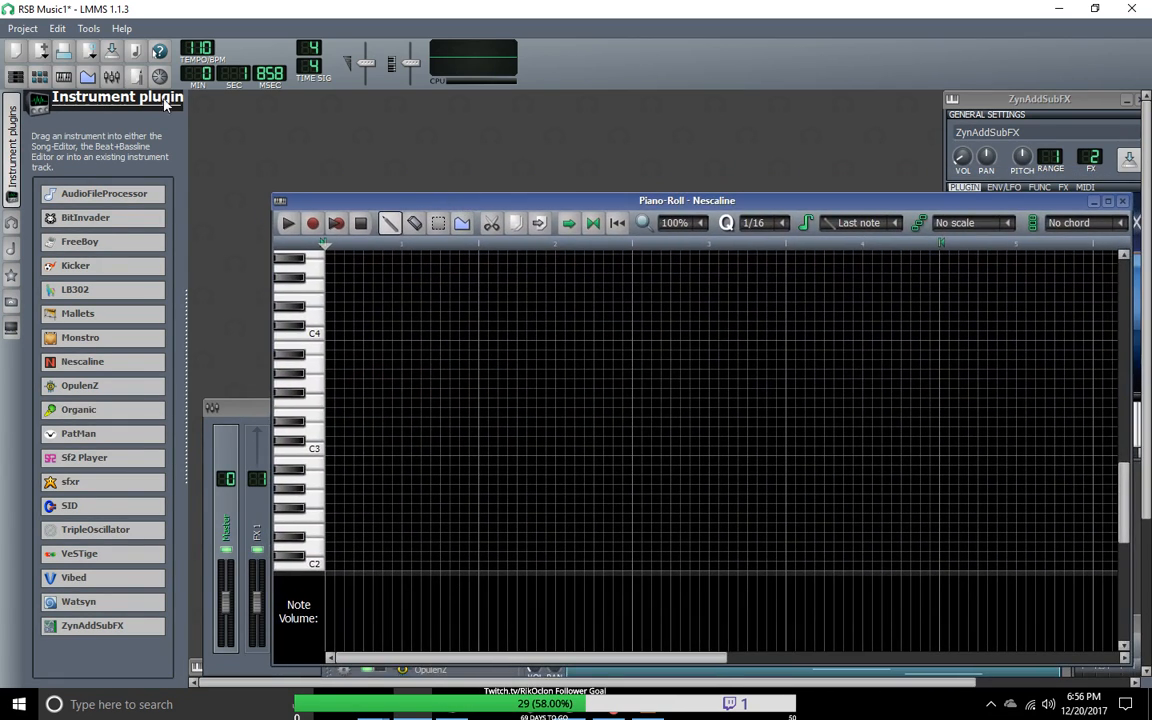
Step: Collapse the instrument plugin list, bring the Song-Editor forward, and play the song through the Groove1part3 section before stopping playback
click(14, 112)
click(15, 79)
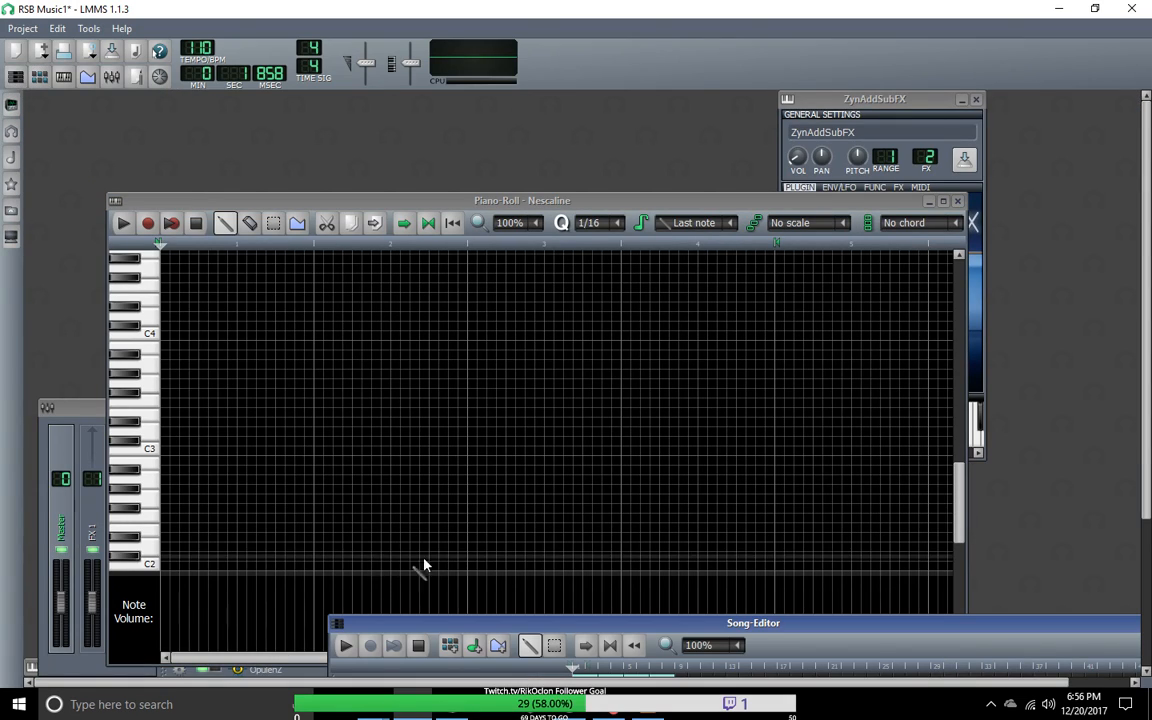
drag(463, 627, 217, 192)
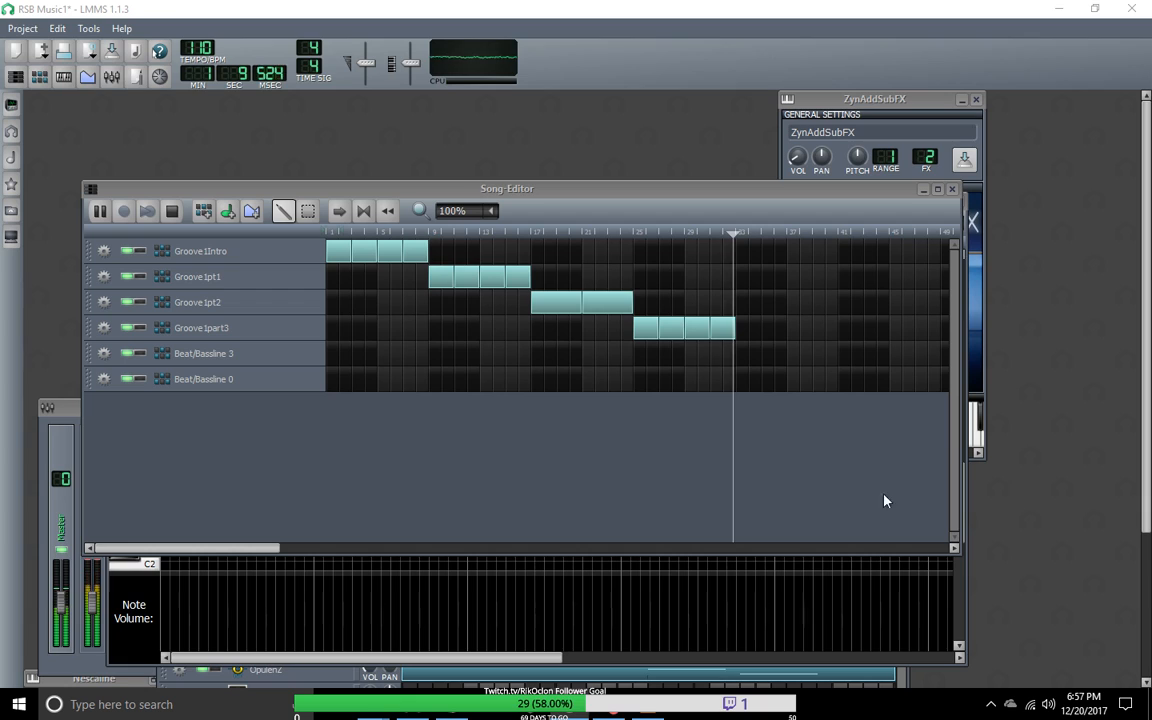
click(171, 211)
Step: Rearrange the Song-Editor, Piano-Roll and FX-Mixer windows lower in the workspace and bring the Beat+Bassline Editor back to the front above them
drag(214, 192, 279, 301)
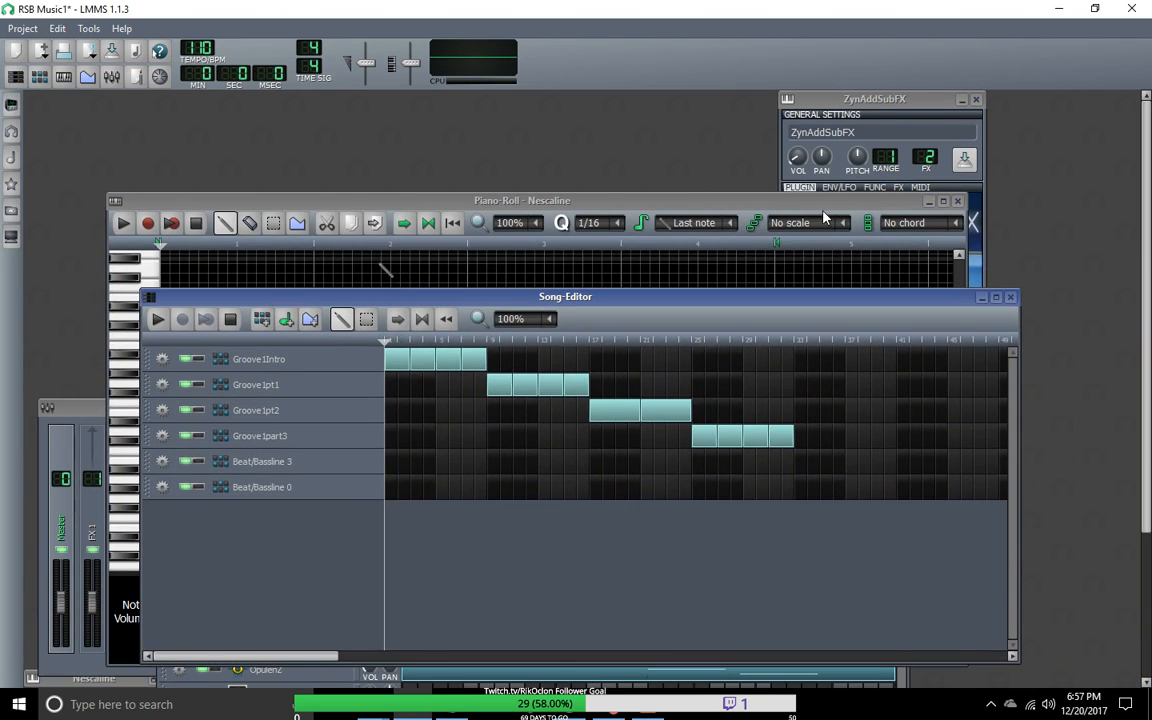
click(820, 201)
drag(791, 202, 890, 393)
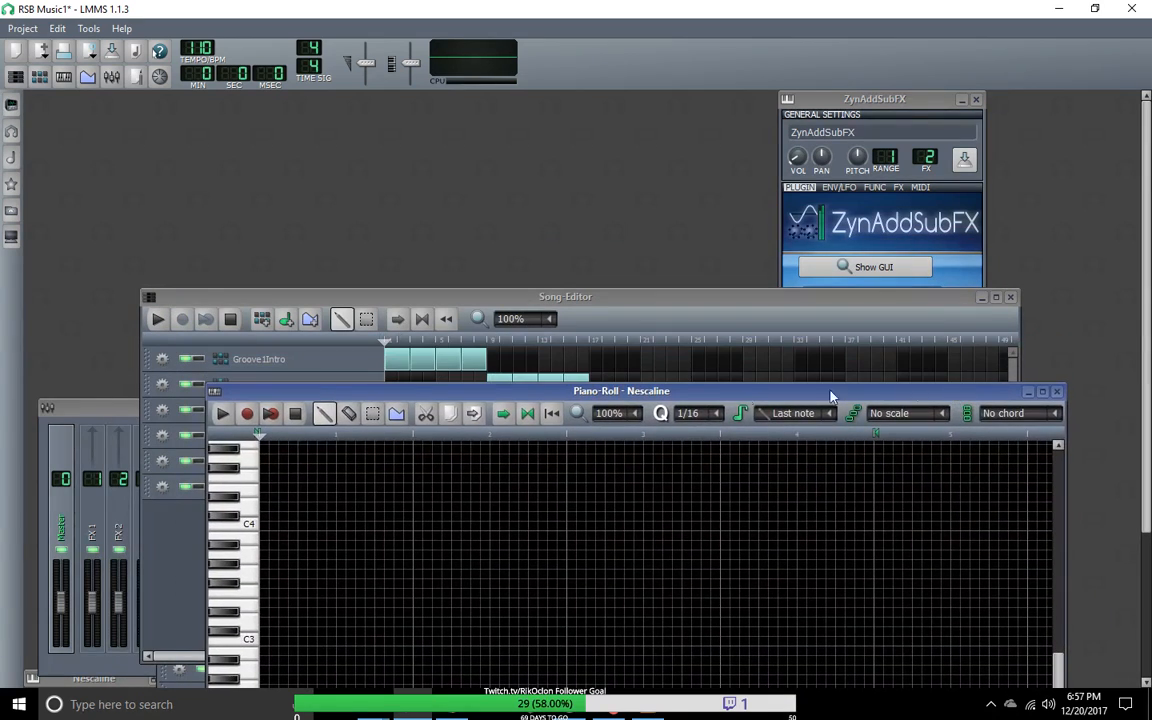
drag(100, 408, 104, 440)
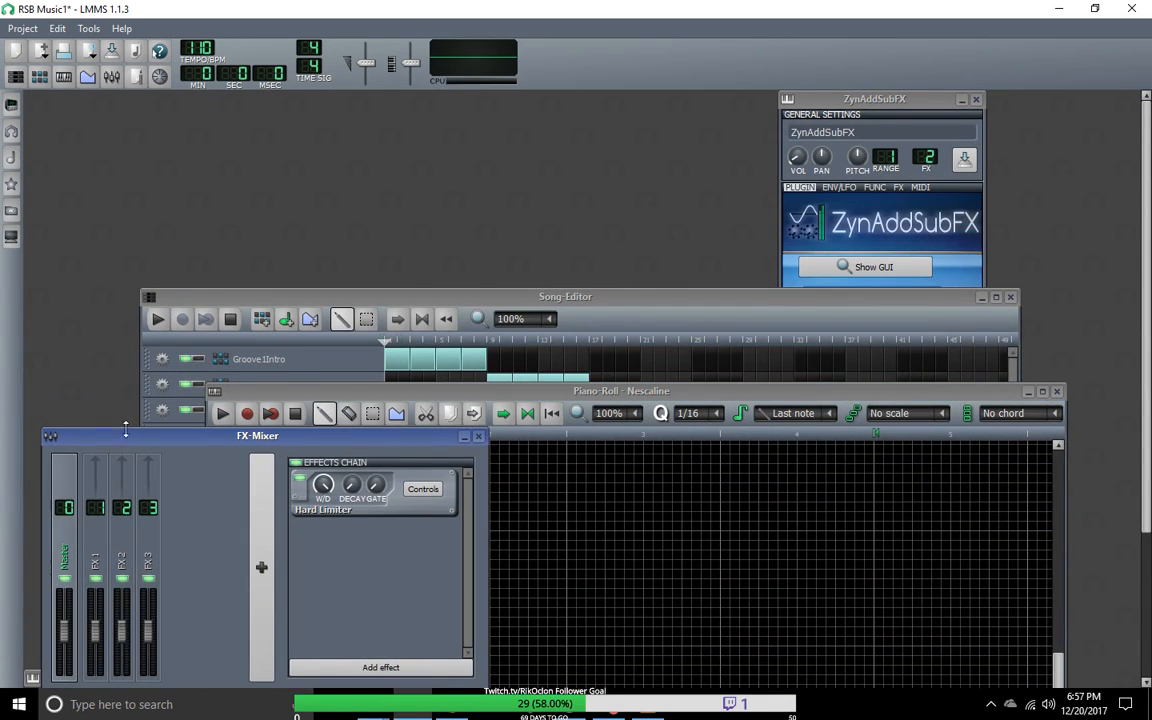
drag(542, 400, 567, 518)
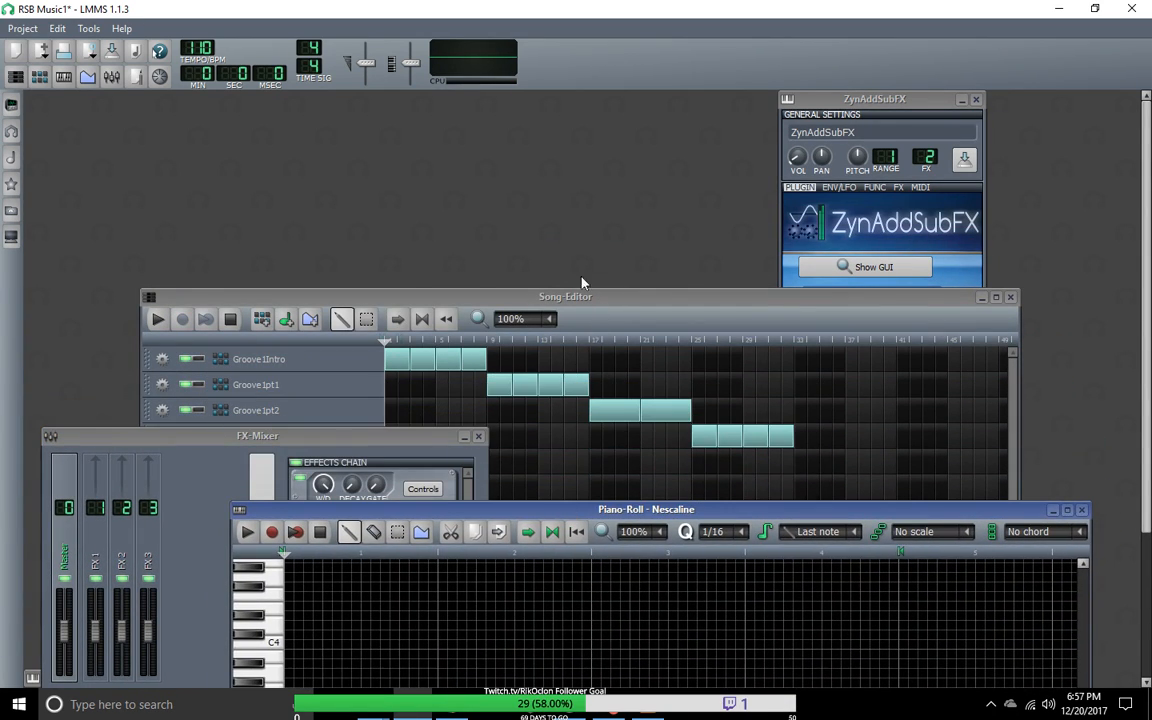
click(40, 80)
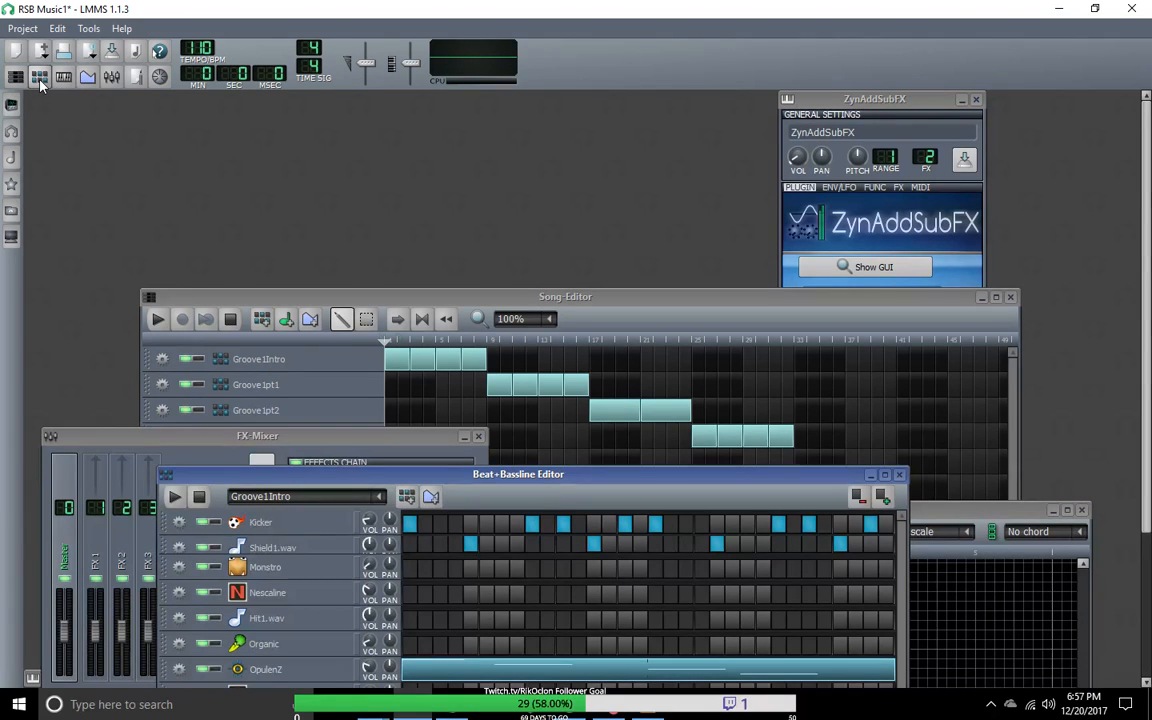
drag(505, 472, 448, 133)
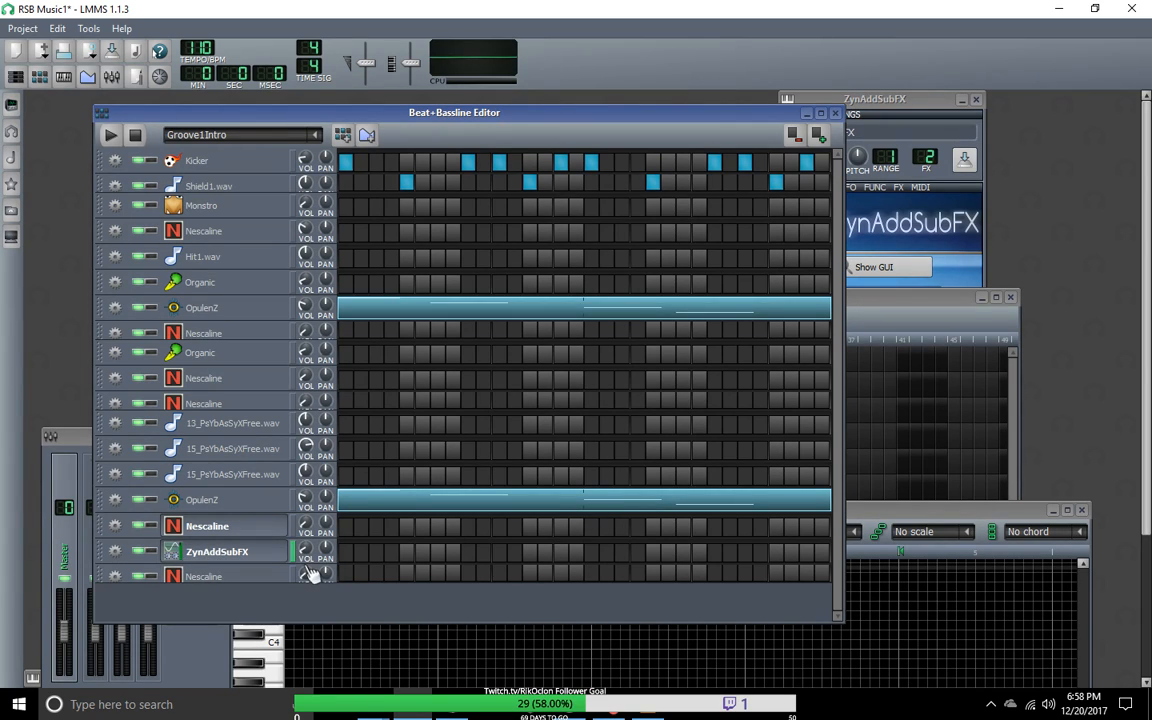
Step: Lower the ZynAddSubFX track's filter frequency and raise its filter resonance, bandwidth and resonance centre and bandwidth settings
click(215, 553)
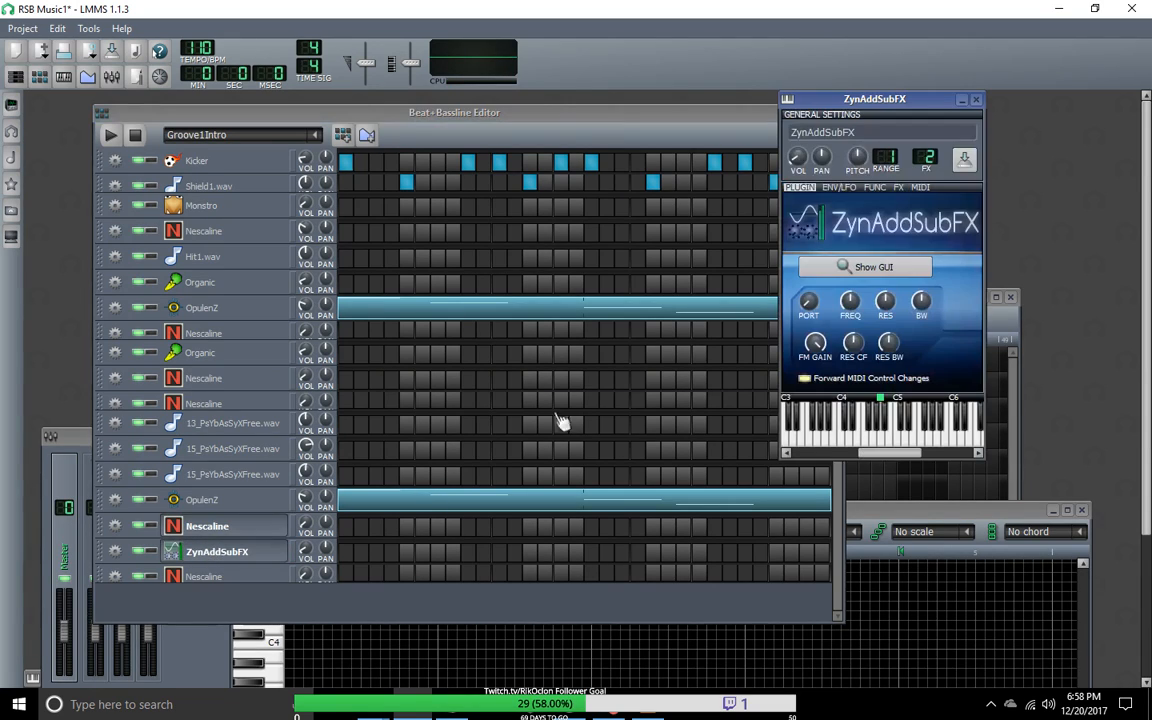
click(885, 302)
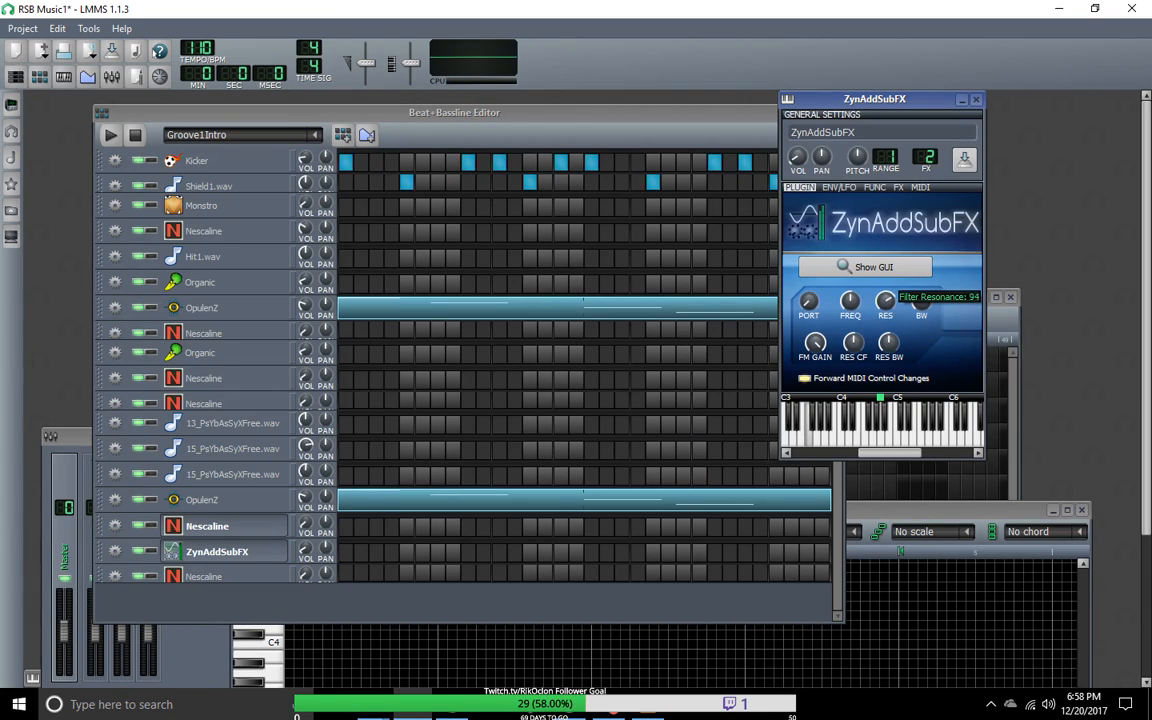
click(850, 301)
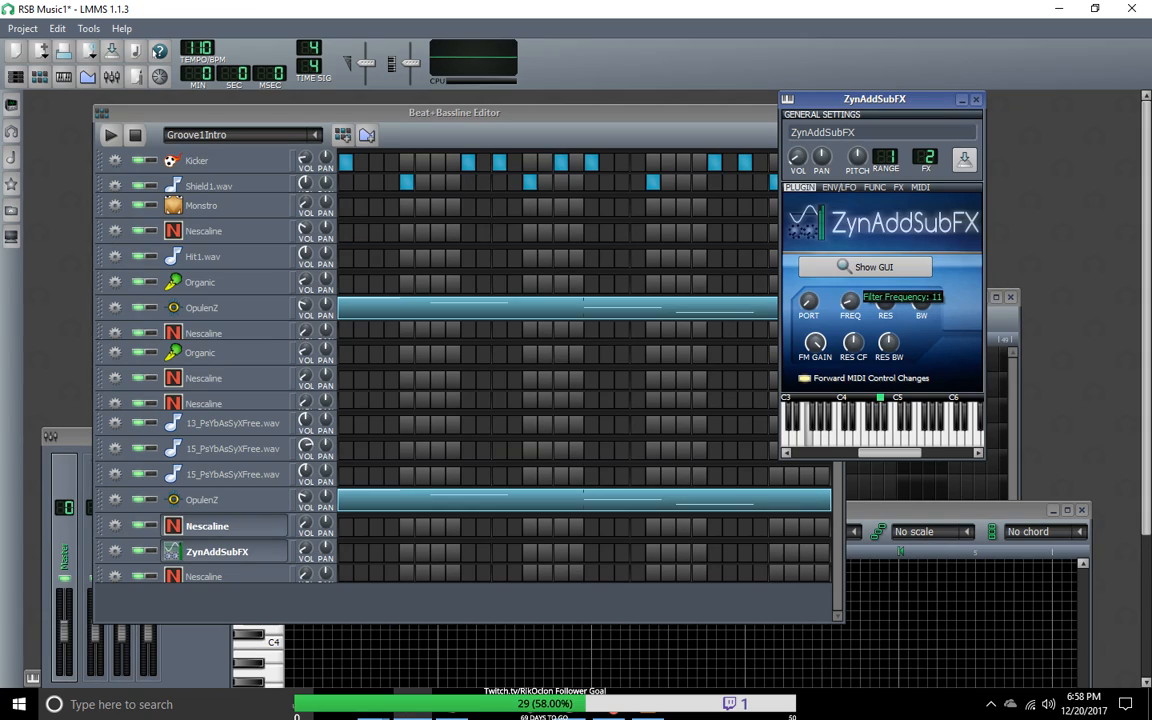
drag(850, 301, 838, 323)
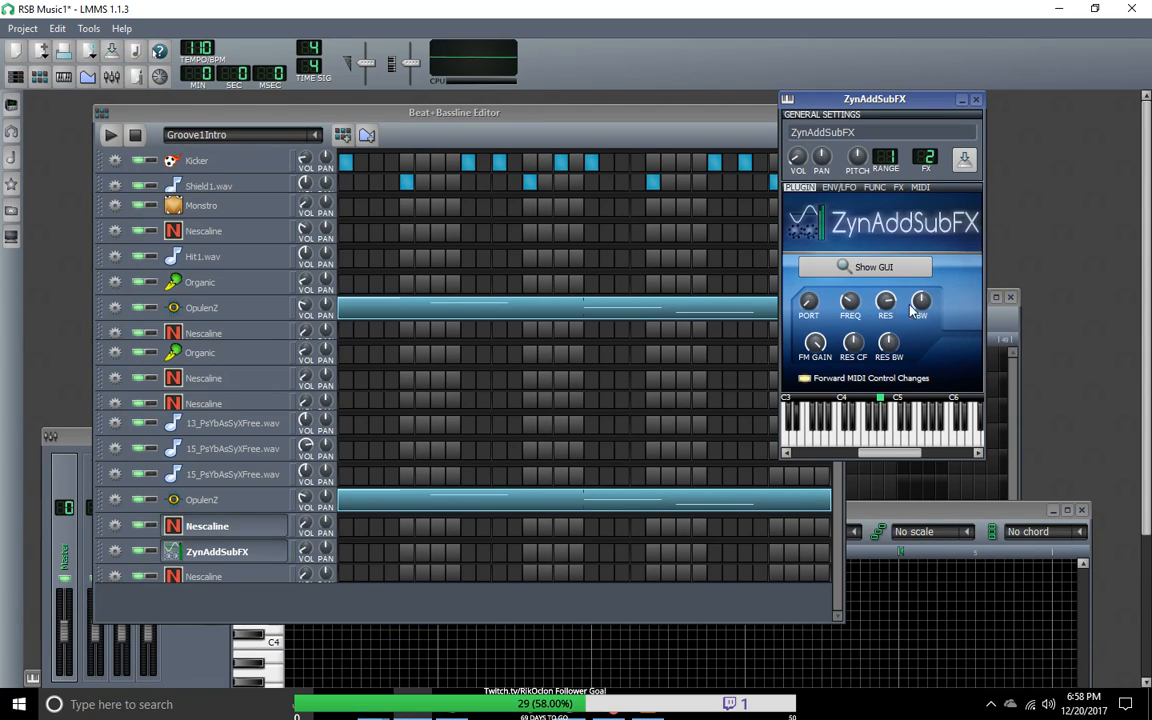
drag(921, 301, 854, 338)
Step: Show the full ZynAddSubFX interface in Advanced mode, then raise its master volume and adjust the system effect sends
click(860, 270)
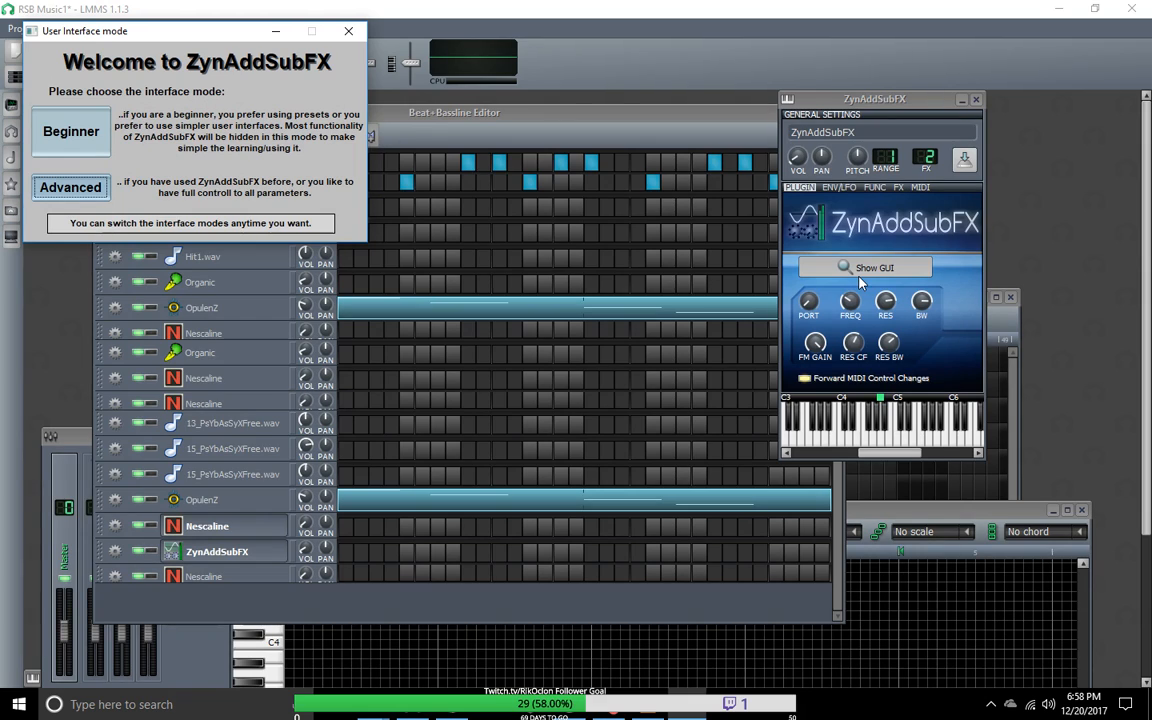
click(68, 188)
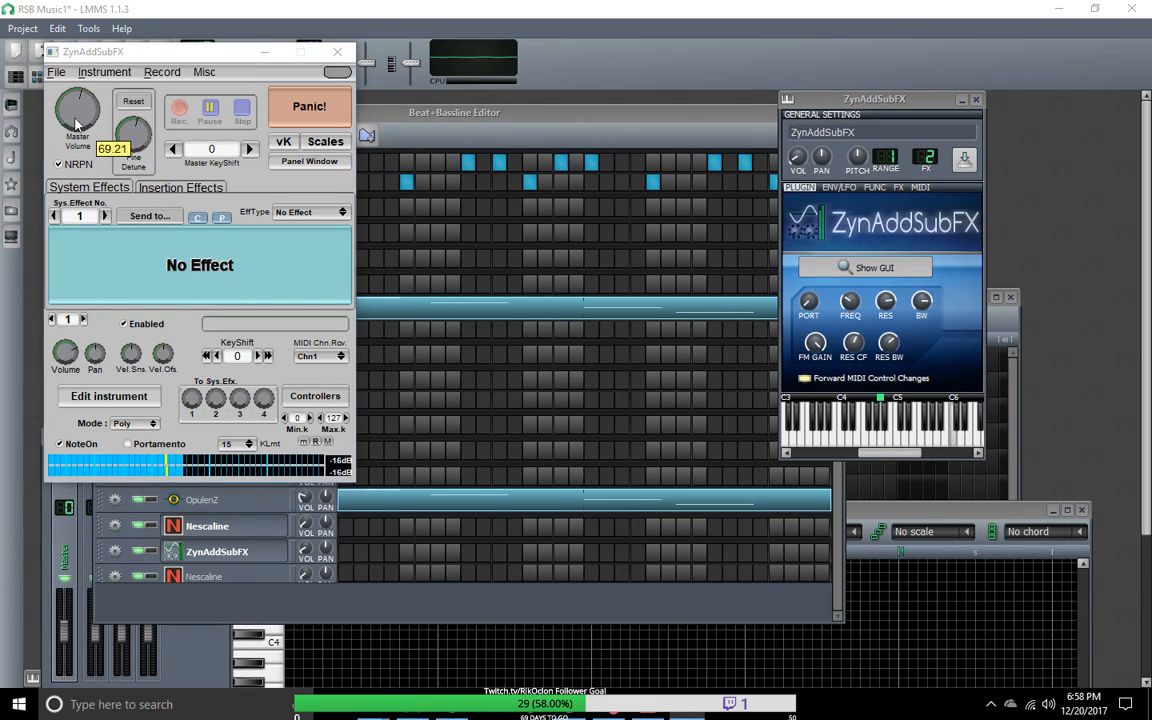
drag(72, 67, 138, 153)
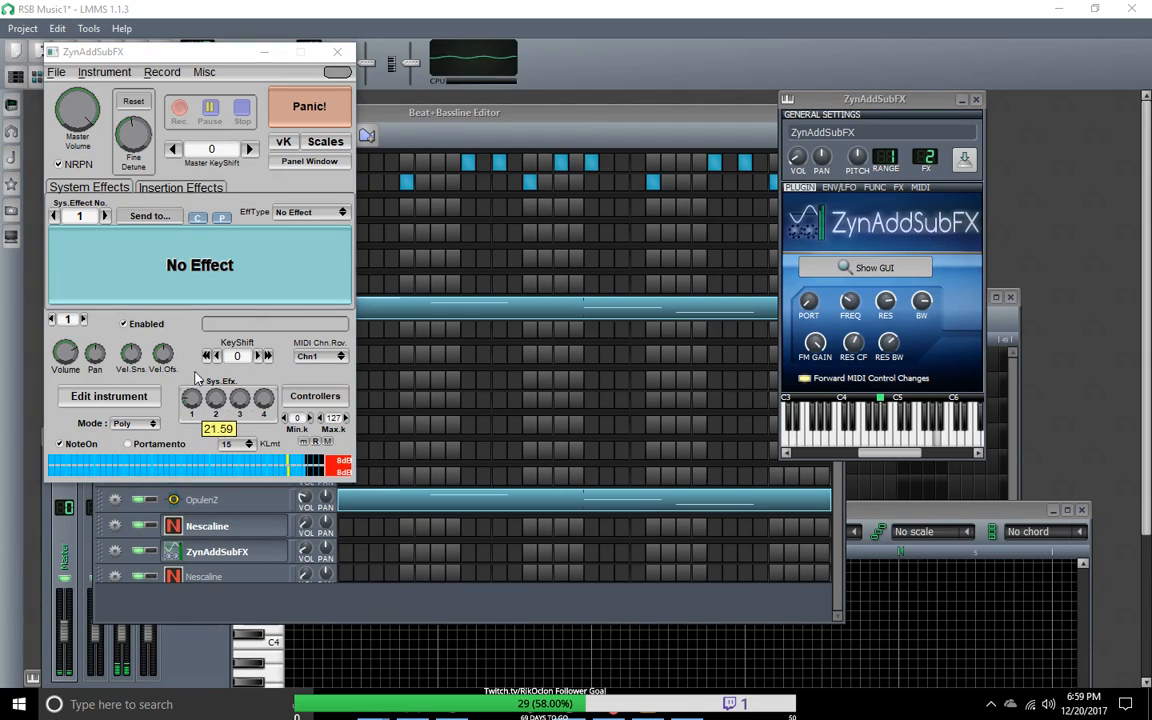
drag(215, 402, 208, 311)
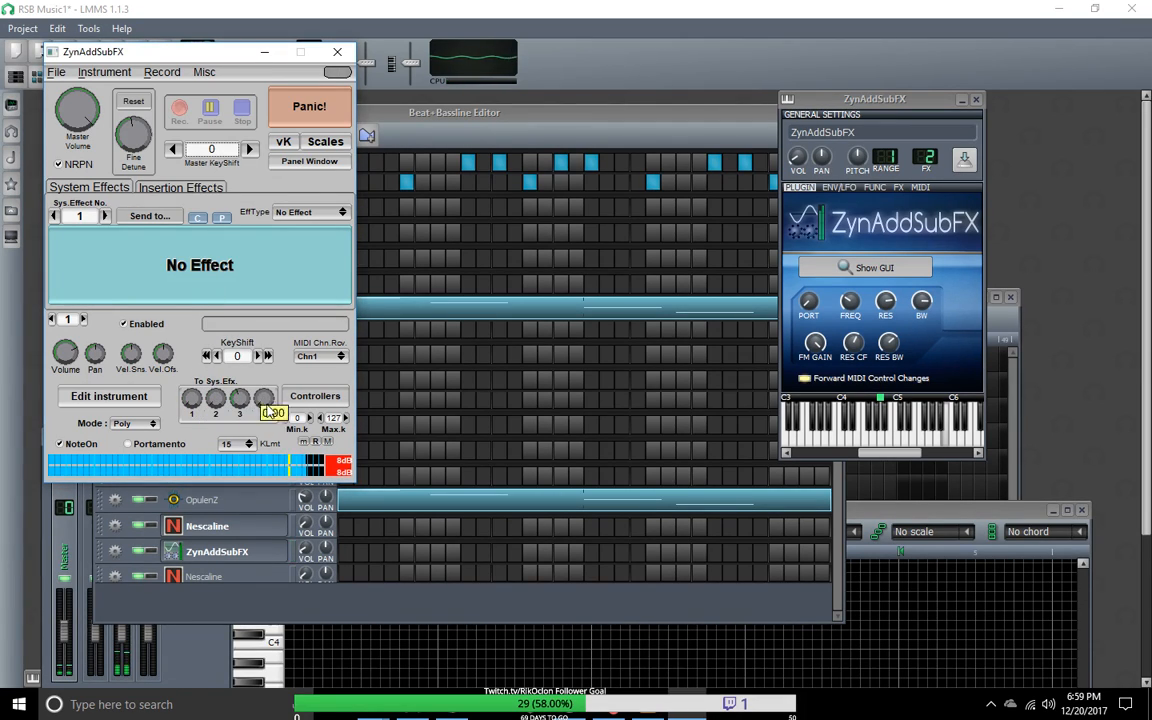
Step: Enable SUBsynth and PADsynth alongside ADsynth in the ZynAddSubFX instrument's edit window
click(135, 396)
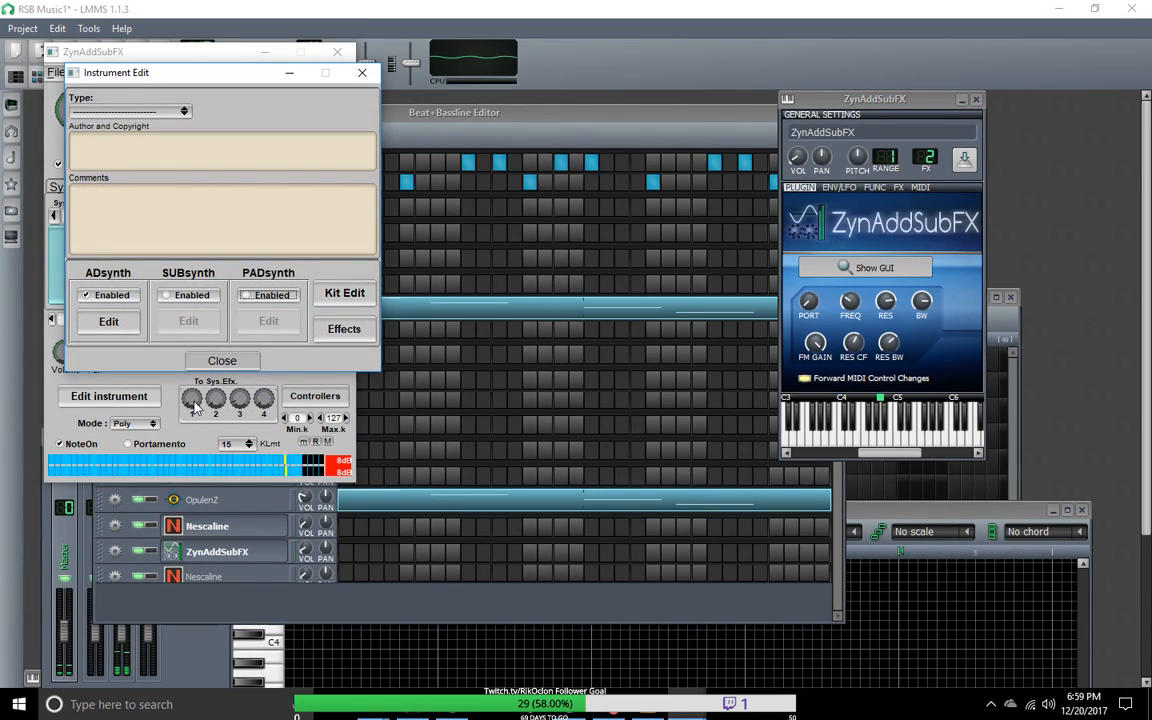
click(193, 296)
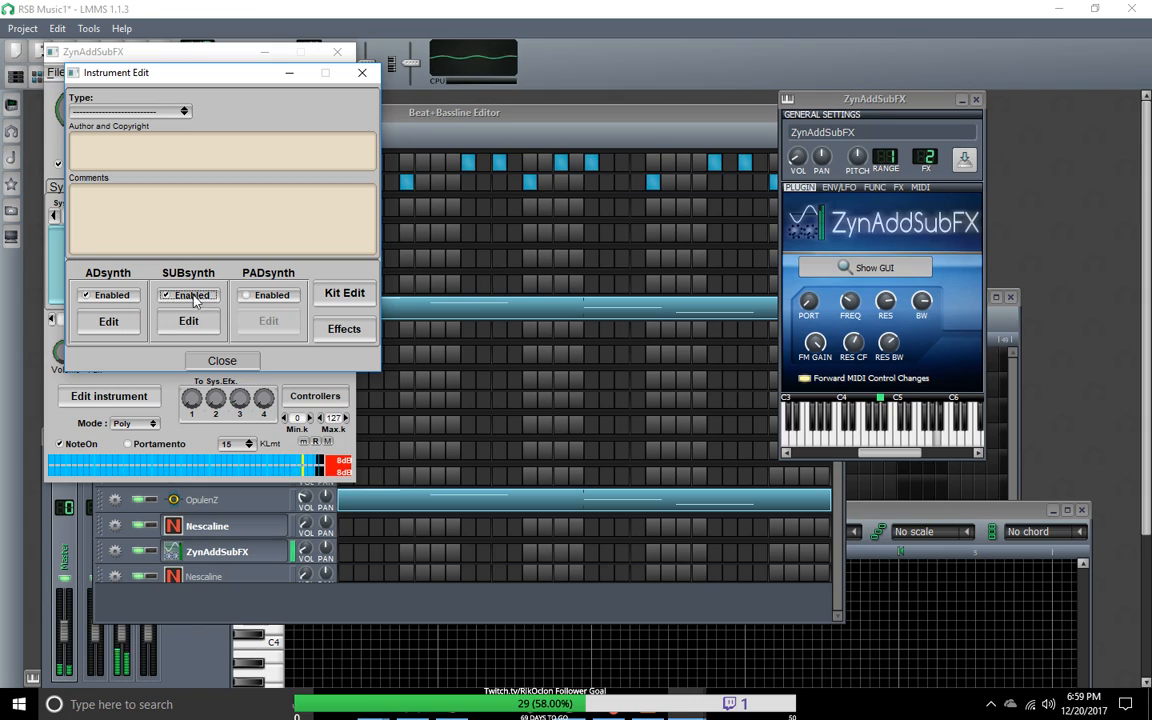
click(248, 297)
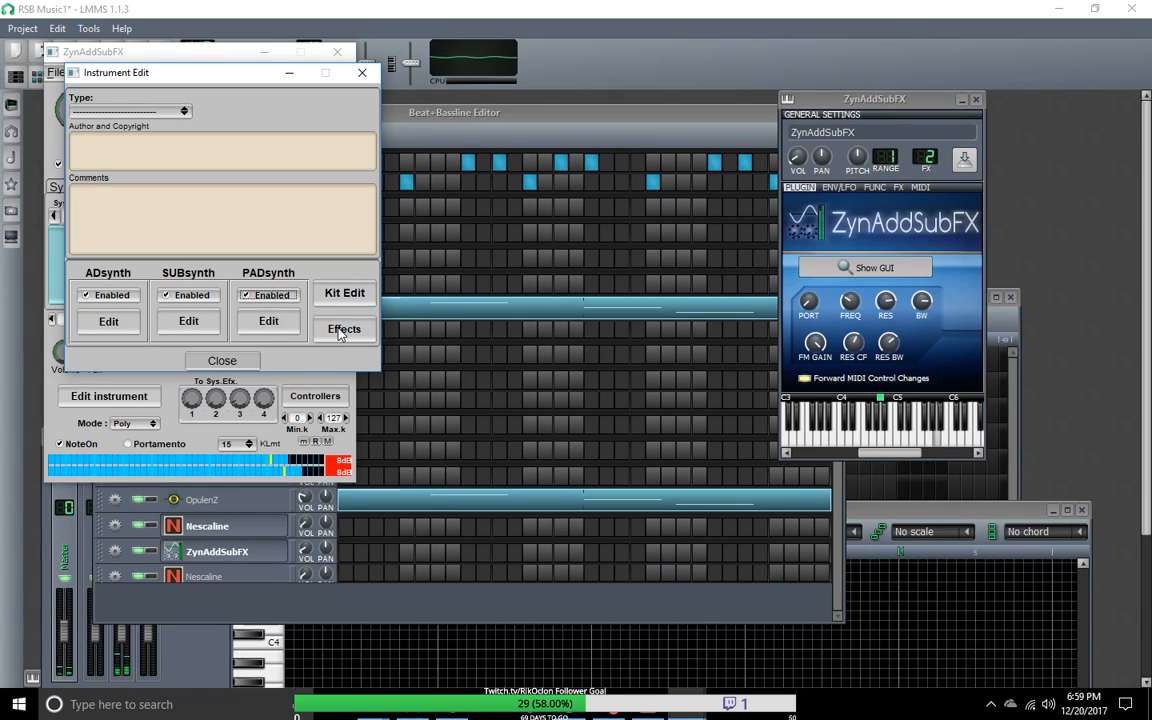
Step: Try the Synth Lead instrument type, set the type to Brass instead, and disable PADsynth
click(185, 112)
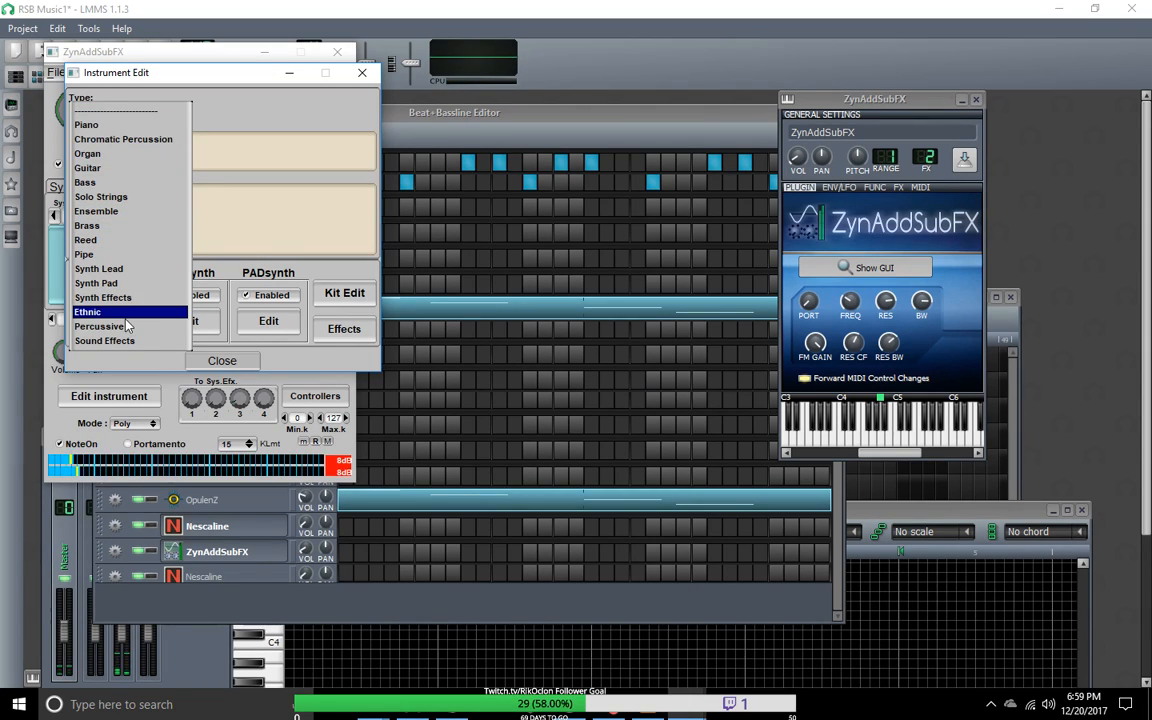
click(118, 268)
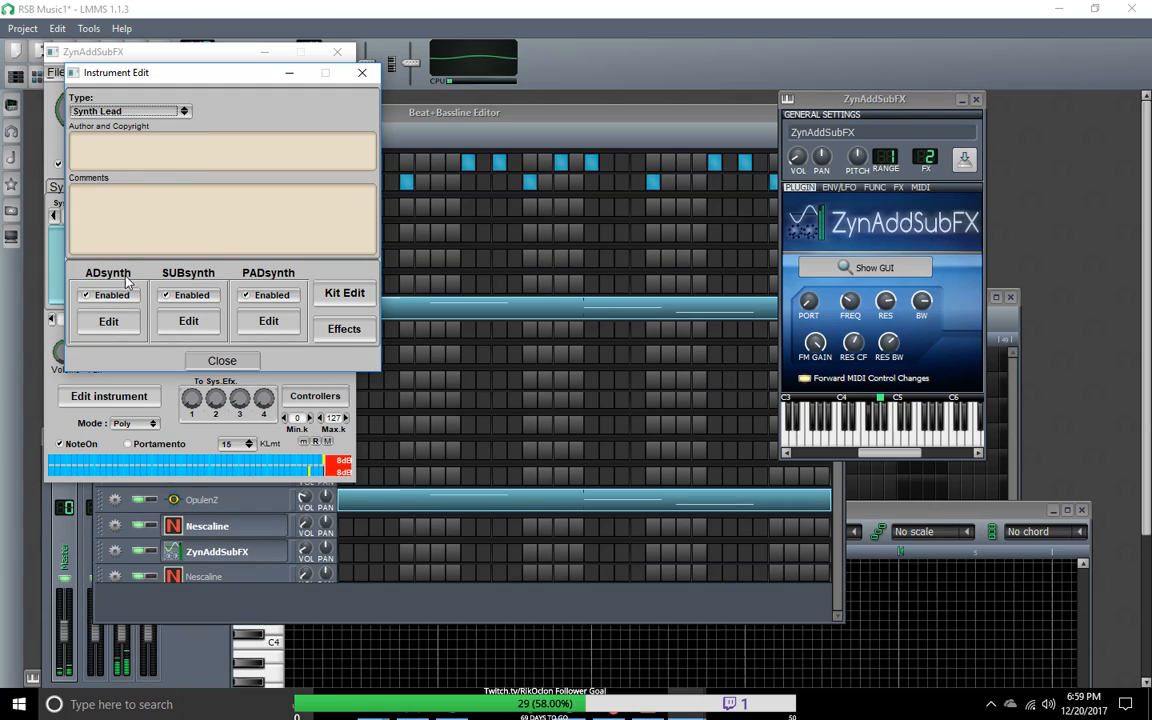
click(185, 112)
click(150, 67)
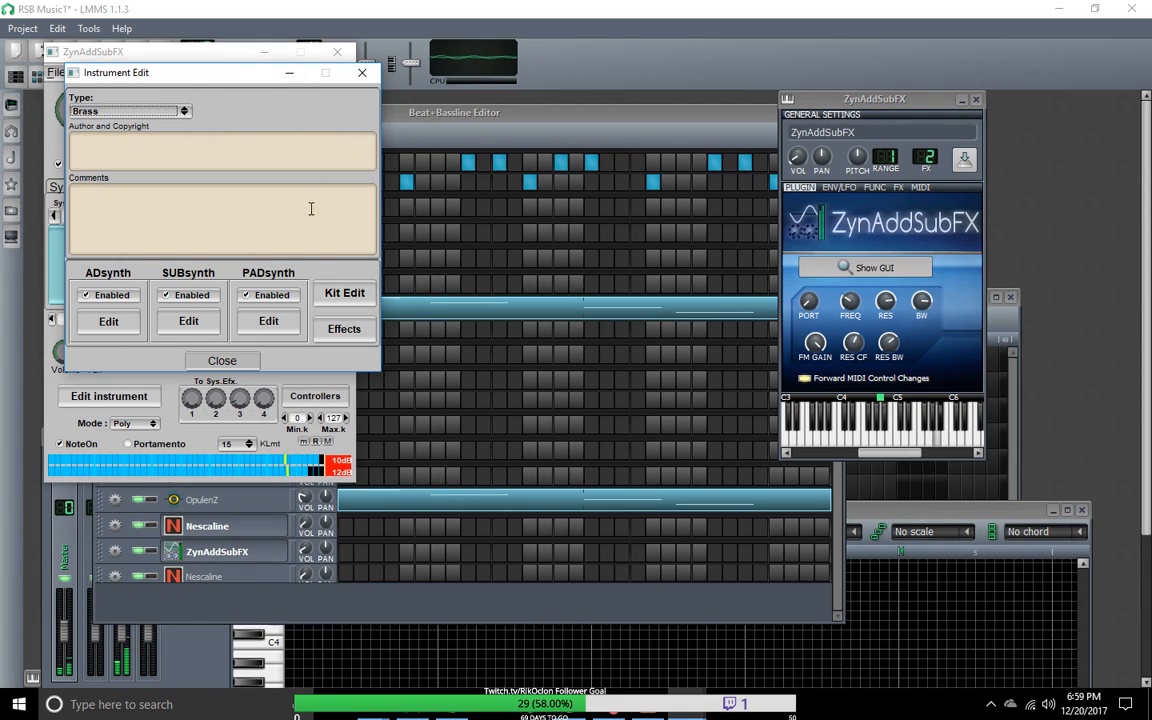
click(245, 295)
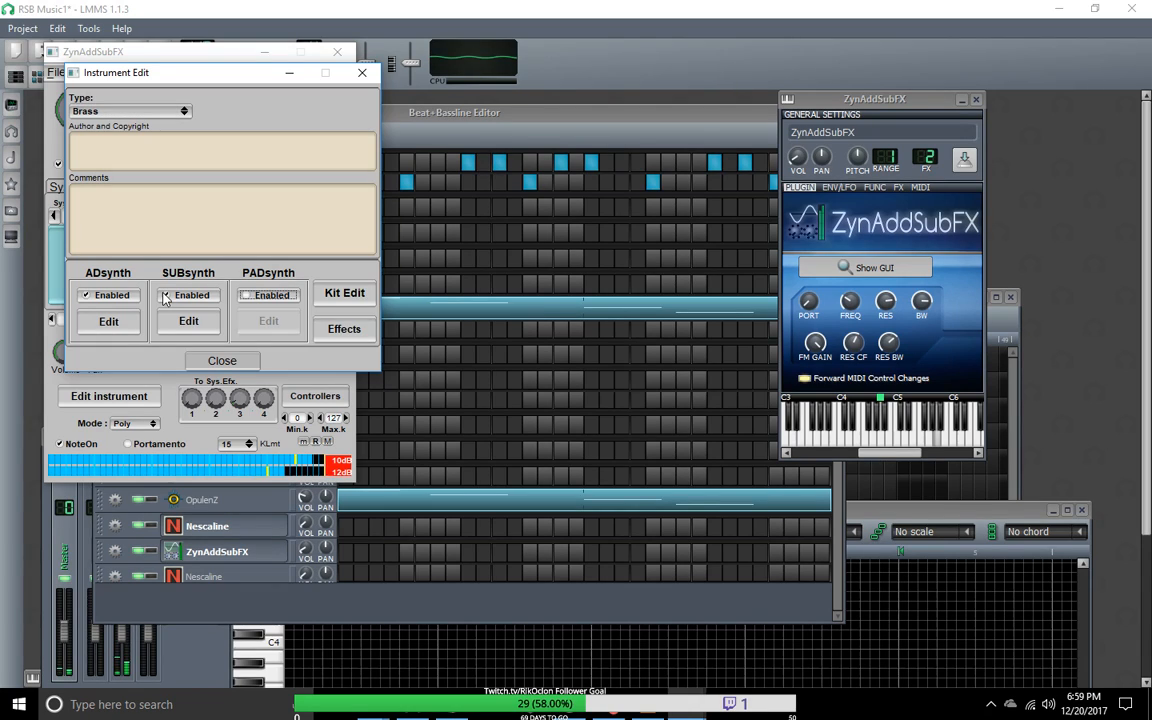
Step: Keep SUBsynth enabled alongside ADsynth and close the instrument's edit window
click(166, 296)
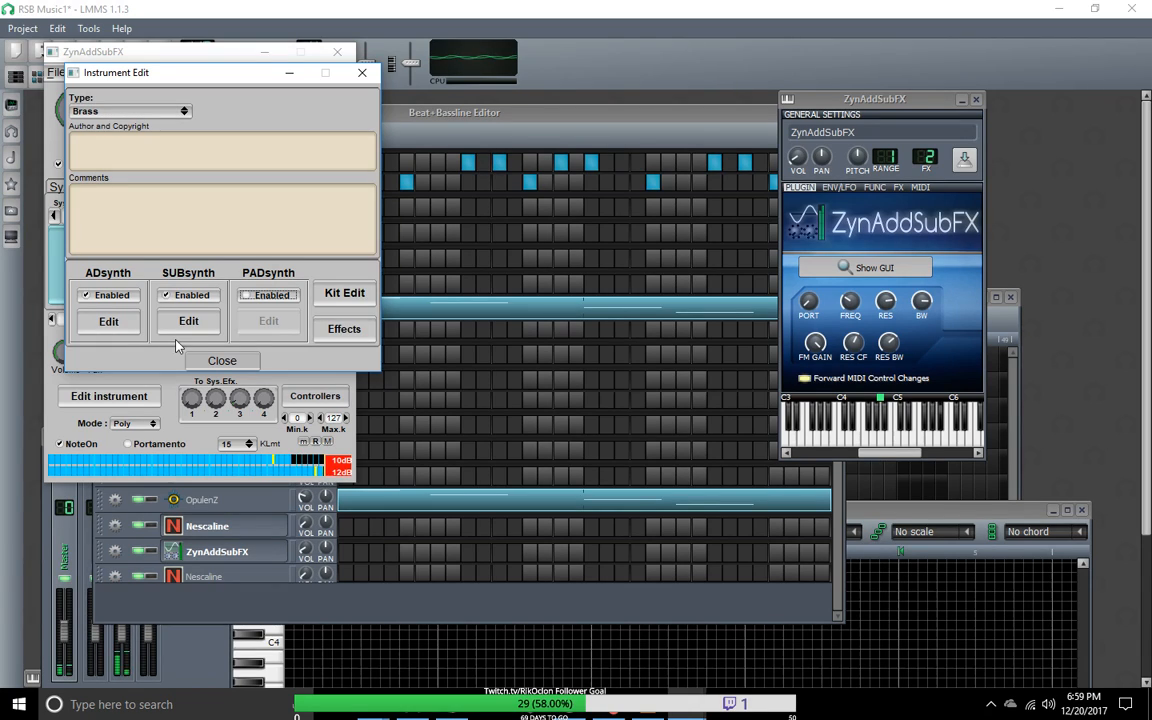
click(220, 360)
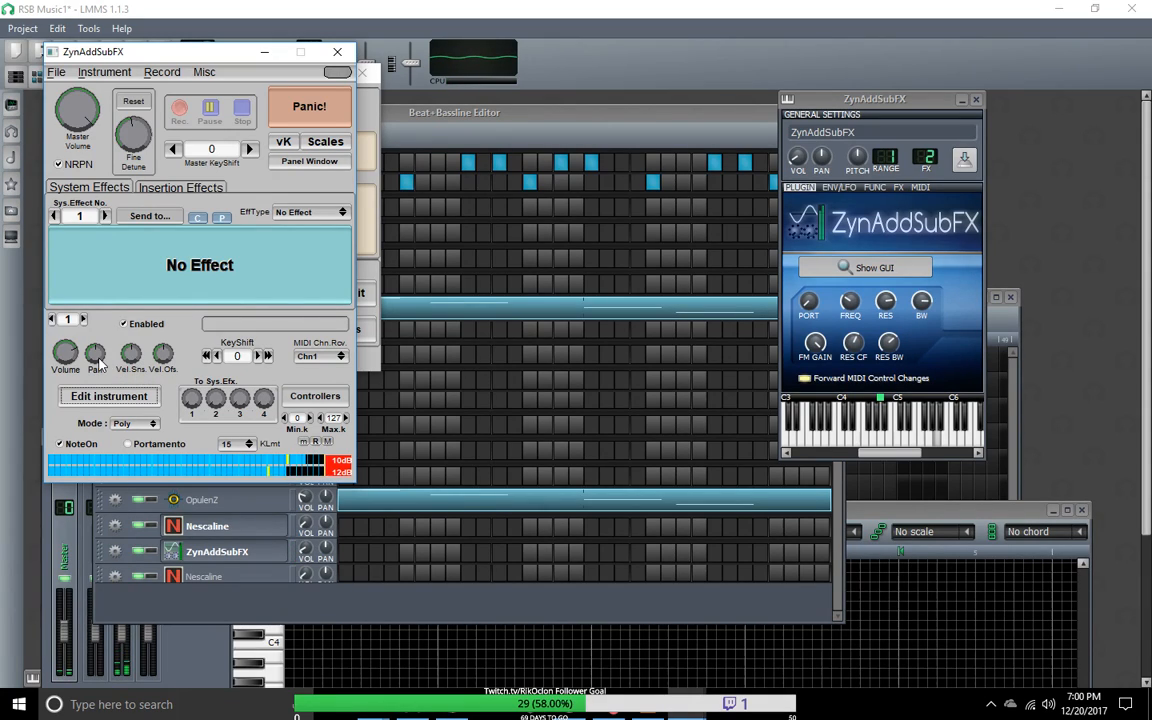
Step: Try extreme panning settings on part 1 of the ZynAddSubFX instrument, including a pan of 127
drag(99, 365, 129, 421)
drag(94, 358, 108, 118)
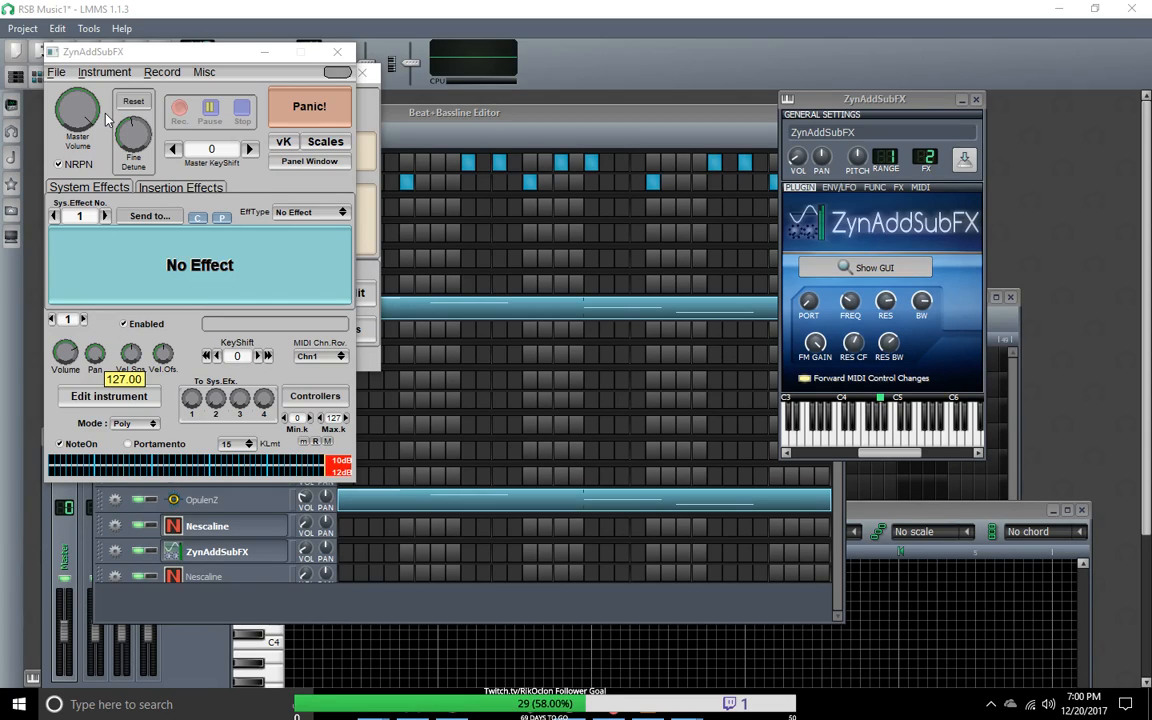
drag(108, 60, 141, 624)
drag(133, 483, 100, 362)
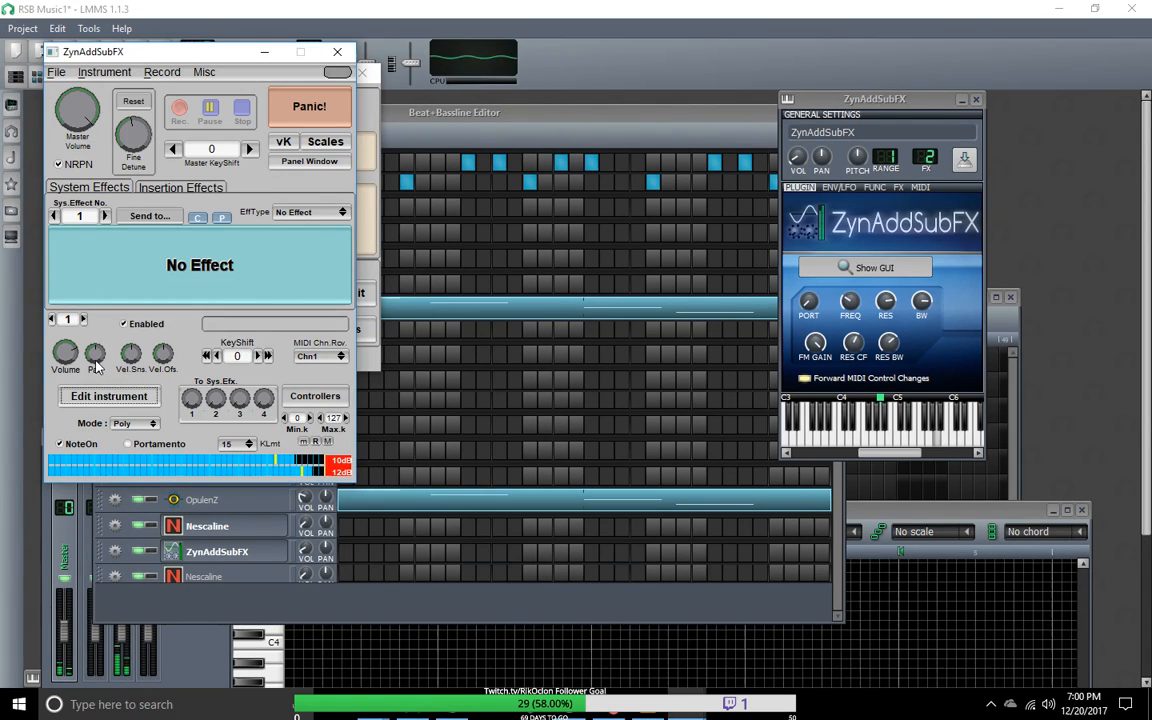
Step: Set part 1's pan close to centre, at about 62.98
mouse_move(96, 366)
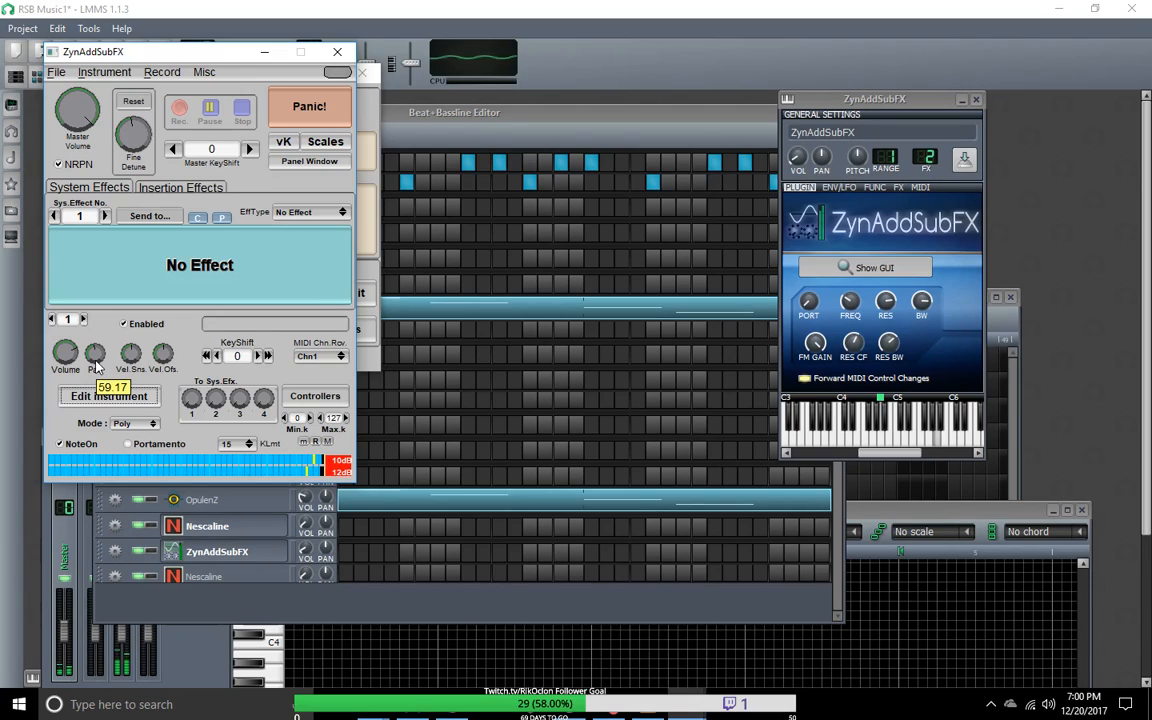
scroll(96, 366, up, 2)
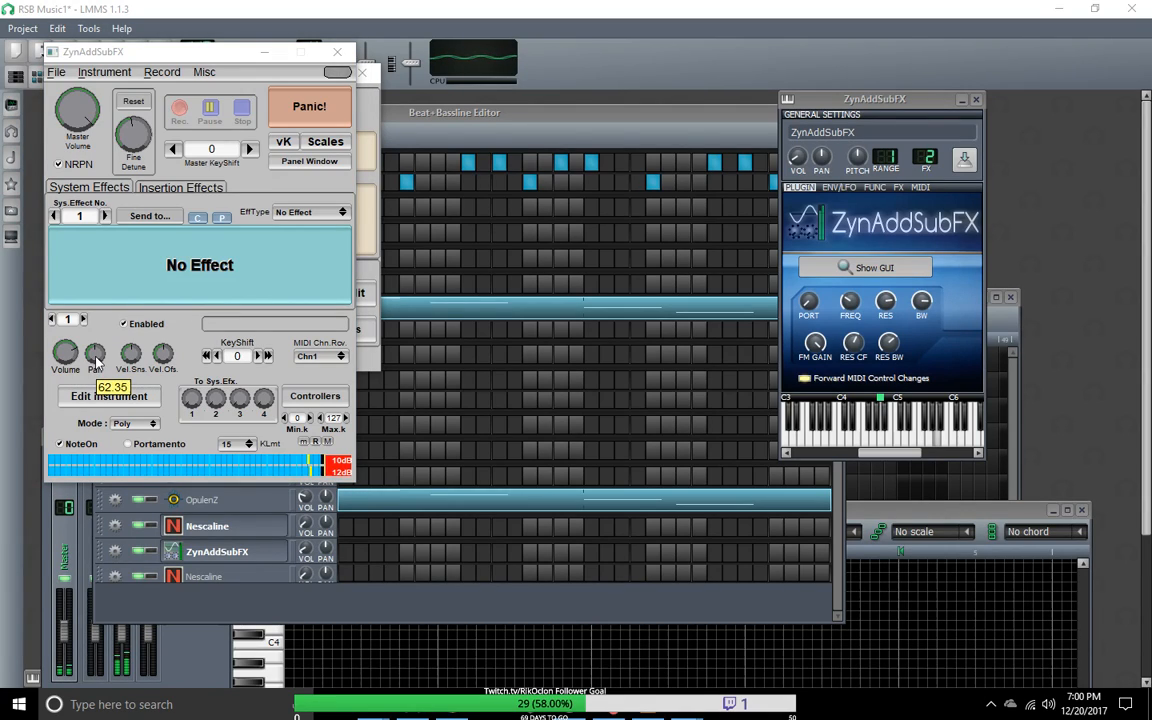
drag(96, 358, 96, 357)
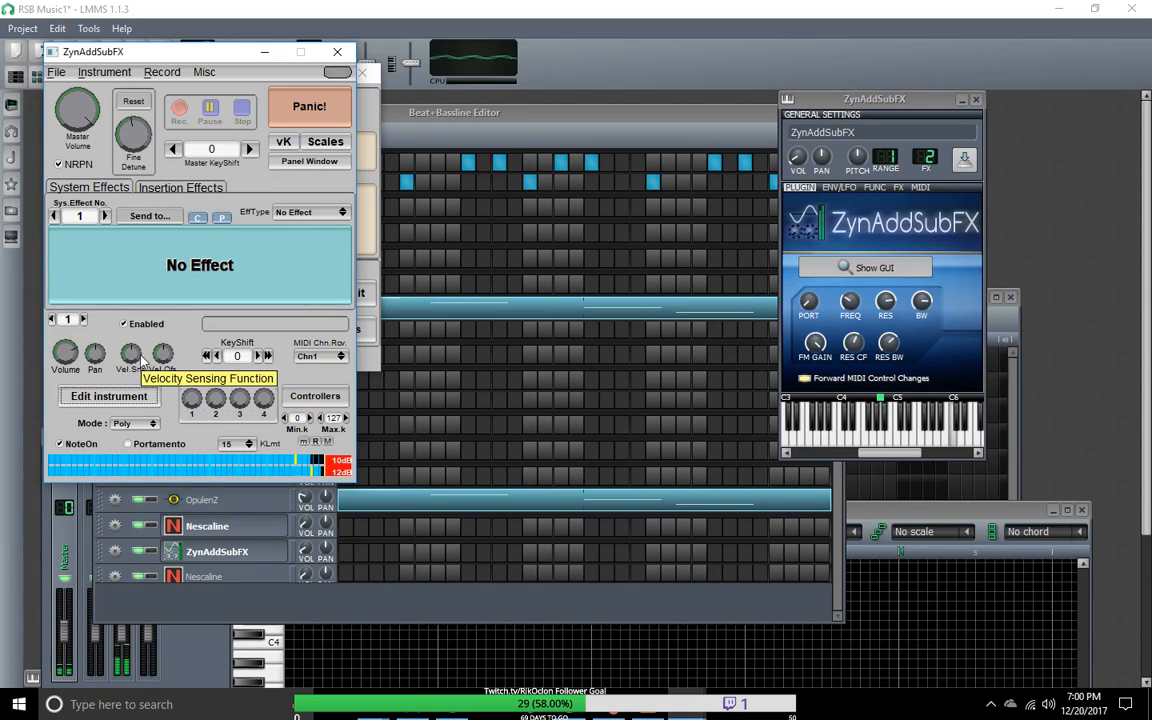
mouse_move(96, 360)
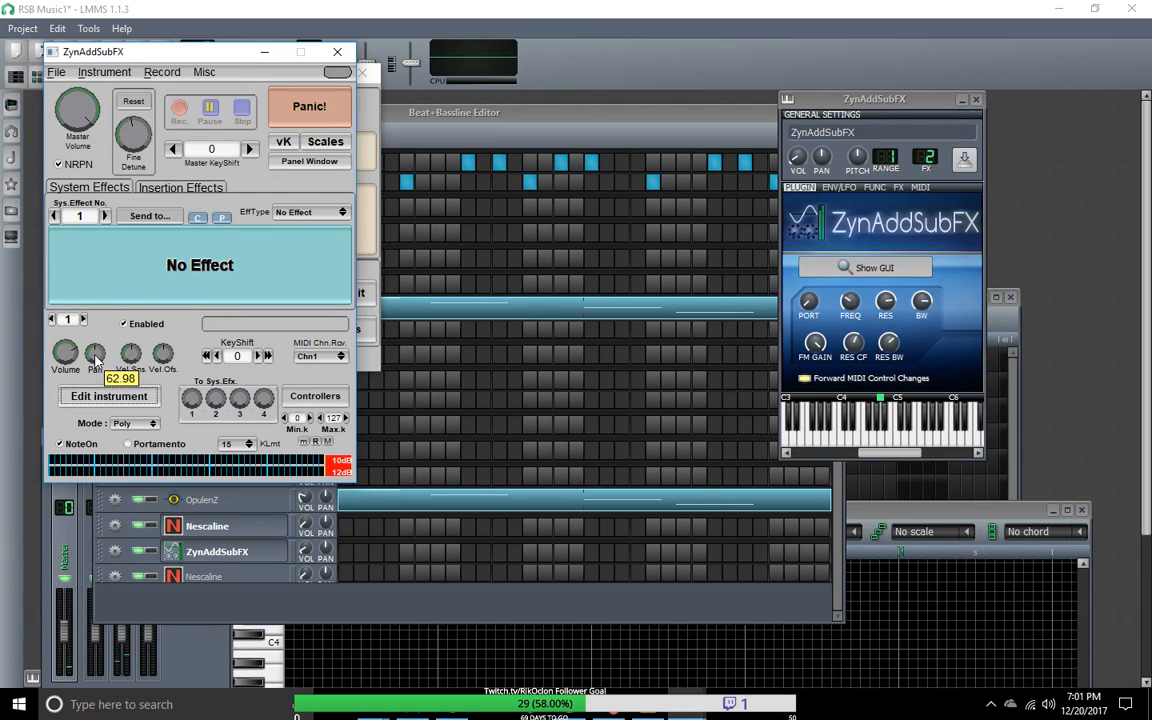
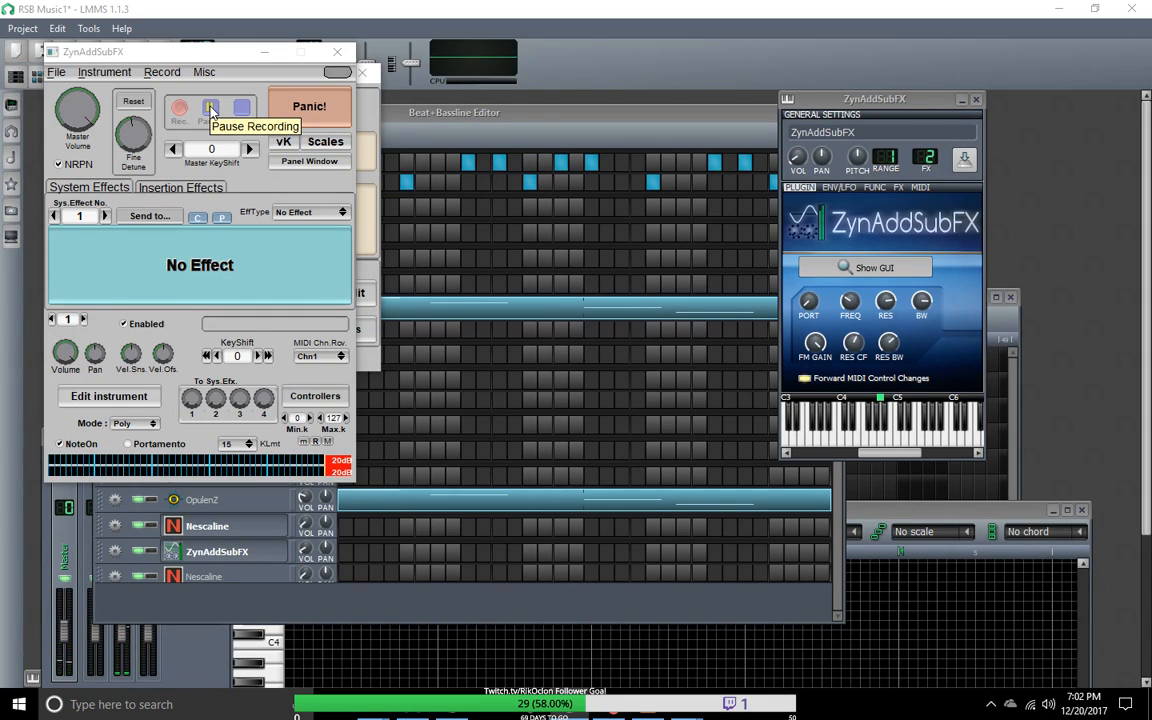
Step: Close the ZynAddSubFX synth window and start playback of the Groove1Intro pattern
click(210, 108)
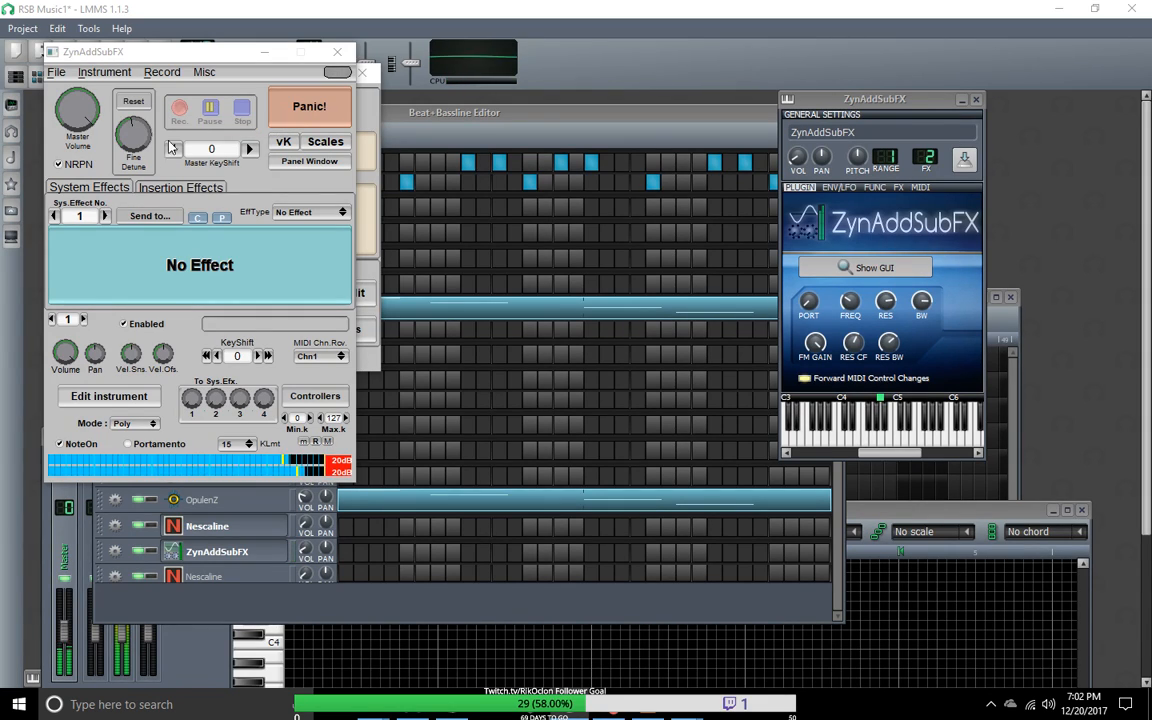
click(339, 58)
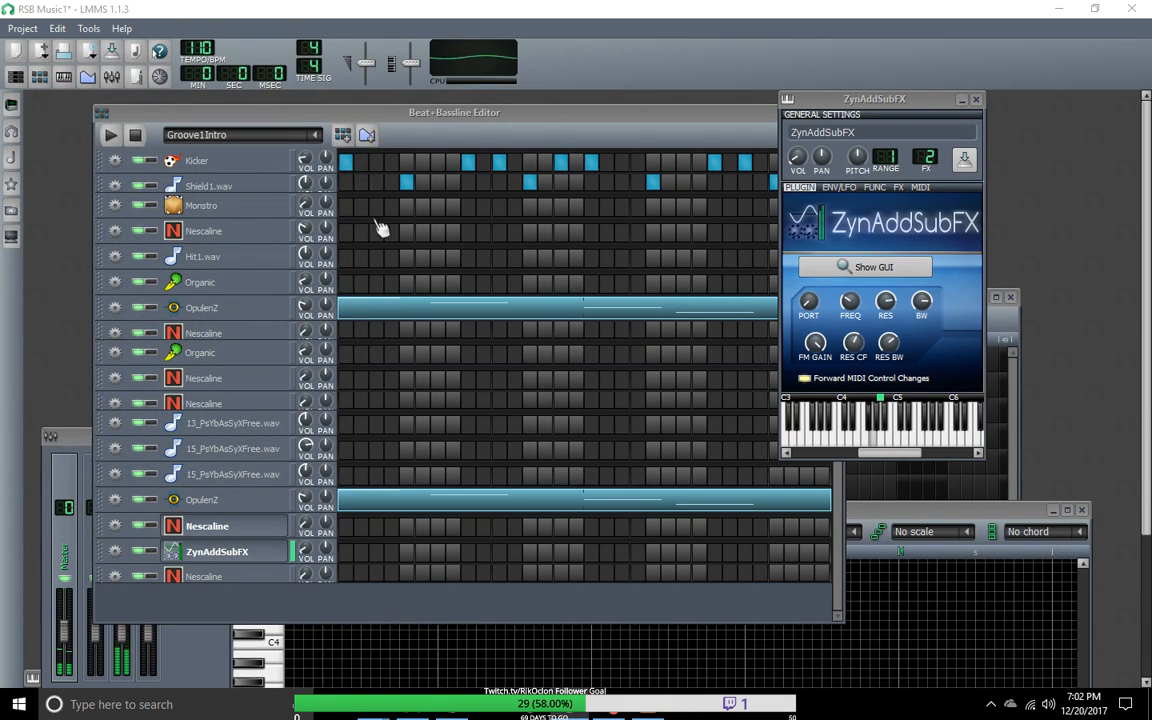
click(112, 136)
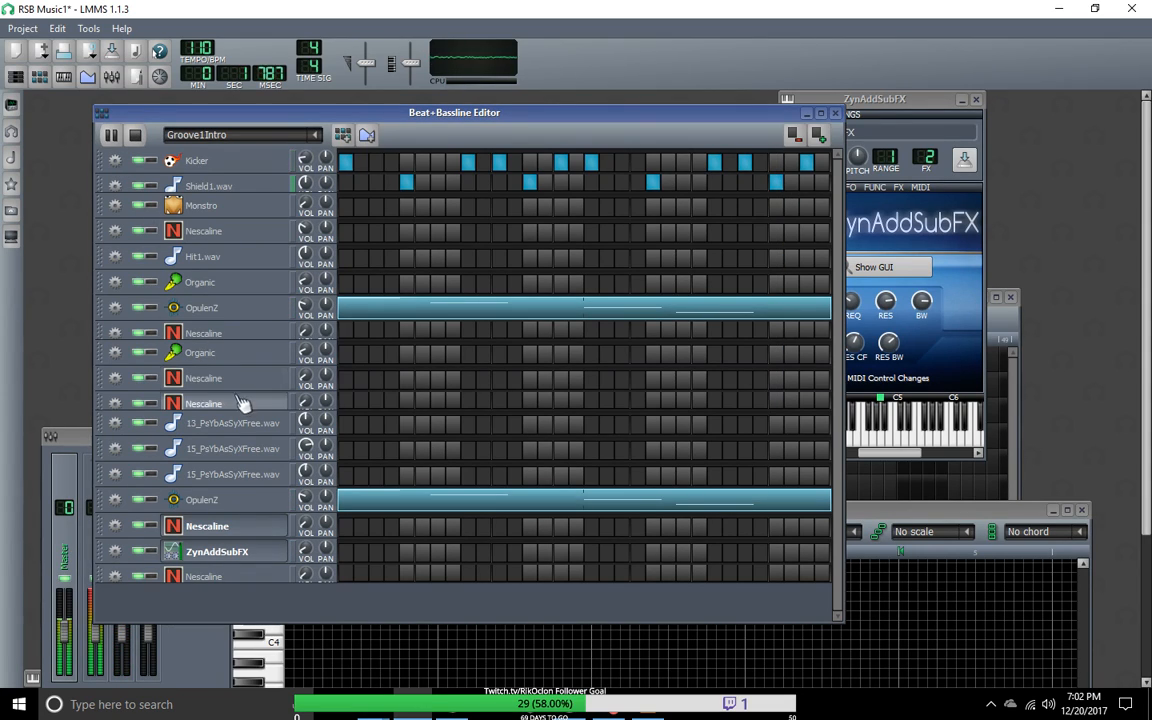
Step: Listen through the existing patterns from Groove1pt1 to Beat/Bassline 0 and add a new beat/bassline pattern
scroll(315, 135, down, 1)
click(320, 135)
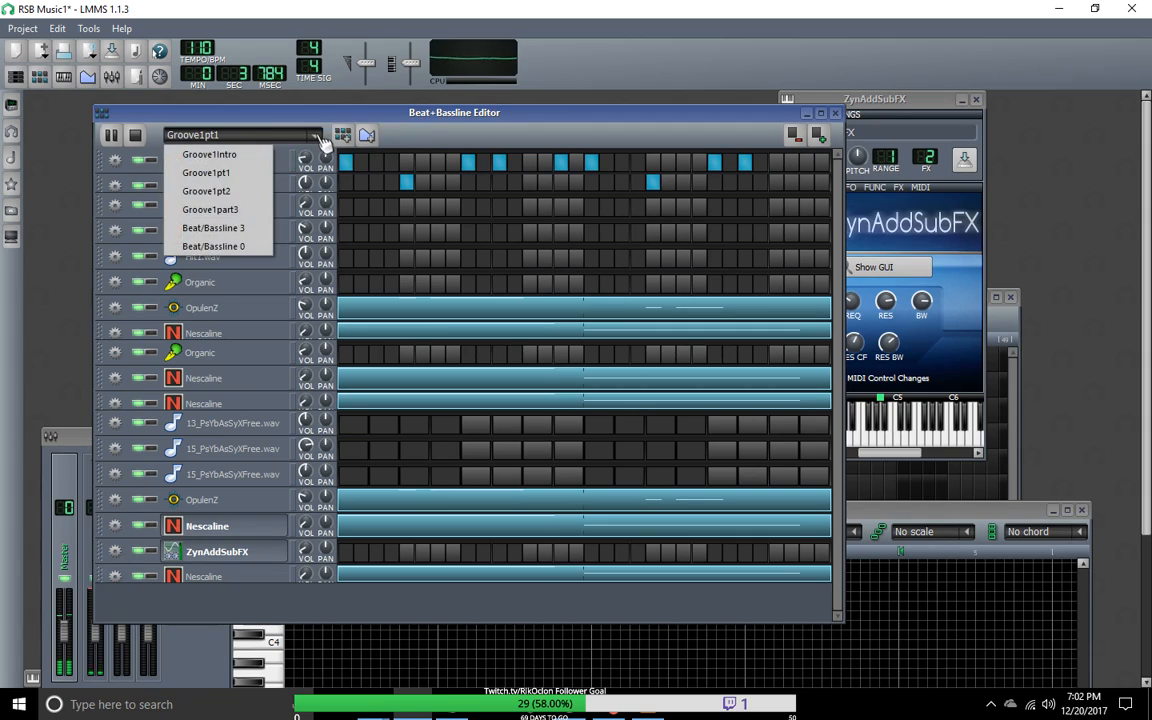
click(219, 217)
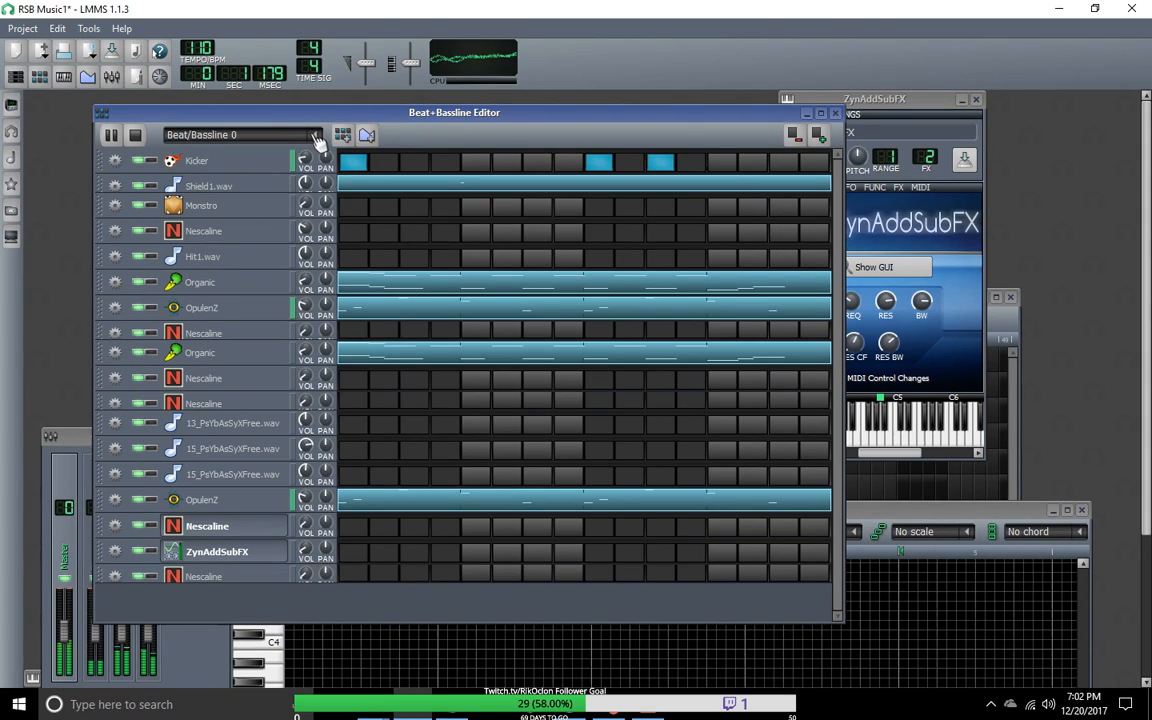
scroll(316, 137, down, 1)
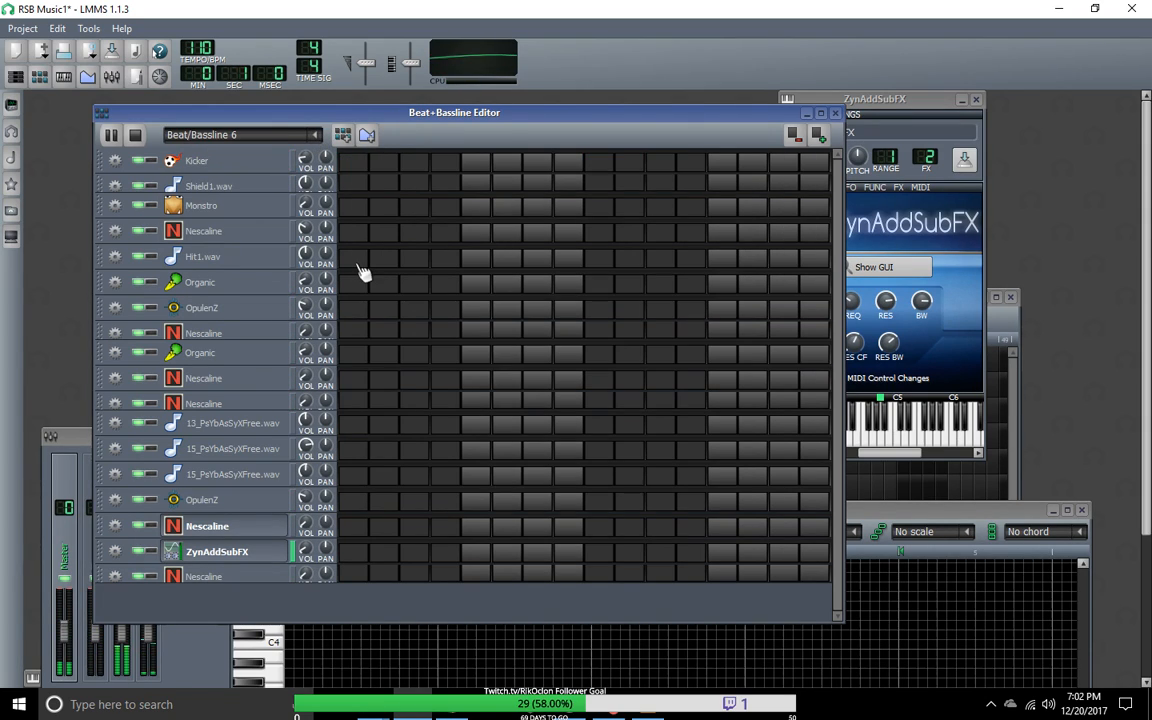
Step: Extend Beat/Bassline 6 to 32 steps, with a Kicker hit on step 1 and Shield1.wav hits on steps 5, 13, 21 and 29
click(819, 135)
click(346, 163)
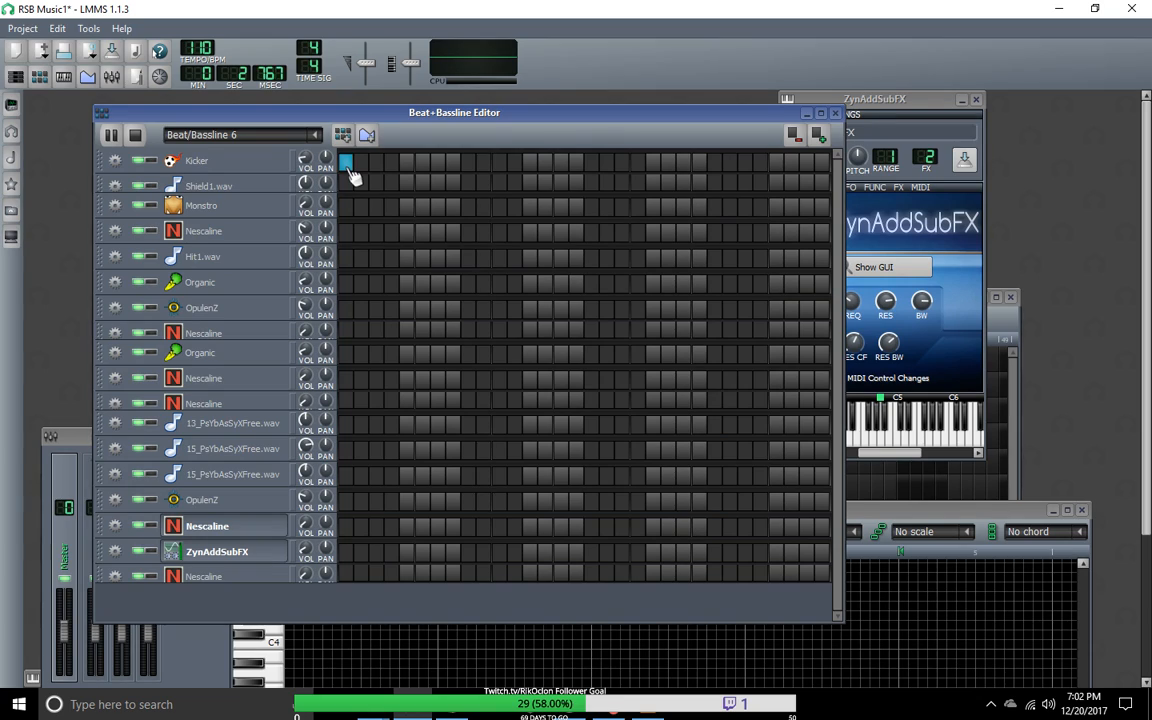
click(406, 182)
click(530, 182)
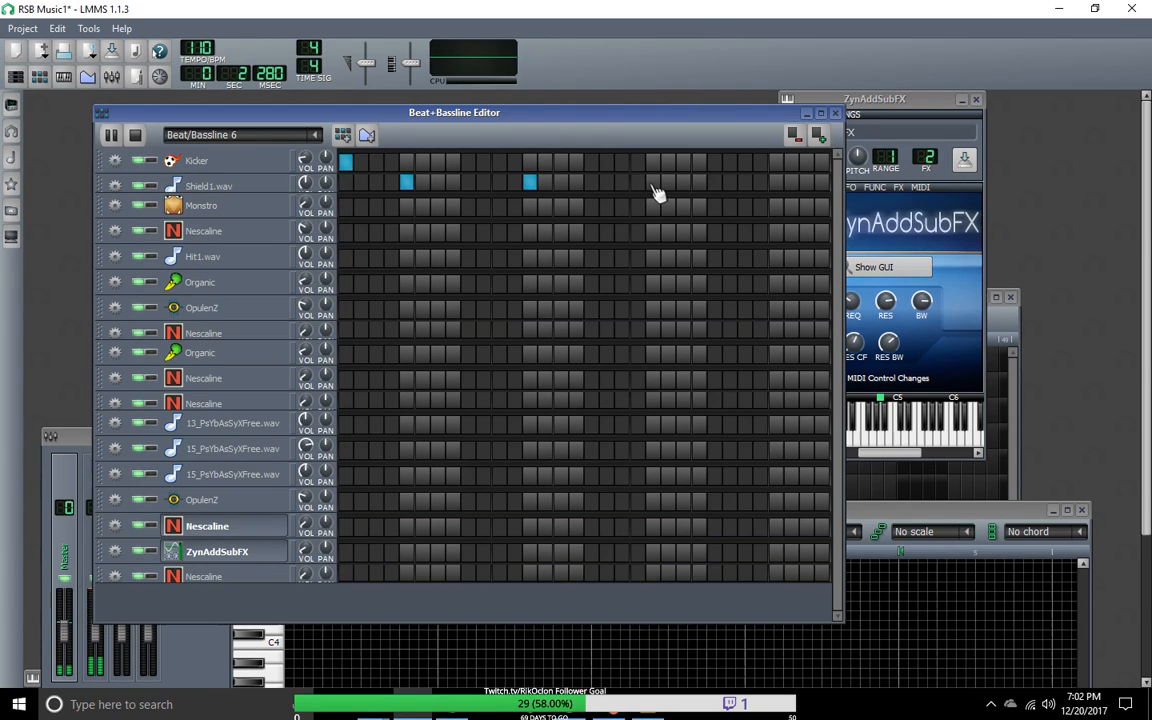
click(653, 182)
click(776, 182)
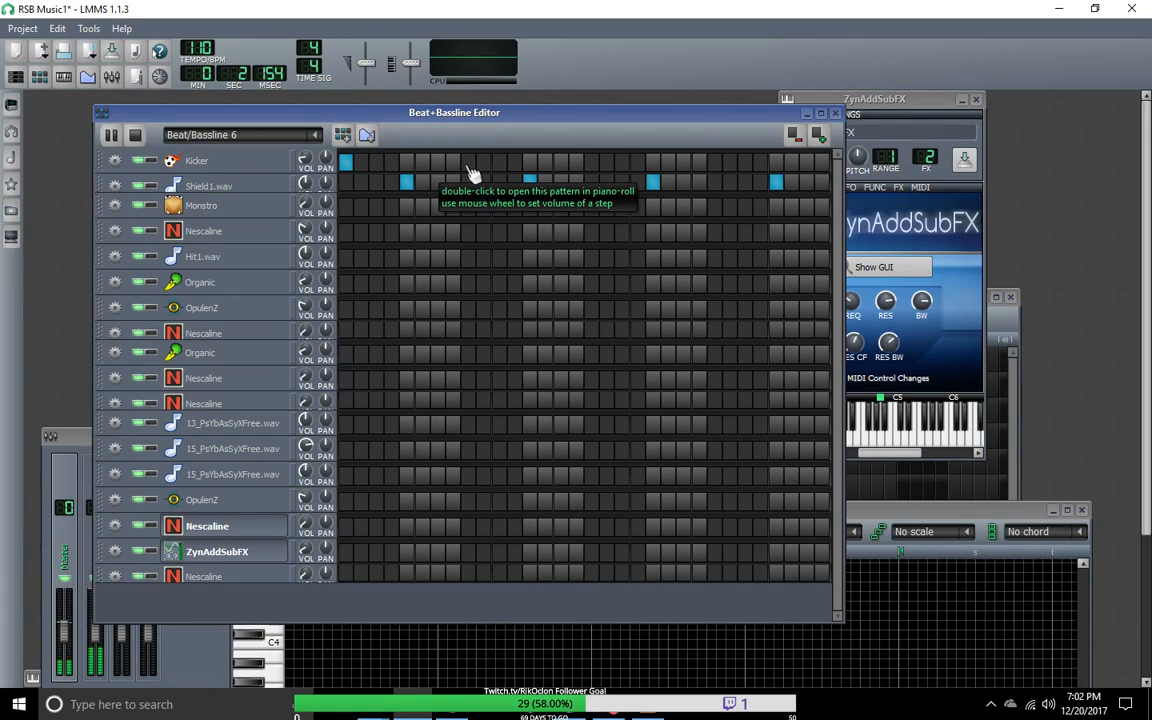
Step: Add Kicker hits on steps 7, 9, 14, 16, 19, 23, 25 and 31 of Beat/Bassline 6
click(468, 162)
click(437, 162)
click(545, 162)
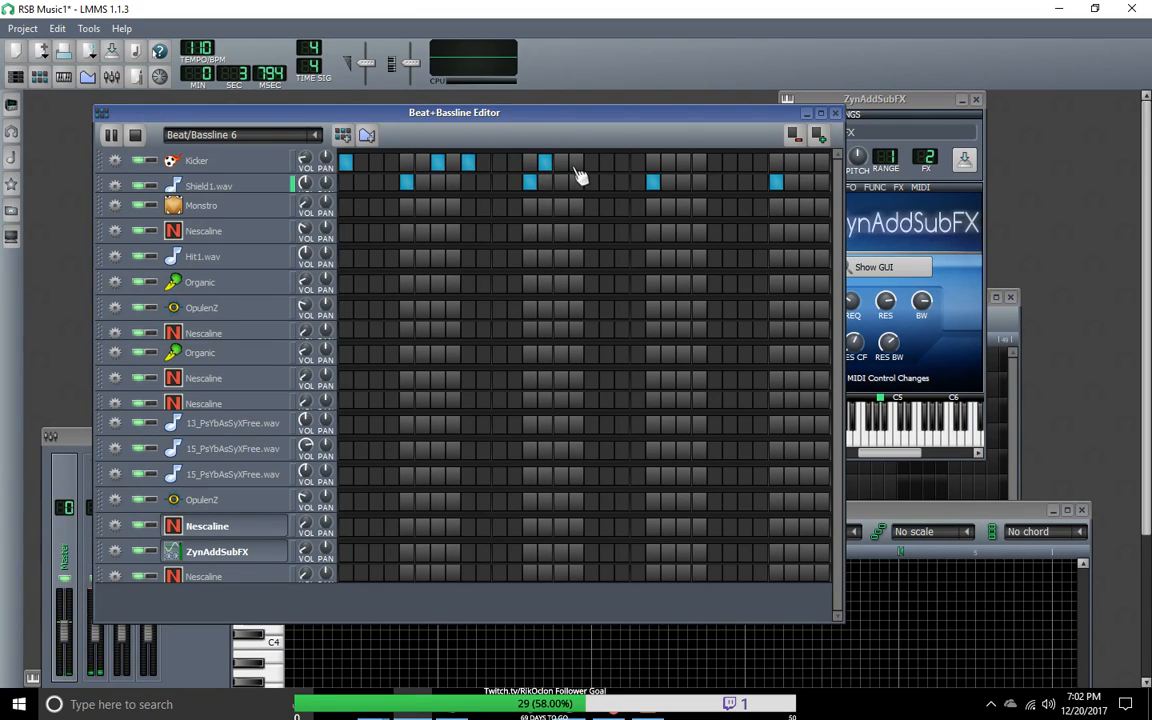
click(625, 166)
click(625, 166)
click(623, 163)
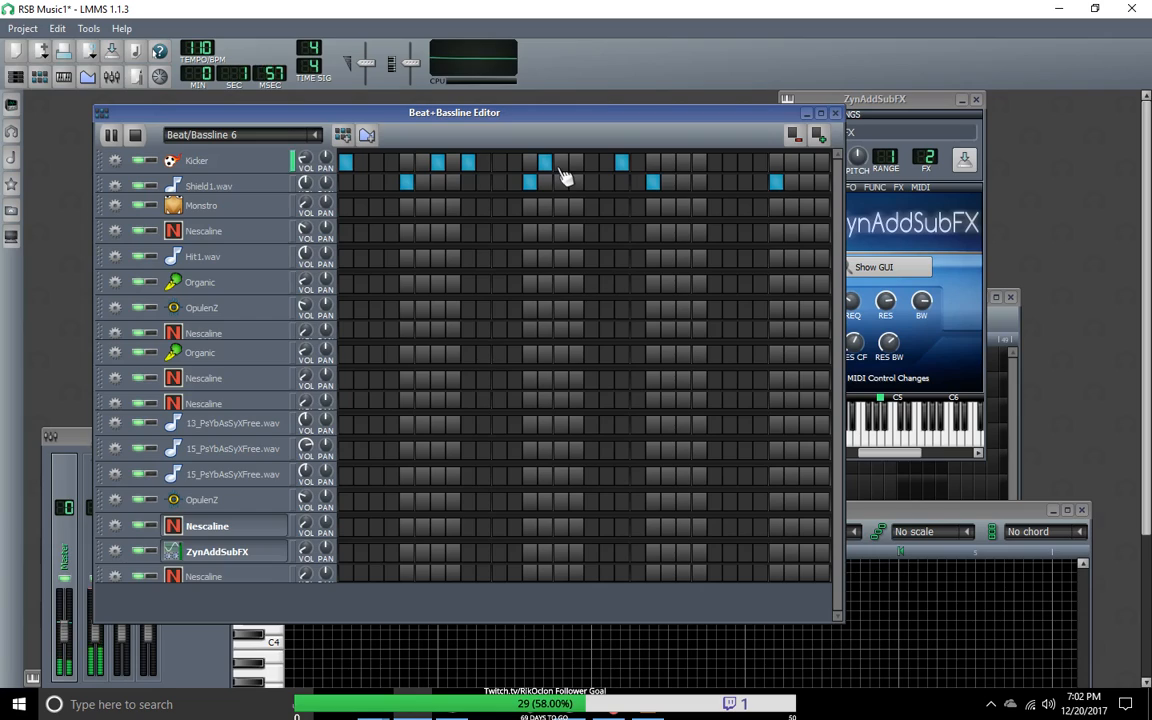
click(576, 163)
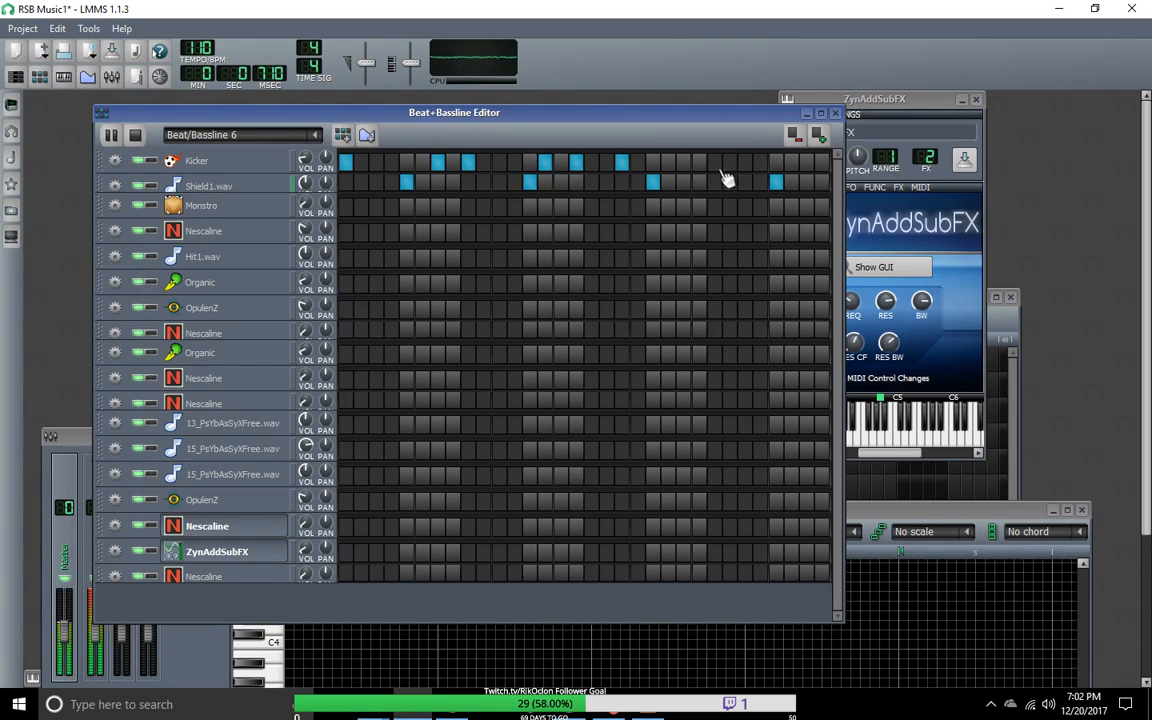
click(684, 163)
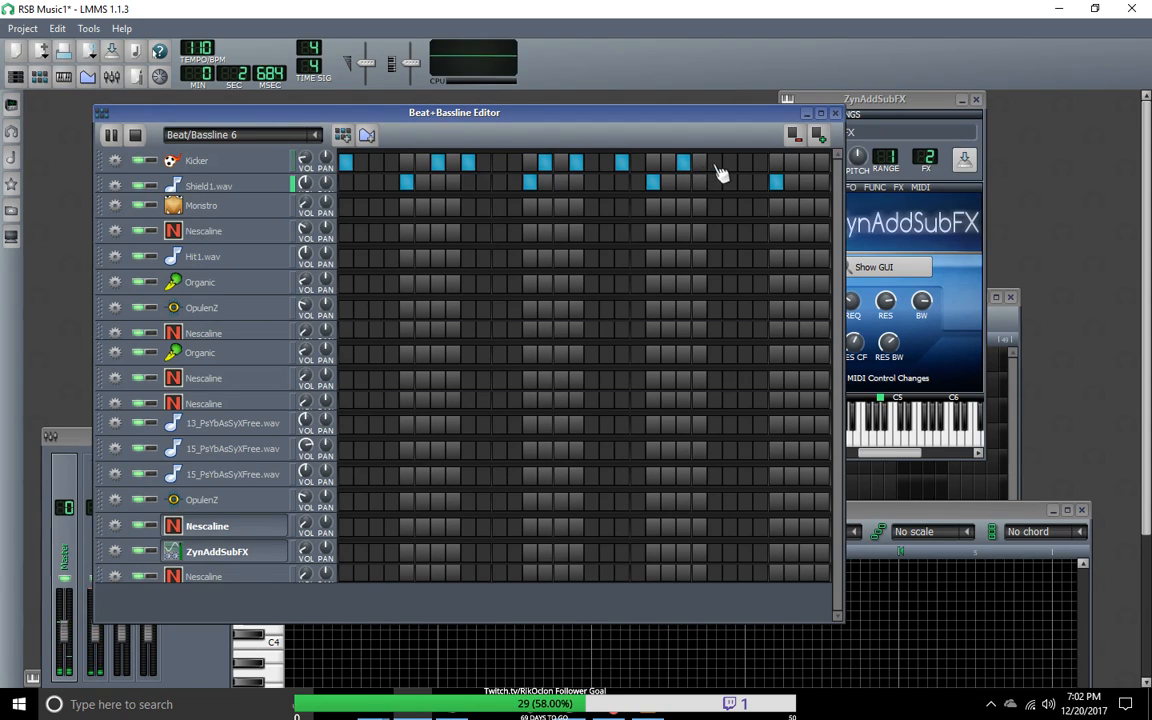
click(714, 163)
click(807, 163)
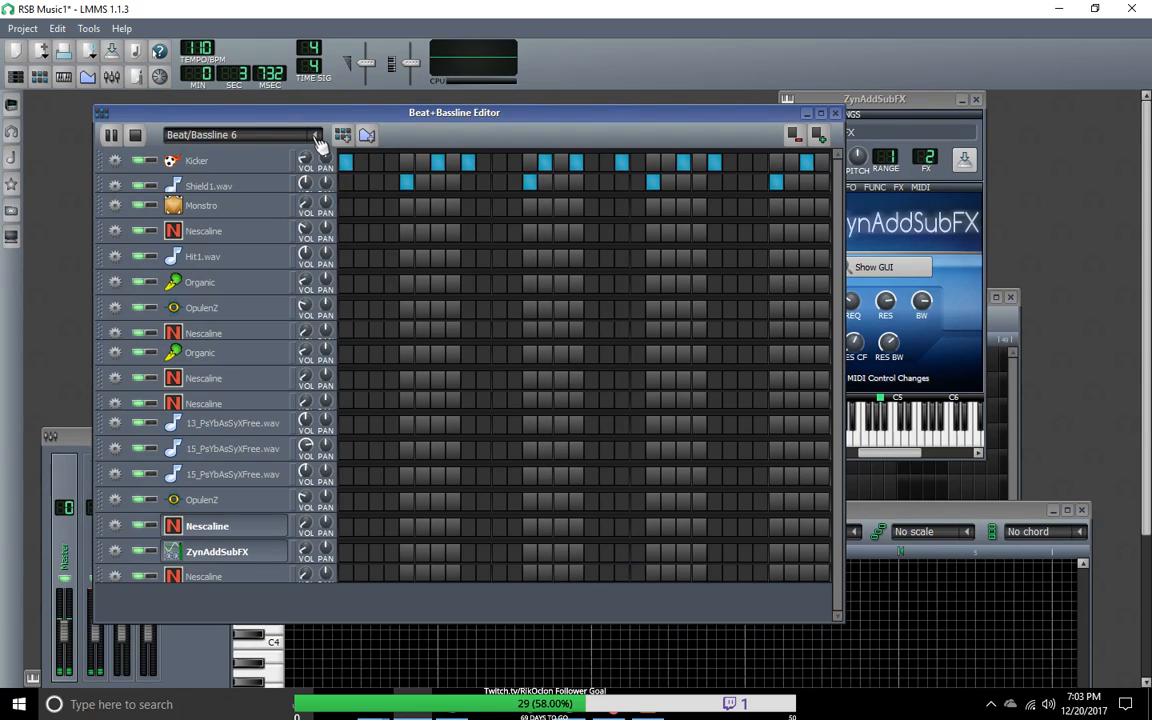
Step: Try moving the Kicker hits on steps 14 and 16 to steps 15 and 17, and leave all four steps empty
click(545, 164)
click(576, 164)
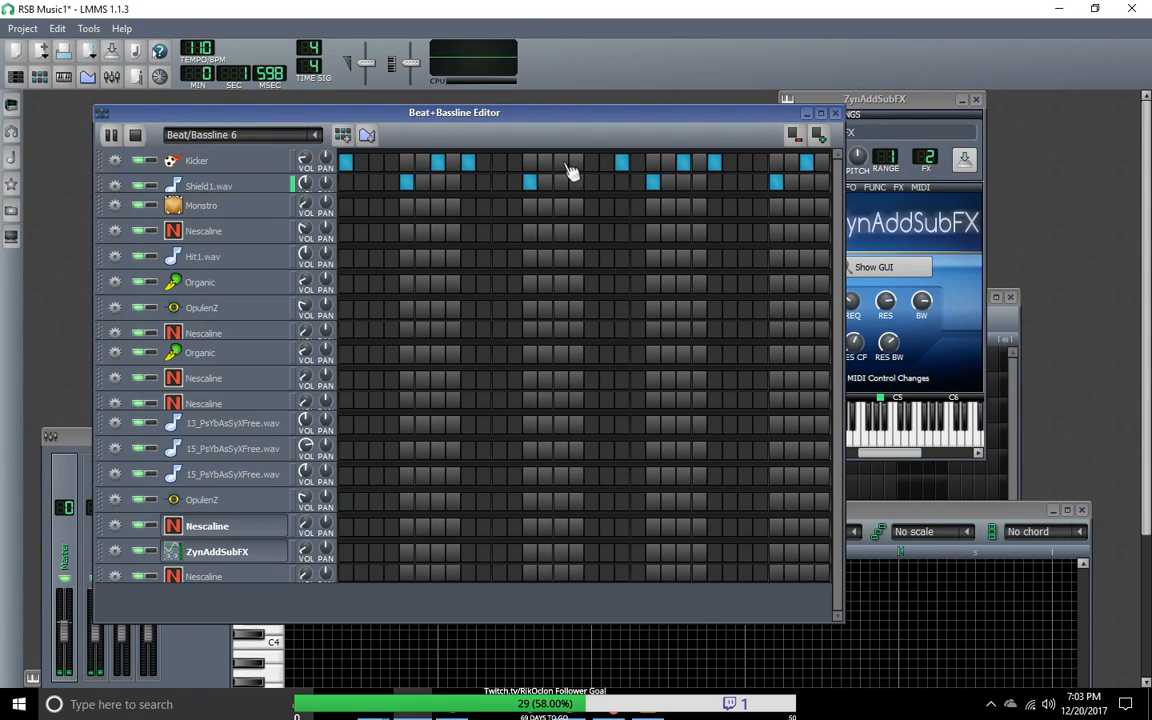
click(561, 164)
click(592, 164)
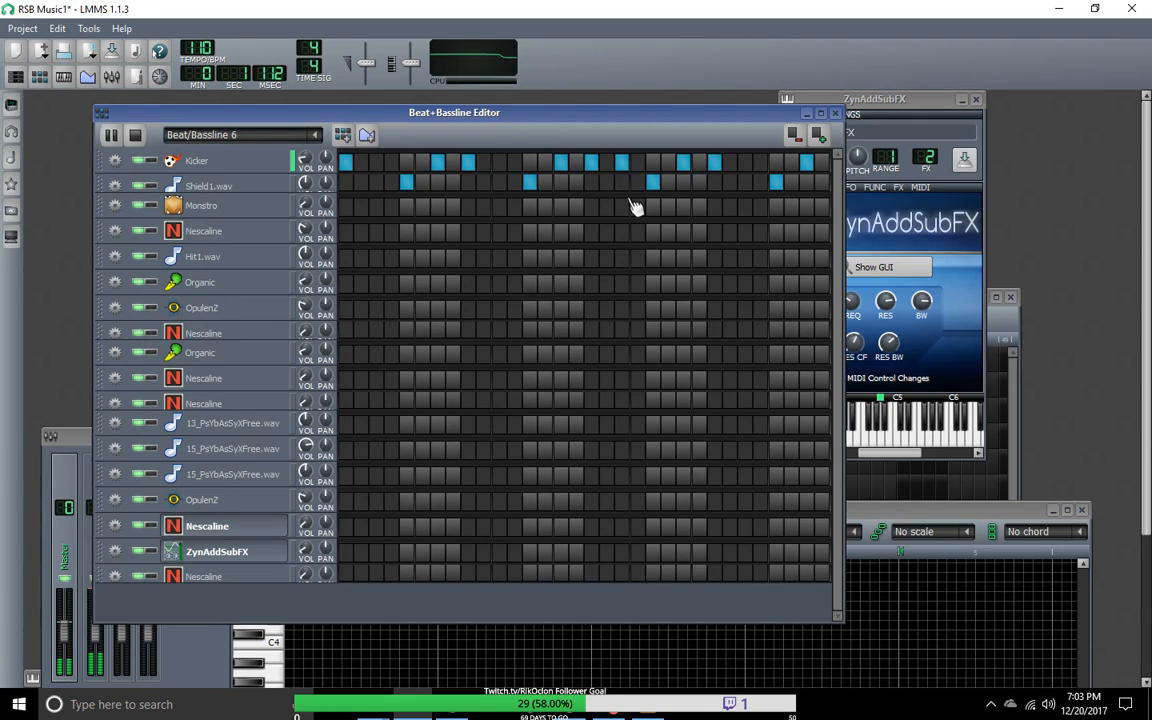
click(591, 164)
click(563, 166)
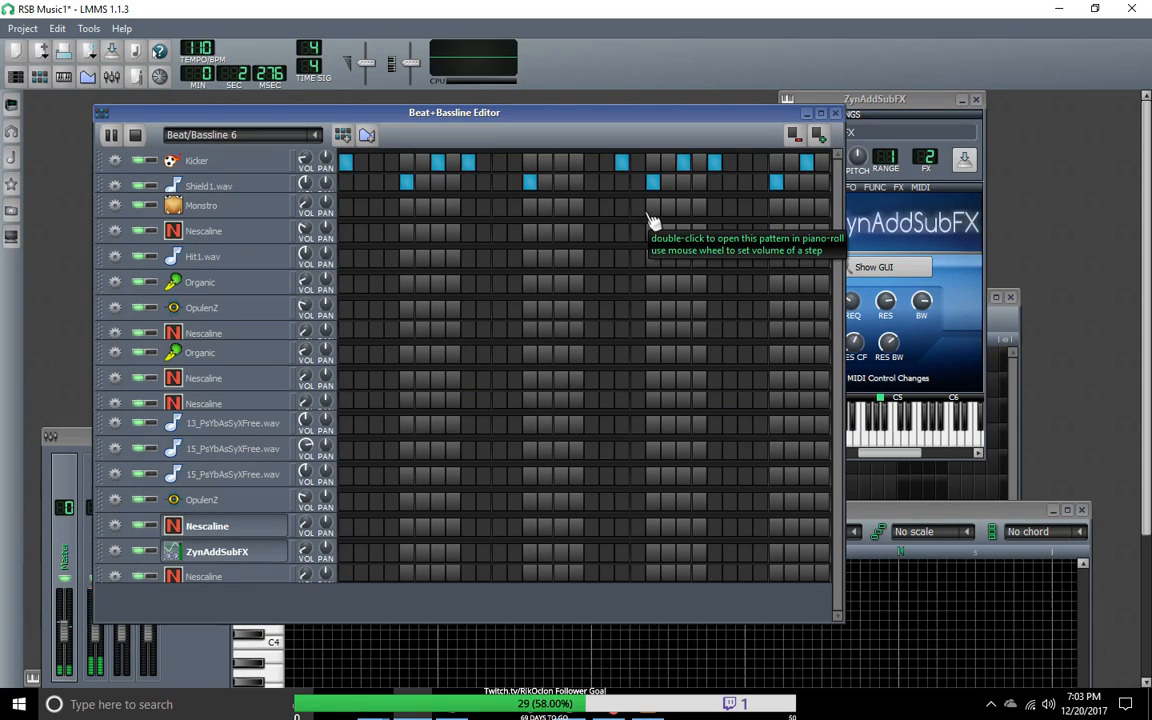
Step: Compare the drum rhythm of Beat/Bassline 6 with Groove1Intro by alternating between the two patterns during playback
click(316, 135)
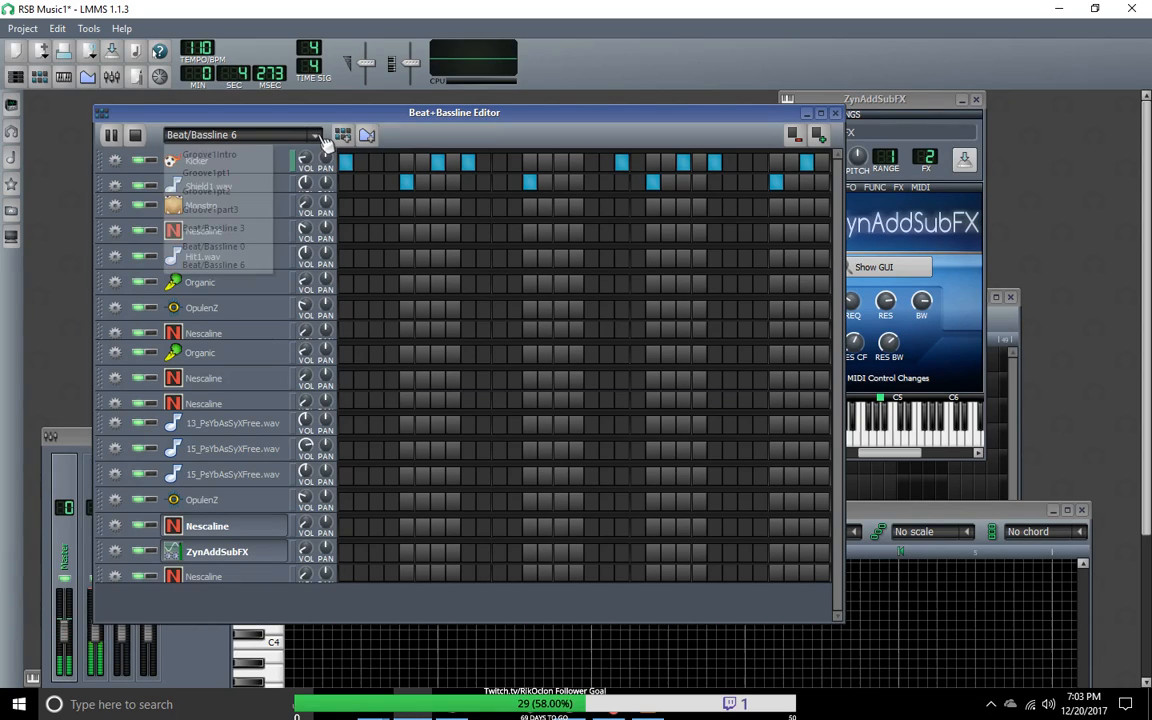
click(211, 155)
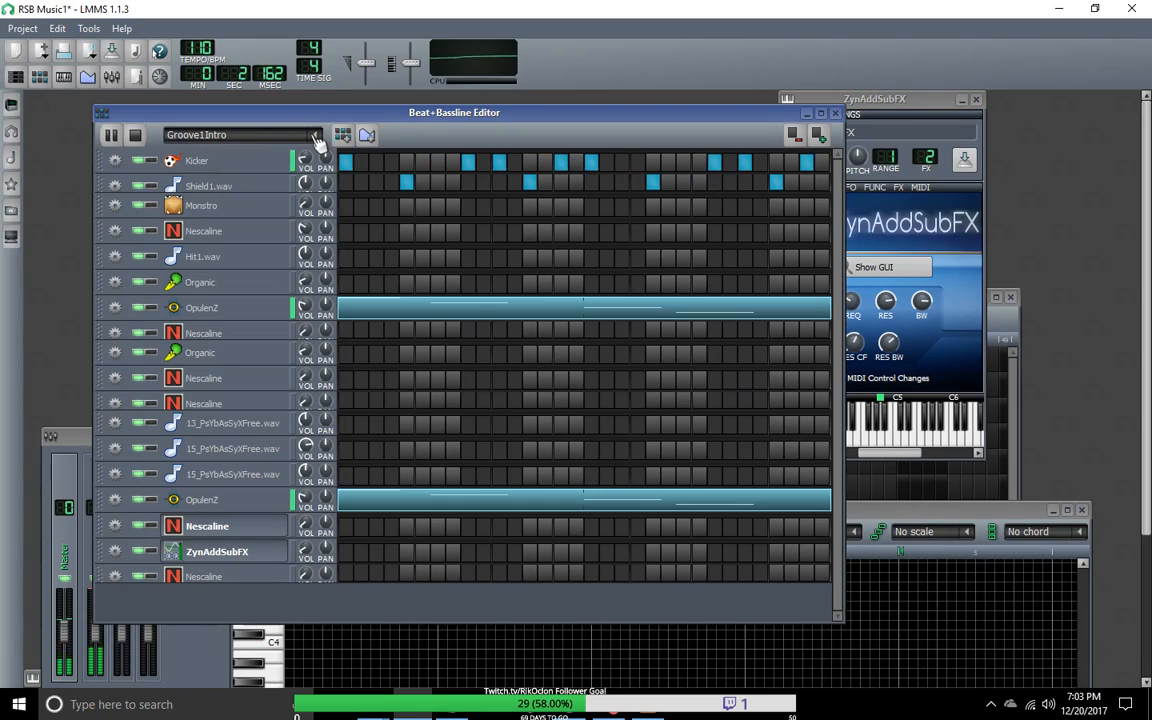
click(316, 136)
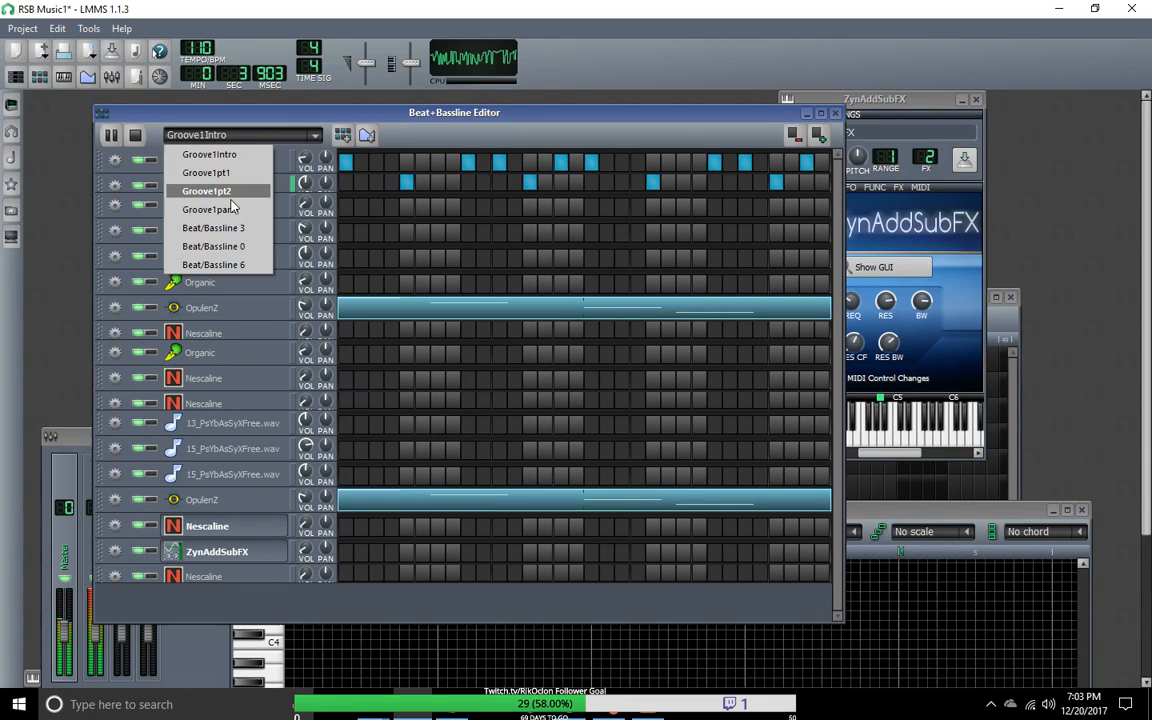
click(213, 264)
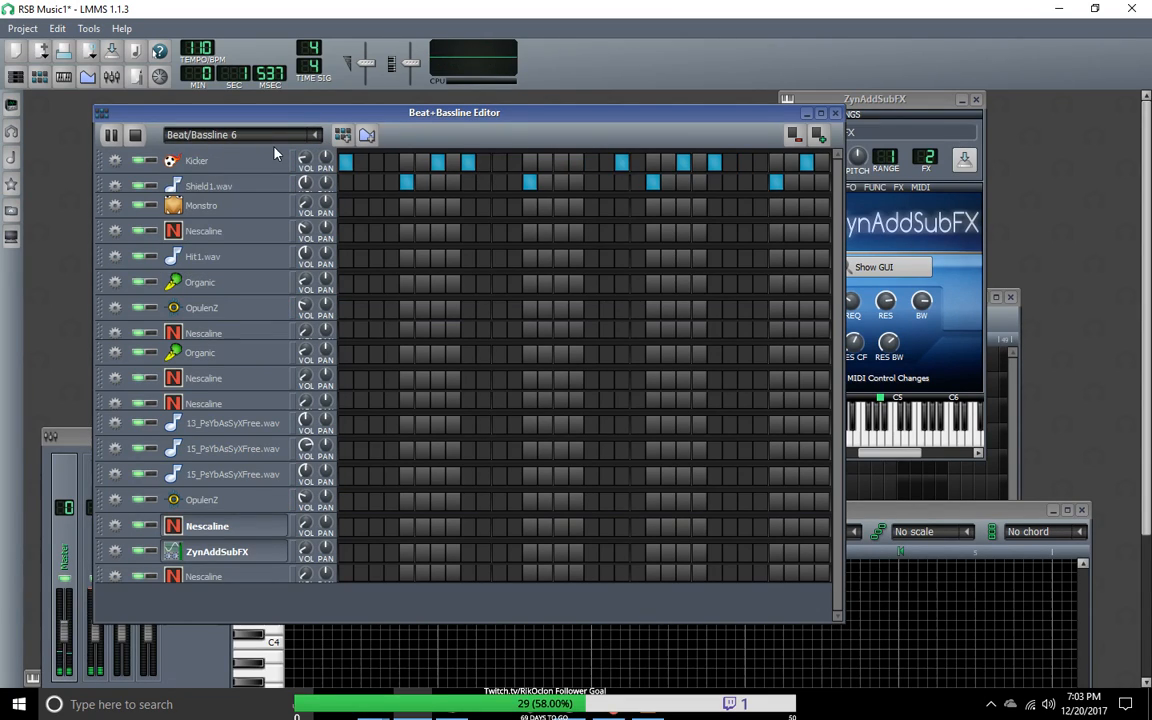
click(316, 136)
click(284, 155)
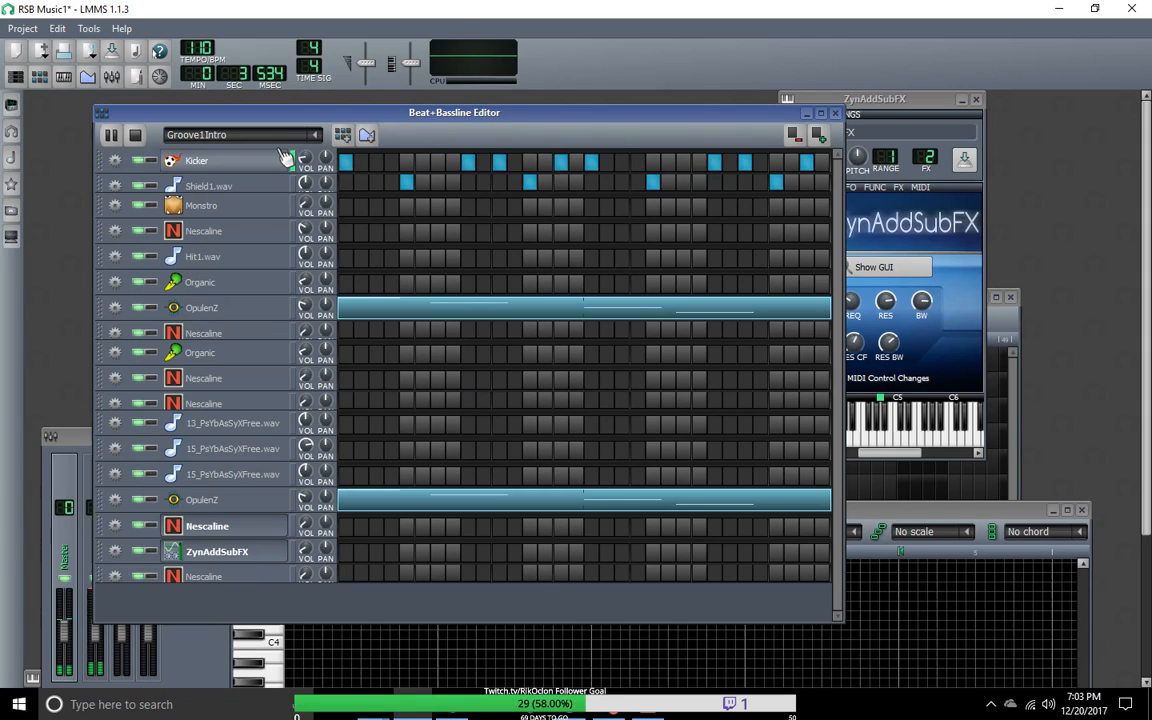
click(283, 138)
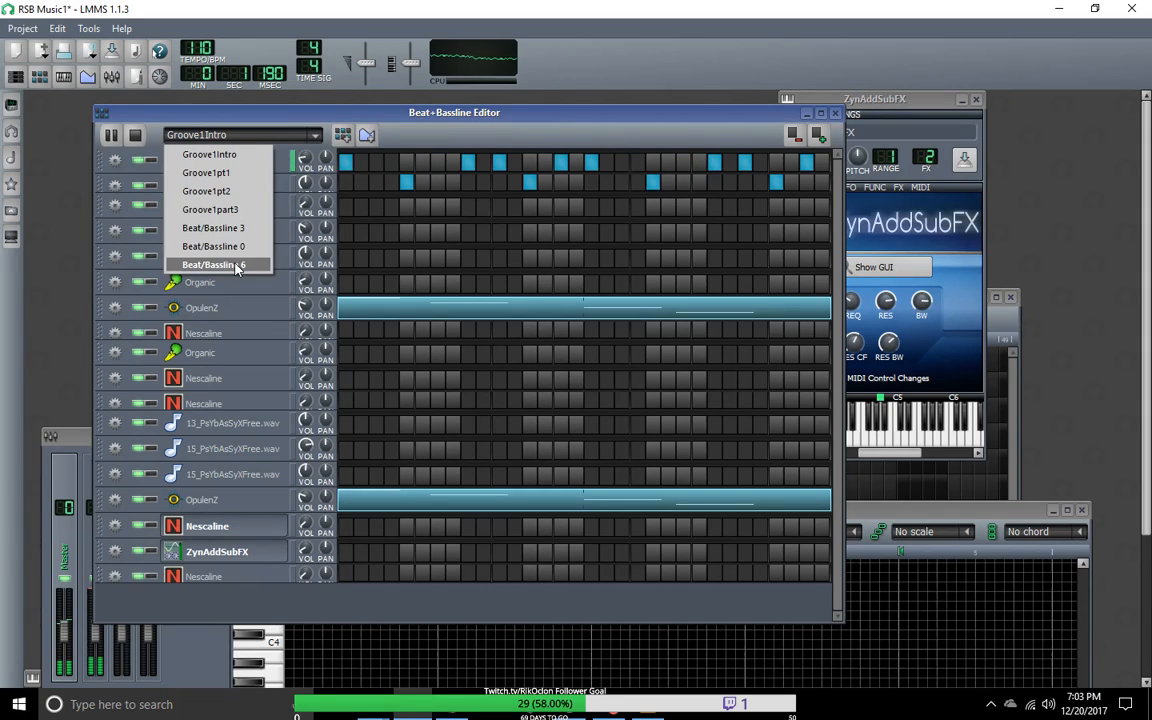
click(237, 267)
click(276, 136)
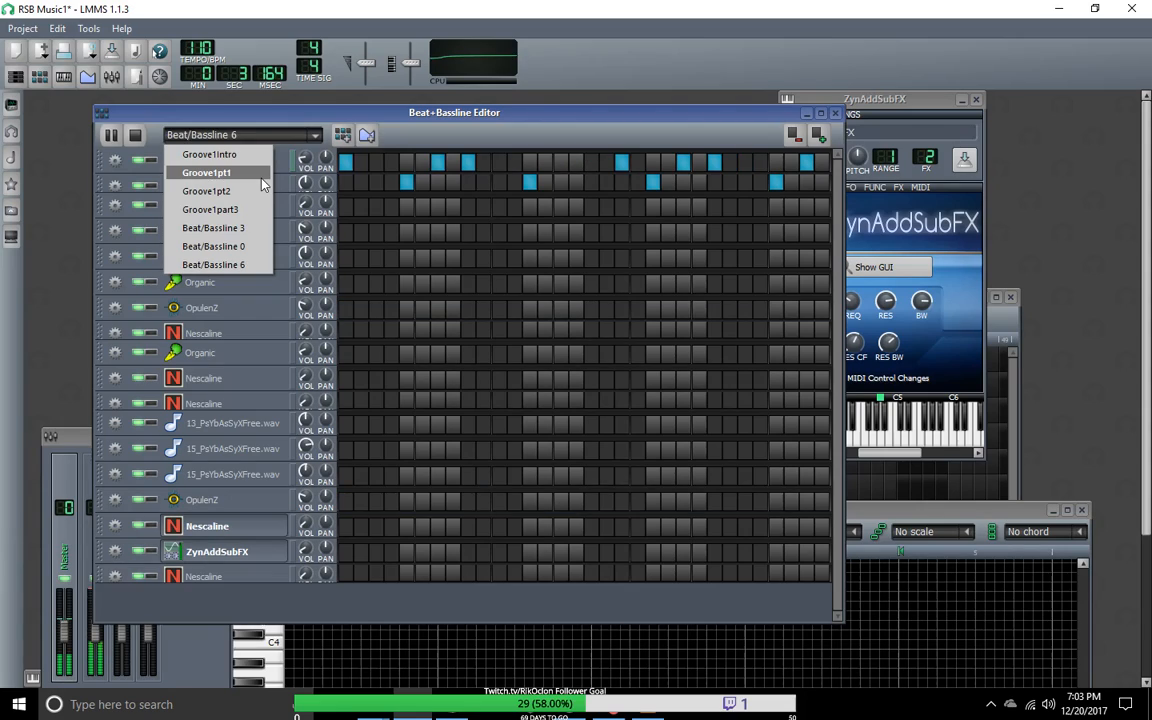
click(215, 264)
Step: Add a Kicker hit on step 11 of Beat/Bassline 6, clear steps 7 and 19, and keep the hit on step 25
click(499, 162)
click(437, 162)
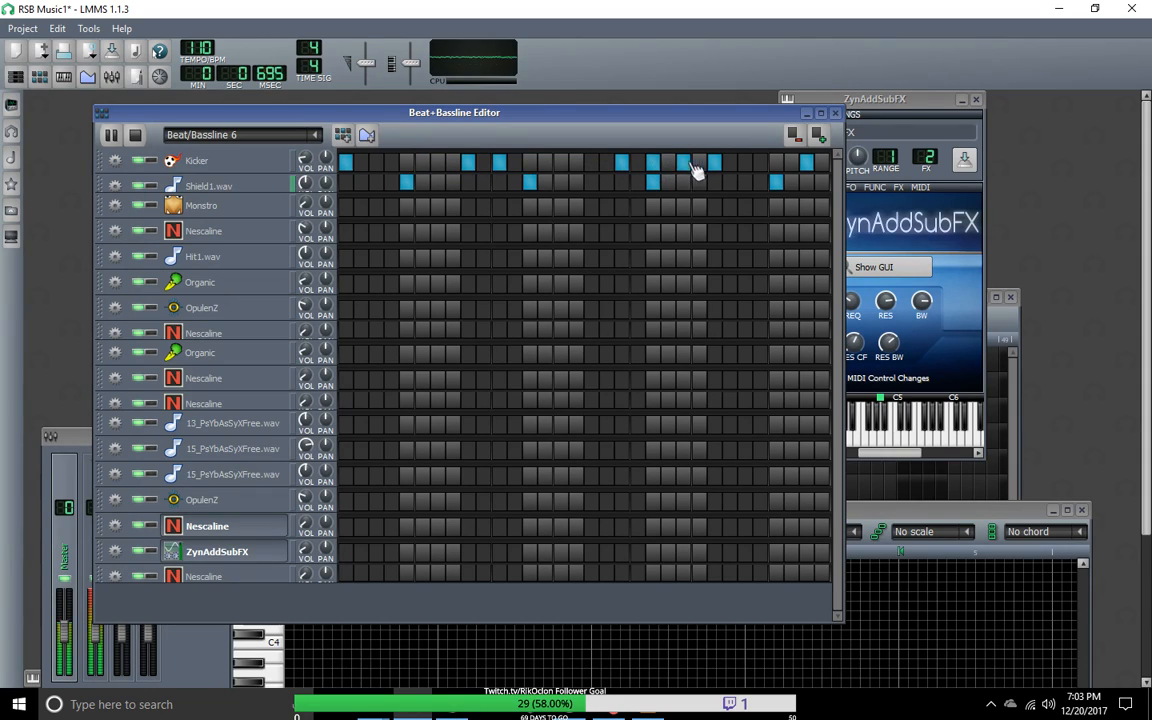
click(714, 162)
click(652, 162)
click(621, 166)
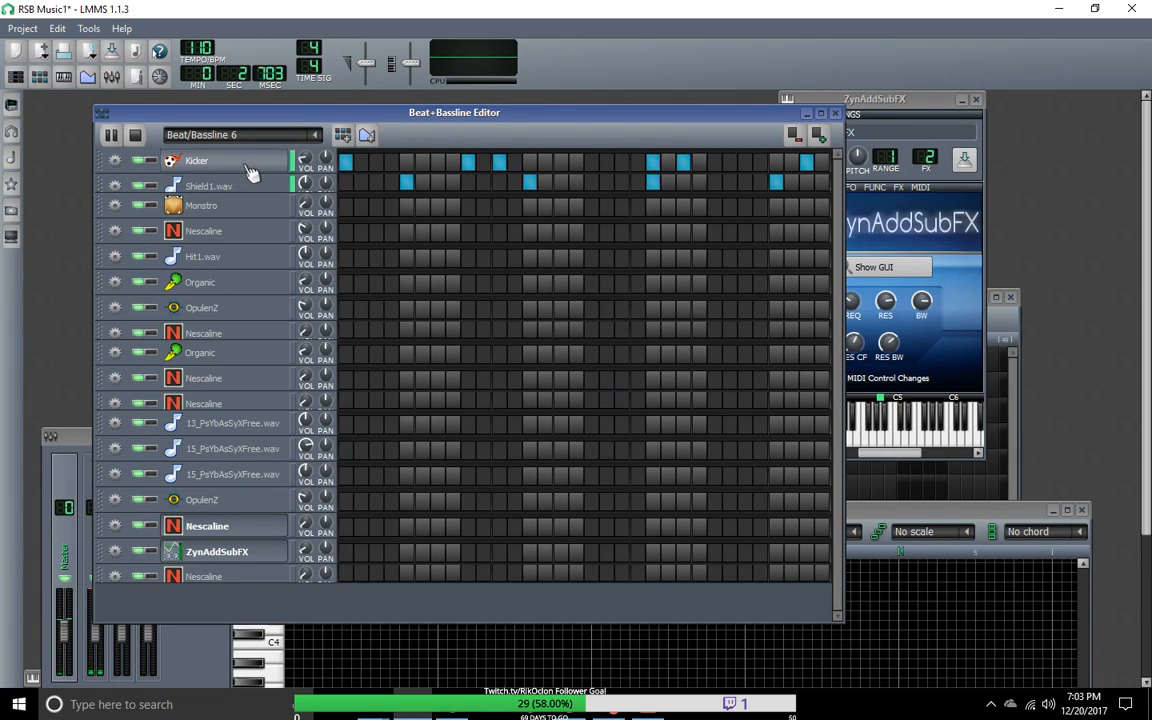
click(655, 166)
click(621, 164)
click(621, 163)
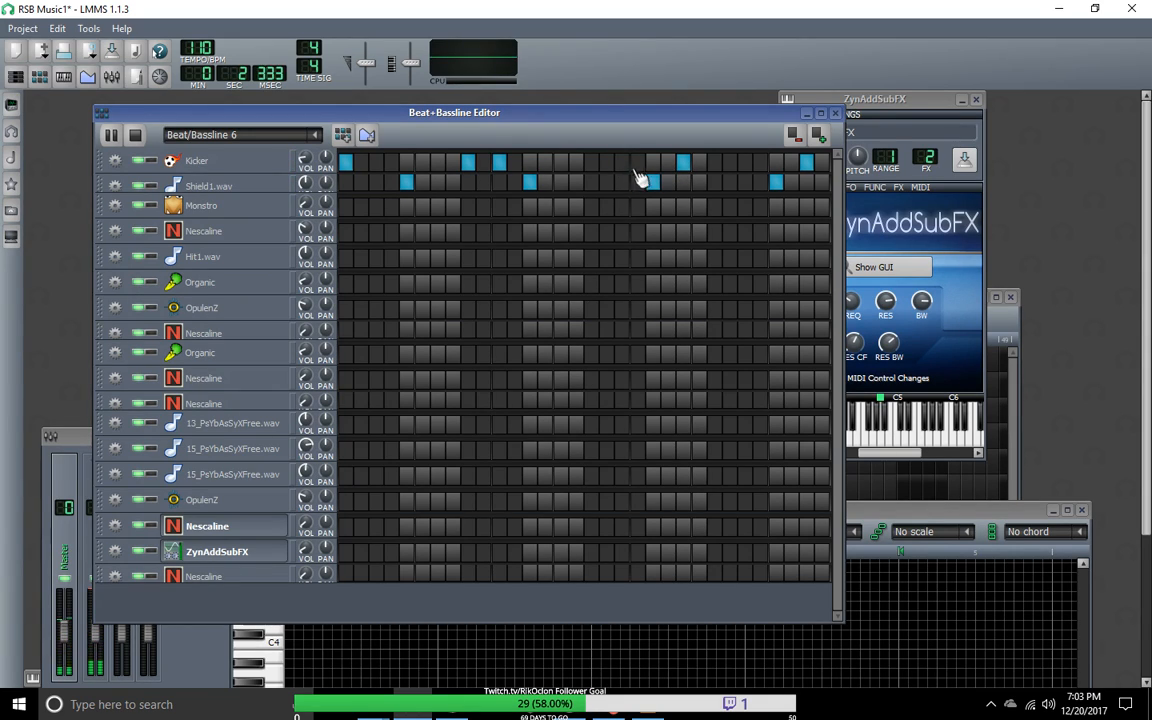
click(715, 164)
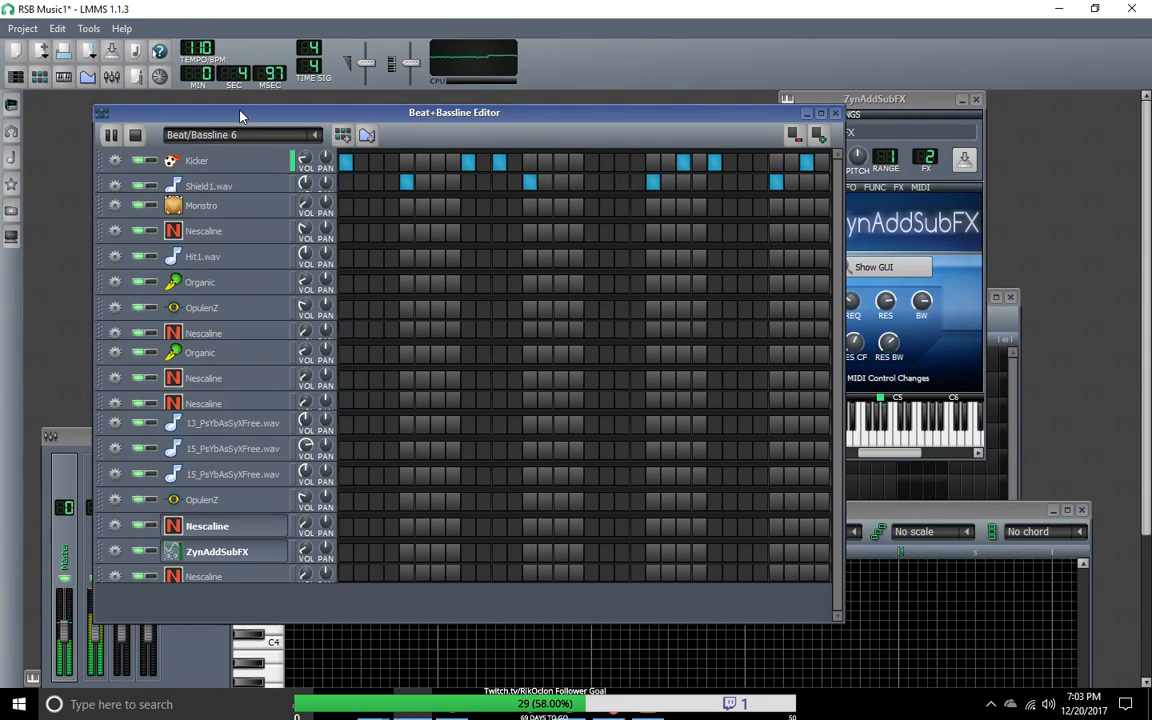
Step: Match Beat/Bassline 6's Kicker line to Groove1Intro by adding hits on steps 15, 17 and 27 and clearing step 23
click(234, 135)
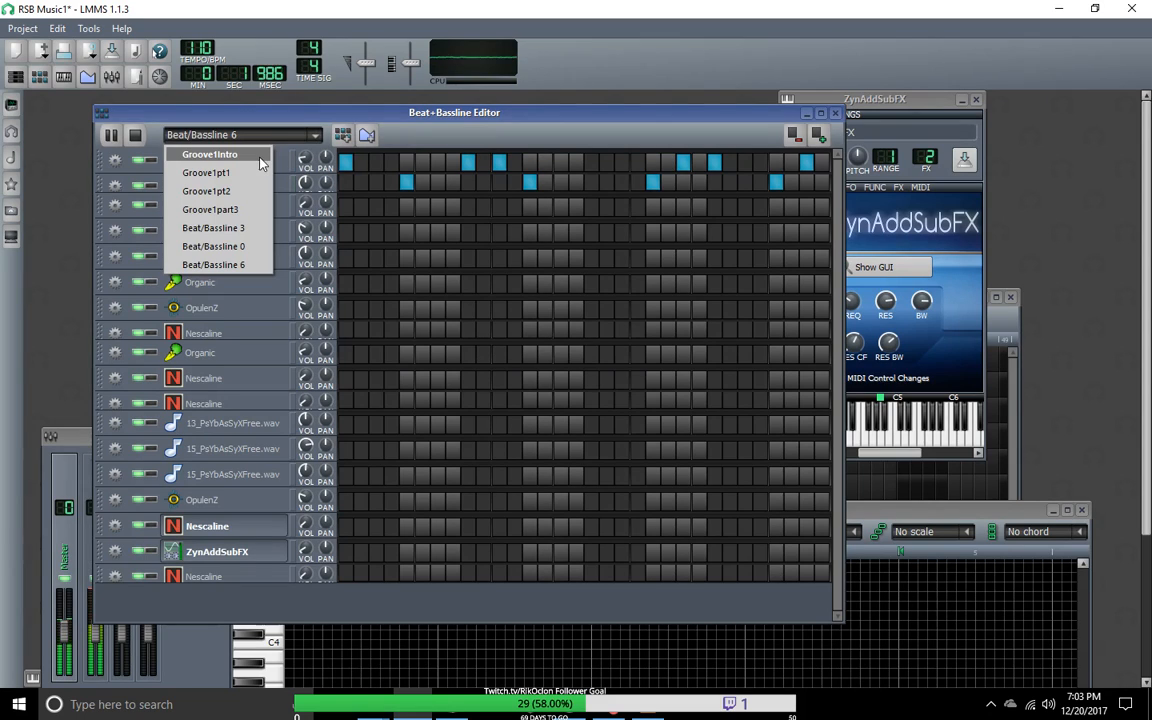
click(245, 152)
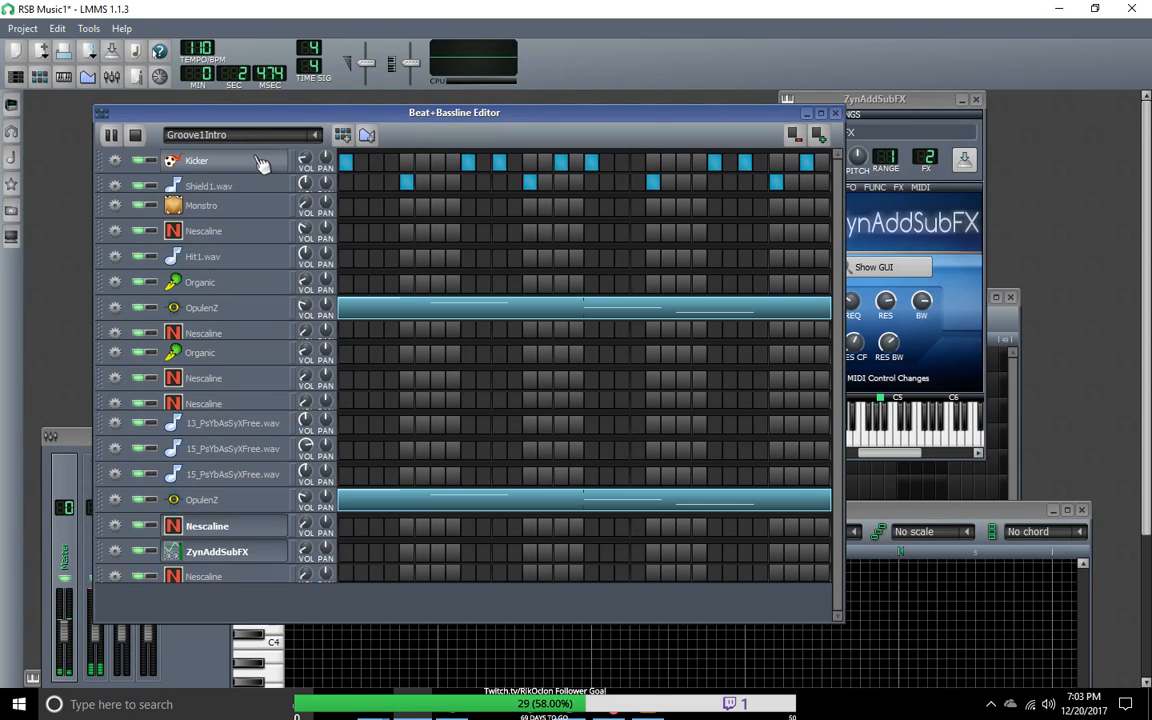
click(318, 137)
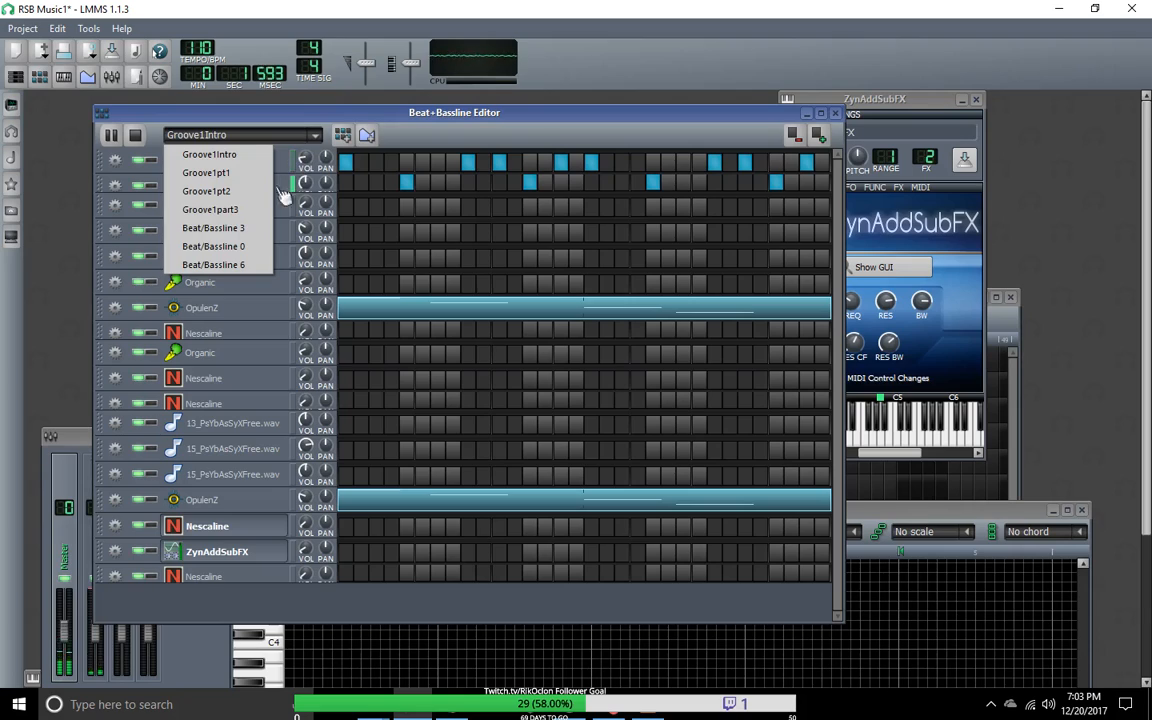
click(256, 266)
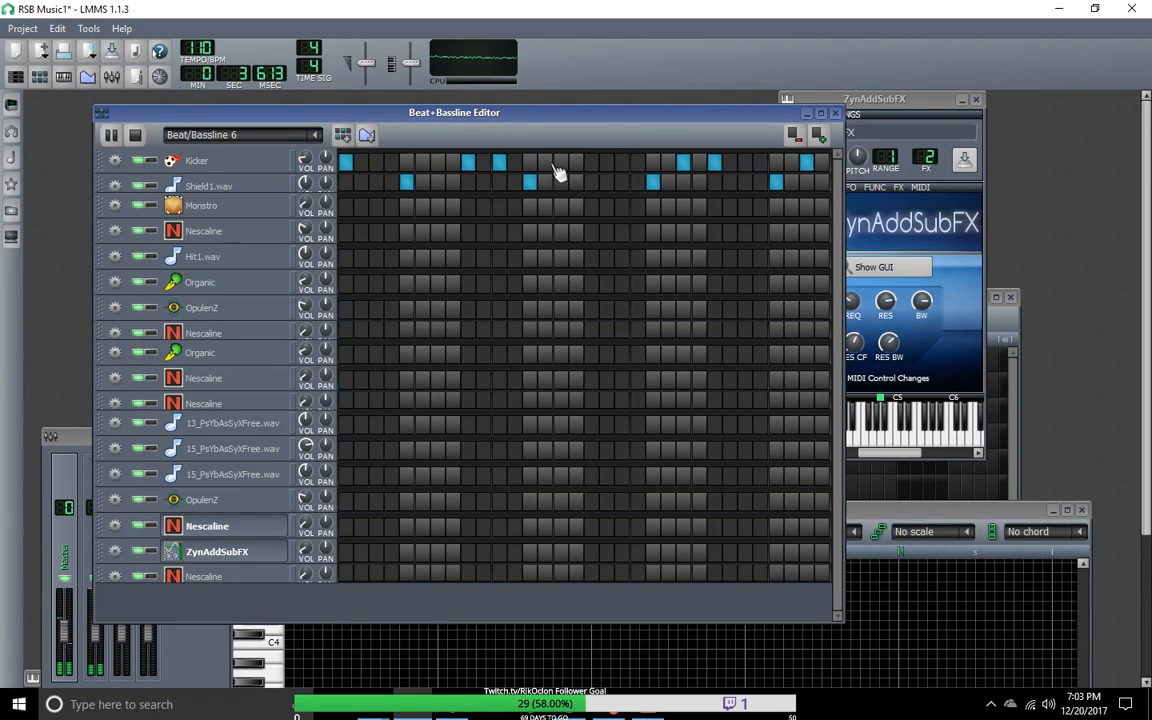
click(592, 163)
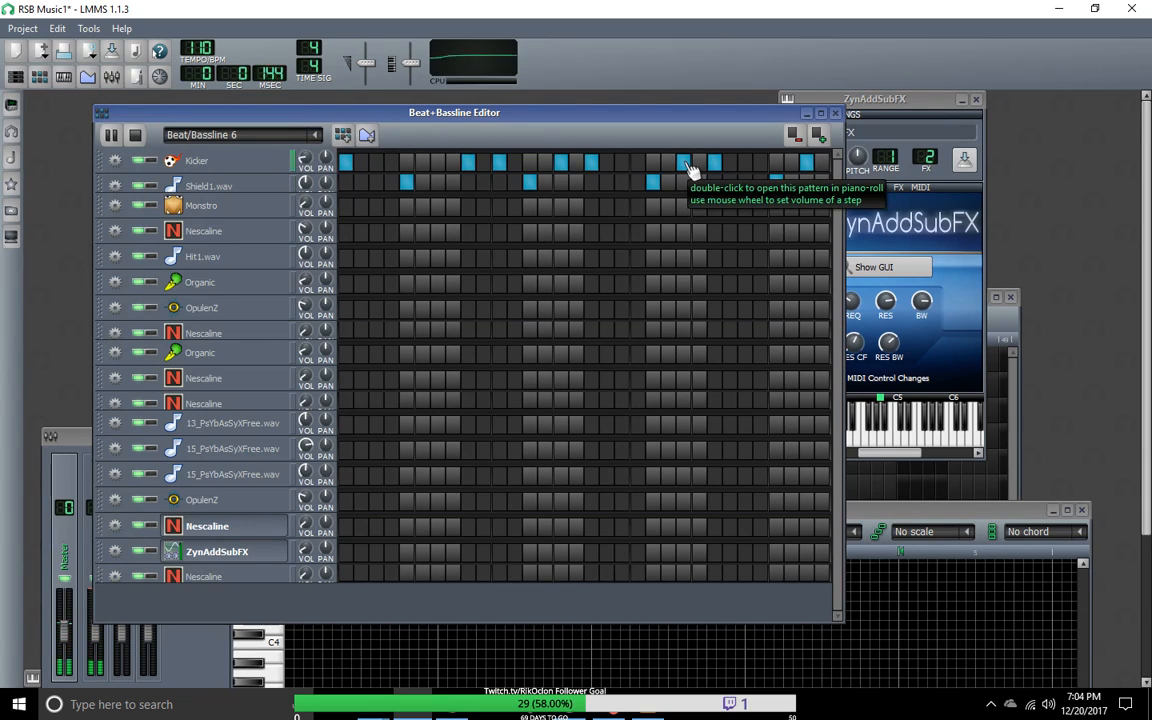
click(745, 162)
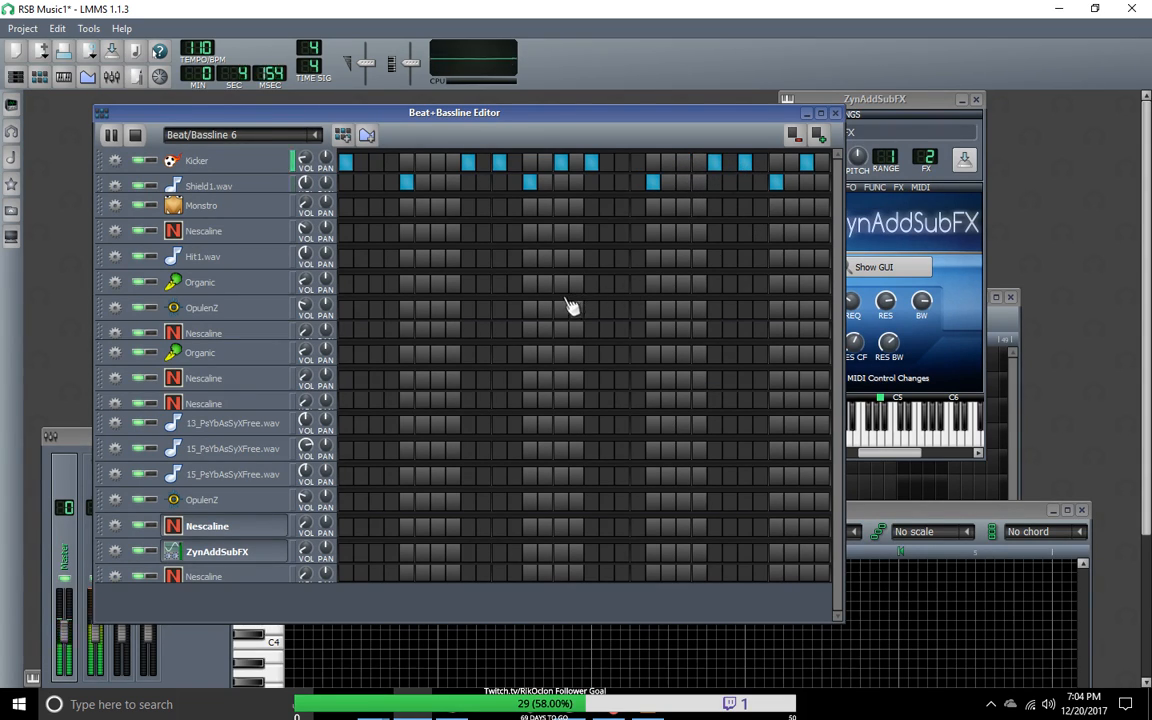
Step: Compare Beat/Bassline 6 with Groove1Intro once more during playback, return to Beat/Bassline 6, and stop playback
click(225, 135)
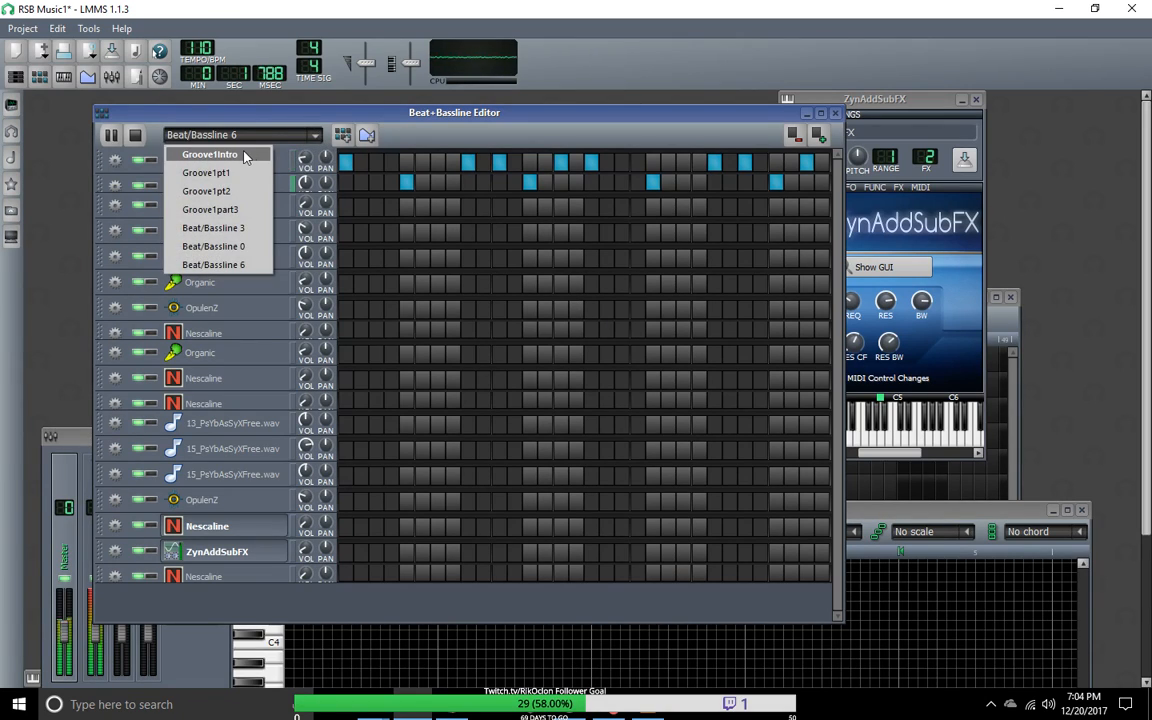
click(249, 158)
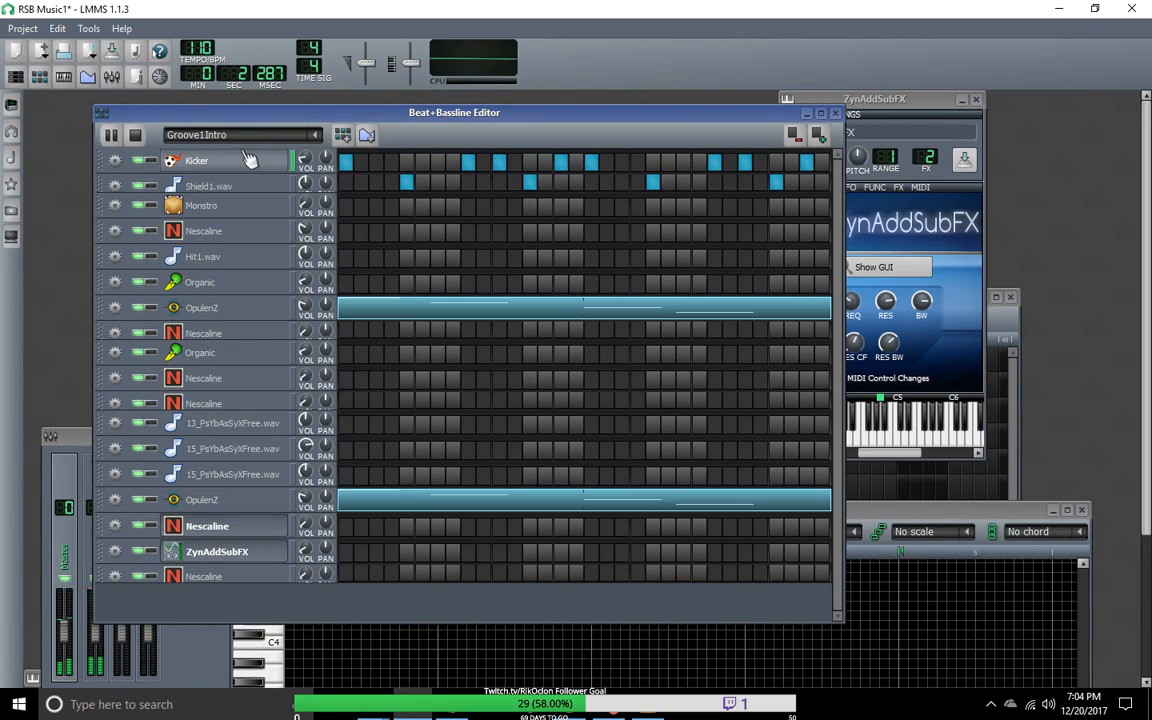
click(318, 135)
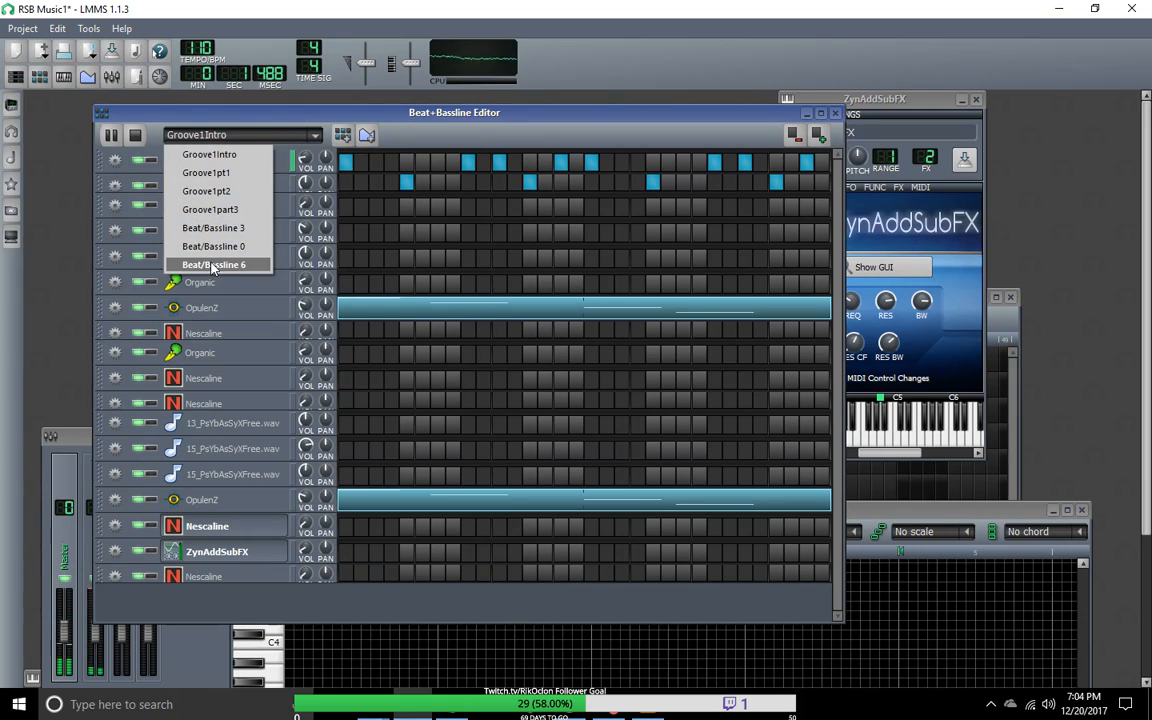
click(213, 265)
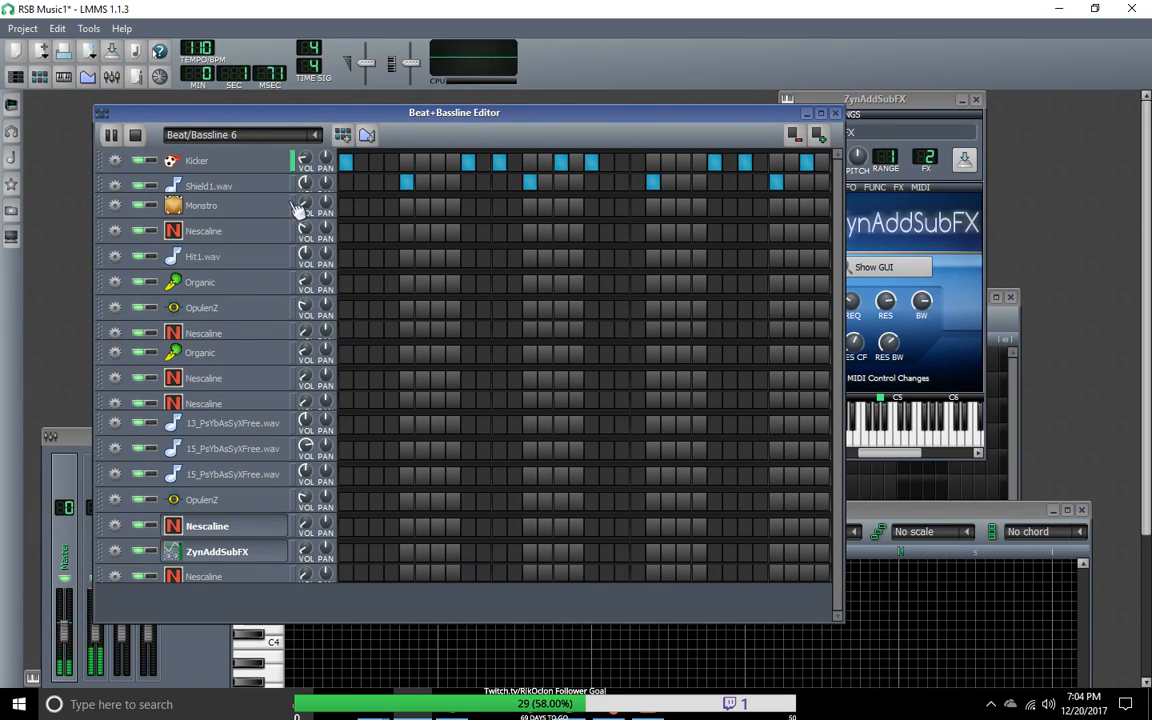
click(136, 136)
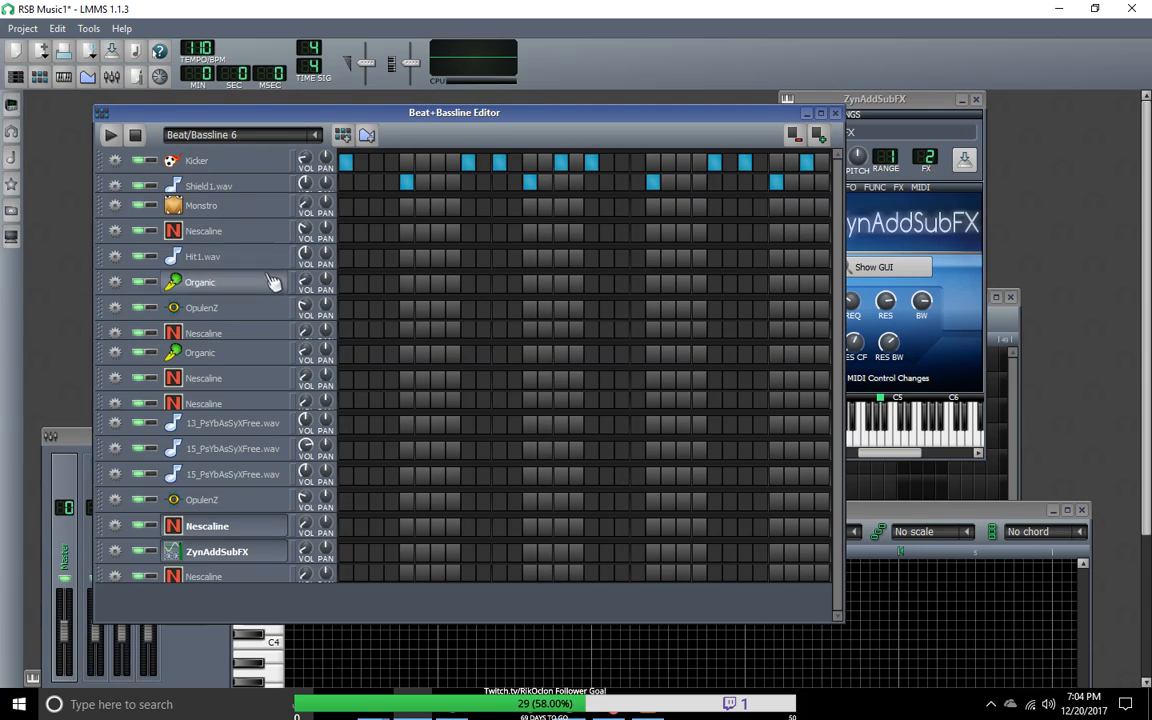
Step: Move the Beat/Bassline 6 track in the Song-Editor directly beneath Groove1part3, above Beat/Bassline 3
click(318, 135)
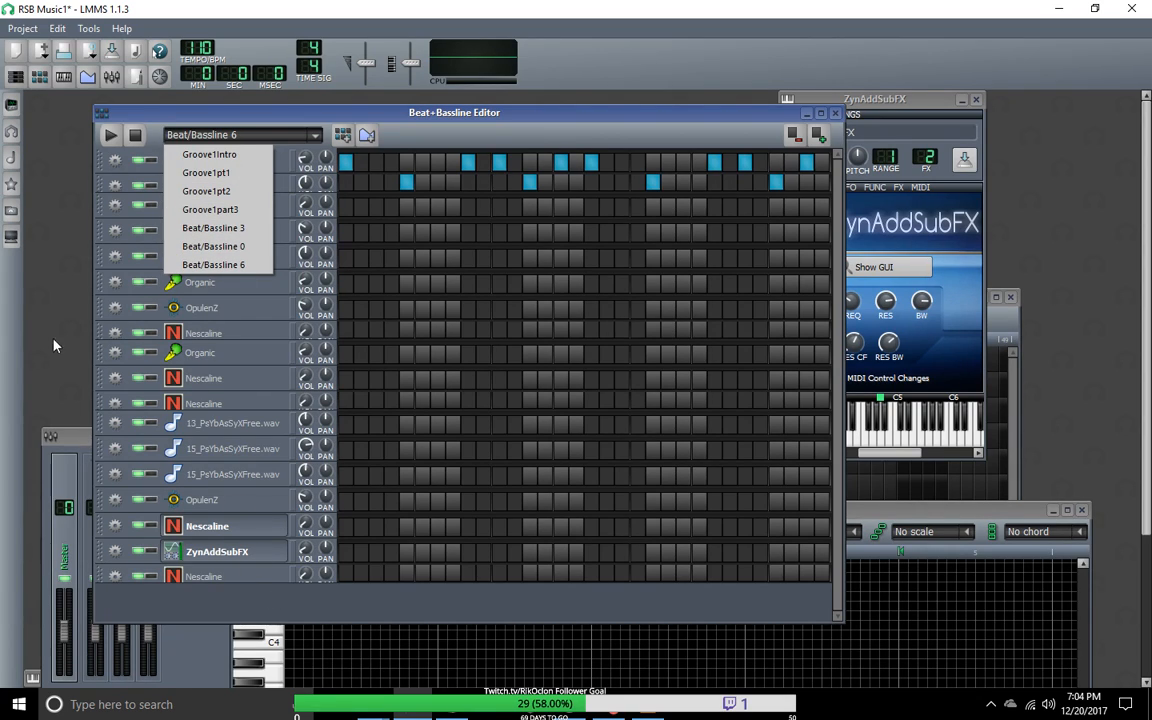
click(40, 84)
drag(360, 515, 372, 456)
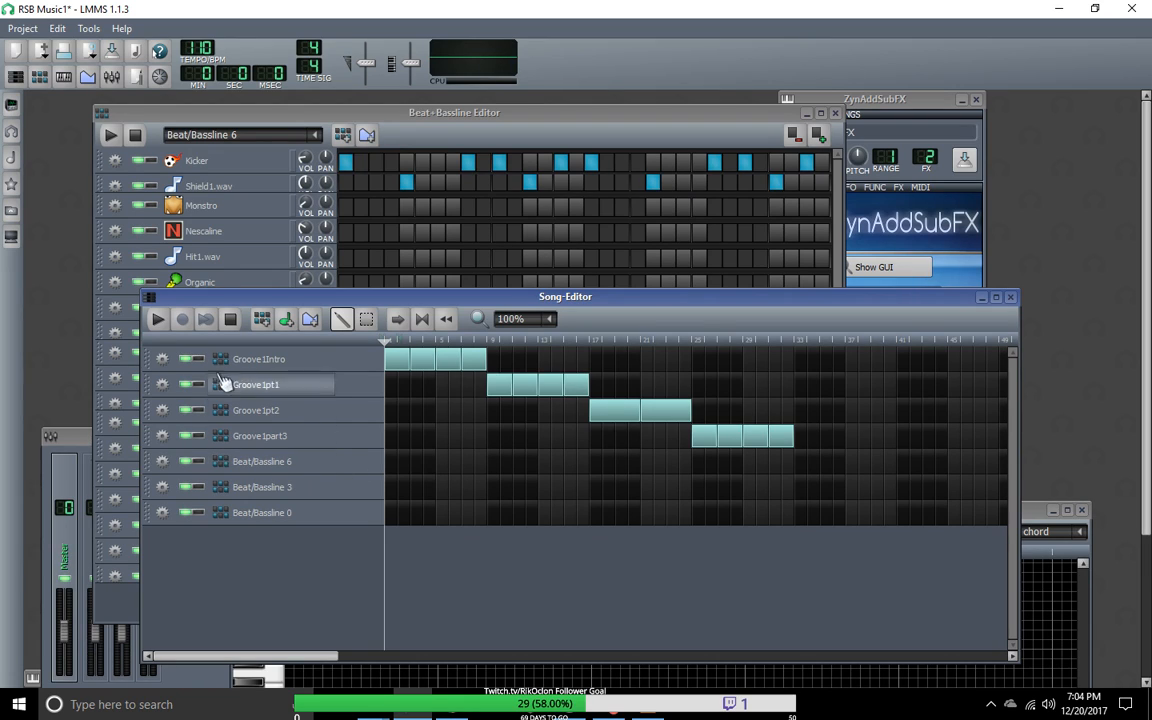
Step: Copy the bold-named Nescaline track's note pattern from Groove1part3 and paste it into the ZynAddSubFX track of Beat/Bassline 6
click(315, 135)
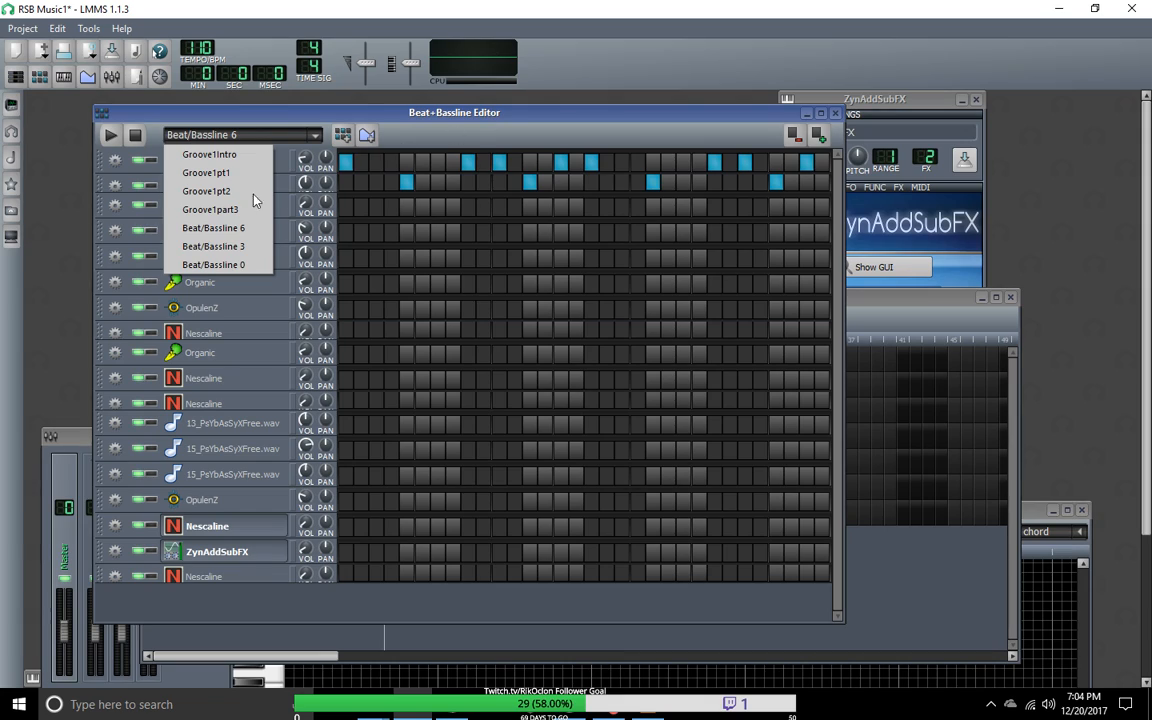
click(228, 228)
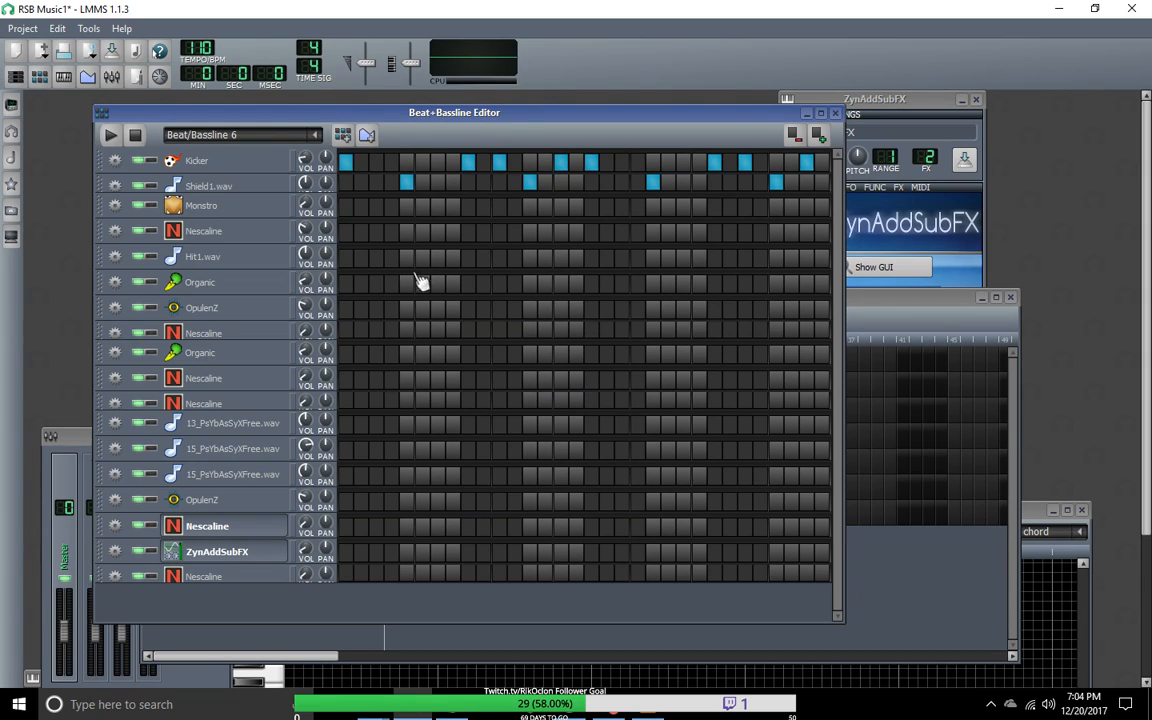
click(313, 141)
right_click(313, 141)
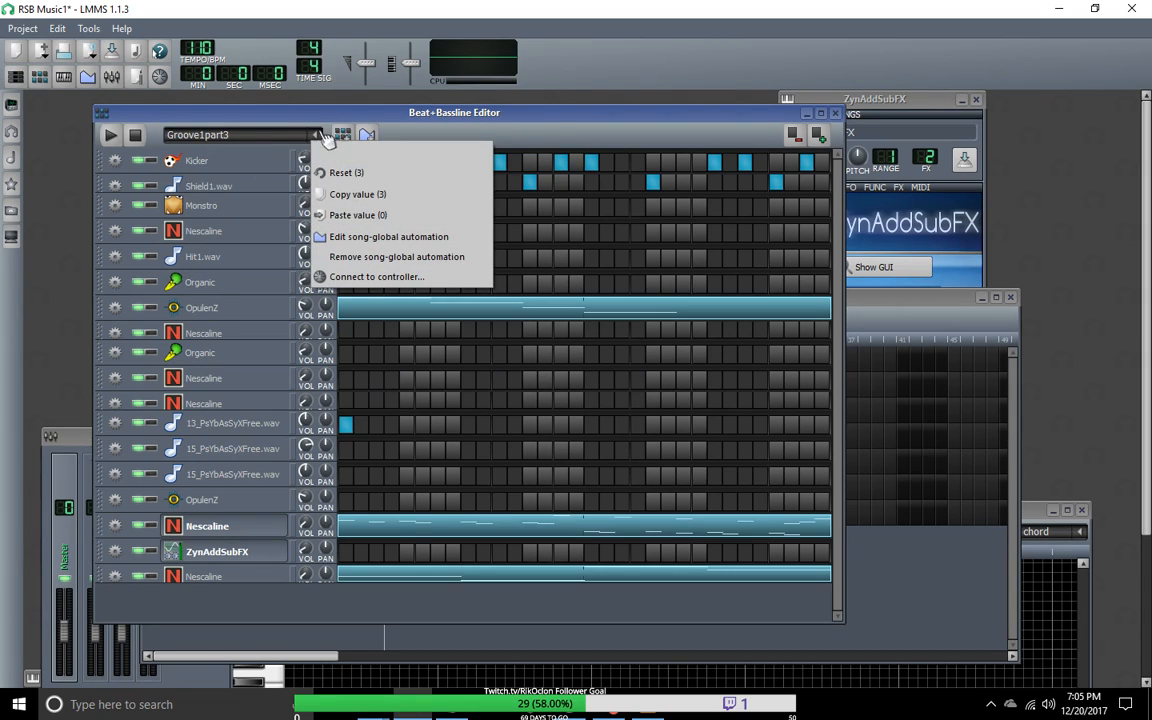
click(541, 136)
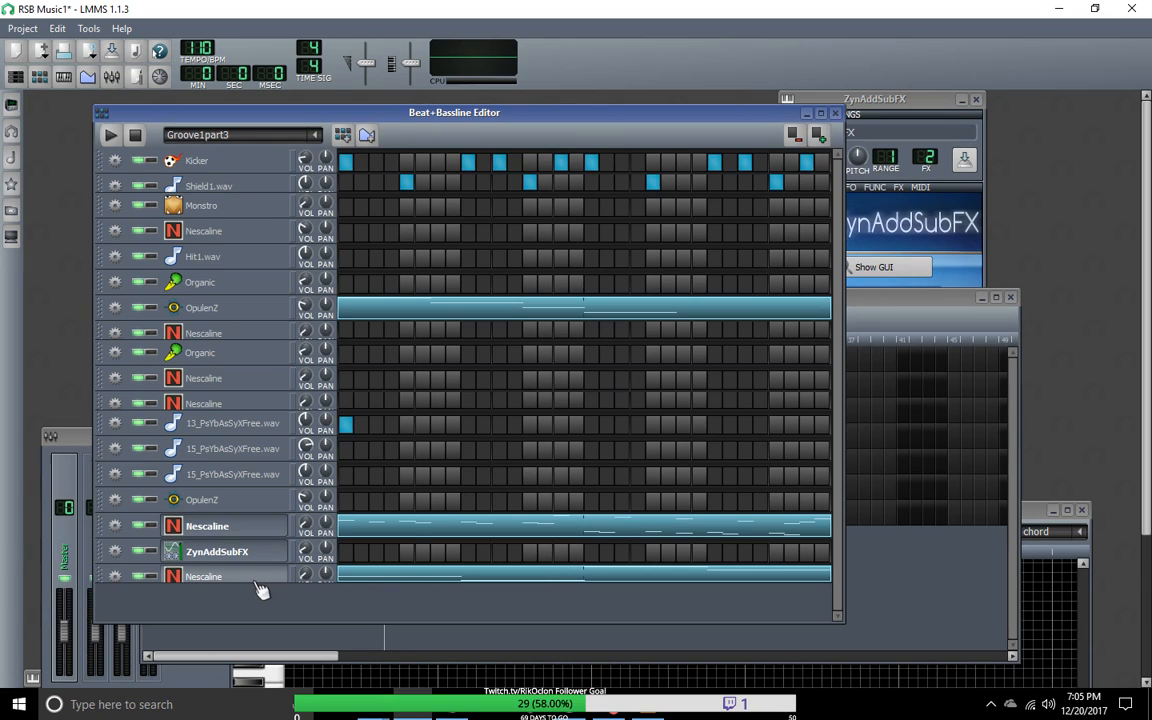
right_click(418, 528)
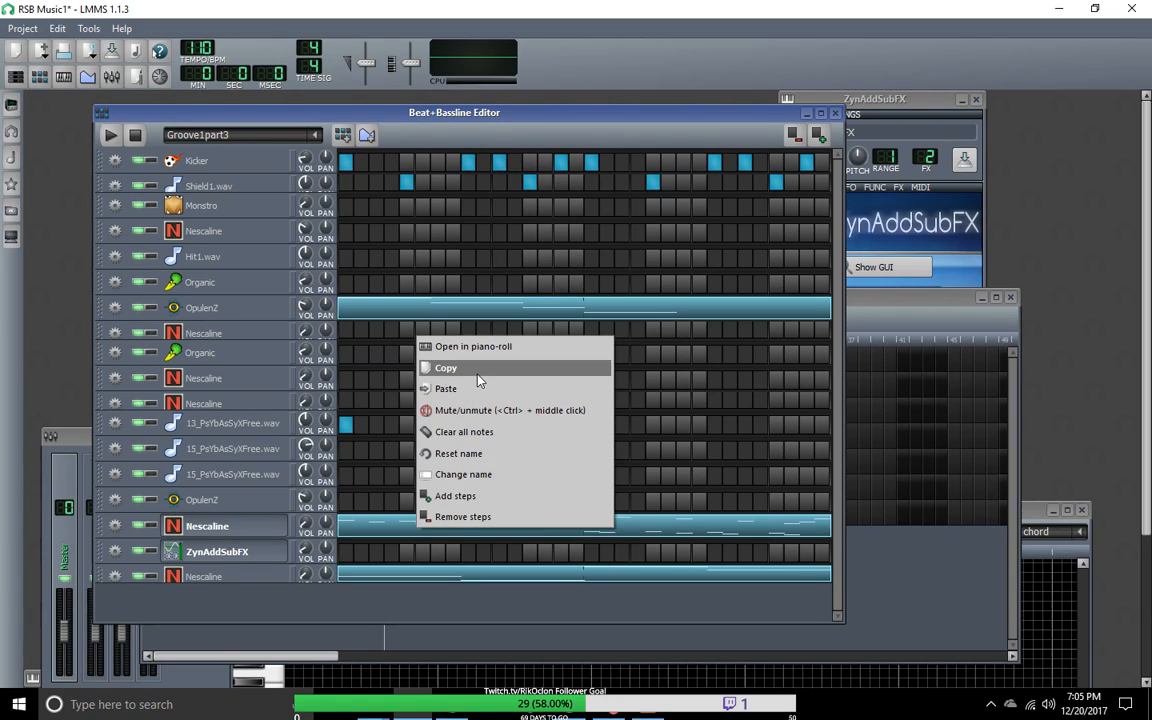
click(478, 379)
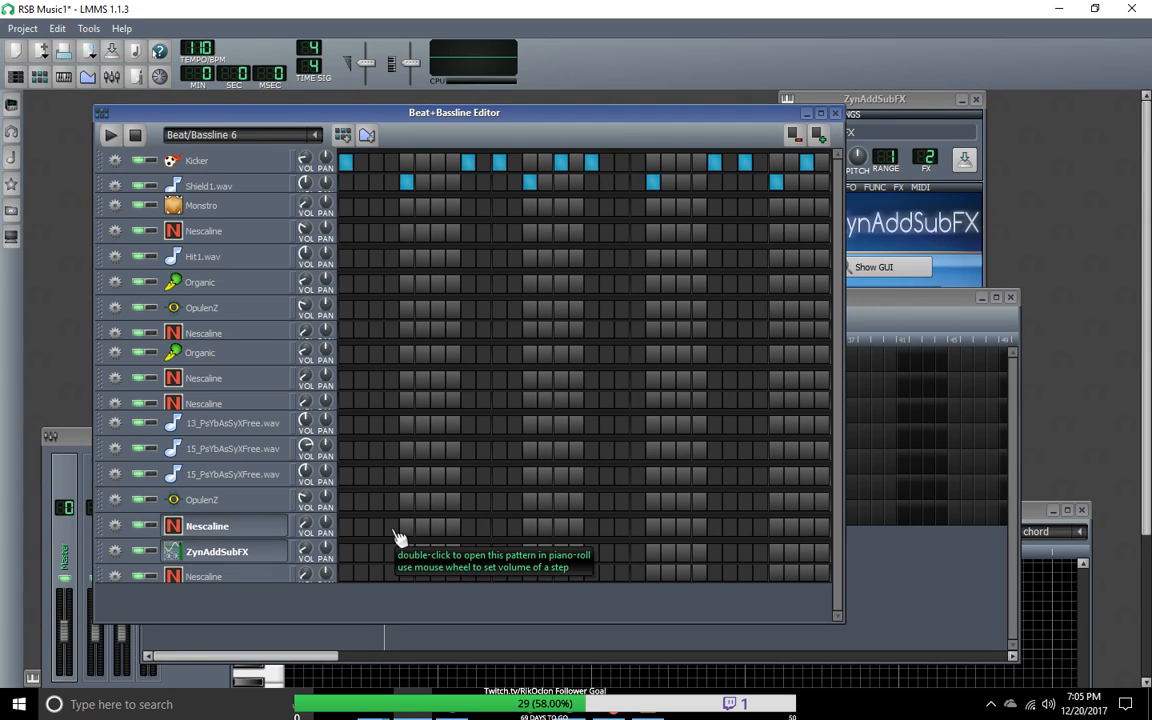
right_click(358, 553)
right_click(348, 553)
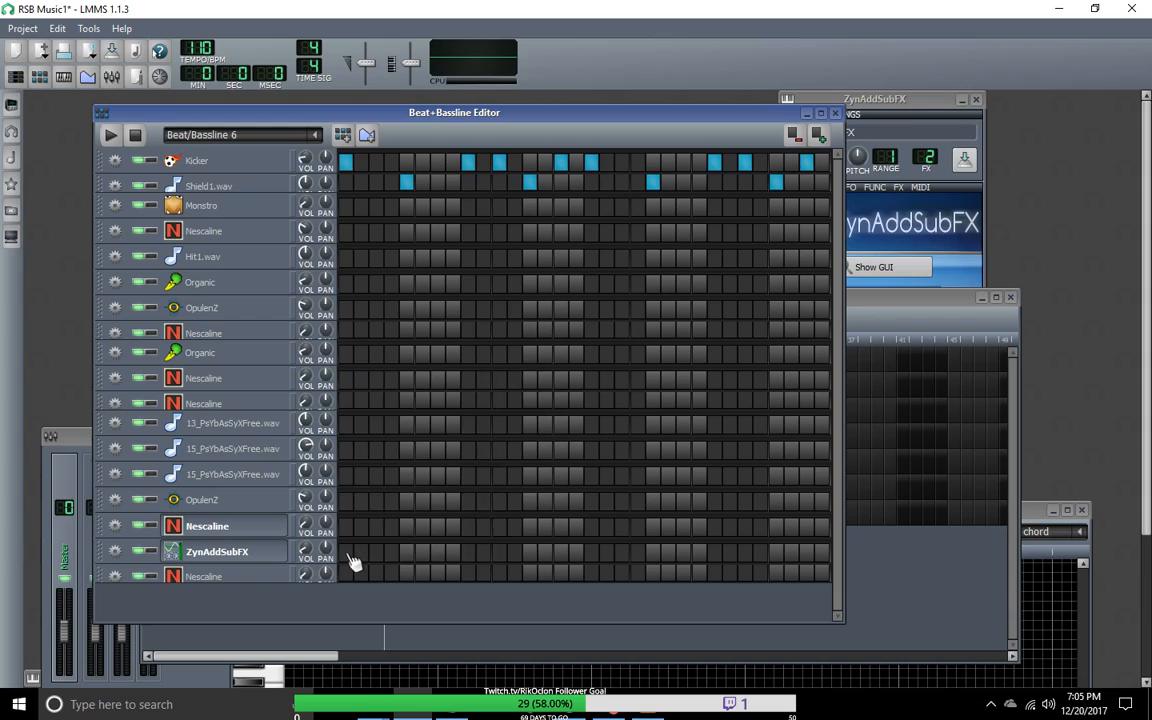
click(396, 414)
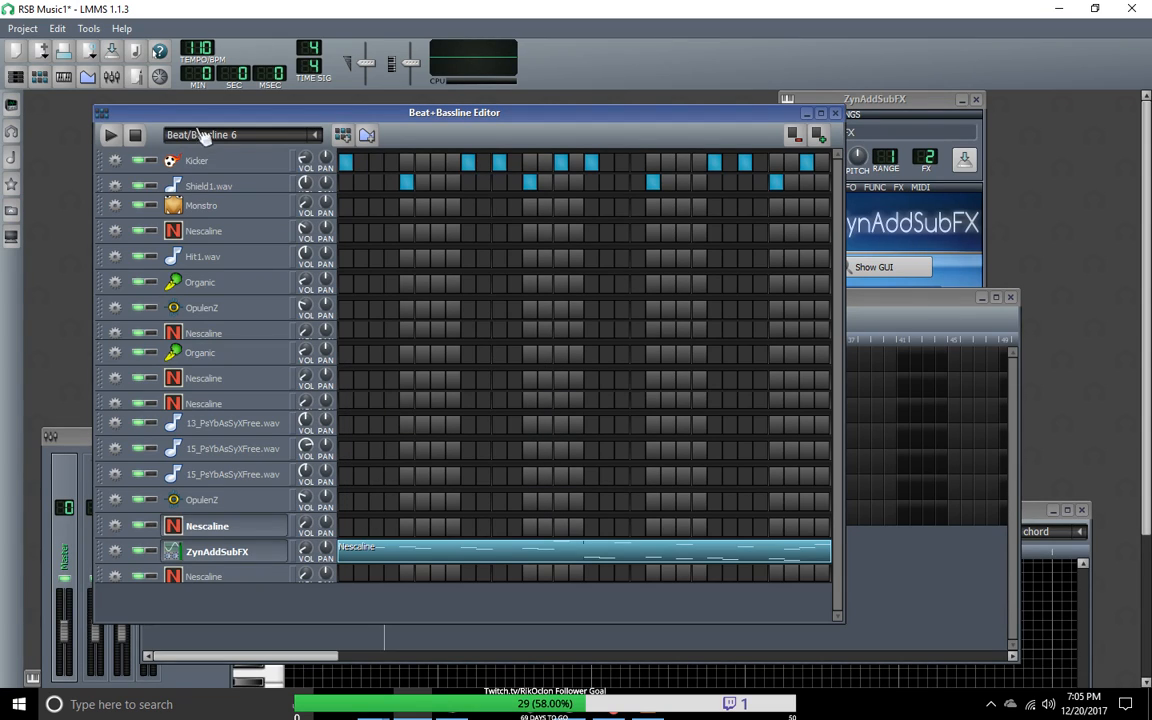
Step: Play Beat/Bassline 6 to hear the ZynAddSubFX melody with the drums, and stop playback
click(108, 134)
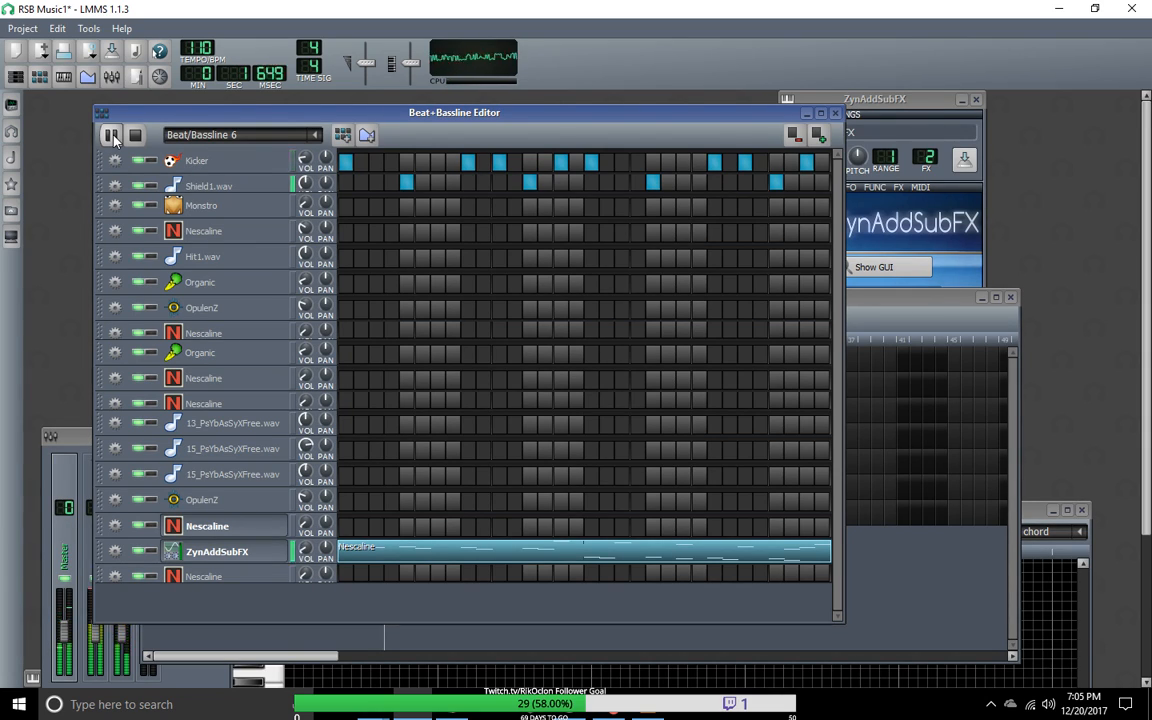
click(112, 138)
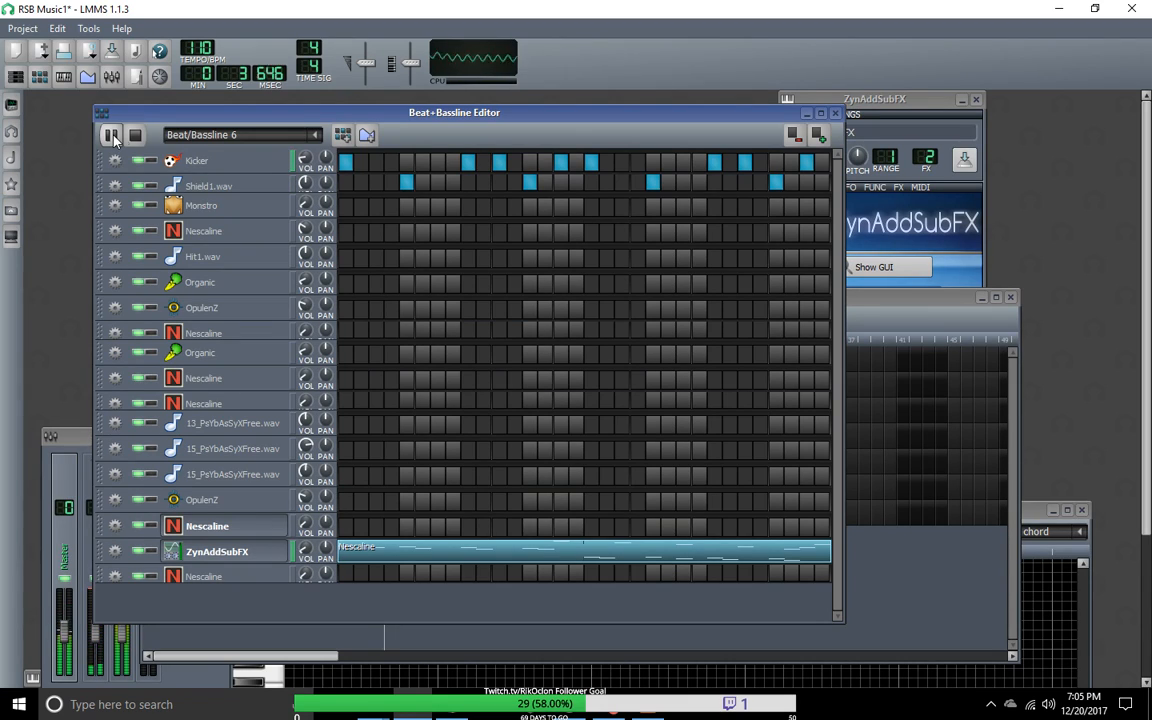
click(137, 138)
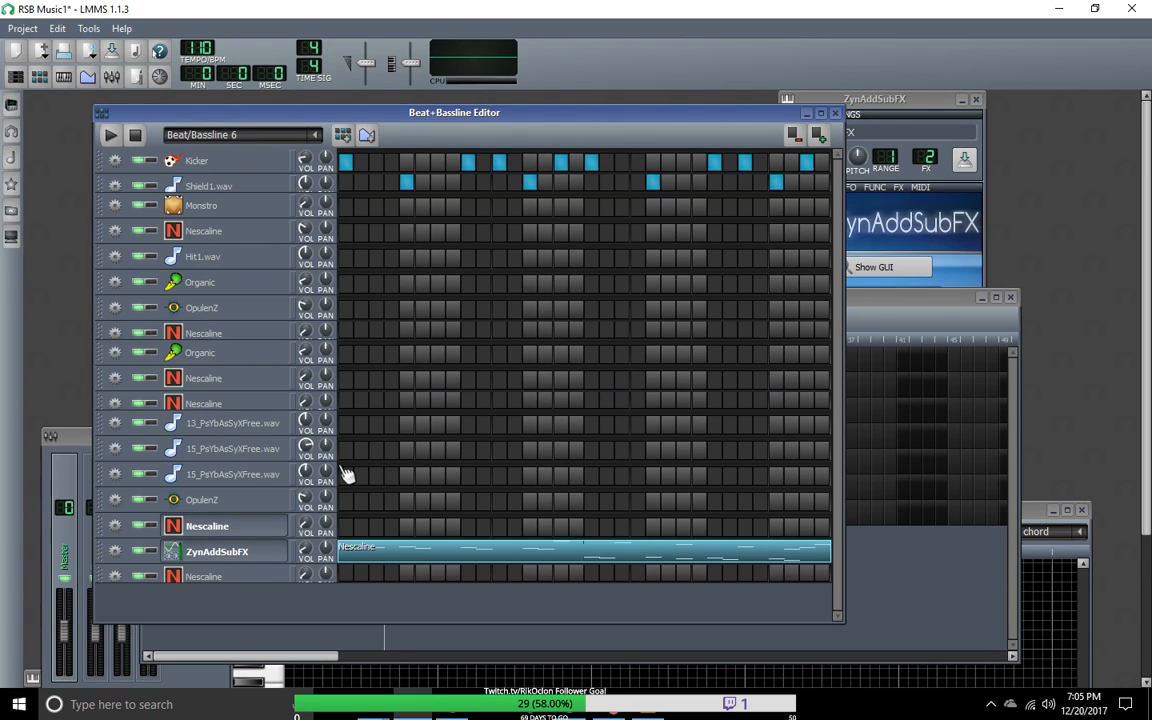
Step: Place four consecutive Beat/Bassline 6 blocks in the Song-Editor from bar 33, directly after the Groove1part3 blocks
scroll(287, 136, up, 3)
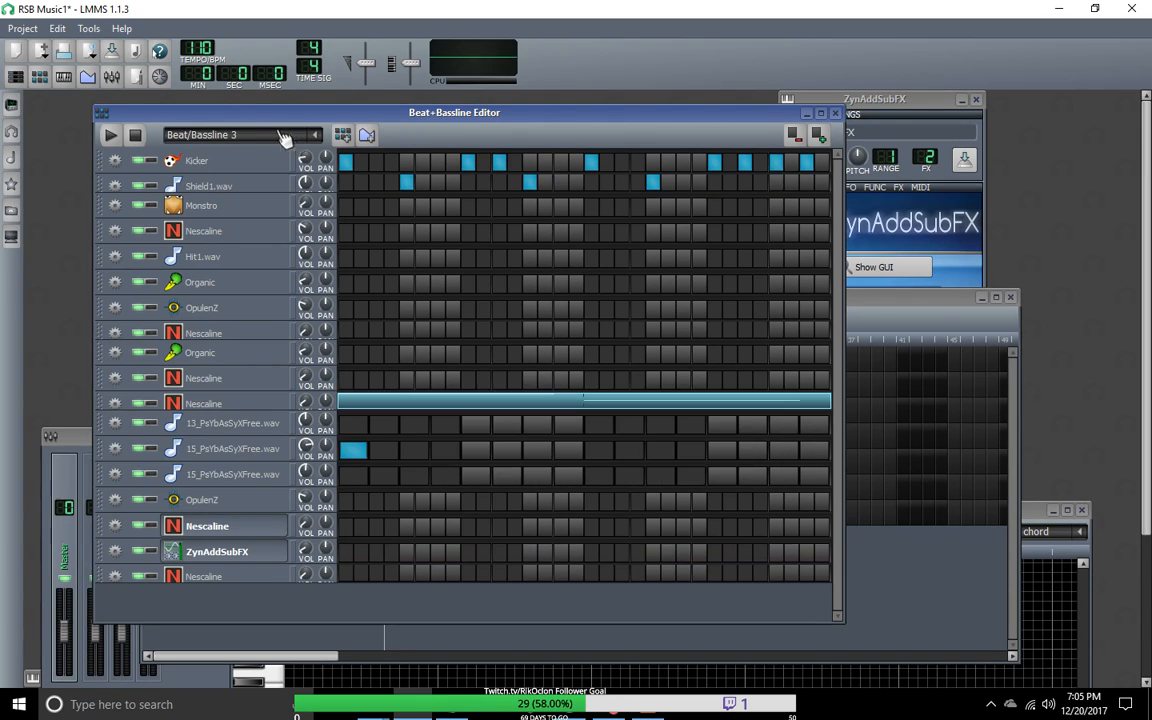
click(15, 77)
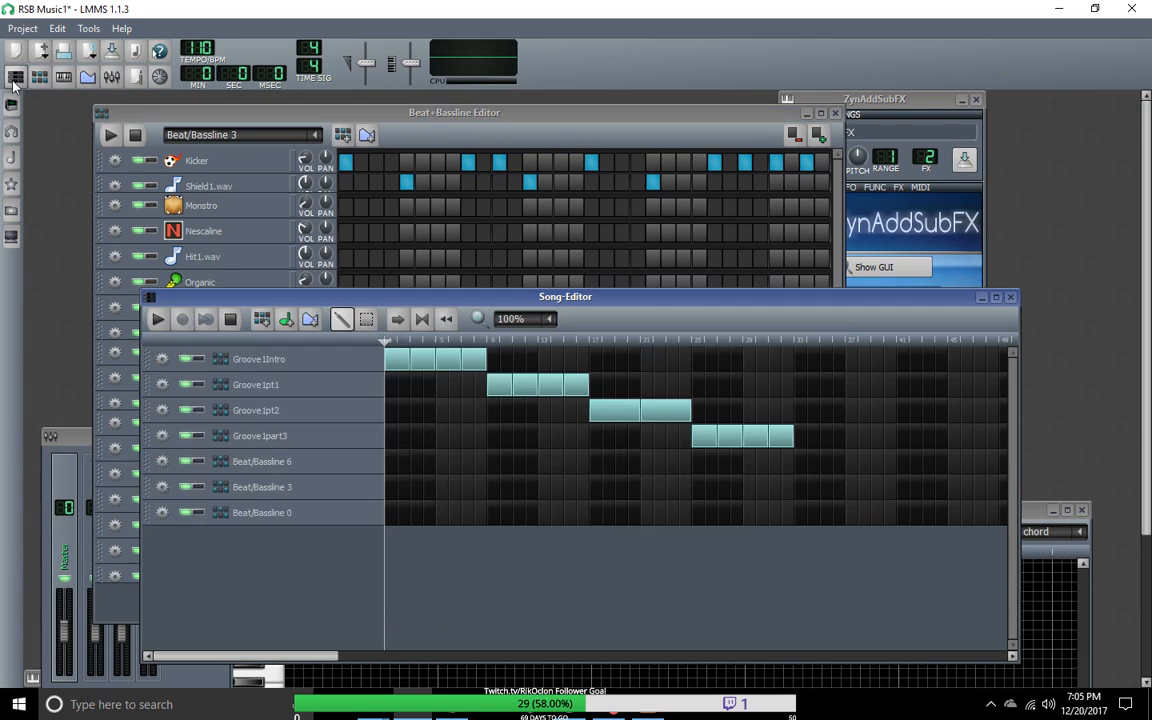
click(806, 462)
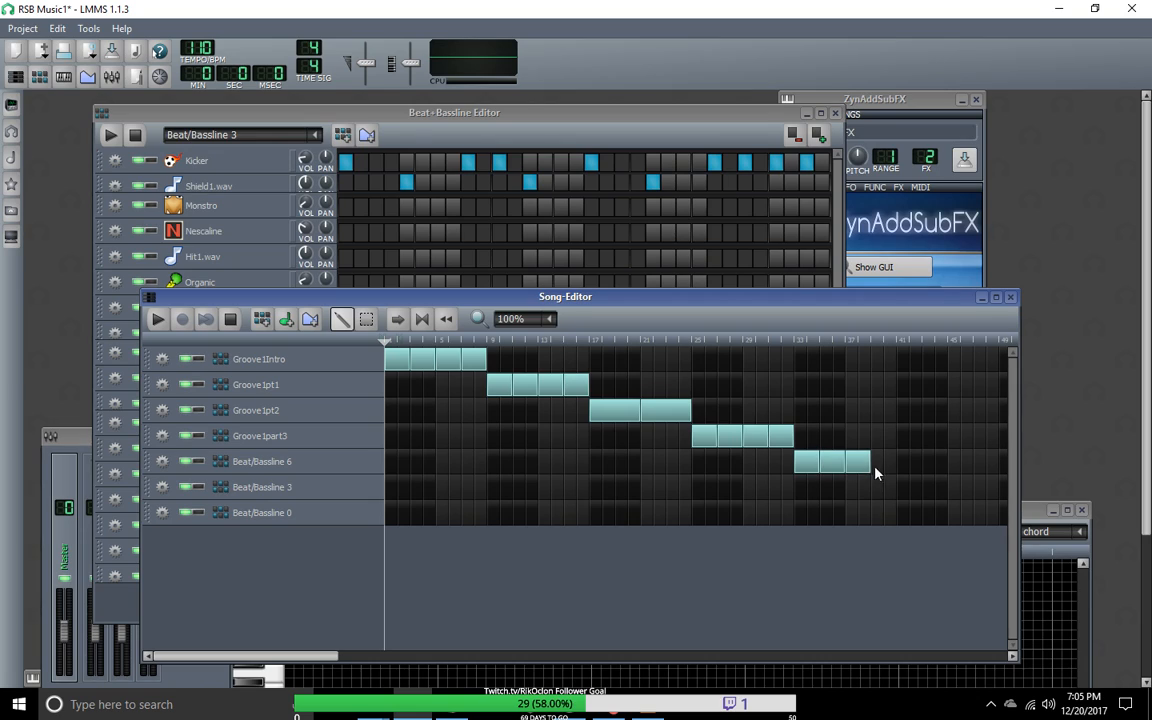
drag(872, 474, 897, 470)
Step: Play the song from about bar 25 to hear the transition from Groove1part3 into Beat/Bassline 6
click(157, 320)
click(790, 341)
drag(790, 341, 697, 340)
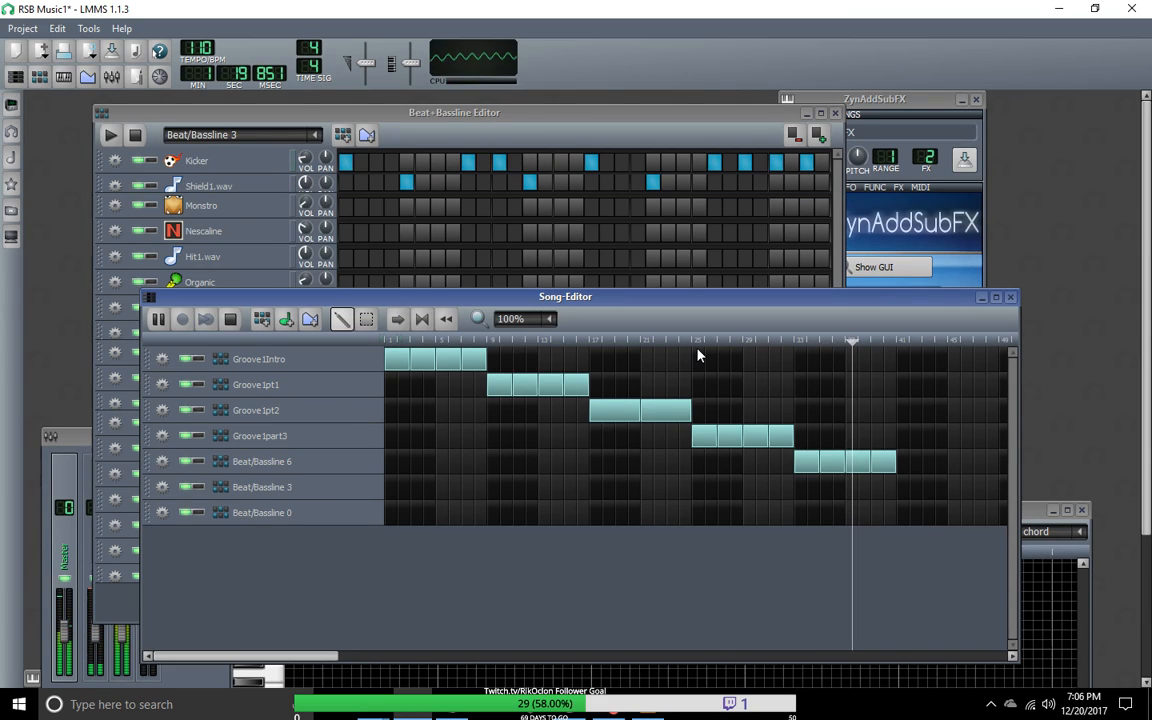
Step: Add four more Groove1part3 blocks from bar 41, stop the song, and move the Song-Editor window below the Beat+Bassline Editor
drag(906, 437, 980, 447)
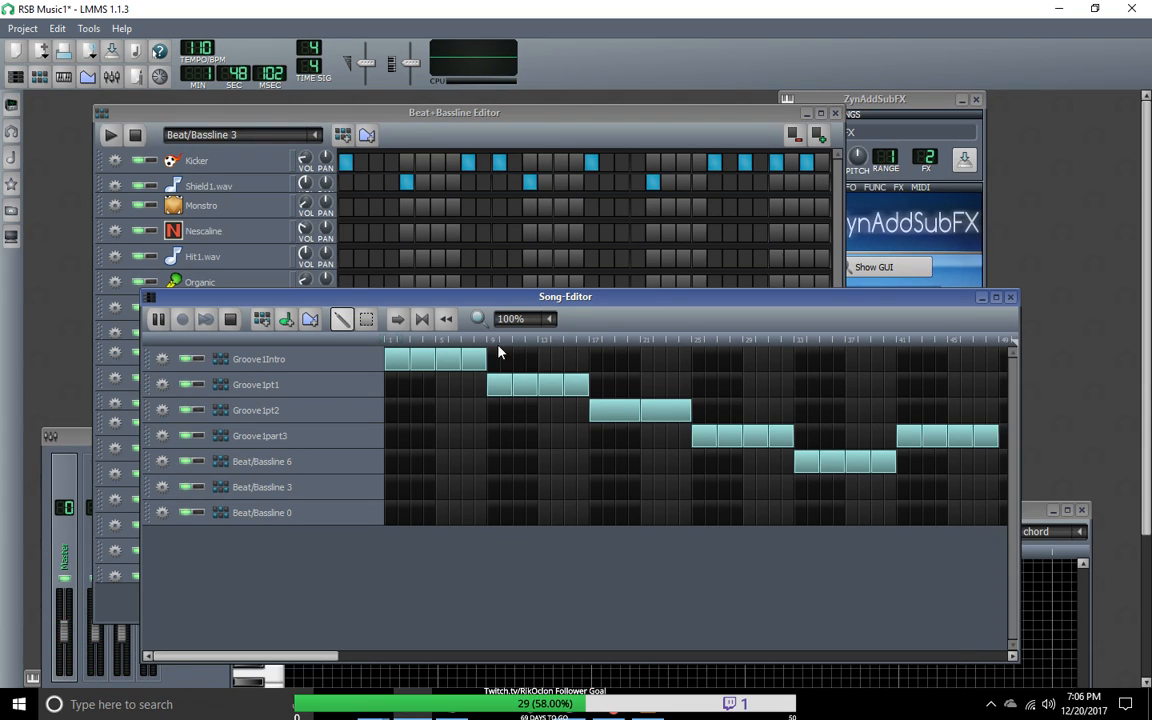
drag(567, 300, 1140, 347)
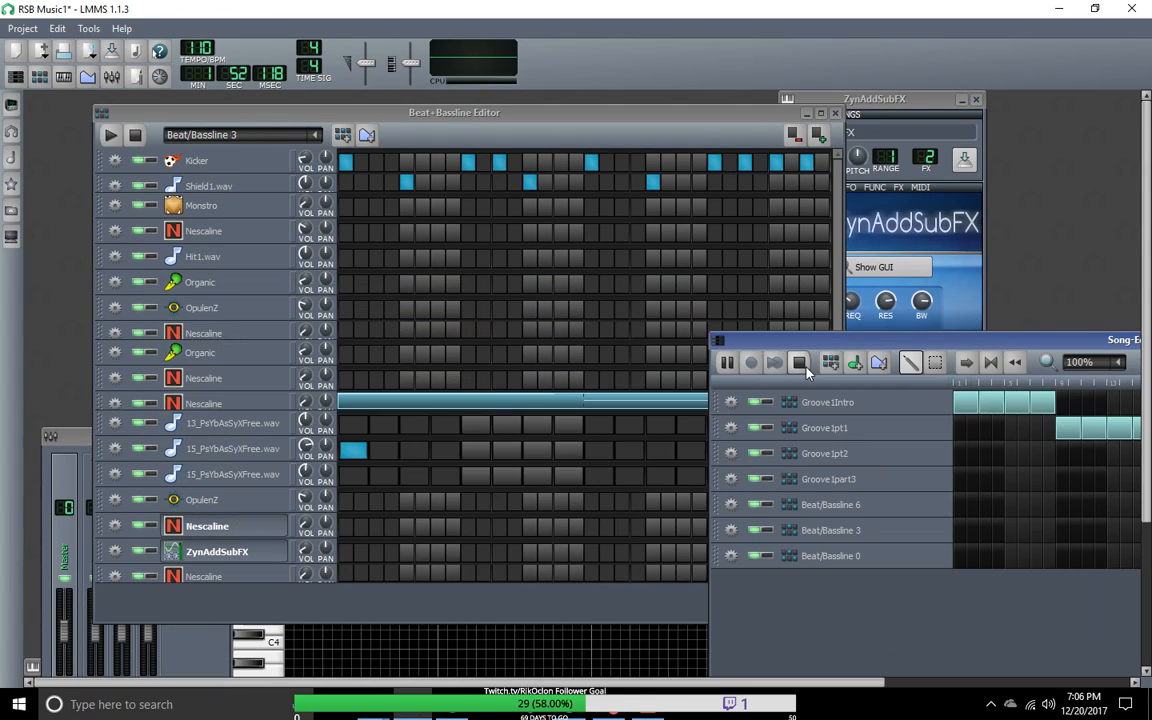
click(805, 366)
drag(863, 340, 367, 622)
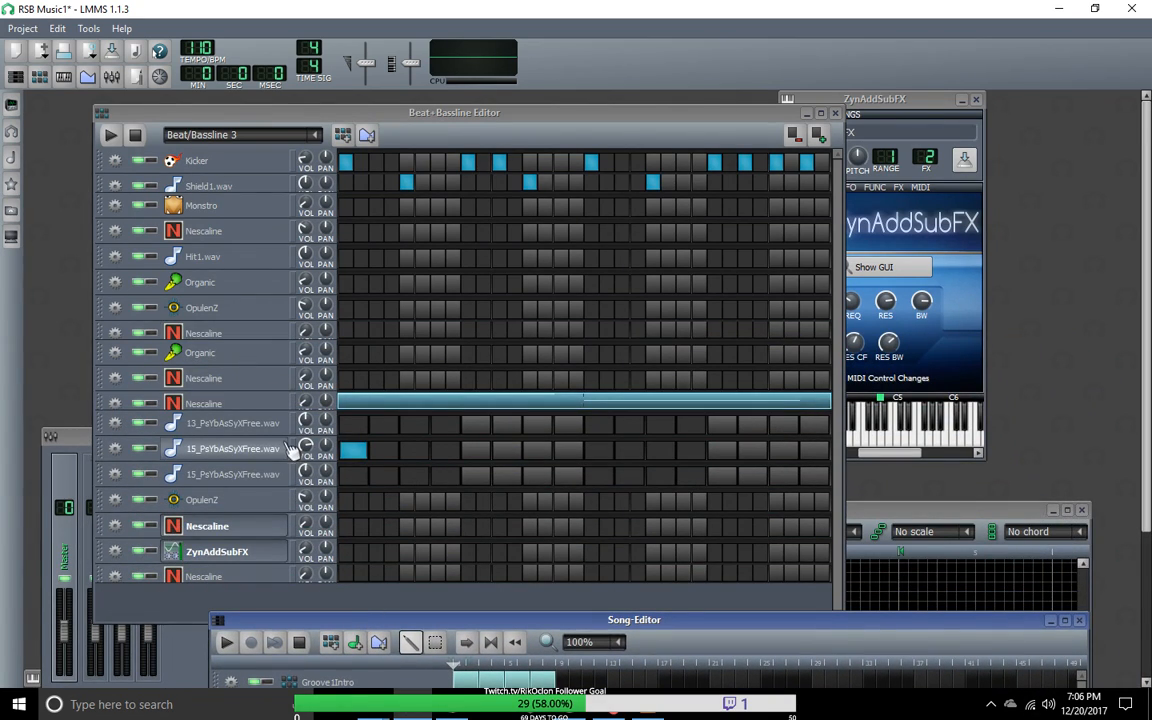
Step: Return to Beat/Bassline 6 and copy the ZynAddSubFX track's note pattern
scroll(310, 138, up, 3)
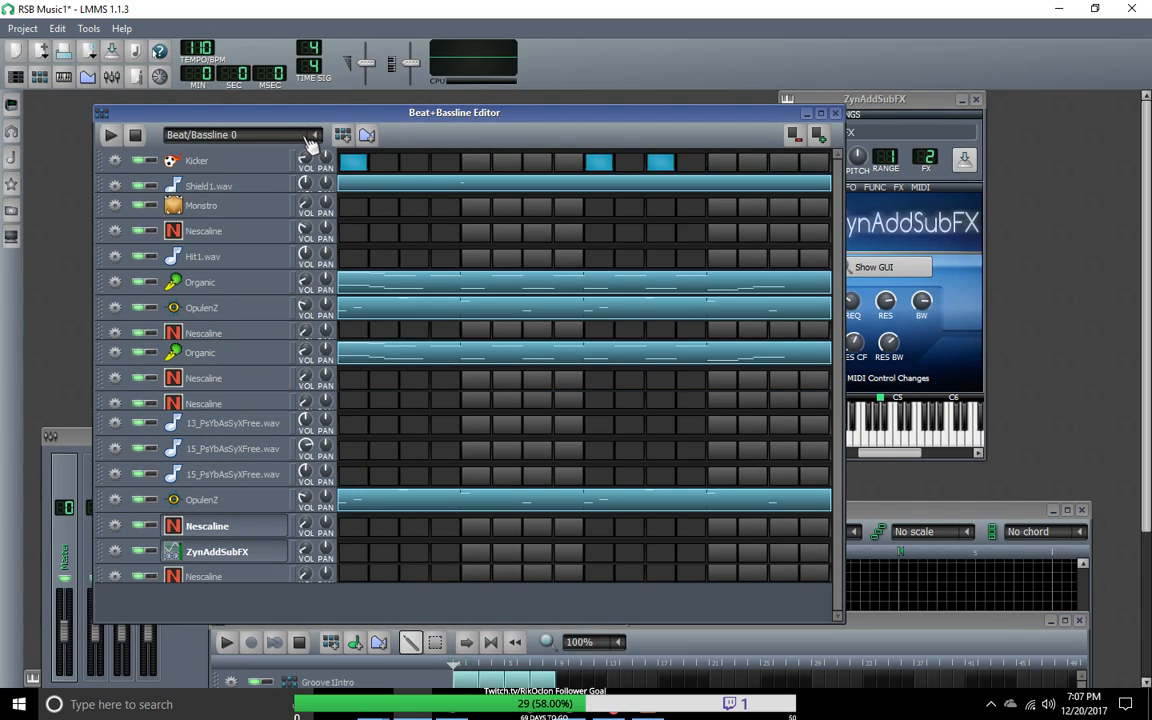
click(305, 136)
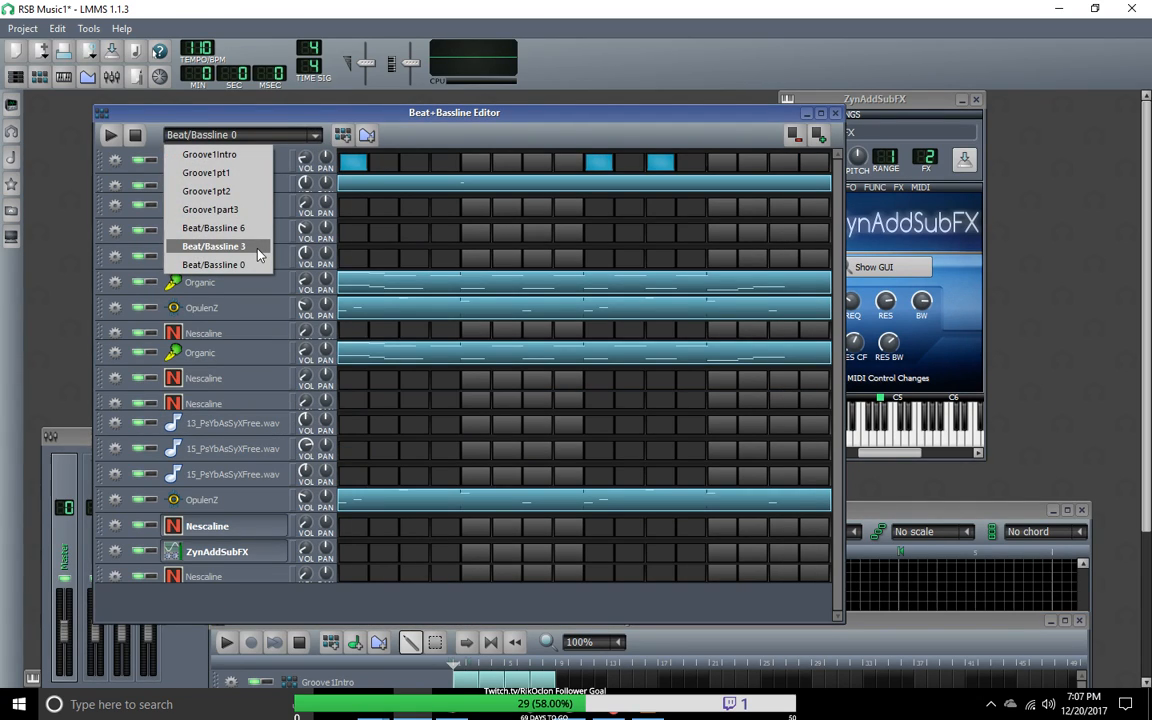
click(250, 229)
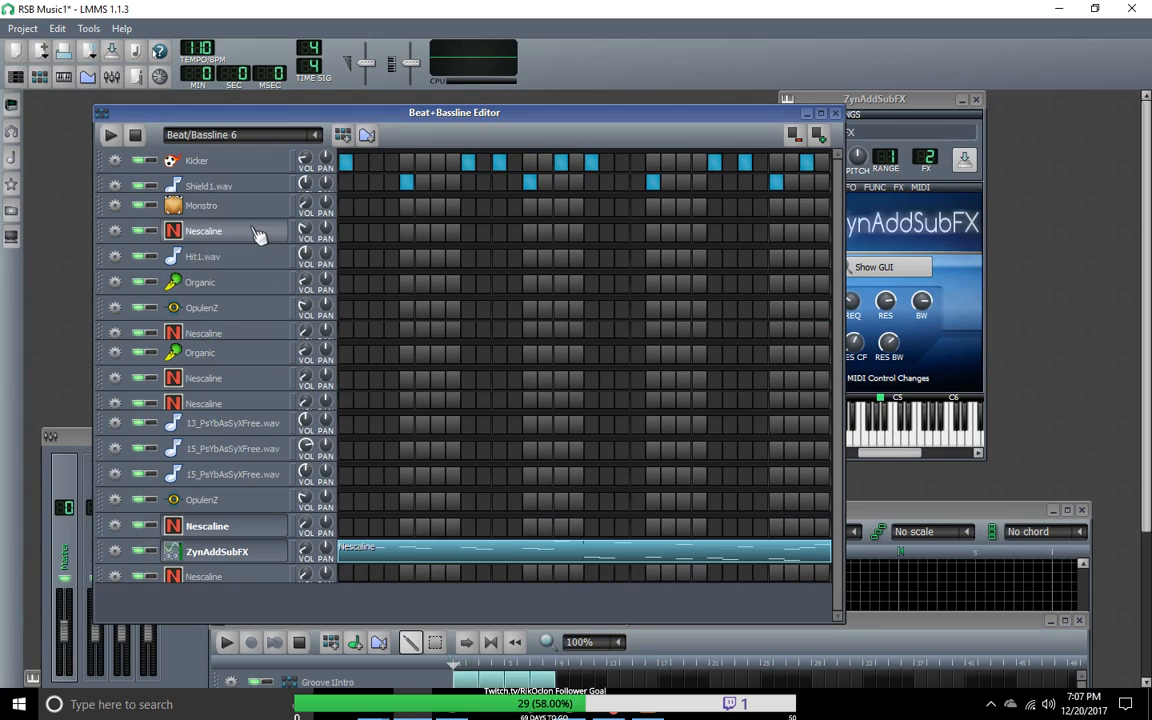
right_click(392, 549)
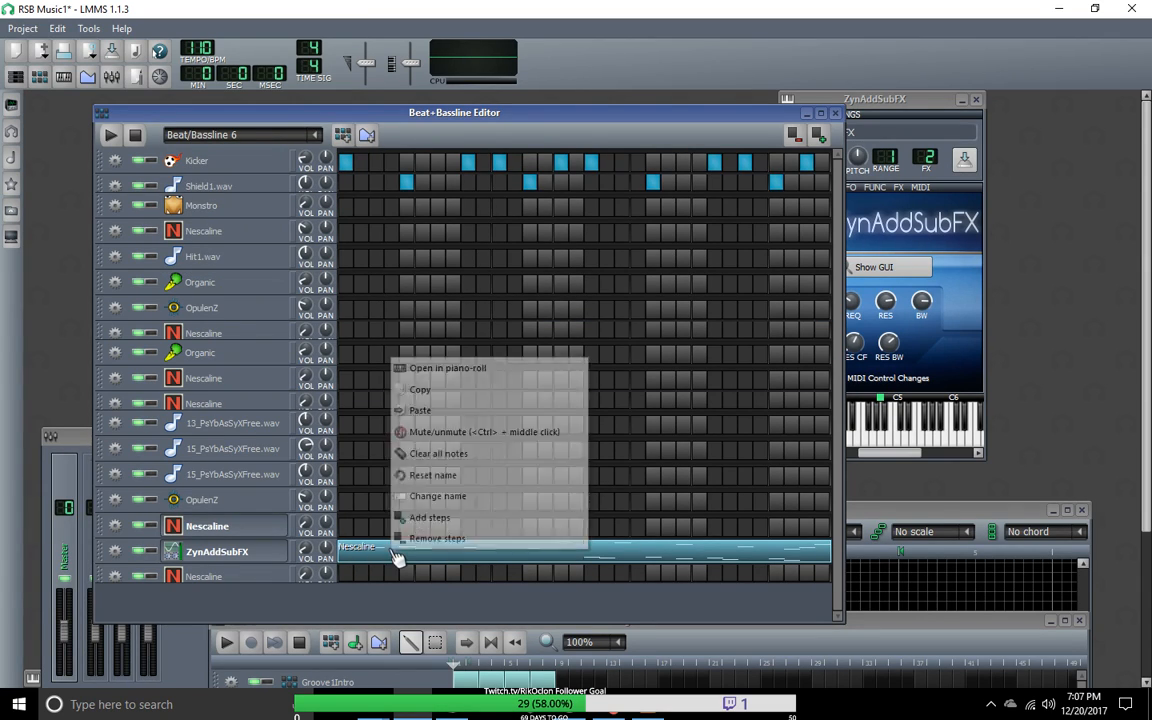
click(424, 391)
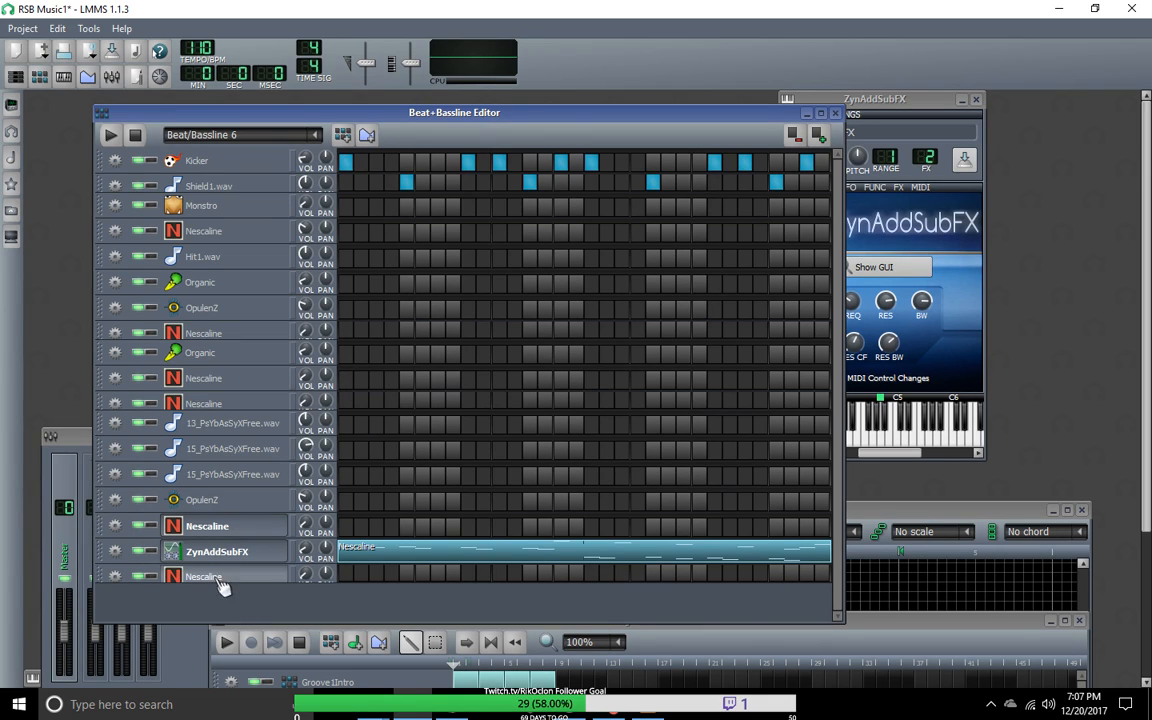
Step: Add a Watsyn instrument track at the end of the Beat+Bassline Editor's track list
click(12, 106)
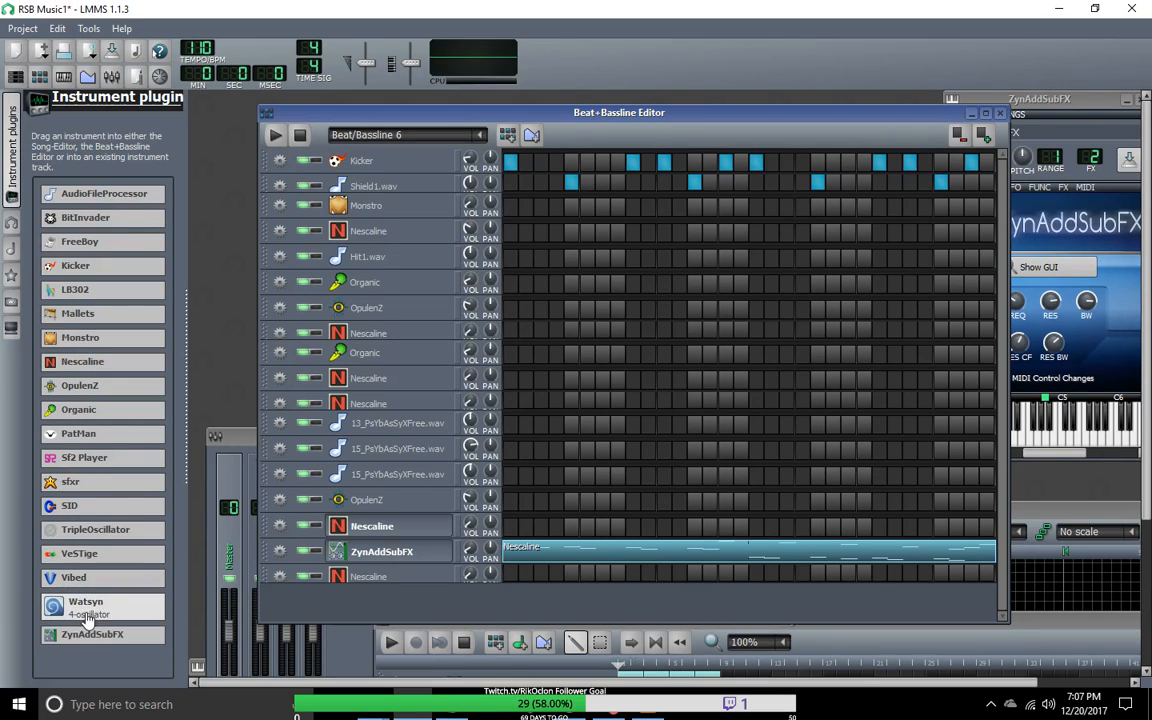
mouse_move(98, 638)
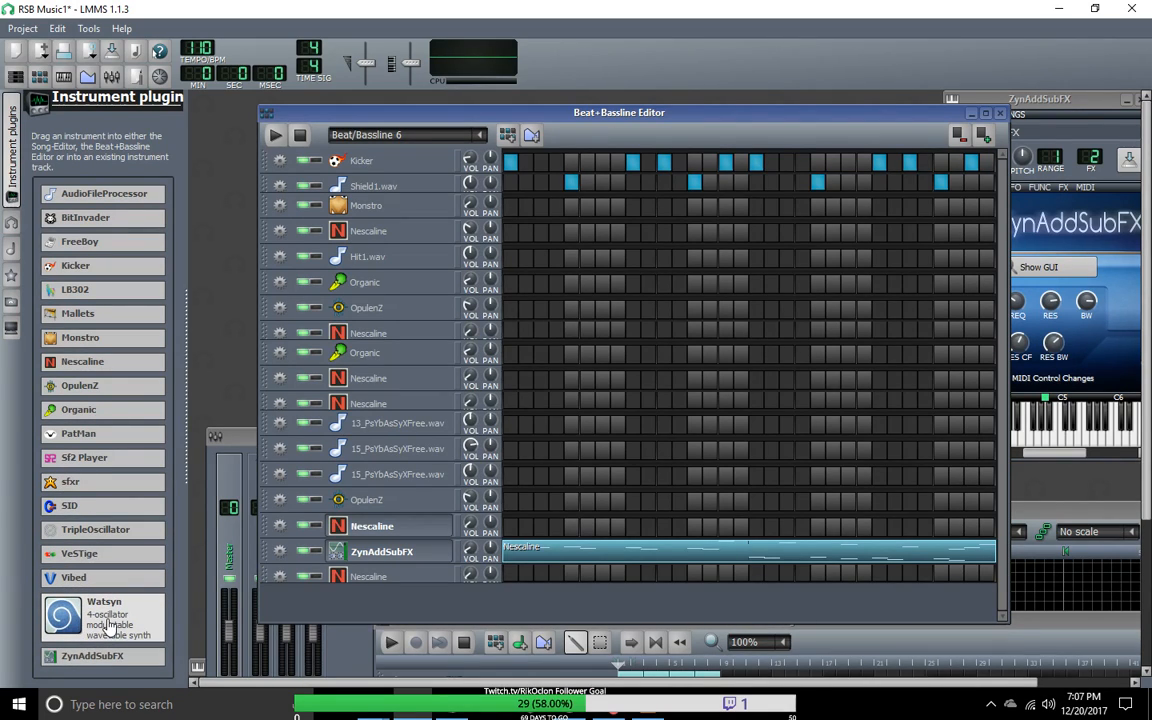
drag(110, 625, 341, 618)
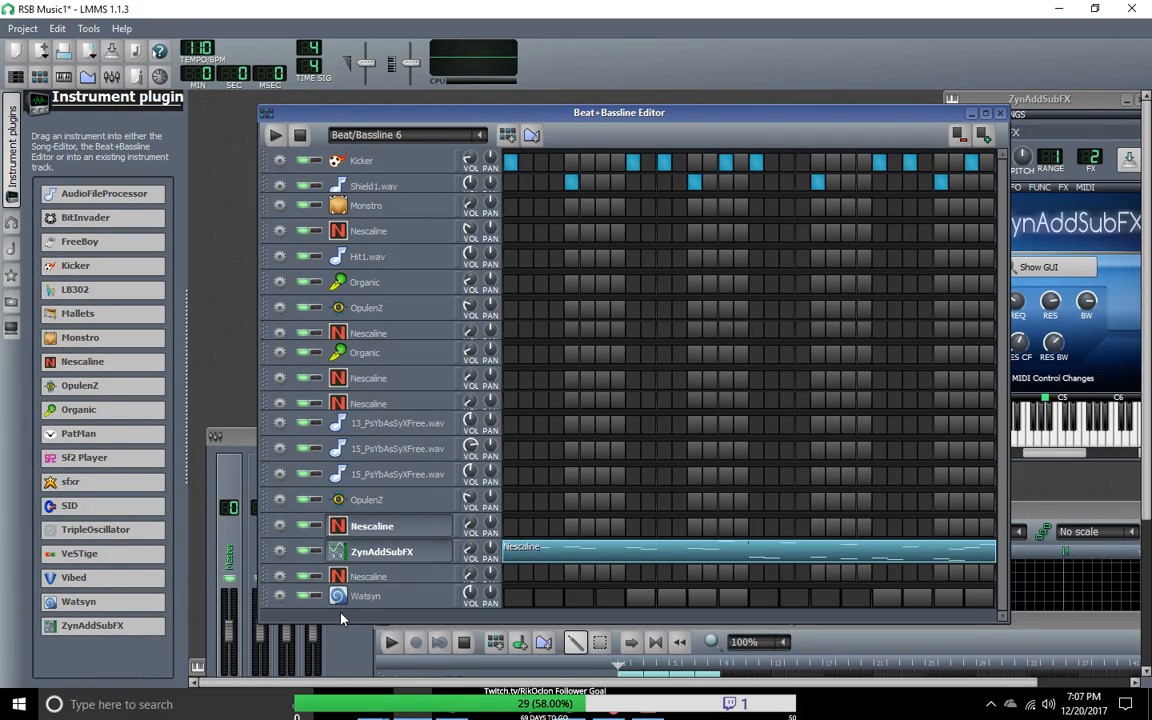
scroll(407, 589, down, 5)
scroll(405, 573, up, 5)
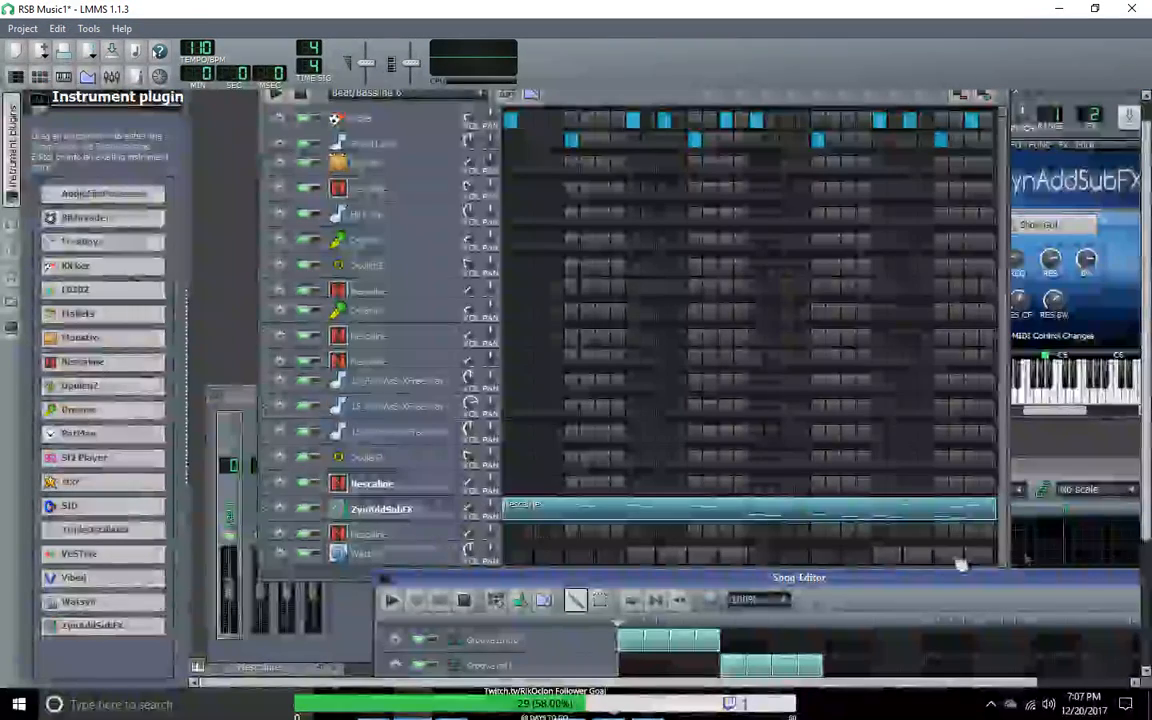
scroll(737, 600, up, 2)
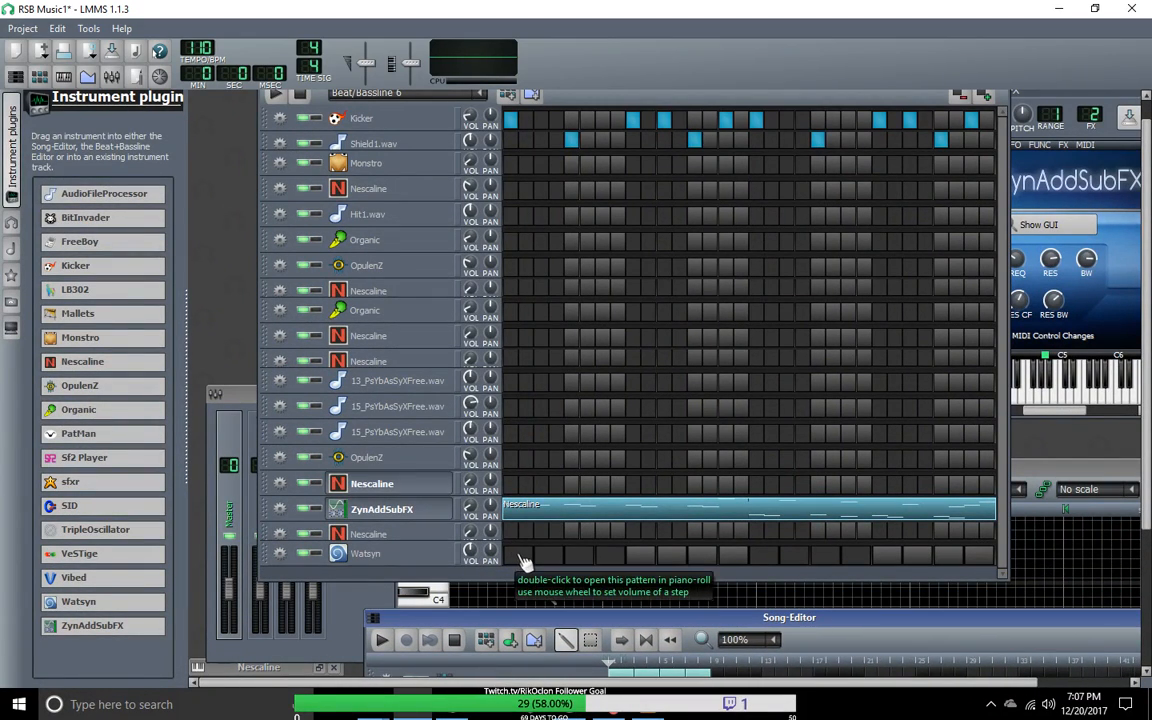
Step: Open the instrument window of the Watsyn track in the Beat+Bassline Editor
click(400, 558)
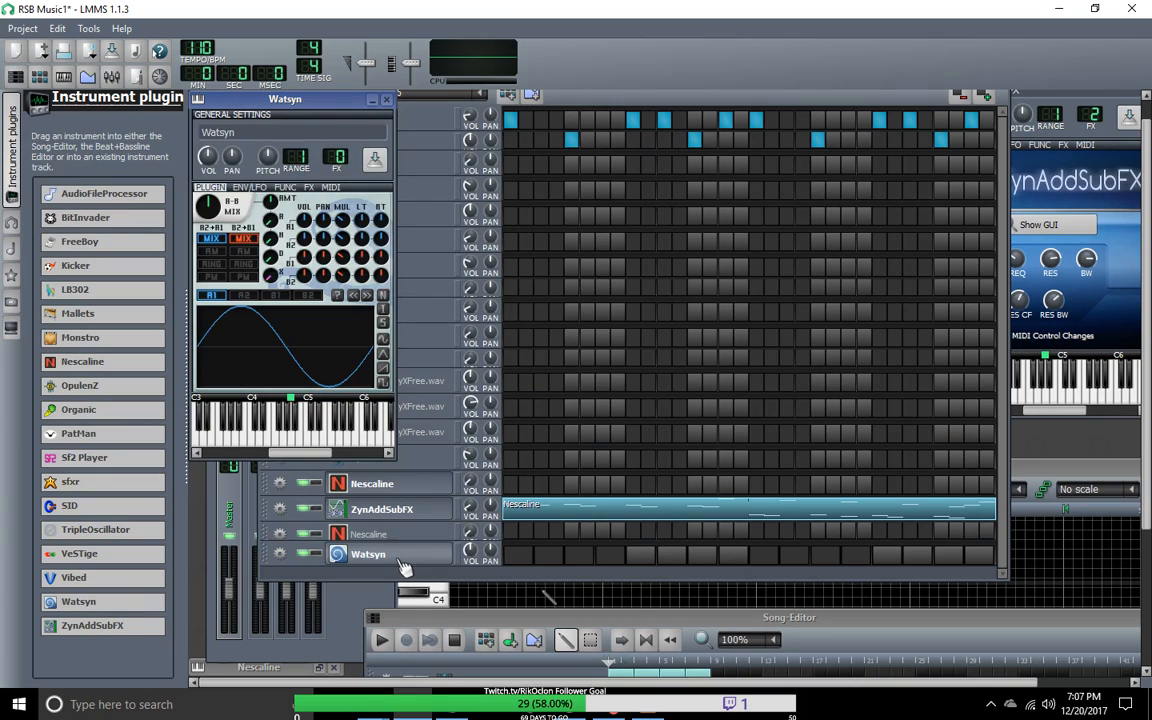
click(400, 560)
click(400, 560)
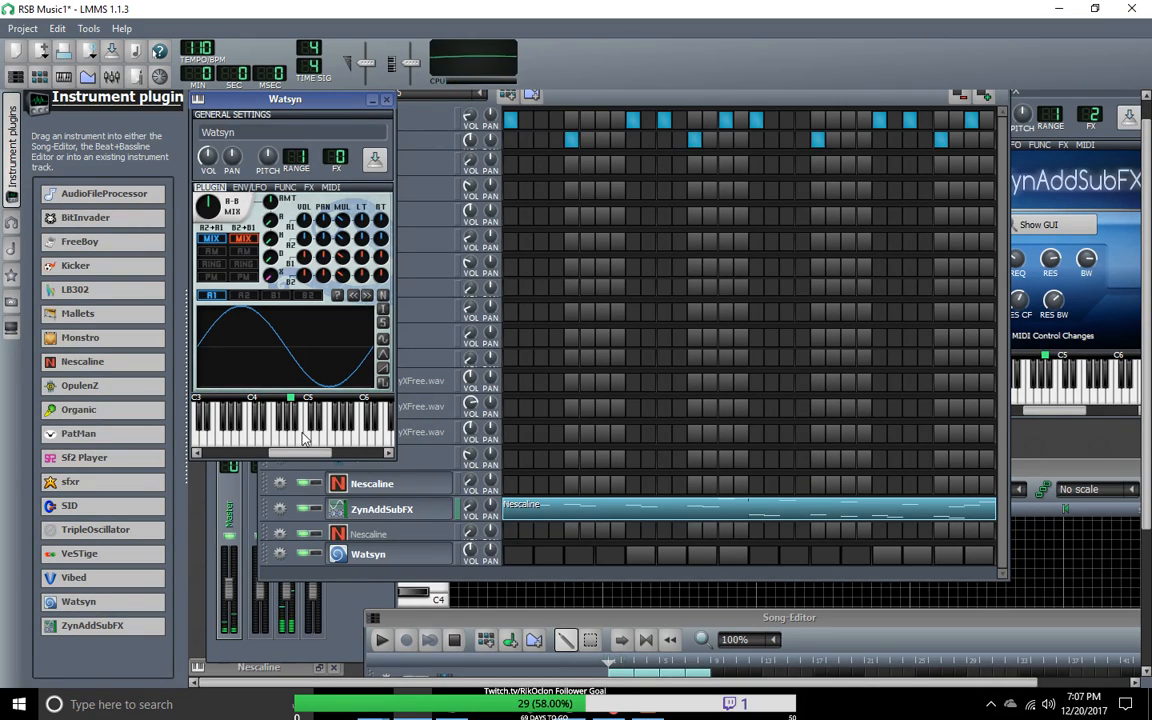
Step: Disconnect the MIDI input device from the ZynAddSubFX track and assign it to the Watsyn track
click(279, 509)
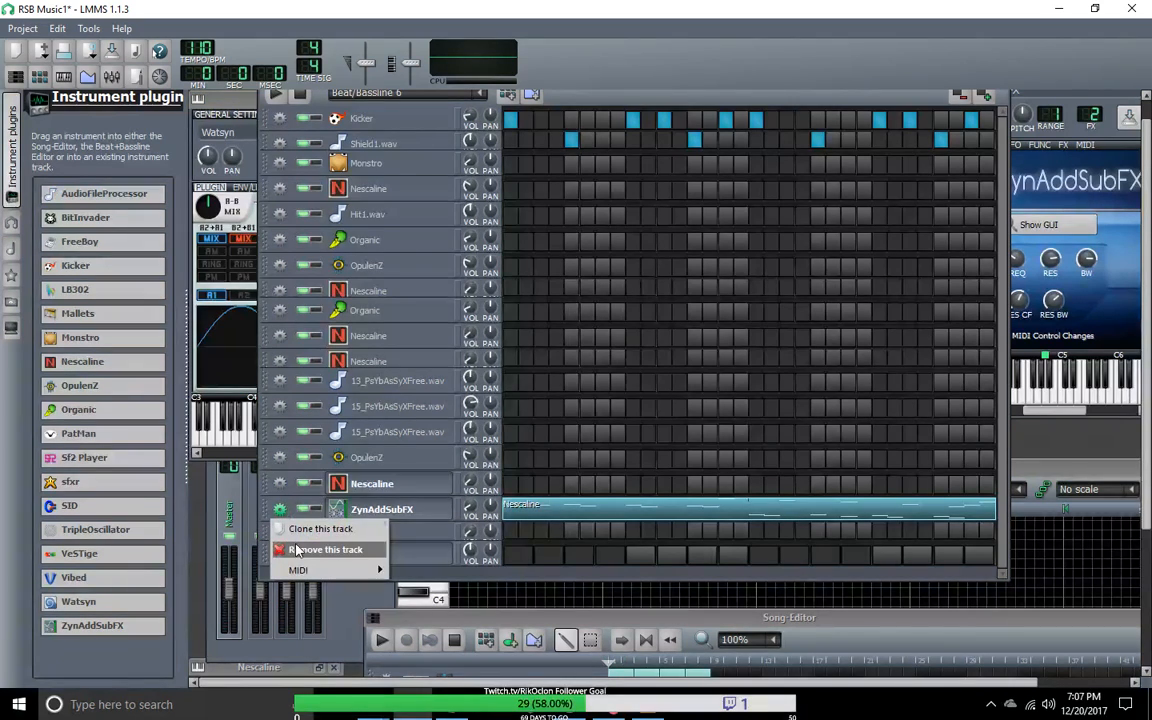
mouse_move(368, 570)
click(490, 569)
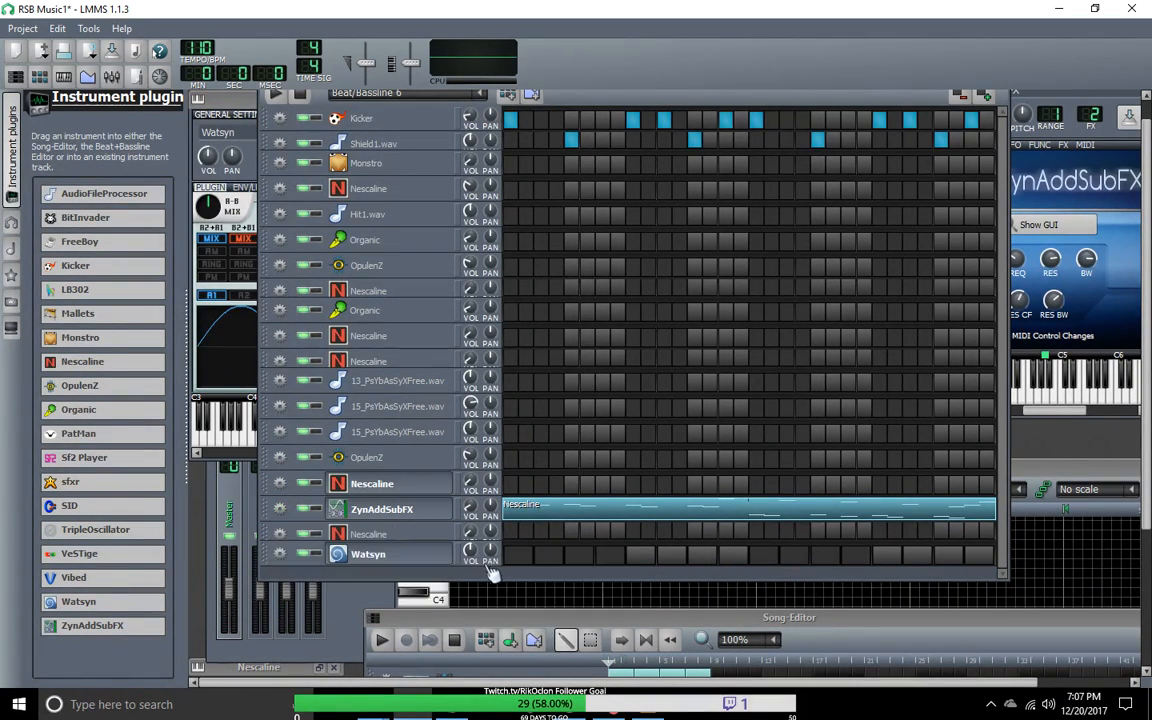
click(279, 556)
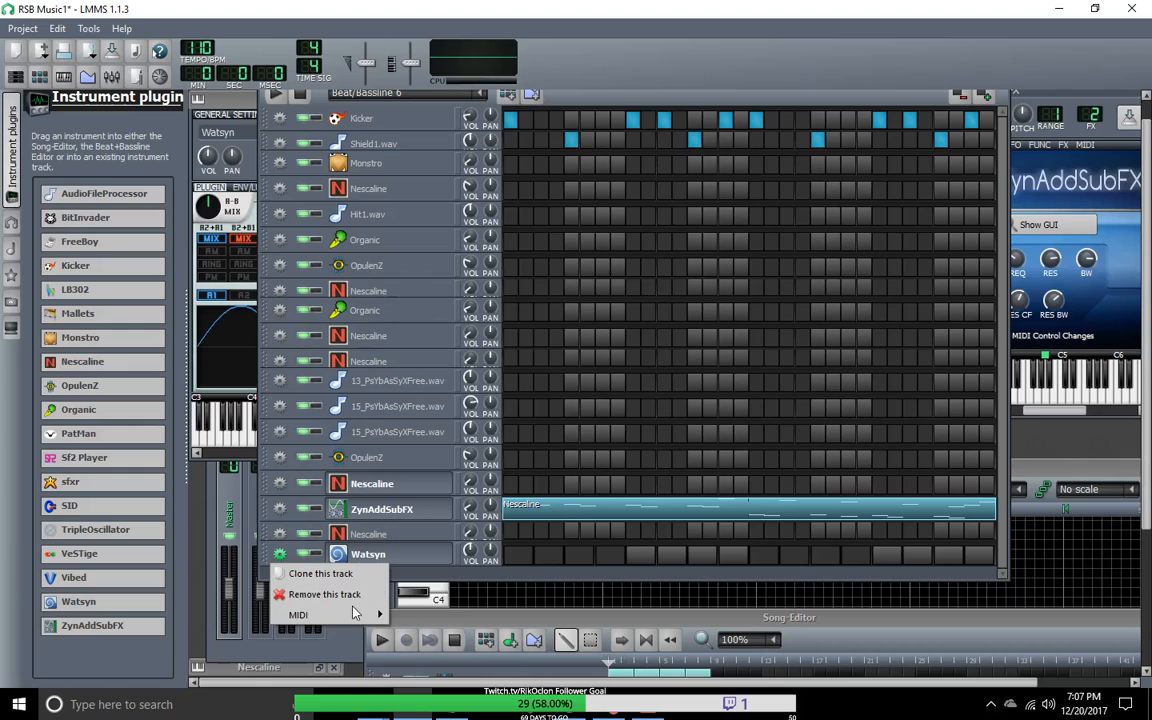
mouse_move(300, 615)
mouse_move(420, 616)
click(485, 617)
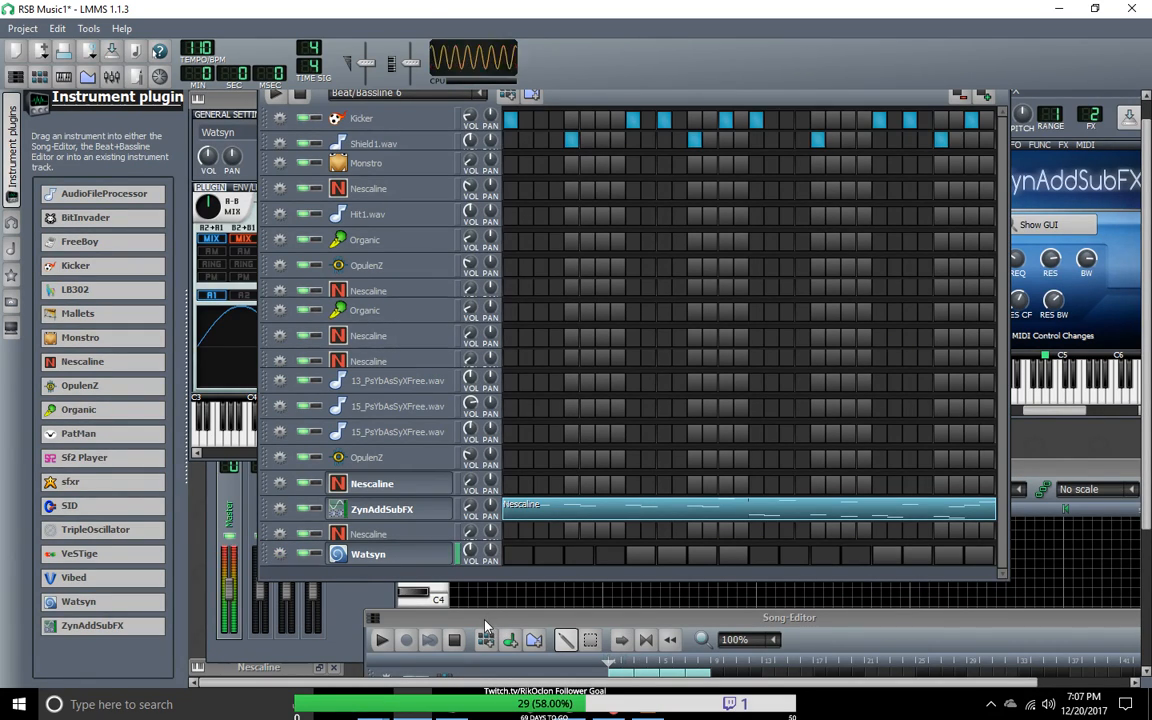
Step: Set Watsyn's A1 oscillator to a square wave and open the Watsyn pattern in a repositioned Piano-Roll
click(220, 108)
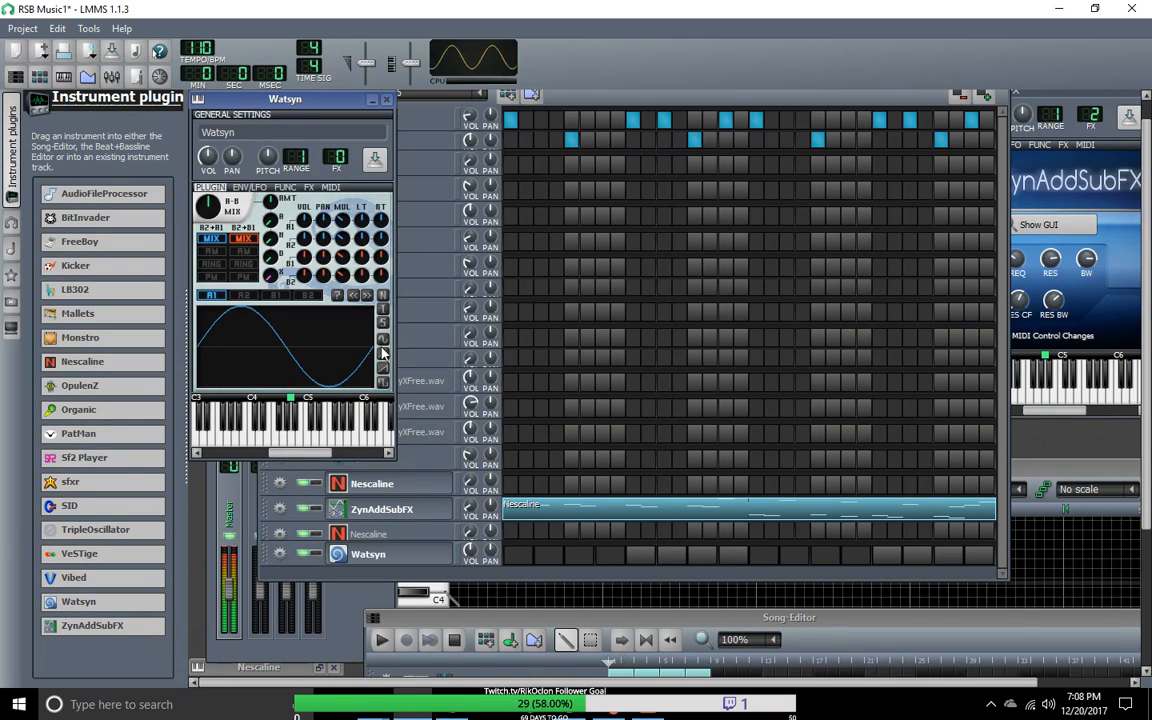
click(383, 382)
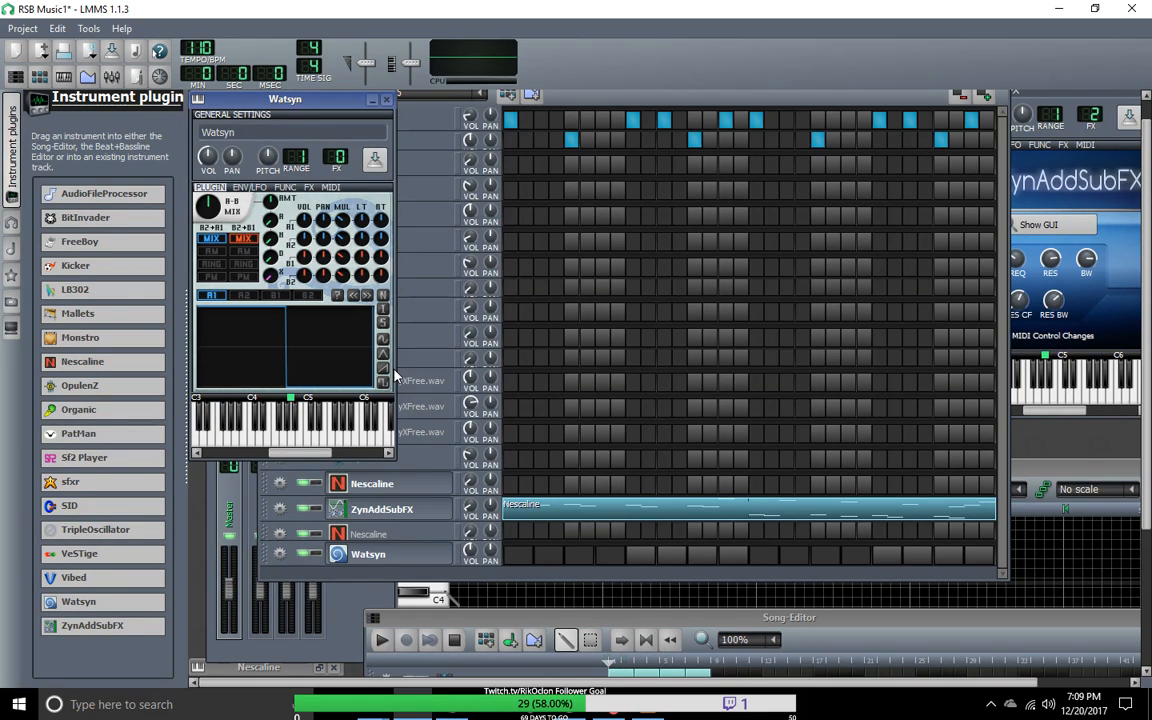
right_click(528, 553)
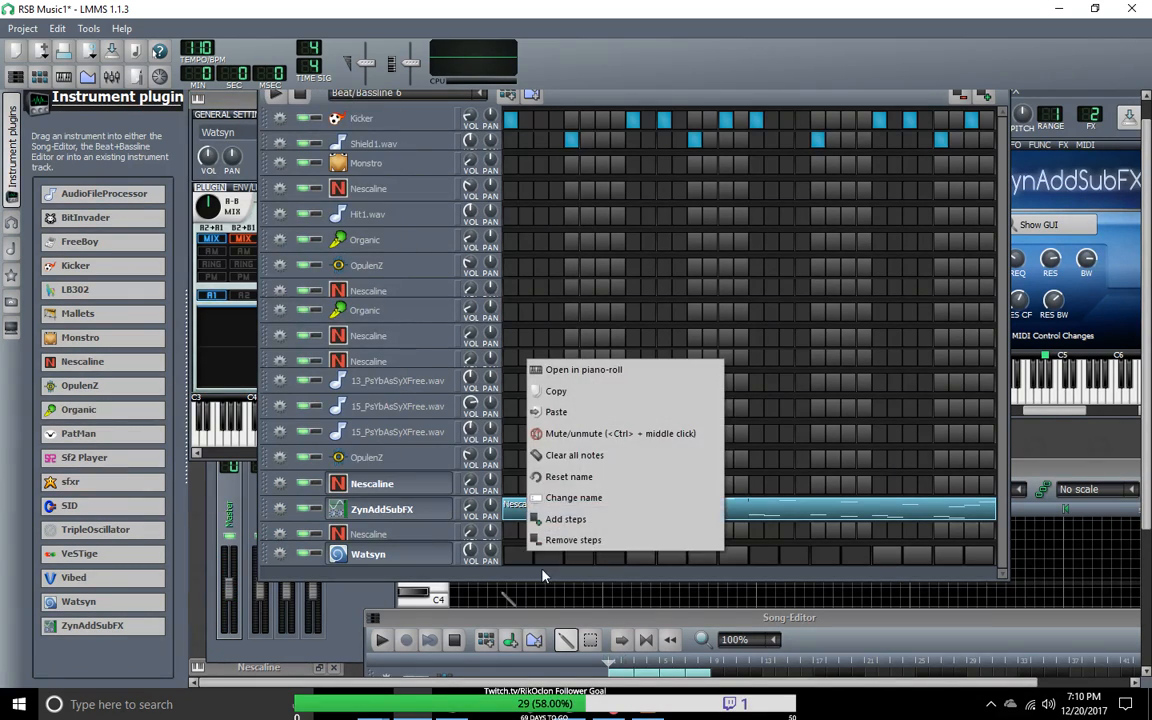
click(586, 370)
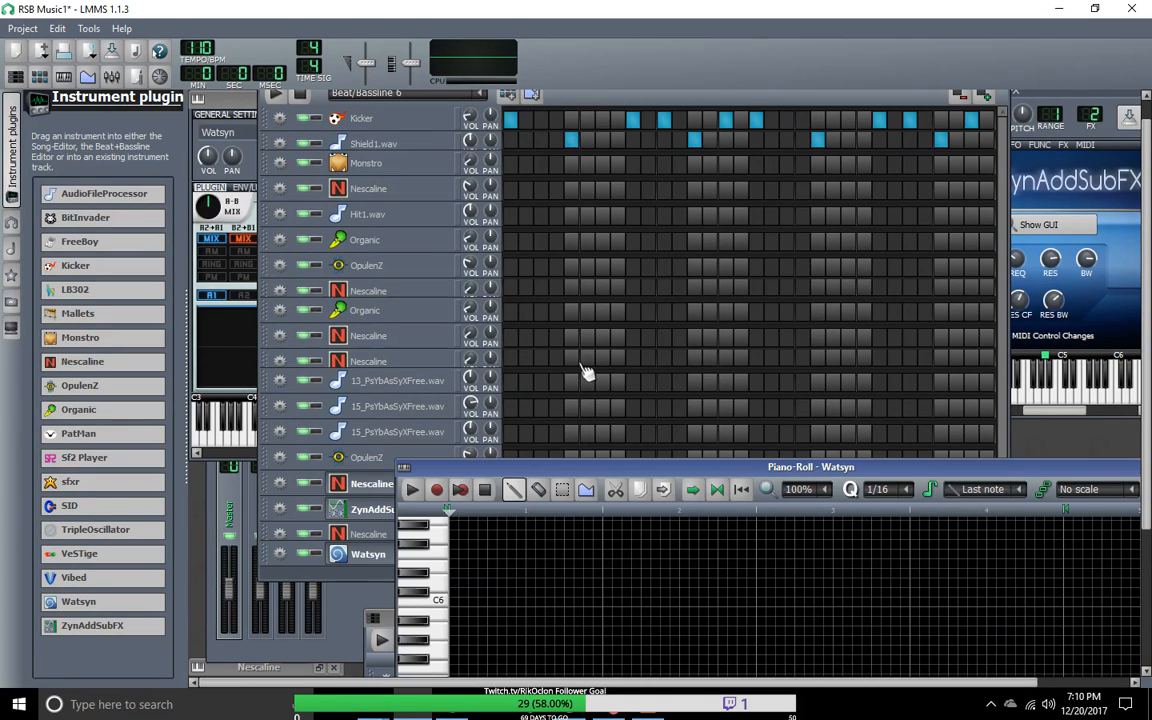
drag(568, 466, 377, 120)
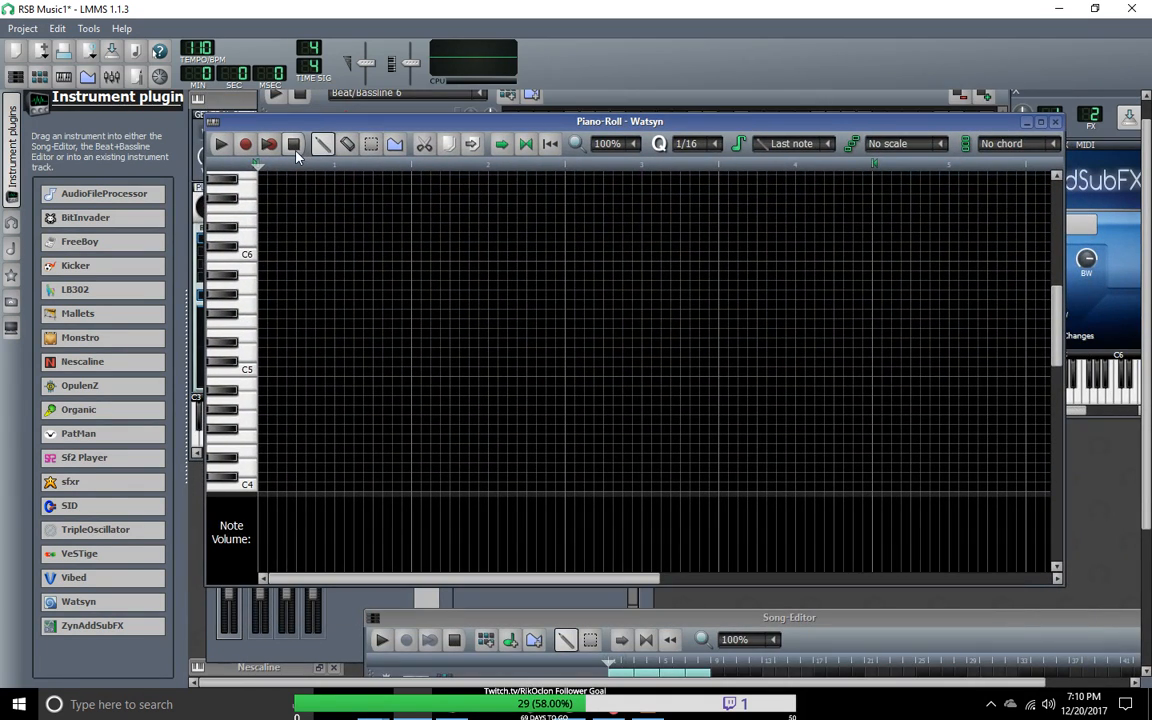
Step: Play Beat/Bassline 6 to rehearse a Watsyn part, return to the Watsyn Piano-Roll and stop playback
click(222, 146)
click(262, 104)
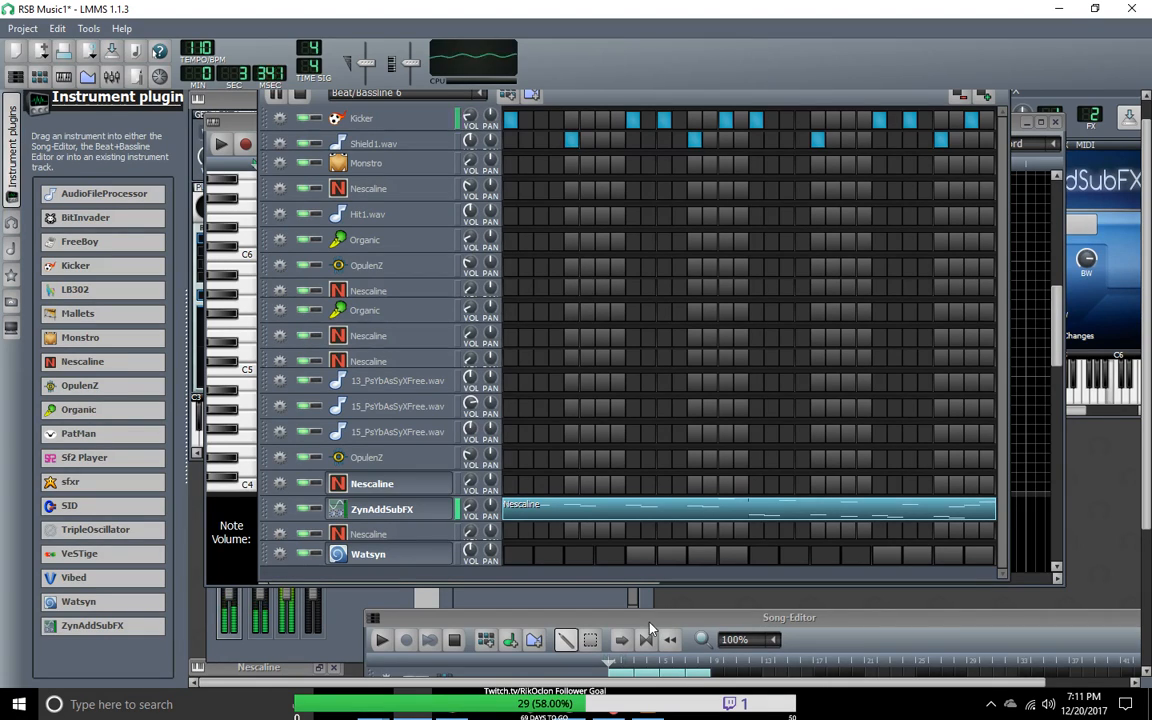
click(63, 77)
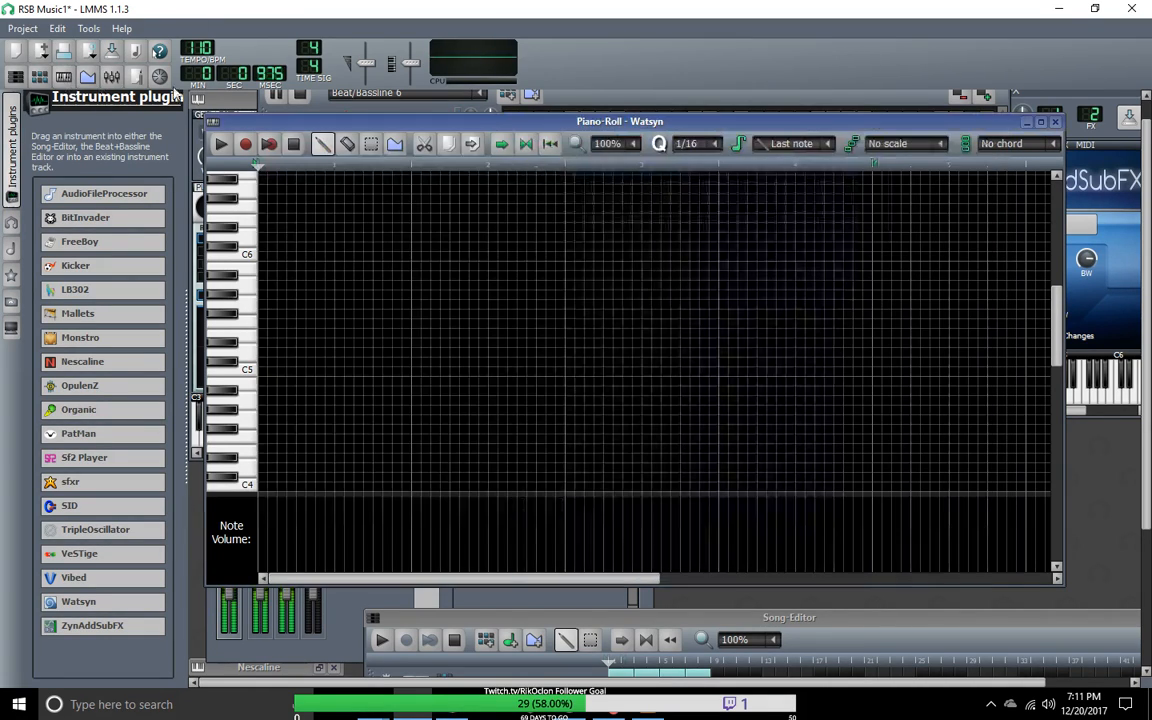
click(294, 145)
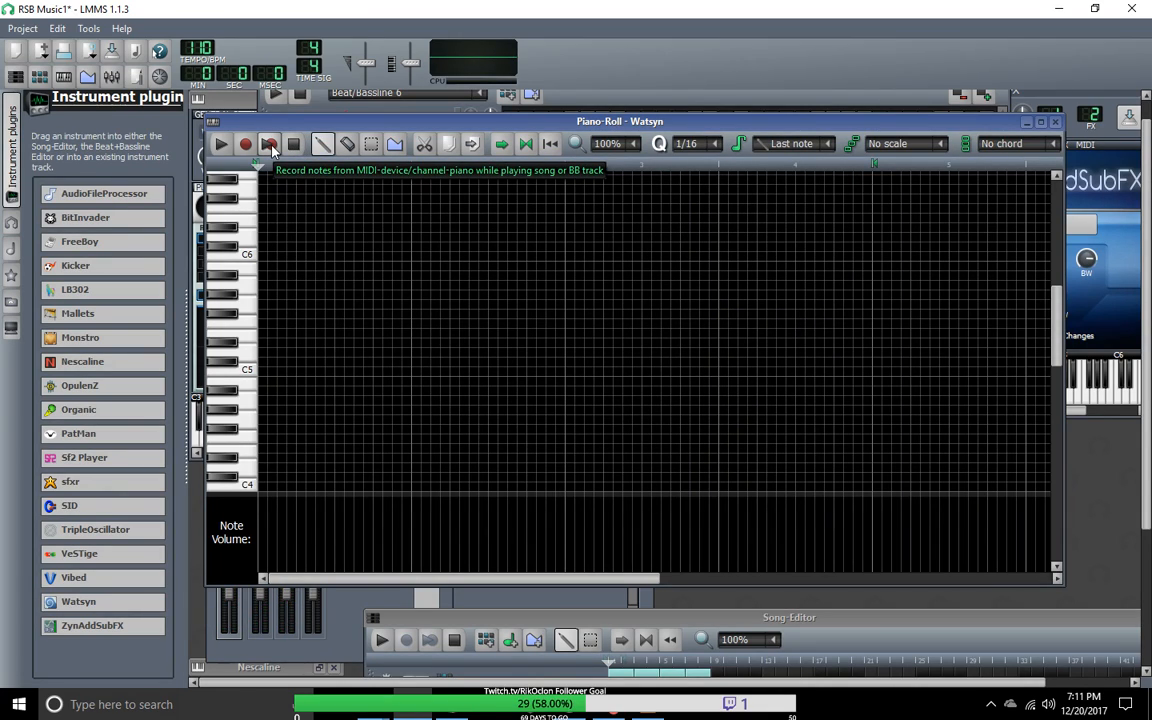
Step: Record a Watsyn part from the MIDI device while the beat plays, stop recording, and shift the Song-Editor window aside
click(269, 145)
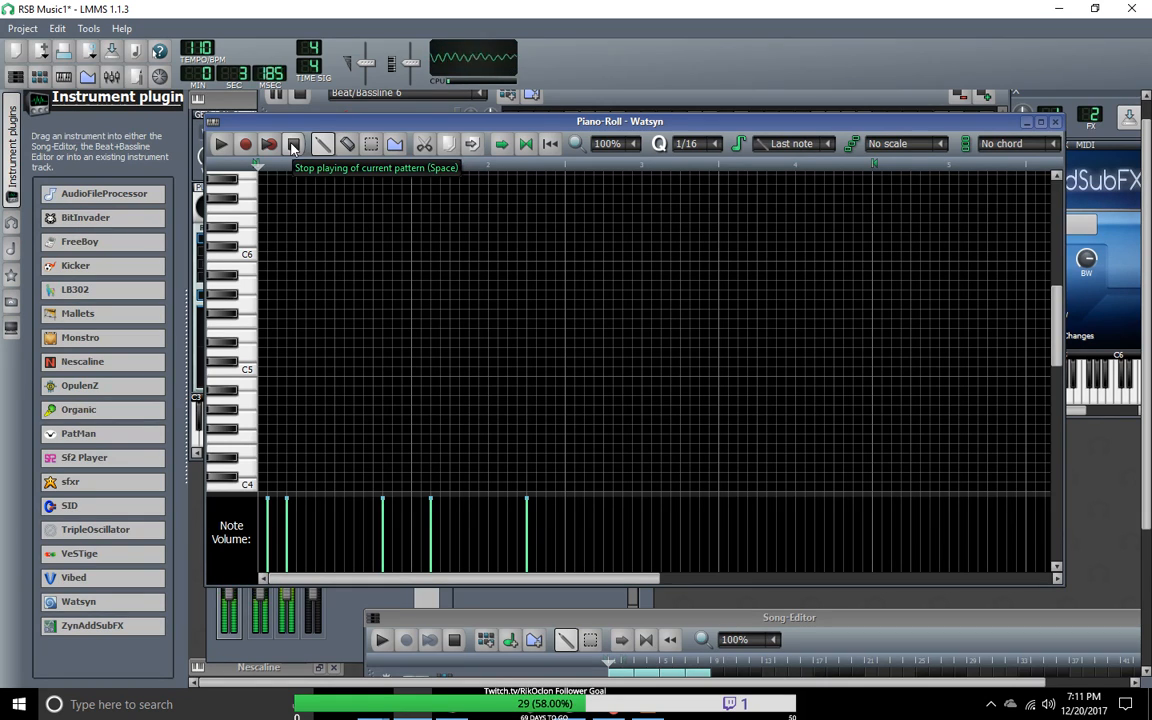
click(293, 146)
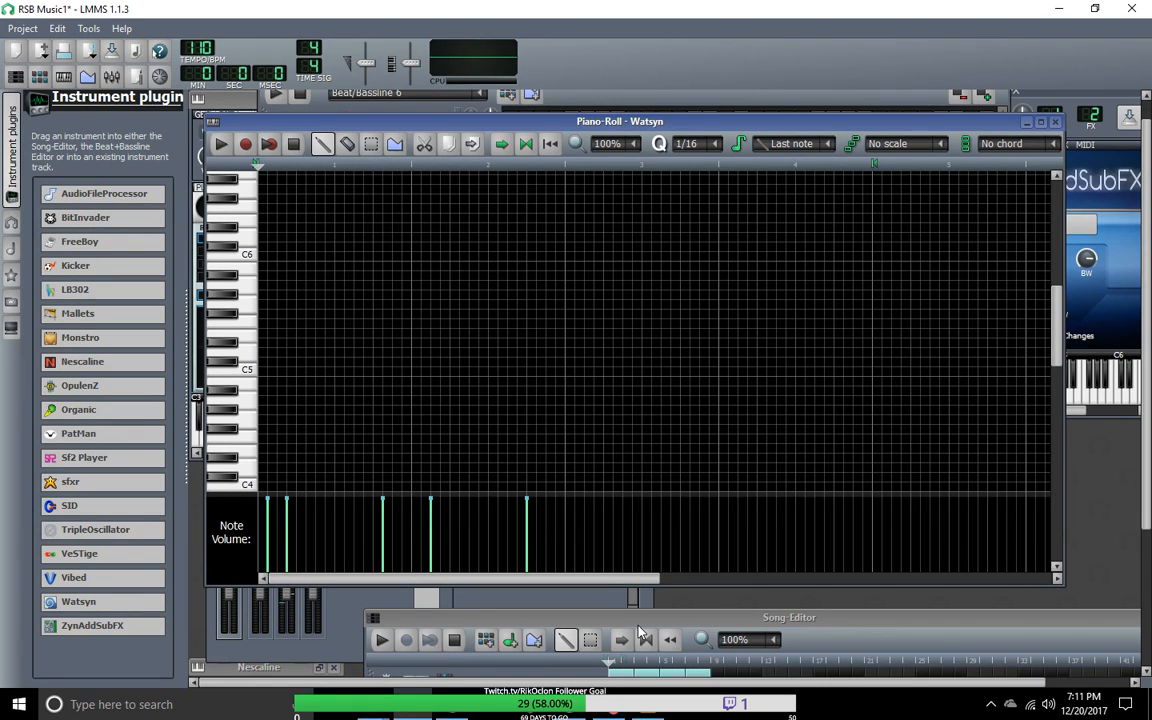
drag(638, 628, 566, 634)
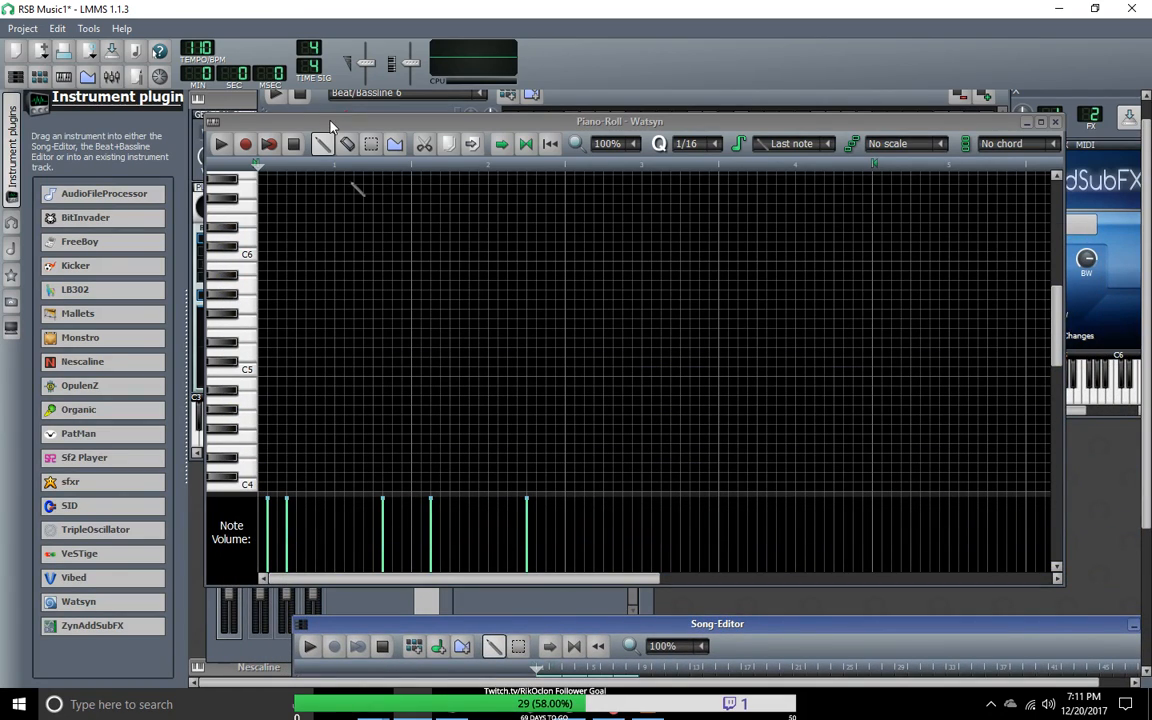
Step: Move the A#1 note to the pattern's start, shorten it to three sixteenths, and start the C1 note six sixteenths in
drag(1057, 347, 1051, 540)
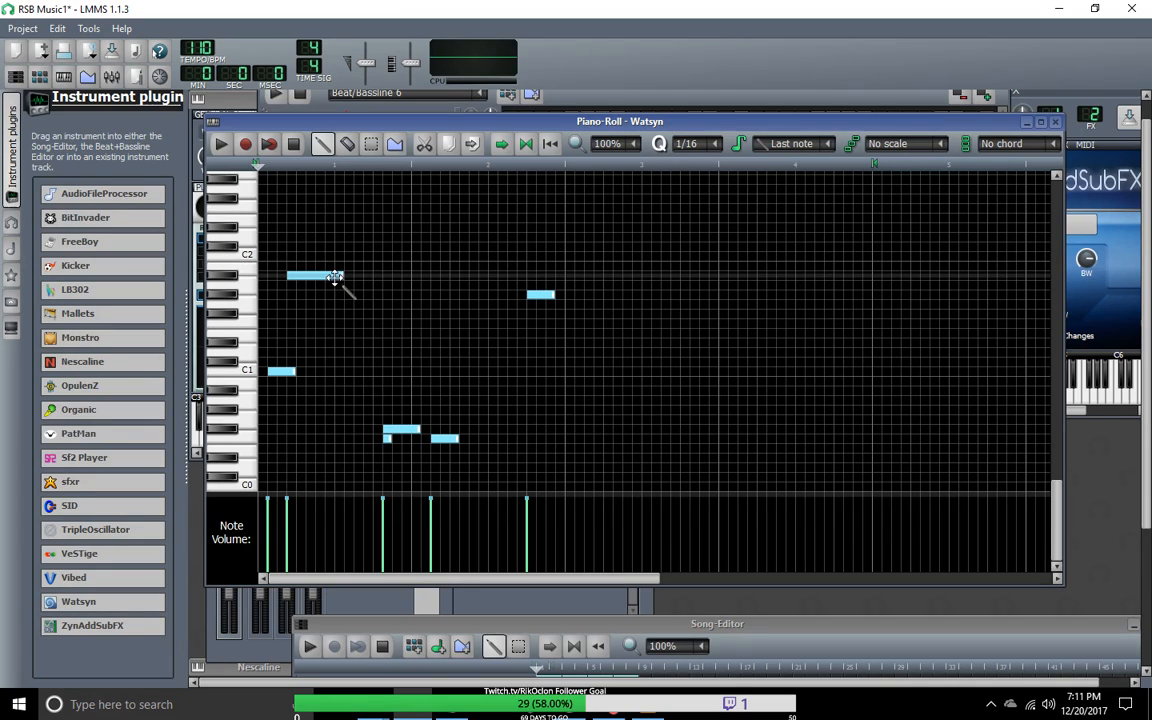
mouse_move(281, 372)
mouse_down()
mouse_move(262, 372)
mouse_move(297, 372)
mouse_up()
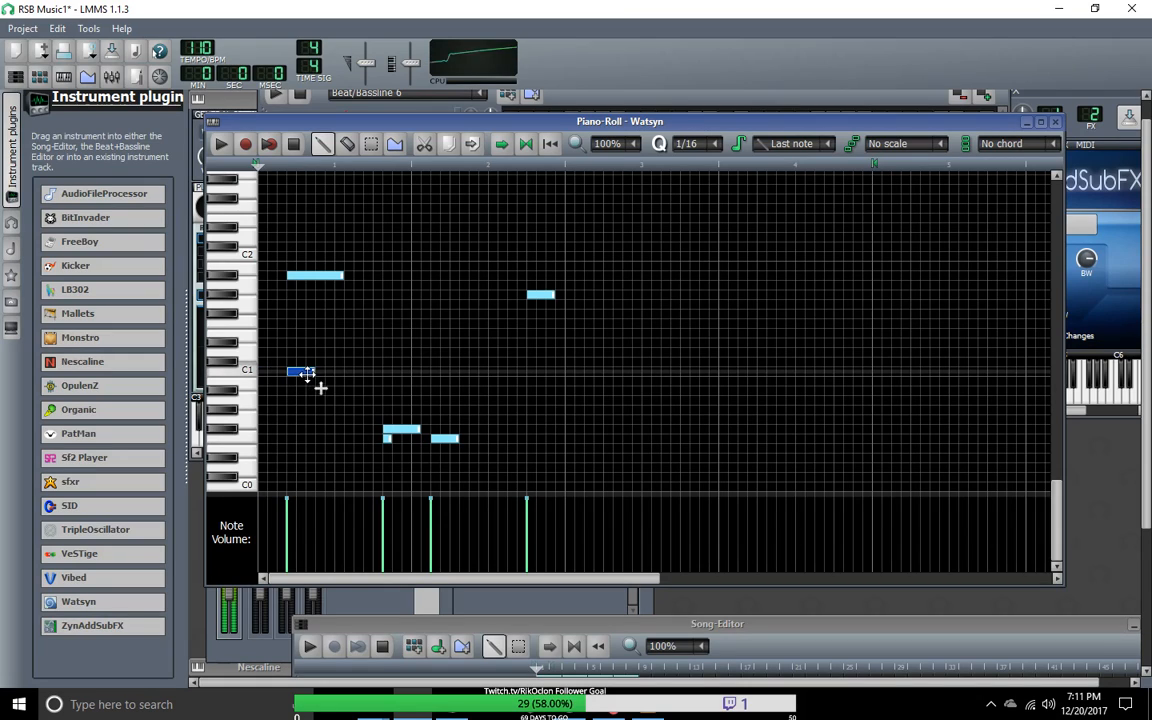
mouse_move(301, 275)
mouse_down()
mouse_move(263, 276)
mouse_move(313, 277)
mouse_move(279, 277)
mouse_up()
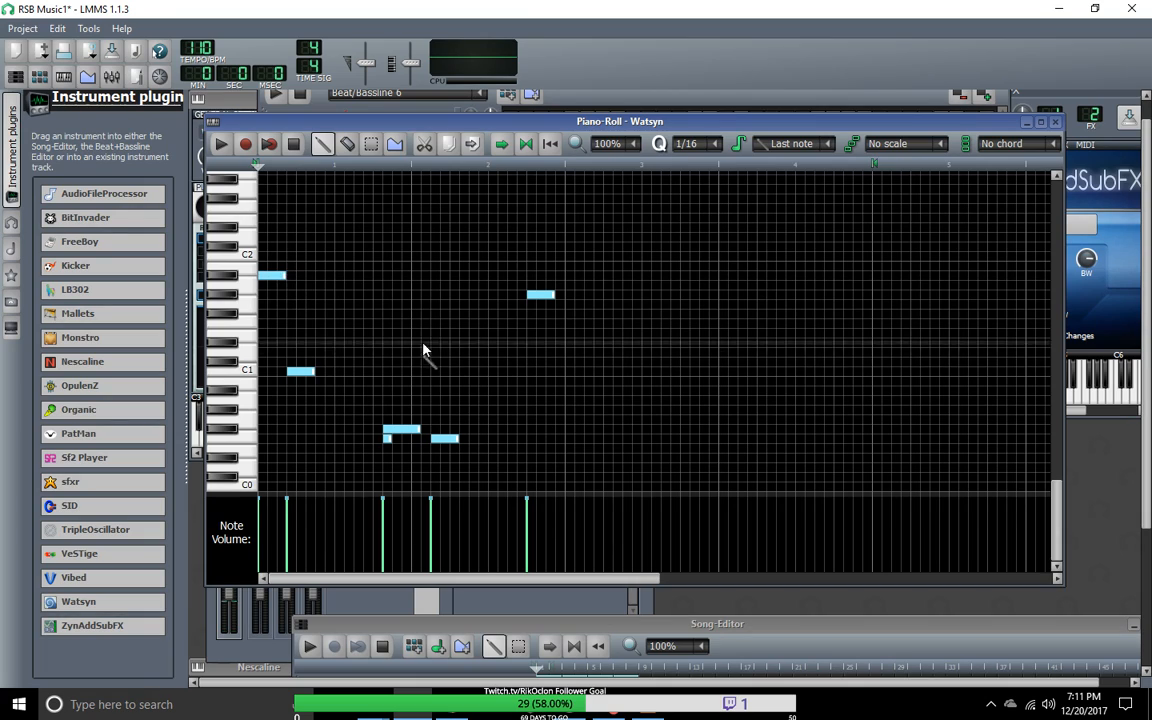
key(space)
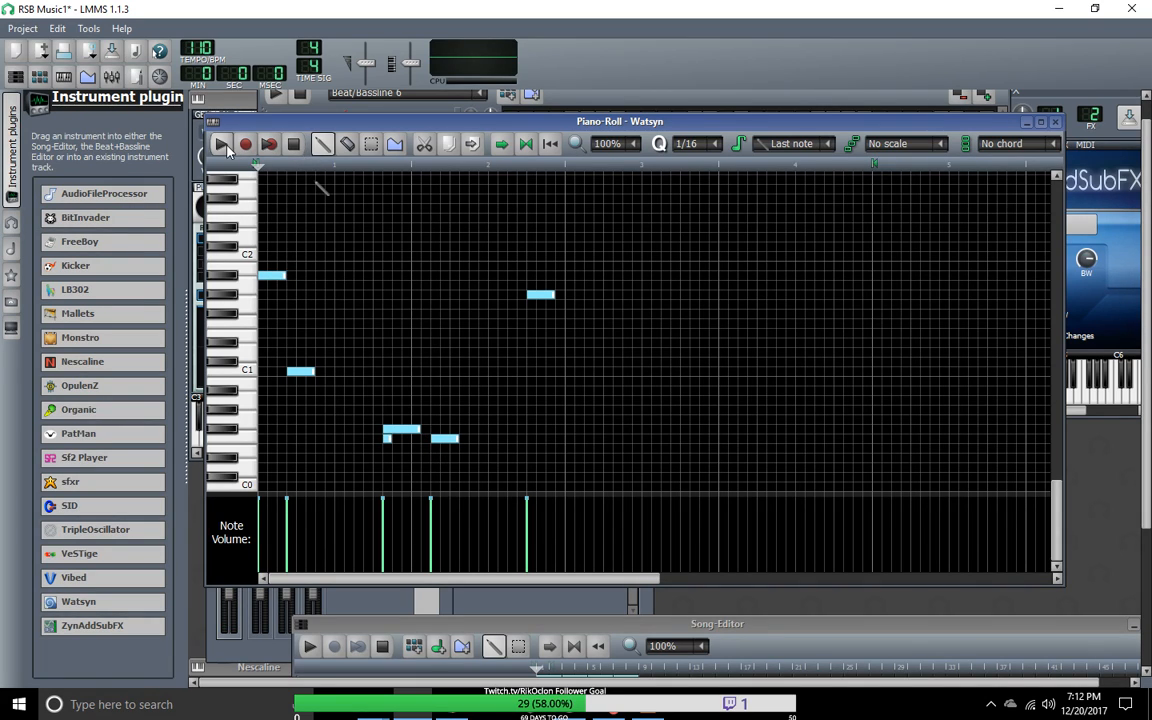
drag(300, 371, 329, 372)
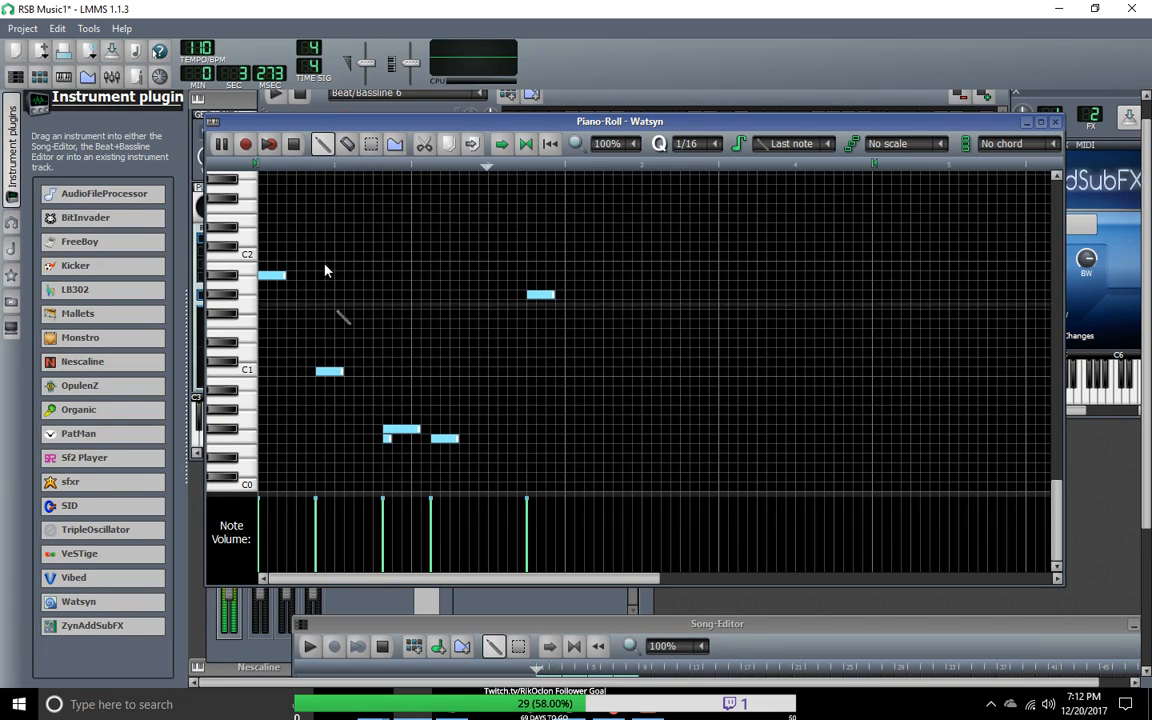
Step: Play the edited Watsyn notes with Beat/Bassline 6 and bring the Piano-Roll back to the front
click(299, 97)
click(275, 97)
click(231, 128)
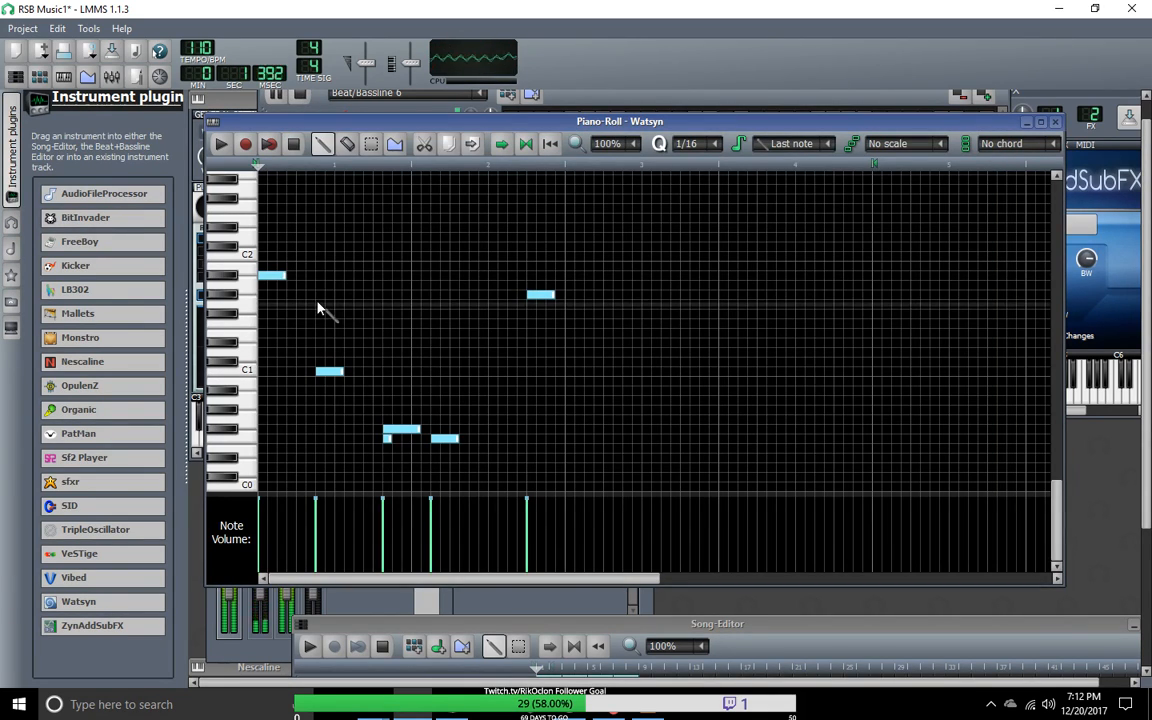
drag(290, 127, 277, 128)
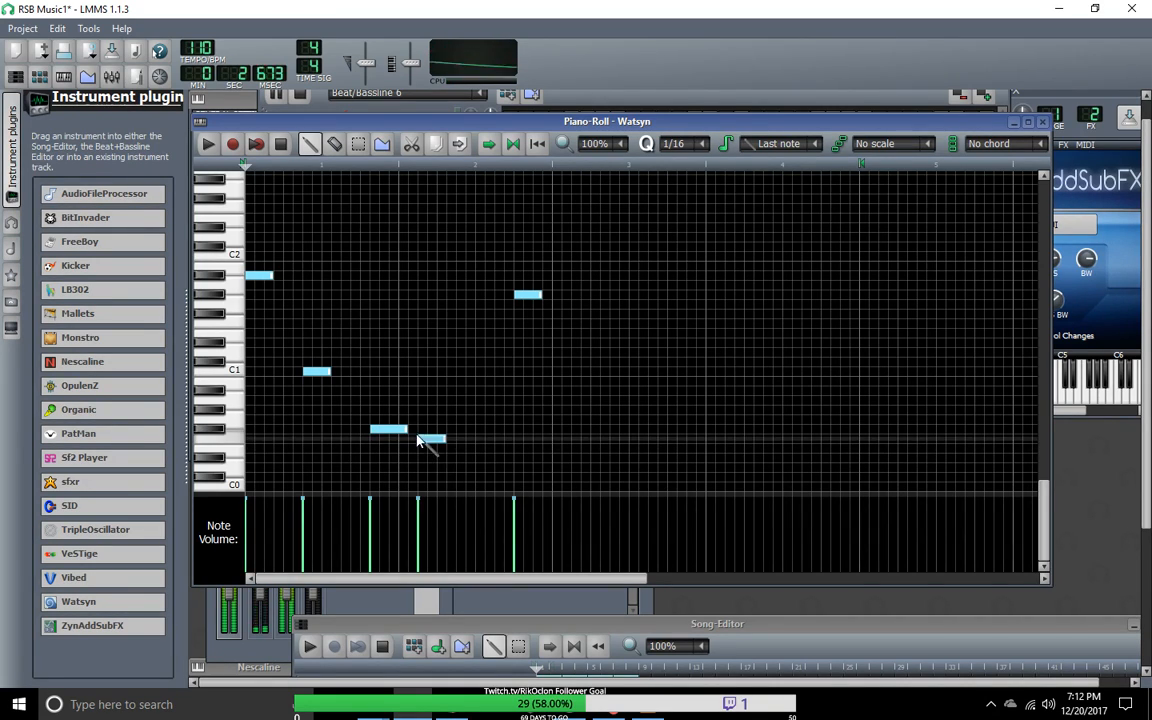
Step: Trim the F#0 note to three sixteenths, and delete the short F0 note beneath it and the last G#1 note
drag(406, 430, 398, 430)
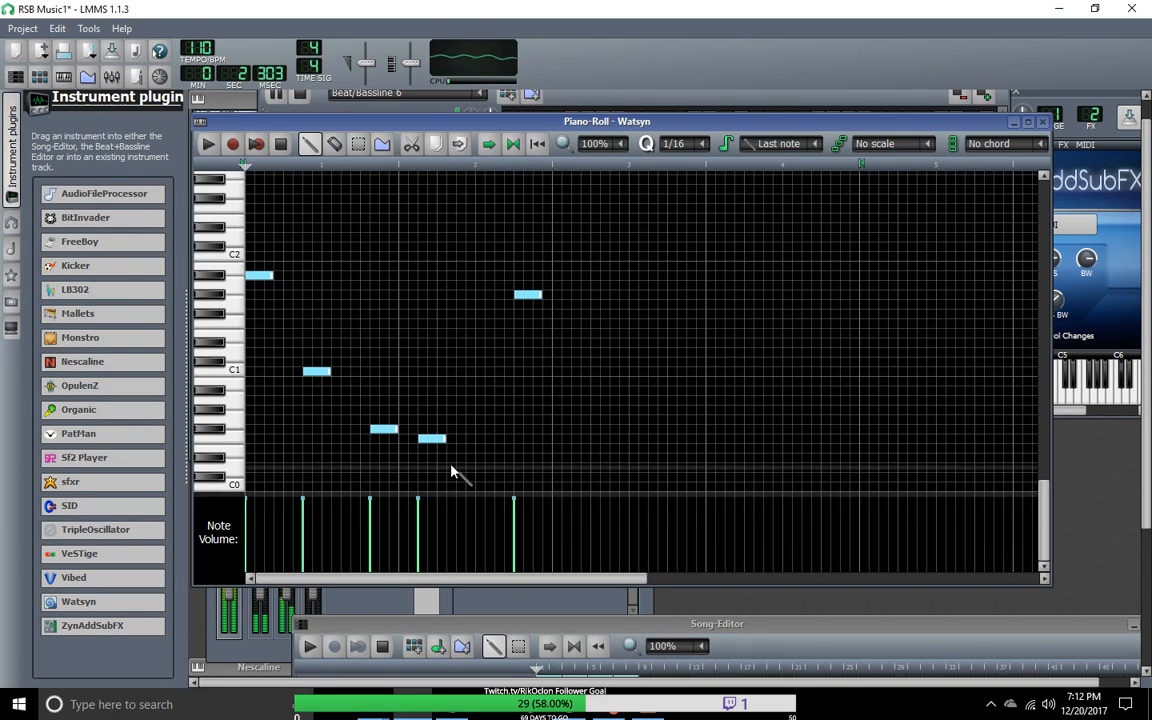
drag(527, 294, 537, 294)
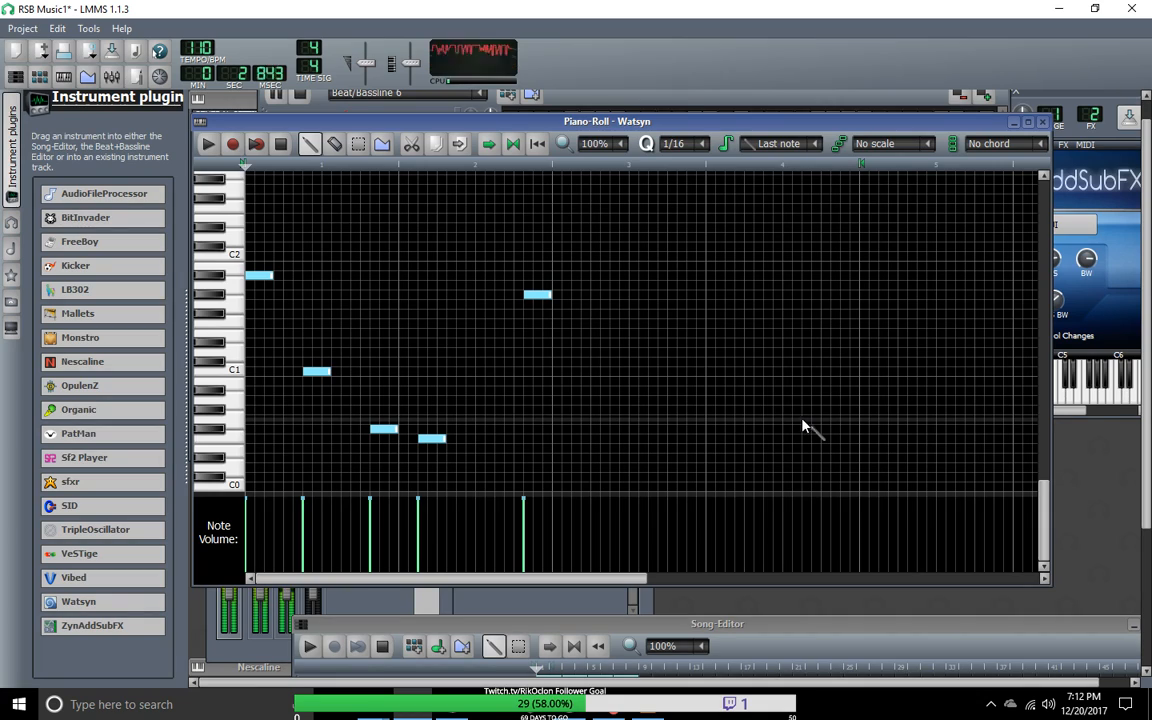
right_click(546, 296)
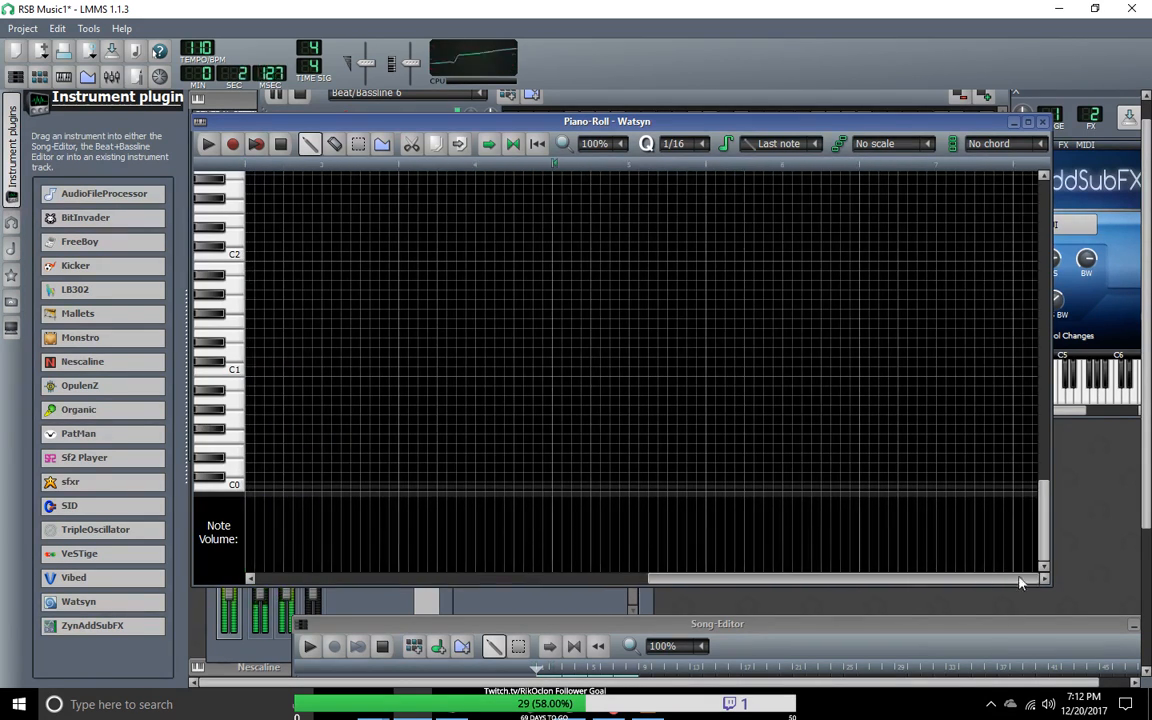
Step: Raise the F0 note to G#1 and add another G#1 halfway through the second bar, both four sixteenths long
drag(438, 440, 432, 419)
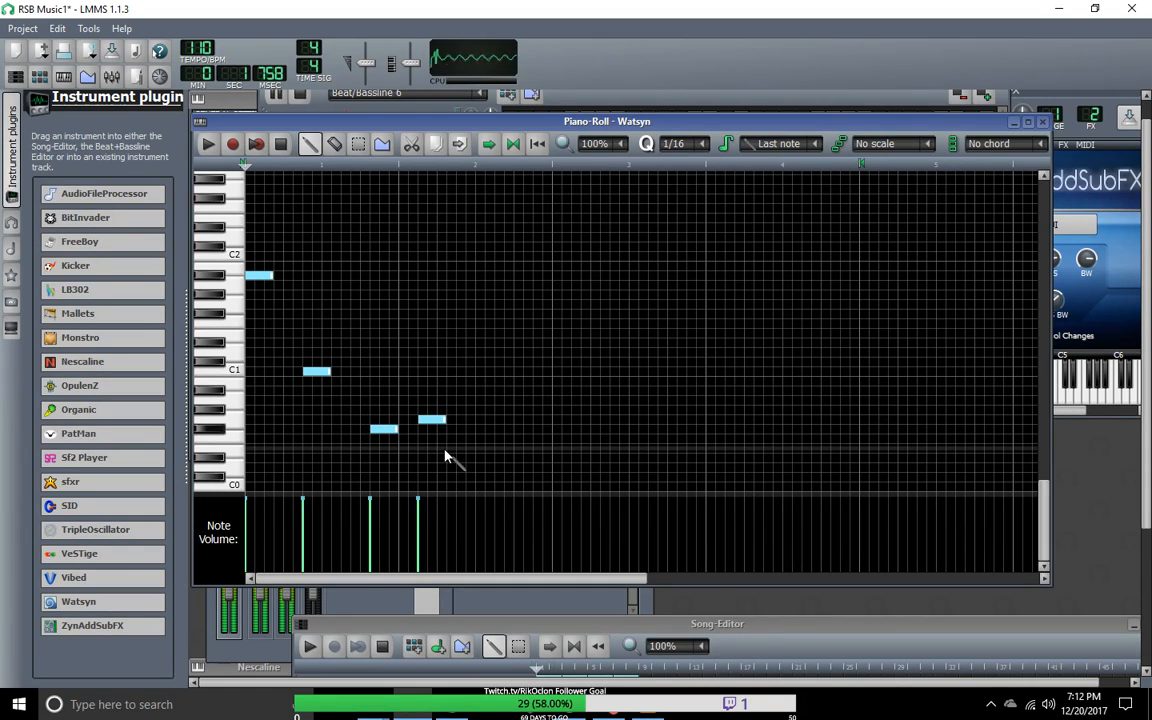
drag(443, 420, 483, 303)
click(501, 208)
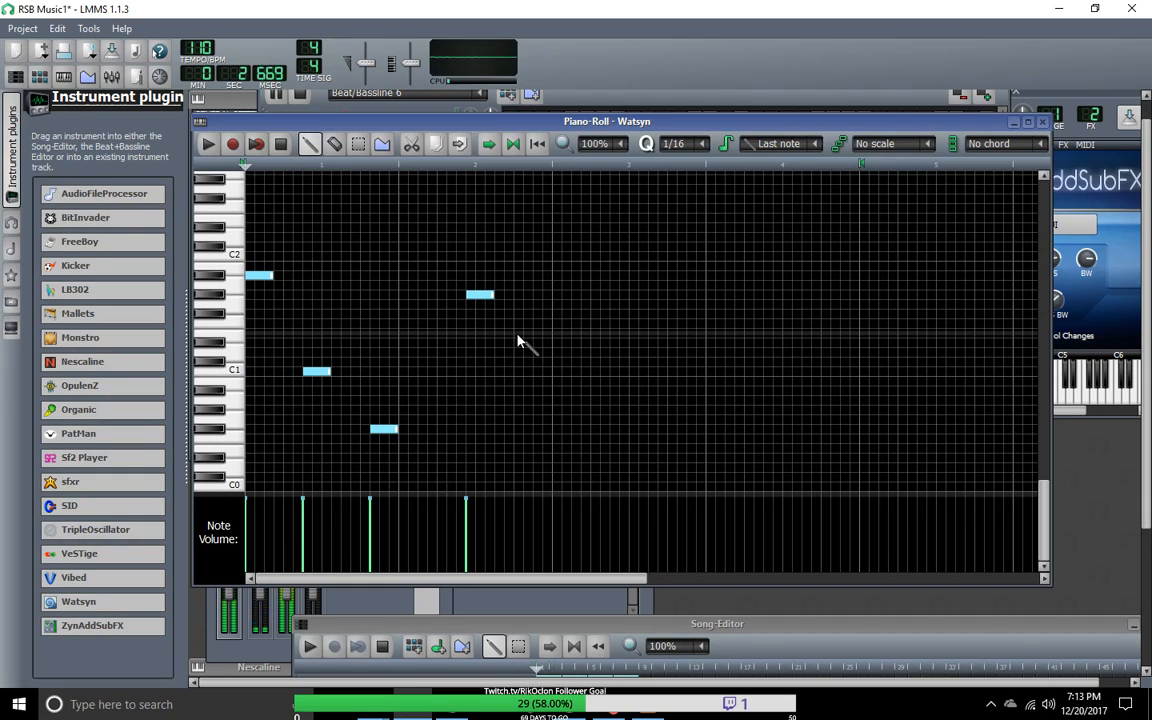
click(482, 296)
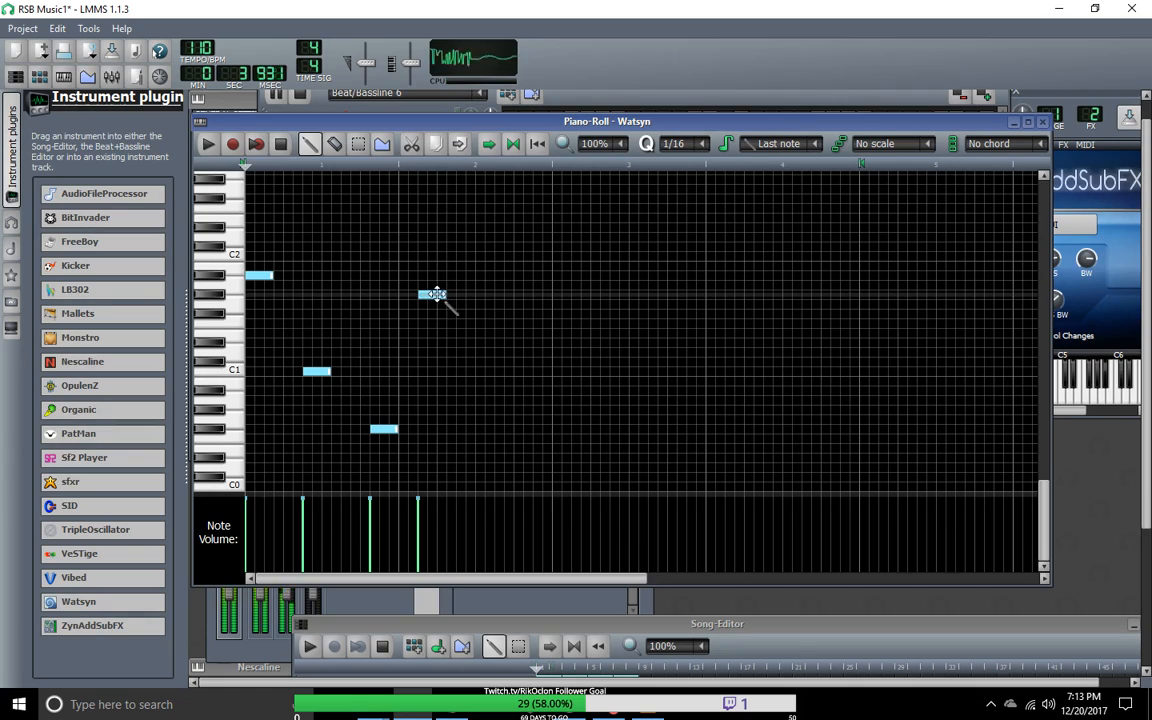
click(471, 297)
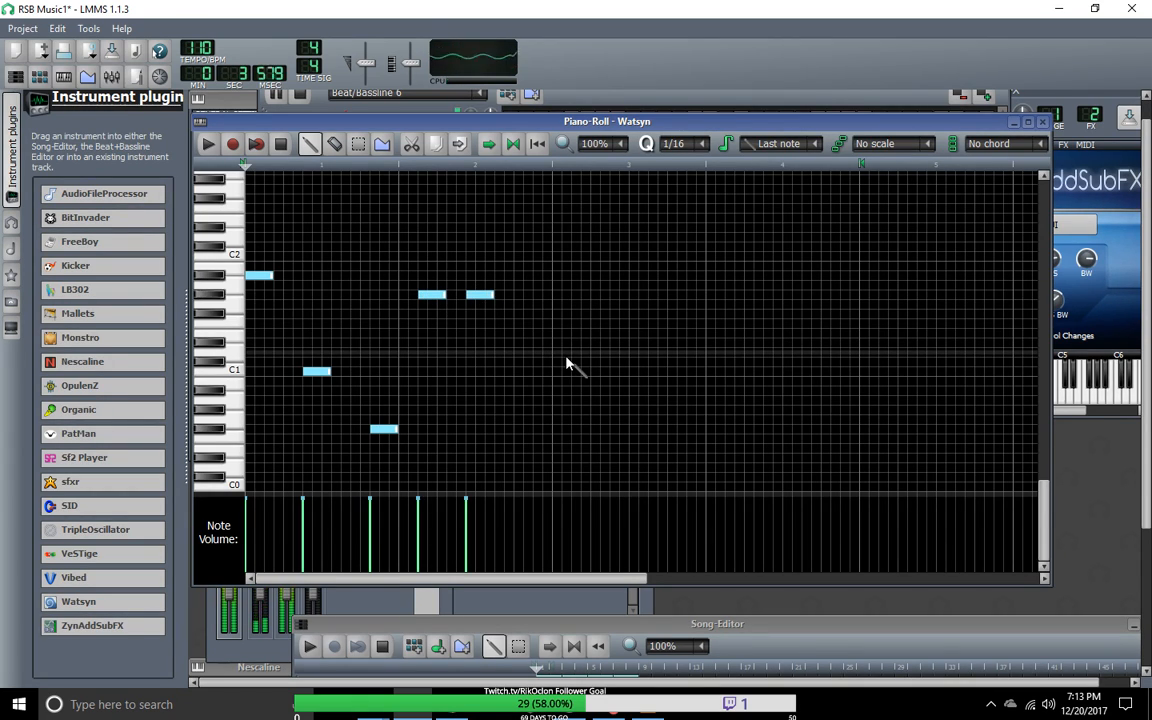
drag(492, 295, 466, 301)
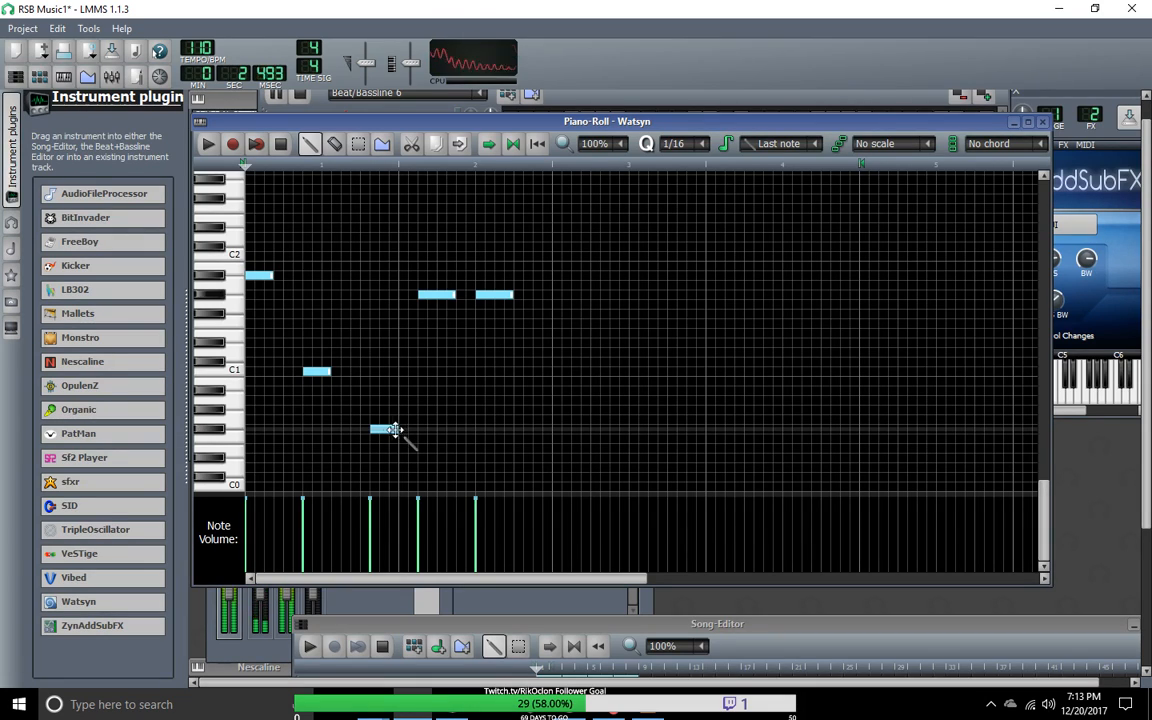
Step: Move the F#0 note earlier to start about eleven sixteenths into the pattern, keeping it three sixteenths long
drag(396, 429, 410, 445)
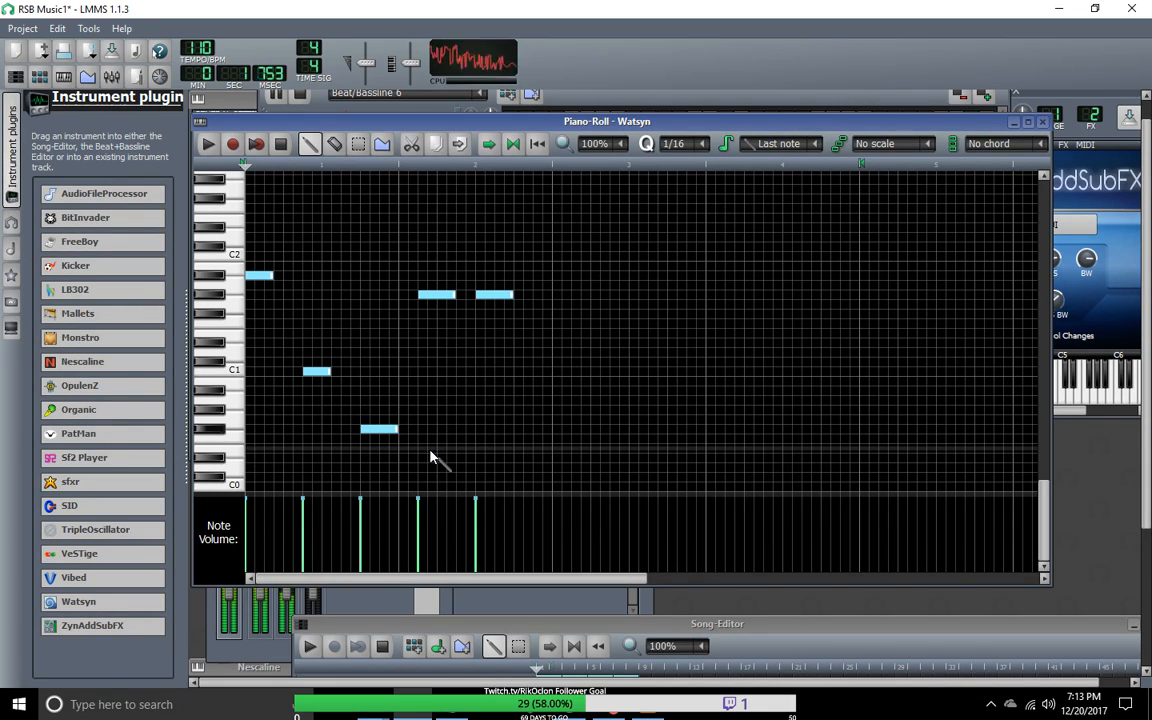
drag(398, 431, 389, 431)
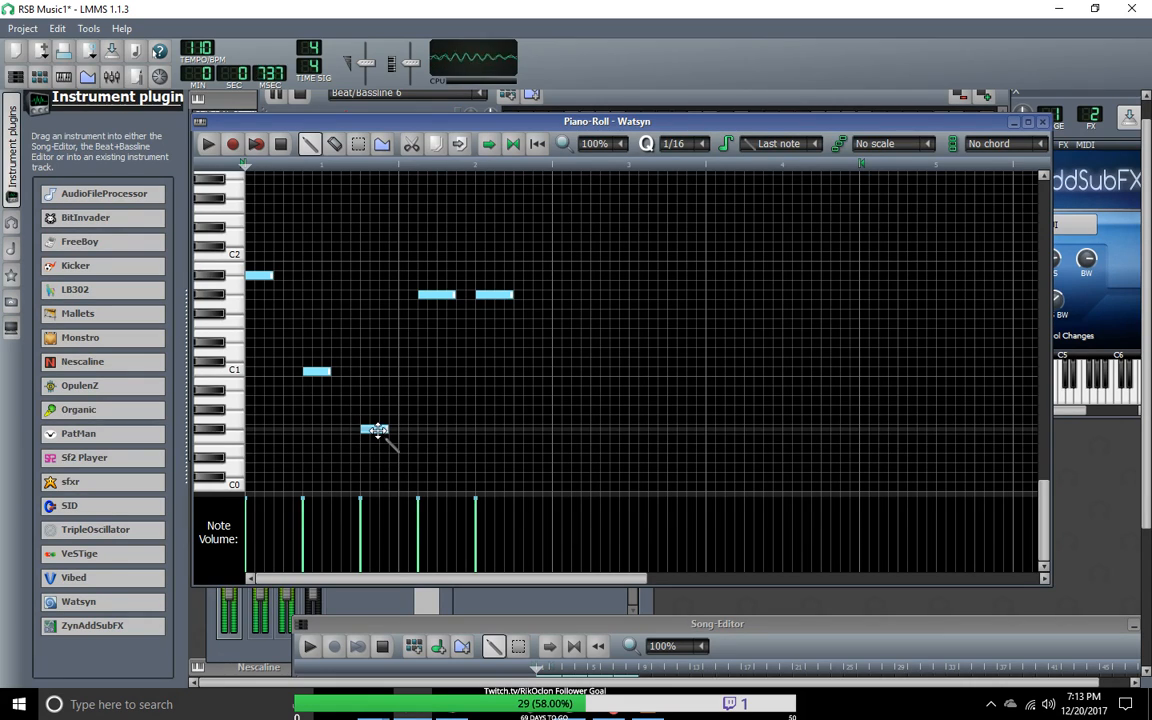
drag(375, 430, 366, 436)
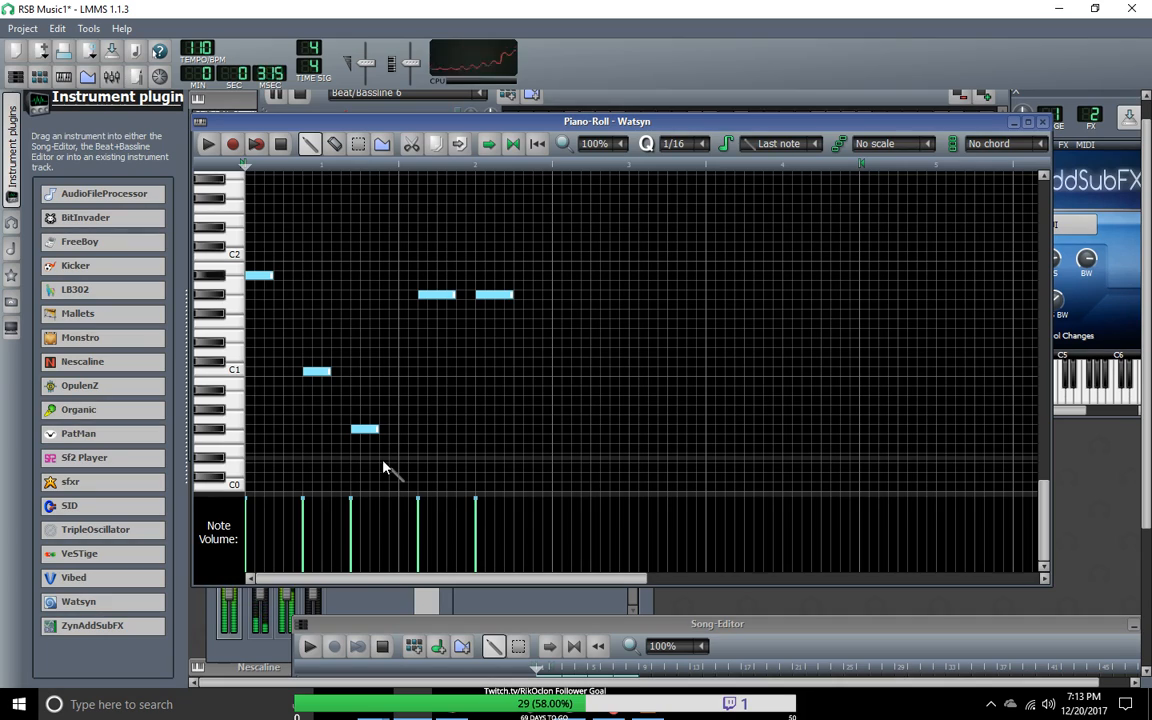
Step: Move the F#0 note one sixteenth later, to start twelve sixteenths into the pattern, and stop the playback
drag(374, 431, 390, 433)
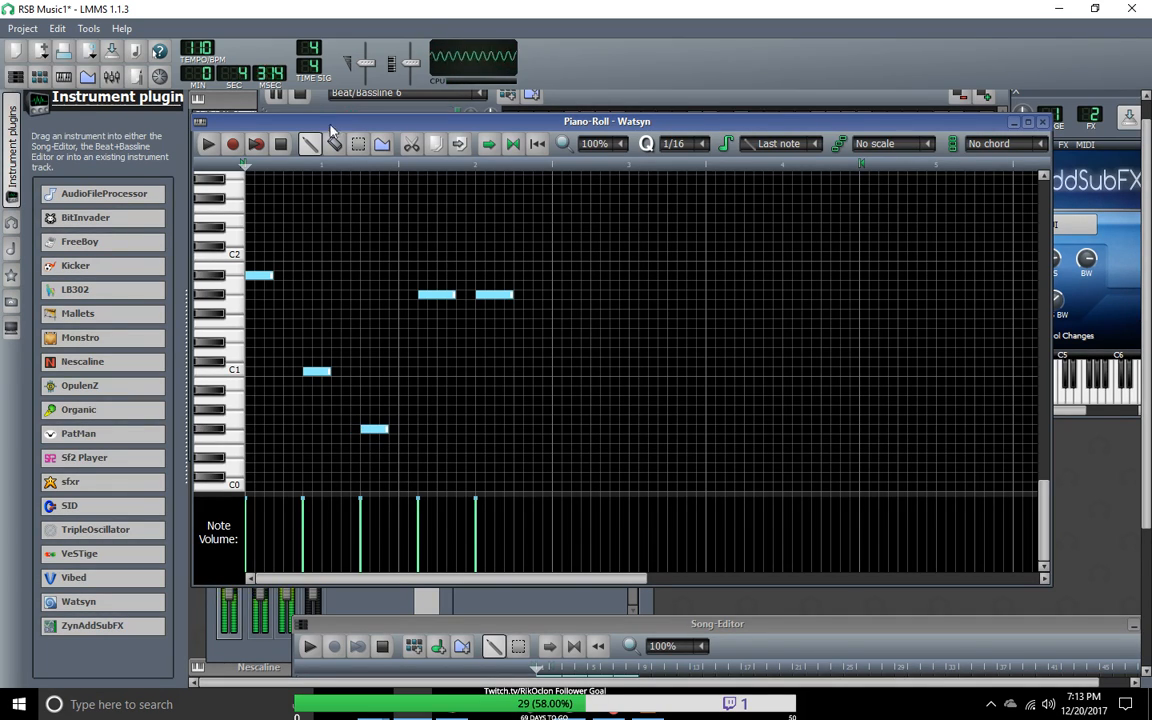
click(284, 145)
click(358, 144)
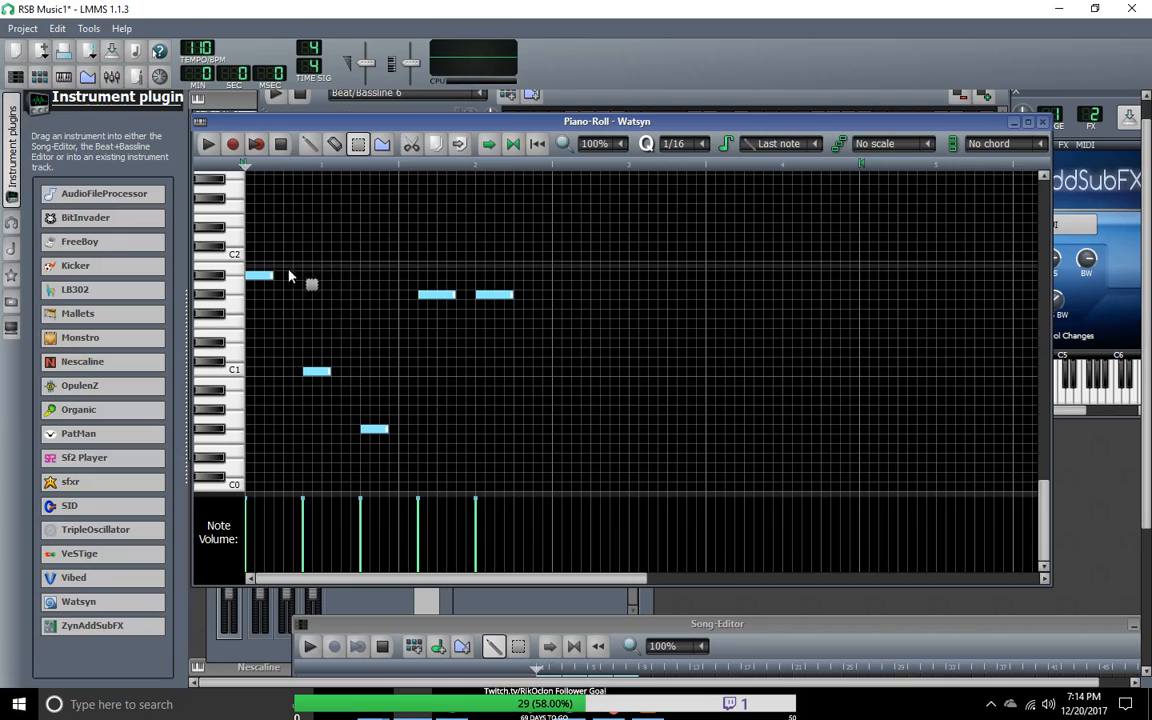
drag(275, 236, 303, 438)
drag(335, 271, 413, 266)
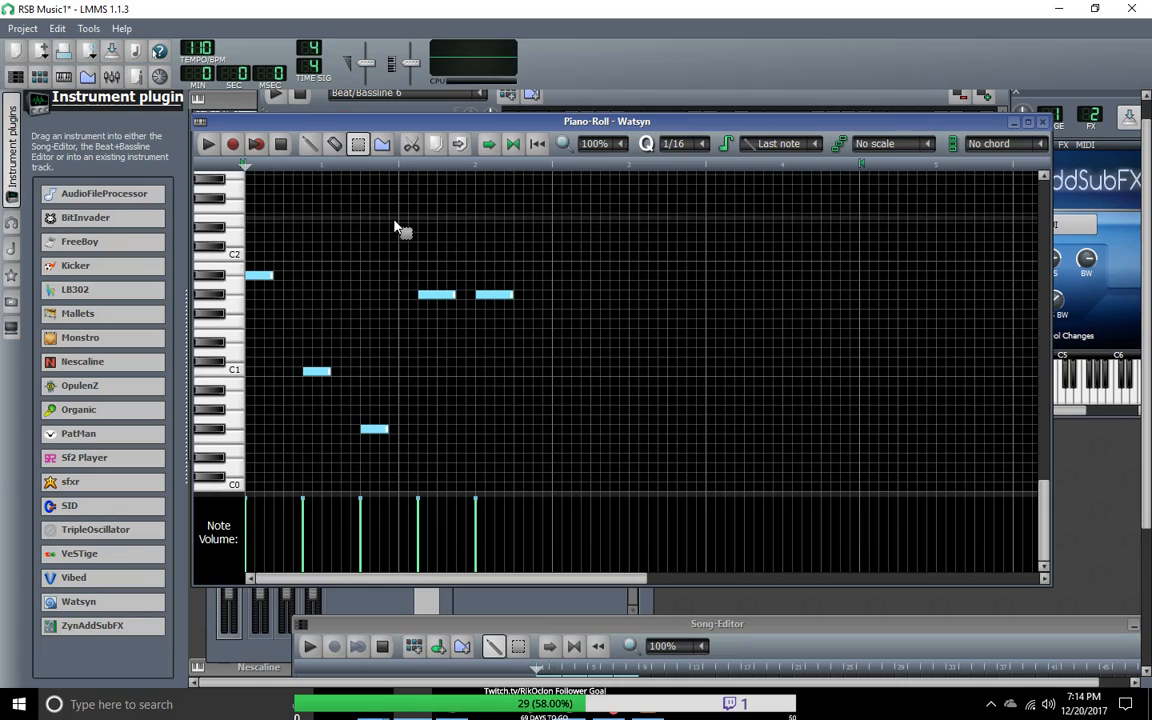
drag(404, 215, 402, 229)
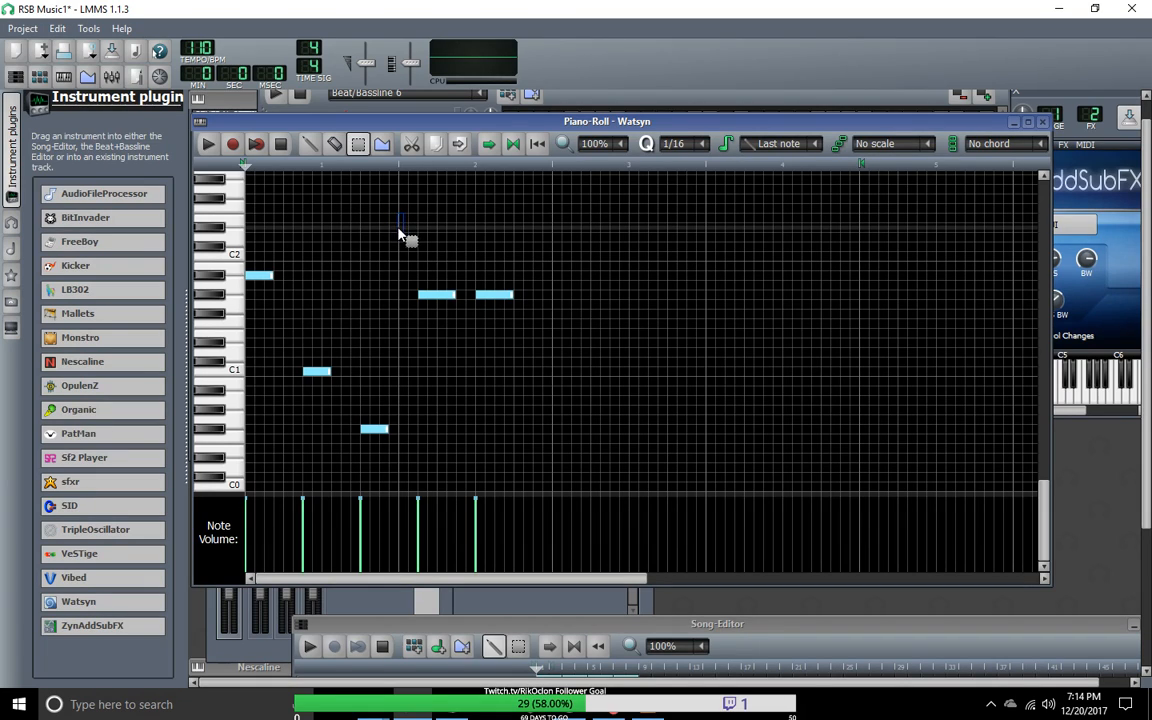
drag(460, 281, 465, 430)
drag(409, 261, 415, 392)
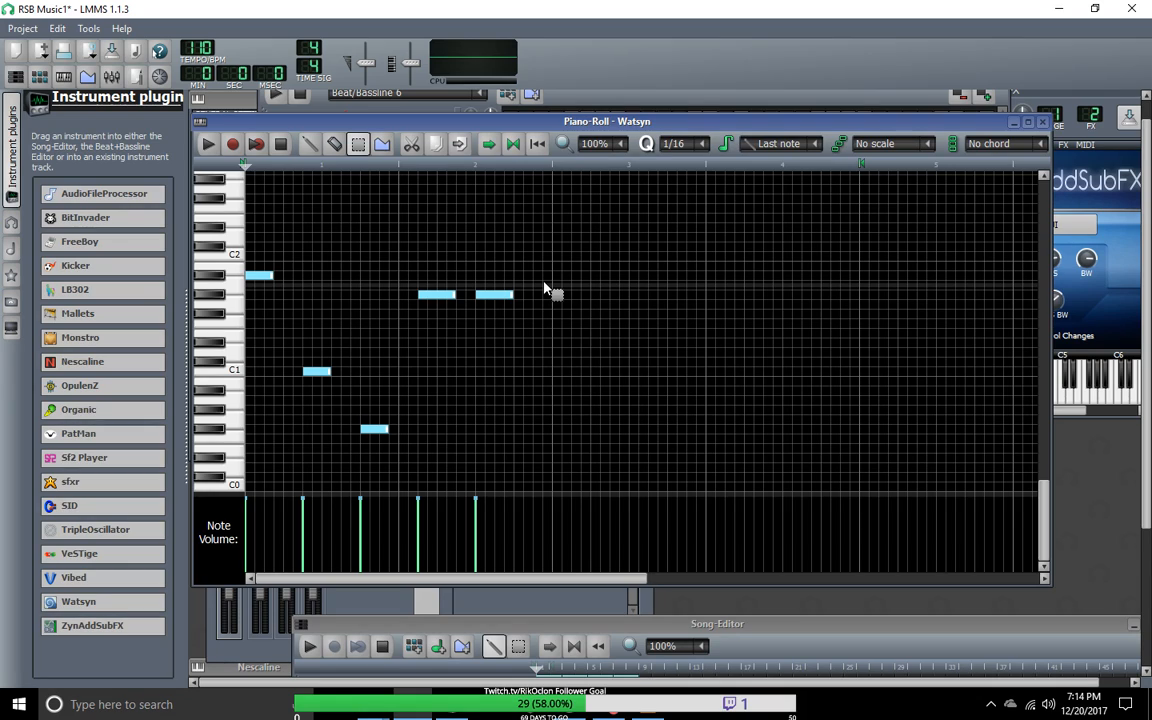
click(478, 165)
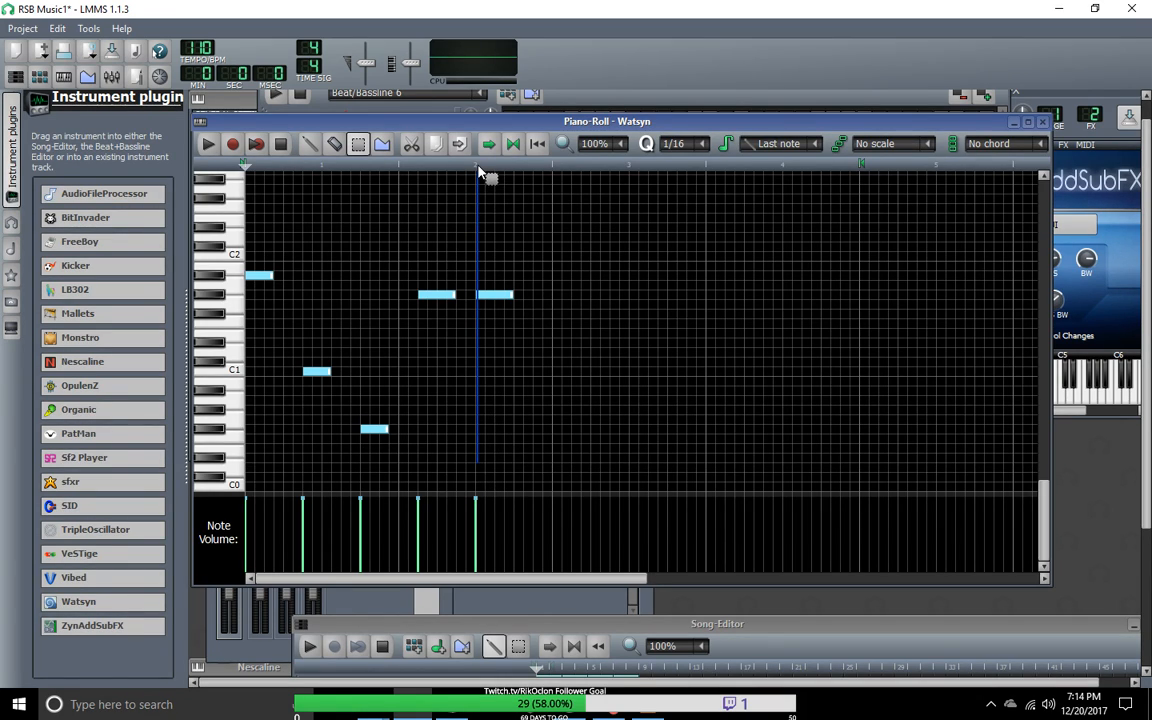
drag(478, 166, 478, 414)
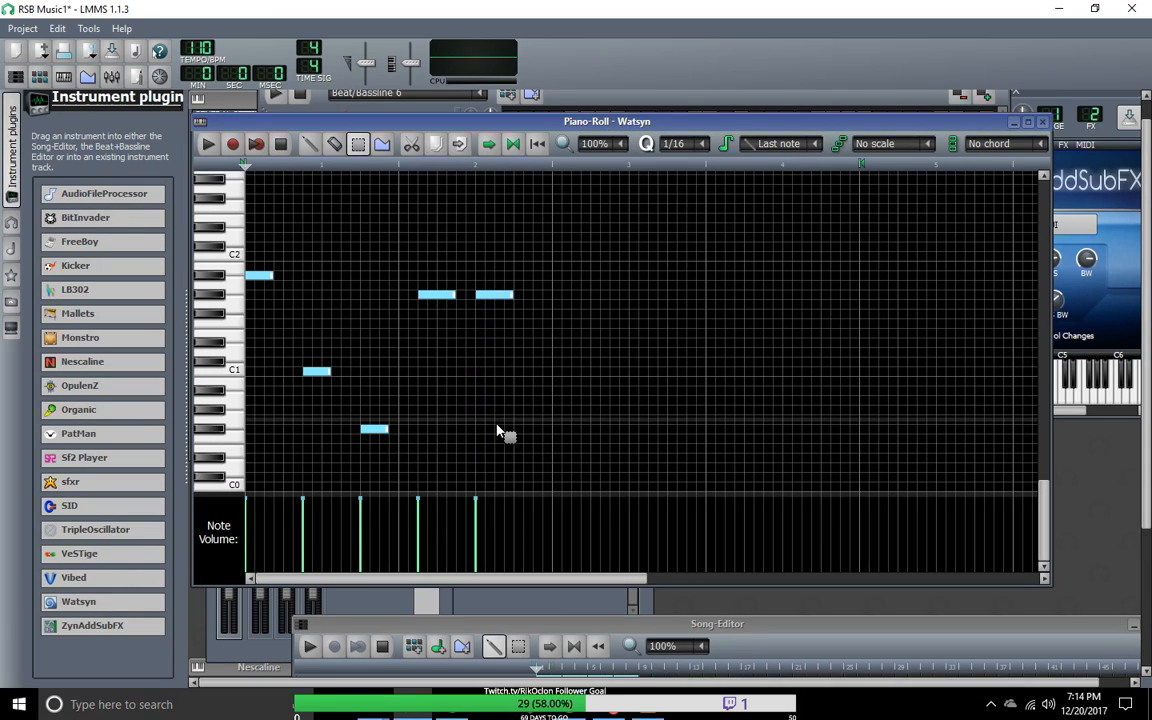
mouse_move(400, 462)
mouse_down()
mouse_move(401, 130)
mouse_move(393, 413)
mouse_move(403, 464)
mouse_up()
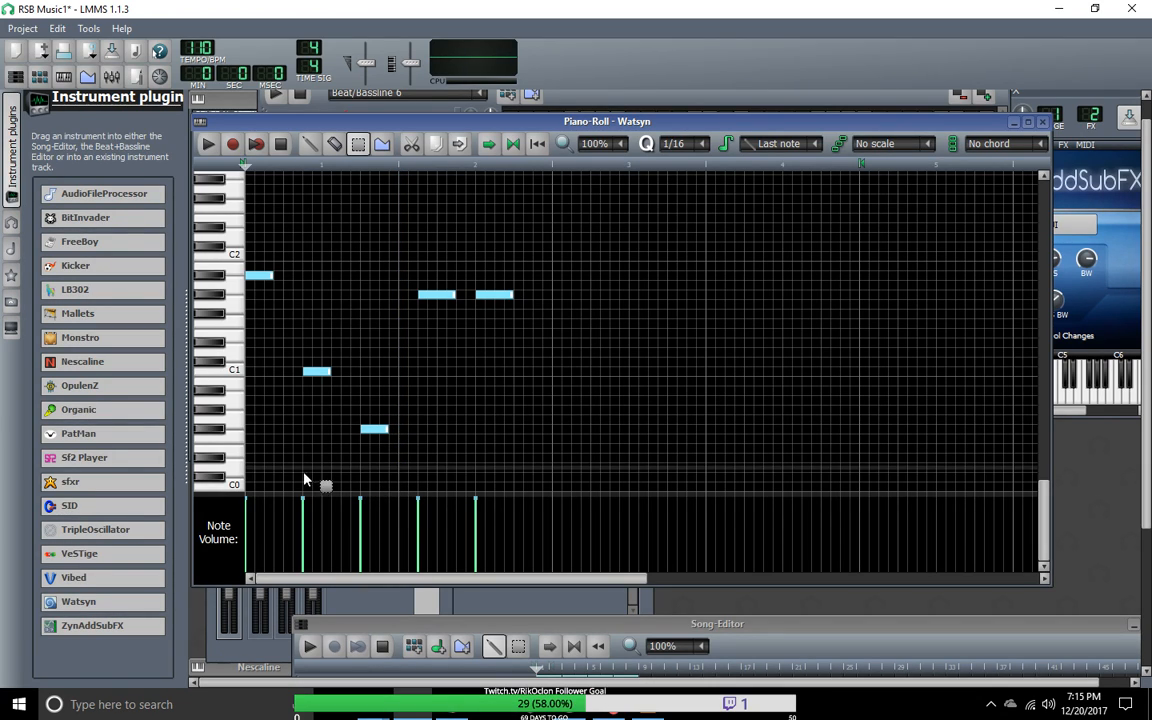
drag(326, 474, 329, 422)
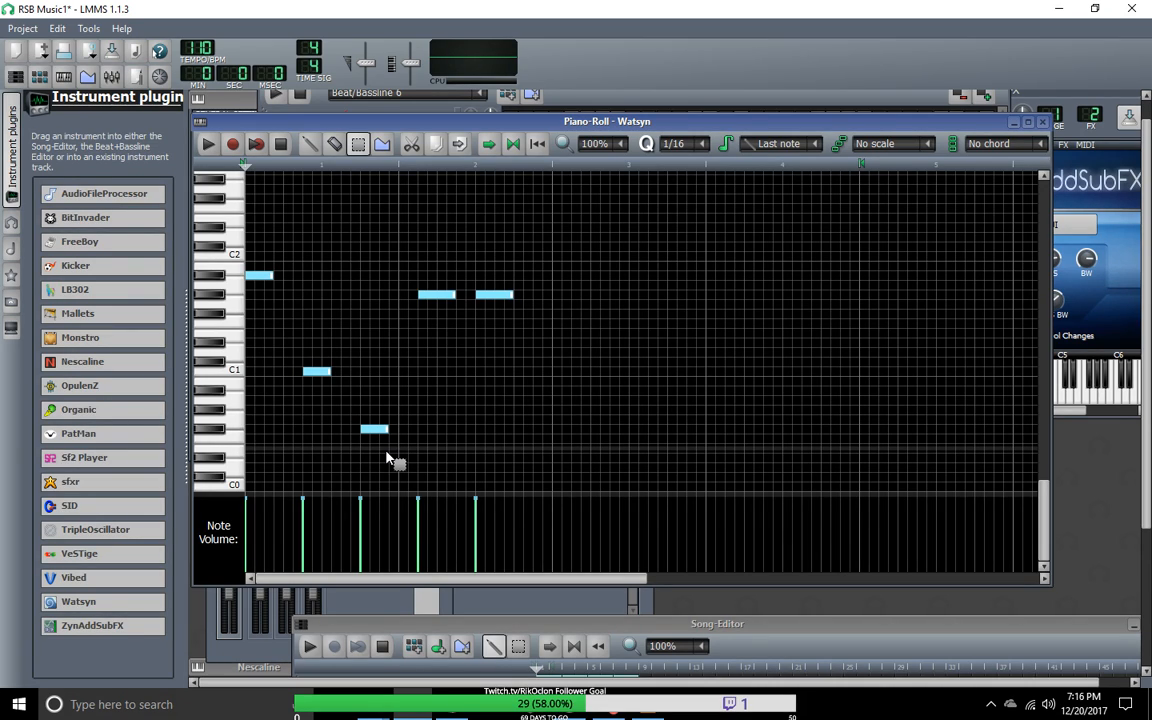
Step: Play the Watsyn pattern on its own in the Piano-Roll and stop it after the last note starts
click(206, 143)
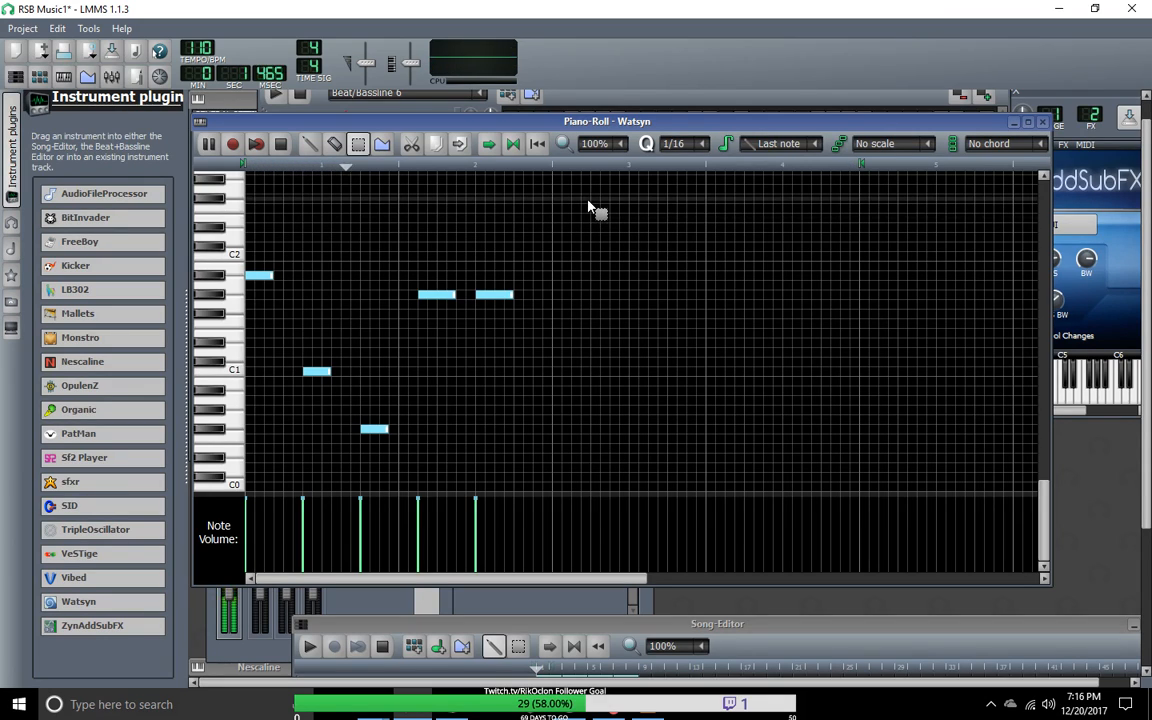
click(281, 148)
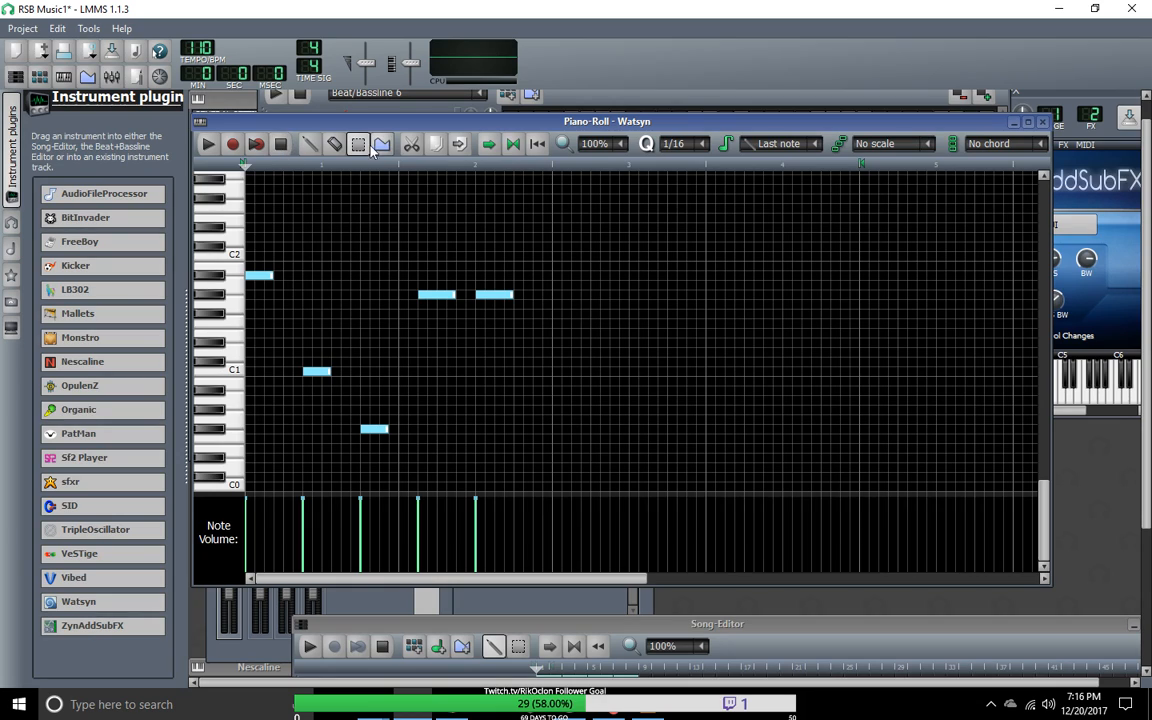
drag(861, 482, 499, 357)
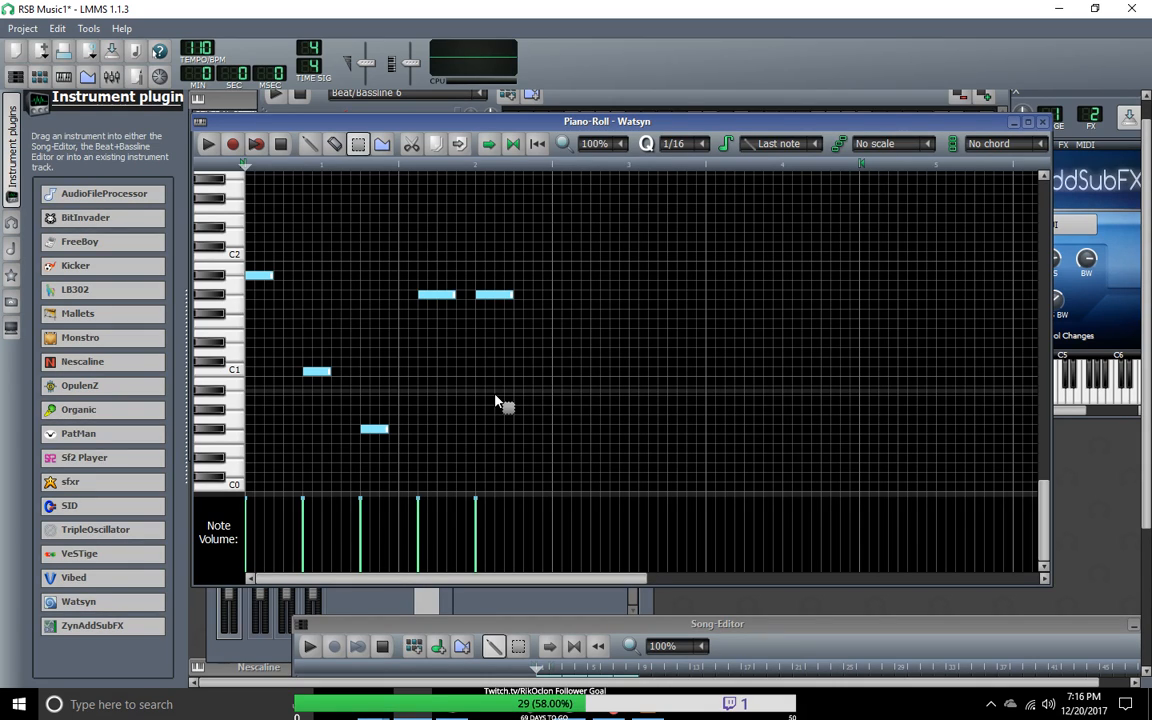
Step: Move the Piano-Roll aside and bring the Song-Editor to the front over the Beat+Bassline editor
drag(300, 124, 538, 238)
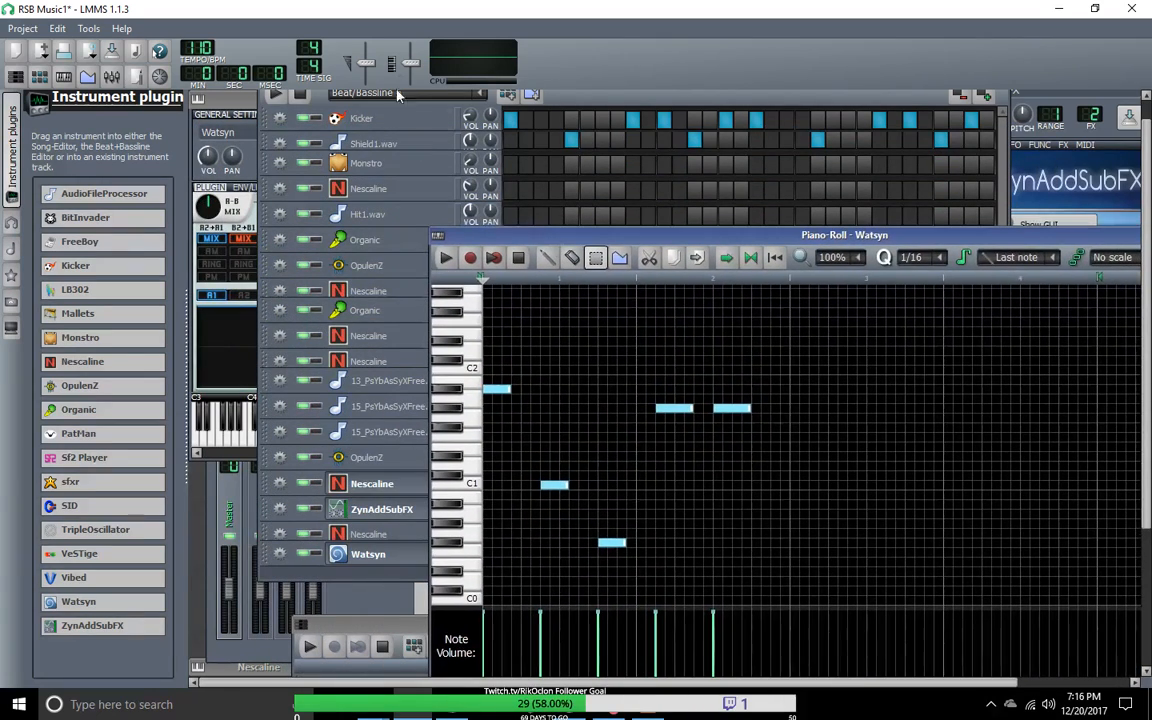
click(323, 103)
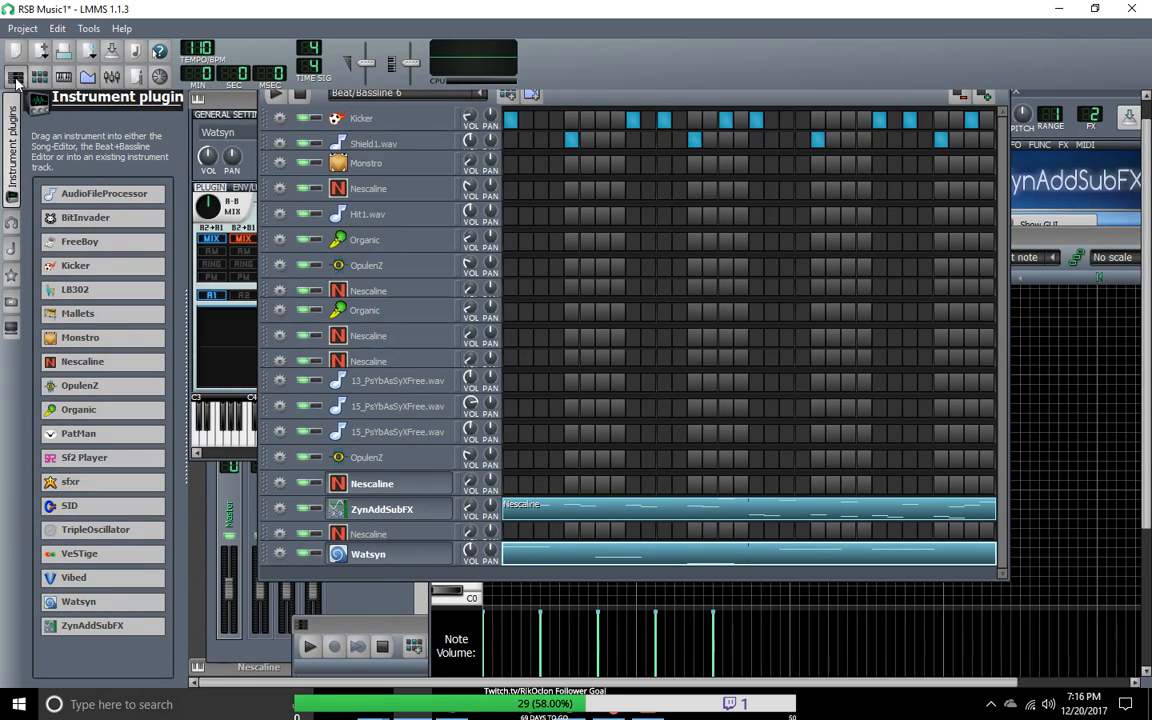
click(15, 78)
drag(497, 629, 393, 155)
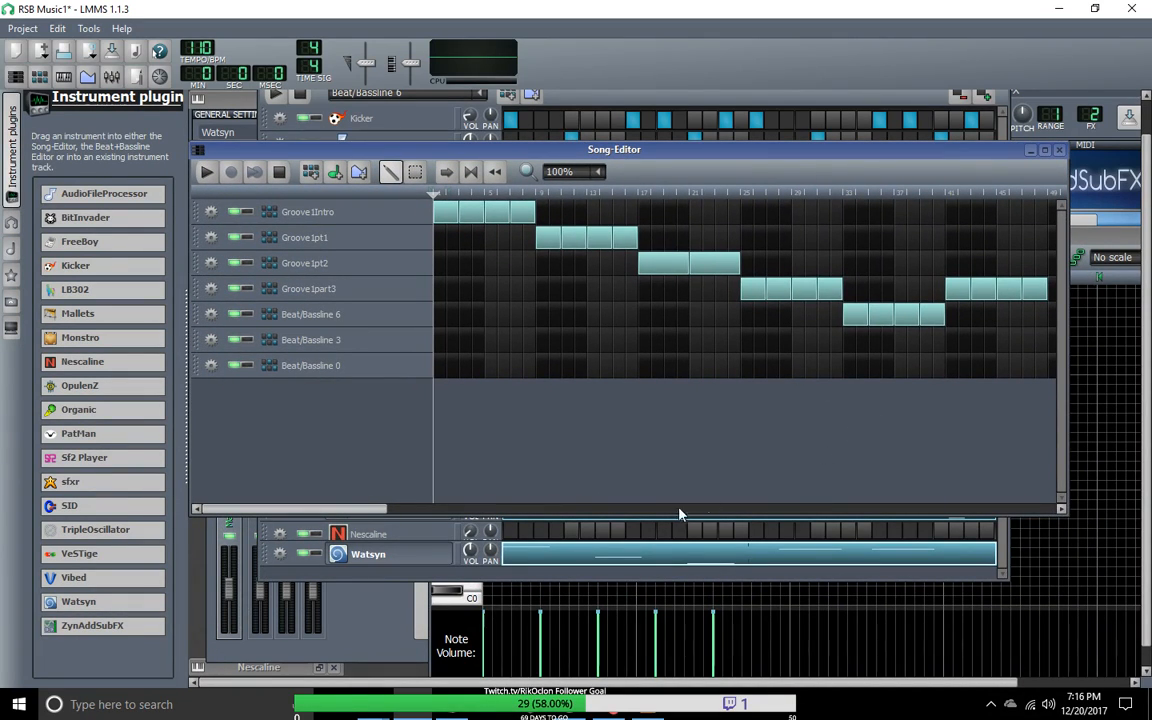
Step: Set the song position to the first Beat/Bassline 6 block at bar 33, play briefly from there and stop
drag(371, 514, 516, 514)
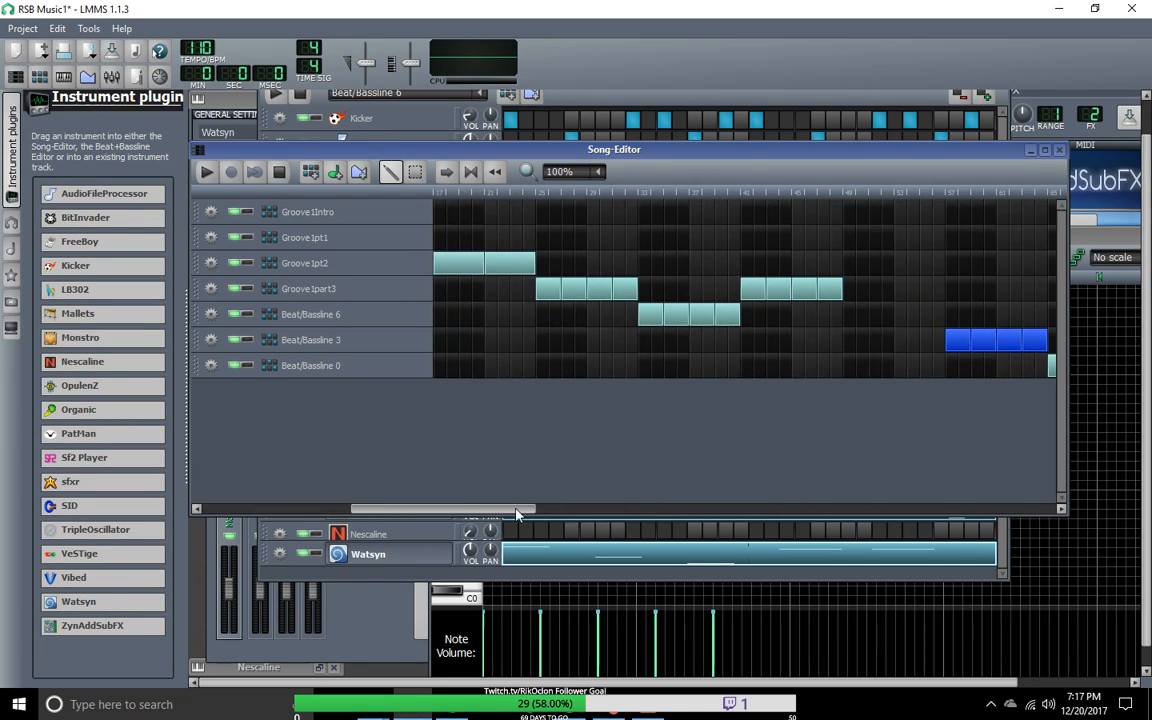
drag(563, 160, 550, 155)
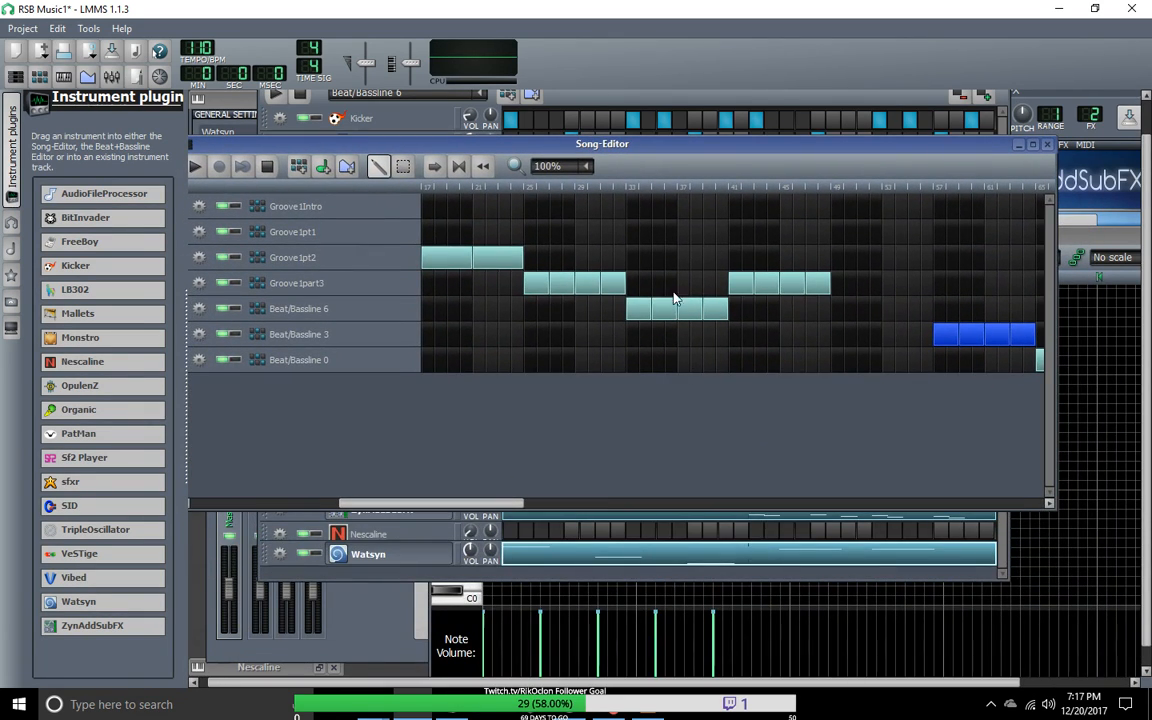
right_click(651, 210)
click(651, 210)
right_click(651, 210)
click(651, 210)
middle_click(650, 211)
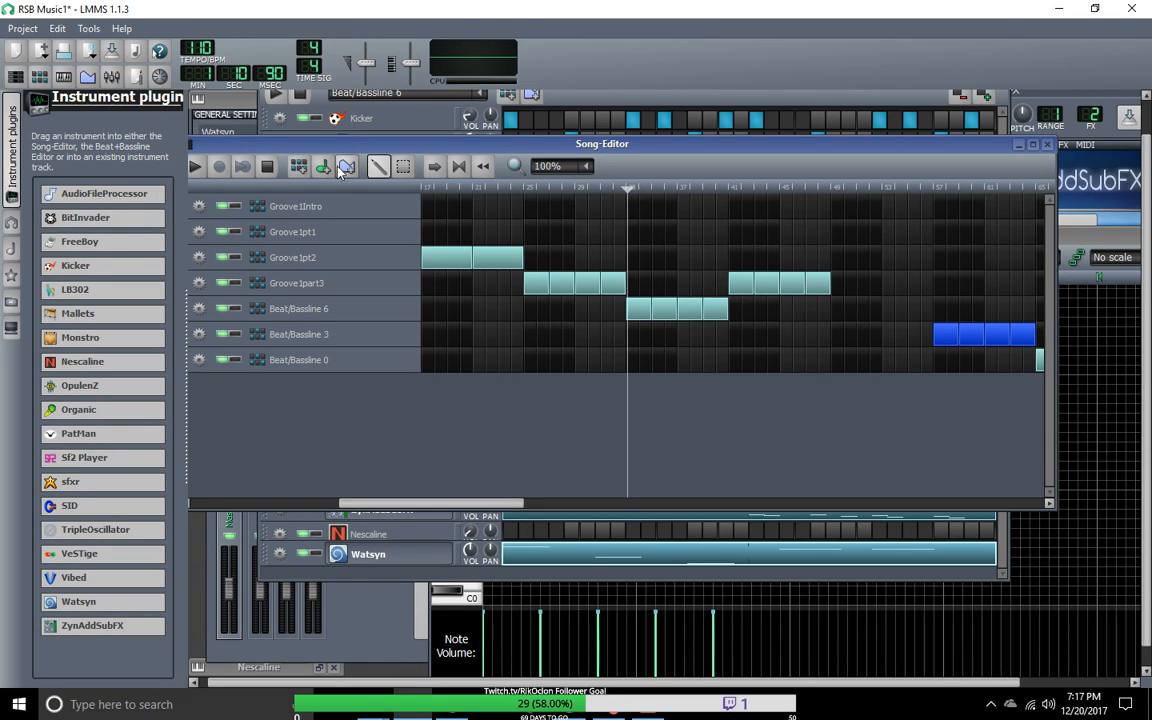
click(195, 170)
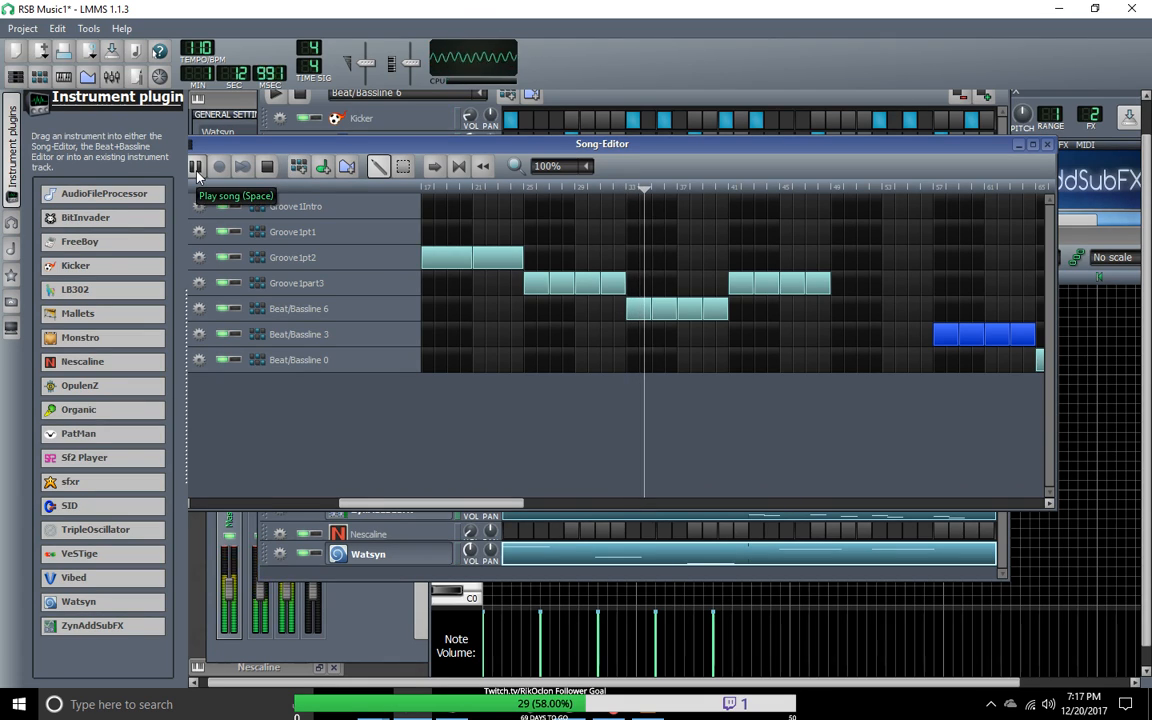
key(space)
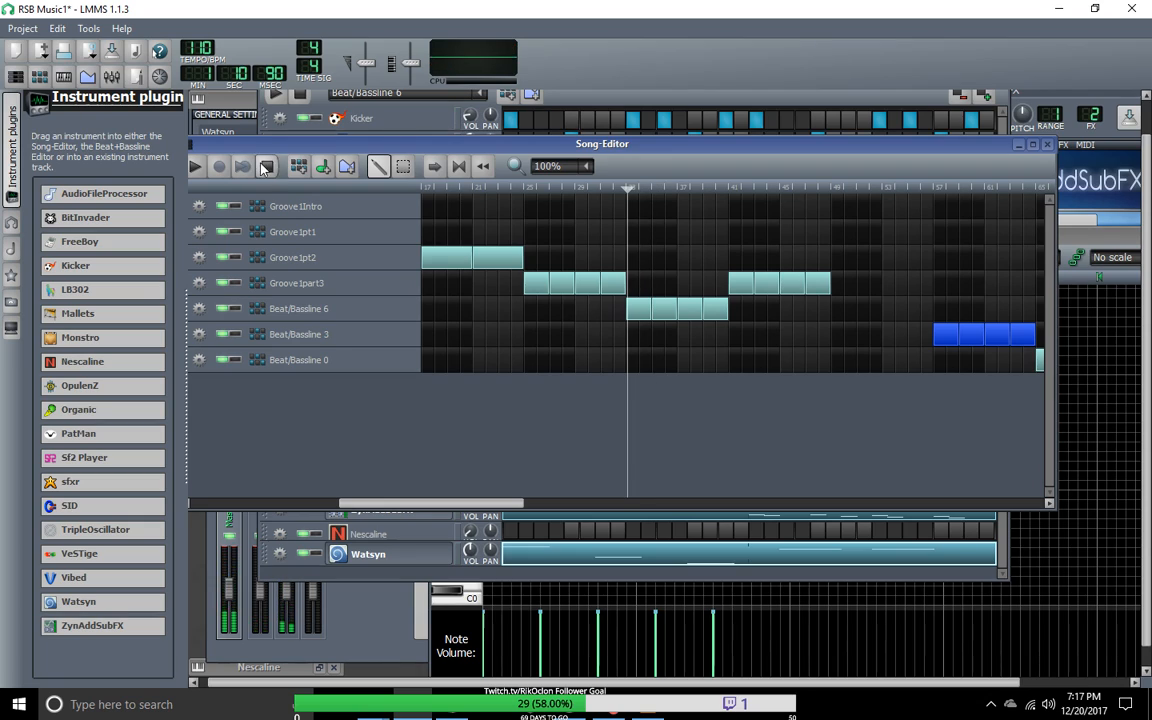
Step: Return the song position to the first bar and play the whole arrangement from the start
drag(640, 193, 266, 193)
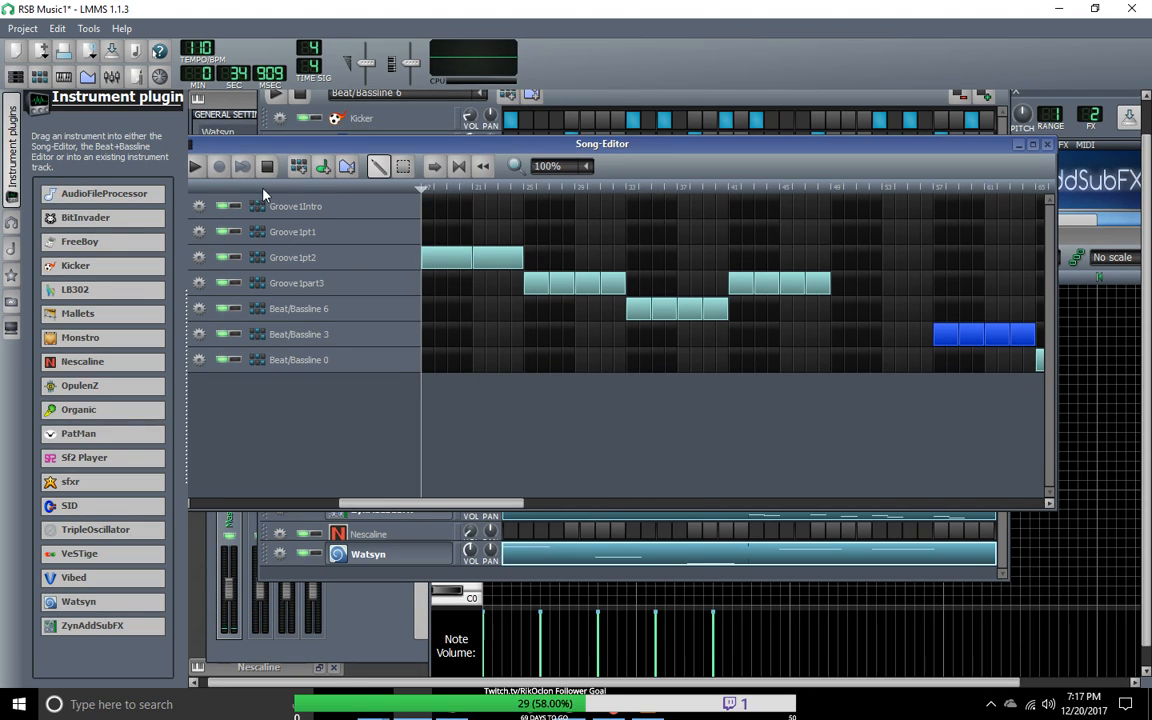
drag(478, 505, 136, 500)
drag(629, 189, 287, 187)
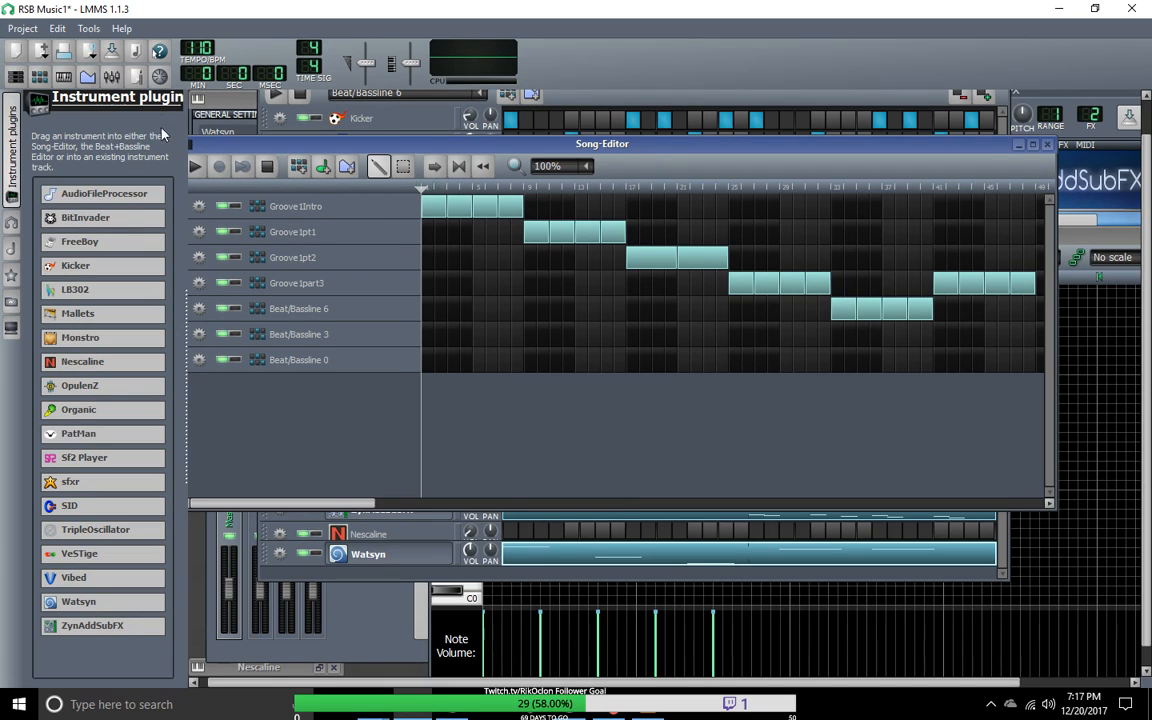
click(195, 168)
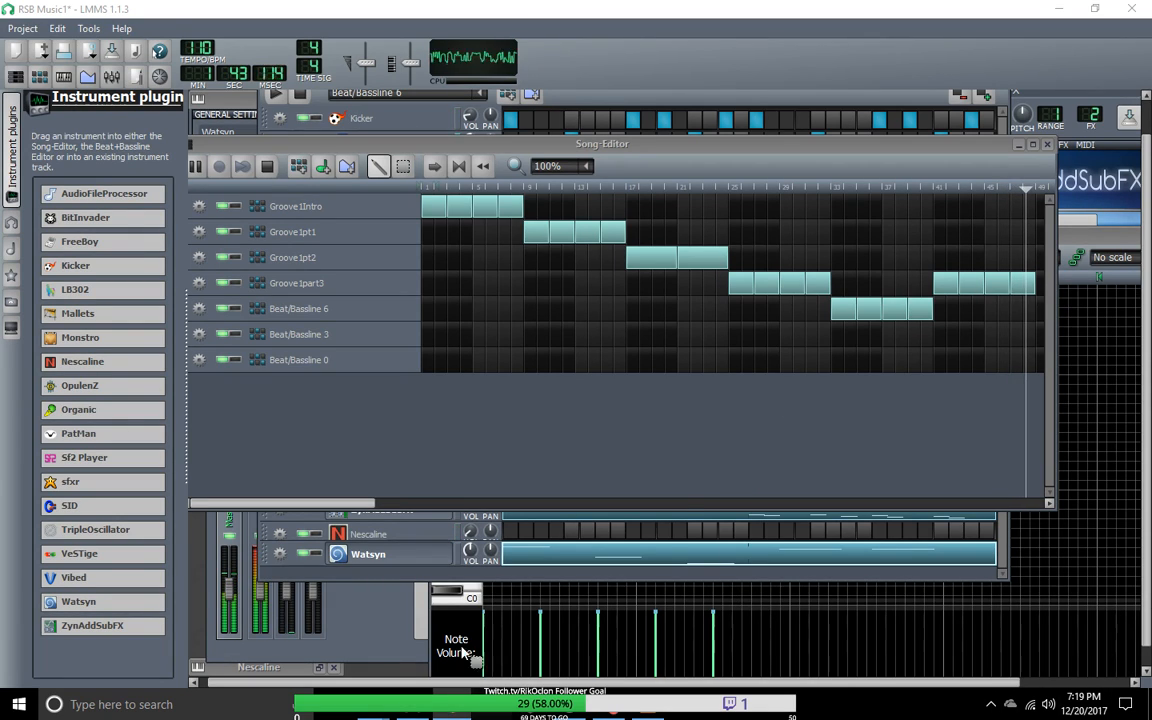
Step: Move the Song-Editor down to uncover the Beat+Bassline editor and switch that editor to Groove1part3
drag(377, 143, 390, 305)
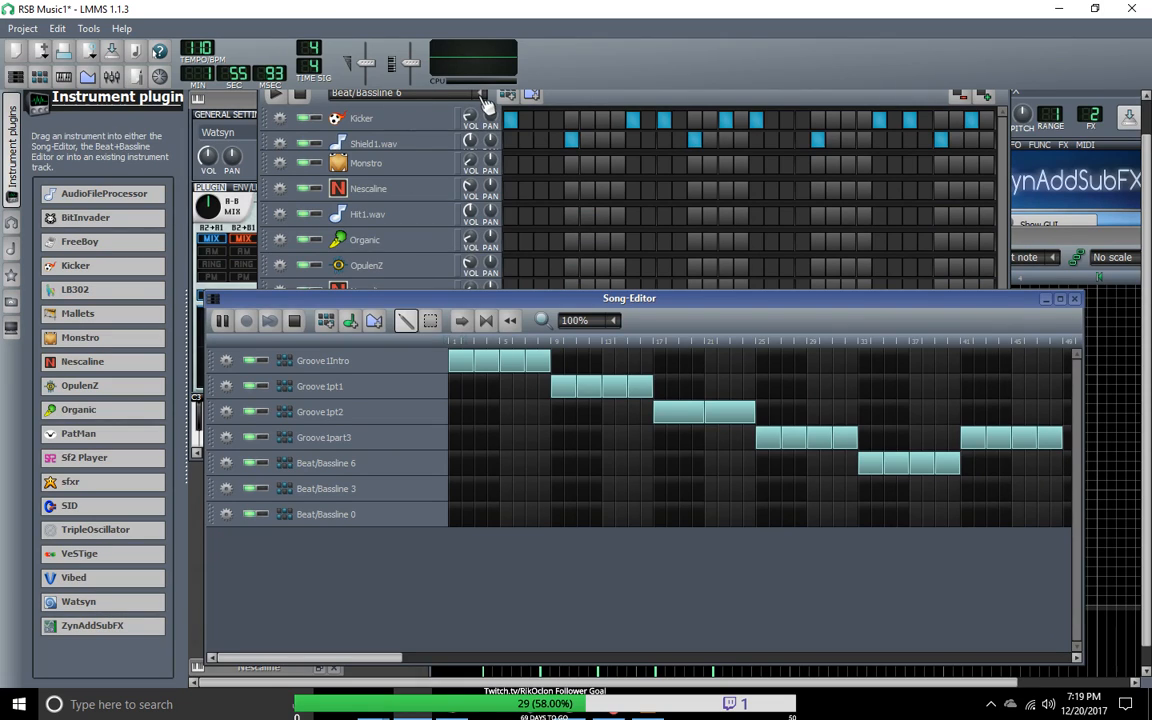
click(481, 94)
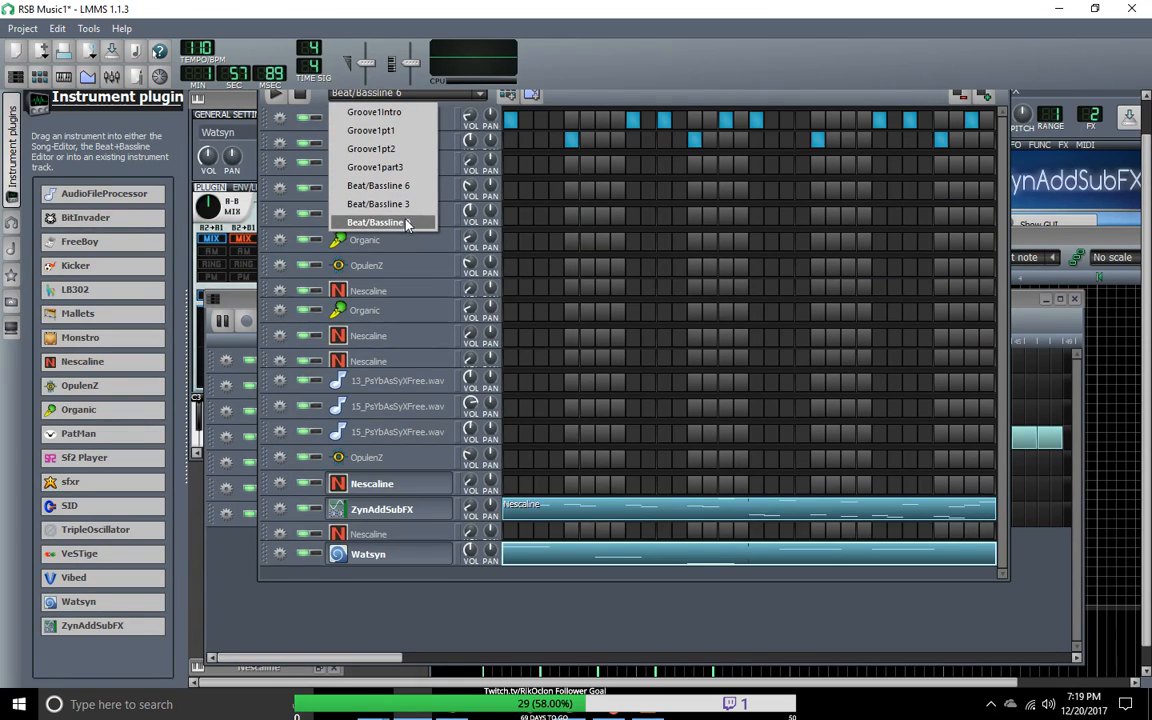
click(411, 168)
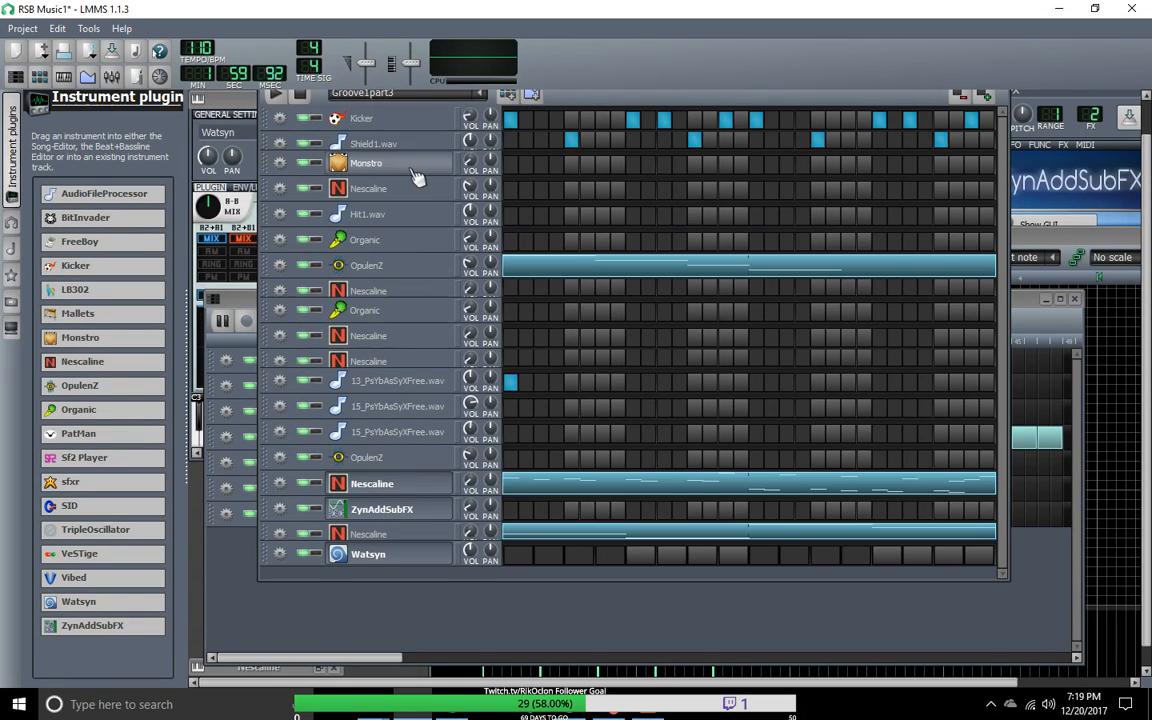
click(425, 94)
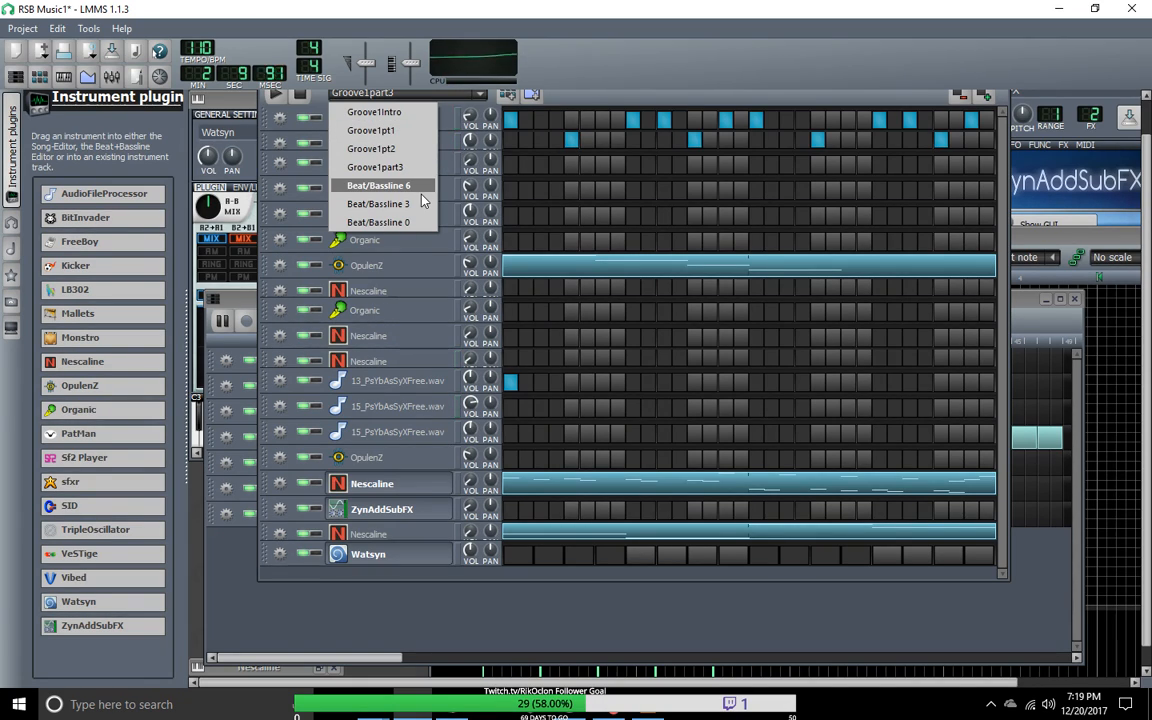
click(380, 167)
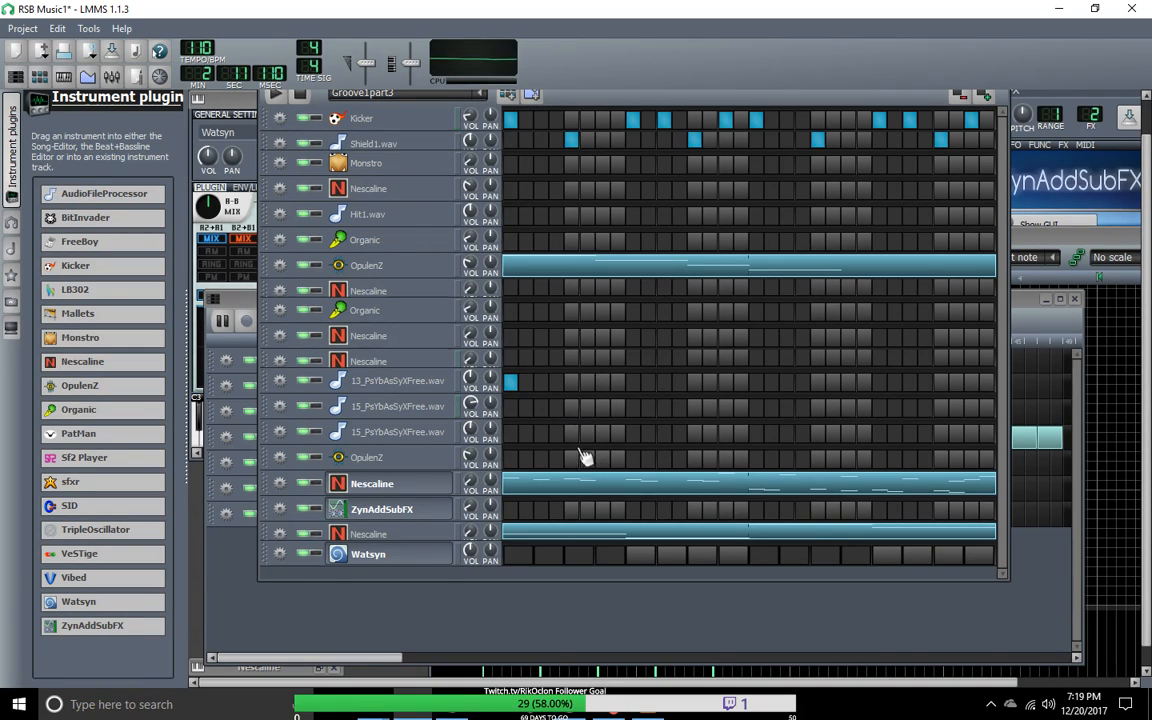
Step: Play Groove1part3 and fine-tune the volume of the Nescaline track directly above ZynAddSubFX to about 5.6%
click(275, 95)
click(275, 95)
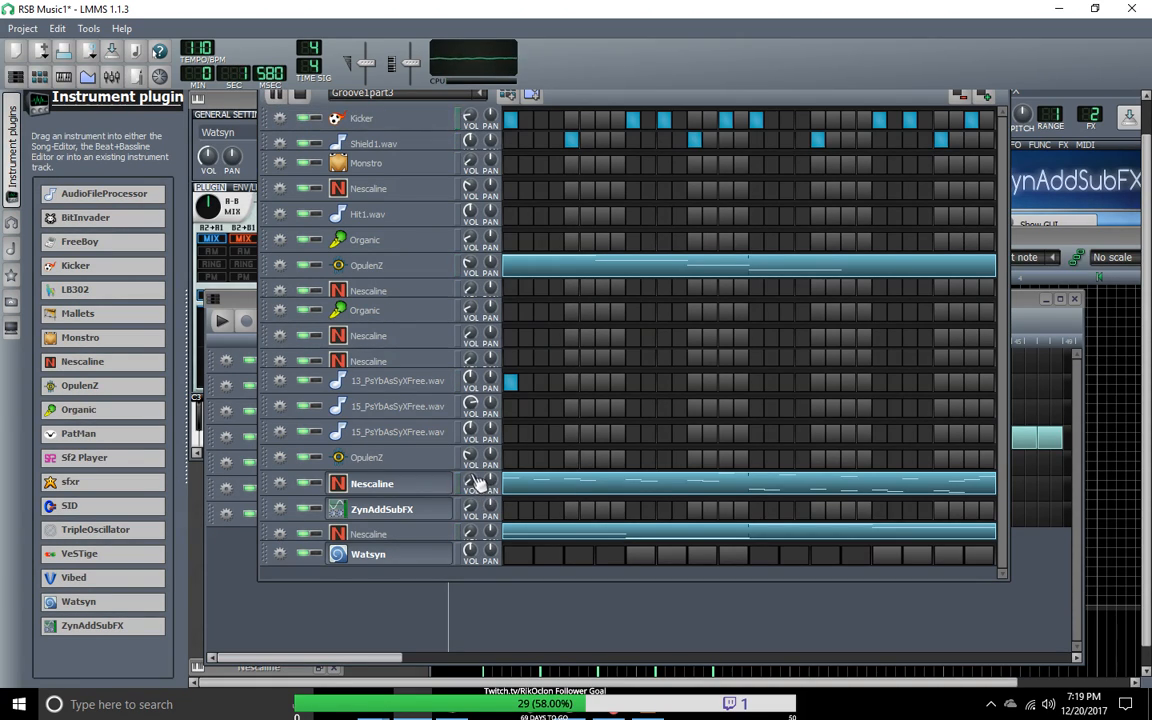
drag(476, 478, 476, 530)
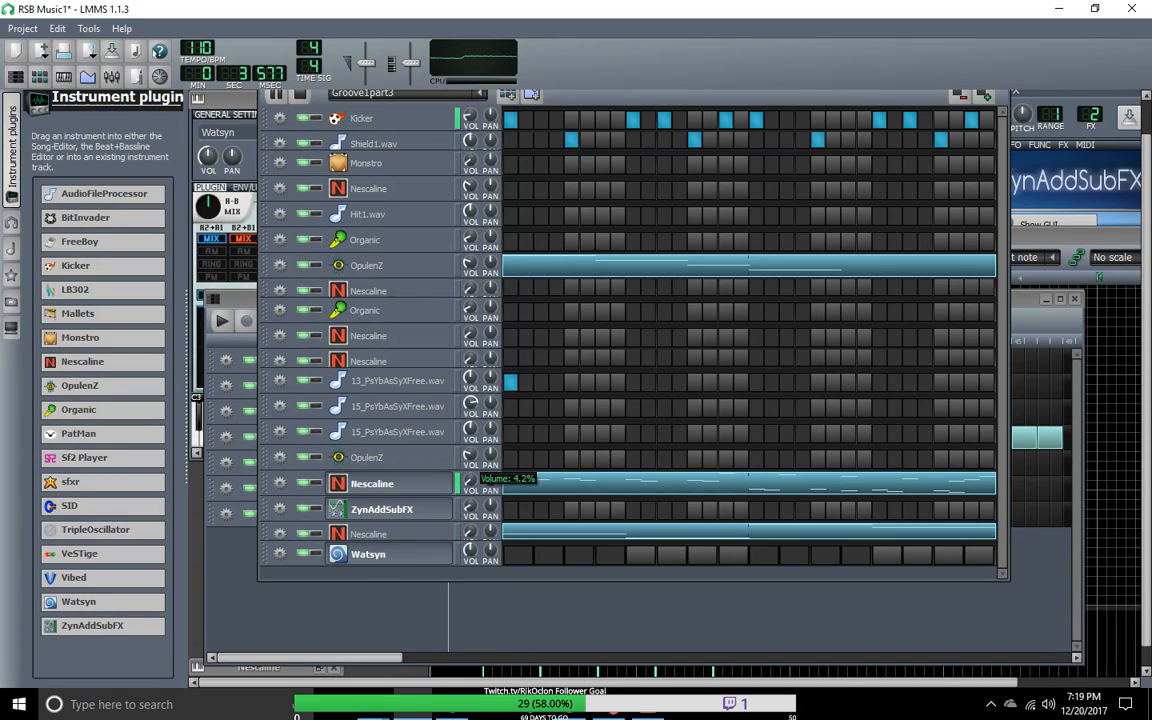
drag(470, 483, 477, 487)
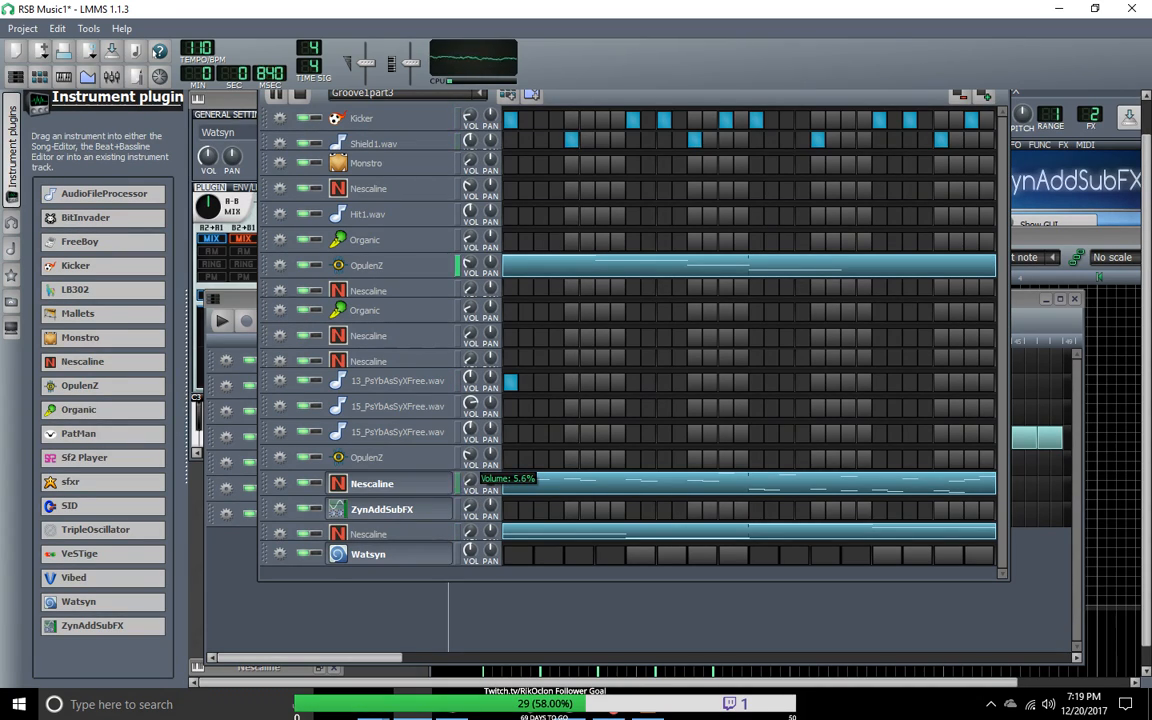
drag(470, 483, 480, 490)
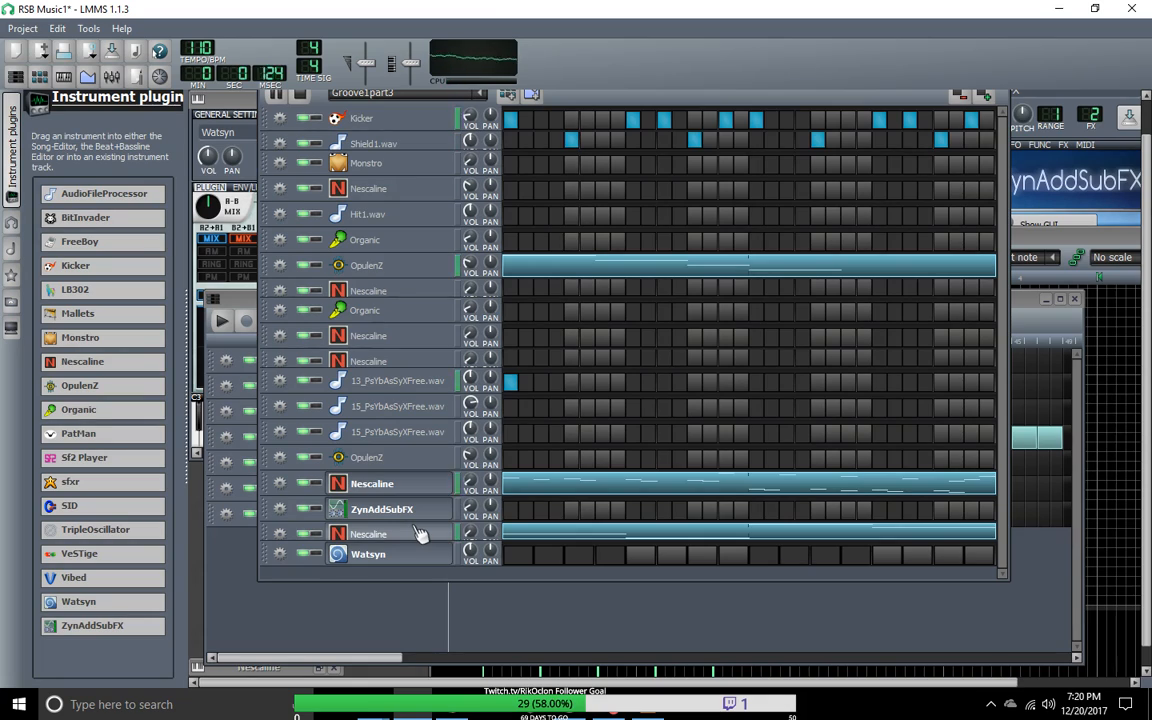
Step: Show the Song-Editor and fill the Beat/Bassline 6 track with four two-bar blocks from bar 49 up to bar 57
click(16, 77)
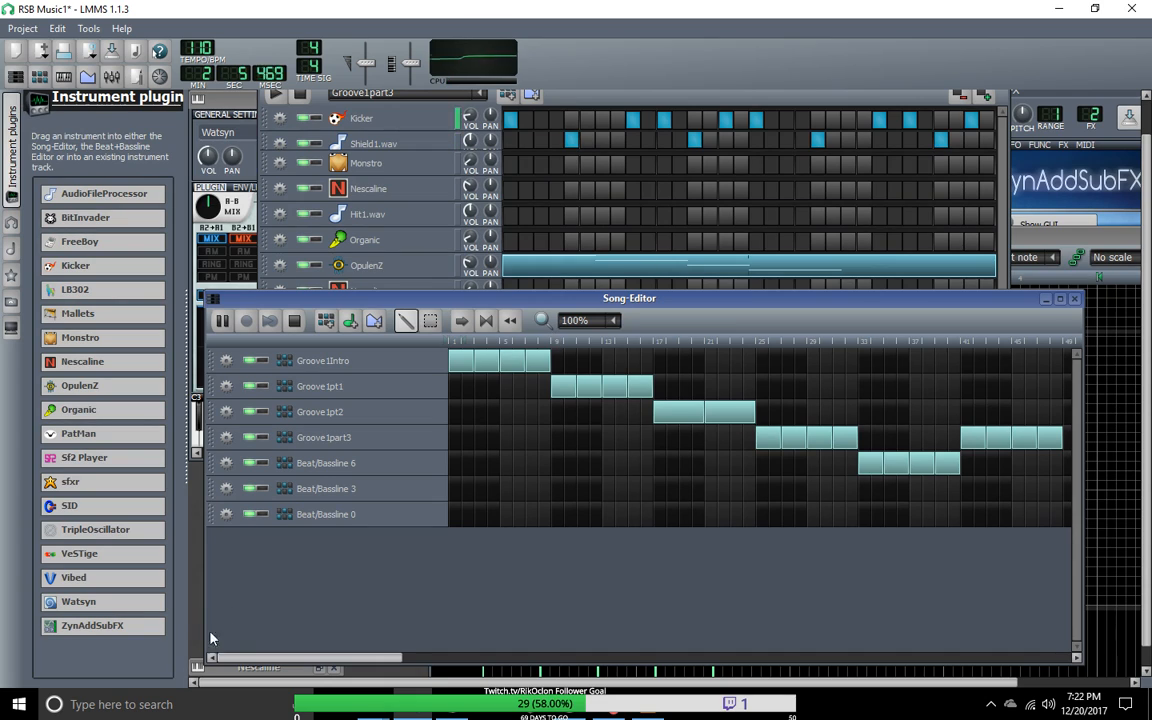
drag(342, 657, 508, 663)
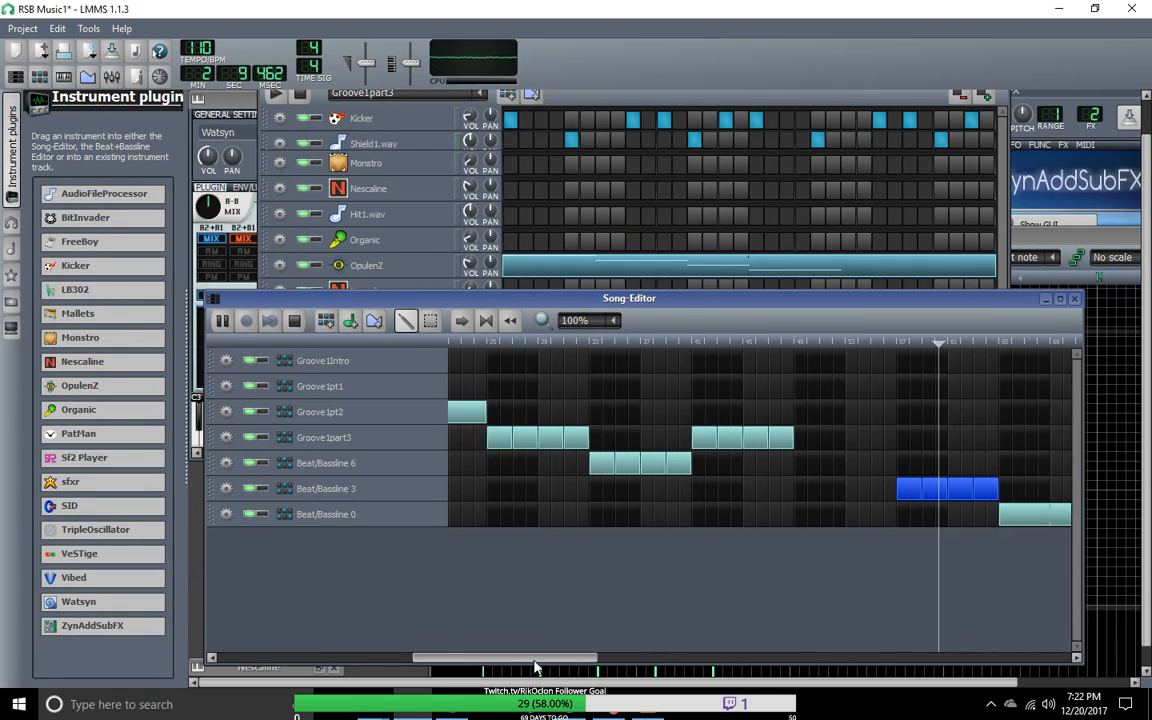
click(810, 468)
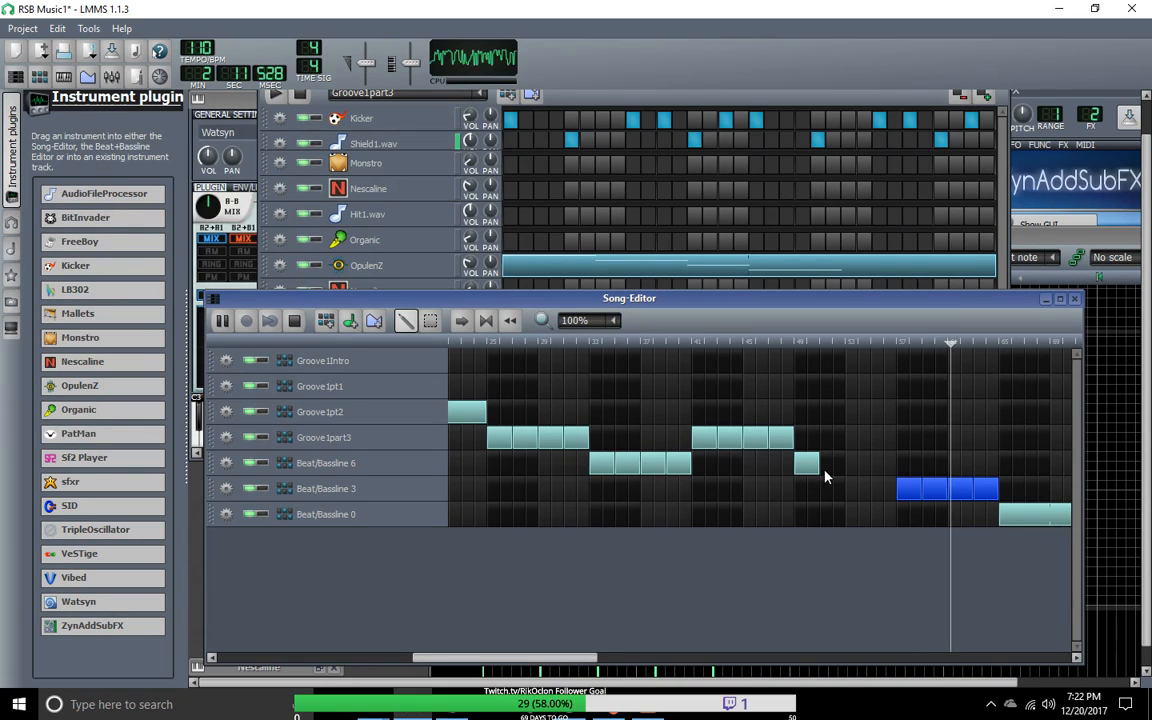
drag(828, 477, 895, 468)
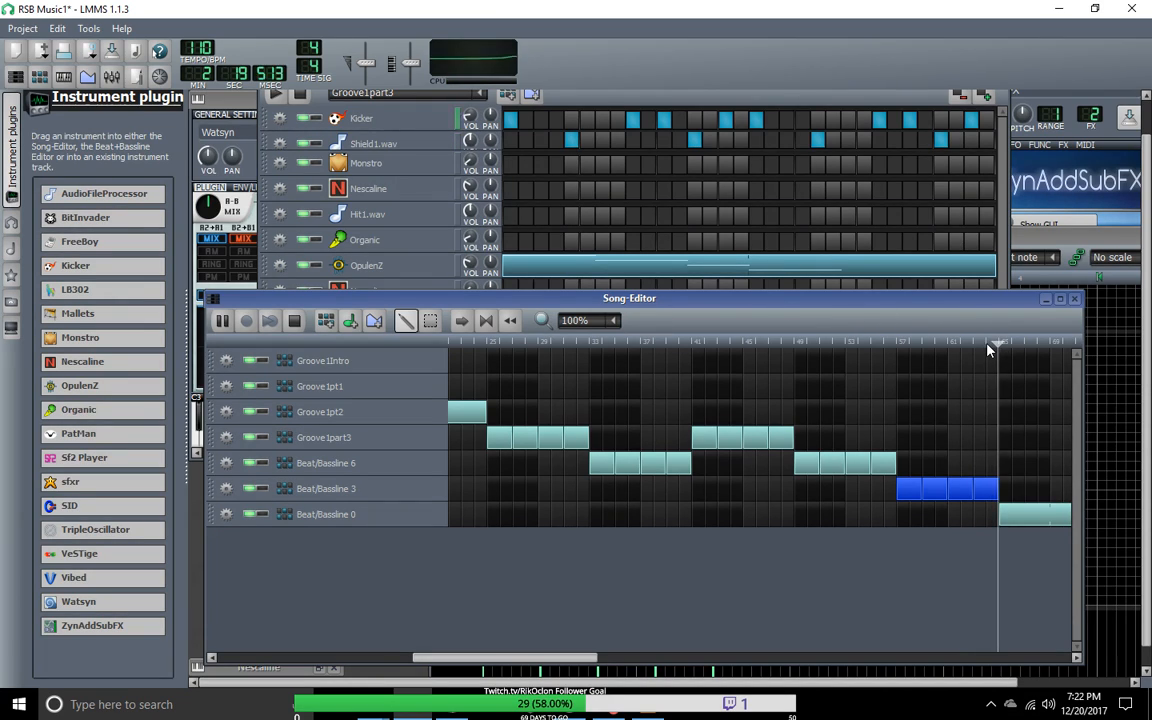
Step: Bring the song position back to the first bar, replay the arrangement from the start and stop playback
drag(1007, 347, 168, 326)
drag(586, 658, 383, 658)
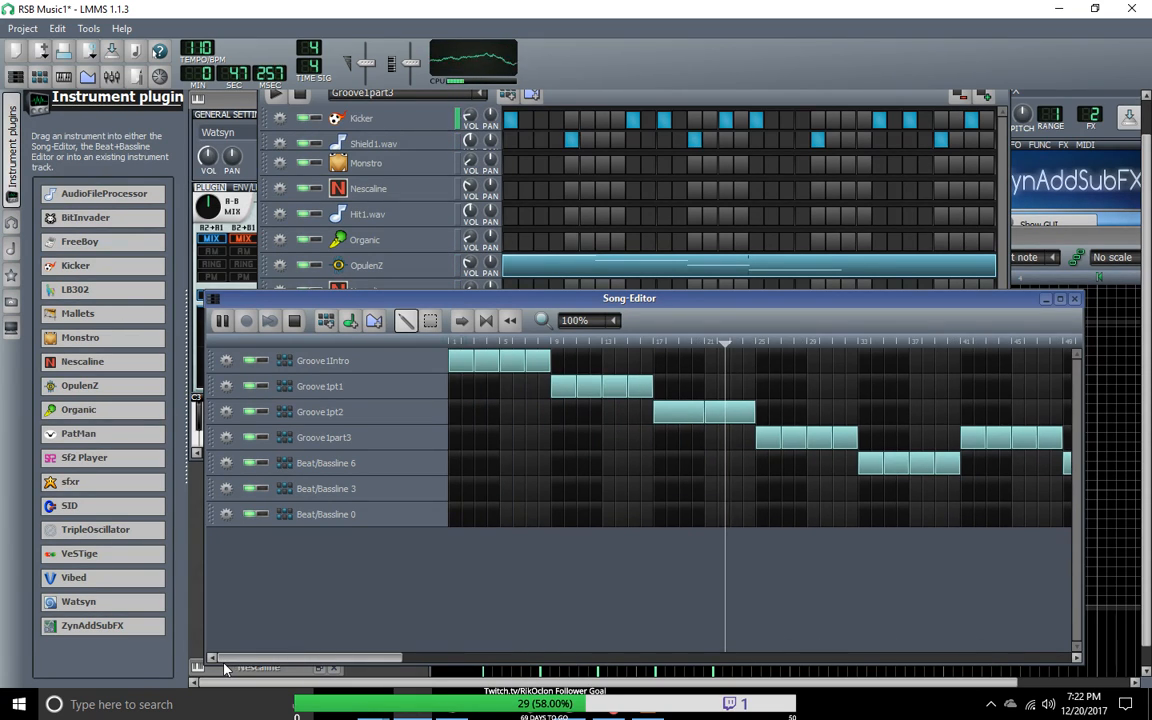
key(space)
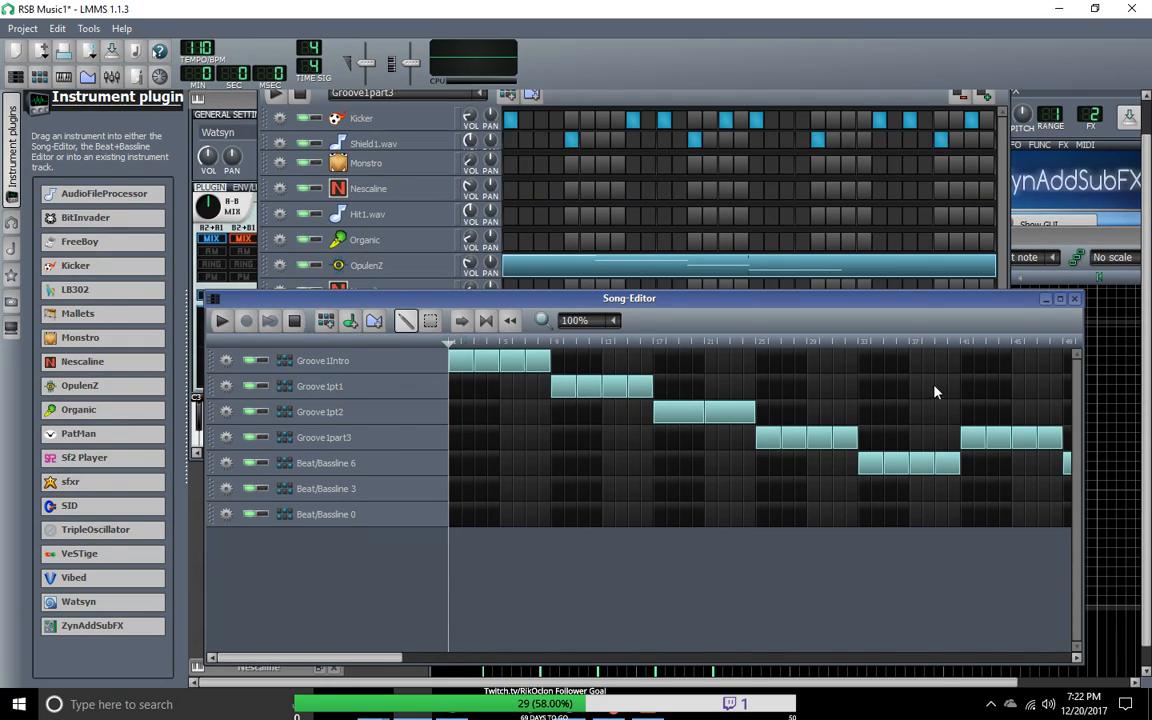
click(221, 321)
drag(513, 350, 277, 338)
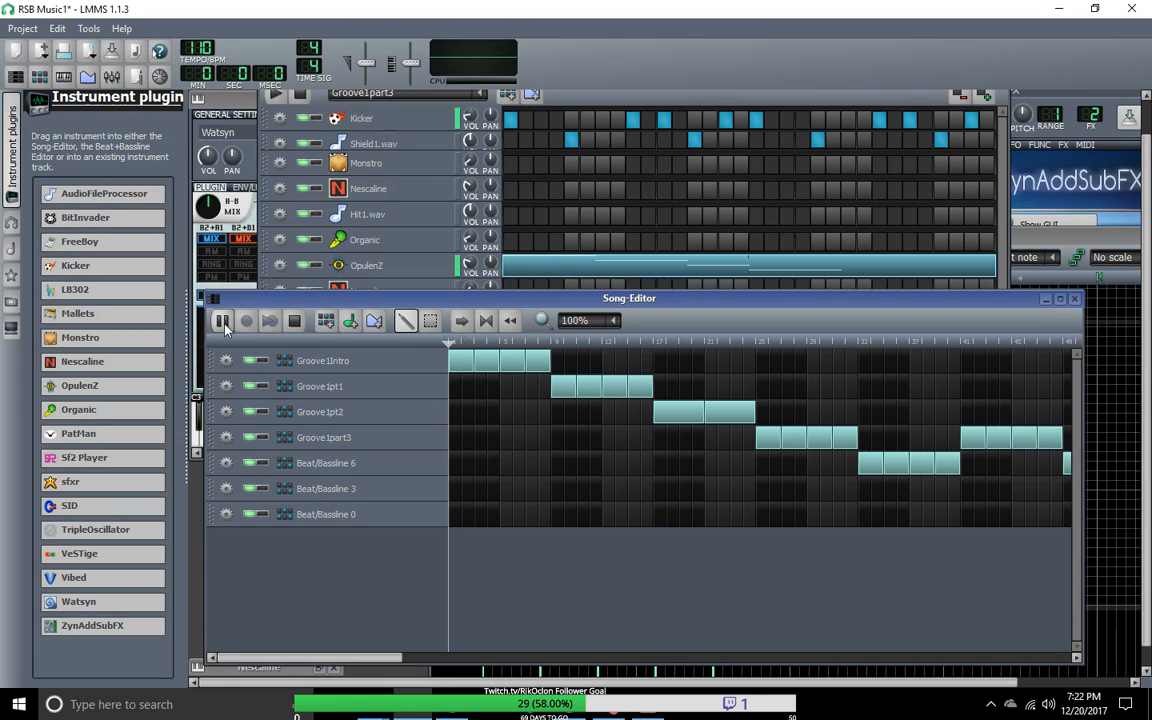
drag(457, 346, 451, 346)
click(294, 321)
click(224, 322)
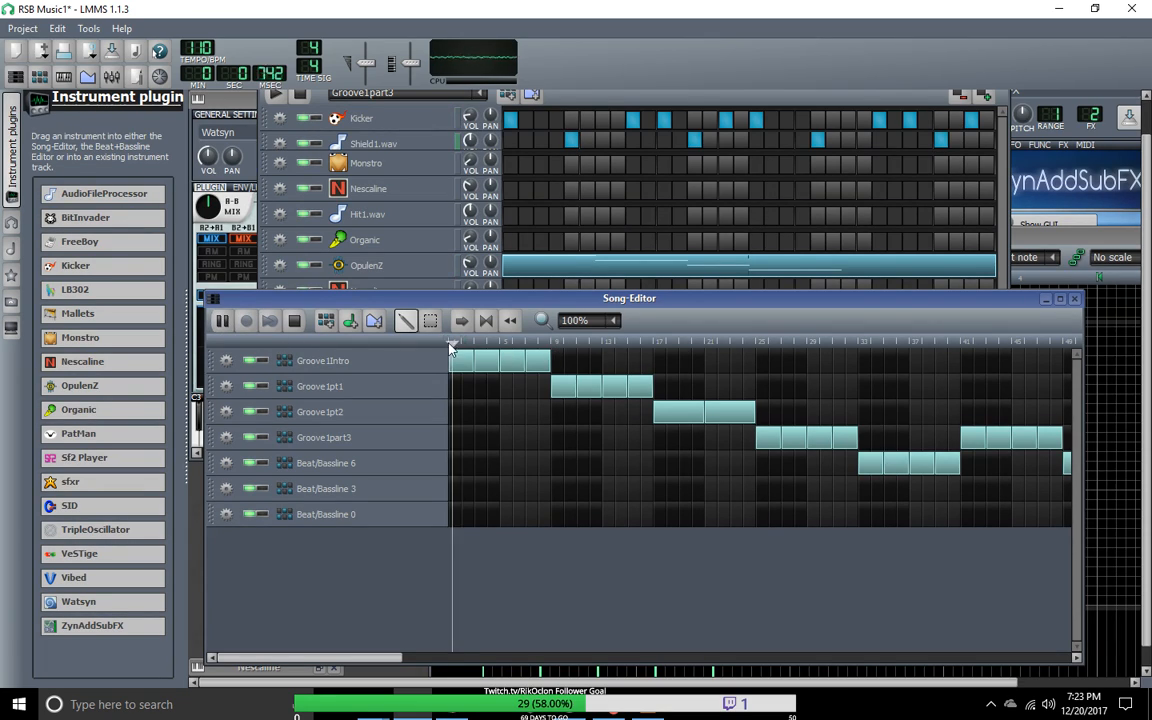
drag(456, 346, 455, 352)
click(294, 321)
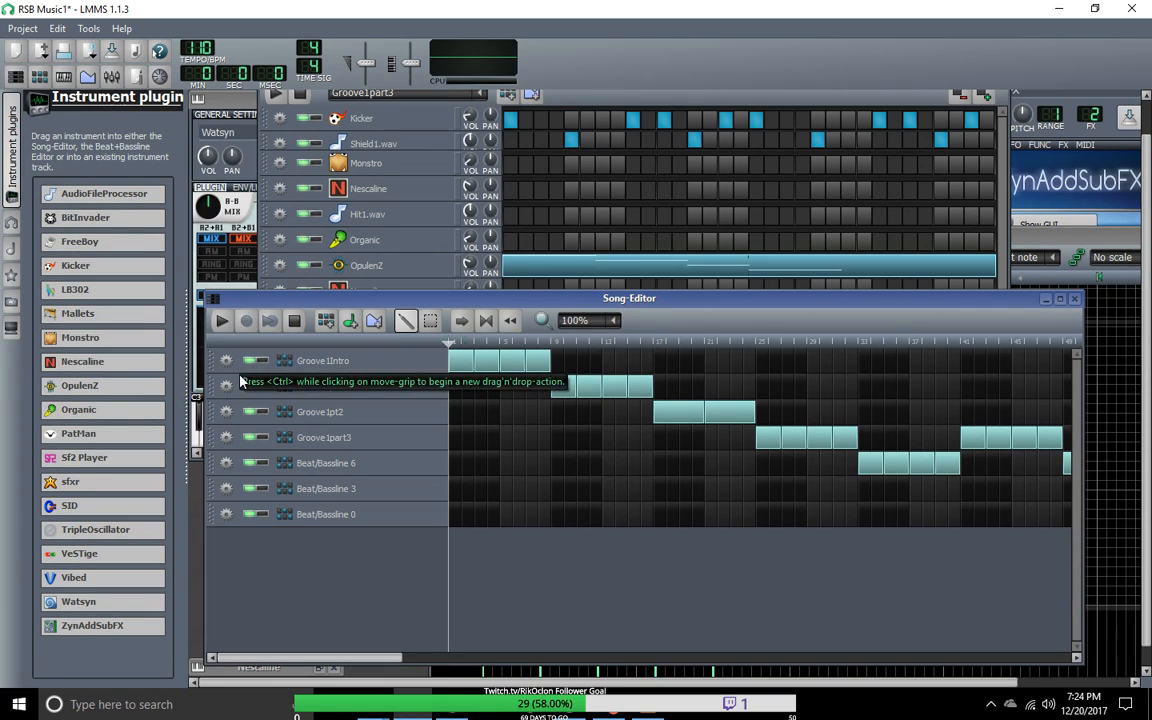
mouse_move(148, 535)
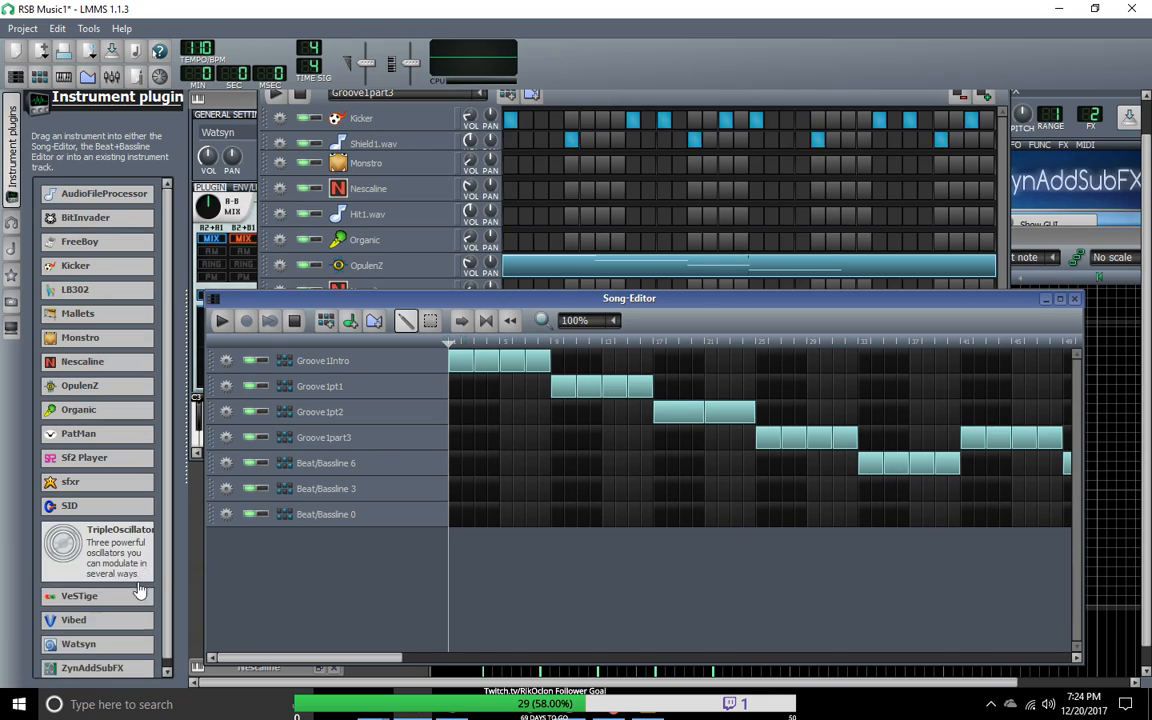
mouse_move(112, 645)
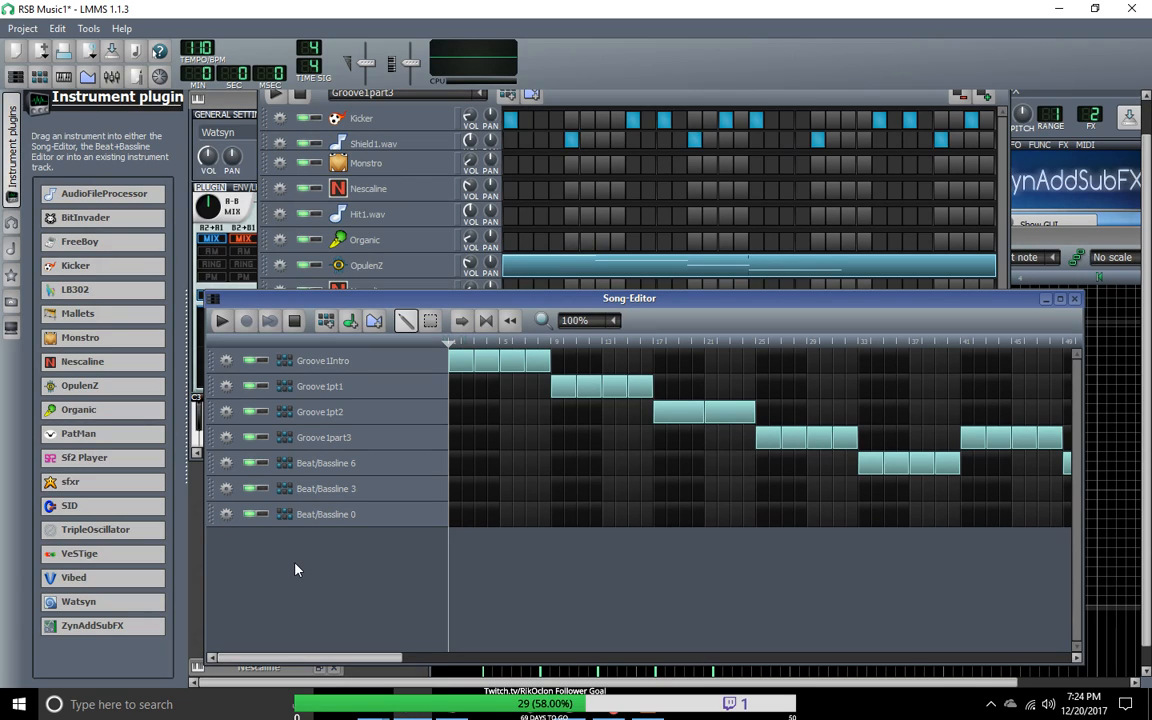
drag(398, 658, 891, 670)
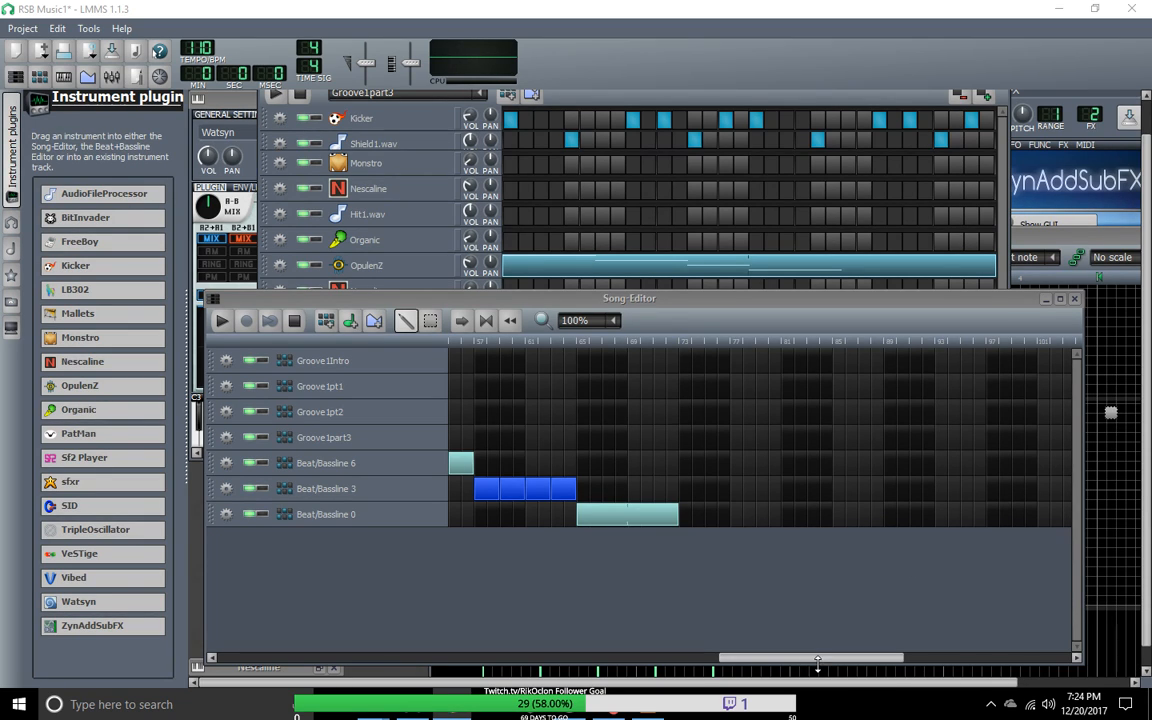
drag(808, 657, 295, 672)
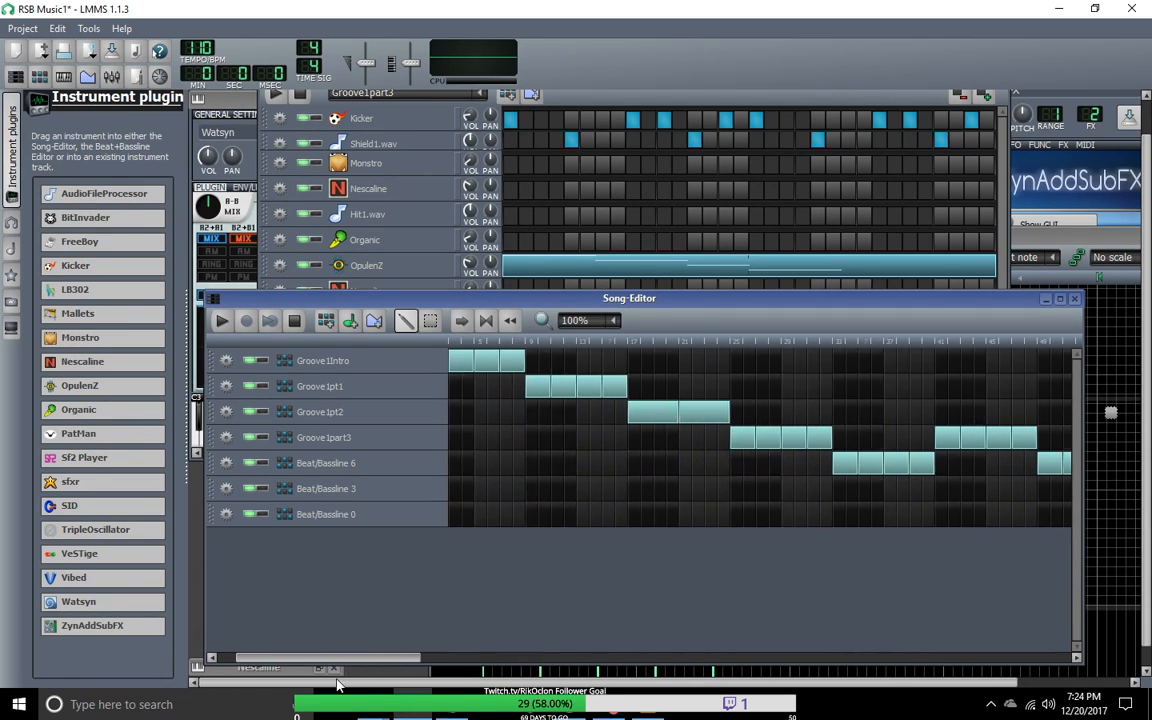
Step: Reposition the Song-Editor window, set the song position to bar 33 and play from the first Beat/Bassline 6 block
drag(317, 302, 640, 675)
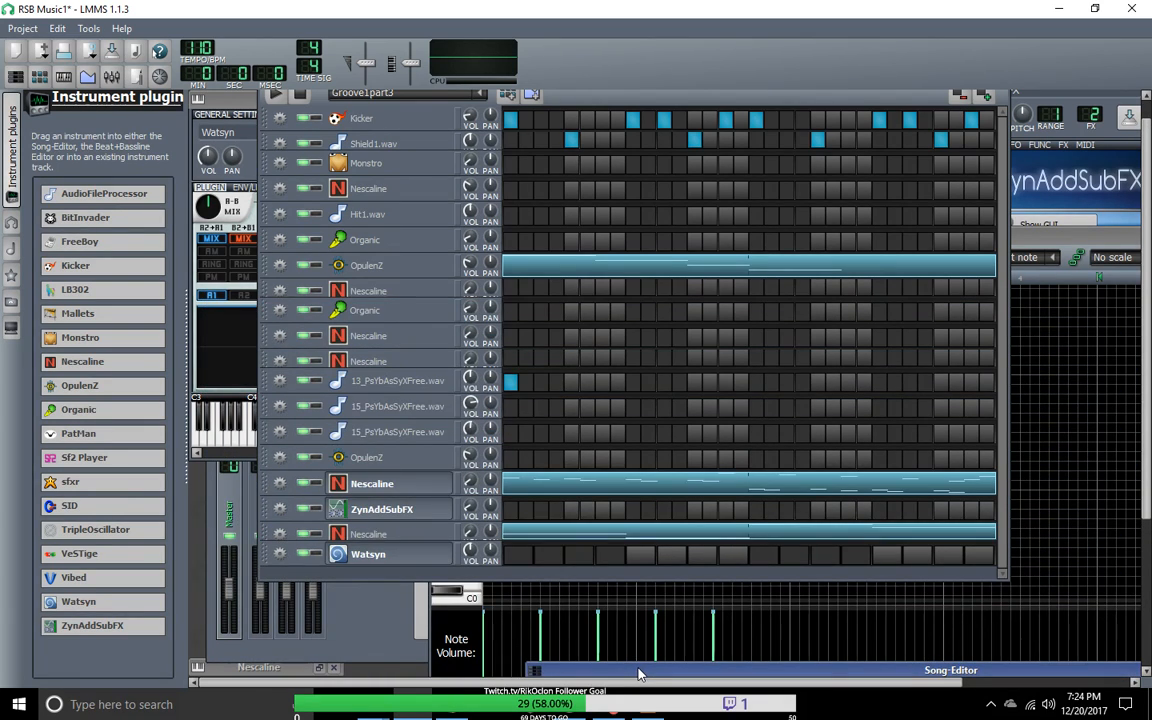
drag(640, 675, 300, 270)
click(822, 312)
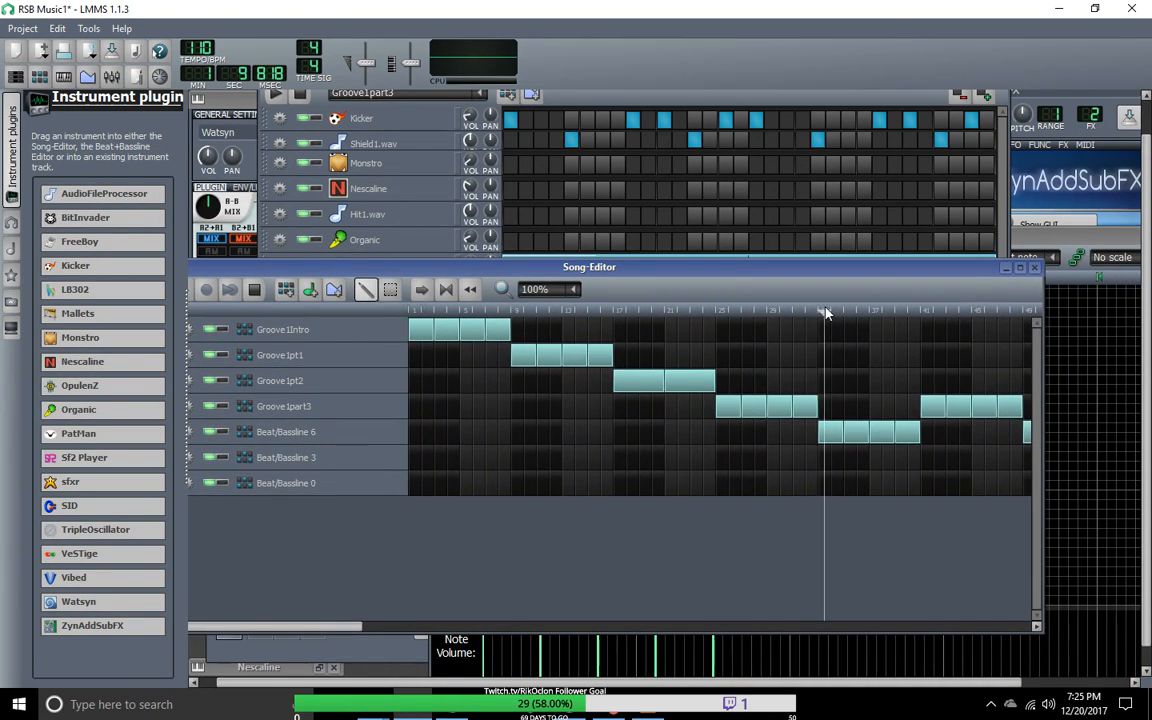
mouse_move(825, 313)
mouse_down()
mouse_move(774, 309)
mouse_move(821, 309)
mouse_up()
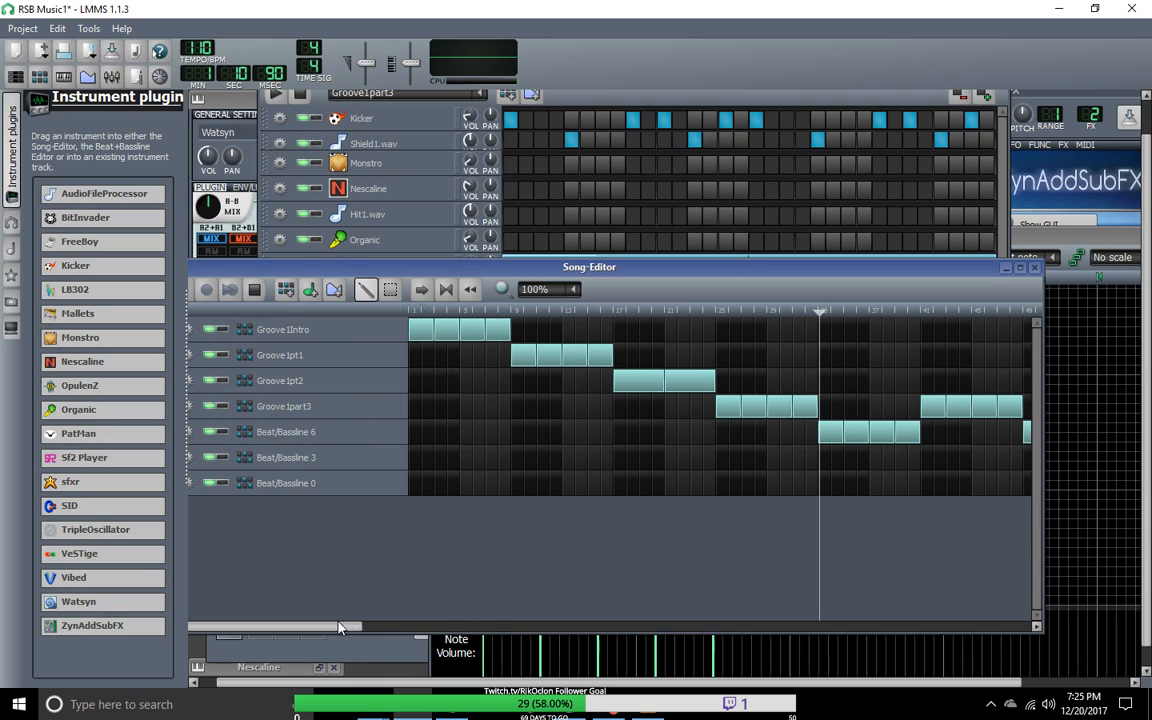
drag(348, 271, 411, 272)
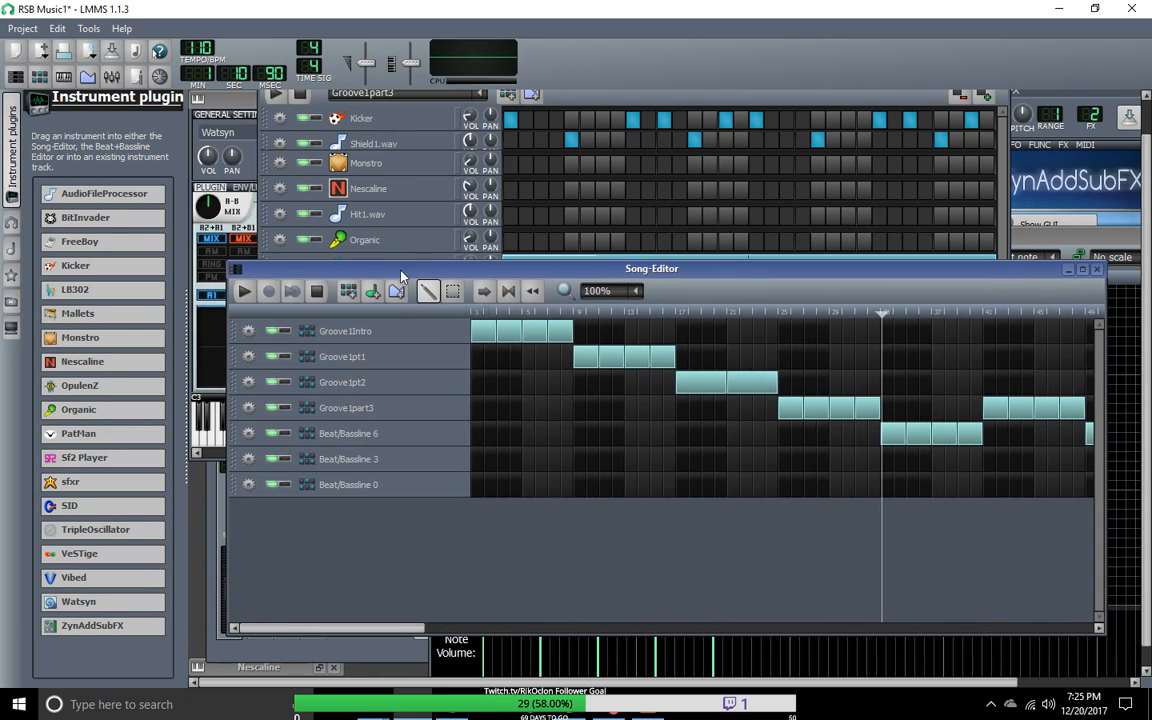
click(244, 291)
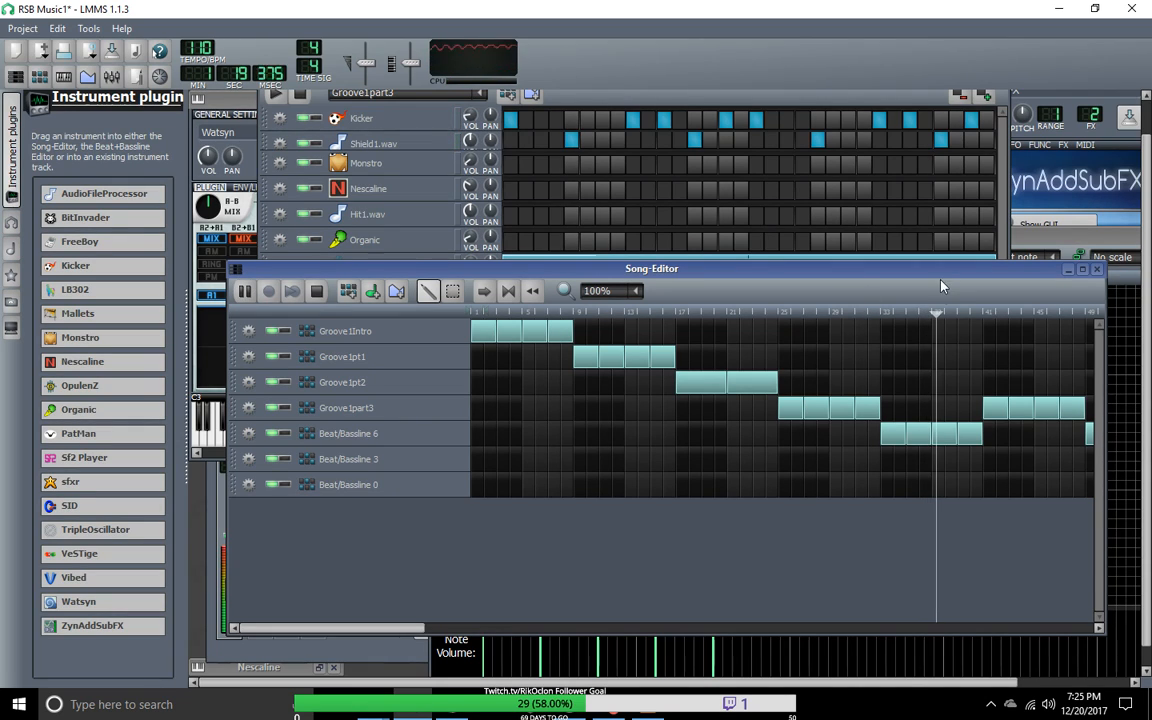
Step: Shift the Beat/Bassline 0 blocks further along the timeline, past bar 73, leaving a gap after the Beat/Bassline 3 blocks
drag(352, 629, 636, 650)
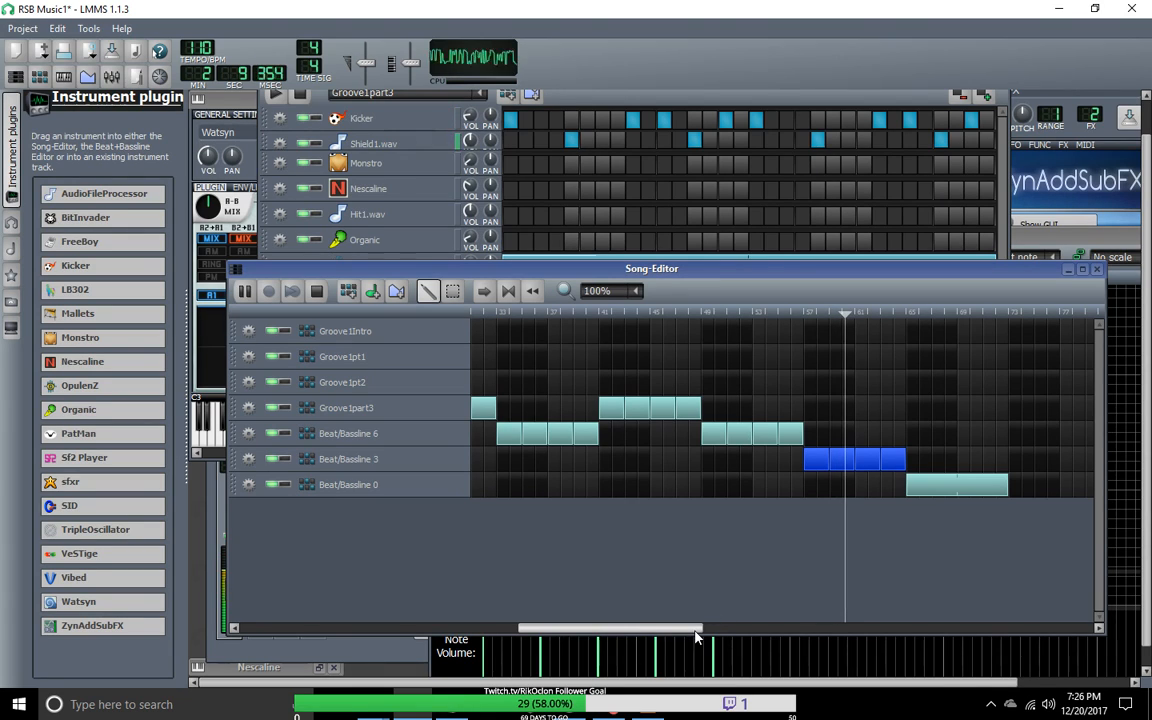
drag(700, 636, 856, 643)
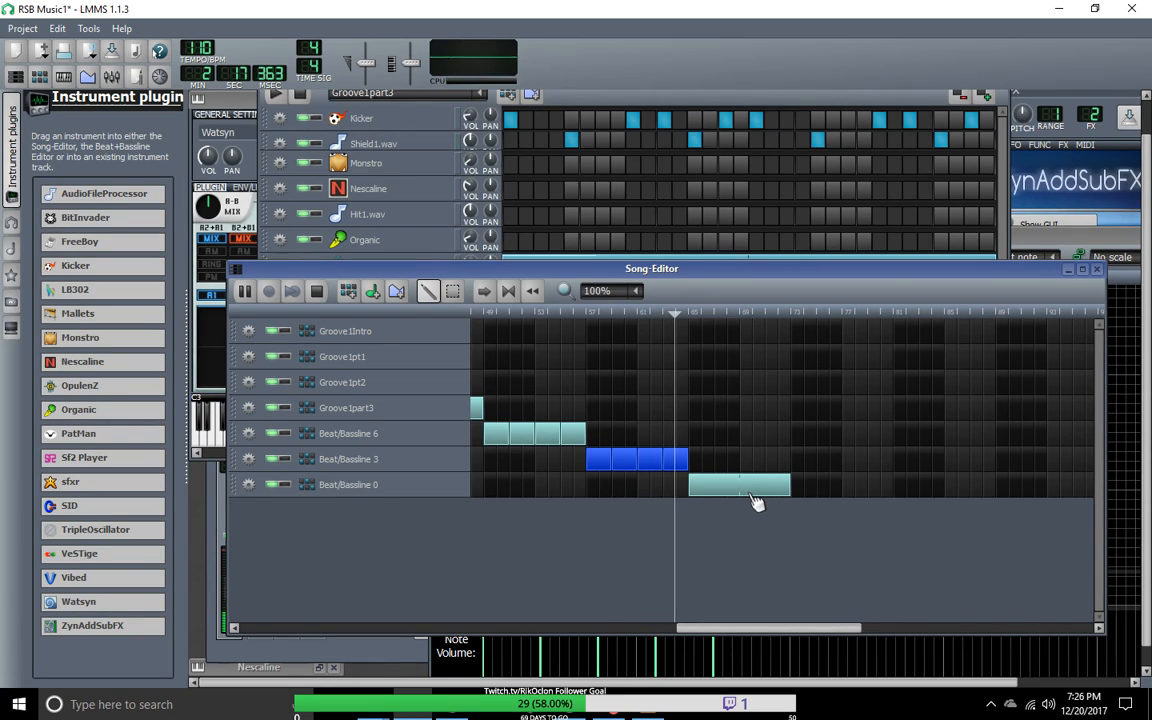
drag(751, 494, 852, 505)
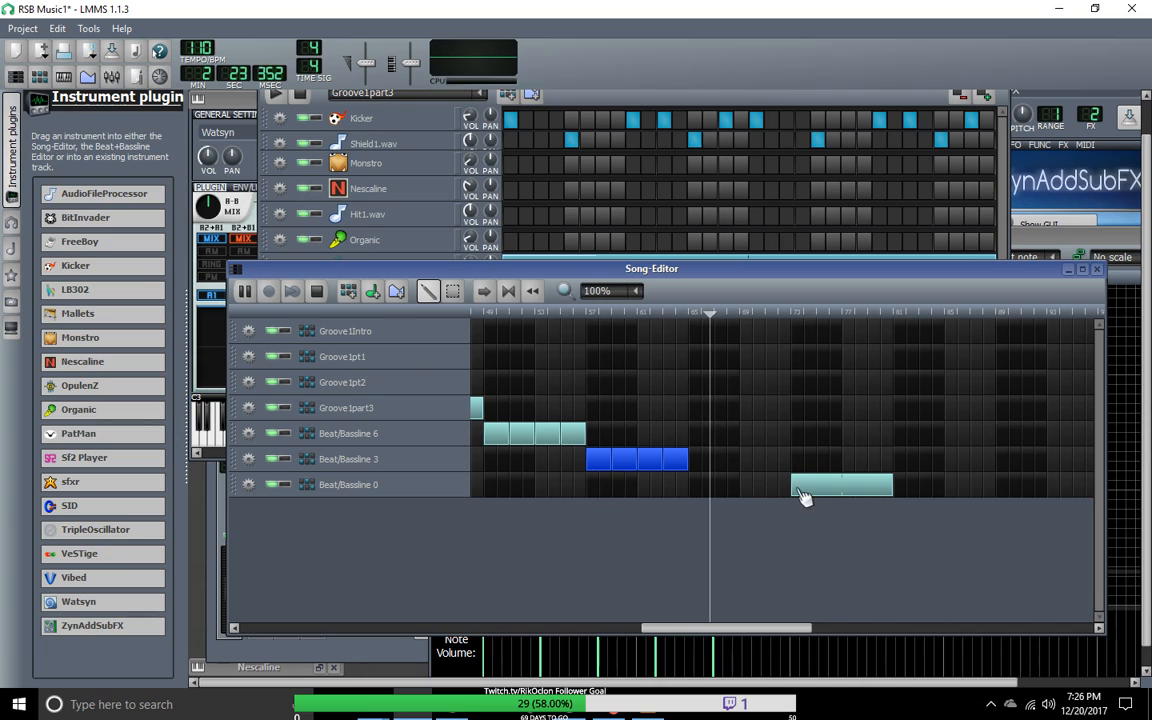
drag(836, 494, 877, 502)
Step: Stop playback and set the song position just before bar 9, at the end of the Groove1Intro blocks
drag(773, 630, 440, 632)
key(space)
mouse_move(517, 632)
mouse_down()
mouse_move(563, 641)
mouse_move(529, 635)
mouse_up()
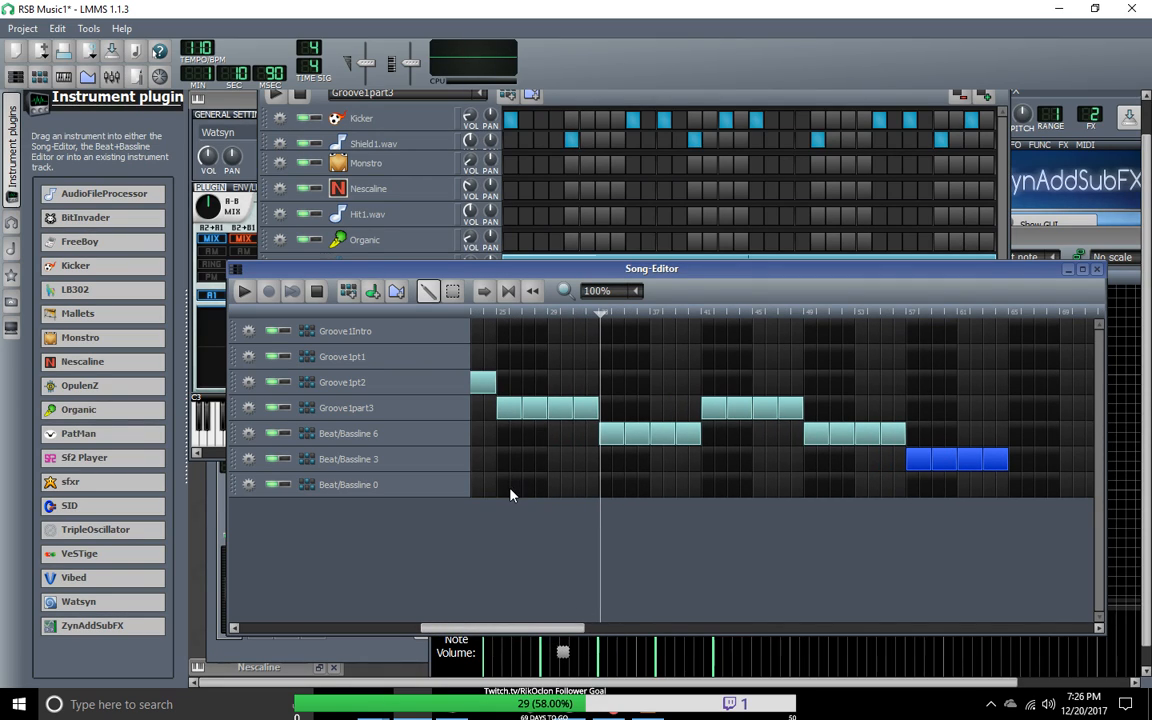
drag(497, 632, 298, 668)
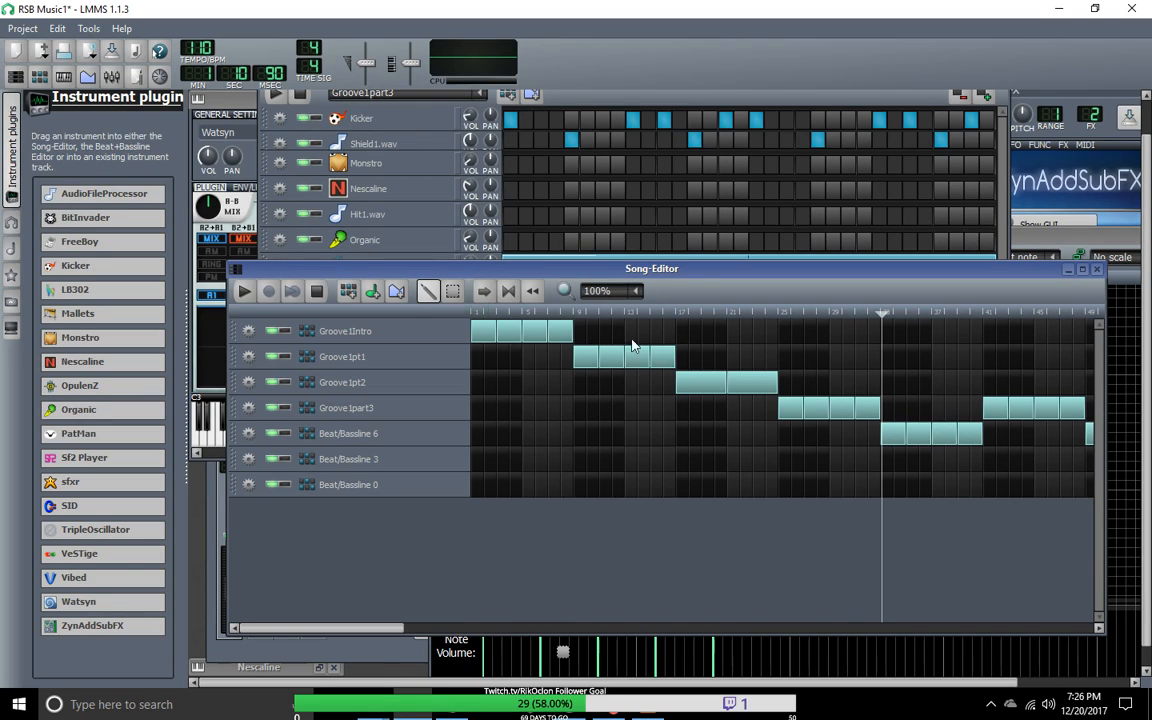
drag(886, 311, 570, 334)
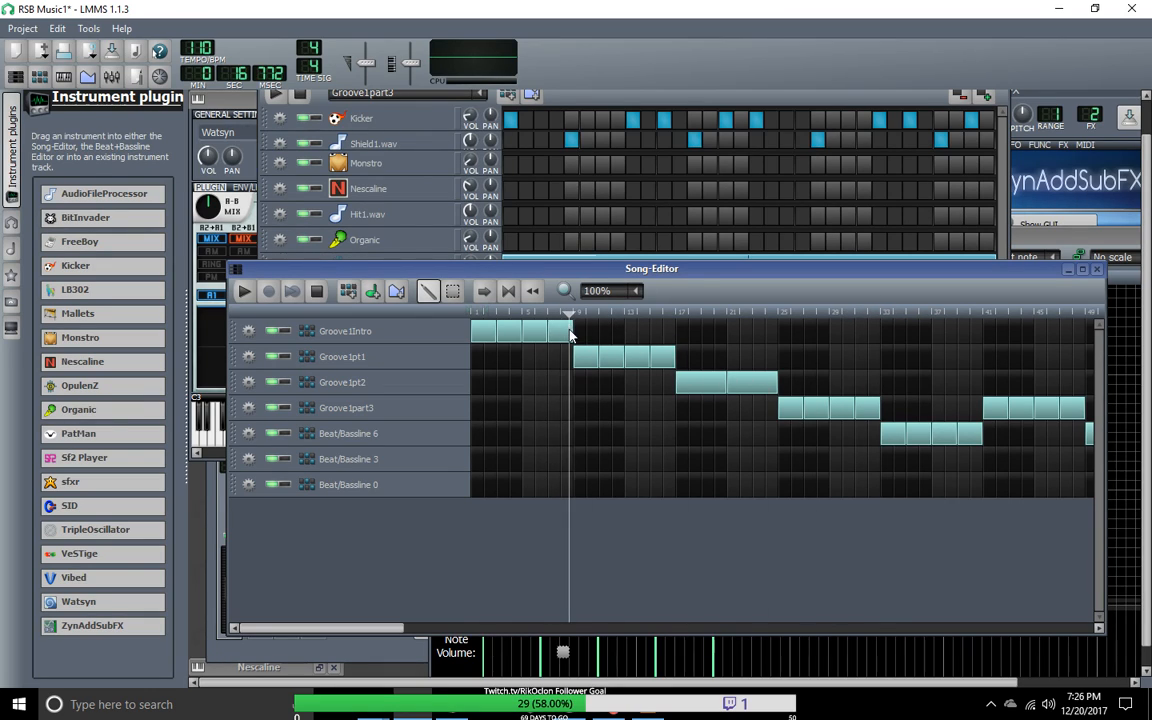
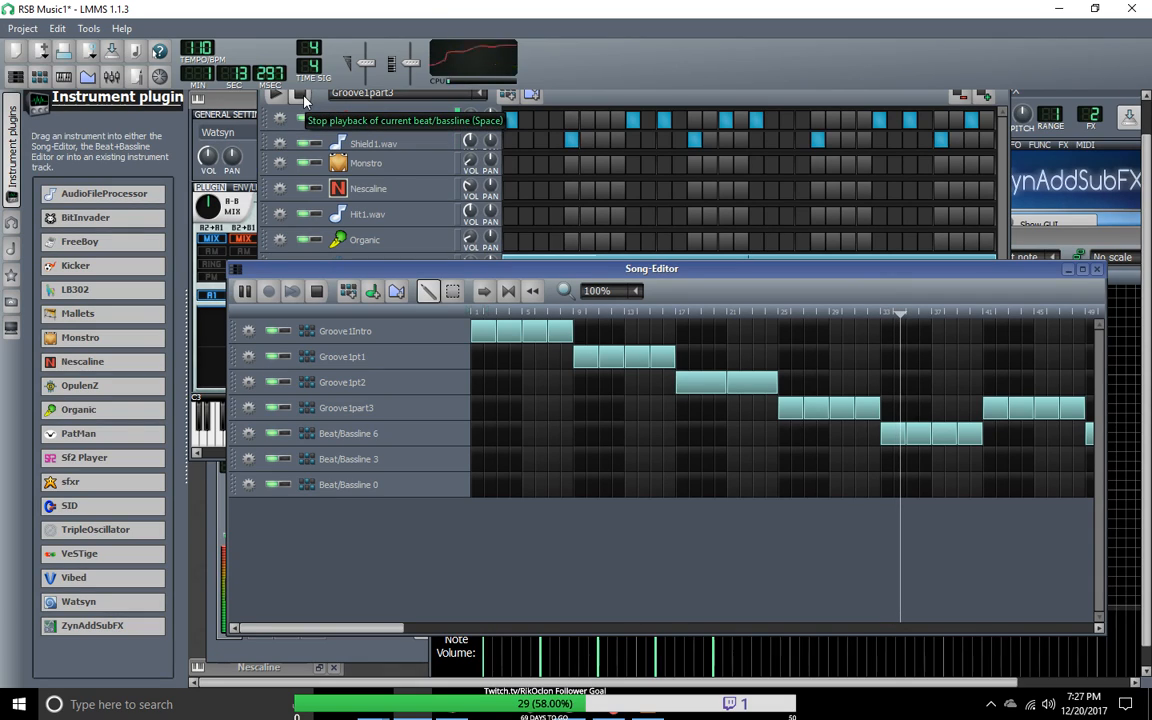
Step: Stop playback and move the Groove1part3, Beat/Bassline 6 and Beat/Bassline 3 blocks along the timeline so the section starts at bar 37
key(space)
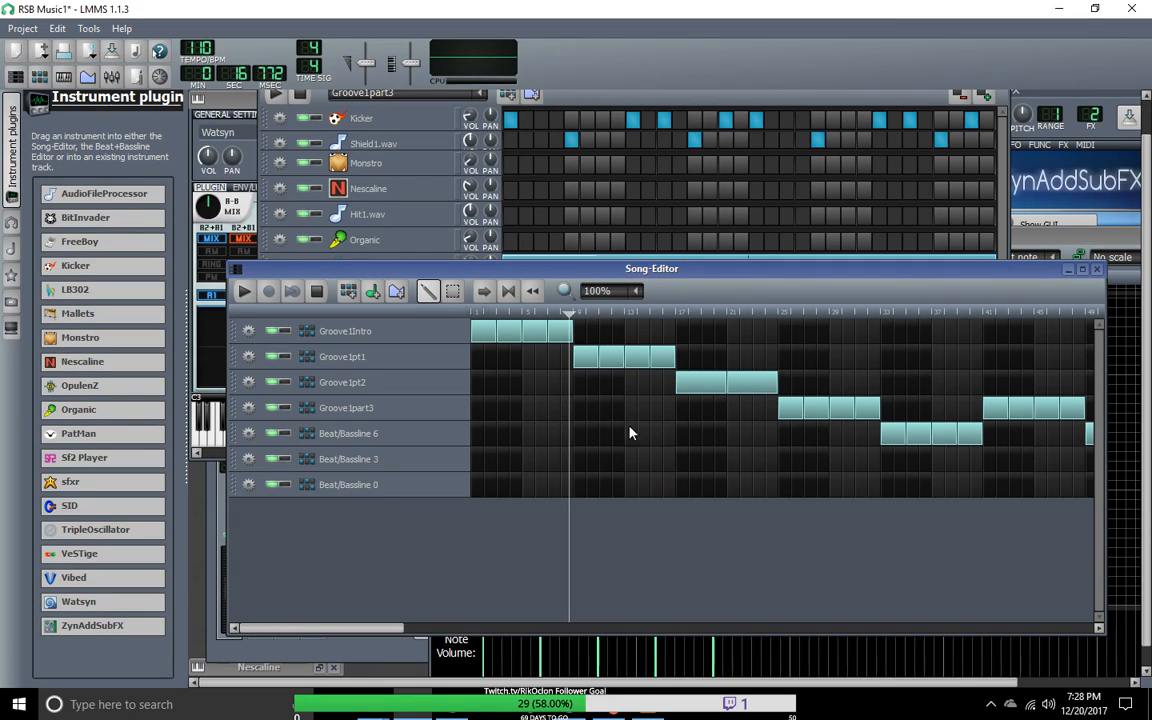
click(570, 316)
click(453, 291)
drag(365, 635, 540, 657)
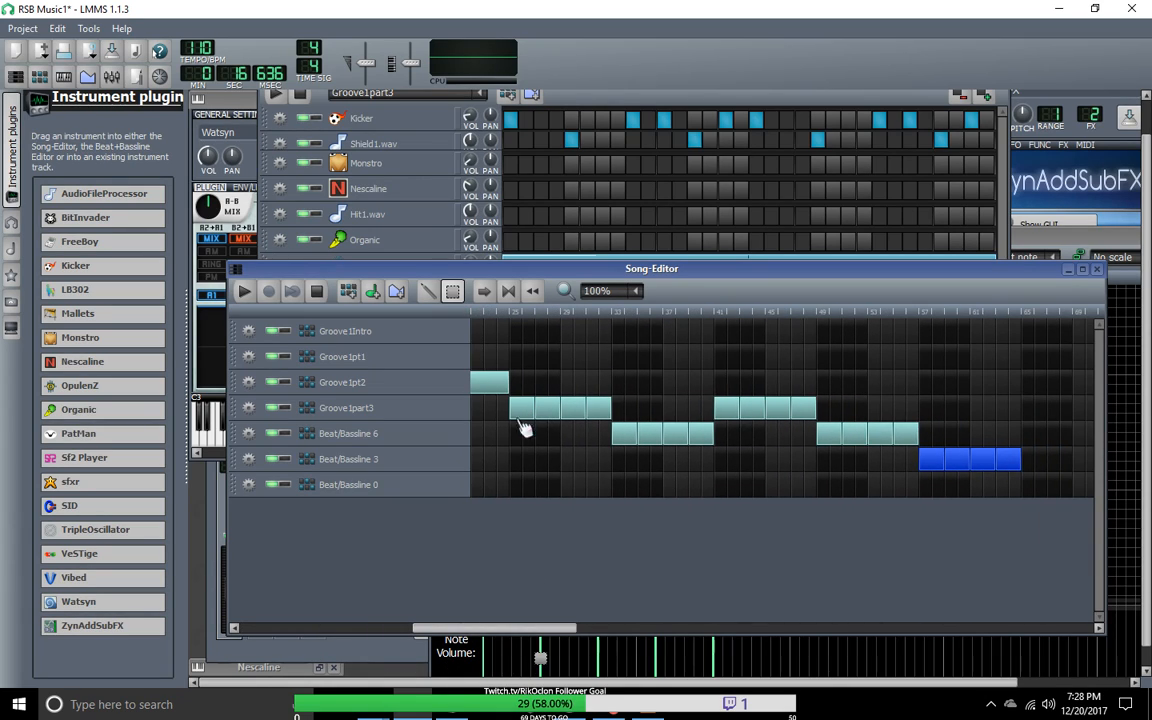
drag(518, 381, 1021, 496)
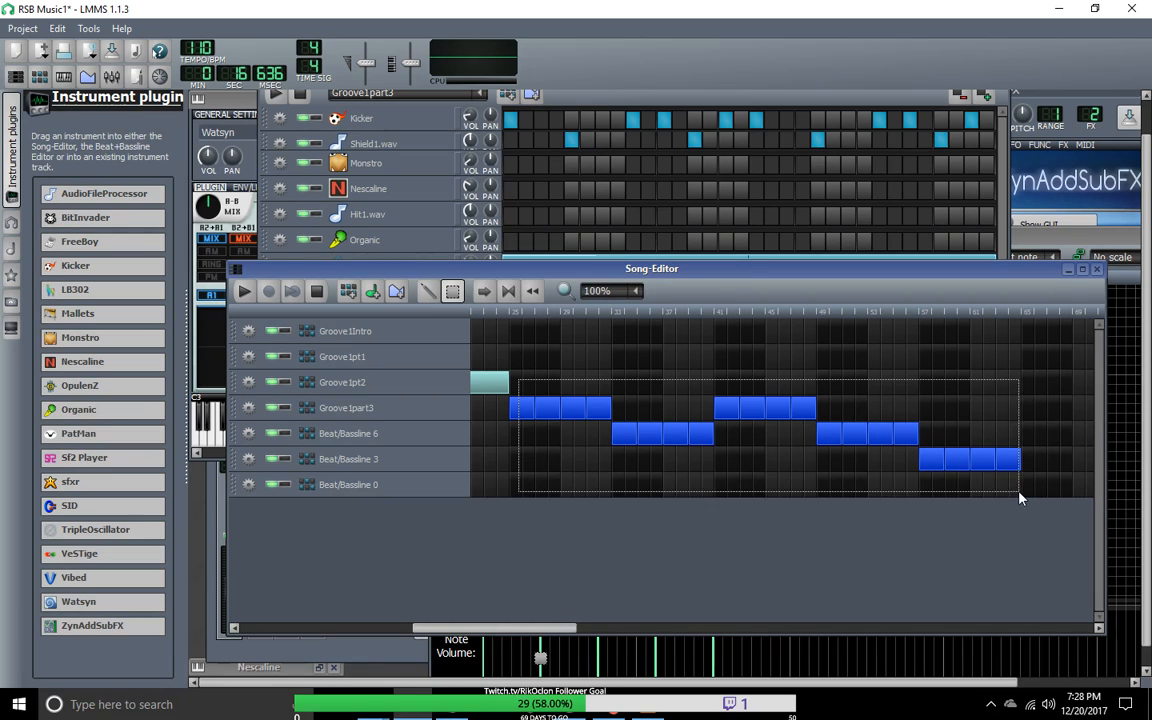
drag(458, 630, 561, 633)
drag(843, 273, 819, 169)
drag(635, 525, 550, 545)
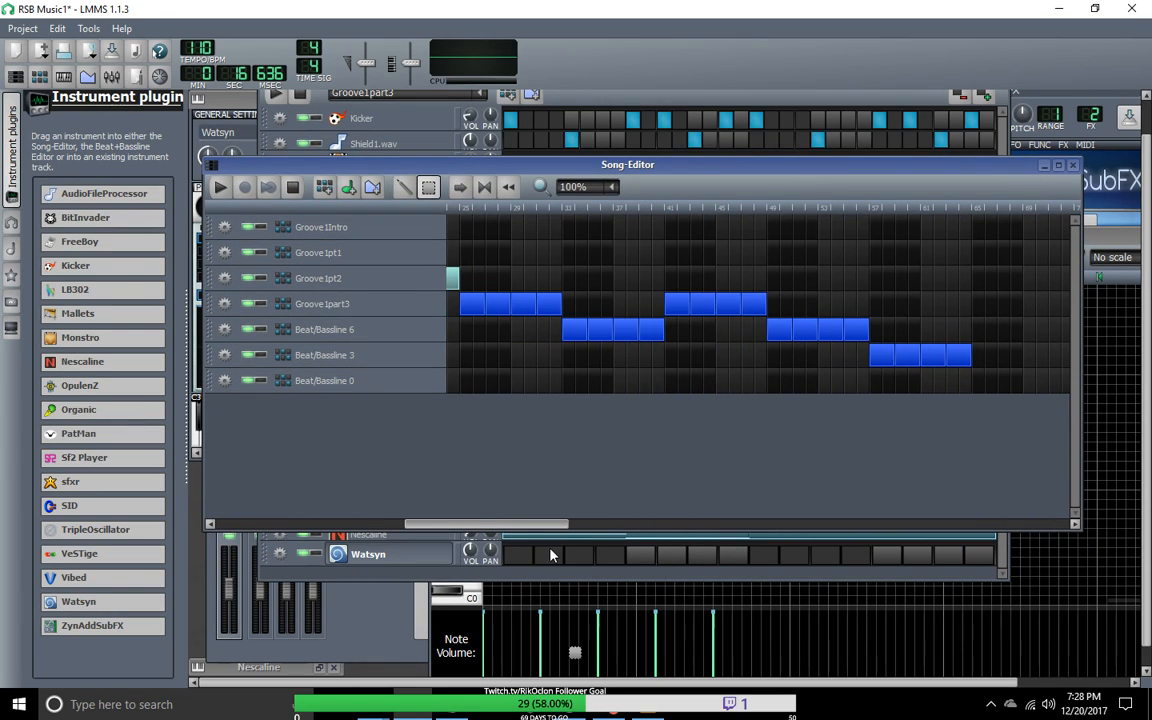
drag(463, 282, 1030, 397)
drag(474, 313, 641, 323)
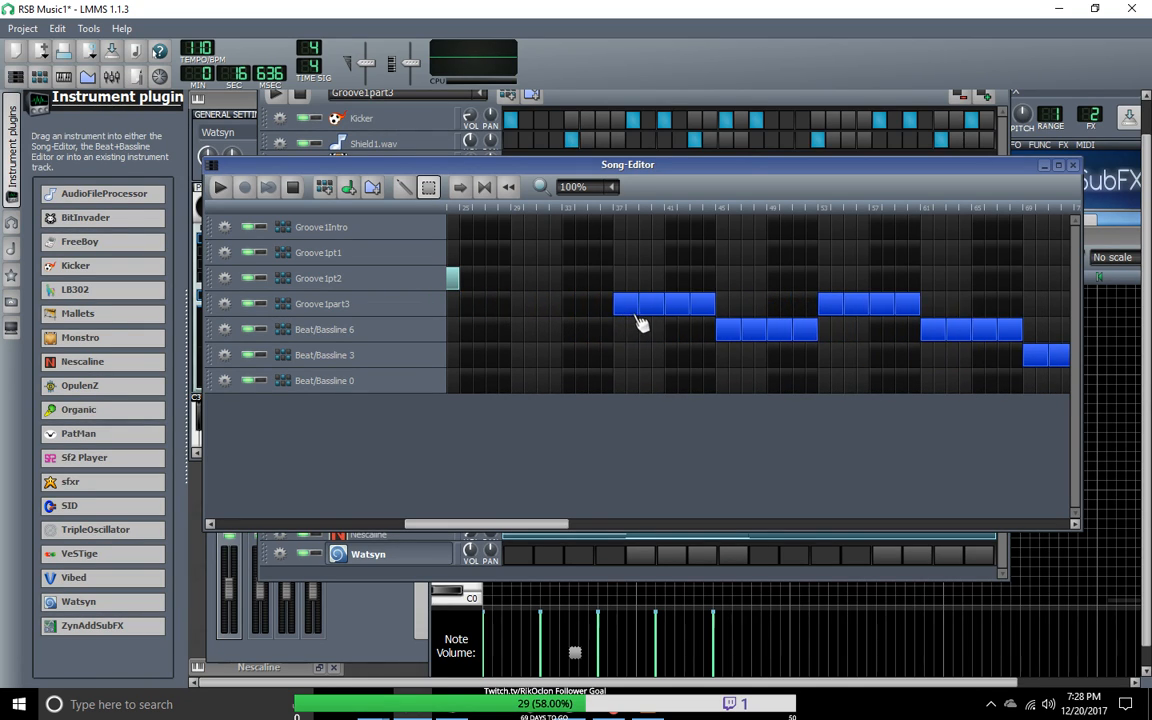
Step: Select all blocks from Groove1part3 through Beat/Bassline 0 and shift them together so the section starts at bar 41
drag(530, 530, 632, 527)
drag(460, 282, 1004, 390)
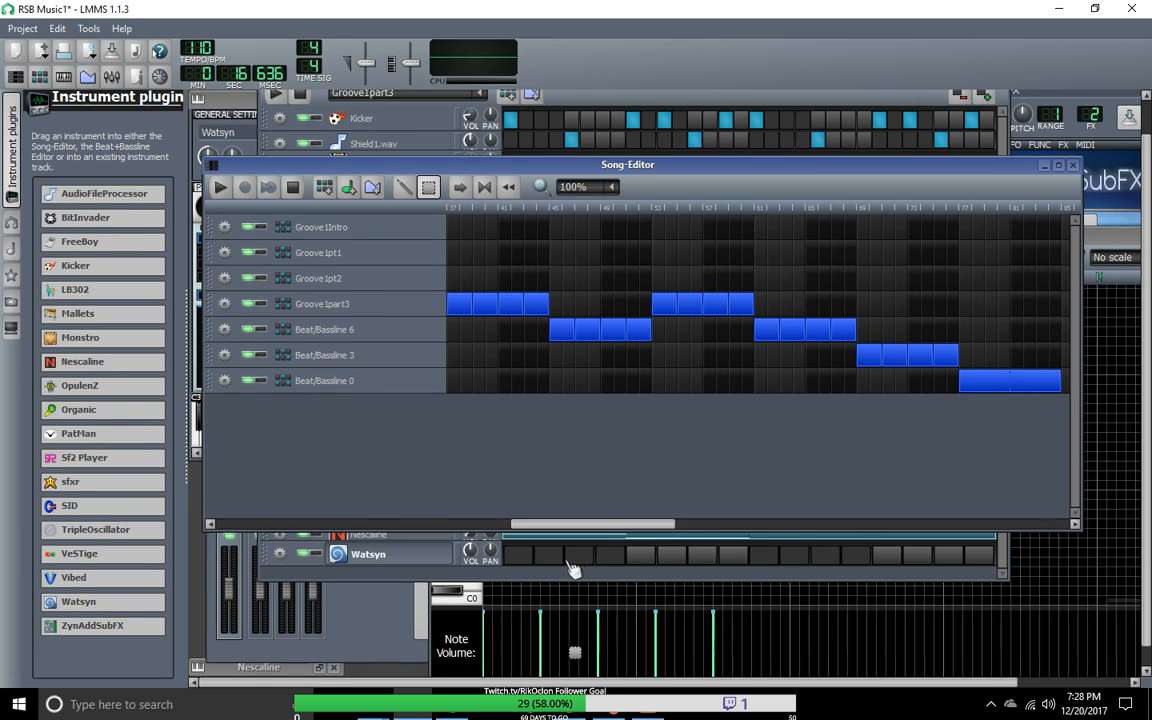
drag(565, 525, 213, 547)
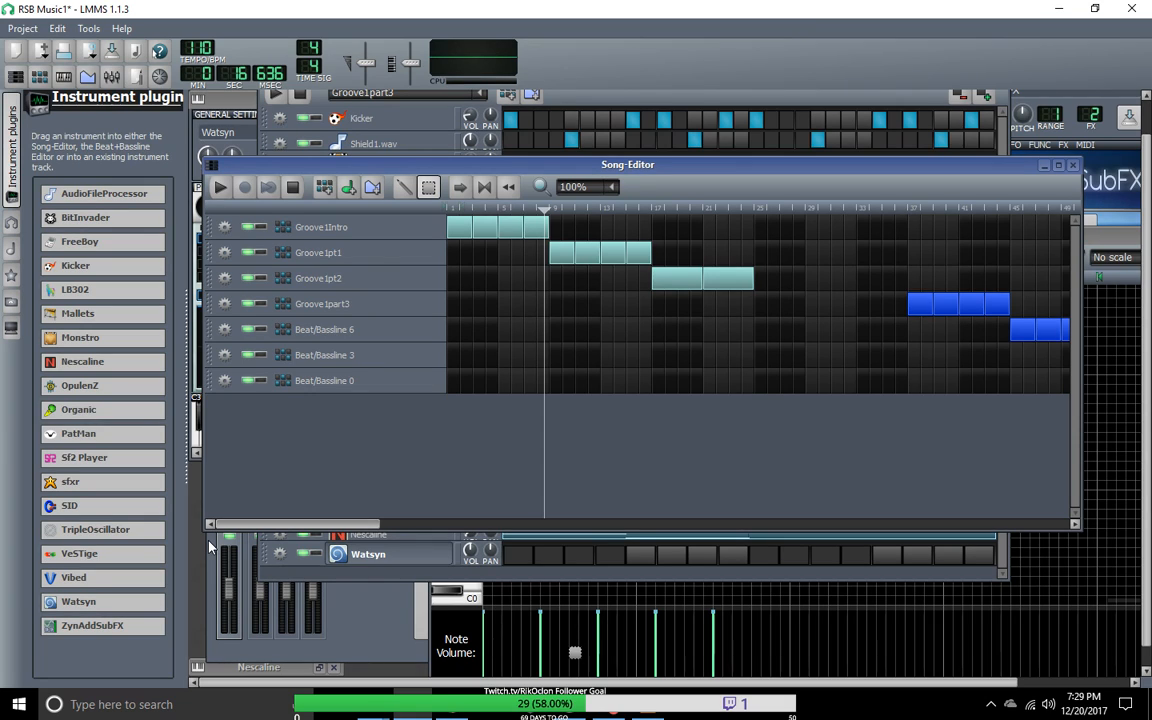
drag(265, 523, 535, 570)
drag(518, 313, 575, 313)
drag(595, 521, 300, 522)
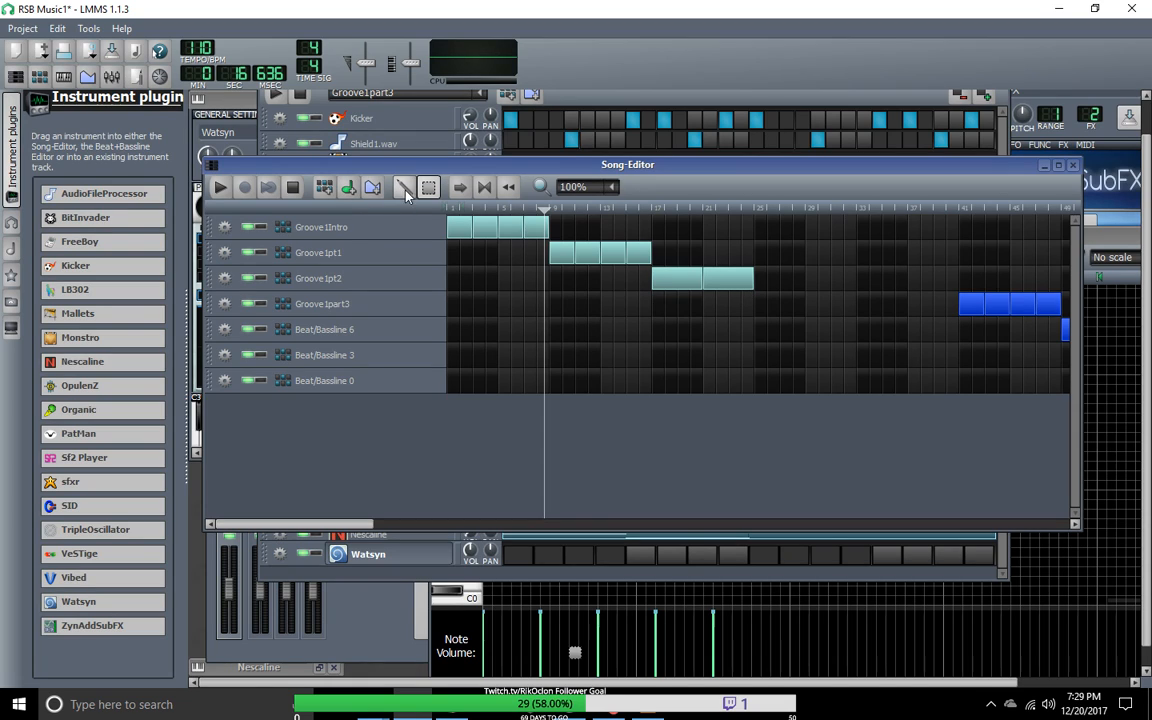
Step: Move the two Groove1pt2 blocks to bar 21 and the four Groove1pt1 blocks to bar 13
drag(670, 276, 735, 284)
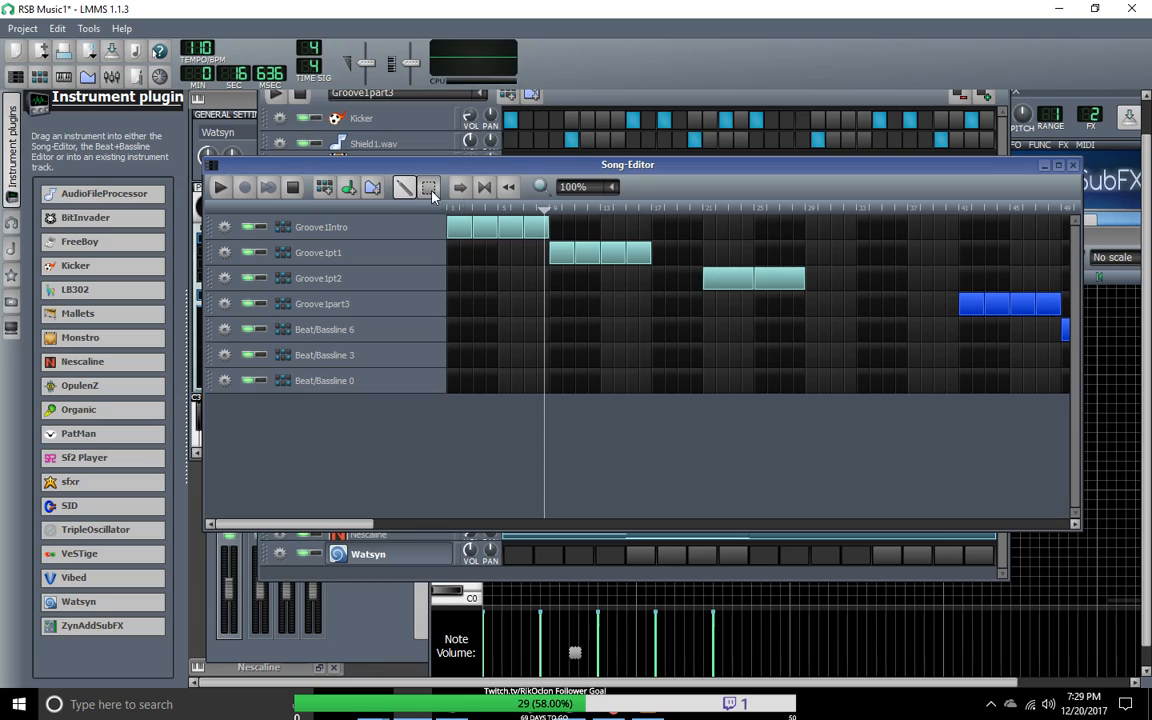
drag(540, 251, 614, 281)
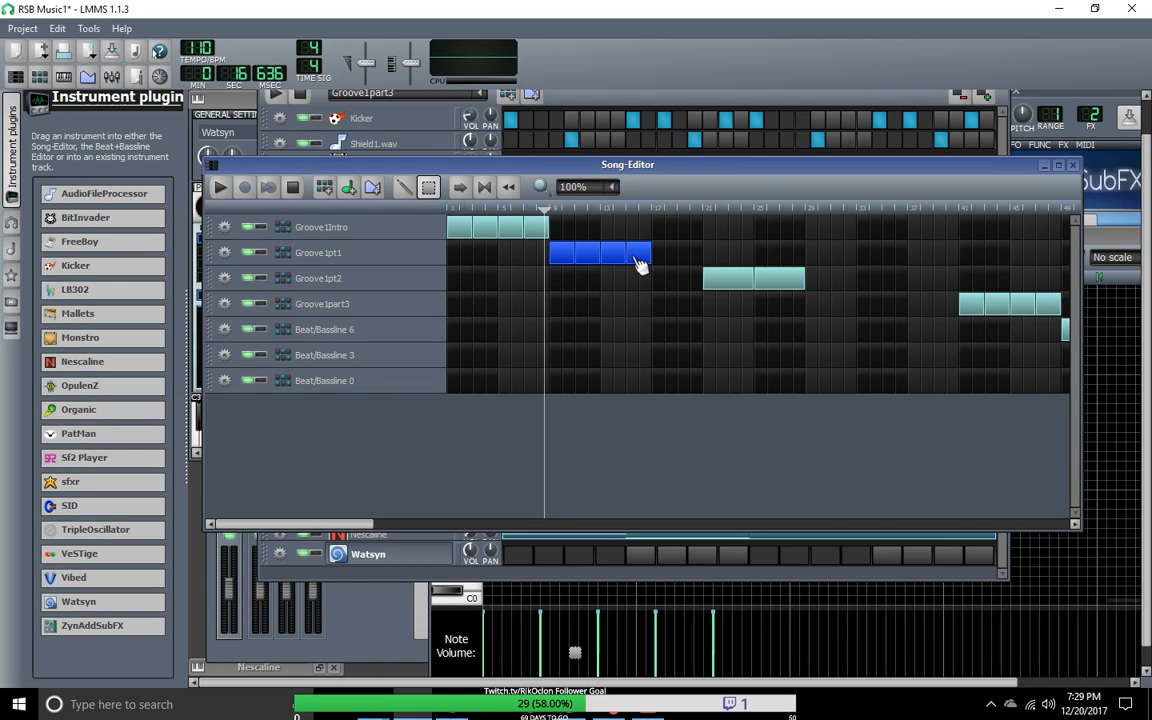
click(404, 187)
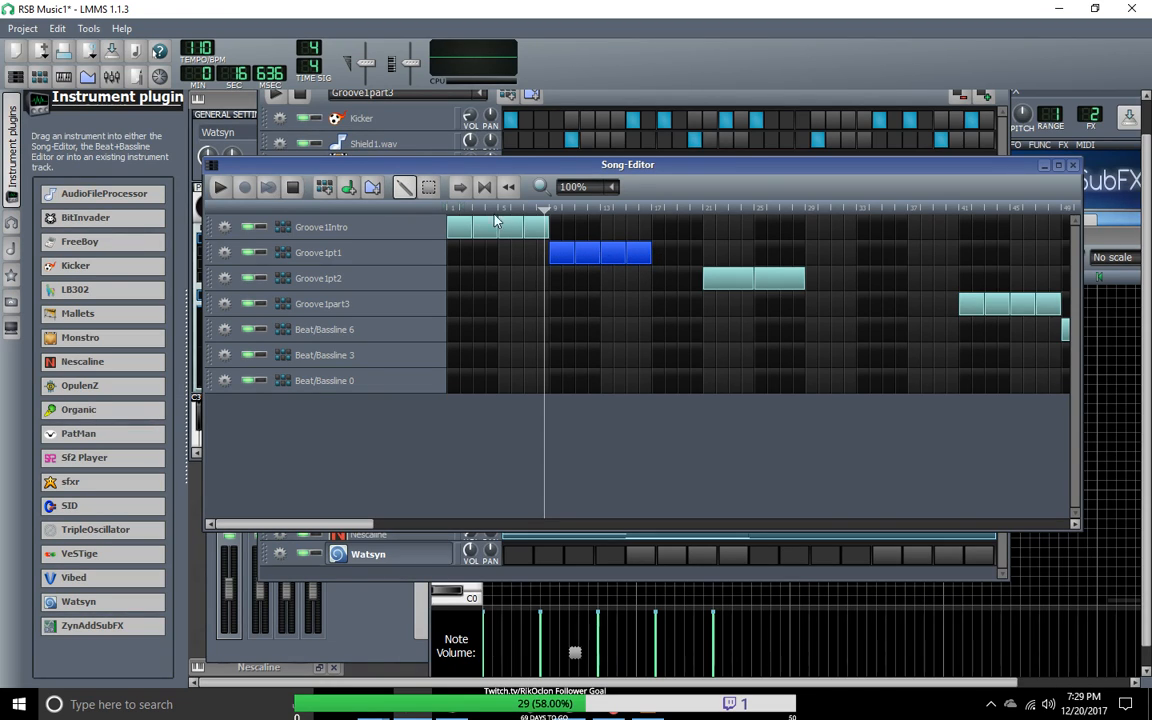
mouse_move(568, 256)
mouse_down()
mouse_move(582, 256)
mouse_move(548, 249)
mouse_move(636, 262)
mouse_up()
click(429, 189)
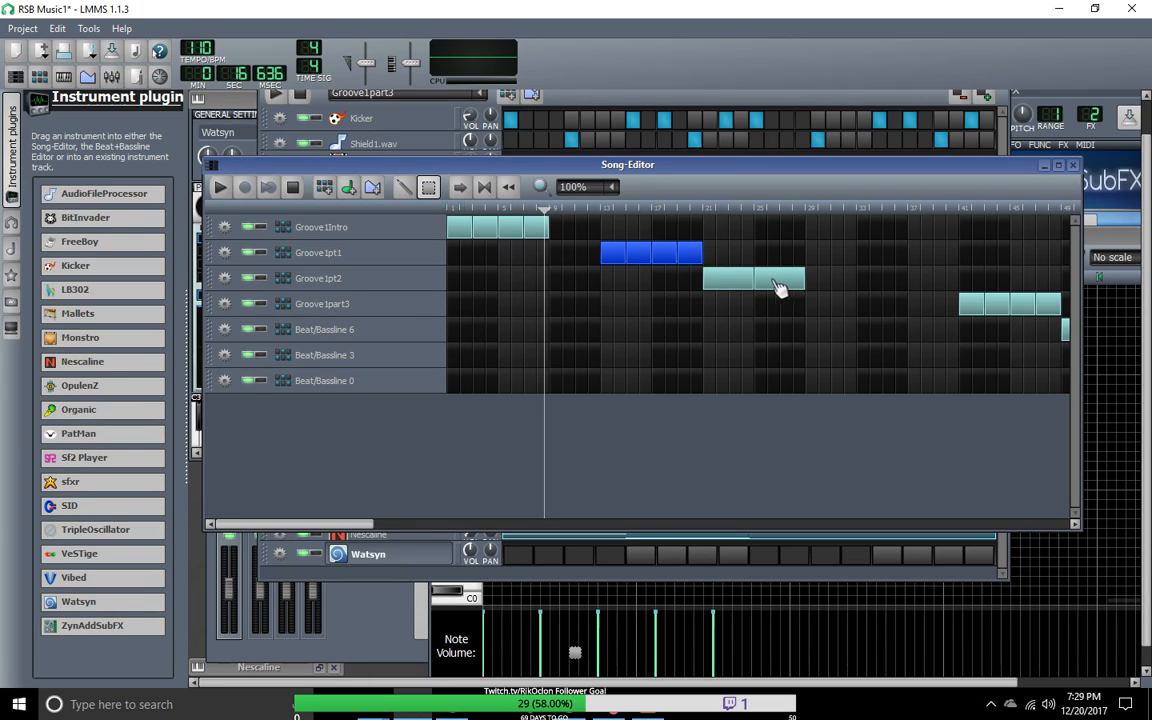
Step: Shift the Groove1pt2 blocks on to bar 25 and the Groove1pt1 blocks on to bar 17, and clear the selection
drag(722, 288, 800, 290)
click(597, 258)
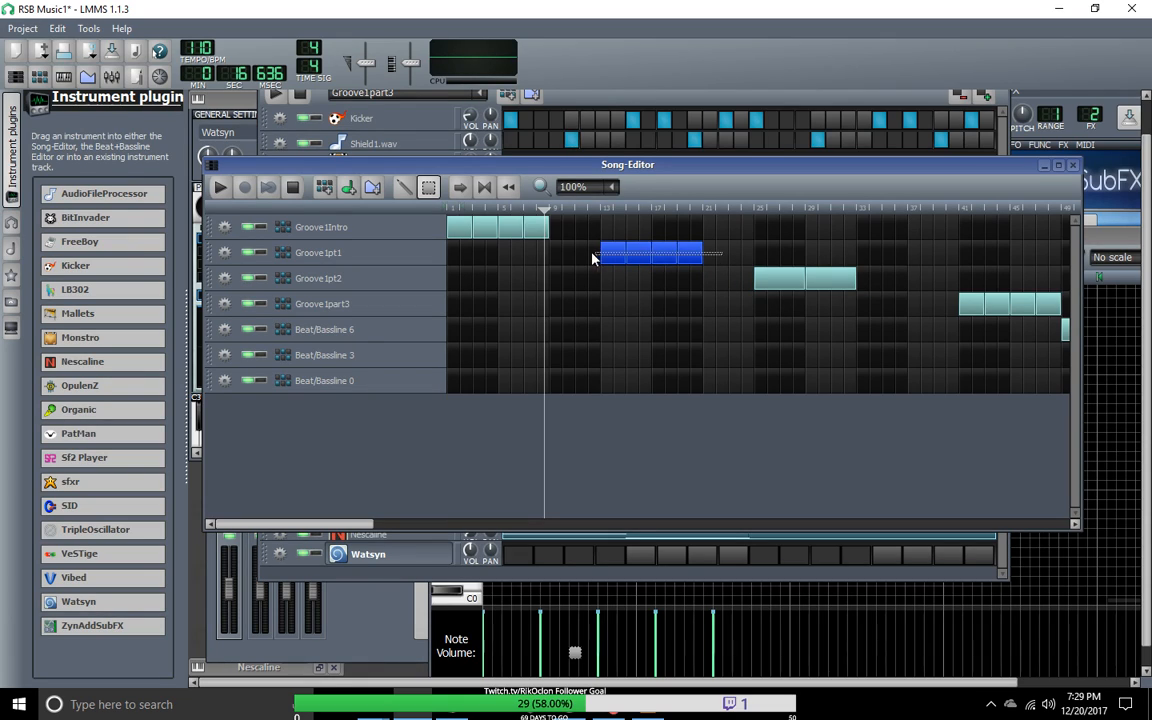
drag(614, 258, 667, 260)
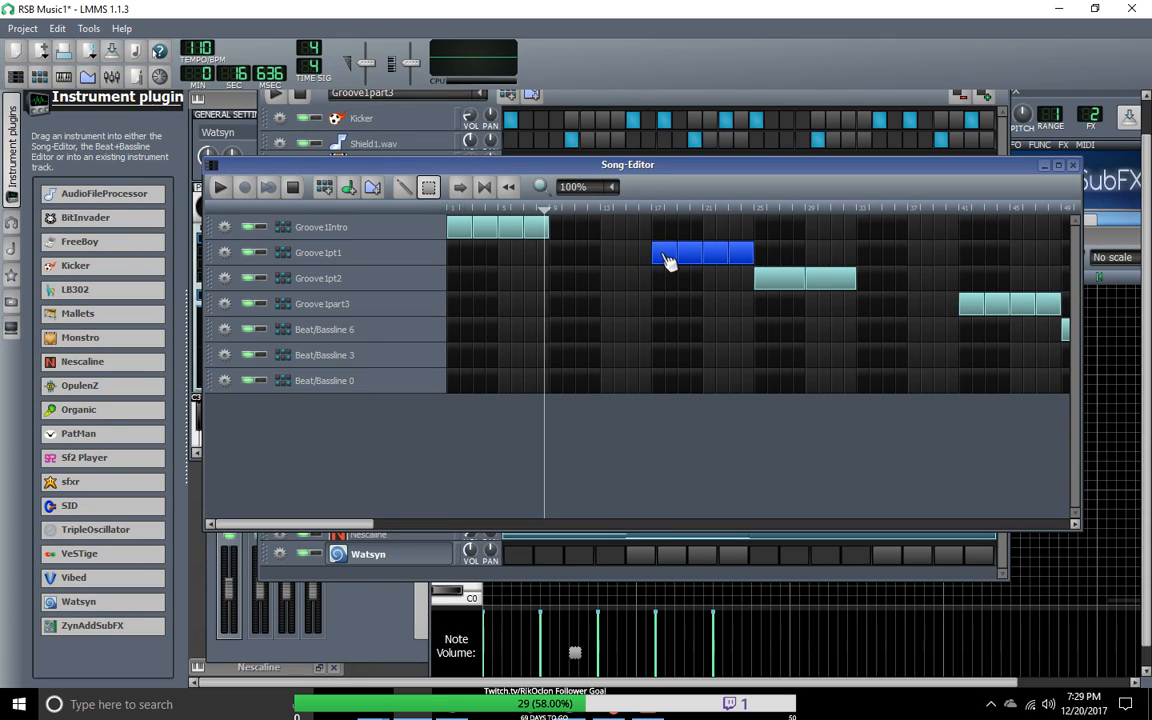
click(895, 361)
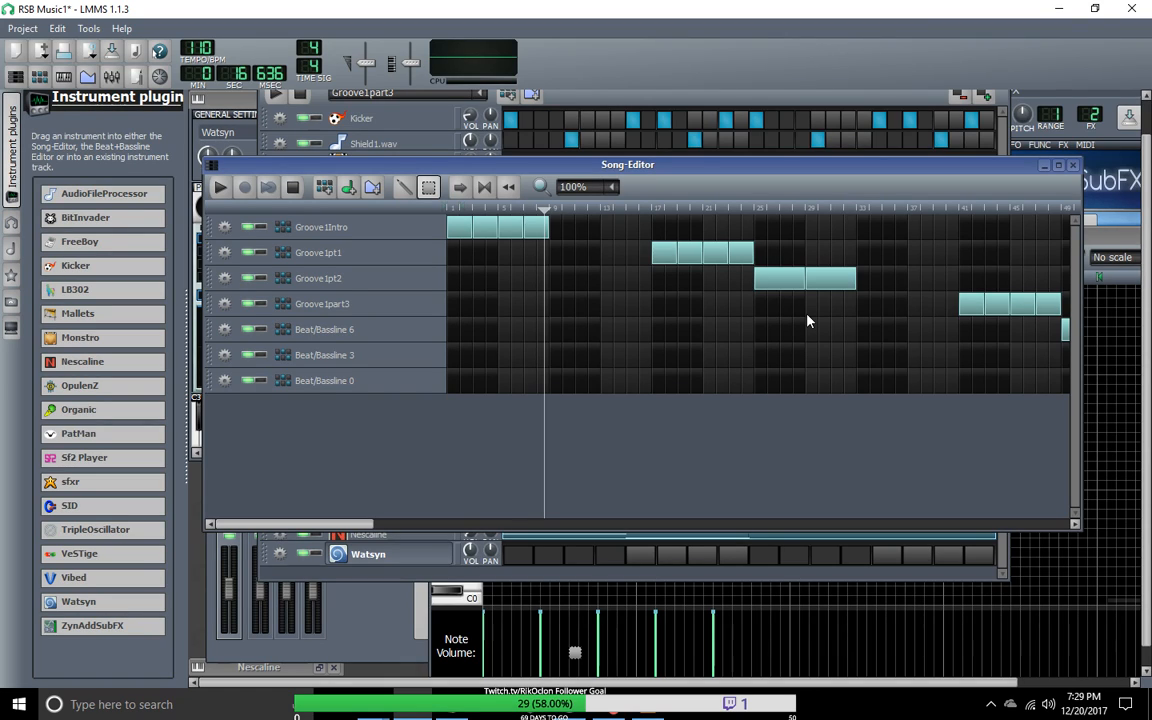
Step: Play the arrangement from bar 17, stop it, and move the Groove1pt1 blocks back to bar 9, right after Groove1Intro
click(650, 212)
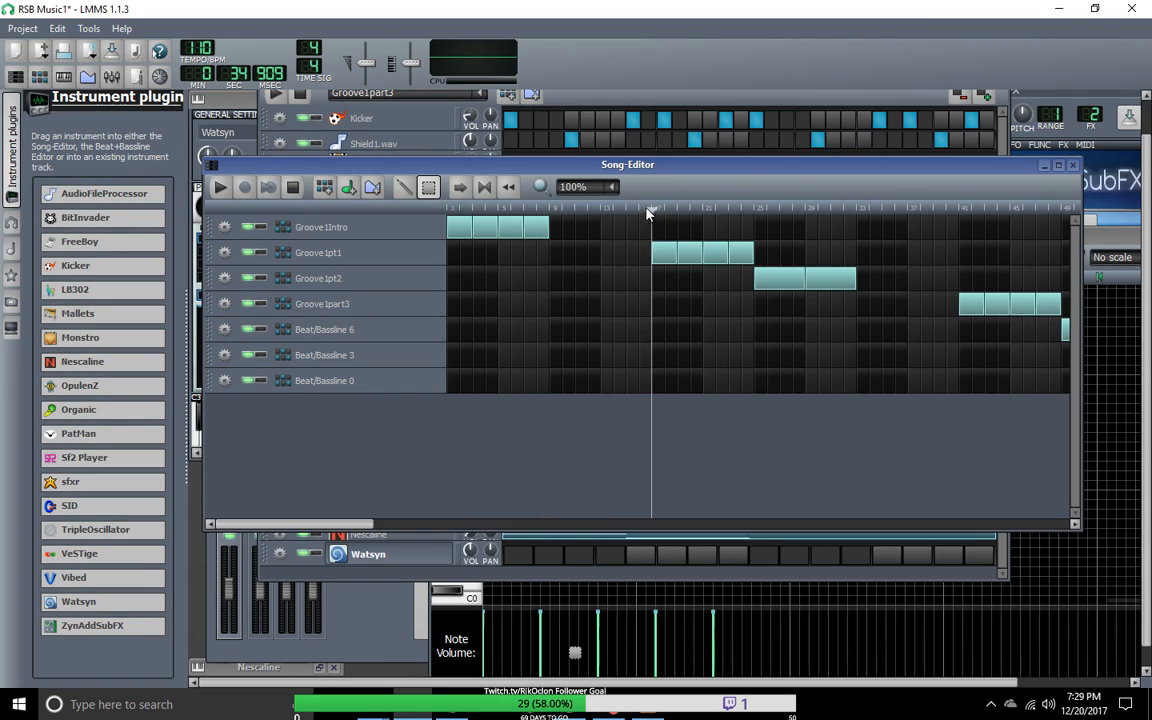
click(222, 190)
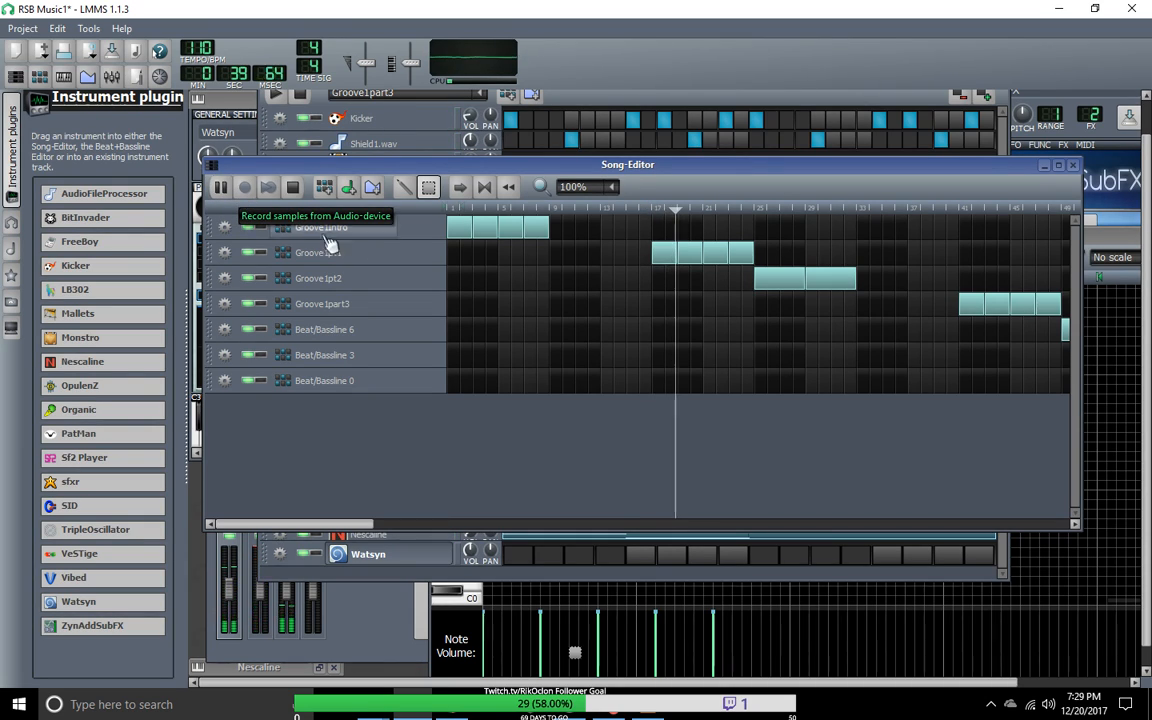
key(space)
drag(688, 266, 570, 268)
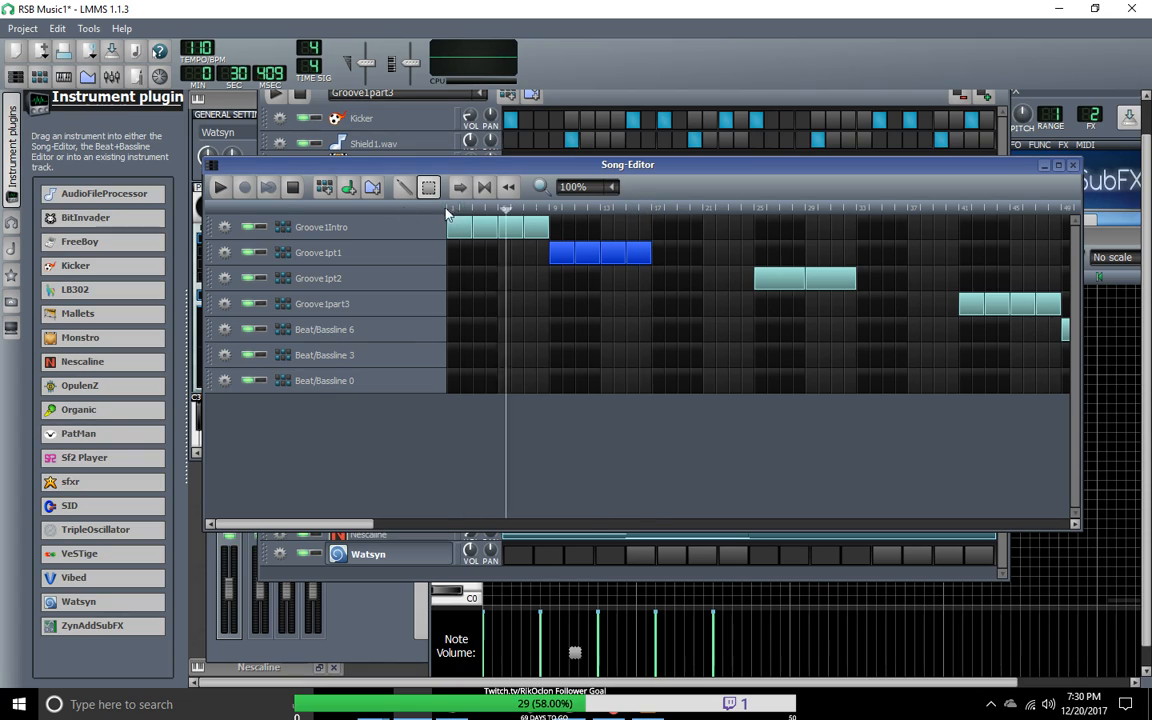
Step: Play from within the Groove1Intro section and add four Groove1pt1 blocks from bar 17 up to the Groove1pt2 blocks
click(221, 187)
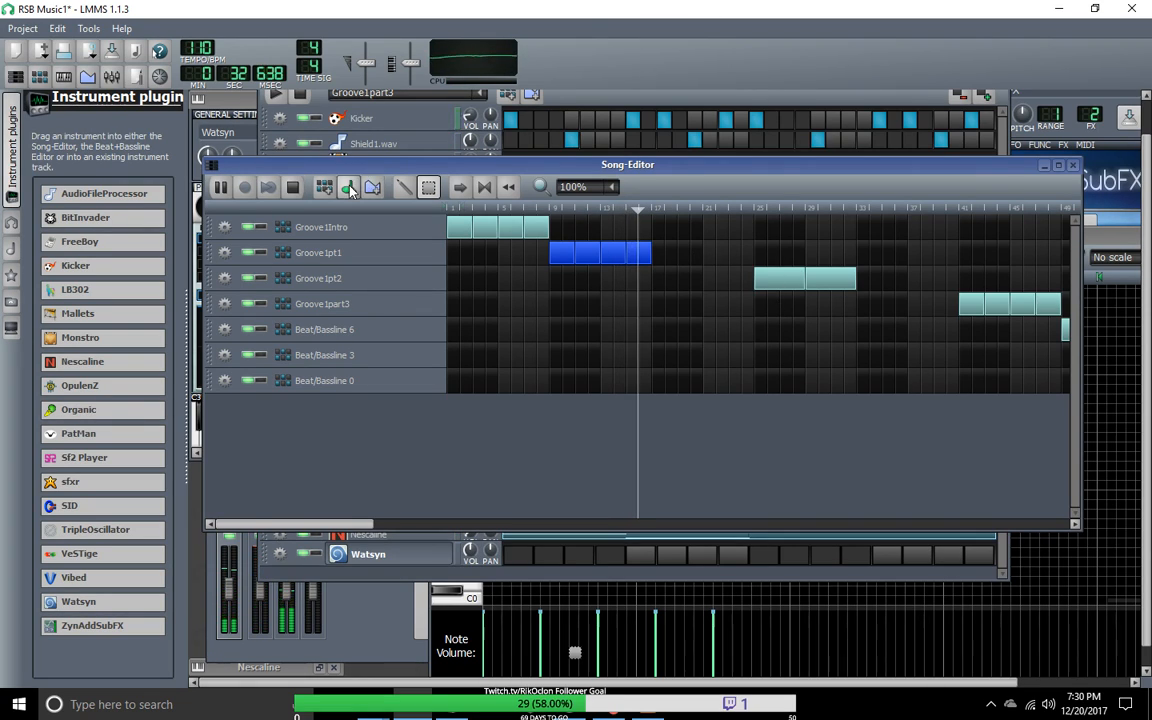
click(403, 187)
click(663, 255)
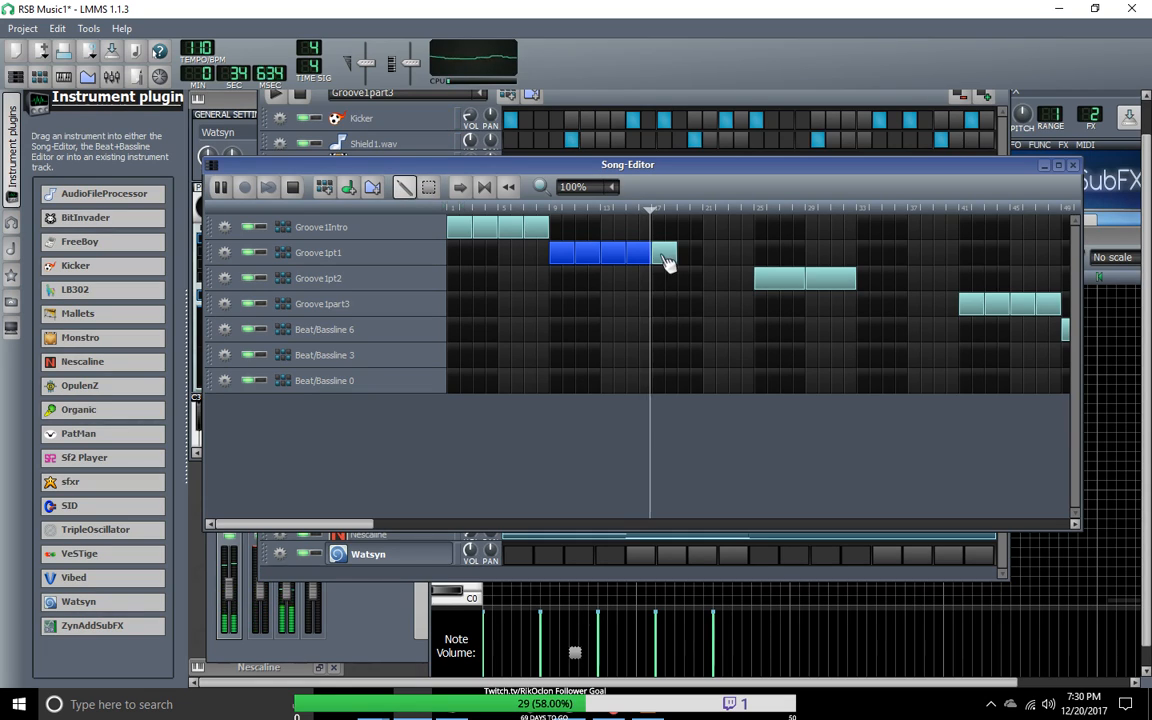
click(690, 255)
click(715, 254)
click(740, 254)
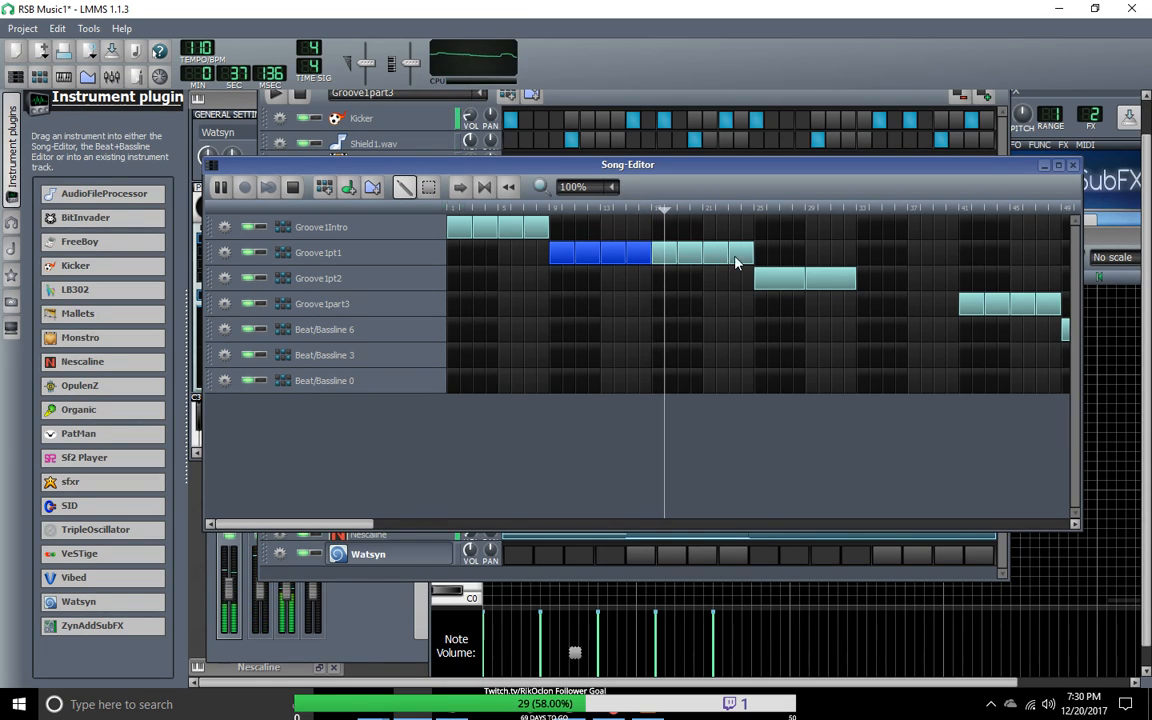
Step: Delete the four added Groove1pt1 blocks starting at bar 17 and stop playback
right_click(674, 262)
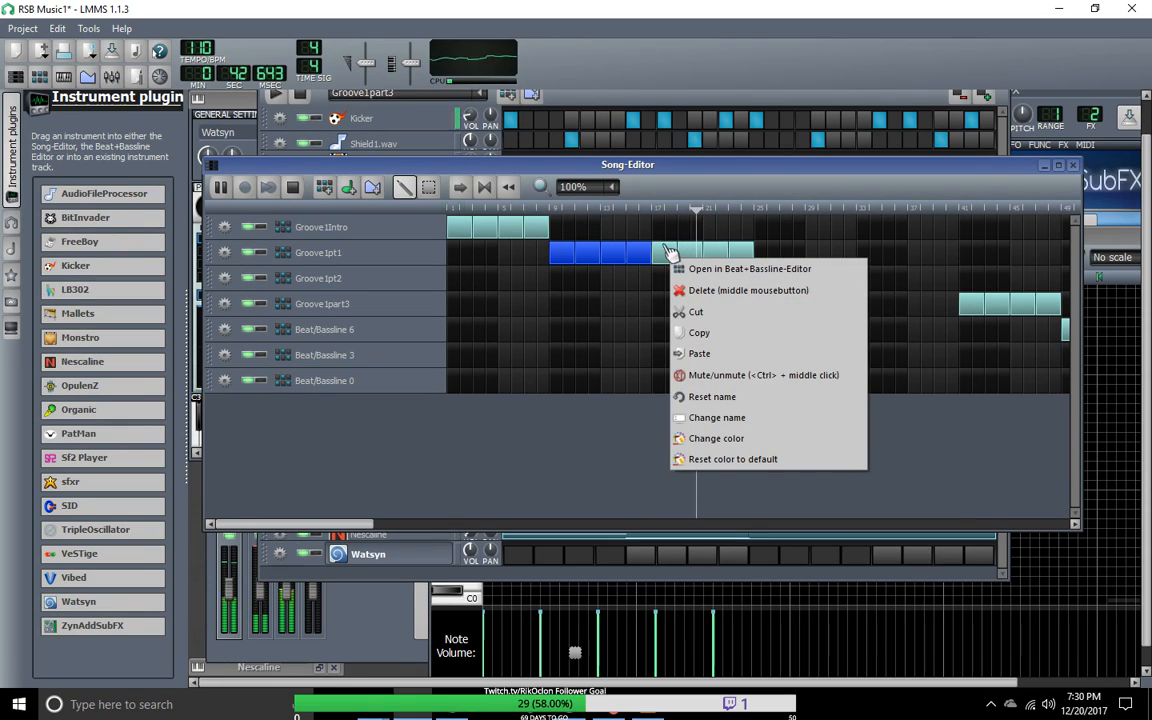
click(748, 290)
middle_click(745, 260)
key(space)
Step: Lower the Song-Editor window, switch the Beat+Bassline Editor to Groove1pt1, play the pattern and stop it
drag(517, 165, 540, 453)
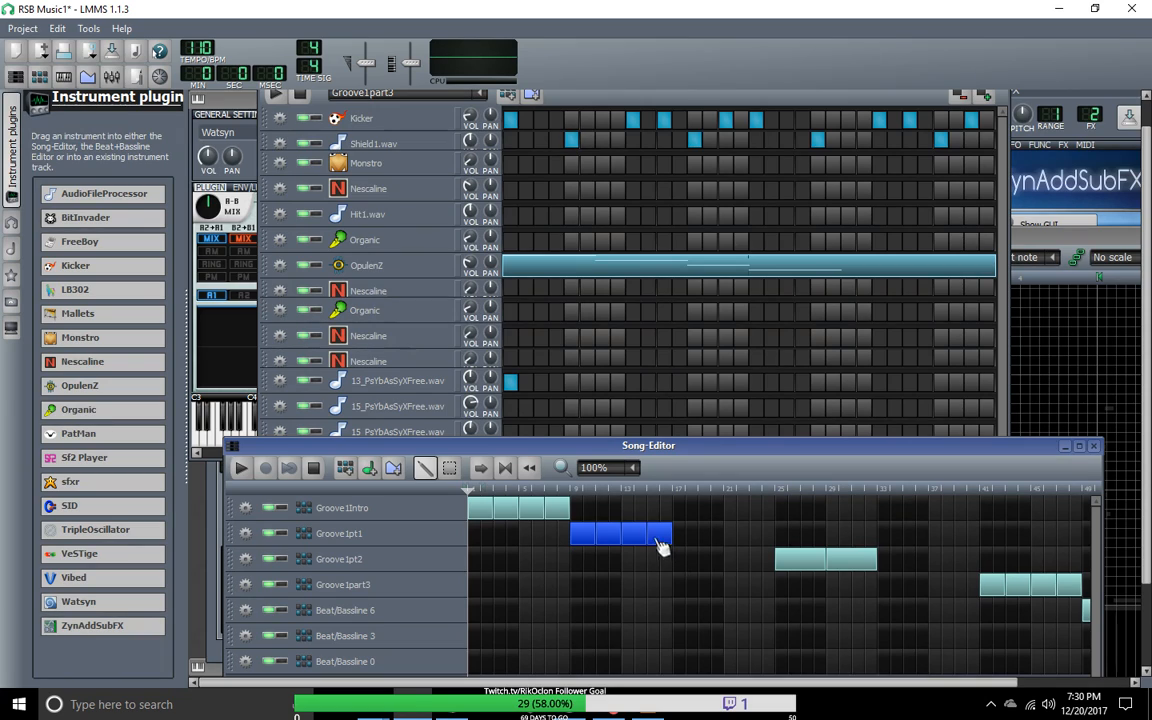
click(462, 94)
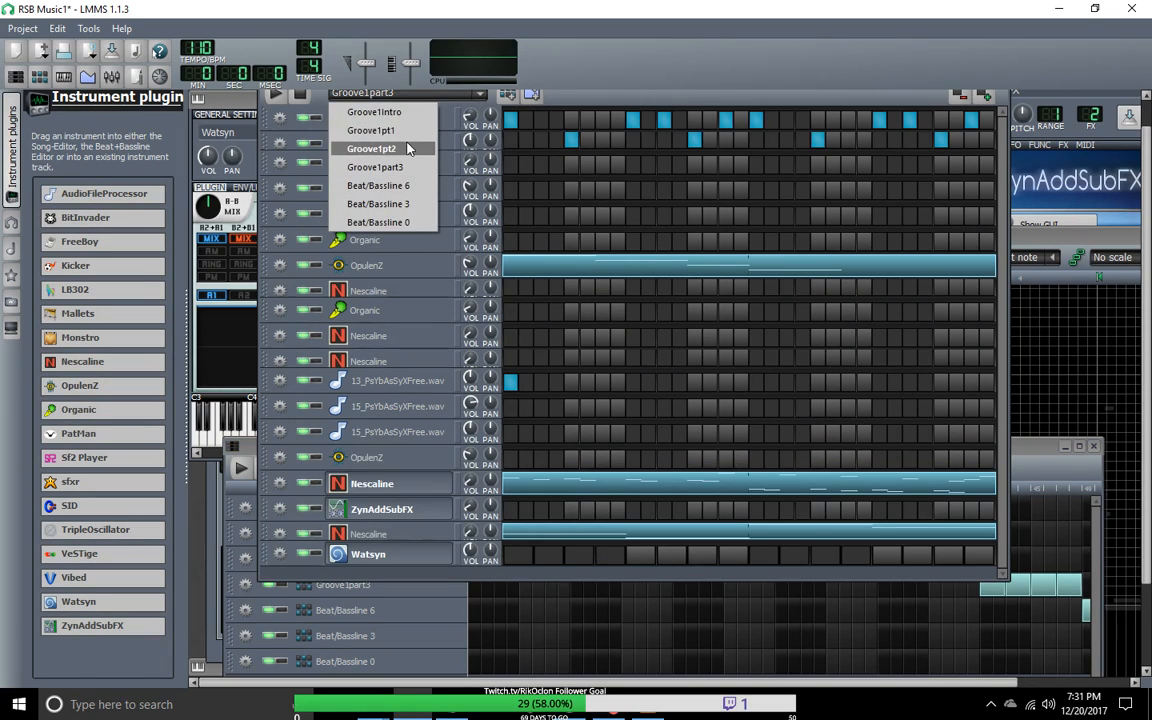
click(375, 128)
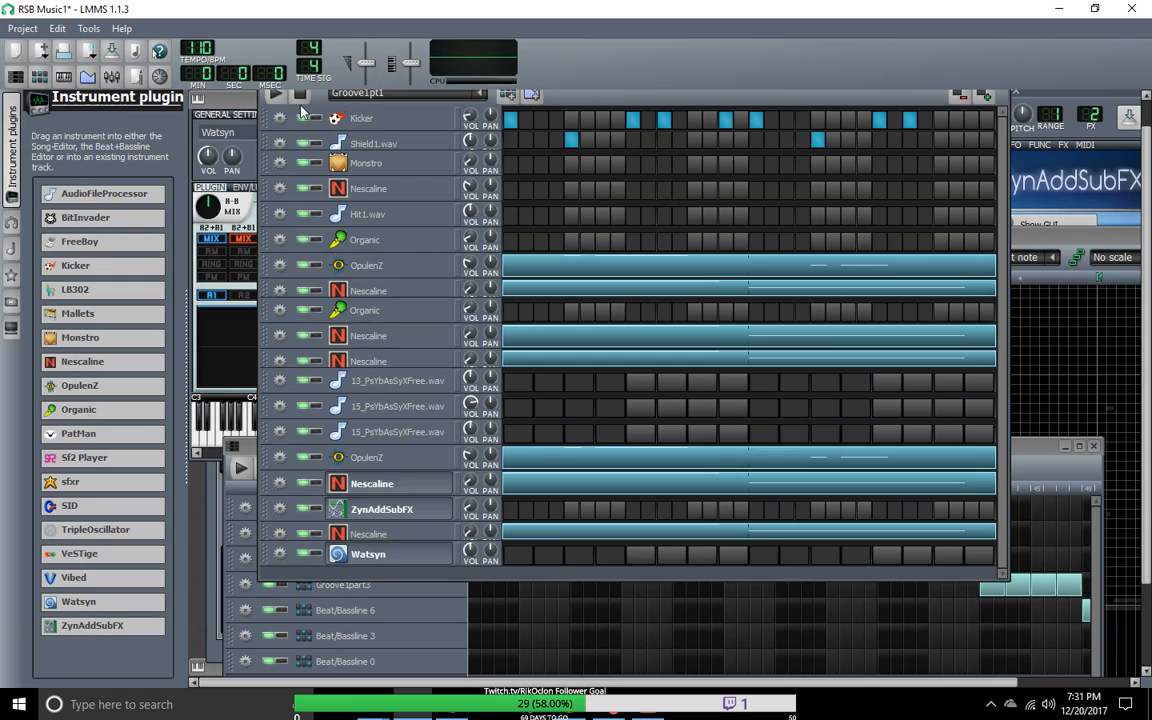
click(274, 96)
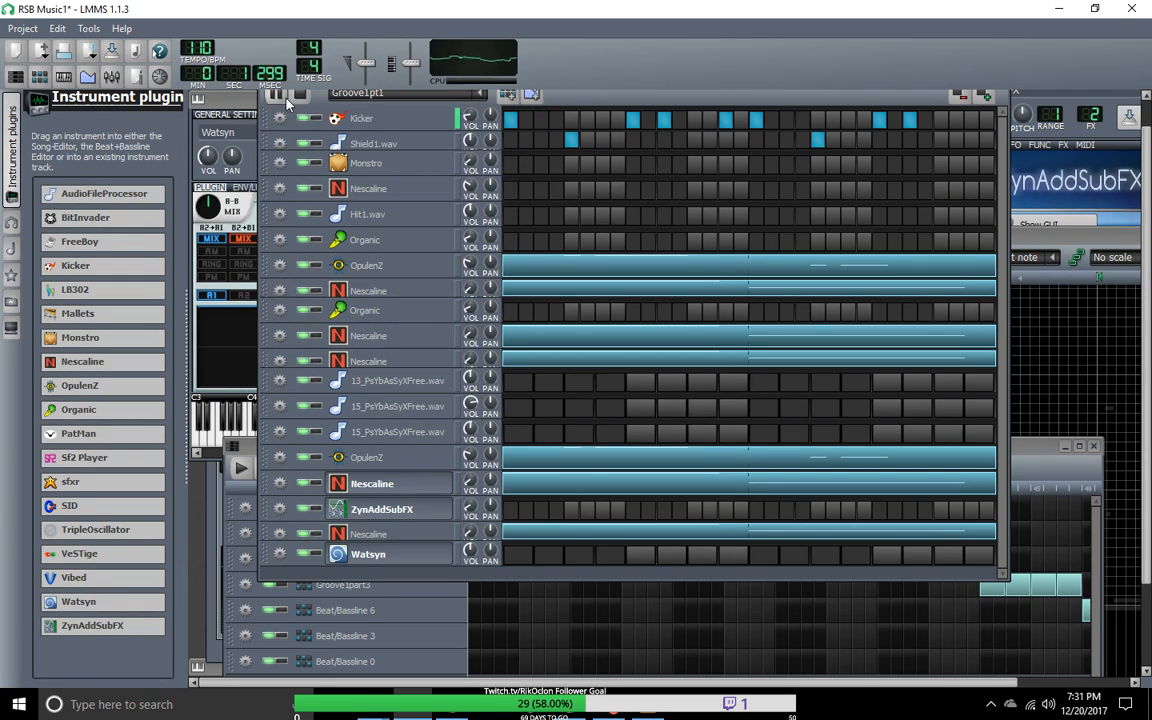
click(300, 96)
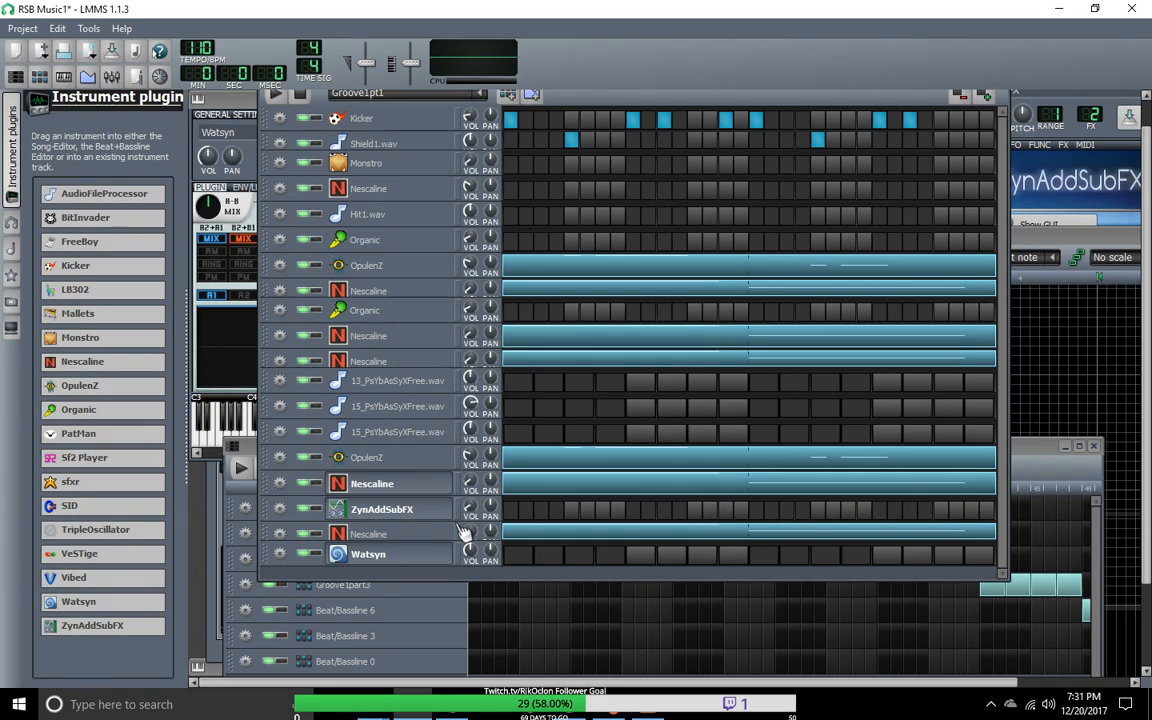
Step: Mute the five Nescaline tracks that hold notes in Groove1pt1 and play the pattern
click(305, 534)
click(305, 483)
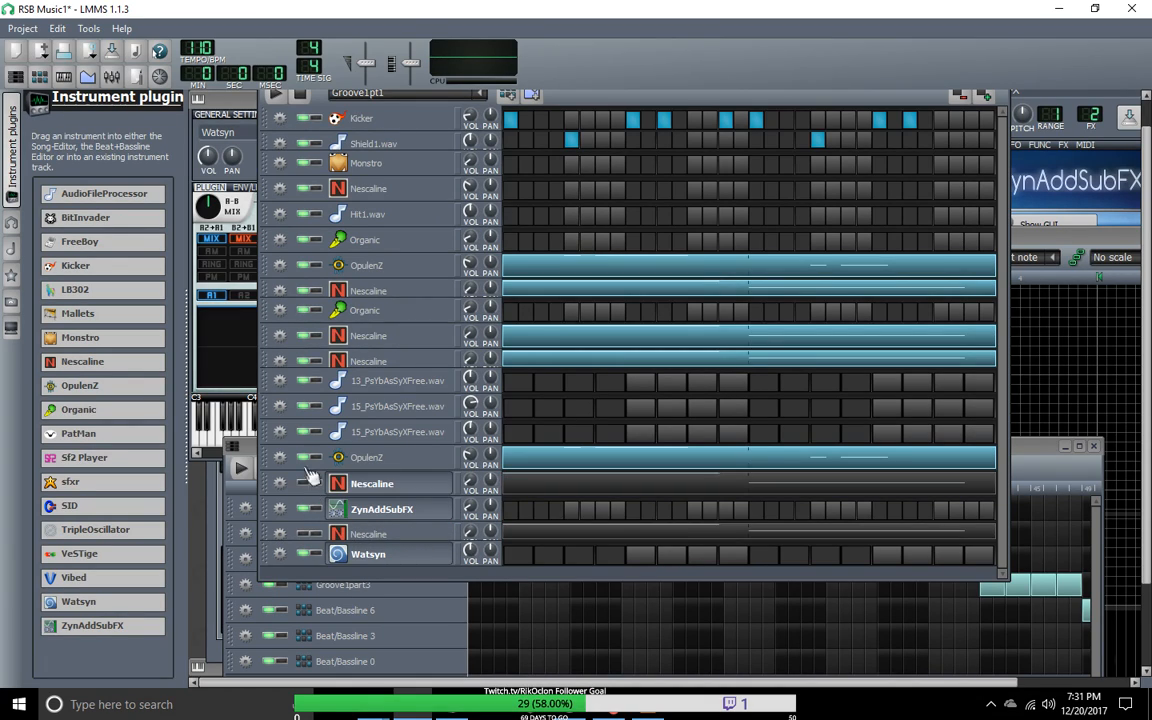
click(305, 361)
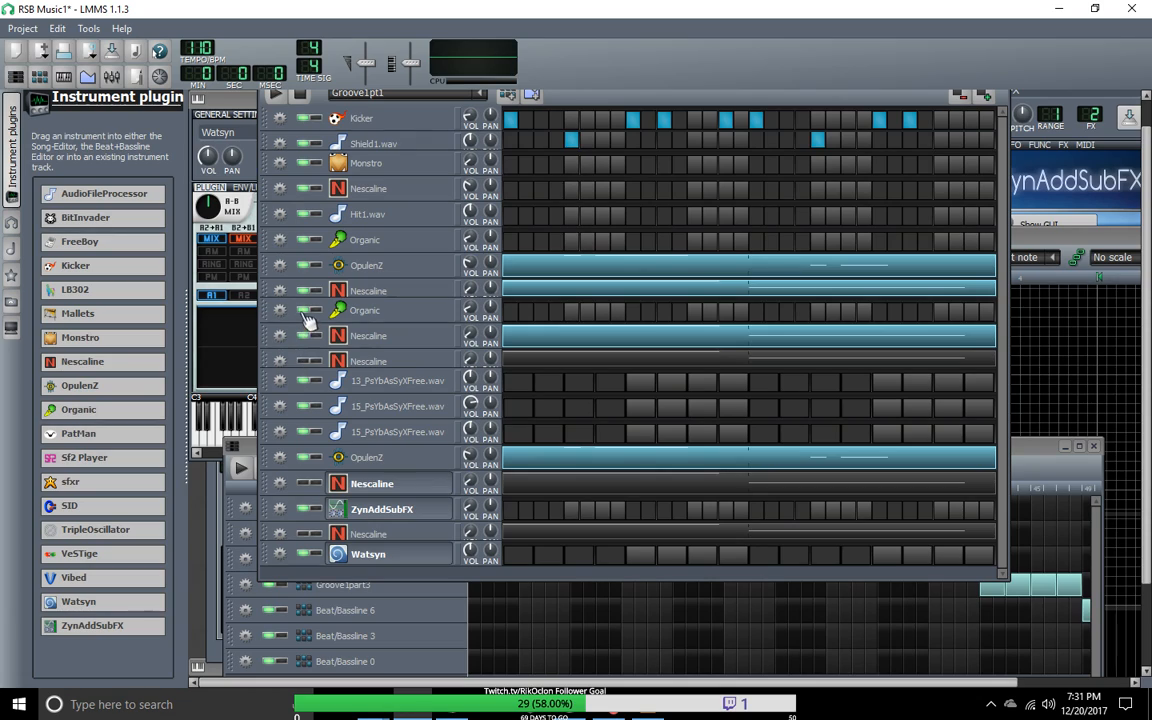
click(305, 335)
click(305, 291)
click(278, 95)
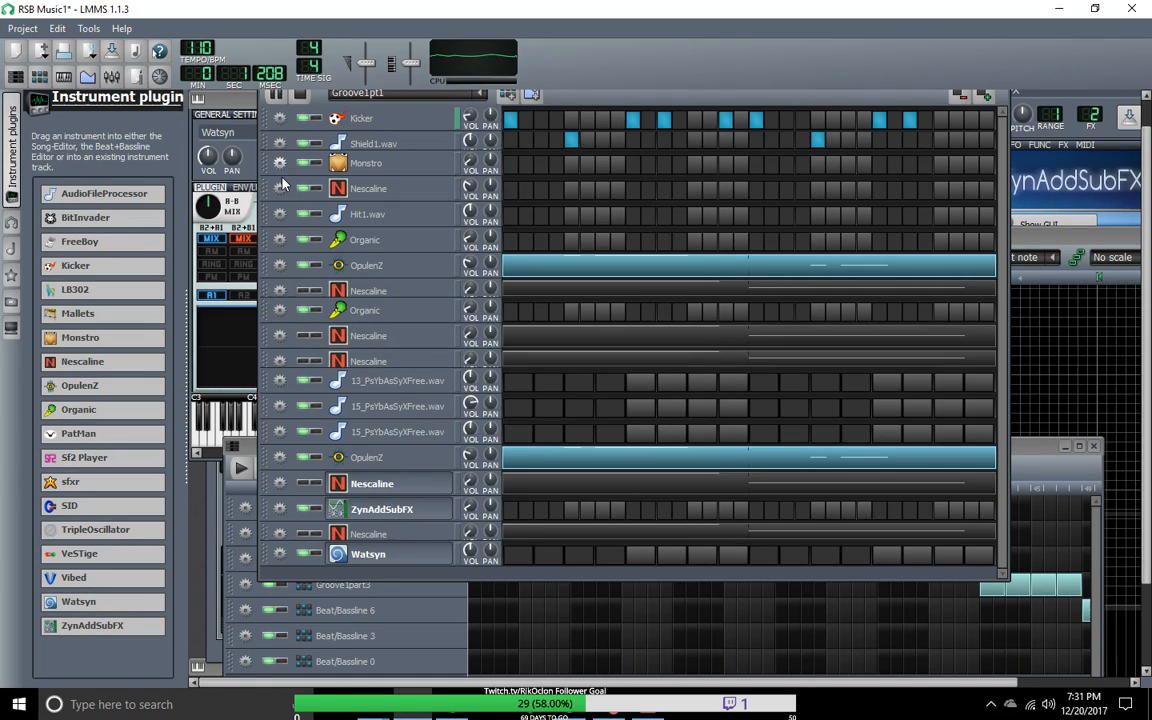
Step: Mute both OpulenZ tracks and unmute the three Nescaline tracks between the first OpulenZ and 13_PsYbAsSyXFree.wav
click(305, 266)
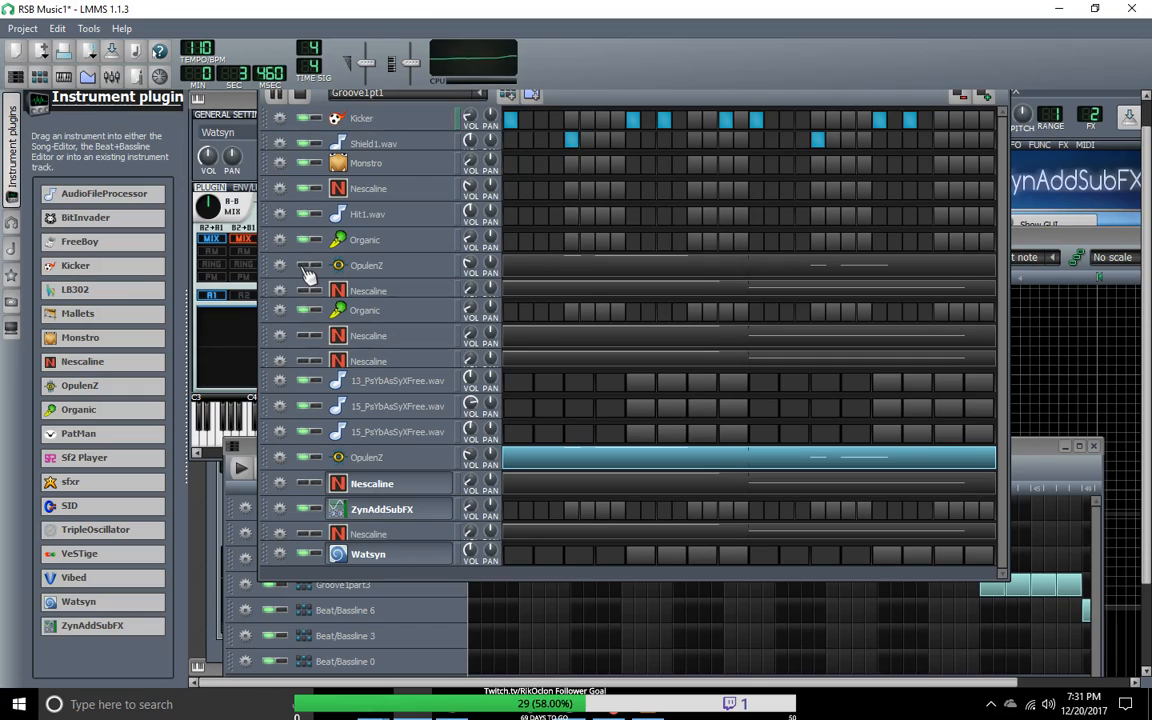
click(306, 458)
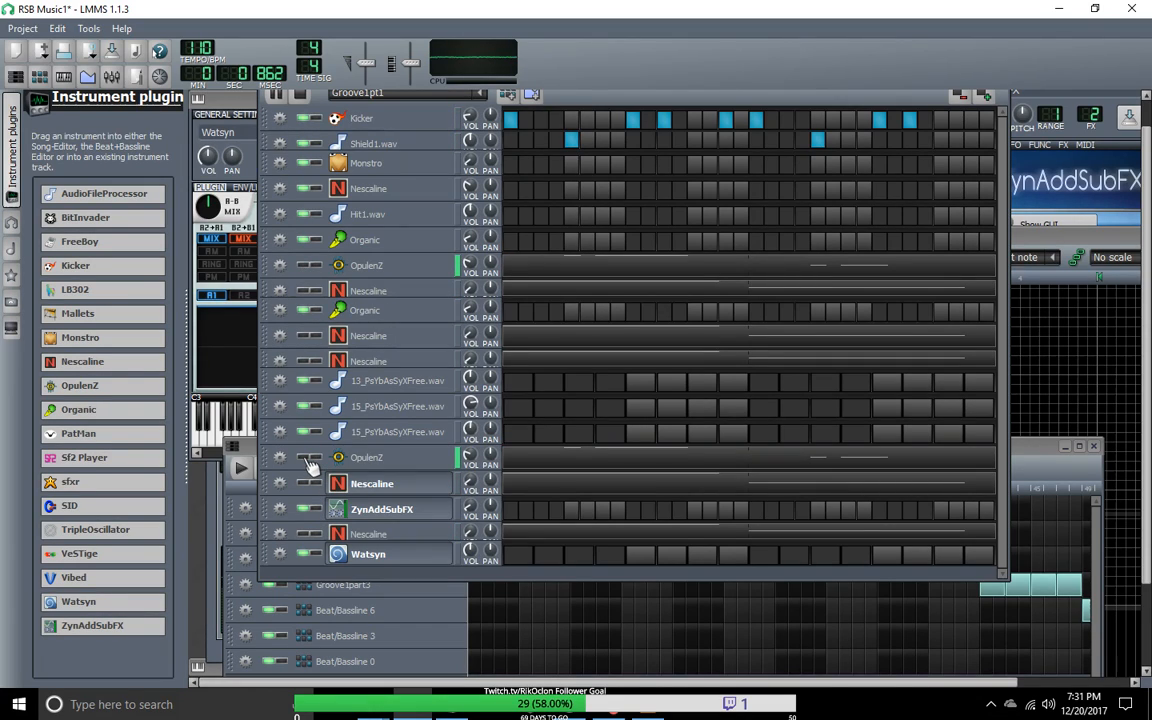
click(307, 290)
click(307, 335)
click(308, 361)
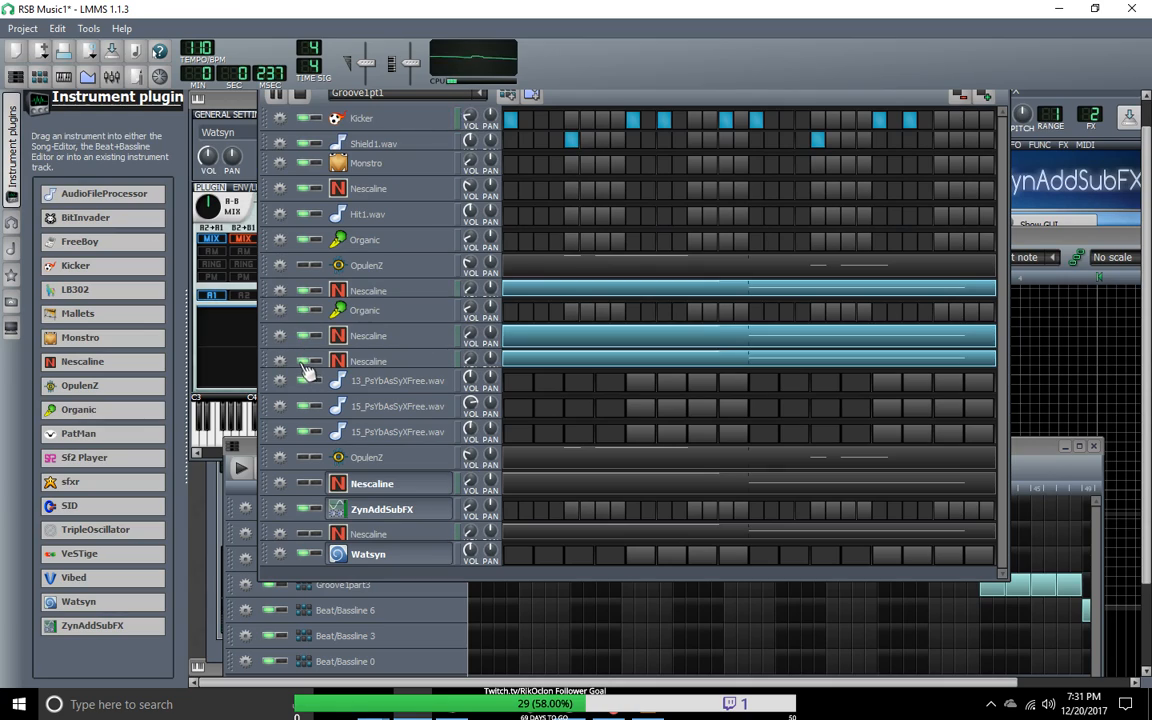
Step: Audition the two Nescaline tracks below the second OpulenZ by unmuting each and muting it again
click(307, 485)
click(307, 536)
click(307, 484)
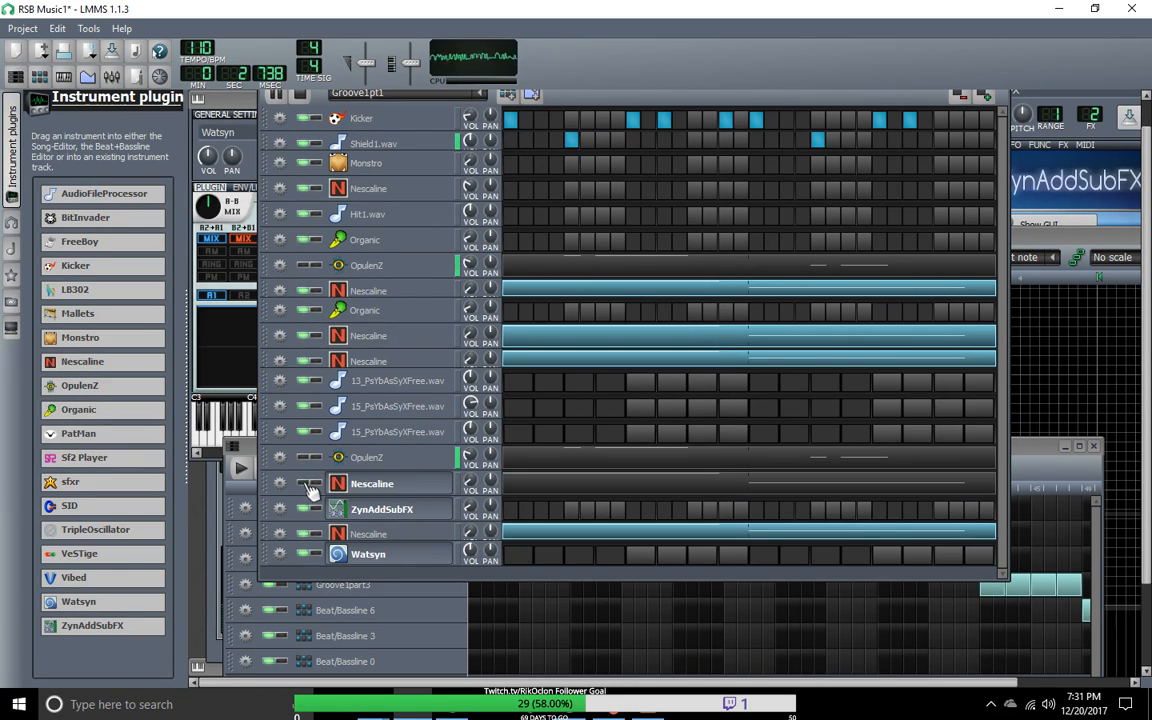
click(308, 535)
Step: Mute the three Nescaline tracks between the first OpulenZ and 13_PsYbAsSyXFree.wav
click(308, 361)
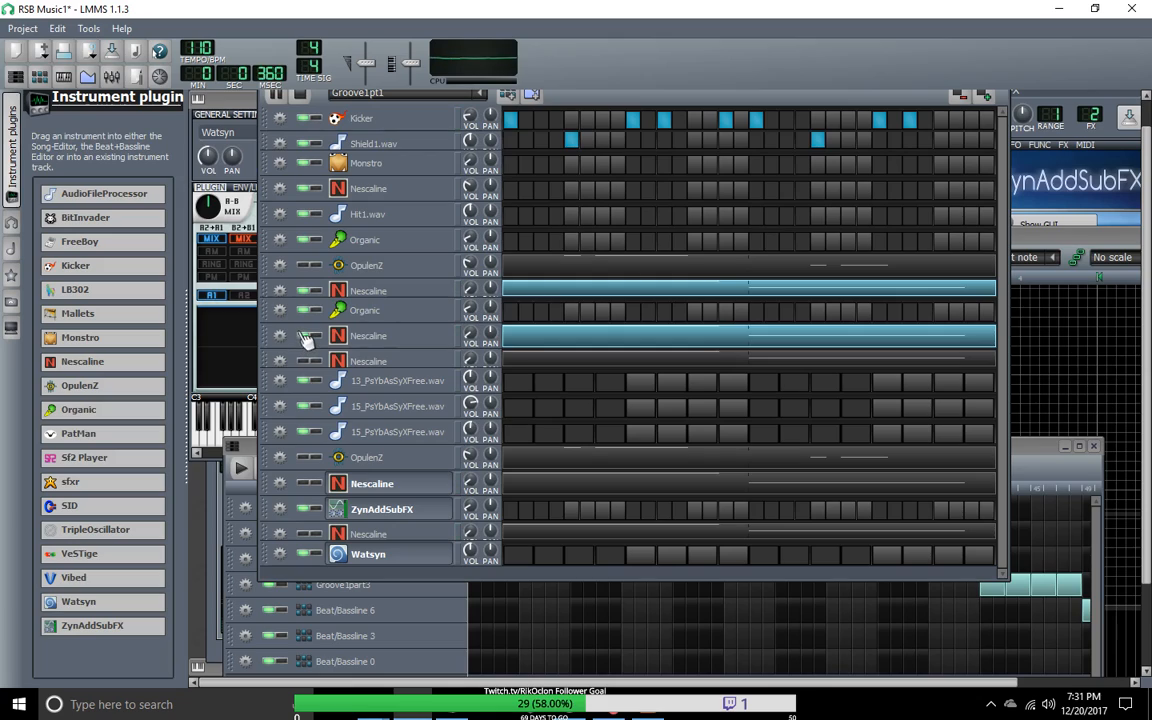
click(308, 336)
click(308, 291)
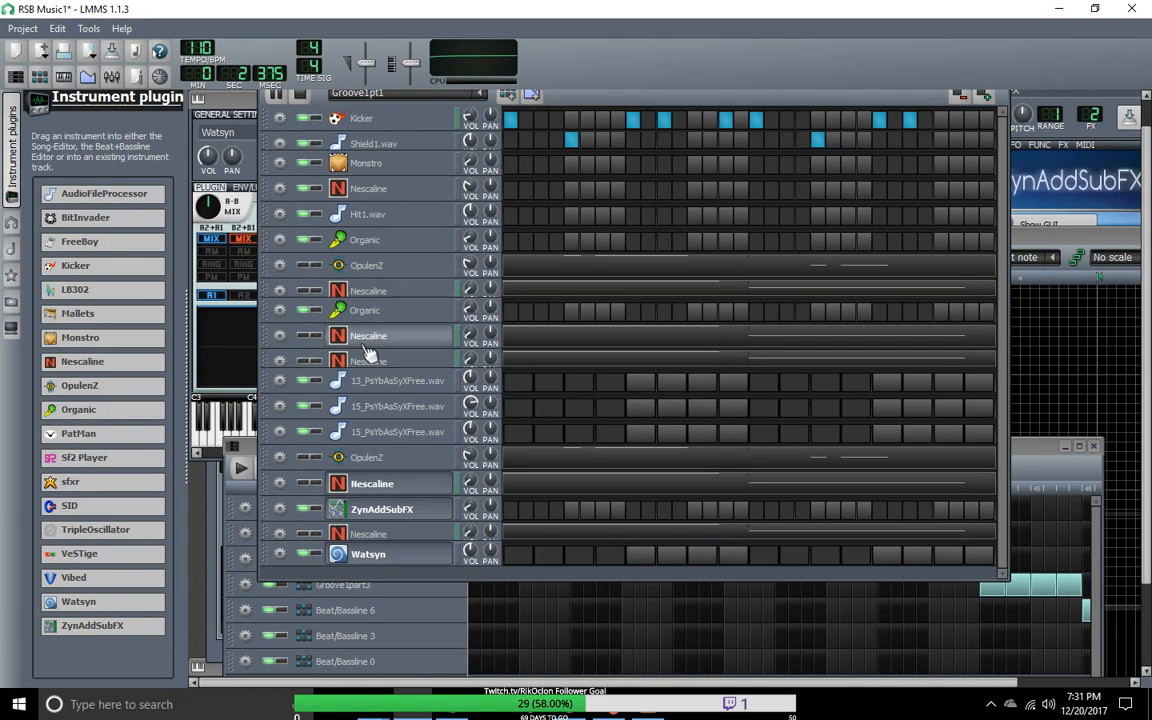
Step: Audition the two Nescaline tracks just above 13_PsYbAsSyXFree.wav one at a time, and leave both unmuted
click(308, 337)
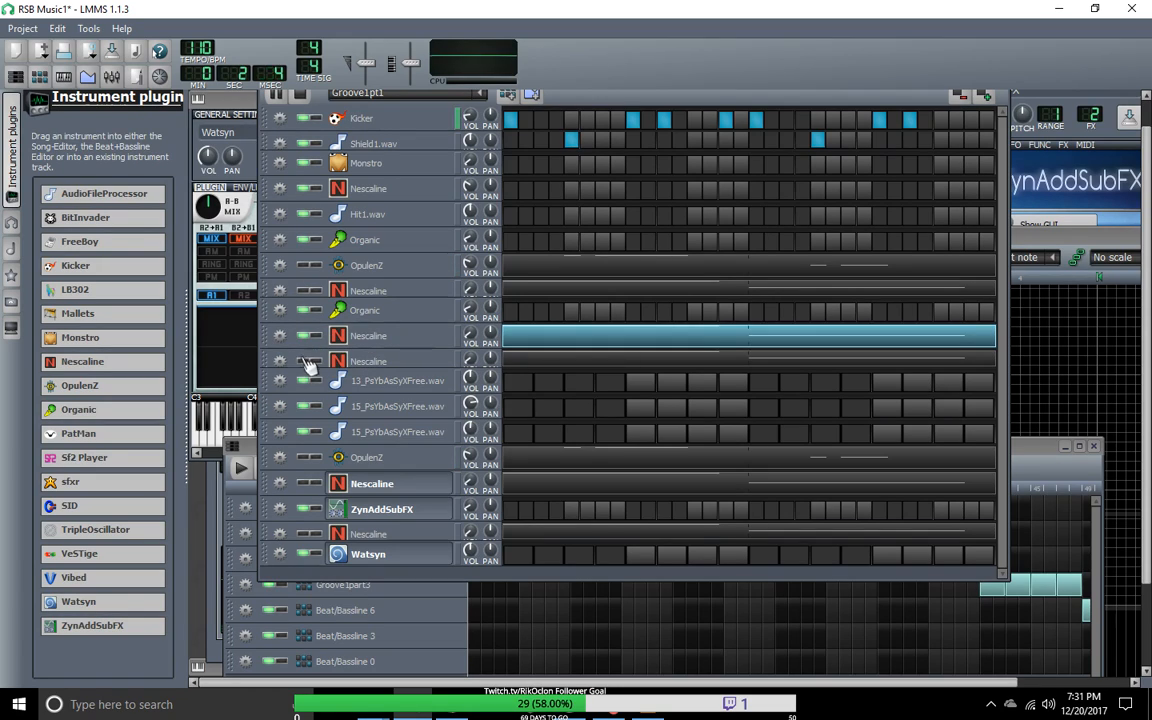
click(308, 361)
click(309, 338)
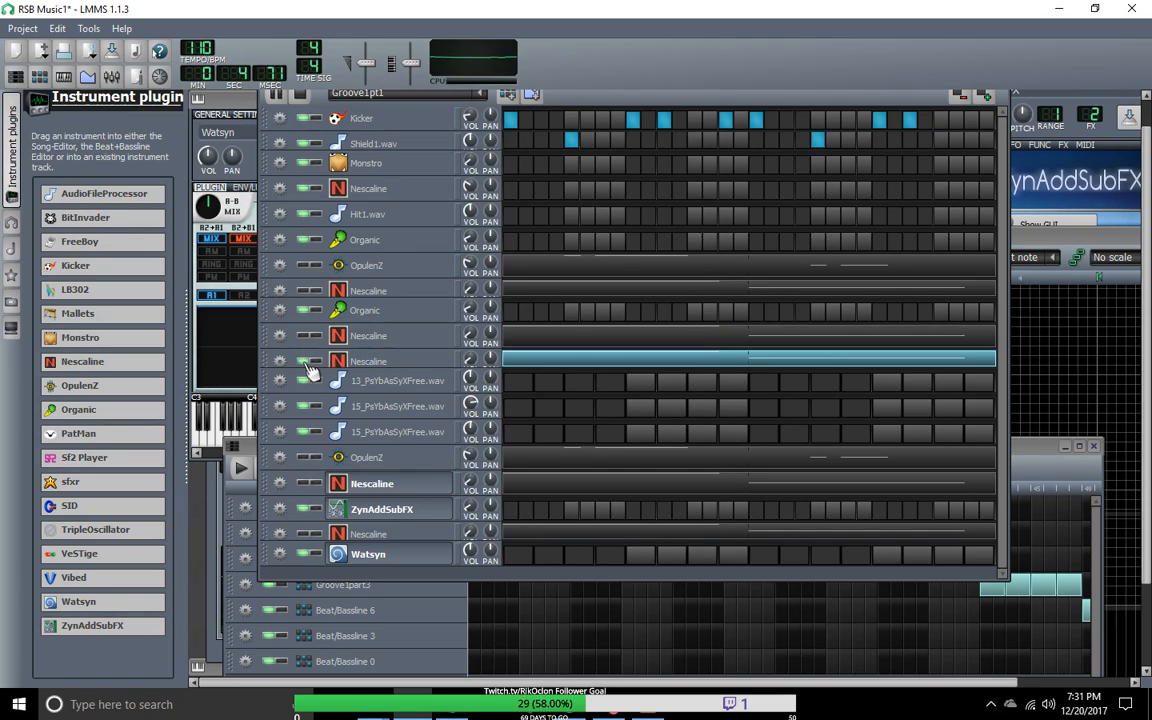
click(308, 362)
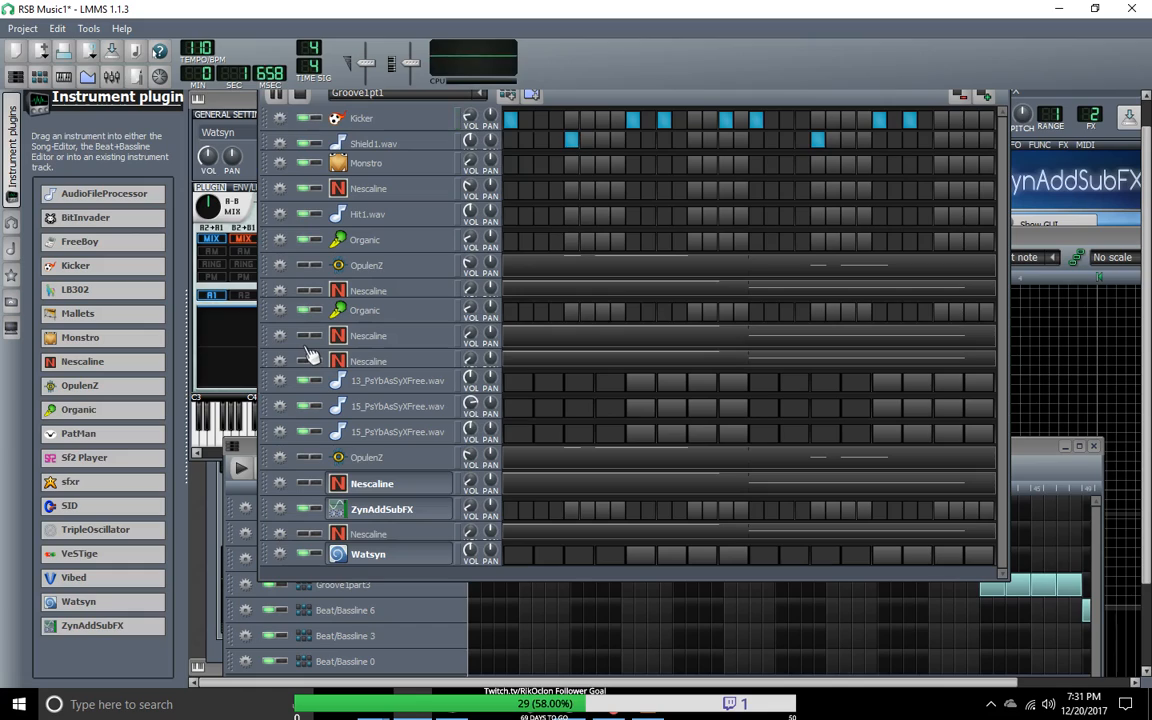
click(309, 340)
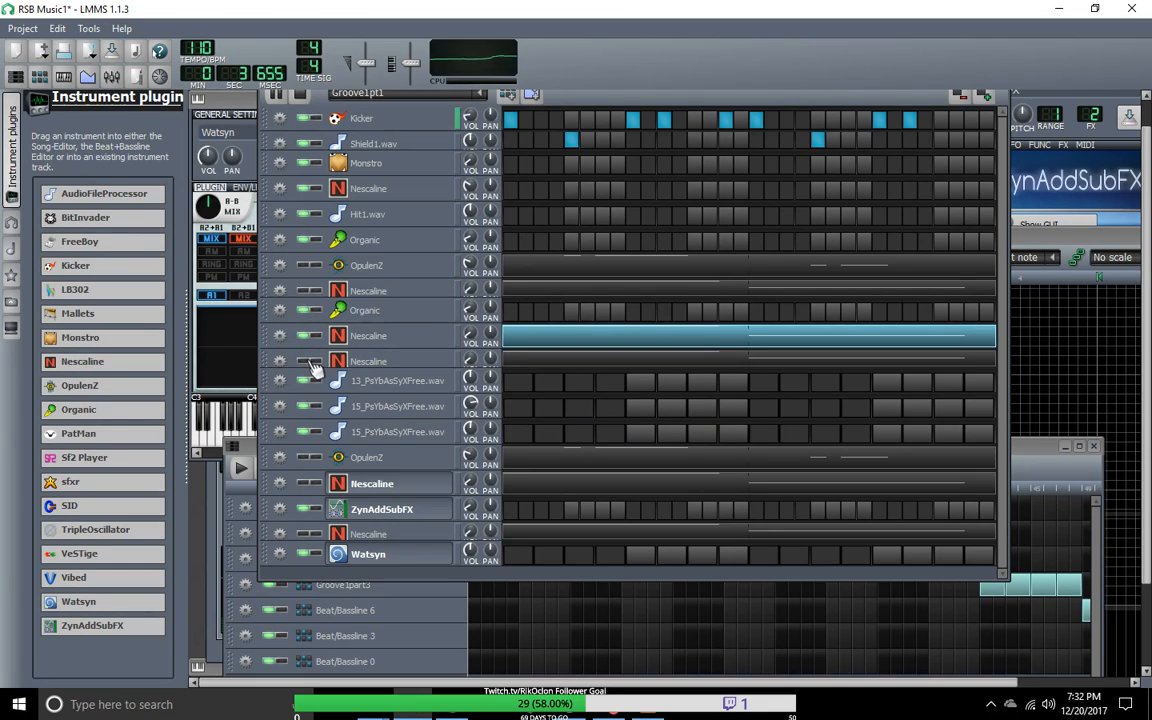
click(312, 362)
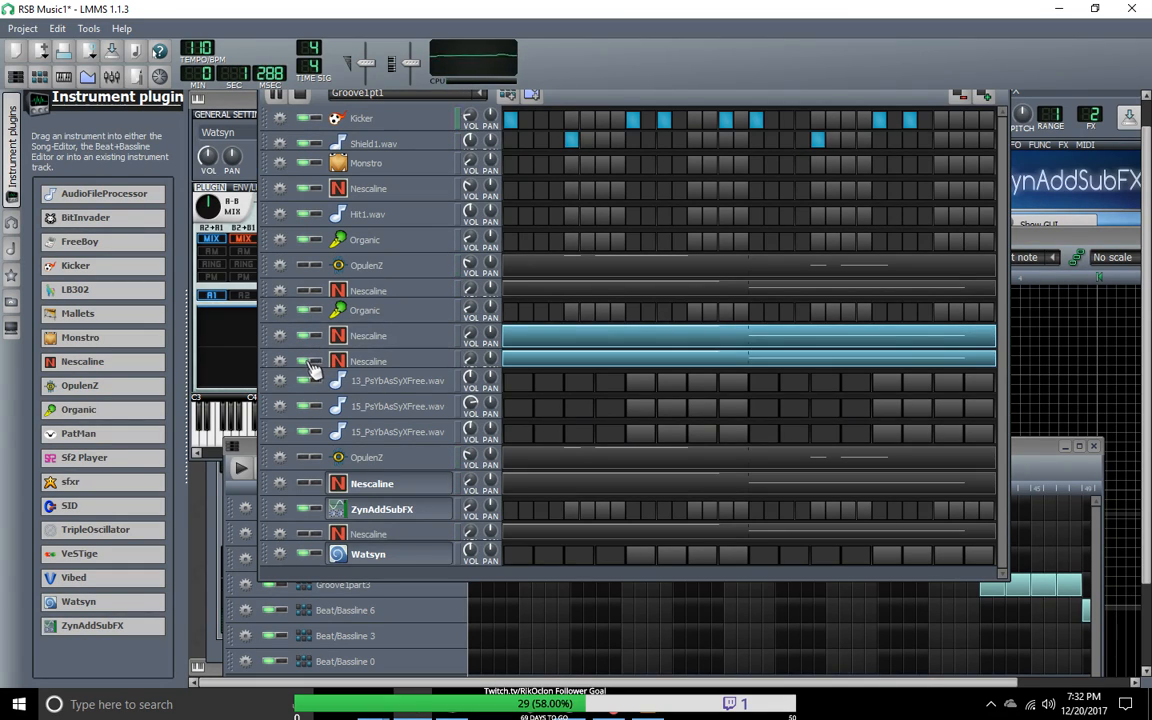
Step: Unmute both OpulenZ tracks and the three Nescaline tracks that are still muted
click(310, 291)
click(310, 266)
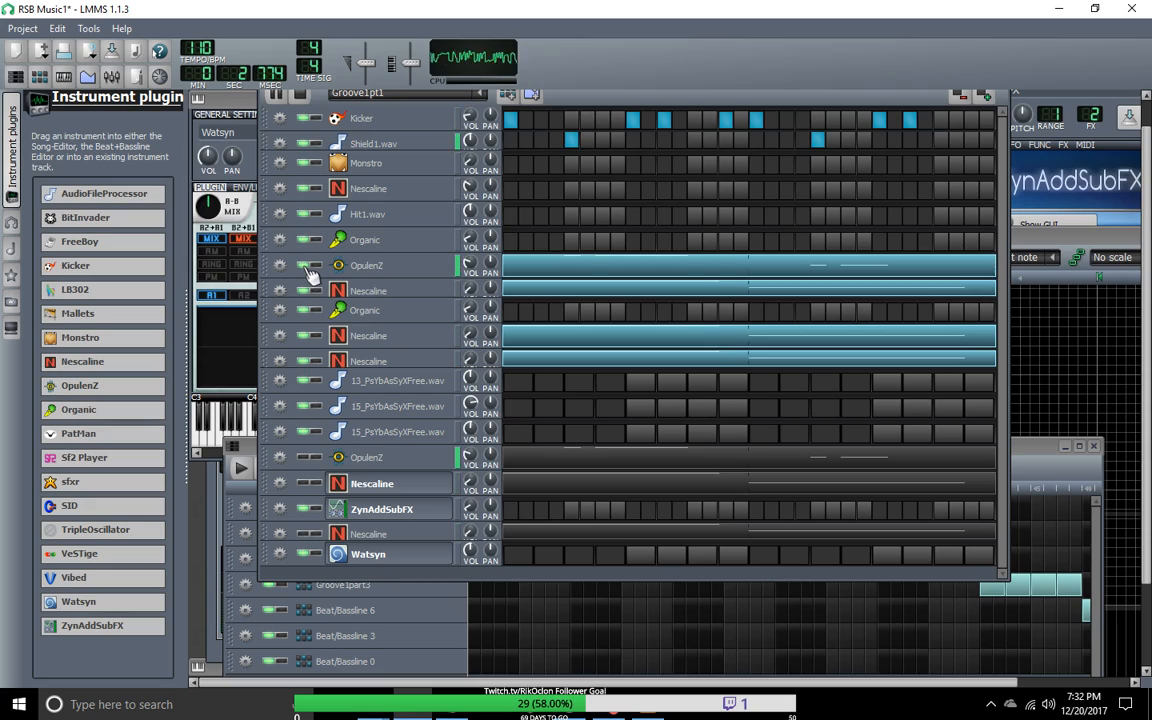
click(308, 458)
click(309, 484)
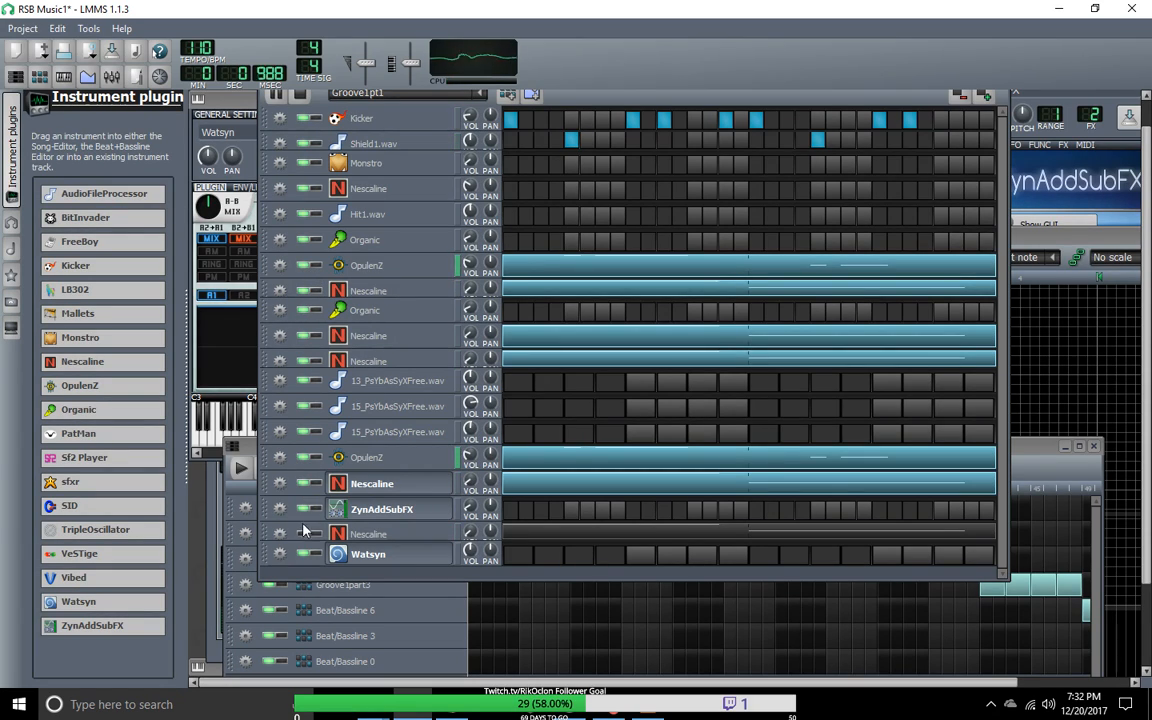
click(310, 534)
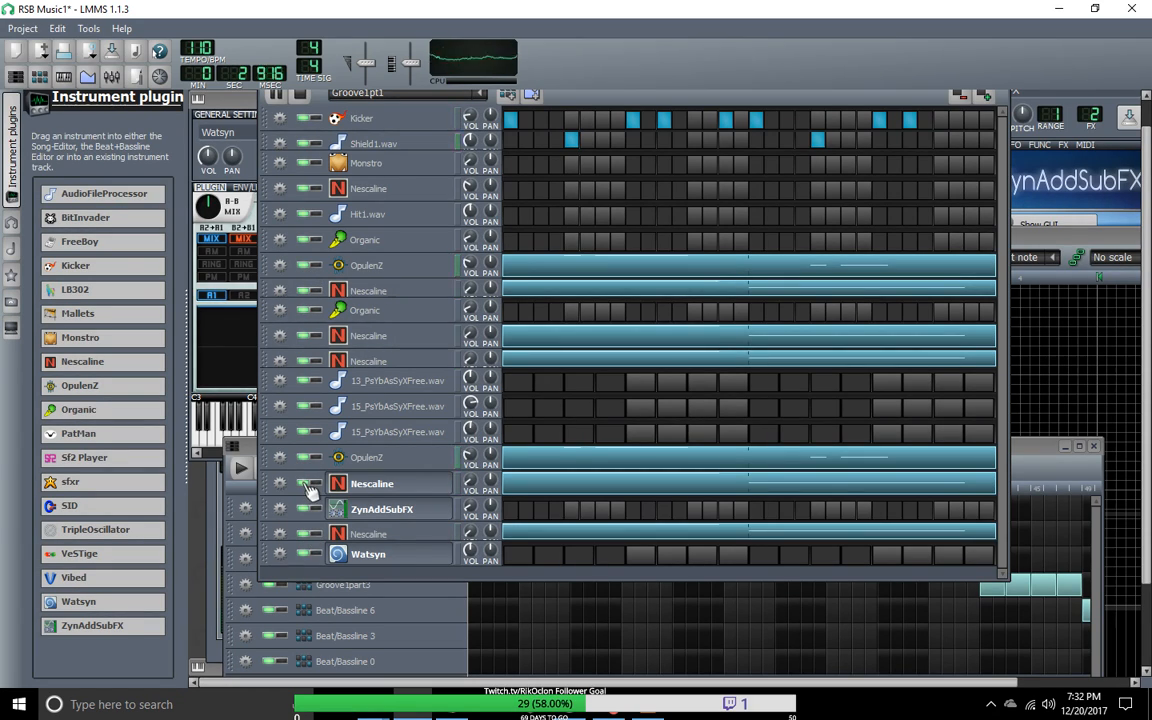
Step: Mute all five Nescaline tracks that hold notes and compare the pattern with the second OpulenZ muted and unmuted
click(309, 484)
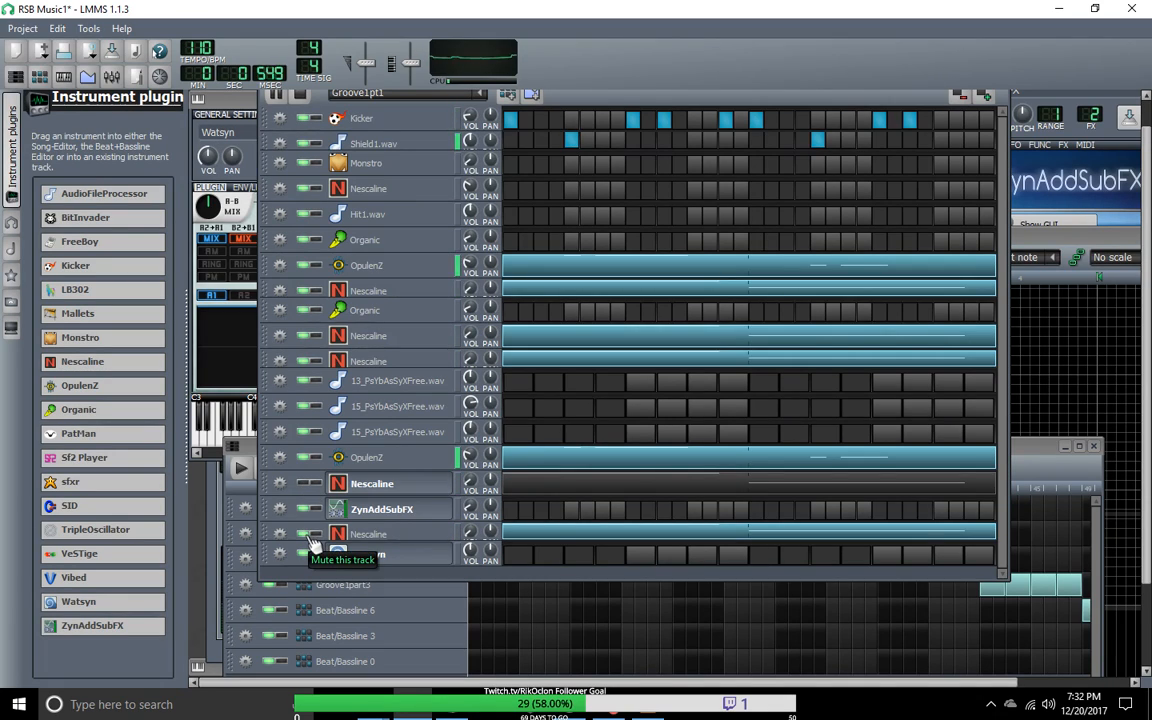
click(310, 535)
click(310, 361)
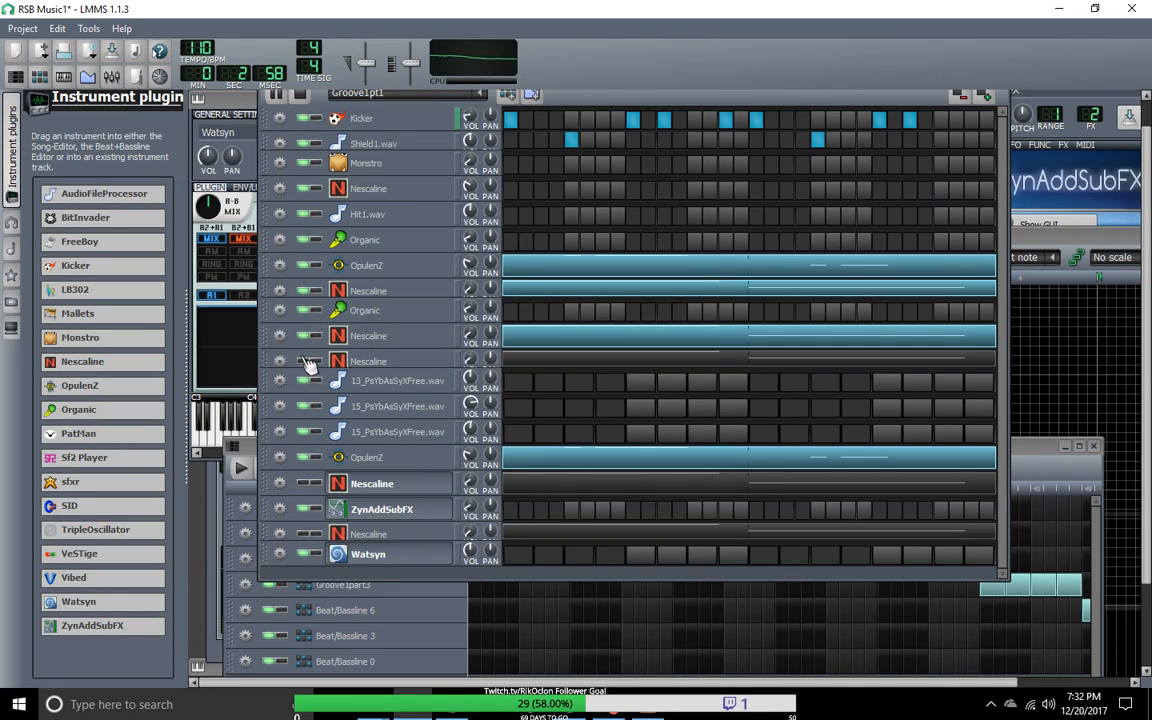
click(310, 291)
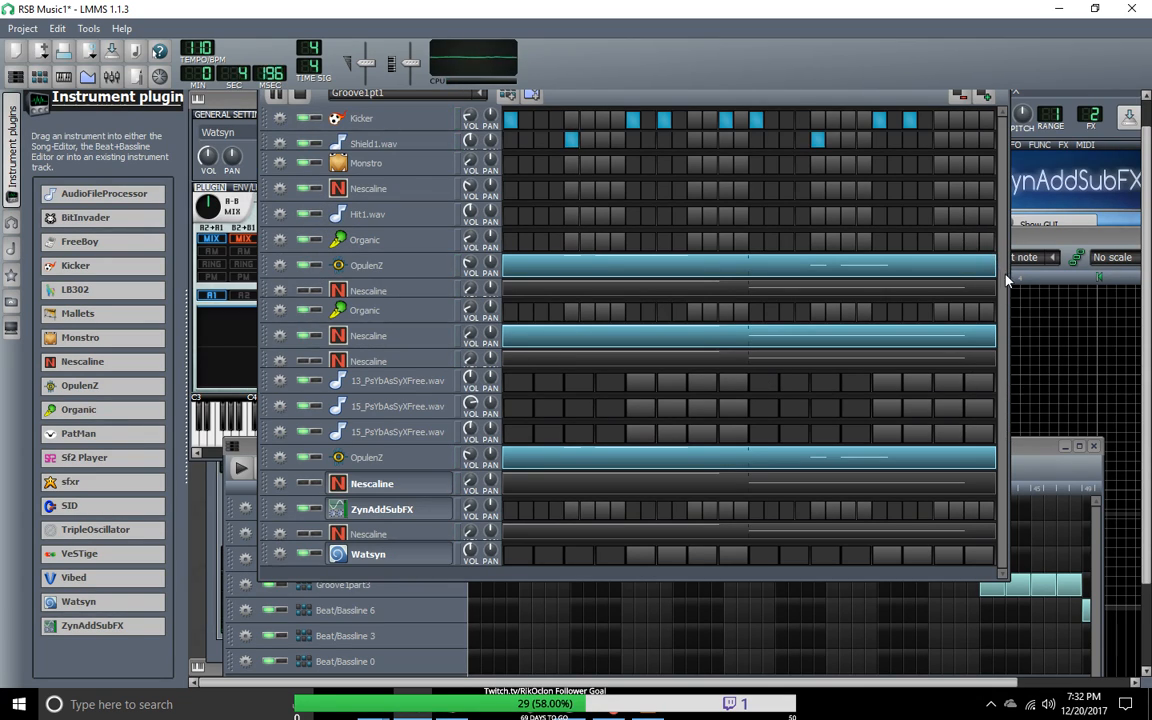
click(309, 337)
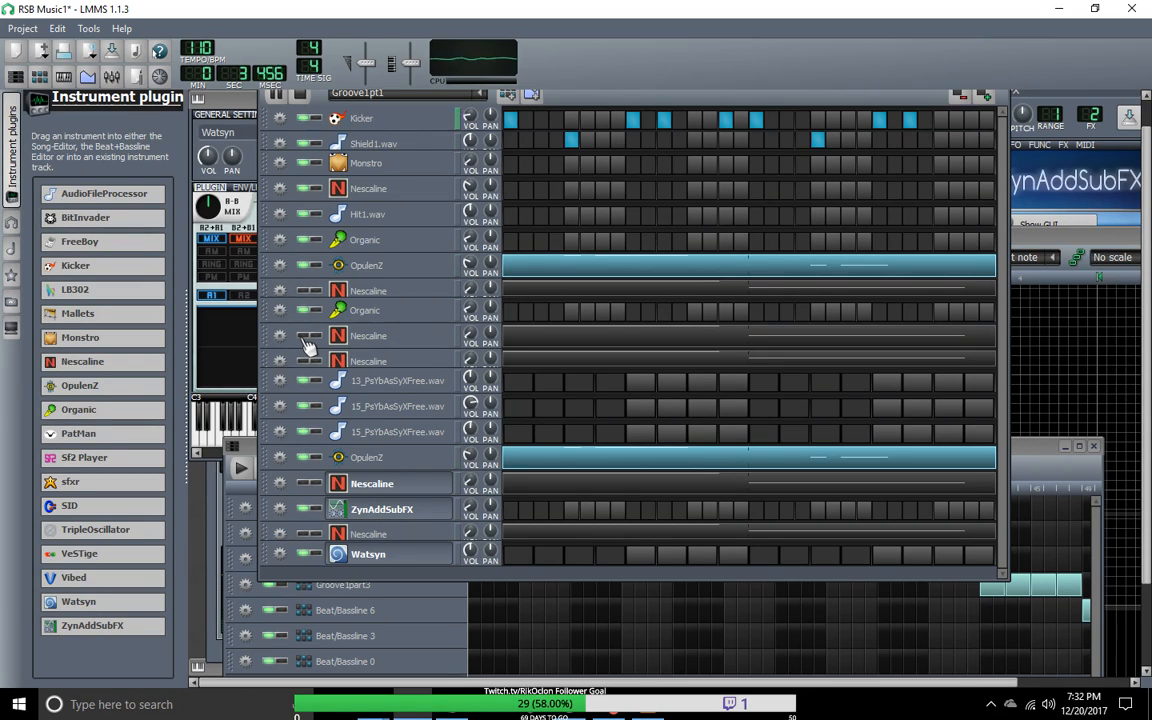
click(309, 458)
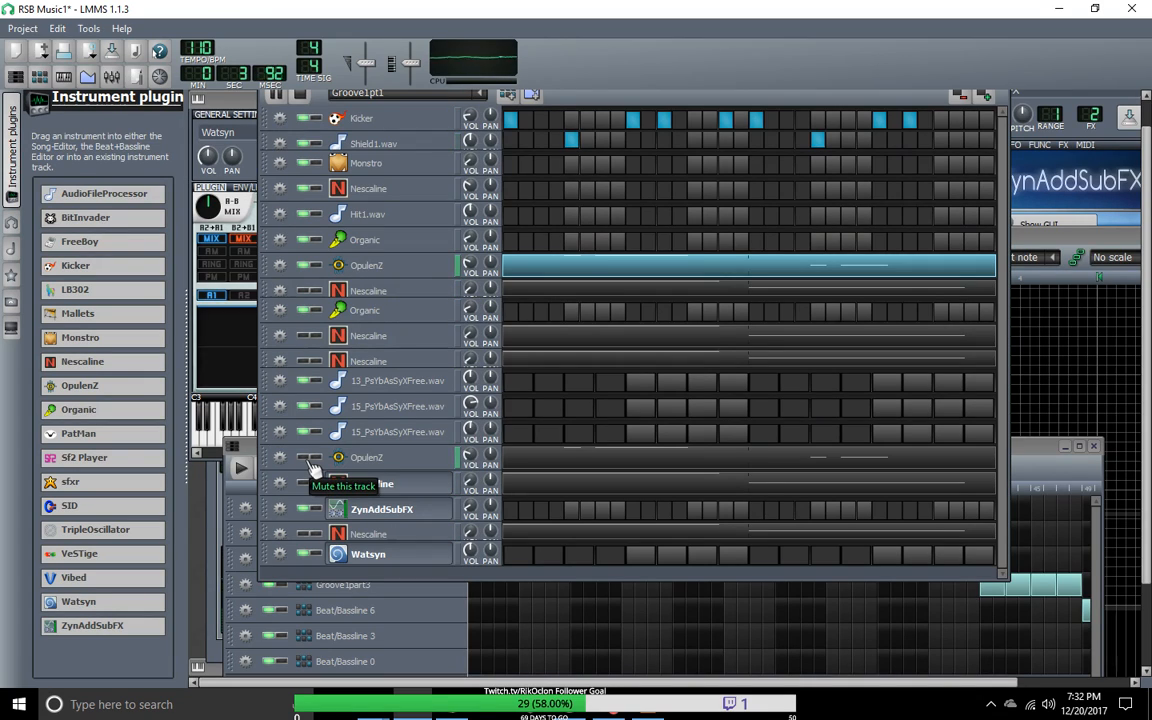
click(309, 458)
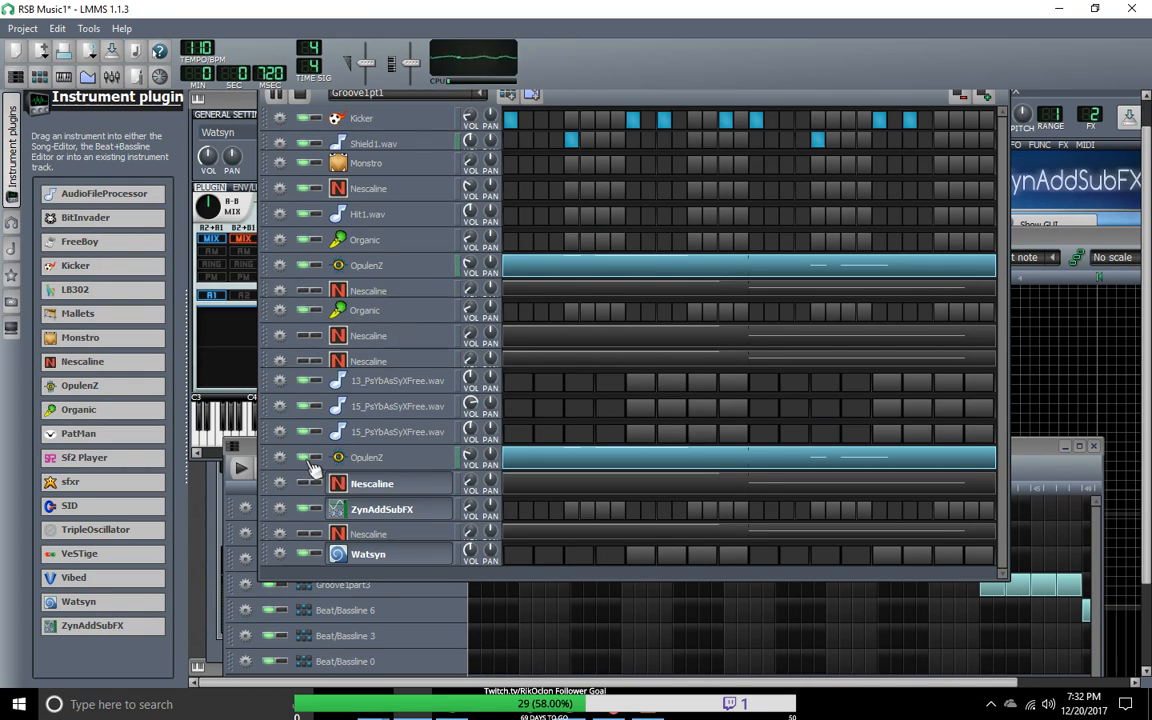
Step: Add a new beat/bassline track and move it directly below Groove1pt1 in the Song-Editor
click(509, 97)
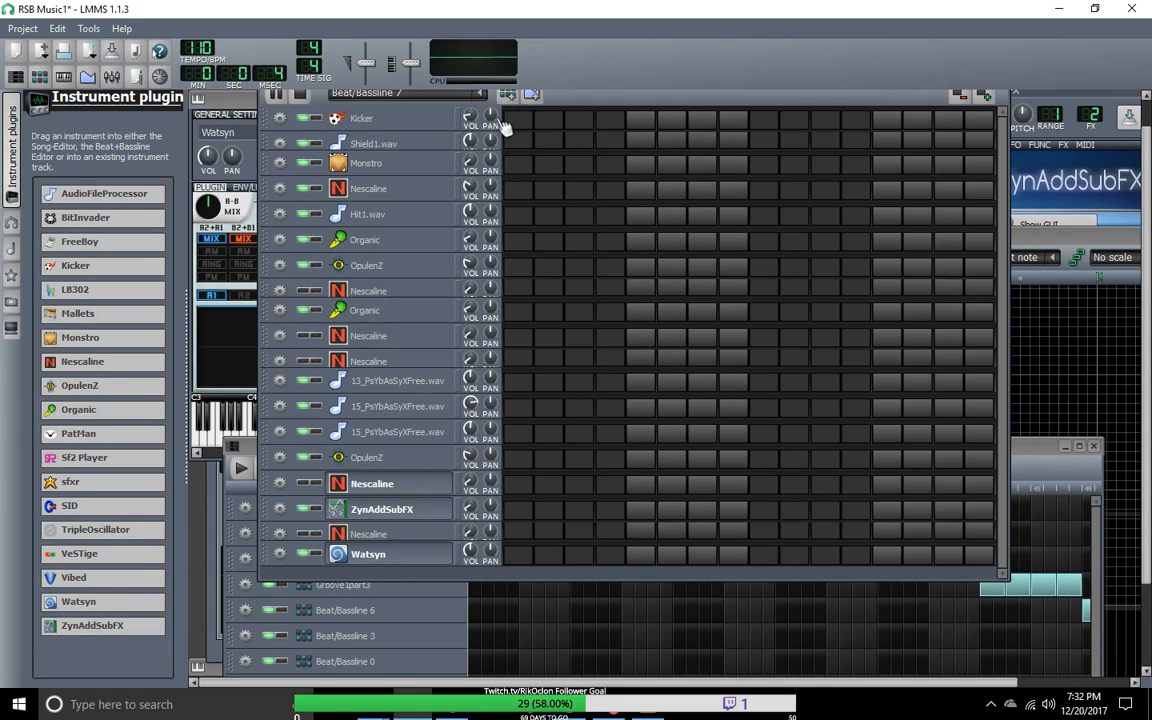
click(16, 78)
drag(352, 481, 352, 130)
click(360, 364)
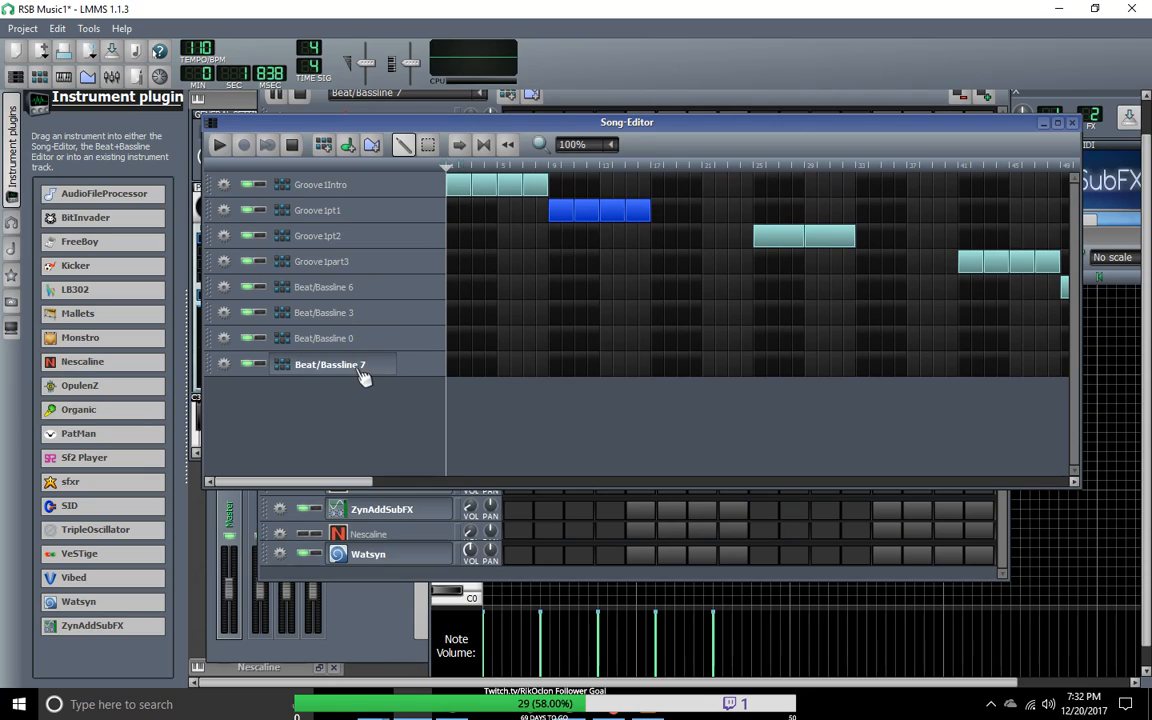
drag(429, 366, 436, 245)
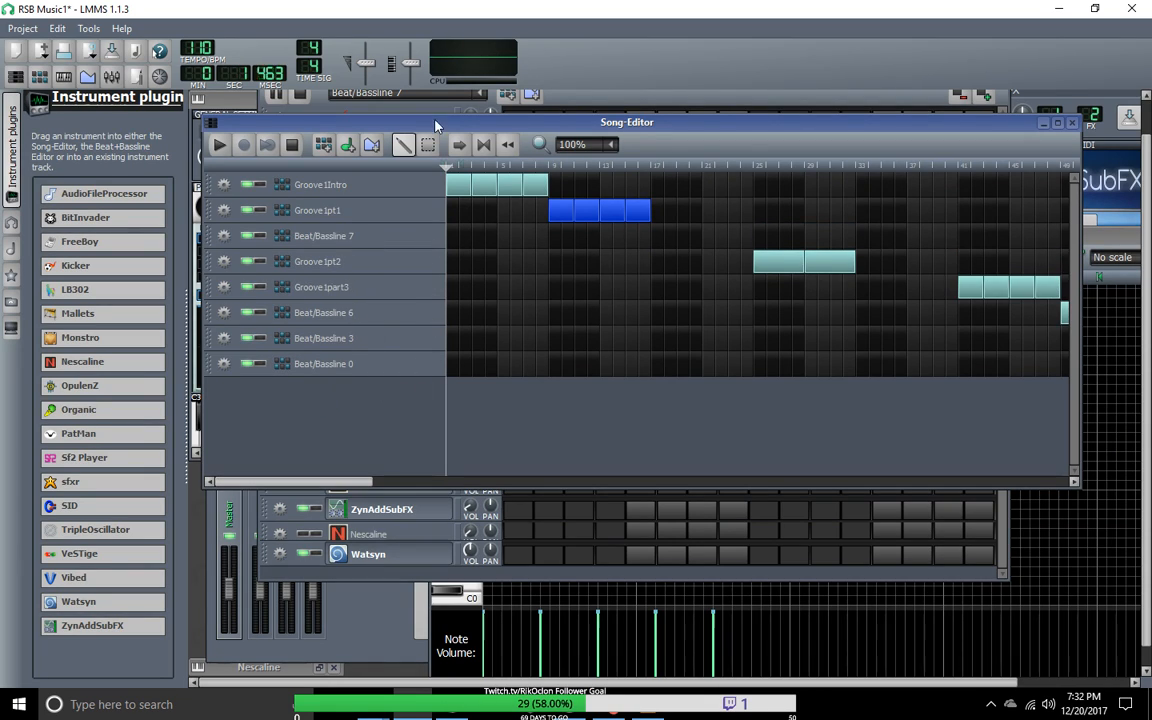
Step: Show Beat/Bassline 7 in the Beat+Bassline Editor, add an automation track and enlarge the editor window to fit it
click(481, 94)
click(420, 152)
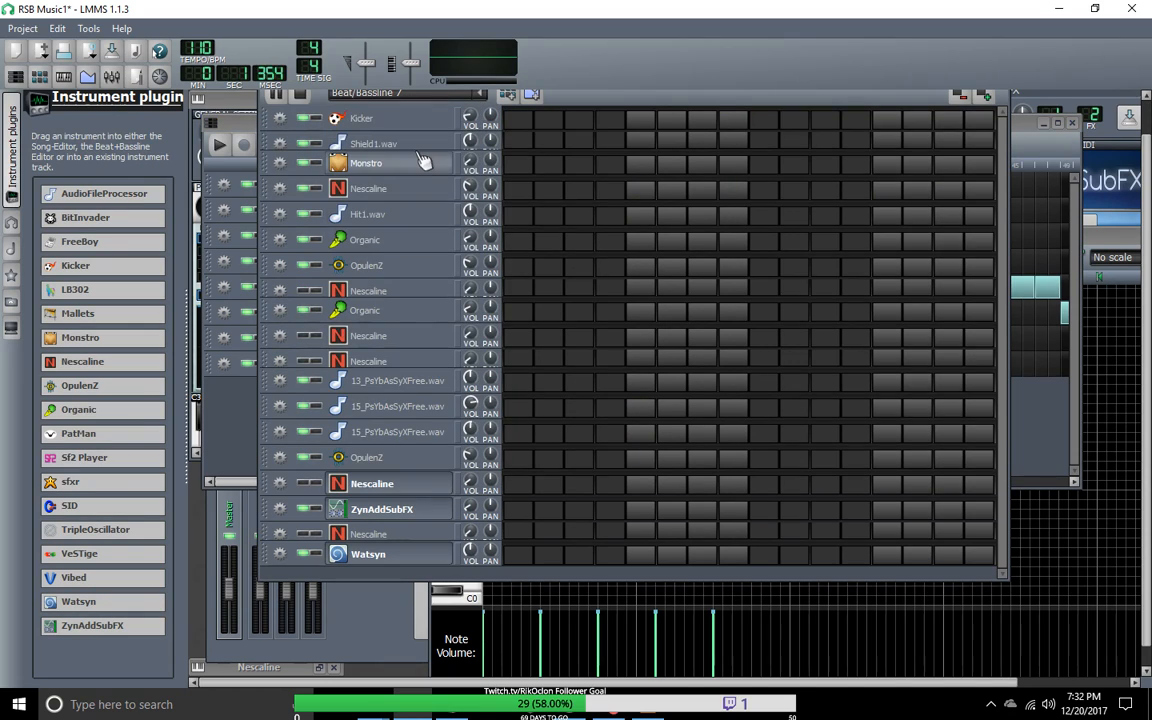
click(533, 96)
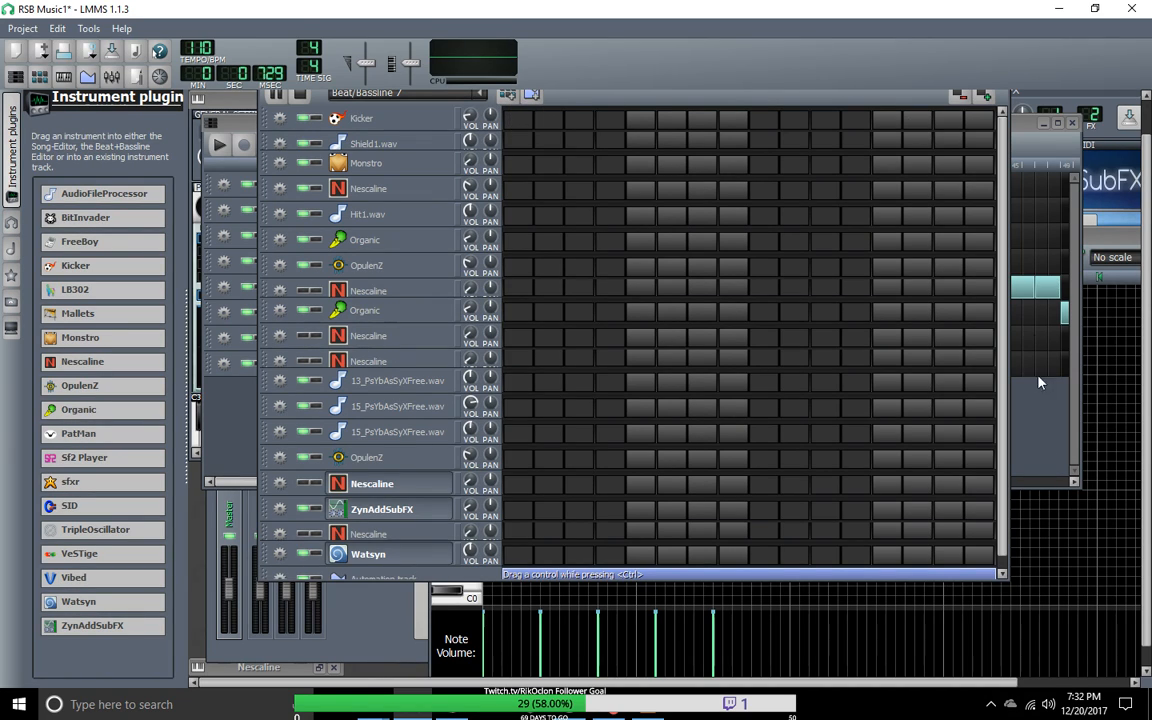
drag(1004, 577, 1078, 634)
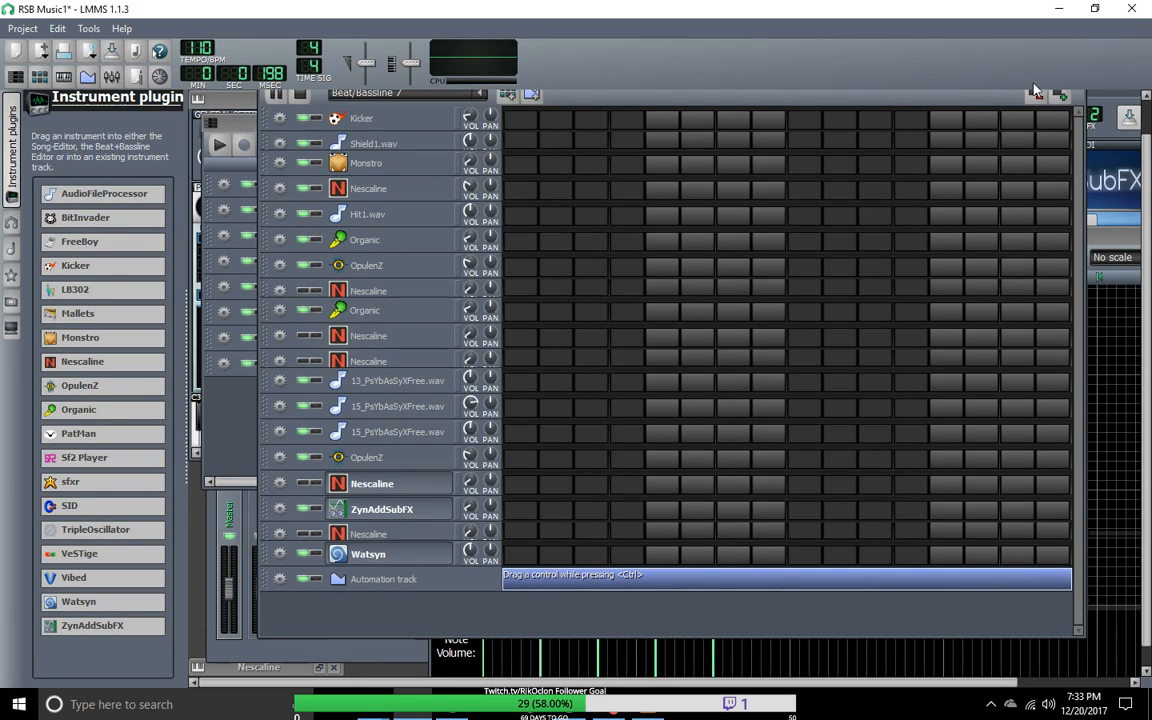
Step: Extend Beat/Bassline 7 to 32 steps and place Kicker on step 1 and Shield1.wav on steps 5, 13, 21 and 29
click(1062, 97)
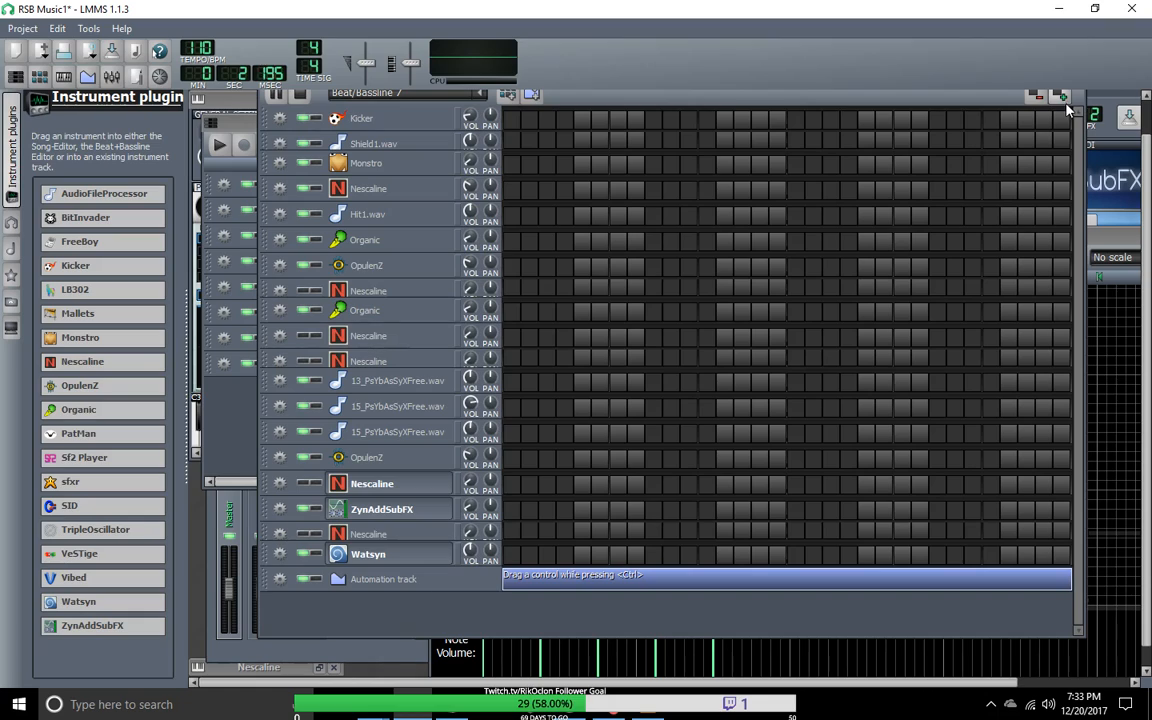
click(582, 140)
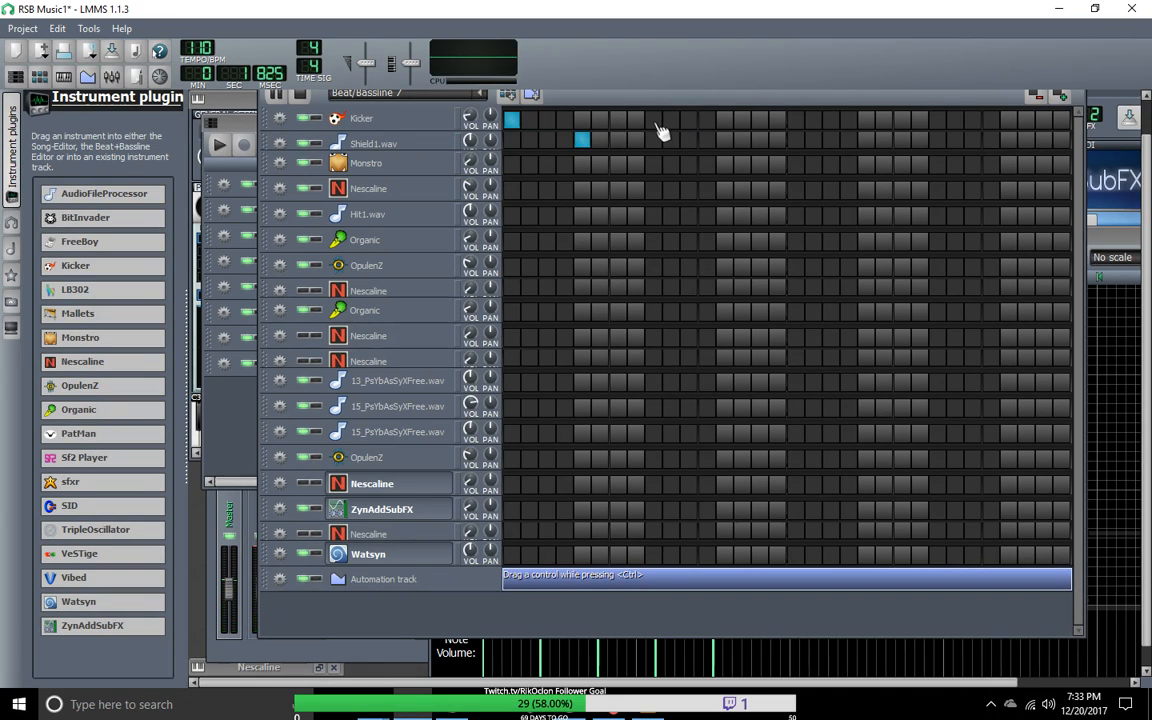
click(866, 140)
click(1008, 140)
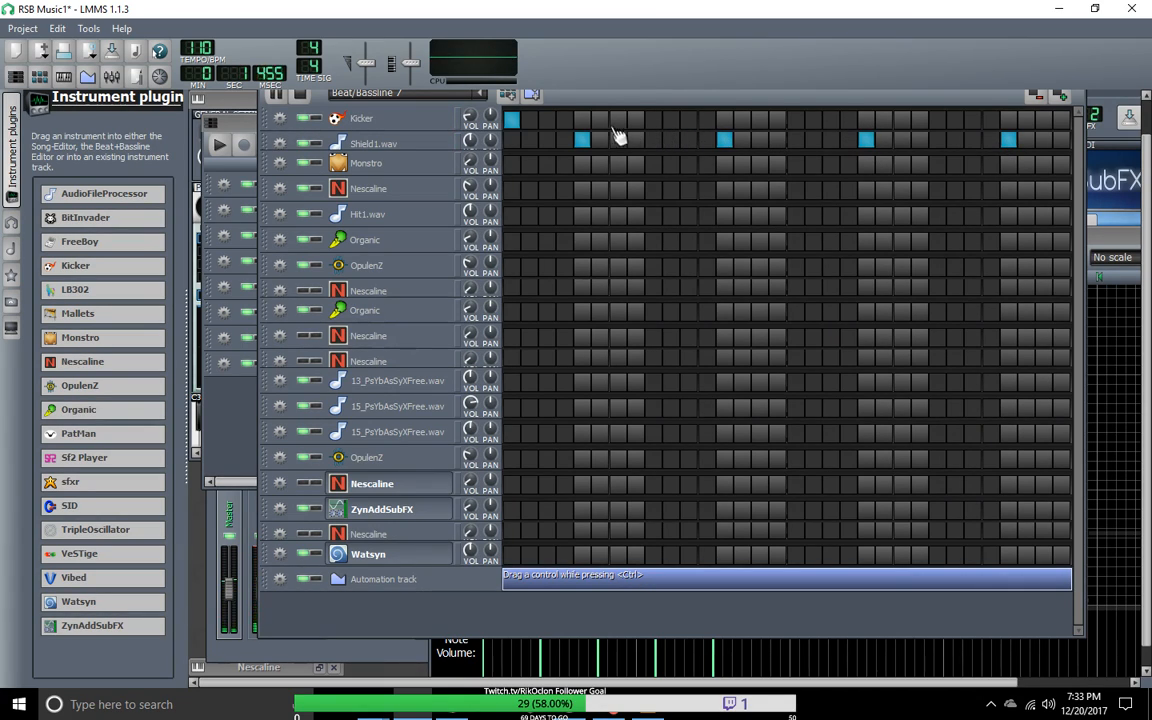
Step: Check the Groove1Intro pattern as a drum reference, and return to Beat/Bassline 7
click(483, 97)
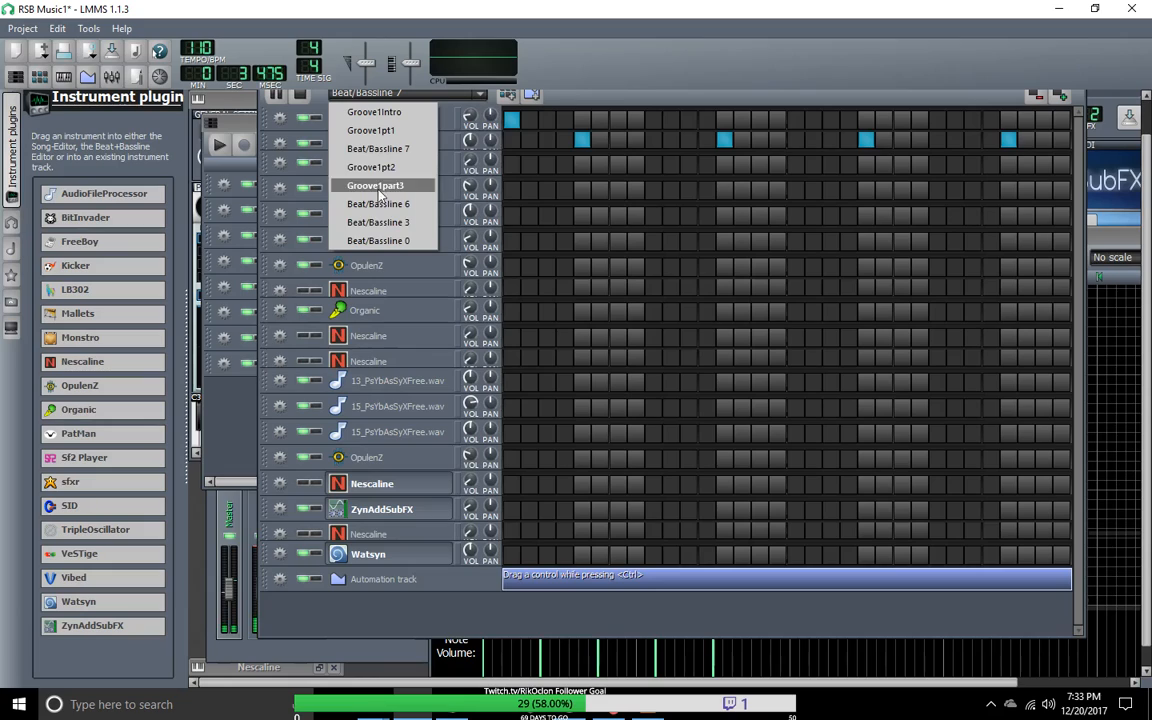
click(396, 117)
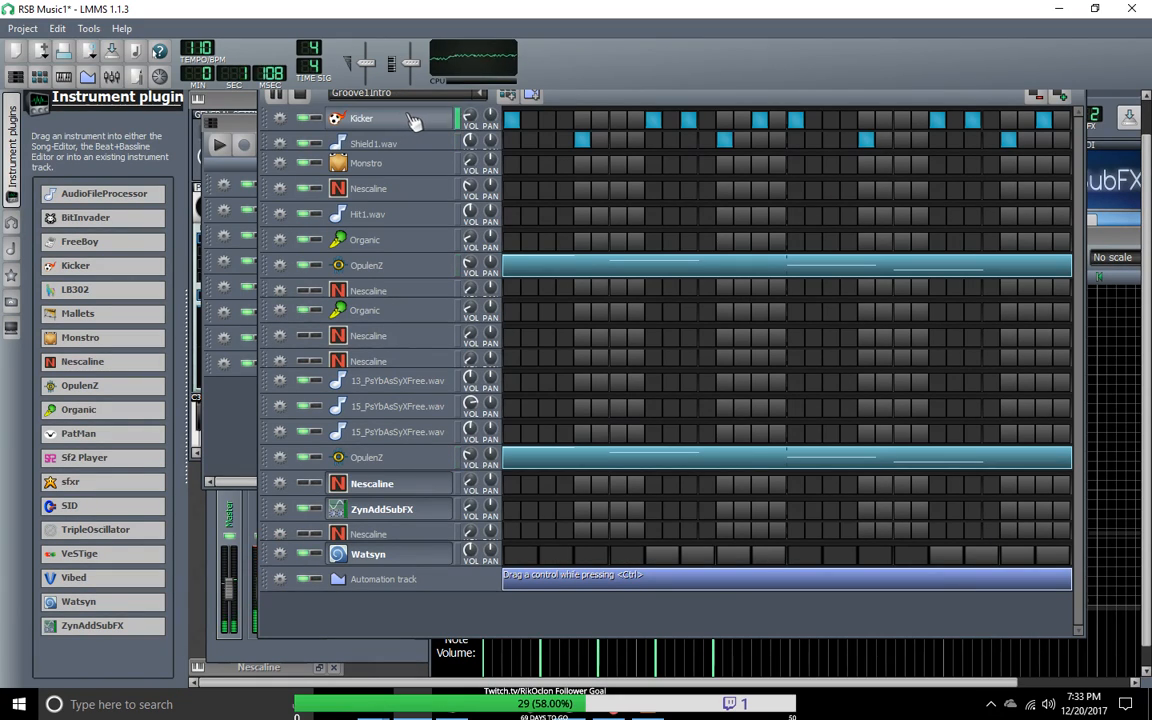
click(483, 97)
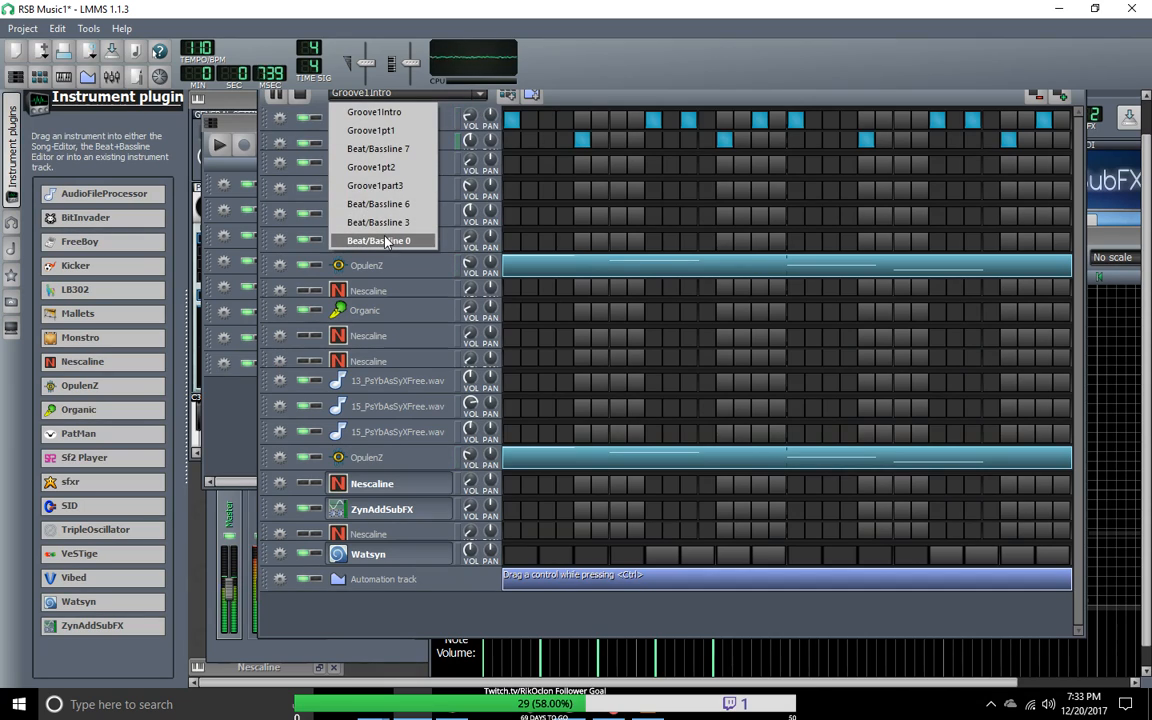
click(397, 151)
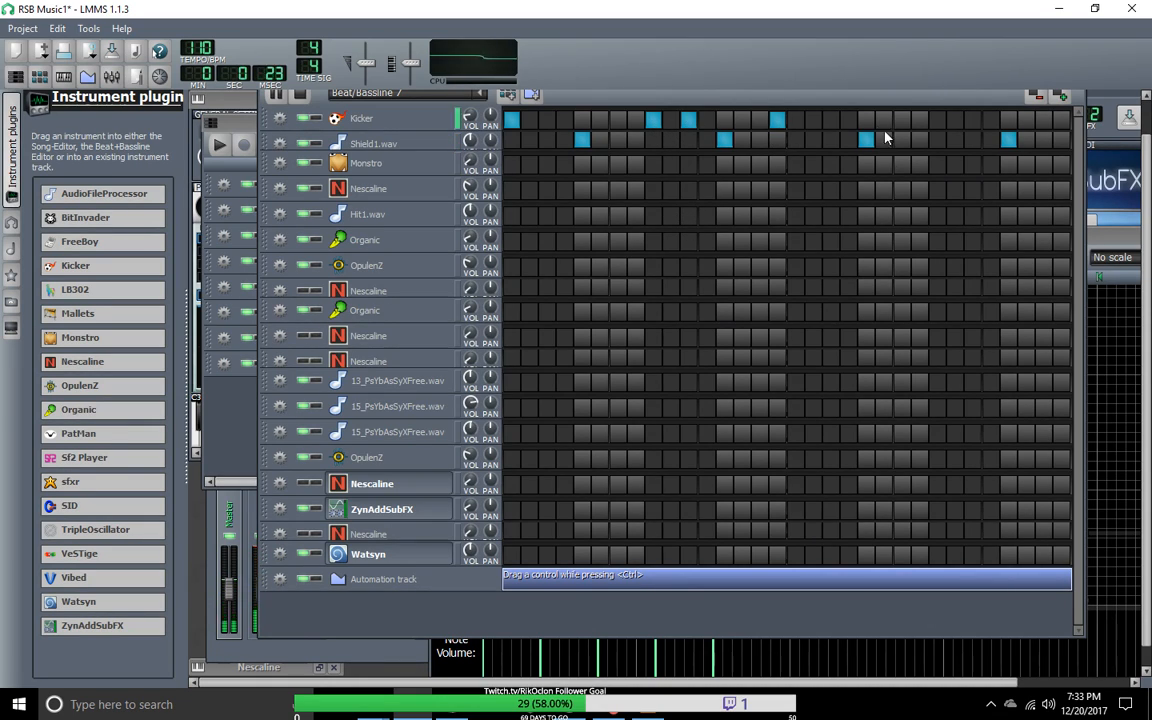
Step: Remove the Kicker hit on step 16 and add Kicker hits on steps 15, 17, 19, 23 and 31
click(776, 125)
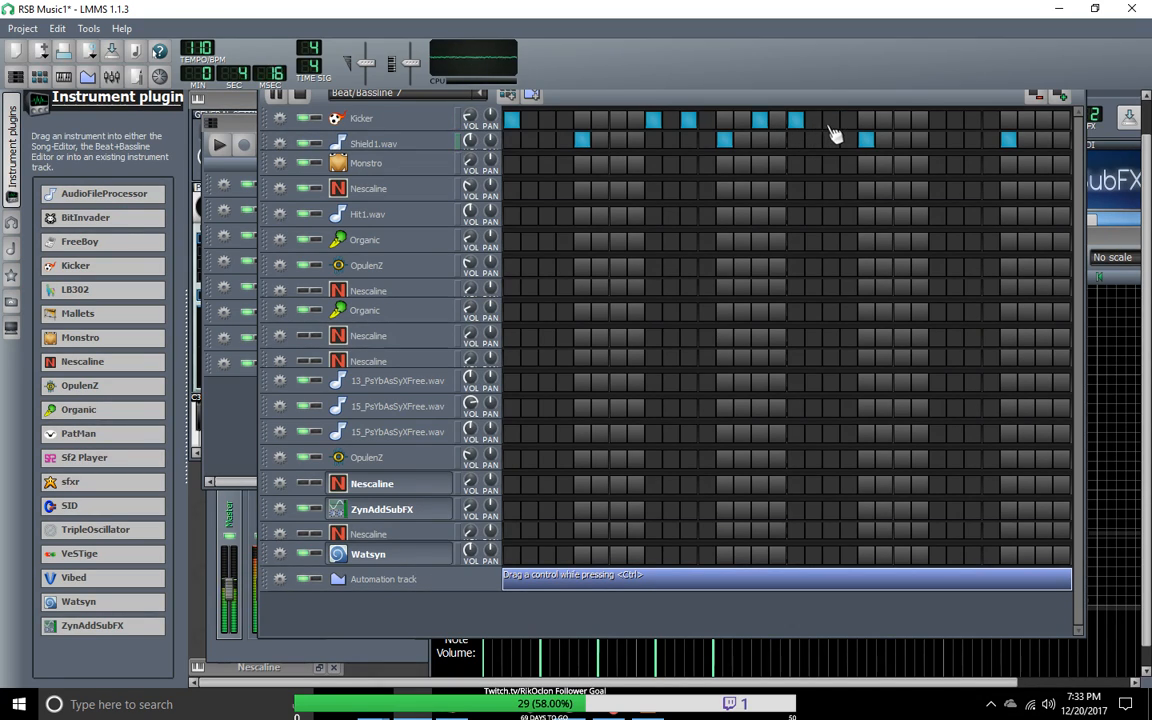
click(904, 121)
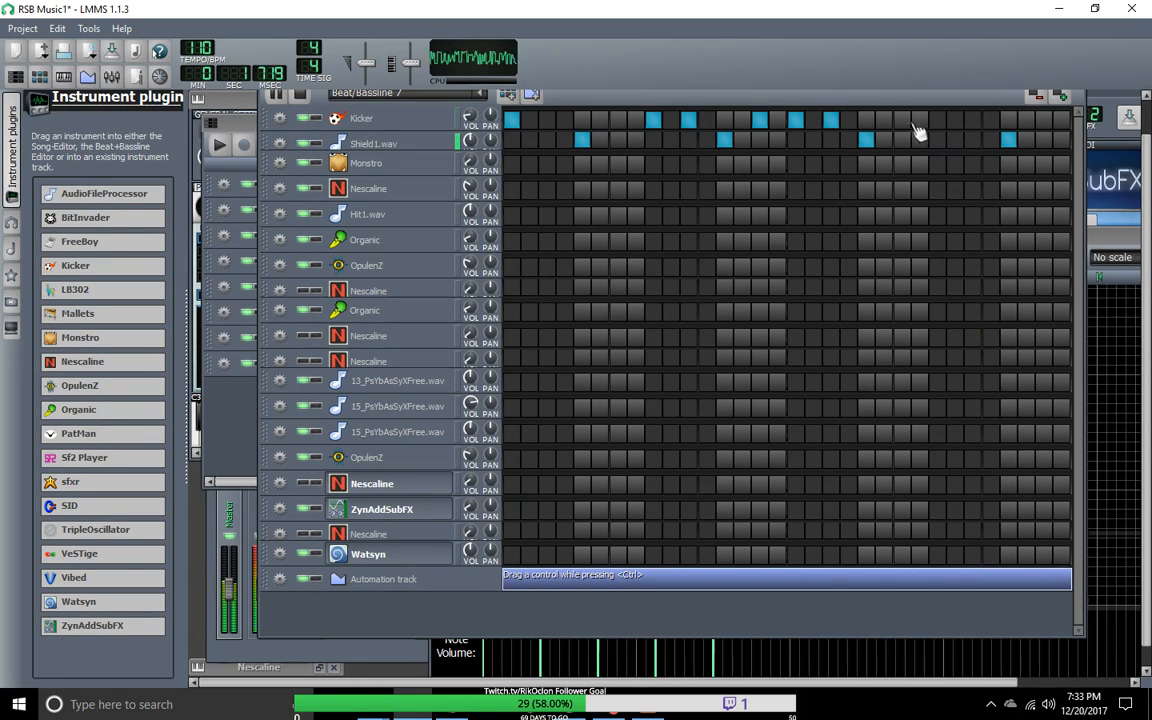
click(1043, 122)
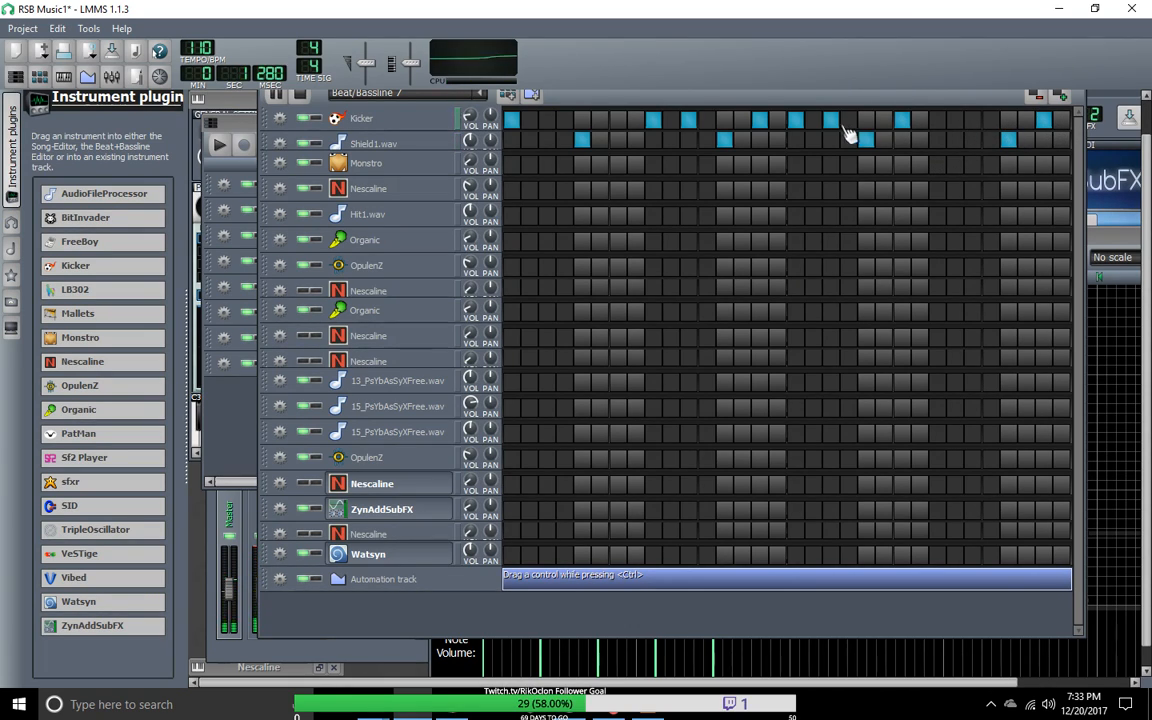
Step: Remove the Kicker hits on steps 15 and 17 and add one on step 25
right_click(763, 127)
click(761, 126)
click(799, 125)
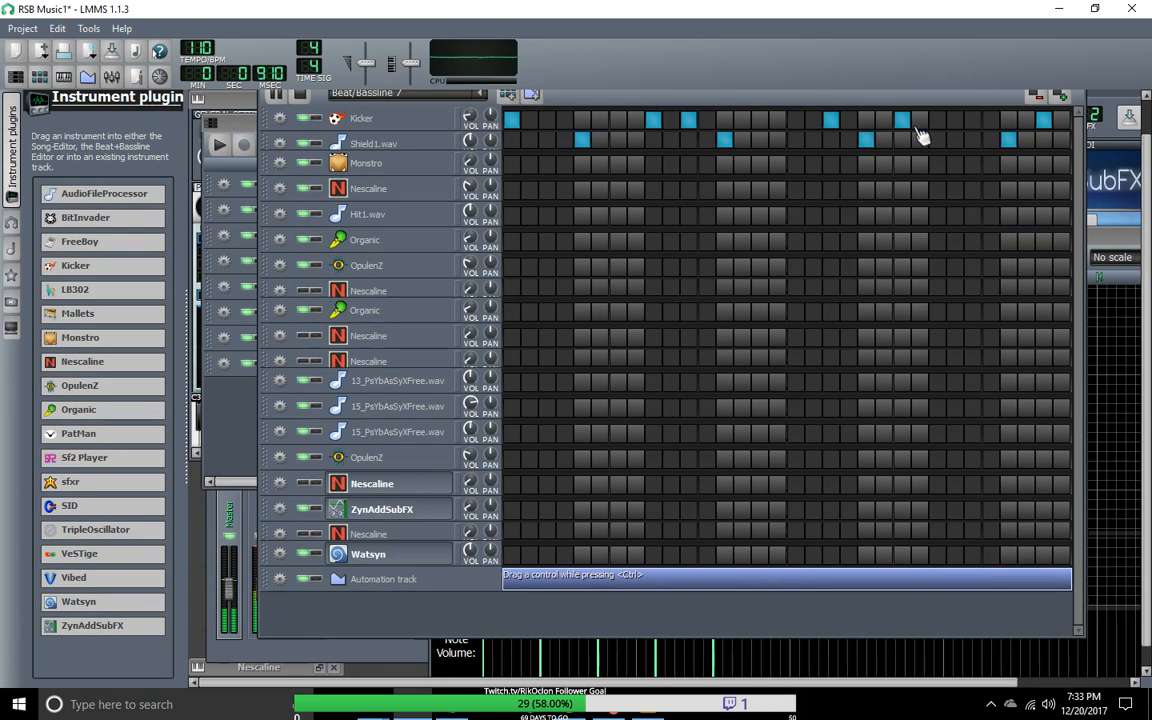
click(938, 122)
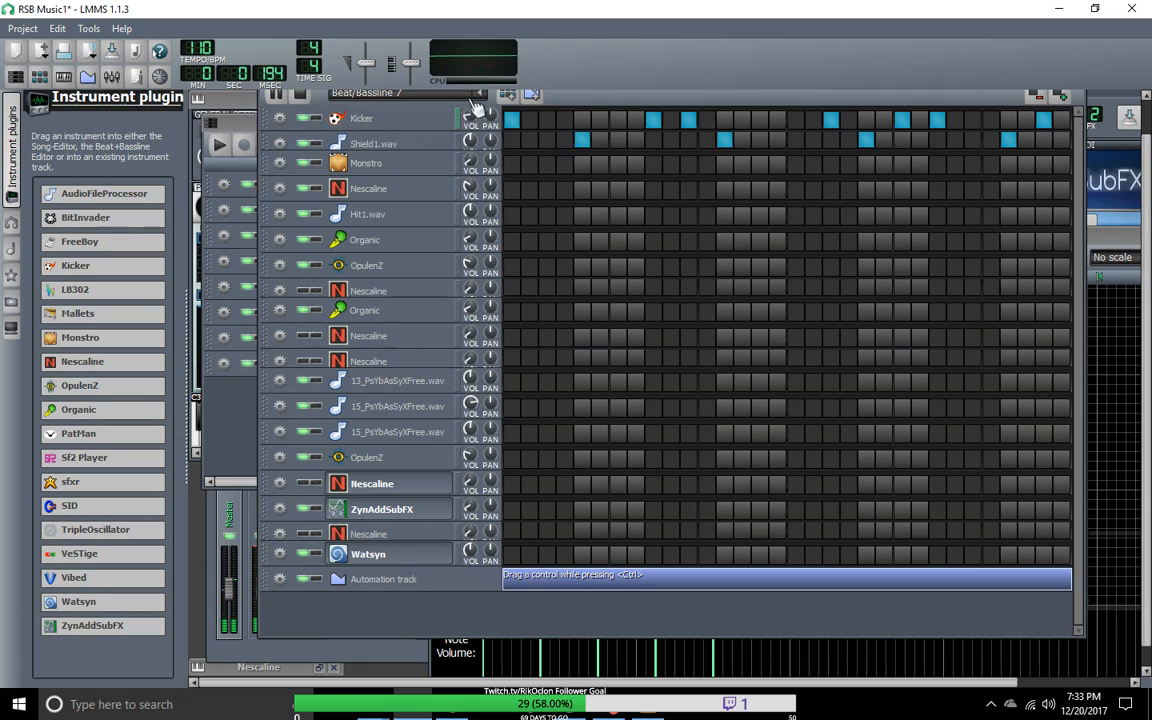
Step: Compare against the Groove1pt2 and Groove1Intro drum patterns, and return to Beat/Bassline 7
scroll(478, 98, up, 1)
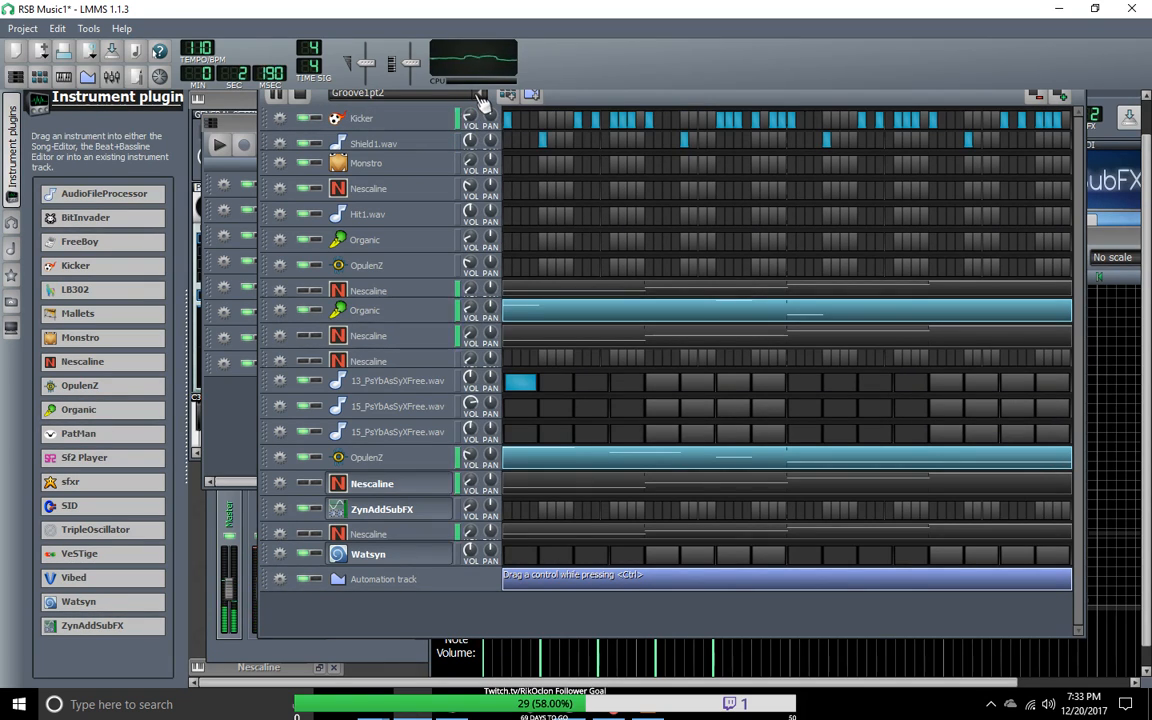
click(480, 95)
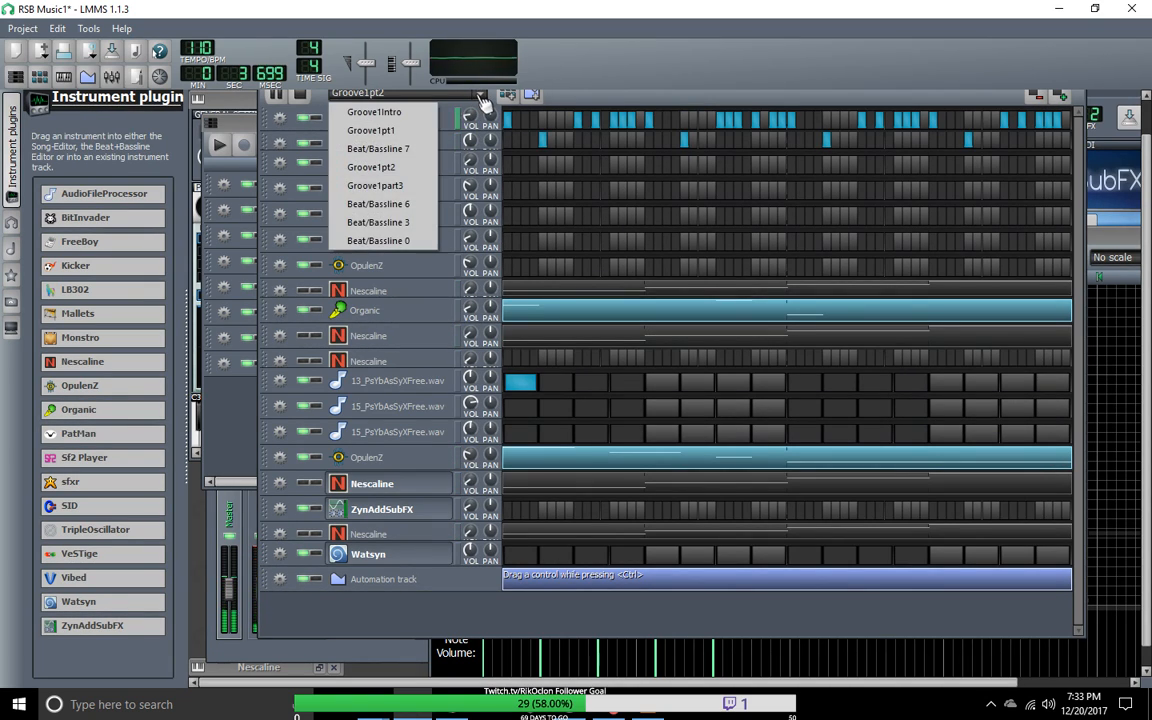
click(420, 111)
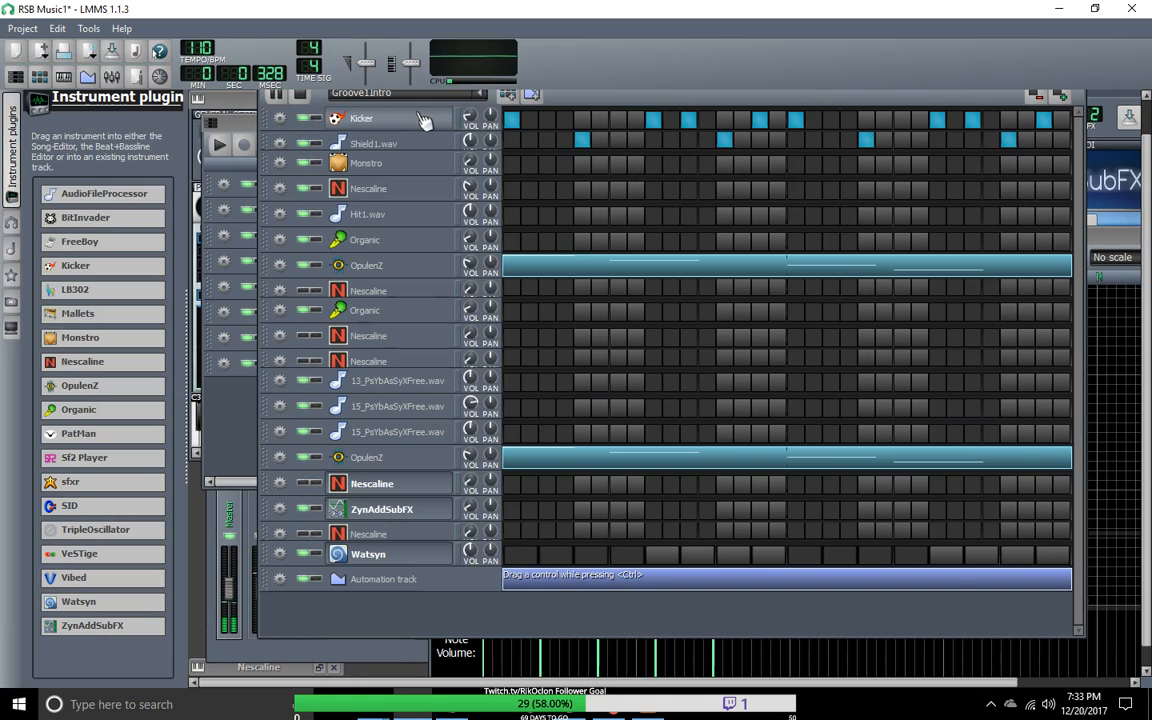
click(482, 96)
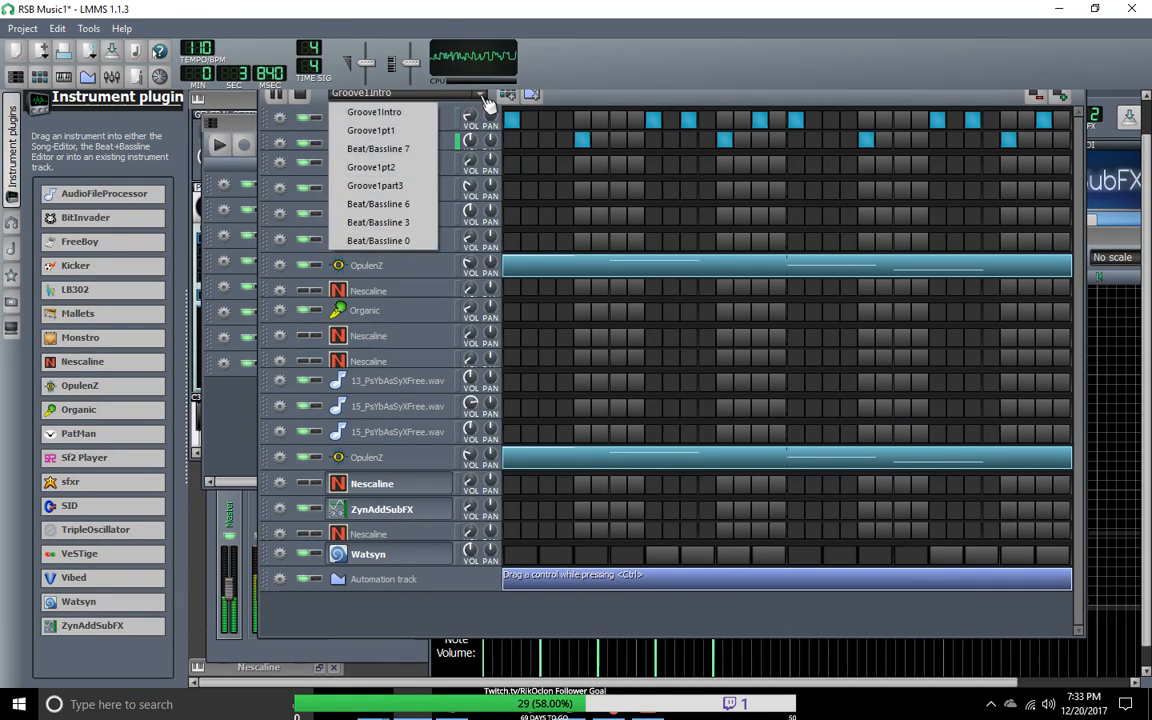
click(418, 150)
Step: Add Kicker hits on steps 15, 17 and 27 of Beat/Bassline 7 and remove those on steps 19 and 23
click(798, 126)
click(832, 125)
click(903, 126)
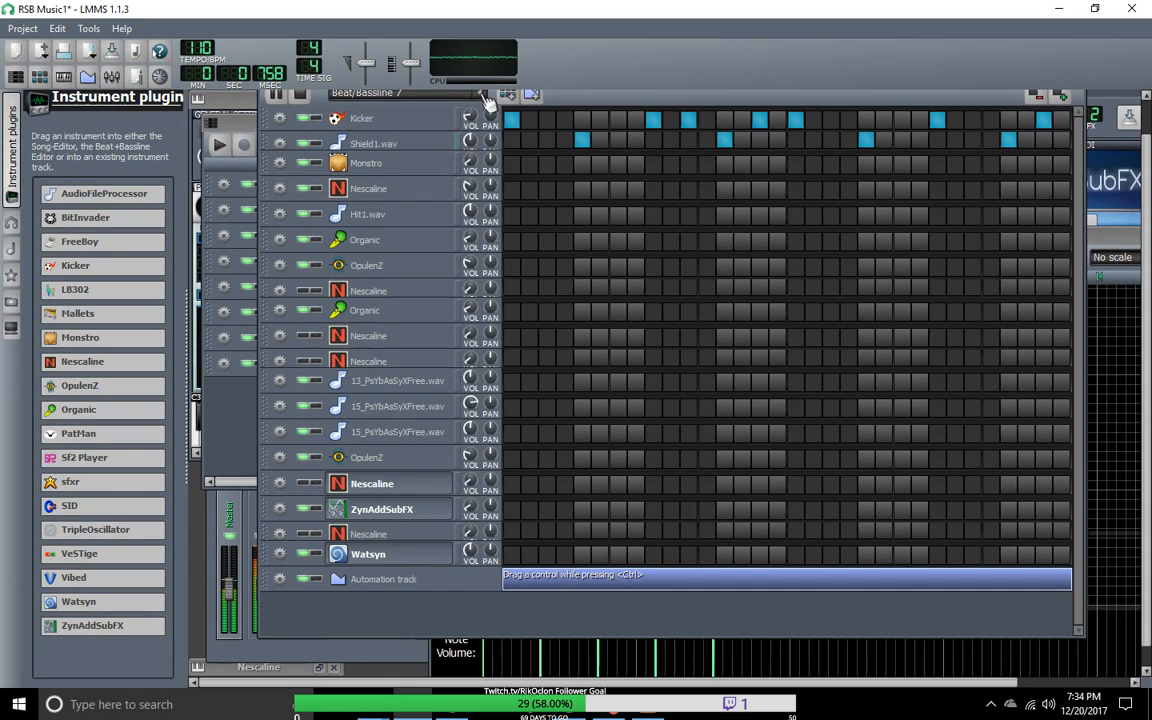
click(977, 123)
click(483, 97)
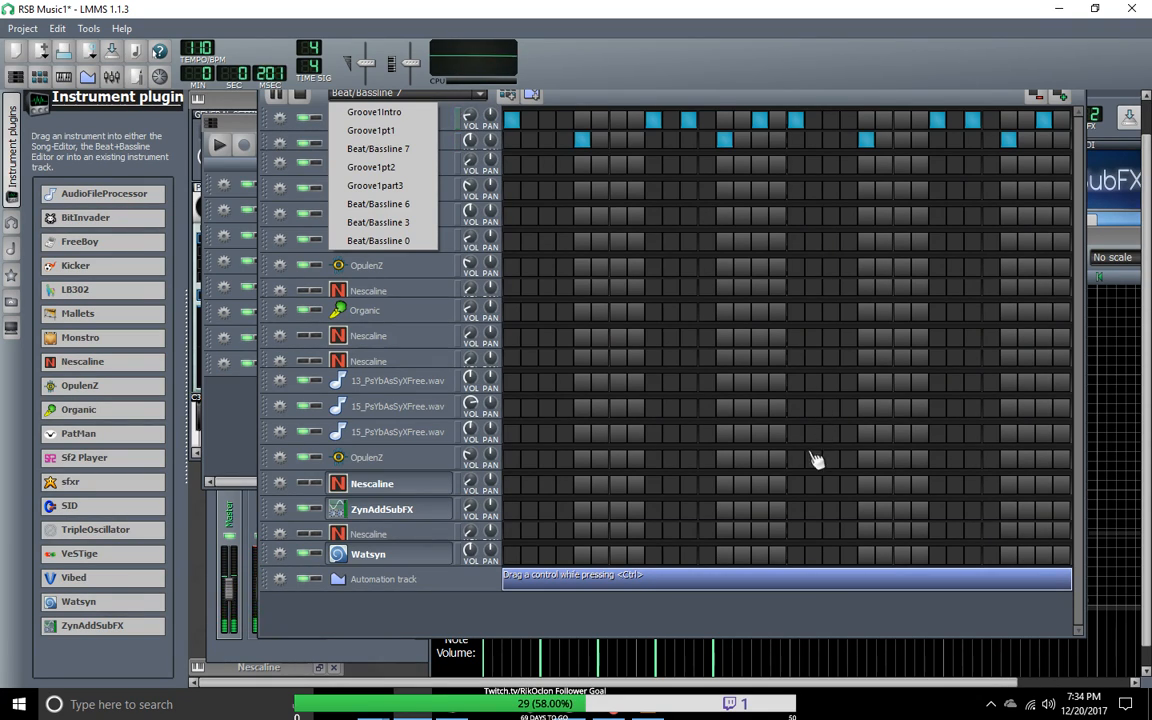
click(593, 108)
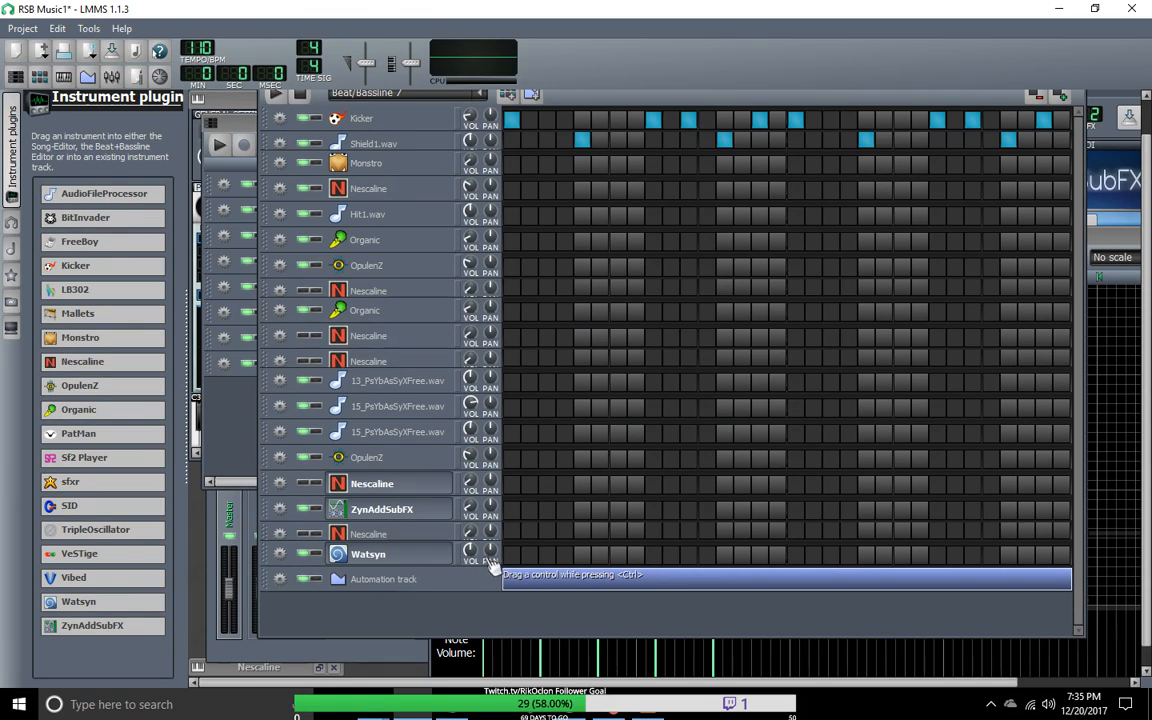
Step: Copy the upper OpulenZ track's notes from Groove1Intro into the same track of Beat/Bassline 7
click(484, 96)
click(416, 112)
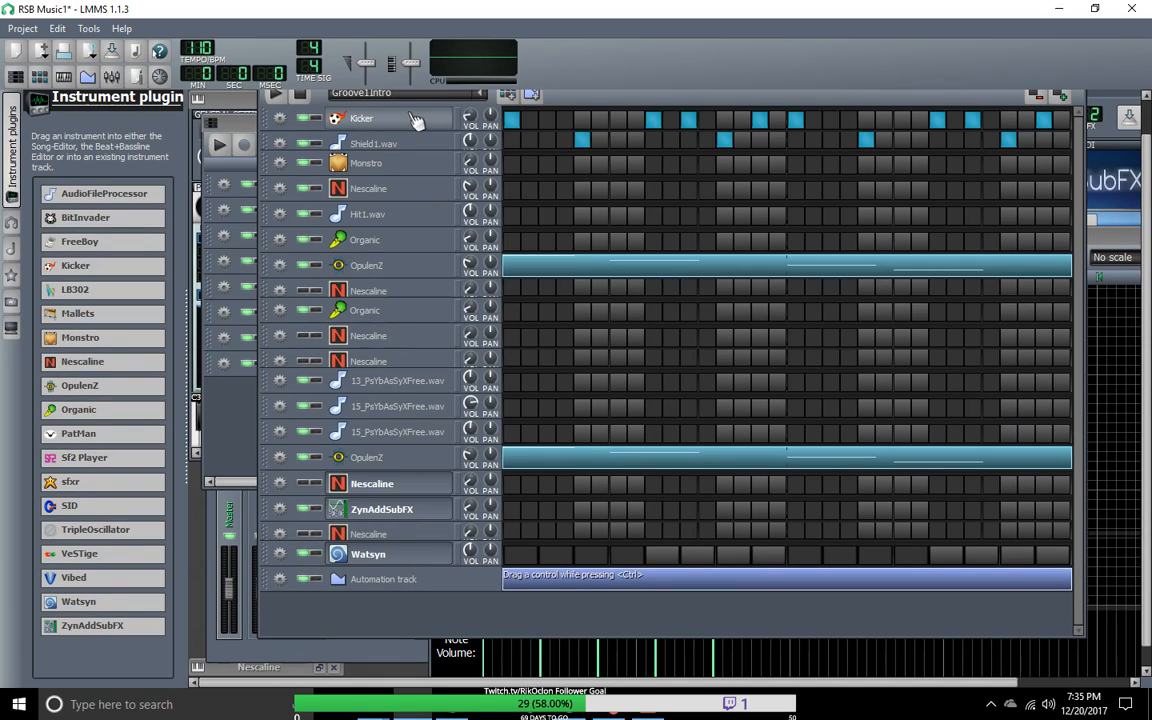
right_click(616, 268)
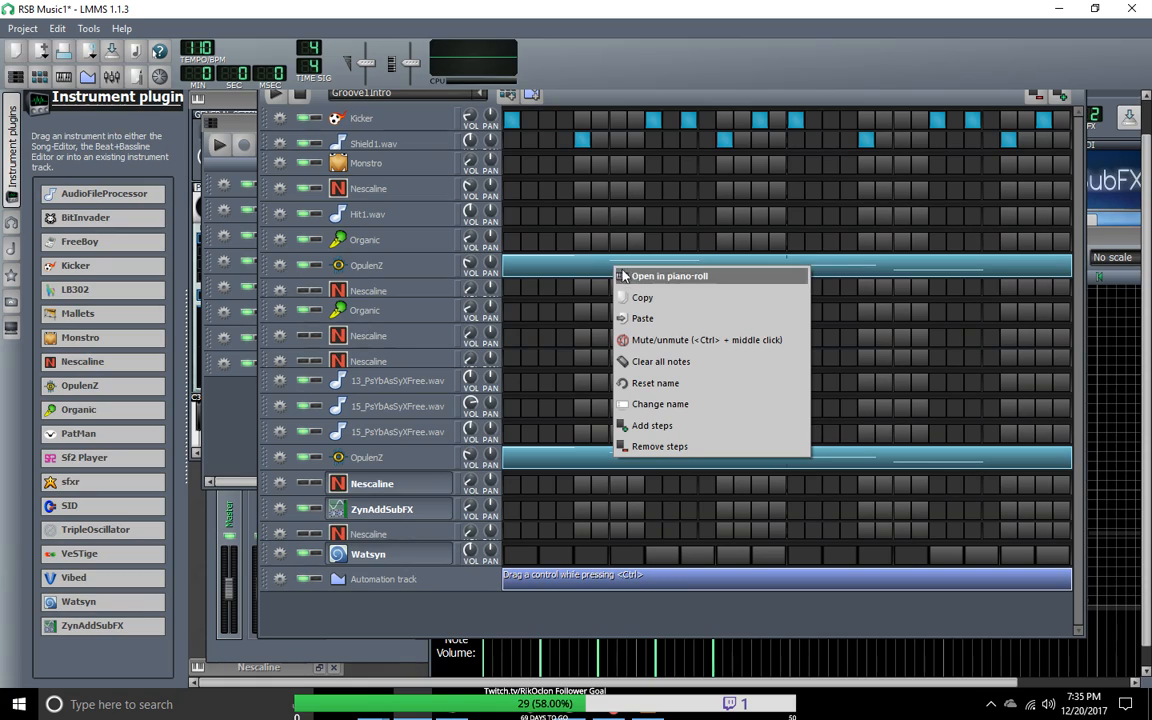
click(684, 299)
click(440, 93)
click(424, 152)
right_click(518, 266)
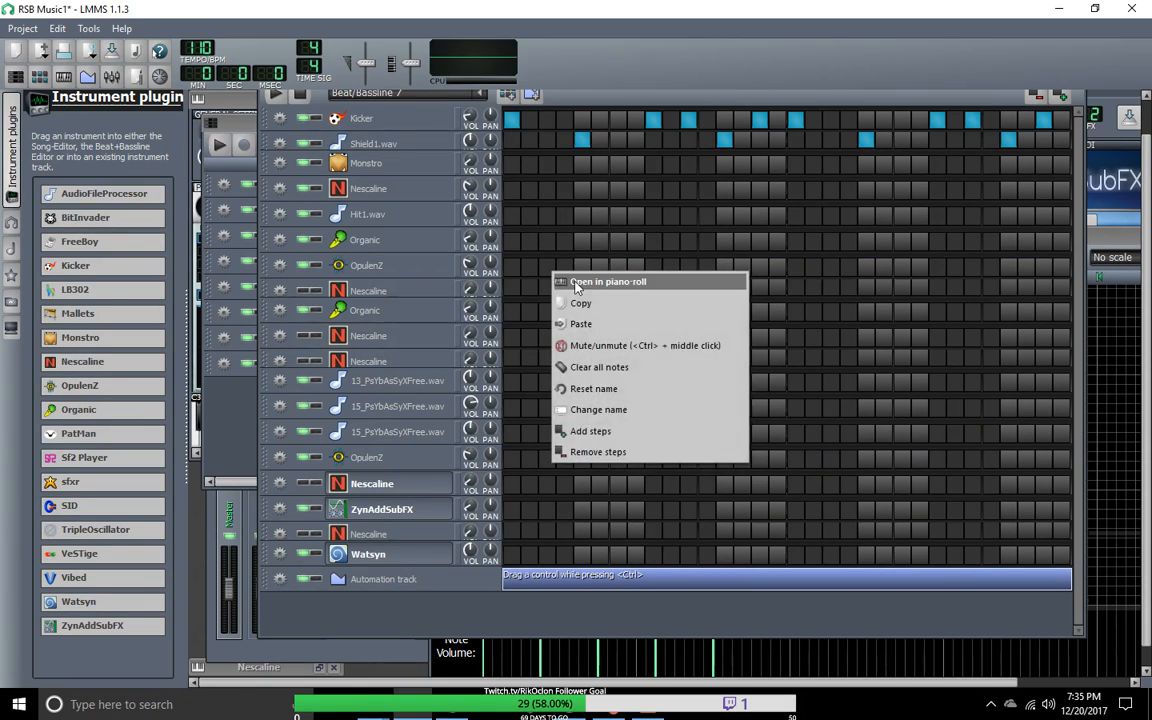
click(583, 305)
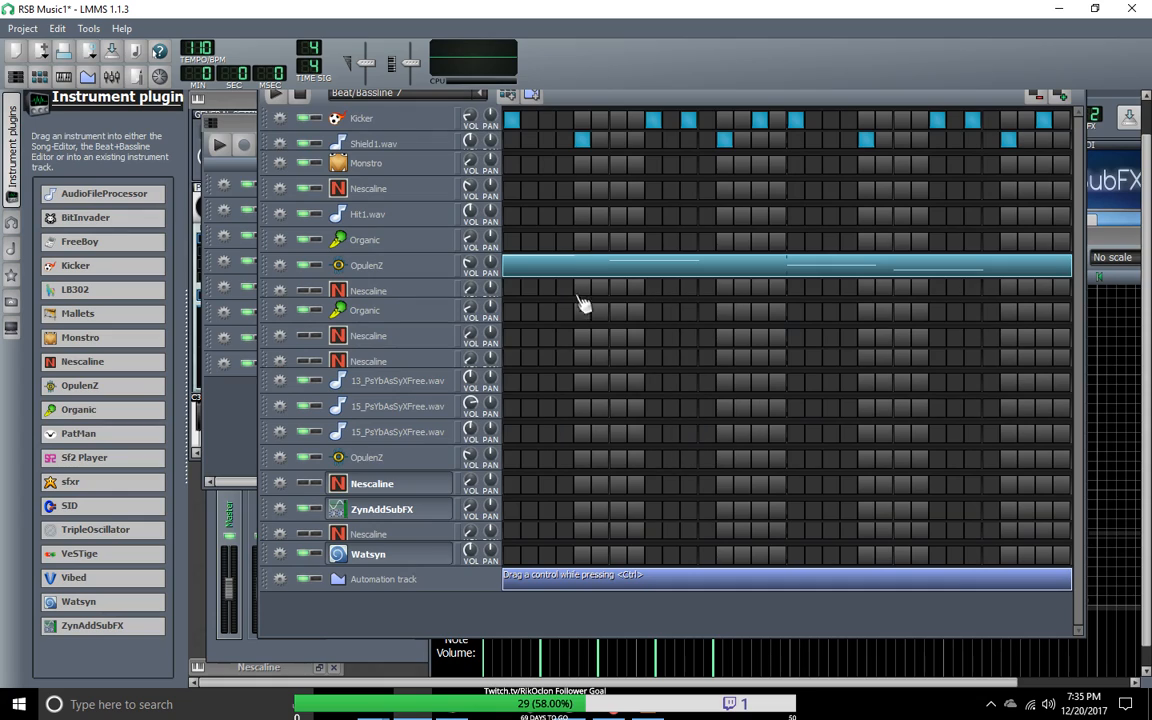
Step: Copy the lower OpulenZ track's notes from Groove1Intro into the same track of Beat/Bassline 7
click(445, 98)
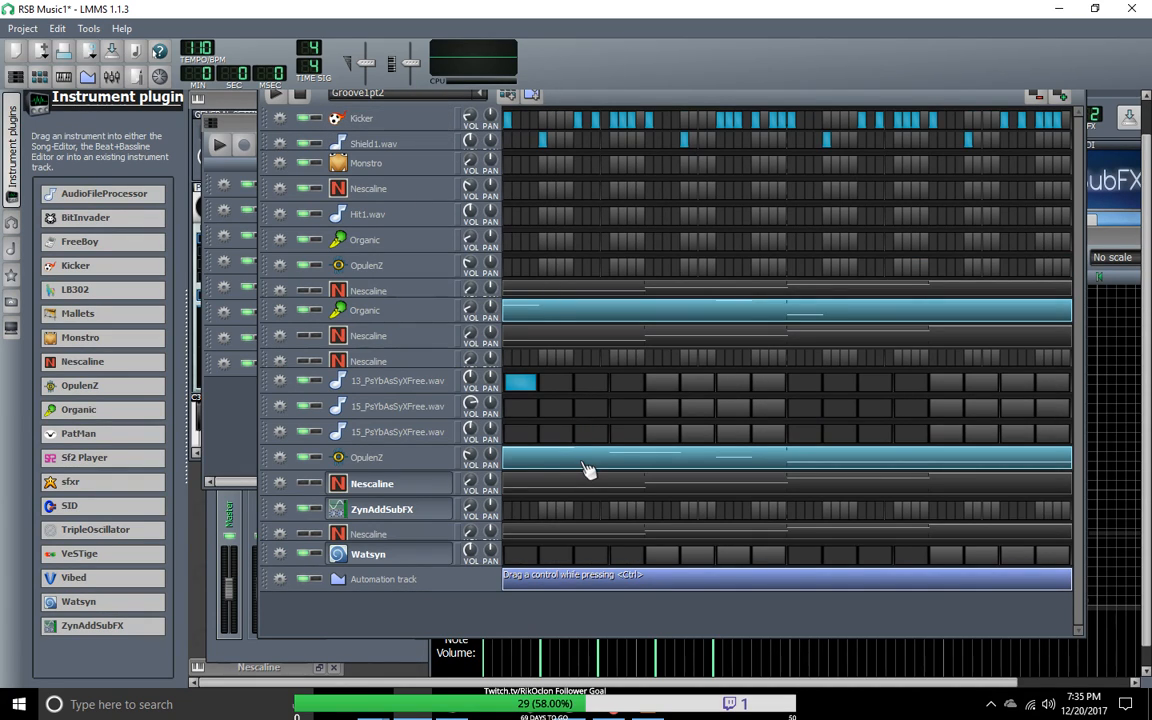
click(430, 95)
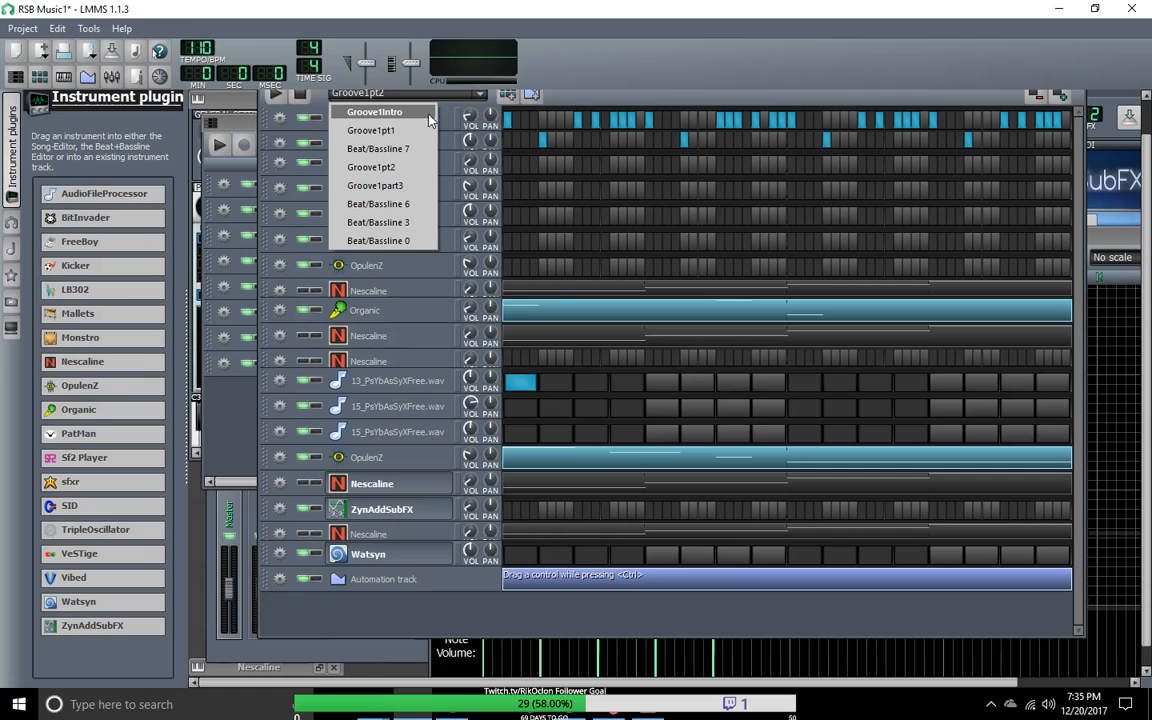
click(400, 112)
right_click(600, 467)
click(560, 410)
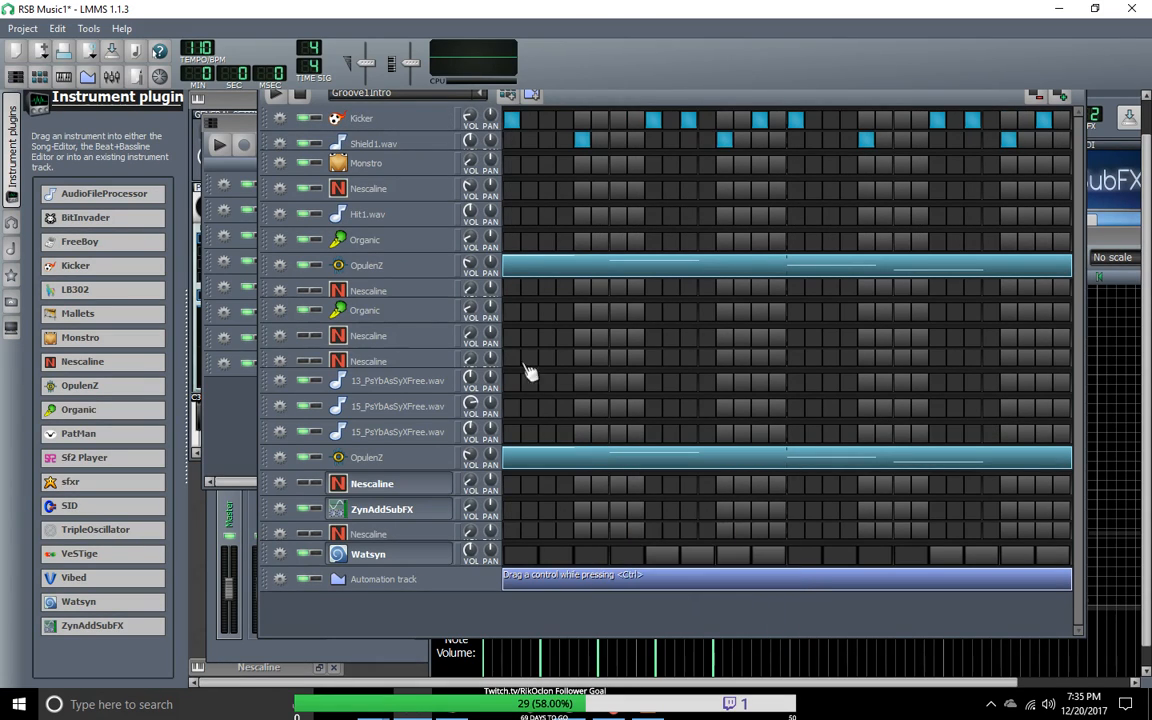
click(482, 96)
click(386, 147)
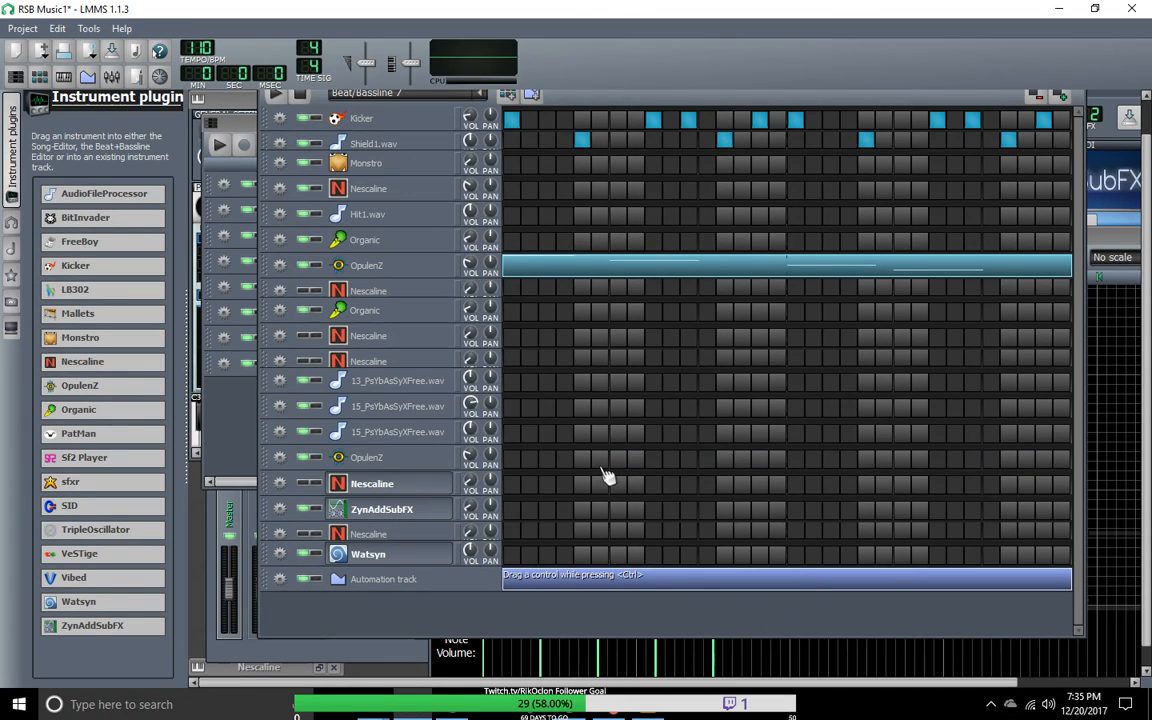
right_click(603, 470)
click(648, 521)
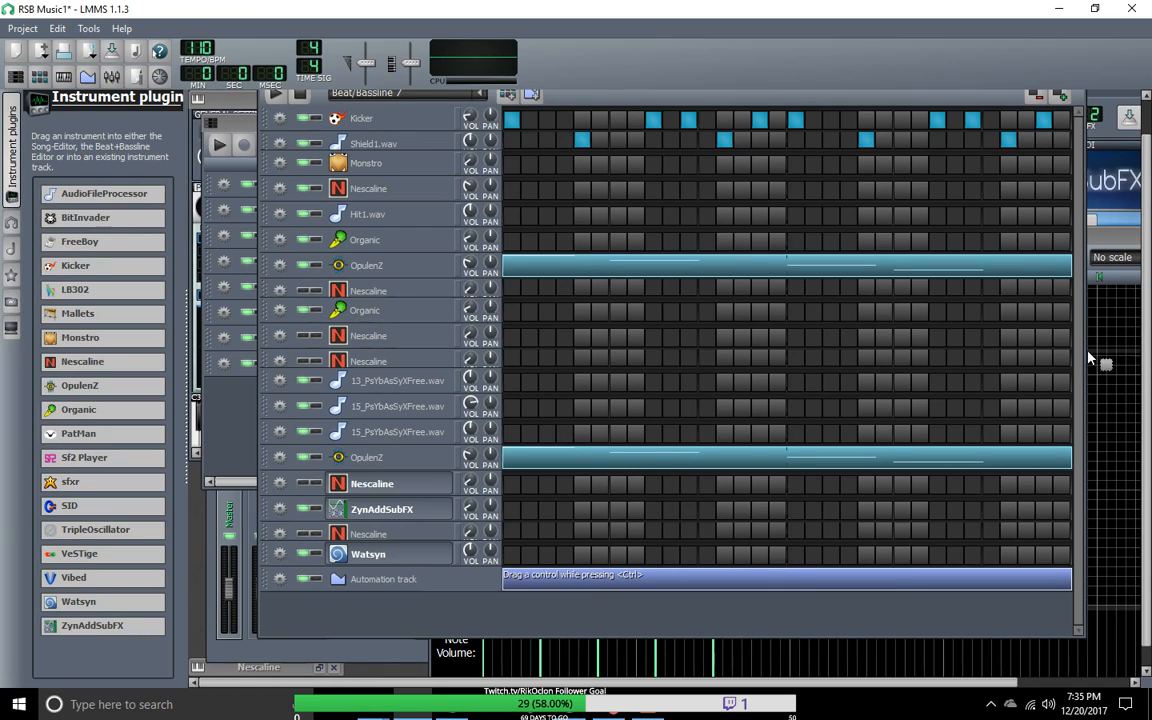
Step: Play Beat/Bassline 7, compare it by ear with Groove1Intro and Groove1pt1, and stop playback
click(278, 100)
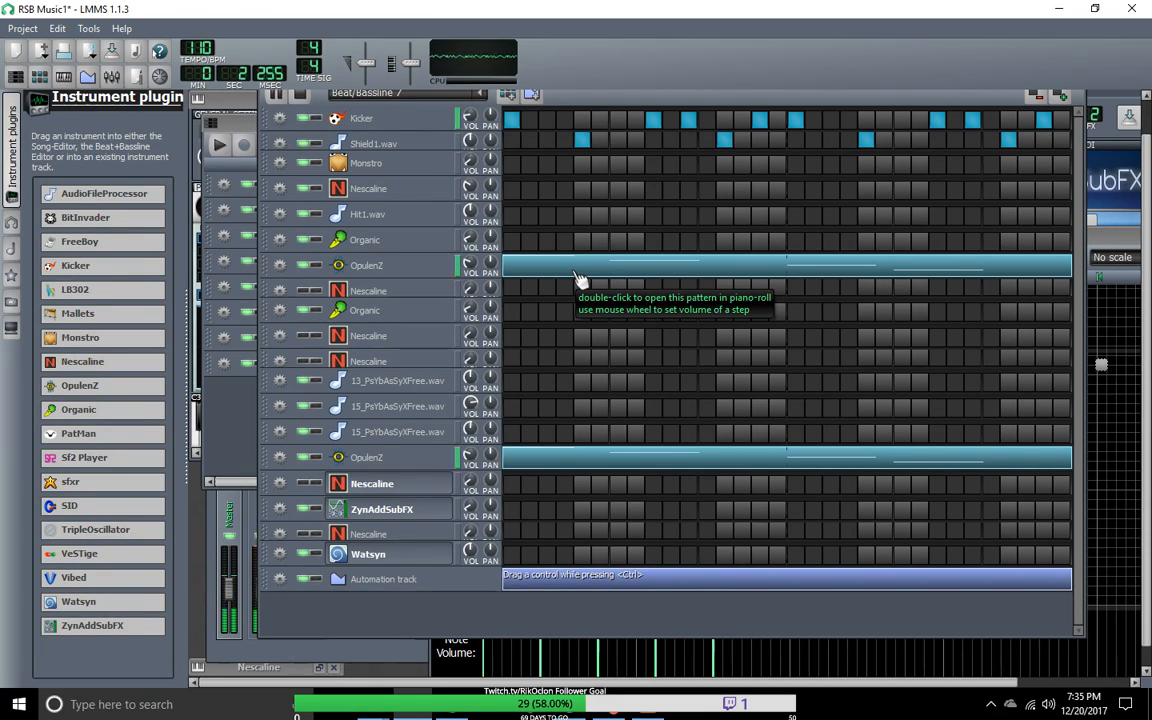
click(483, 96)
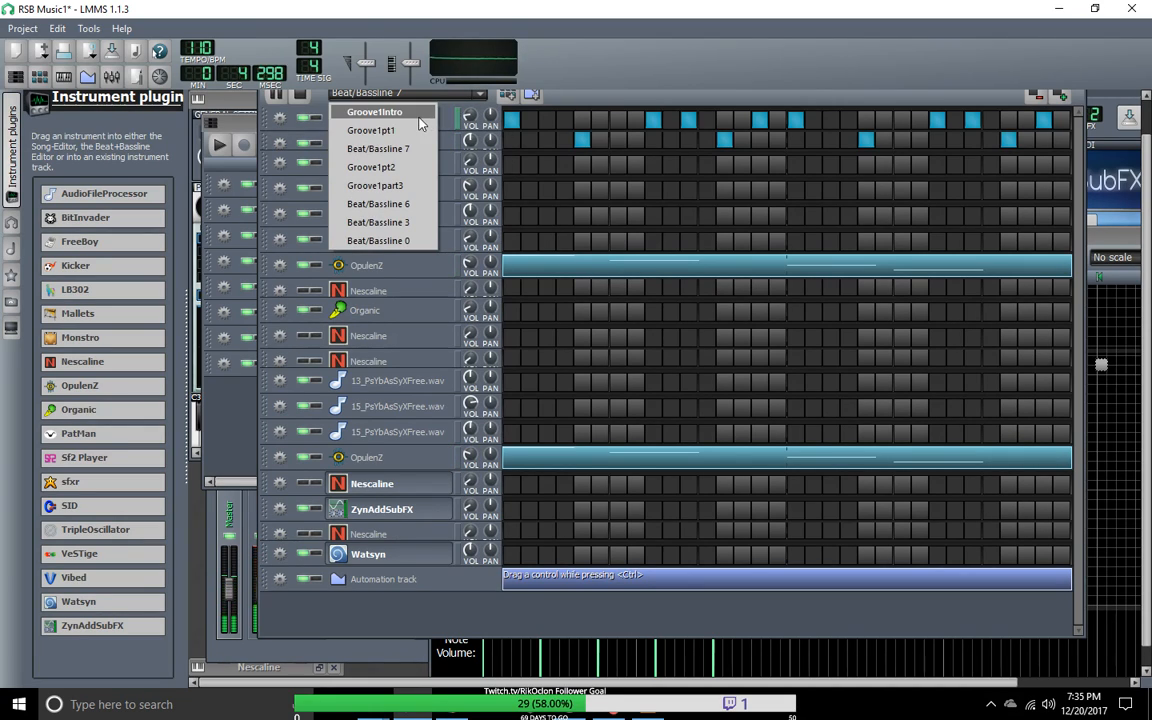
click(460, 108)
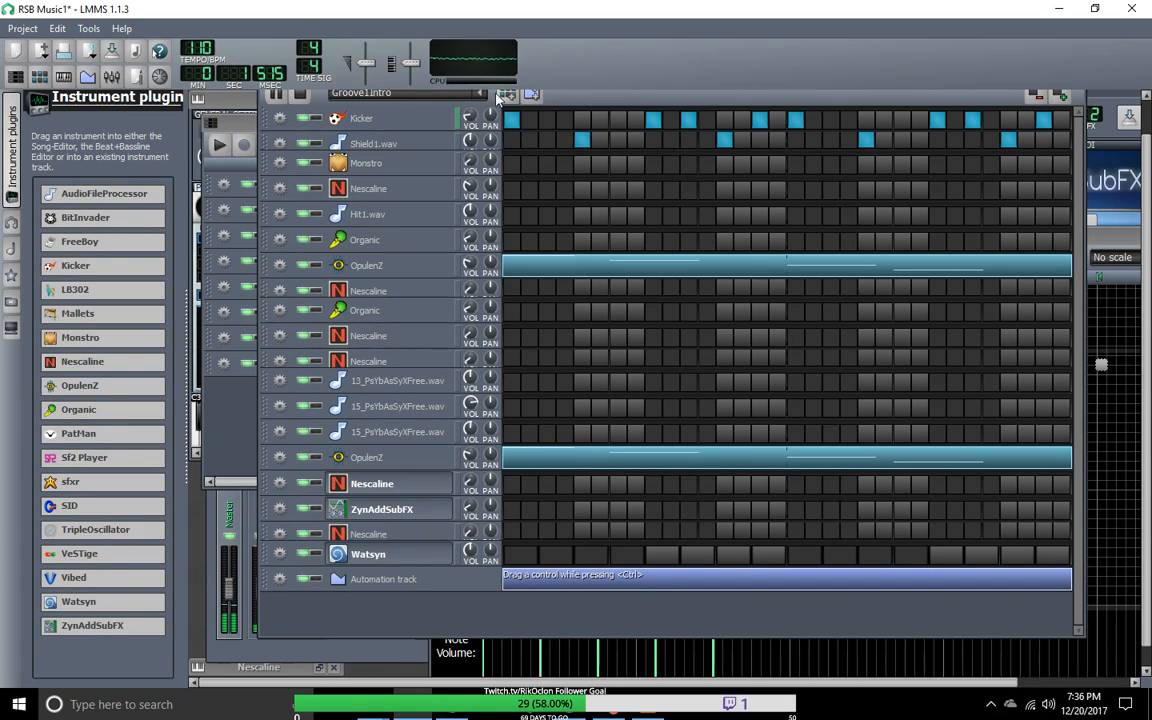
click(450, 93)
click(405, 130)
click(470, 93)
click(397, 131)
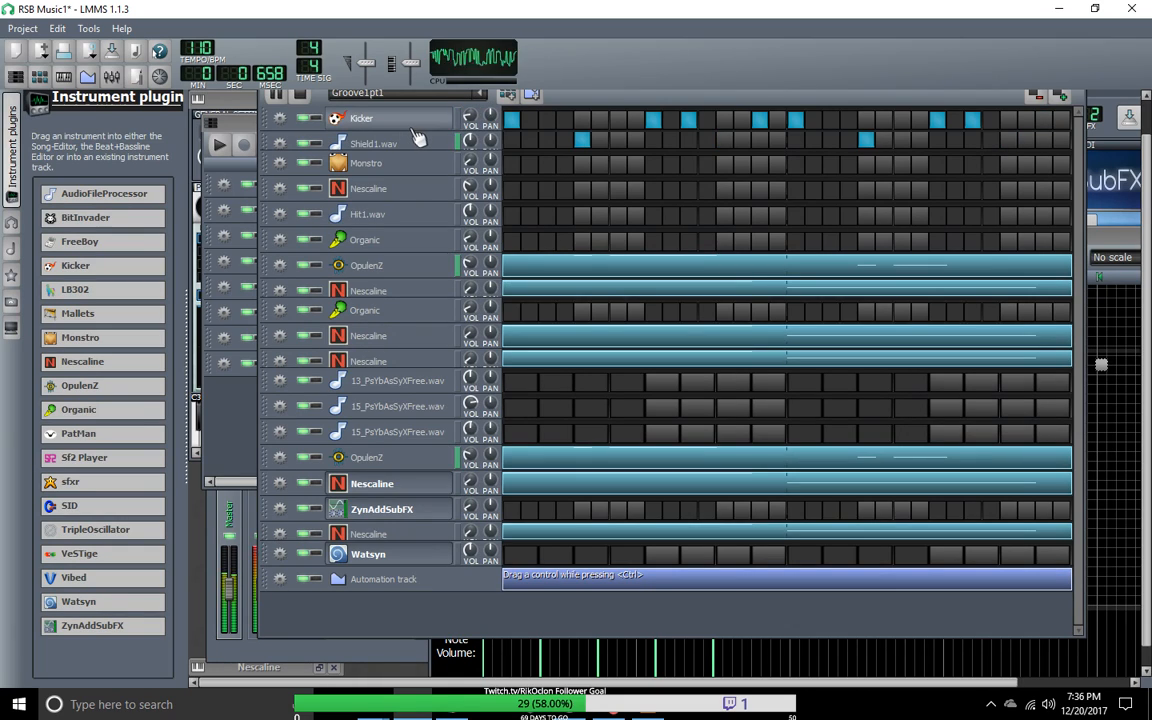
click(481, 97)
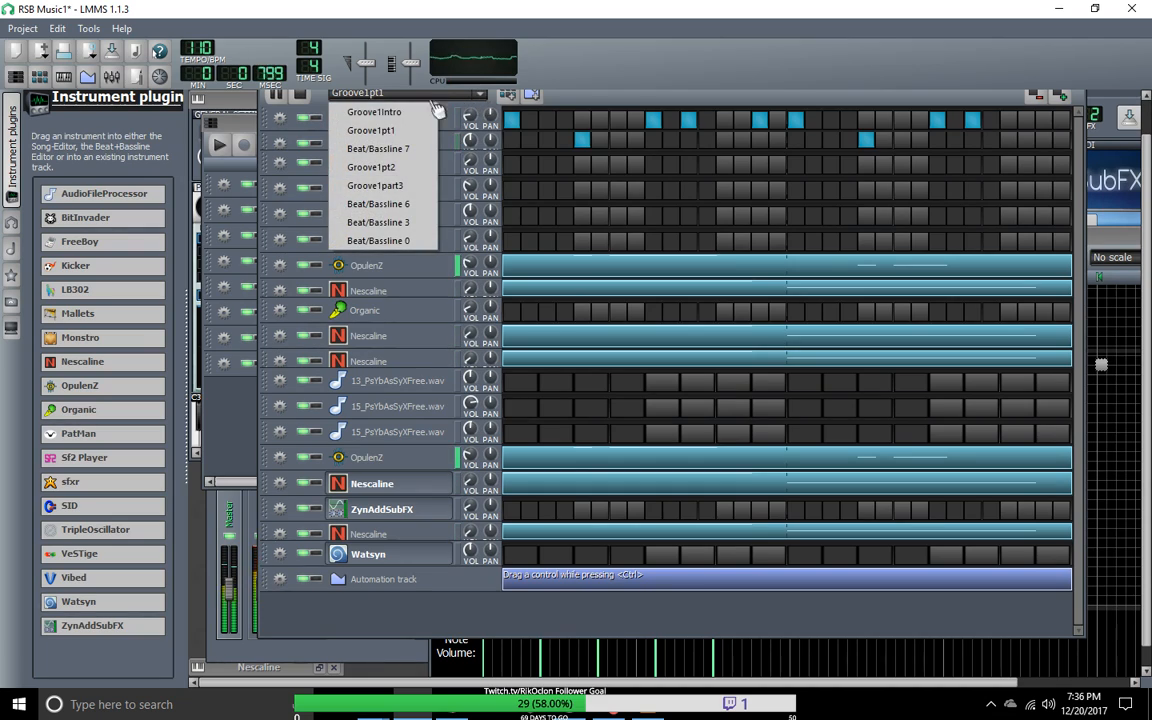
click(385, 112)
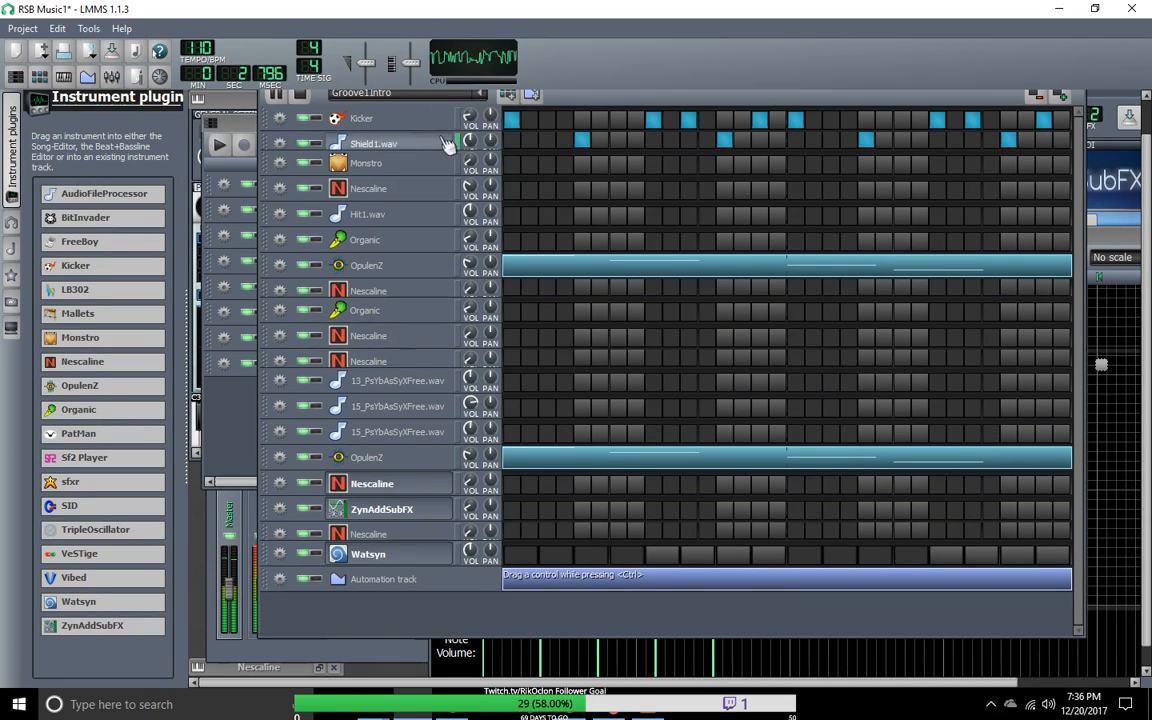
key(space)
Step: Replace the upper OpulenZ notes in Beat/Bassline 7 with a copy of that track's notes from Groove1pt1
click(481, 96)
click(372, 130)
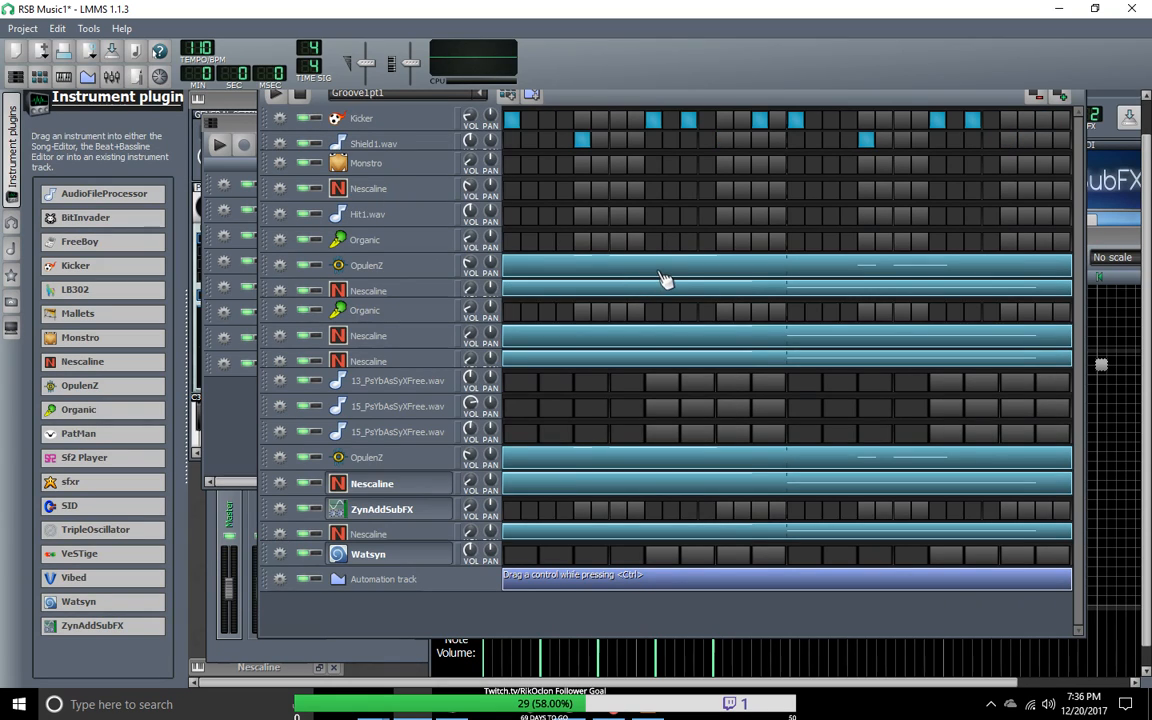
right_click(663, 279)
click(668, 303)
click(481, 96)
click(378, 147)
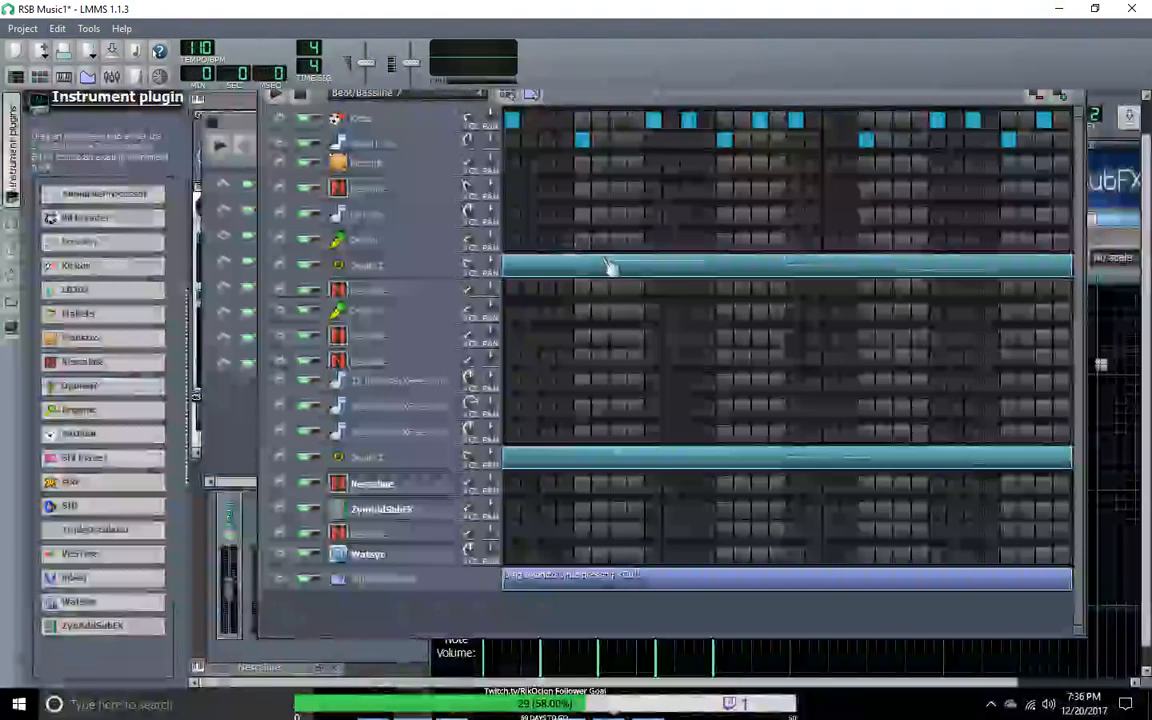
right_click(610, 270)
click(612, 299)
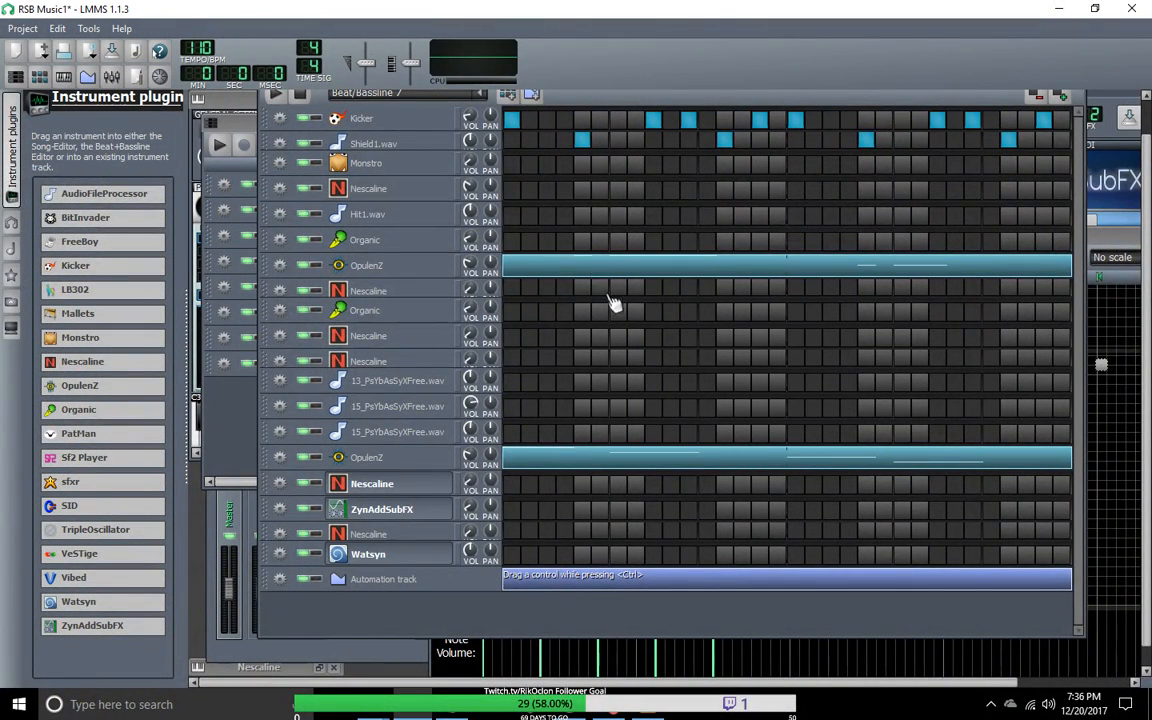
Step: Copy the notes of the Nescaline track directly below the upper OpulenZ from Groove1pt1 into Beat/Bassline 7
click(469, 99)
click(483, 97)
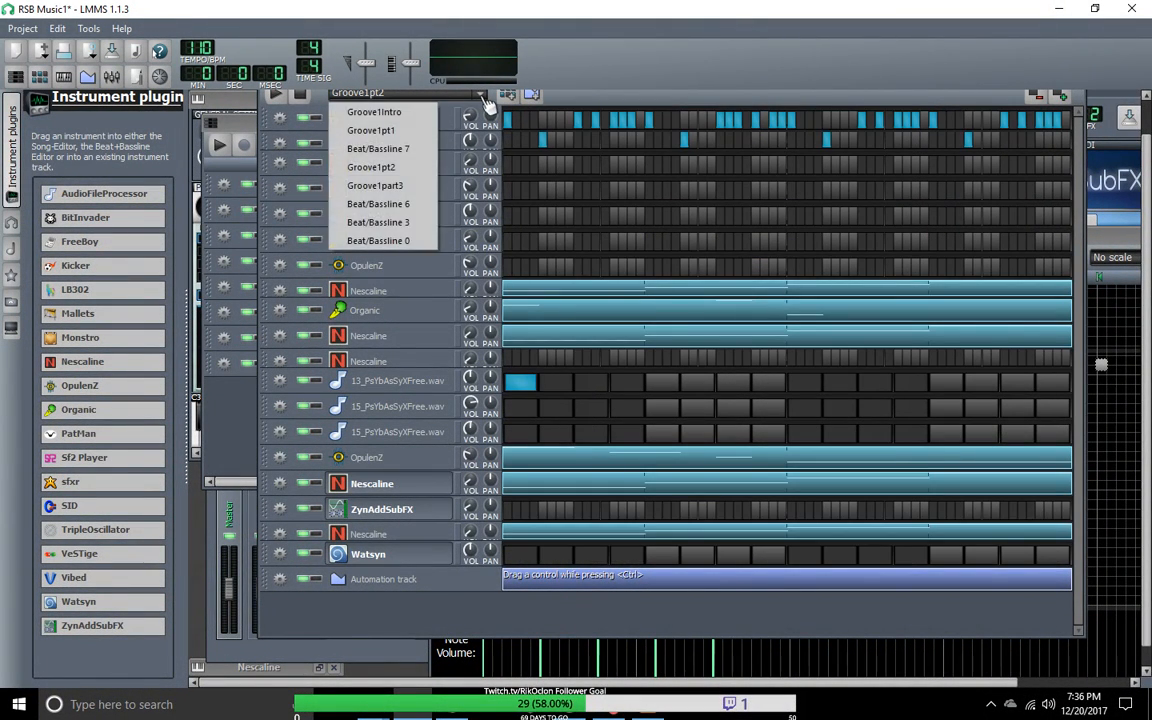
click(424, 131)
right_click(563, 293)
click(570, 321)
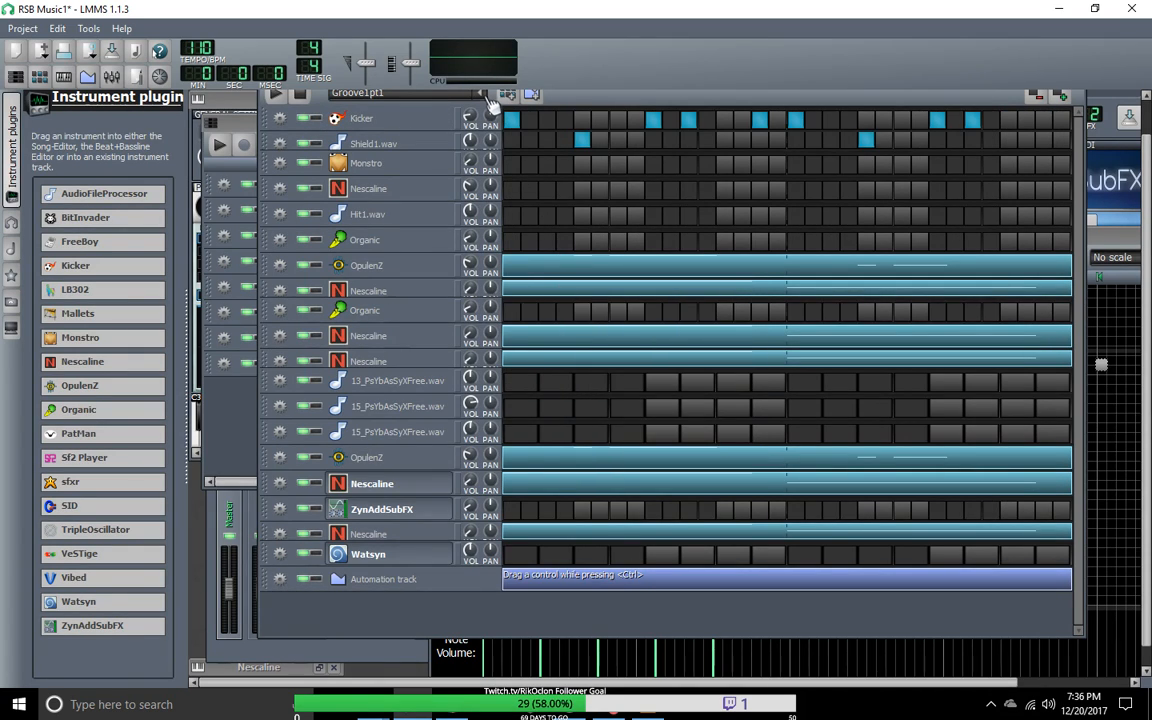
click(484, 95)
click(409, 149)
right_click(537, 287)
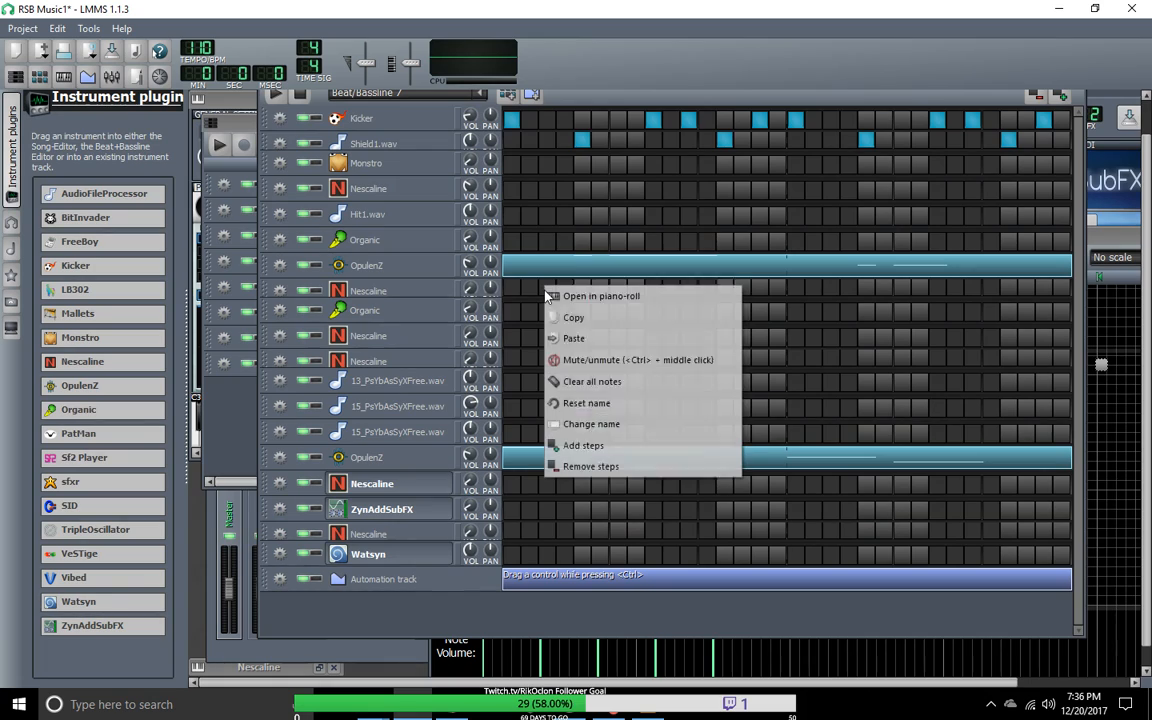
click(565, 334)
Step: Copy the notes of the Nescaline track directly below the lower Organic from Groove1pt1 into Beat/Bassline 7
click(484, 95)
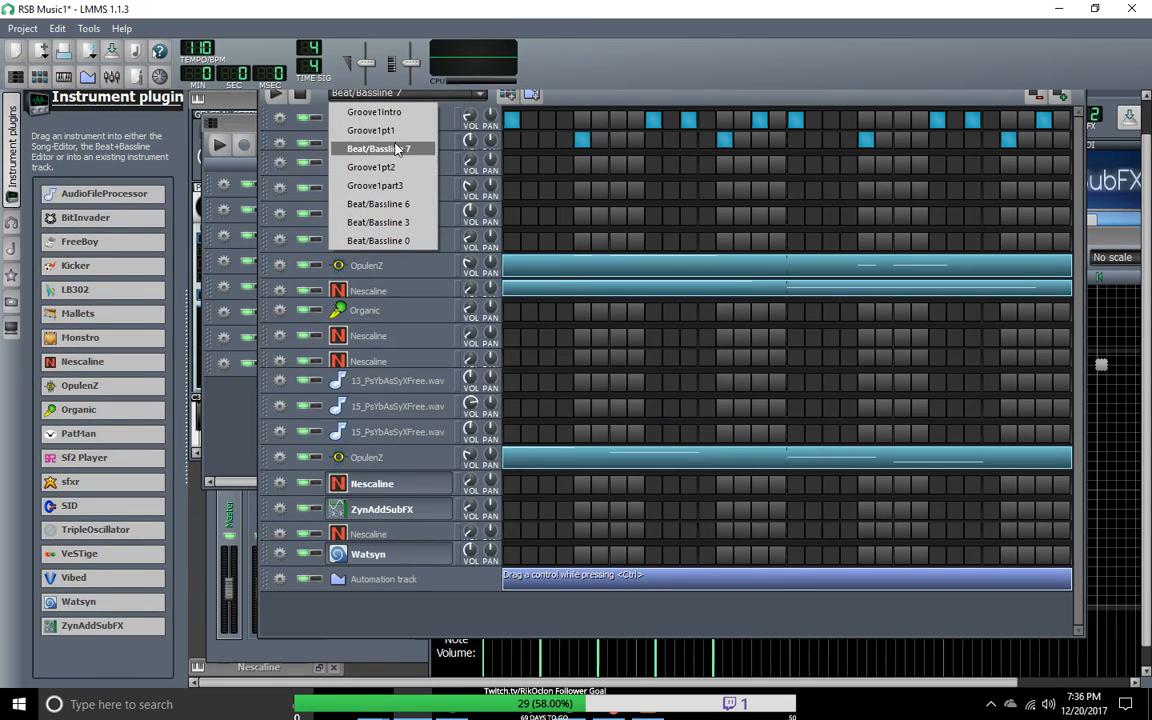
click(397, 131)
right_click(555, 345)
click(560, 384)
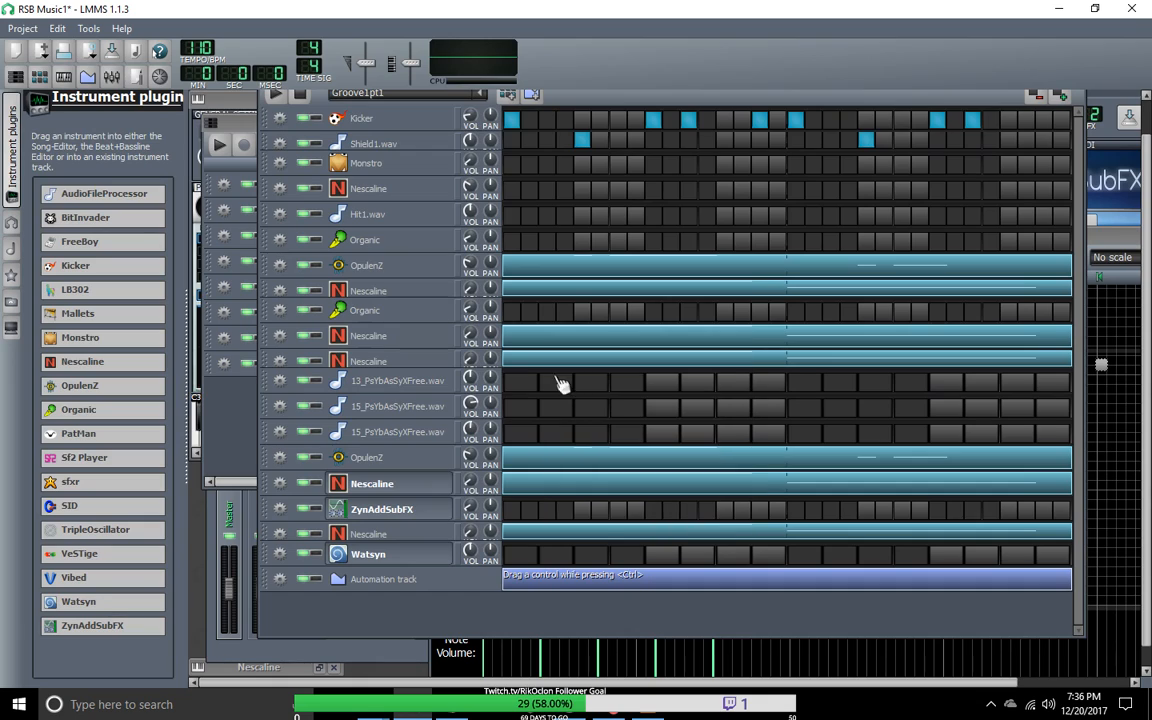
click(484, 95)
click(370, 150)
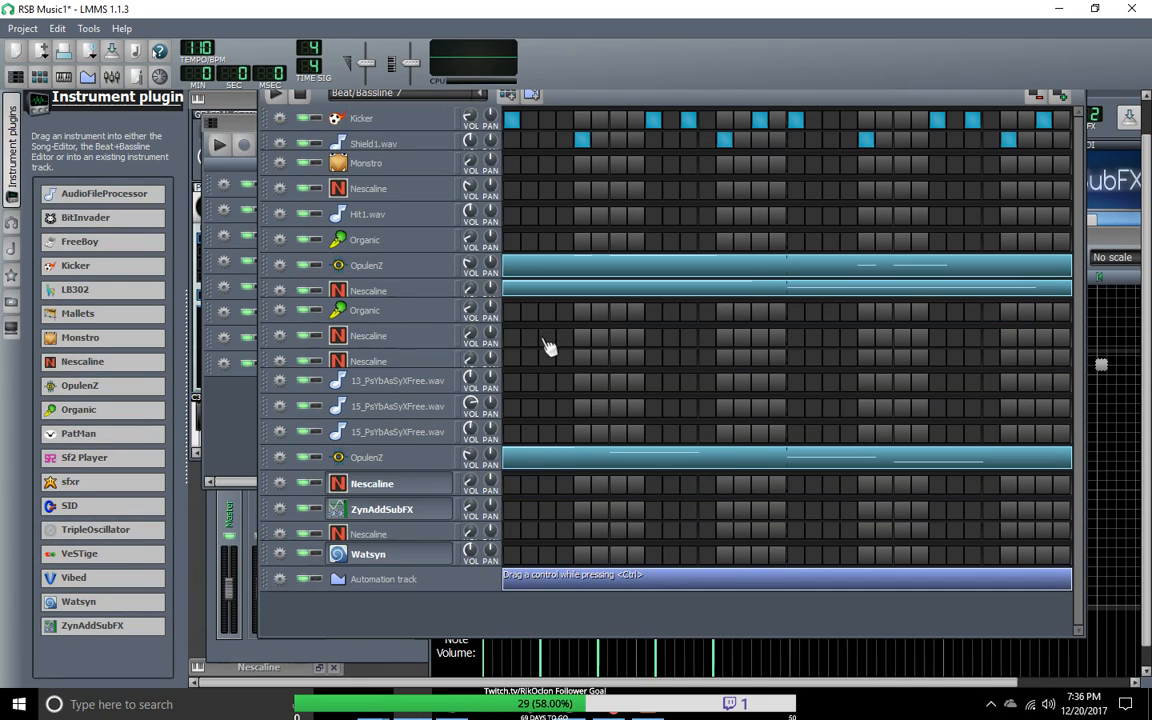
right_click(549, 345)
click(565, 391)
Step: Copy the lower OpulenZ notes from Groove1pt1 and return to Beat/Bassline 7
click(445, 95)
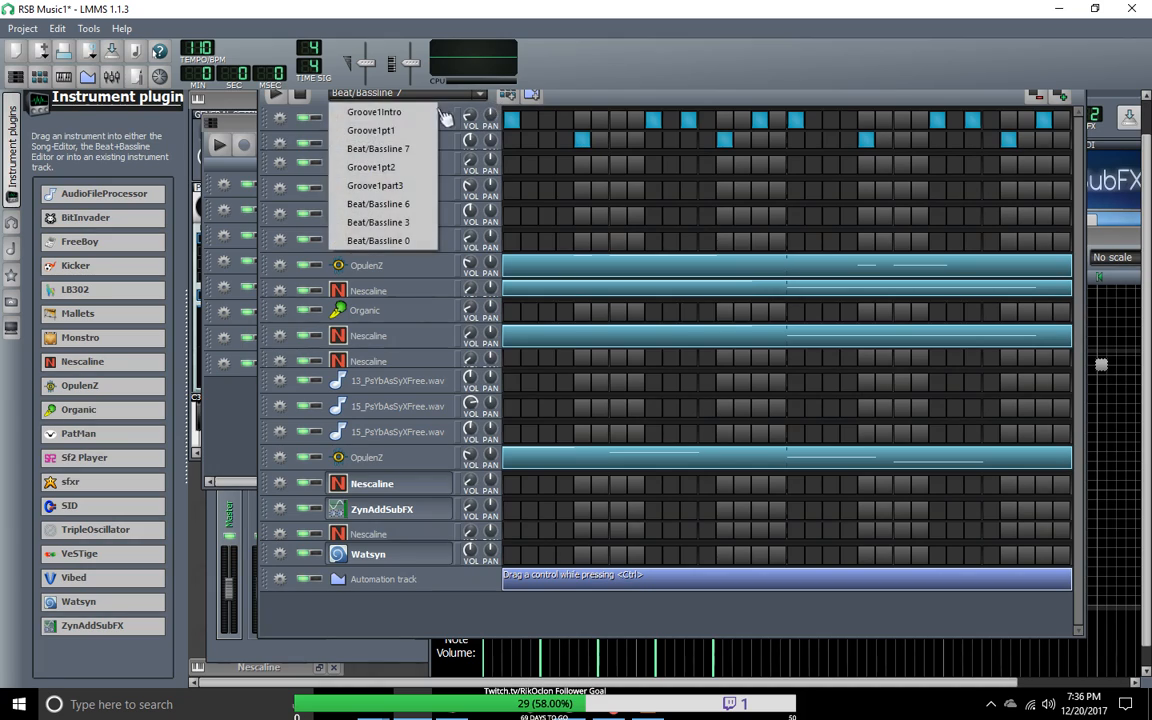
click(425, 113)
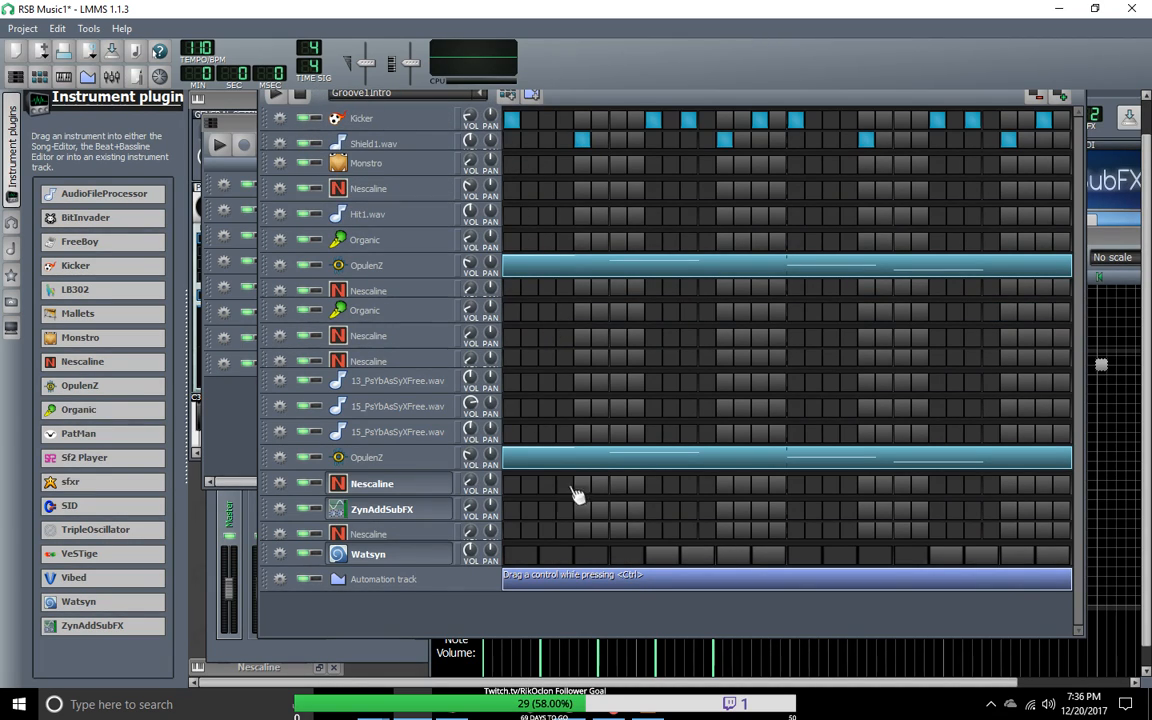
click(481, 95)
click(372, 128)
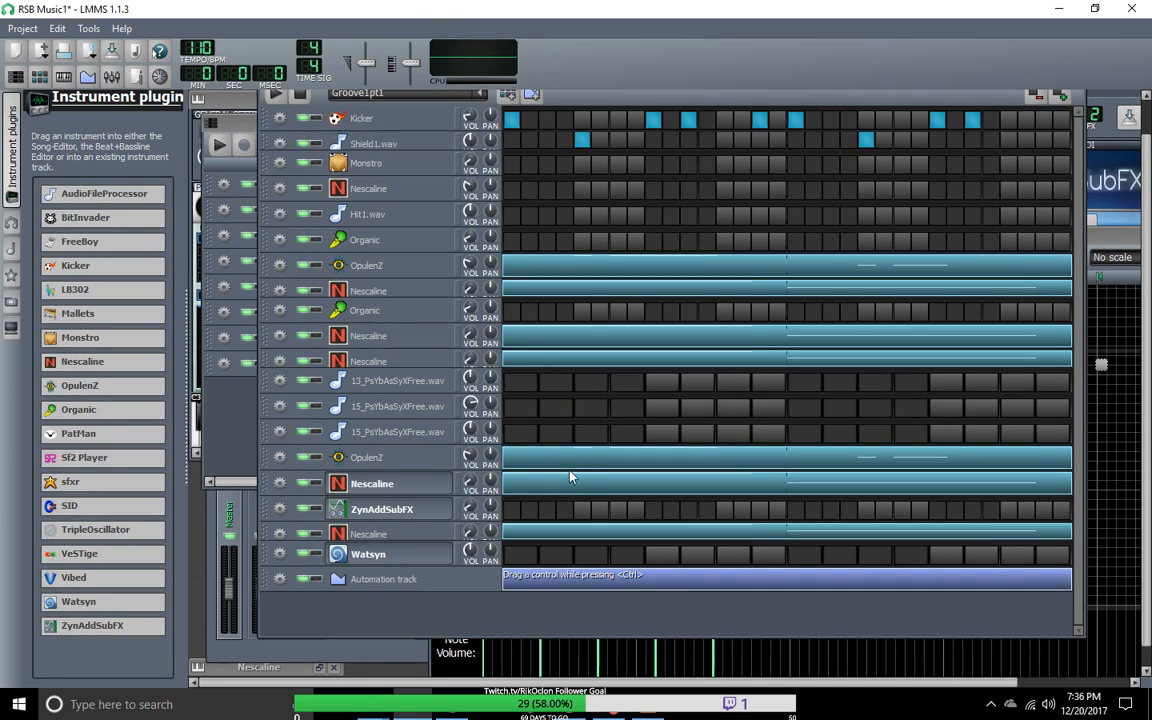
right_click(580, 468)
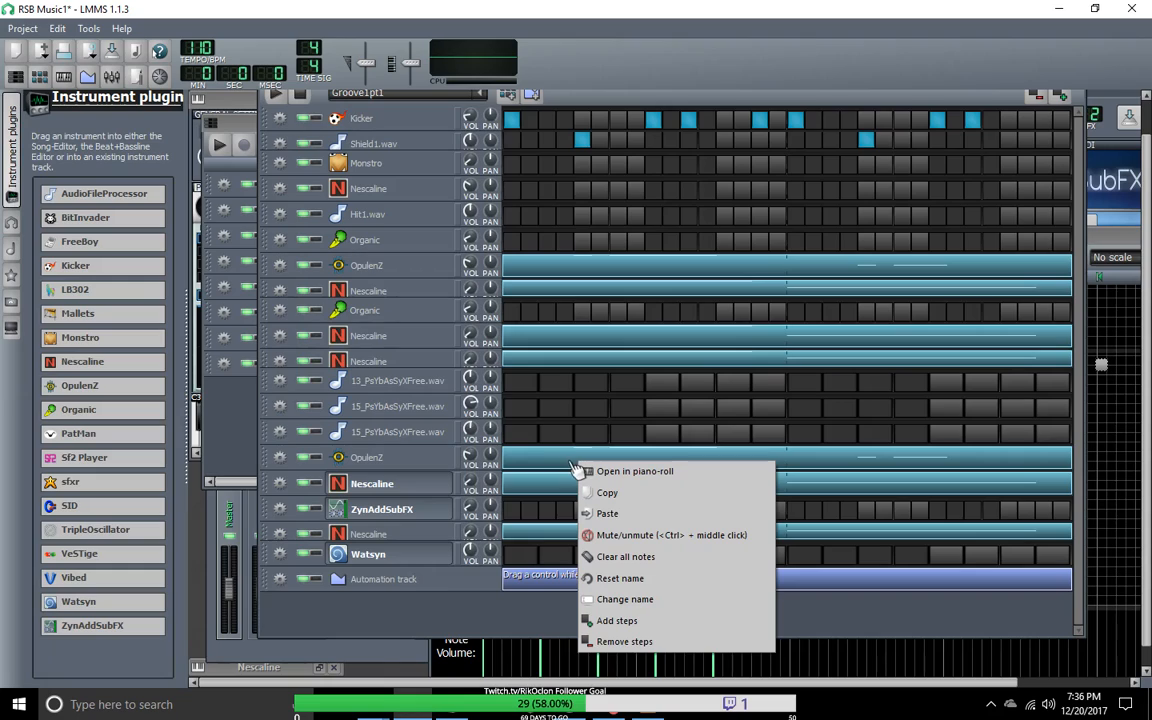
click(572, 462)
right_click(571, 462)
click(581, 492)
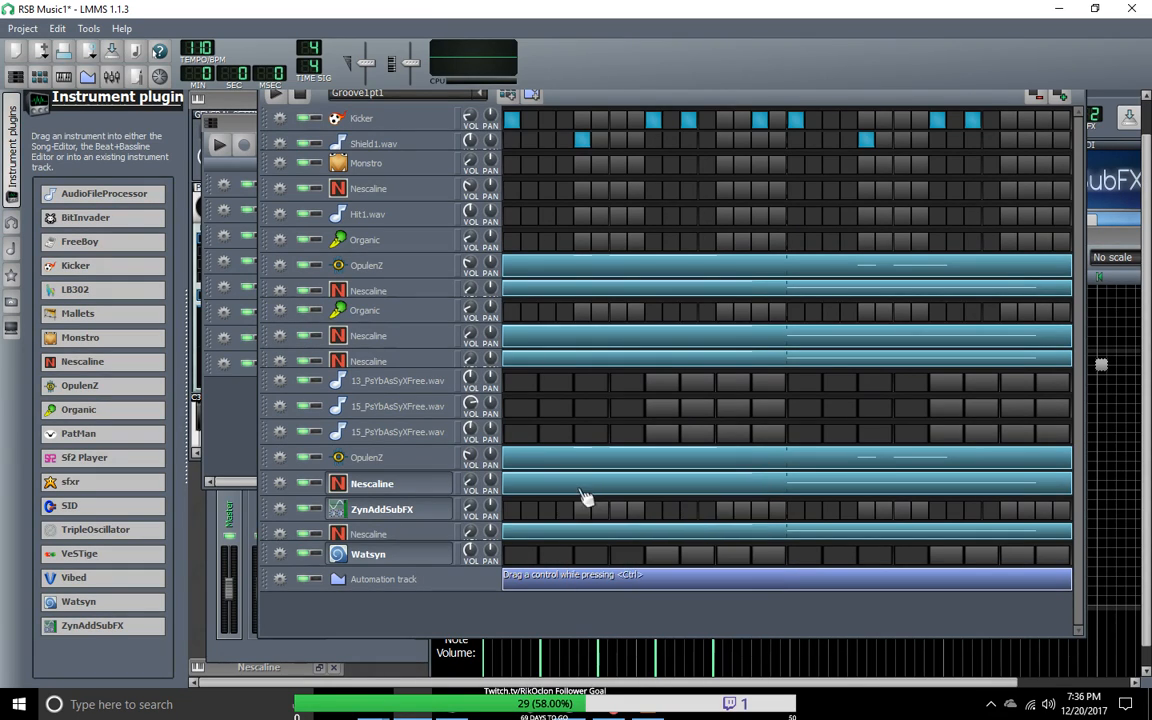
click(447, 100)
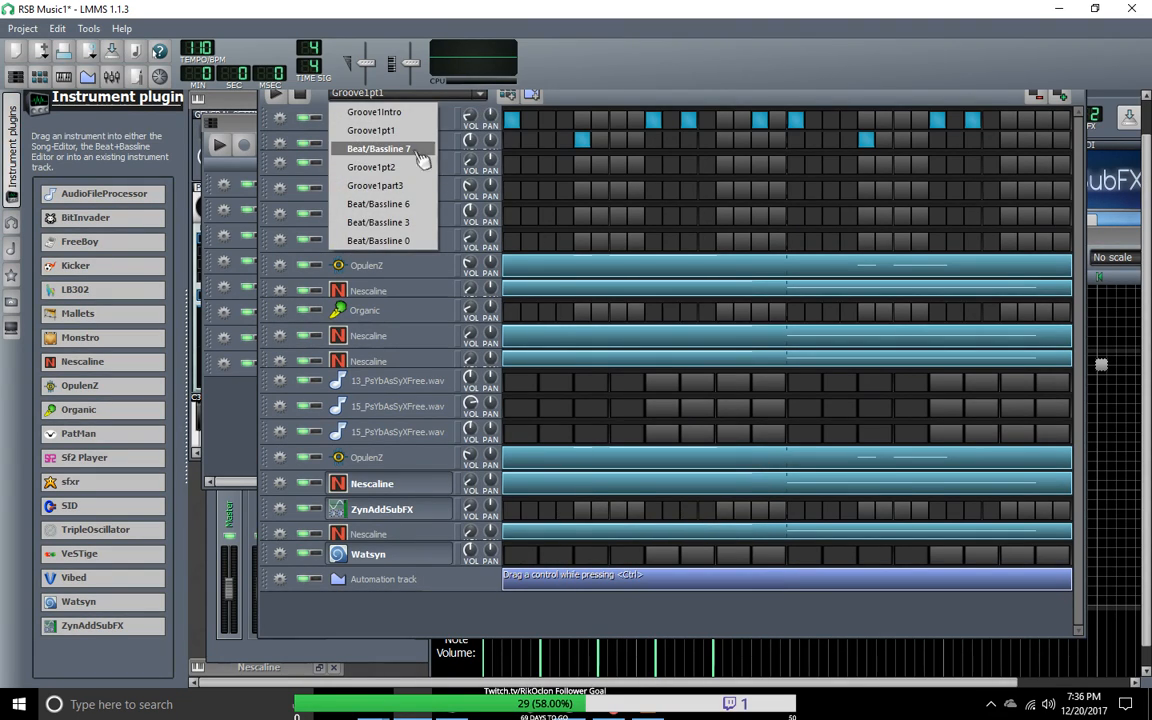
click(374, 143)
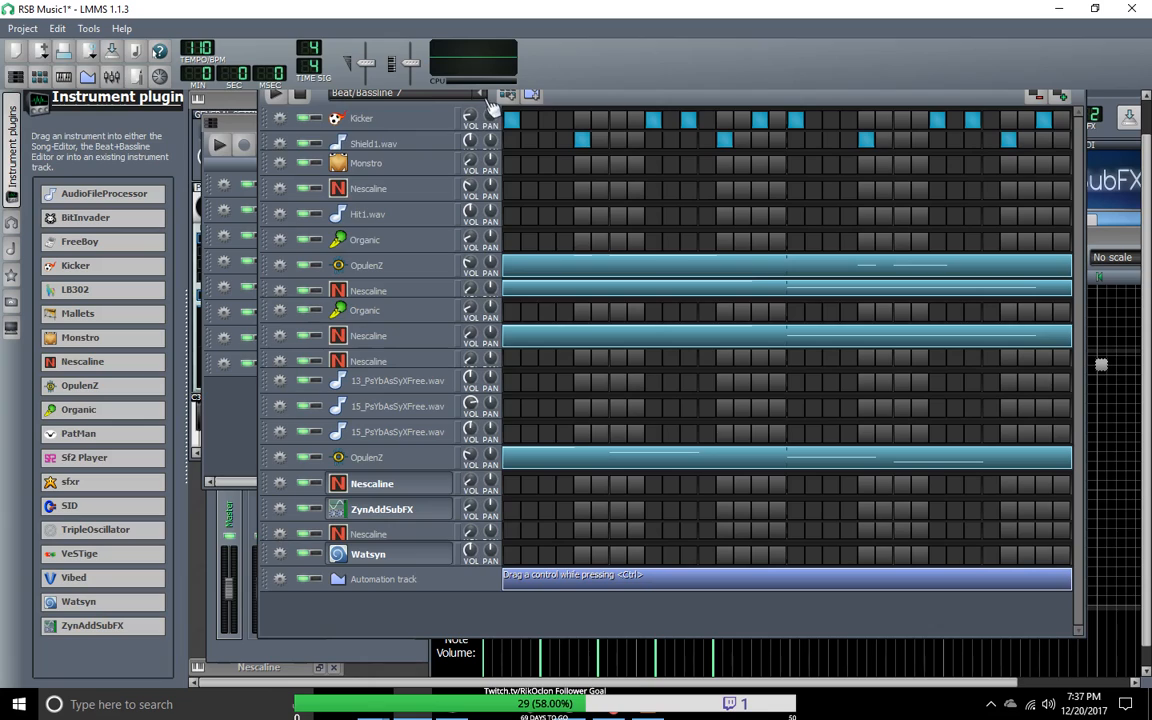
Step: Copy the notes of the Nescaline track directly above ZynAddSubFX from Groove1pt1 into Beat/Bassline 7
click(444, 97)
click(423, 132)
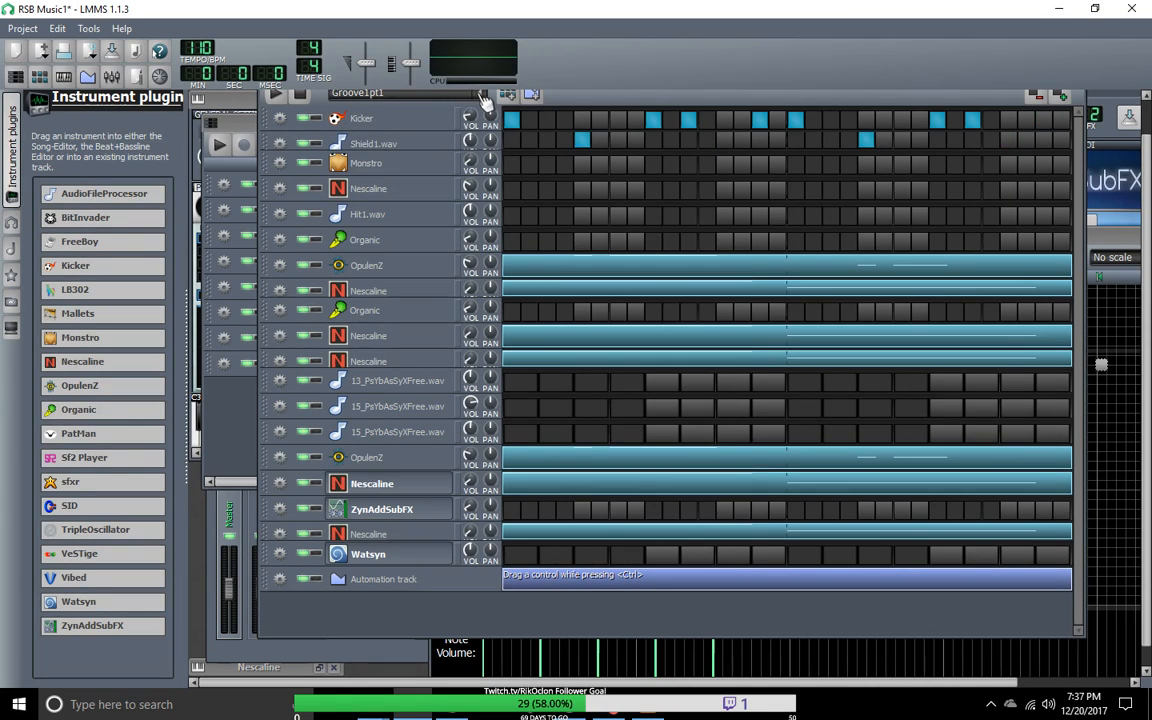
right_click(543, 487)
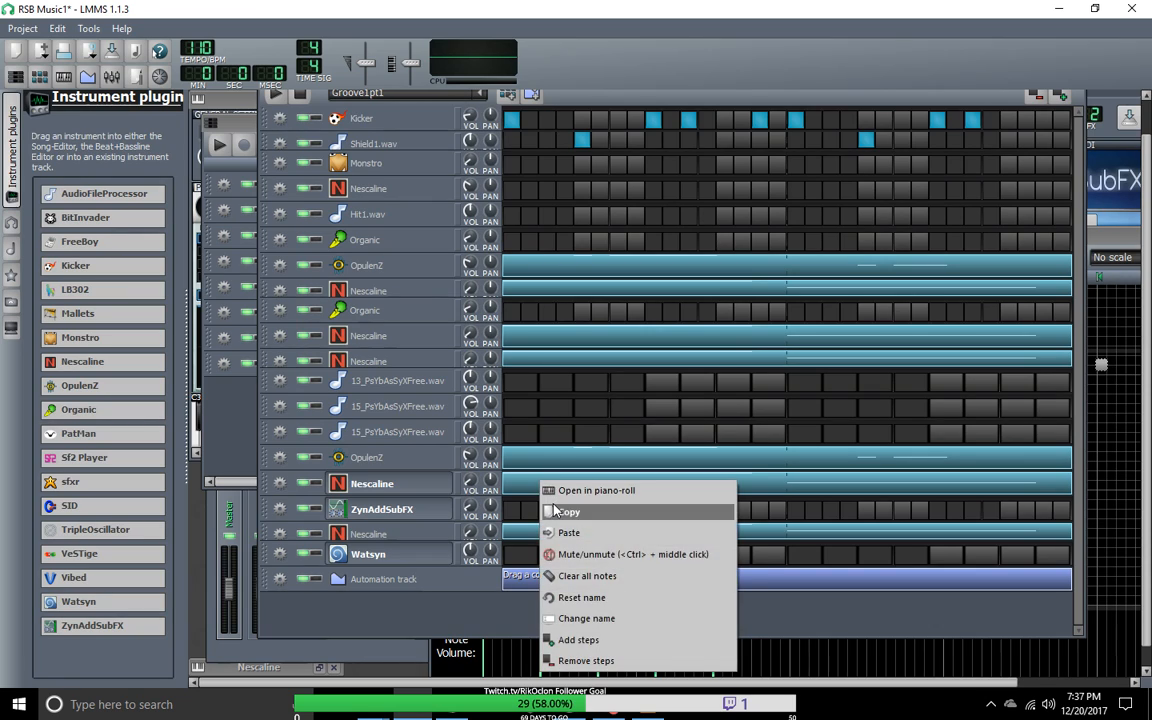
click(546, 508)
click(483, 93)
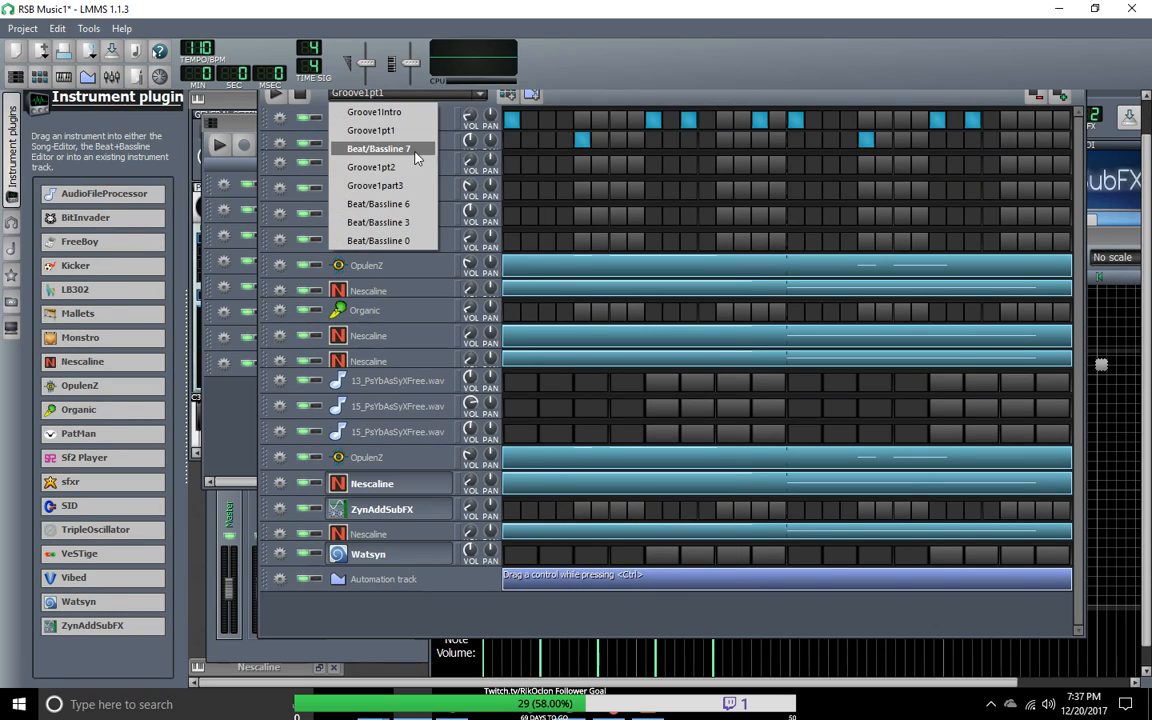
click(365, 147)
right_click(596, 493)
click(650, 535)
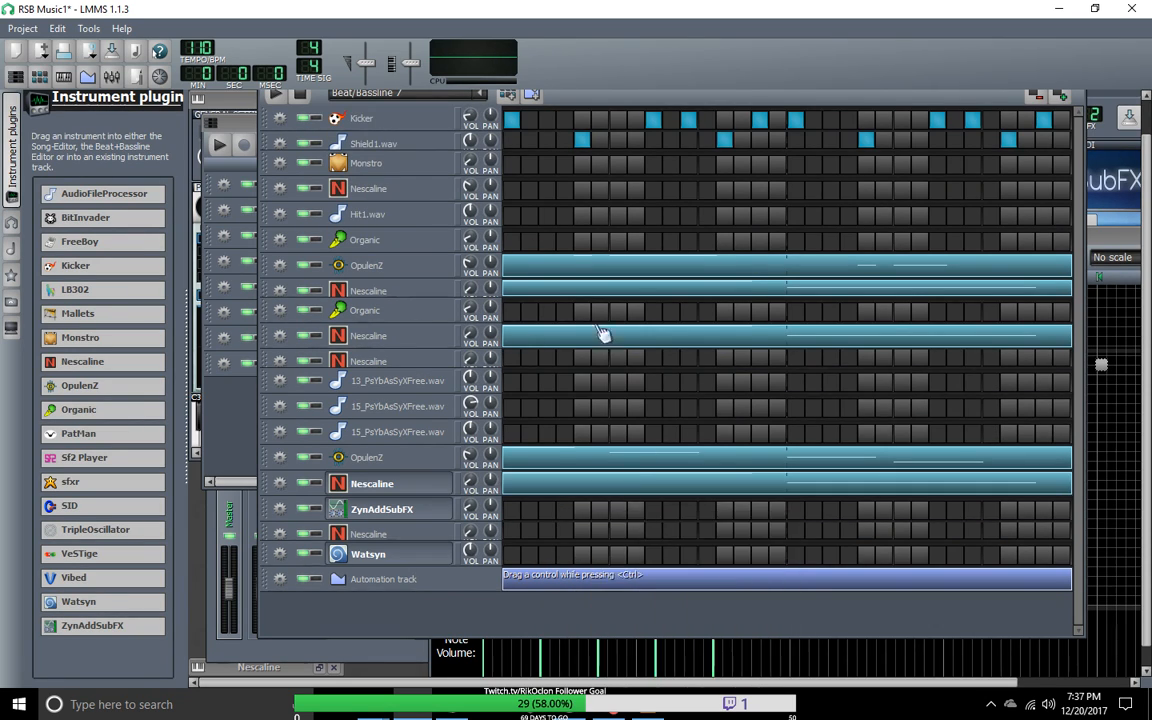
Step: Copy the notes of the Nescaline track between ZynAddSubFX and Watsyn from Groove1pt1 into Beat/Bassline 7
click(481, 93)
click(378, 130)
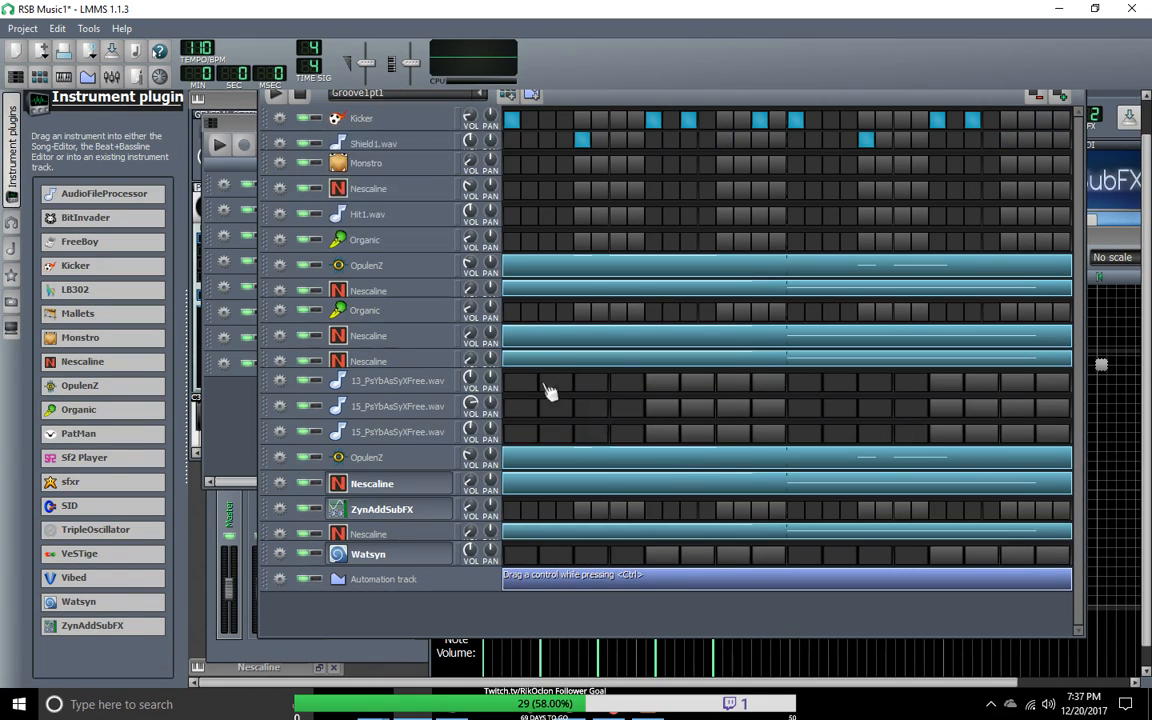
right_click(673, 543)
click(705, 373)
click(482, 96)
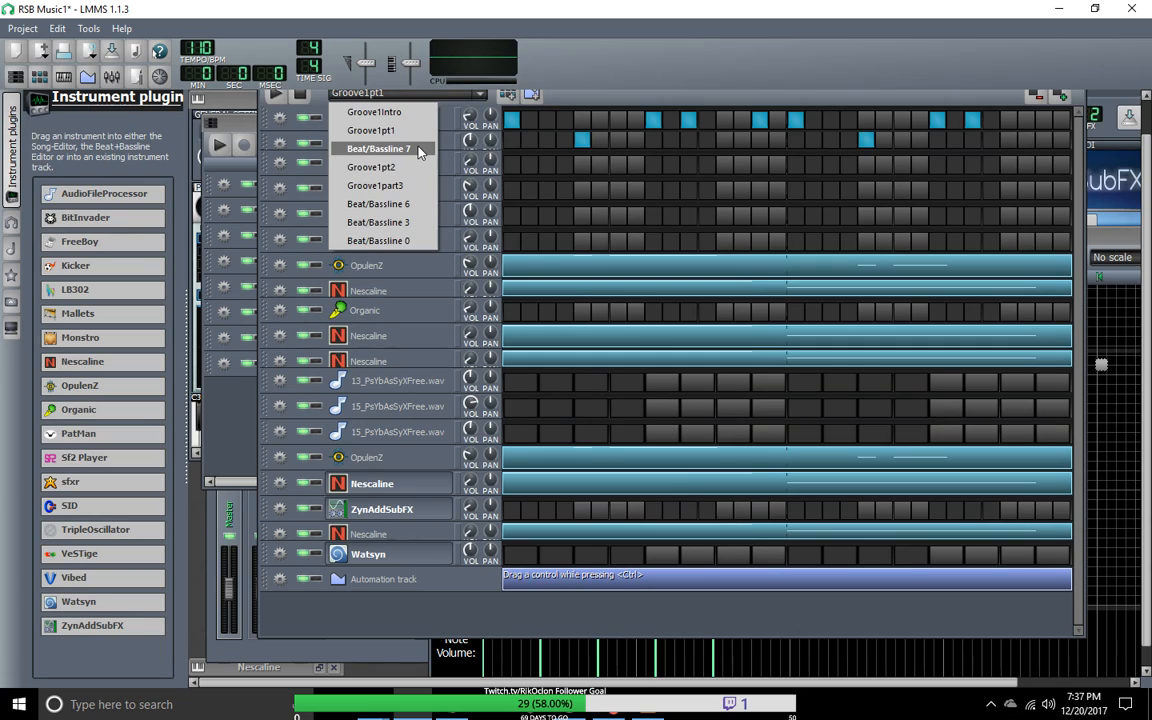
click(376, 131)
right_click(583, 538)
click(624, 476)
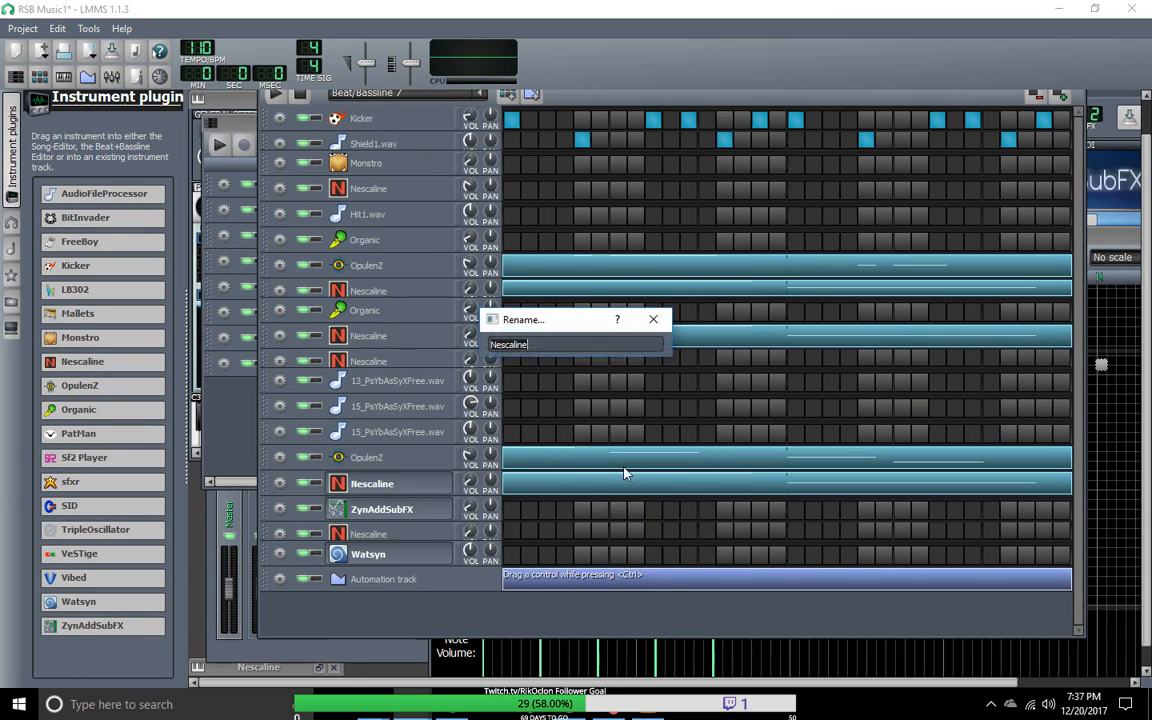
click(657, 324)
right_click(605, 538)
click(641, 420)
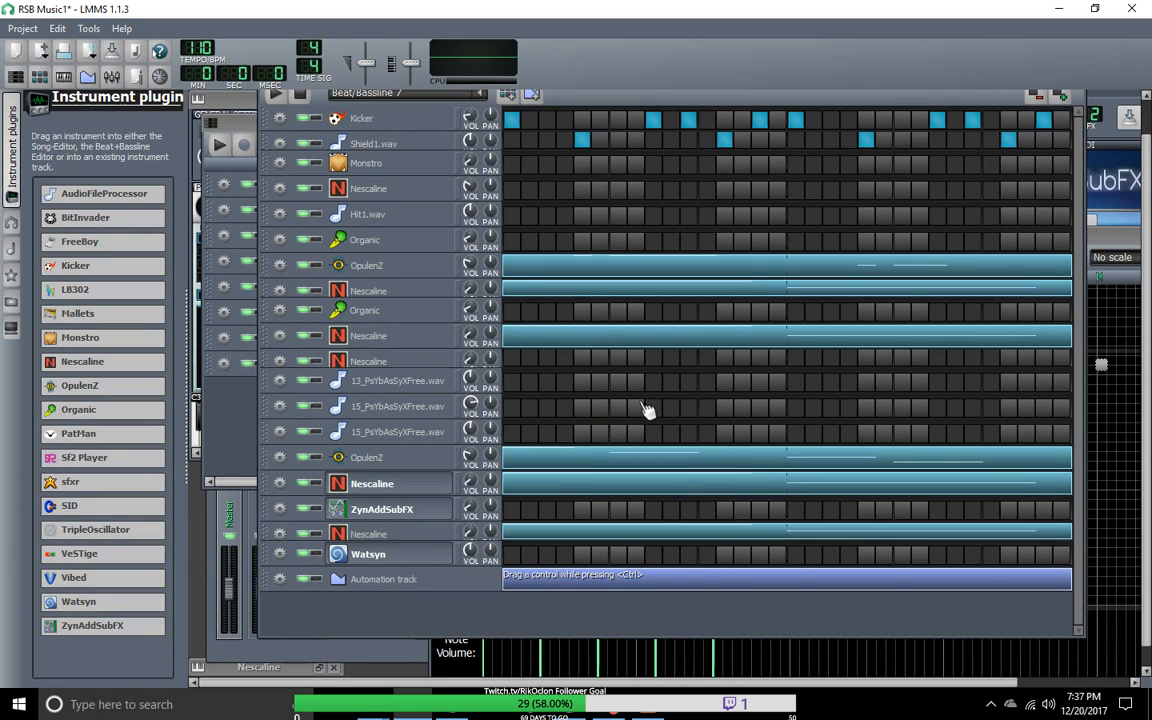
Step: Play Beat/Bassline 7 and compare it by ear with Groove1pt1
click(276, 95)
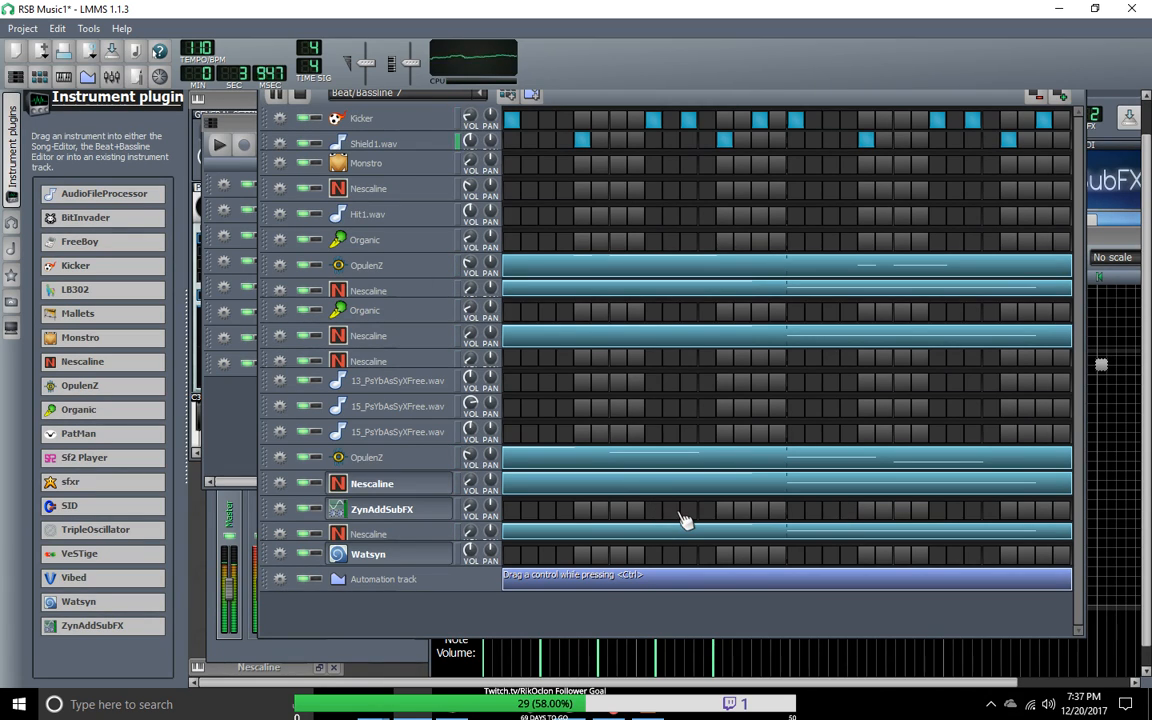
click(469, 96)
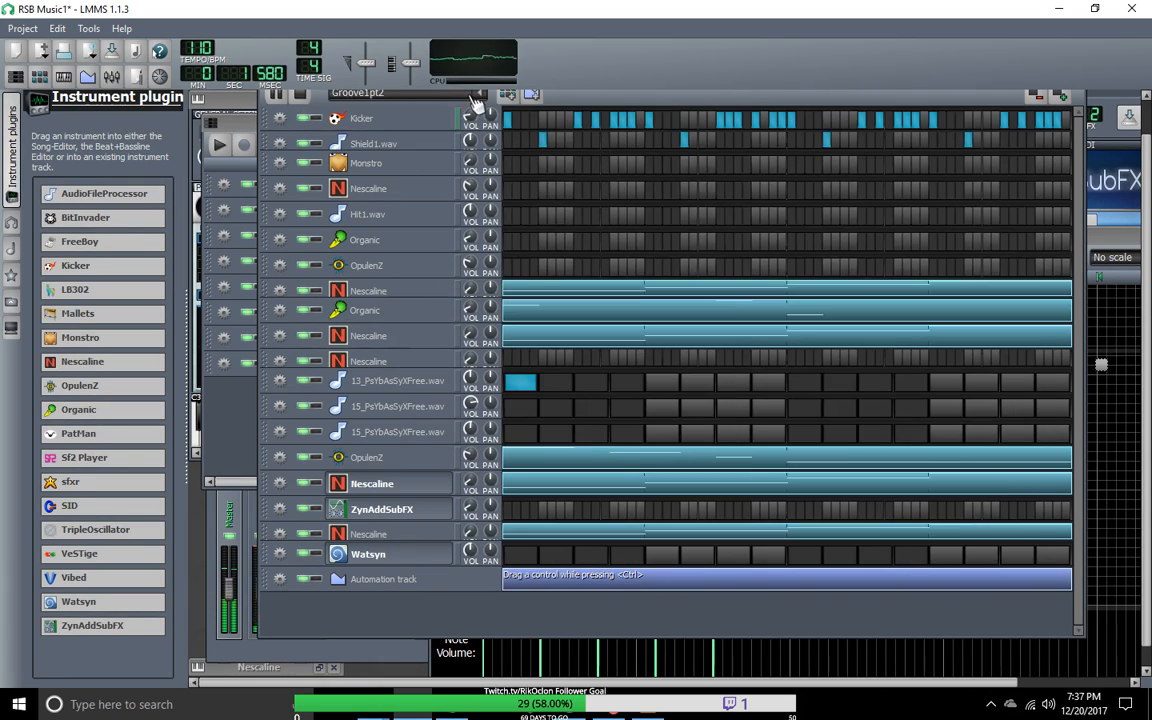
scroll(482, 100, up, 1)
right_click(482, 101)
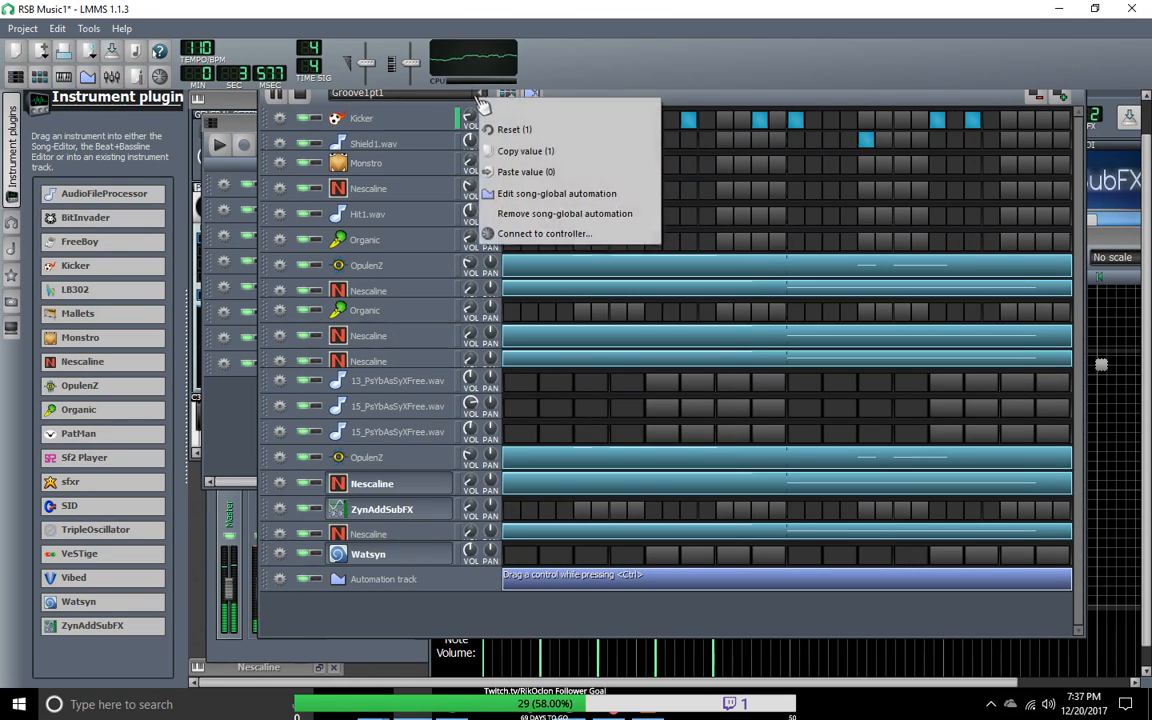
click(646, 79)
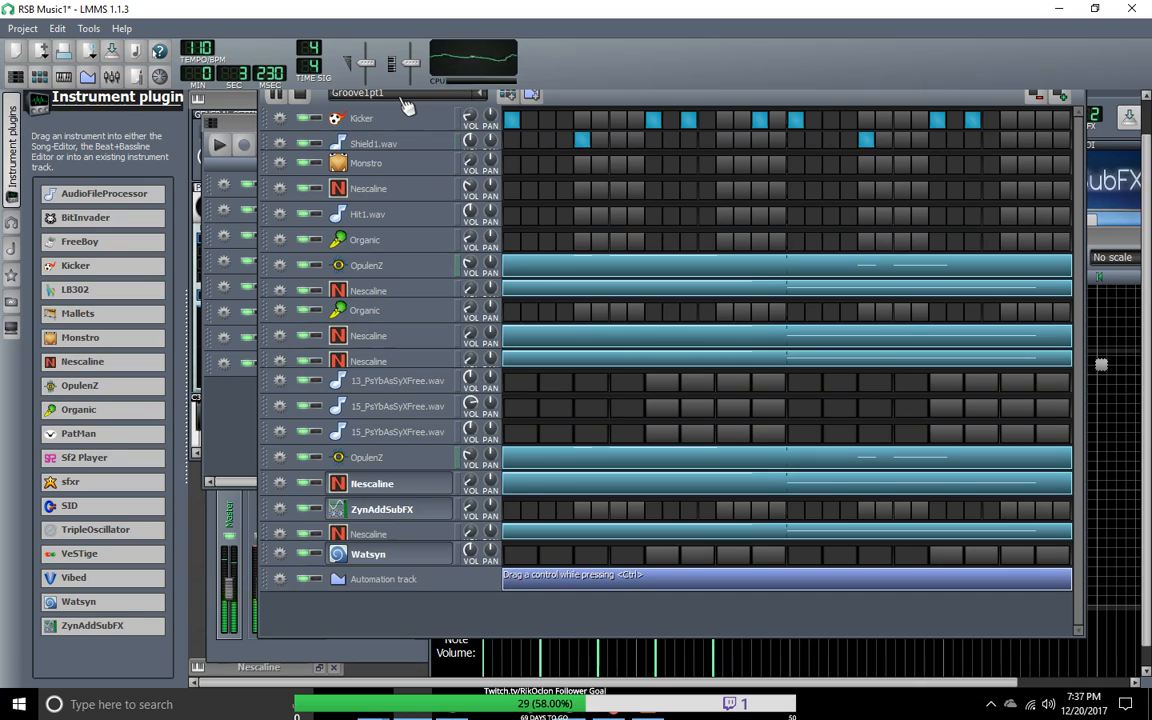
scroll(406, 100, down, 1)
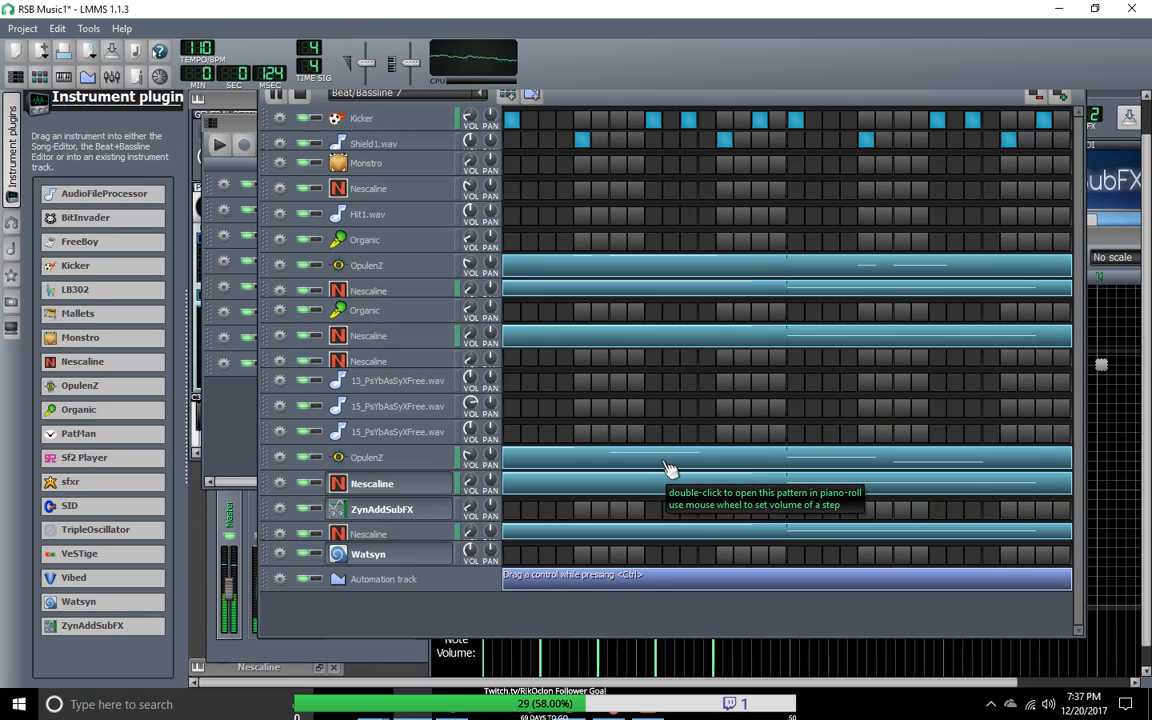
click(481, 96)
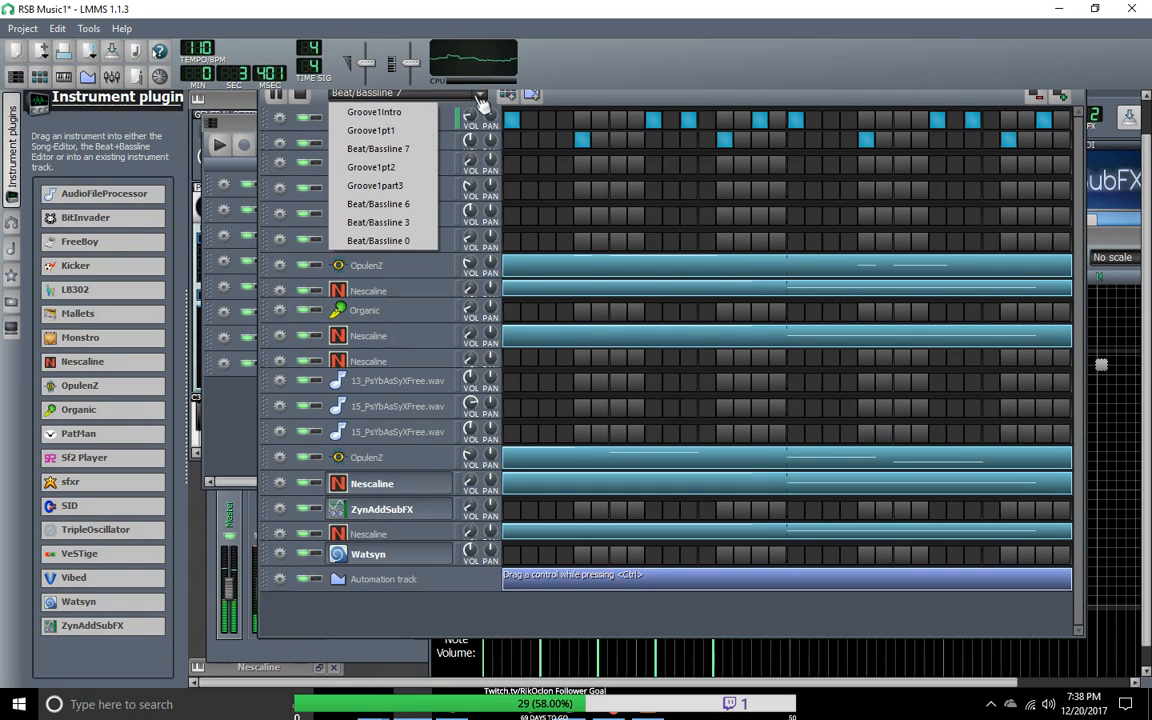
click(592, 101)
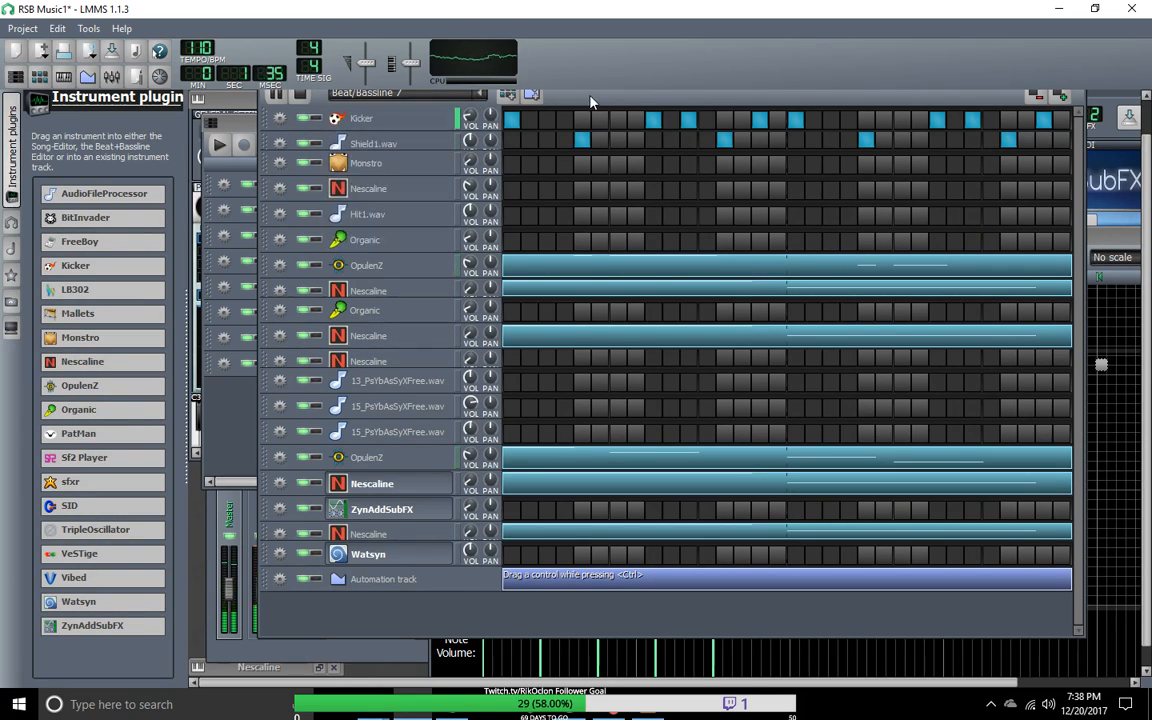
Step: In the Song-Editor, place four Beat/Bassline 7 blocks from bar 9 and move the four Groove1pt1 blocks to start at bar 17
click(229, 105)
click(15, 76)
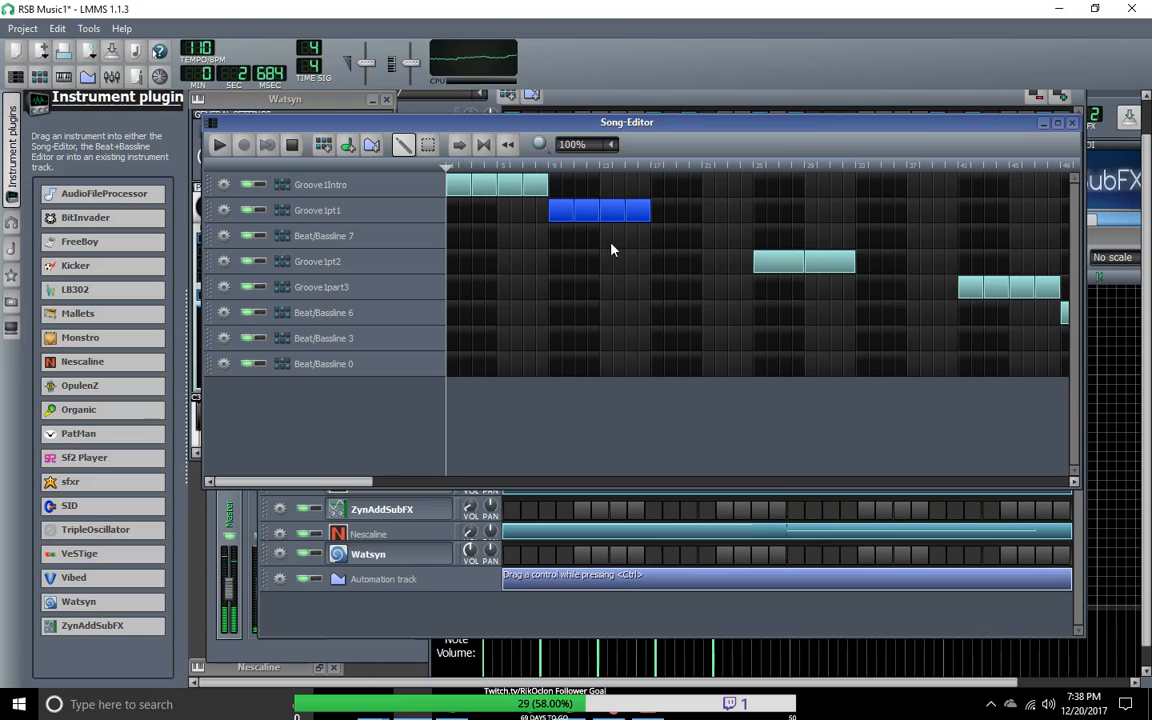
click(558, 238)
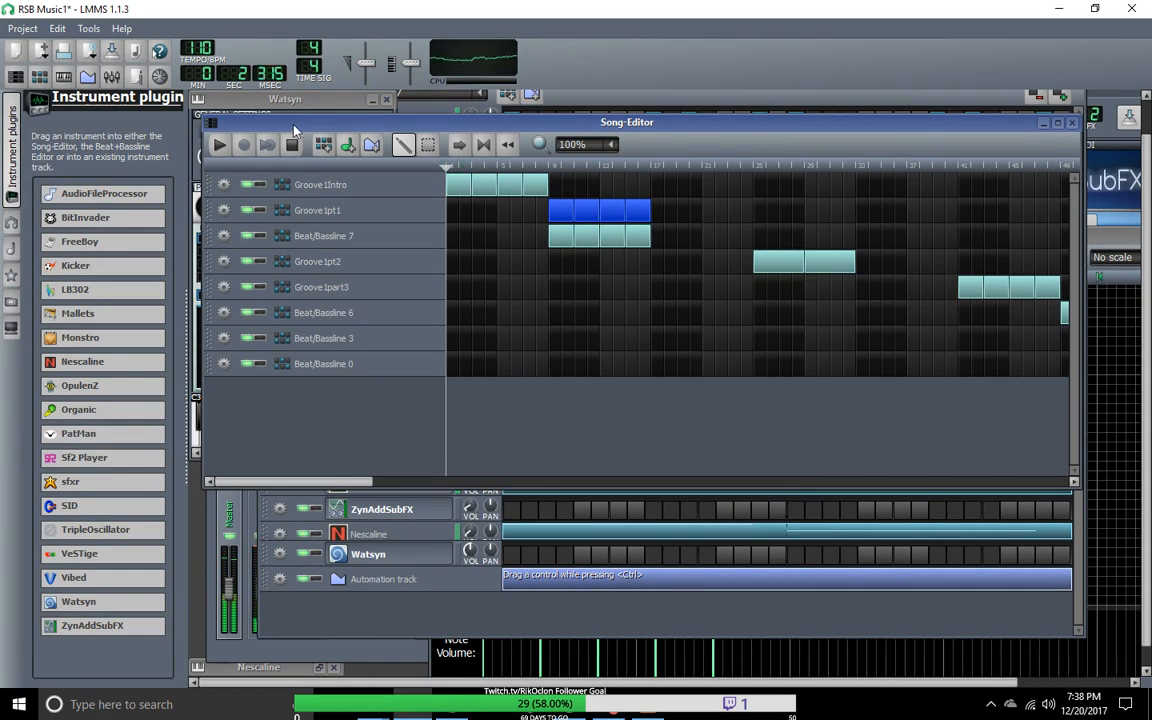
click(426, 145)
drag(604, 224, 702, 224)
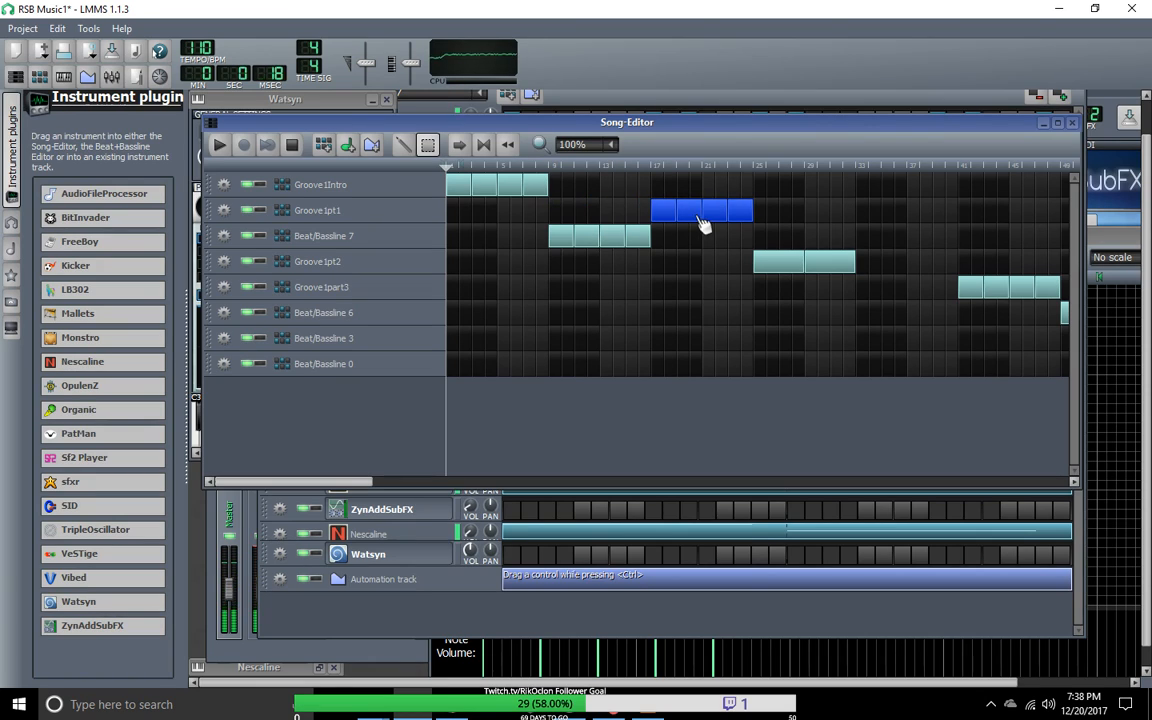
Step: Play the song arrangement from the start twice to check the groove transitions, stopping playback after each pass
click(222, 148)
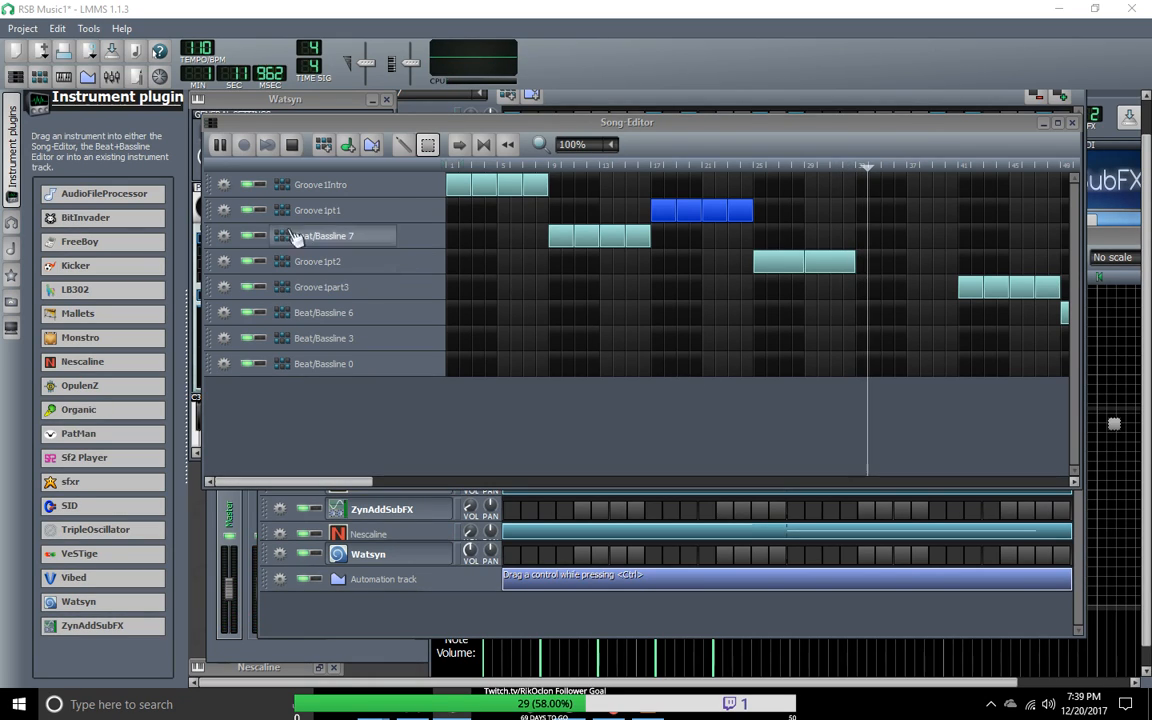
click(291, 145)
click(221, 146)
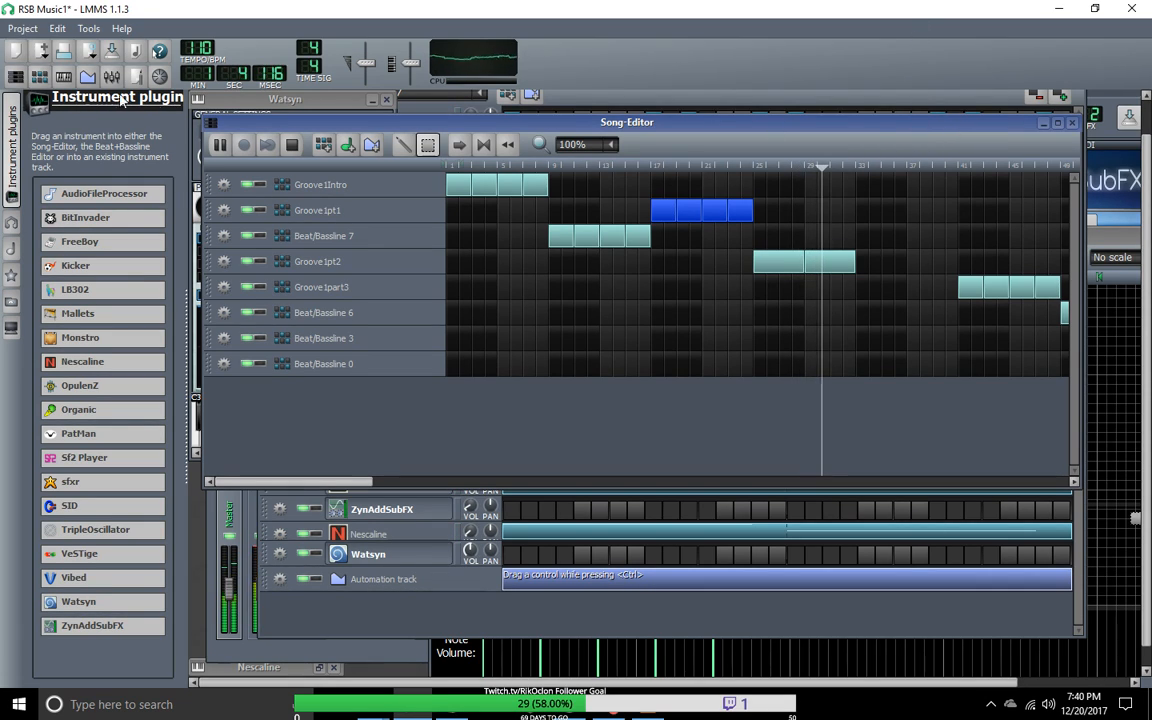
click(296, 146)
Step: Move the Song-Editor clear of the Beat+Bassline Editor and show the Groove1pt1 pattern in the latter
drag(404, 122, 450, 462)
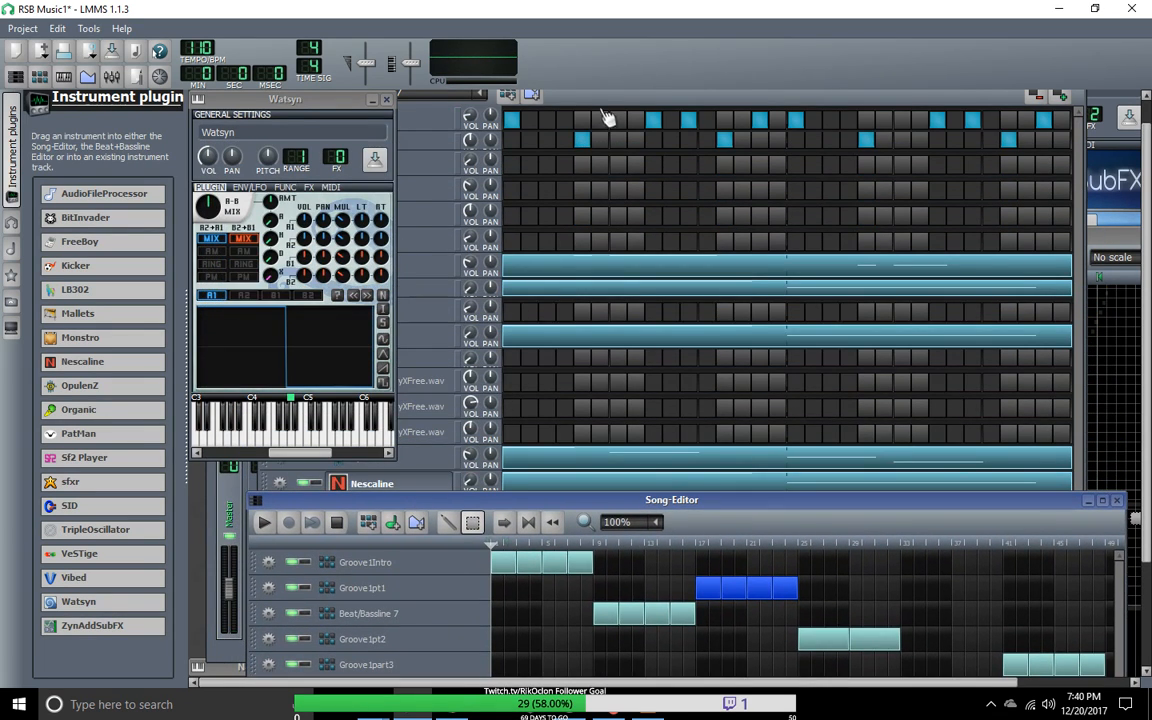
click(614, 104)
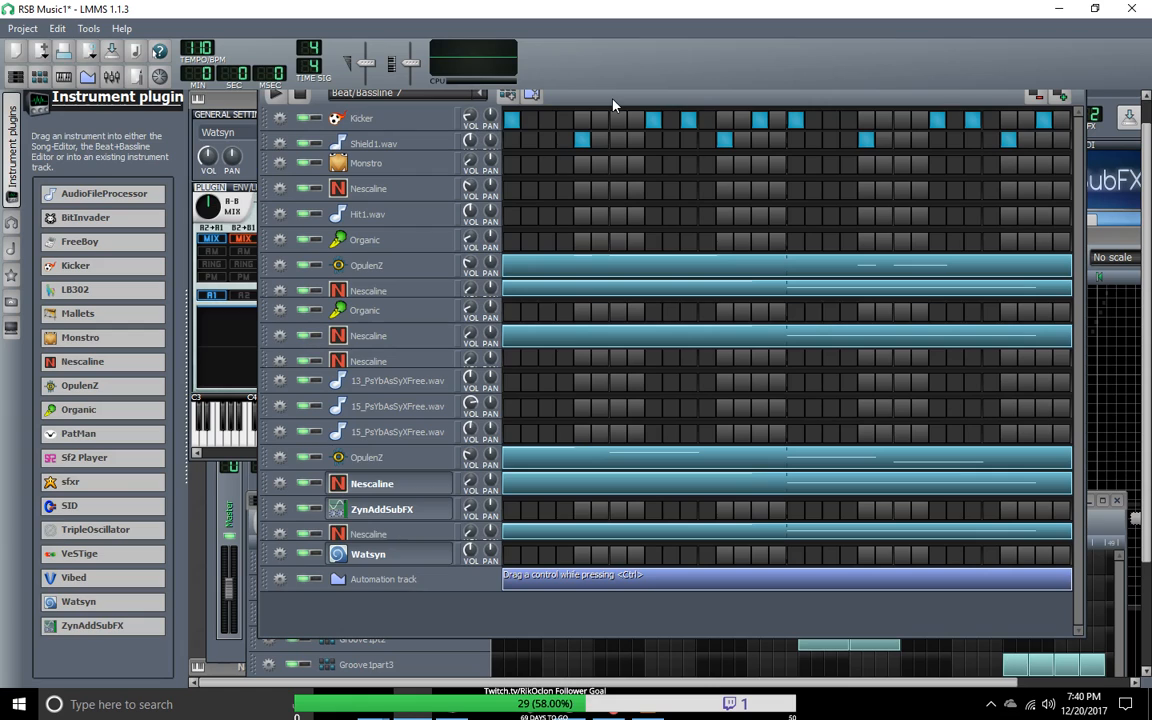
scroll(373, 405, down, 3)
scroll(376, 405, up, 4)
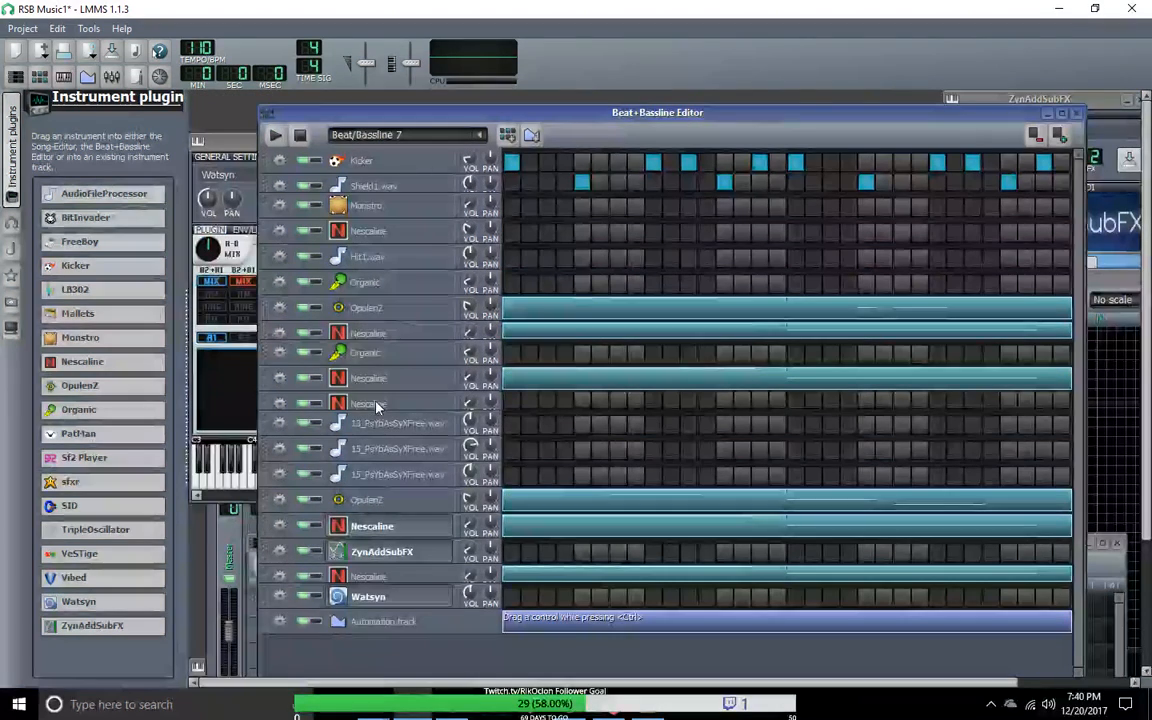
click(480, 138)
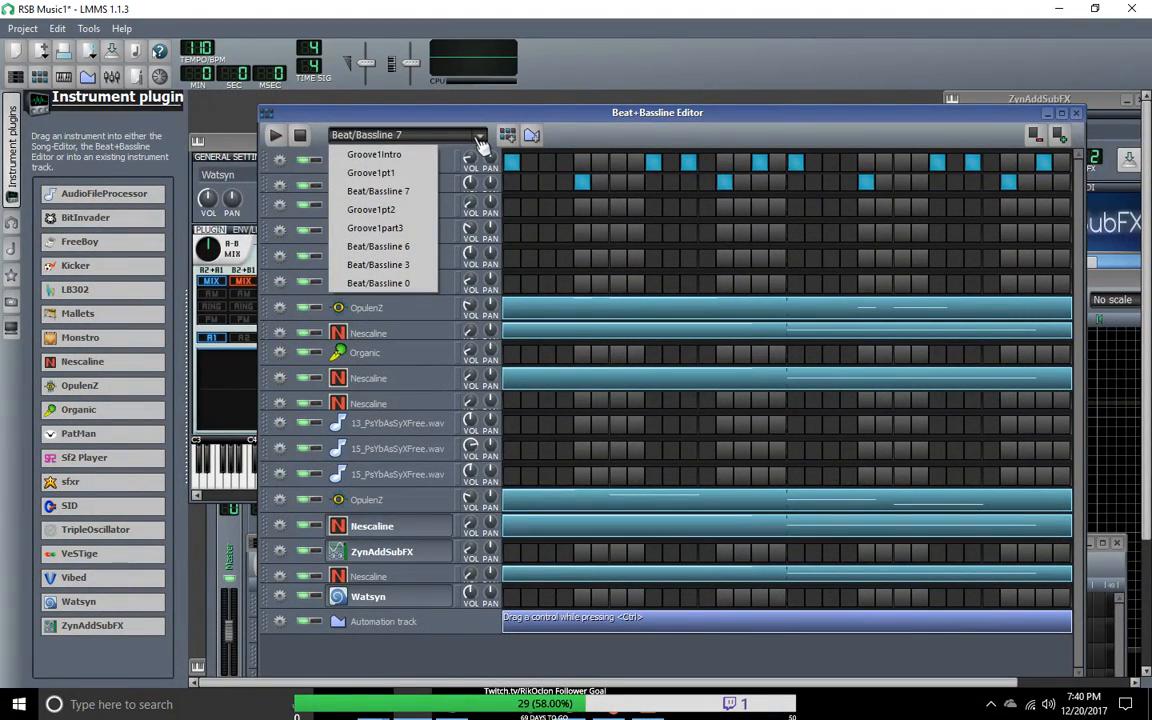
click(413, 175)
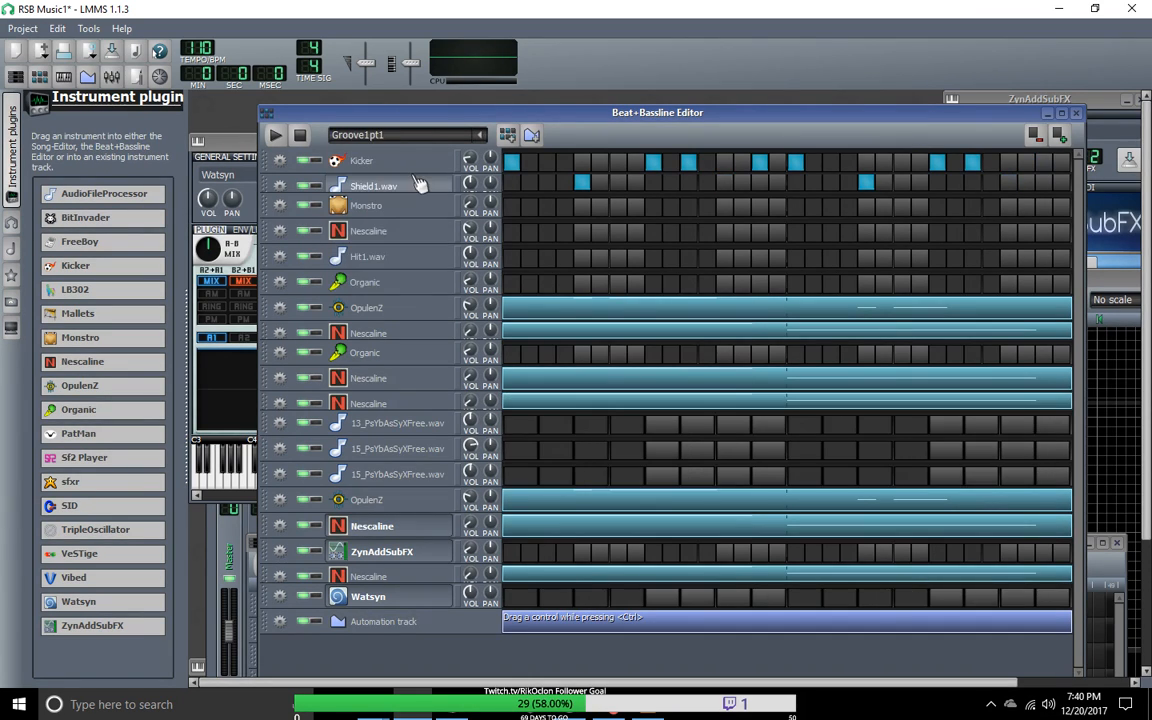
Step: Reposition the Song-Editor and the Beat+Bassline Editor, keeping the whole Groove1pt1 pattern in front
drag(474, 118, 573, 124)
click(16, 78)
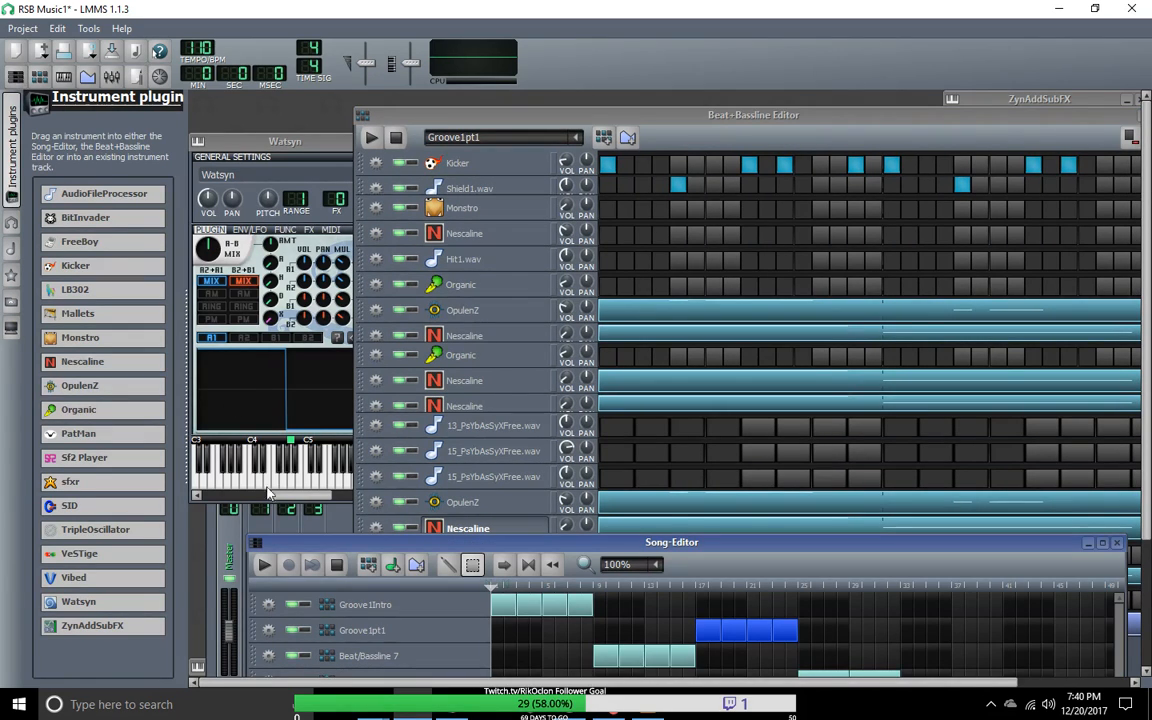
drag(355, 545, 335, 461)
click(594, 123)
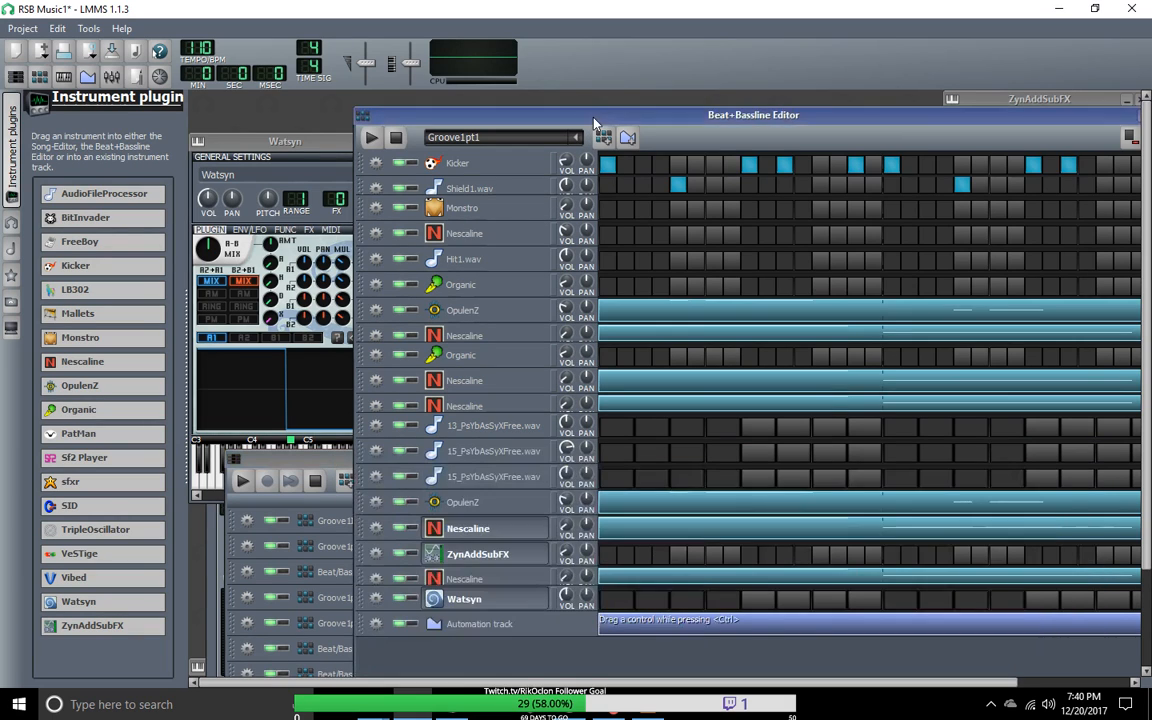
drag(582, 125, 452, 87)
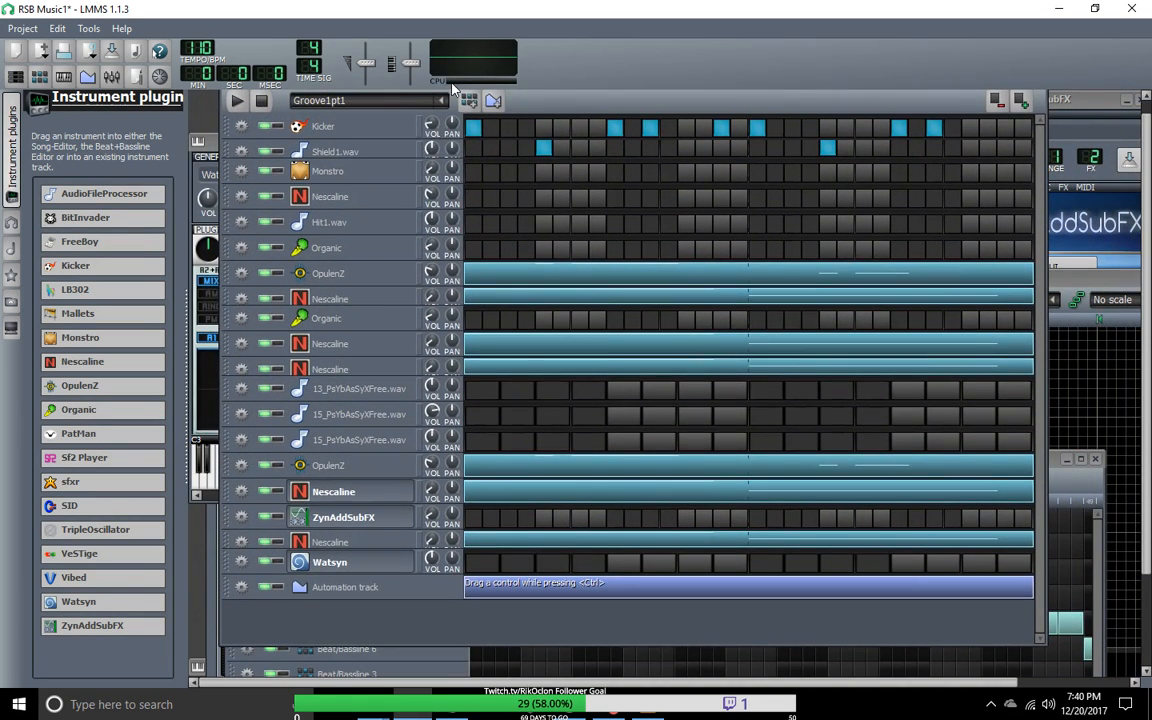
Step: Check which MIDI input device is assigned to the Watsyn track
scroll(983, 370, down, 2)
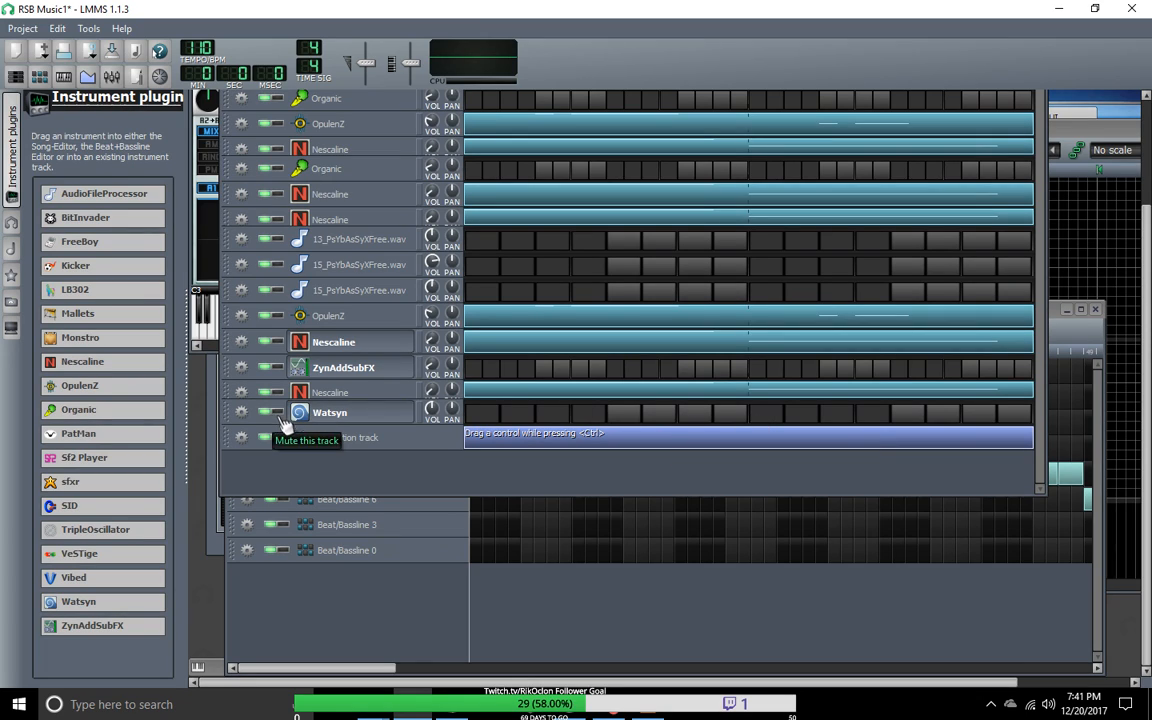
click(241, 412)
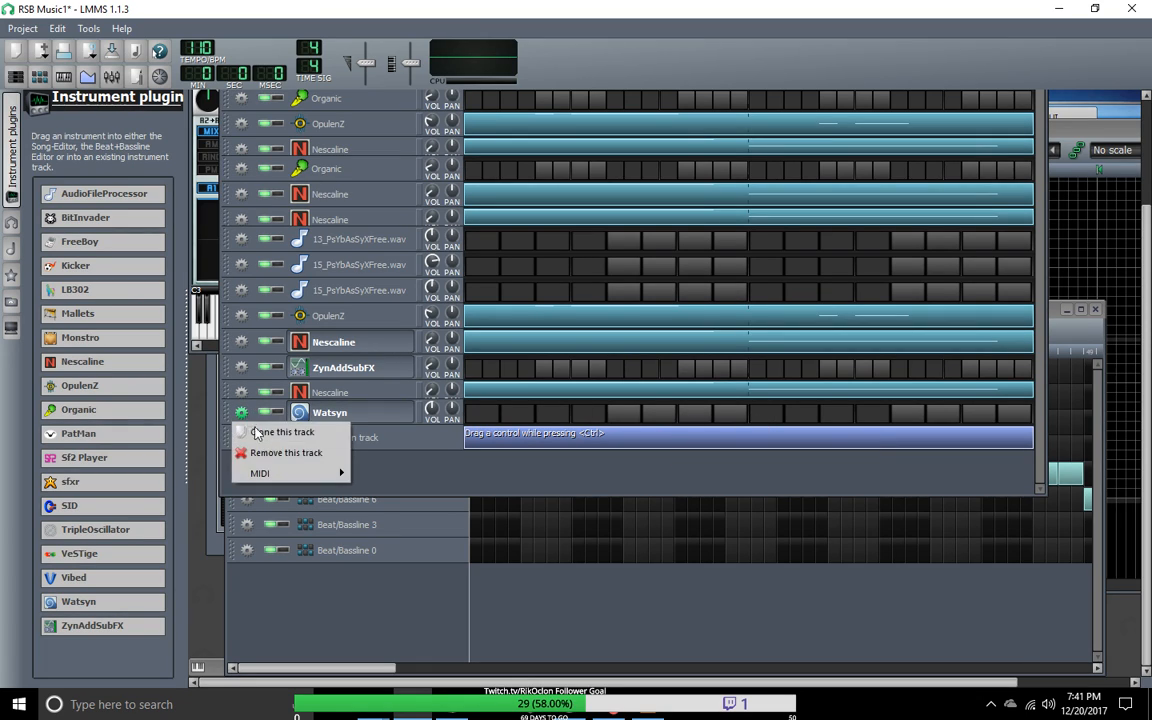
mouse_move(292, 473)
mouse_move(387, 476)
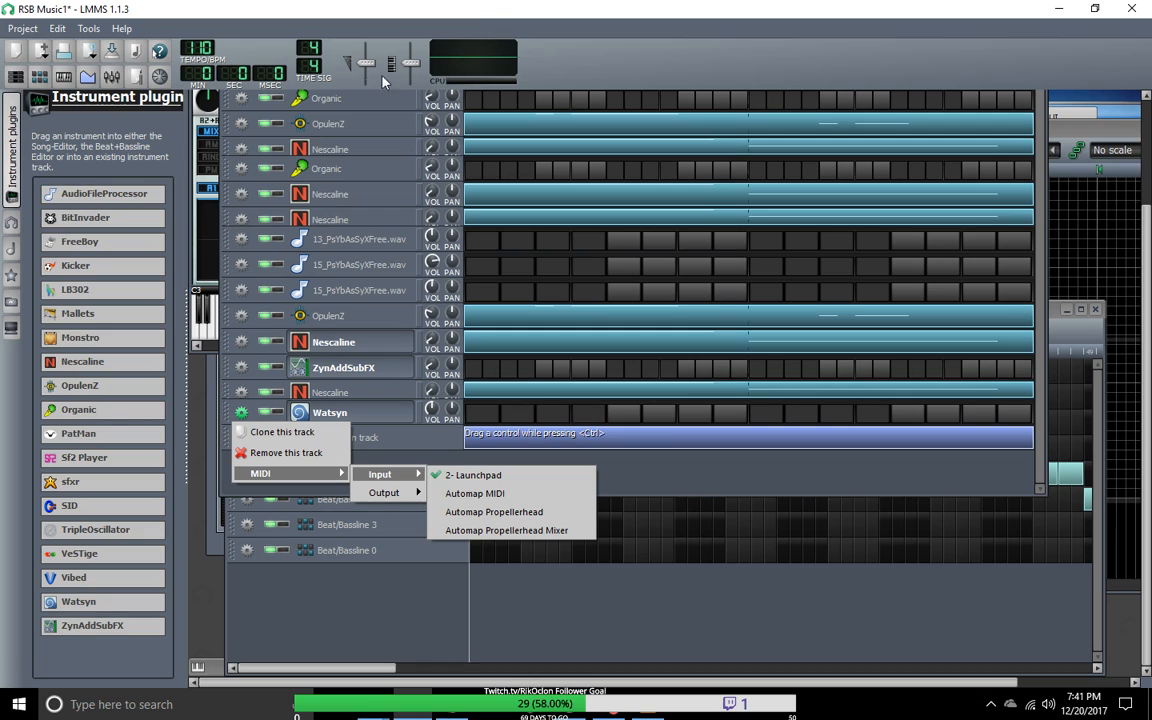
click(630, 45)
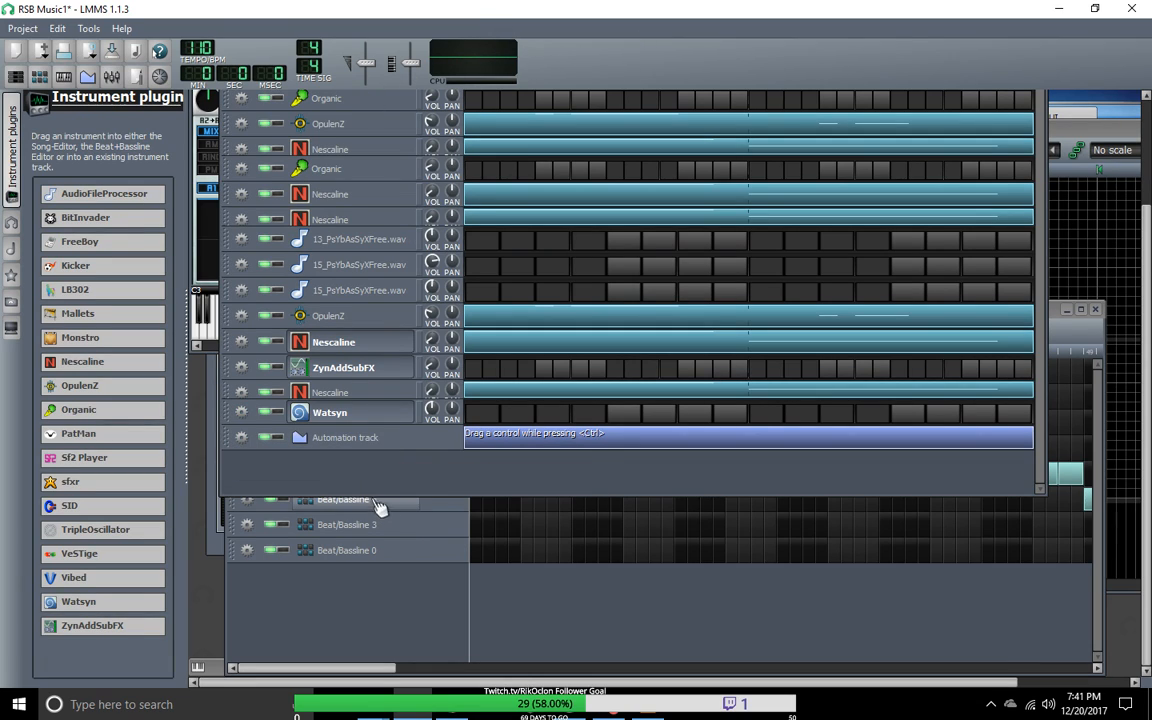
Step: Save the project and reload RSB Music1.mmpz from the recently opened projects
click(22, 28)
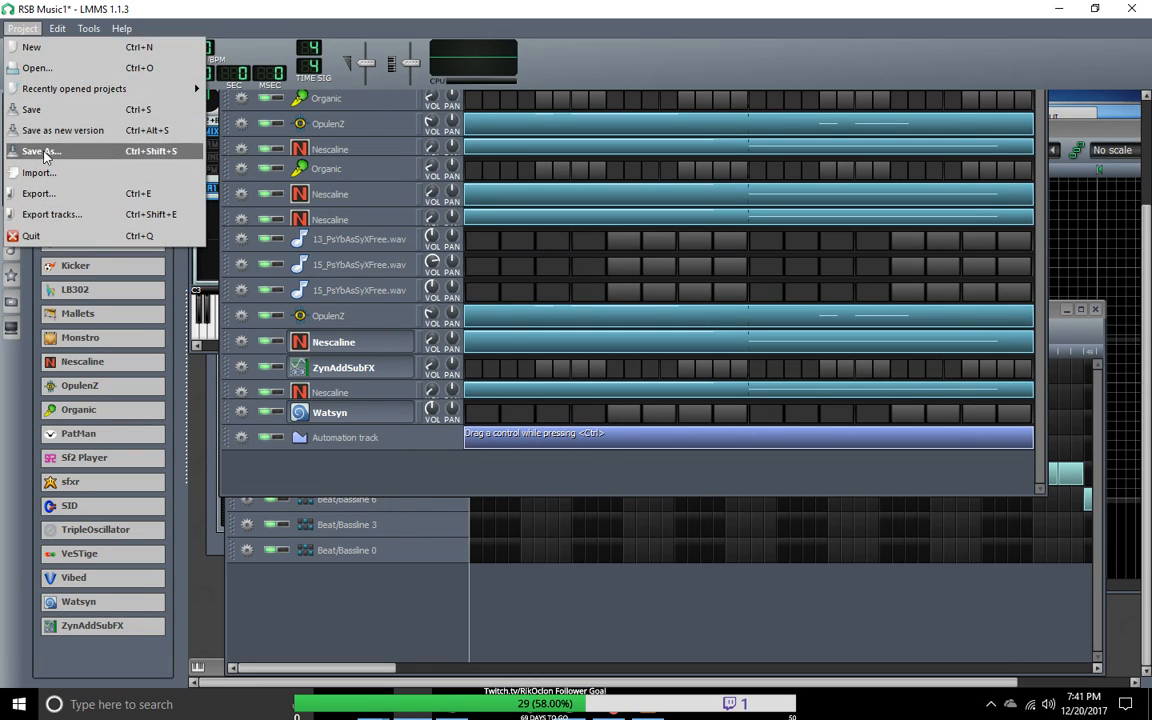
click(56, 116)
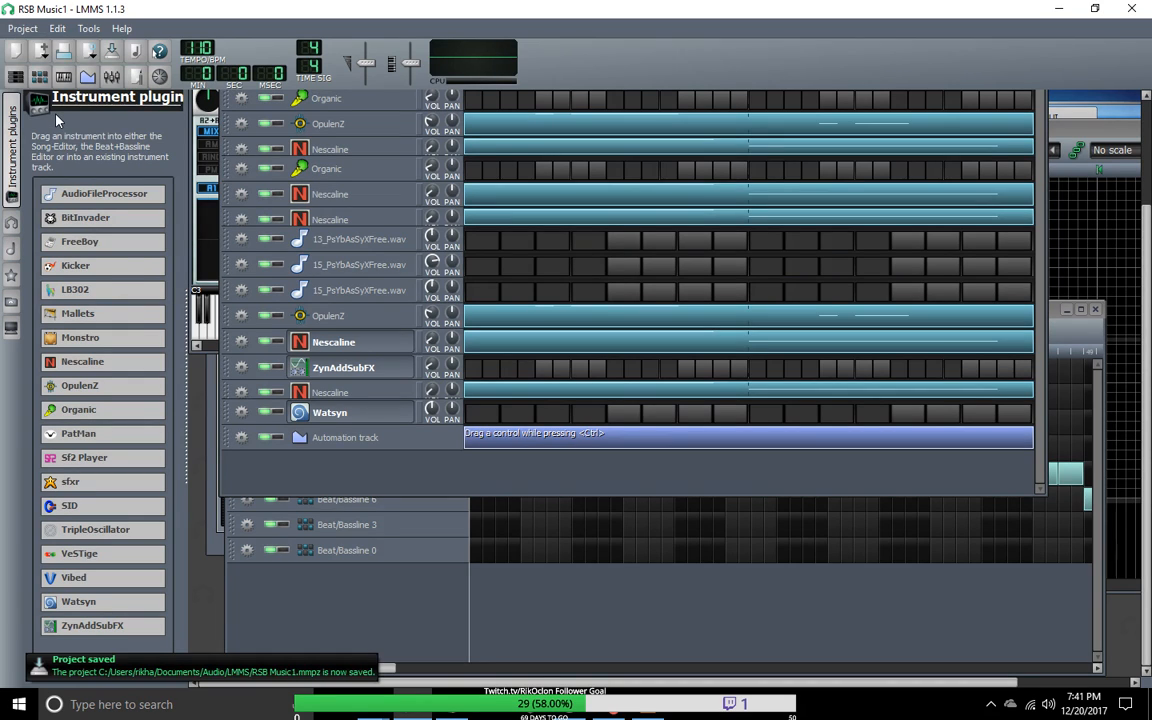
click(22, 28)
mouse_move(12, 89)
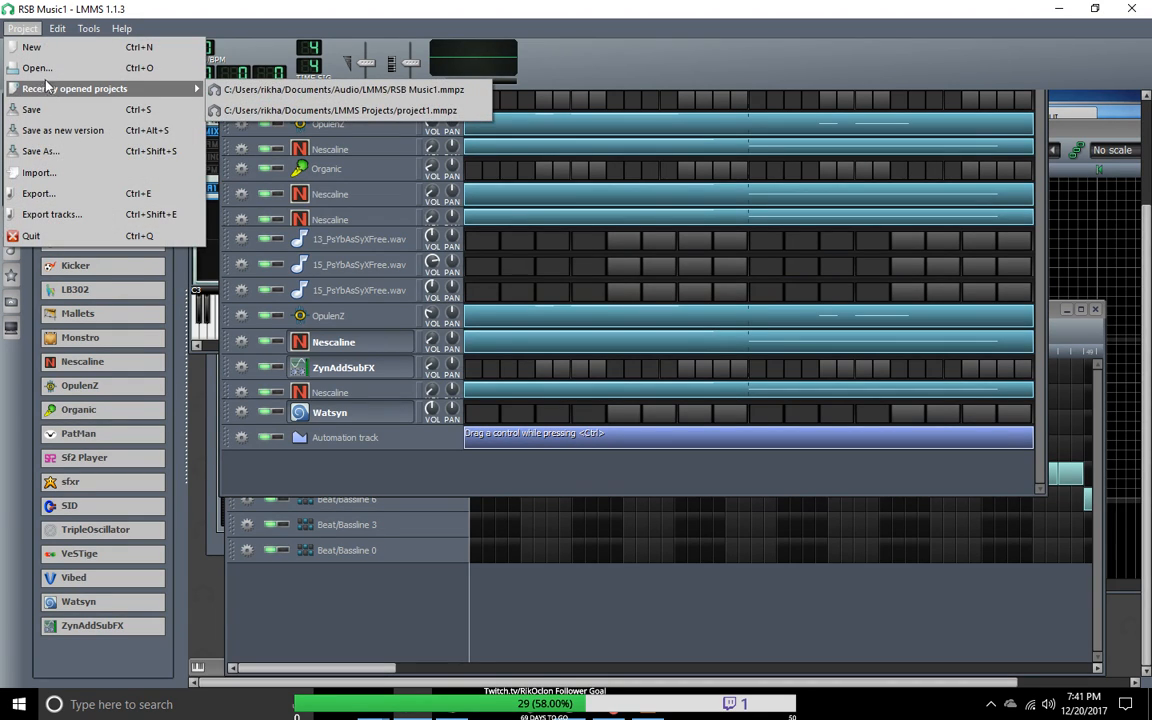
click(280, 83)
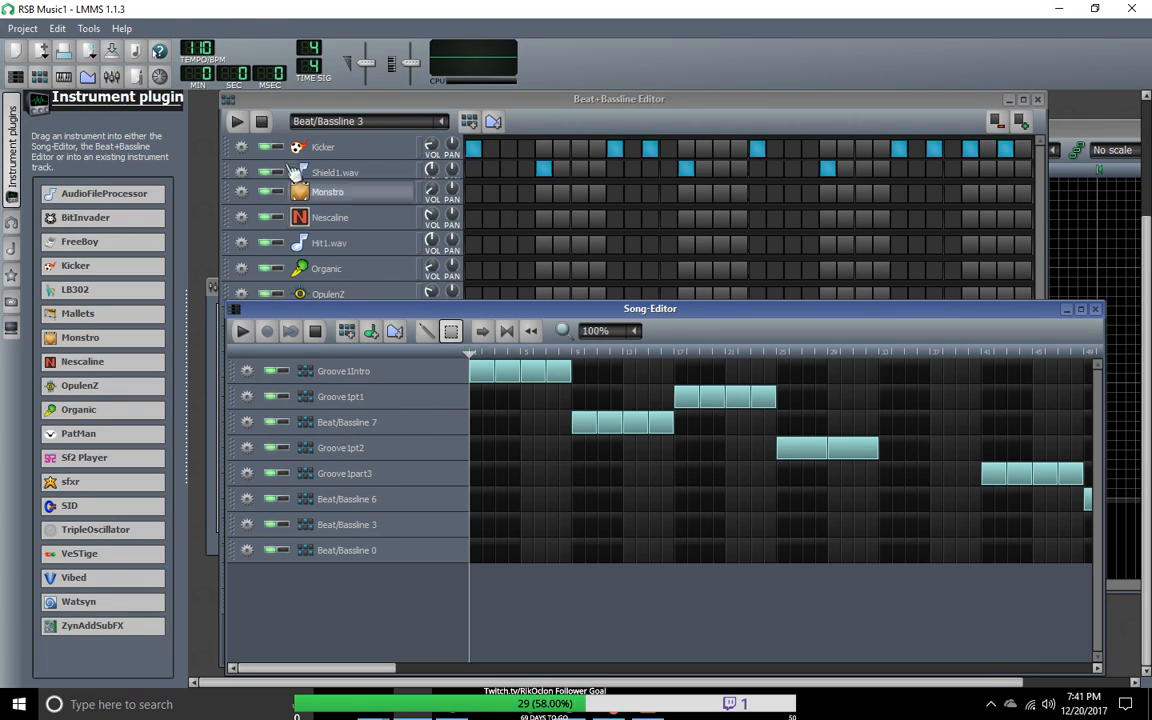
Step: Switch the Beat+Bassline Editor from Beat/Bassline 3 to the Groove1pt1 pattern and play it
click(265, 122)
click(237, 122)
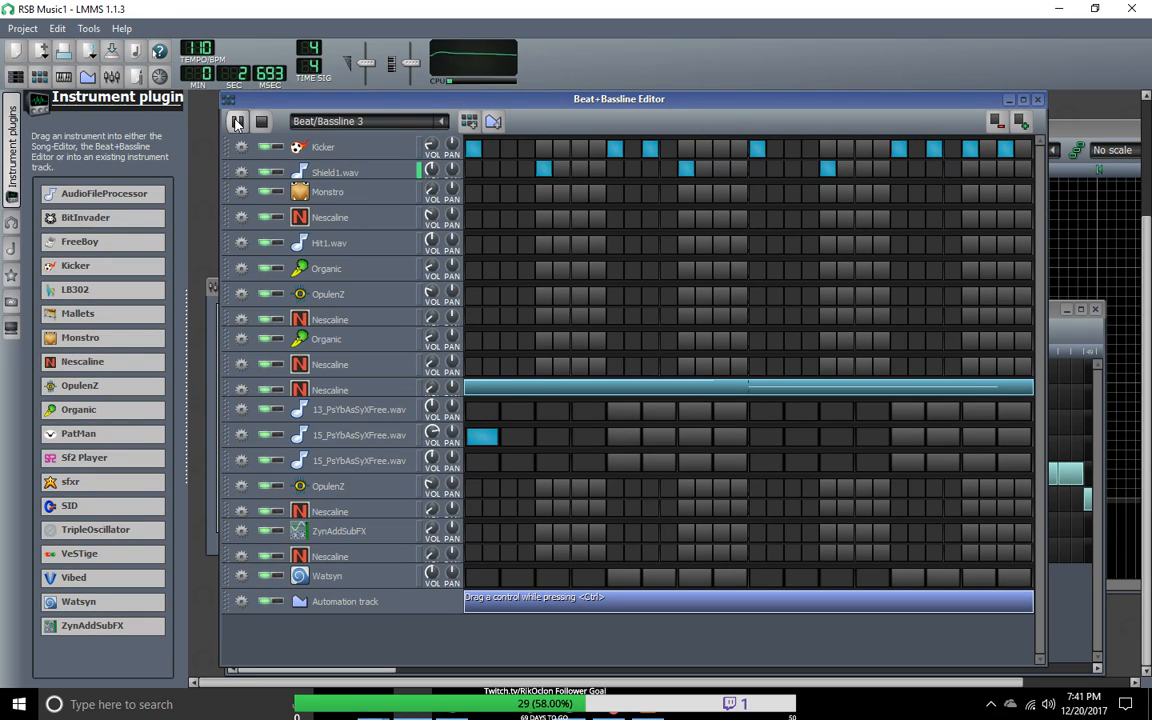
click(440, 121)
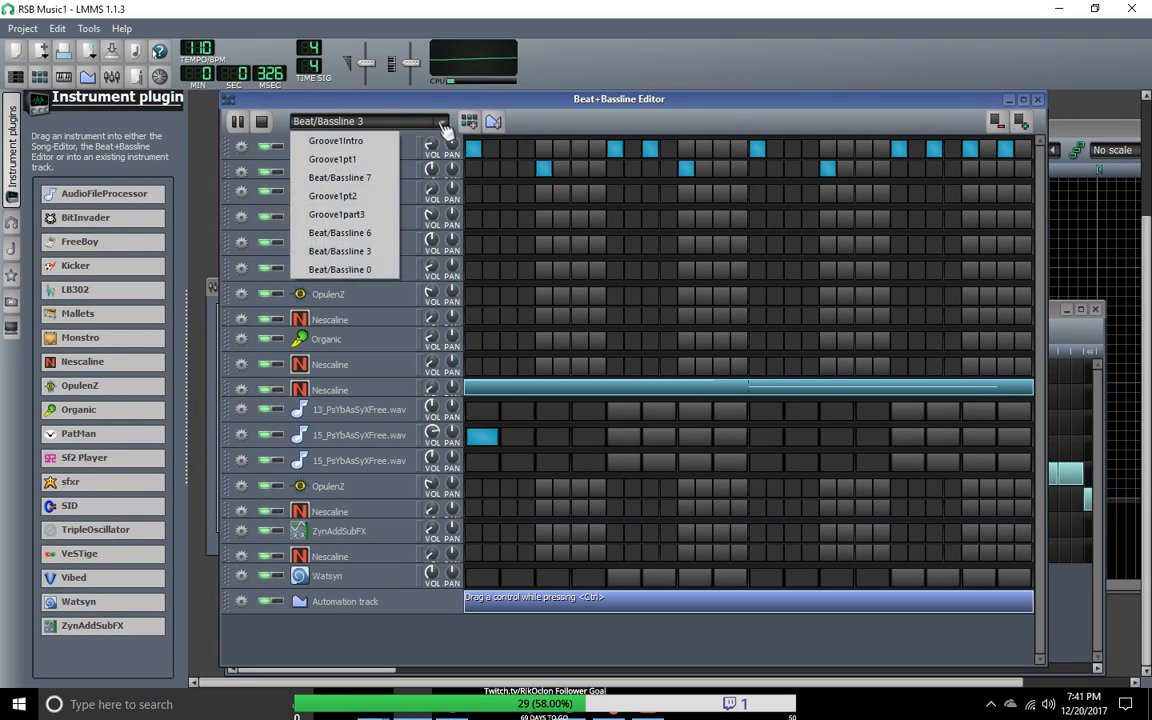
click(350, 159)
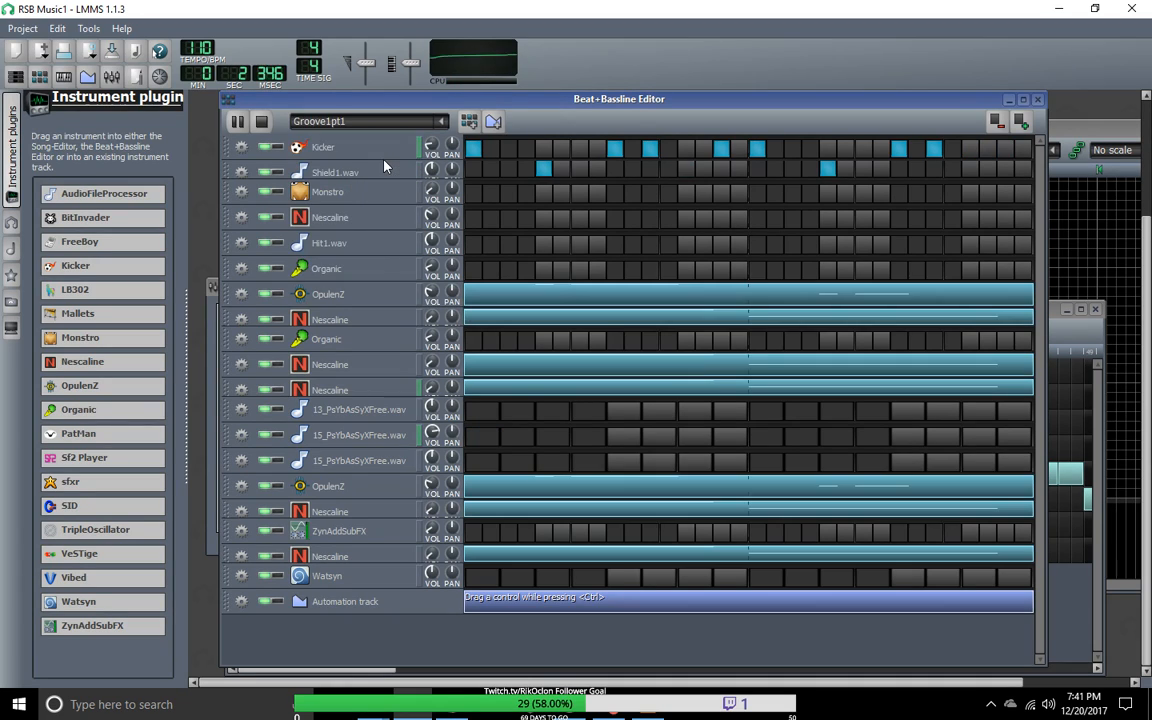
click(247, 127)
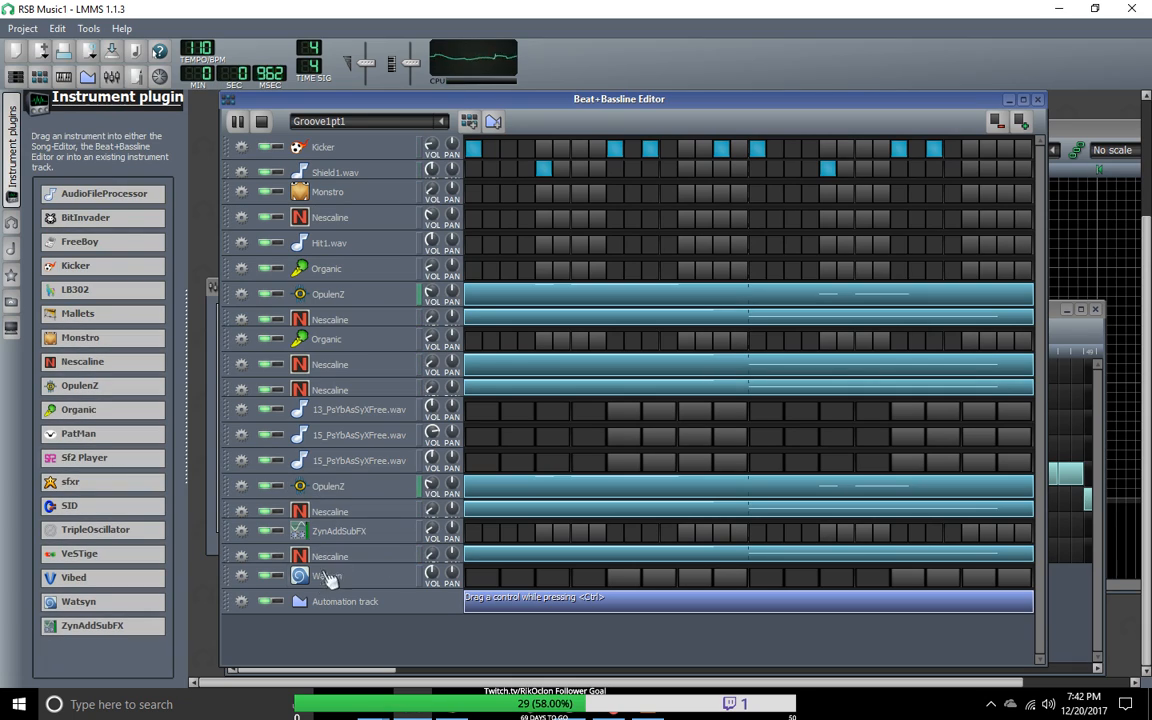
Step: Toggle the 2- Launchpad MIDI input for the Watsyn track and enable it for the ZynAddSubFX track
click(242, 577)
mouse_move(268, 637)
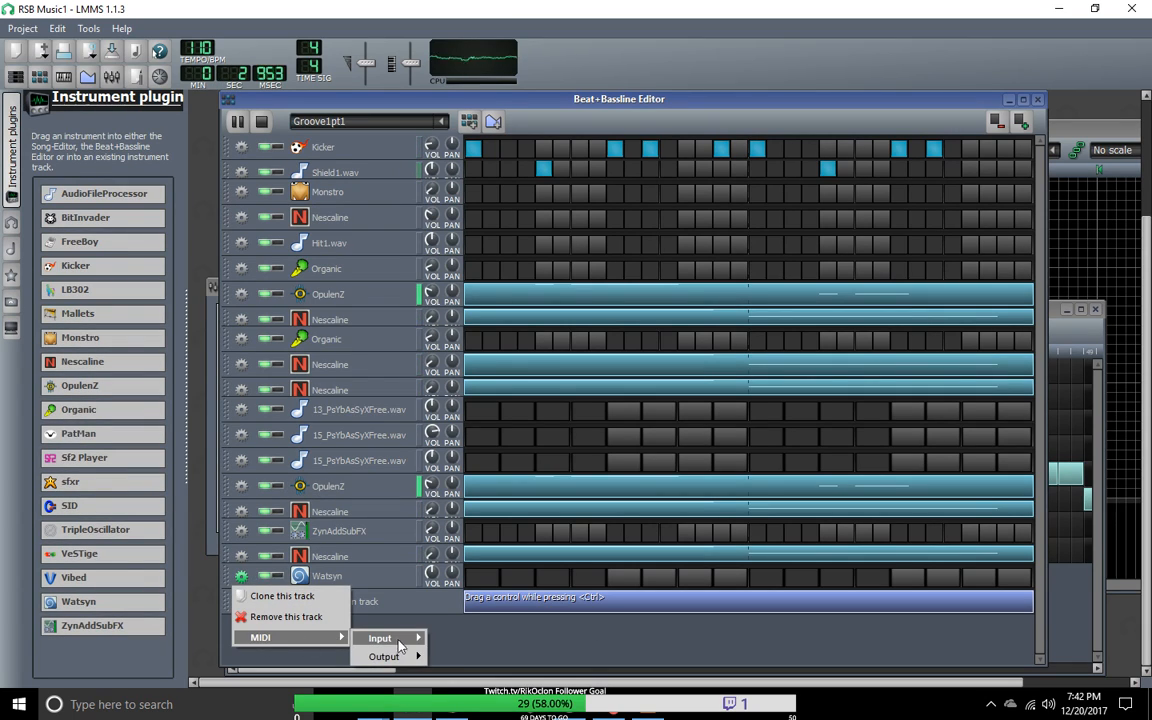
mouse_move(385, 638)
click(460, 643)
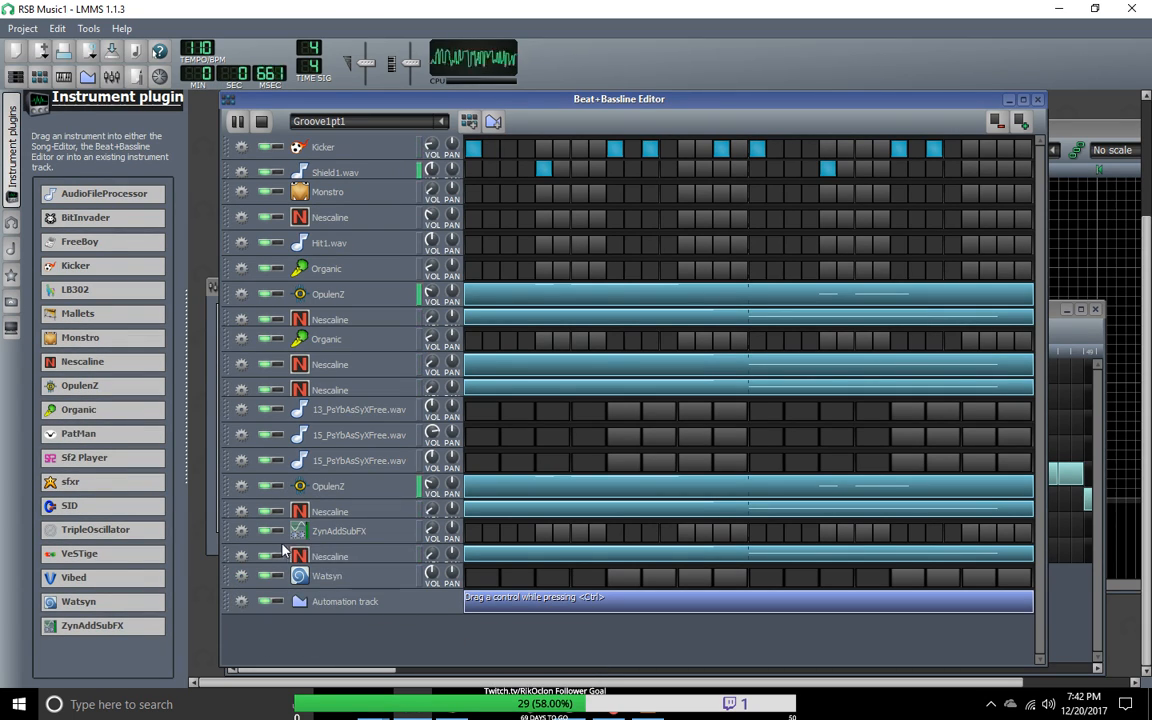
click(242, 531)
mouse_move(262, 592)
mouse_move(378, 591)
click(500, 601)
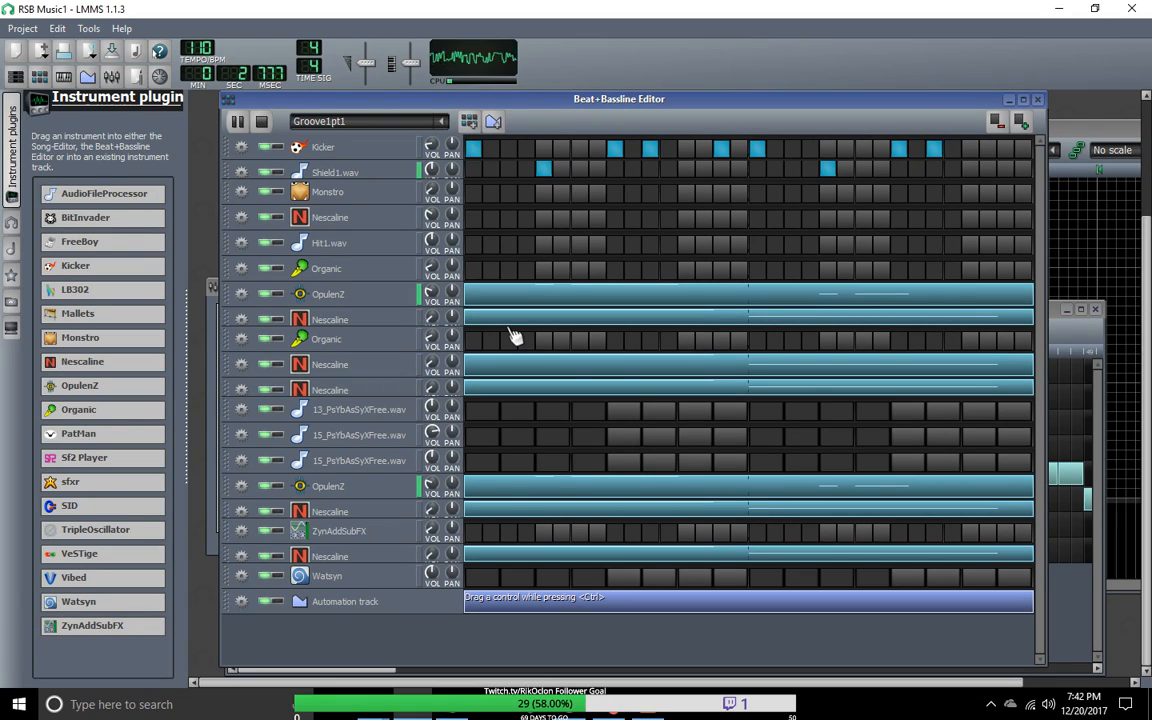
Step: Open Groove1pt1's ZynAddSubFX pattern in the Piano-Roll and record notes from the MIDI device while the pattern plays
right_click(481, 538)
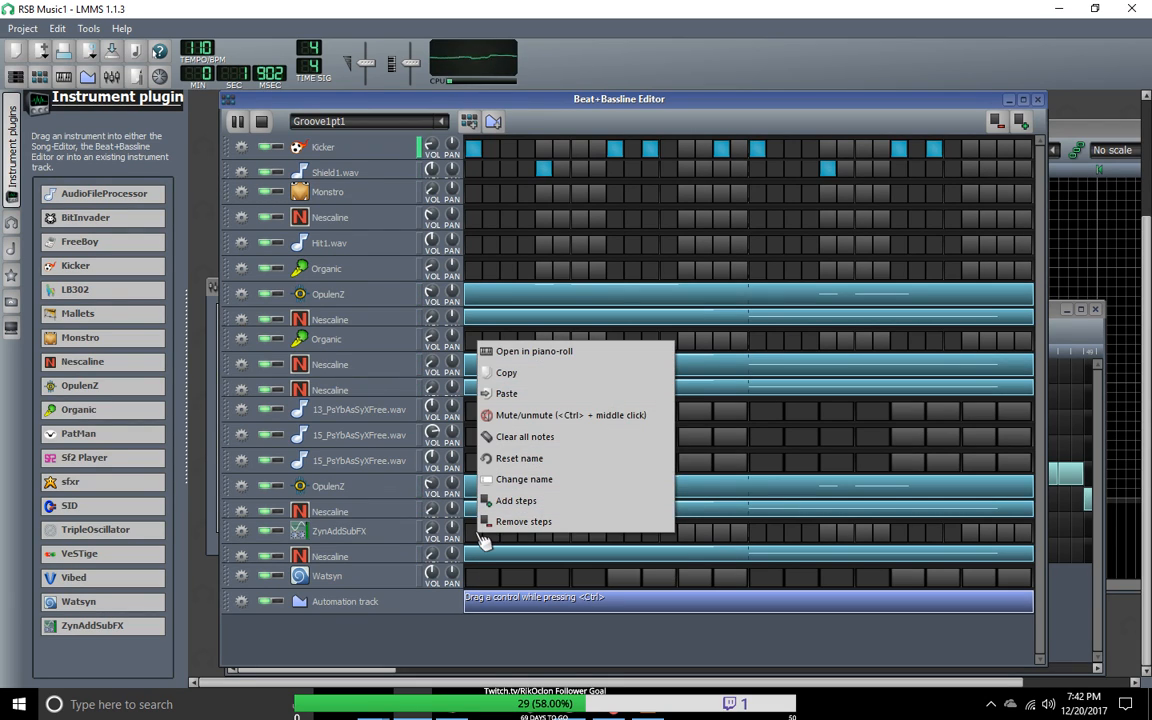
click(508, 351)
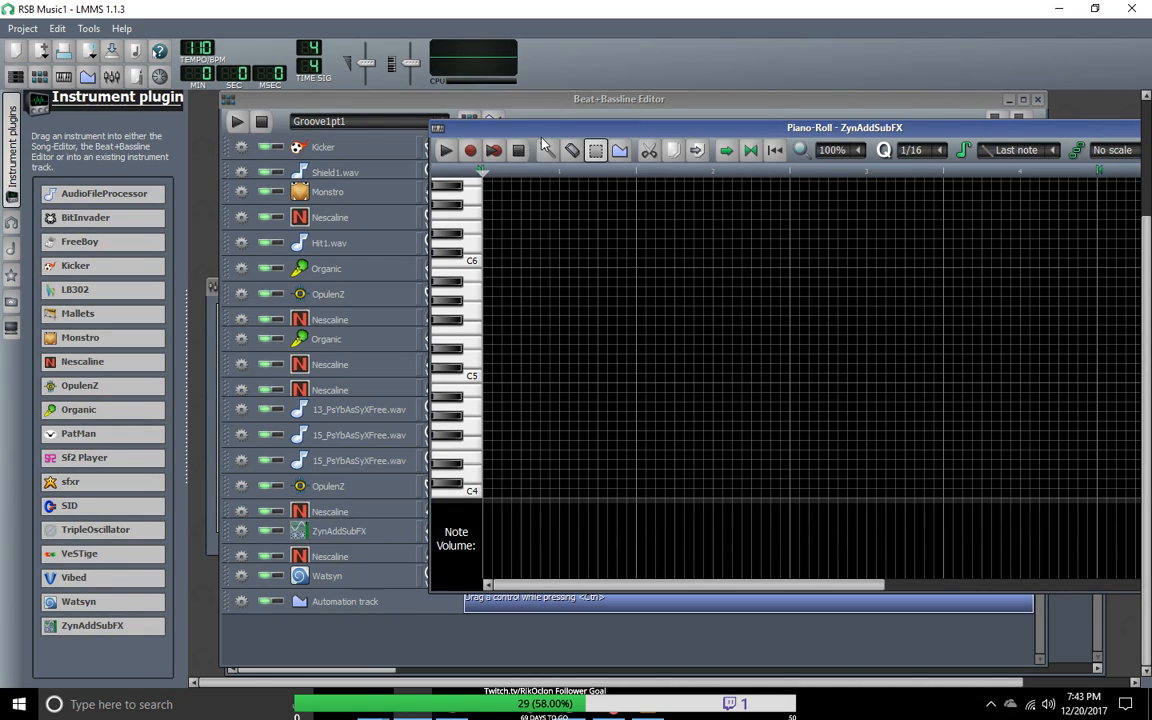
click(495, 150)
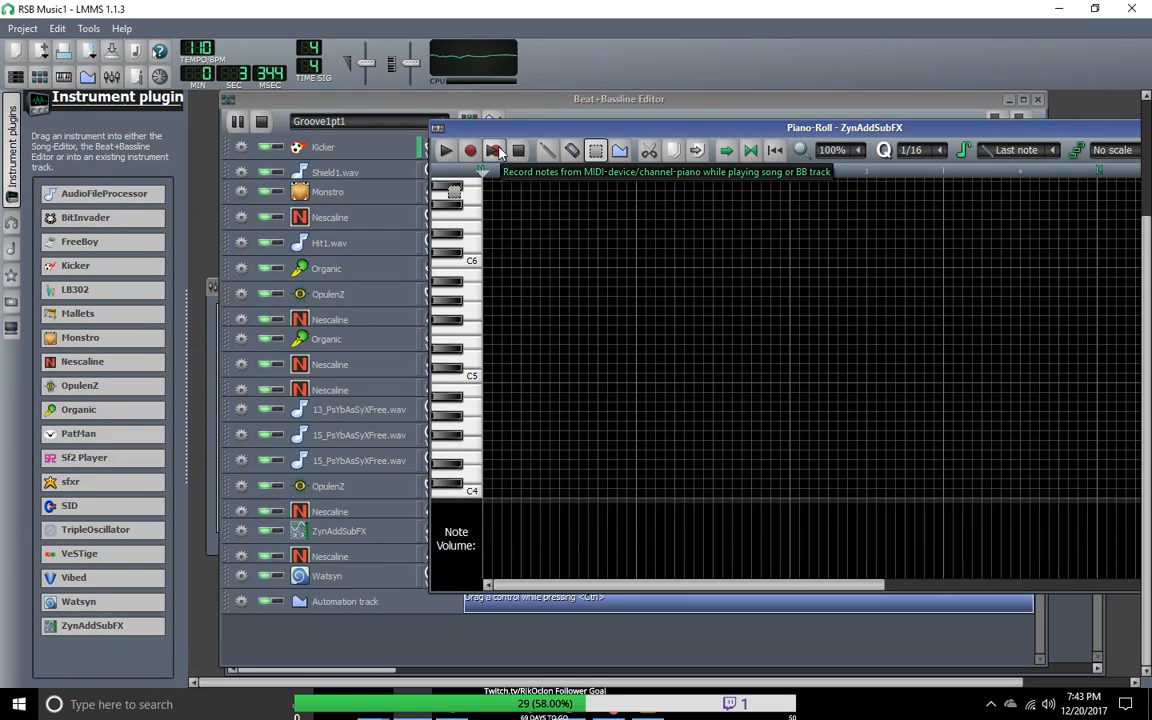
click(496, 150)
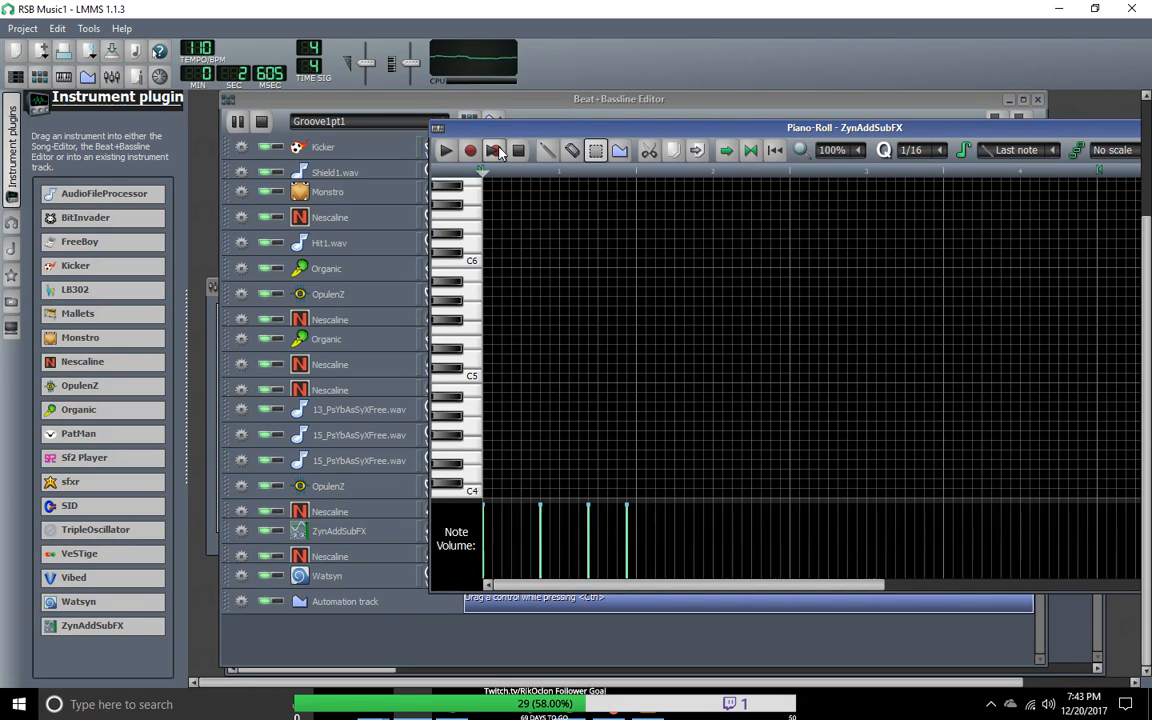
Step: Reposition and widen the ZynAddSubFX Piano-Roll, and extend its loop region to the end of bar 8
drag(681, 128, 448, 139)
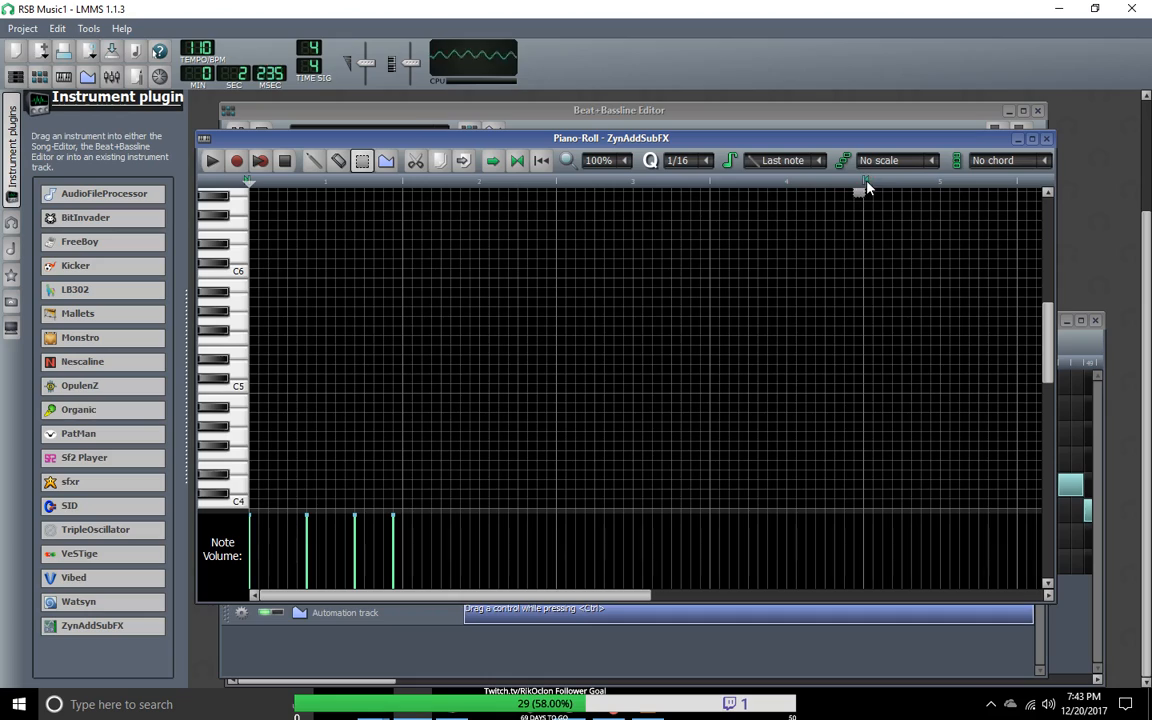
right_click(870, 185)
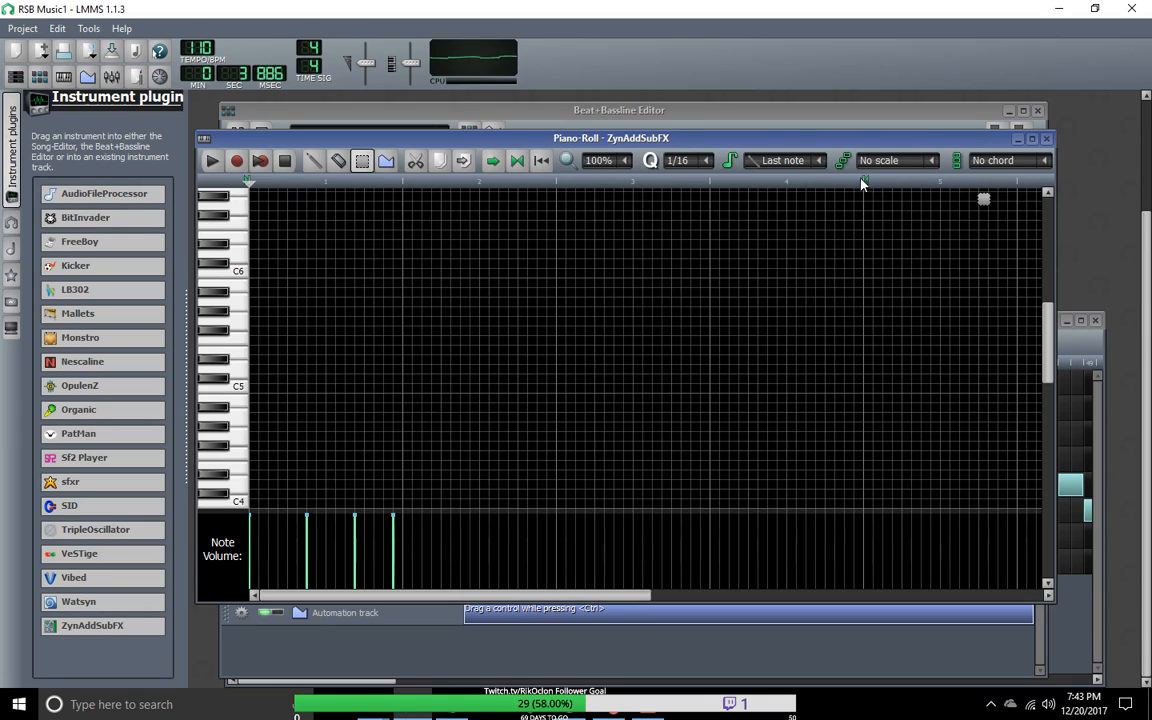
drag(870, 187, 967, 192)
mouse_move(869, 183)
mouse_down()
mouse_move(913, 195)
mouse_move(897, 192)
mouse_move(1008, 185)
mouse_up()
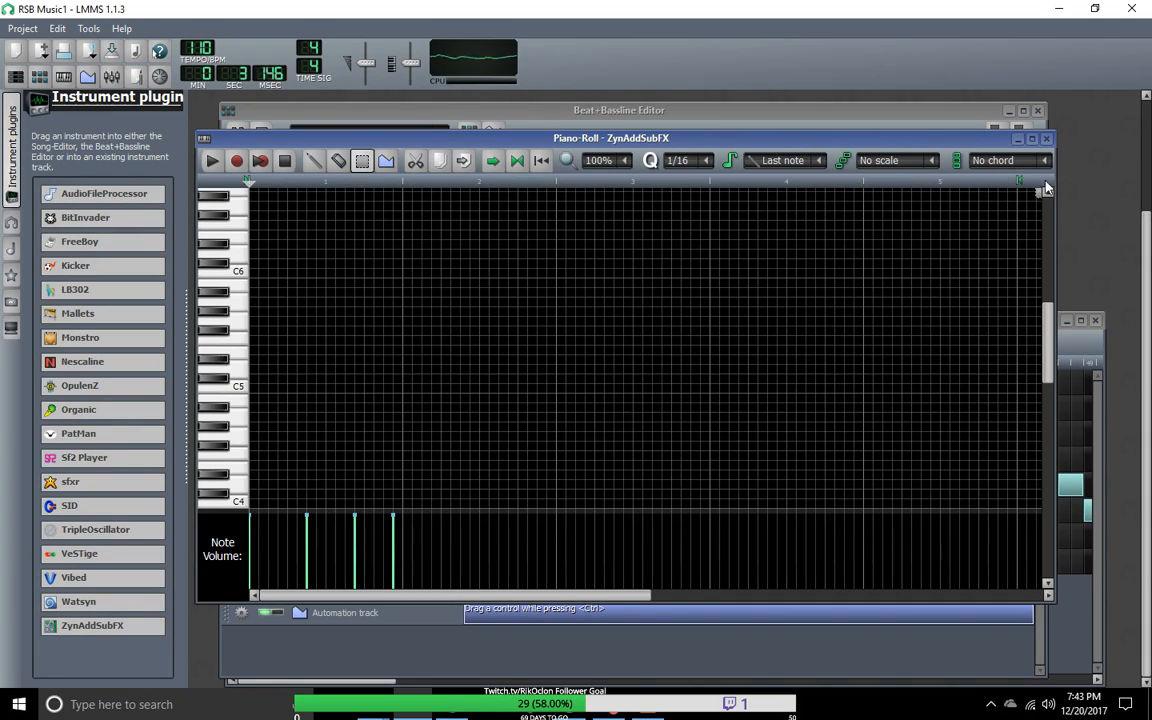
drag(584, 597, 978, 600)
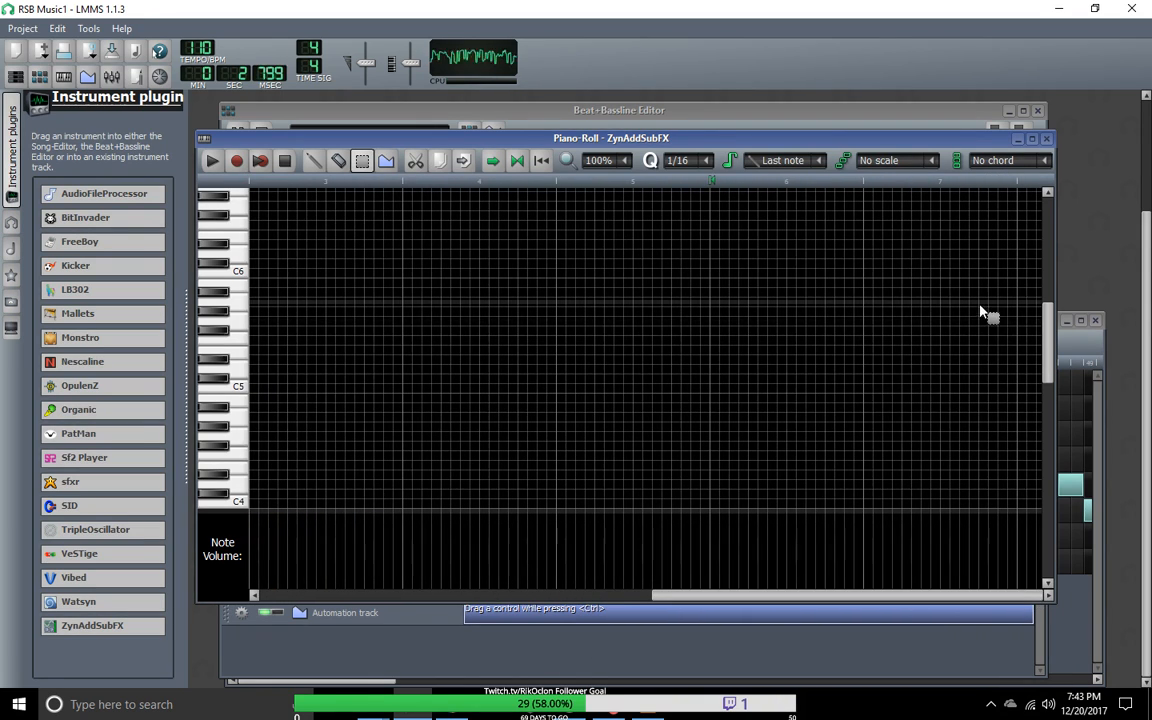
key(space)
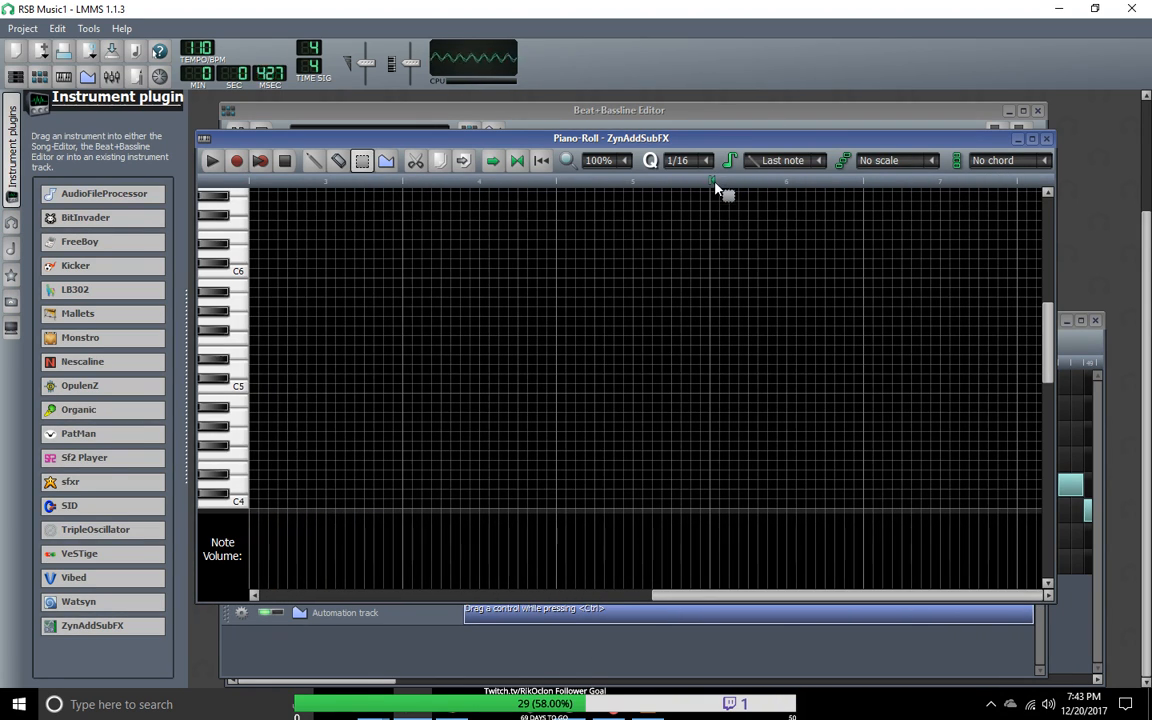
drag(731, 182, 851, 182)
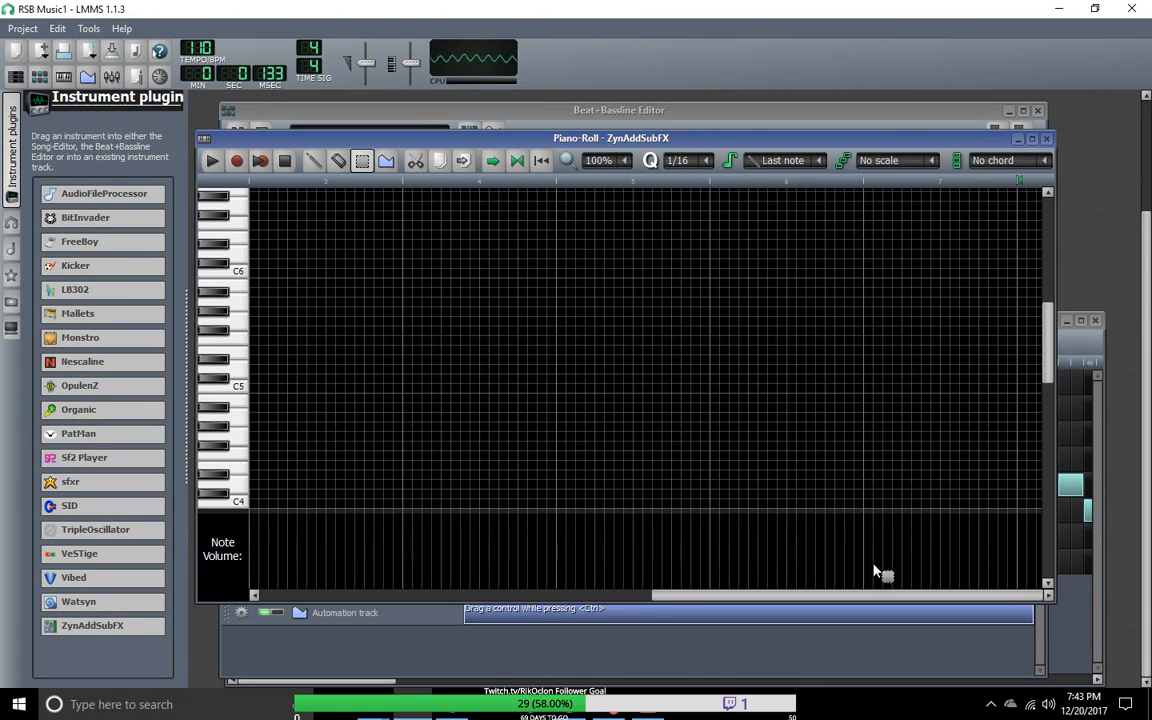
drag(1056, 262, 1151, 262)
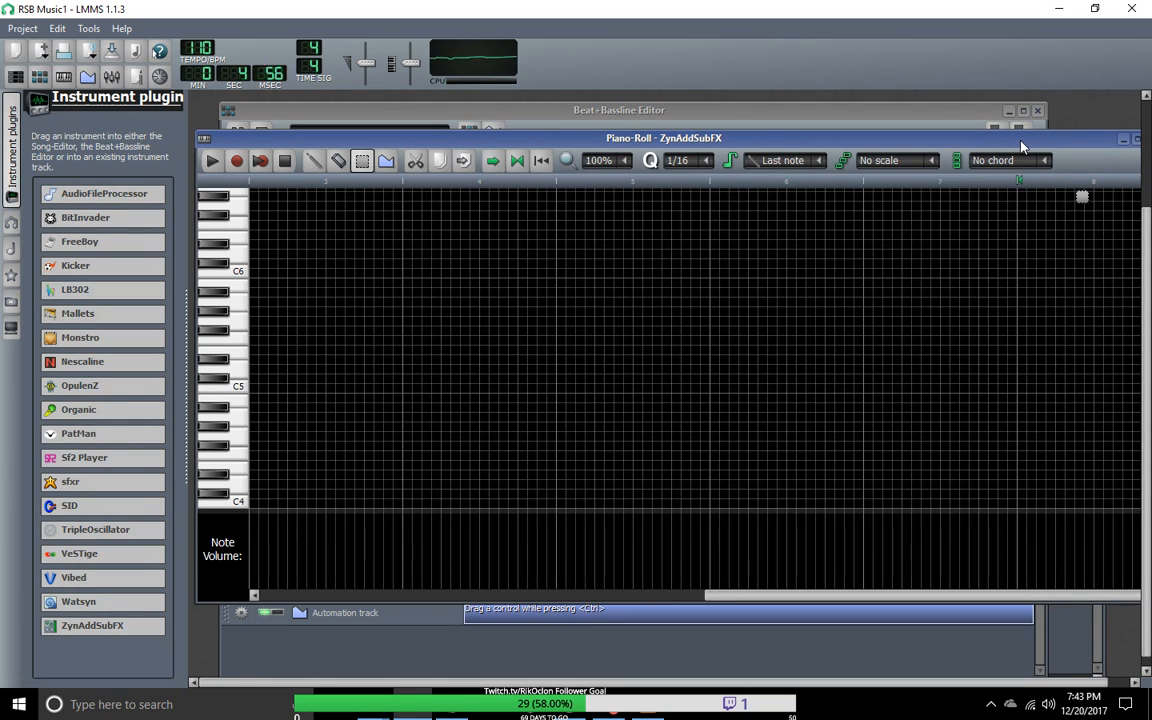
drag(1020, 141, 904, 144)
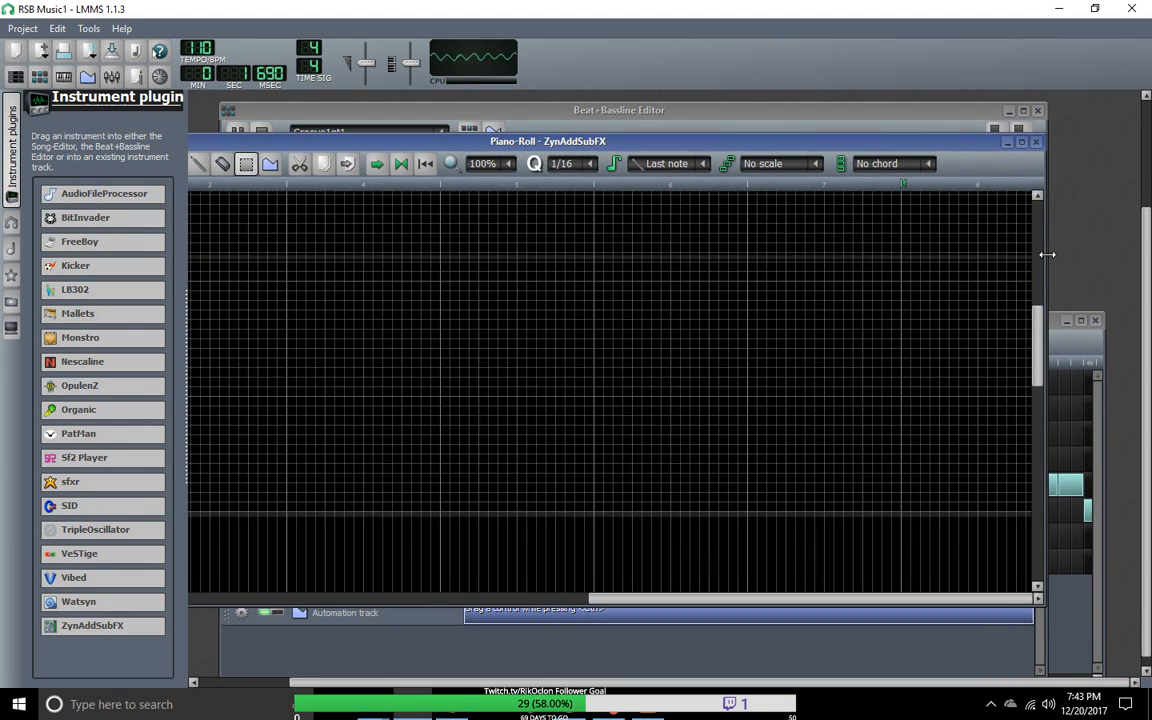
drag(1043, 255, 1092, 255)
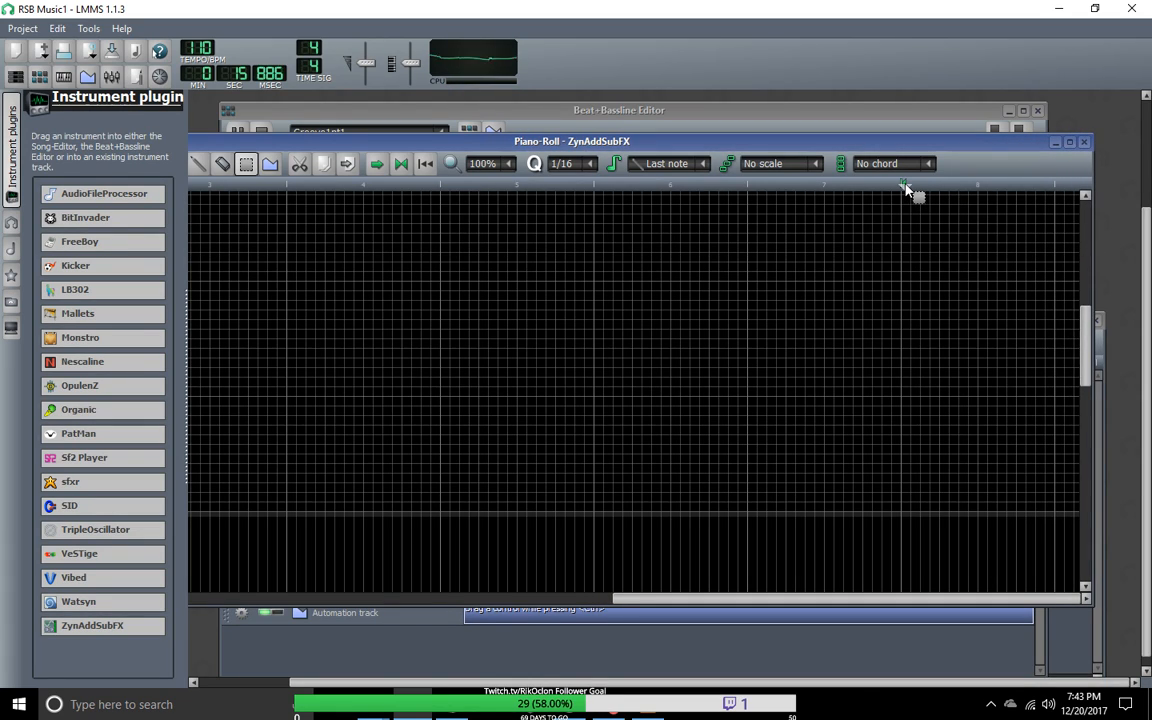
drag(925, 190, 1053, 200)
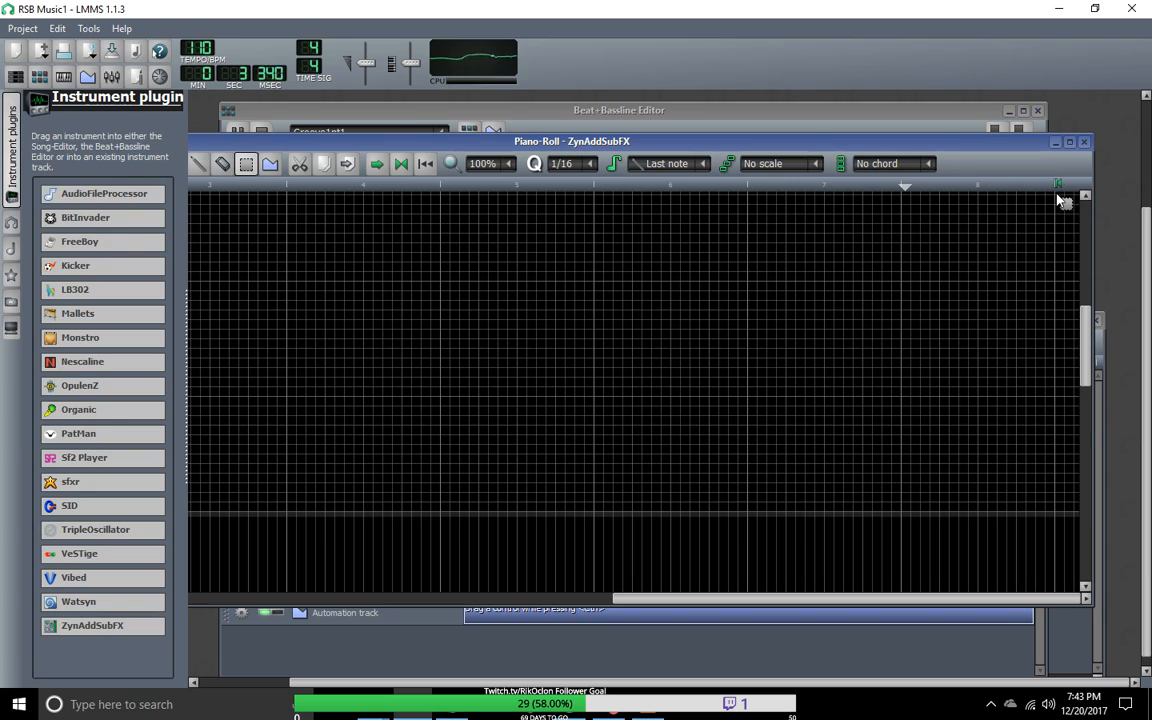
Step: Rearrange the Piano-Roll window so its toolbar and pattern start are in view, and set its zoom to 50%
drag(860, 148, 964, 108)
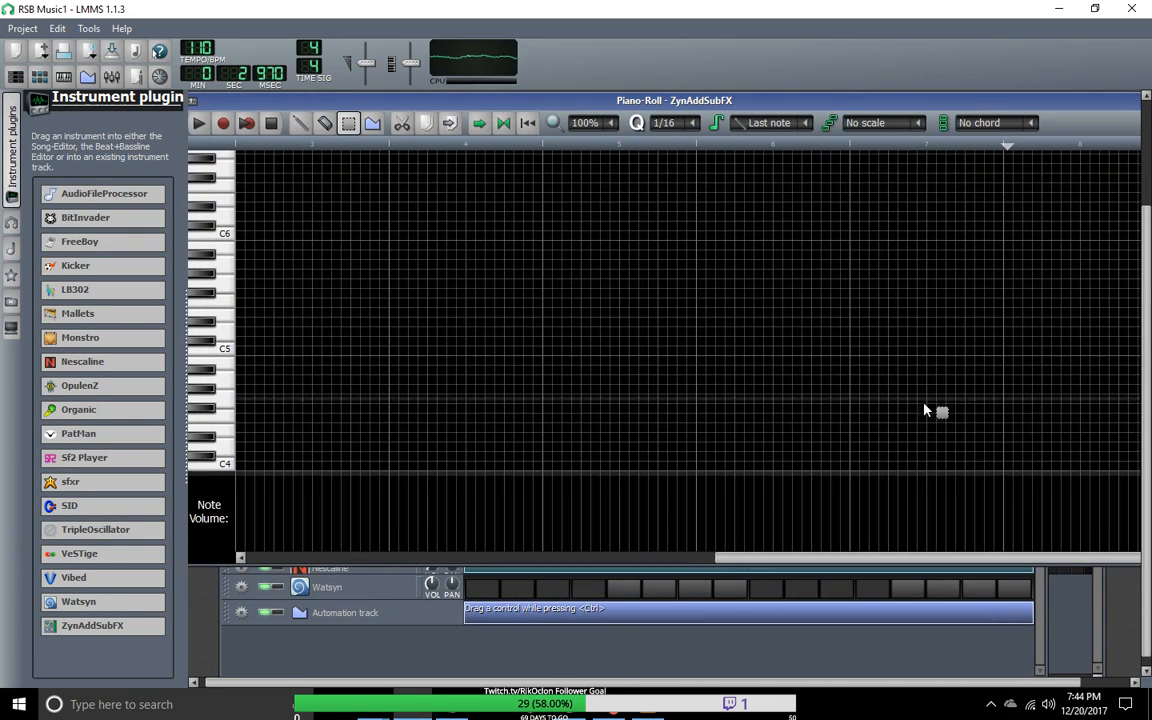
drag(865, 105, 783, 104)
drag(1055, 221, 988, 232)
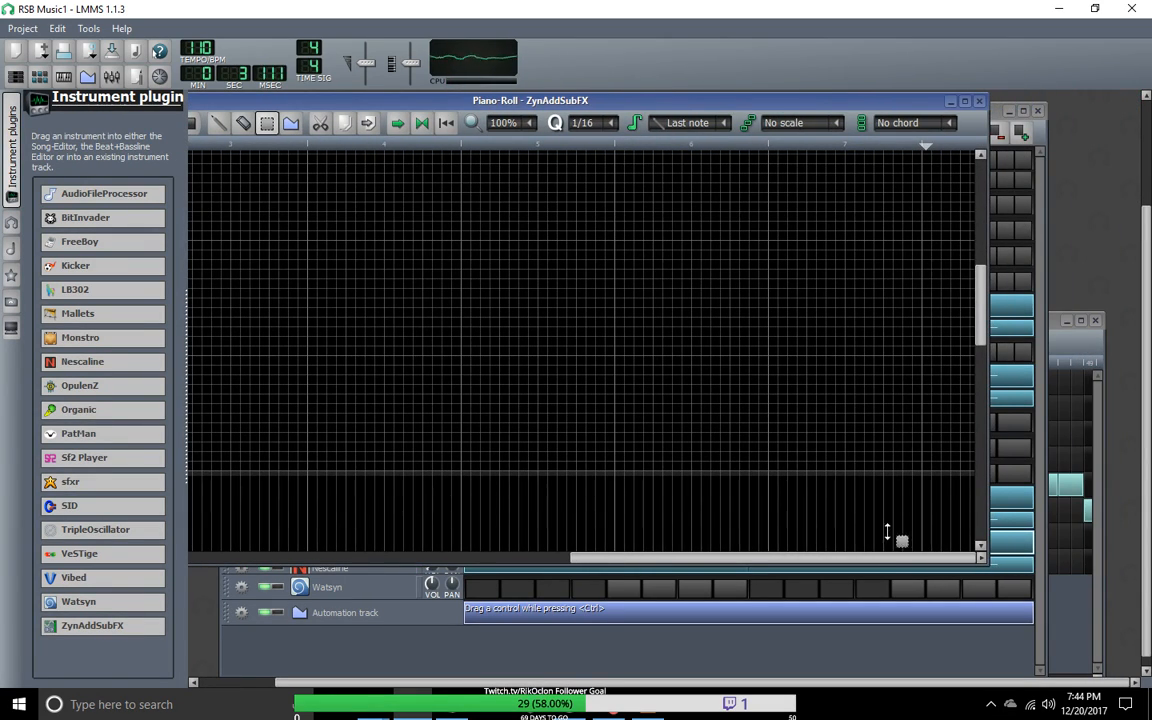
double_click(728, 104)
drag(873, 545, 258, 540)
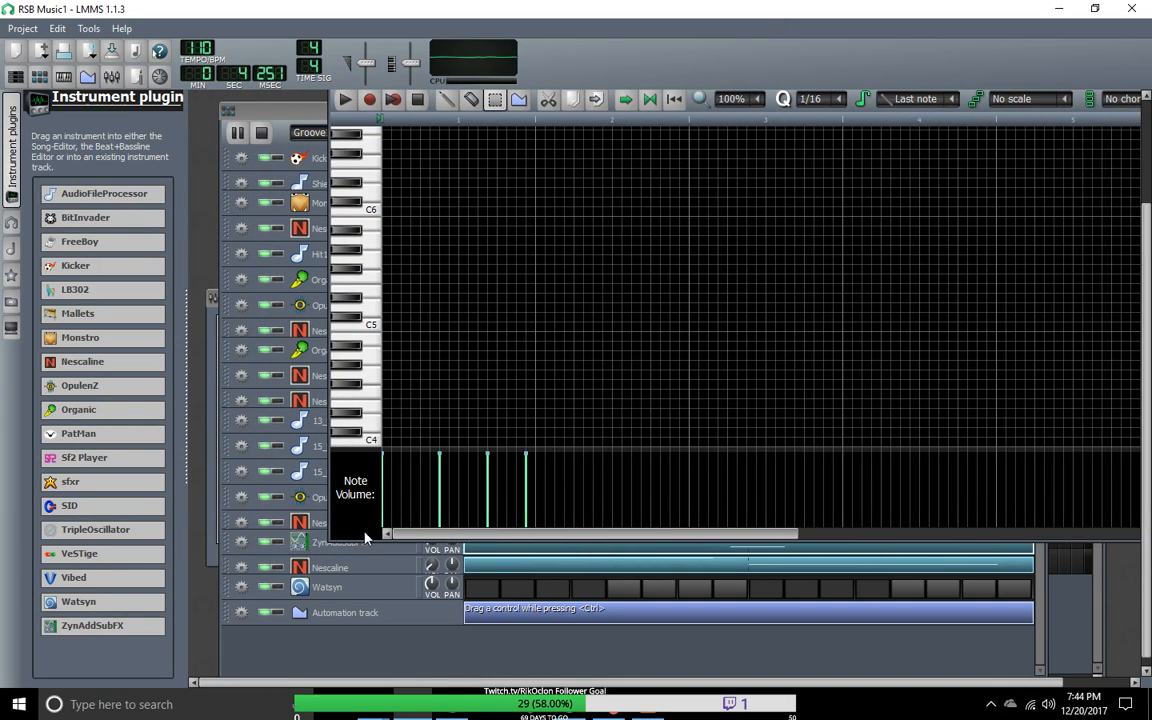
drag(1147, 224, 1147, 187)
click(760, 148)
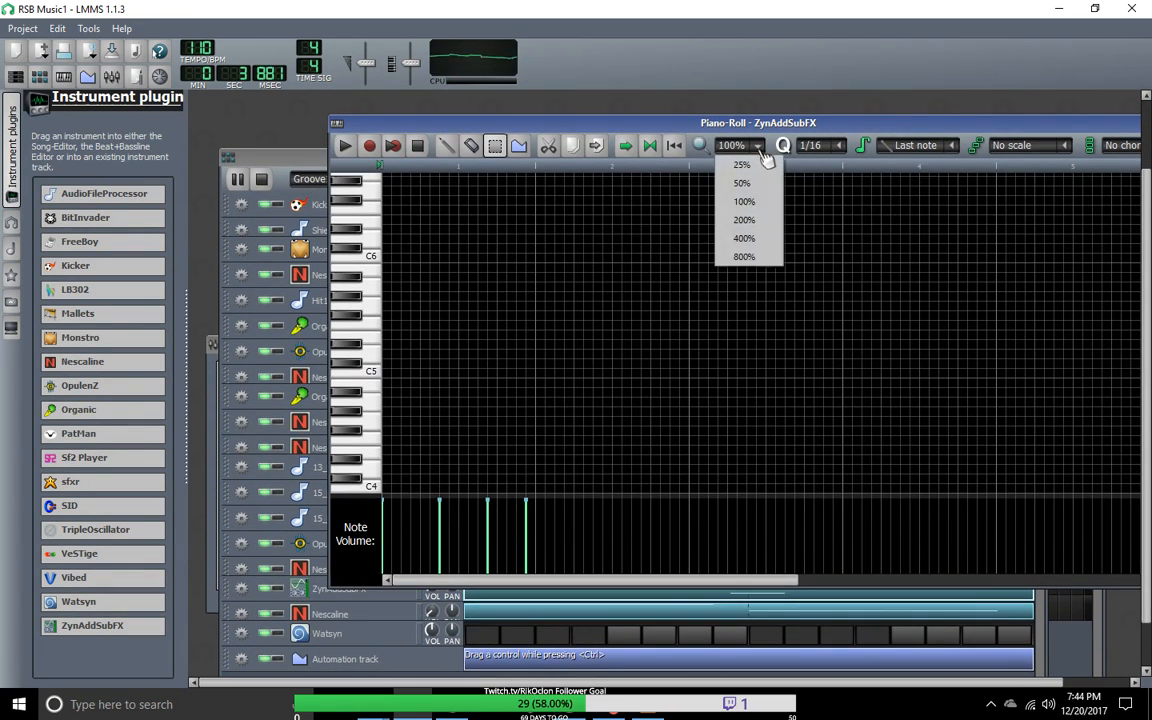
click(742, 183)
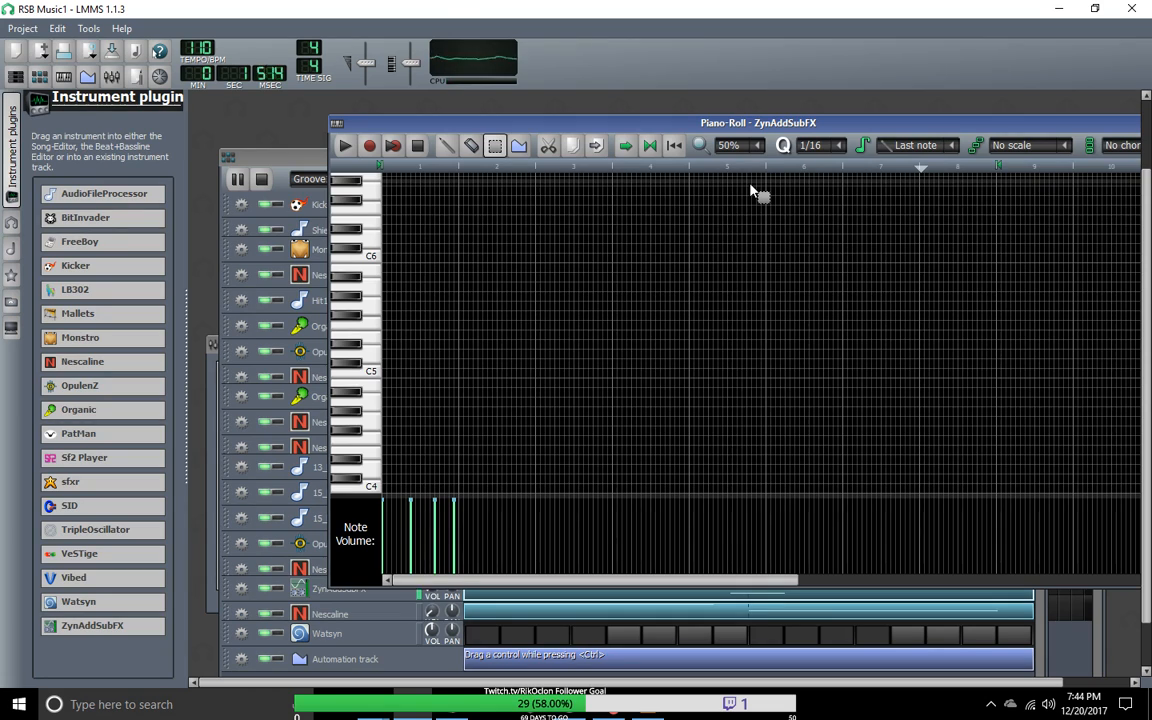
drag(738, 582, 506, 579)
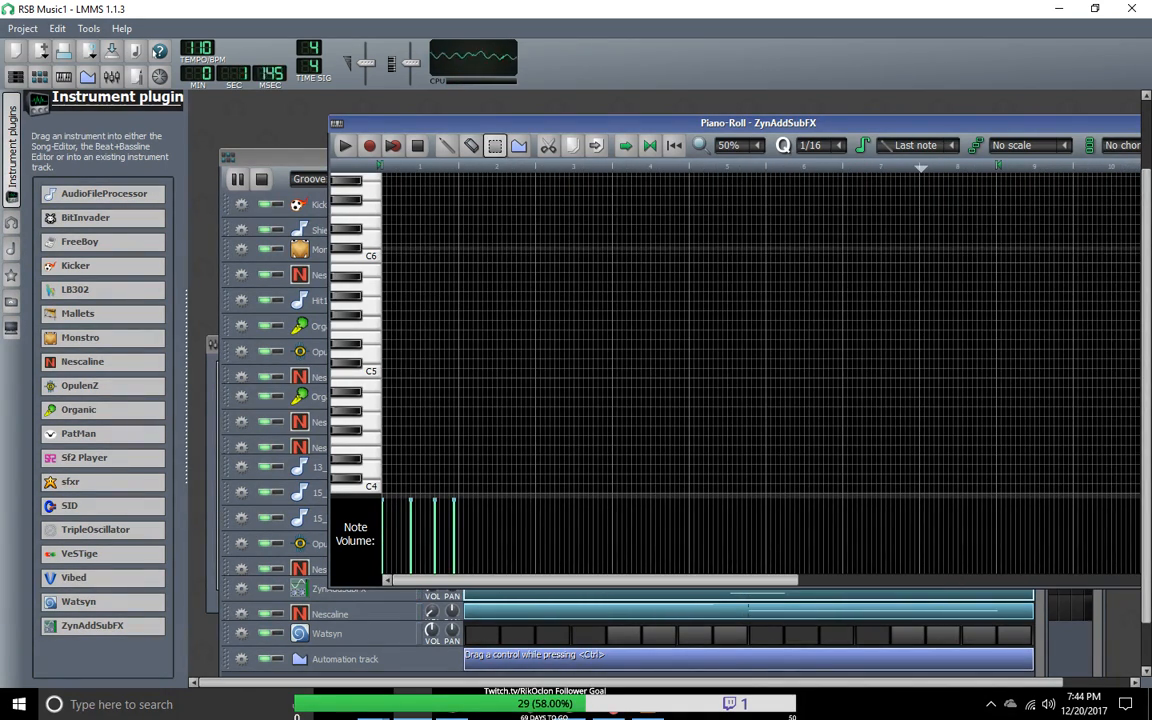
Step: In the ZynAddSubFX Piano-Roll, delete the fourth note, add a descending three-note run just above C6, and move its last note slightly earlier
mouse_move(1146, 258)
mouse_down()
mouse_move(1146, 210)
mouse_move(1143, 273)
mouse_up()
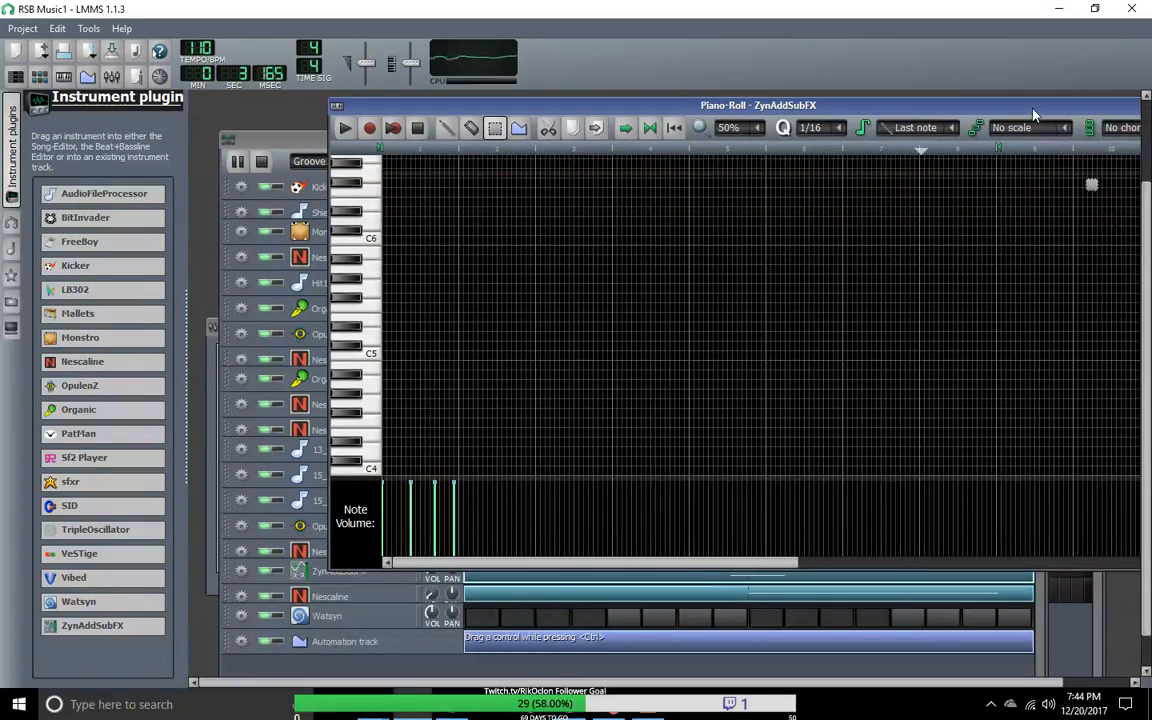
drag(1033, 110, 928, 102)
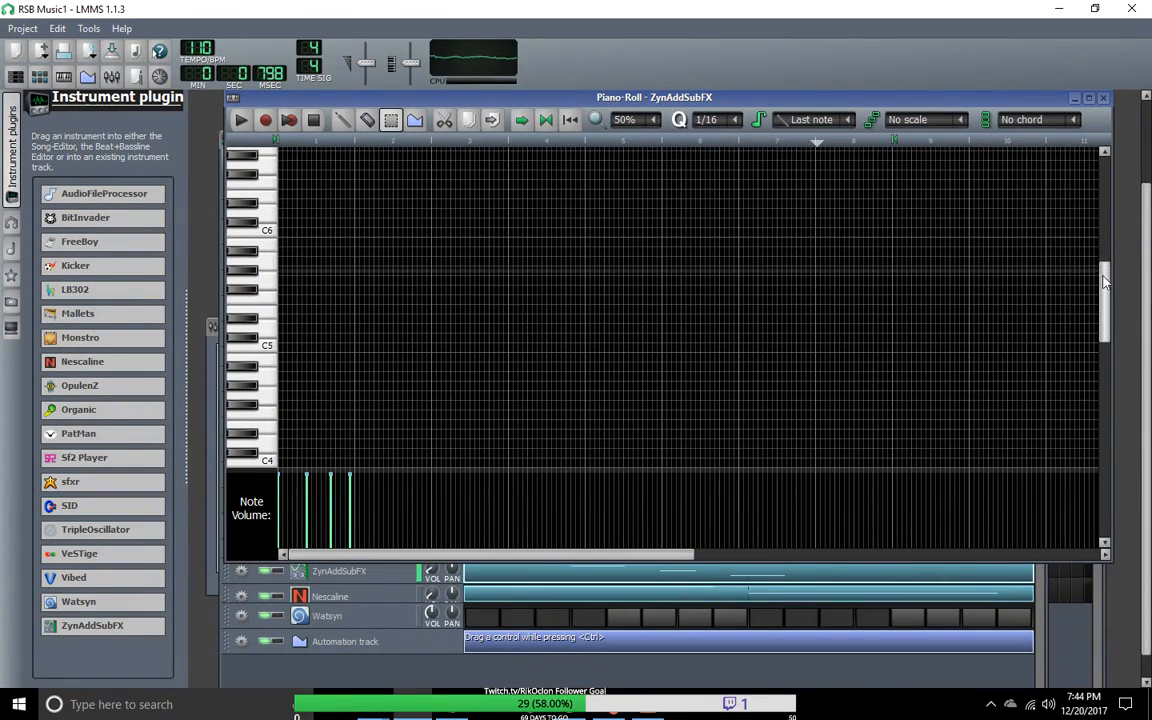
drag(1104, 283, 1090, 213)
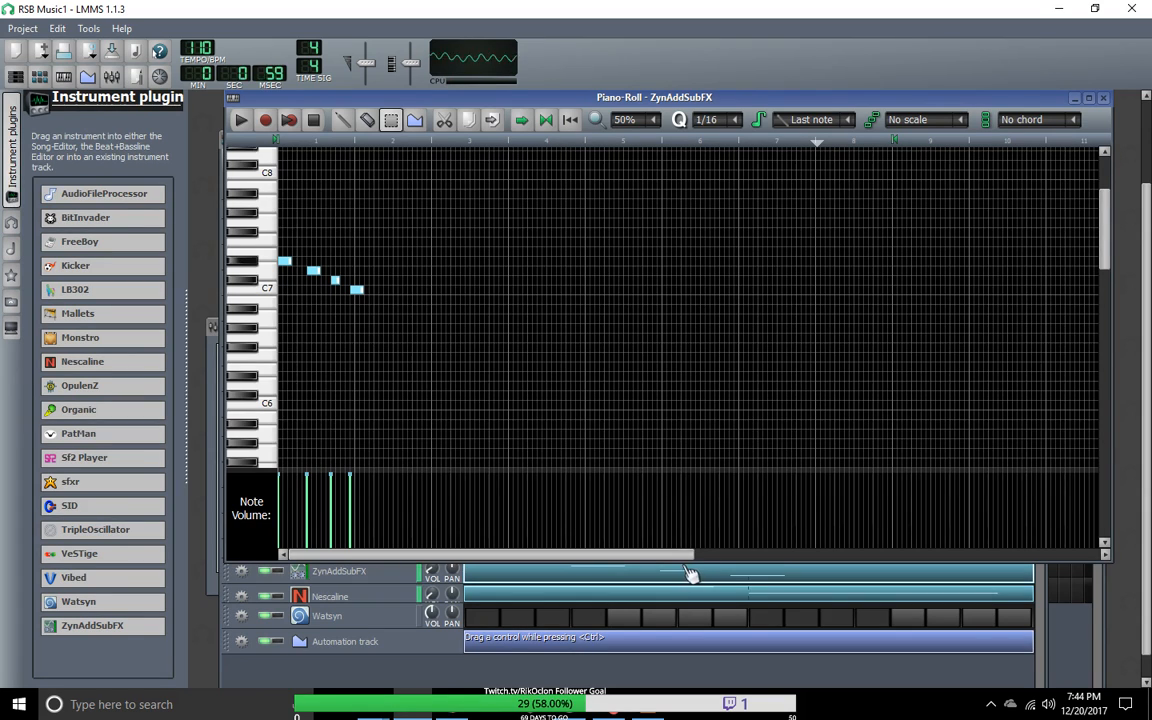
drag(686, 565, 588, 607)
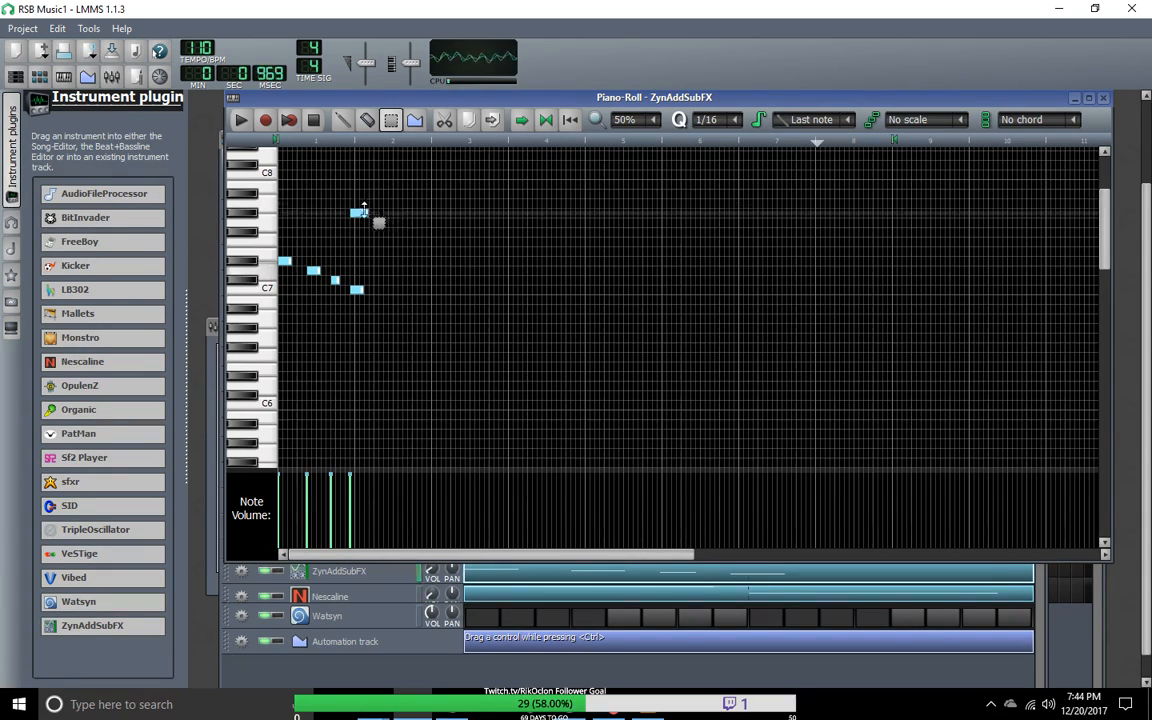
click(342, 121)
right_click(359, 213)
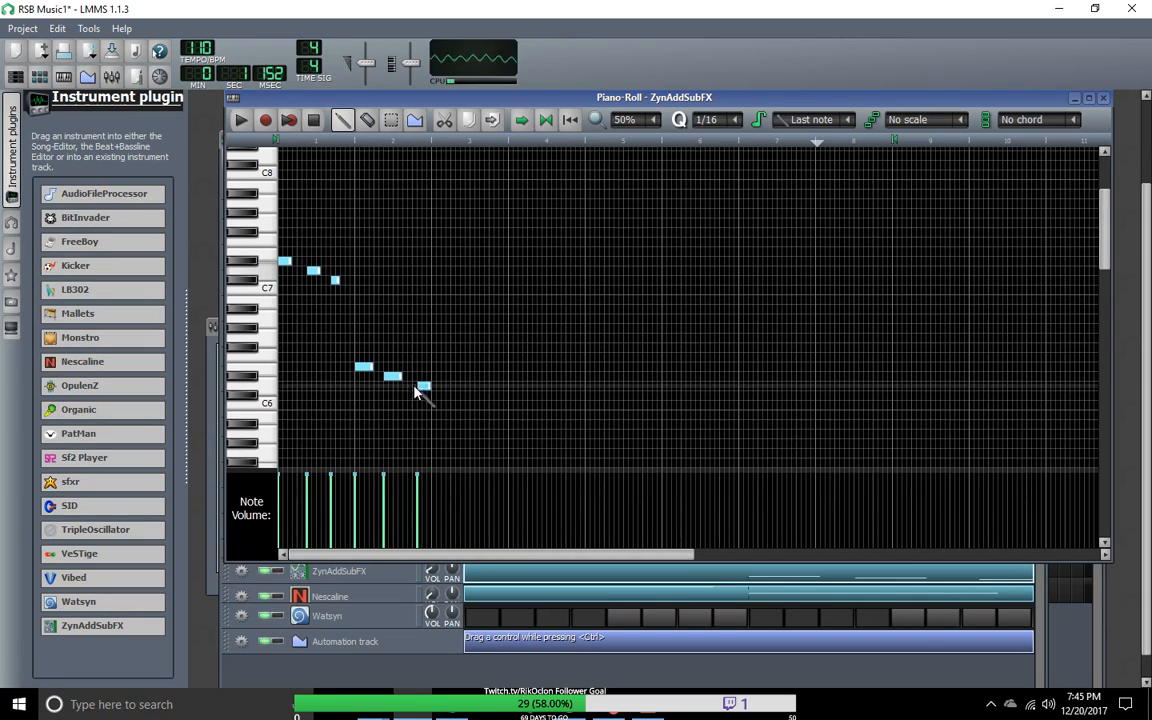
drag(423, 387, 415, 387)
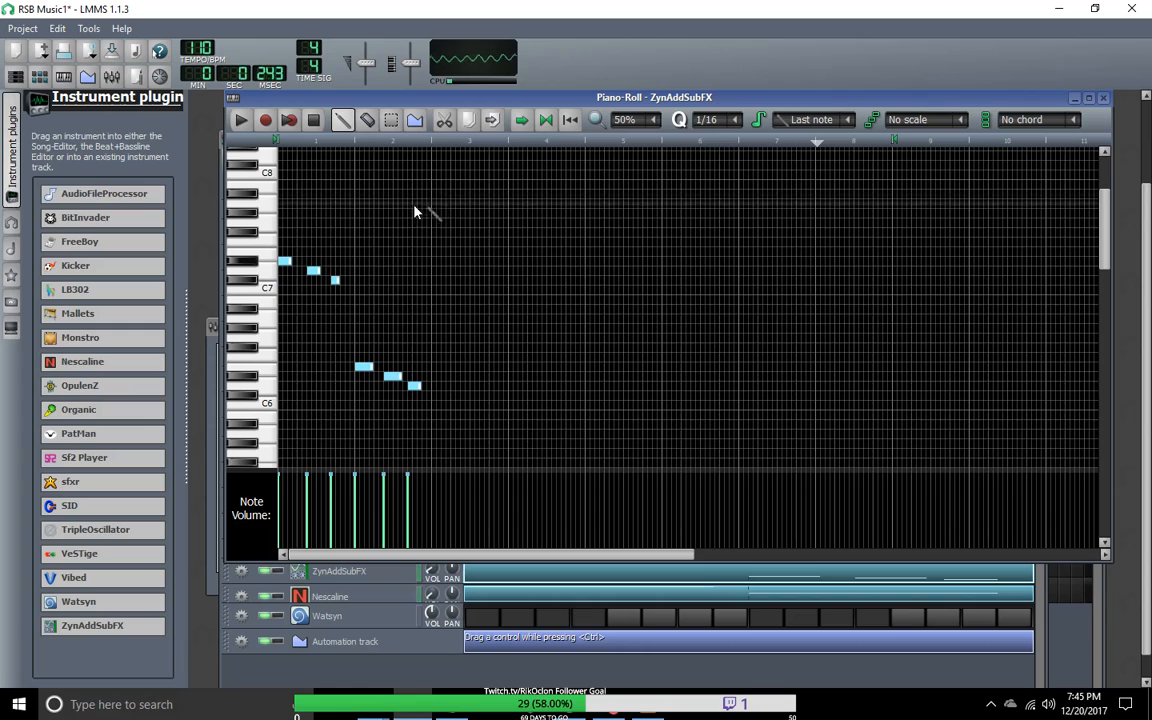
Step: Stop the pattern playback and move the Piano-Roll window down, clear of the Beat+Bassline Editor's tracks
click(320, 124)
drag(606, 97, 1140, 348)
drag(765, 704, 772, 621)
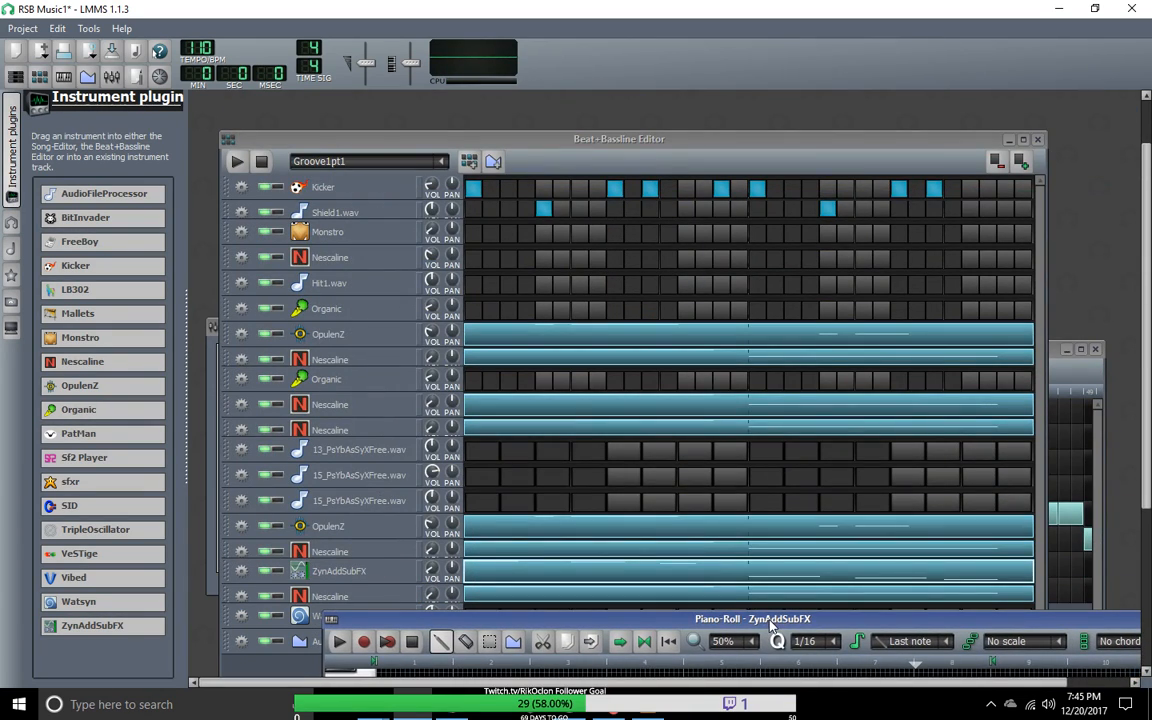
Step: Clone the ZynAddSubFX track, clear all notes from the original track's pattern, and move the Beat+Bassline Editor up to reveal the clone
double_click(357, 574)
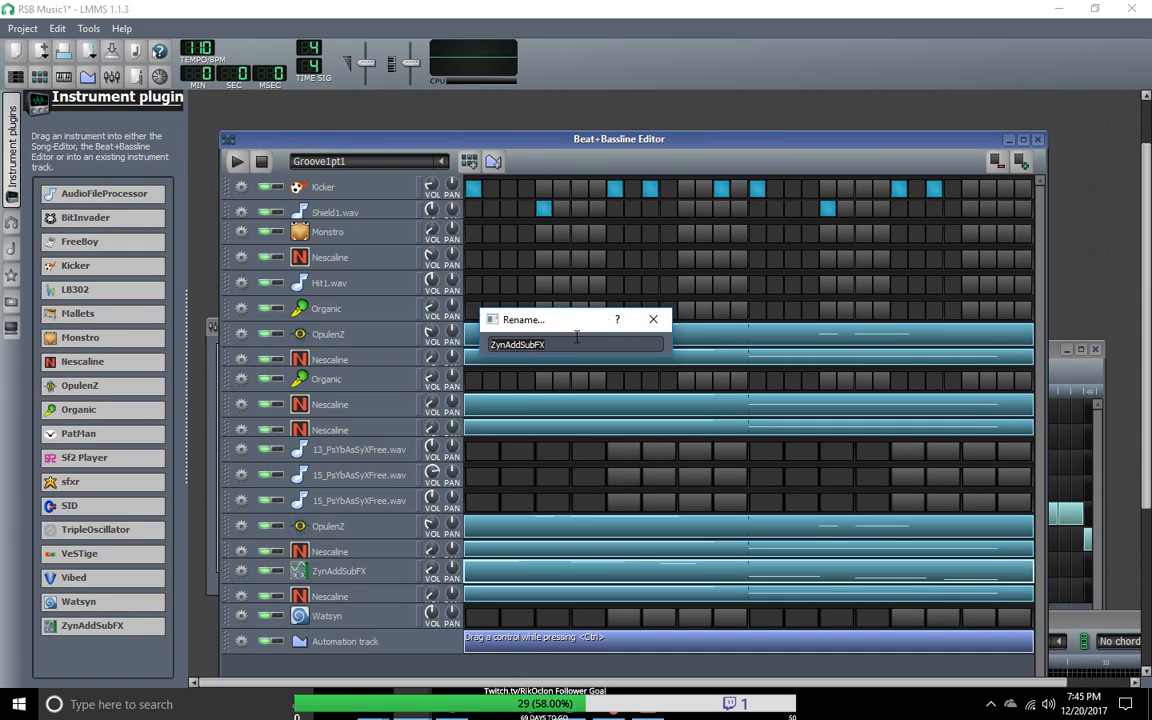
click(653, 319)
click(241, 570)
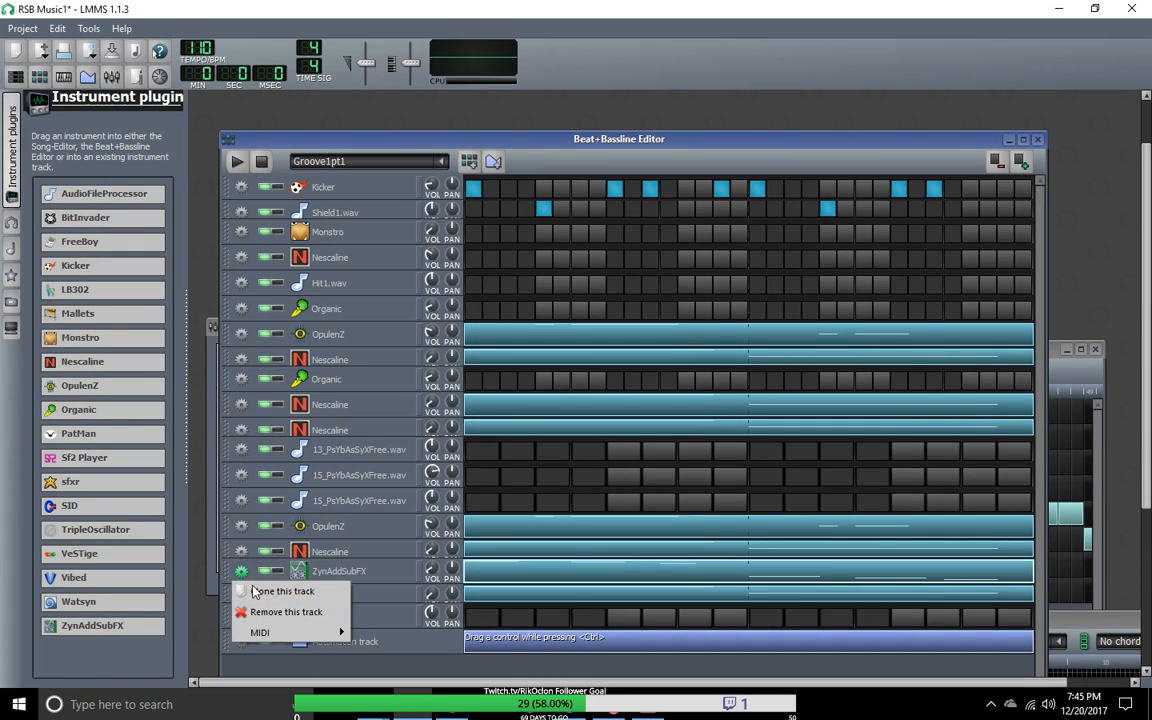
click(270, 586)
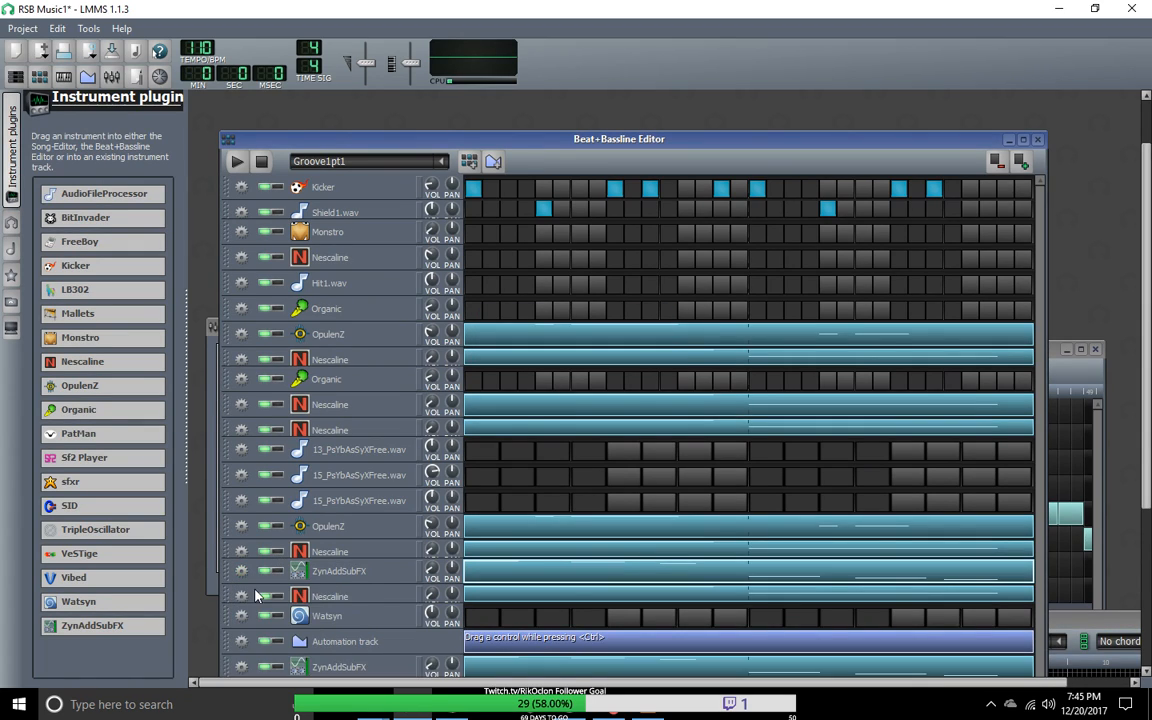
right_click(519, 581)
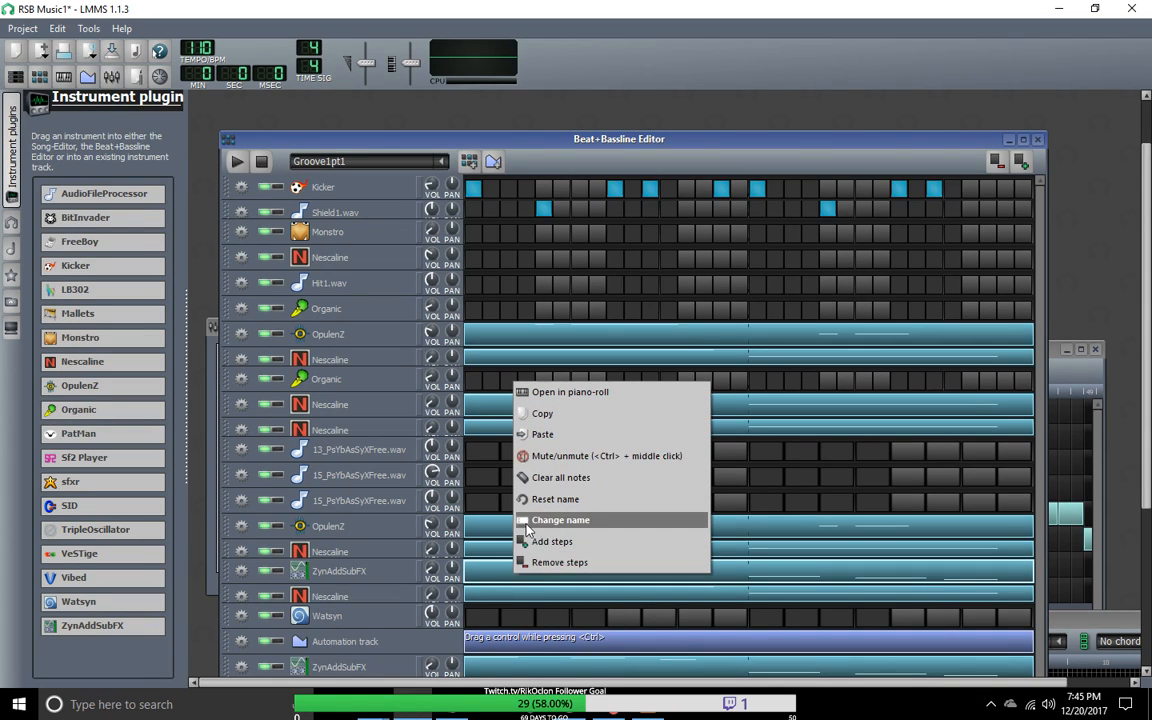
click(577, 477)
drag(828, 133, 810, 69)
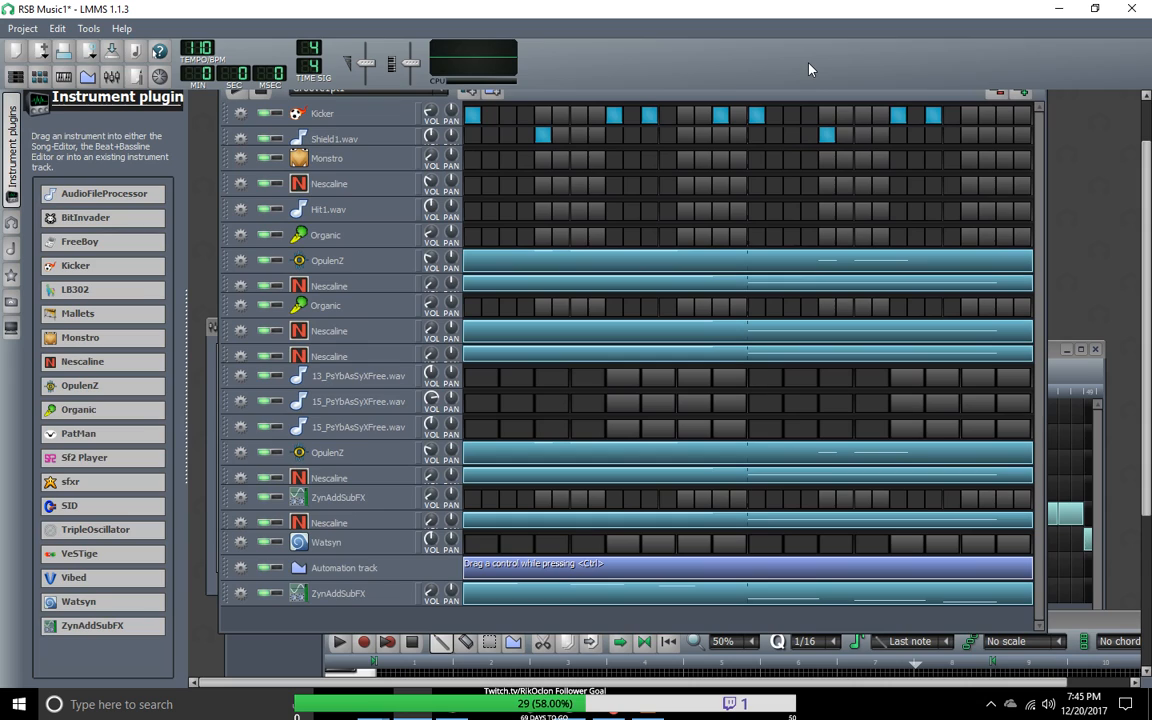
Step: Open the cloned ZynAddSubFX track's instrument, tweak its RES and PORT knobs, and show the synth's full interface
right_click(485, 600)
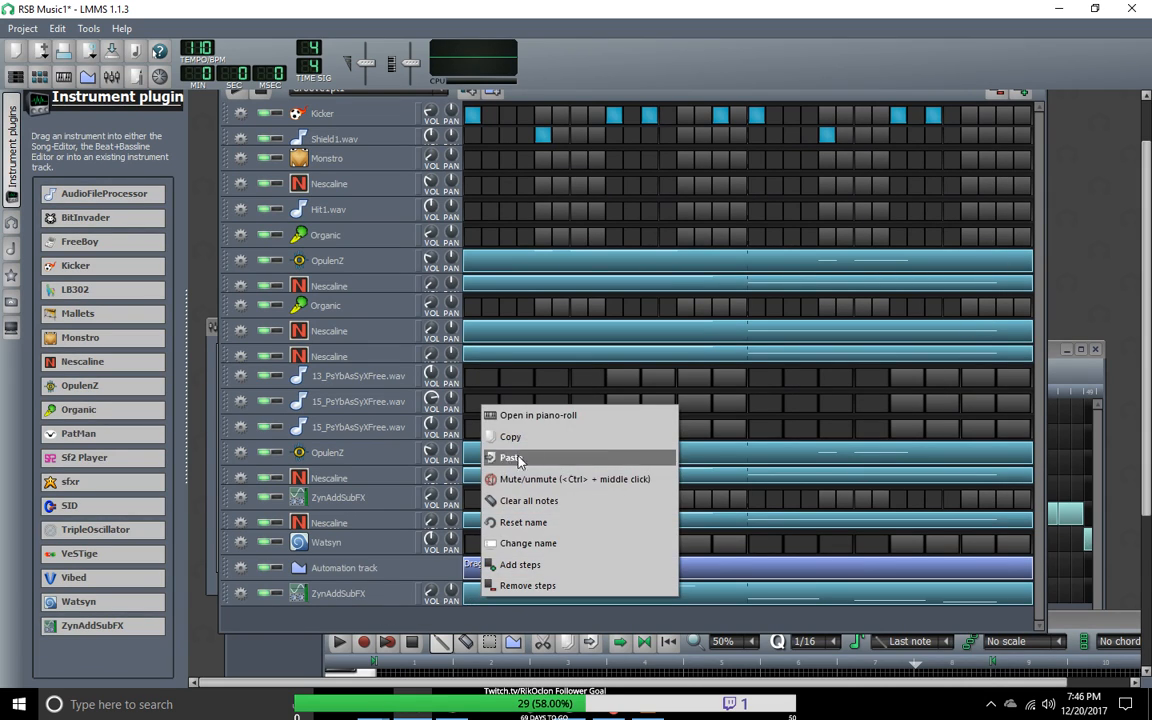
click(378, 594)
drag(1050, 108, 681, 120)
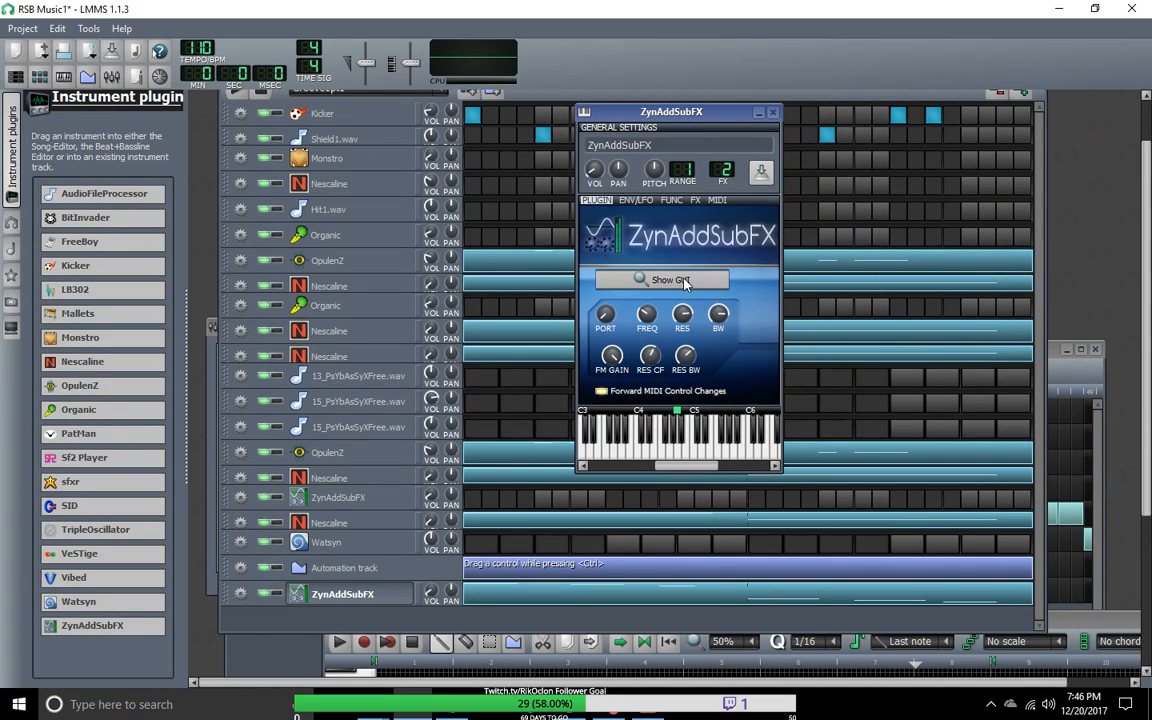
drag(685, 321, 685, 332)
drag(610, 317, 610, 322)
click(648, 281)
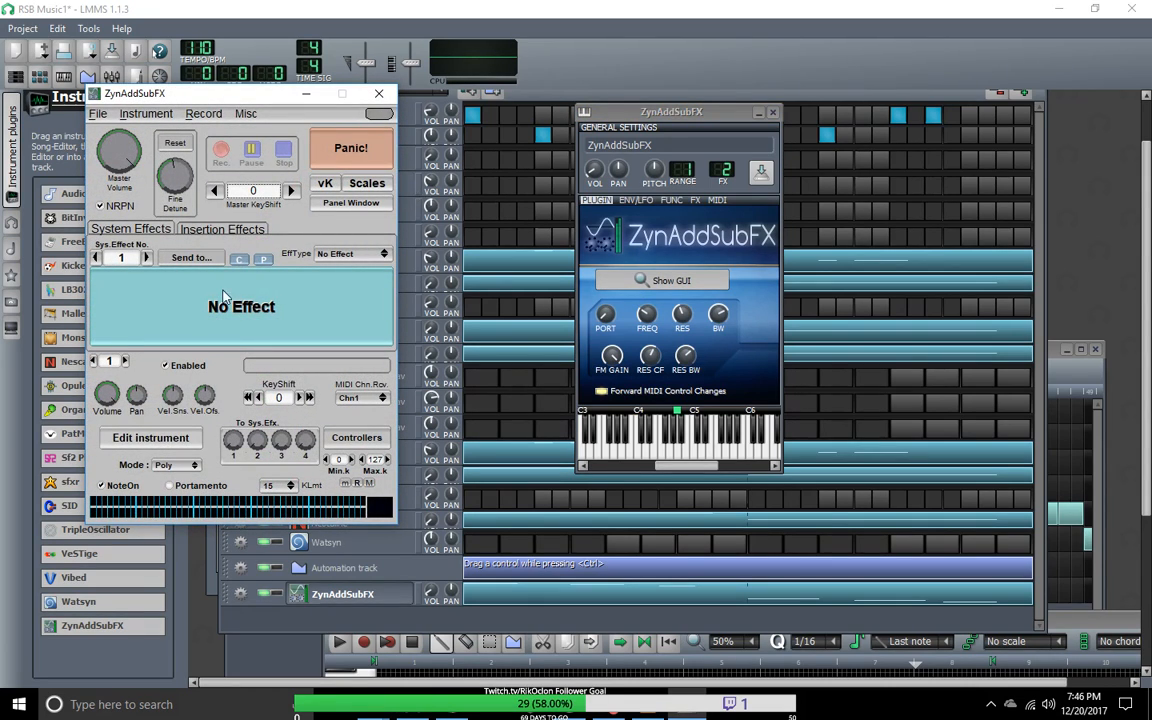
Step: Check the clone's system and insertion effects, and open its ADsynth global parameters for viewing
click(155, 229)
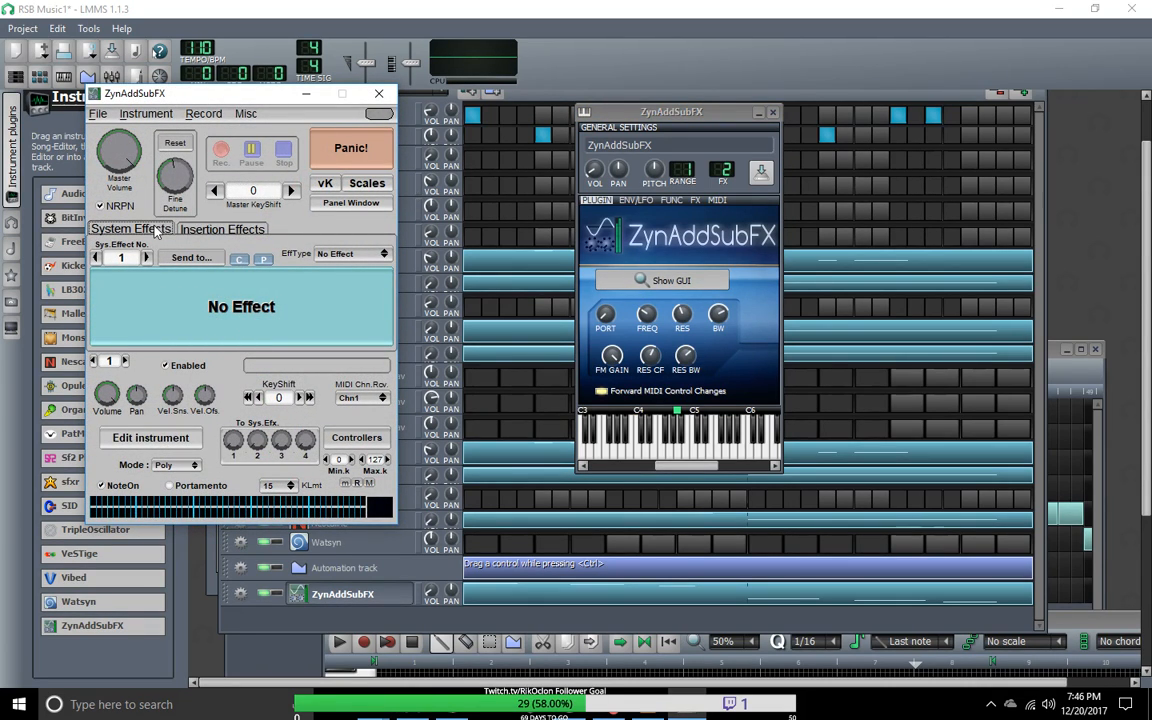
click(216, 231)
click(152, 233)
click(150, 438)
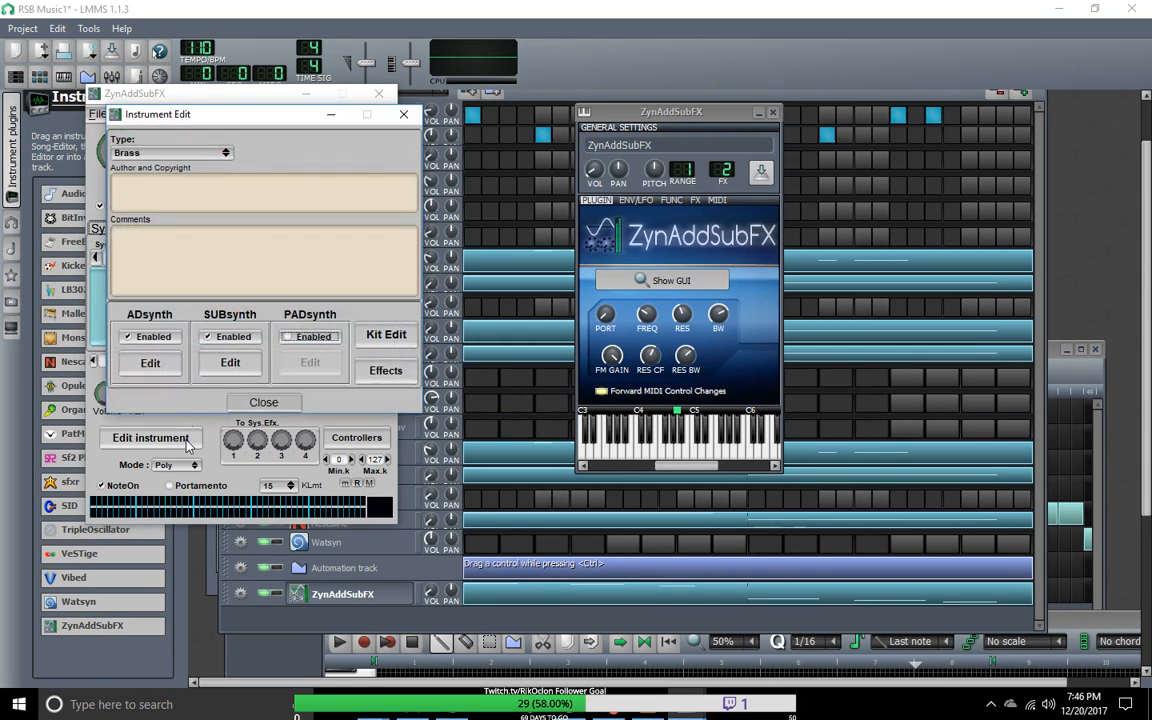
click(172, 365)
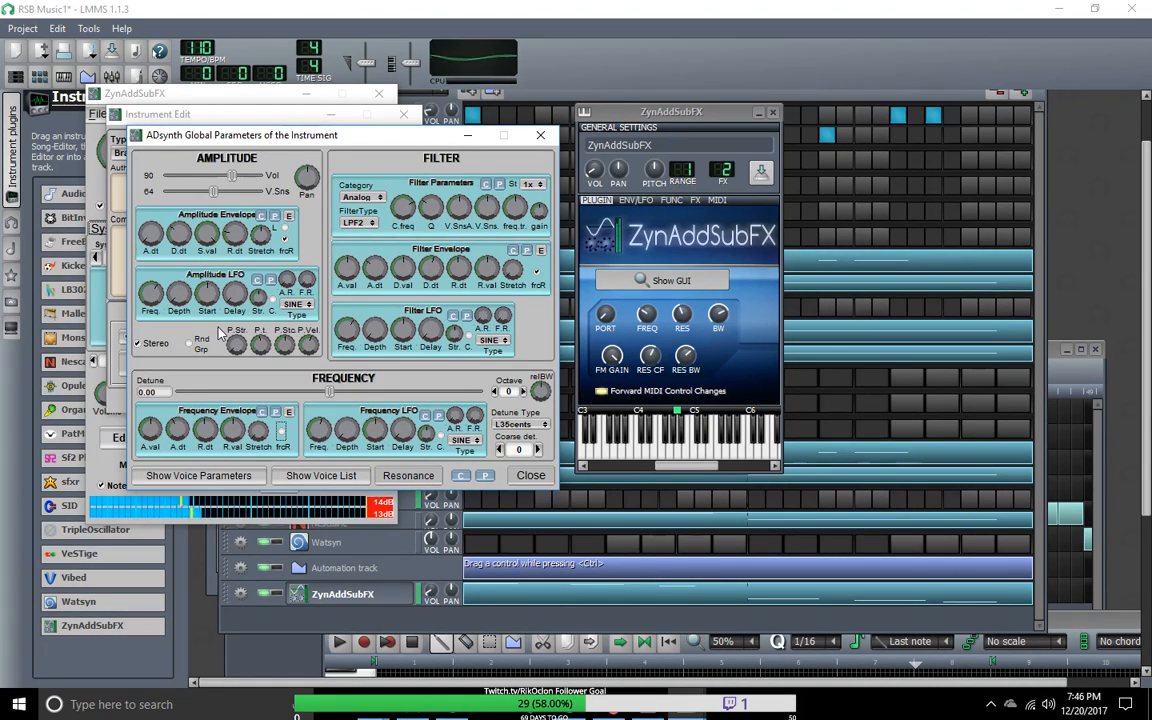
Step: Open the original ZynAddSubFX track's instrument and toggle the MIDI input device for that track
click(419, 503)
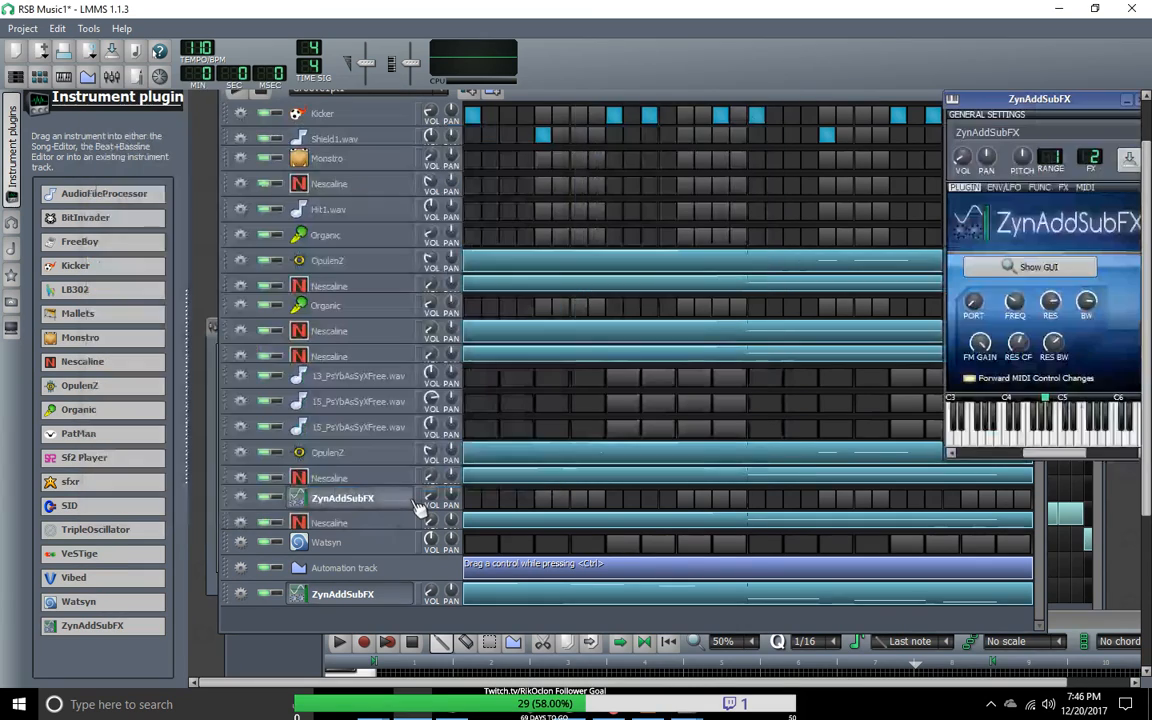
click(240, 497)
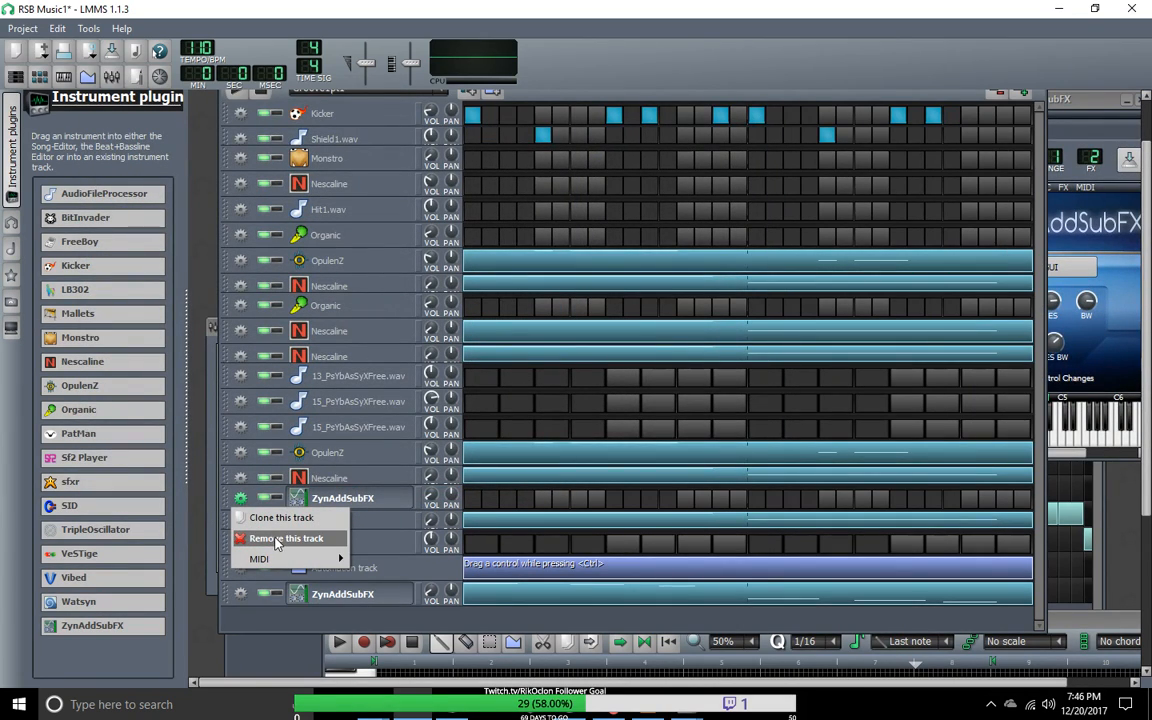
mouse_move(290, 559)
mouse_move(385, 560)
click(470, 562)
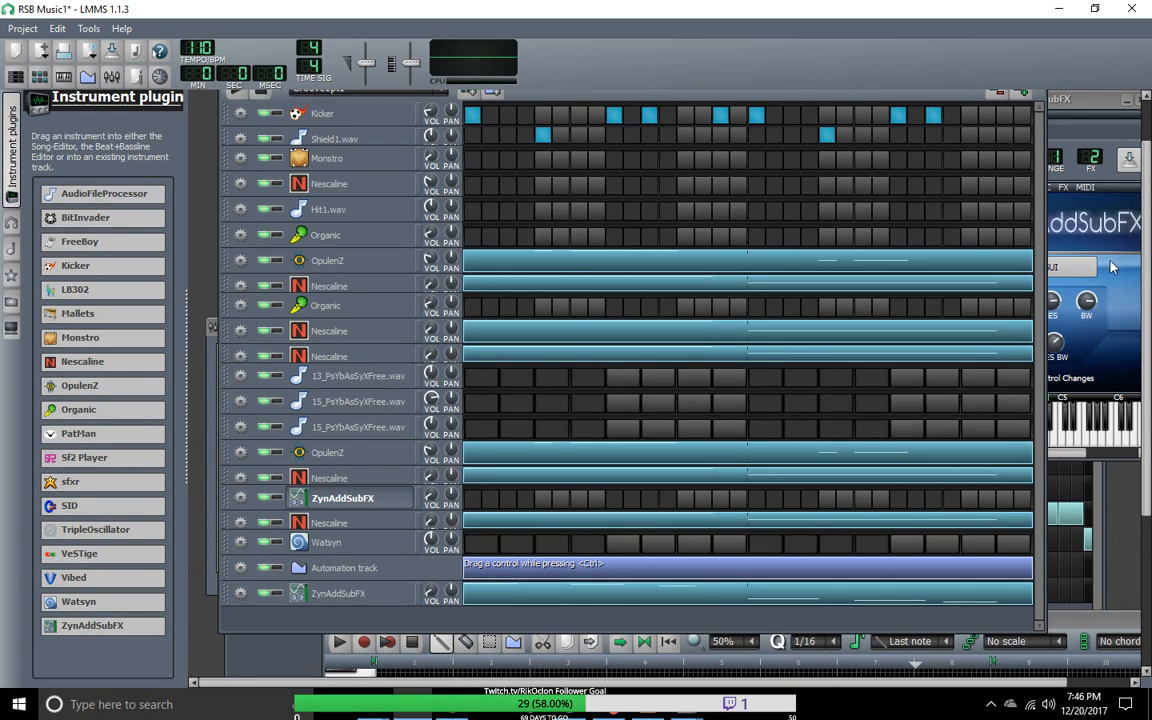
Step: Open the original synth's ADsynth global parameters and set the filter category to Formant
click(1040, 267)
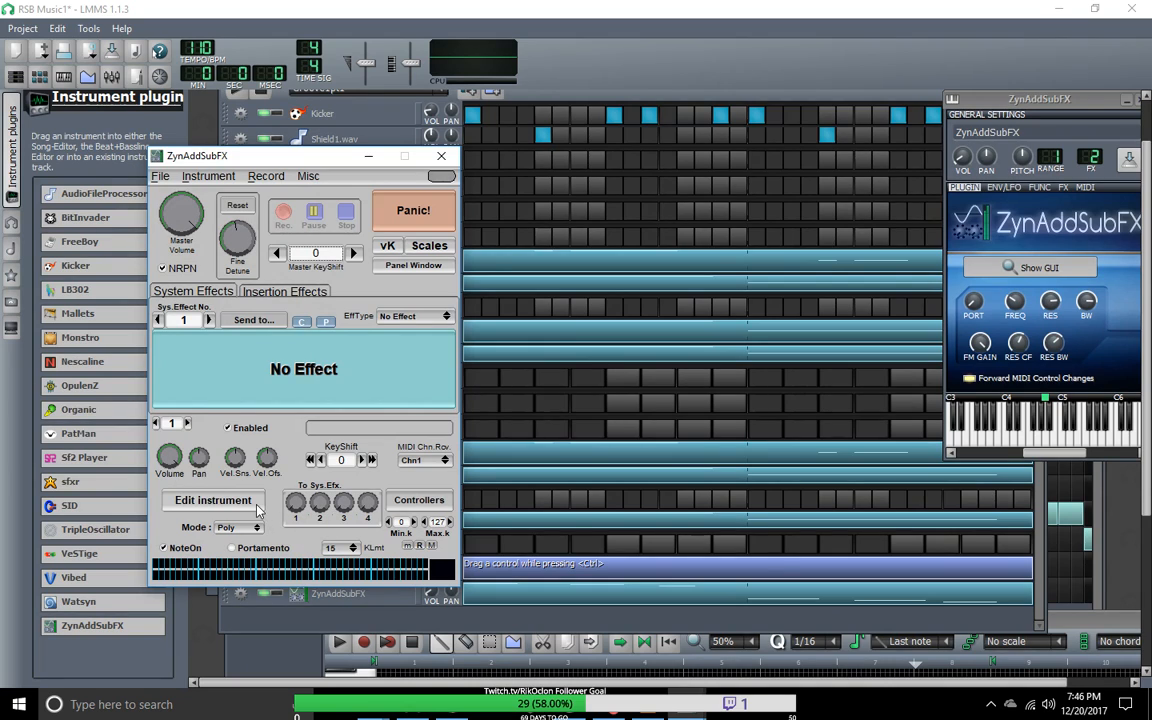
click(254, 505)
click(212, 425)
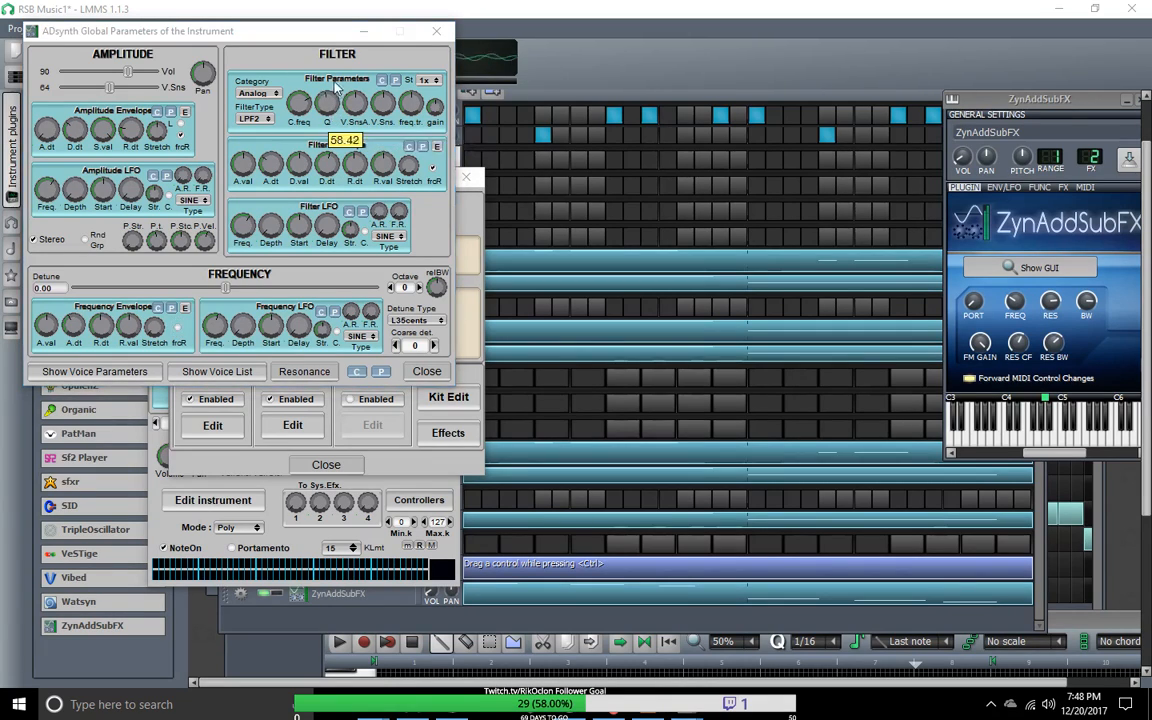
click(276, 96)
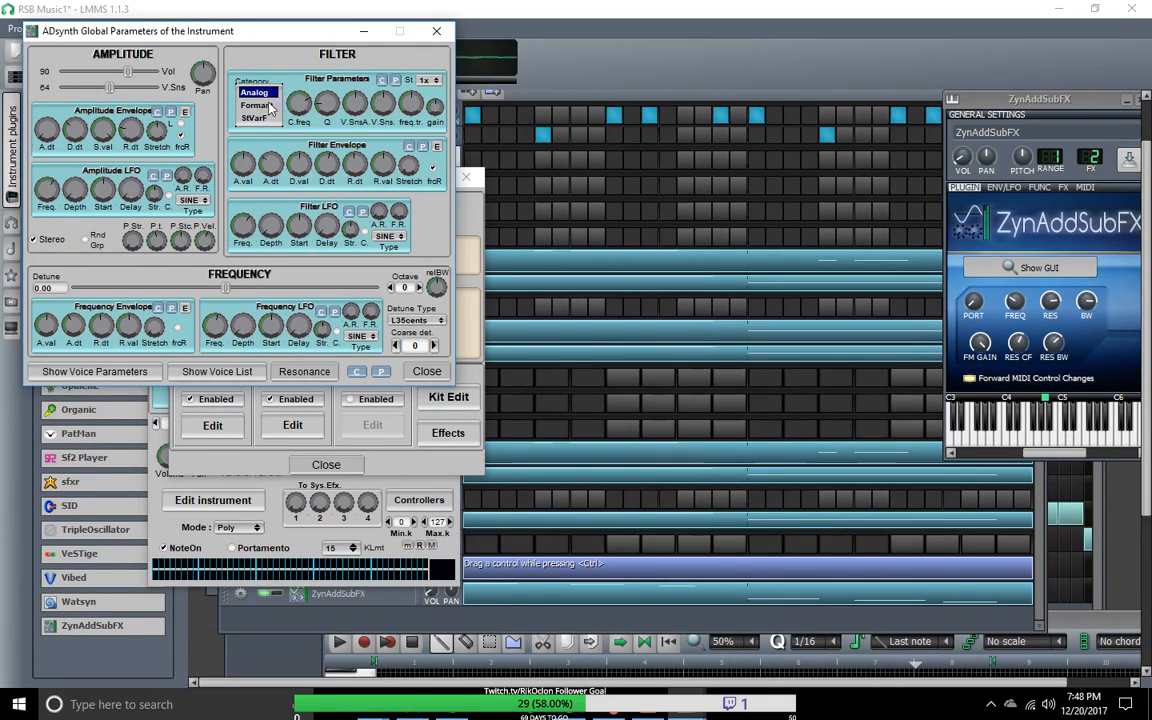
click(267, 118)
click(276, 96)
click(240, 76)
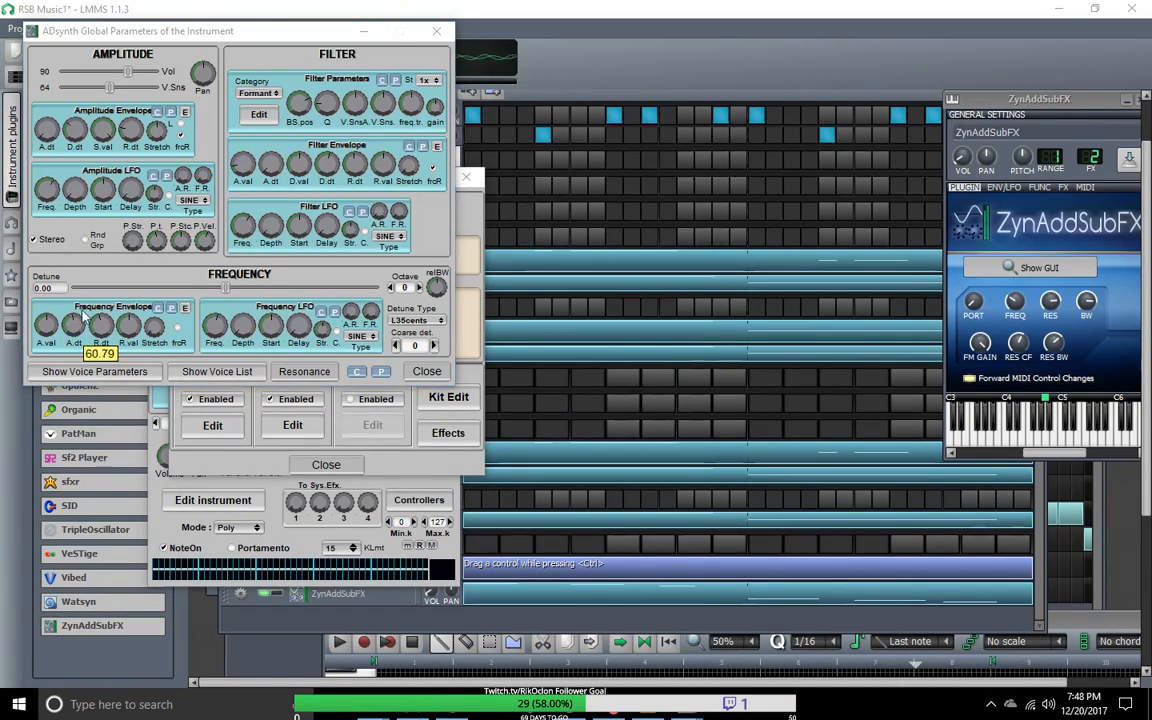
Step: Set the ADsynth global frequency detune to 1.97, keeping the L35cents detune type
mouse_move(226, 288)
mouse_down()
mouse_move(148, 293)
mouse_move(250, 290)
mouse_move(215, 290)
mouse_move(233, 289)
mouse_up()
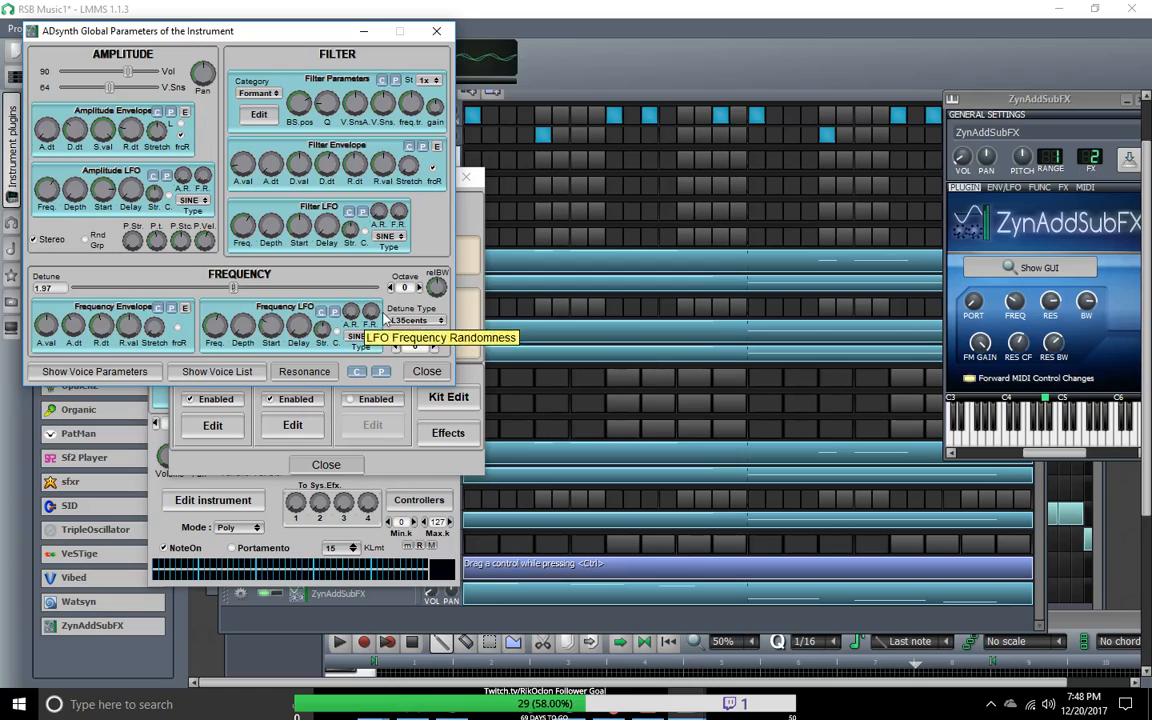
click(441, 321)
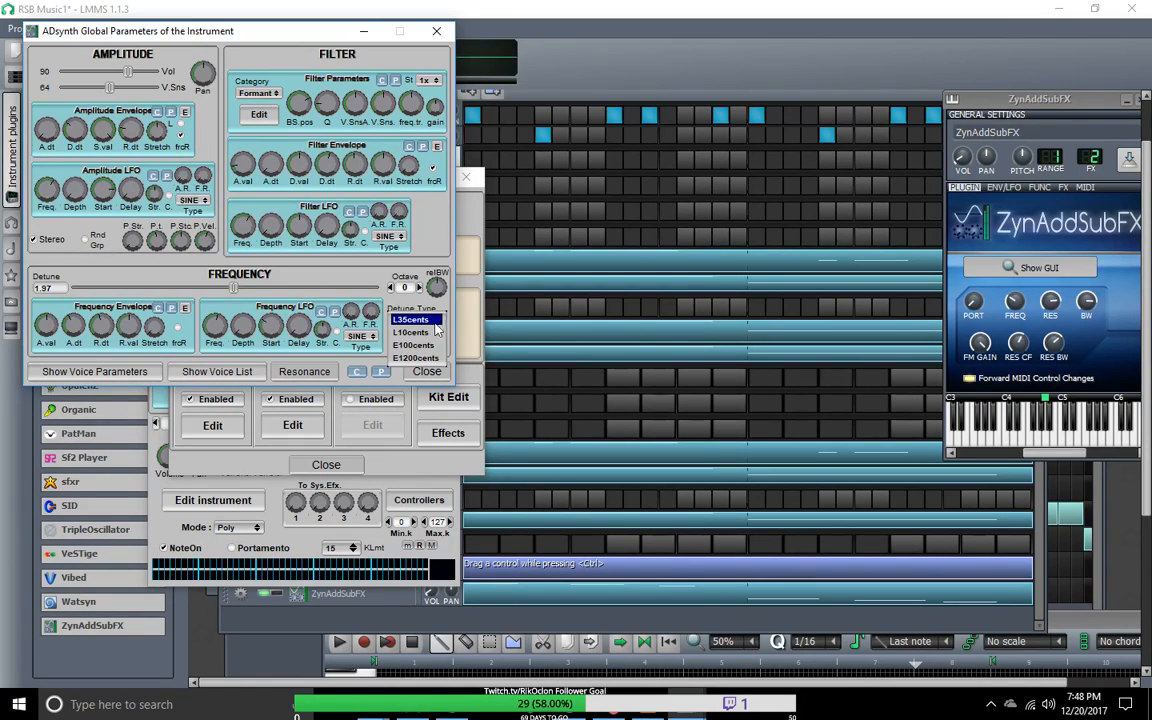
click(374, 289)
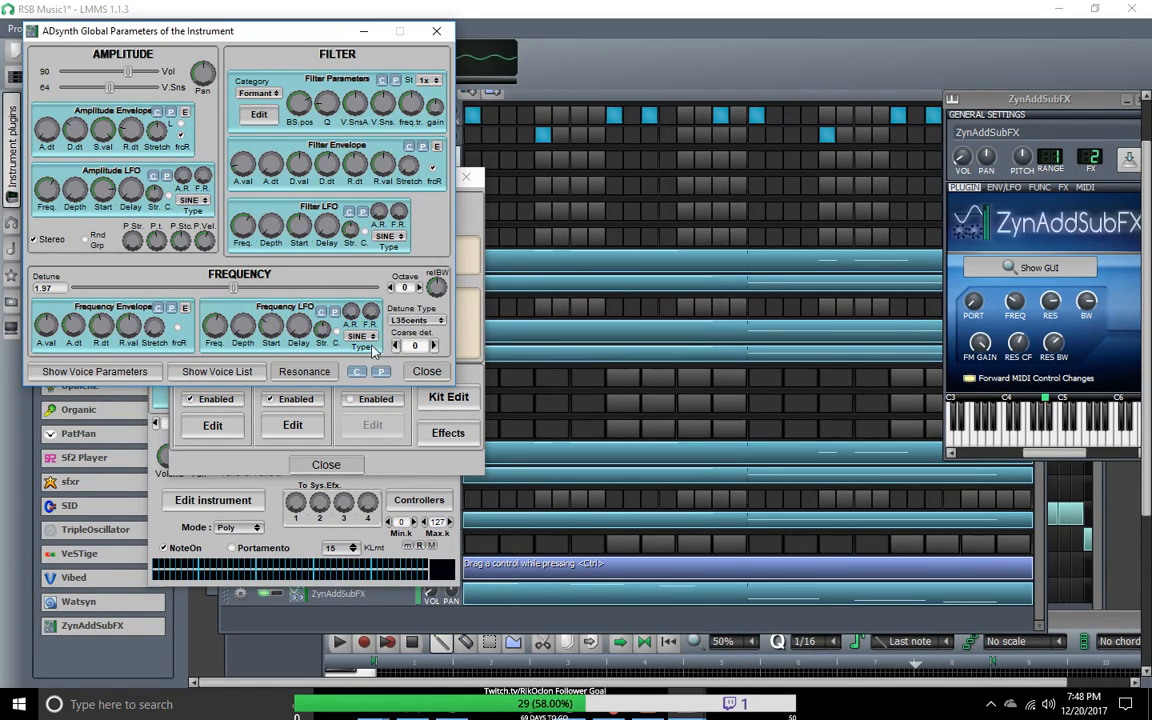
Step: Open the ADsynth voice parameters, lower voice 1's oscillator phase, and view its waveform in the Oscillator Editor
click(94, 371)
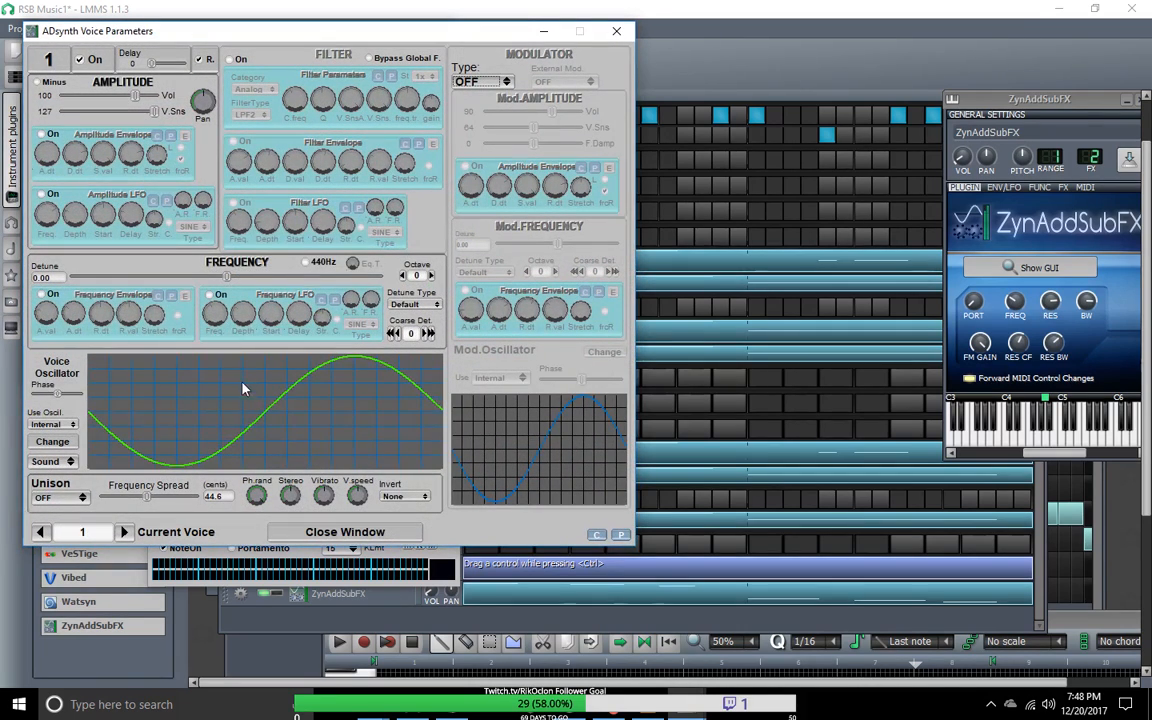
mouse_move(59, 394)
mouse_down()
mouse_move(42, 396)
mouse_move(71, 395)
mouse_move(47, 397)
mouse_up()
click(53, 442)
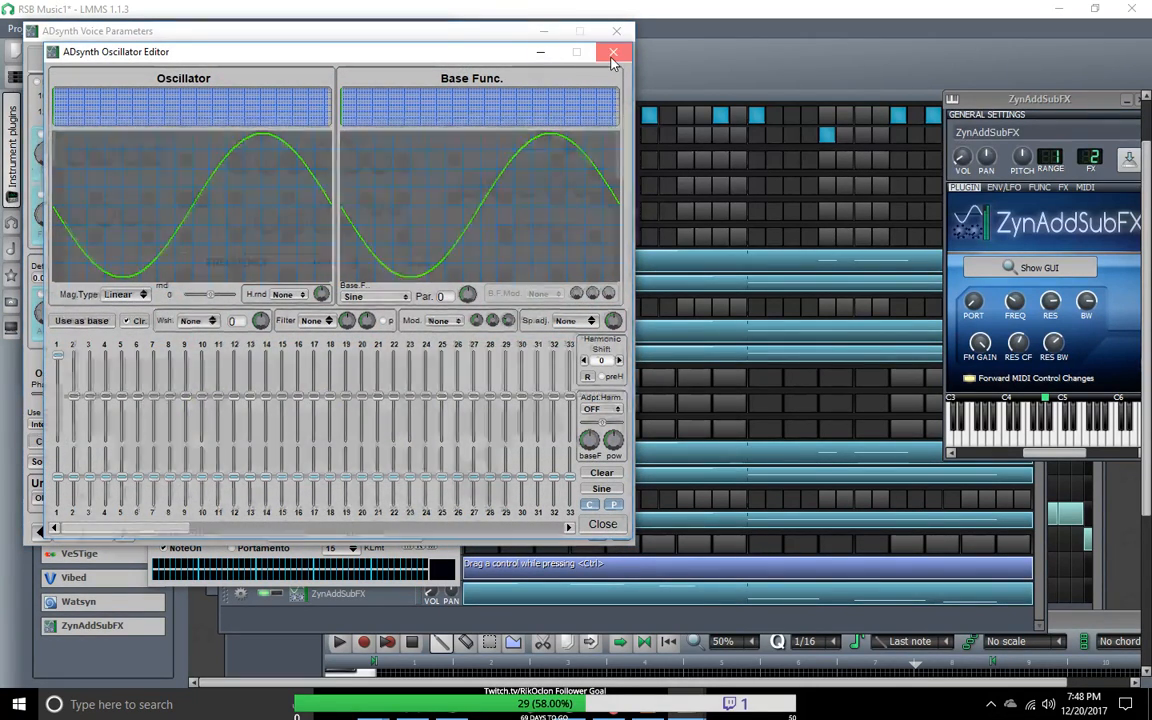
click(610, 55)
Step: Try the NOISE type for voice 1, restore Sound, and switch the voice off and back on
click(50, 462)
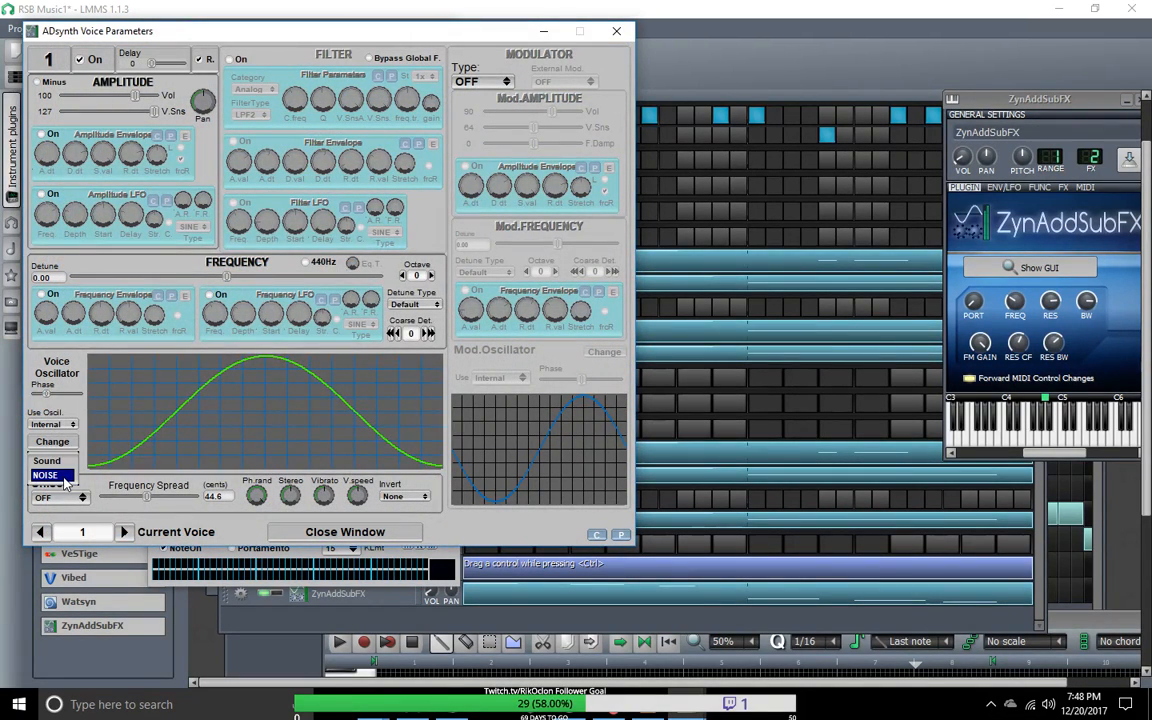
click(52, 472)
click(60, 461)
click(50, 405)
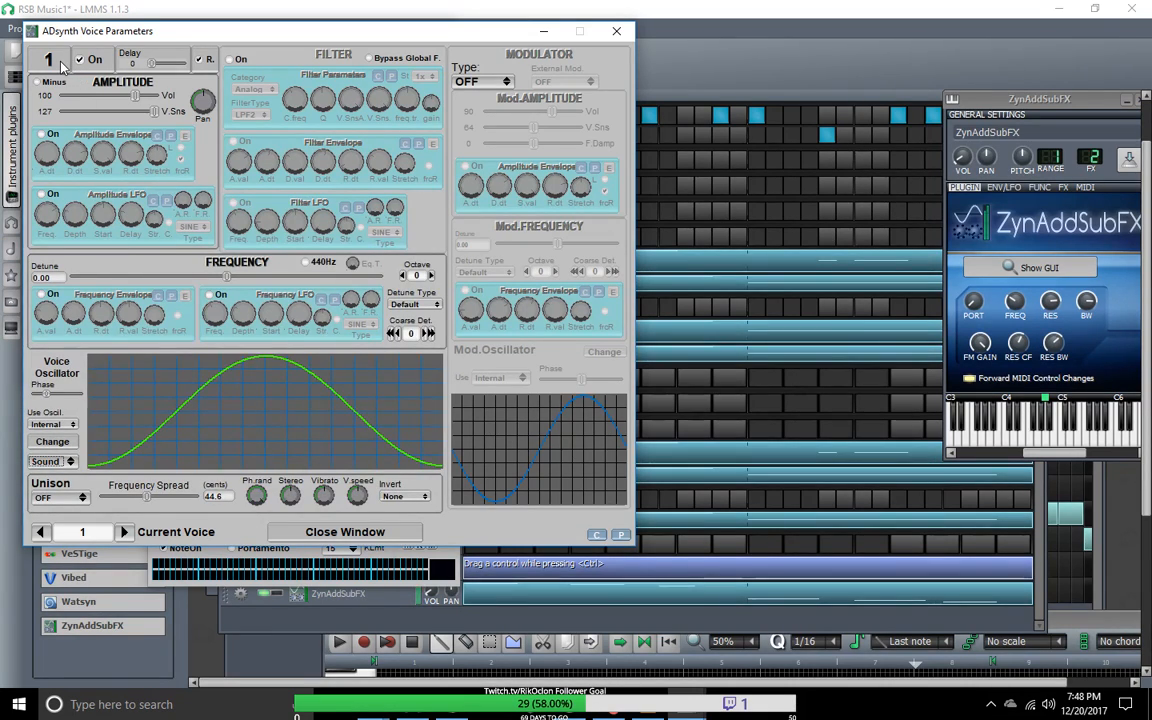
click(93, 60)
click(96, 61)
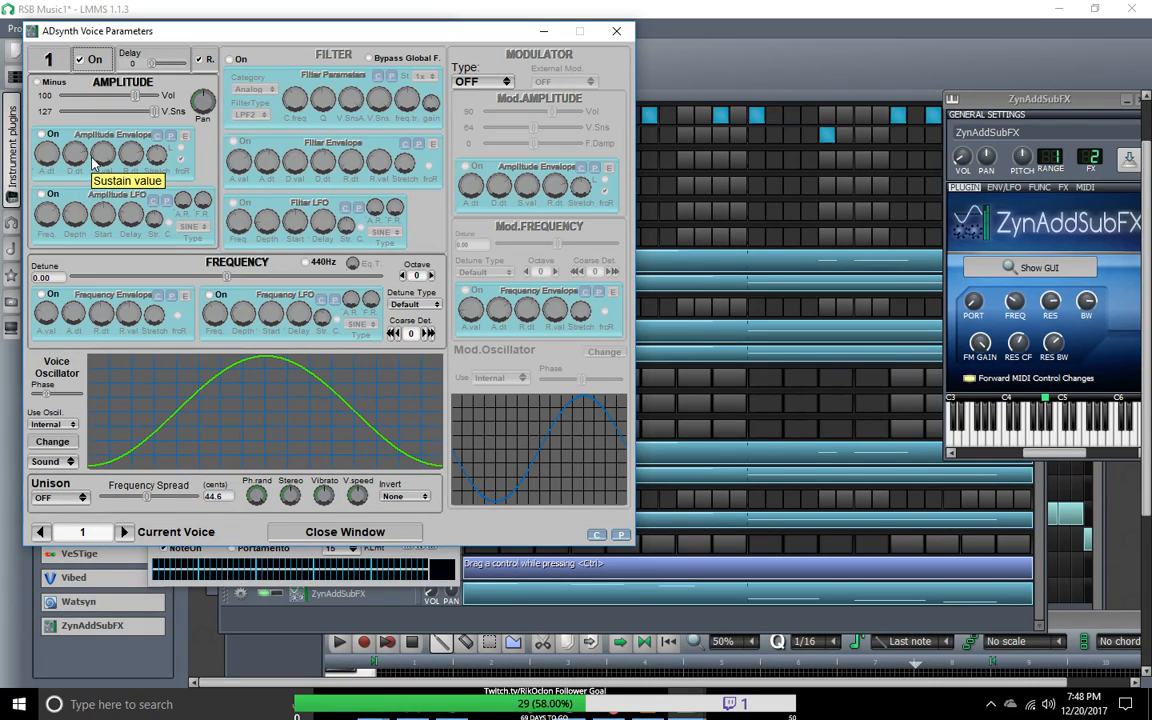
Step: Enable the amplitude envelope, amplitude LFO, frequency envelope and frequency LFO for voice 1
click(42, 134)
click(41, 194)
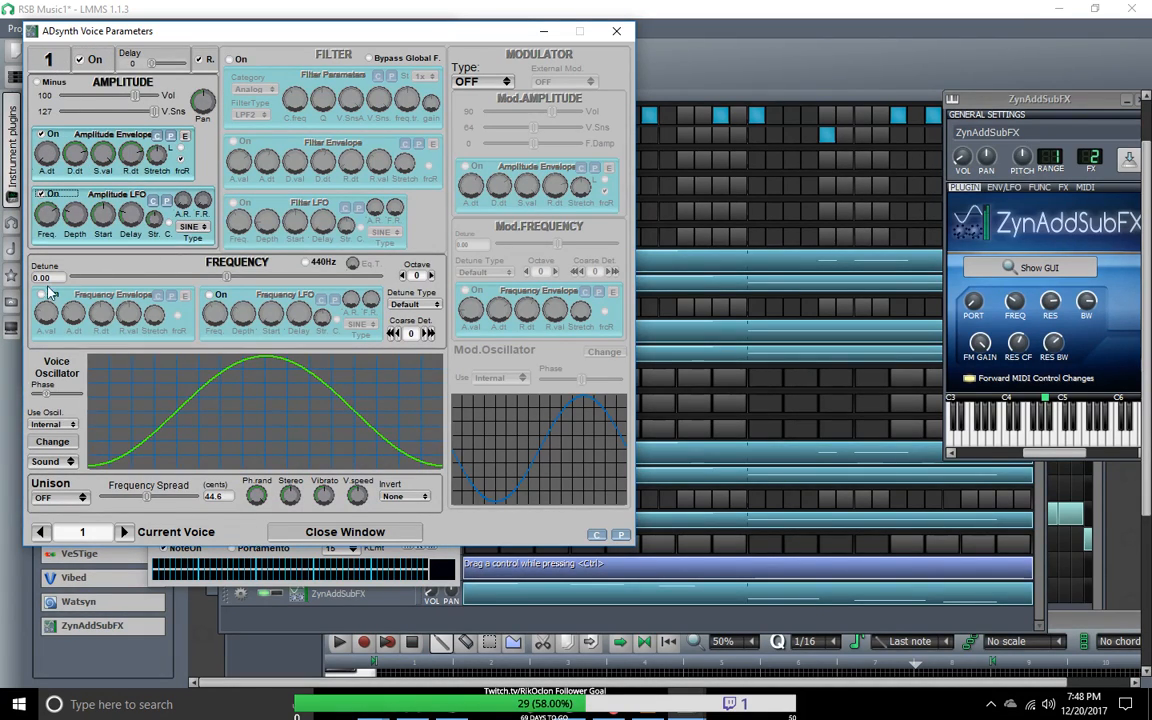
click(41, 295)
click(210, 295)
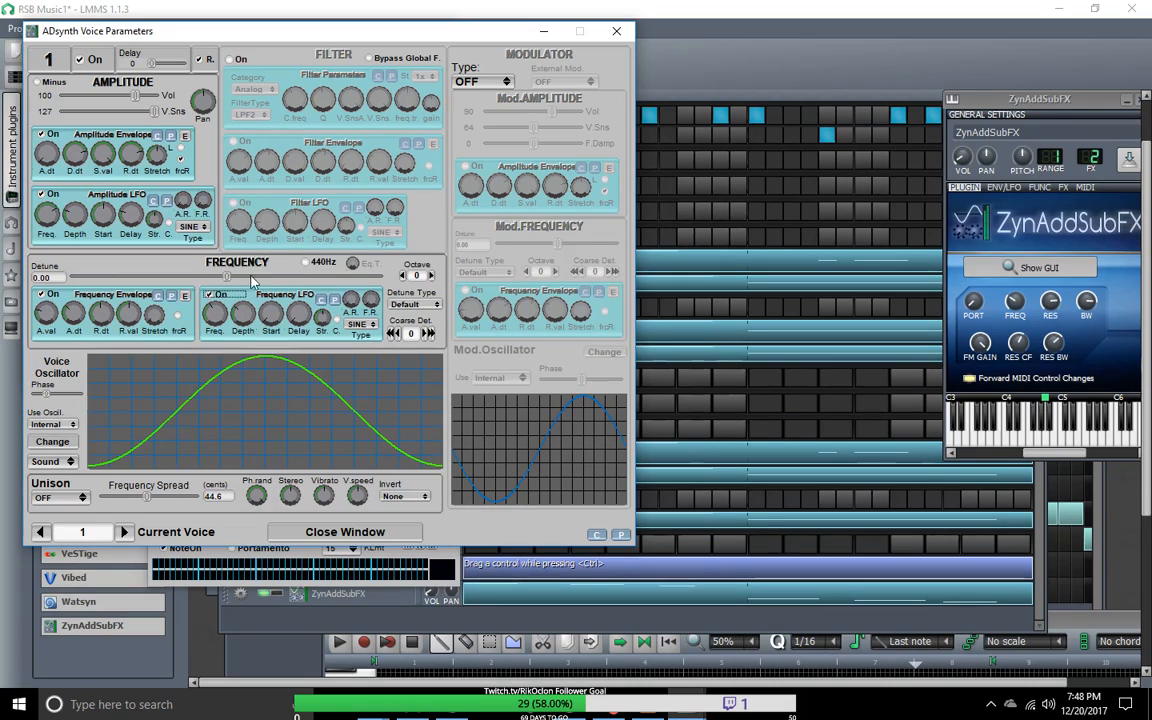
Step: Enable voice 1's filter with an adjusted cutoff frequency, and set its modulator to RING with volume 74
click(231, 59)
drag(303, 99, 322, 122)
click(482, 81)
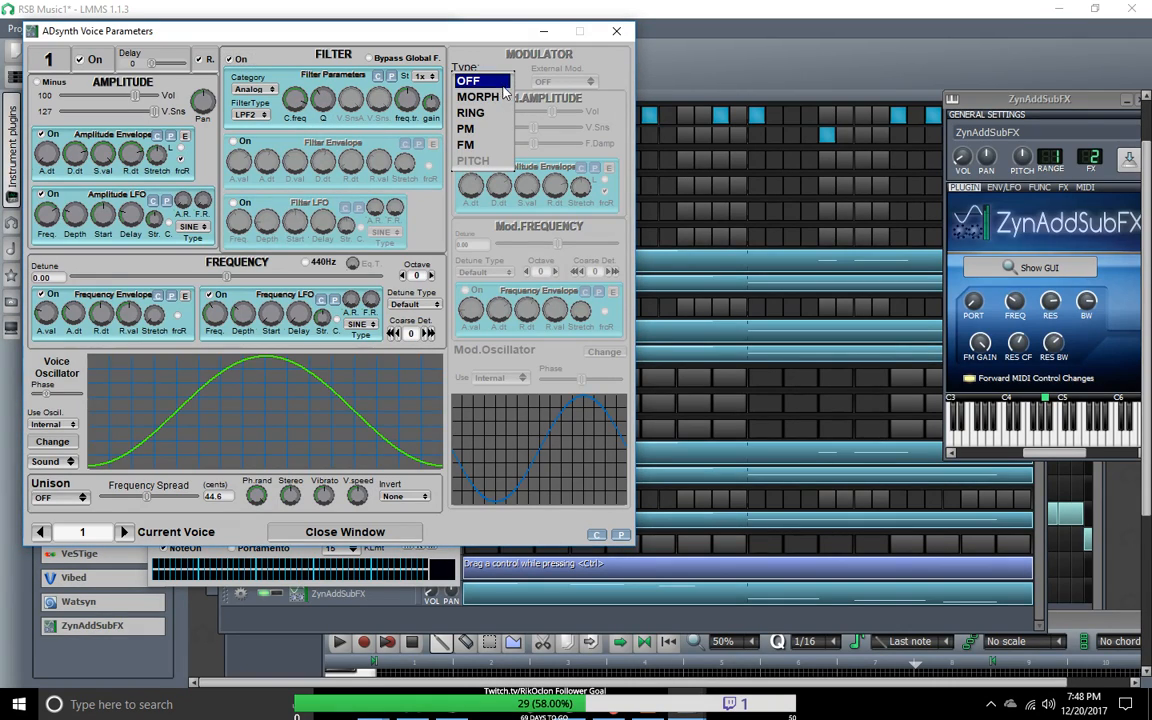
click(472, 110)
drag(568, 117, 489, 110)
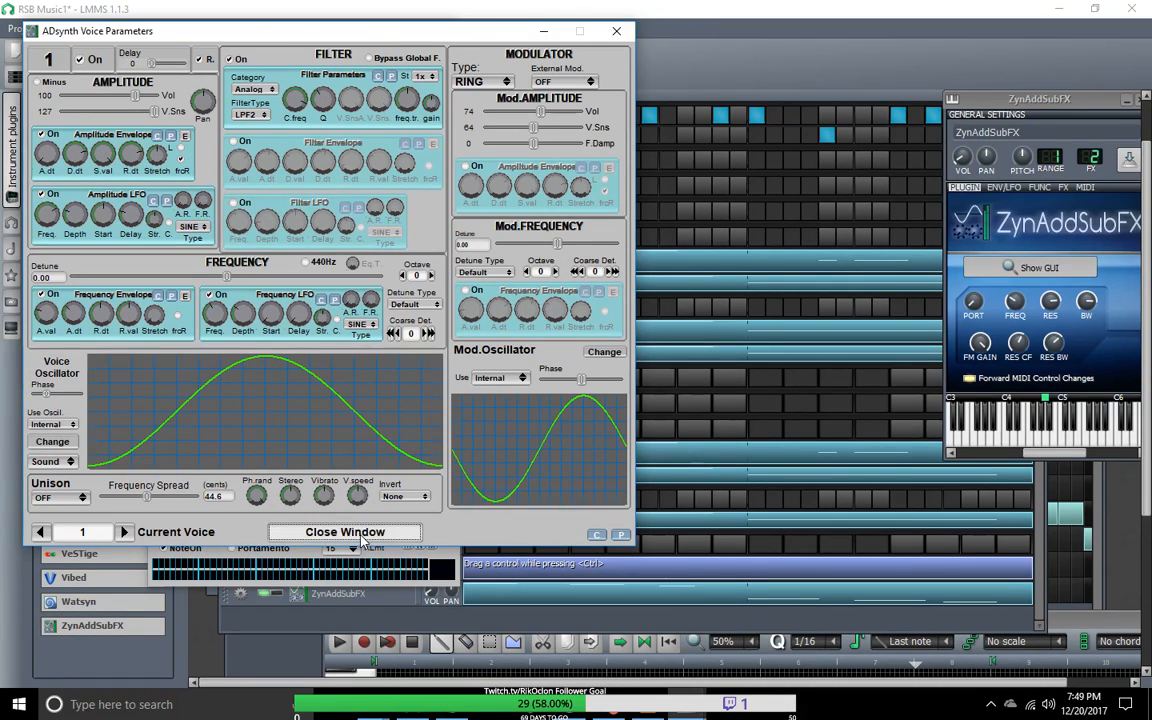
click(324, 531)
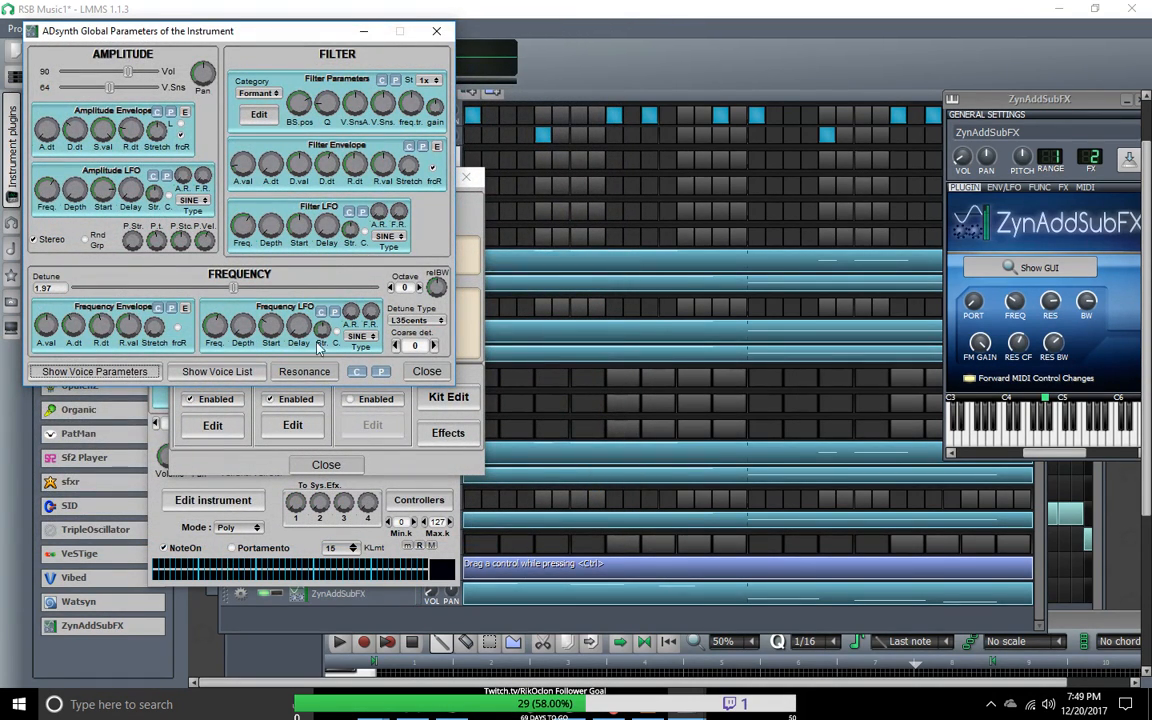
Step: Check the ADsynth voice list by switching voice 1 off and on, and view the Resonance curve
click(222, 375)
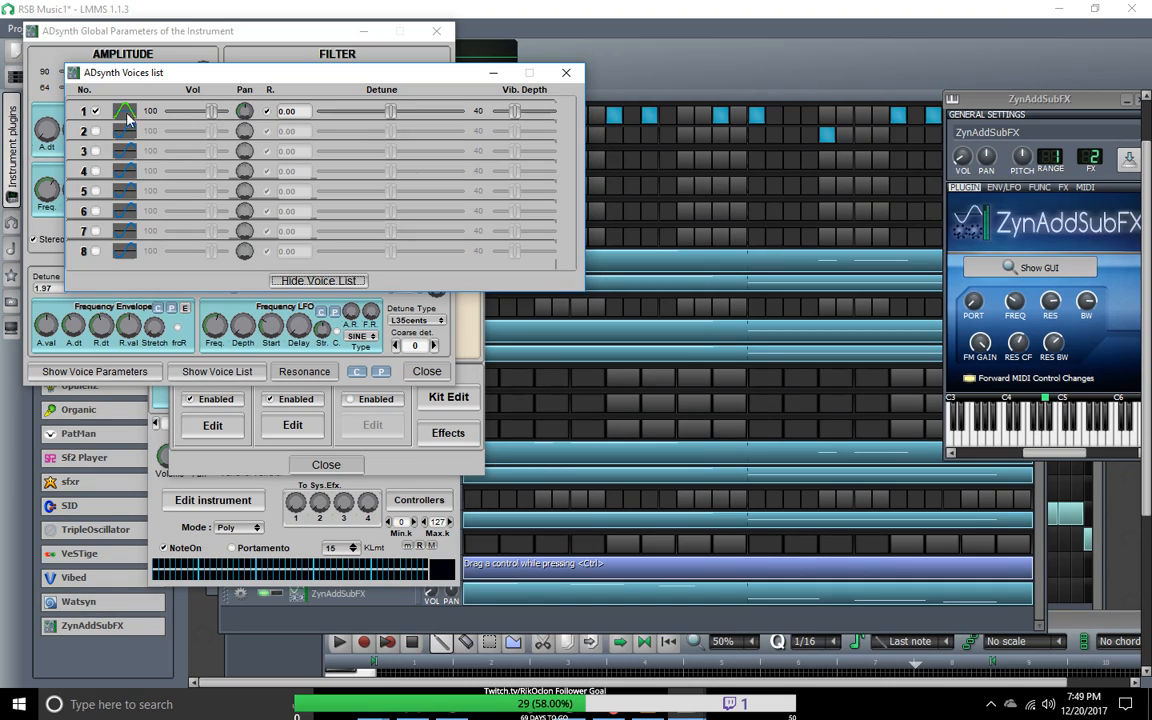
click(96, 111)
click(96, 111)
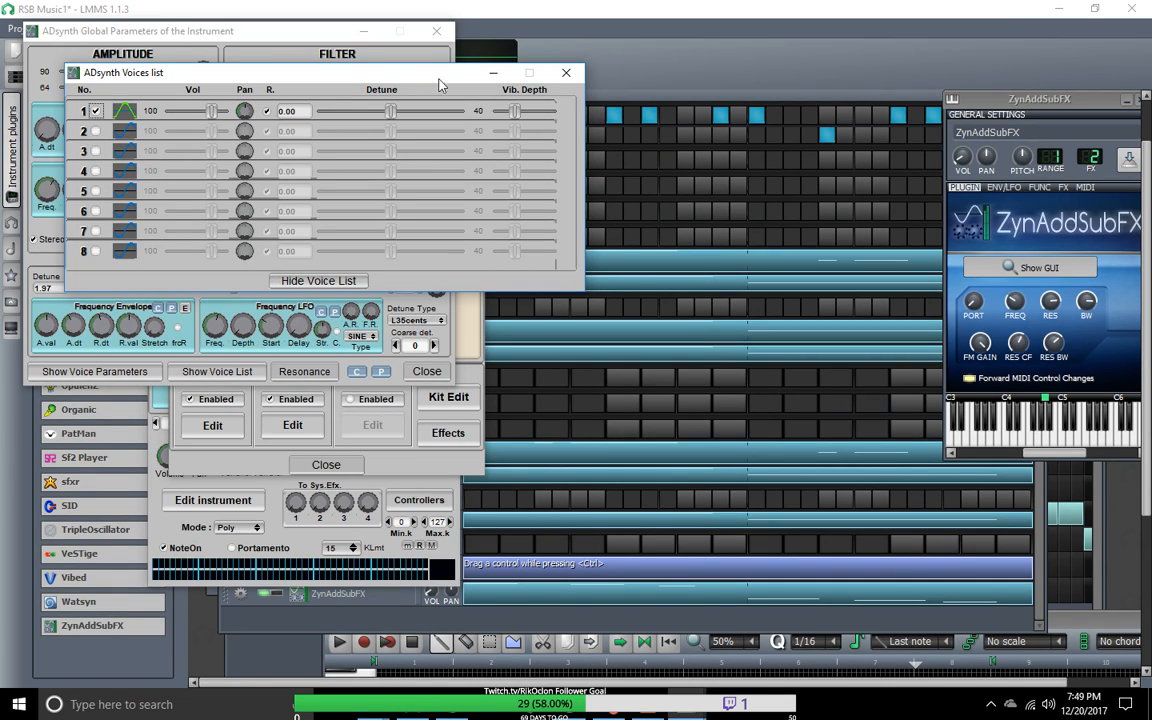
click(566, 73)
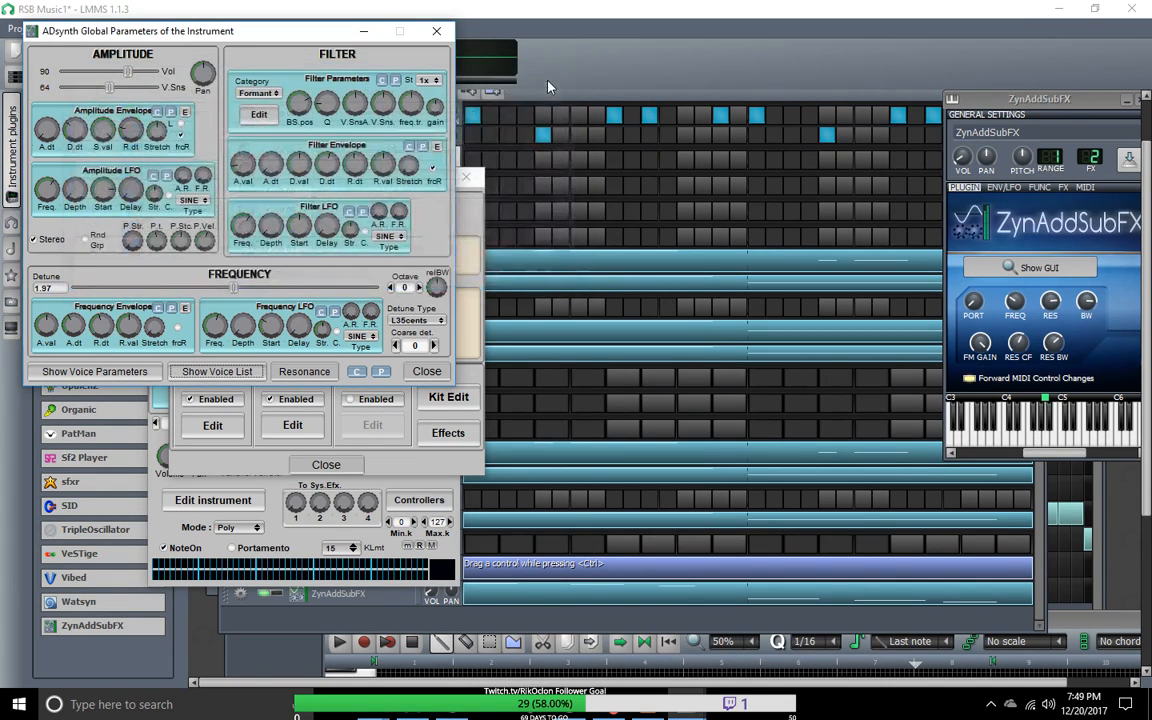
click(316, 373)
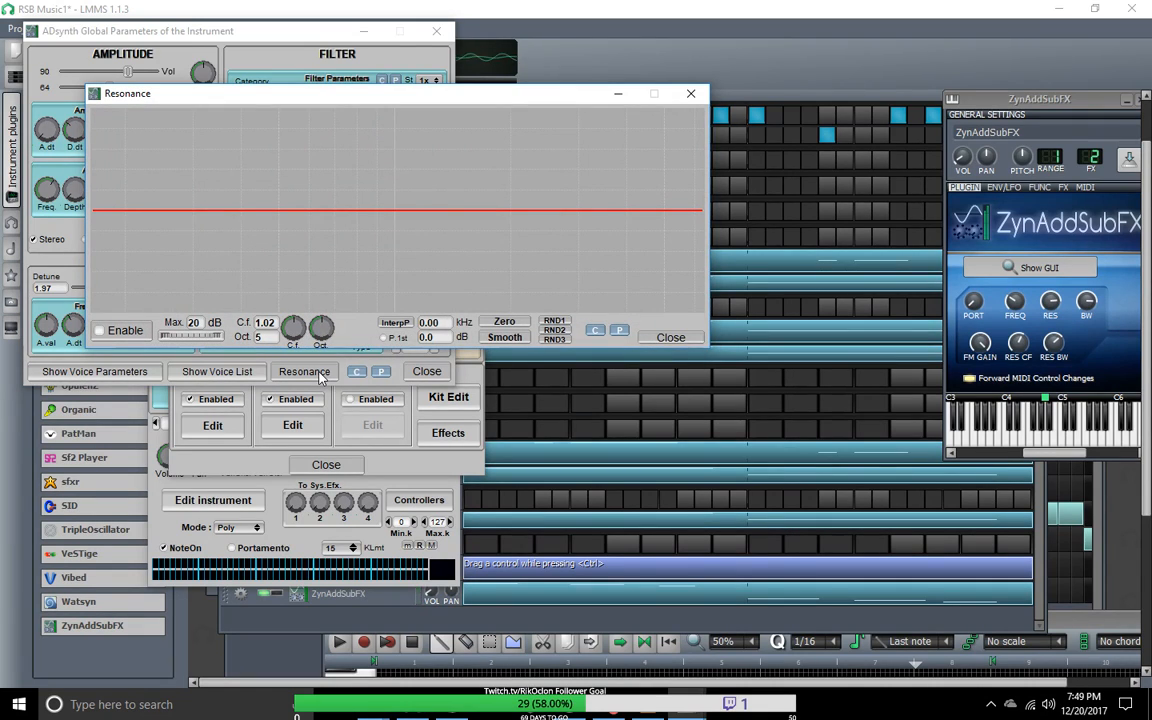
click(690, 93)
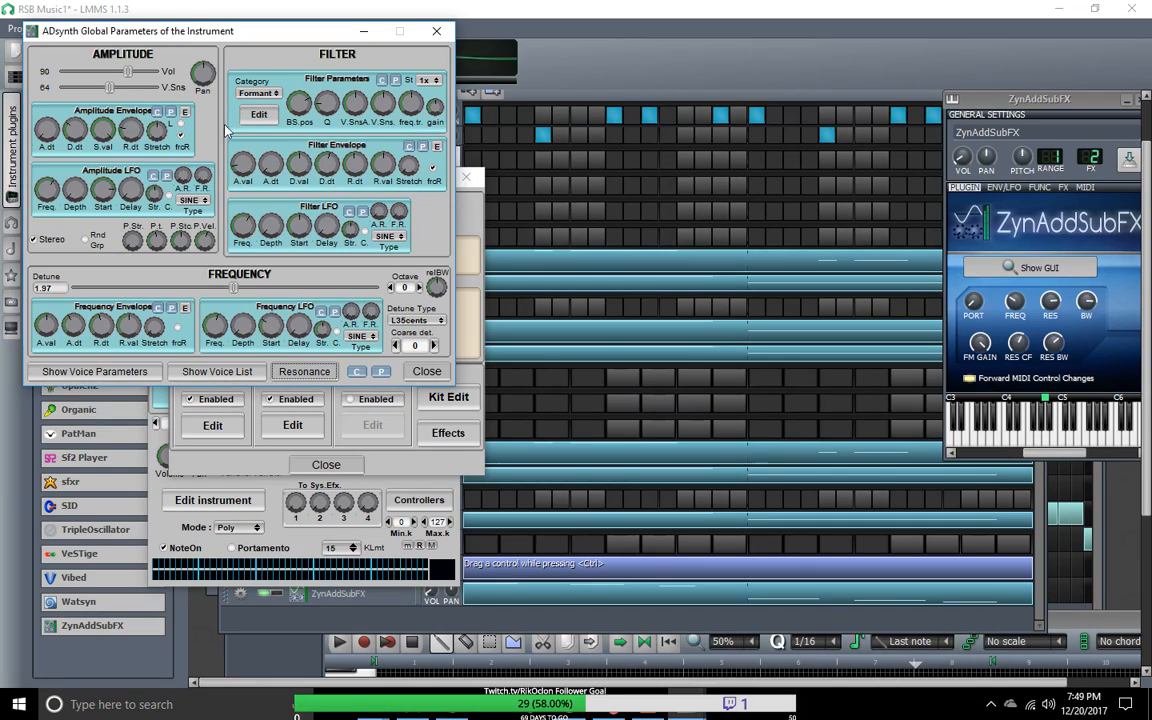
Step: Close this synth's editor windows and open the ADsynth global parameters of the bottom ZynAddSubFX track
drag(255, 38, 755, 125)
click(463, 176)
click(442, 158)
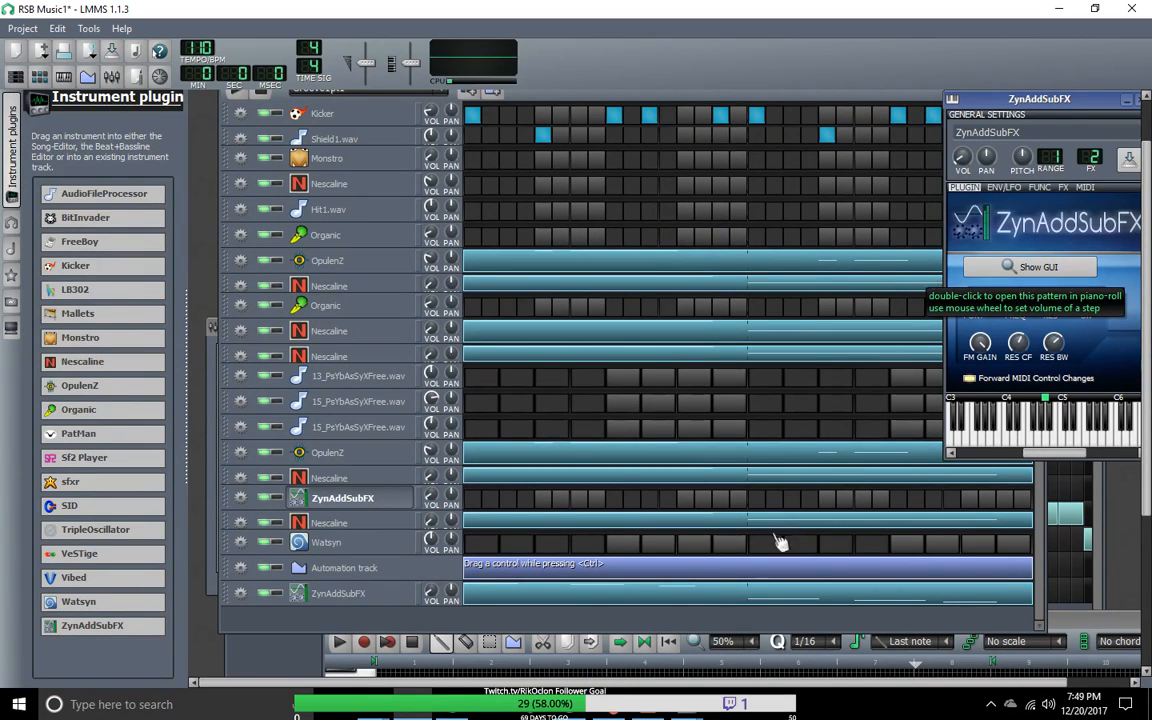
click(363, 598)
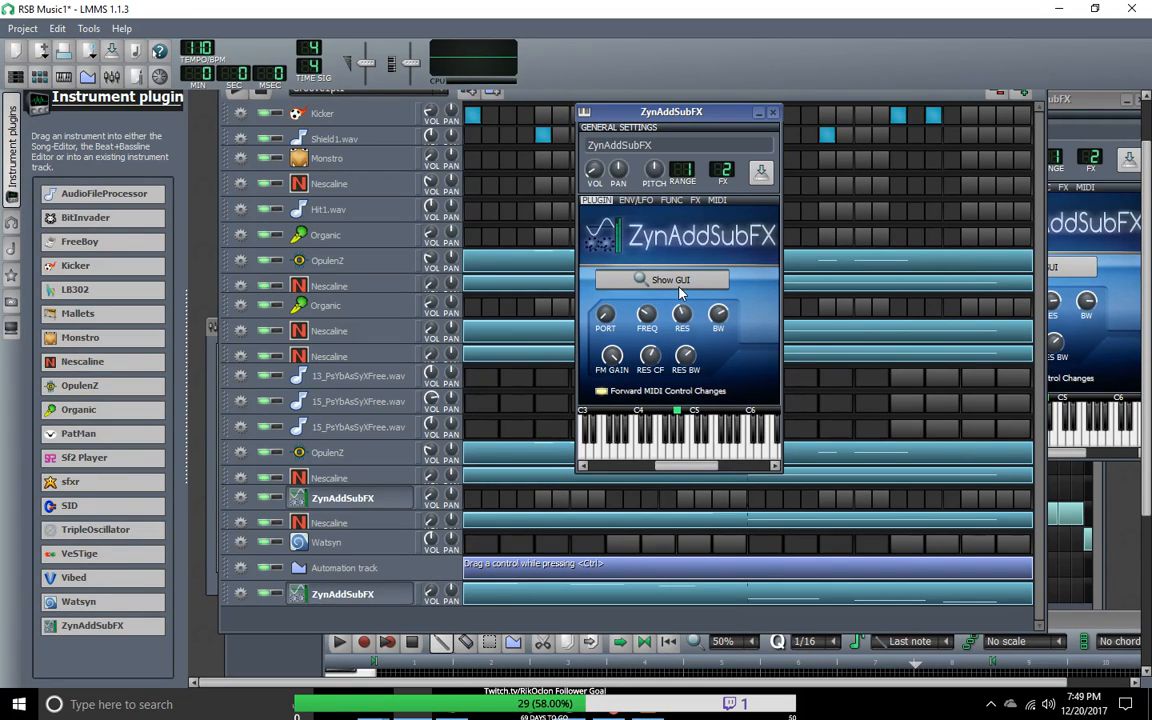
click(685, 285)
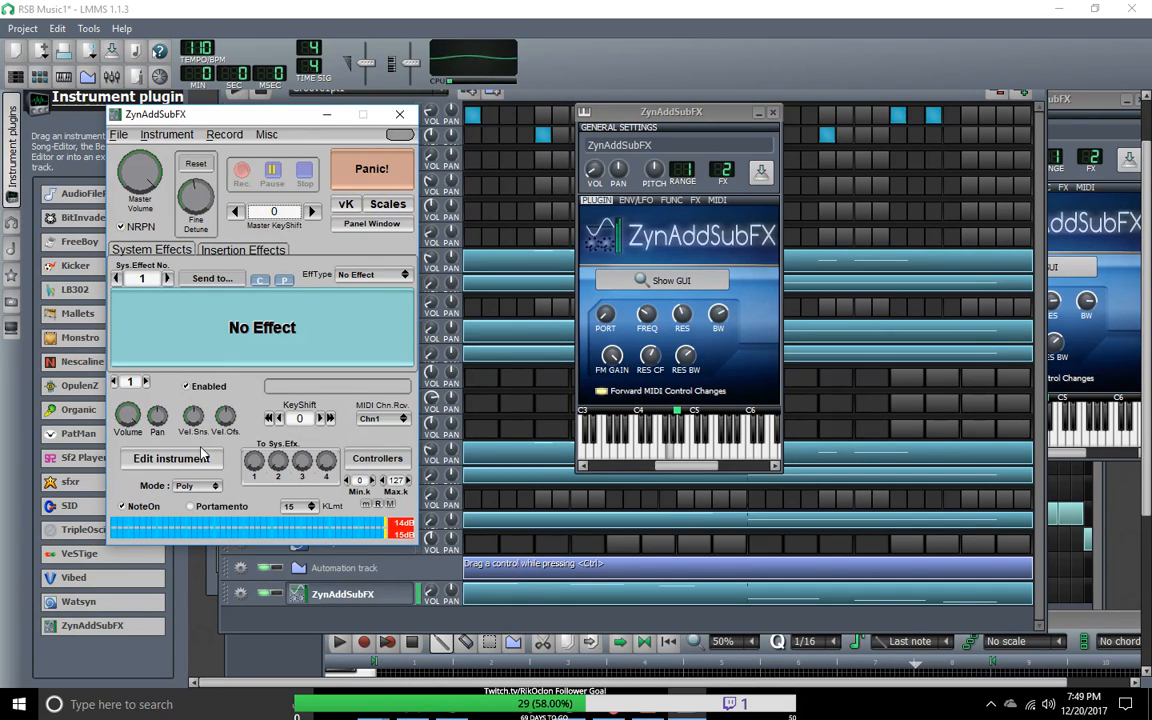
click(200, 460)
click(171, 383)
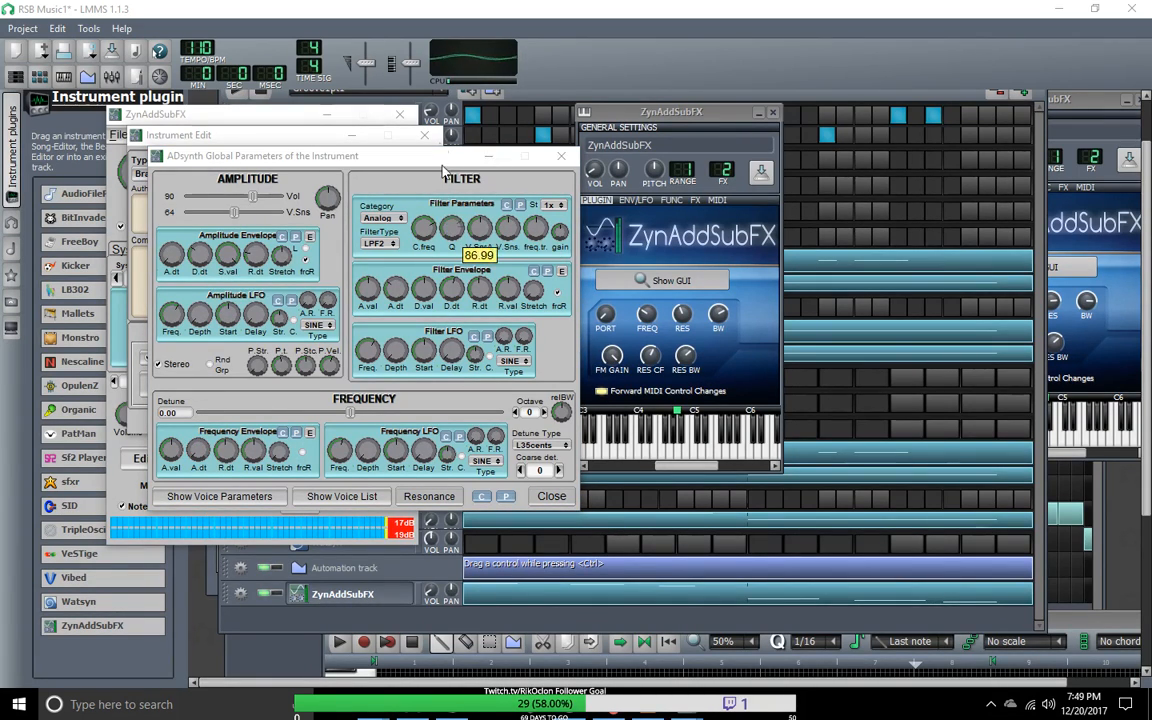
Step: Adjust the filter envelope's attack time and set the global frequency detune to 2.72, keeping the Analog filter category
click(401, 219)
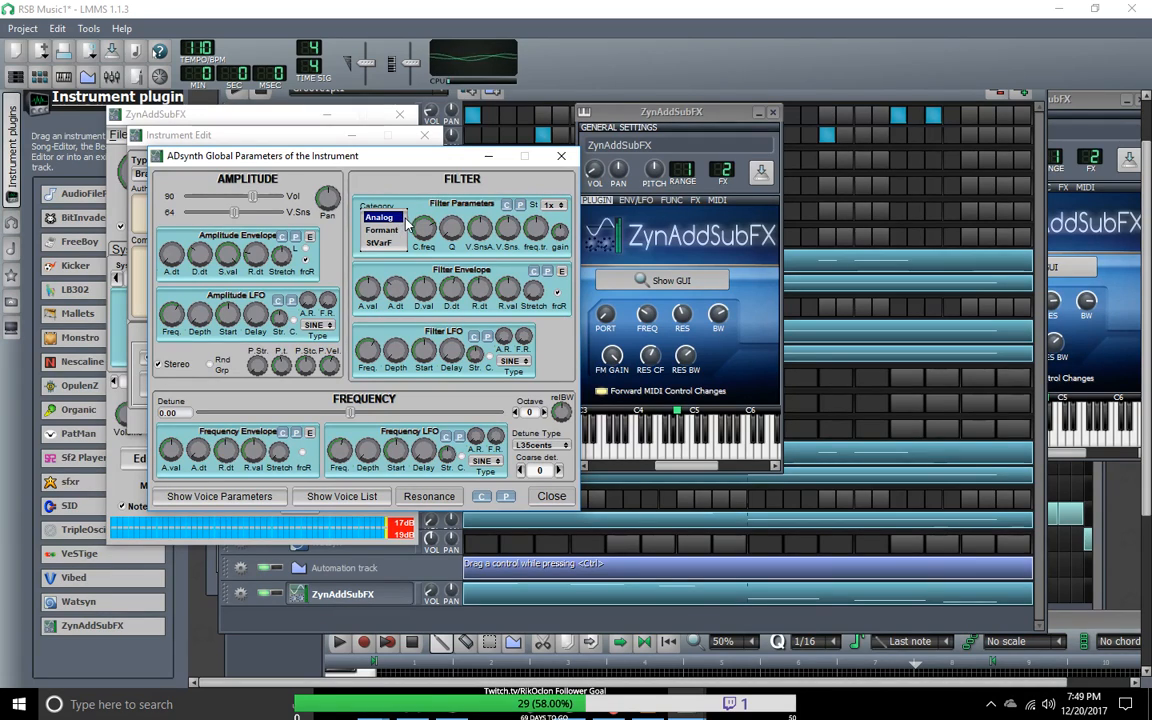
drag(406, 289, 406, 296)
mouse_move(354, 411)
mouse_down()
mouse_move(526, 414)
mouse_move(362, 413)
mouse_up()
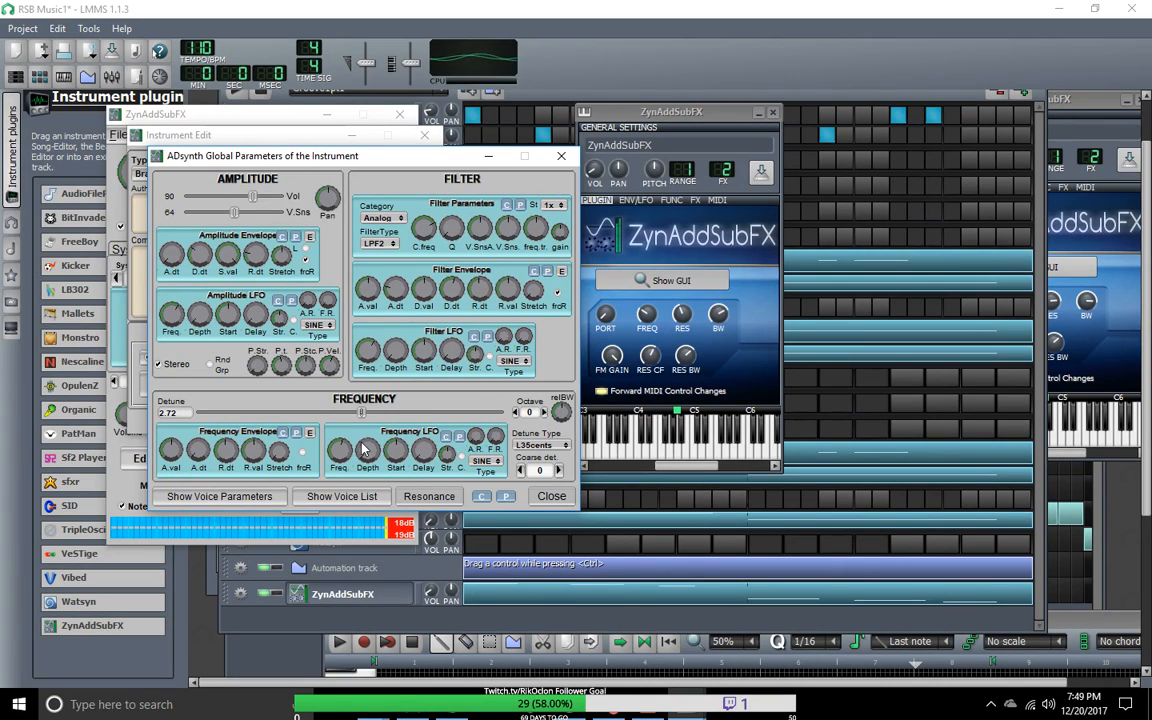
Step: View the ADsynth voice list and the Resonance curve, and minimize the Resonance window
click(376, 497)
click(419, 499)
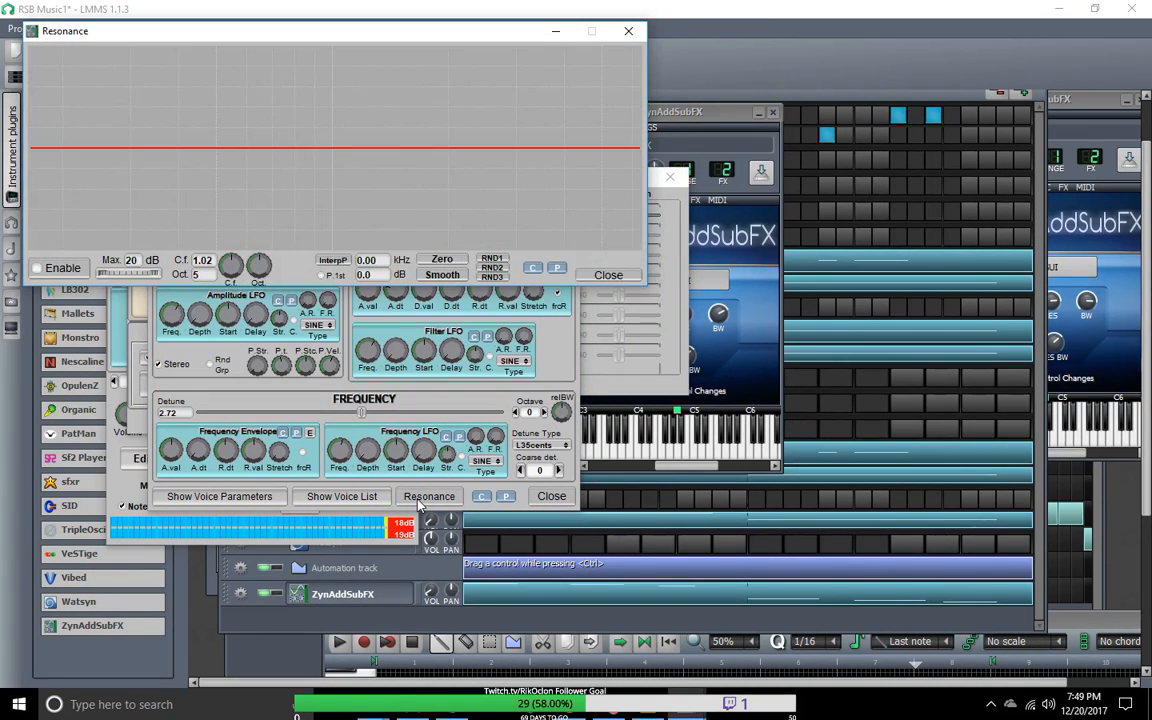
click(556, 31)
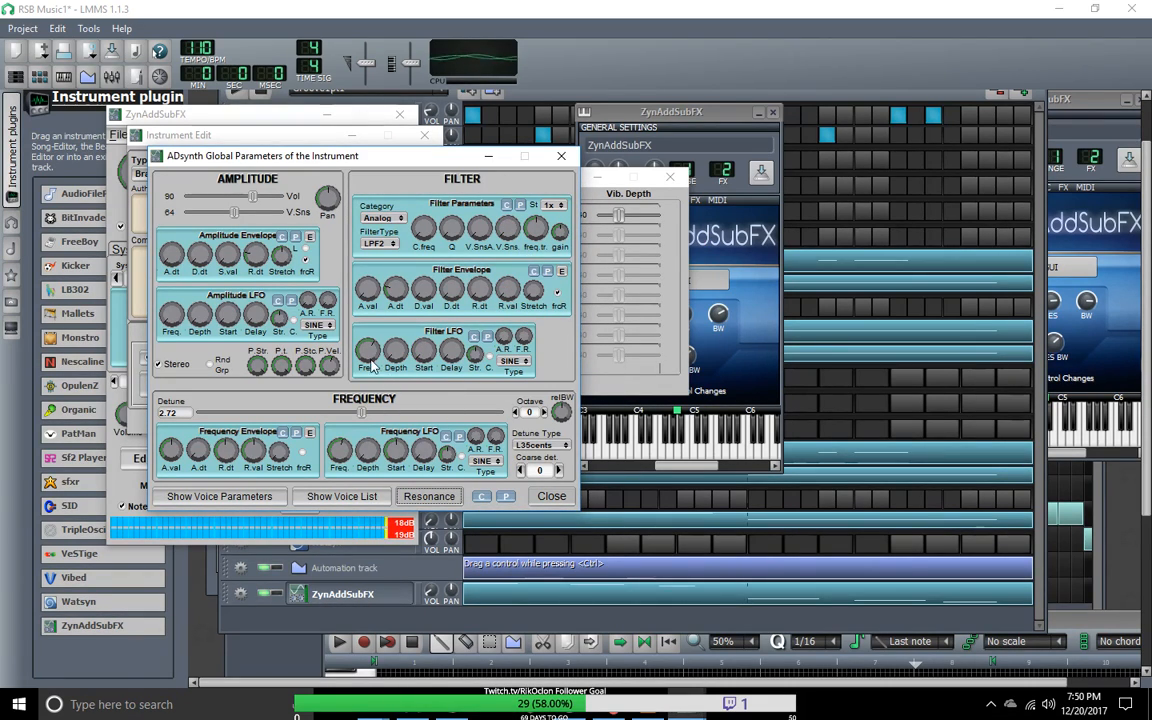
Step: Turn down the amplitude punch velocity sensing and the frequency envelope's release time and attack value
drag(325, 364, 257, 661)
drag(226, 460, 226, 580)
drag(174, 449, 176, 697)
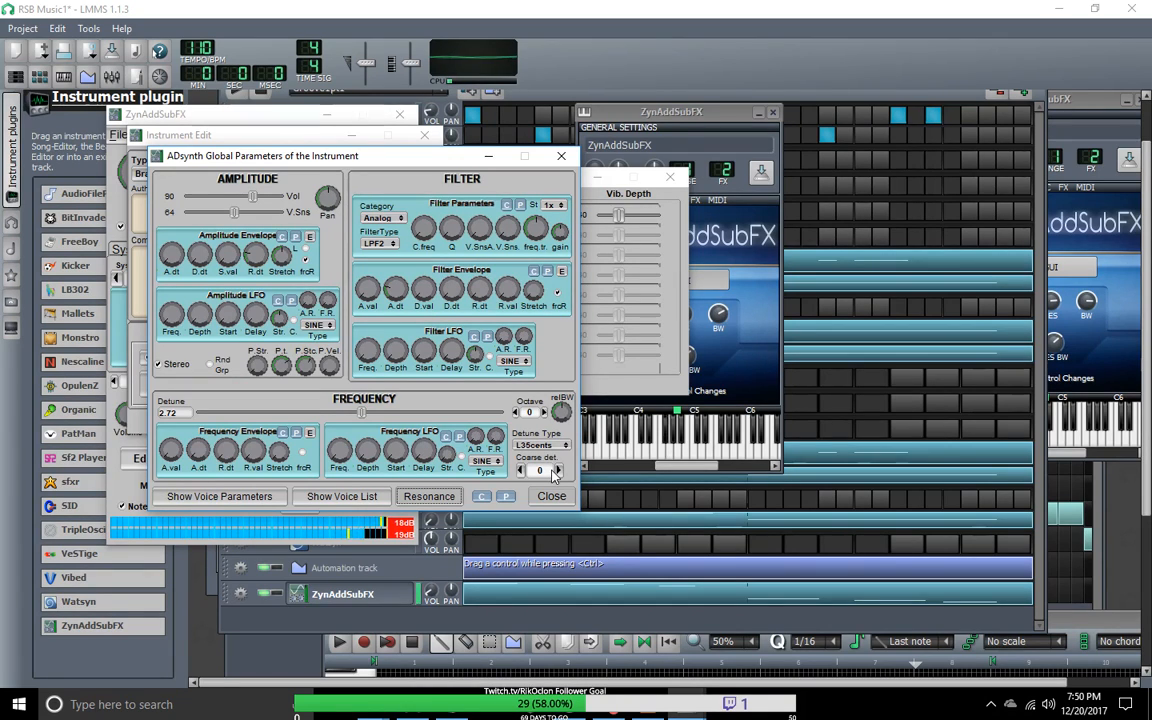
Step: Try enabling voices 2 and 3 in the ADsynth voice list, switch them off again, and close the ADsynth windows
click(435, 496)
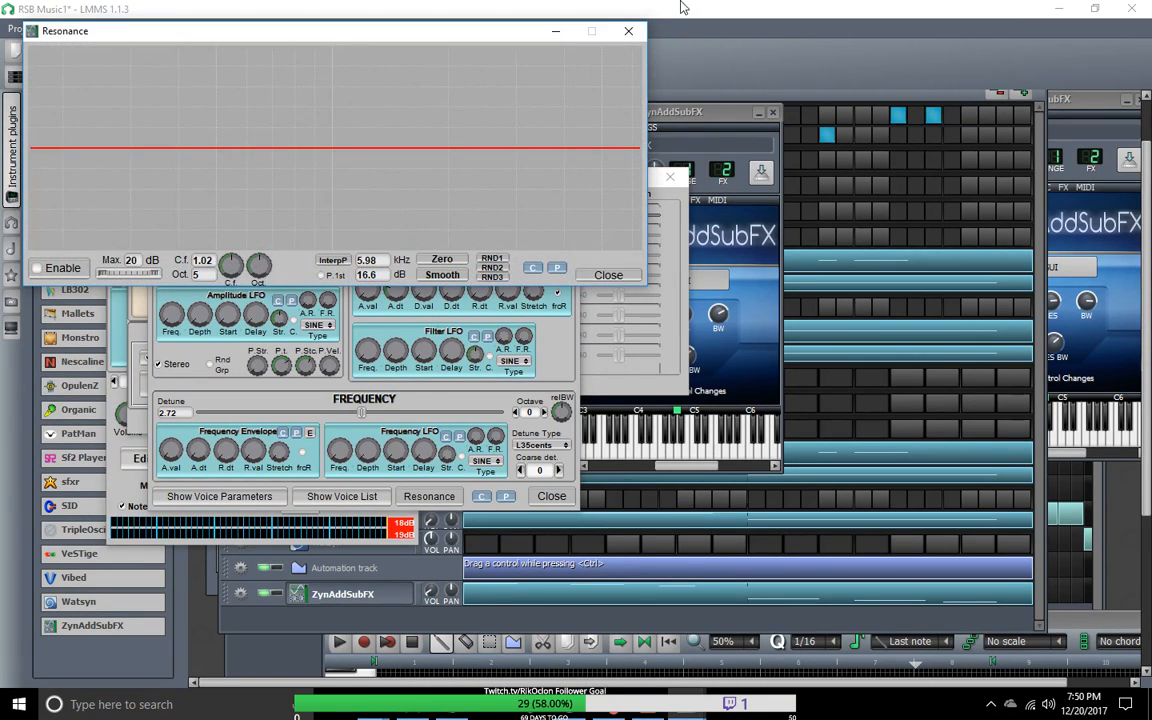
click(625, 33)
click(345, 495)
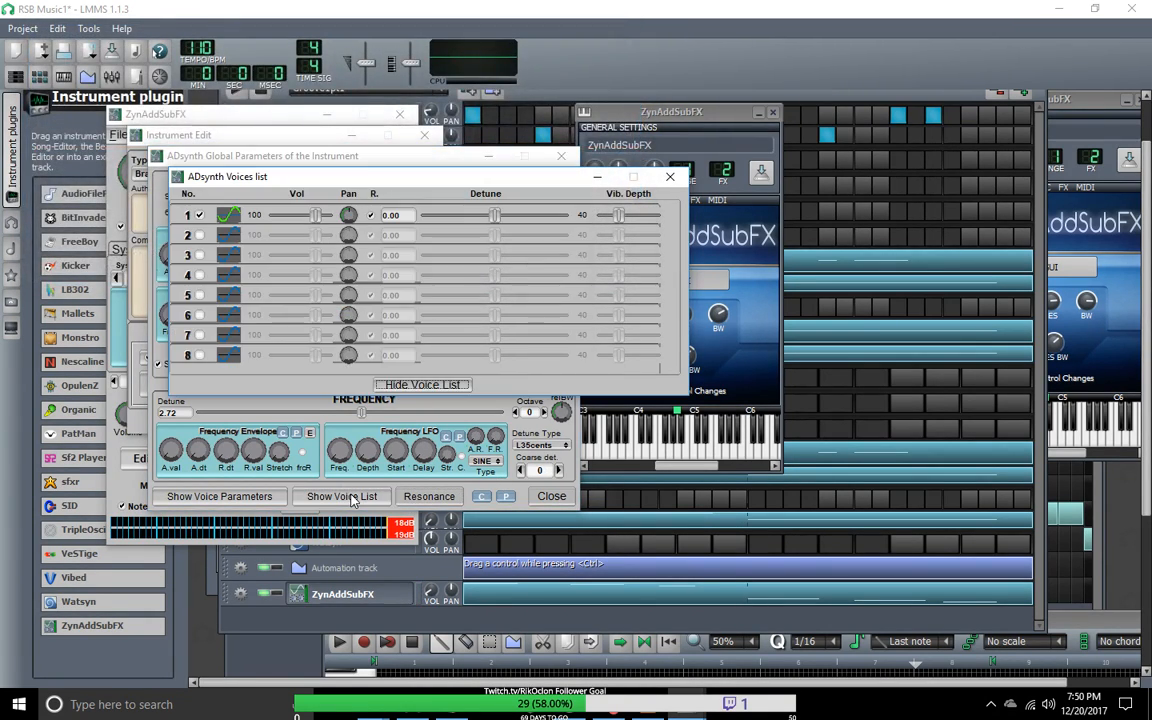
click(199, 235)
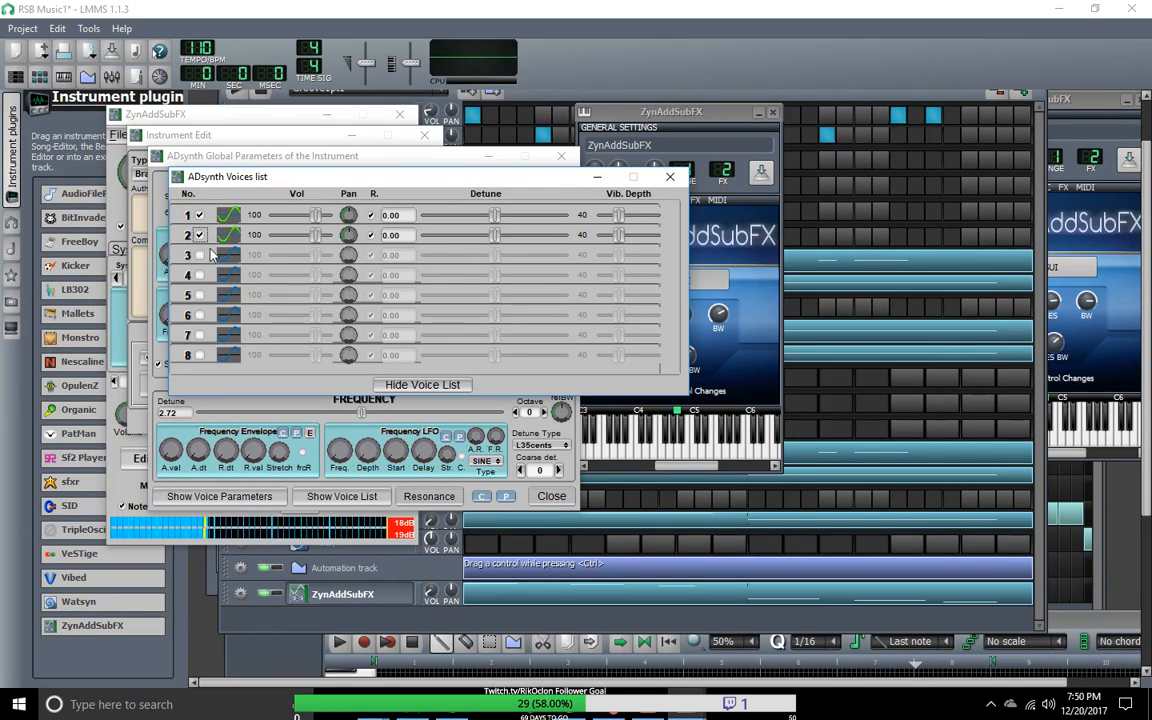
click(200, 255)
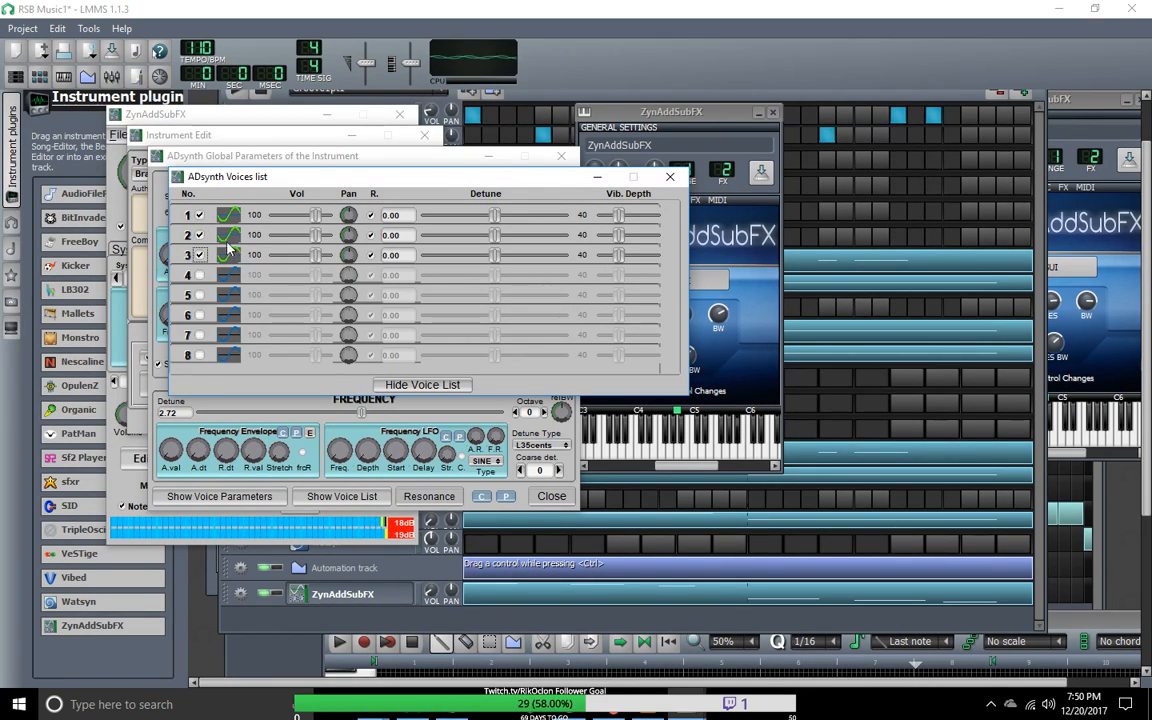
click(203, 254)
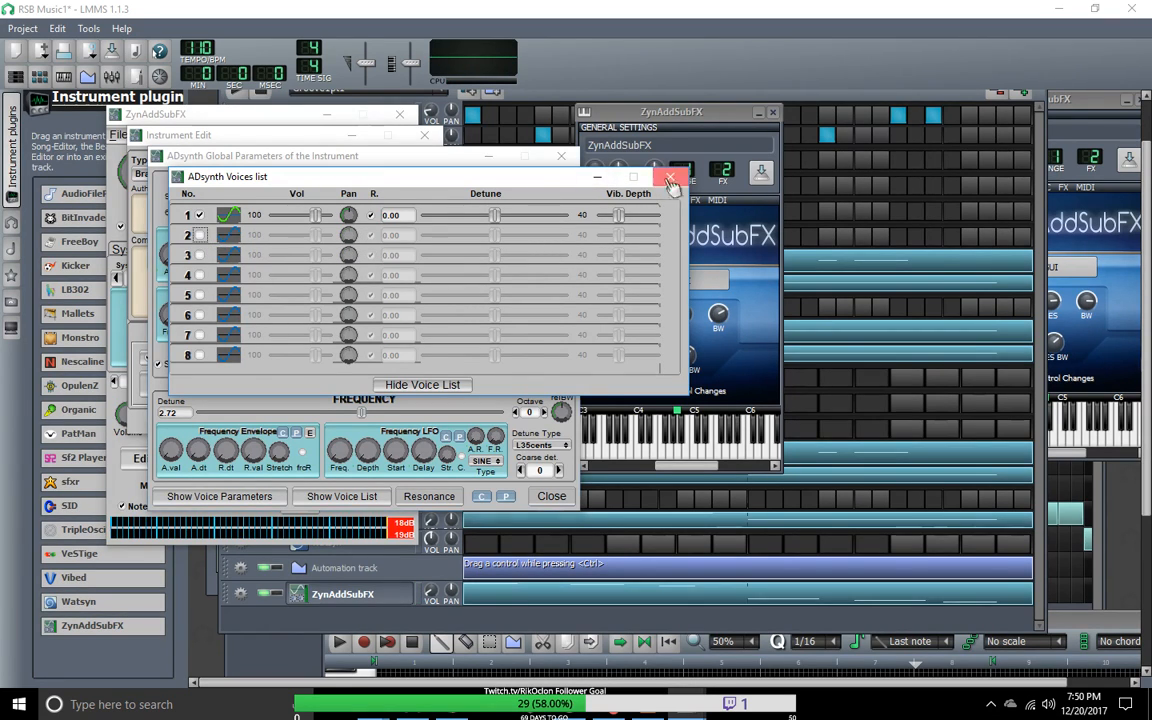
click(669, 176)
click(561, 156)
Step: Try the Guitar and Synth Lead types for the instrument
click(229, 281)
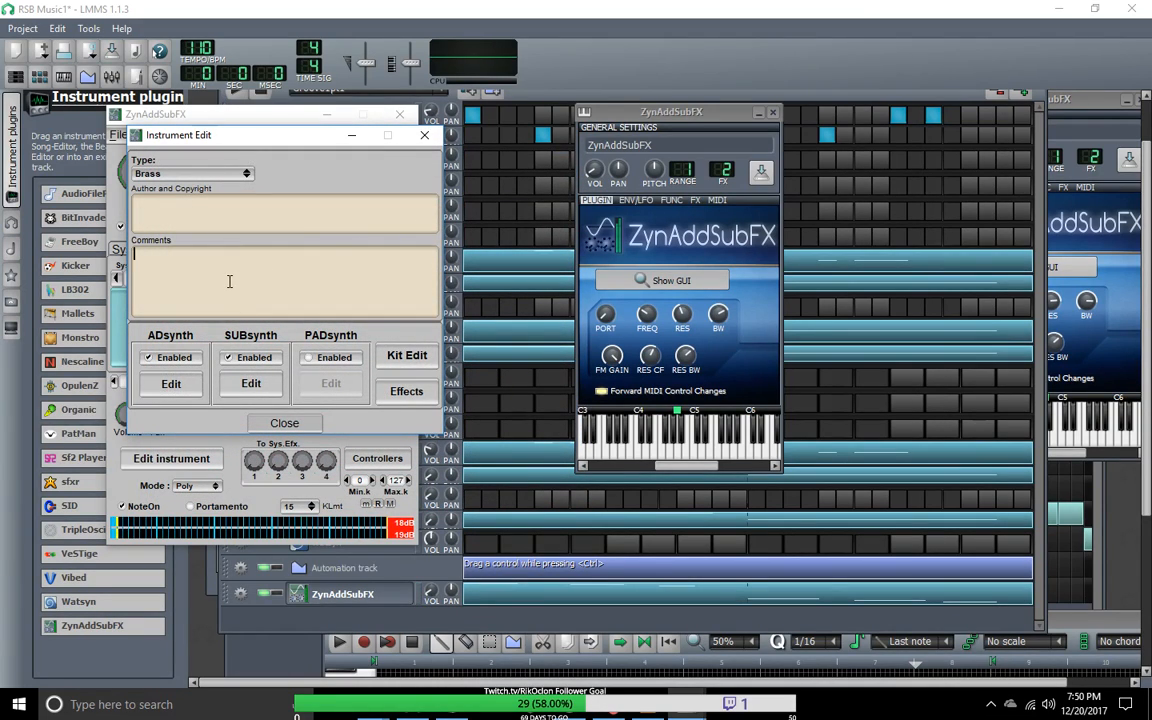
click(247, 170)
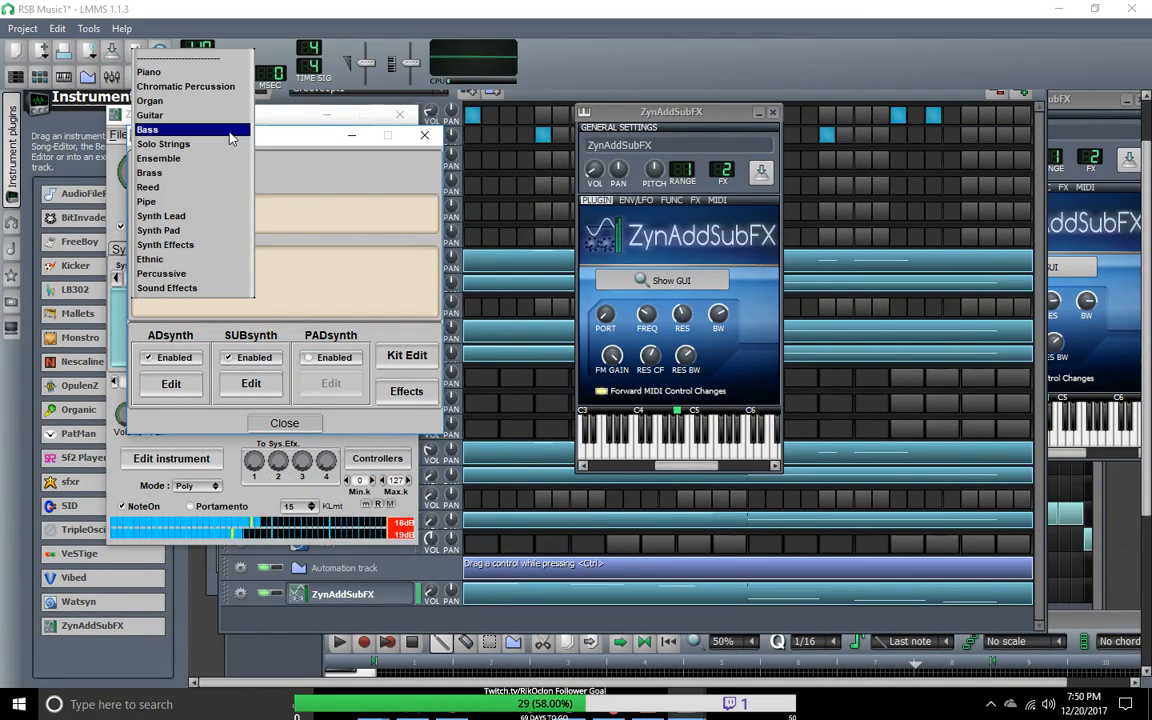
click(216, 118)
click(215, 172)
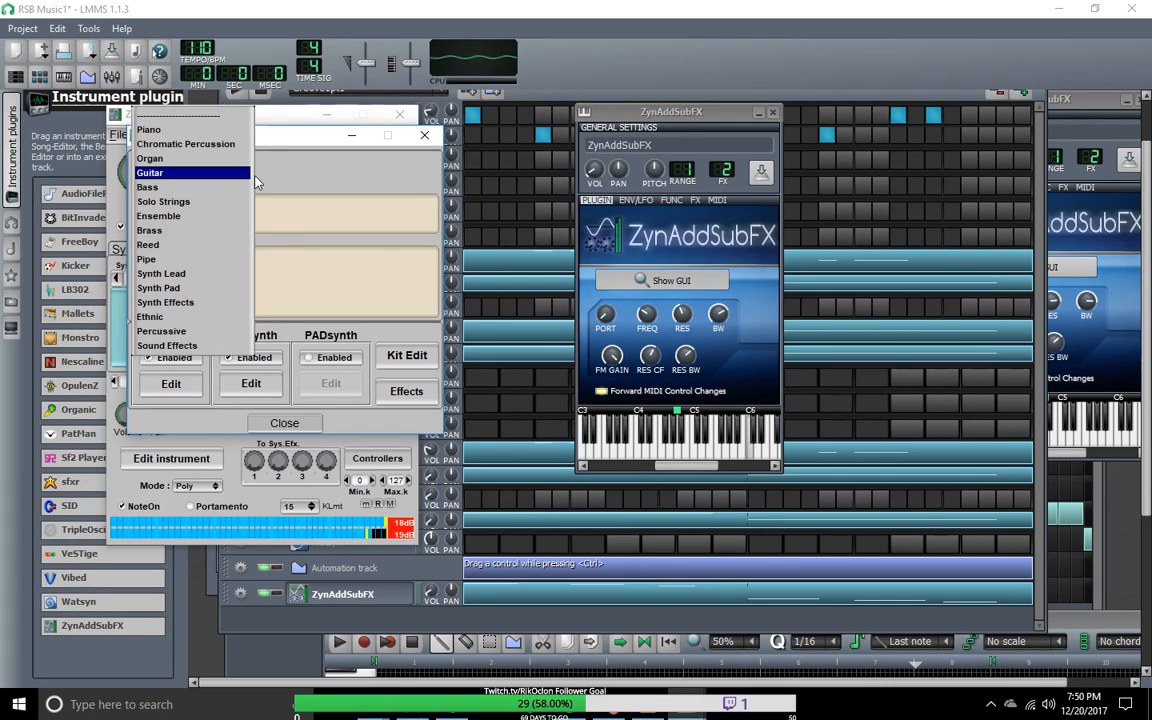
click(221, 206)
click(200, 170)
click(190, 221)
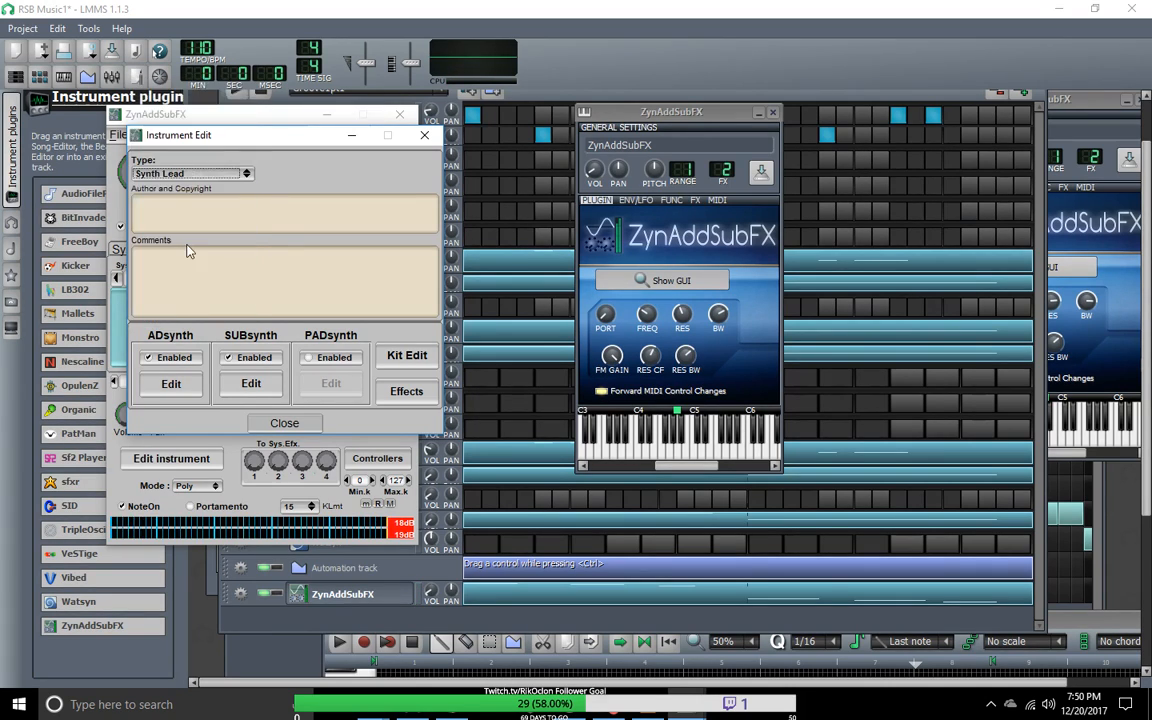
Step: Try the Piano and Synth Effects types, and set the instrument type to Sound Effects
click(235, 174)
click(216, 24)
click(241, 175)
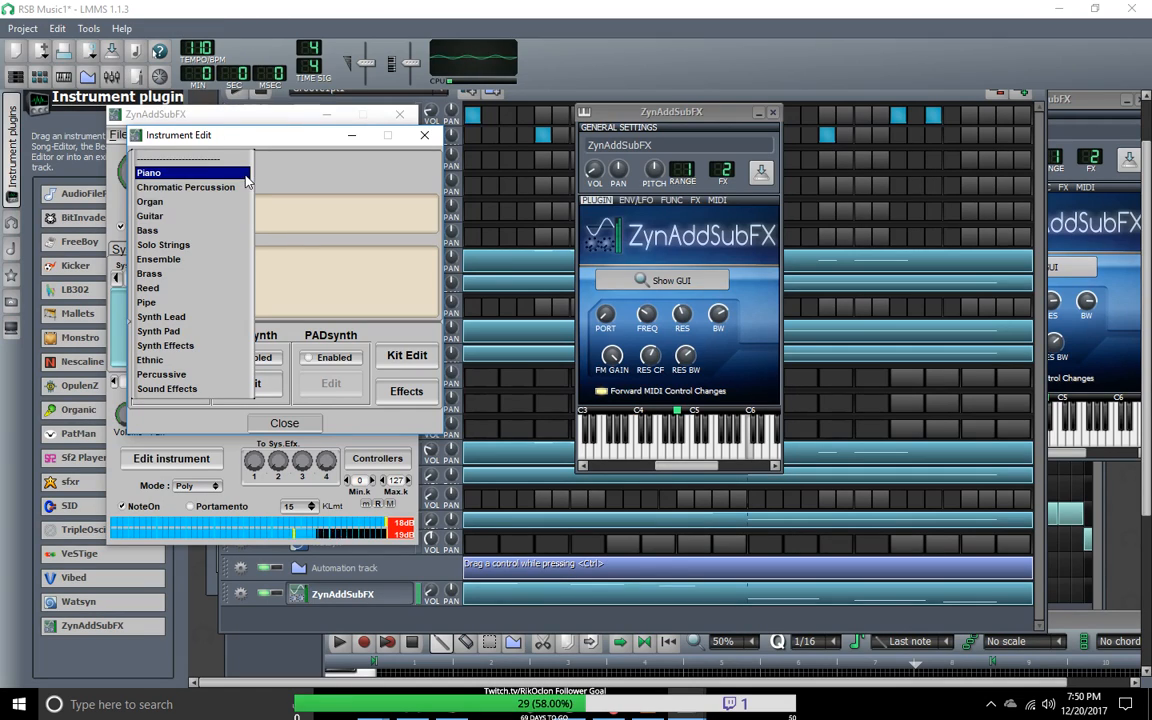
click(208, 347)
click(235, 174)
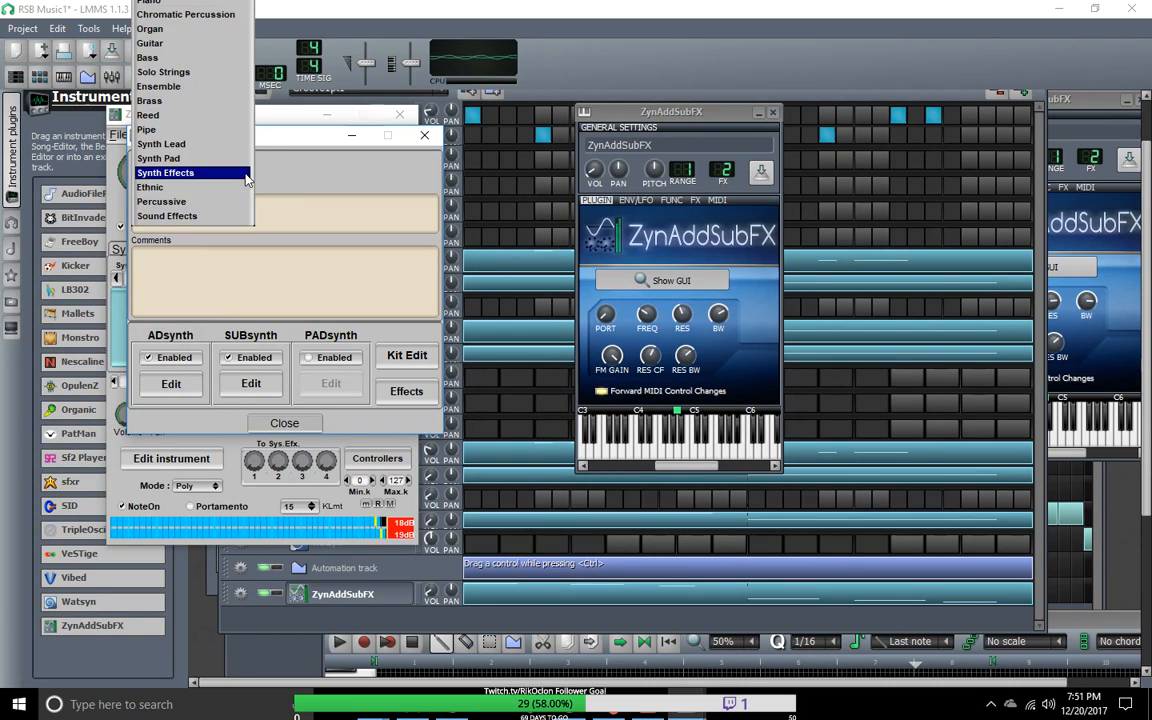
click(210, 200)
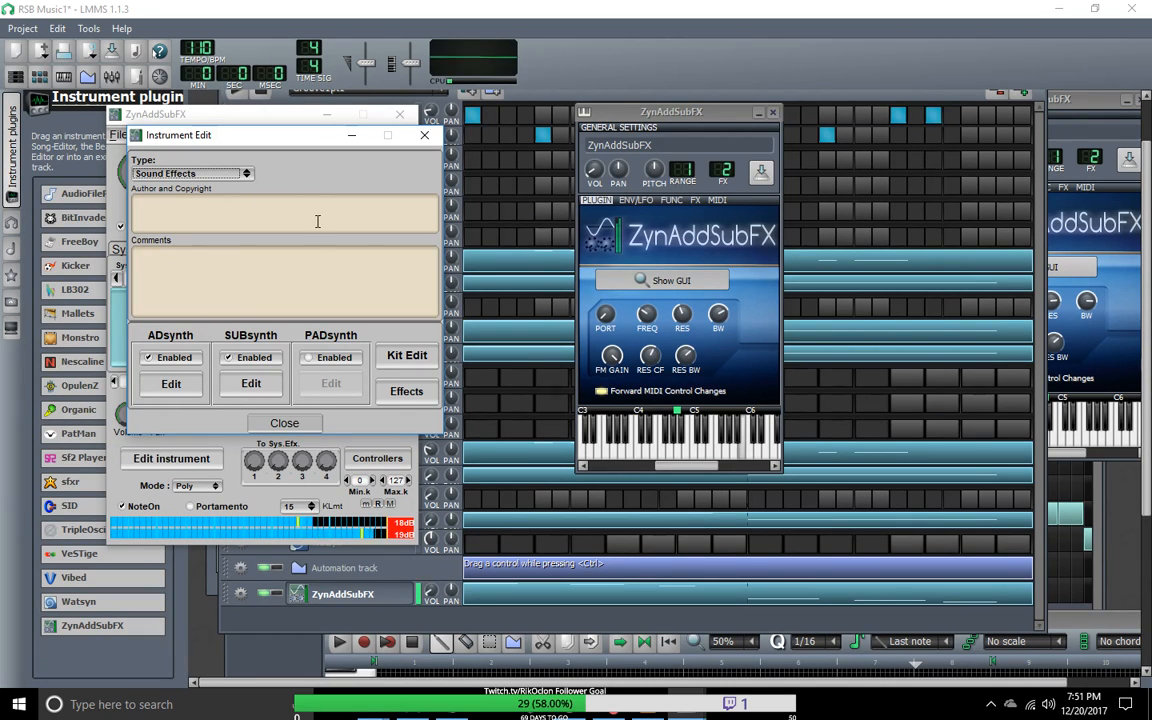
Step: Review the ADsynth and SUBsynth parameters, and close the instrument's editor windows
click(172, 385)
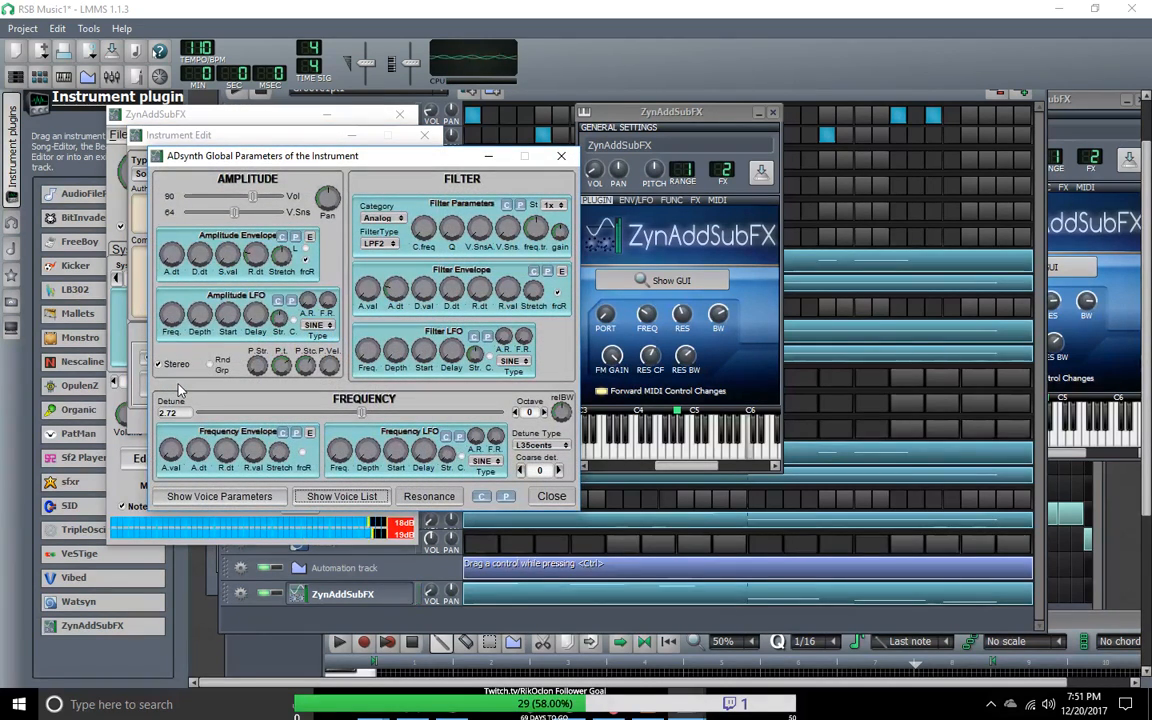
click(562, 157)
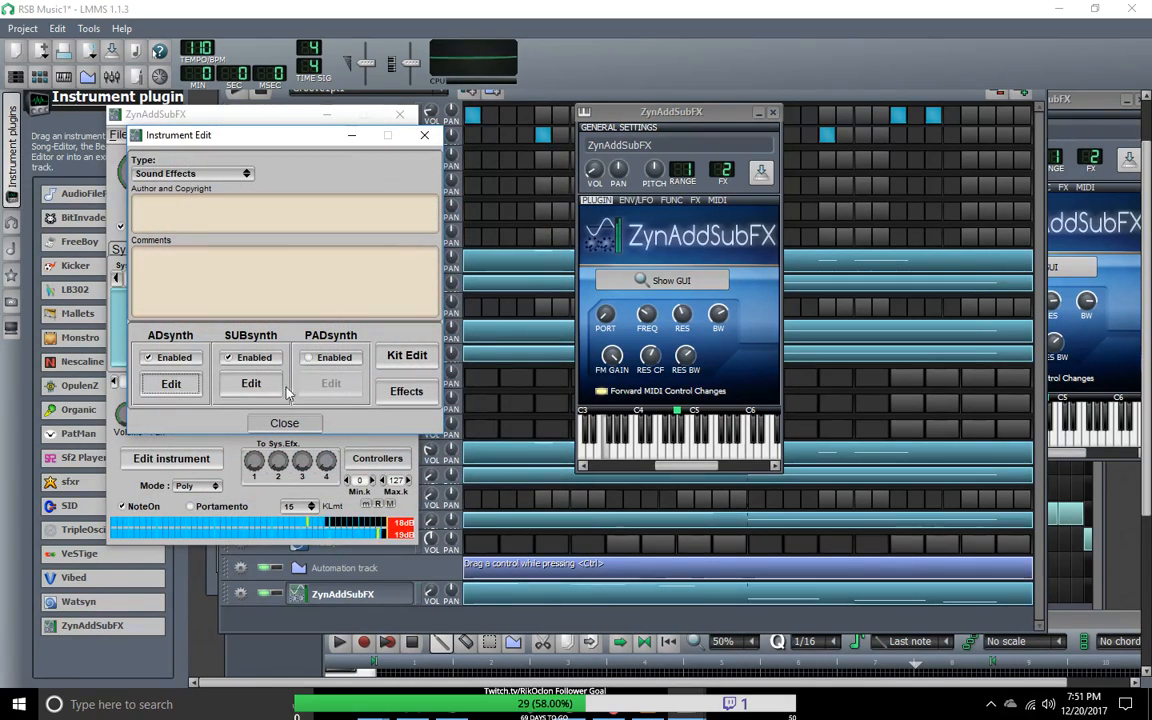
click(250, 378)
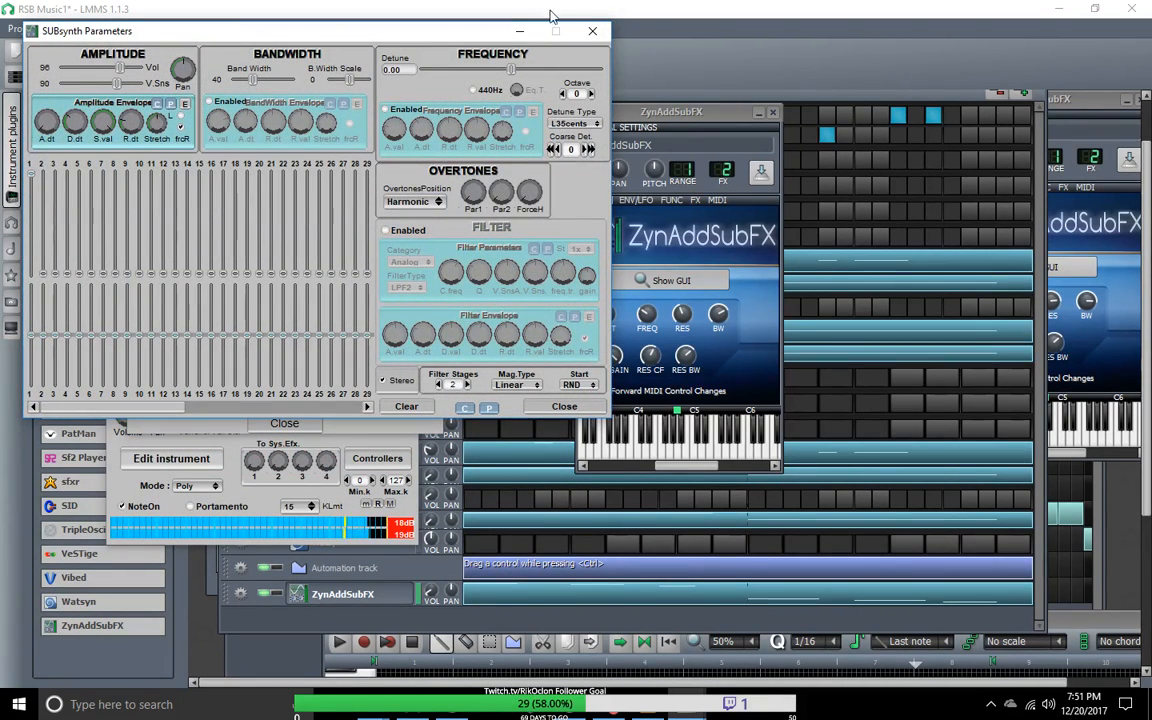
click(595, 34)
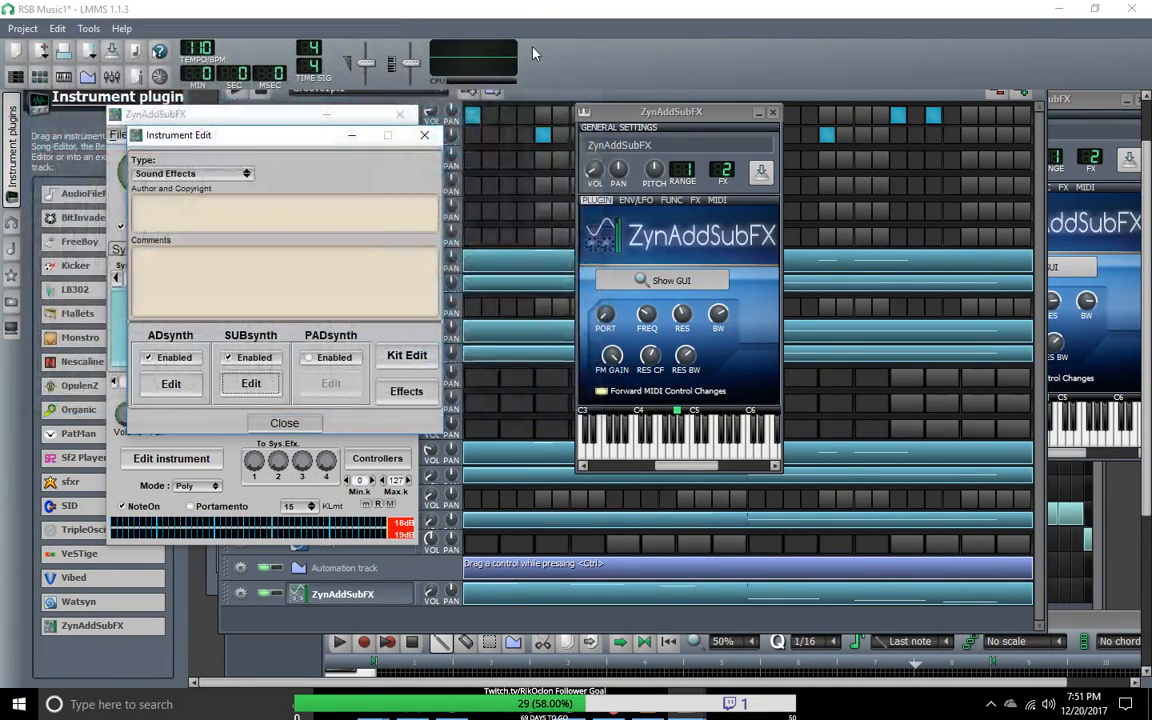
click(424, 134)
click(399, 114)
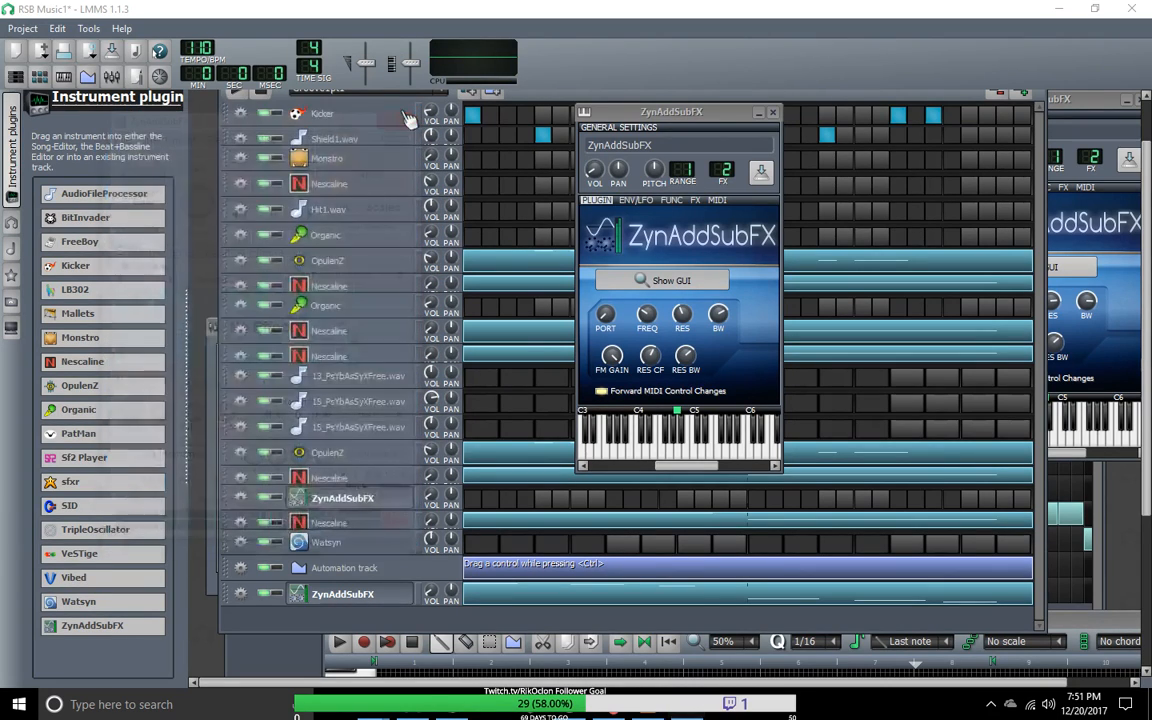
mouse_move(62, 594)
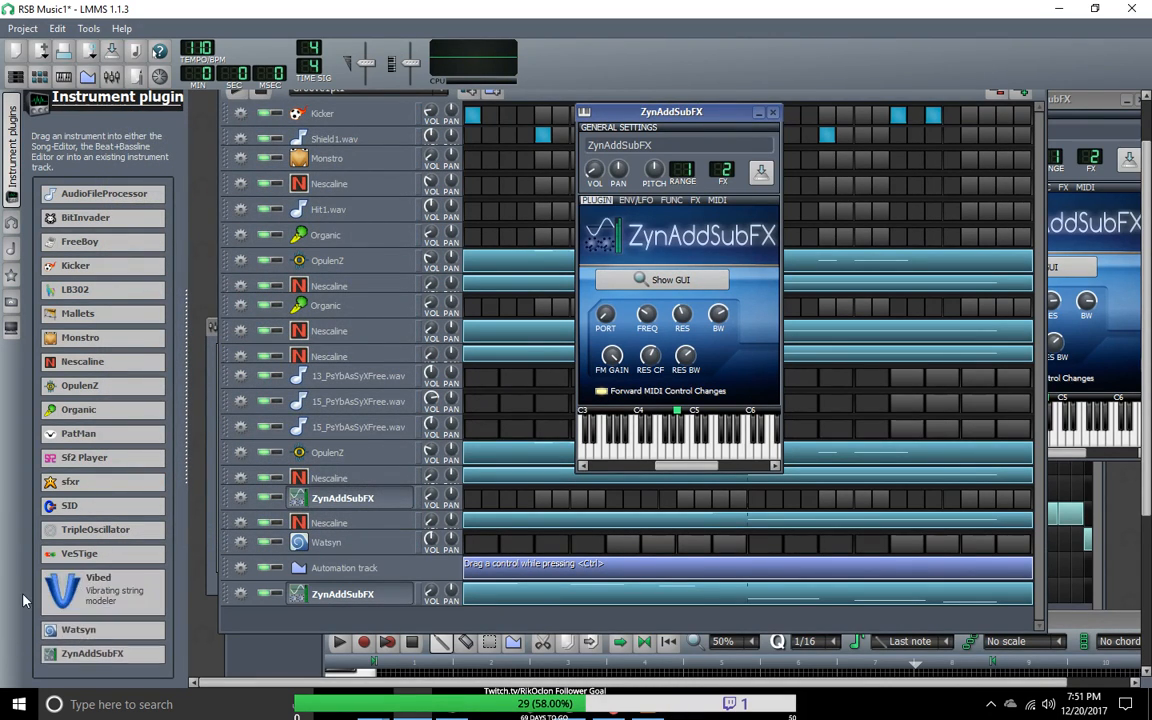
Step: Replace the last ZynAddSubFX track's instrument with Vibed and adjust its string length, volume, pickup position and slap
drag(62, 594, 338, 600)
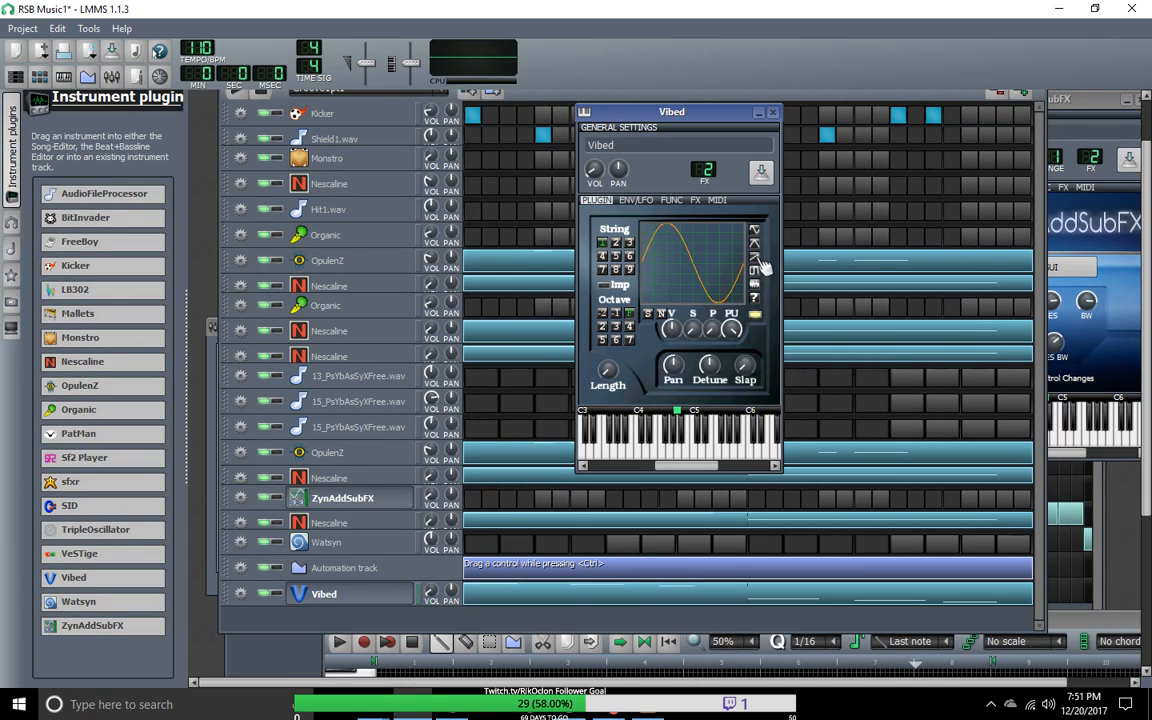
click(608, 372)
drag(608, 372, 610, 376)
click(684, 331)
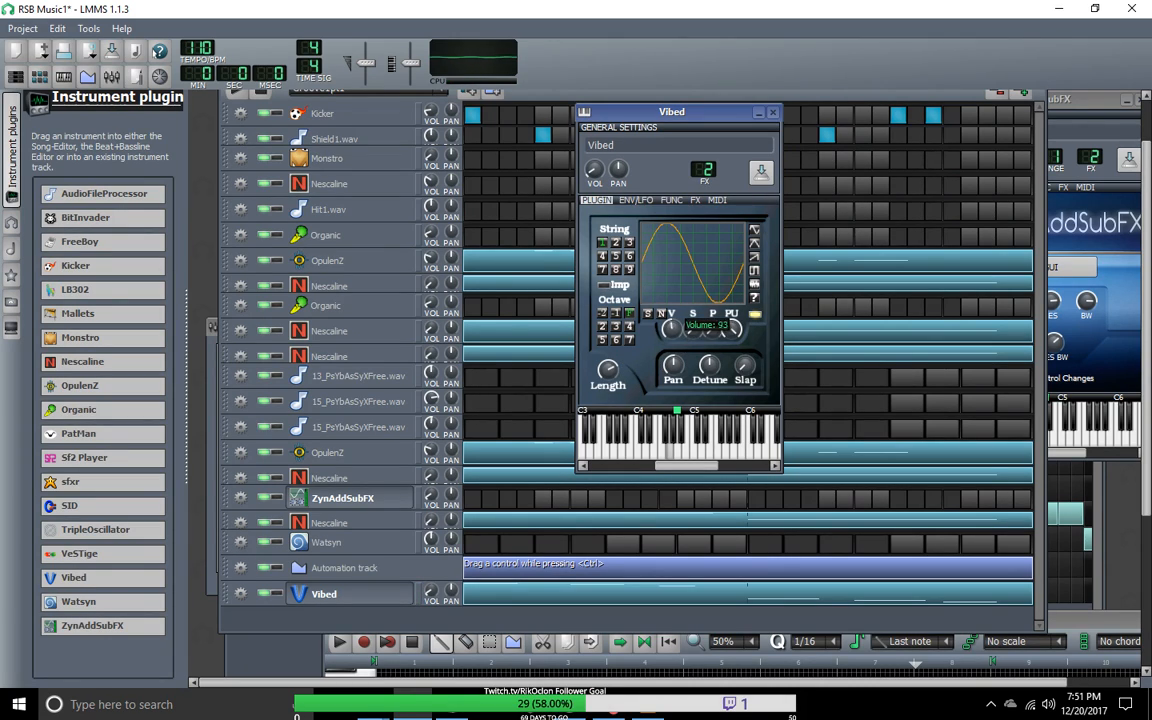
drag(684, 331, 686, 380)
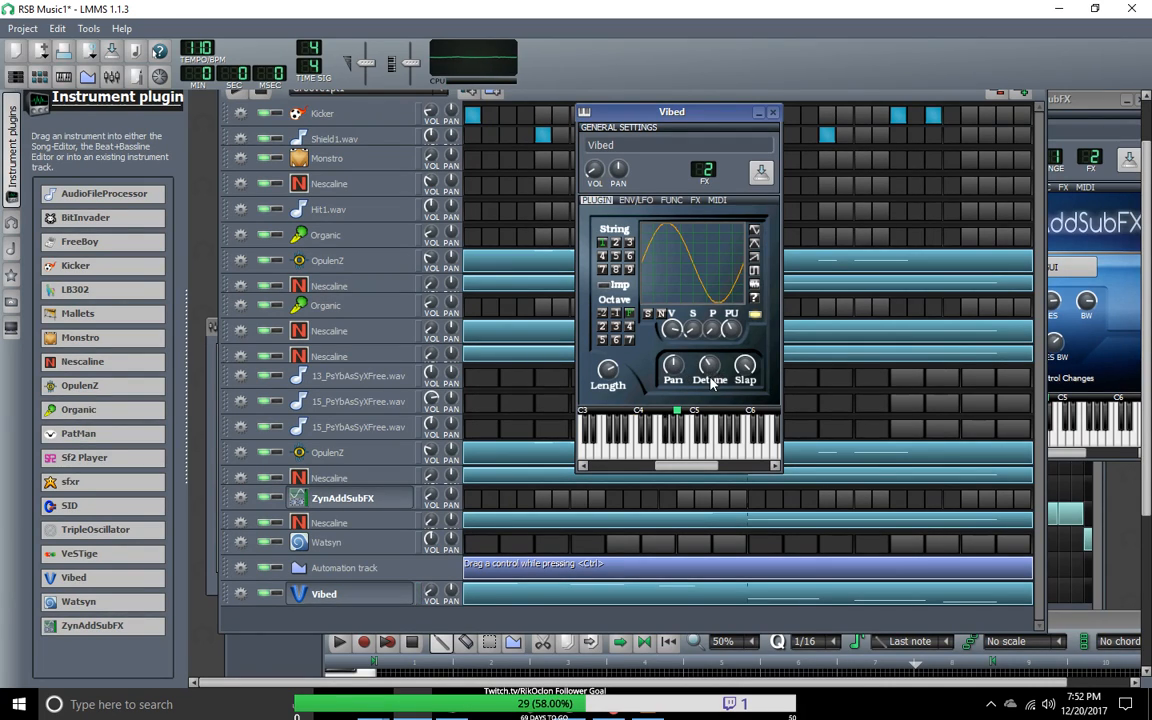
Step: Adjust Vibed's detune, set the string's octave to 2, and audition the sound with test notes
drag(709, 366, 709, 366)
key(t)
key(t)
key(t)
key(e)
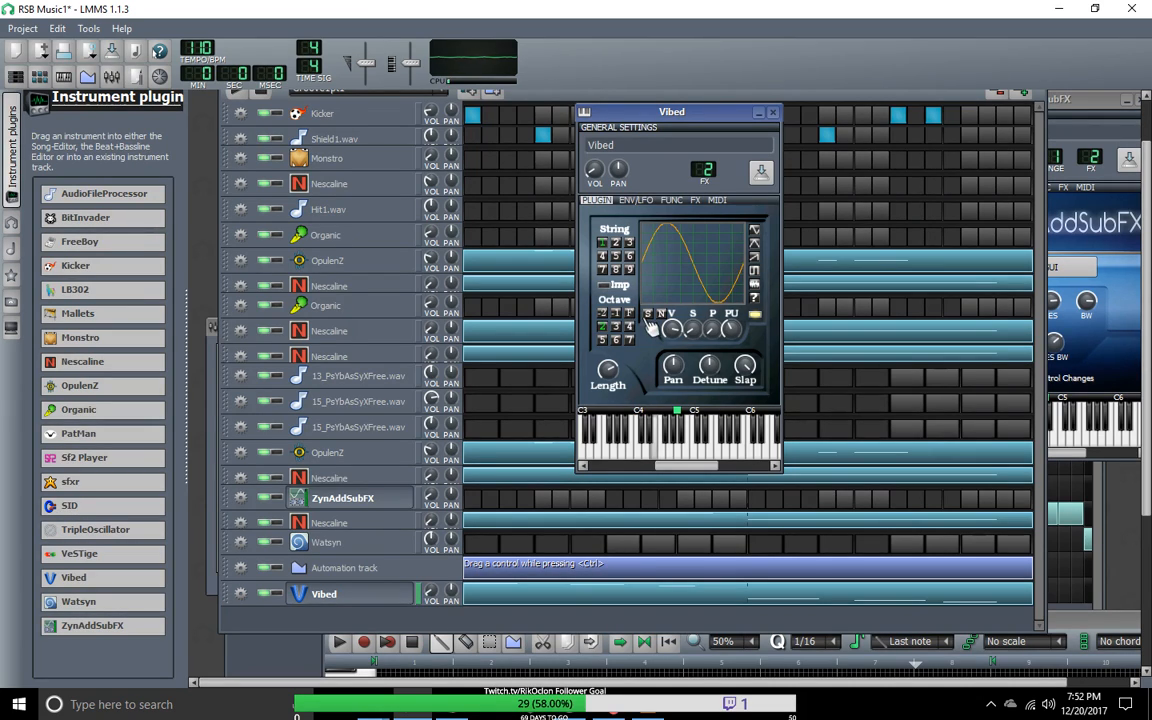
key(r)
key(t)
key(e)
key(e)
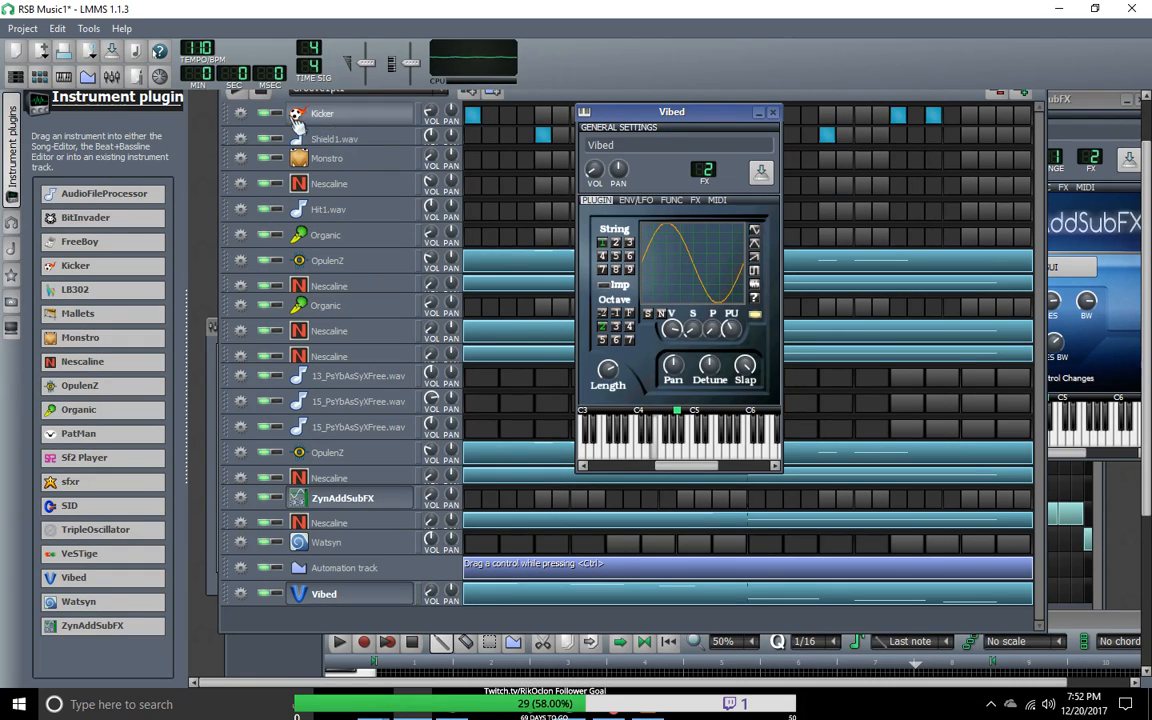
Step: Play the groove while adjusting the Vibed track's volume, and clear all notes from its pattern
click(241, 98)
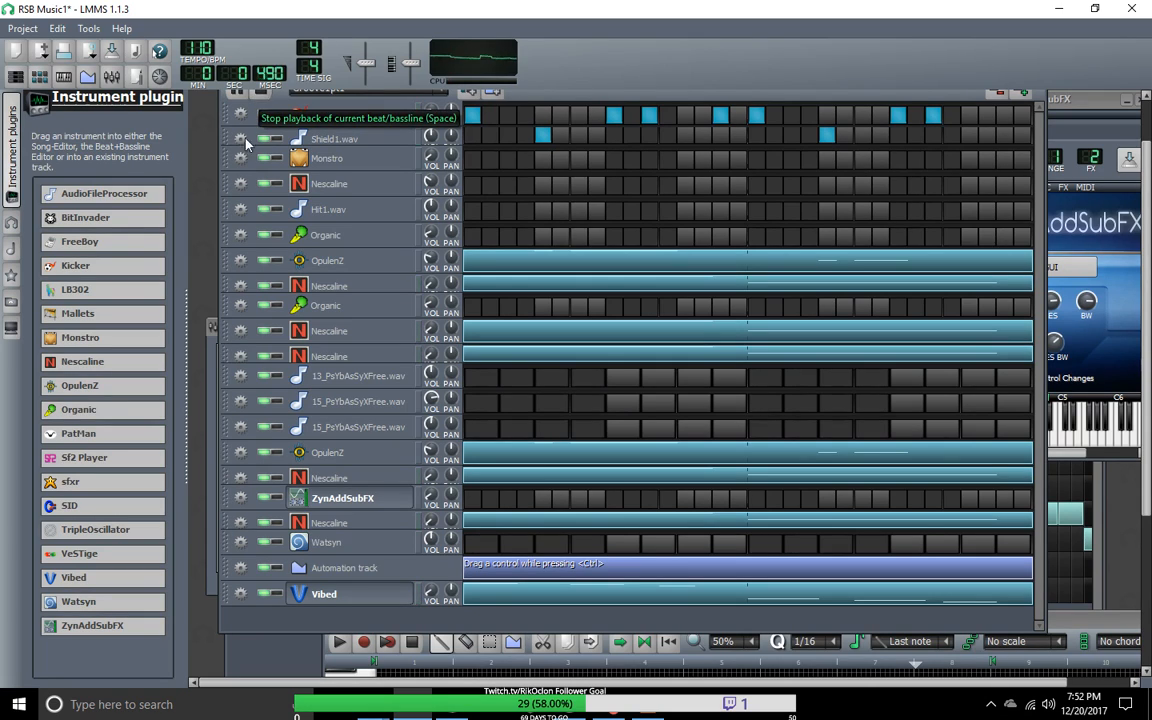
mouse_move(430, 590)
mouse_down()
mouse_move(430, 613)
mouse_move(432, 597)
mouse_up()
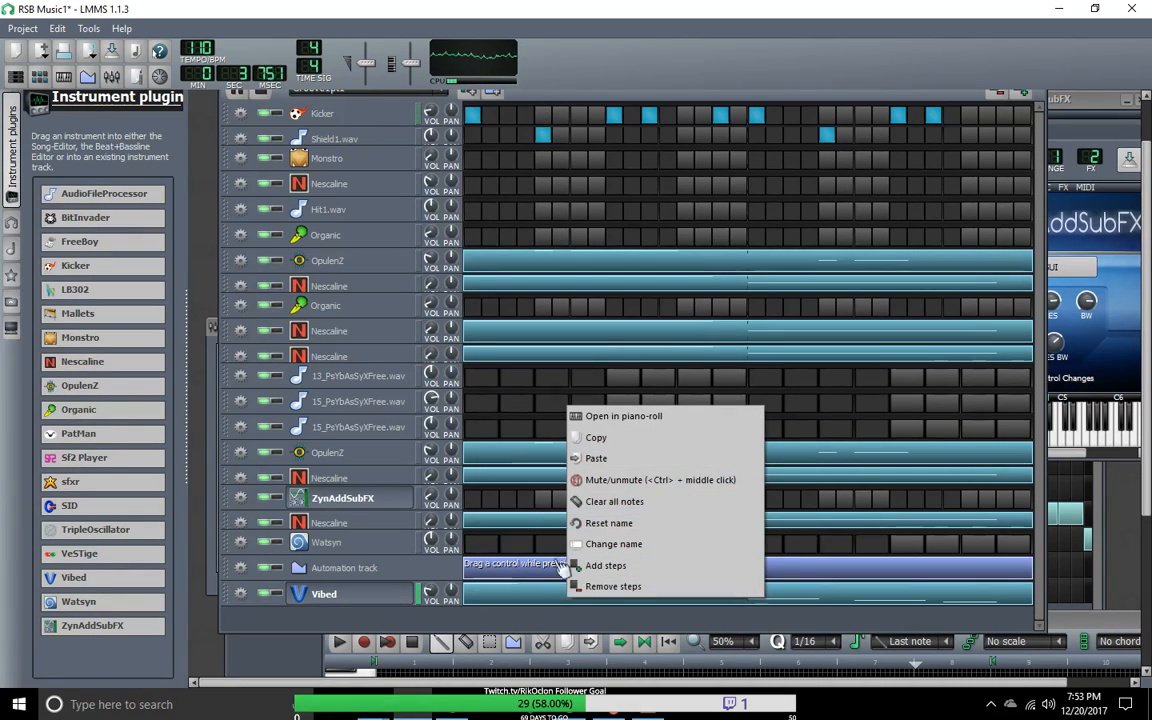
click(607, 502)
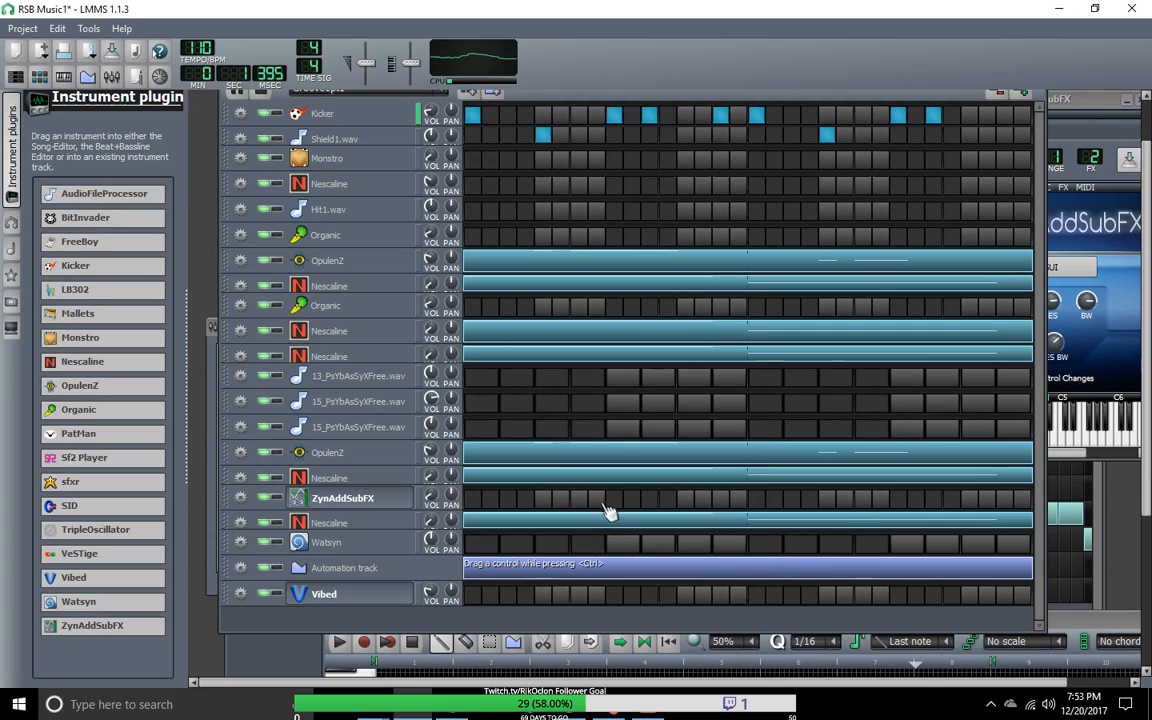
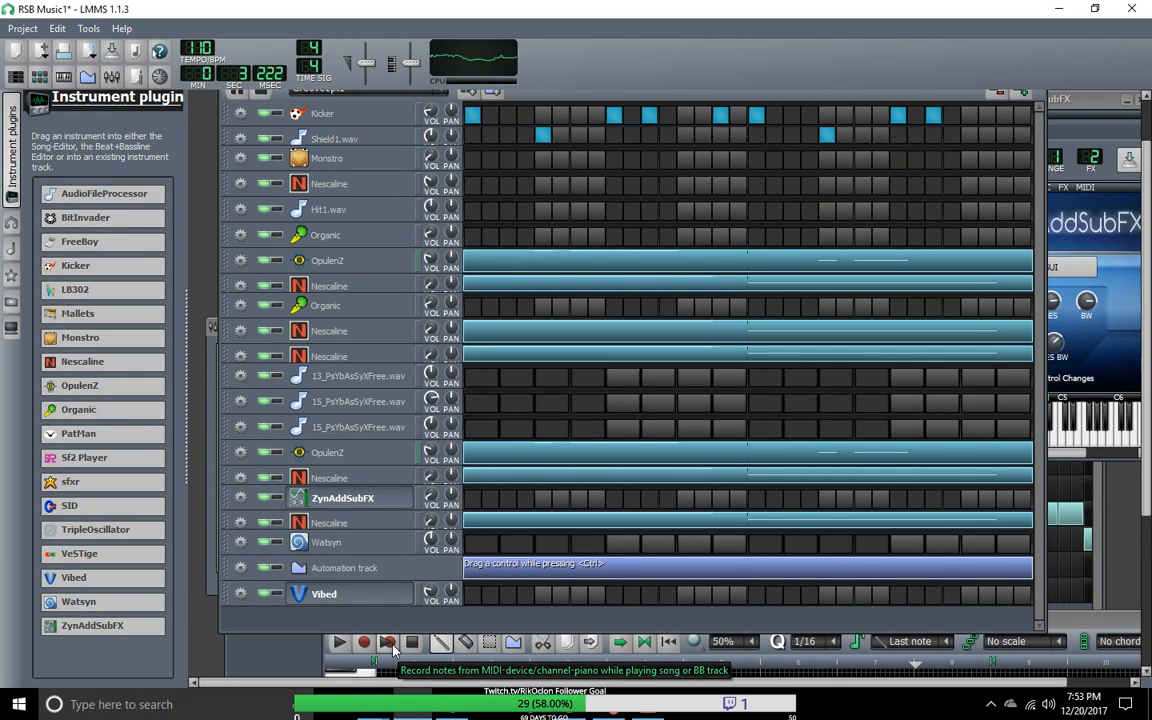
Step: Open the Vibed track's pattern in the piano roll and move the editor window up to show its note grid
click(391, 645)
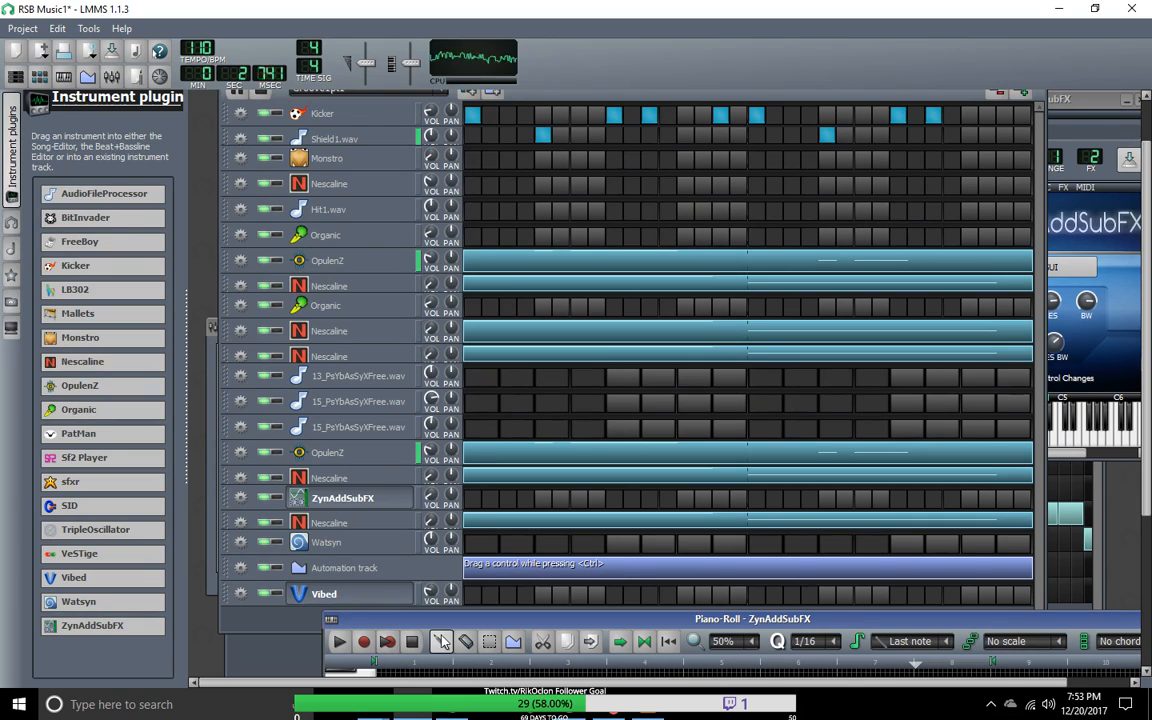
drag(470, 630, 380, 630)
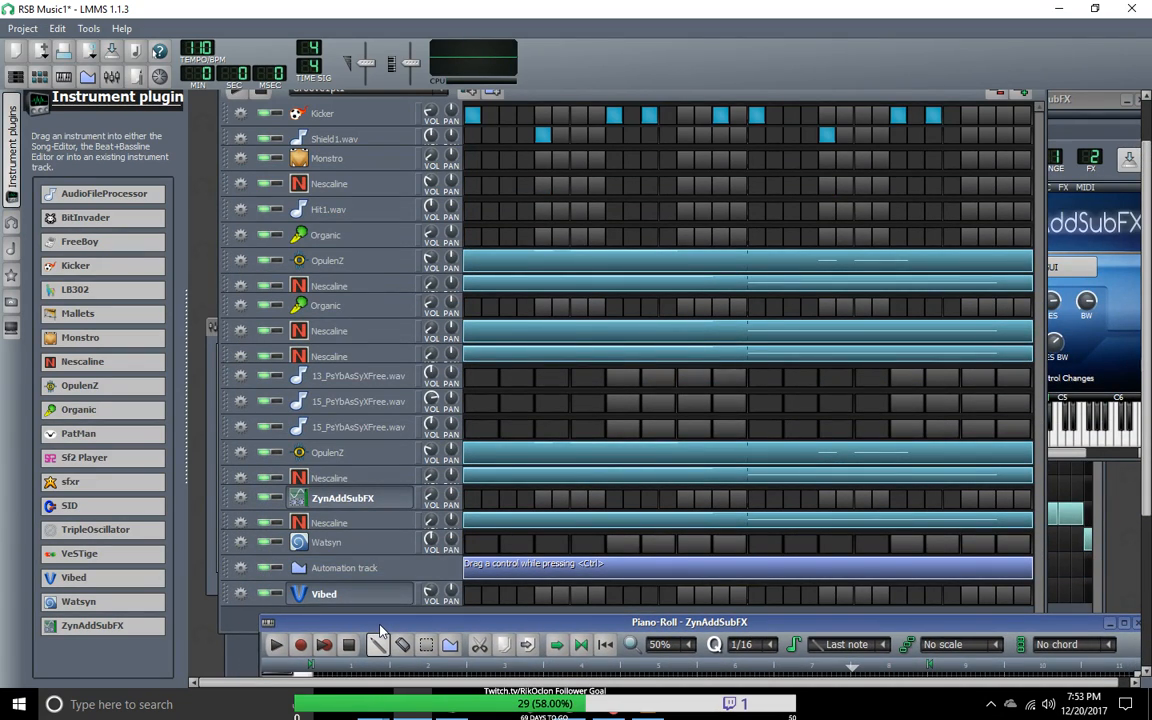
right_click(478, 602)
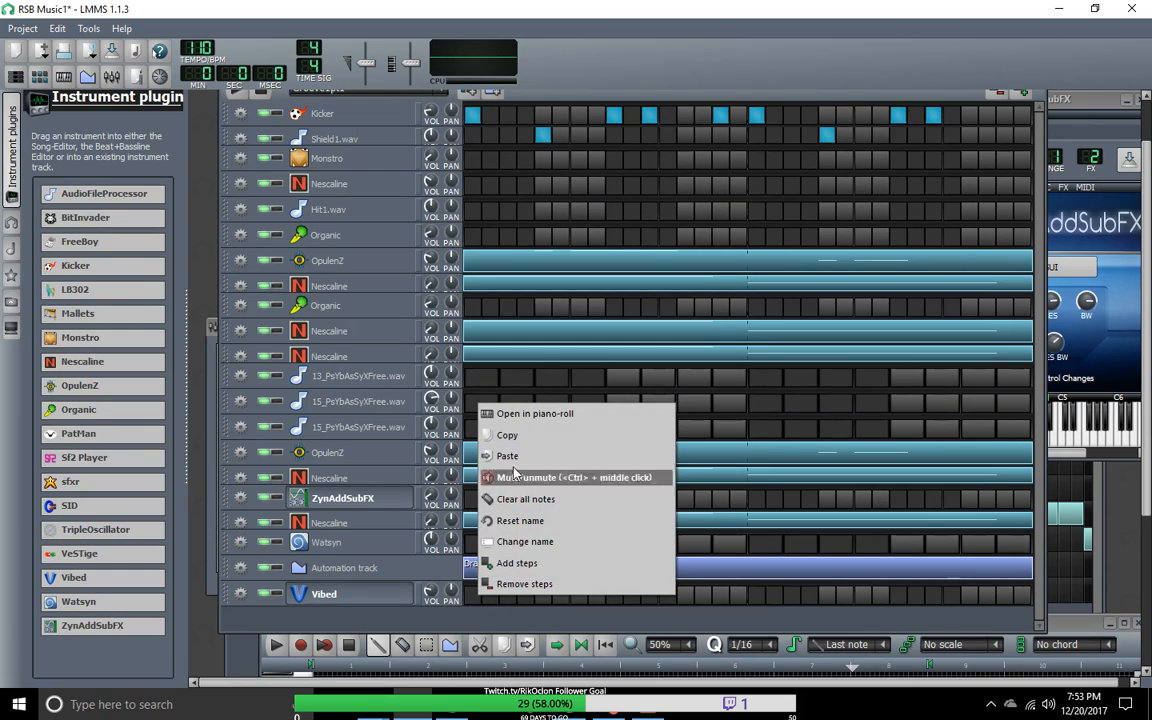
click(488, 410)
drag(456, 626, 408, 186)
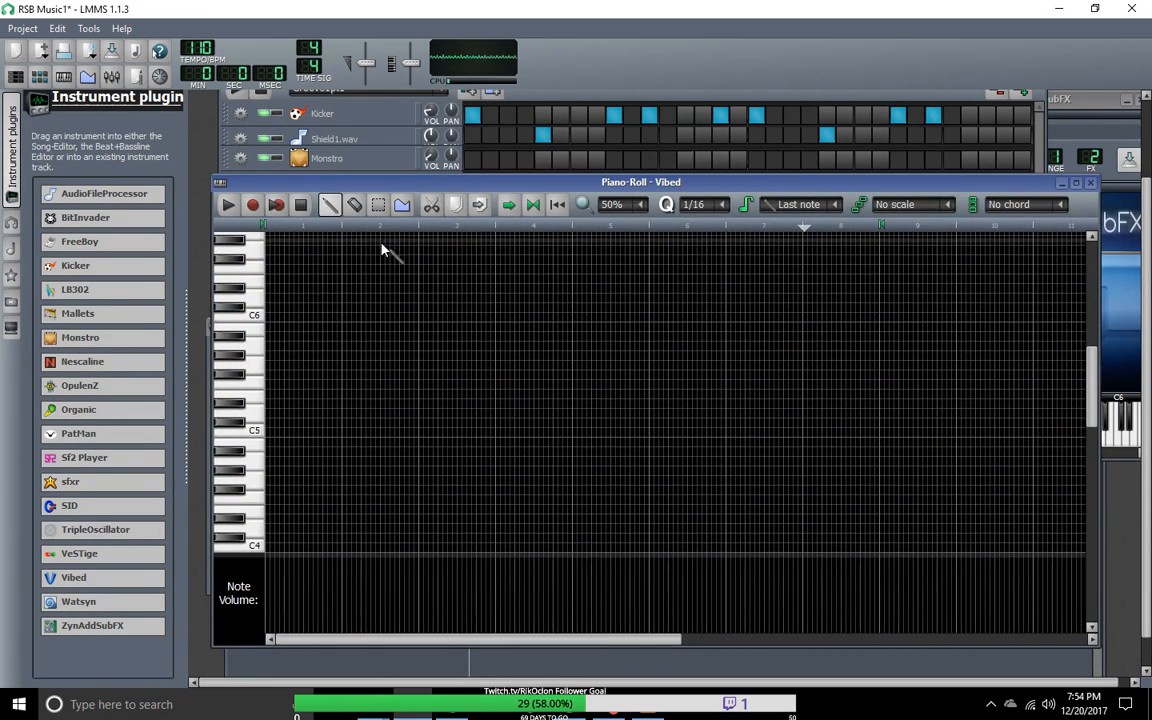
Step: Record a short low phrase into the Vibed pattern while the beat plays, and delete the stray very short note after the first
key(6)
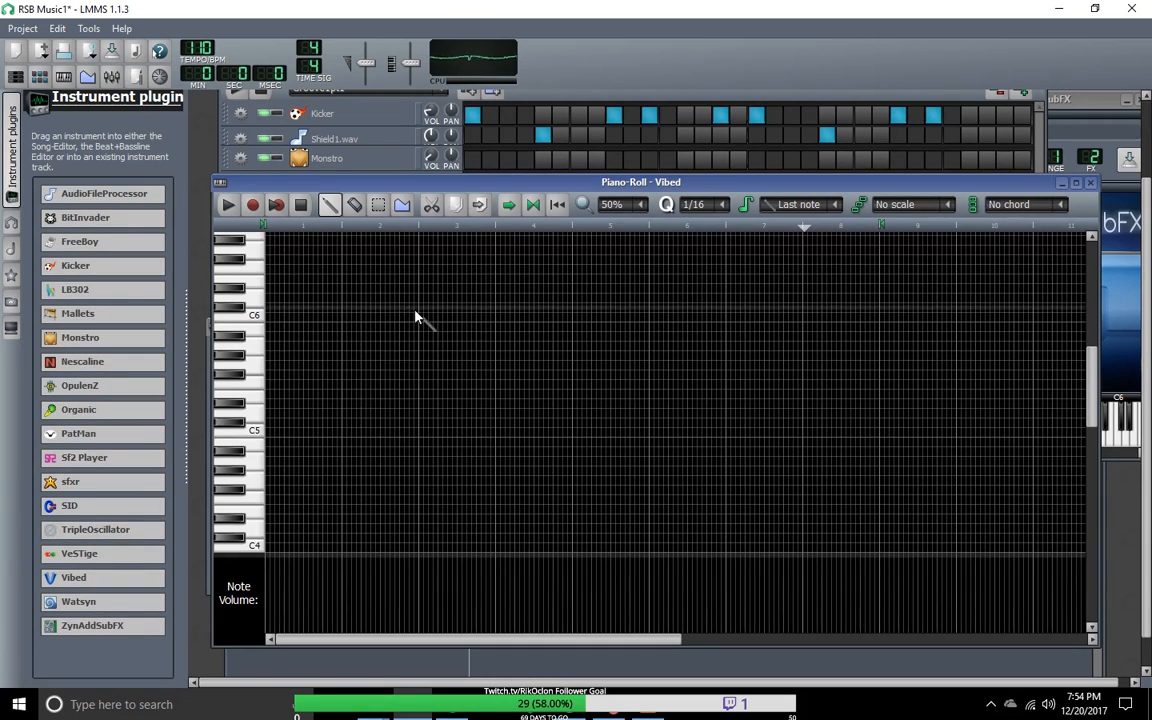
click(278, 205)
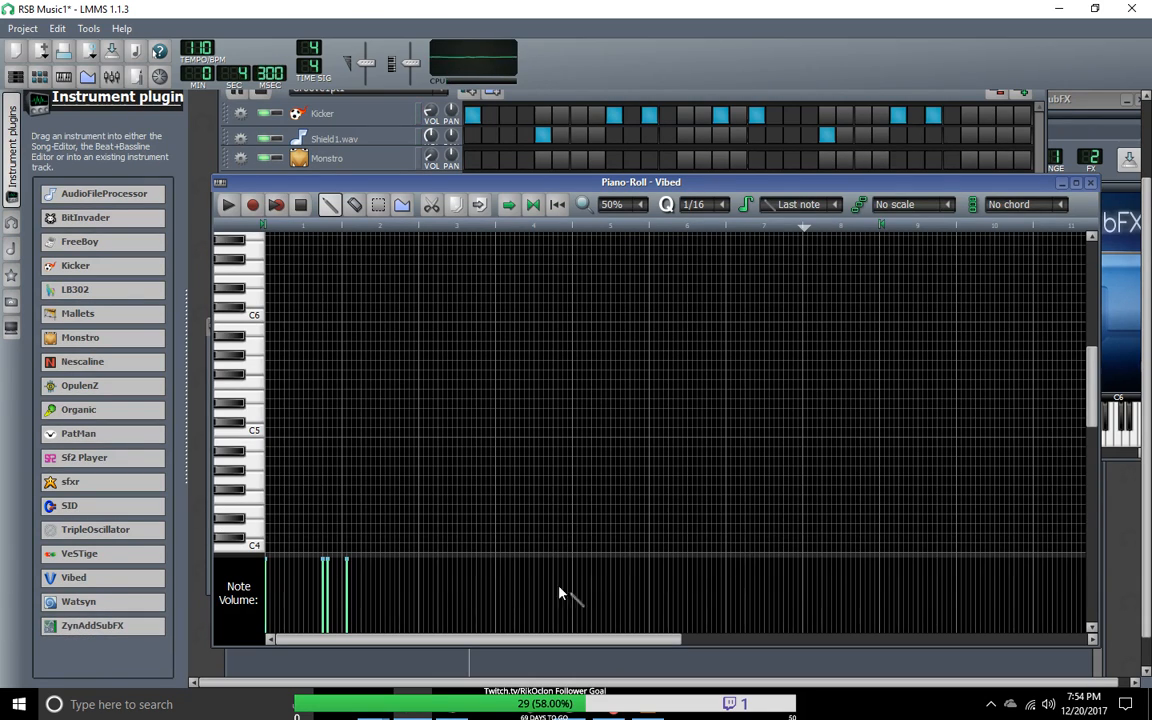
drag(1091, 390, 1090, 502)
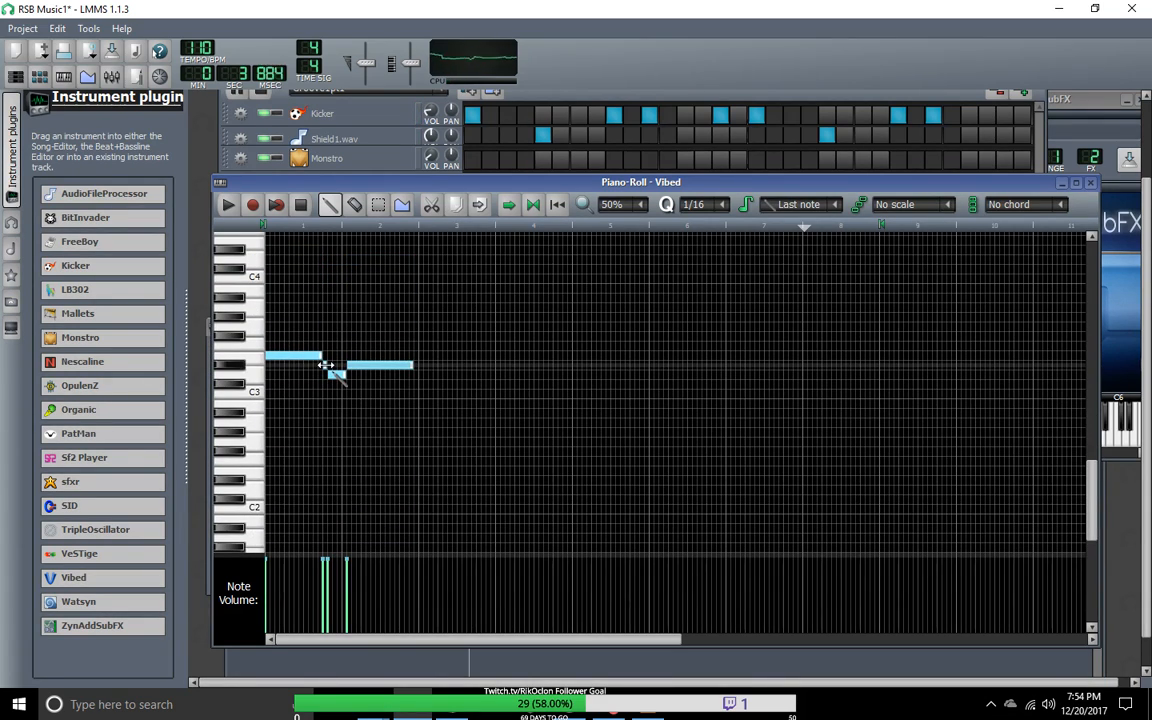
right_click(325, 366)
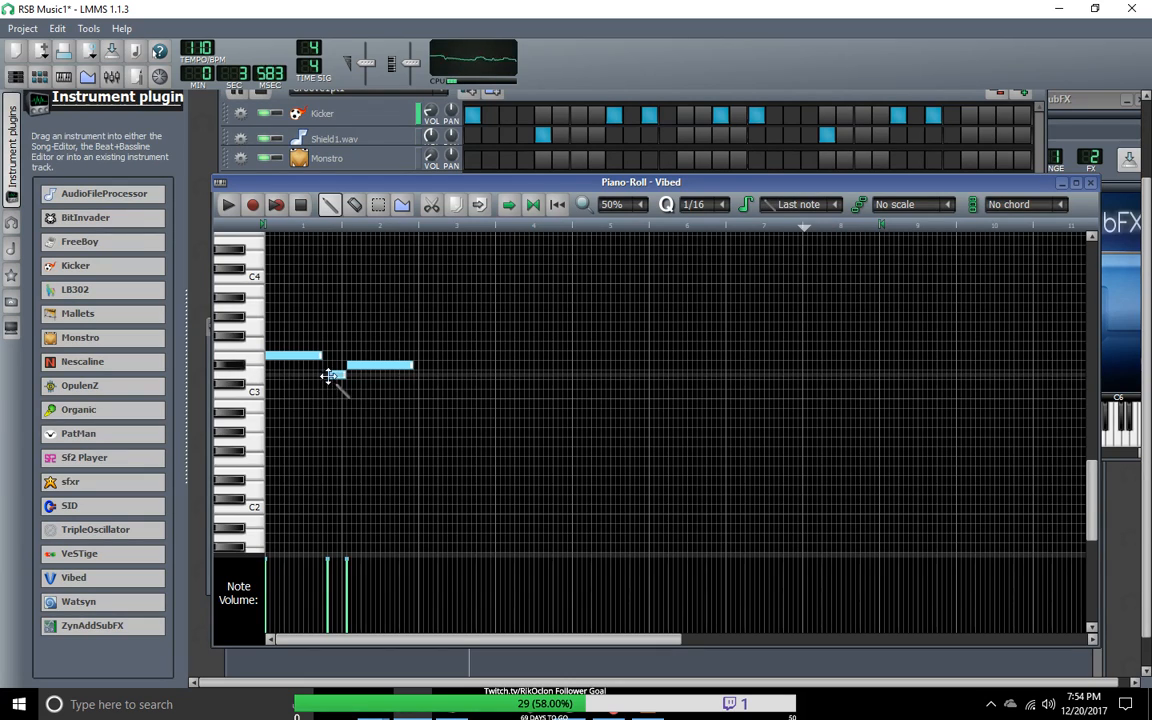
Step: Close the gaps between the three recorded notes and lengthen the last one to fill bar 2
scroll(332, 378, up, 2)
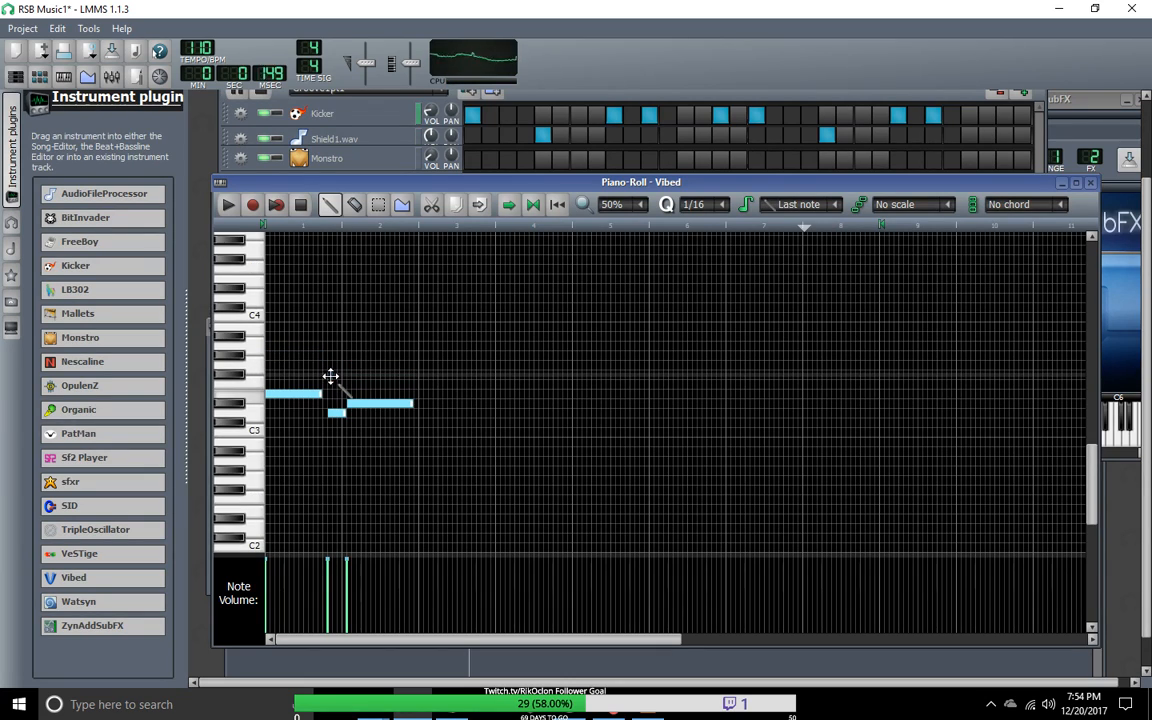
click(640, 208)
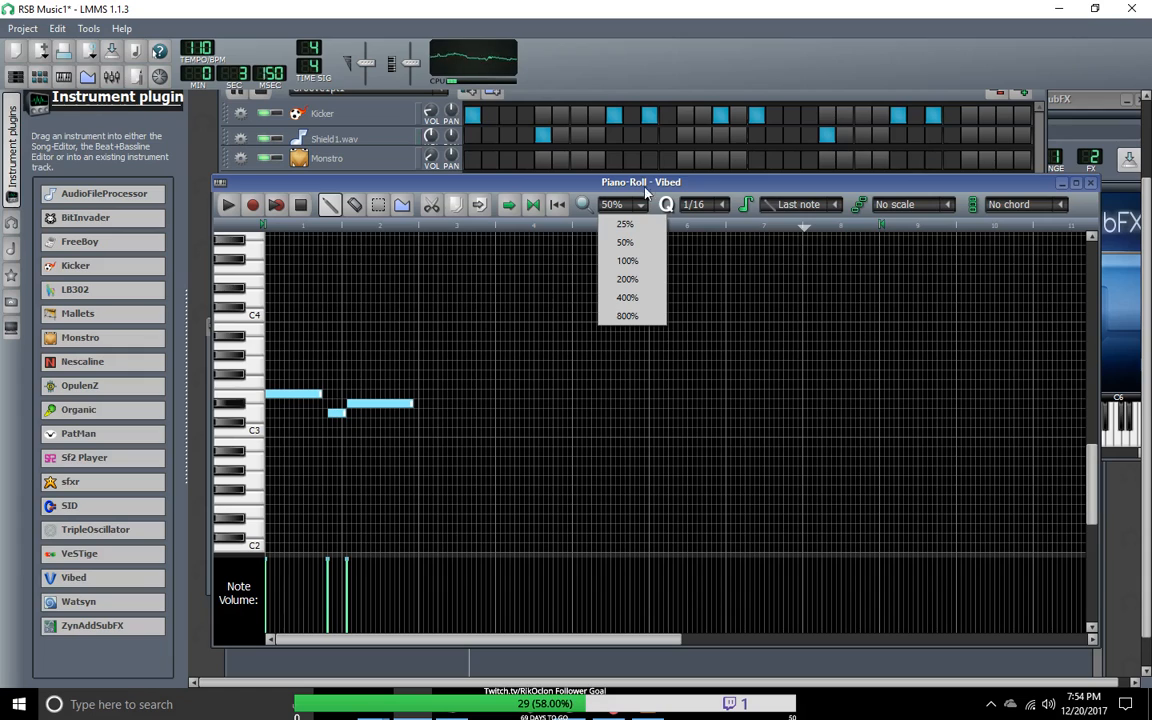
click(628, 261)
drag(786, 648, 373, 648)
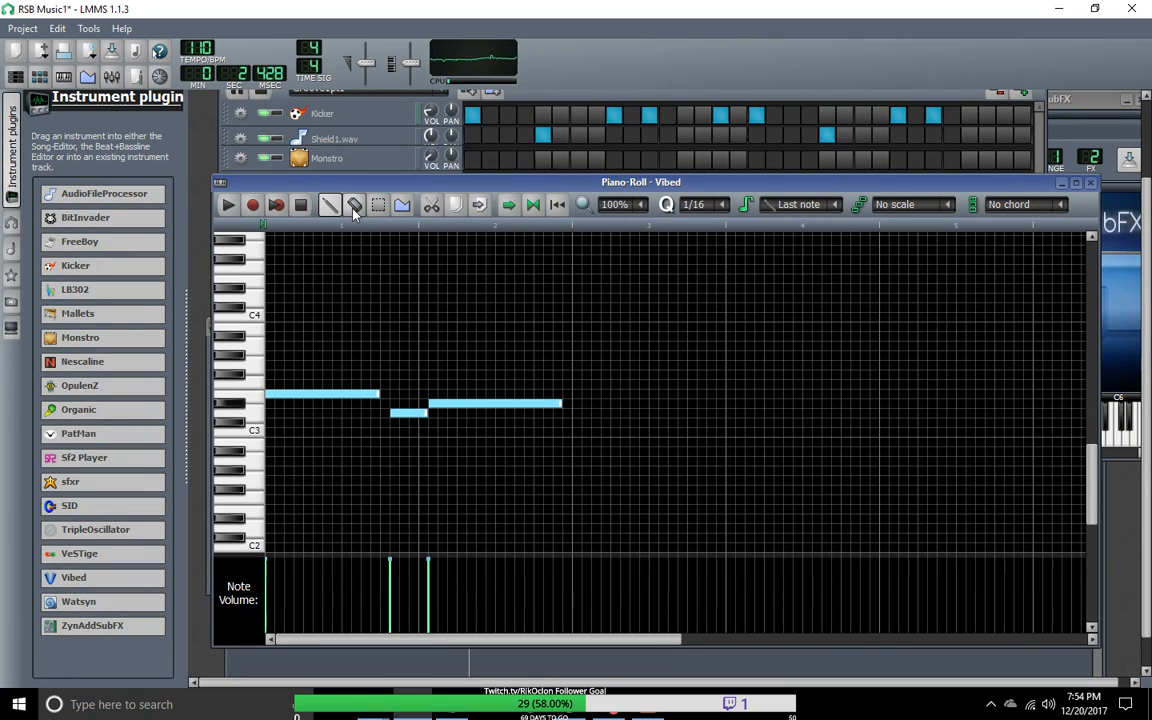
drag(417, 414, 405, 413)
click(424, 412)
right_click(435, 413)
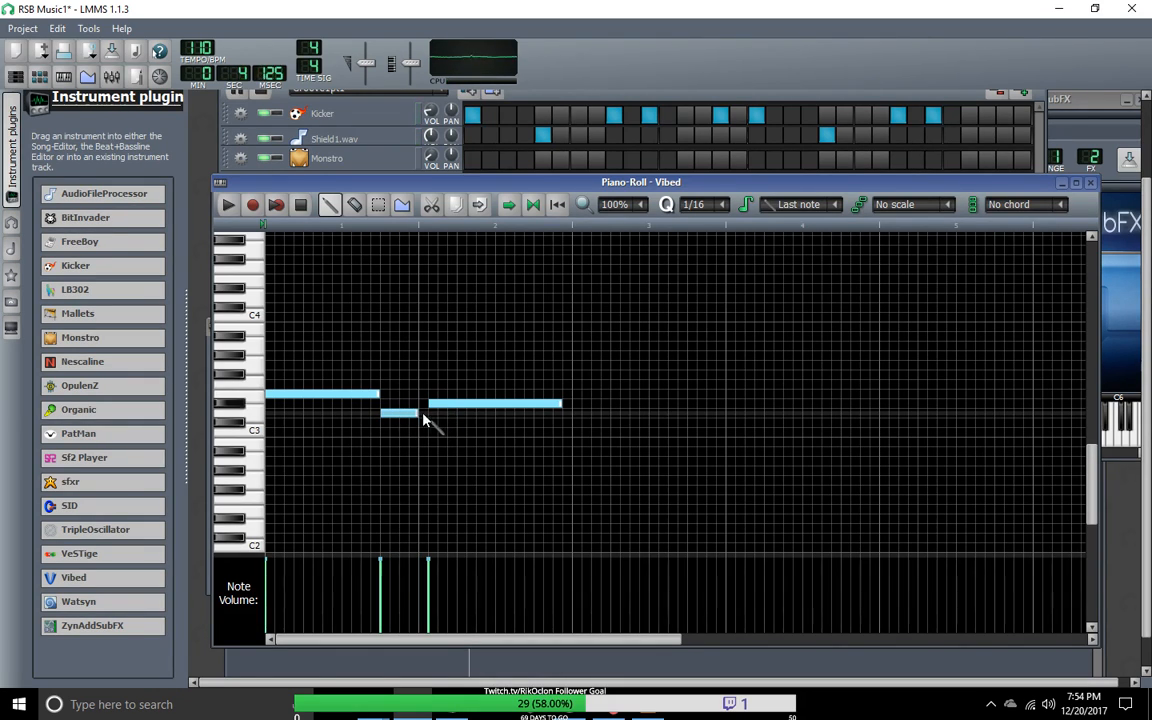
drag(422, 416, 428, 416)
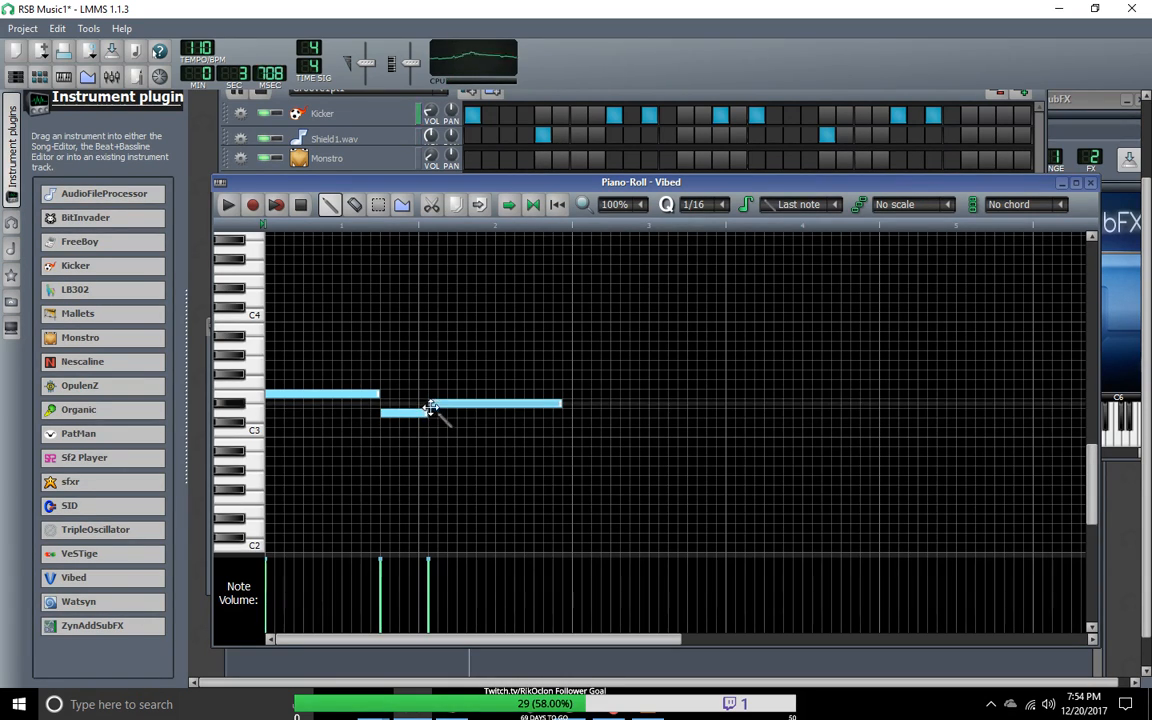
mouse_move(428, 413)
mouse_down()
mouse_move(418, 413)
mouse_move(432, 407)
mouse_up()
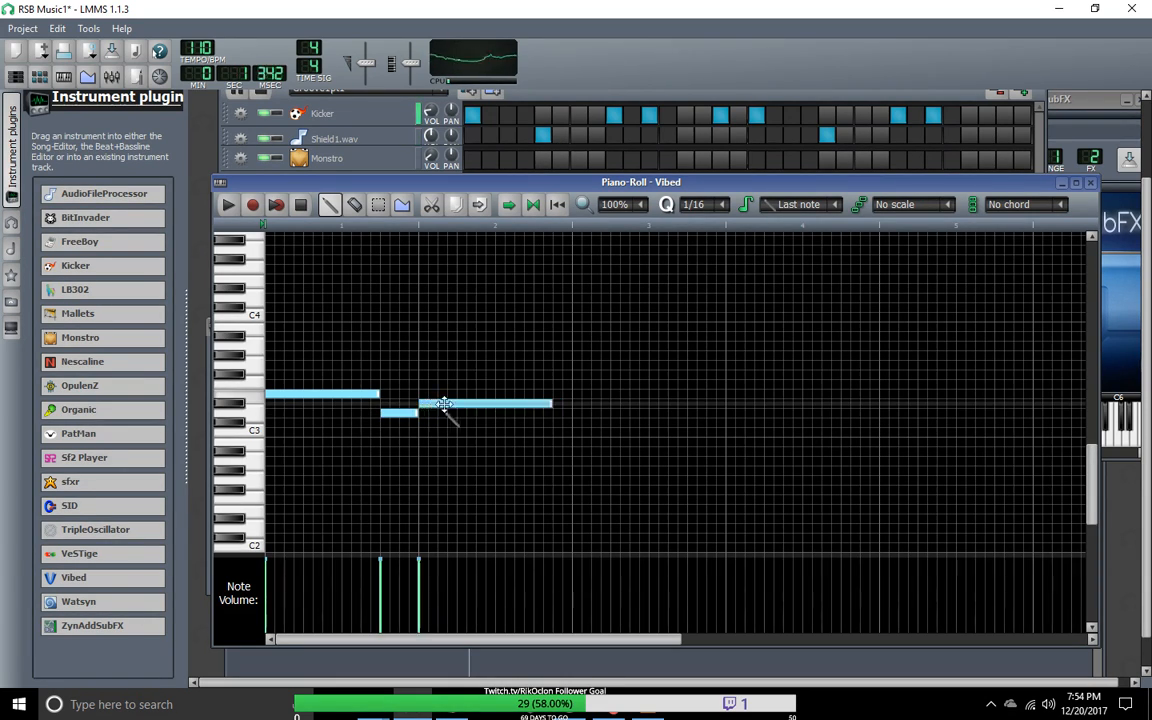
drag(550, 404, 580, 414)
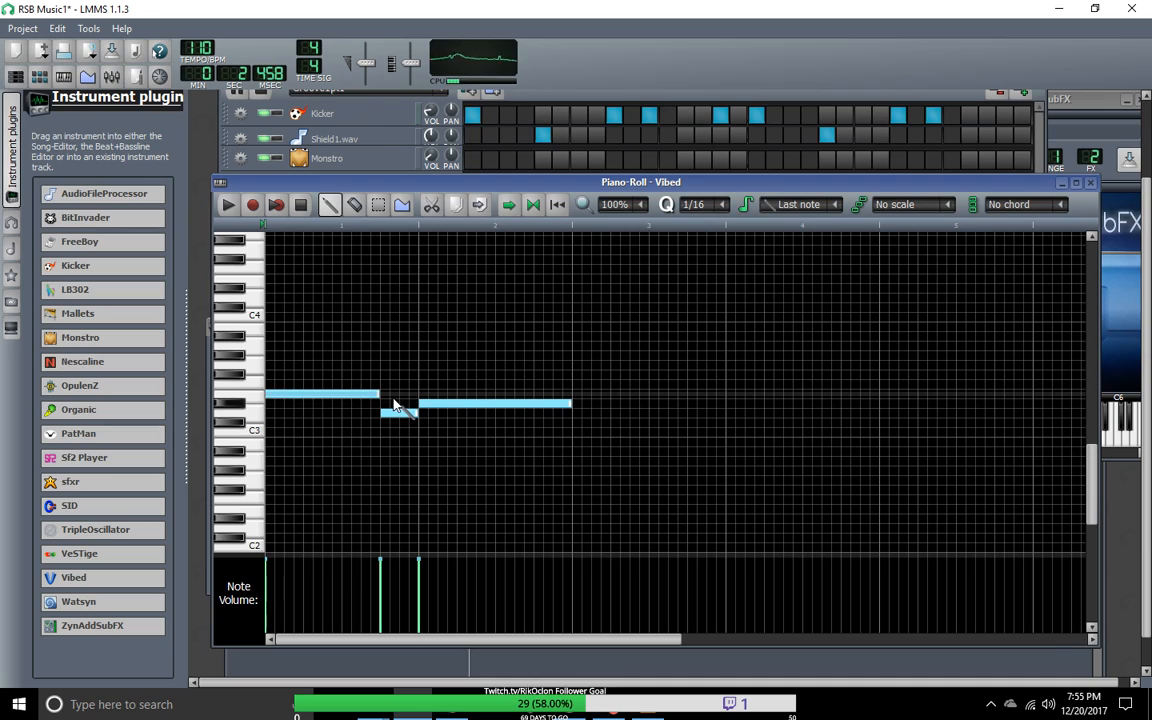
click(302, 206)
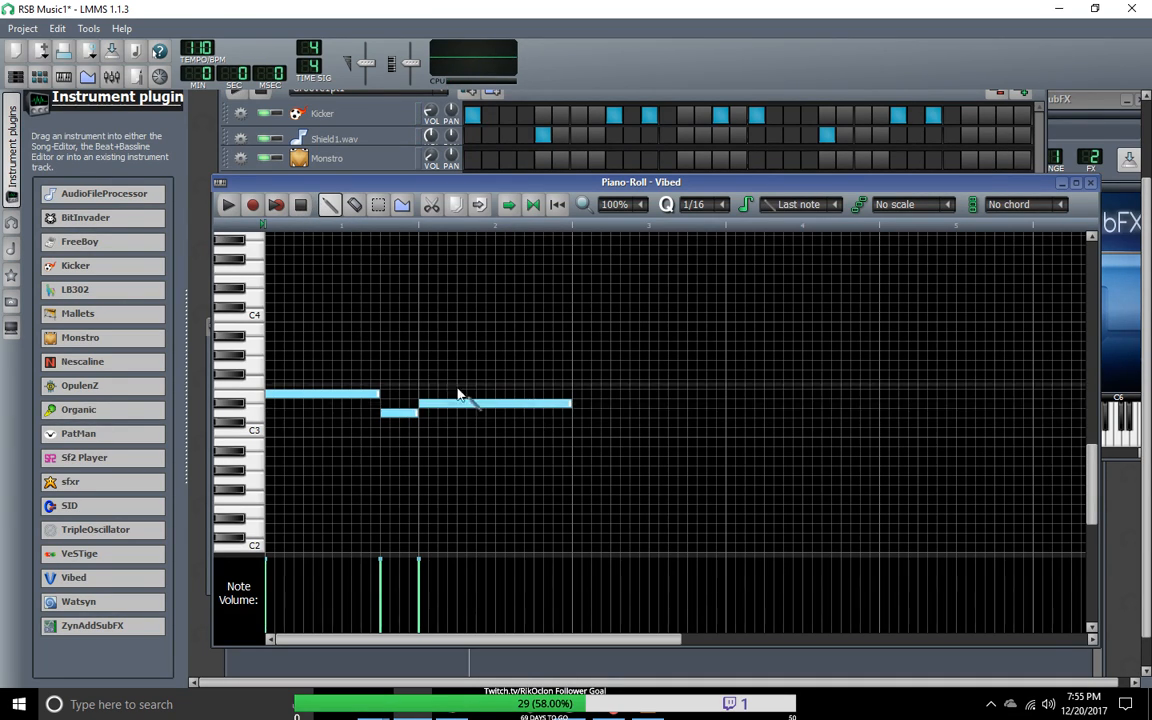
Step: Try to select and duplicate the three-note phrase
click(378, 204)
drag(272, 332, 527, 447)
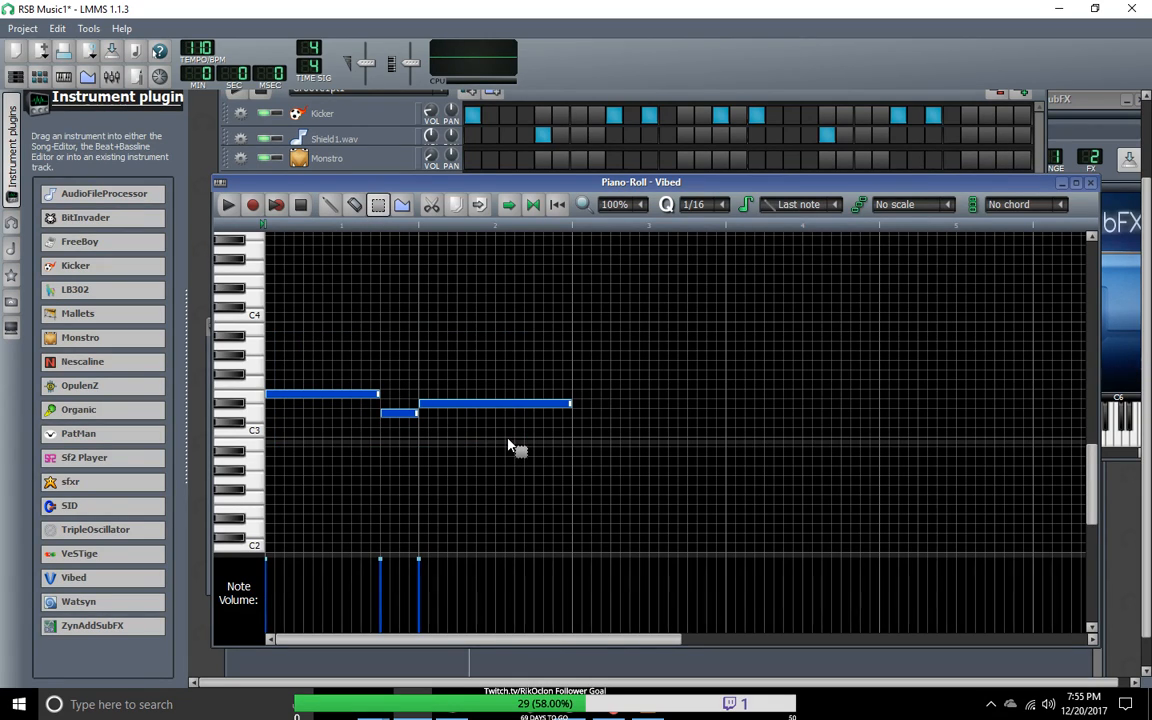
click(578, 424)
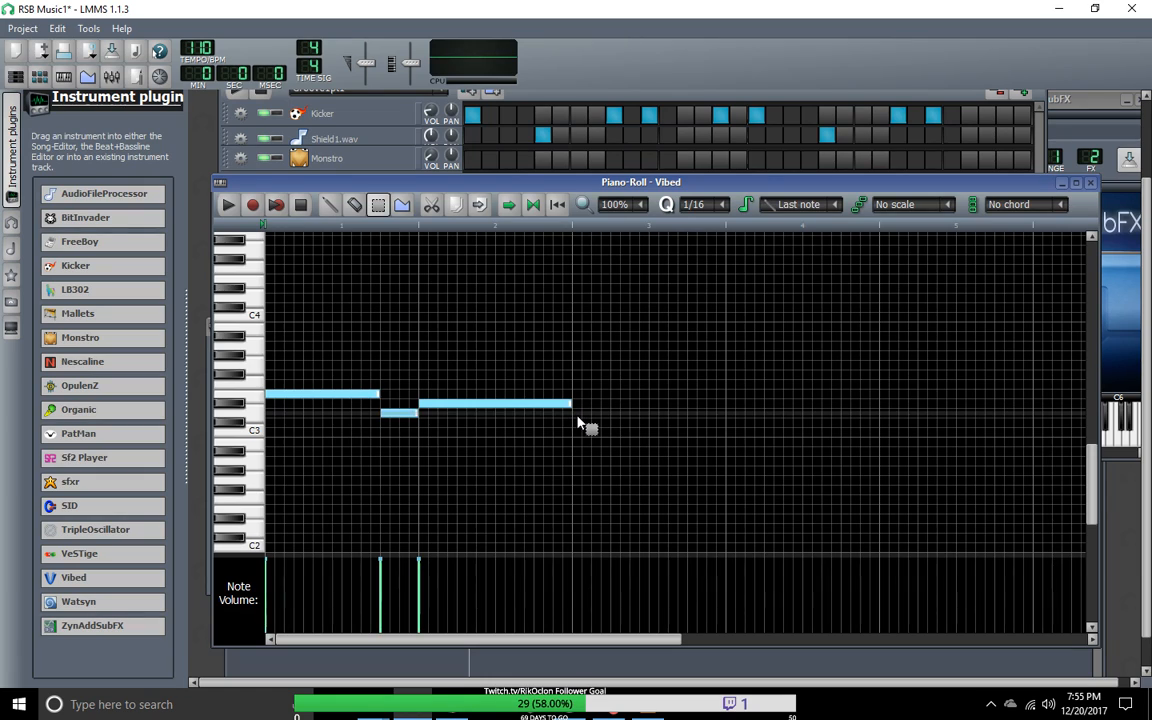
key(shift+d)
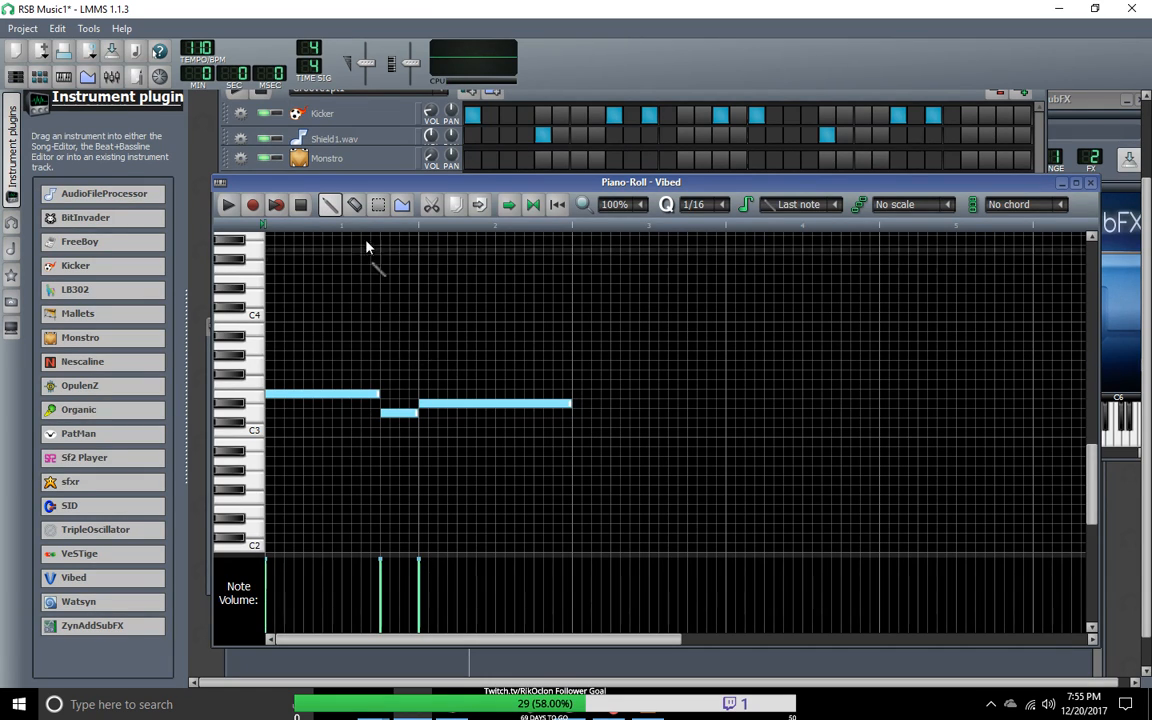
click(379, 205)
drag(273, 342, 545, 457)
key(shift+d)
Step: Add one-bar notes in bars 3 and 5, with a quarter-bar lead-in note directly before bar 5
click(578, 405)
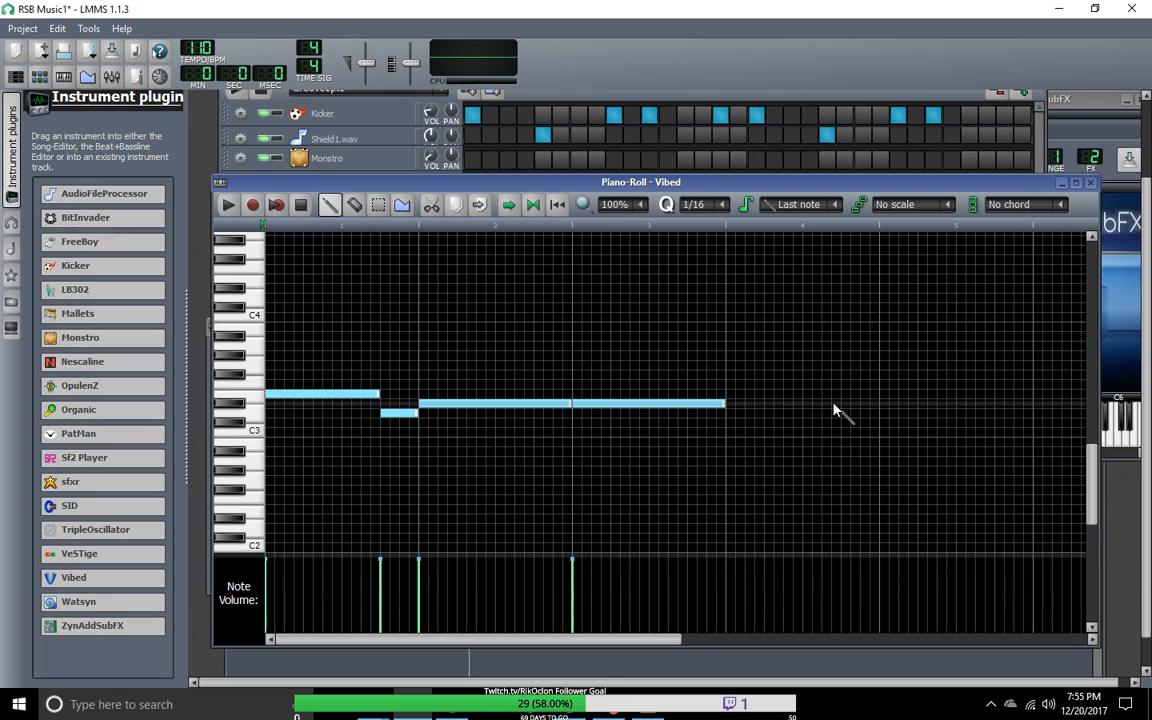
click(884, 412)
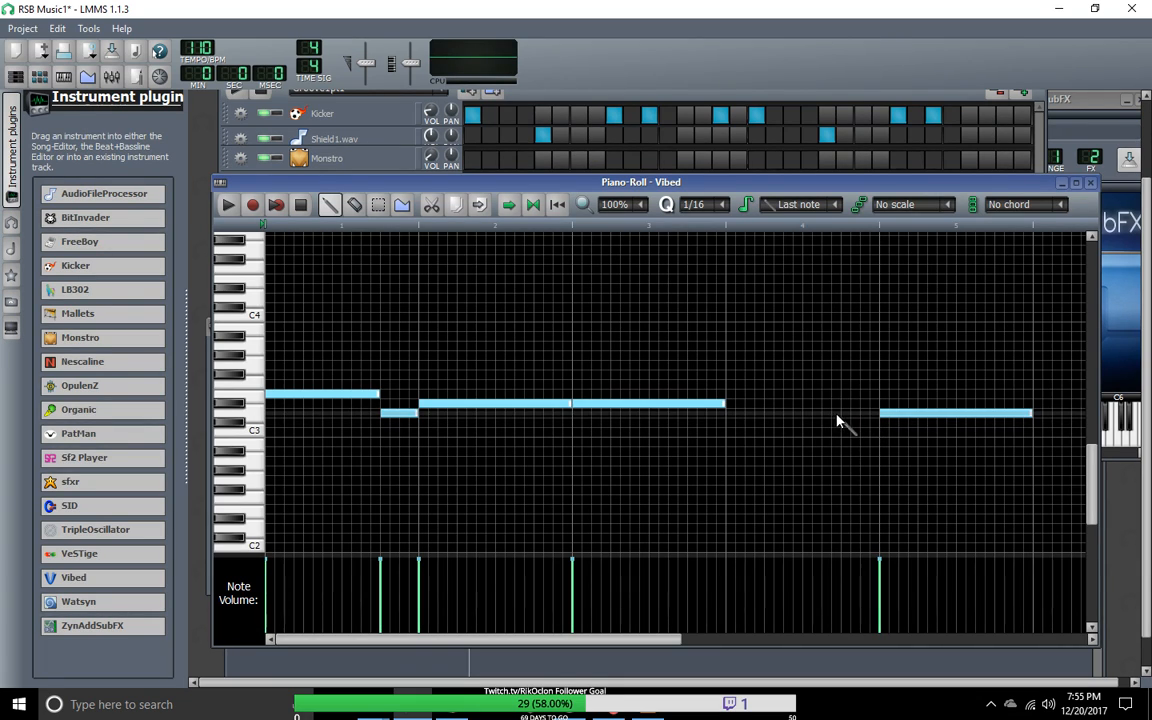
click(846, 422)
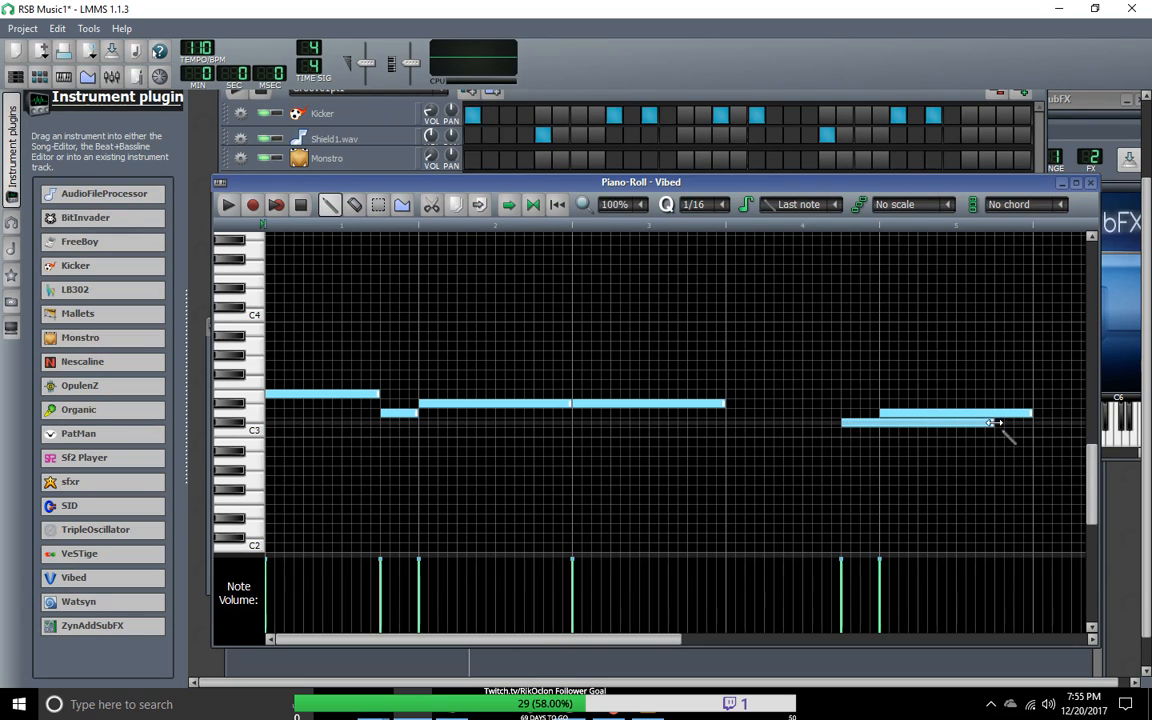
drag(993, 422, 875, 459)
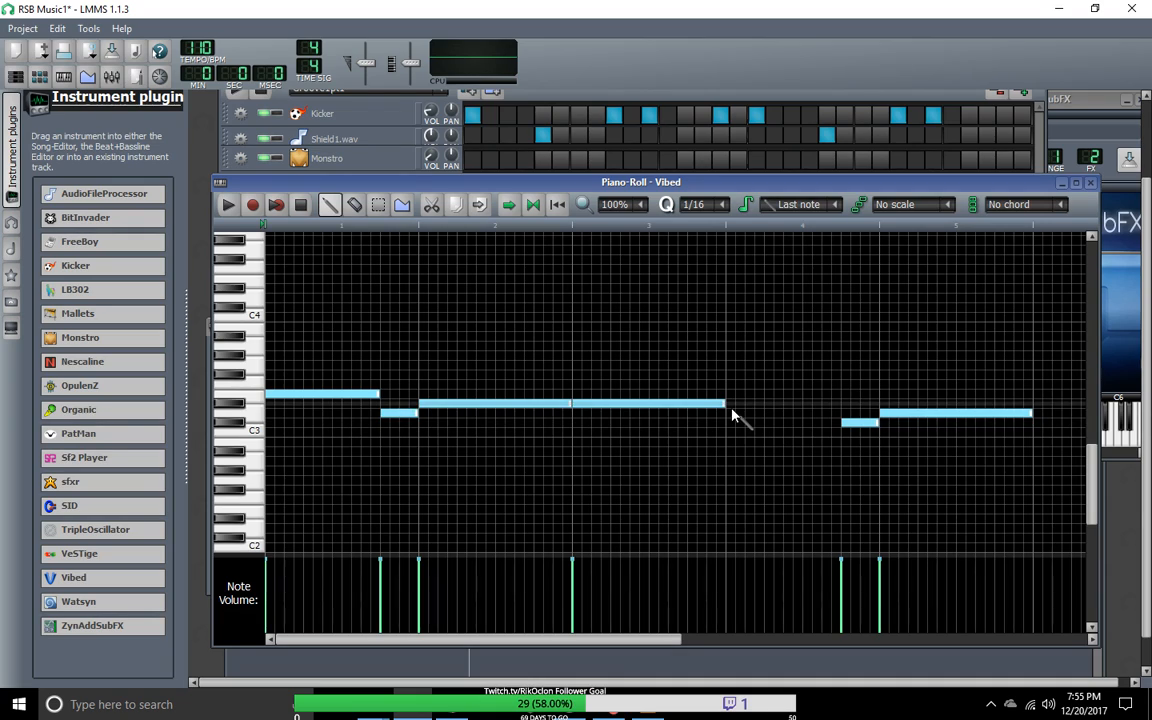
Step: Shorten bar 3's note to a quarter bar, raise it a semitone, and repeat it twice at half-bar intervals
drag(725, 402, 635, 430)
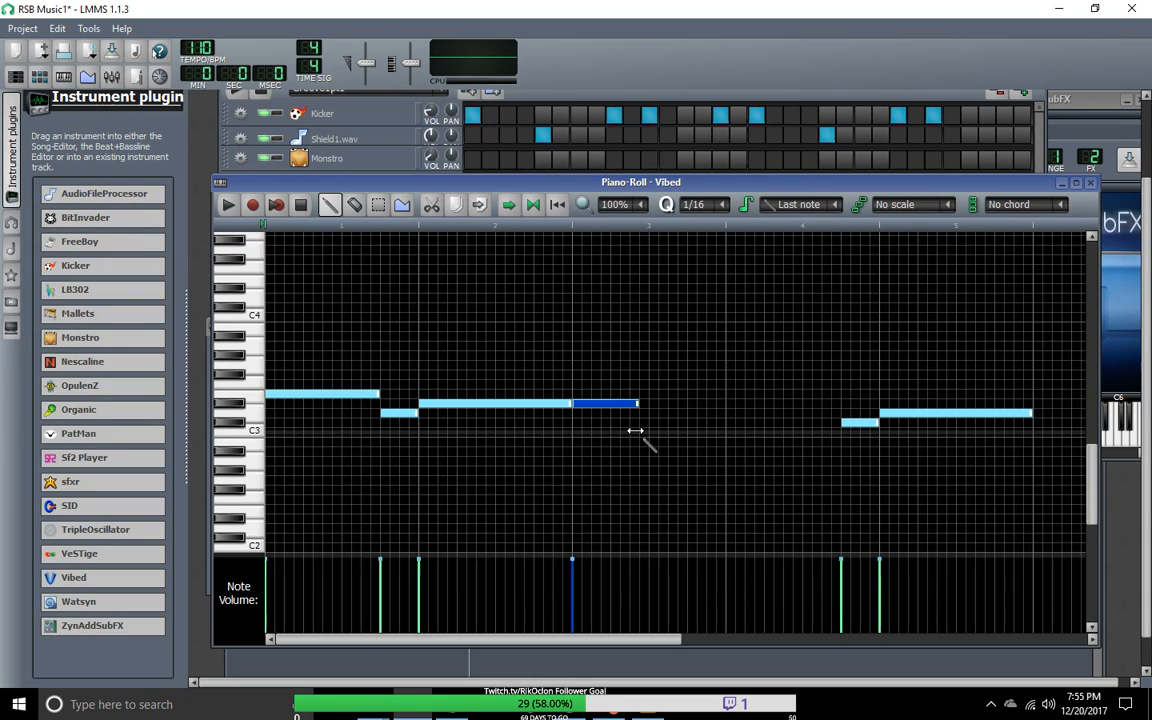
drag(635, 430, 635, 430)
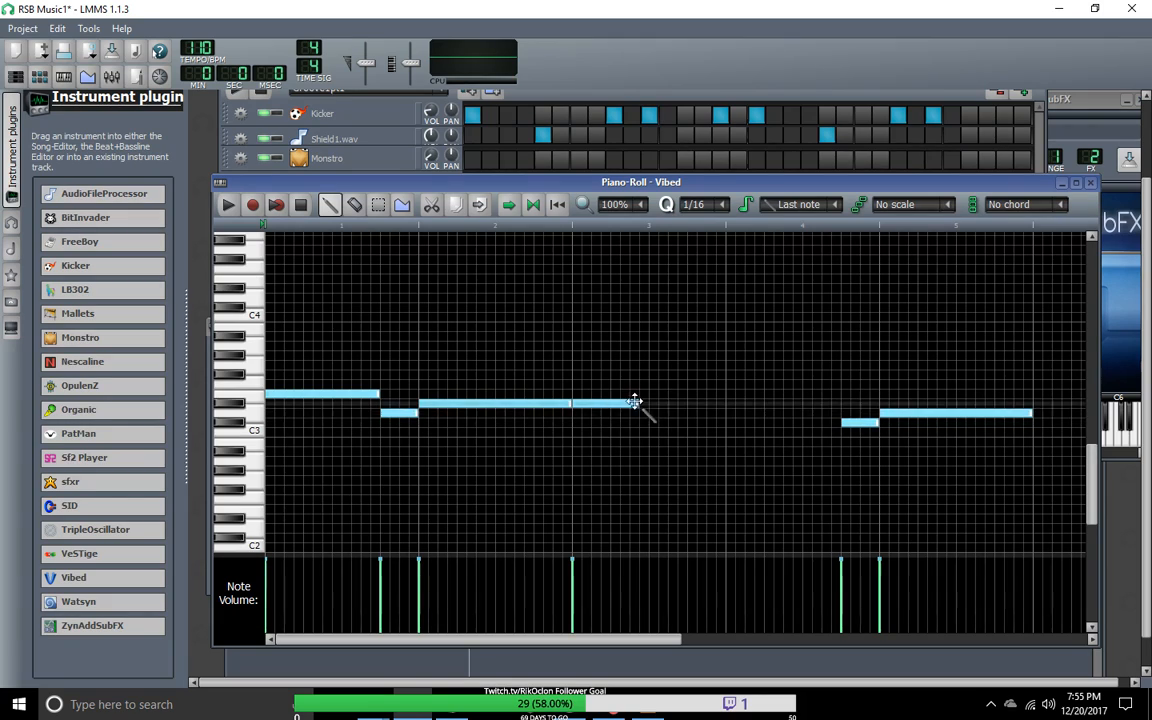
click(618, 401)
drag(618, 401, 611, 394)
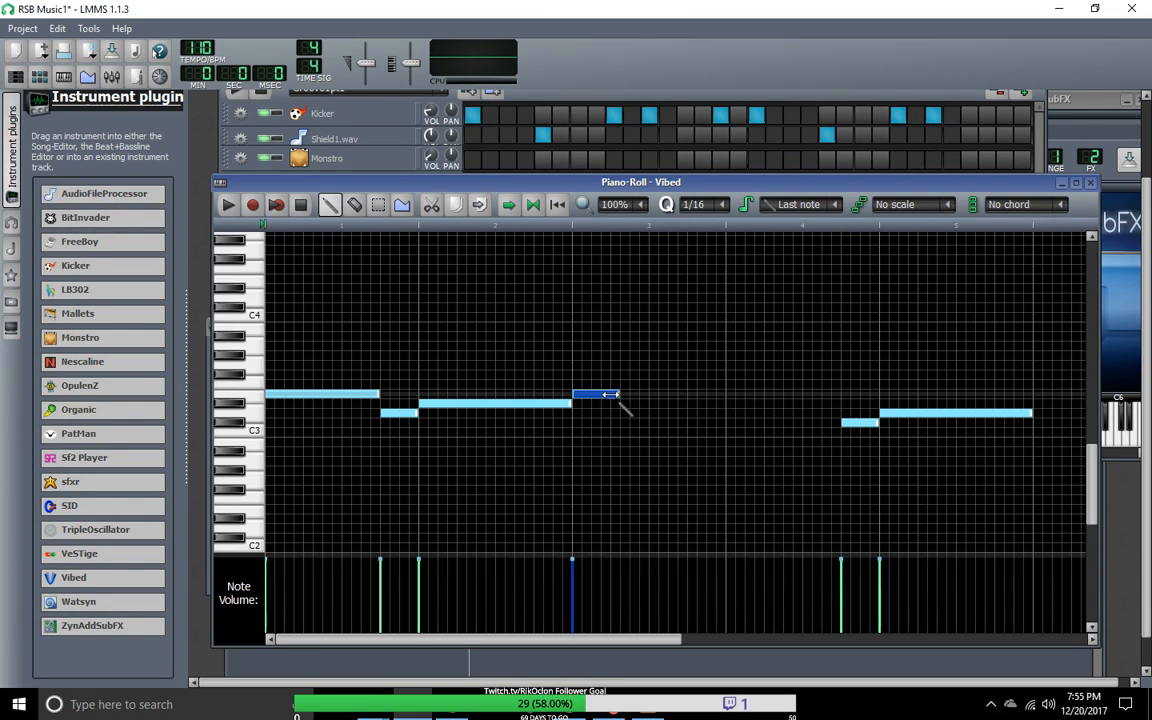
right_click(597, 393)
click(597, 397)
drag(619, 395, 610, 397)
click(662, 394)
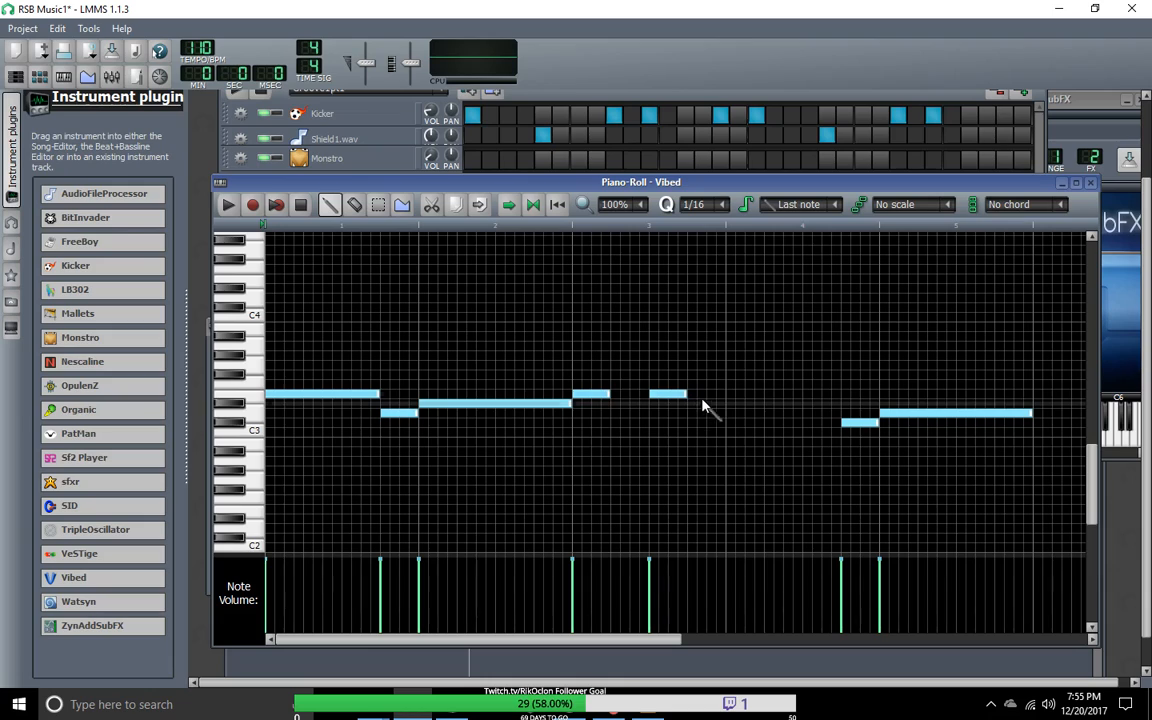
click(731, 395)
Step: Raise the two closing notes by a semitone, add a fourth short note before them, and audition the pattern
drag(860, 422, 907, 406)
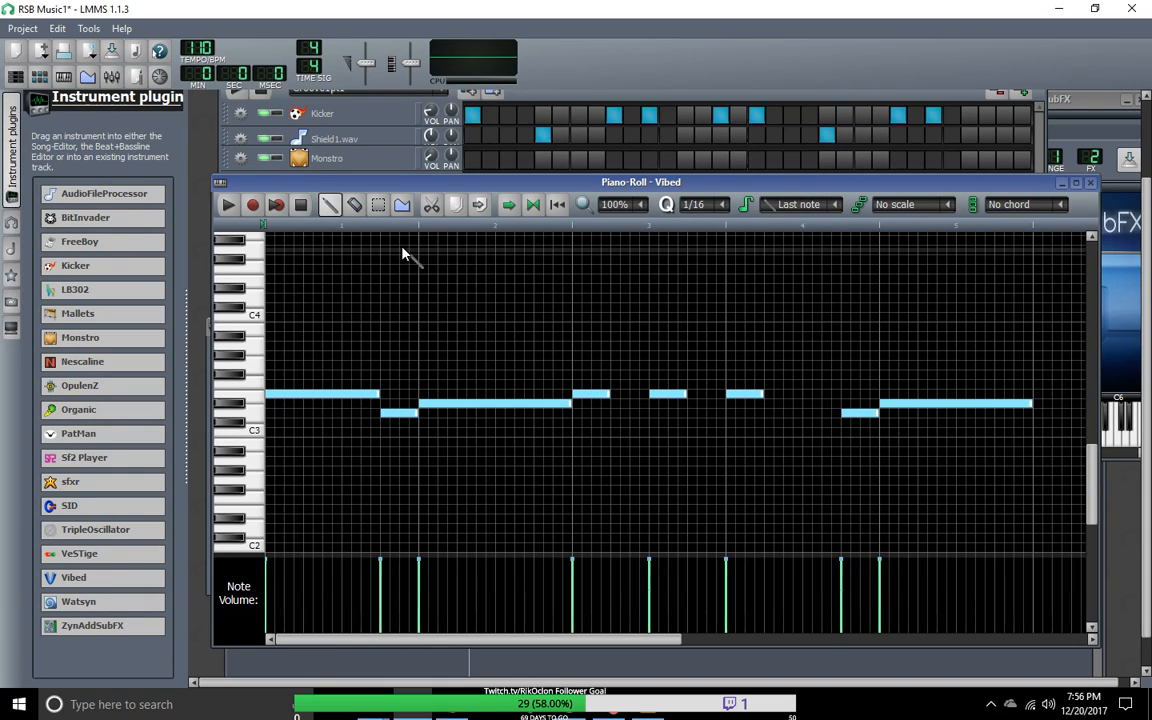
drag(805, 395, 830, 400)
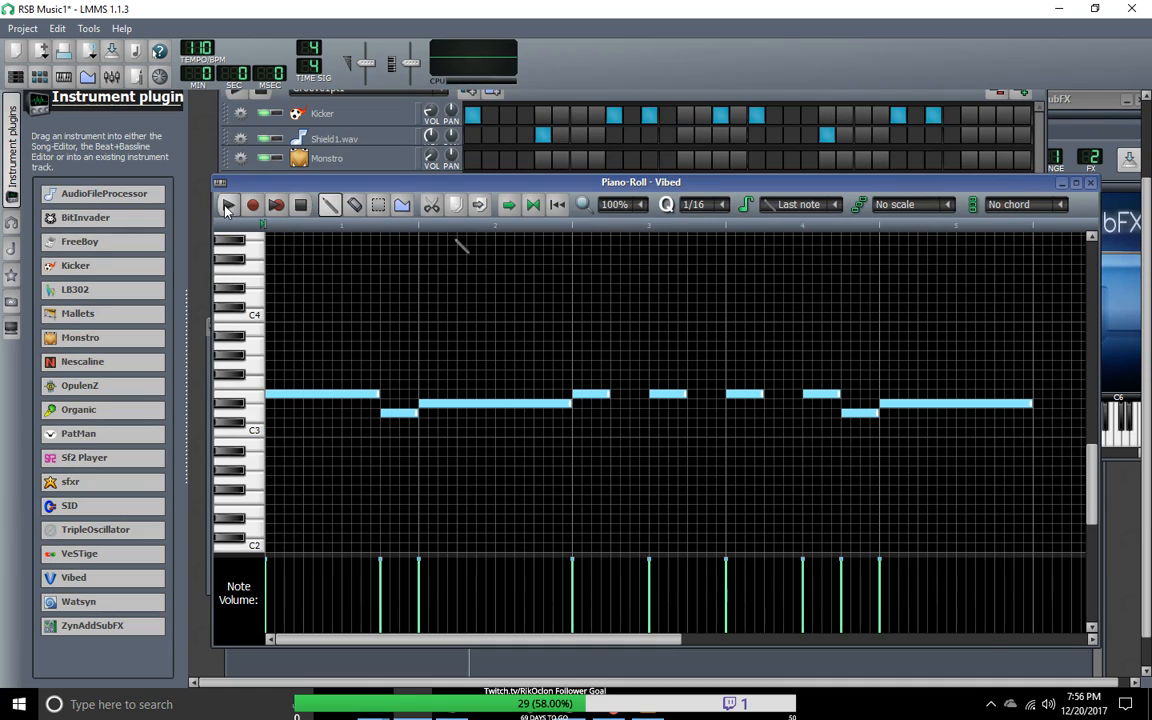
key(space)
click(305, 206)
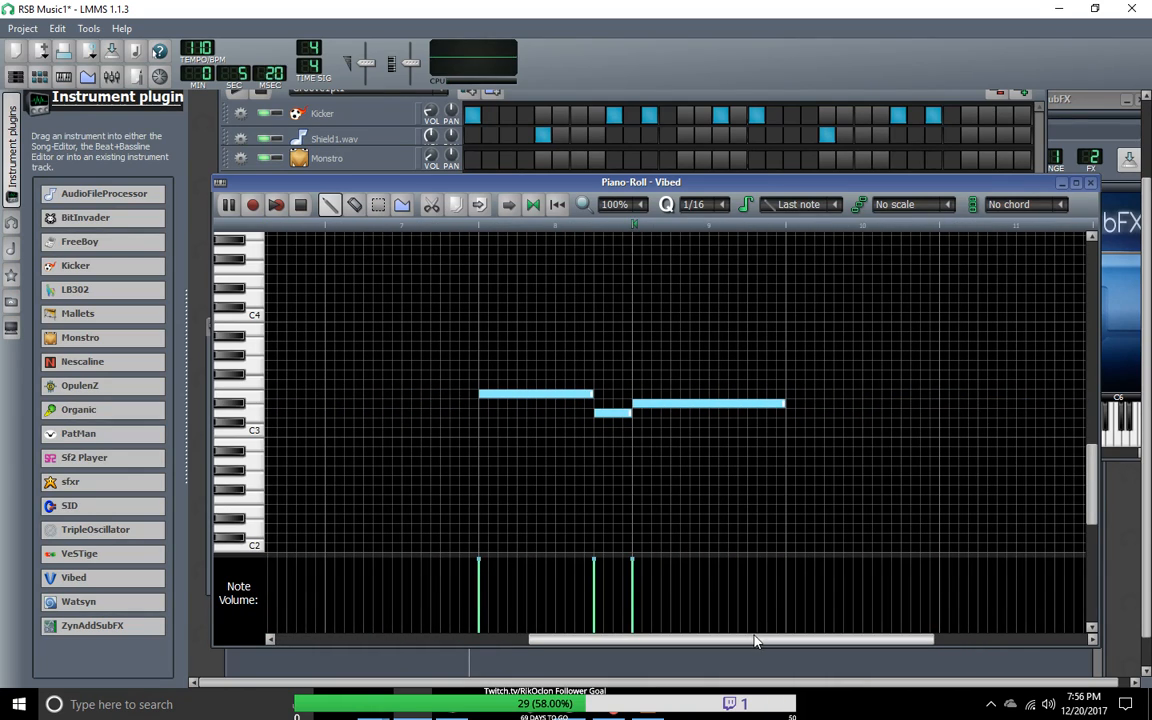
Step: Delete the duplicate three-note phrase in bars 8 and 9 and the third repeated short note at bar 4
click(683, 411)
right_click(683, 405)
right_click(685, 413)
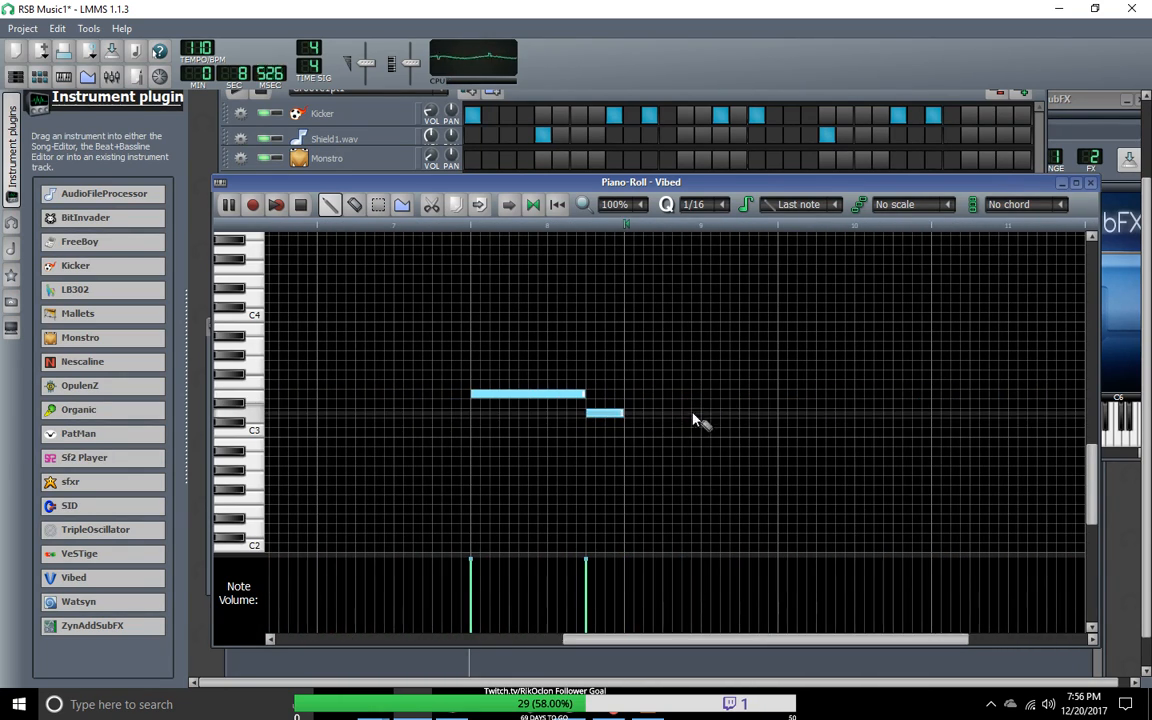
right_click(614, 413)
right_click(577, 394)
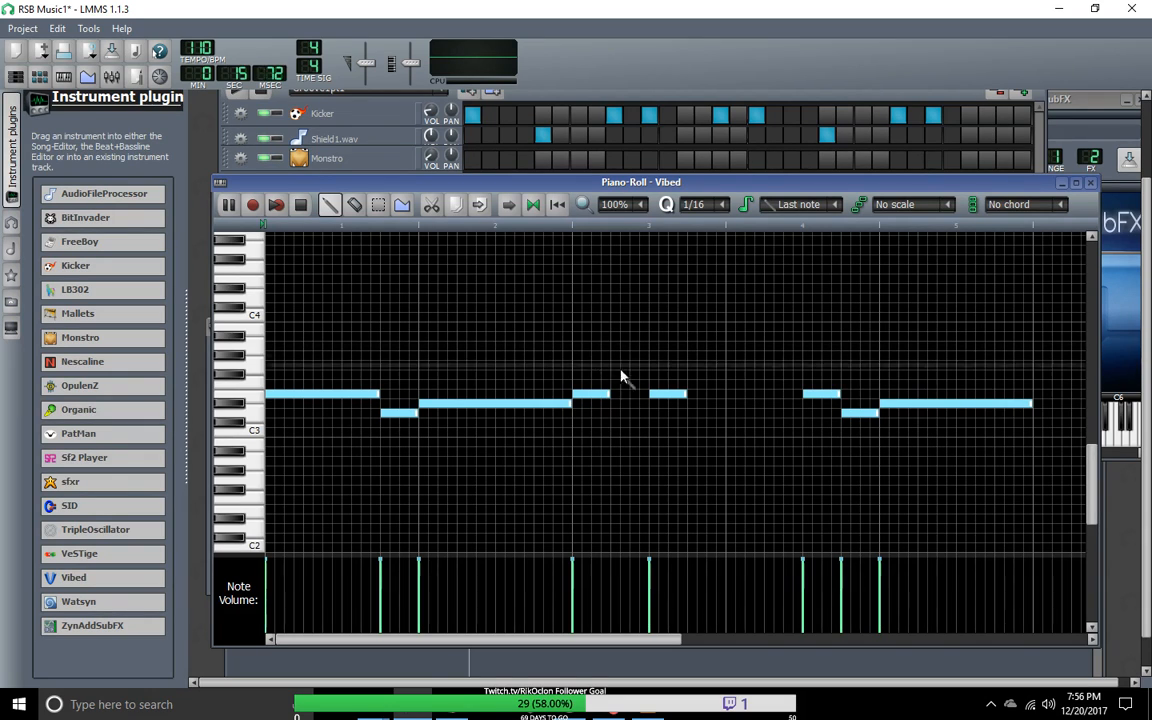
Step: Move the closing notes earlier to start the pair at bar 4, and tighten the three repeated notes to an eighth of a bar each
click(378, 204)
drag(822, 333, 880, 418)
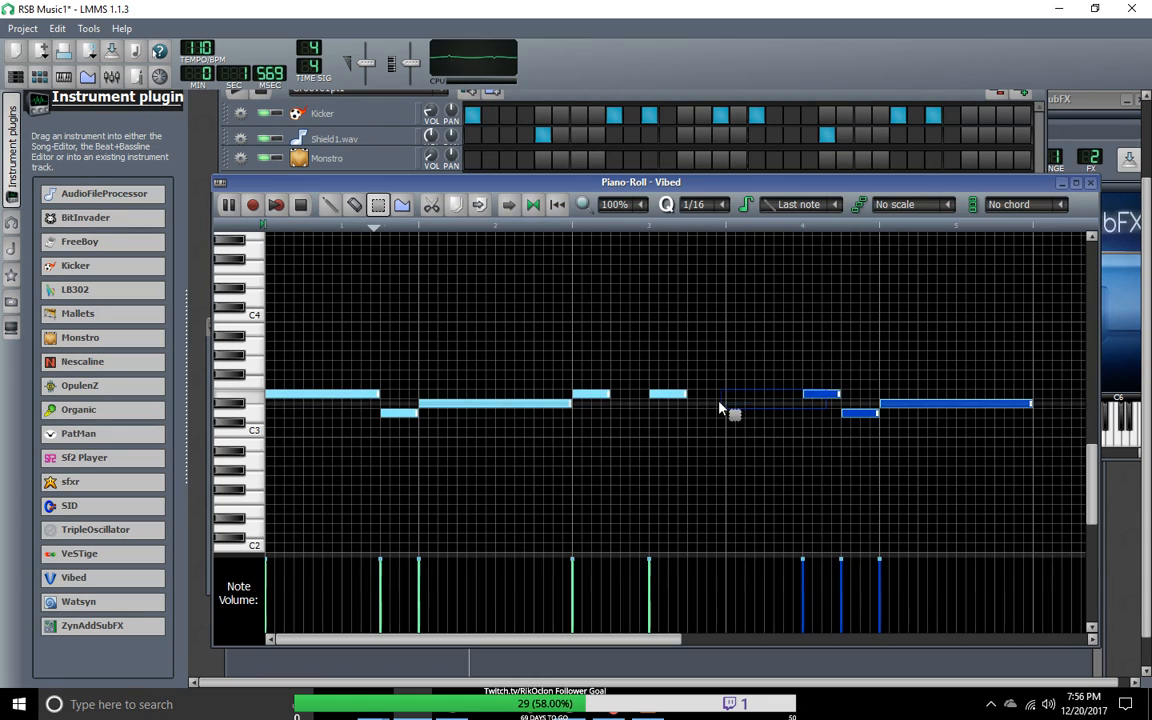
click(329, 204)
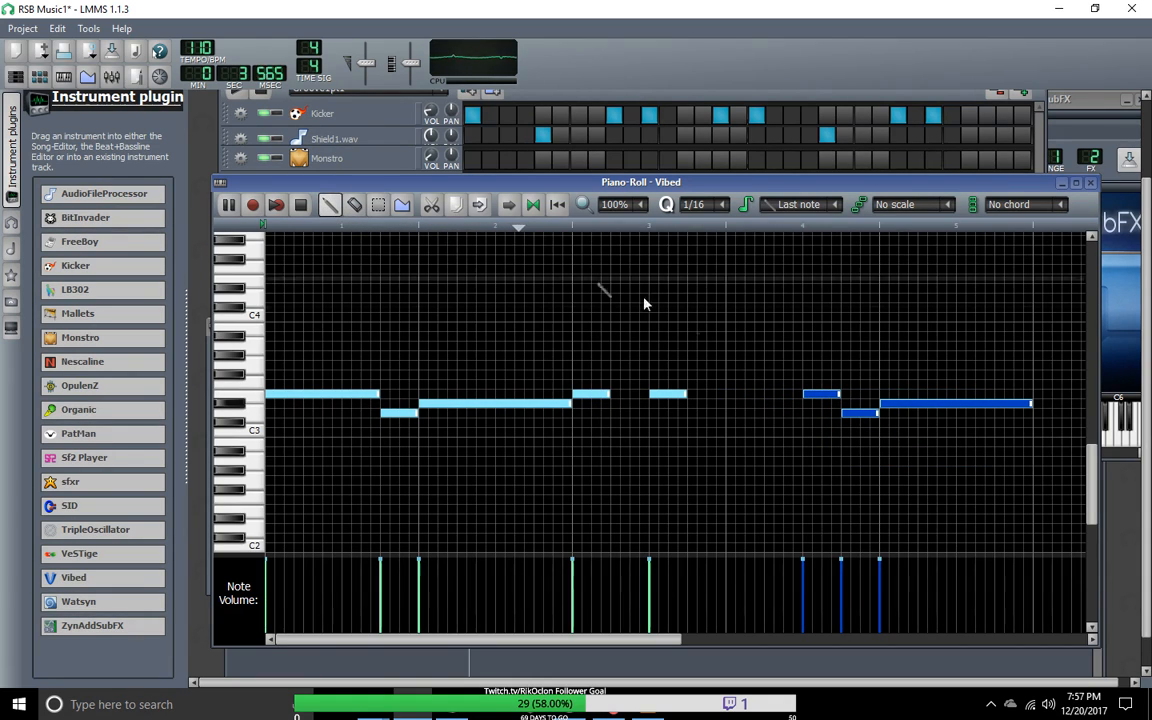
drag(818, 393, 667, 395)
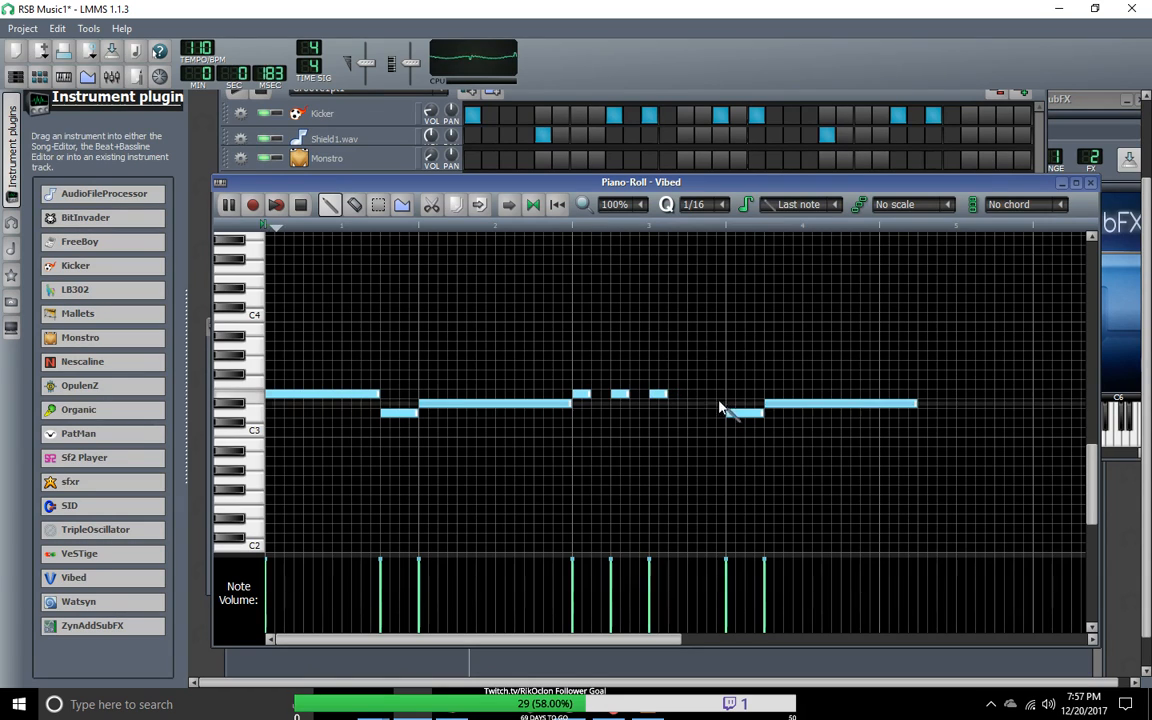
Step: Move the two closing notes a quarter bar earlier, and shift the piano roll window down to uncover the beat grid
mouse_move(737, 412)
mouse_down()
mouse_move(748, 411)
mouse_move(694, 411)
mouse_move(771, 401)
mouse_move(746, 406)
mouse_up()
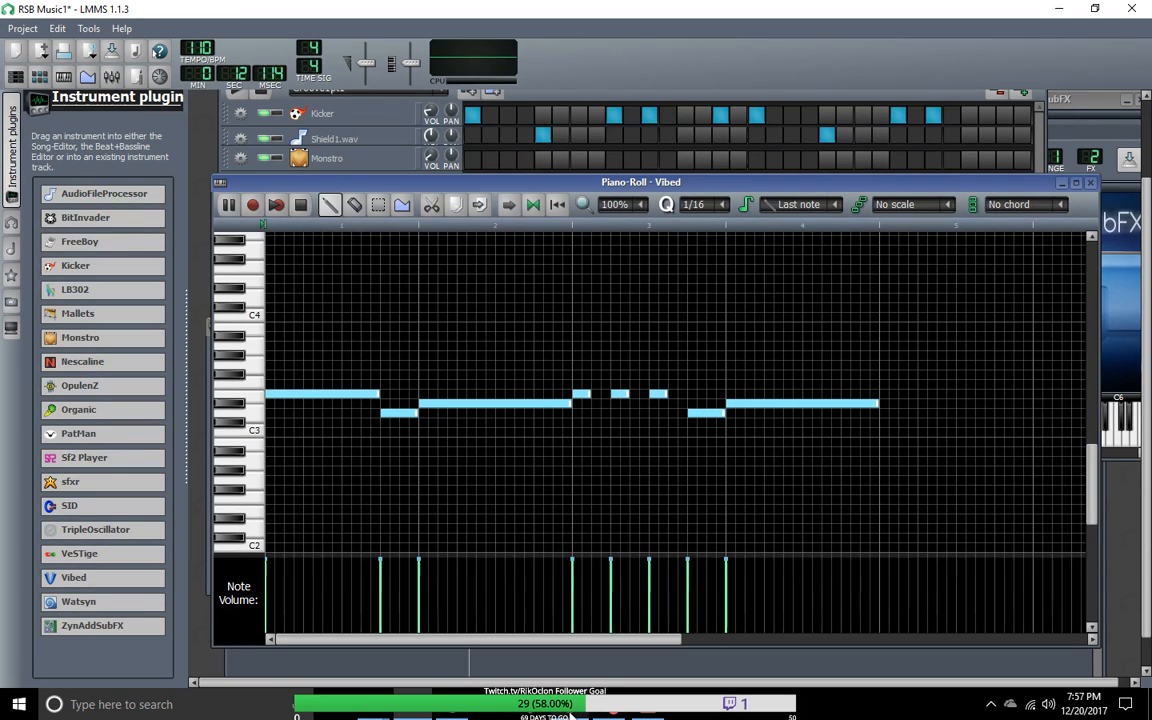
drag(547, 637, 1057, 591)
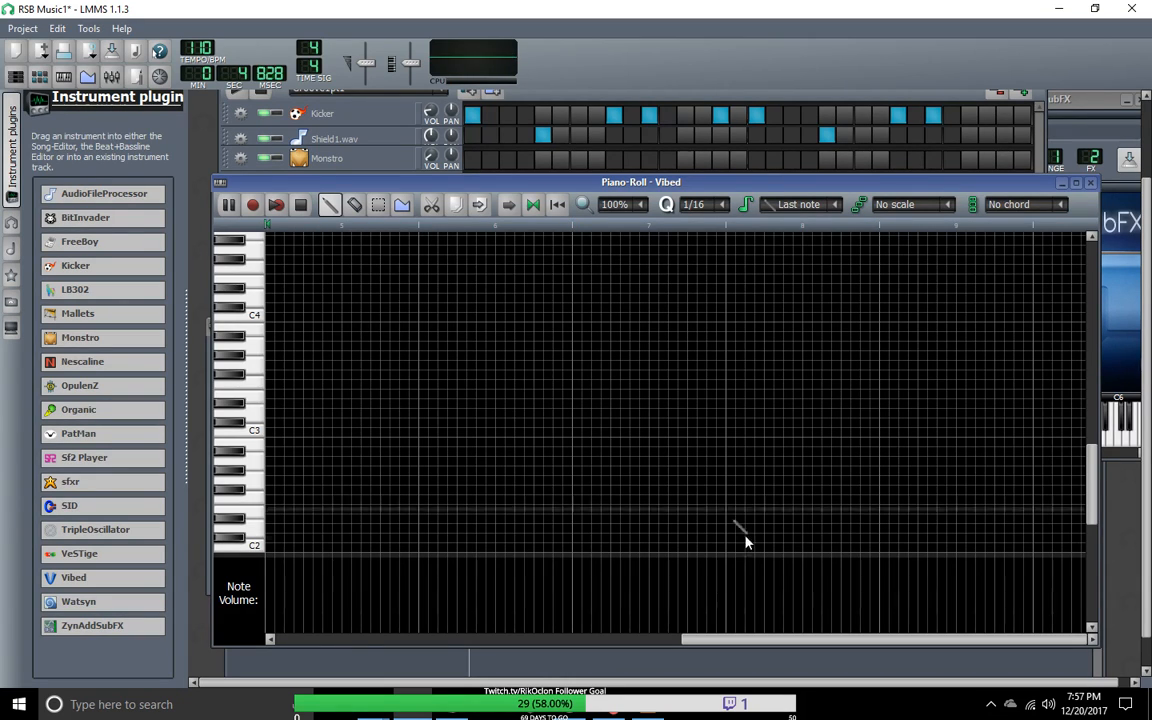
drag(802, 638, 166, 667)
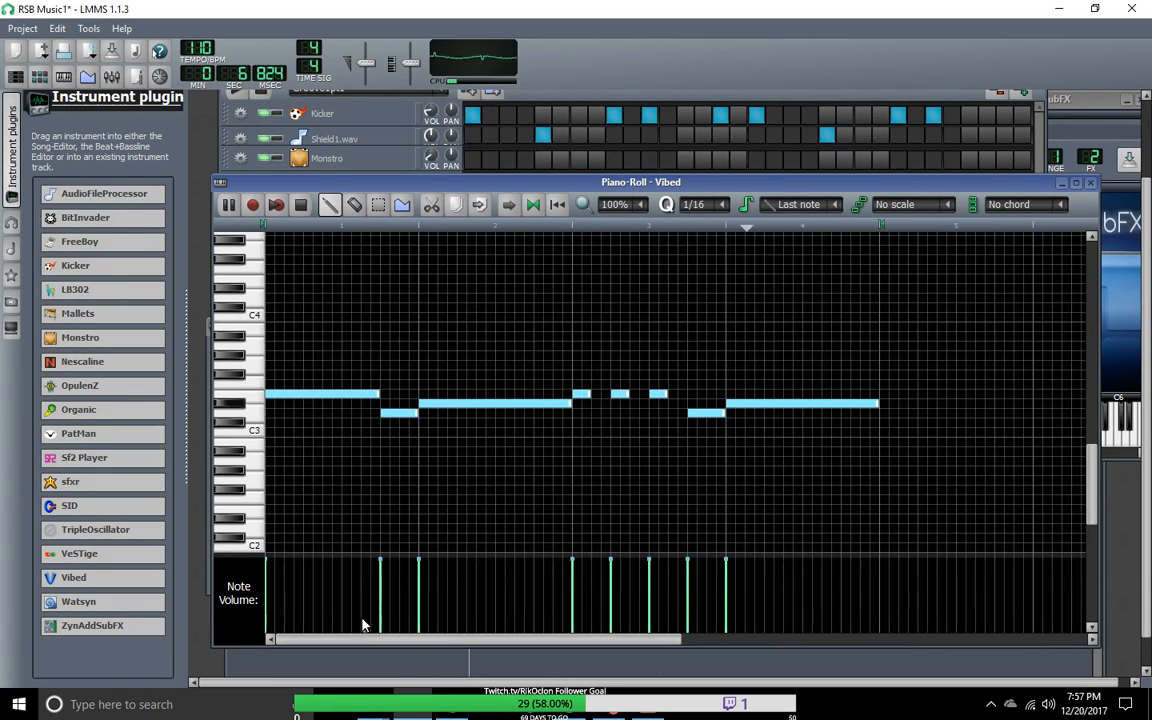
click(268, 101)
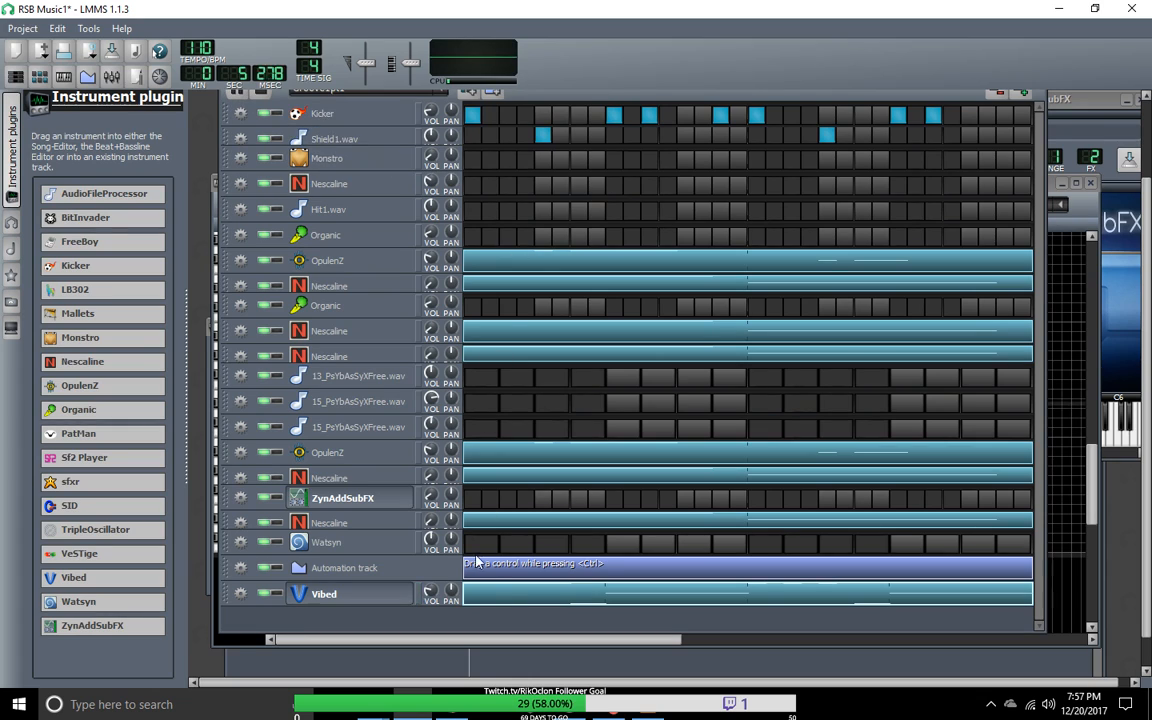
drag(503, 640, 393, 645)
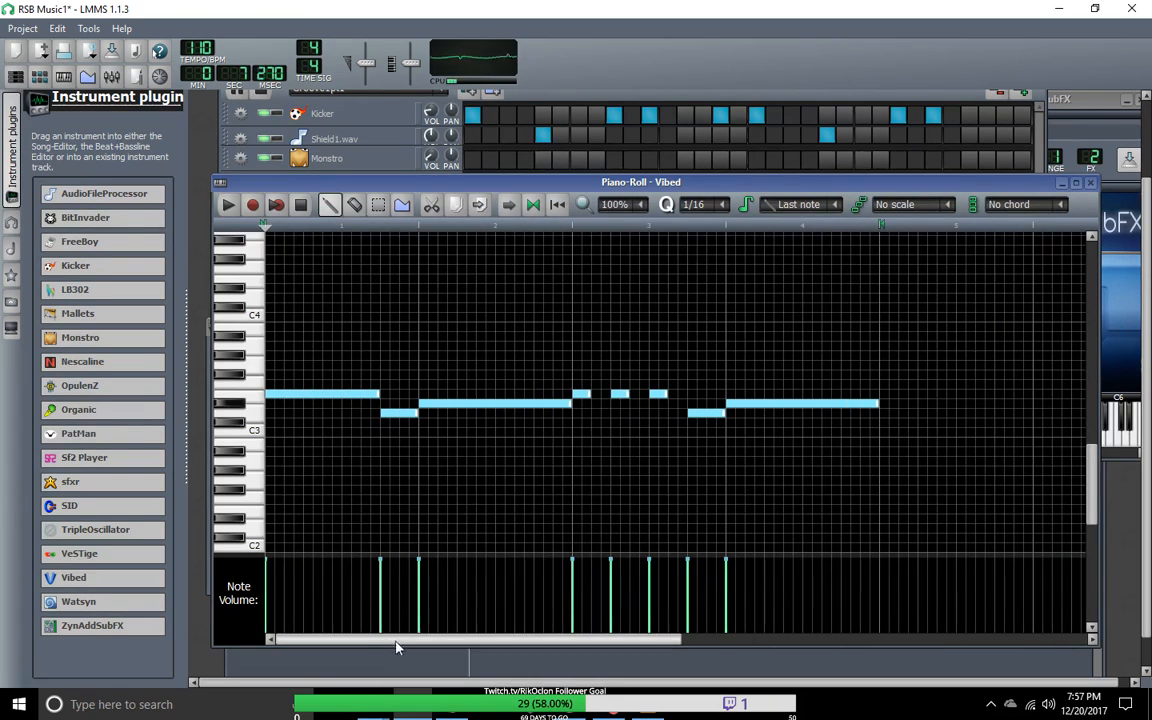
drag(670, 188, 663, 643)
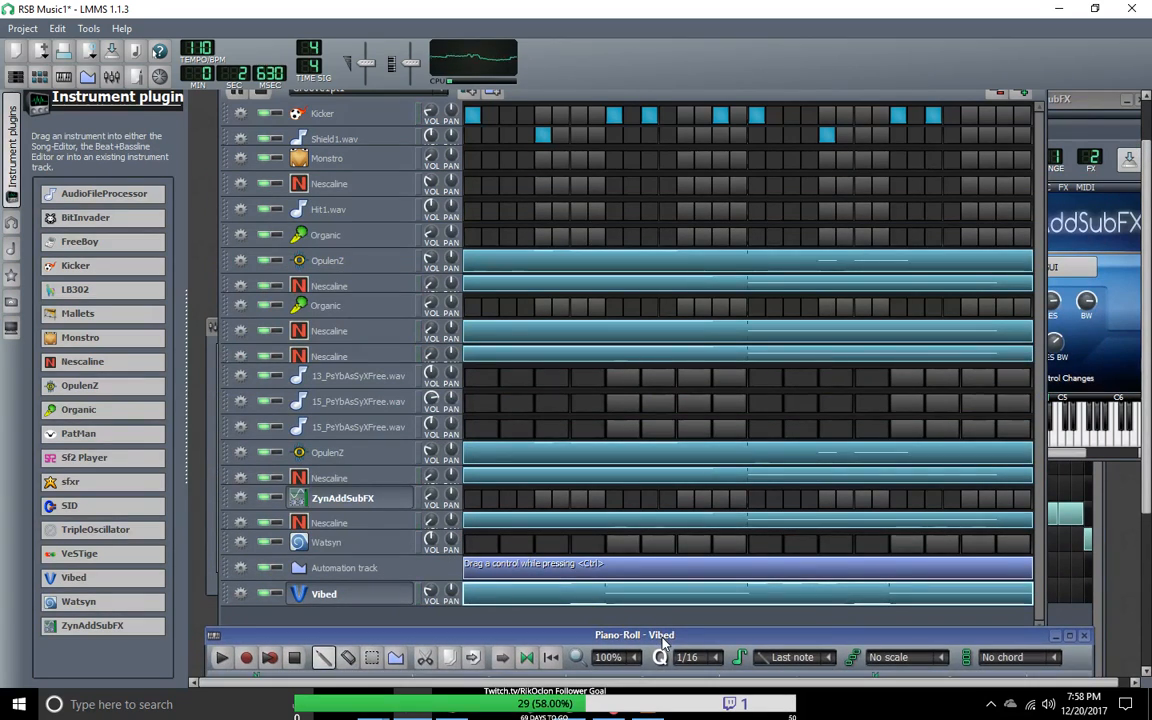
click(1021, 95)
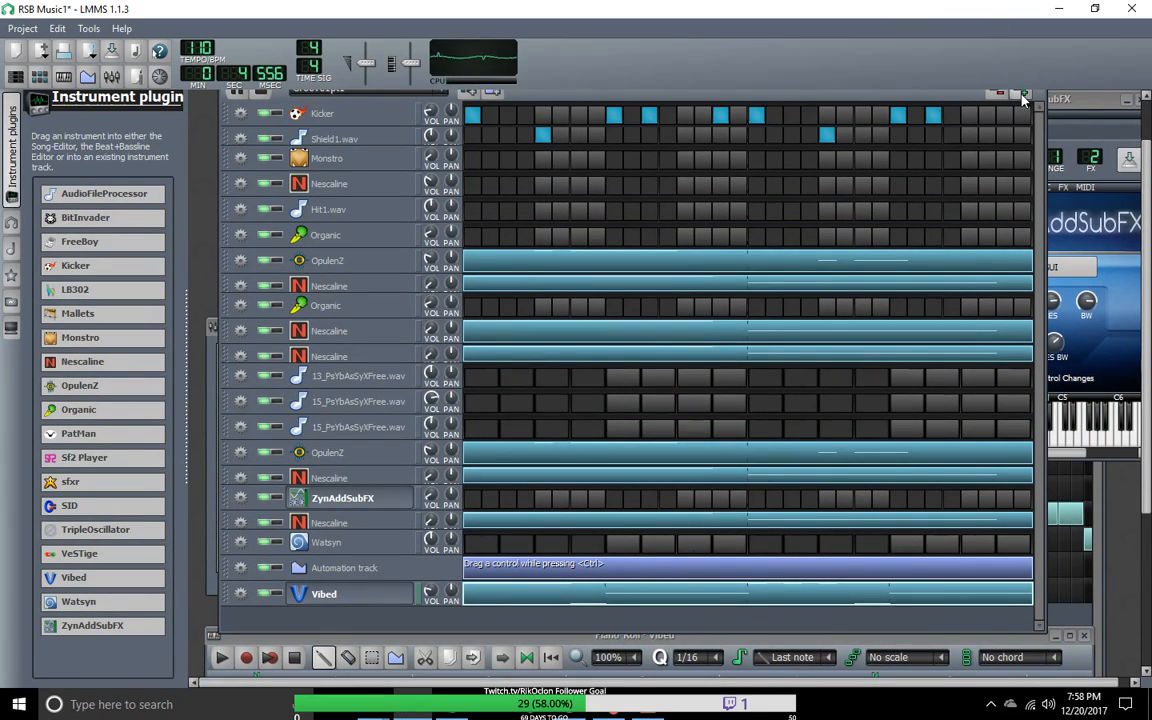
click(1021, 95)
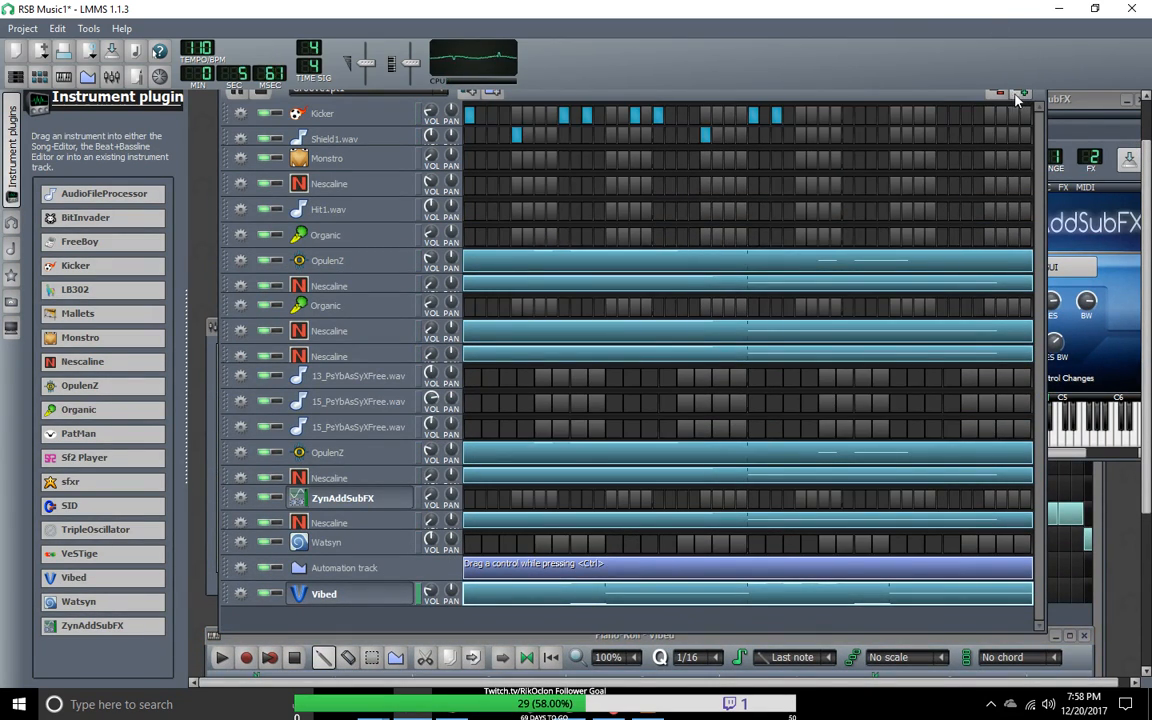
click(806, 117)
click(806, 119)
click(802, 136)
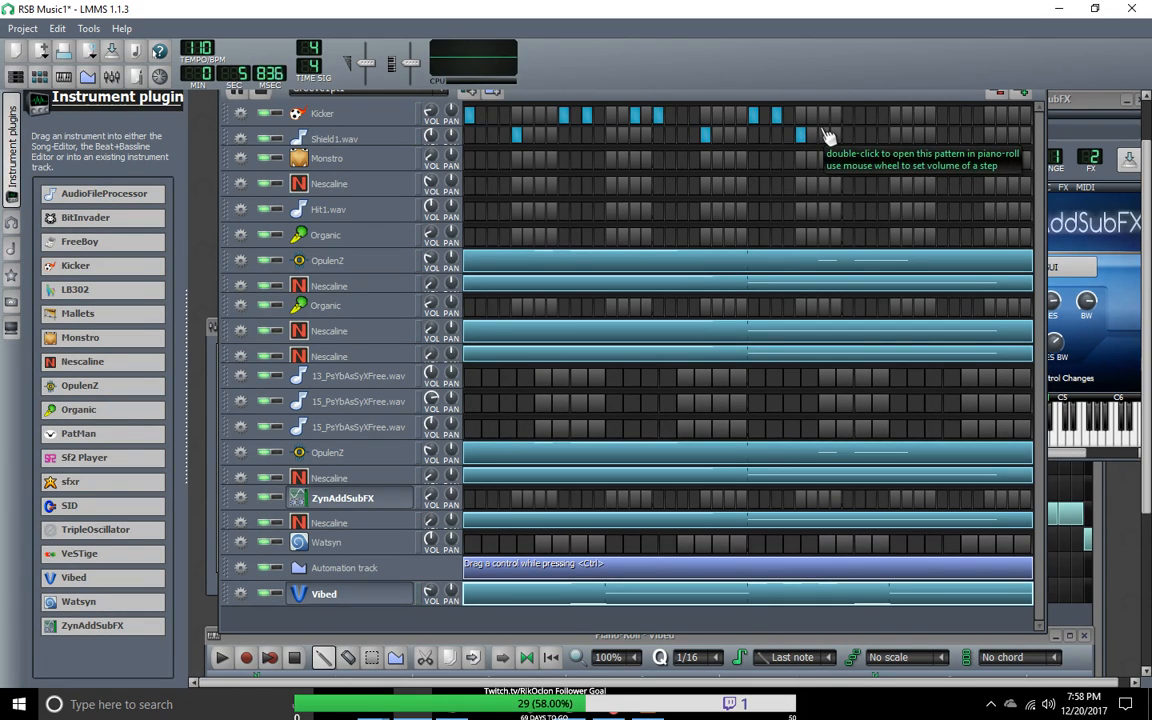
click(804, 136)
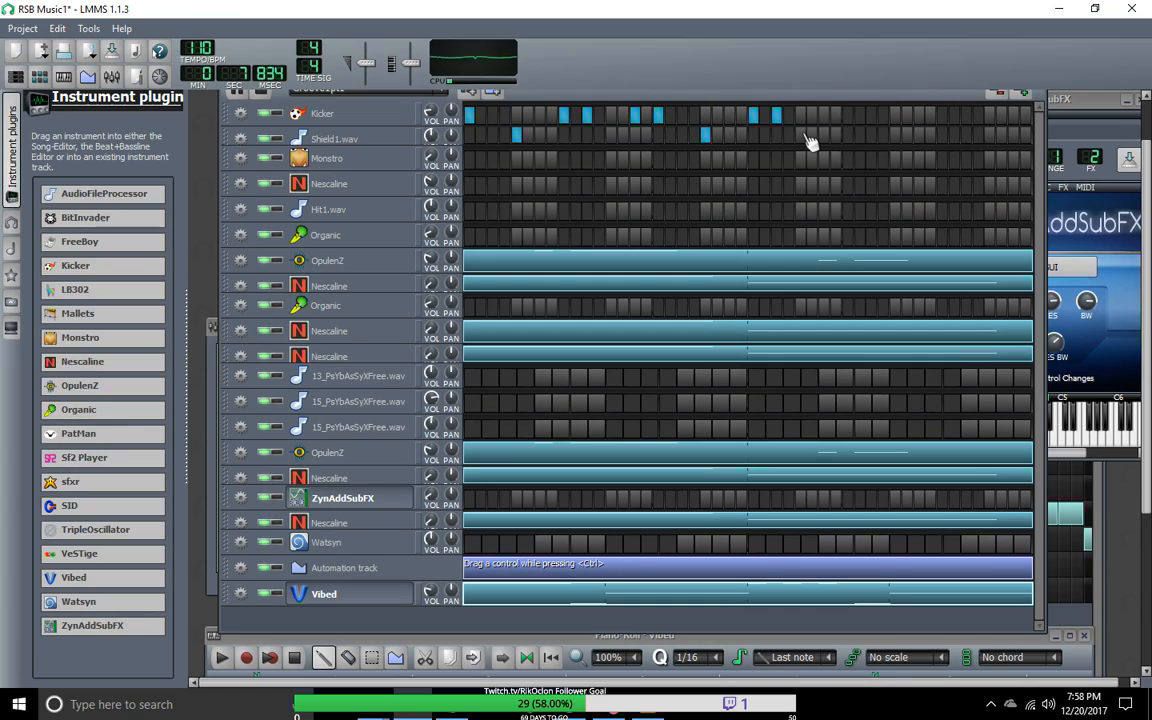
key(space)
click(895, 135)
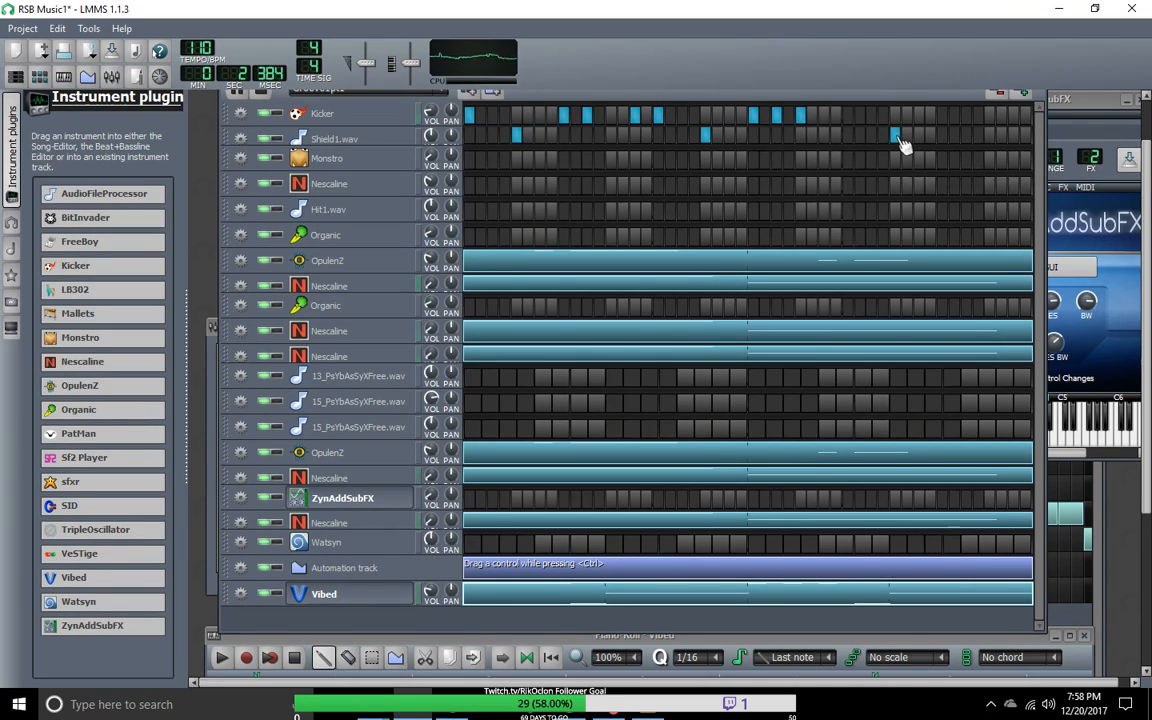
click(896, 136)
click(802, 116)
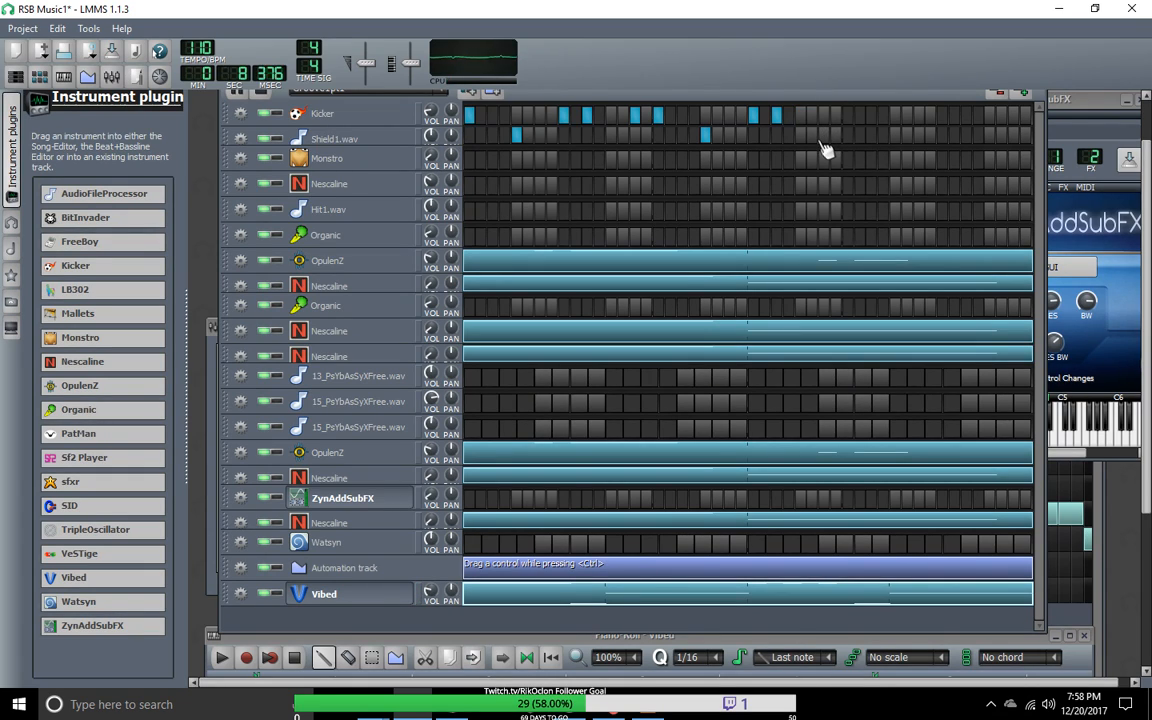
click(999, 95)
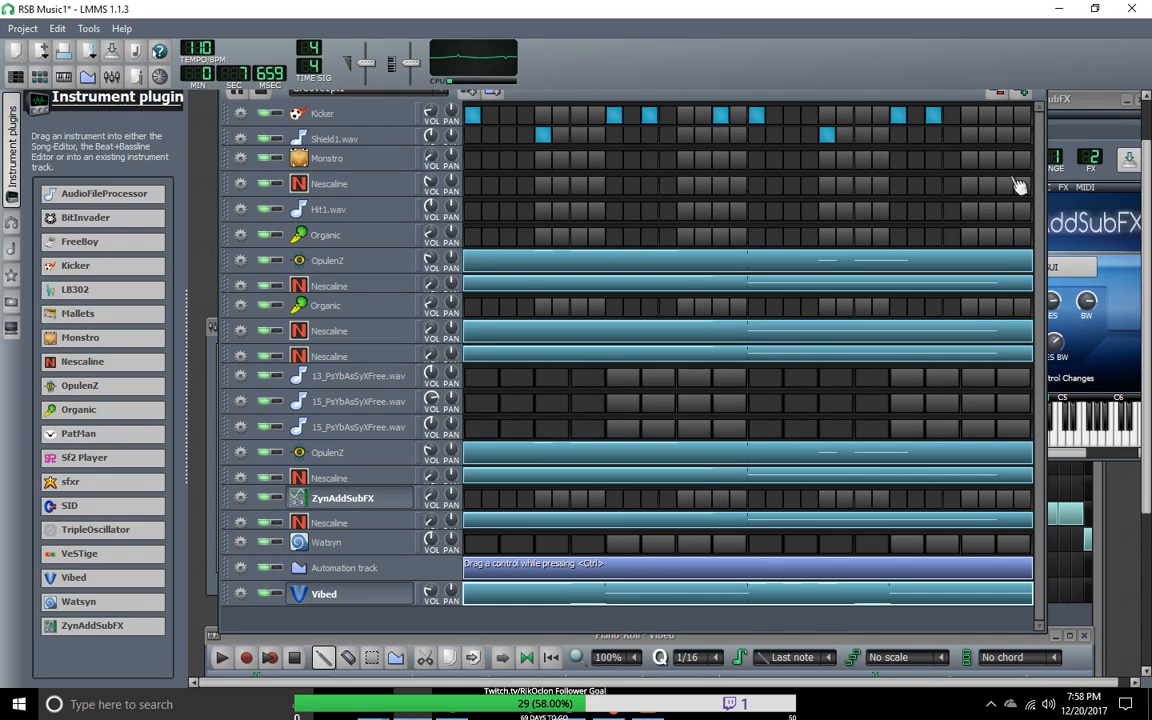
Step: Extend the beat patterns to 48 steps, clear Kicker step 27, and place Shield1.wav hits on steps 29, 37 and 45 and Kicker on 47
drag(1043, 196, 868, 255)
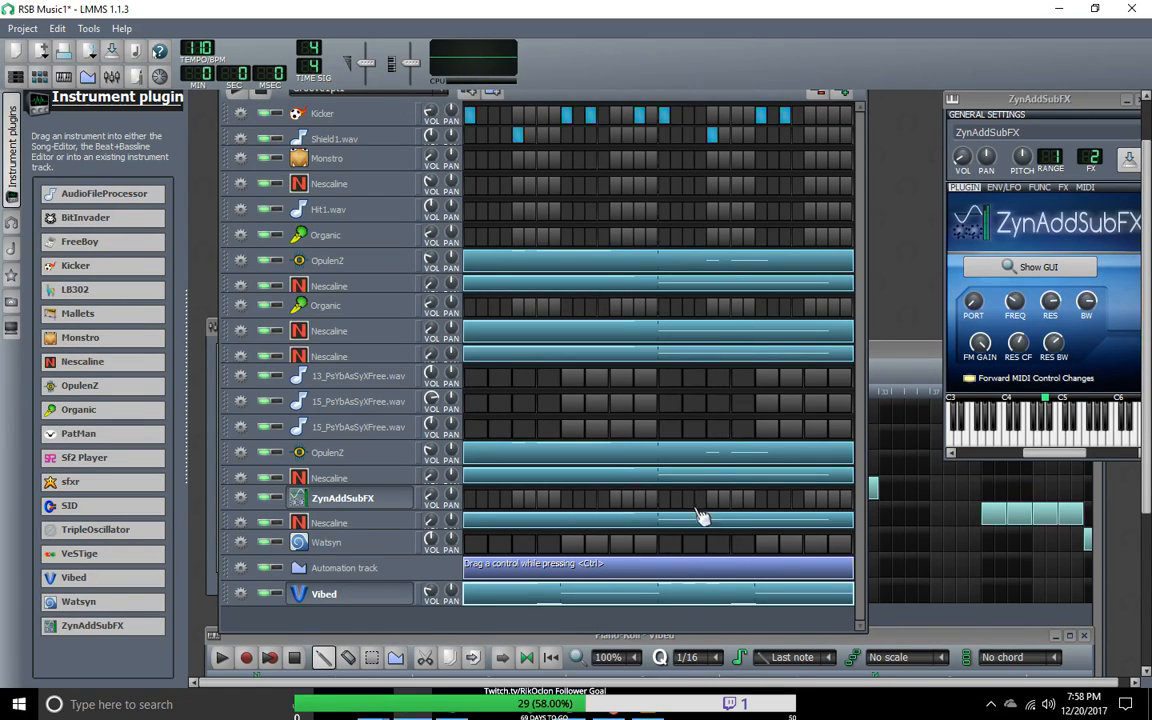
click(842, 95)
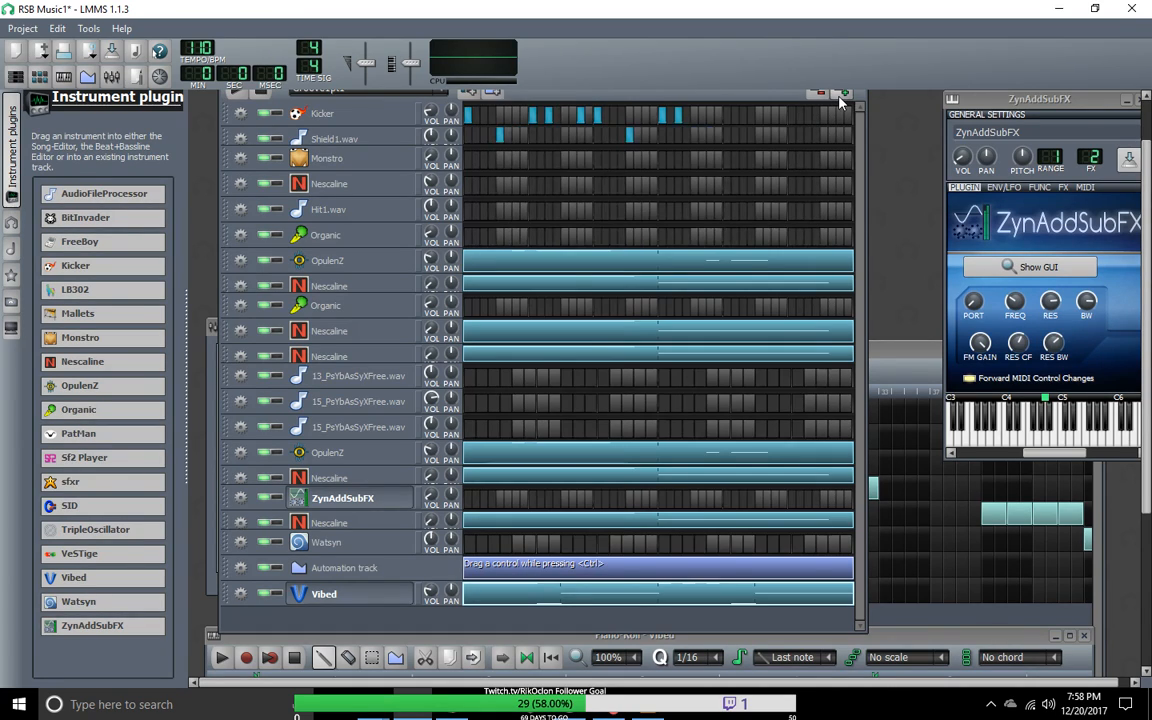
click(681, 119)
click(696, 136)
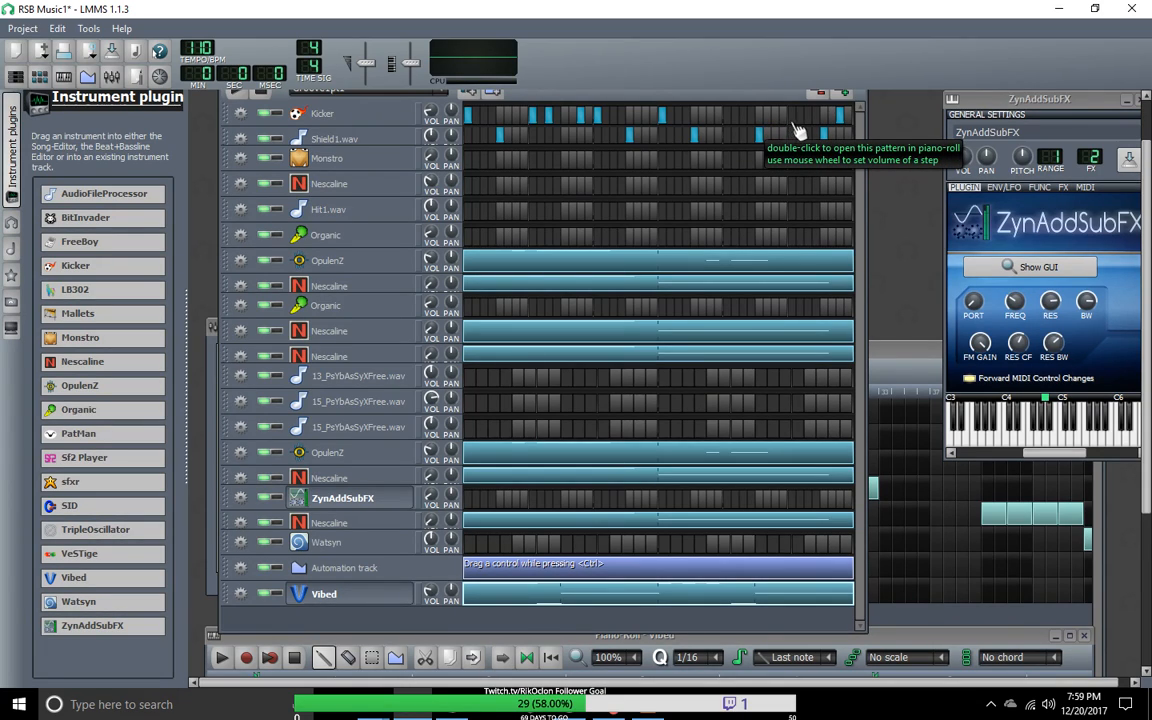
Step: Add Kicker hits on steps 31, 33 and 41, and audition the extended beat
click(792, 116)
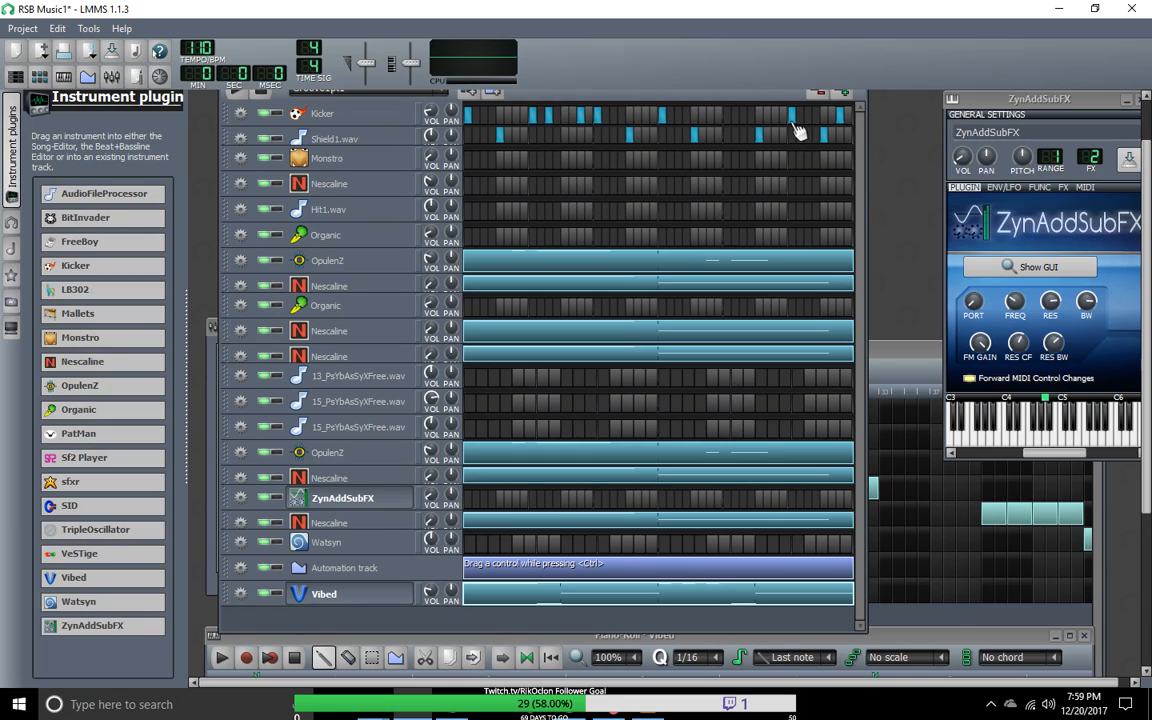
click(727, 117)
click(241, 94)
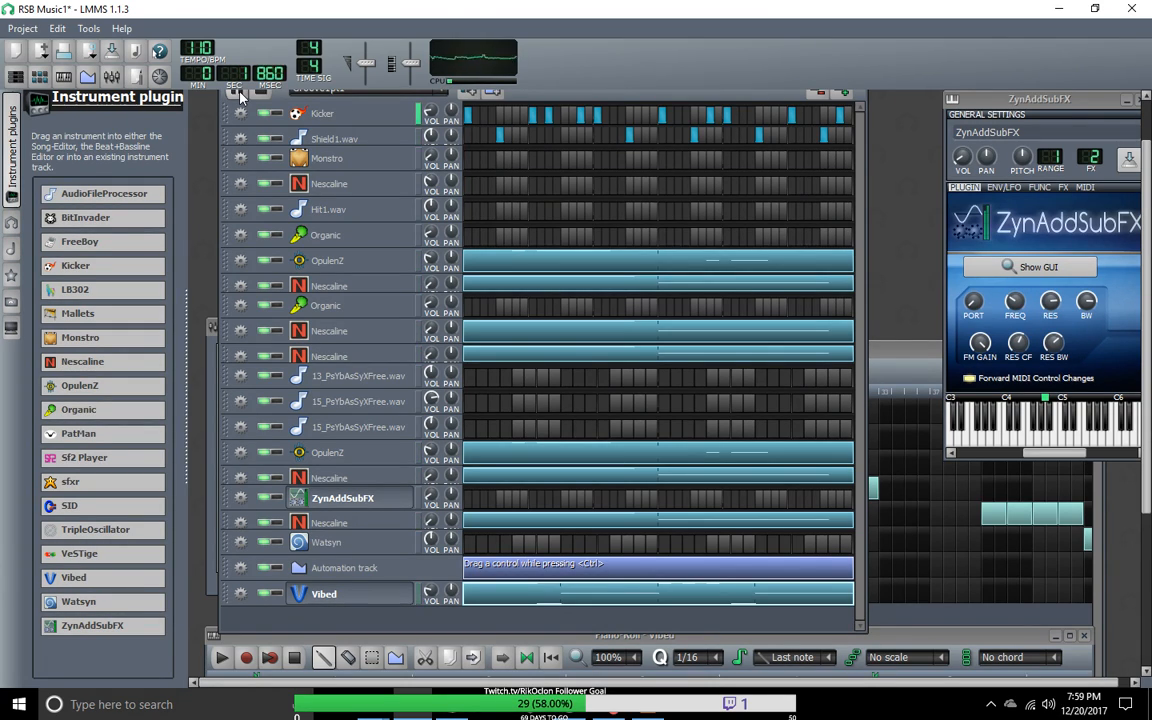
click(872, 525)
click(859, 268)
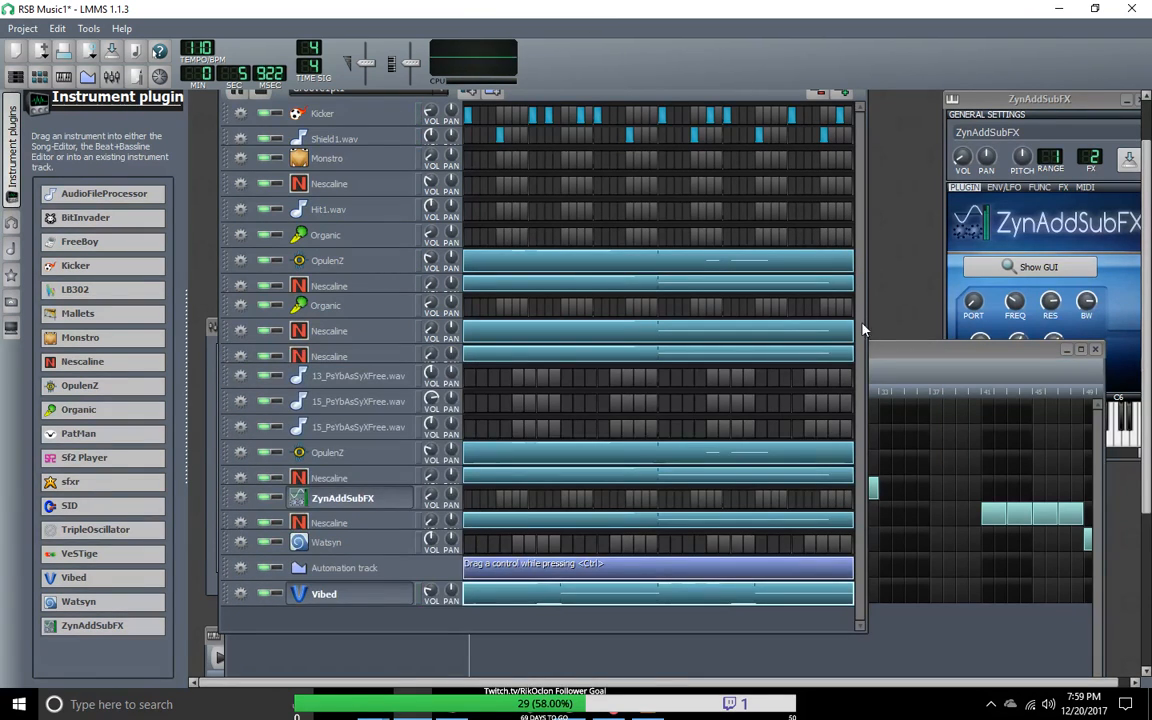
Step: Extend the beats to 64 steps, adding Kicker hits on 49, 57, 59 and 63 and Shield1.wav hits on 53 and 61
drag(862, 327, 1022, 381)
click(1003, 99)
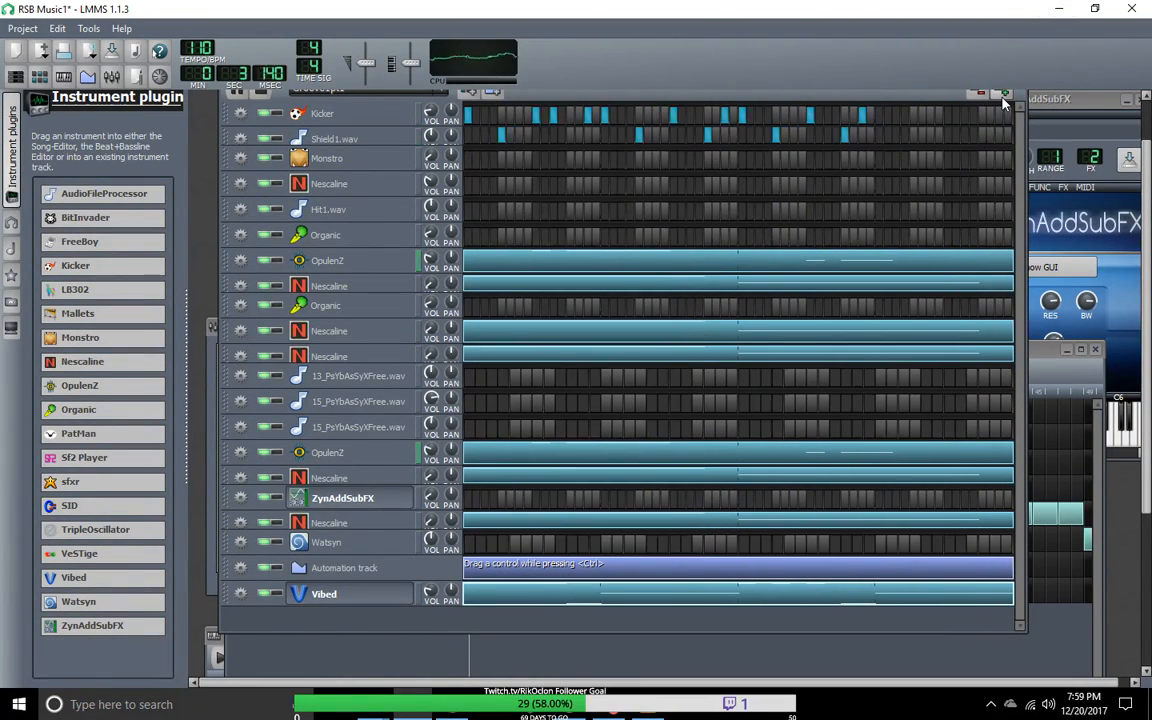
click(879, 115)
click(912, 135)
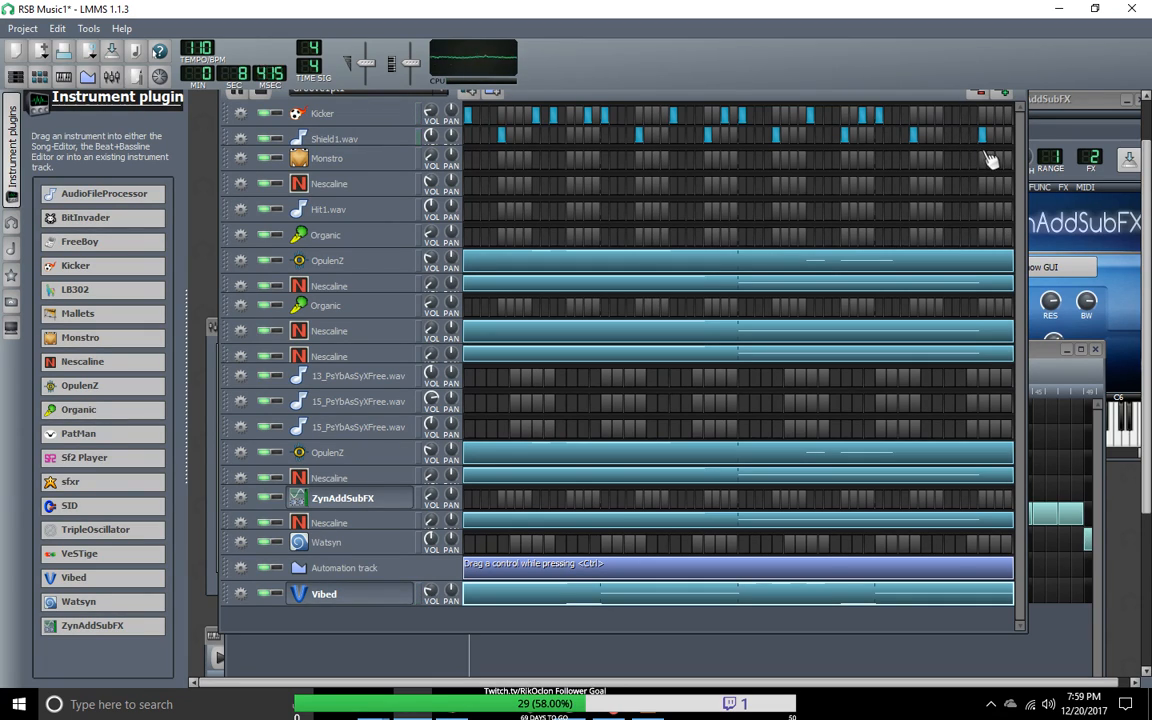
click(948, 116)
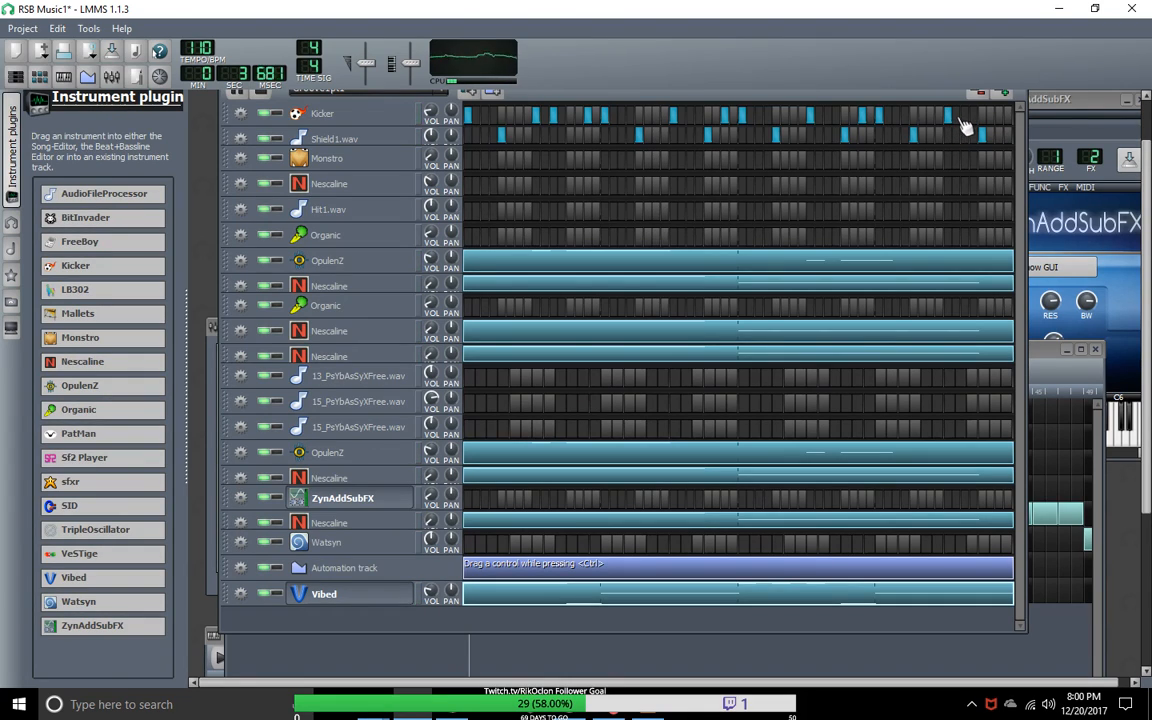
click(966, 116)
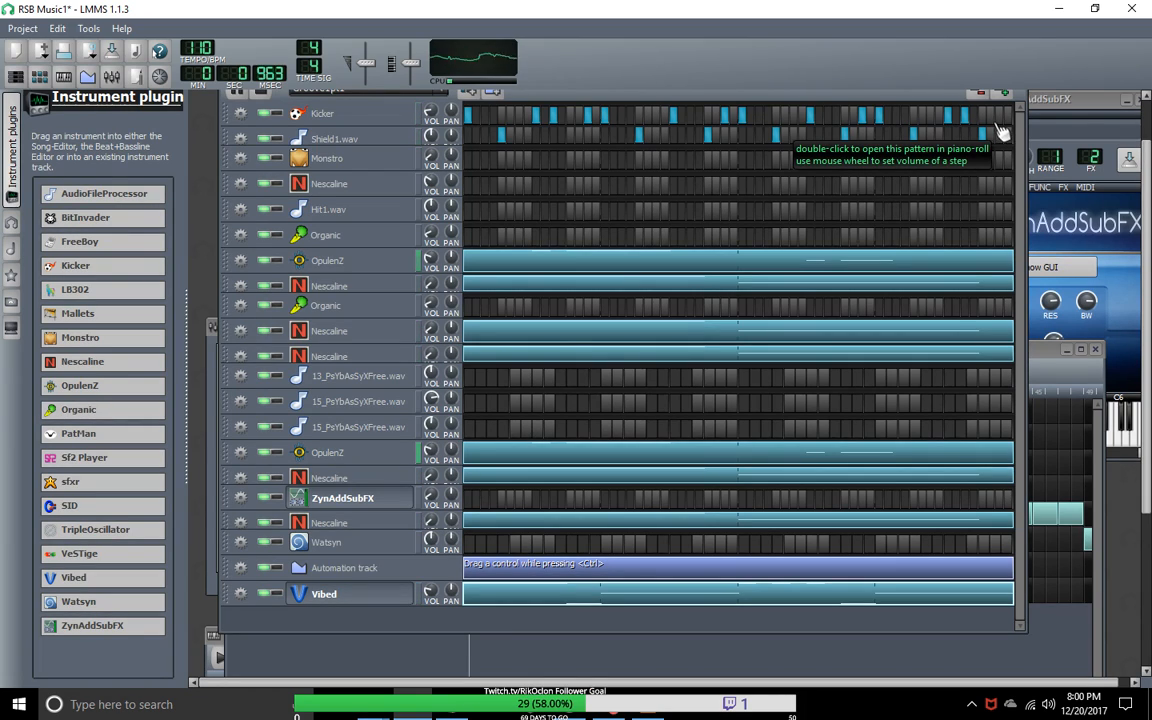
drag(1027, 544, 1074, 544)
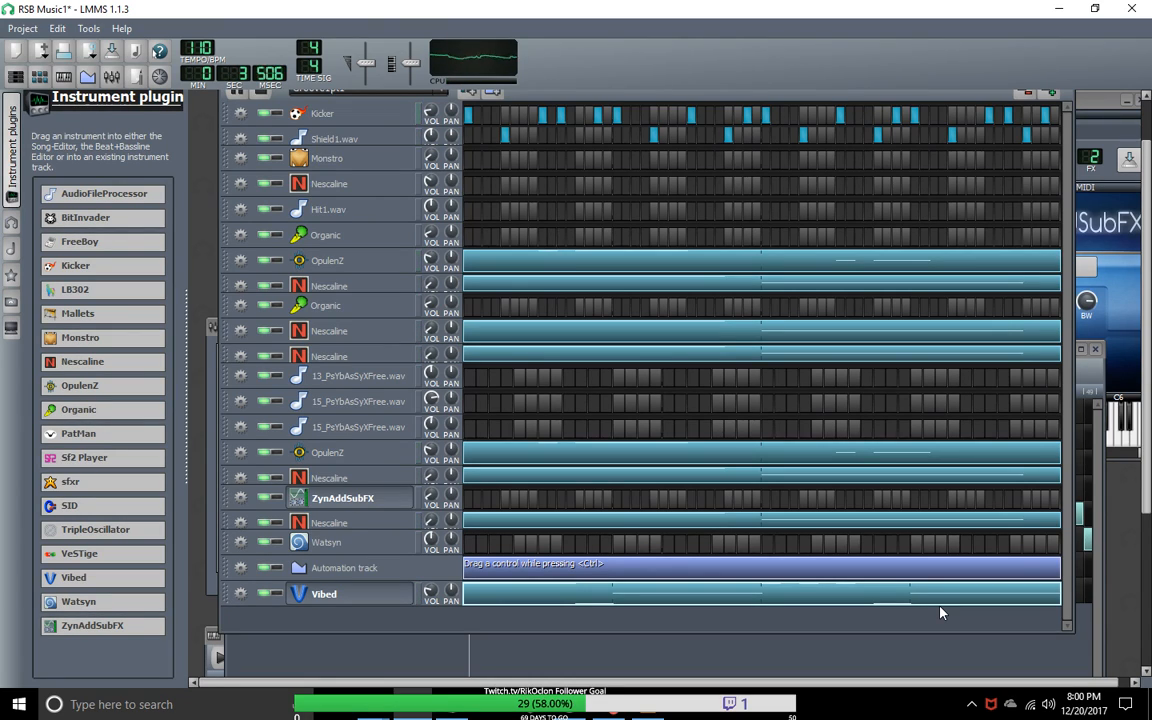
Step: Open the pattern of the Nescaline track below ZynAddSubFX in the piano roll and add one-bar notes at E3 in bar 3 and D#3 in bar 4
right_click(722, 526)
click(750, 538)
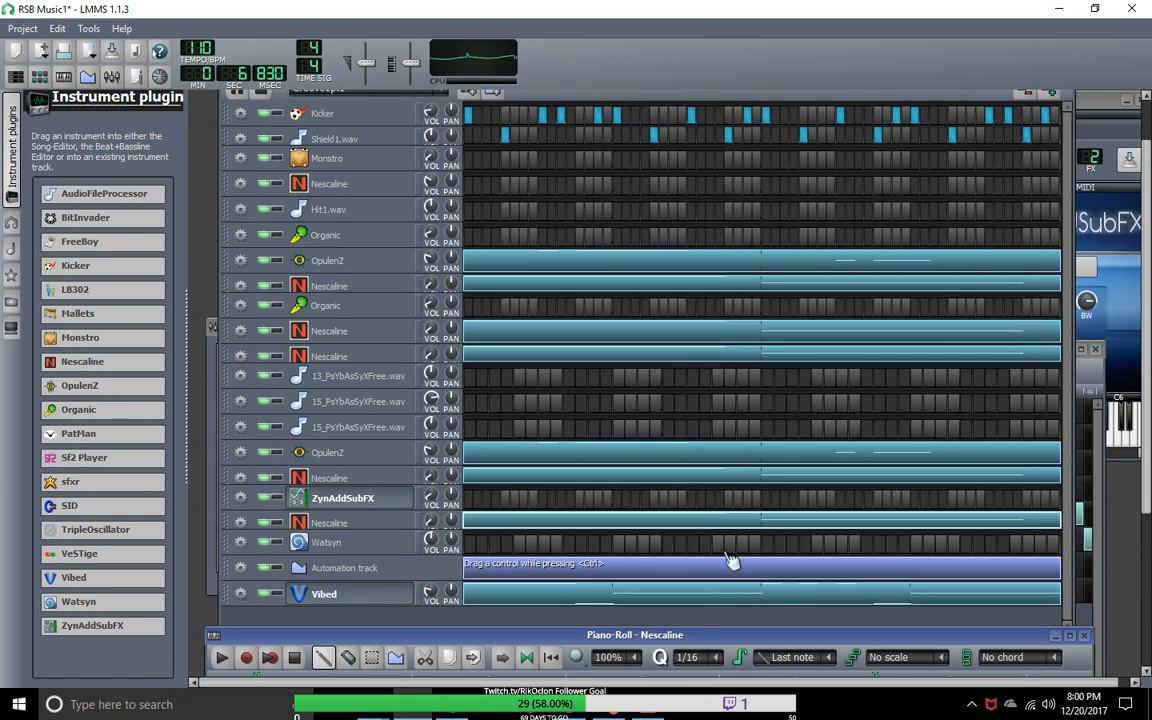
drag(700, 643, 662, 86)
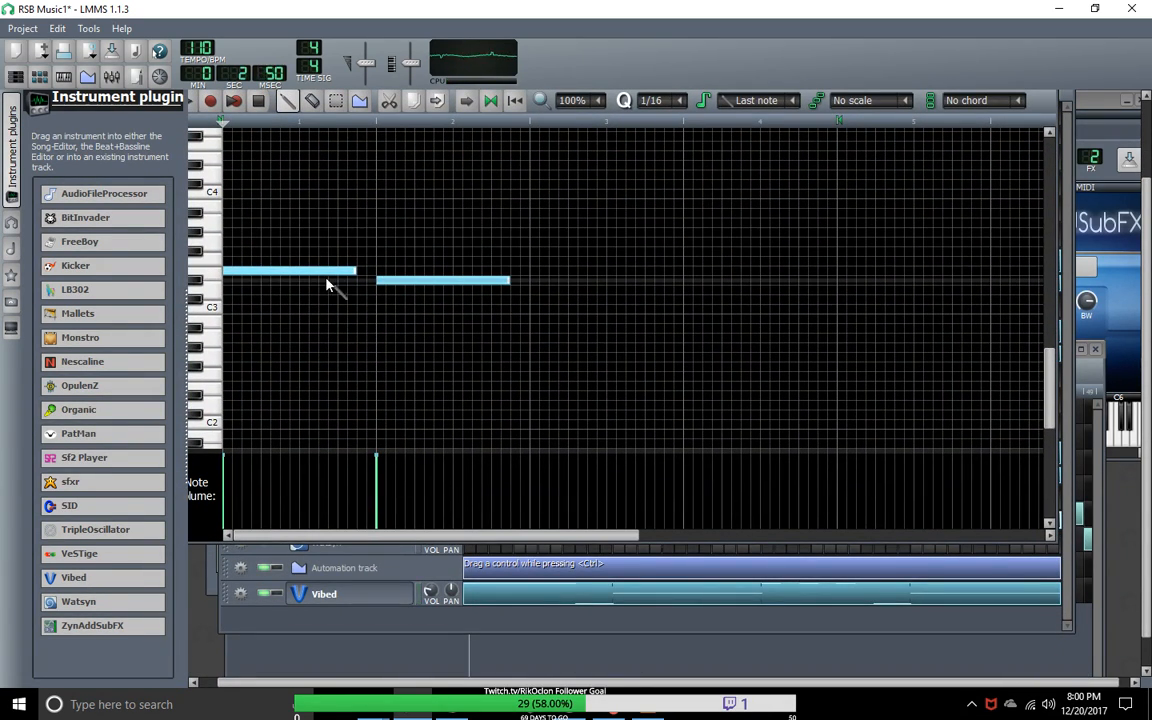
click(537, 271)
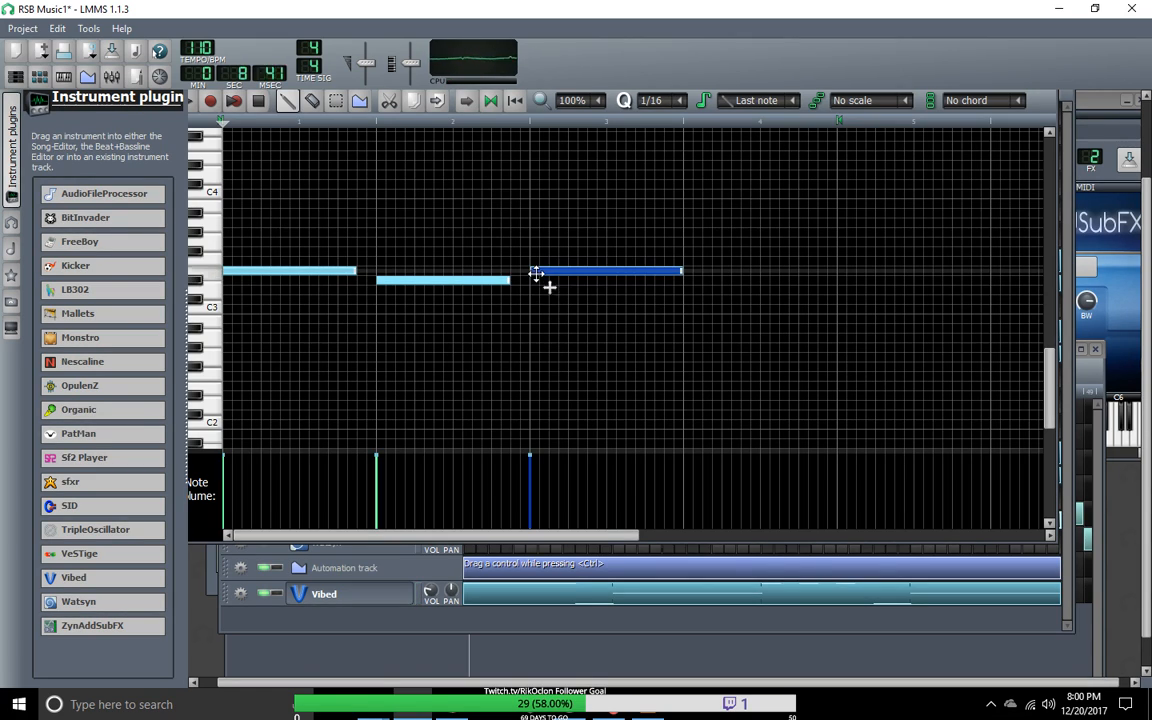
click(689, 281)
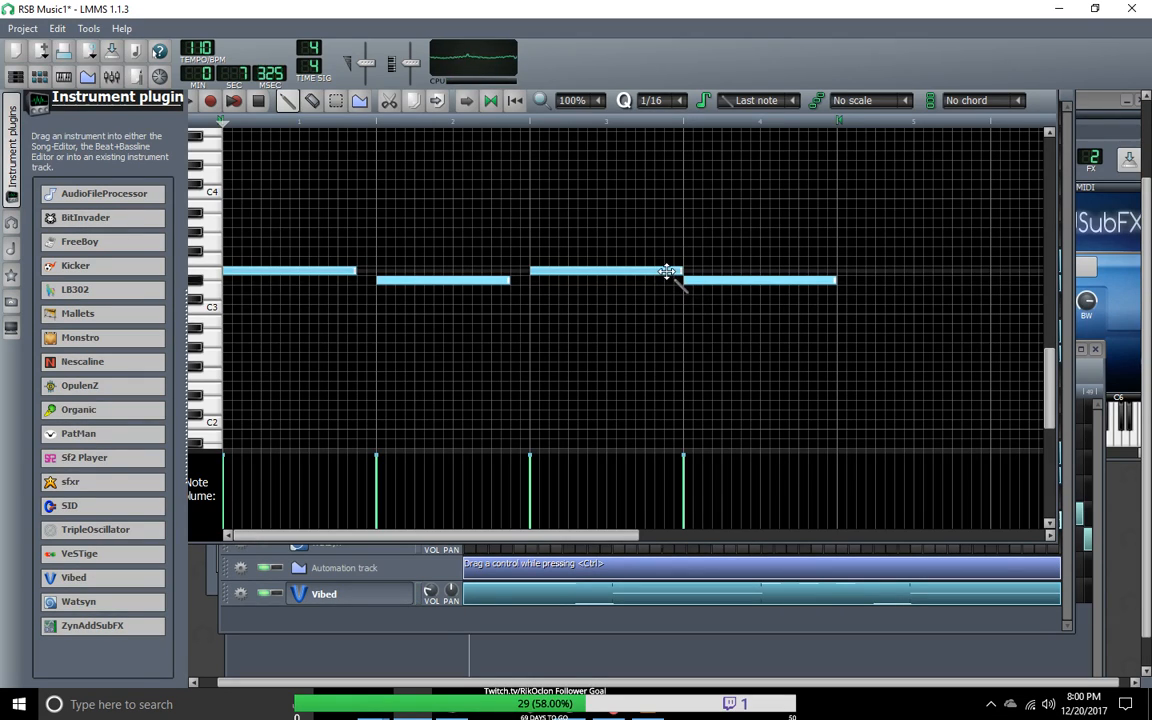
Step: Try the bar 3 and 4 notes at D#4 and D4, D2 and C#2, and C3 and B2, and return them to E3 and D#3
click(667, 271)
drag(667, 271, 667, 193)
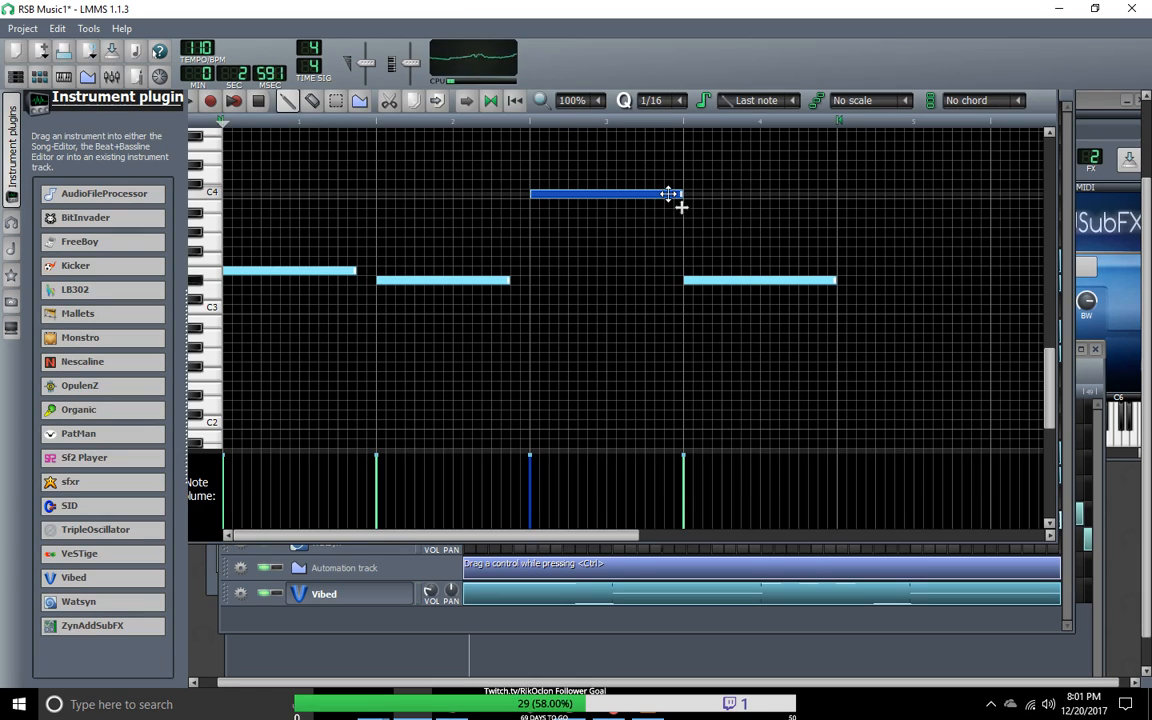
drag(668, 193, 670, 168)
drag(709, 281, 706, 176)
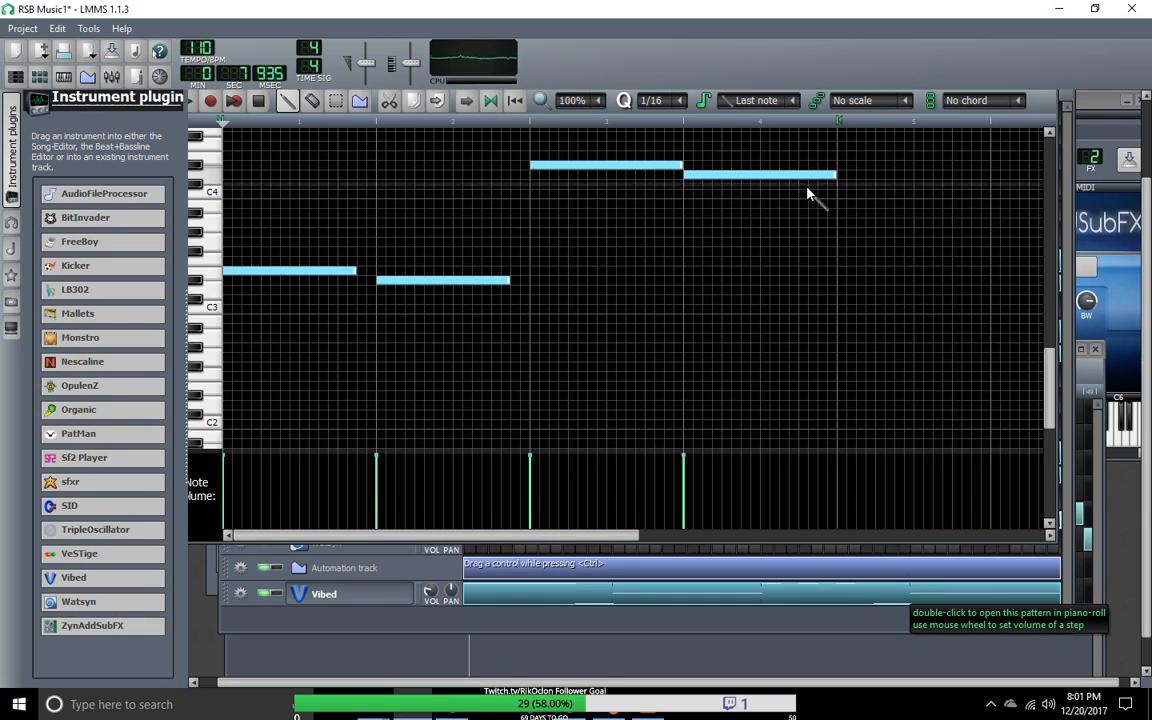
drag(640, 162, 640, 408)
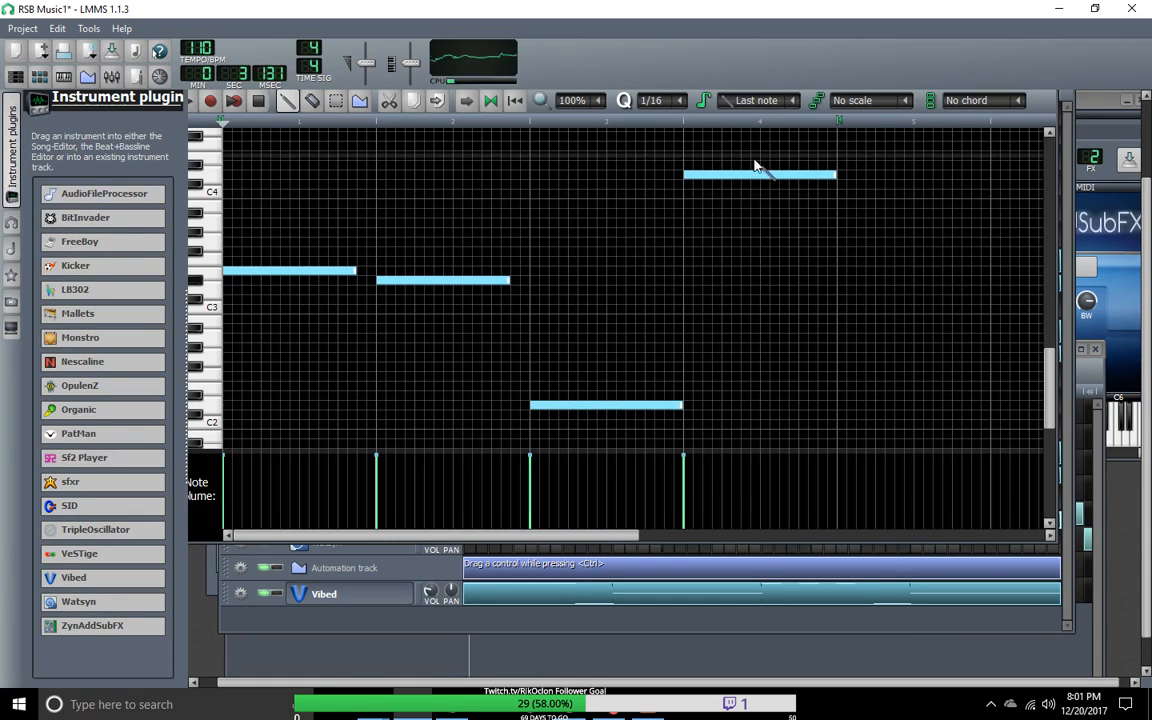
drag(755, 174, 753, 408)
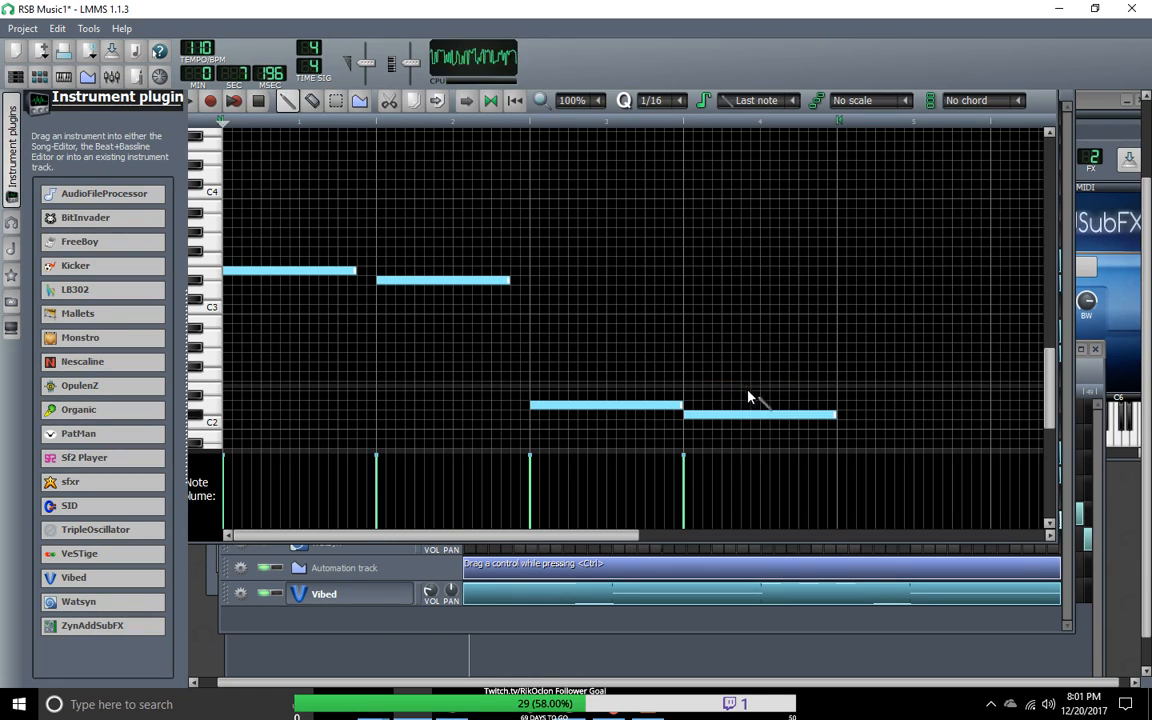
drag(666, 404, 664, 309)
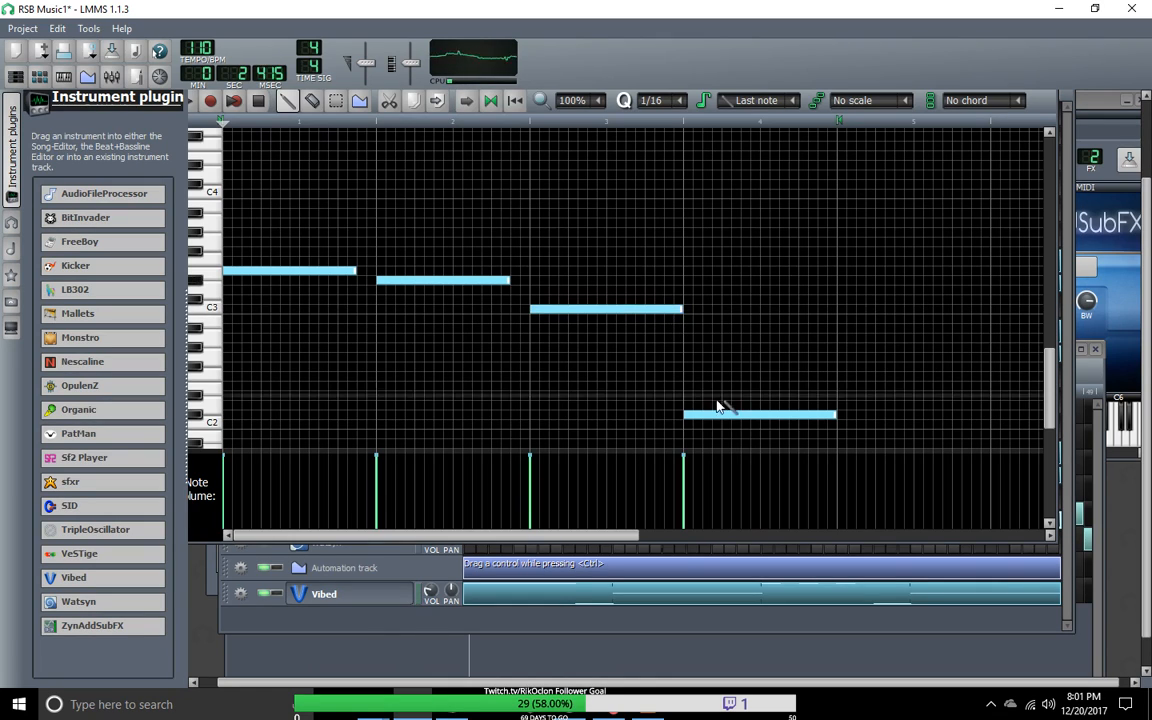
drag(720, 414, 717, 319)
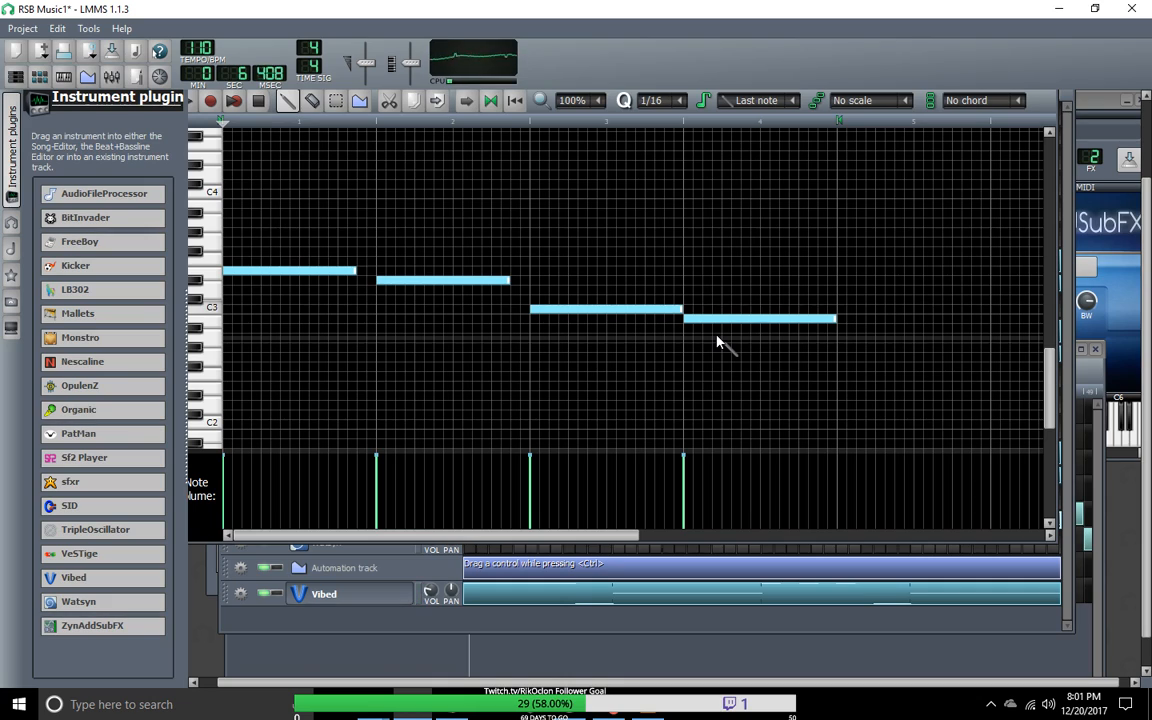
drag(718, 319, 688, 284)
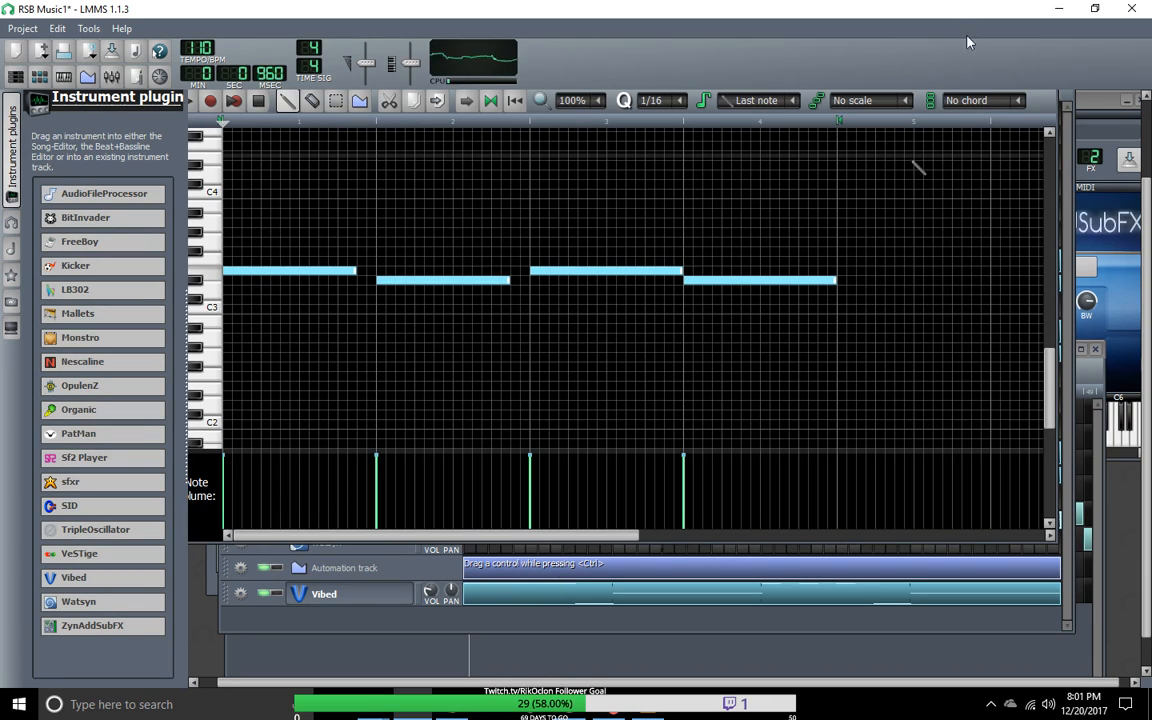
Step: Save the project under its existing file name
click(22, 28)
click(31, 109)
click(22, 28)
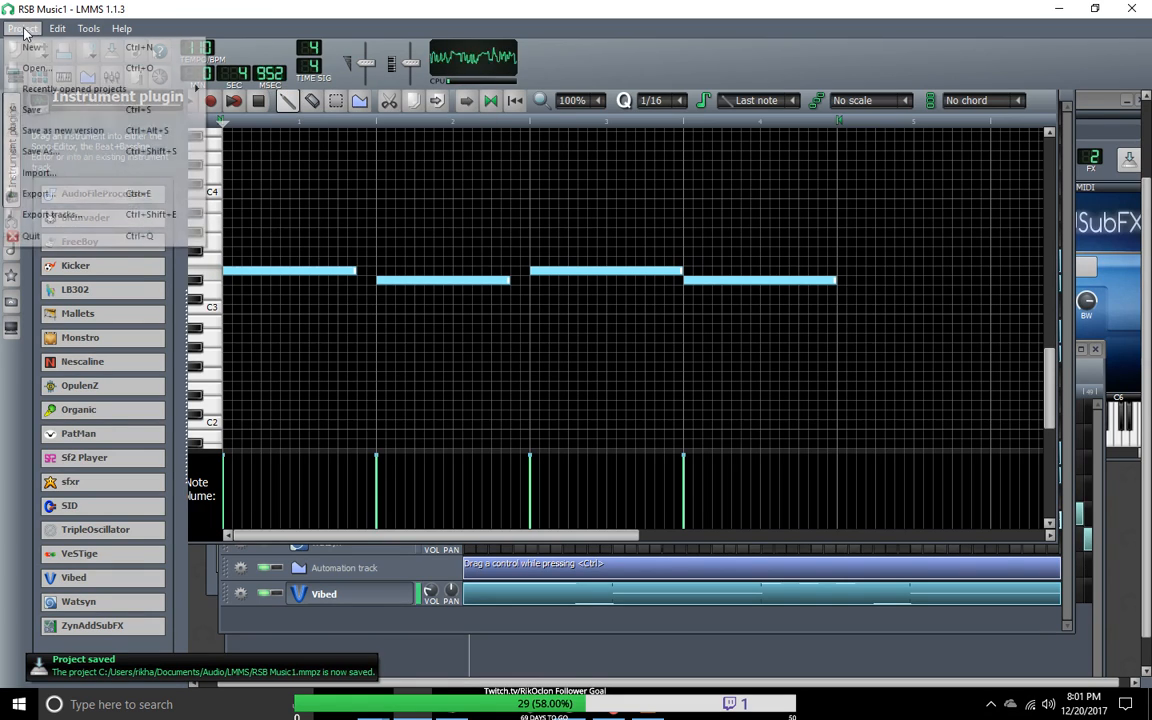
Step: Reopen the RSB Music1 project from the recent projects and reposition the Song-Editor and Beat+Bassline Editor windows
mouse_move(110, 90)
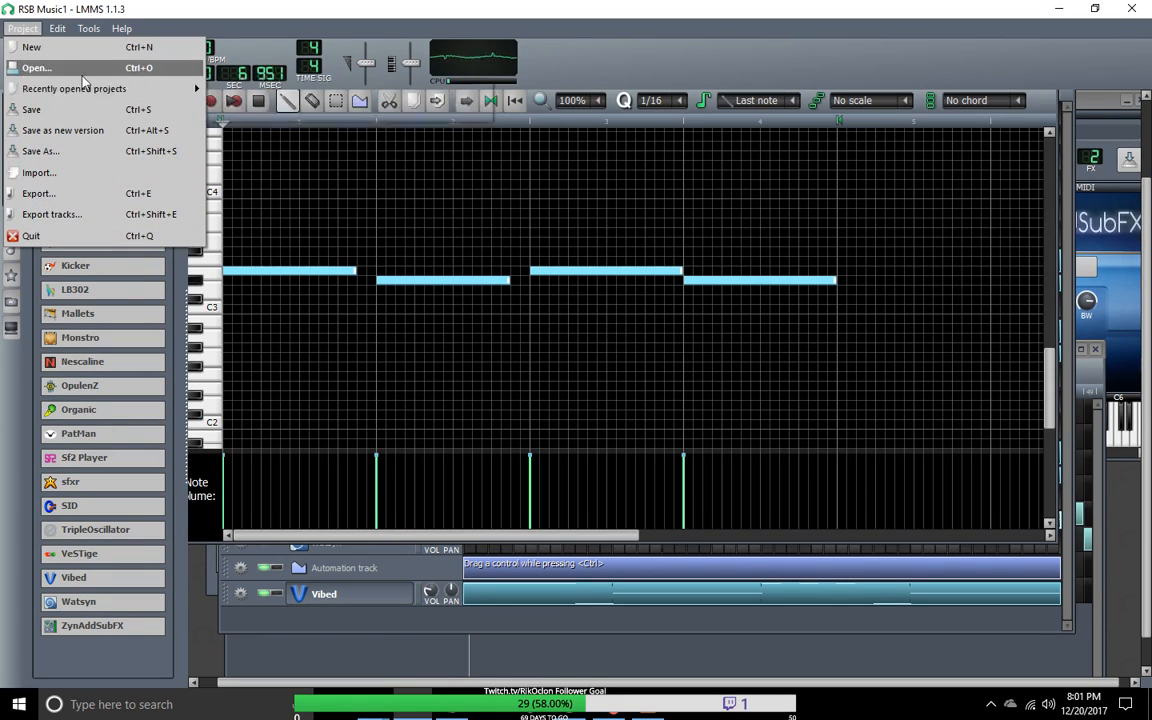
click(377, 110)
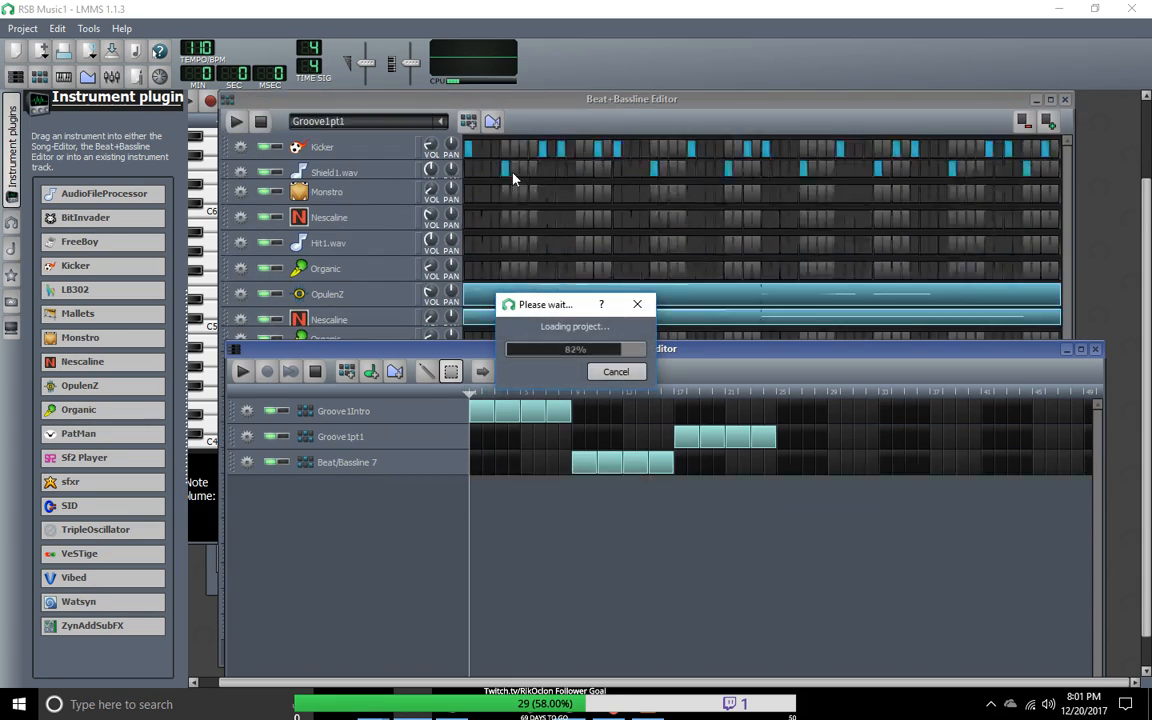
drag(525, 350, 612, 236)
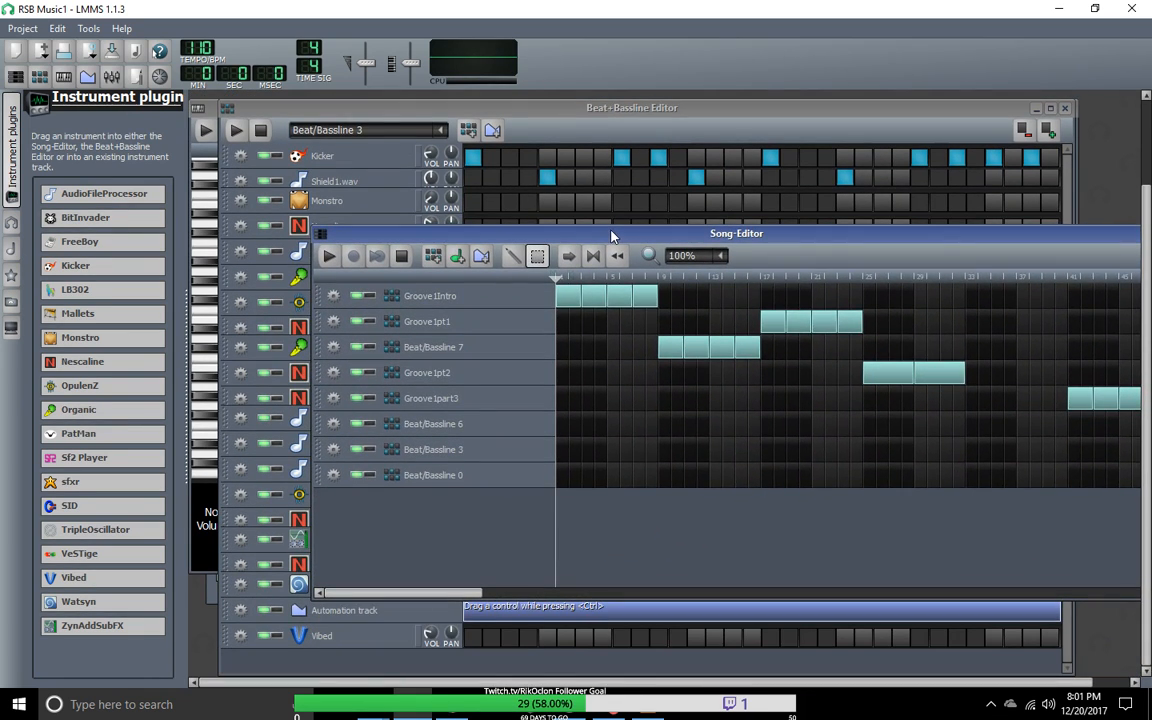
drag(441, 109, 522, 155)
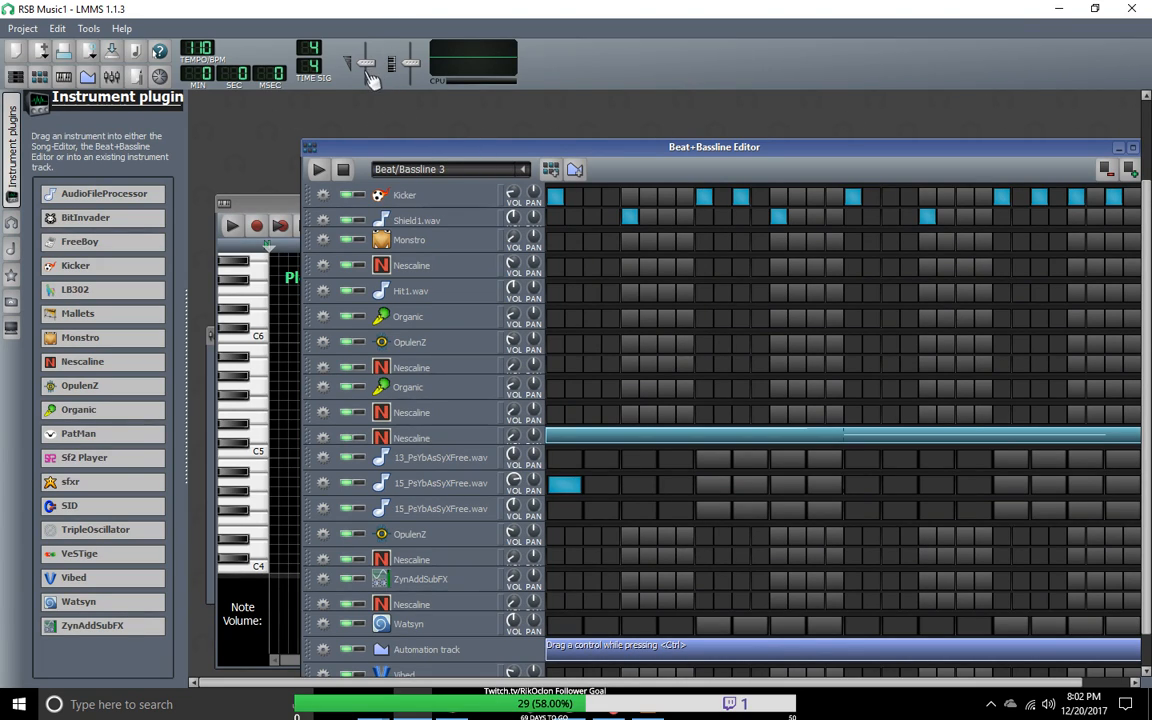
Step: Look through the Groove1Intro, Beat/Bassline 0, Beat/Bassline 3, Groove1pt2 and Beat/Bassline 7 patterns in the Beat+Bassline Editor
click(524, 170)
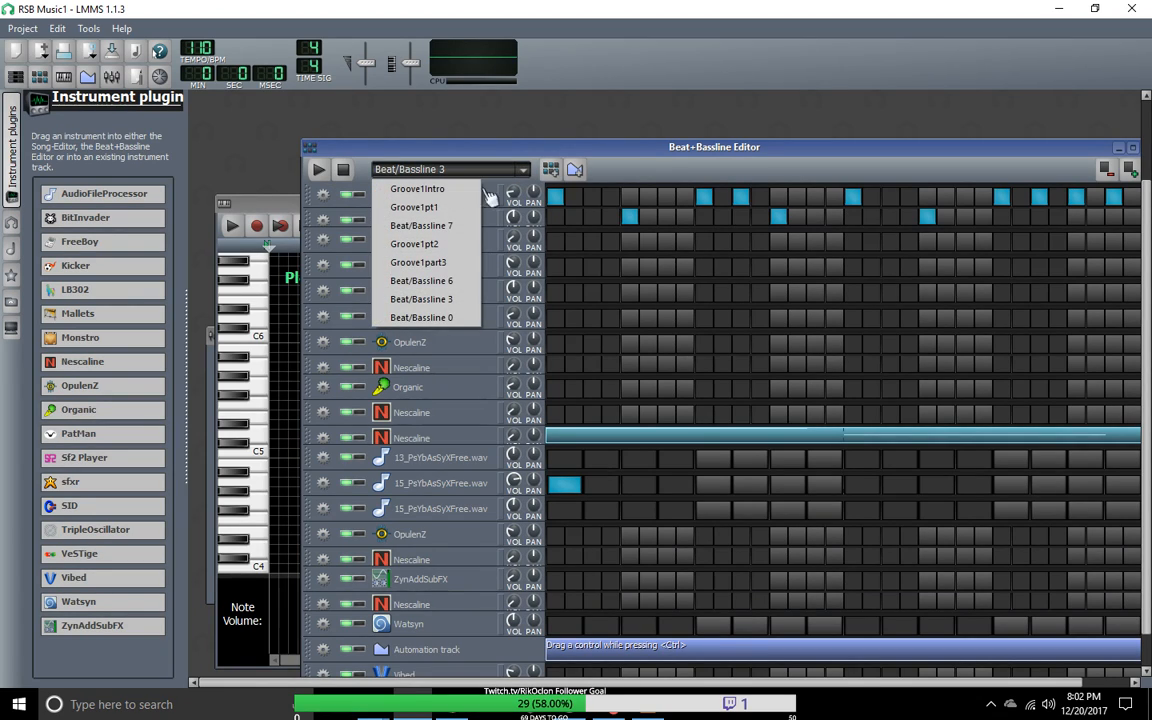
click(419, 192)
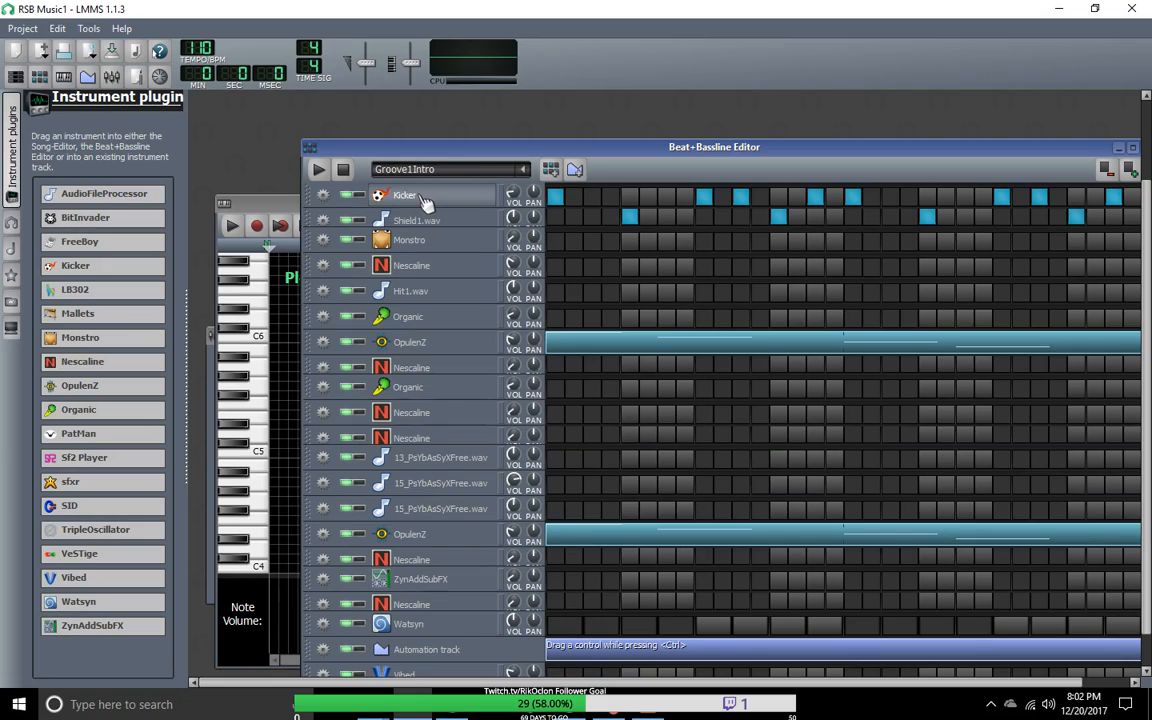
click(529, 176)
click(470, 316)
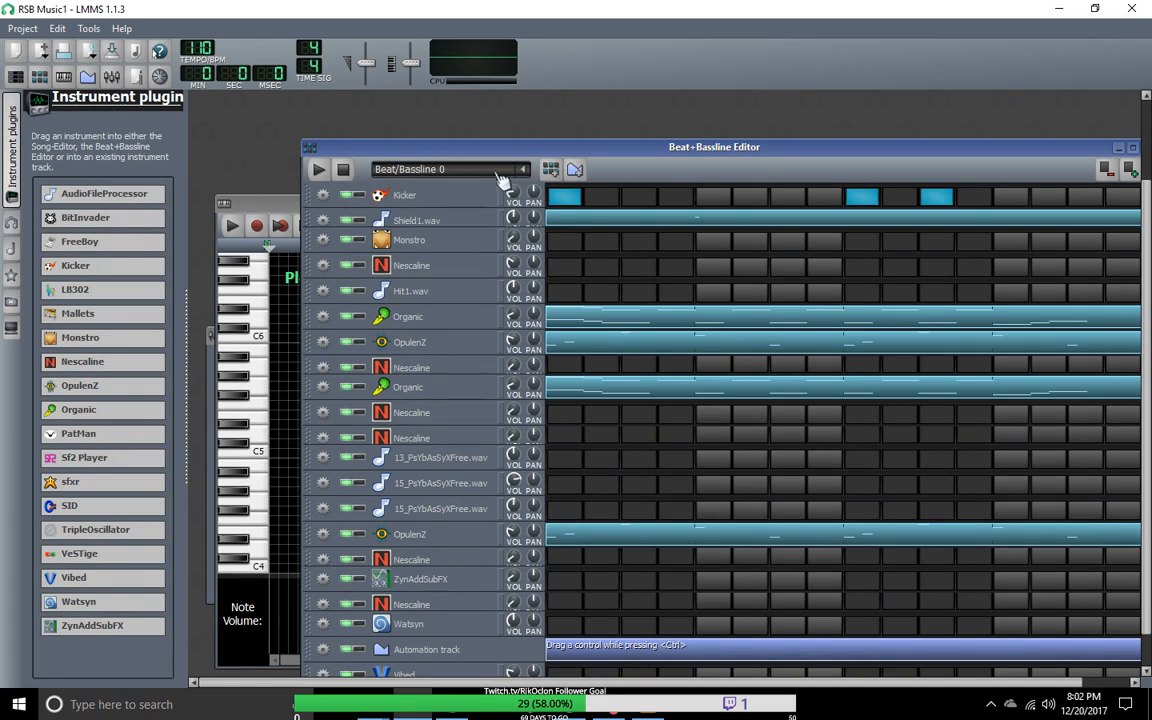
click(531, 178)
click(462, 299)
click(527, 180)
click(460, 226)
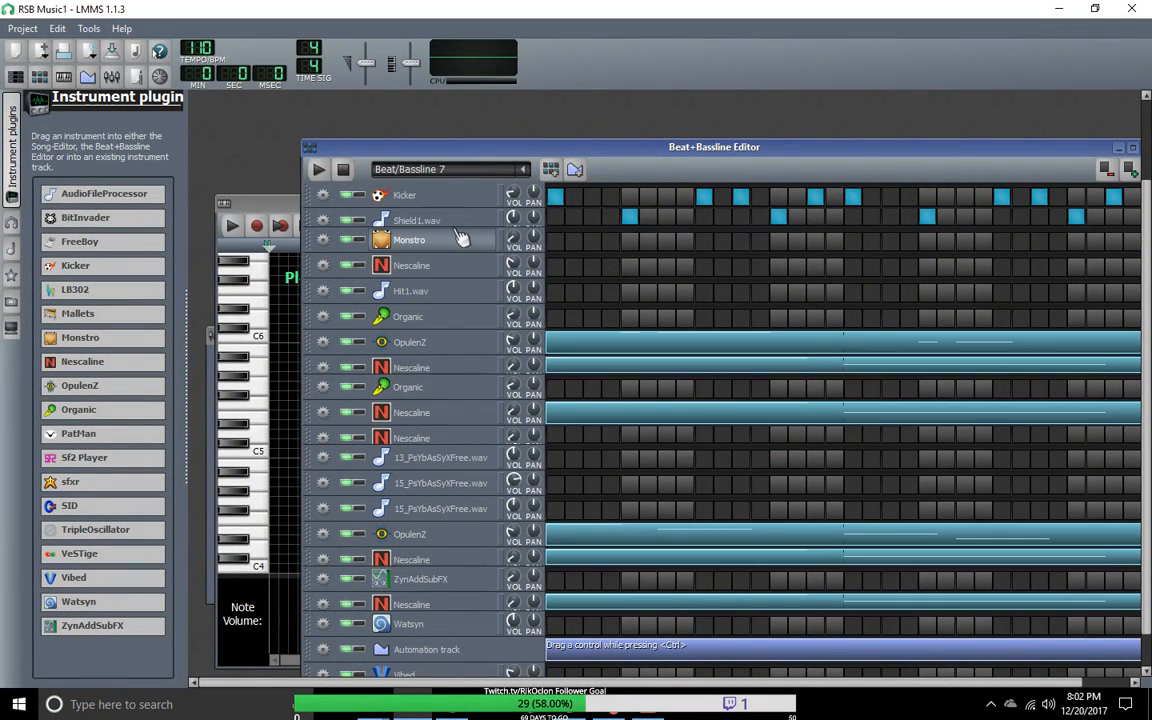
scroll(468, 168, down, 1)
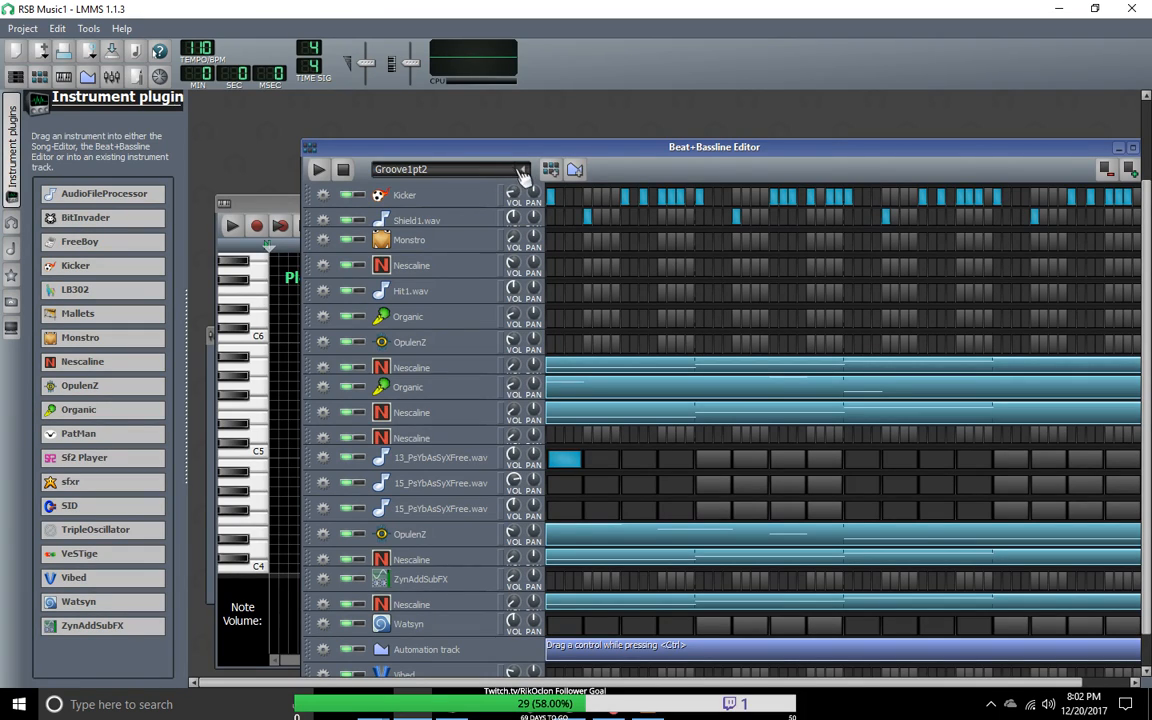
click(522, 172)
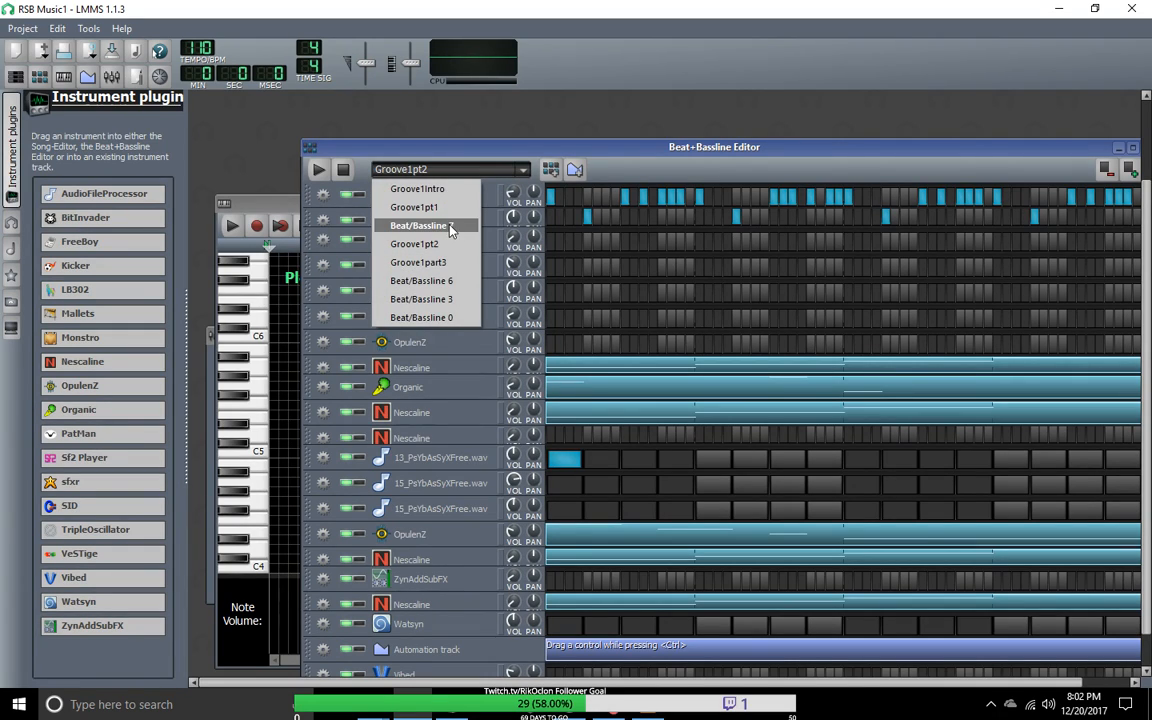
click(450, 228)
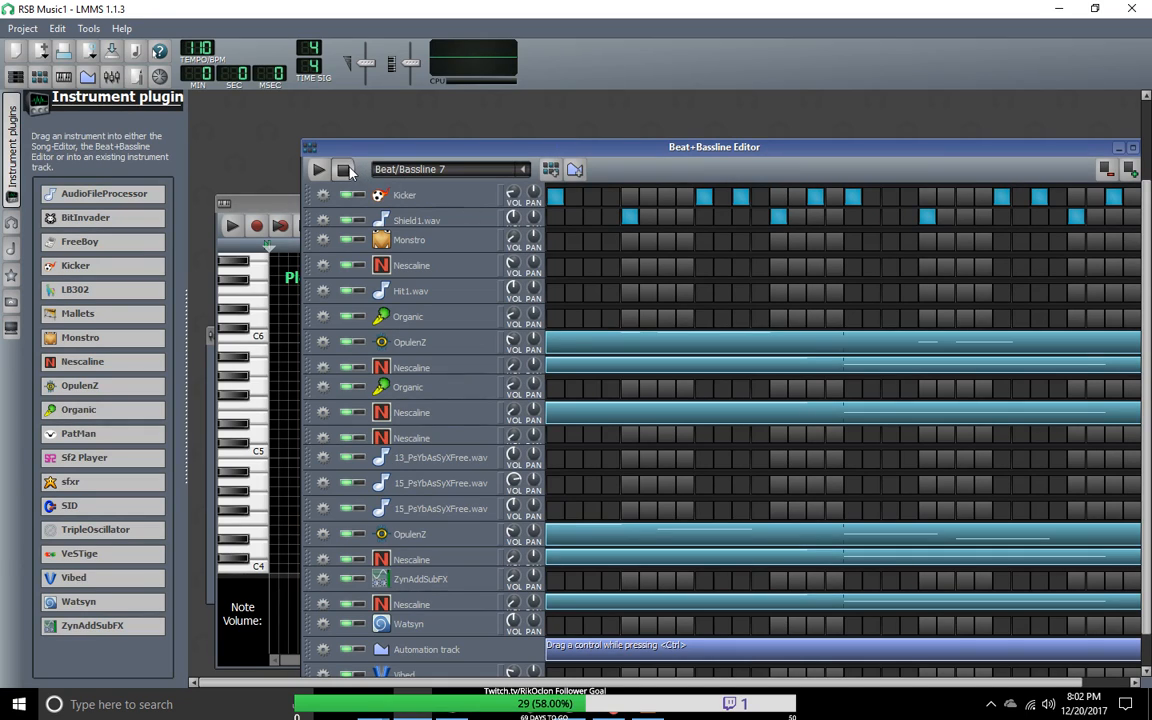
Step: Play Beat/Bassline 7, switch the playback to Groove1Intro and stop it
click(318, 169)
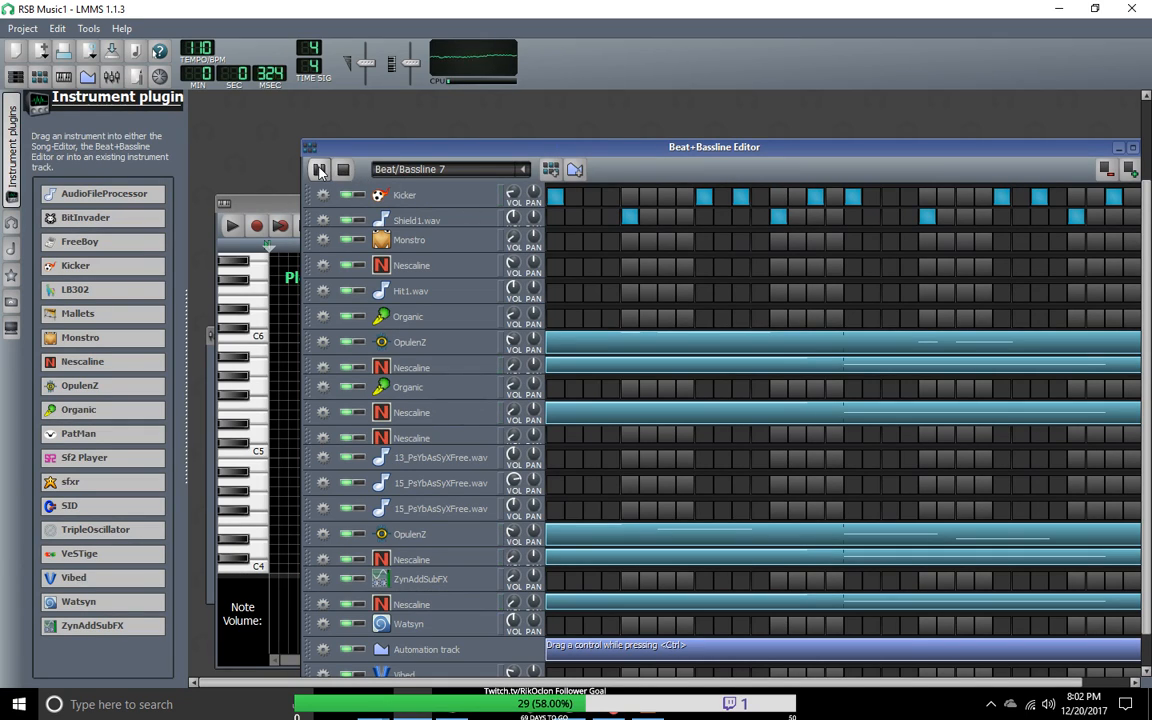
scroll(529, 174, up, 2)
right_click(529, 174)
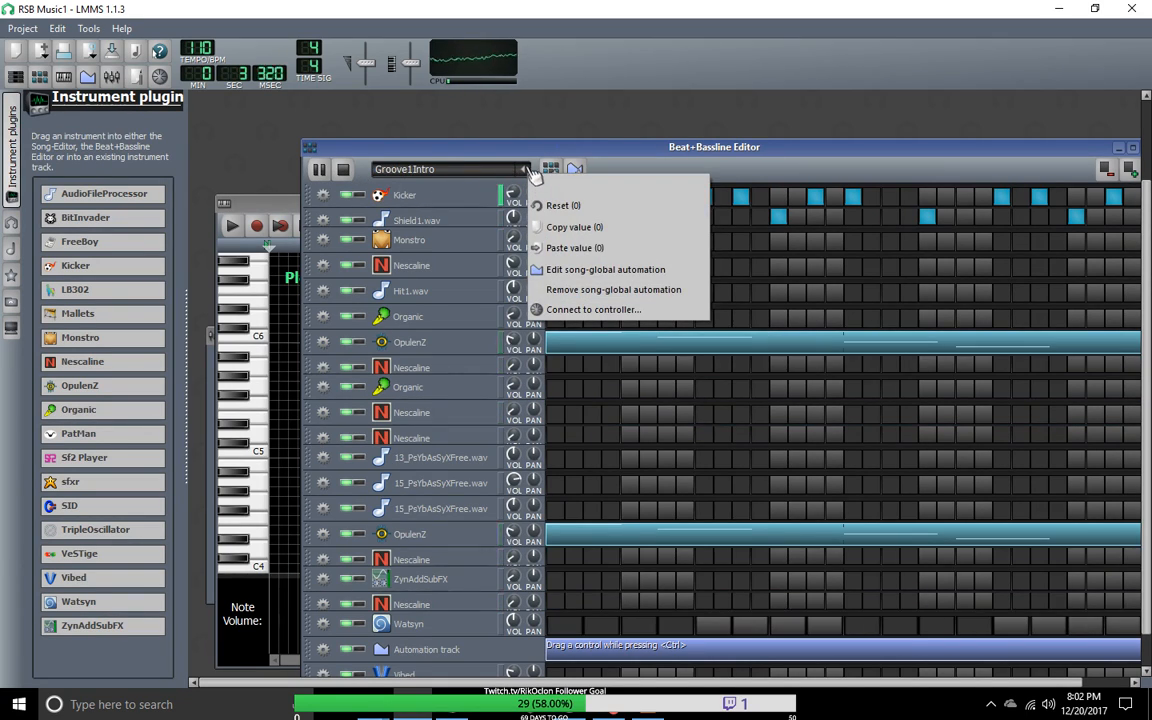
click(522, 170)
click(343, 171)
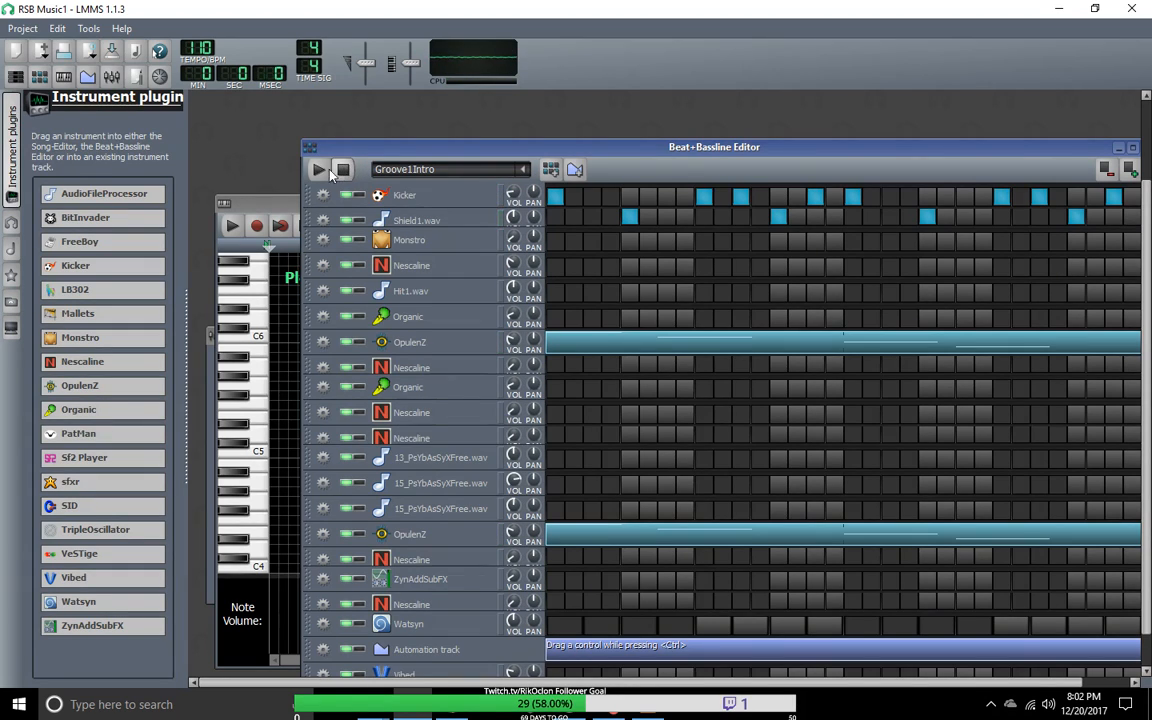
Step: Bring up the Song-Editor and play the song from the beginning
click(17, 82)
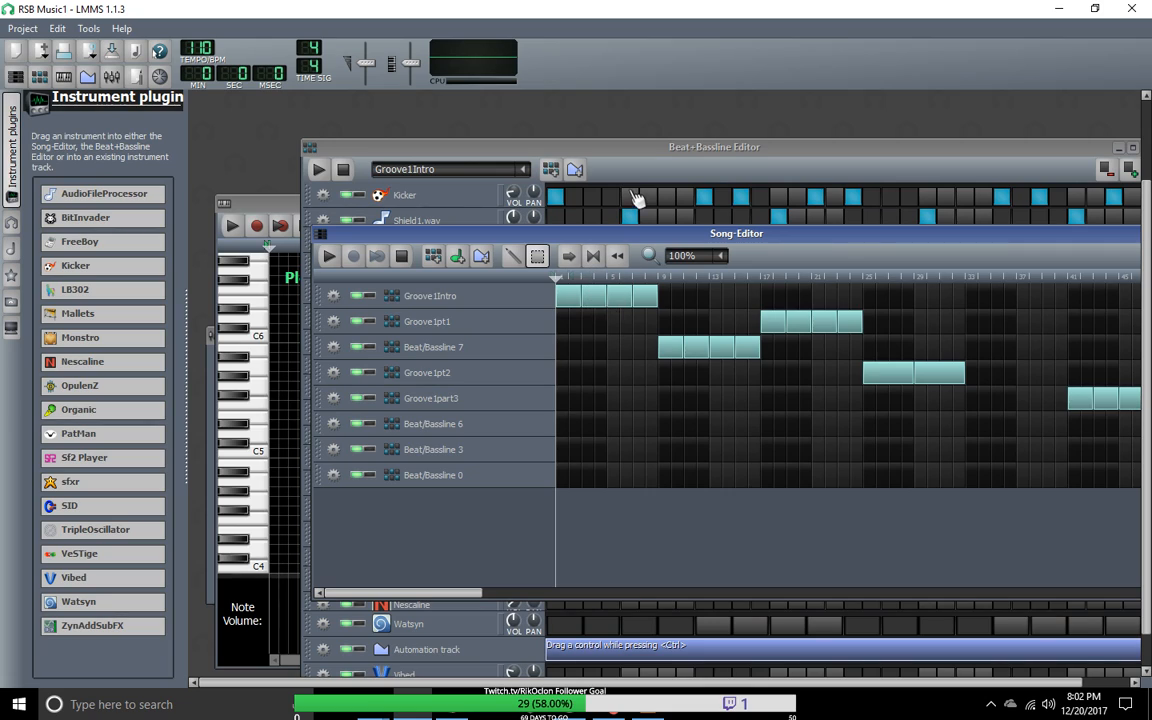
mouse_move(558, 280)
mouse_down()
mouse_move(771, 283)
mouse_move(692, 288)
mouse_move(540, 250)
mouse_up()
click(331, 257)
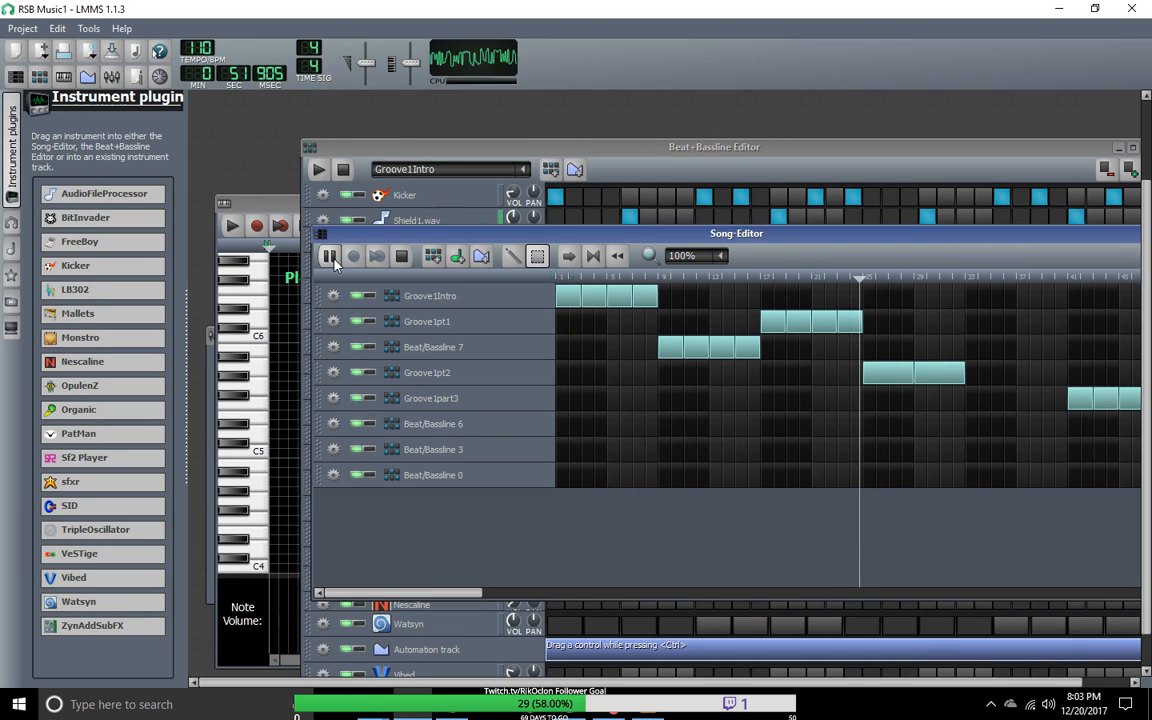
Step: Return to the Beat+Bassline Editor and play the Beat/Bassline 7 pattern on its own
click(630, 162)
click(485, 169)
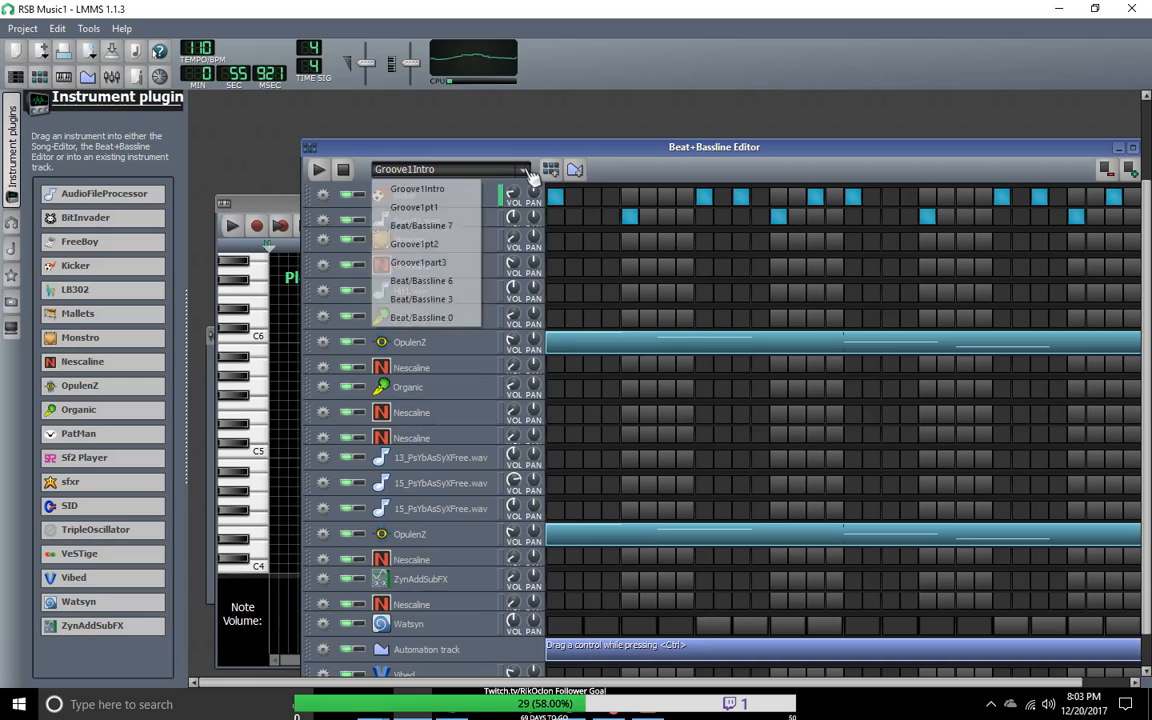
click(465, 229)
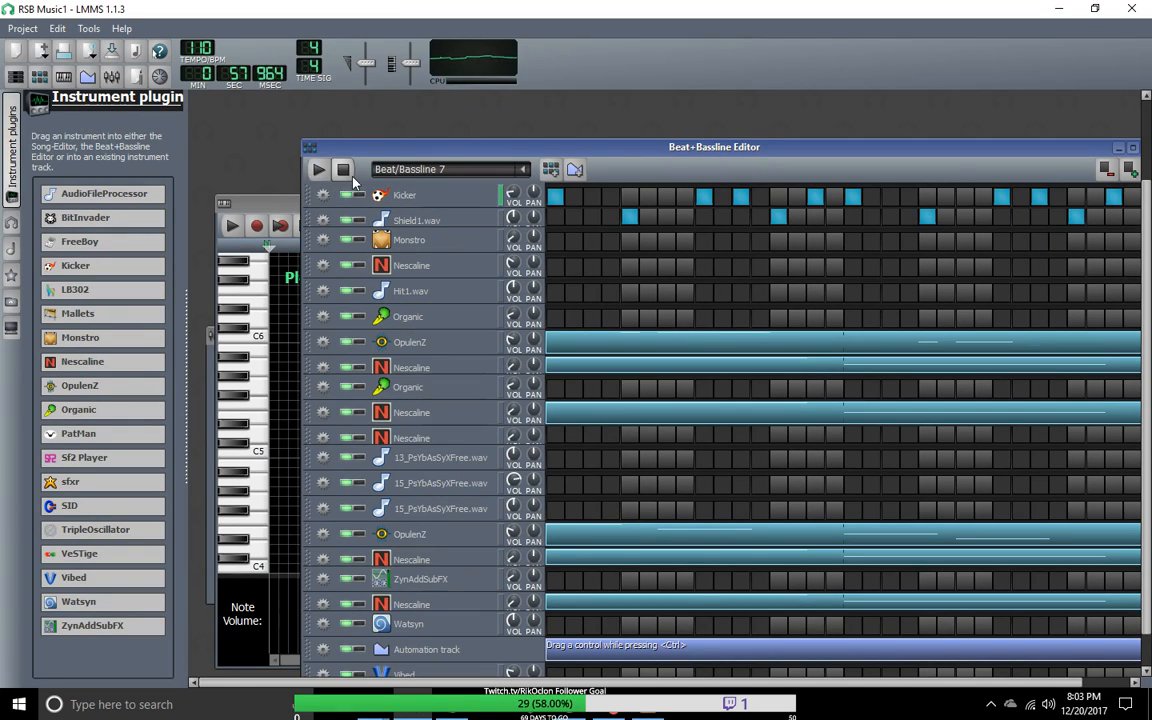
click(314, 171)
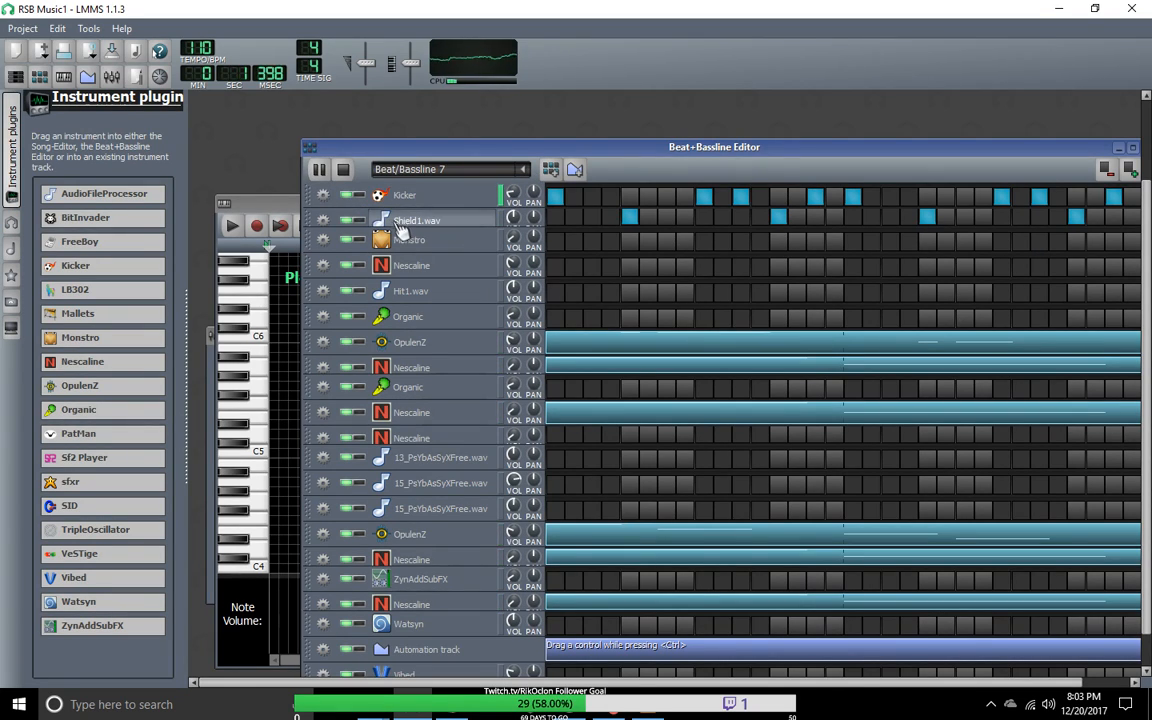
Step: Move the Beat+Bassline Editor fully into view and listen to the Groove1pt2 and Groove1Intro patterns from their start
drag(497, 150, 440, 109)
click(462, 127)
click(409, 203)
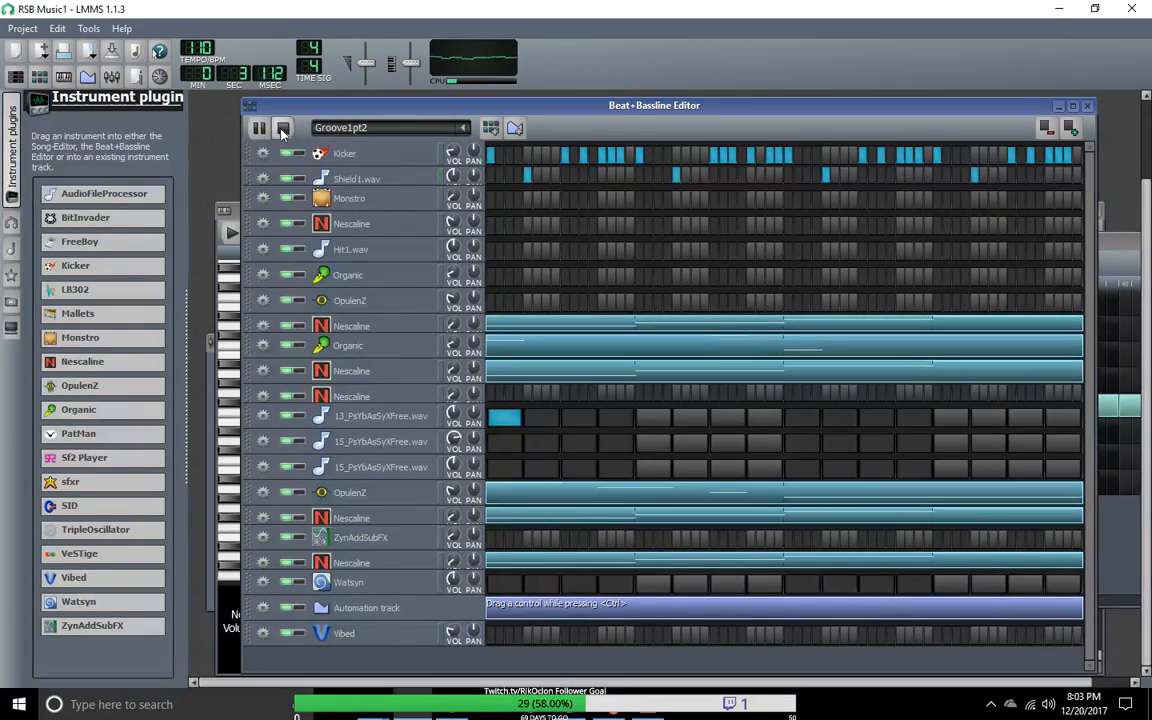
click(284, 129)
click(258, 129)
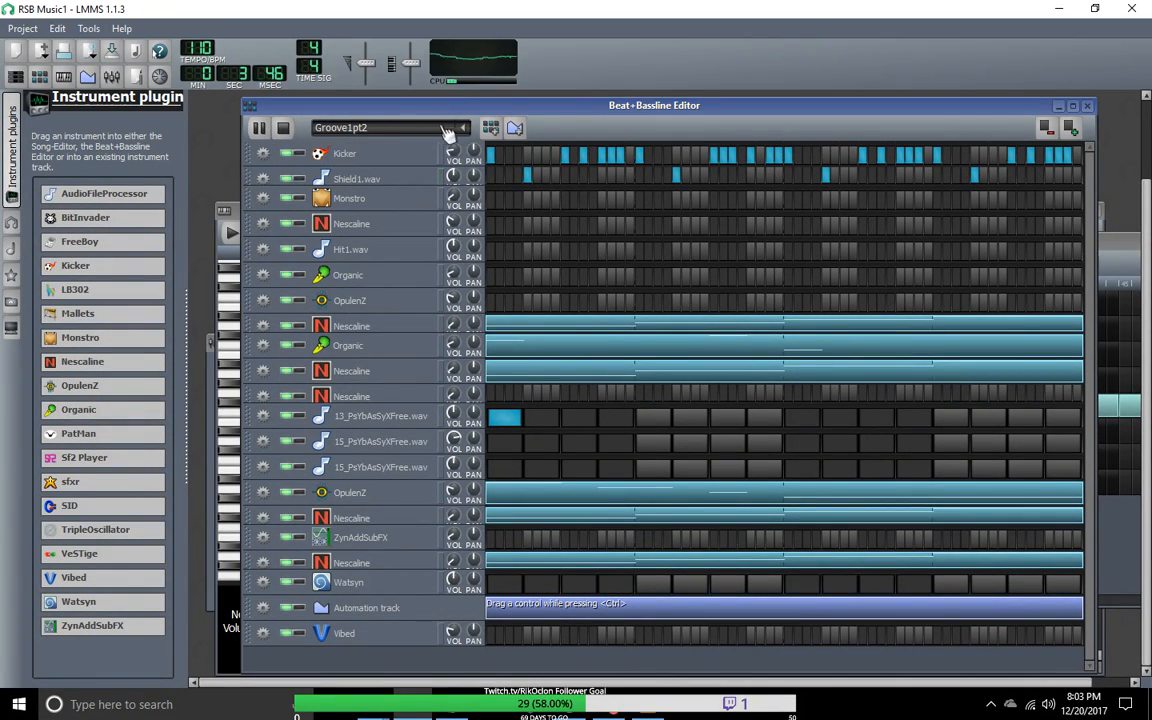
click(465, 128)
click(350, 148)
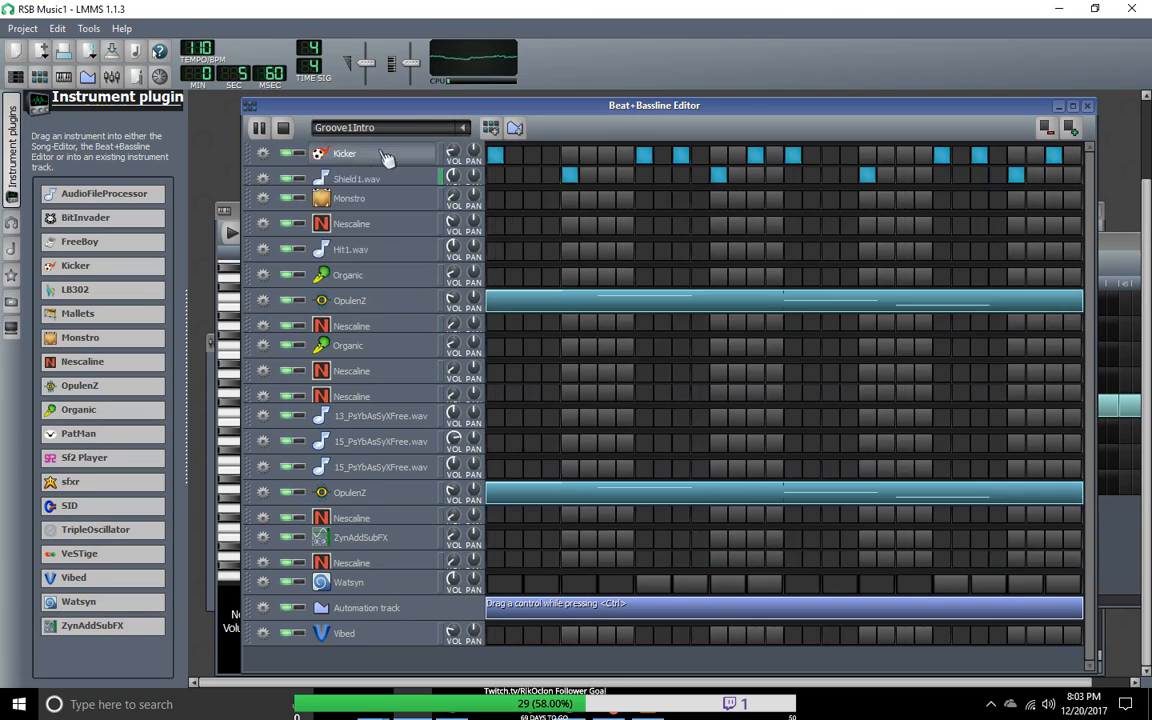
click(258, 129)
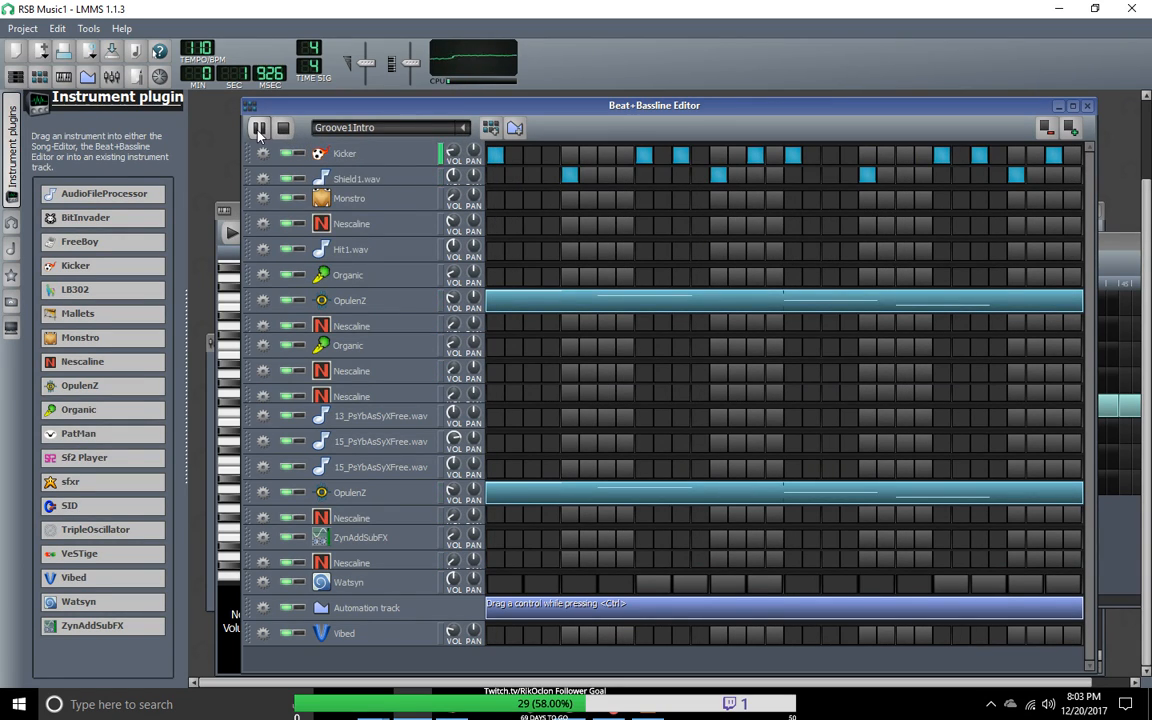
Step: Select the Groove1pt1 pattern, play it for comparison and stop the playback
click(463, 128)
click(388, 168)
click(260, 129)
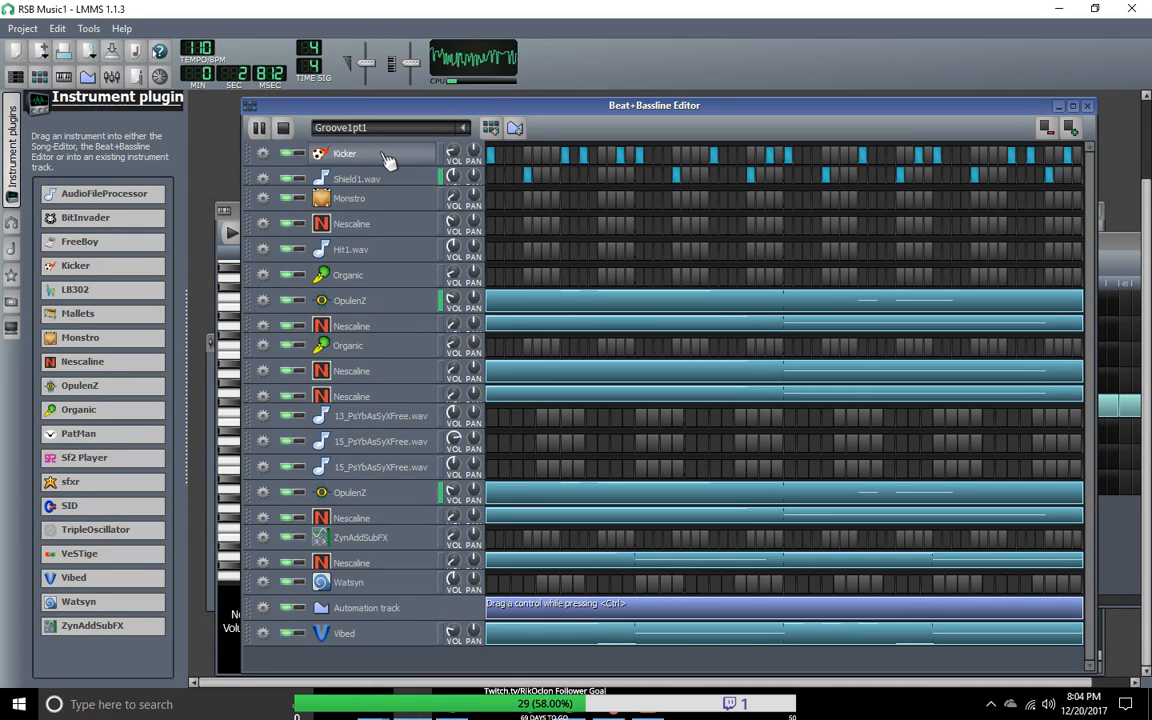
click(581, 158)
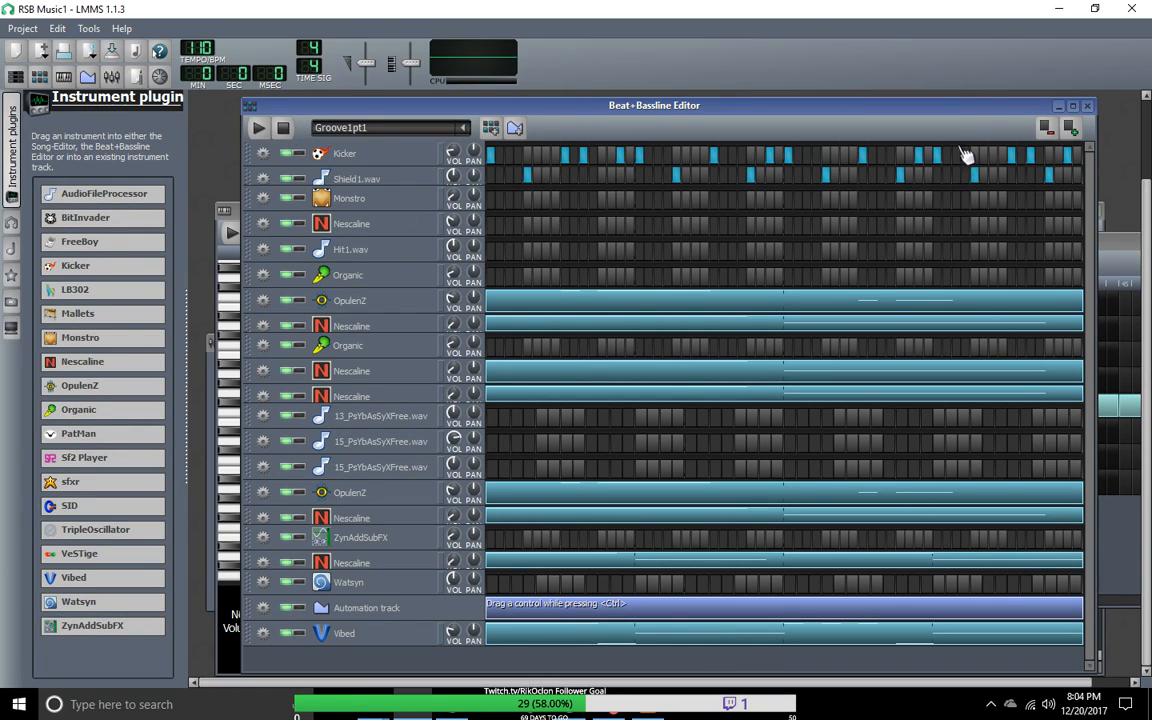
mouse_move(956, 121)
mouse_down()
mouse_move(954, 159)
mouse_move(955, 121)
mouse_up()
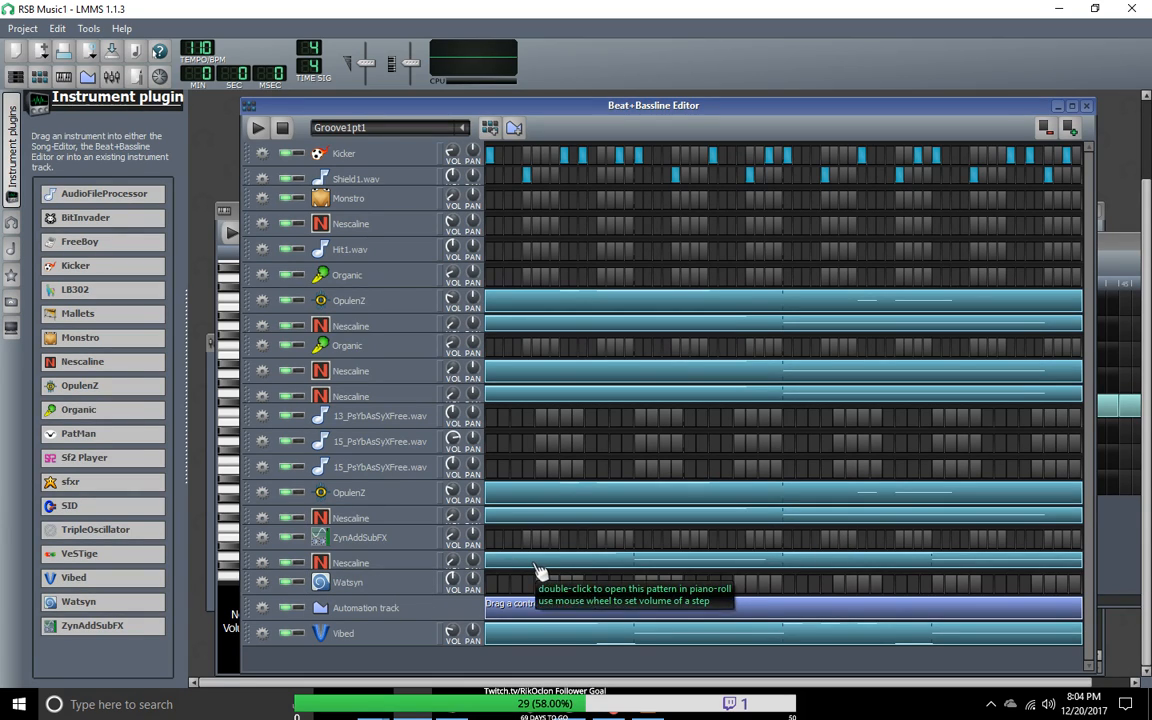
Step: In the piano roll of the Nescaline track directly above ZynAddSubFX, add 14-sixteenth notes at E3 in bar 3 and D#3 in bar 4
right_click(561, 515)
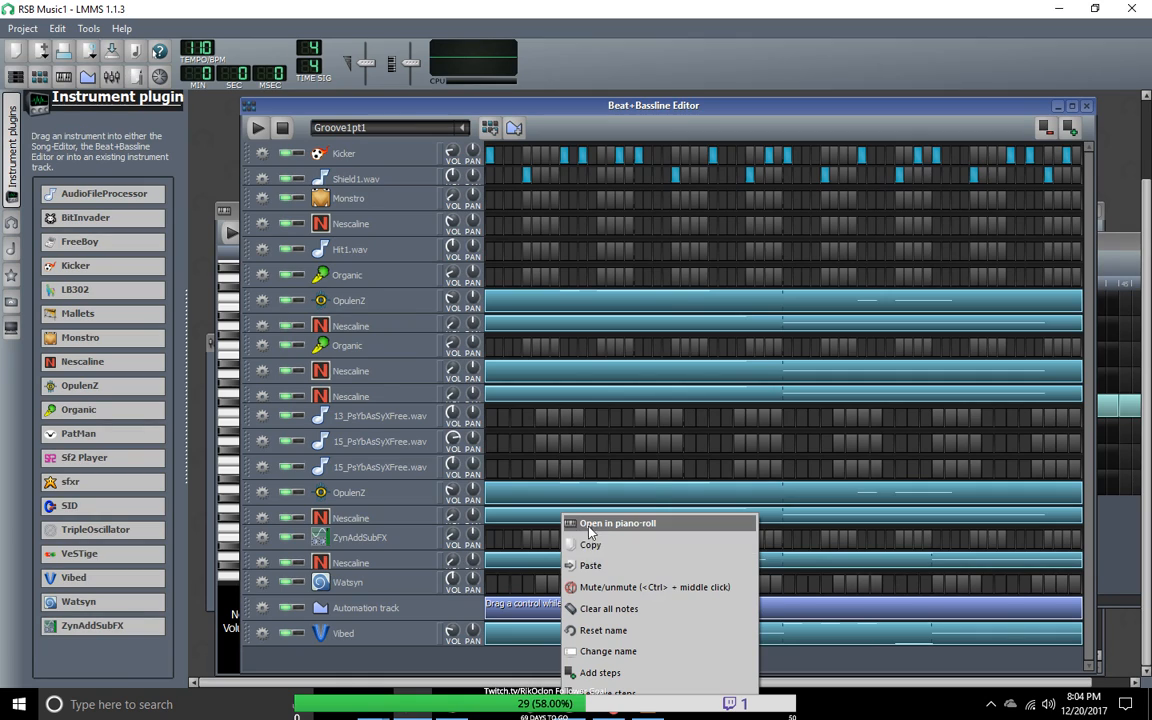
click(595, 523)
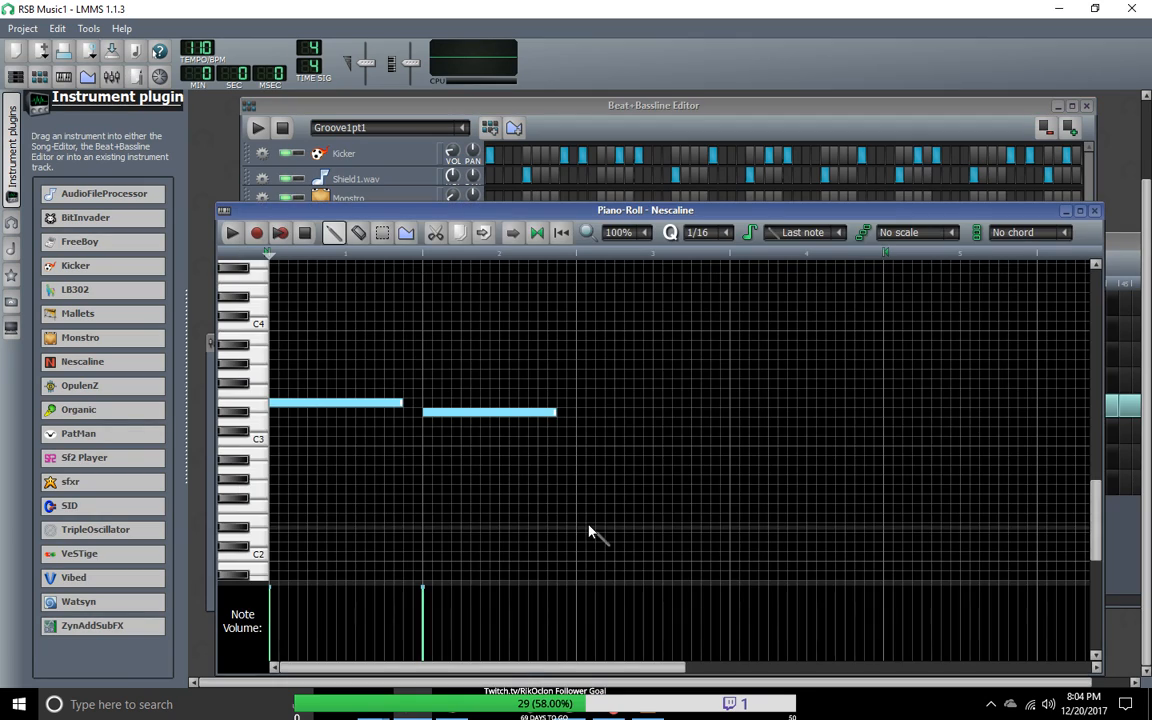
click(586, 404)
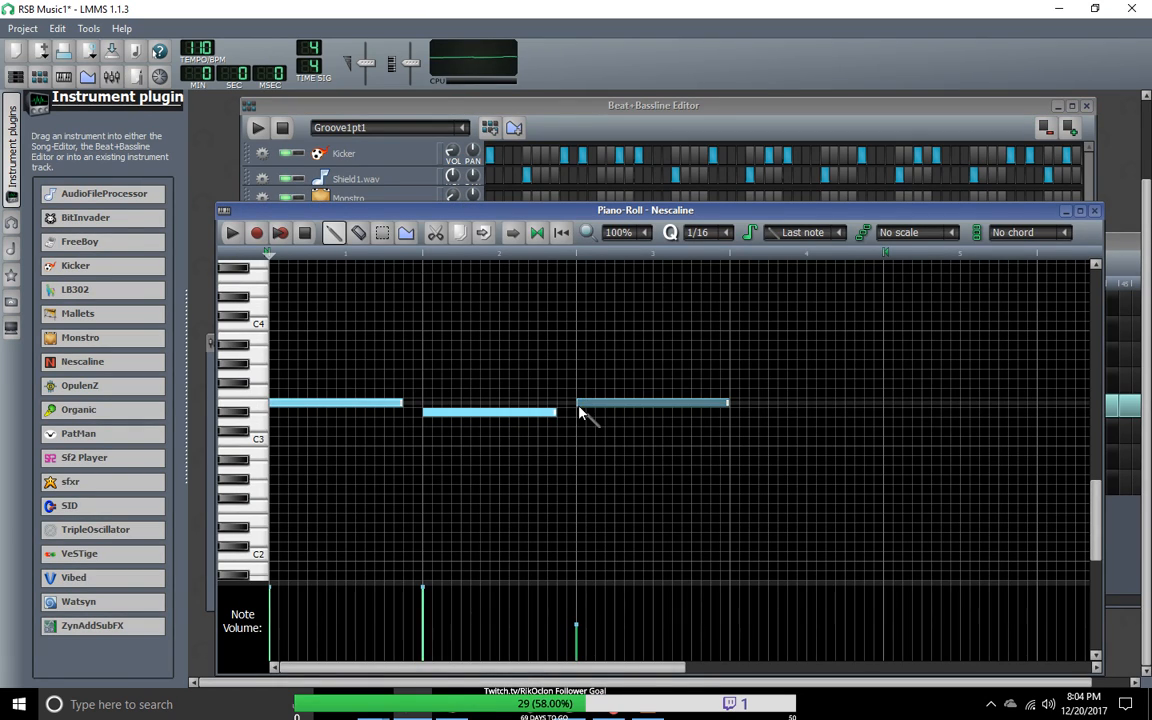
drag(728, 403, 706, 406)
click(738, 410)
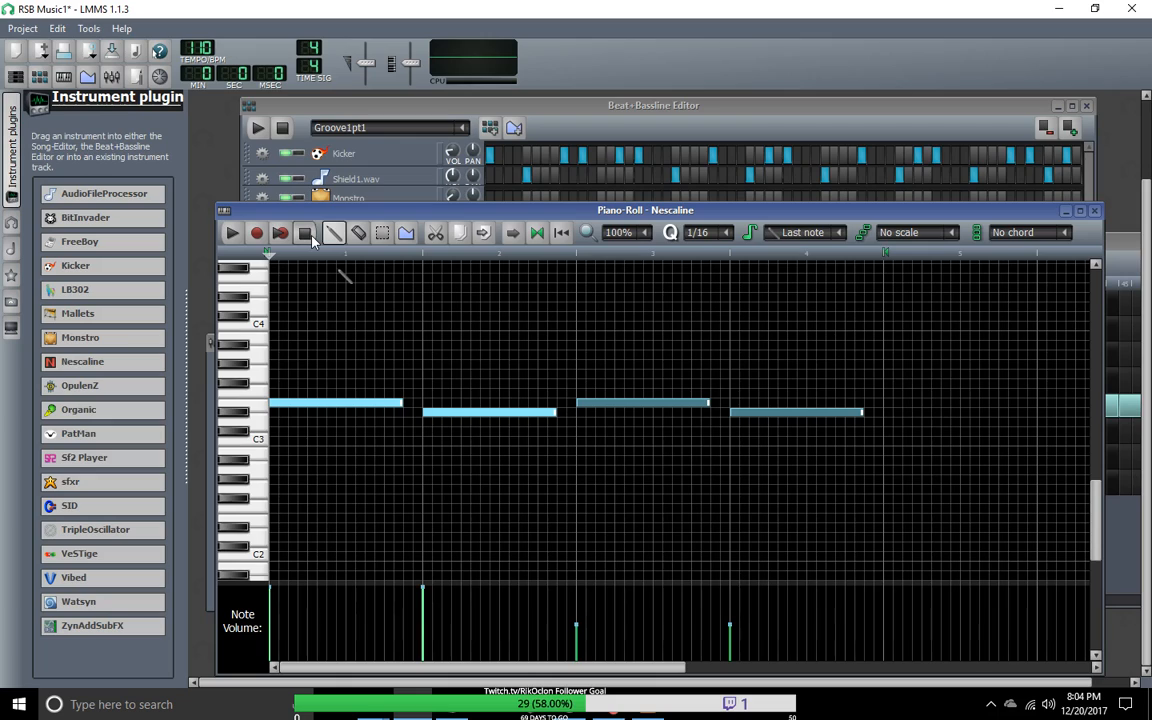
click(470, 103)
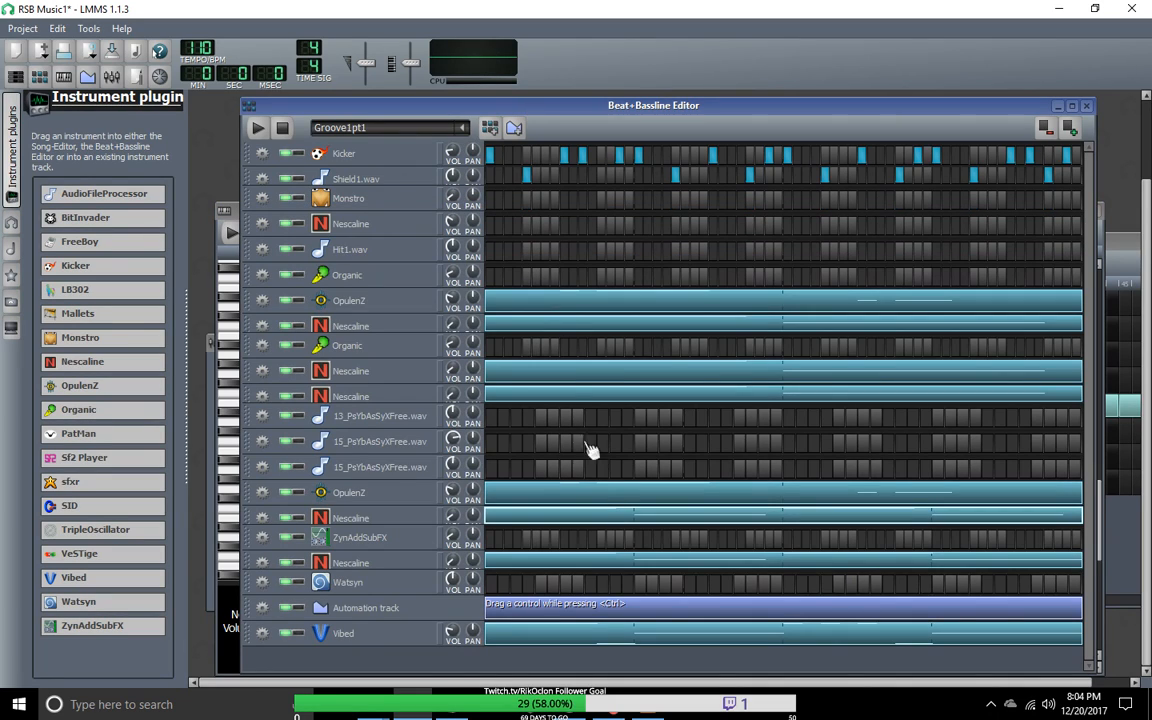
Step: Open the pattern of the lower OpulenZ track in the piano roll and select all its notes in bars 1 and 2
right_click(610, 494)
click(628, 500)
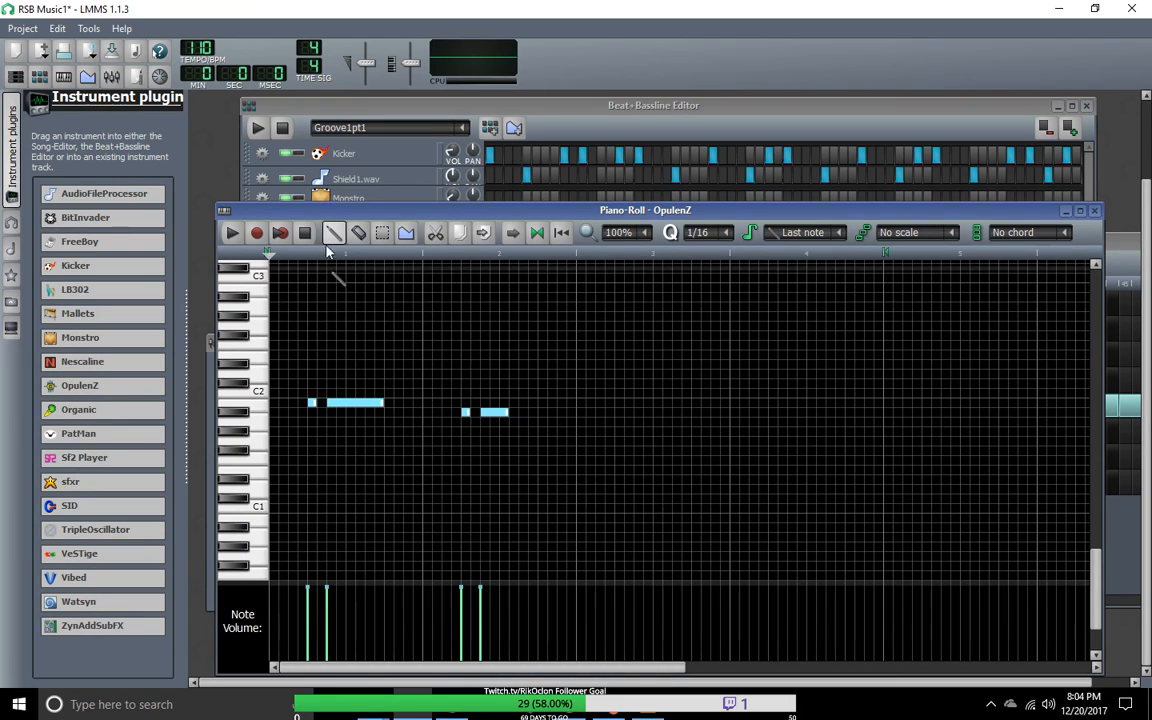
click(383, 232)
drag(476, 437, 318, 380)
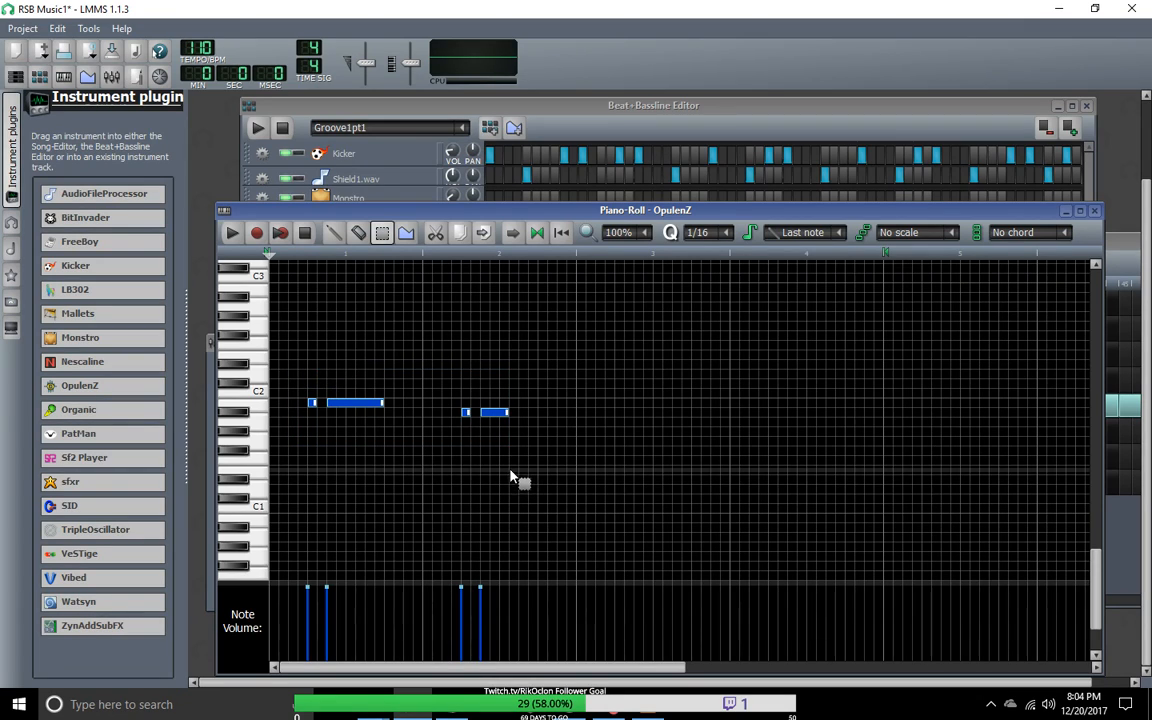
key(shift+d)
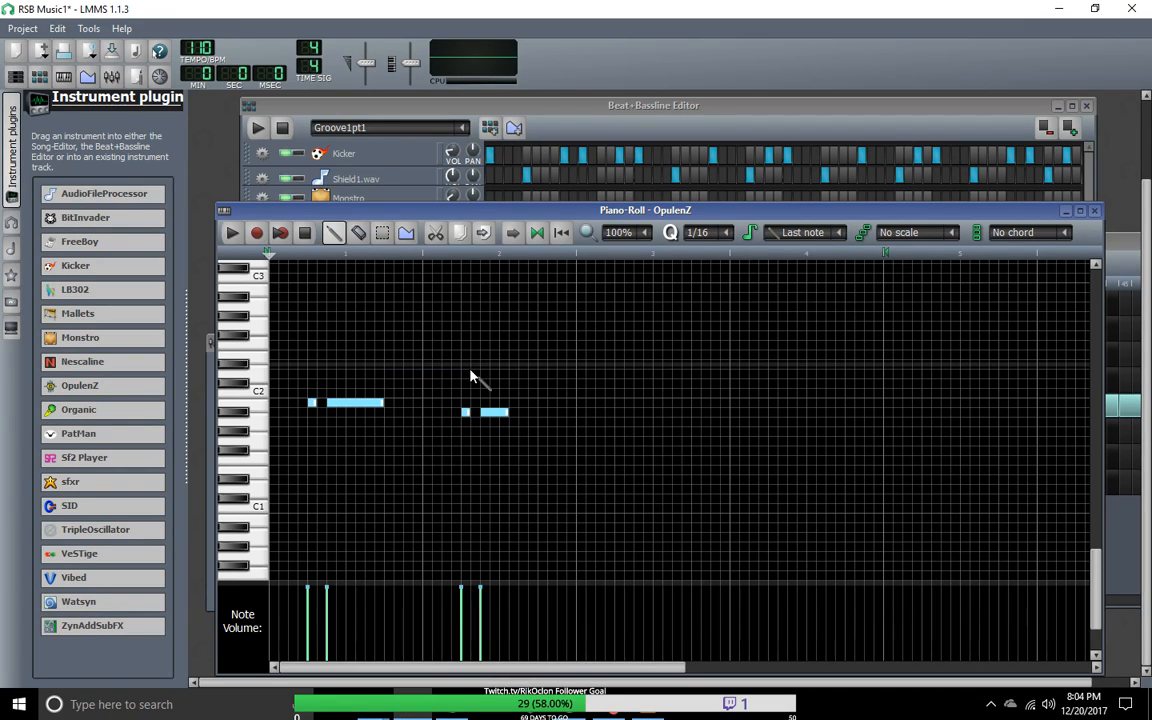
click(620, 488)
drag(623, 489, 590, 412)
right_click(589, 413)
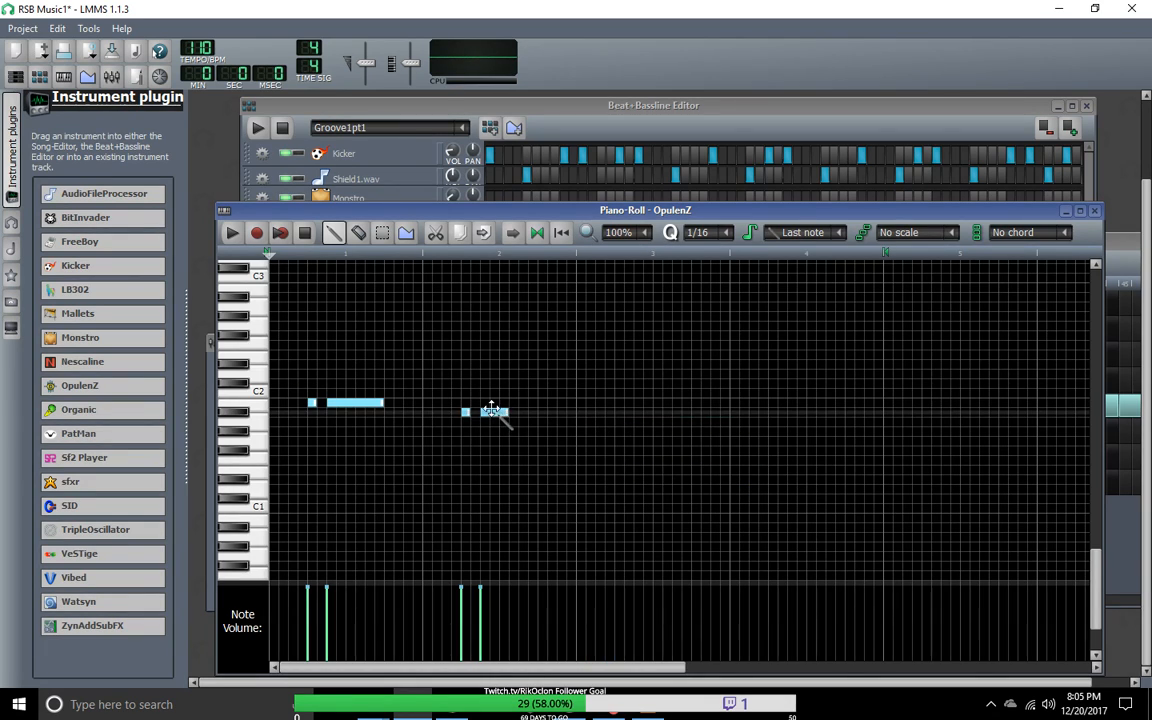
click(579, 412)
right_click(579, 412)
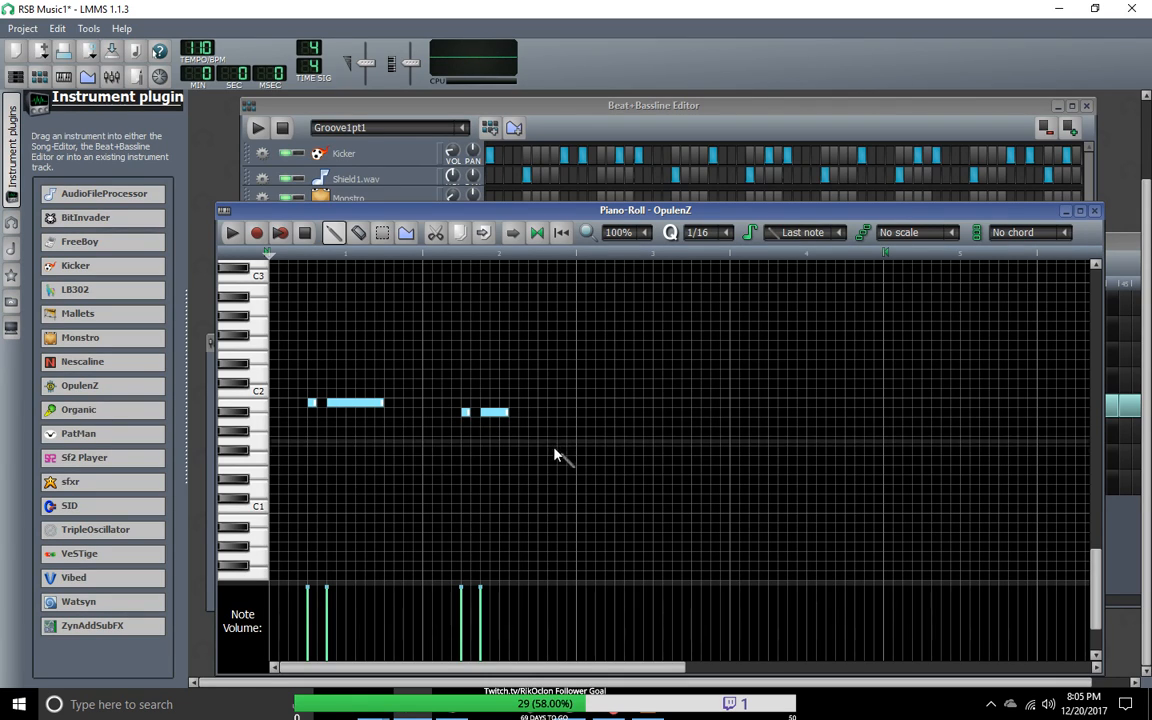
click(382, 233)
drag(298, 342, 525, 473)
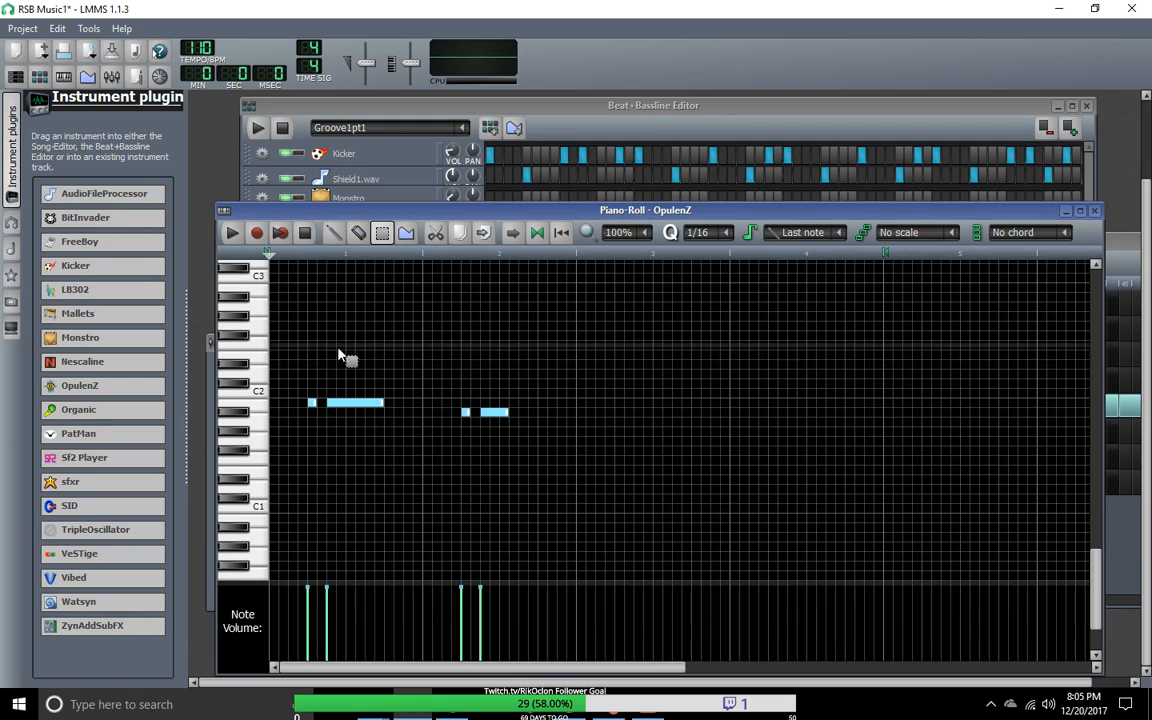
click(334, 232)
drag(342, 404, 431, 412)
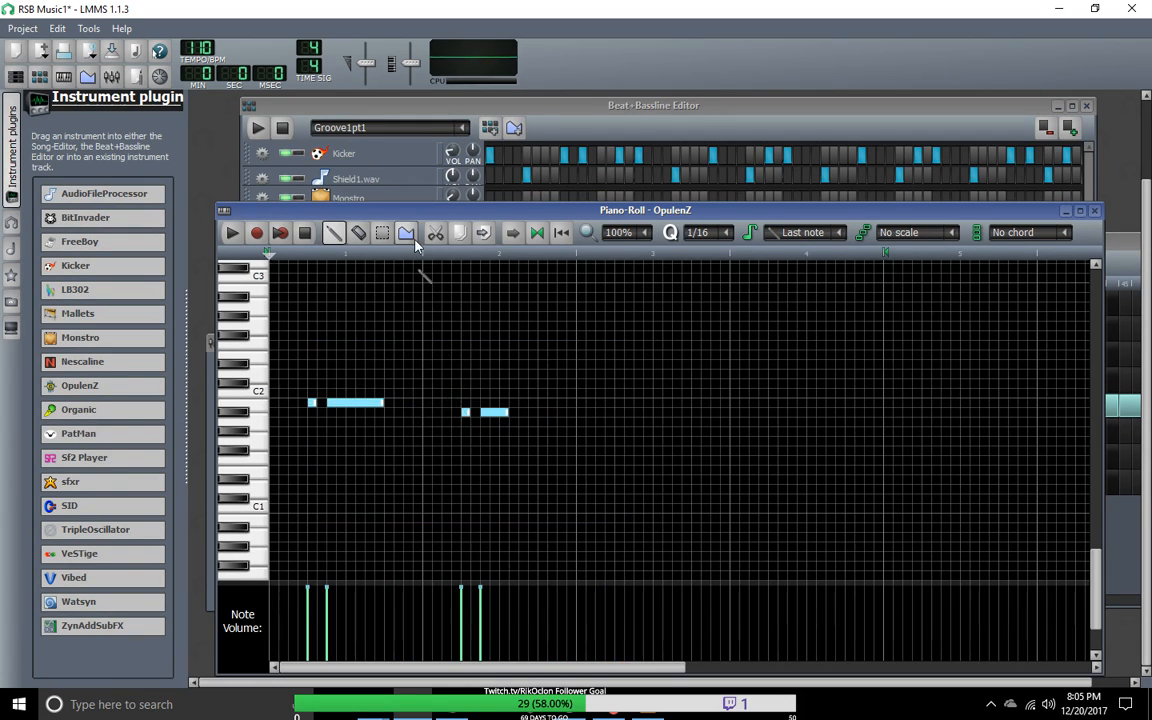
Step: Play the OpulenZ pattern from its start and stop the playback
click(235, 236)
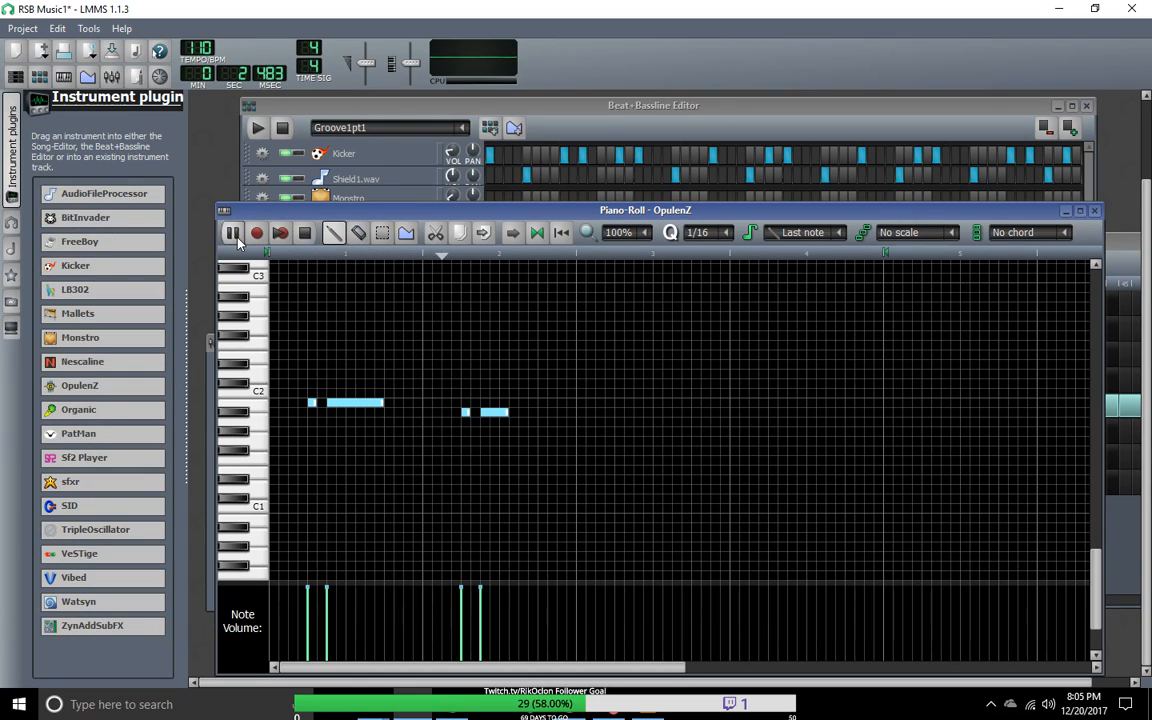
click(308, 237)
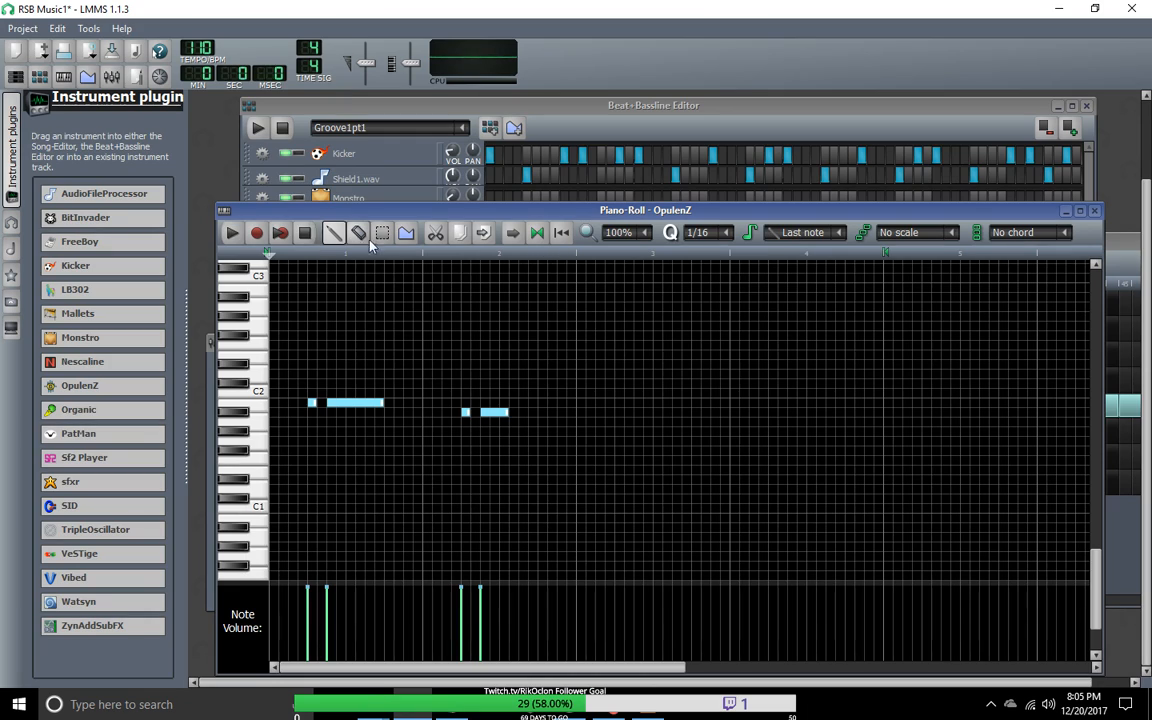
Step: Try to duplicate all the OpulenZ notes of bars 1 and 2 within the piano roll
click(385, 238)
drag(545, 492, 290, 368)
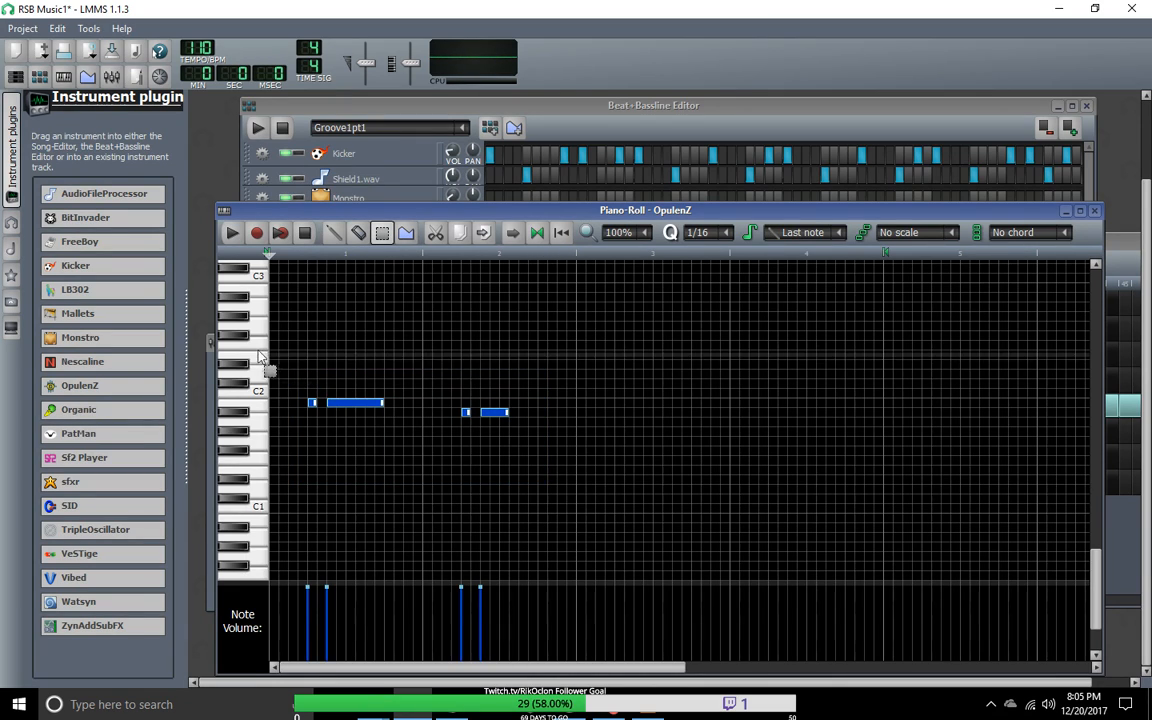
click(580, 426)
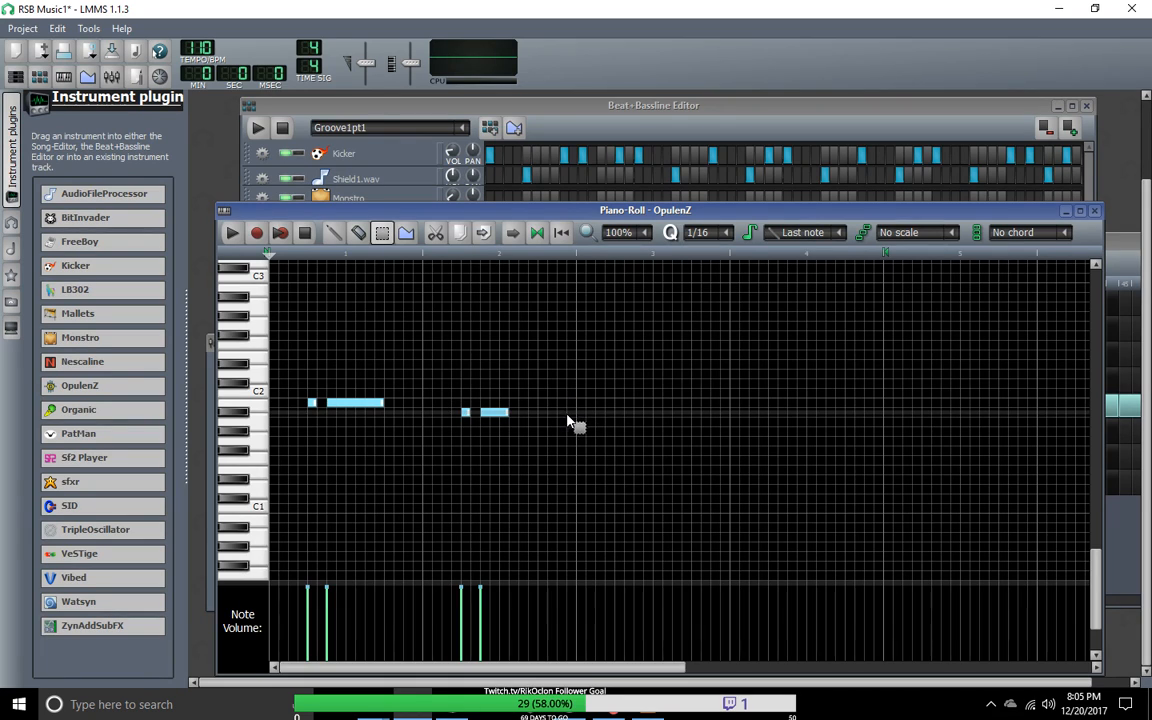
key(shift+d)
mouse_move(347, 352)
mouse_down()
mouse_move(488, 451)
mouse_move(178, 259)
mouse_up()
right_click(511, 453)
click(381, 232)
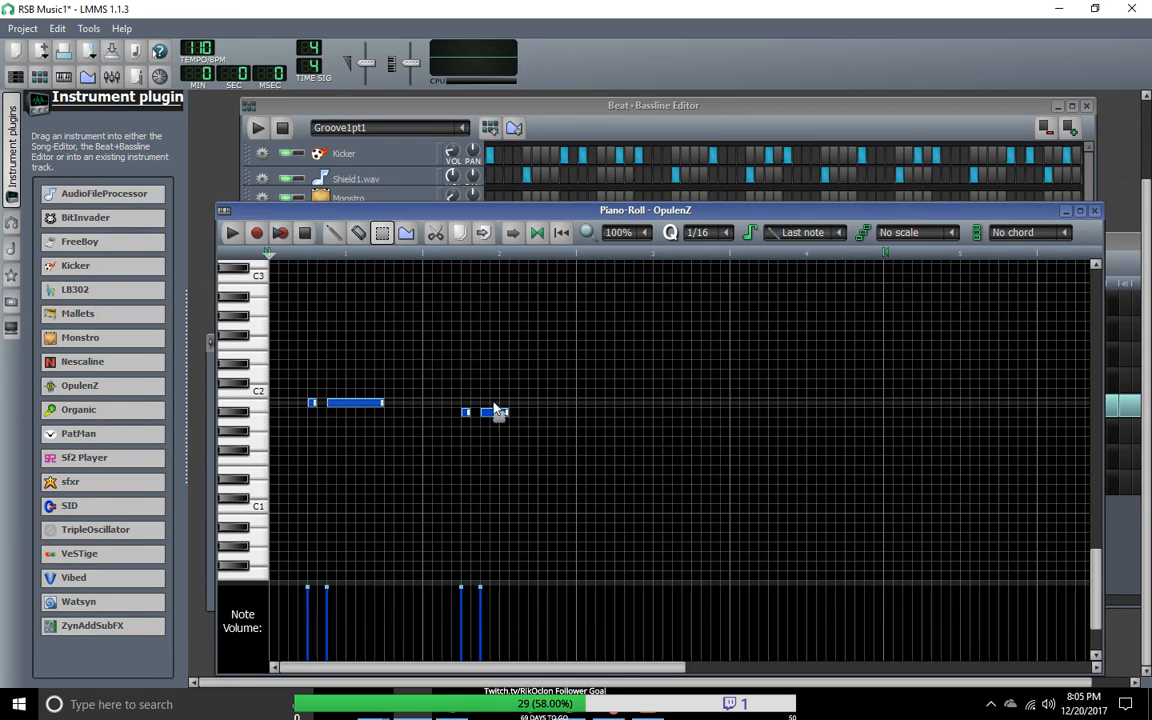
key(shift+d)
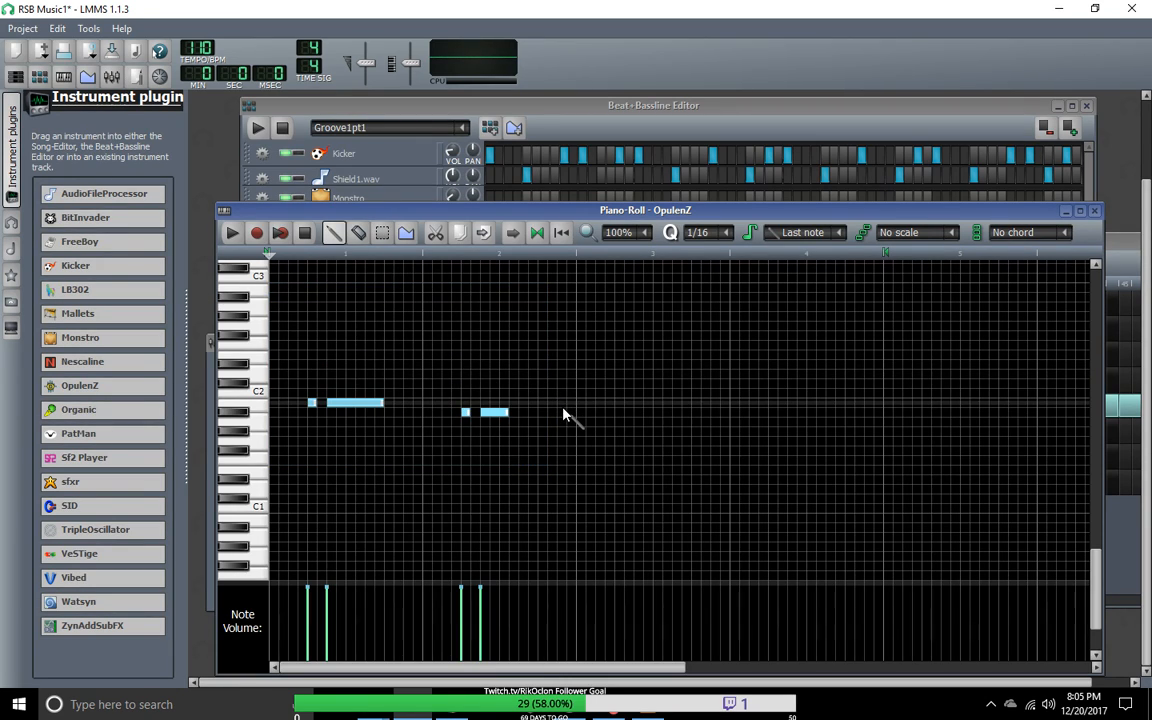
Step: Try to copy the notes of bars 1 and 2, and remove the trial C2 note drawn in bar 3
click(382, 232)
drag(553, 483, 238, 289)
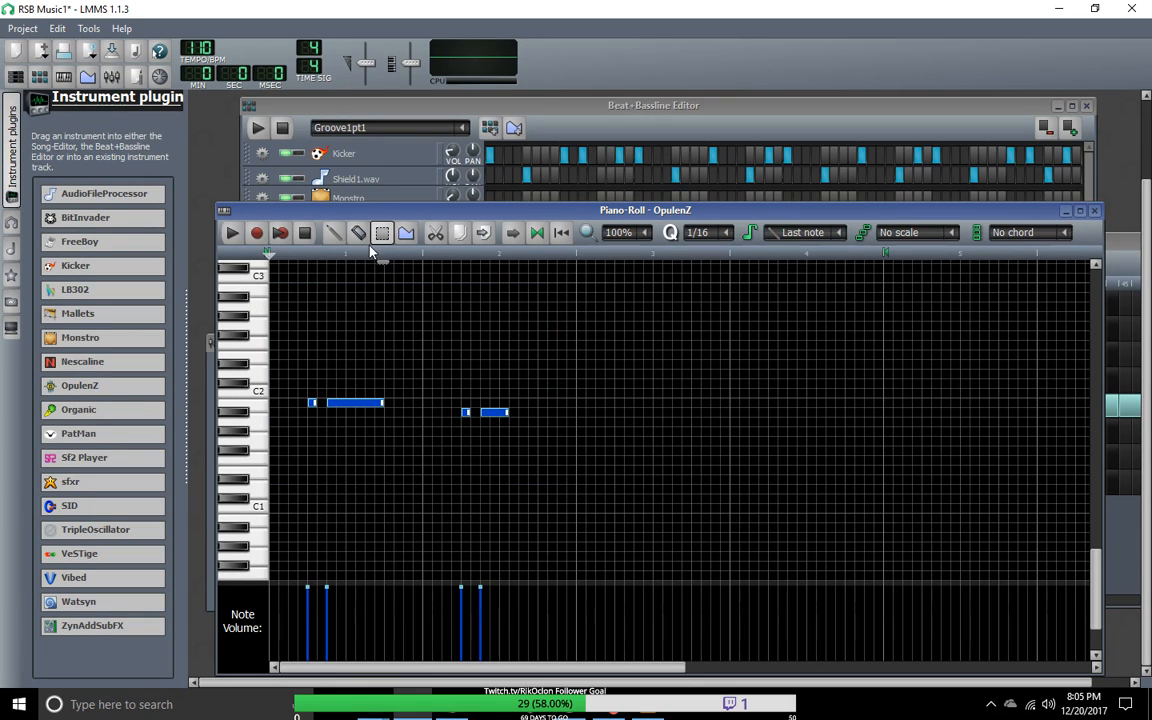
click(461, 234)
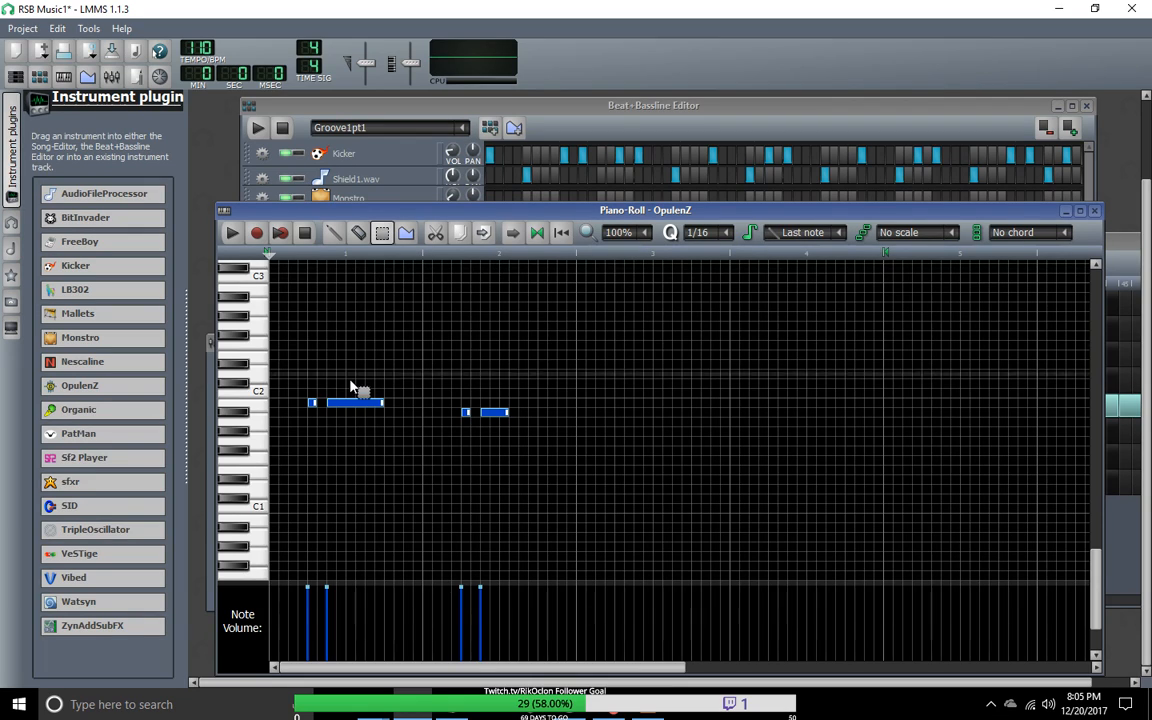
click(334, 232)
click(590, 392)
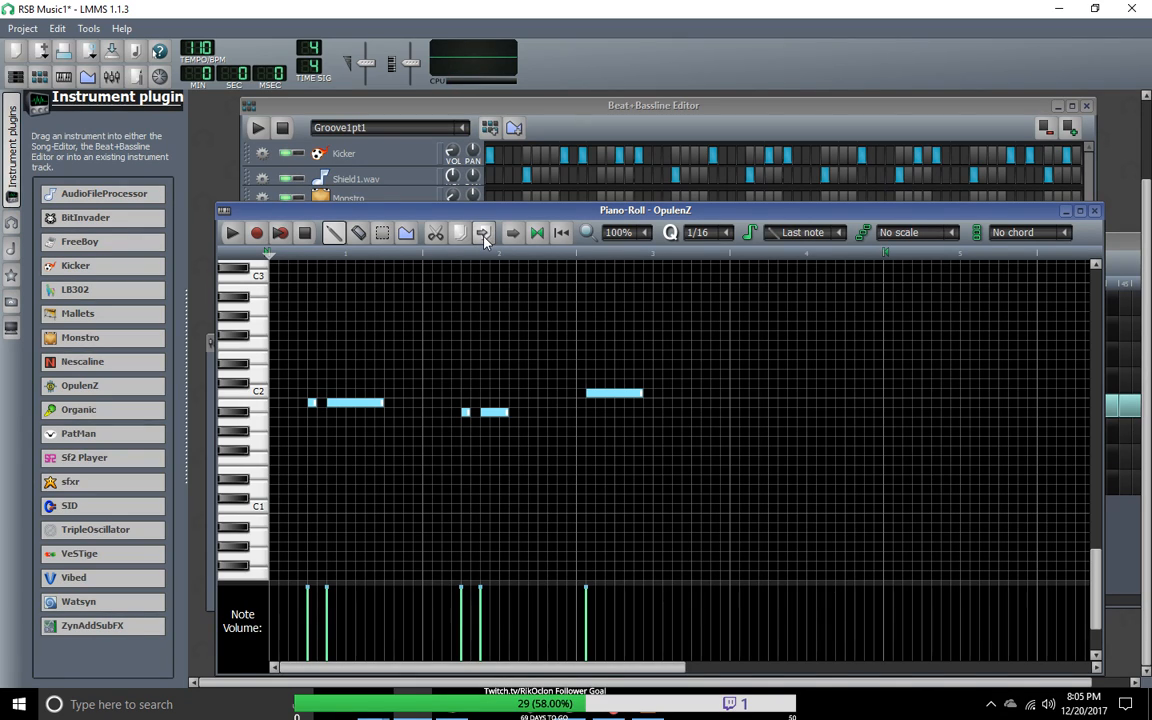
click(604, 392)
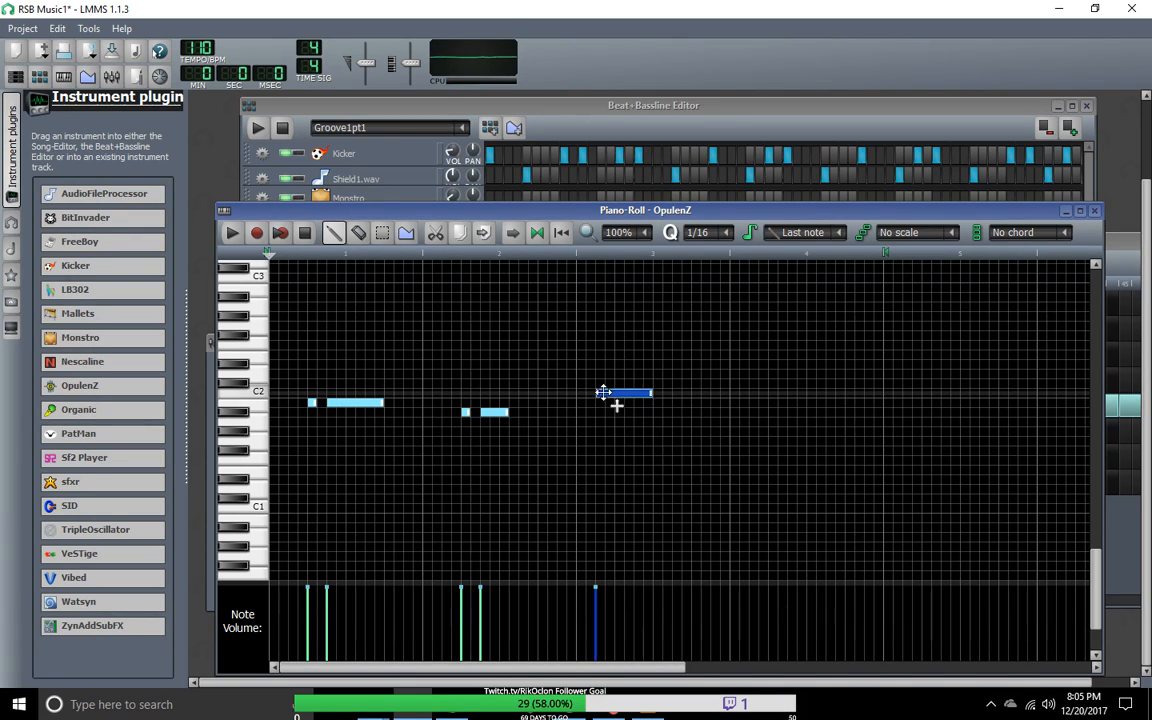
right_click(609, 393)
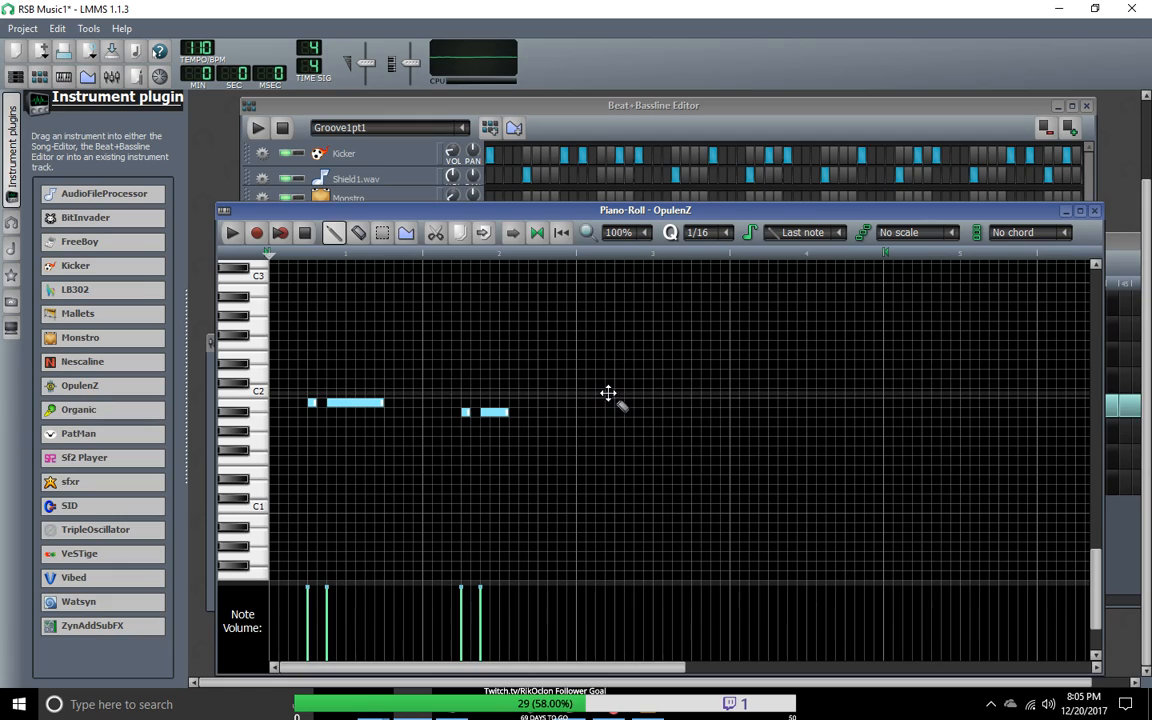
click(377, 235)
mouse_move(298, 350)
mouse_down()
mouse_move(355, 407)
mouse_move(540, 518)
mouse_up()
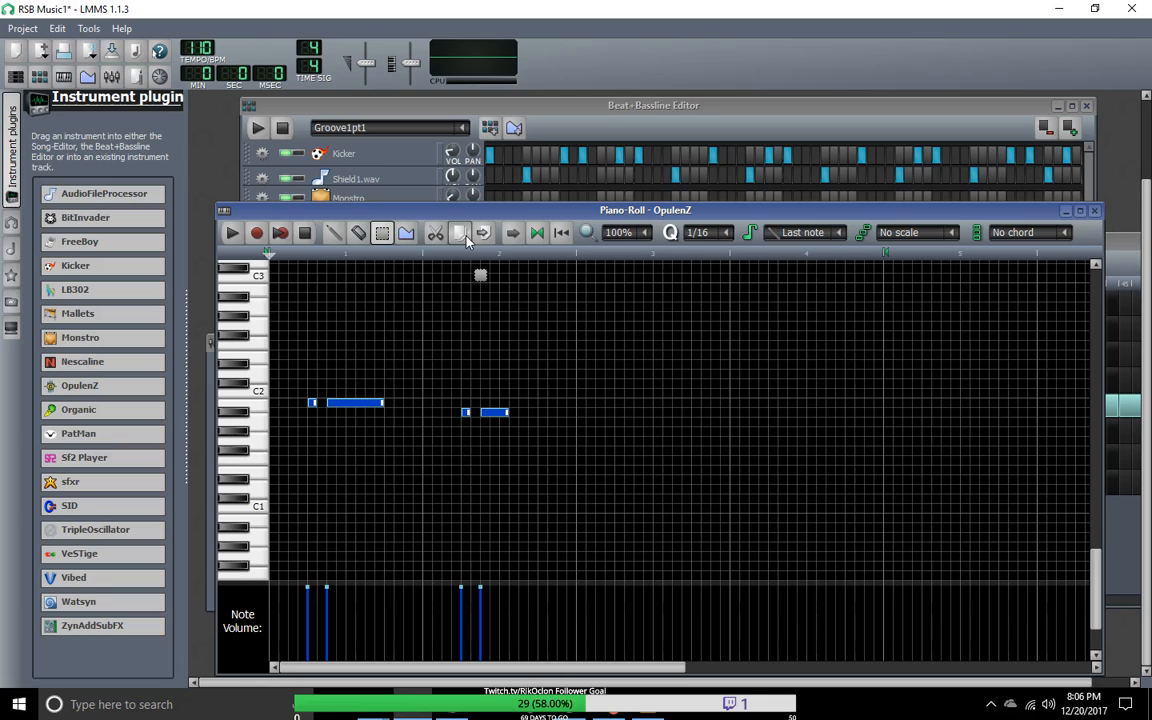
Step: Draw a one-sixteenth B1 note and a six-sixteenth A#1 note early in bar 3, plus a one-sixteenth A#1 note just before bar 4
click(334, 232)
click(585, 413)
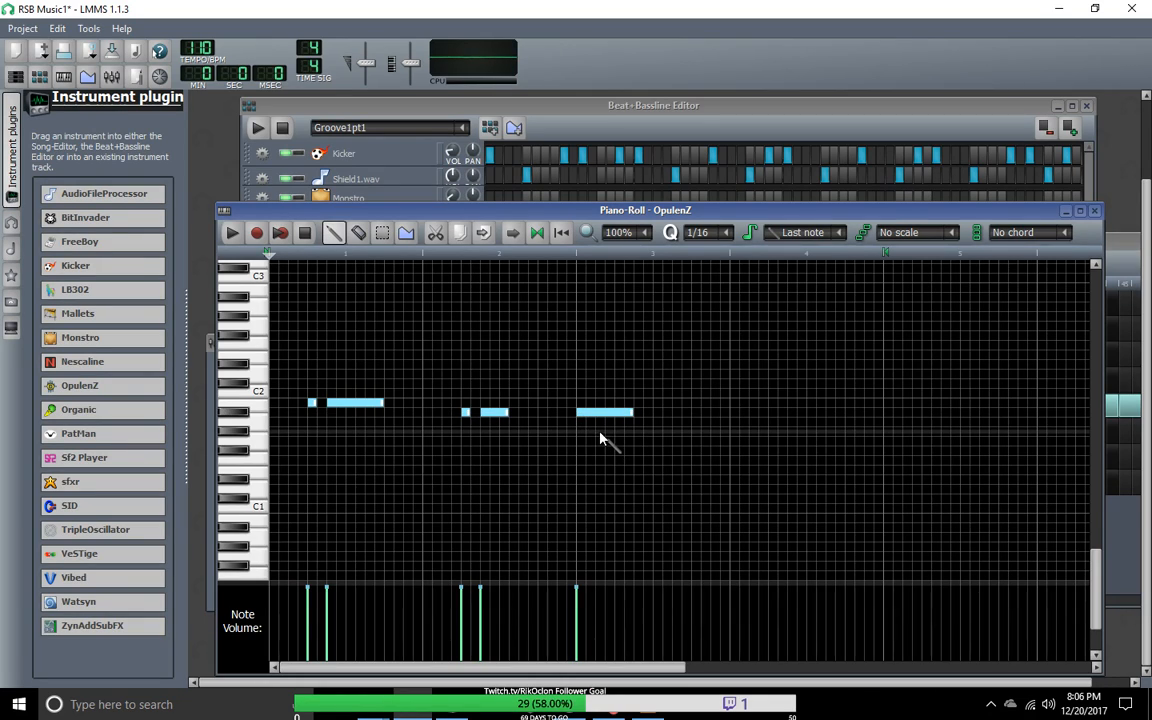
click(621, 415)
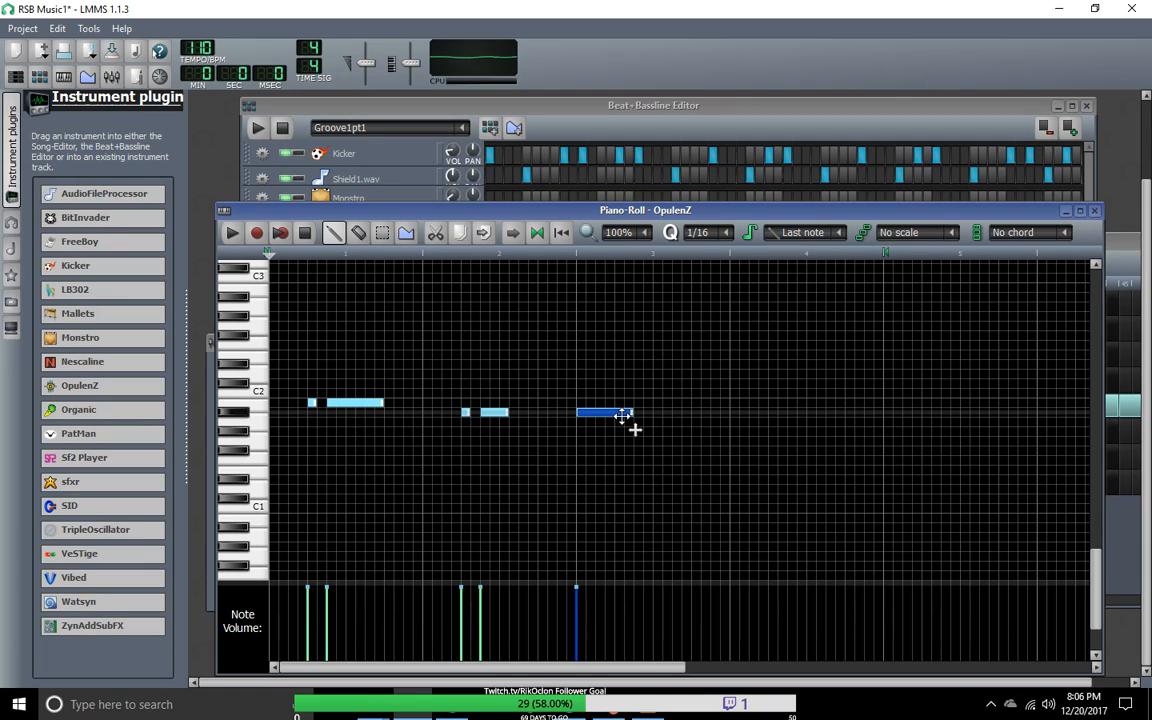
drag(620, 411, 622, 402)
drag(599, 412, 652, 418)
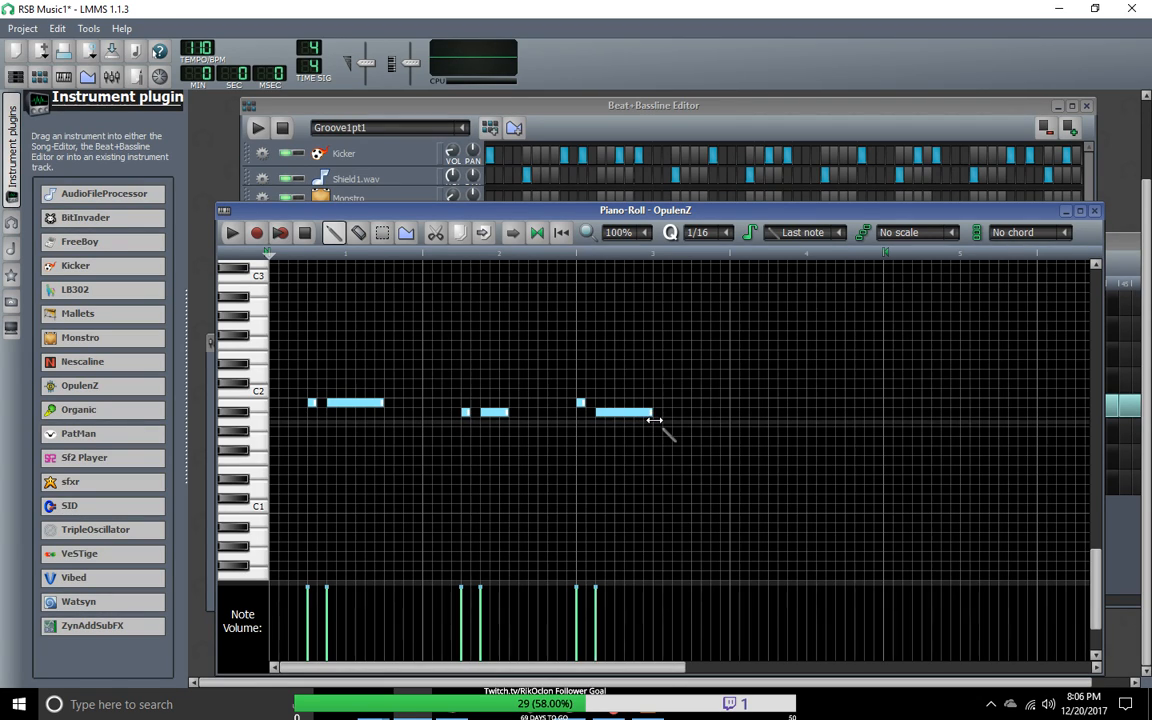
click(655, 431)
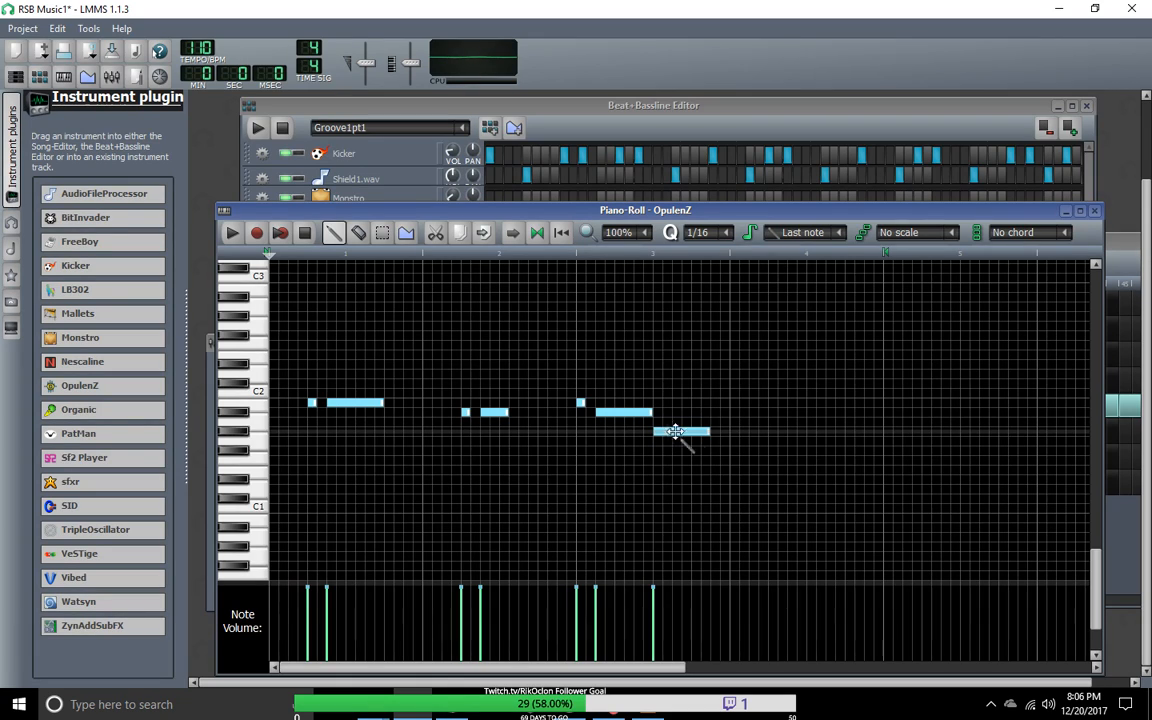
drag(663, 432, 745, 413)
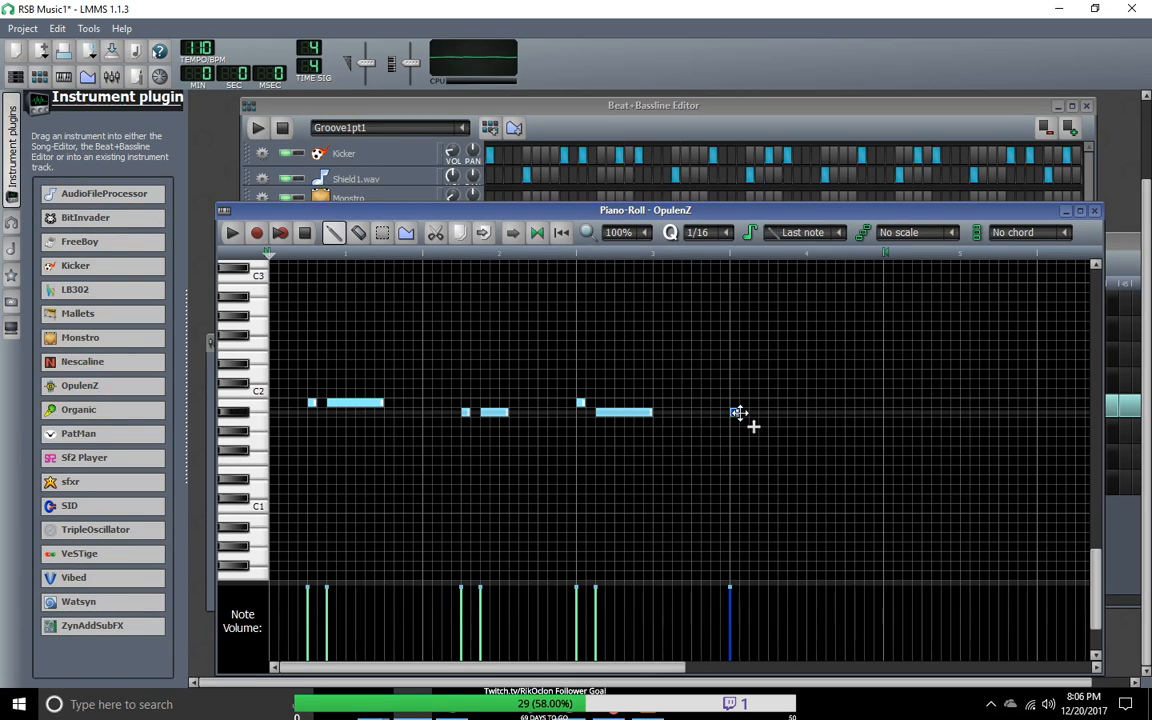
drag(738, 413, 729, 413)
Step: Align bar 3's two notes on B1 like bar 1, and place one- and three-sixteenth A#1 notes in bar 4 like bar 2
click(581, 403)
drag(584, 403, 782, 414)
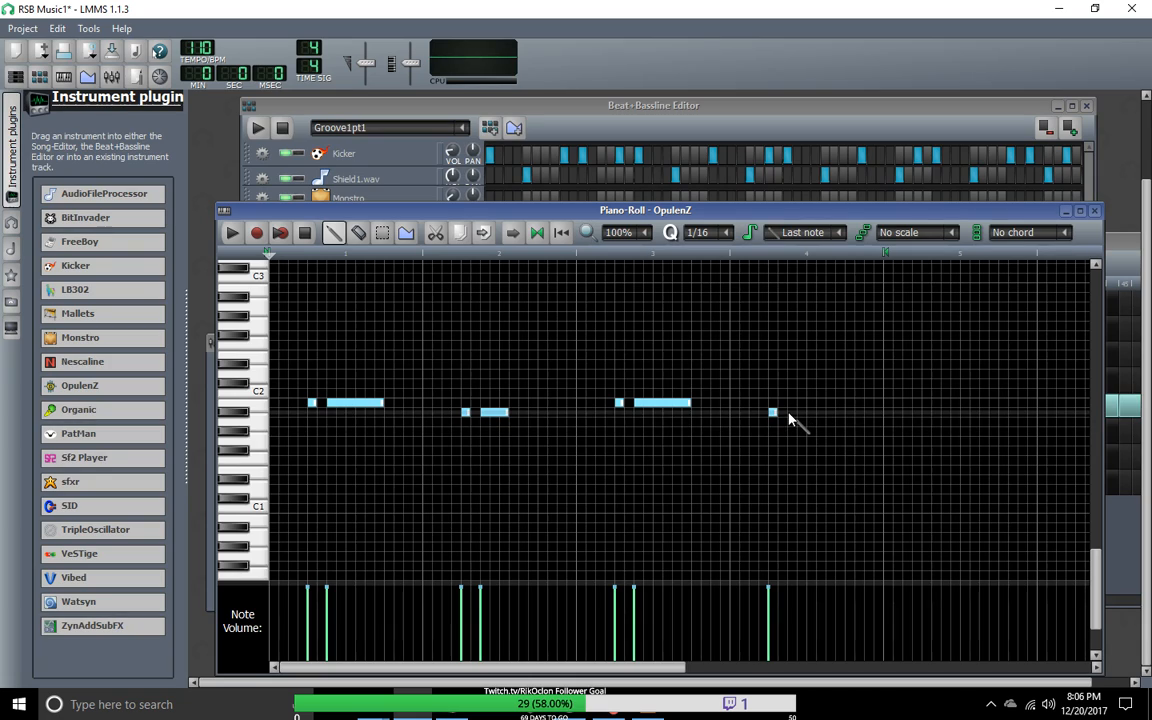
click(788, 413)
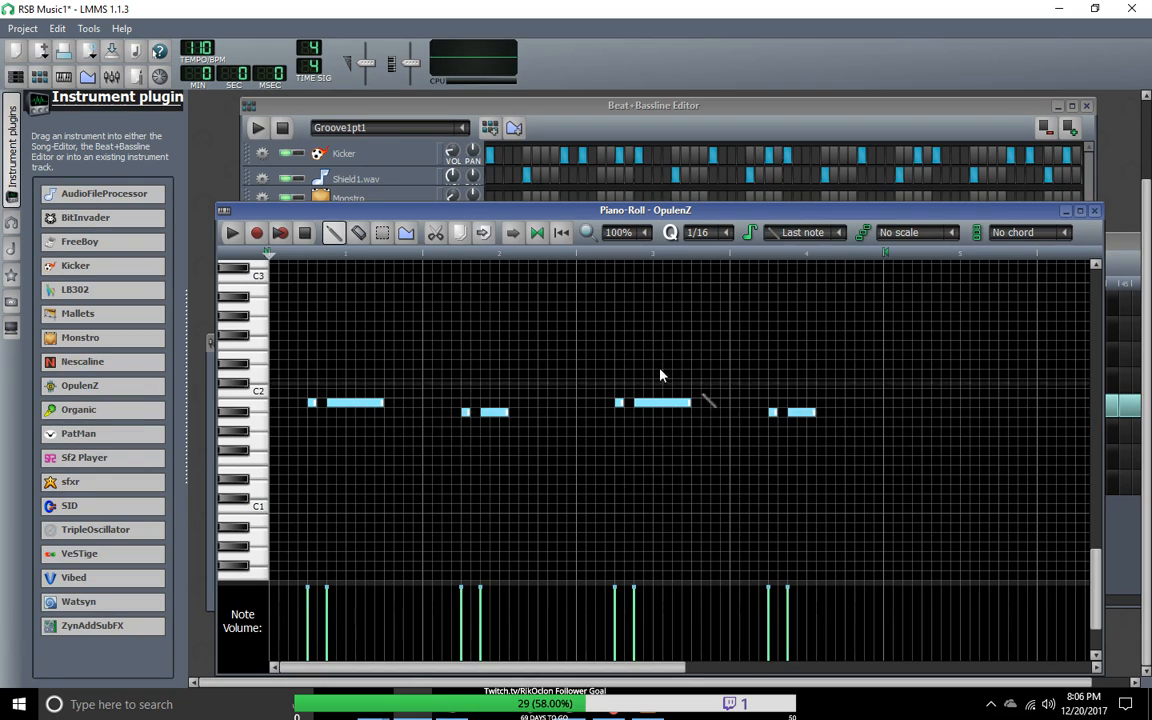
Step: Listen to the four-bar OpulenZ pattern twice, moving the piano roll window lower to uncover more of the Beat+Bassline Editor
click(231, 233)
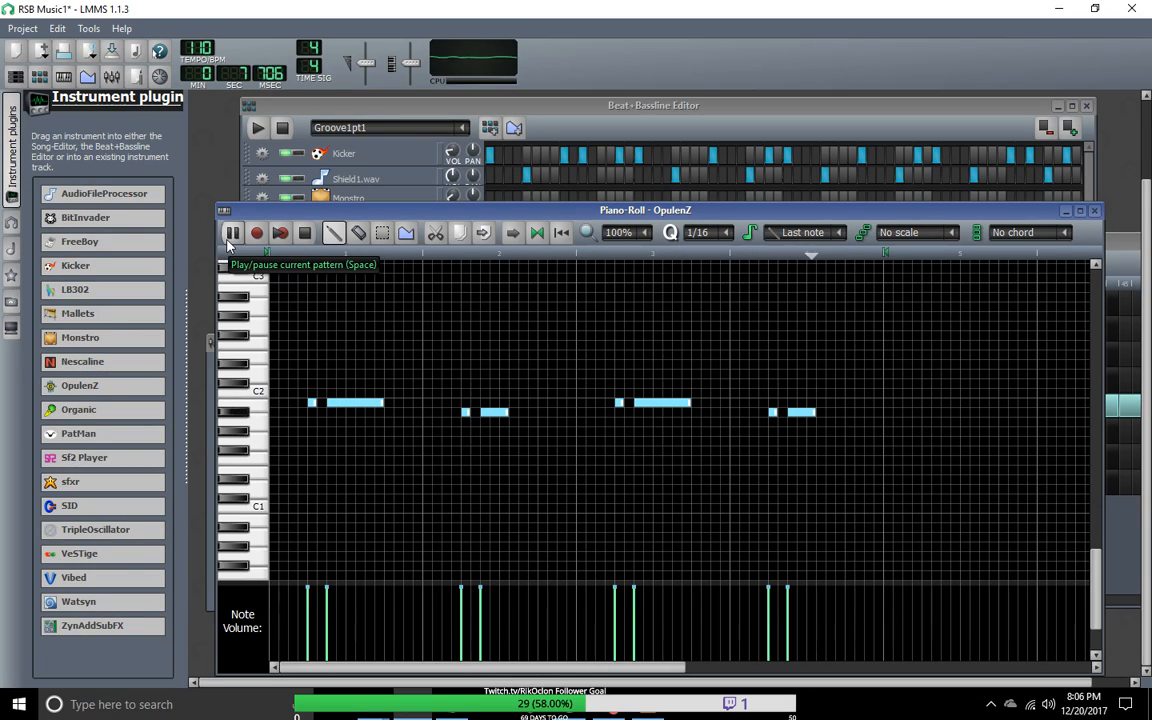
click(229, 237)
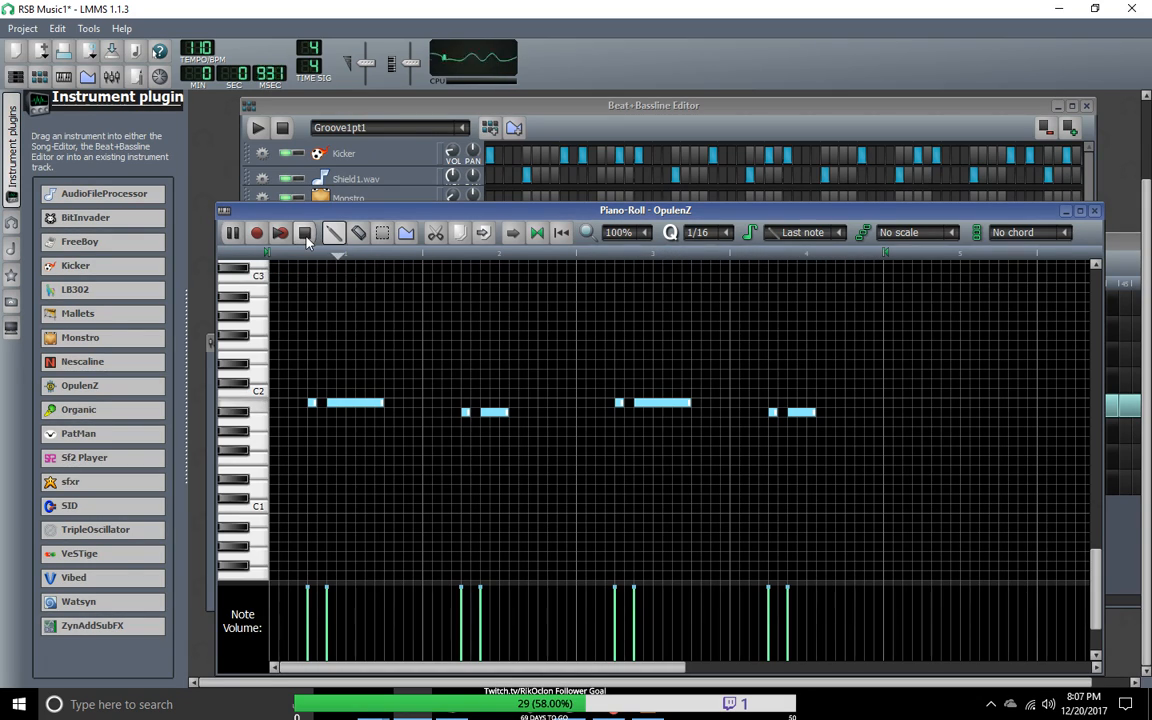
drag(322, 215, 385, 249)
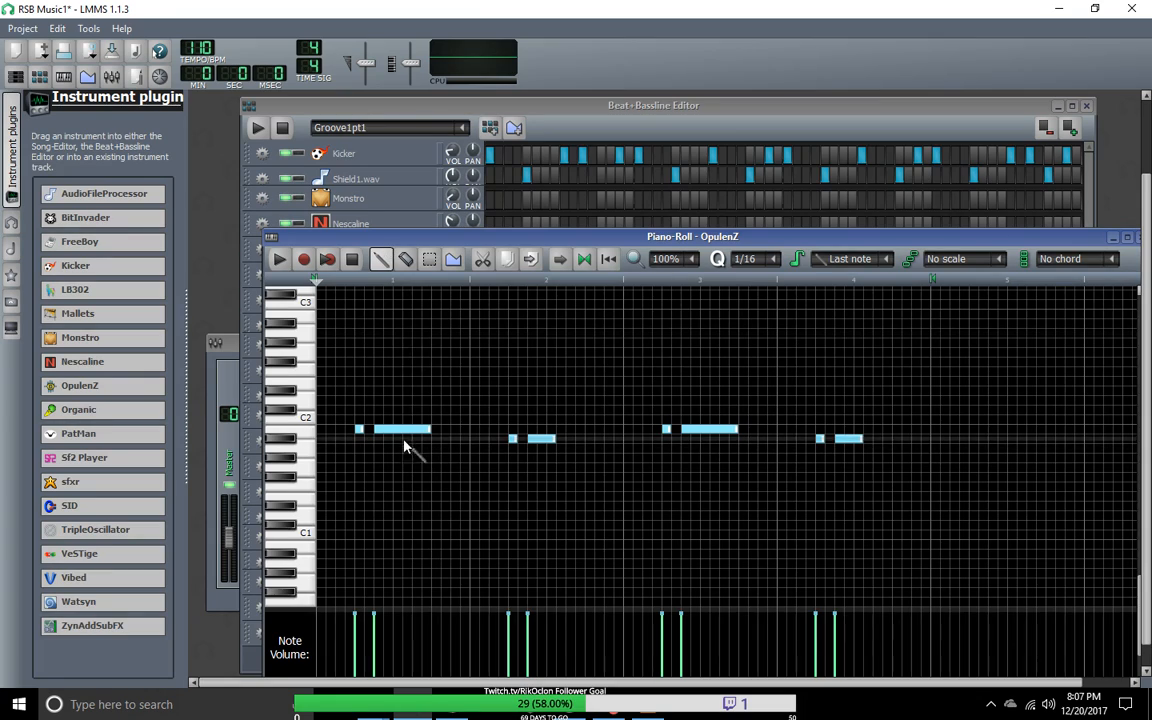
click(406, 258)
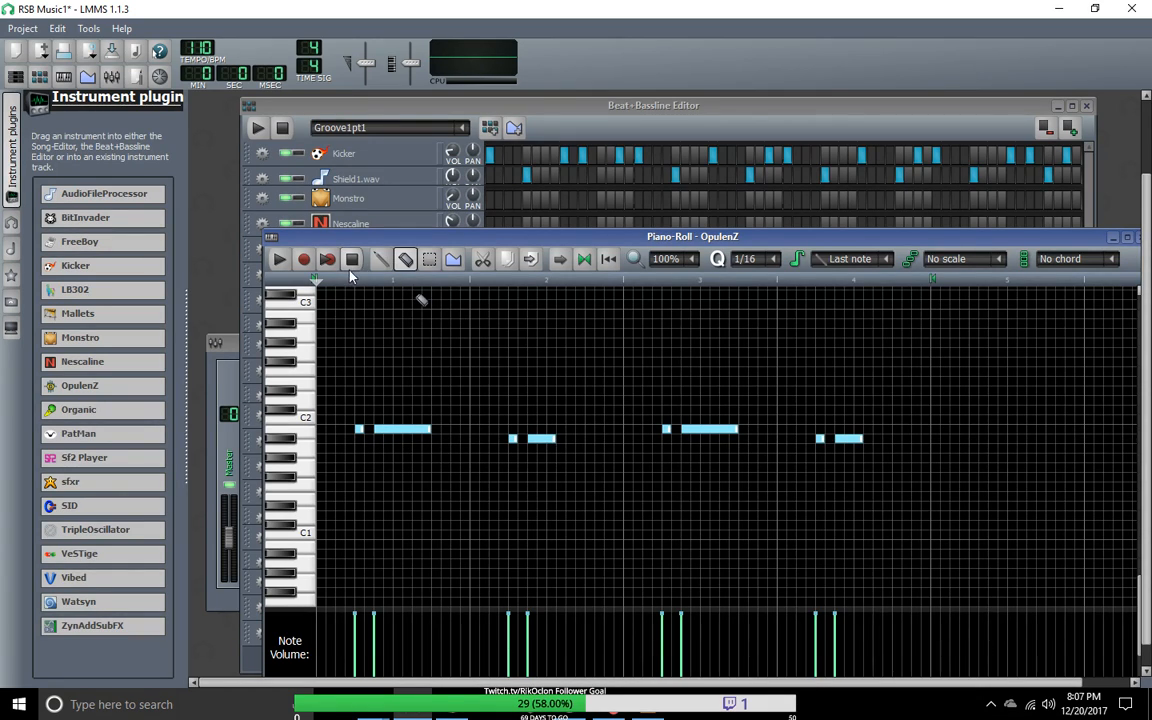
click(280, 259)
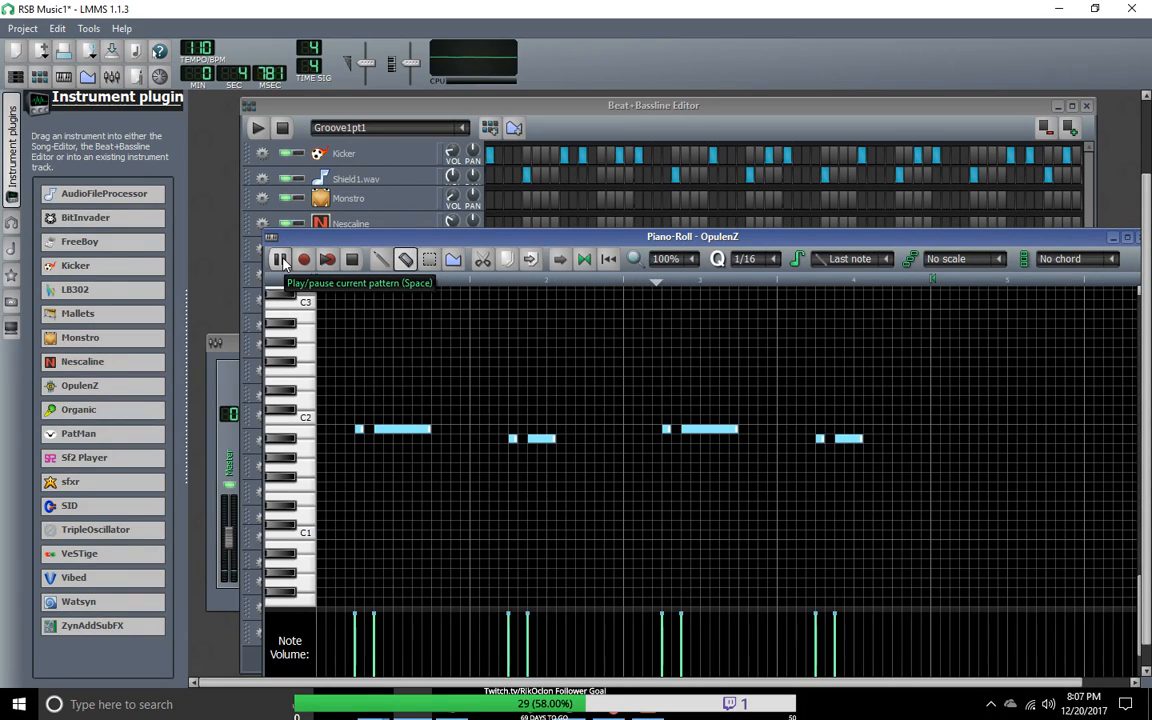
click(351, 259)
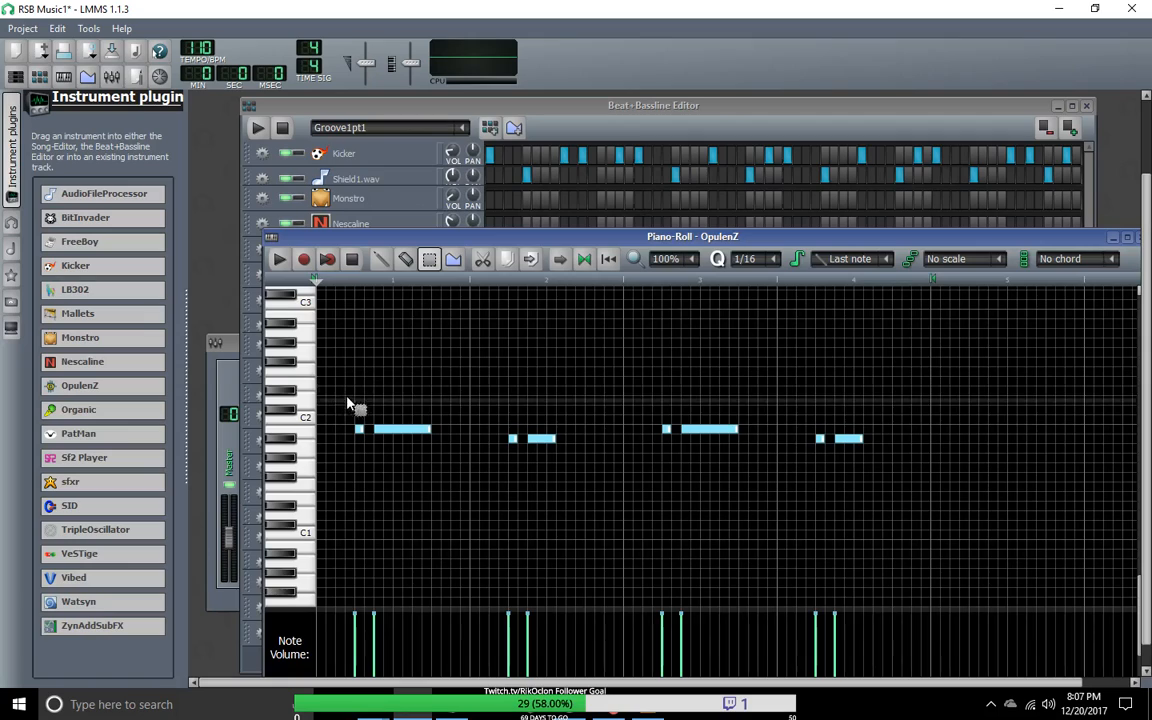
Step: Delete bar 1's two B1 notes and redraw them at the same positions, one sixteenth and six sixteenths long
click(381, 259)
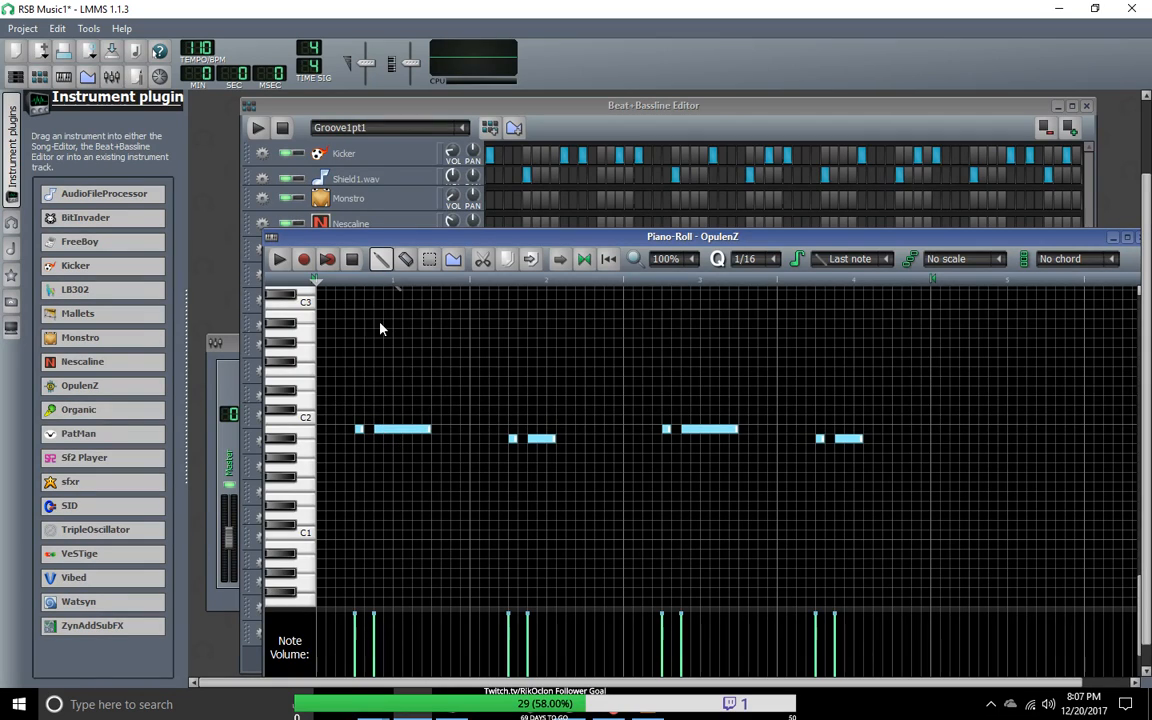
right_click(398, 430)
click(377, 431)
right_click(360, 432)
click(361, 430)
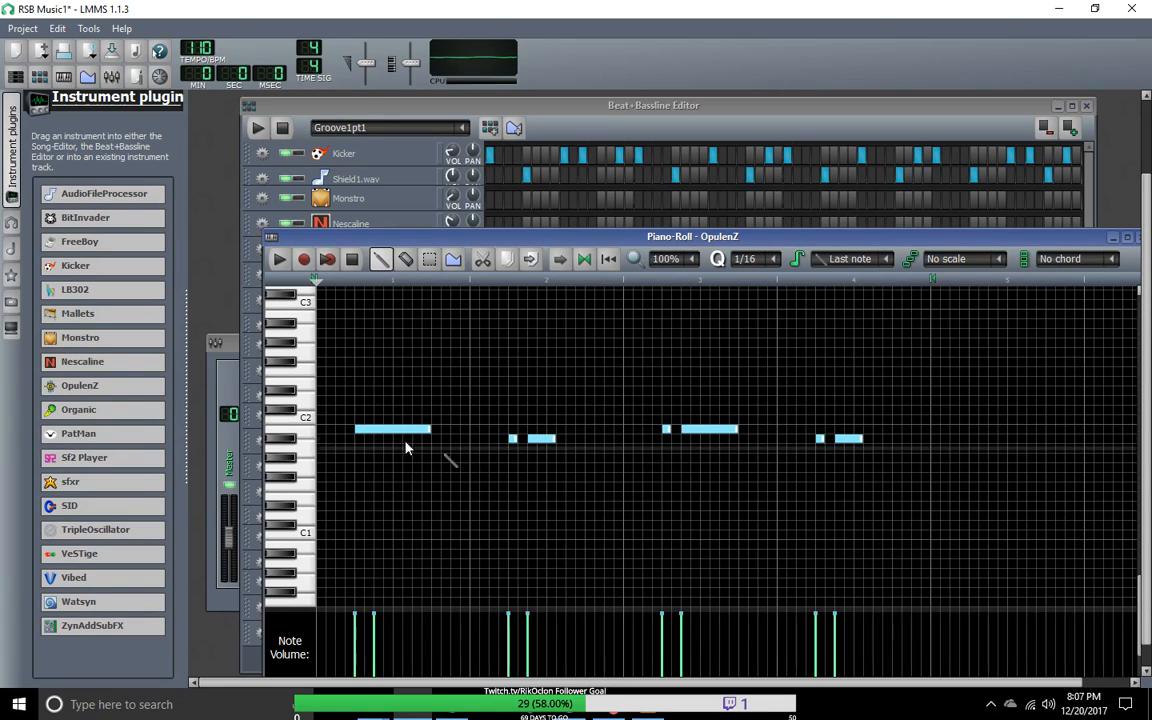
right_click(377, 431)
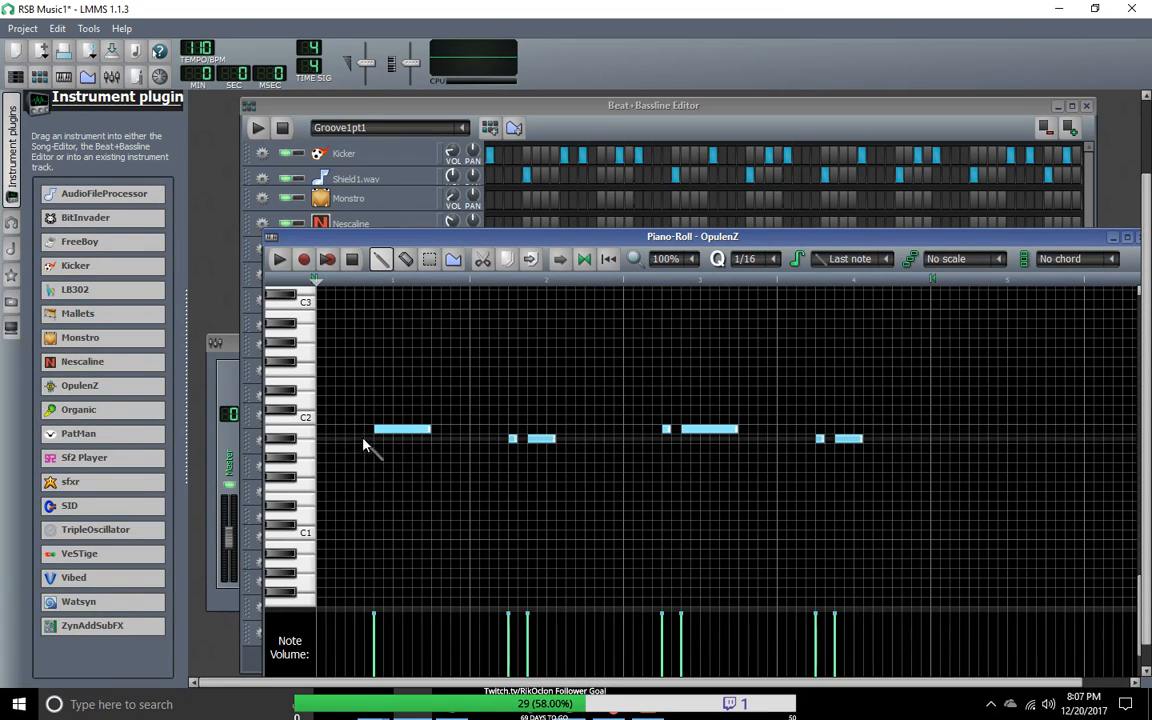
click(339, 429)
right_click(359, 430)
click(359, 383)
drag(407, 381, 358, 430)
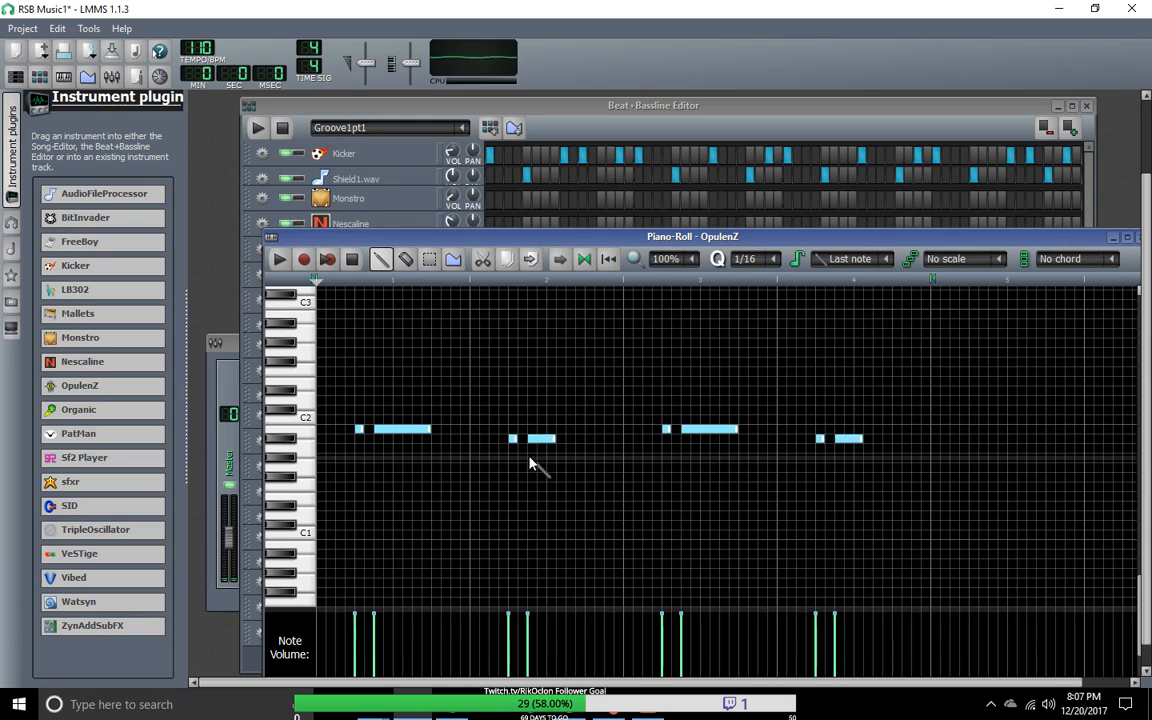
Step: Delete the one-sixteenth A#1 note in bar 2 and redraw it at the same position
right_click(515, 441)
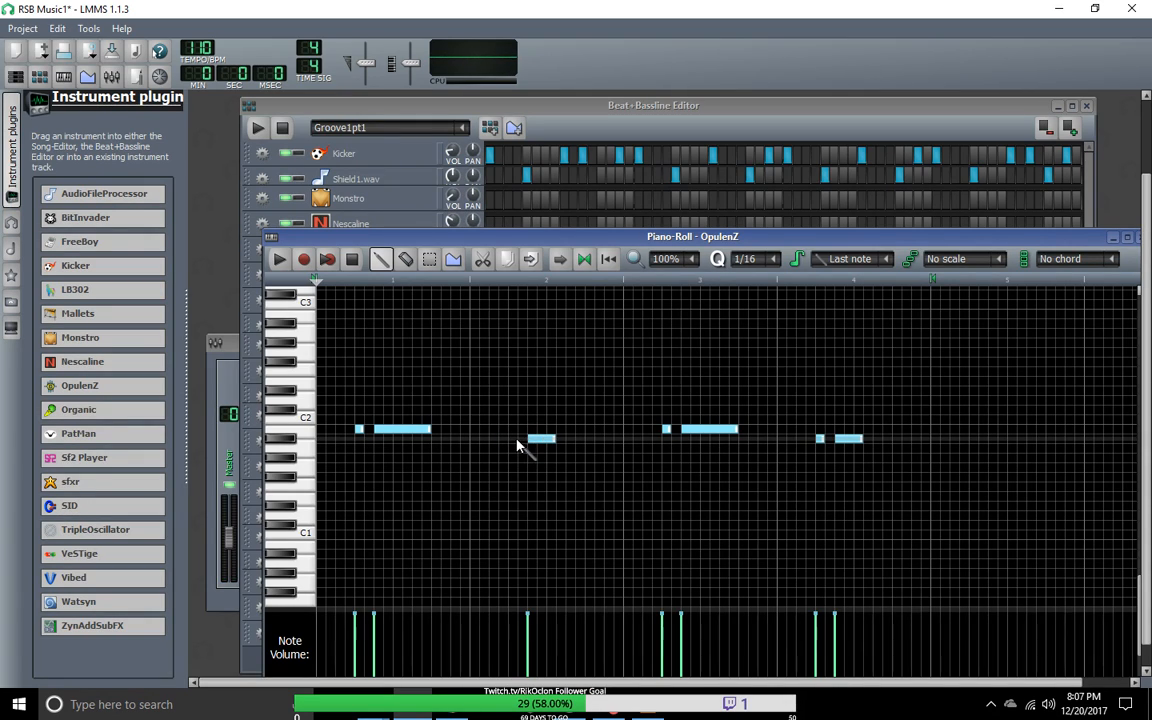
click(513, 450)
drag(529, 449, 514, 441)
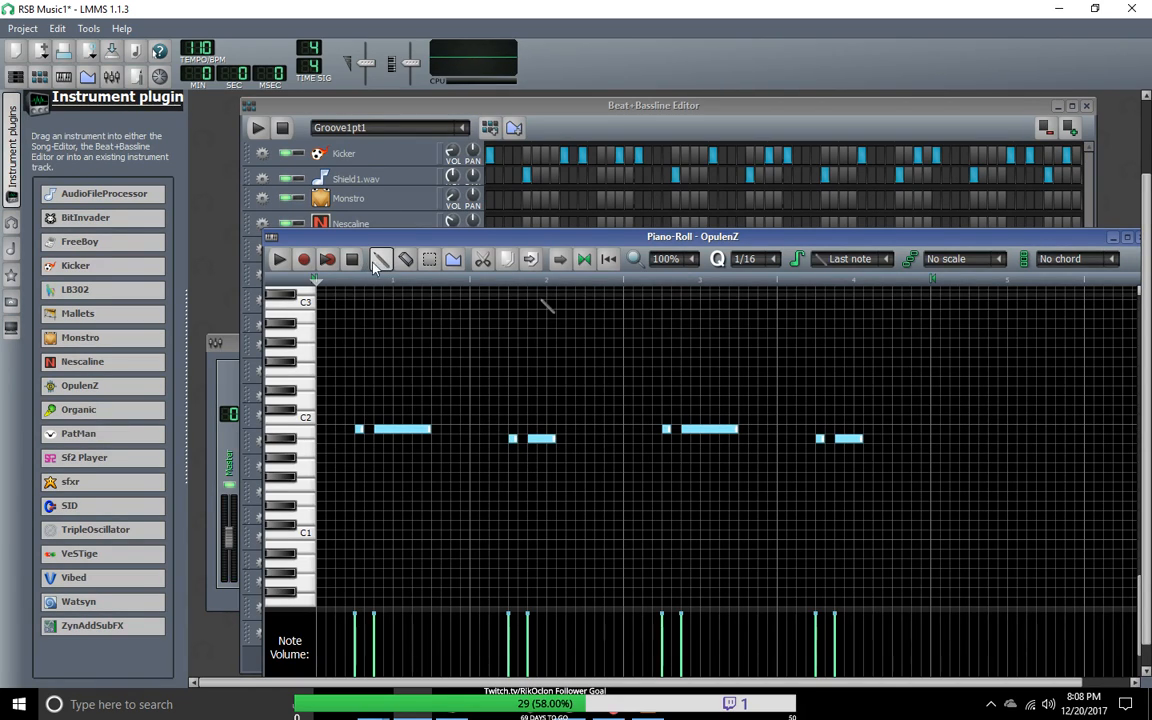
Step: Listen to the edited four-bar OpulenZ pattern and lower the piano roll window to uncover the Beat+Bassline Editor
click(280, 260)
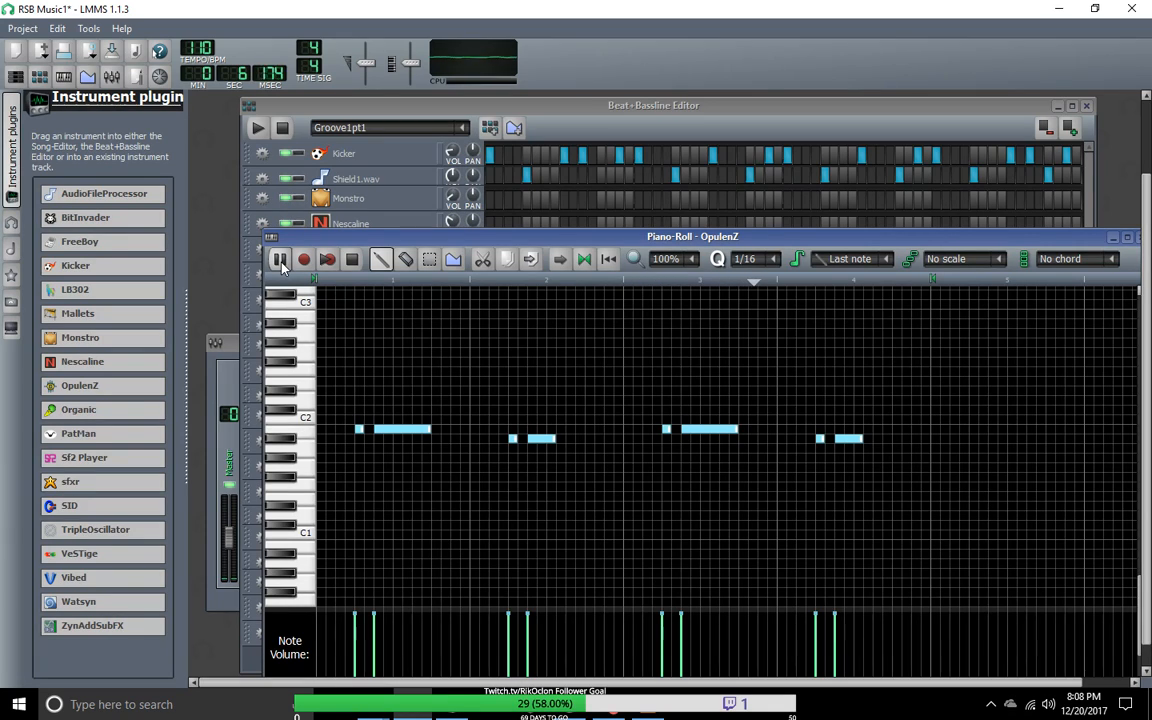
click(281, 262)
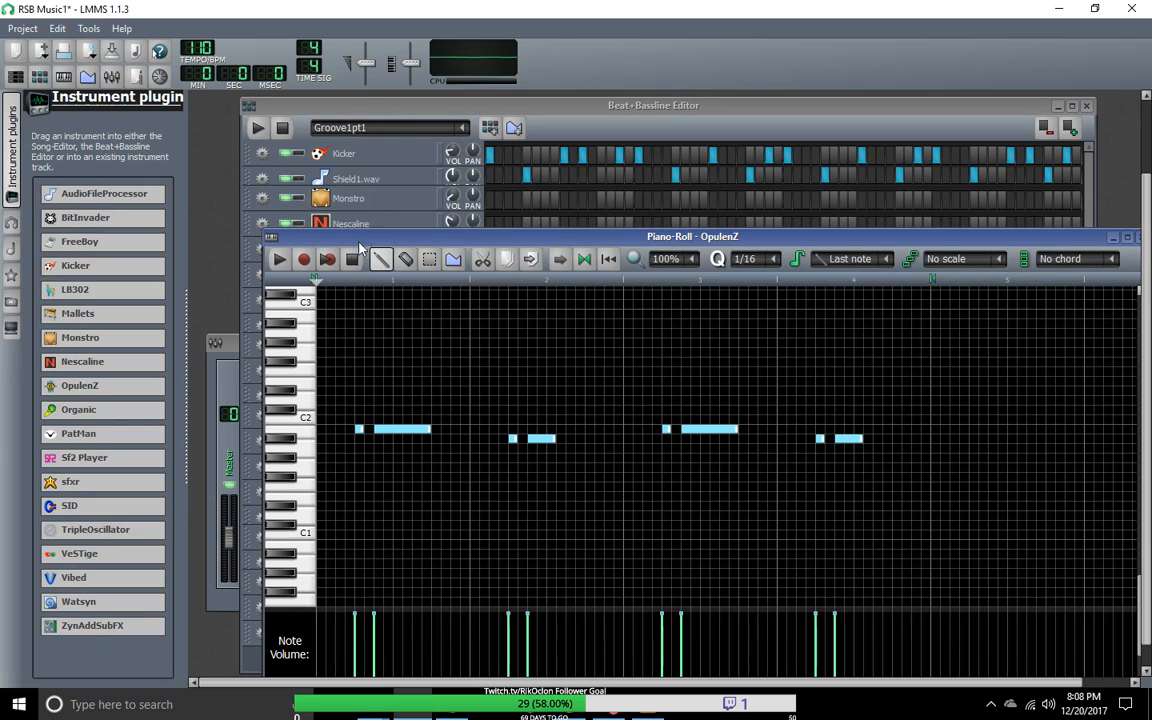
drag(440, 242, 527, 586)
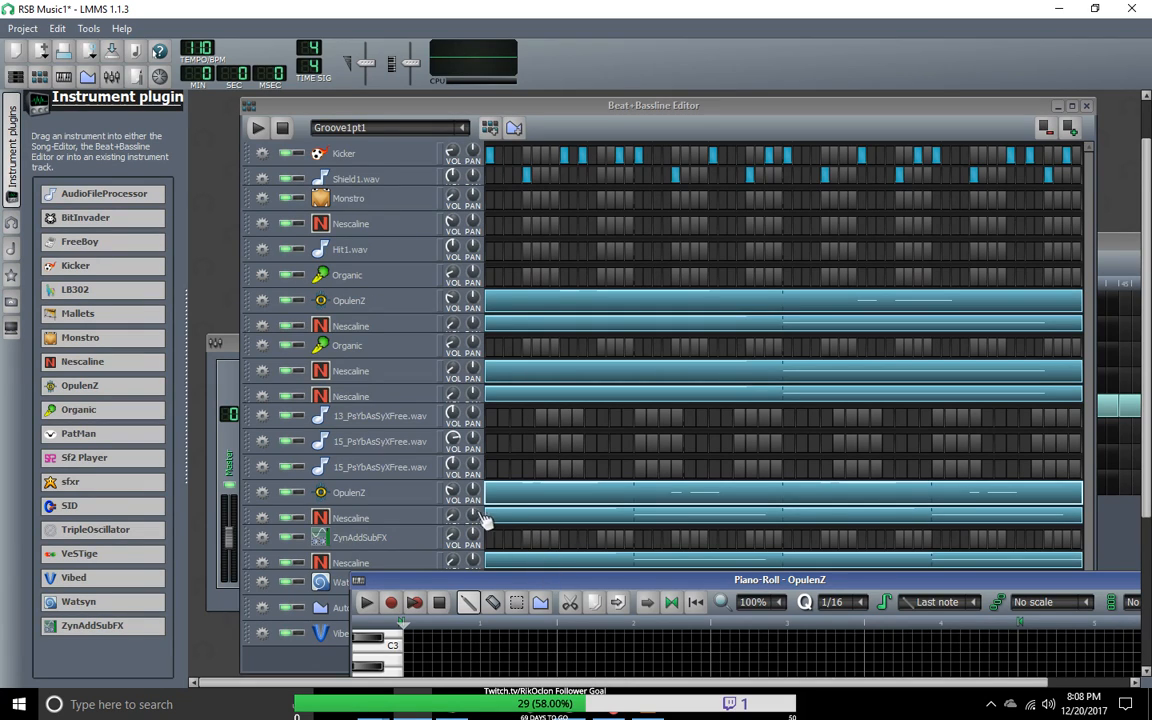
Step: Extend the pattern of the Nescaline track above 13_PsYbAsSyXFree.wav with fourteen-sixteenth notes, E3 in bar 3 and D#3 in bar 4
right_click(547, 400)
click(566, 406)
drag(572, 590, 492, 199)
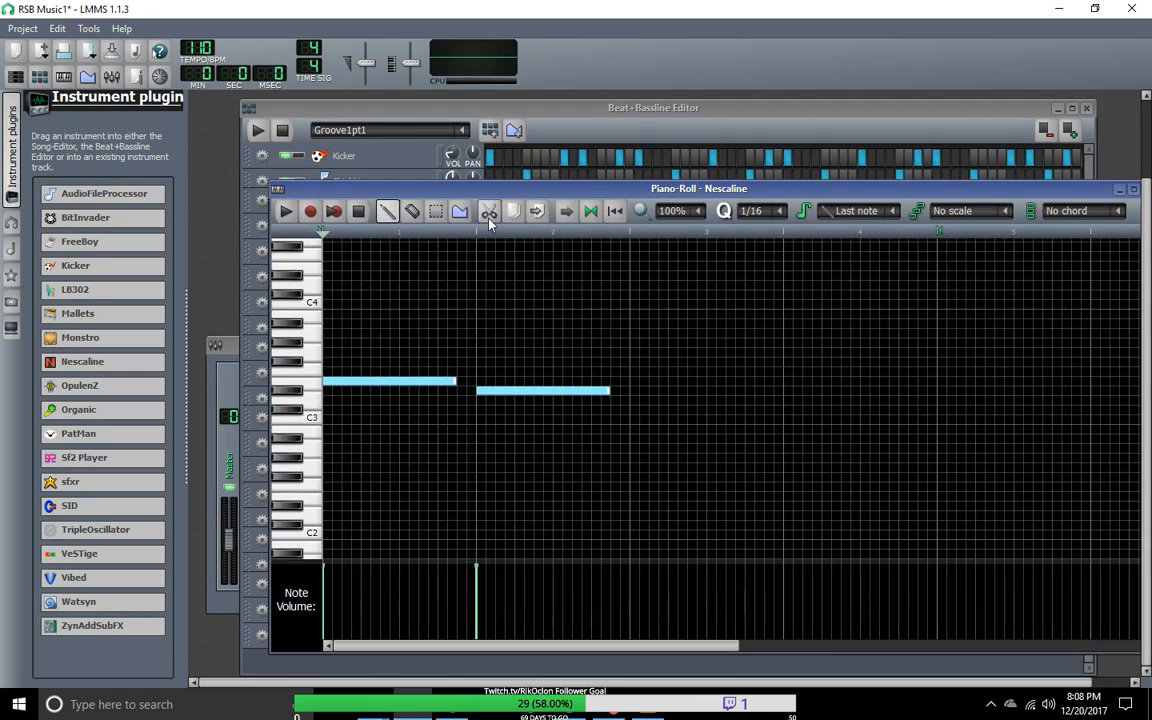
click(634, 381)
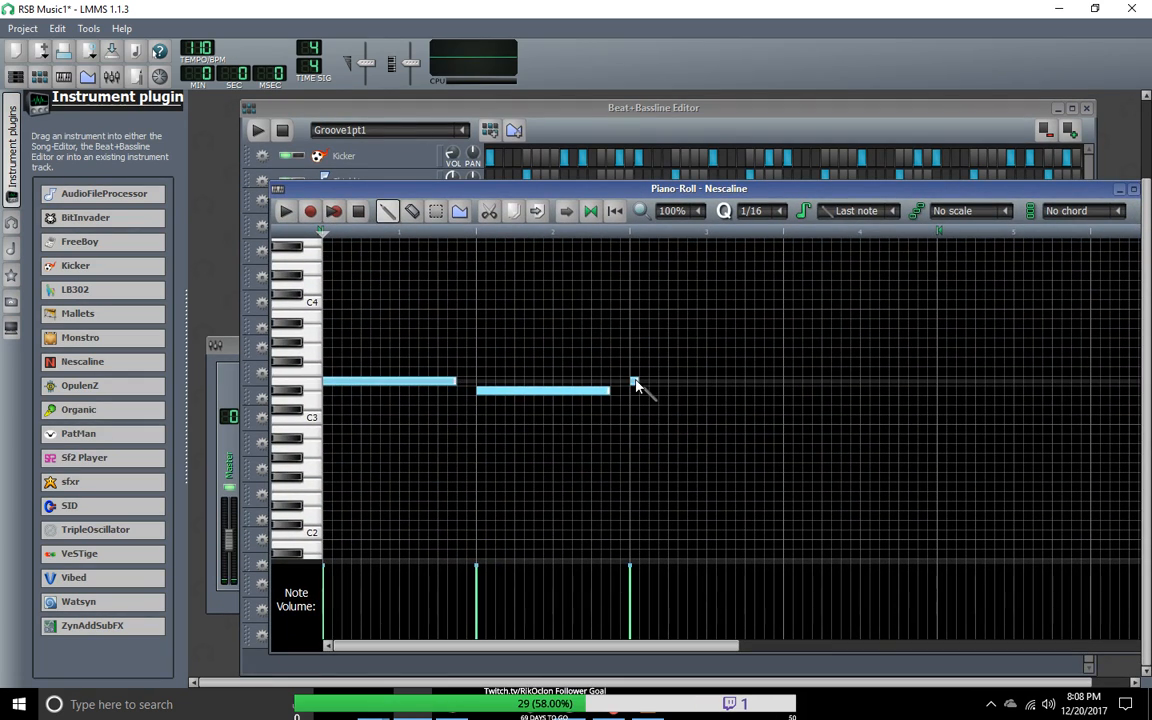
drag(638, 381, 773, 393)
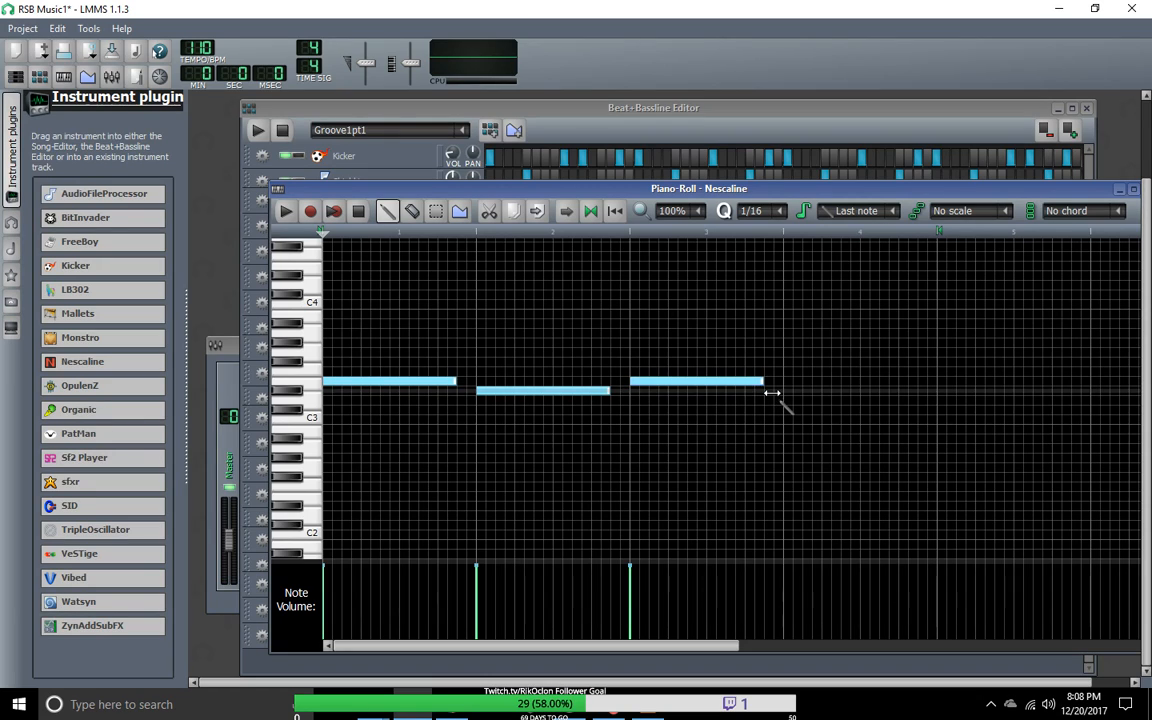
click(789, 392)
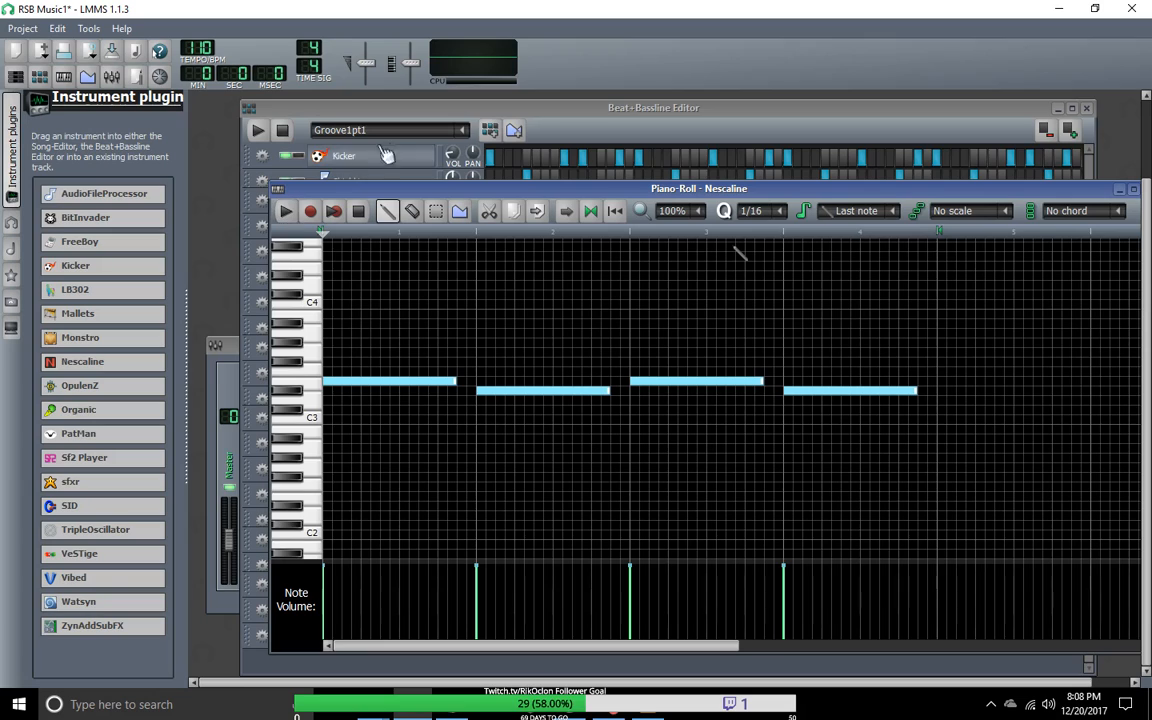
Step: Extend the Nescaline pattern directly below the second Organic track with fourteen-sixteenth notes, E3 in bar 3 and D#3 in bar 4
click(487, 112)
right_click(560, 395)
click(585, 392)
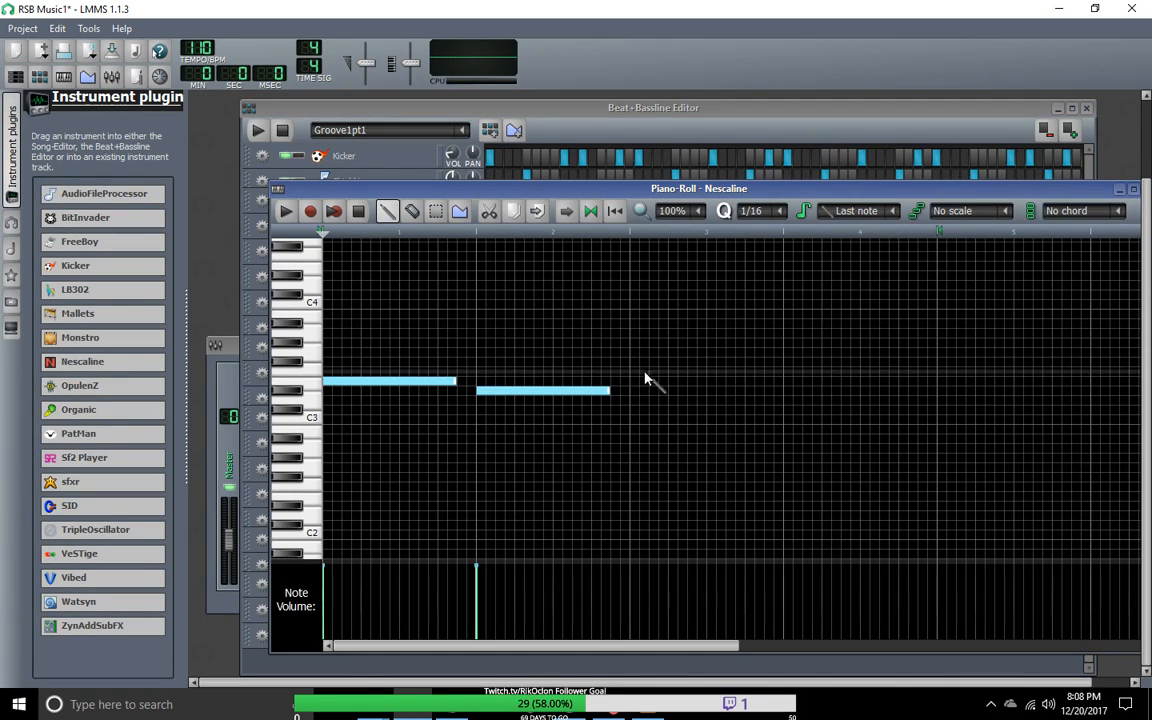
click(632, 381)
click(786, 392)
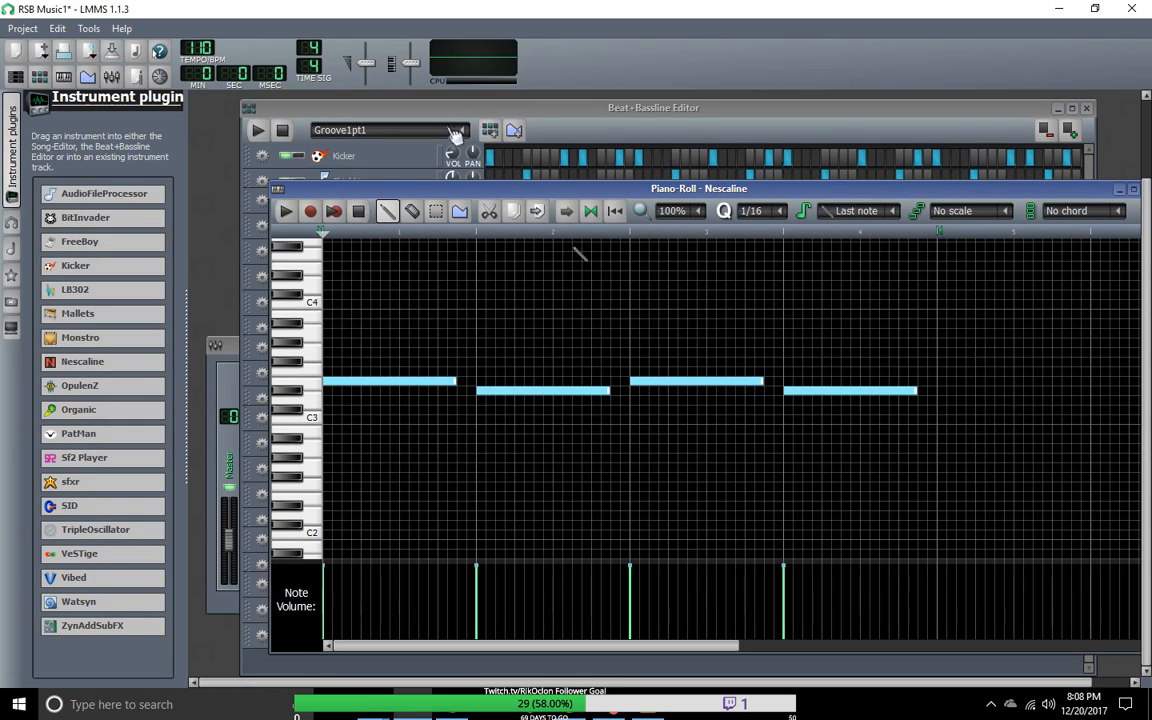
Step: Extend the Nescaline pattern directly below the upper OpulenZ track with fourteen-sixteenth notes, E3 in bar 3 and D#3 in bar 4
click(535, 109)
right_click(648, 331)
click(660, 334)
click(637, 381)
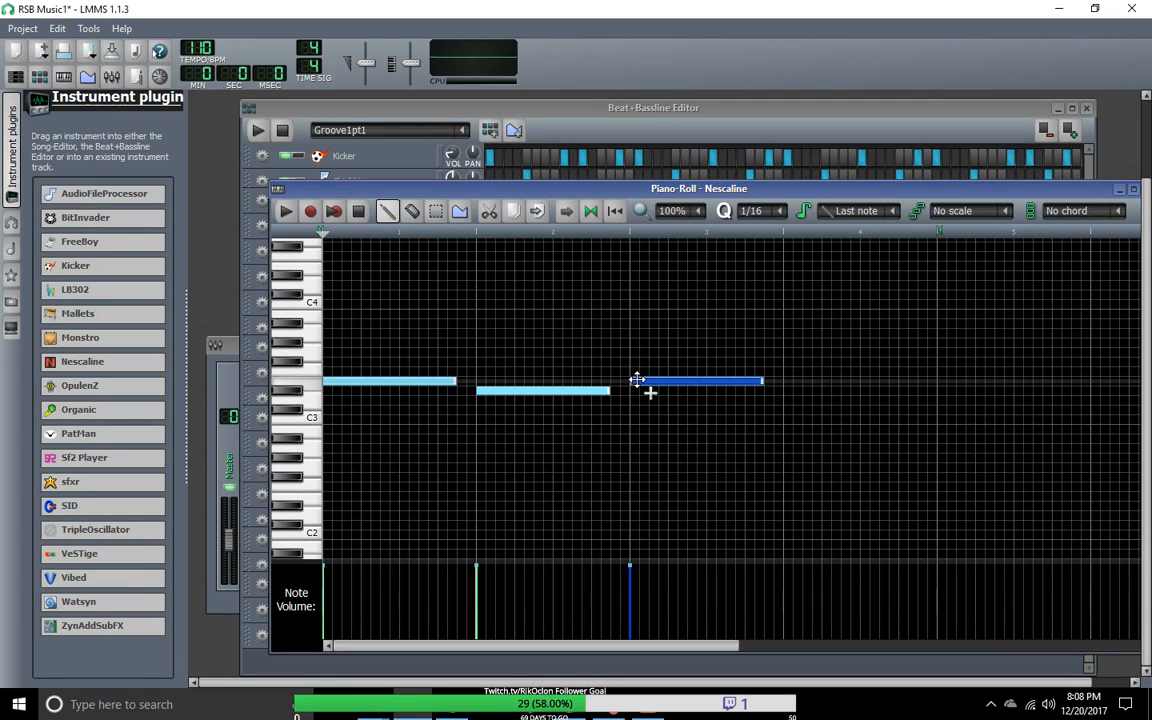
click(787, 391)
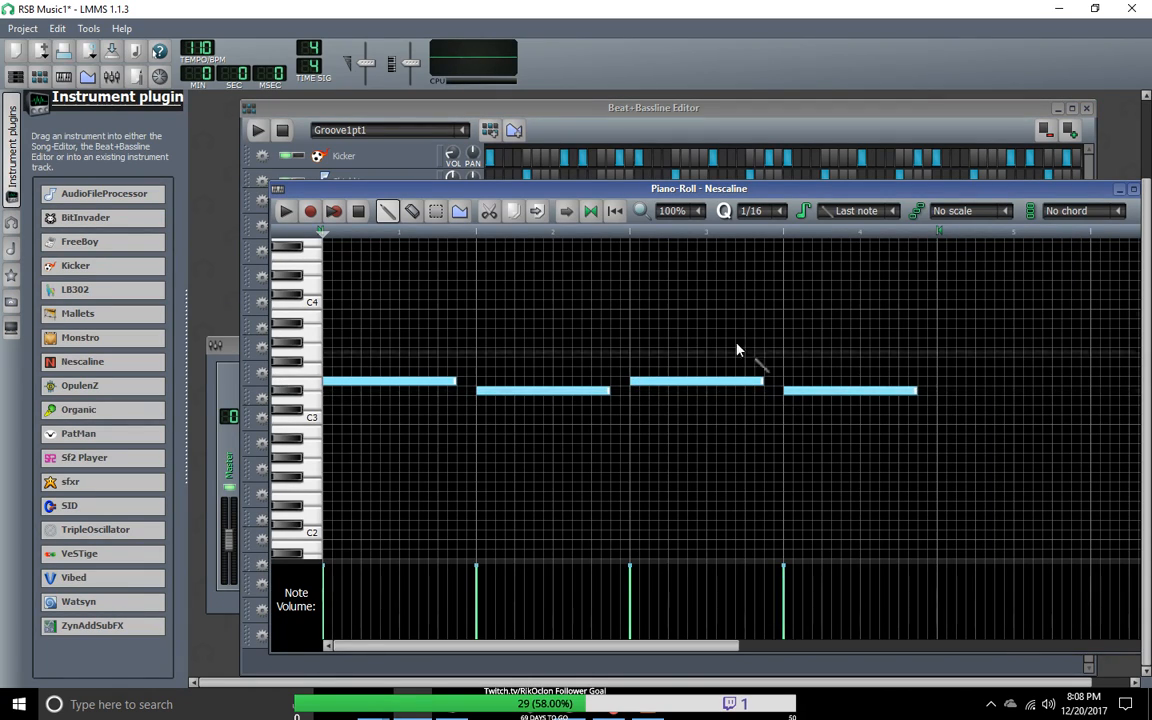
Step: In the upper OpulenZ track's pattern, draw two B1 notes in bar 3, one sixteenth and six sixteenths long
click(504, 110)
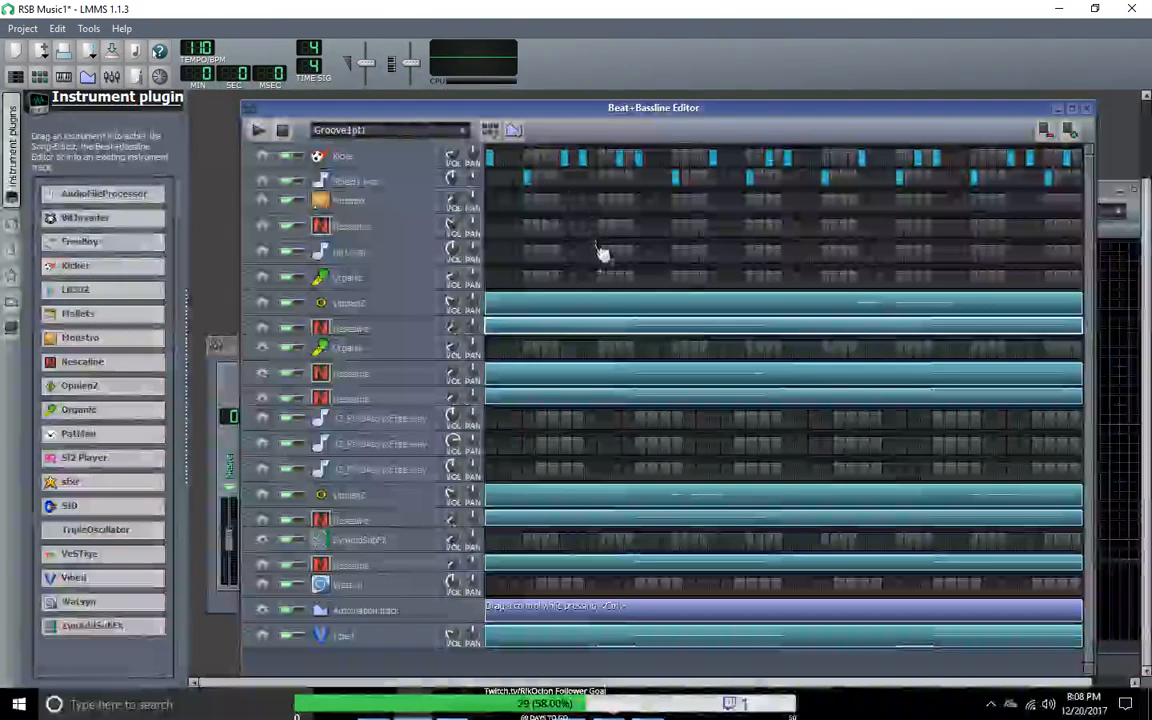
right_click(605, 315)
click(640, 322)
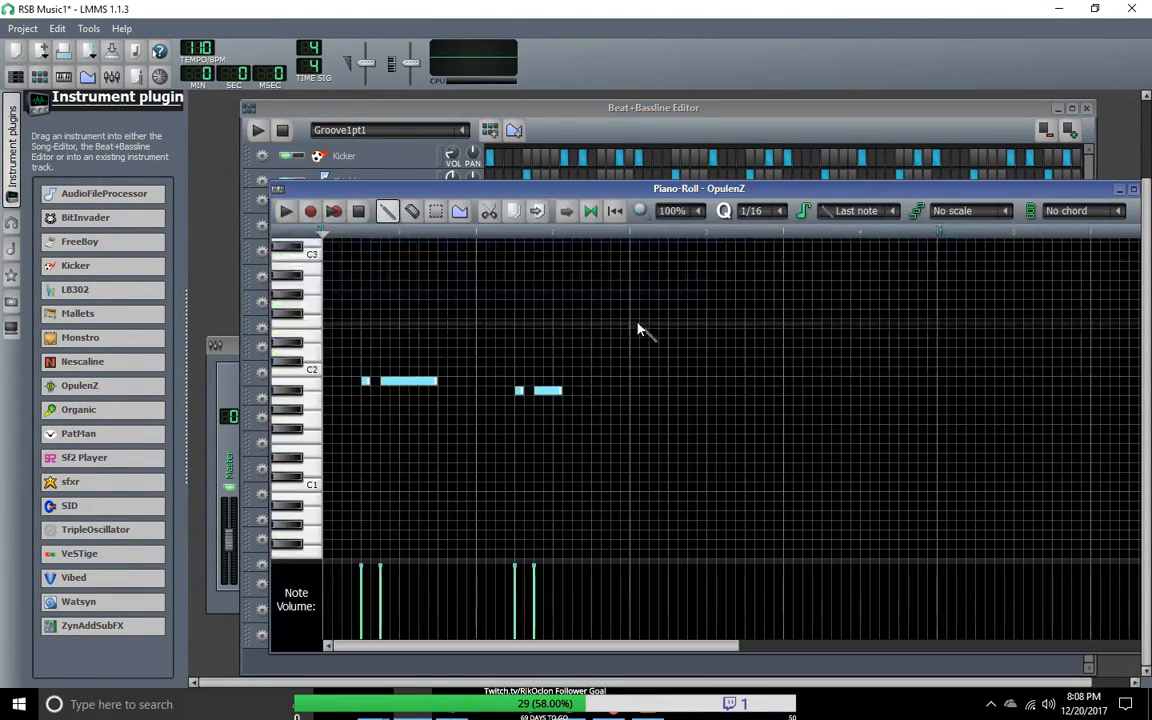
click(640, 385)
mouse_move(771, 386)
mouse_down()
mouse_move(643, 392)
mouse_move(666, 383)
mouse_up()
click(681, 382)
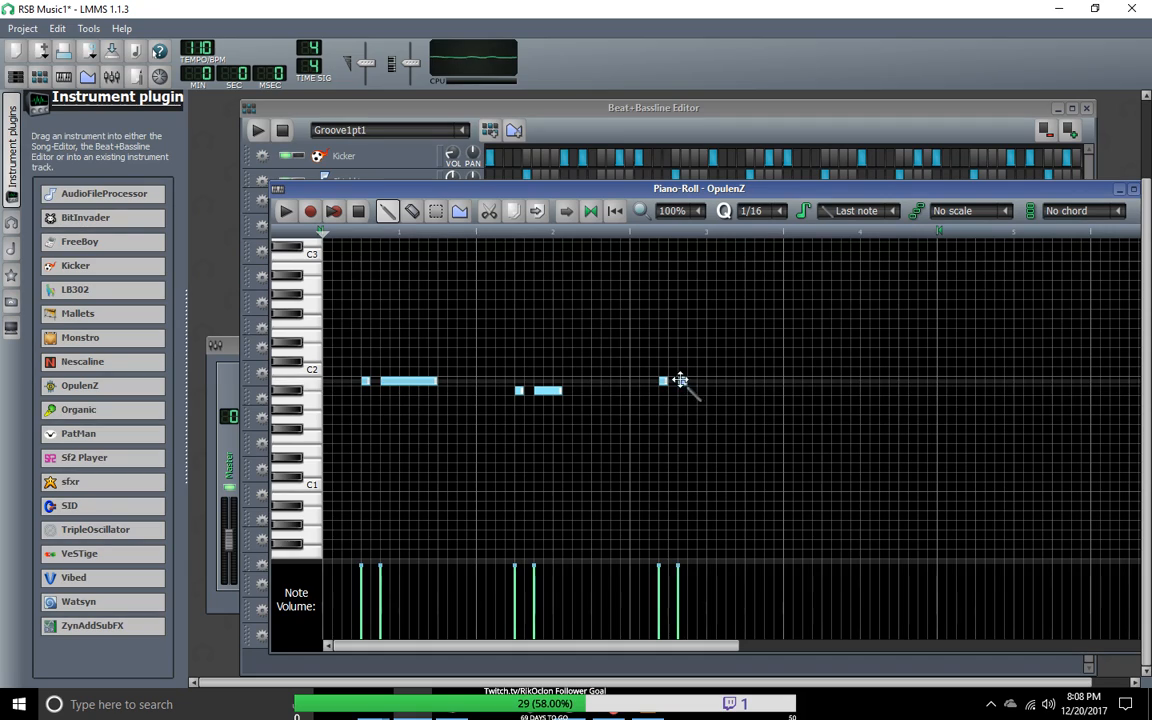
click(687, 381)
drag(705, 381, 738, 381)
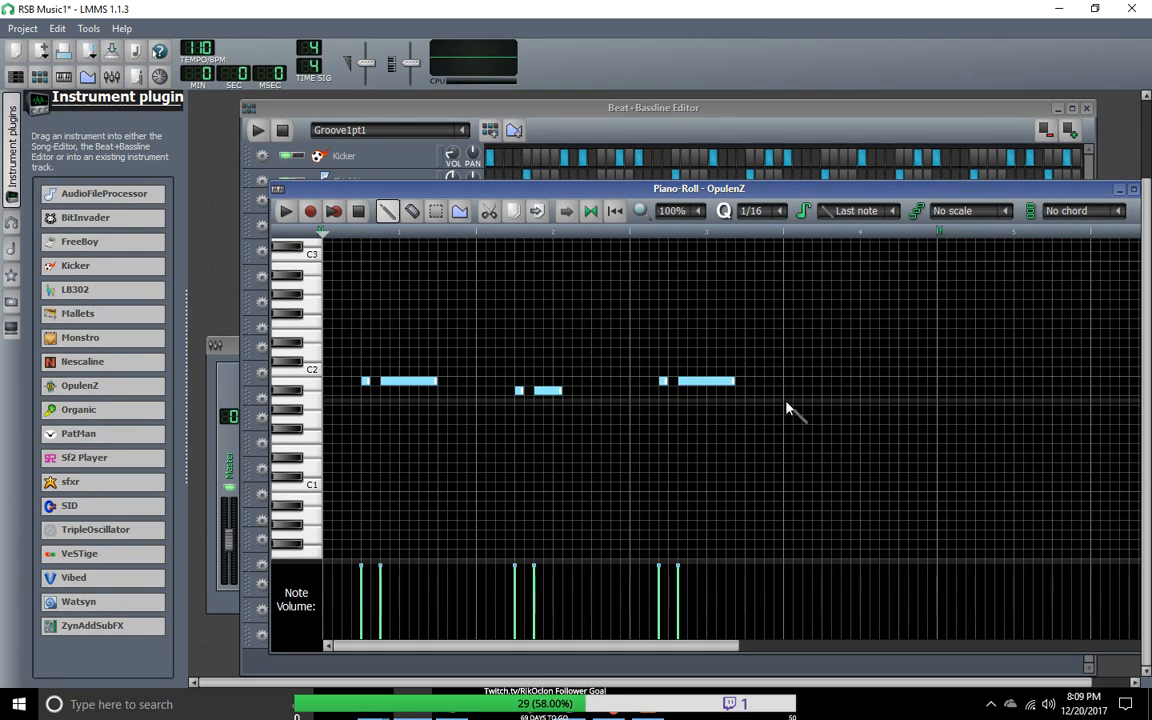
Step: Draw one- and three-sixteenth A#1 notes in bar 4 of the upper OpulenZ pattern, positioned like those in bar 2
mouse_move(824, 391)
mouse_down()
mouse_move(884, 392)
mouse_move(838, 400)
mouse_up()
click(828, 391)
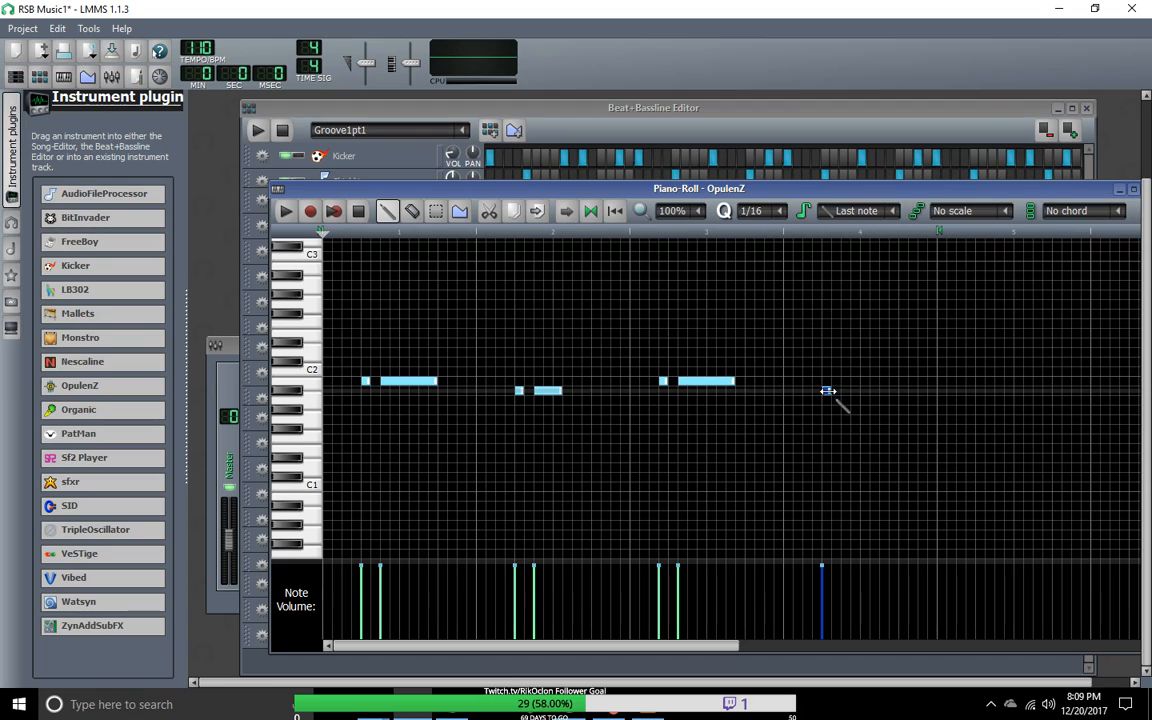
click(845, 391)
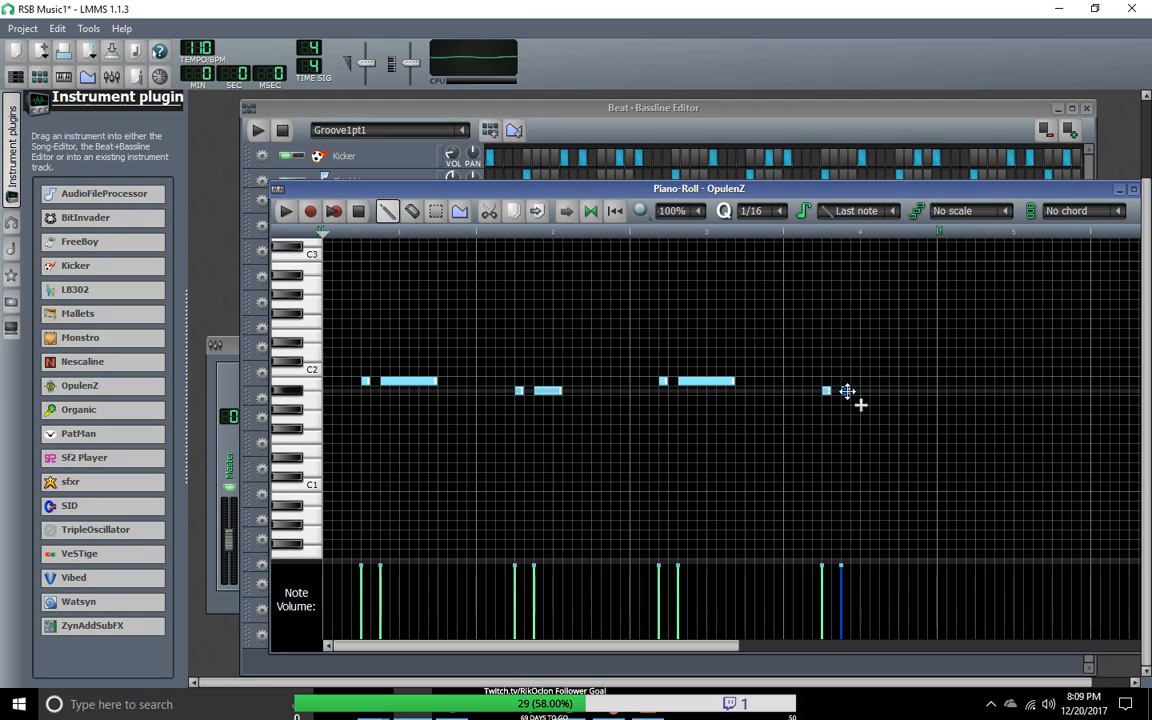
drag(848, 391, 882, 401)
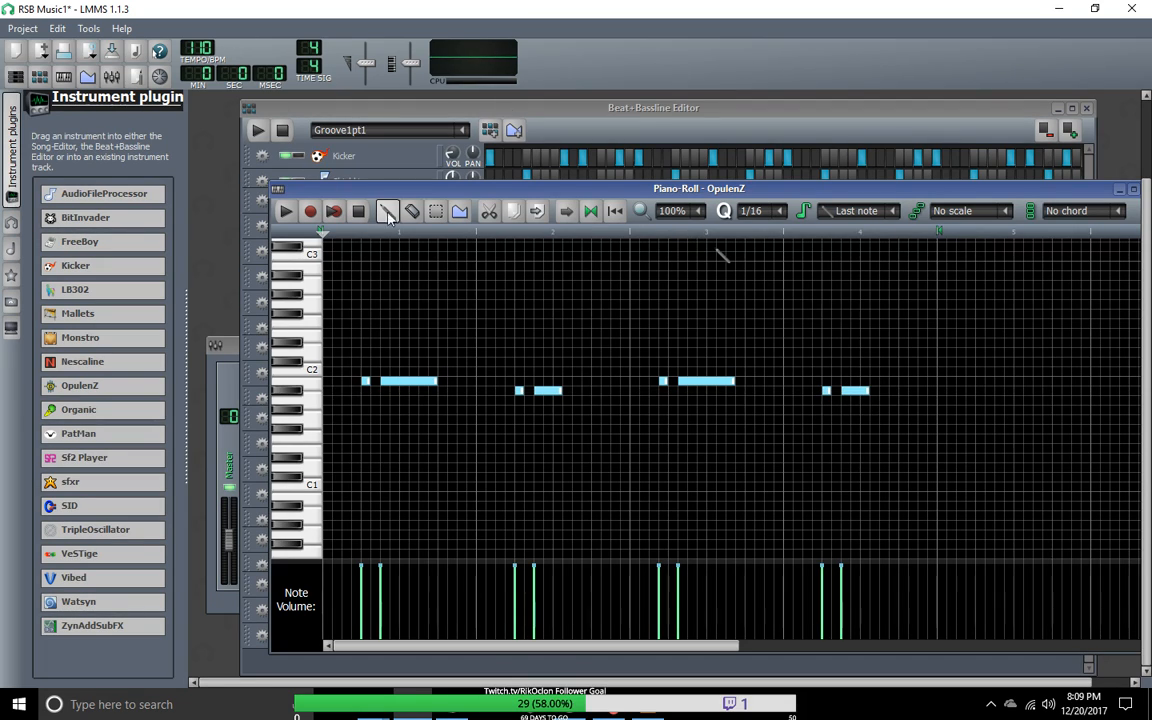
Step: Listen to the OpulenZ pattern and the whole Groove1pt1, soloing the Vibed track for a moment during playback
click(285, 210)
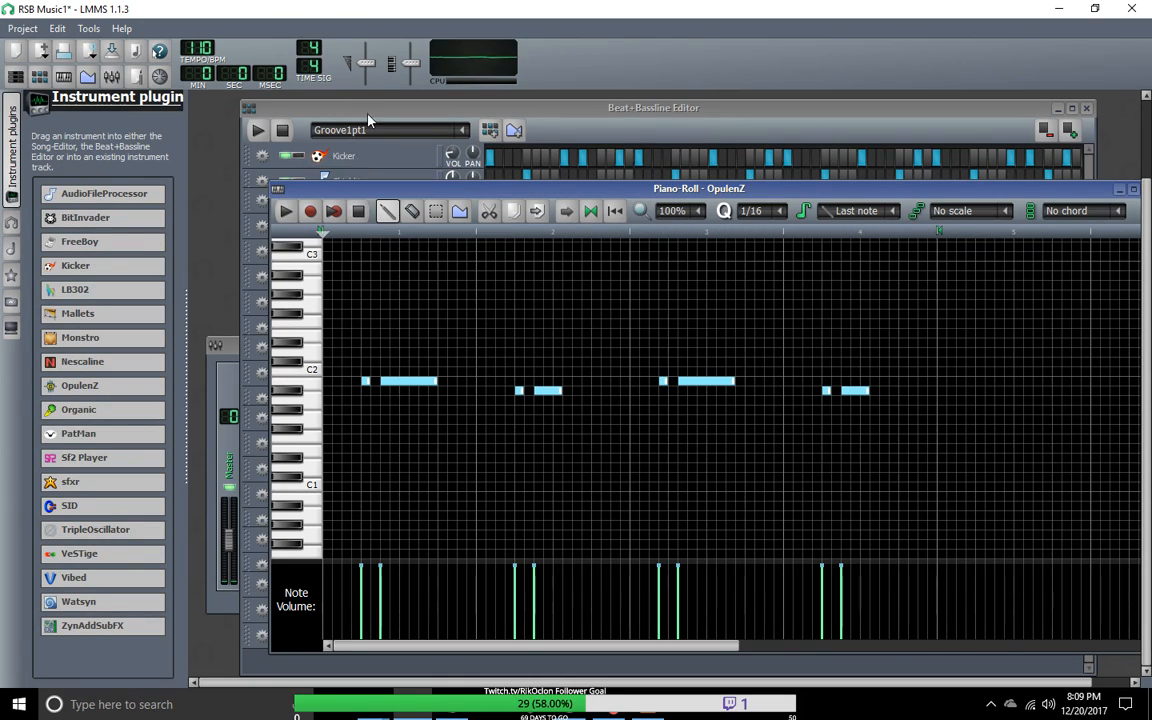
click(285, 128)
click(255, 131)
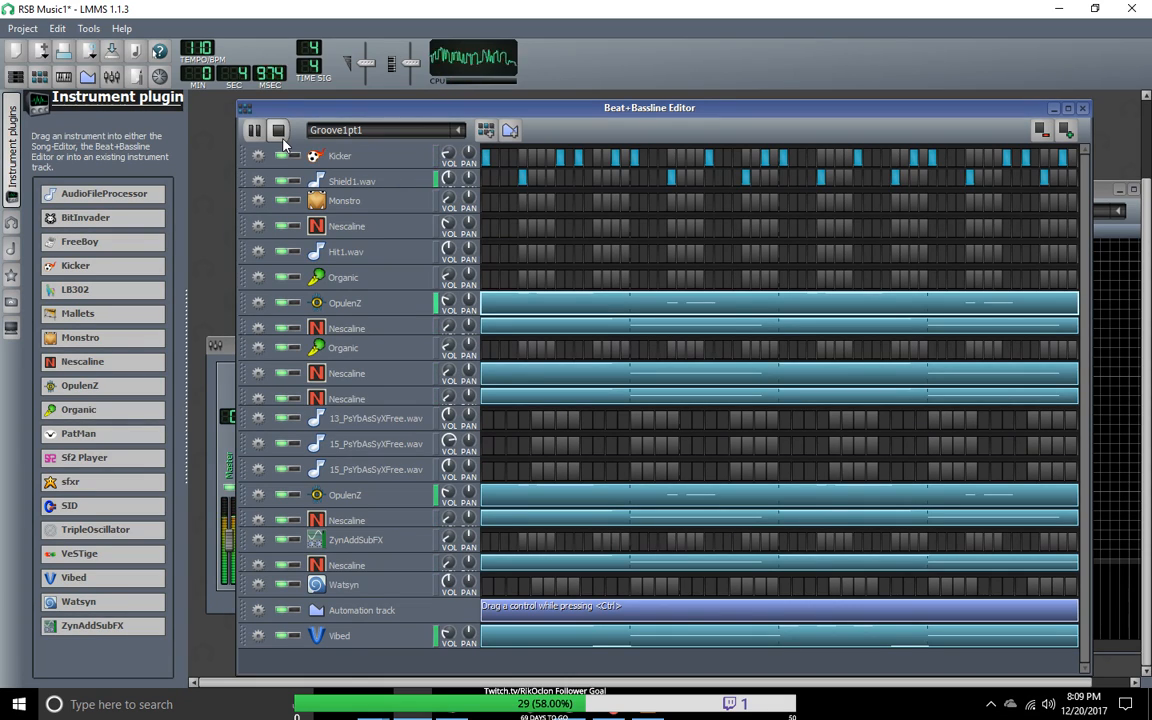
click(293, 636)
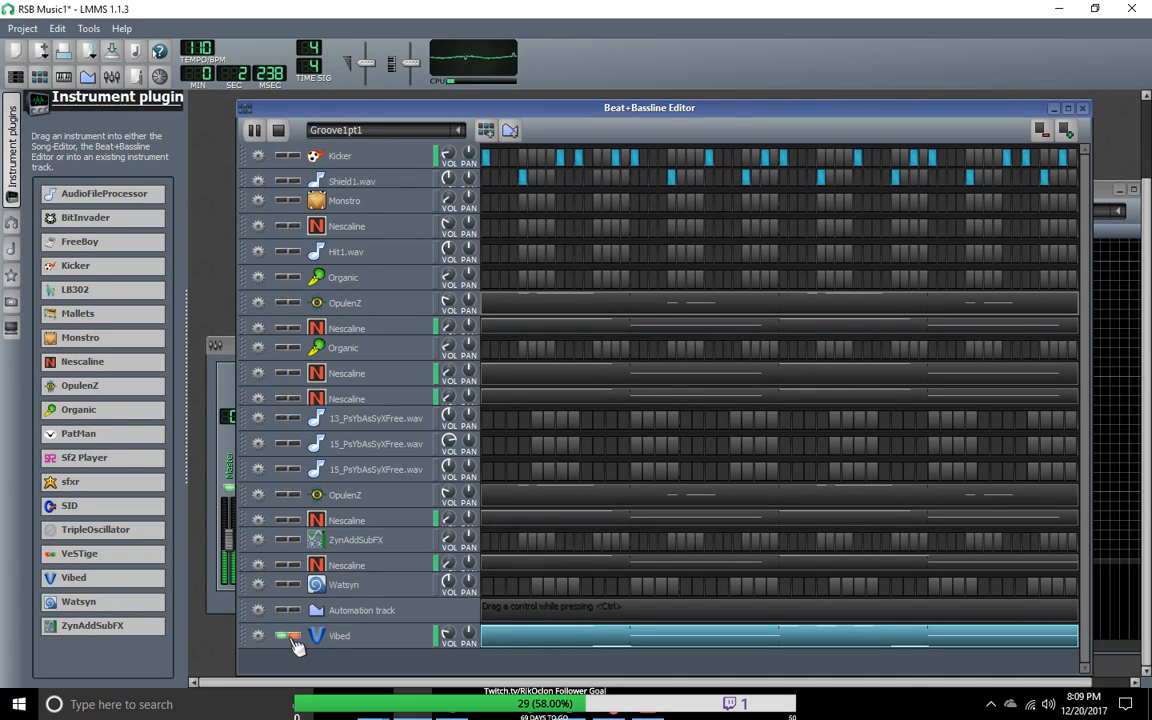
click(296, 640)
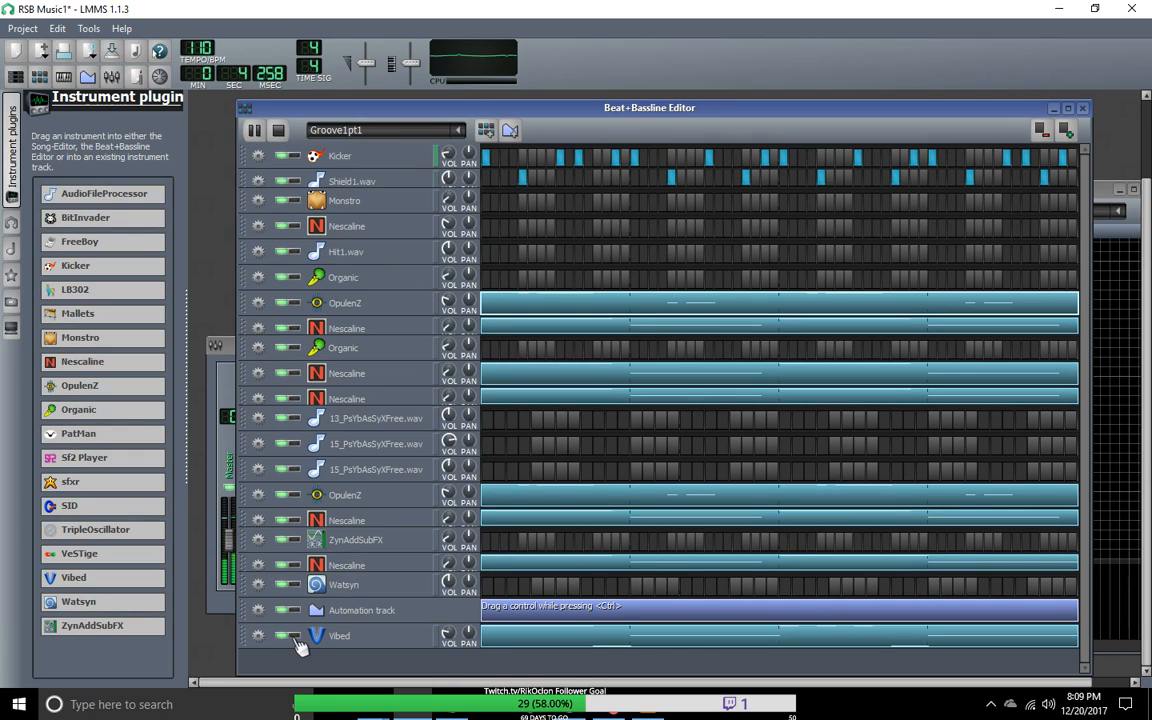
Step: View the Vibed track's instrument settings and close them again
double_click(358, 640)
click(664, 324)
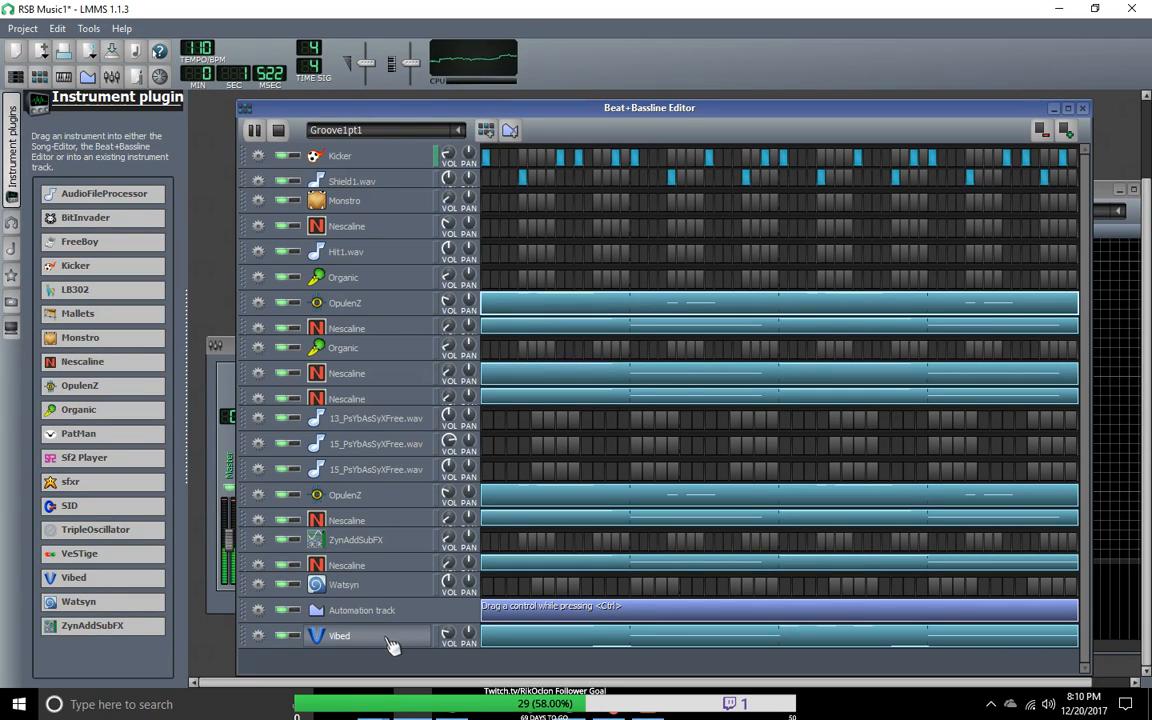
click(355, 640)
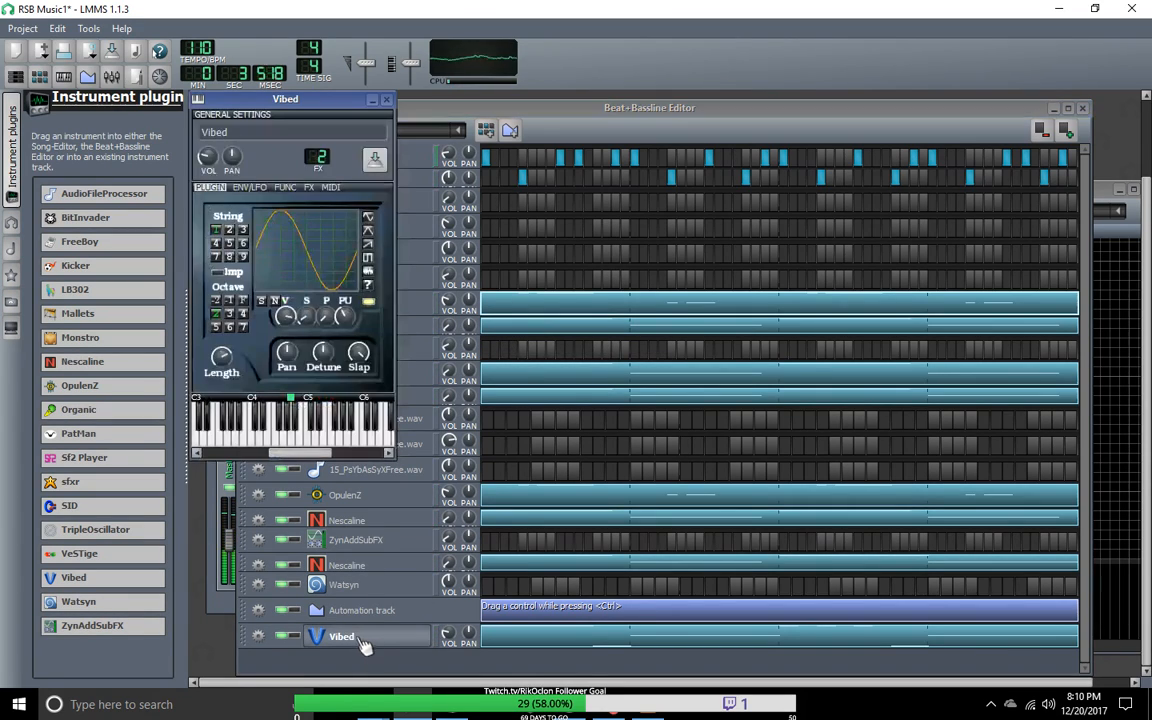
click(384, 99)
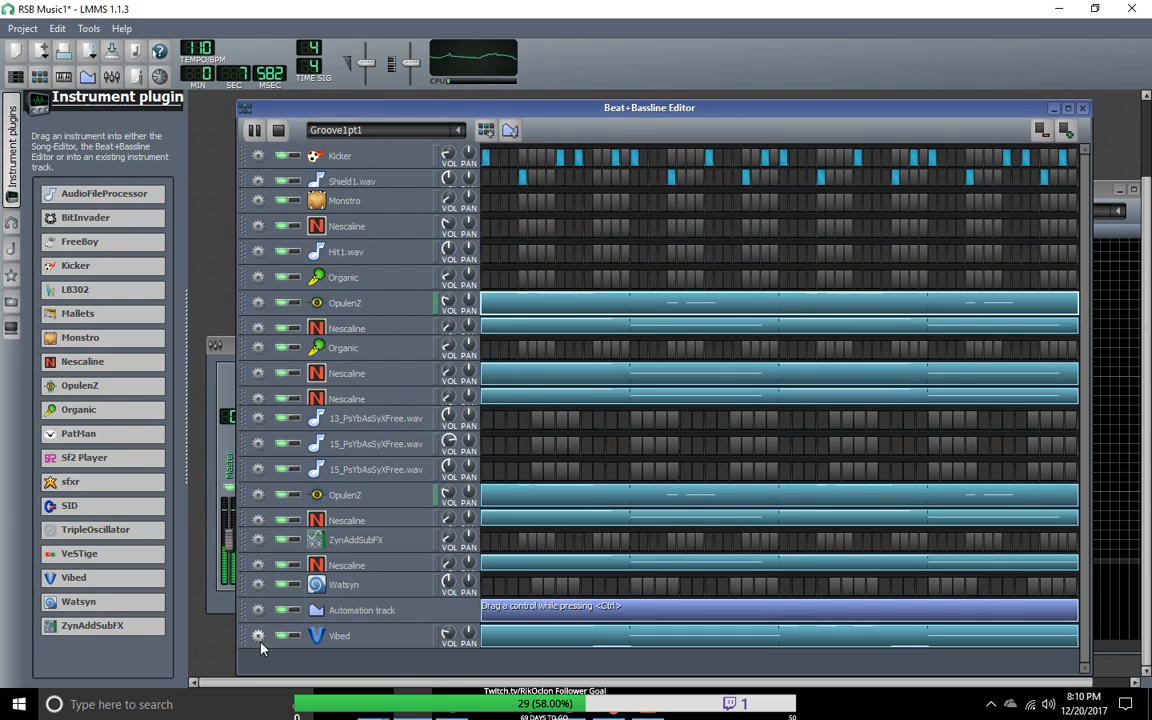
Step: Clone the Vibed track and open the cloned track's pattern in the piano roll
click(258, 636)
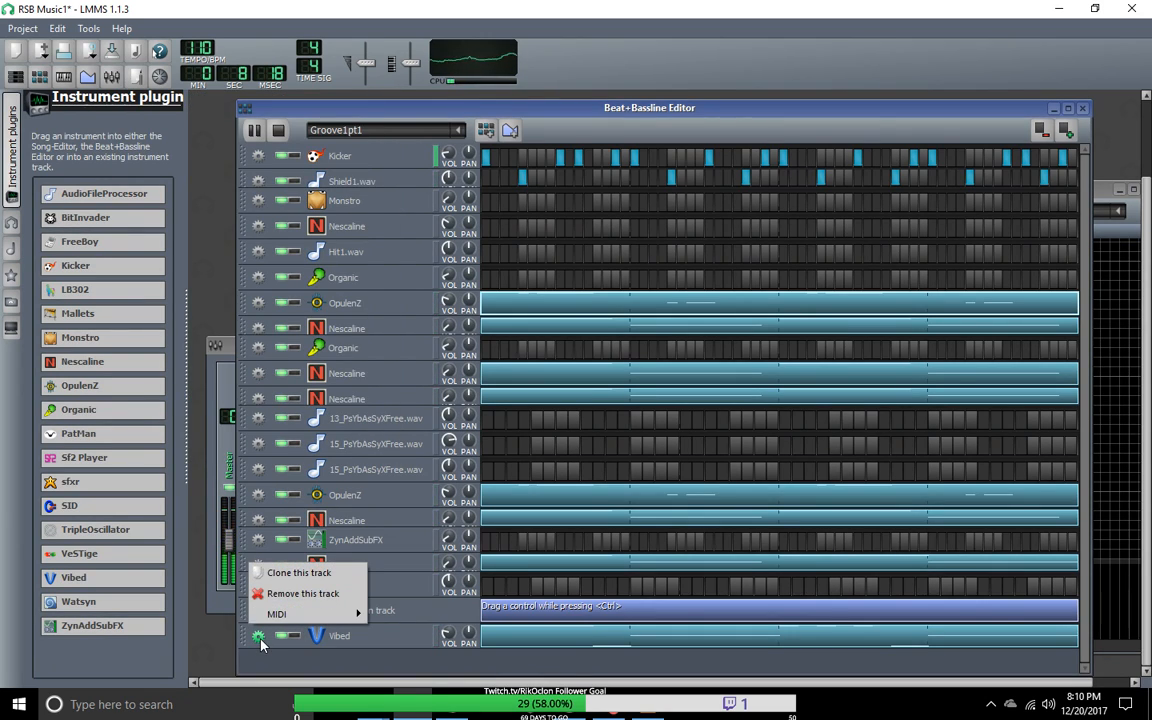
click(300, 573)
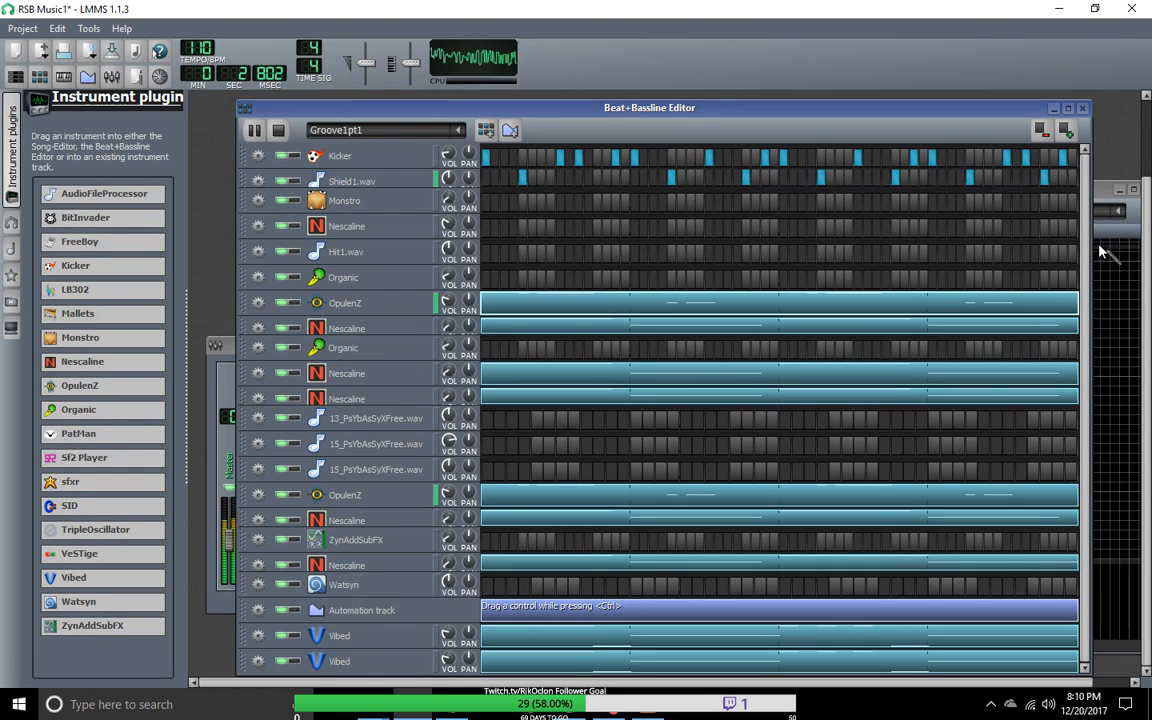
right_click(528, 670)
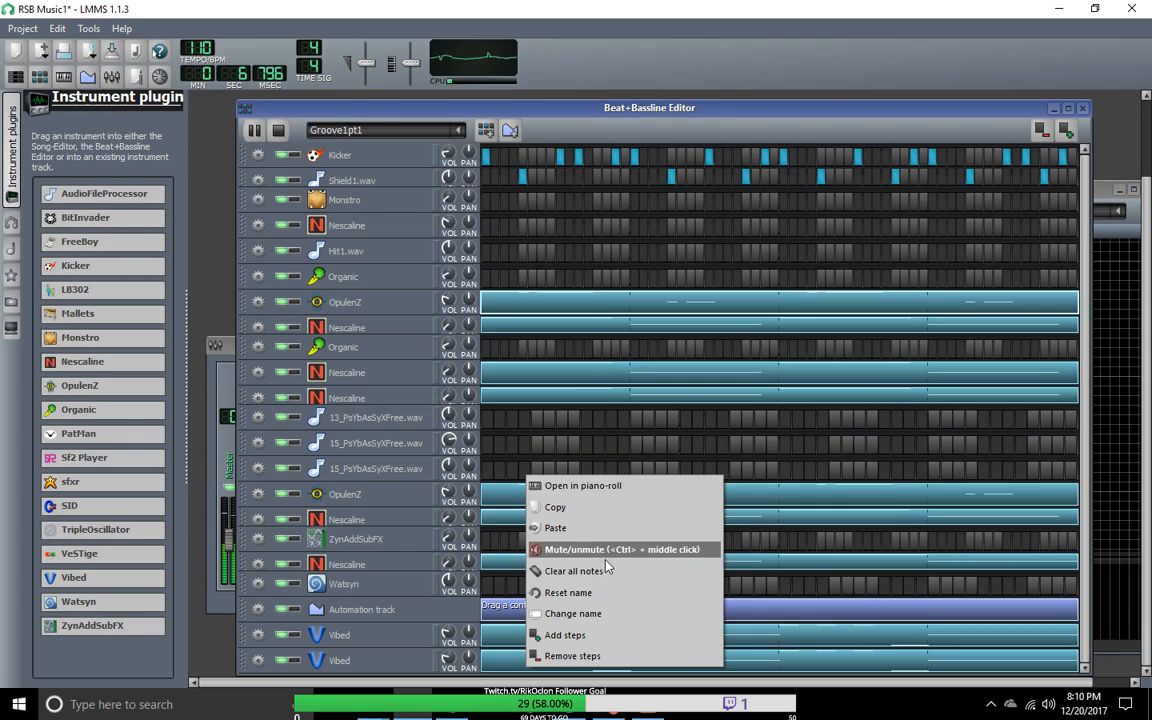
click(548, 656)
right_click(512, 670)
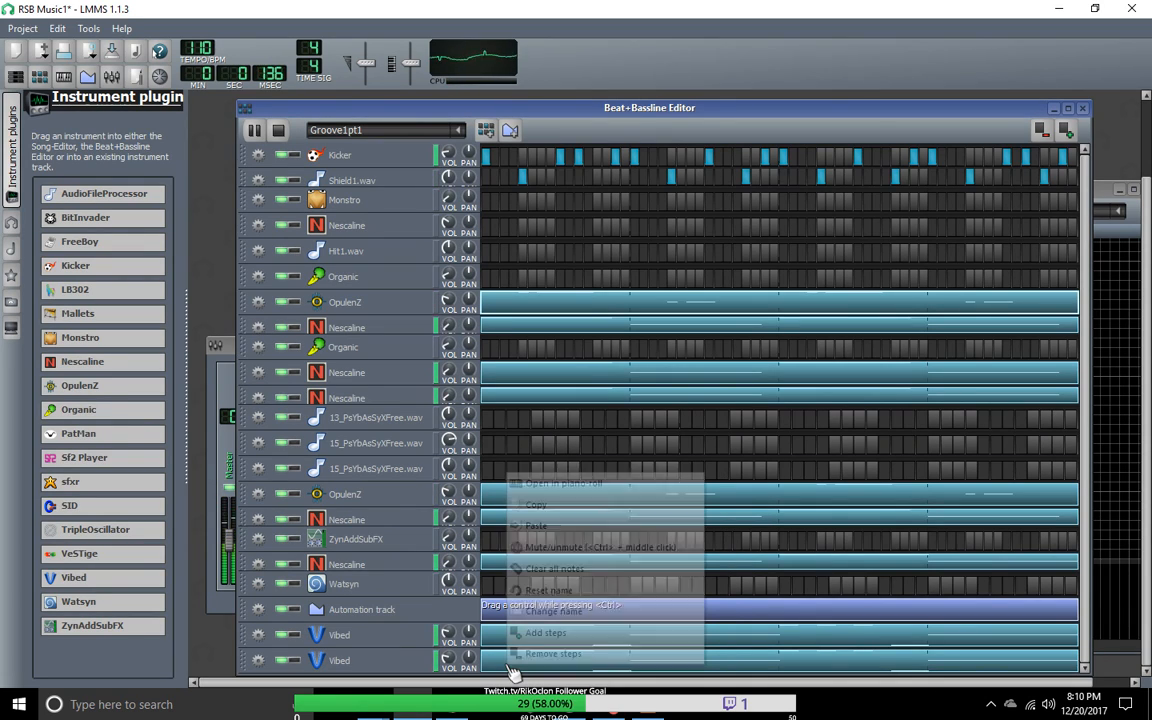
click(545, 633)
right_click(460, 668)
click(500, 484)
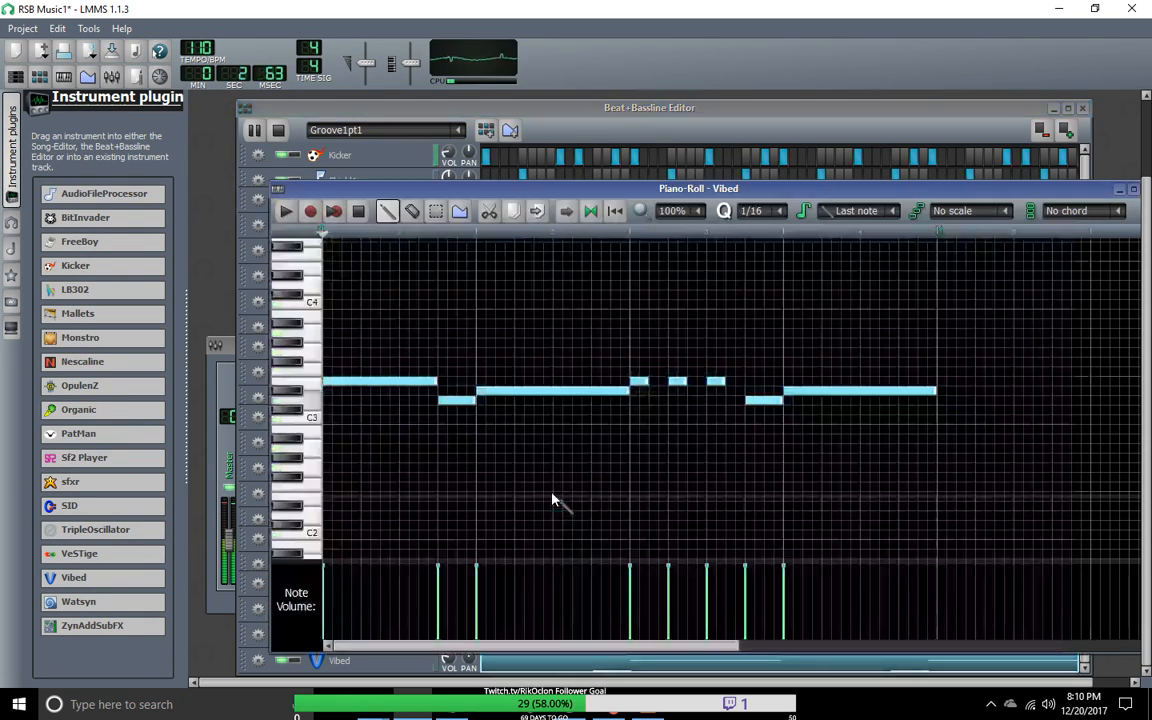
Step: Select all notes in the cloned Vibed pattern and raise them by one octave
click(435, 212)
drag(990, 484, 334, 300)
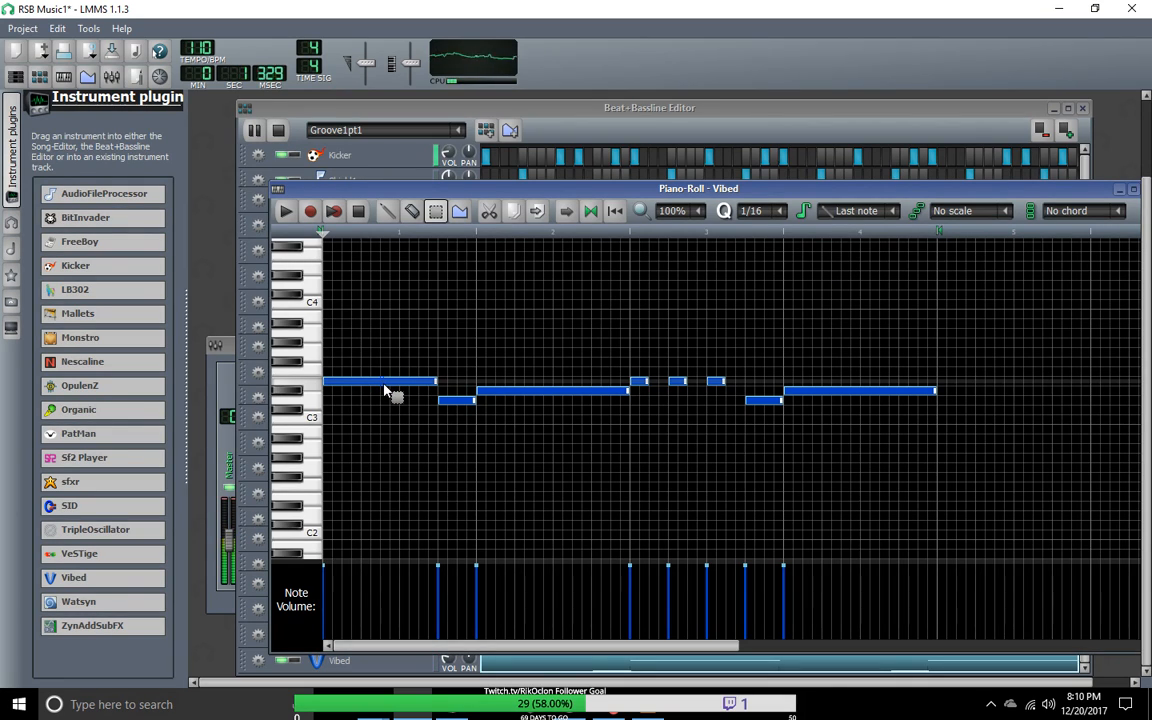
drag(334, 328, 832, 490)
click(388, 217)
mouse_move(401, 381)
mouse_down()
mouse_move(403, 284)
mouse_move(365, 280)
mouse_move(369, 267)
mouse_up()
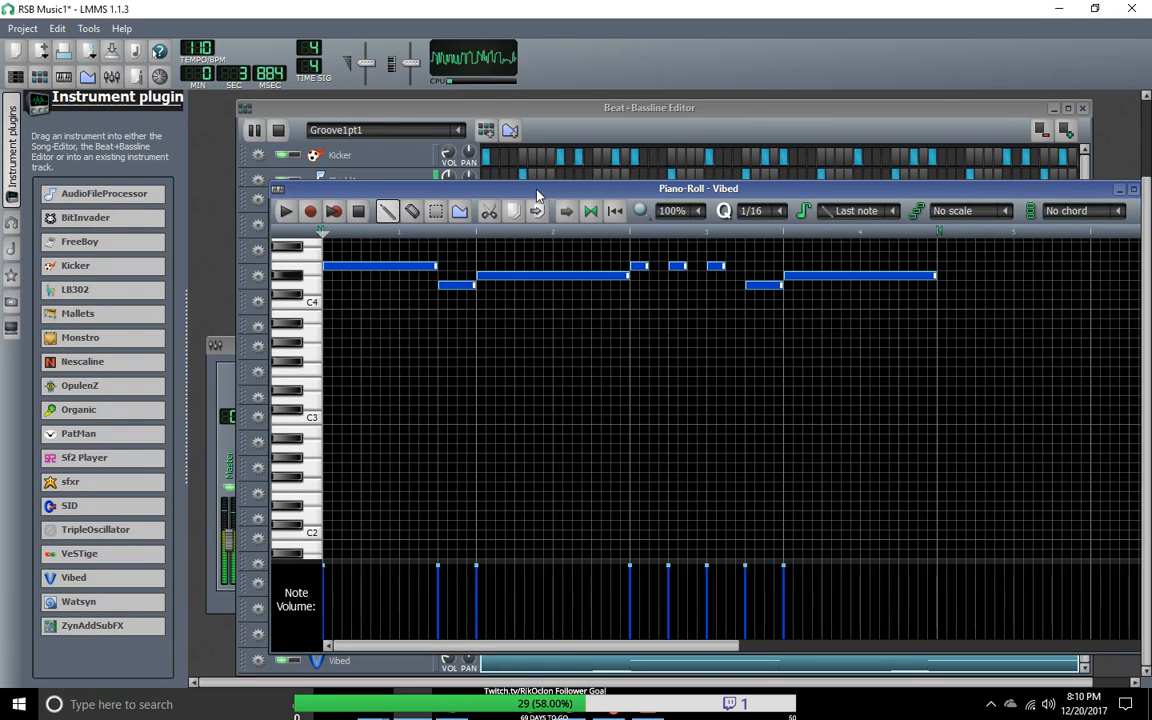
Step: Move the piano roll window higher, shorten all selected Vibed notes by one sixteenth, and clear the selection
drag(422, 194, 390, 119)
mouse_move(407, 193)
mouse_down()
mouse_move(372, 192)
mouse_move(398, 193)
mouse_up()
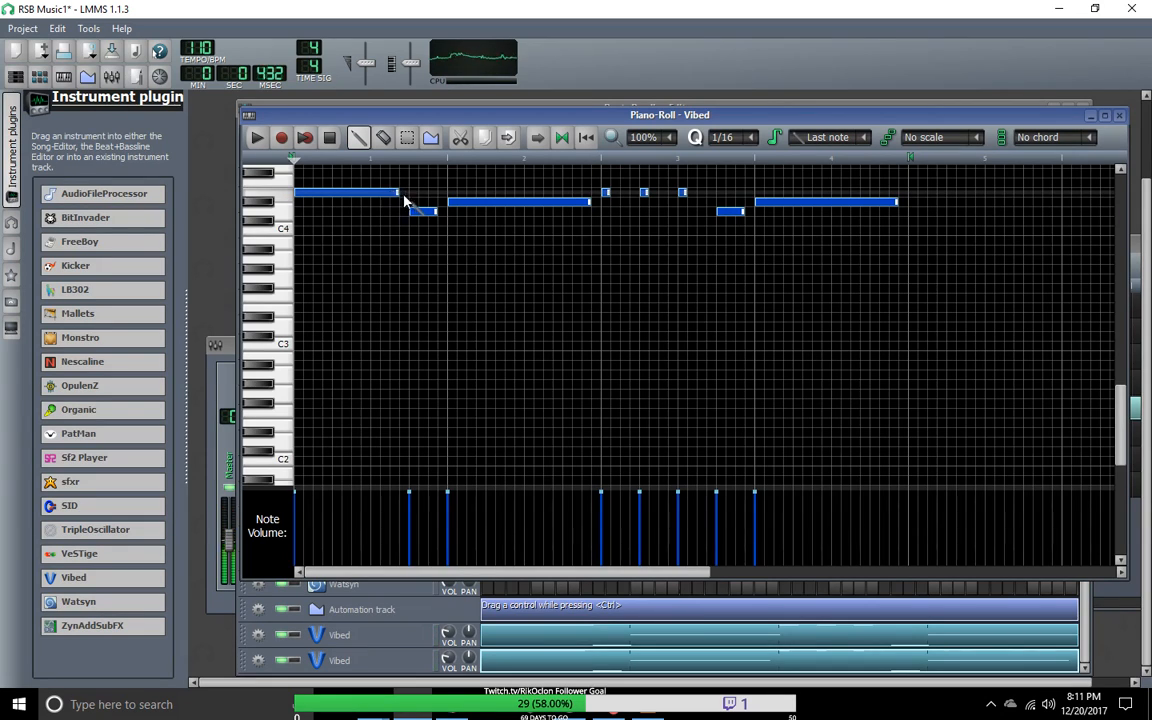
drag(671, 222, 661, 214)
right_click(661, 214)
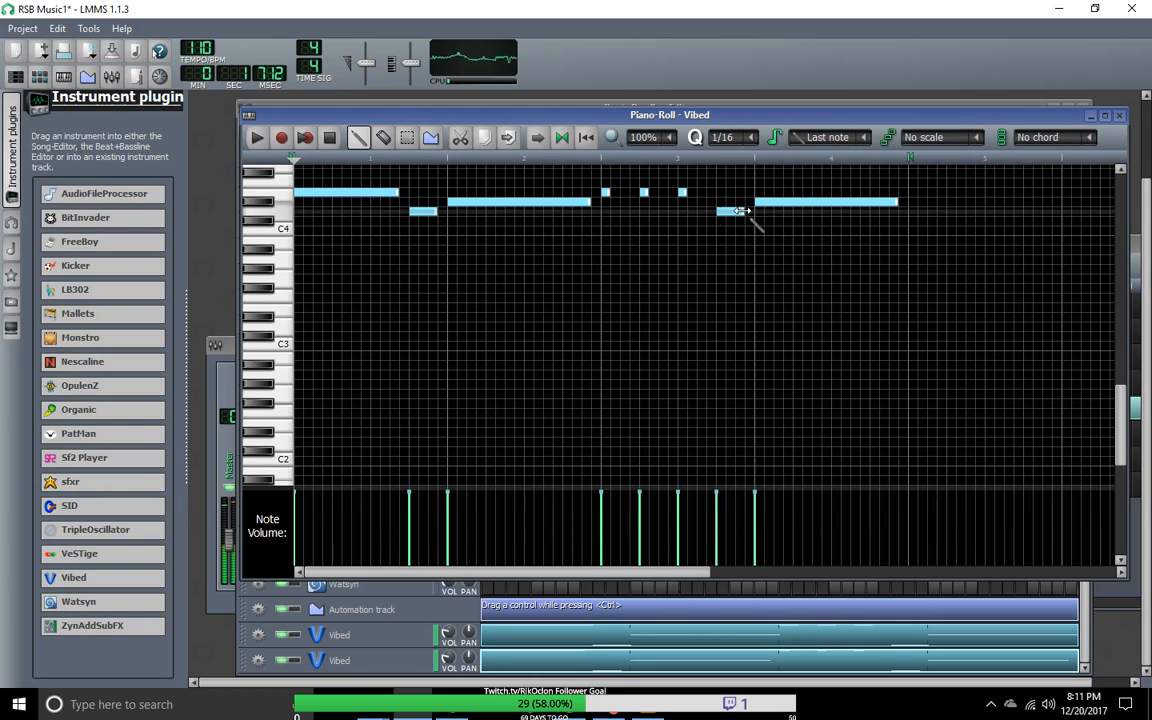
Step: Try a D4 note in bar 1 and a long D#4 note starting one sixteenth before bar 2
click(378, 211)
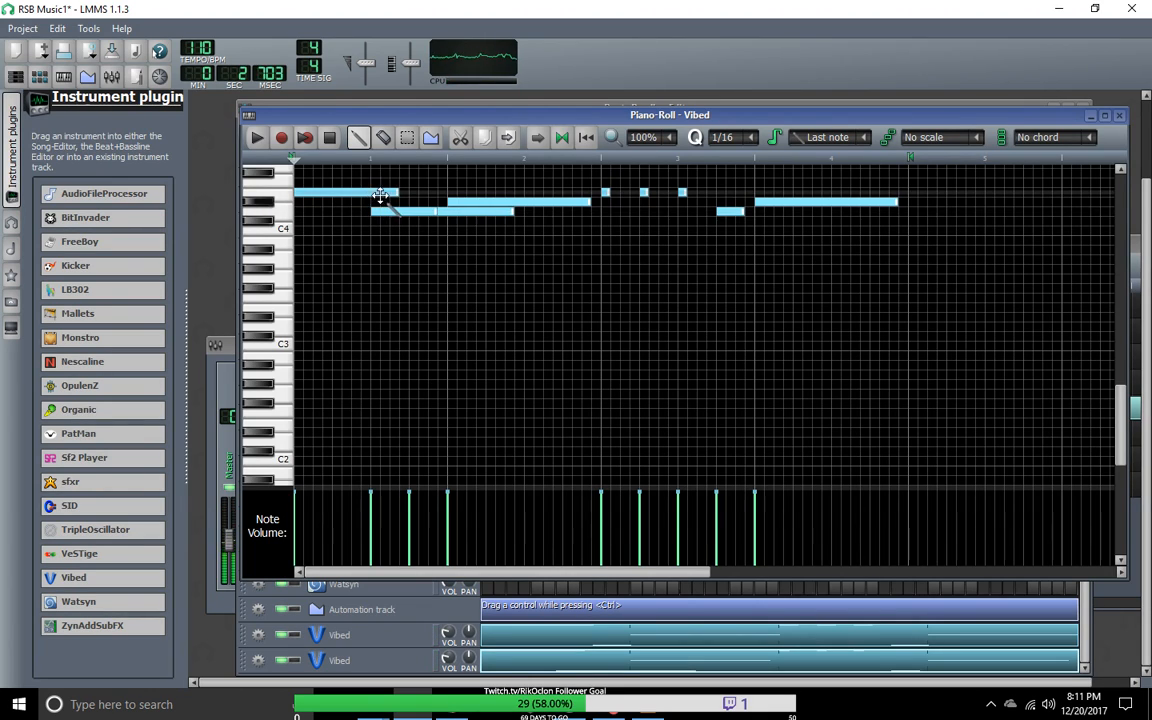
right_click(487, 213)
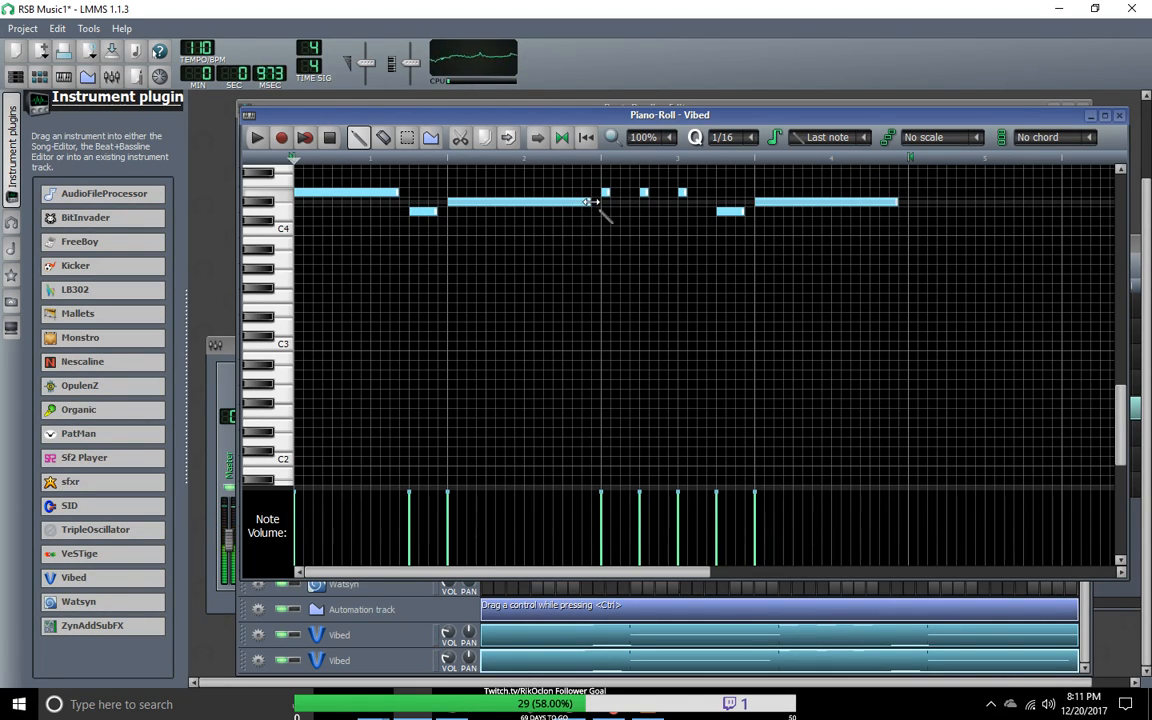
click(442, 203)
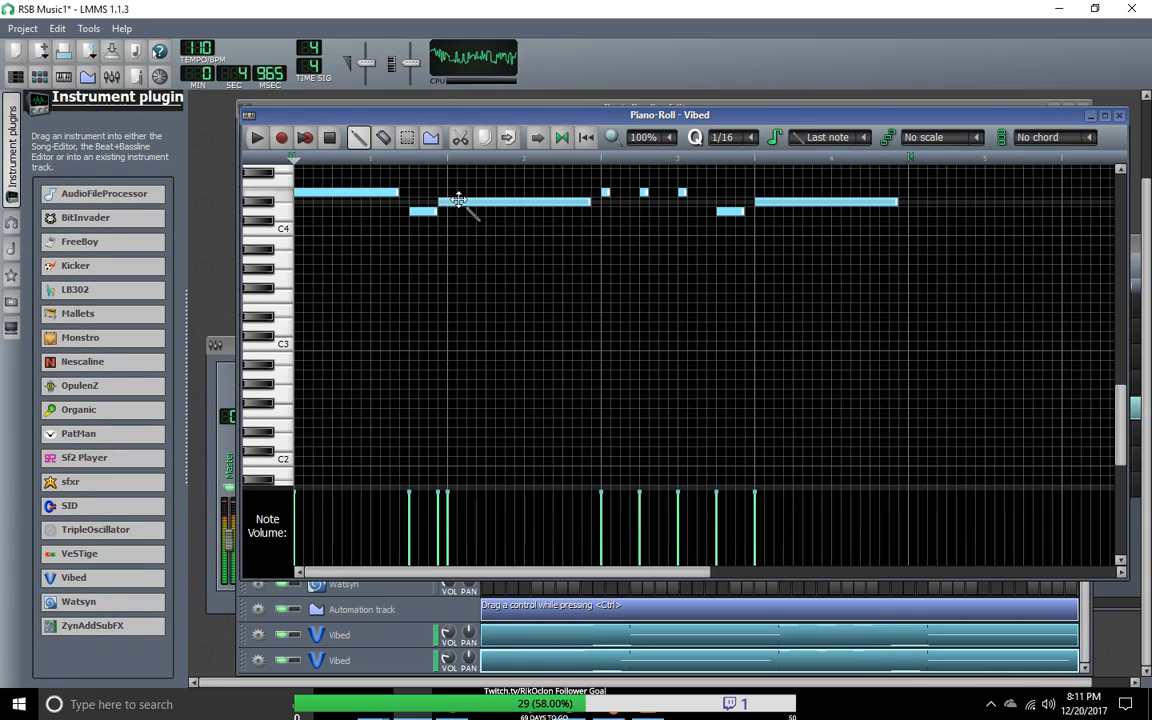
drag(588, 203, 581, 203)
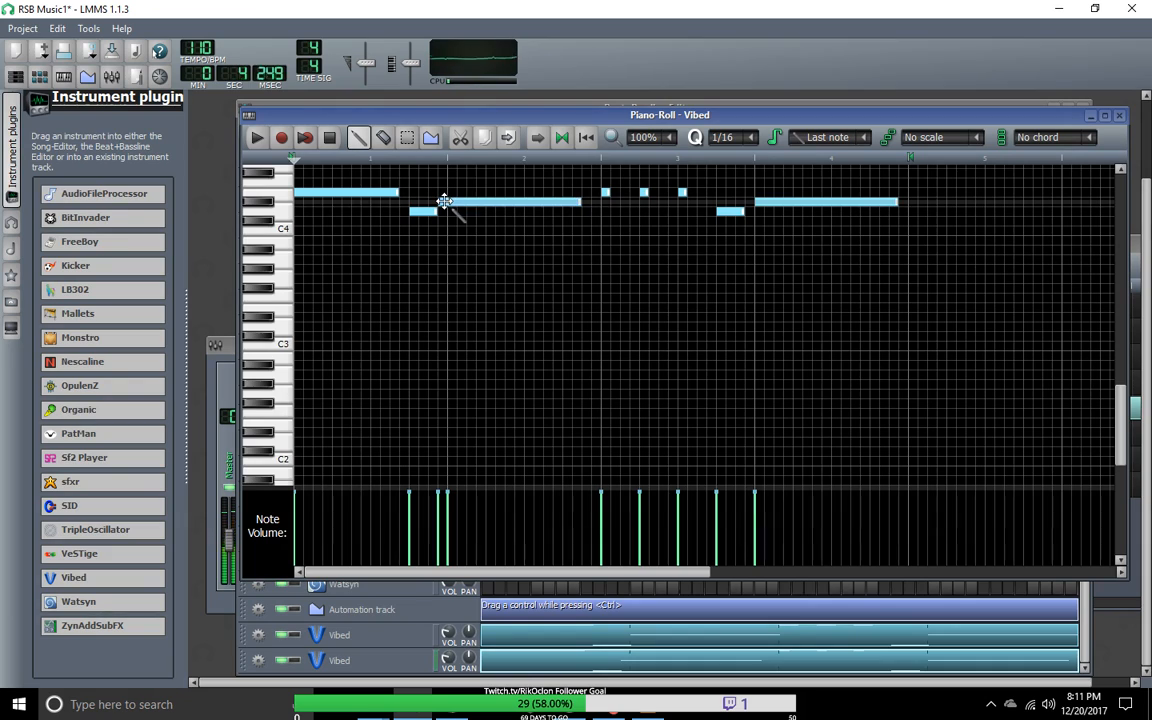
Step: Add one-sixteenth D#4 notes at the end of bar 2's long note and just before bar 3's D4 note
click(589, 203)
drag(729, 208, 591, 211)
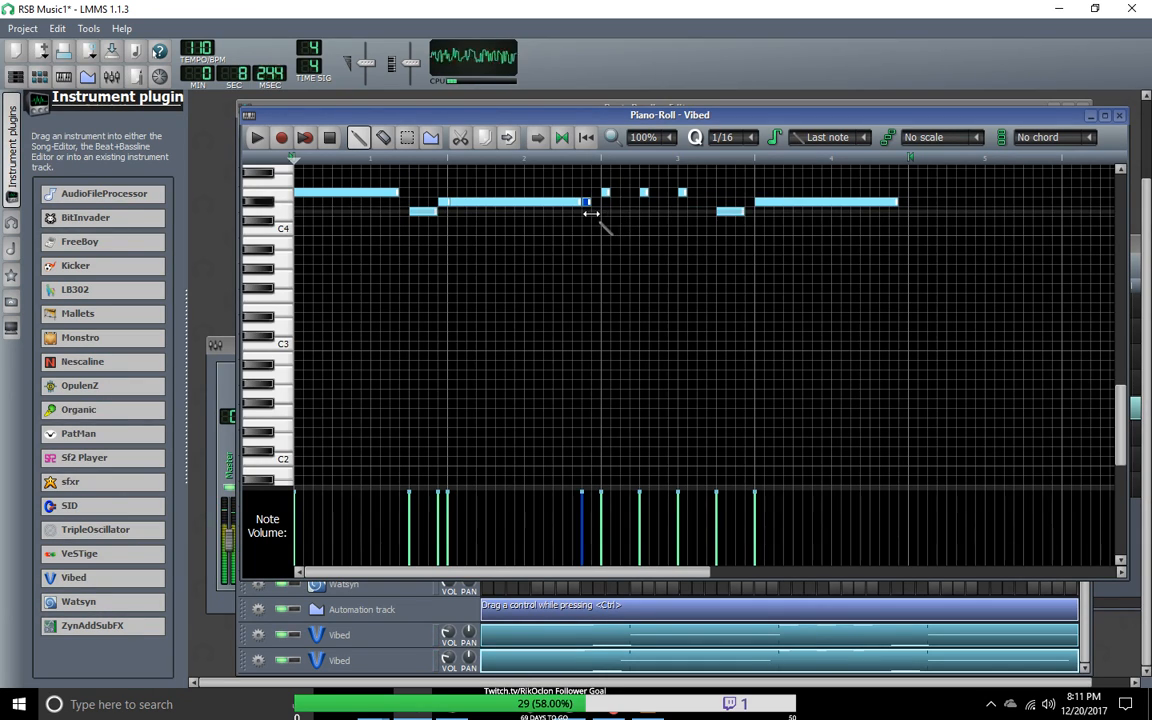
click(690, 202)
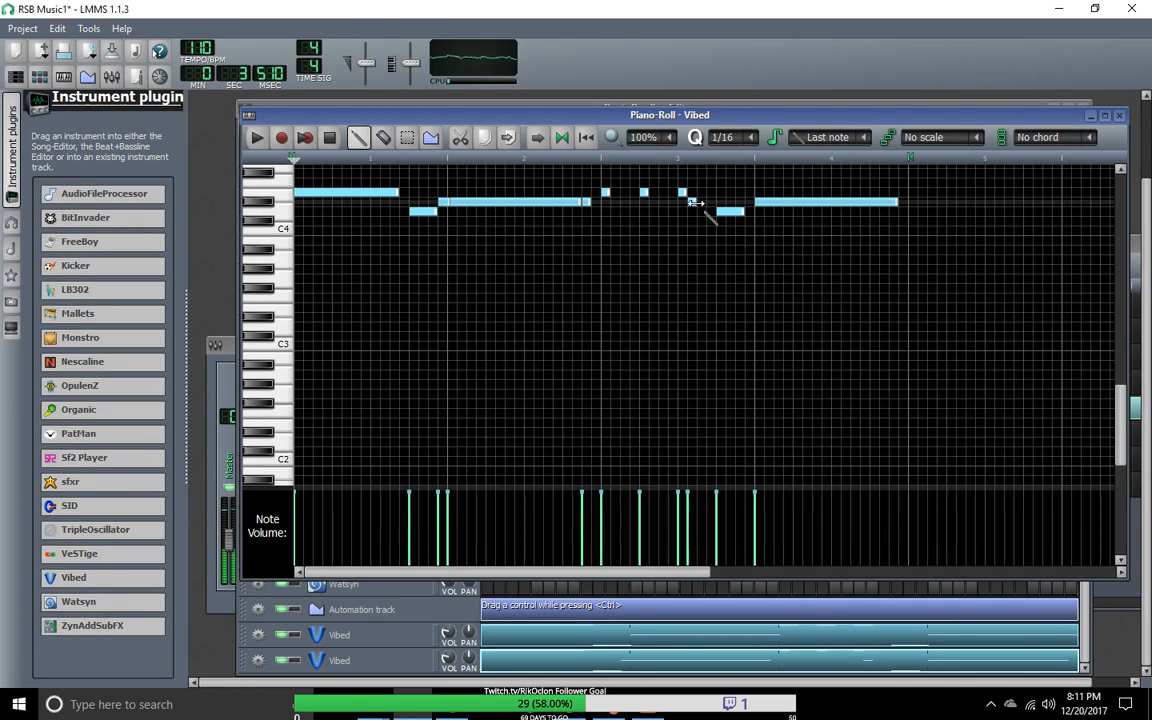
drag(694, 206, 707, 211)
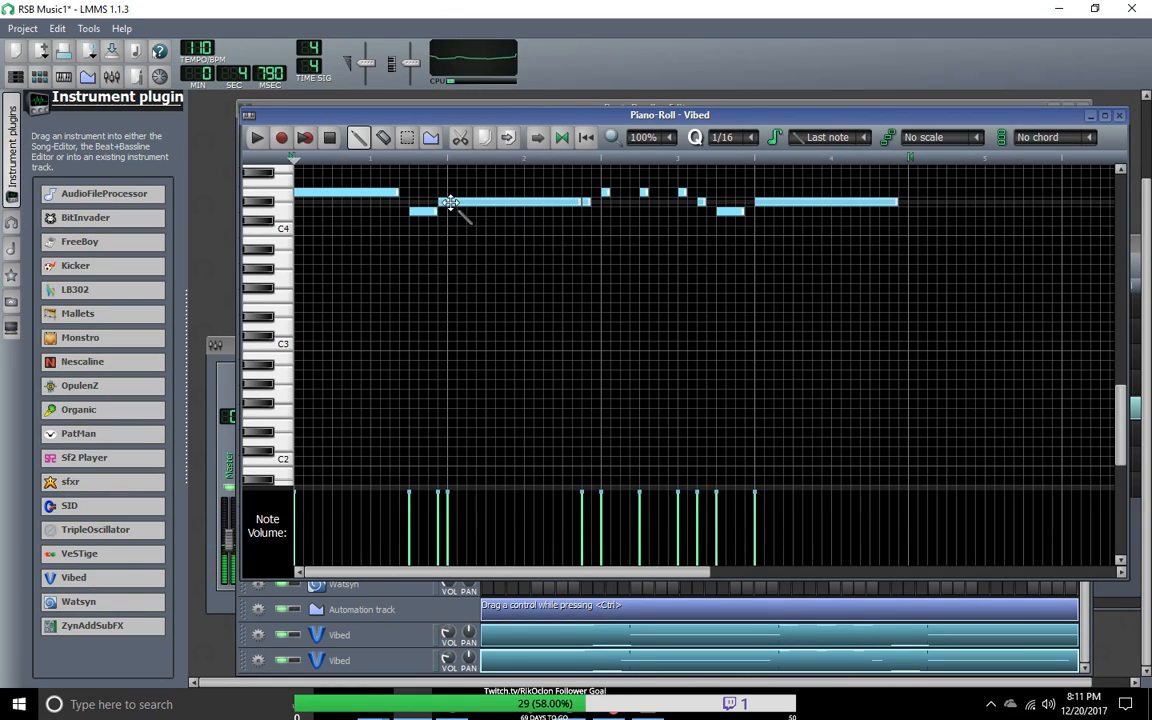
Step: Move the long D#4 note in bar 2 down to C#4, two sixteenths into the bar, and delete the bar's other notes
drag(450, 202, 528, 221)
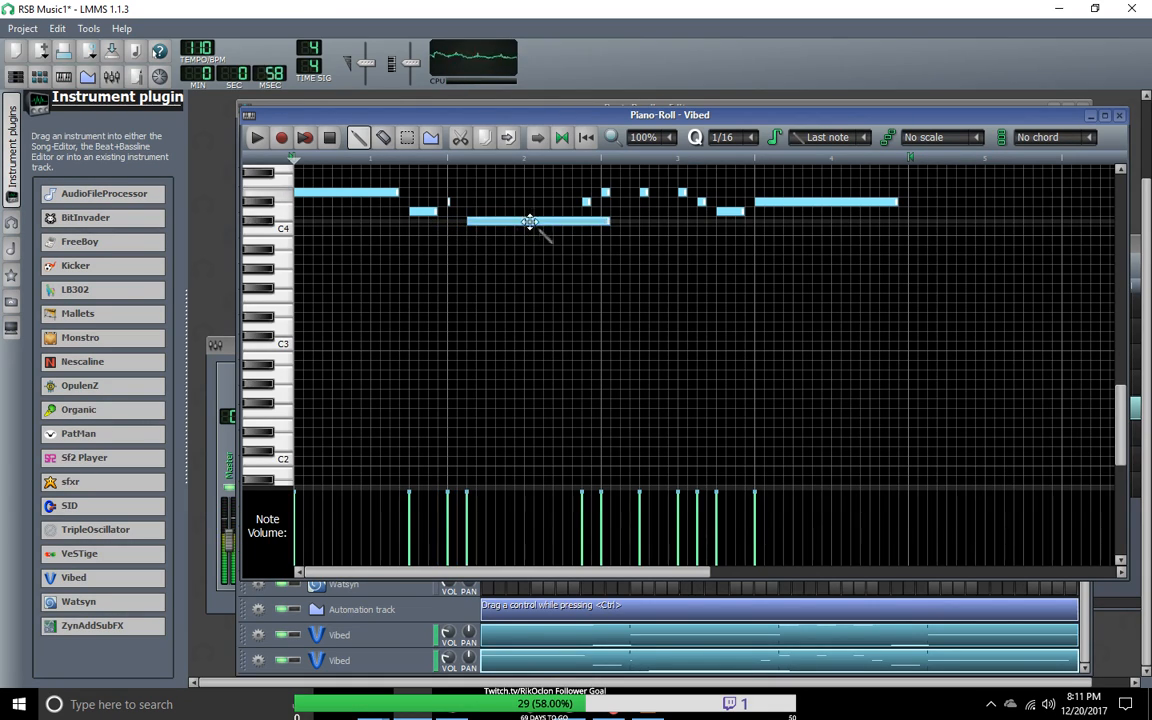
click(449, 202)
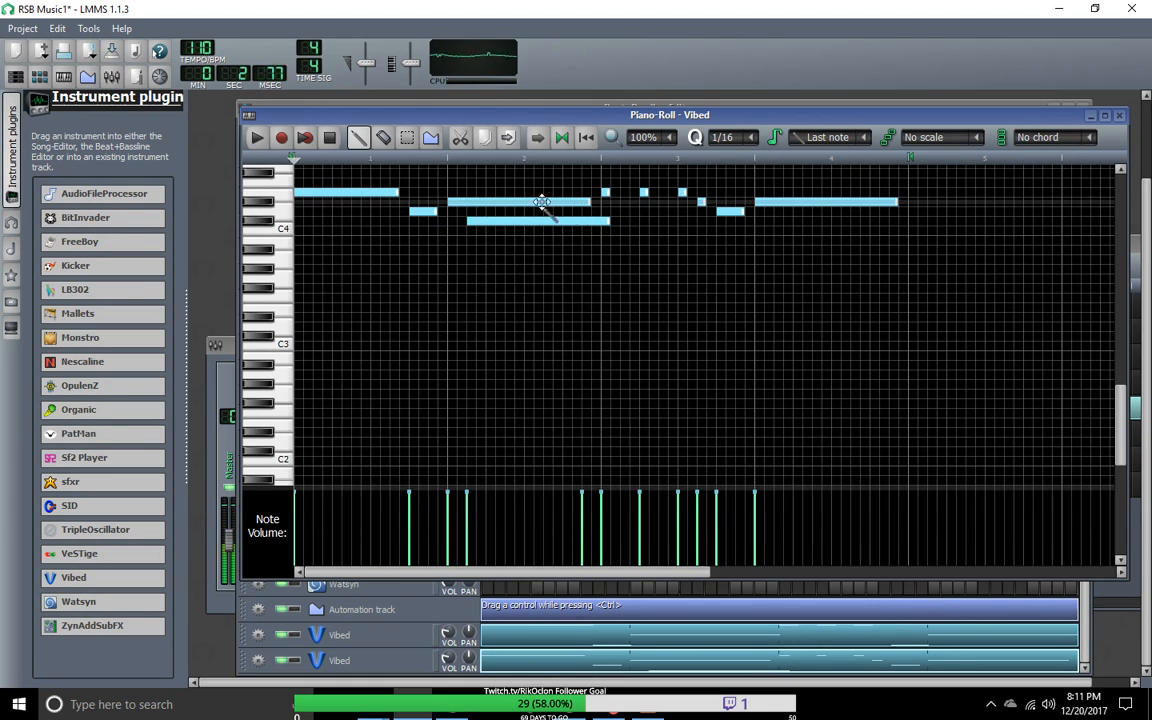
drag(582, 204, 474, 209)
right_click(447, 205)
click(500, 221)
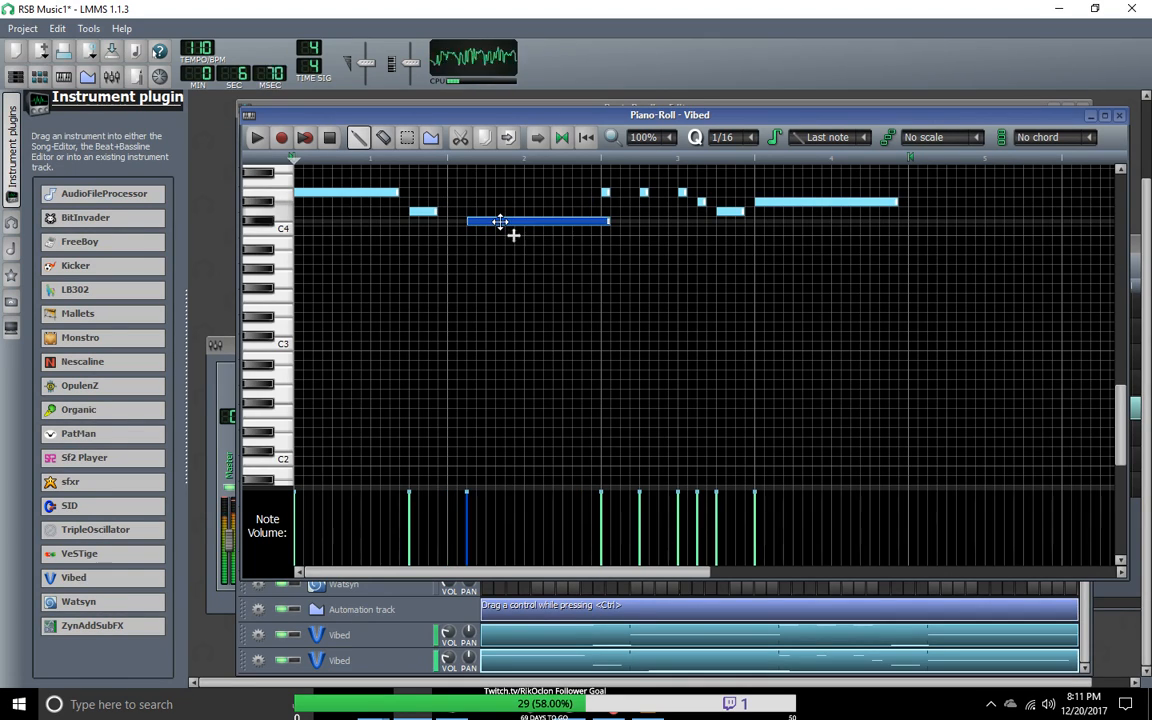
Step: Raise the long C#4 note back to D#4 and place a short D#4 note before it at the start of bar 2
drag(500, 221, 590, 204)
click(599, 205)
click(452, 204)
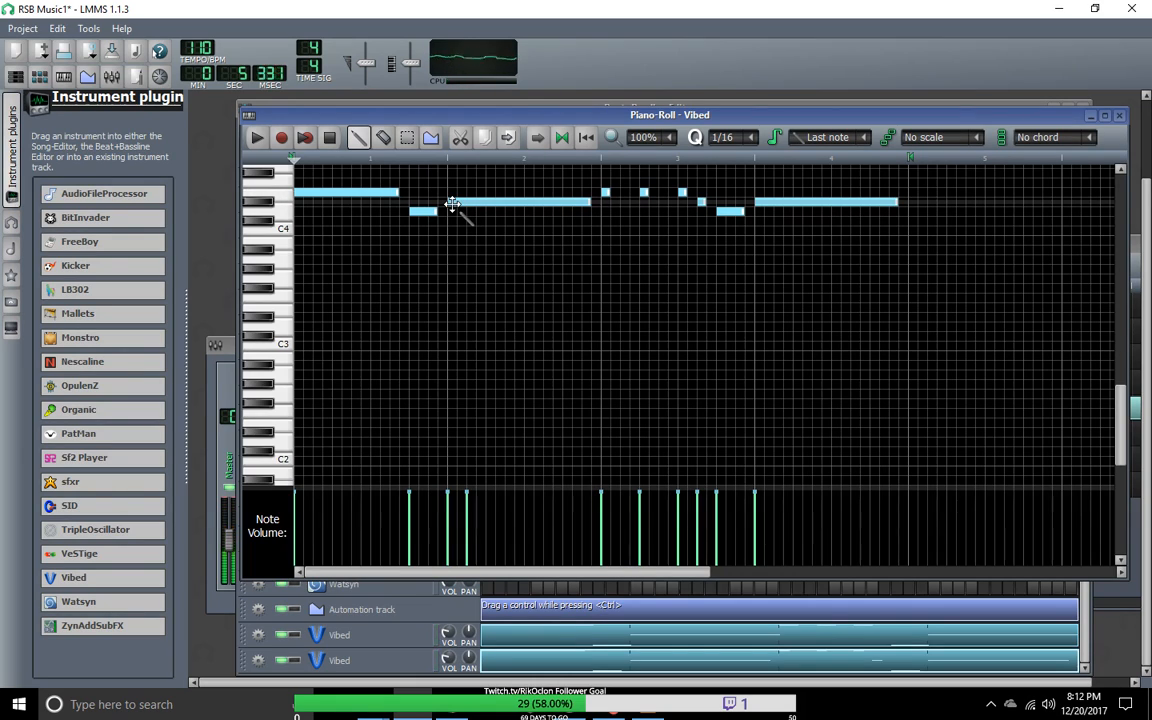
drag(461, 206, 470, 214)
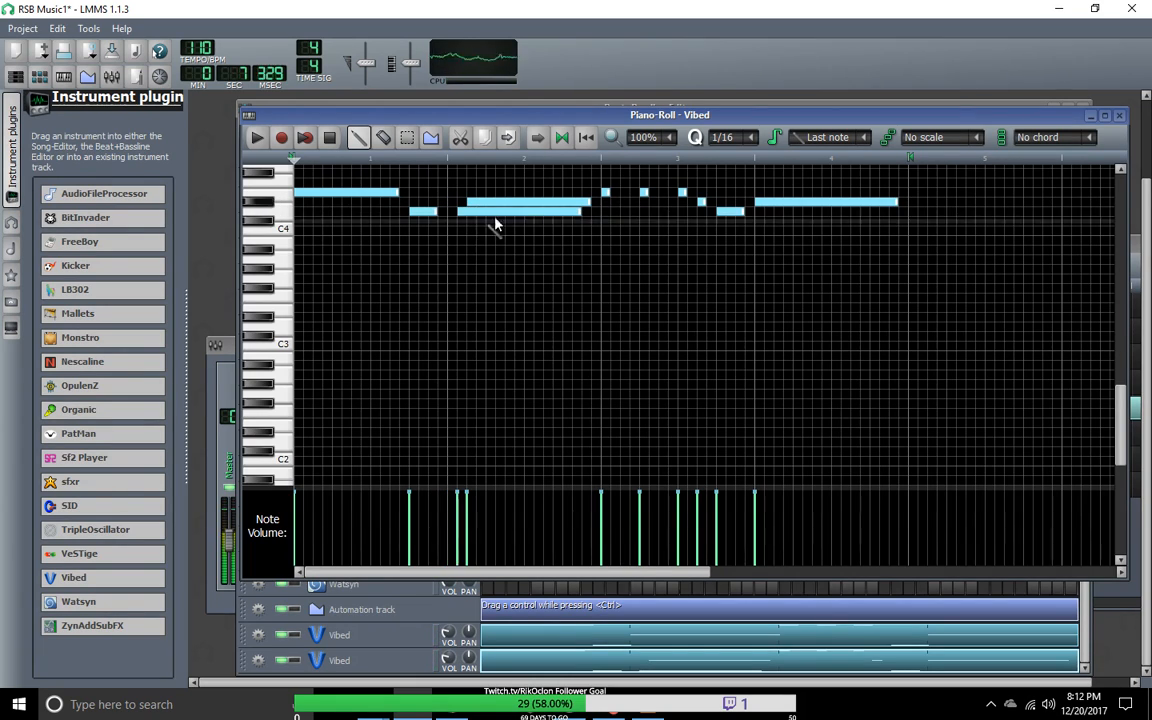
drag(580, 215, 452, 202)
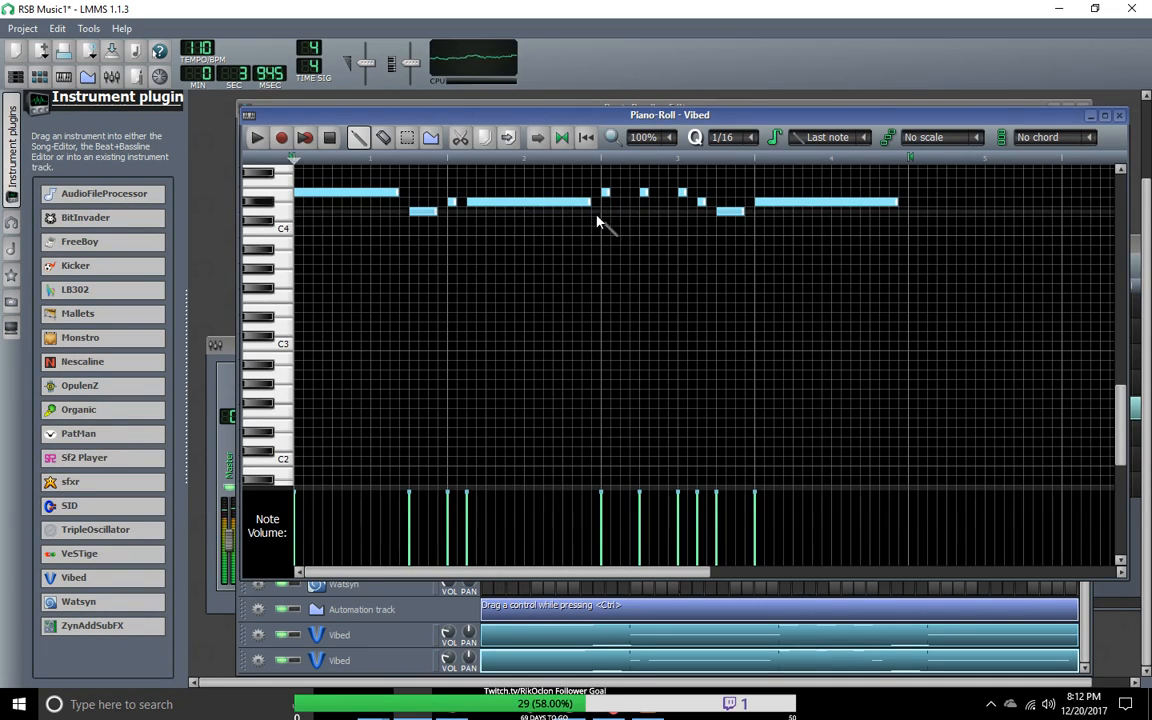
Step: Delete the short D#4 note and extend the long D#4 note to fill all of bar 2
right_click(452, 202)
drag(475, 201, 455, 201)
drag(568, 201, 625, 222)
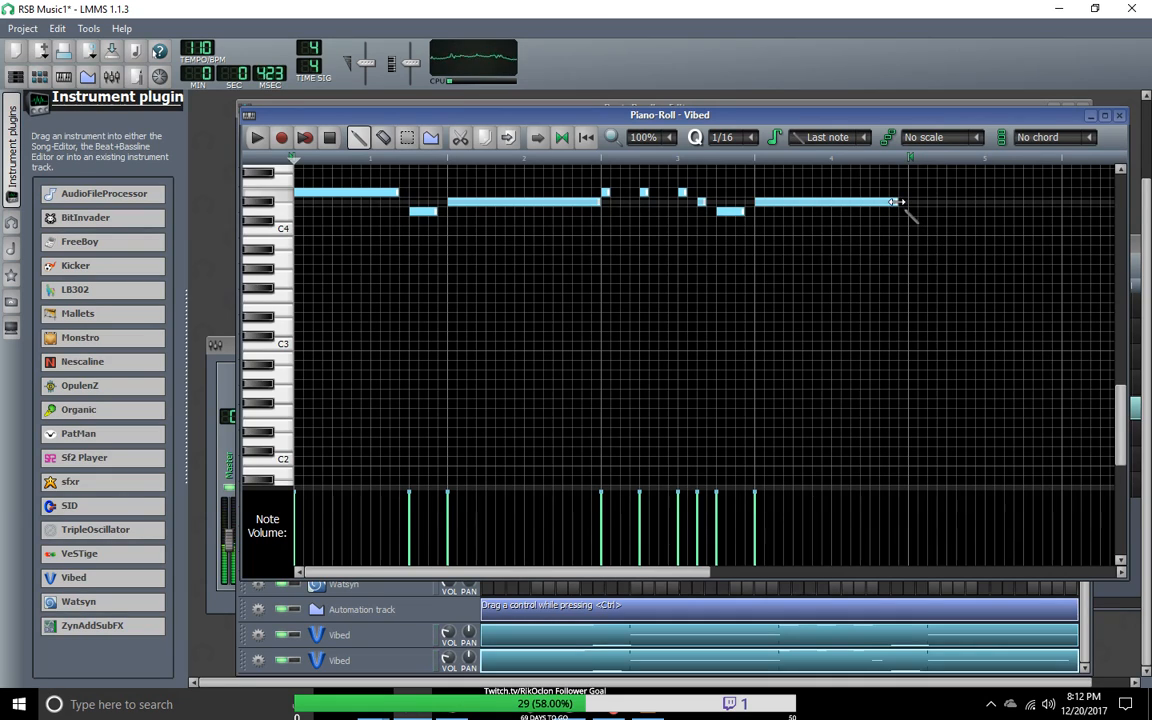
Step: Shorten the D#4 note in bar 4 to three beats and add a one-beat D#4 note on beat 4
drag(897, 202, 872, 201)
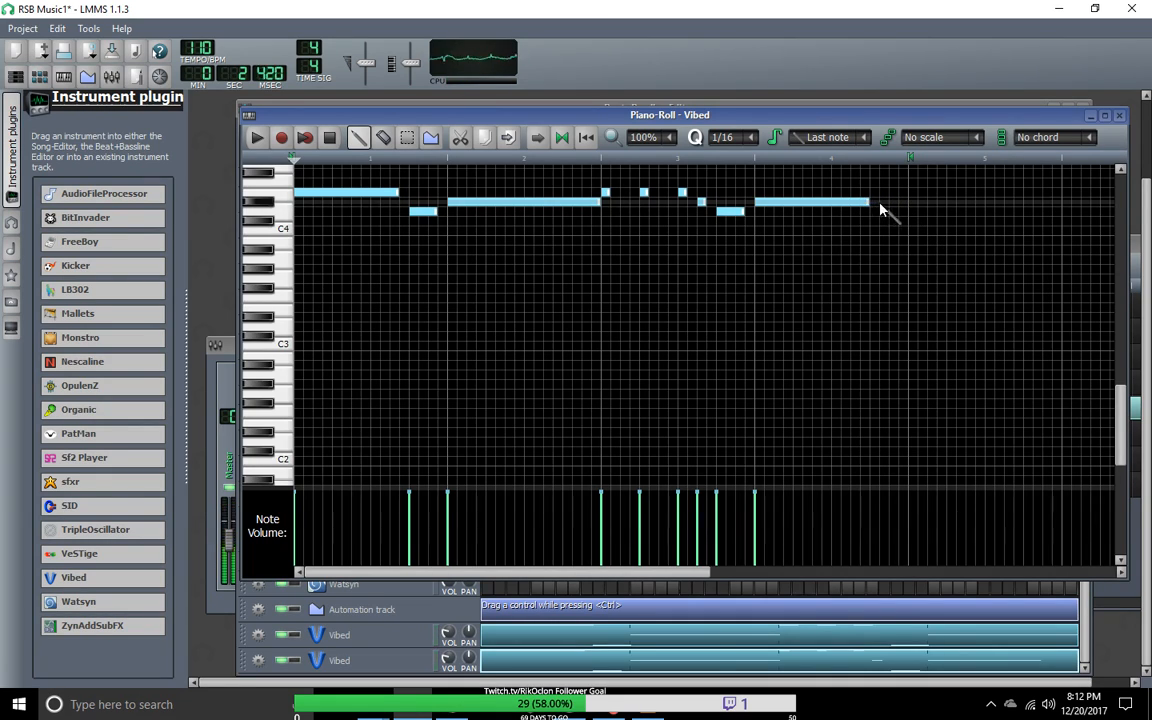
click(882, 201)
click(958, 201)
drag(990, 203, 900, 216)
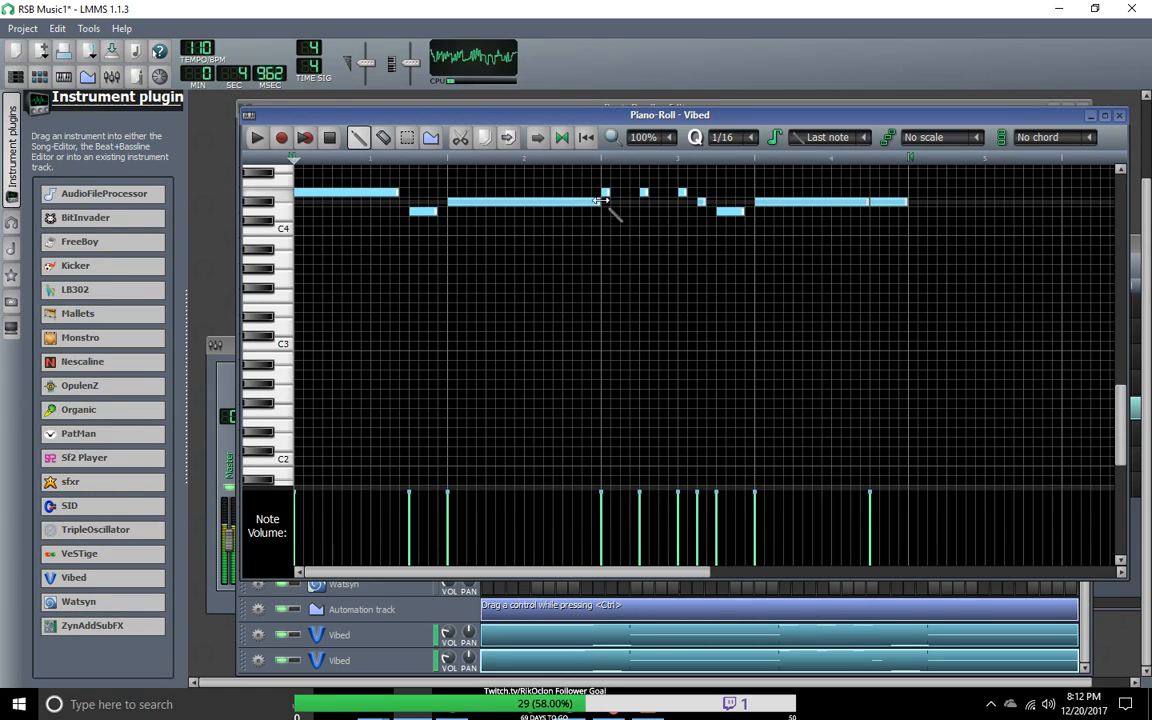
Step: Add a one-beat E5 note at the start of bar 1, above the existing melody
mouse_move(489, 250)
mouse_down()
mouse_move(505, 203)
mouse_move(476, 190)
mouse_move(471, 172)
mouse_move(521, 175)
mouse_up()
right_click(512, 174)
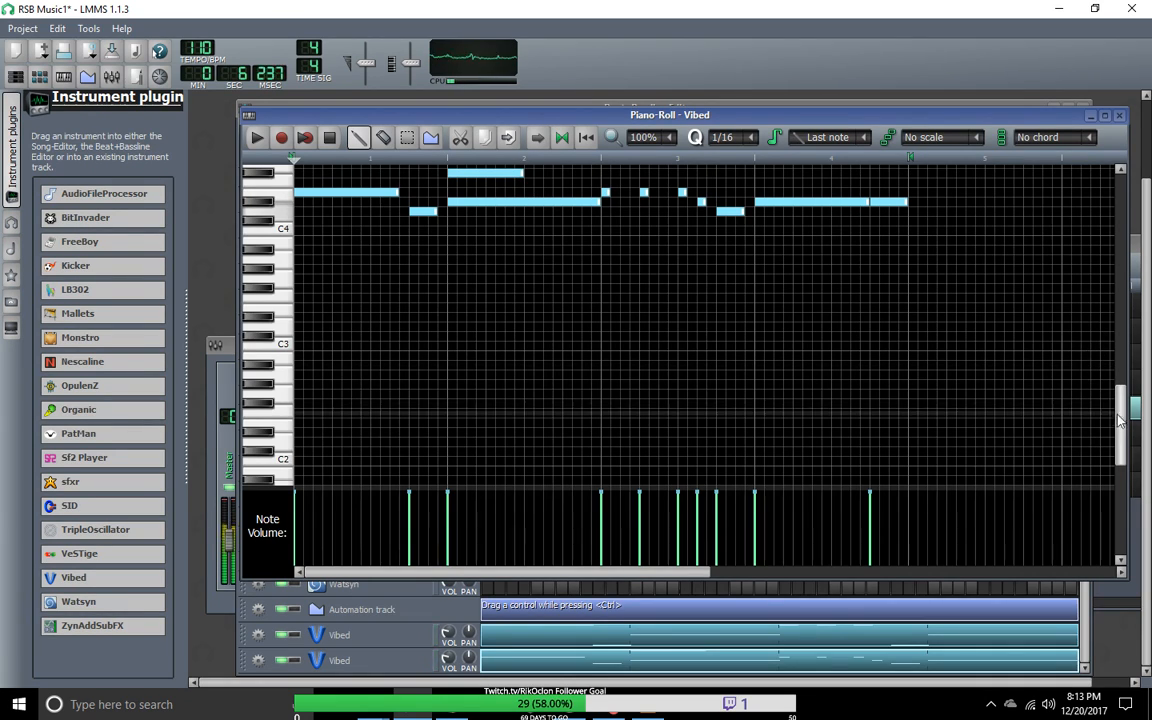
scroll(740, 300, up, 6)
drag(474, 353, 321, 329)
click(333, 327)
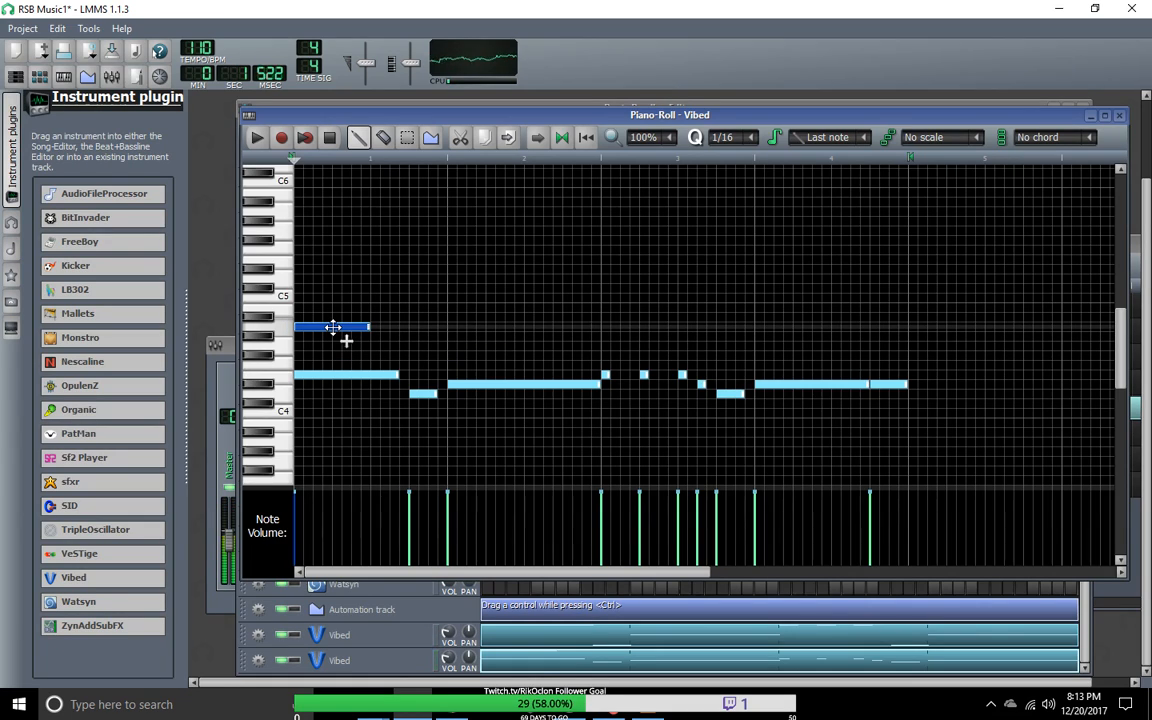
click(369, 327)
drag(373, 329, 316, 278)
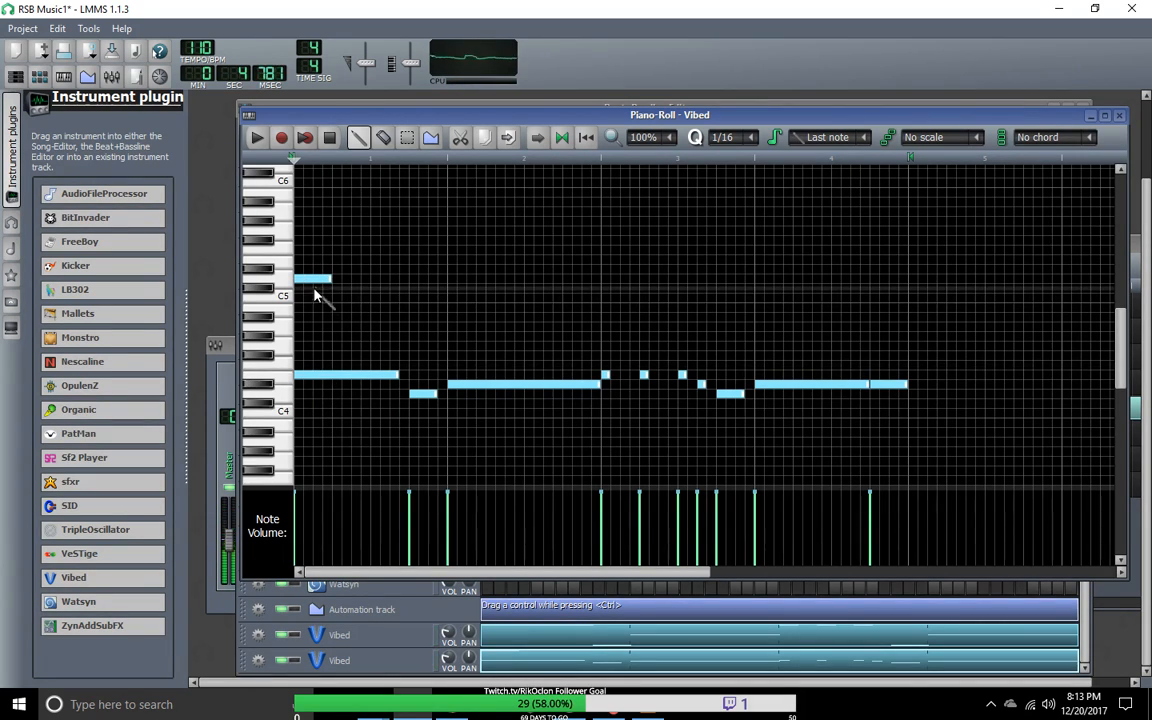
drag(318, 279, 315, 260)
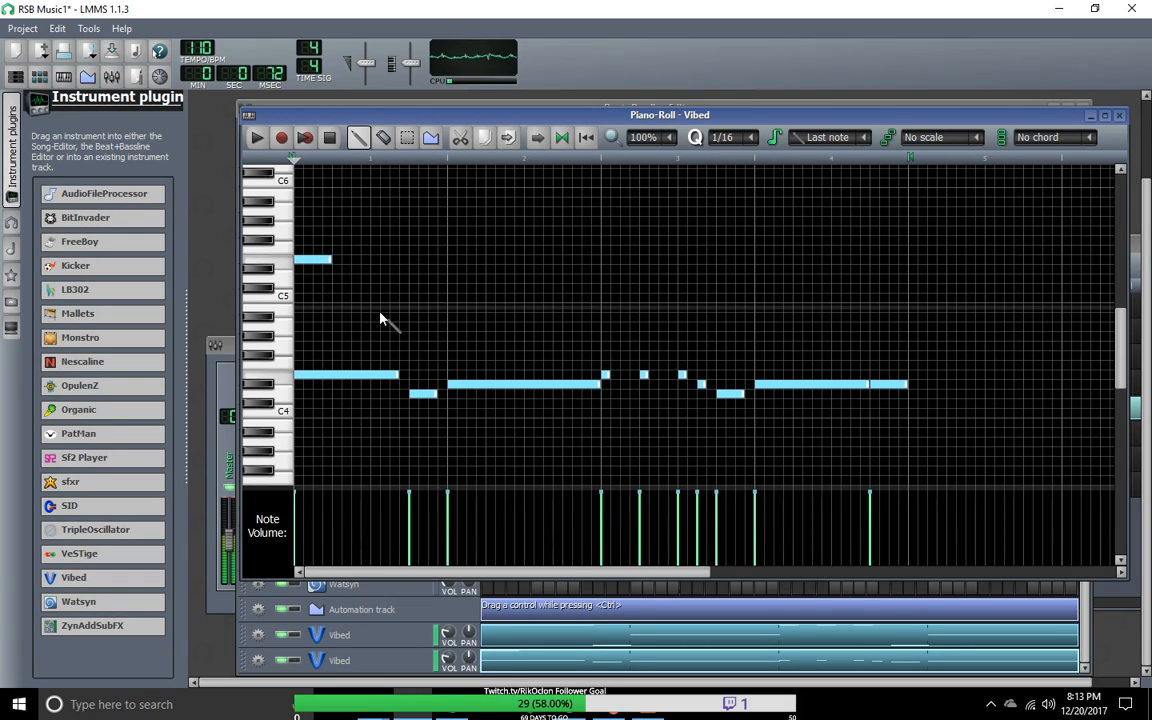
Step: Shorten the first E5 note to an eighth and add matching E5 notes on beats 2, 3 and 4 of bar 1
click(328, 260)
click(336, 260)
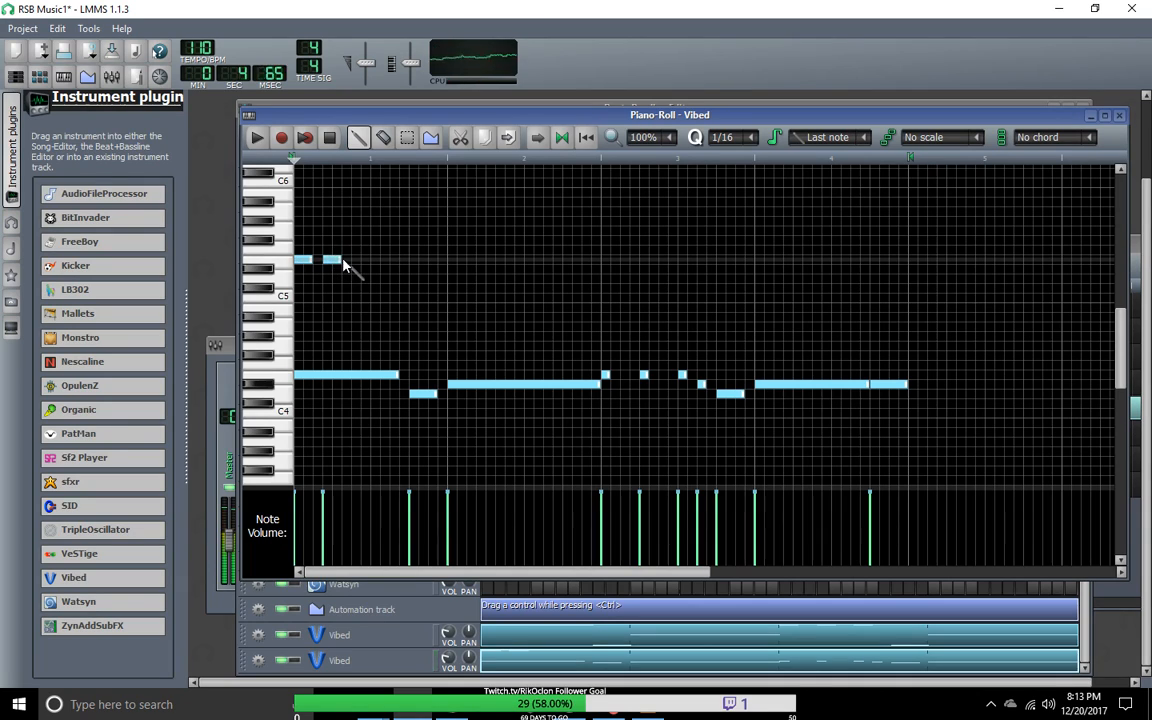
click(374, 260)
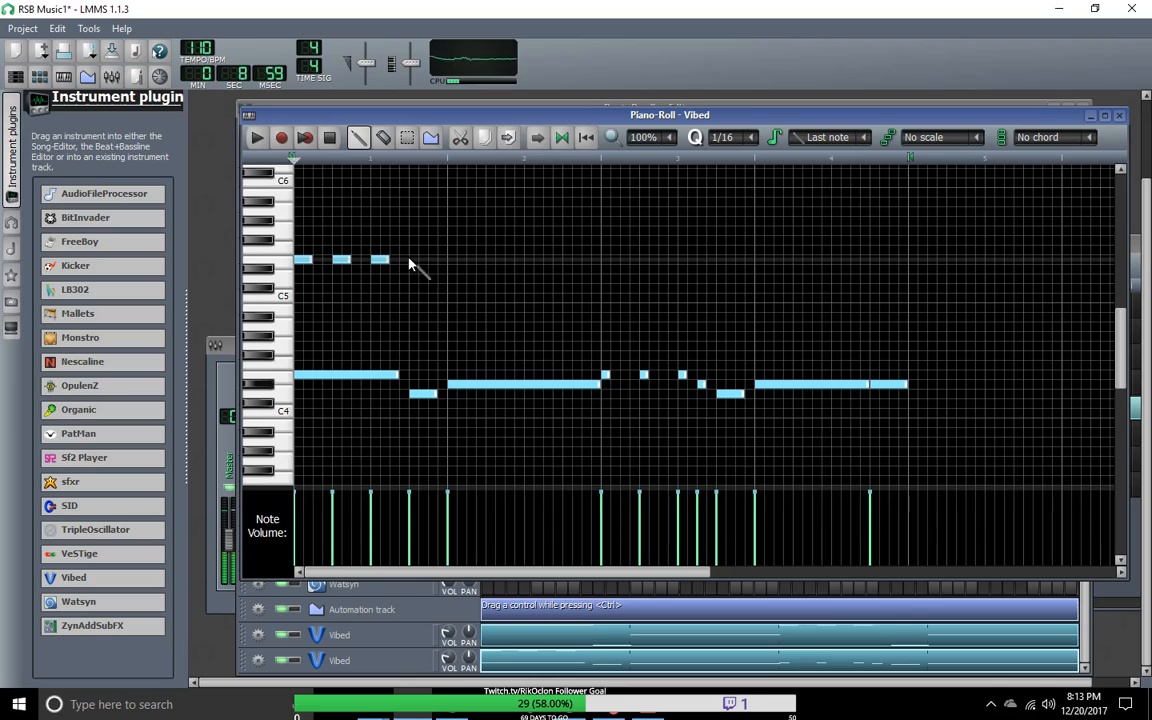
click(414, 260)
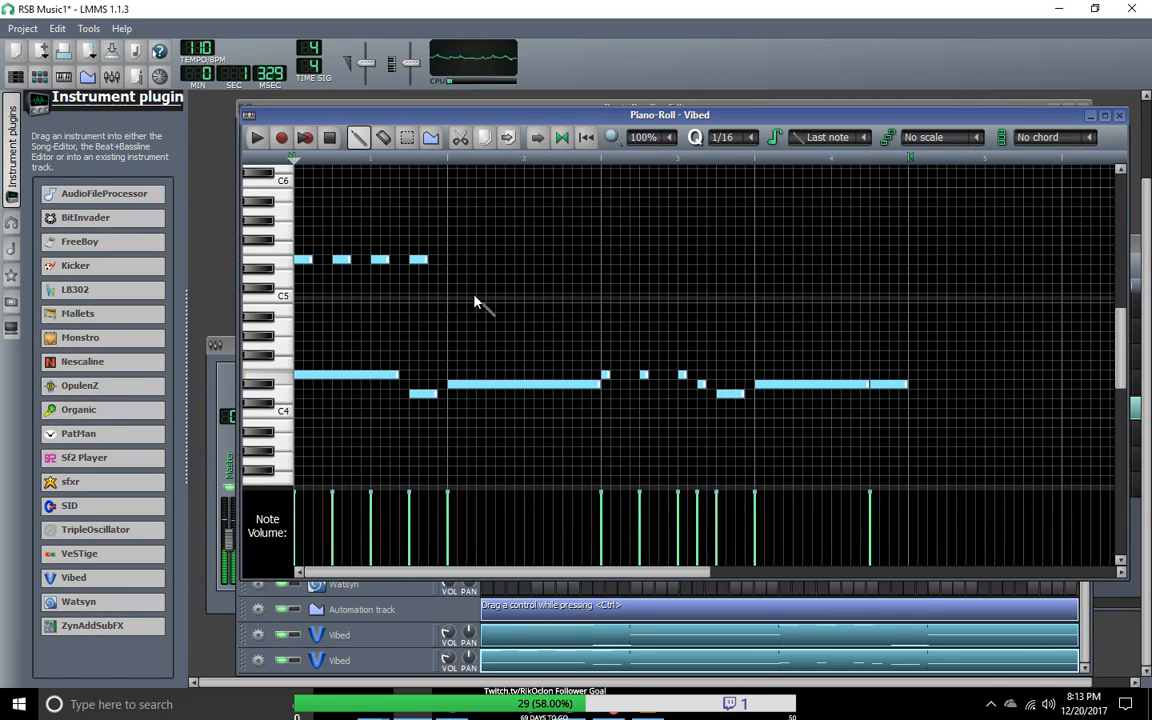
Step: Add eighth-note D#5 notes on all four beats of bar 2
click(456, 270)
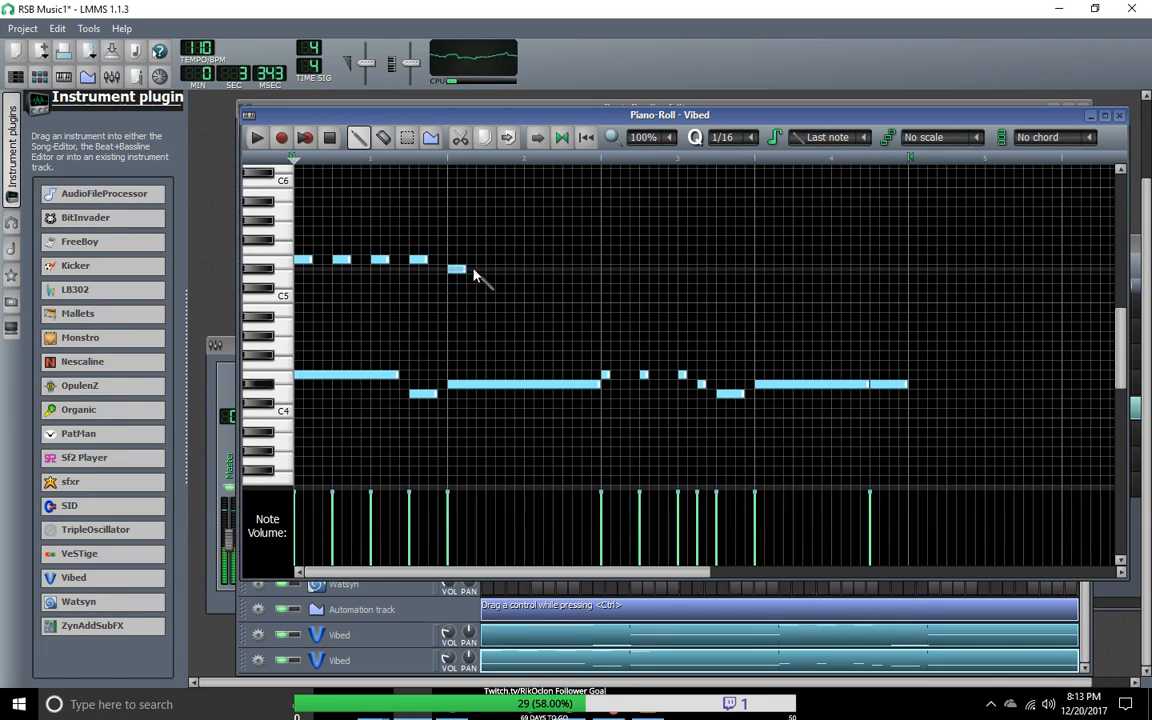
click(494, 270)
click(533, 270)
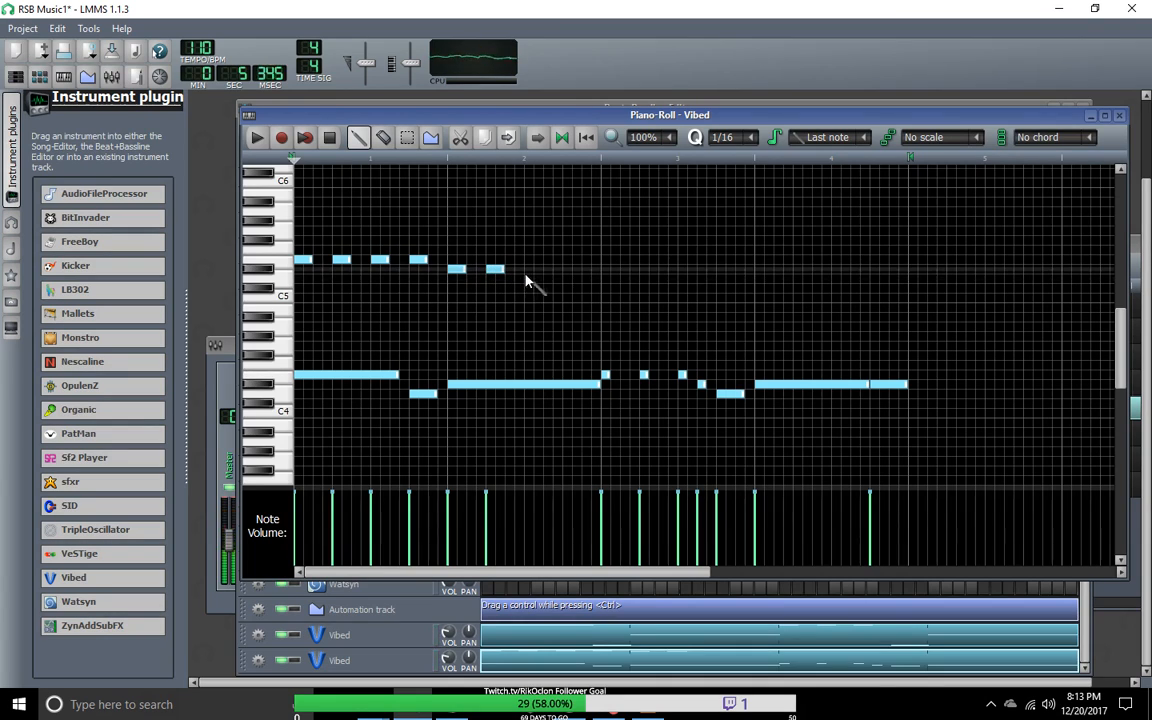
click(566, 270)
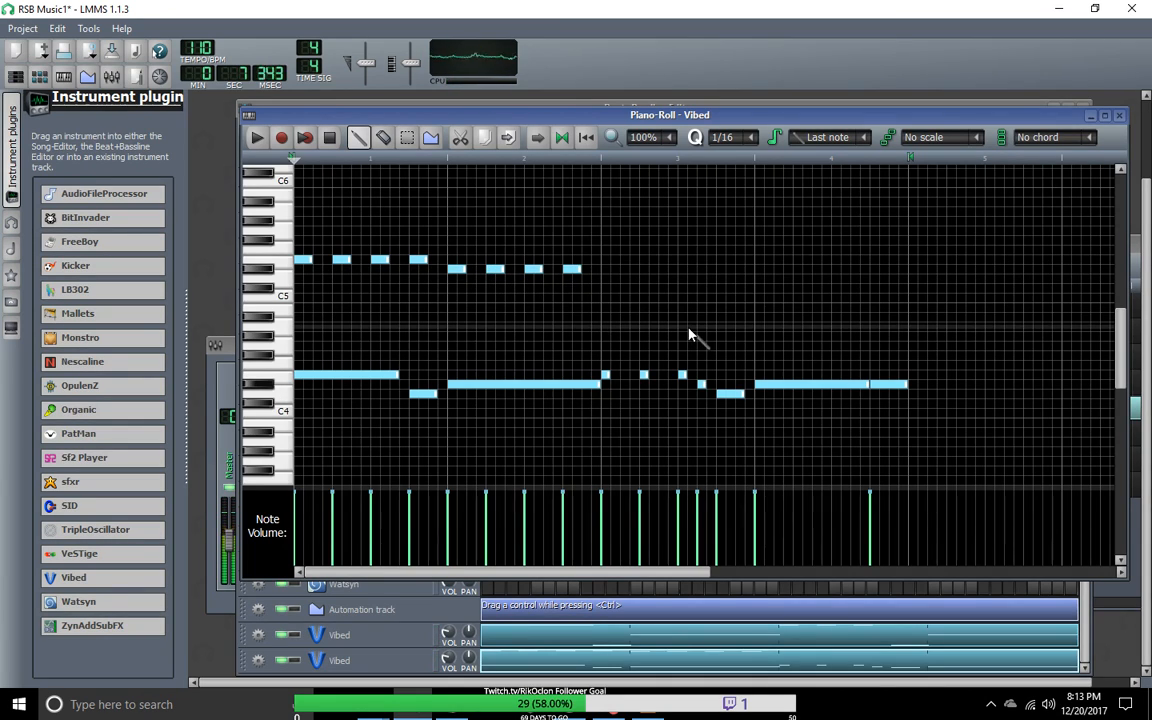
Step: Fill bar 3 with eighth notes alternating between E5 and D#5, with the seventh note lowered to D5
click(609, 260)
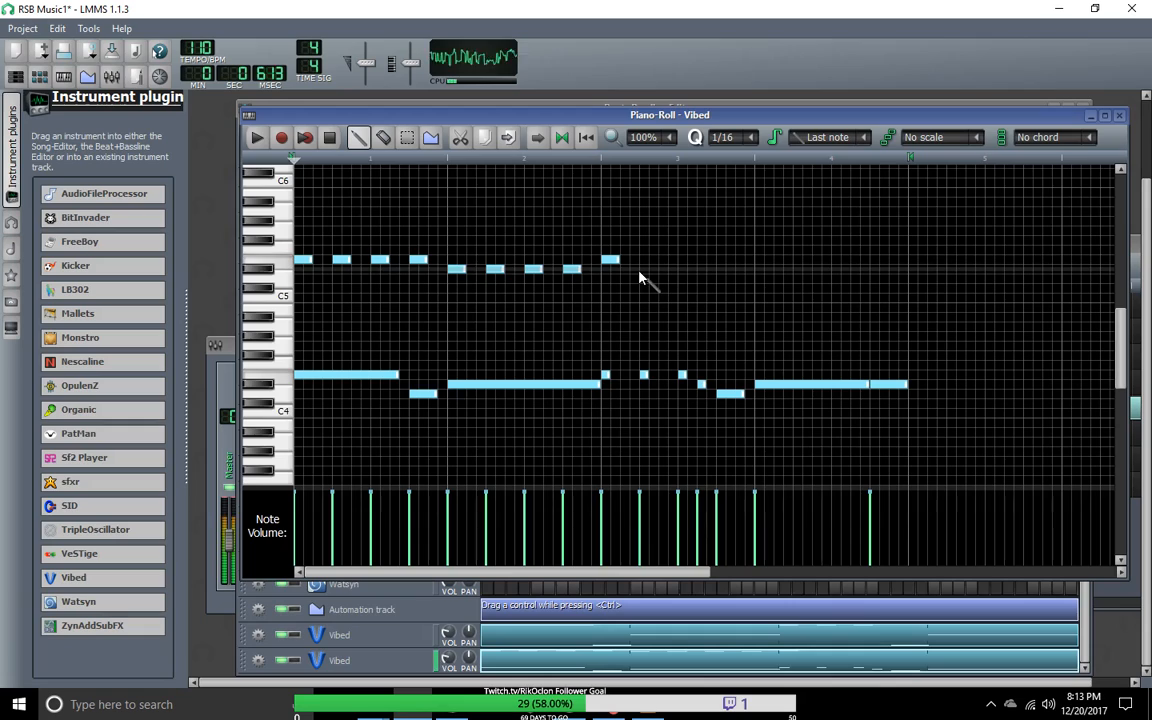
click(627, 269)
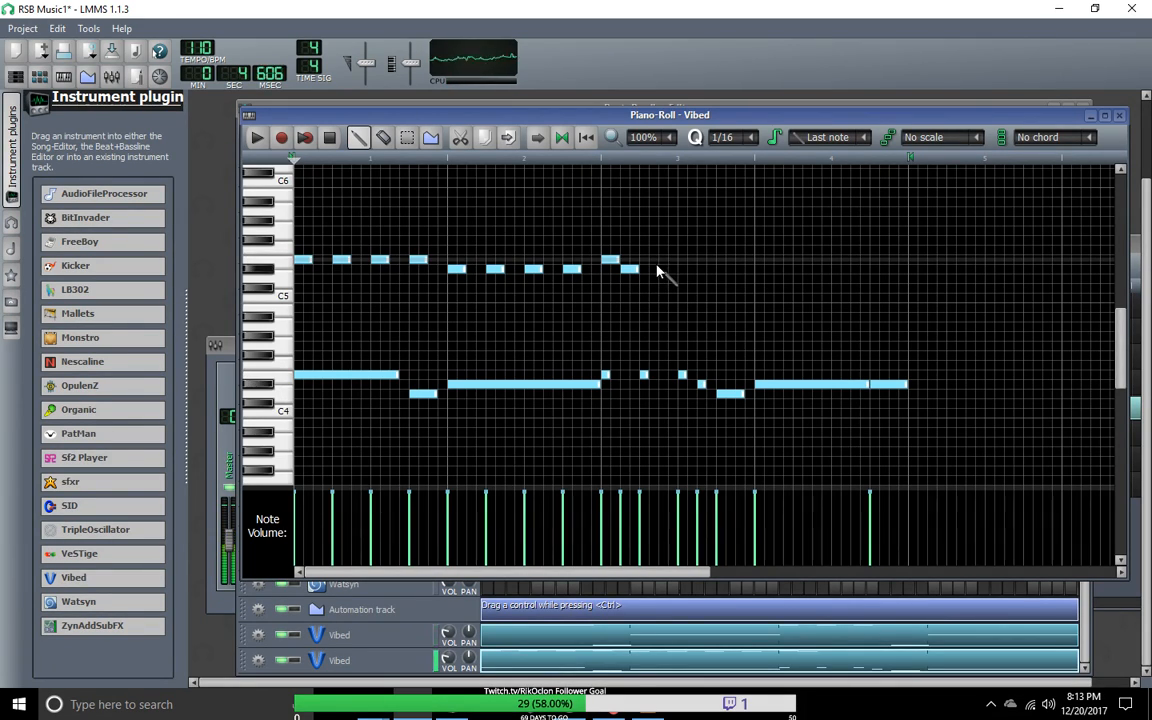
click(648, 260)
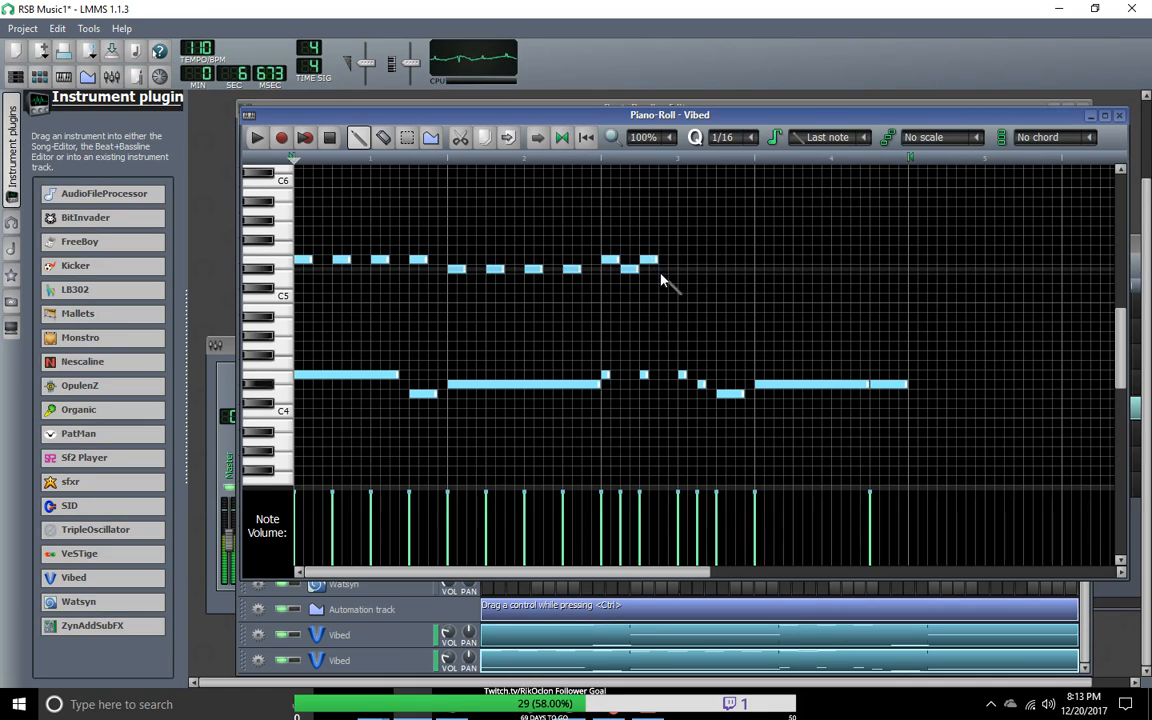
click(687, 260)
click(705, 269)
click(724, 260)
click(745, 269)
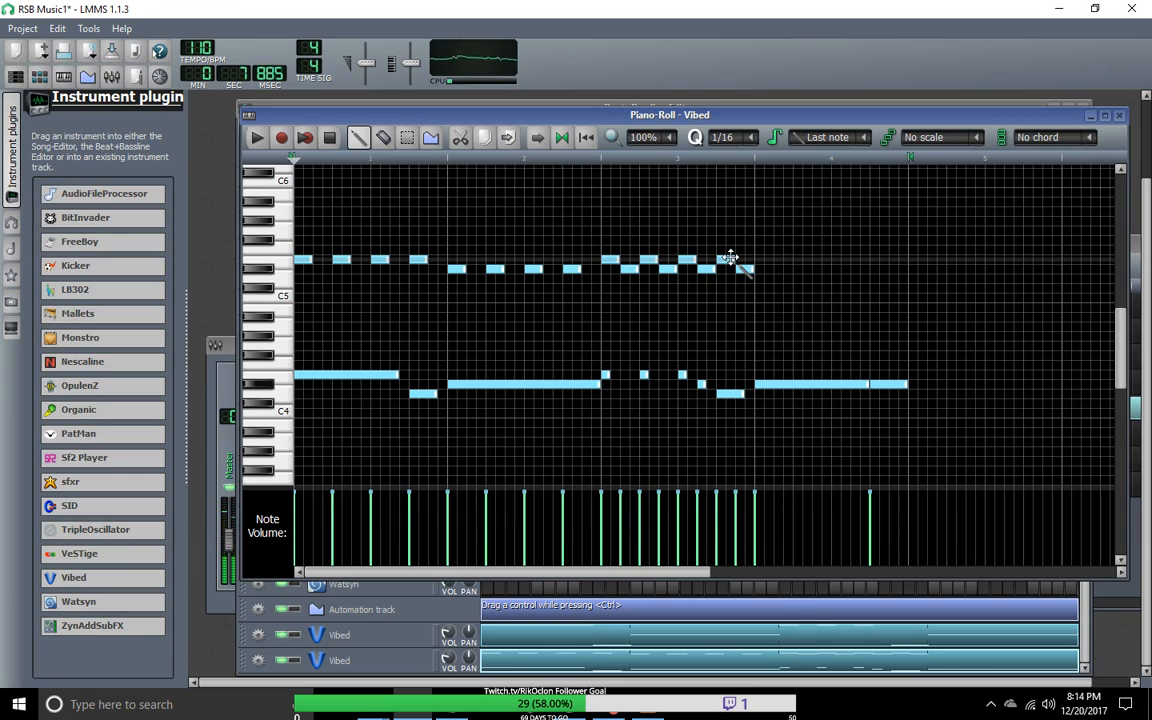
click(731, 260)
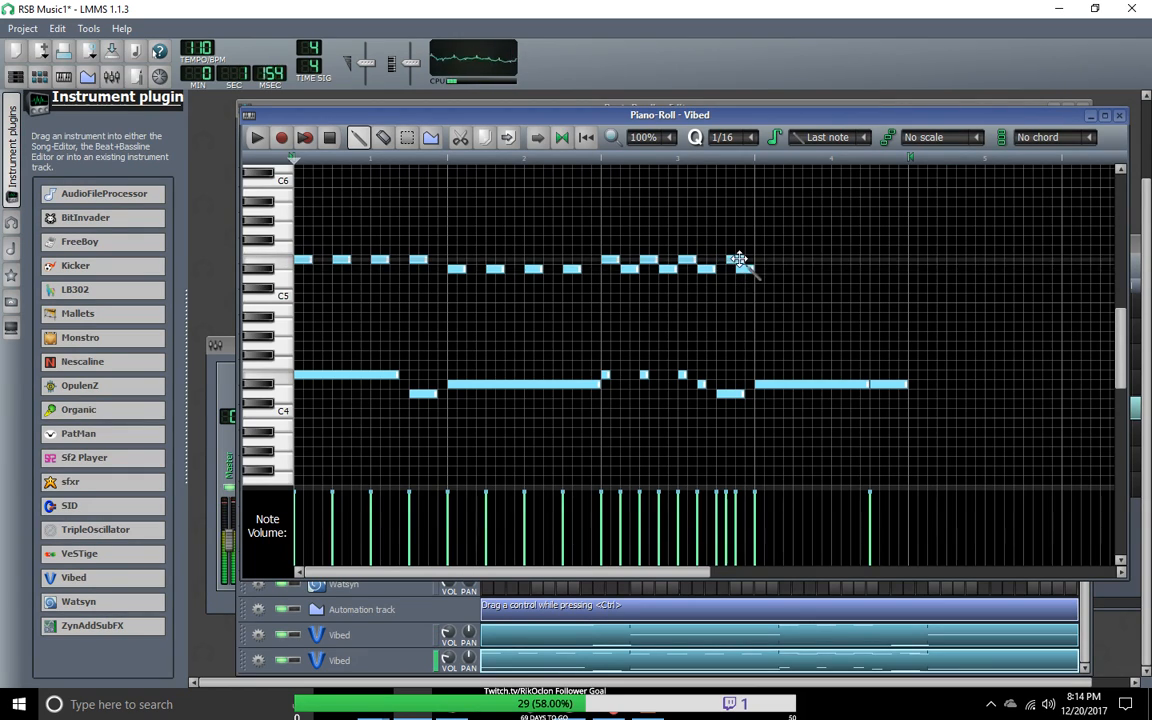
drag(728, 264, 726, 277)
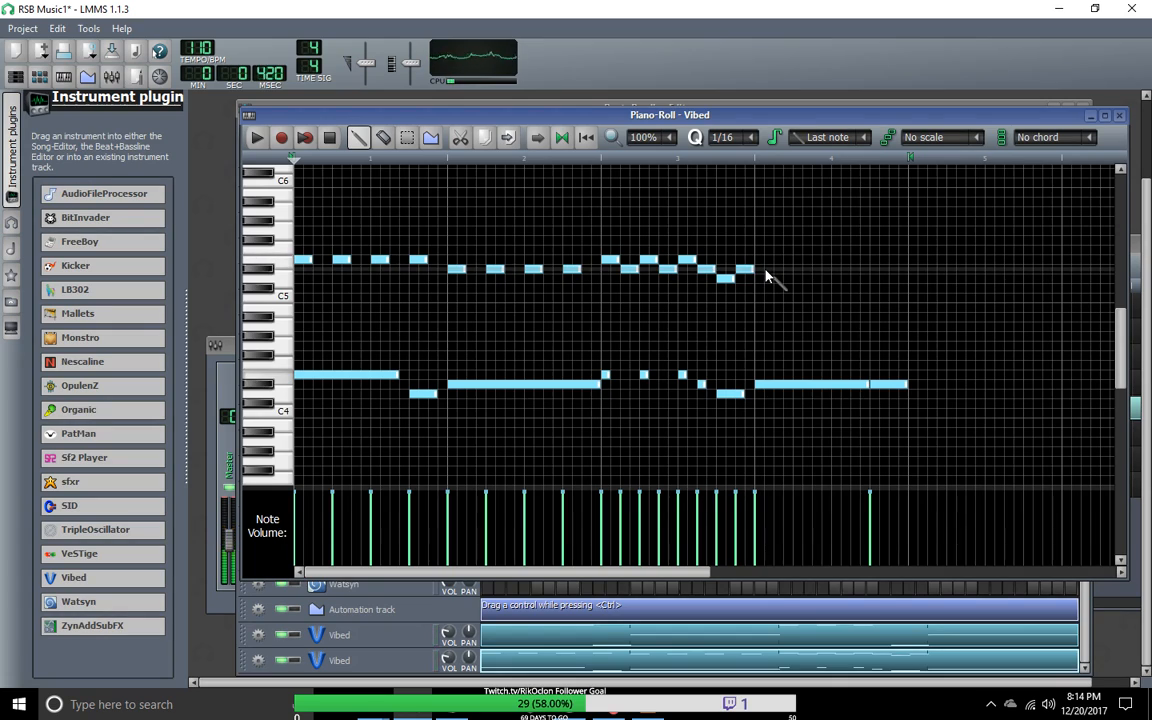
Step: Add eighth-note D#5 notes on the four offbeats of bar 4 and stop playback
click(760, 270)
click(774, 269)
click(815, 270)
click(854, 269)
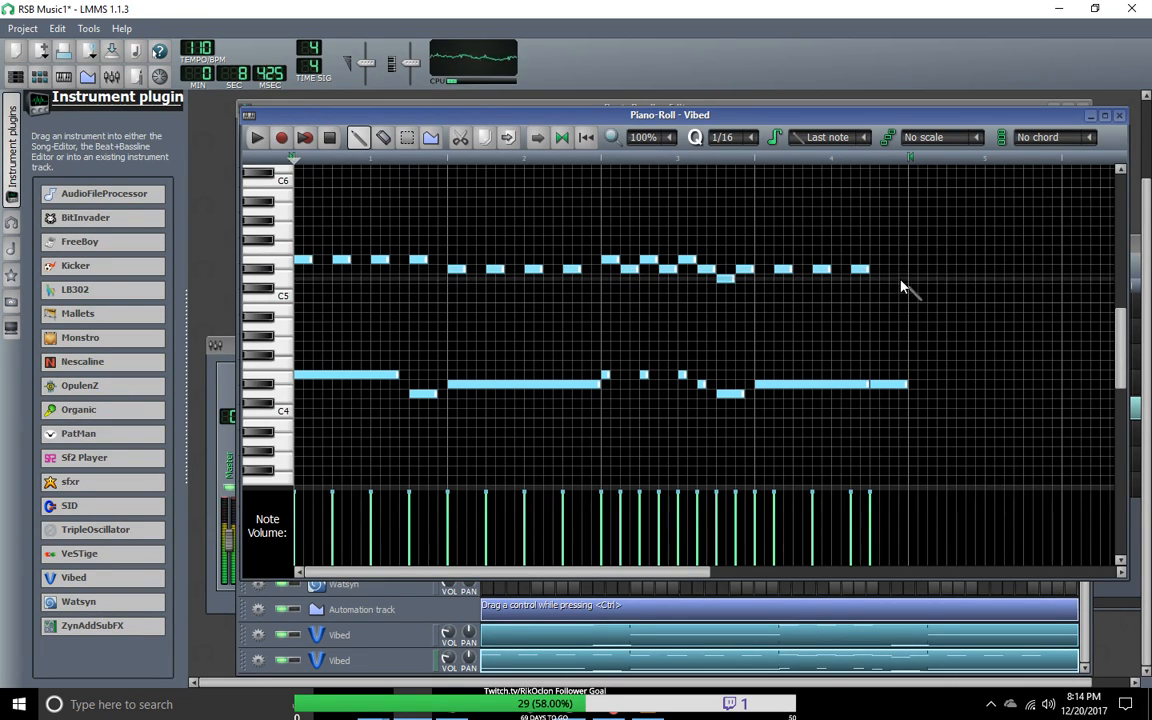
click(896, 269)
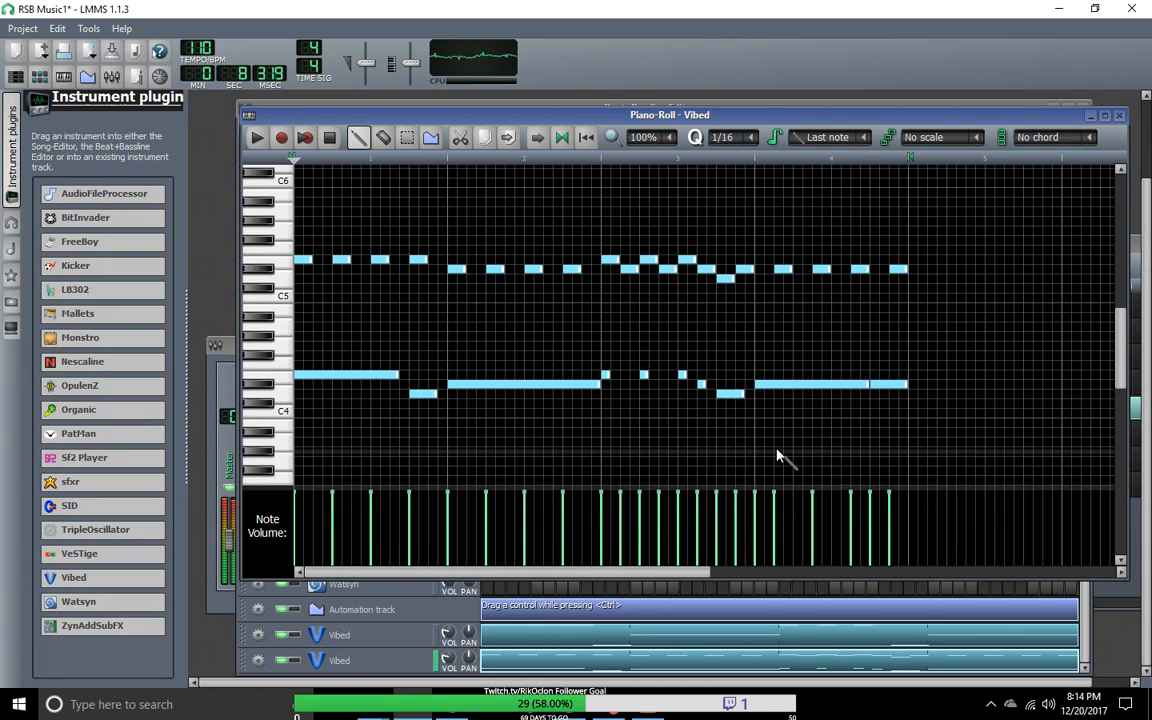
click(329, 139)
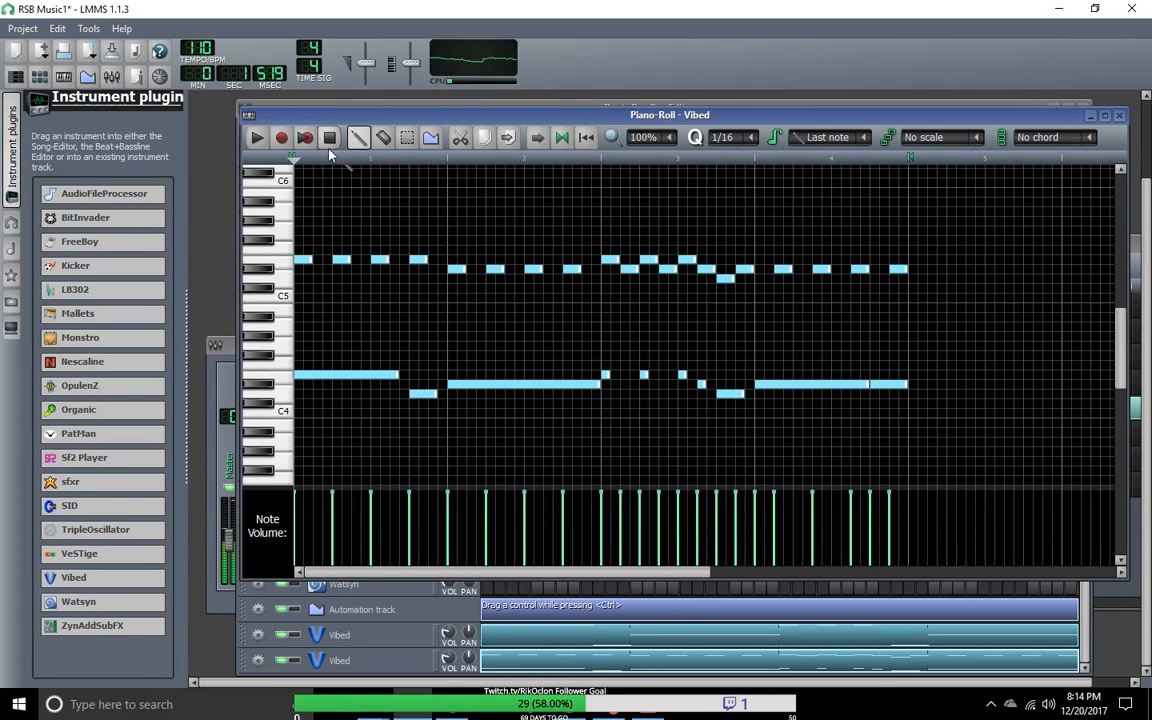
Step: Uncover the Beat+Bassline Editor, play Groove1pt1 and lower the volume of the cloned Vibed track
drag(413, 120, 800, 125)
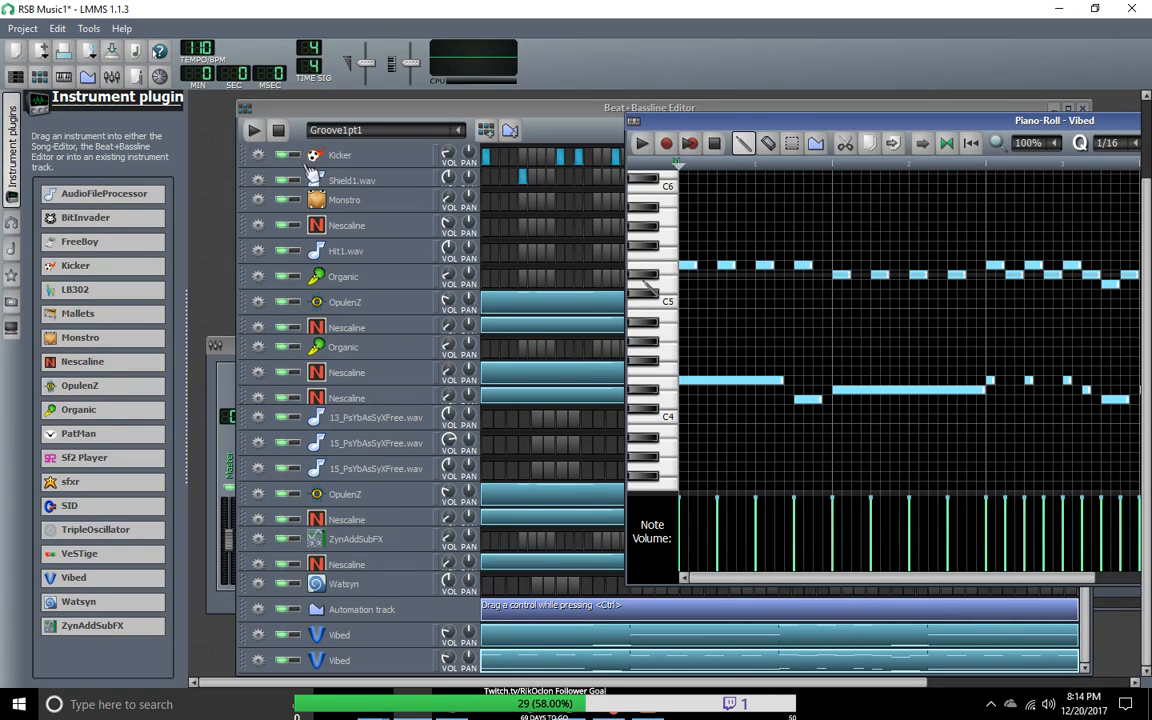
click(268, 132)
click(255, 131)
drag(447, 657, 447, 675)
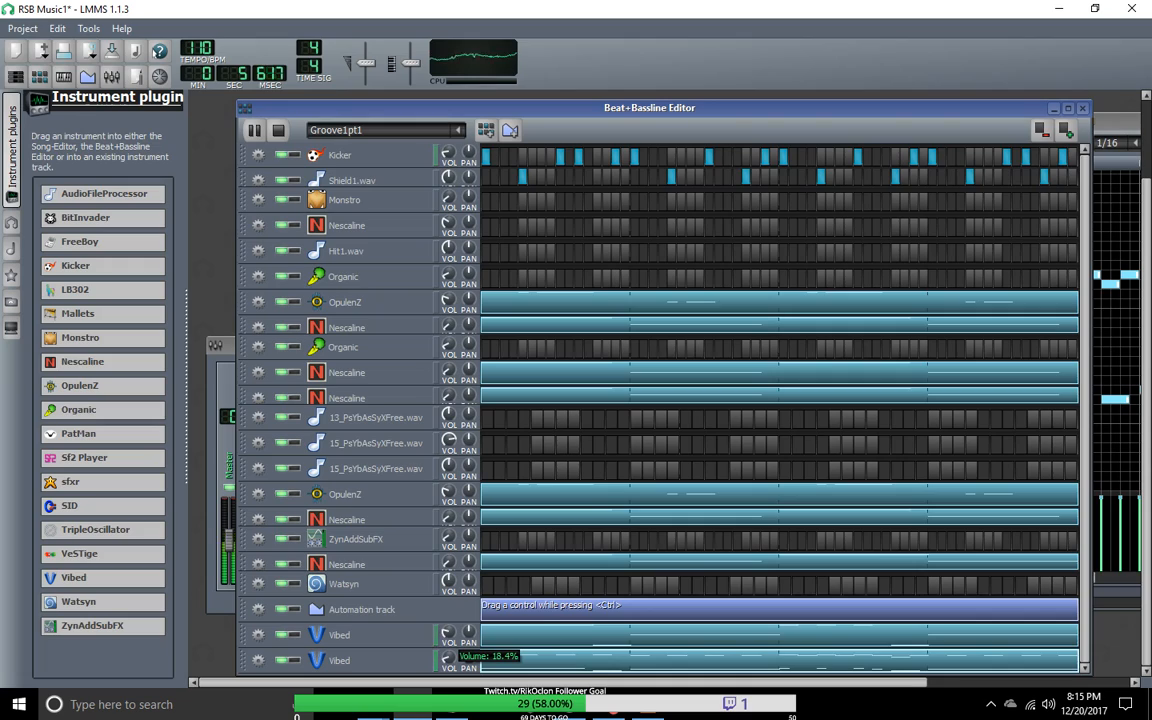
drag(447, 675, 452, 664)
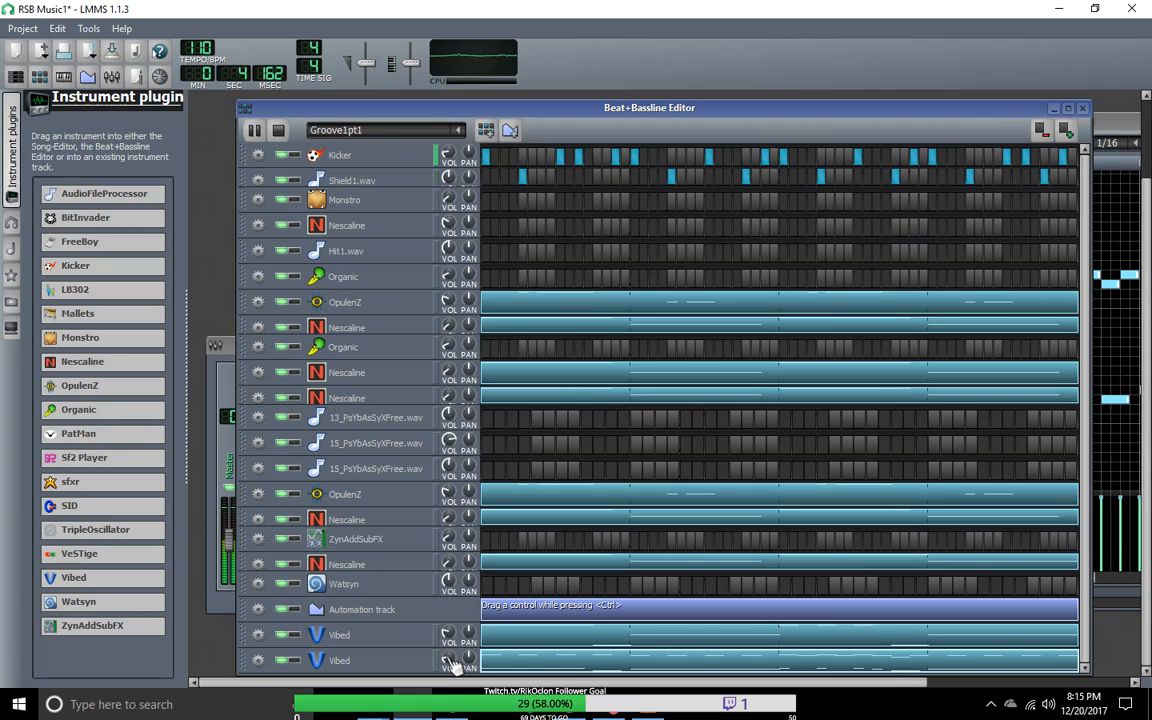
Step: Open the upper Vibed track's pattern in the Piano-Roll and place the window below the first Beat+Bassline tracks
right_click(565, 645)
click(617, 455)
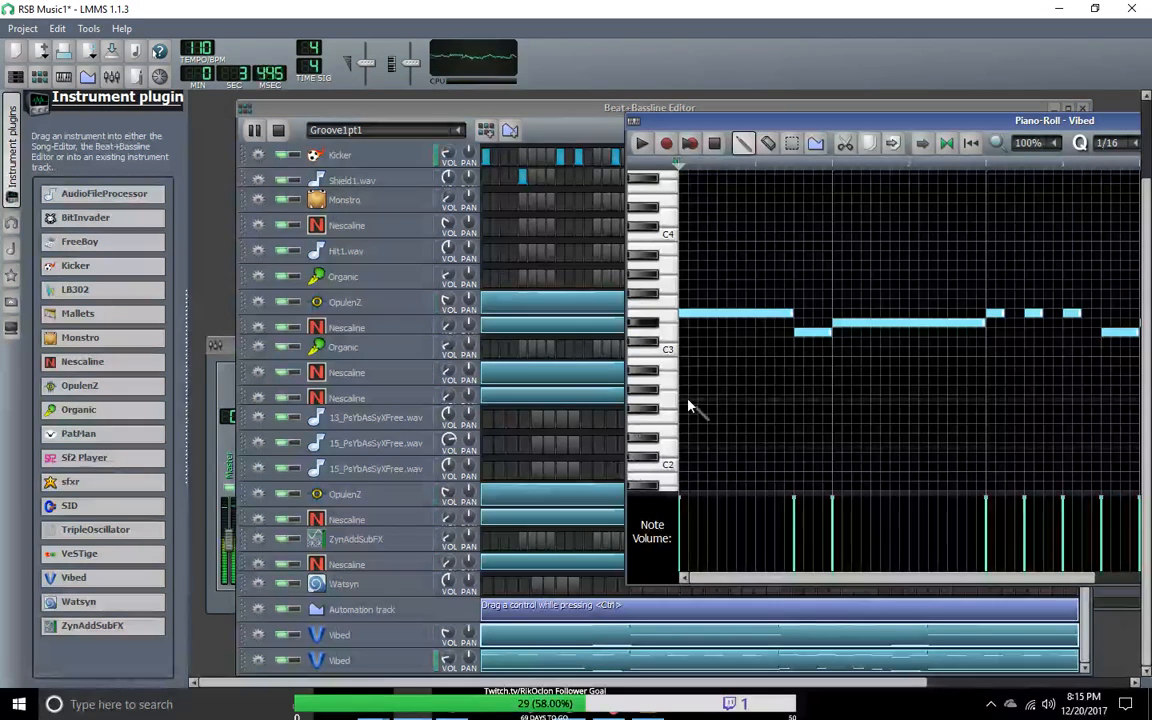
drag(740, 121, 400, 139)
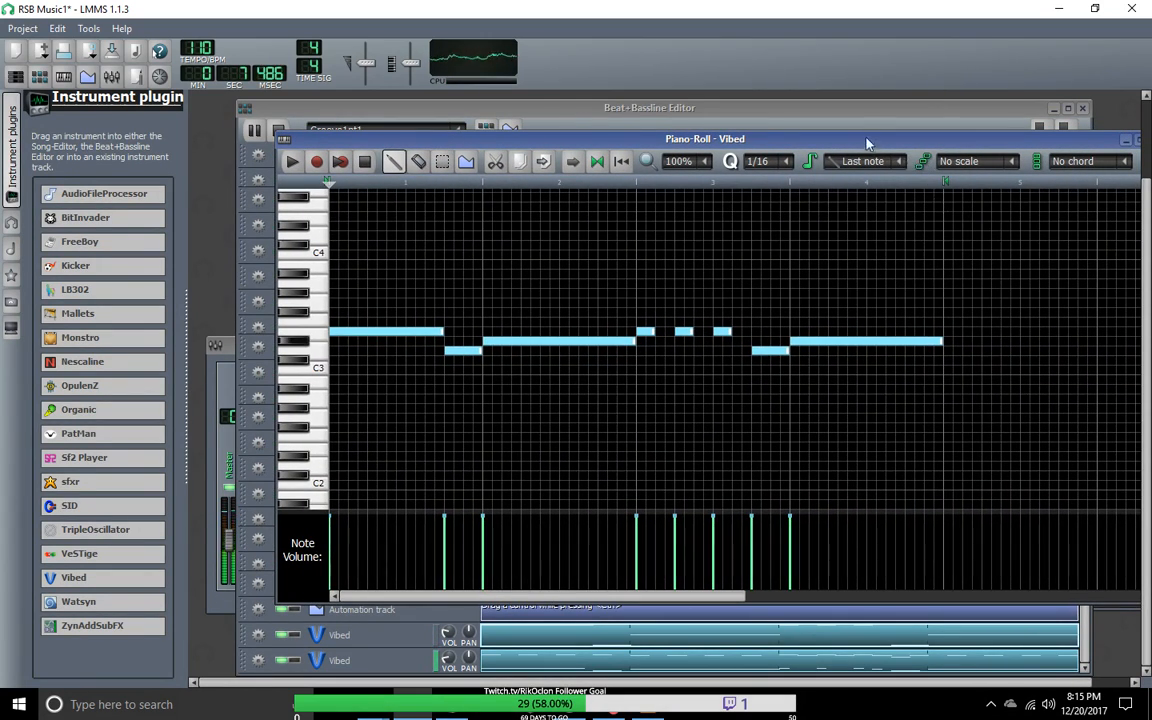
drag(858, 132, 840, 113)
drag(835, 123, 811, 163)
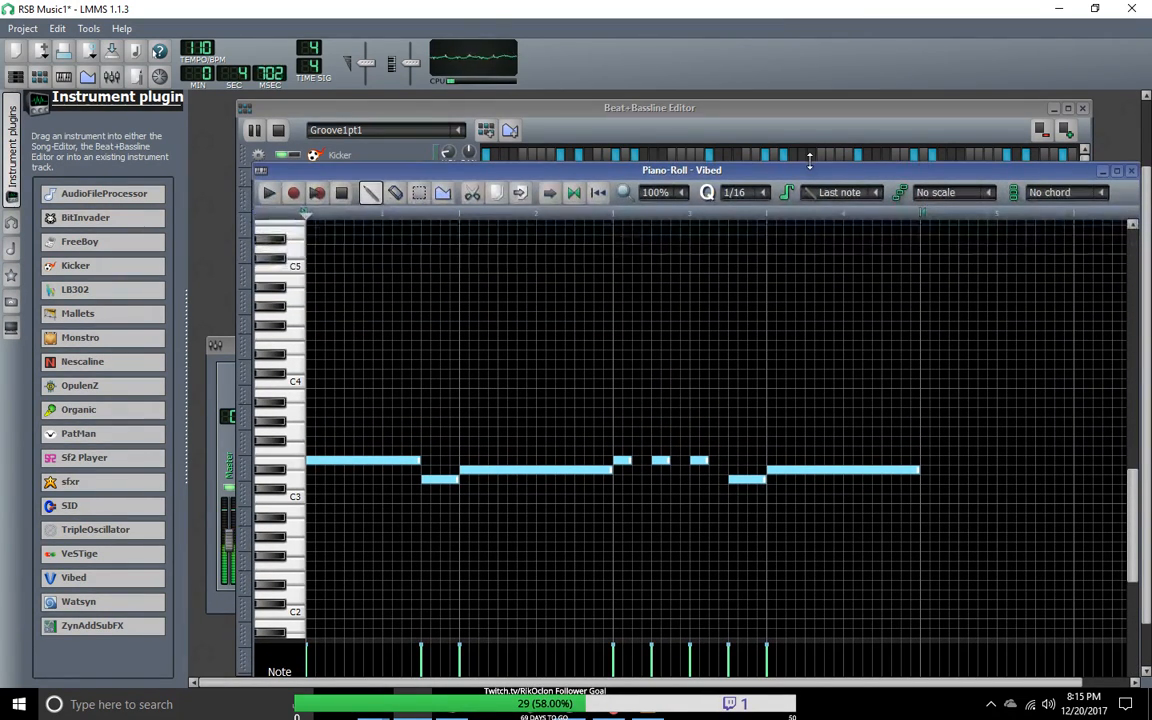
drag(1133, 508, 1133, 481)
drag(774, 176, 744, 116)
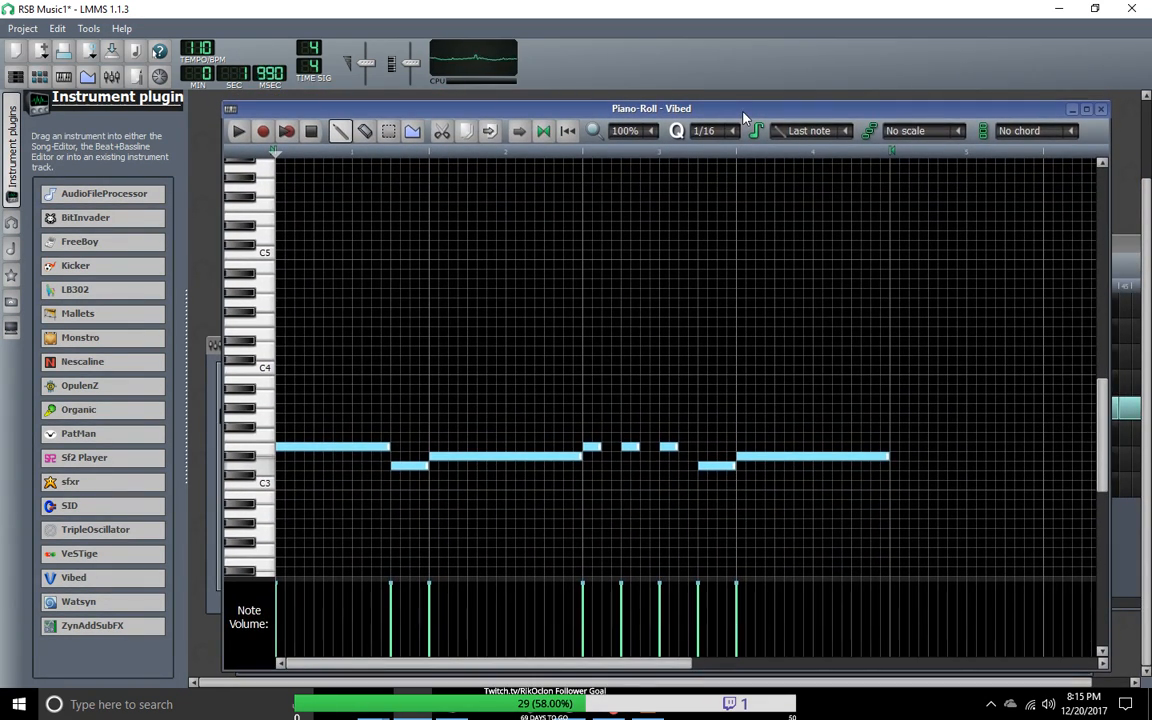
drag(828, 112, 828, 265)
drag(1104, 541, 1104, 511)
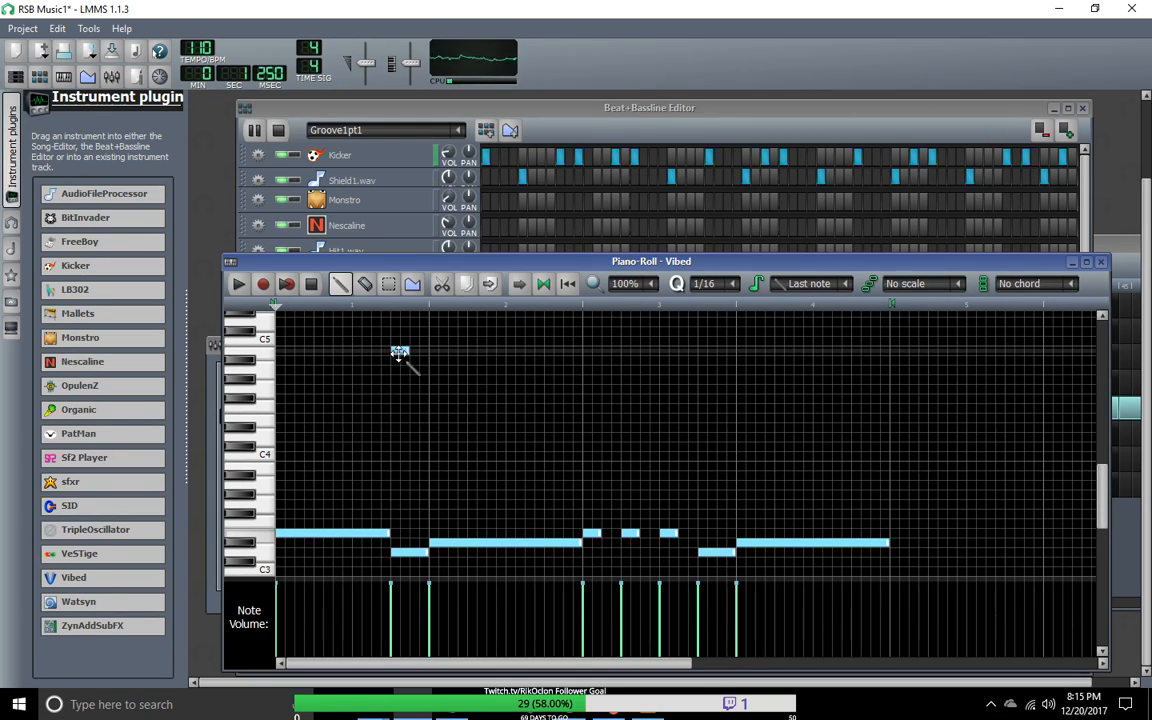
Step: Add eighth-note B4s on bar 1's first offbeat, beat 2 and bar 2's first beat, with two A#4s from beat 3 of bar 1
drag(401, 351, 304, 350)
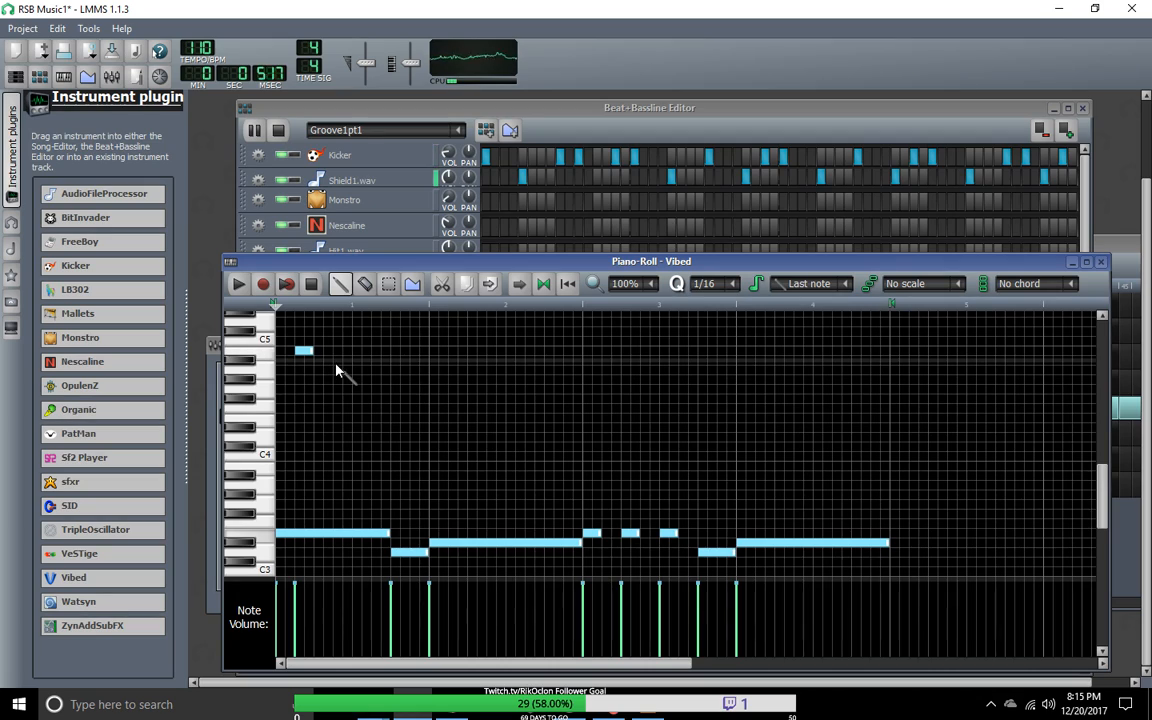
click(321, 350)
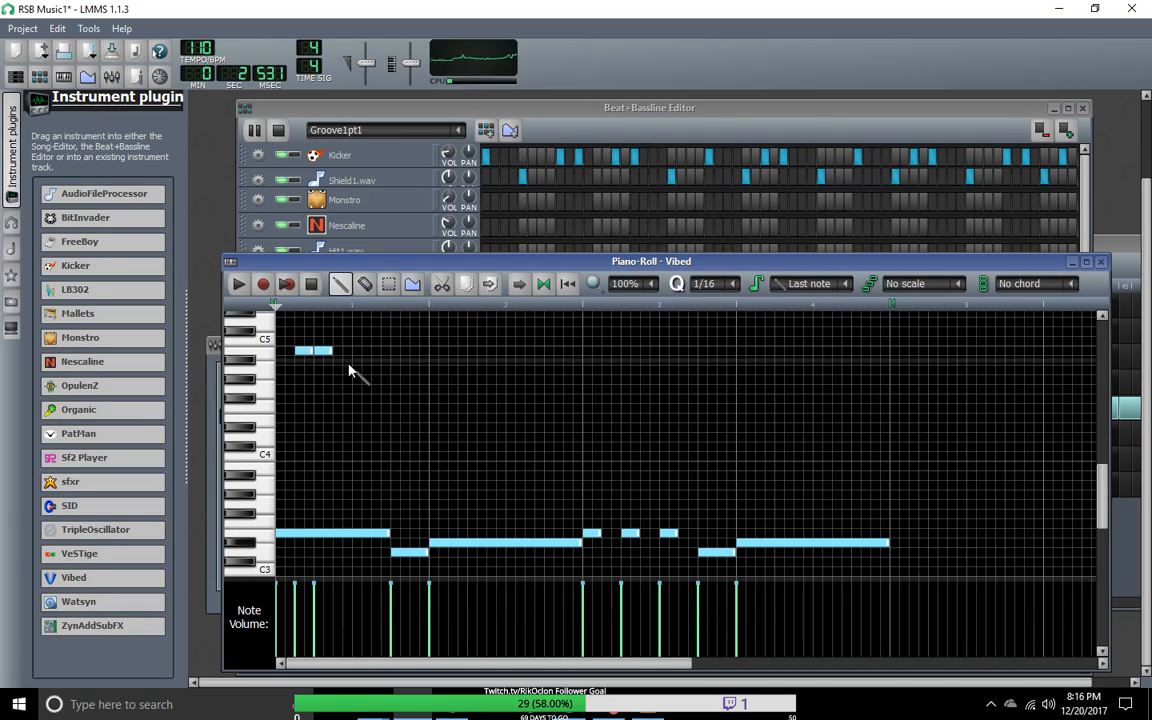
click(358, 360)
click(378, 360)
click(438, 351)
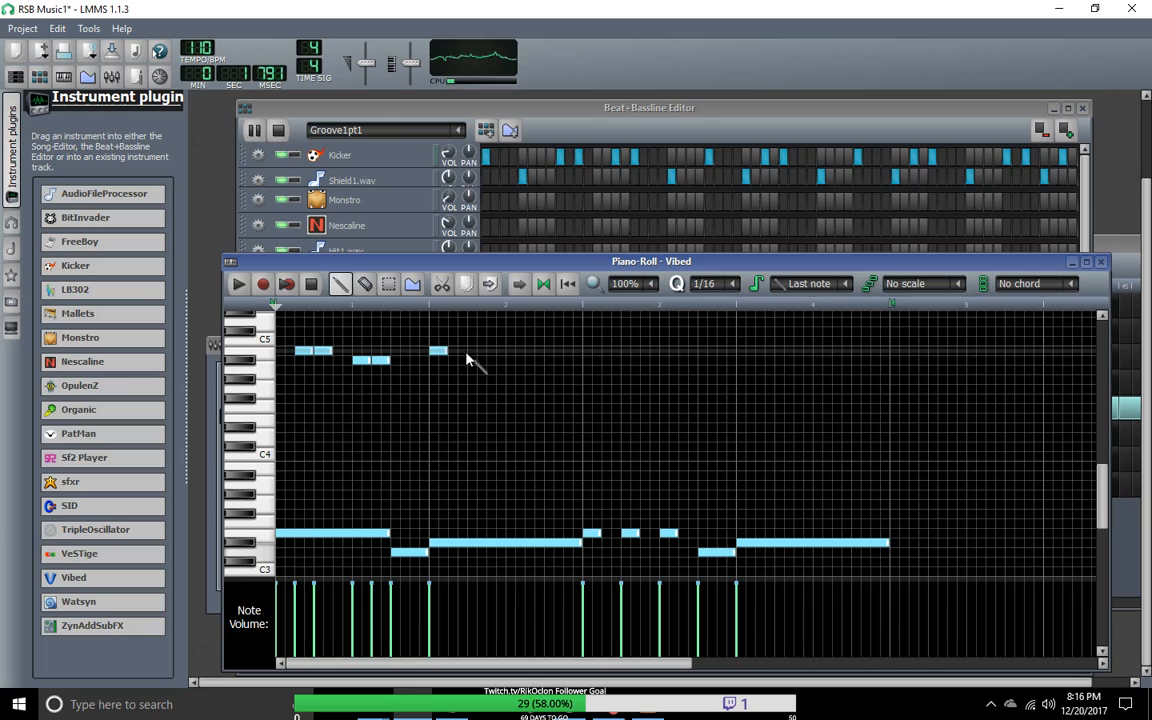
Step: Replace the A#4 pair in bar 1 with a single B4 on beat 3 and delete the B4 on beat 2
click(362, 351)
click(385, 351)
drag(390, 351, 380, 353)
right_click(379, 361)
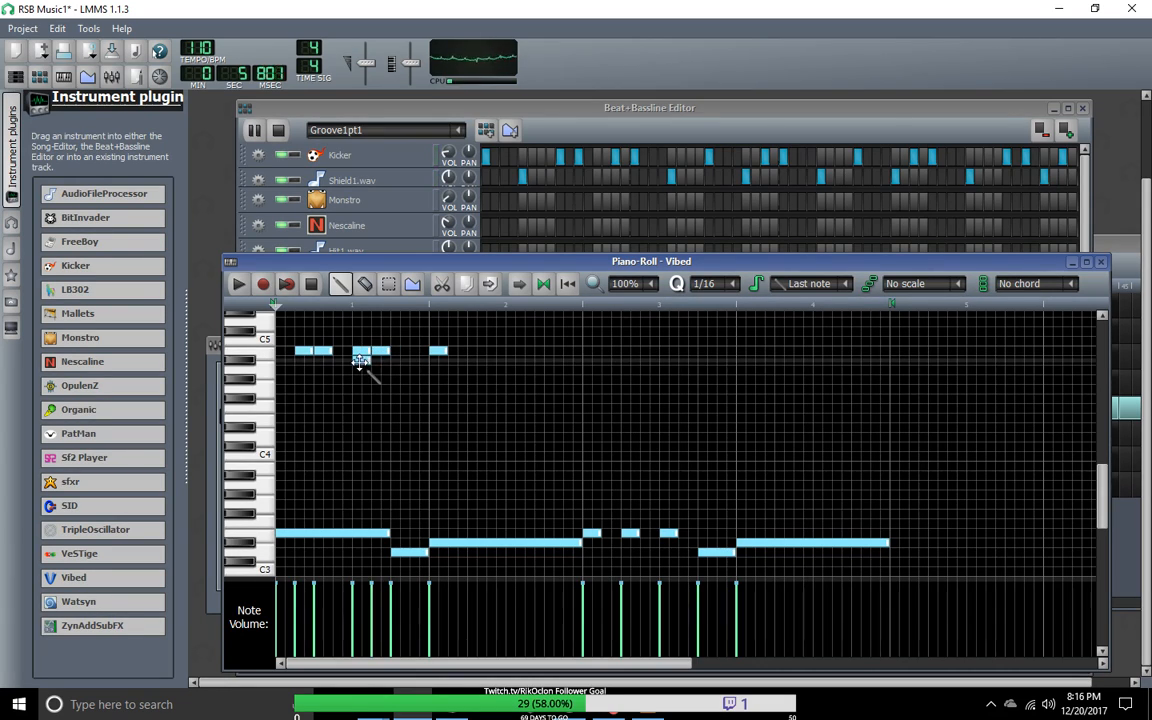
right_click(381, 351)
right_click(323, 351)
Step: Replace the B4 at the start of bar 2 with eighth-note A#4s on beats 1, 2 and 3
click(476, 352)
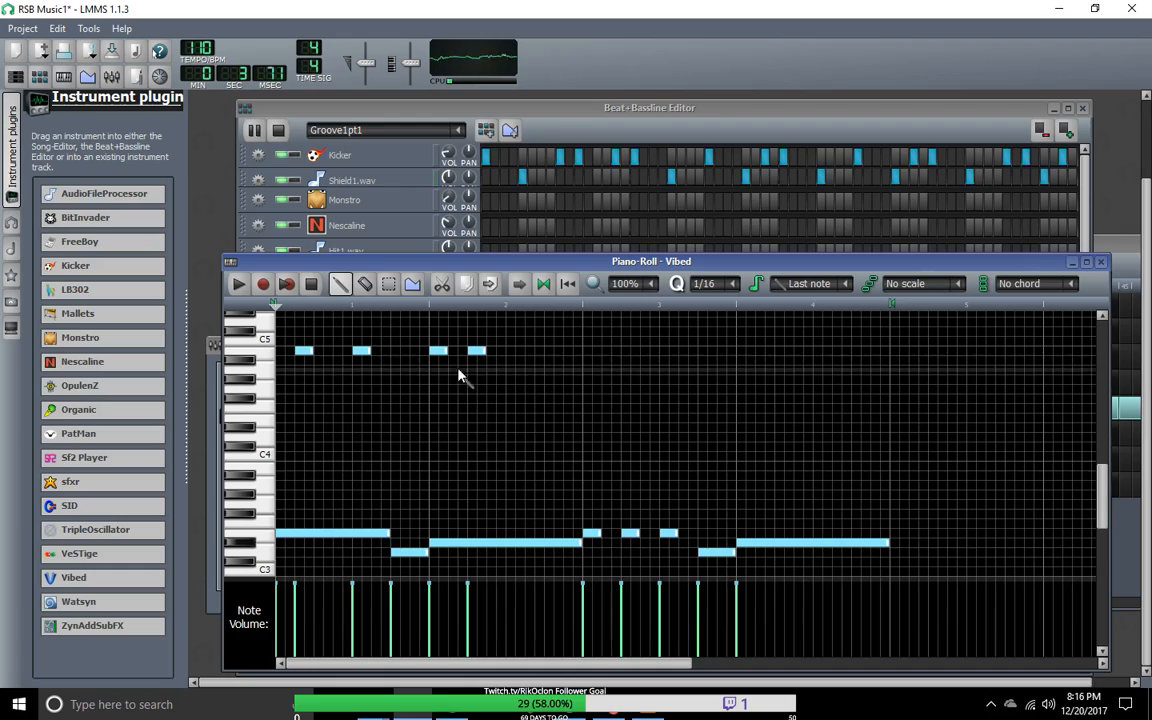
click(436, 372)
click(472, 372)
right_click(473, 353)
right_click(440, 352)
drag(438, 370, 475, 360)
click(474, 369)
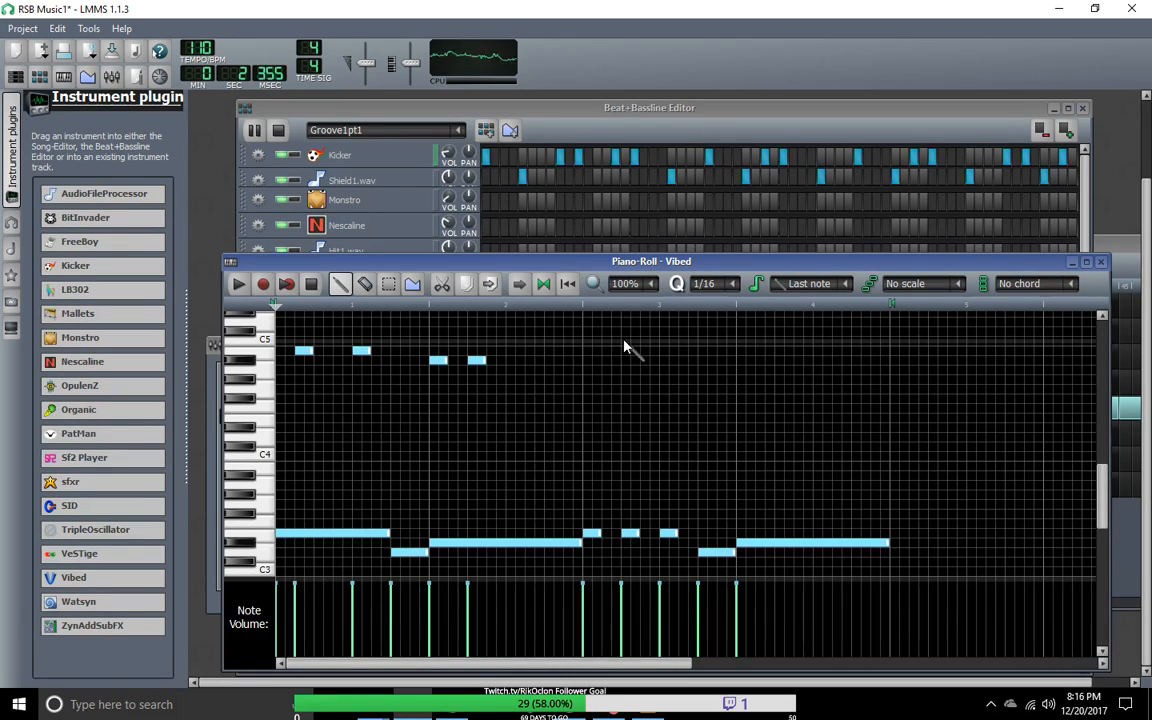
click(513, 360)
Step: Try C5 on beats 1 and 2 of bar 3, then replace both with eighth-note B4s
click(592, 341)
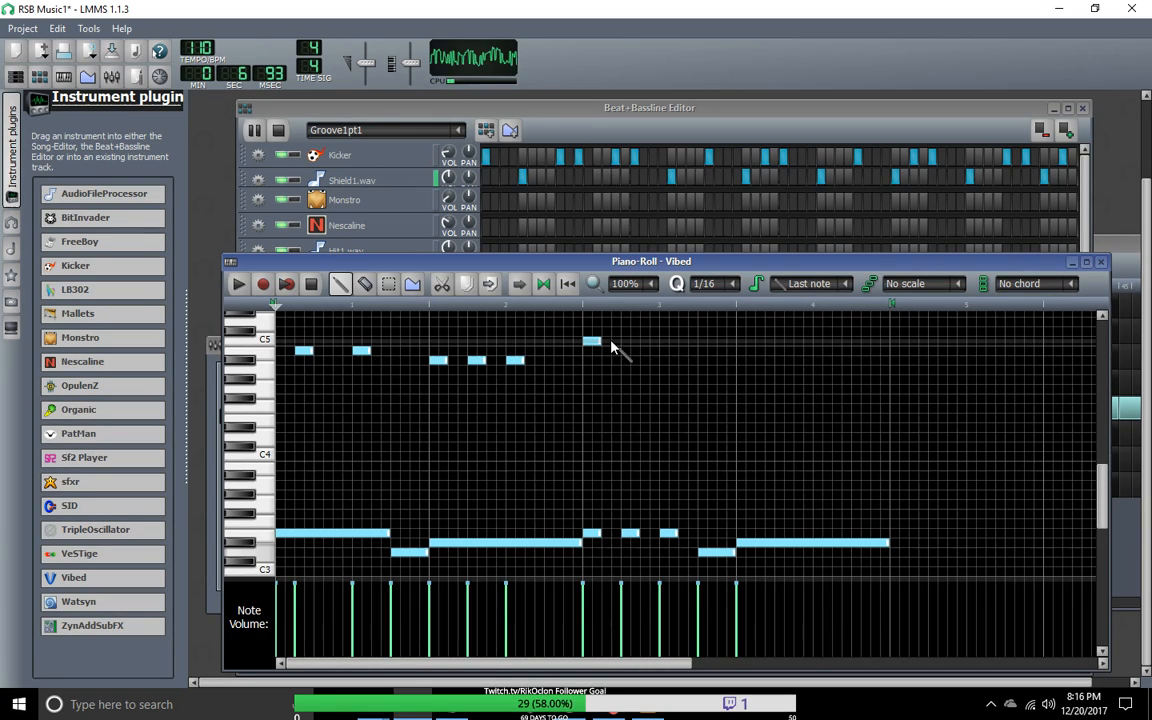
click(628, 341)
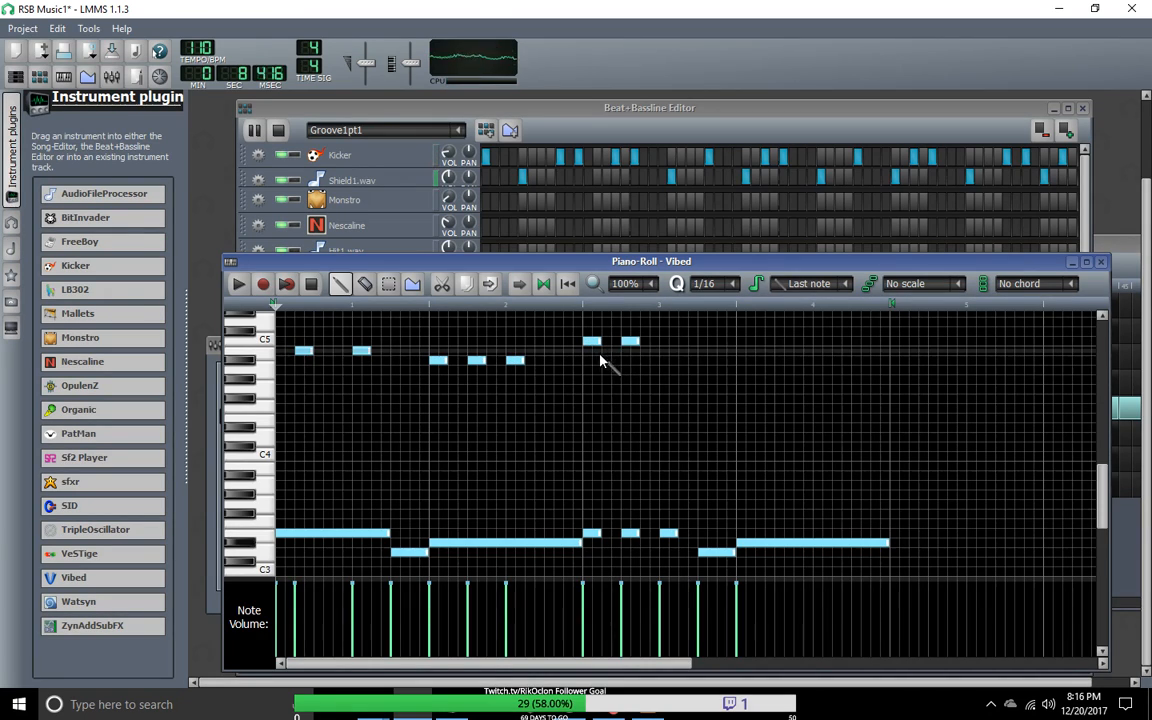
click(626, 351)
right_click(628, 342)
right_click(589, 342)
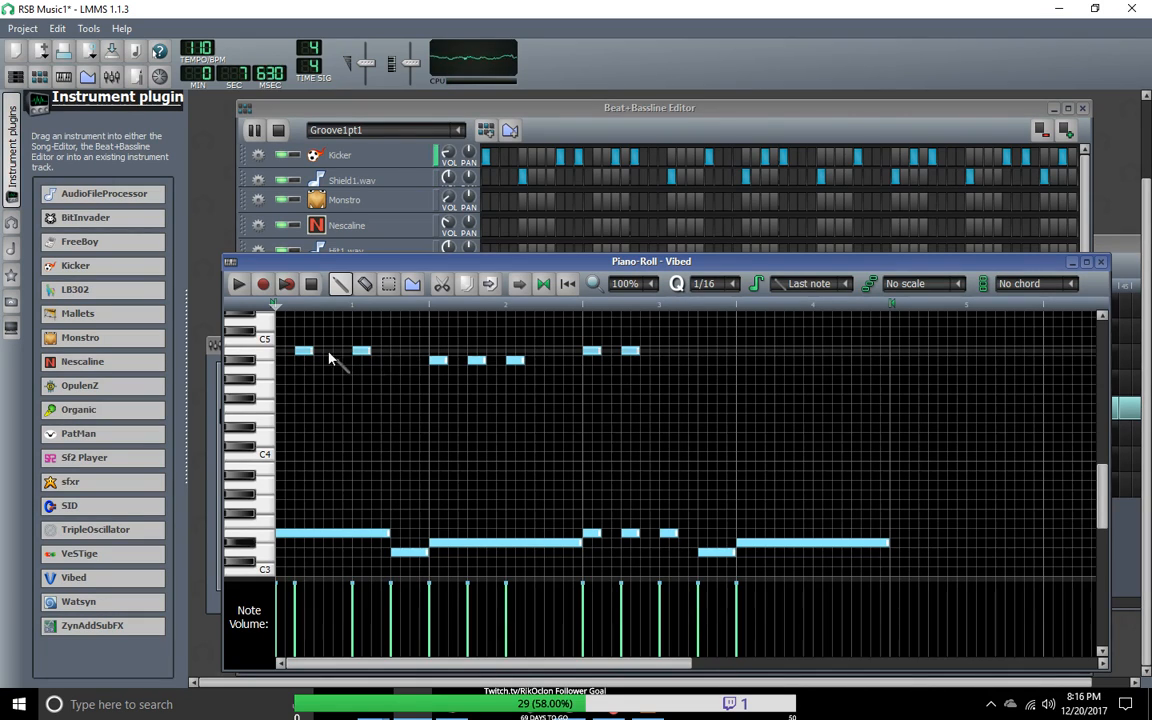
Step: Shorten bar 3's B4 notes to sixteenths and add another B4 sixteenth on the offbeat of beat 1
drag(597, 350, 590, 350)
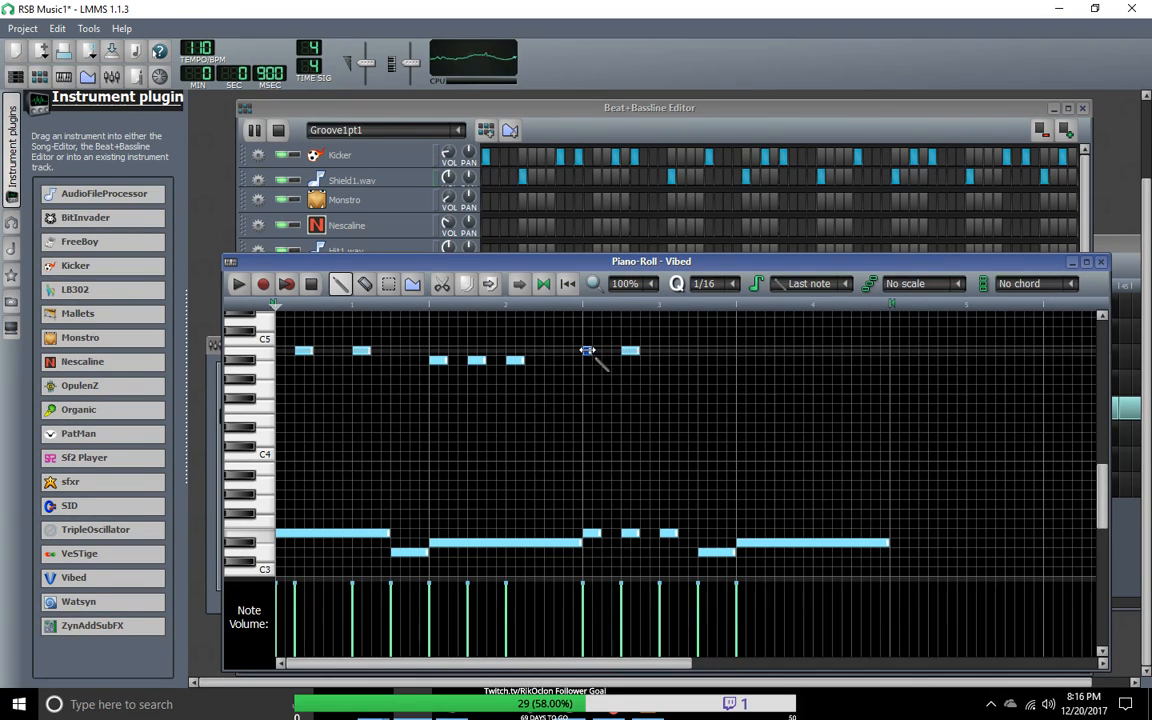
click(606, 351)
click(641, 351)
click(635, 351)
right_click(645, 351)
drag(637, 351, 627, 351)
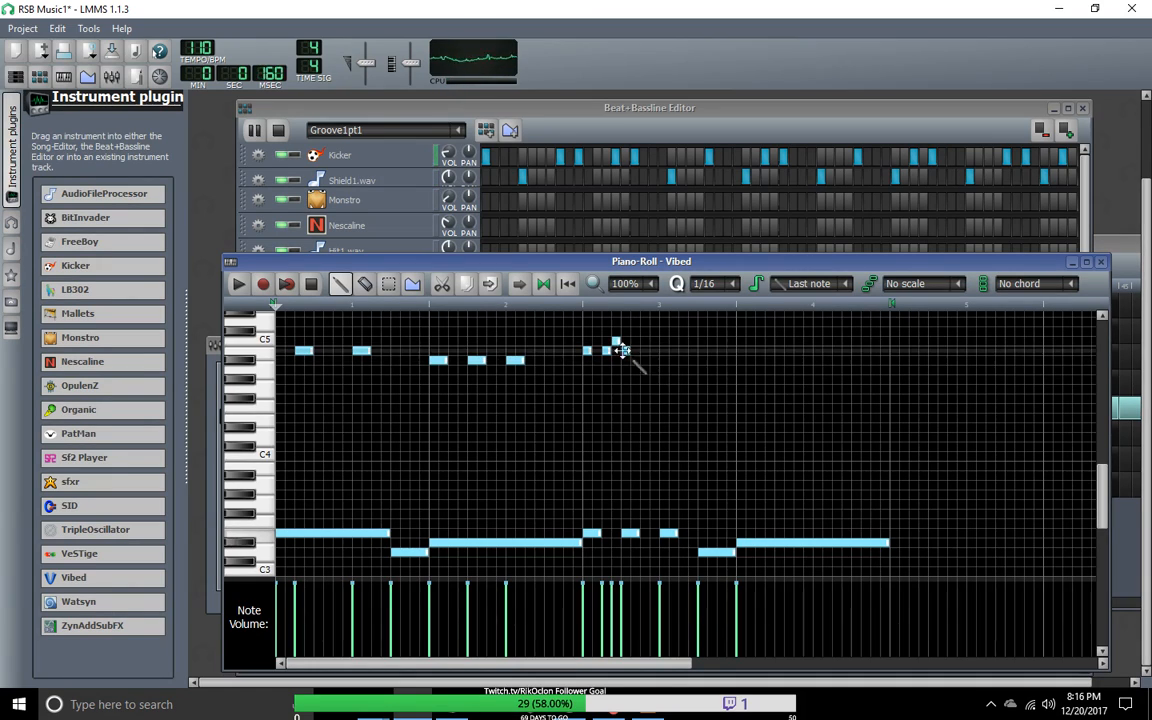
right_click(617, 341)
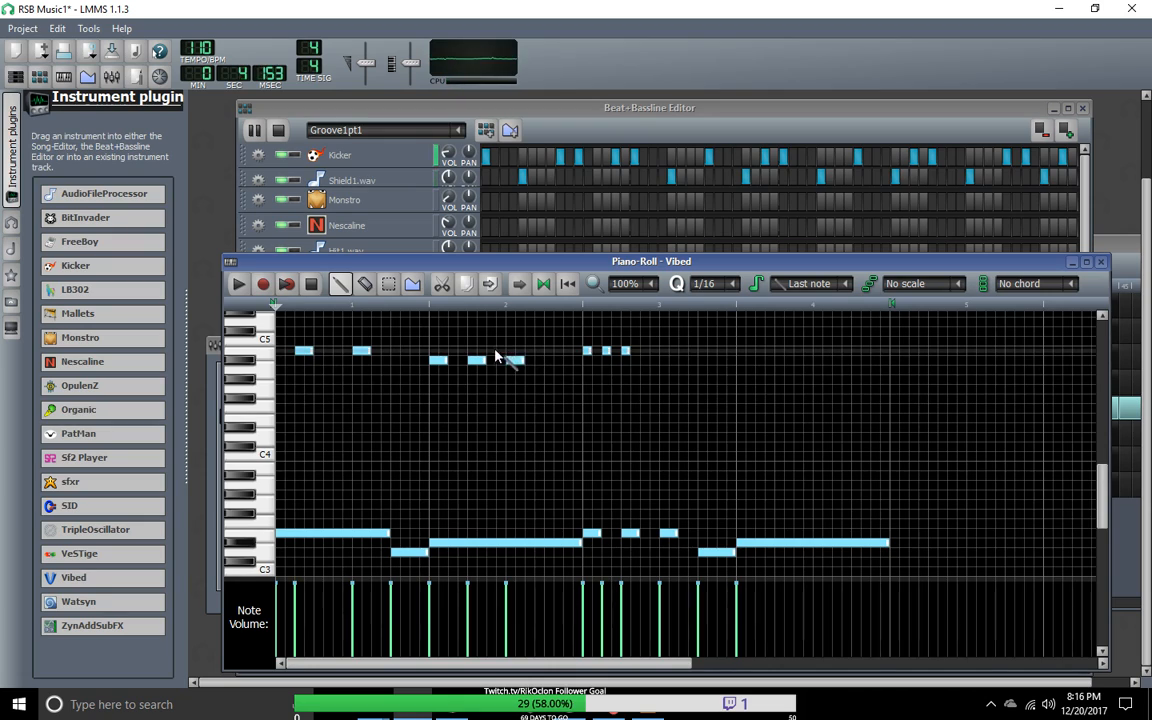
click(464, 350)
right_click(463, 351)
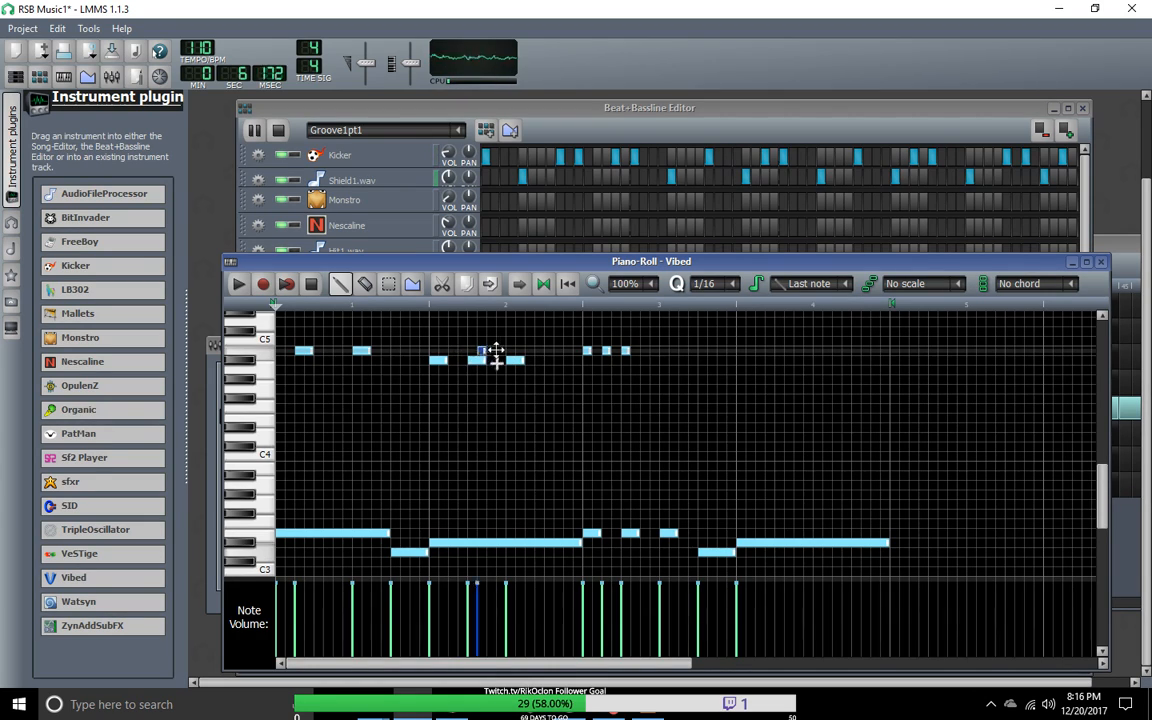
Step: Continue bar 3 with sixteenths alternating between A#4 and B4 through beat 2, followed by B4s up to beat 4
click(616, 361)
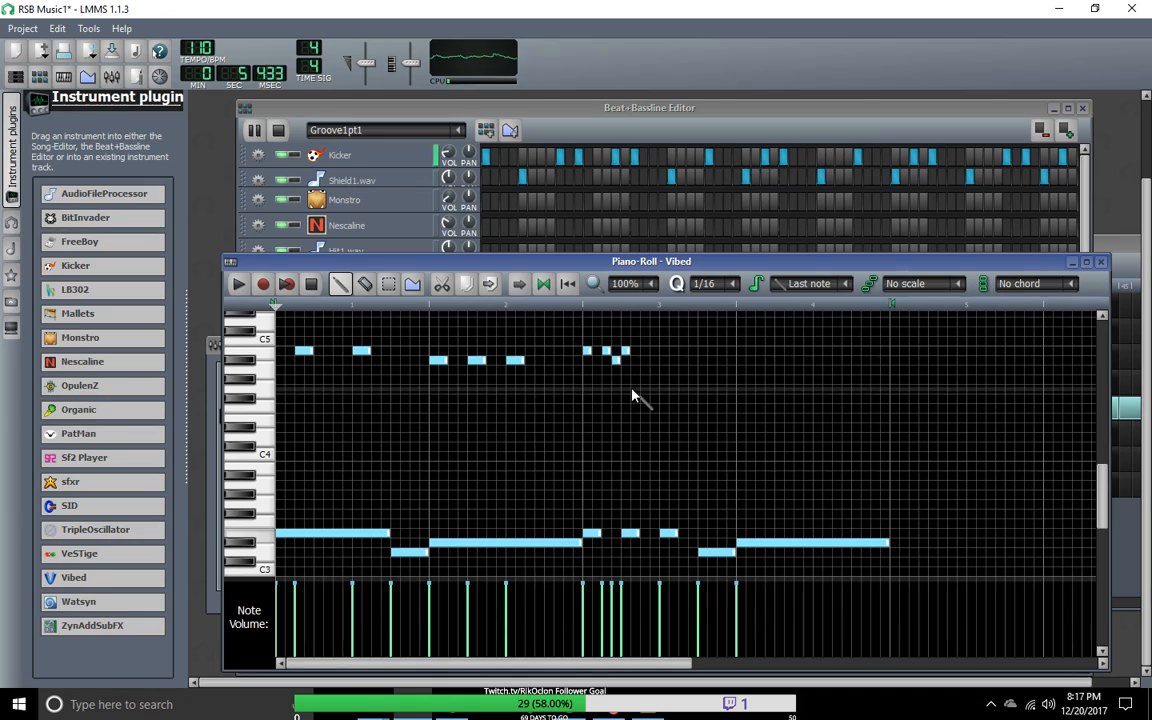
click(634, 360)
click(644, 350)
click(653, 360)
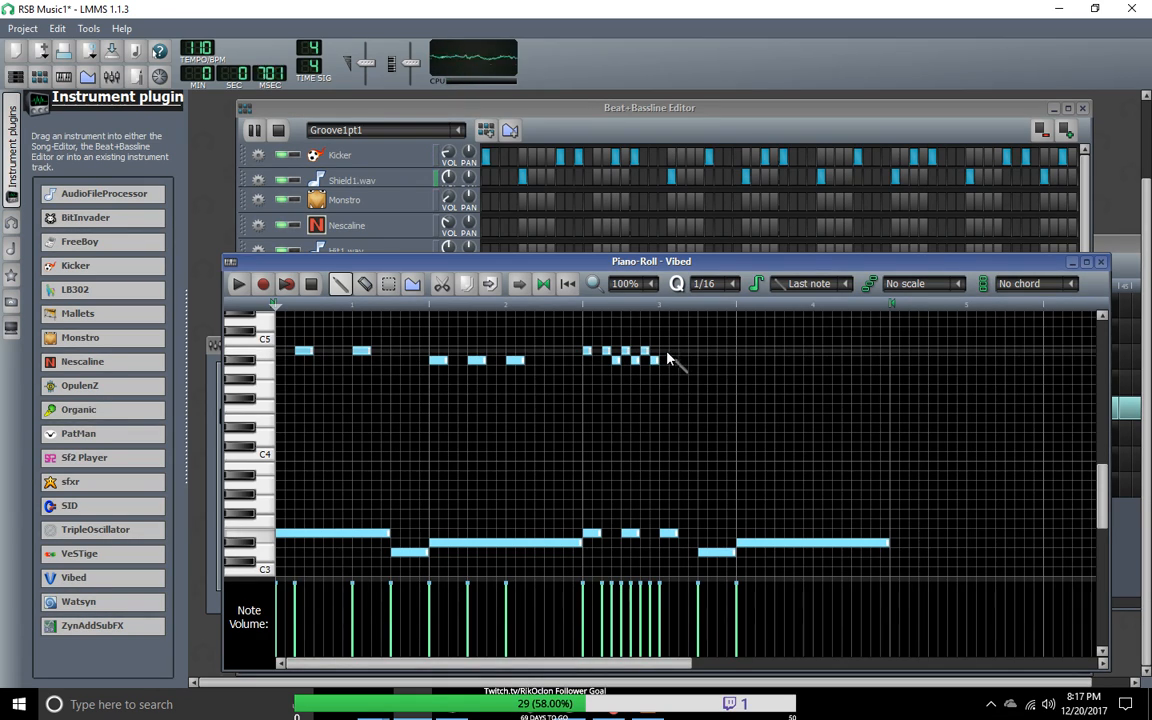
click(683, 350)
click(702, 351)
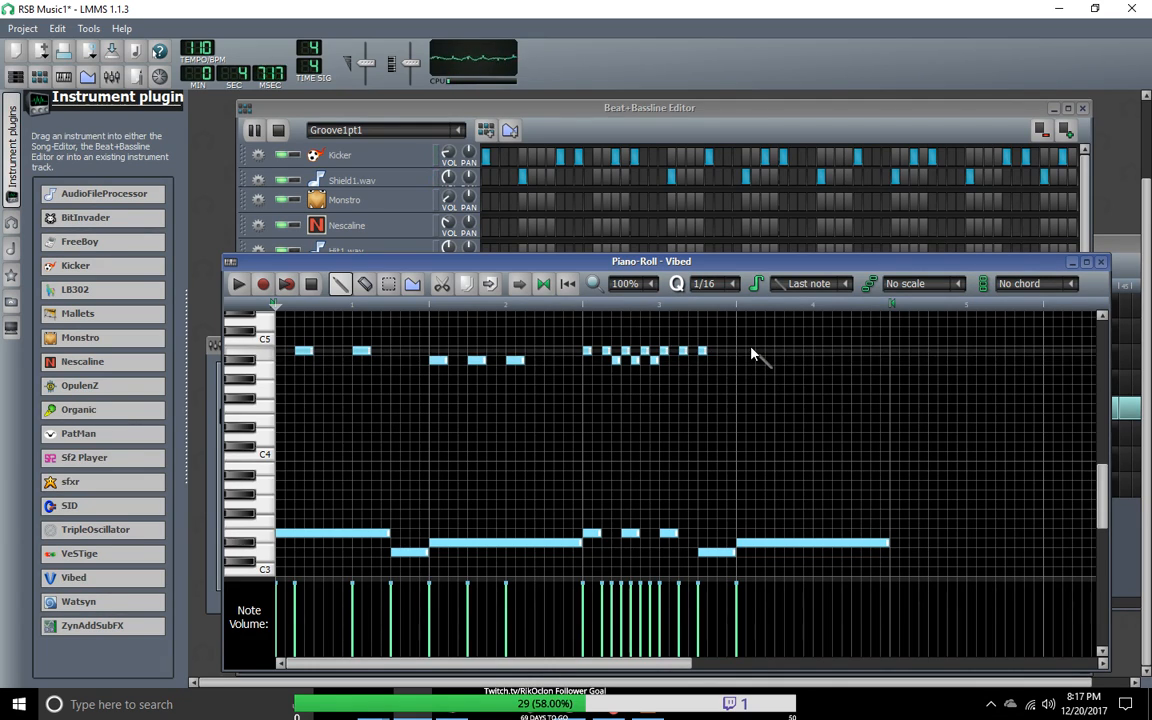
Step: Delete bar 3's B4 sixteenths on the offbeats of 2 and 3 and on beat 4, and add three A#4 sixteenths after beat 3
right_click(647, 353)
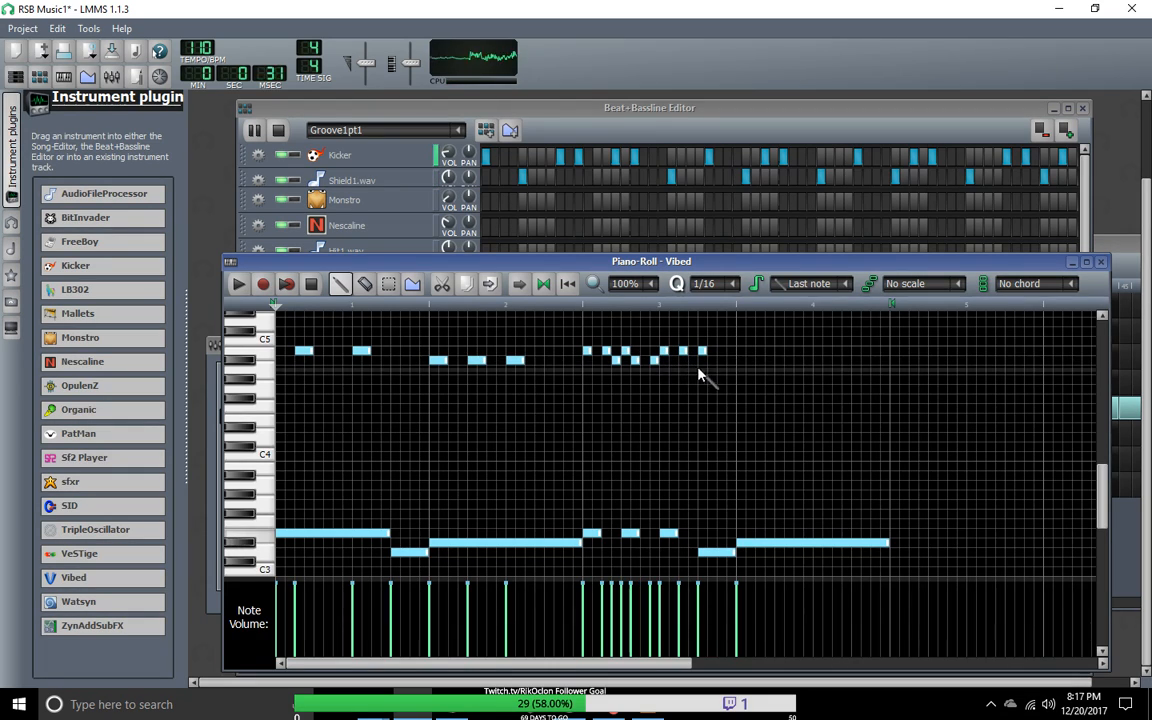
right_click(684, 353)
right_click(701, 353)
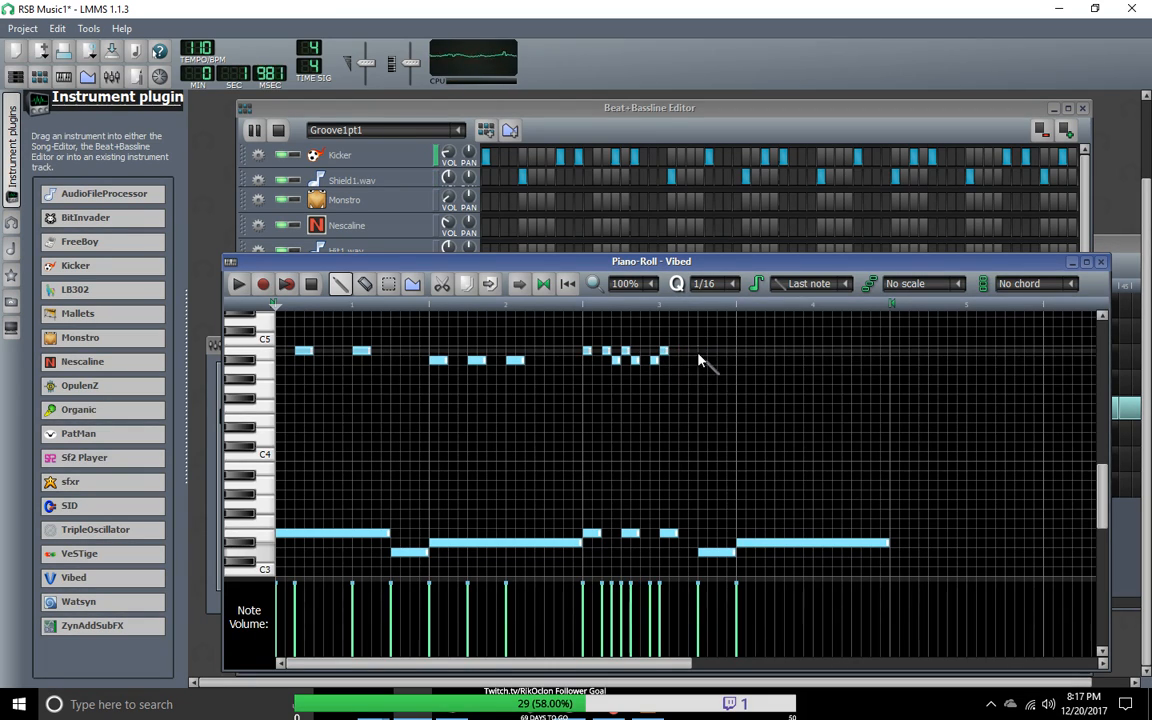
click(673, 361)
click(711, 361)
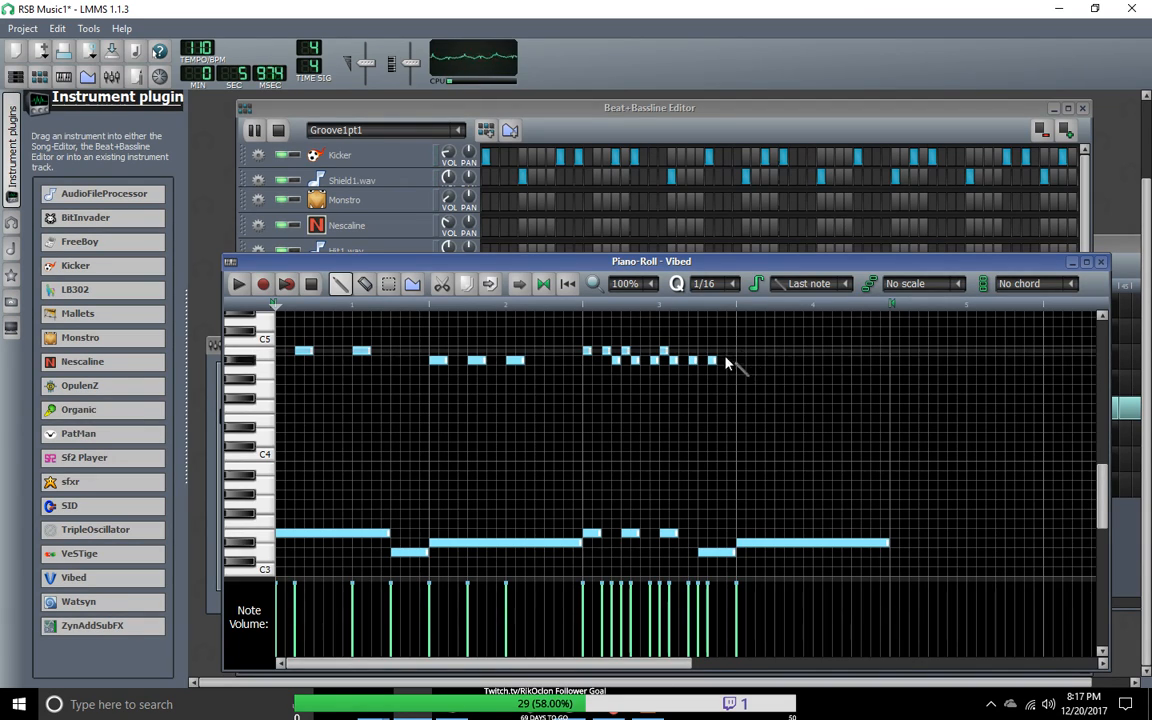
Step: Add a run of spaced B4 sixteenth notes across bar 4
click(741, 351)
drag(741, 351, 750, 351)
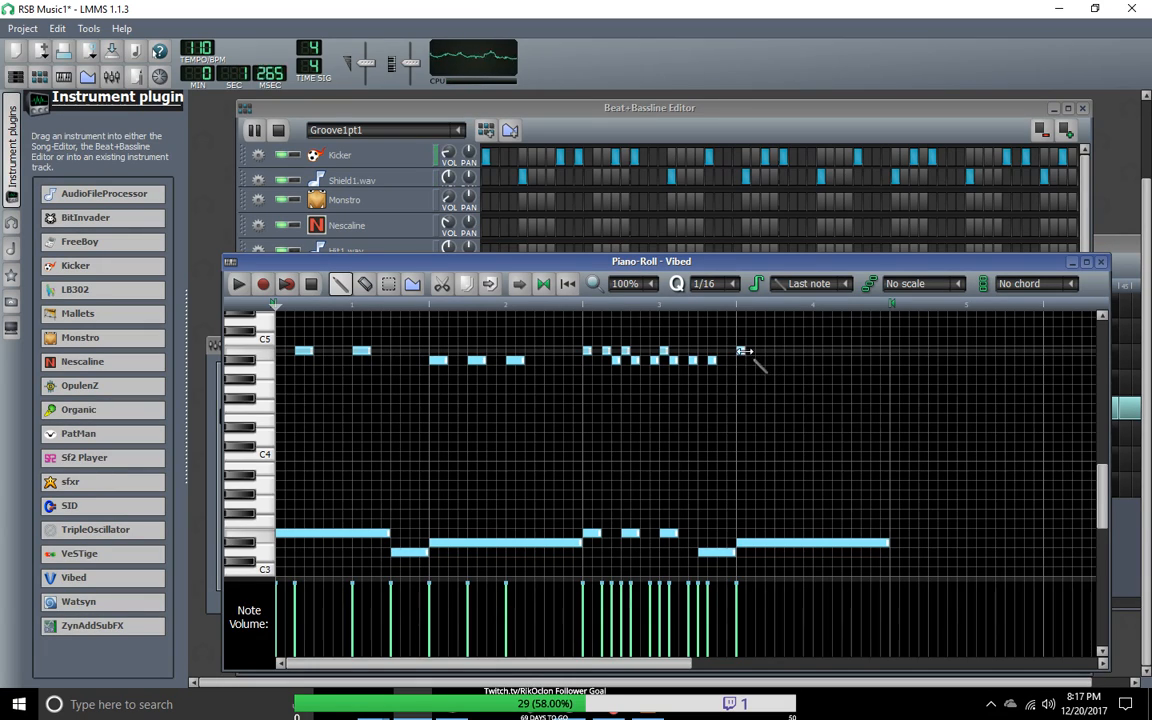
click(770, 351)
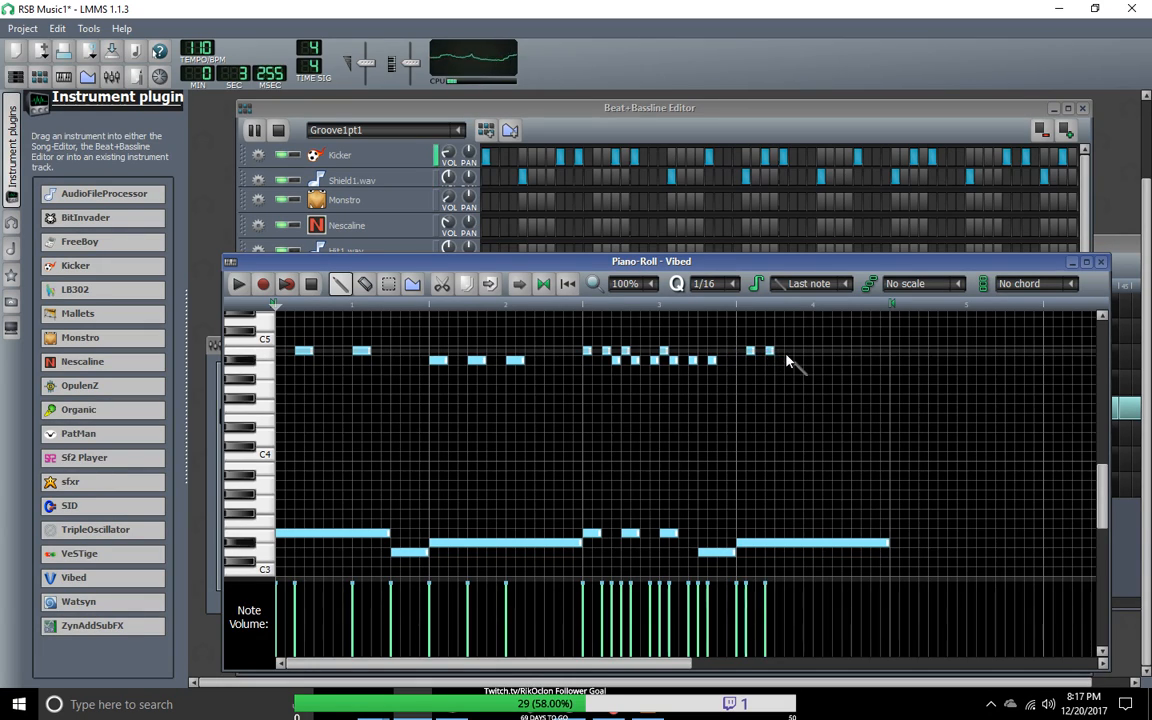
click(789, 351)
click(808, 351)
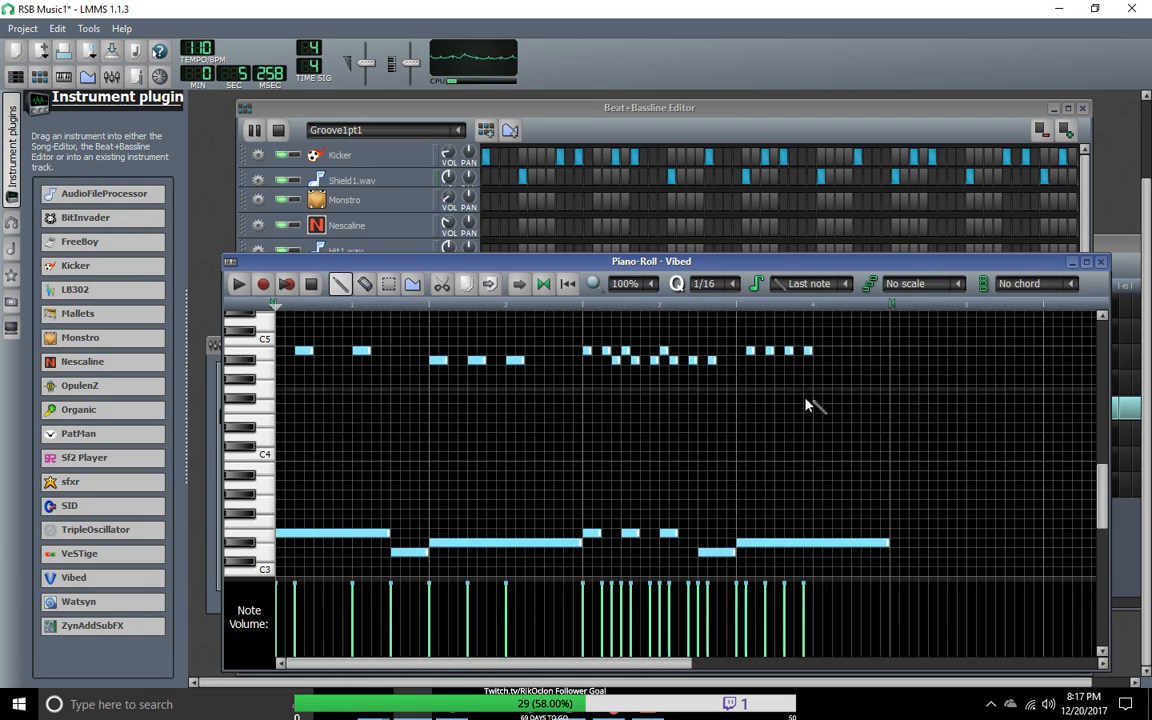
click(837, 351)
click(857, 351)
click(874, 351)
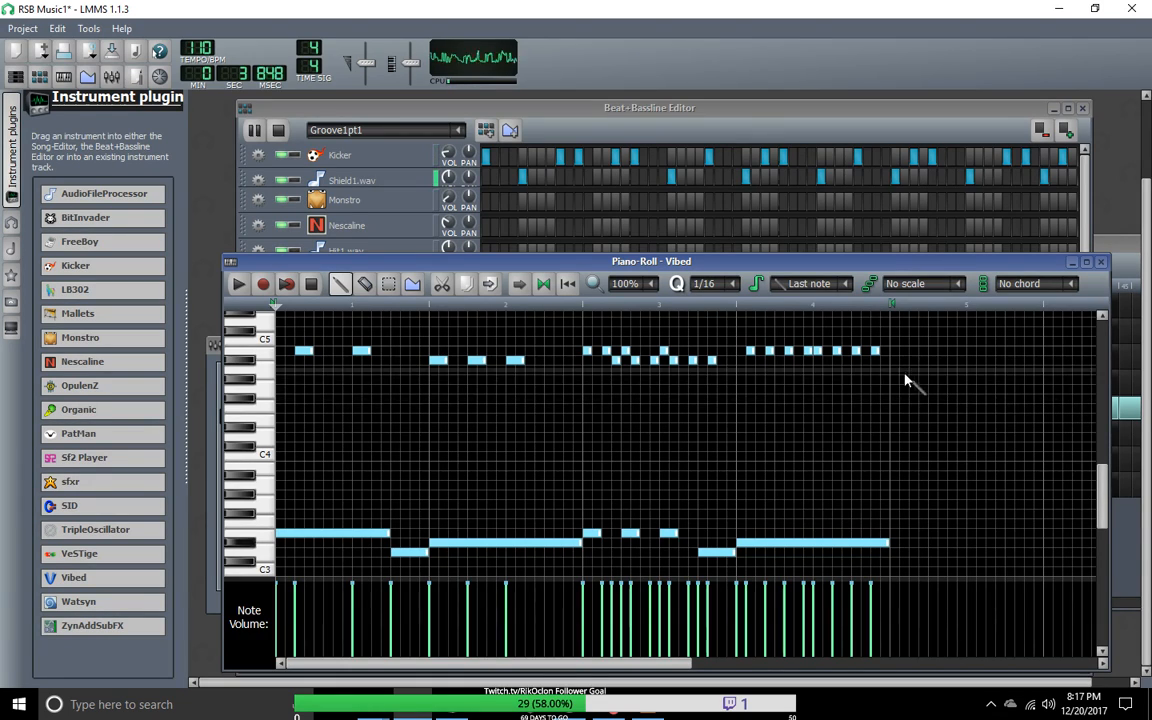
Step: Delete all the B4 sixteenth notes in bar 4 except the last one
right_click(767, 352)
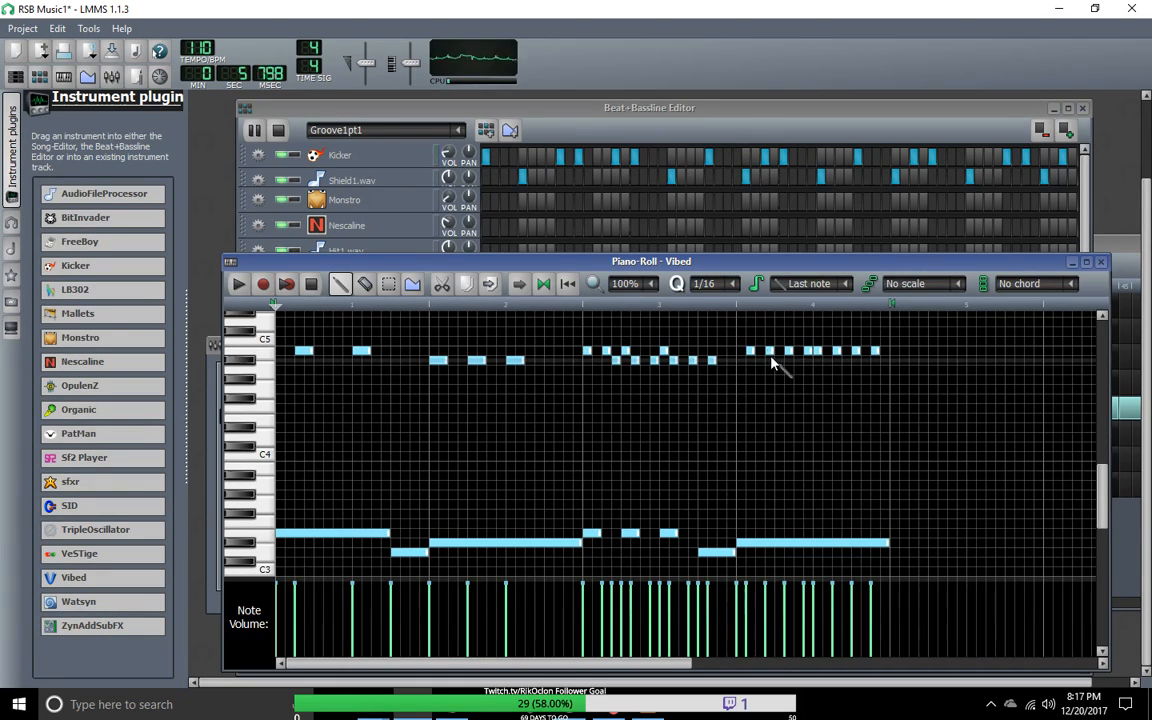
right_click(752, 351)
right_click(789, 351)
right_click(808, 351)
right_click(818, 351)
right_click(837, 351)
right_click(855, 351)
Step: Try the closing B4 sixteenths of bar 4 one sixteenth off the beat, then place them on beat 4 and its offbeat
drag(874, 351, 884, 351)
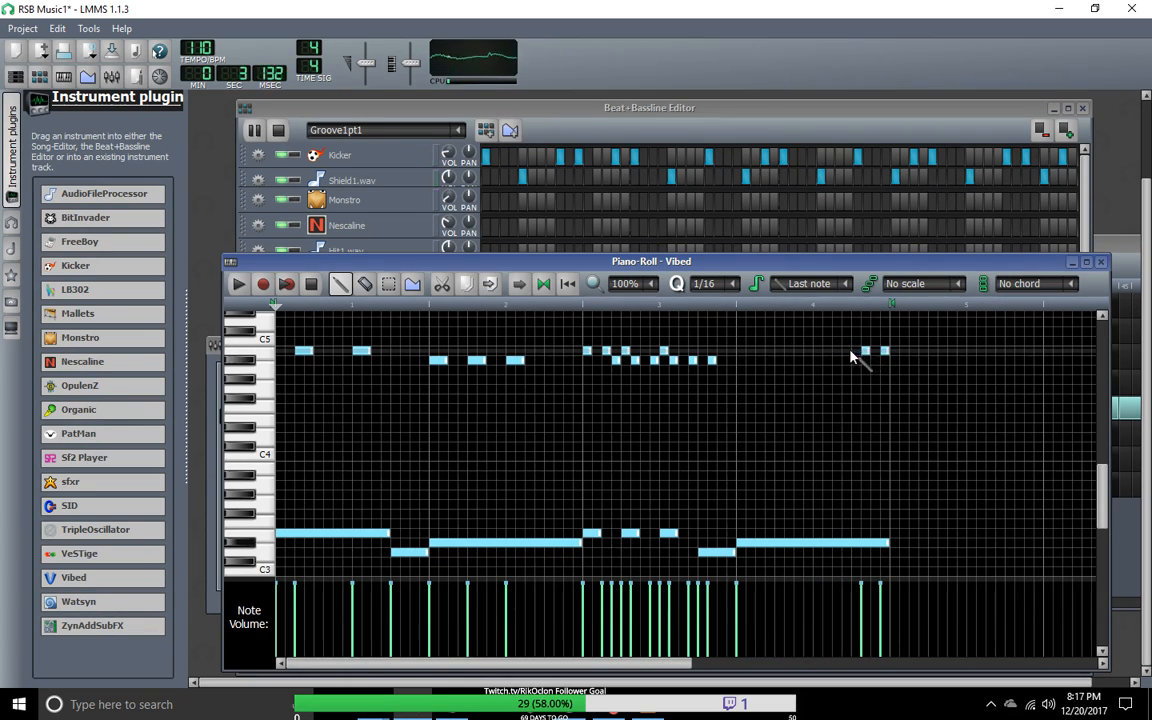
click(864, 350)
right_click(864, 350)
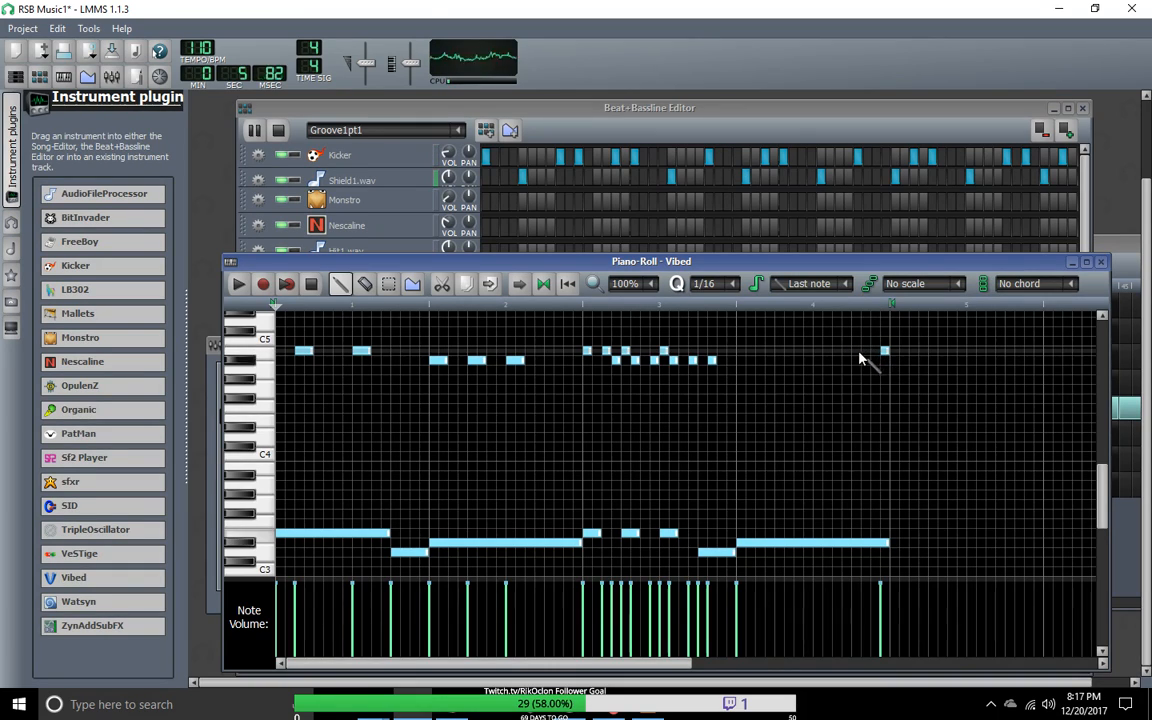
right_click(884, 353)
click(856, 351)
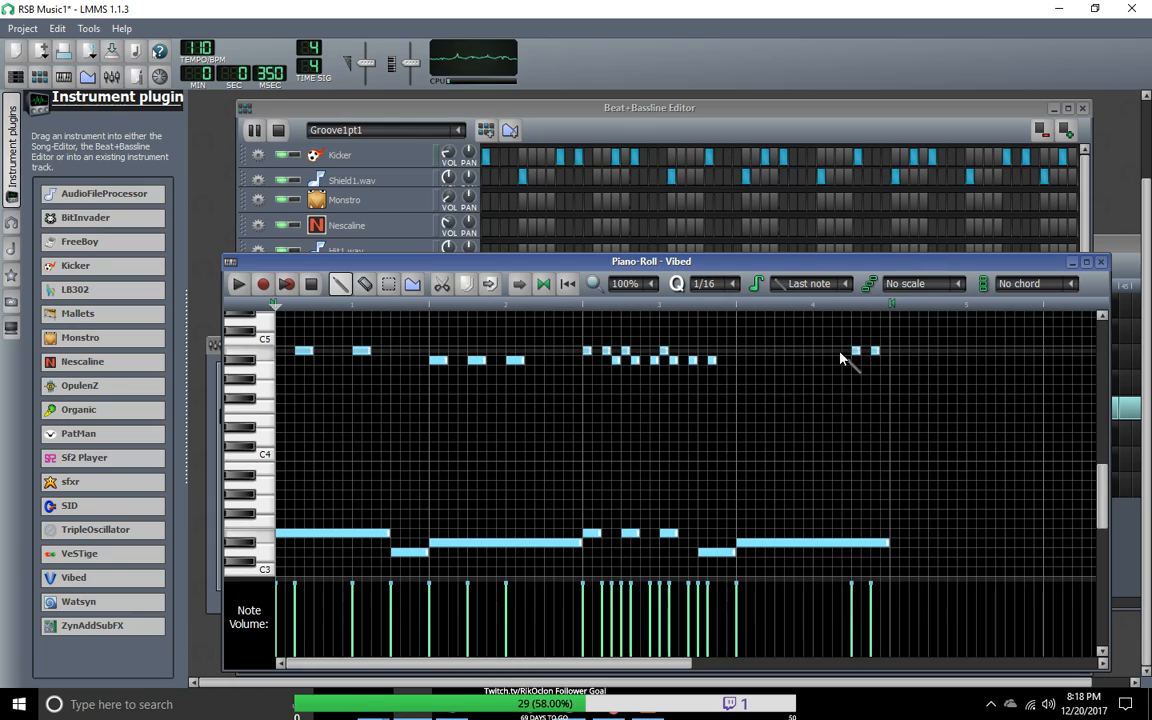
Step: Try extending the B4 sixteenths back to the start of bar 4, one on every remaining beat and offbeat
click(837, 351)
click(818, 351)
click(798, 351)
click(779, 351)
click(760, 351)
click(741, 351)
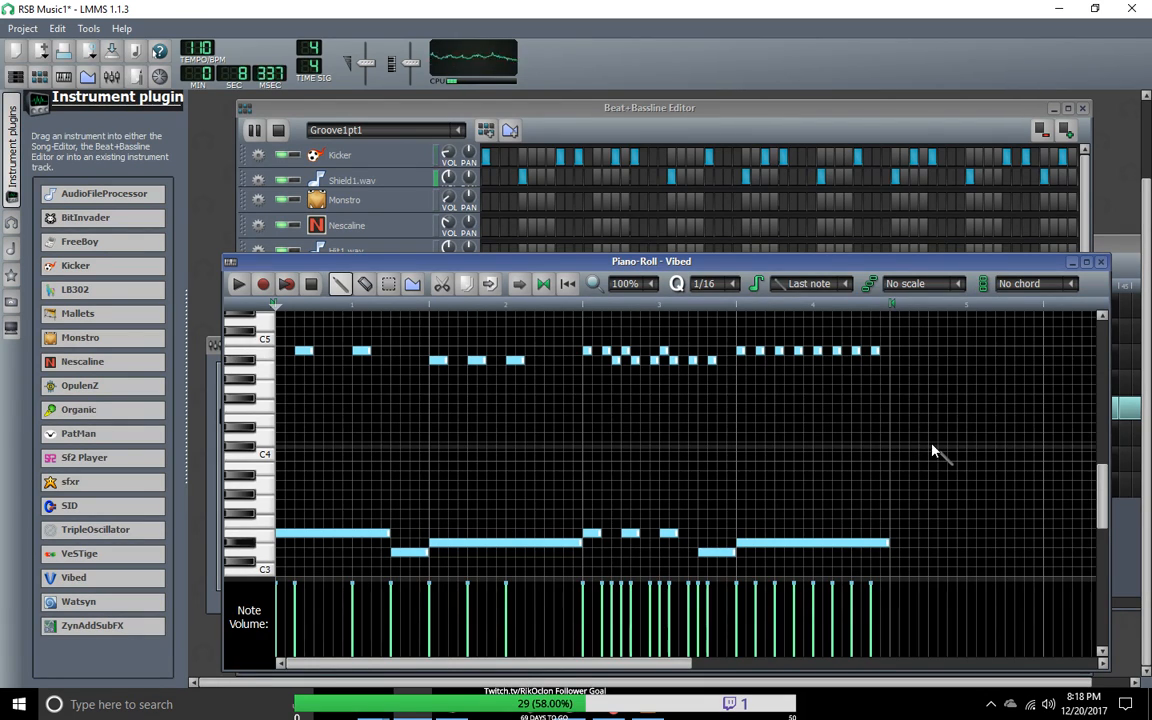
Step: Replace bar 4's B4 run with gapped sixteenths alternating F4 and A#4 over beats 1 and 2, starting one sixteenth after beat 1
drag(740, 350, 872, 353)
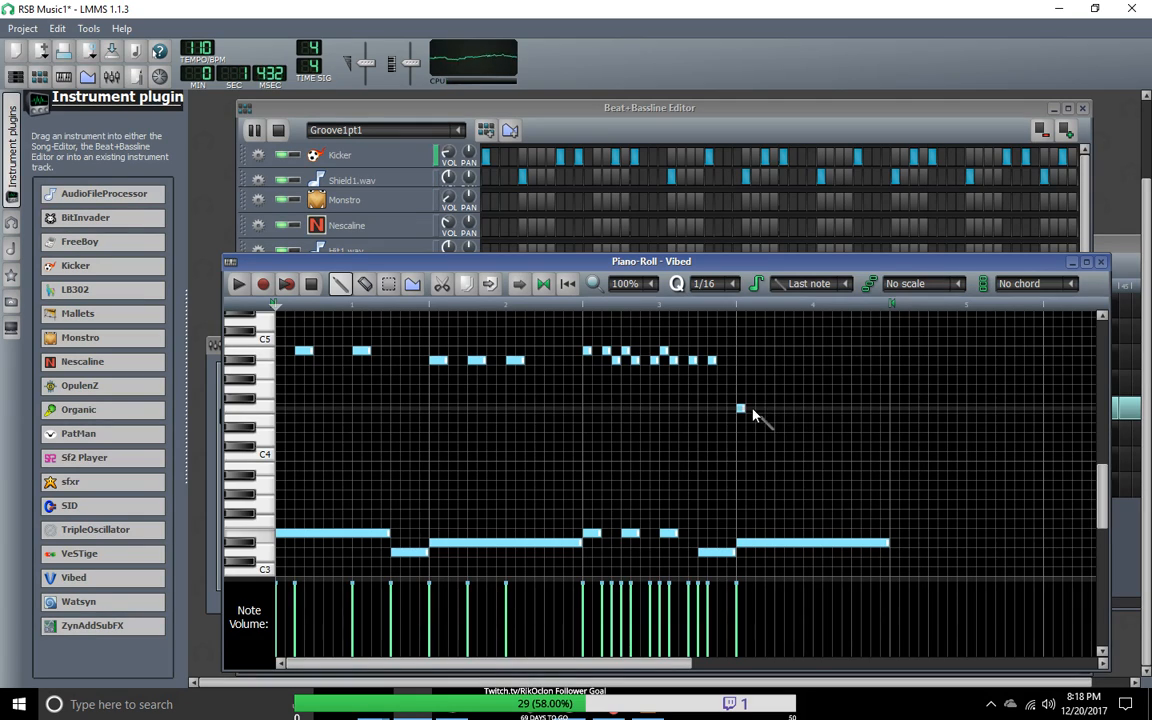
drag(746, 409, 741, 408)
click(759, 409)
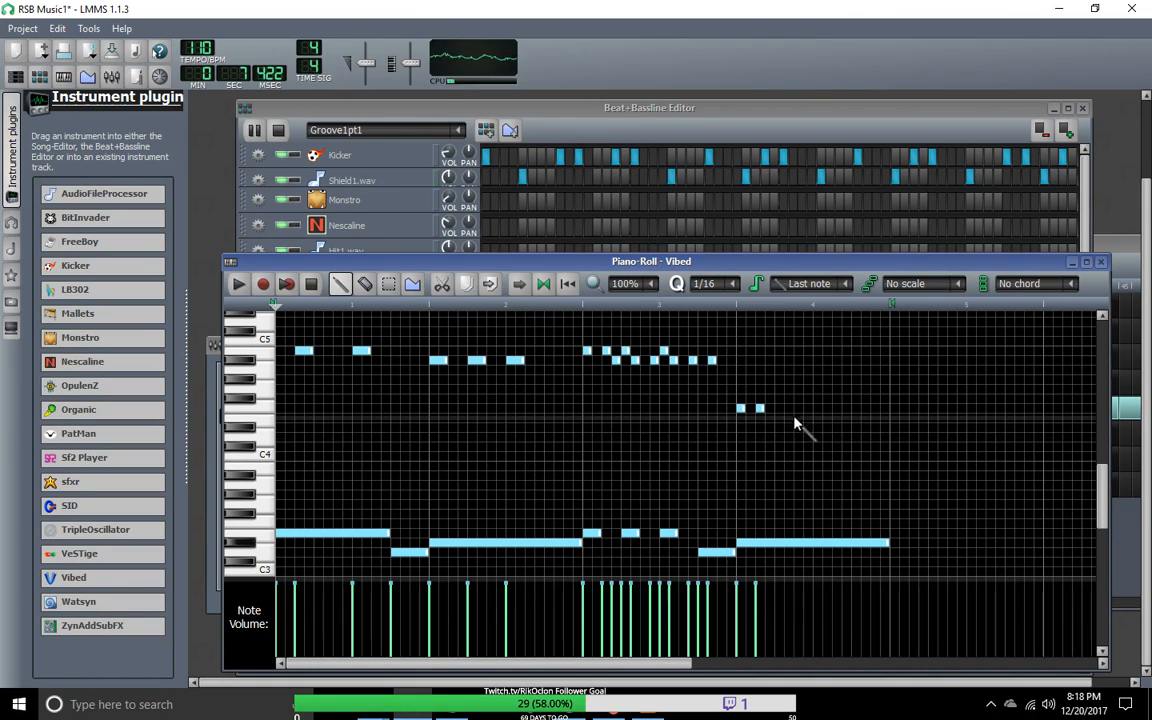
mouse_move(760, 408)
mouse_down()
mouse_move(782, 410)
mouse_move(755, 408)
mouse_up()
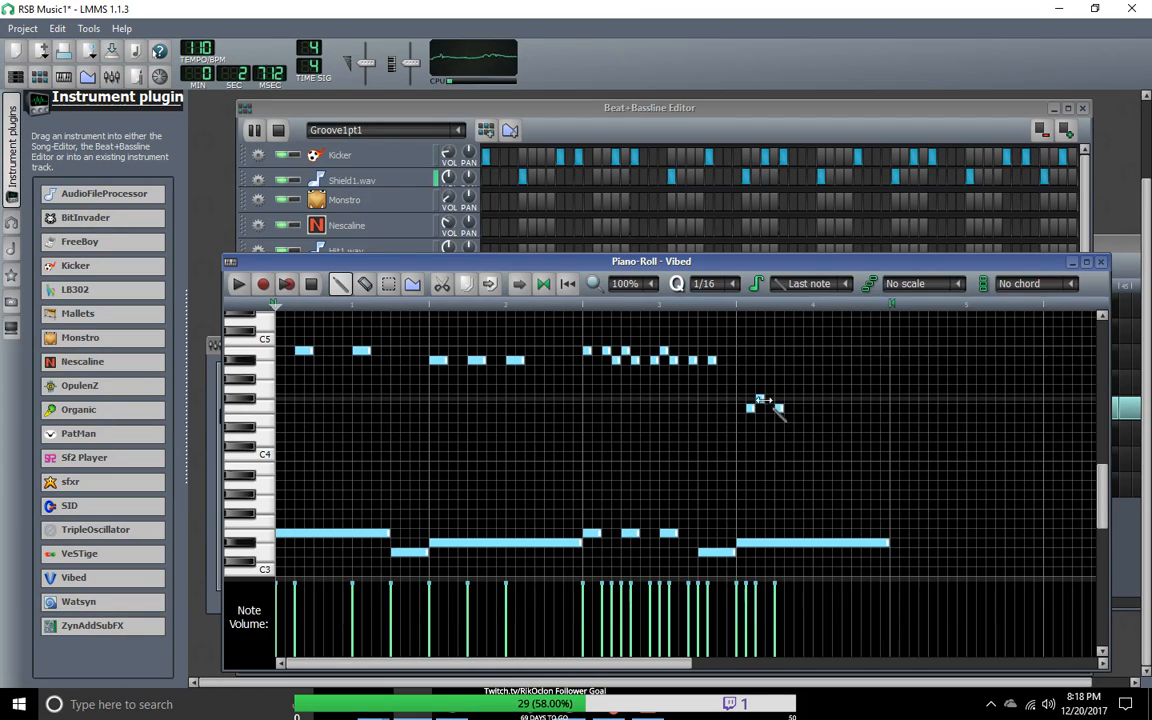
click(760, 361)
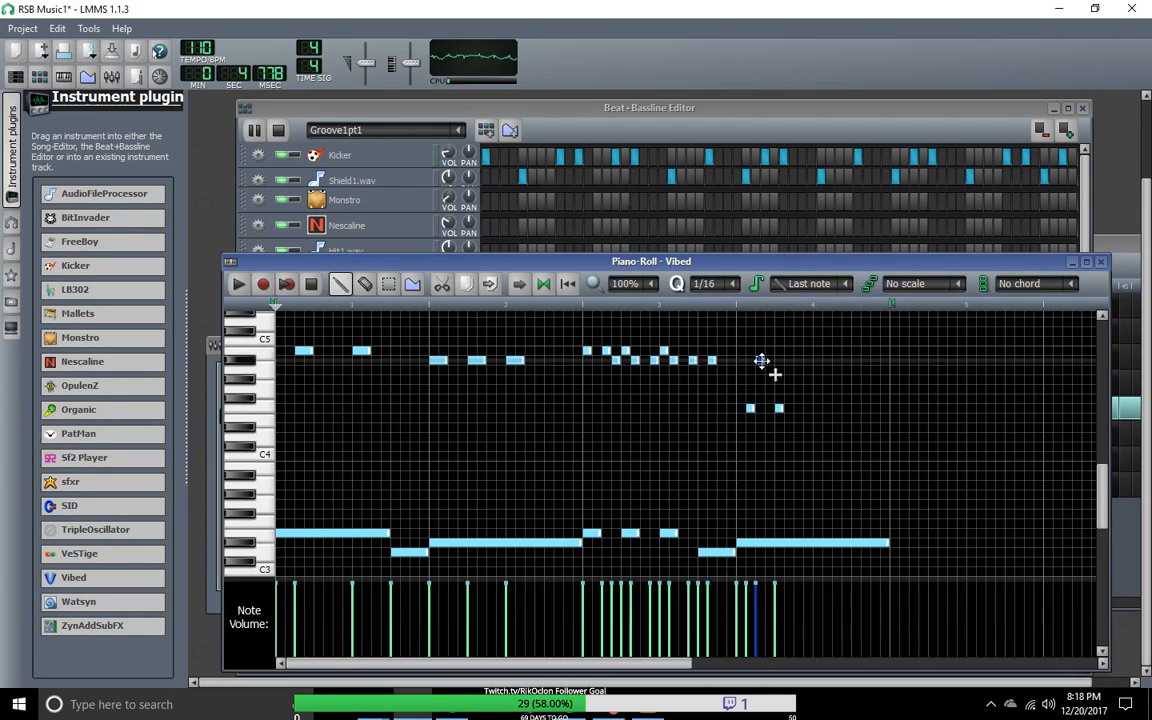
click(789, 361)
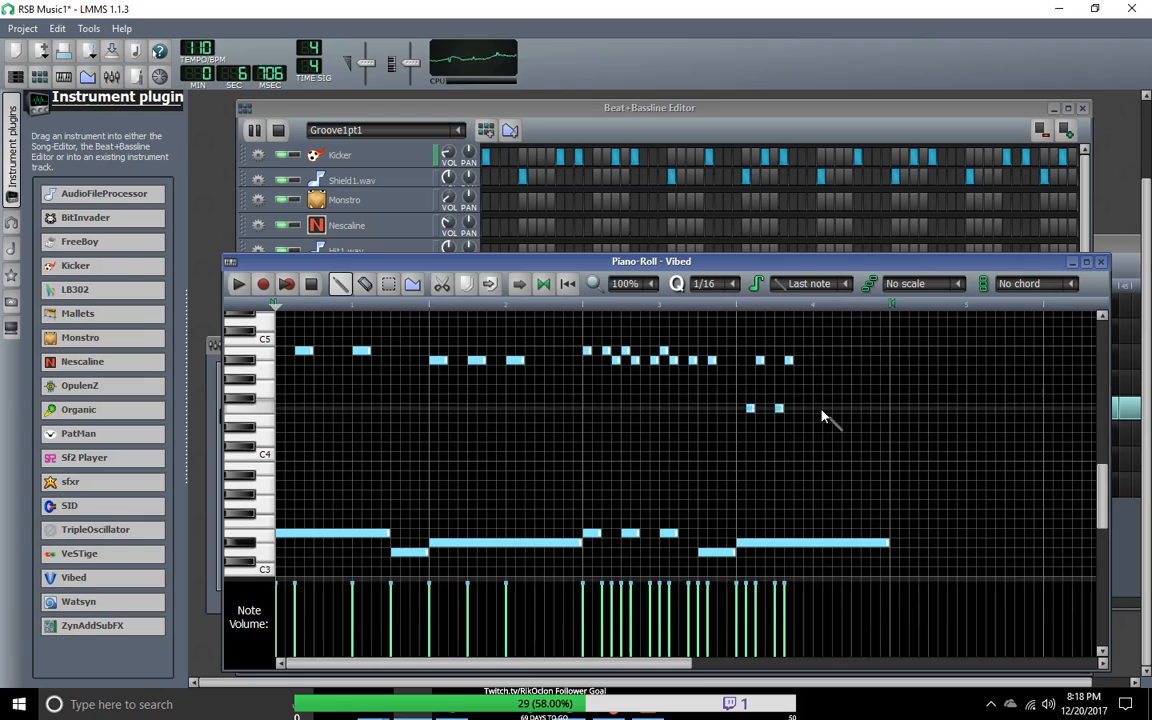
Step: Continue the alternating F4 and A#4 sixteenths with syncopated gaps to the end of bar 4, closing on an A#4
click(798, 408)
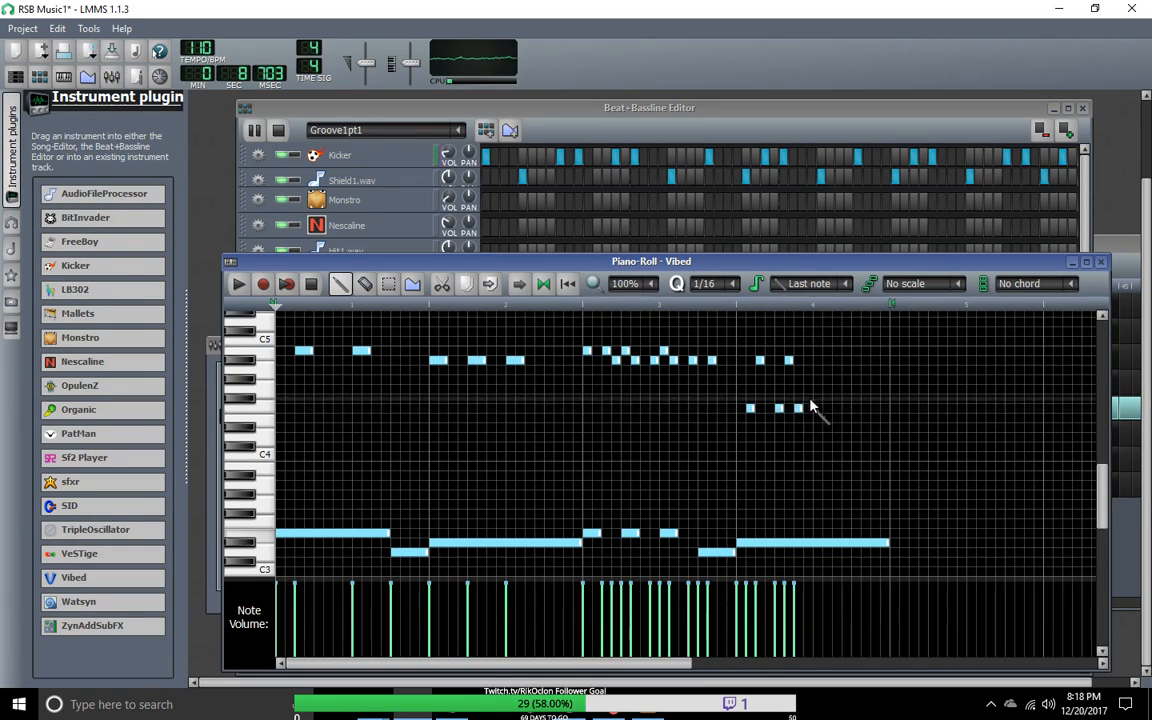
click(818, 361)
click(827, 408)
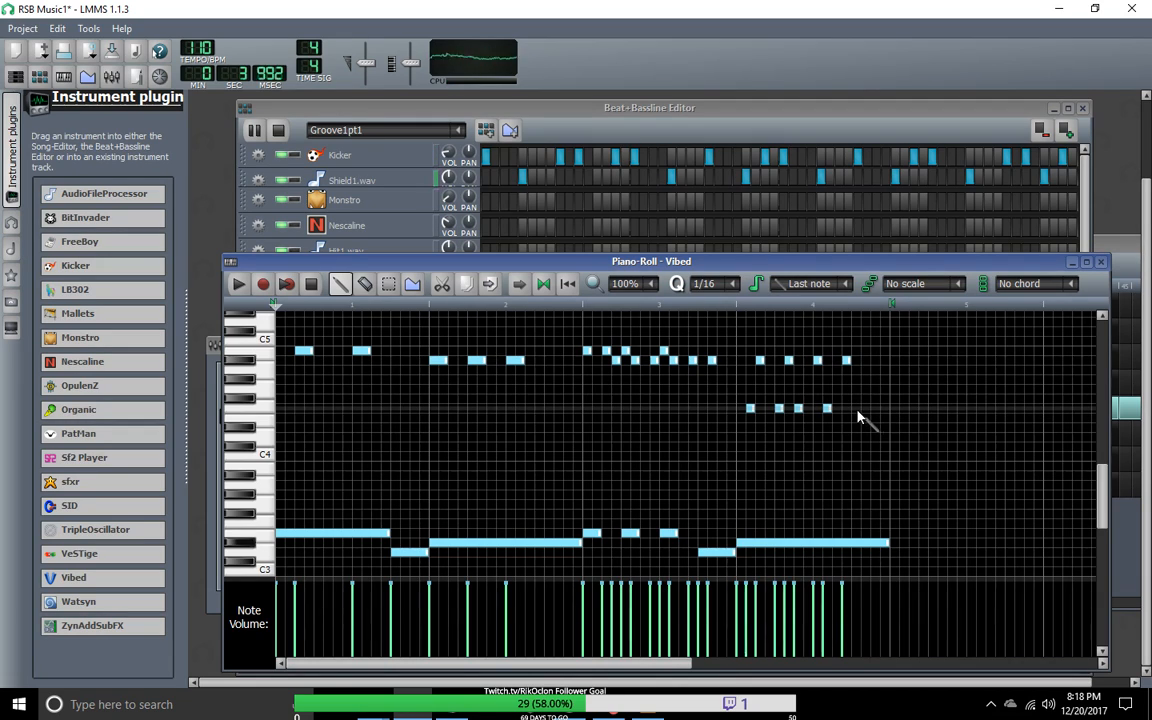
click(856, 409)
click(871, 361)
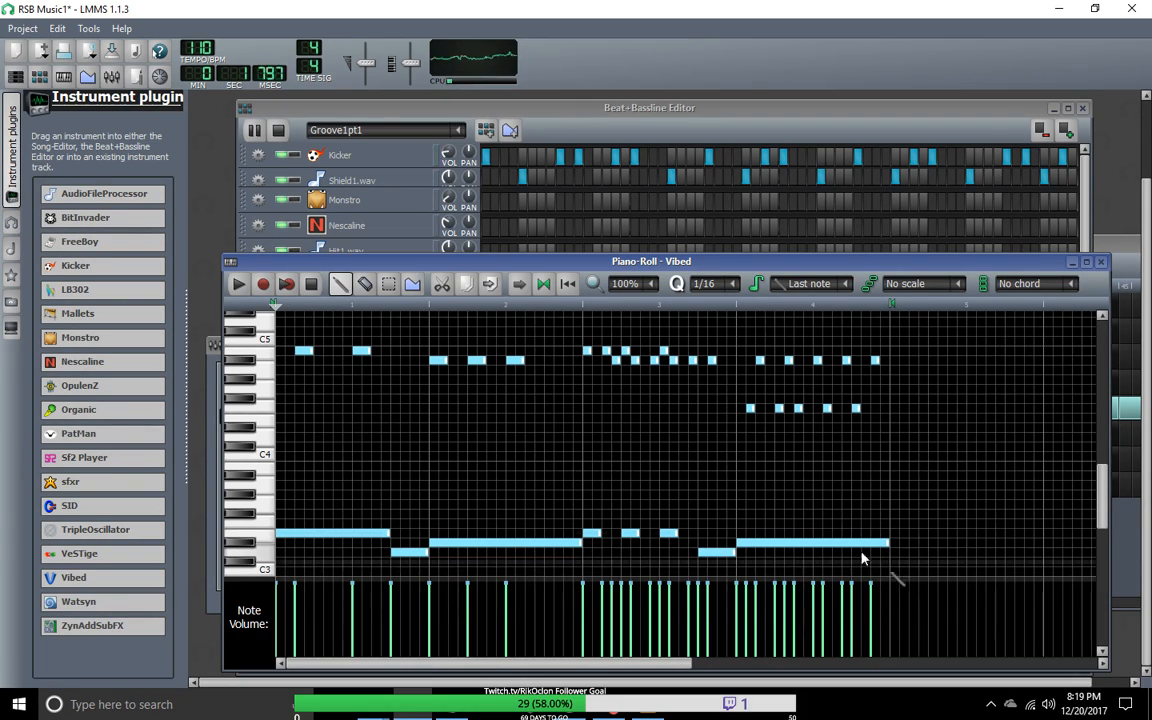
Step: Balance the two Vibed tracks by ear, adjusting the volume of the last one and fine-tuning the one above it
click(480, 113)
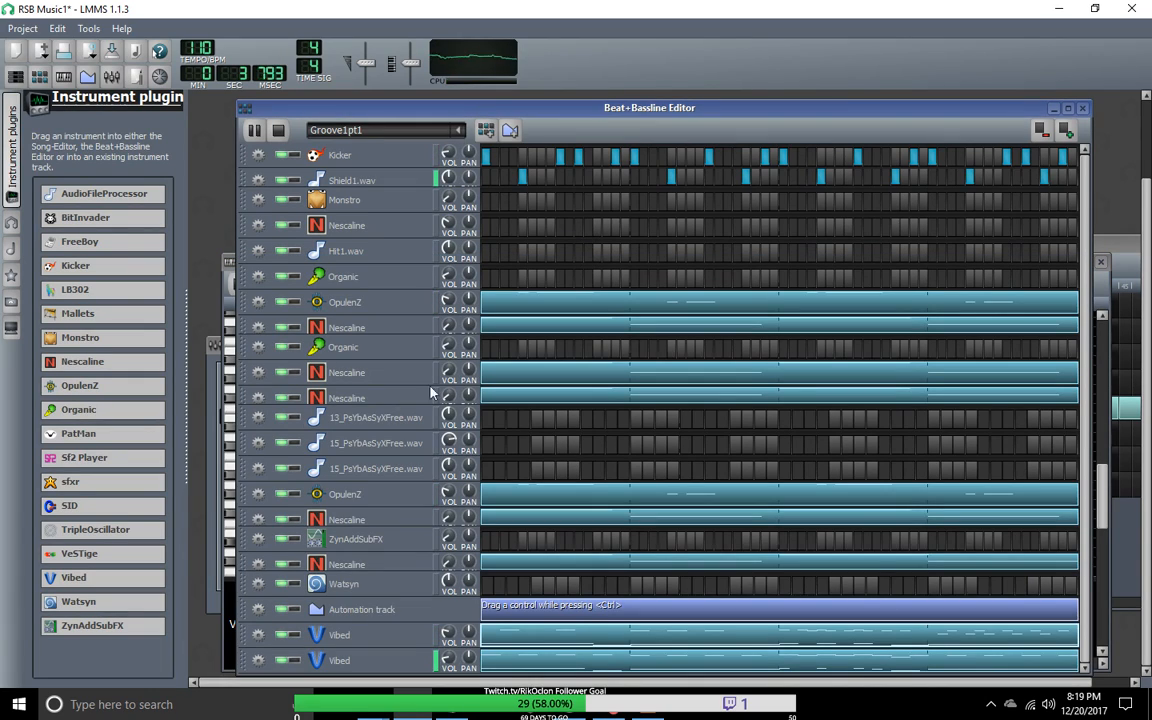
click(447, 659)
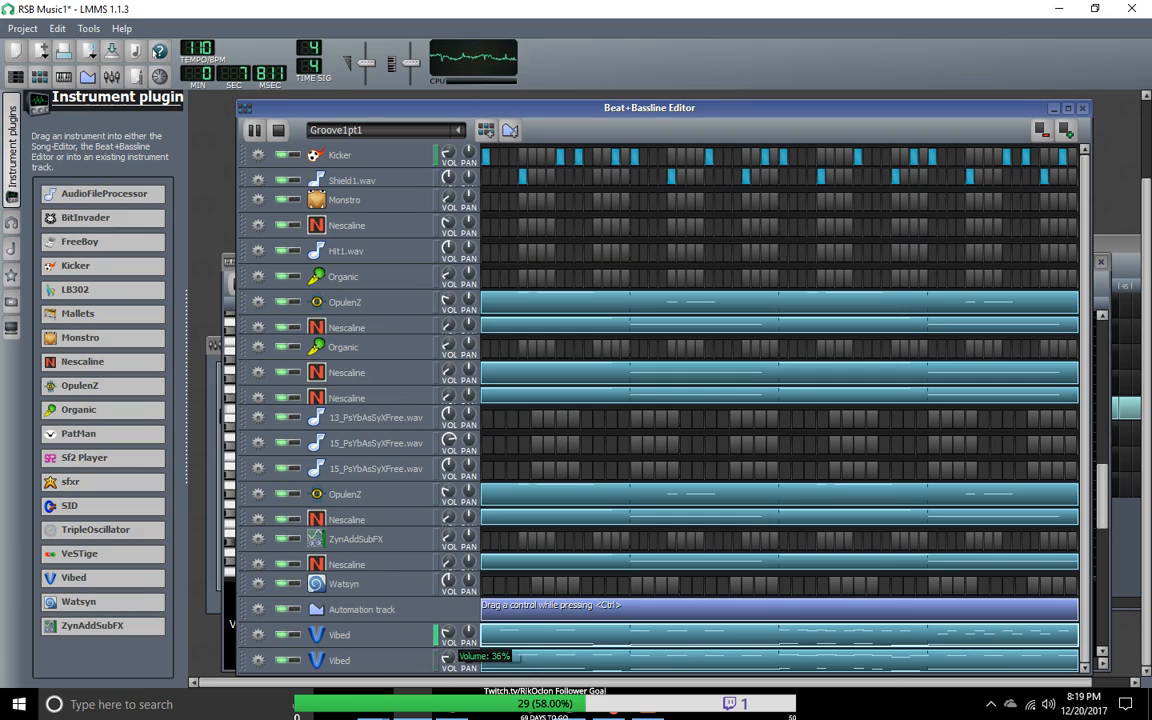
drag(447, 659, 447, 656)
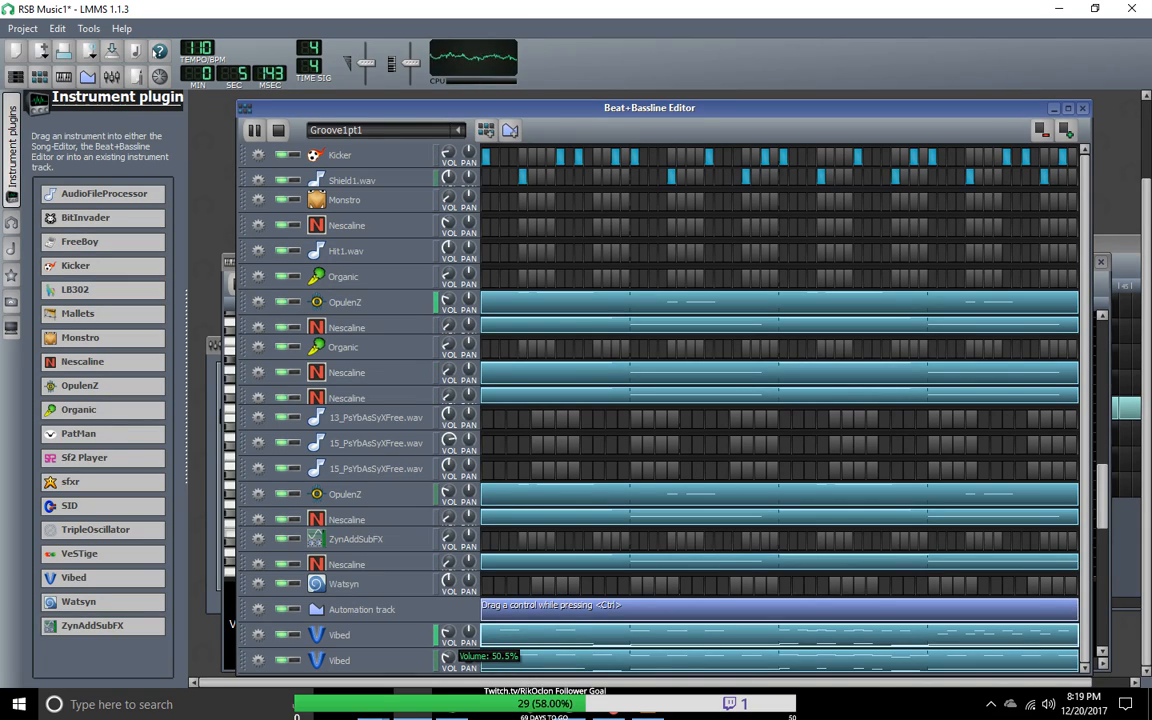
drag(447, 659, 447, 658)
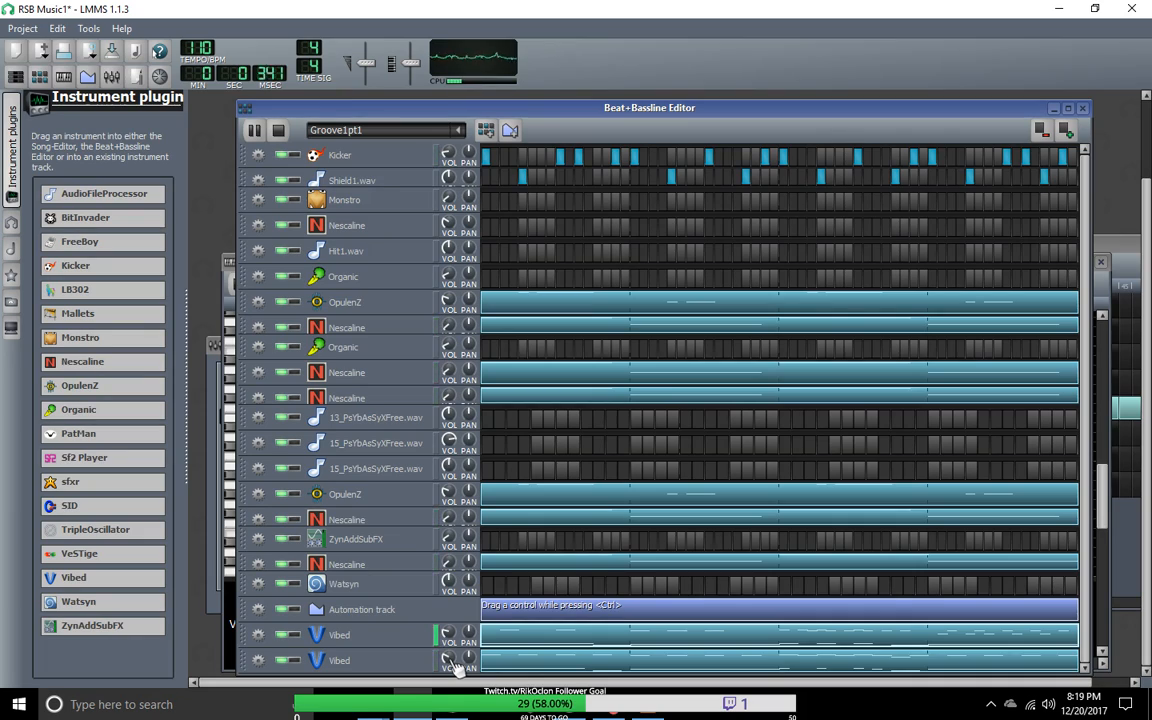
mouse_move(457, 638)
mouse_down()
mouse_move(447, 675)
mouse_move(452, 640)
mouse_up()
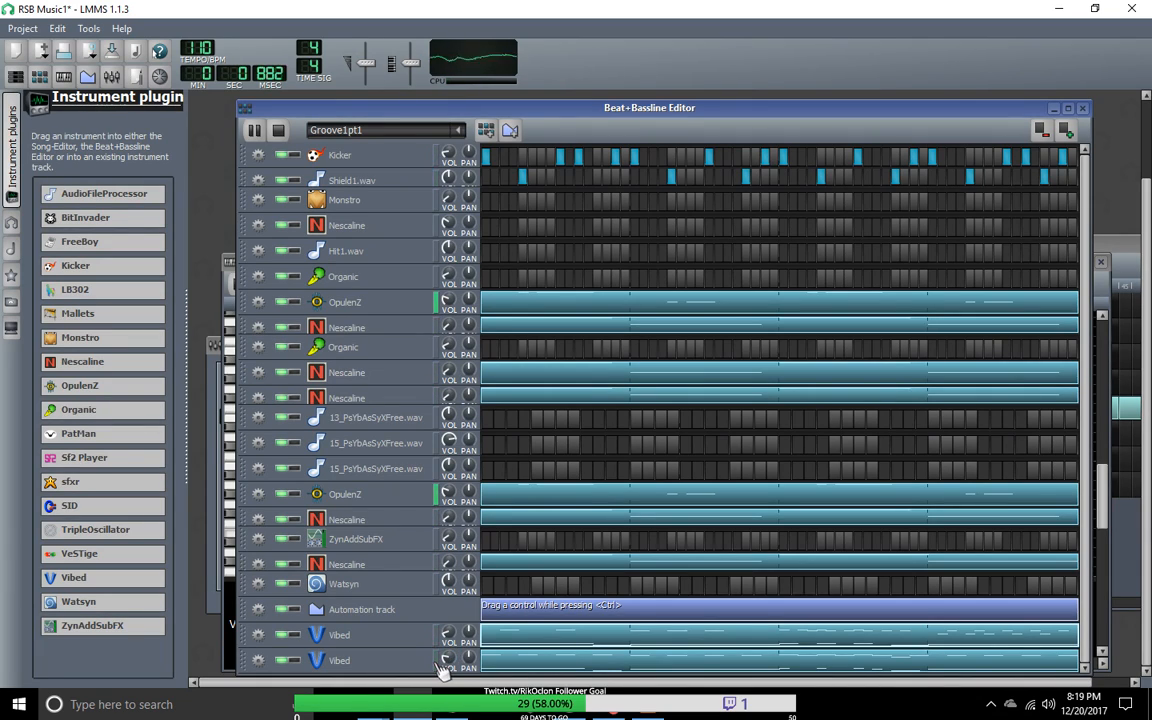
Step: Stop the Groove1pt1 playback and save the project
click(279, 132)
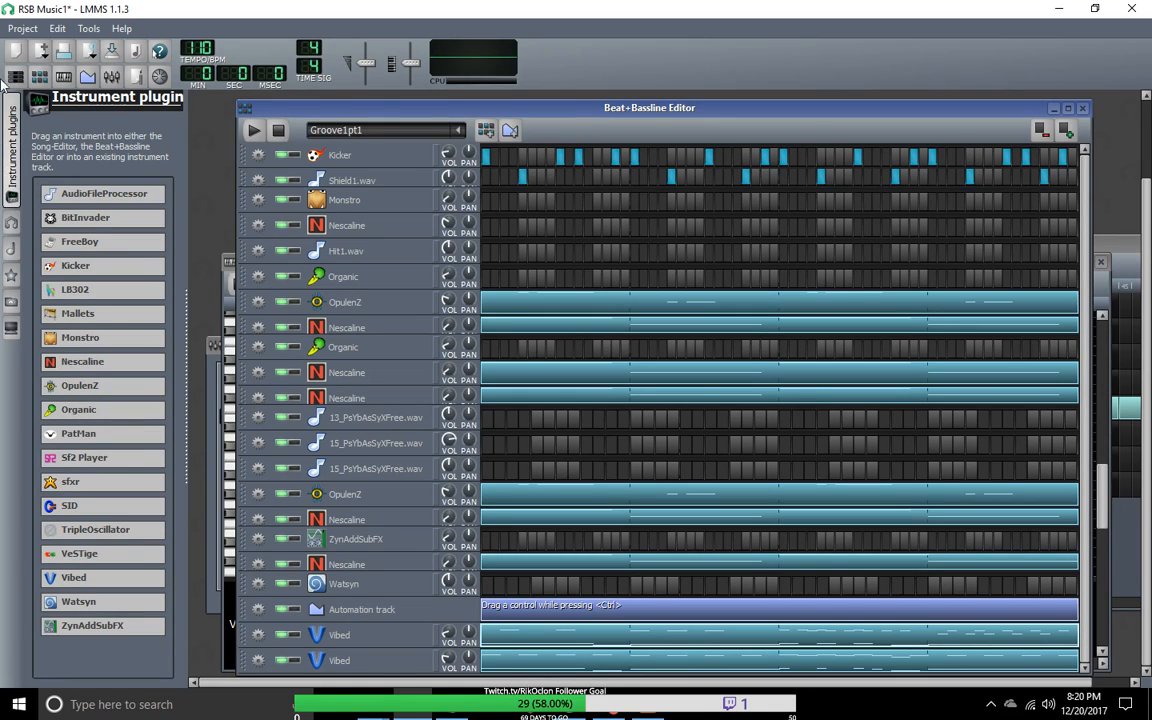
click(23, 29)
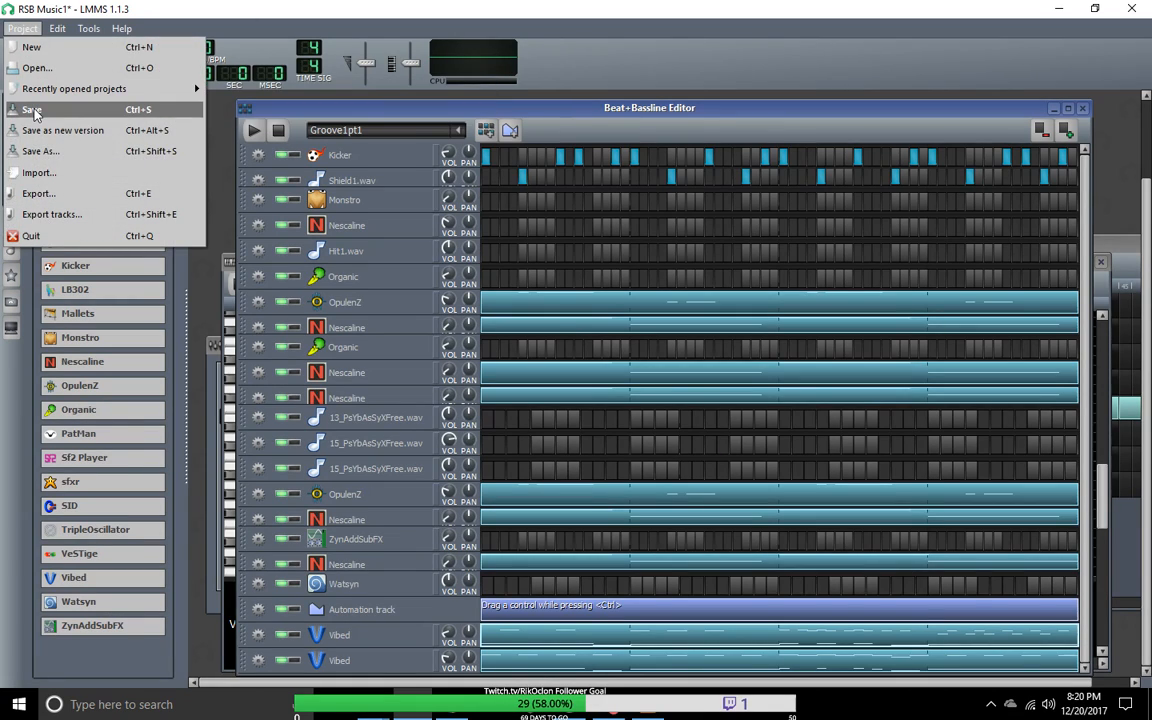
click(32, 110)
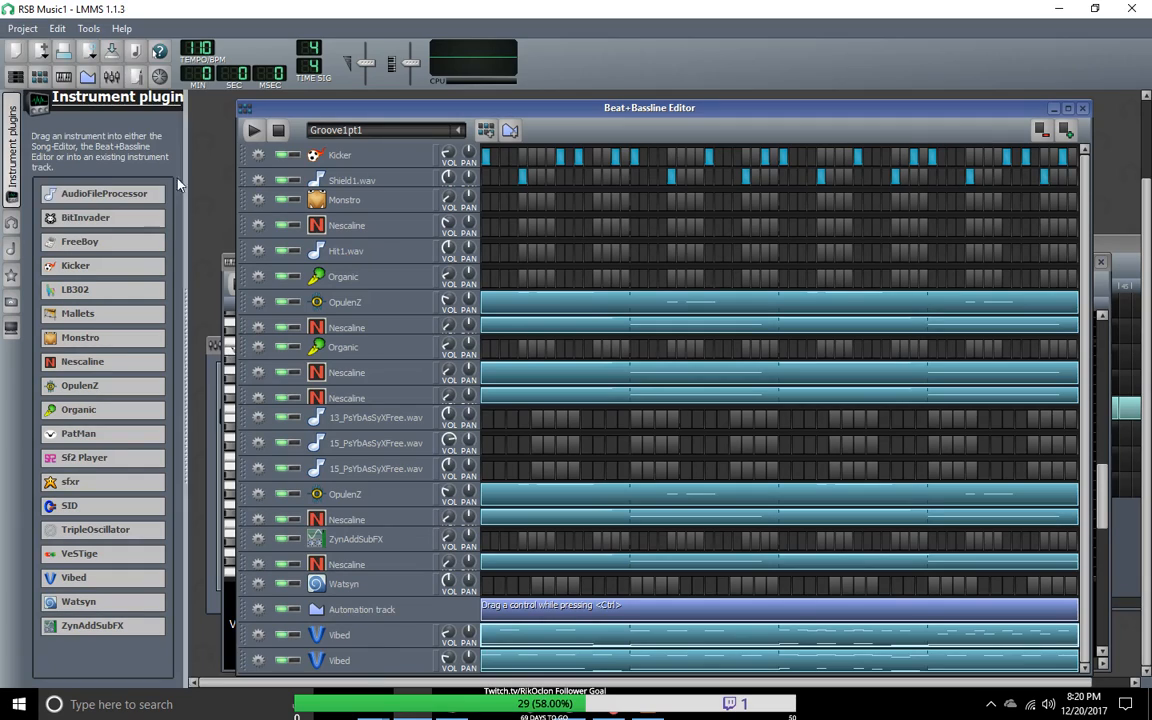
Step: Bring up the Song-Editor, reposition its window, and play the arrangement from the beginning
click(16, 78)
drag(554, 245, 439, 183)
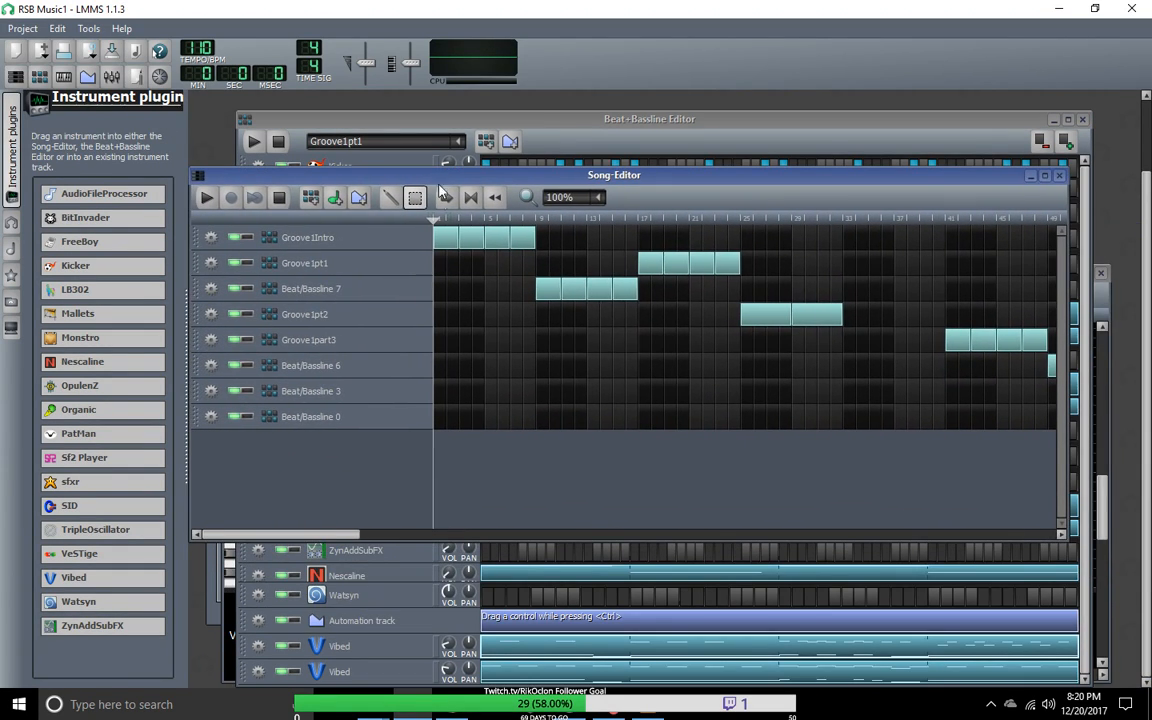
click(207, 198)
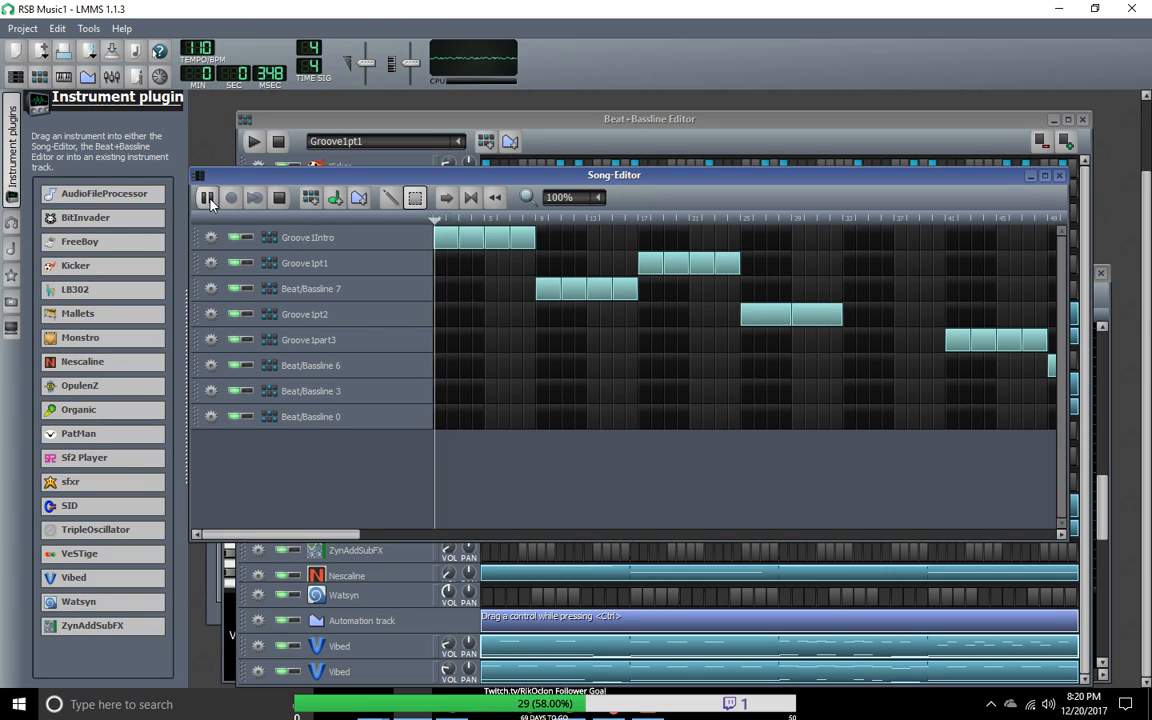
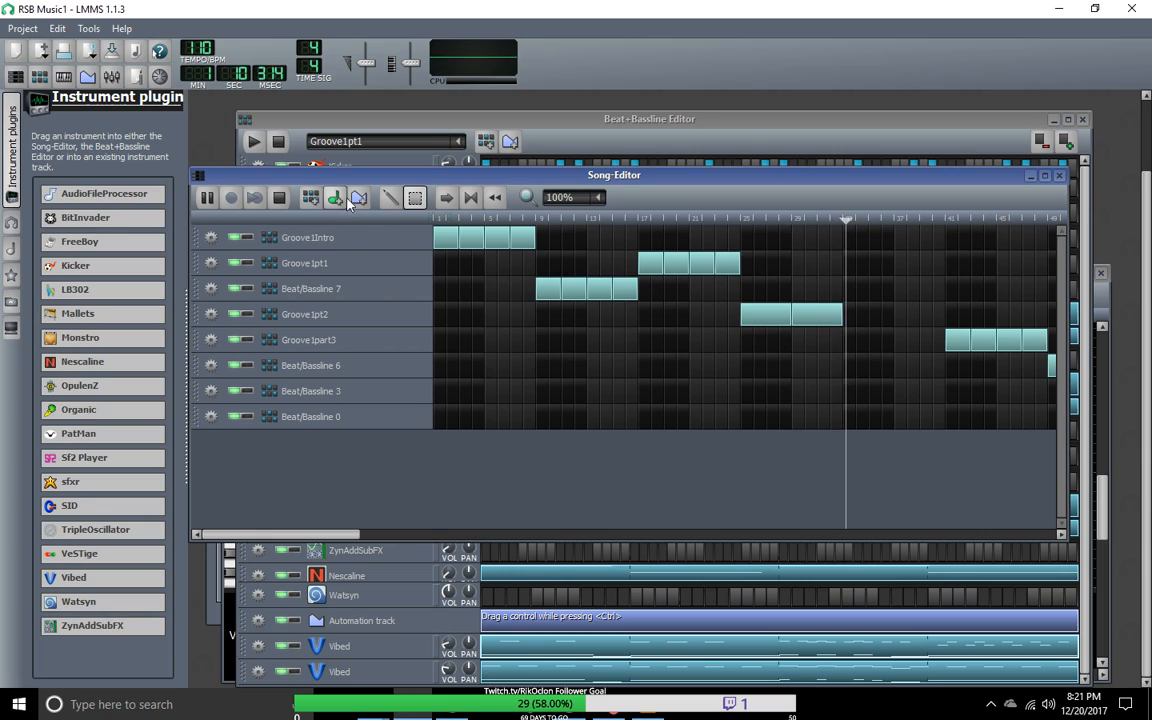
Step: Add two more Groove1pt2 blocks in the song arrangement, filling the gap up to the first Groove1part3 block
click(390, 197)
click(849, 314)
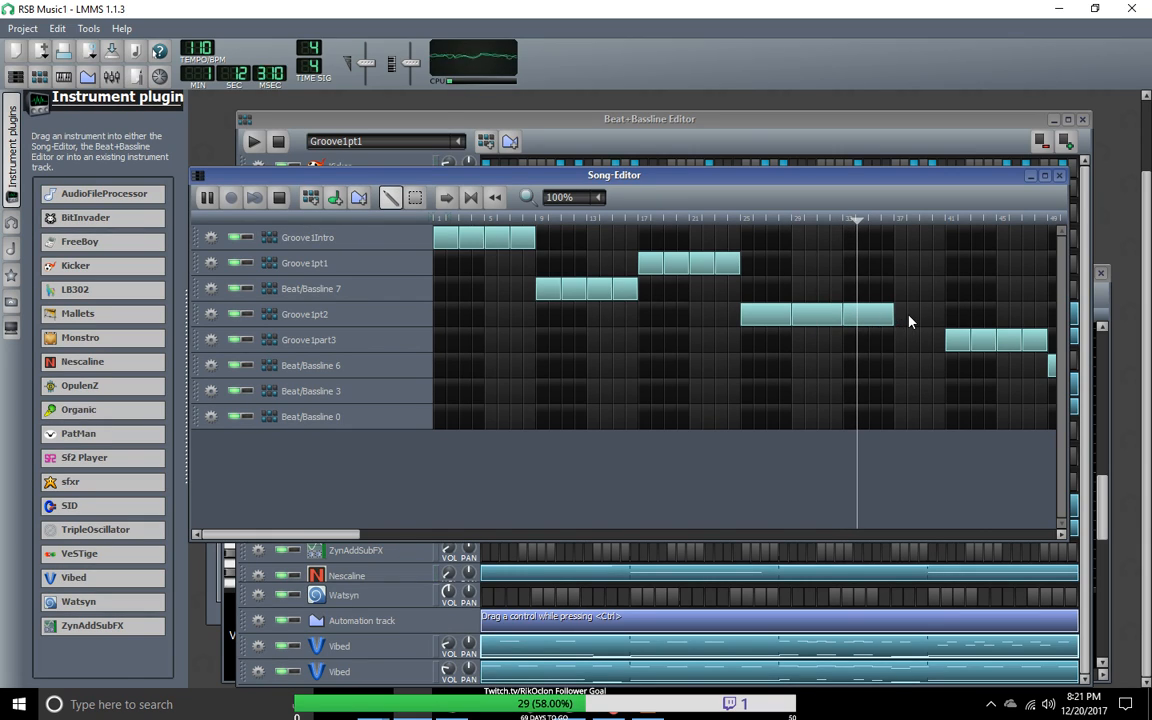
click(910, 316)
drag(918, 319, 910, 317)
click(958, 340)
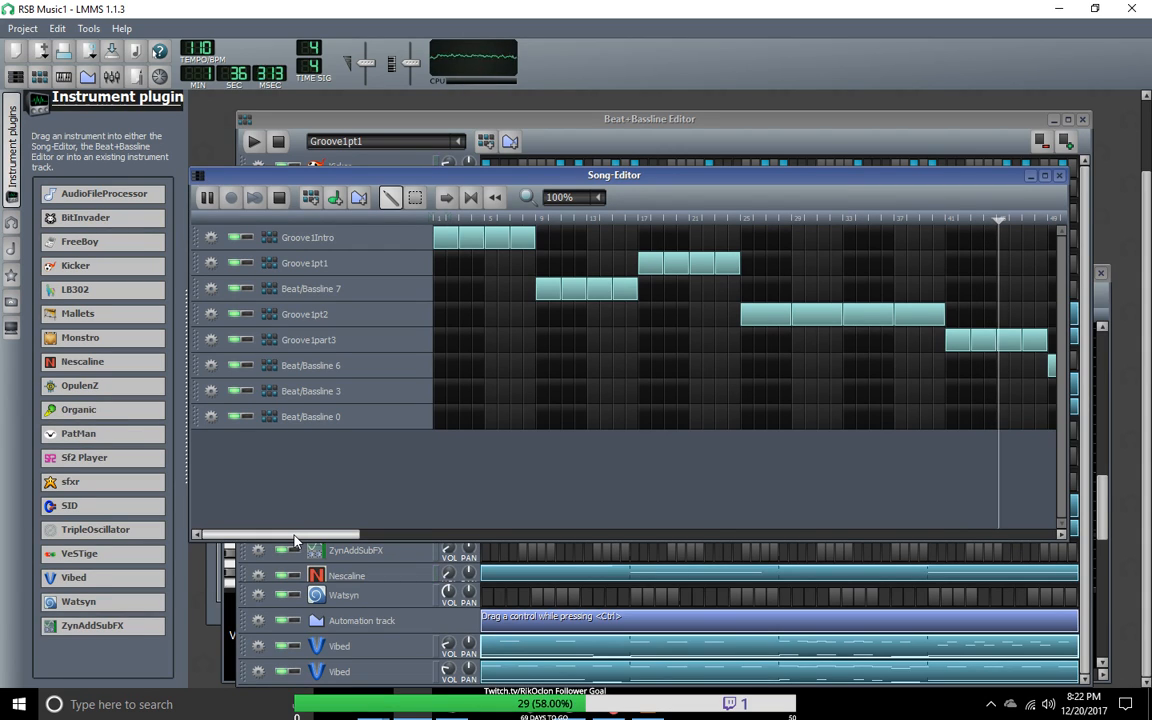
Step: Switch the Beat+Bassline Editor to Beat/Bassline 6 and clear all notes from both Vibed tracks
drag(295, 540, 622, 537)
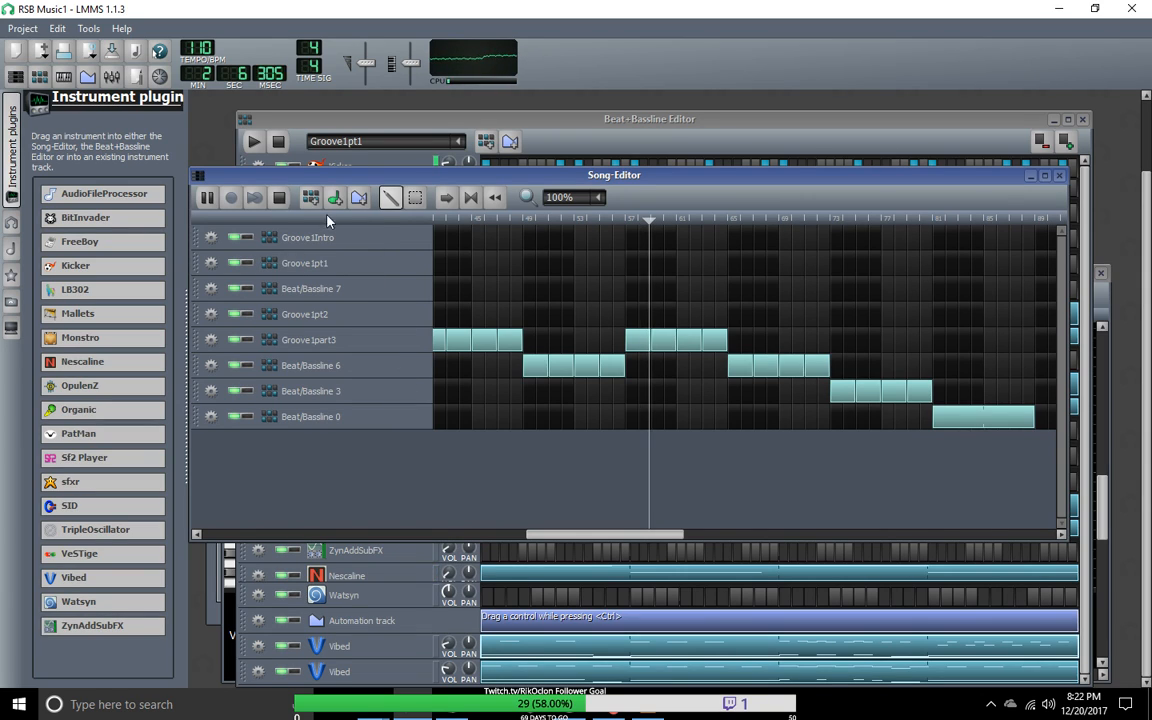
click(459, 142)
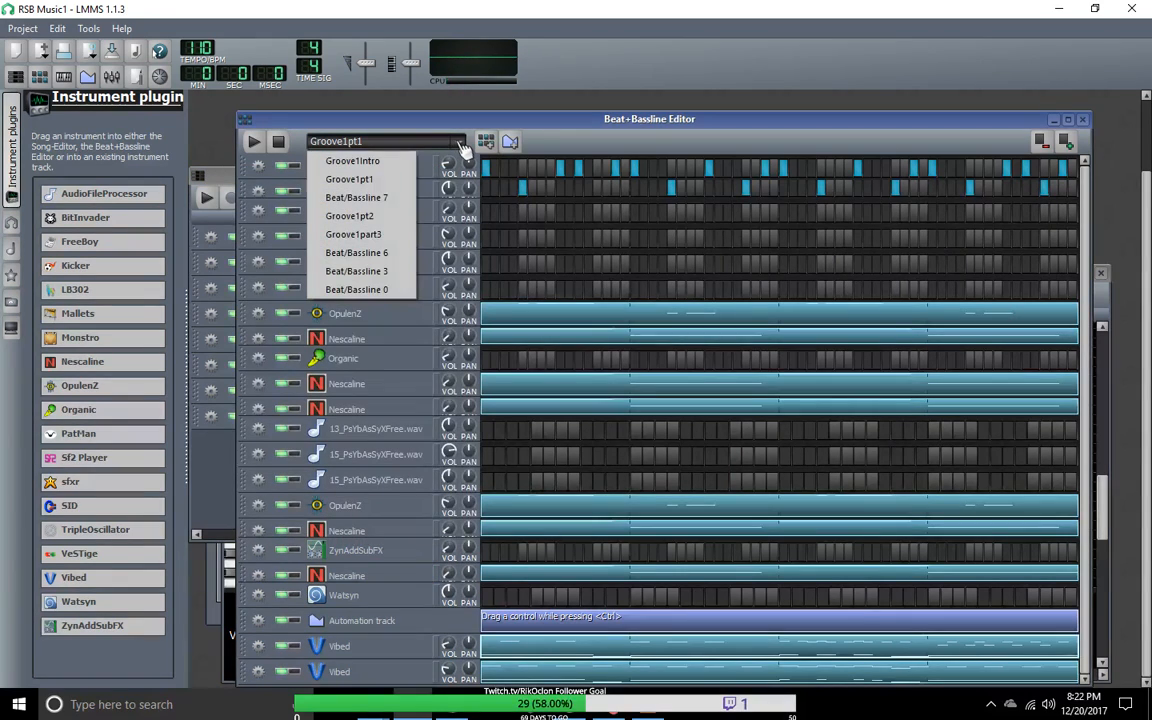
click(380, 252)
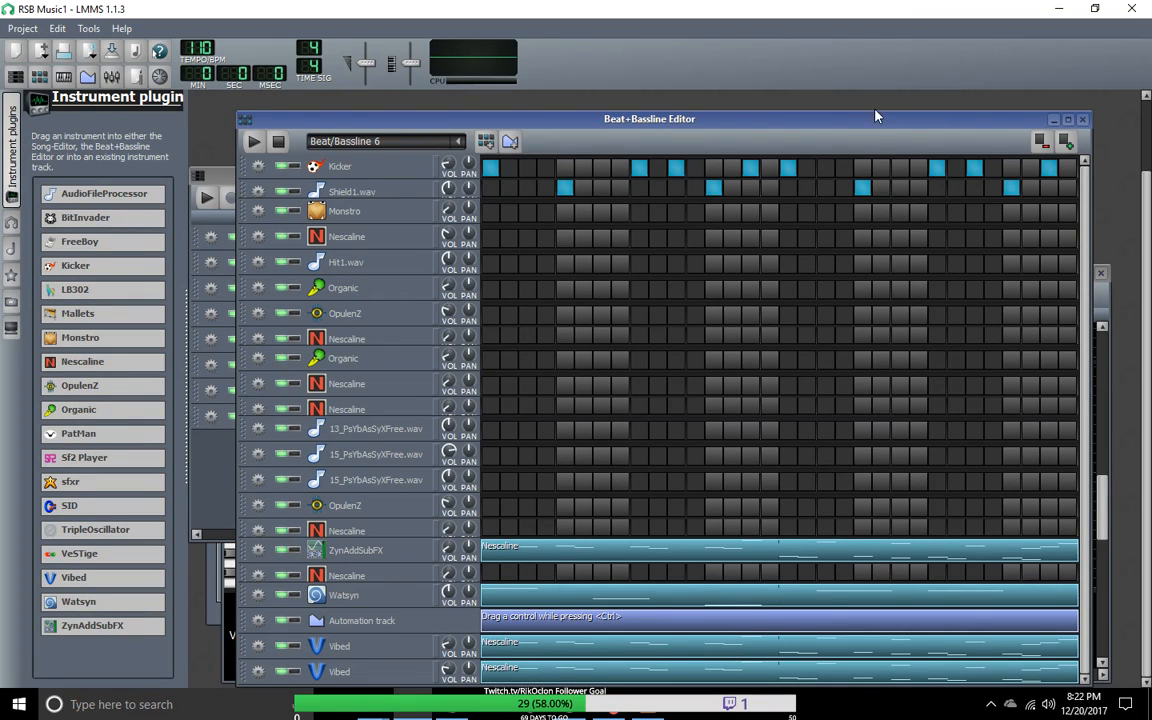
drag(869, 121, 866, 109)
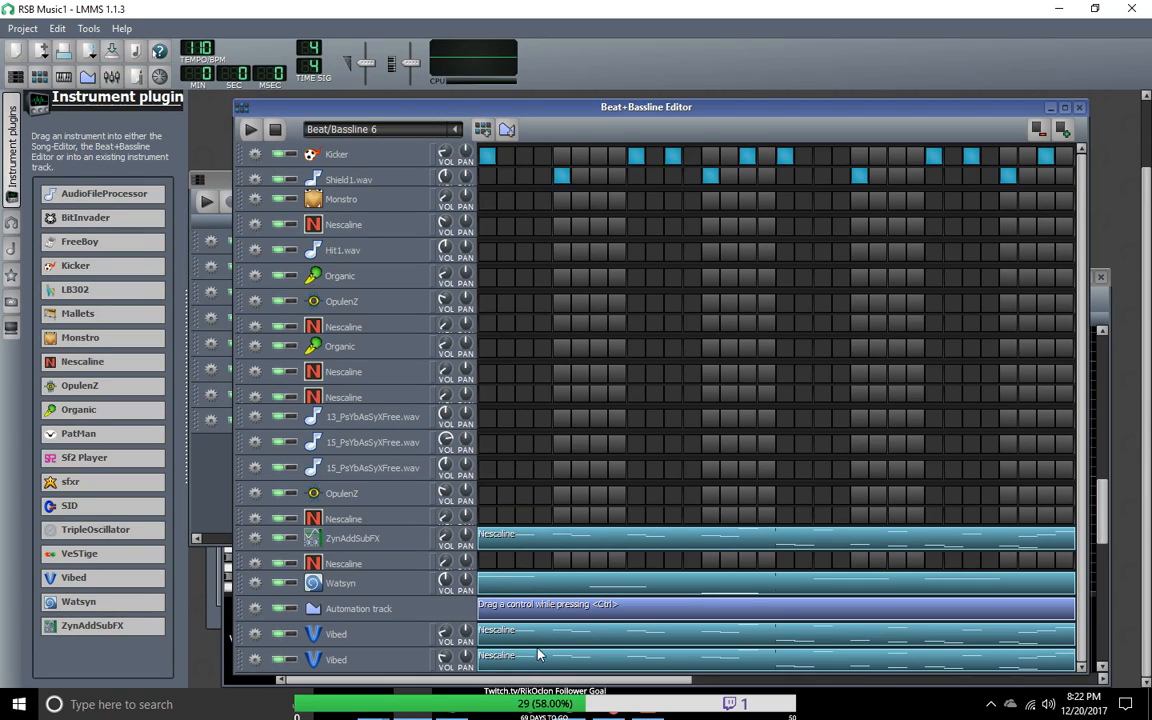
right_click(535, 644)
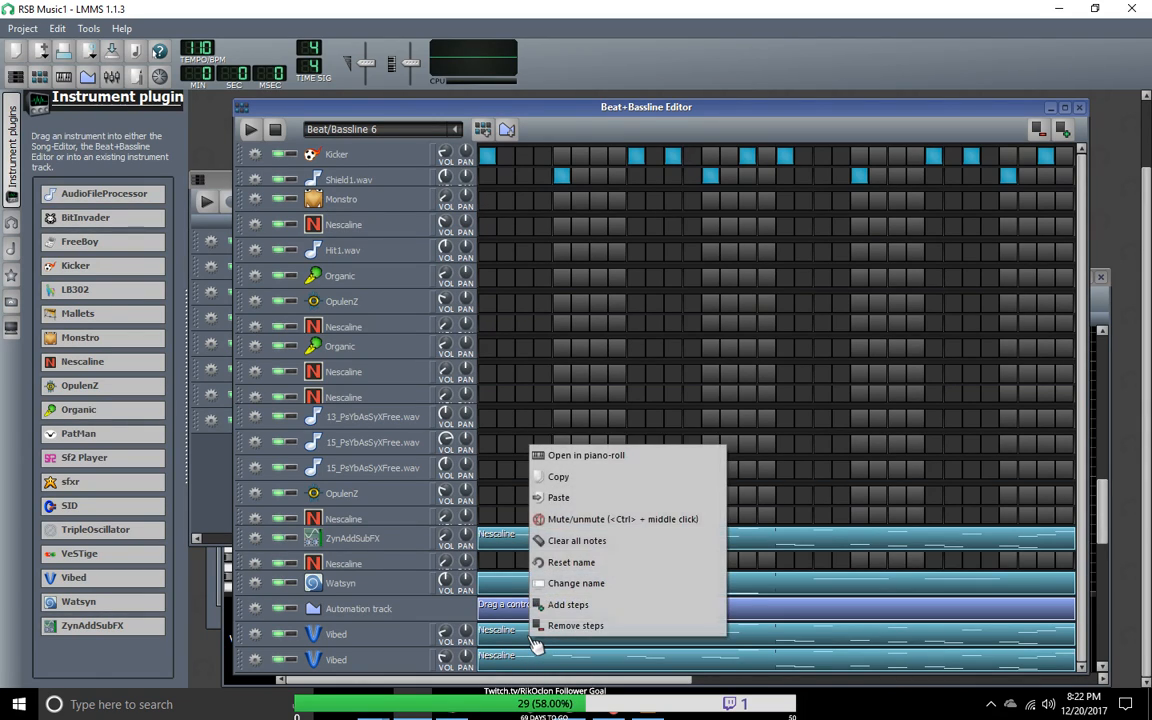
click(577, 541)
right_click(543, 657)
click(588, 556)
Step: Audition Beat/Bassline 6, then look through the other beat/bassline patterns and return to Beat/Bassline 6
click(249, 130)
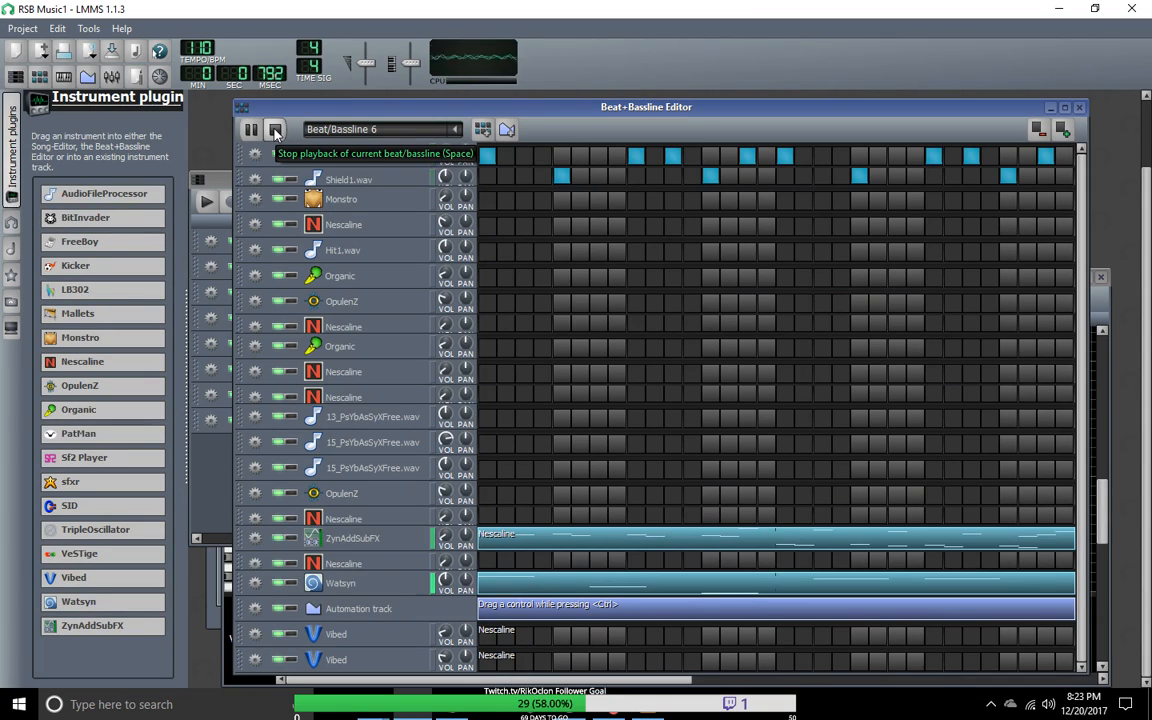
click(276, 134)
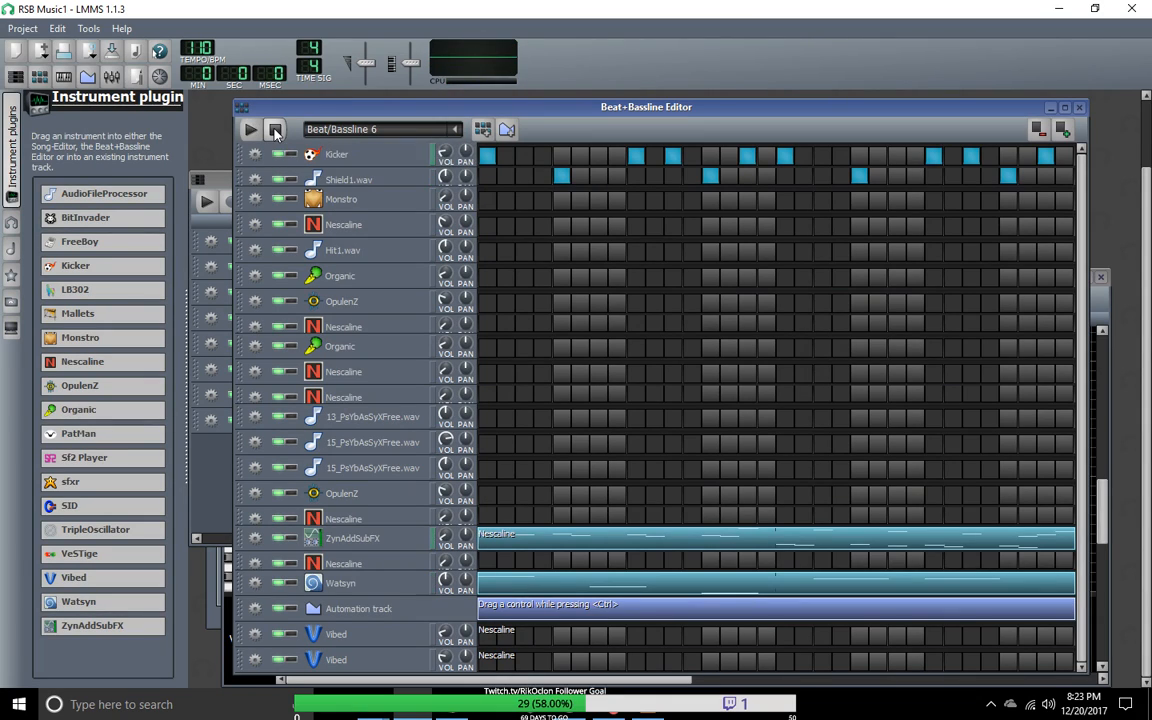
click(453, 132)
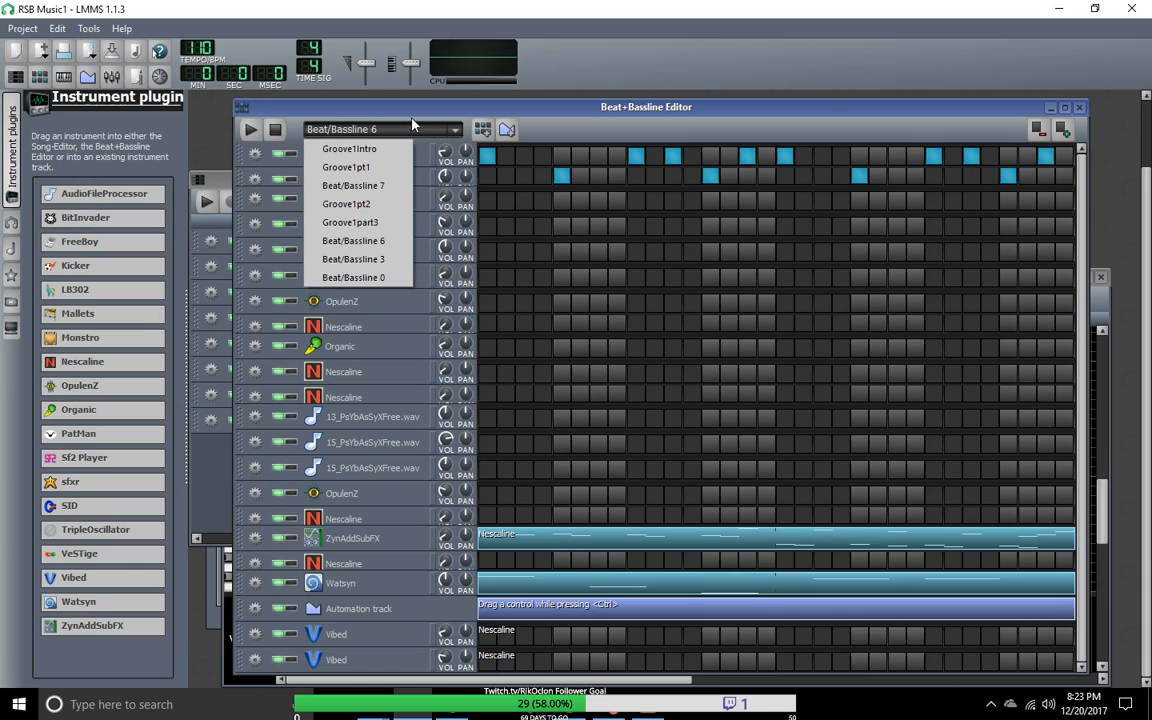
click(349, 148)
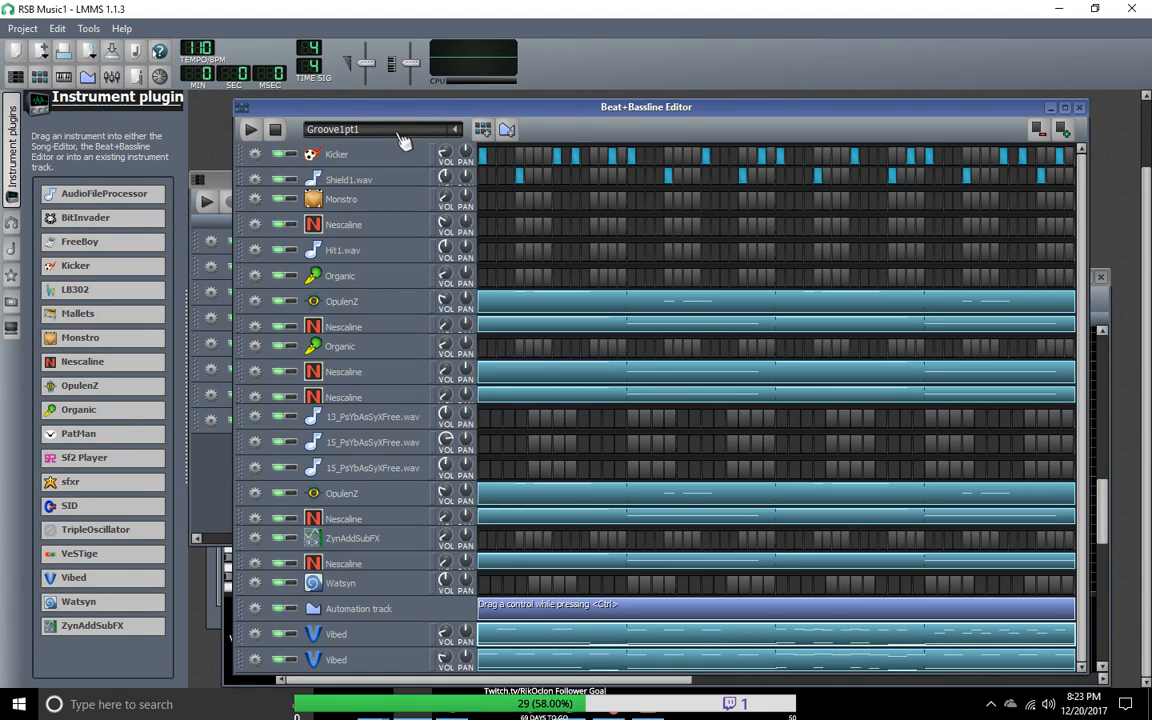
scroll(403, 140, down, 4)
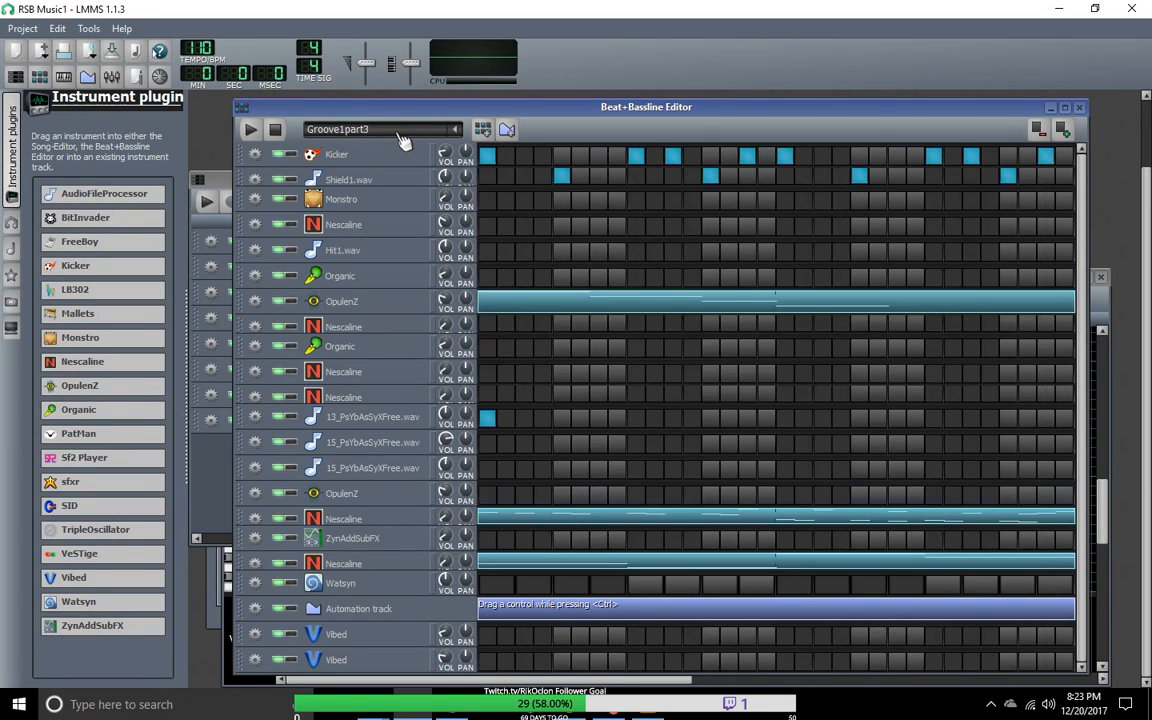
scroll(403, 140, up, 3)
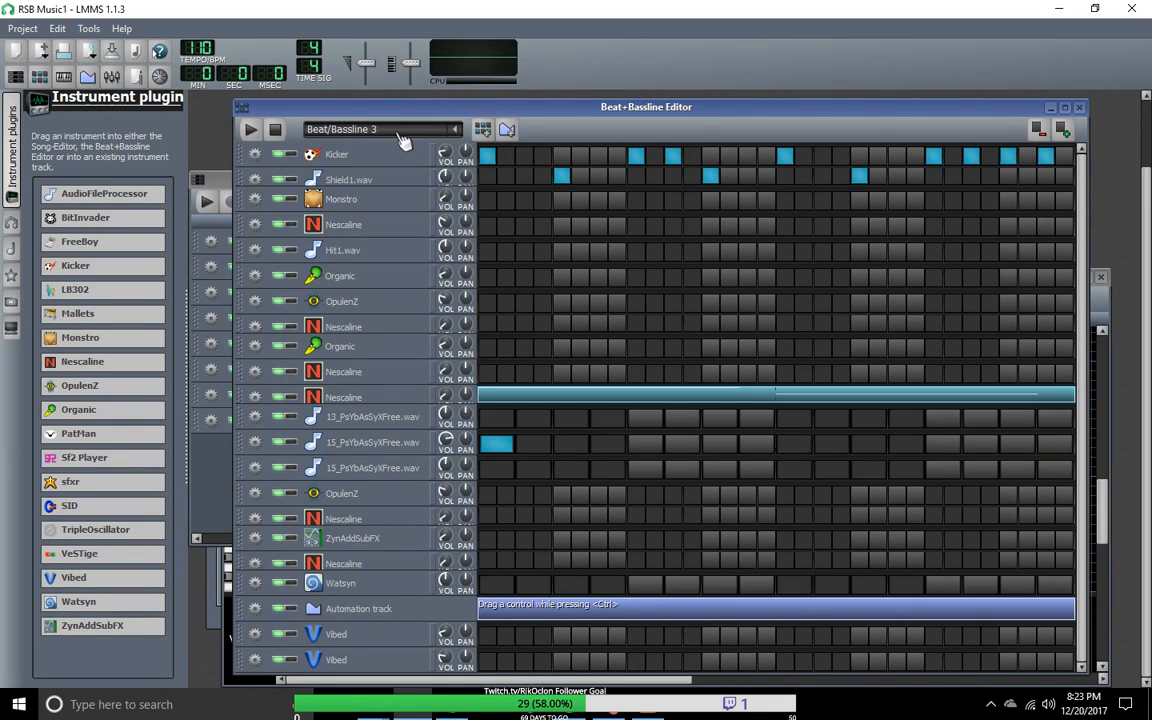
scroll(403, 140, up, 3)
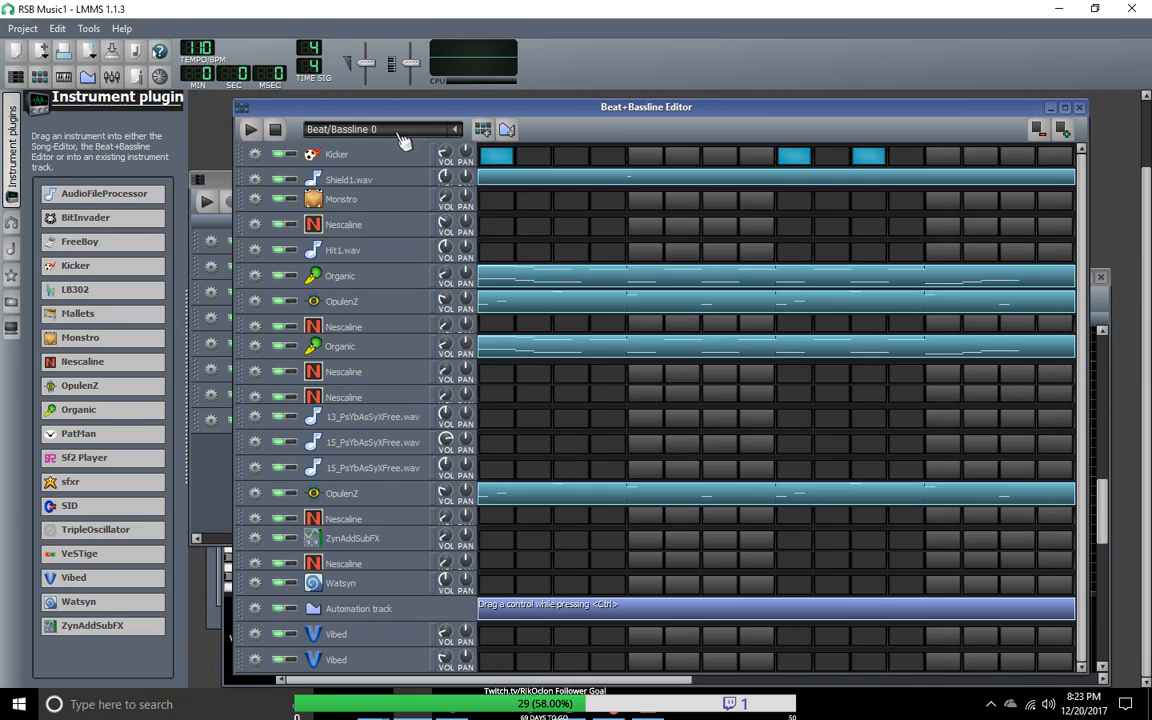
scroll(403, 140, down, 6)
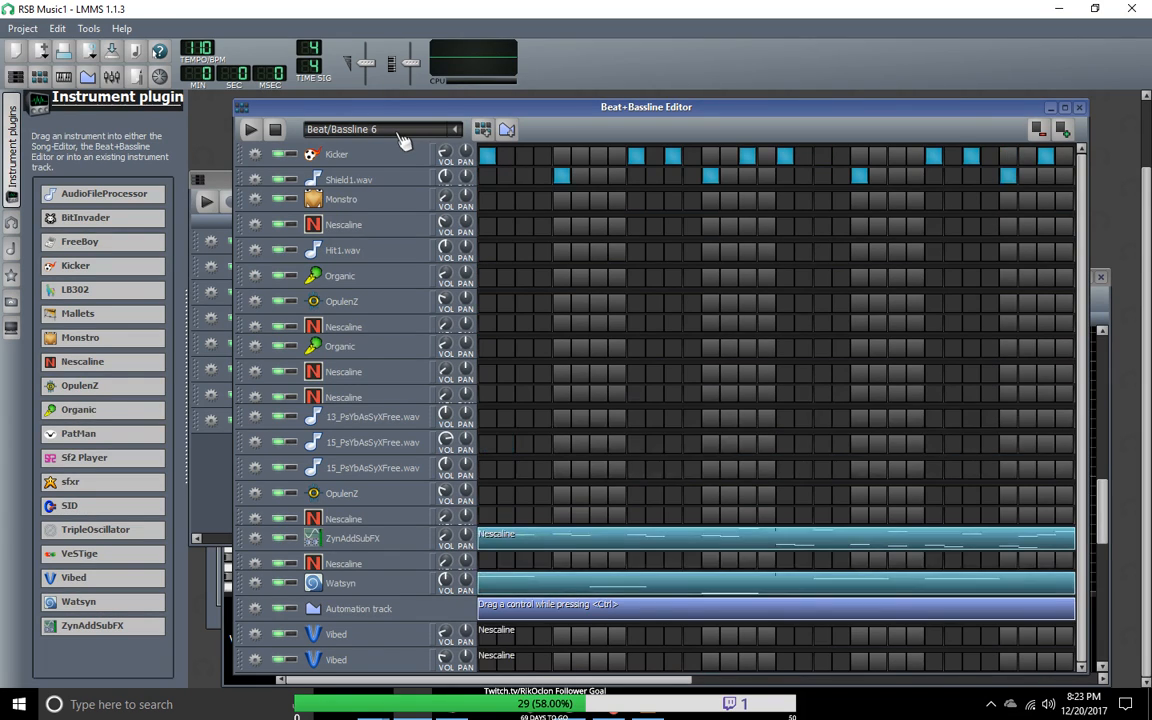
Step: Open the ZynAddSubFX track's synth interface and assign the Launchpad as the track's MIDI input
click(390, 541)
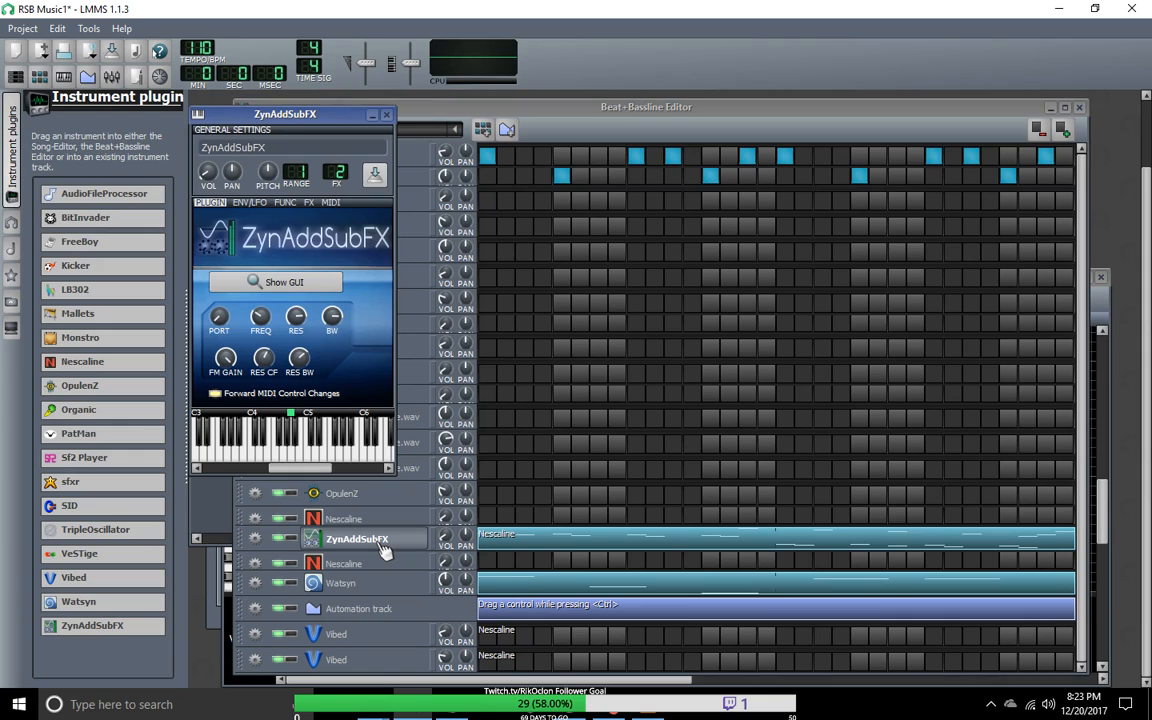
click(295, 287)
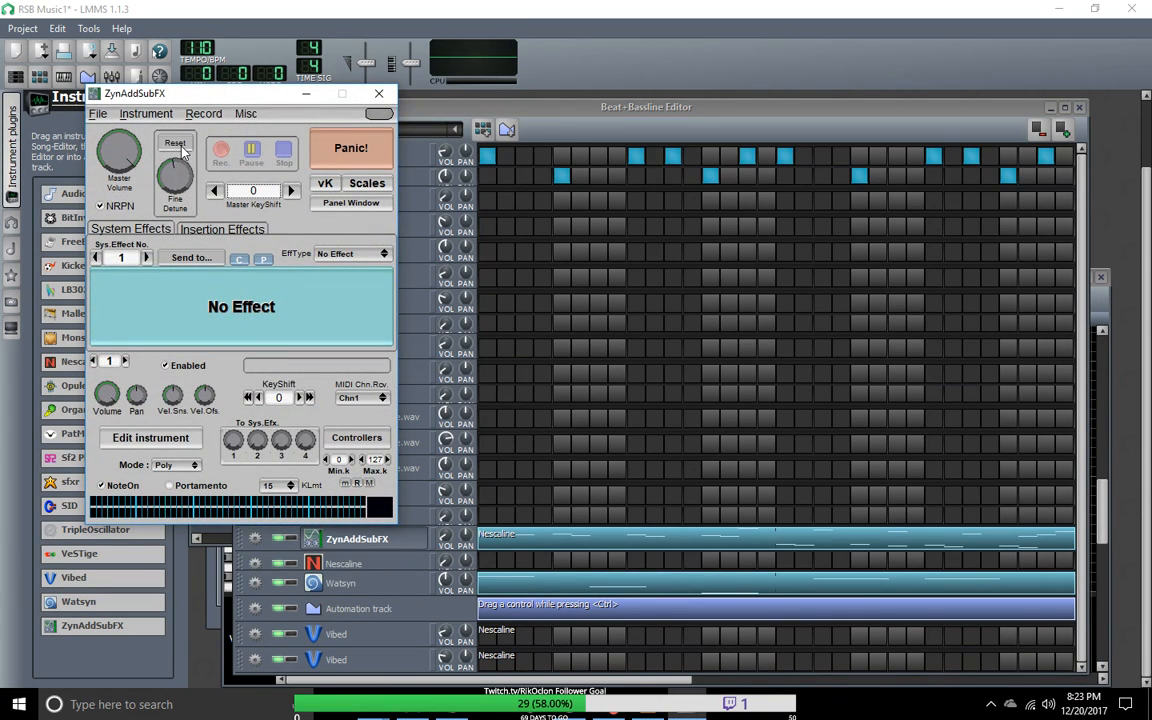
drag(244, 100, 378, 129)
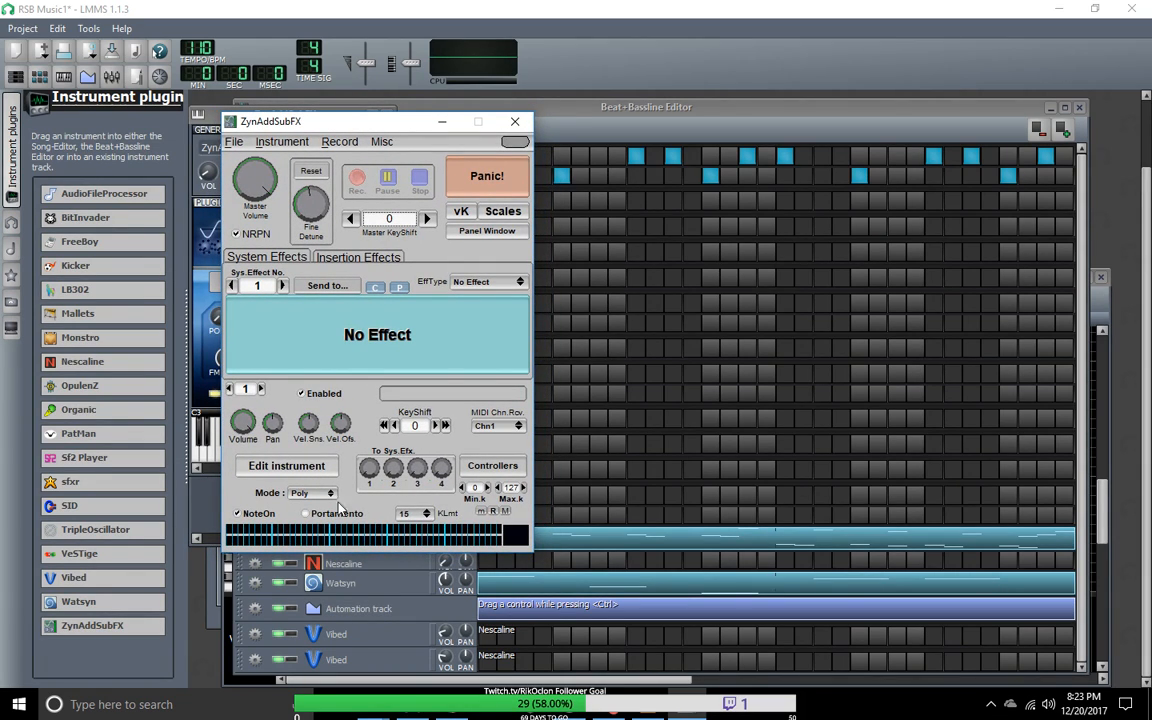
drag(337, 121, 568, 92)
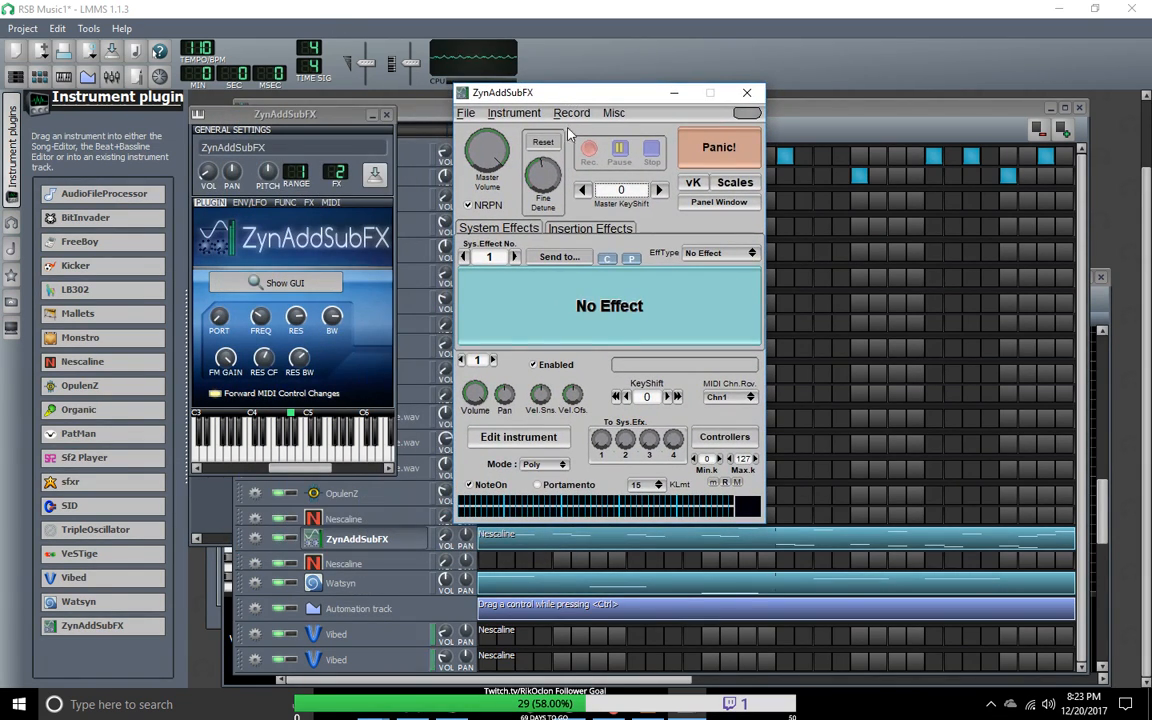
click(256, 543)
mouse_move(275, 600)
mouse_move(393, 601)
click(479, 607)
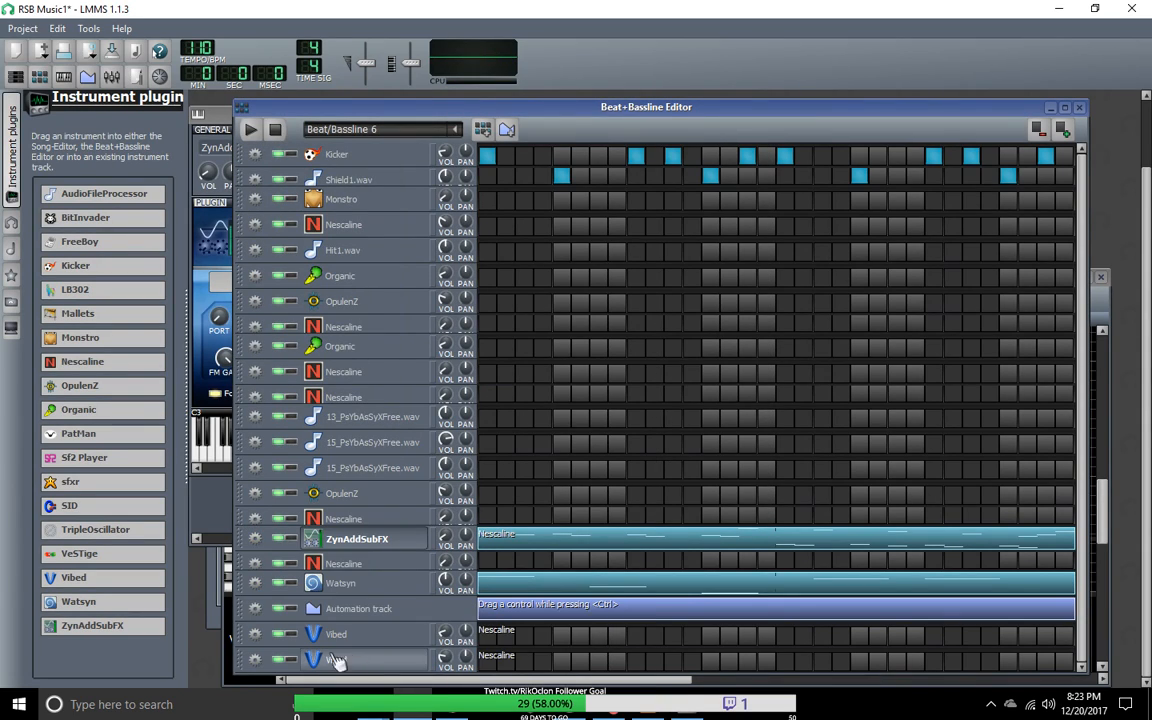
Step: Disconnect the Launchpad MIDI input from both Vibed tracks
click(257, 661)
mouse_move(319, 641)
mouse_move(389, 640)
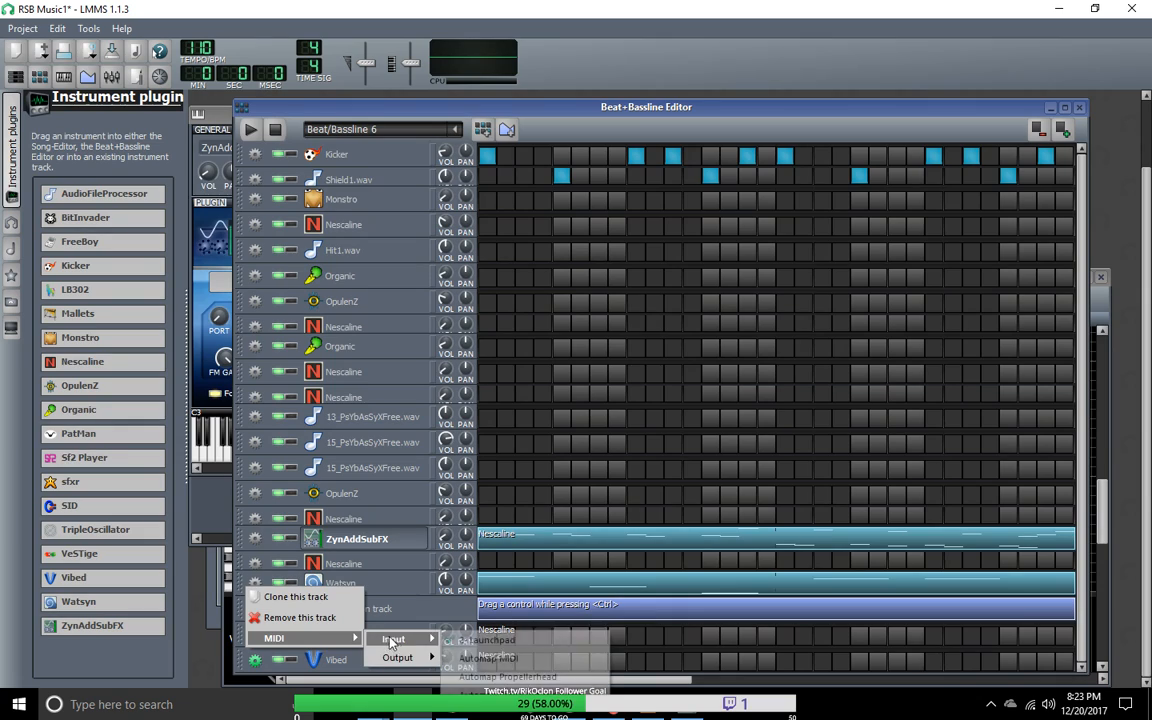
click(472, 642)
click(255, 634)
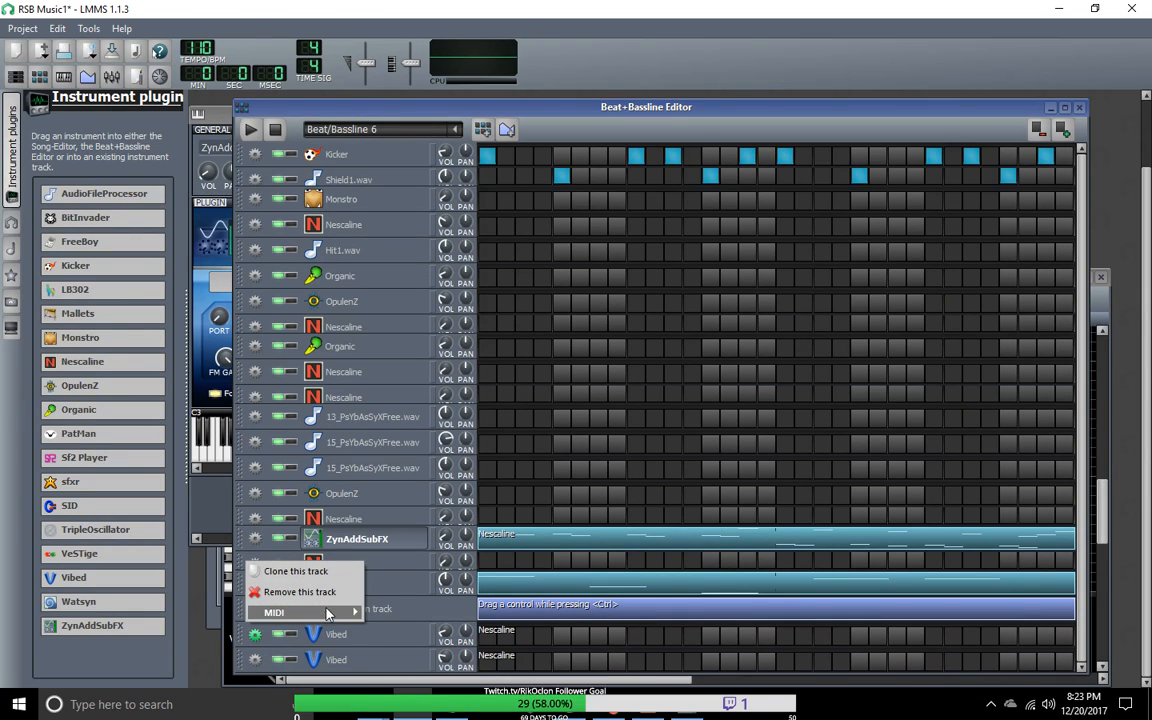
mouse_move(280, 612)
mouse_move(395, 613)
click(464, 617)
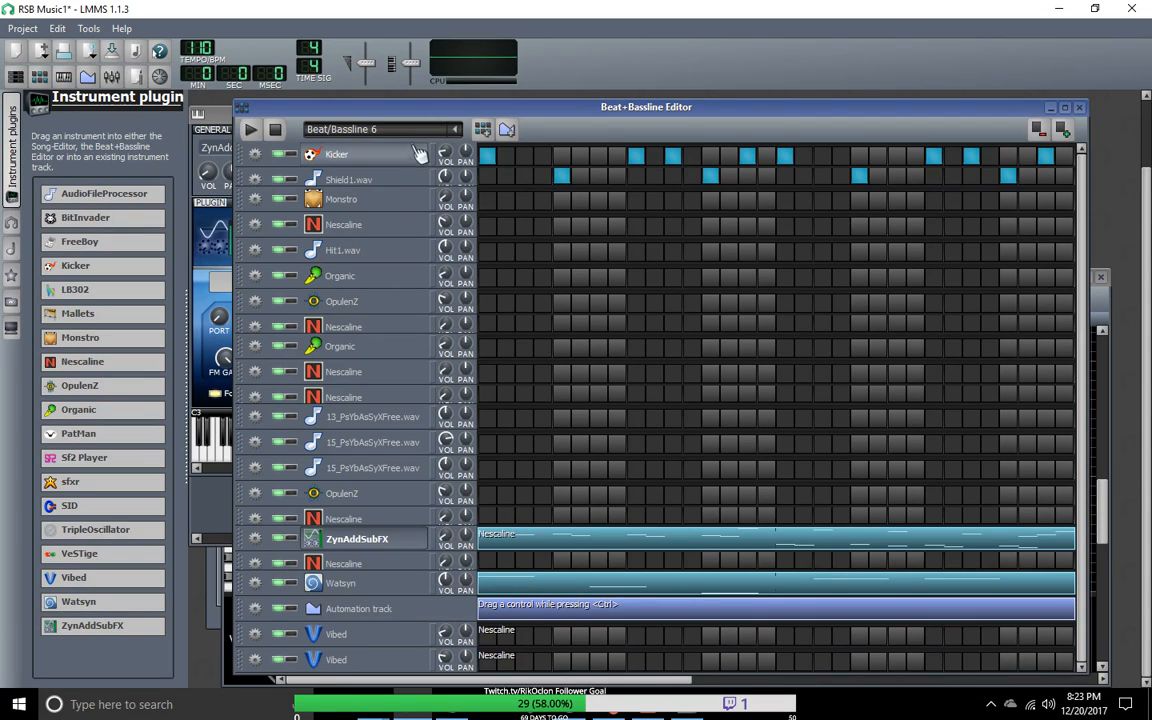
Step: Play and stop Beat/Bassline 6 twice, opening the ZynAddSubFX instrument window between the playbacks
click(252, 131)
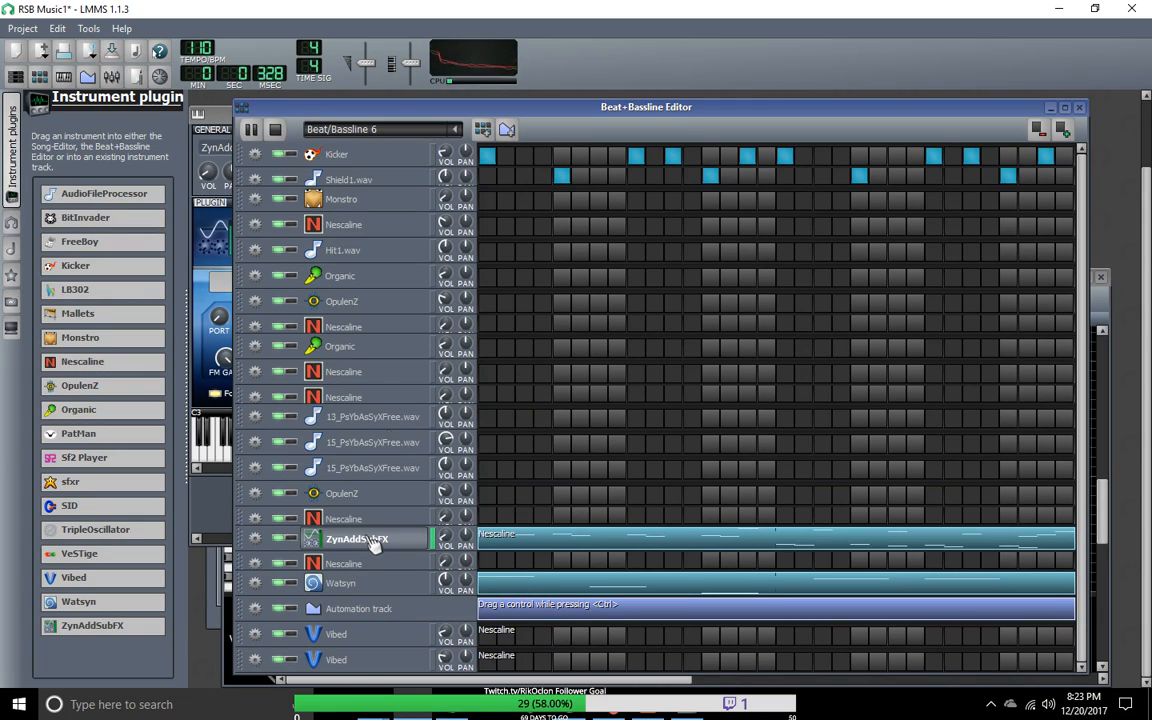
key(space)
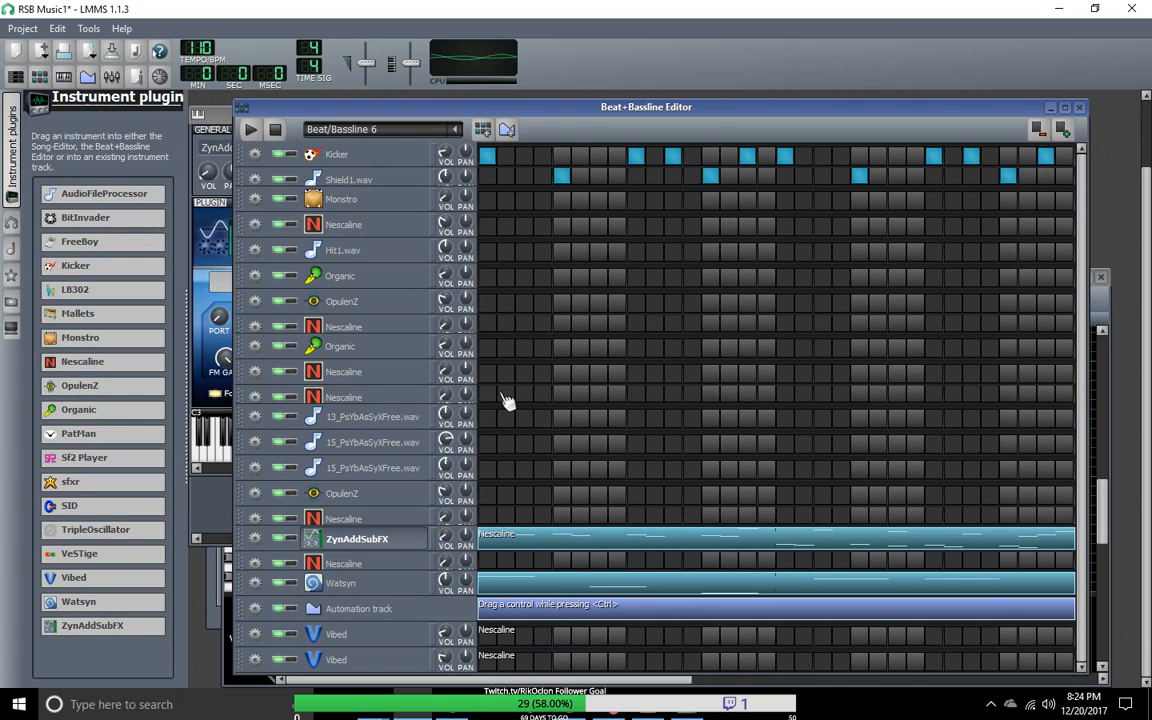
click(352, 543)
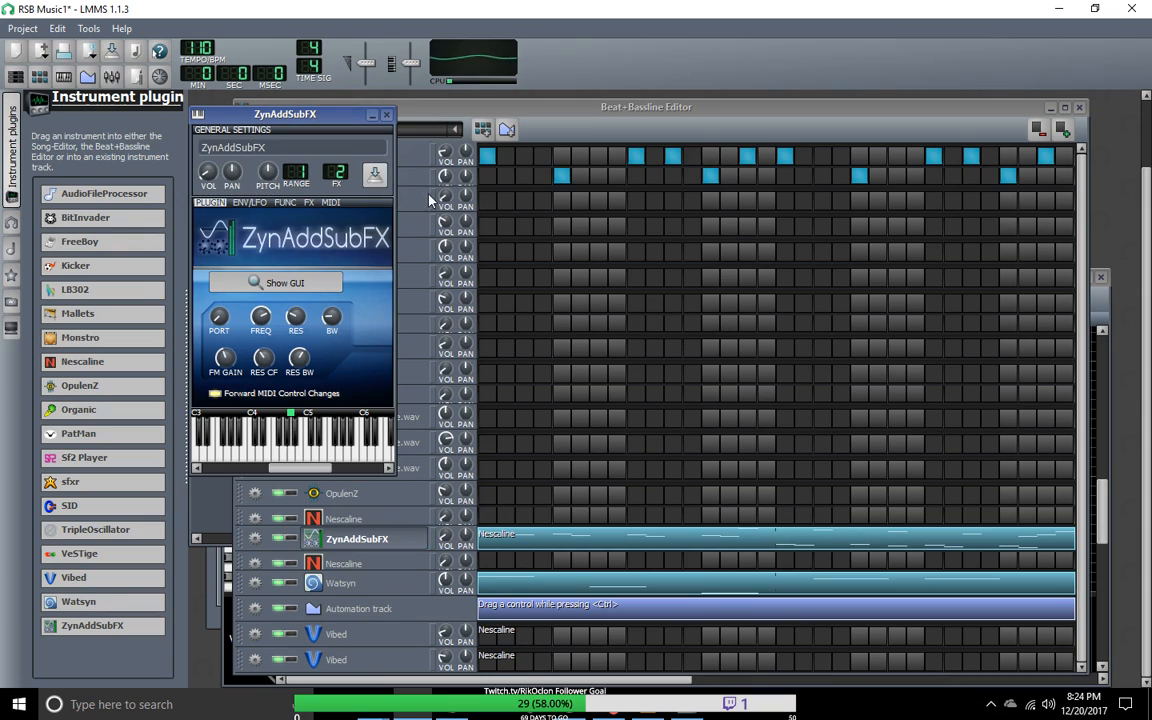
drag(284, 113, 354, 198)
click(251, 130)
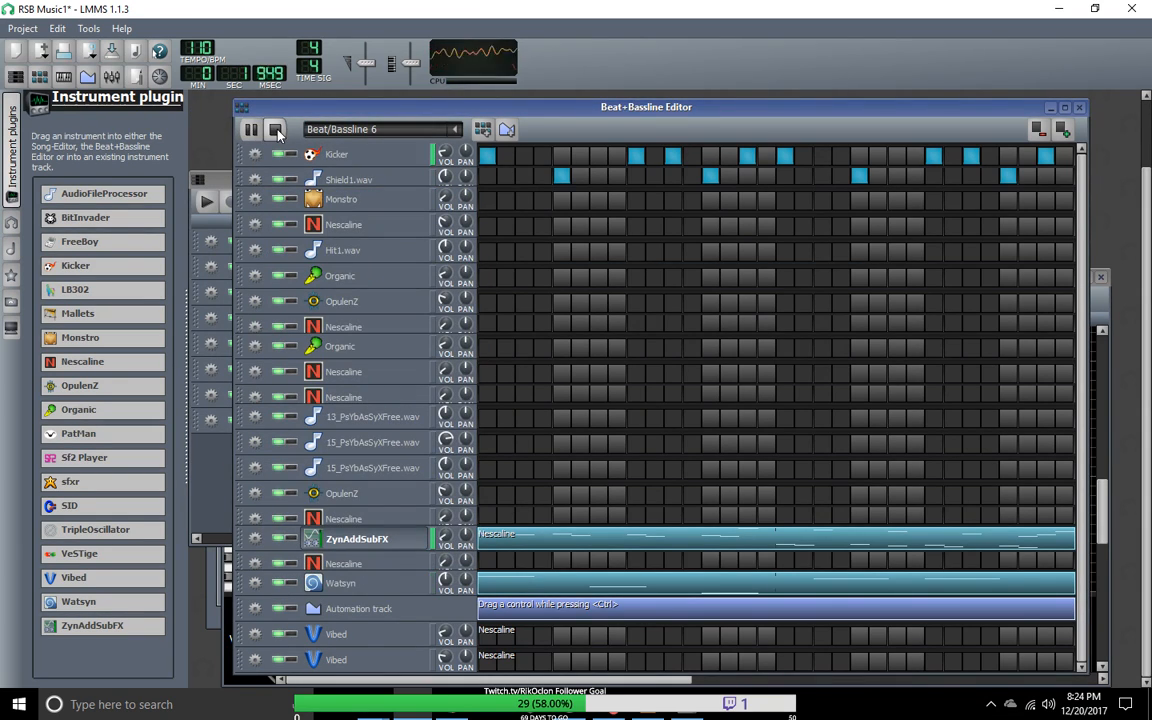
click(275, 130)
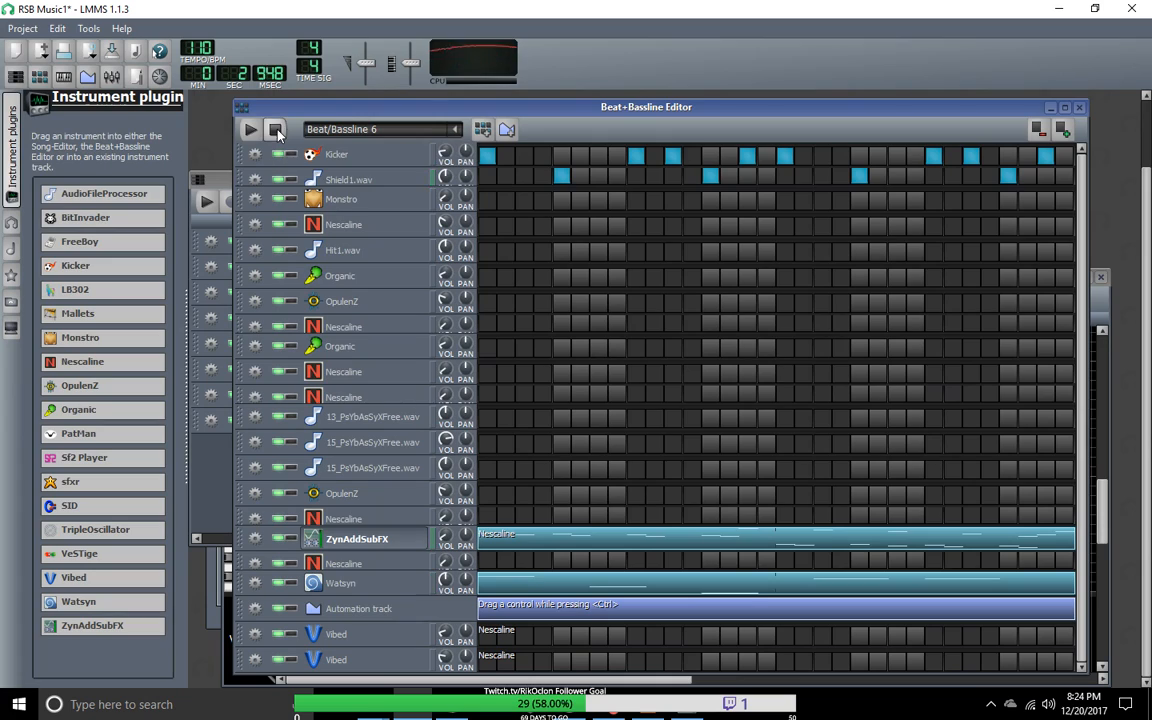
Step: Open the ZynAddSubFX instrument editor and examine its ADsynth global parameters
click(378, 540)
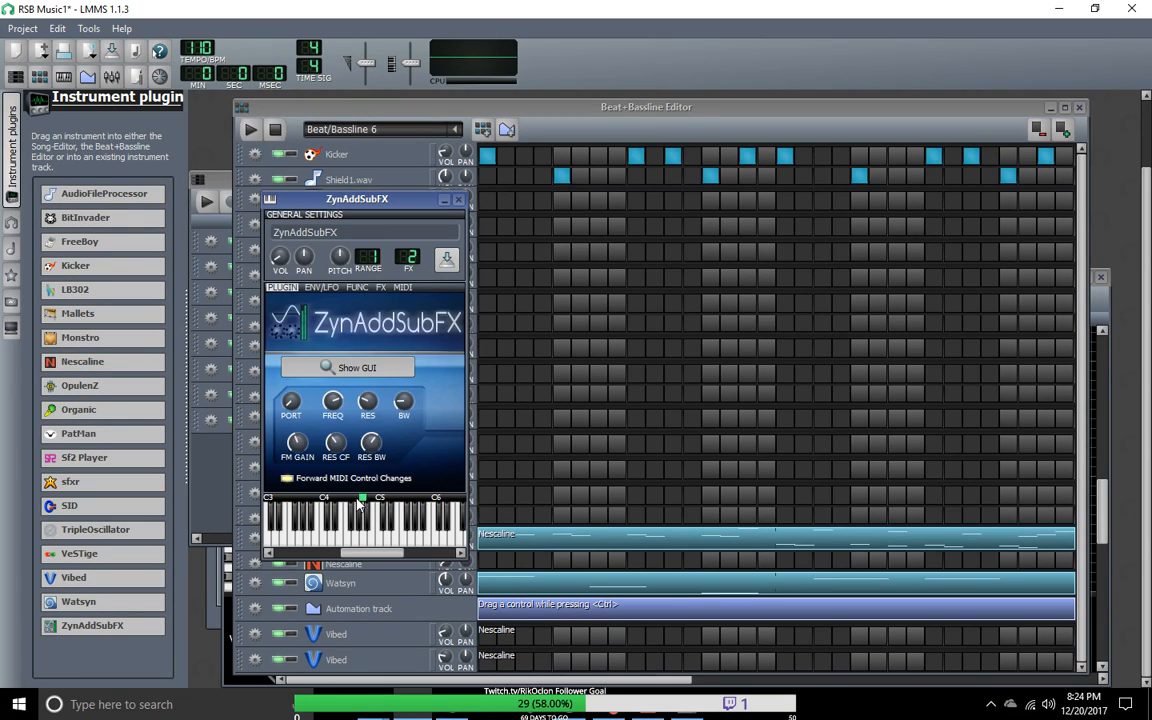
click(373, 369)
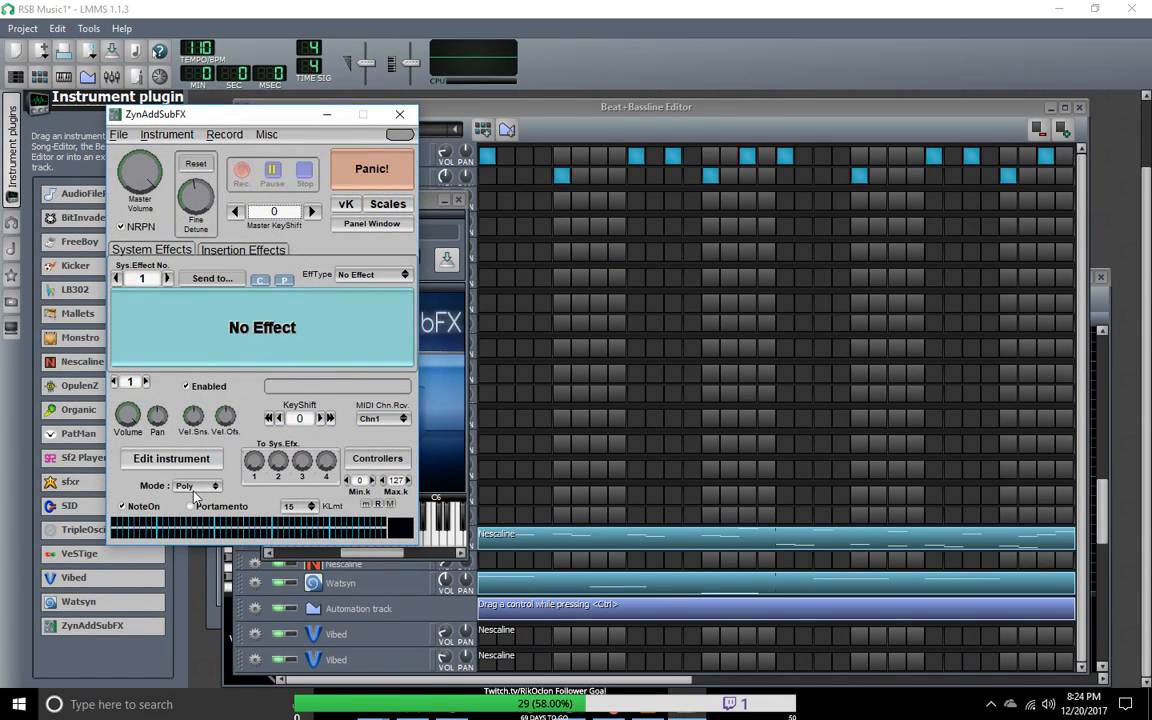
click(171, 459)
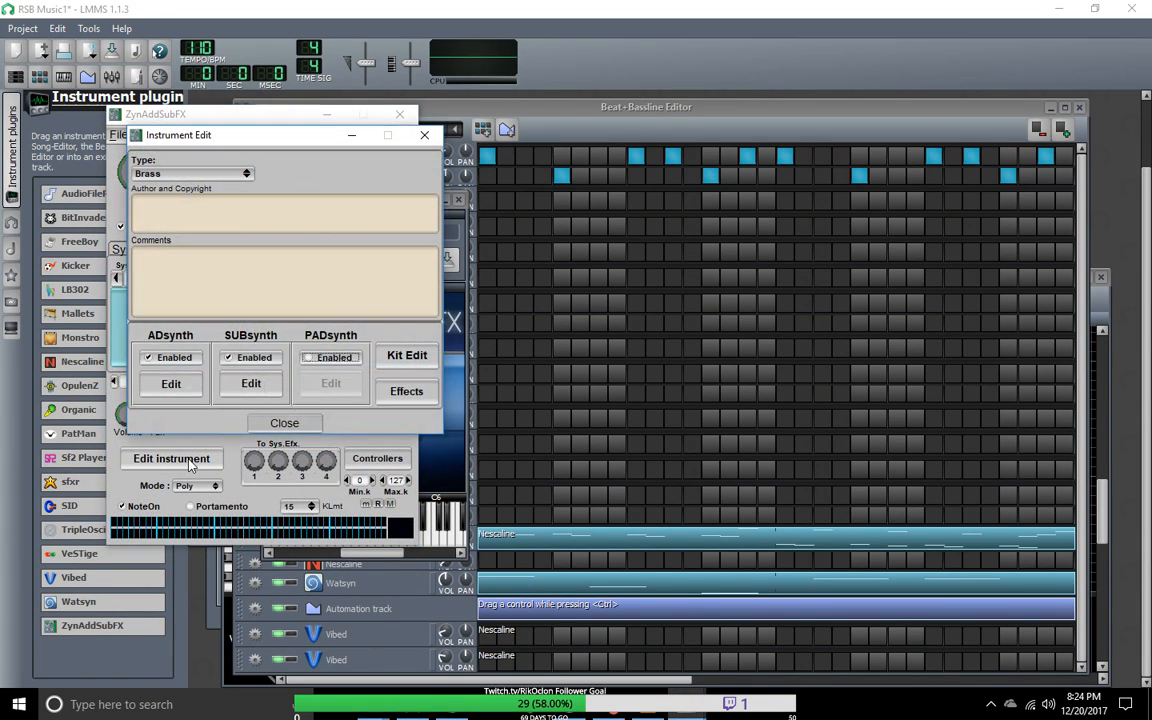
click(188, 388)
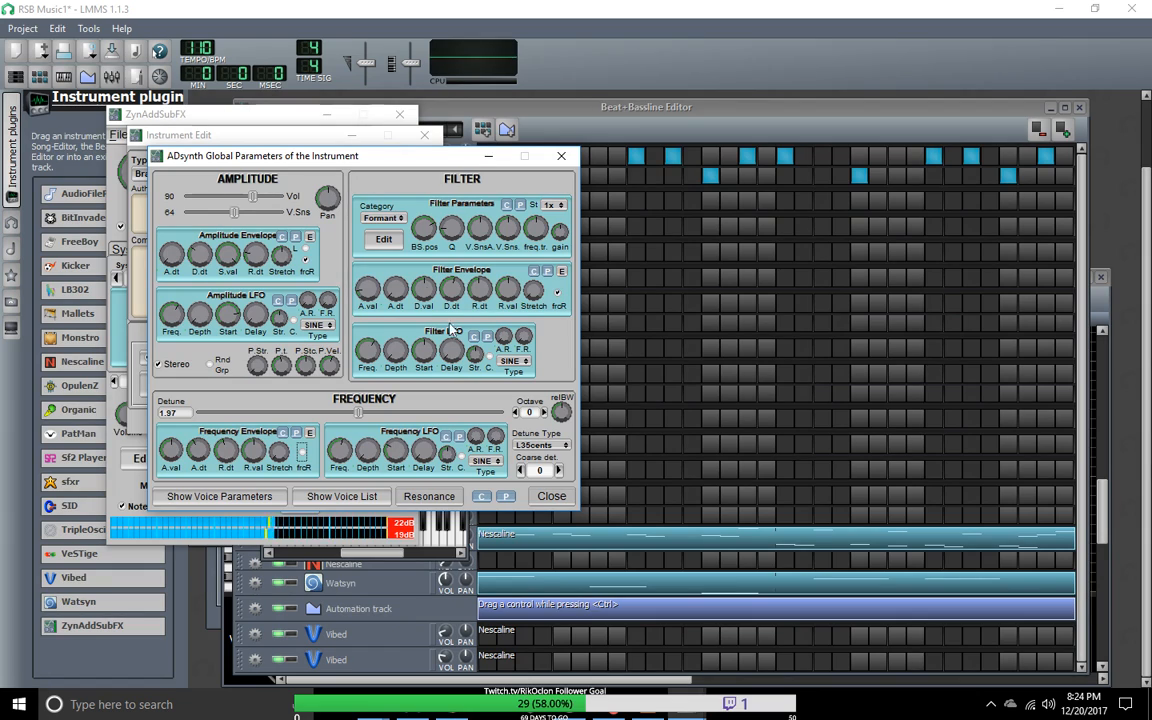
click(562, 157)
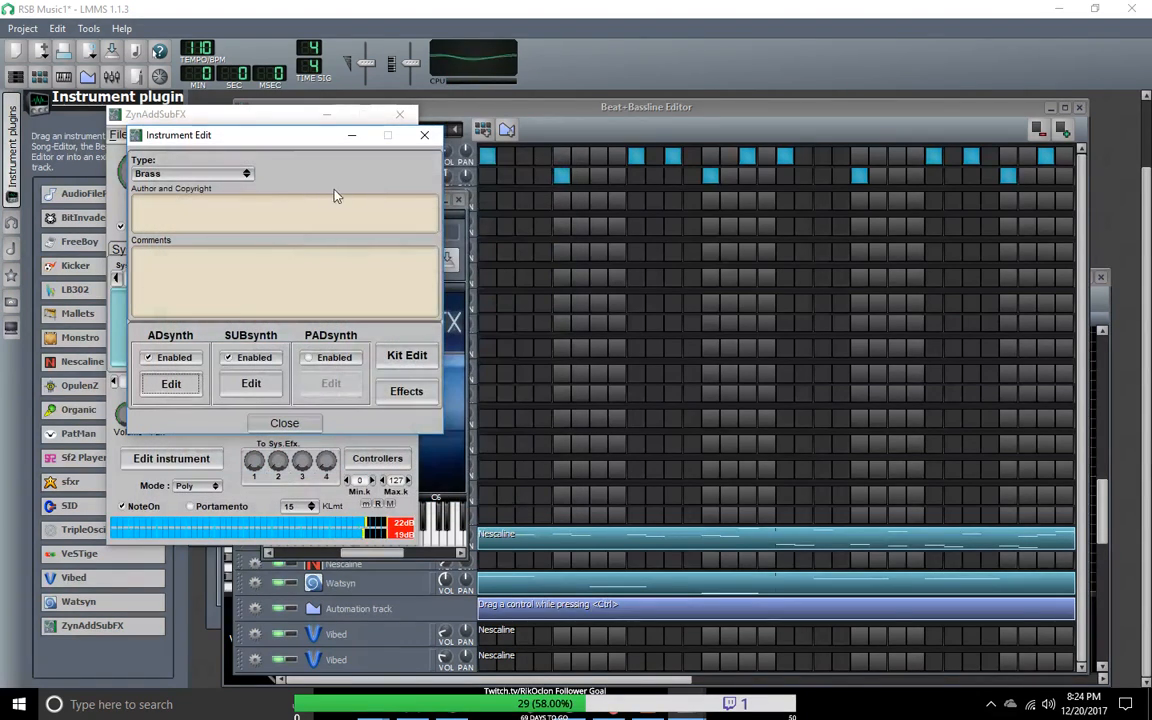
Step: Try the Reed and Piano instrument types for the ZynAddSubFX sound, and set the type to the blank dashed entry
click(245, 175)
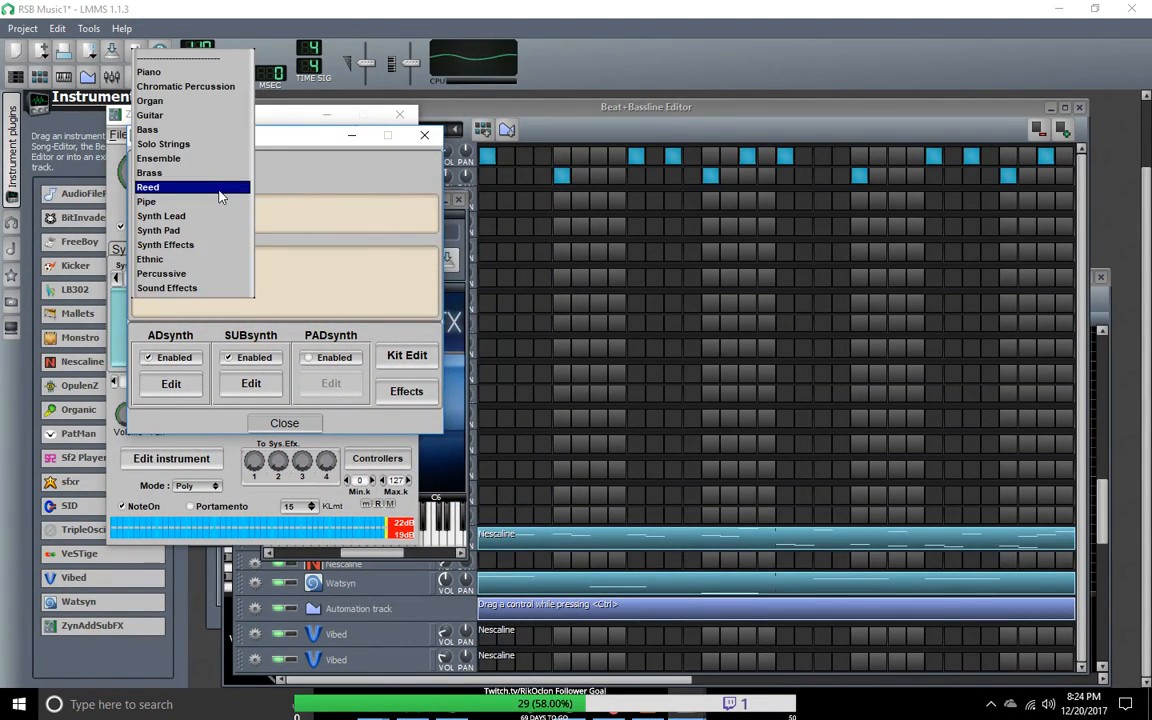
click(220, 187)
click(250, 176)
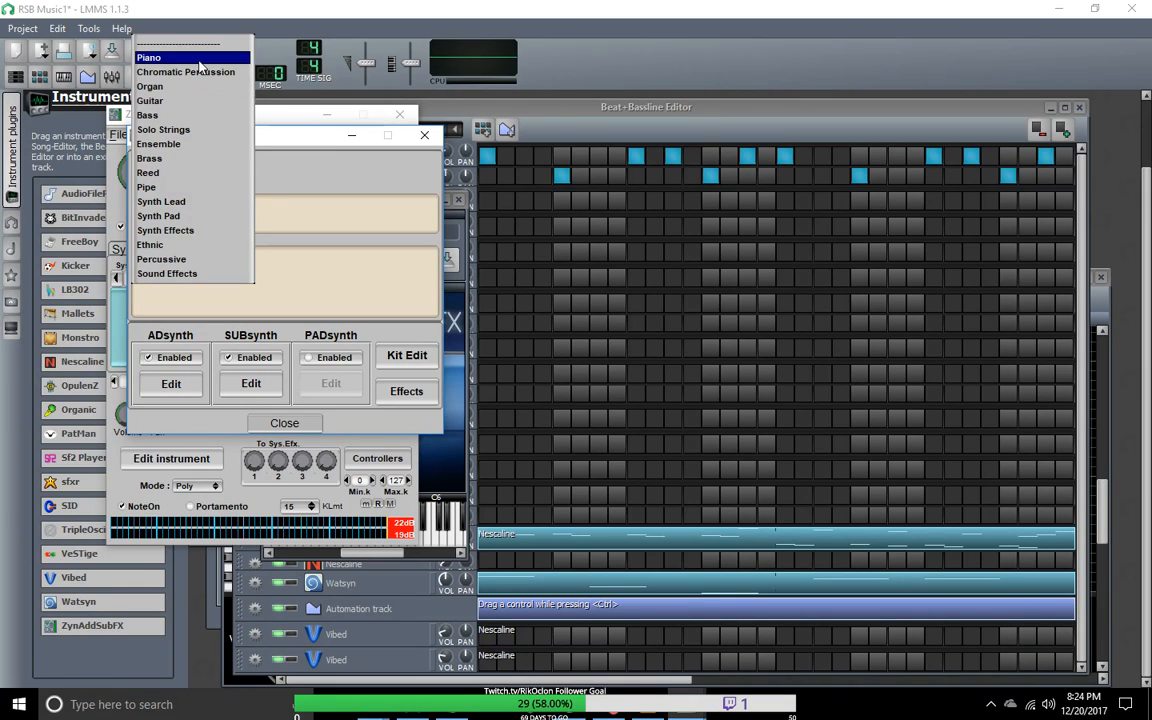
click(190, 57)
click(246, 175)
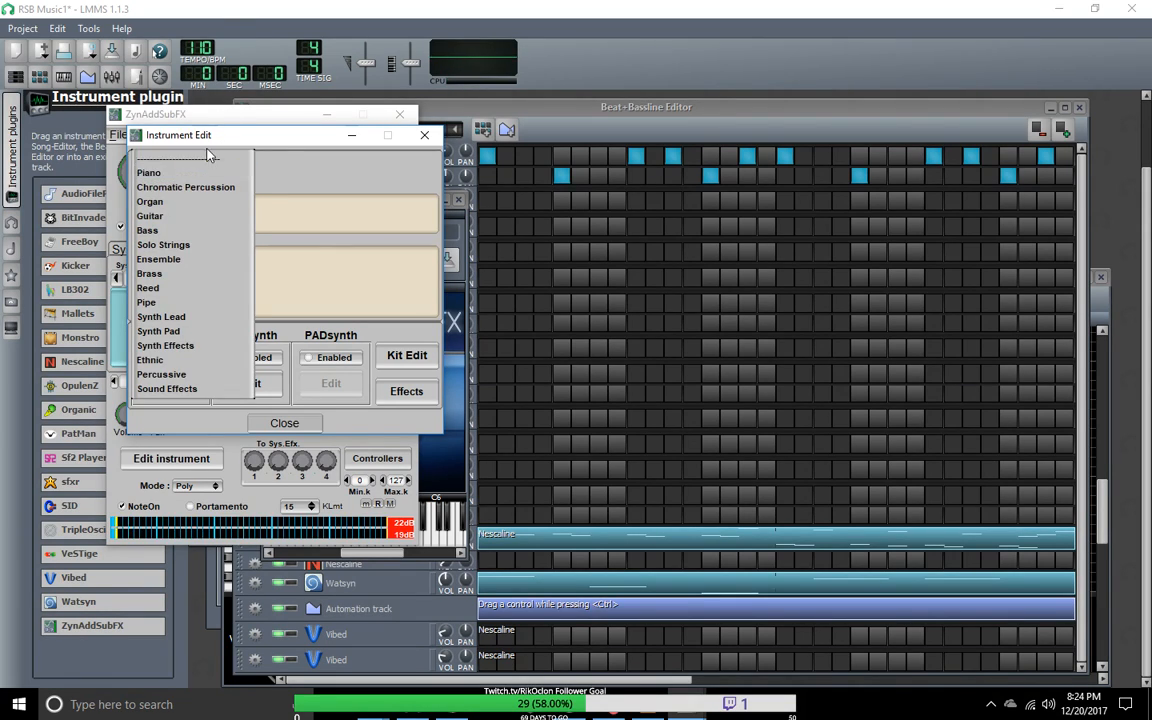
click(198, 161)
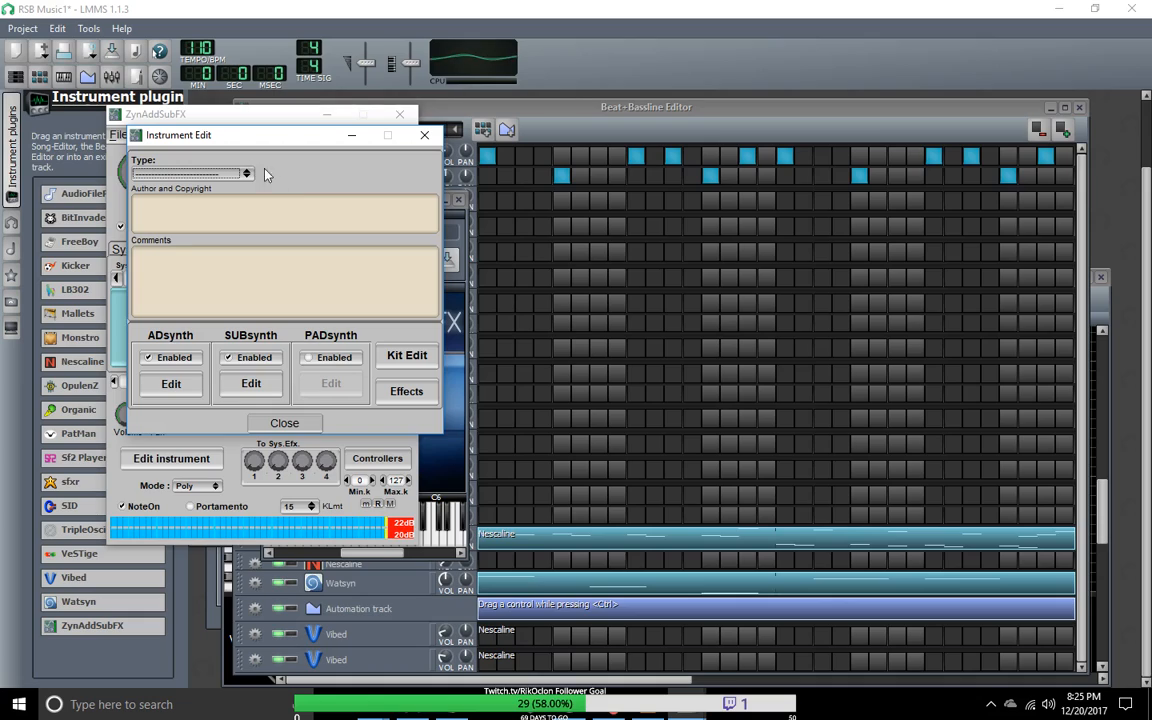
Step: Disable the SUBsynth engine of the ZynAddSubFX instrument, and switch its ADsynth engine off and back on
click(245, 357)
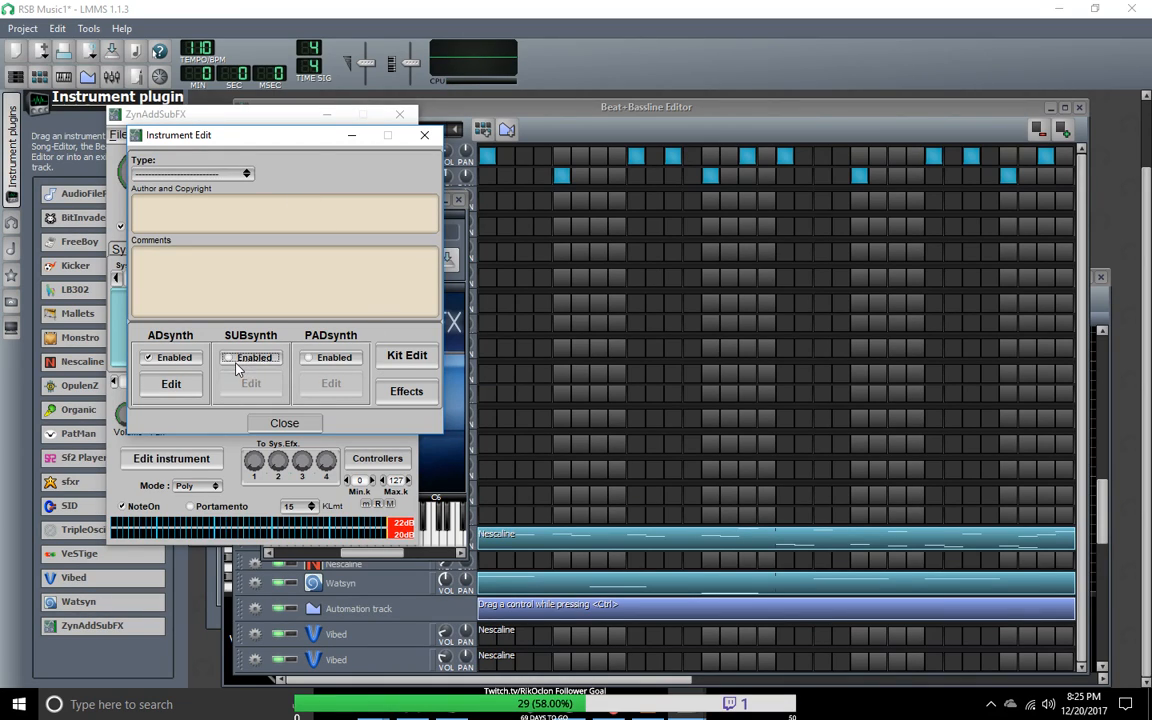
click(176, 359)
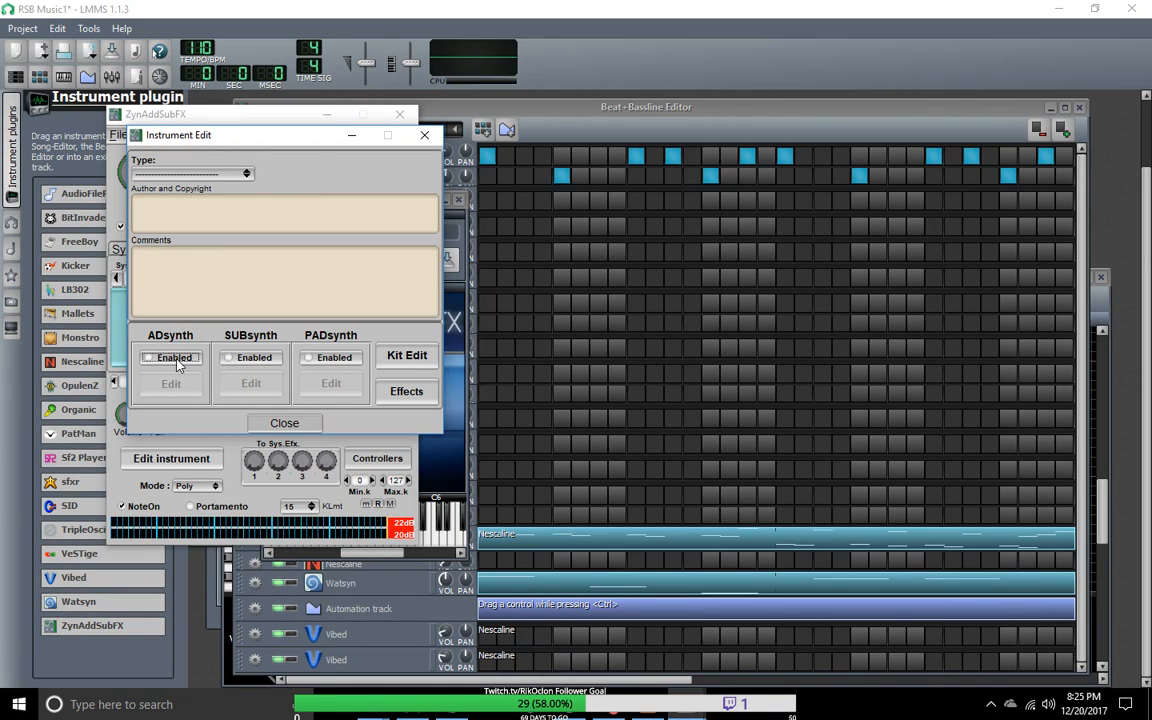
click(166, 359)
Step: Open the ADsynth global parameters and try the StVarF filter category before setting it to Analog
click(171, 384)
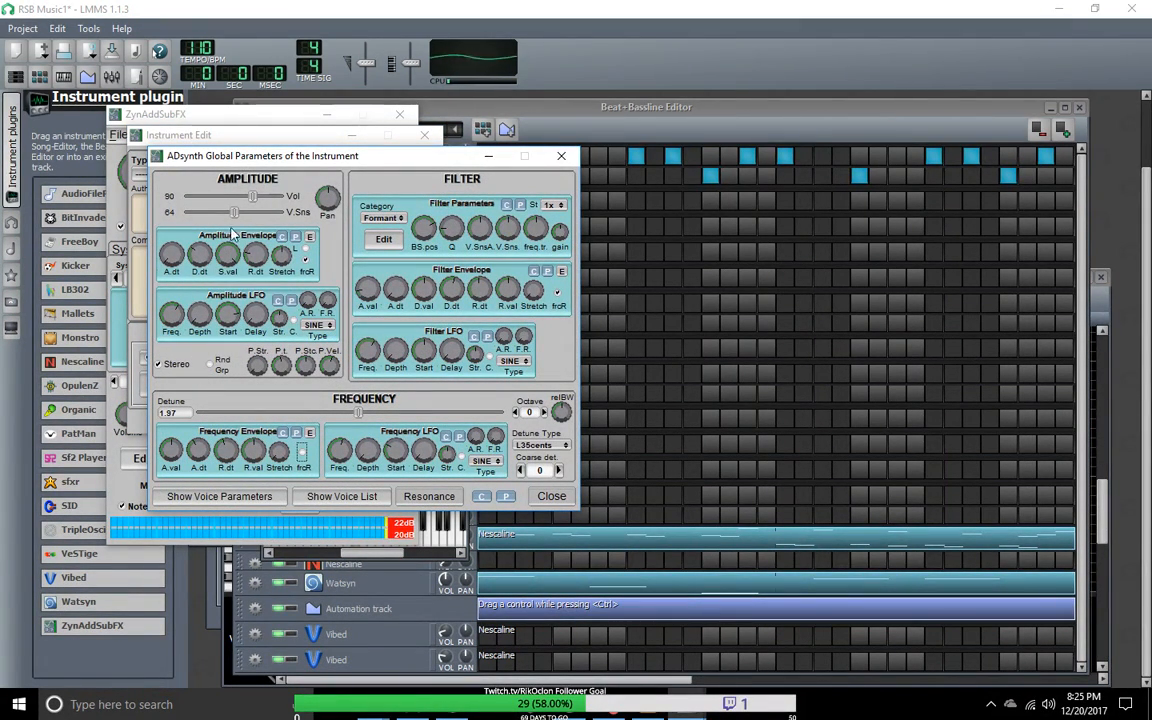
click(401, 219)
click(398, 208)
click(399, 218)
click(393, 242)
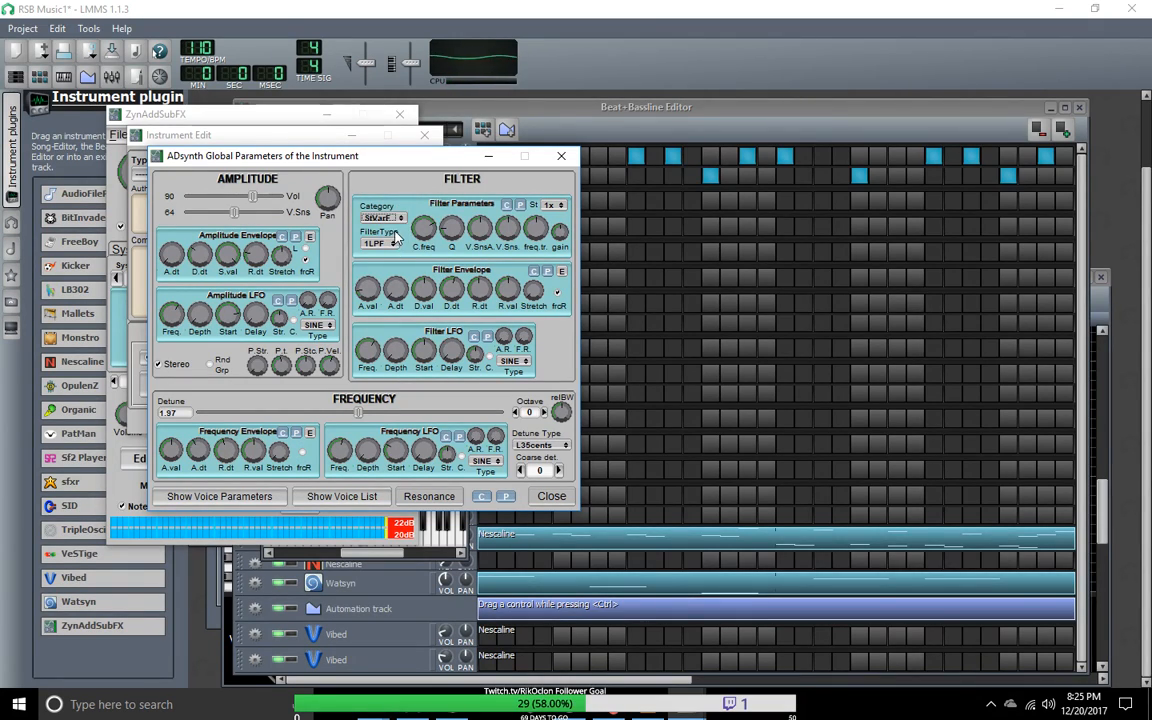
click(399, 220)
click(388, 191)
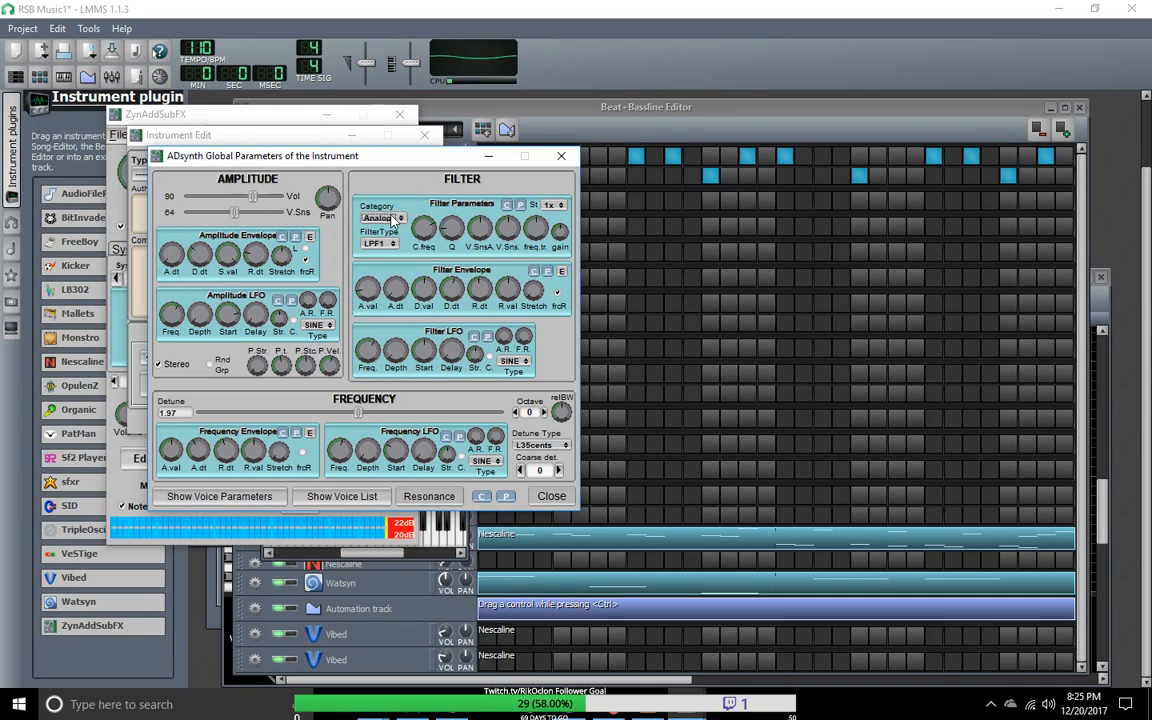
Step: Set the ADsynth amplitude LFO type to SQR, copy that LFO's settings to the clipboard, and check the filter LFO's wave types
click(316, 326)
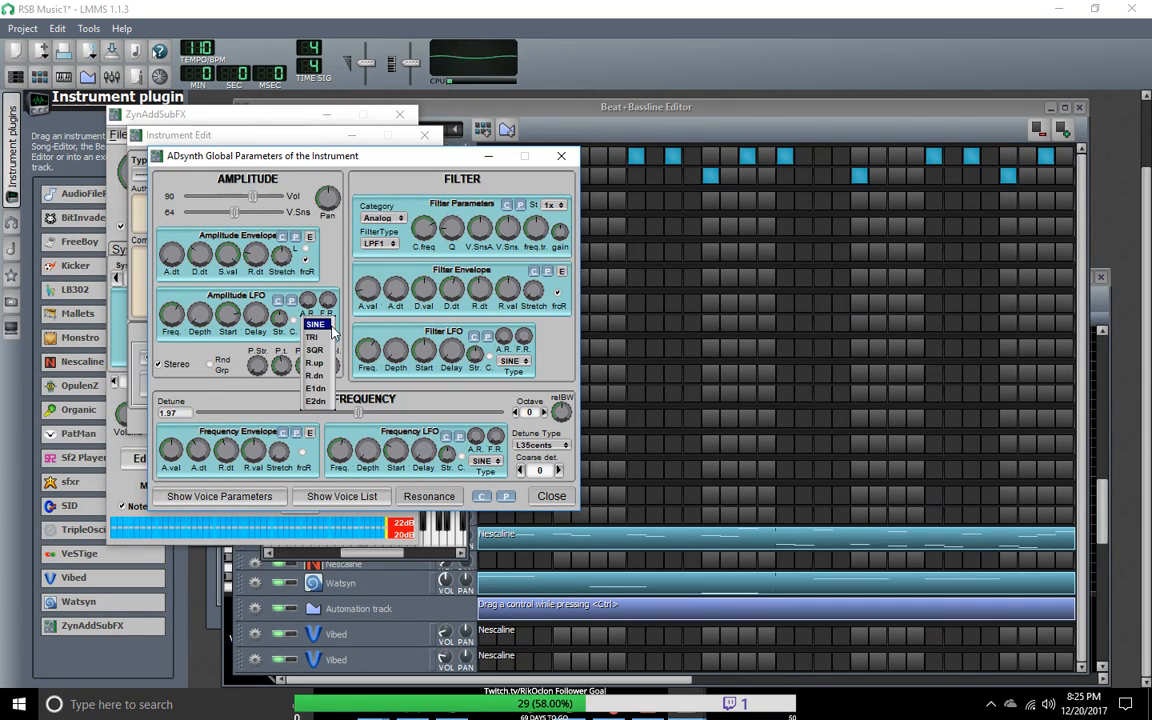
click(314, 350)
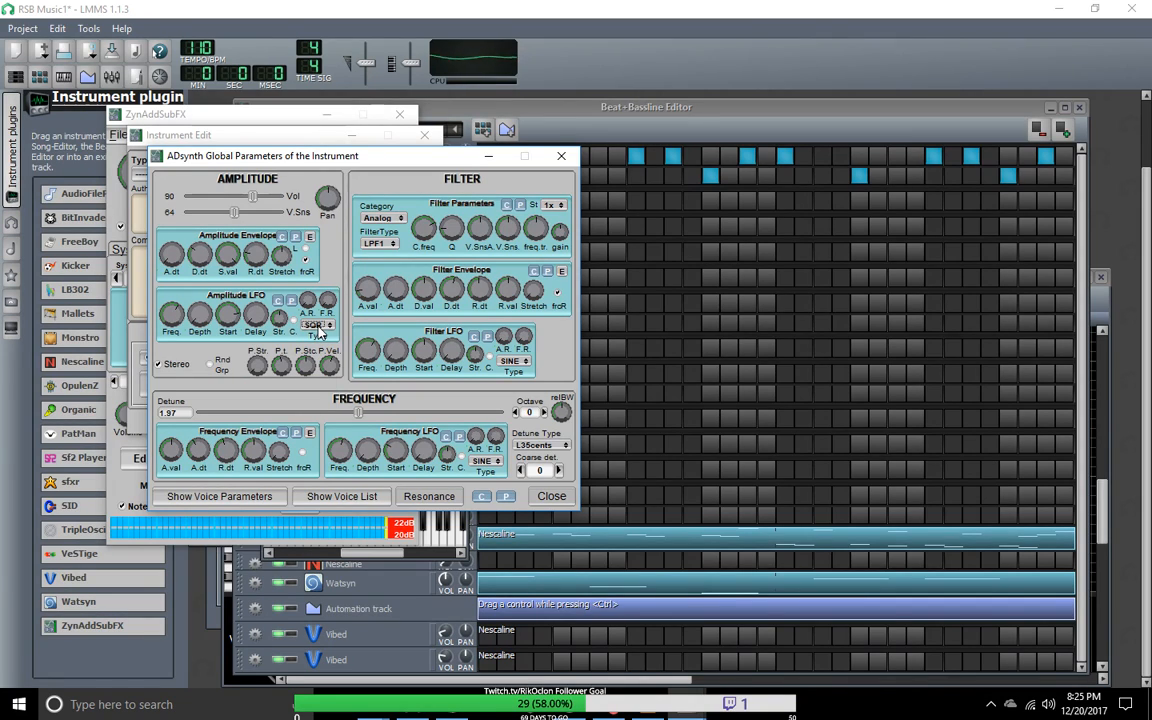
click(277, 300)
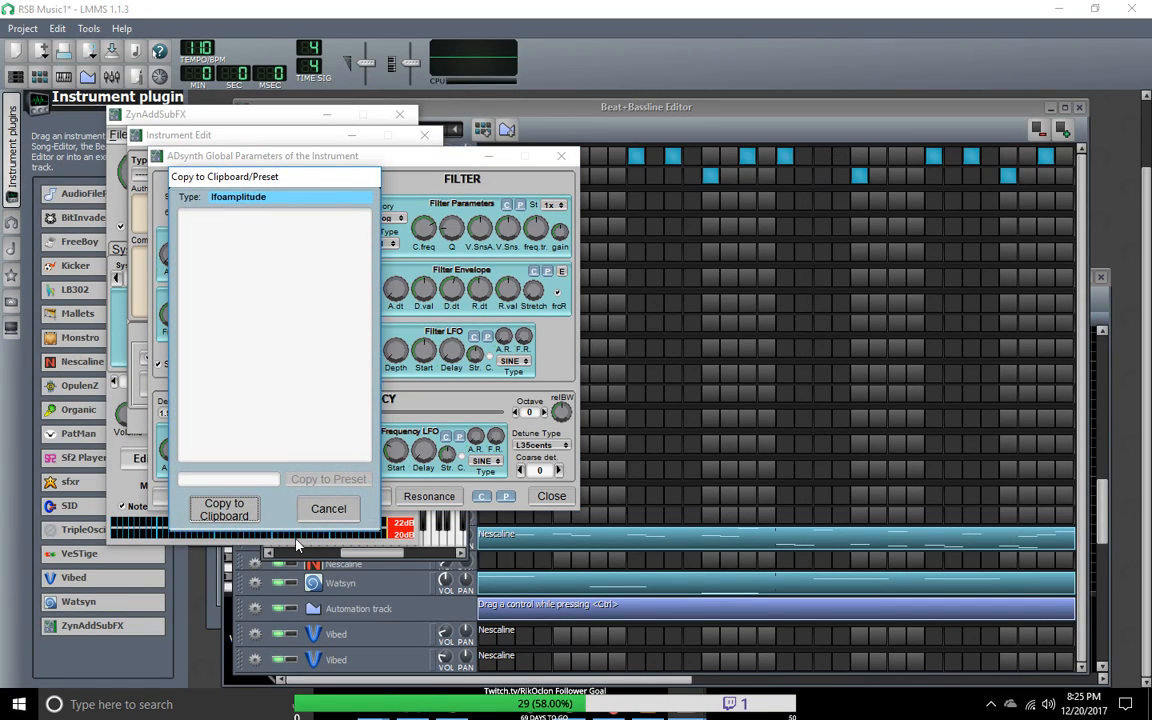
click(236, 516)
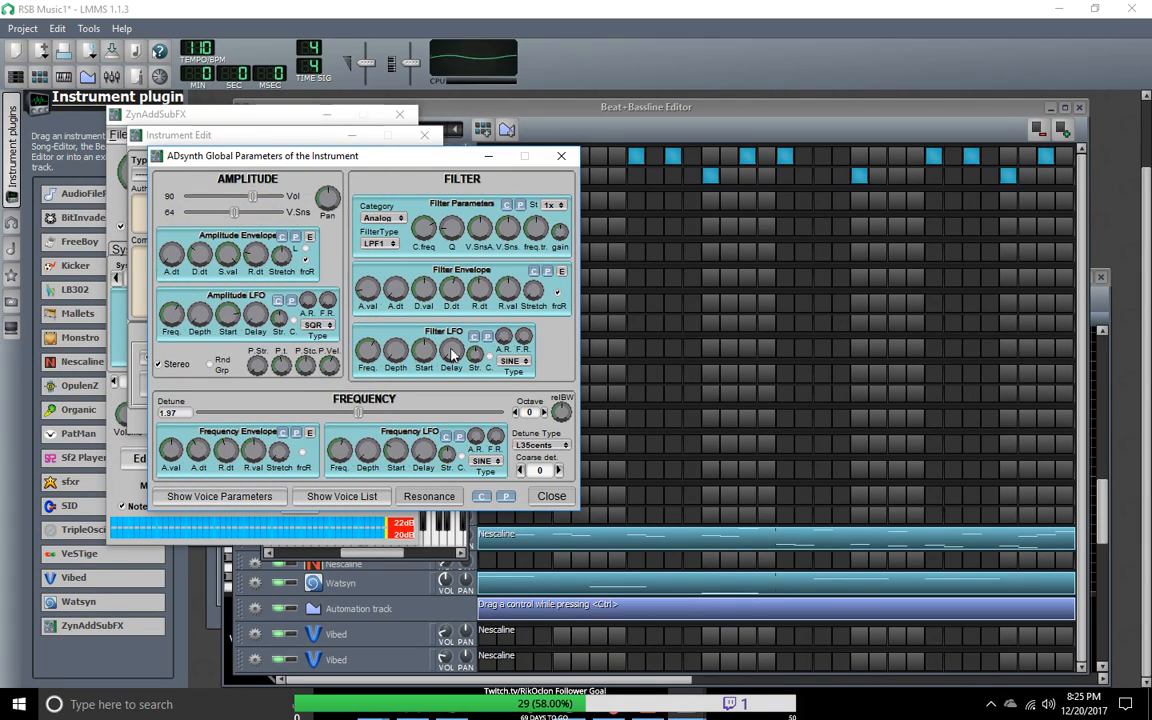
click(513, 361)
click(512, 362)
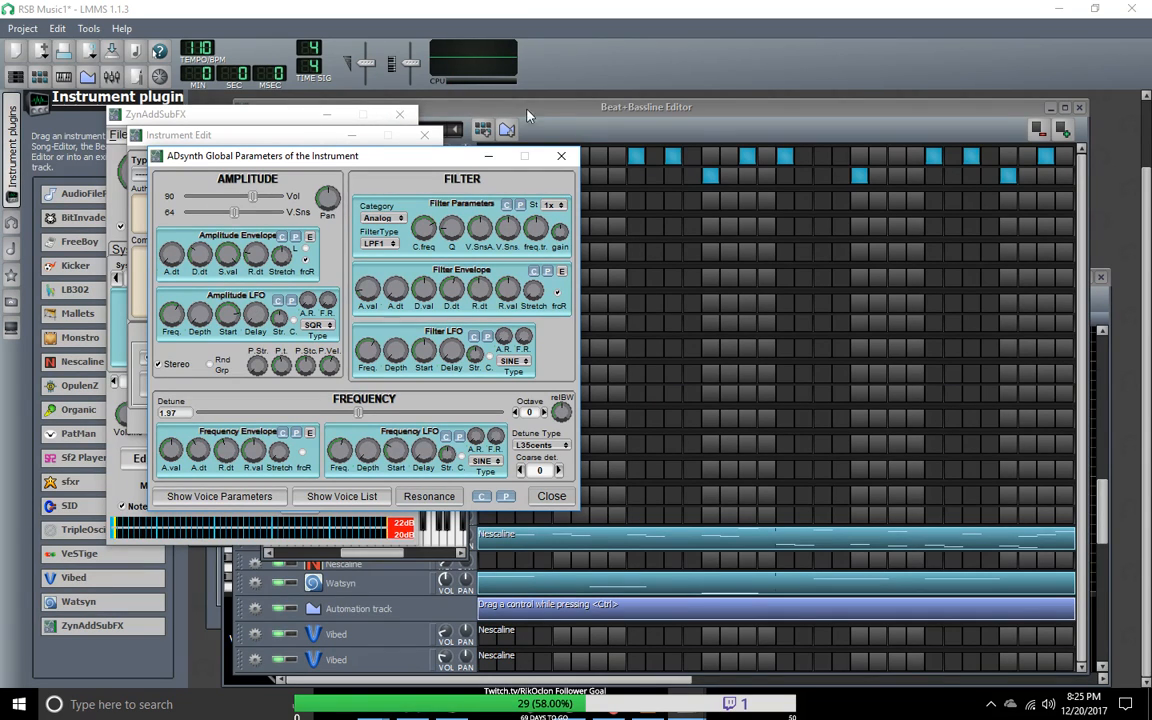
Step: Close the ZynAddSubFX windows and load a fresh ZynAddSubFX instrument onto the existing ZynAddSubFX track
click(561, 155)
click(425, 135)
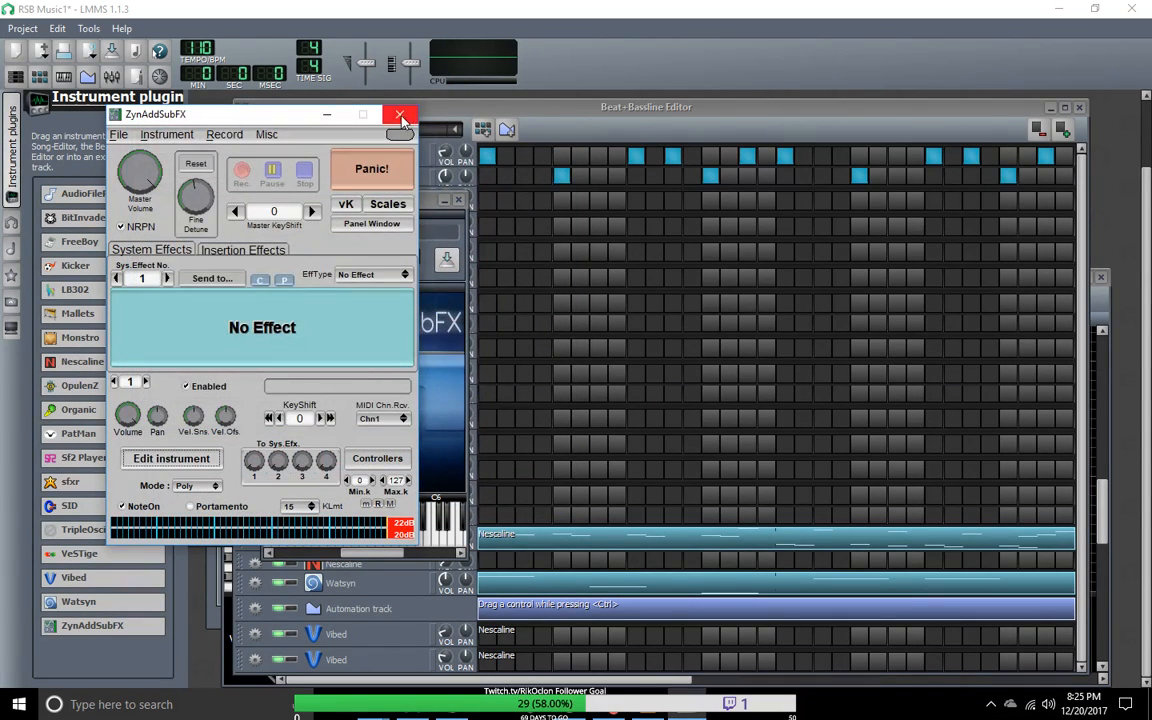
click(399, 114)
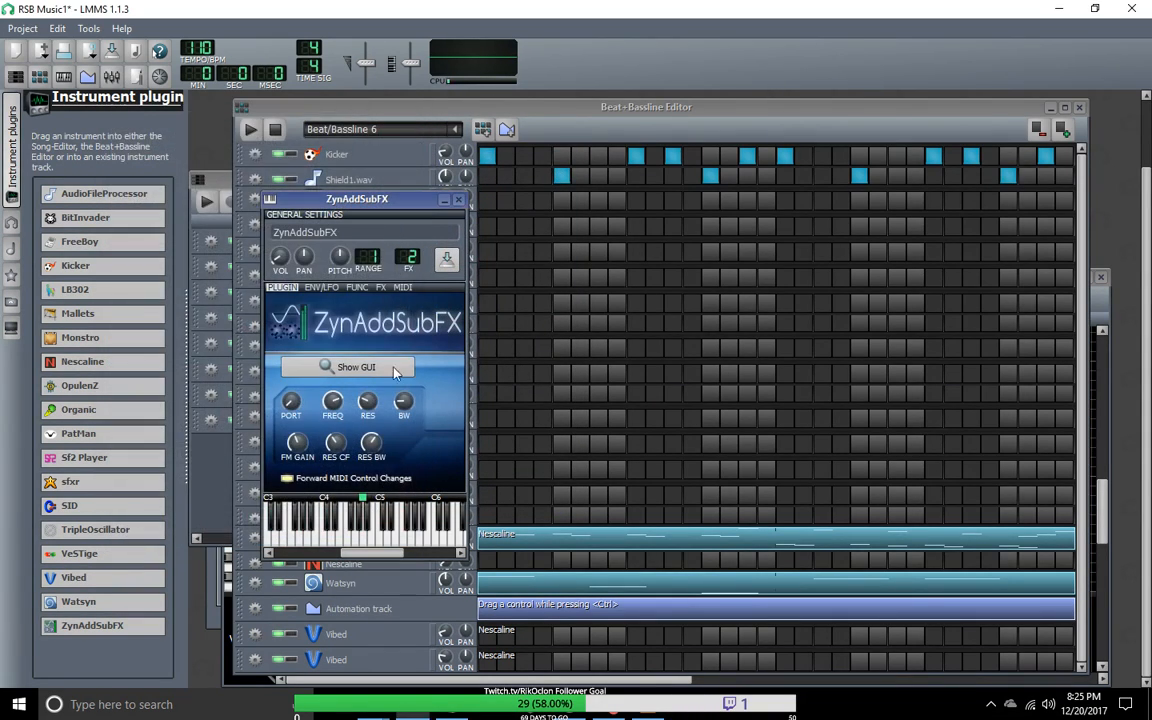
click(459, 200)
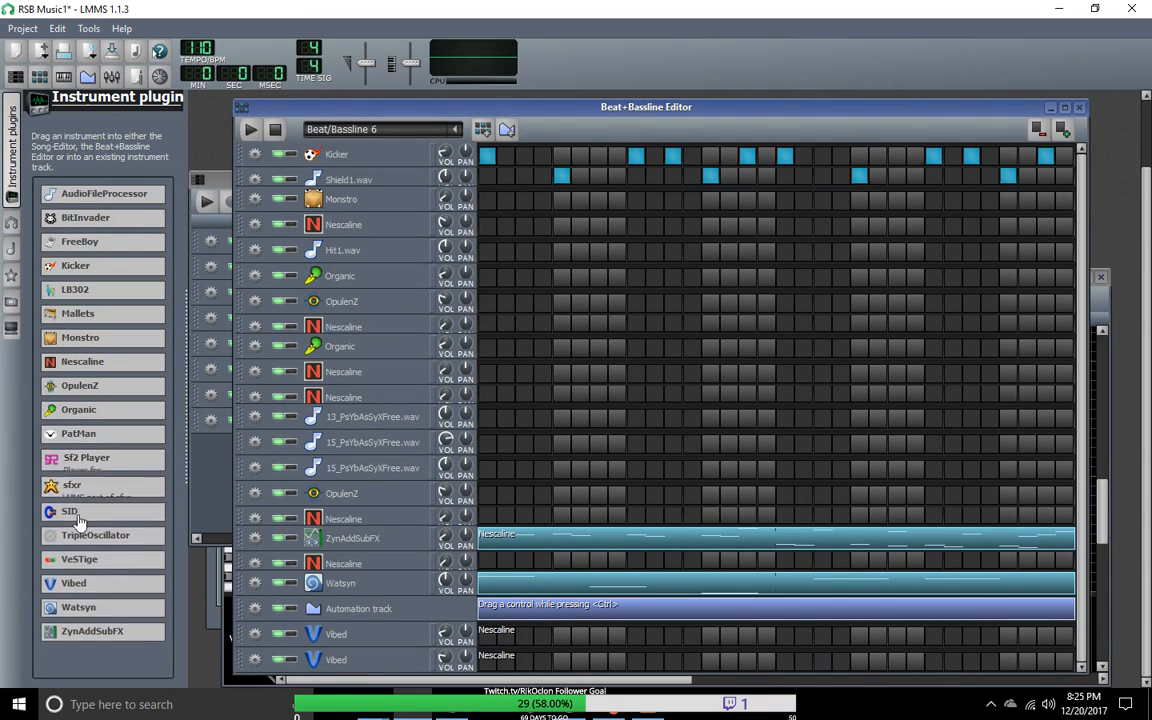
drag(85, 630, 383, 551)
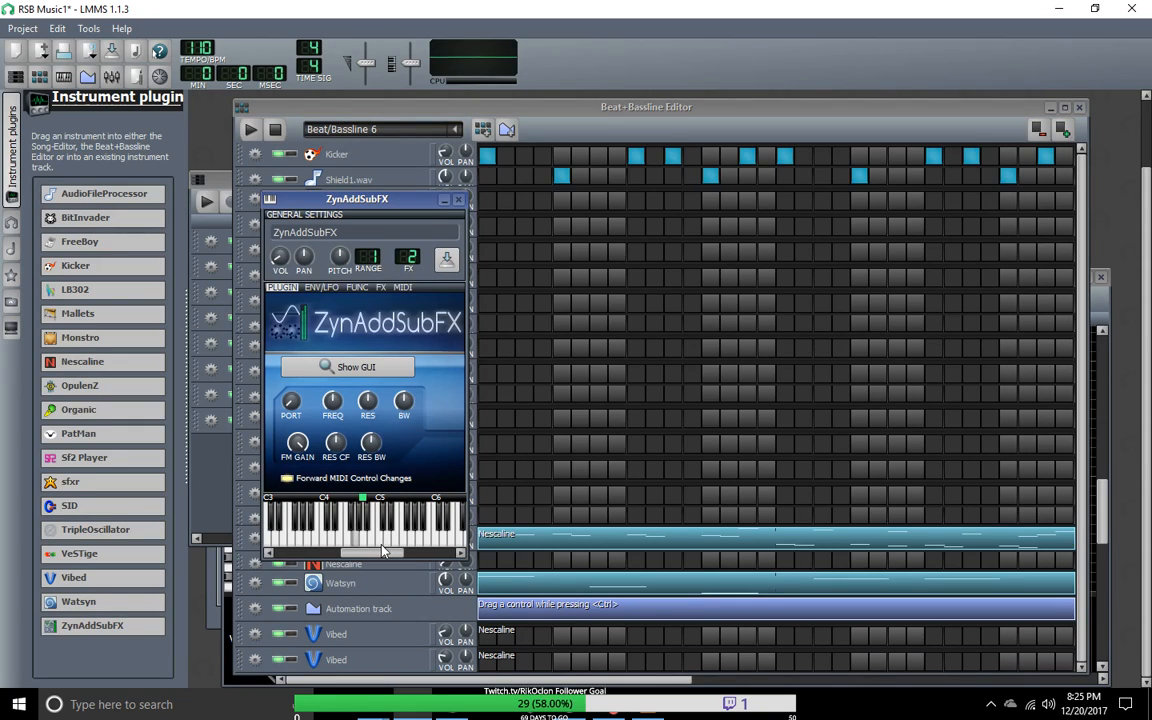
Step: Play Beat/Bassline 6 and raise the ZynAddSubFX track's volume while it loops
click(252, 130)
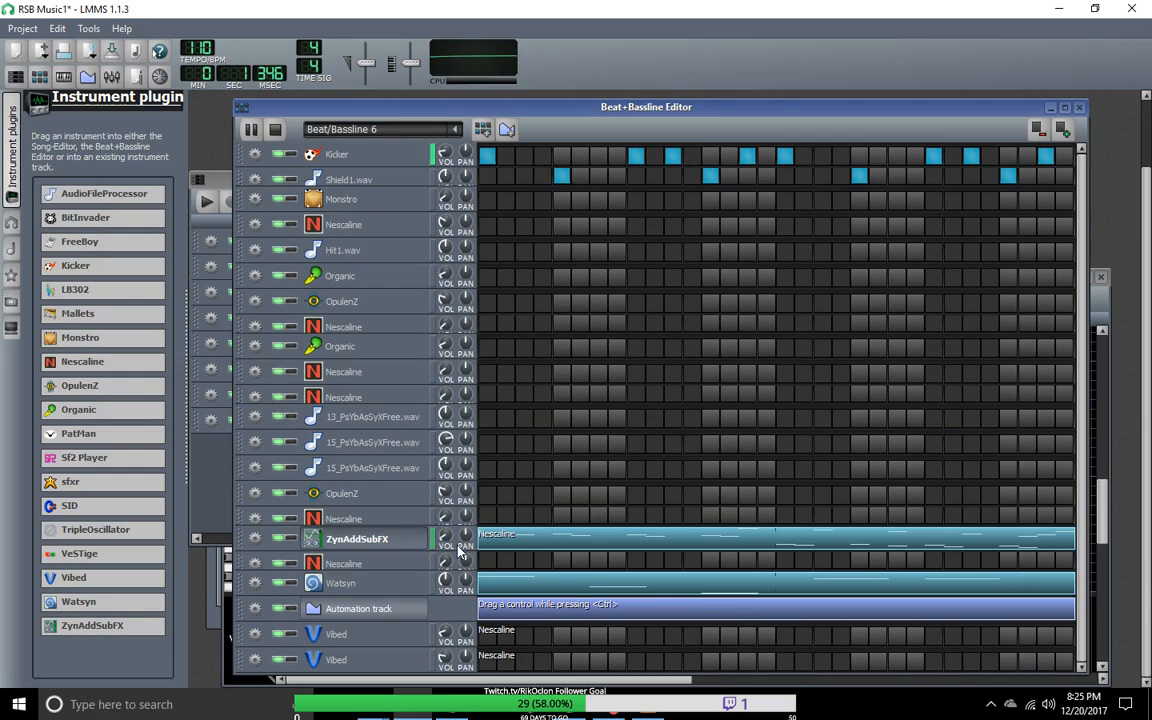
mouse_move(444, 538)
drag(444, 538, 444, 510)
Step: Open the ZynAddSubFX track's instrument editor and set the instrument type to Bass
click(384, 541)
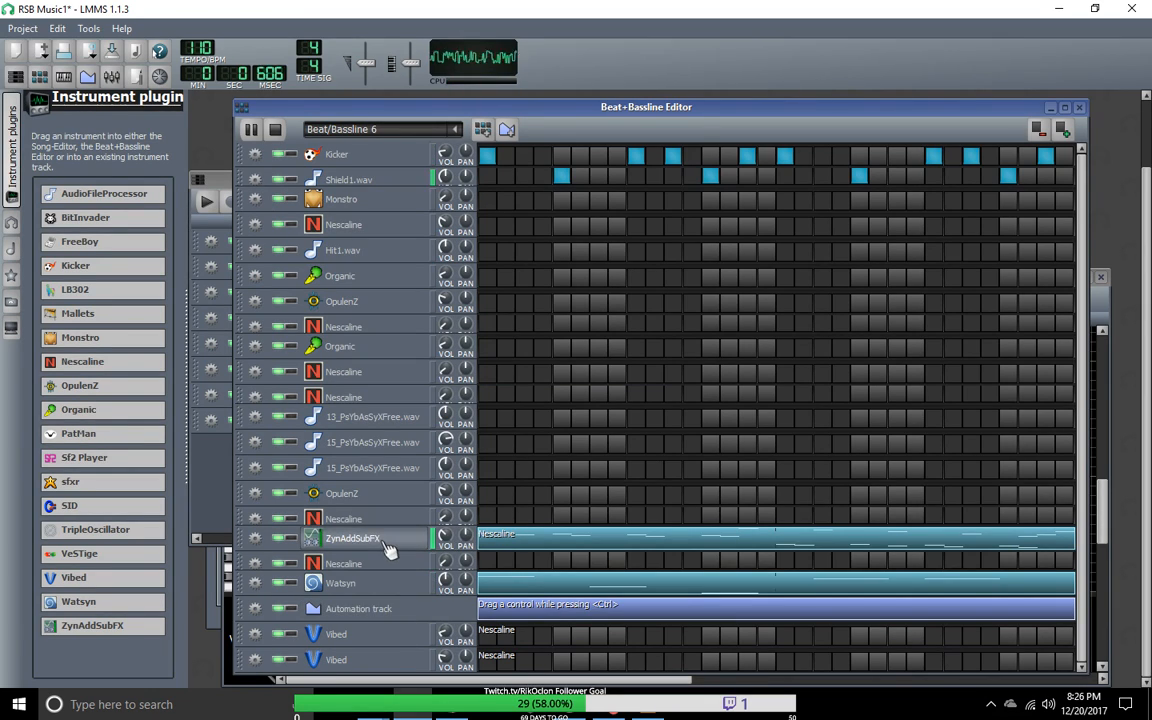
click(388, 546)
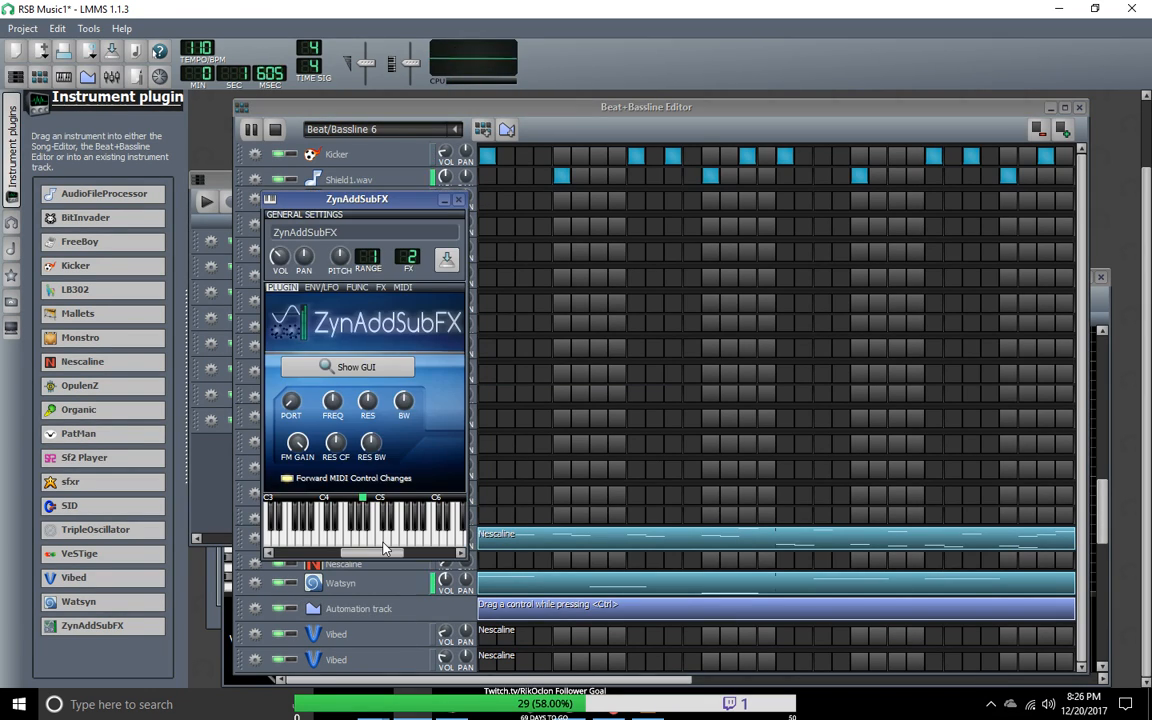
click(357, 367)
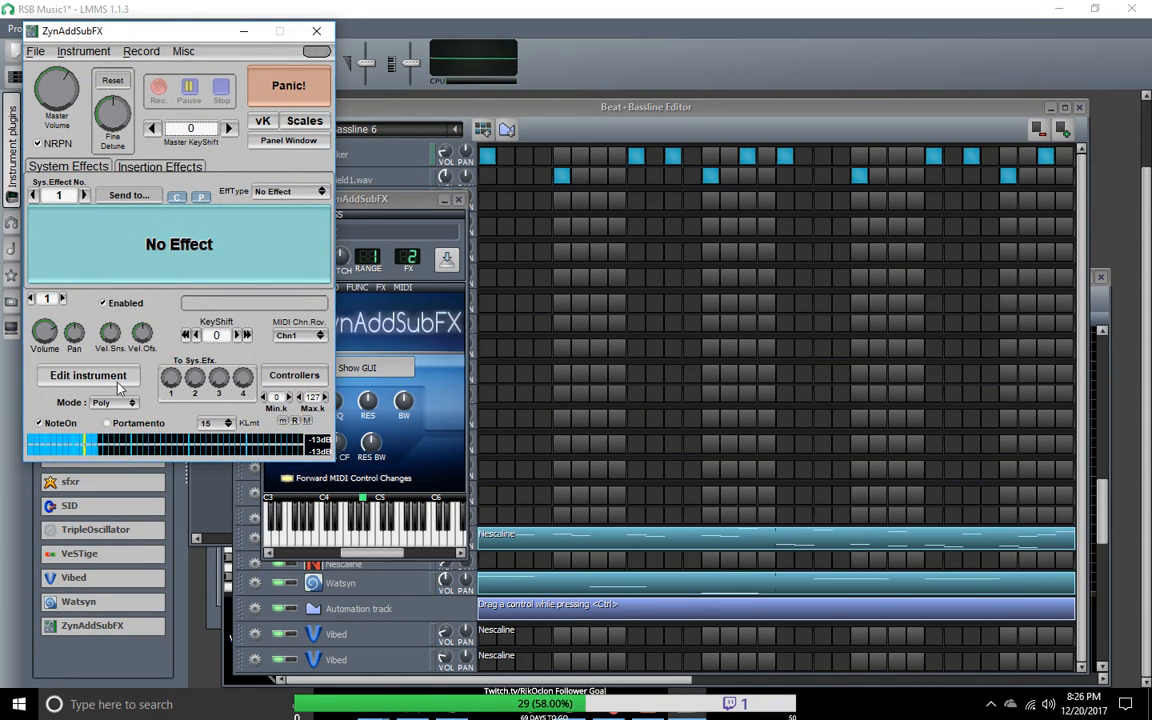
click(88, 375)
click(90, 68)
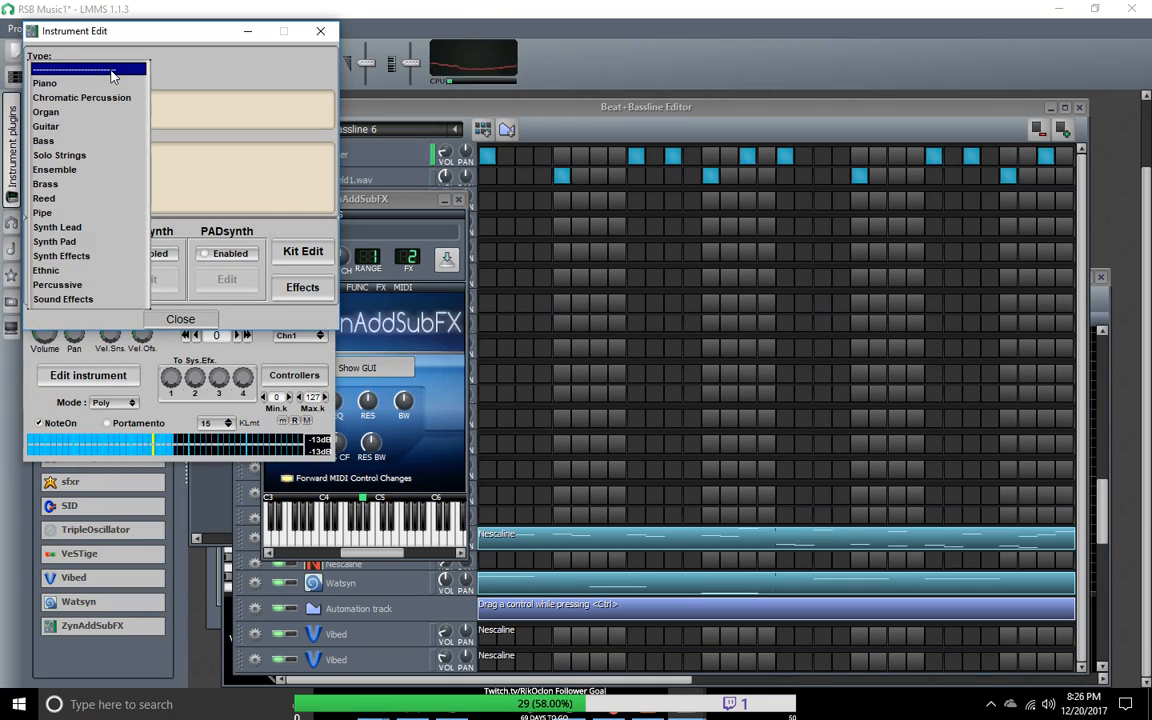
click(65, 141)
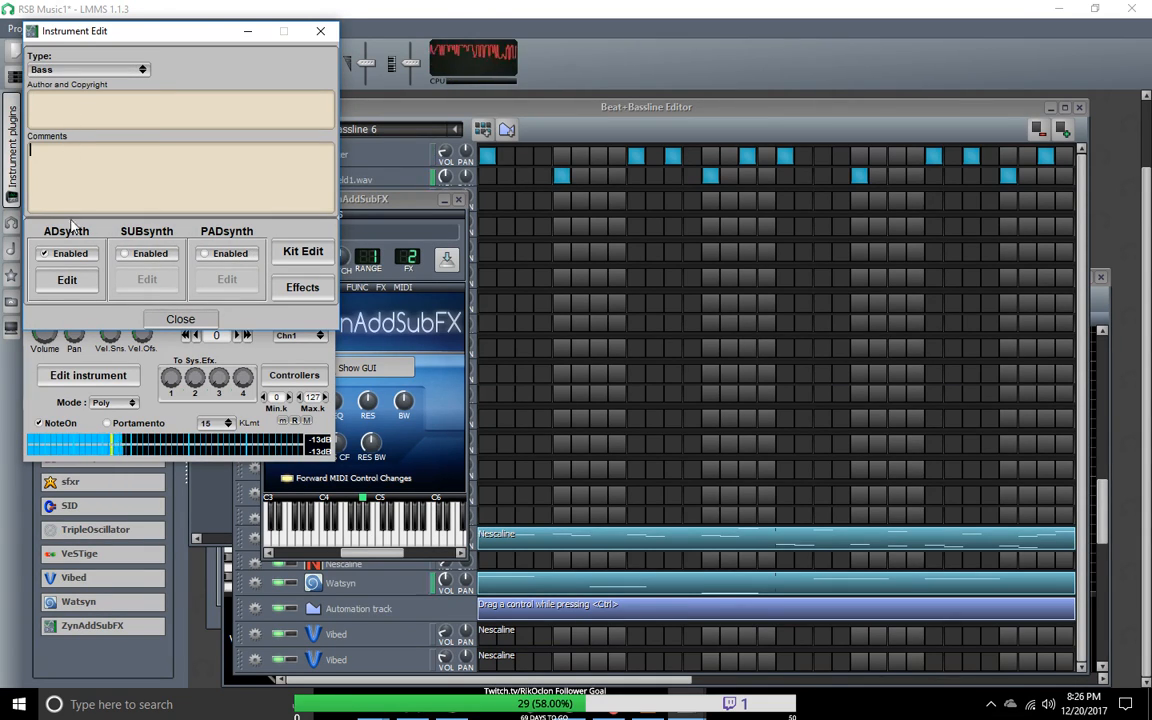
Step: Examine the ADsynth global parameters, toggling the random grouping on and off, and close the instrument editor
click(82, 281)
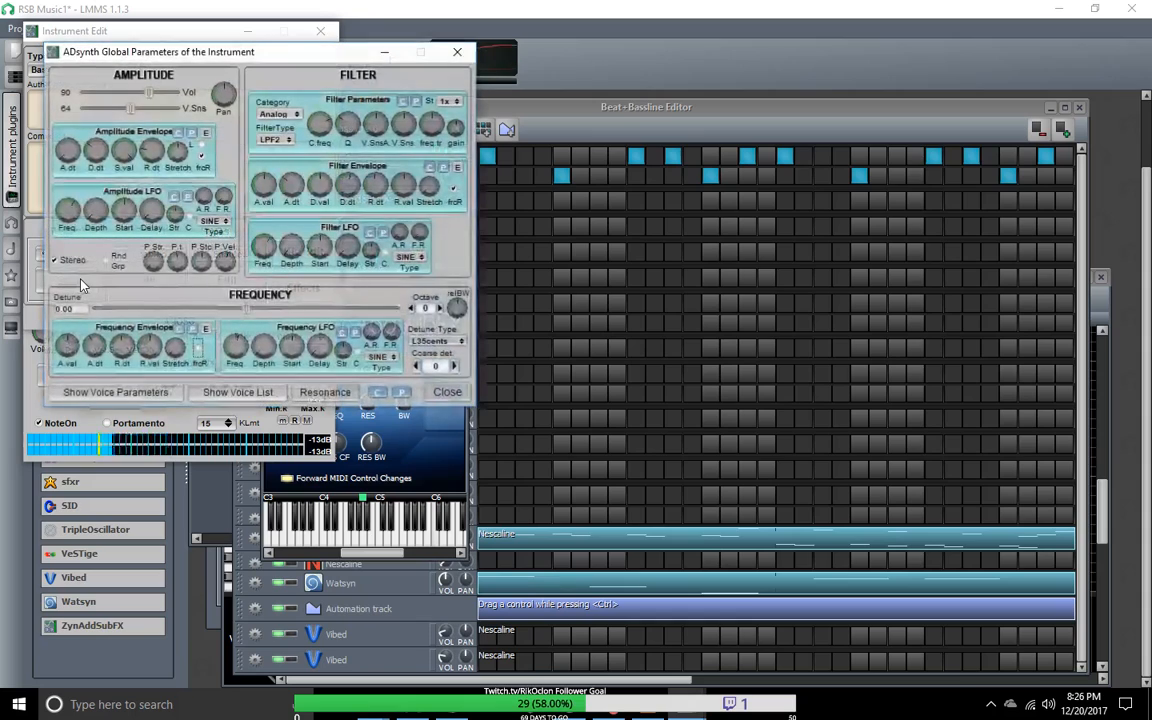
click(112, 263)
click(107, 263)
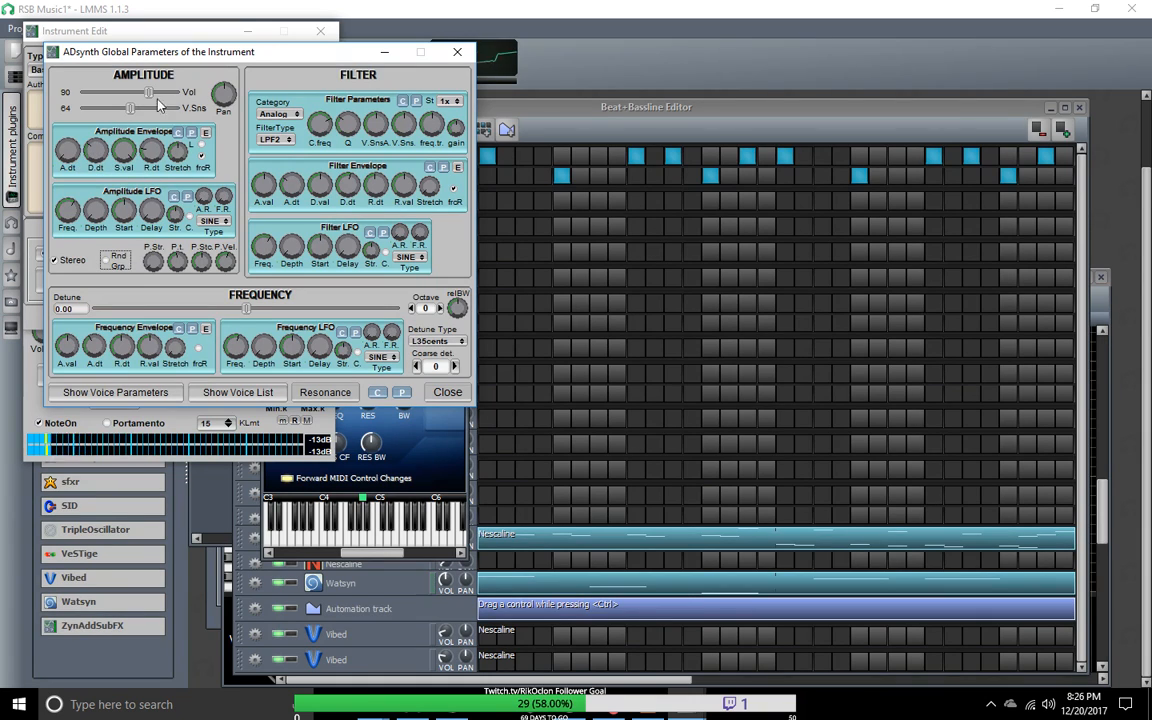
click(447, 392)
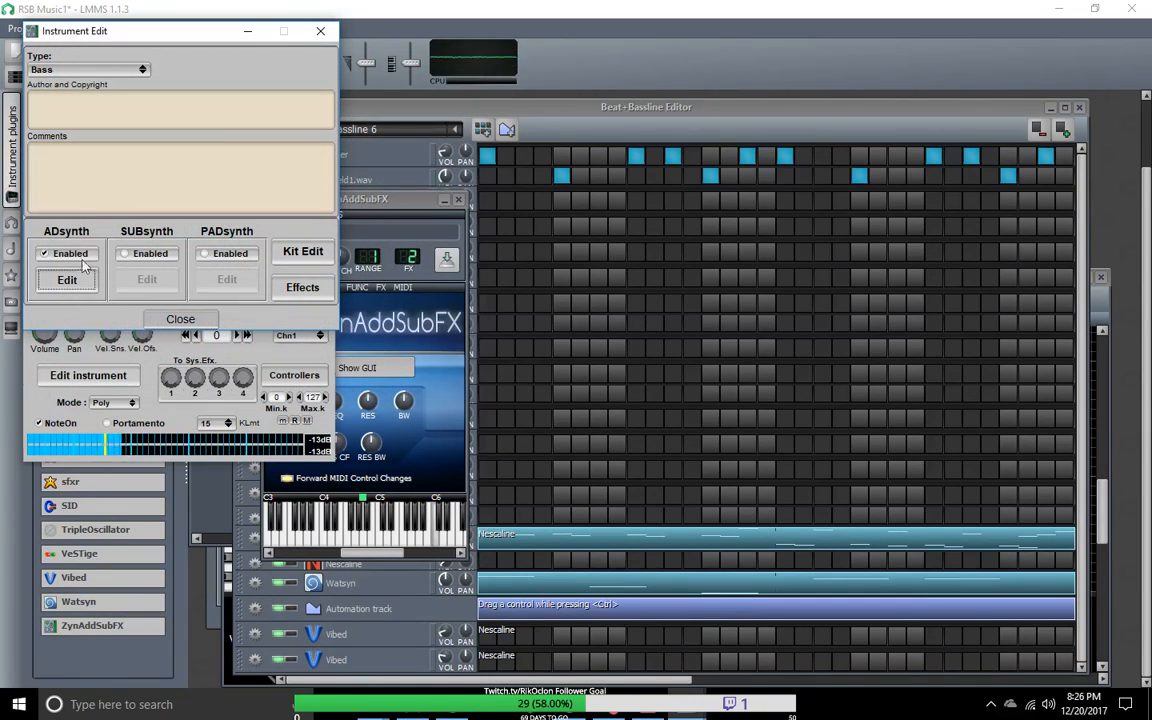
click(320, 31)
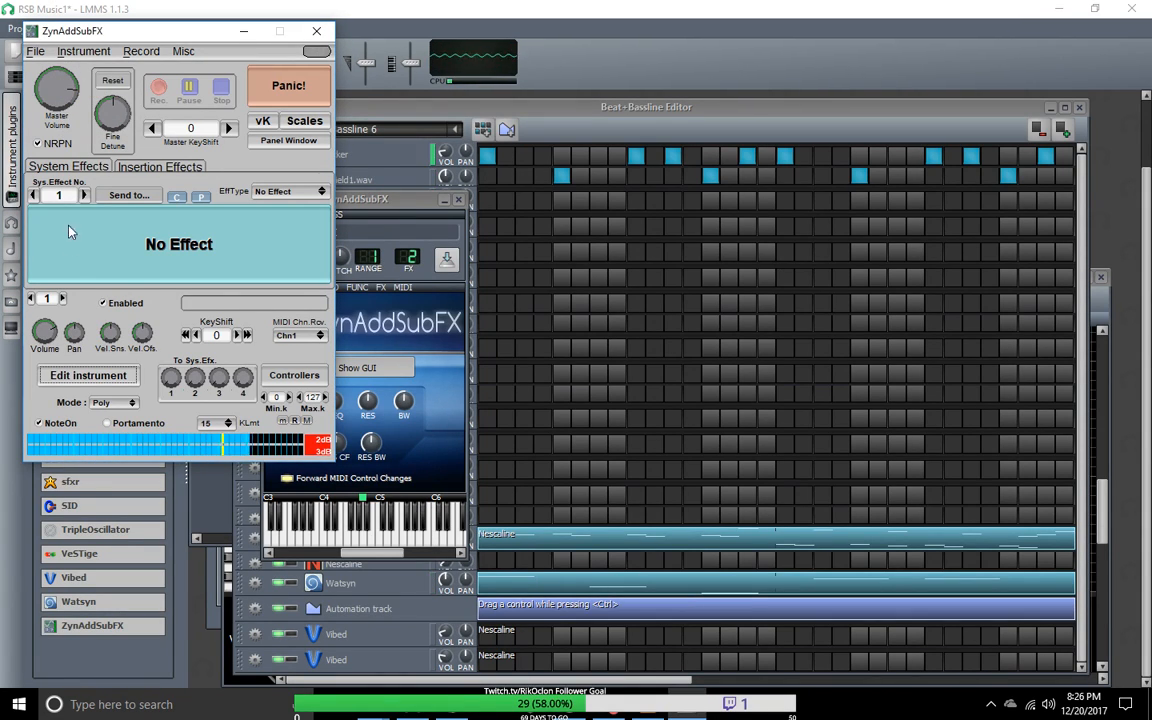
Step: Look through the synth's parts, insertion and system effects, and controller settings
click(64, 299)
click(34, 299)
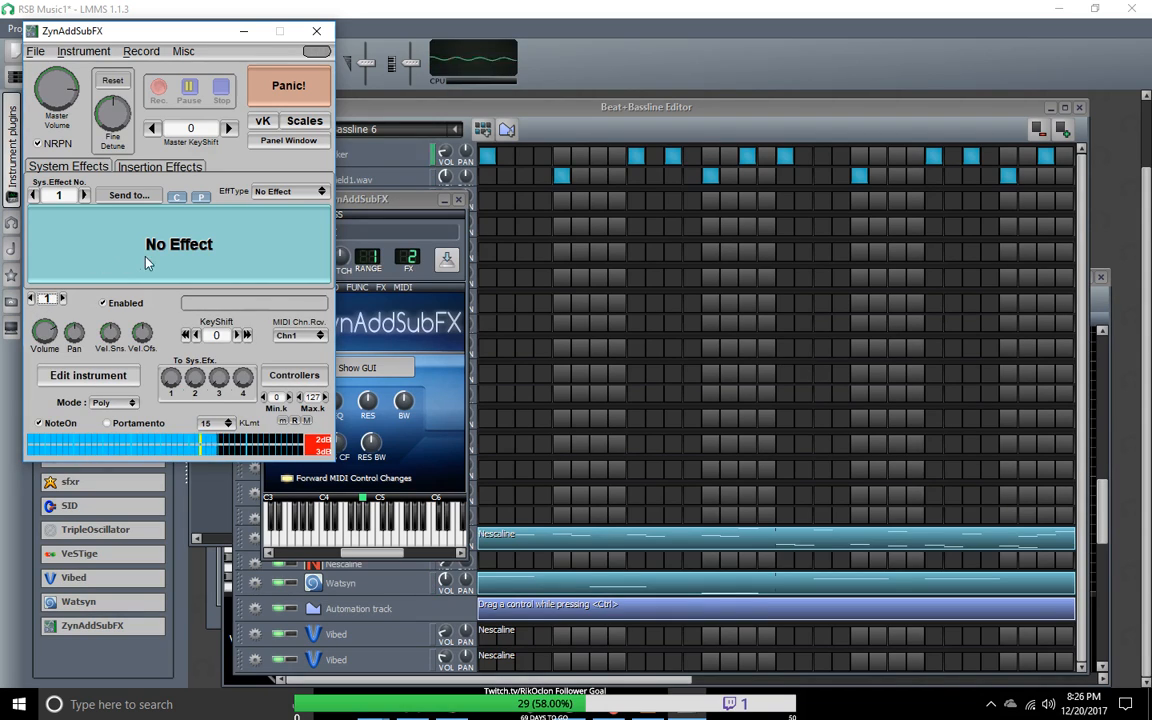
click(128, 168)
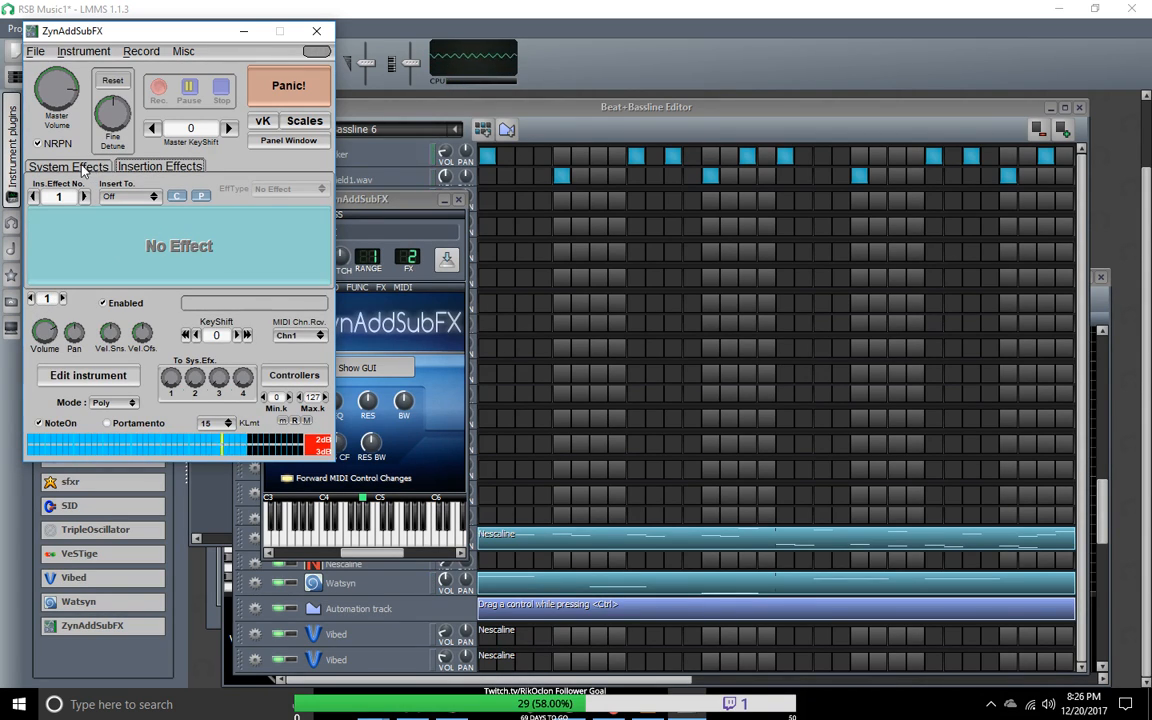
click(78, 166)
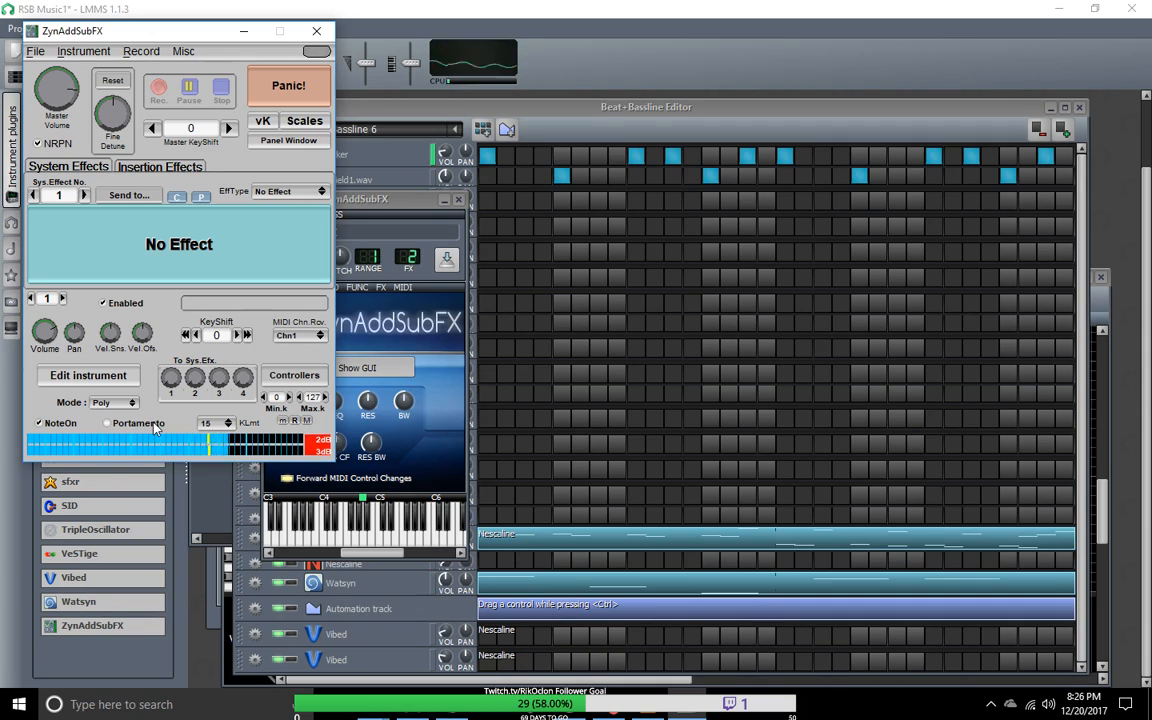
click(311, 382)
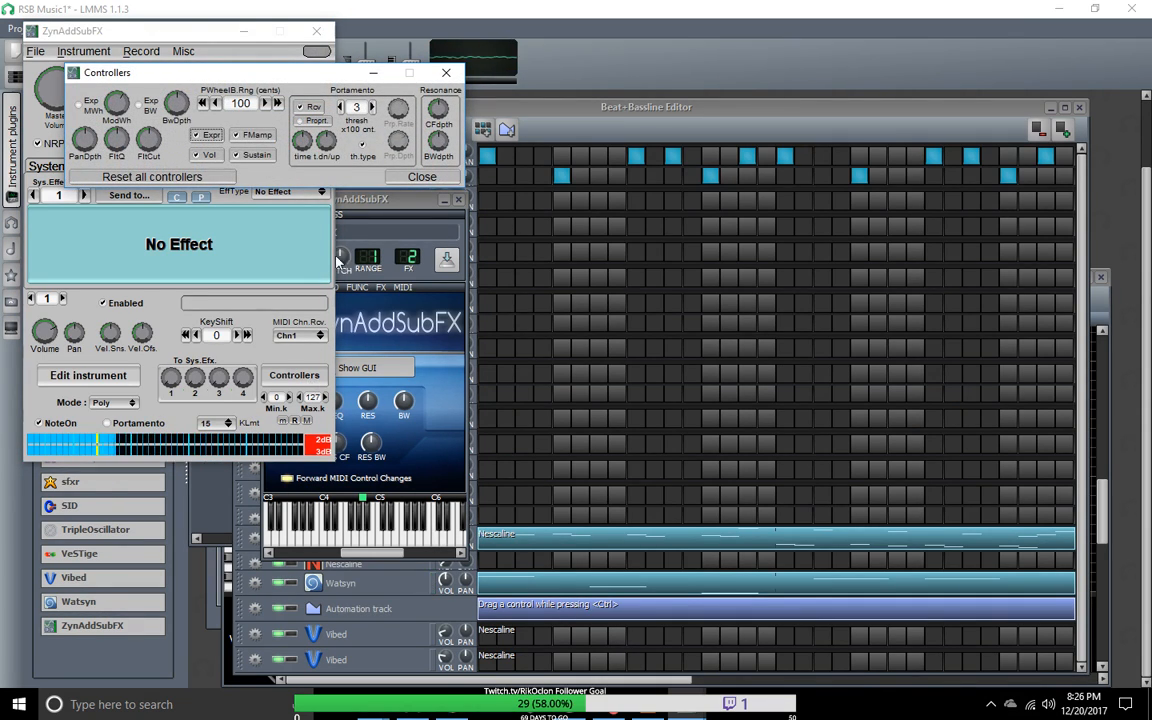
click(447, 73)
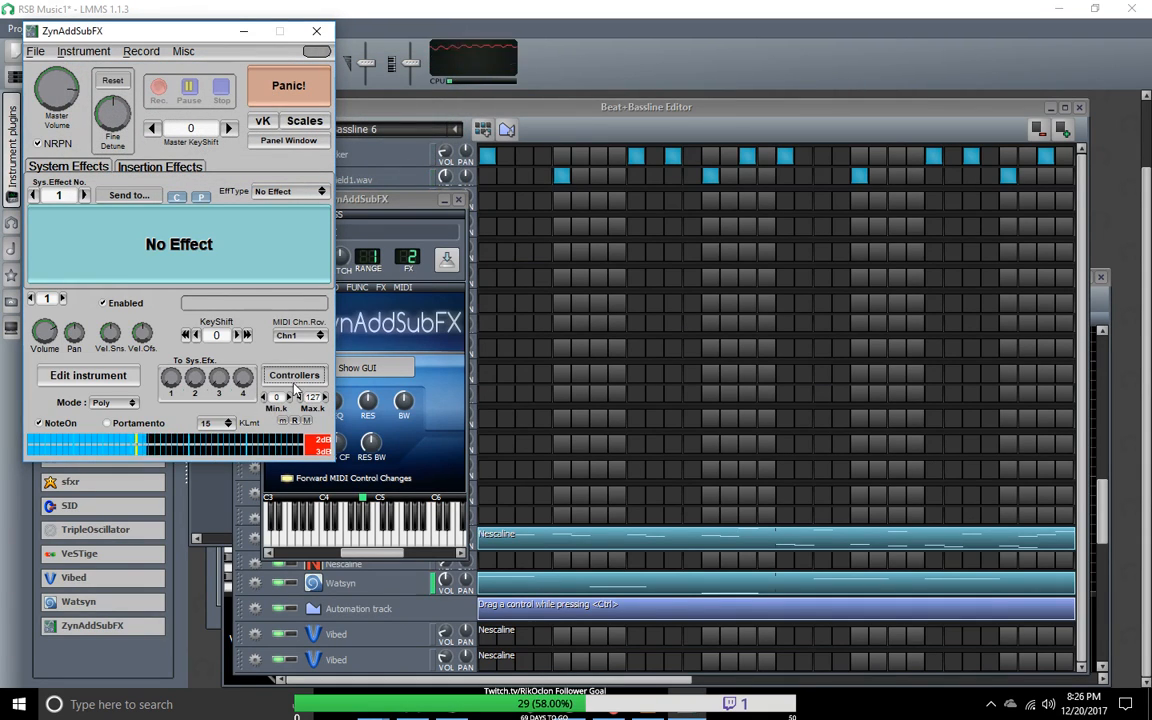
Step: Reopen the instrument editor, toggle SUBsynth on and off, and enable the PADsynth engine
click(115, 379)
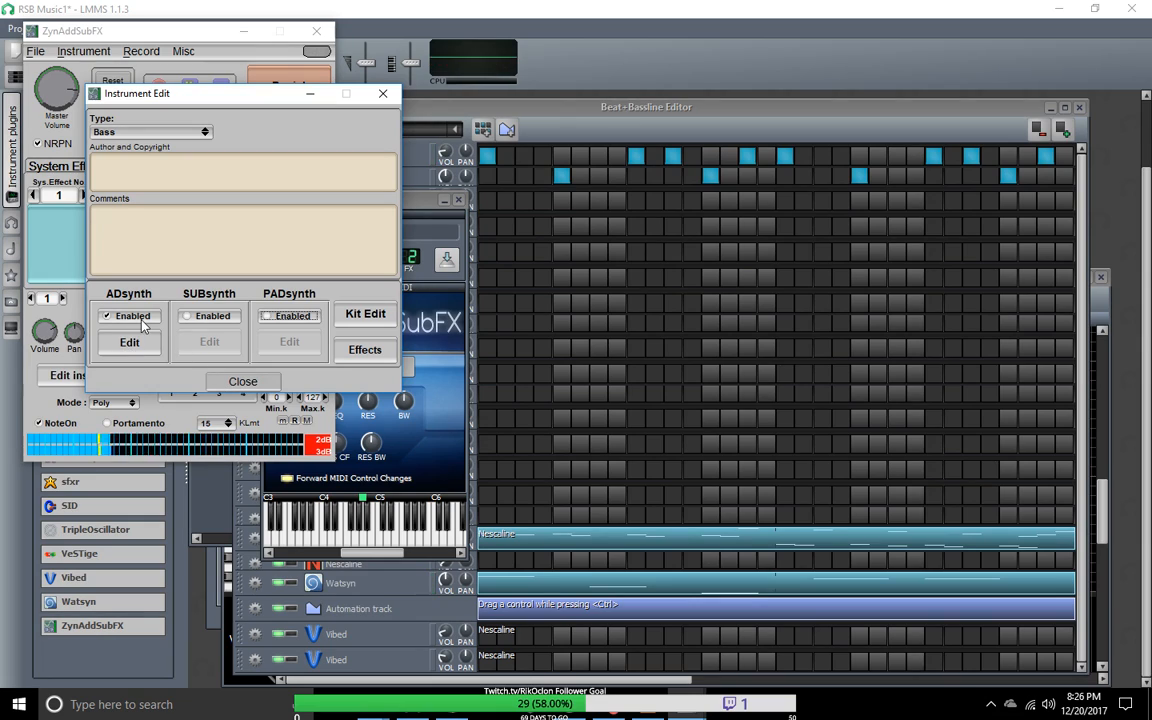
click(186, 316)
click(186, 316)
click(266, 316)
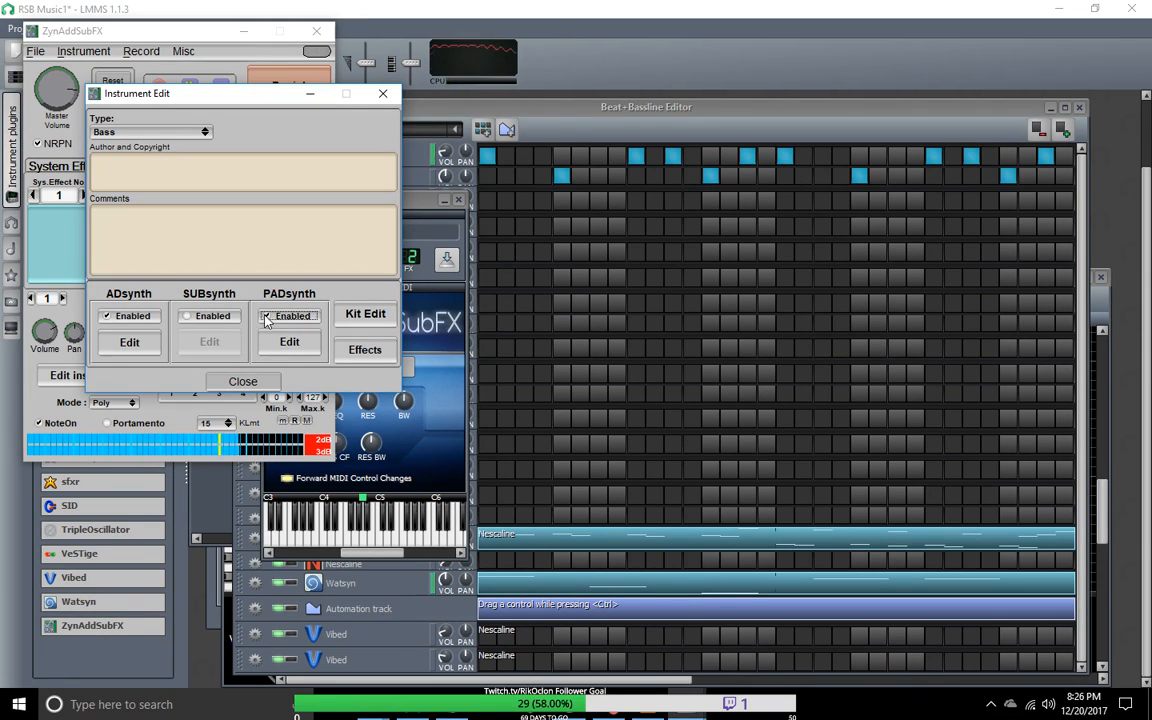
Step: Look through the instrument kit settings, toggling drum mode on and off and checking the kit modes, and close the kit window
click(352, 318)
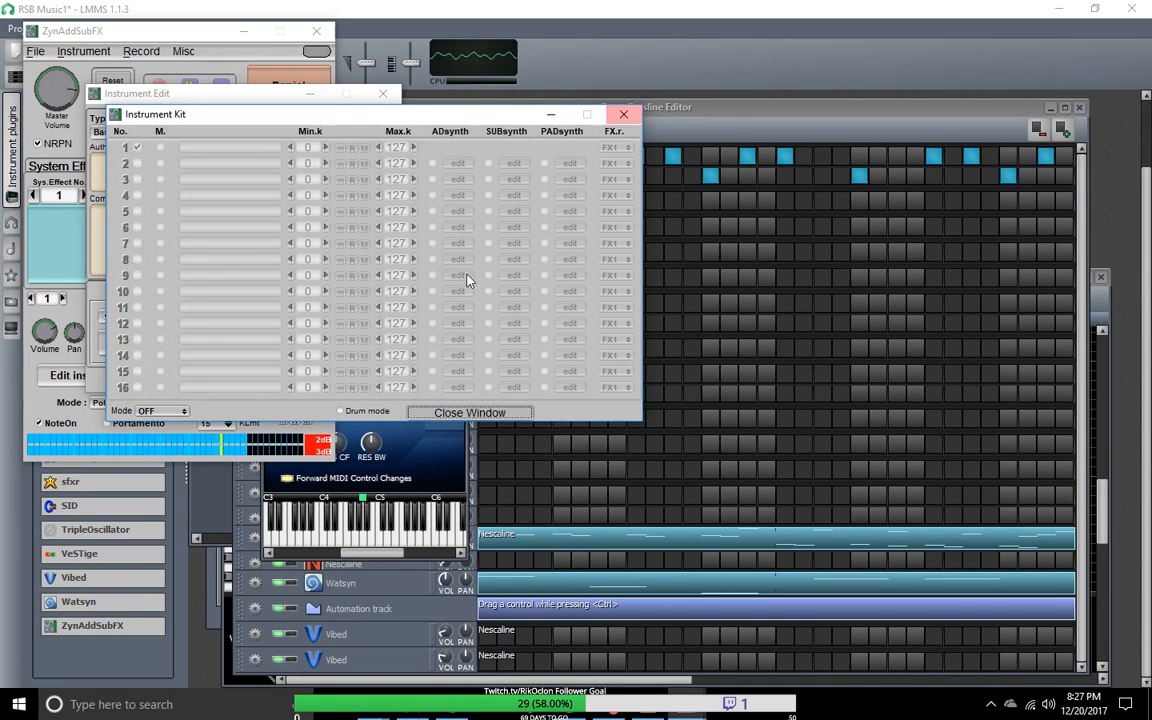
click(341, 411)
click(341, 411)
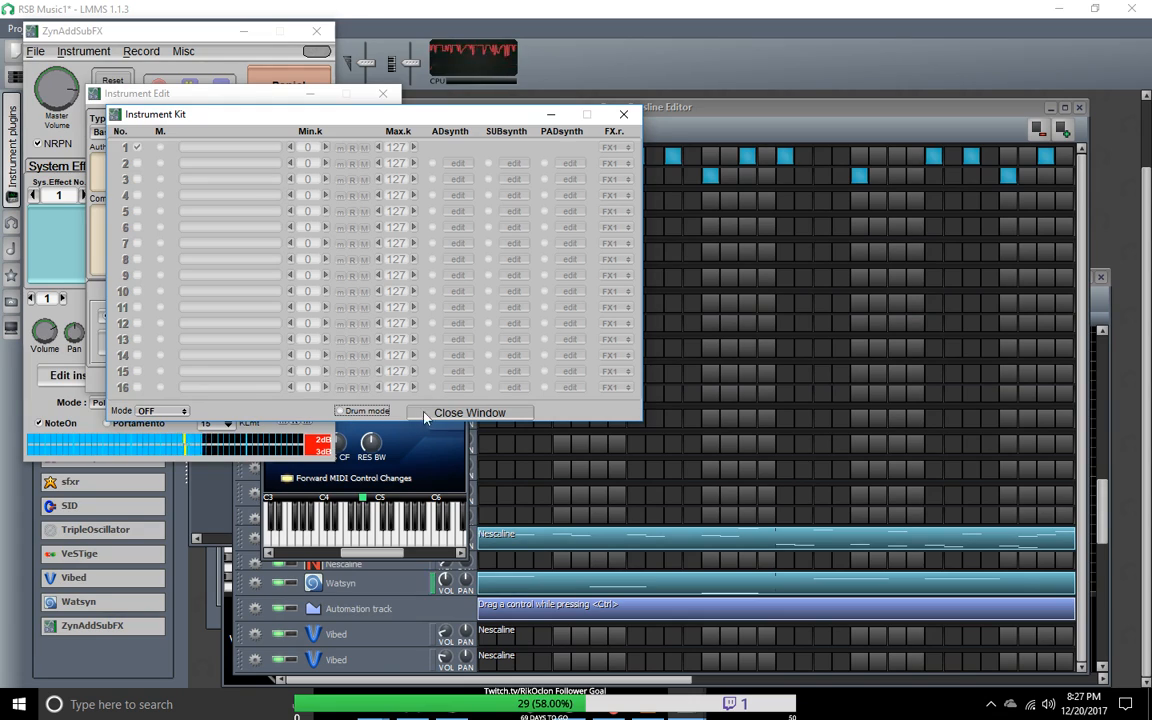
click(183, 411)
click(184, 411)
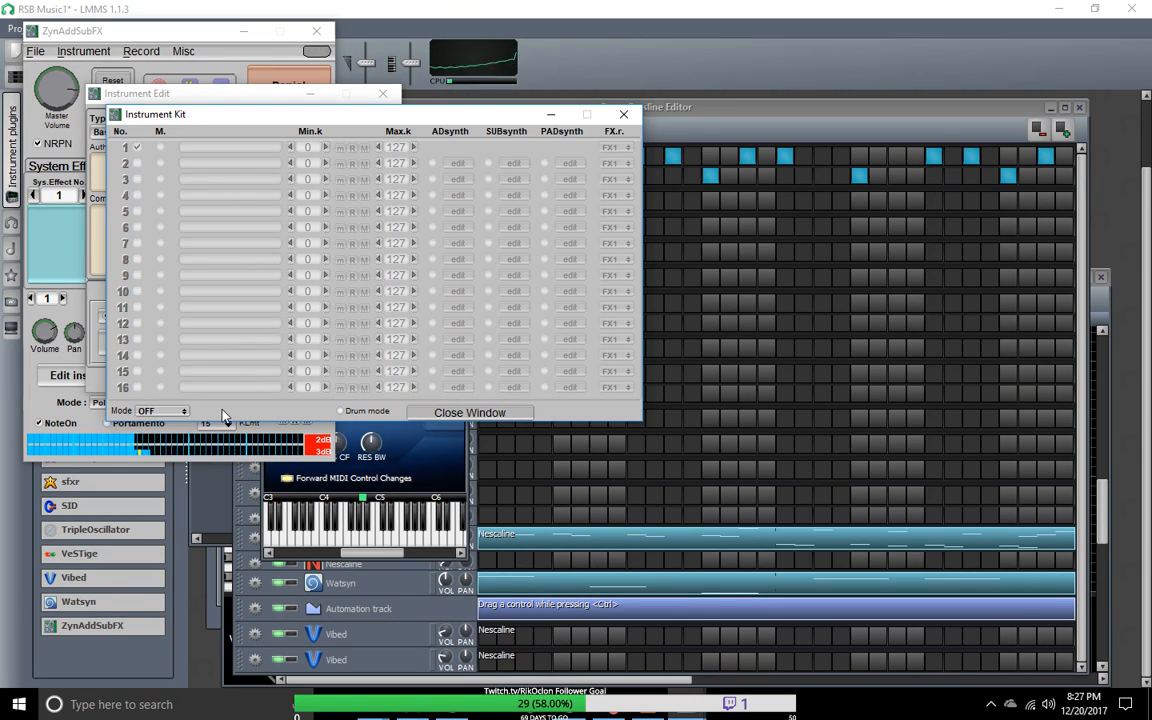
click(630, 113)
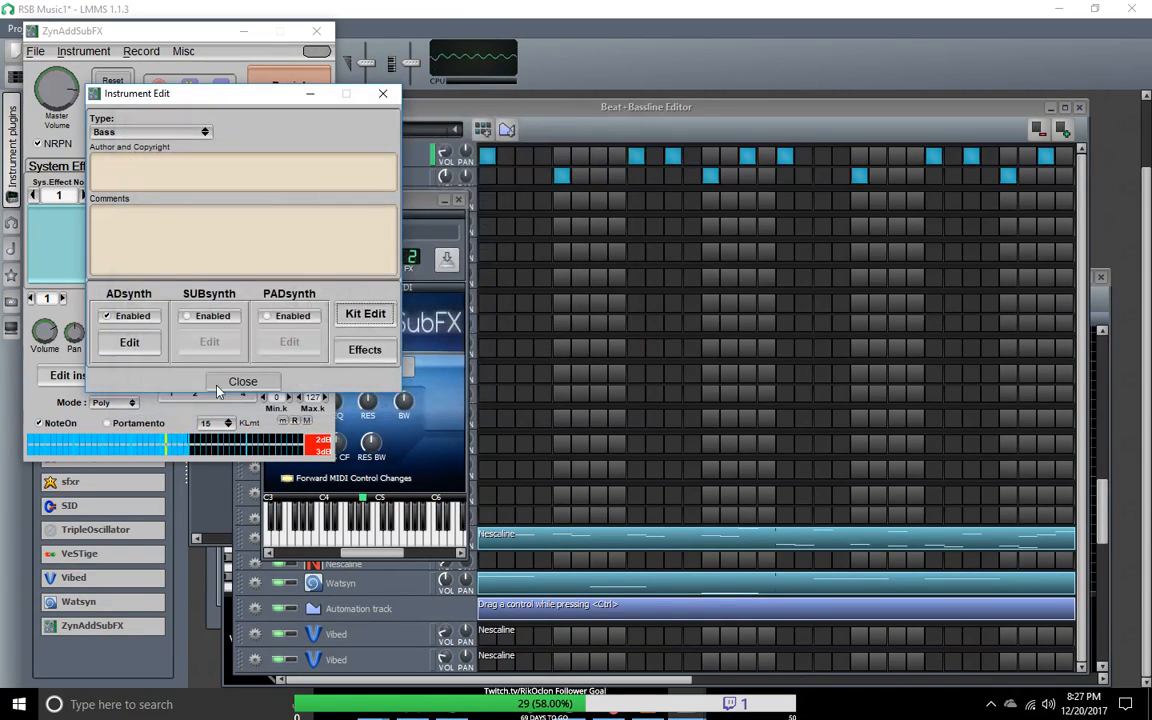
Step: Open the ADsynth global parameters and adjust the amplitude LFO frequency and the amplitude envelope's decay, sustain and release
click(132, 343)
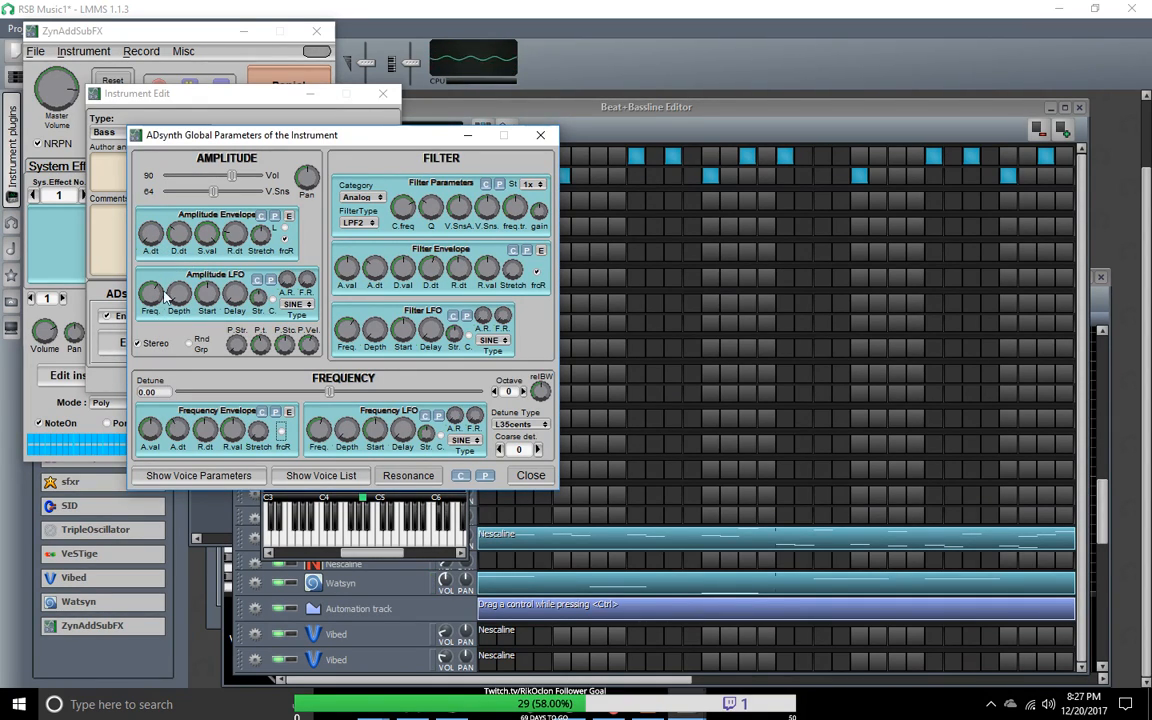
mouse_move(153, 291)
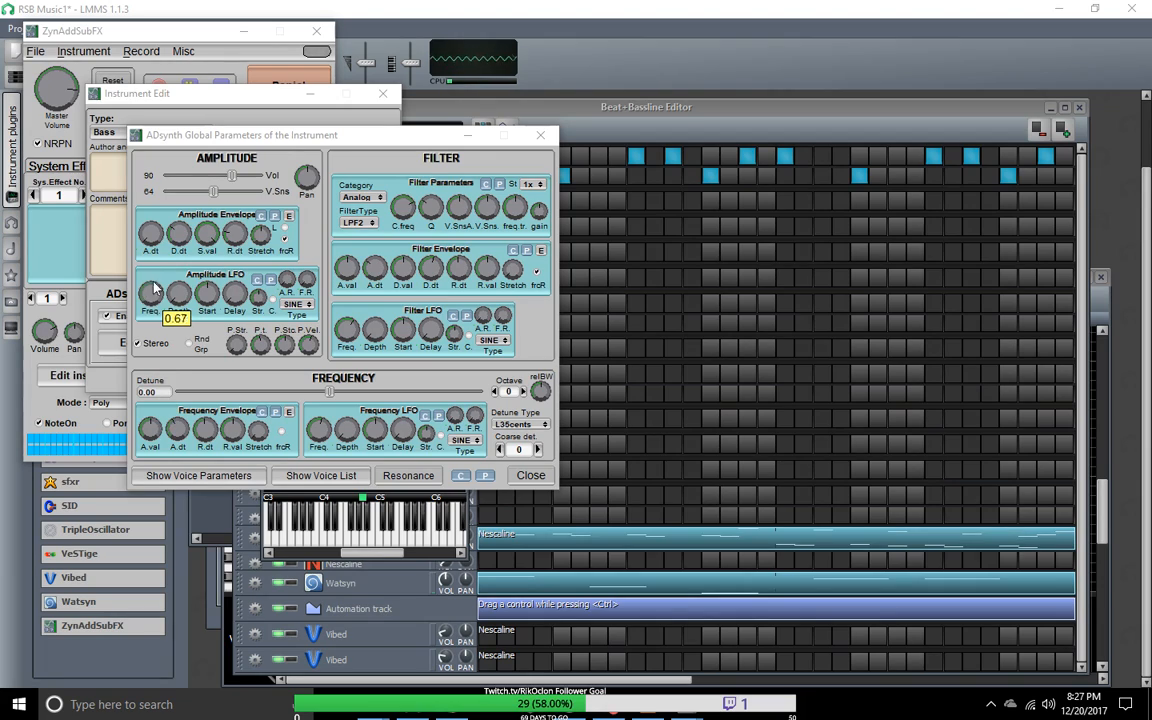
drag(152, 224, 162, 314)
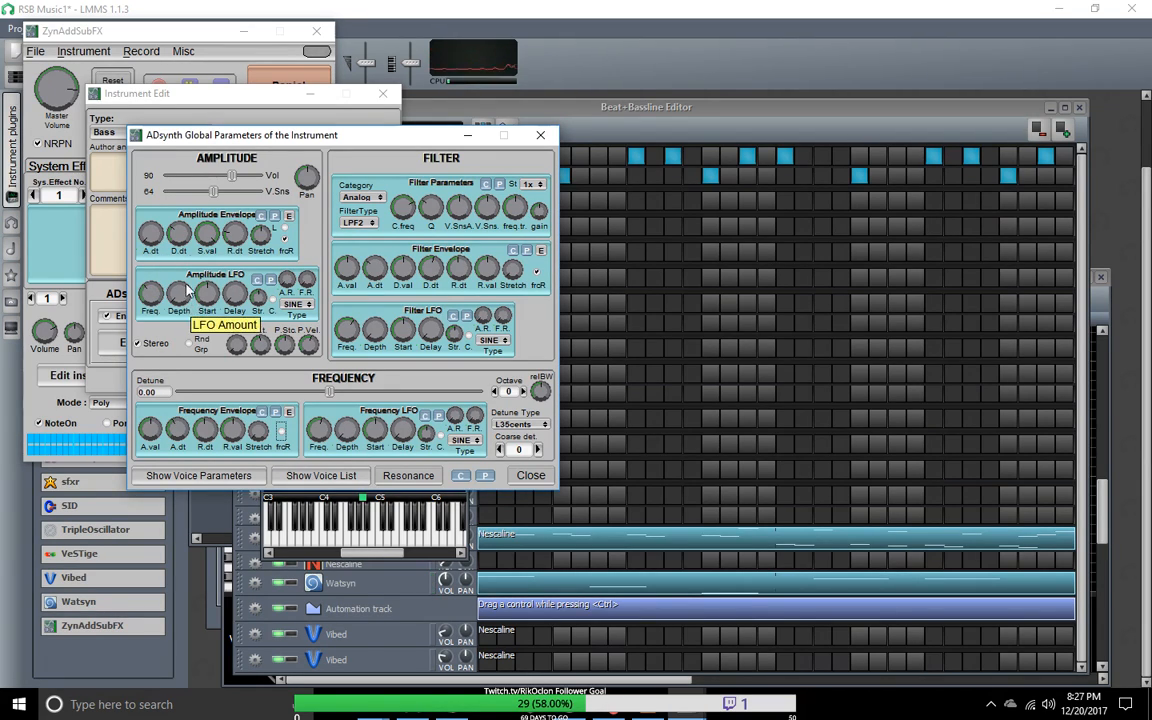
drag(215, 237, 200, 340)
drag(178, 236, 211, 229)
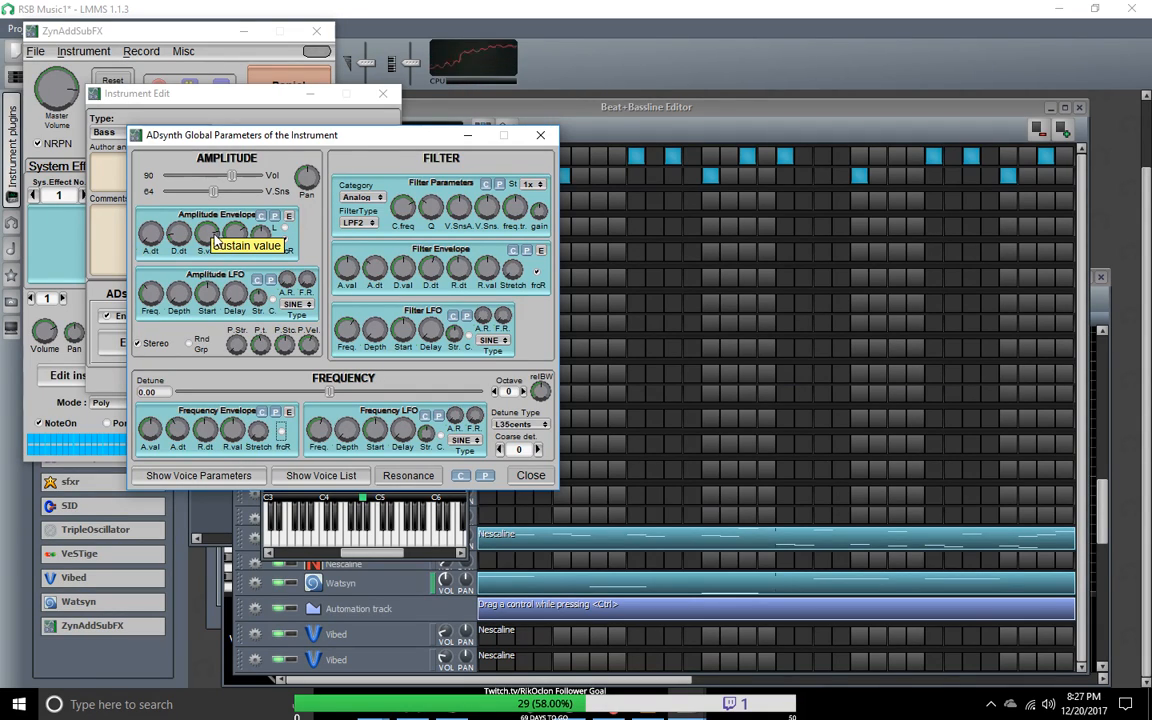
drag(212, 240, 205, 265)
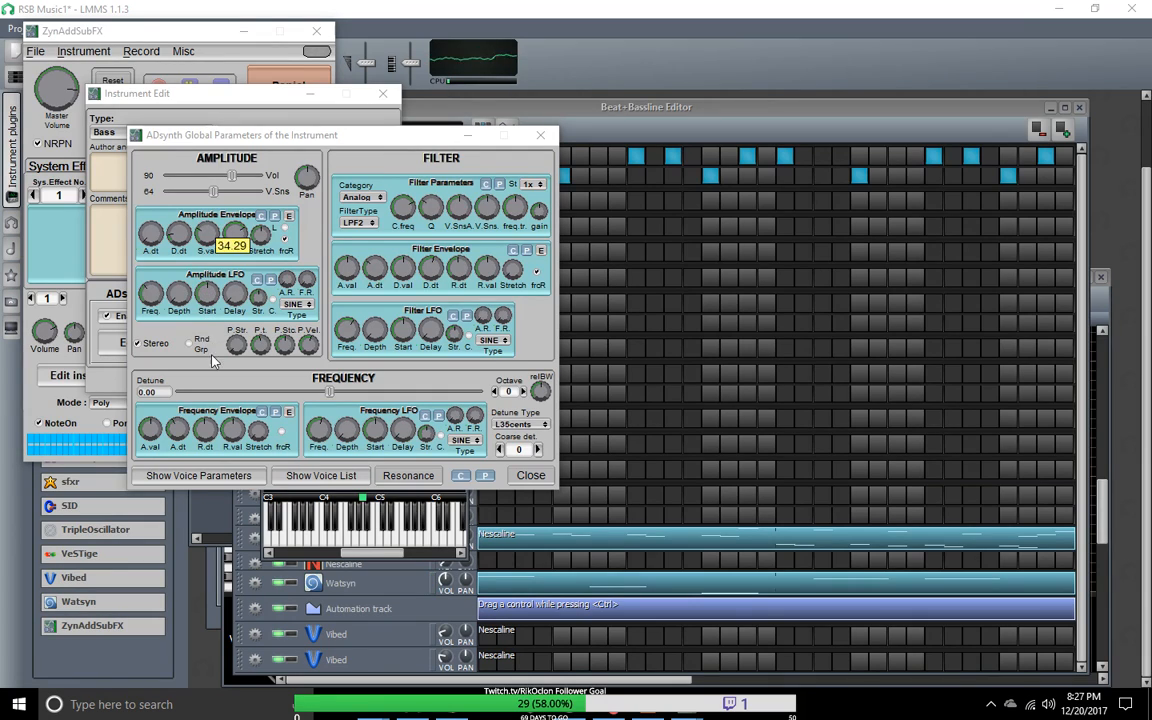
drag(212, 357, 212, 357)
drag(236, 237, 179, 221)
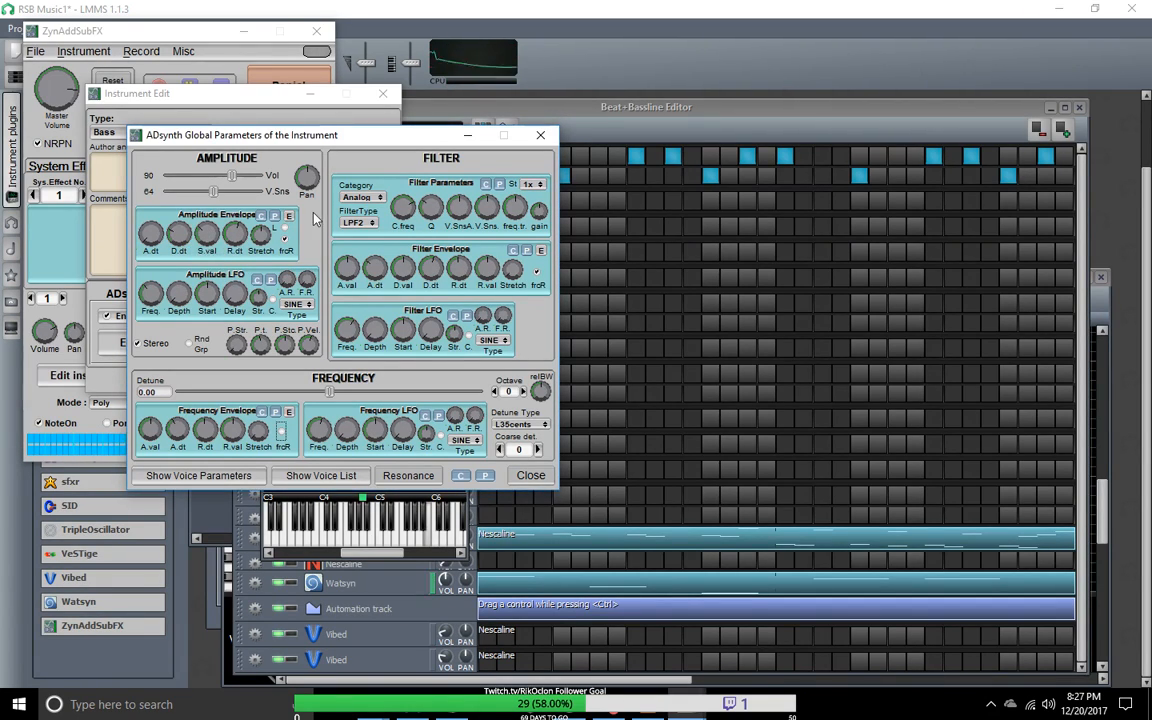
Step: Raise the ADsynth filter's cutoff frequency and velocity sensing, and adjust the filter envelope's level values
drag(403, 205, 403, 202)
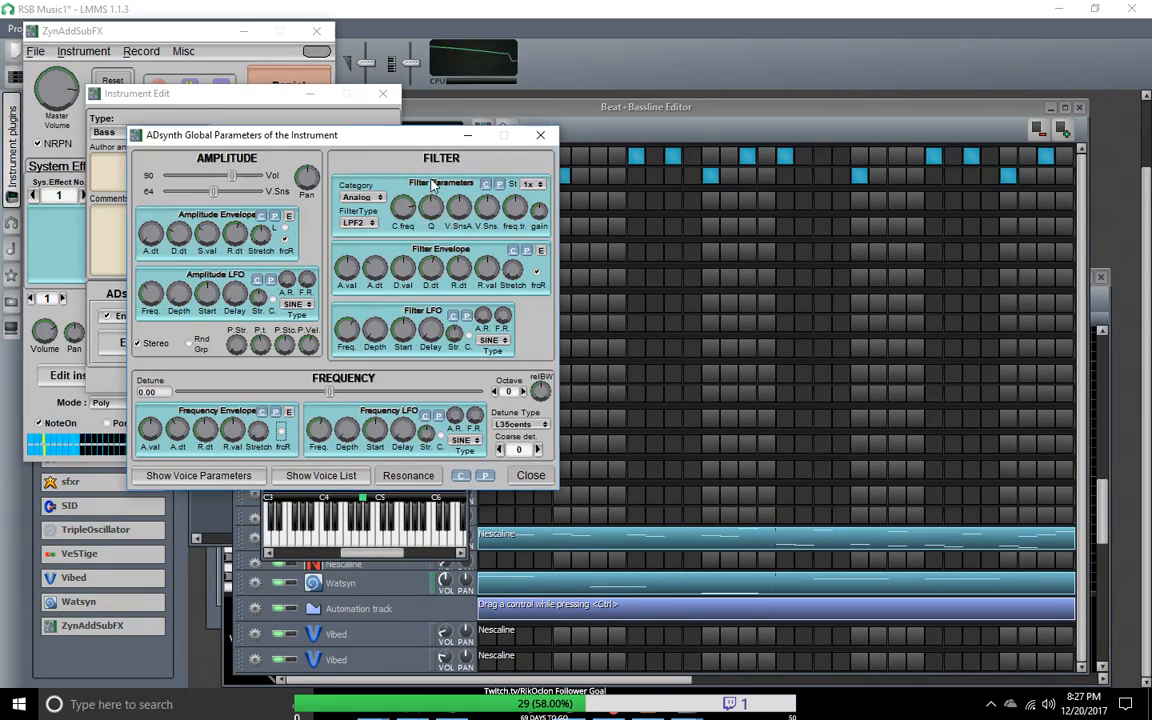
drag(487, 206, 517, 190)
drag(399, 274, 321, 189)
drag(509, 267, 503, 211)
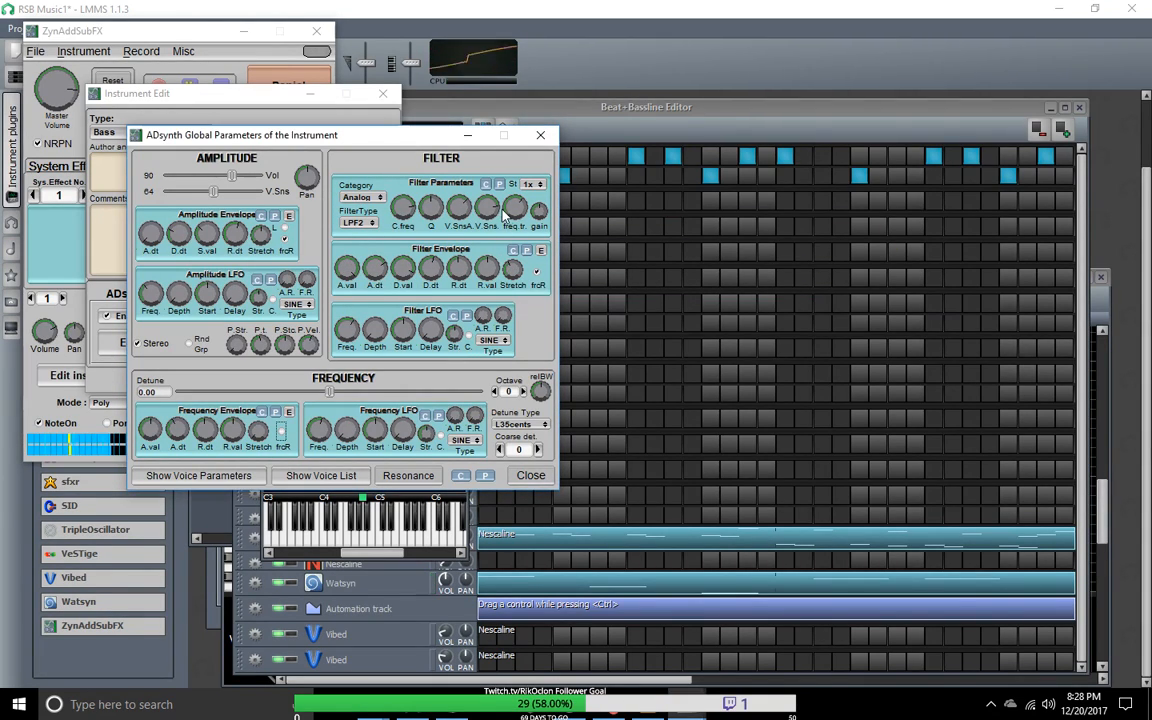
Step: Adjust the amplitude LFO delay and envelope decay, and set the ADsynth volume to 105 and velocity sensing to 81
drag(309, 349, 309, 345)
drag(232, 294, 226, 183)
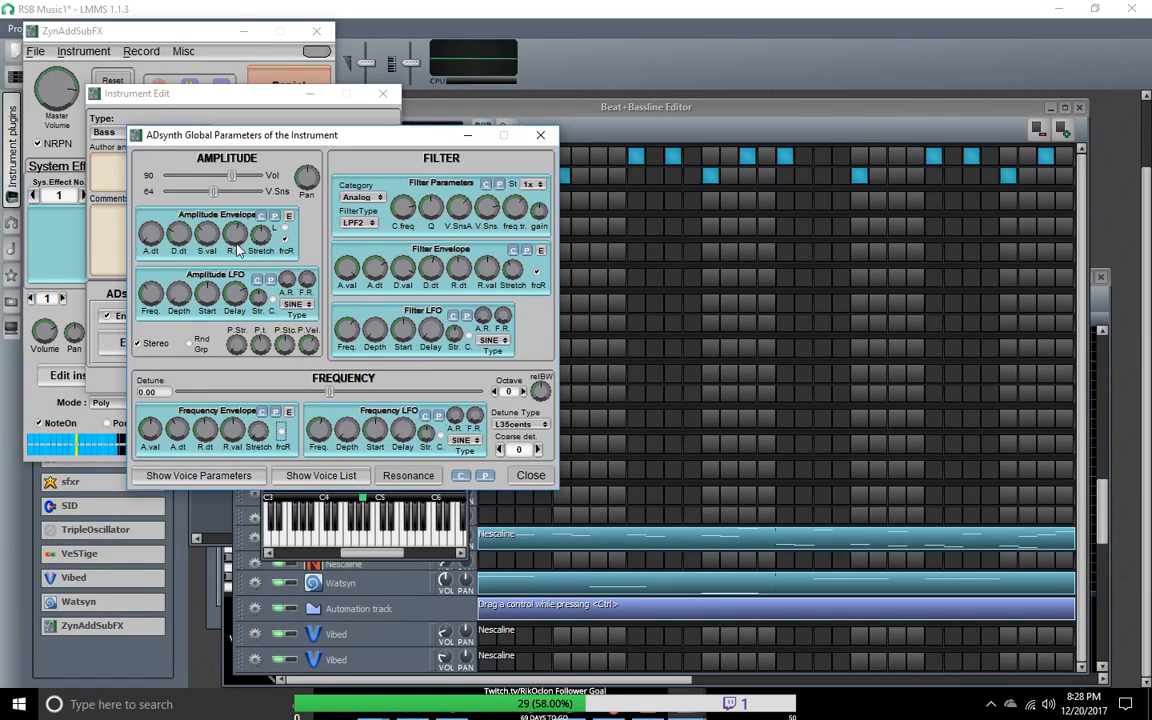
drag(180, 244, 149, 285)
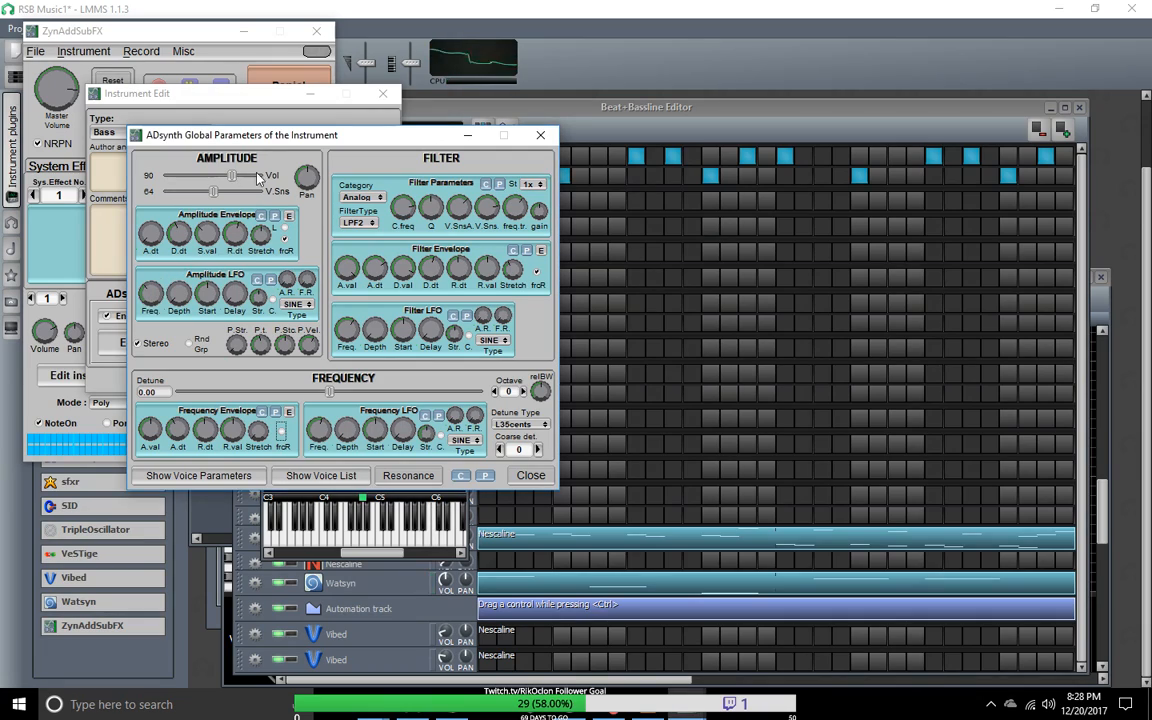
mouse_move(235, 176)
mouse_down()
mouse_move(248, 177)
mouse_move(222, 191)
mouse_up()
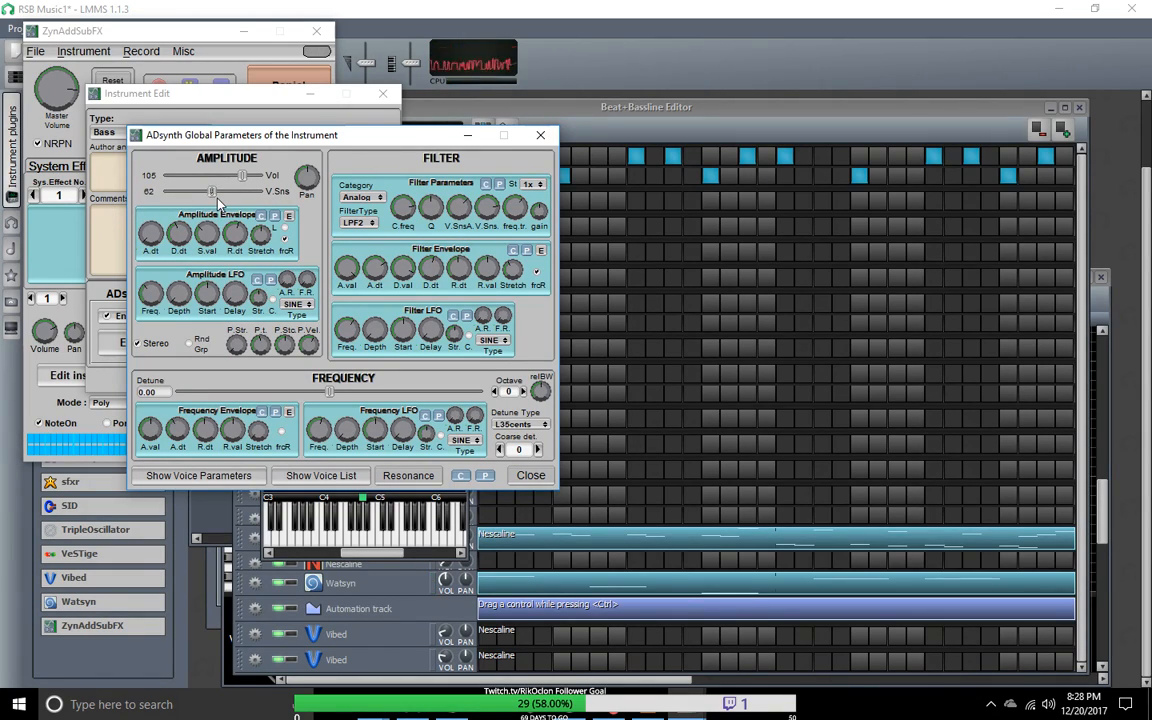
drag(212, 191, 226, 191)
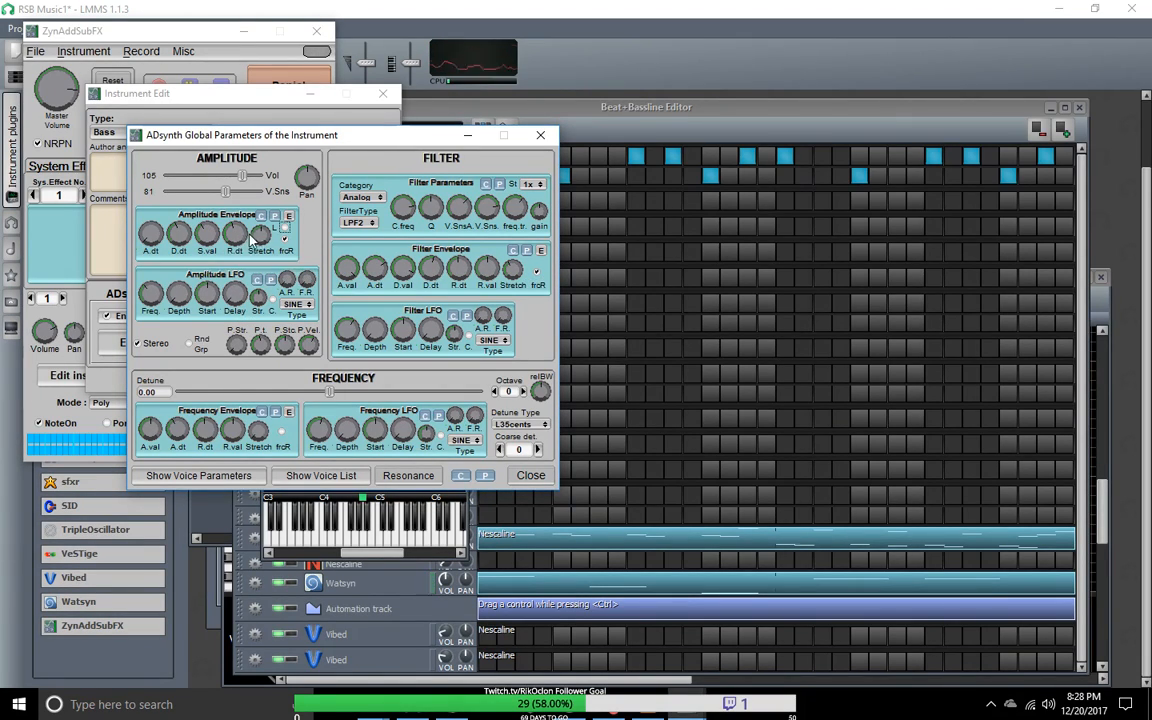
Step: Lower the amplitude envelope's sustain and release, toggle its forced release, adjust the attack, and close the ADsynth parameters
drag(238, 236, 191, 234)
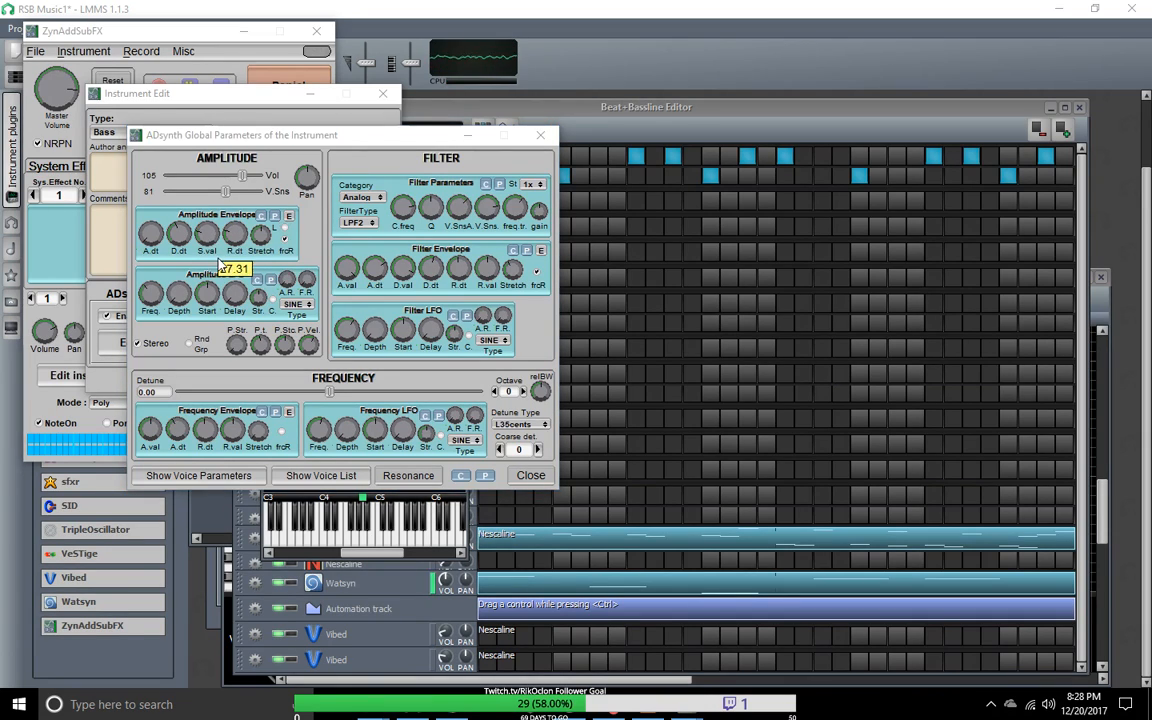
click(286, 244)
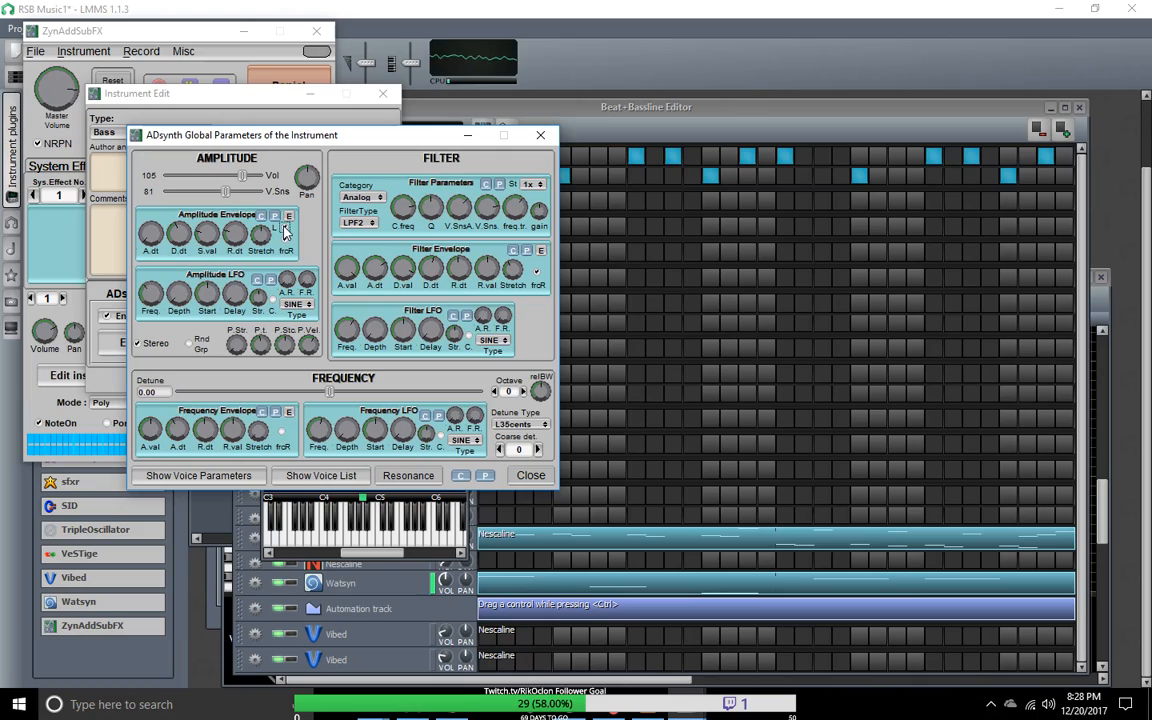
drag(153, 231, 144, 230)
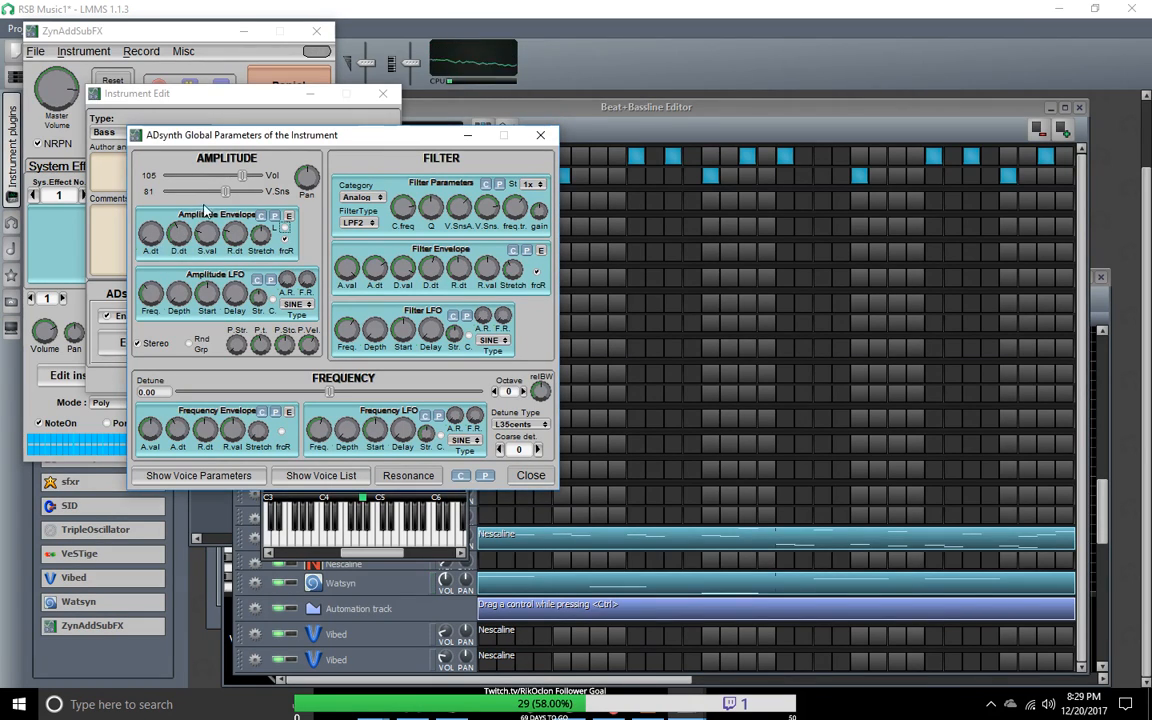
click(531, 475)
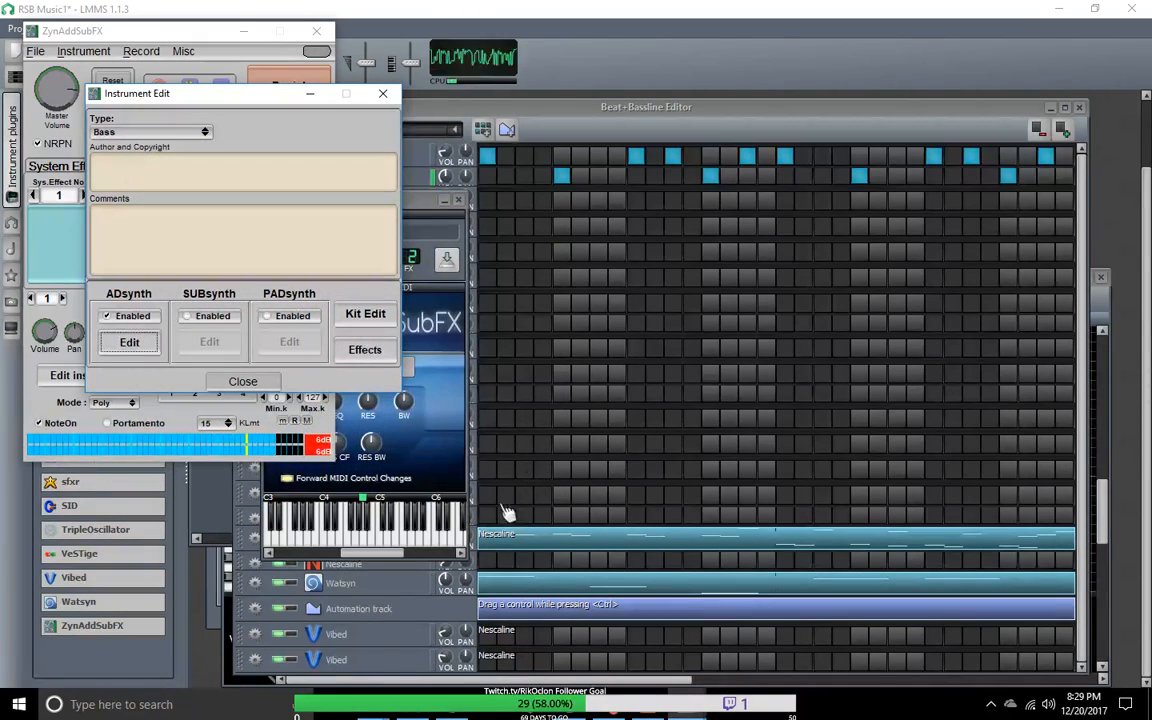
Step: Return to the Beat+Bassline Editor, move the ZynAddSubFX track window clear of the track list, and hide it
click(365, 511)
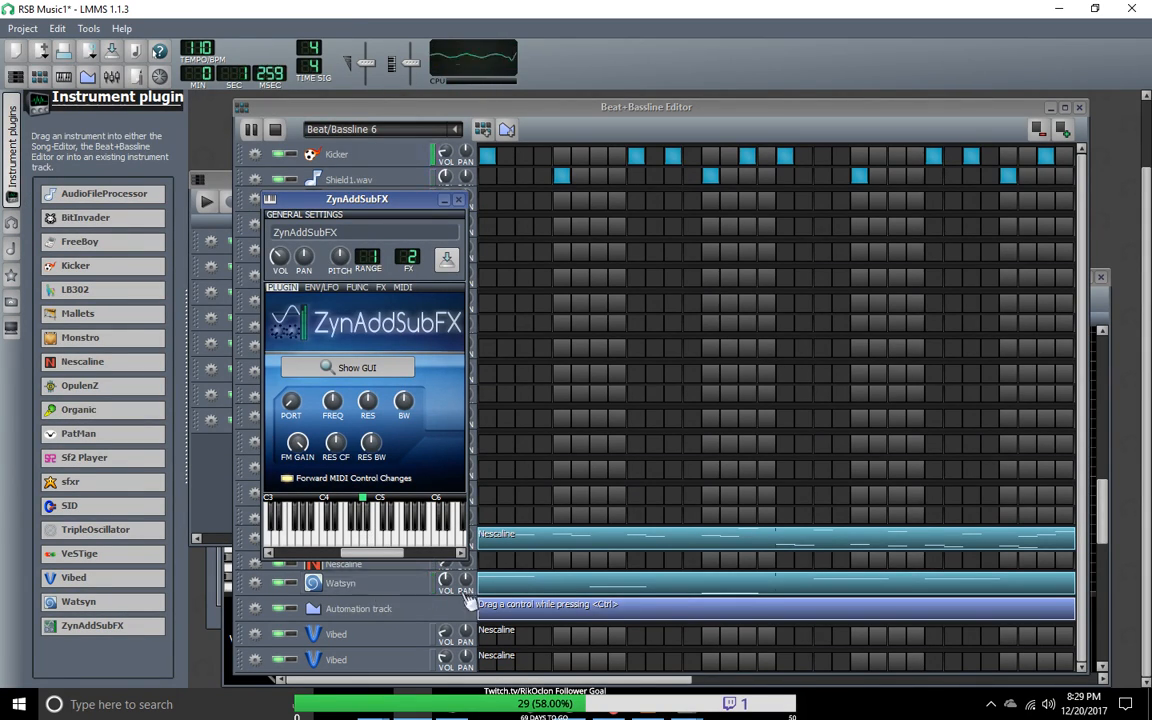
drag(370, 204, 738, 205)
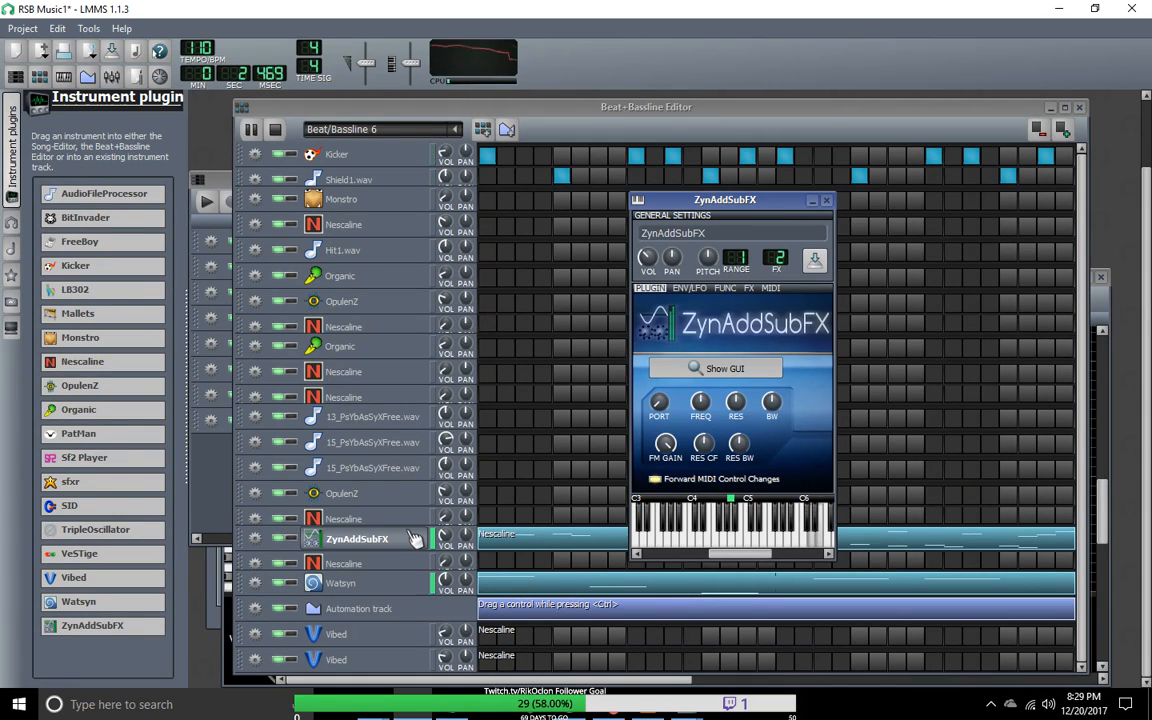
double_click(403, 545)
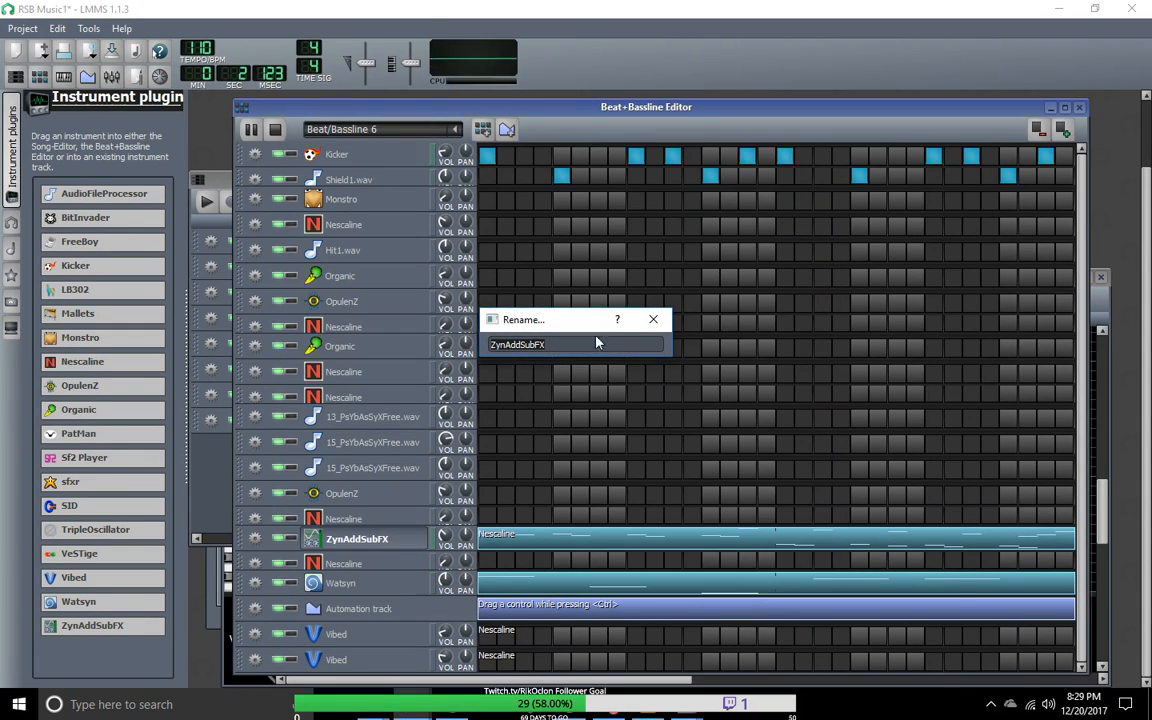
click(655, 321)
click(391, 543)
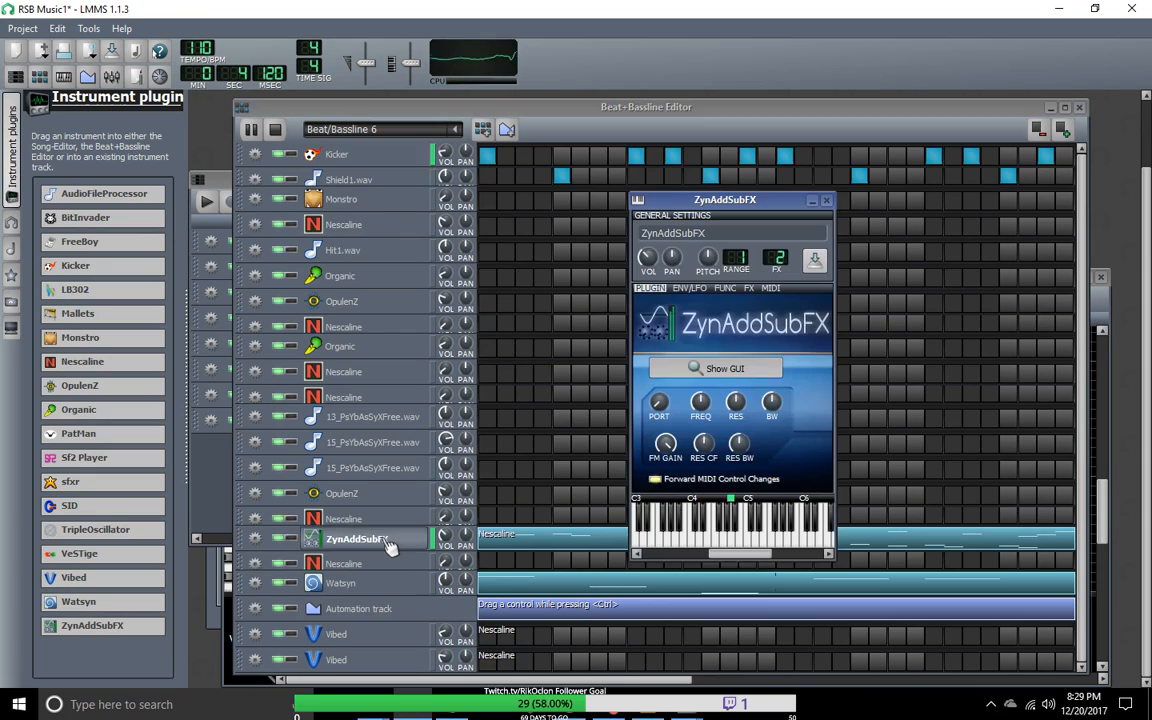
click(420, 540)
Step: Examine the ZynAddSubFX track's notes in the piano roll and minimize it
right_click(491, 347)
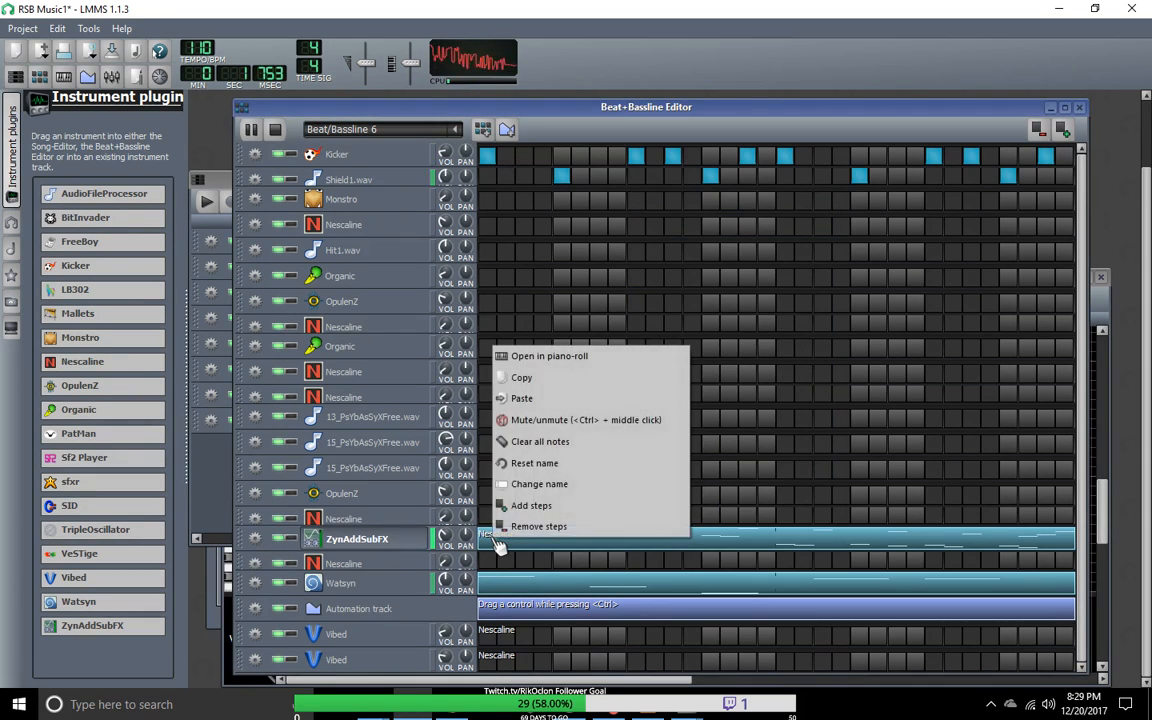
click(548, 357)
drag(1102, 396, 1085, 270)
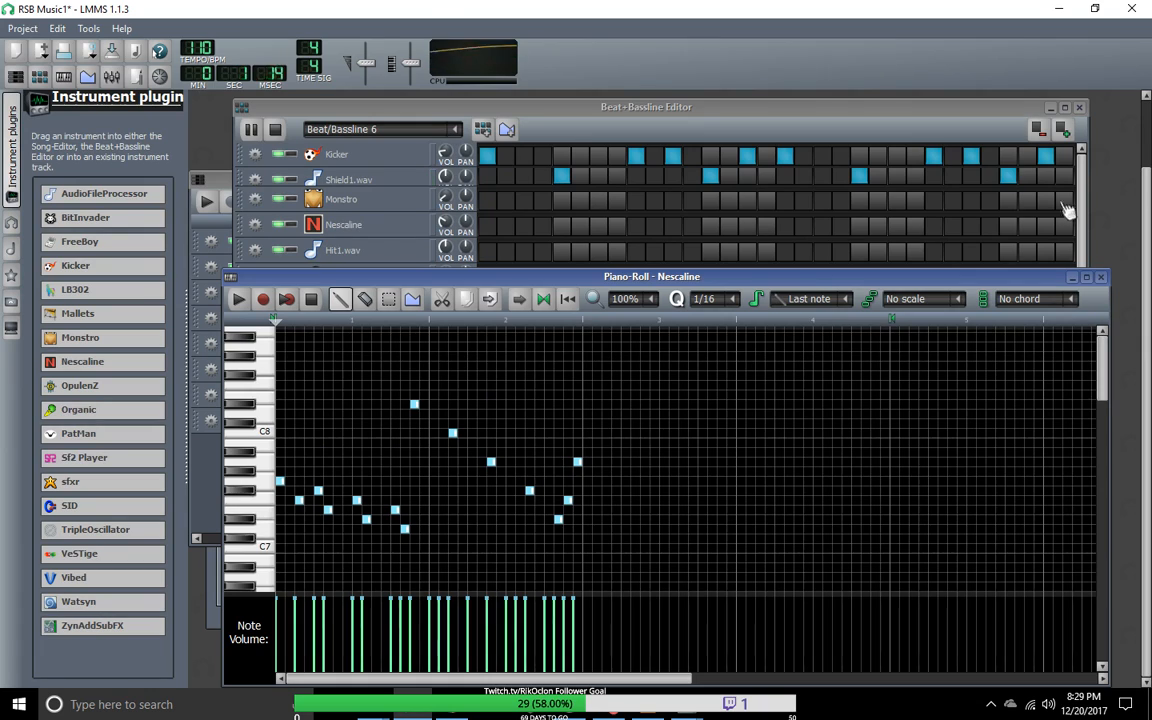
click(1071, 278)
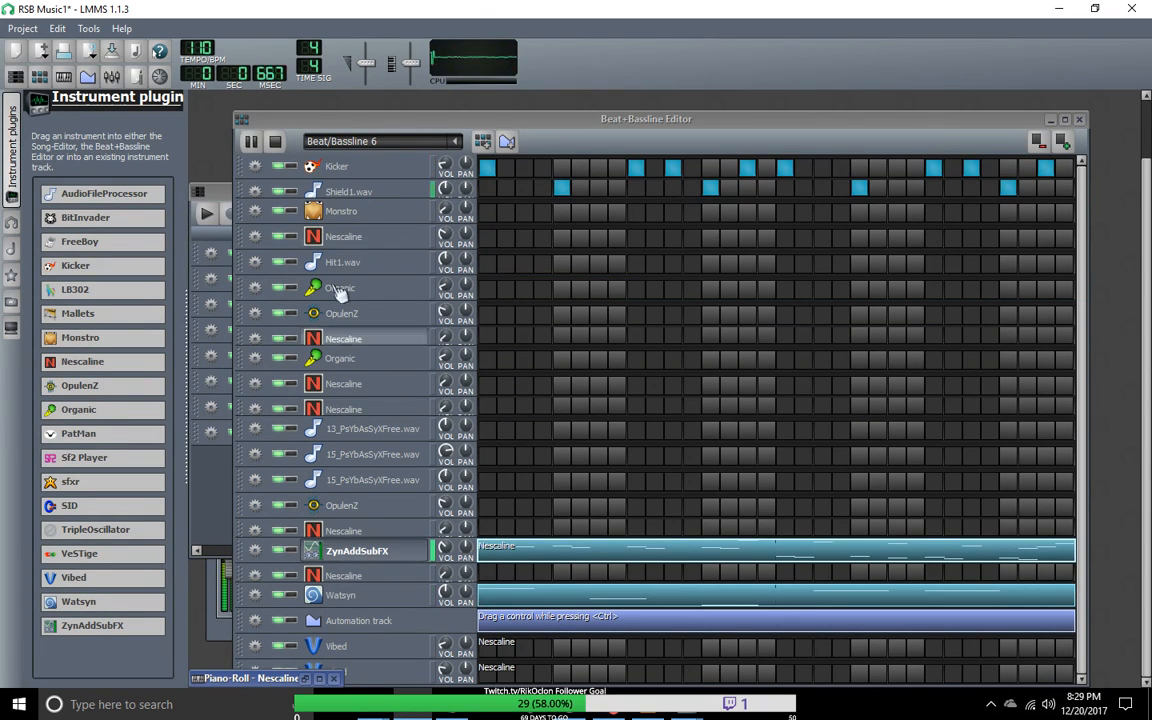
Step: Stop the Beat/Bassline 6 playback, check the list of beat patterns, and bring up the Song-Editor
click(275, 143)
click(452, 142)
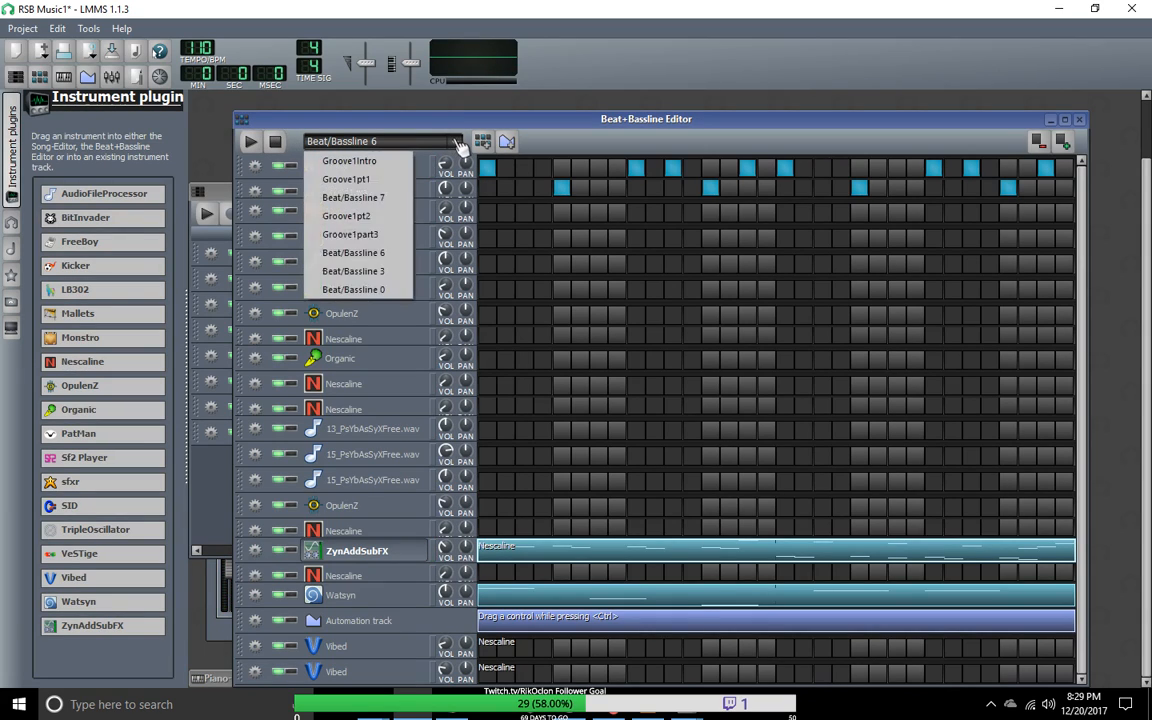
click(400, 130)
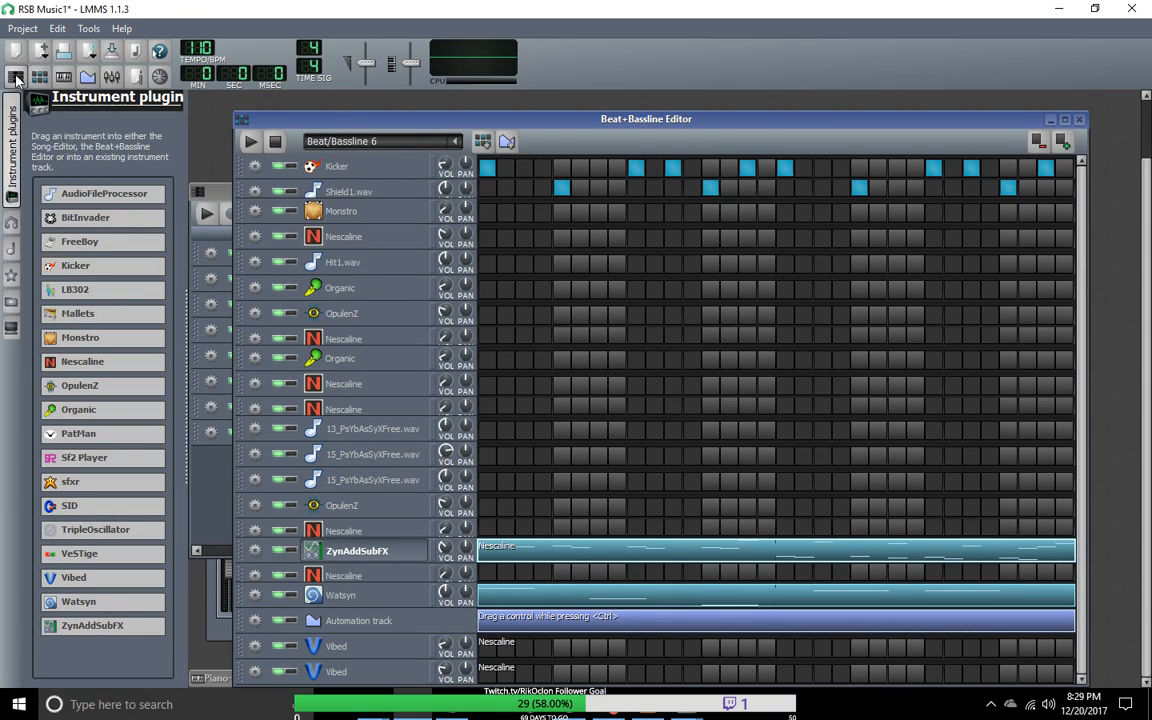
click(18, 78)
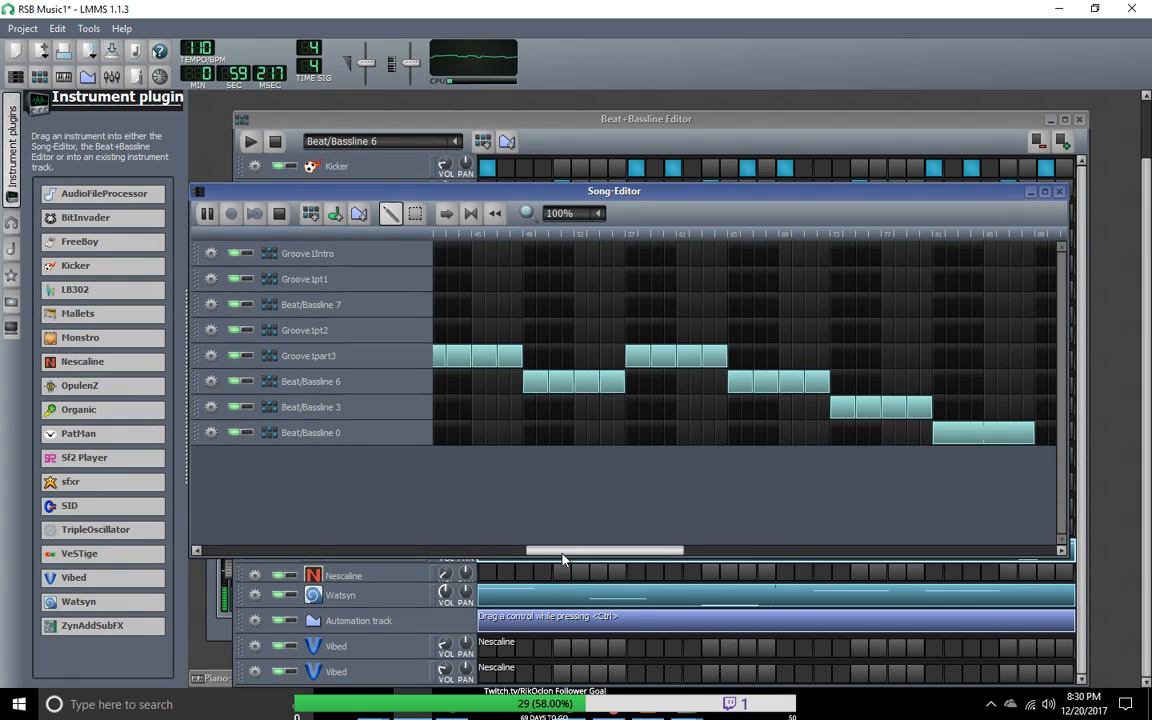
Step: Select all blocks from Groove1pt2 through Beat/Bassline 0 and move them about 12 bars later, opening a gap after Groove1pt1
drag(562, 558, 232, 558)
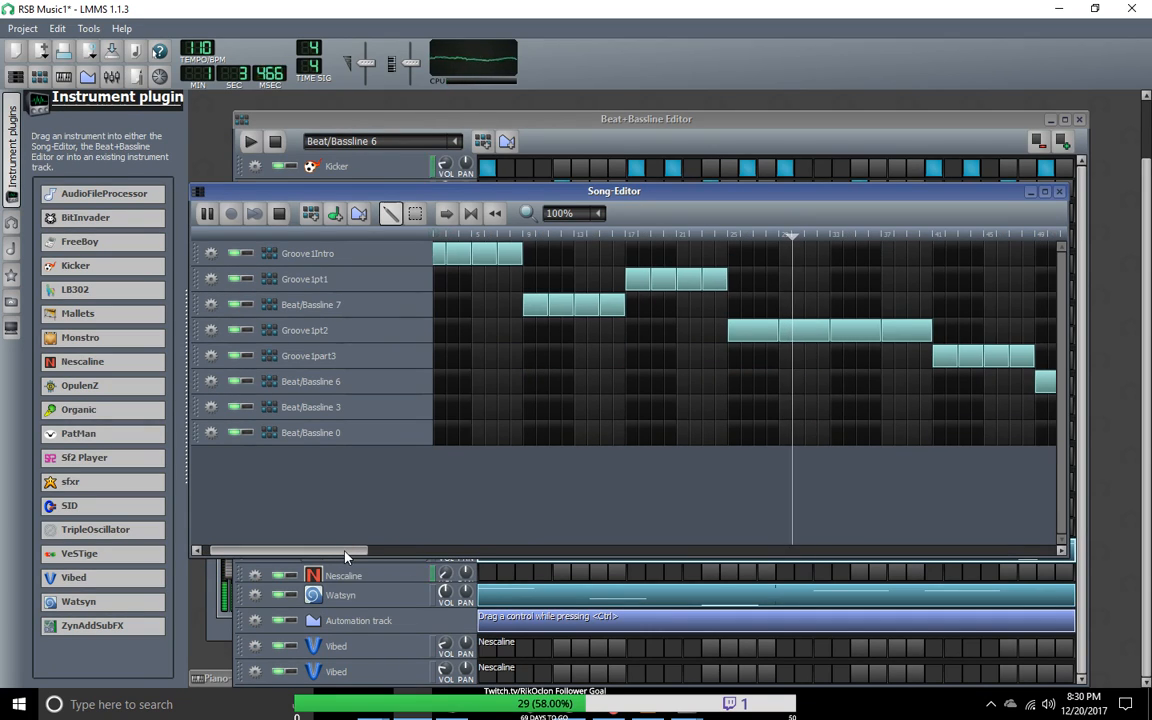
click(575, 213)
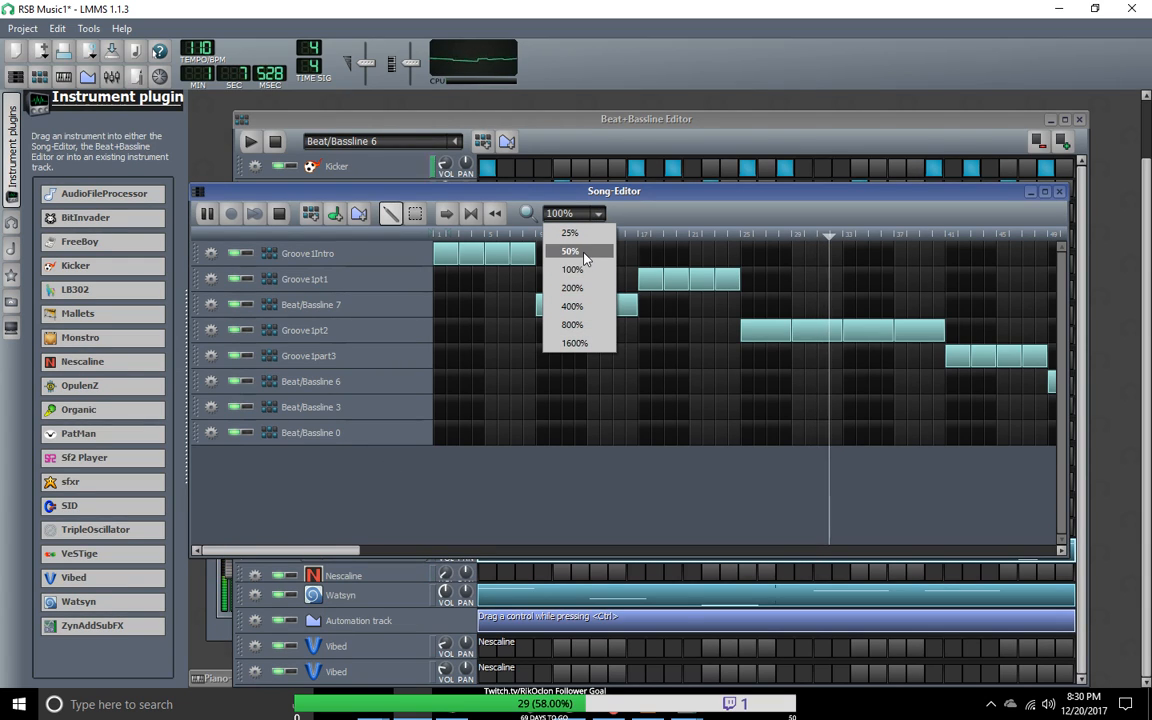
click(583, 252)
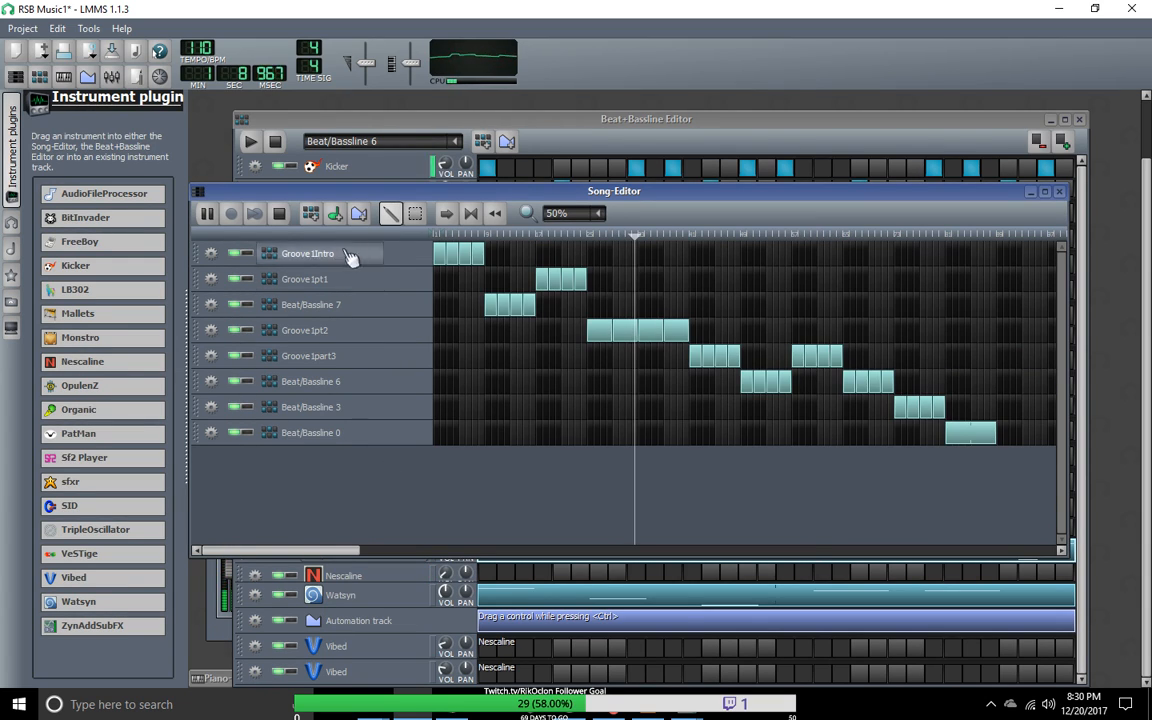
click(578, 213)
click(570, 233)
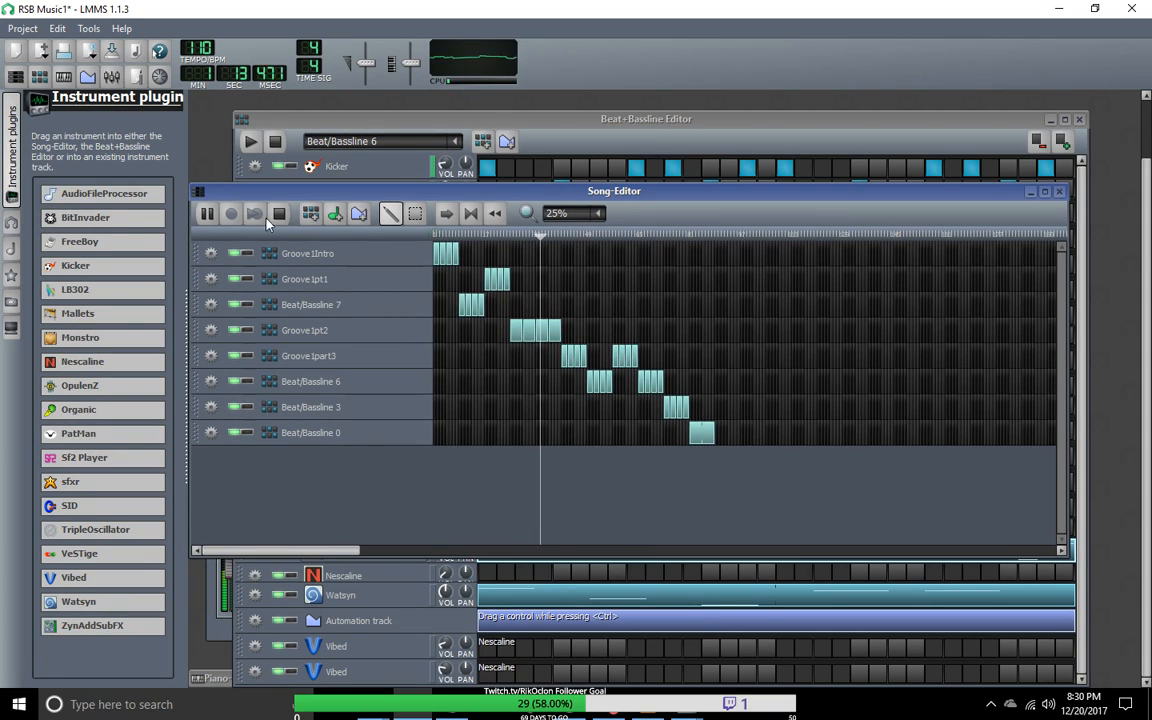
click(415, 214)
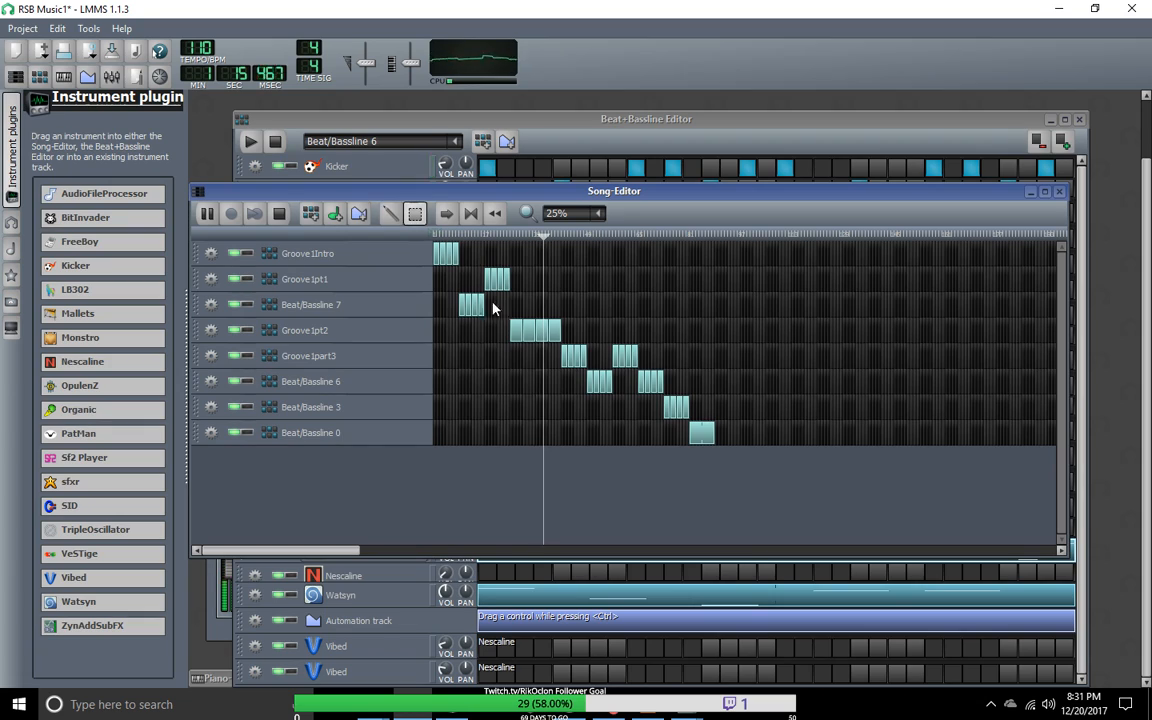
mouse_move(500, 312)
mouse_down()
mouse_move(558, 334)
mouse_move(748, 480)
mouse_up()
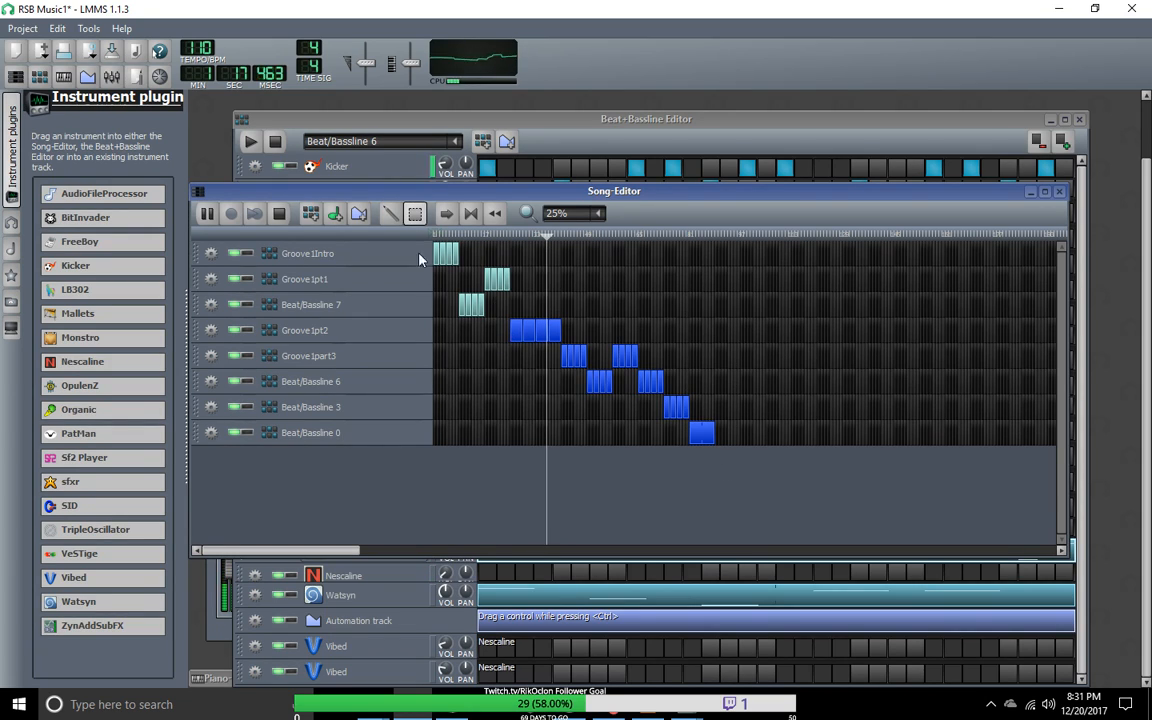
click(390, 217)
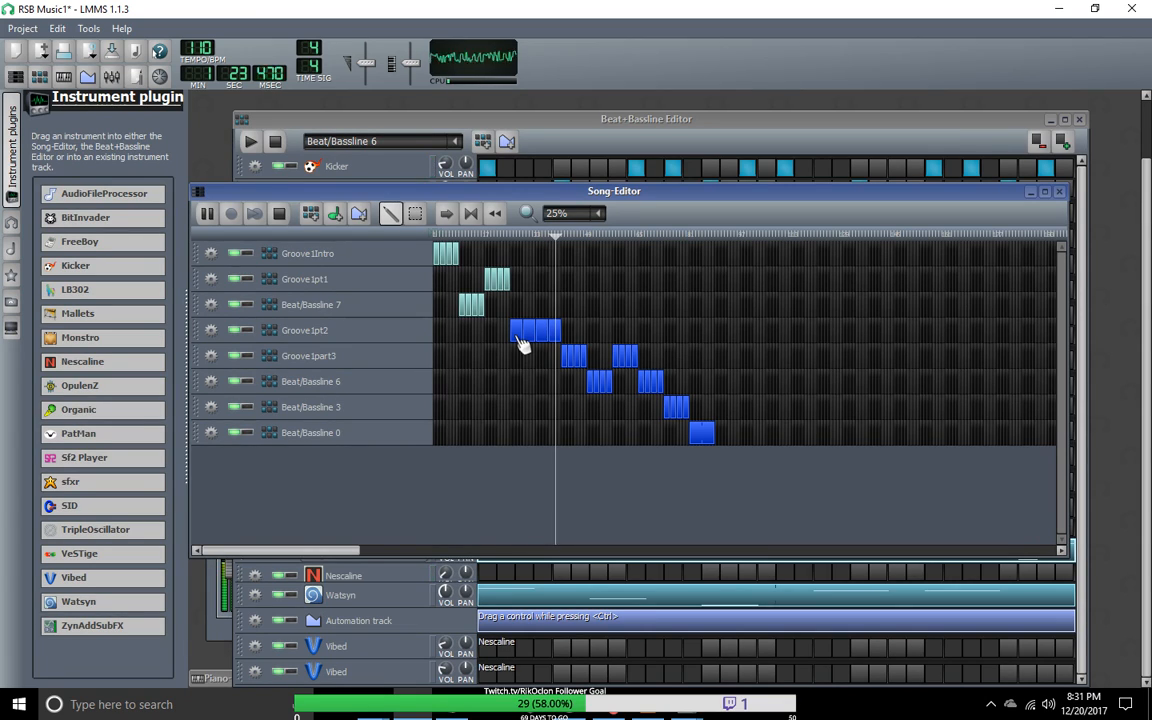
drag(522, 343, 575, 345)
Step: Select the Beat/Bassline 7 and Groove1pt1 blocks and try to copy them into the gap before Groove1pt2
click(416, 214)
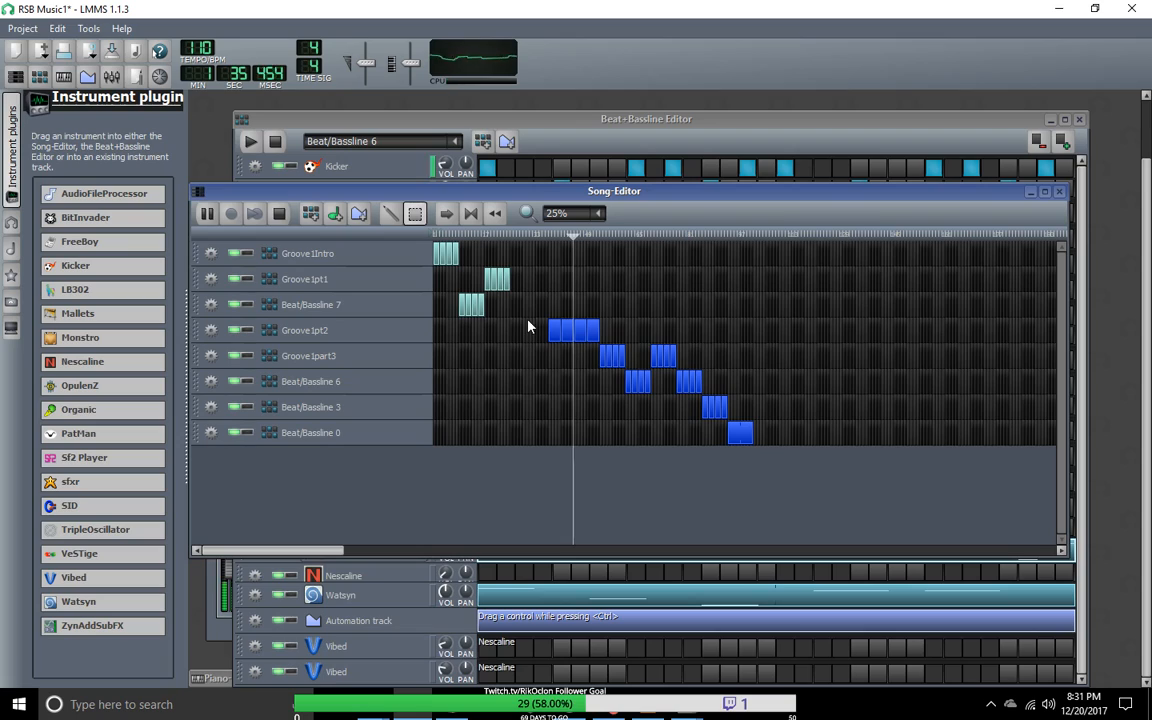
drag(525, 342, 464, 274)
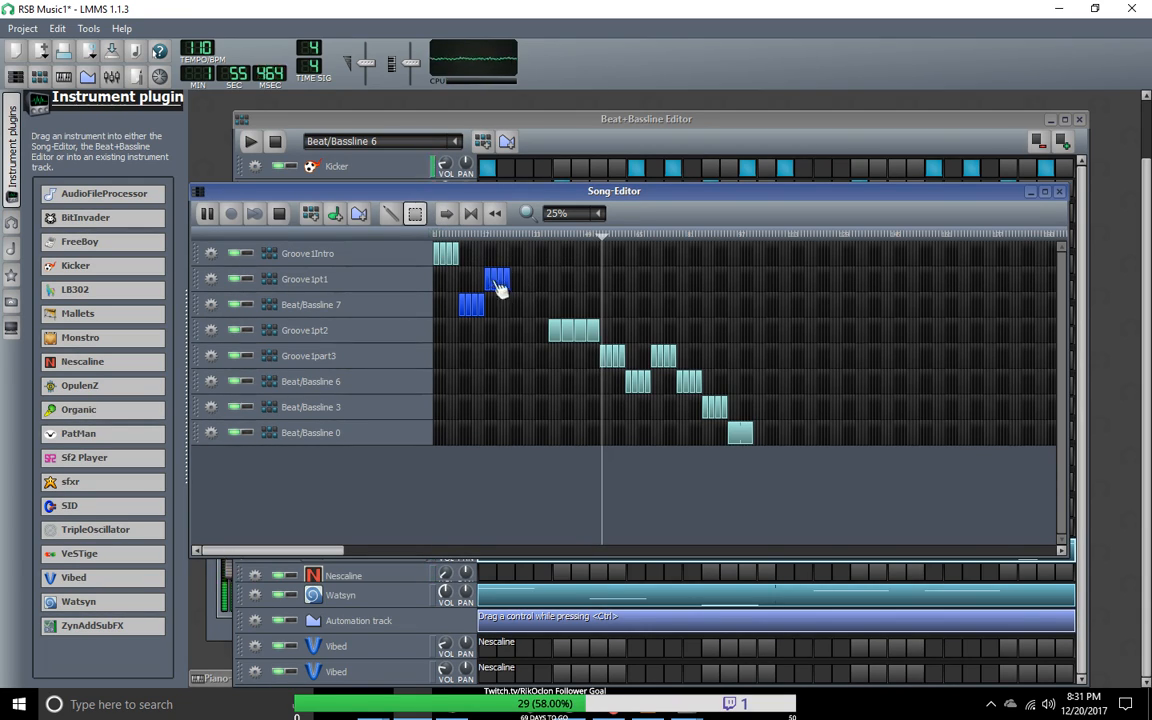
key(shift+d)
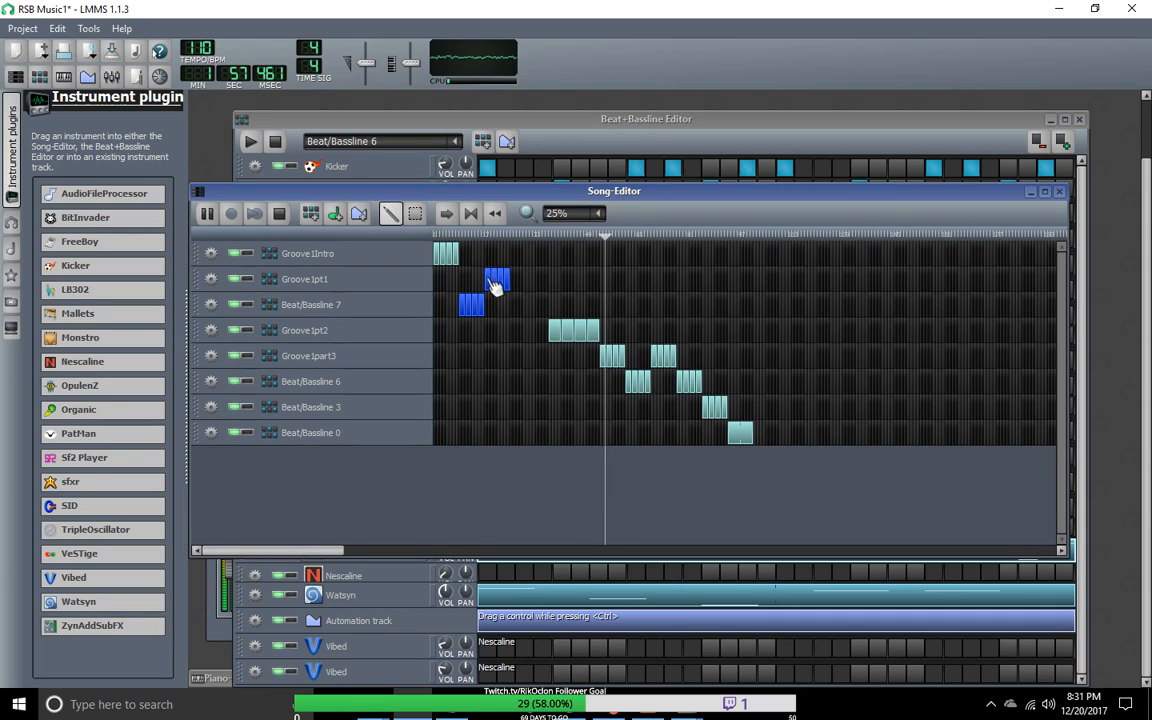
drag(514, 237, 510, 240)
click(514, 306)
right_click(516, 308)
key(Escape)
right_click(516, 308)
middle_click(514, 302)
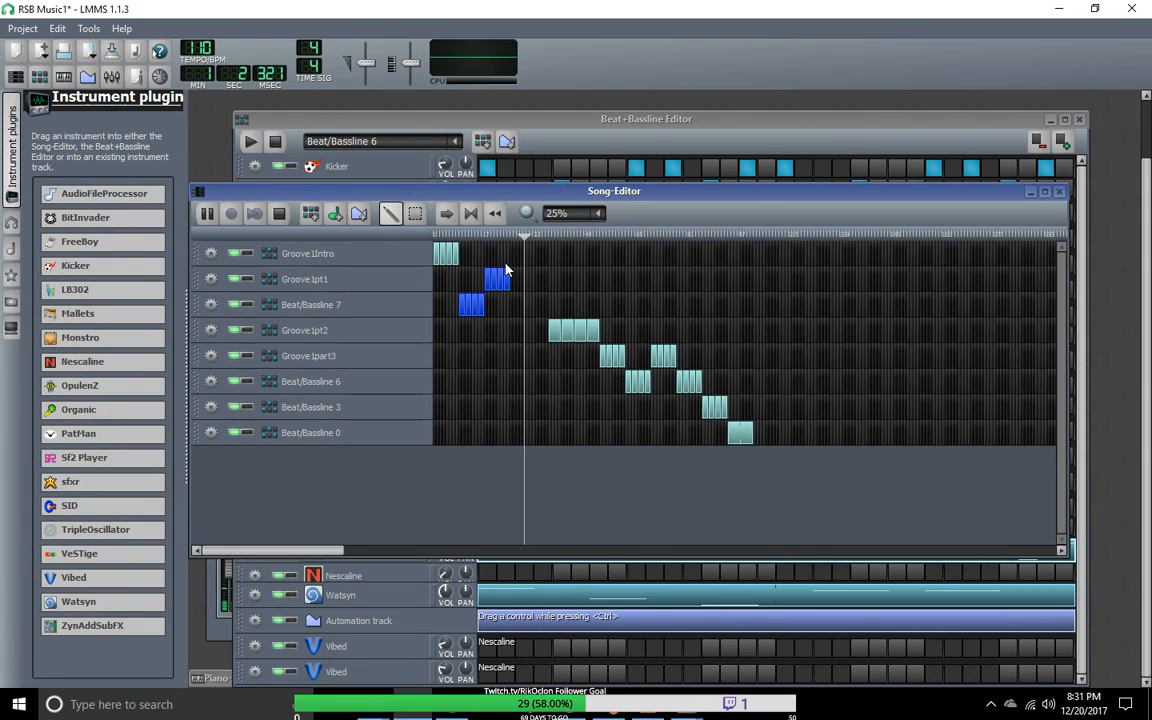
scroll(521, 282, up, 2)
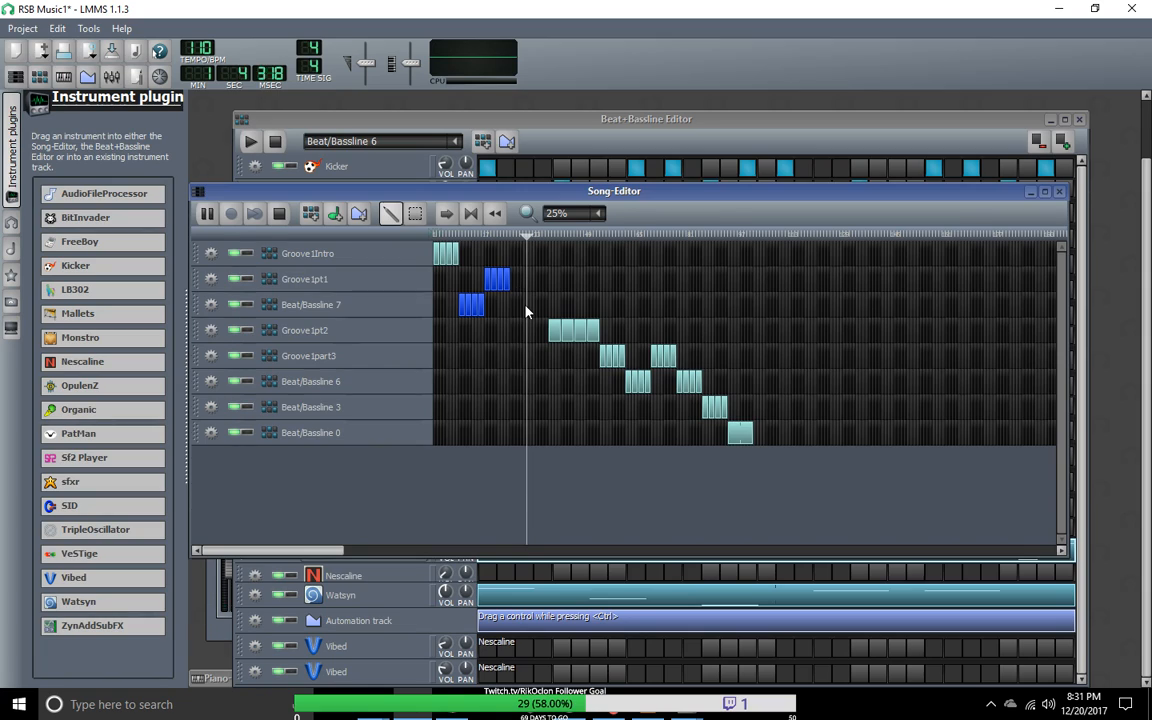
Step: Add one Beat/Bassline 7 block and one Groove1pt1 block in the gap before Groove1pt2, and stop the song
click(516, 376)
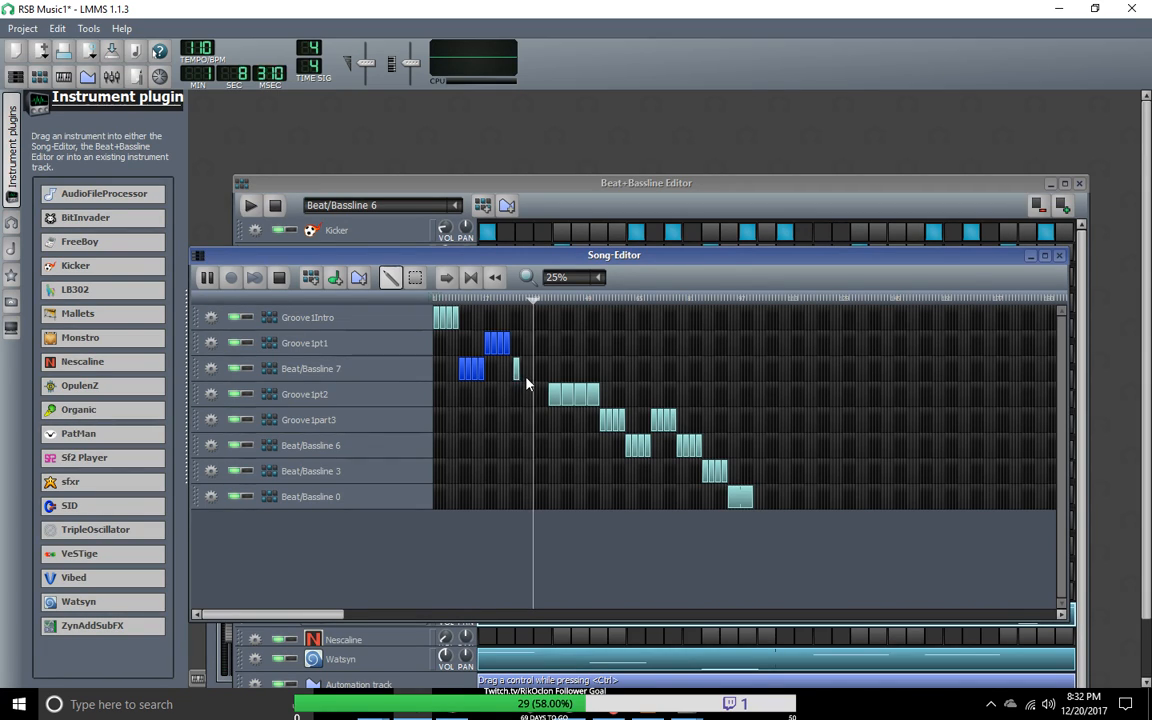
click(528, 343)
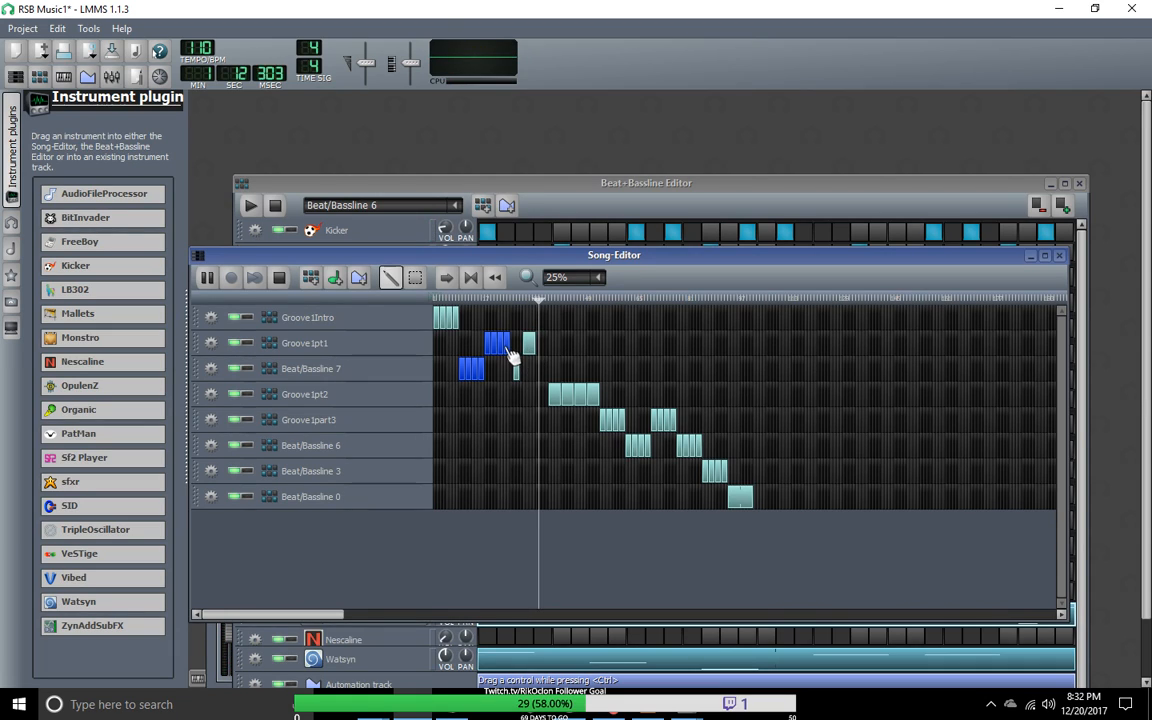
right_click(503, 350)
click(278, 281)
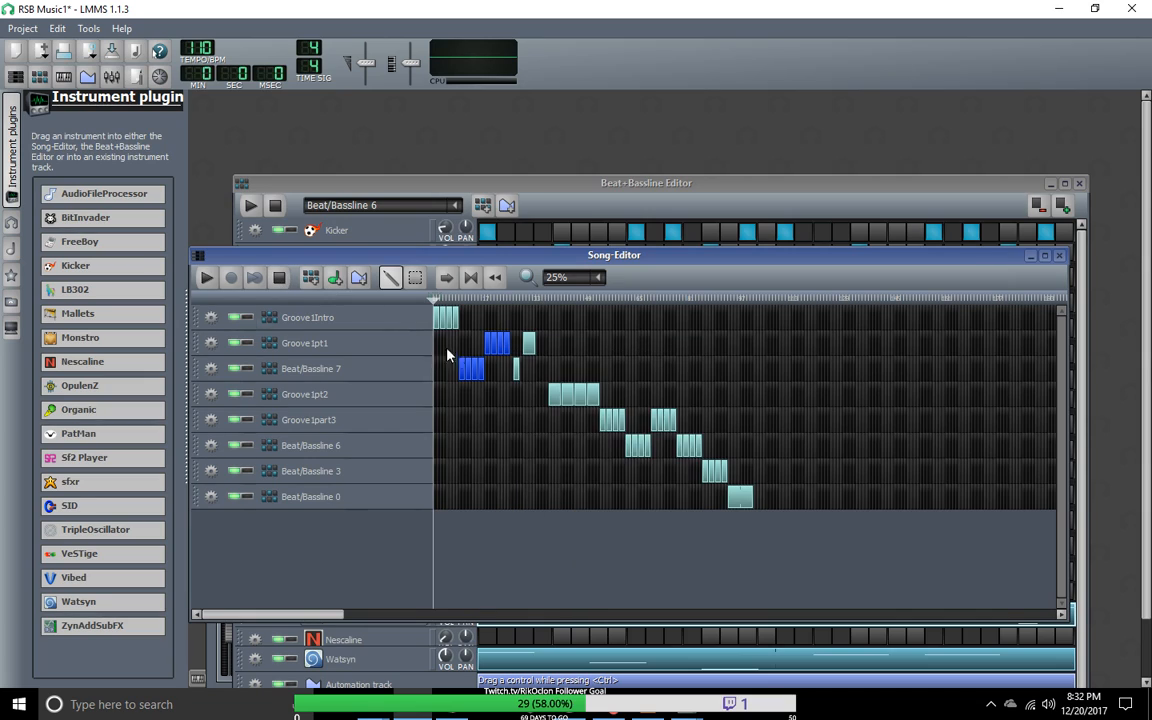
Step: Clear the selection of the Beat/Bassline 7 and Groove1pt1 blocks and return to draw mode
scroll(592, 280, down, 1)
click(548, 347)
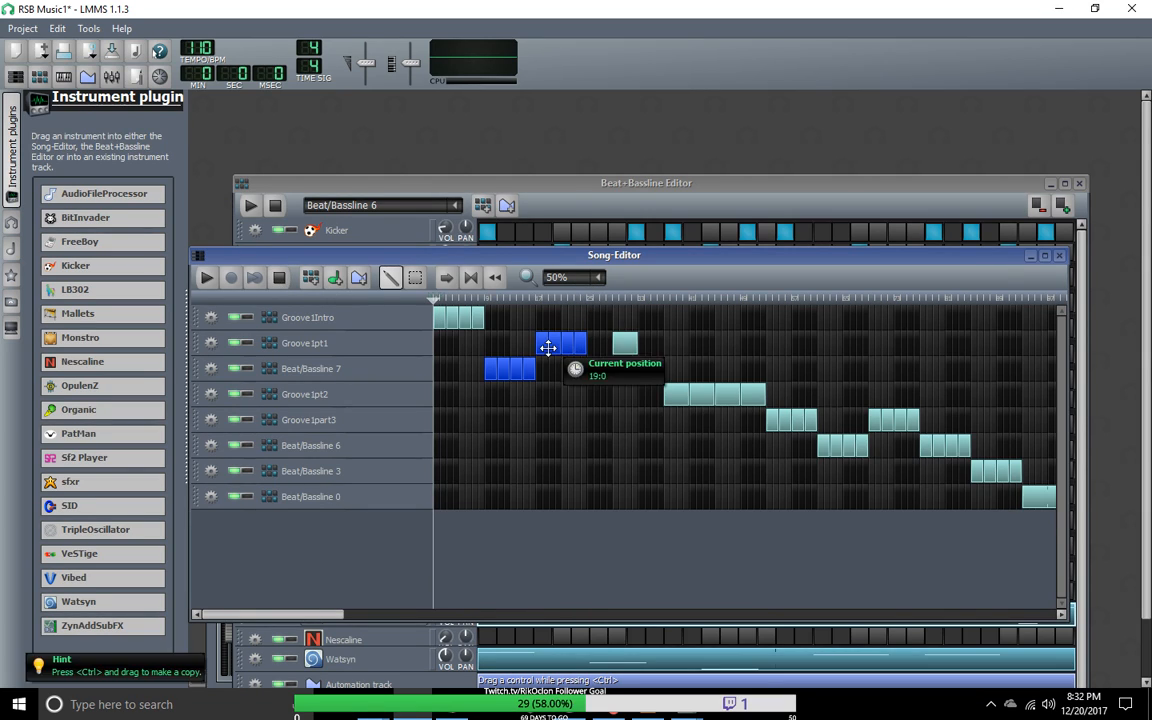
click(415, 278)
click(541, 430)
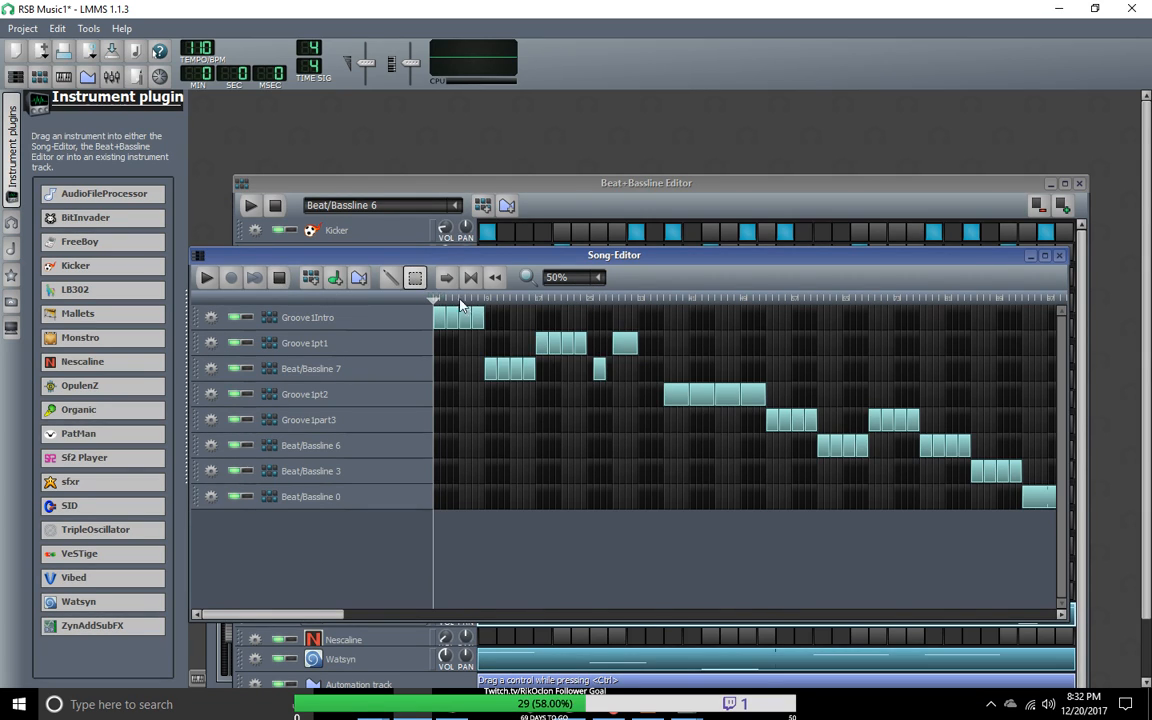
click(390, 277)
Step: Remove the stray Beat/Bassline 7 block and fill the space in the Groove1pt1 row so its blocks run without a break
mouse_move(607, 368)
mouse_down()
mouse_move(689, 391)
mouse_move(599, 378)
mouse_move(604, 388)
mouse_up()
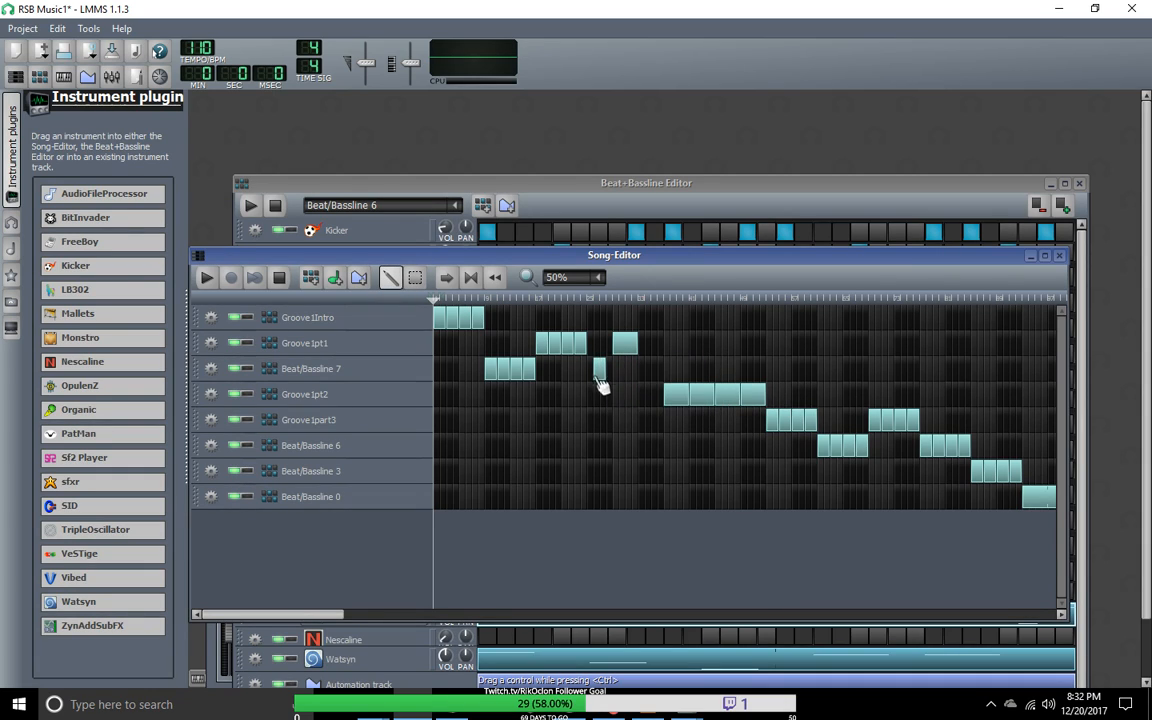
click(564, 343)
right_click(576, 347)
middle_click(570, 347)
middle_click(578, 348)
middle_click(544, 347)
mouse_move(568, 347)
mouse_down()
mouse_move(549, 347)
mouse_move(574, 347)
mouse_up()
click(570, 348)
click(625, 347)
right_click(600, 368)
key(Escape)
mouse_move(567, 357)
mouse_down()
mouse_move(549, 352)
mouse_move(571, 346)
mouse_move(557, 349)
mouse_up()
drag(628, 350, 582, 346)
click(590, 345)
Step: Shift the Groove1pt1 row's blocks and the Beat/Bassline 7 blocks about four bars later
click(415, 277)
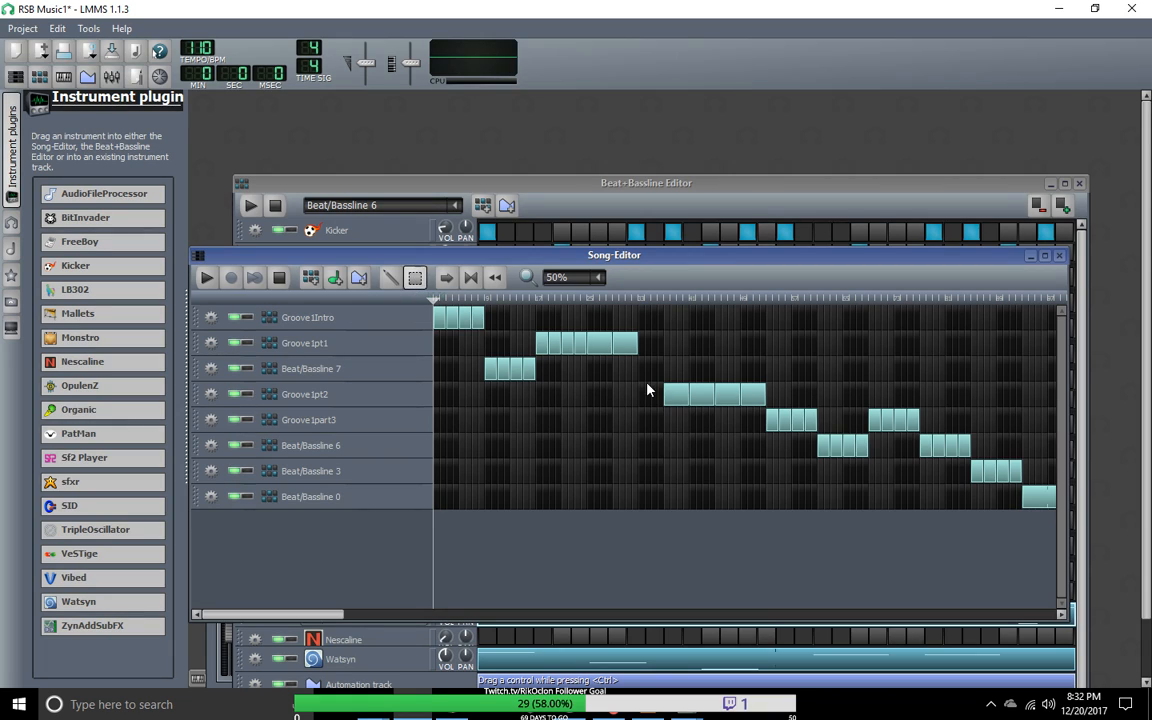
mouse_move(637, 352)
mouse_down()
mouse_move(540, 332)
mouse_move(553, 355)
mouse_move(577, 357)
mouse_up()
mouse_move(547, 412)
mouse_down()
mouse_move(488, 358)
mouse_move(524, 386)
mouse_up()
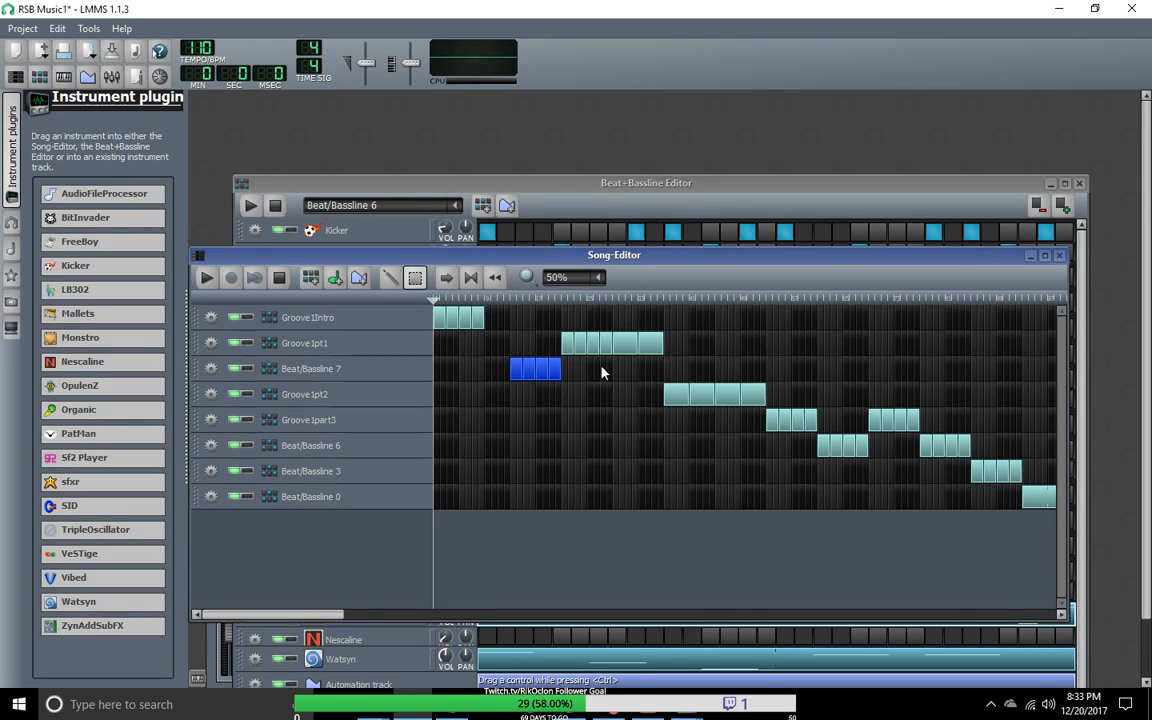
Step: Select all blocks from Groove1pt2 through Beat/Bassline 0 and shift them about four bars later
drag(672, 382, 1016, 496)
drag(335, 615, 428, 614)
drag(590, 357, 951, 514)
drag(591, 393, 620, 405)
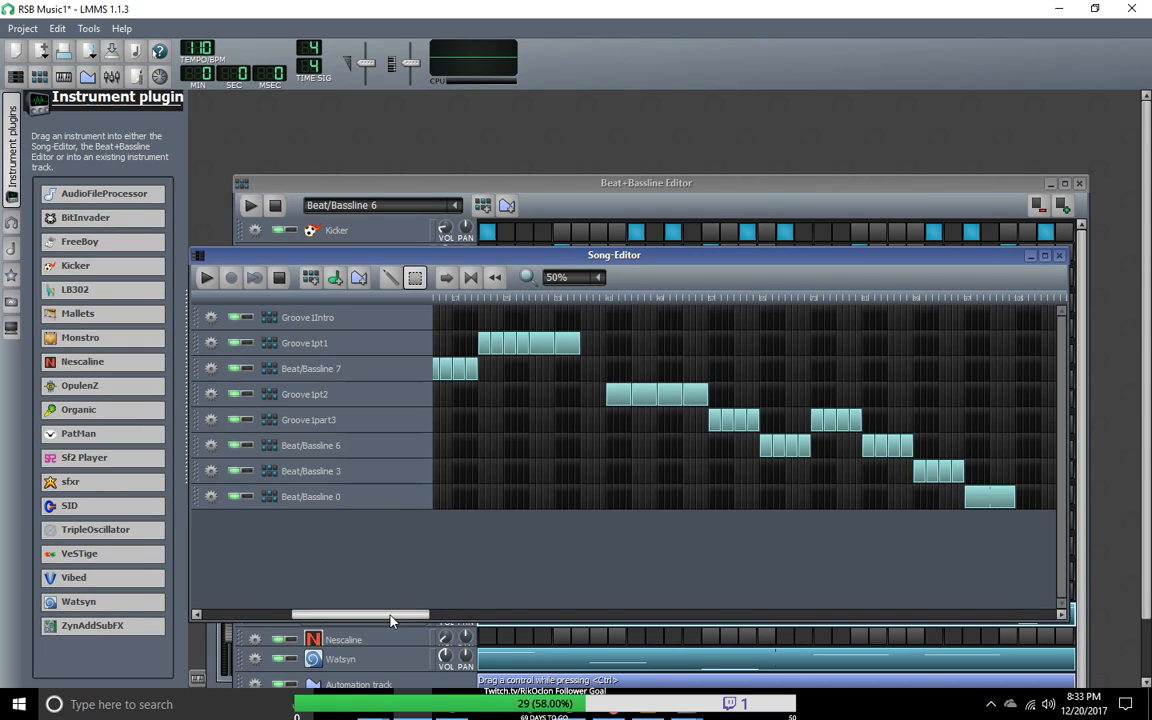
drag(390, 620, 254, 551)
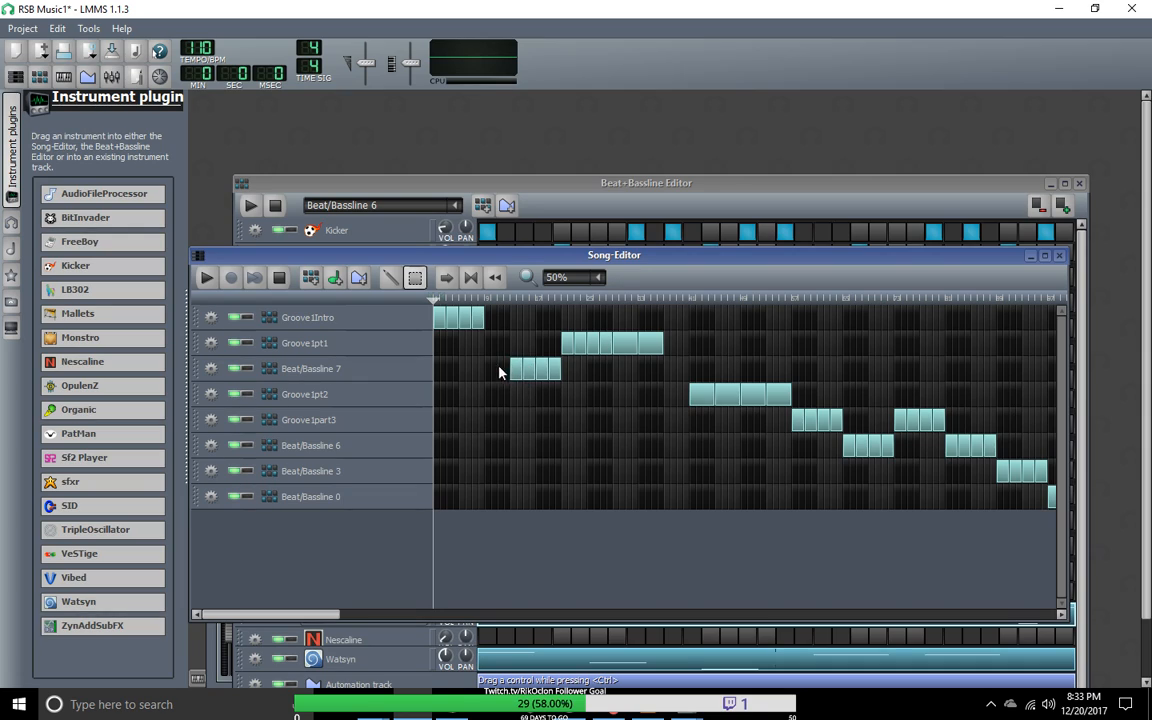
Step: Shift the Beat/Bassline 7 and Groove1pt1 blocks later again so Groove1pt1 ends exactly where Groove1pt2 begins
drag(662, 413, 509, 327)
drag(524, 375, 550, 374)
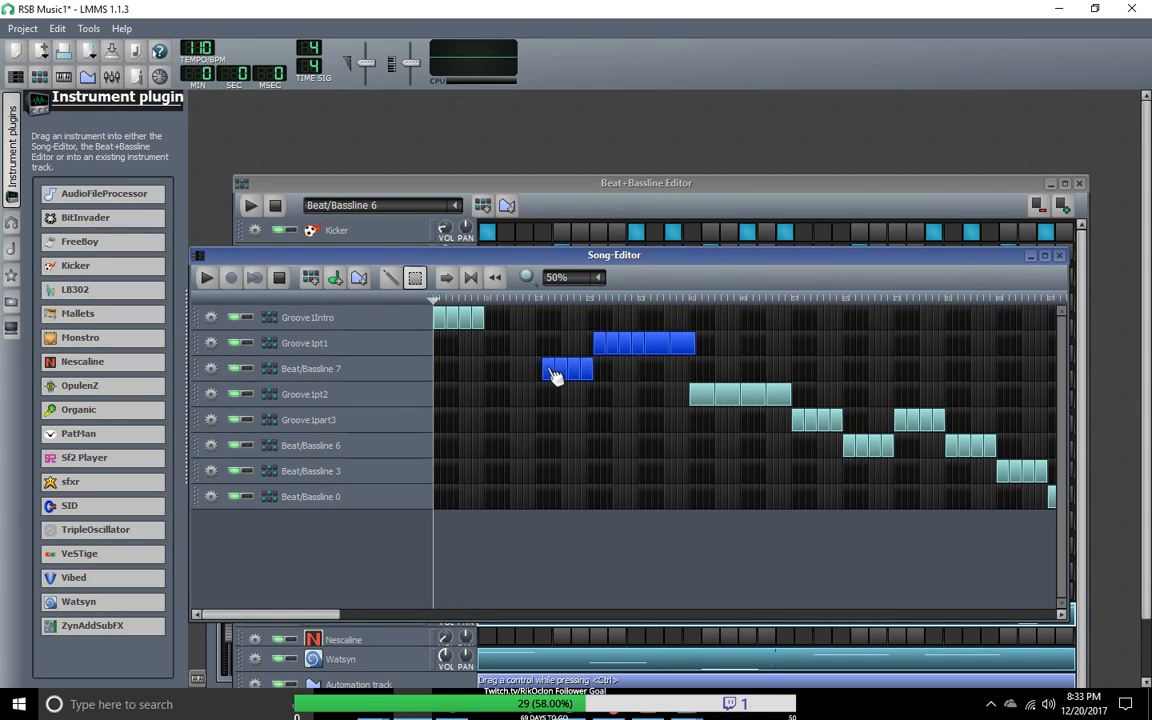
click(586, 410)
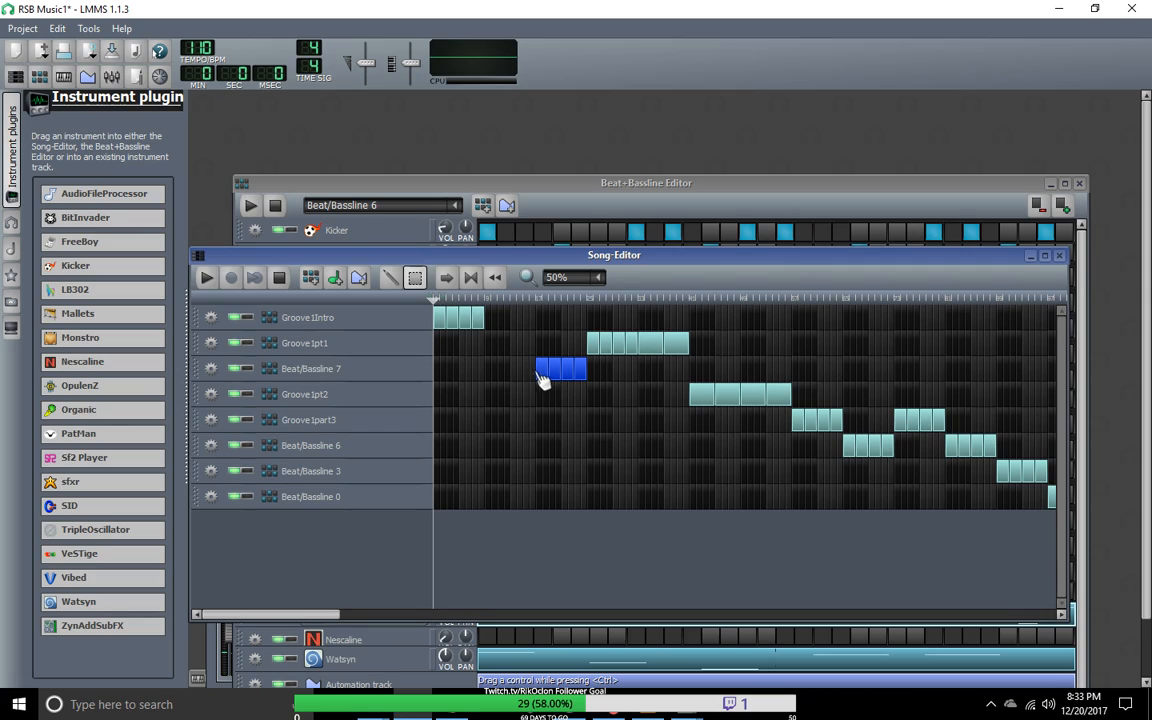
Step: Fill the gap after Groove1Intro with four more Beat/Bassline 7 blocks and play the song from the start
click(391, 279)
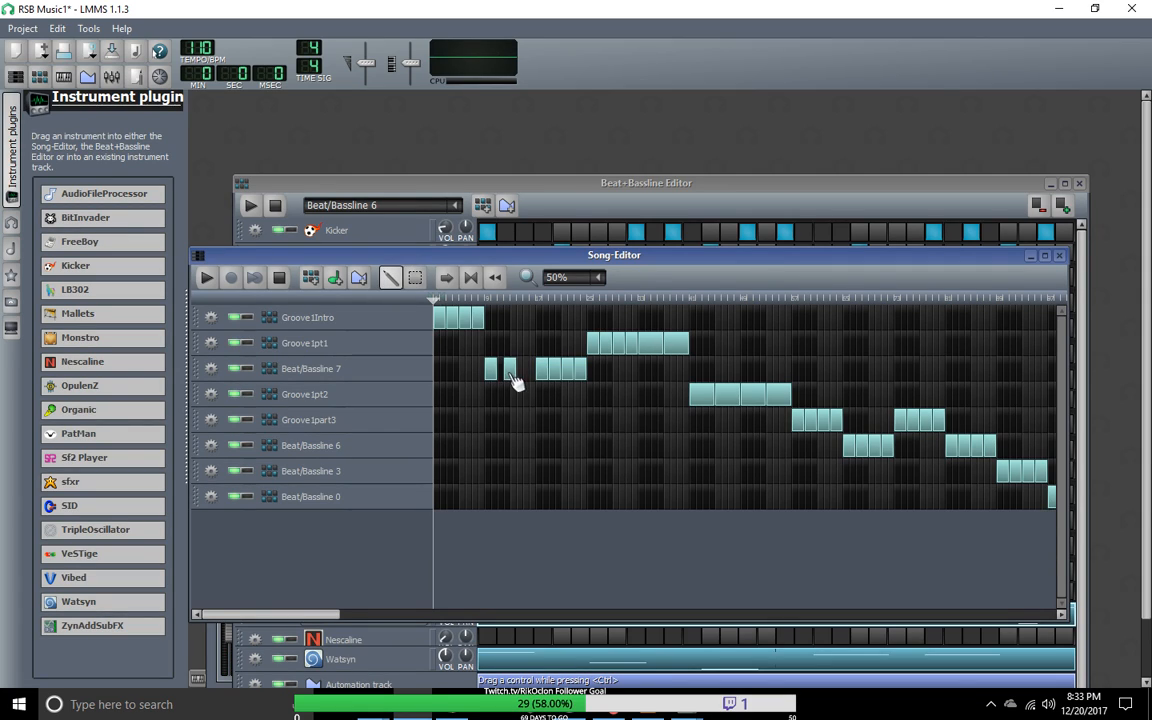
click(519, 374)
drag(511, 374, 523, 373)
click(525, 373)
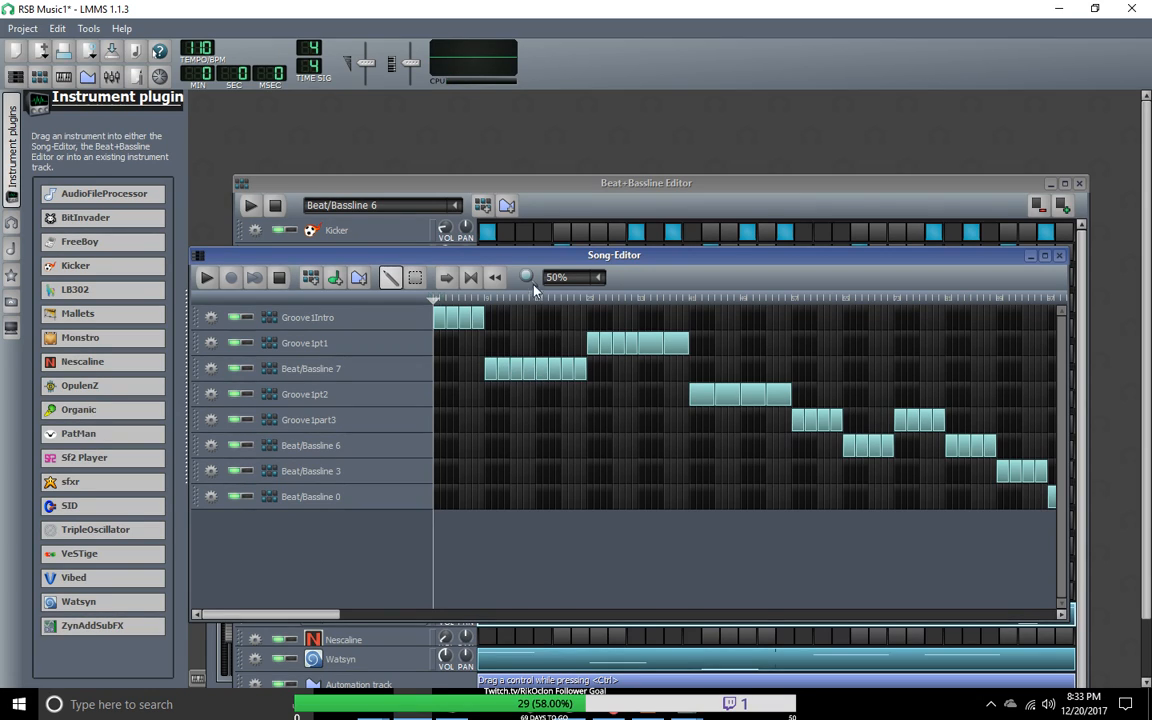
click(206, 281)
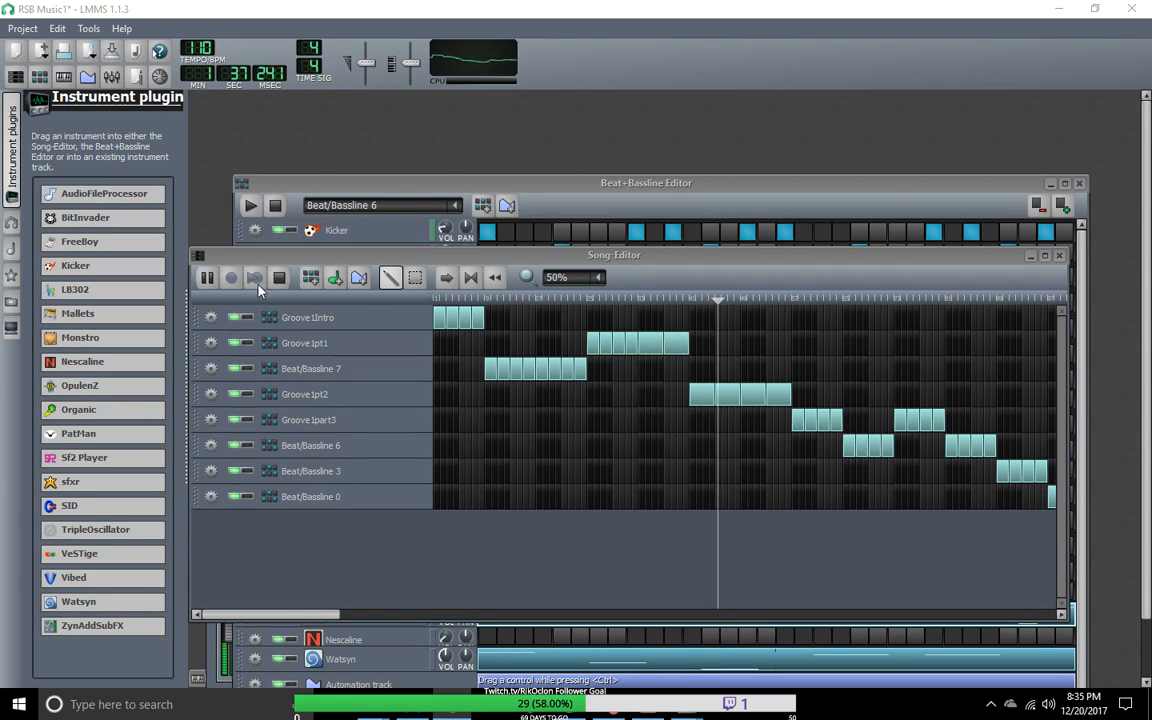
Step: Swap the two sections so Groove1pt1 follows Groove1Intro and Beat/Bassline 7 leads into Groove1pt2, and restart the song
click(415, 277)
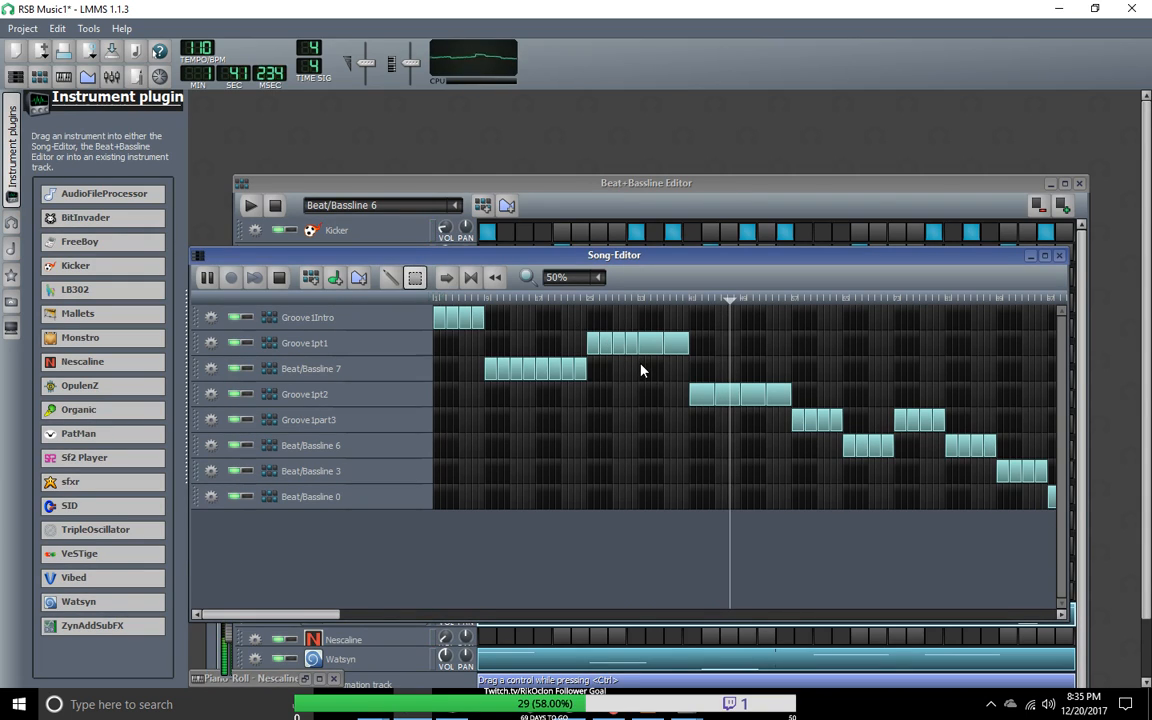
drag(676, 366, 600, 345)
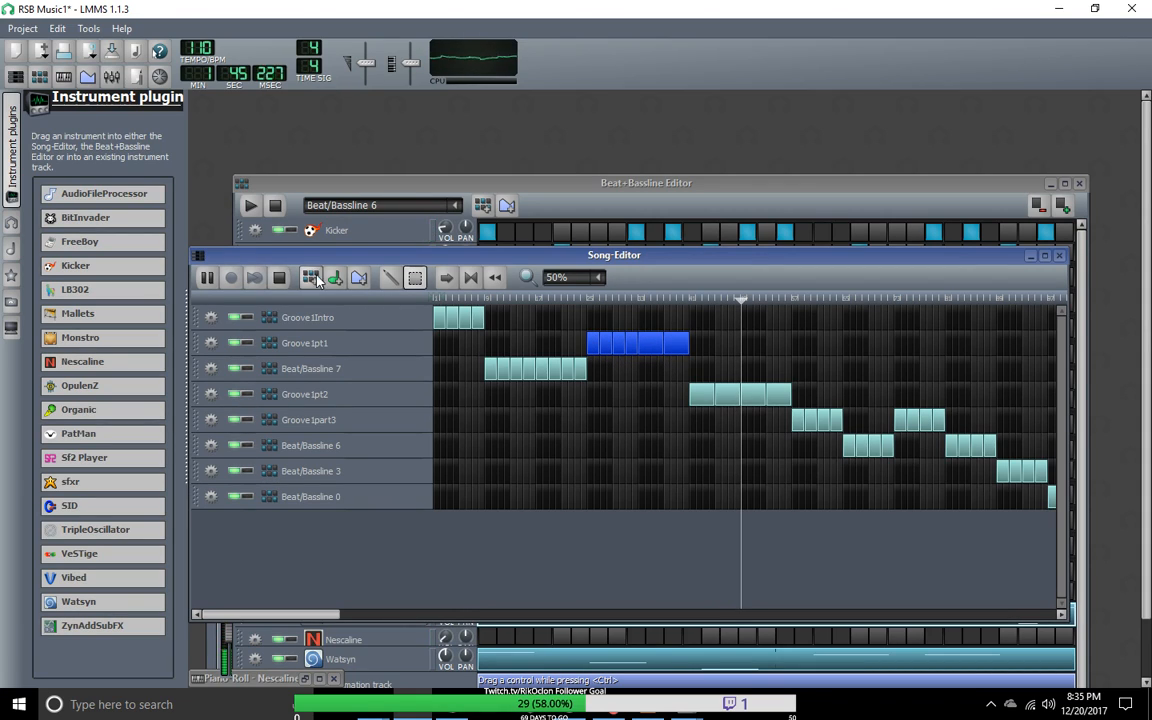
click(390, 278)
drag(593, 343, 493, 352)
click(415, 278)
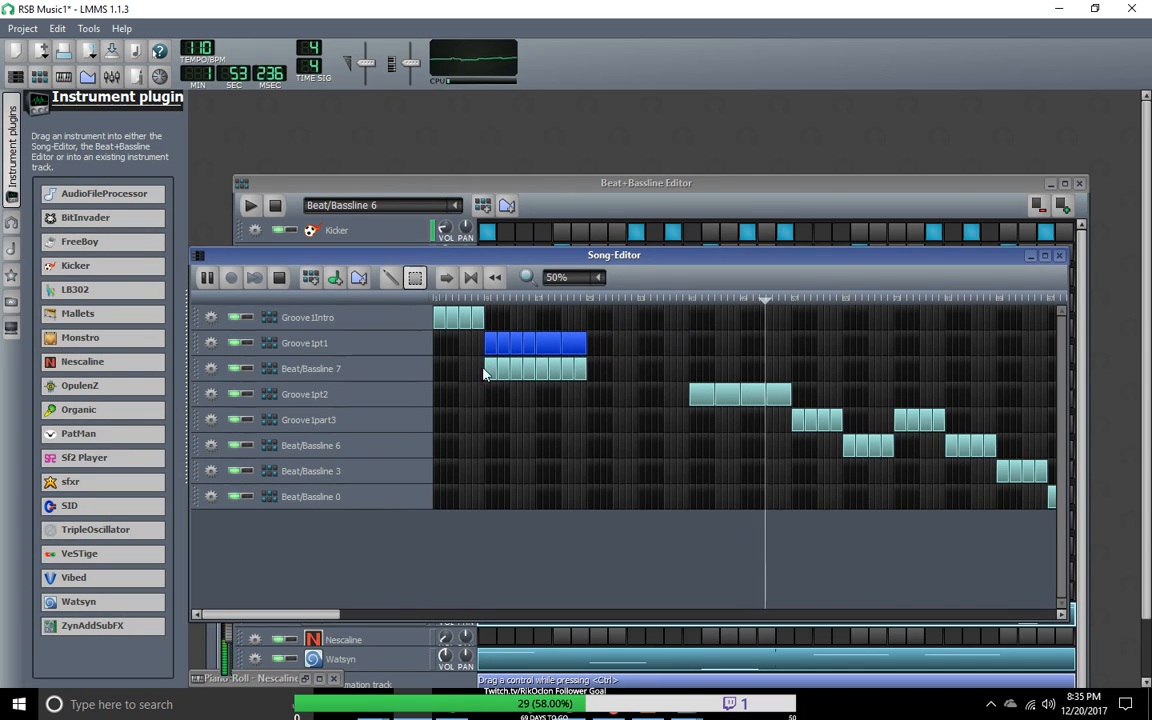
click(539, 366)
drag(501, 380, 597, 388)
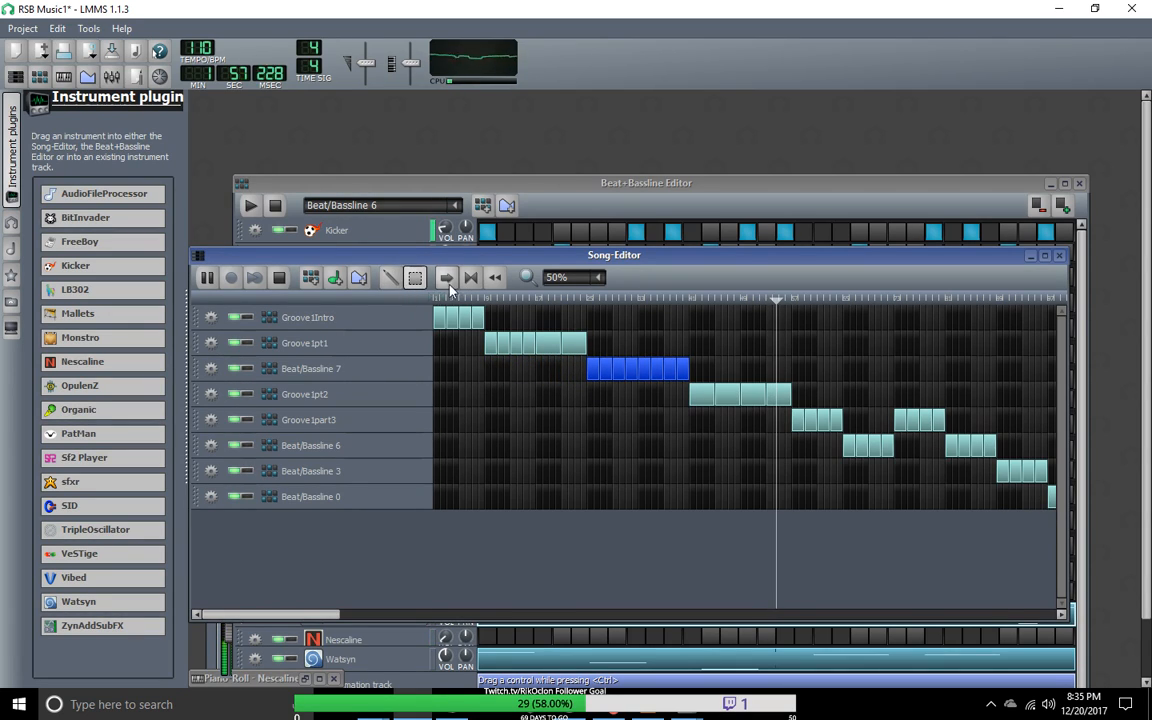
click(281, 281)
click(207, 279)
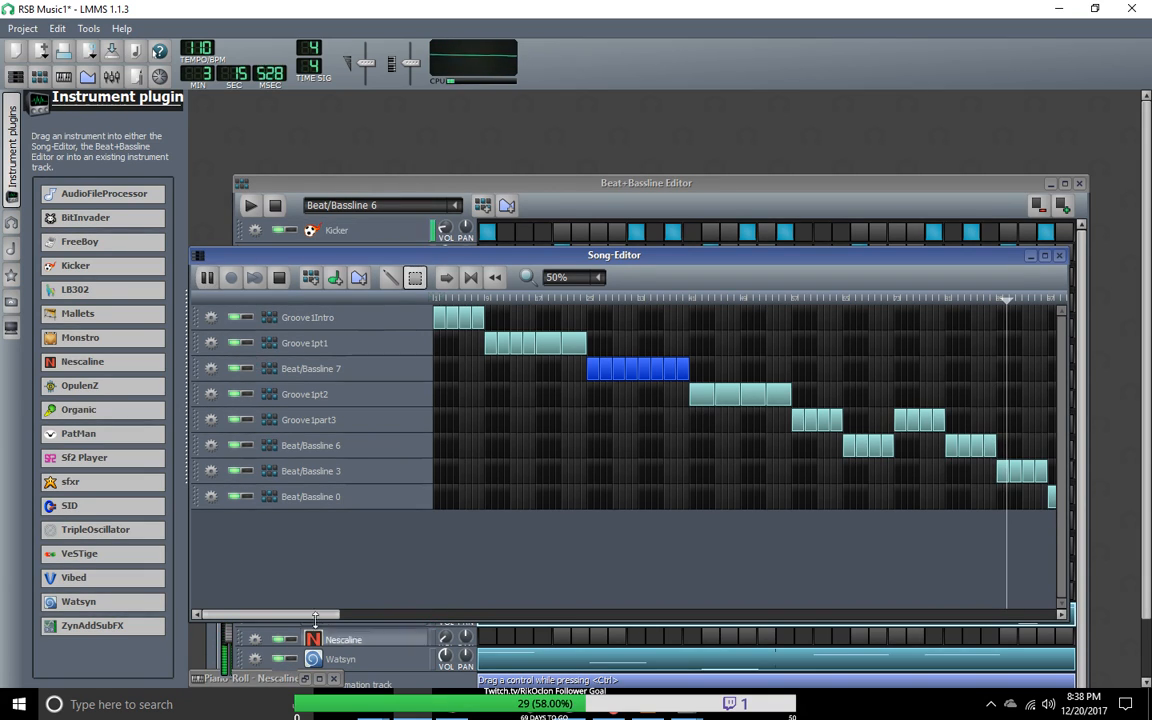
Step: Extend Beat/Bassline 3 with four more blocks and move the Beat/Bassline 0 block directly behind them
drag(319, 614, 565, 620)
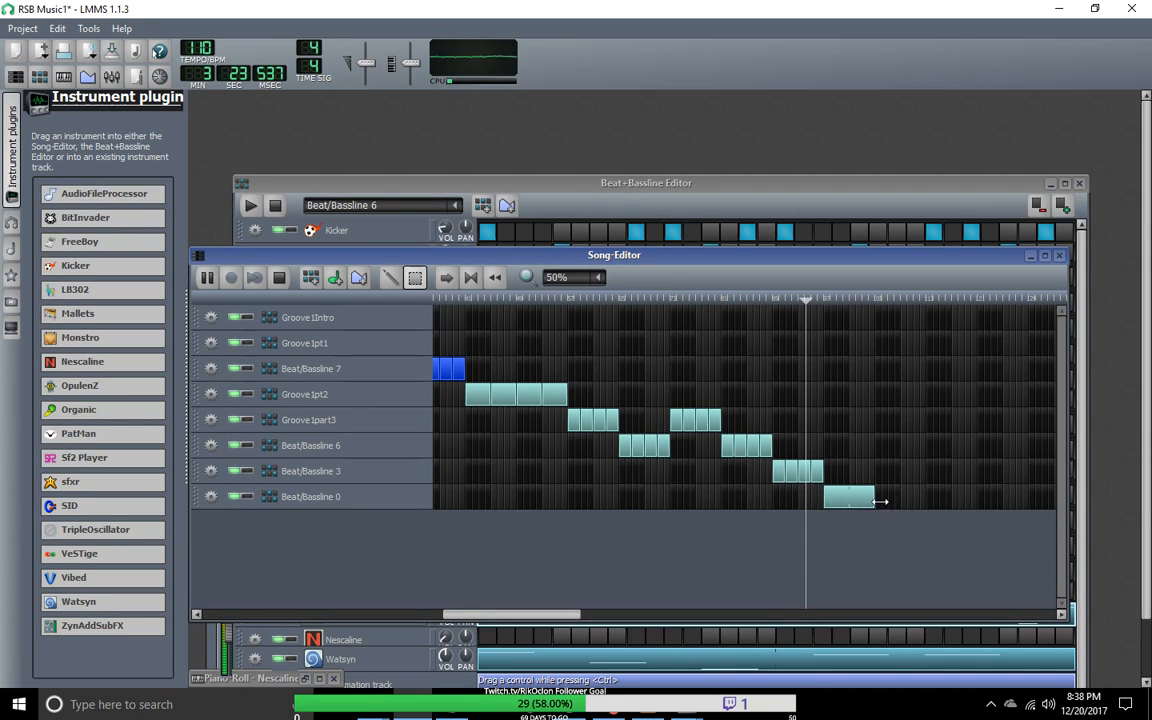
click(389, 279)
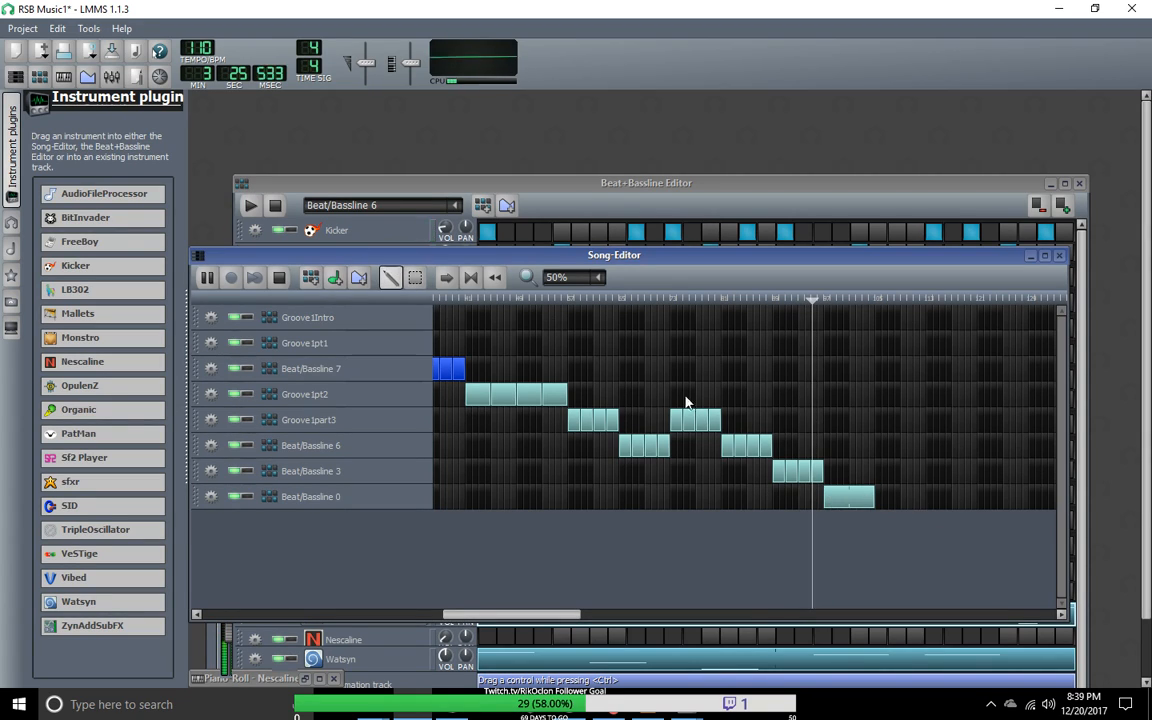
drag(866, 500, 981, 500)
drag(829, 477, 875, 485)
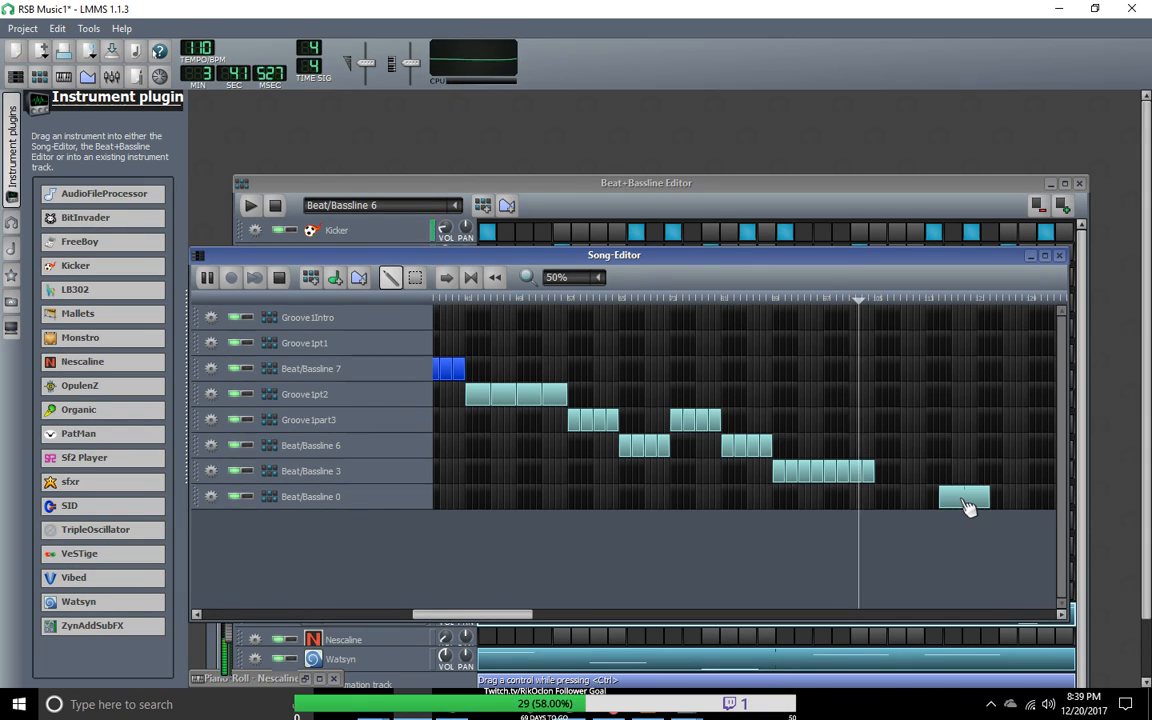
drag(965, 505, 898, 498)
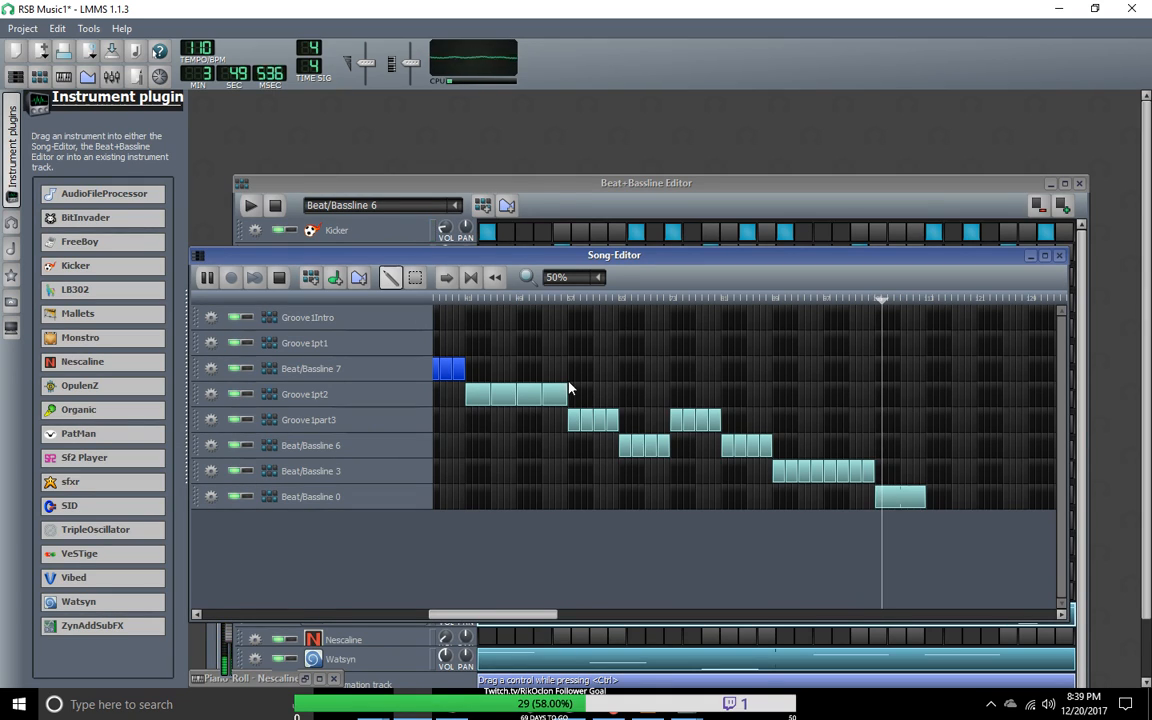
Step: Stop the song and move the Beat/Bassline 0 block about 14 bars later, leaving a gap after Beat/Bassline 3
key(space)
drag(908, 510, 977, 508)
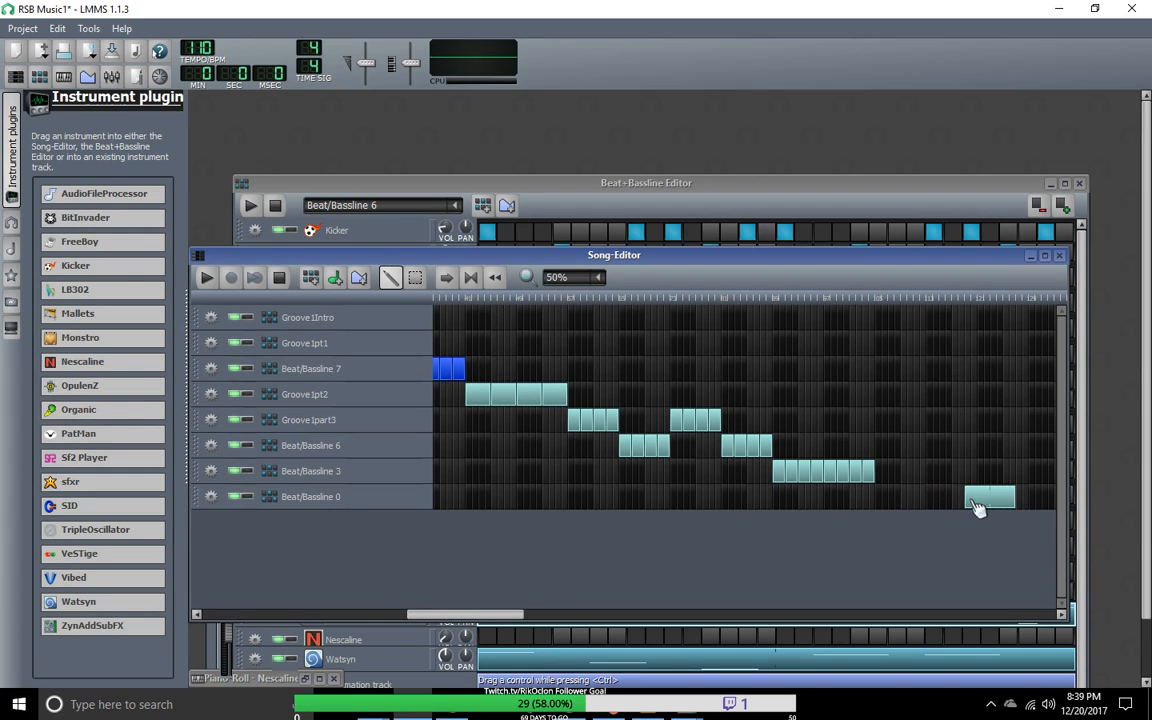
drag(528, 617, 429, 601)
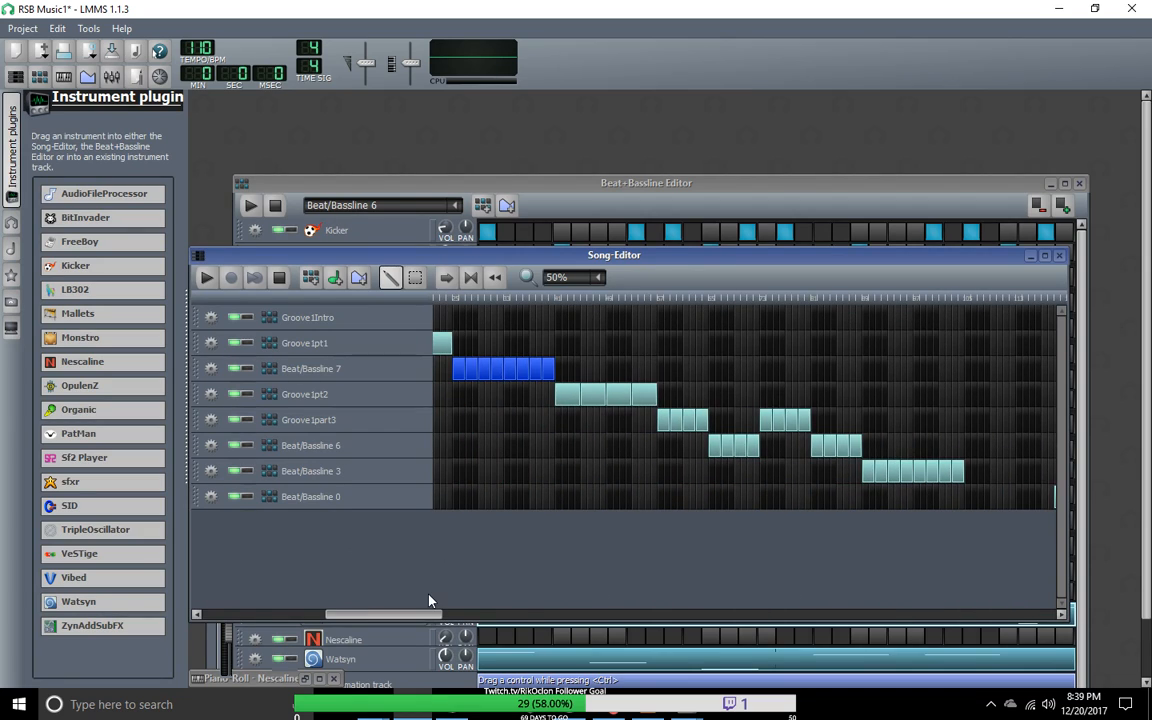
mouse_move(429, 601)
mouse_down()
mouse_move(478, 602)
mouse_move(433, 601)
mouse_up()
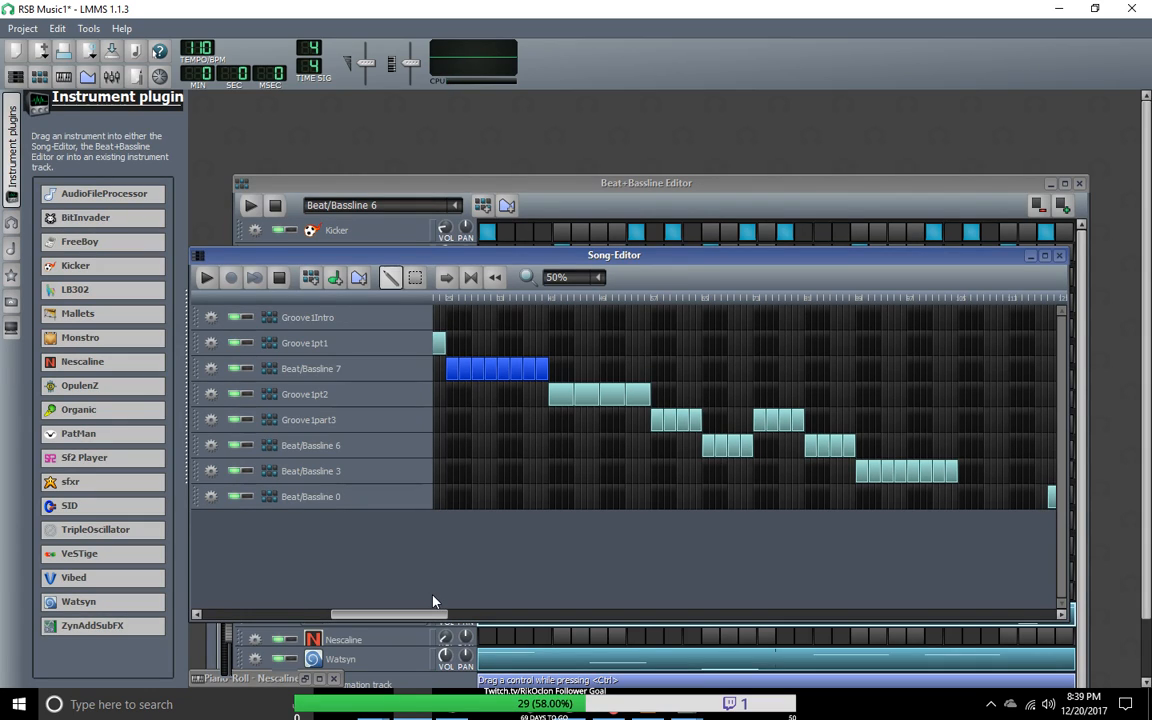